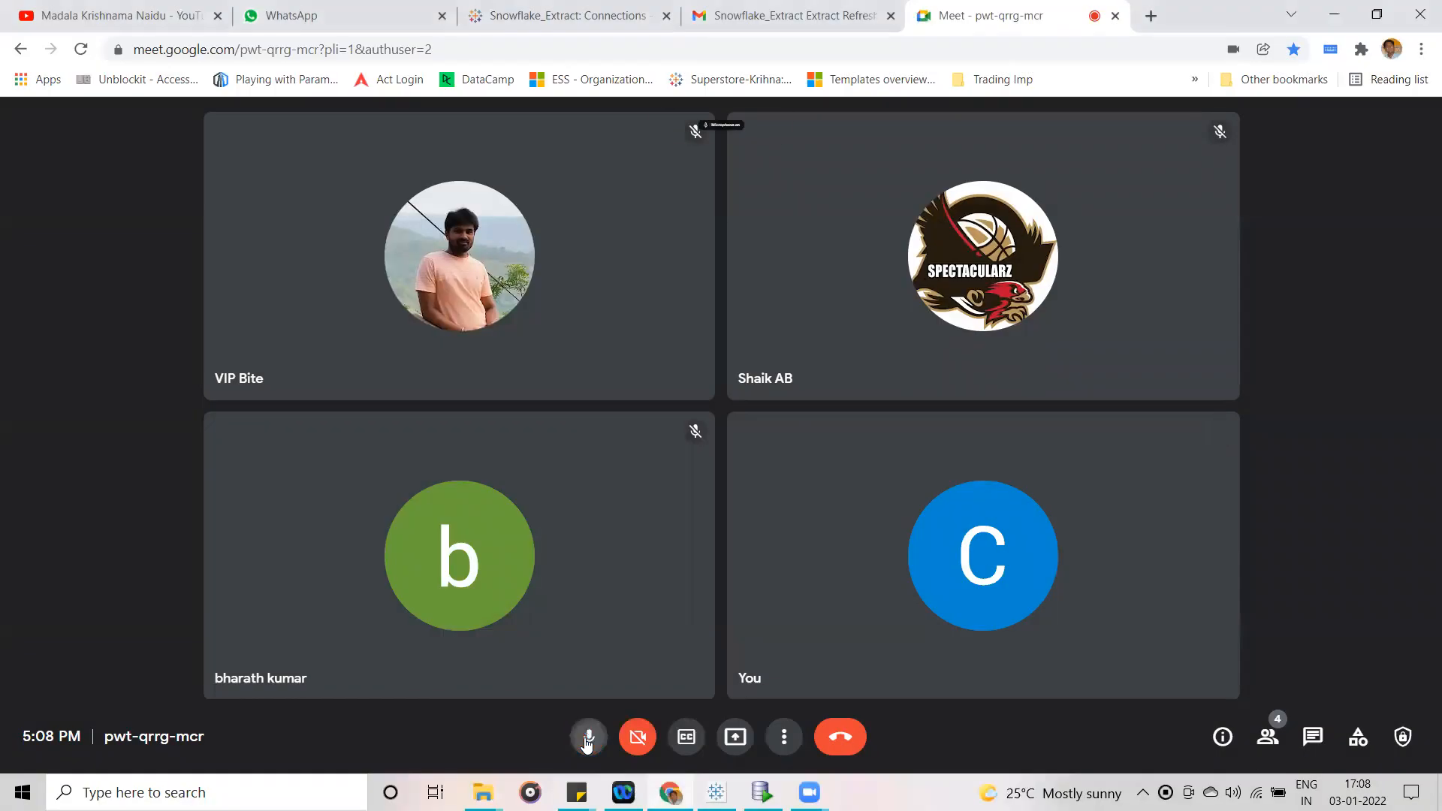
- Unmute the microphone and present the entire screen to everyone in the Google Meet call
left_click(585, 744)
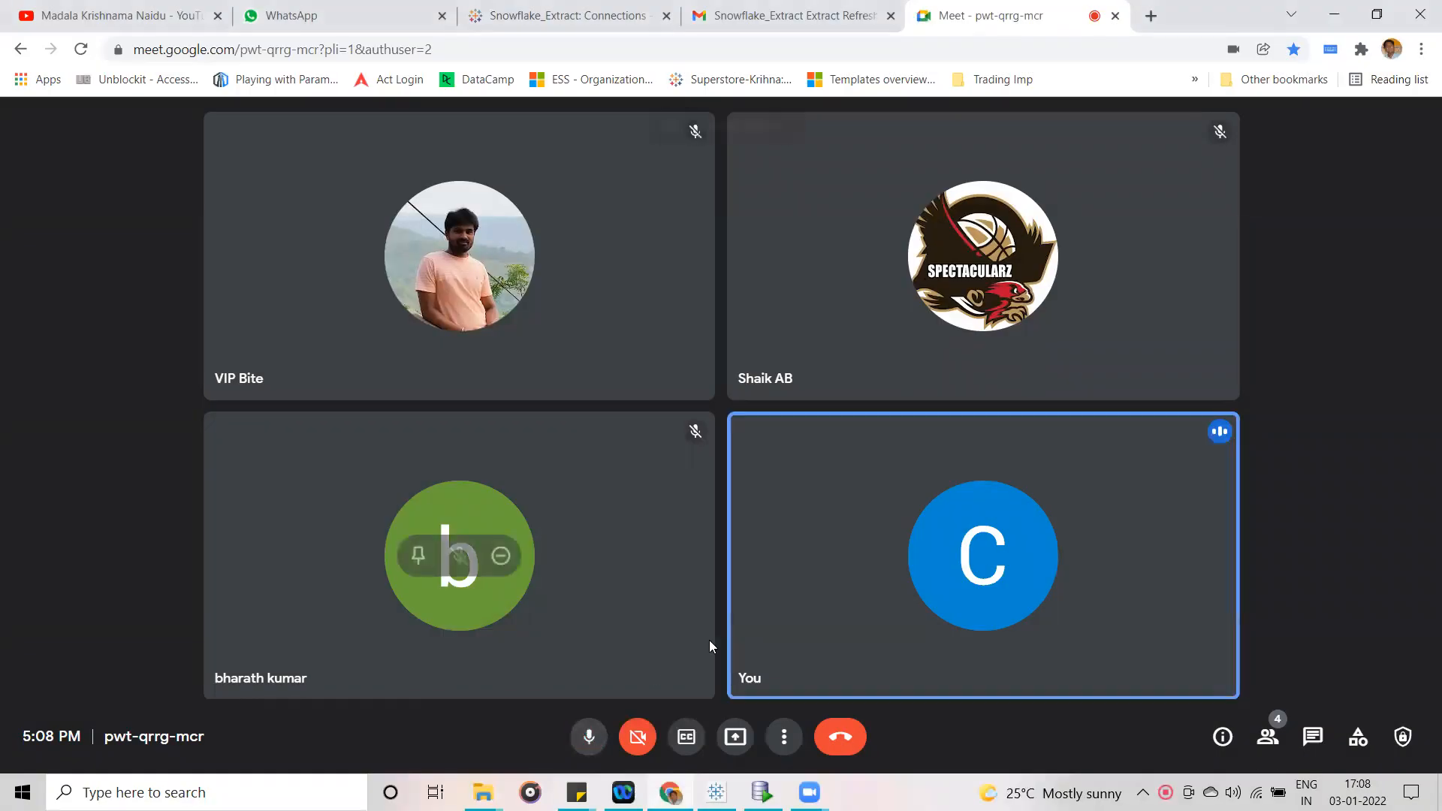
left_click(736, 743)
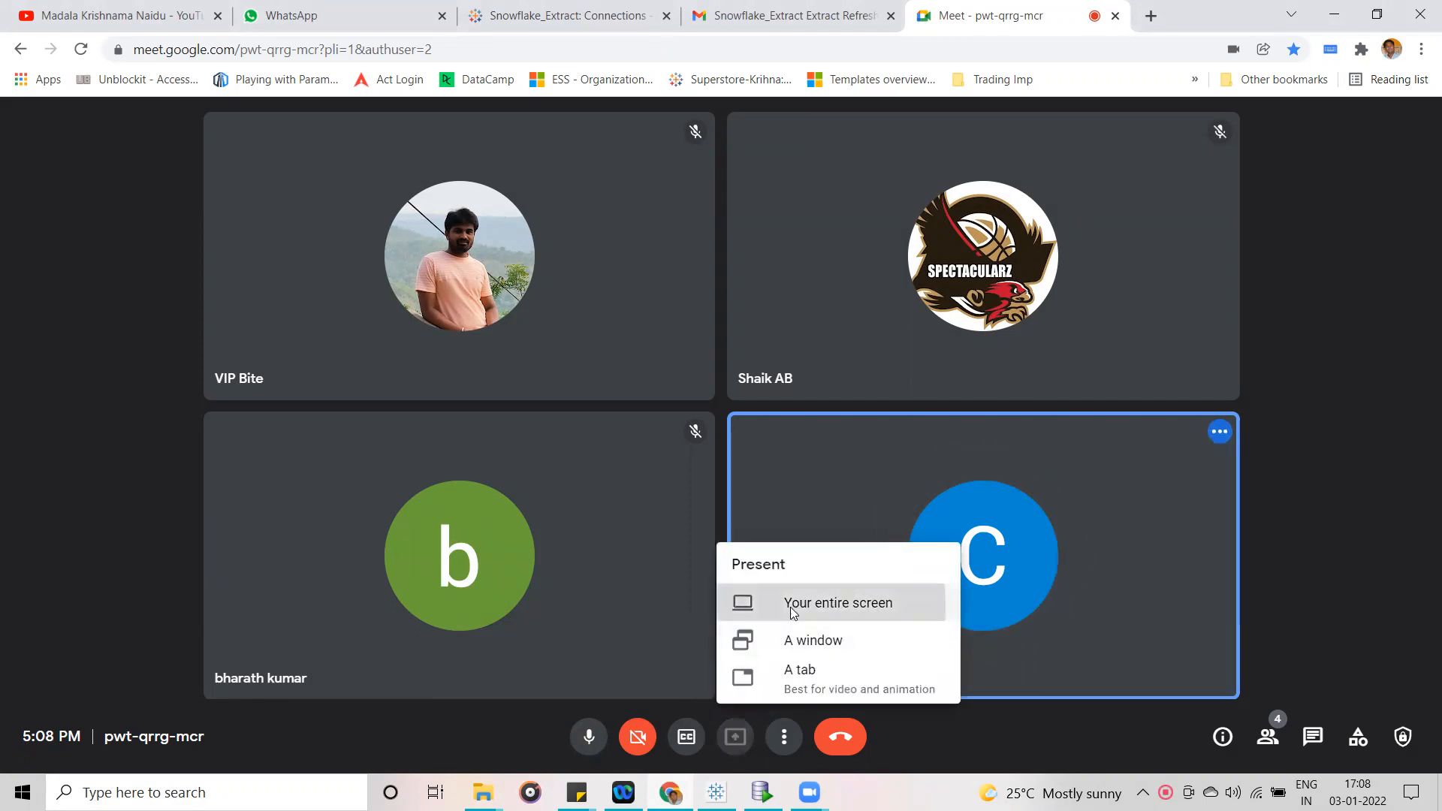
left_click(745, 607)
left_click(879, 430)
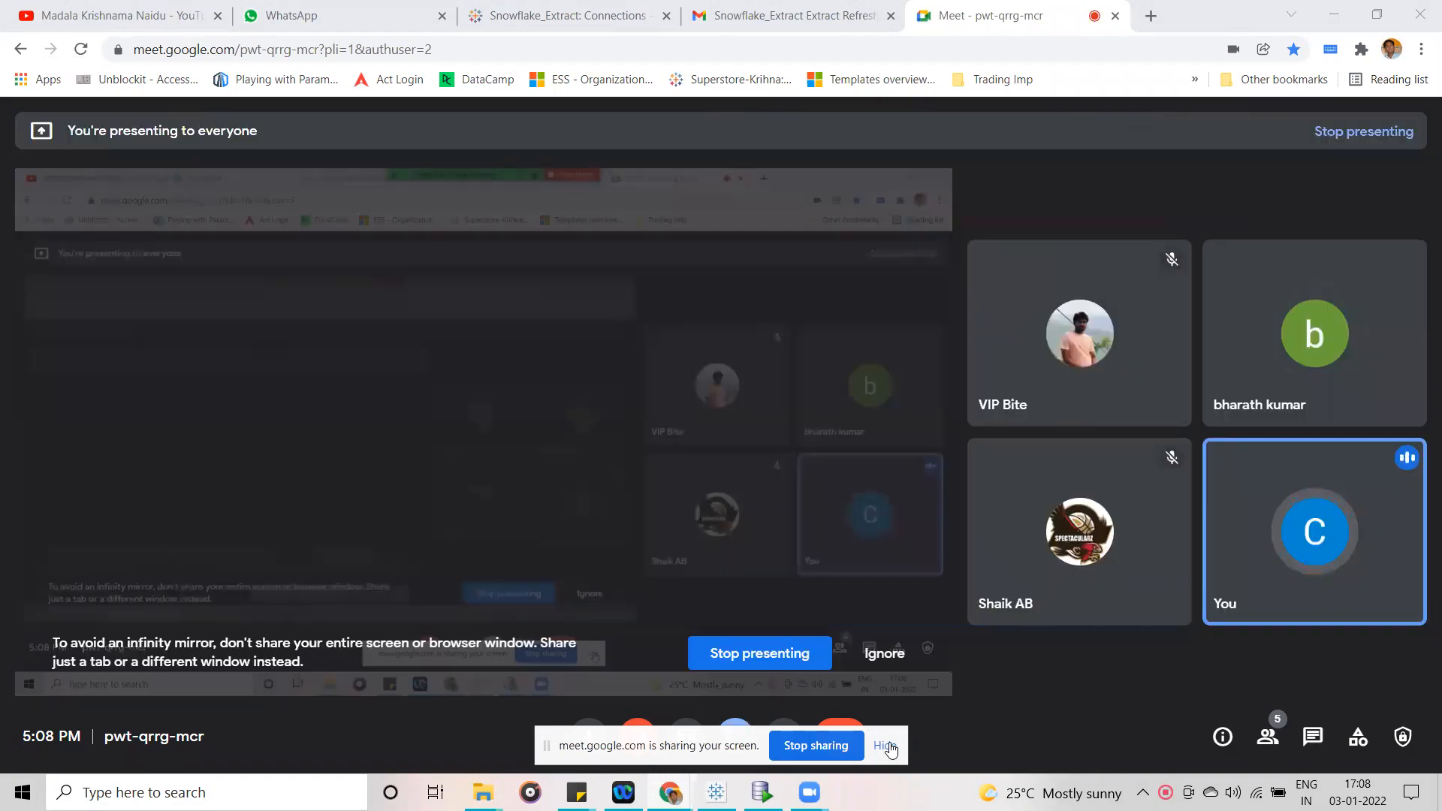
left_click(886, 746)
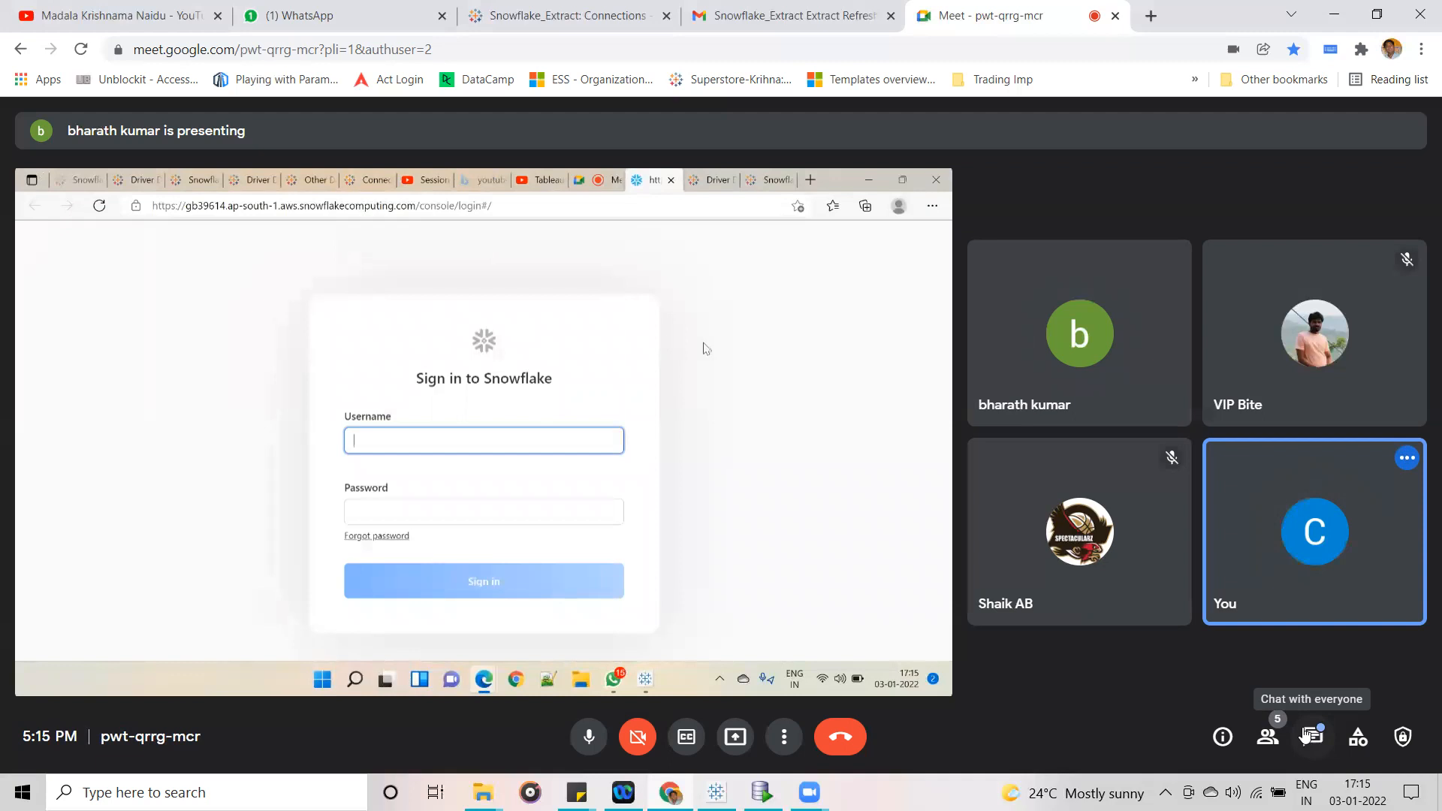
- Copy the Google Drive folder link from the Tableau Batch DEC 21-22 WhatsApp chat into the Meet call's message draft
left_click(415, 13)
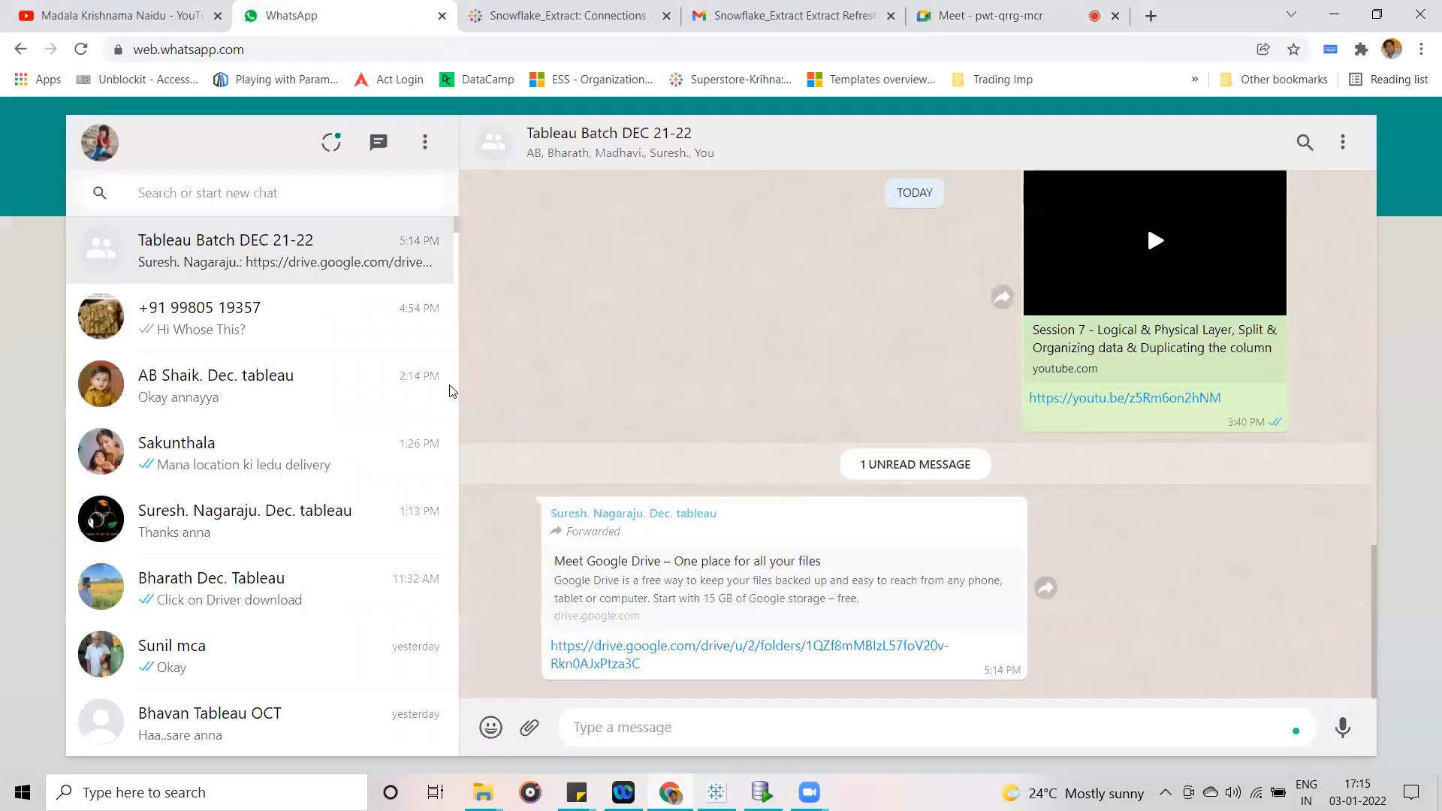
left_click_drag(649, 666, 552, 655)
key("ctrl+c")
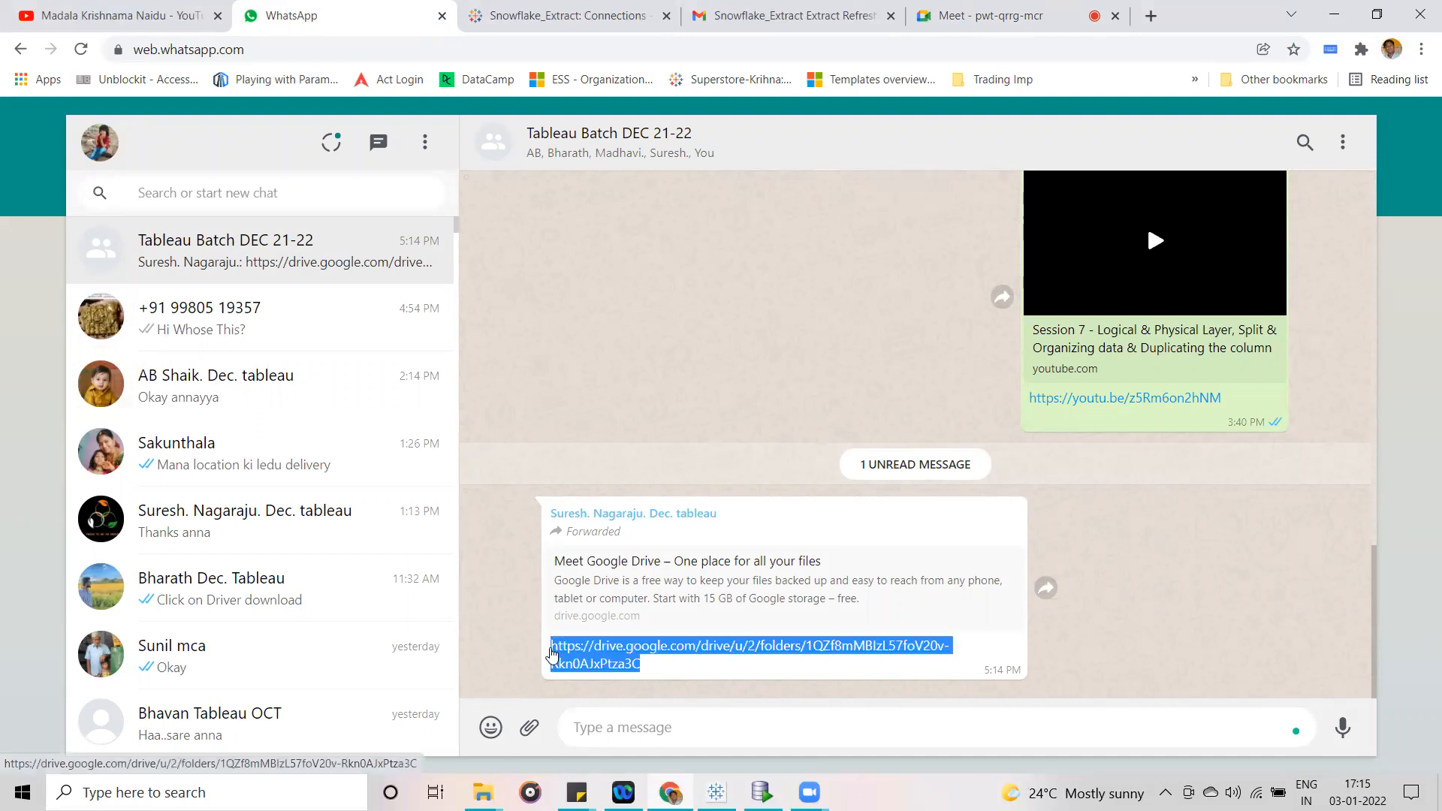
left_click(978, 9)
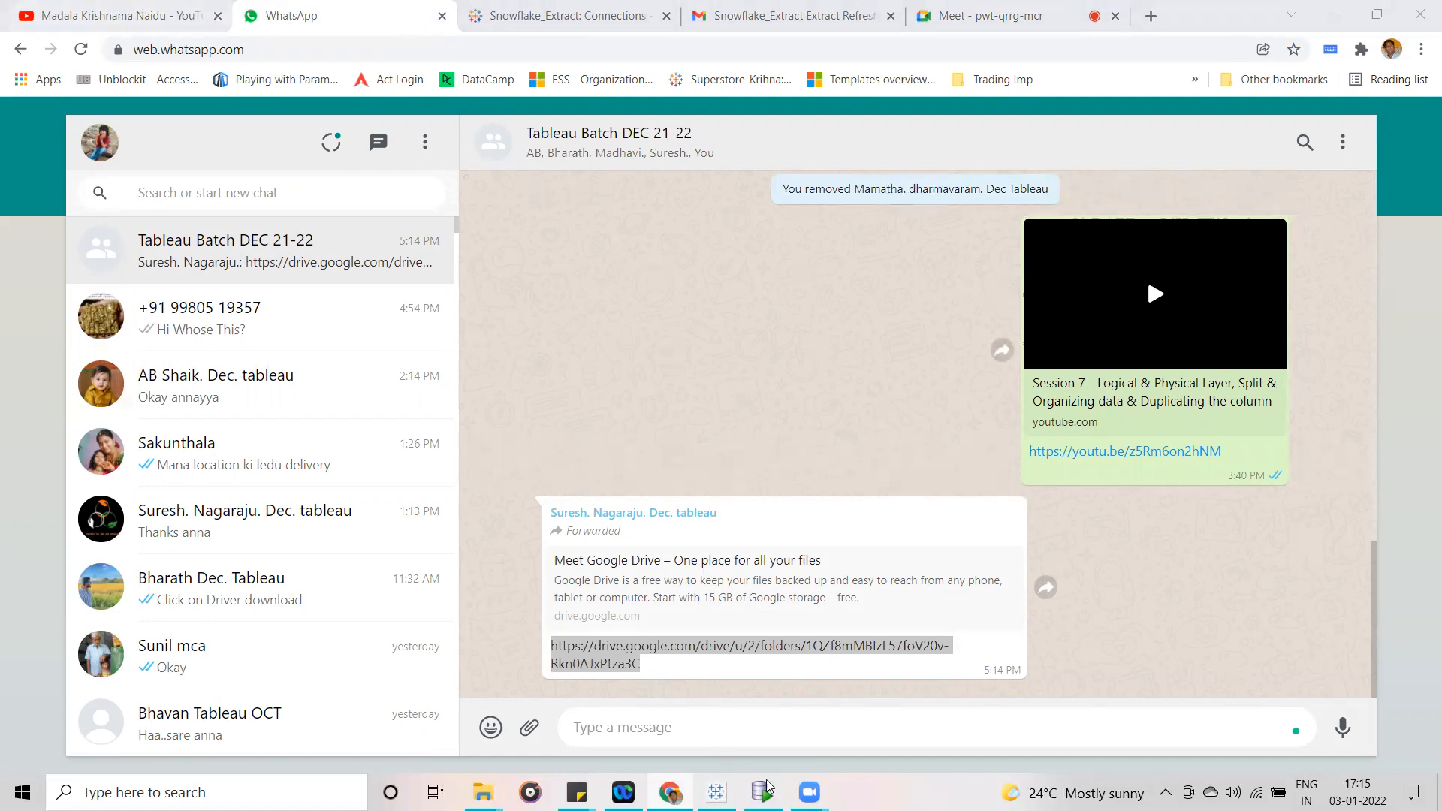
mouse_move(810, 788)
left_click(992, 15)
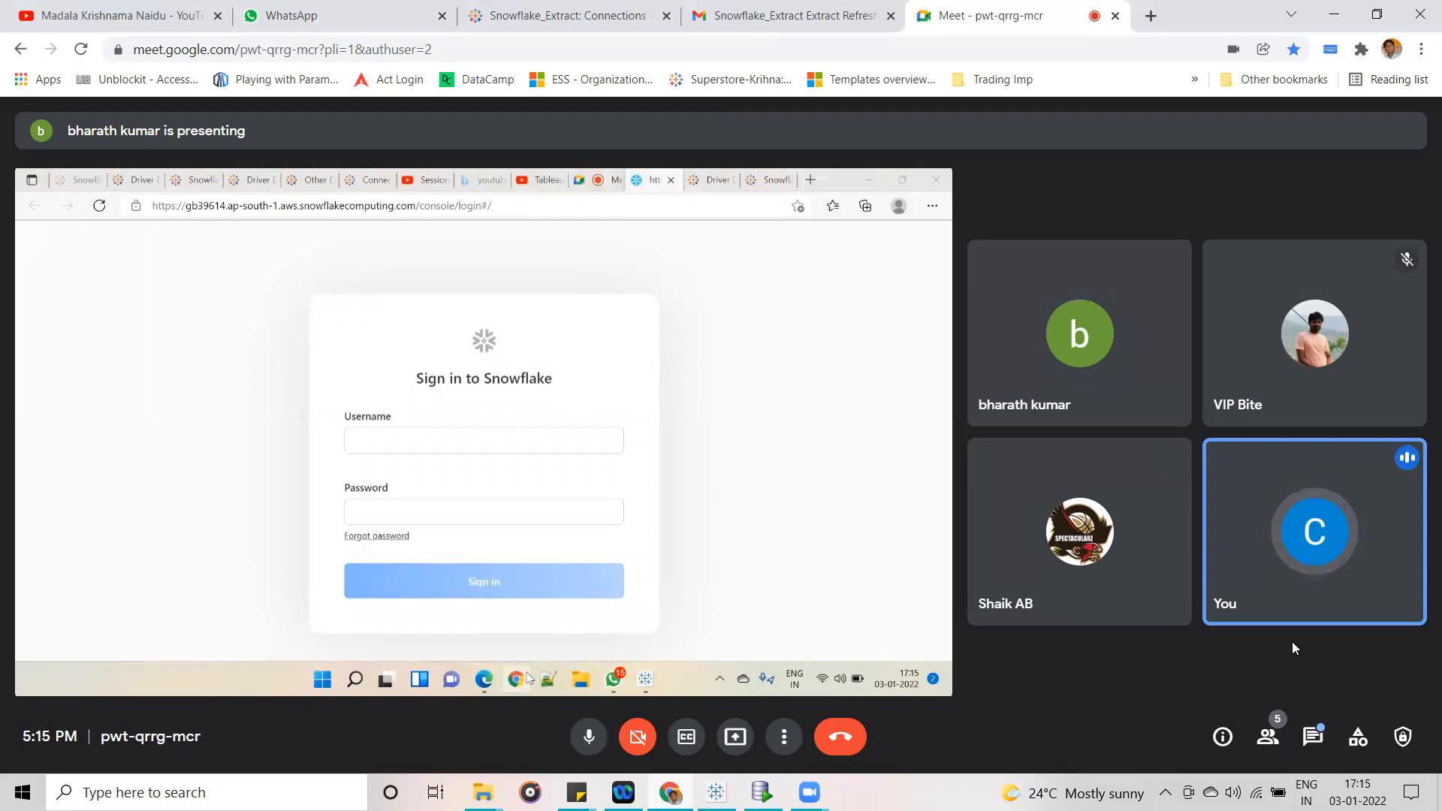
left_click(1313, 736)
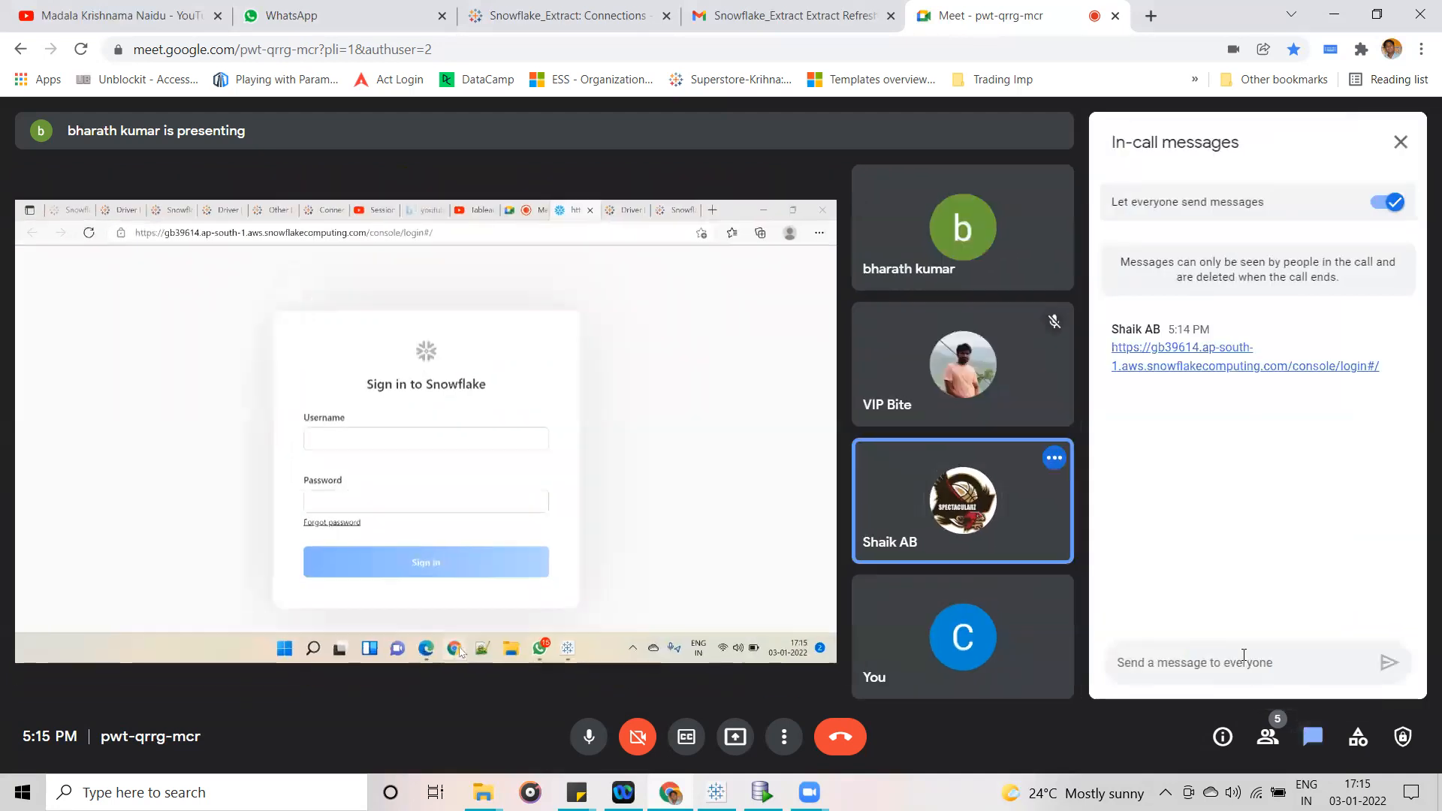
key("ctrl+v")
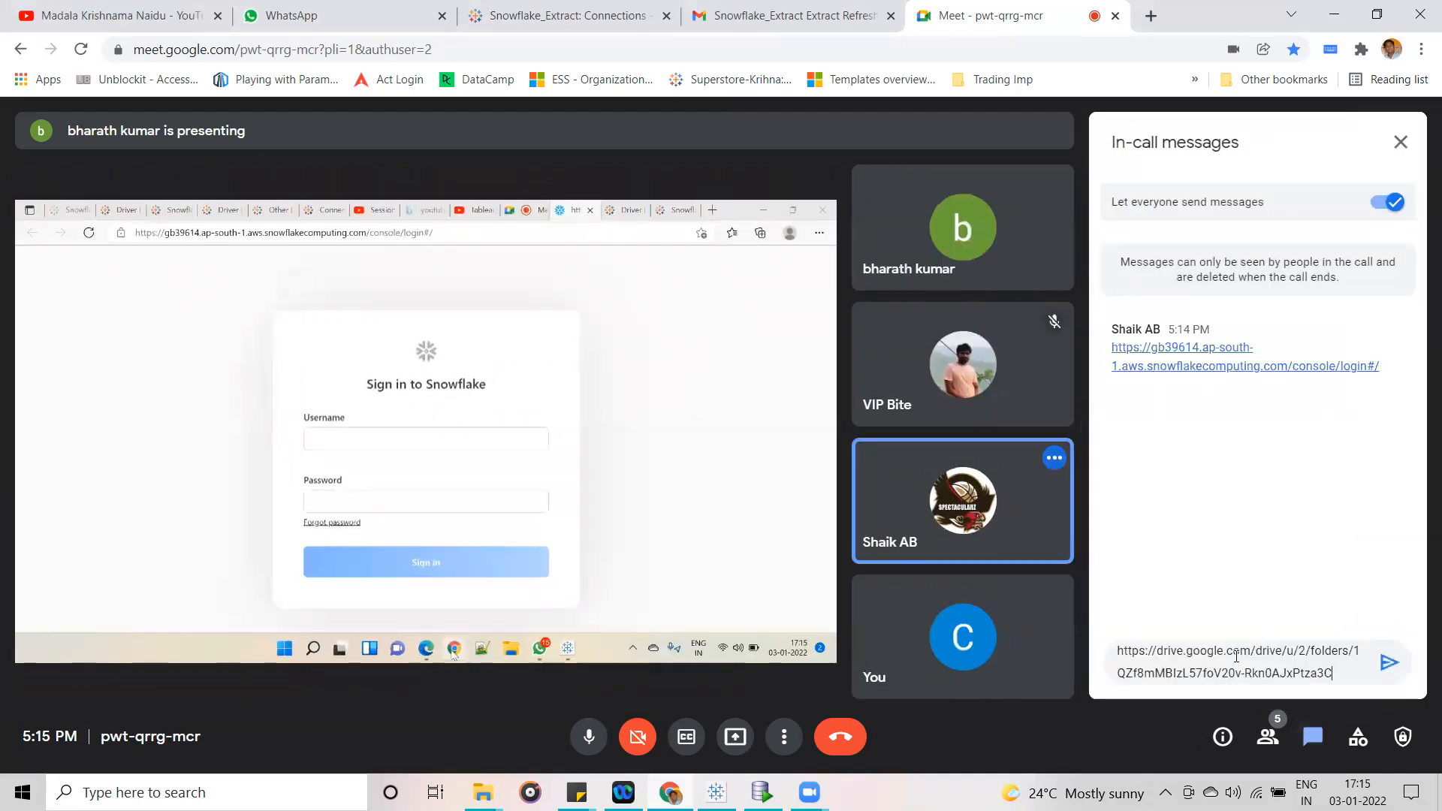
- View the Google Drive folder behind the copied link in a separate browser tab, and close that tab
left_click(1150, 15)
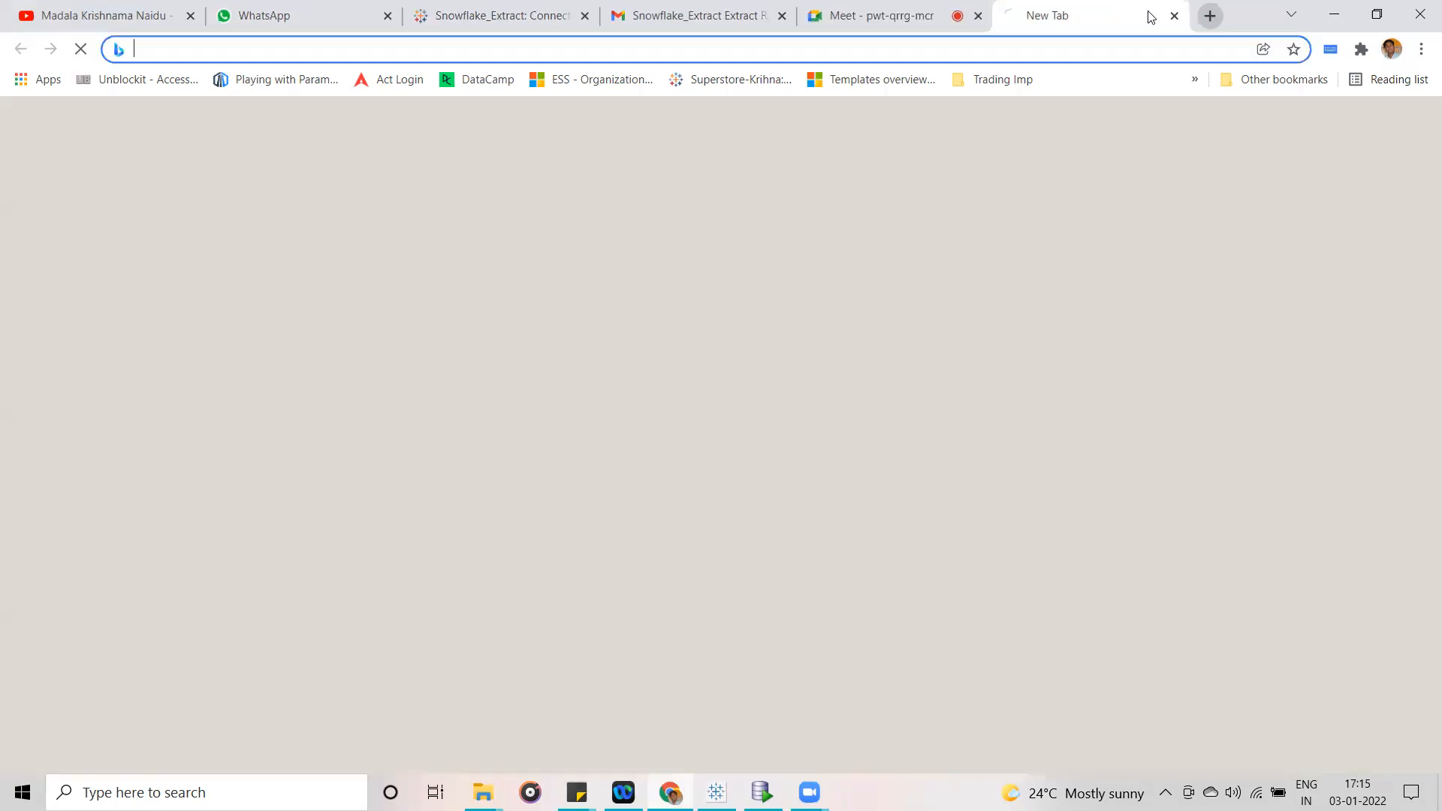
key("ctrl+v")
key("Return")
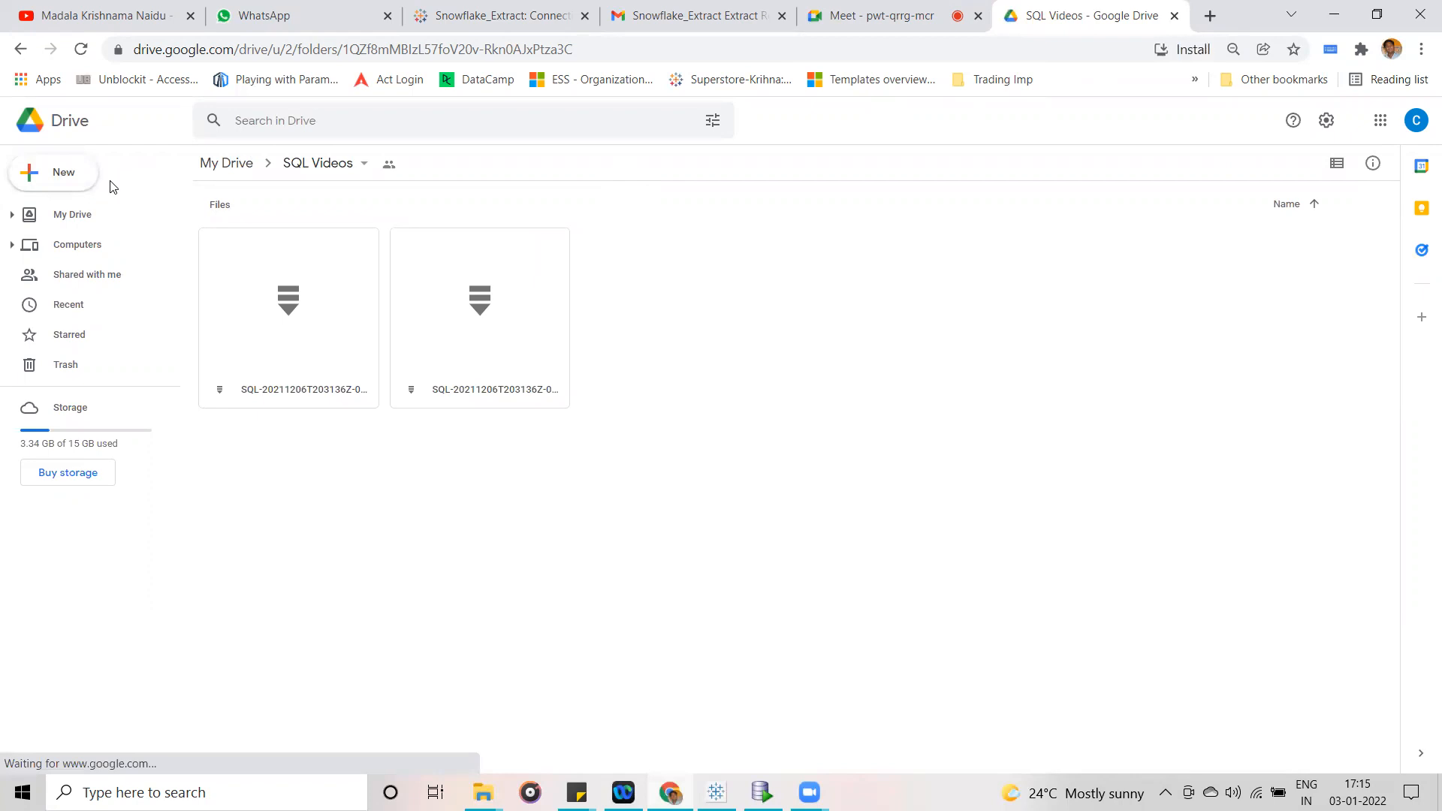
left_click(1173, 15)
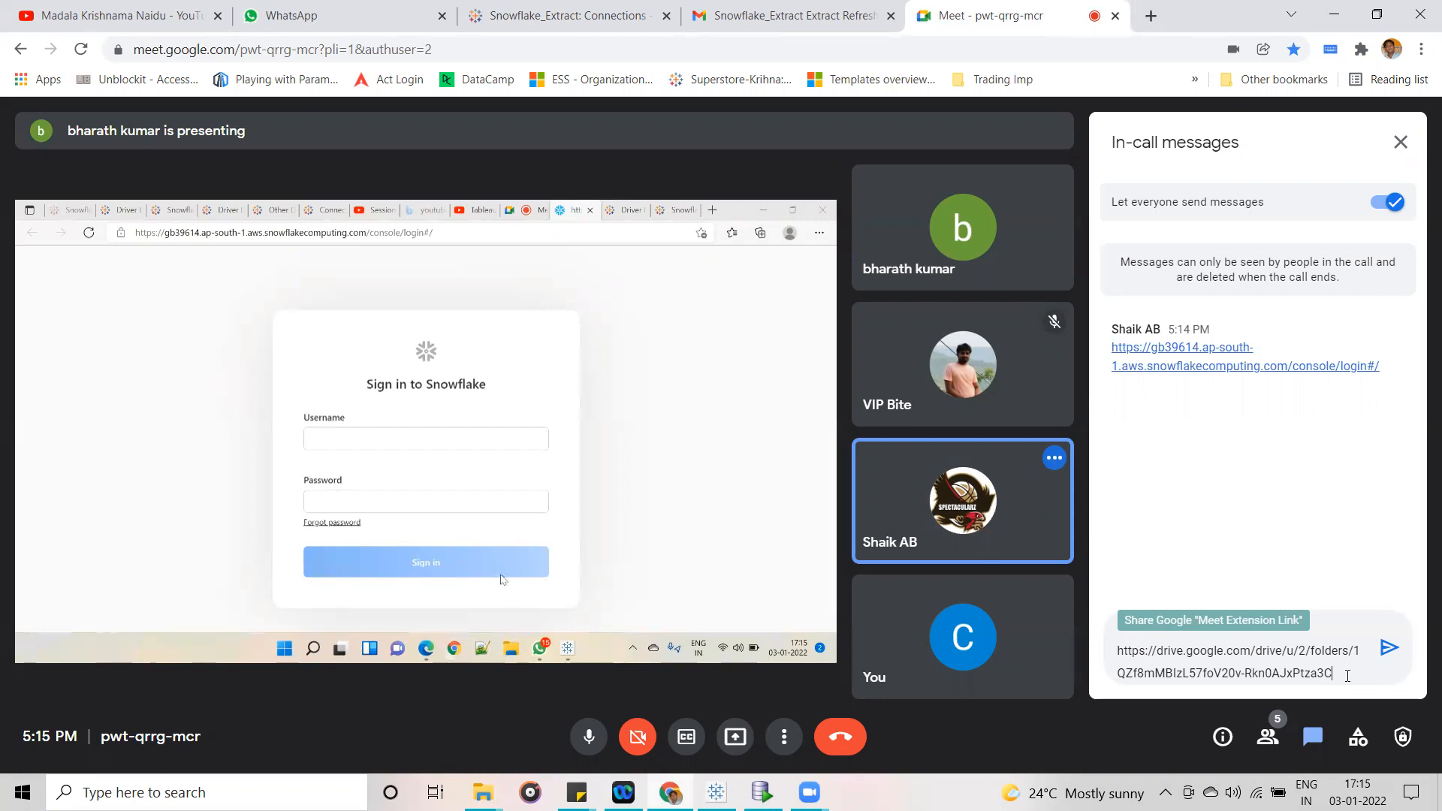
- Delete the unsent Google Drive link from the Meet message draft
left_click_drag(1347, 675, 1108, 643)
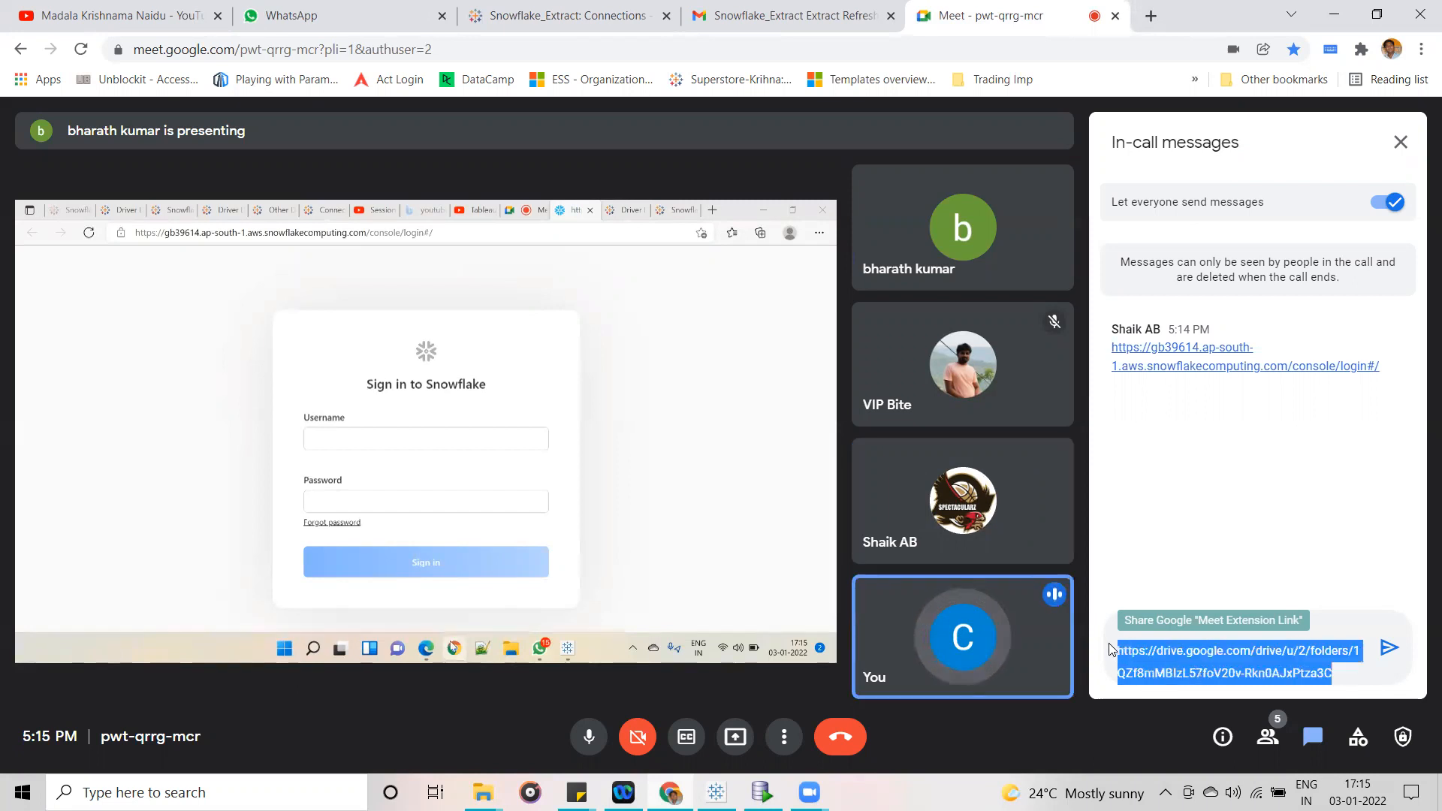
key("BackSpace")
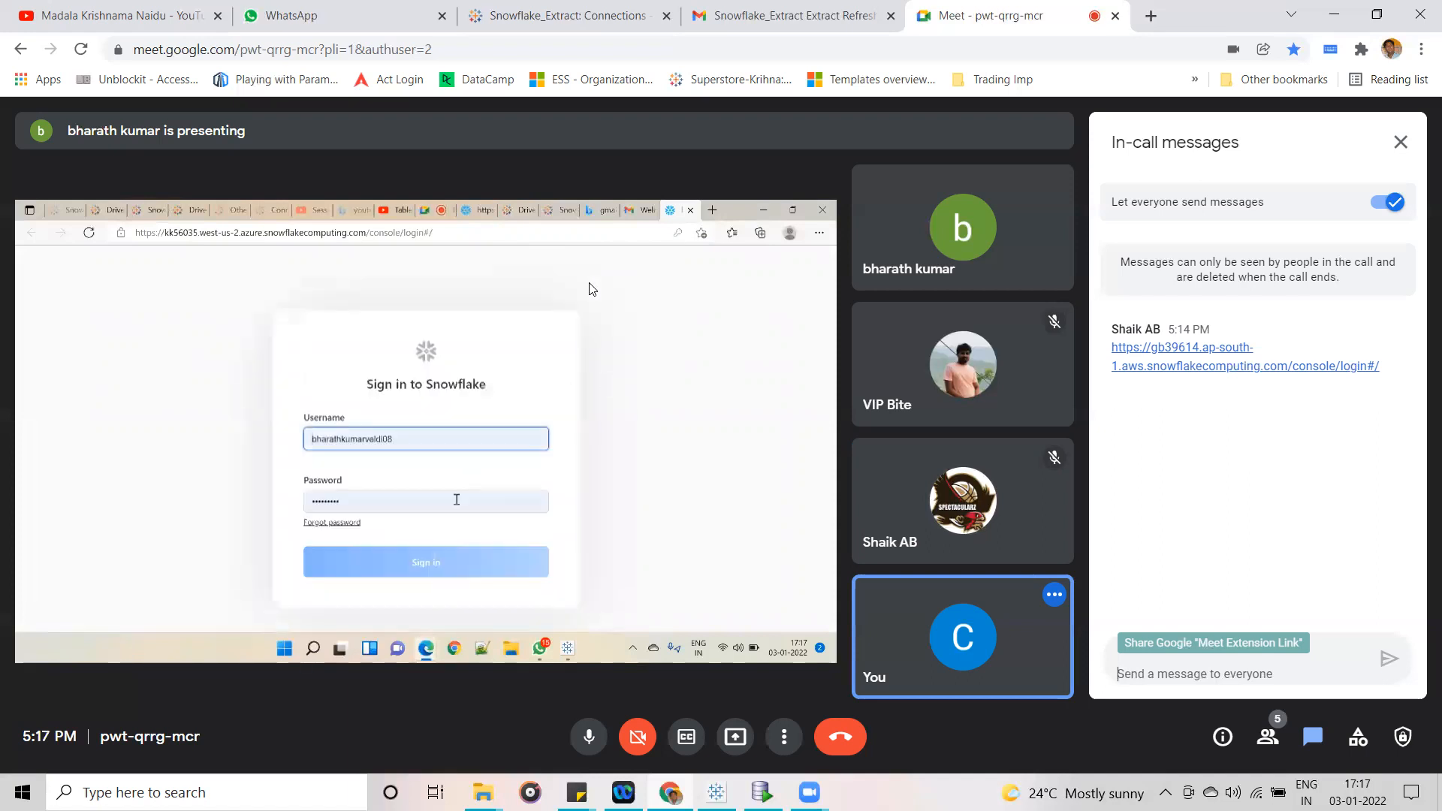
- Mute the microphone while a participant presents, and unmute it again
left_click(583, 740)
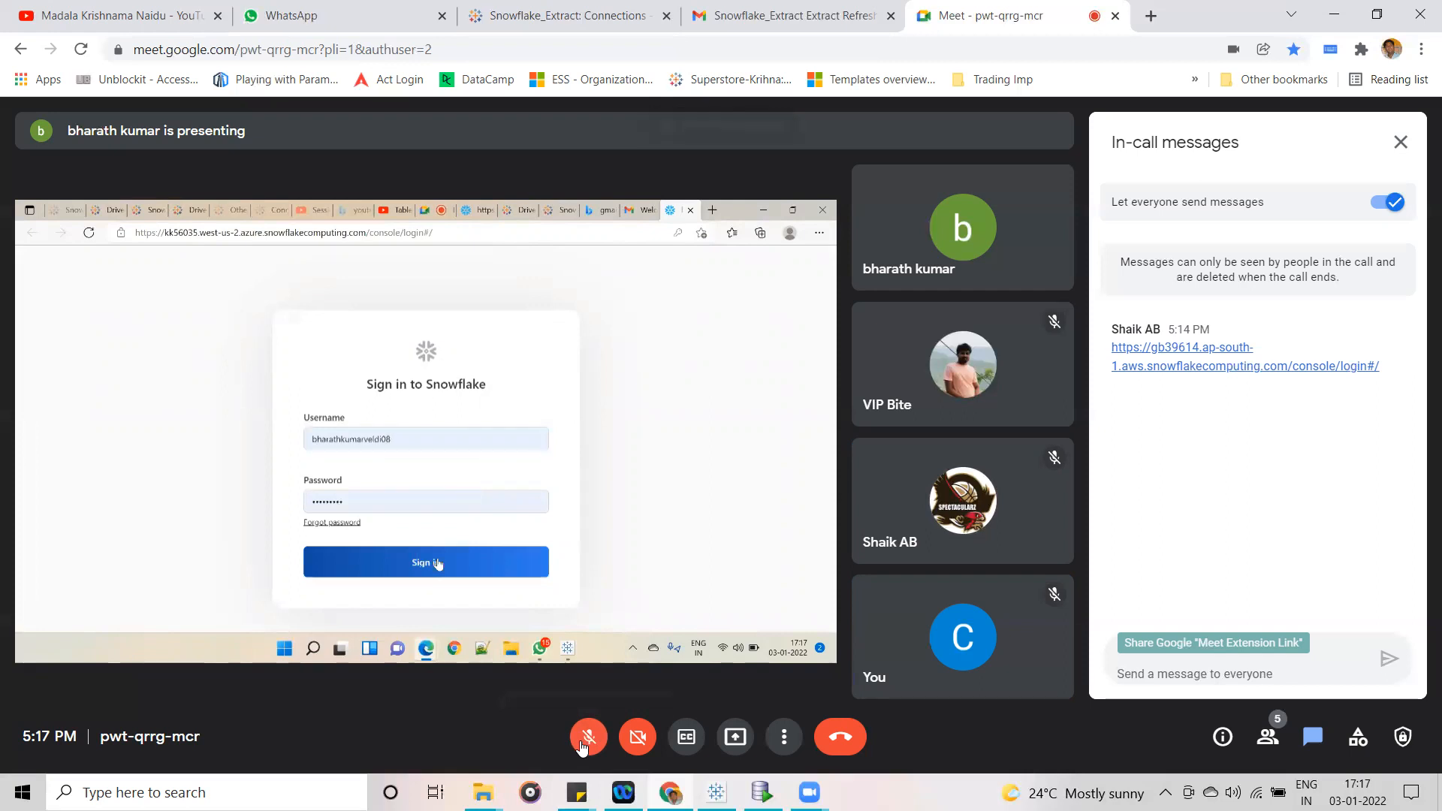
left_click(582, 740)
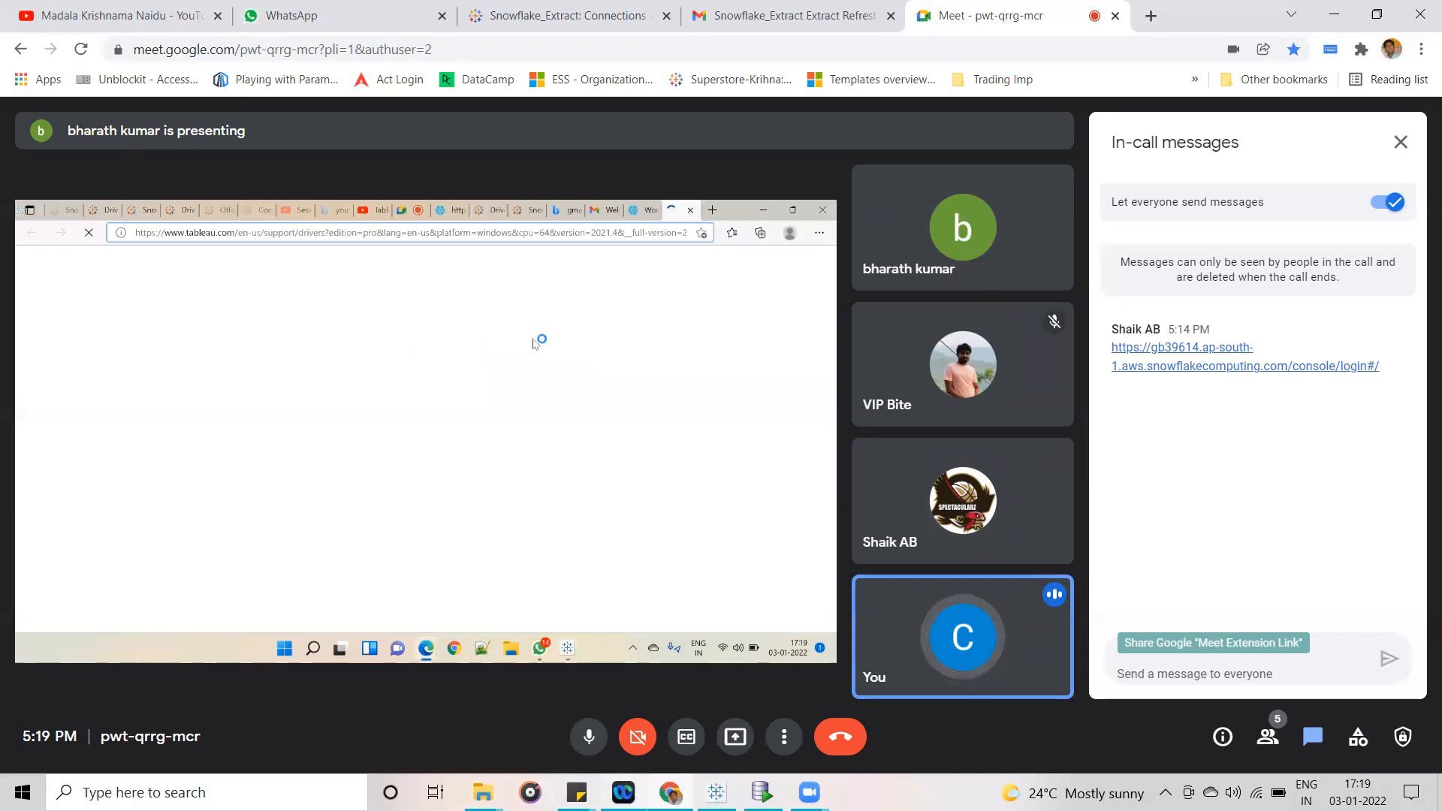
- Look through the softwares folder on the DATA (D:) drive in File Explorer, and return to the Meet call
mouse_move(670, 793)
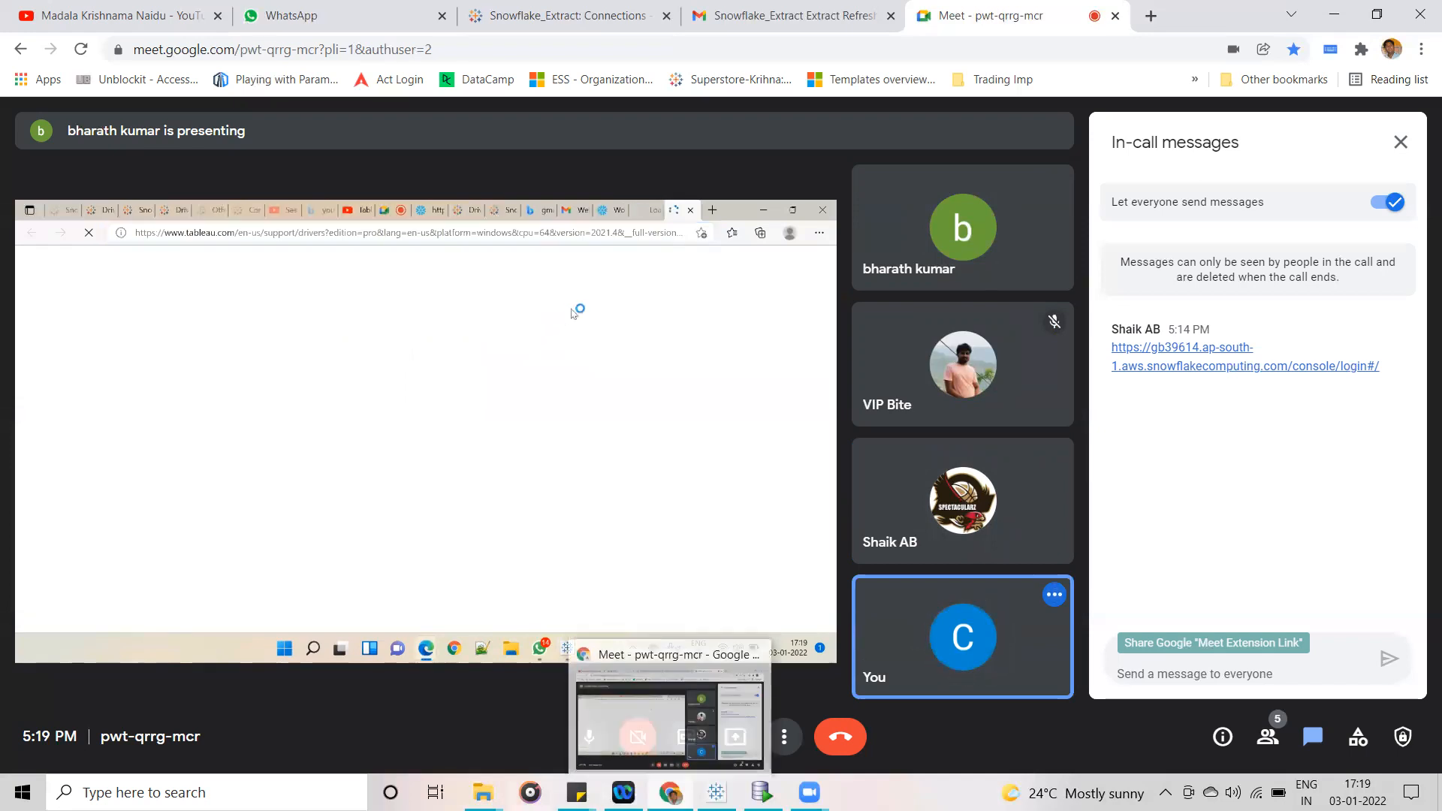
mouse_move(483, 792)
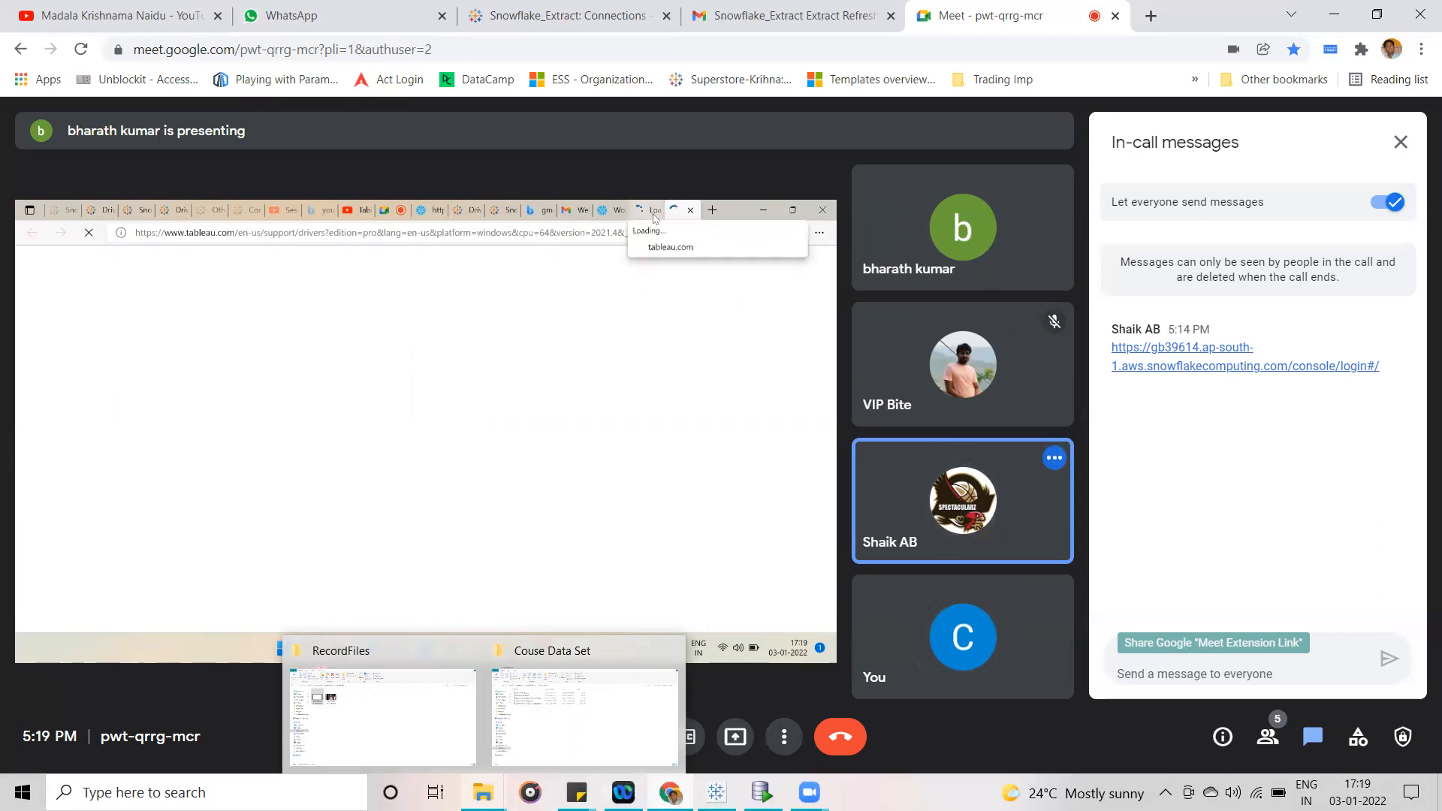
left_click(364, 730)
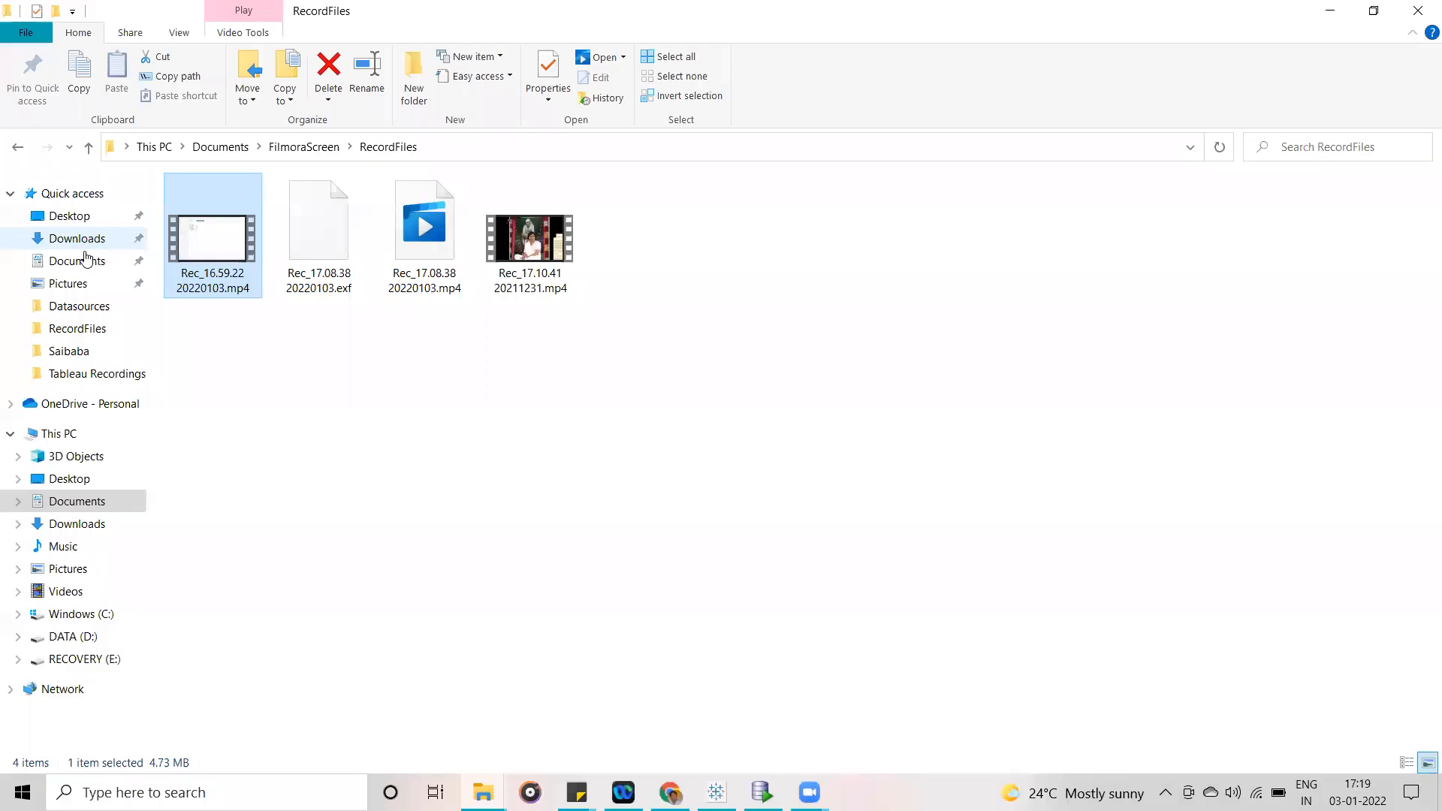
left_click(81, 637)
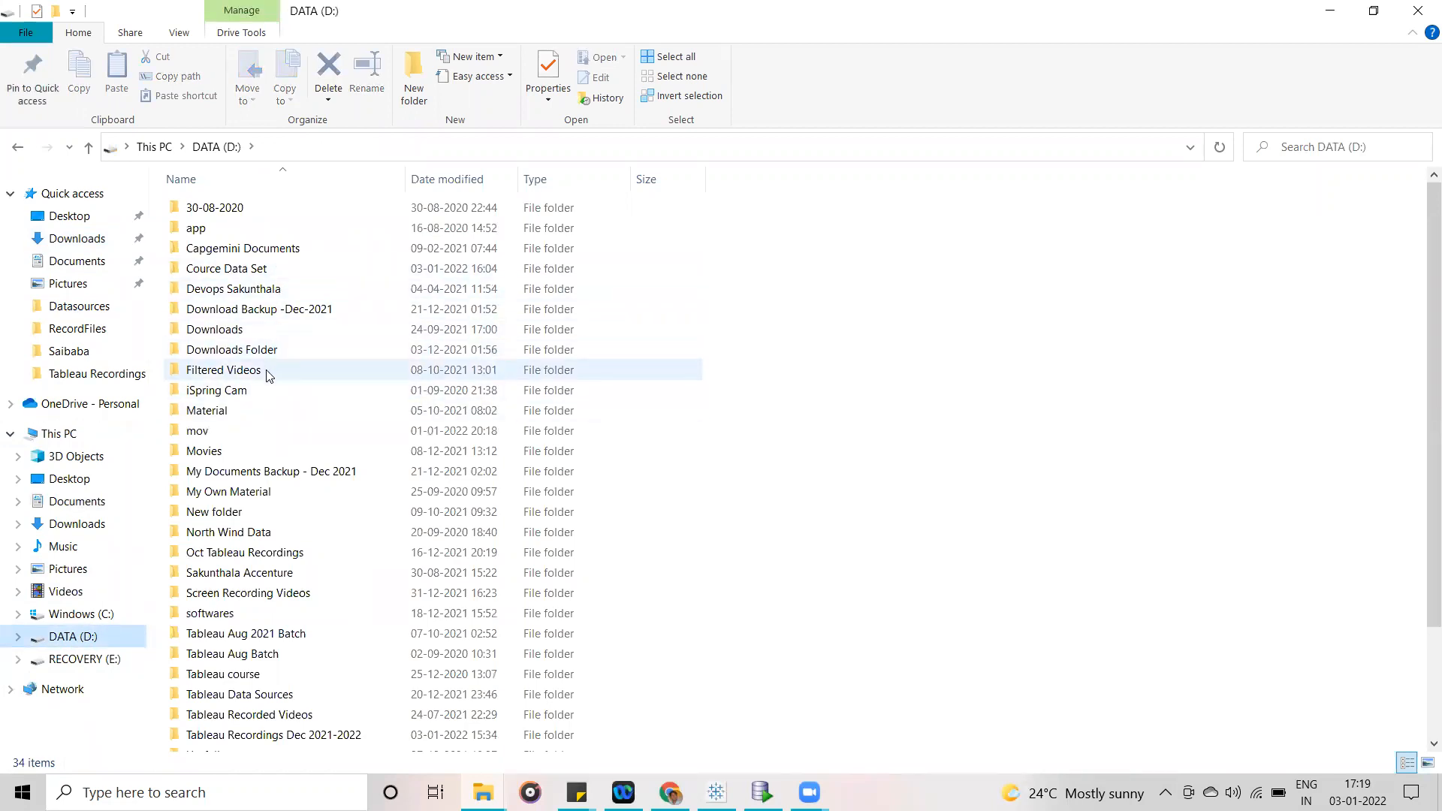
double_click(262, 618)
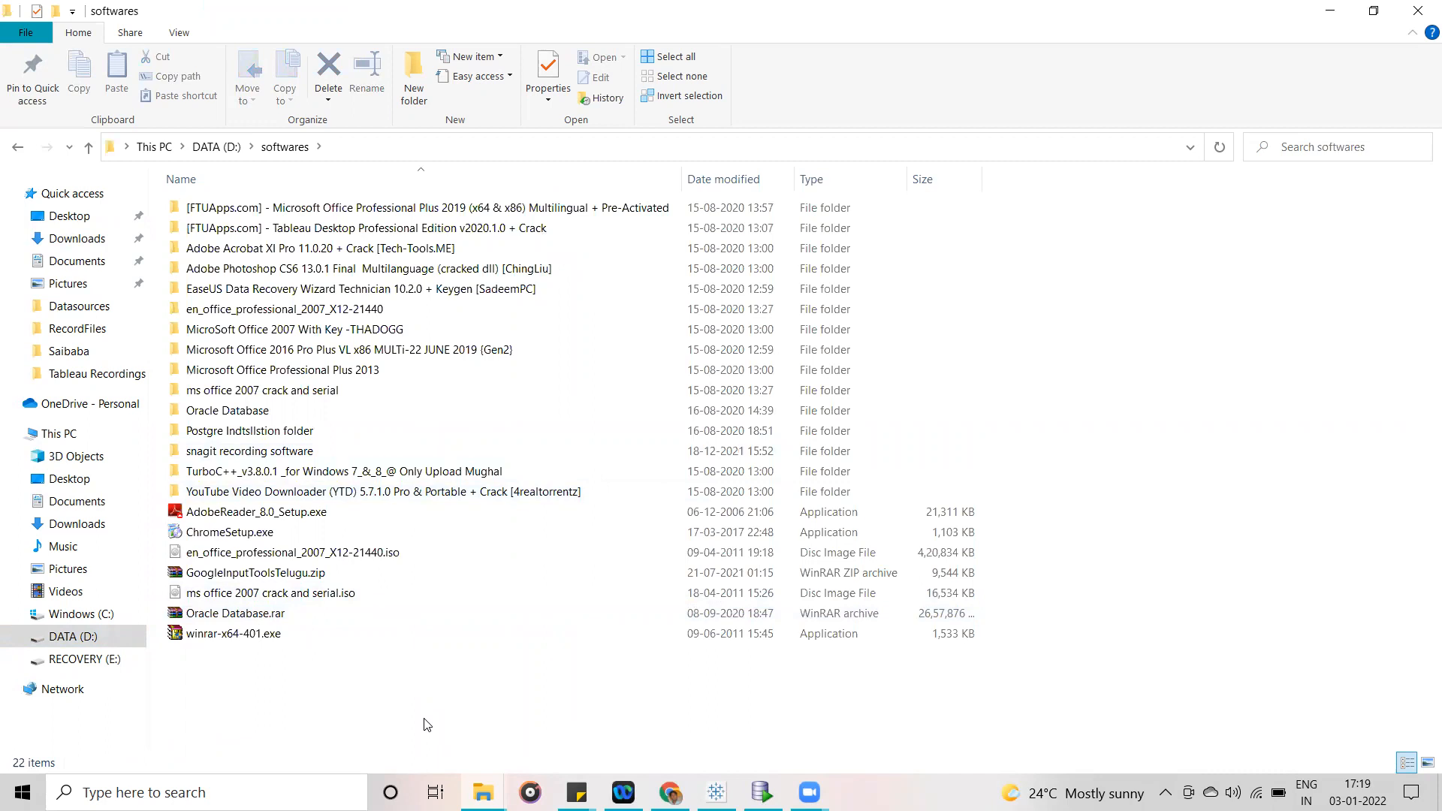
left_click(1330, 10)
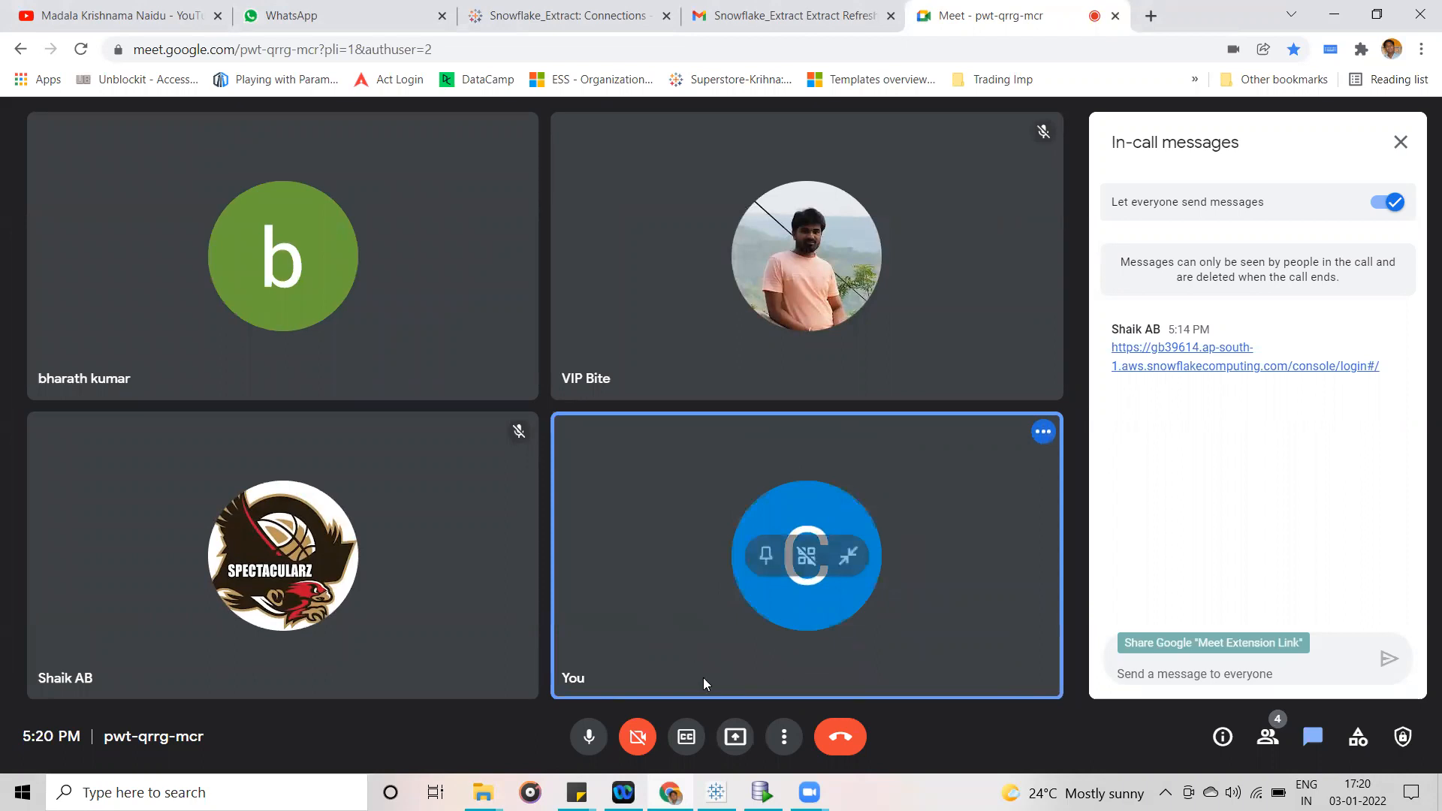
- Present the entire screen to the call participants again
left_click(735, 740)
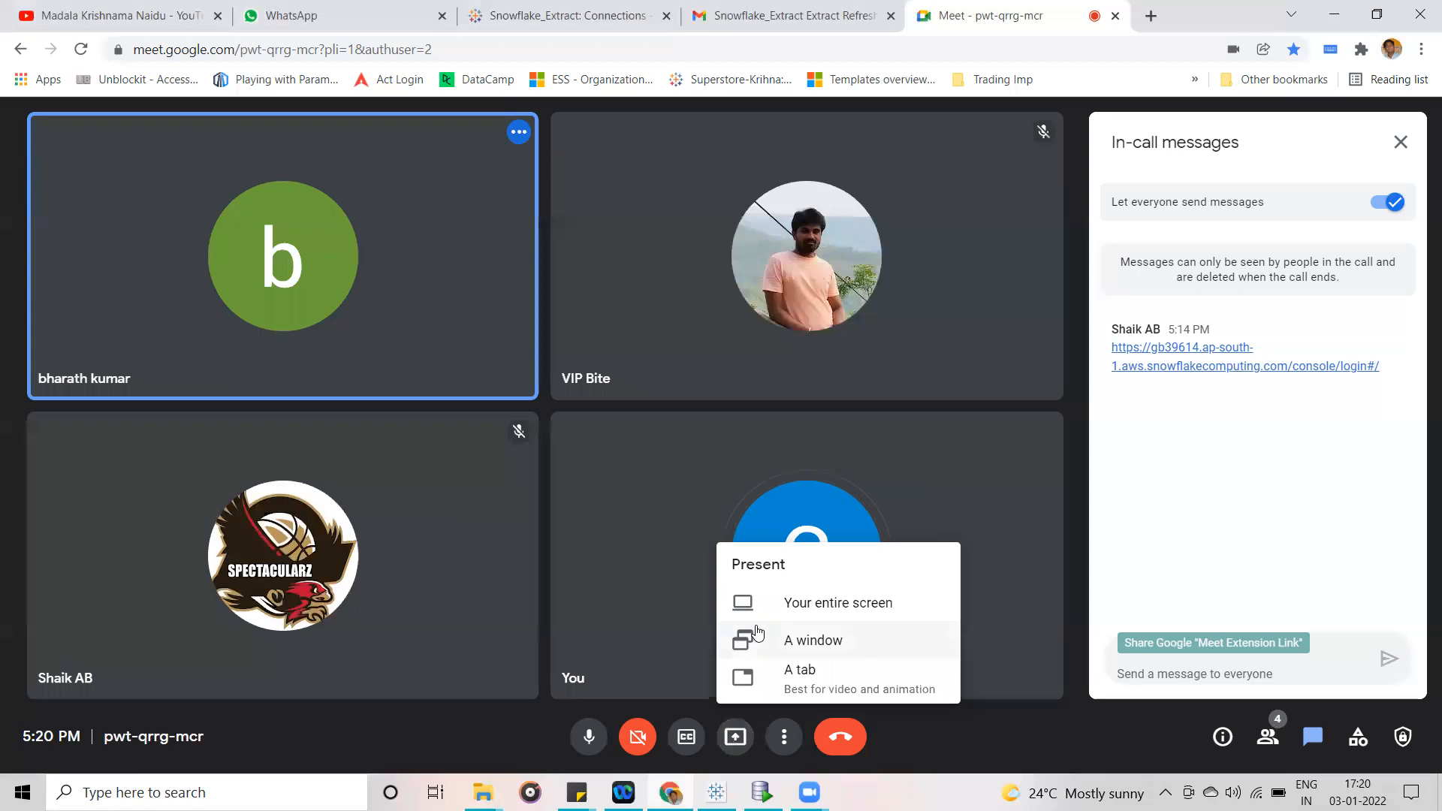
left_click(825, 597)
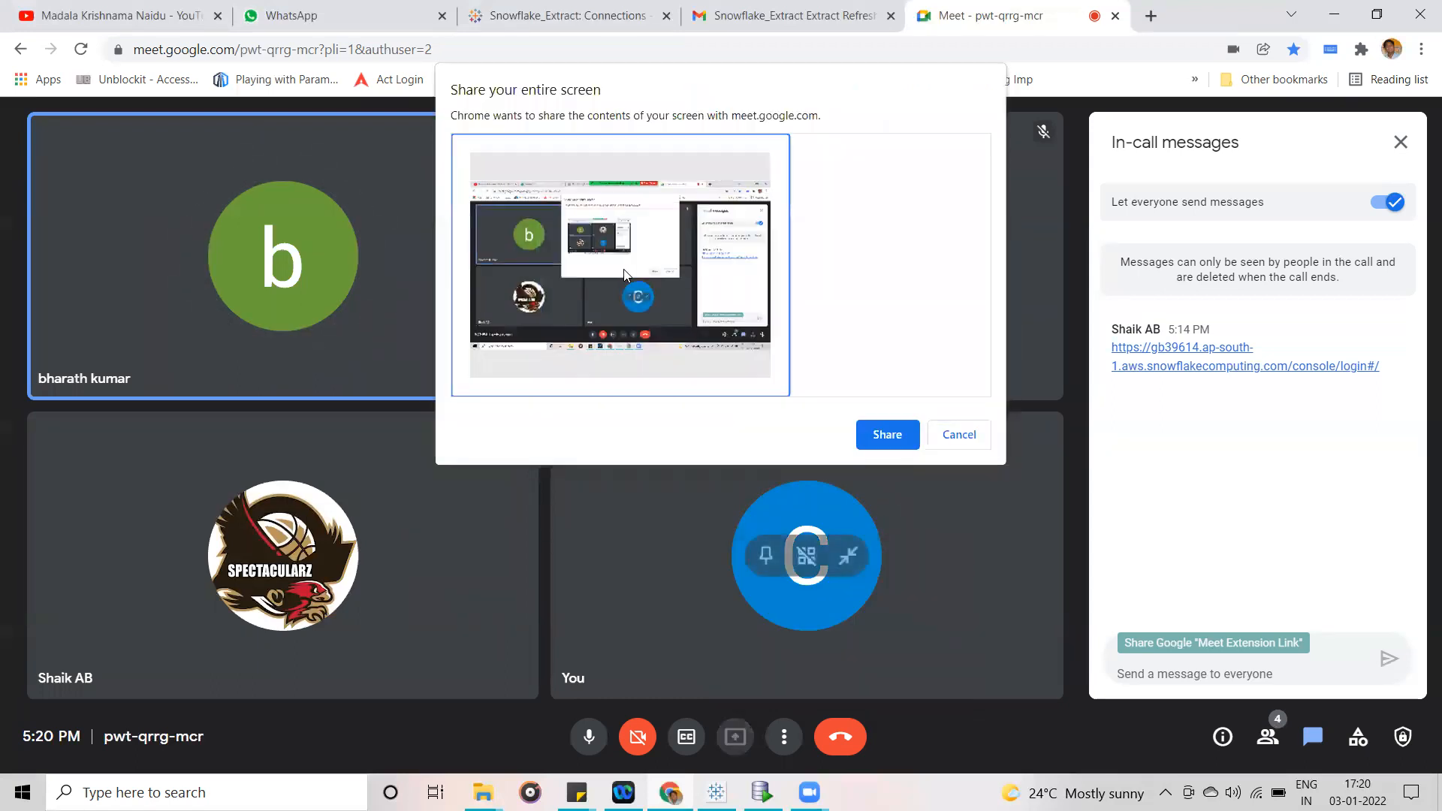
left_click(882, 439)
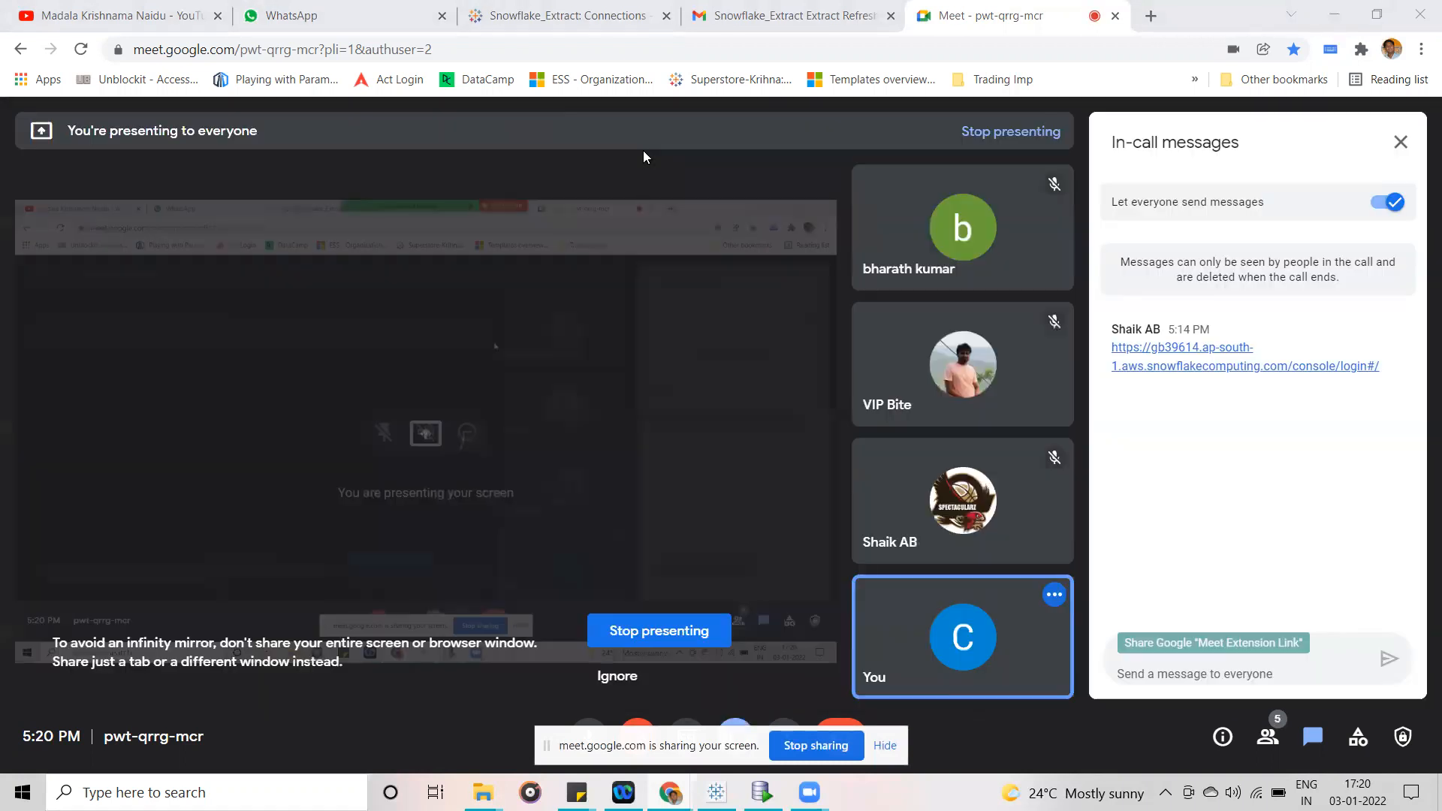
- Move the Snowflake_Extract connections page into its own browser window and dismiss its notification
left_click_drag(648, 18, 847, 48)
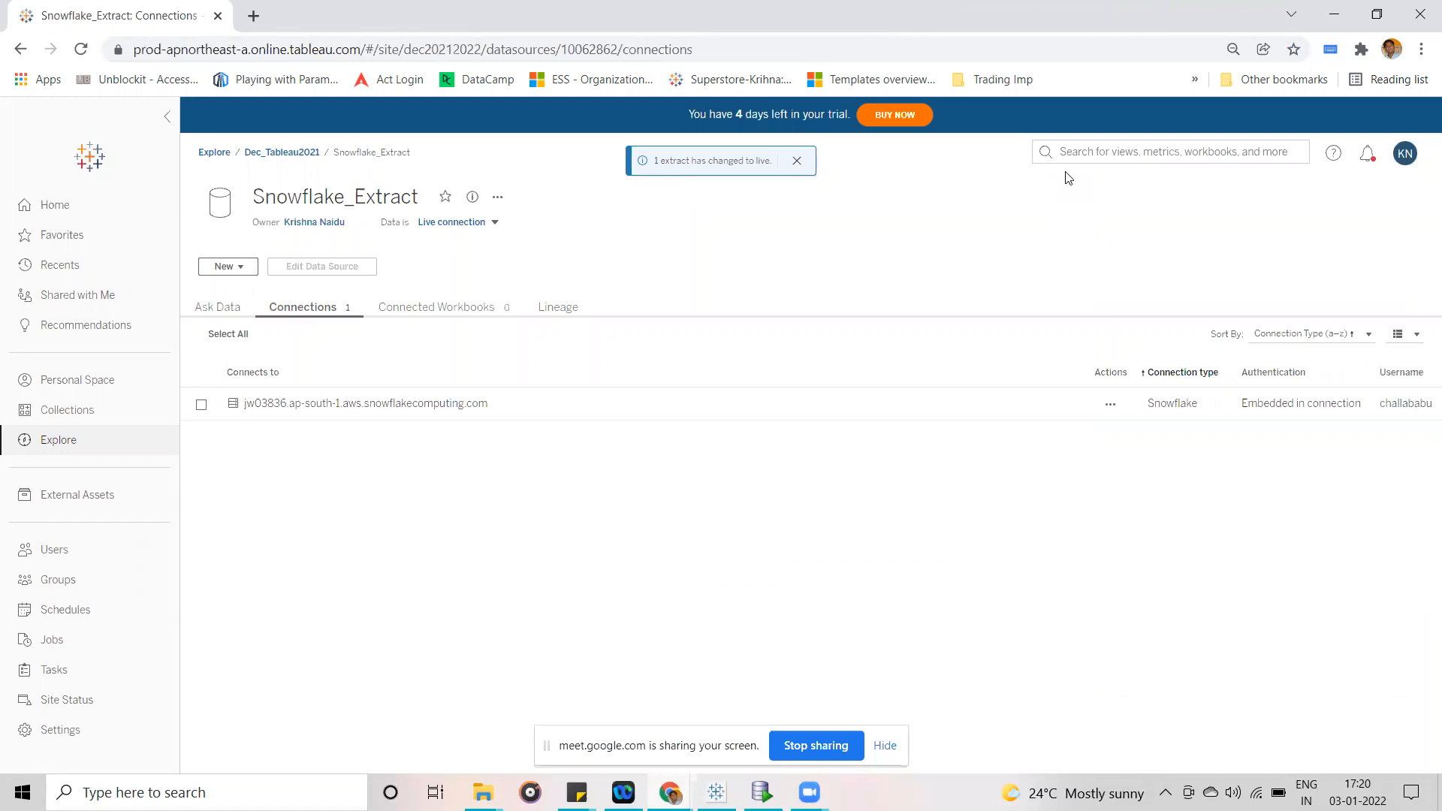
left_click(797, 161)
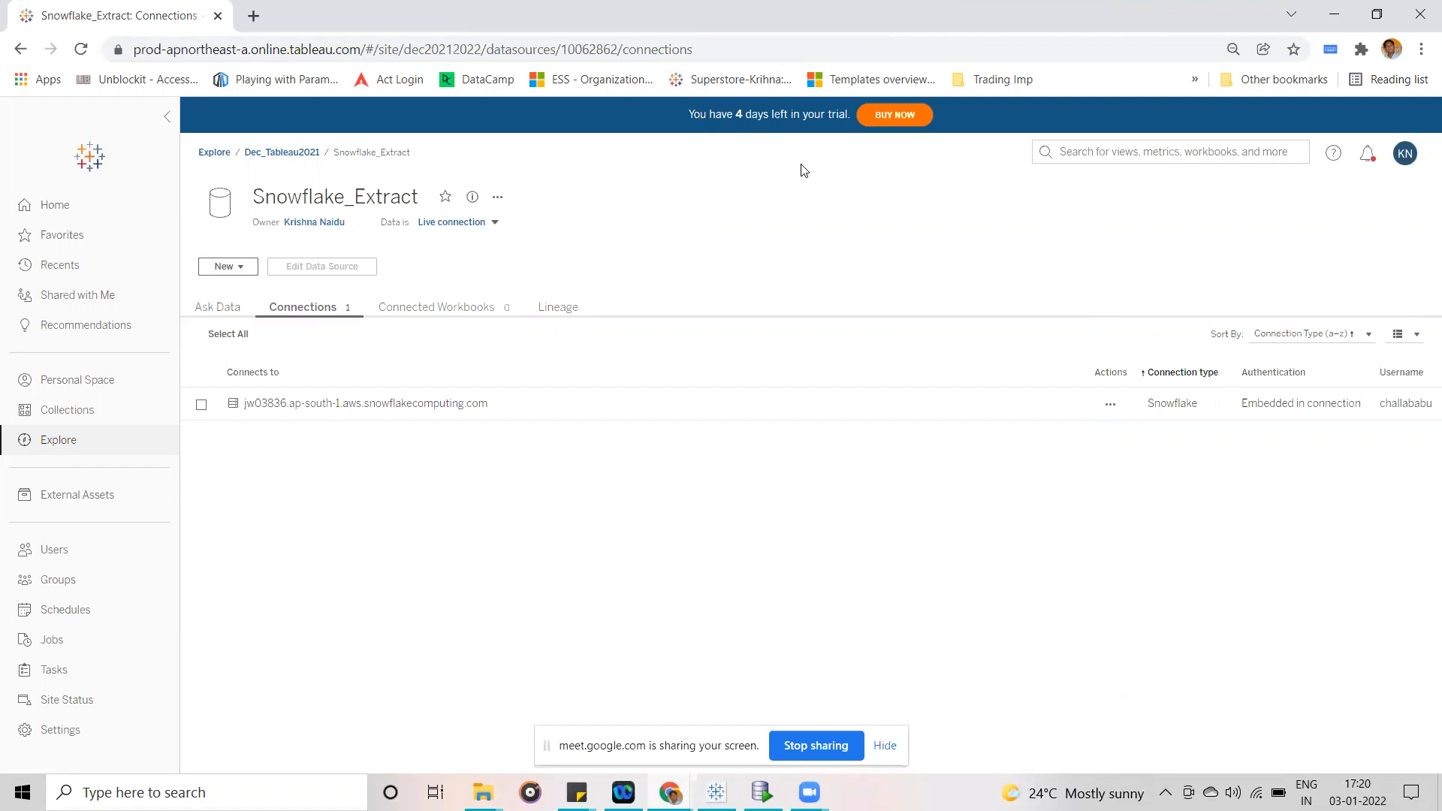
- Open the Background Tasks for Extracts dashboard from the Tableau site's status page, and hide the screen-sharing notice
left_click(82, 701)
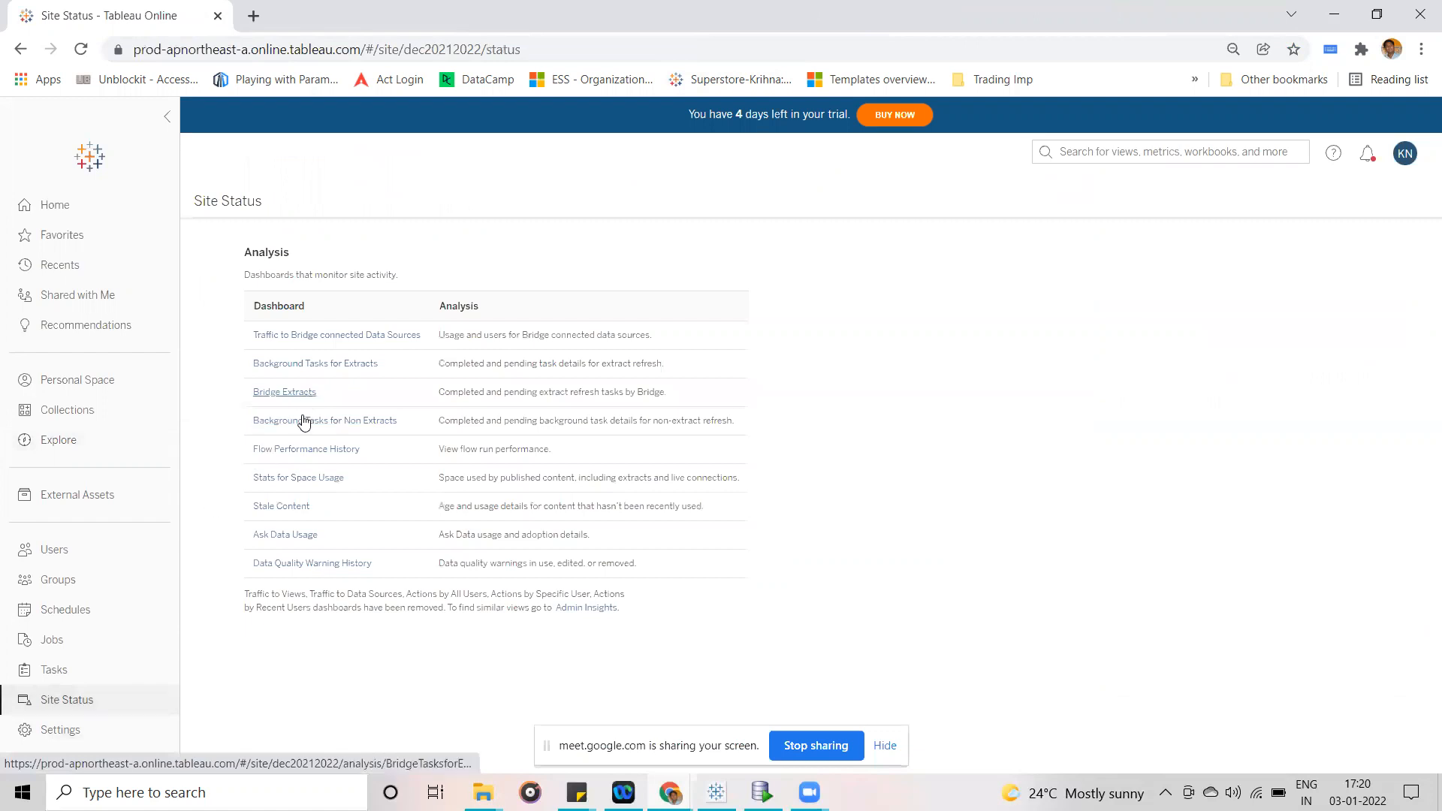
left_click(328, 363)
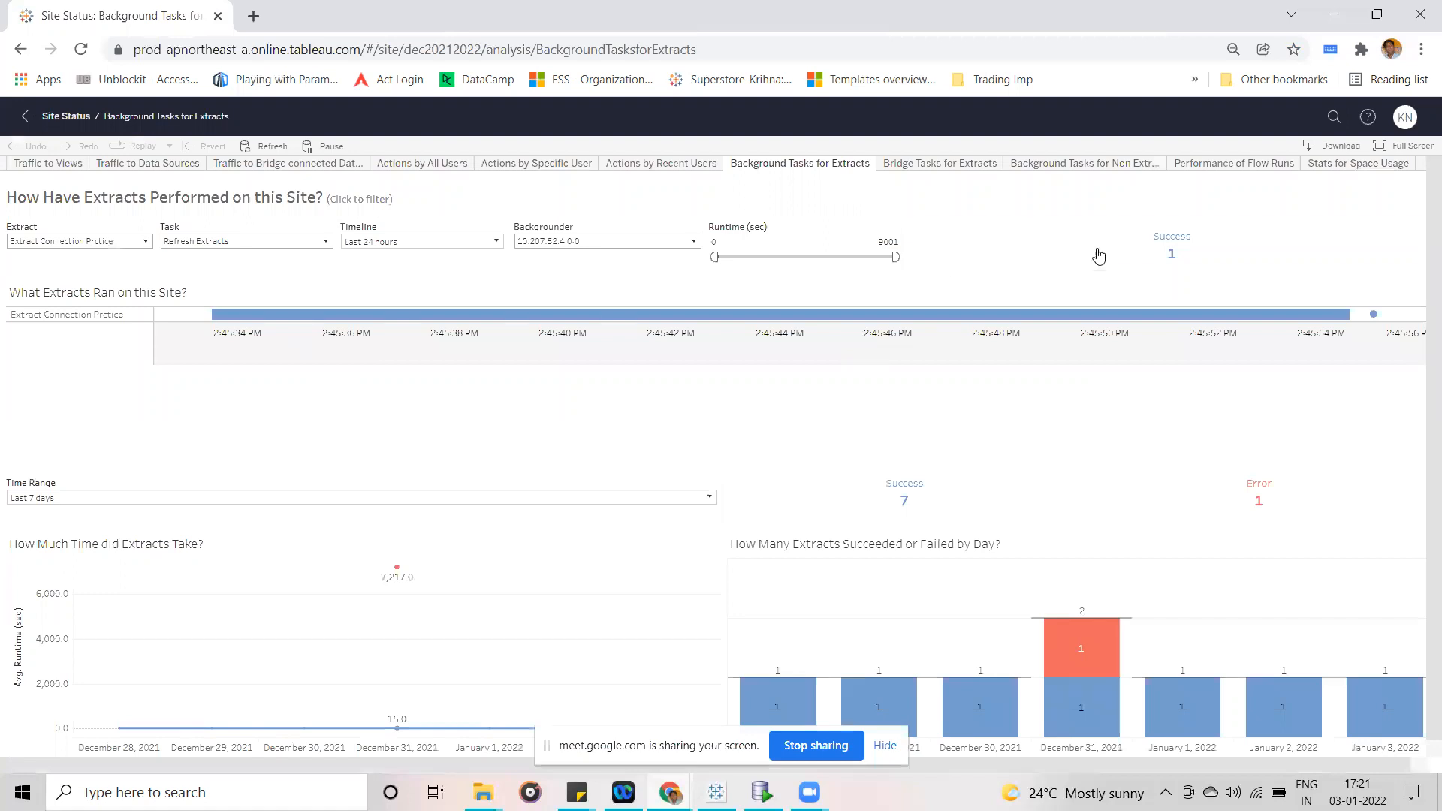
mouse_move(997, 320)
left_click(887, 745)
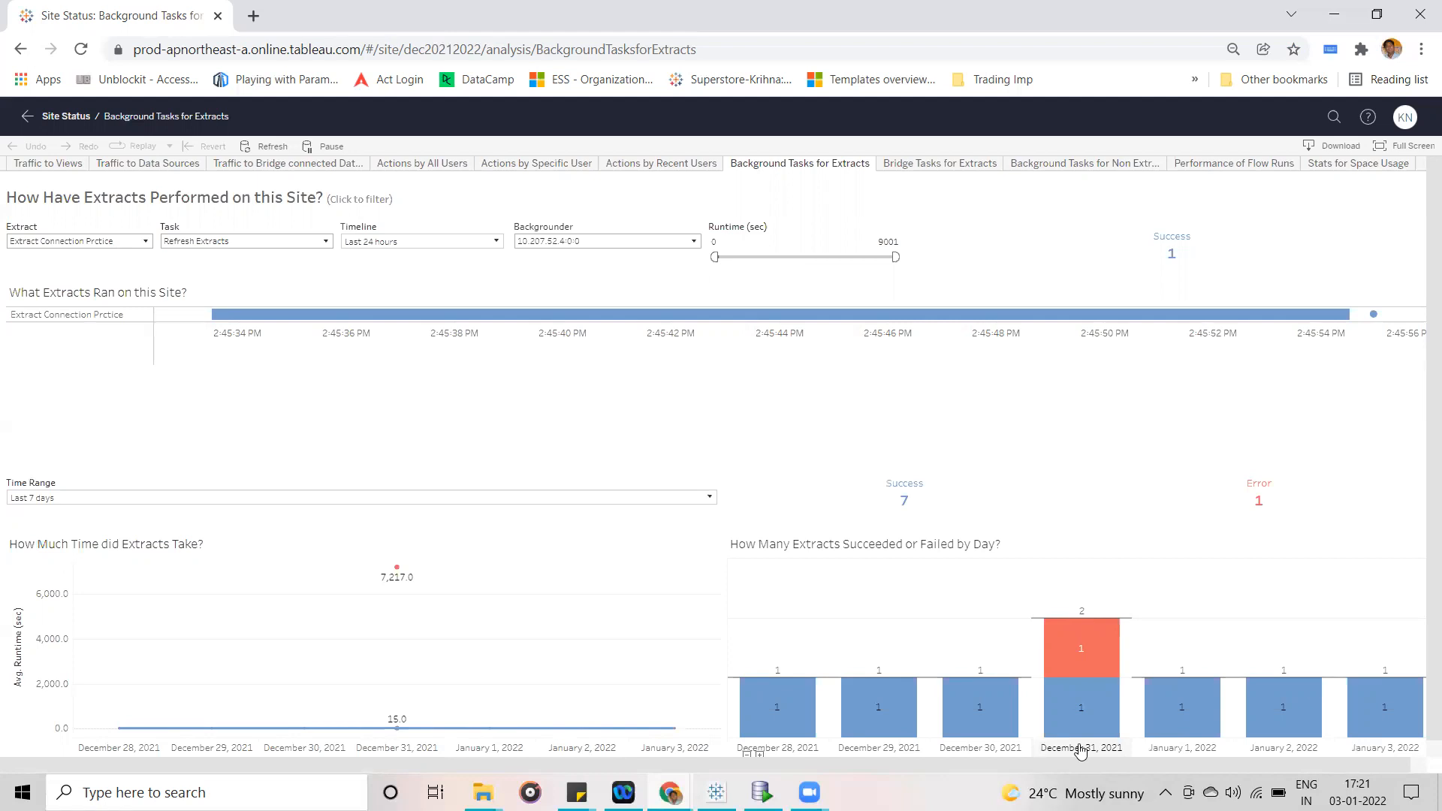
- Set the Timeline filter of the extract performance dashboard to the last 24 days
mouse_move(1070, 658)
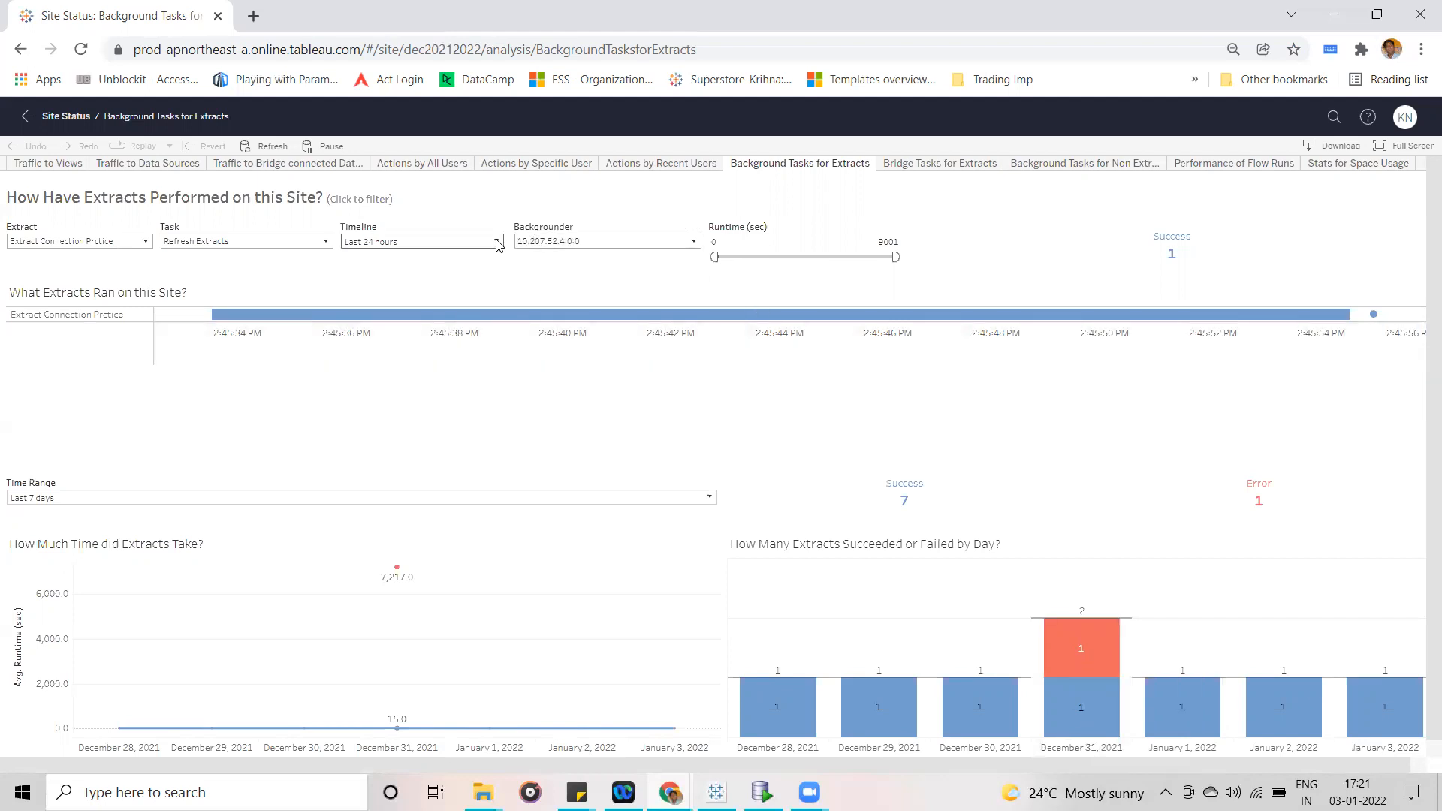
mouse_move(1115, 650)
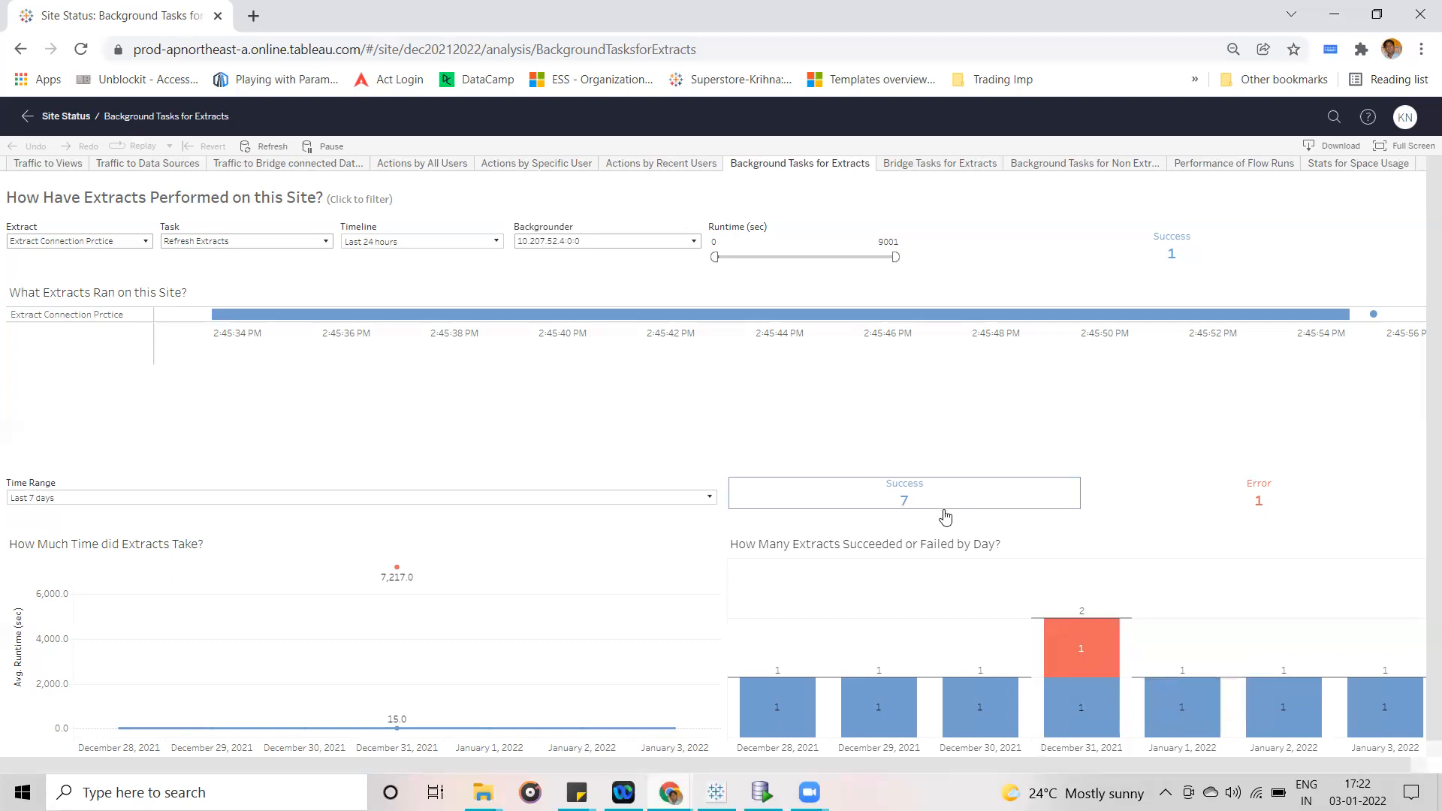
mouse_move(1068, 660)
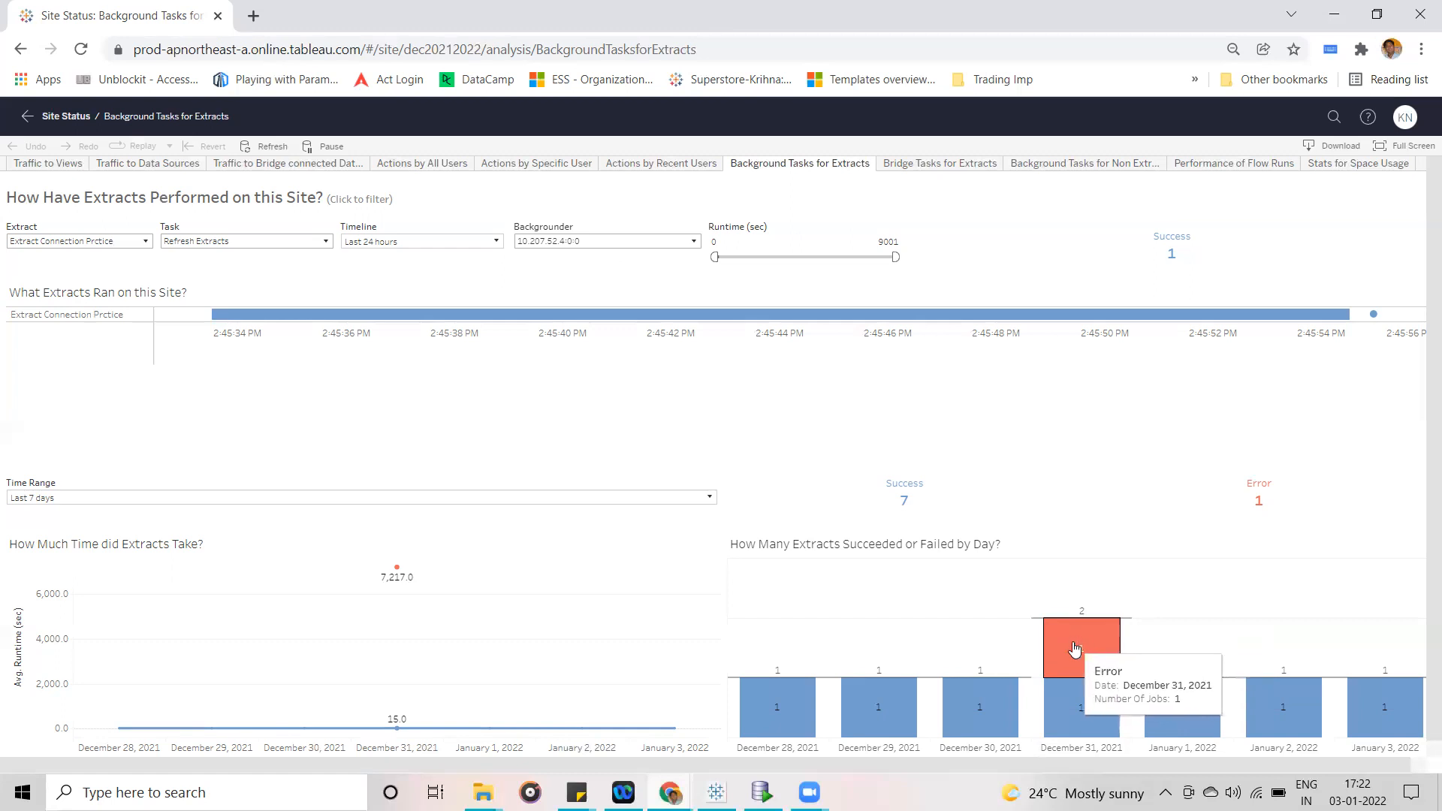
left_click(496, 243)
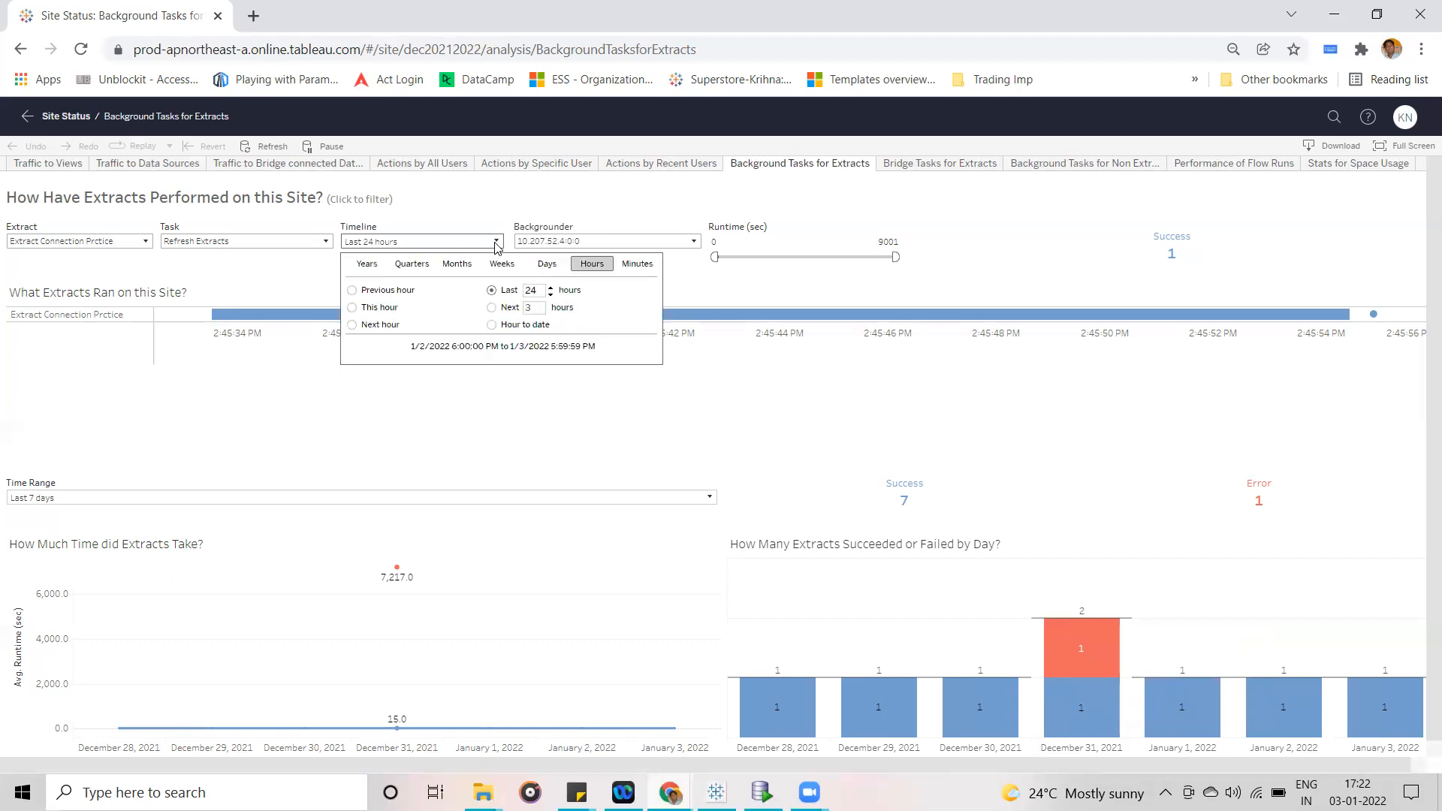
left_click(546, 267)
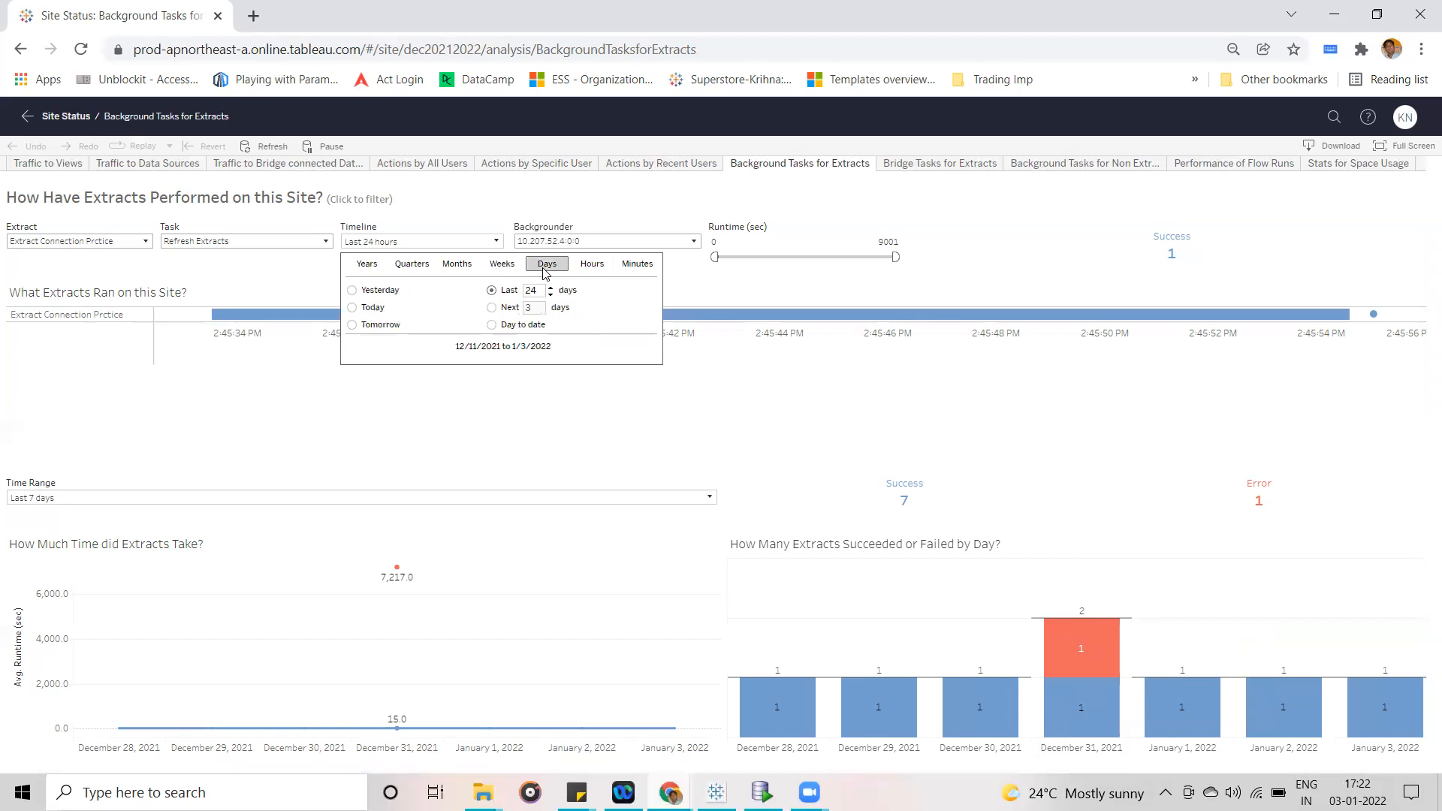
left_click(532, 291)
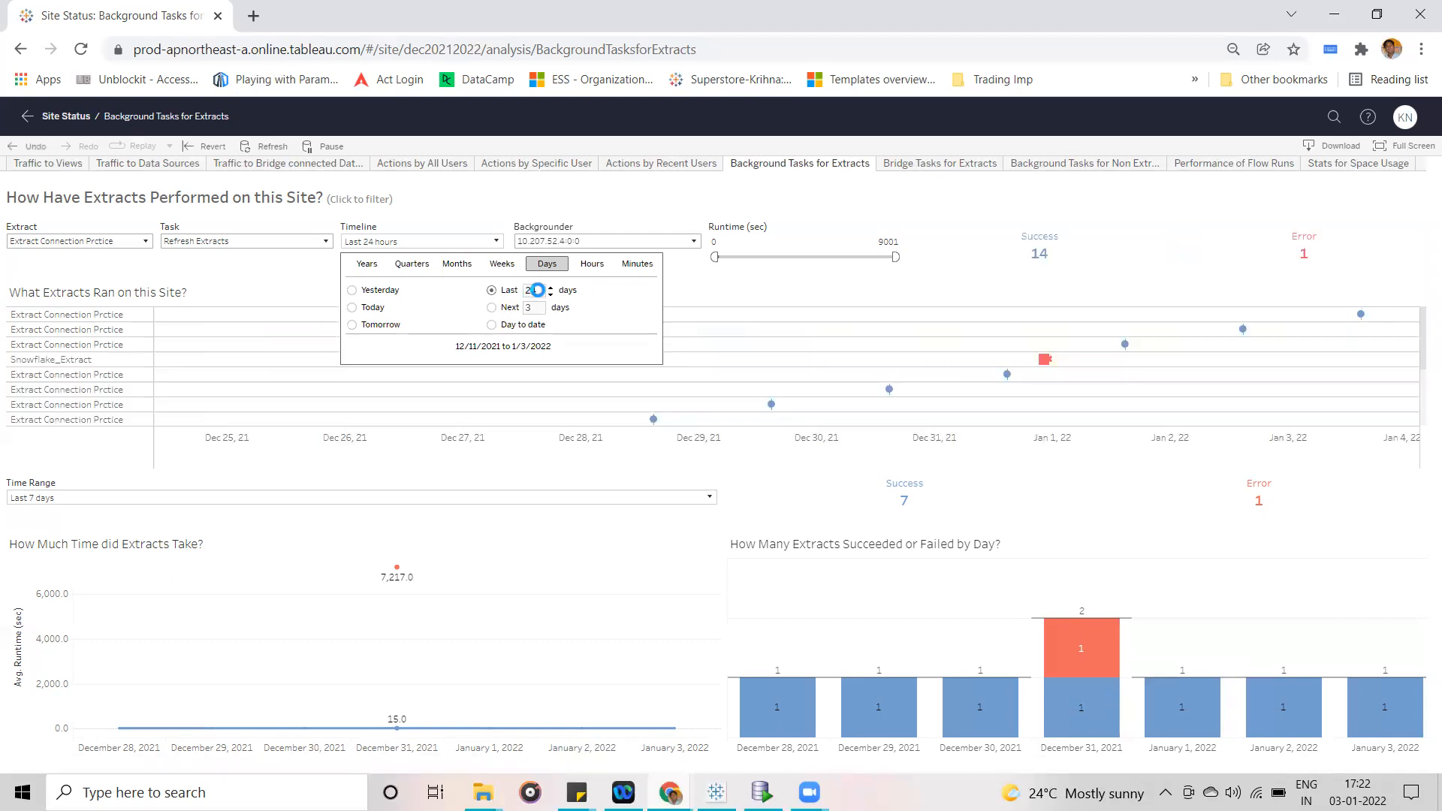
left_click(1210, 564)
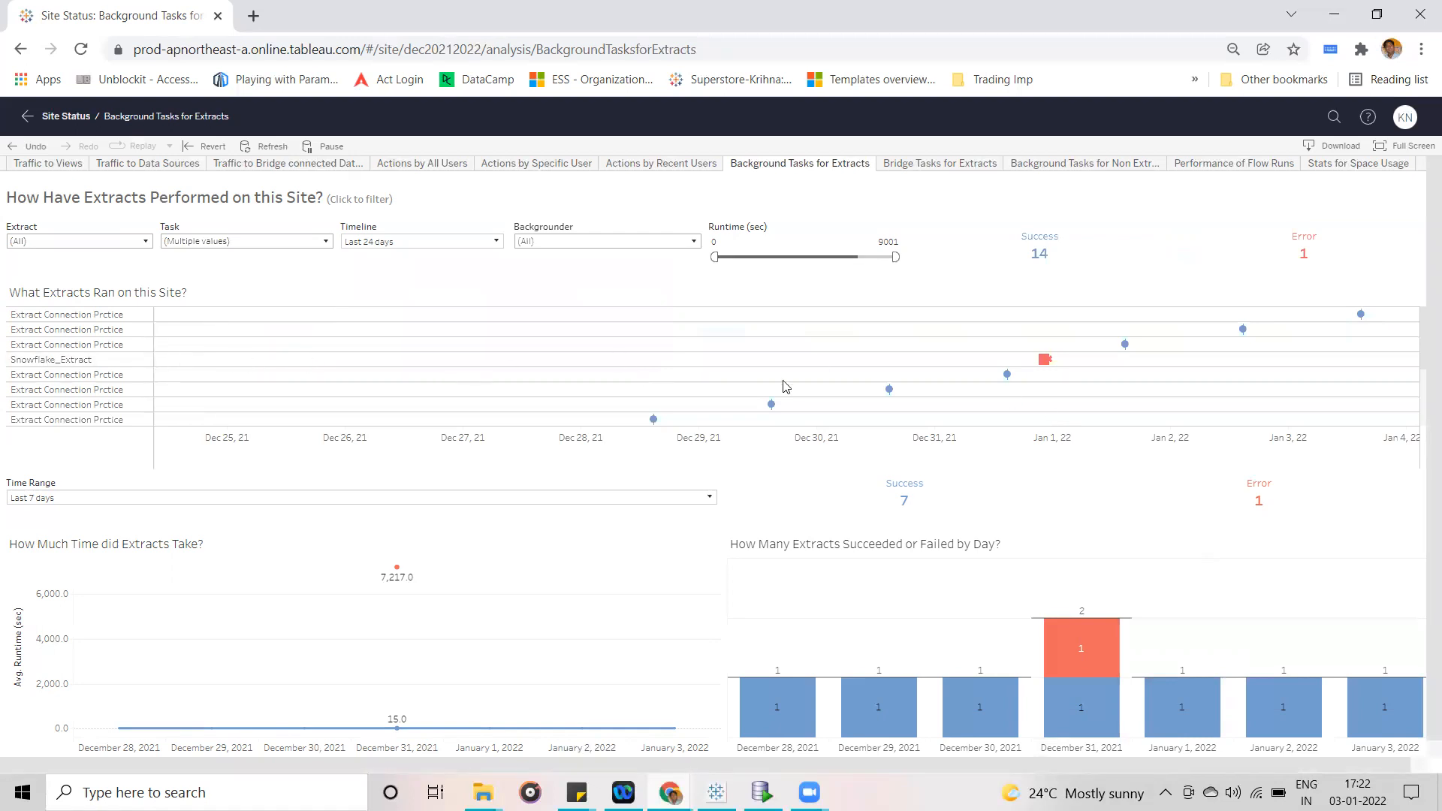
- Examine the failed Snowflake_Extract refresh in the timeline and highlight its error explanation and suggested fixes
mouse_move(1044, 370)
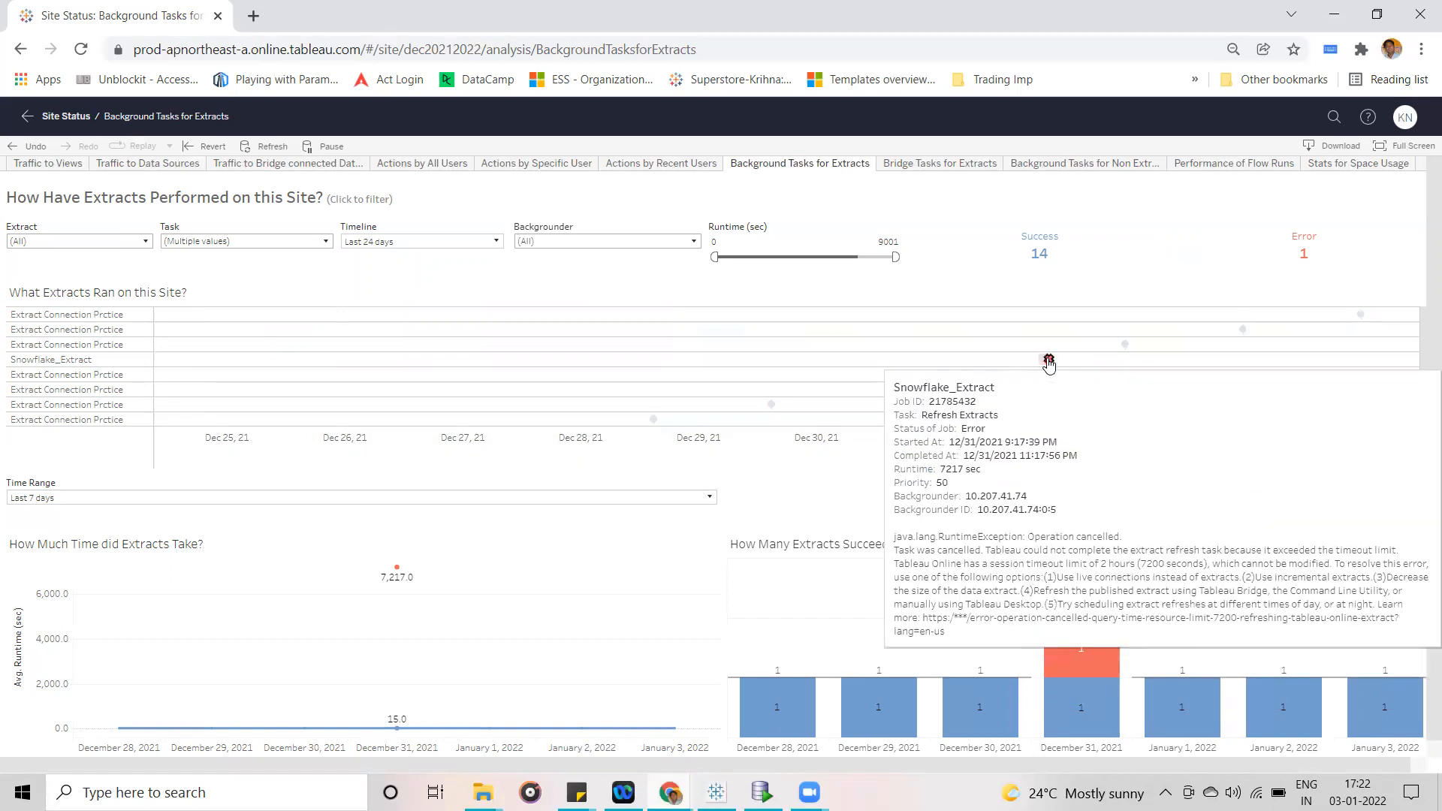
left_click(1046, 361)
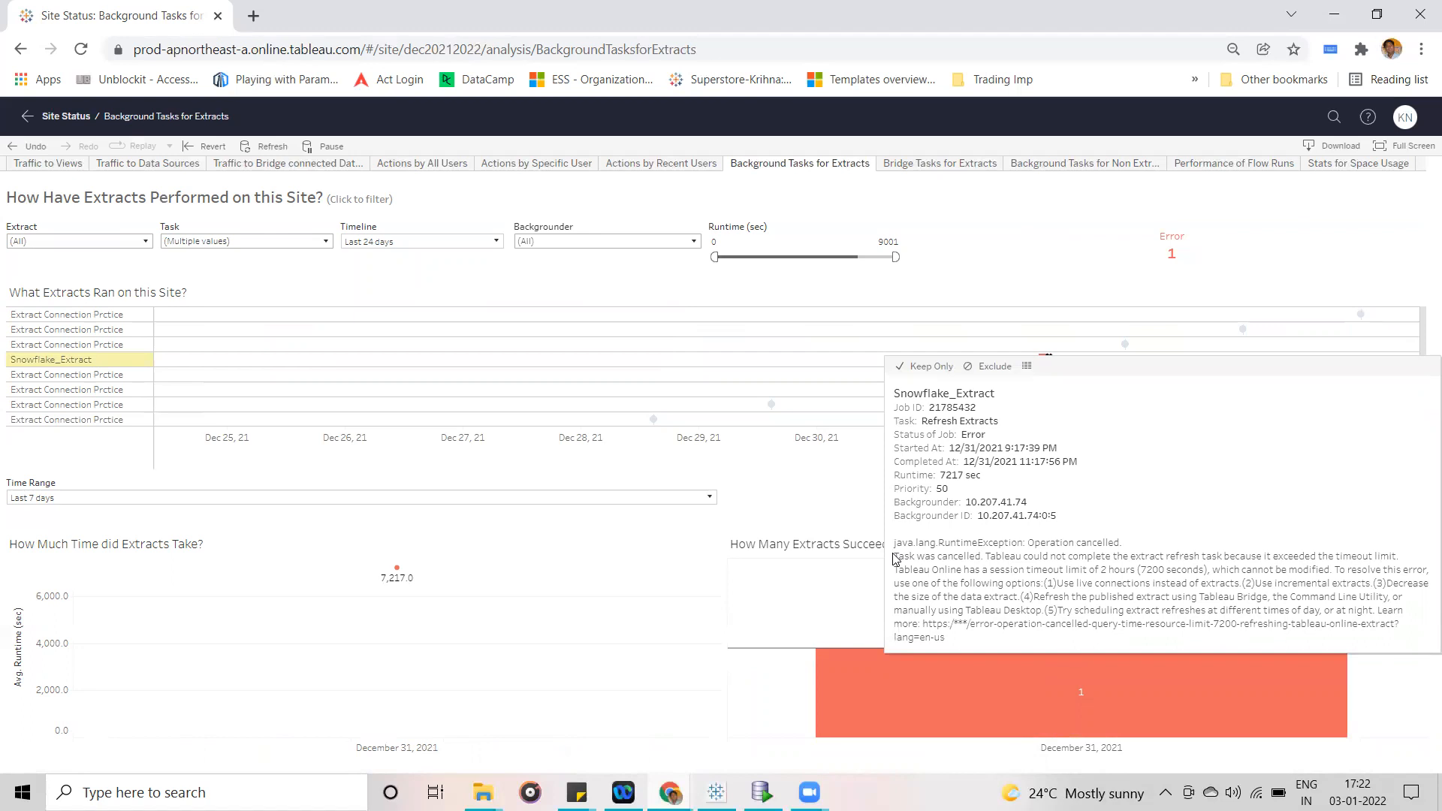
left_click_drag(894, 556, 1408, 646)
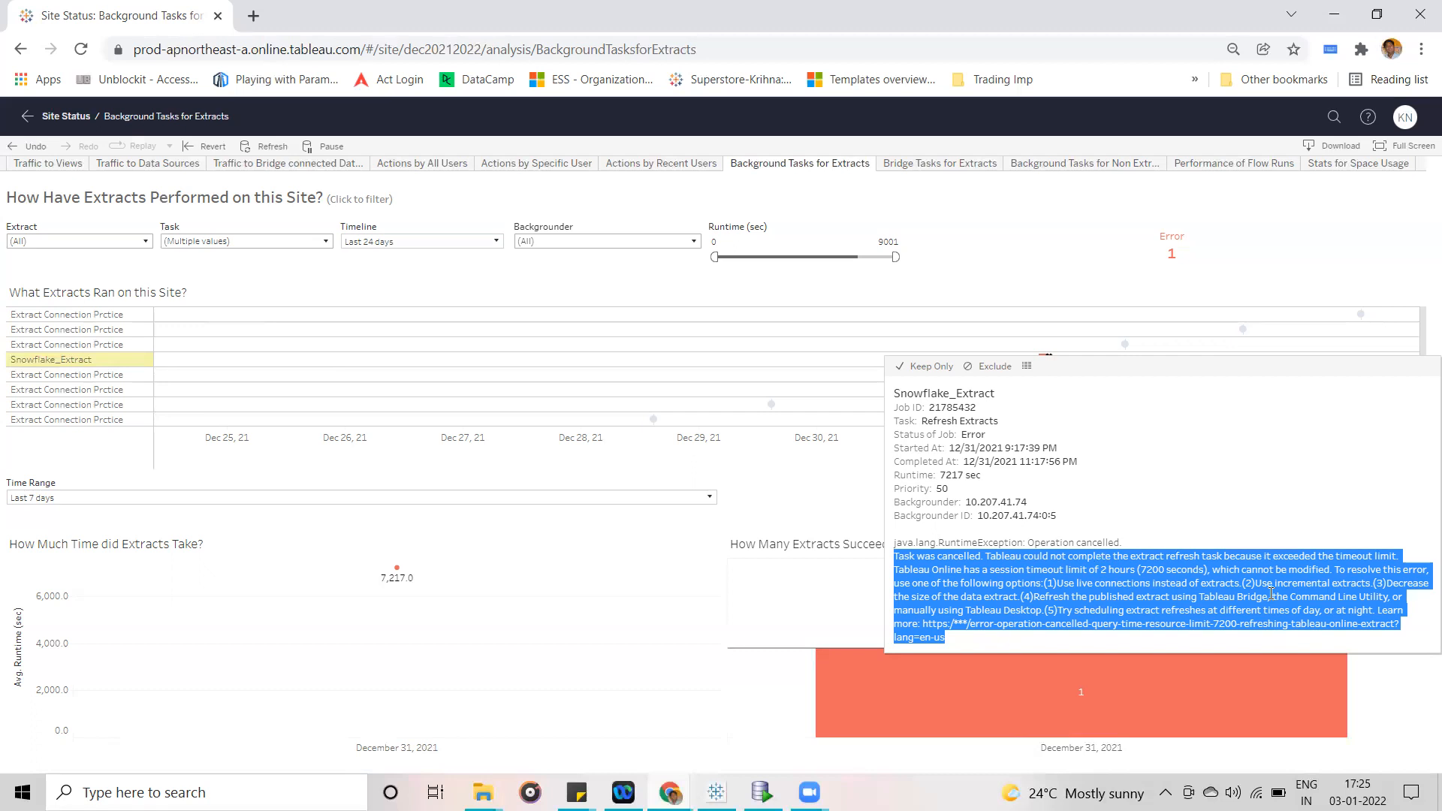
- Switch to Microsoft Excel with a new blank workbook
left_click(715, 792)
key("super")
type("ex")
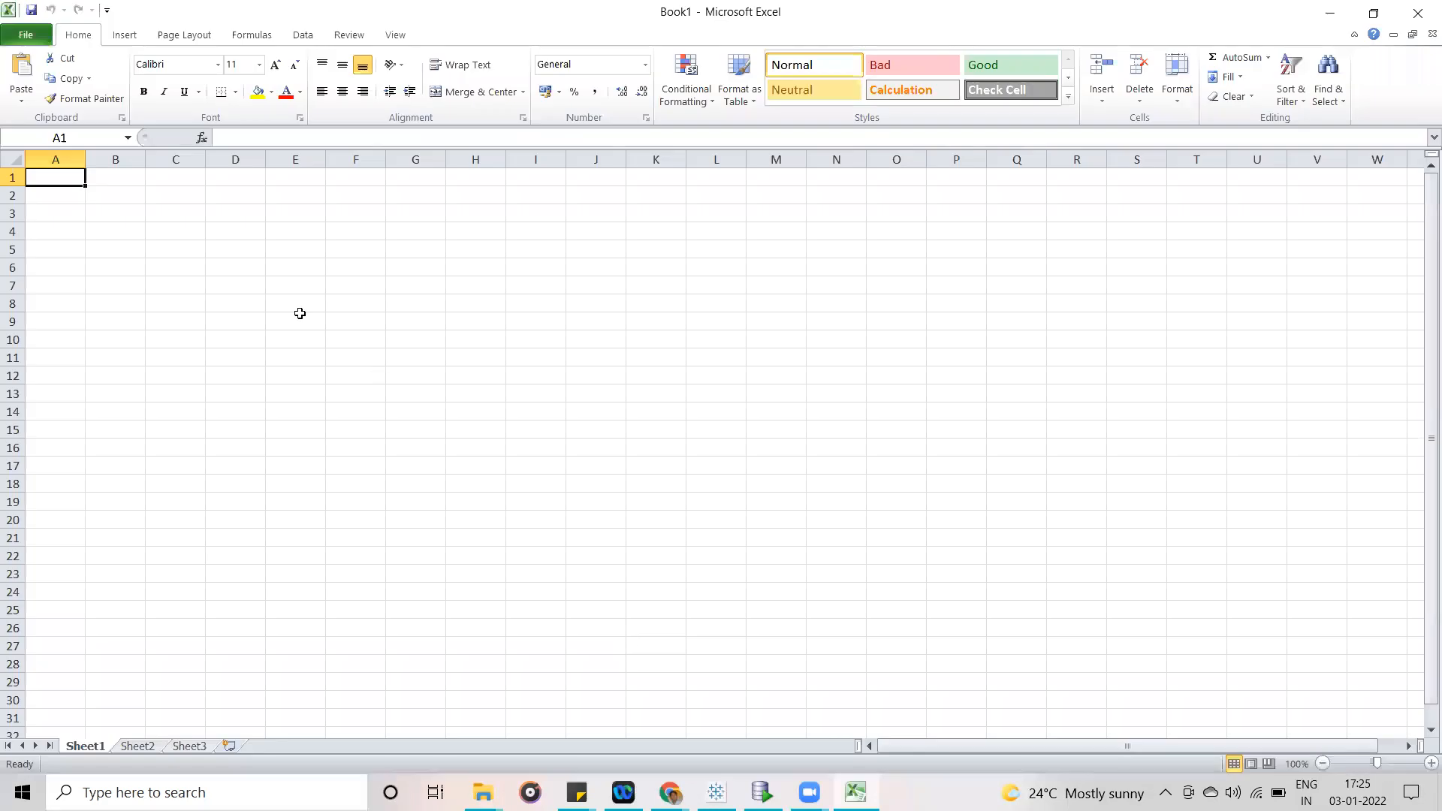
- Fill cells D2 to D13 with the years 2010 through 2021 as a series
left_click(233, 198)
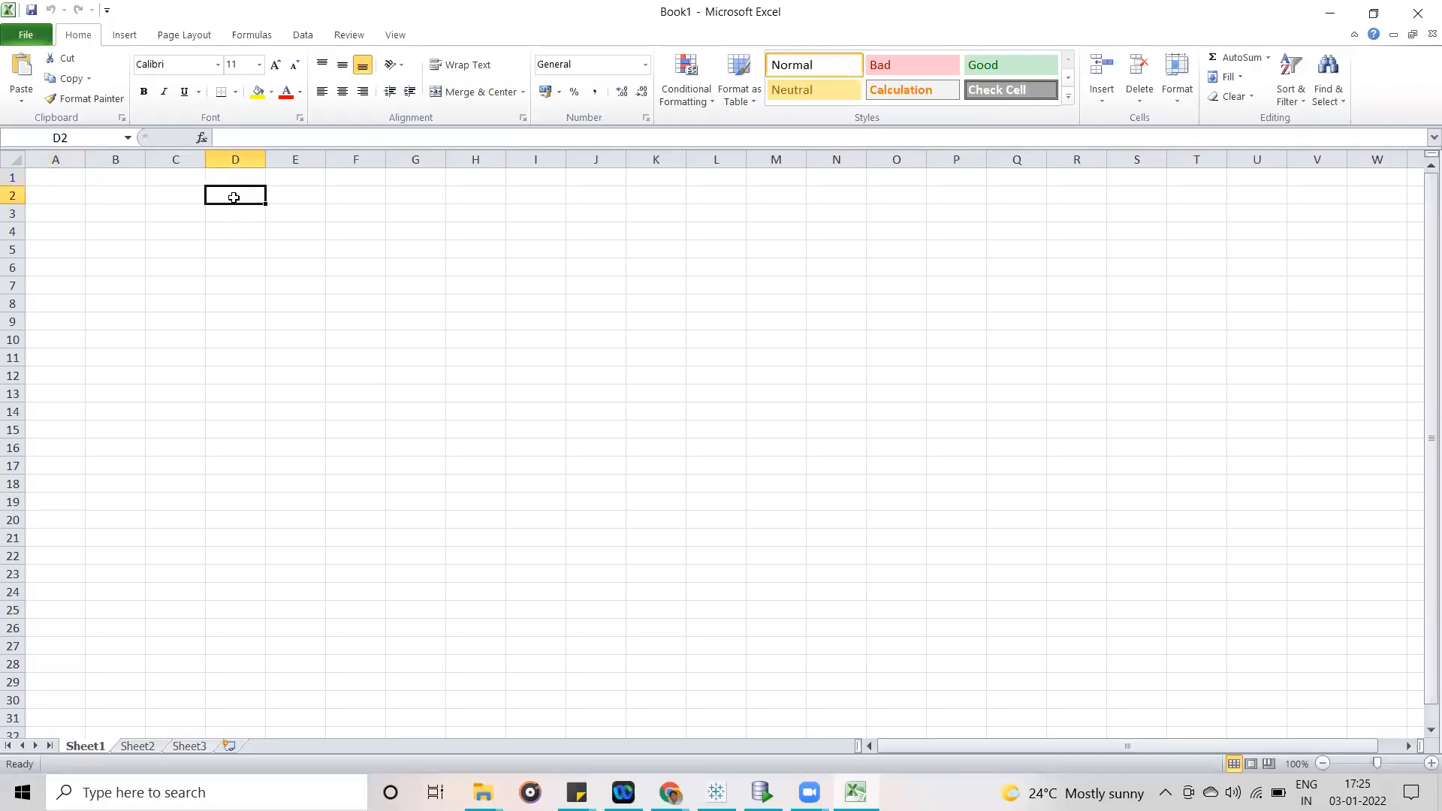
type("201")
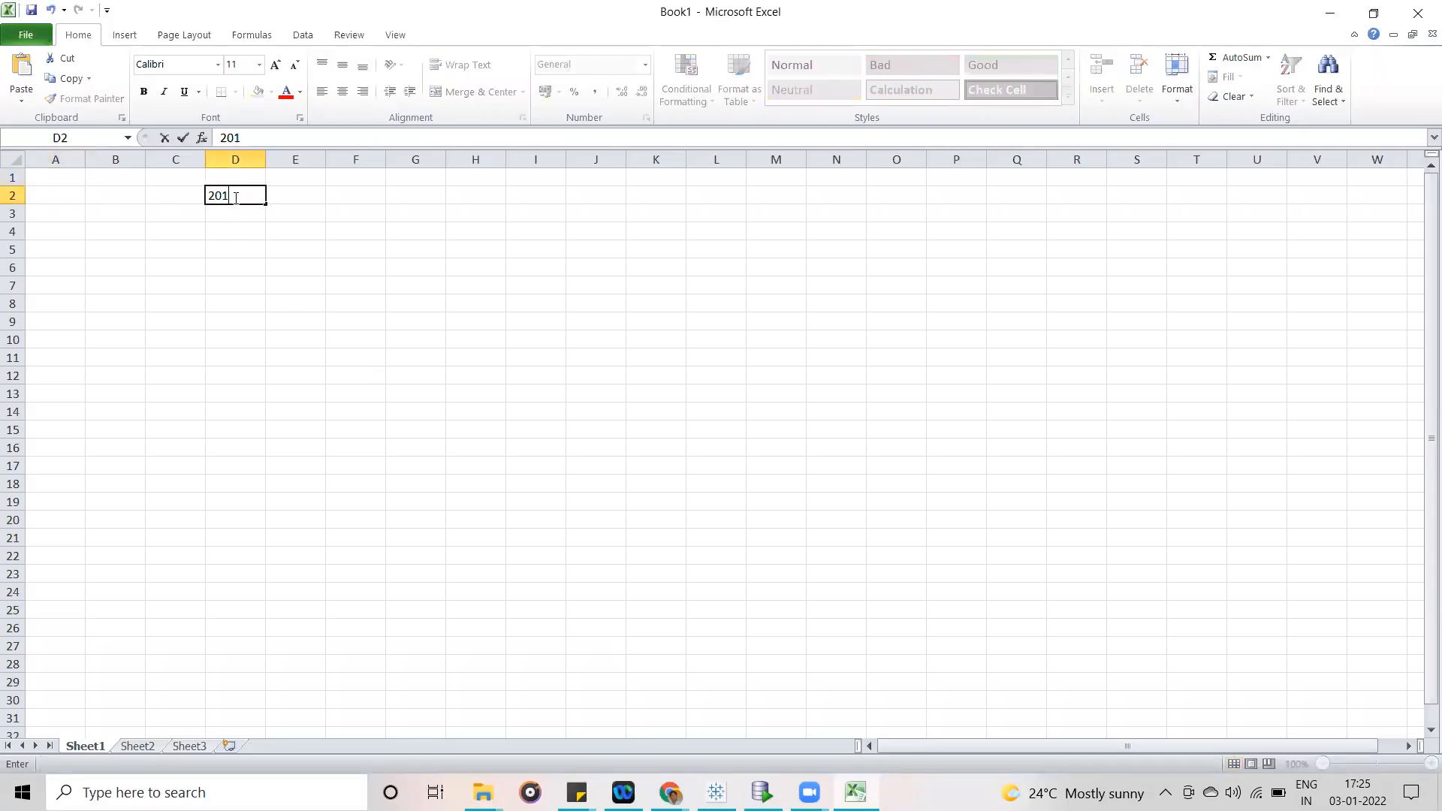
type("1")
key("BackSpace")
type("0")
key("Return")
type("2011")
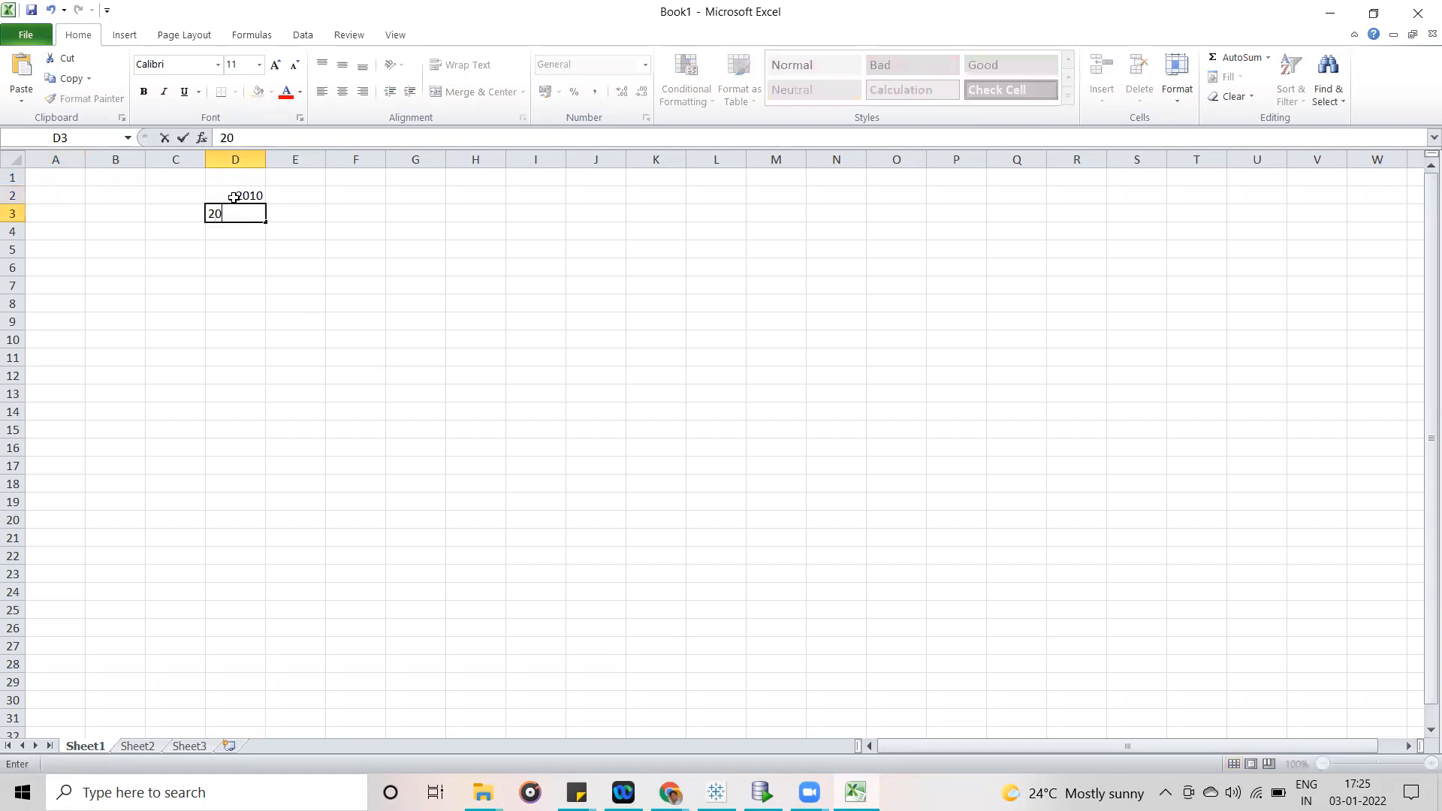
left_click(263, 220)
left_click_drag(246, 191, 248, 405)
left_click(374, 308)
- Enter 5000000 beside the year 2010 in E2 and fill it down through E13 for all the years
left_click(288, 197)
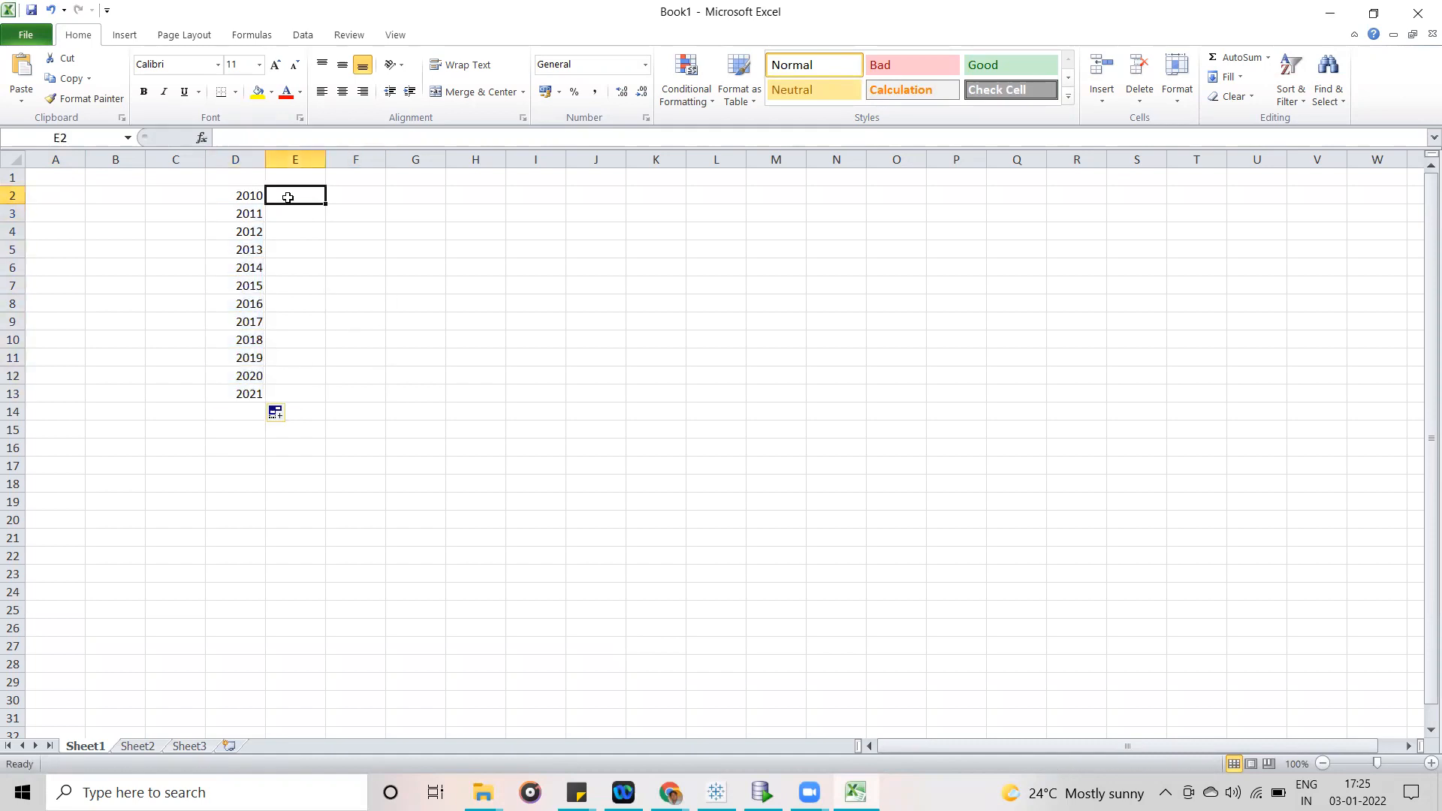
type("5000000")
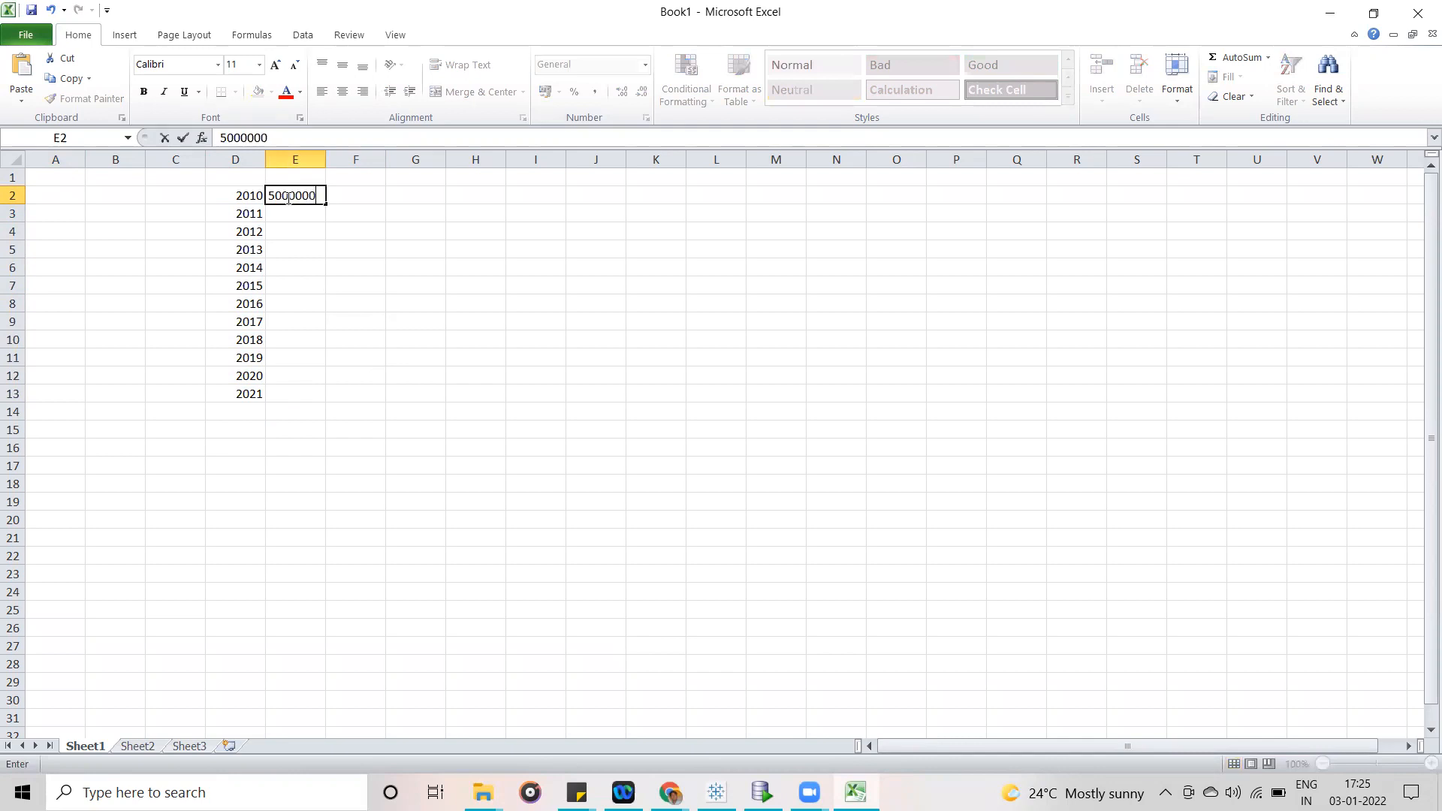
key("Return")
type("5")
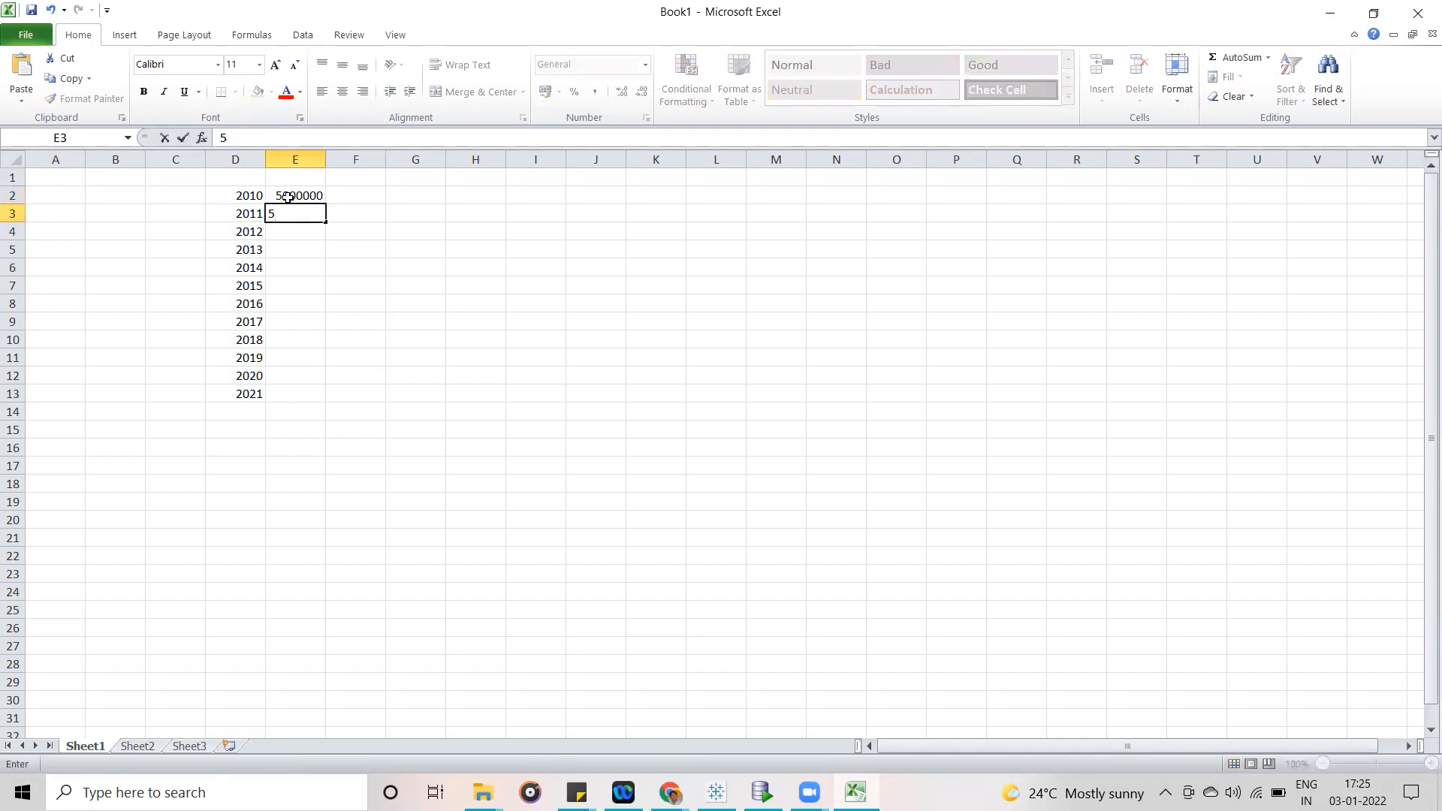
left_click(287, 196)
left_click_drag(326, 204, 293, 403)
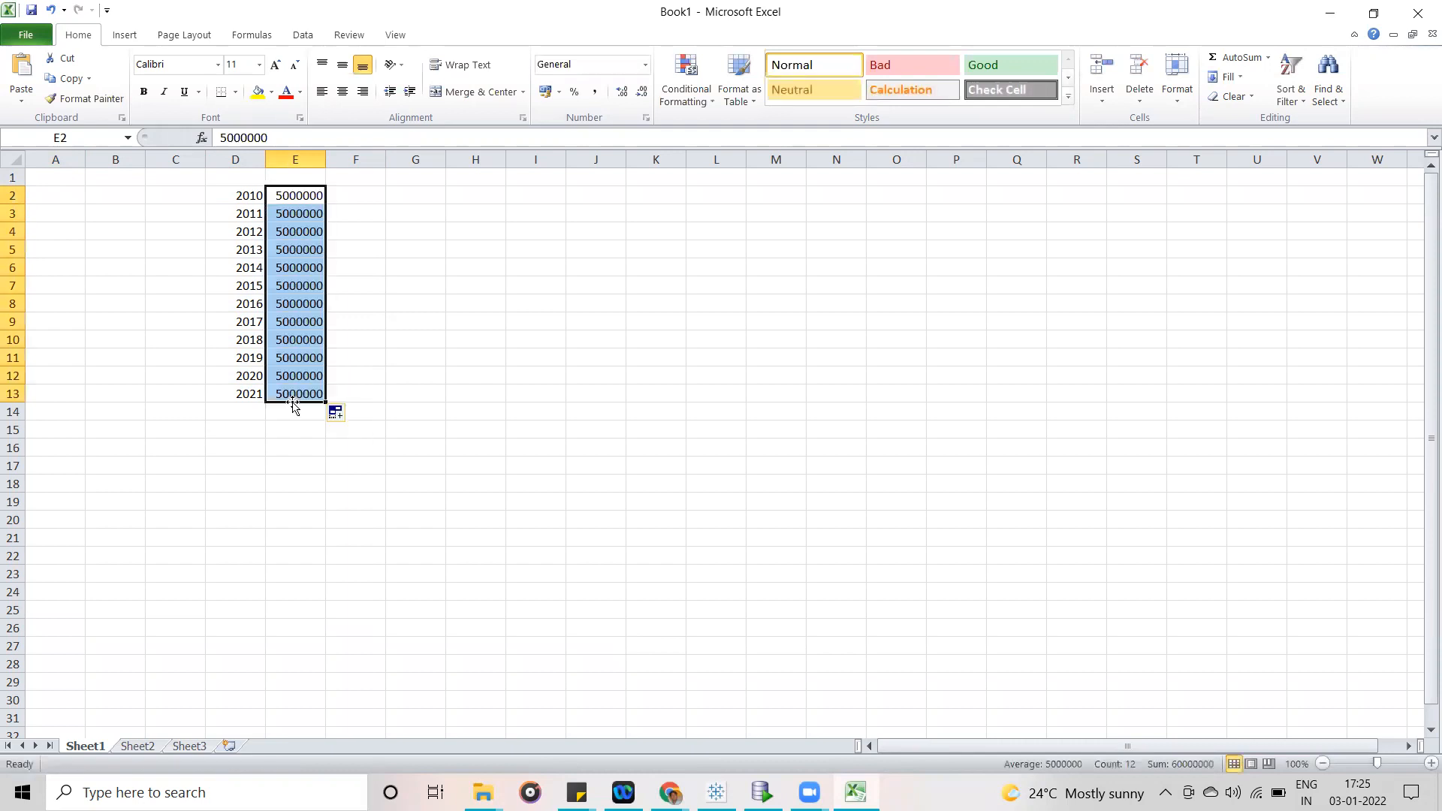
left_click(467, 272)
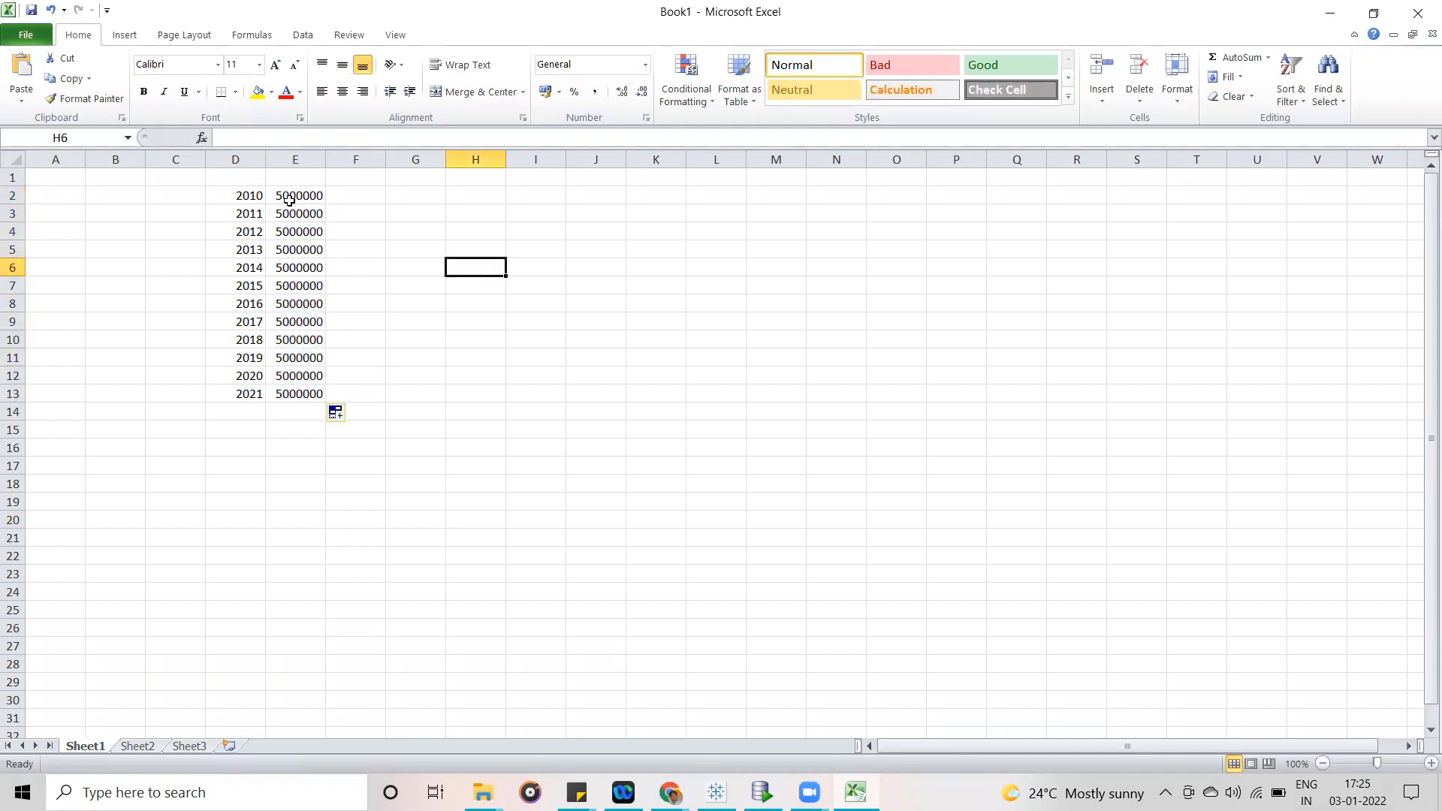
- Point out the yearly values in D2:E13, and the 2010 and 2011 rows across to column G, by selecting them
left_click_drag(286, 194, 293, 394)
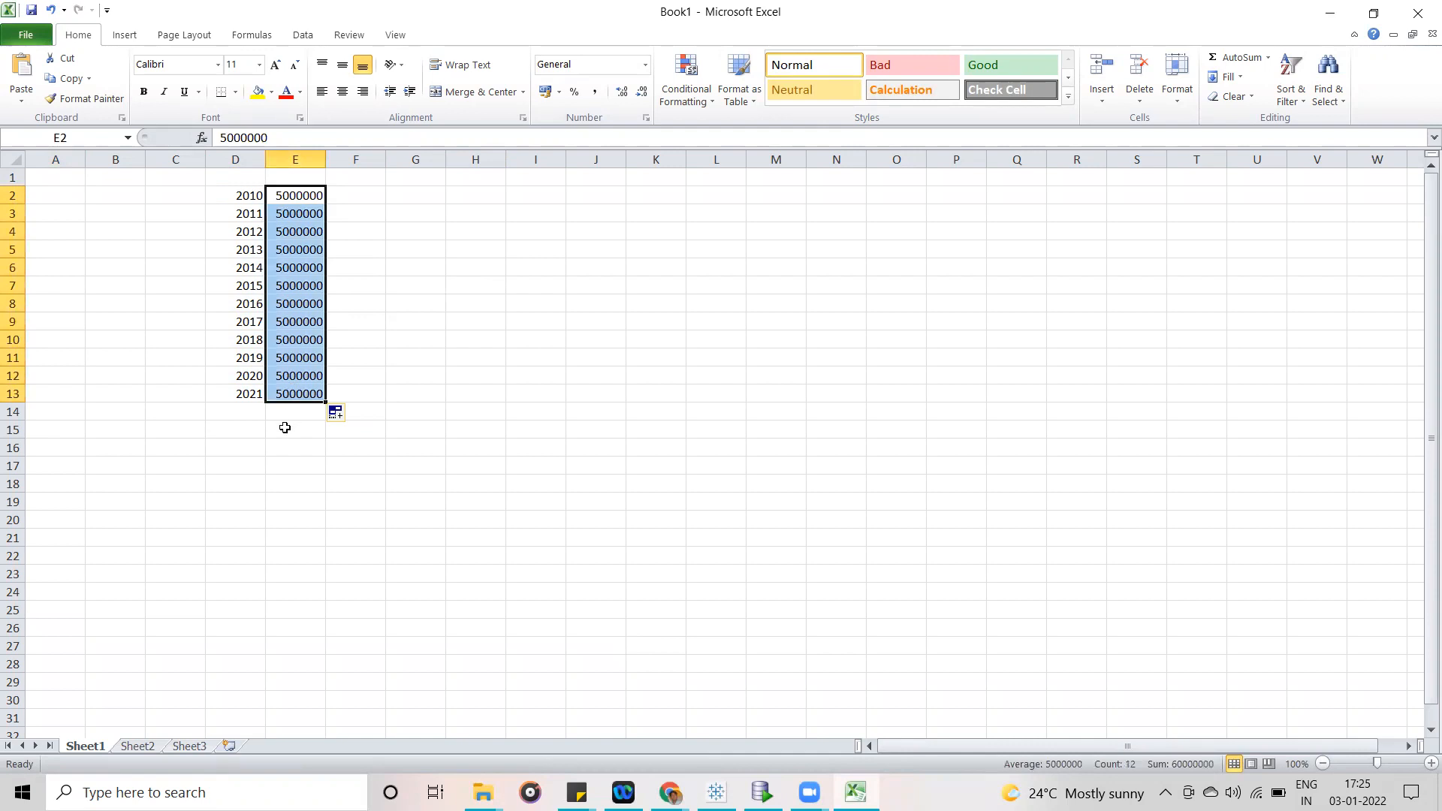
left_click(355, 264)
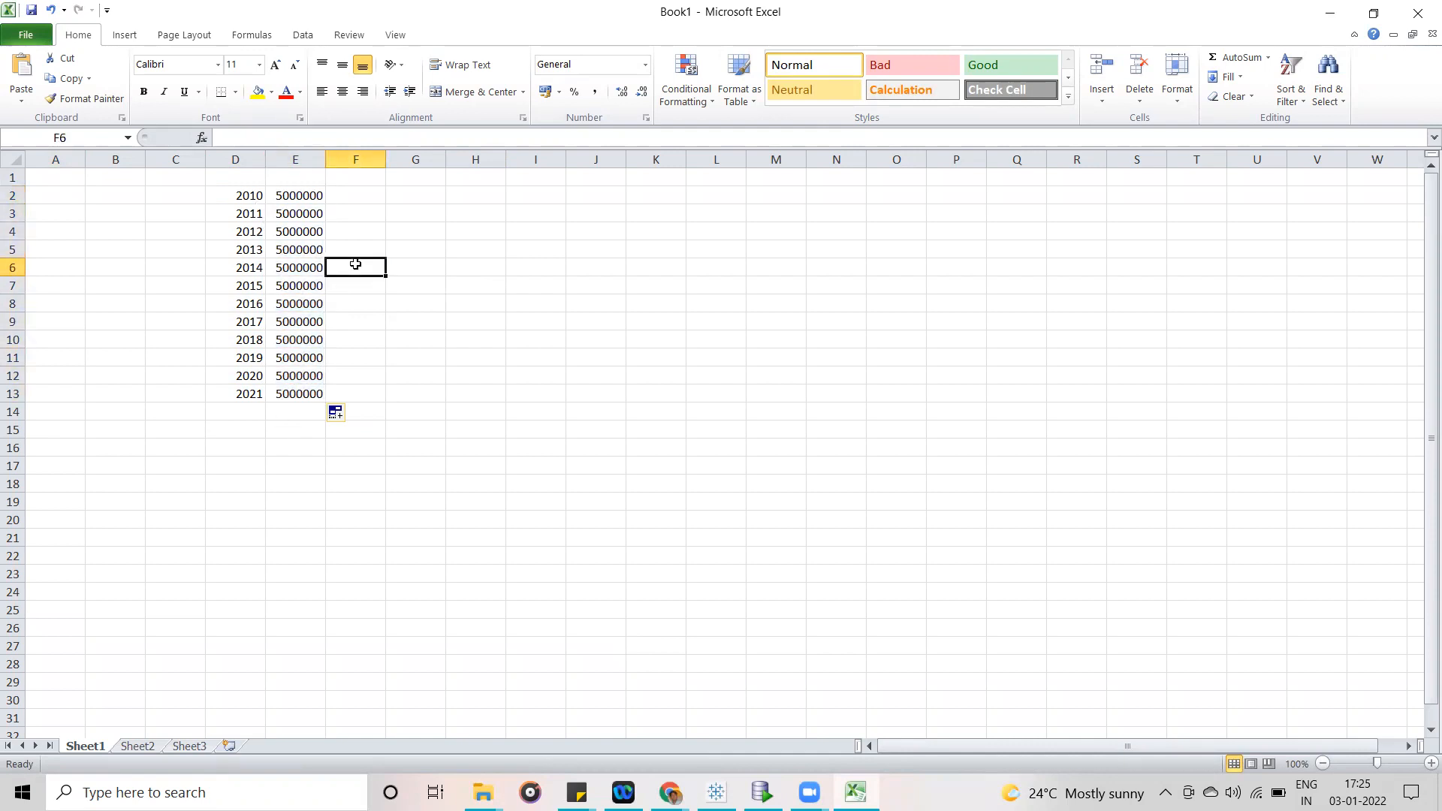
left_click_drag(224, 193, 307, 386)
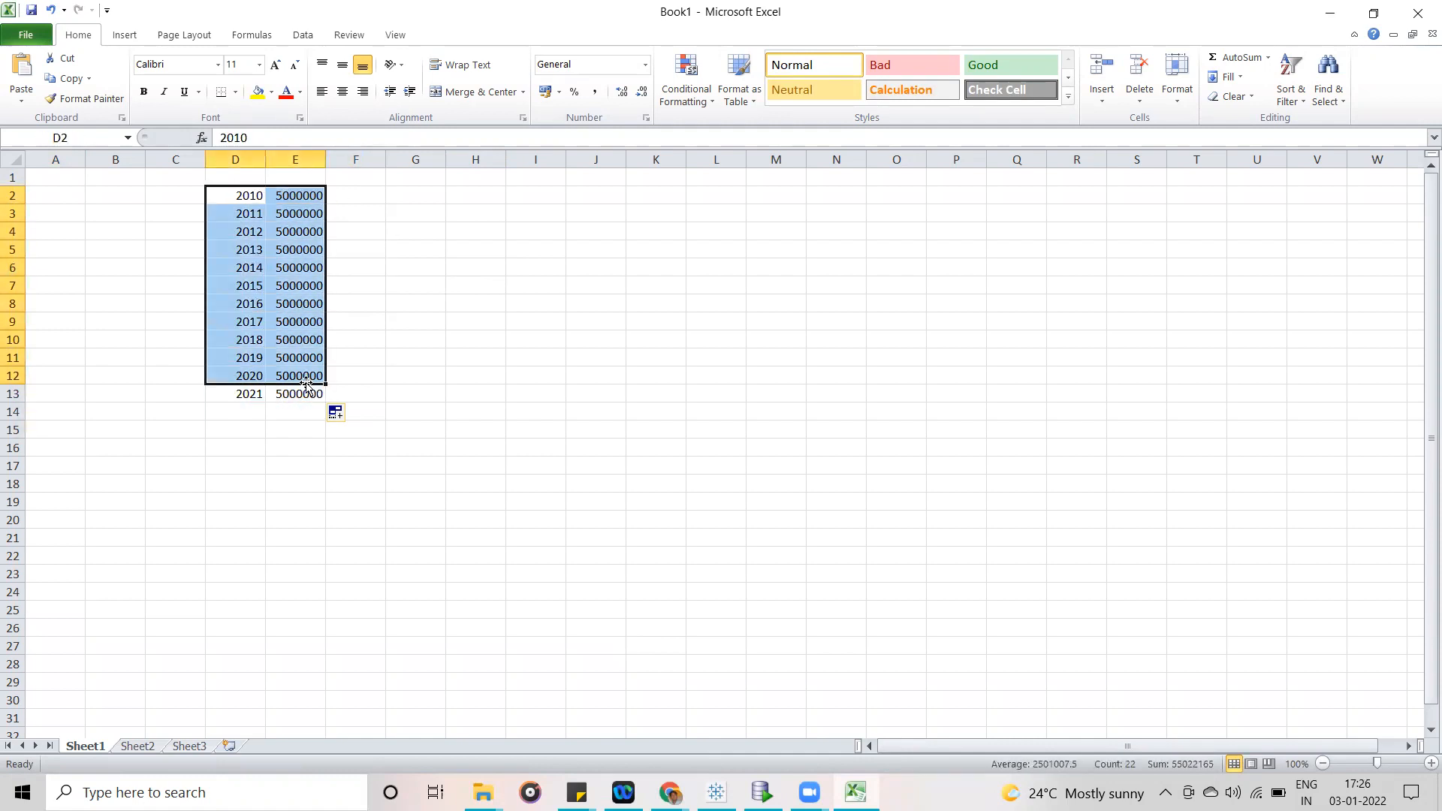
left_click(474, 282)
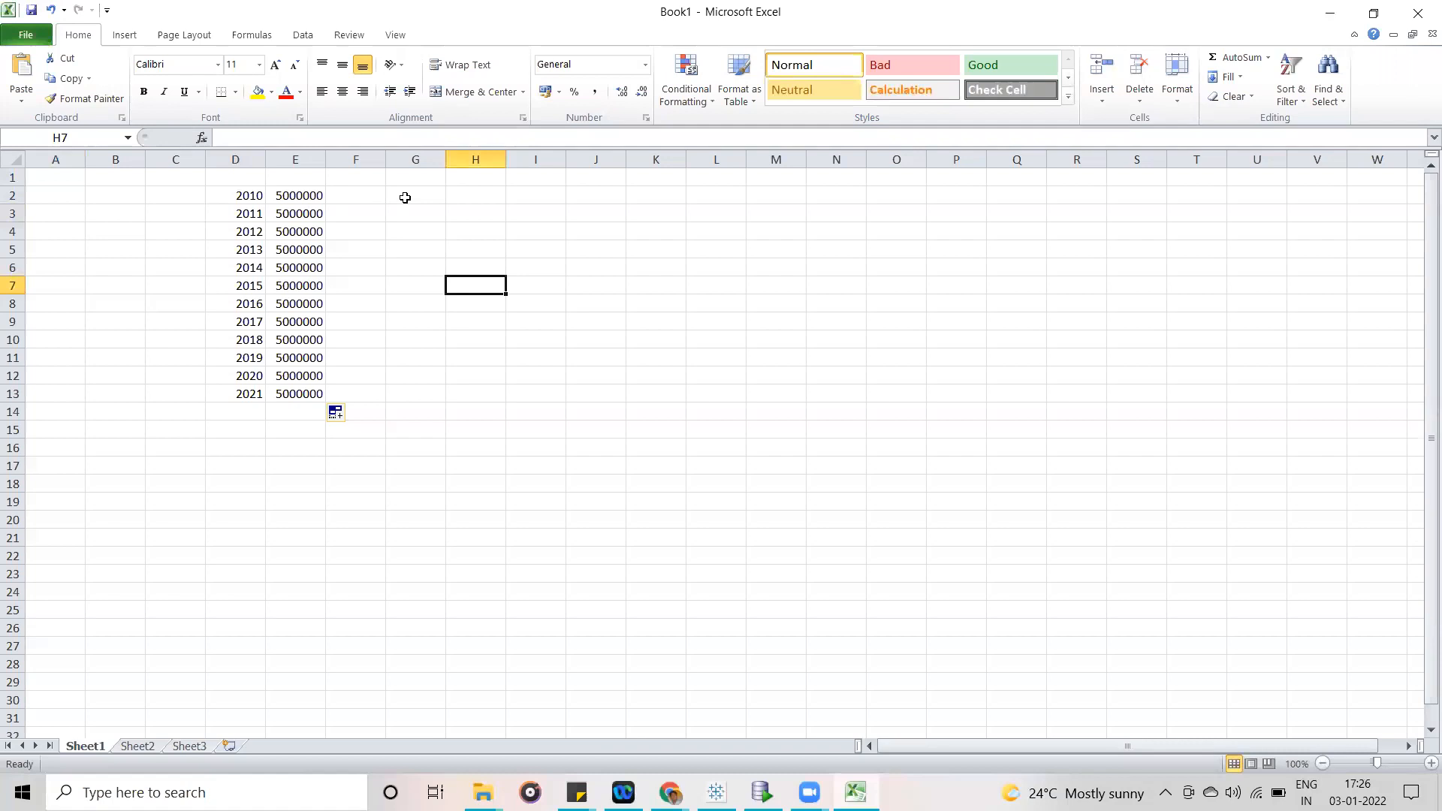
left_click_drag(238, 190, 299, 404)
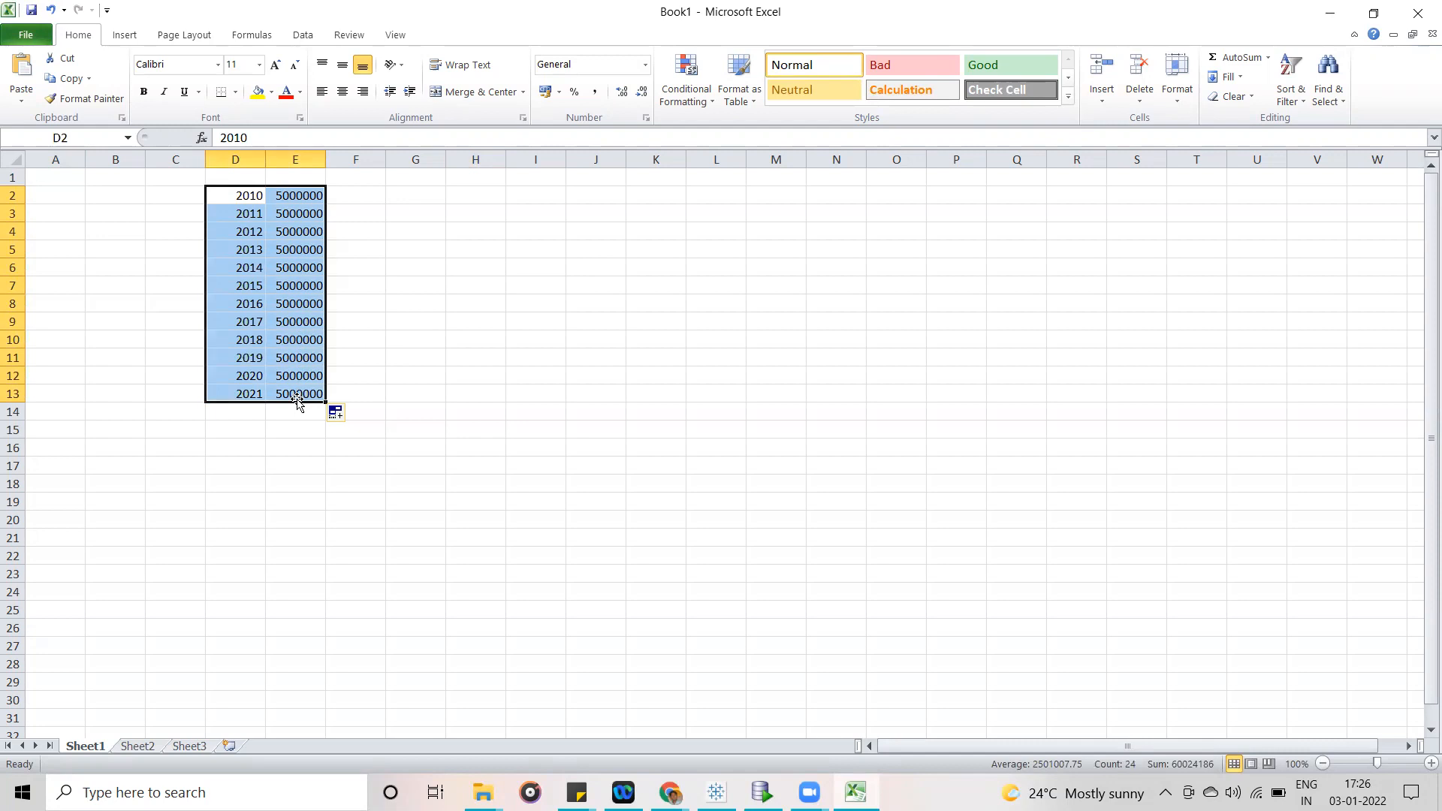
left_click(411, 202)
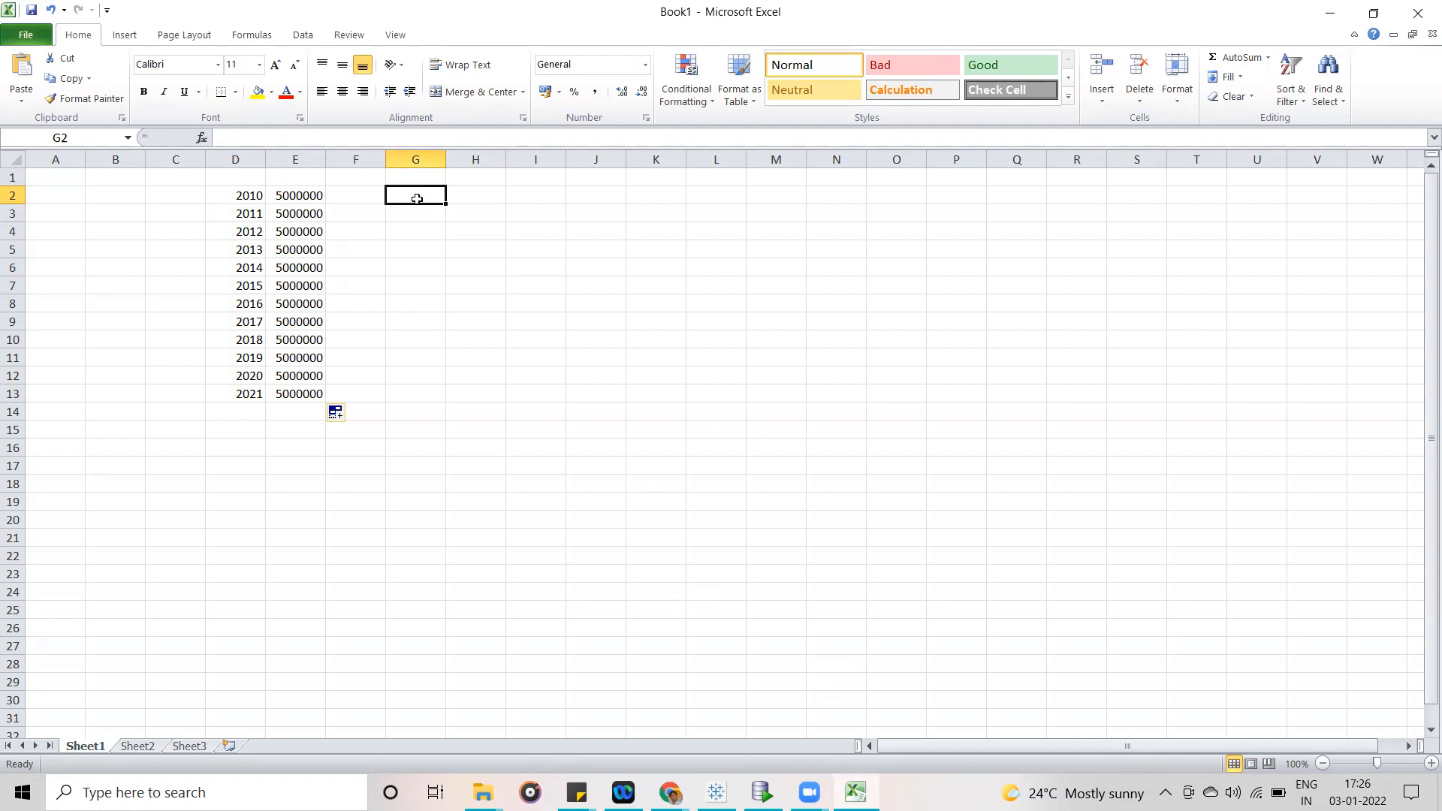
left_click_drag(245, 195, 398, 191)
left_click_drag(231, 212, 413, 209)
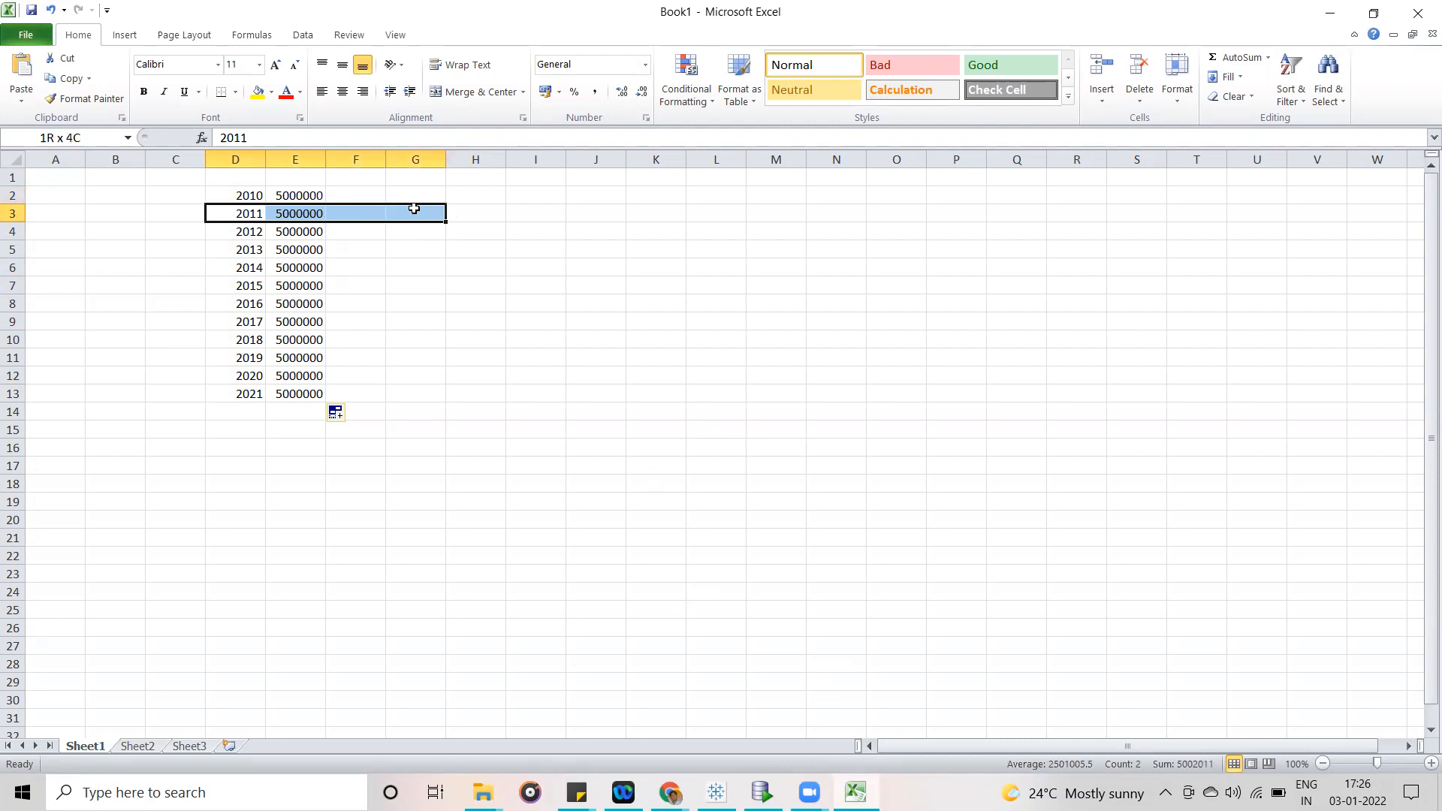
left_click(415, 196)
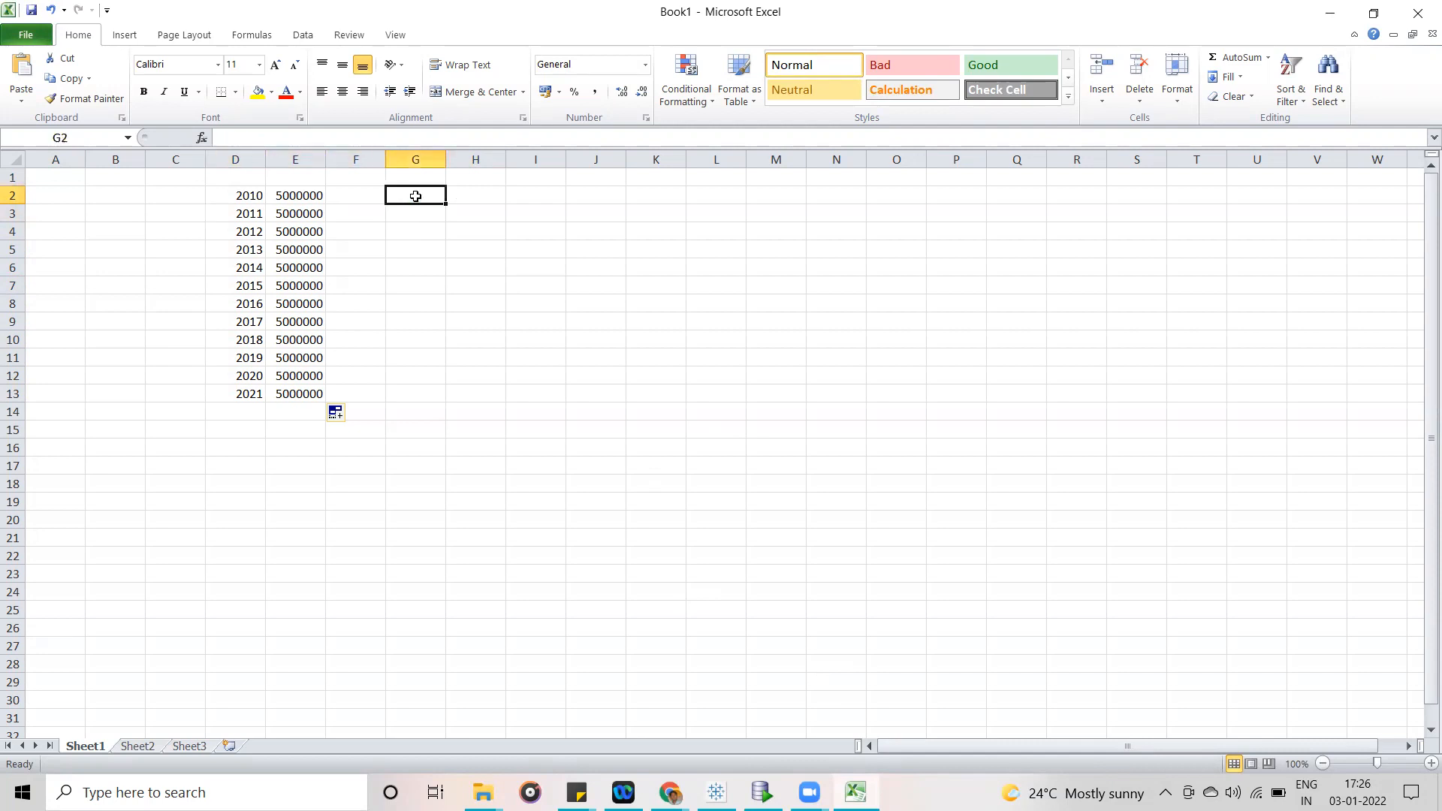
- Enter the heading Table in G1 and the value 10000000 below it in G2
left_click(418, 177)
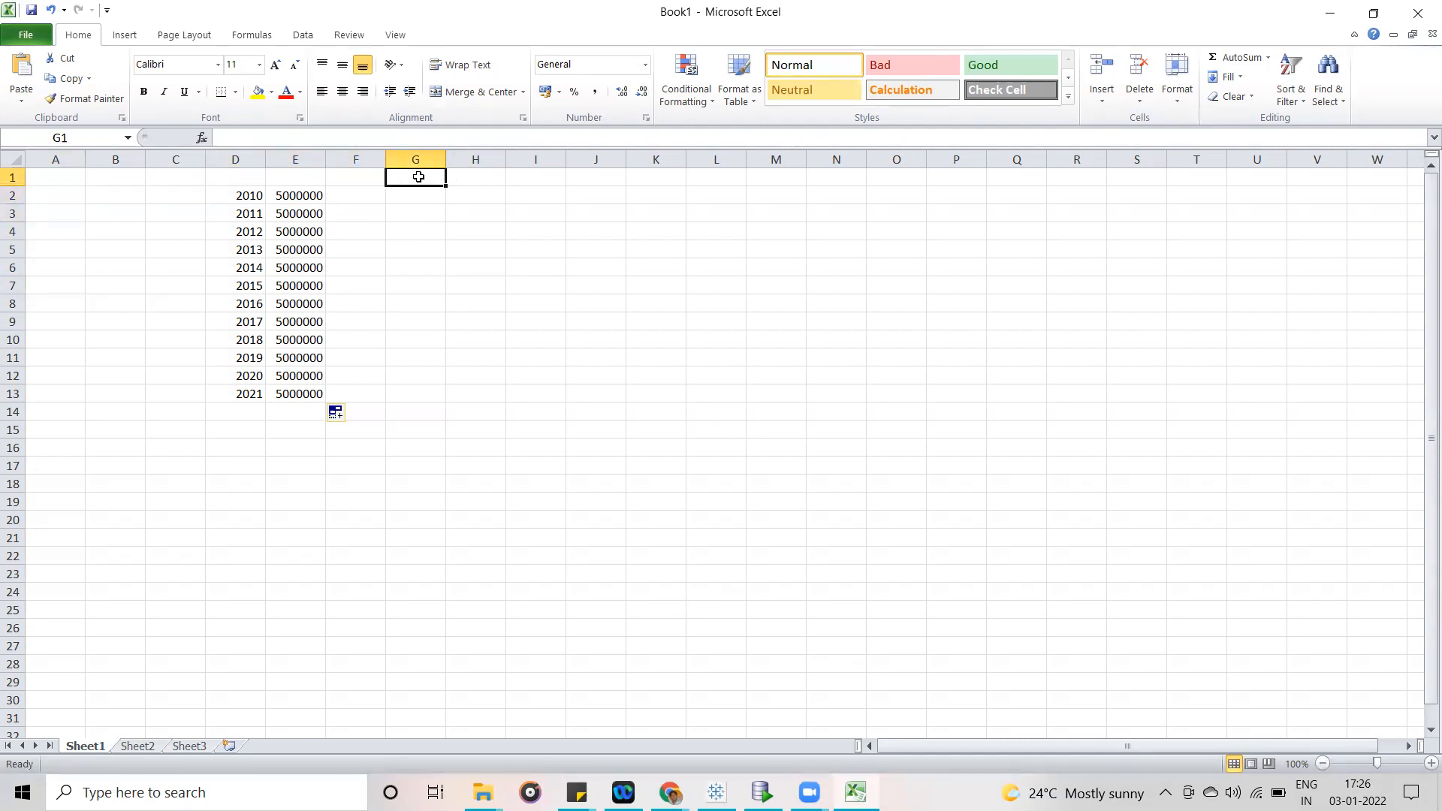
type("Table")
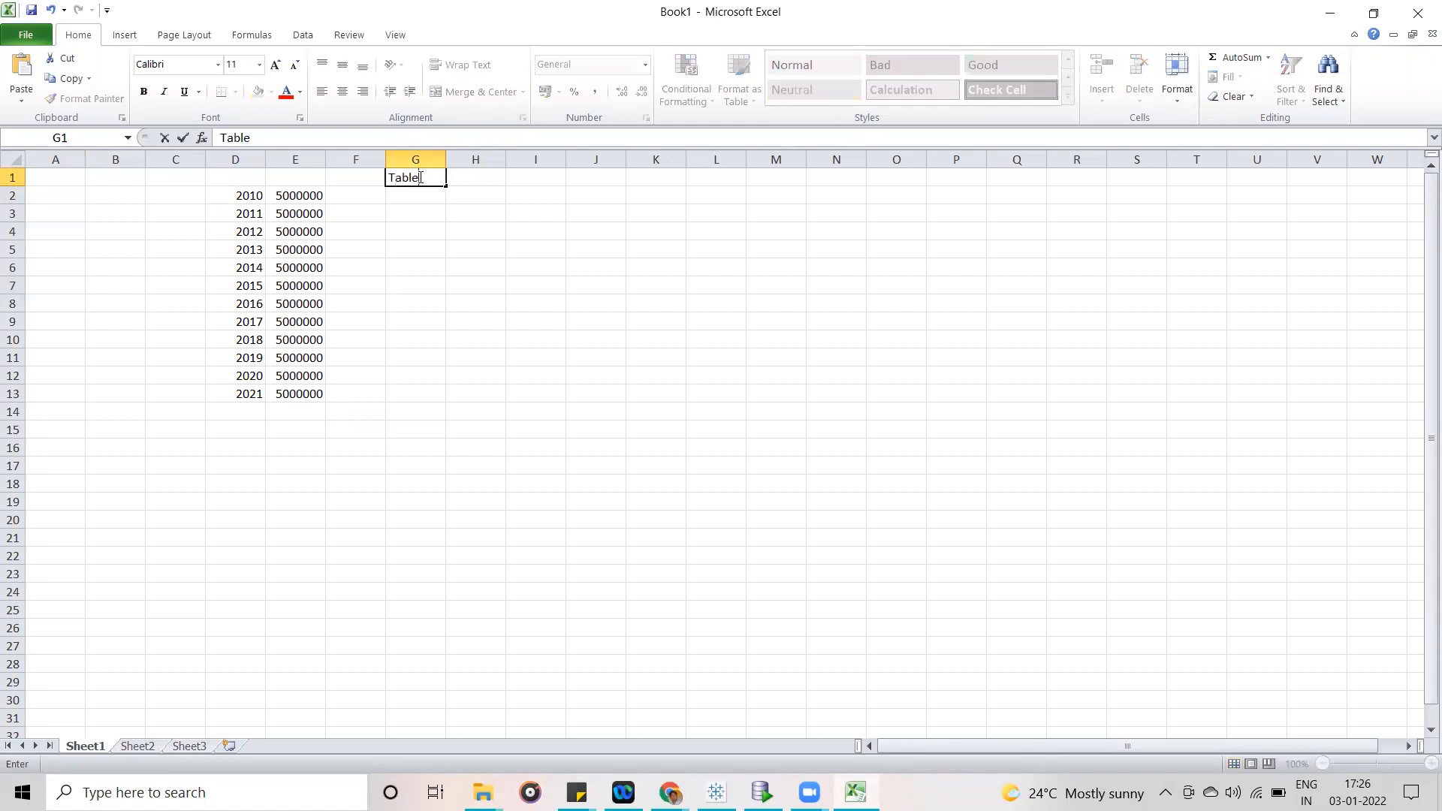
key("Return")
left_click_drag(304, 194, 302, 209)
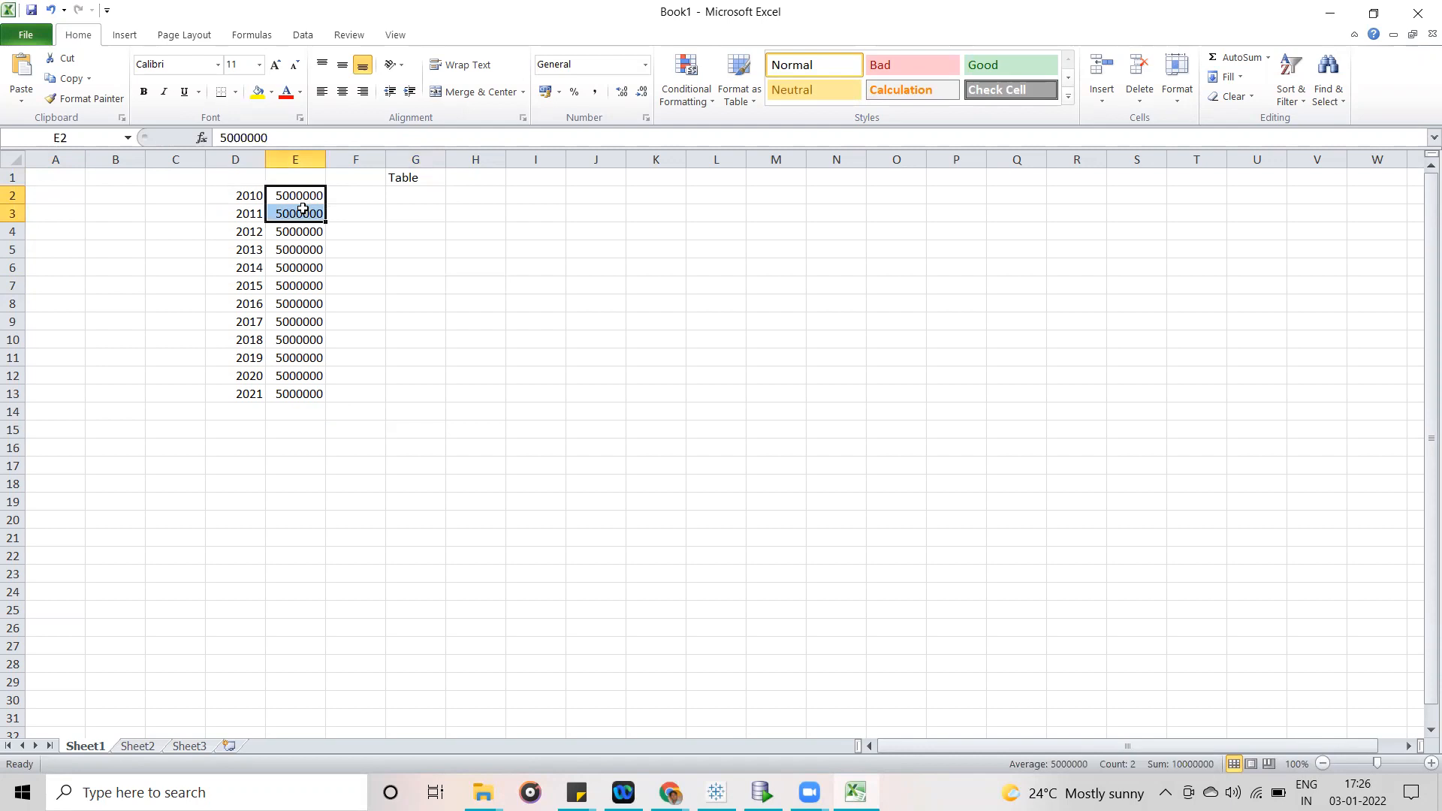
left_click(411, 193)
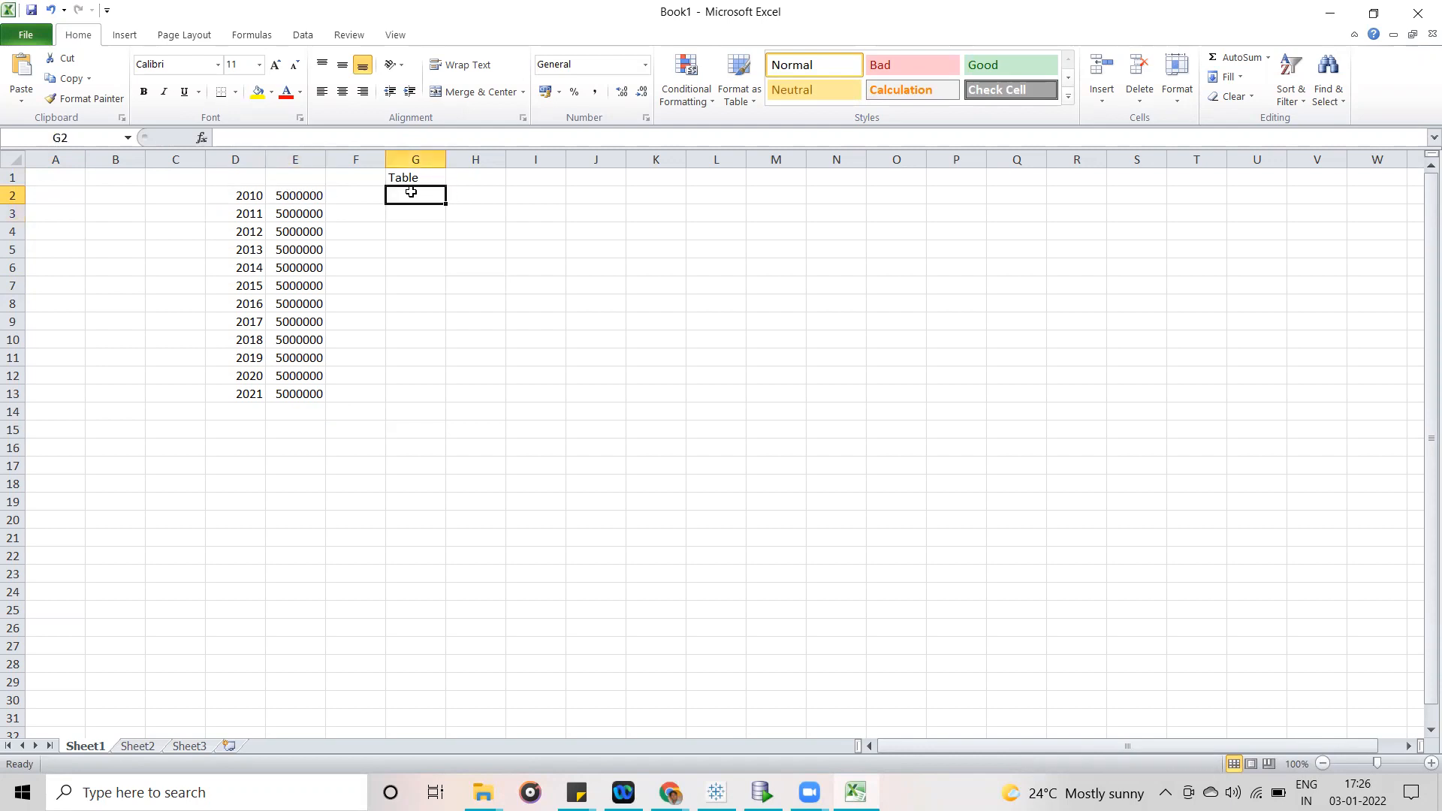
type("10000000")
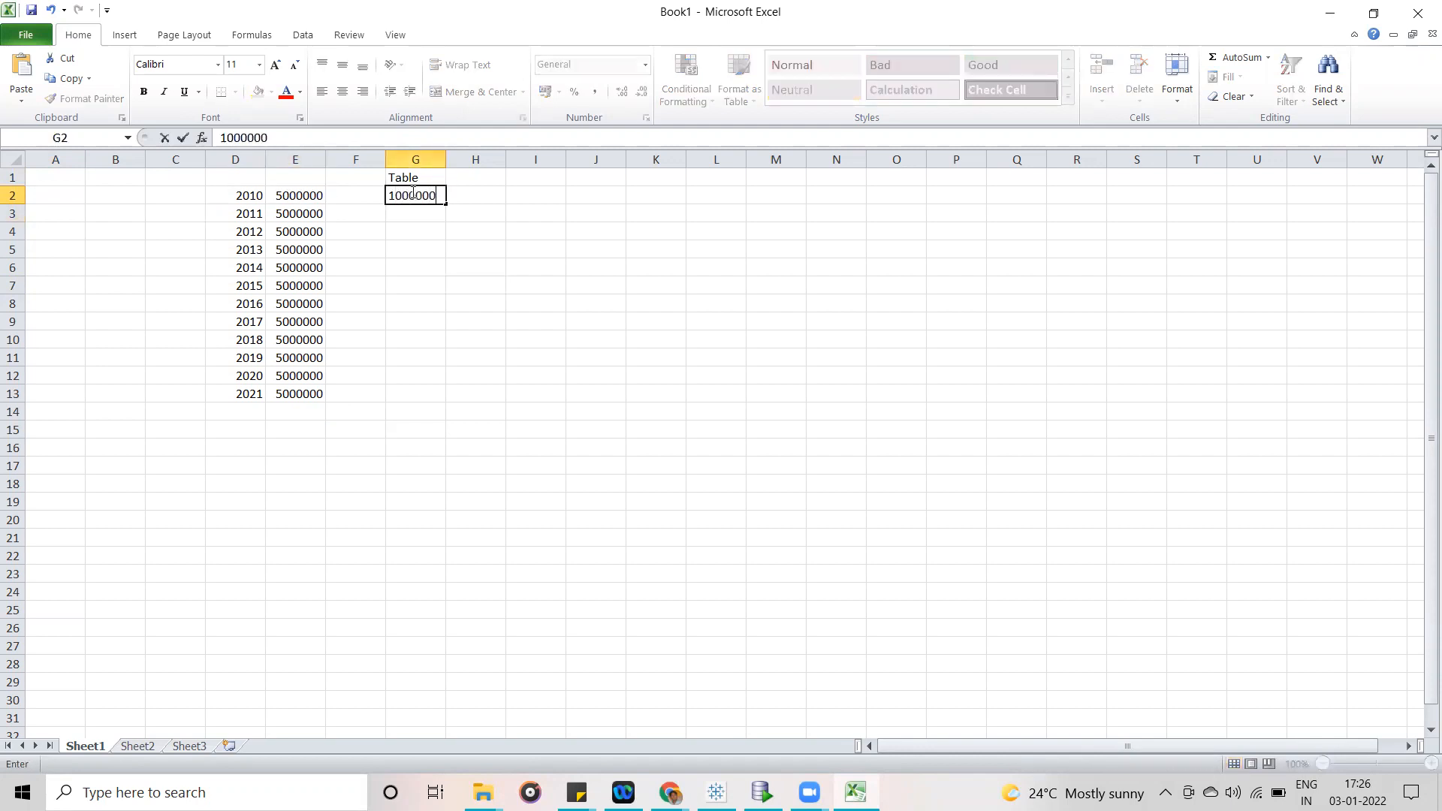
left_click(425, 228)
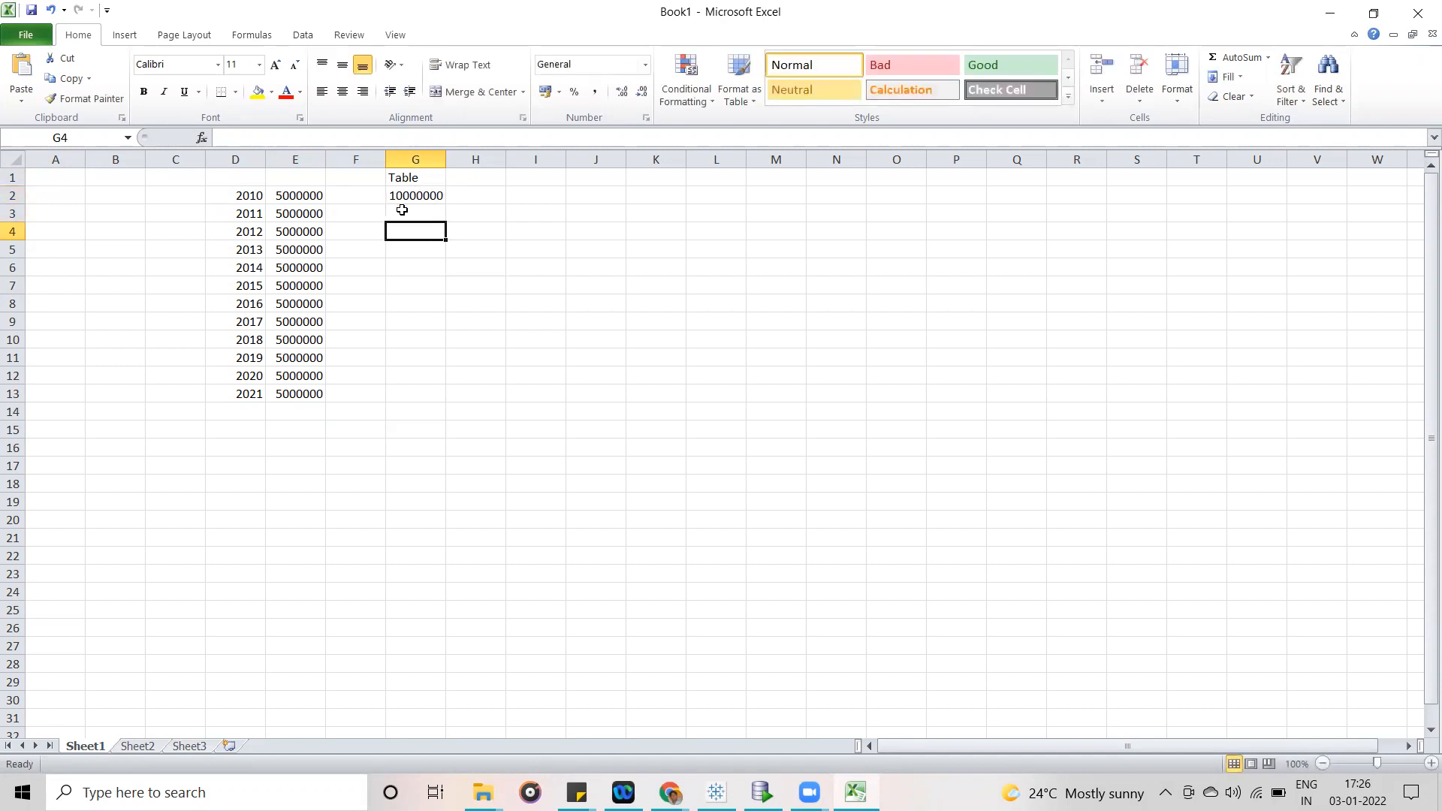
- Enter the label Incremental Extract in H2, beside the 10000000 value in the Table column
left_click(403, 195)
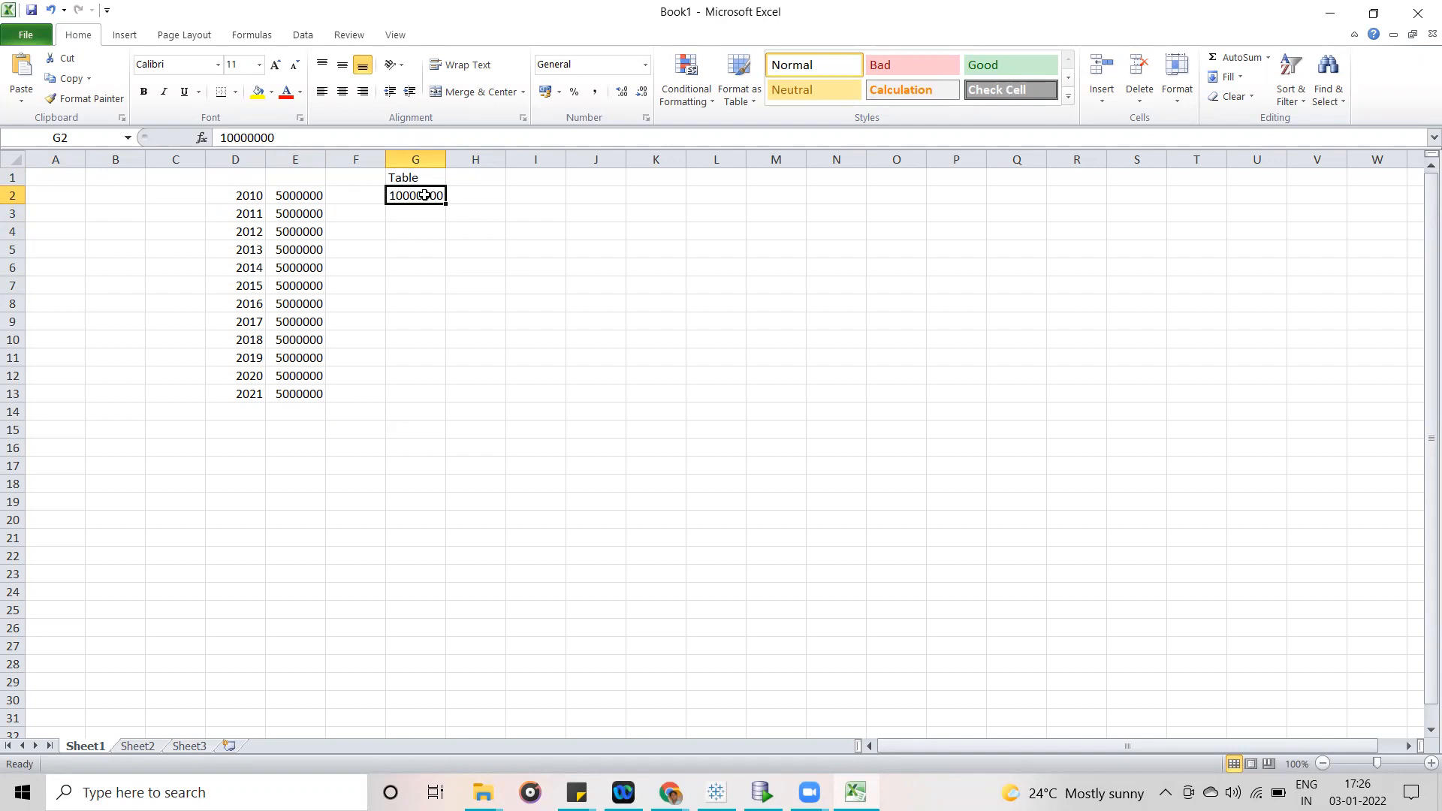
left_click(411, 181)
left_click(414, 194)
left_click(458, 195)
type("In")
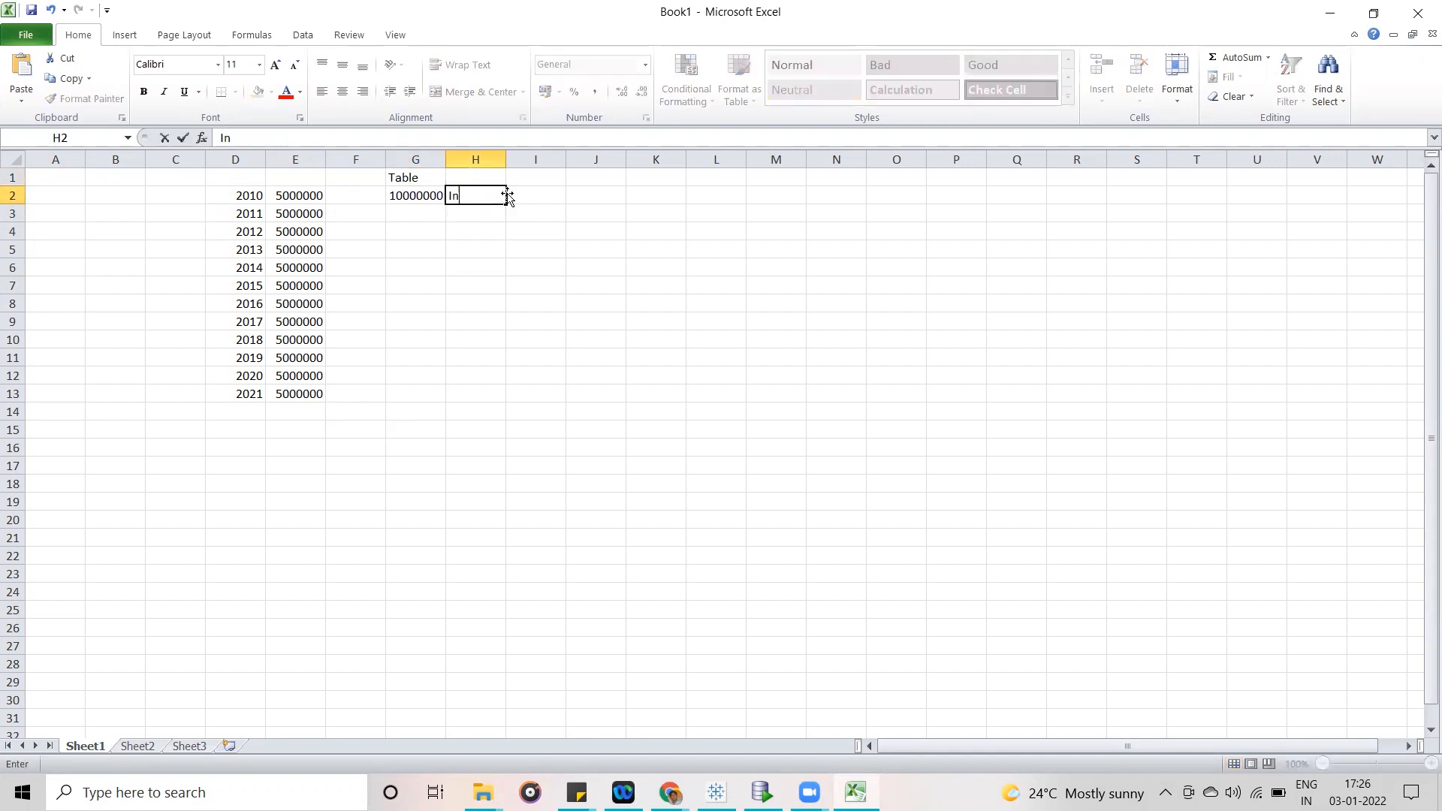
type("cremental Extract")
left_click(547, 306)
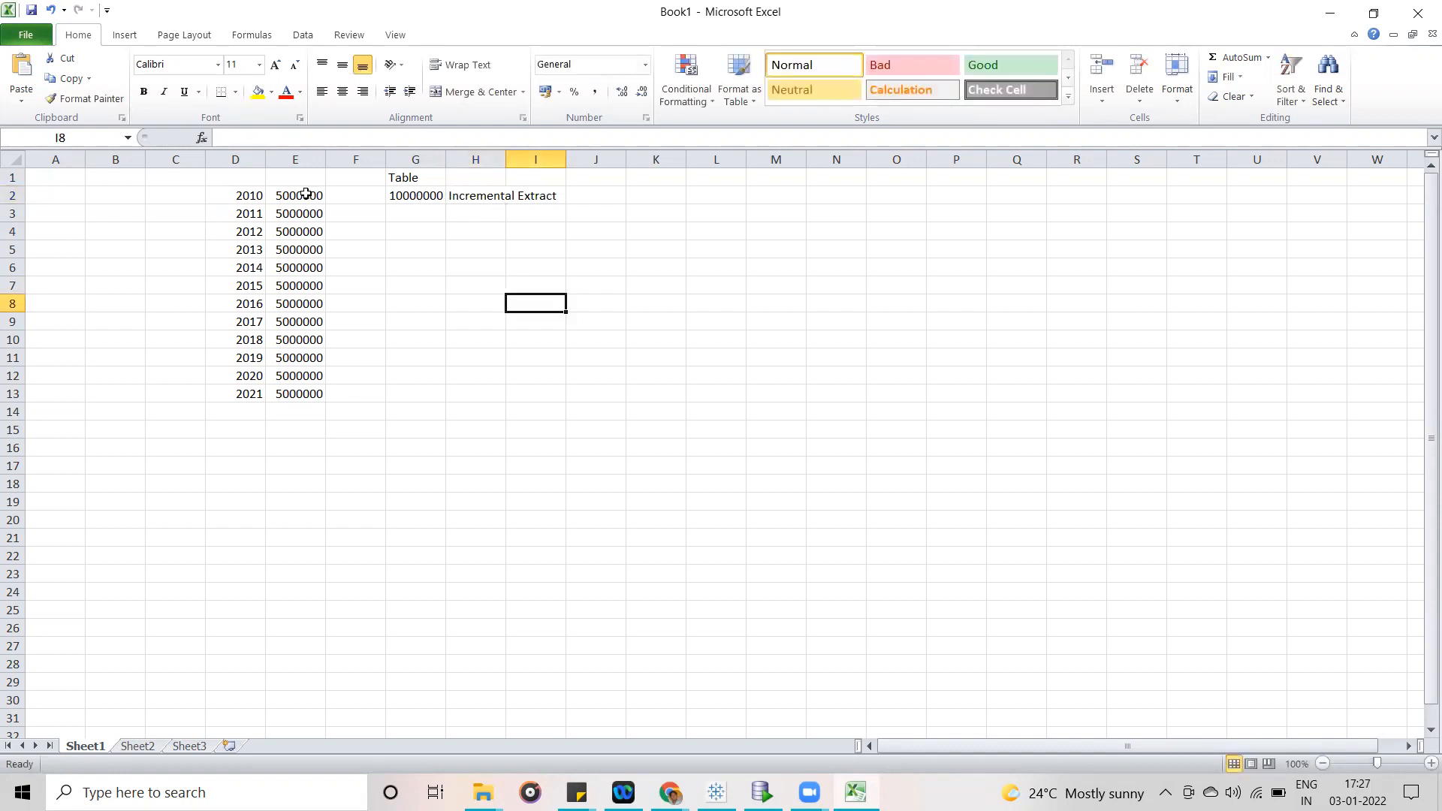
- Point out the Table value in G2, its label in H2, and the 2012 and 2013 data by selecting them
left_click(409, 196)
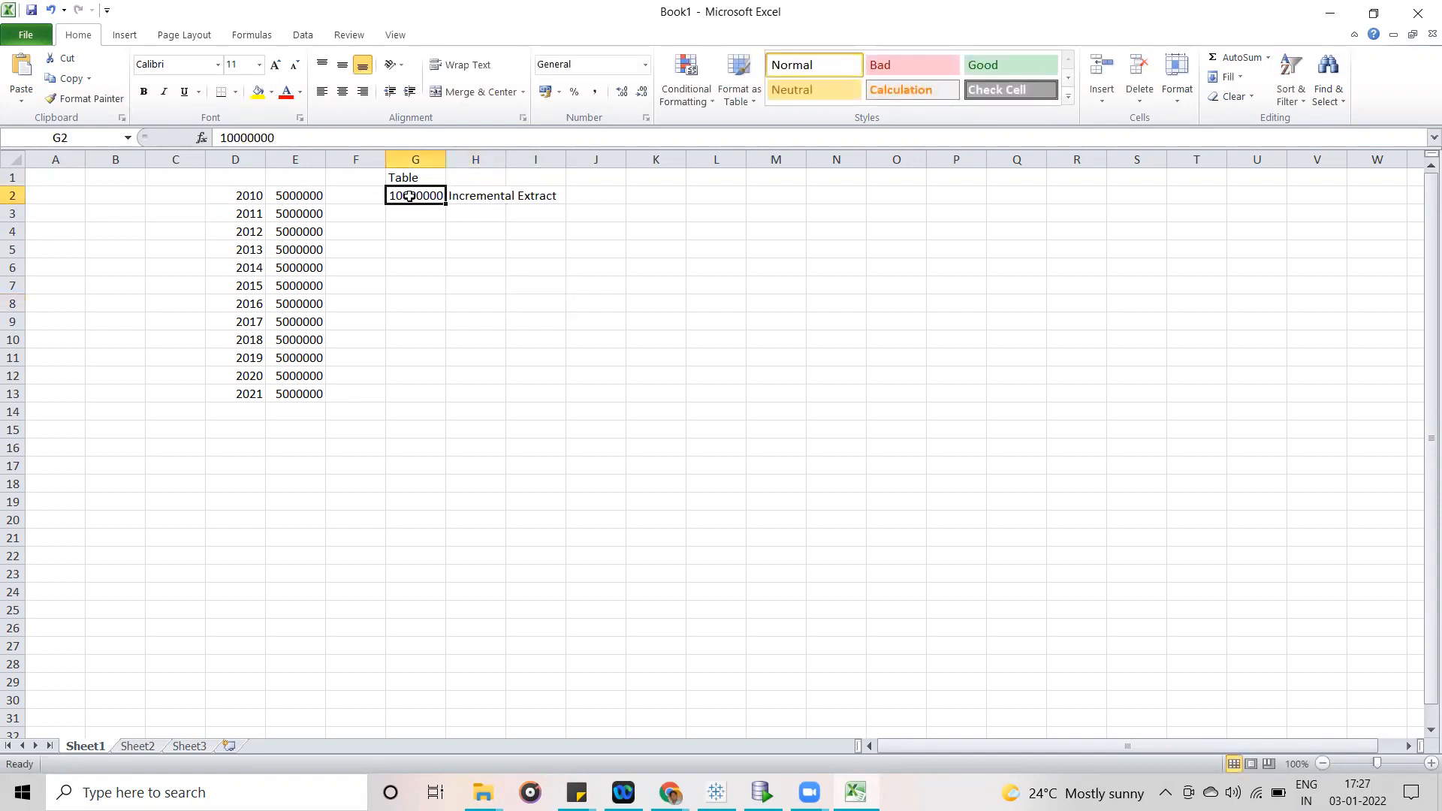
left_click(487, 196)
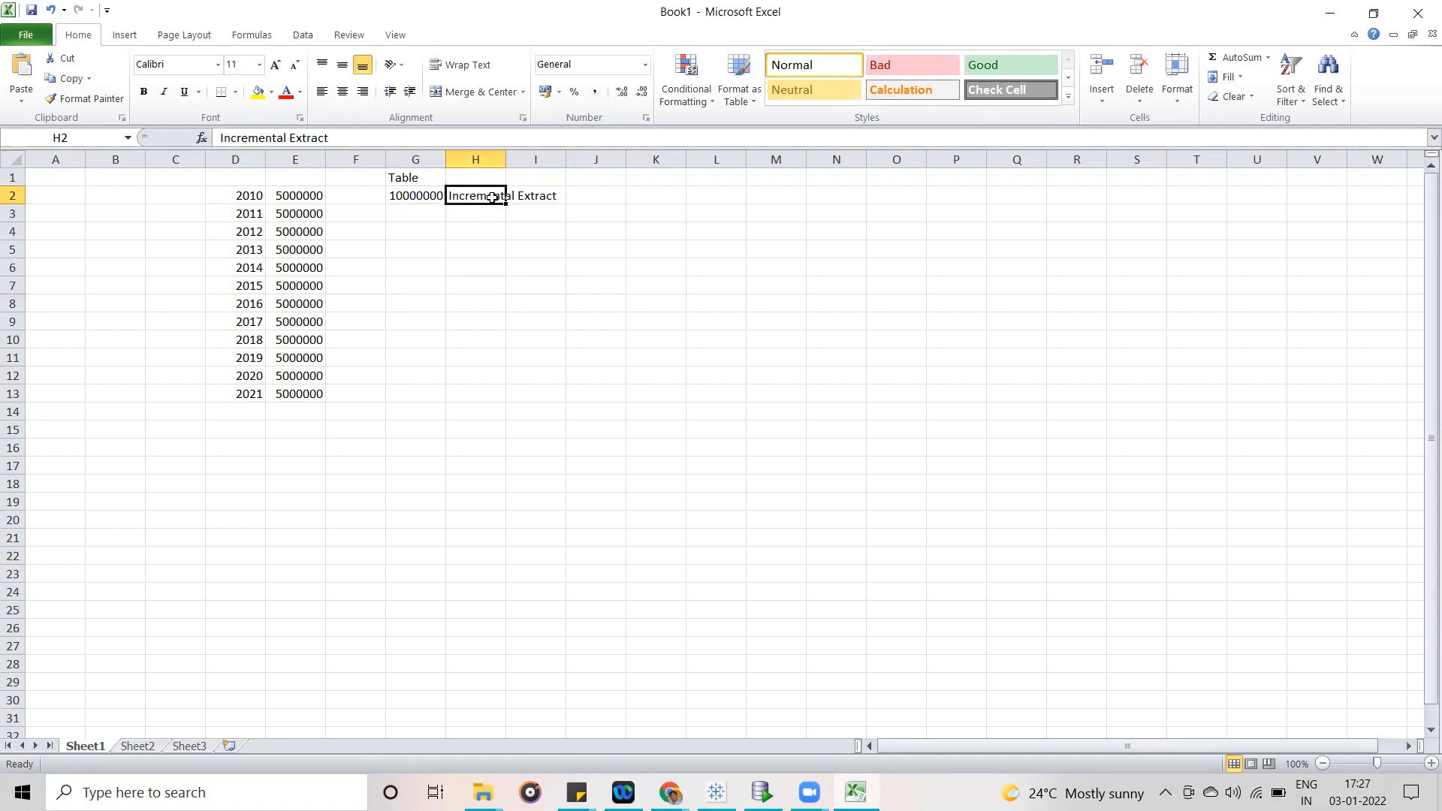
left_click(416, 196)
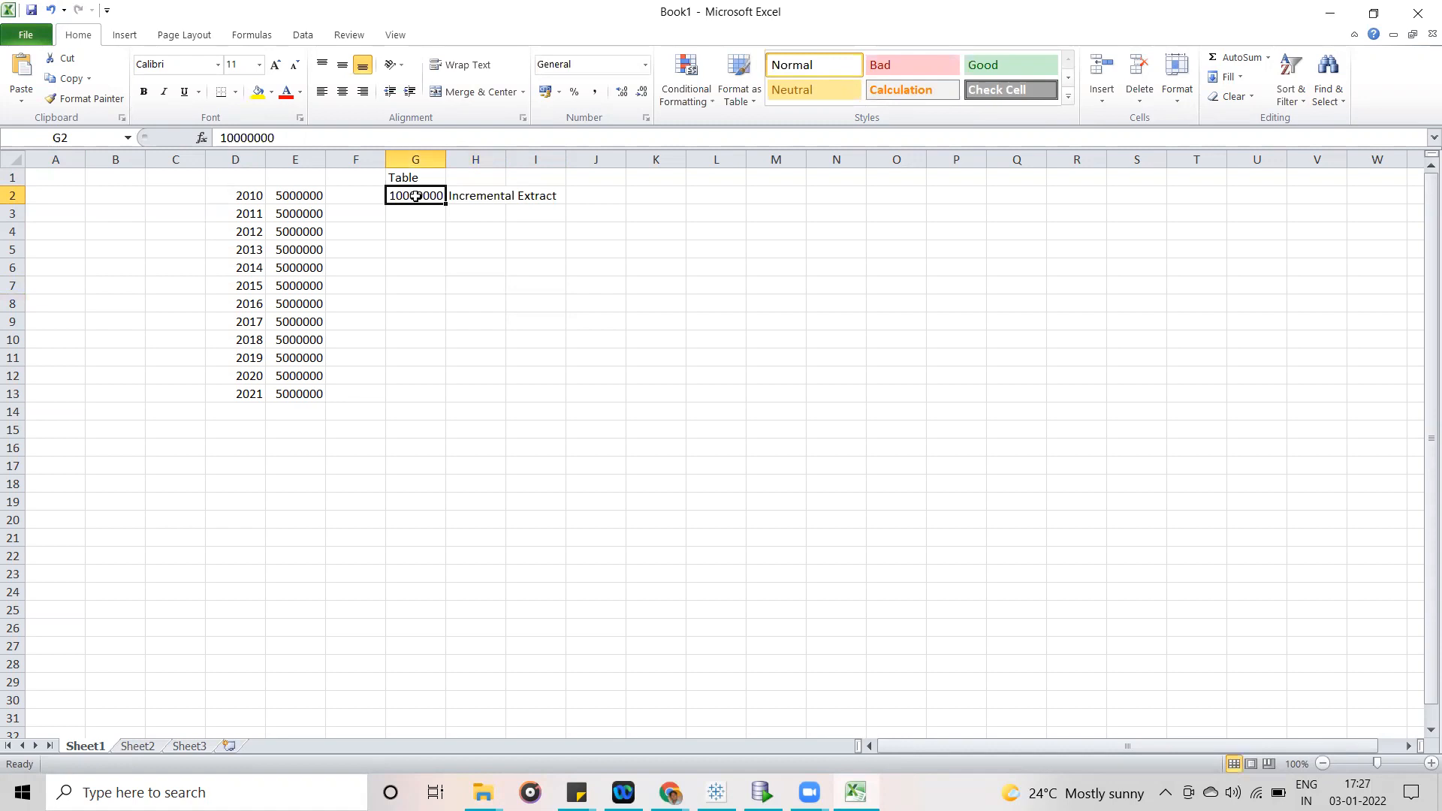
left_click_drag(298, 232, 283, 242)
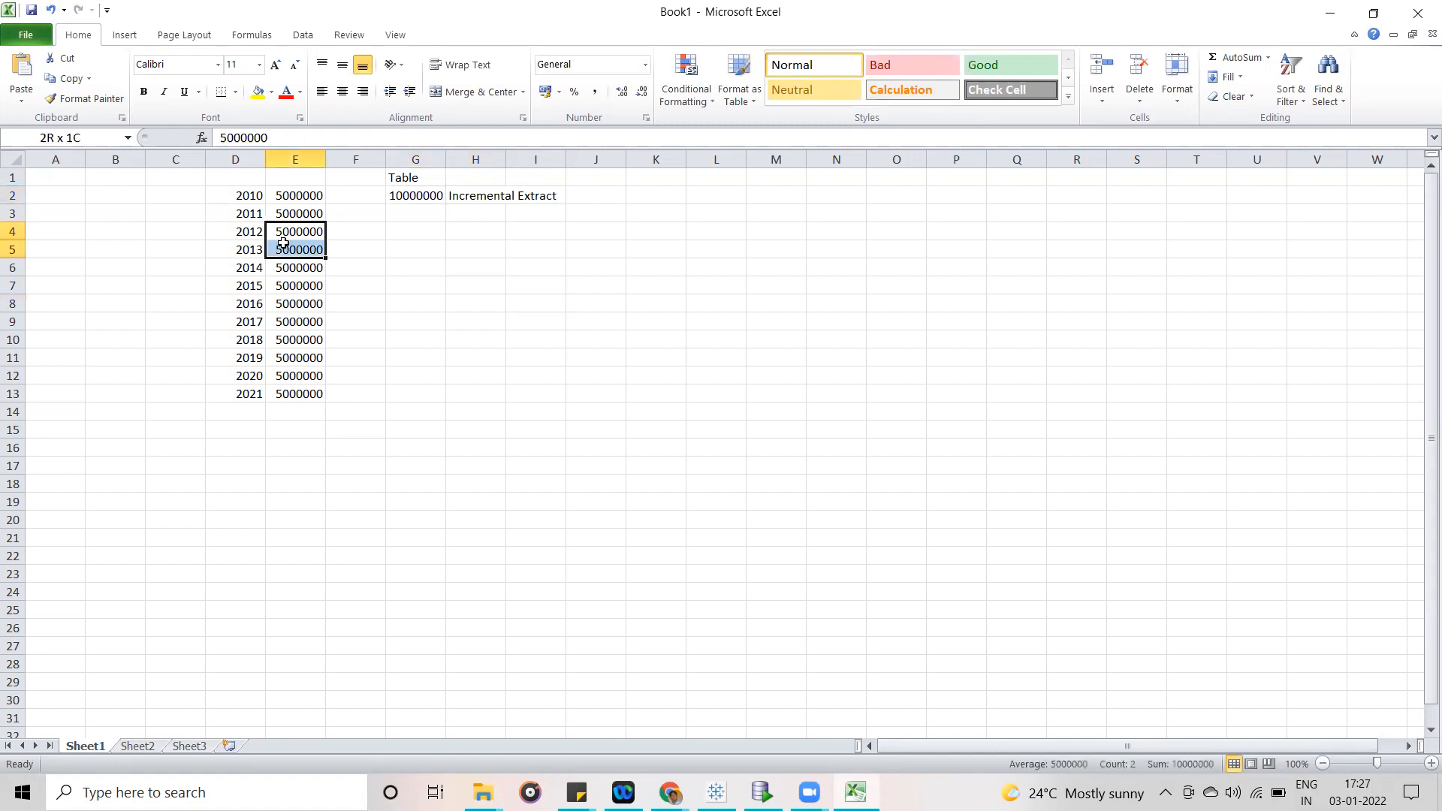
left_click(254, 236)
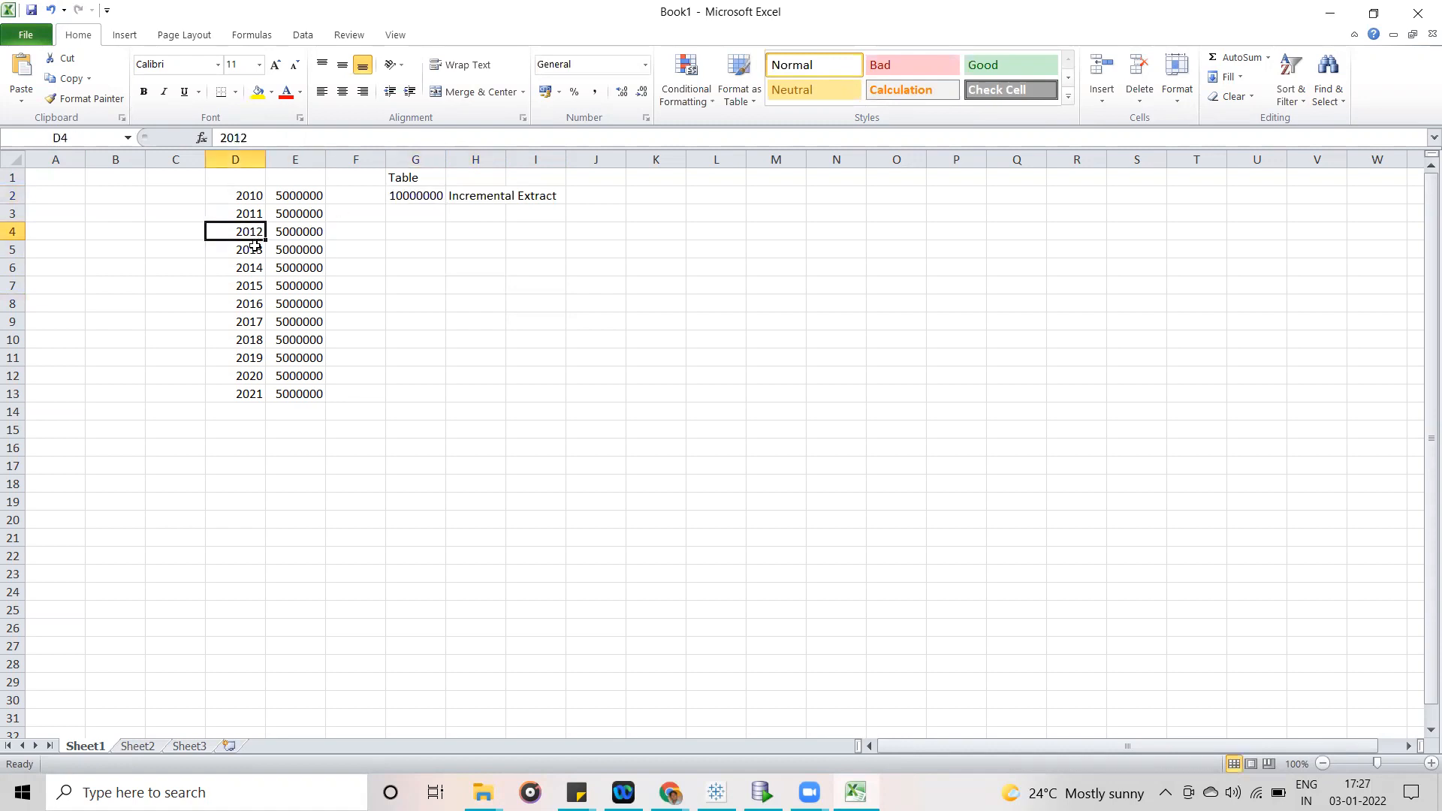
left_click(397, 212)
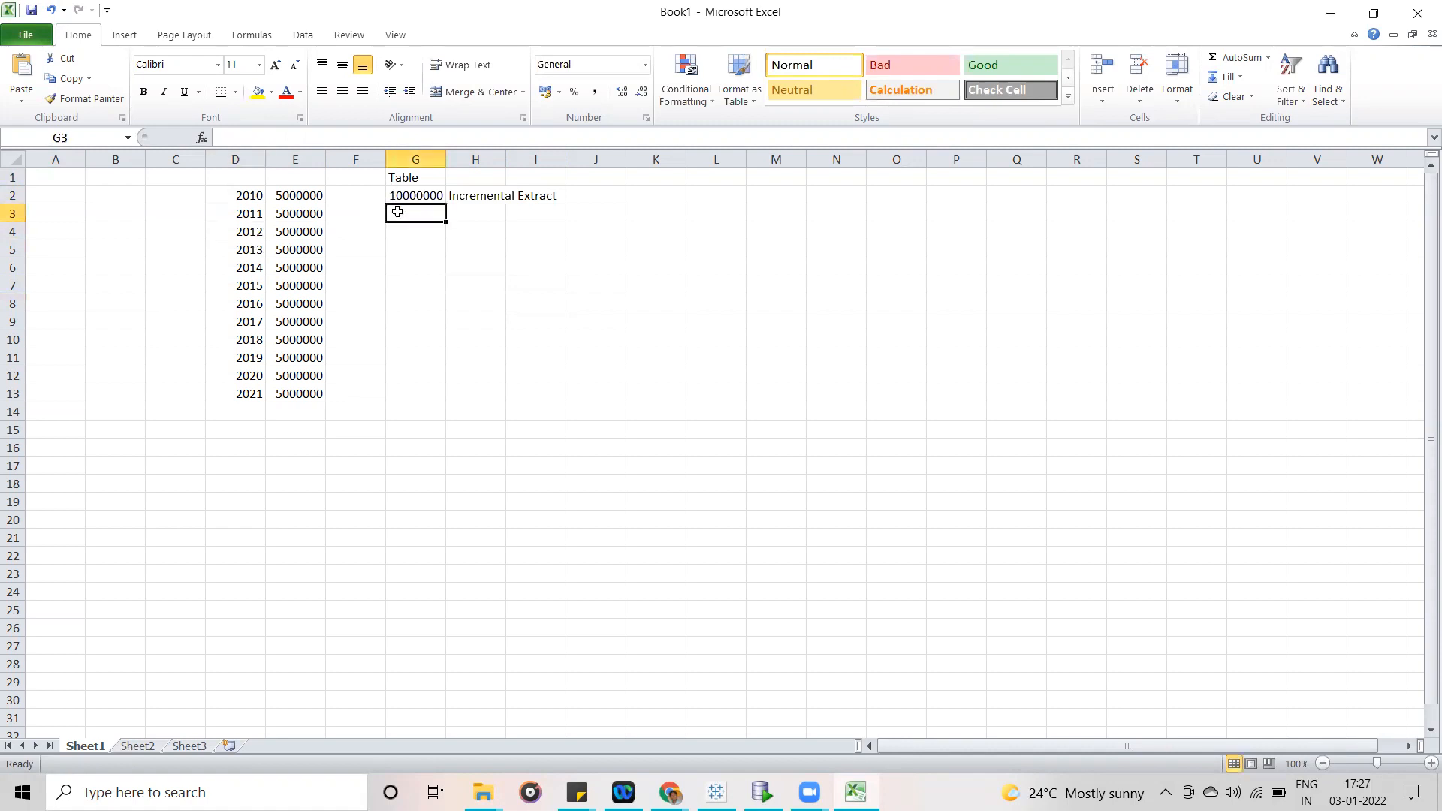
- Copy the 10000000 value from G2 down to G3 and enter 20000000 in J3
left_click(406, 195)
left_click_drag(444, 202, 445, 220)
left_click(454, 212)
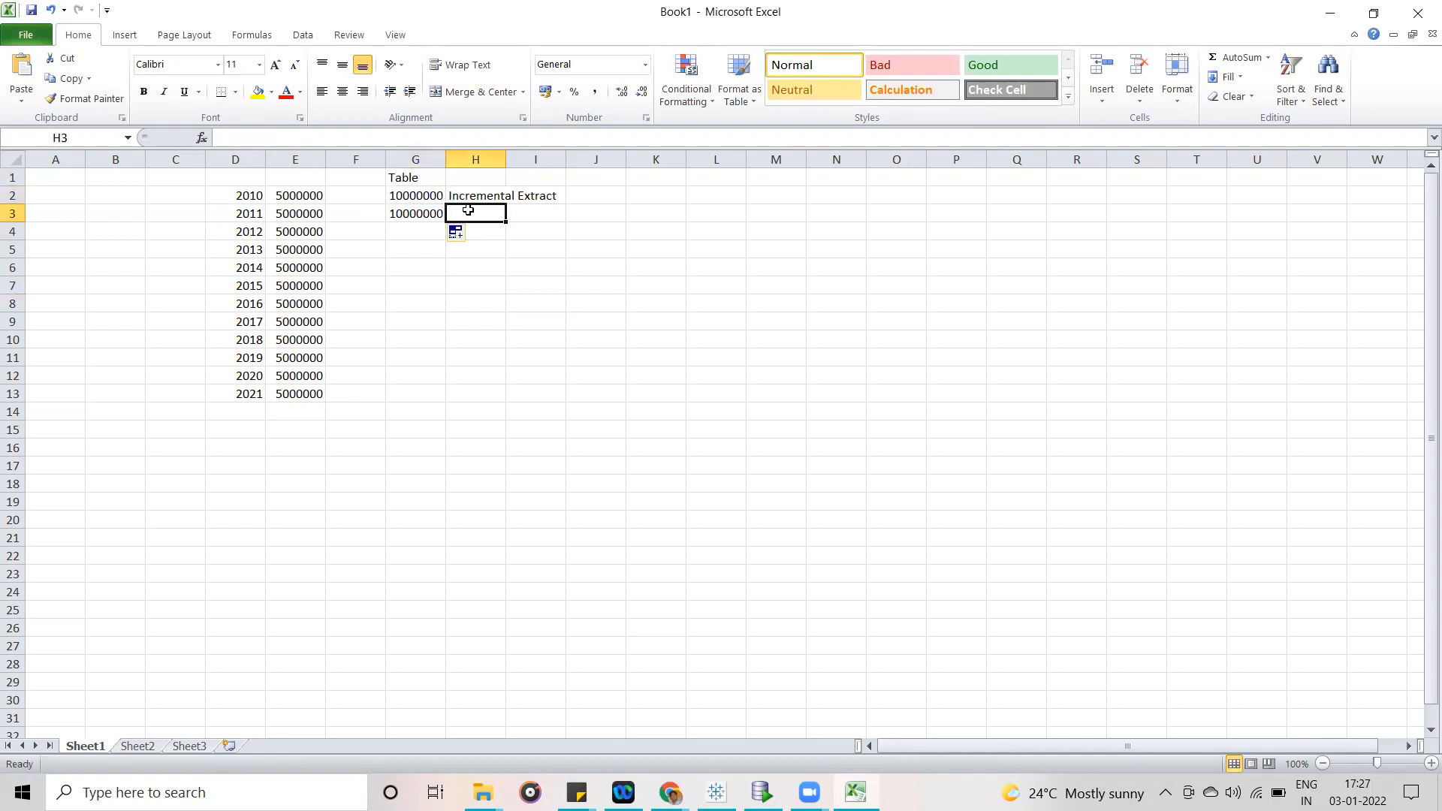
left_click(596, 211)
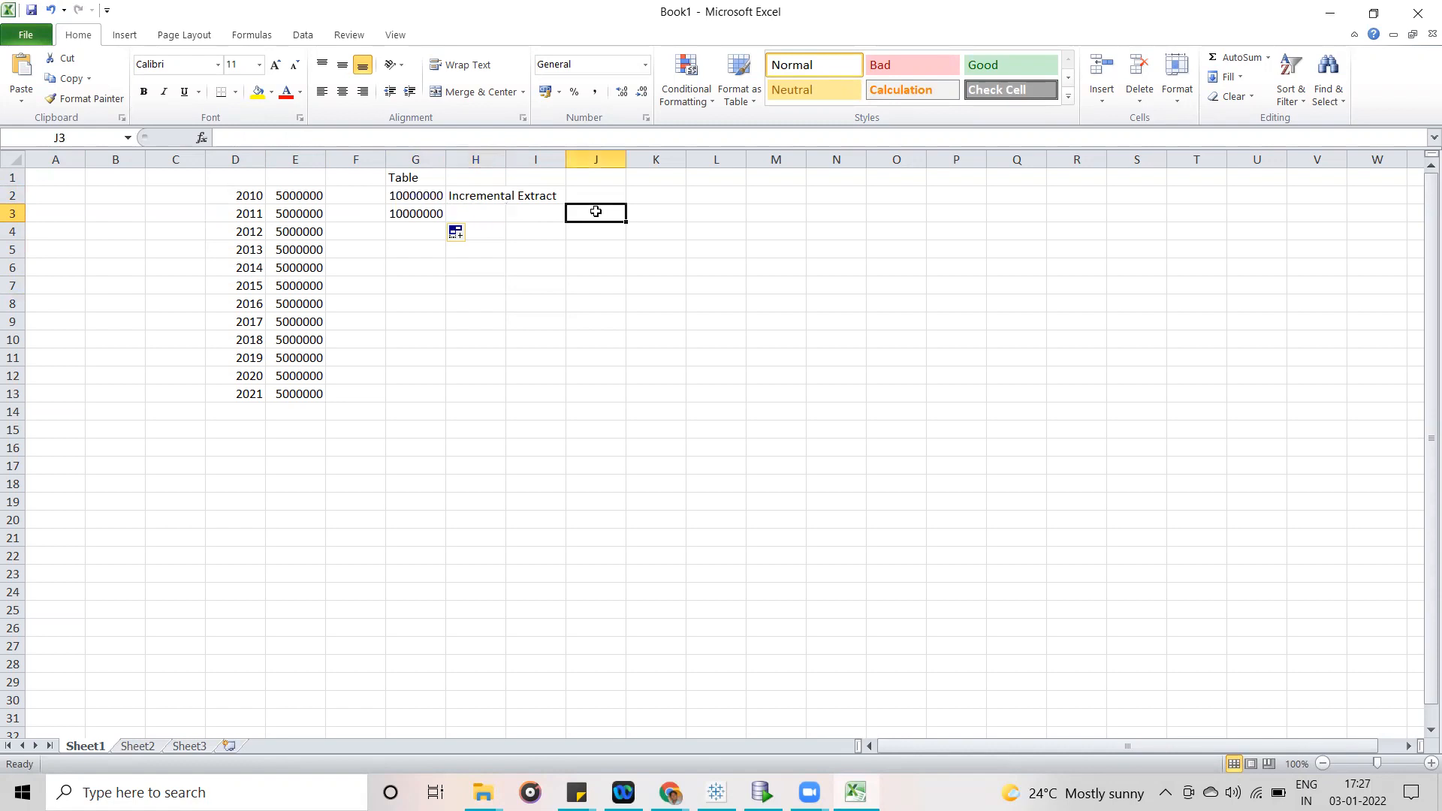
type("20000000")
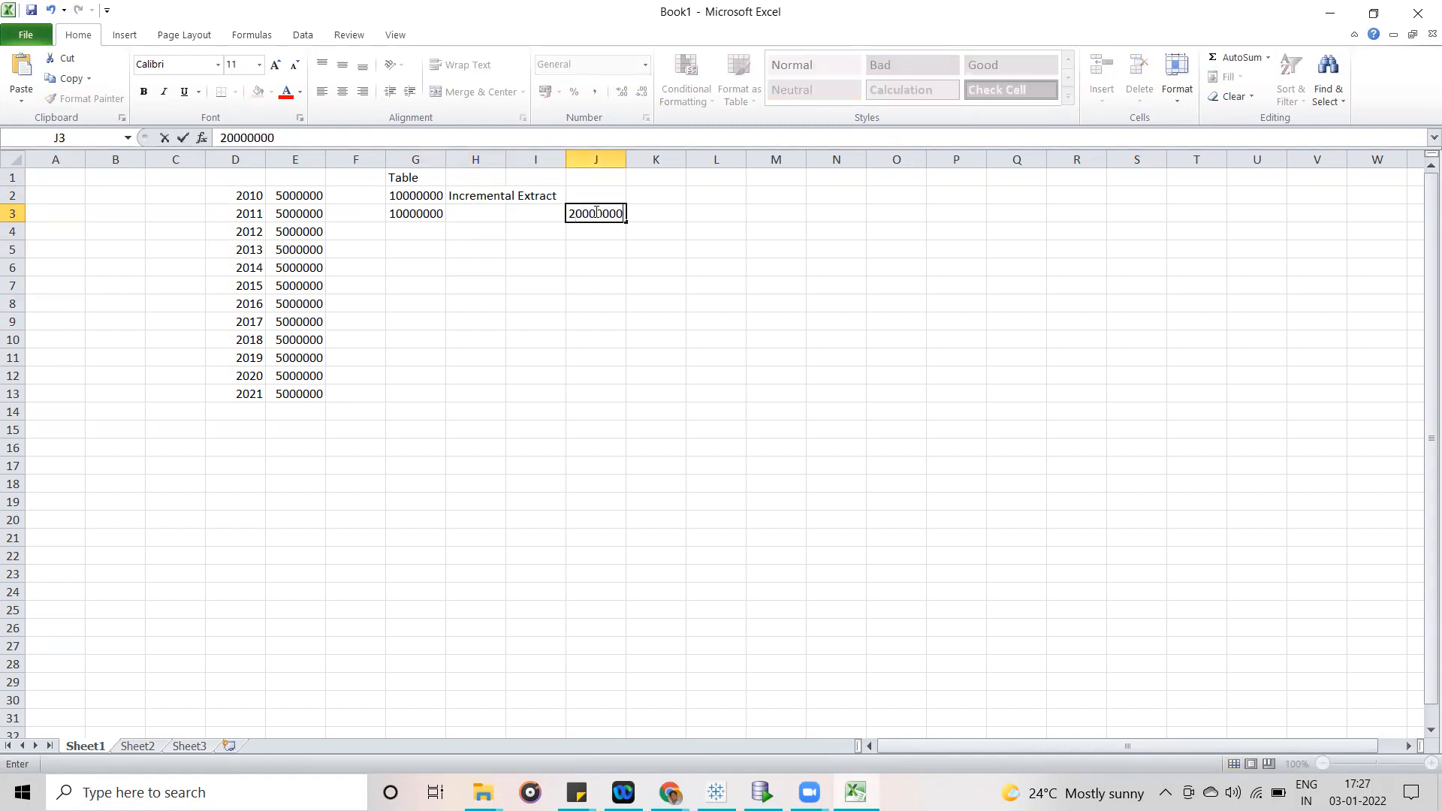
left_click_drag(581, 288, 581, 296)
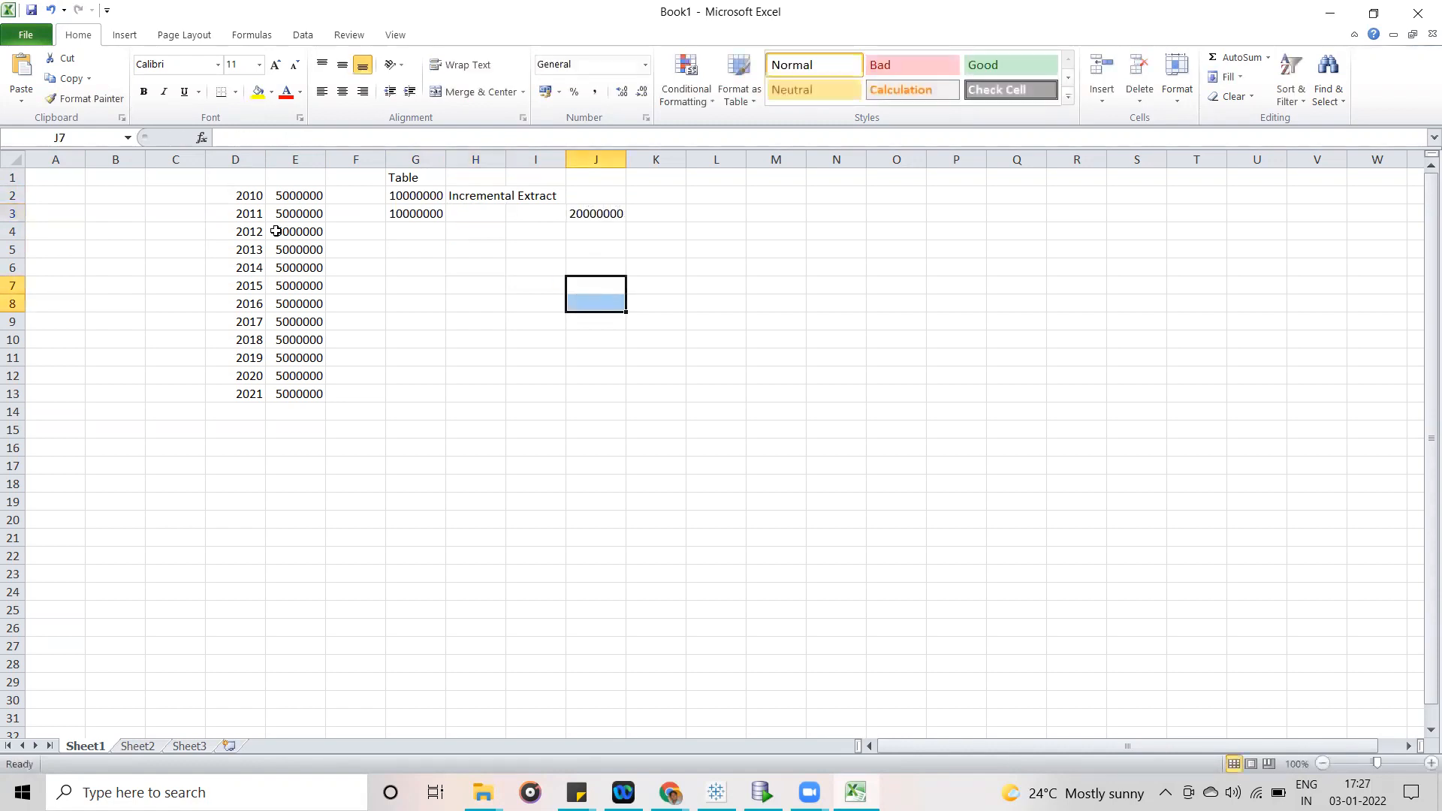
- Point out the values for 2013 to 2015 and the years 2013 to 2016 by selecting them, ending on H3
left_click_drag(300, 236, 303, 284)
left_click(403, 247)
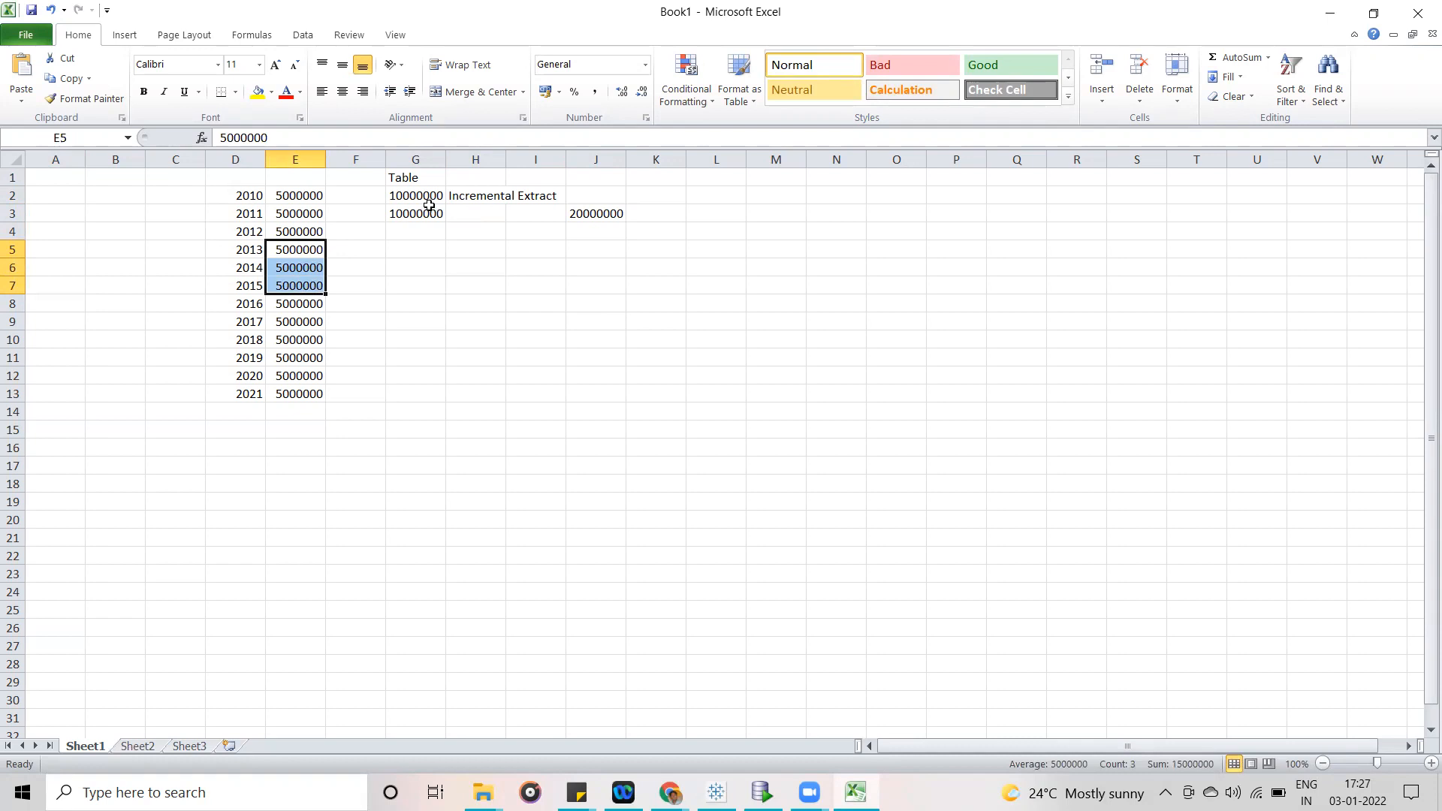
left_click(246, 283)
key("ctrl+Up")
left_click(255, 252)
left_click_drag(256, 251, 253, 306)
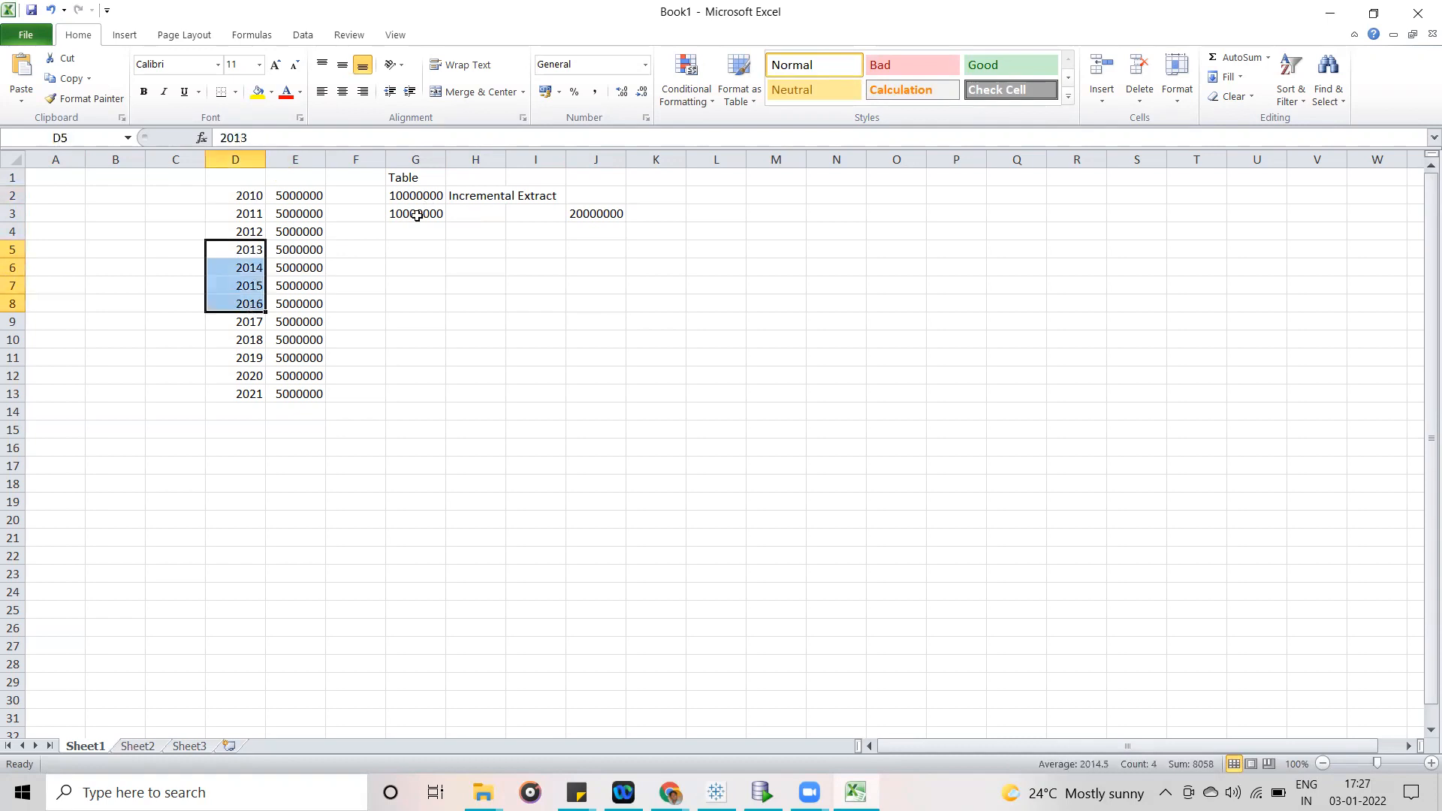
left_click(473, 212)
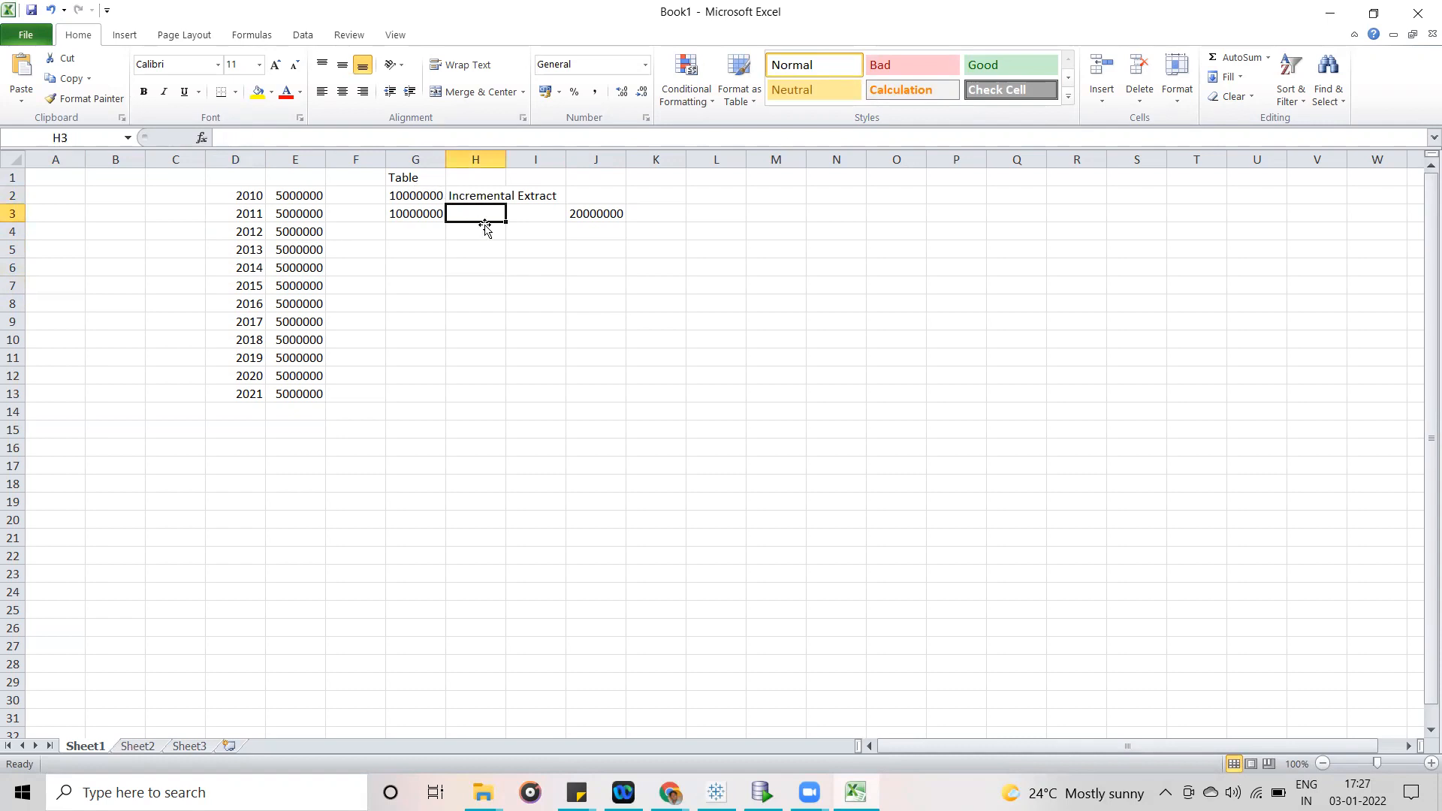
- Compare the full yearly data in D2:E13 with the Table values in G2:G3 by selecting each range
left_click_drag(244, 196, 313, 396)
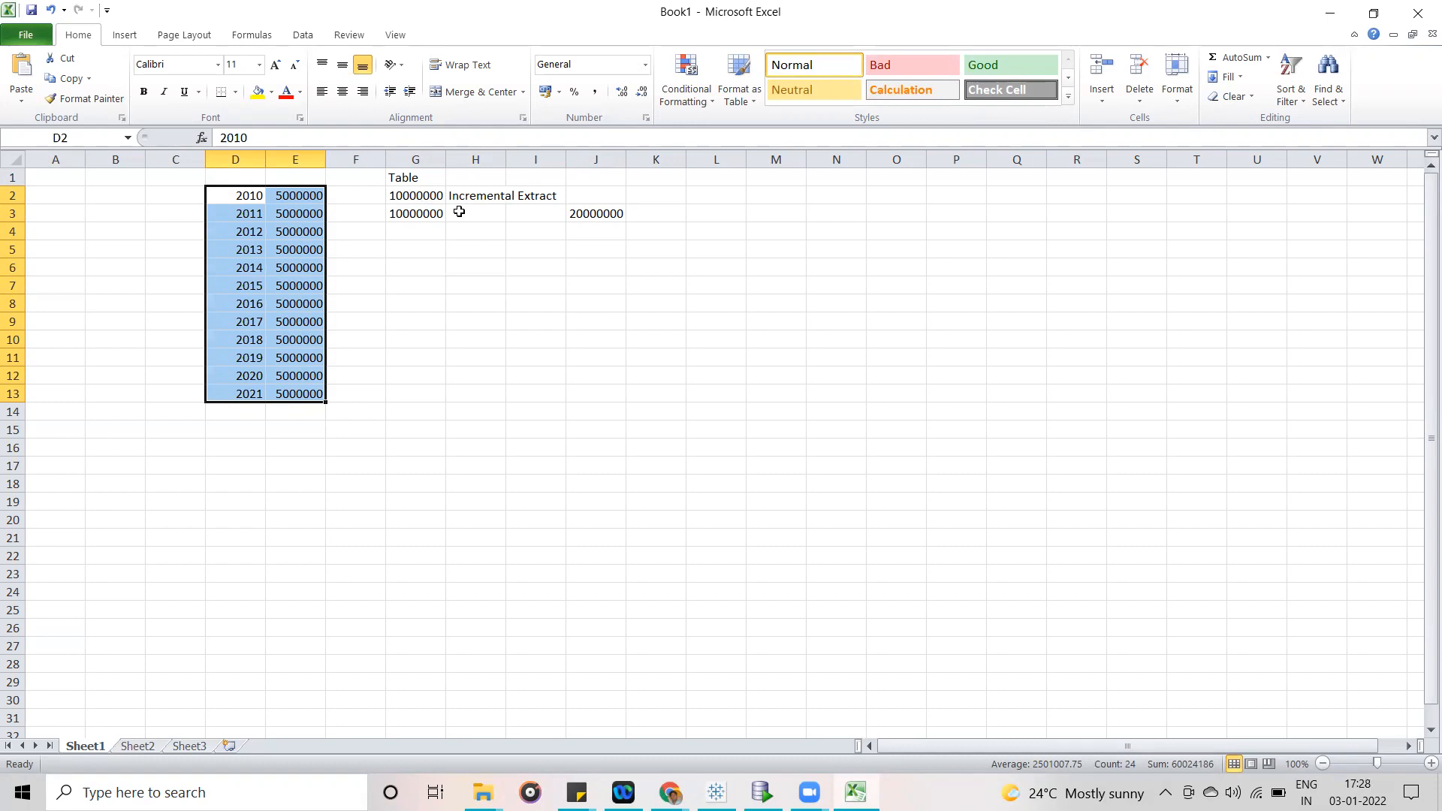
left_click(419, 195)
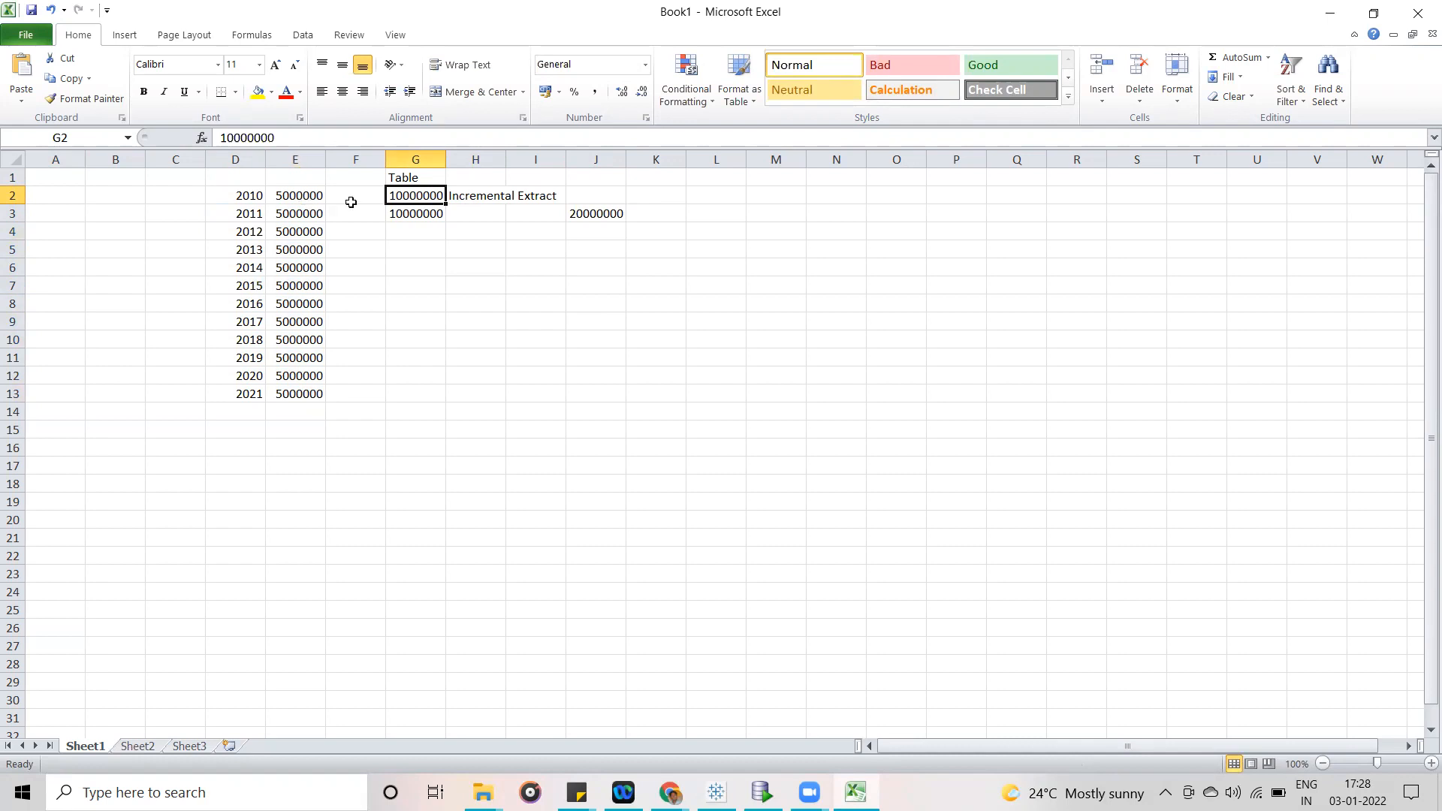
left_click_drag(255, 196, 319, 393)
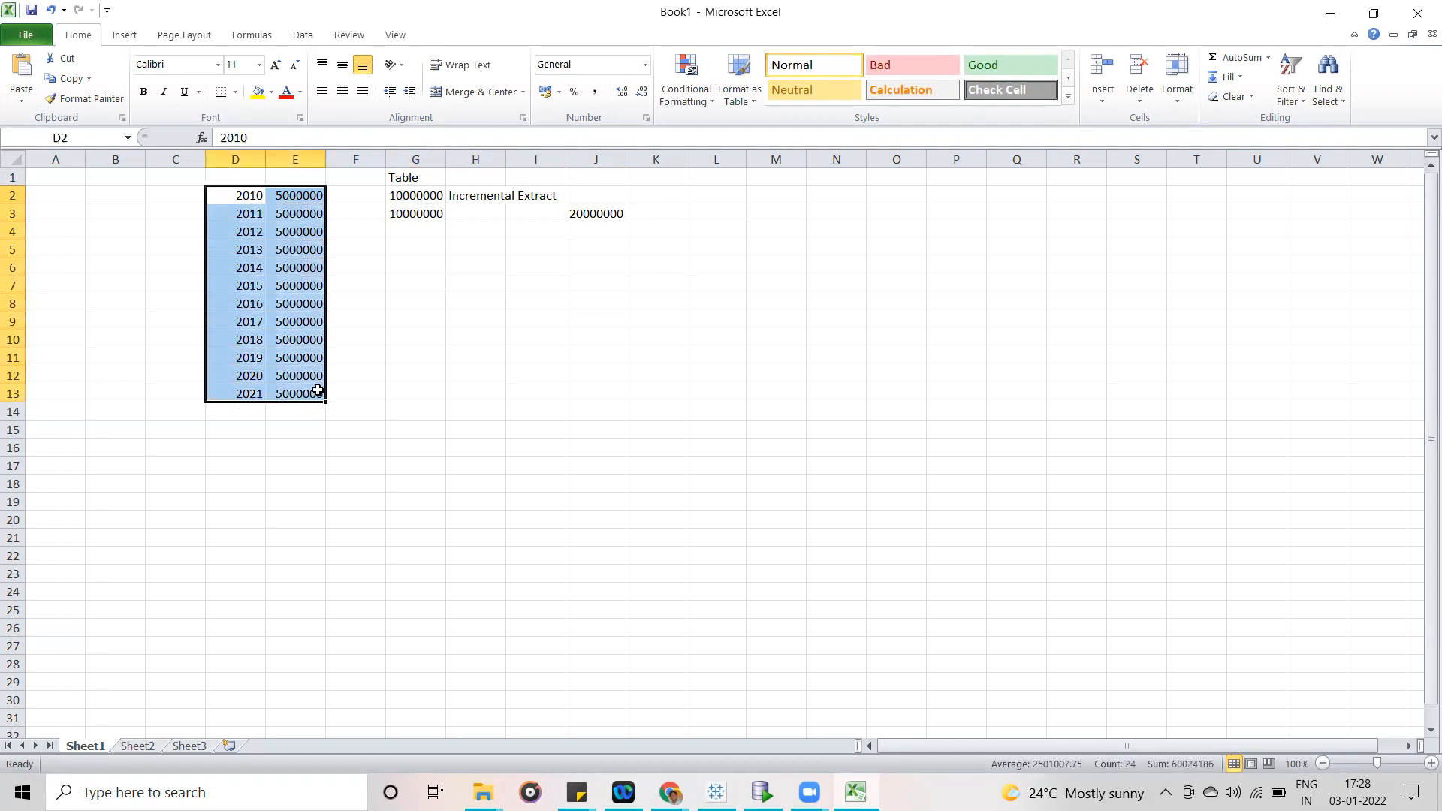
left_click_drag(410, 194, 421, 223)
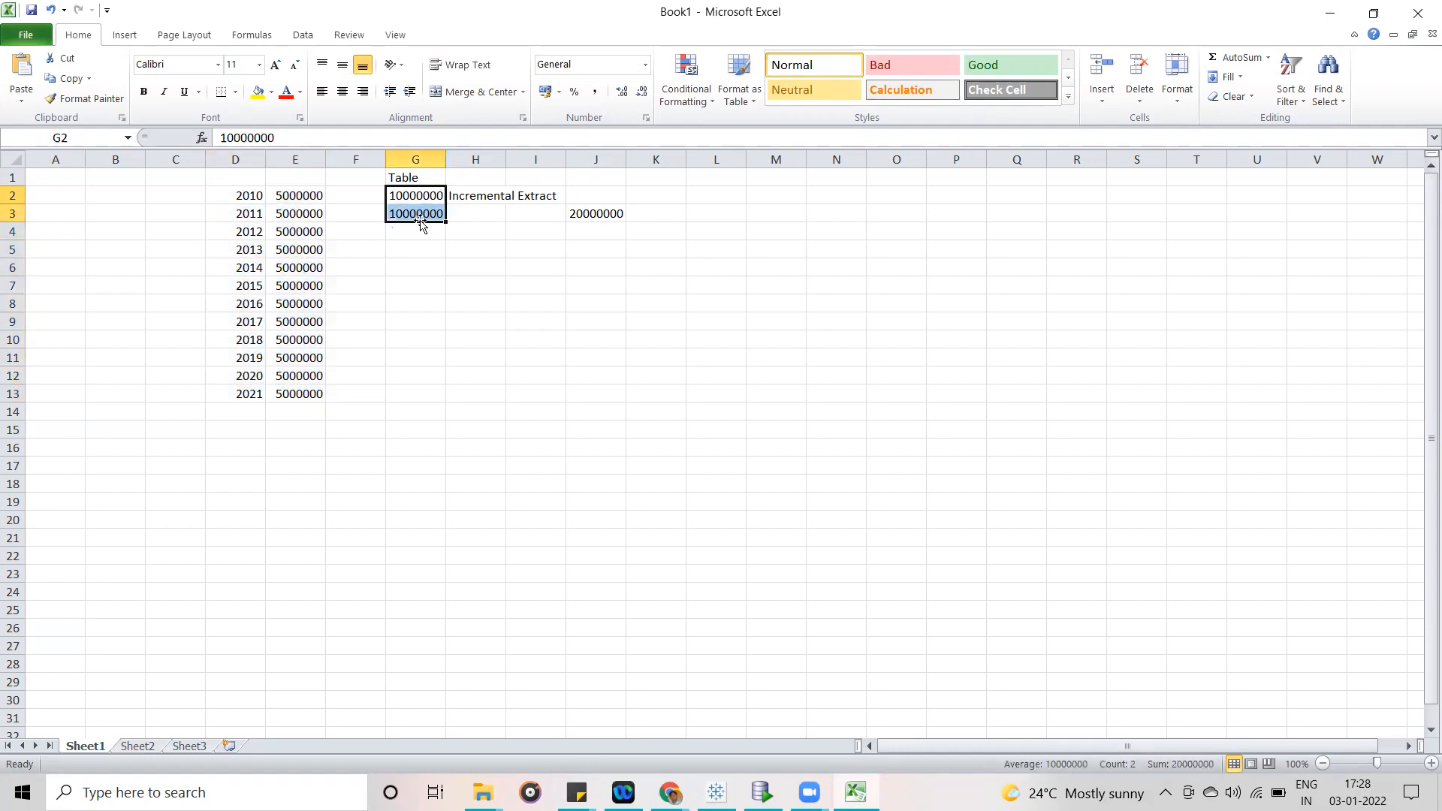
left_click(418, 331)
left_click(399, 395)
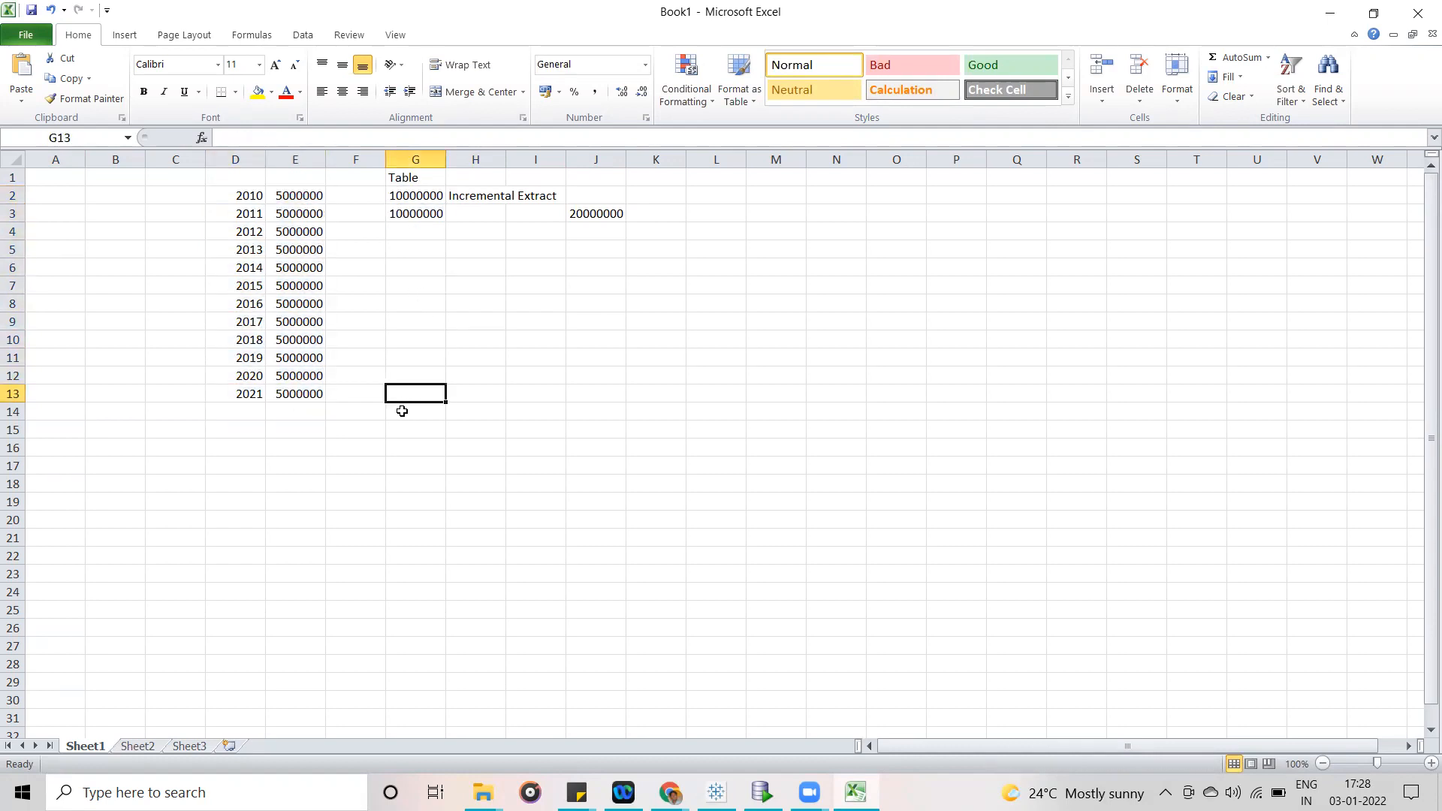
left_click(400, 419)
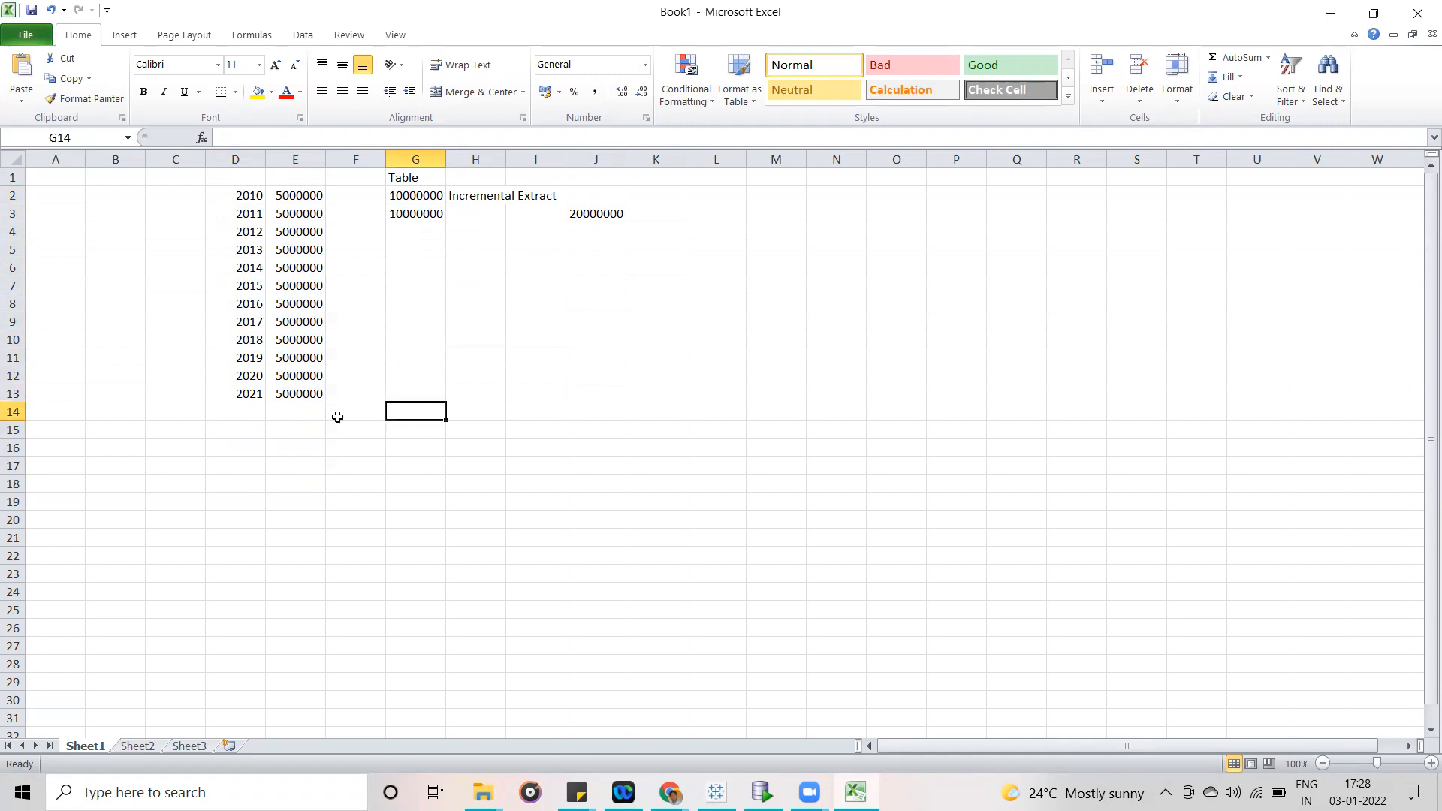
- Add a row below 2021 with the date 01-01-2022 in D14 and the value 10000 in E14
left_click(247, 418)
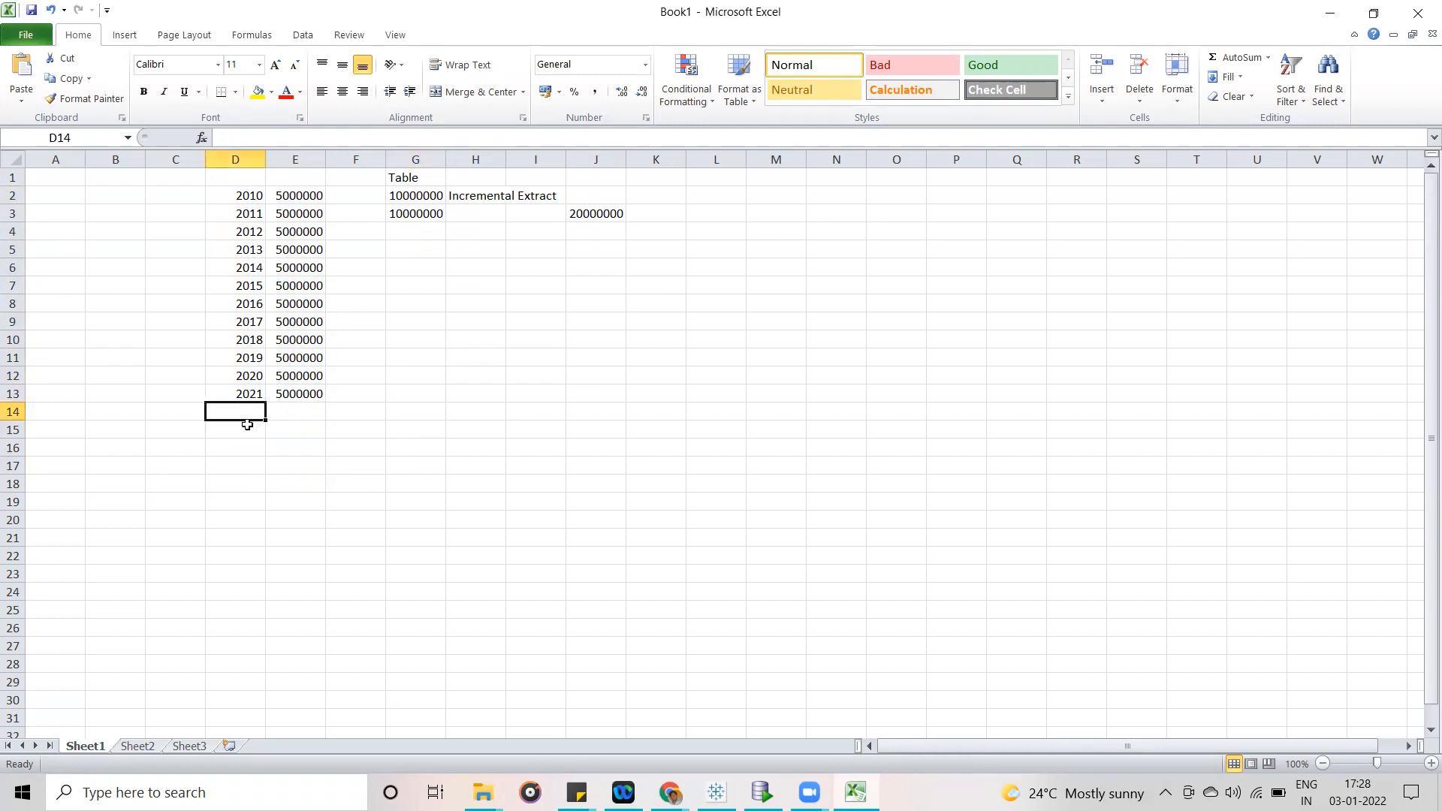
type("01-01-2022")
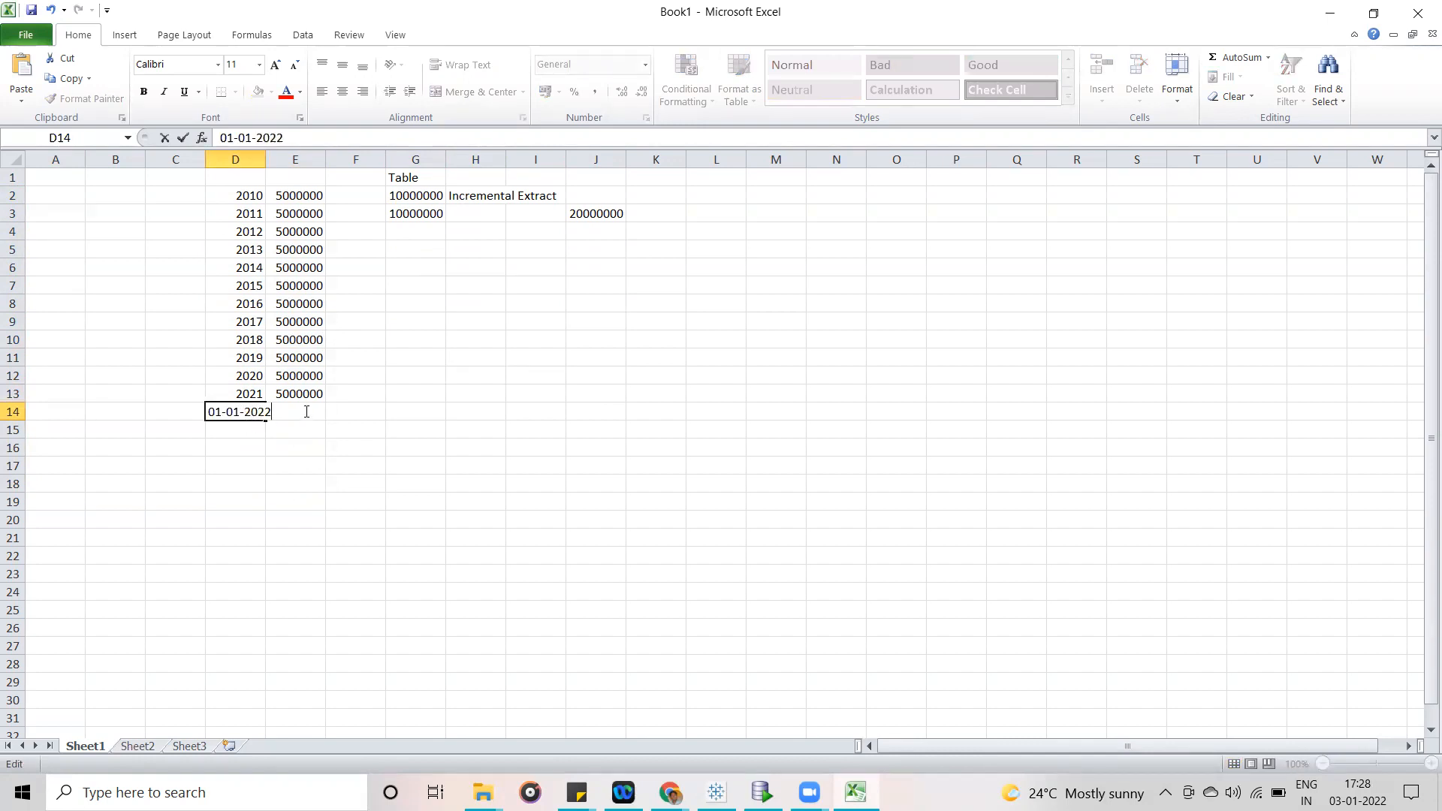
left_click(362, 393)
left_click(293, 415)
type("10000")
left_click(404, 467)
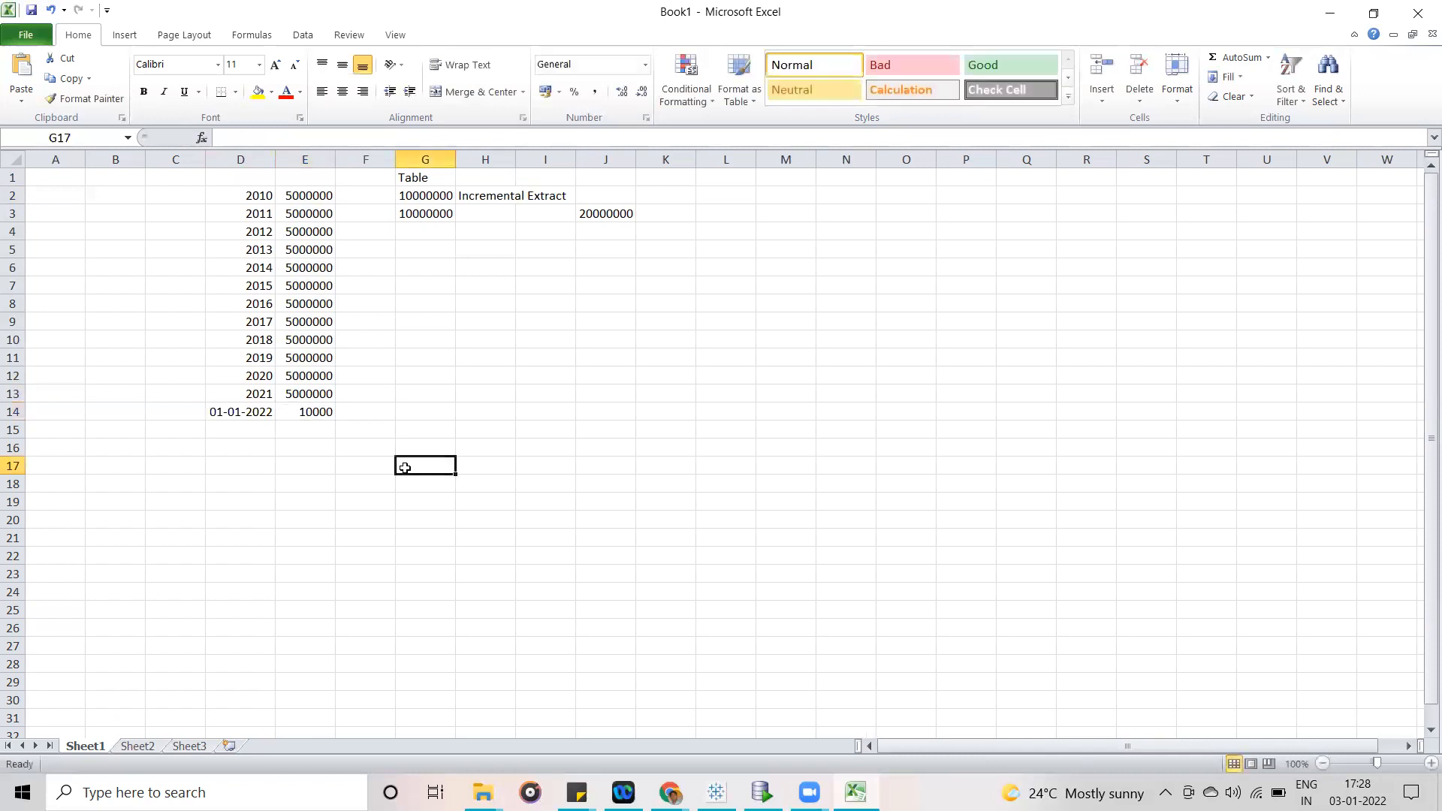
- Point out the value for 01-01-2022 in E14 by selecting it and the empty cells in its row
left_click(465, 412)
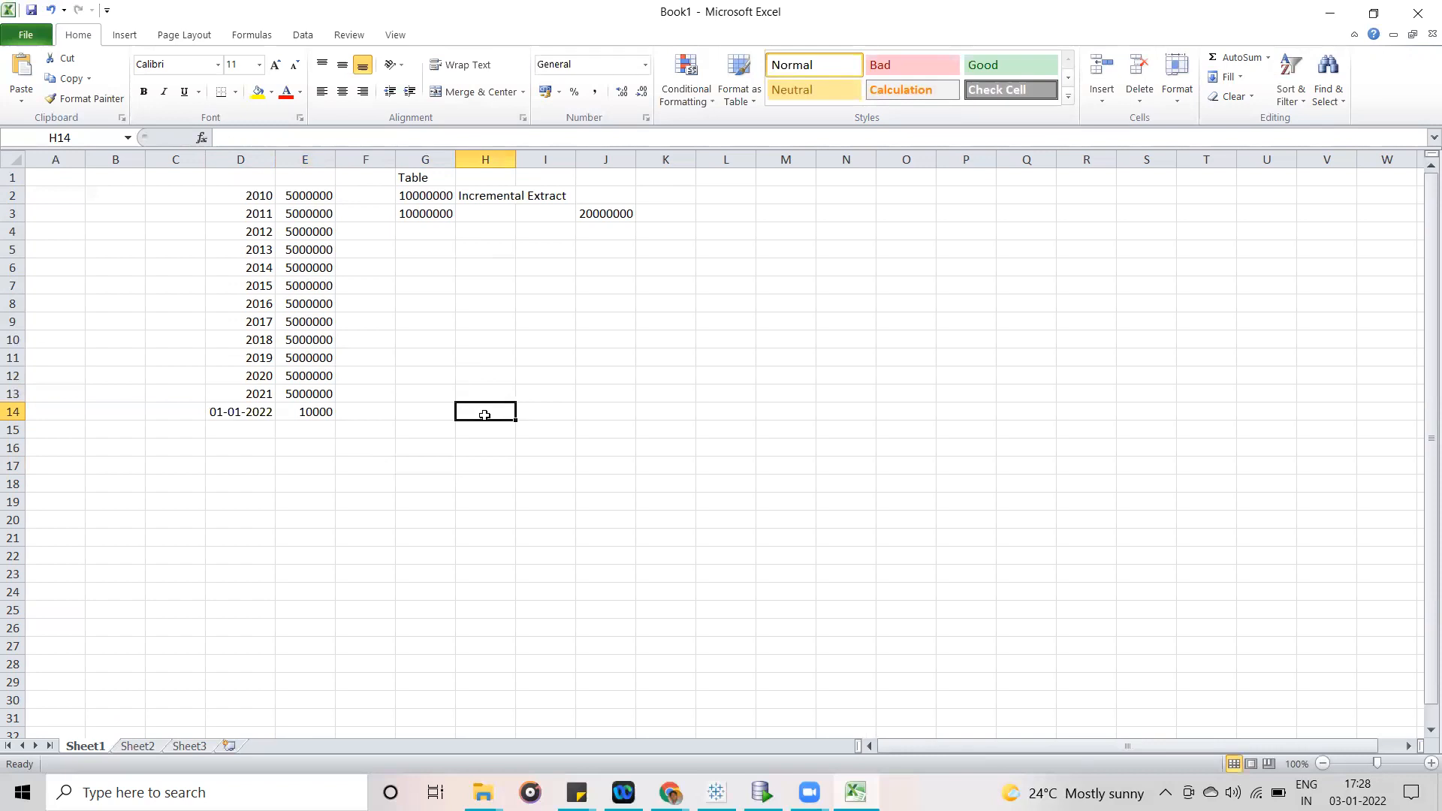
left_click(313, 416)
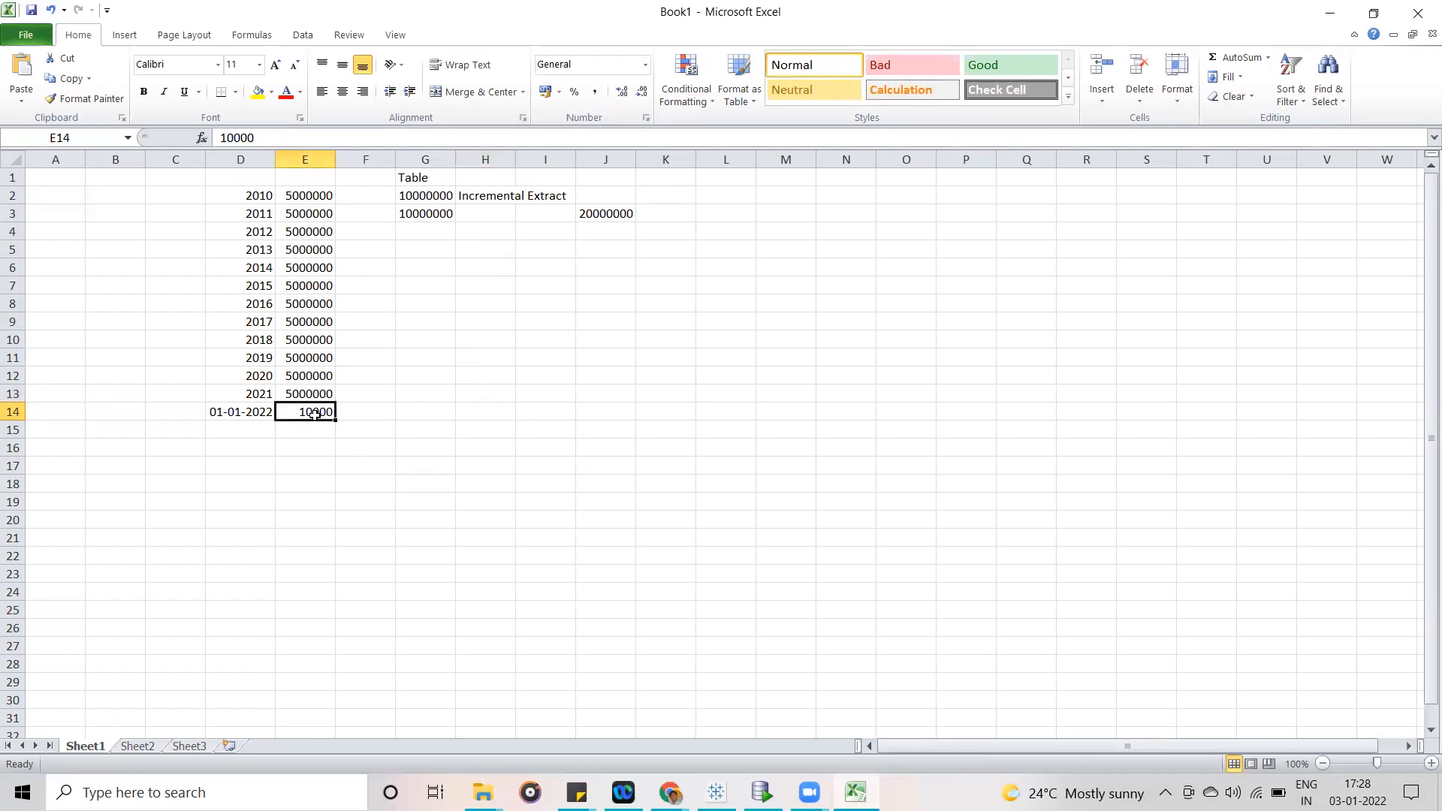
left_click(607, 416)
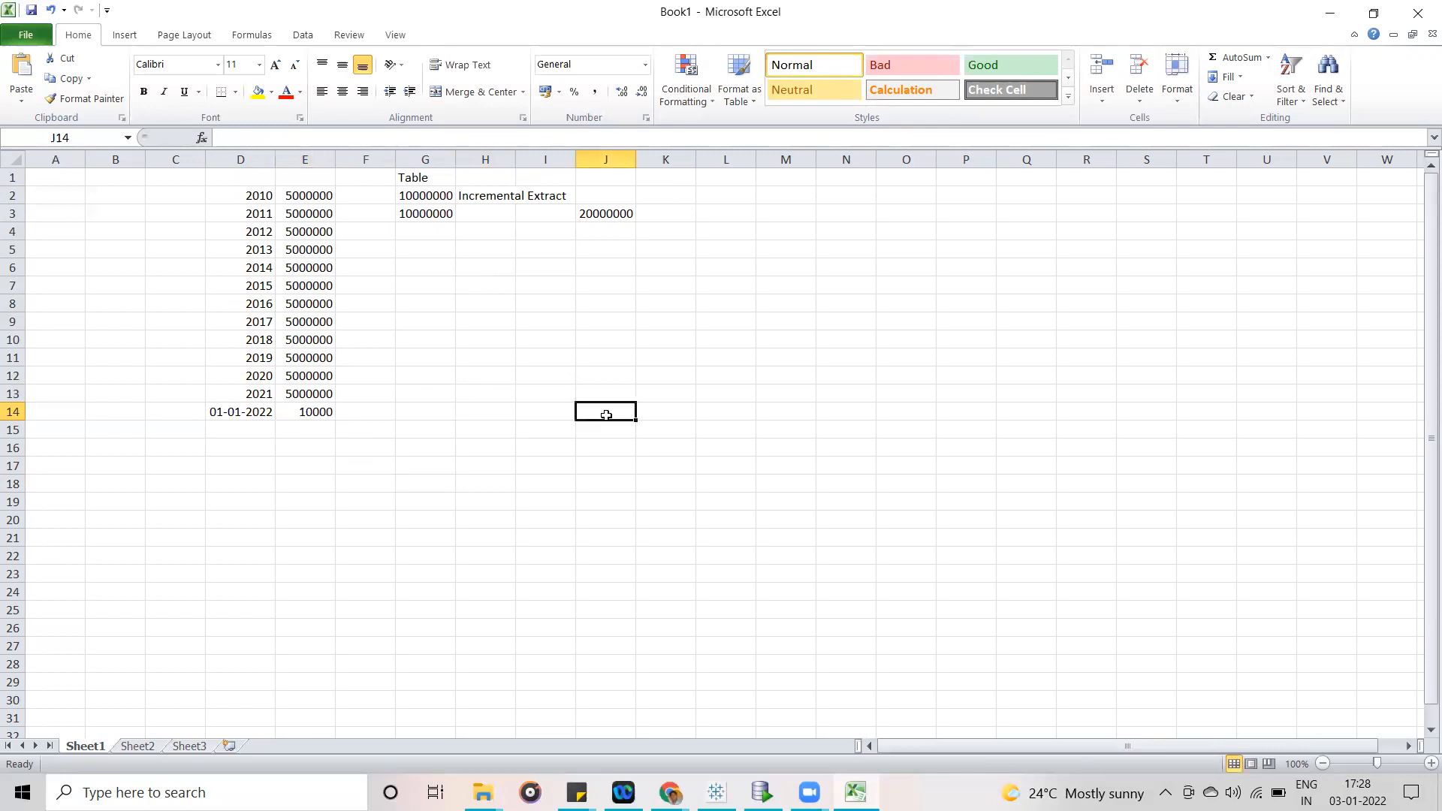
left_click(312, 414)
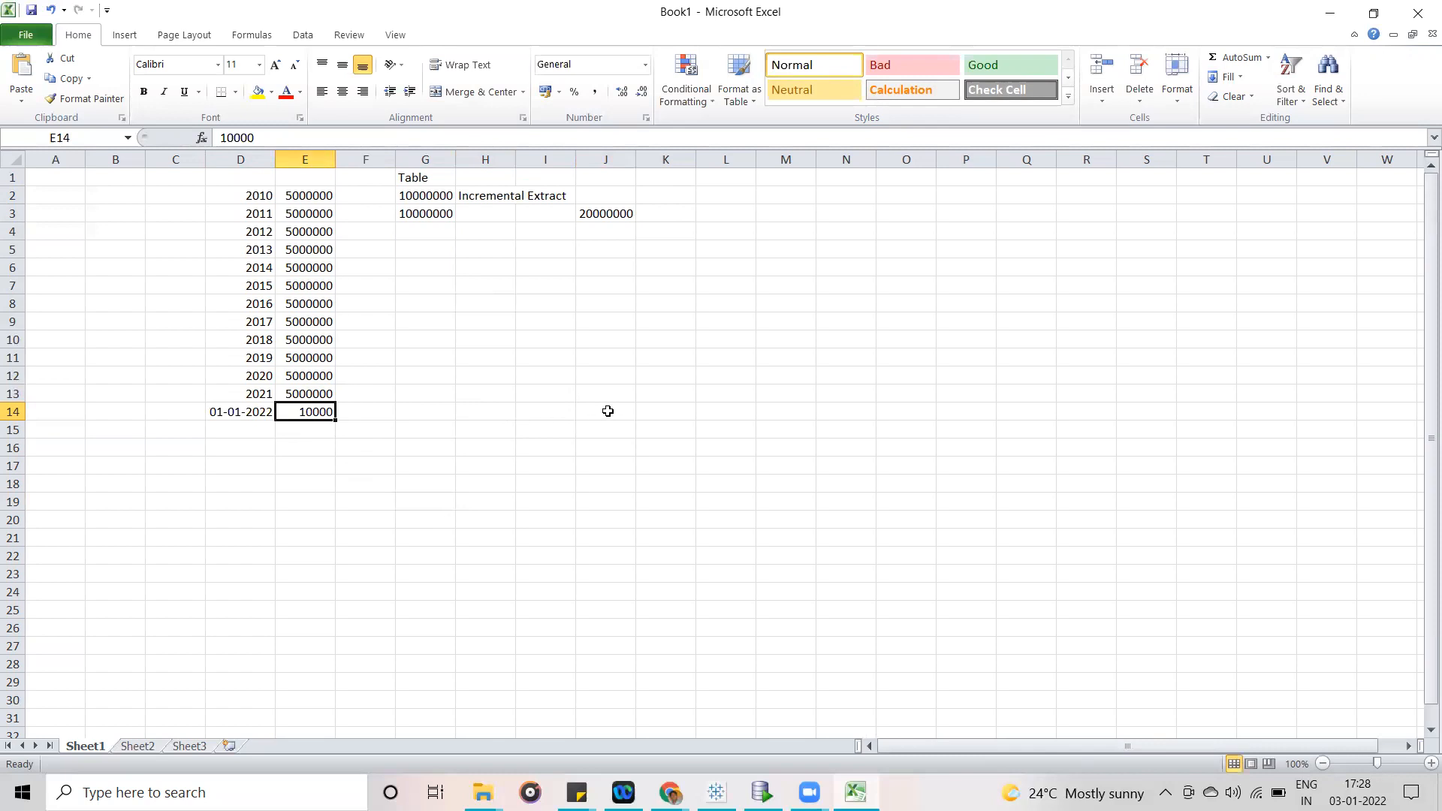
- Return to the Background Tasks for Extracts dashboard in Tableau Online and filter it by the Error count
left_click(1333, 11)
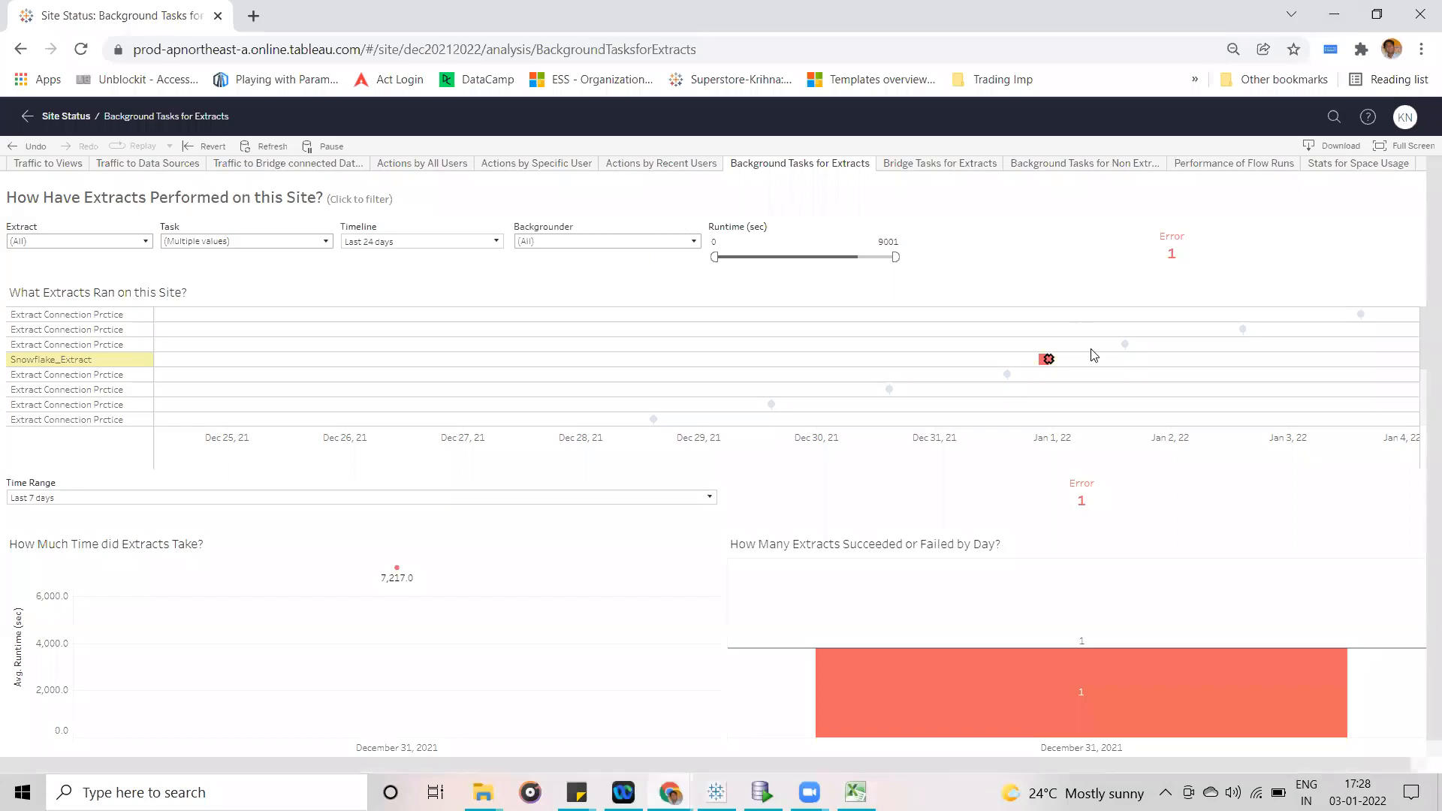
left_click(1037, 241)
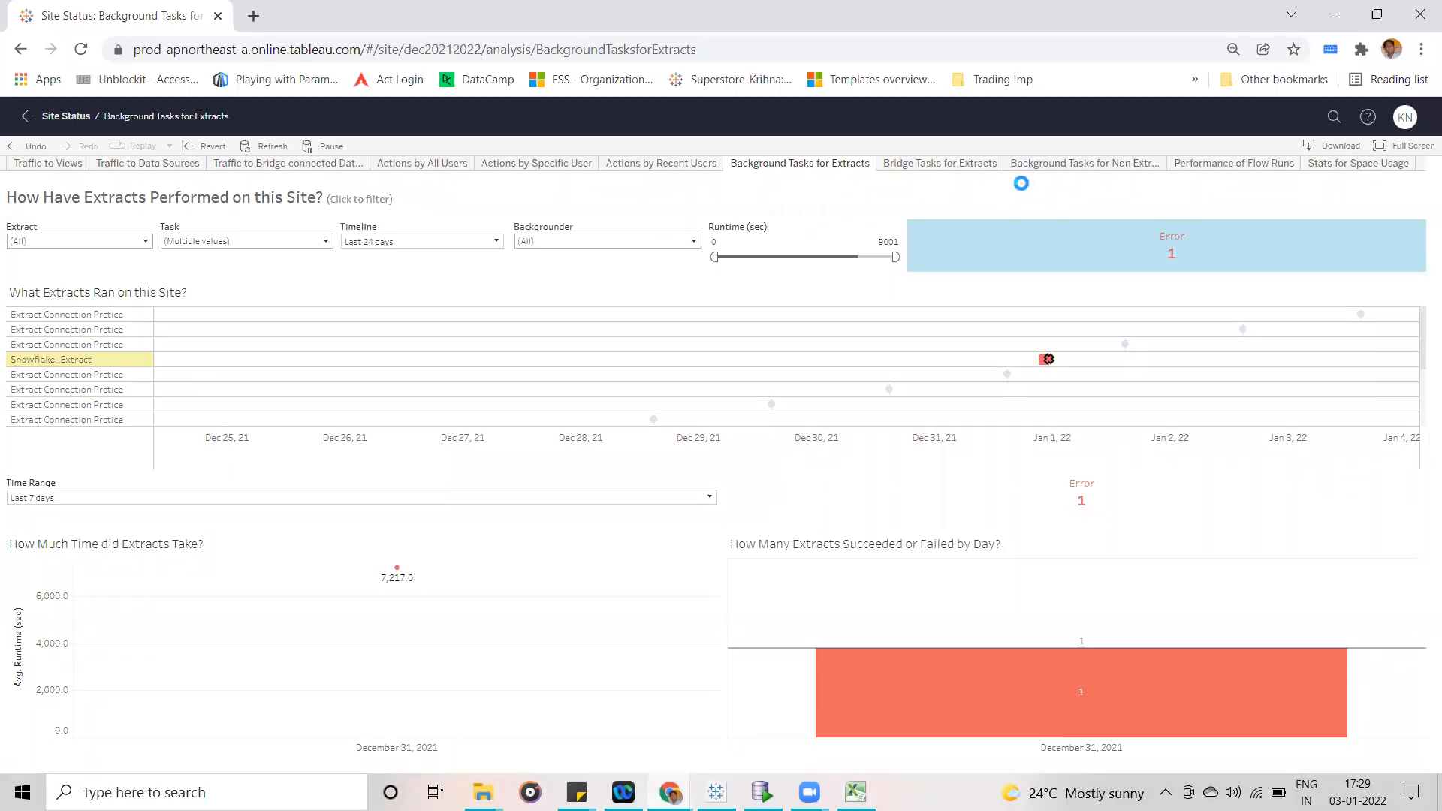
- Switch to the Gmail inbox and open the Snowflake_Extract Extract Refresh Failed message from its top
mouse_move(670, 793)
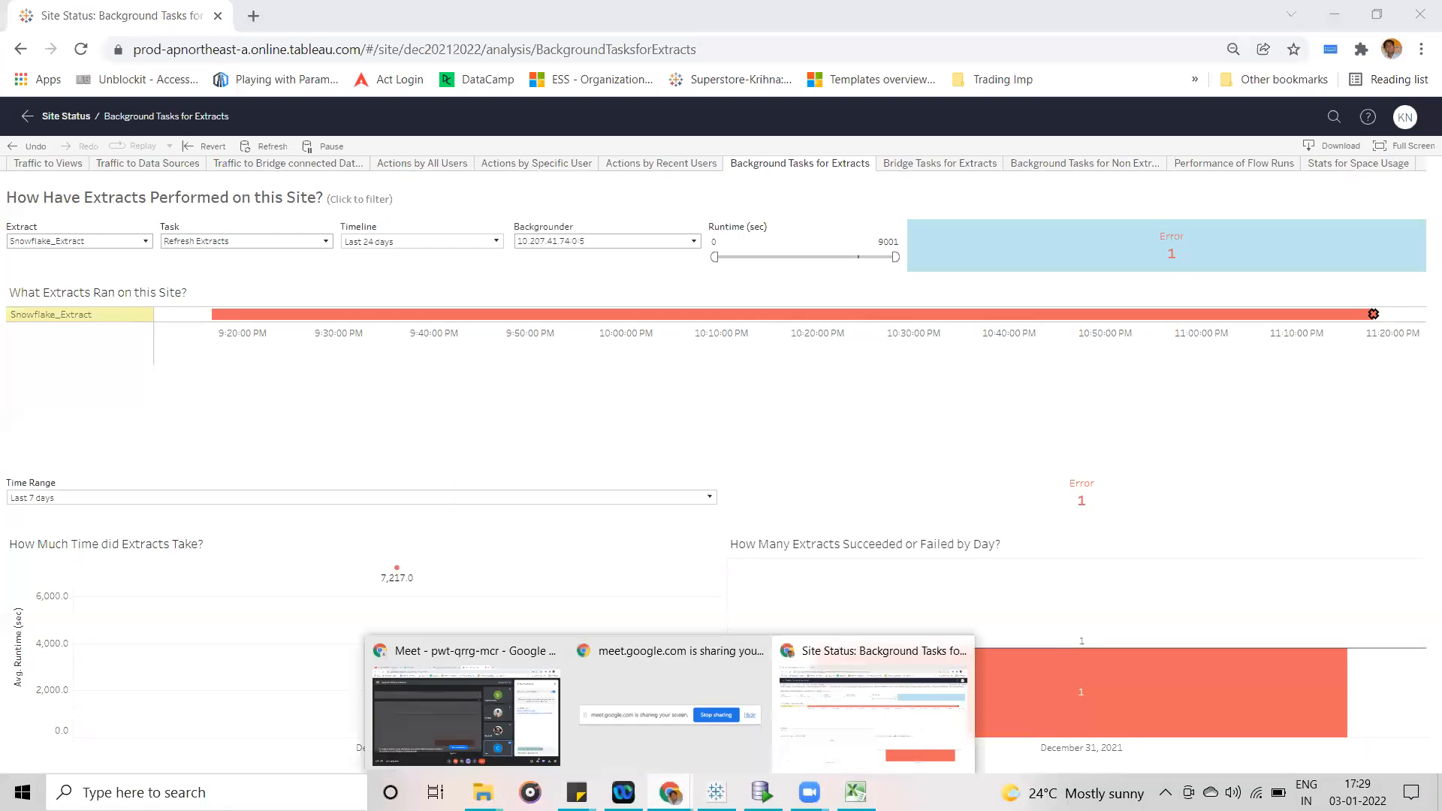
left_click(497, 719)
left_click(559, 19)
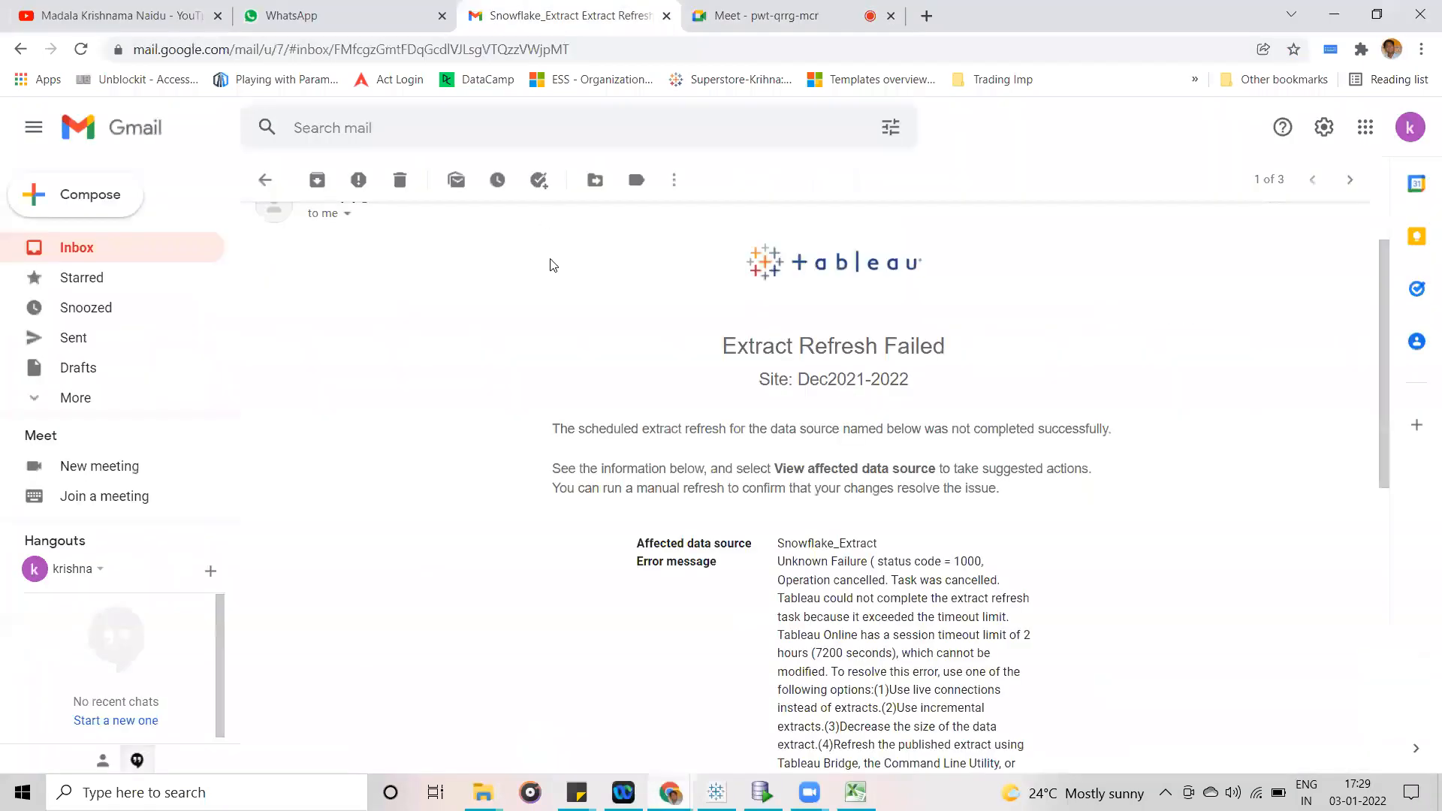
left_click(161, 241)
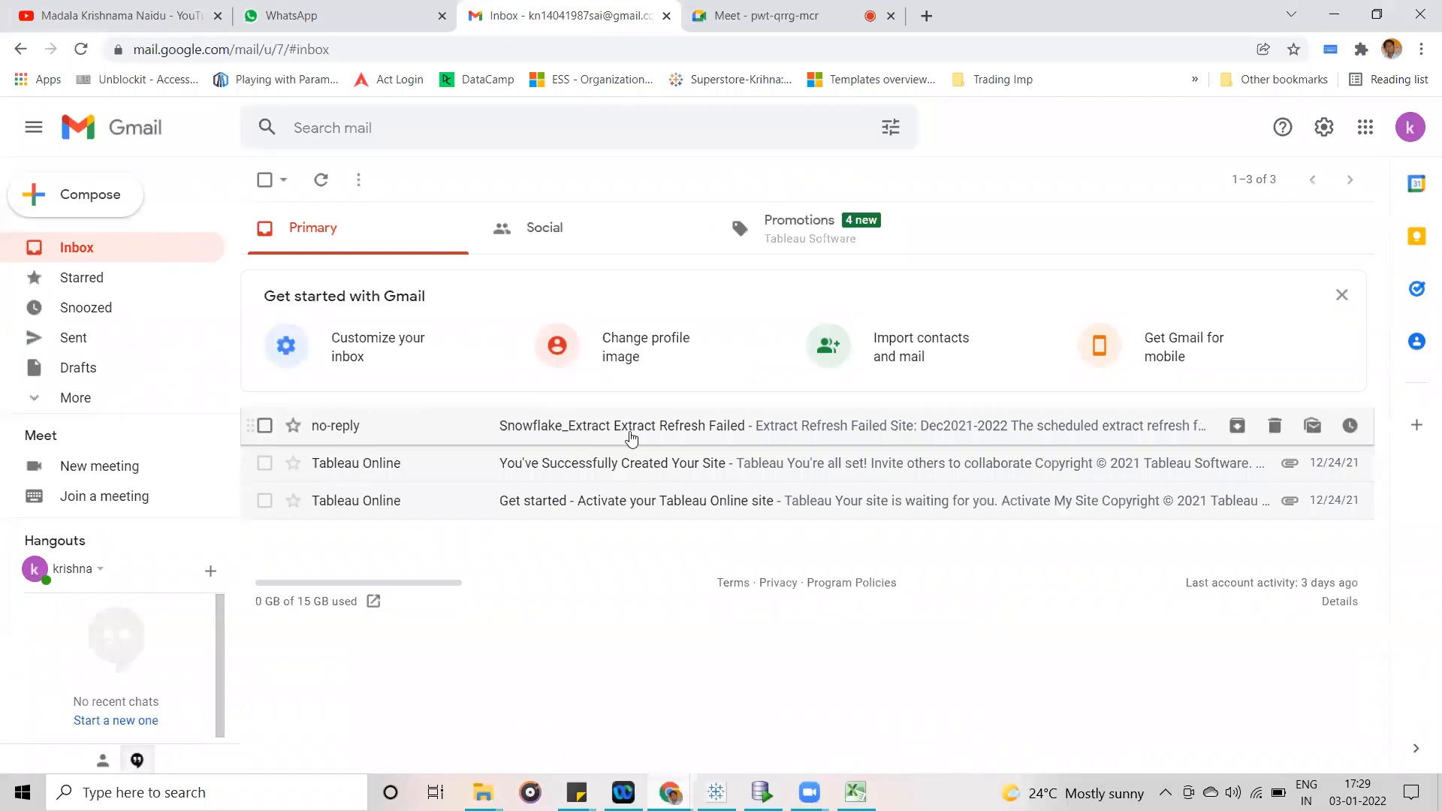
left_click(731, 437)
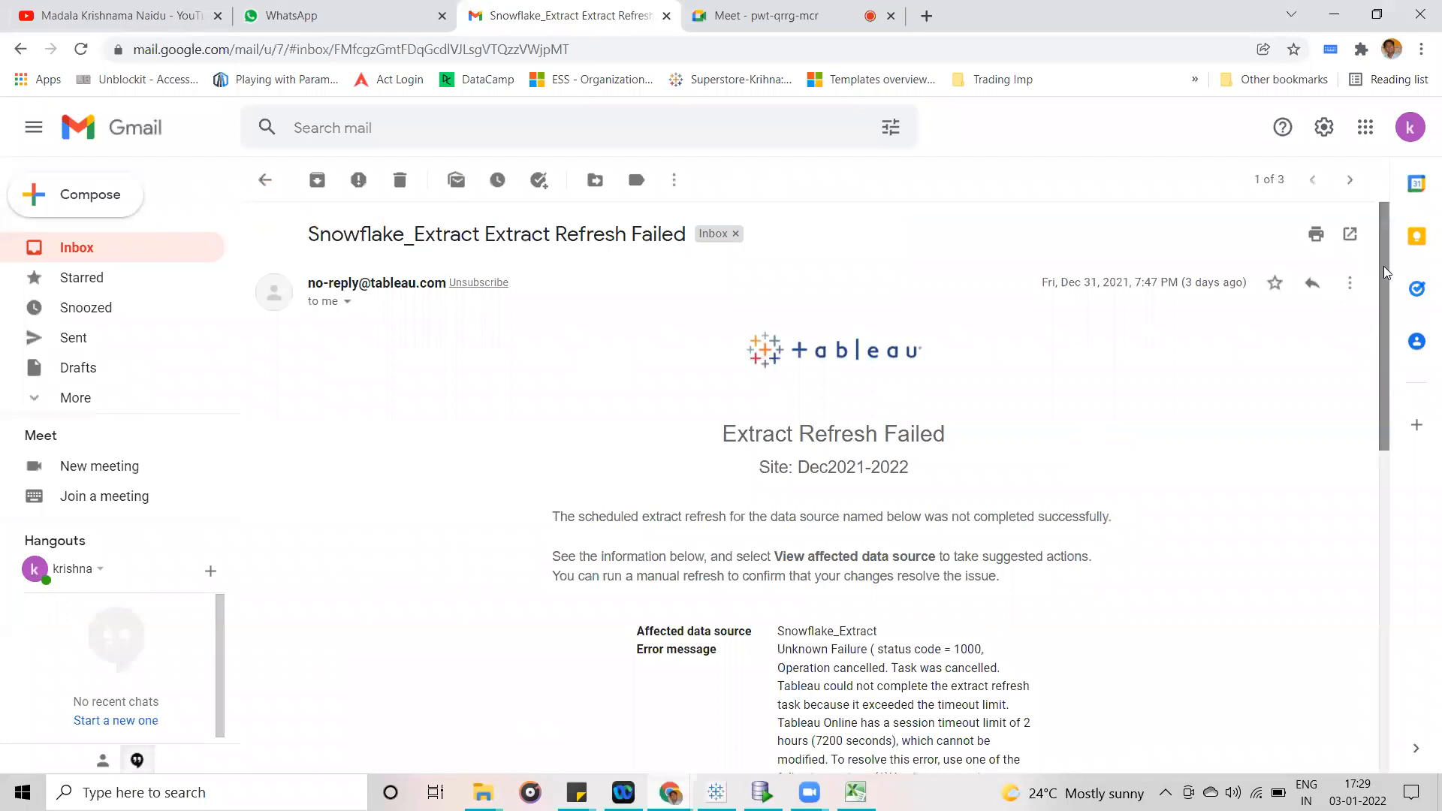
- Read the error message and suggested action in the extract refresh failure email, and return to the inbox
scroll(1387, 273, "down", 5)
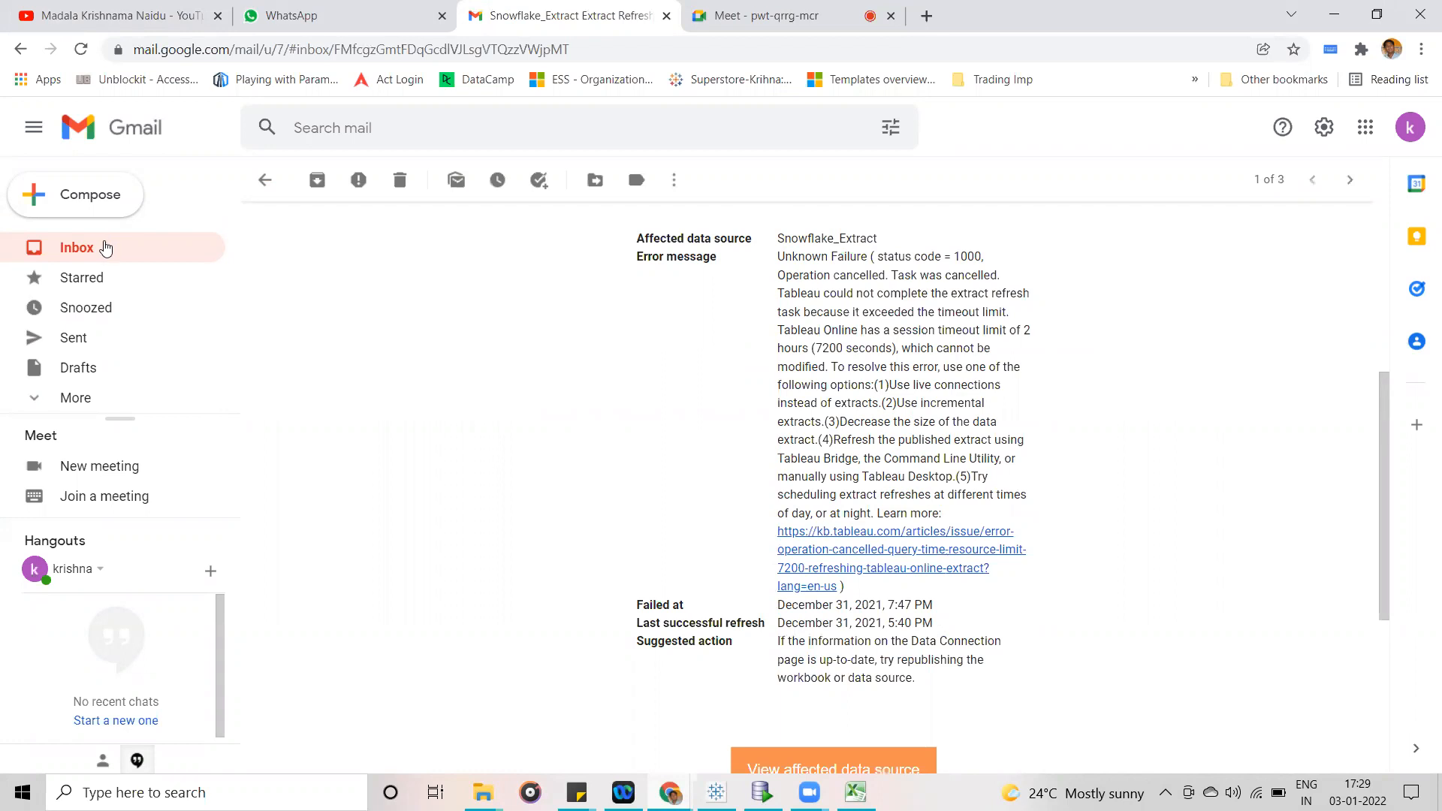
left_click(104, 242)
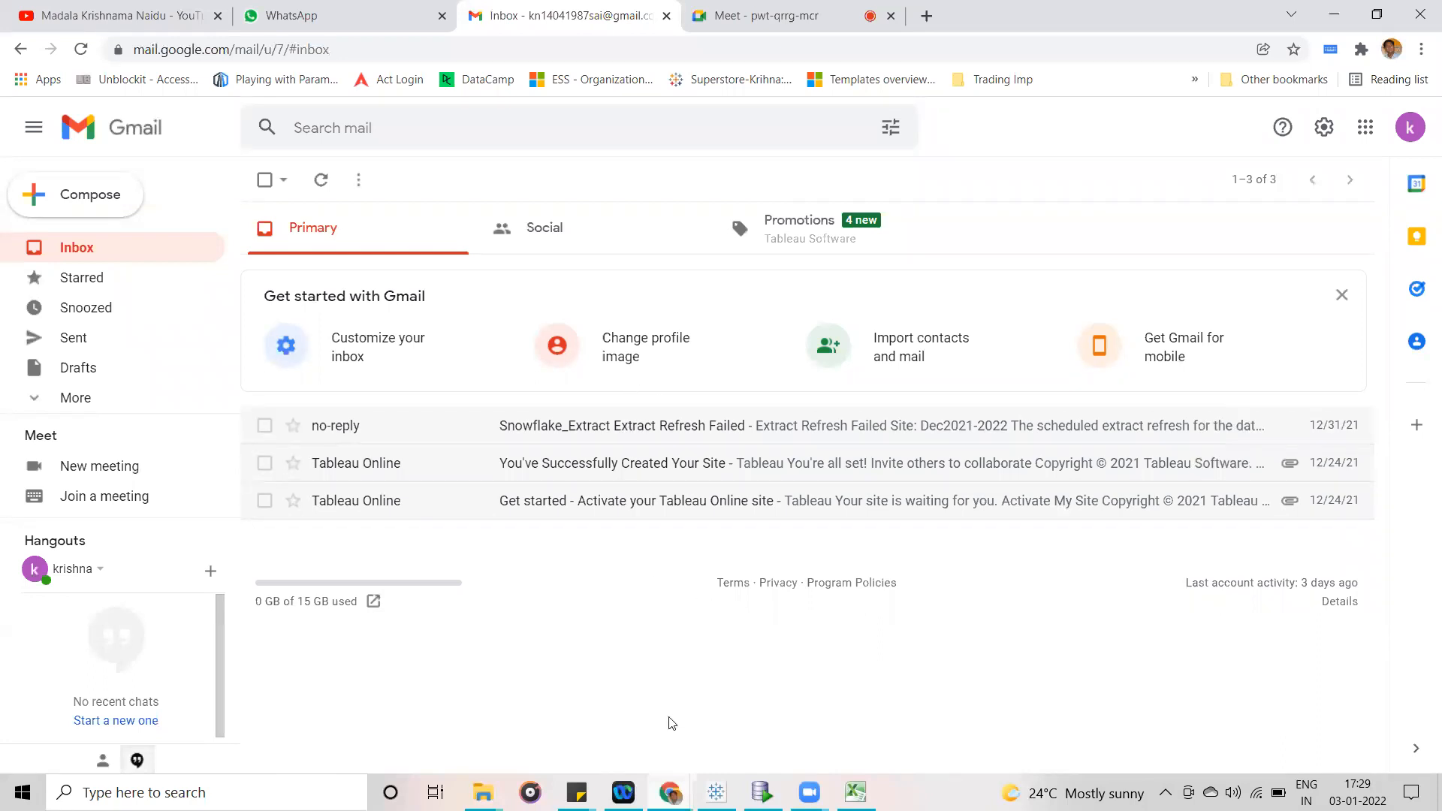
- Switch to Tableau Online, leave the Background Tasks for Extracts dashboard for the Home page, and show the site notifications
mouse_move(670, 792)
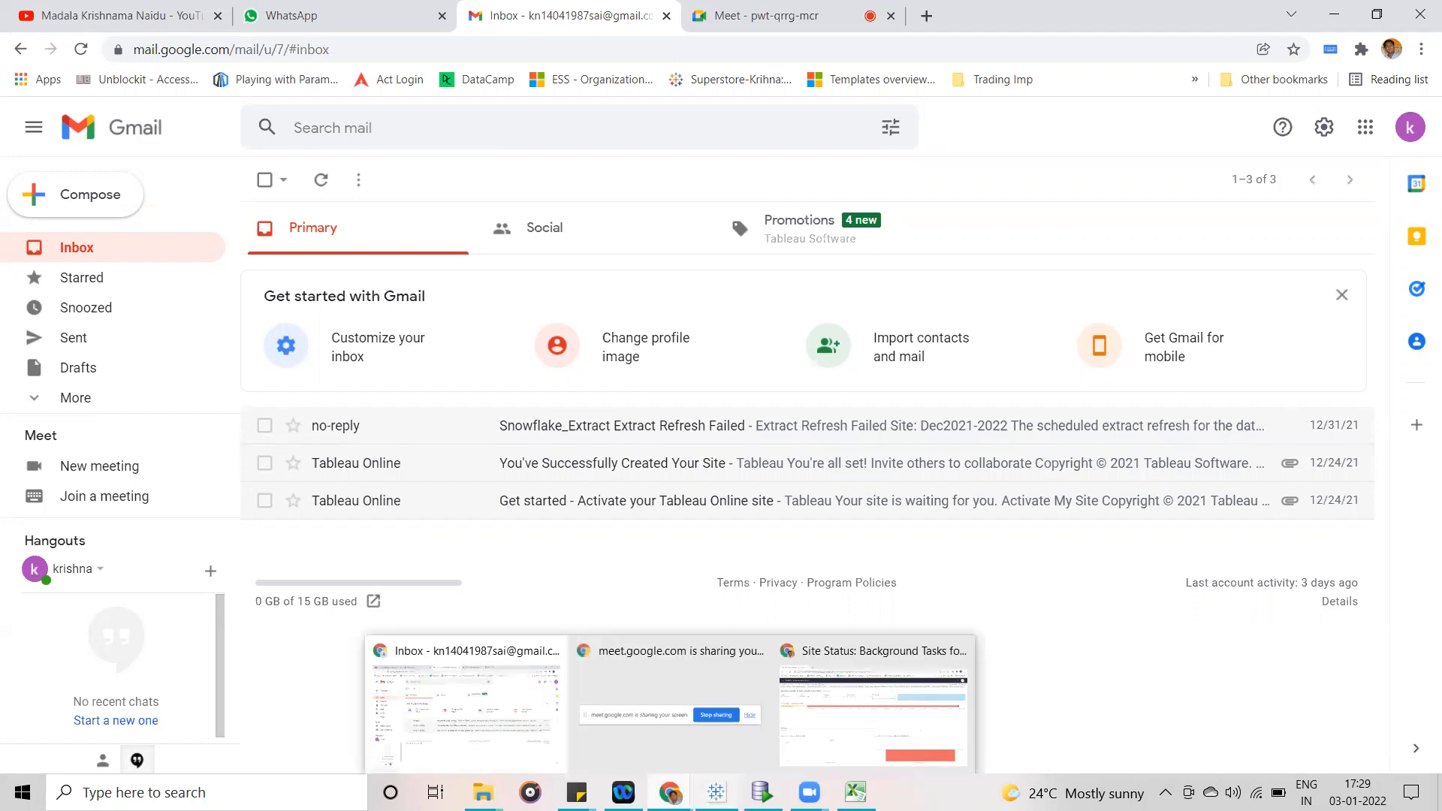
mouse_move(717, 793)
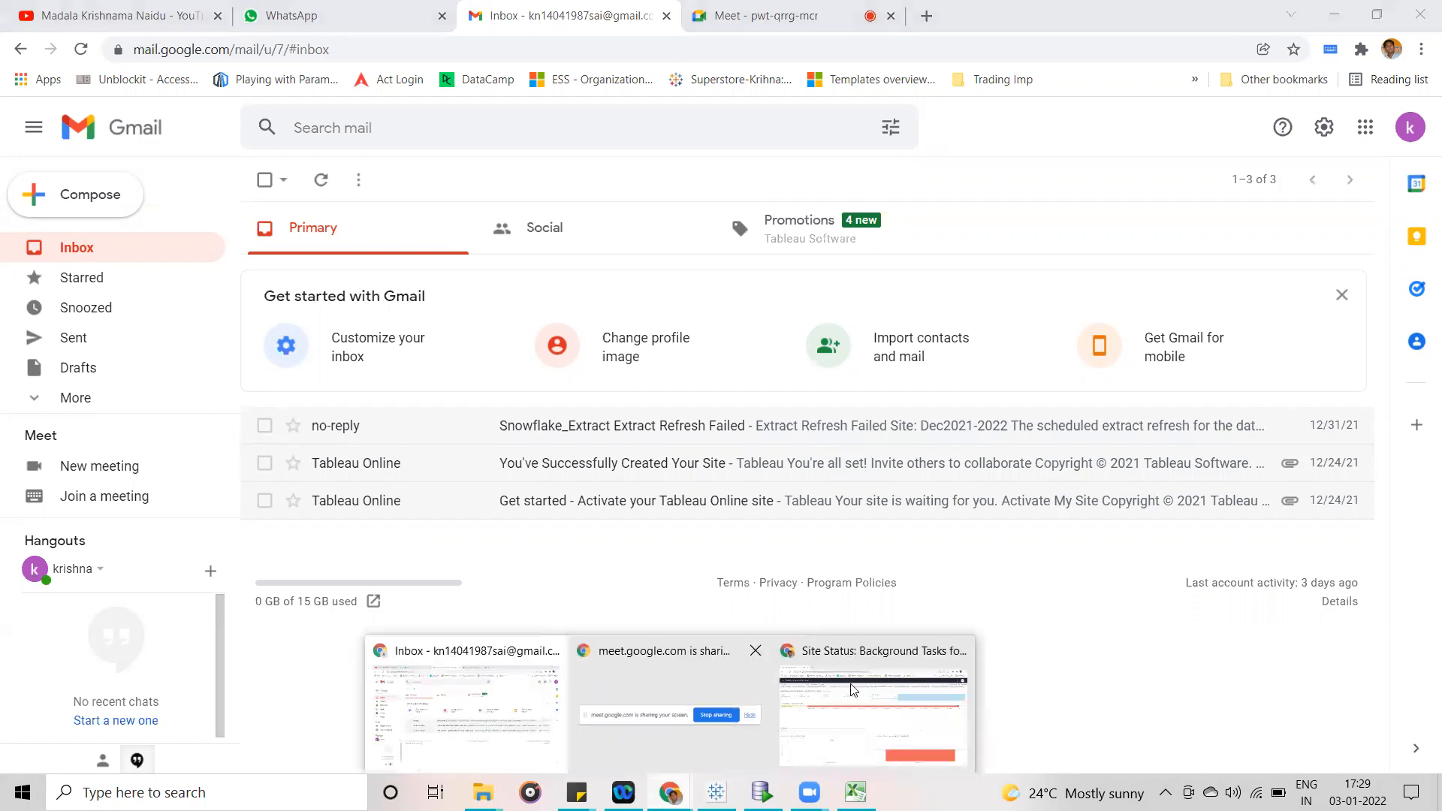
left_click(854, 689)
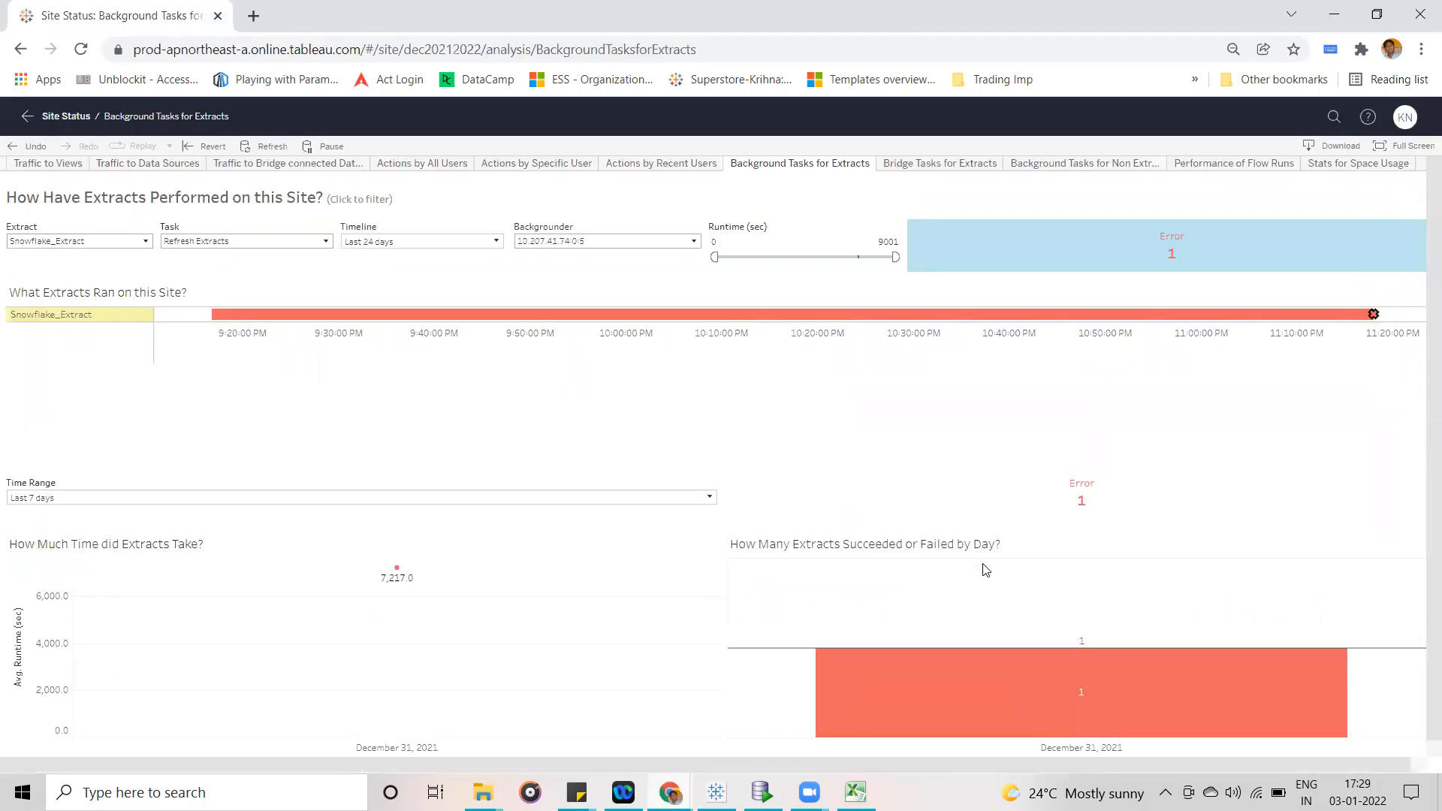
left_click(27, 119)
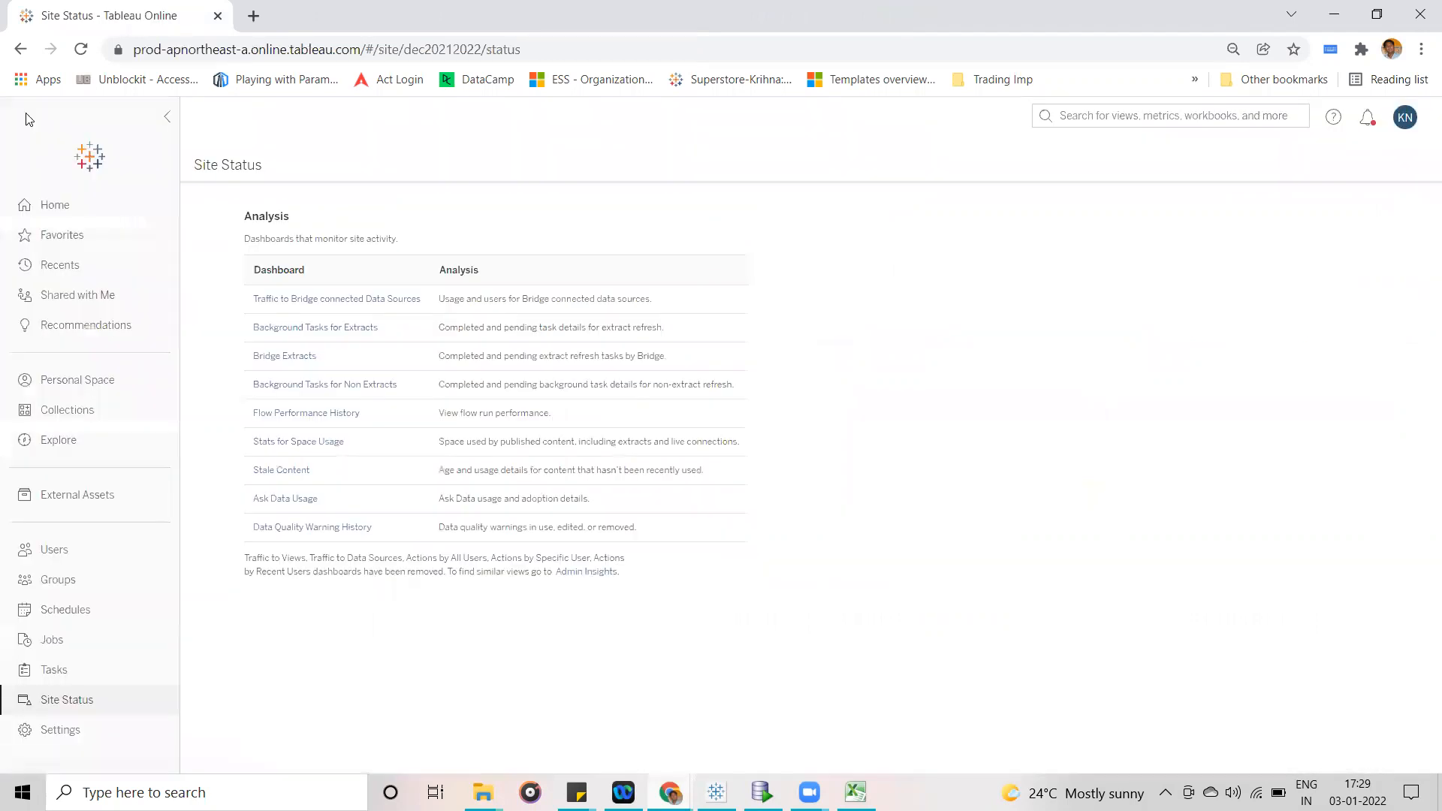
left_click(55, 216)
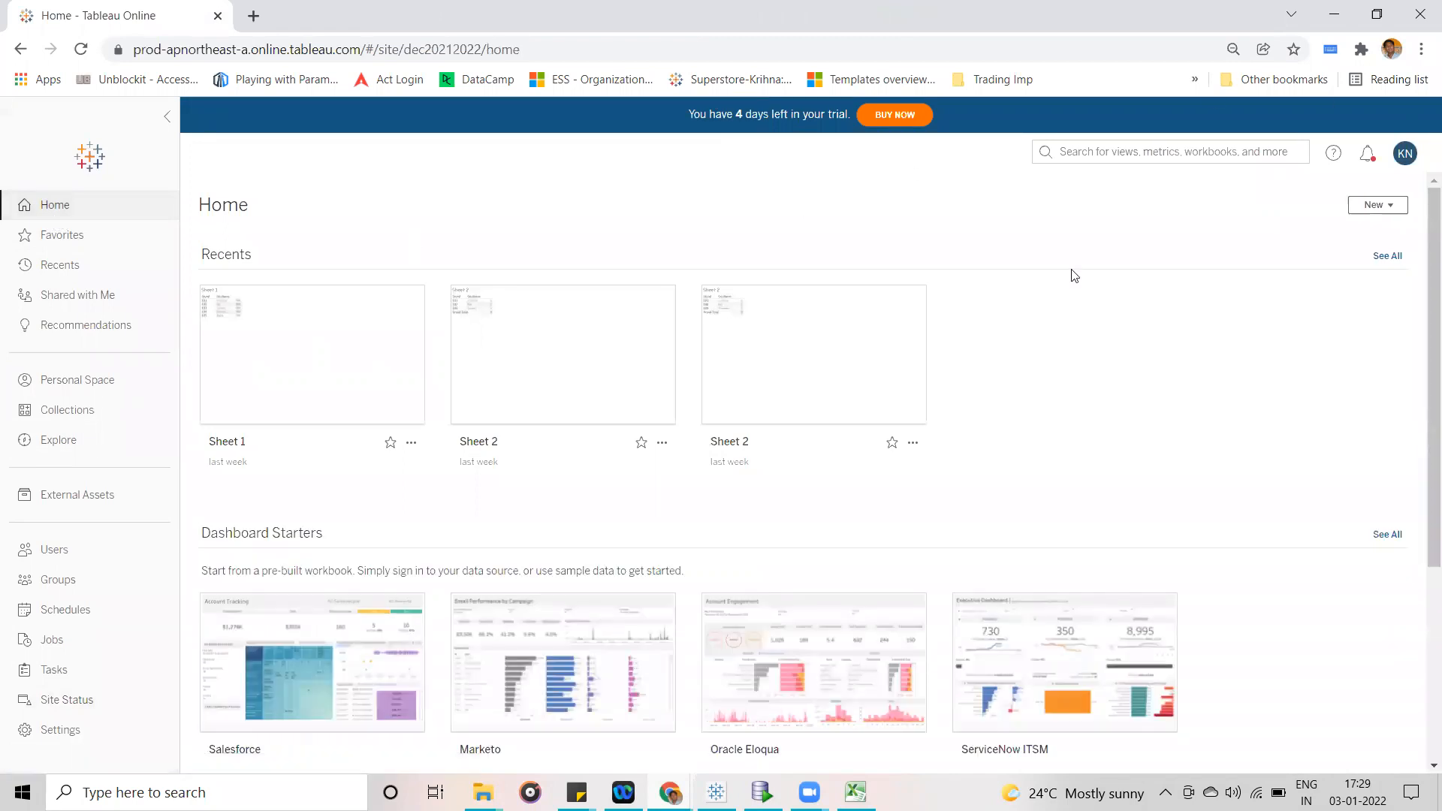
left_click(1368, 156)
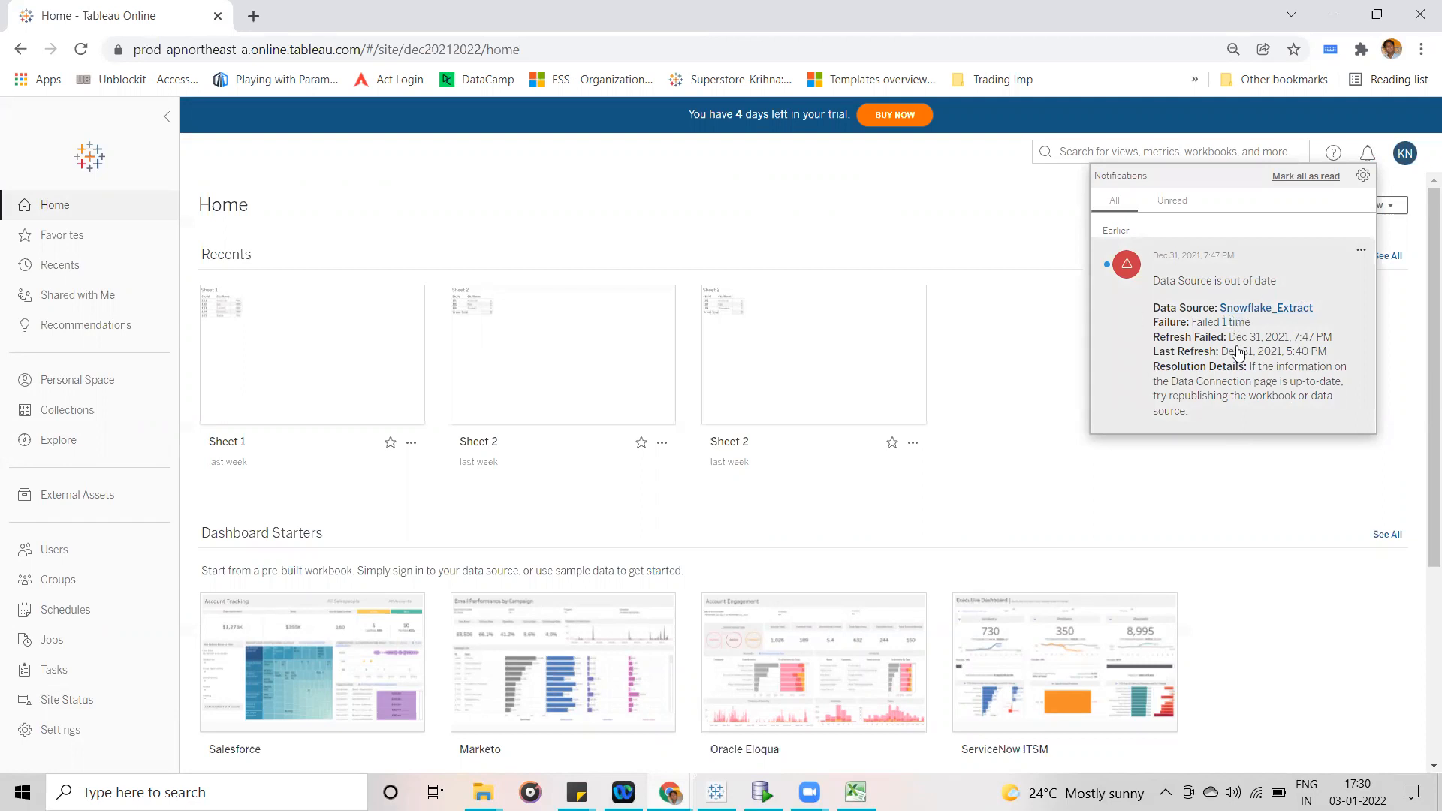
left_click(66, 700)
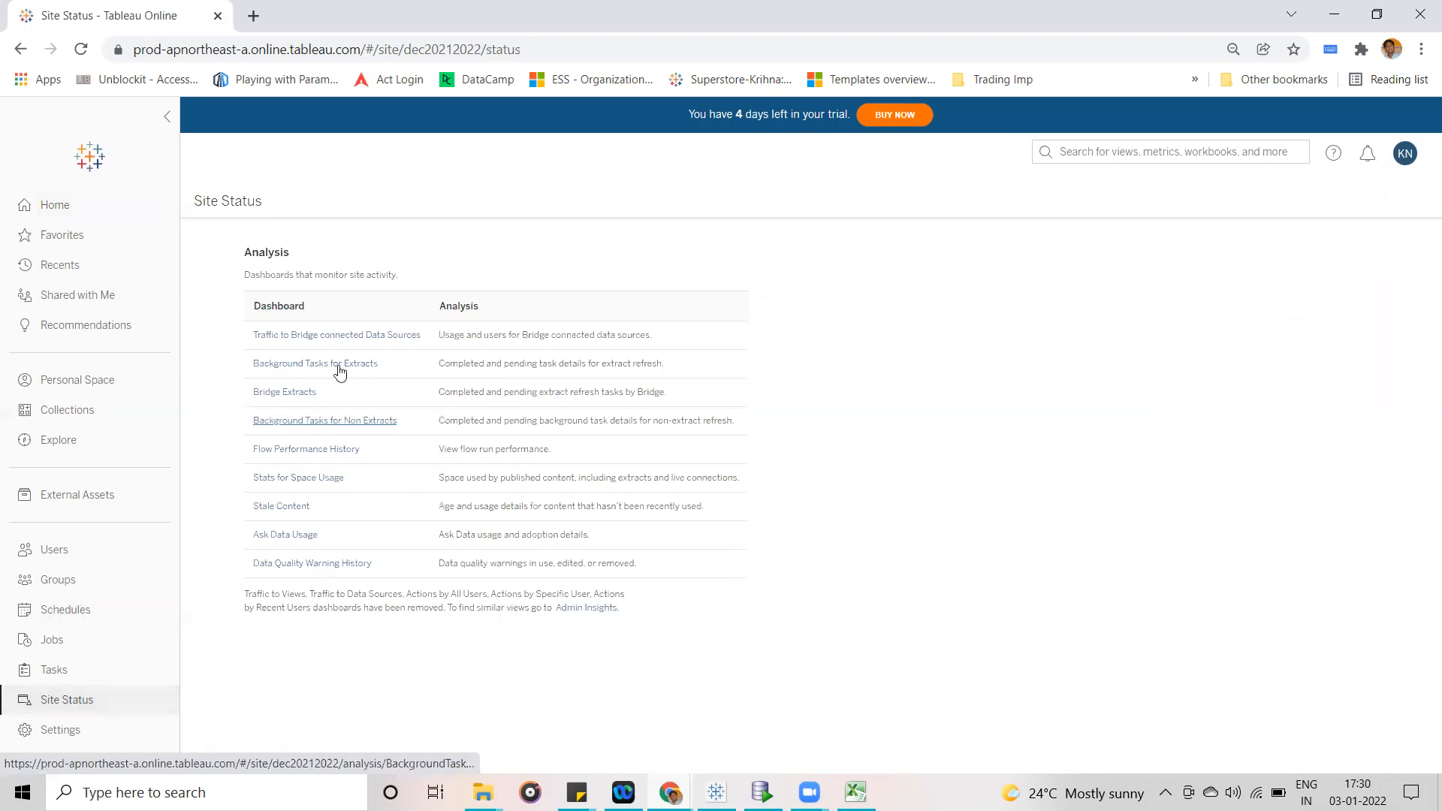
left_click(340, 365)
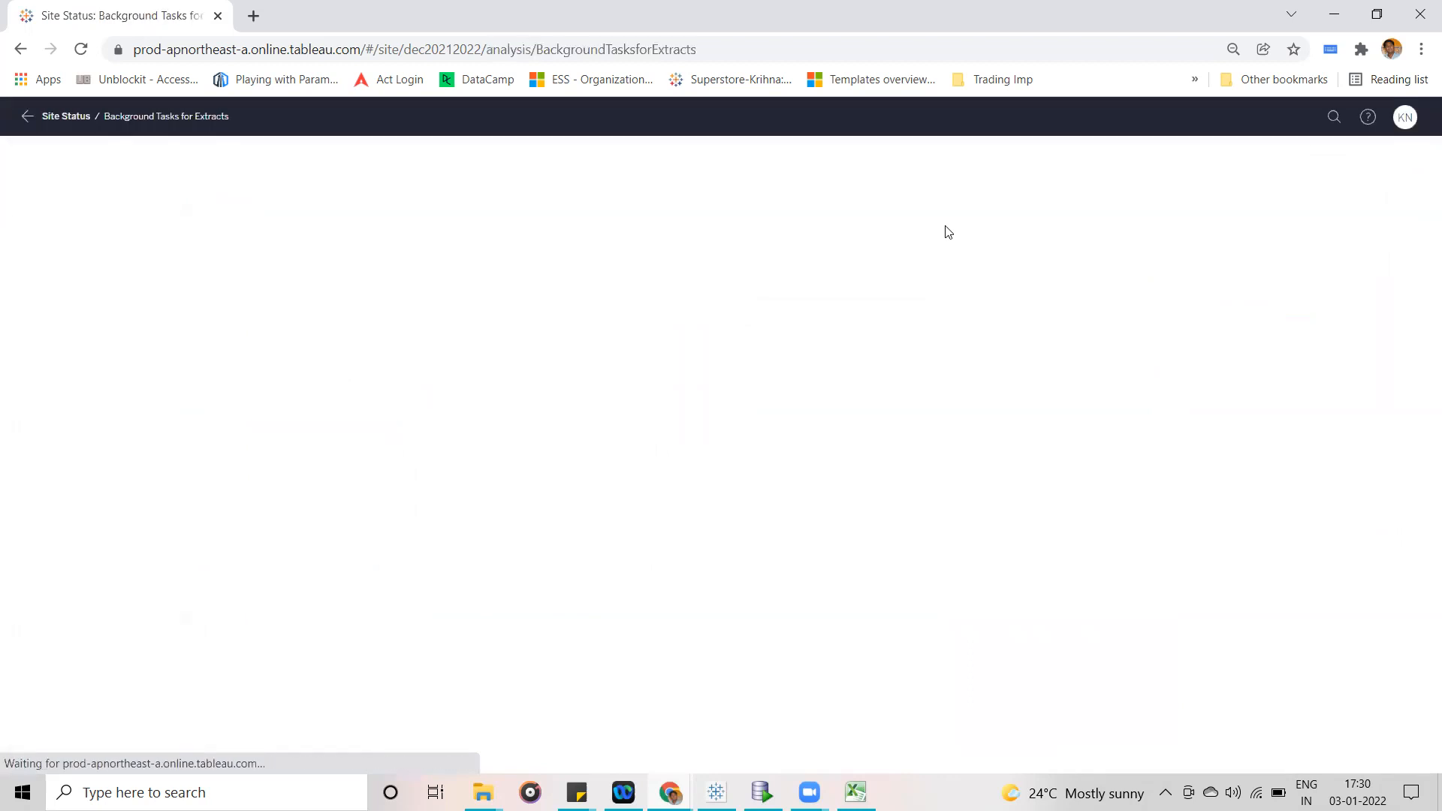
left_click(26, 128)
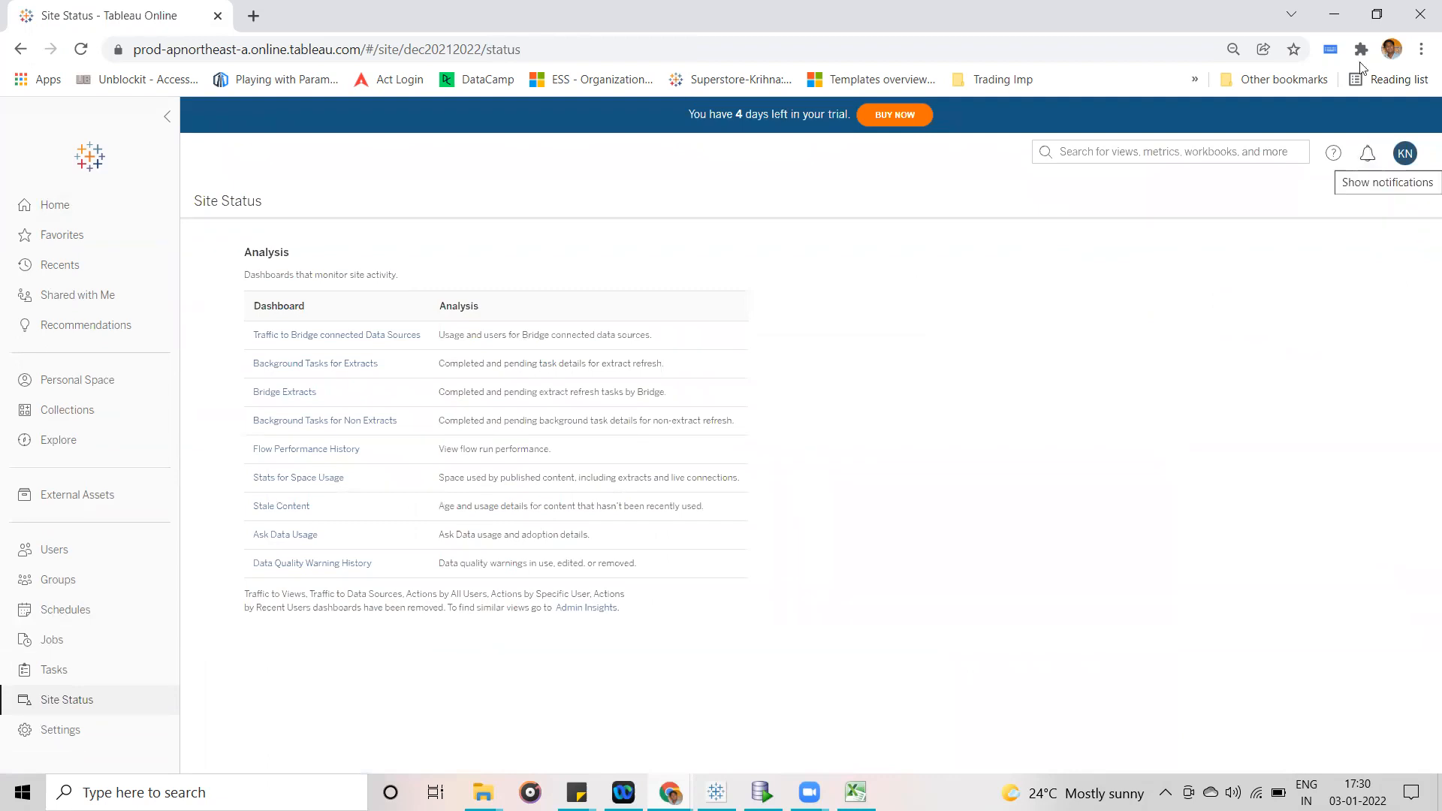
left_click(1336, 13)
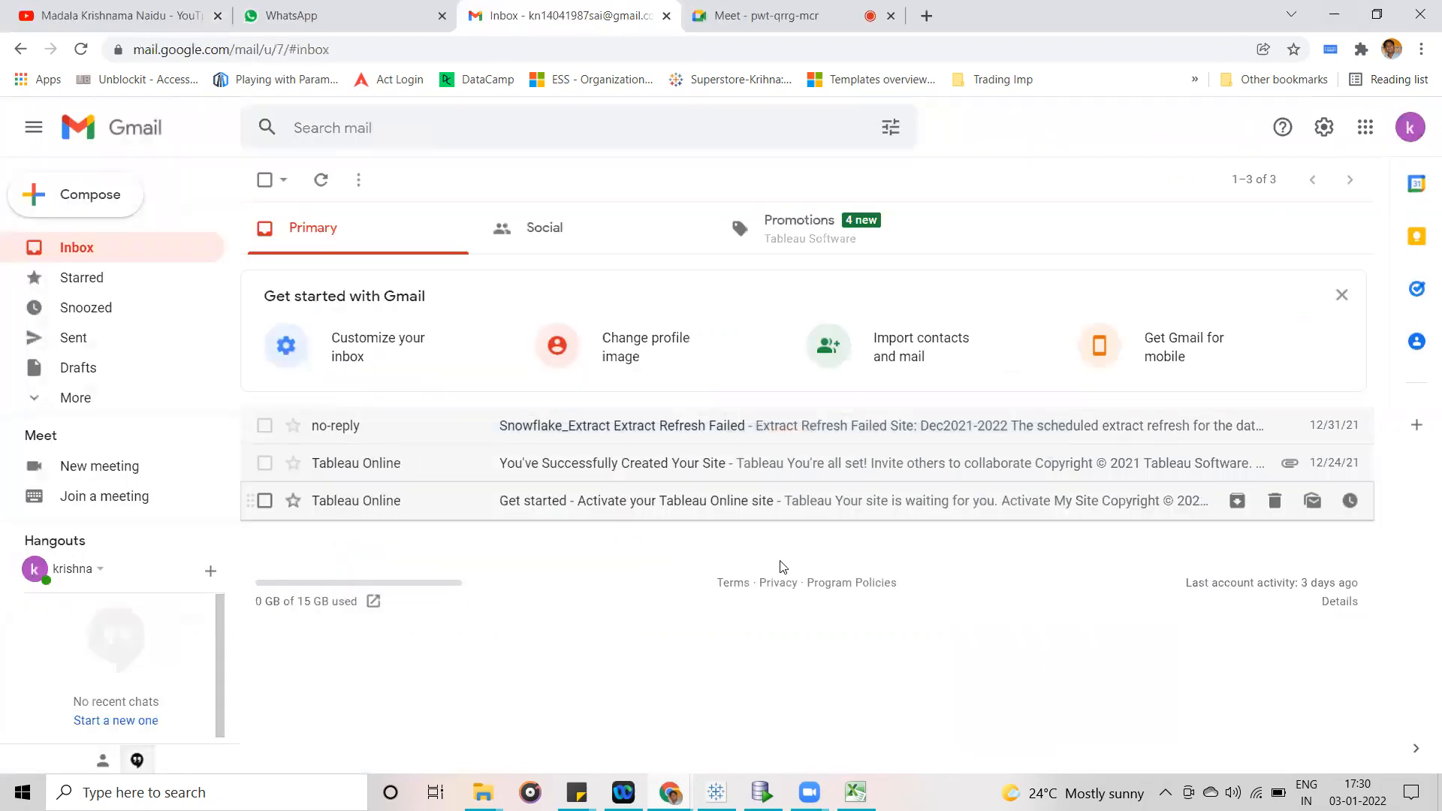
mouse_move(669, 792)
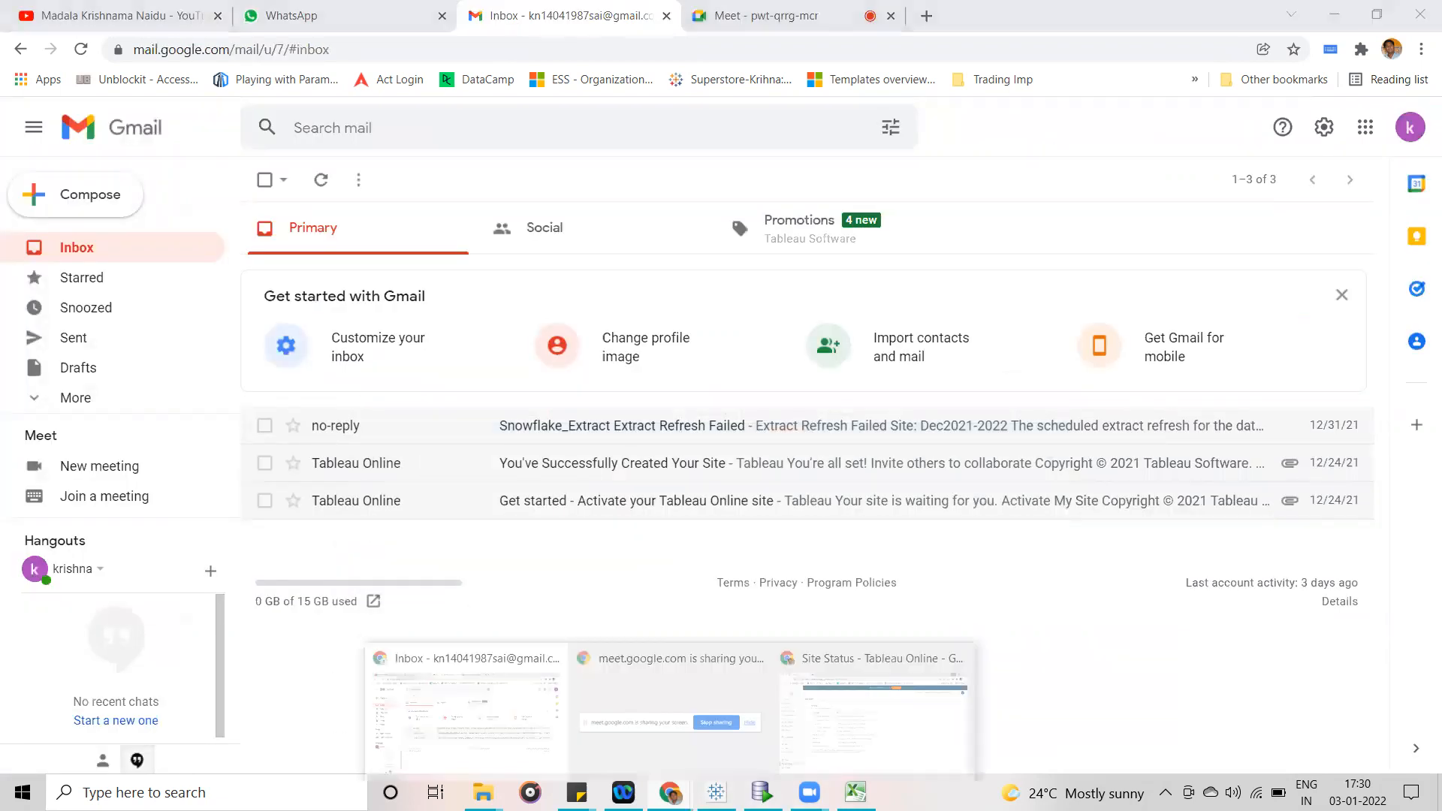
left_click(884, 714)
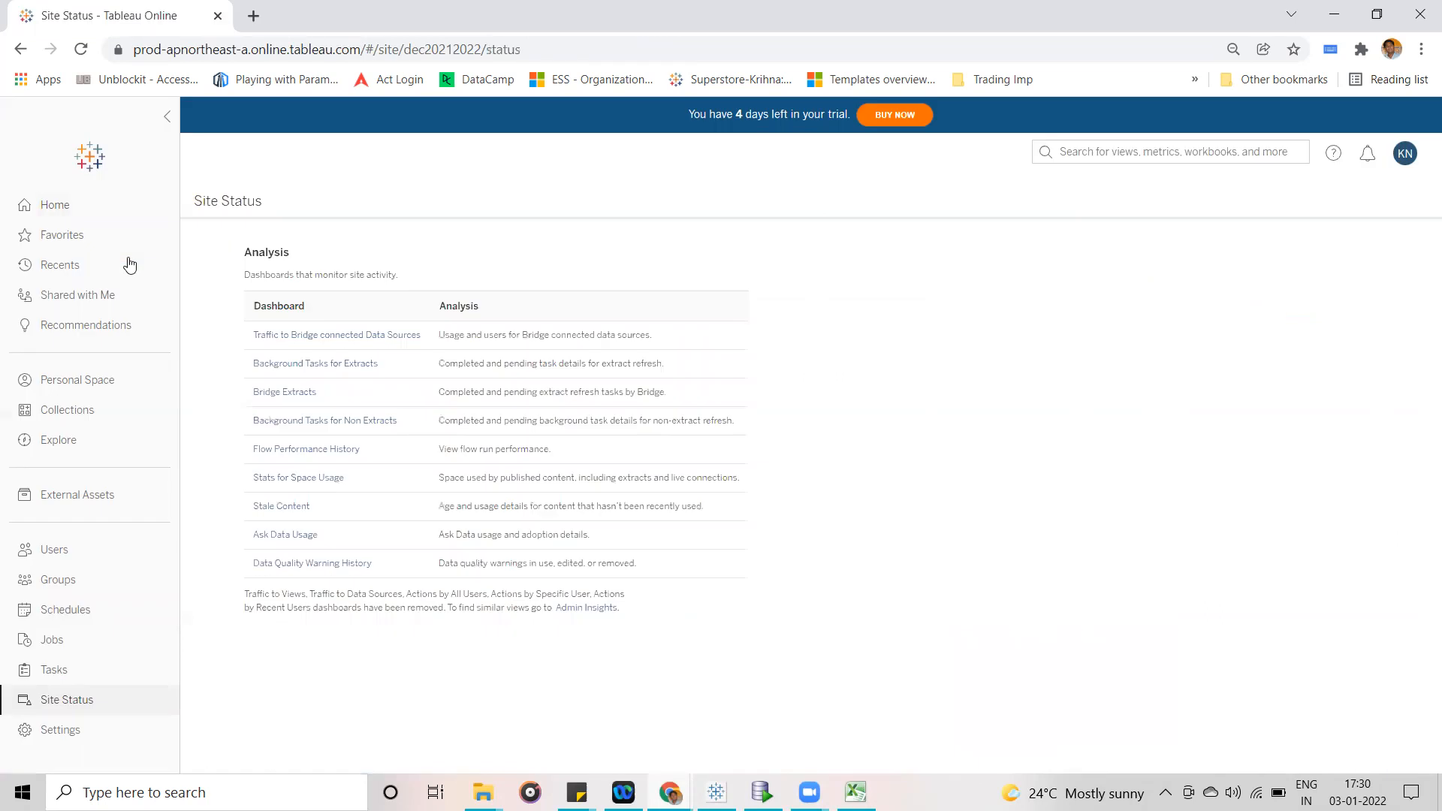
- Open the Snowflake_Extract data source in the Dec_Tableau2021 project and change it from a live connection to an extract
left_click(77, 440)
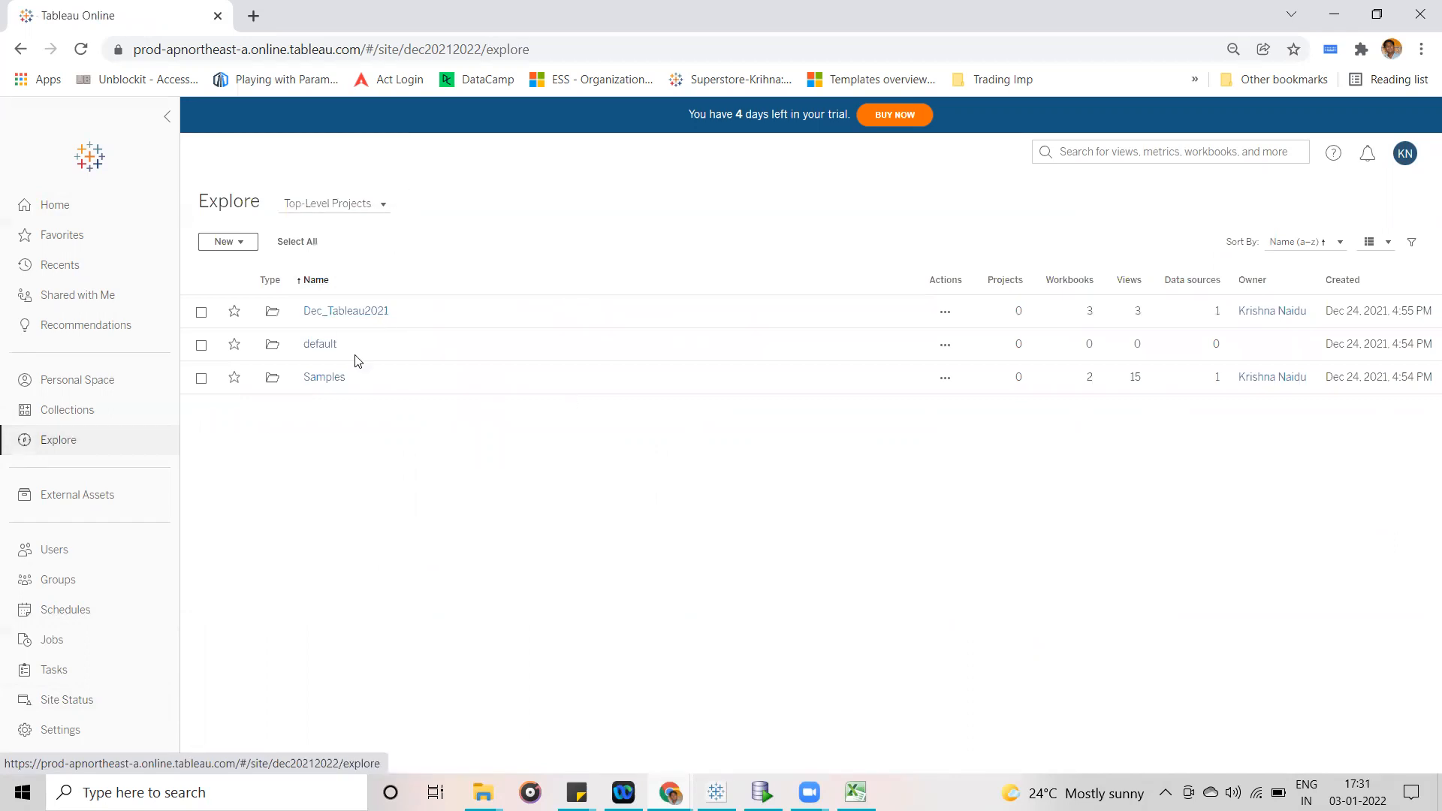
left_click(351, 314)
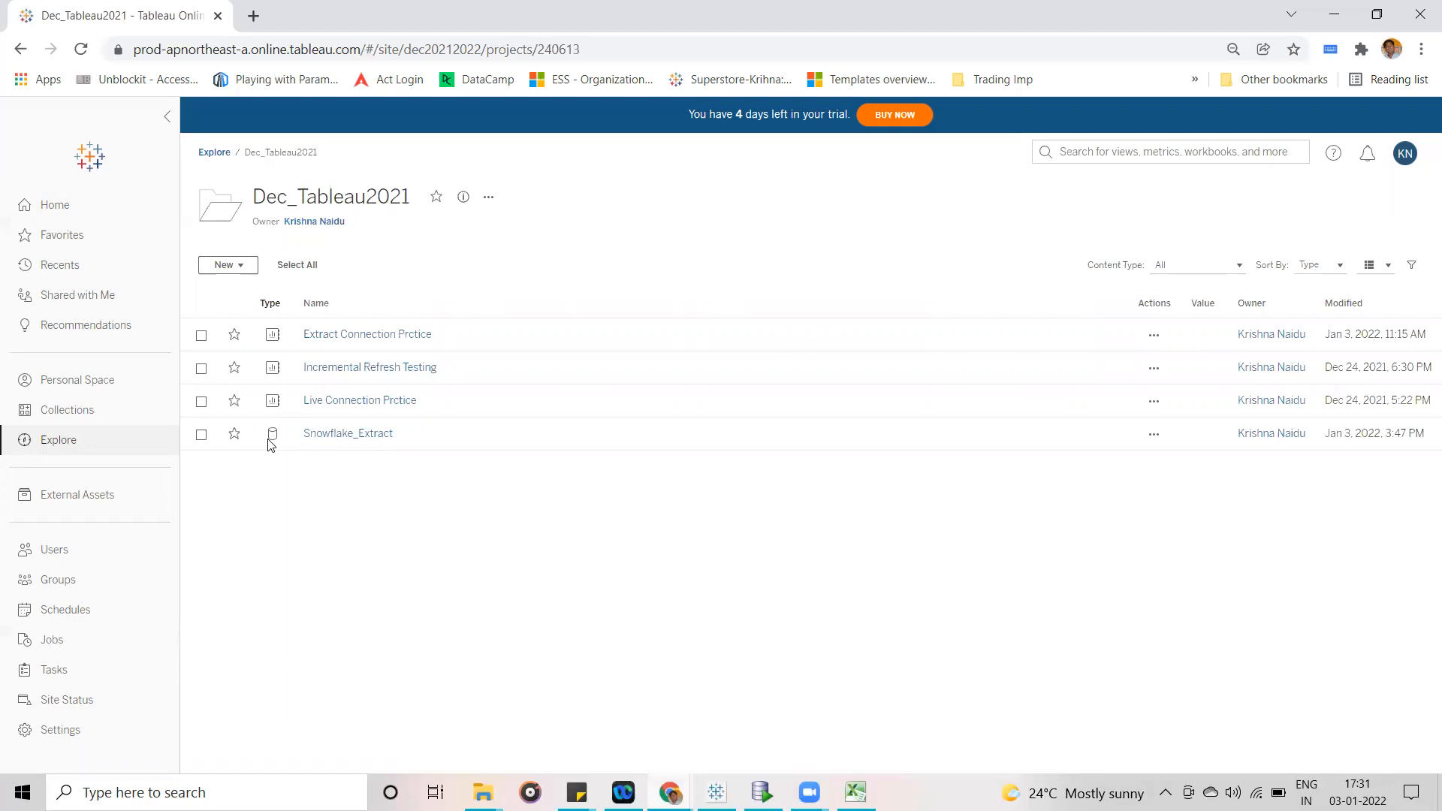
left_click(336, 435)
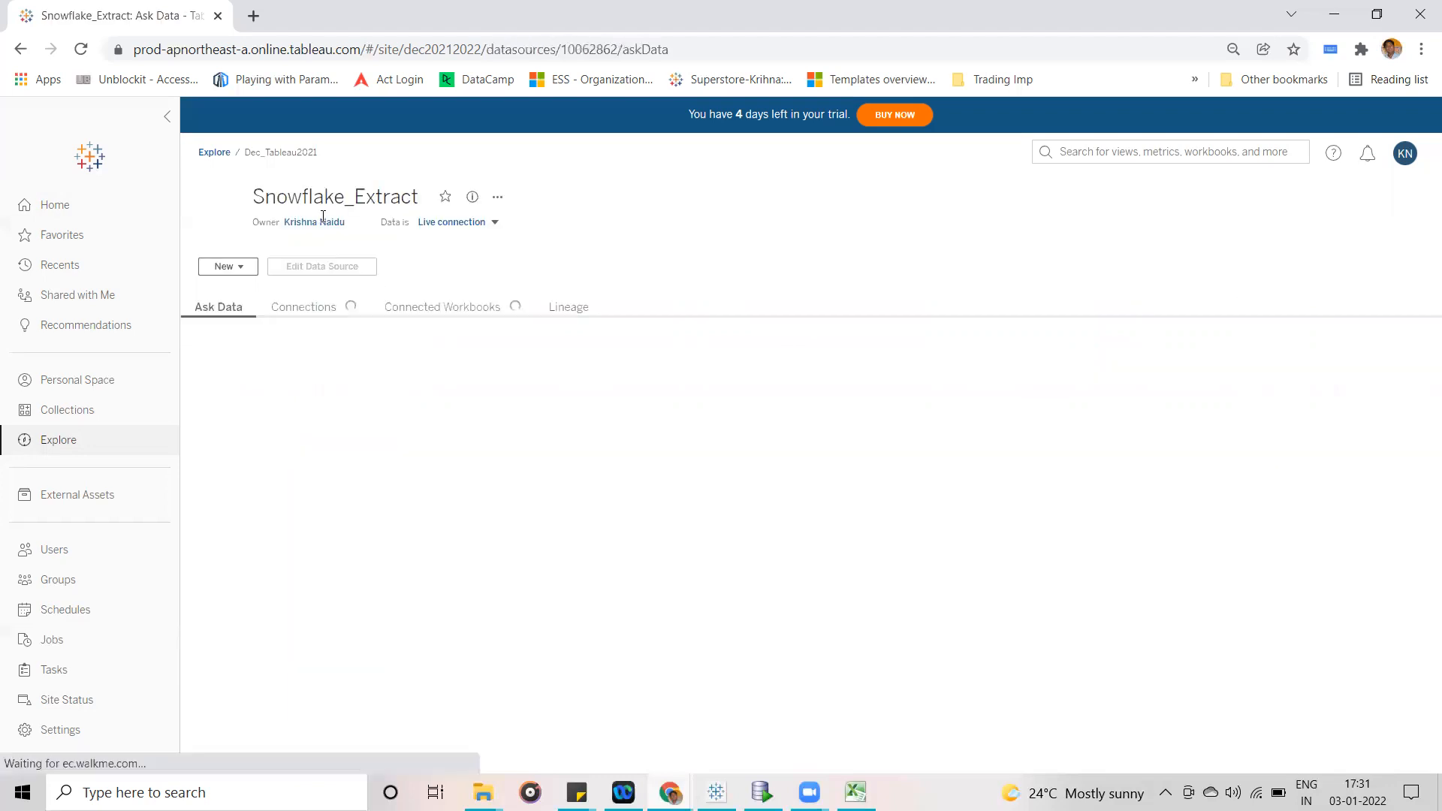
left_click(494, 224)
left_click(450, 258)
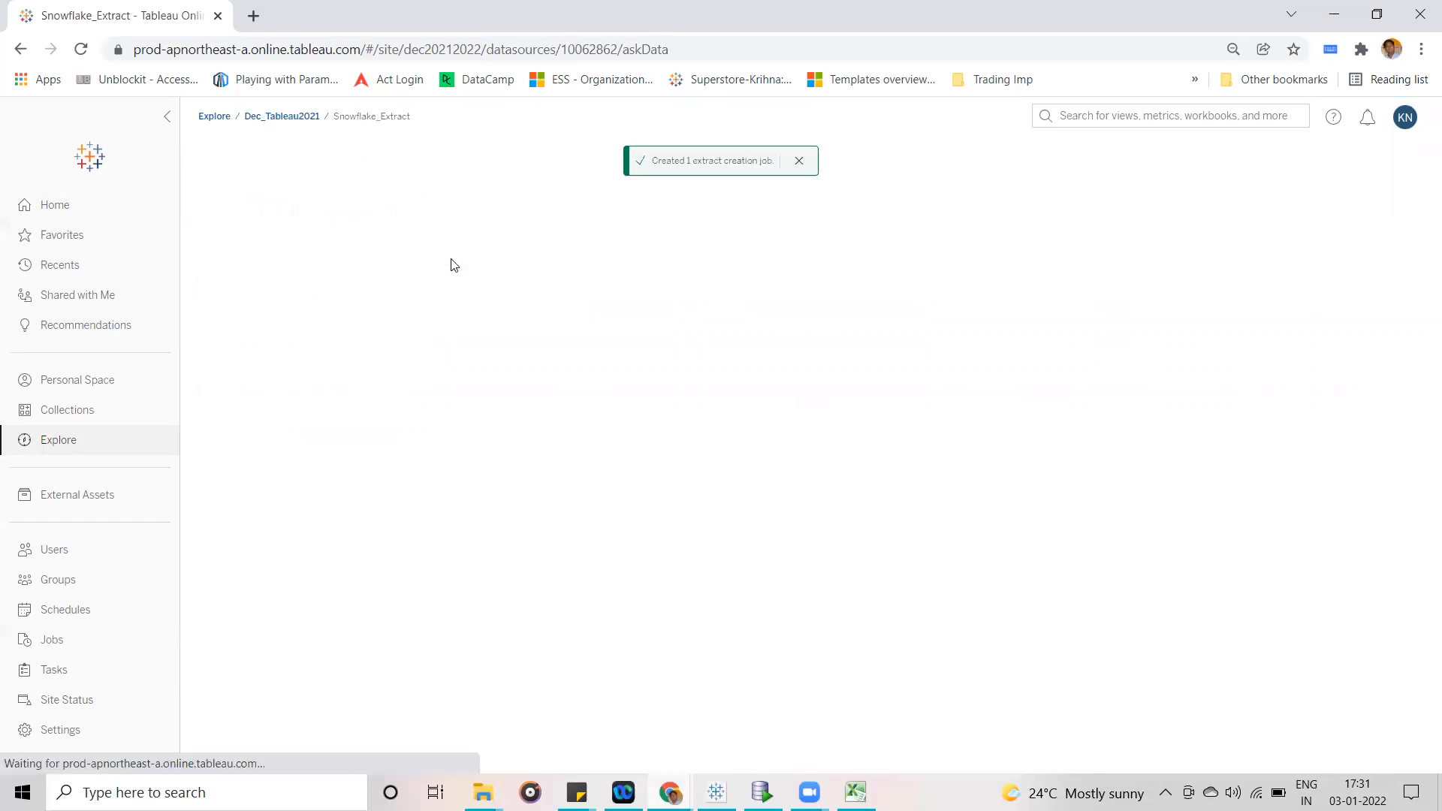
left_click(799, 161)
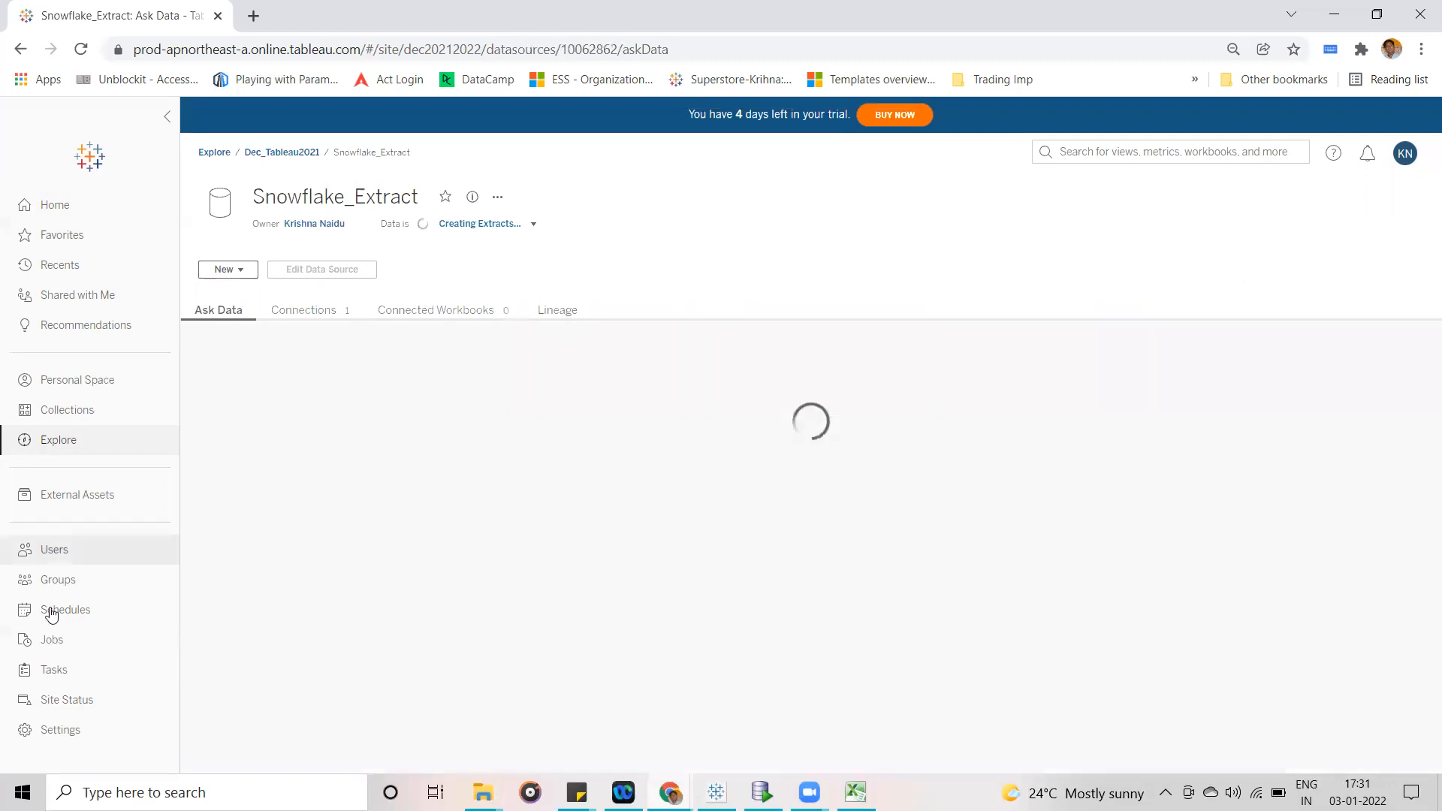
- Examine the Snowflake_Extract job and the December 31, 2021 error in the Background Tasks for Extracts dashboard, and refresh the dashboard
left_click(67, 707)
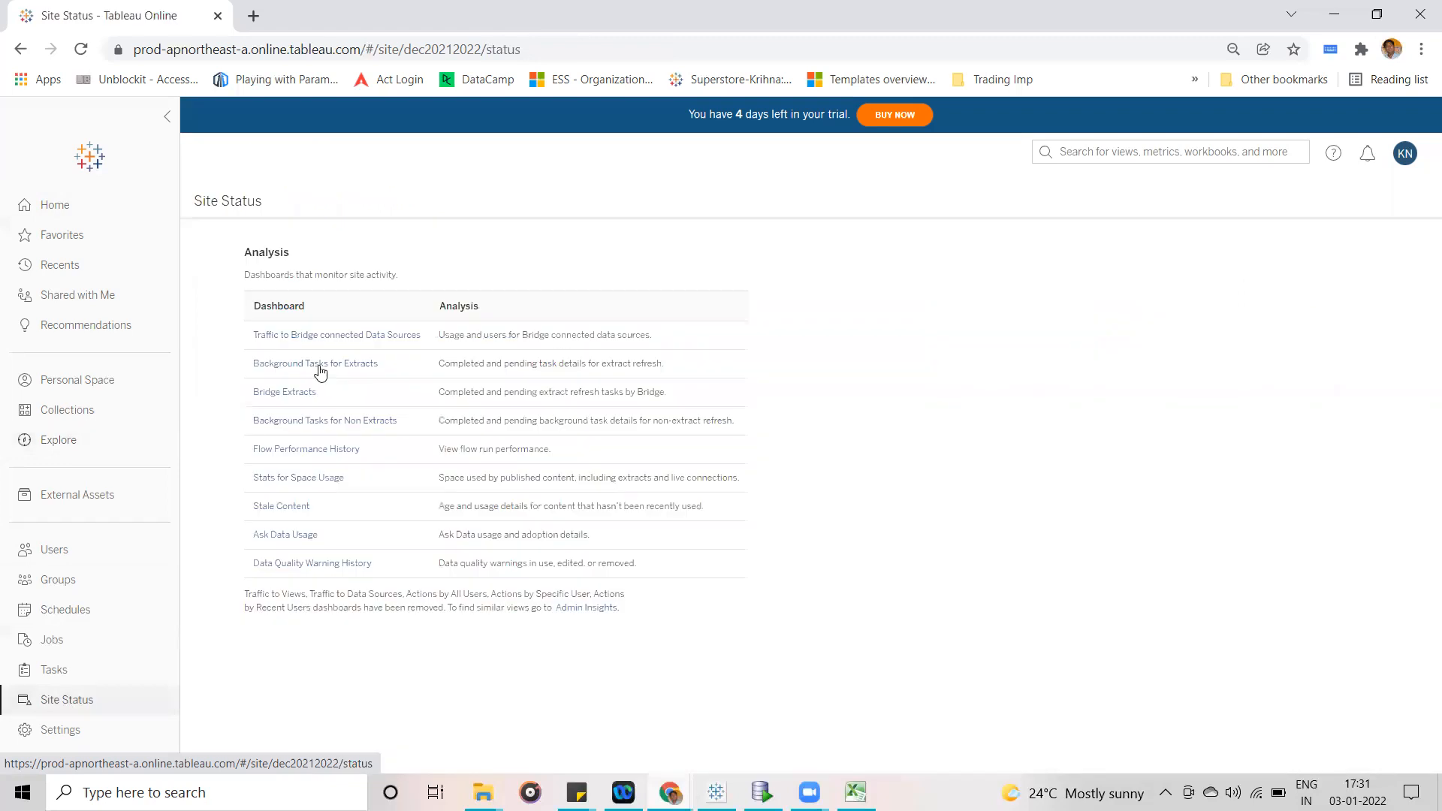
left_click(322, 367)
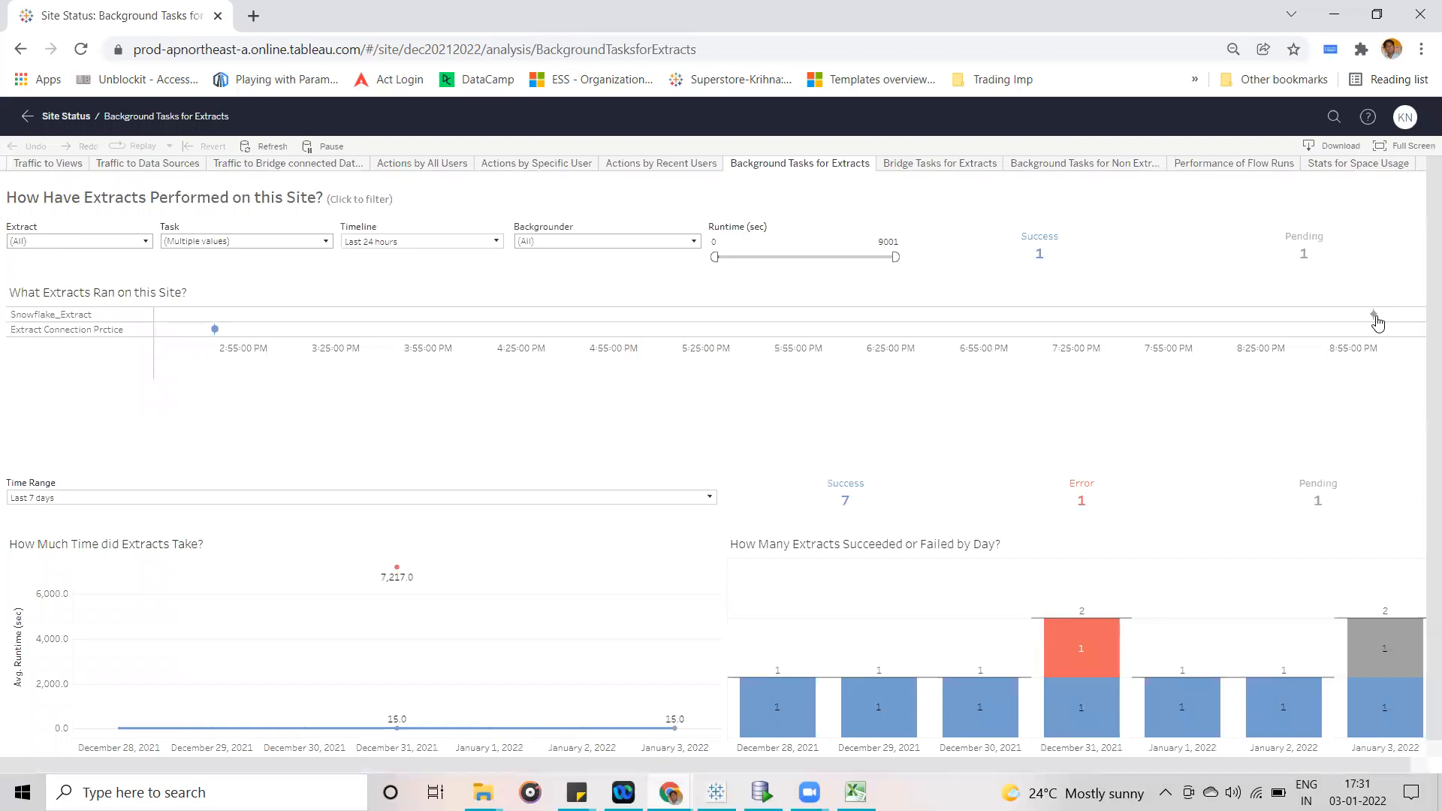
mouse_move(1376, 321)
mouse_move(1099, 637)
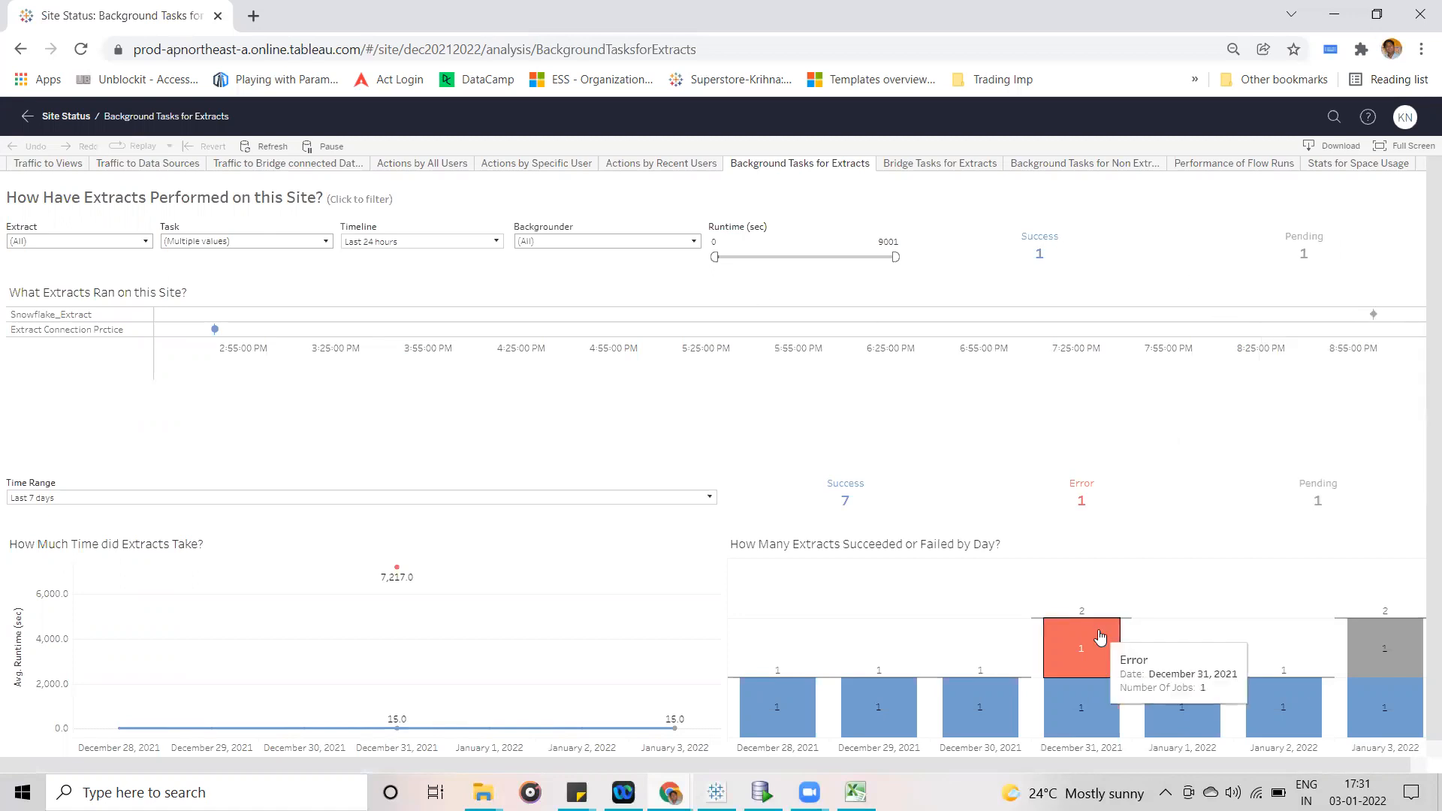
left_click(1098, 637)
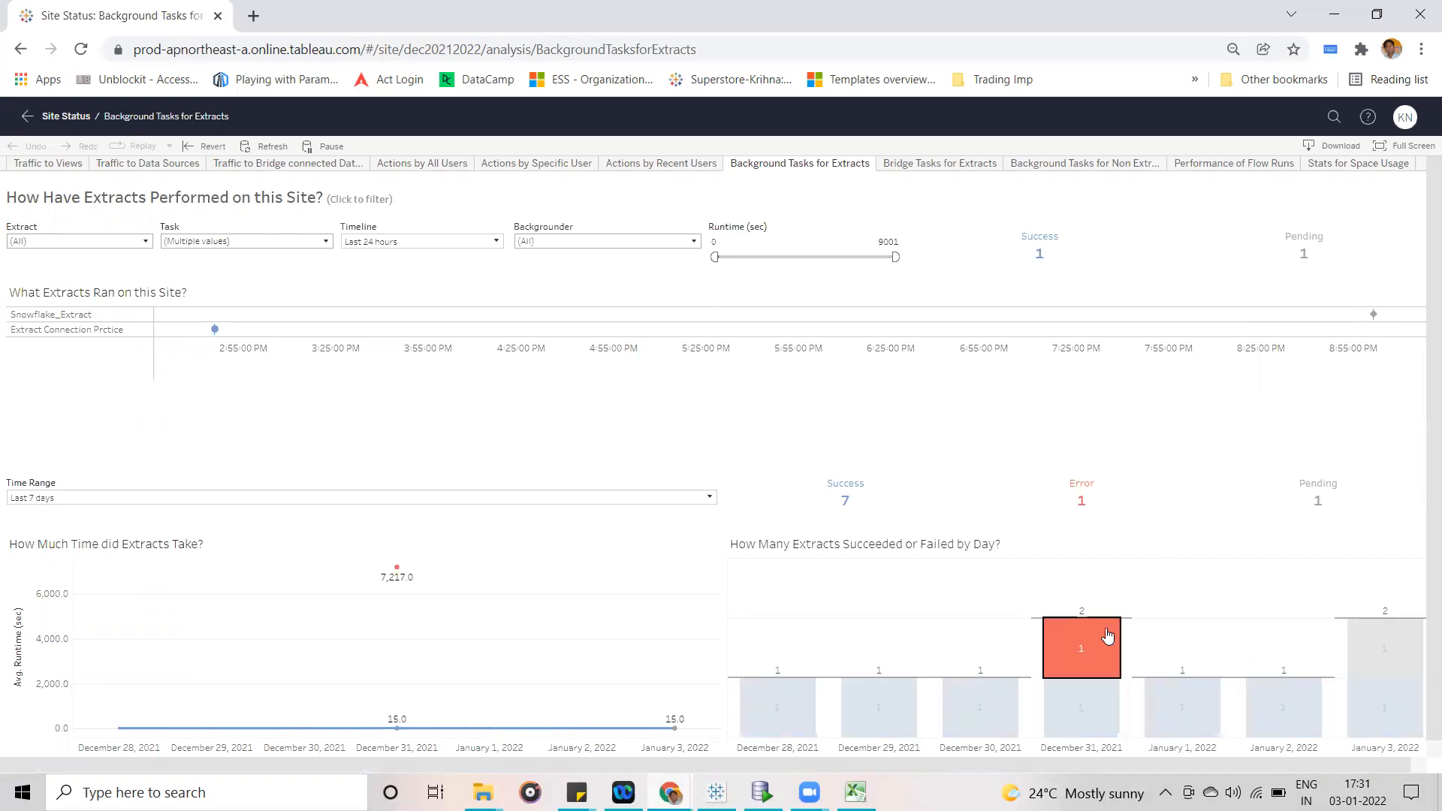
mouse_move(1105, 636)
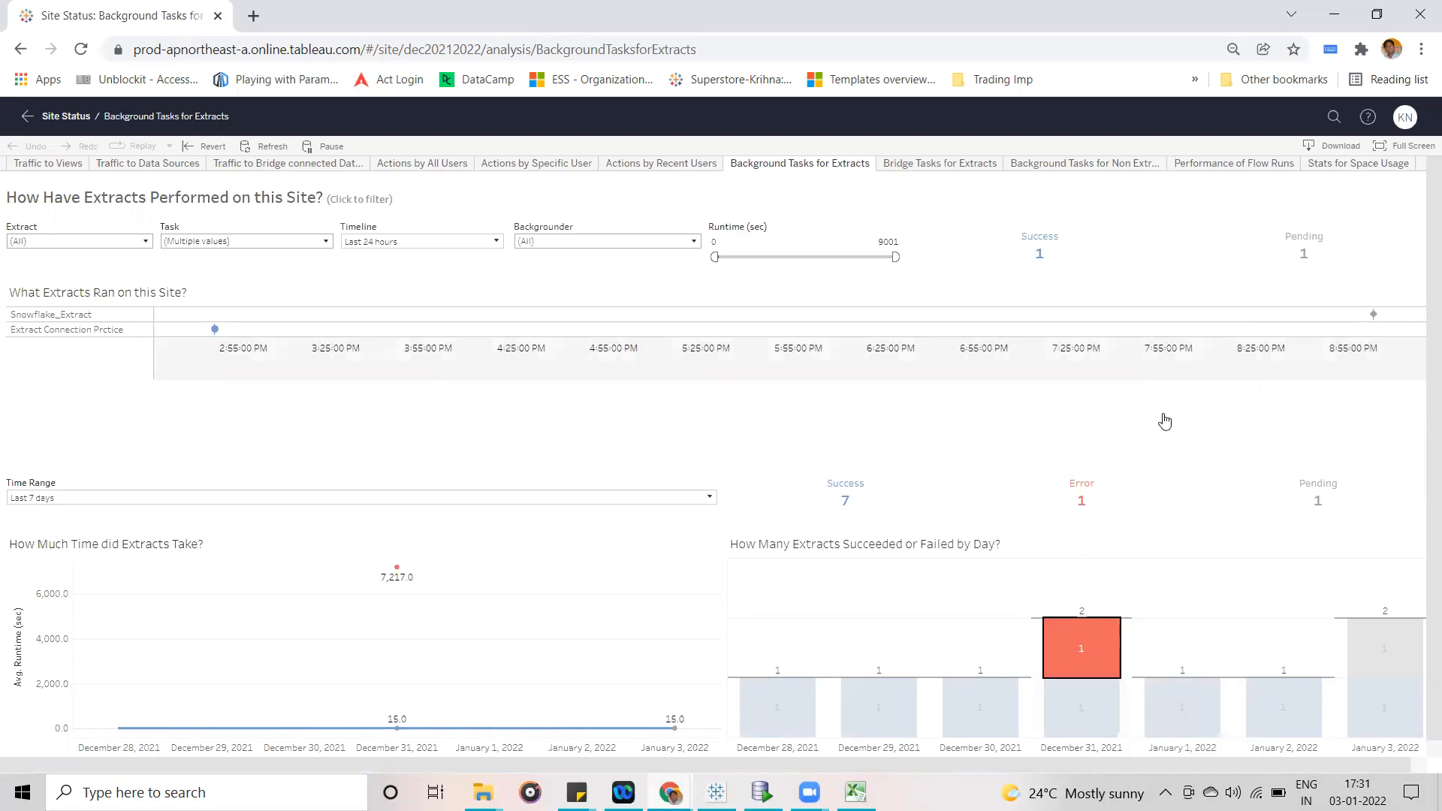
mouse_move(1102, 652)
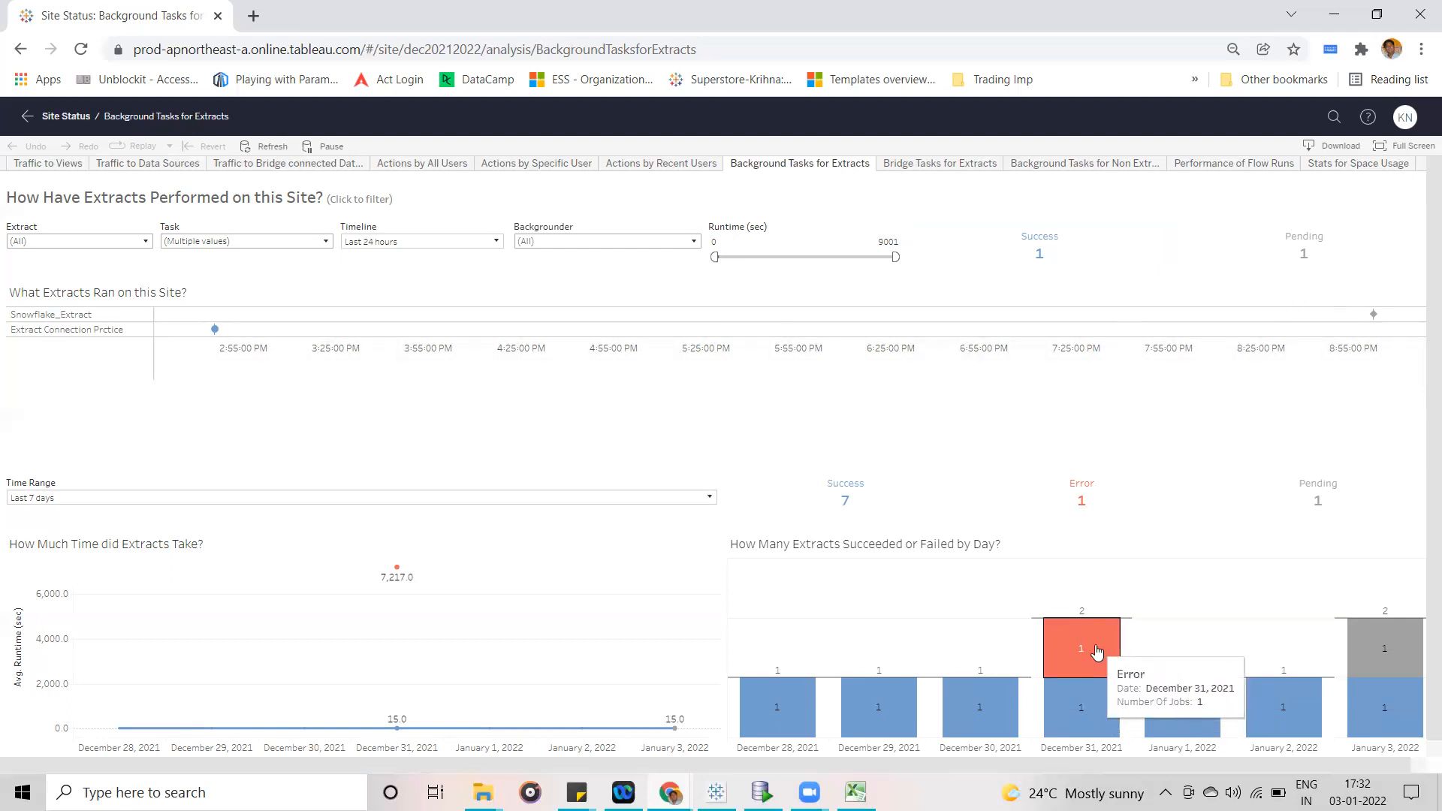
mouse_move(1085, 713)
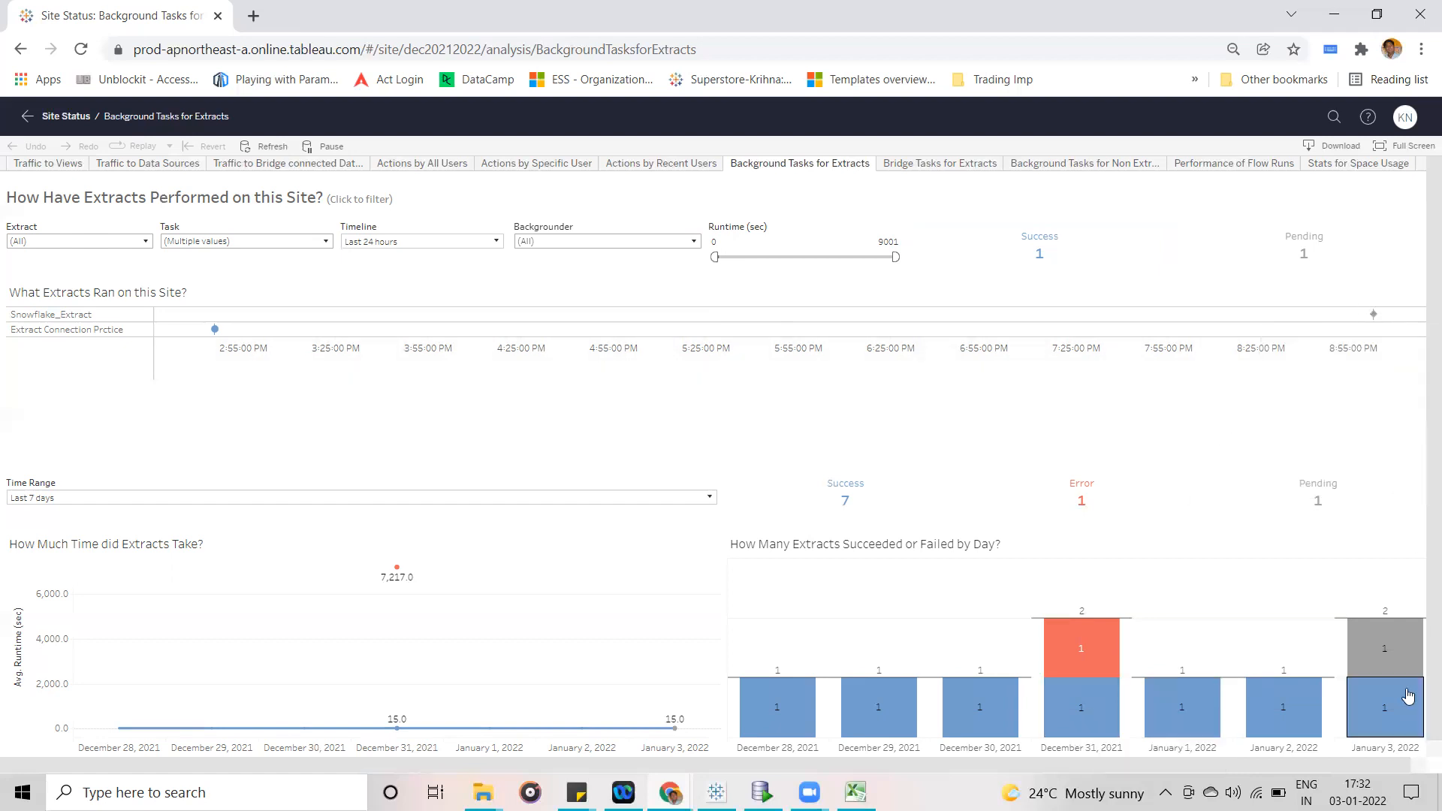
mouse_move(1394, 660)
left_click(256, 148)
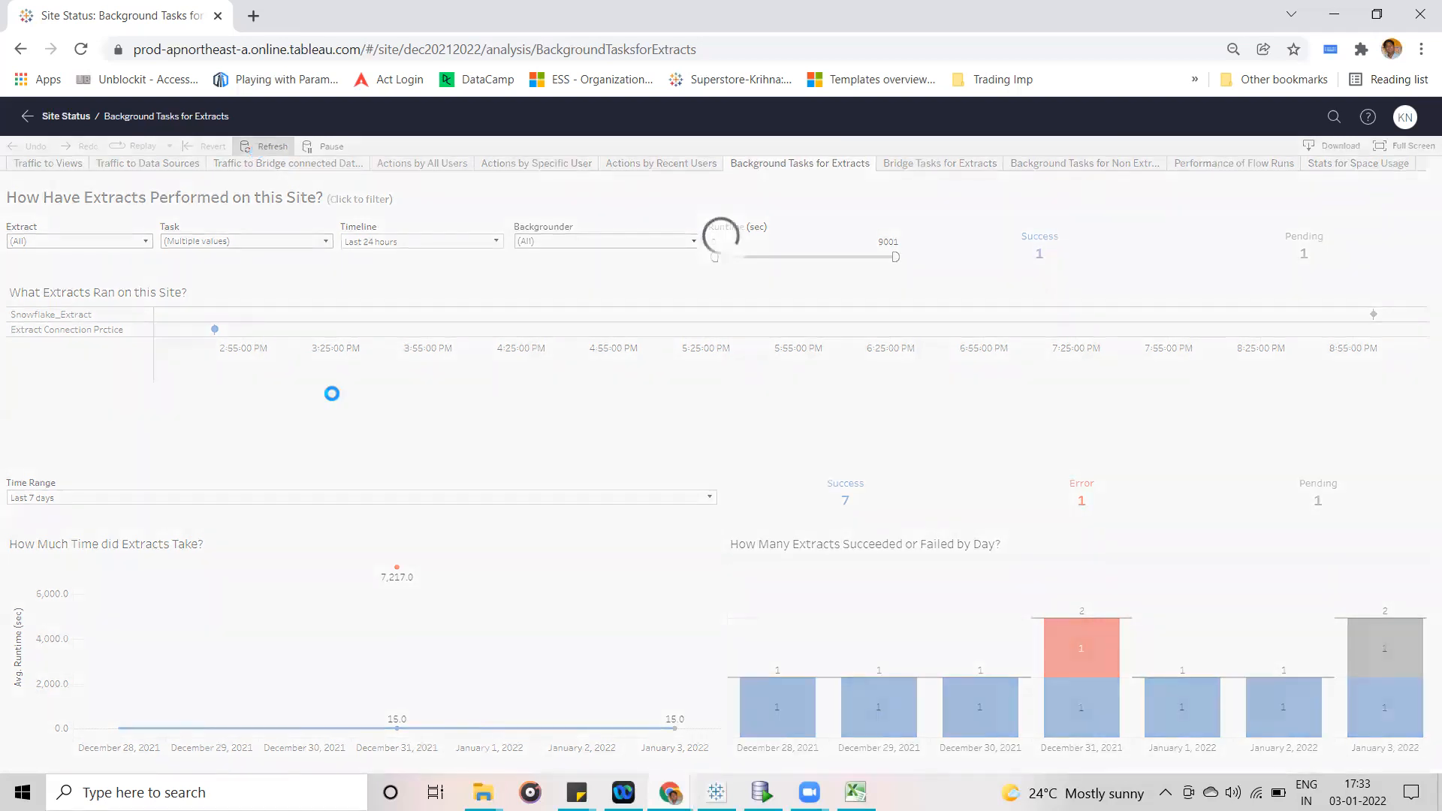
- Switch to Tableau Desktop and close the Snowflake_Extract data source in Book1, accepting the deletion of its sheets
mouse_move(809, 792)
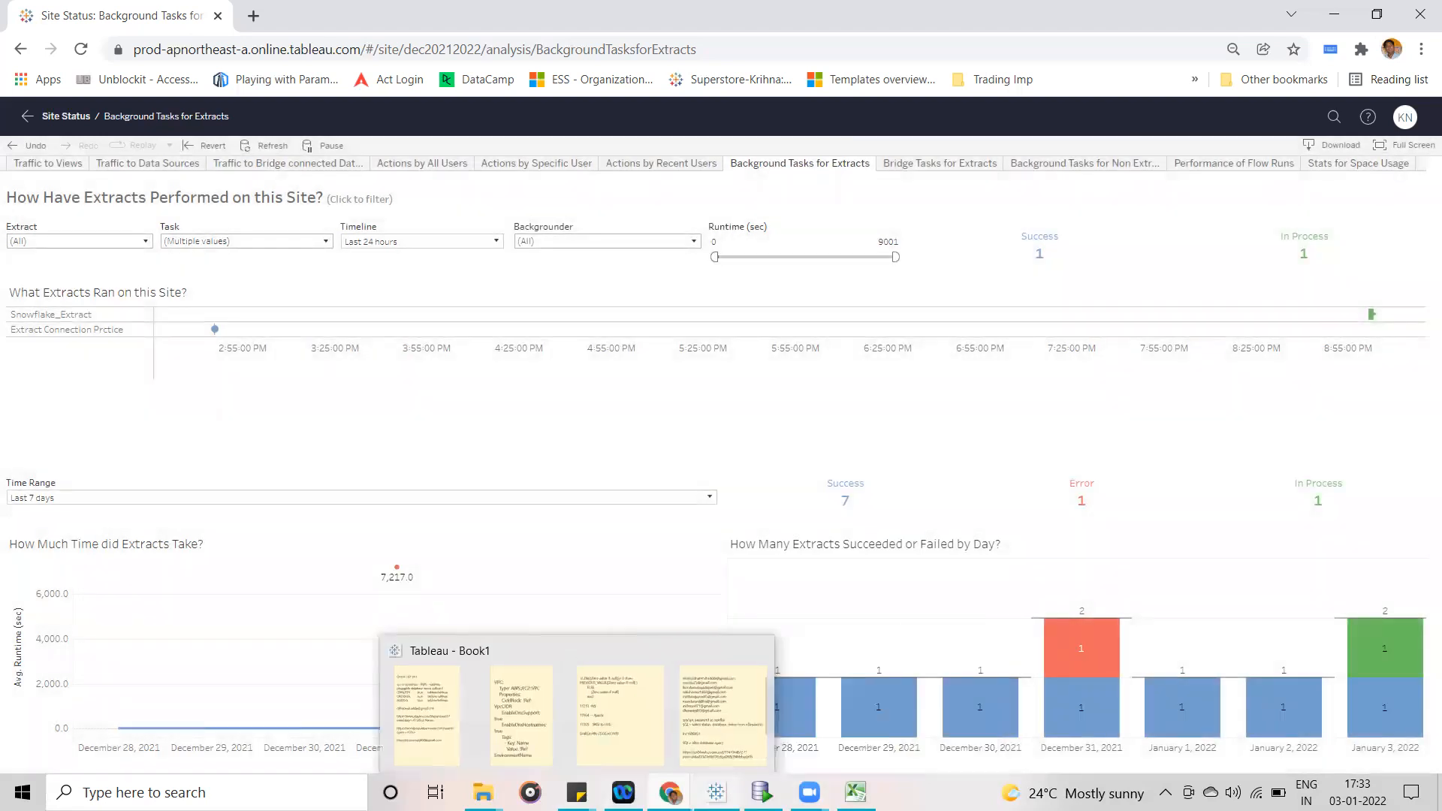
left_click(717, 792)
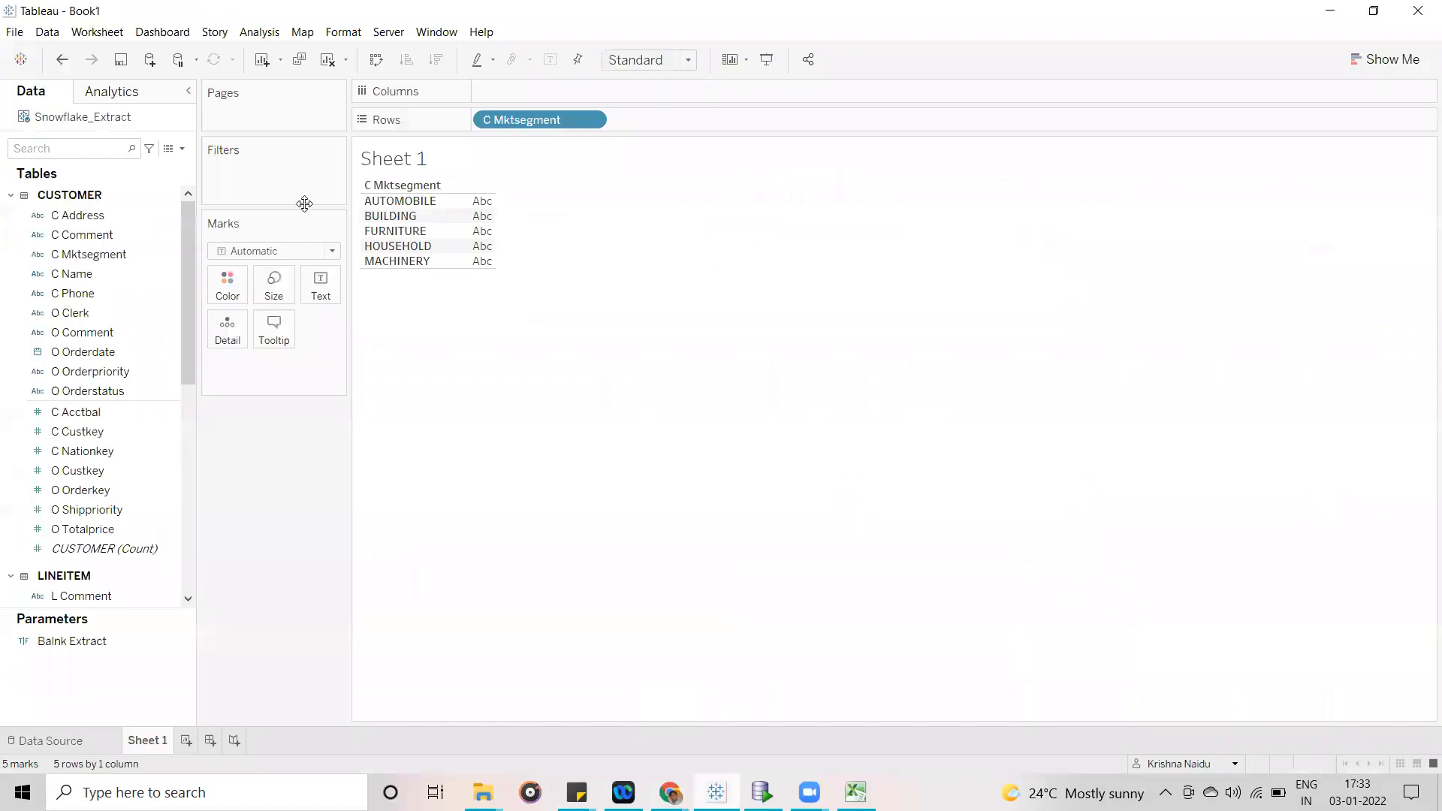
right_click(50, 121)
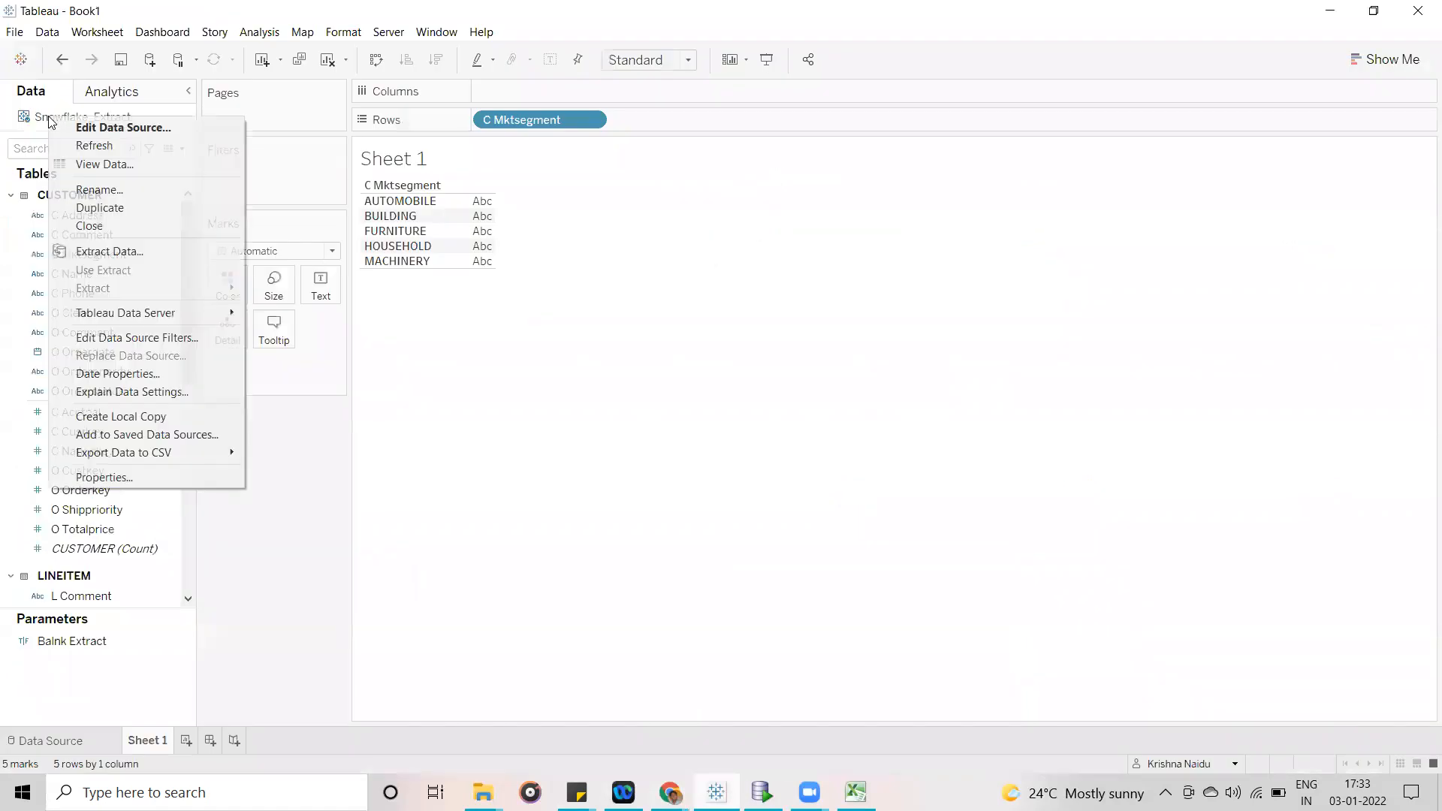
left_click(117, 228)
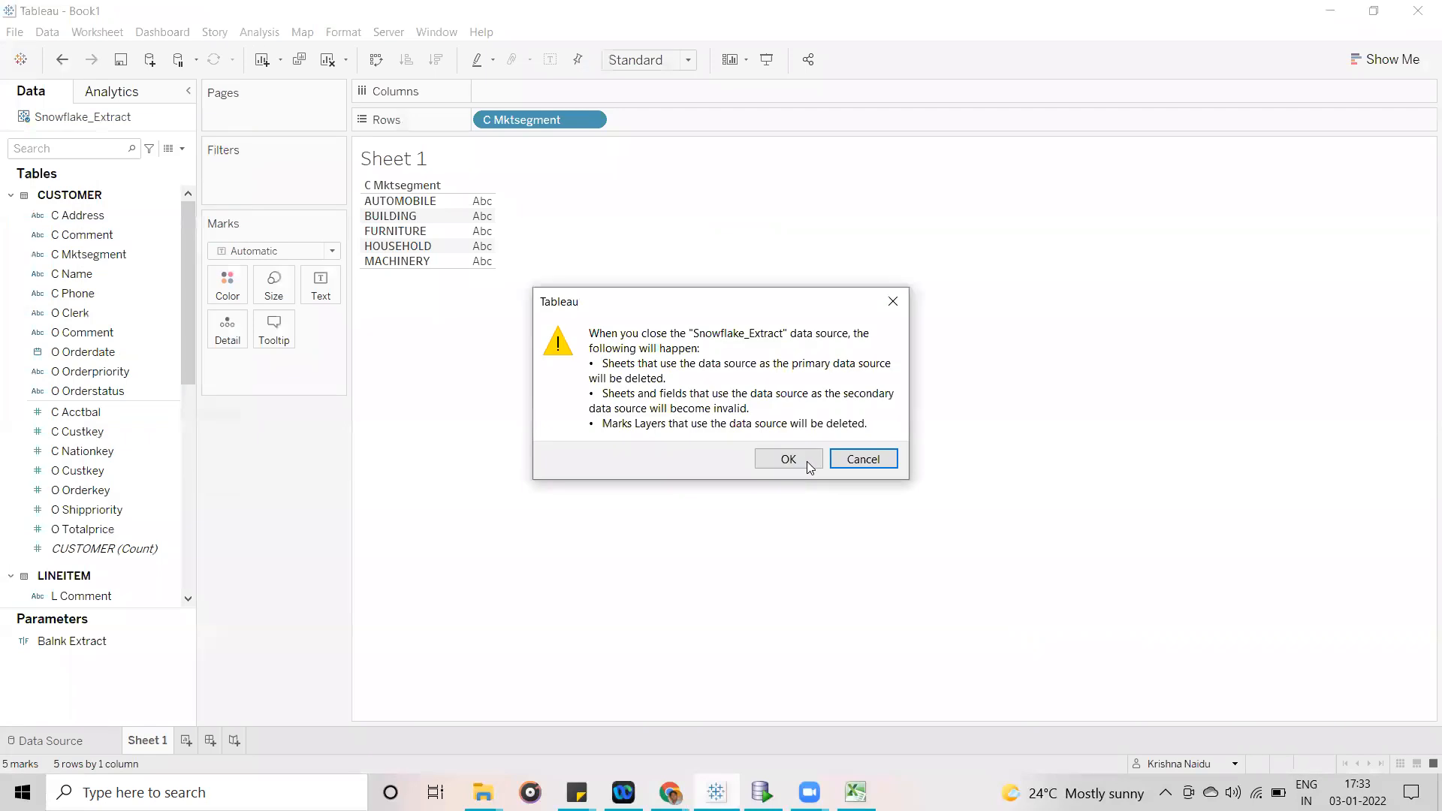
left_click(807, 461)
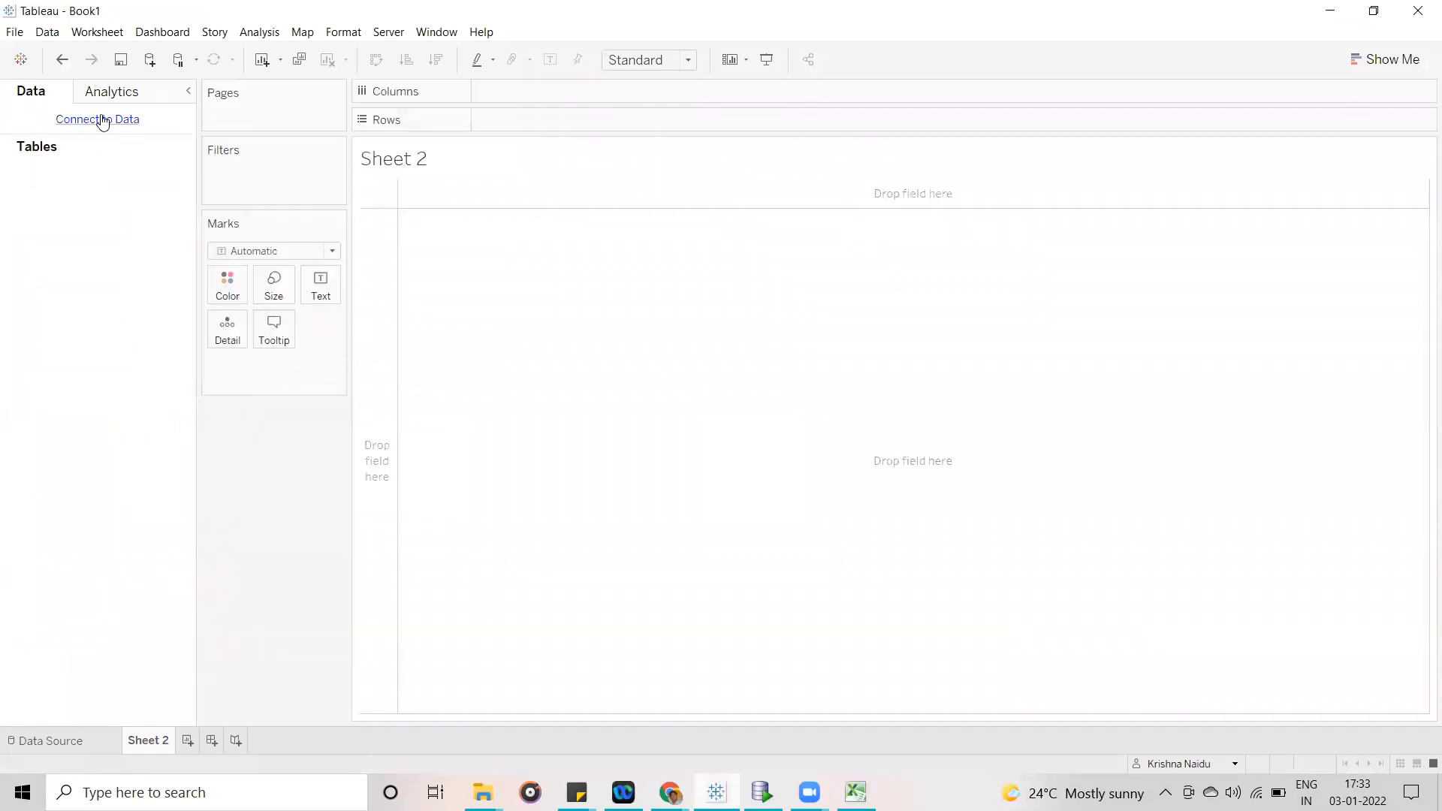
- Connect the workbook to the Microsoft Excel file Sample - Superstore.xls
left_click(100, 119)
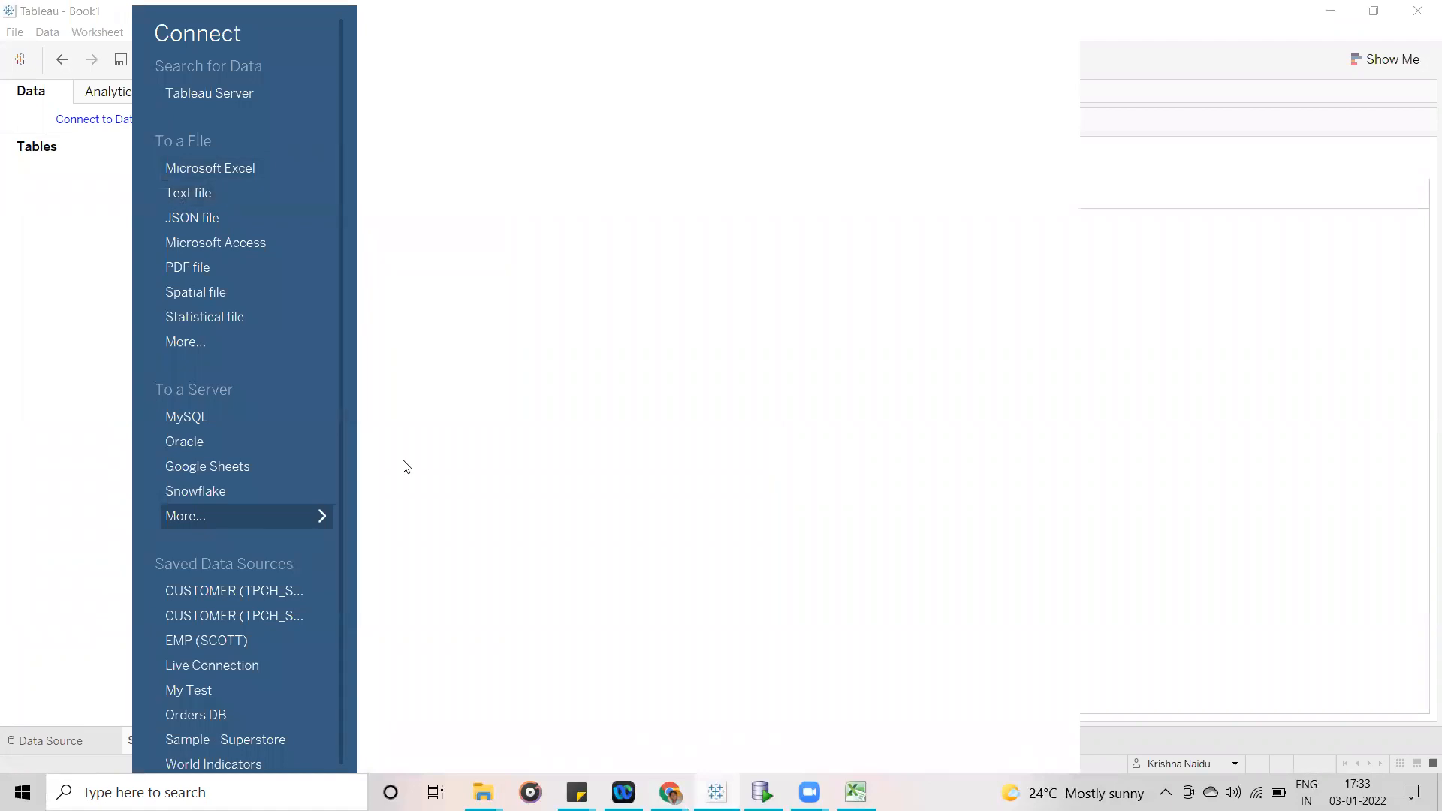
left_click(210, 168)
left_click(262, 159)
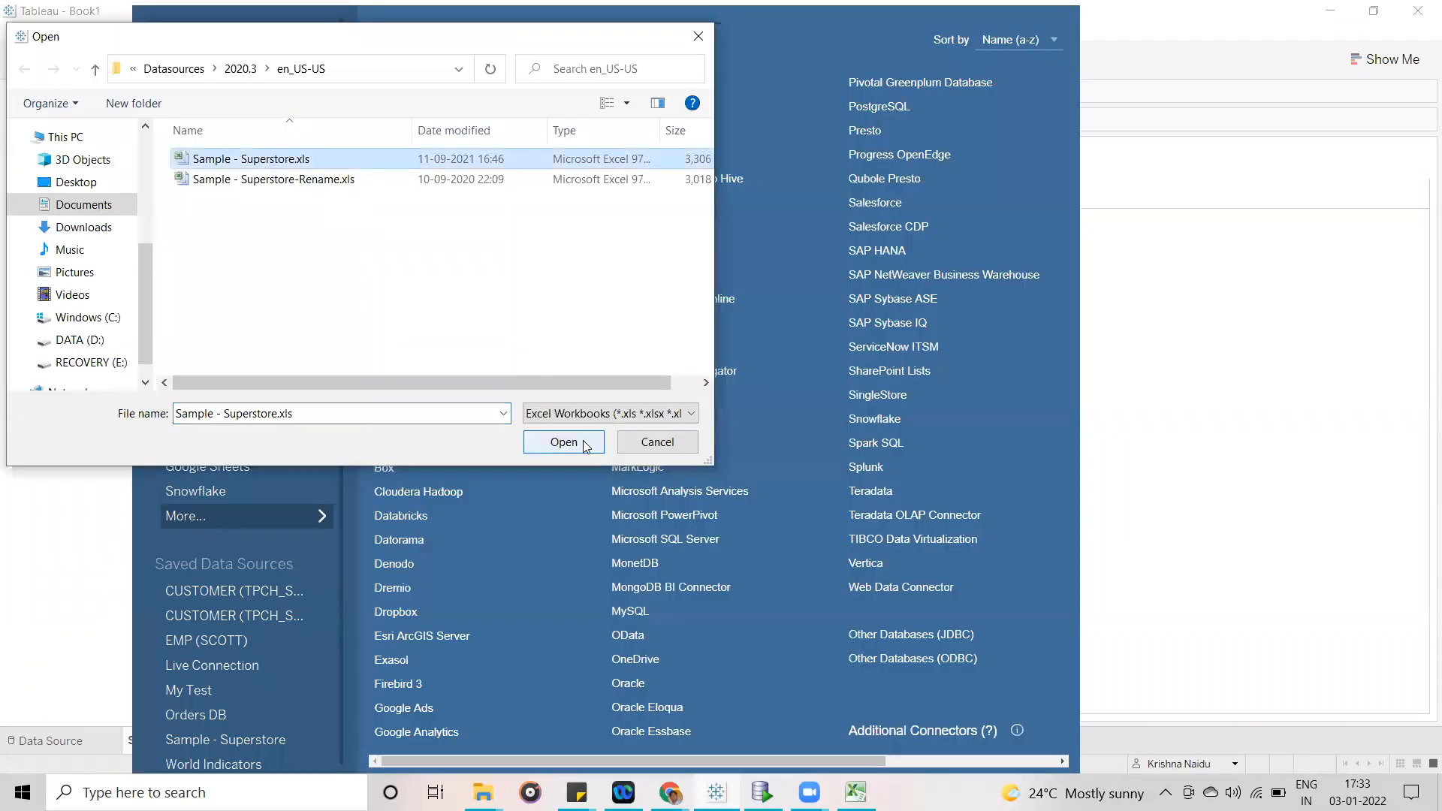
left_click(585, 443)
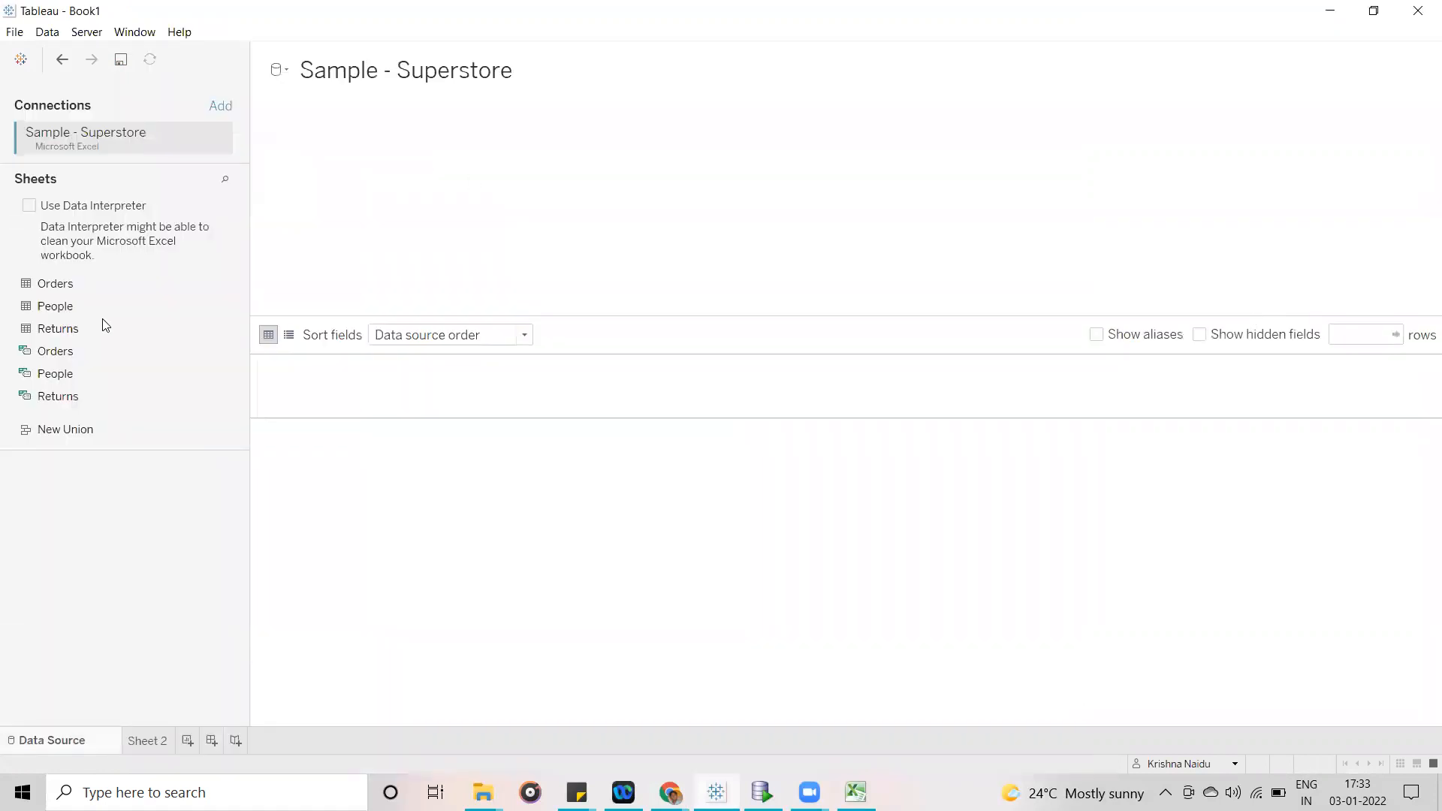
- Add the Orders table of Sample - Superstore to the data source and open Sheet 2
left_click_drag(80, 287, 456, 210)
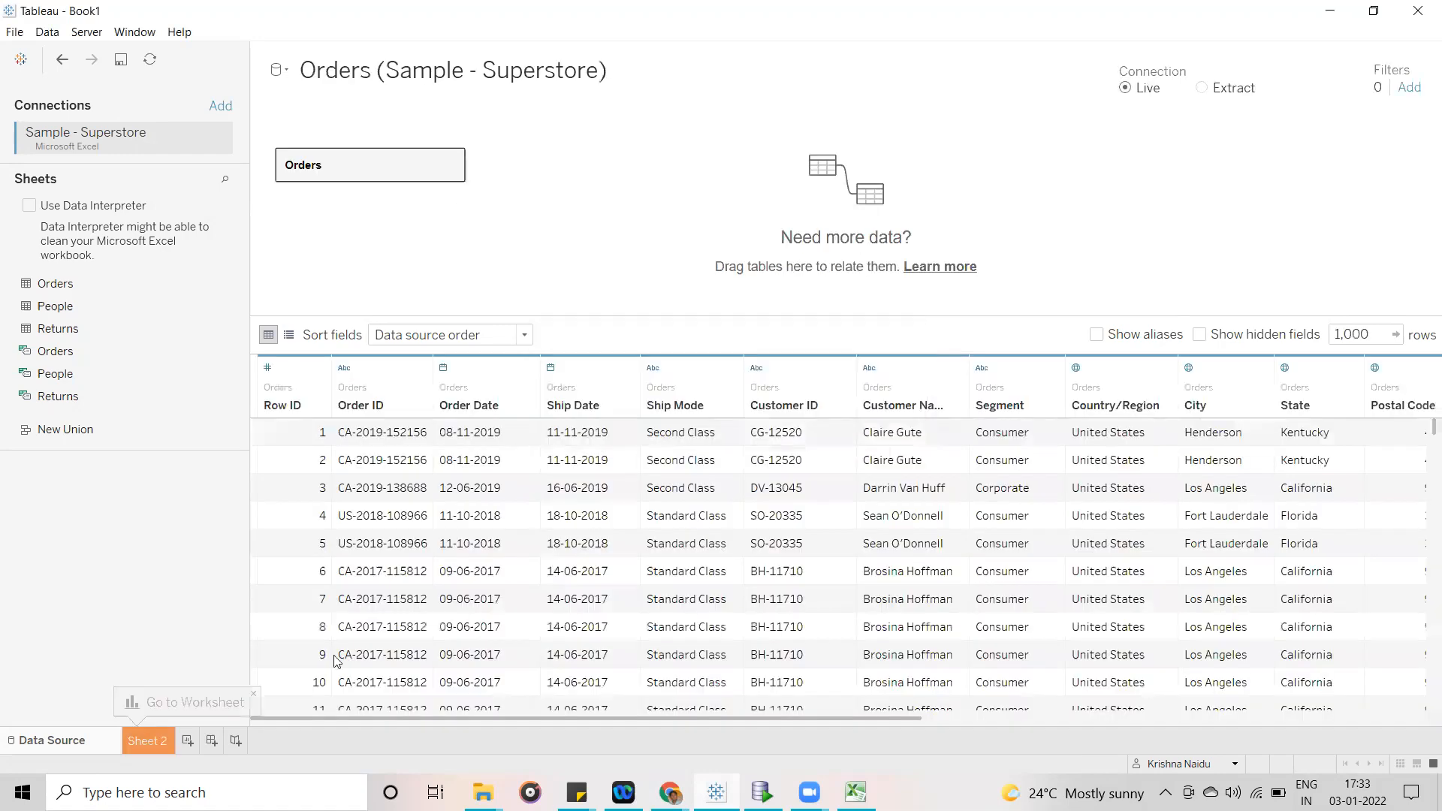
left_click(145, 749)
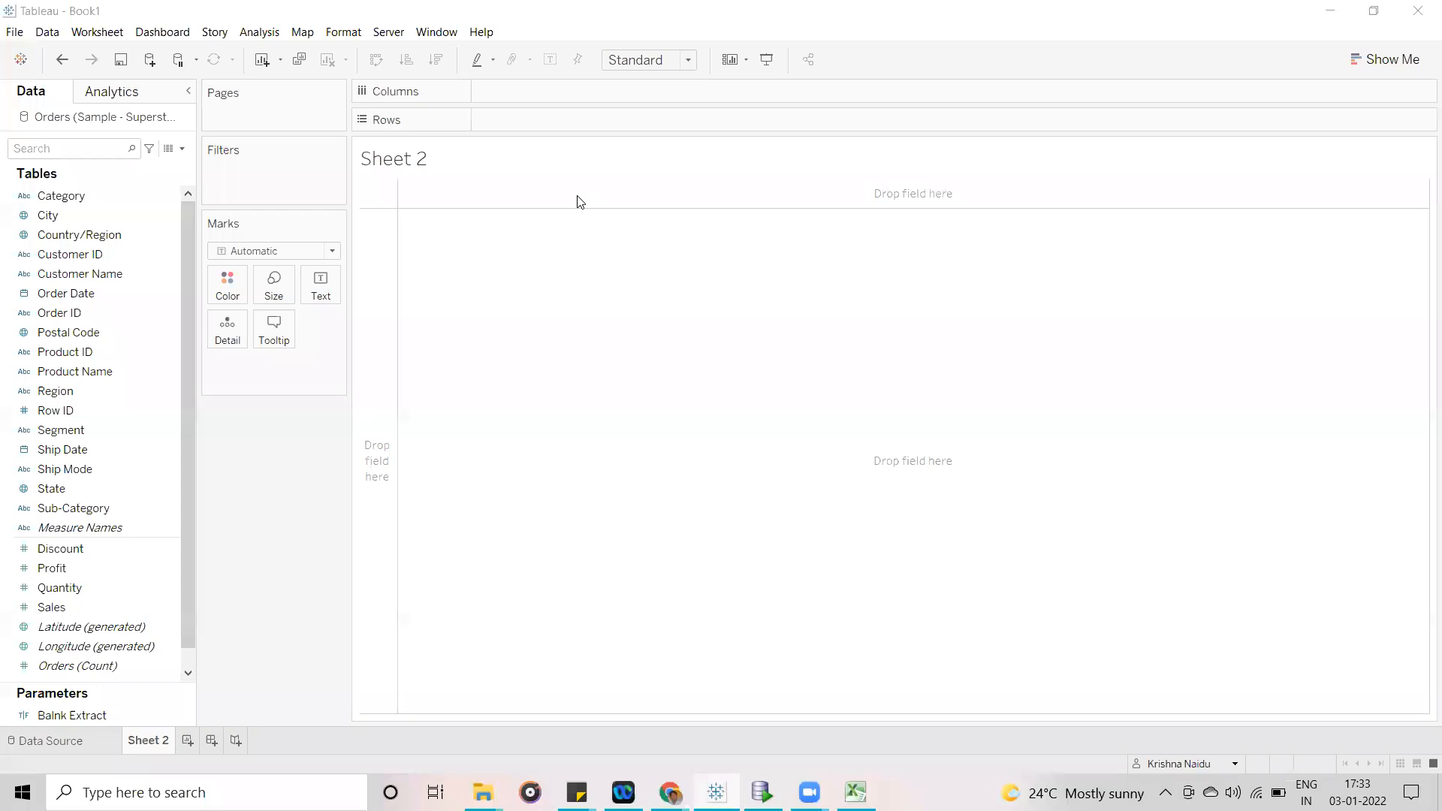
- Place a red text annotation over the empty Sheet 2 view with the heading "Basic Expressions"
left_click(516, 300)
type("Basic Expres")
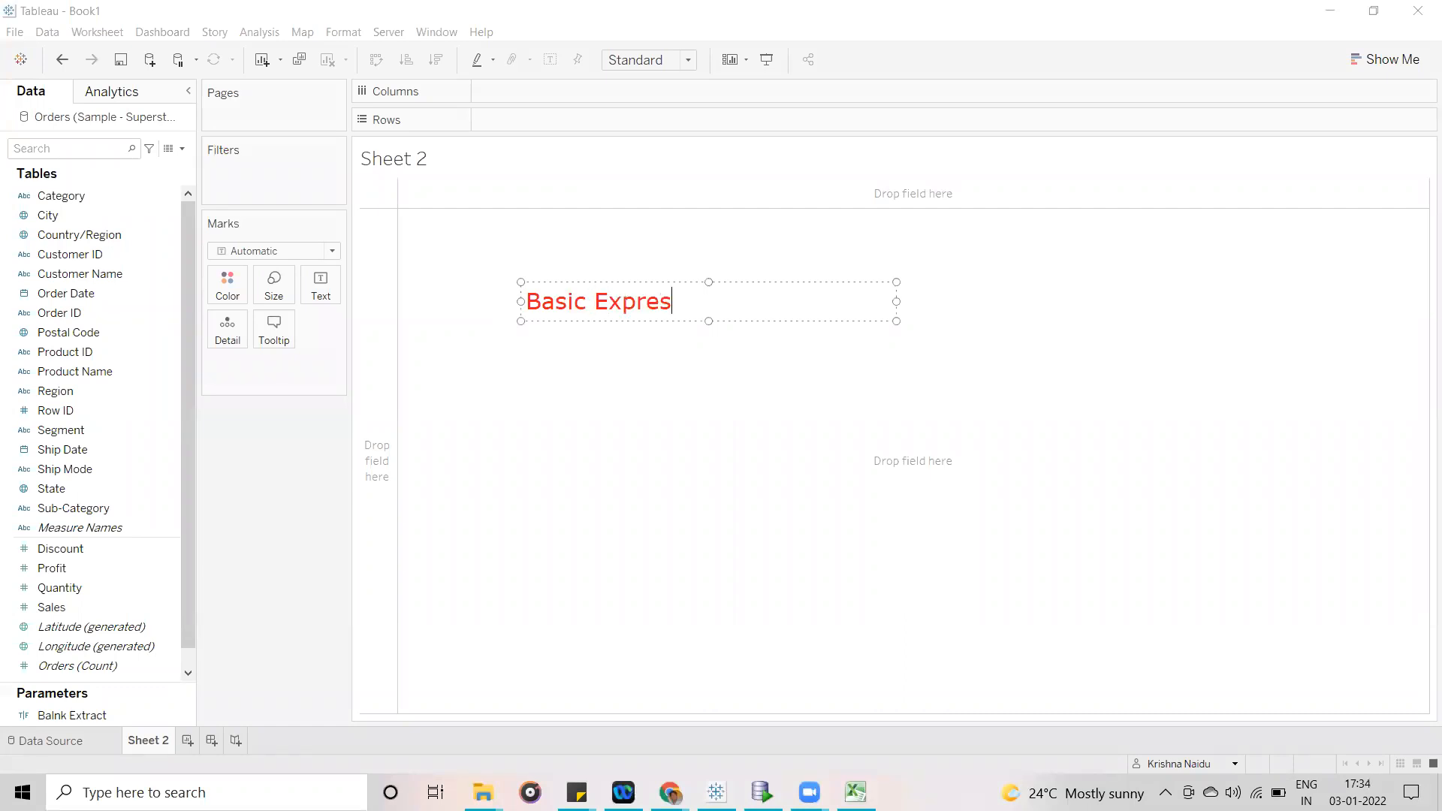
type("sions")
key("Return")
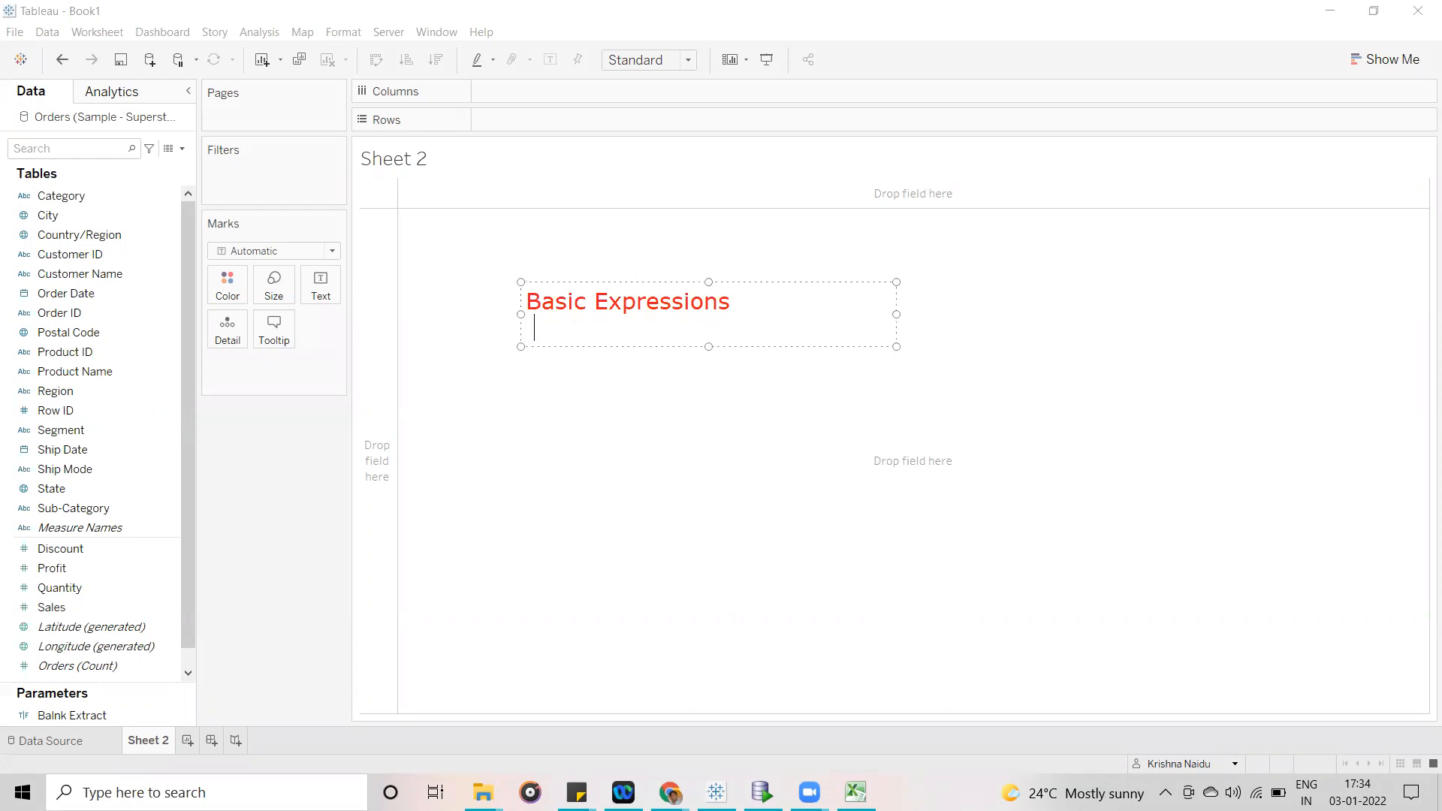
- Add the indented entry "a) Row Level" under the Basic Expressions heading
type("1)")
key("Left")
key("BackSpace")
type("a")
key("Right")
type("Row Level")
key("Return")
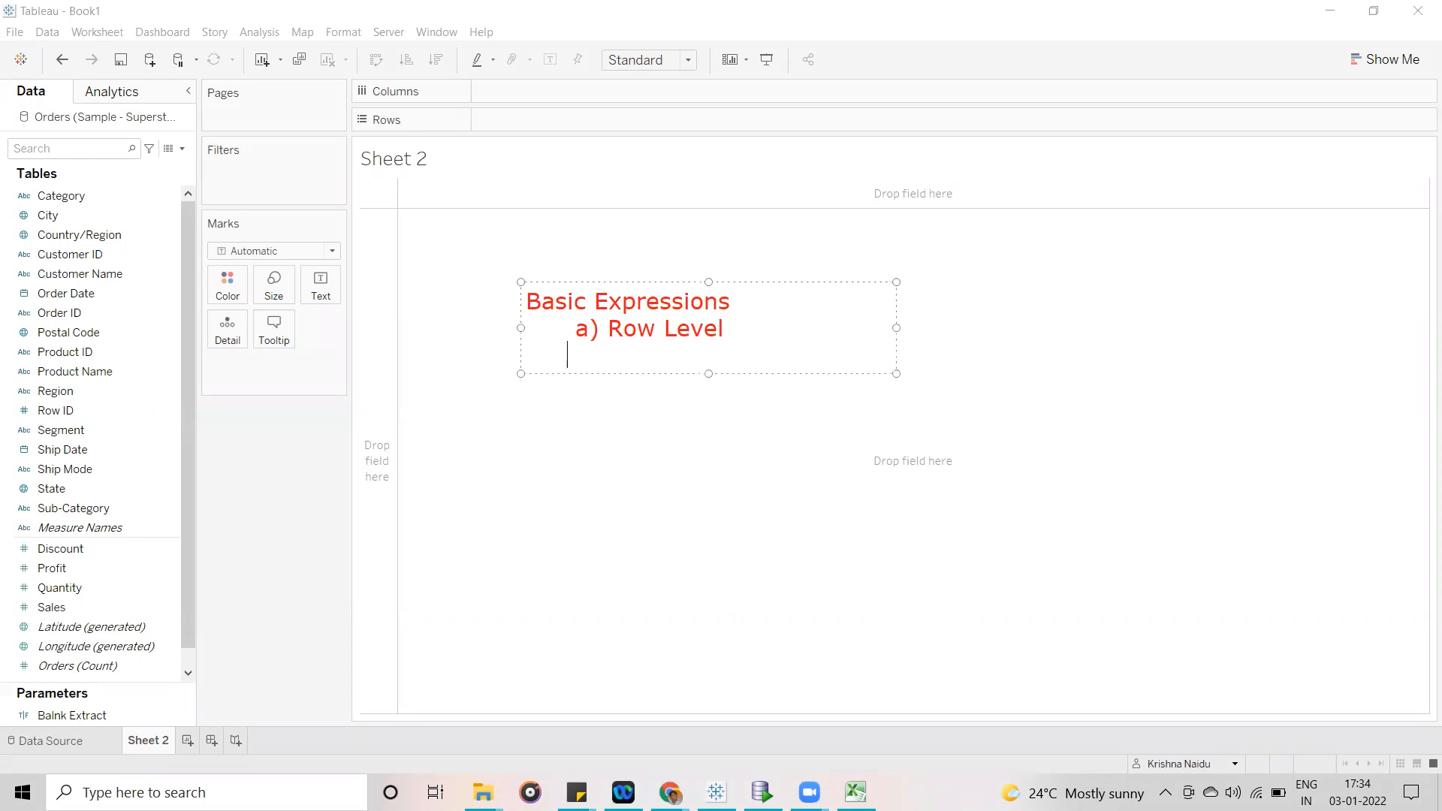
- Add the entry "b) Aggrigation / Group Level" and widen the text box so it fits on one line
type("b) Aggrigation")
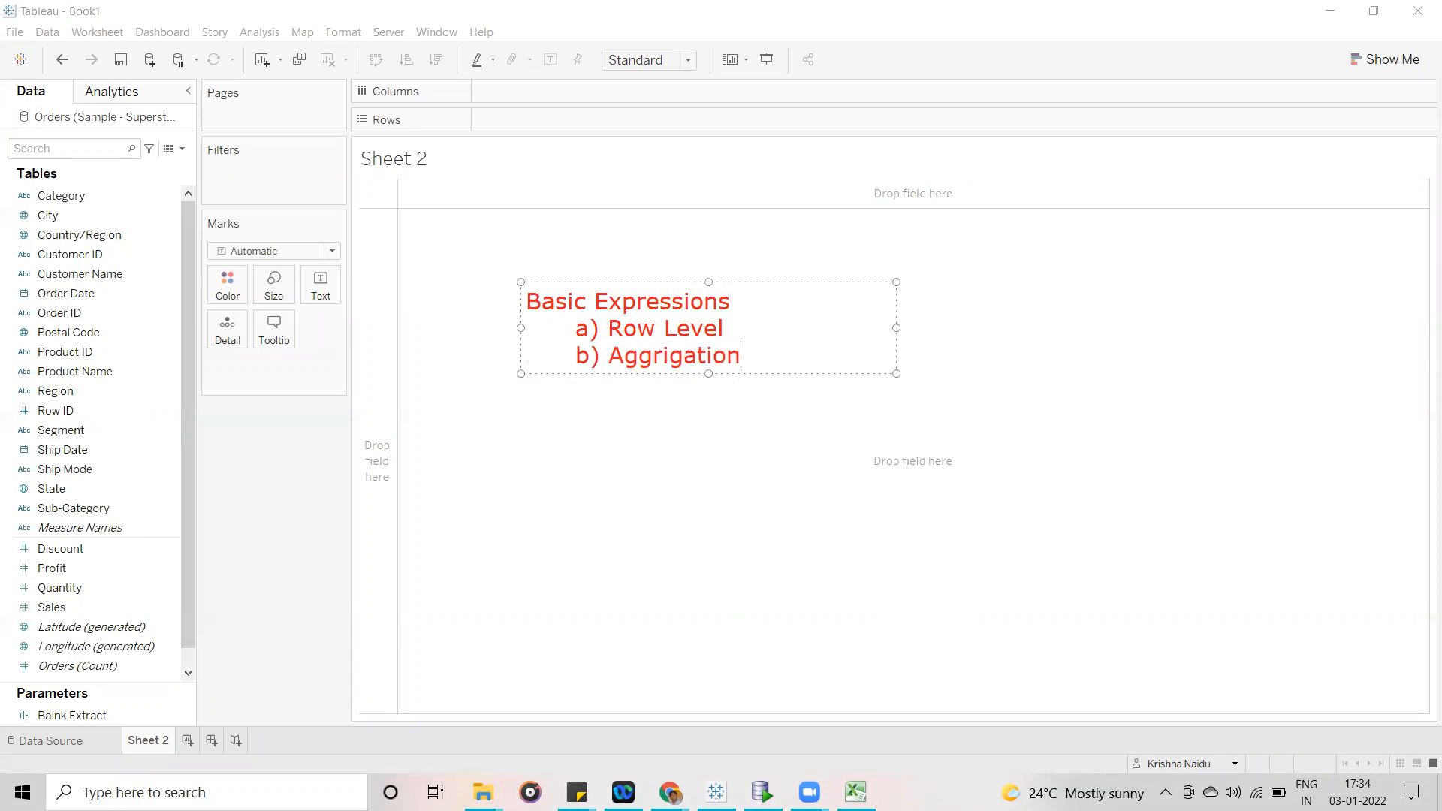
type(" / Group Level")
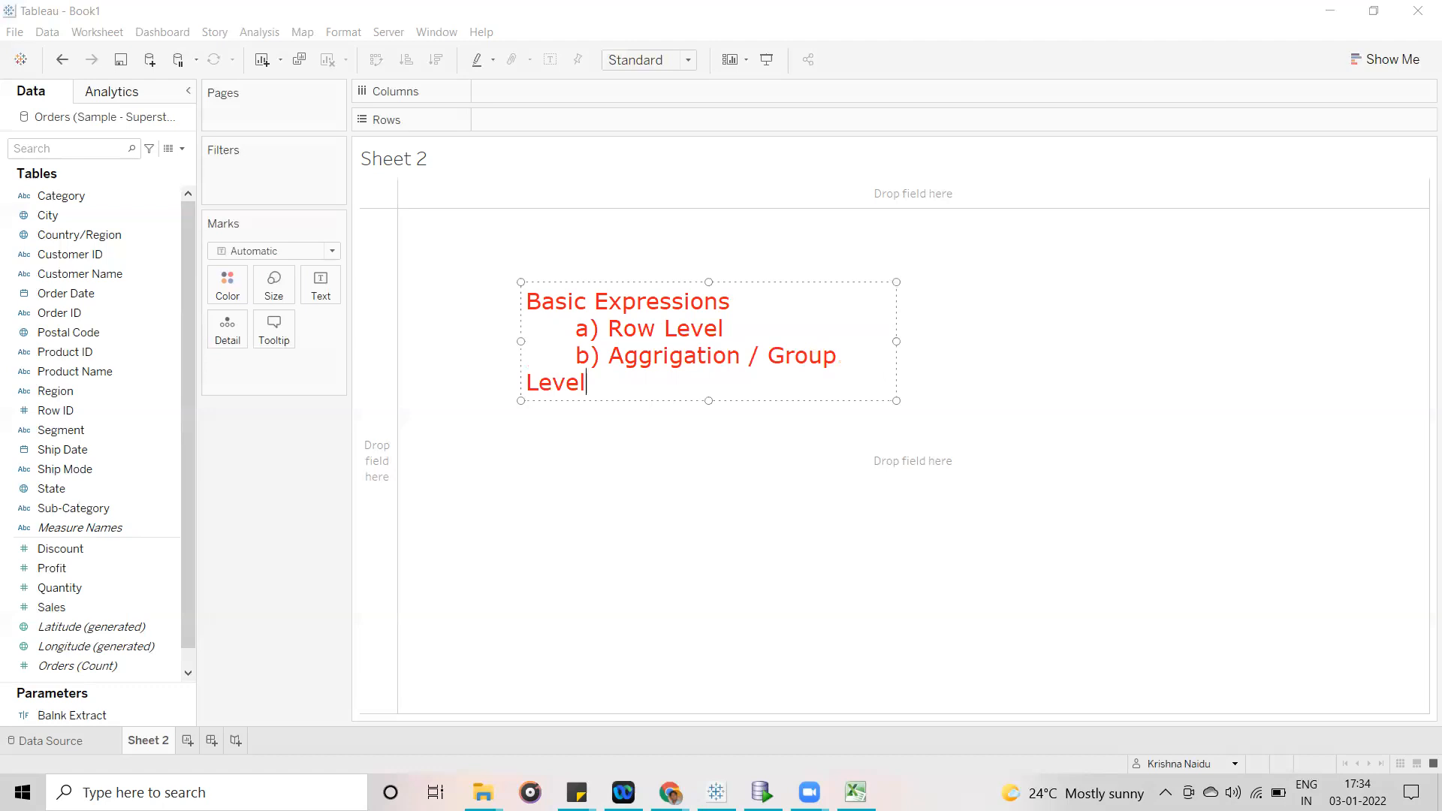
left_click_drag(896, 341, 934, 341)
- Add the heading "LOD (Level Of Detail)" to the annotation, separated by a blank line
key("Return")
key("Return")
type("LOD ()")
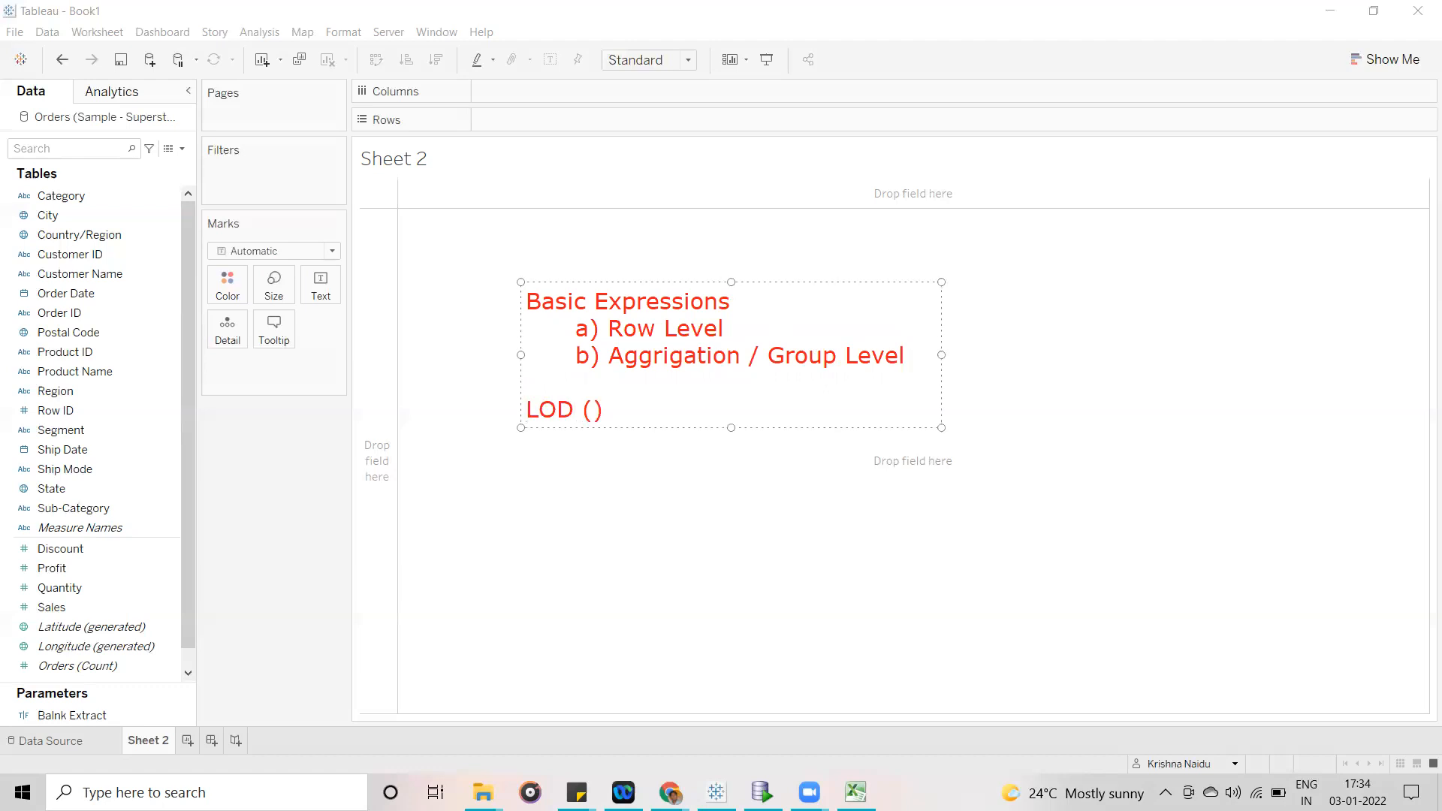
type("Level Of Detail")
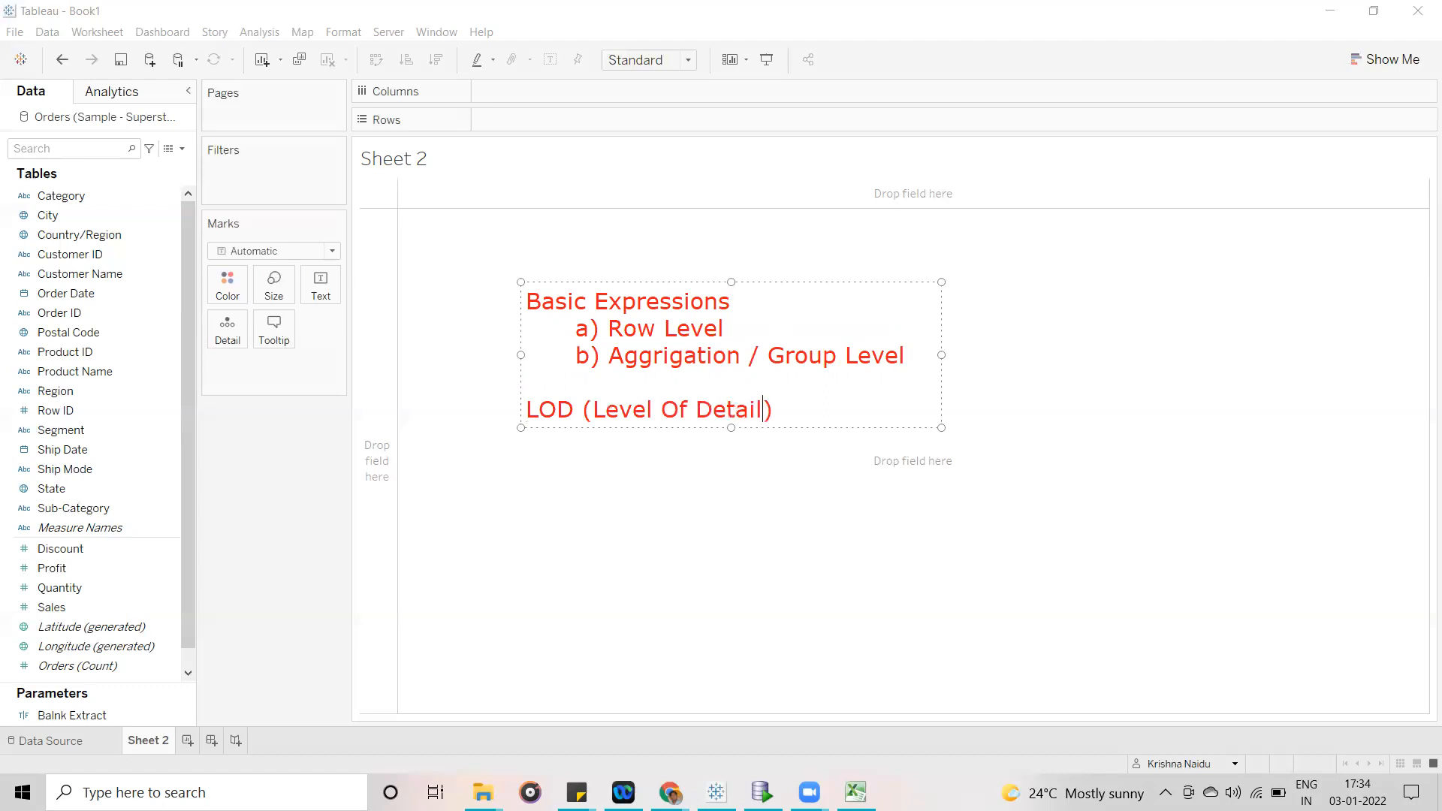
key("Right")
- Insert the line "Min, Max, Sum, Count, Conversions" under the group-level entry
left_click(923, 357)
key("Return")
type("M")
type("in")
type(", M")
type("ax,")
type(" Sum")
type(", ")
type("Cou")
type("nt,")
type(" Dat")
key("BackSpace")
key("BackSpace")
key("BackSpace")
type("Co")
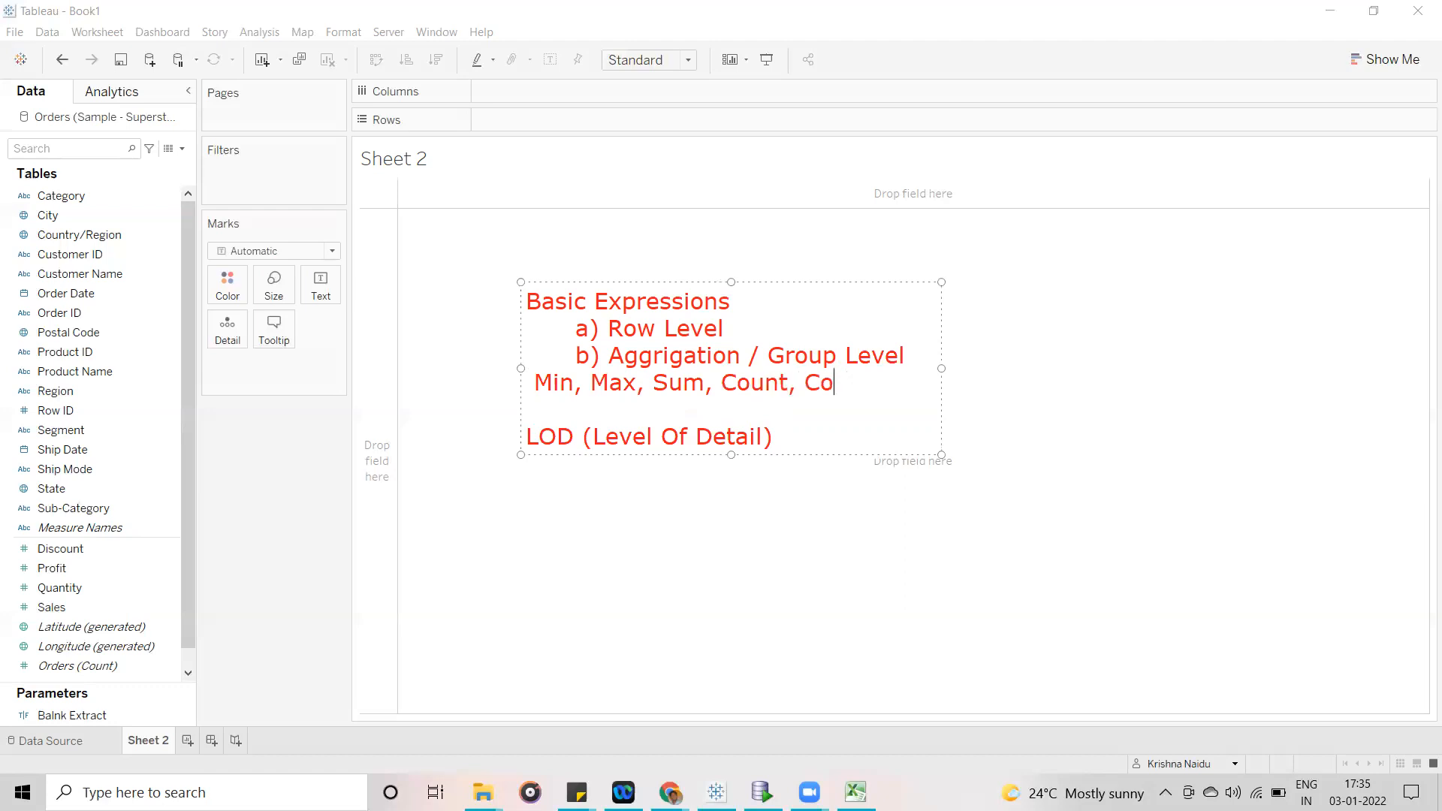
type("nversions")
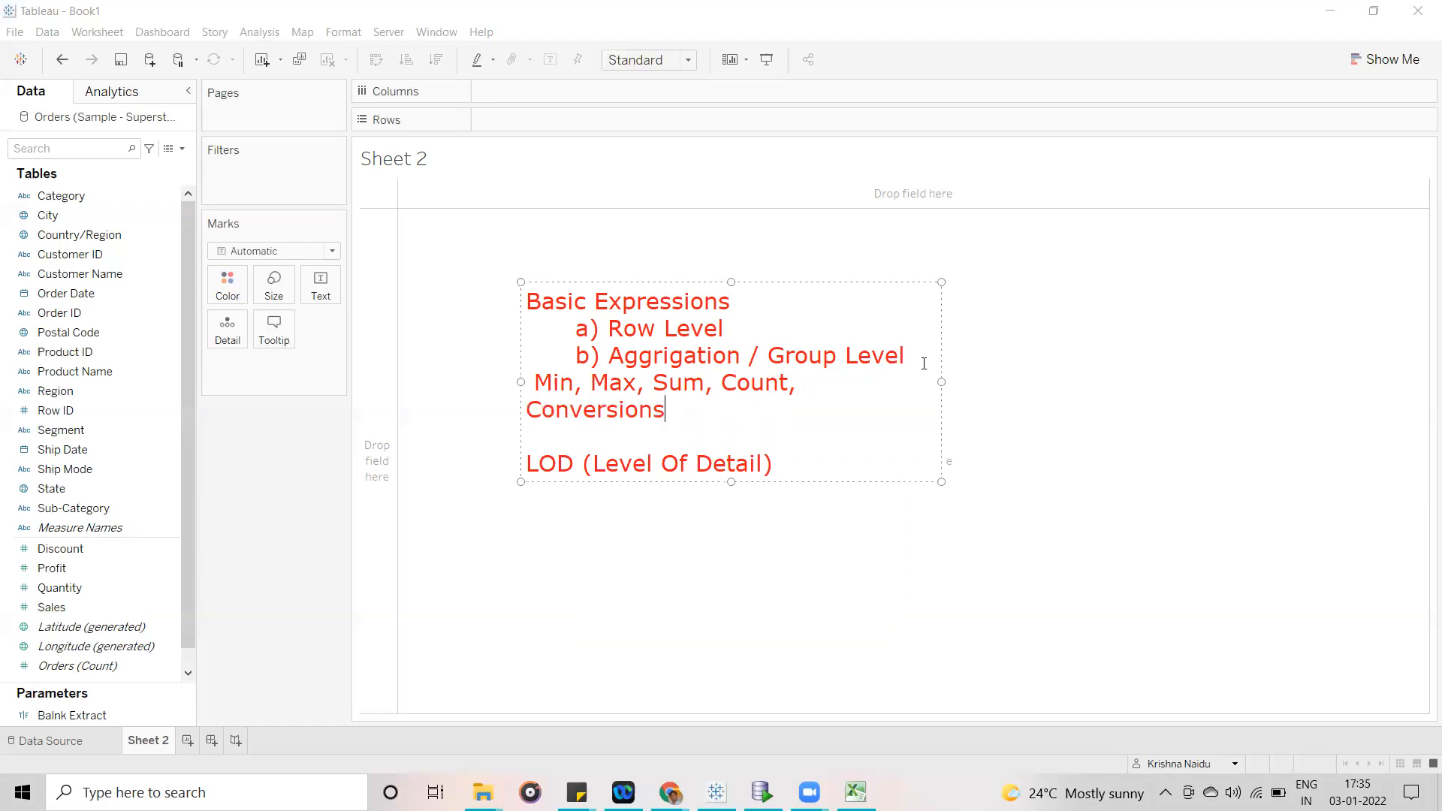
- Add the indented line "Fixed , Include and Exclude" under the LOD (Level Of Detail) heading
left_click(802, 446)
key("Return")
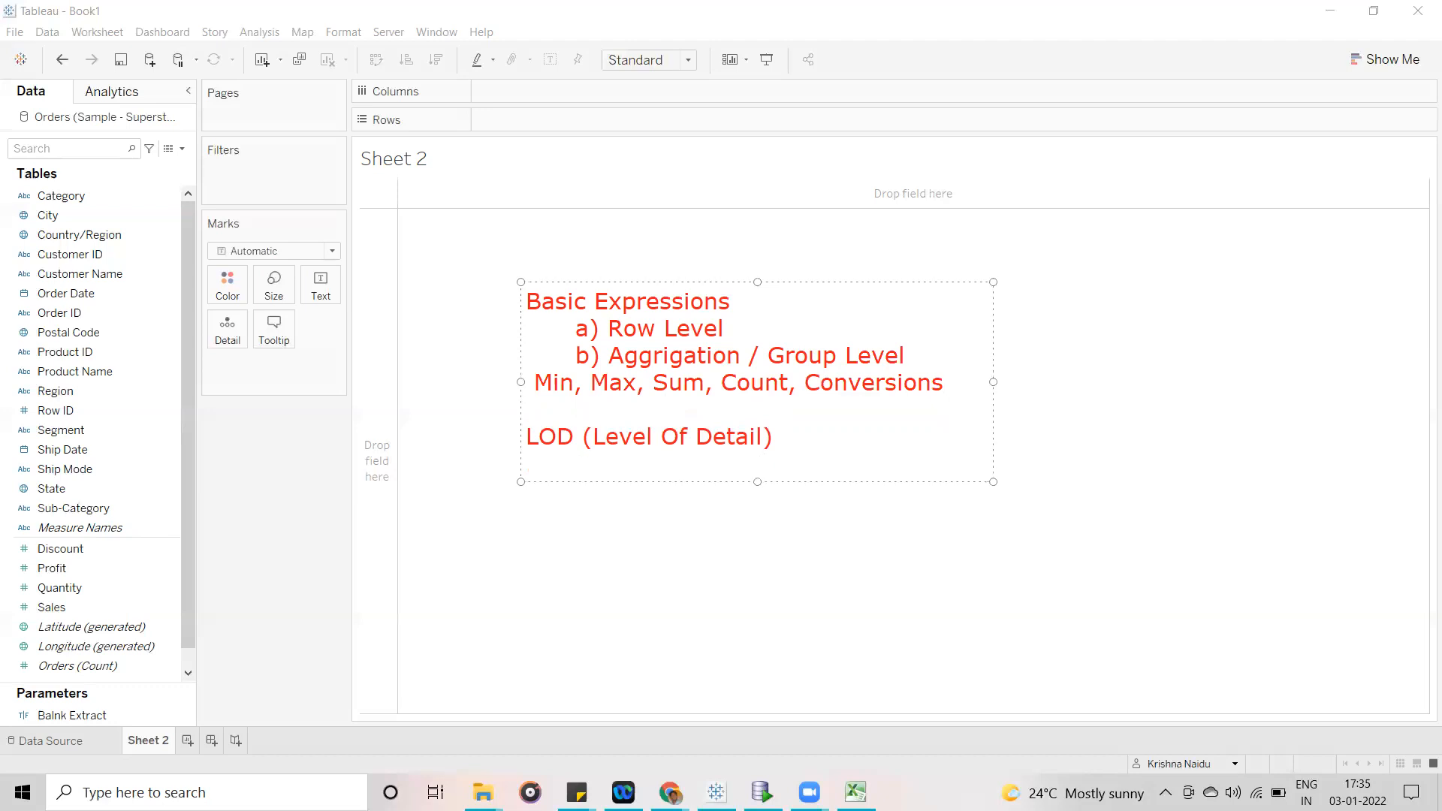
type("Fixed")
key("BackSpace")
type(", Include and Excledu")
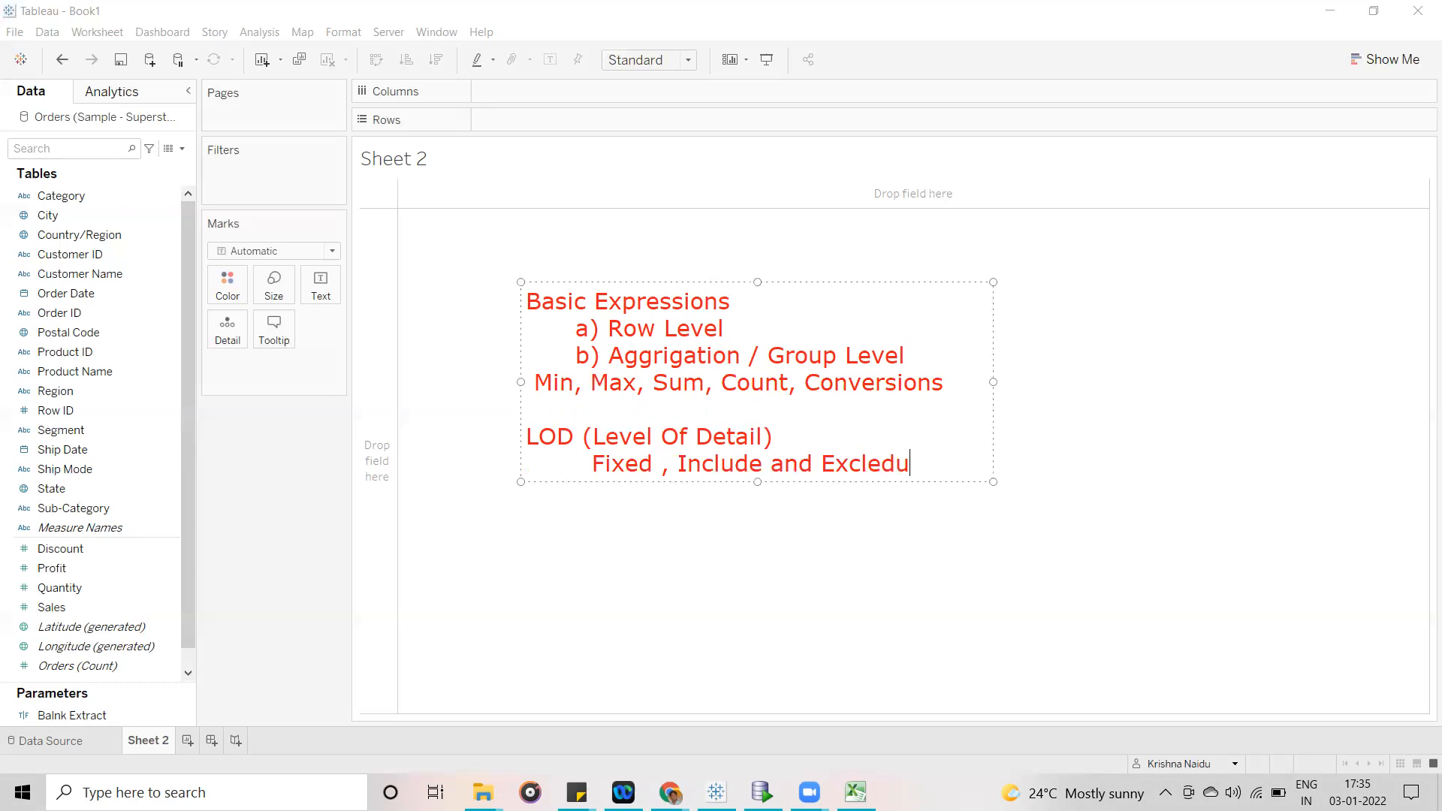
key("BackSpace")
key("BackSpace")
key("BackSpace")
type("ude")
- Point out the Fixed, Include and Exclude line, and add the heading "Table Calculations" below it after a blank line
left_click_drag(595, 465, 669, 470)
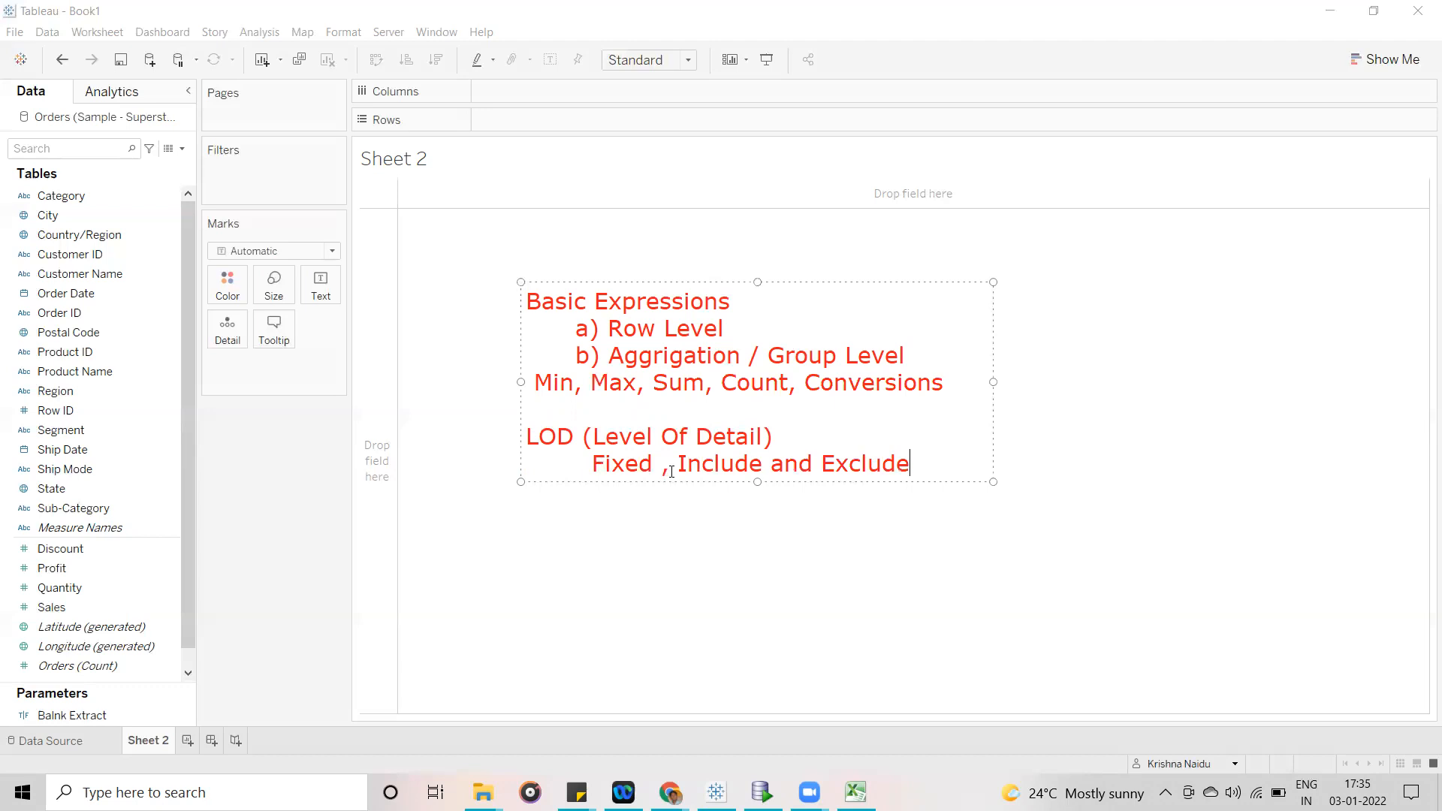
left_click(909, 472, "shift")
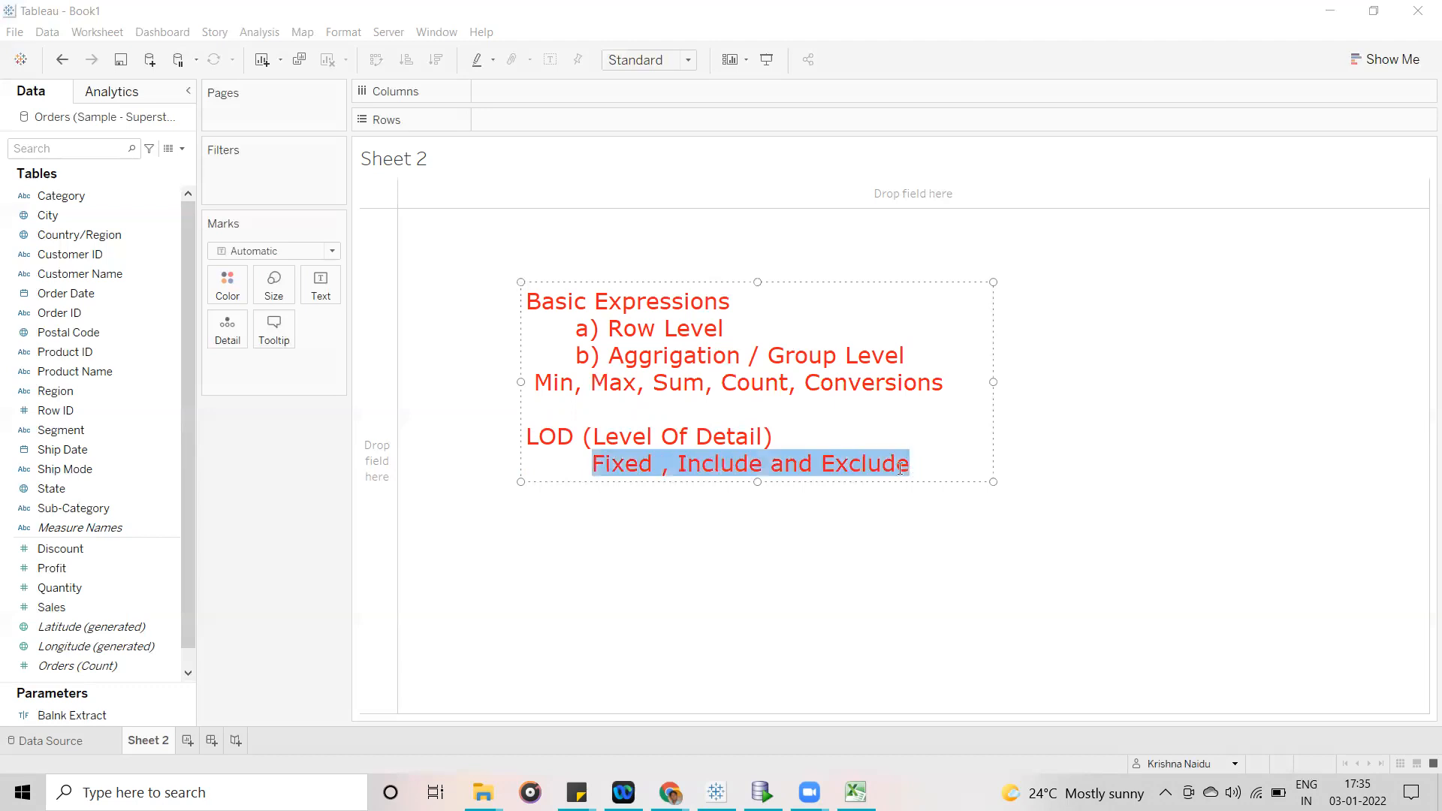
left_click(903, 469)
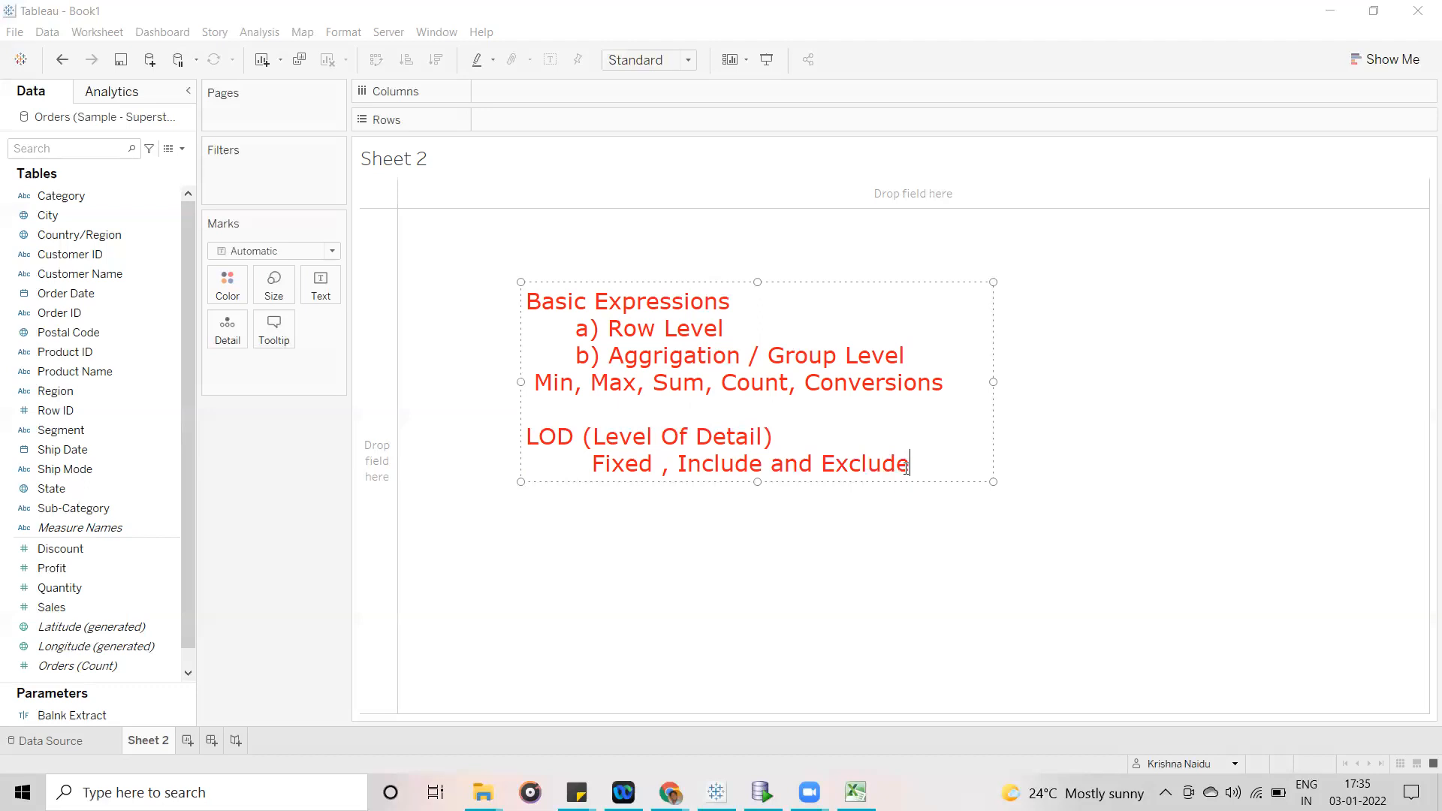
key("Return")
key("Return")
type("Tab")
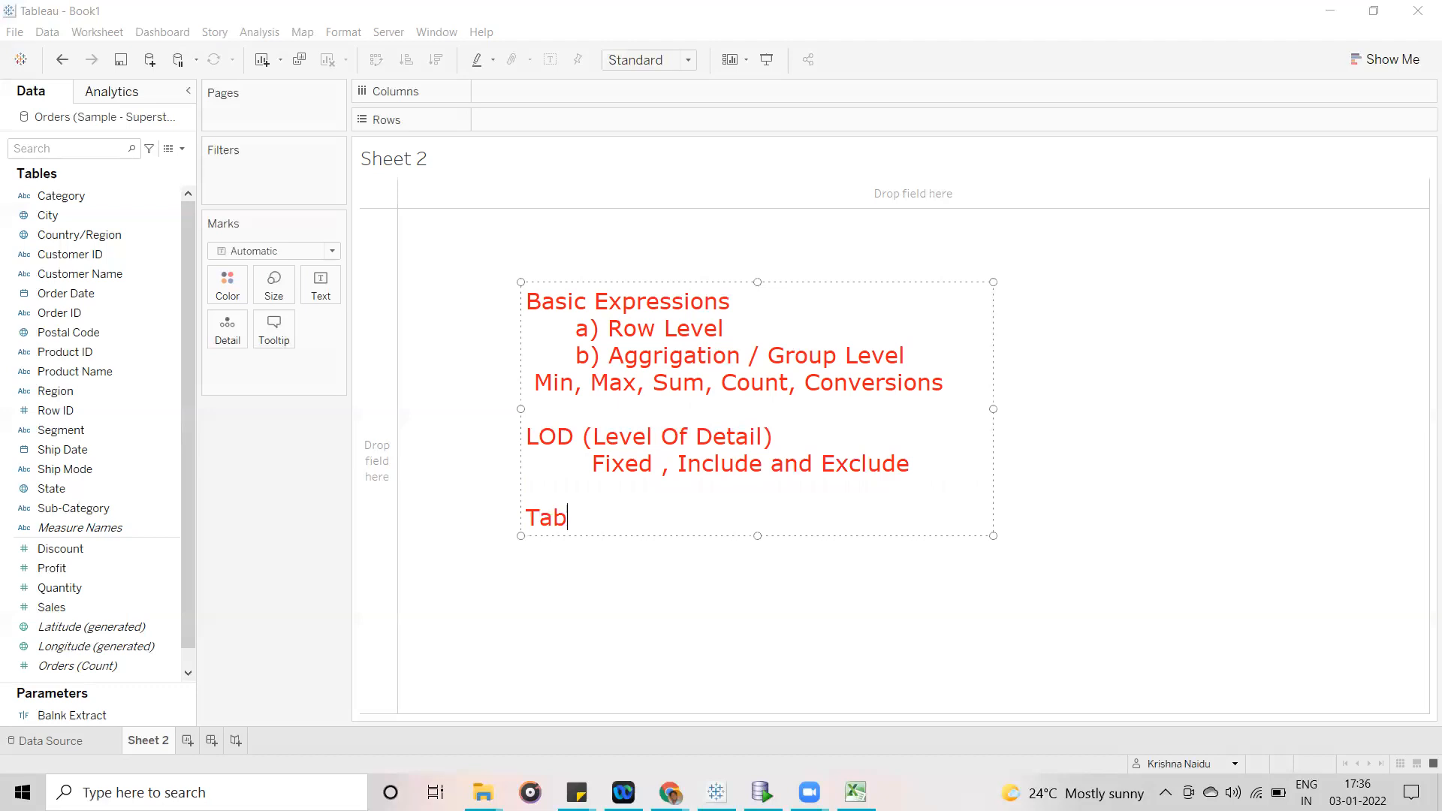
type("le Calcula")
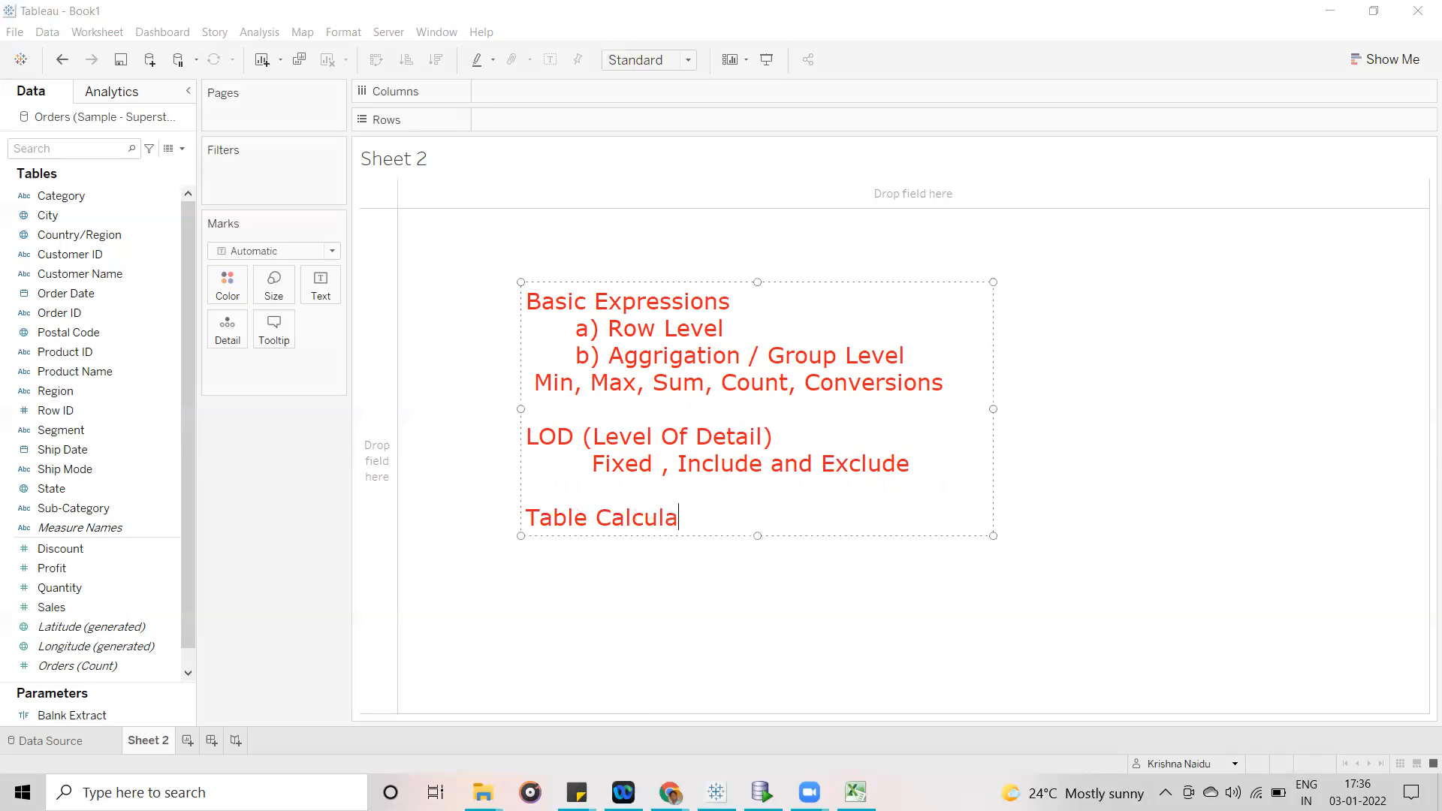
type("tions")
- Highlight the Basic Expressions heading and the Row Level entry in the annotation, and finish editing the text
left_click_drag(749, 306, 531, 310)
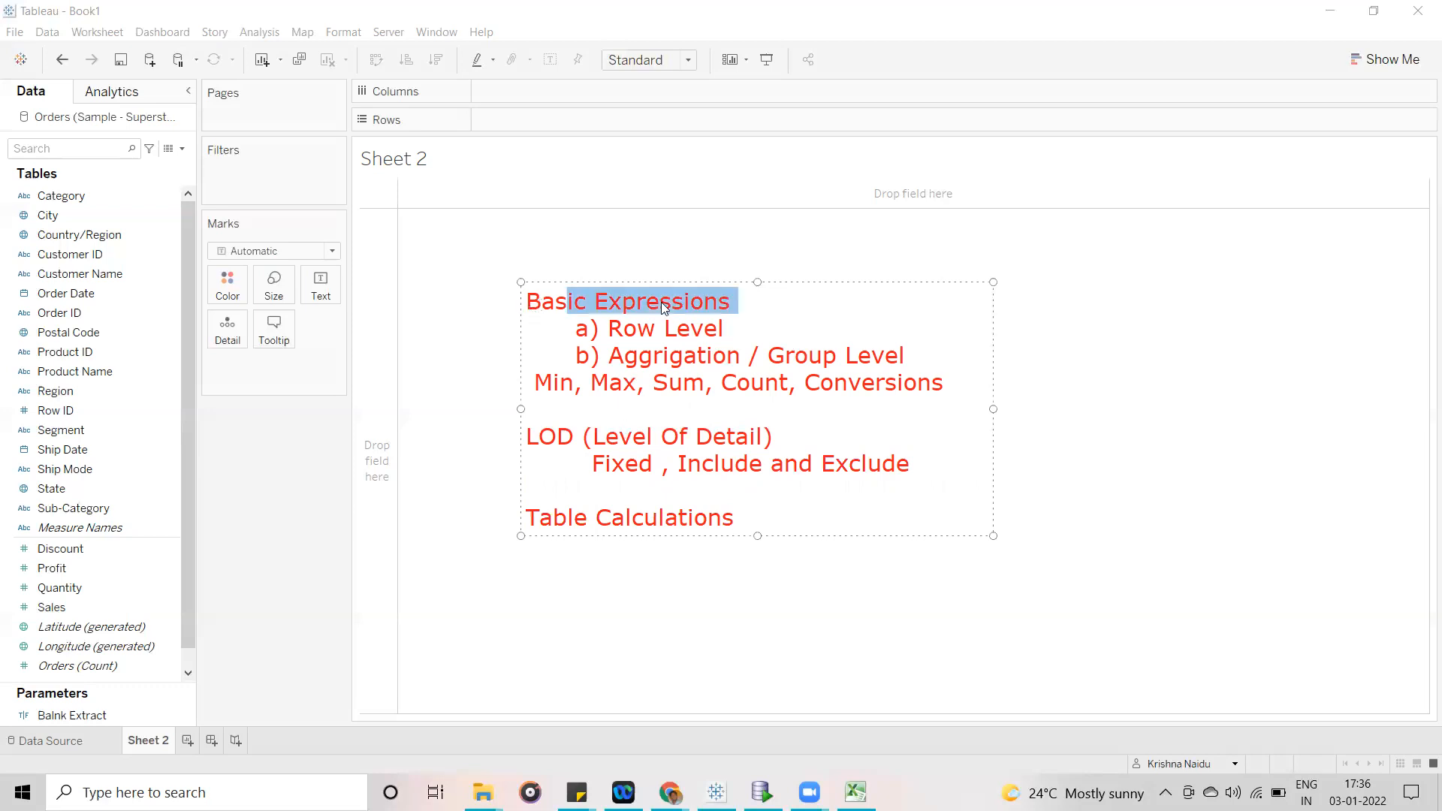
left_click(738, 300)
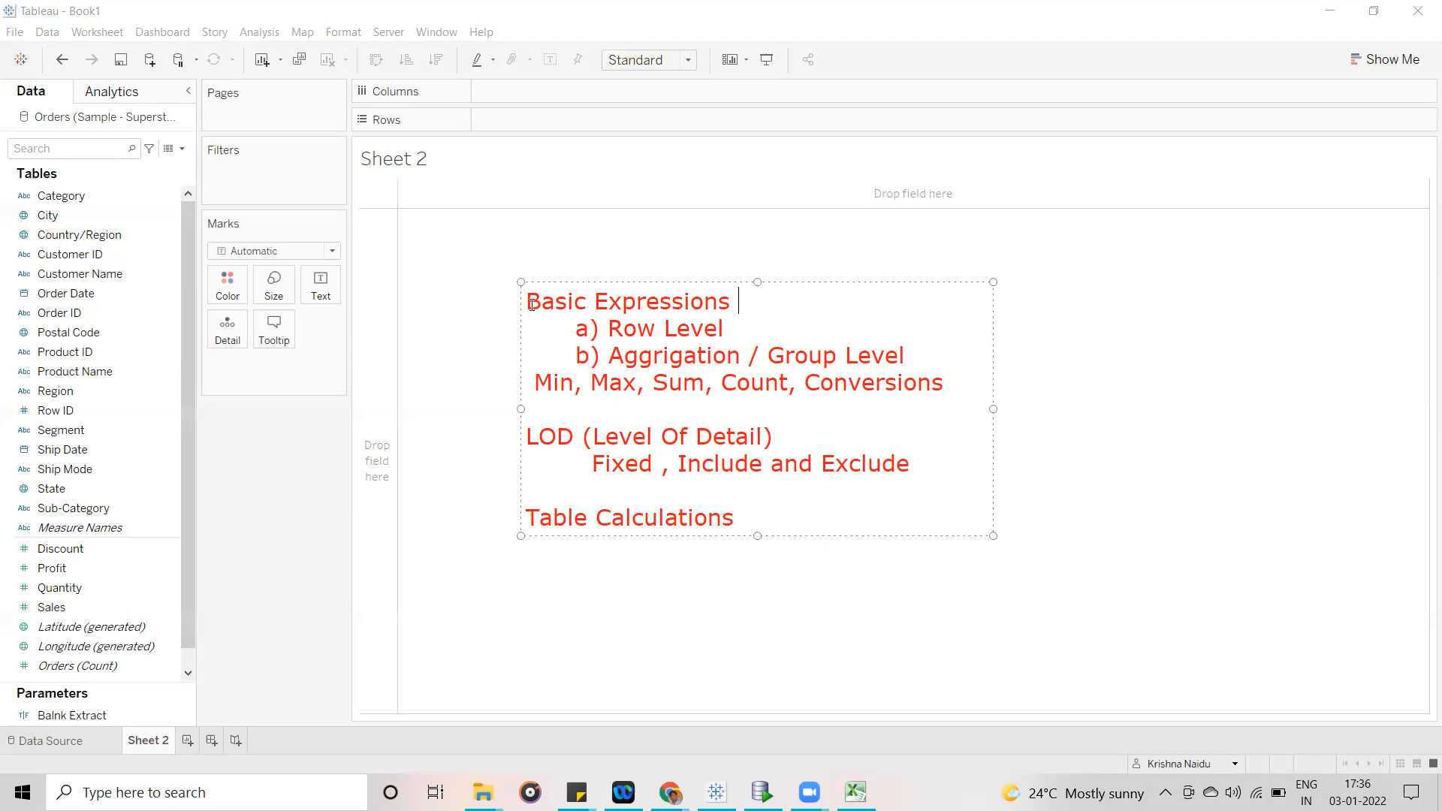
left_click_drag(609, 331, 703, 331)
key("shift+Right")
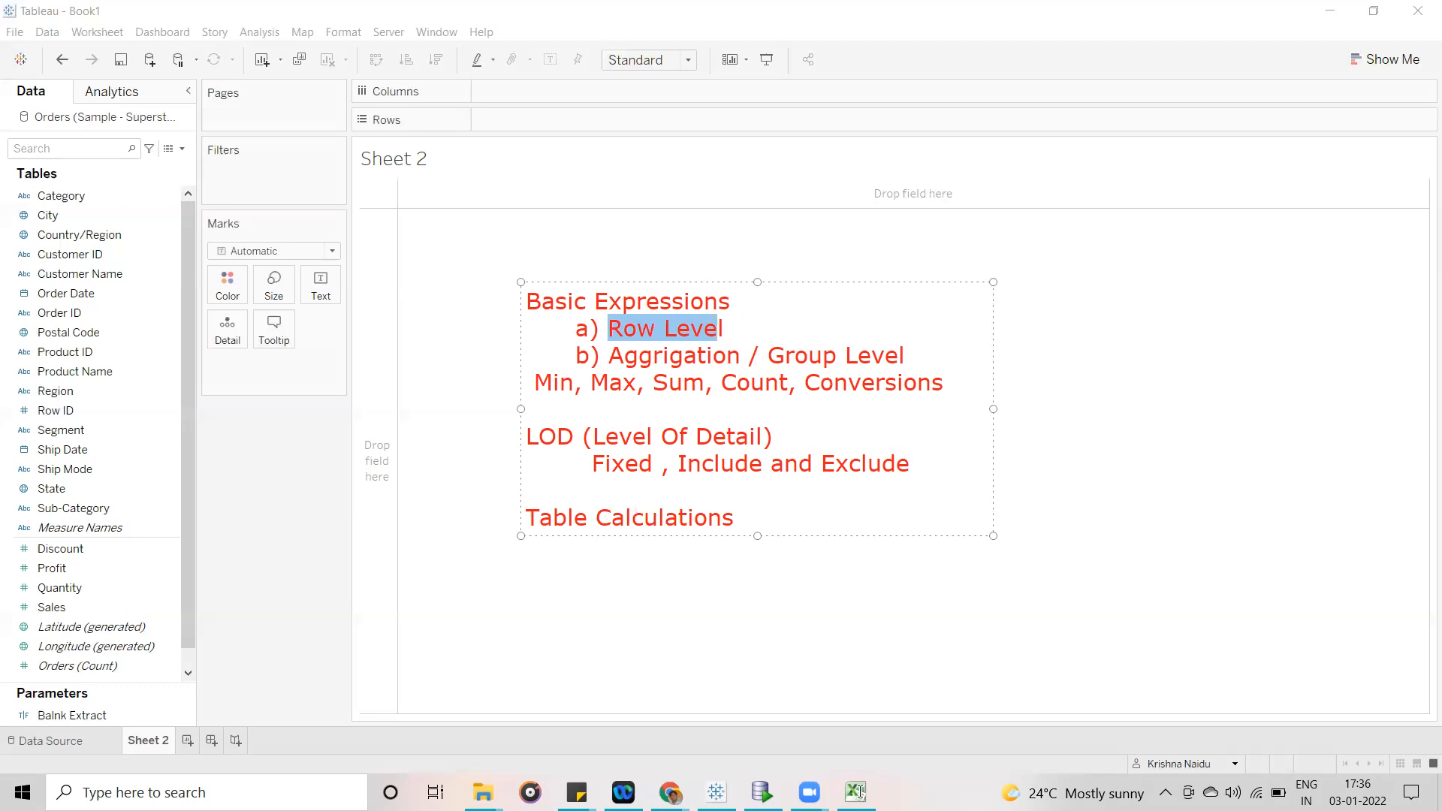
key("End")
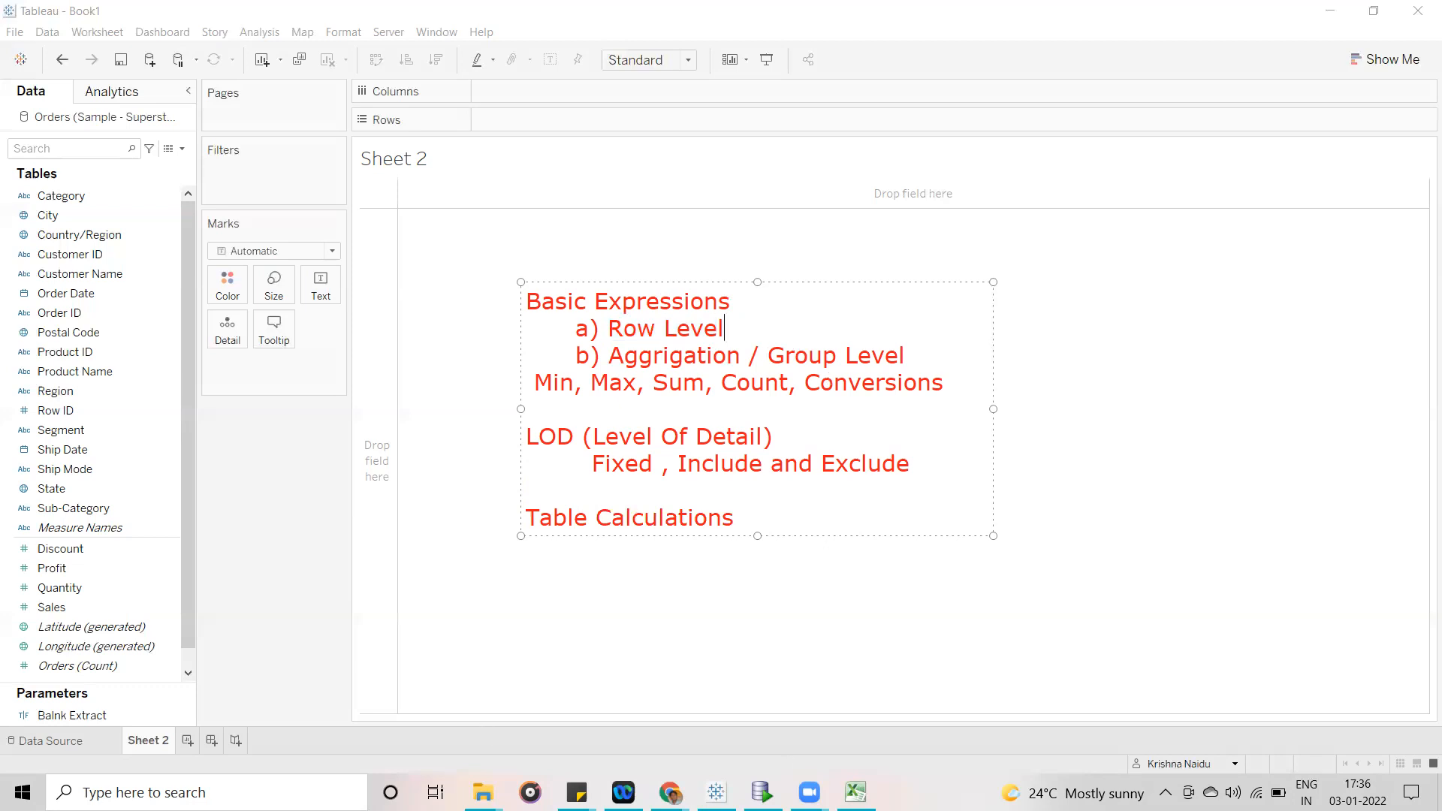
key("Escape")
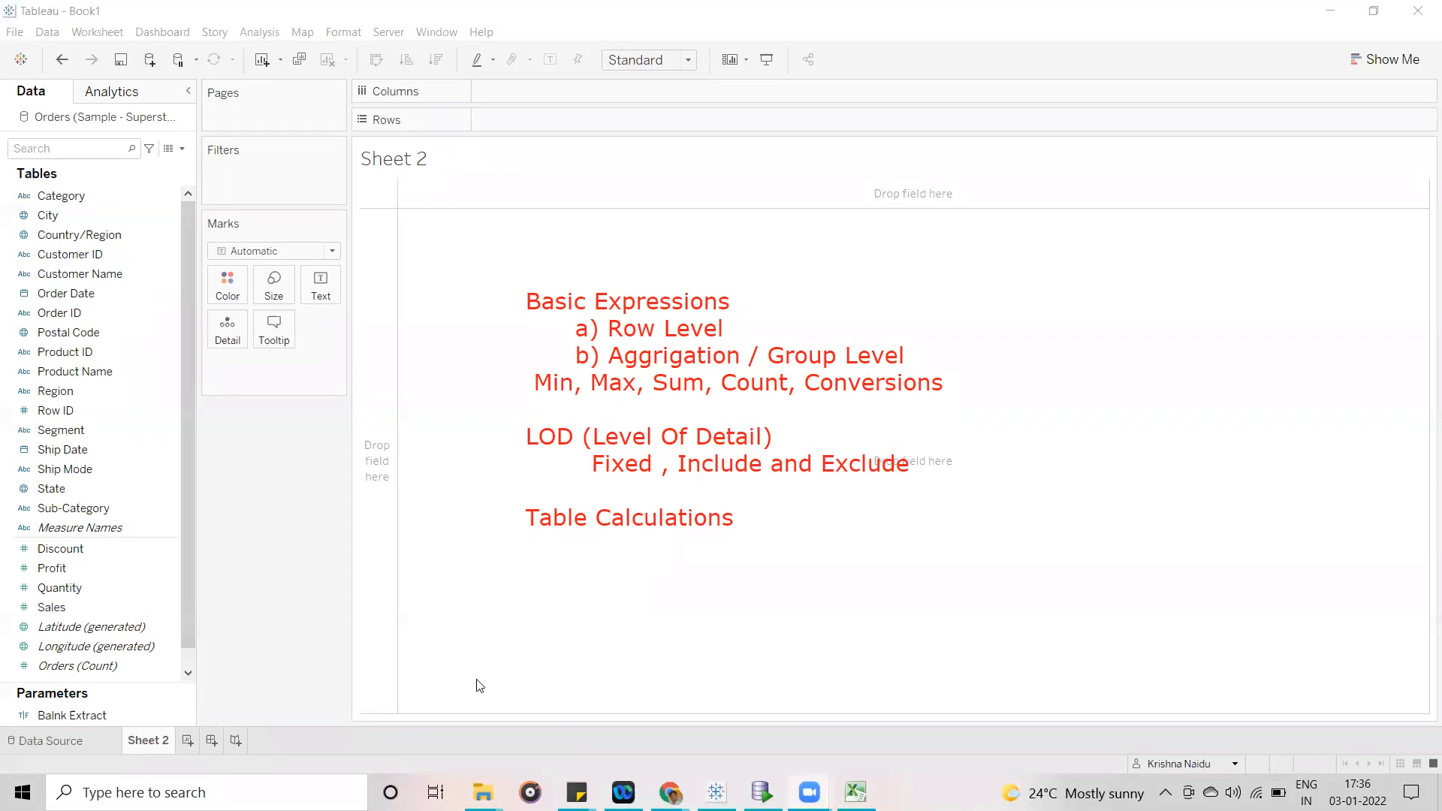
- Switch to File Explorer and open Sample - Superstore.xls from Documents > My Tableau Repository > Datasources > 2020.3 > en_US-US in Excel
left_click(483, 792)
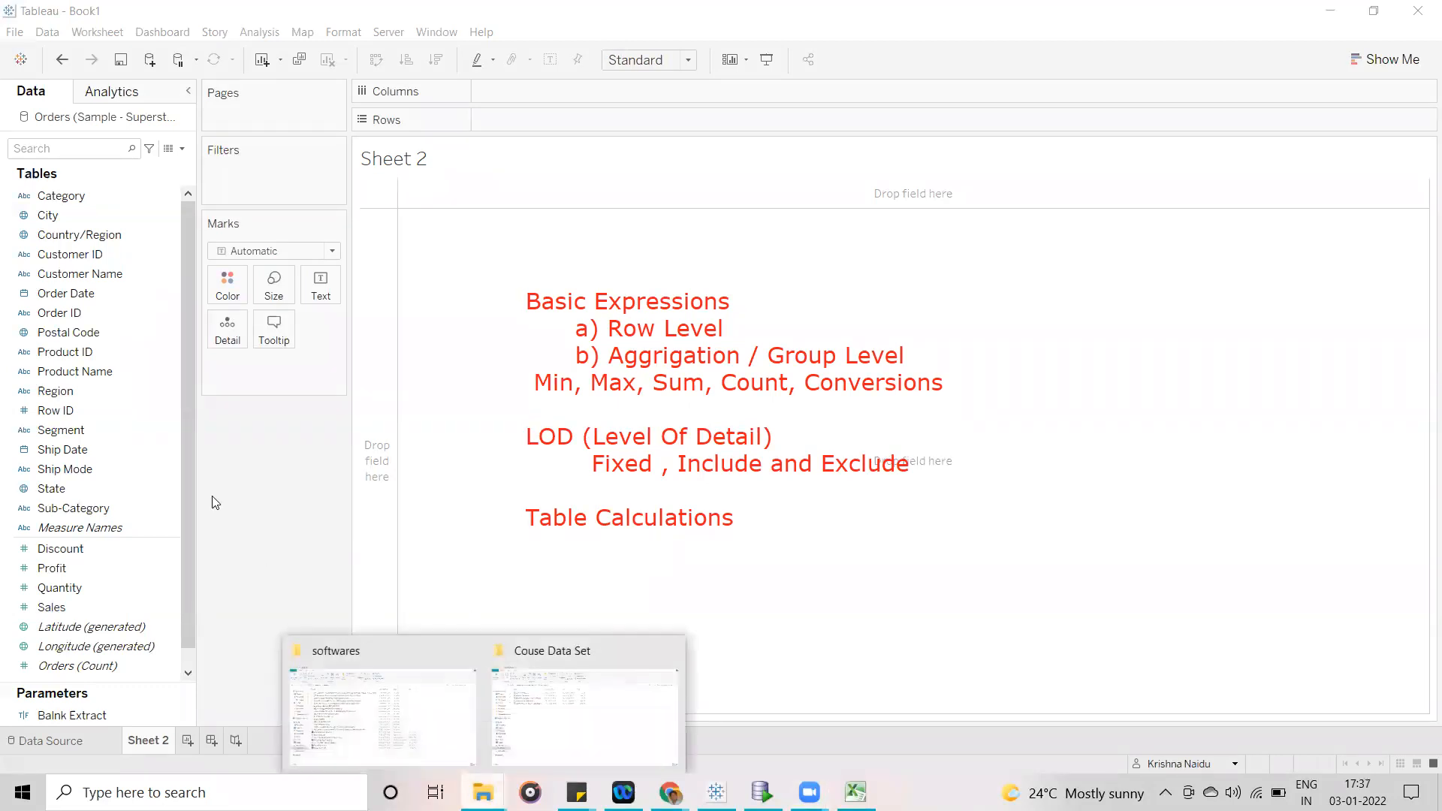
left_click(331, 687)
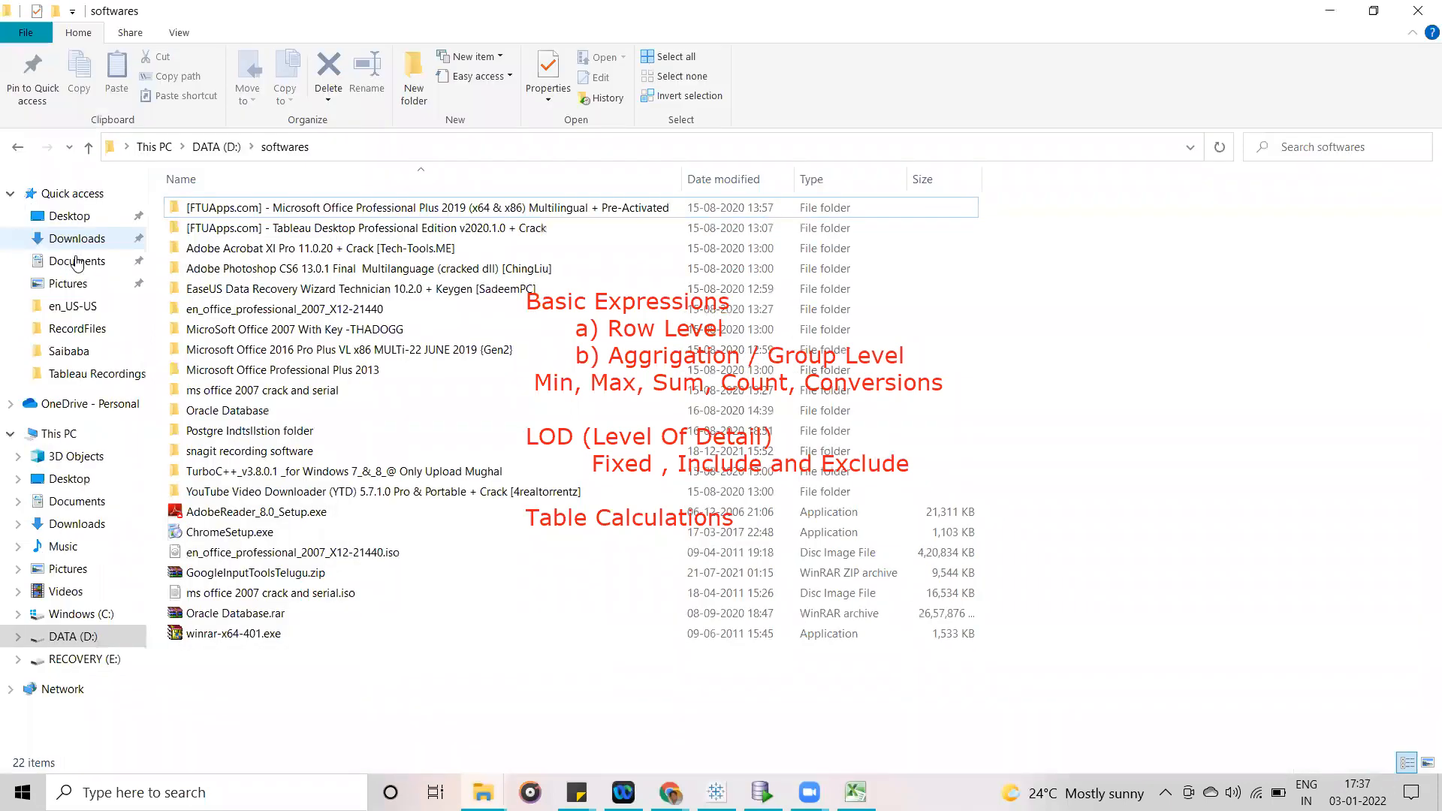
left_click(77, 262)
double_click(342, 226)
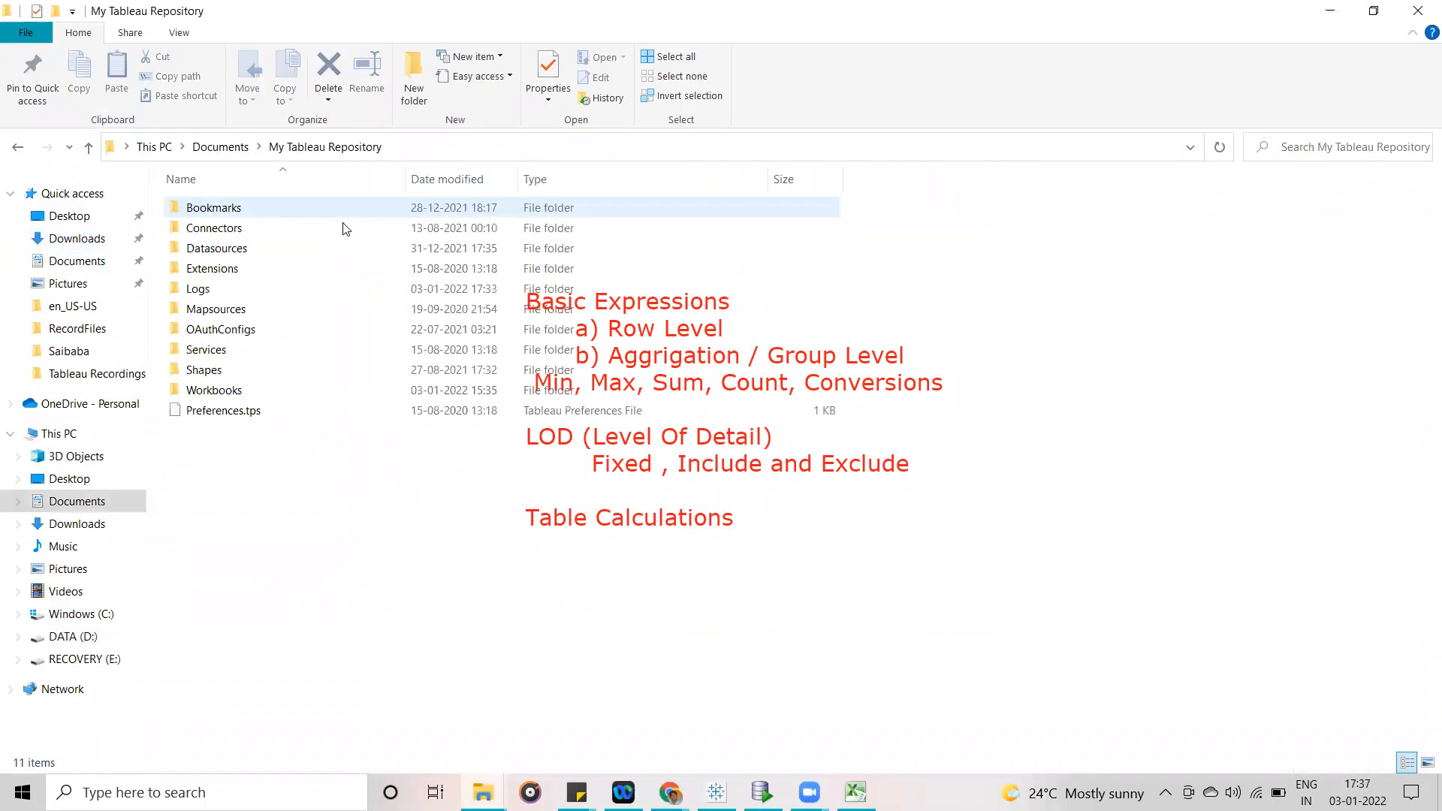
double_click(228, 250)
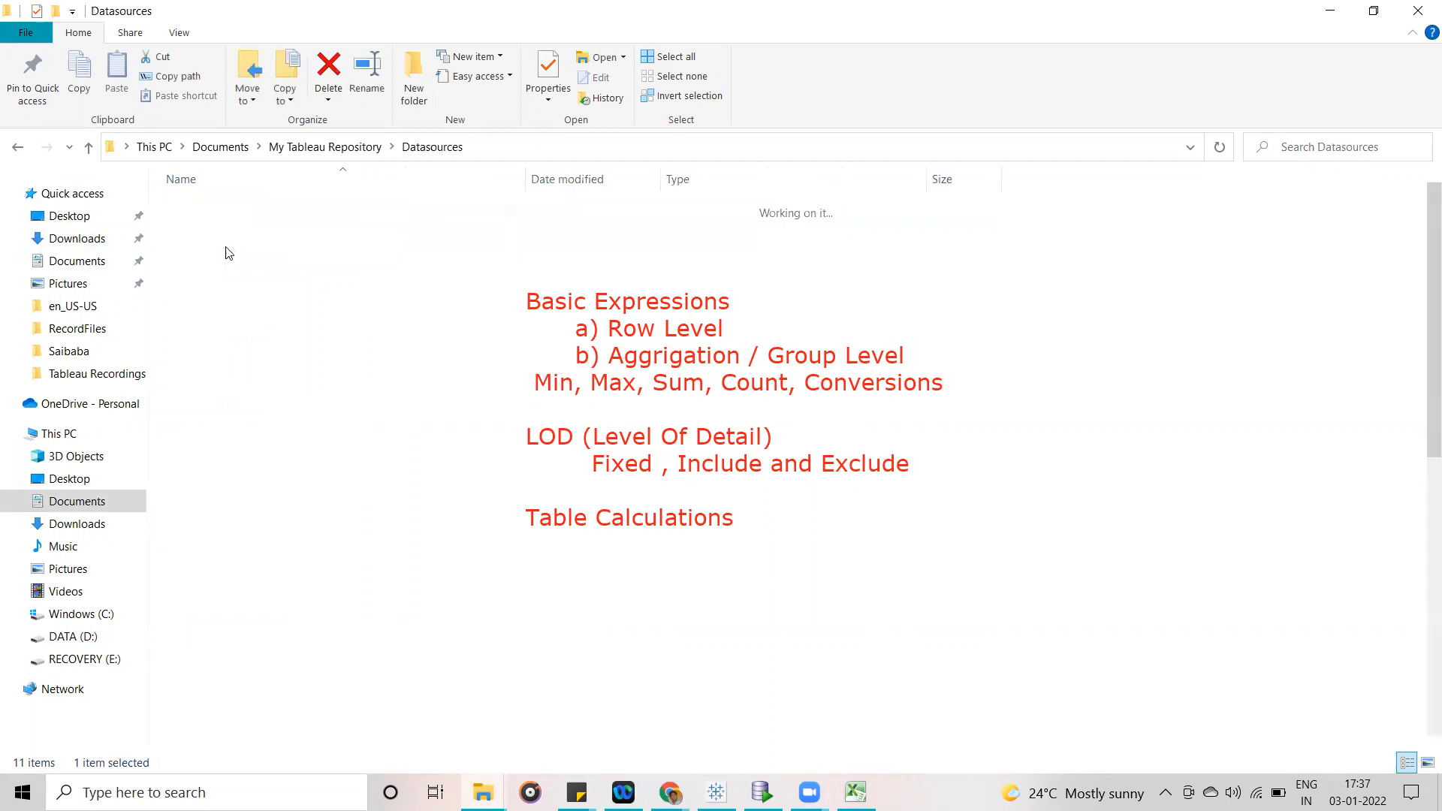
double_click(234, 220)
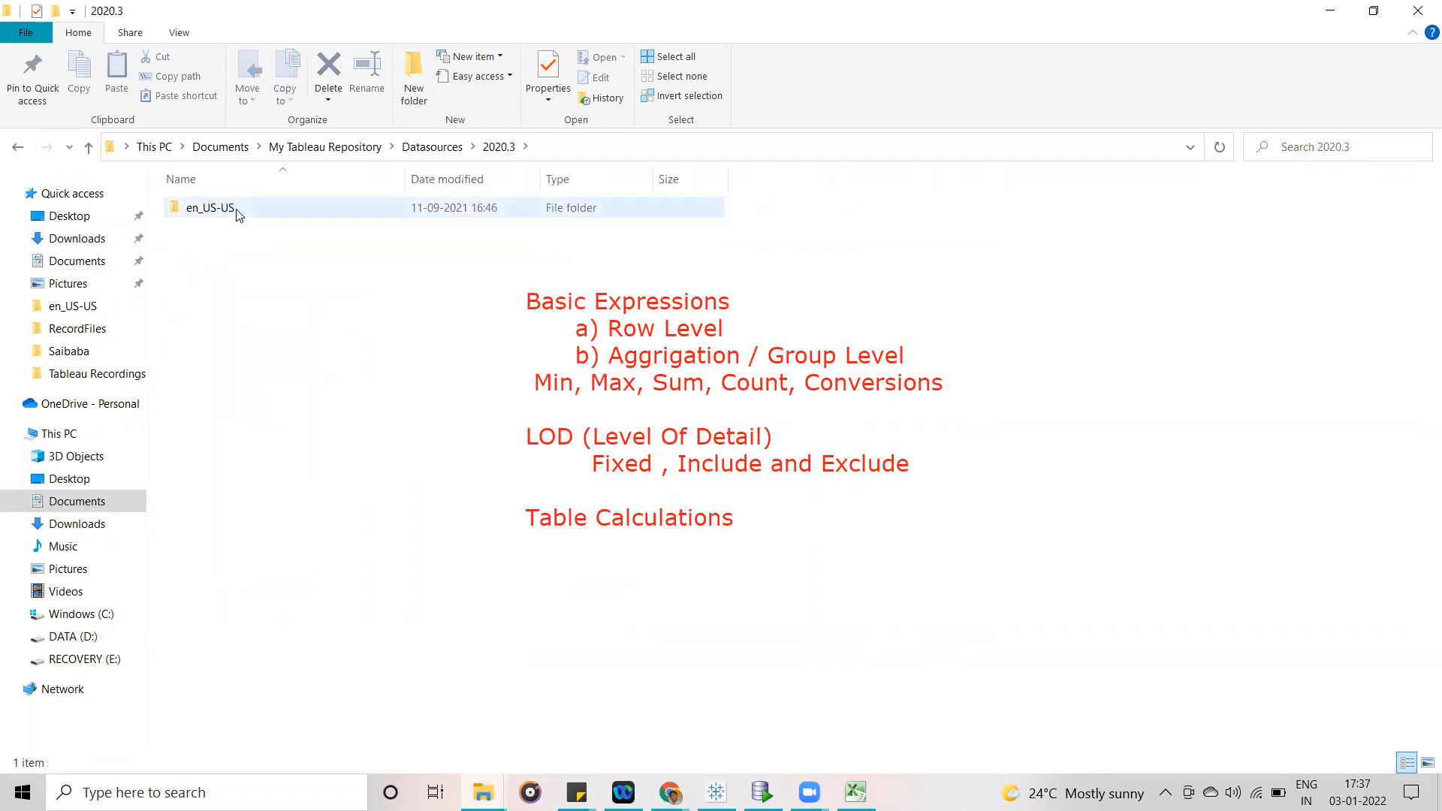
double_click(237, 214)
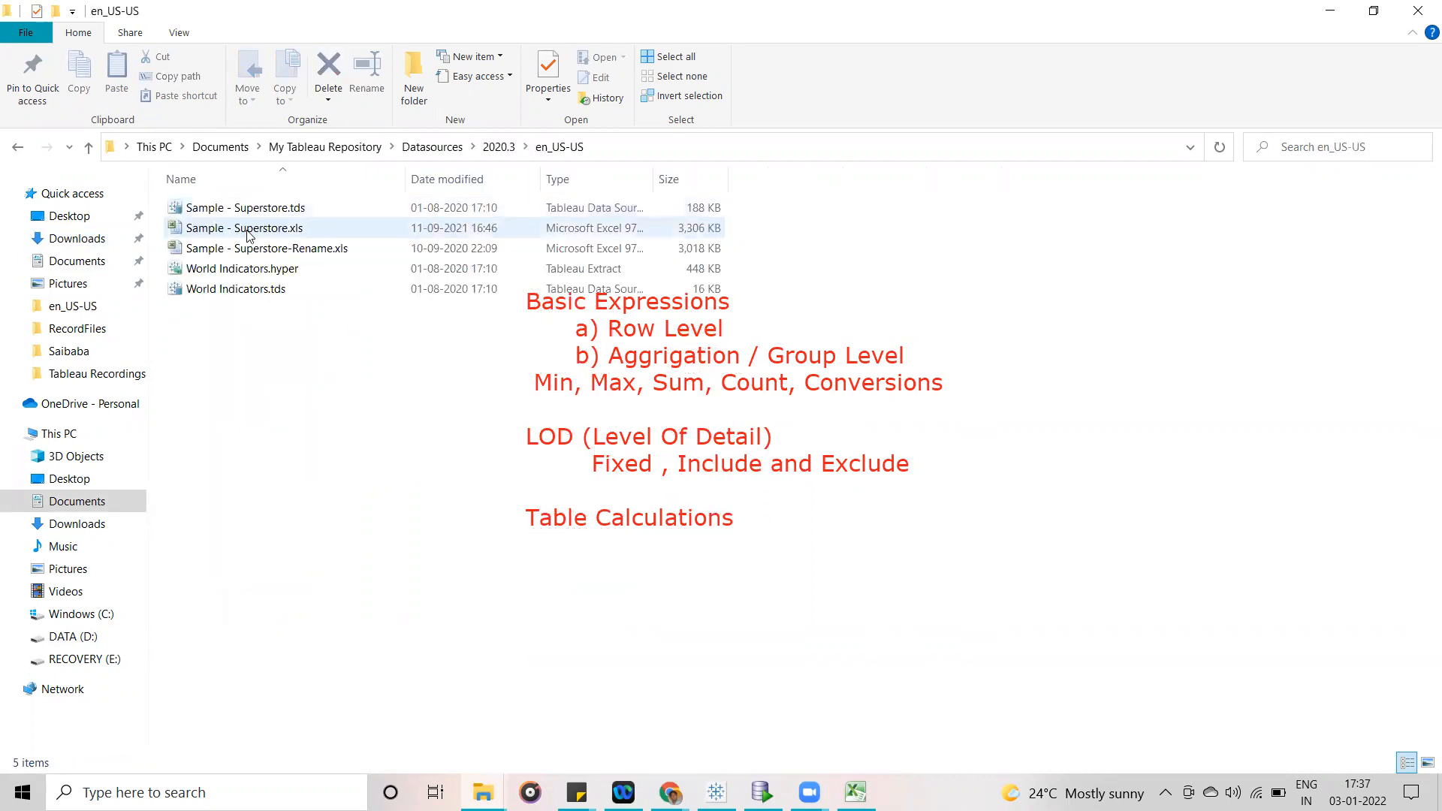
double_click(248, 229)
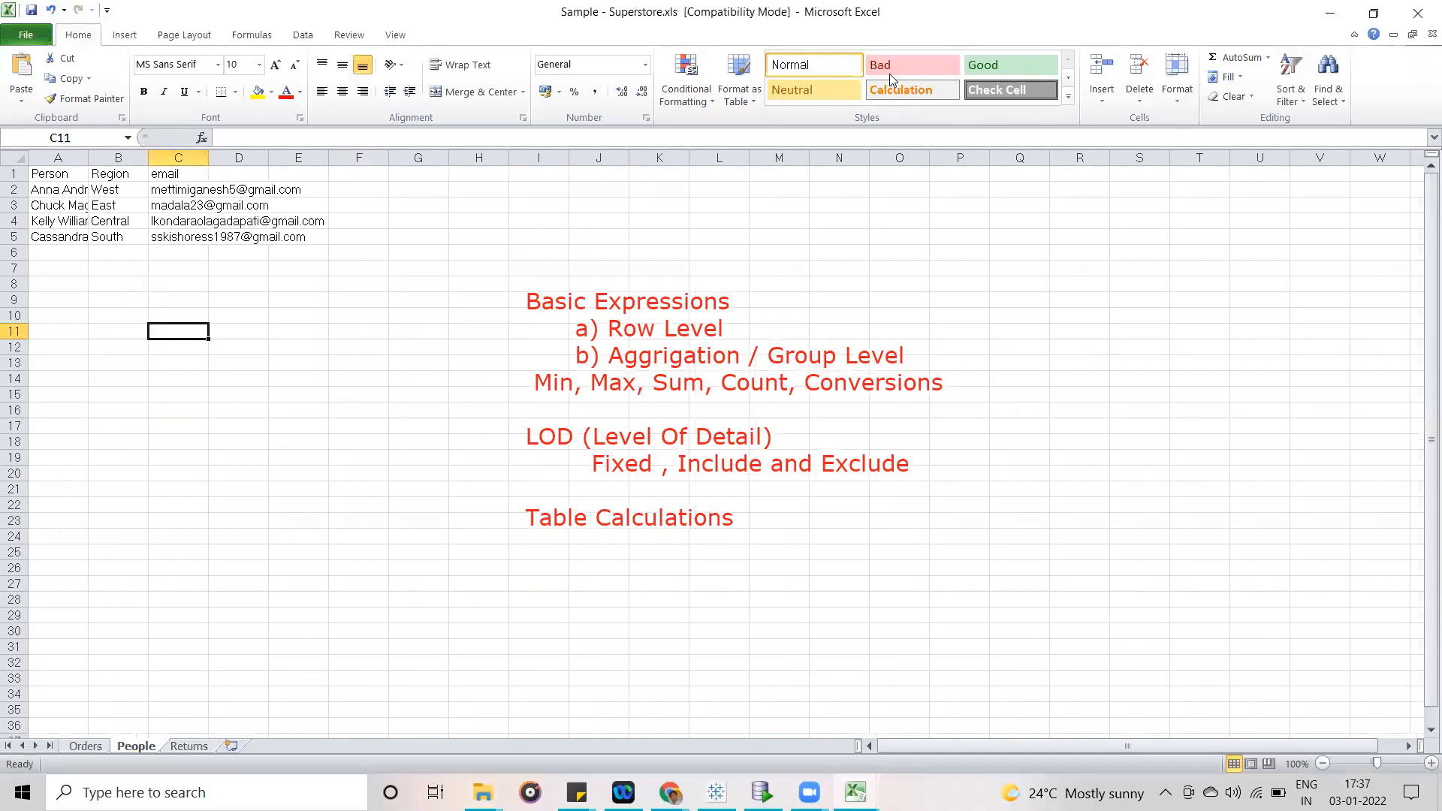
- Show the Orders sheet and examine its data records one row at a time, from row 2 to row 5
left_click(93, 751)
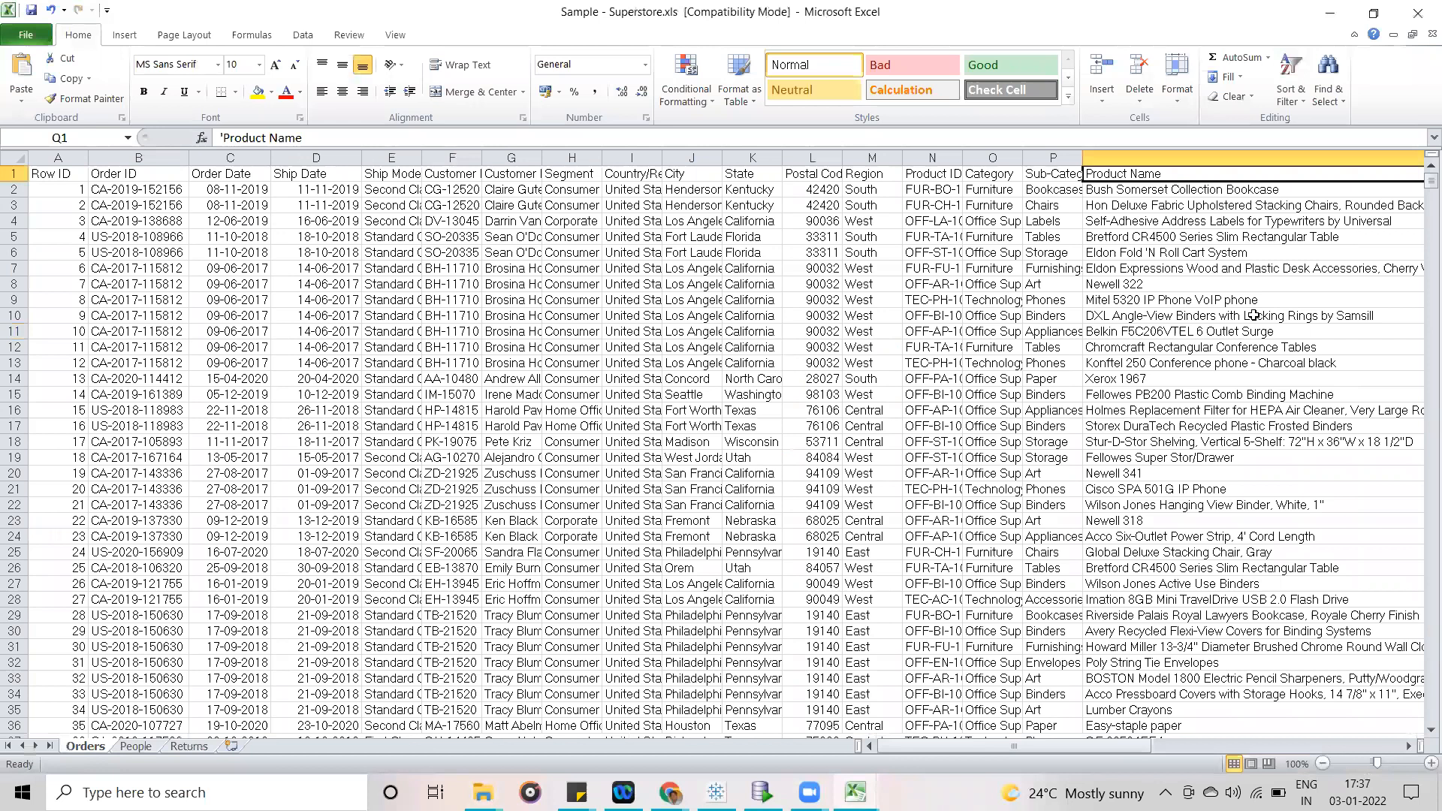
left_click(12, 189)
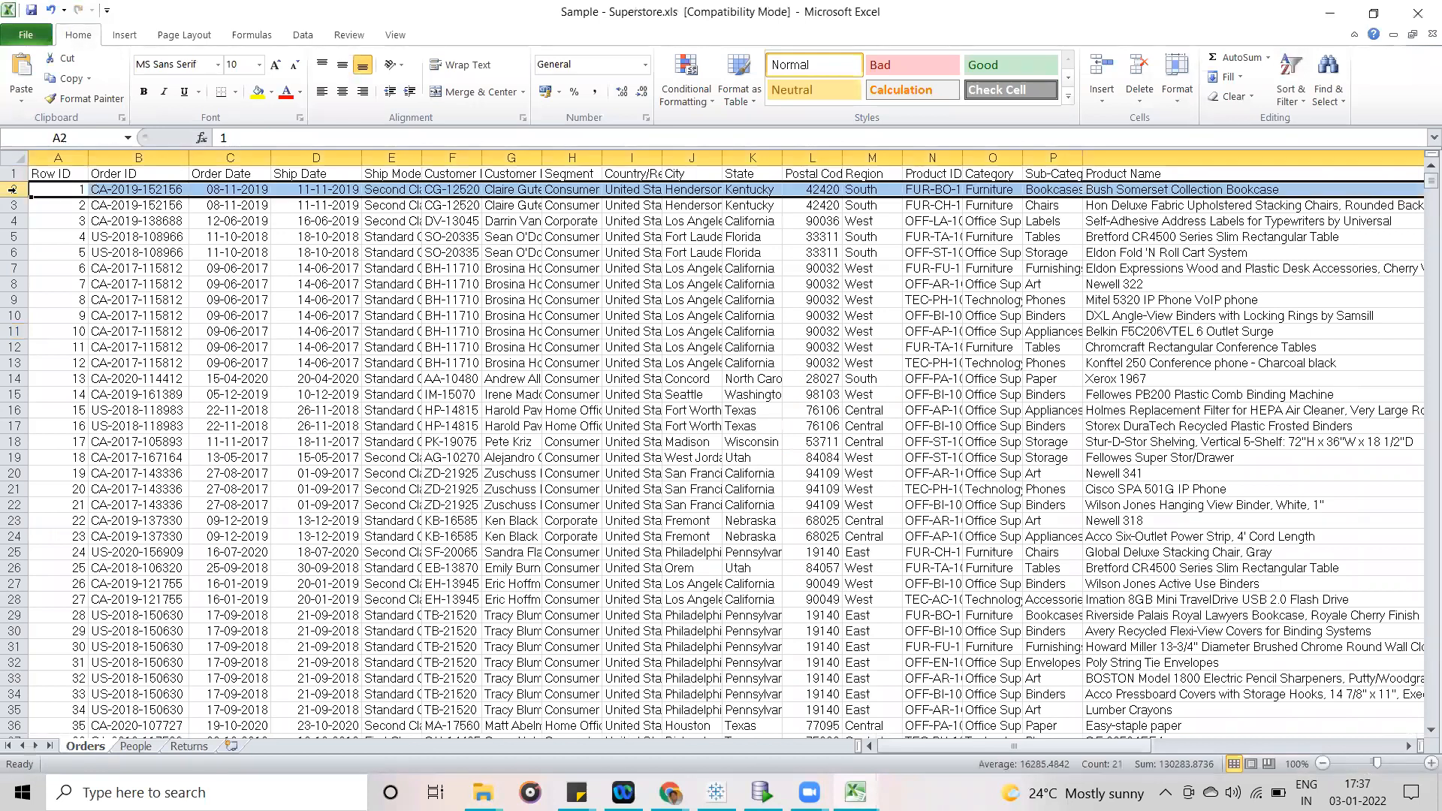
left_click(12, 205)
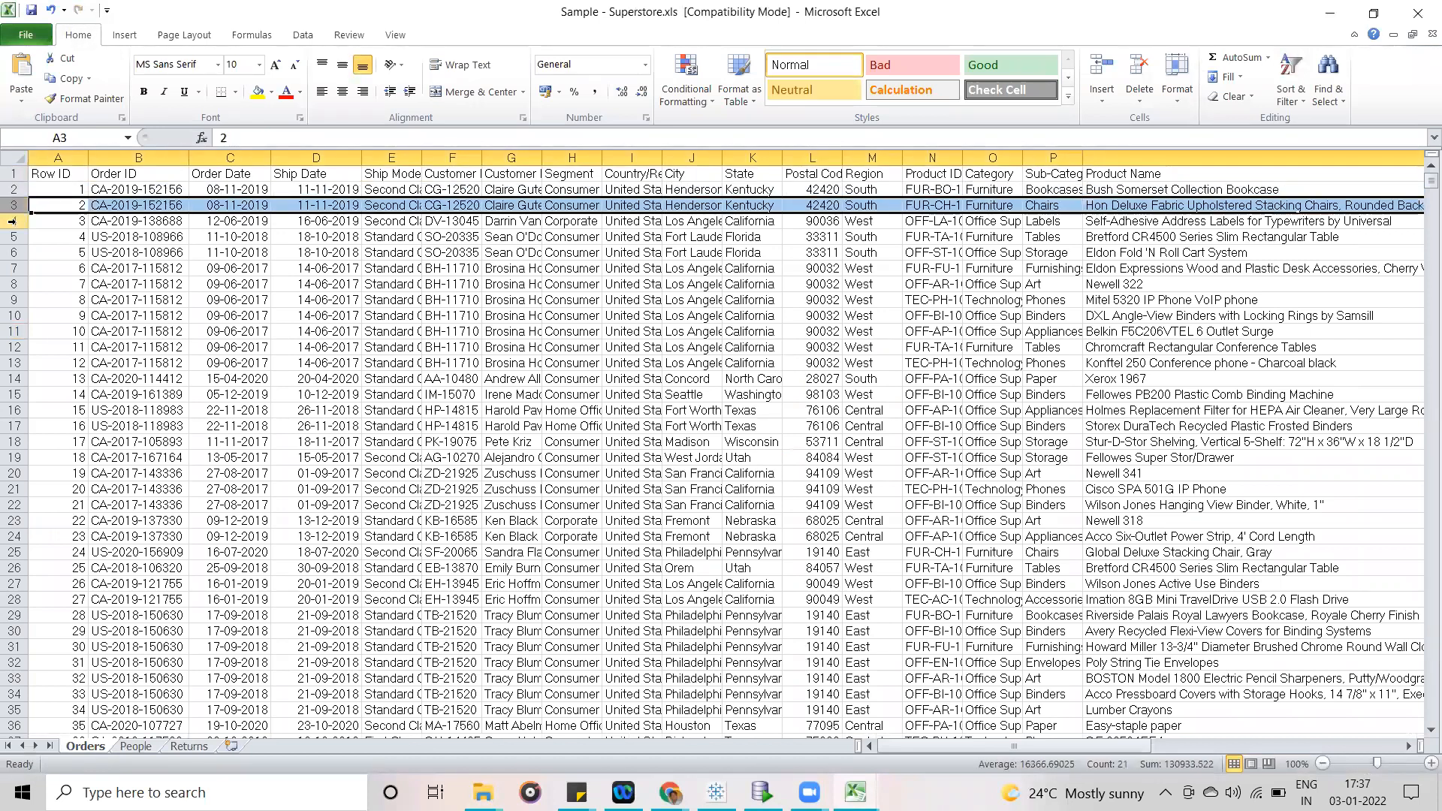
left_click(12, 220)
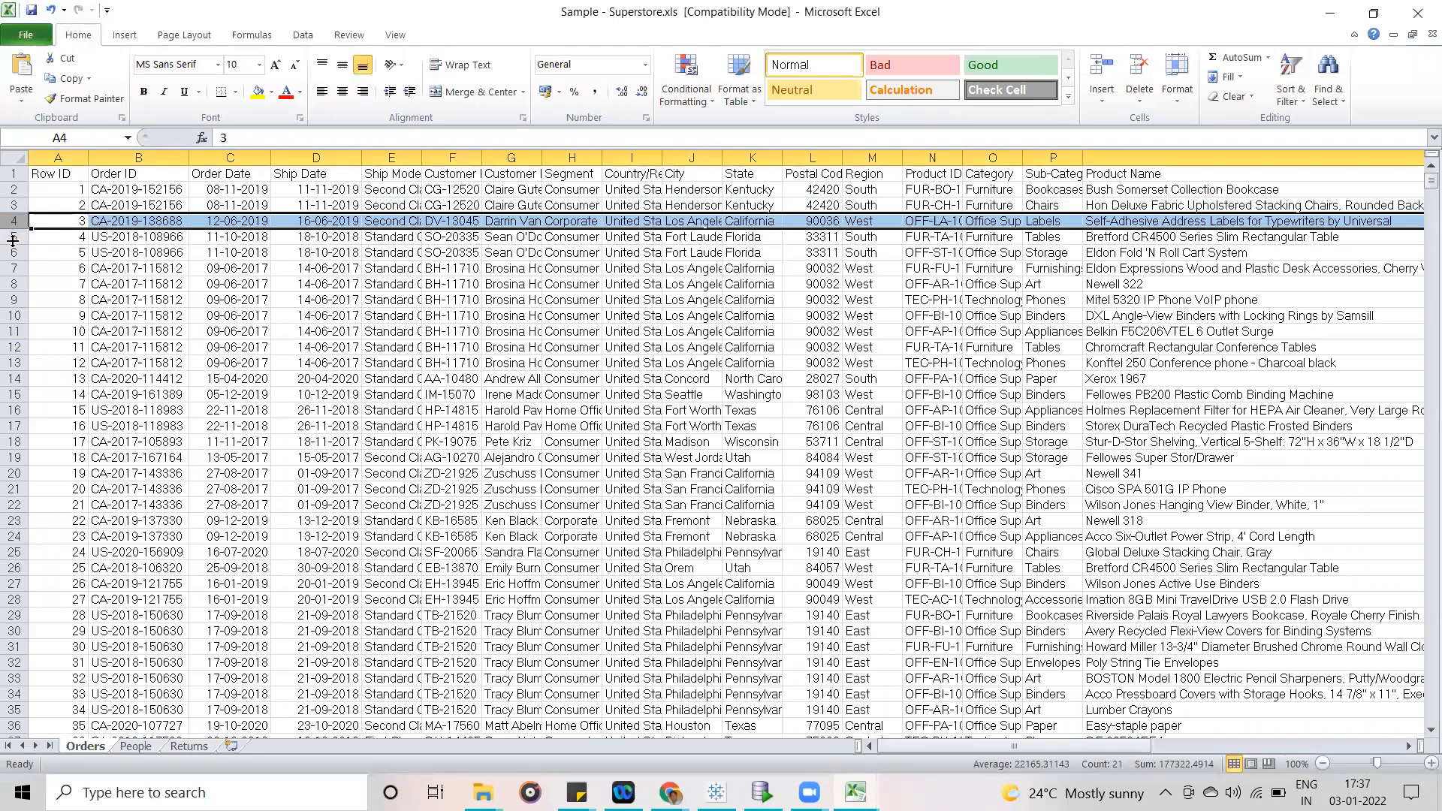
left_click(12, 237)
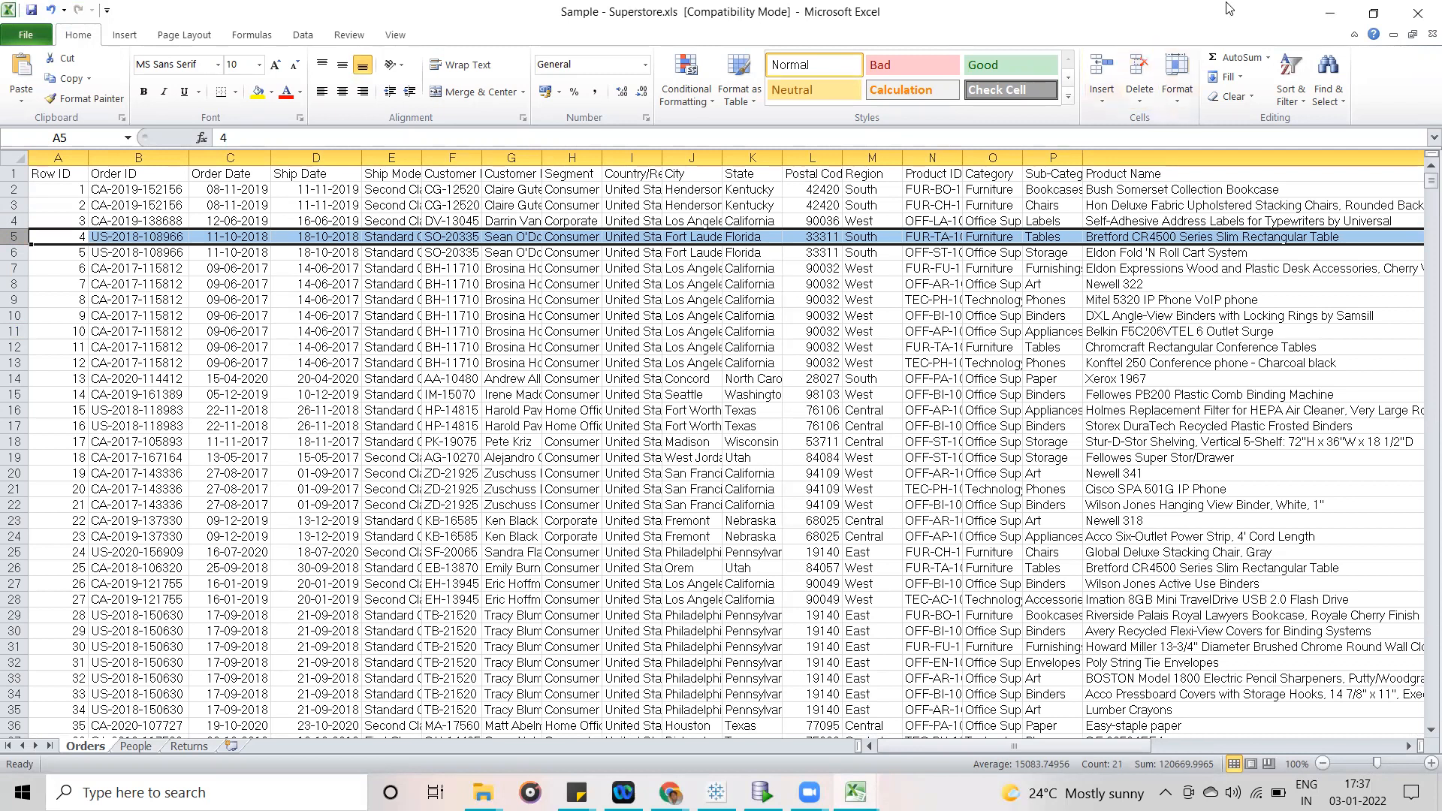
- Leave the Superstore spreadsheet in Excel and switch to the Tableau workbook Book1, showing the blank Sheet 2
left_click(1328, 13)
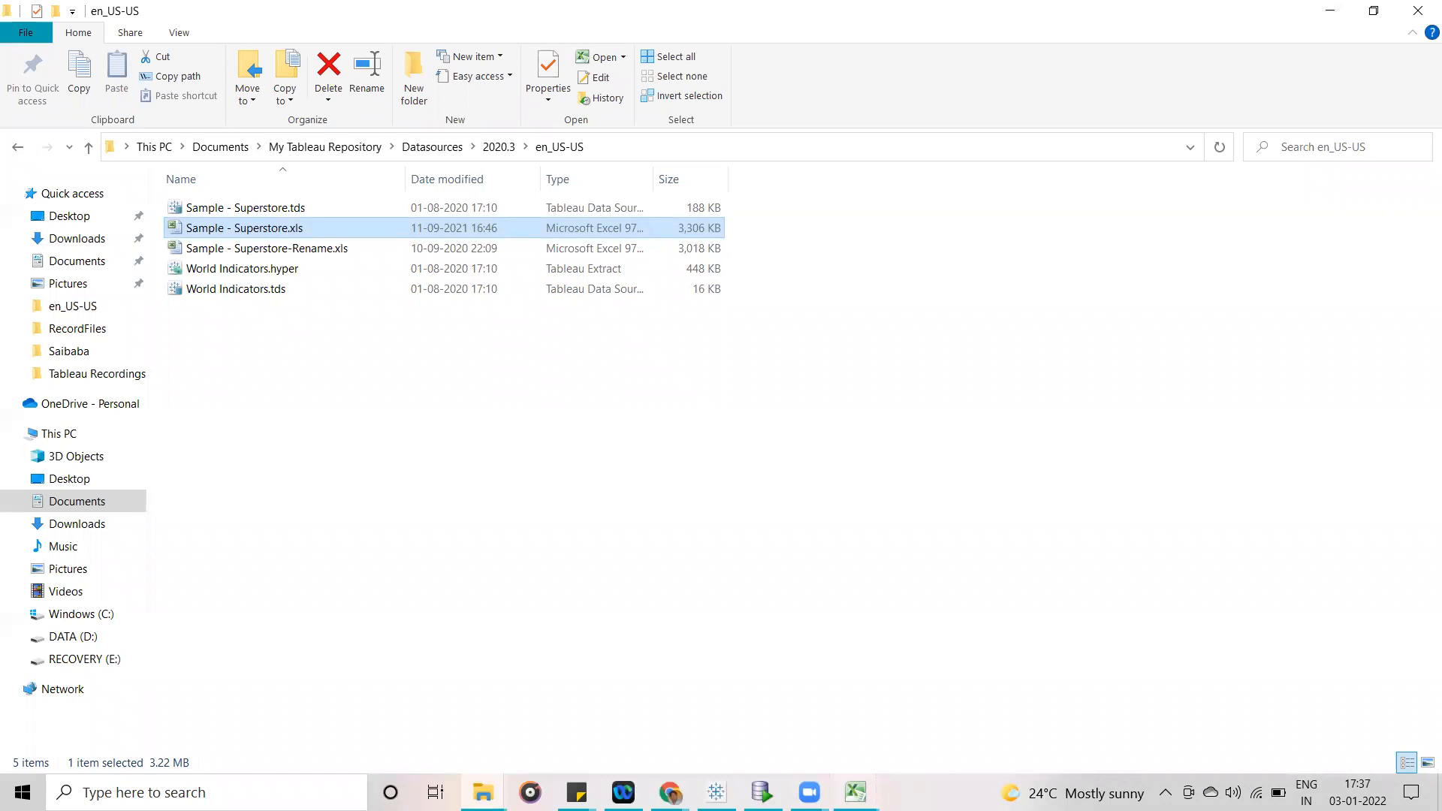
left_click(761, 792)
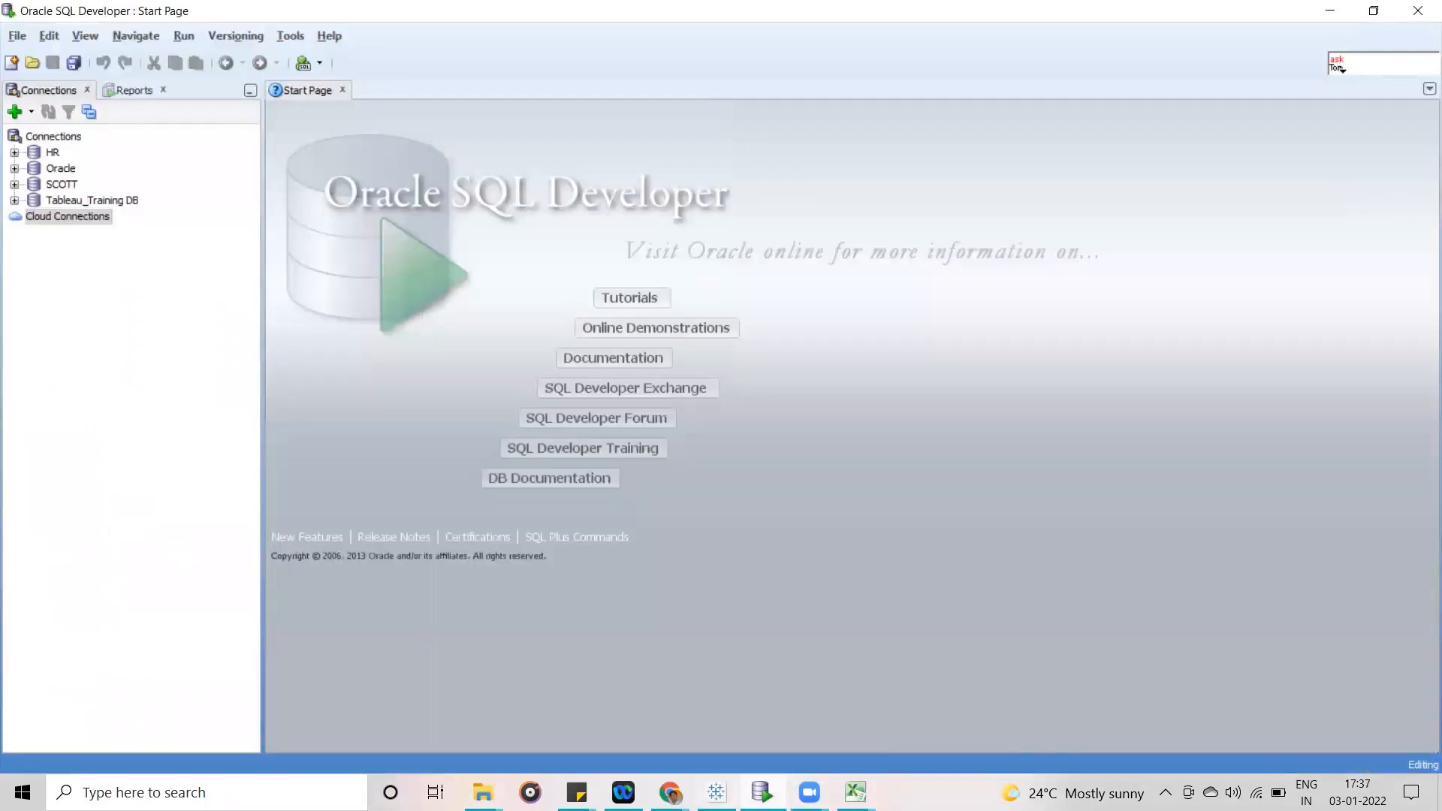
left_click(716, 793)
left_click_drag(190, 271, 490, 150)
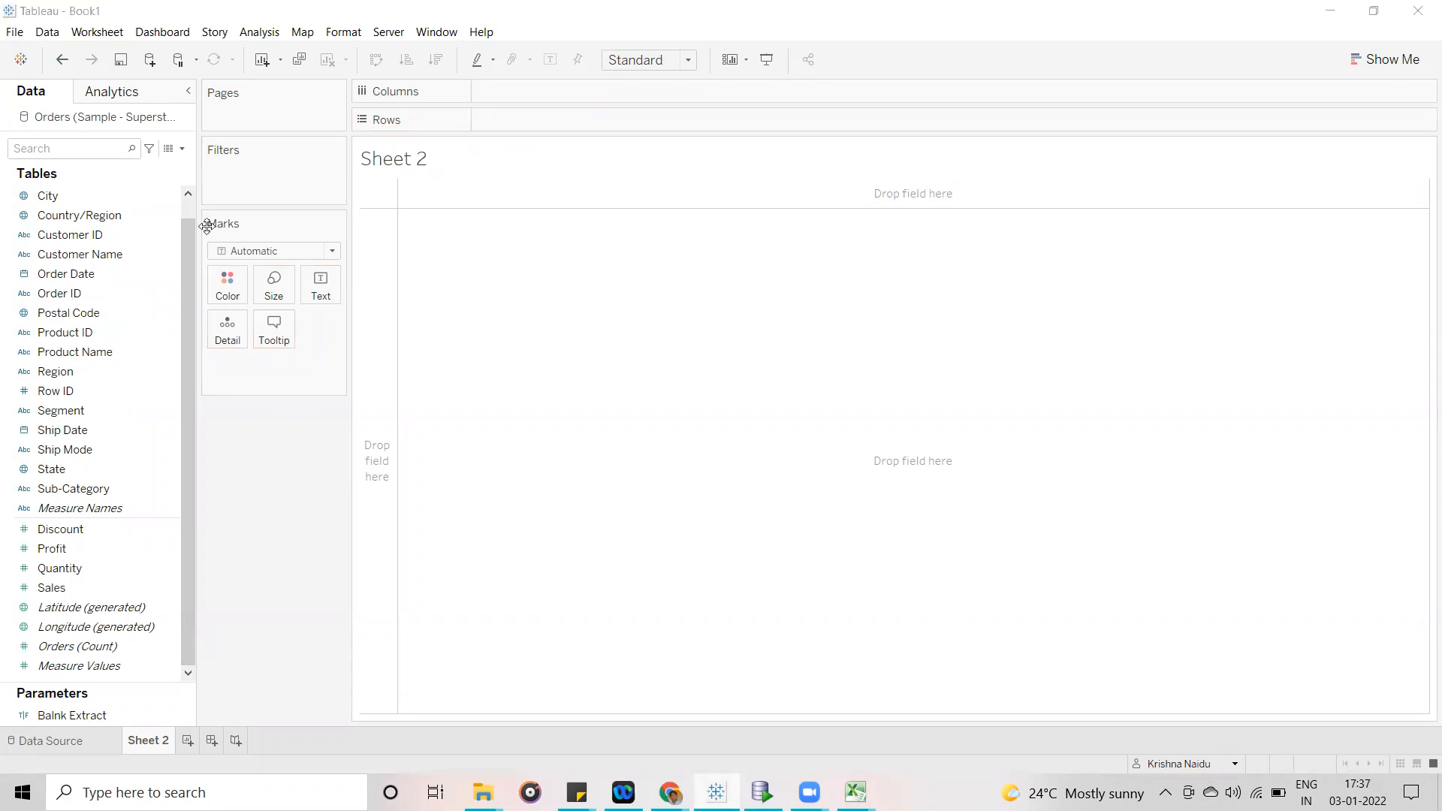
left_click_drag(79, 299, 534, 118)
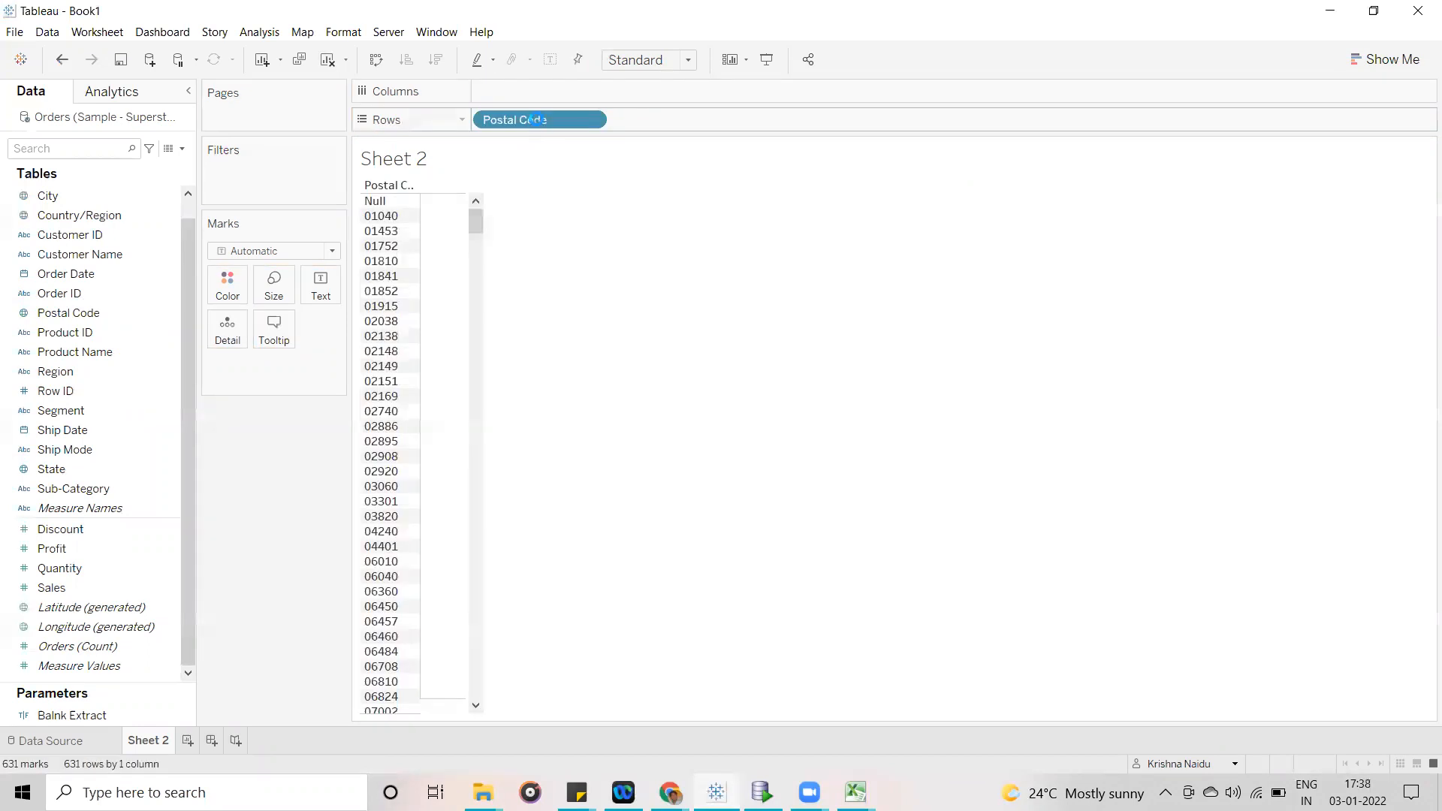
left_click(586, 123)
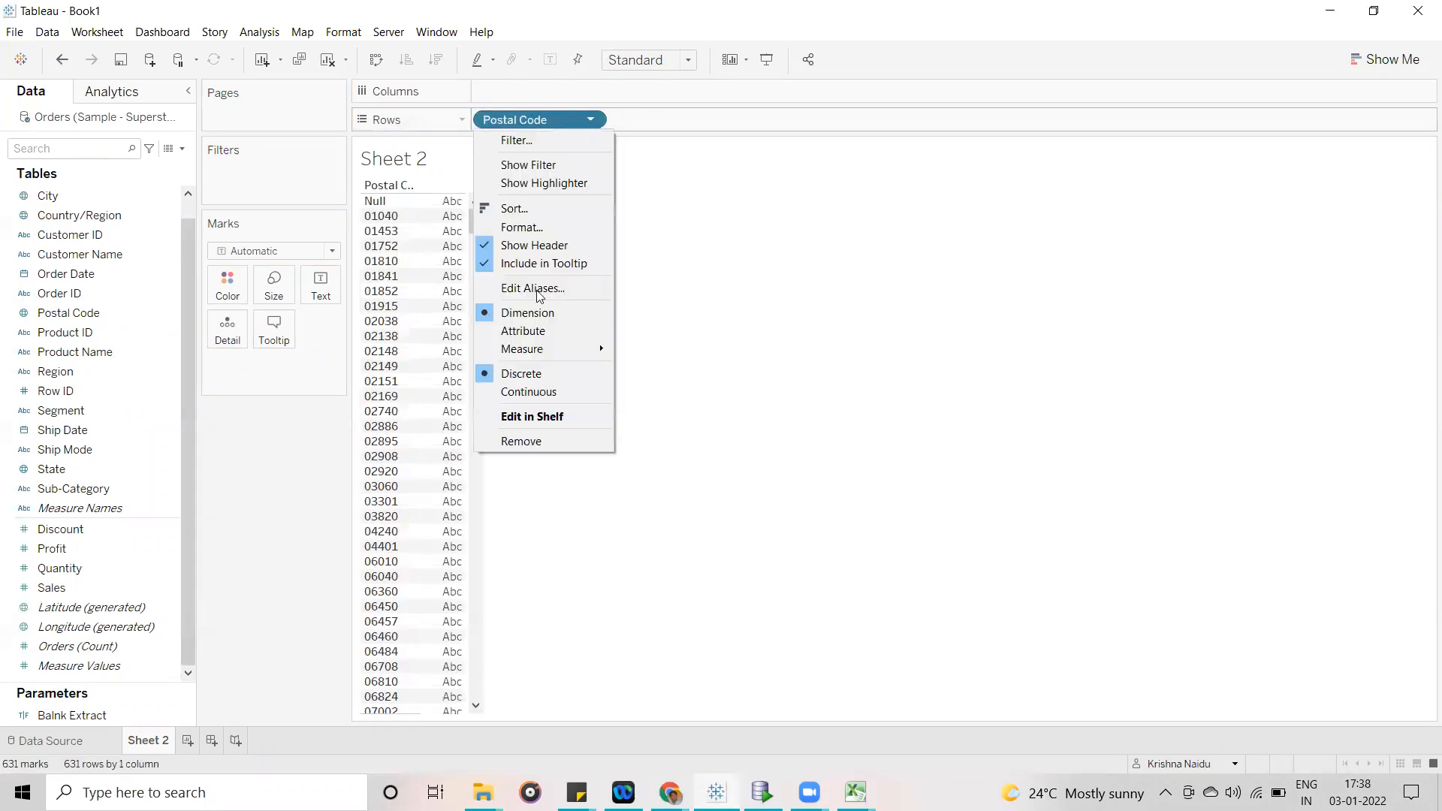
left_click(542, 441)
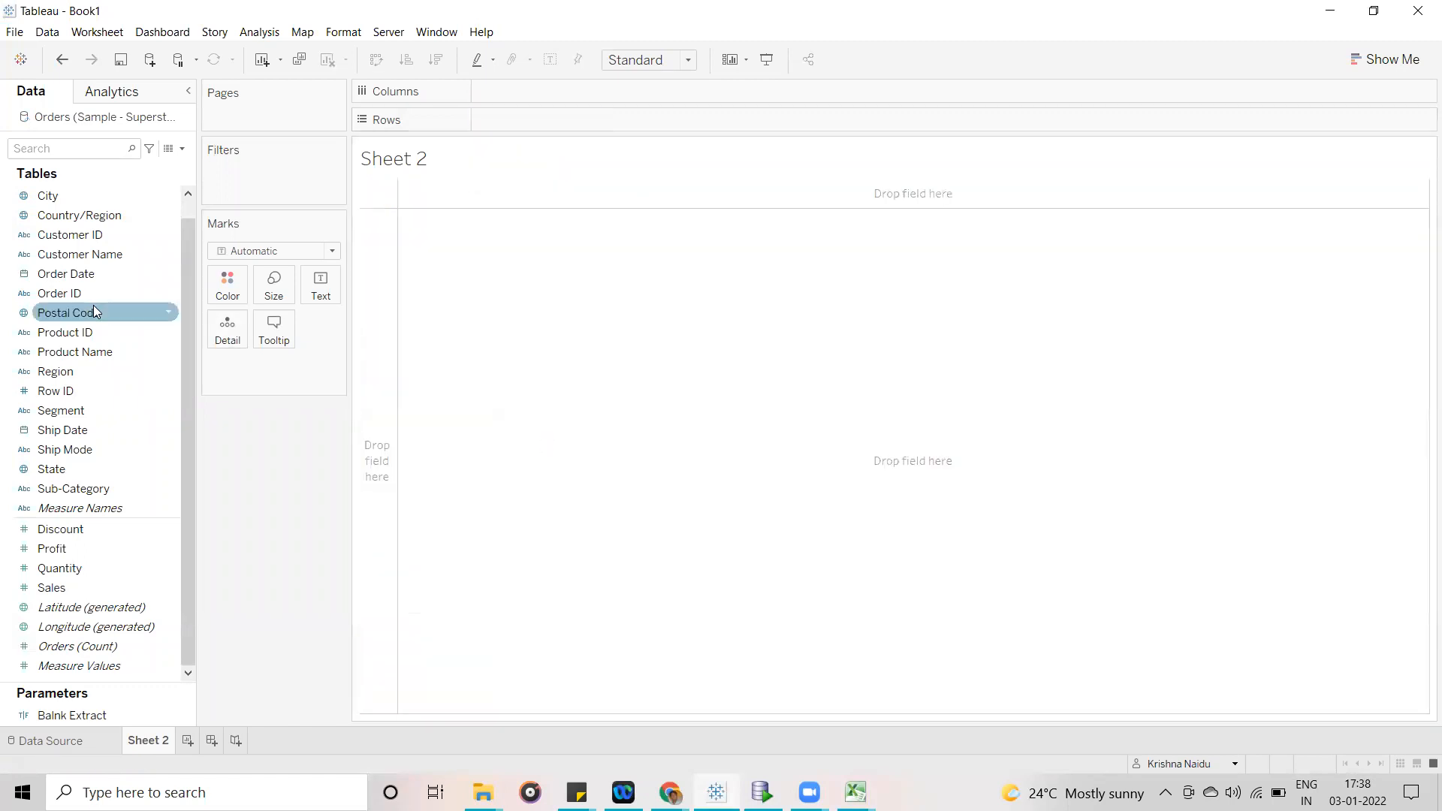
- Place the Product ID dimension from the Orders data on Rows in Sheet 2
left_click(104, 259)
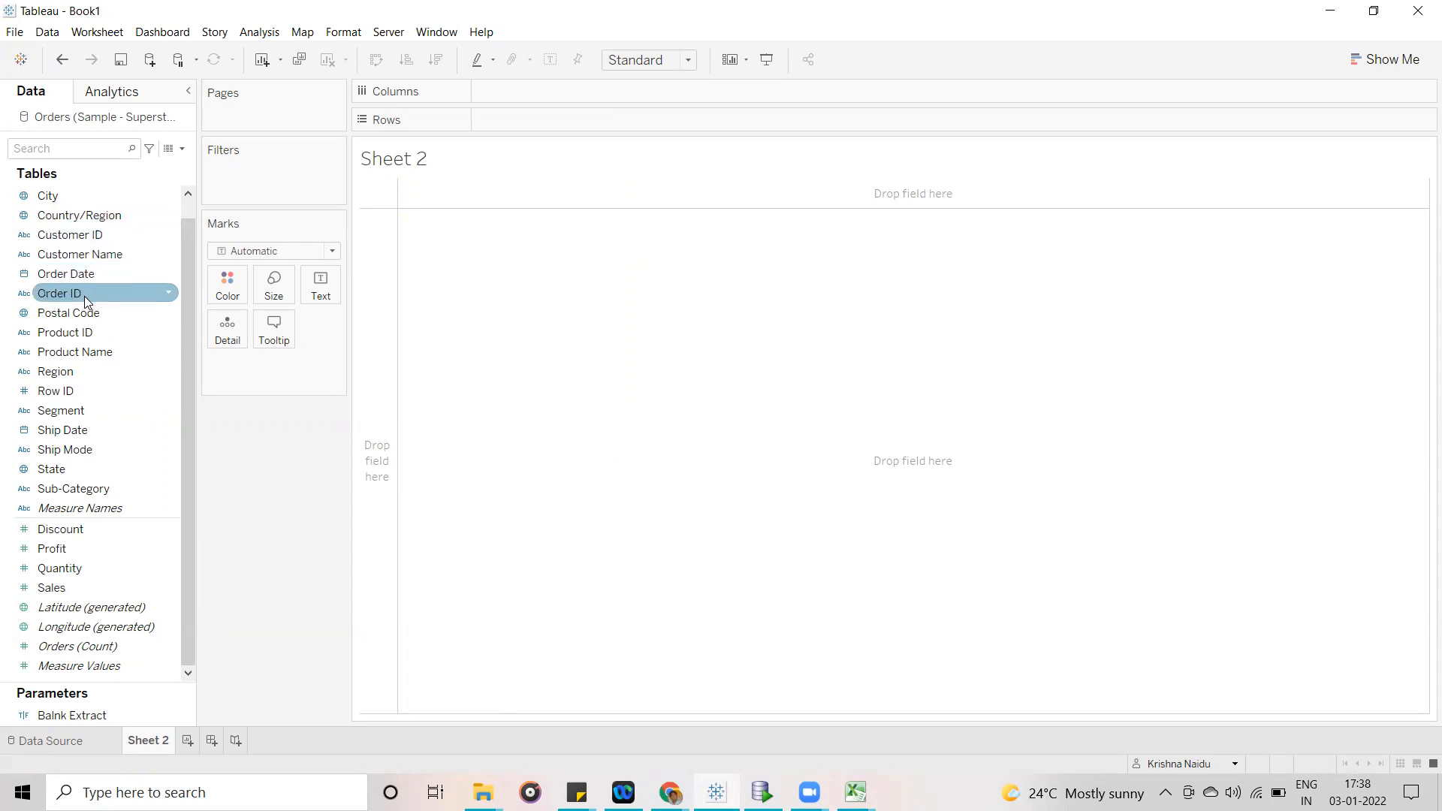
left_click_drag(68, 339, 555, 119)
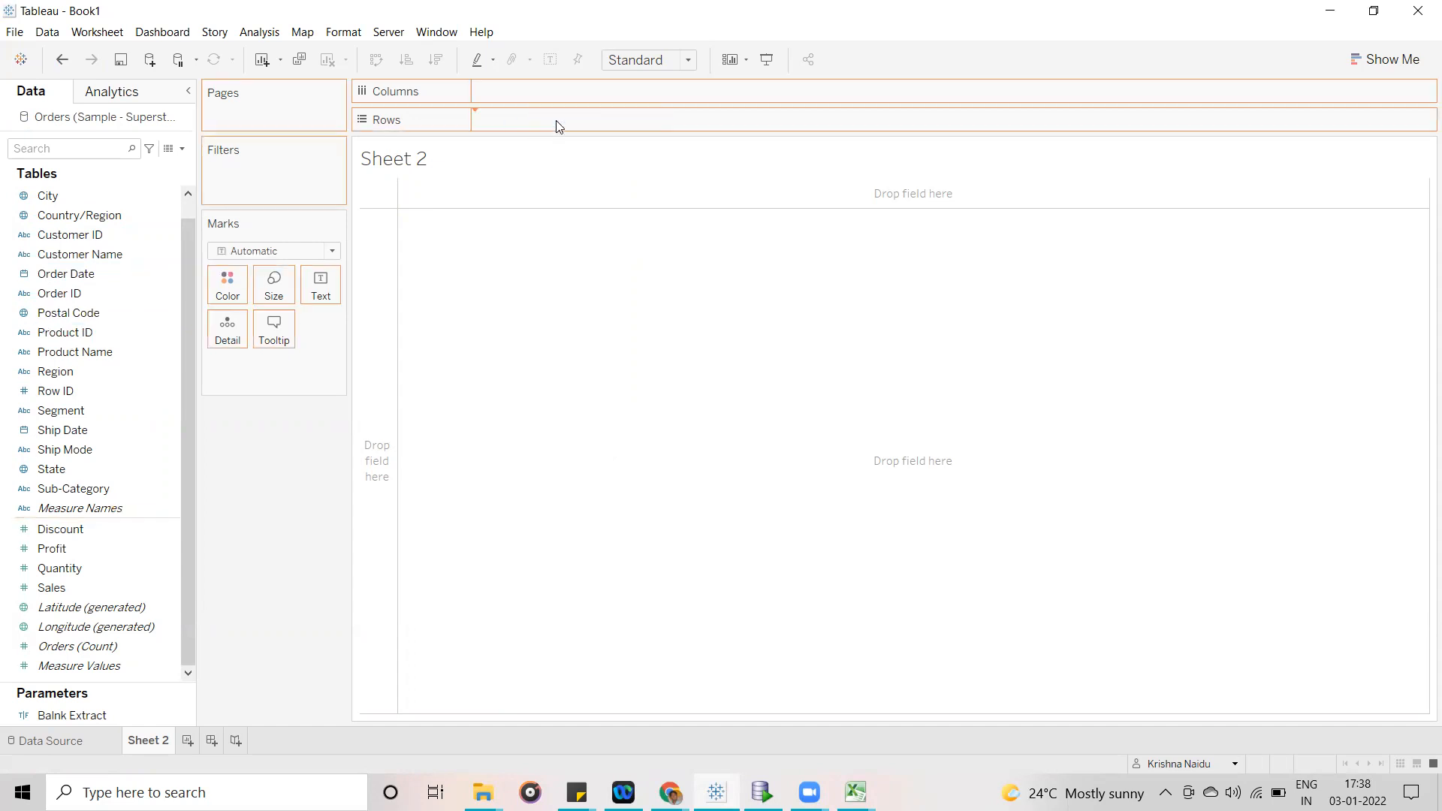
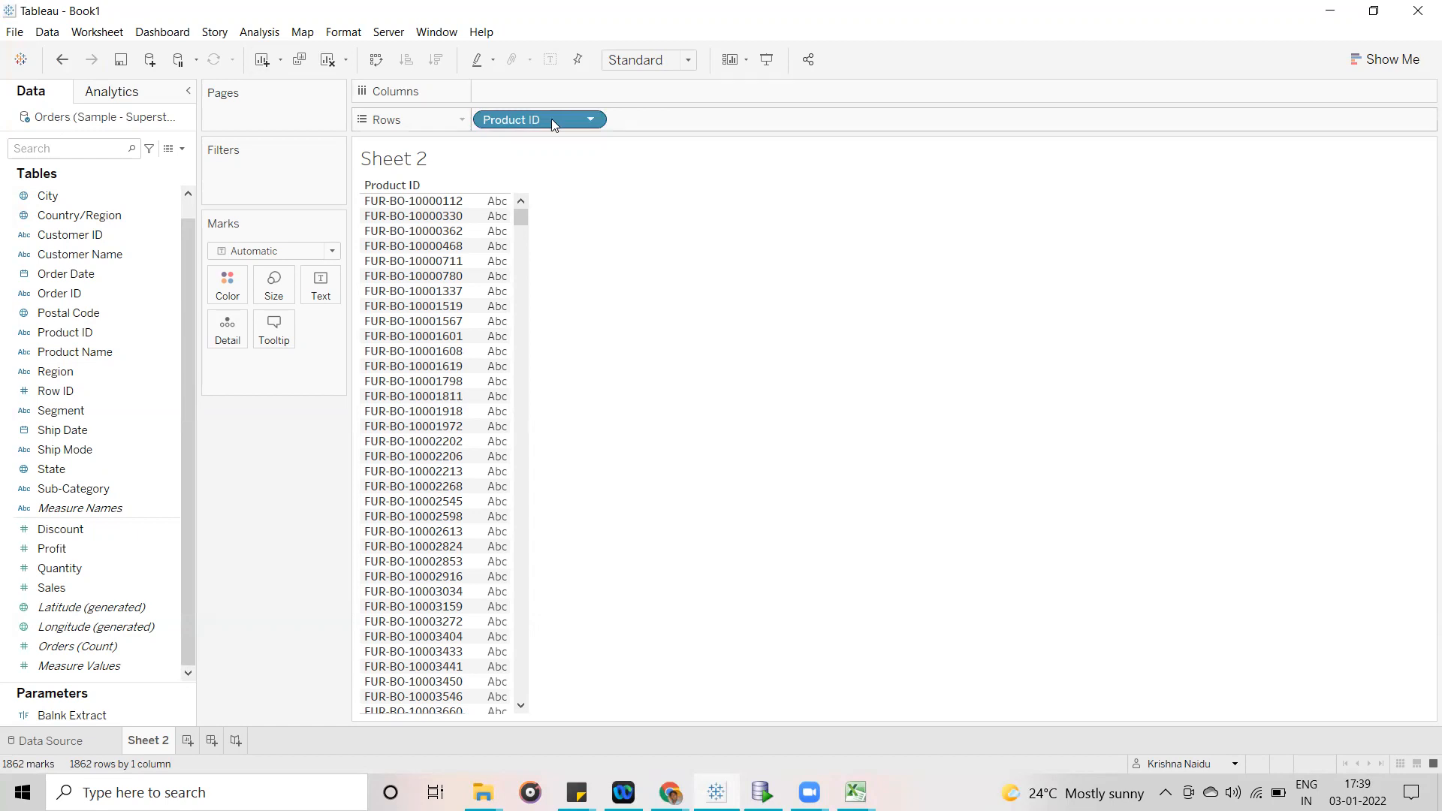
- Remove the Product ID dimension from Rows in Sheet 2
left_click_drag(551, 119, 313, 481)
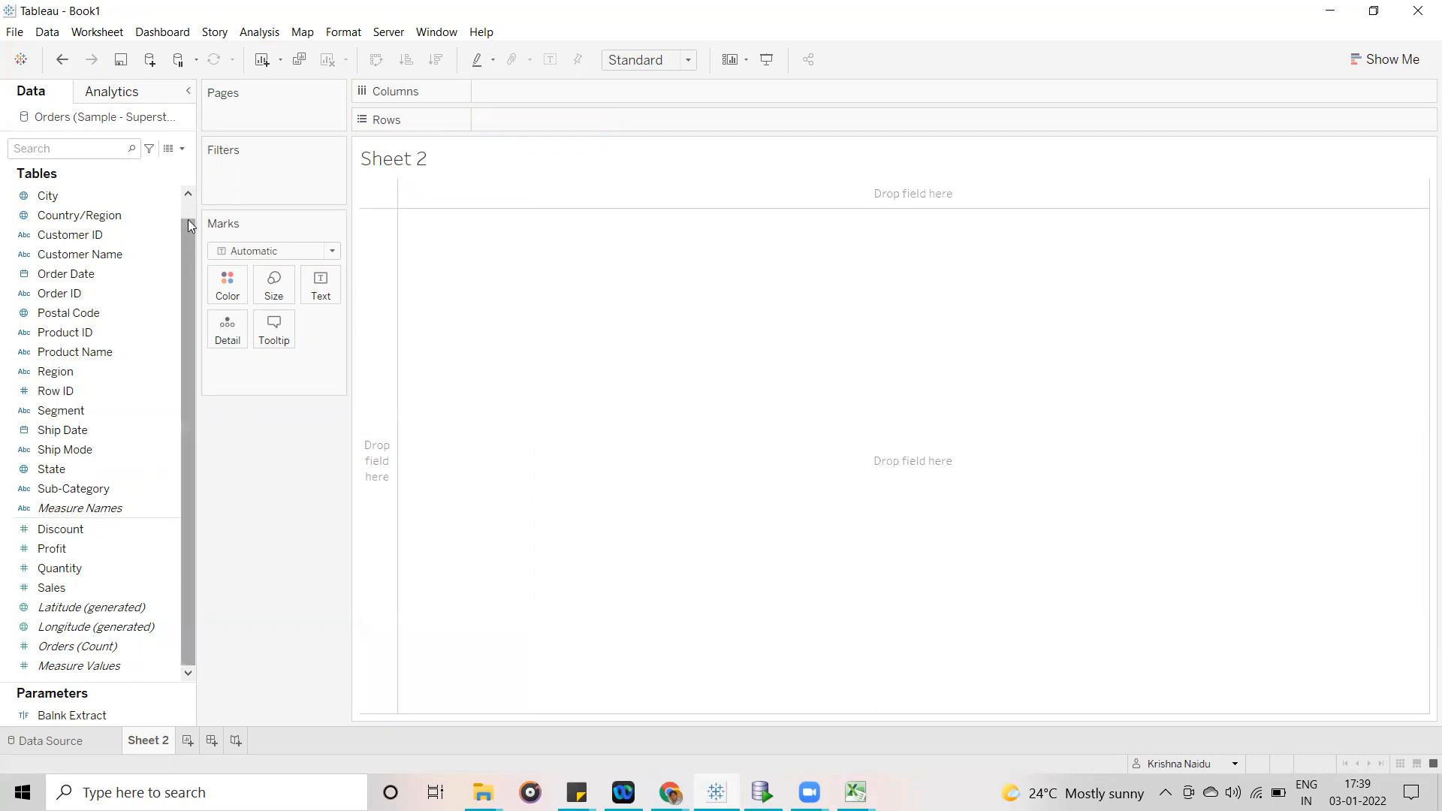
- Examine the different places that offer the option to create a calculated field, without starting one
left_click(183, 150)
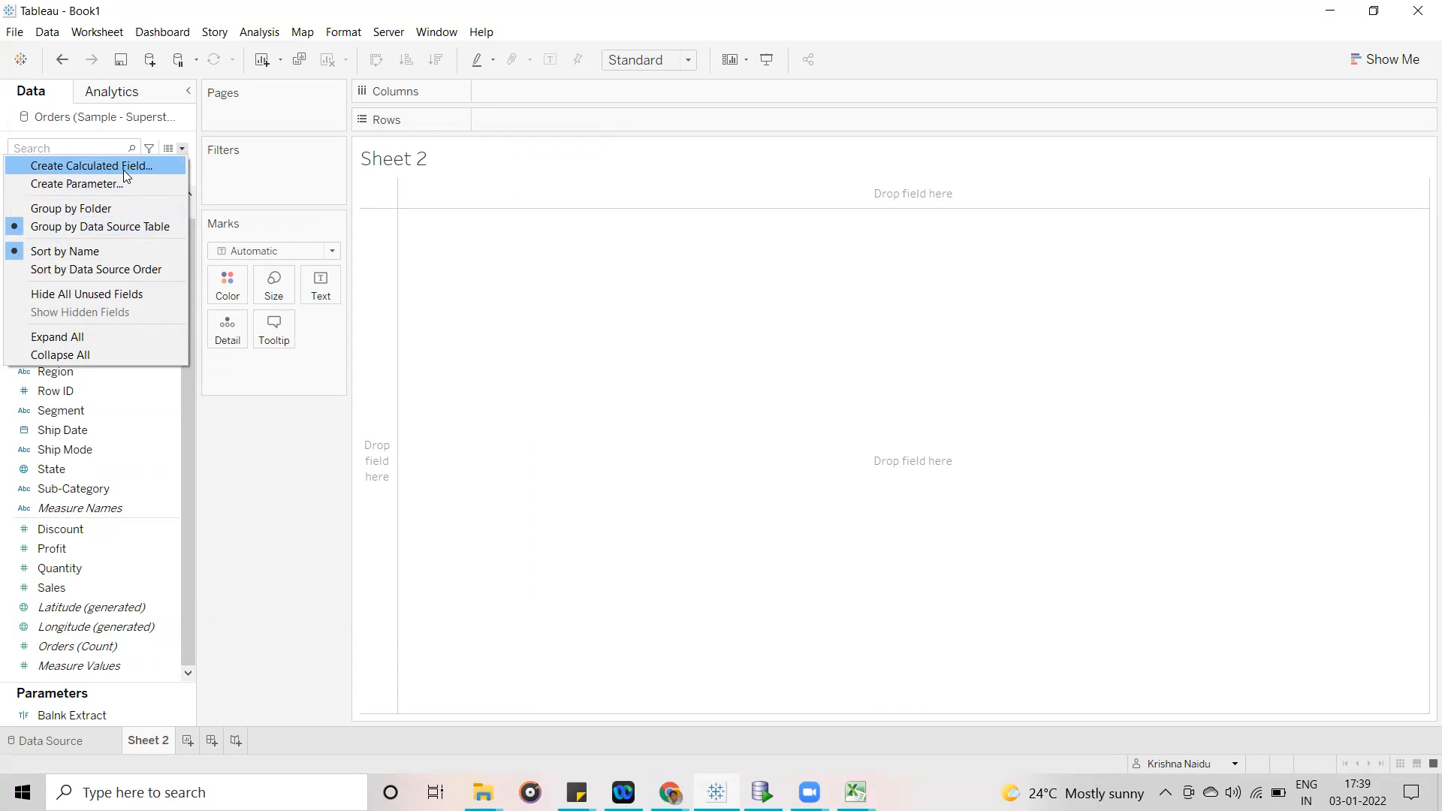
left_click(312, 72)
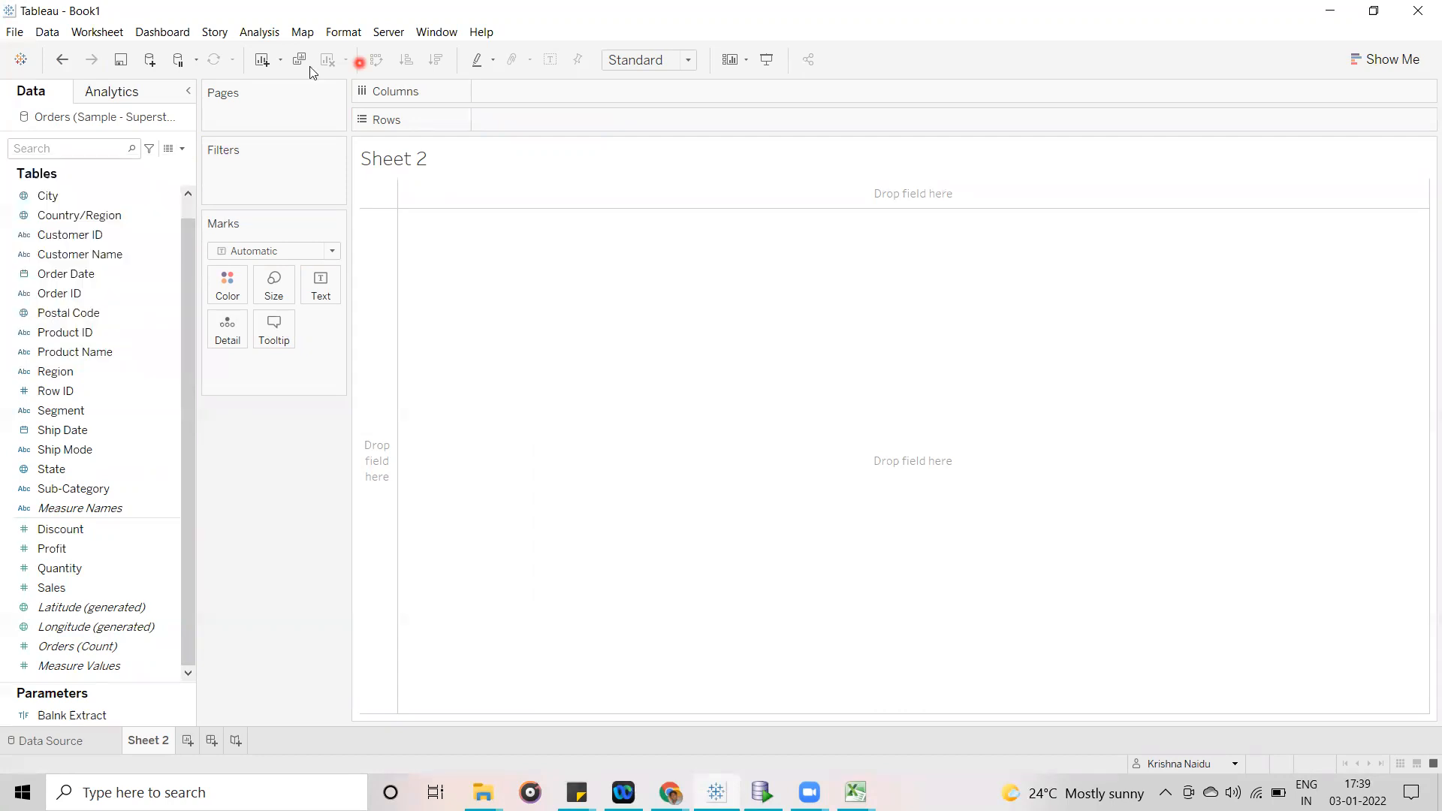
left_click(274, 33)
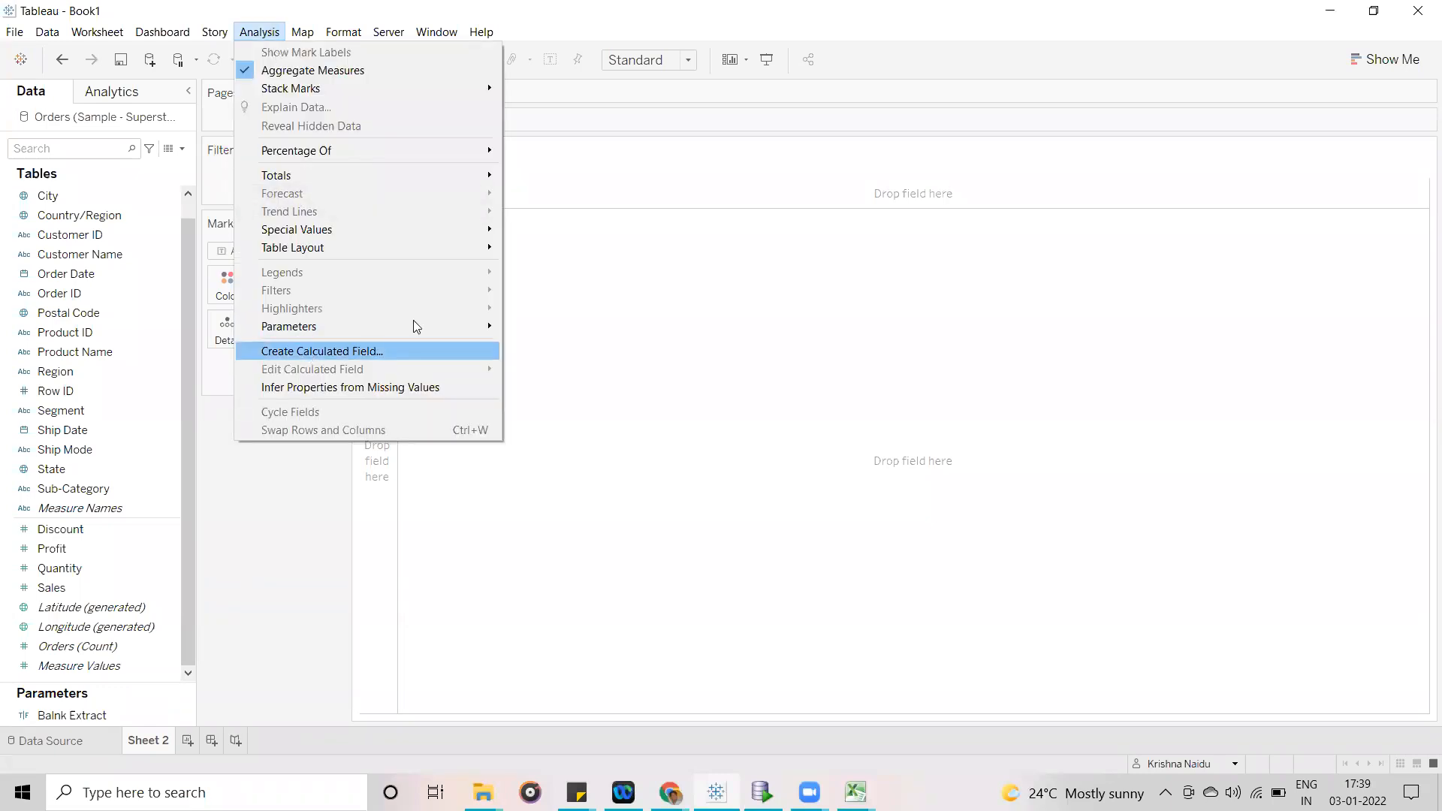
left_click(172, 678)
- Enlarge the Parameters area and create a new calculated field from its empty space
left_click_drag(135, 680, 134, 564)
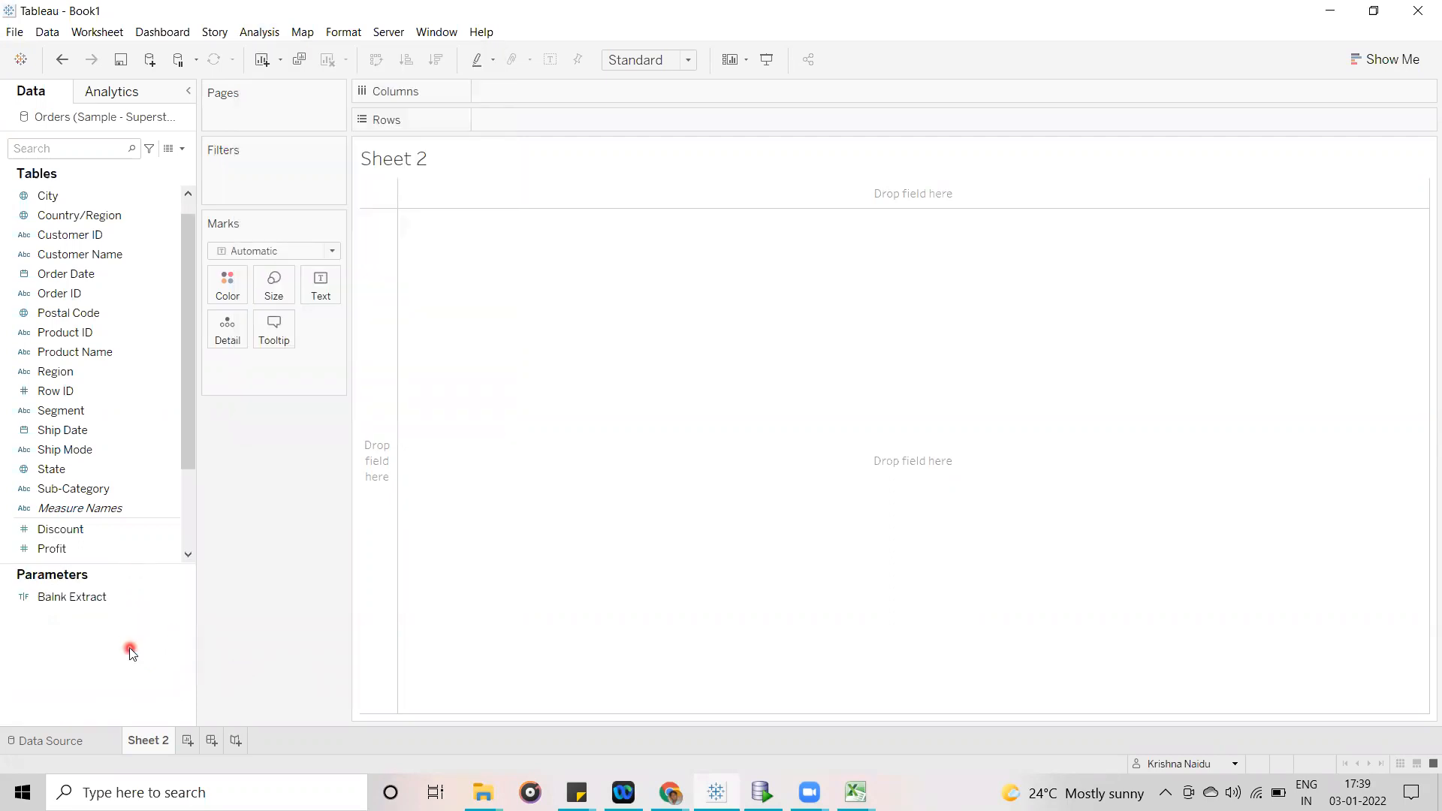
right_click(130, 649)
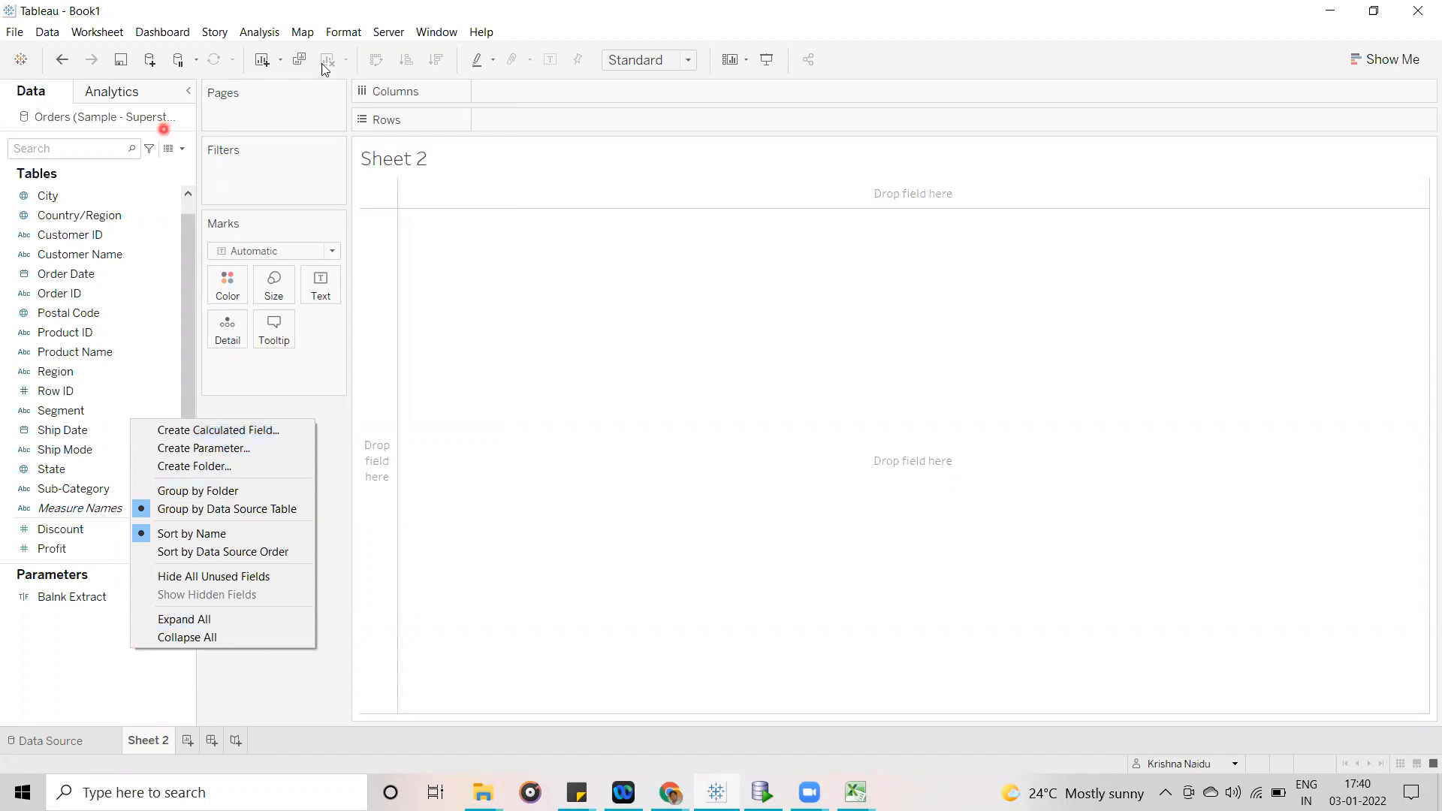
left_click(200, 431)
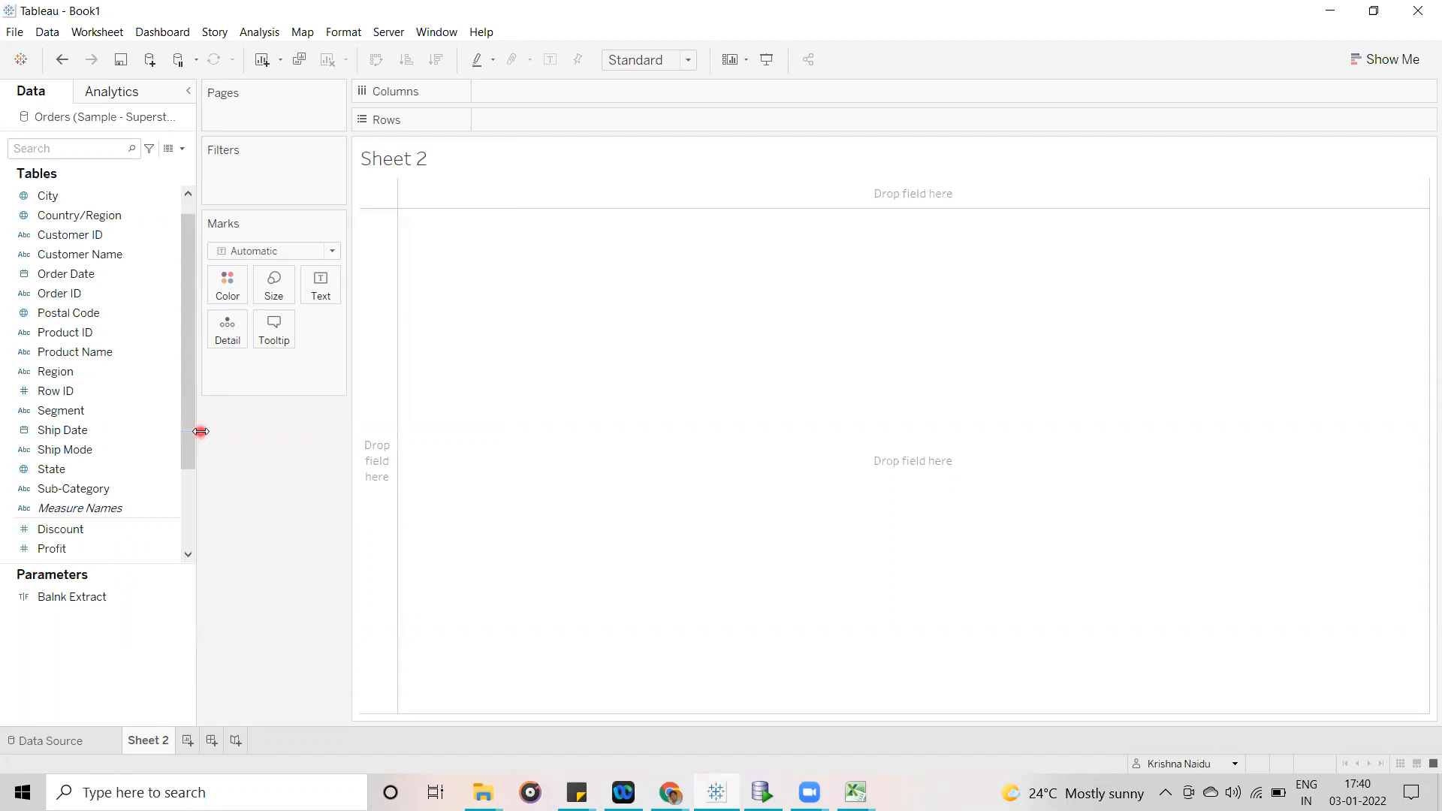
left_click_drag(541, 391, 586, 228)
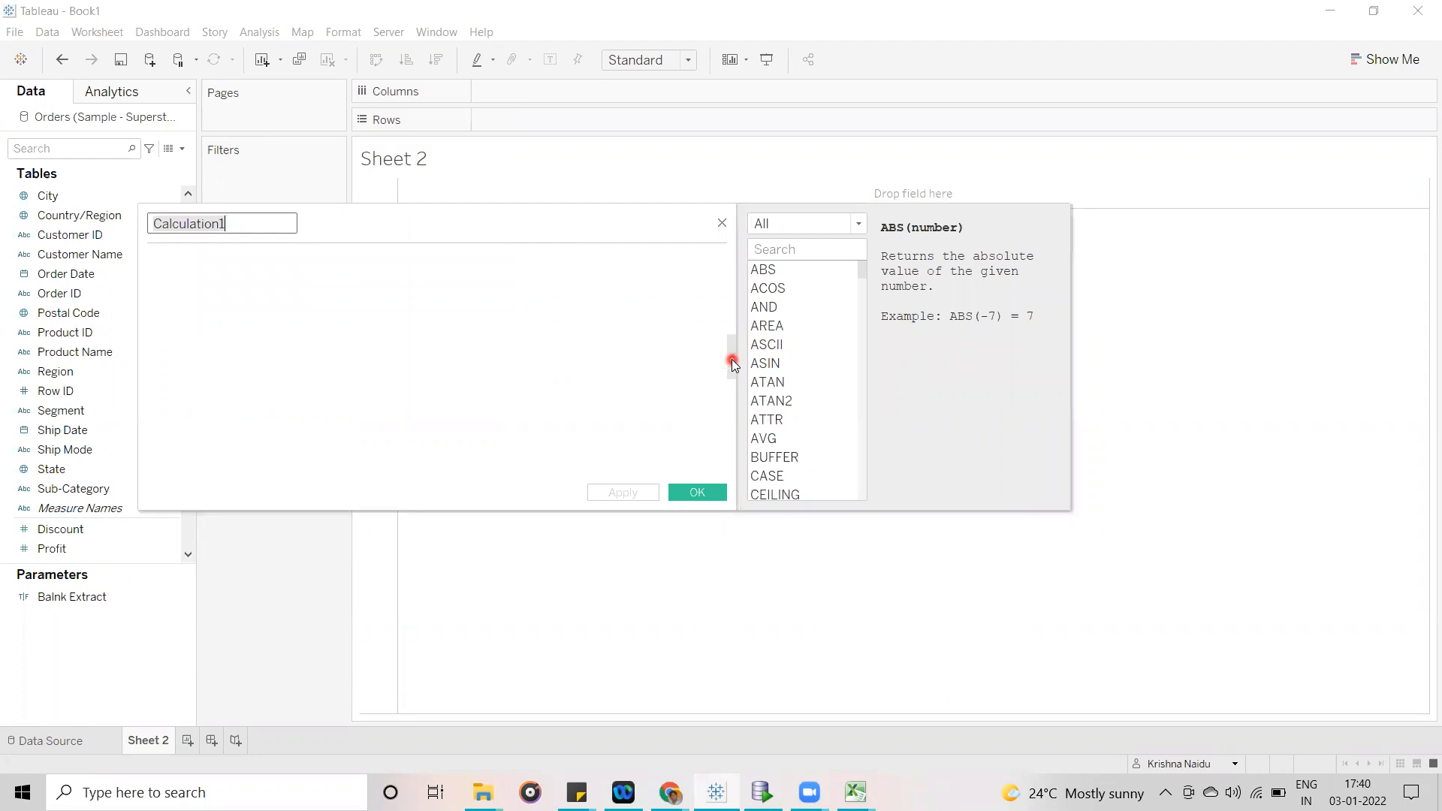
- Collapse and expand the function reference of the calculation editor, and examine its function categories
left_click(733, 365)
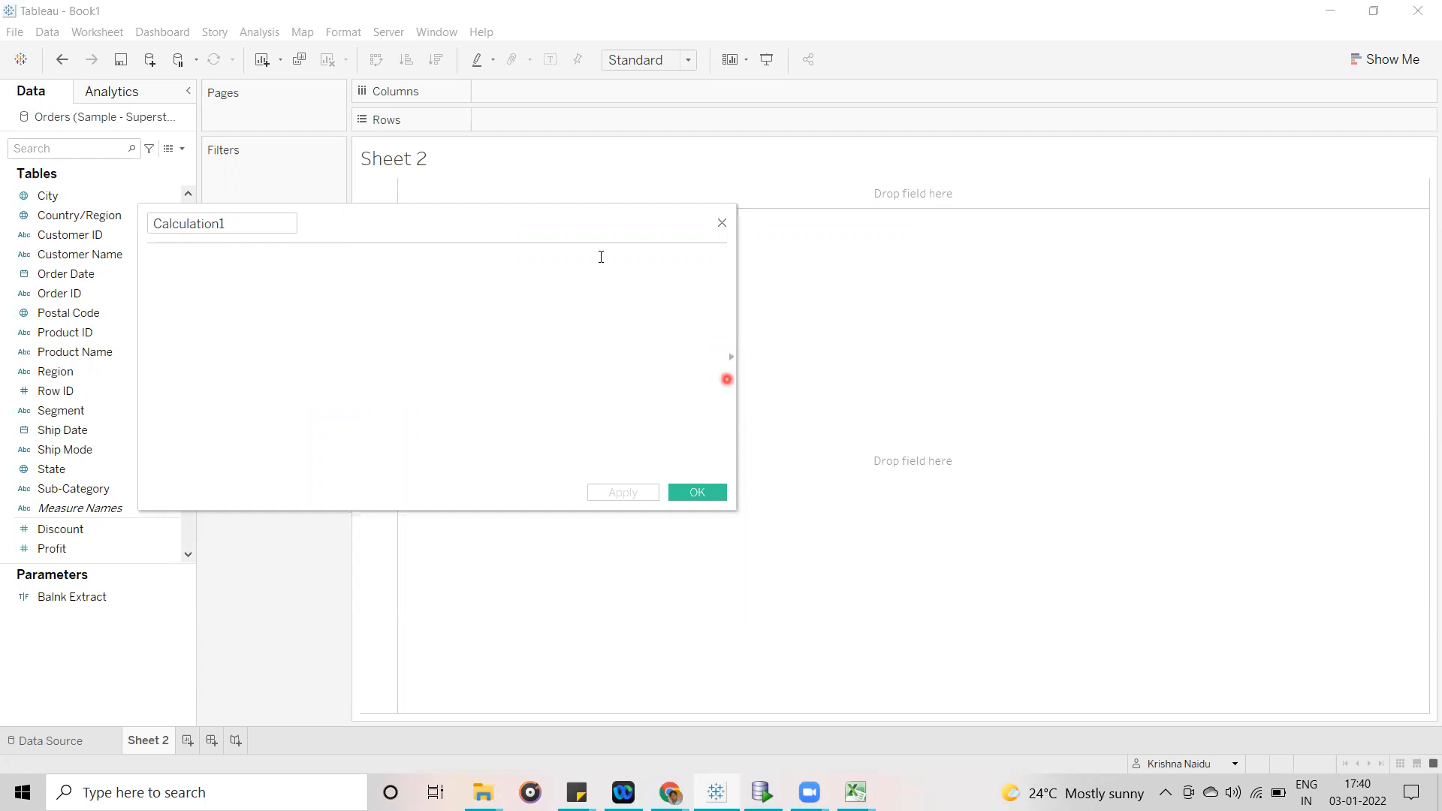
left_click(729, 374)
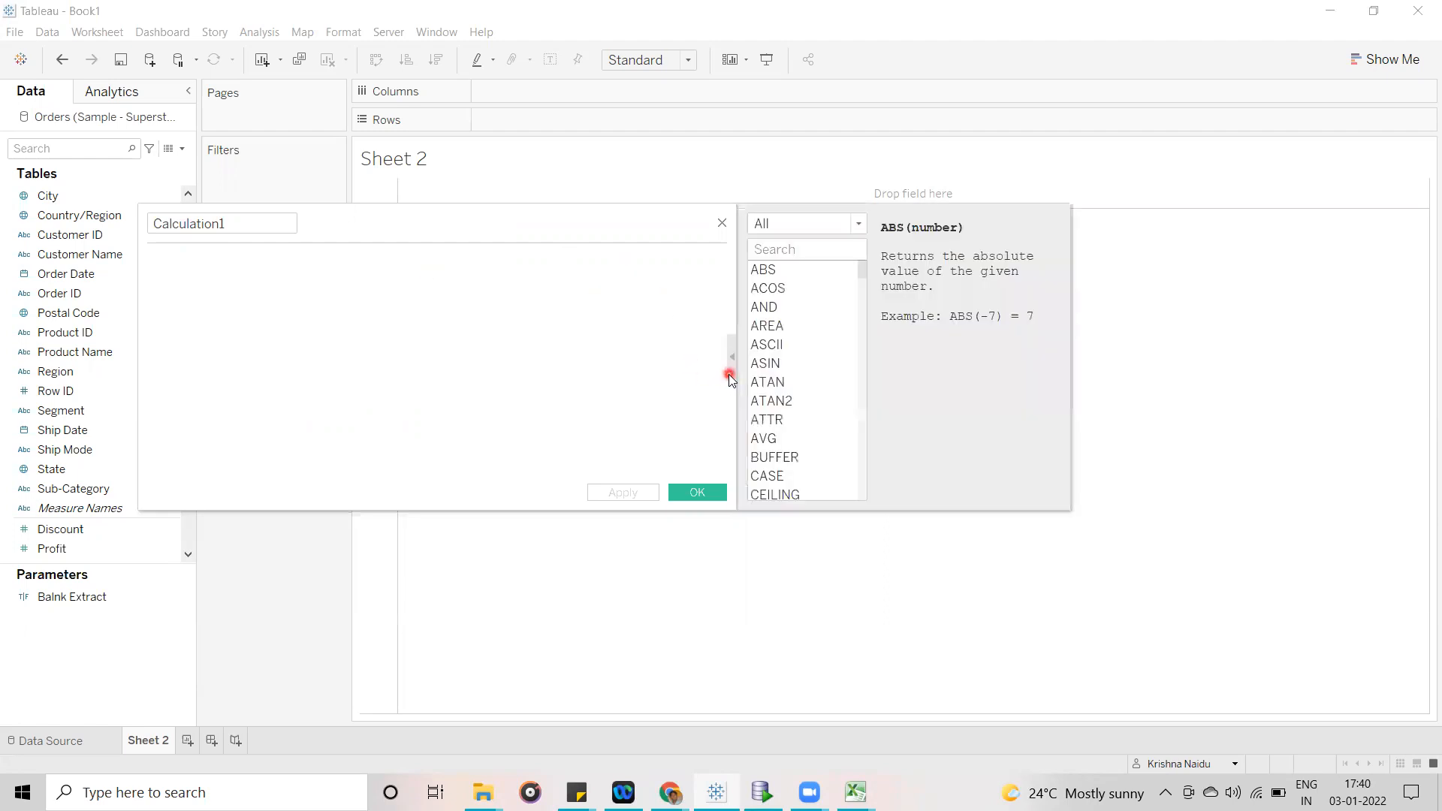
left_click(861, 223)
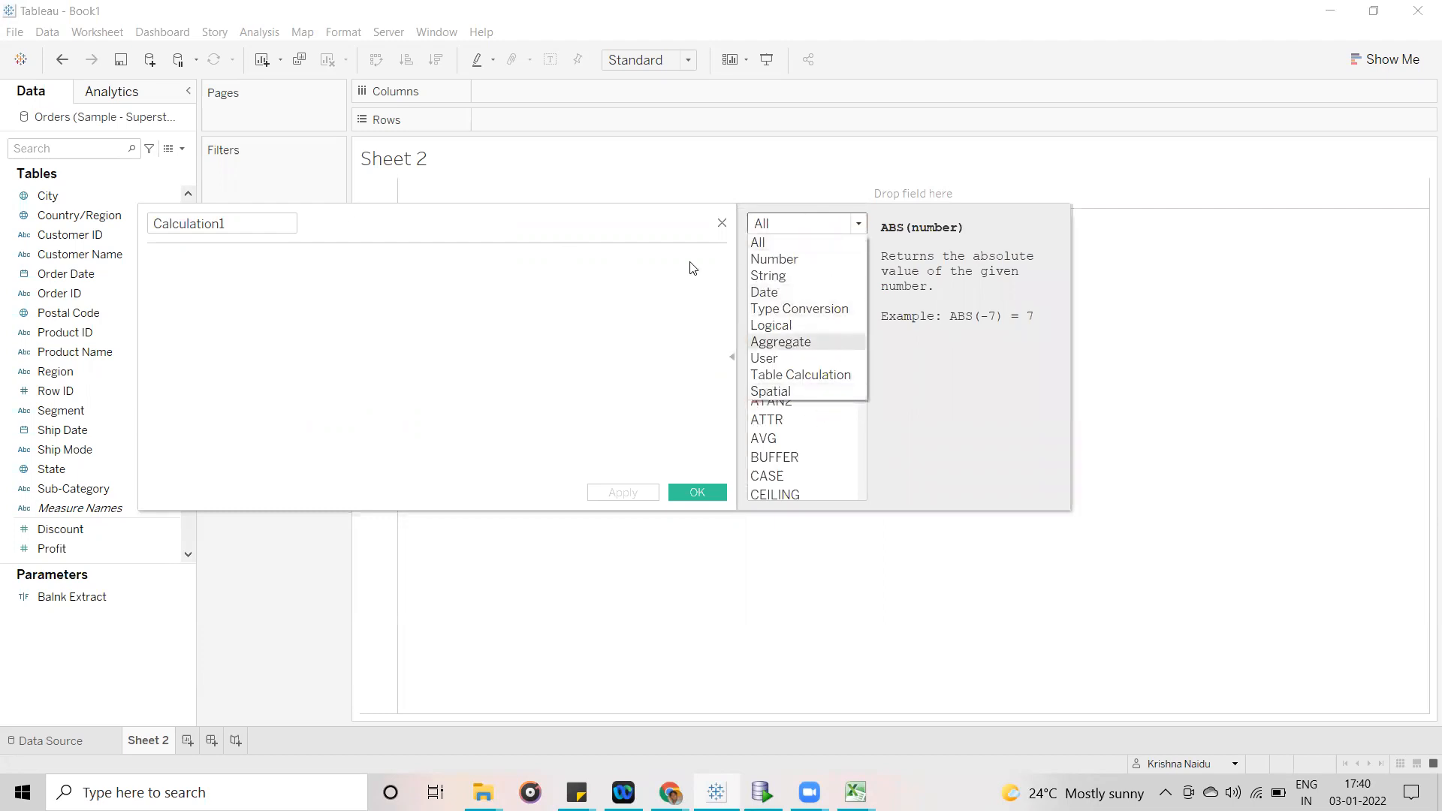
left_click(631, 230)
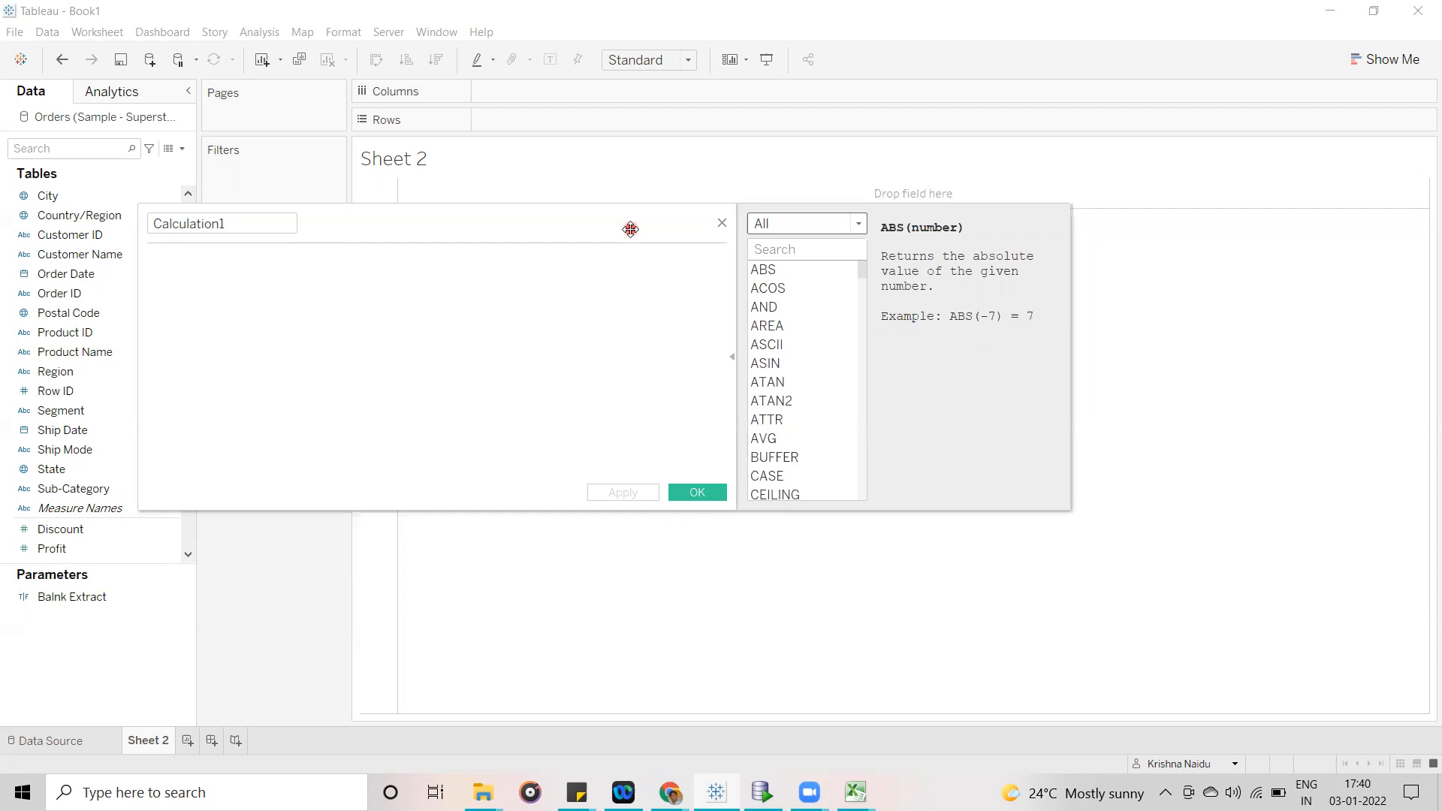
- Move the calculation editor clear of the field list and shrink the Parameters area to show all Orders fields
left_click_drag(473, 220, 701, 217)
left_click(470, 223)
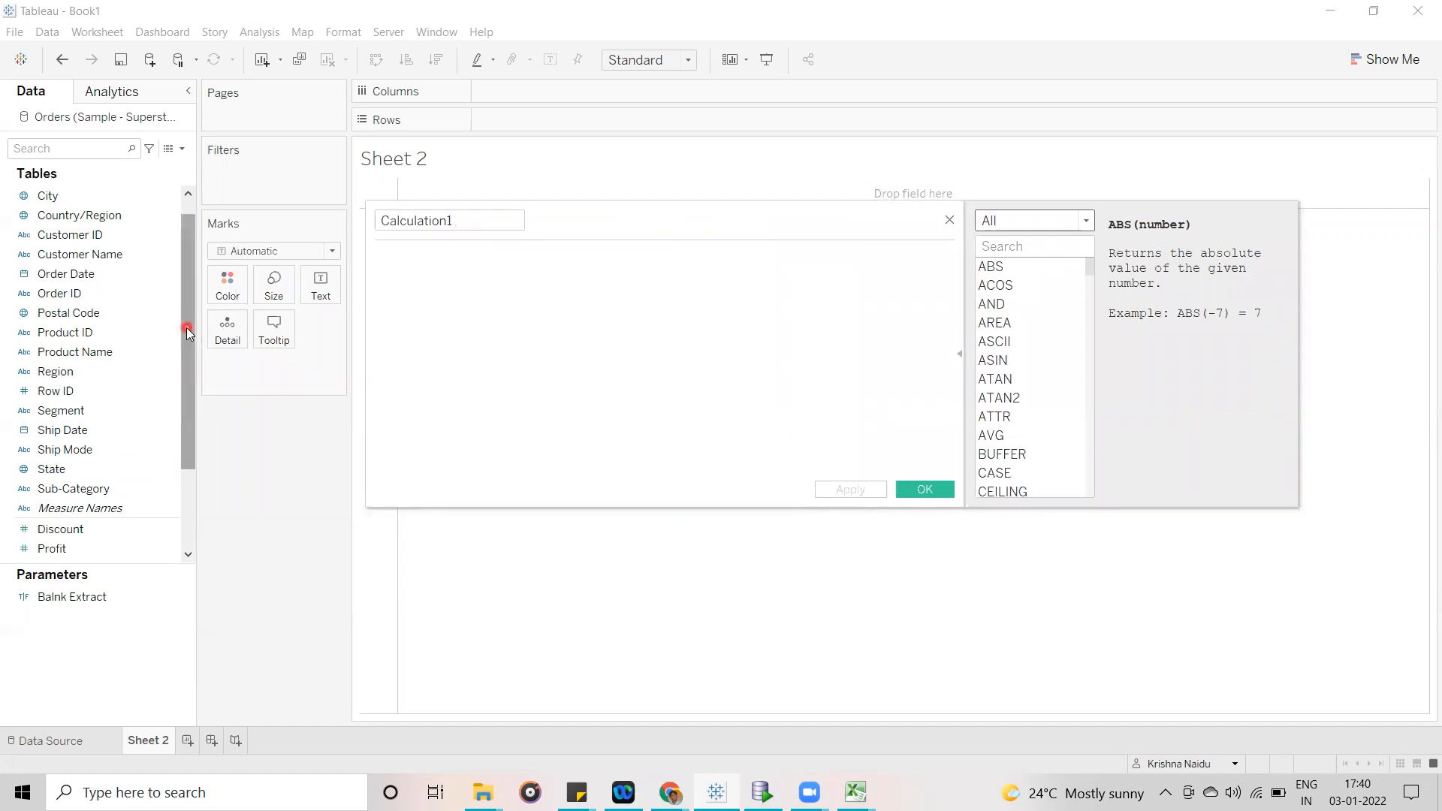
left_click_drag(186, 327, 188, 380)
left_click_drag(137, 569, 143, 695)
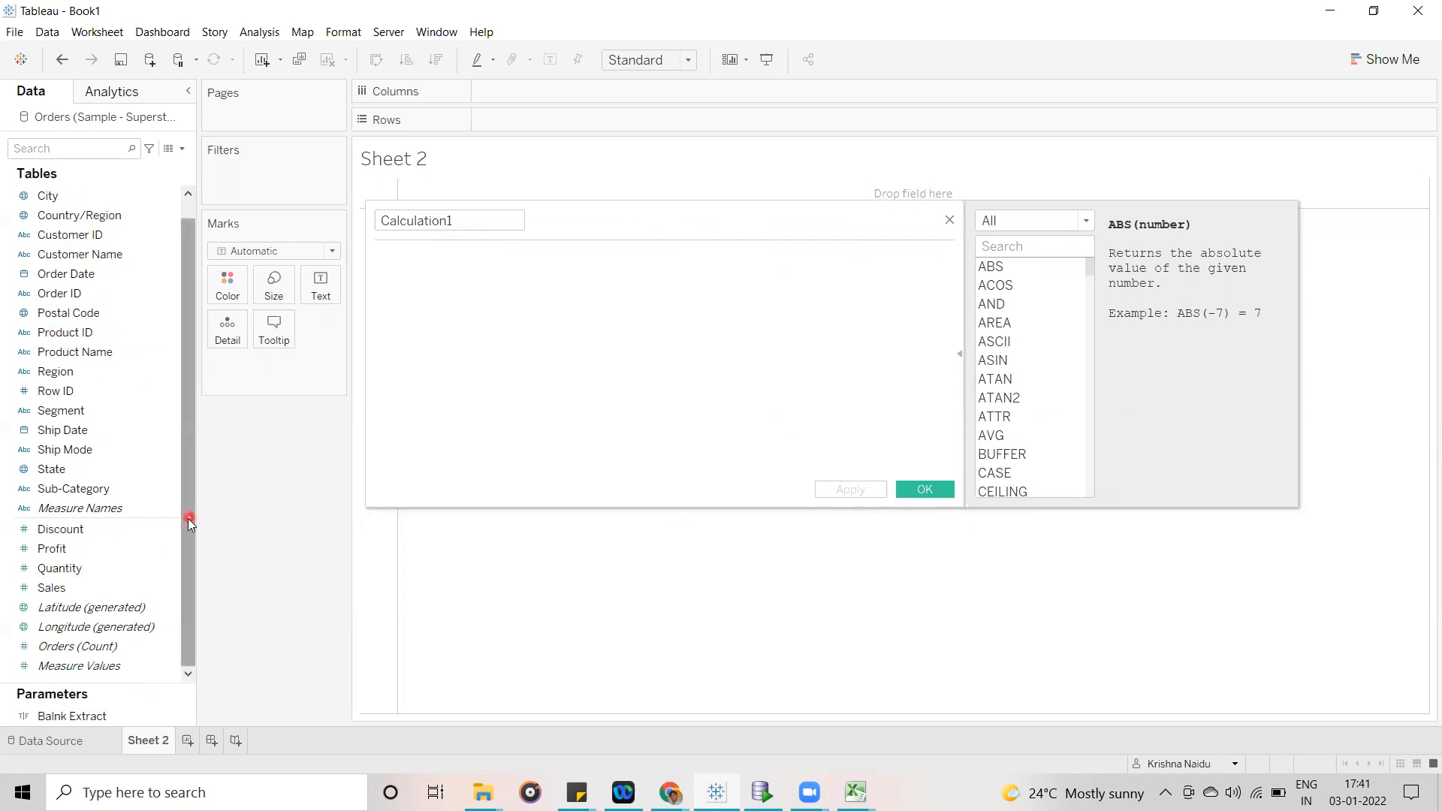
left_click_drag(188, 519, 189, 422)
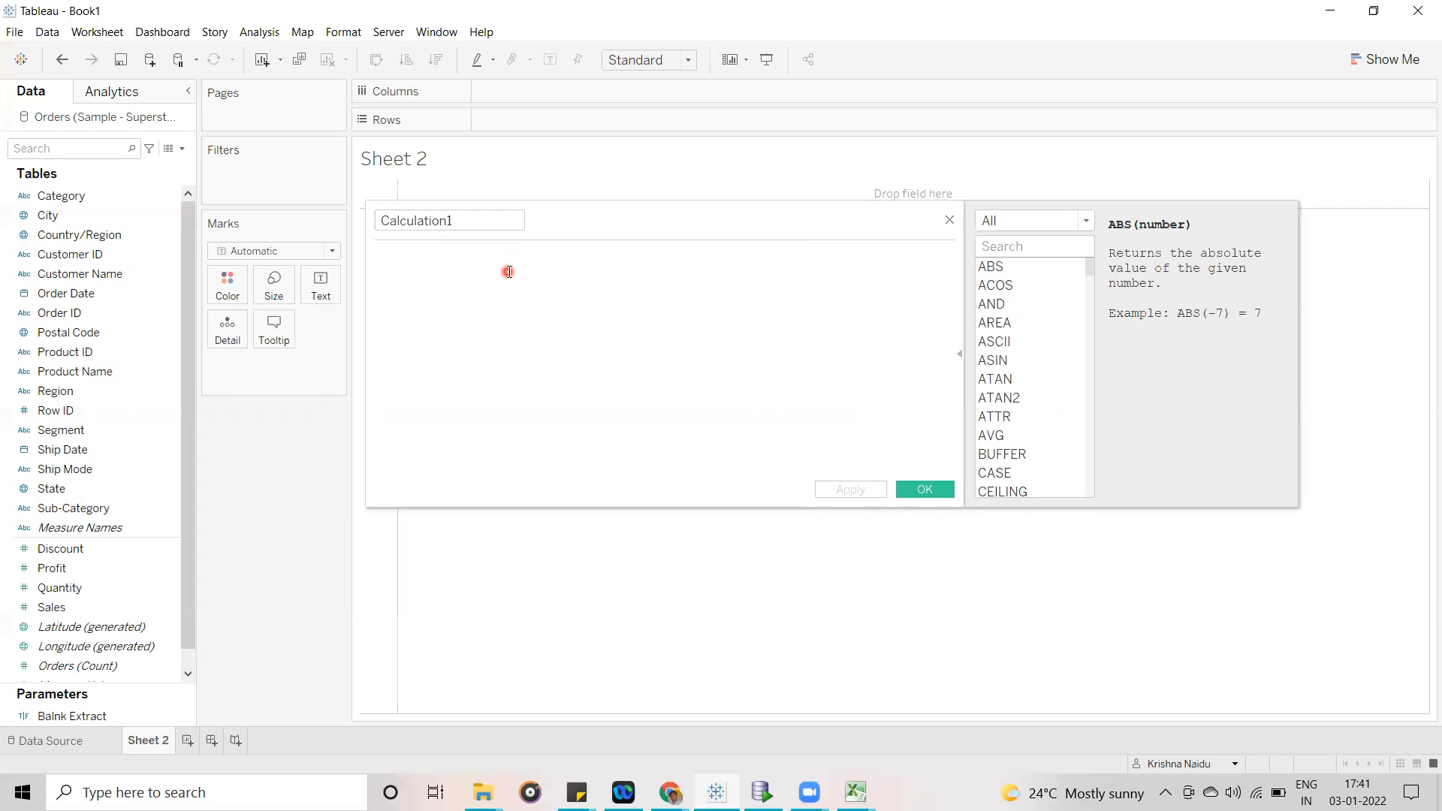
mouse_move(597, 215)
left_mouse_down()
mouse_move(599, 245)
mouse_move(591, 236)
left_mouse_up()
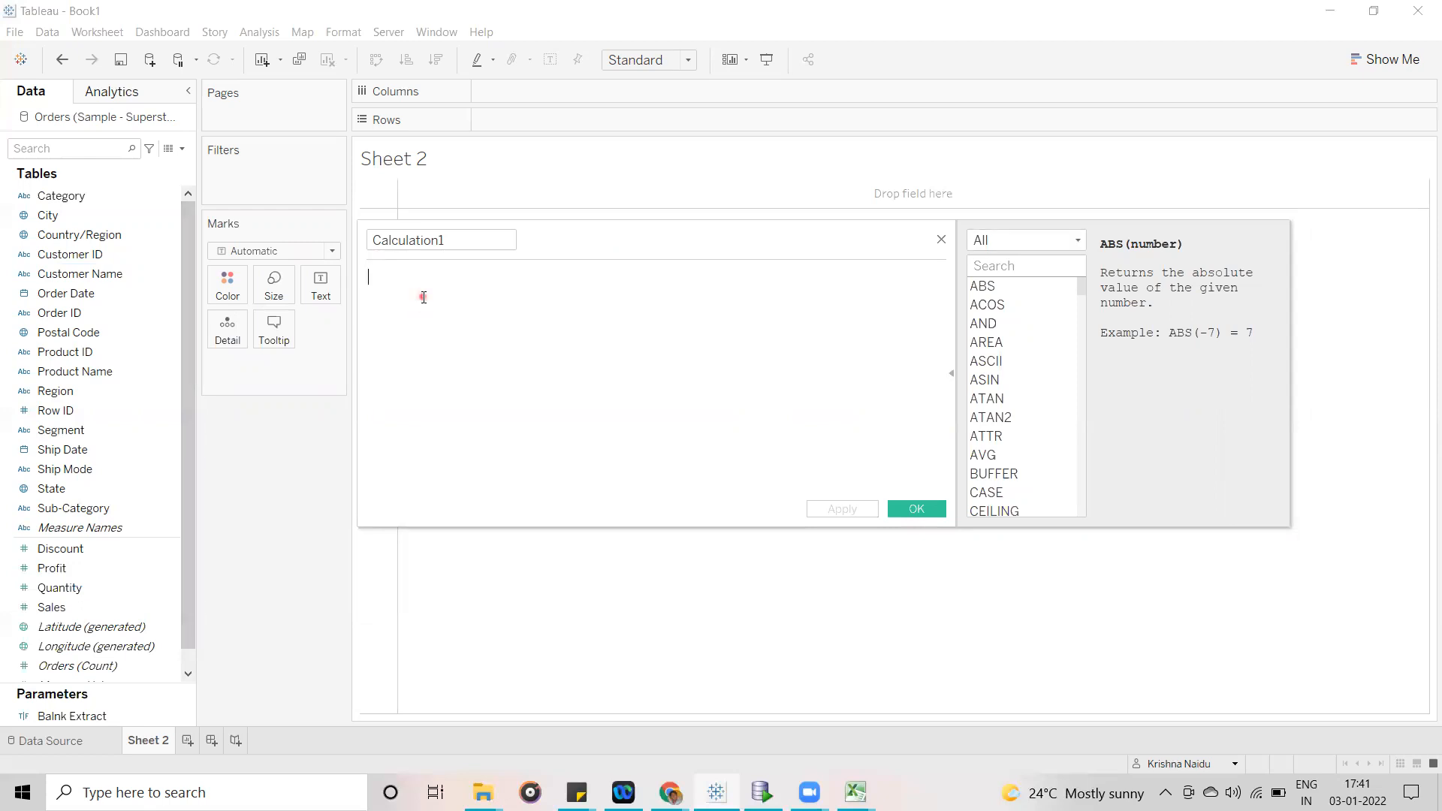
- Enter the formula [Sales]-[Profit] in the new calculation
type("sa")
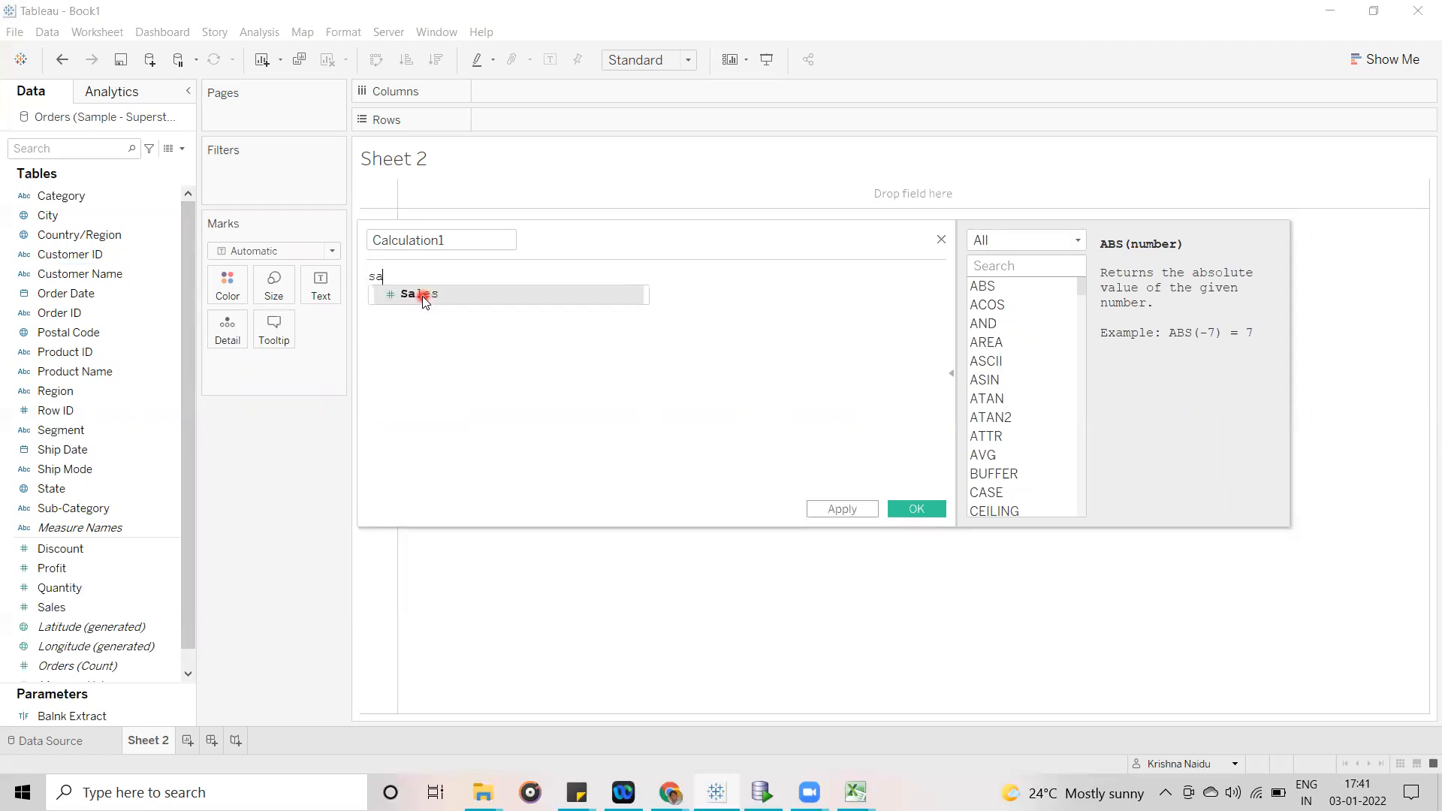
key("Return")
type("-pr")
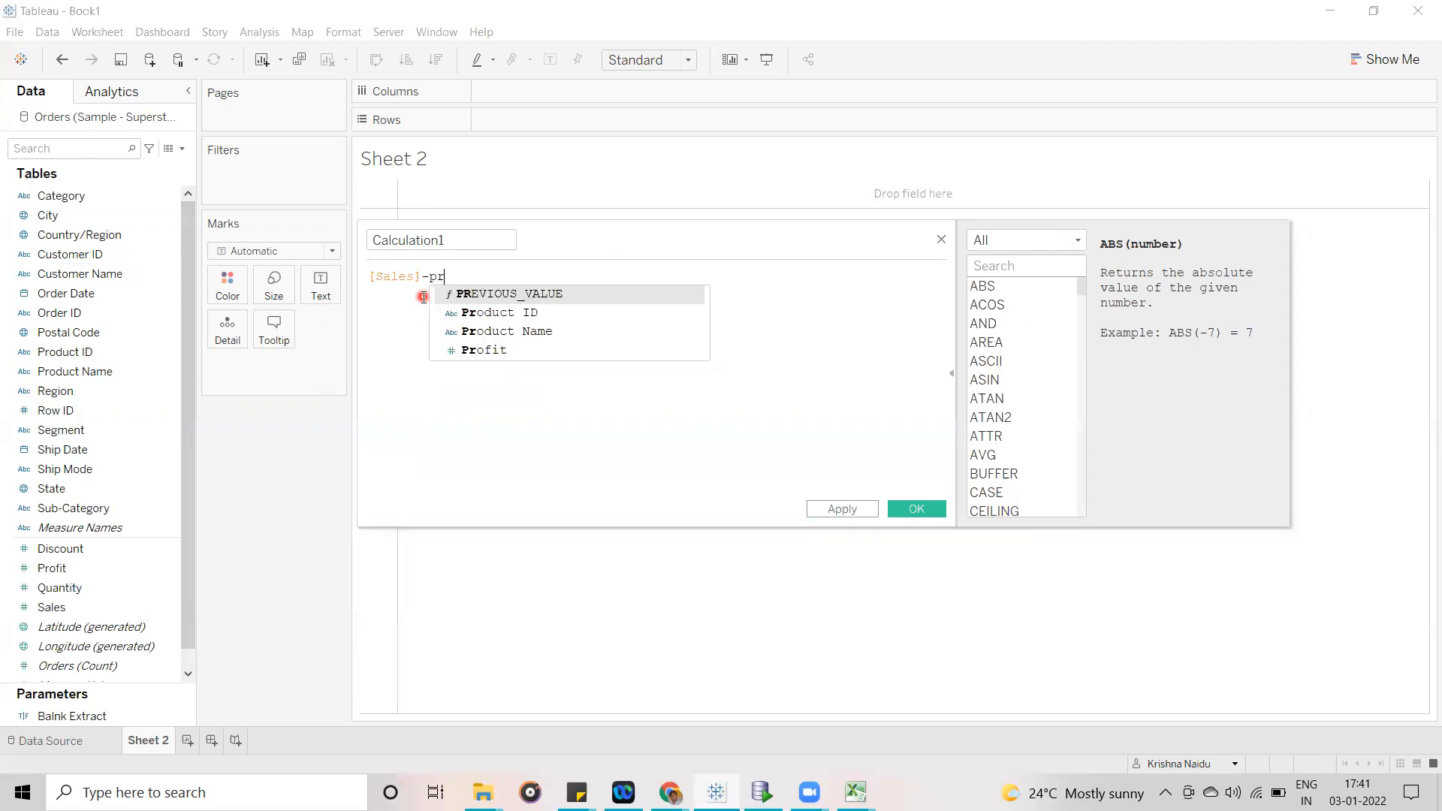
key("Down")
key("Down")
key("Down")
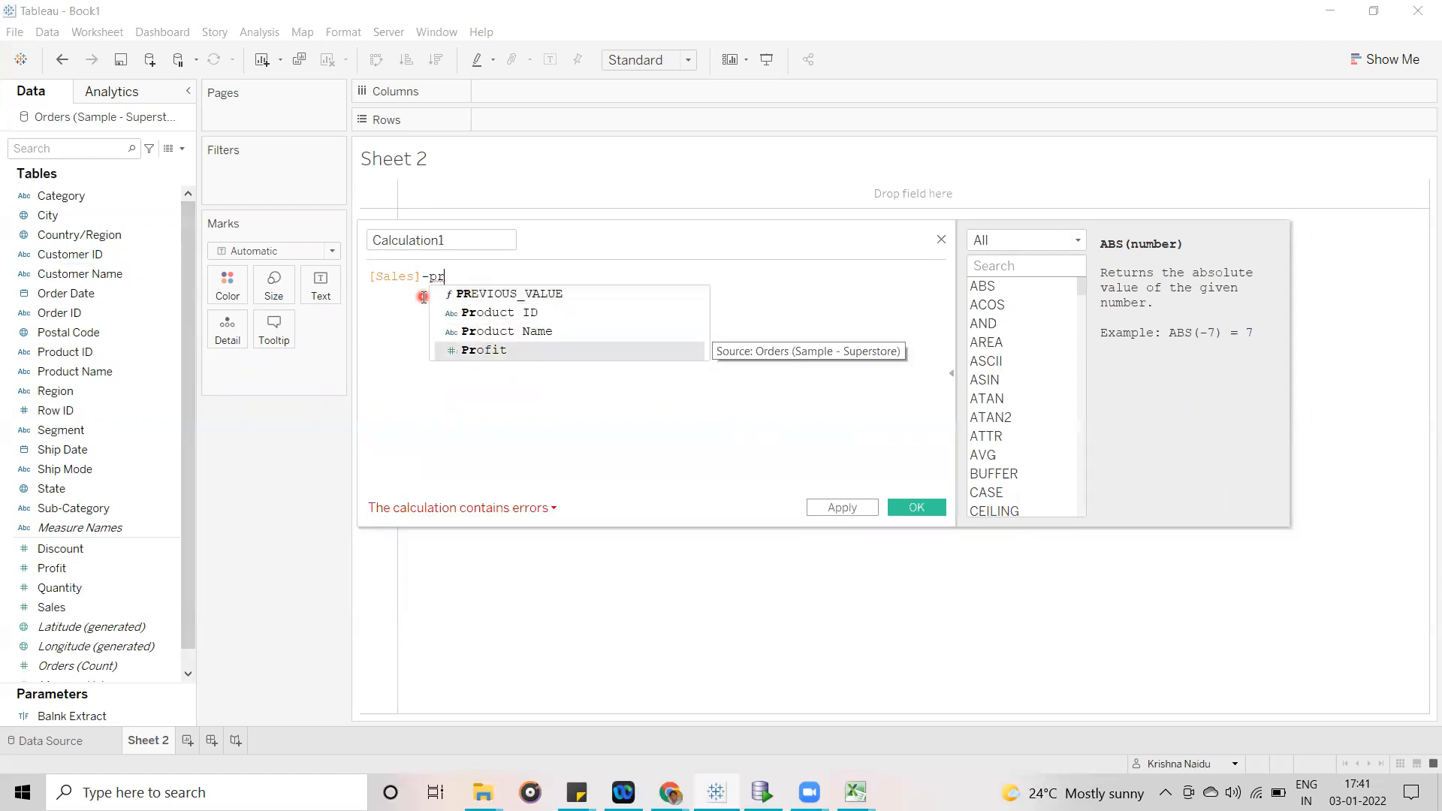
key("Return")
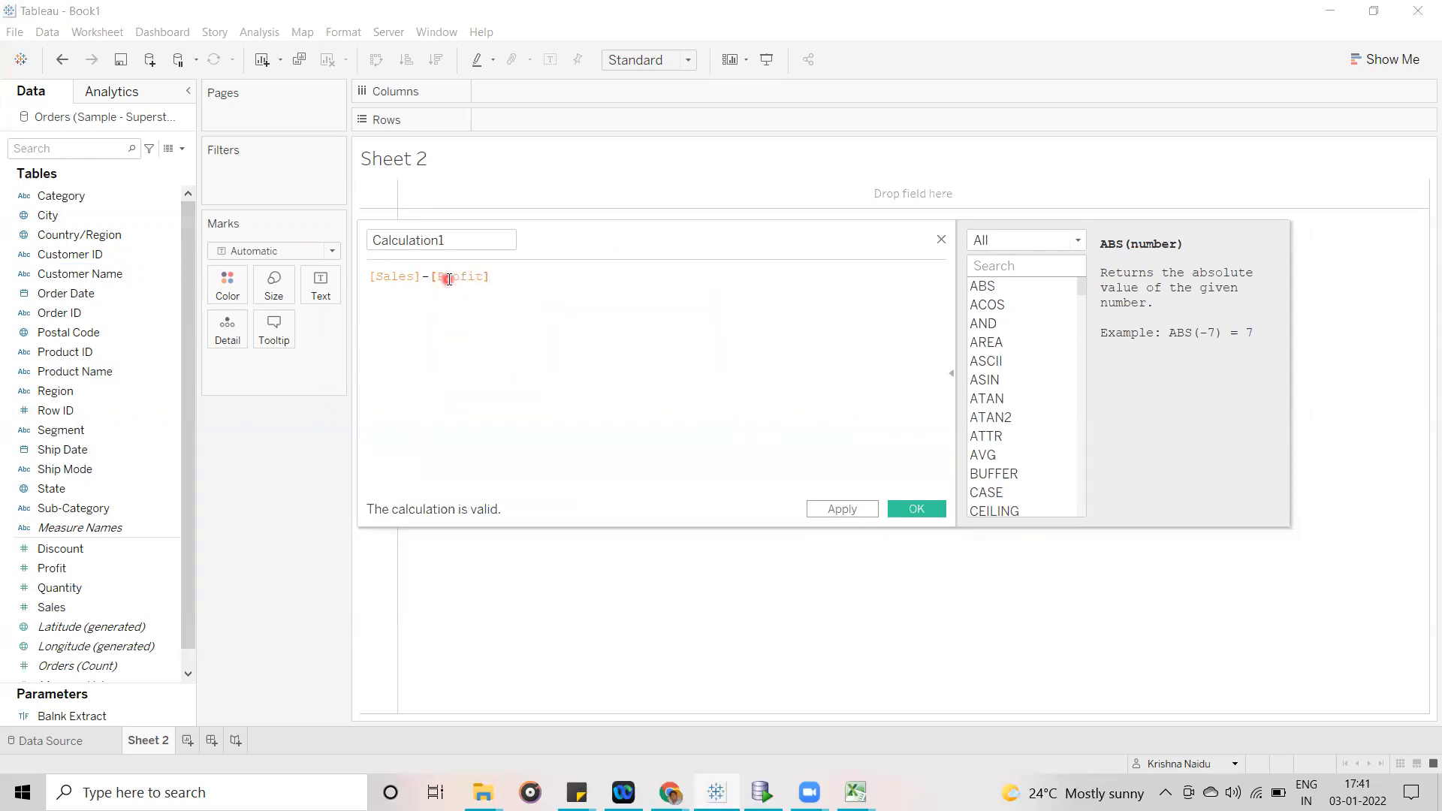
- Examine the formula [Sales]-[Profit] and the name of the calculation by highlighting each of them
left_click_drag(494, 277, 367, 281)
left_click(368, 276)
left_click(95, 314)
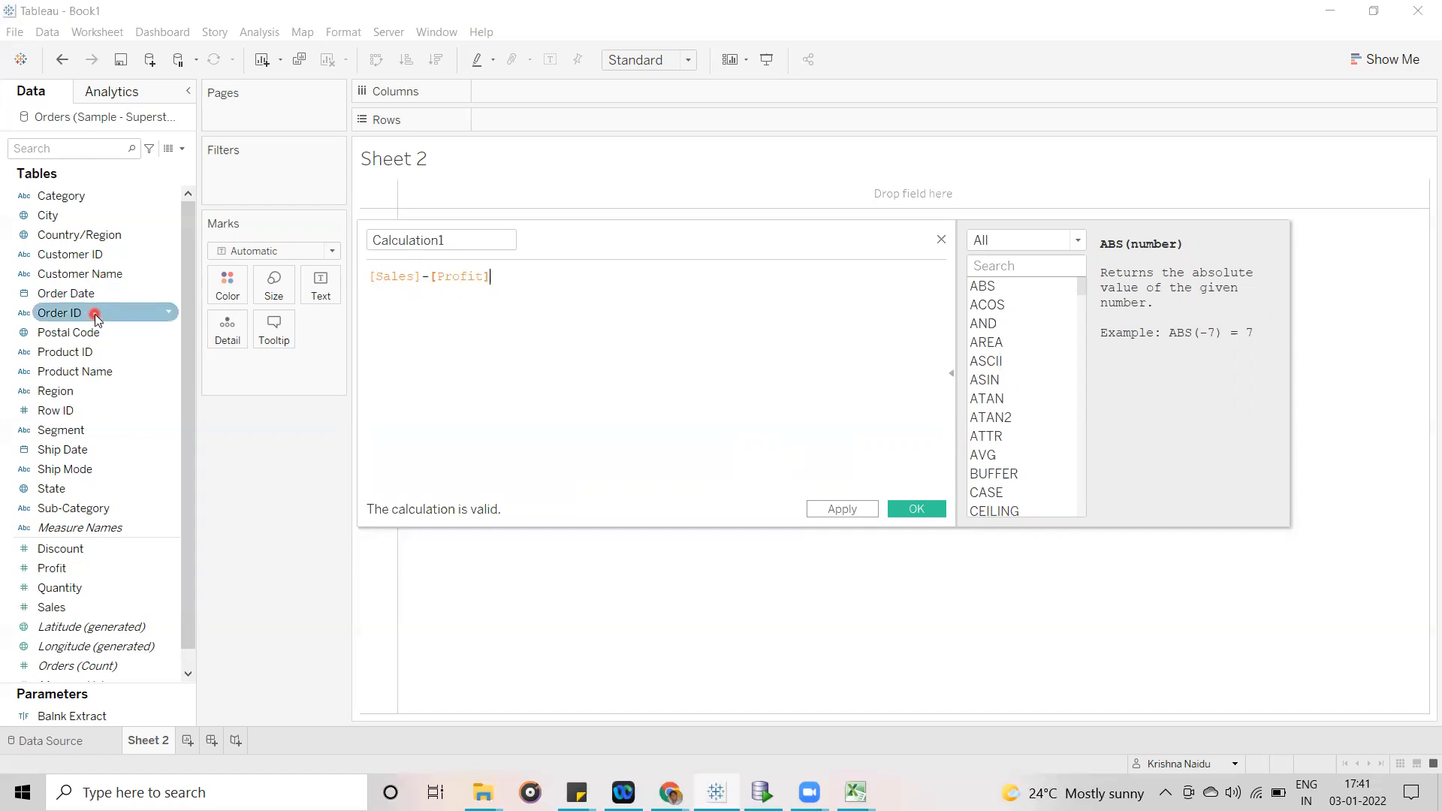
left_click(456, 306)
left_click_drag(509, 278, 445, 272)
left_click(518, 277)
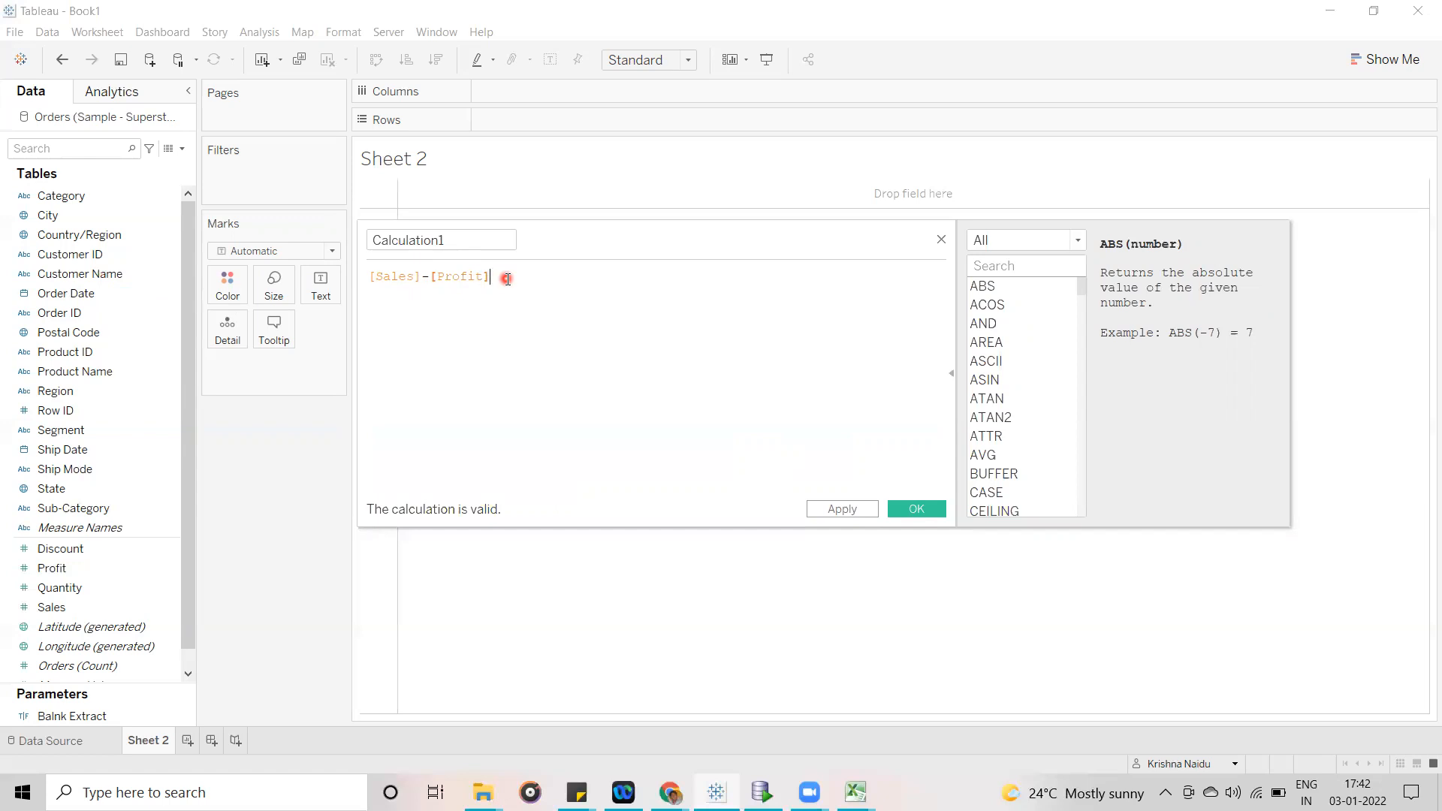
left_click_drag(507, 278, 359, 273)
left_click(476, 245)
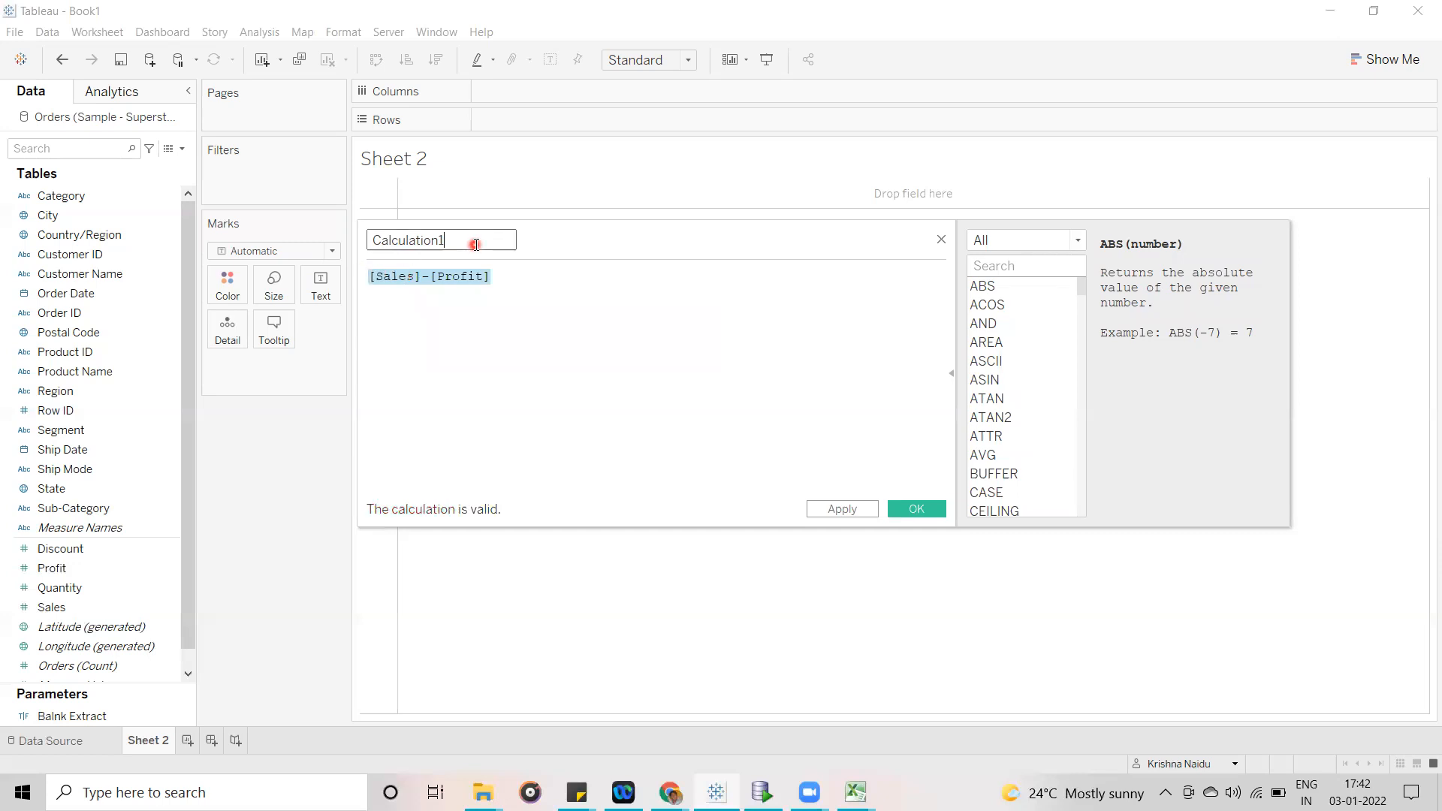
left_click(507, 278)
left_click_drag(507, 279, 367, 276)
left_click(543, 334)
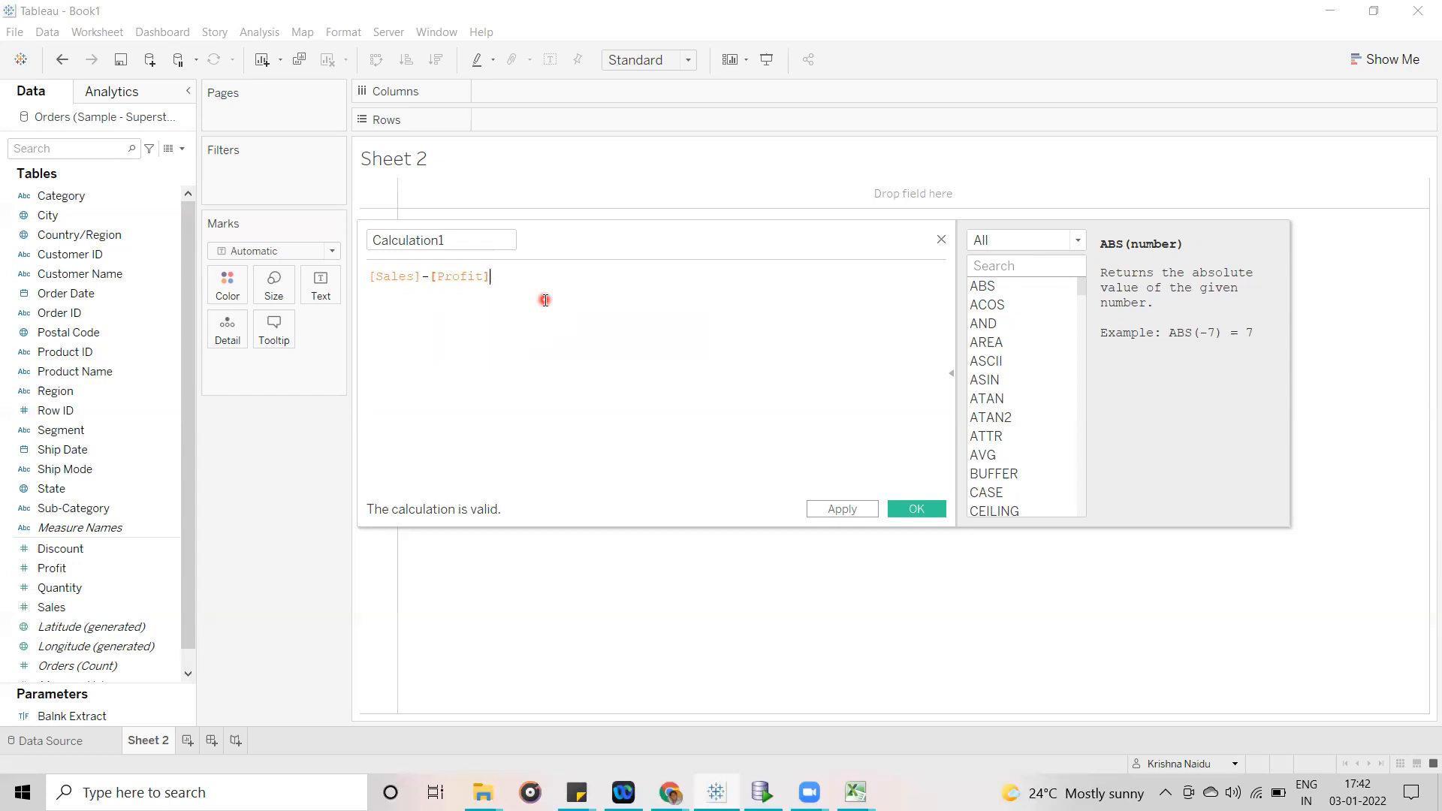
left_click_drag(506, 277, 364, 277)
left_click_drag(468, 238, 364, 239)
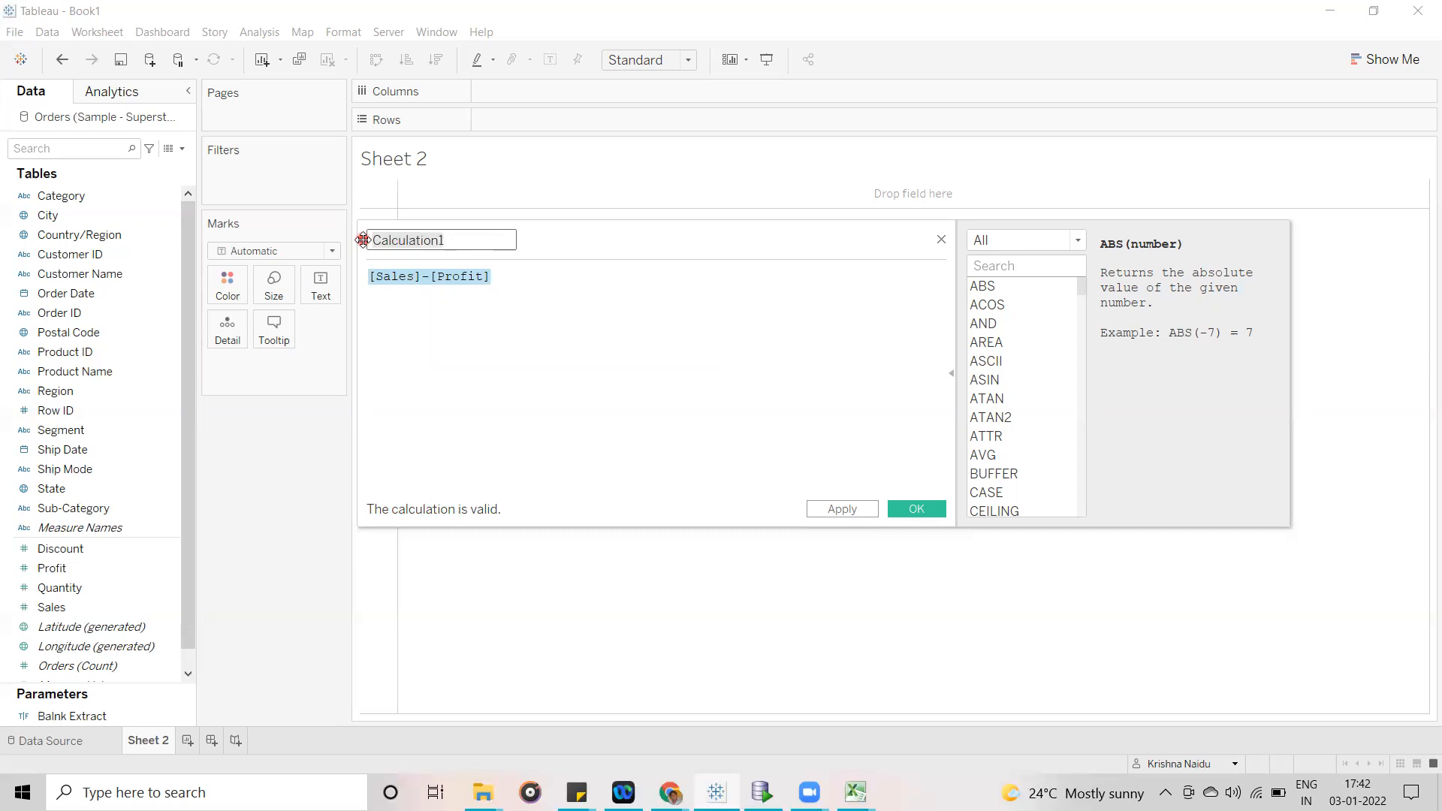
left_click(667, 332)
left_click(515, 274)
left_click(467, 241)
left_click_drag(466, 239, 363, 239)
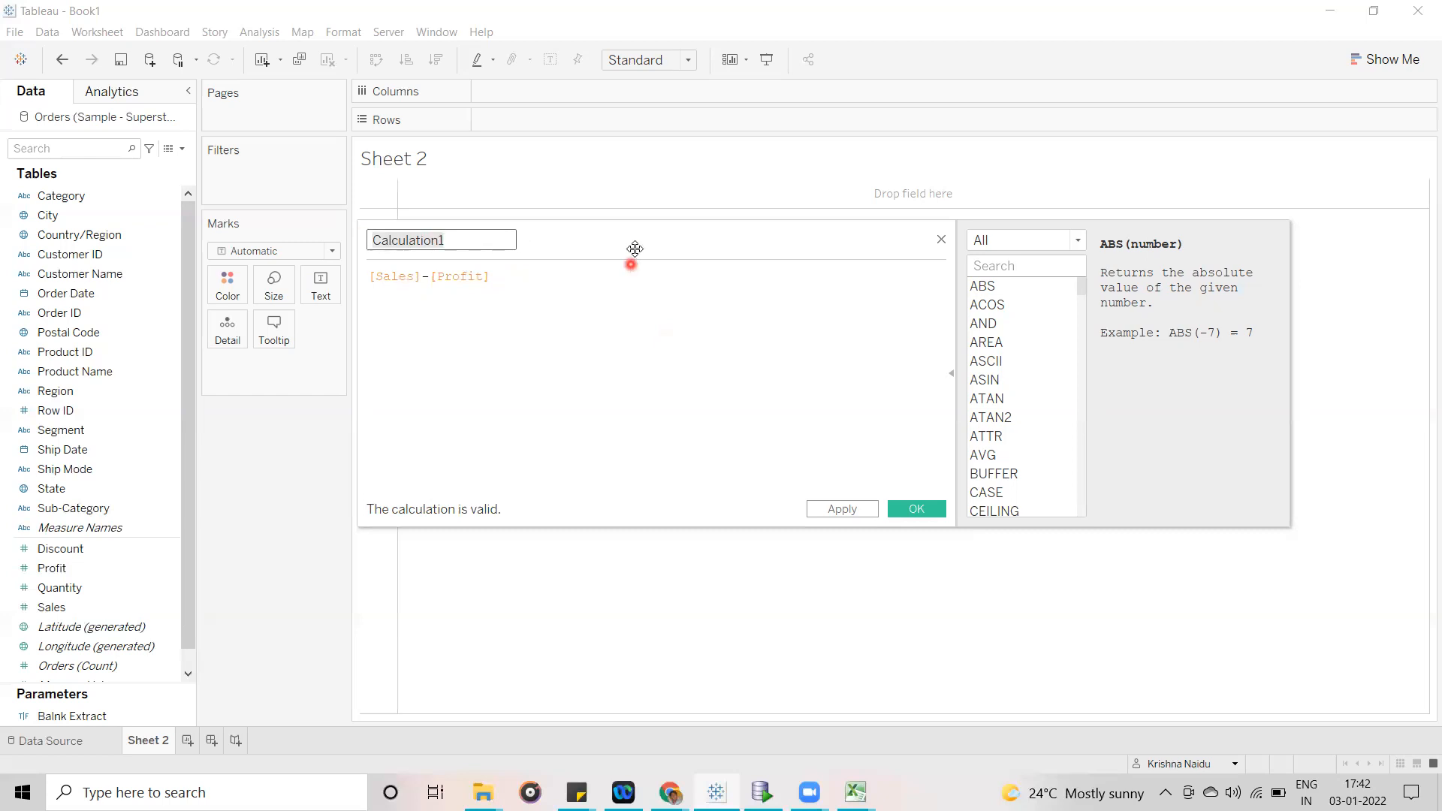
- Move the calculation editor slightly and rename the calculation as Row Level Calculation
left_click_drag(634, 248, 607, 202)
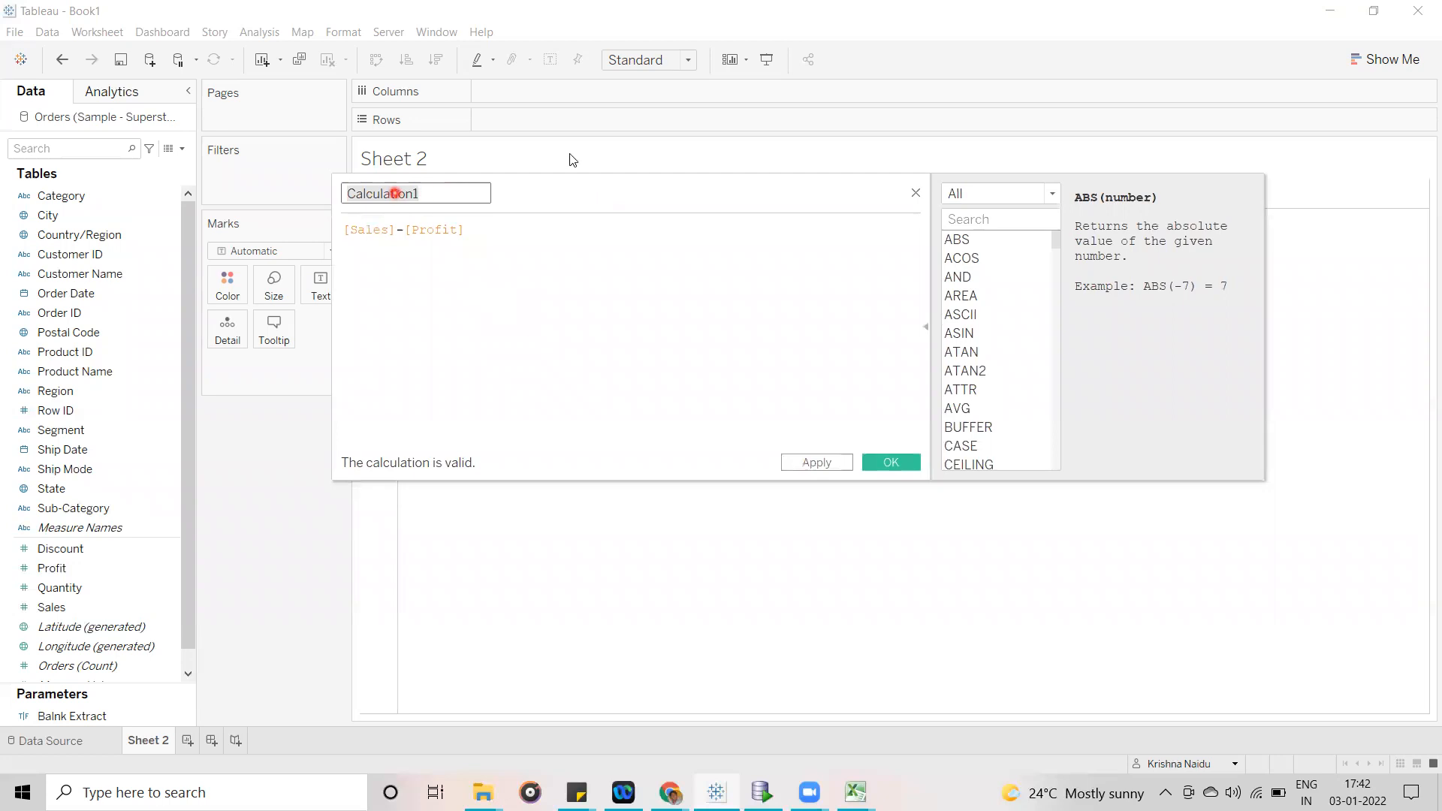
left_click(441, 193)
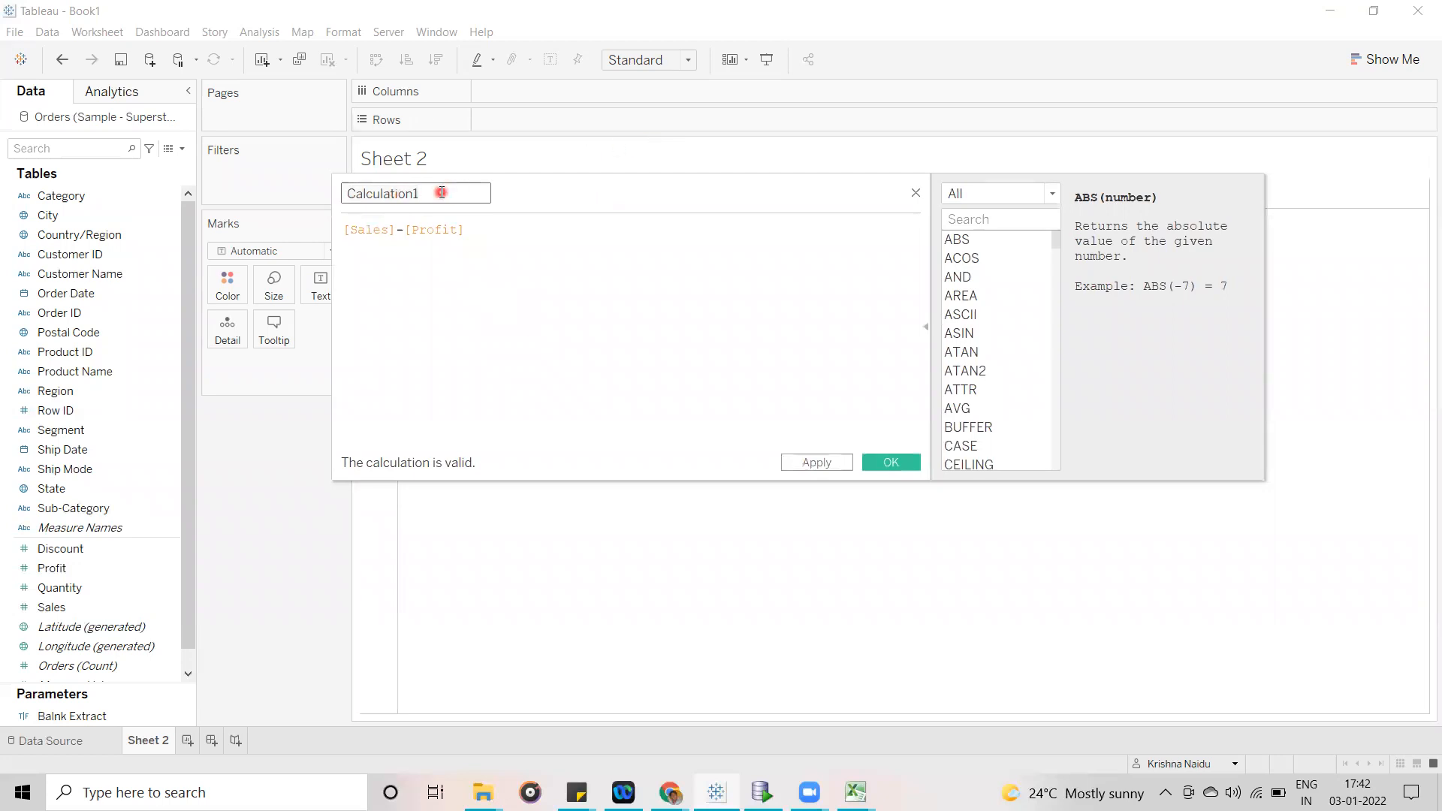
left_click_drag(441, 193, 335, 188)
type("Row Level Calculation")
- Replace the formula of Row Level Calculation with [Sales]/[Profit] and reposition the calculation editor
left_click_drag(484, 230, 336, 225)
key("BackSpace")
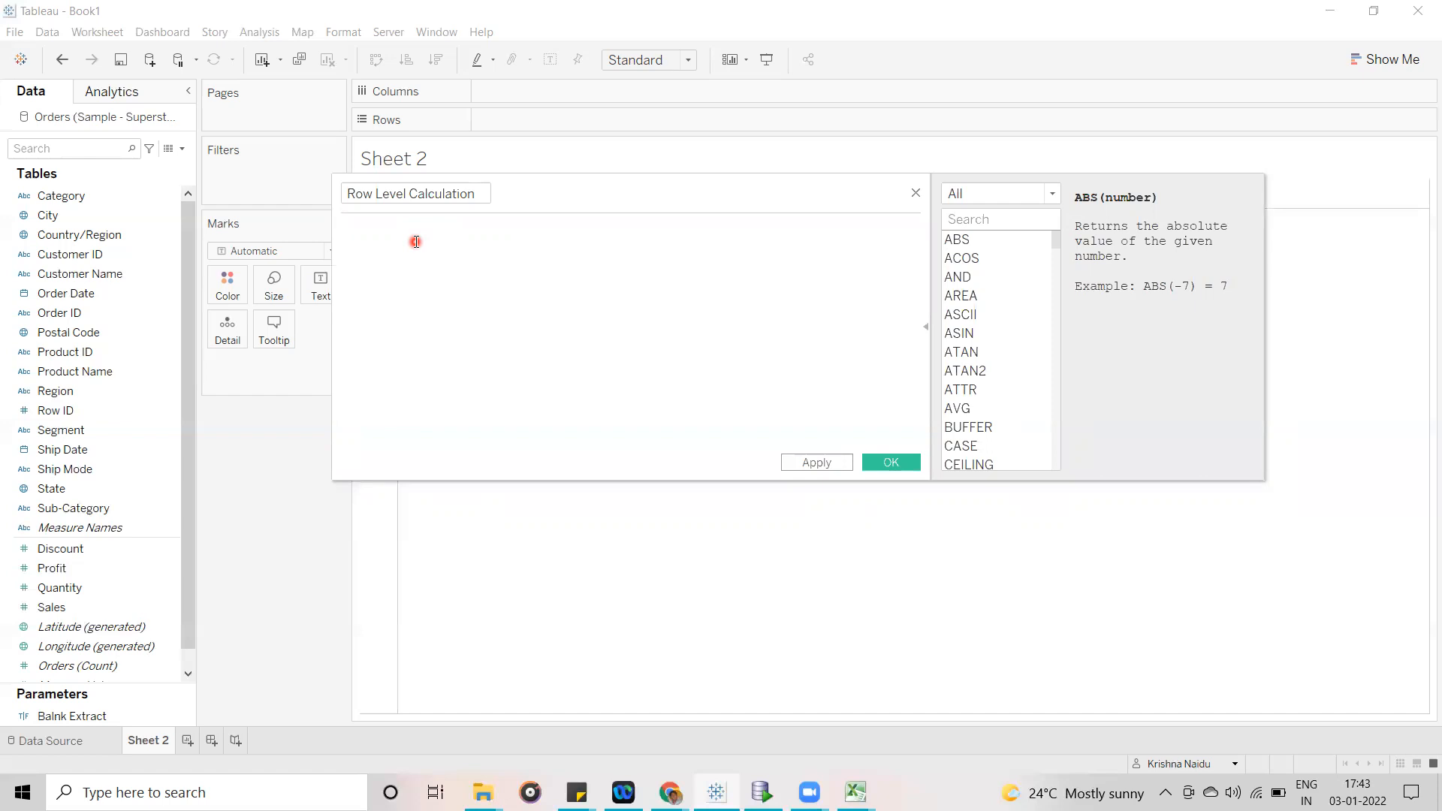
type("sal")
key("Return")
type("/pro")
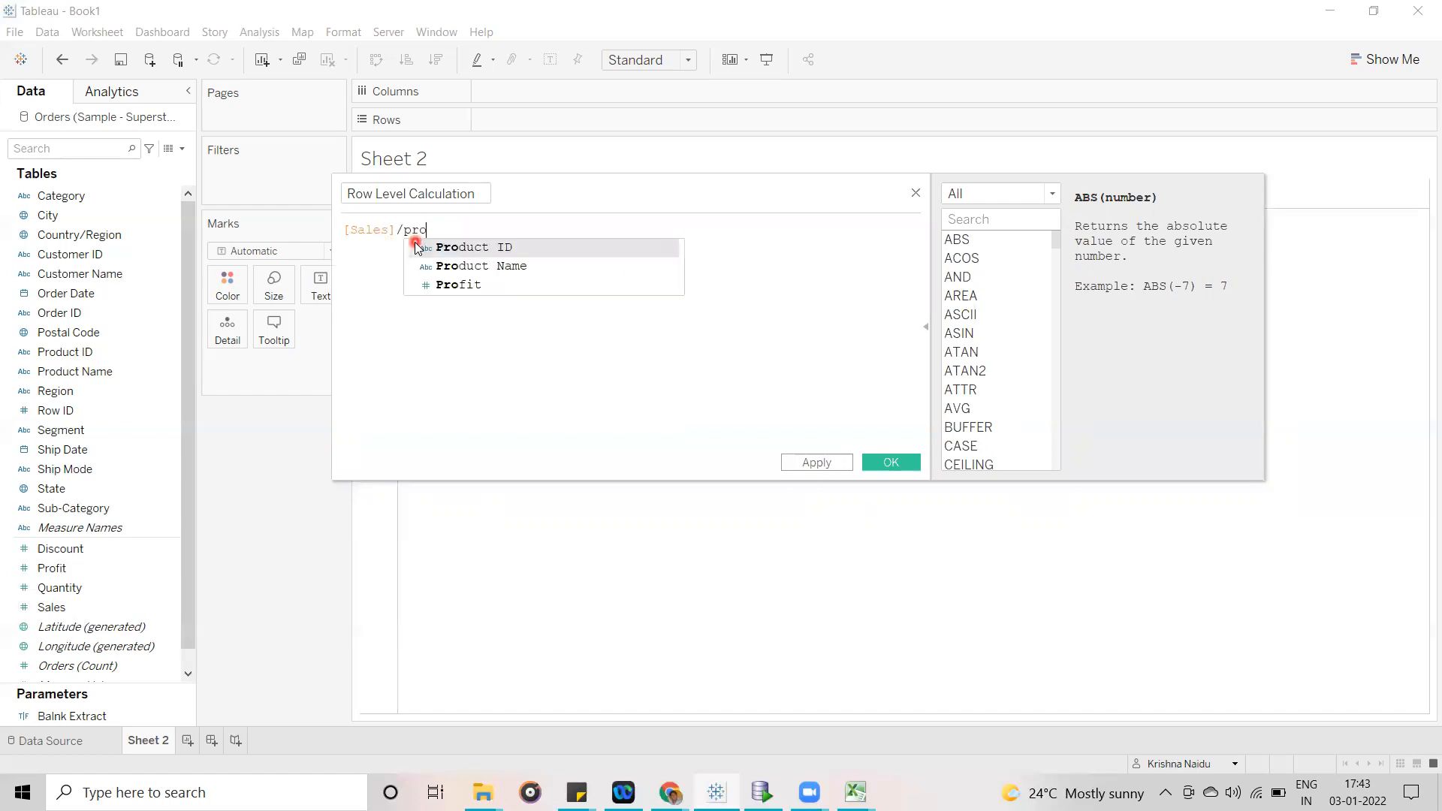
key("Down")
key("Down")
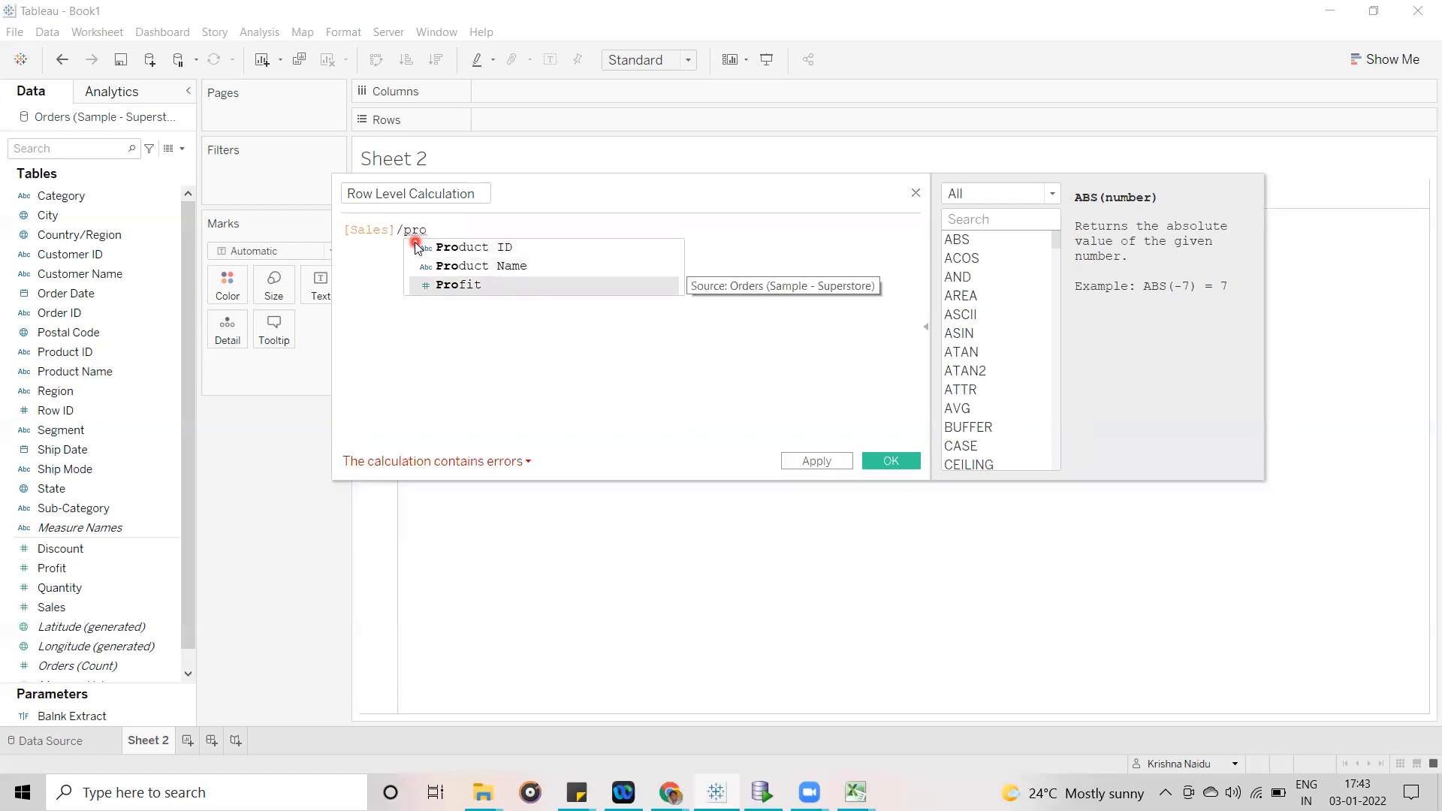
key("Return")
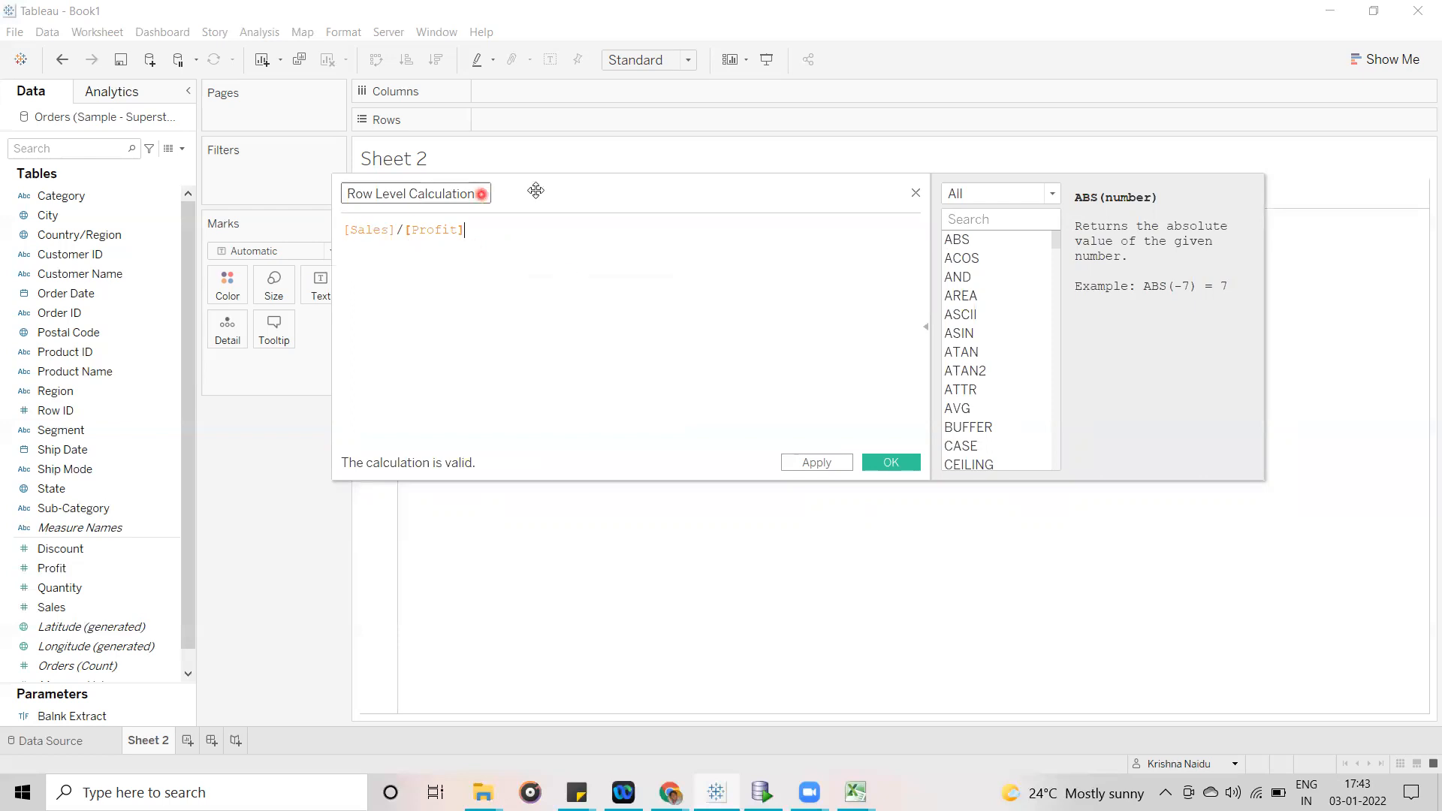
left_click_drag(534, 190, 491, 218)
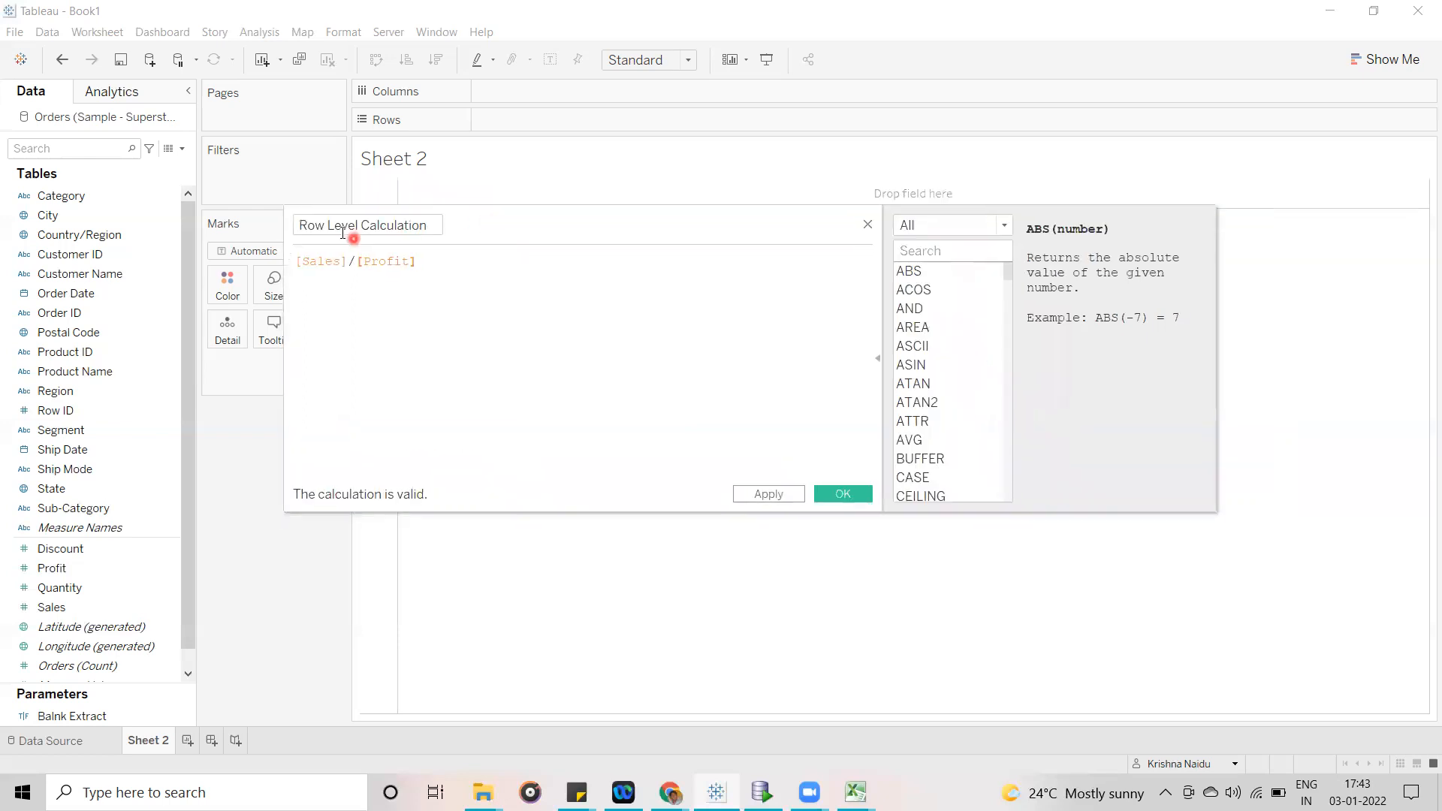
left_click_drag(297, 223, 430, 224)
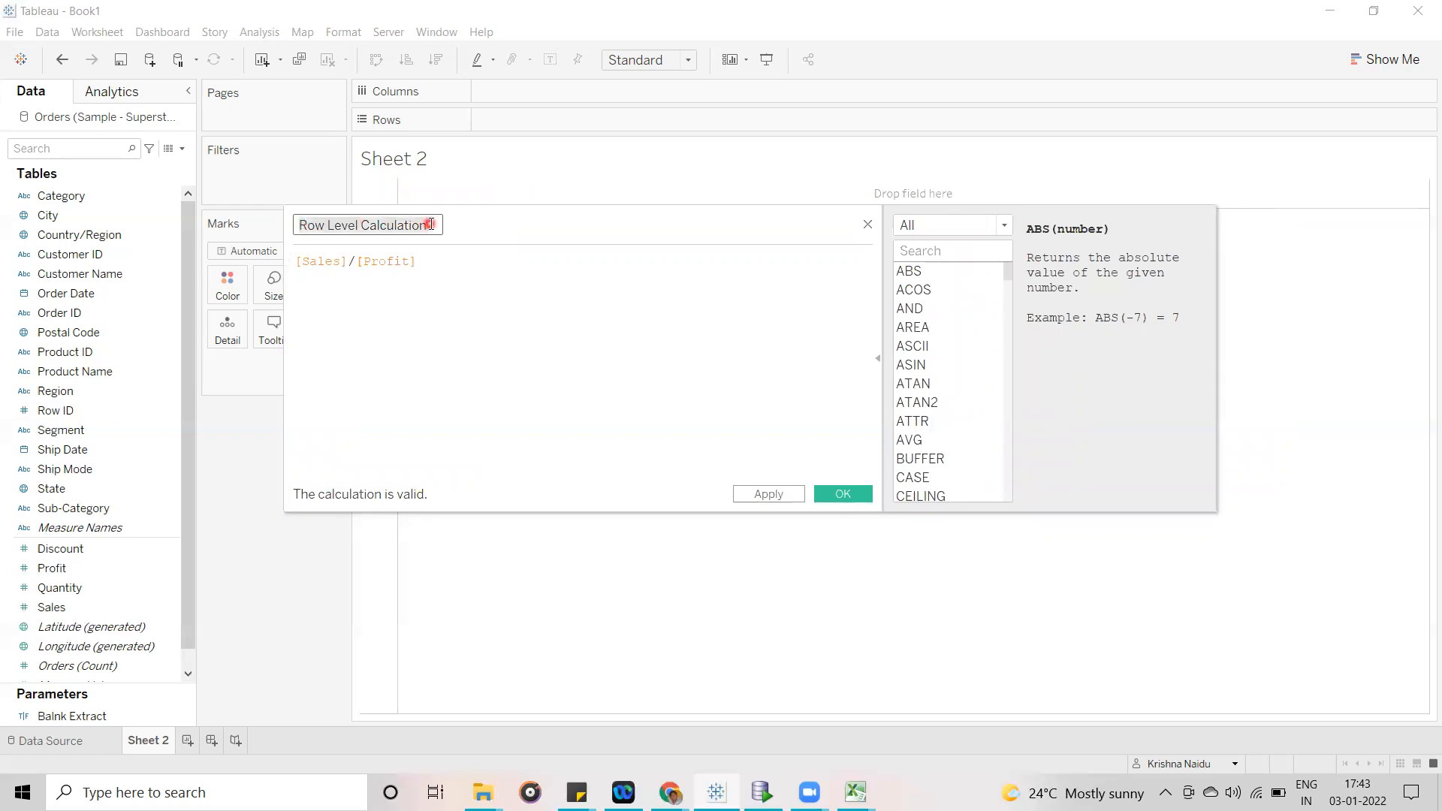
- Examine the name Row Level Calculation and its formula [Sales]/[Profit] by highlighting each in turn
left_click(431, 224)
left_click_drag(432, 263, 289, 259)
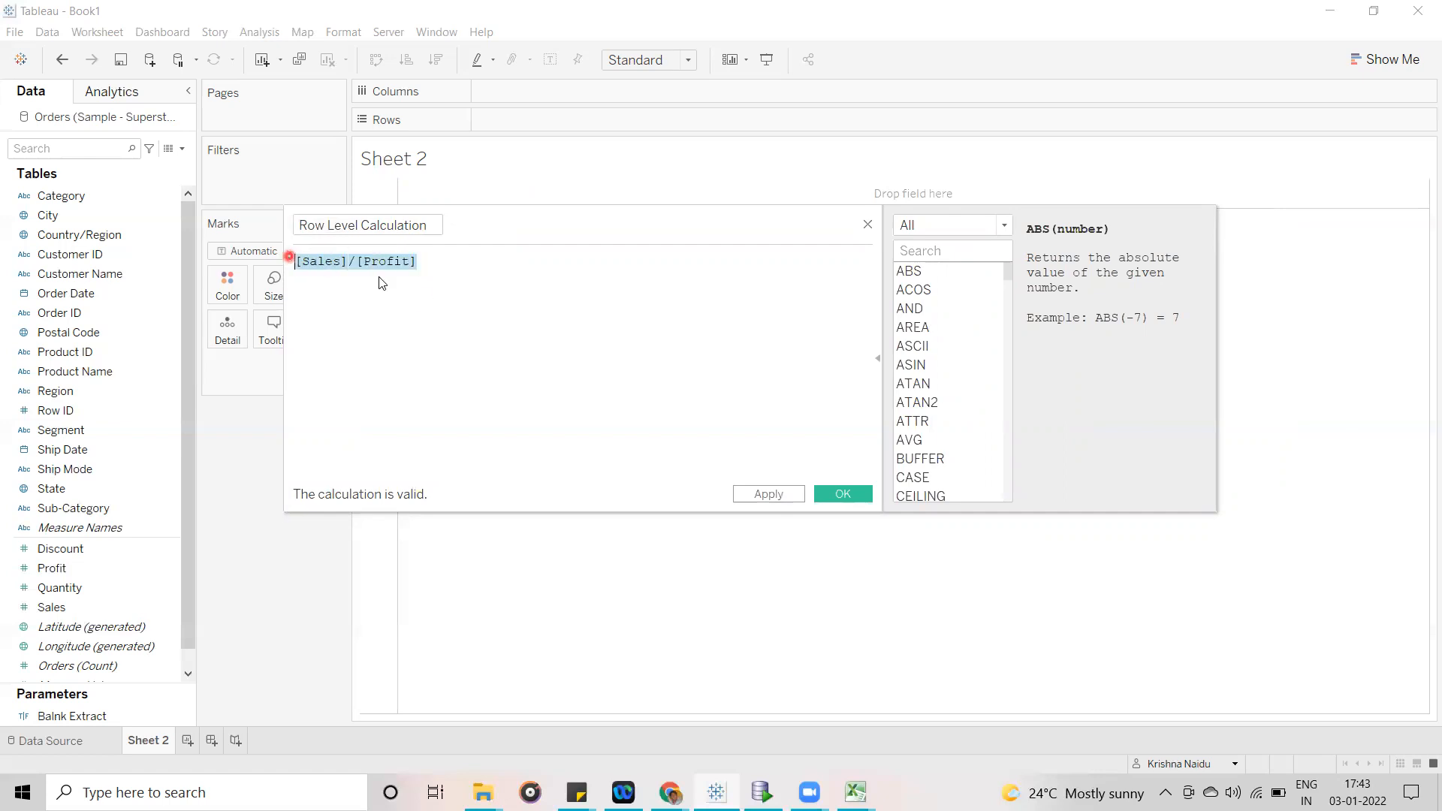
left_click(434, 310)
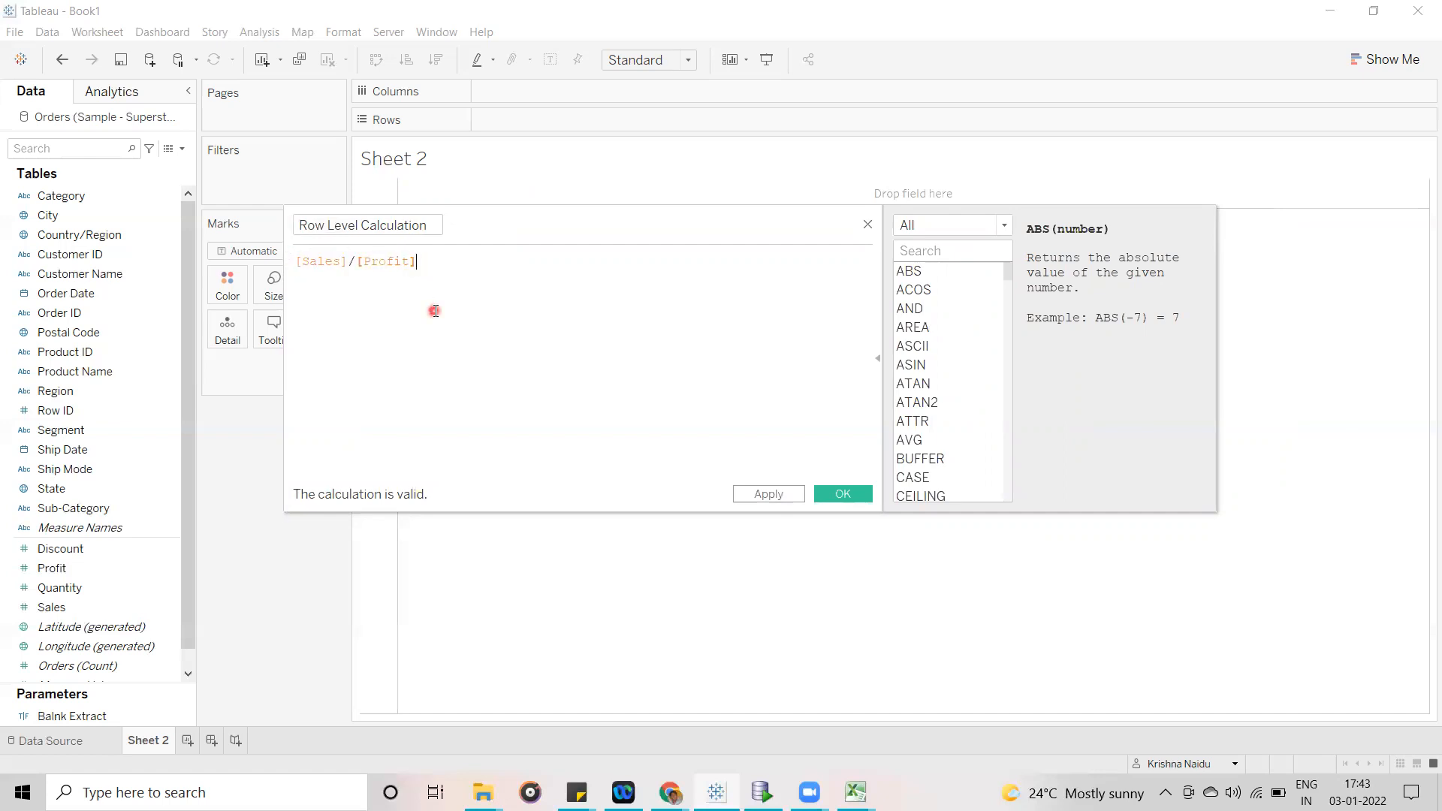
left_click(434, 225)
left_click_drag(422, 226, 289, 225)
left_click(467, 265)
left_click(418, 224)
left_click_drag(431, 224, 297, 227)
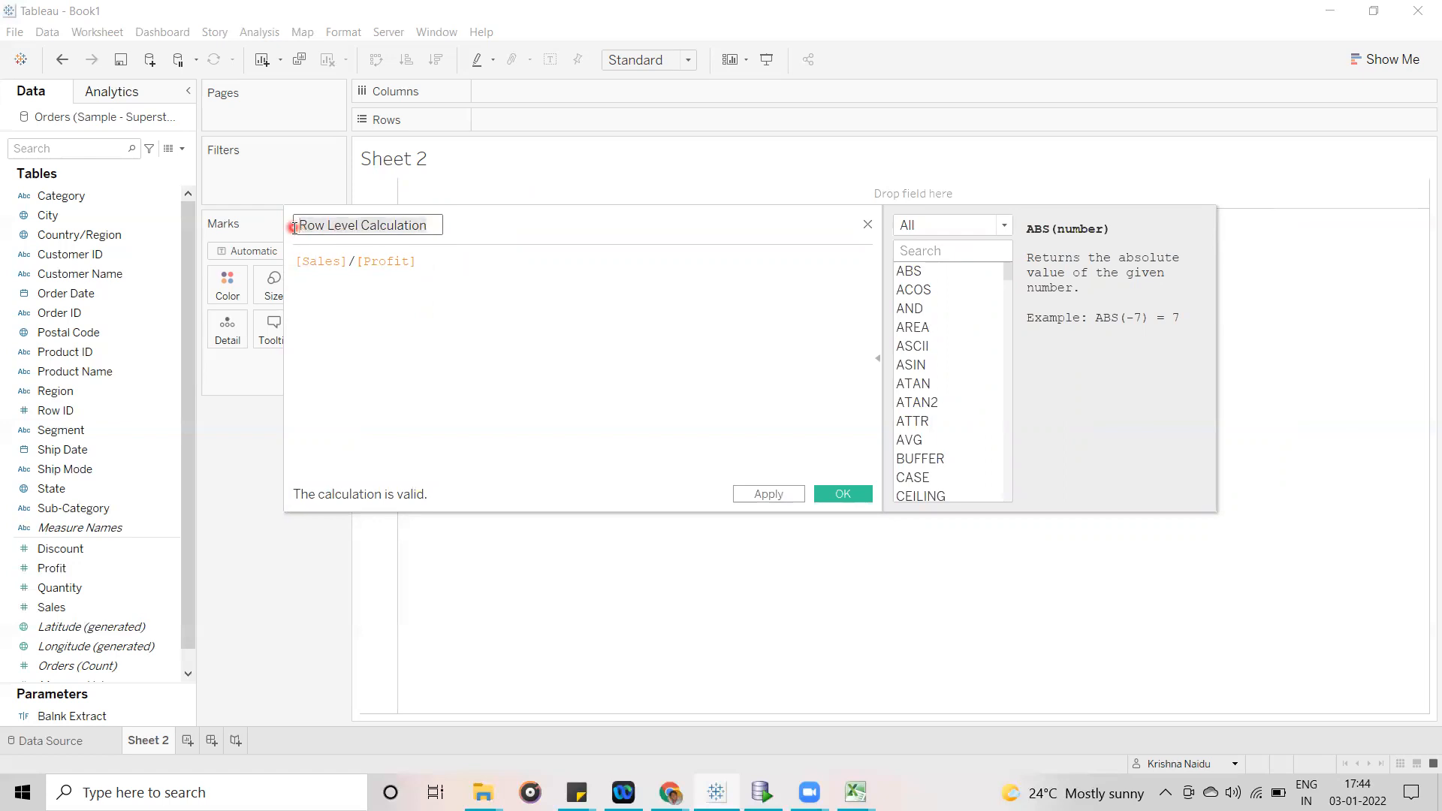
left_click(531, 368)
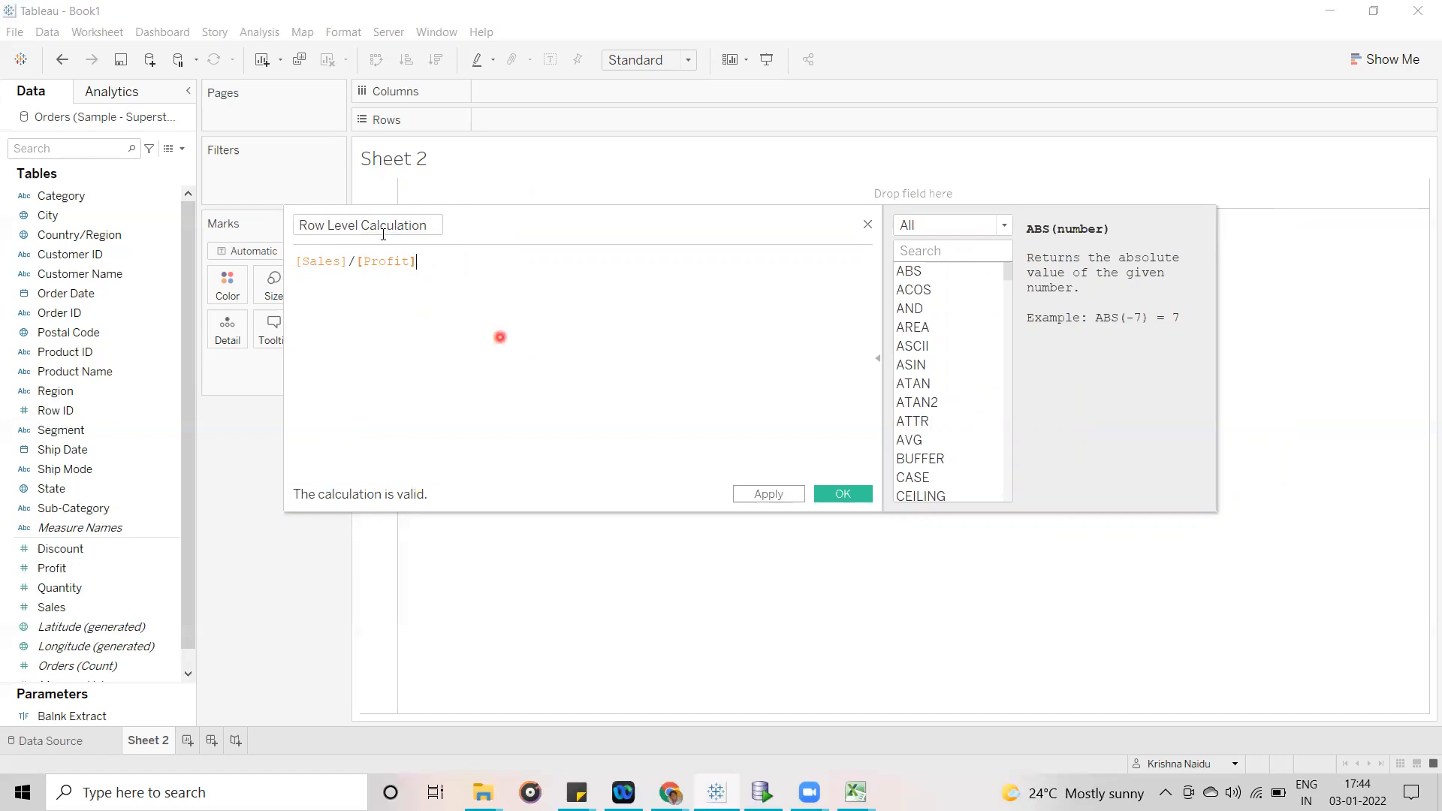
left_click(438, 225)
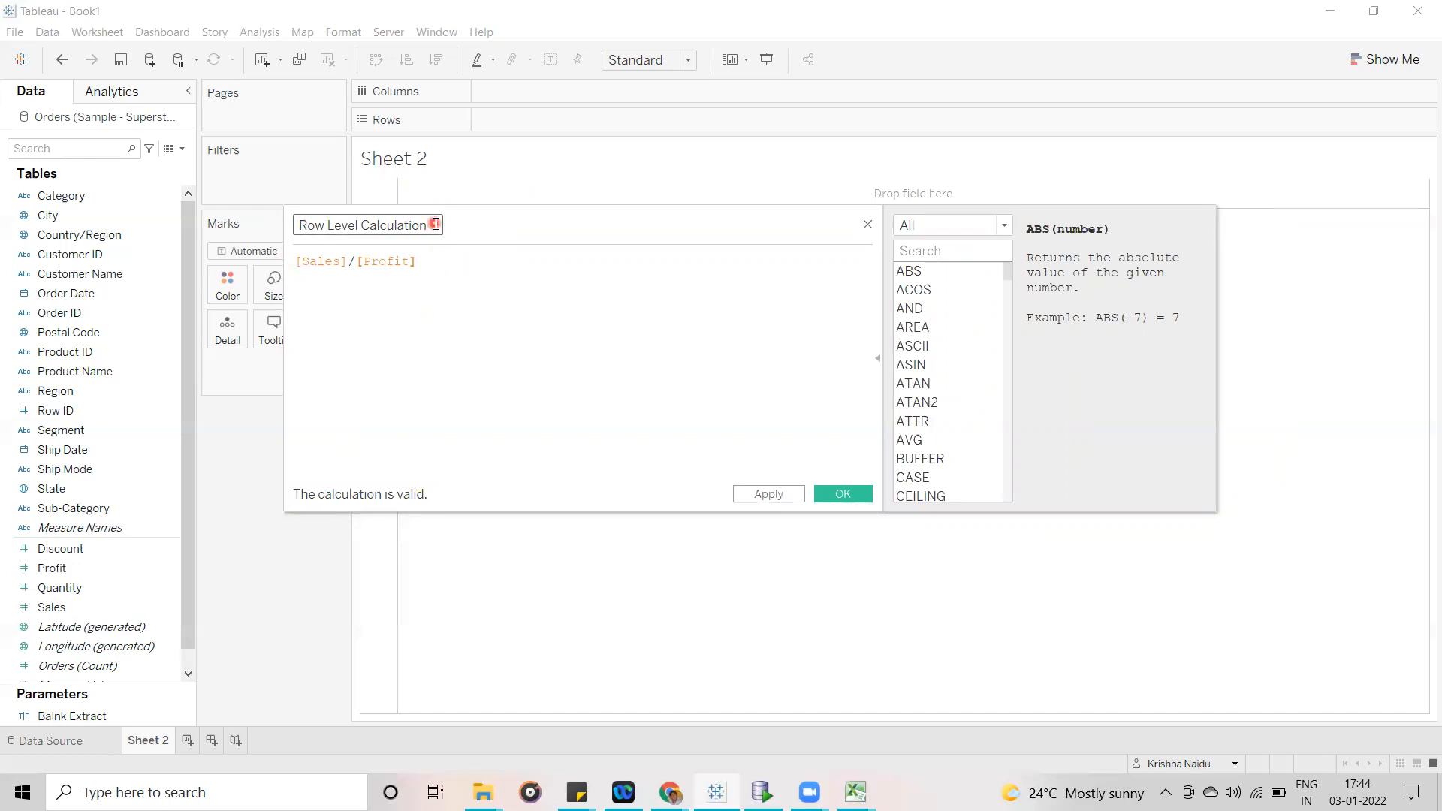
left_click(440, 260)
left_click_drag(438, 261, 289, 257)
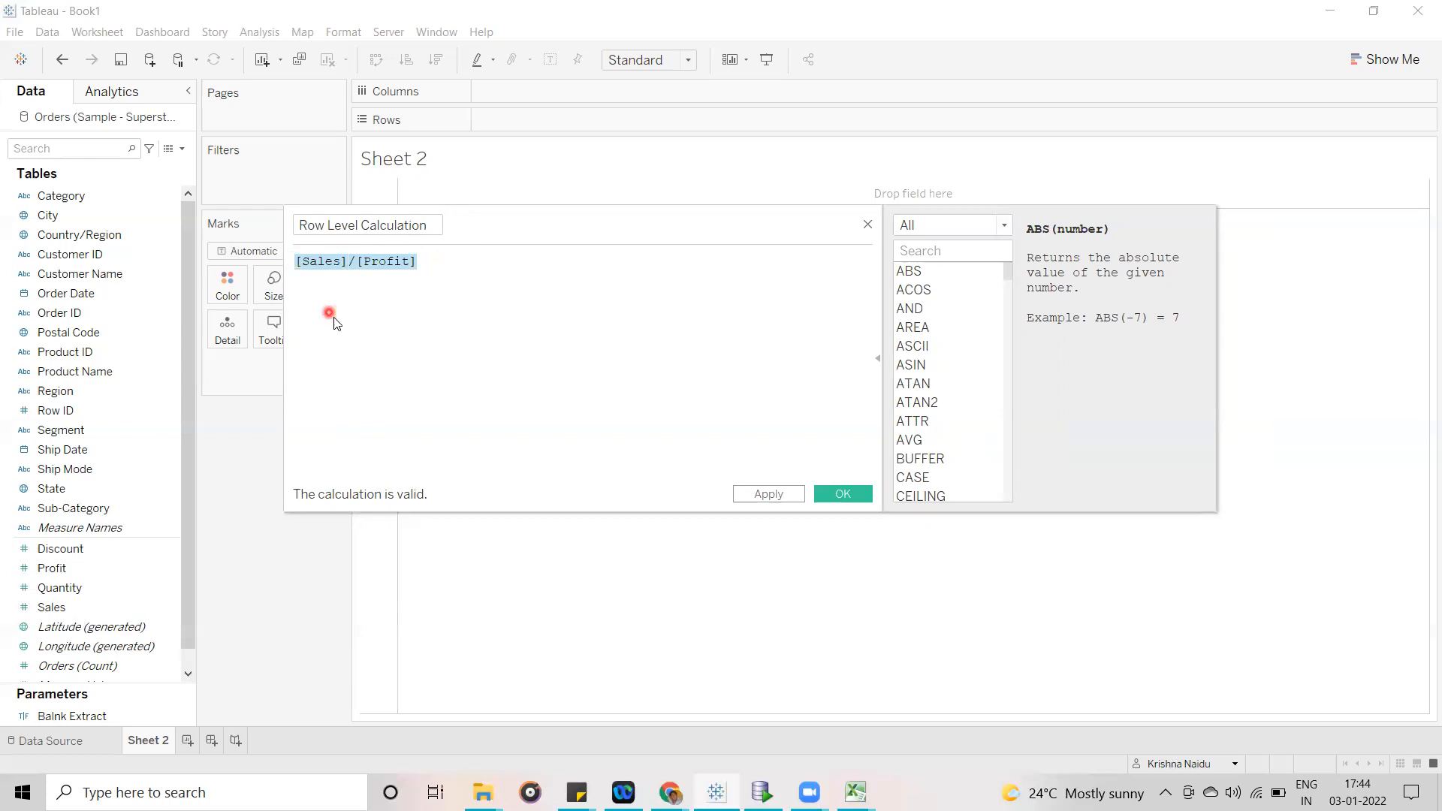
left_click(293, 261)
left_click_drag(293, 260, 424, 261)
left_click(429, 260)
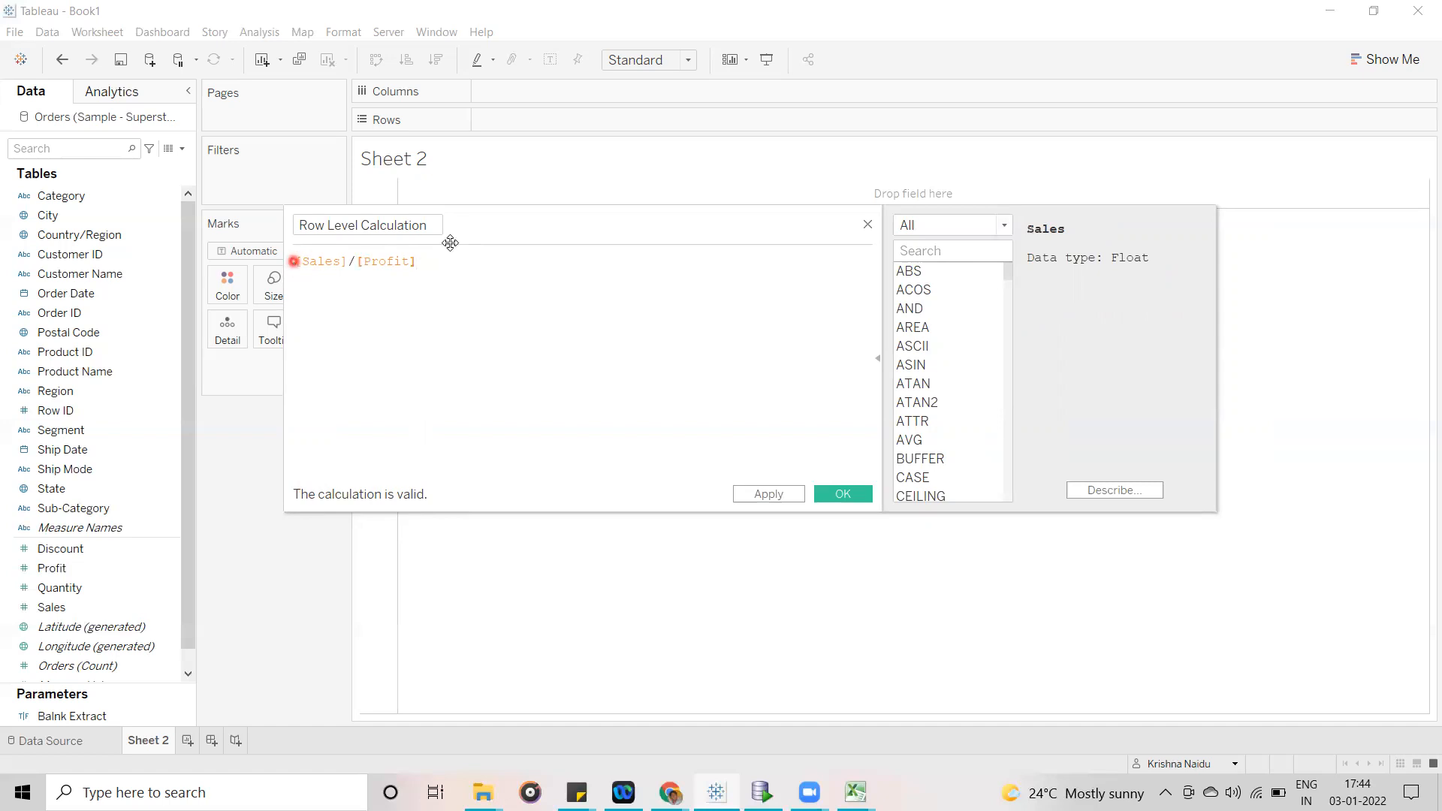
- Move the calculation editor up, view the description of the AND function, and highlight the [Sales]/[Profit] formula
left_click_drag(705, 238, 579, 183)
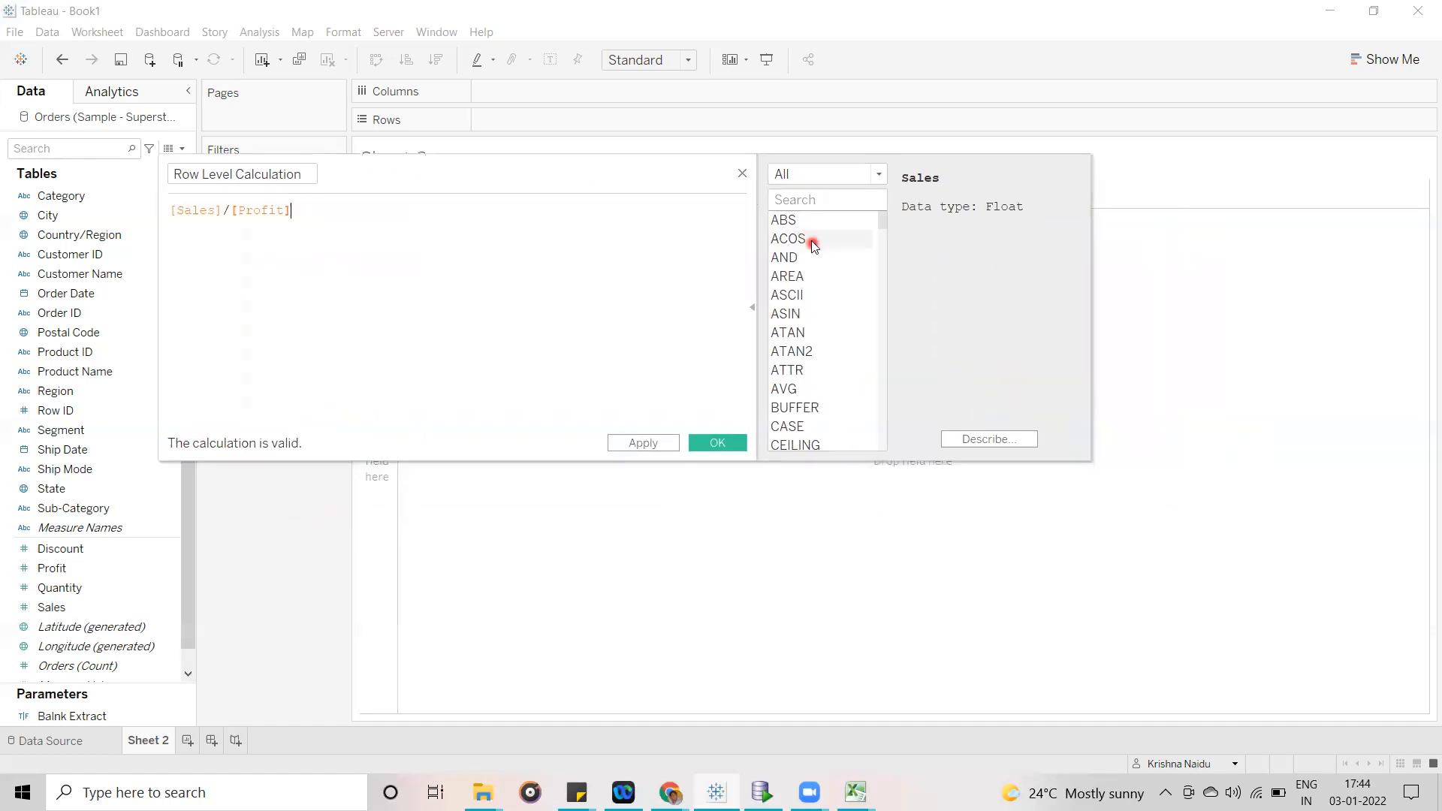
left_click(804, 256)
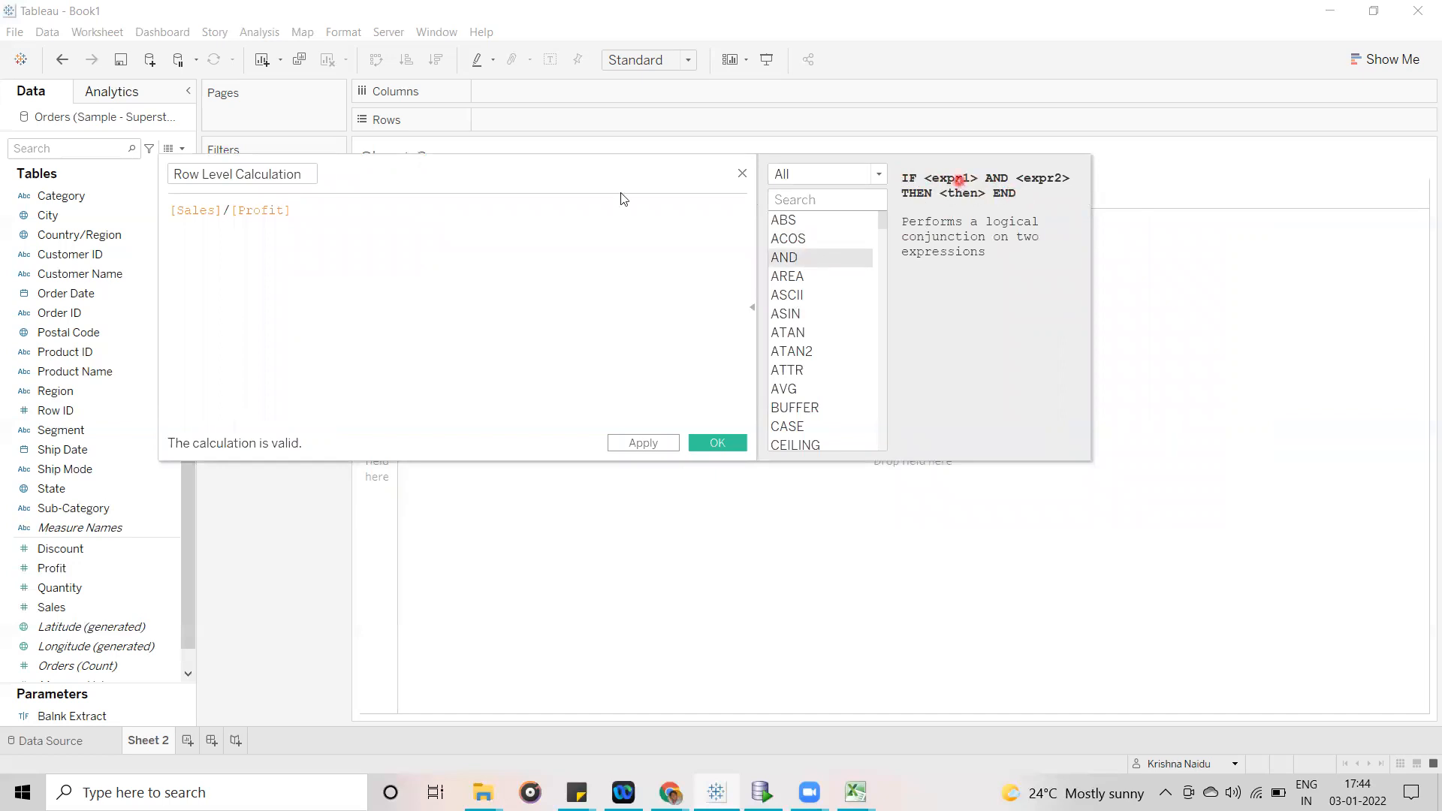
left_click(255, 233)
left_click_drag(310, 210, 164, 209)
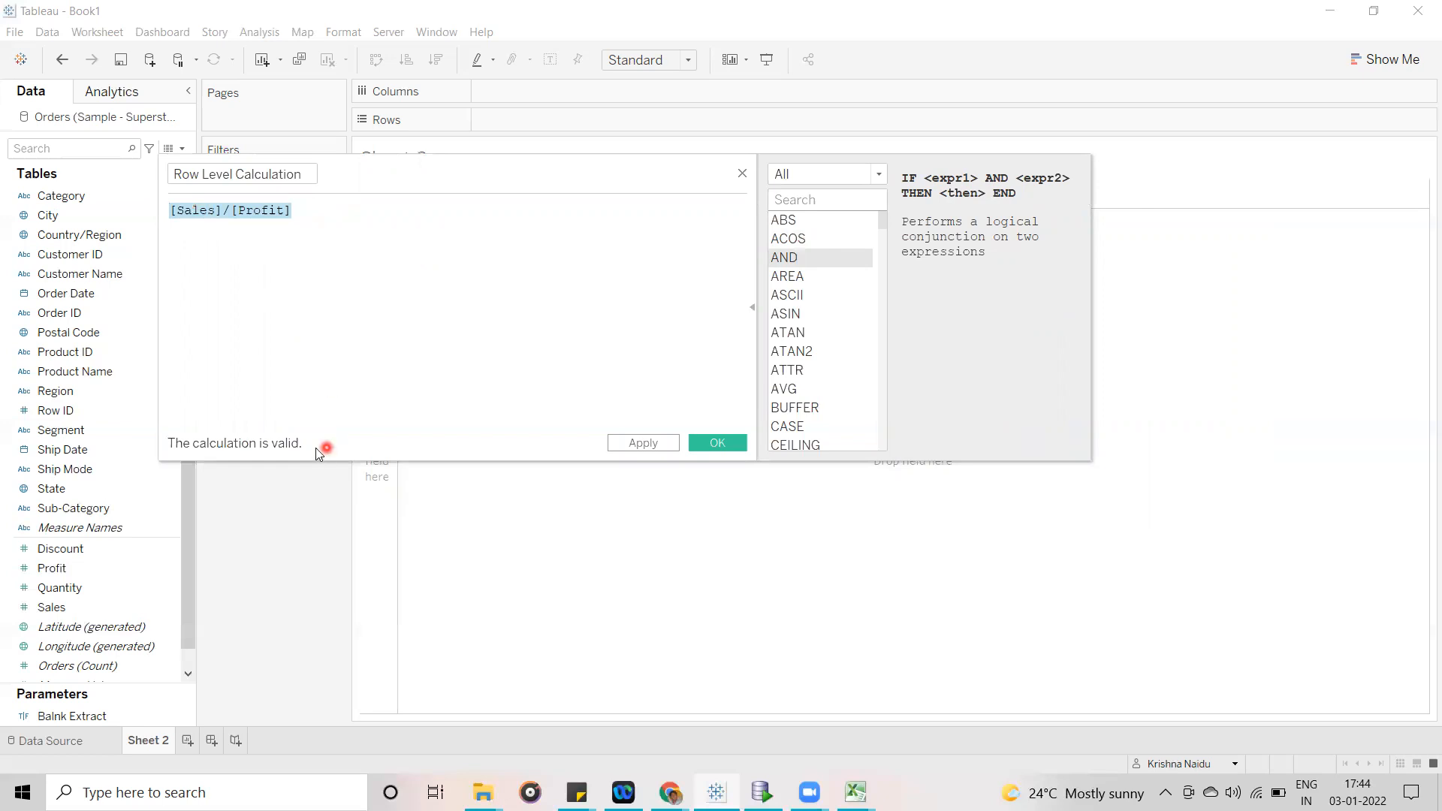
left_click(322, 222)
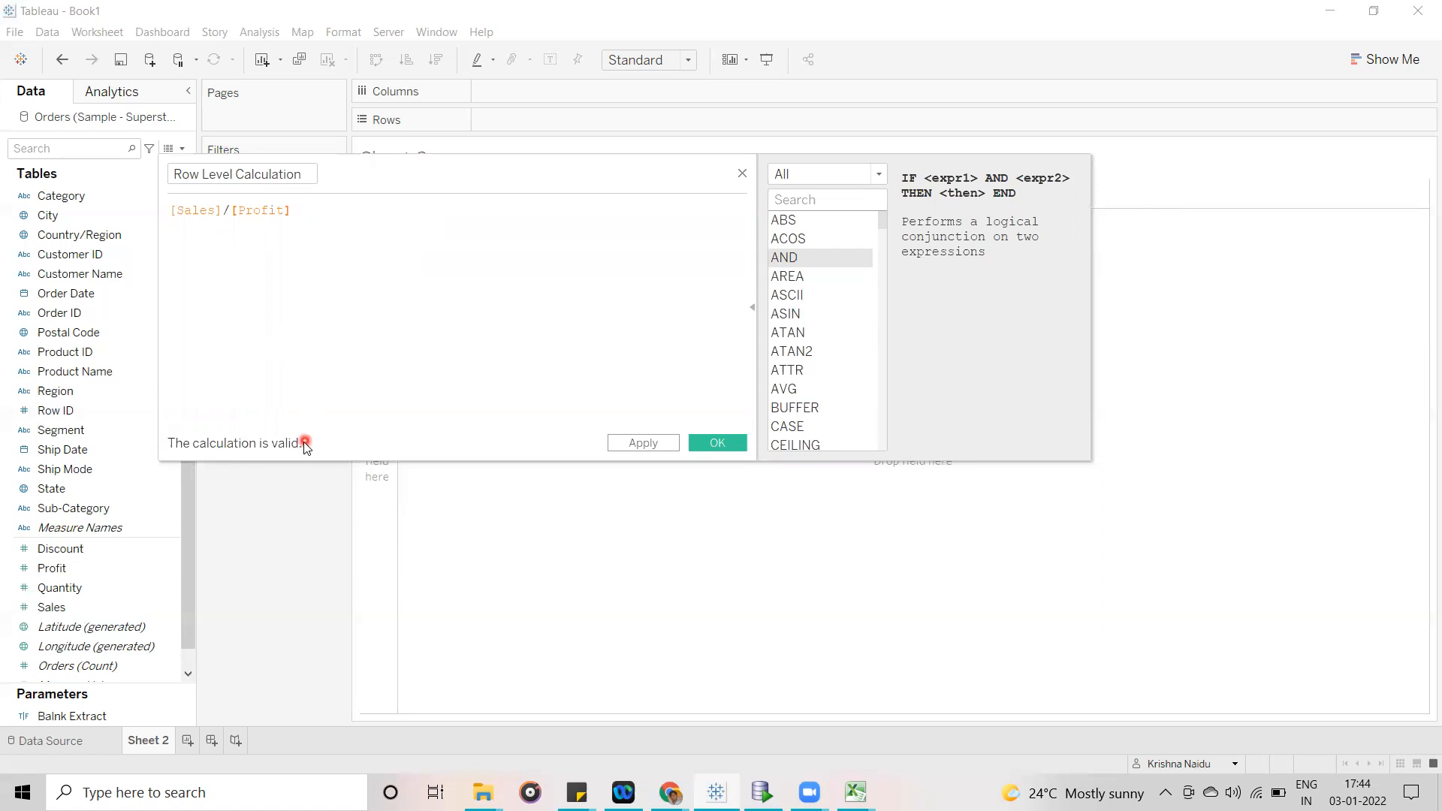
- Change the formula to [Sales]/sum([Profit]) and view the details of the calculation errors
left_click(228, 210)
type("sum(")
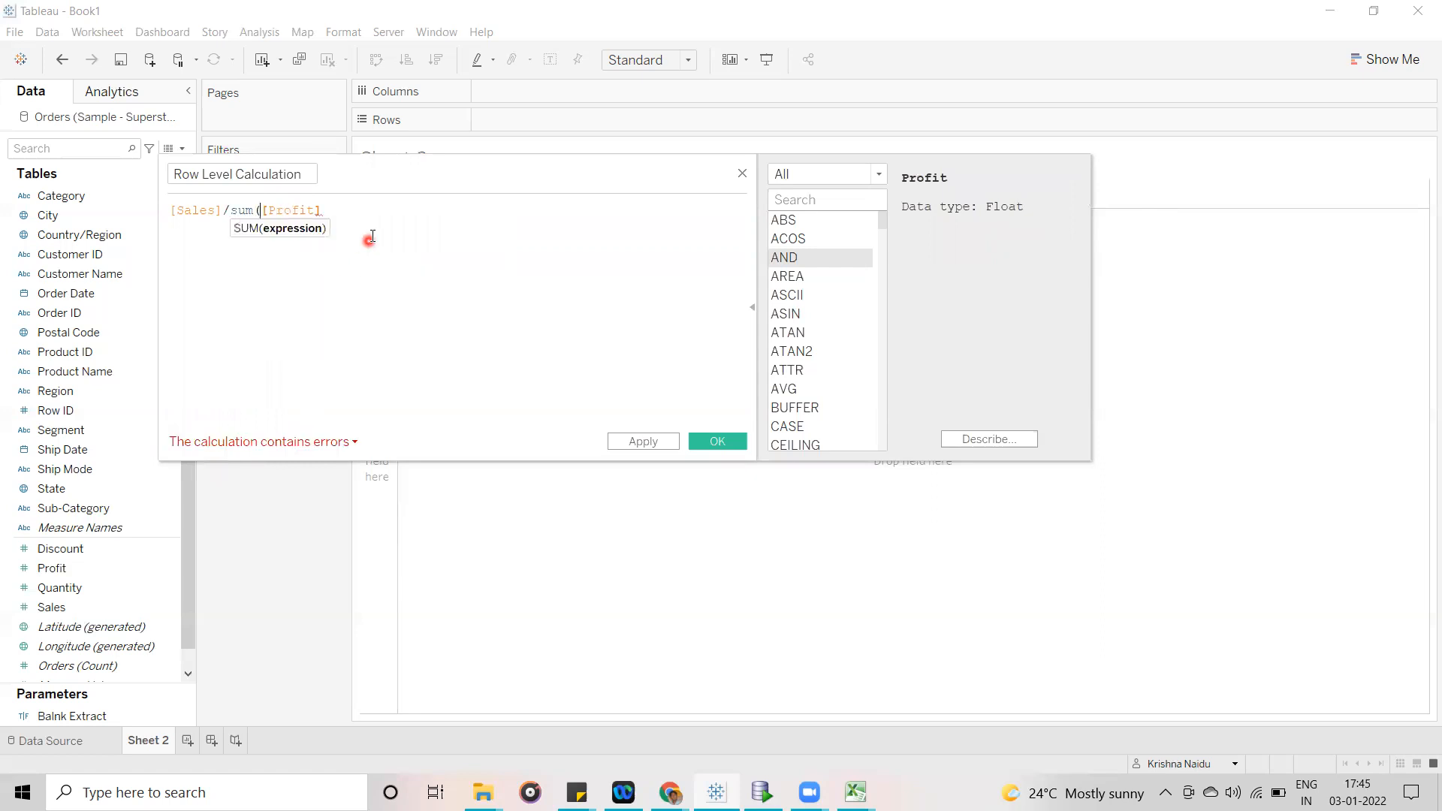
type(")")
mouse_move(225, 212)
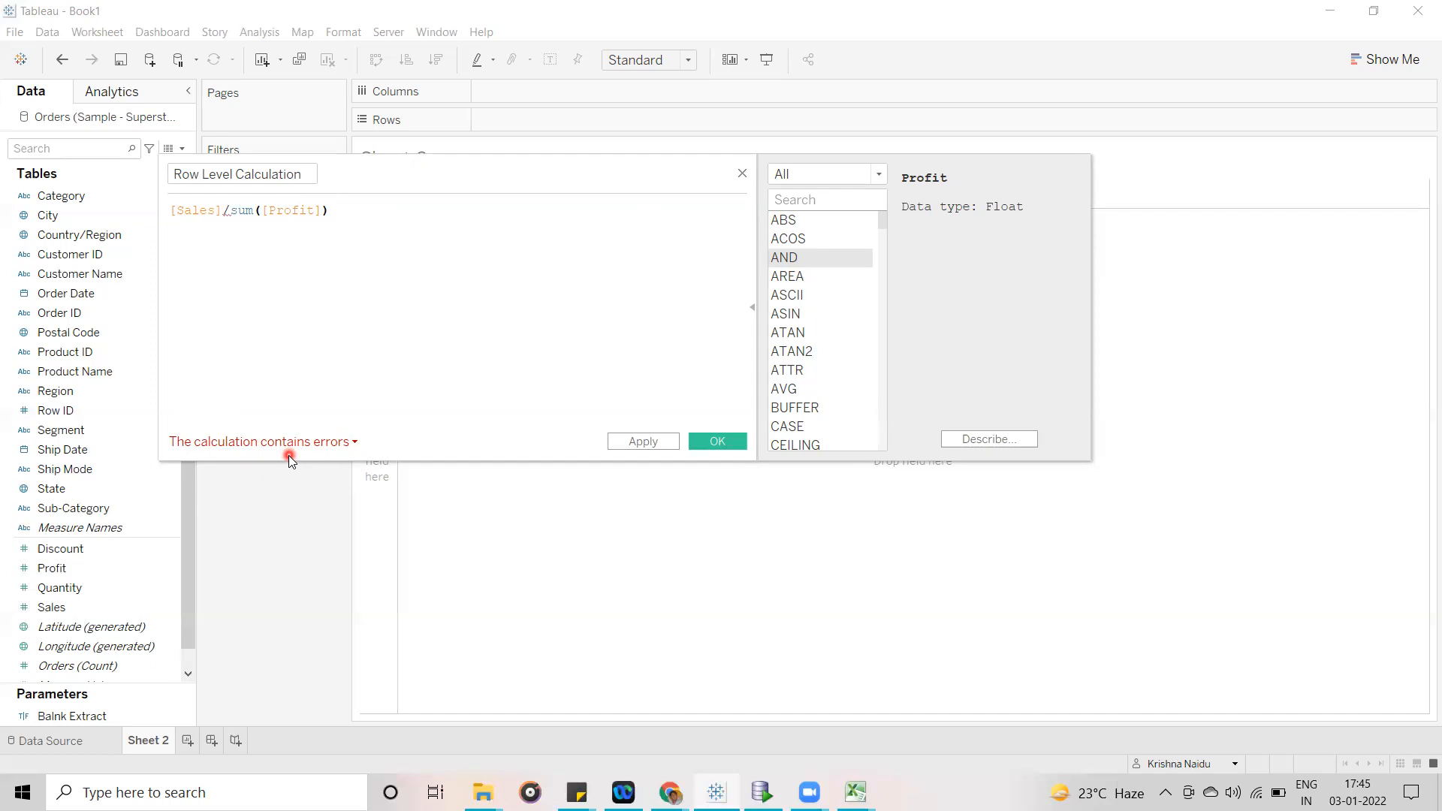
left_click(354, 443)
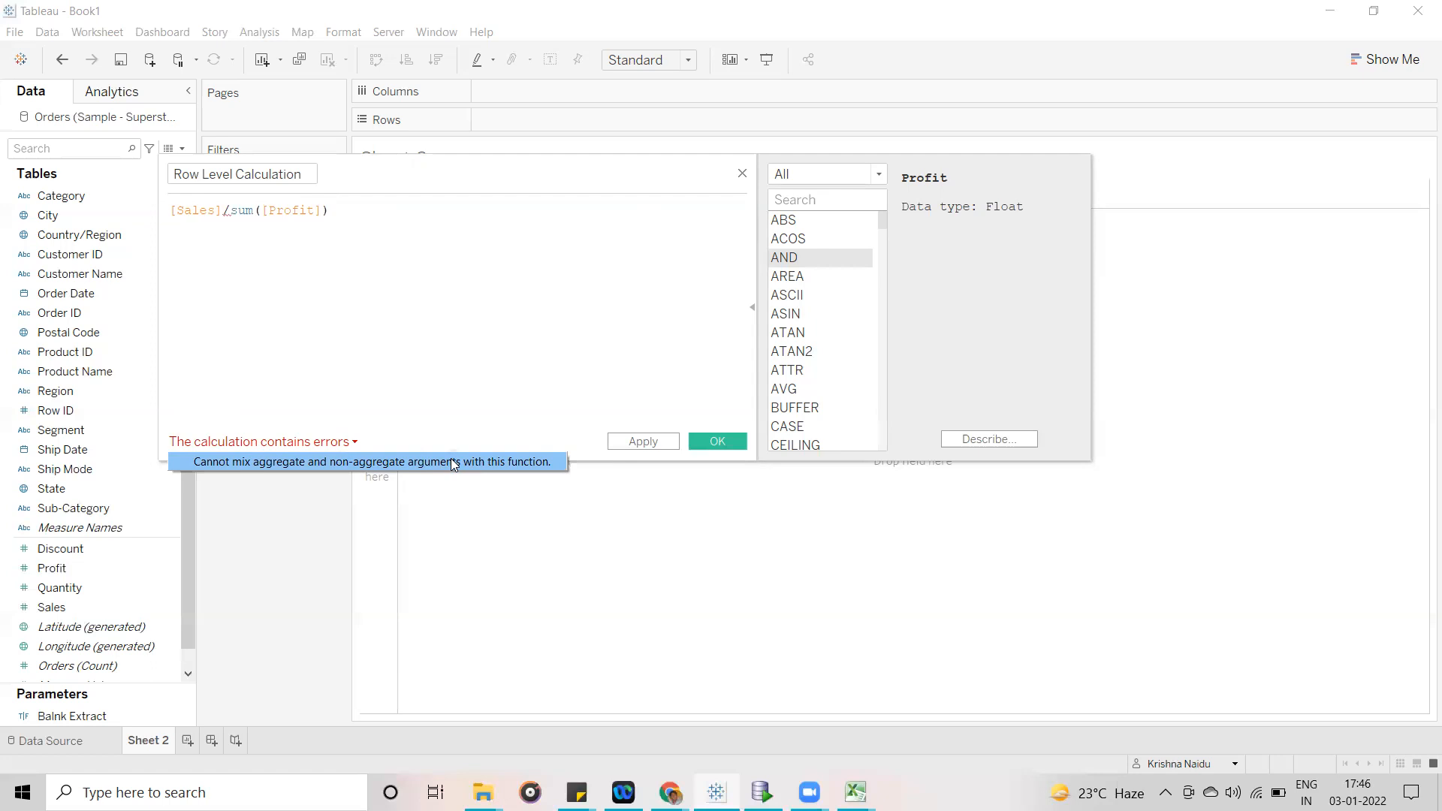
left_click(478, 332)
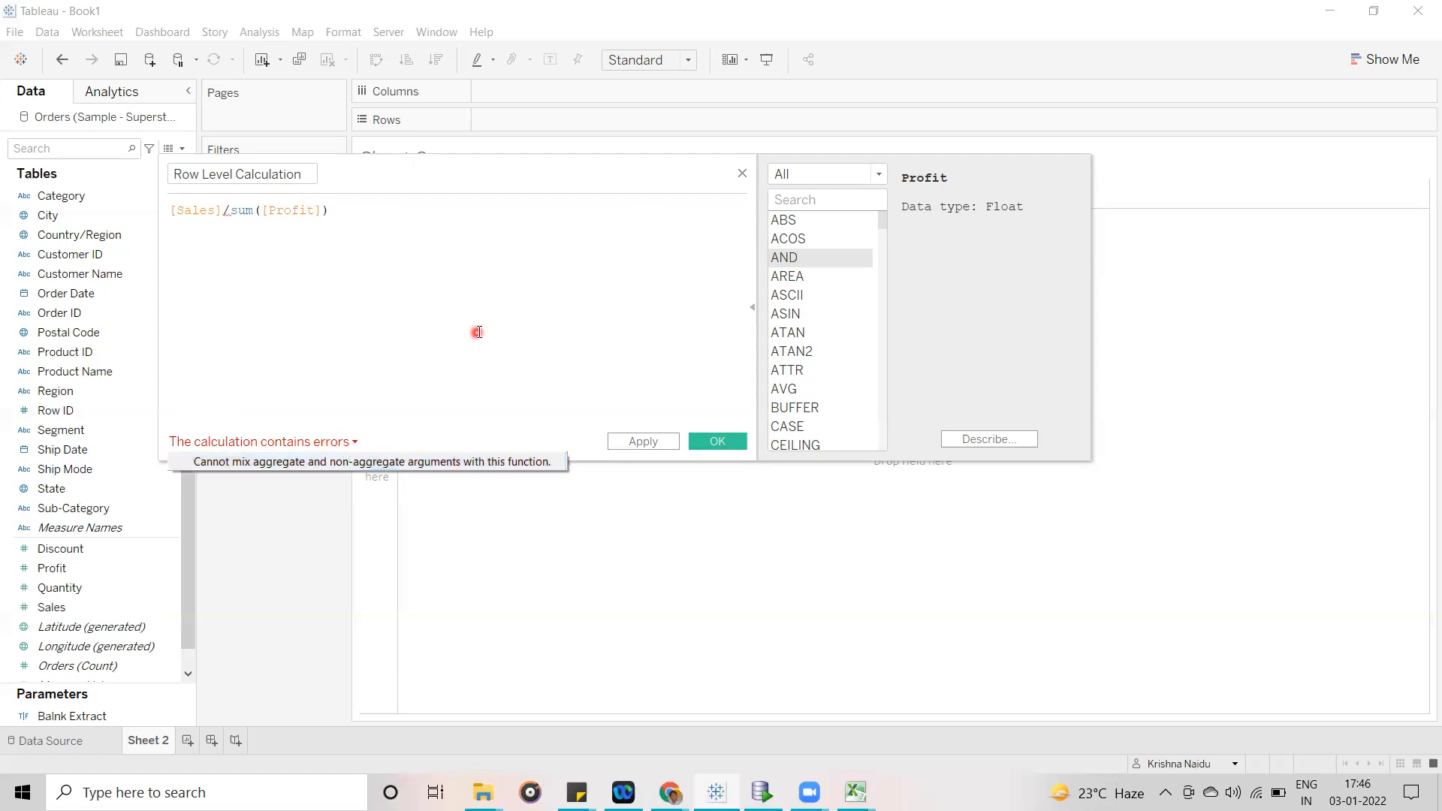
- Delete the opening sum( in front of [Profit] from the formula
left_click(261, 210)
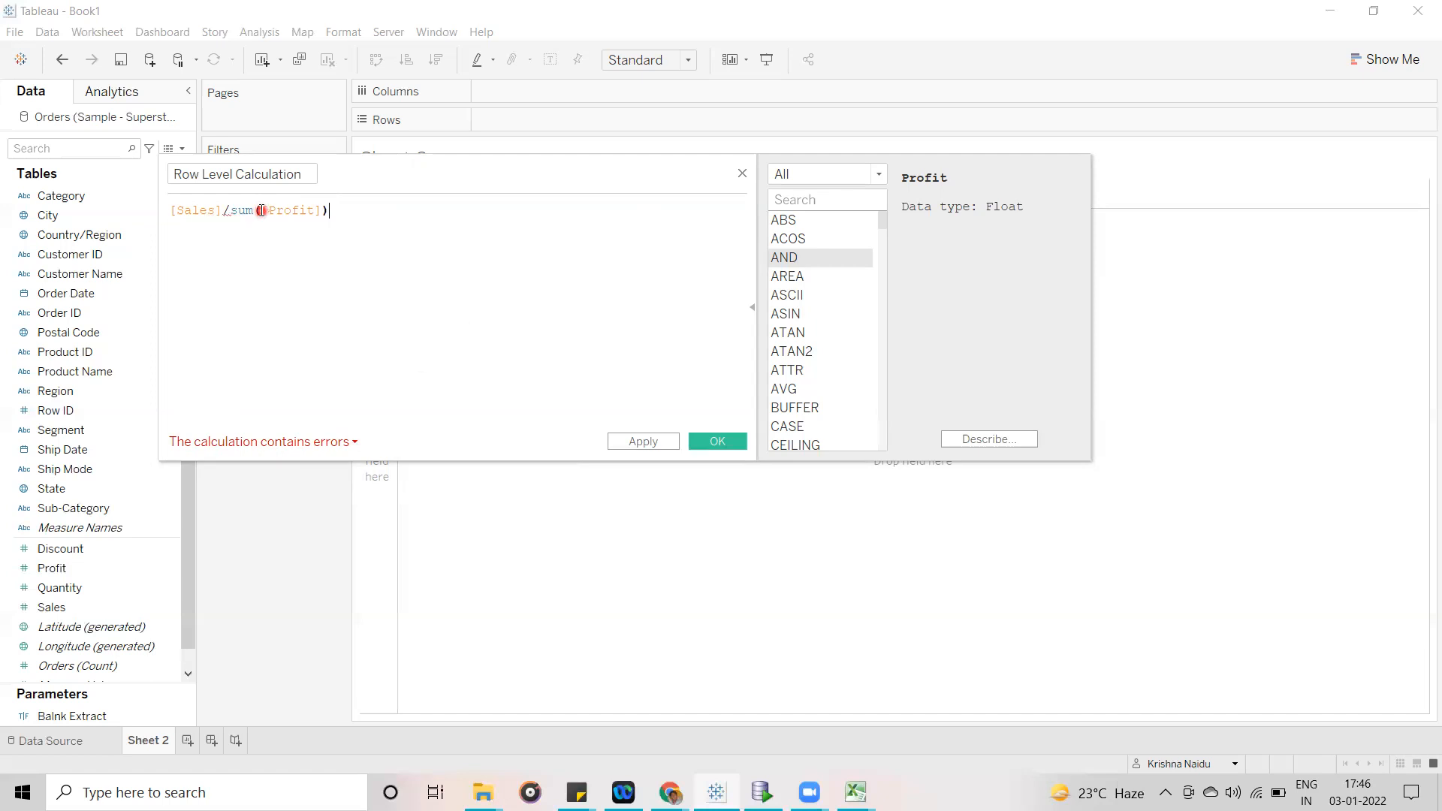
key("BackSpace")
key("BackSpace")
key("BackSpace")
key("BackSpace")
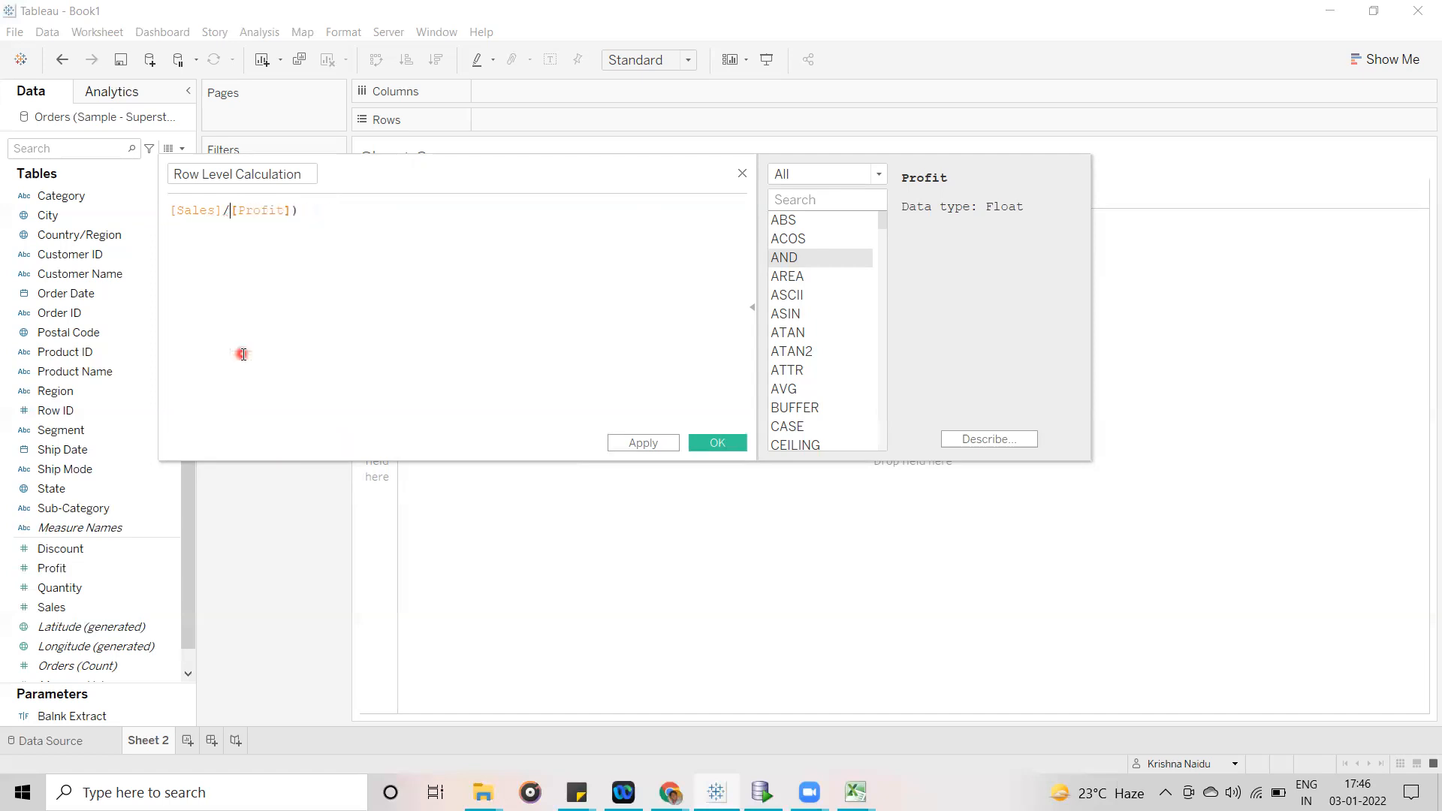
left_click(315, 210)
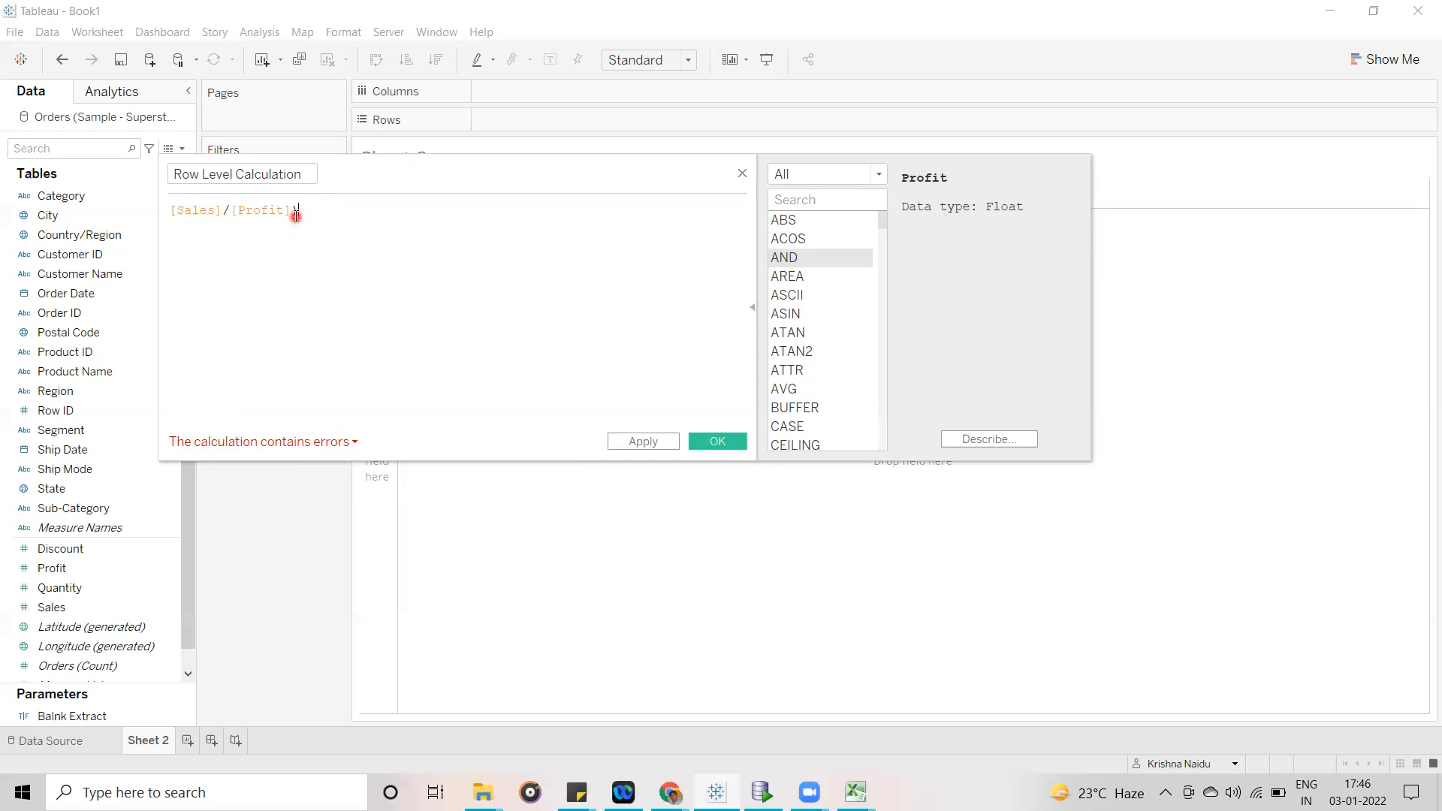
- View the error details for the stray closing parenthesis and delete it so the formula reads [Sales]/[Profit]
left_click(227, 214)
left_click(293, 213)
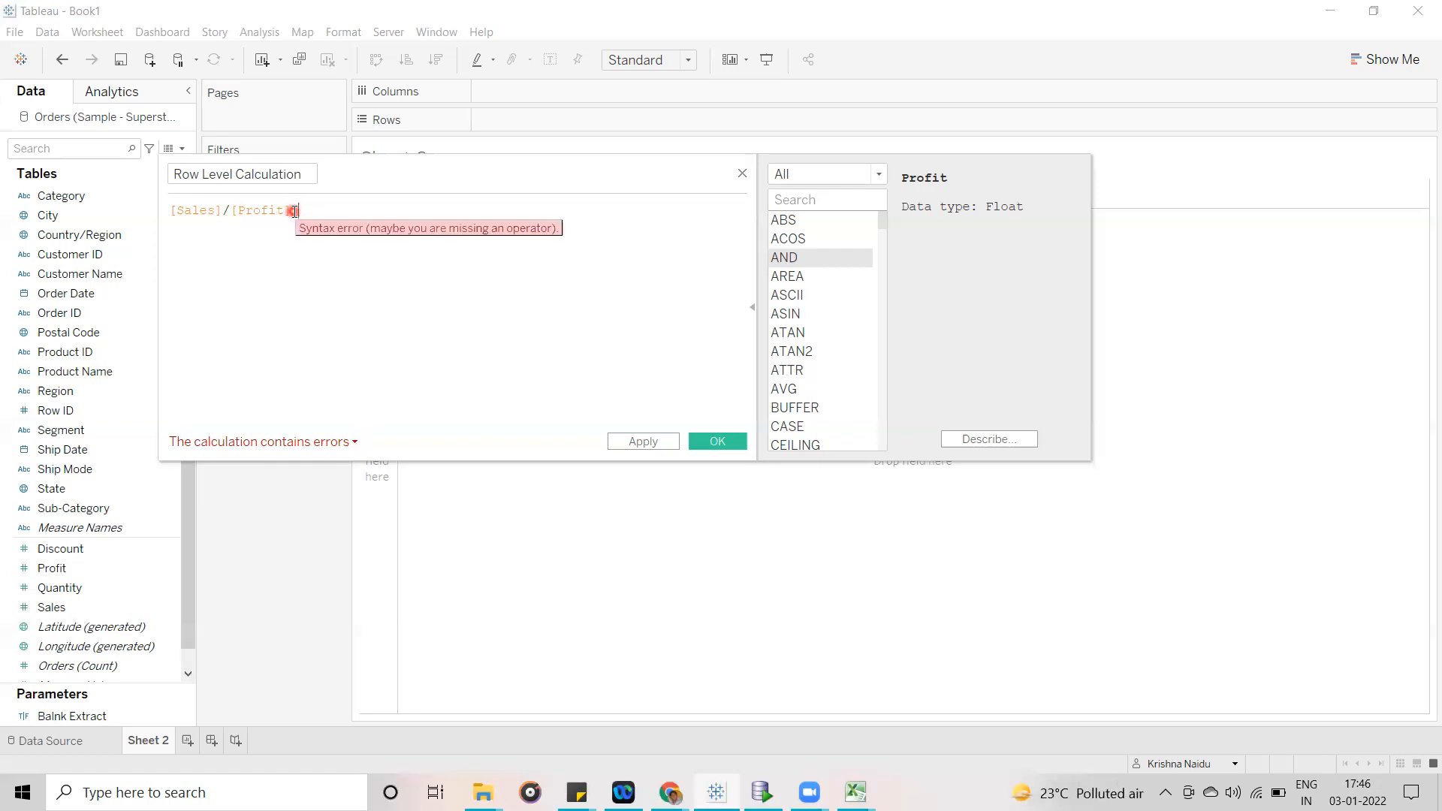
left_click(355, 443)
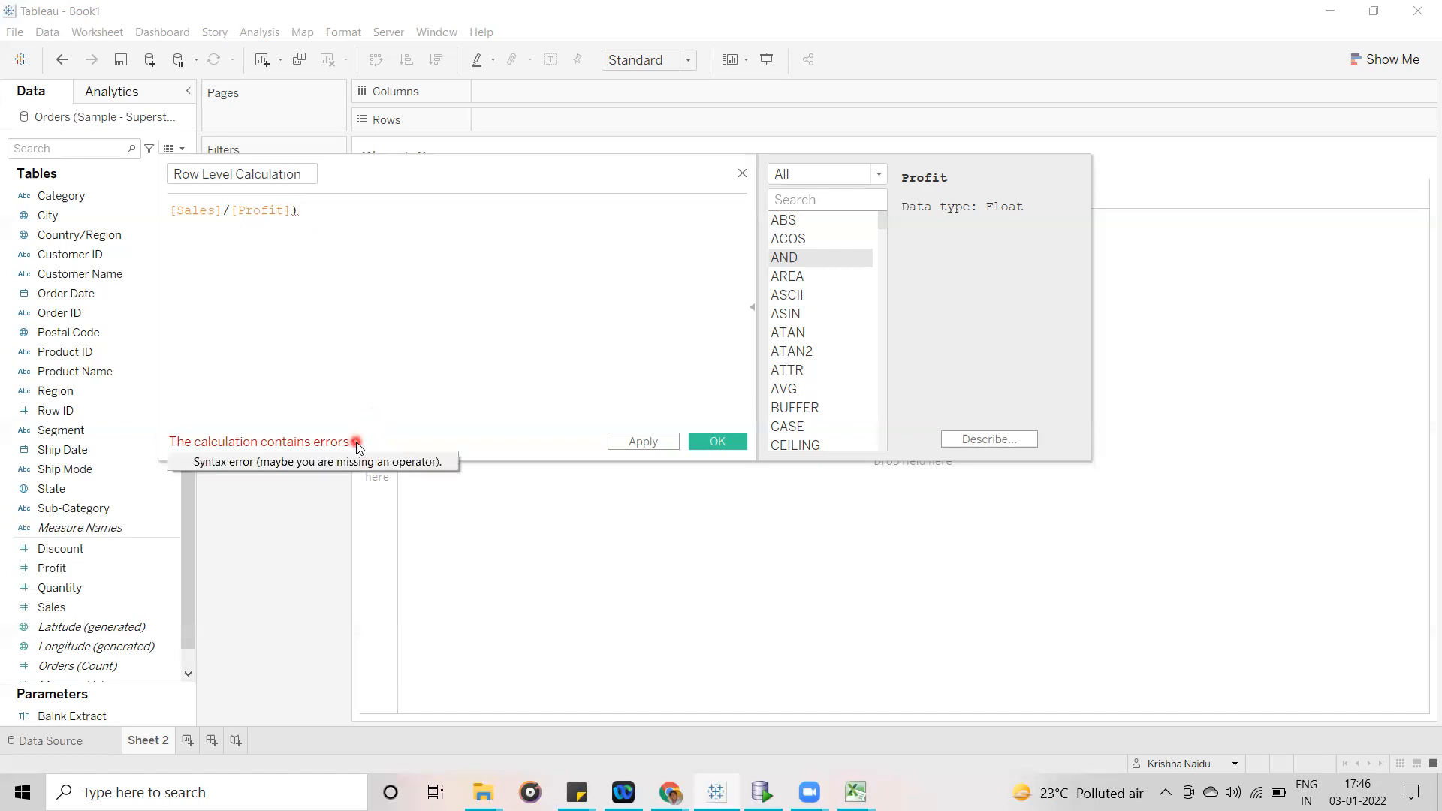
left_click(254, 229)
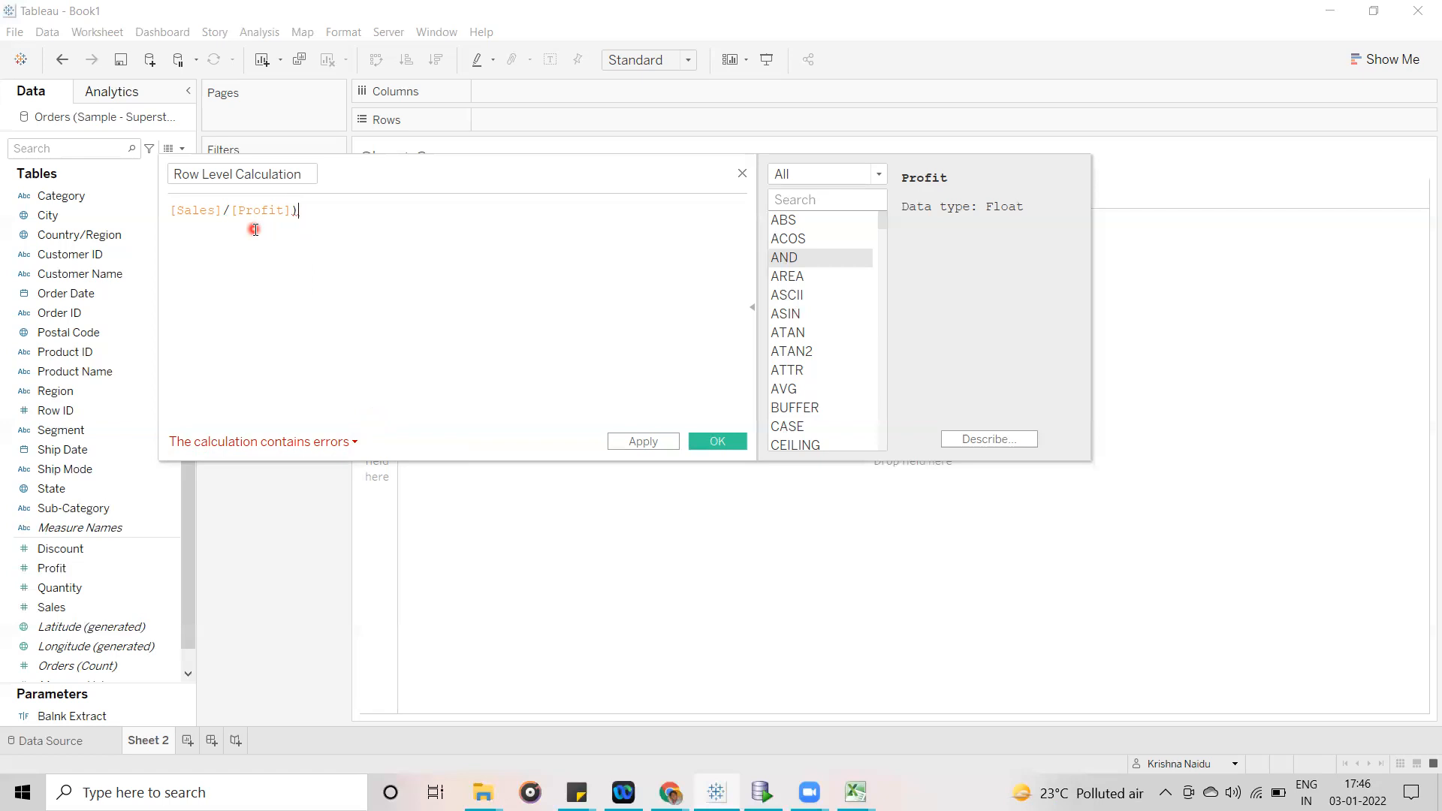
left_click(318, 215)
key("BackSpace")
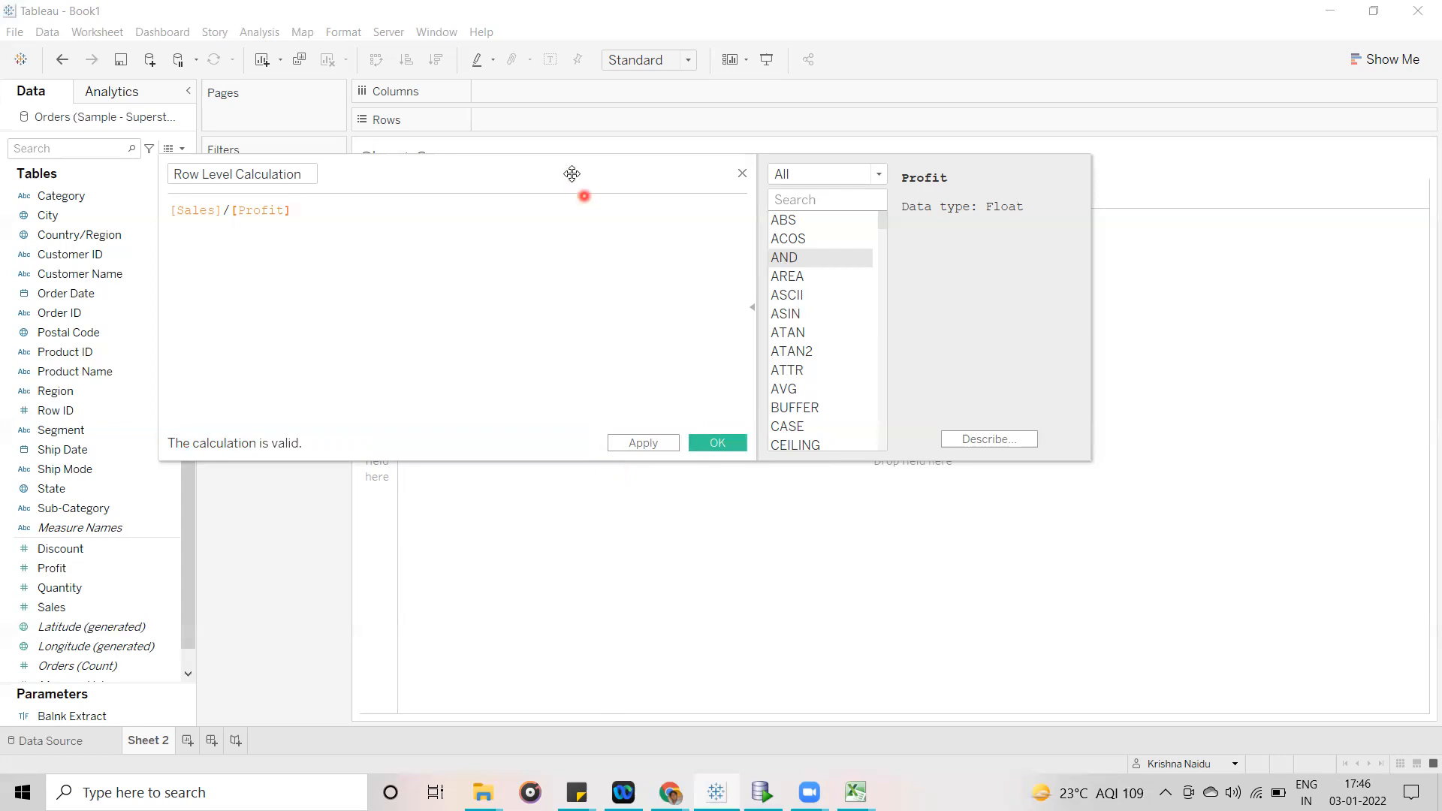
- Reposition the calculation editor lower over the sheet and save Row Level Calculation with the formula [Sales]/[Profit]
left_click_drag(572, 173, 600, 258)
left_click(673, 528)
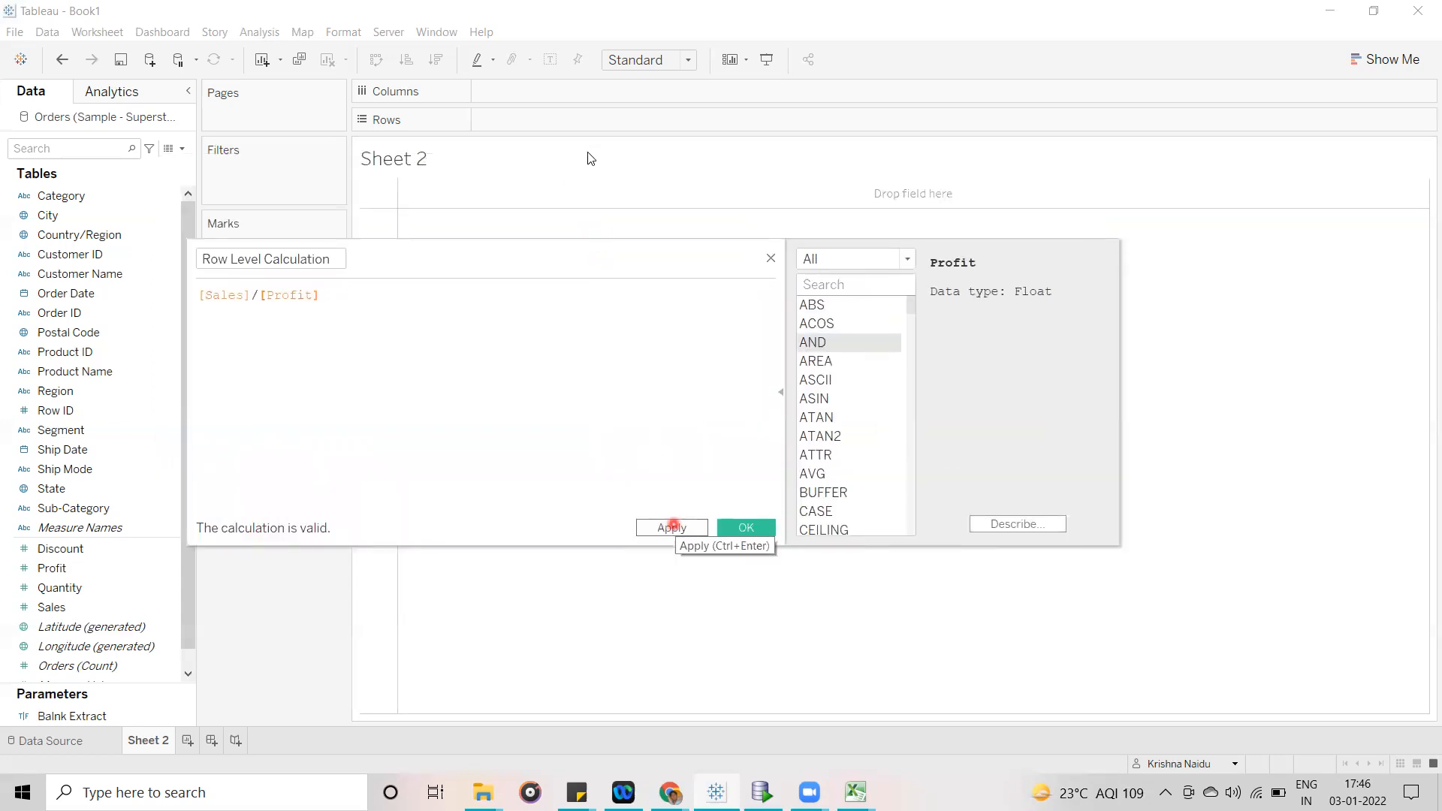
left_click(514, 144)
left_click(667, 171)
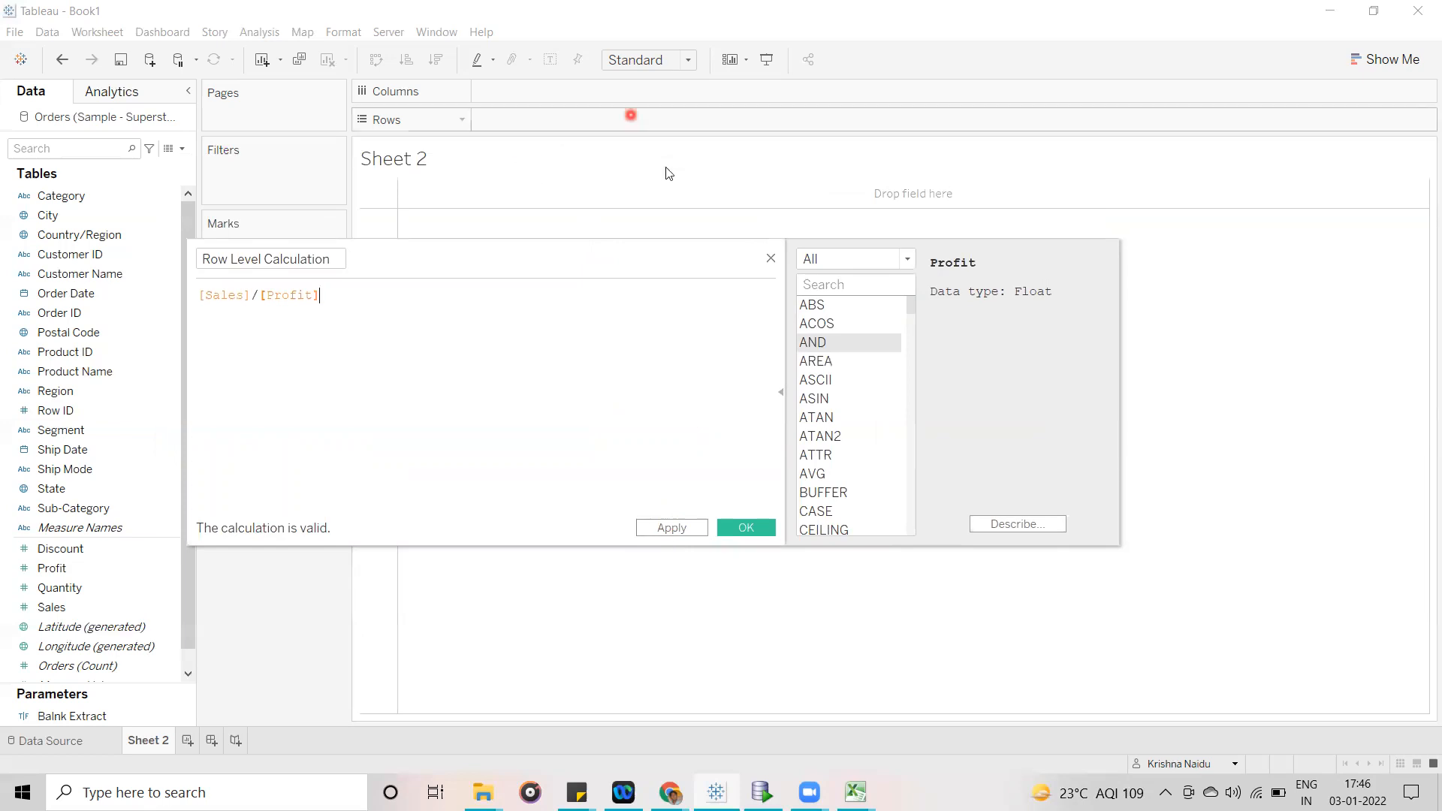
left_click(525, 150)
left_click(638, 405)
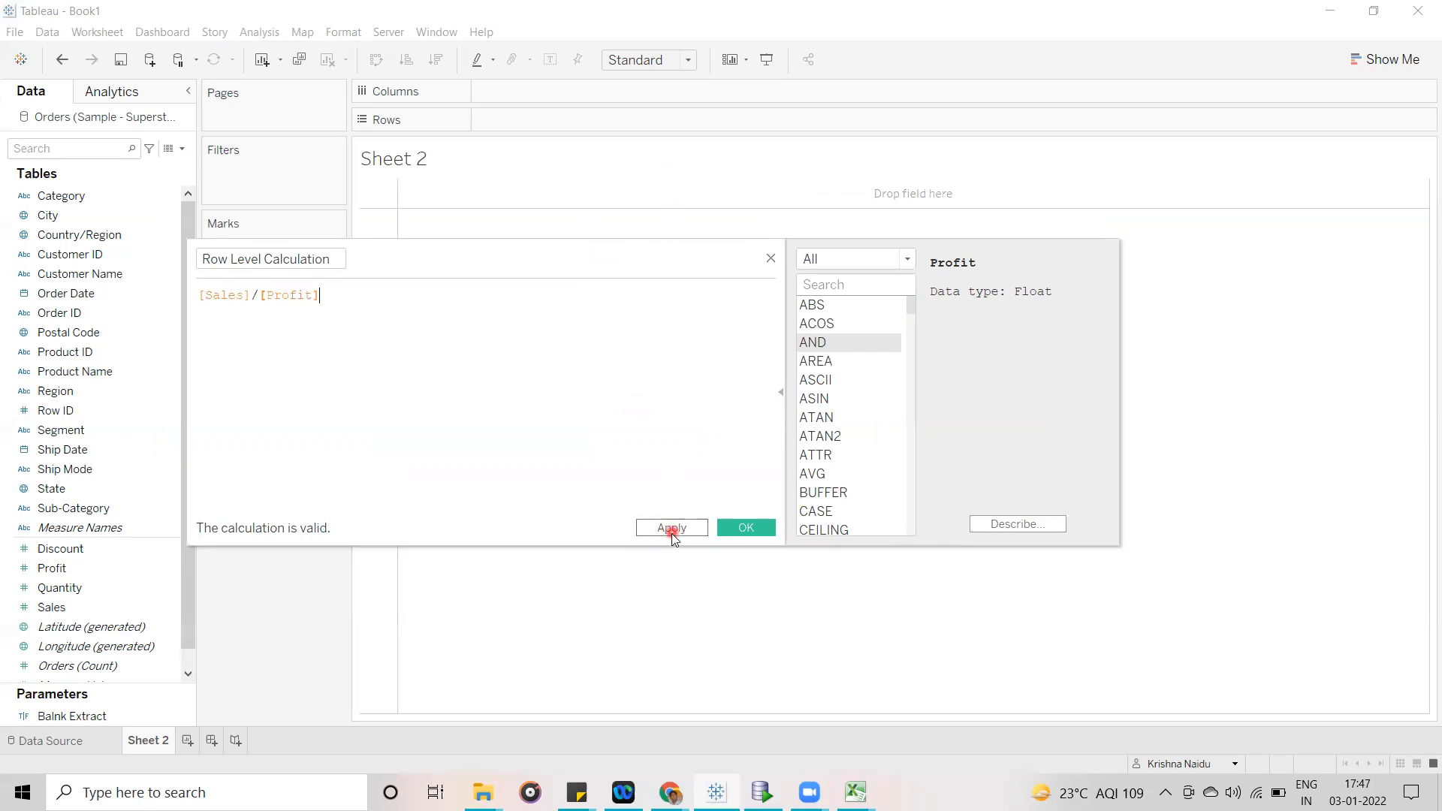
left_click_drag(578, 259, 737, 325)
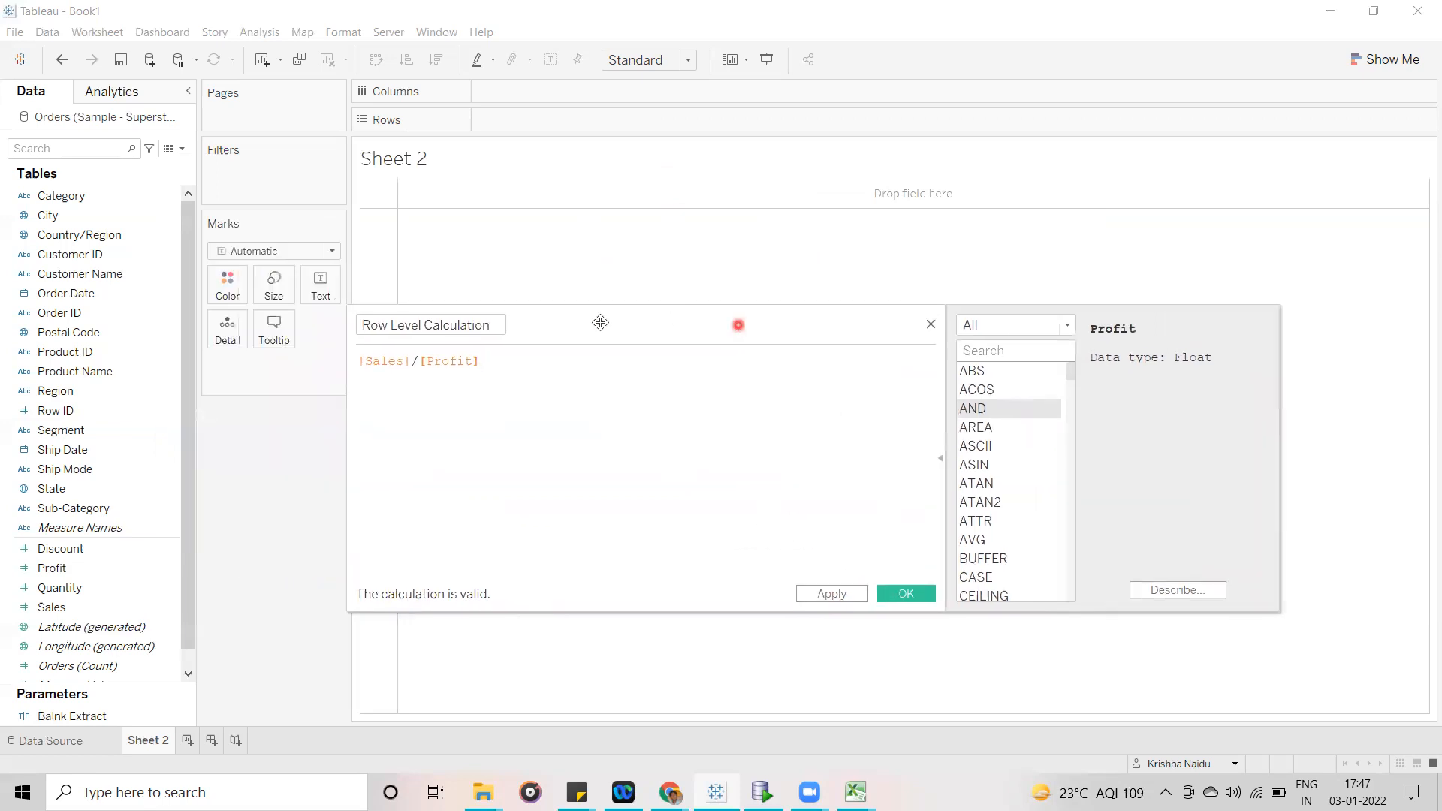
left_click_drag(497, 360, 365, 353)
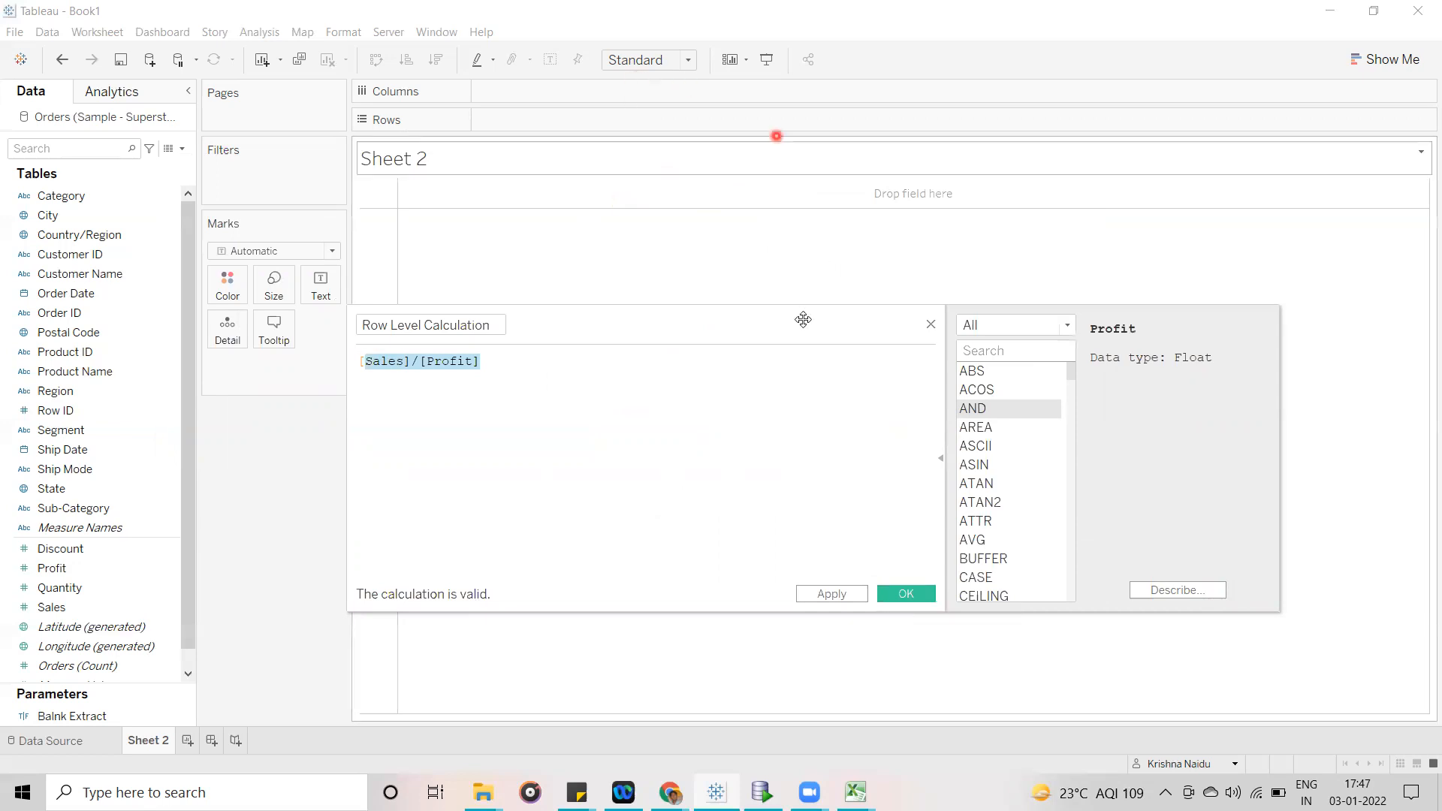
left_click(912, 602)
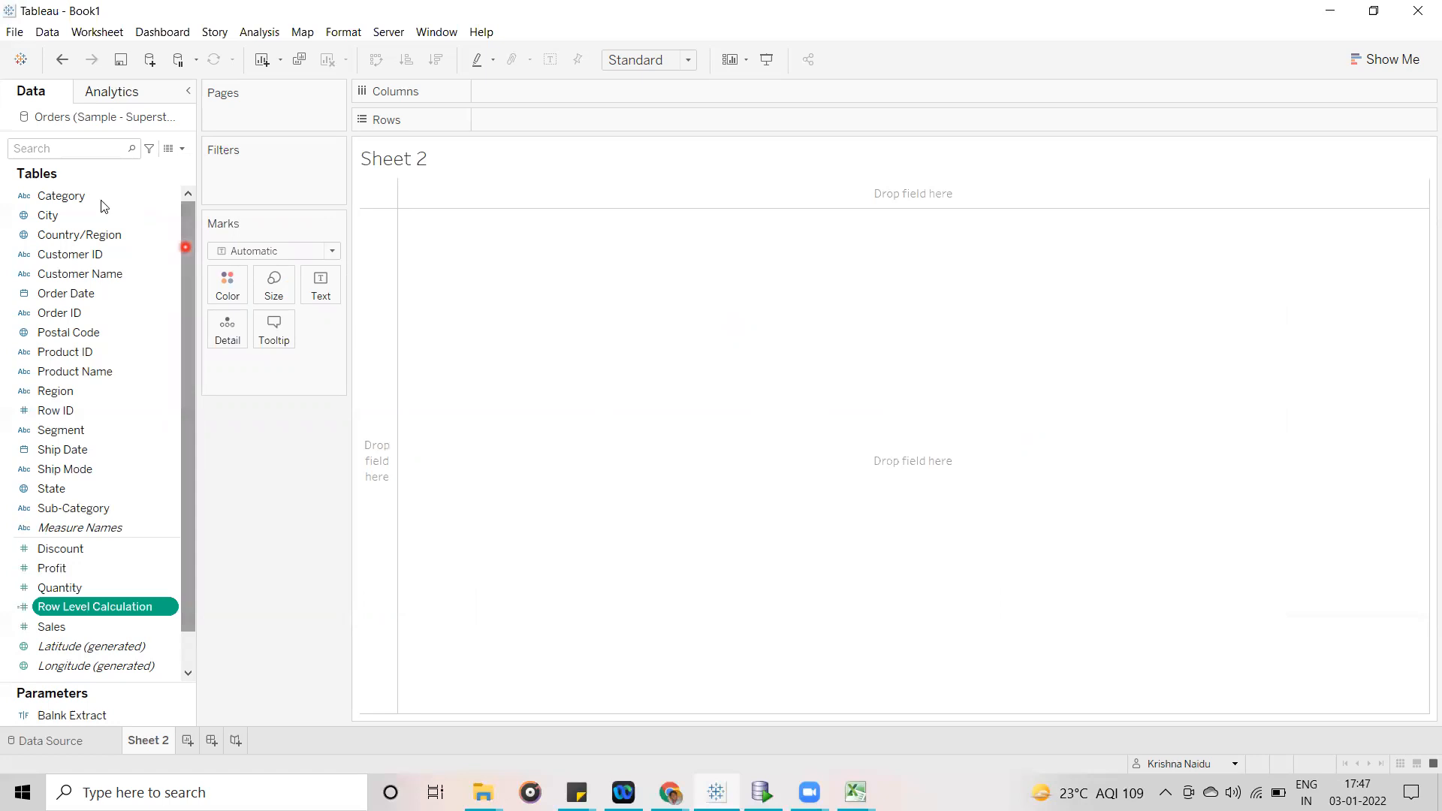
- Place Category and Sub-Category on Rows to build the table of sub-categories per category
left_click(75, 198)
left_click_drag(75, 201, 535, 124)
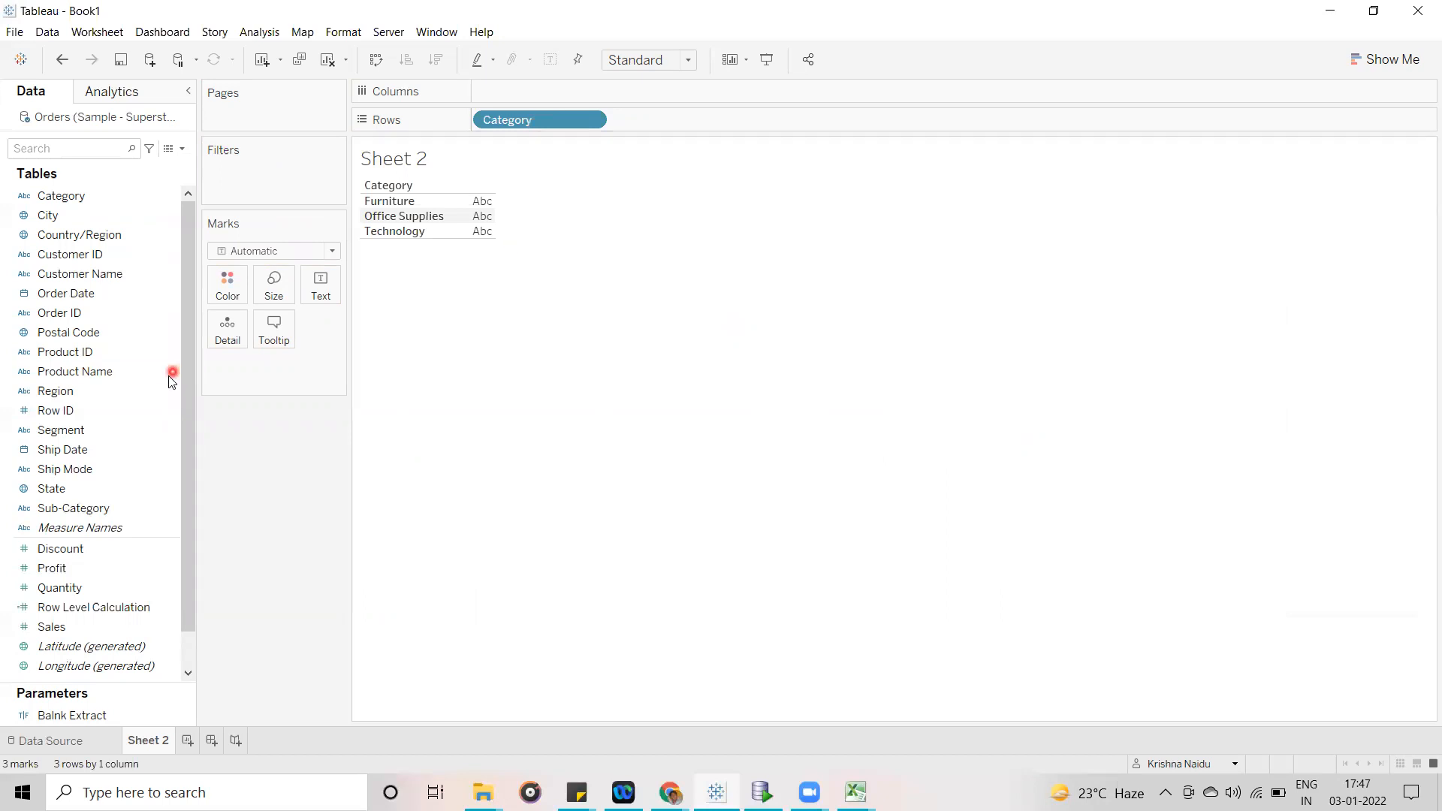
left_click_drag(83, 508, 696, 123)
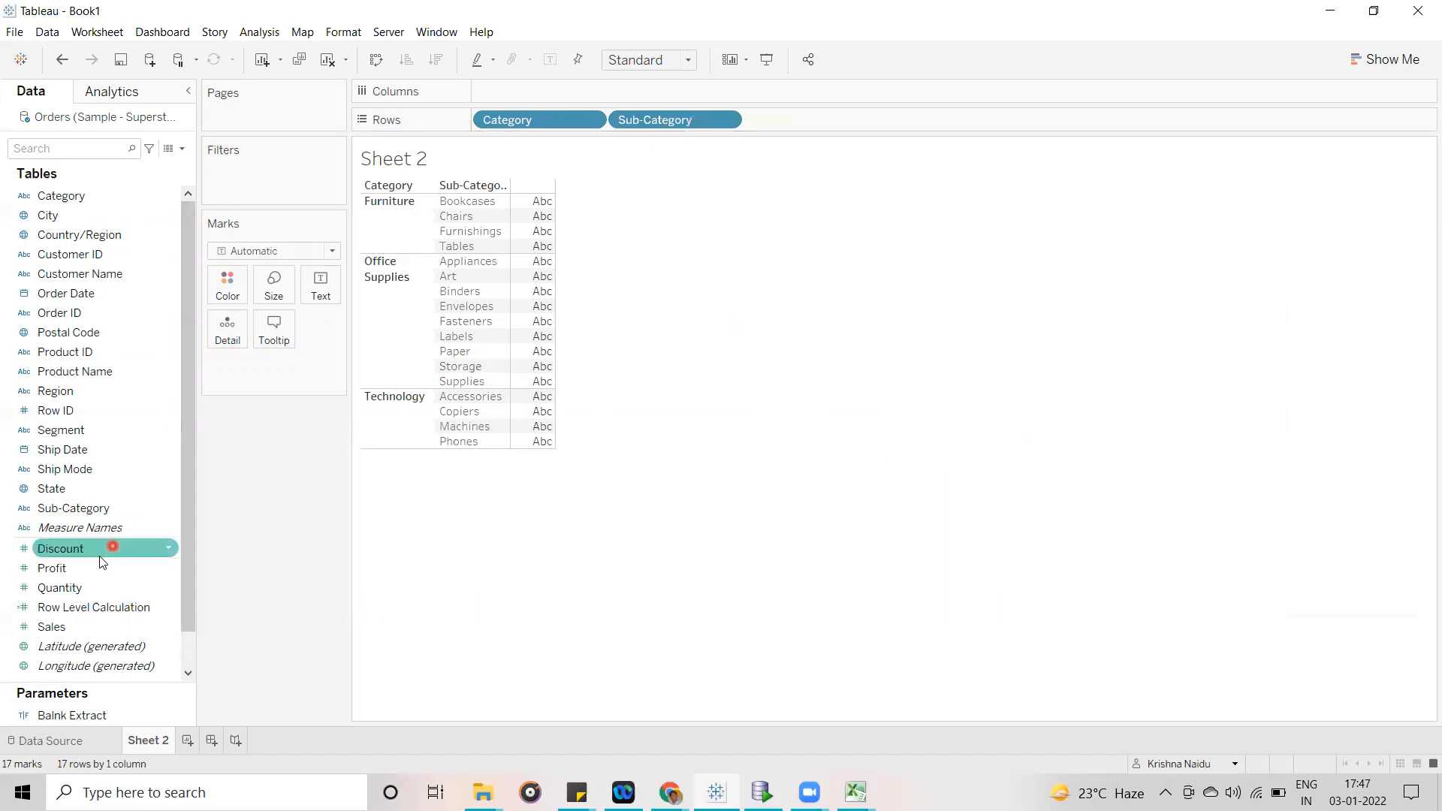
- Try Profit as a discrete field on Rows after Sub-Category and remove it from the shelf
left_click_drag(83, 569, 831, 116)
left_click(860, 120)
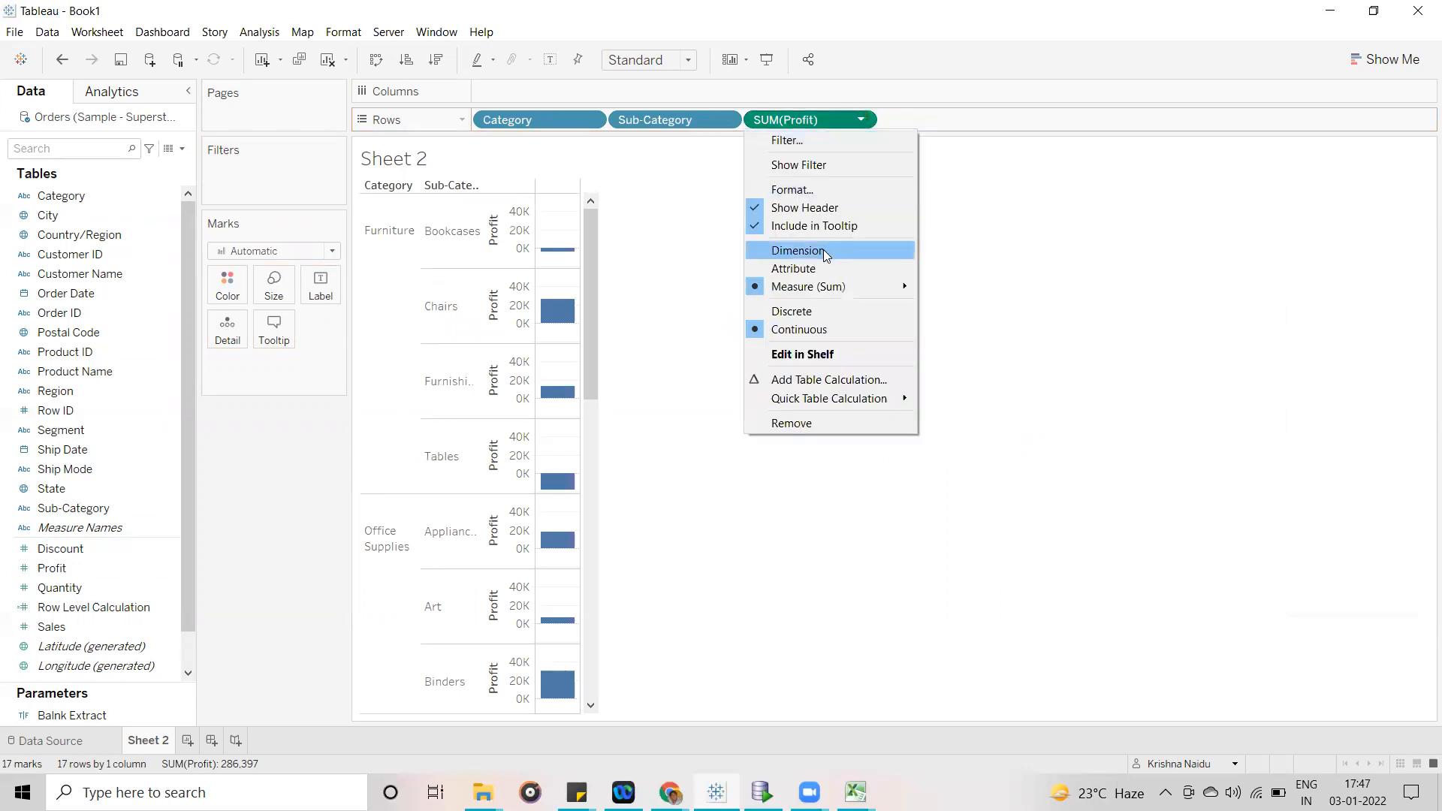
left_click(817, 311)
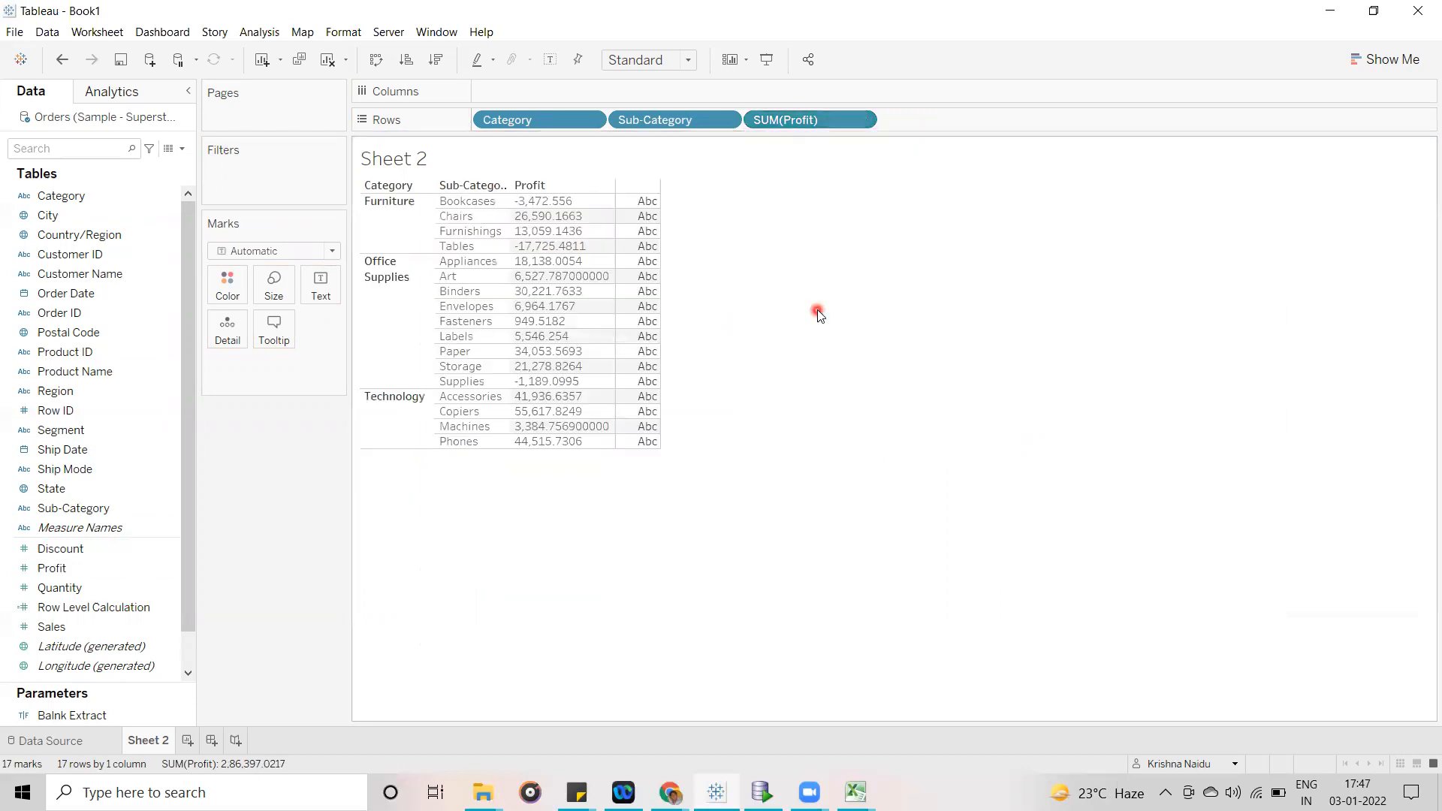
left_click(85, 572)
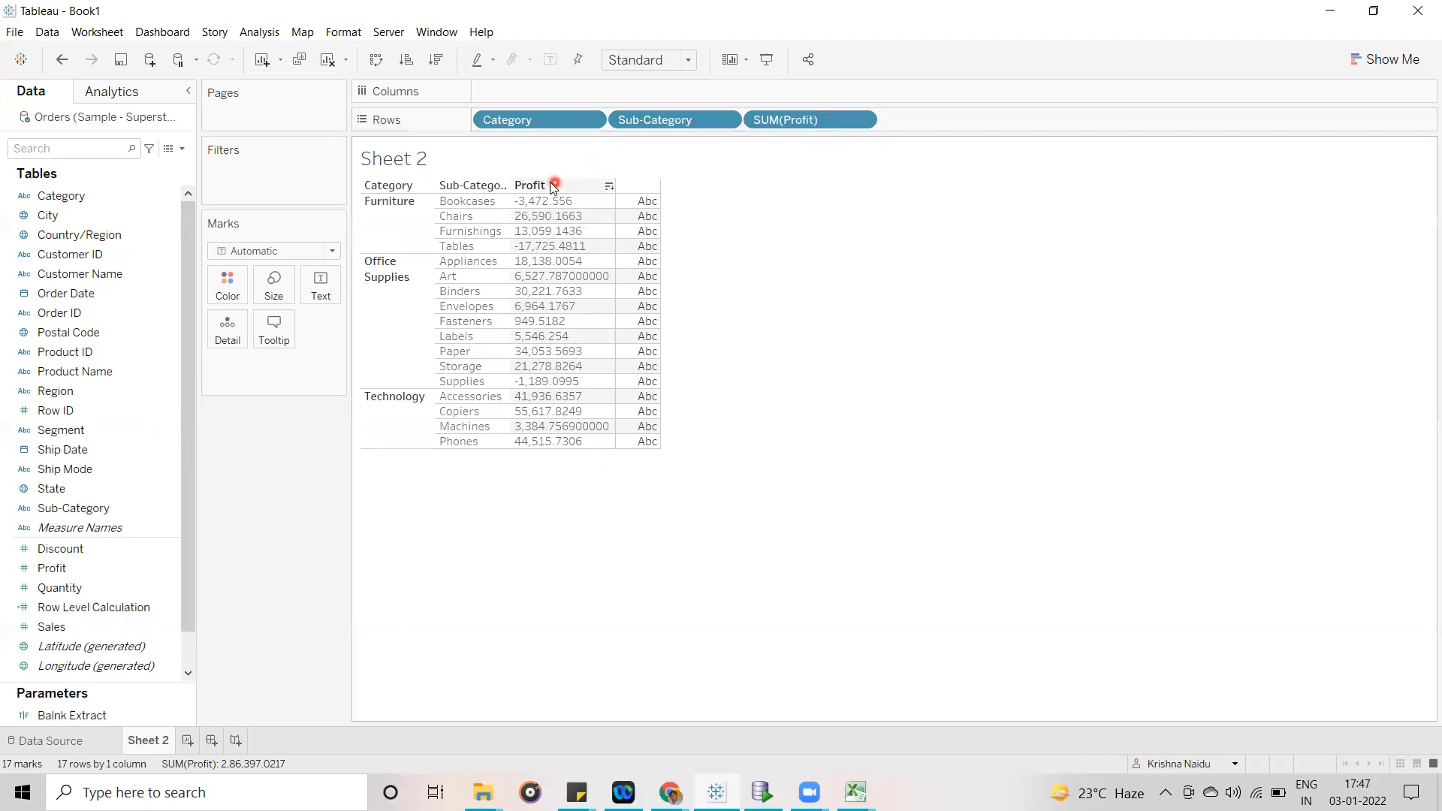
left_click_drag(781, 119, 276, 546)
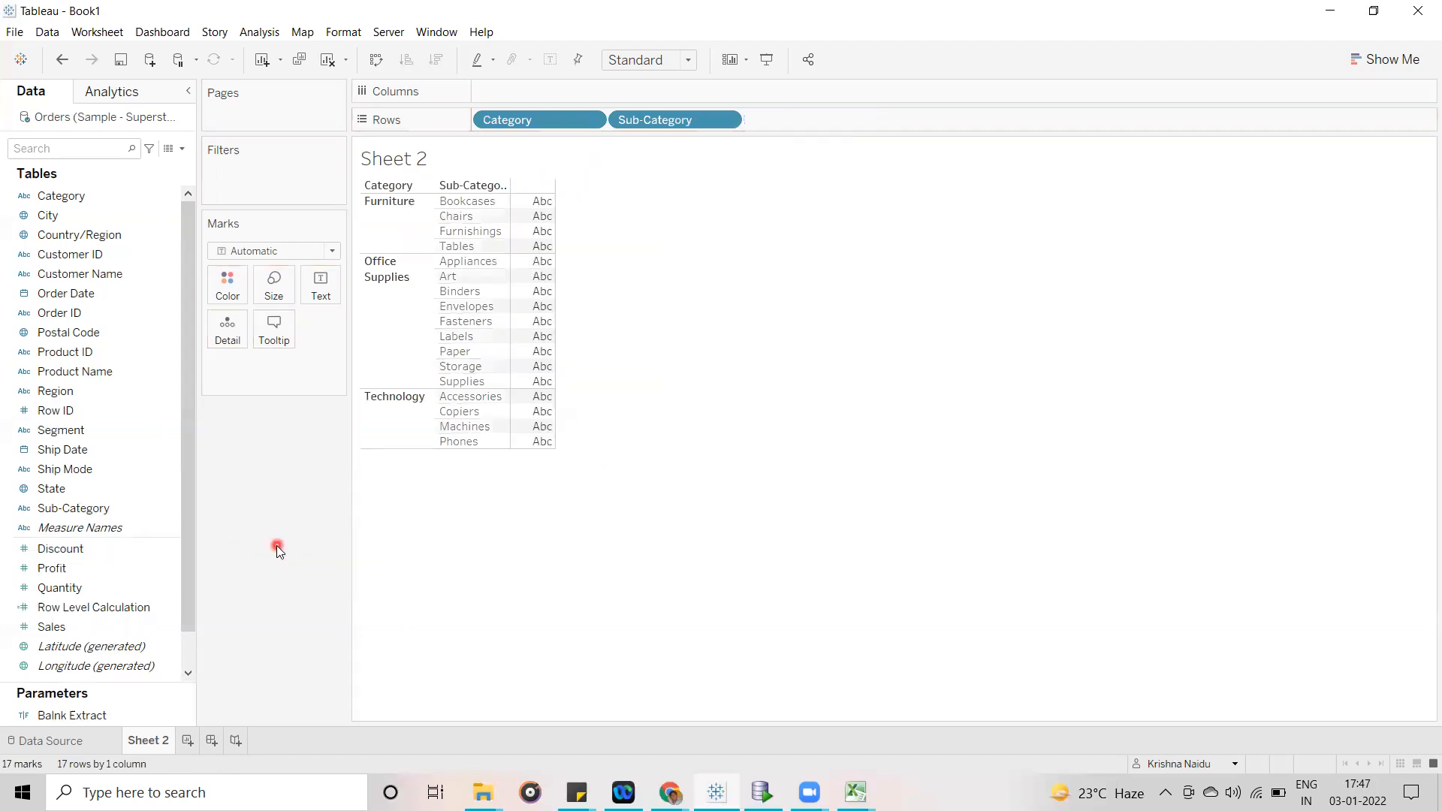
- Add Profit and Sales together to Rows after Sub-Category
left_click(94, 568)
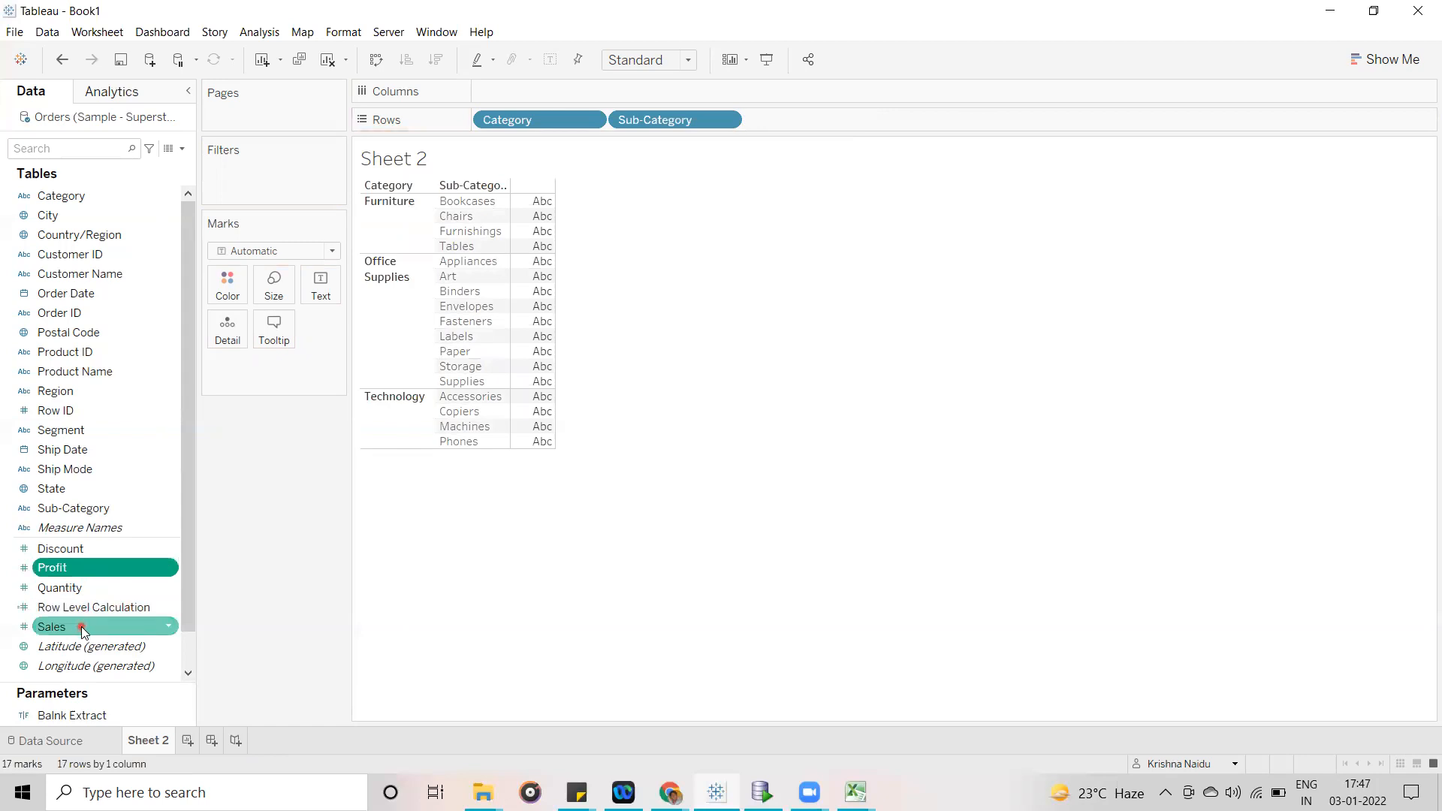
left_click(82, 628, "ctrl")
left_click_drag(82, 629, 805, 122)
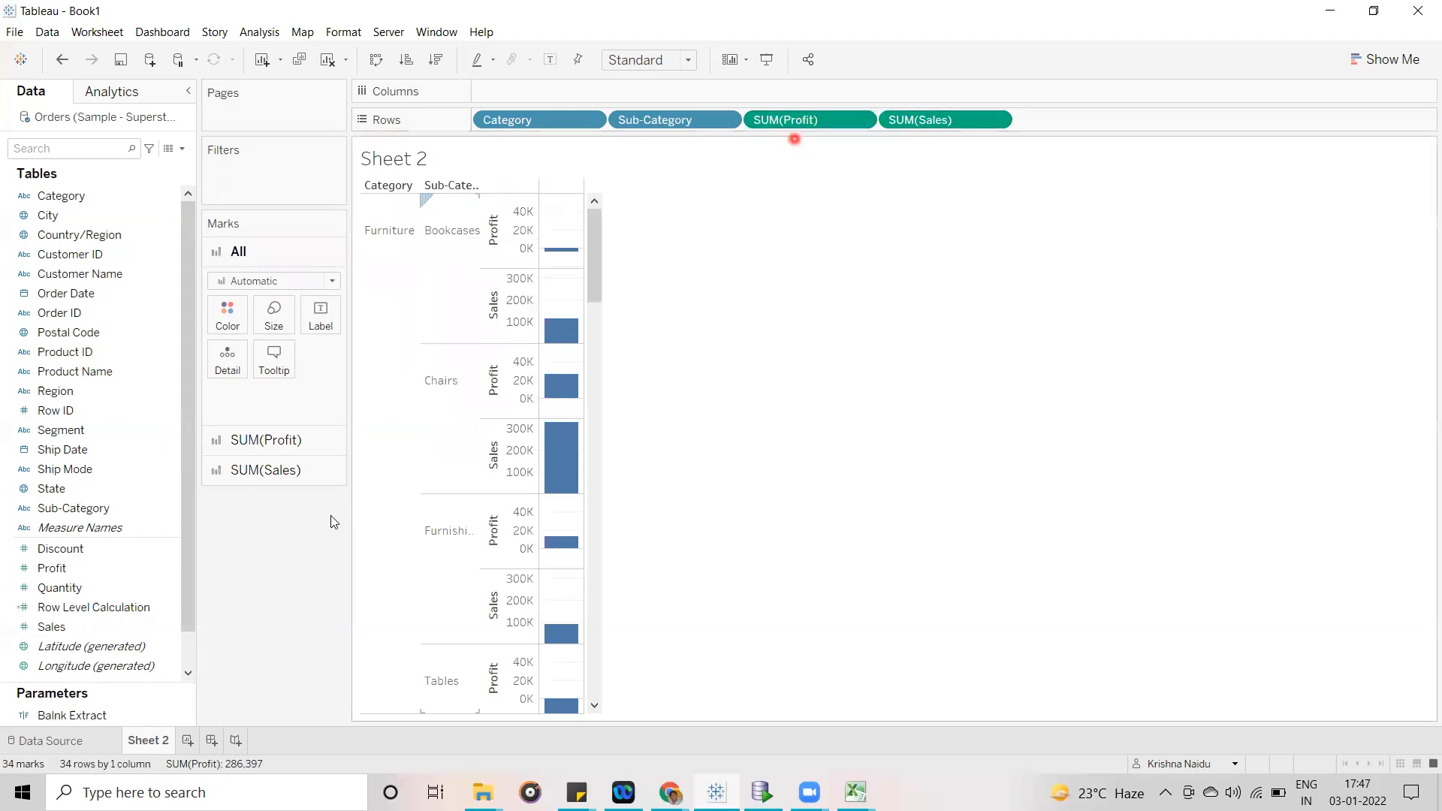
- Convert the view into a text table of Profit and Sales with Show Me, and widen the measure columns
left_click(52, 630)
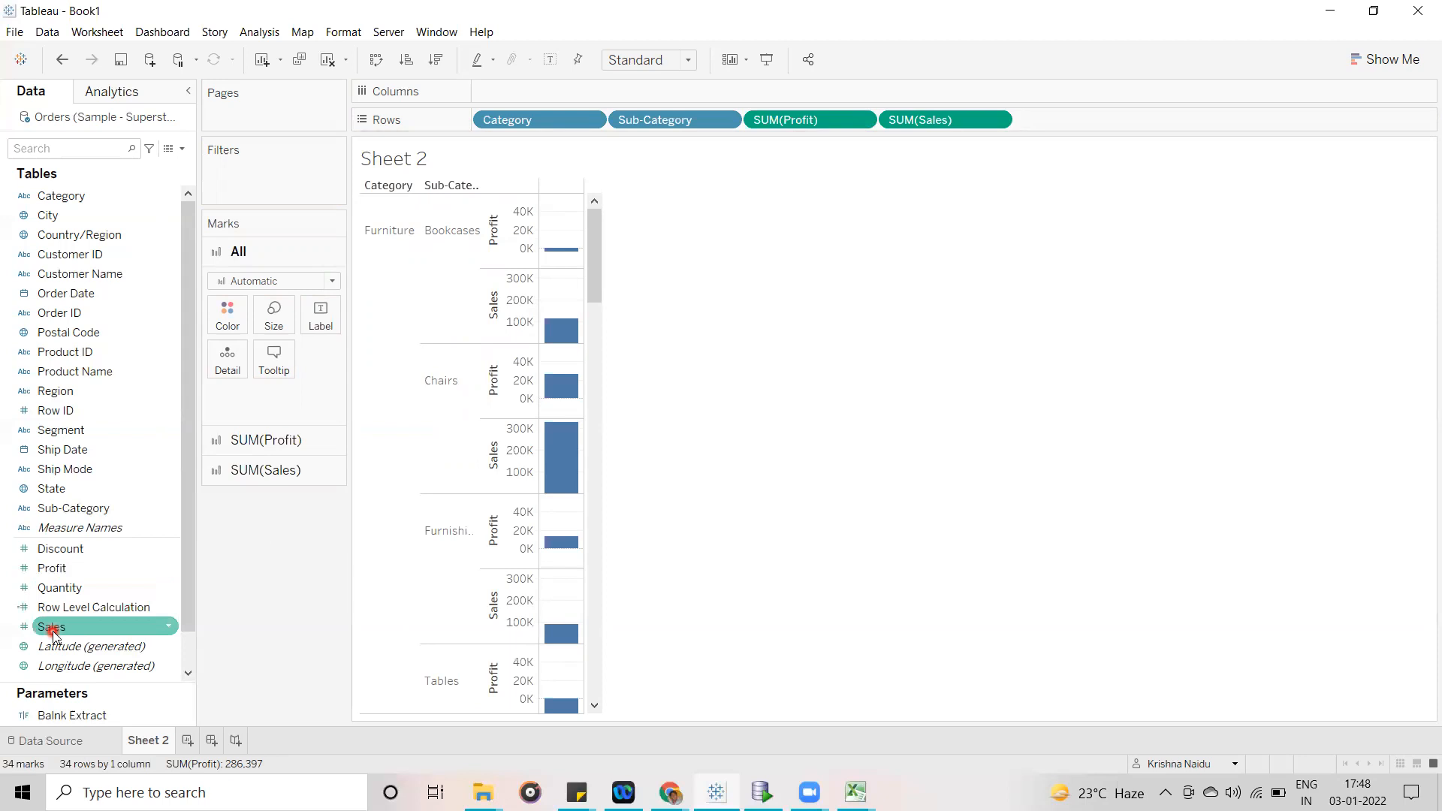
left_click_drag(53, 631, 941, 127)
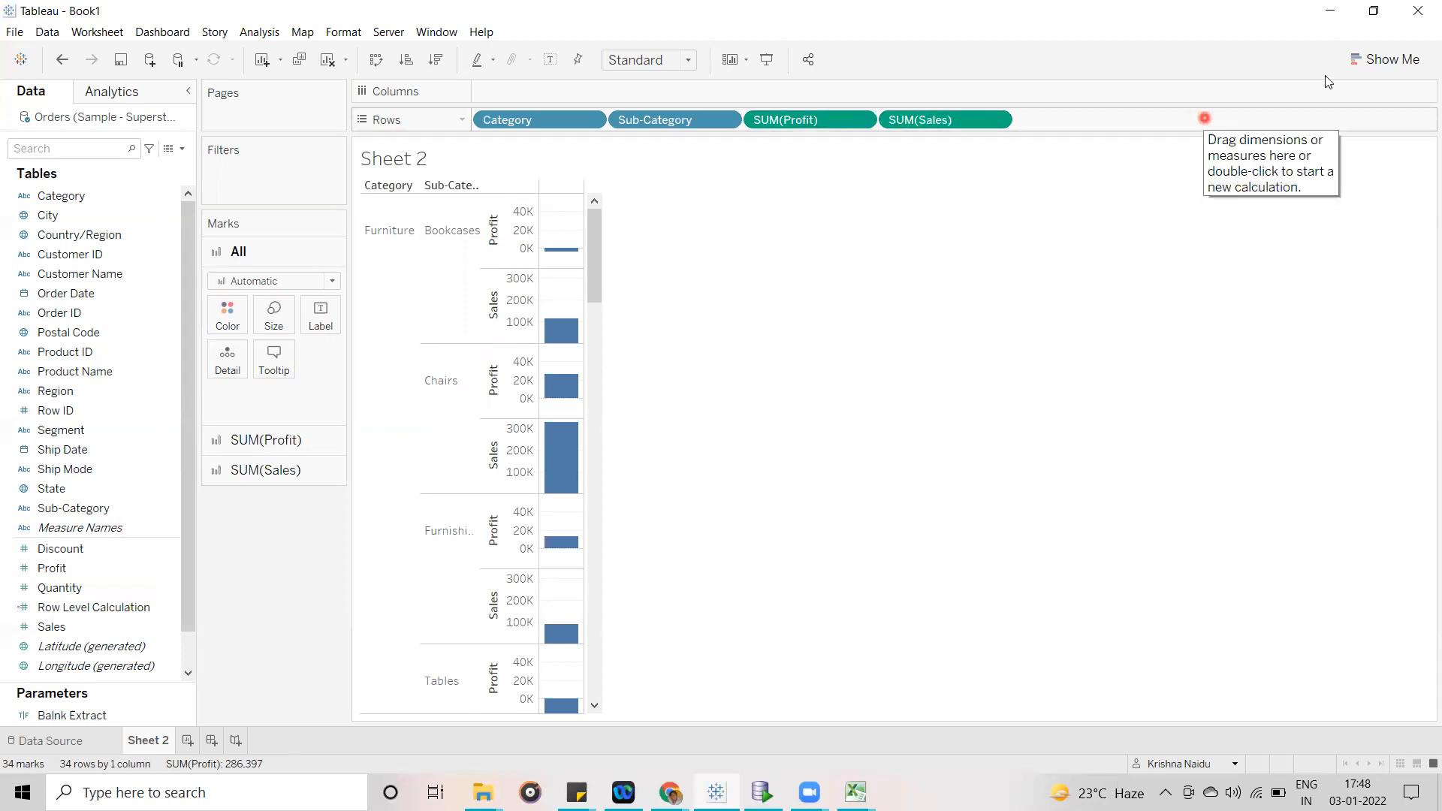
left_click(1351, 73)
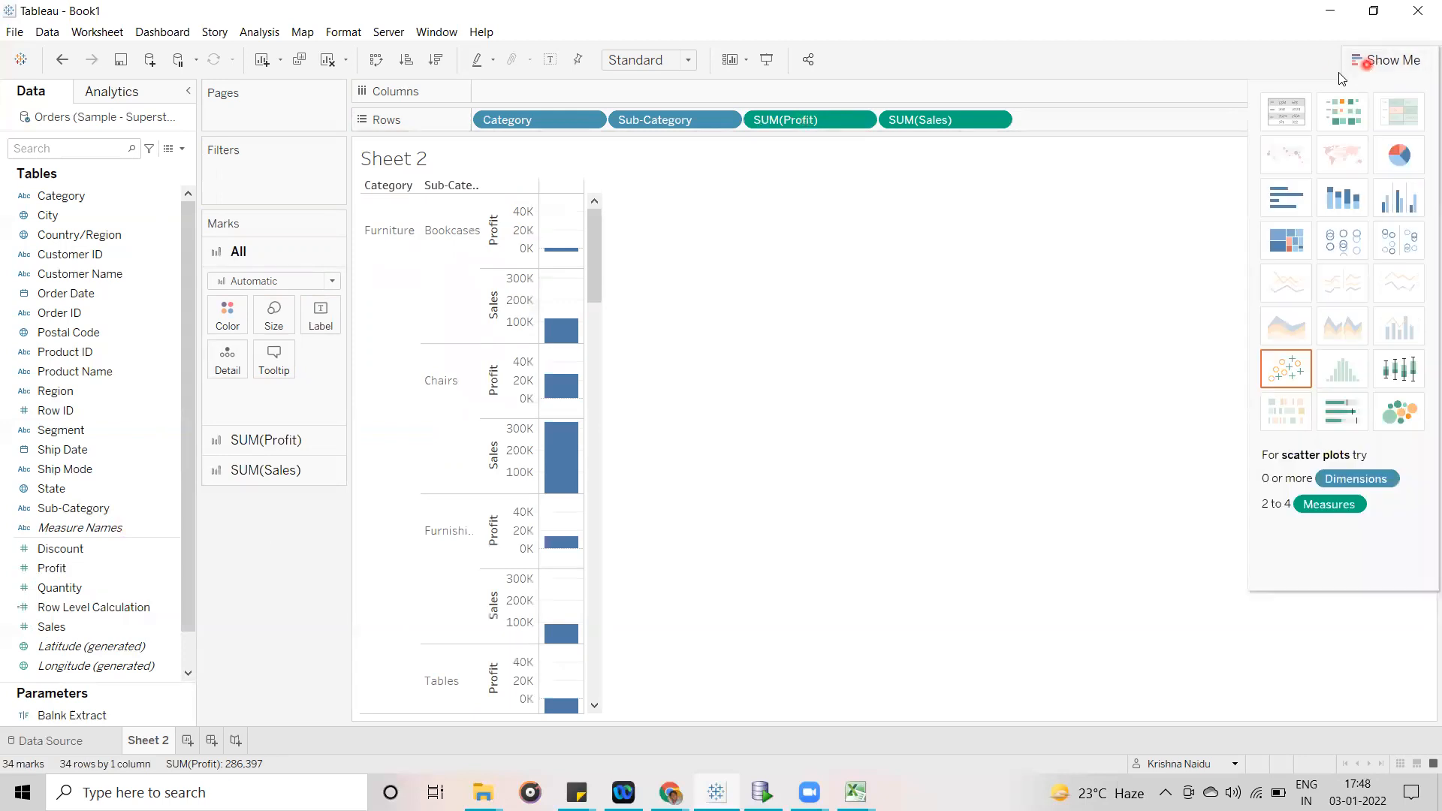
left_click(1298, 113)
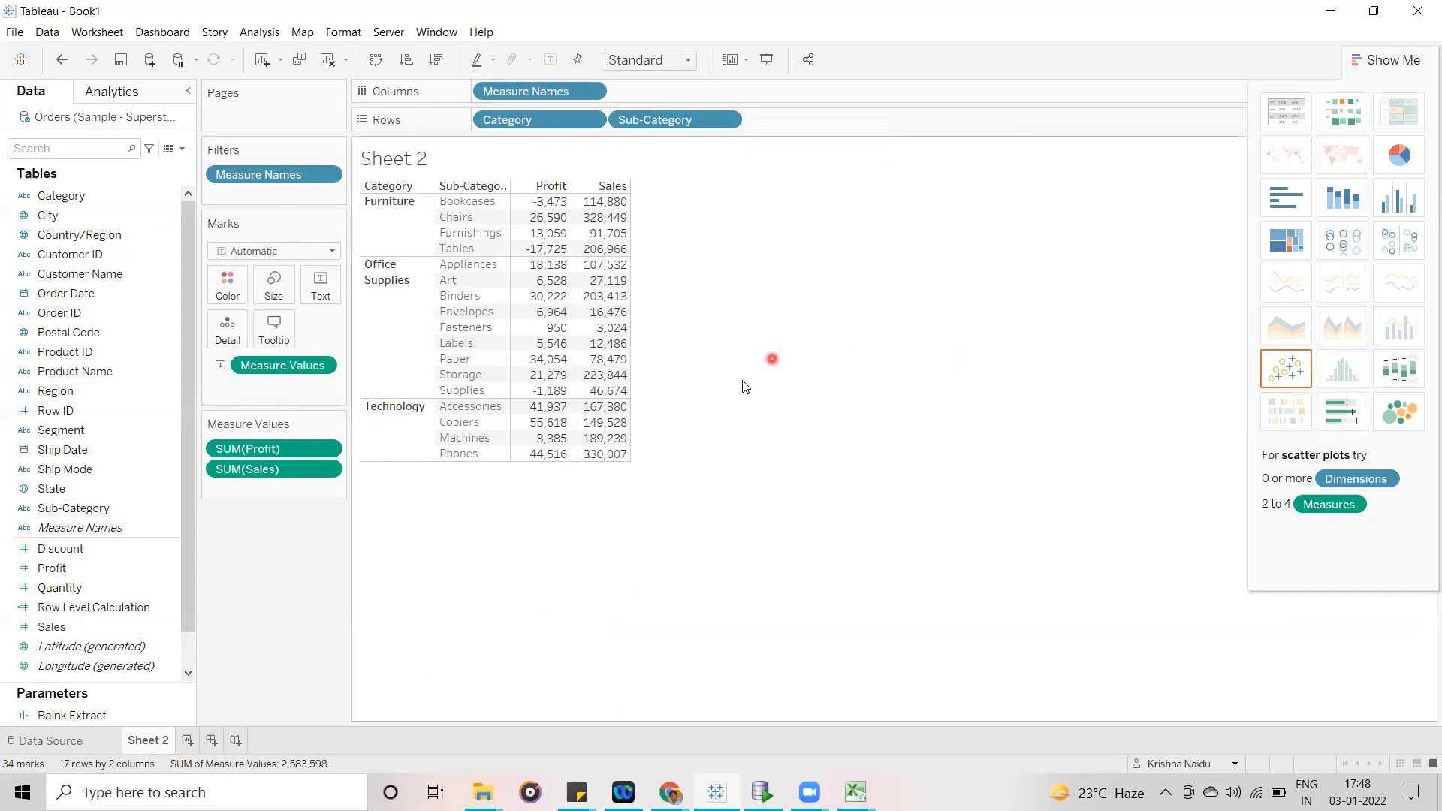
left_click(395, 153)
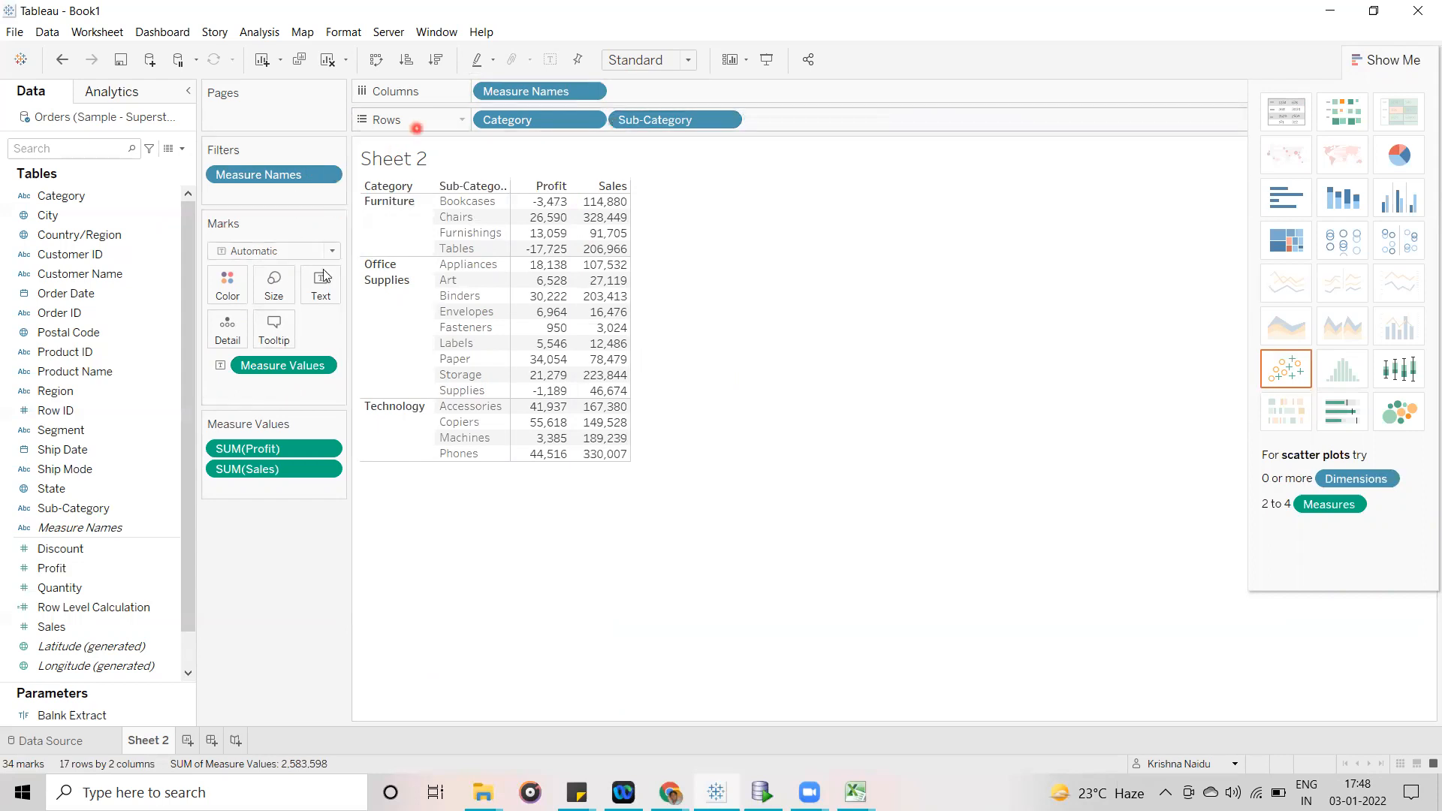
left_click(424, 138)
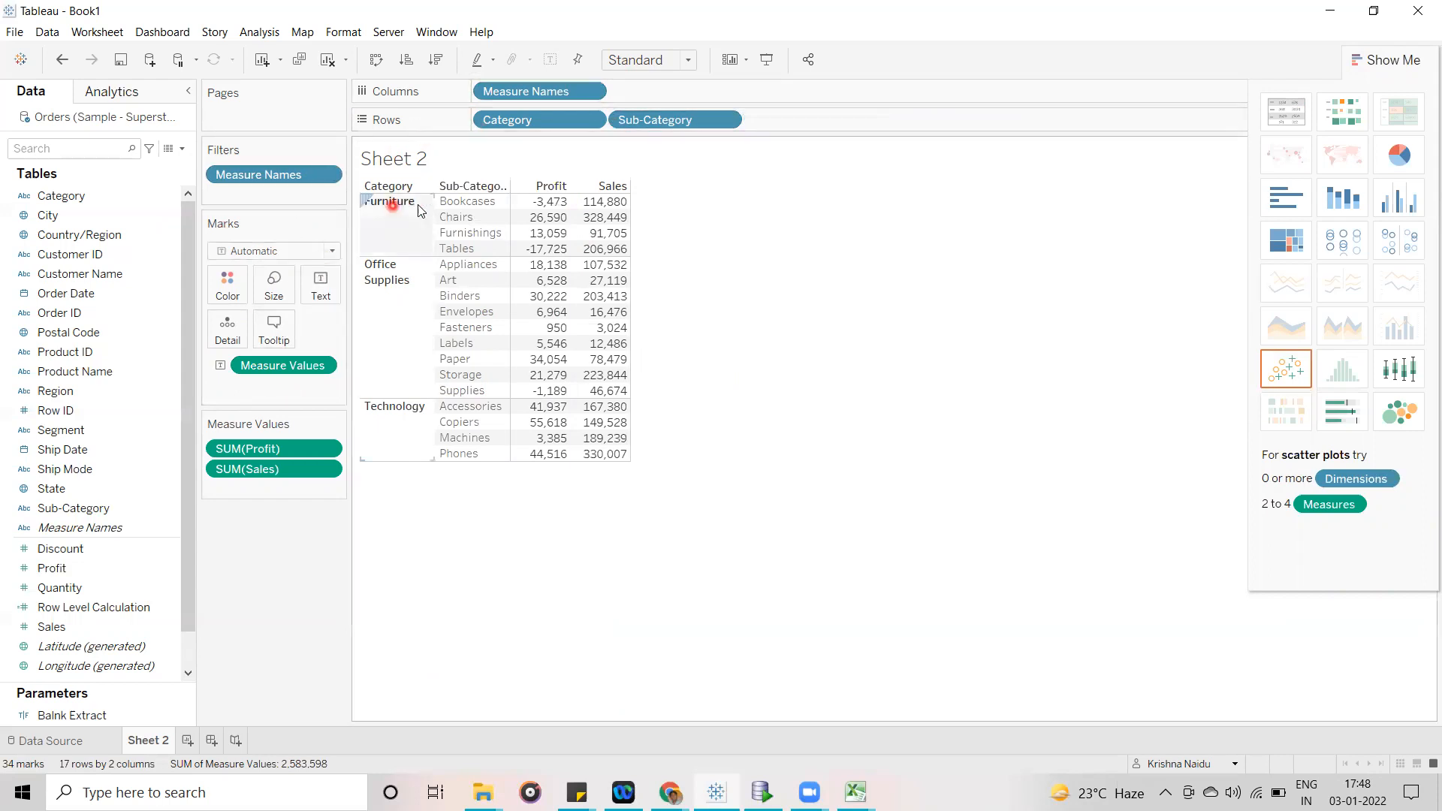
left_click(1388, 66)
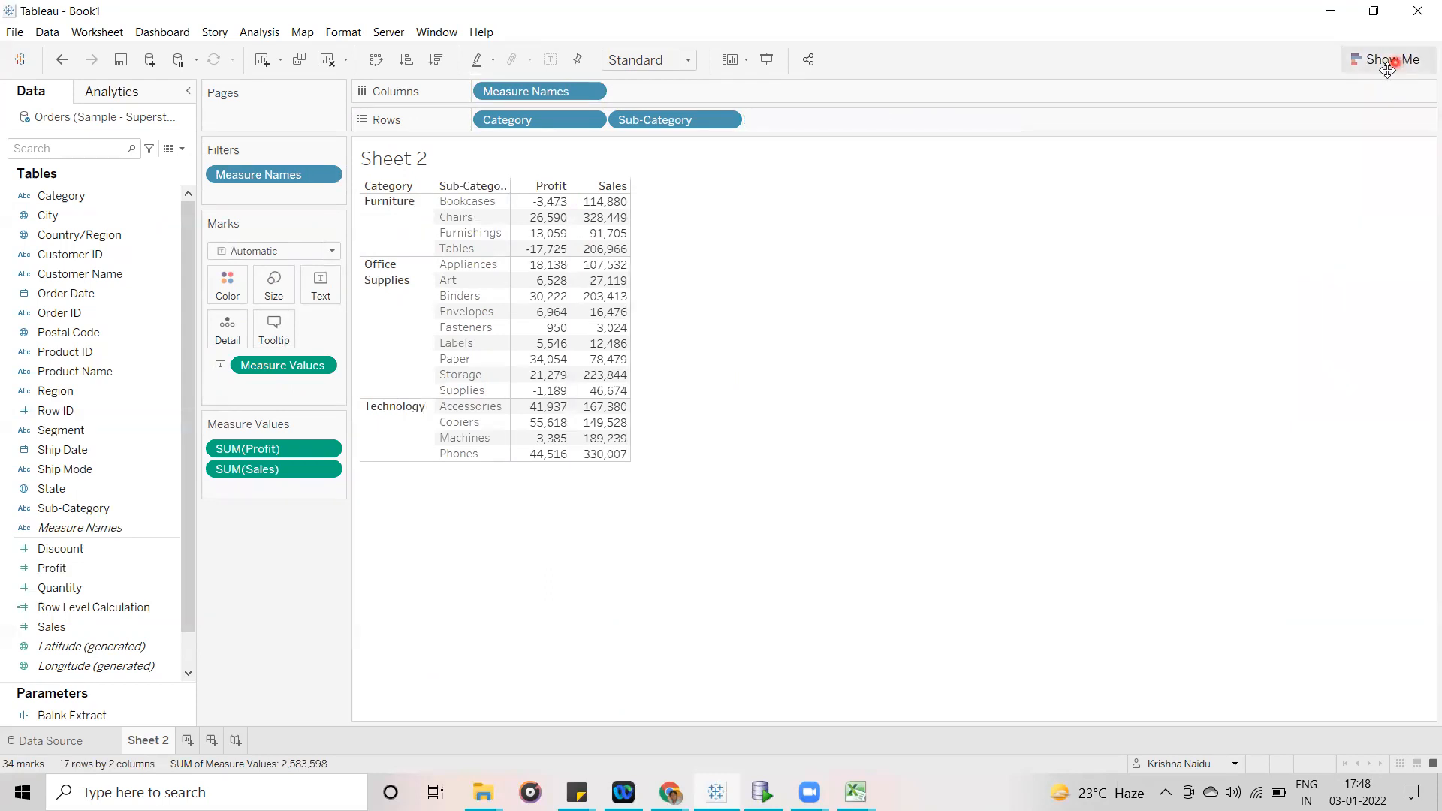
left_click(991, 155)
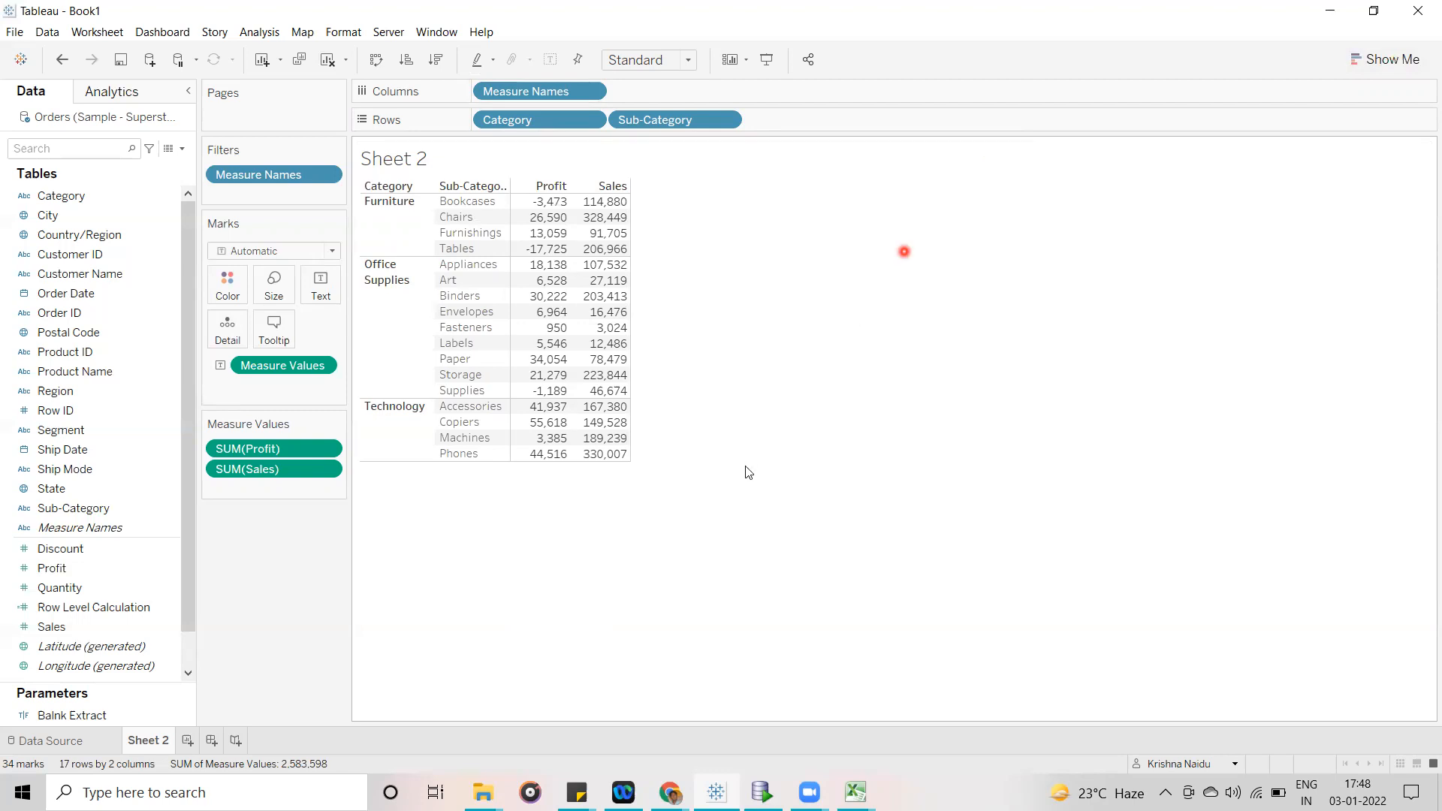
left_click_drag(631, 457, 712, 460)
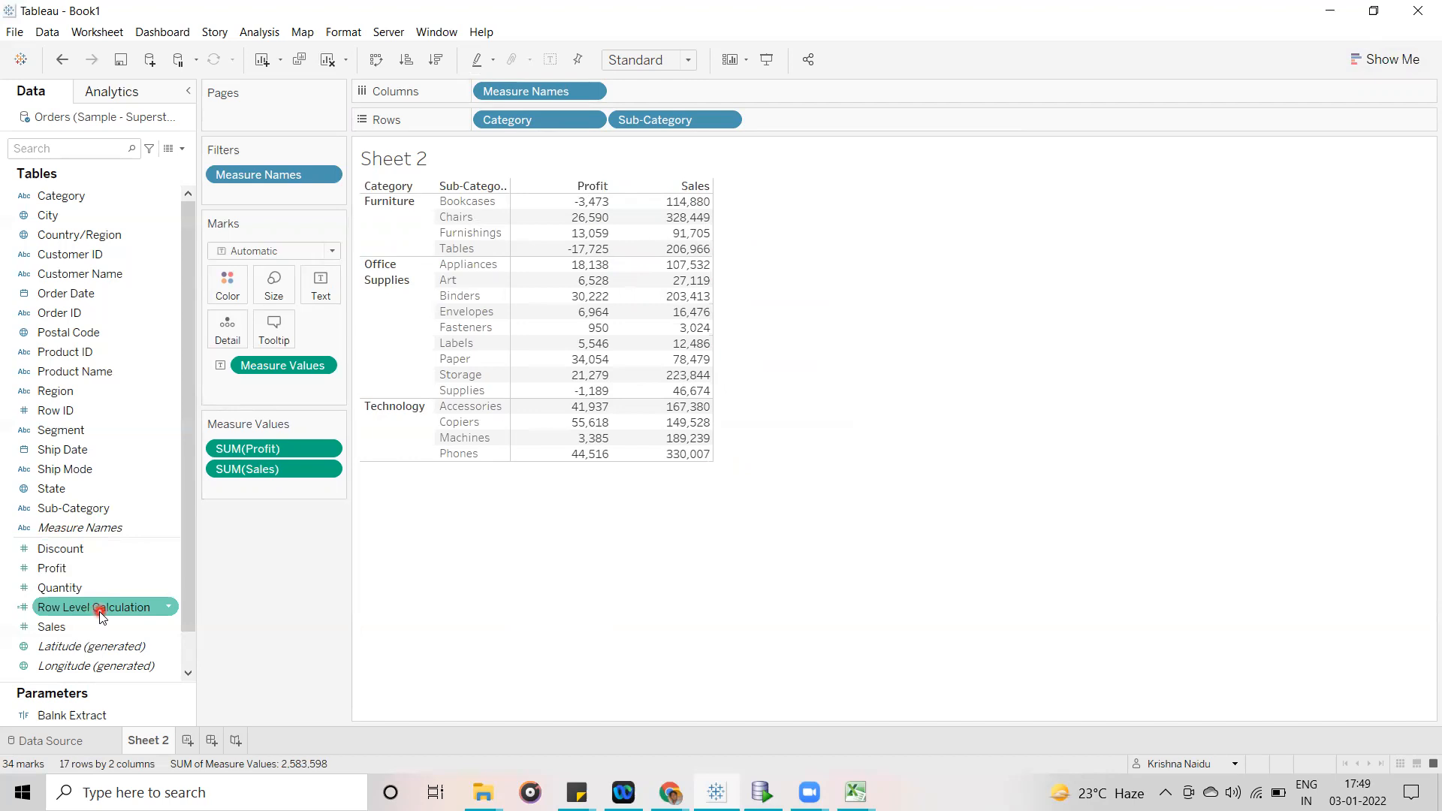
- Add Row Level Calculation to Measure Values below Sales as a third column in the text table
left_click(20, 628)
left_click(18, 614)
left_click(19, 626)
left_click(20, 609)
left_click(21, 625)
left_click(16, 611)
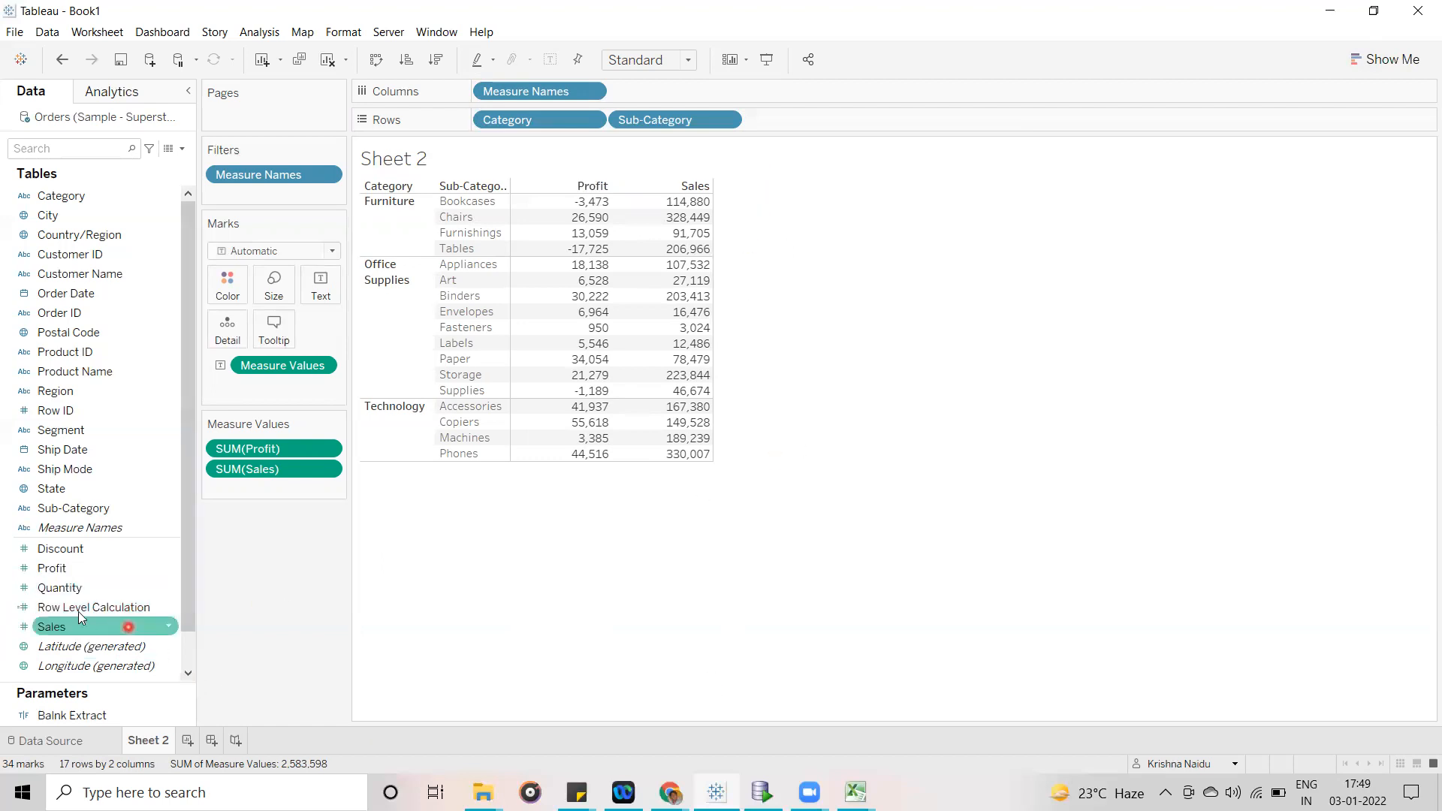
left_click_drag(47, 612, 269, 490)
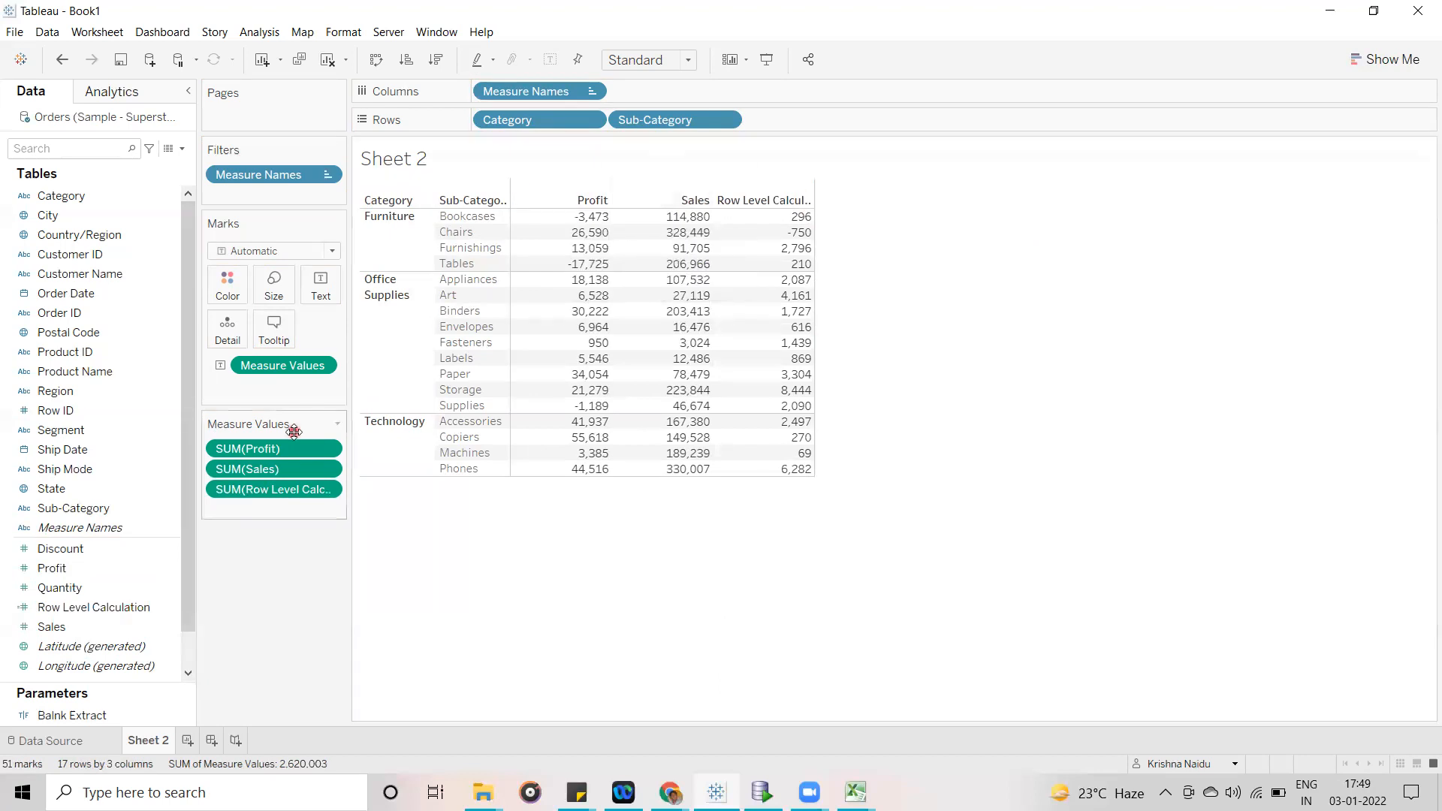
- Move Sales ahead of Profit in Measure Values and widen the table's measure columns
left_click(270, 468)
mouse_move(251, 470)
left_mouse_down()
mouse_move(268, 467)
mouse_move(255, 444)
left_mouse_up()
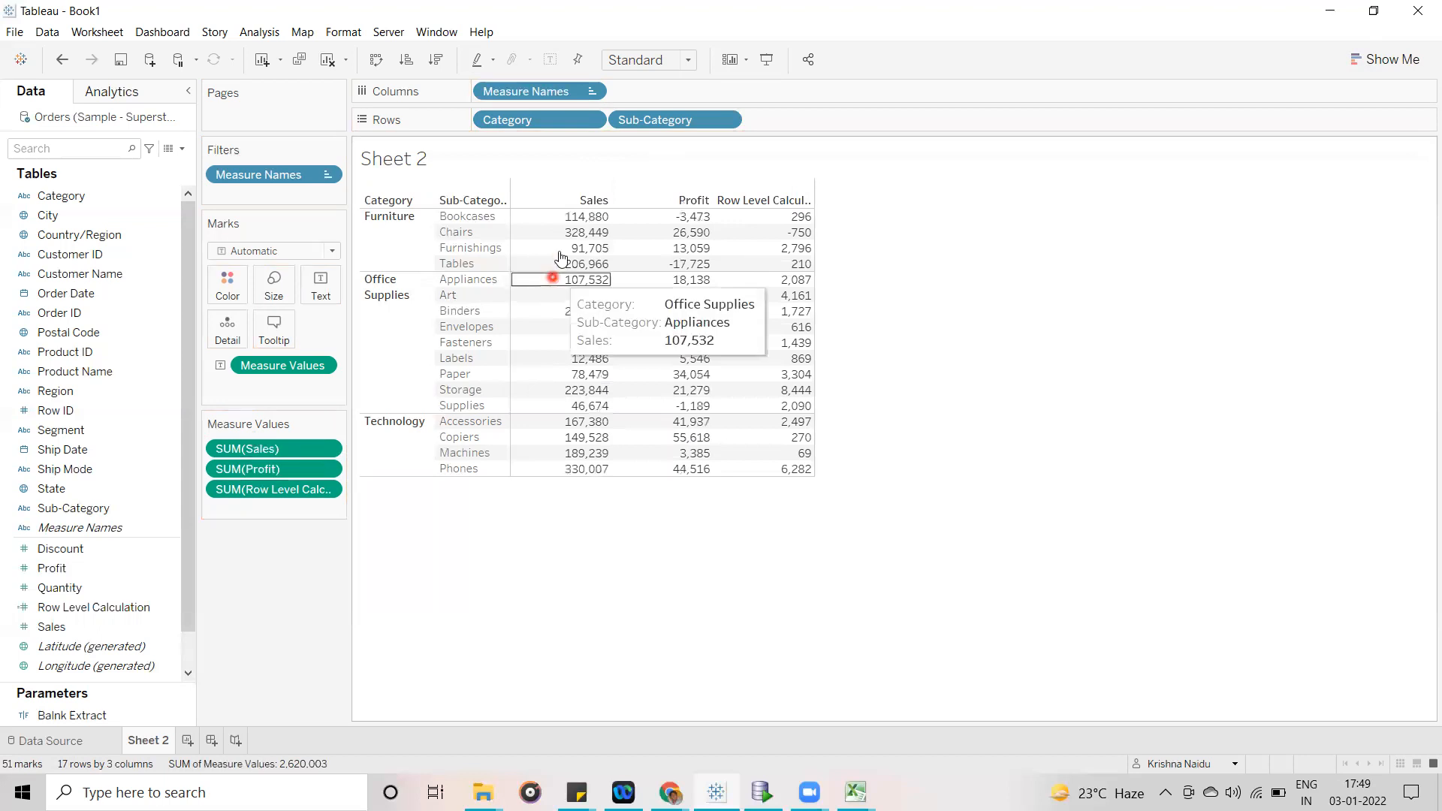
left_click(595, 232)
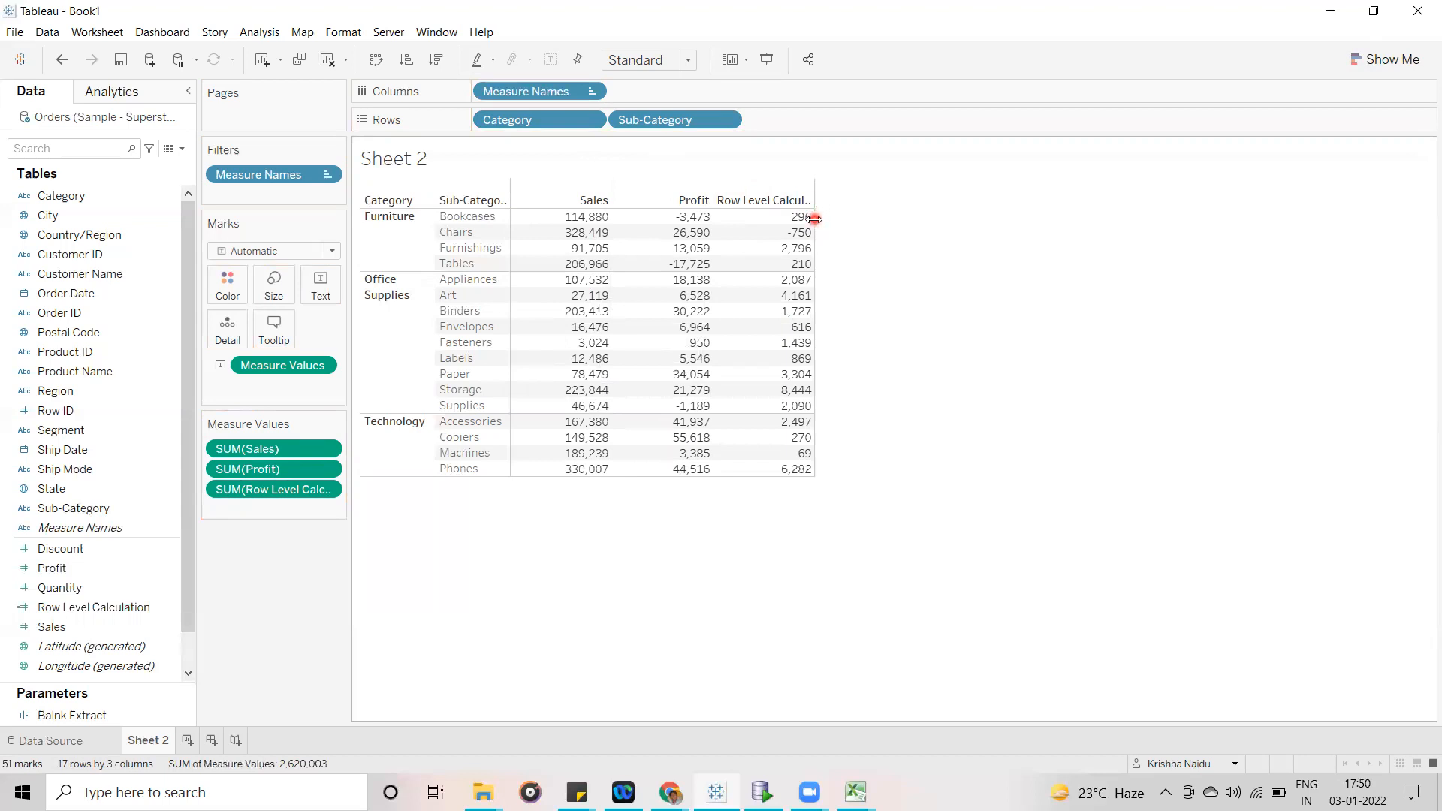
left_click_drag(817, 222, 862, 225)
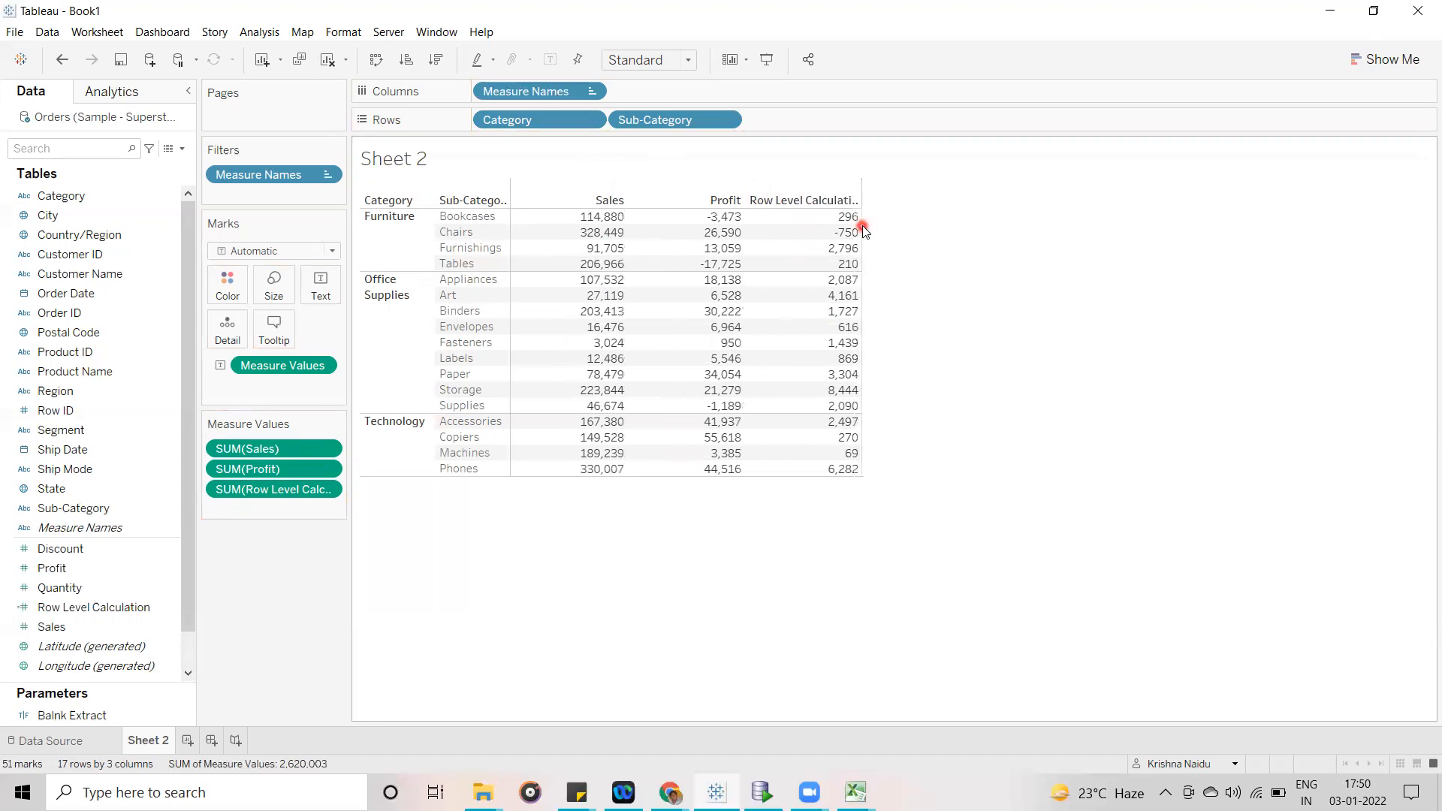
- Open the Windows Calculator and place it beside the Row Level Calculation column
mouse_move(849, 216)
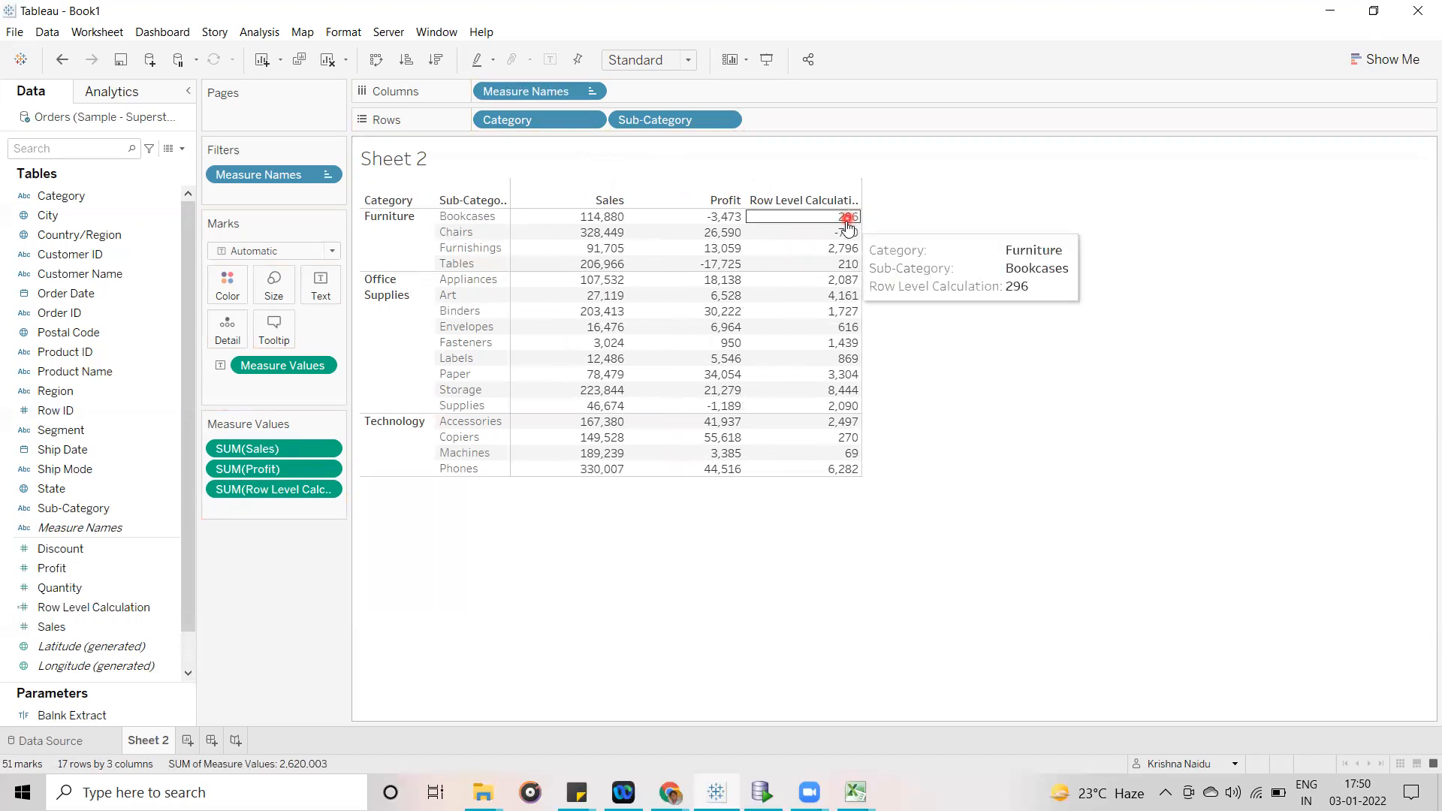
left_click(205, 790)
type("cal")
key("Return")
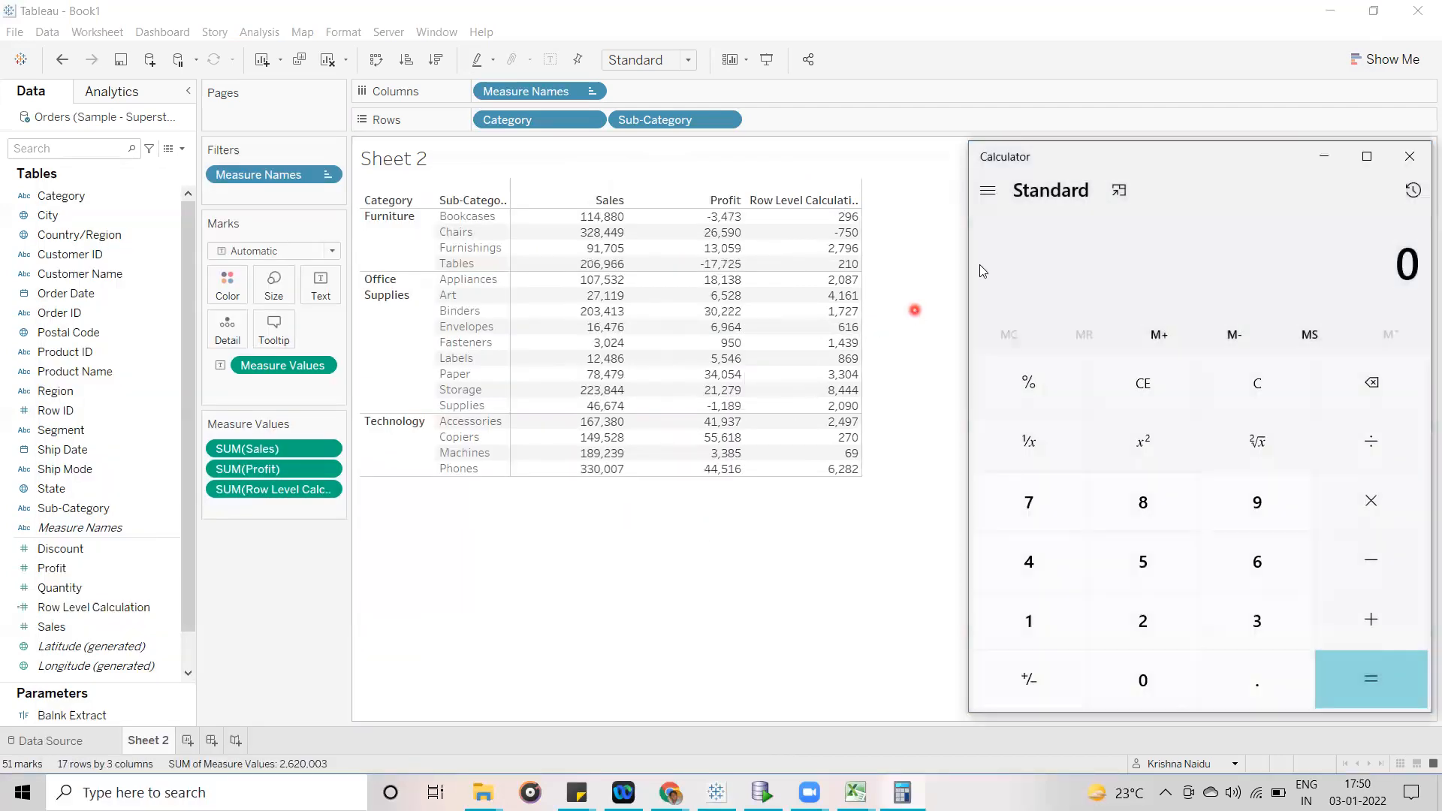
left_click_drag(1203, 150, 1114, 139)
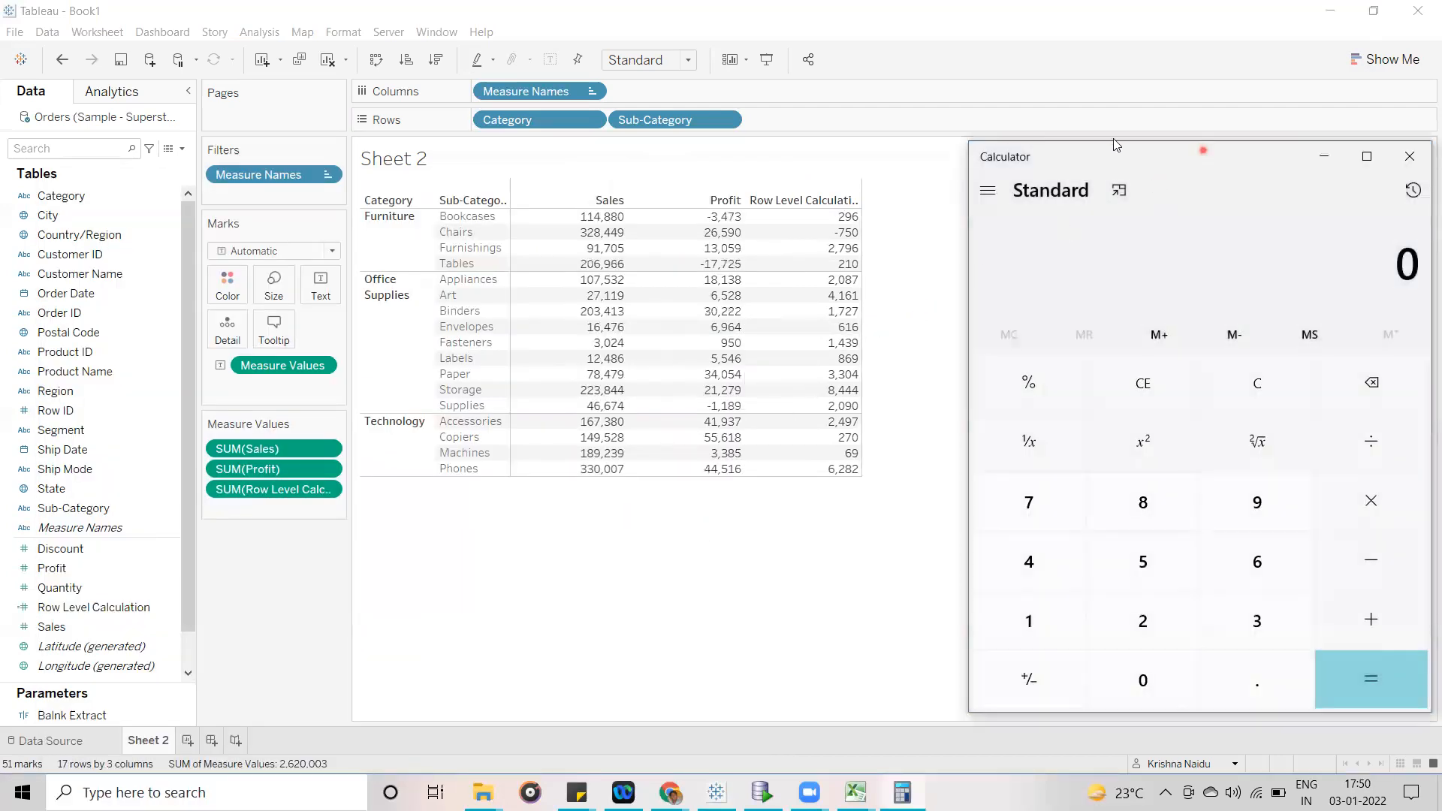
- Divide the Bookcases sales by its profit in the calculator, computing 114880 ÷ 3473
left_click(945, 602)
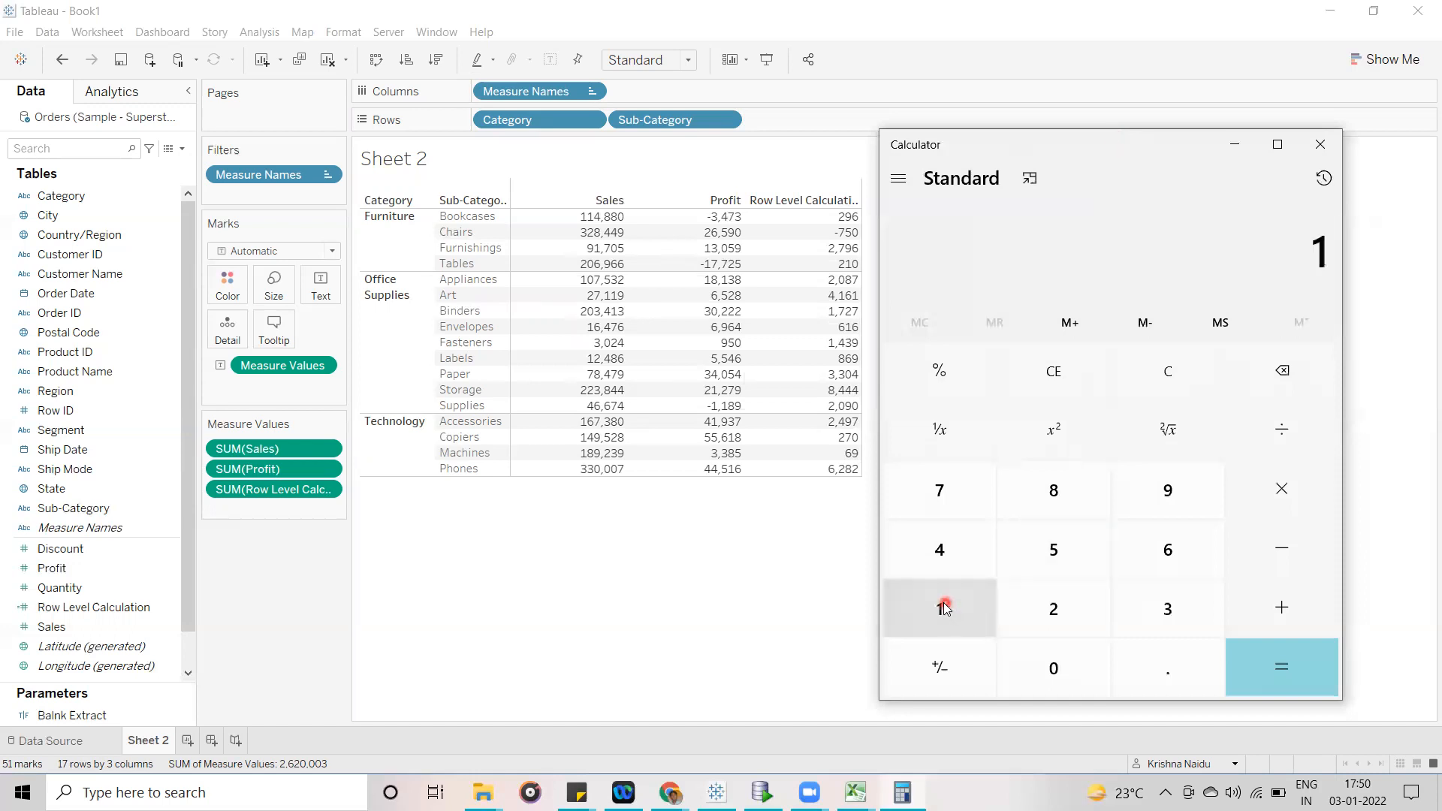
left_click(943, 602)
left_click(942, 552)
left_click(1054, 497)
left_click(1054, 497)
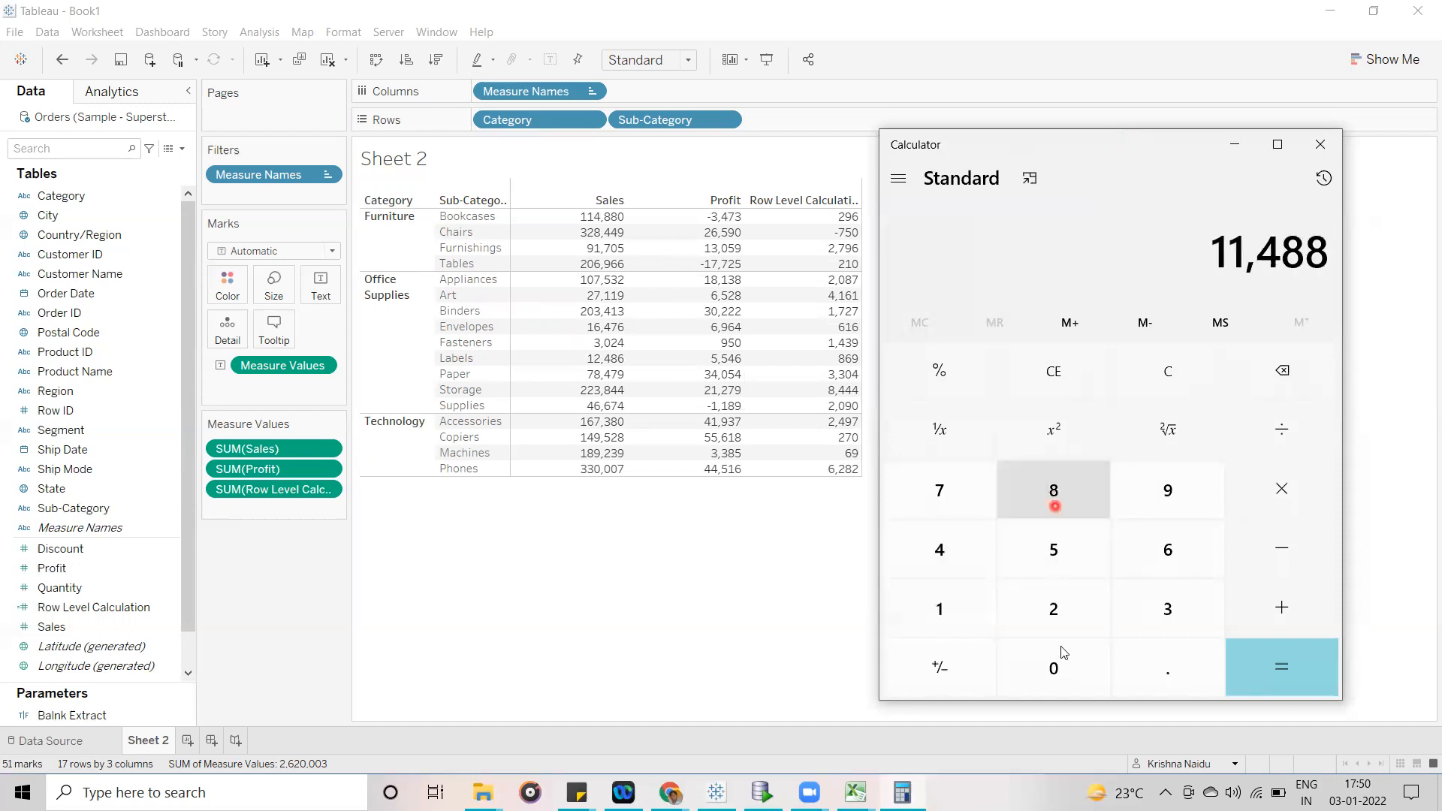
left_click(1053, 665)
left_click(1306, 425)
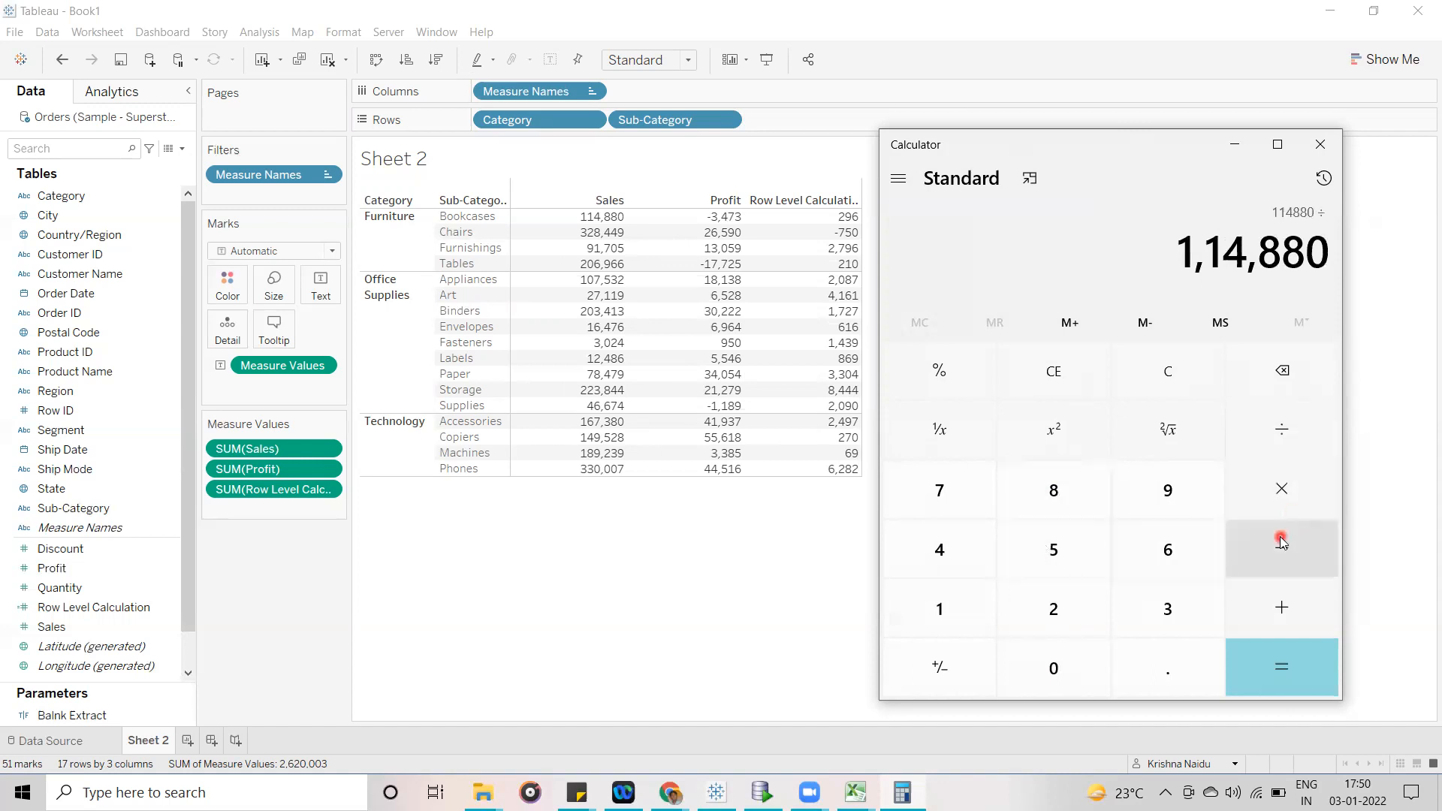
left_click(1165, 605)
left_click(959, 557)
left_click(941, 487)
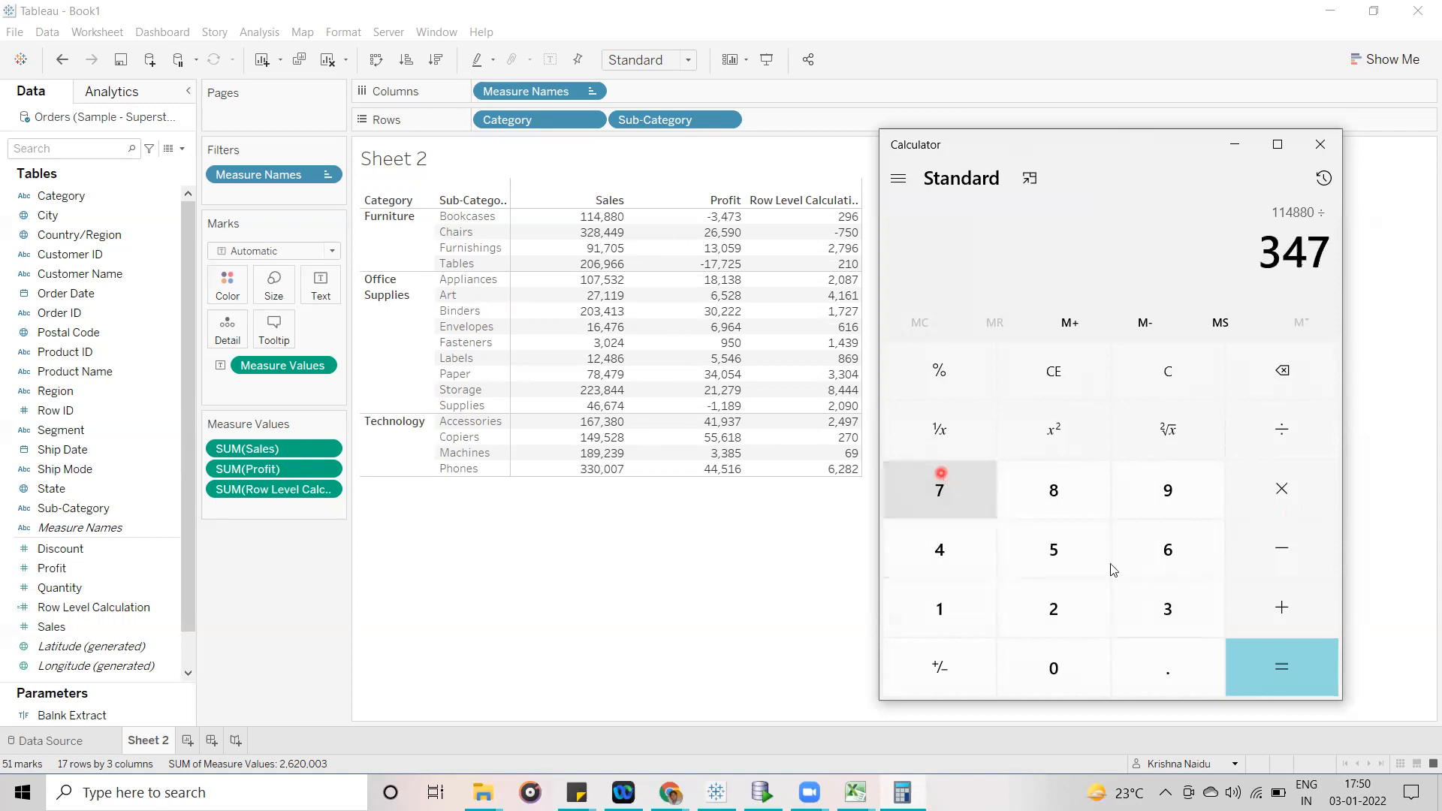
left_click(1166, 609)
left_click(1260, 648)
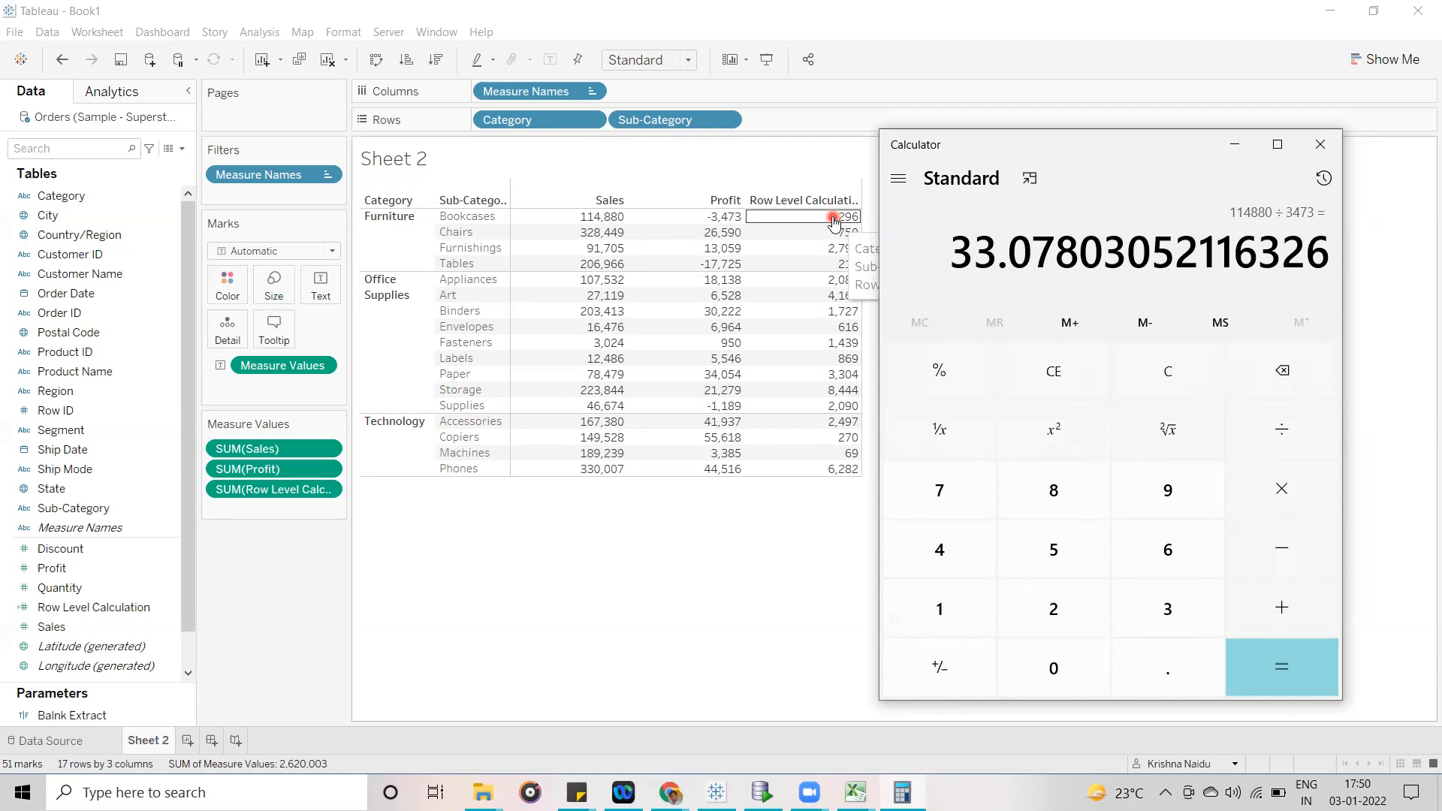
- Clear the calculator and divide the Chairs sales by its profit, computing 328449 ÷ 26590
left_click(1053, 368)
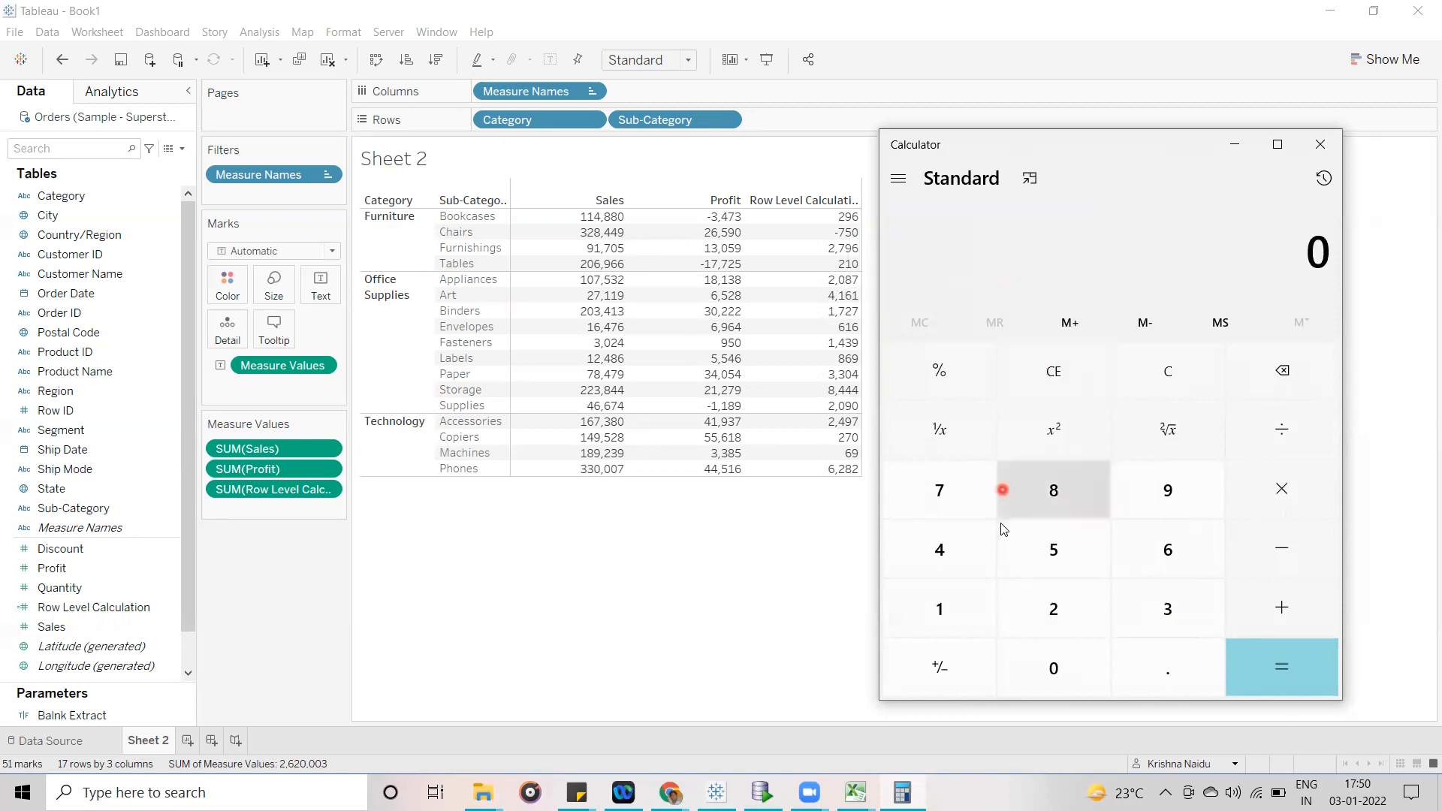
left_click(1173, 610)
left_click(1062, 608)
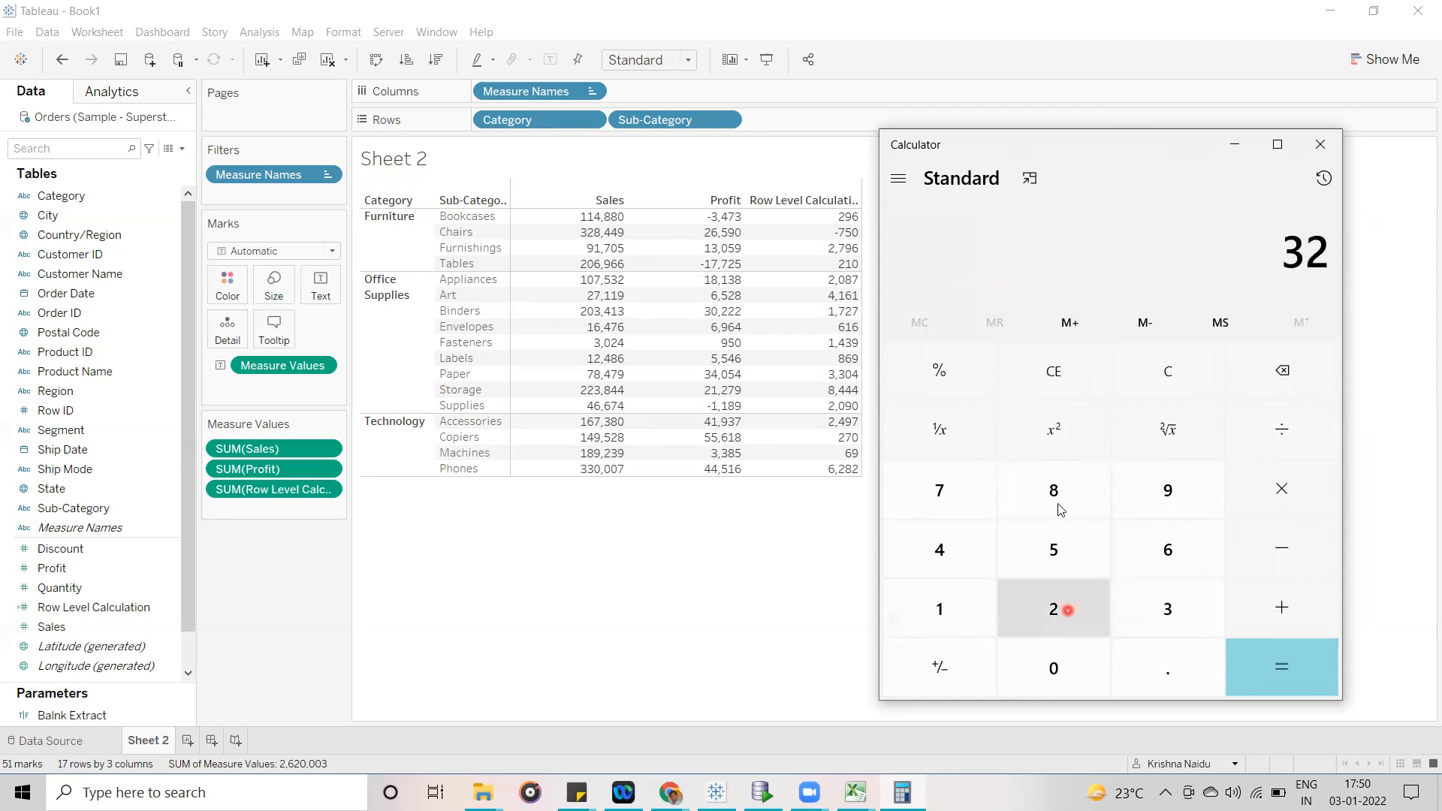
left_click(1056, 490)
double_click(949, 536)
left_click(1156, 491)
left_click(1308, 428)
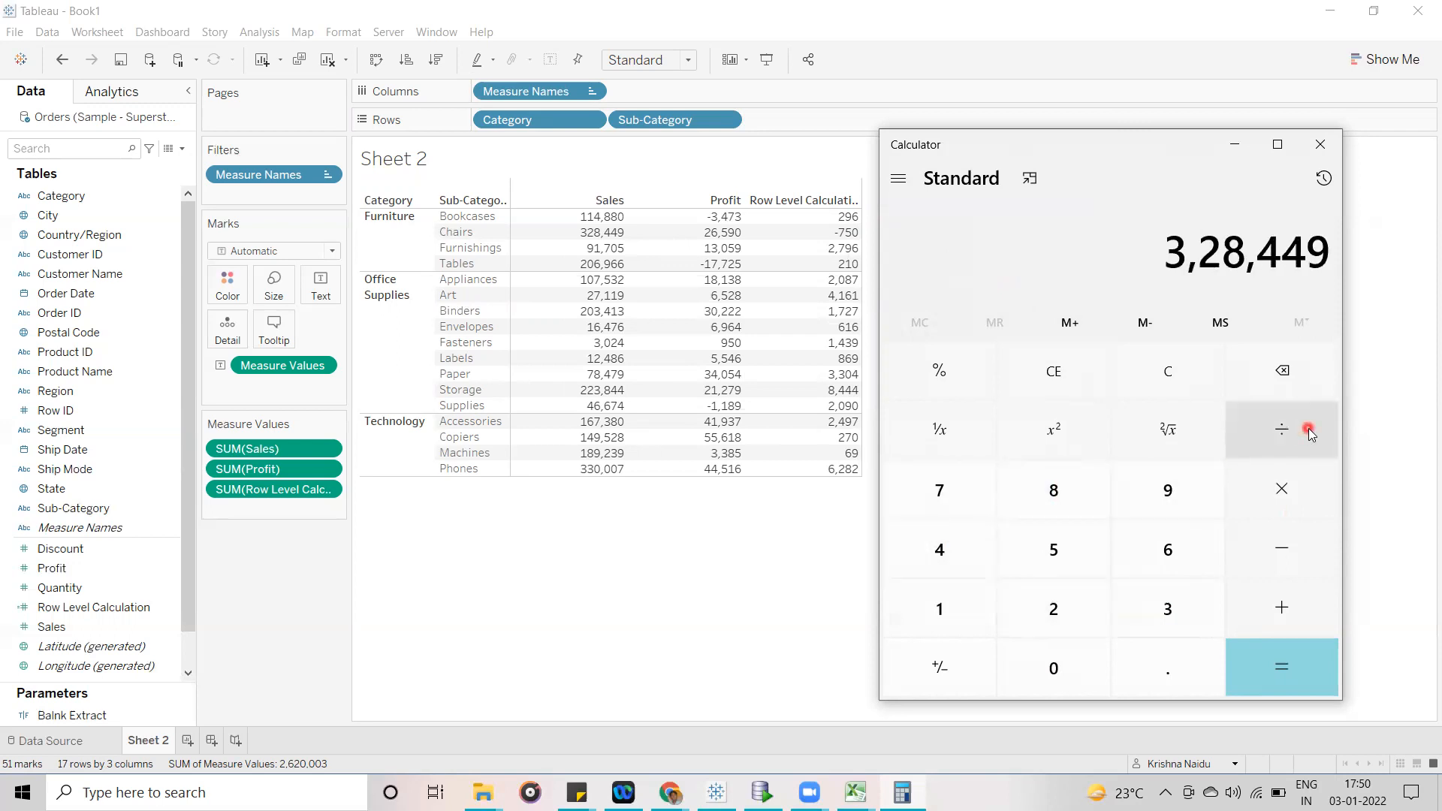
left_click(1056, 604)
left_click(1174, 551)
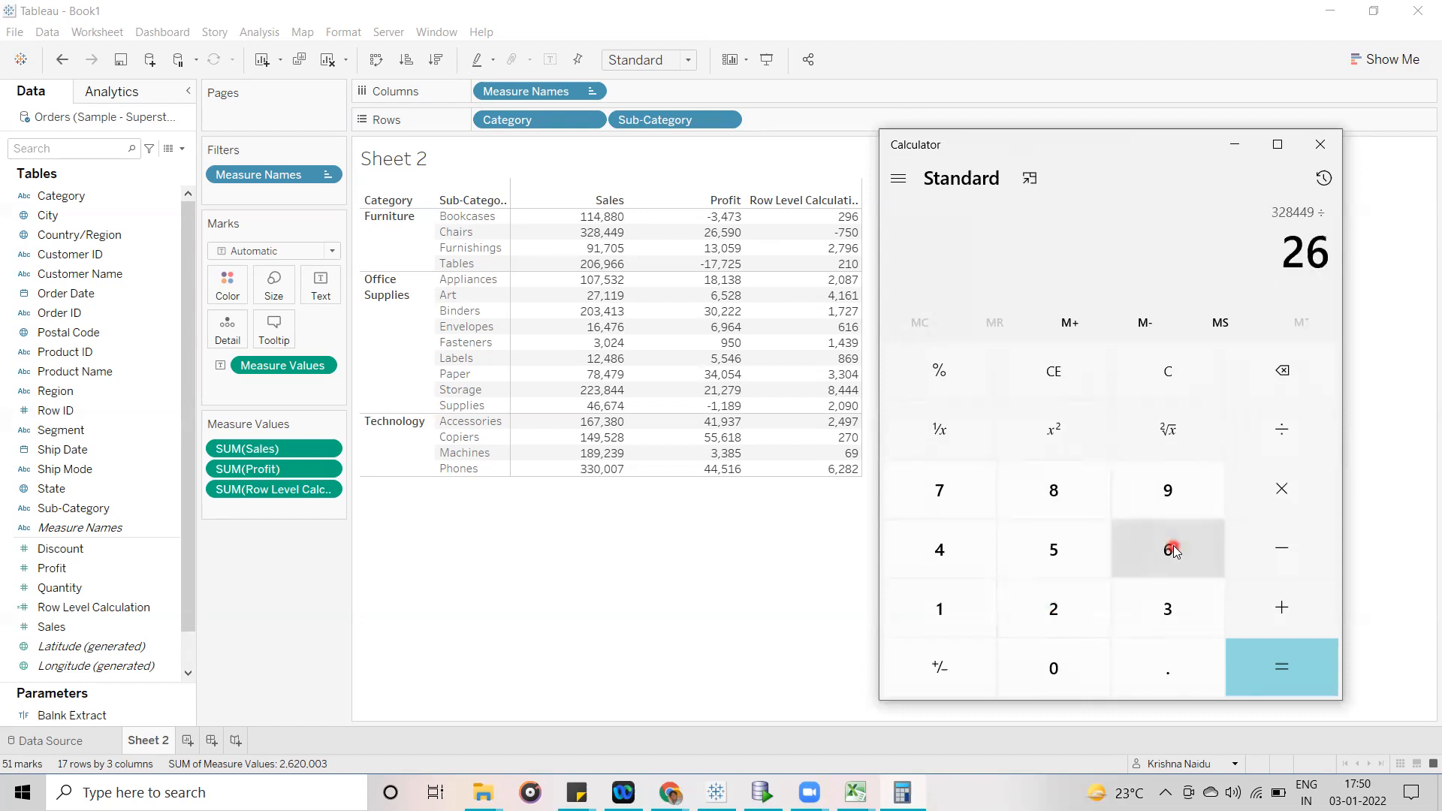
left_click(1058, 554)
left_click(1167, 497)
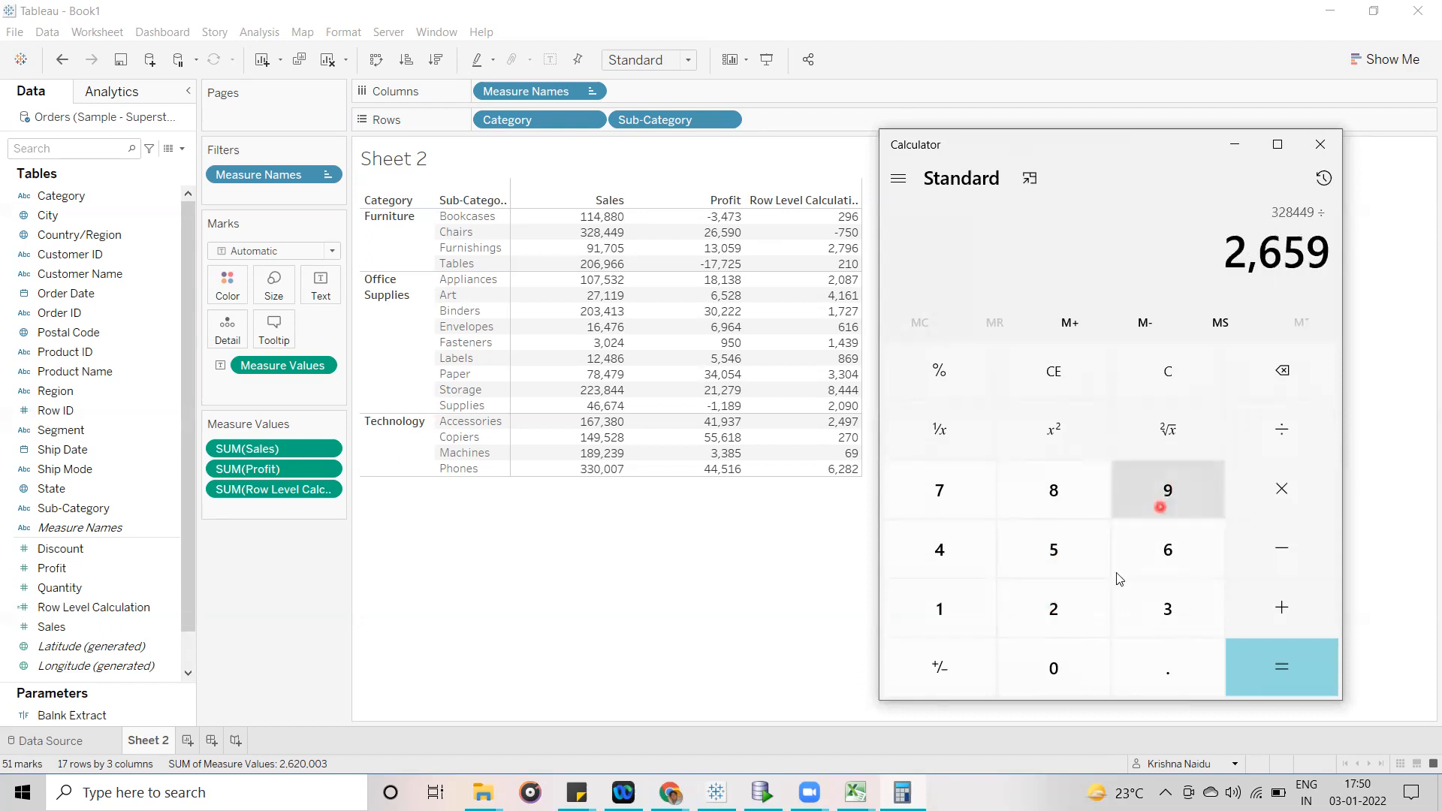
left_click(1071, 667)
left_click(1256, 676)
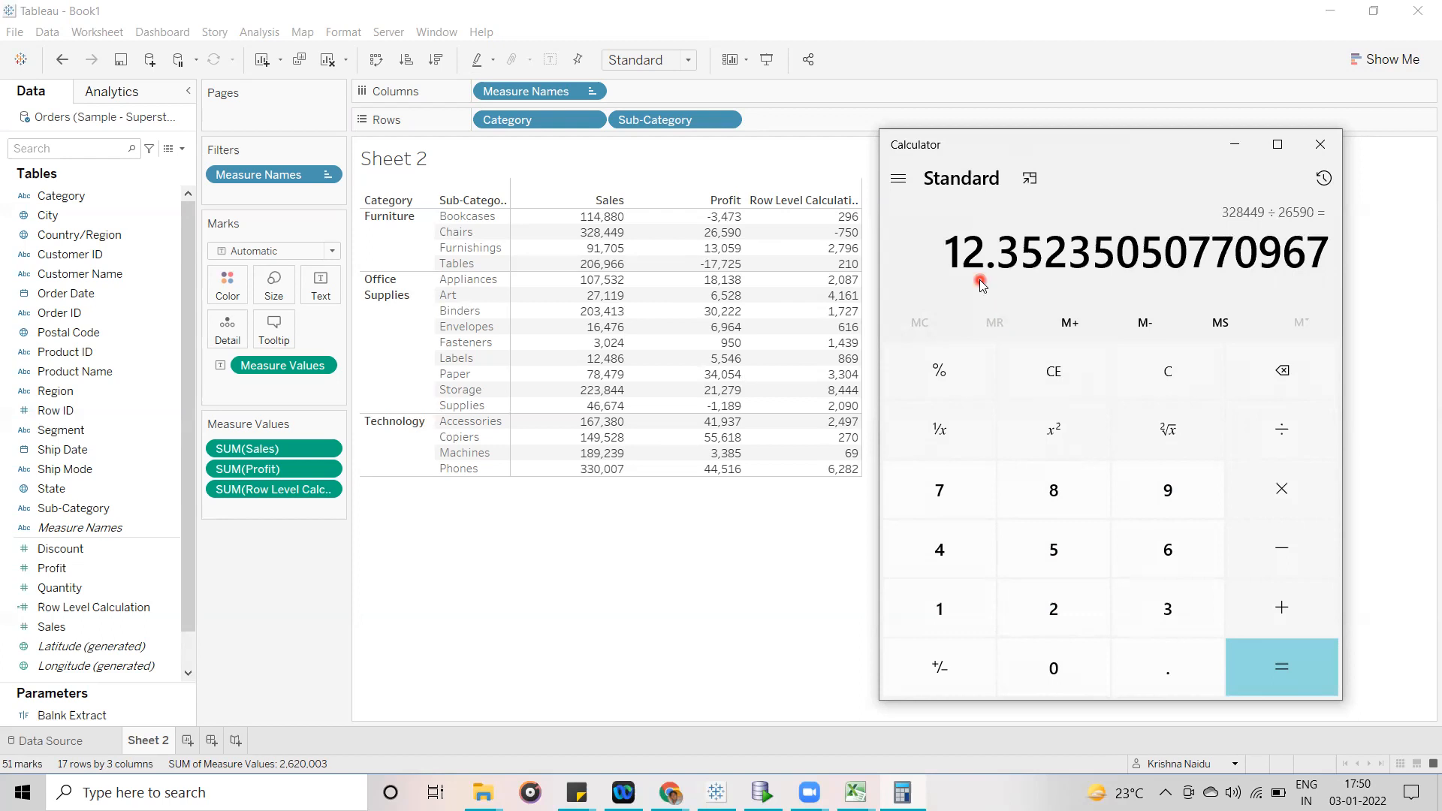
- Return to the Tableau sheet and examine the Row Level Calculation values for Chairs and Bookcases against their Sales and Profit
left_click(847, 238)
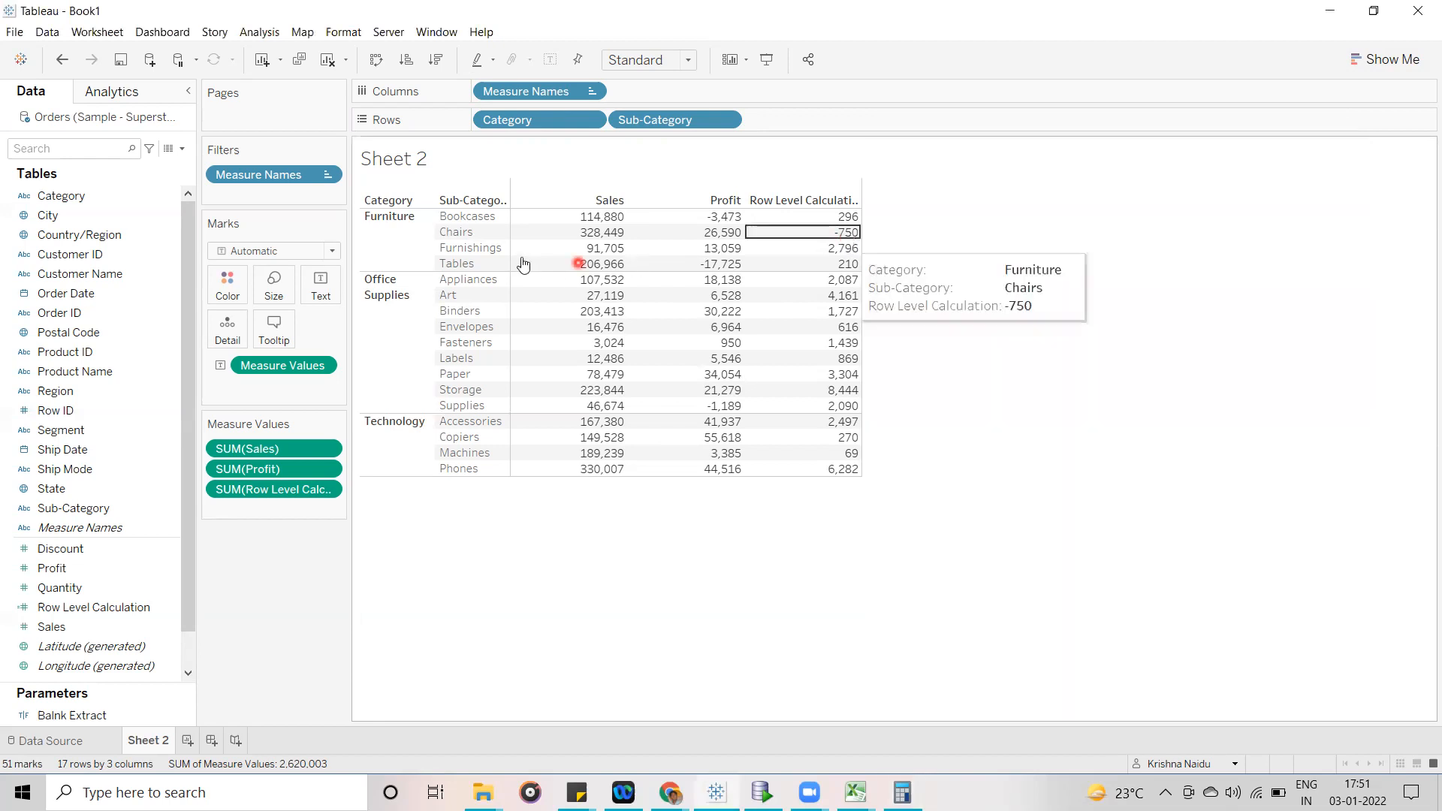
left_click(1133, 375)
mouse_move(851, 242)
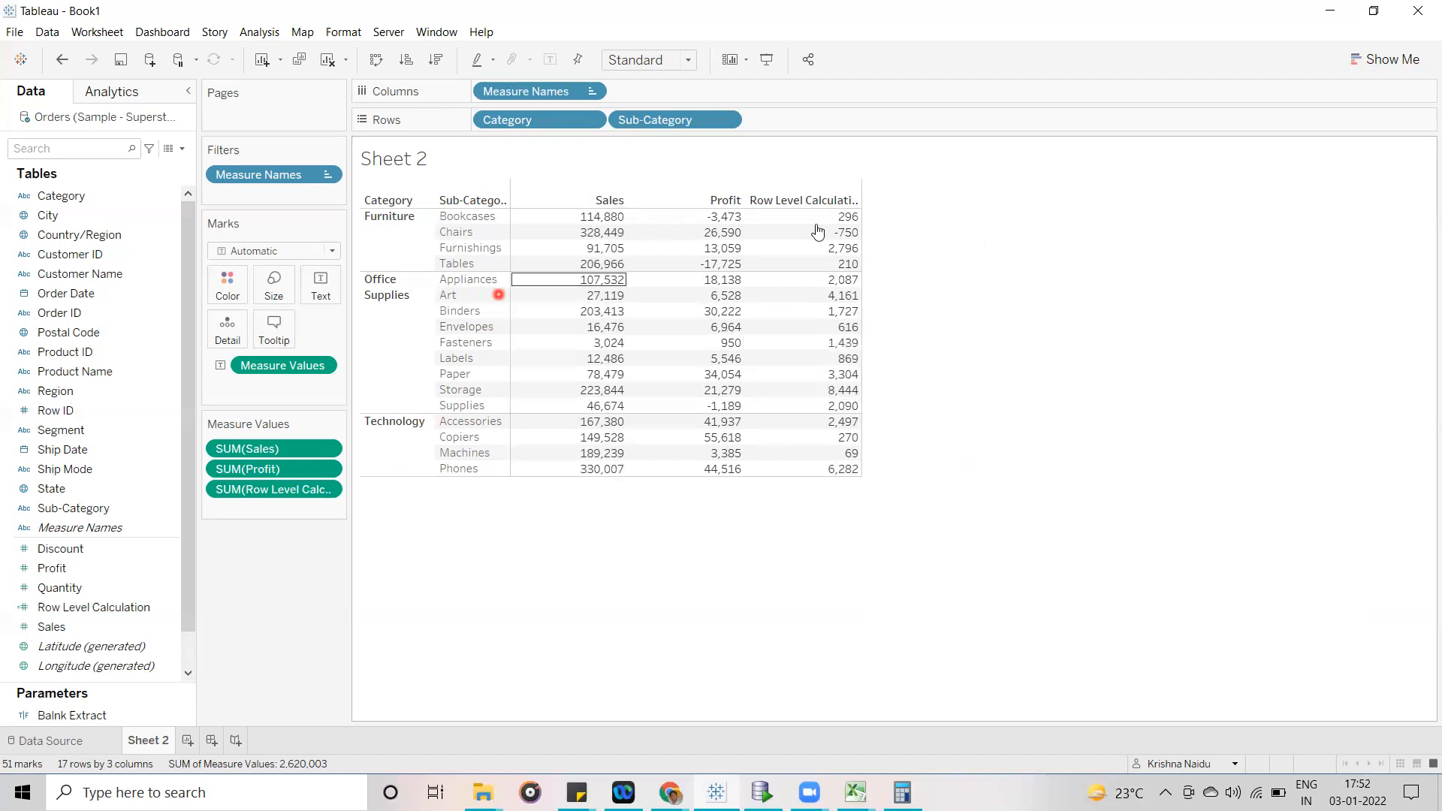
mouse_move(840, 219)
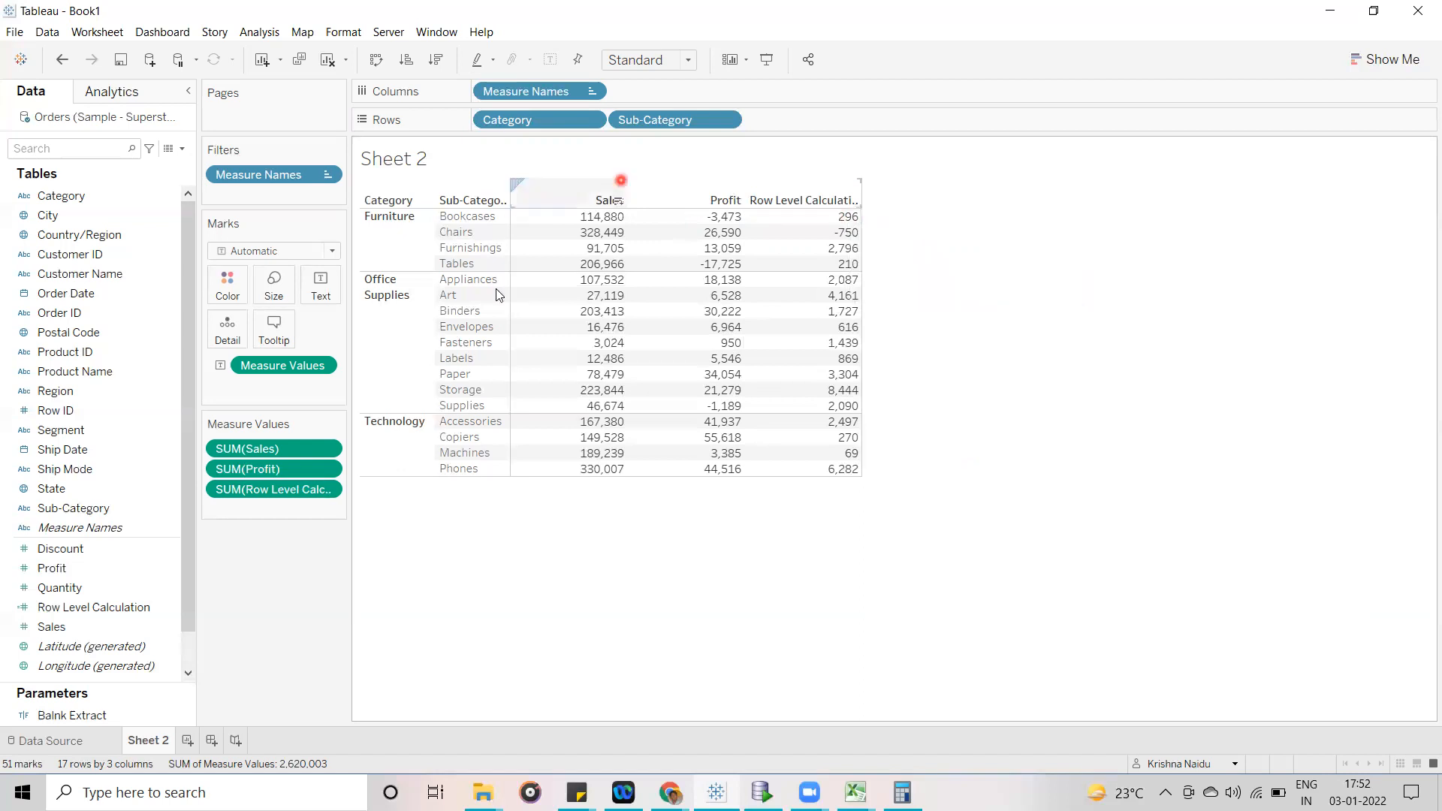
mouse_move(576, 456)
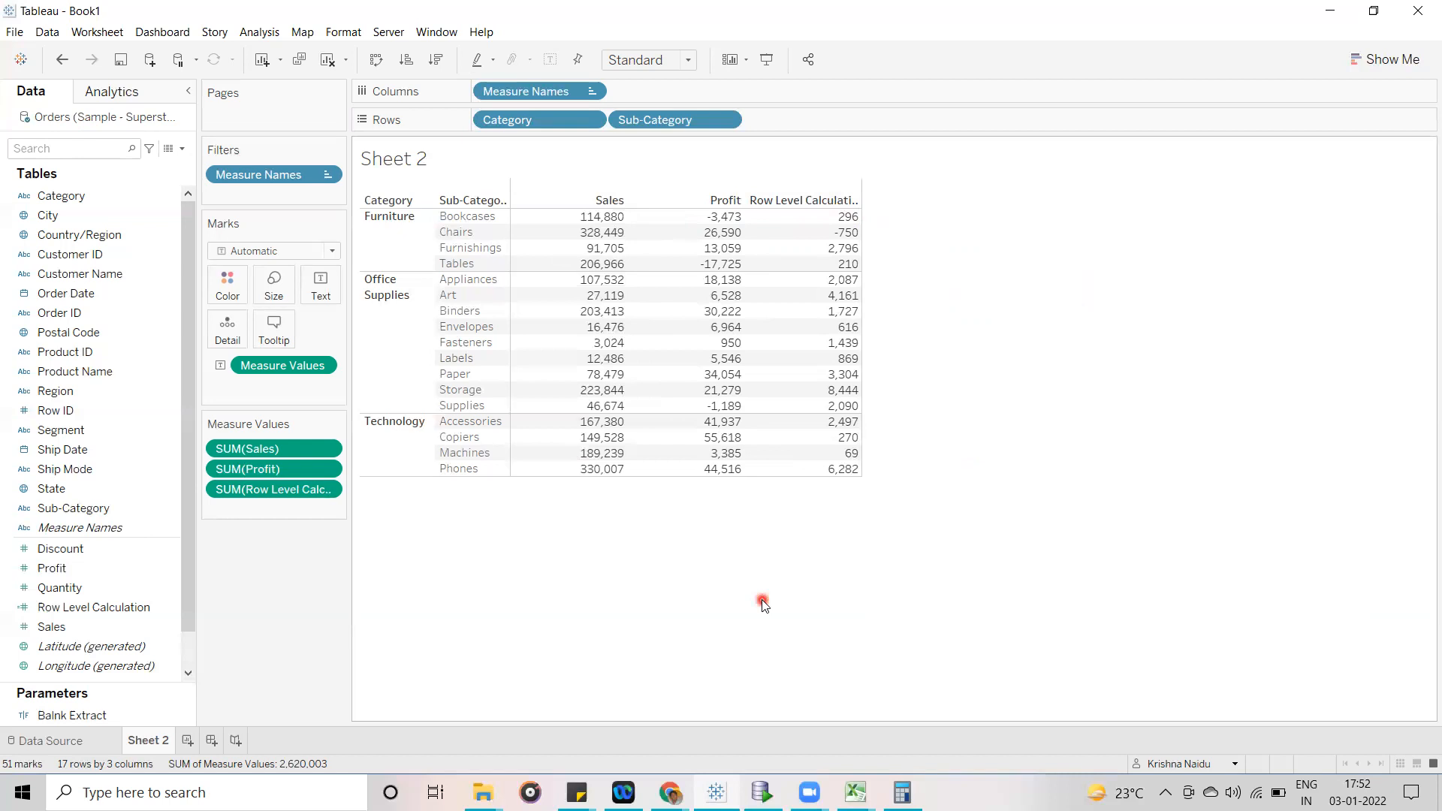
- Switch to the Sample - Superstore.xls workbook in Excel and select the Order Date column on the Orders sheet
mouse_move(856, 792)
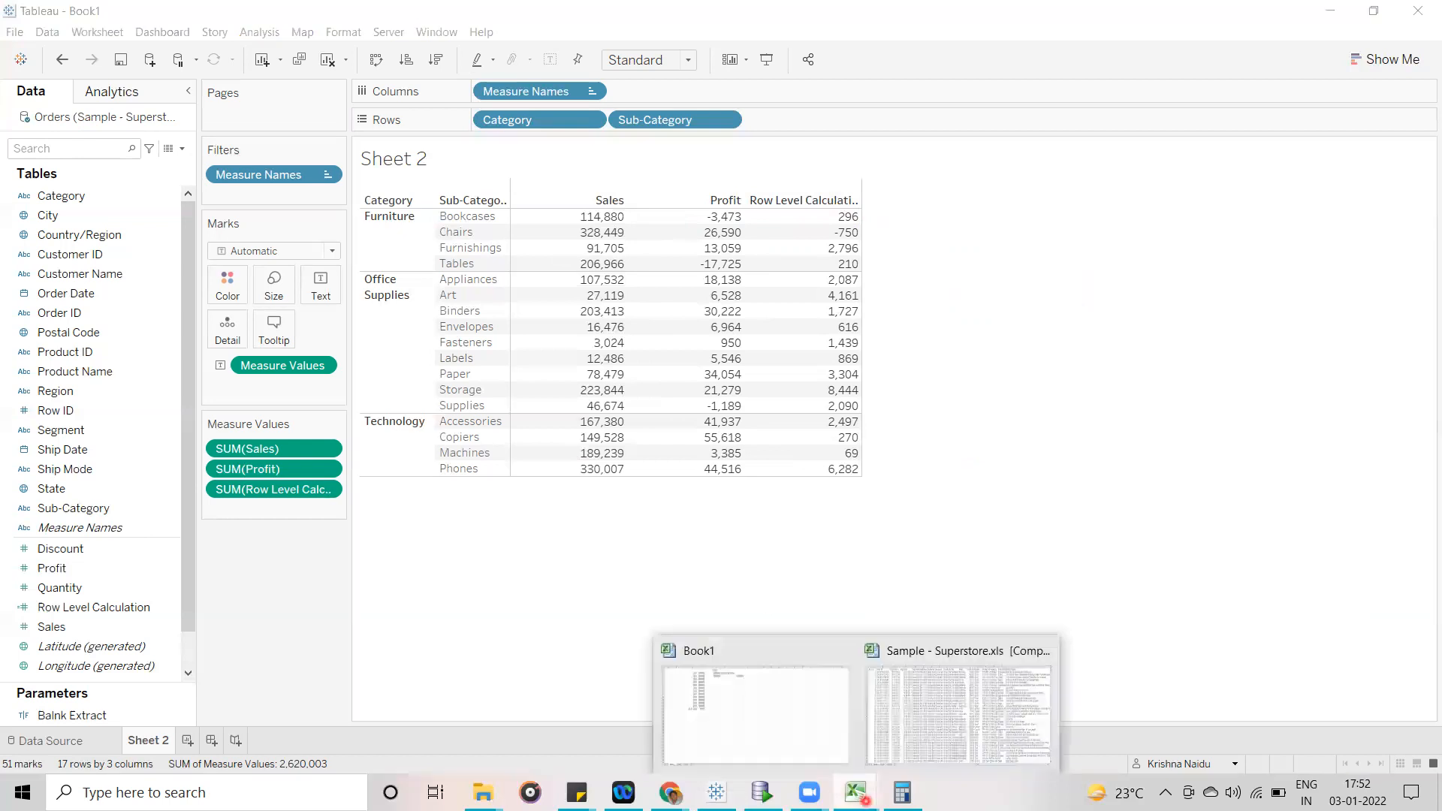
left_click(917, 734)
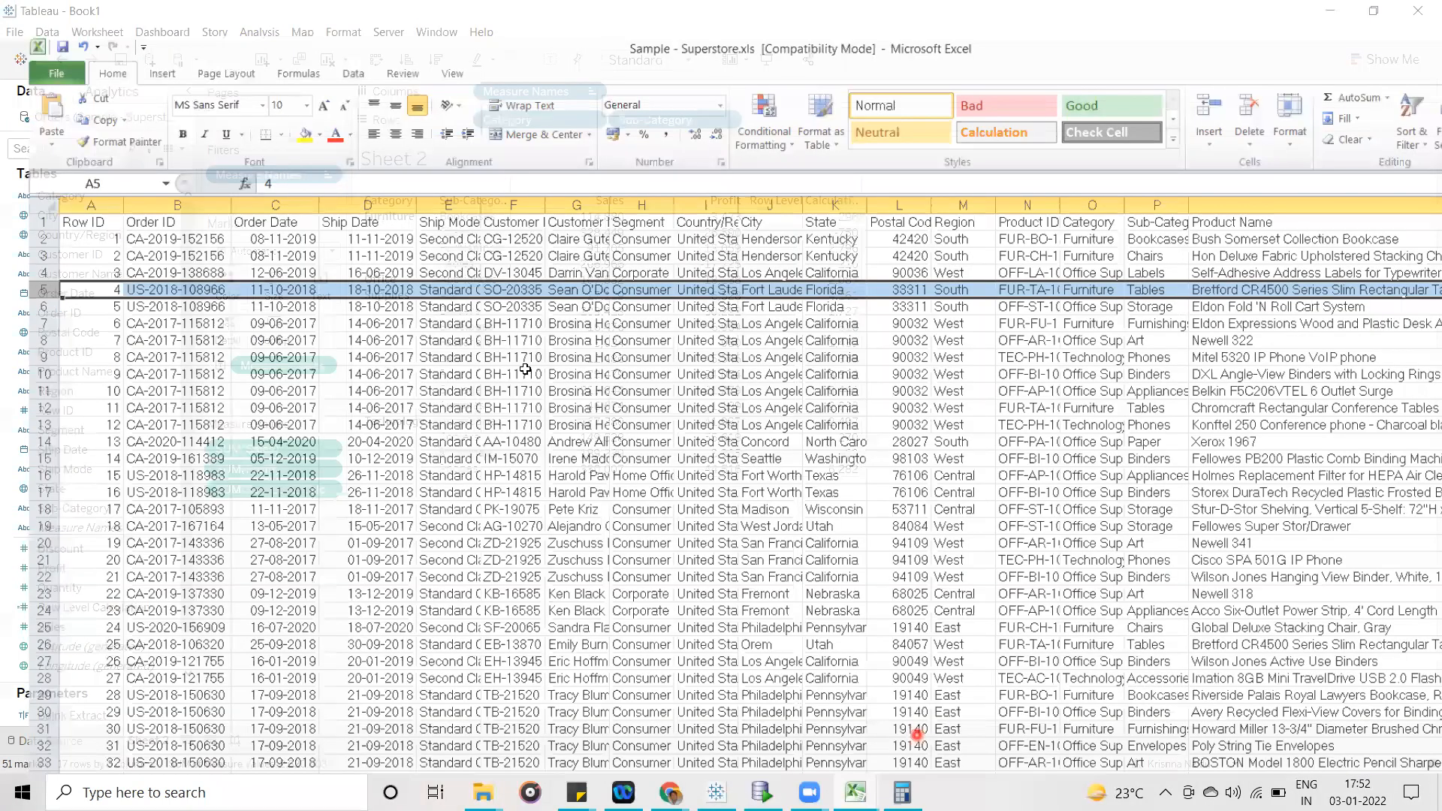
left_click(231, 157)
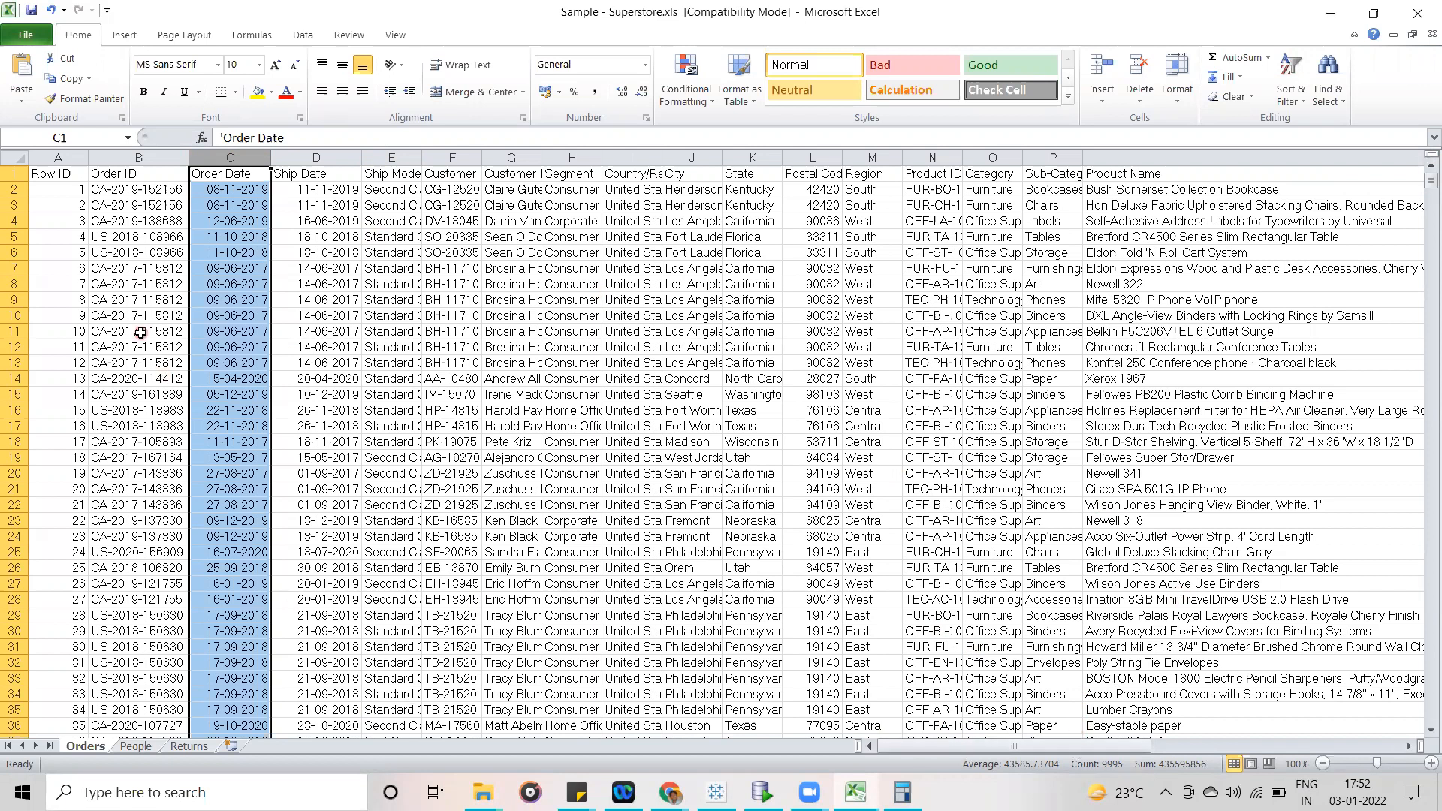
- Switch back to Tableau and examine the Furniture category and its Bookcases row across Sales, Profit and Row Level Calculation
key("alt+Tab")
left_click(712, 787)
left_click(398, 229)
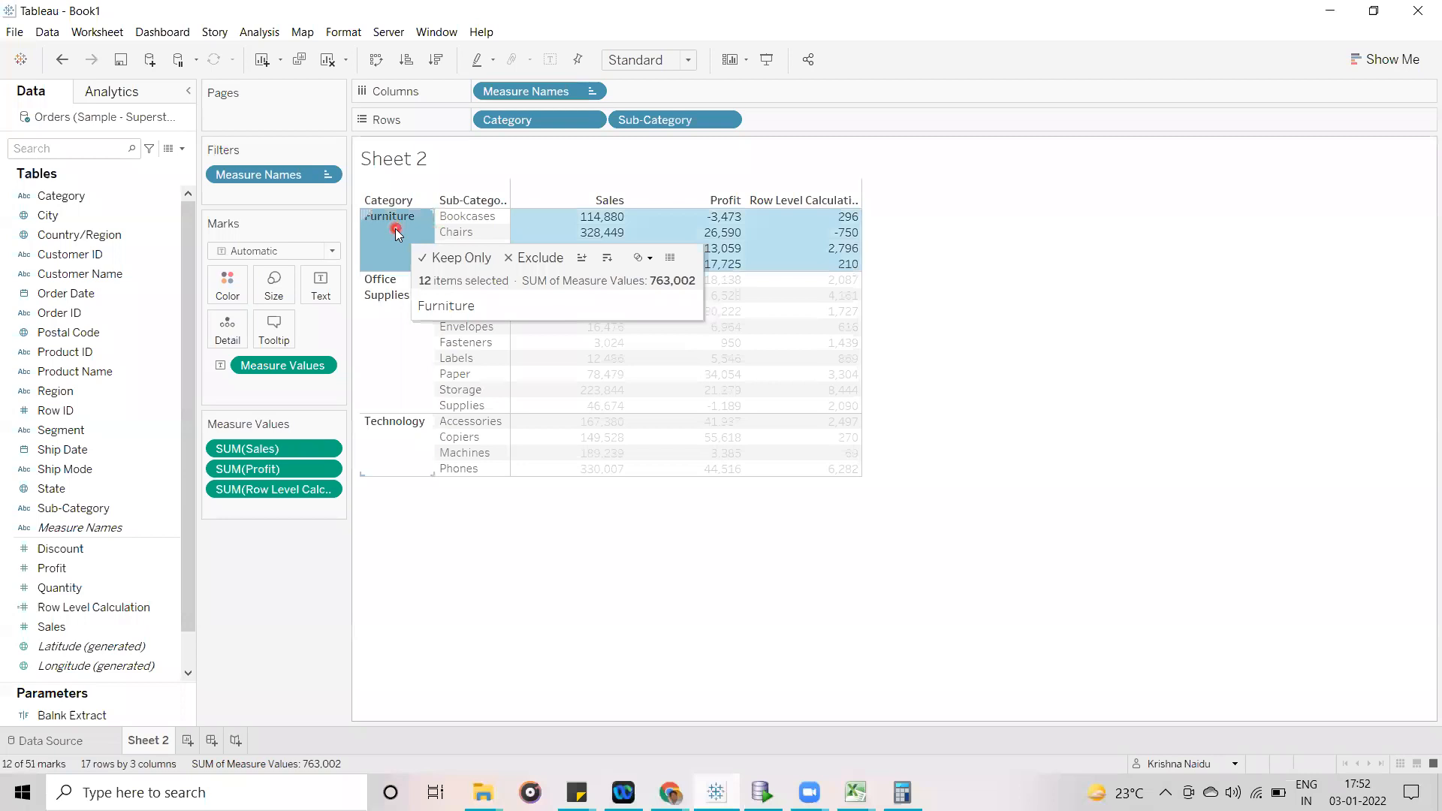
left_click(469, 219)
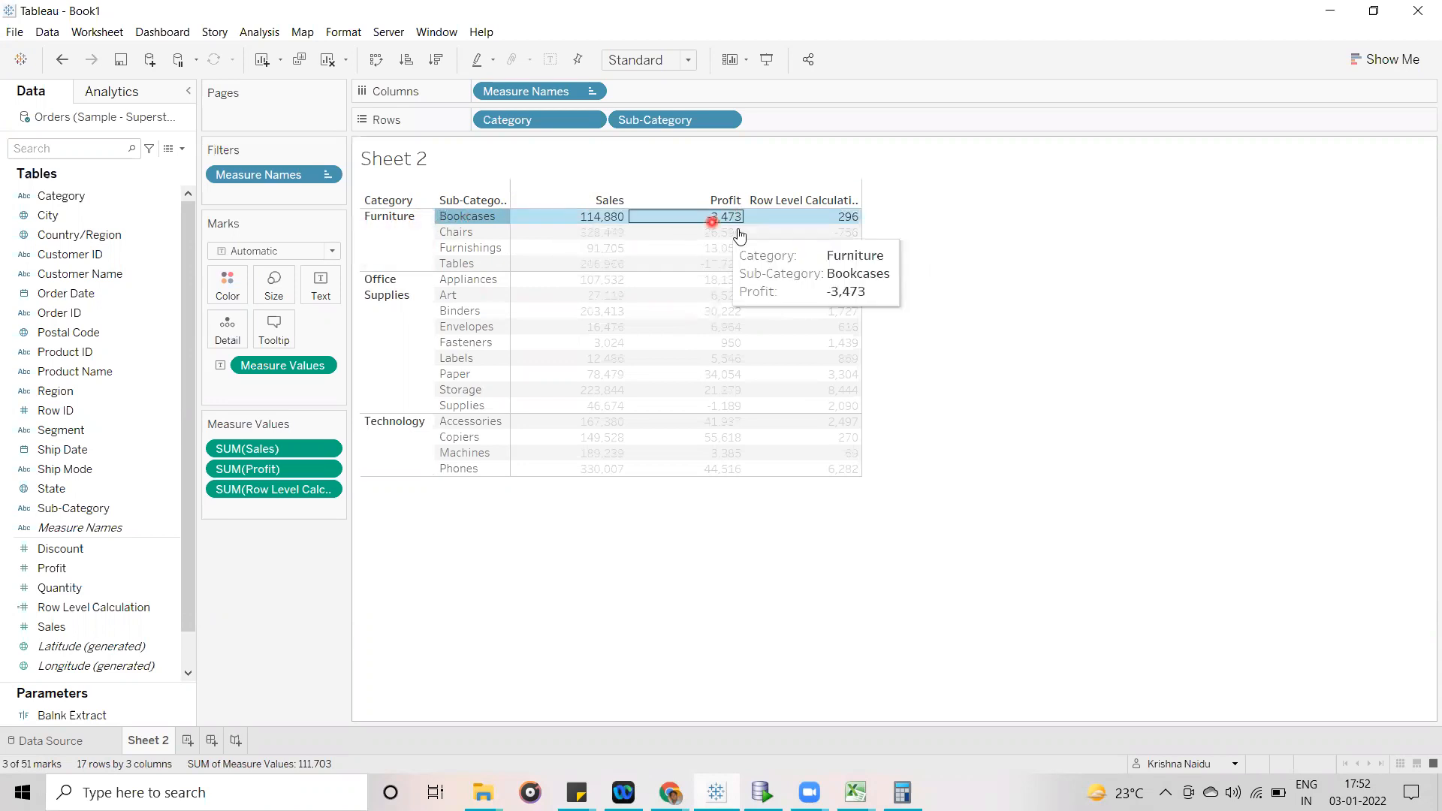
left_click(404, 245)
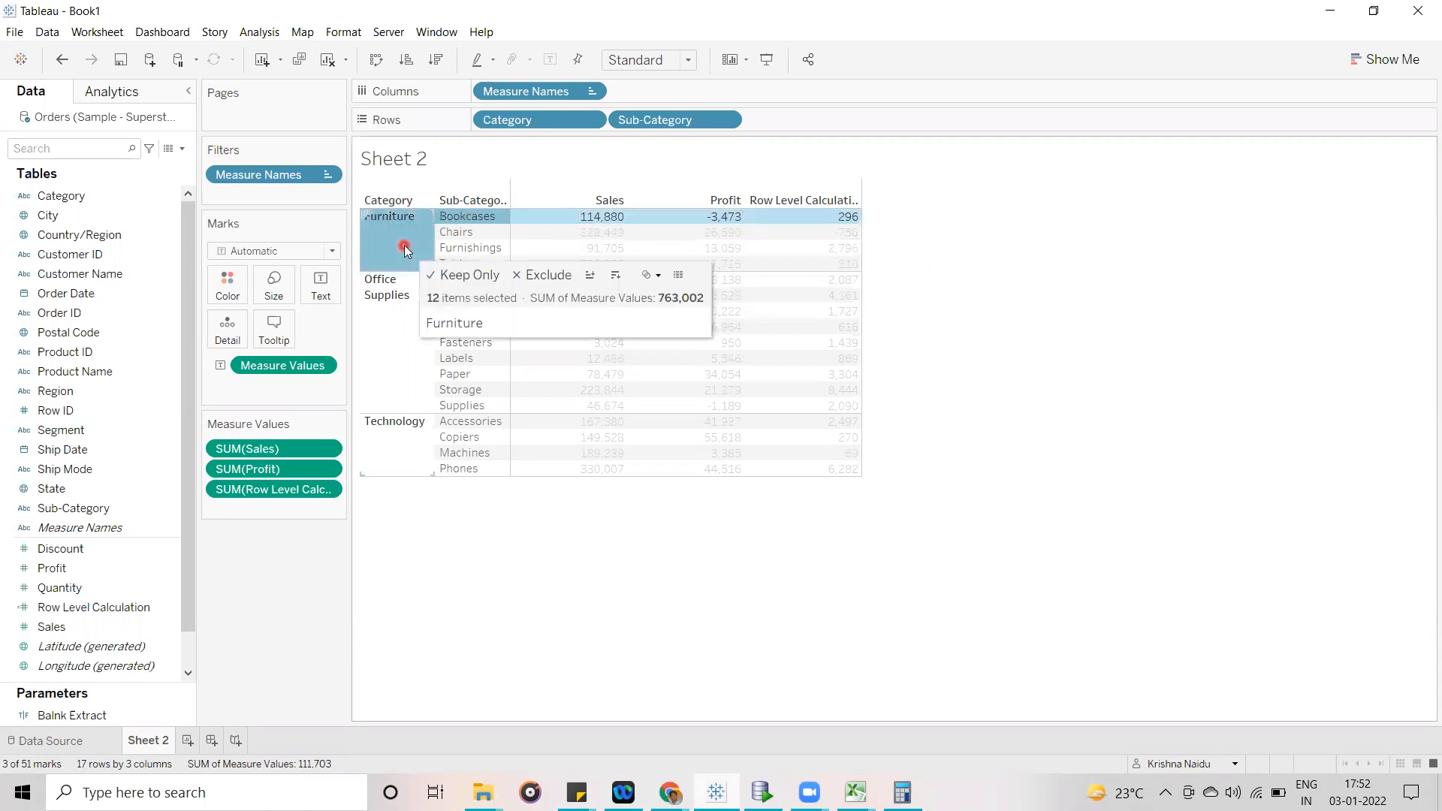
left_click(388, 230)
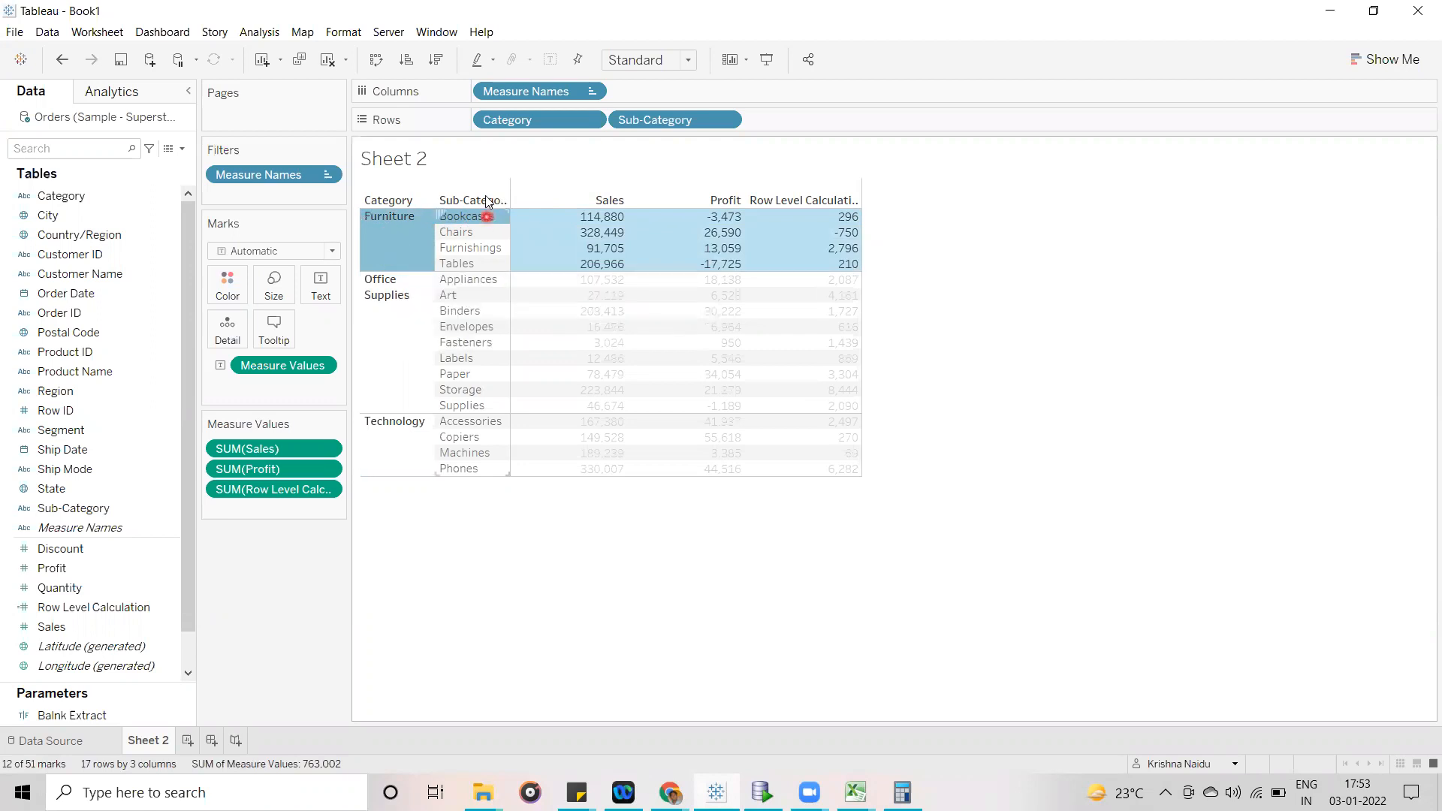
mouse_move(482, 215)
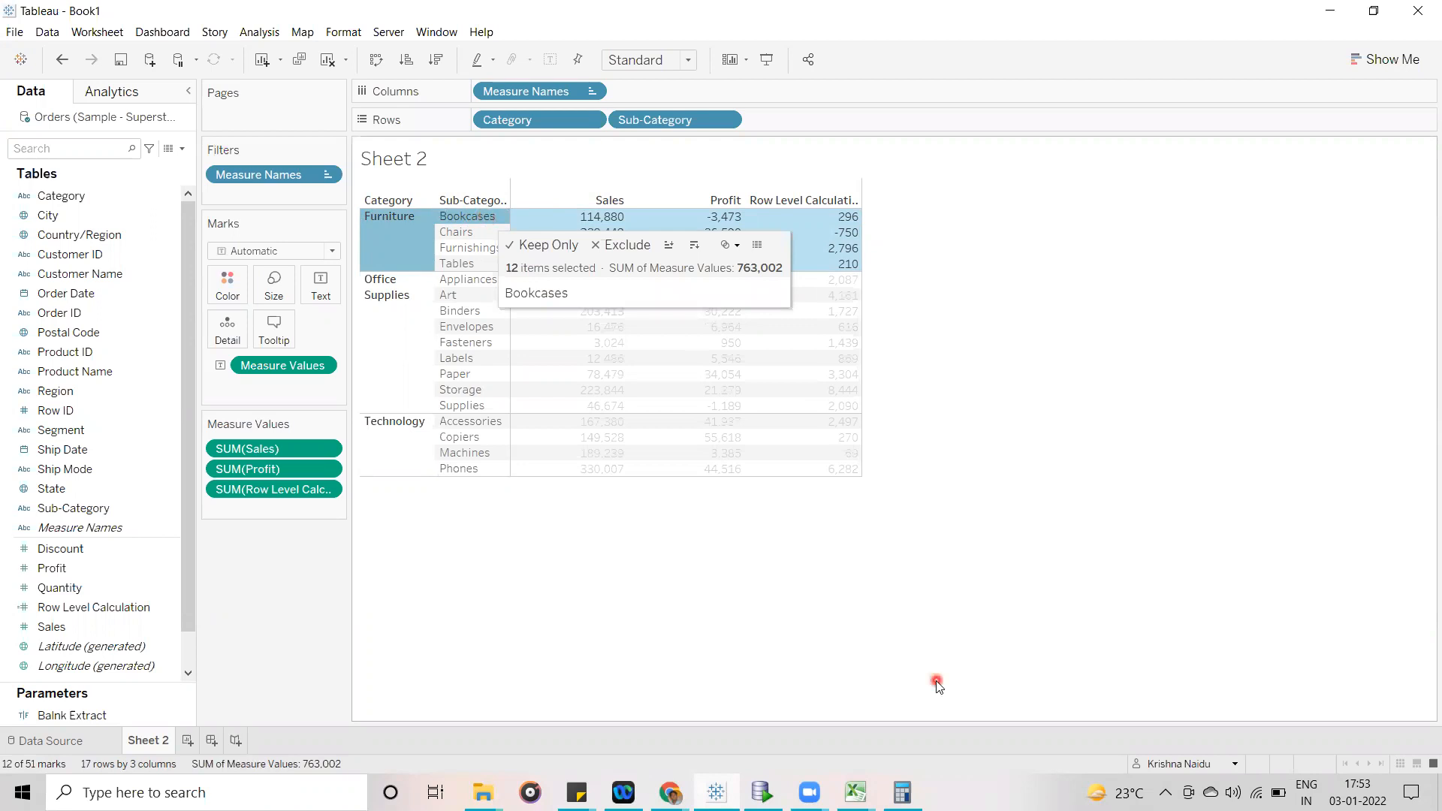
- Switch to the Sample - Superstore.xls workbook in Excel and turn on filtering for the header row of the Orders sheet
mouse_move(855, 792)
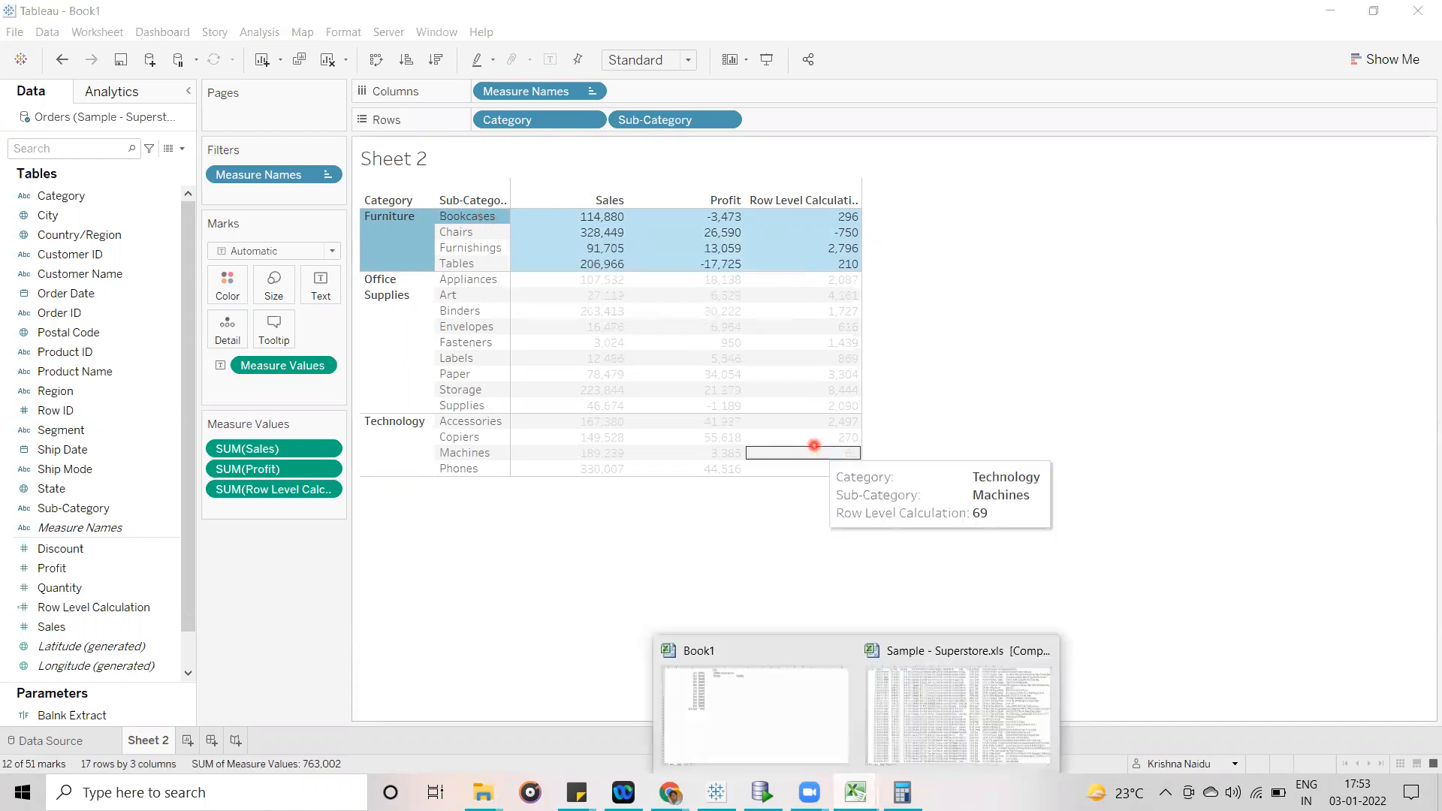
left_click(968, 690)
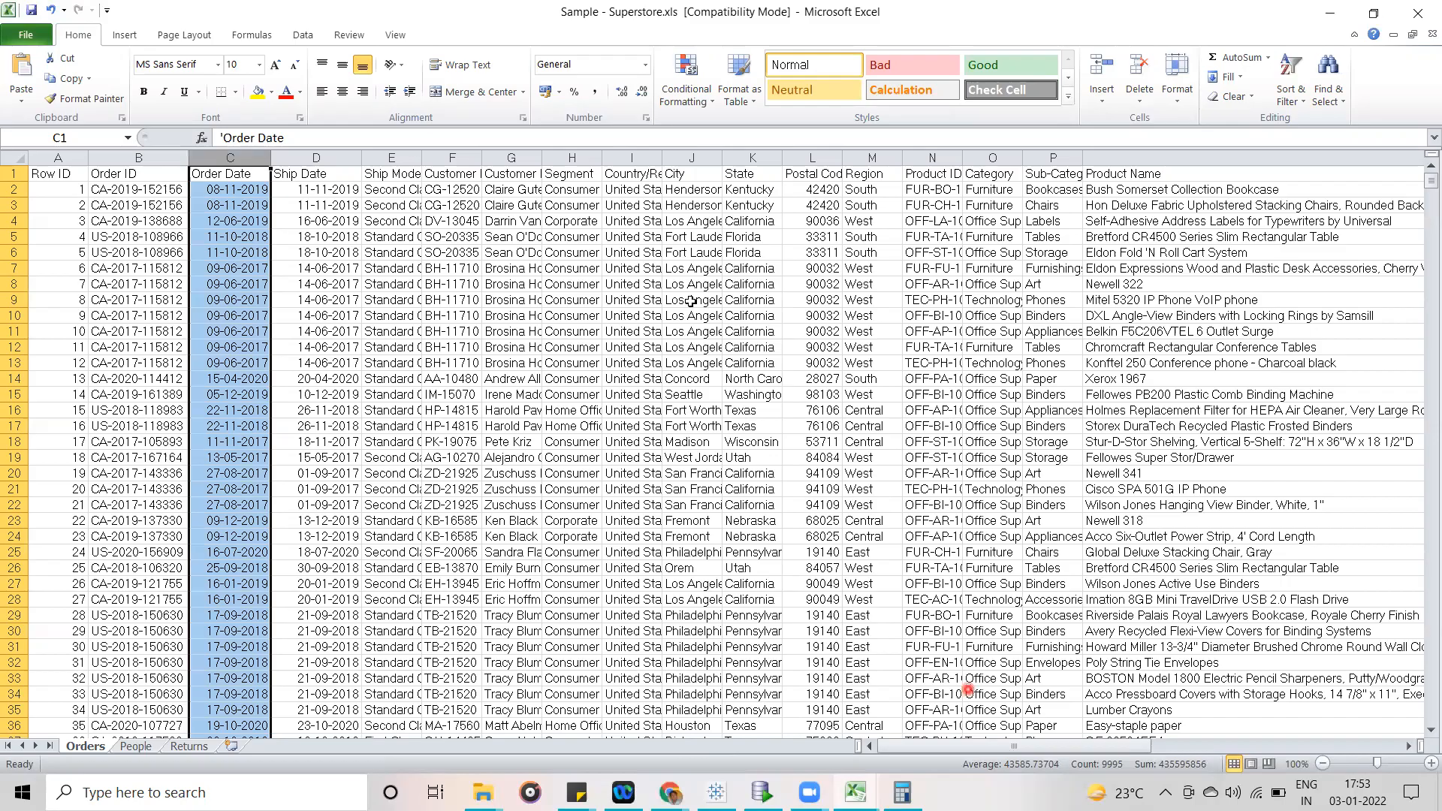
left_click(12, 174)
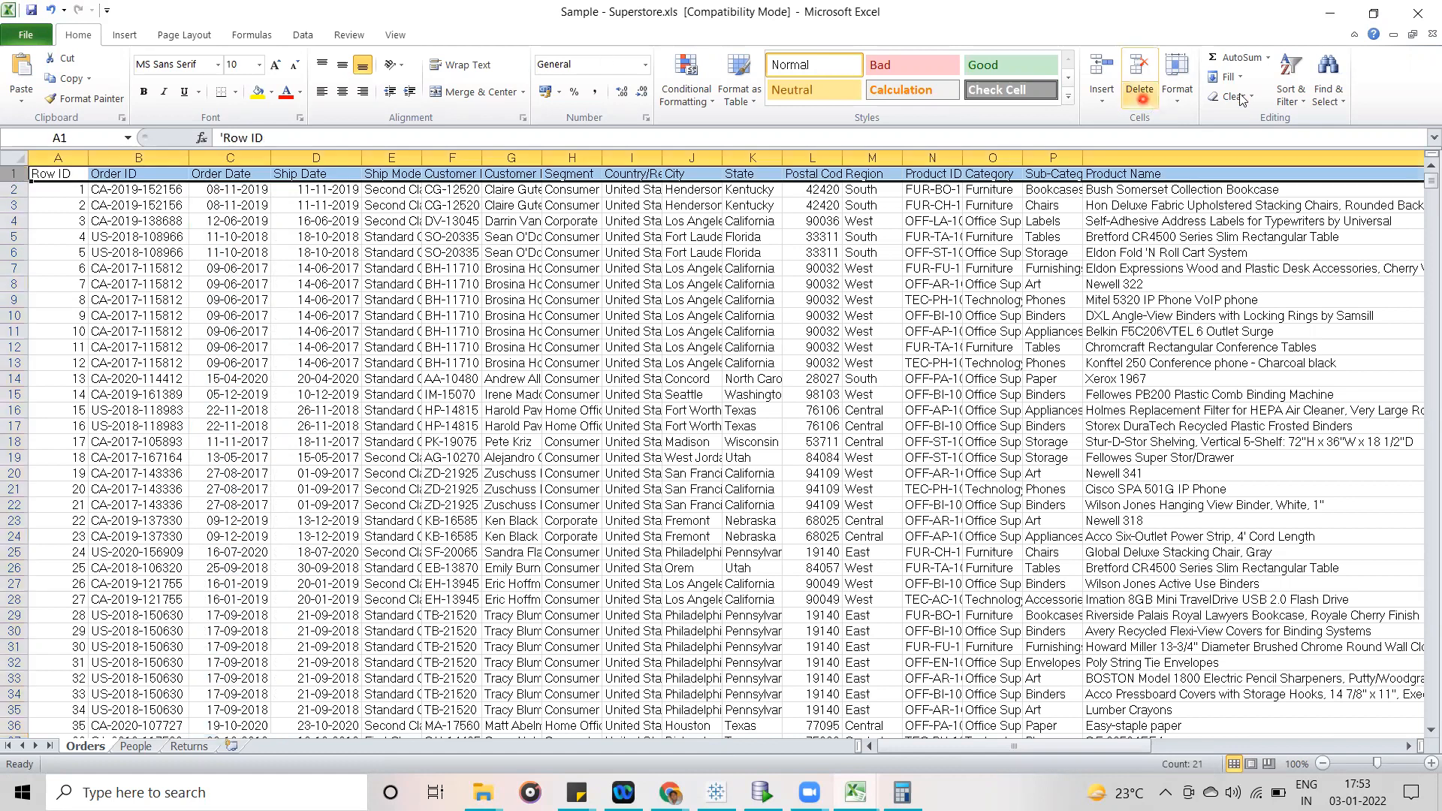
left_click(1291, 94)
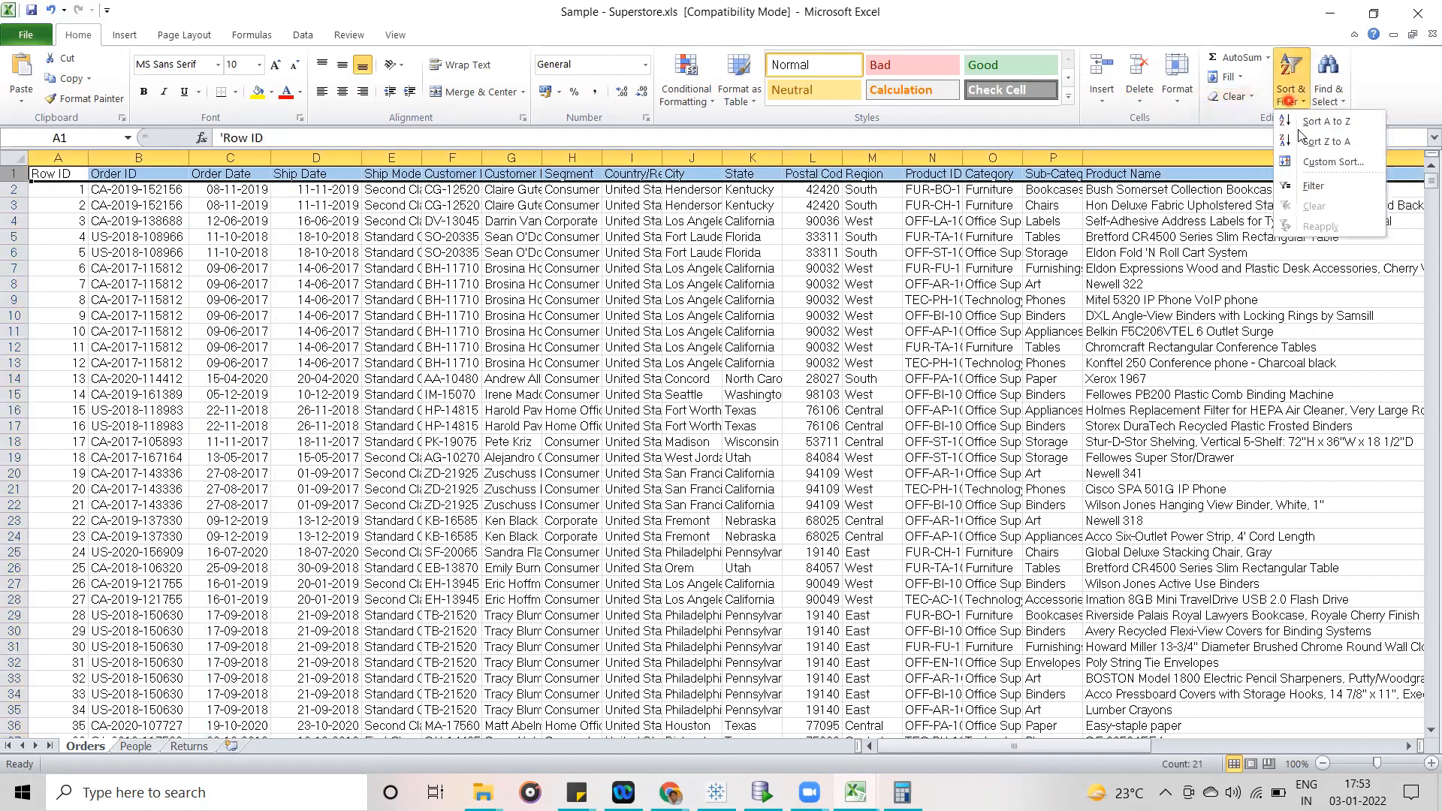
left_click(1312, 186)
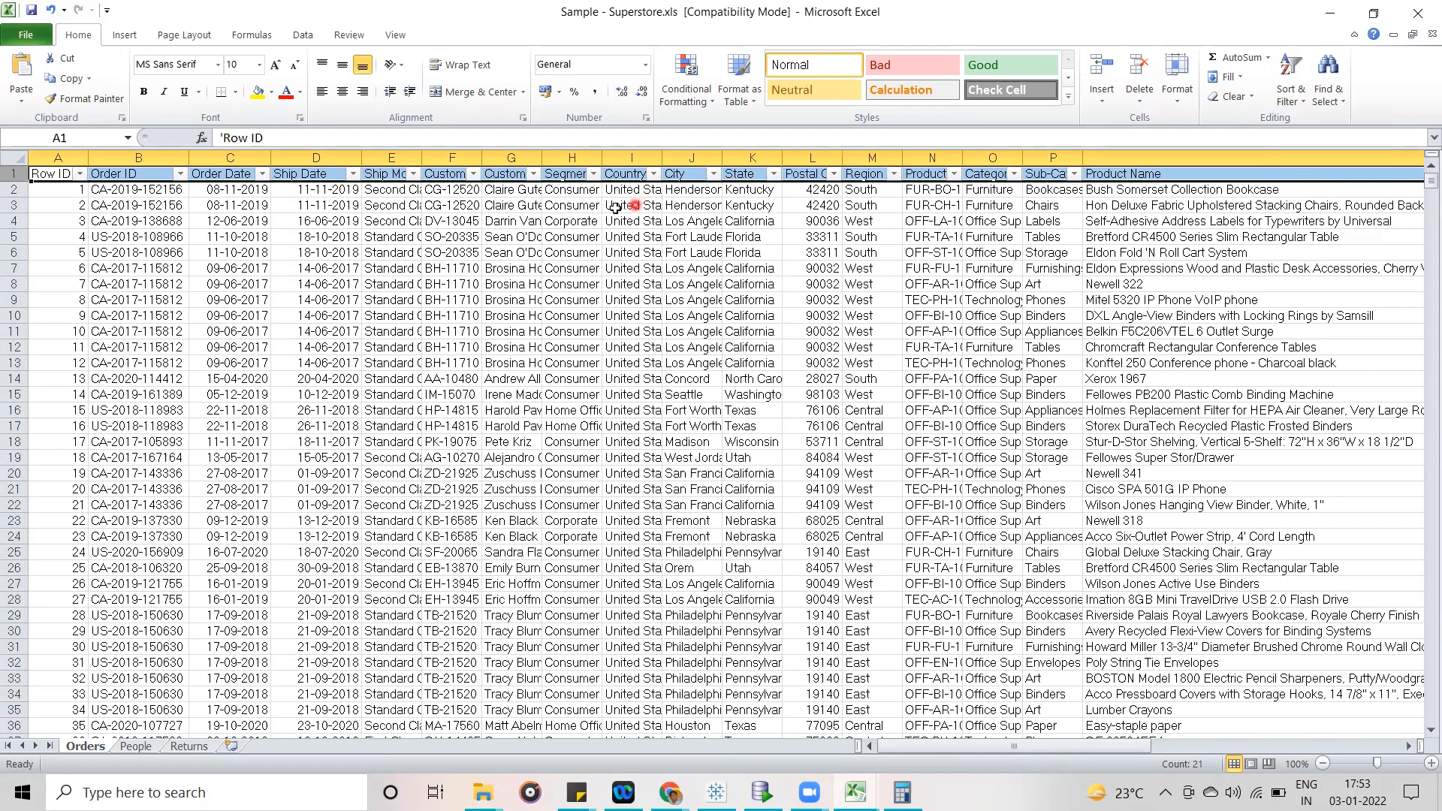
- Filter the Category column to show only Furniture
left_click(1014, 174)
left_click(824, 344)
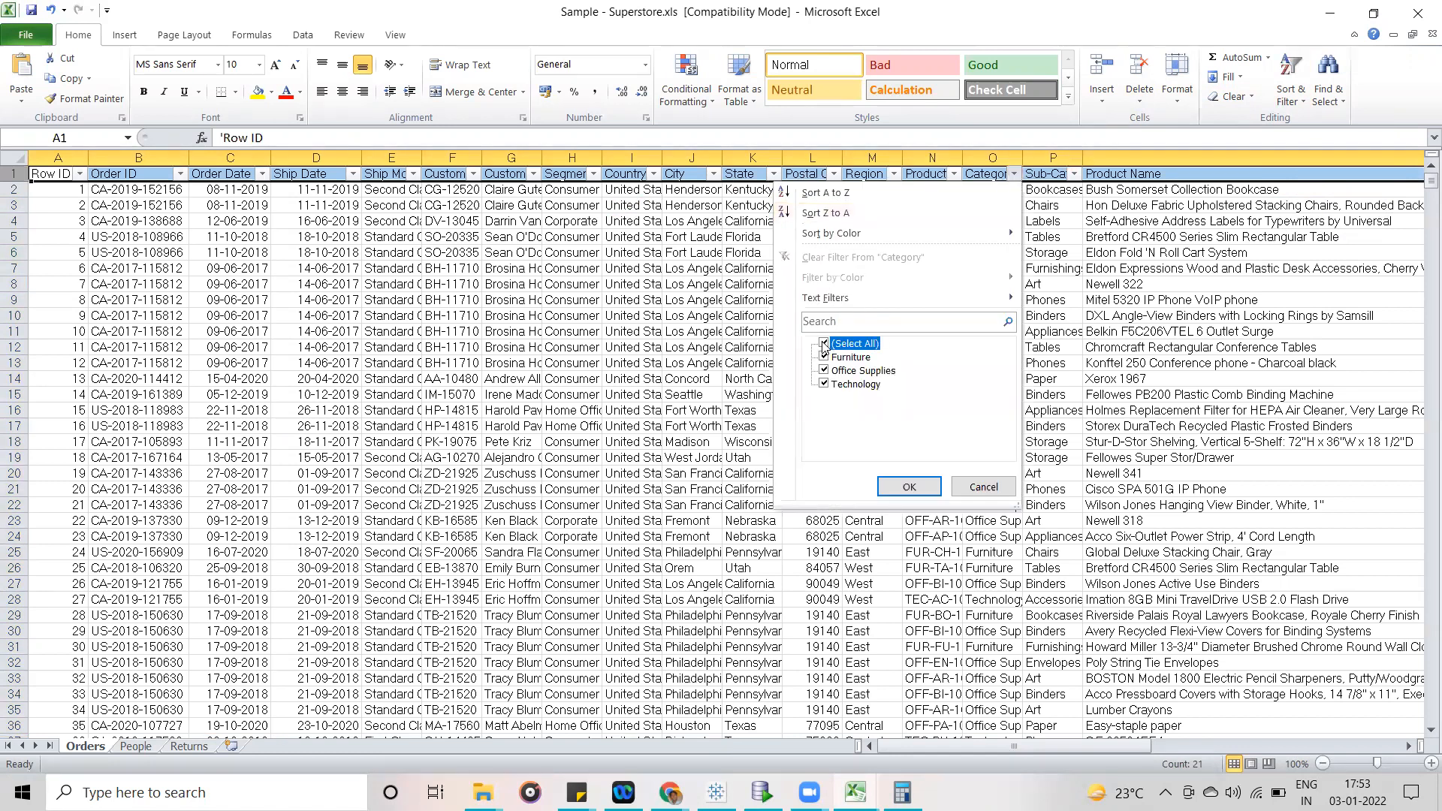
left_click(824, 357)
left_click(910, 487)
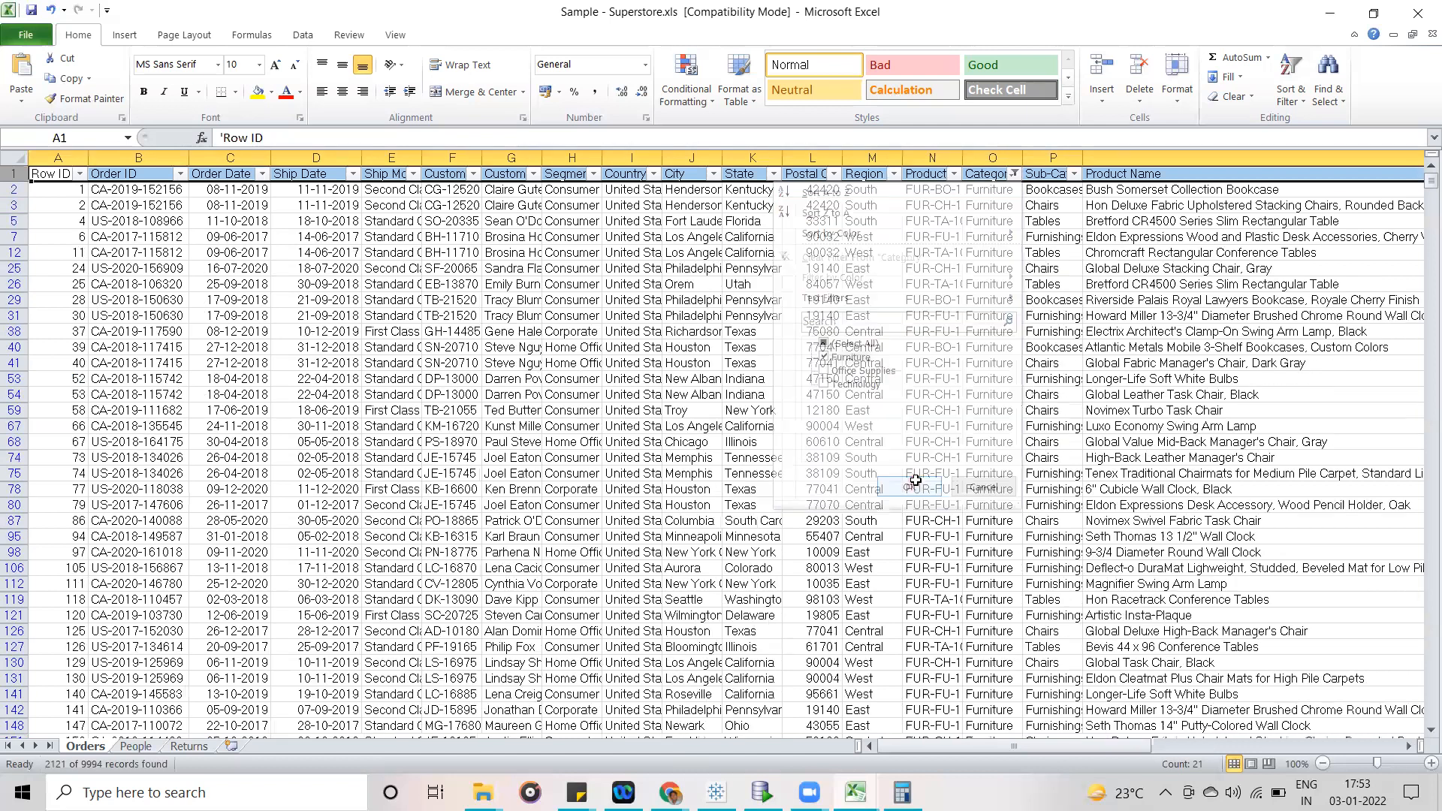
- Filter the Sub-Category column to show only Bookcases
left_click(1074, 173)
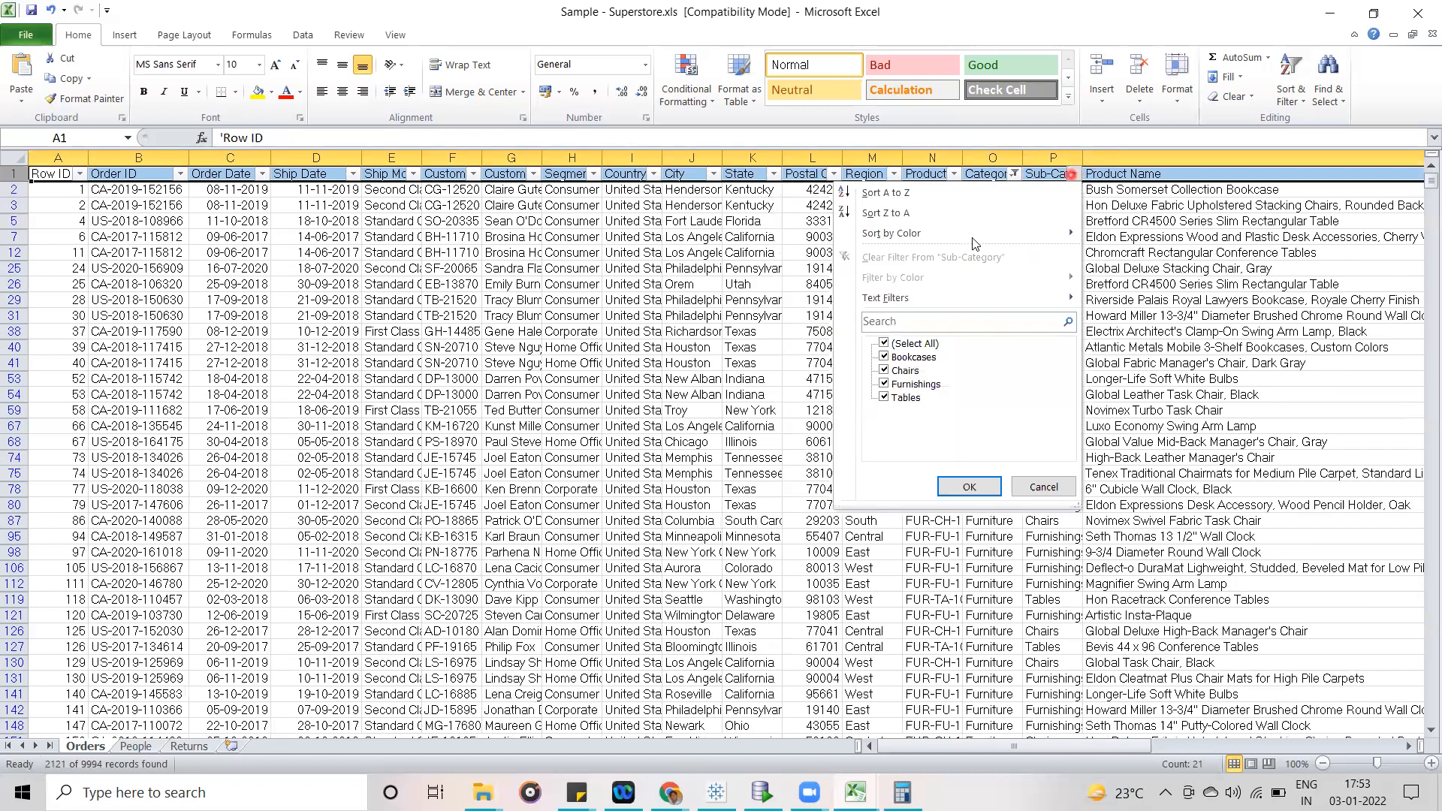
left_click(884, 344)
left_click(884, 359)
left_click(961, 487)
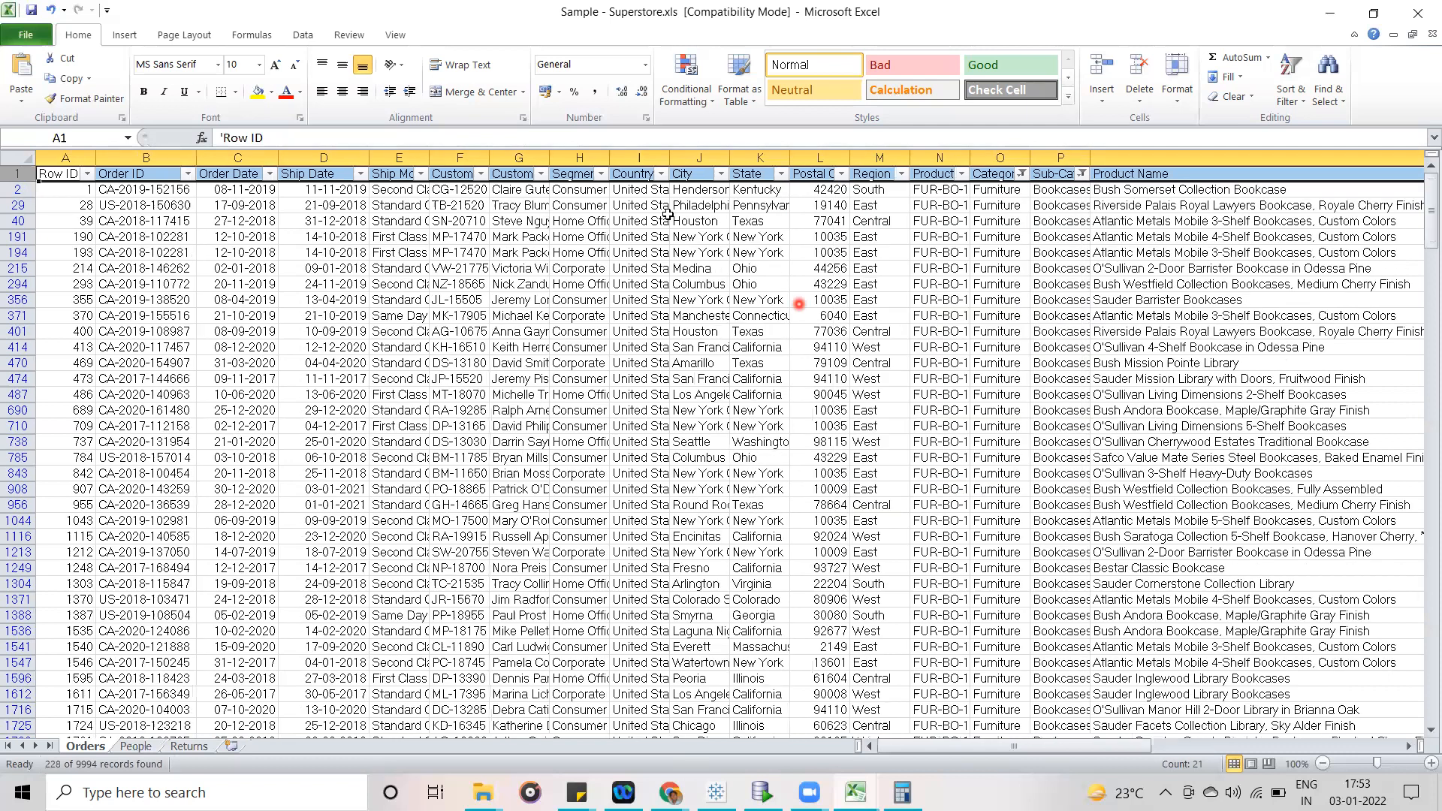
- Select the City column to count the filtered Bookcases records, and inspect the Sales and Profit values of the first rows
left_click(698, 156)
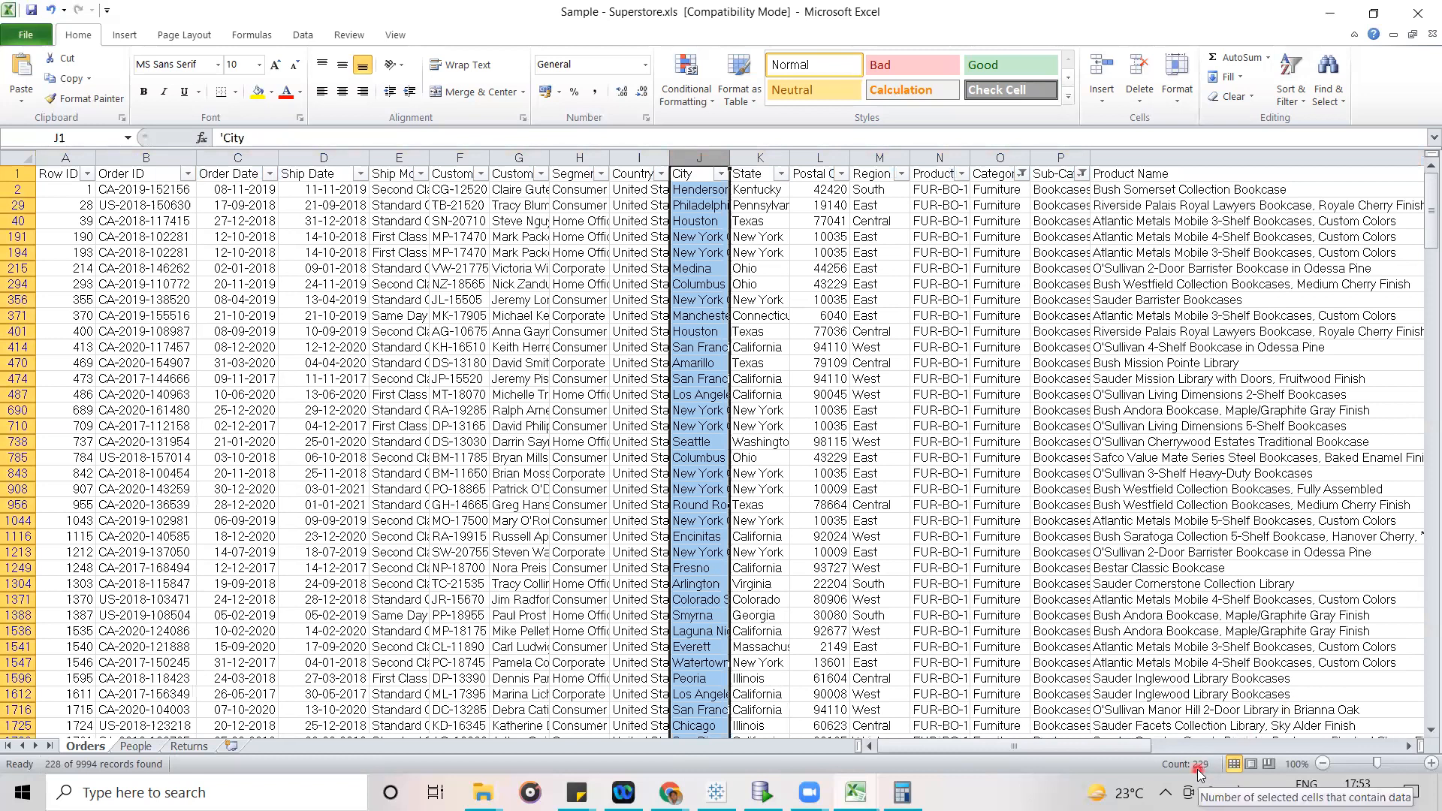
left_click_drag(1093, 749, 1269, 751)
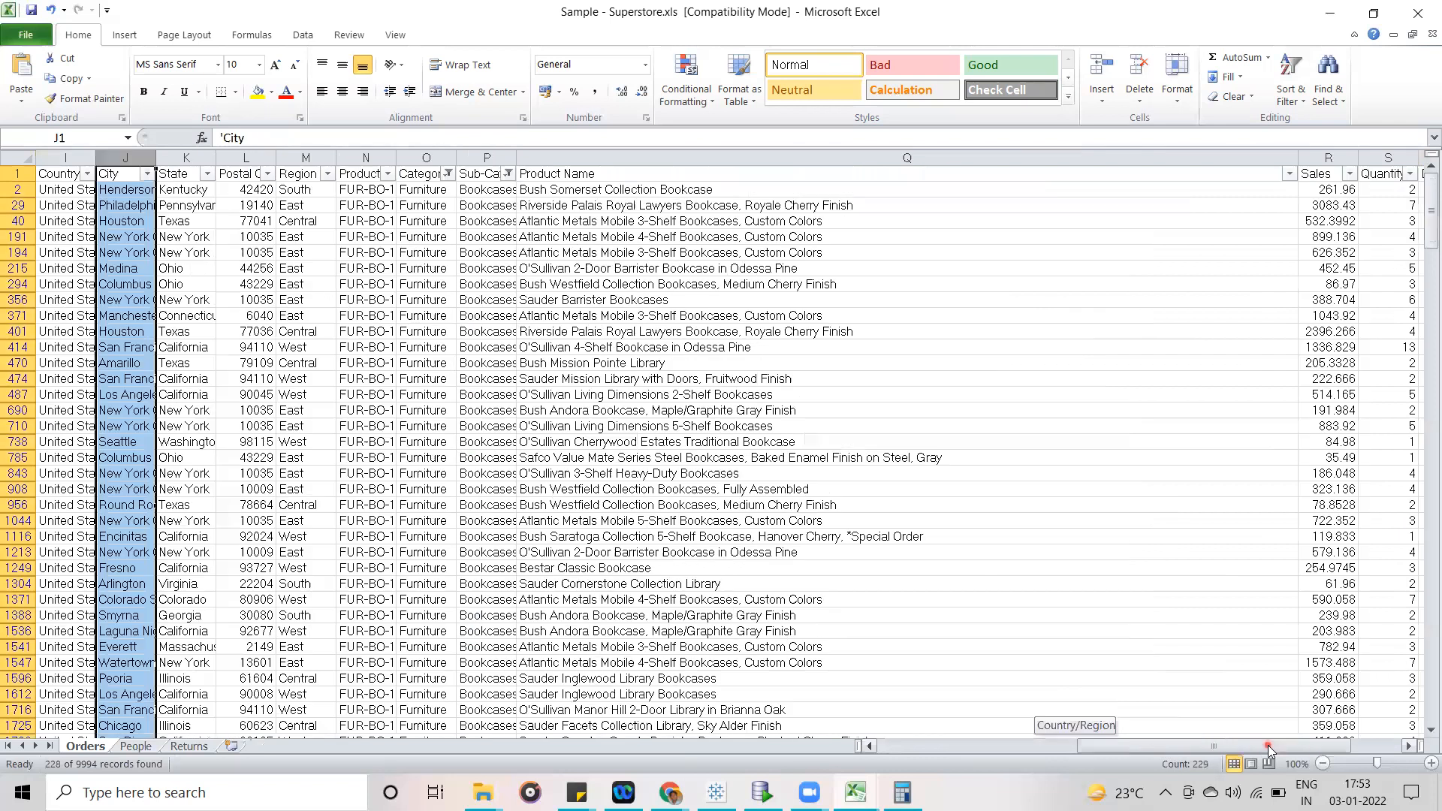
left_click_drag(1386, 753, 1404, 751)
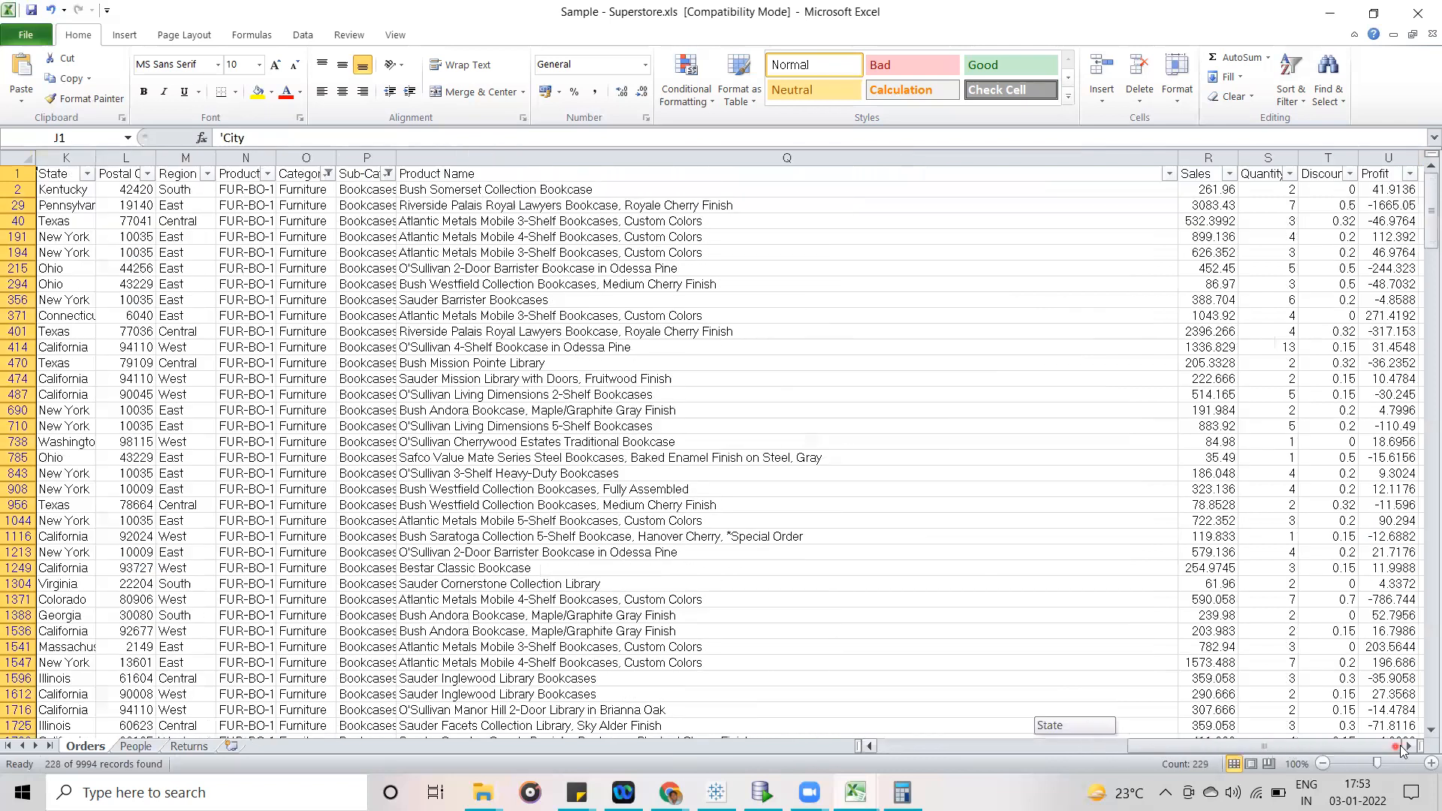
left_click(1205, 189)
left_click(1387, 199)
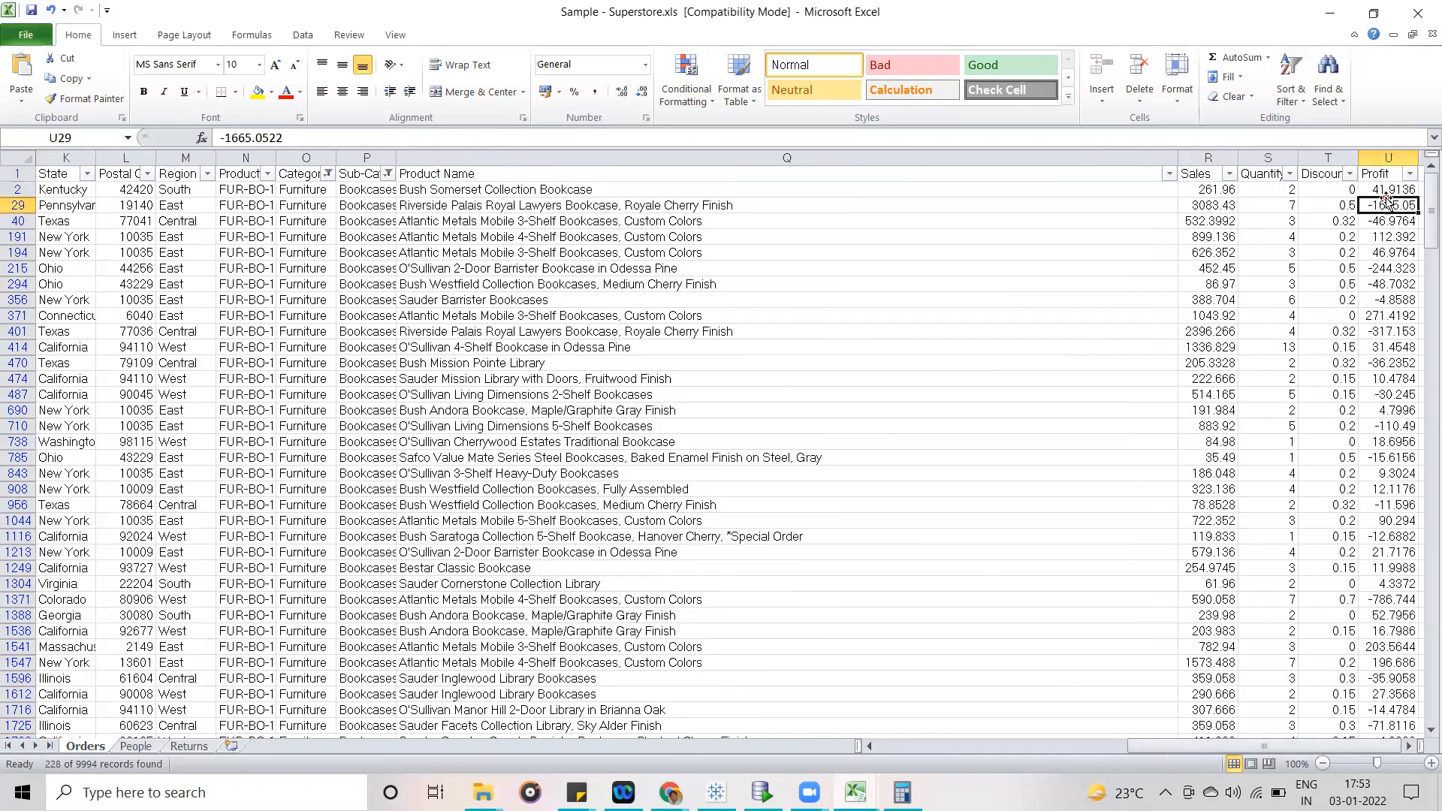
left_click(1386, 189)
left_click(1201, 190)
left_click(1386, 189)
- Add a Sales/Profit header in cell V1 beside Profit and widen column V to fit it
left_click_drag(1248, 745, 1314, 730)
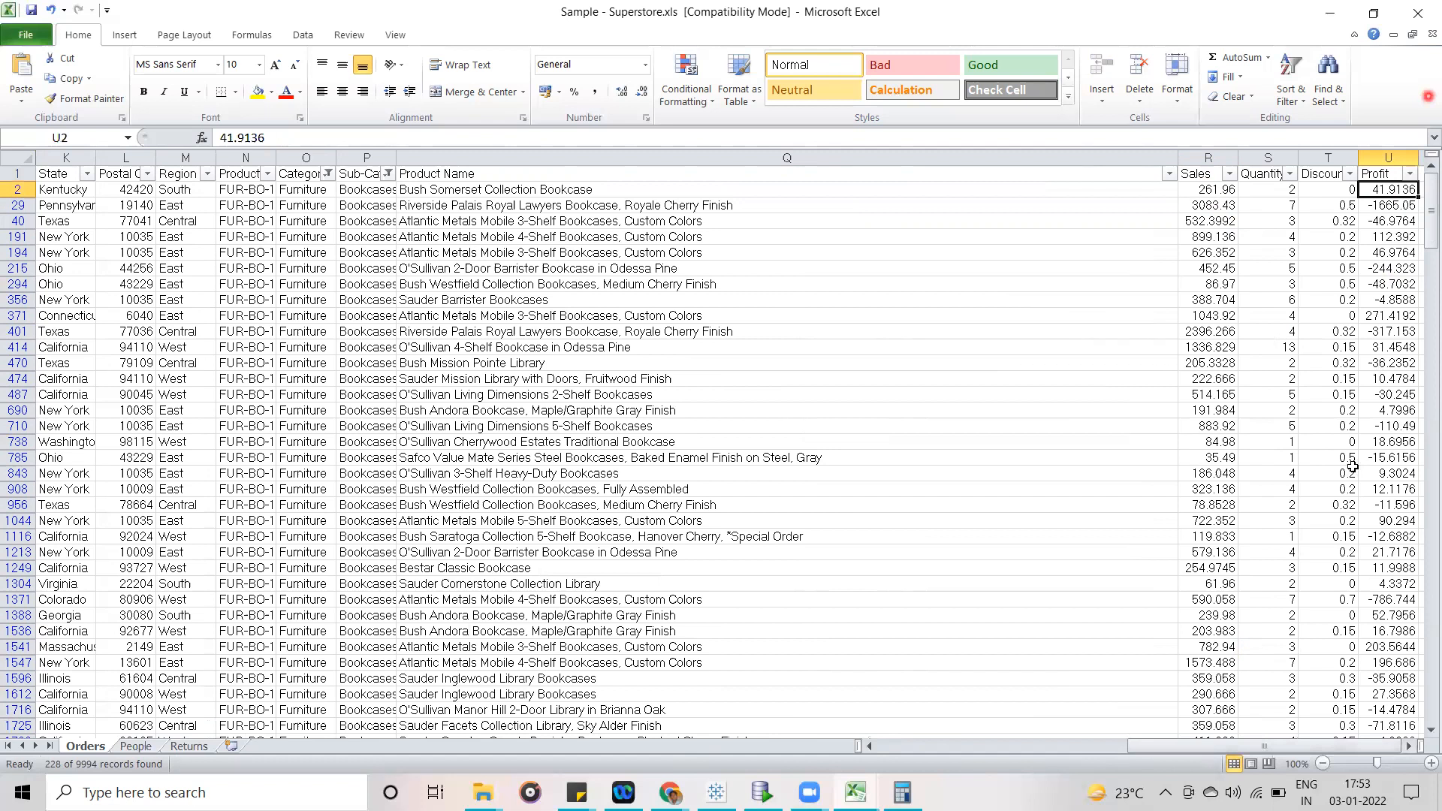
left_click(1410, 745)
left_click(1411, 746)
left_click(1410, 745)
left_click(1411, 746)
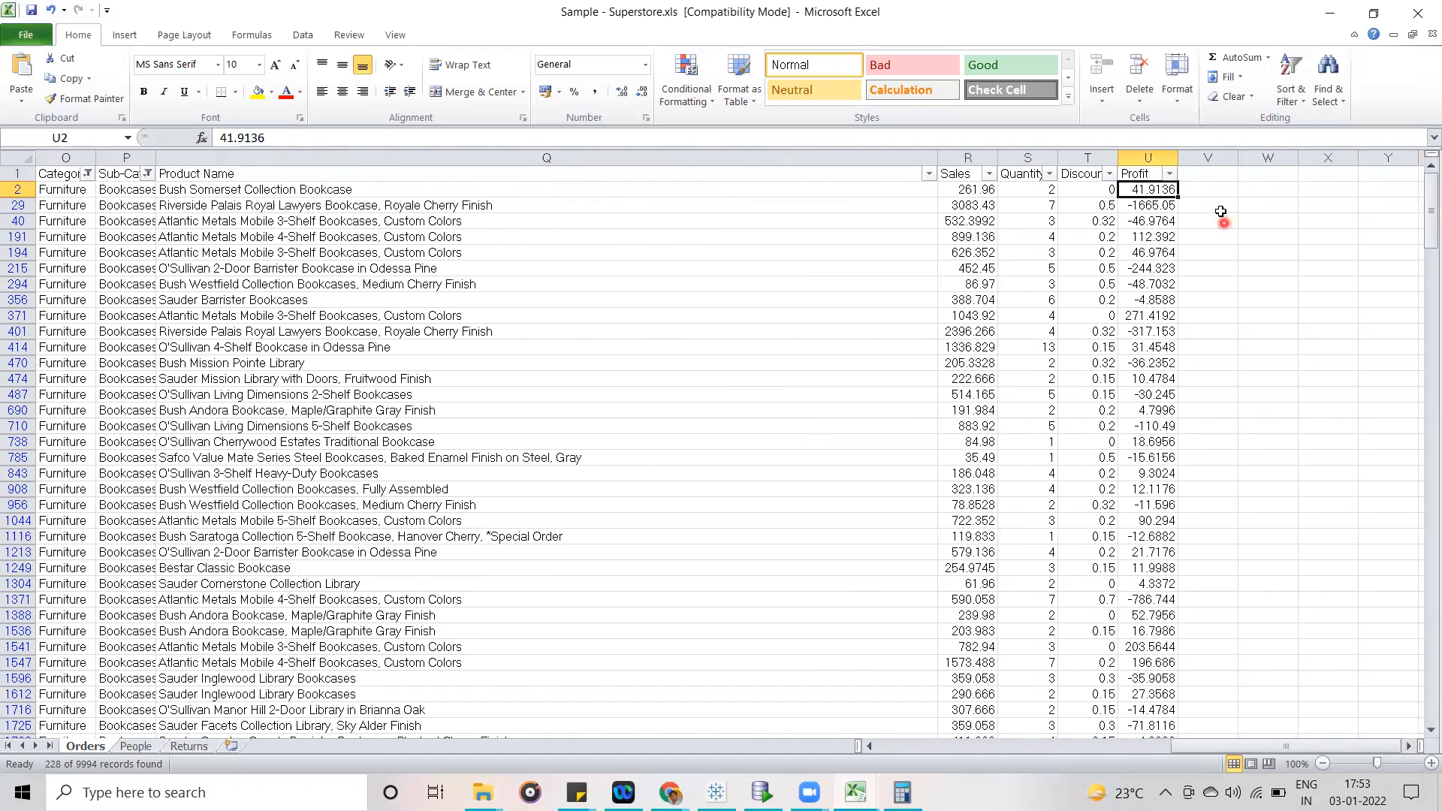
left_click(1207, 174)
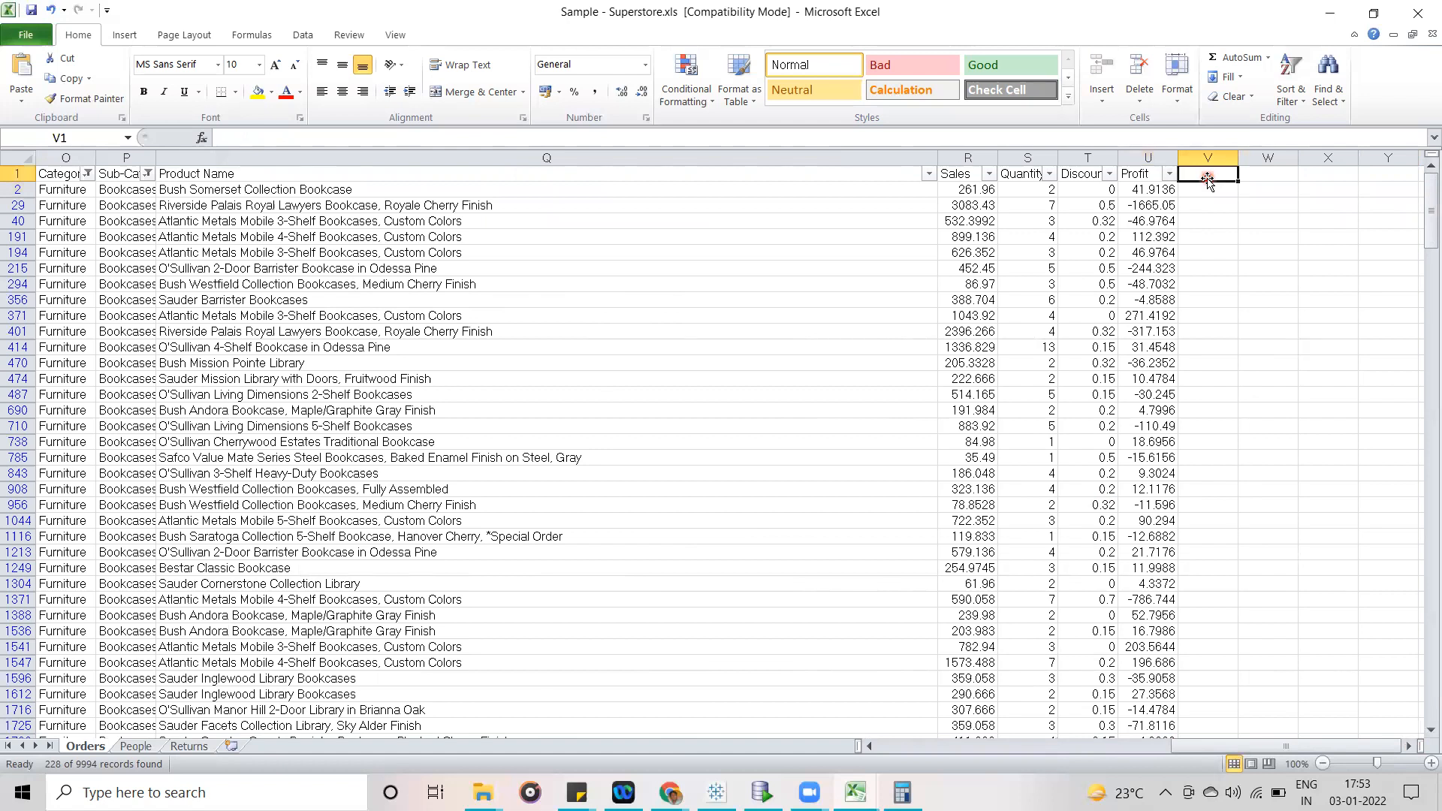
type("Profit")
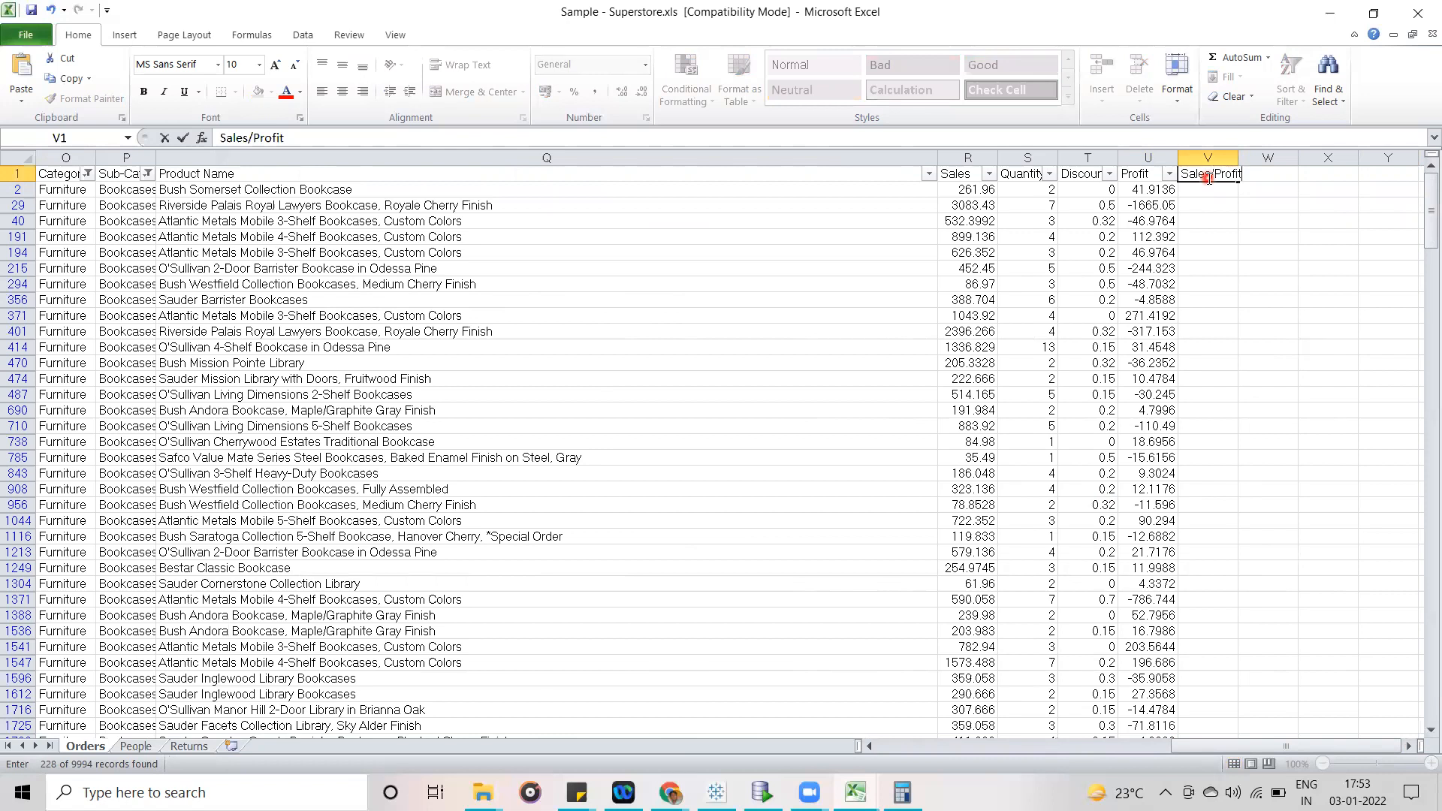
left_click(1243, 268)
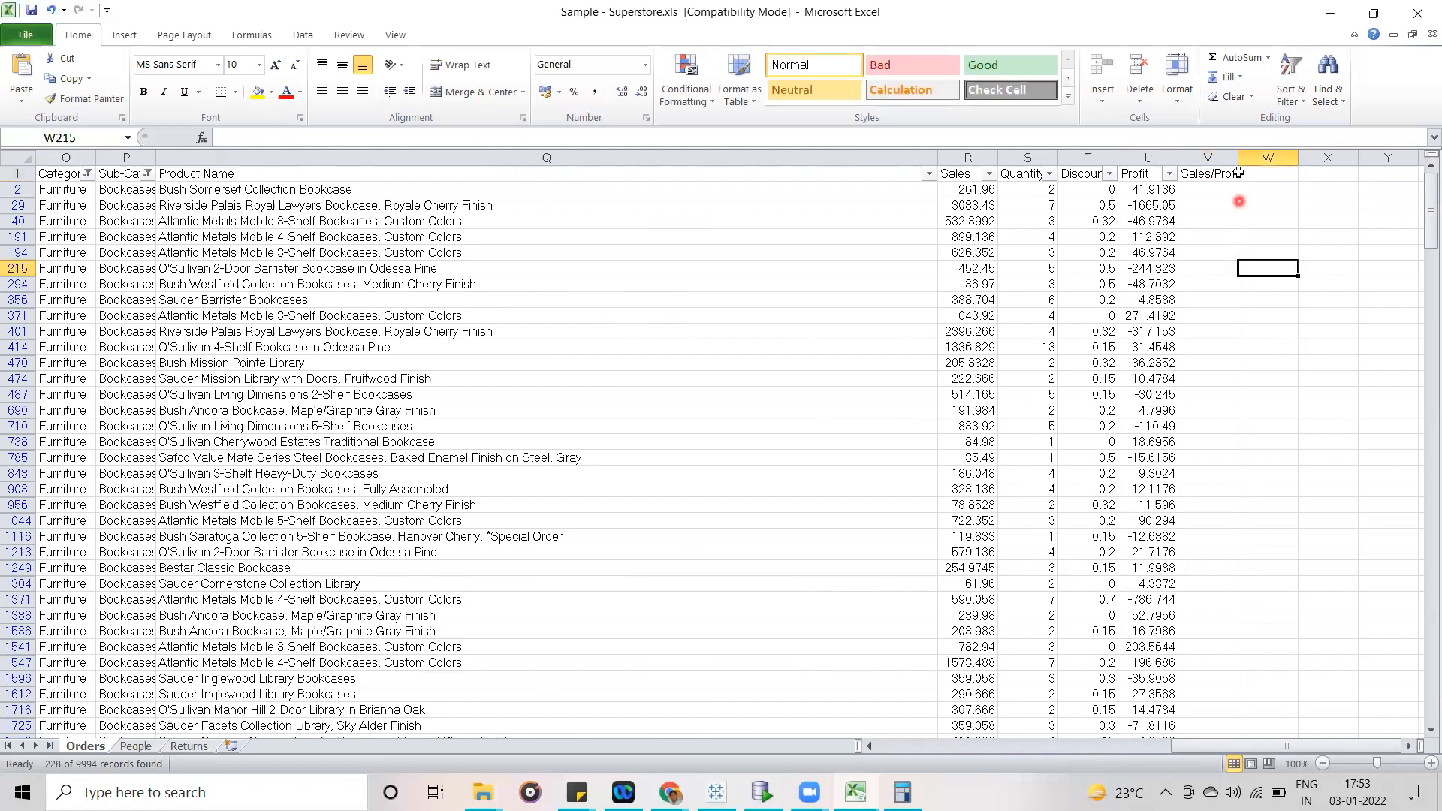
left_click_drag(1237, 158, 1245, 158)
- Enter the formula =R2/U2 in cell V2 to divide the first Bookcases row's Sales by its Profit
left_click(1222, 189)
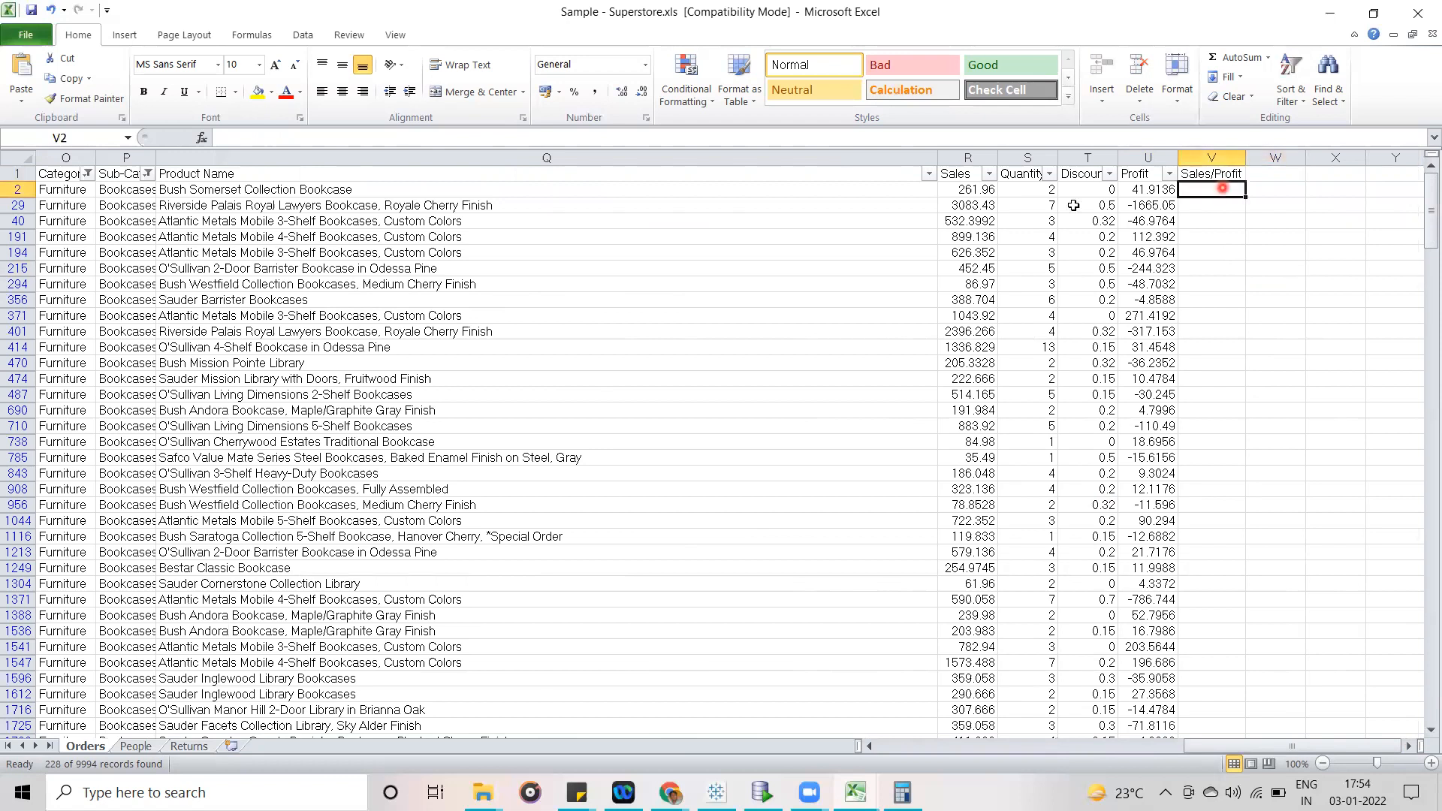
type("=")
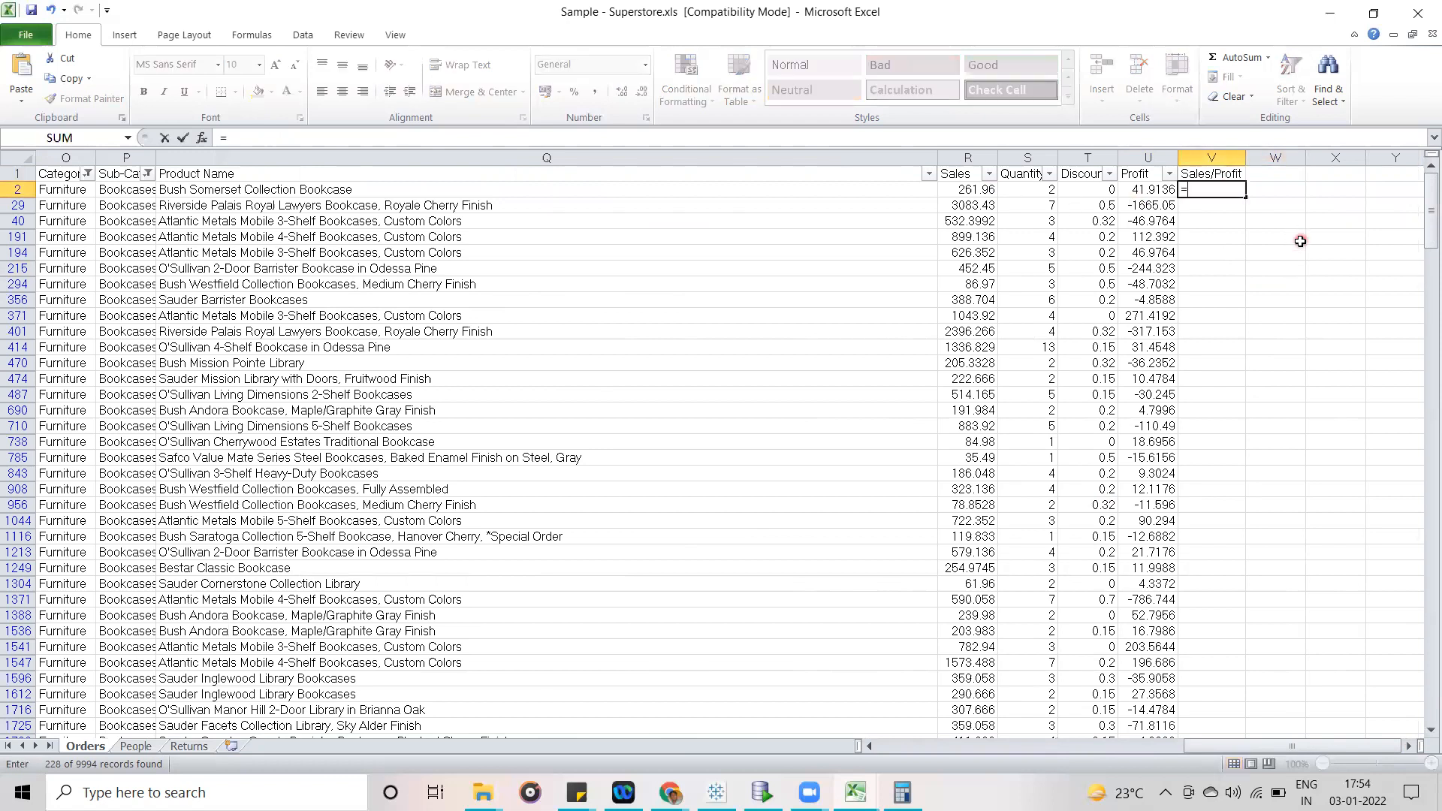
left_click(967, 193)
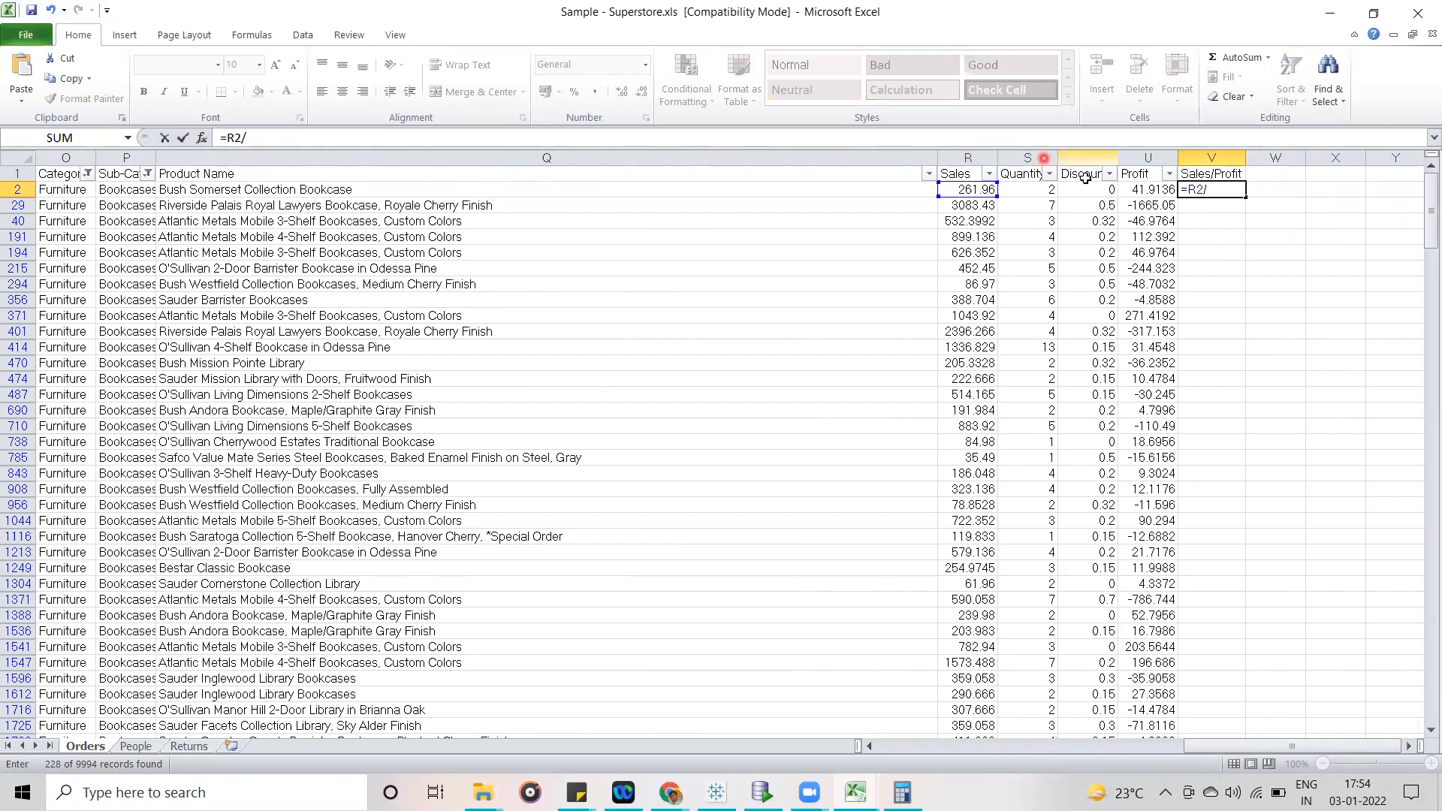
left_click(1140, 194)
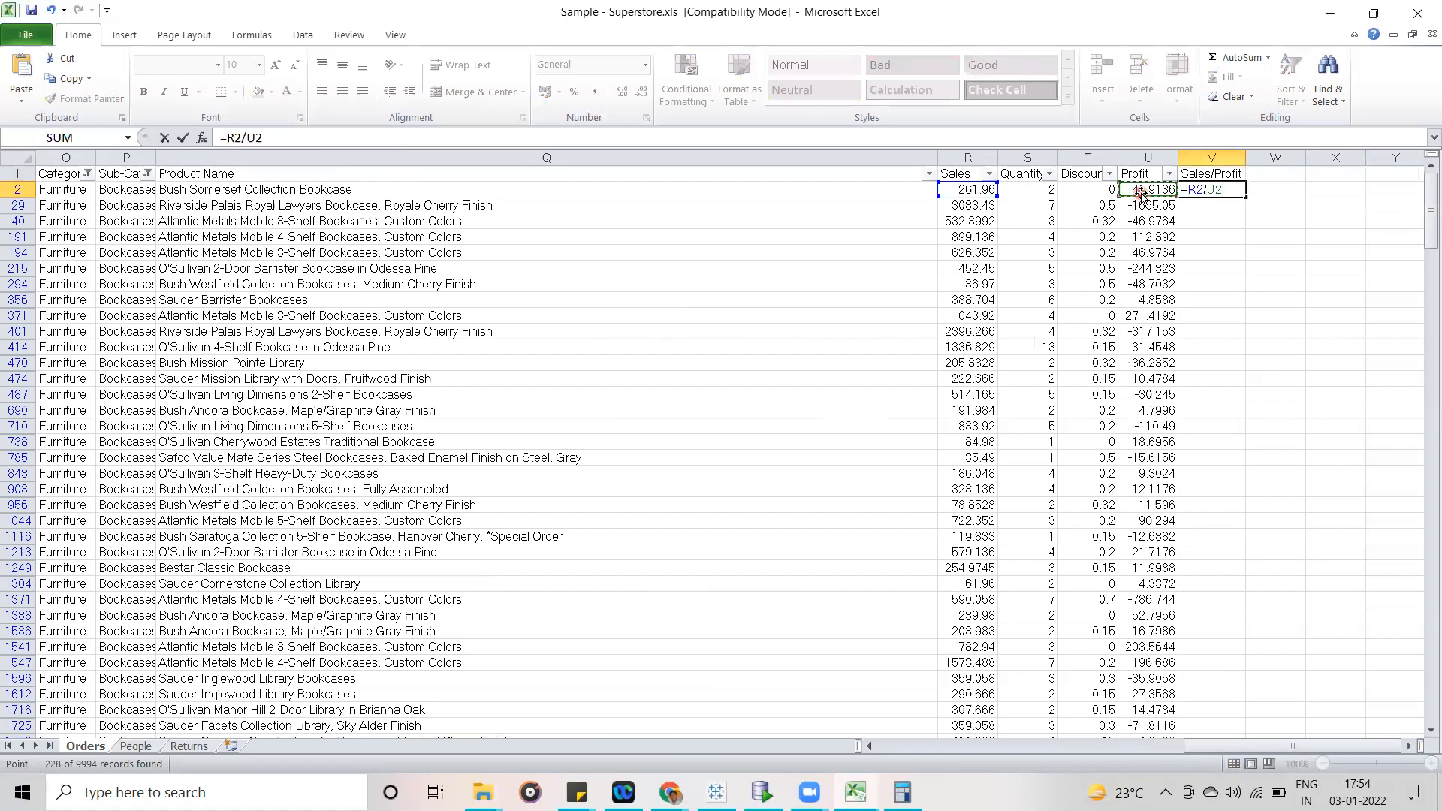
key("Return")
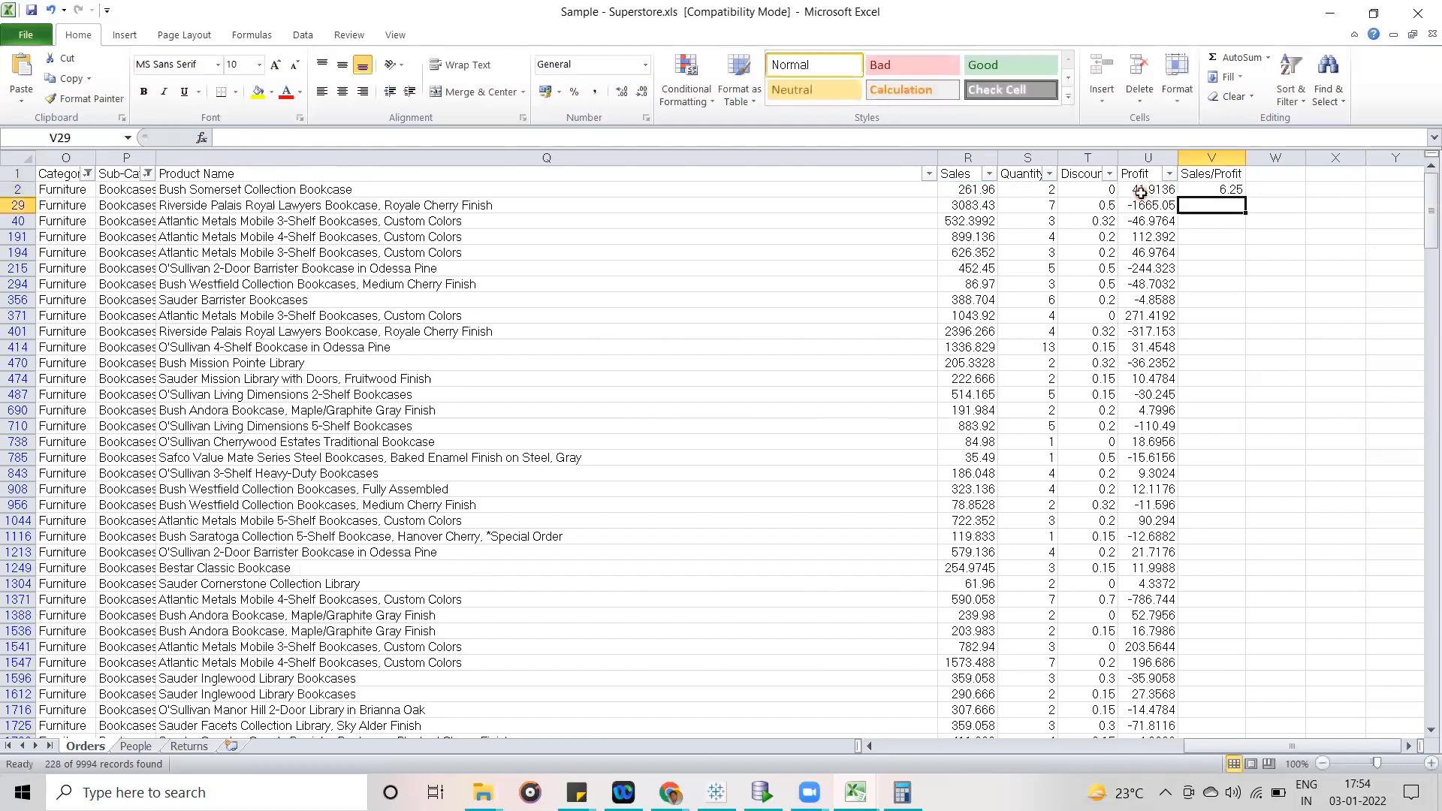
left_click(1218, 188)
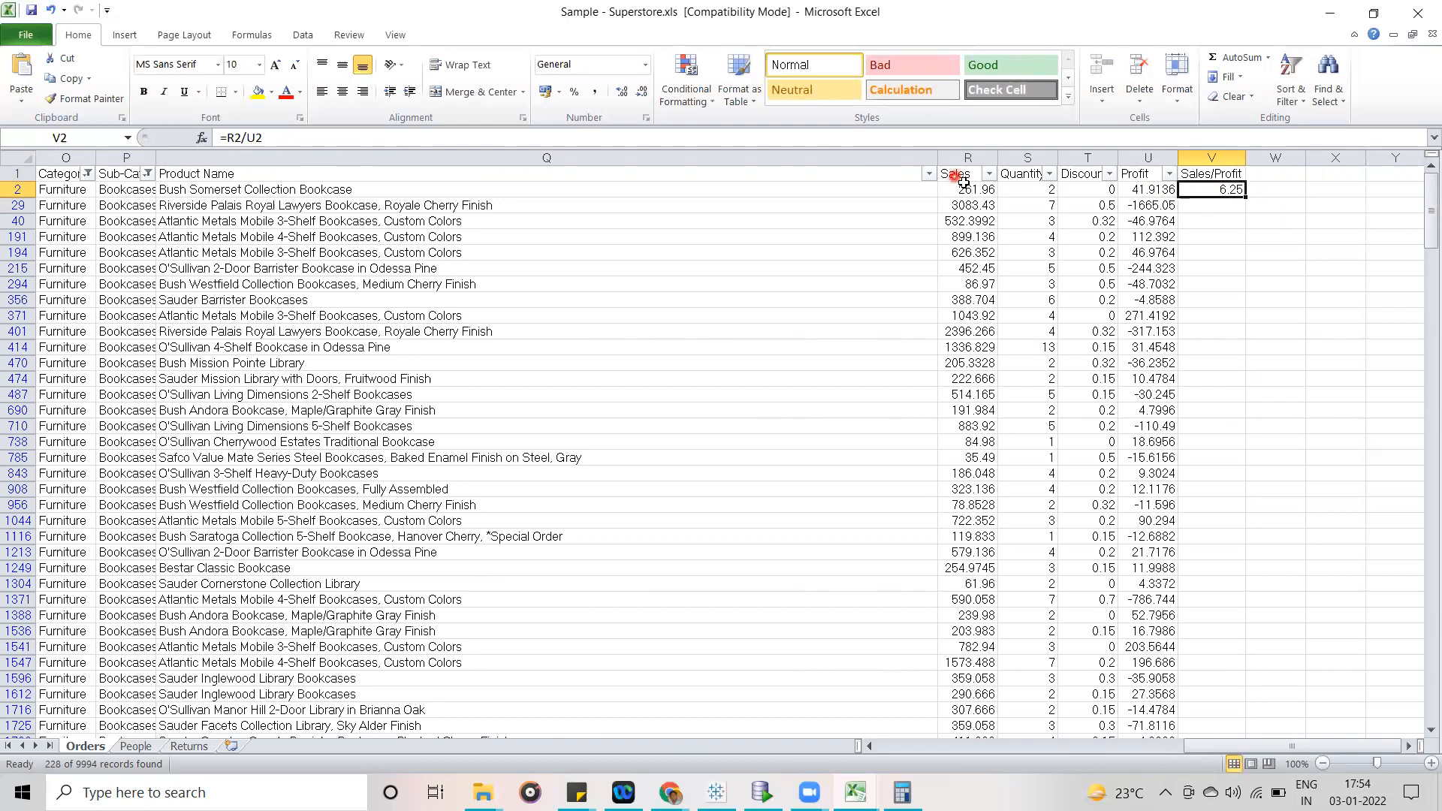
- Switch to Calculator, clear the previous calculation and enter the first row's Sales value 261.96 as the dividend
left_click(902, 792)
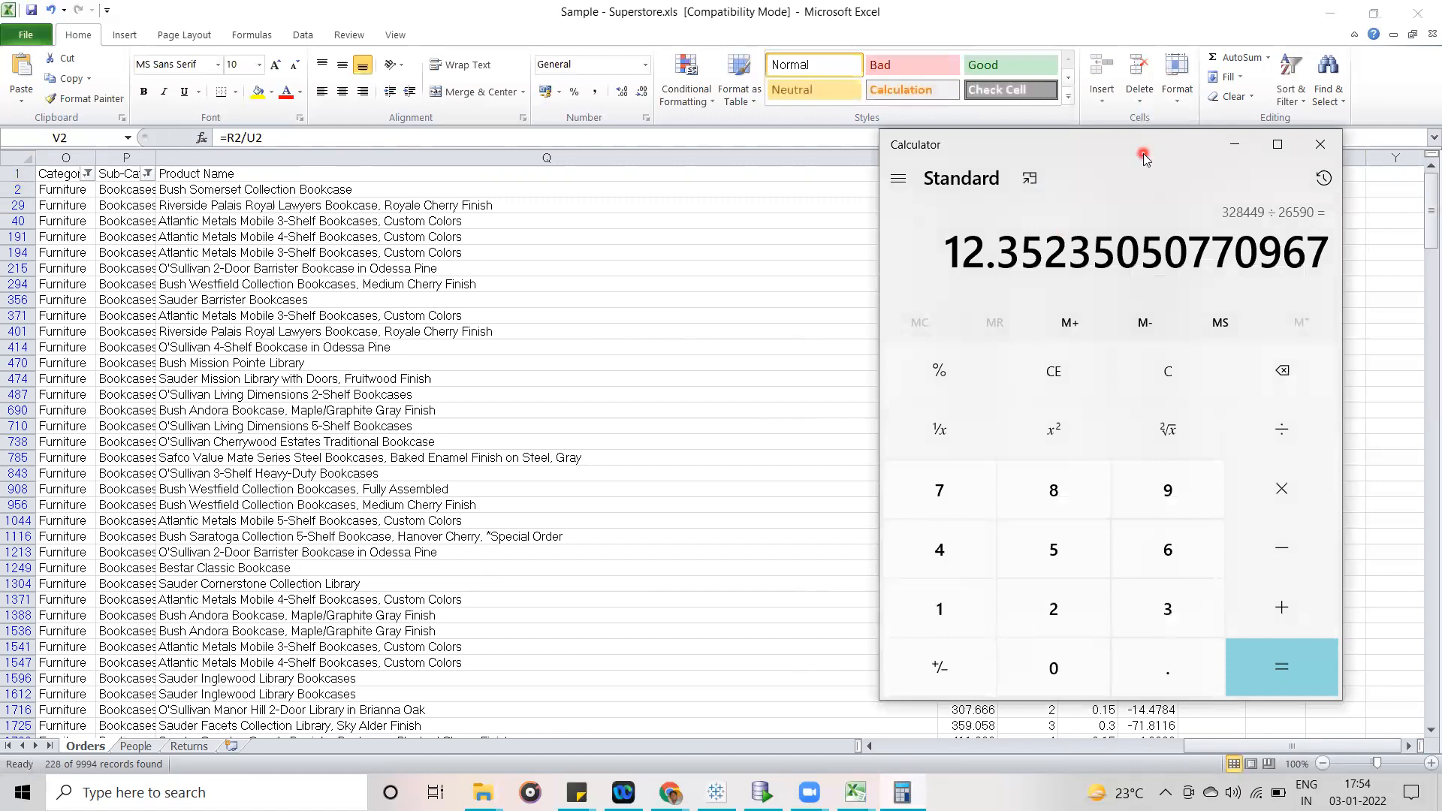
left_click_drag(1143, 150, 612, 103)
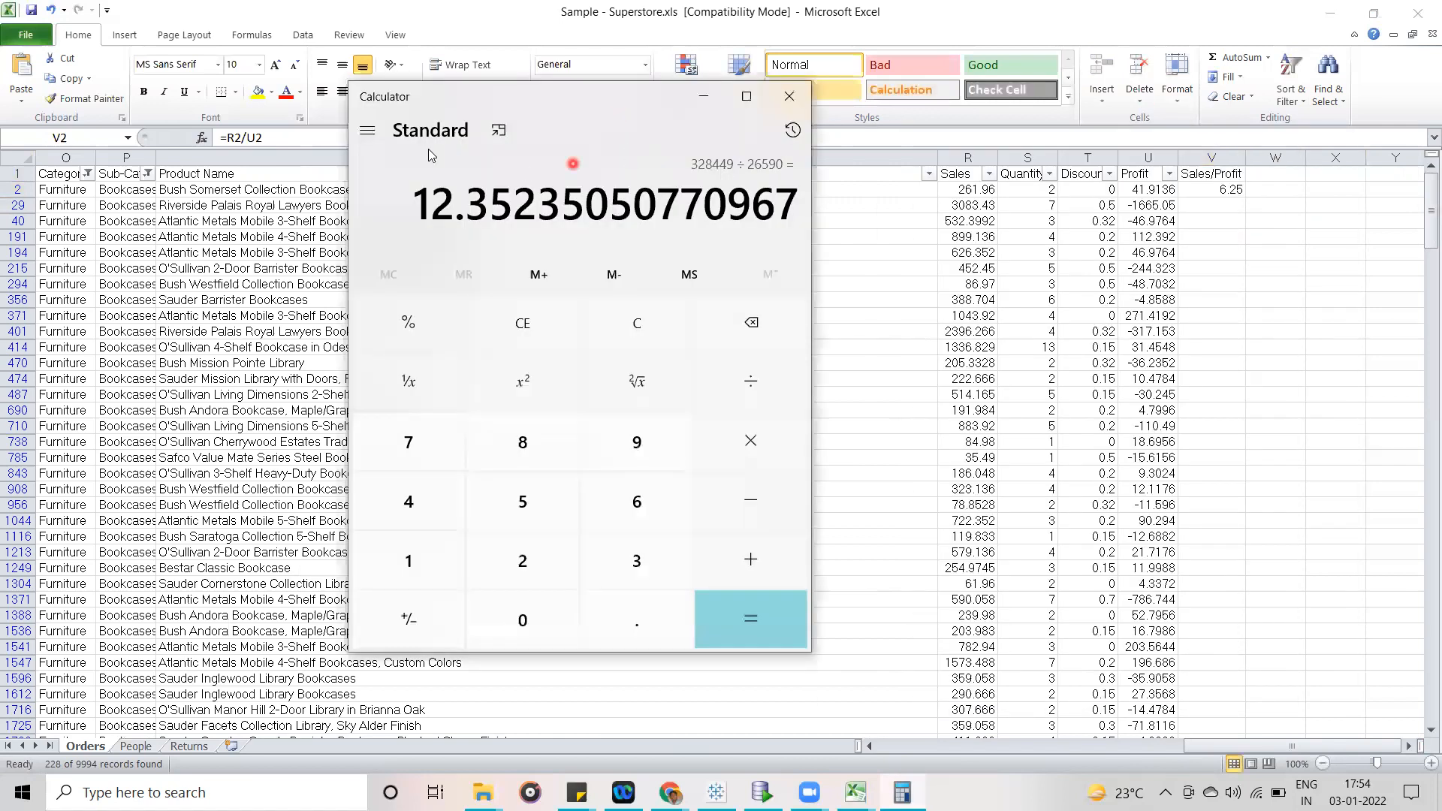
left_click(523, 323)
left_click(523, 561)
left_click(638, 500)
left_click(409, 563)
left_click(636, 637)
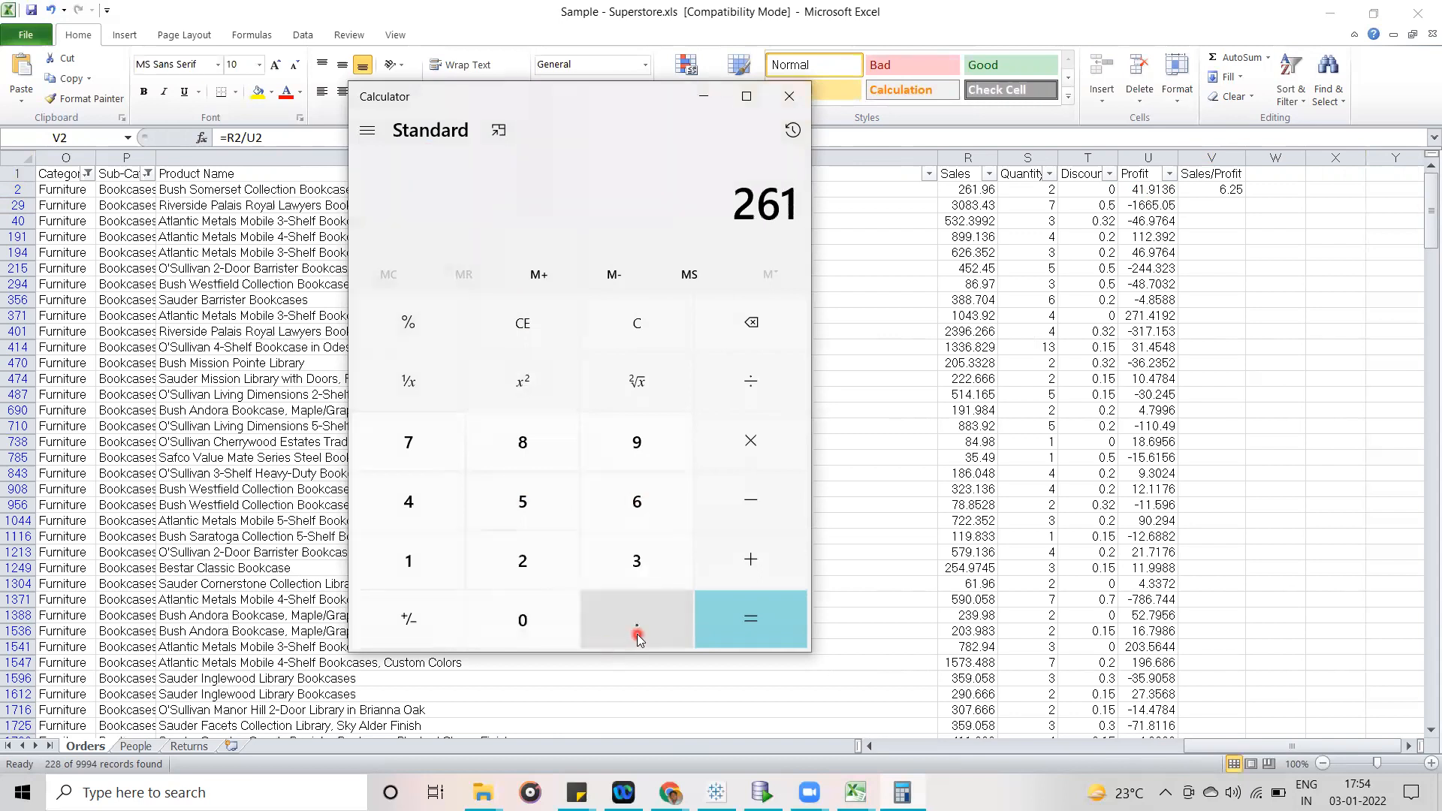
left_click(638, 441)
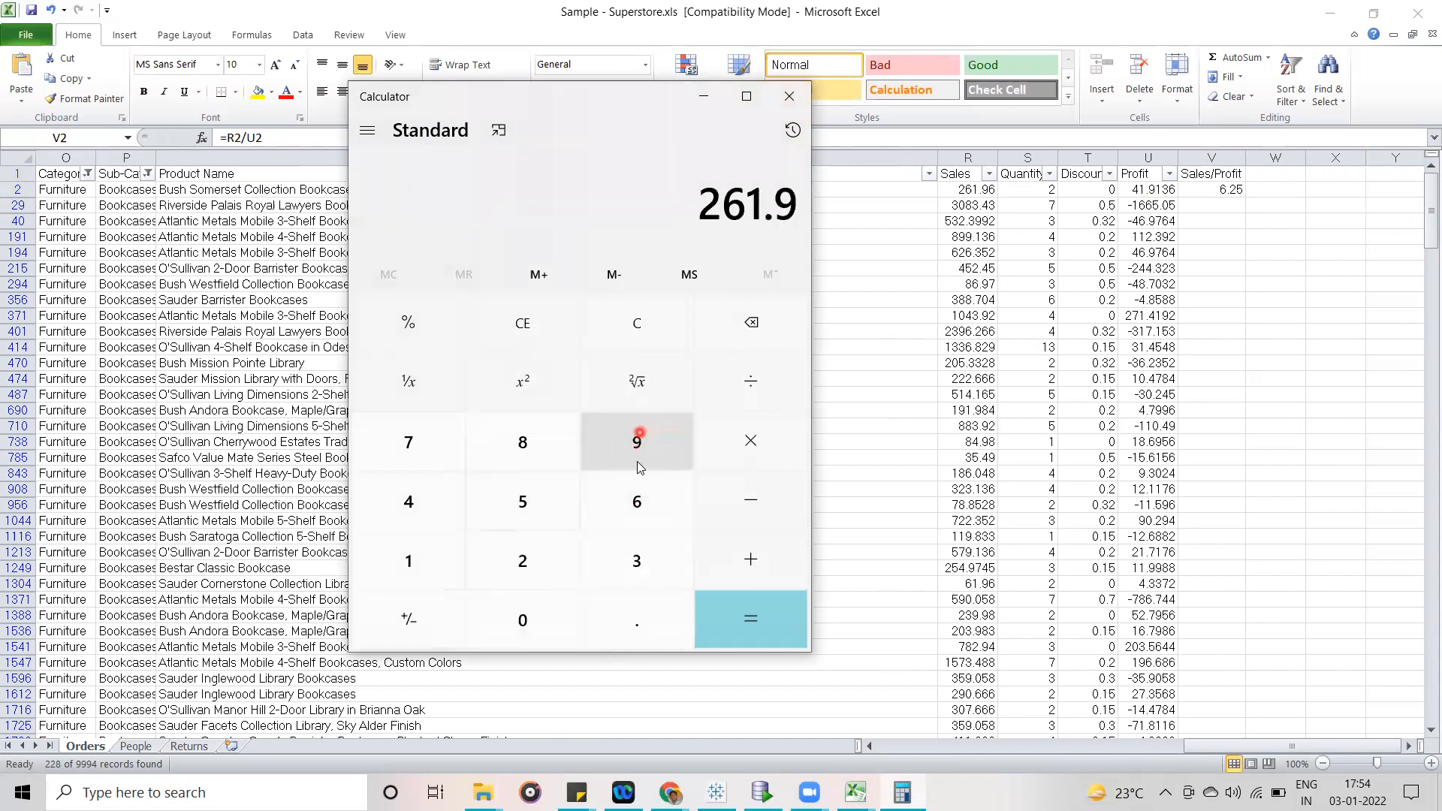
left_click(638, 500)
left_click(750, 387)
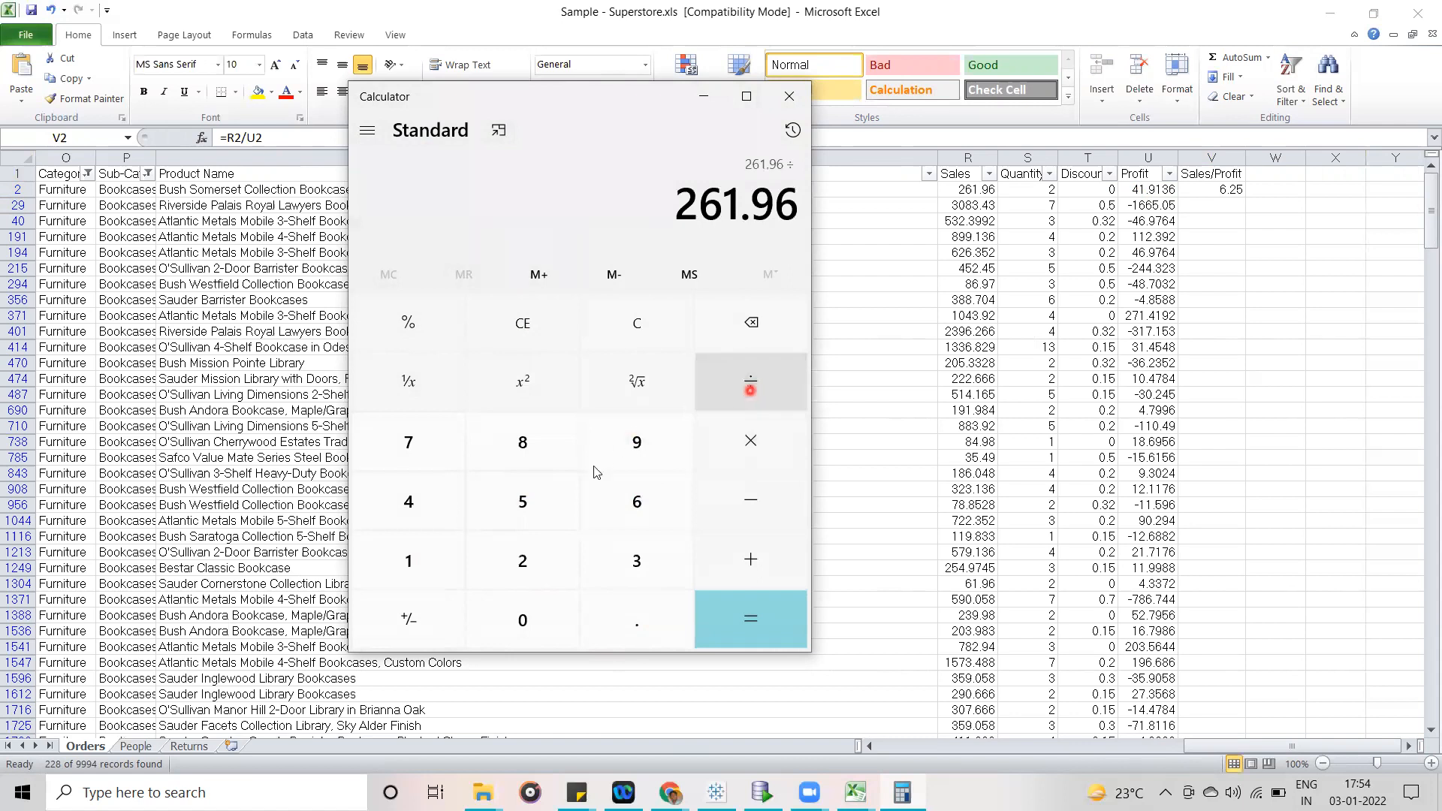
- Divide by the first row's Profit value 41.9136 to check cell V2, and return to the Excel sheet
left_click(441, 489)
left_click(451, 565)
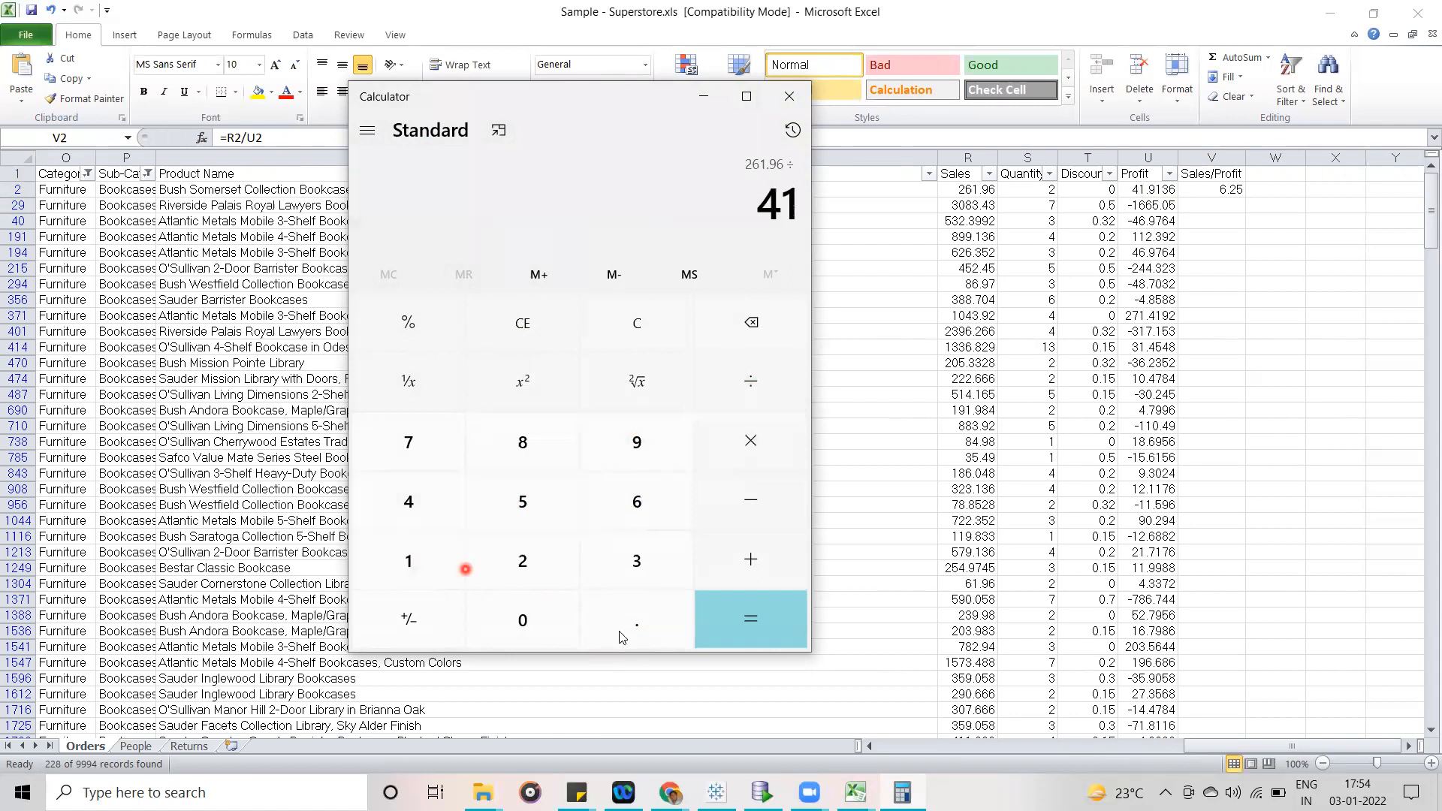
left_click(620, 636)
left_click(629, 451)
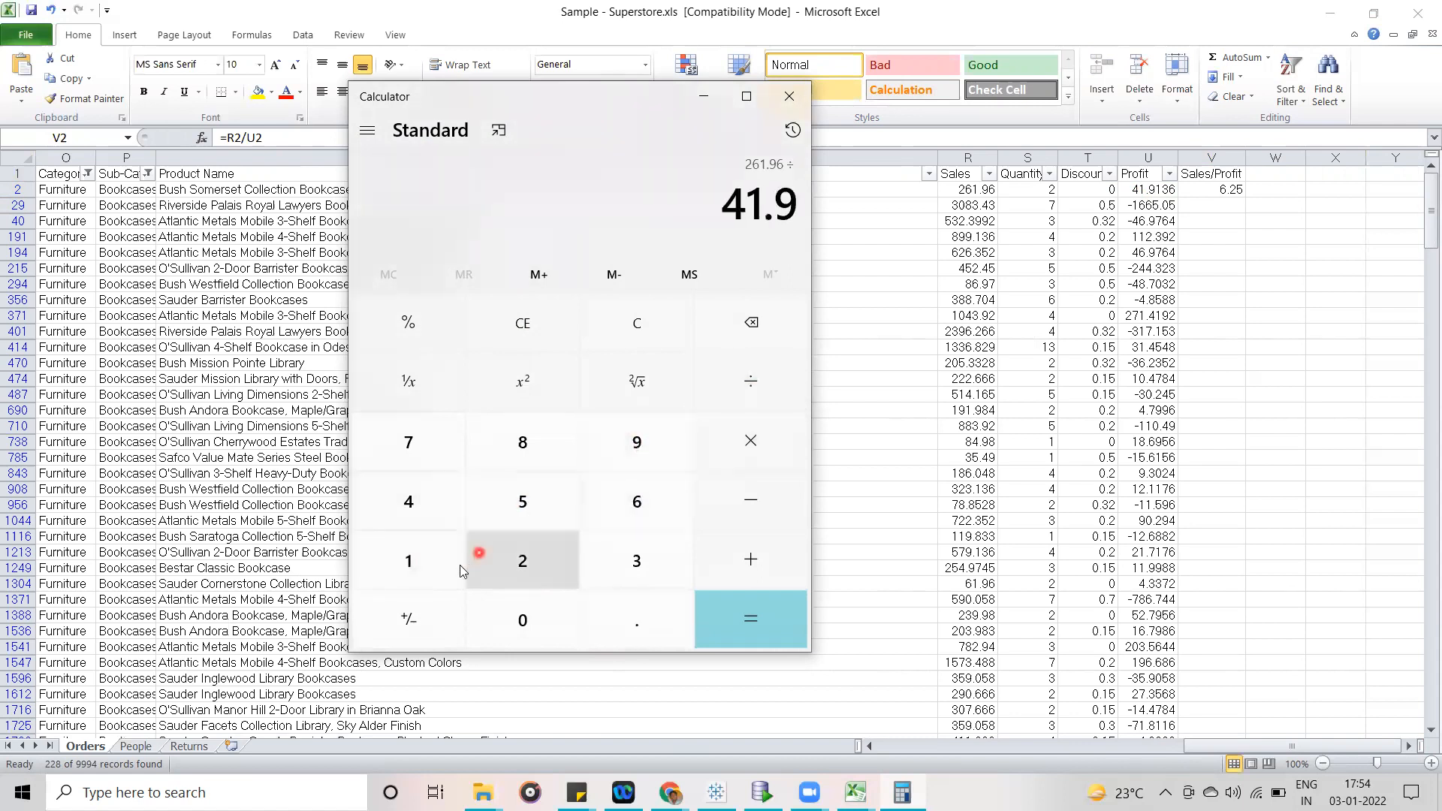
left_click(427, 563)
left_click(625, 563)
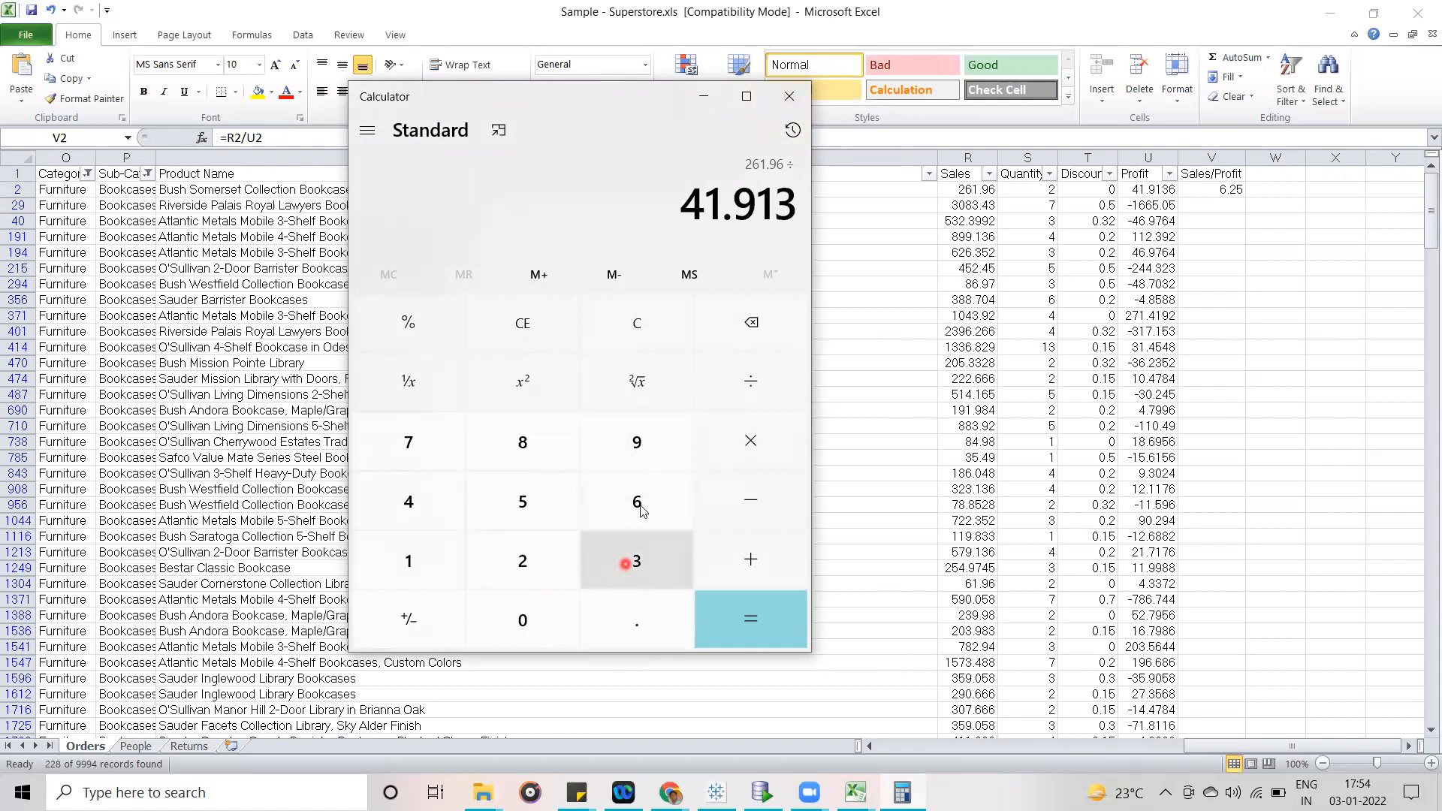
left_click(636, 503)
left_click(750, 614)
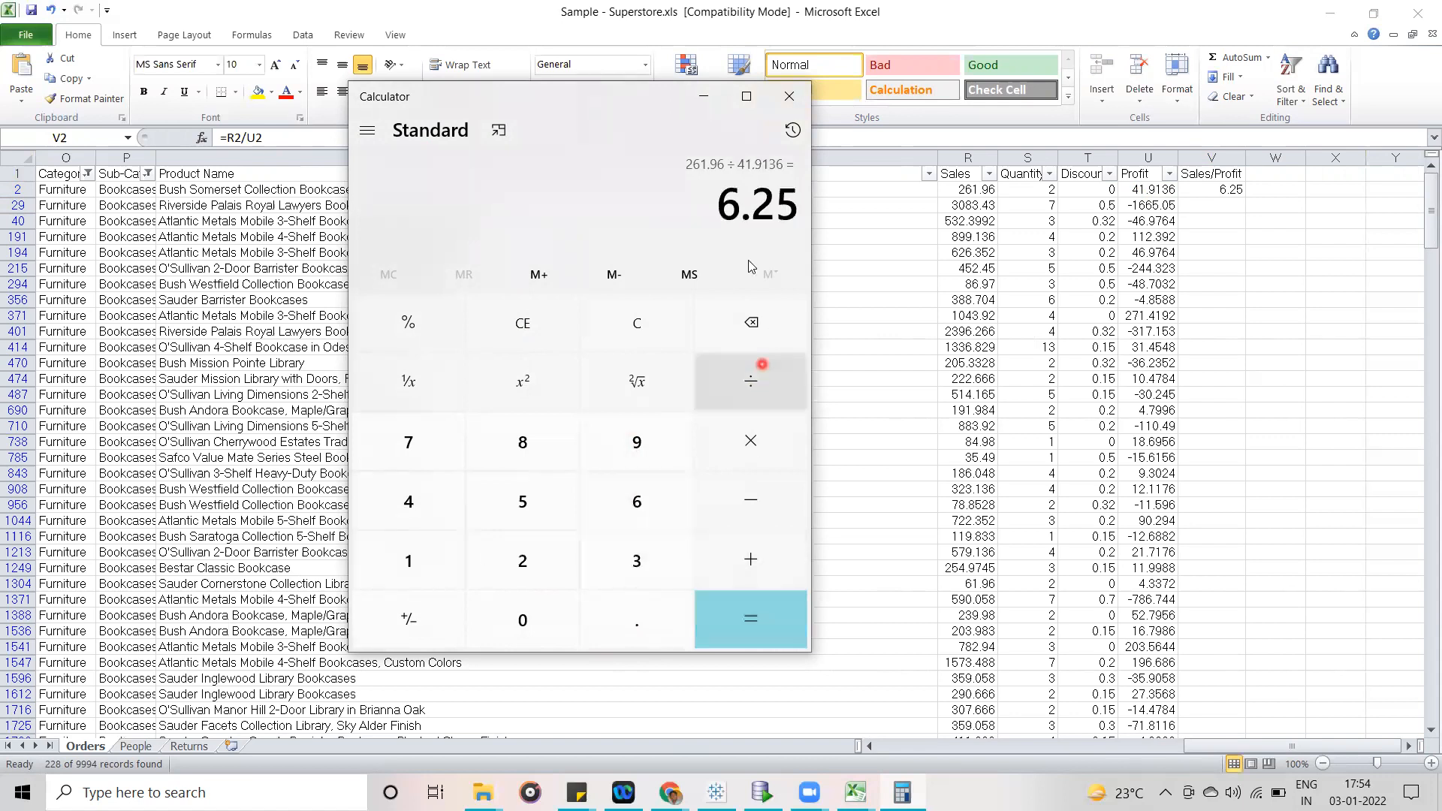
left_click(1251, 234)
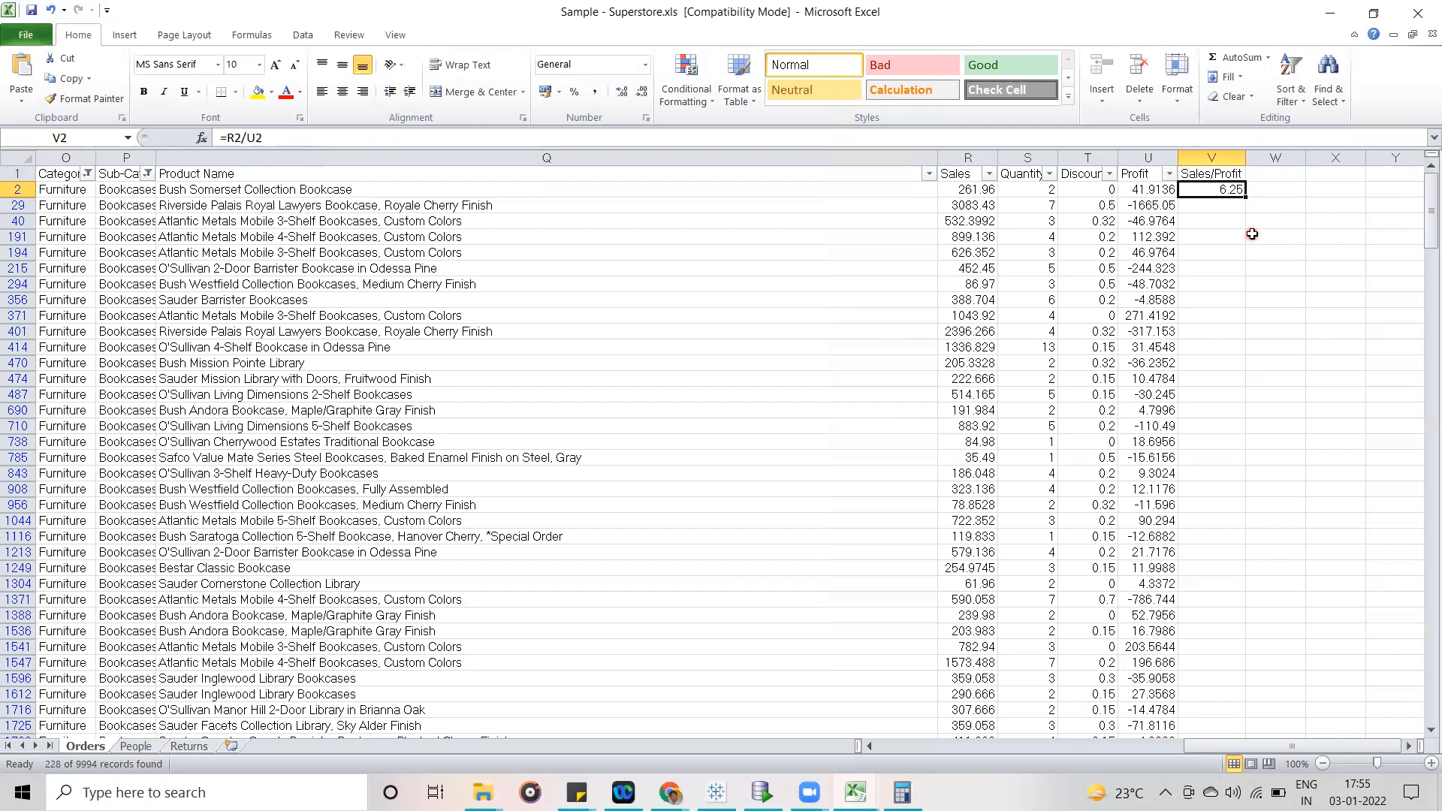
- Fill the Sales/Profit formula from V2 down through the last Bookcases row, 9964
left_click(1219, 206)
left_click(1219, 190)
left_click_drag(1244, 195, 1225, 719)
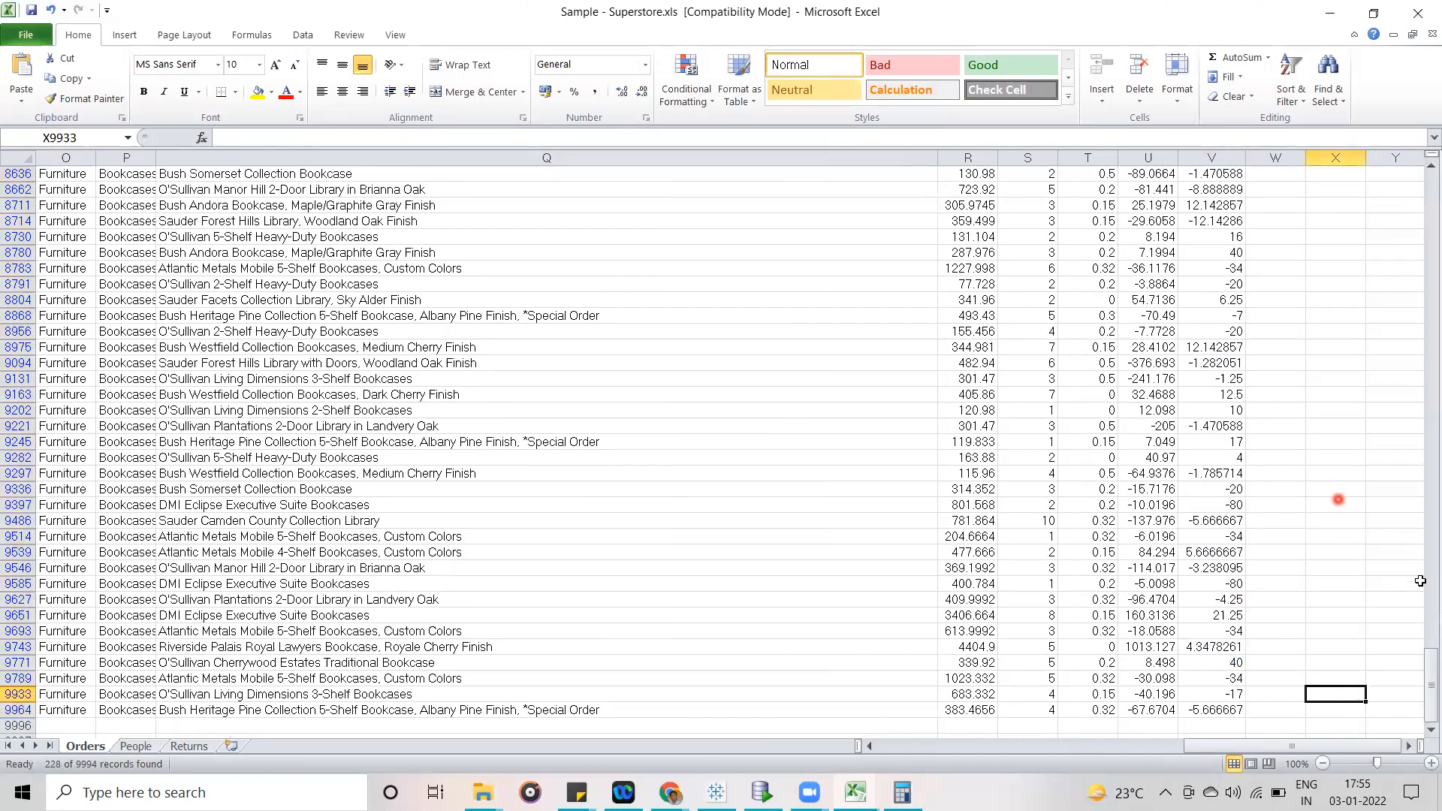
- Inspect the Sales/Profit formula in V29 together with row 29's Sales and Profit values
left_click_drag(1429, 687, 1427, 194)
left_click(1220, 208)
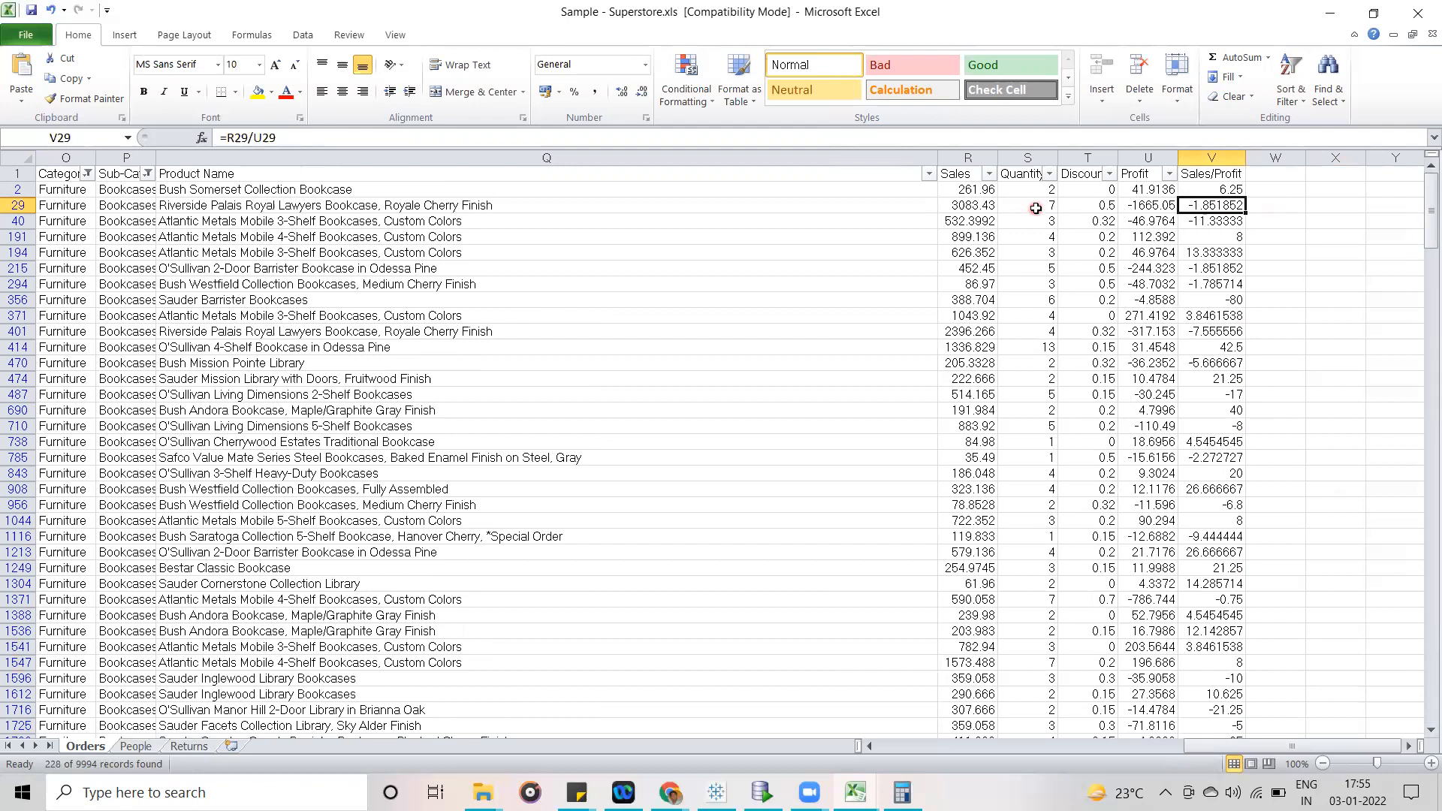
left_click(964, 205)
left_click(1152, 206)
left_click(1224, 205)
left_click(1349, 258)
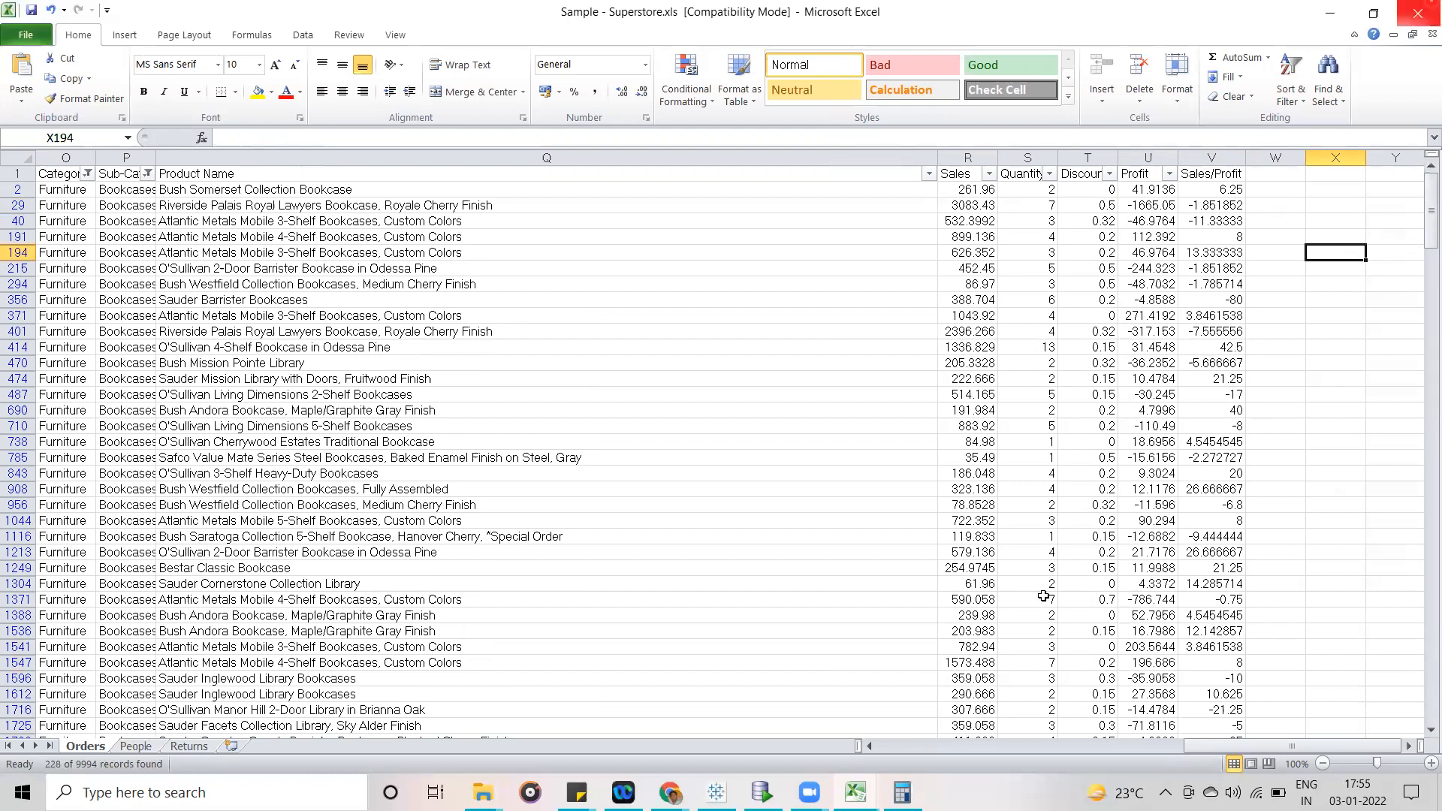
- Try to total the whole Sales/Profit column by entering =SUM(V:V) in cell V9996 below the data
left_click_drag(1431, 207, 1422, 703)
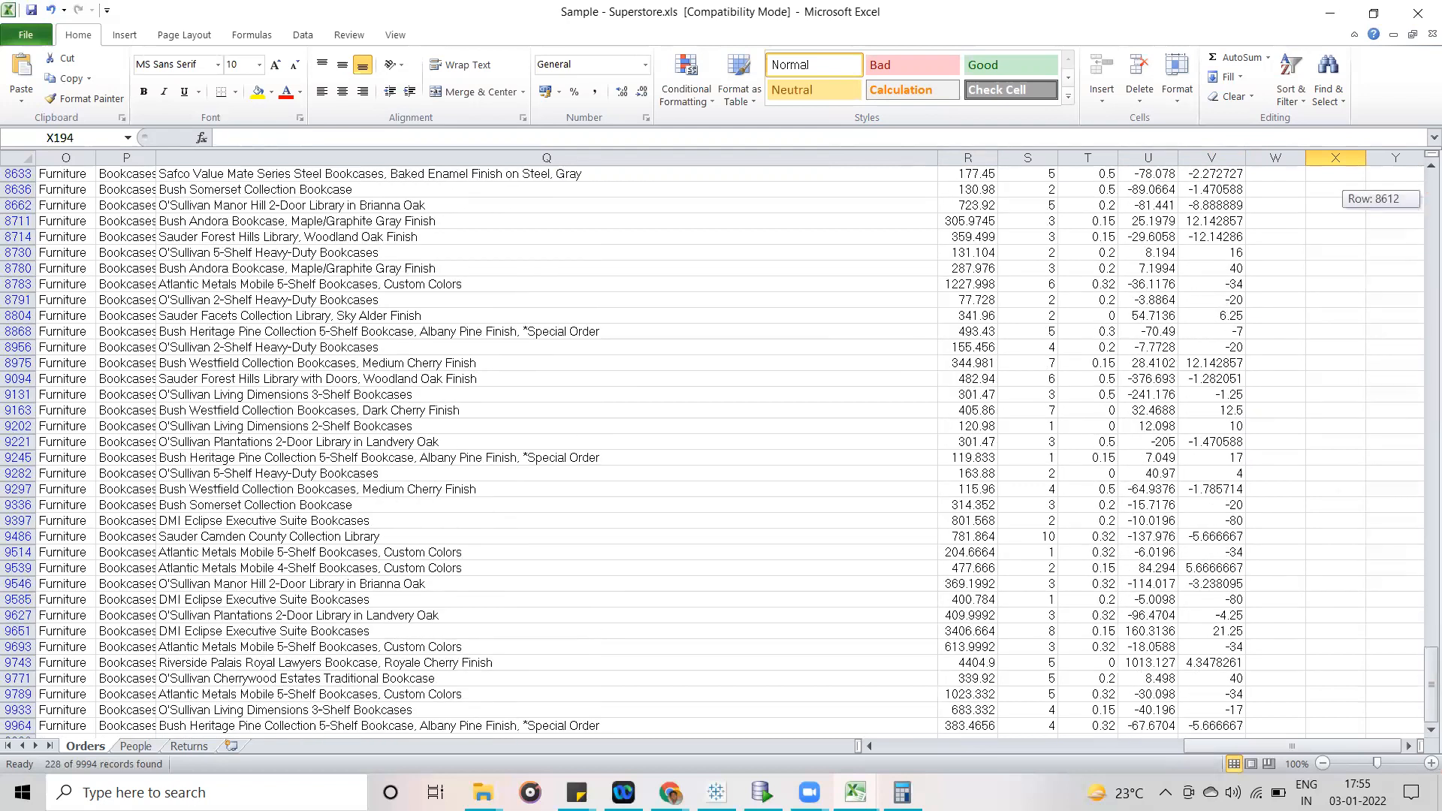
left_click(1427, 732)
left_click(1211, 710)
type("=")
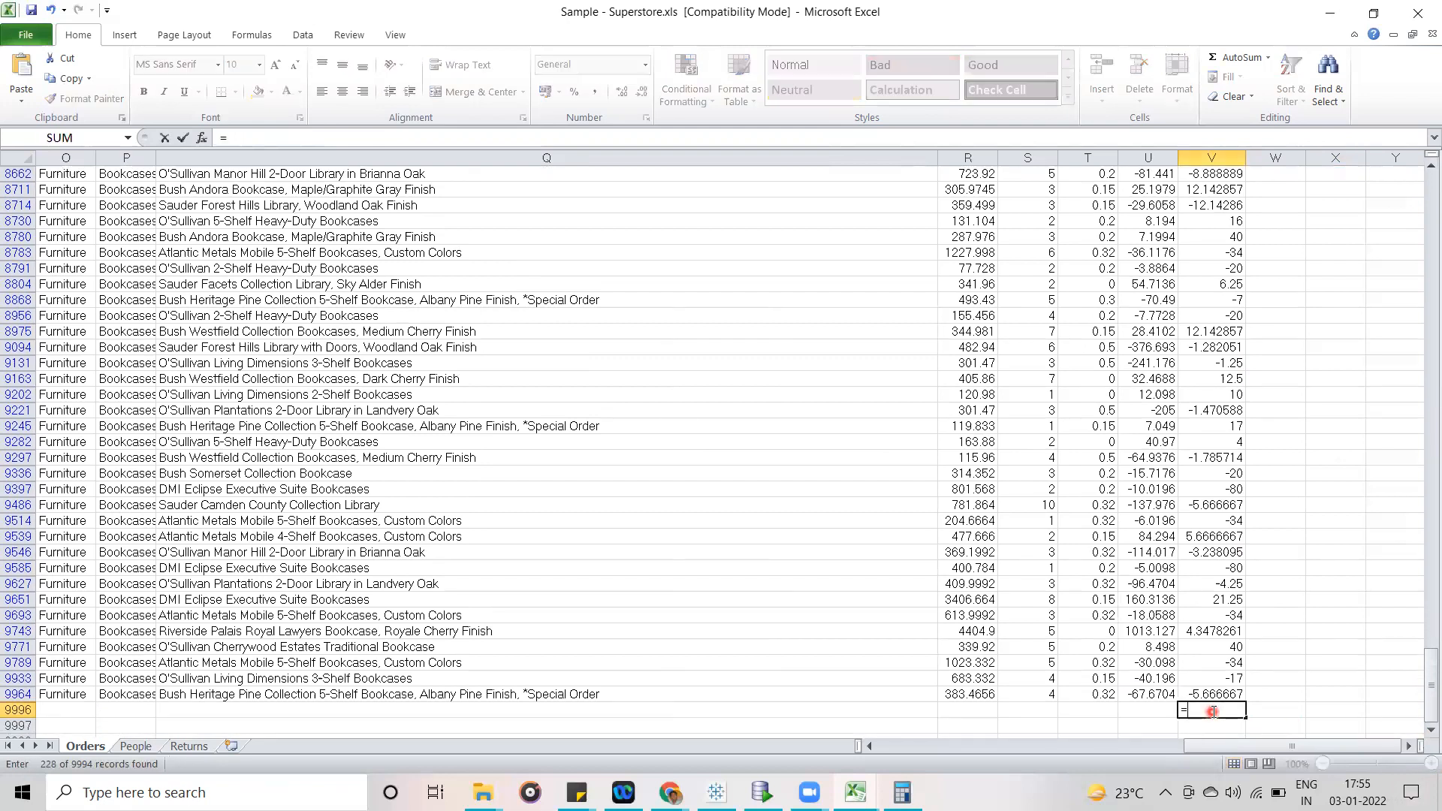
type("sum")
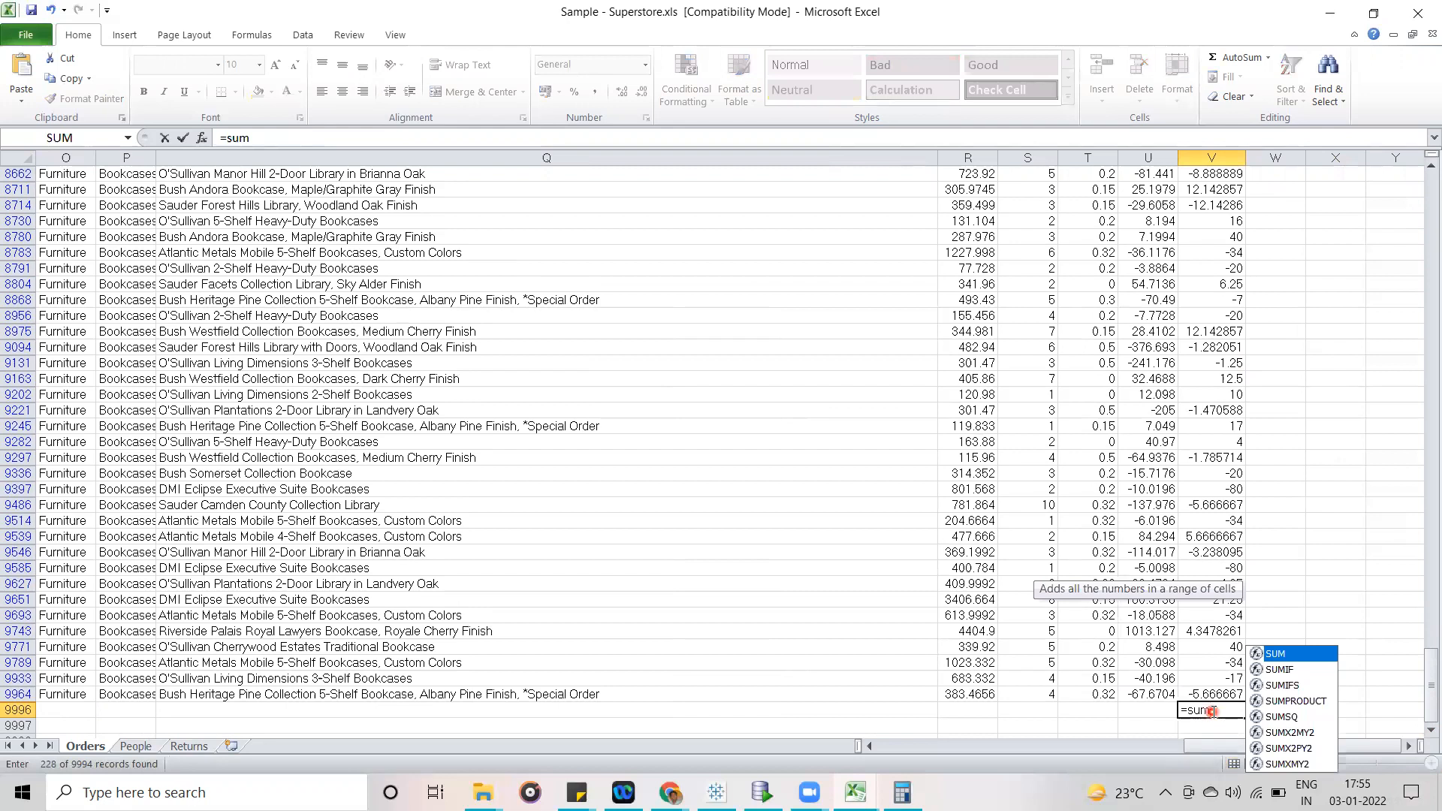
type("(")
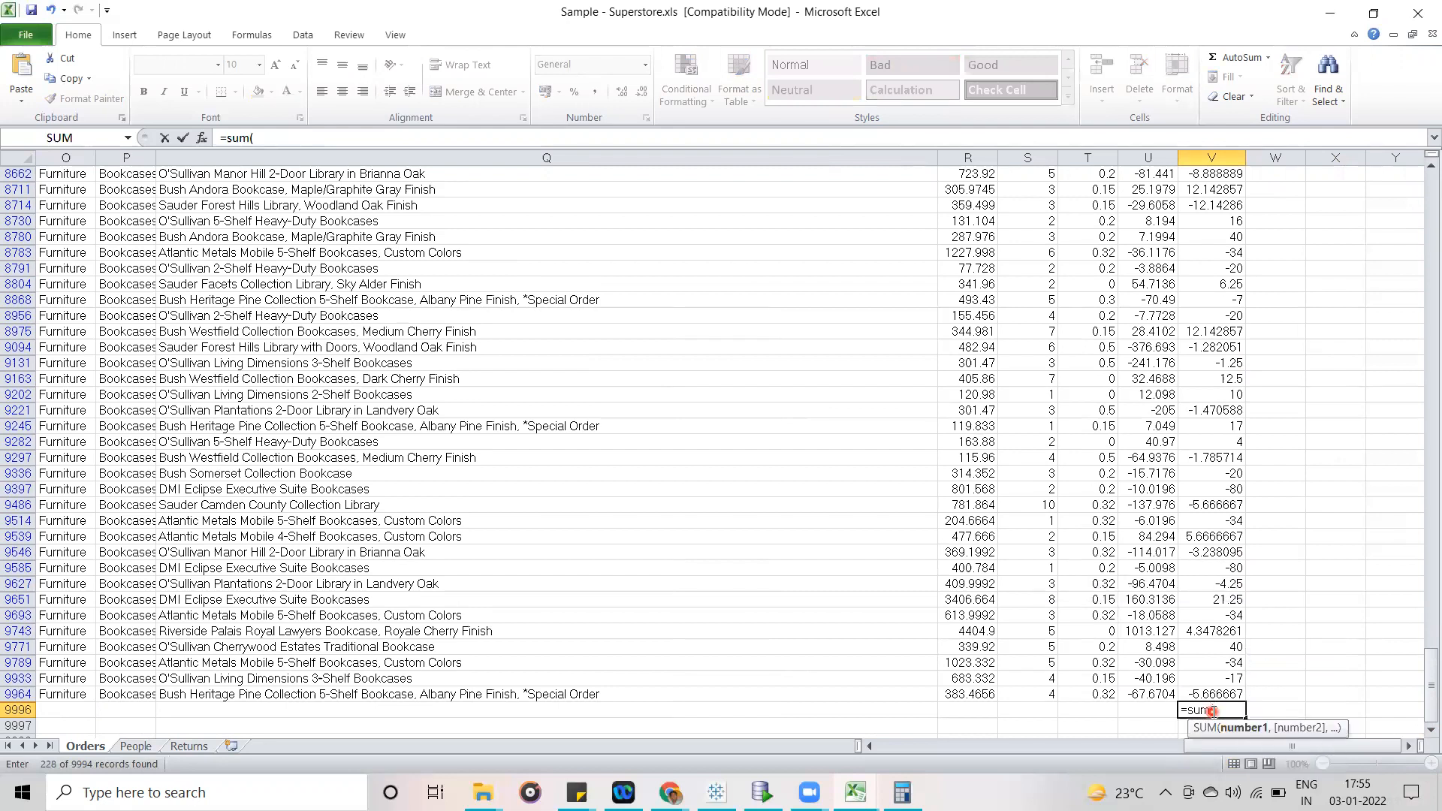
left_click(1230, 158)
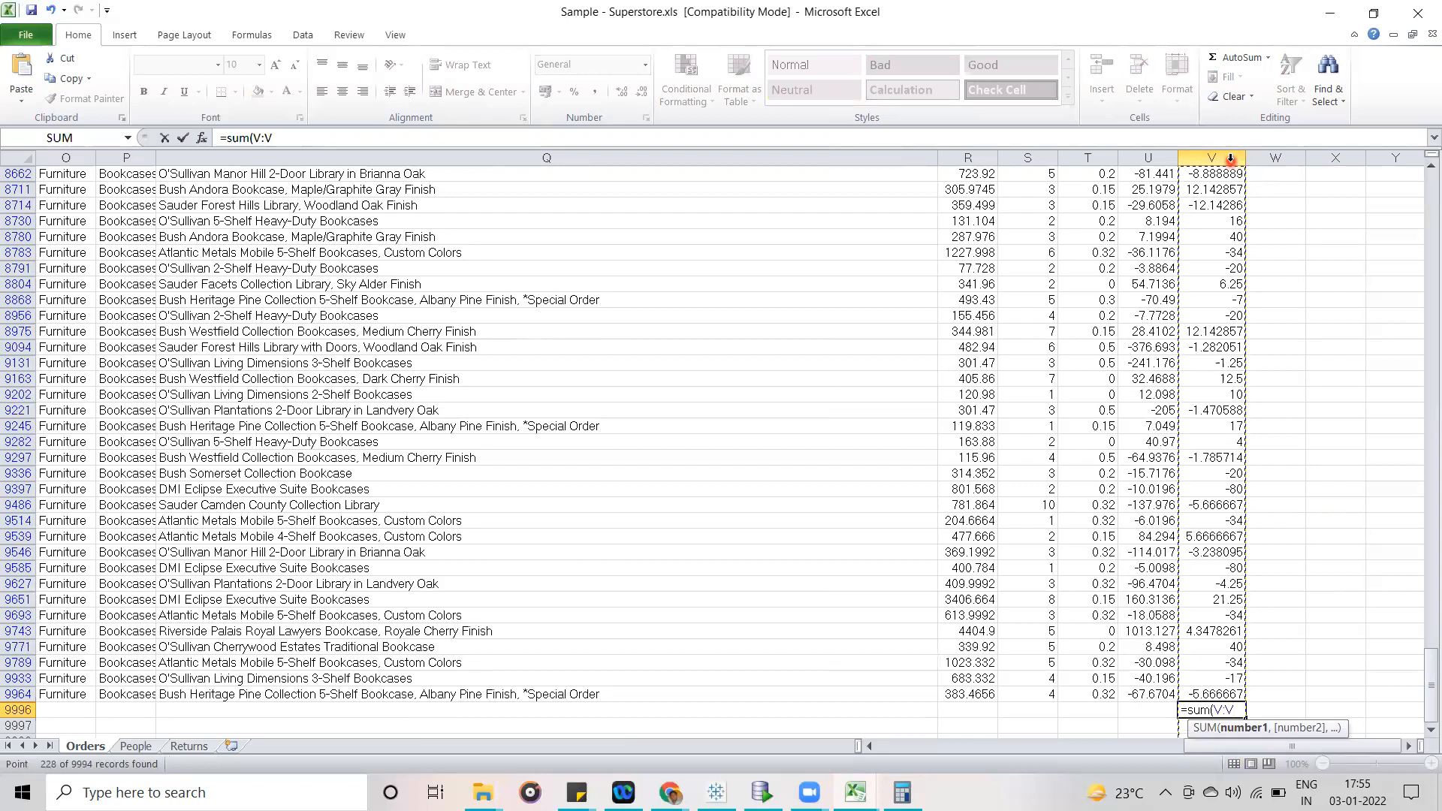
type(")")
key("Return")
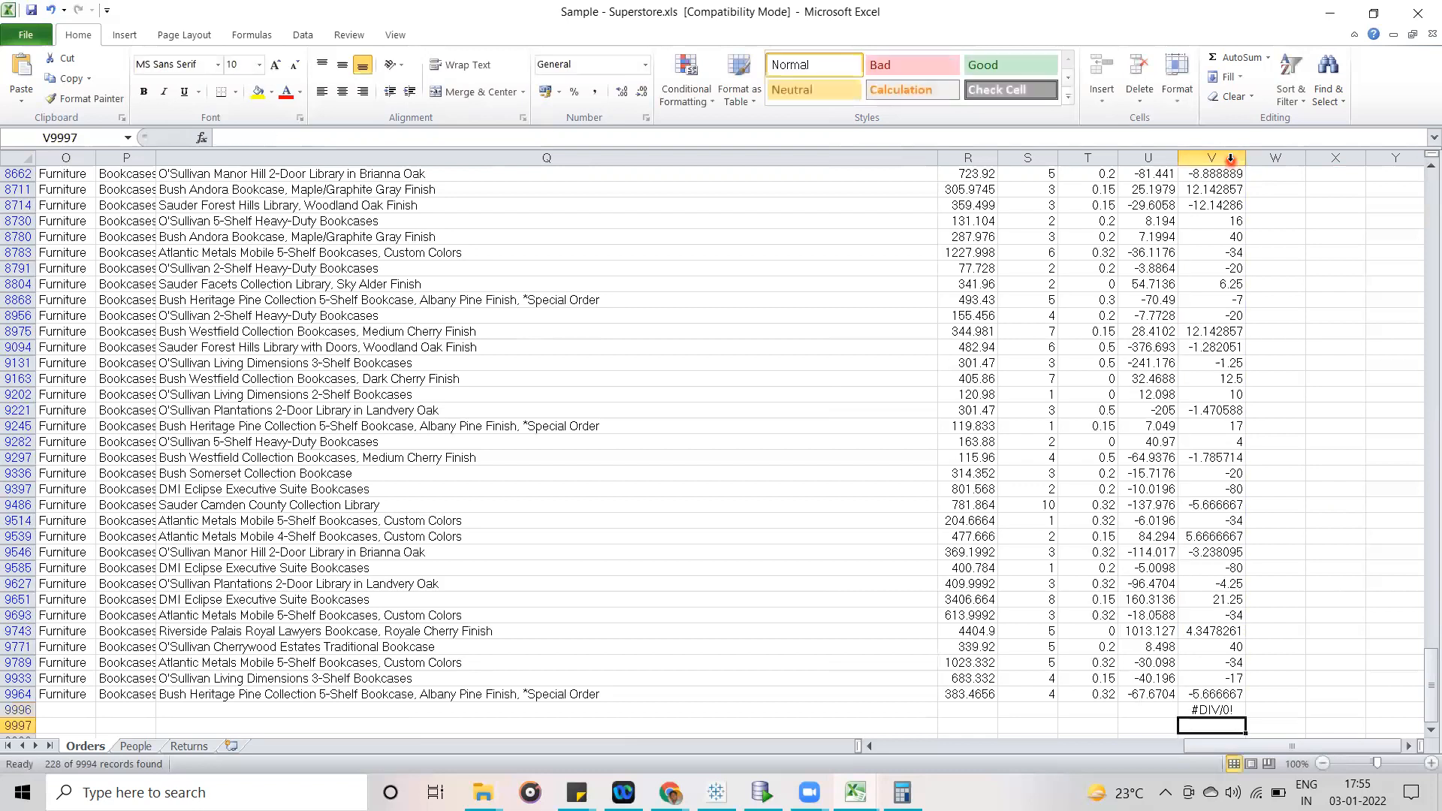
- Replace the argument of the V9996 formula with the first and last data cells, making it =SUM(V2,V9964)
left_click(1226, 707)
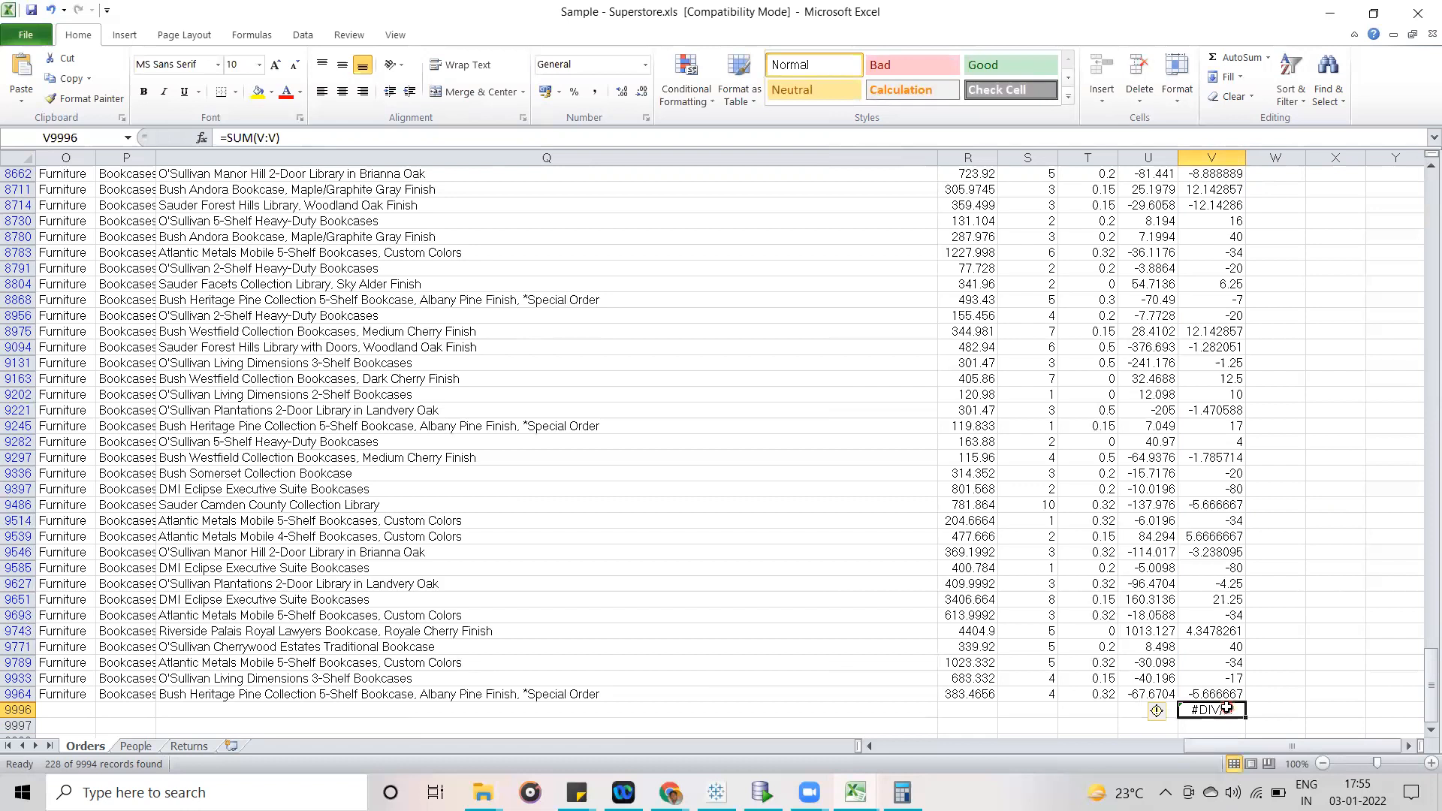
left_click(270, 137)
key("BackSpace")
key("BackSpace")
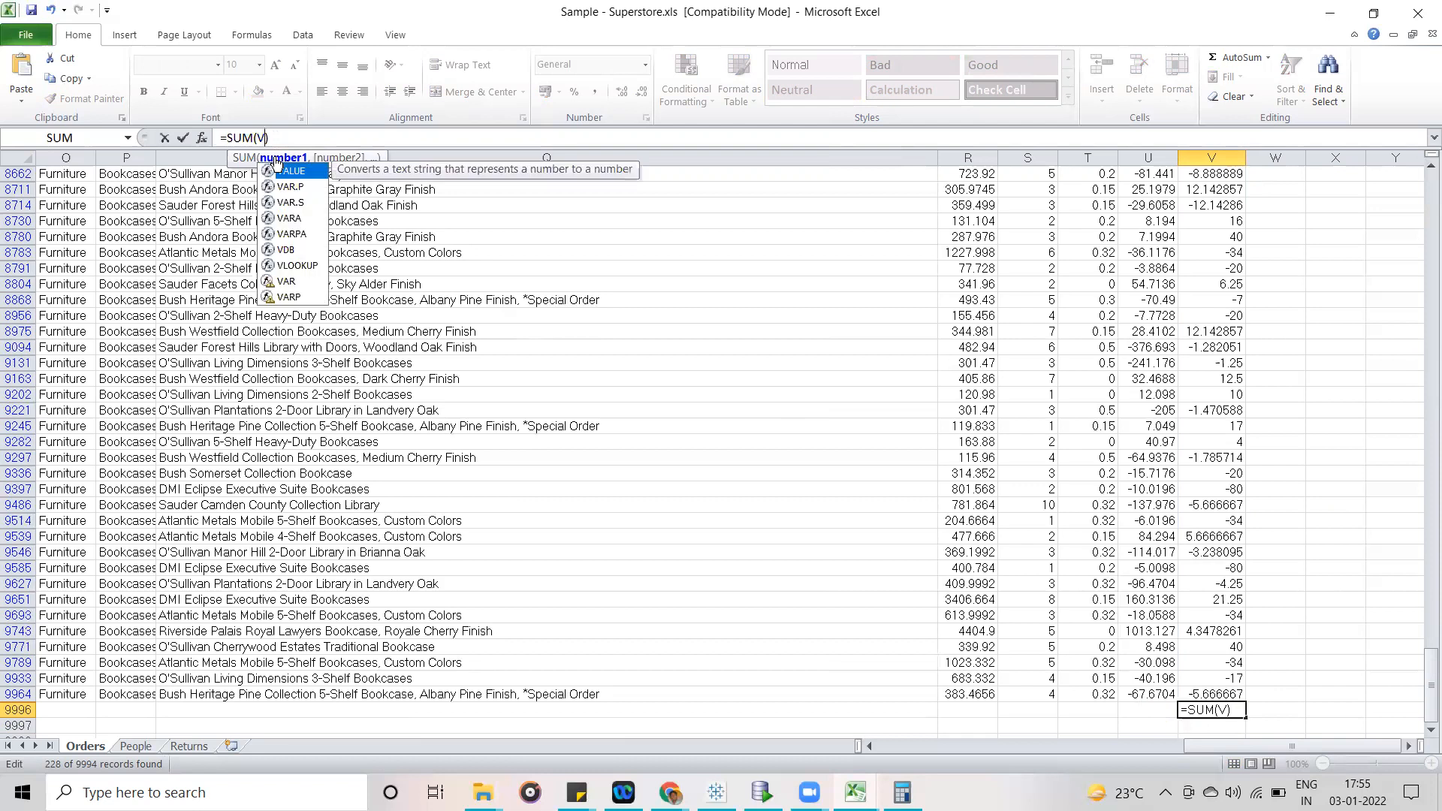
key("BackSpace")
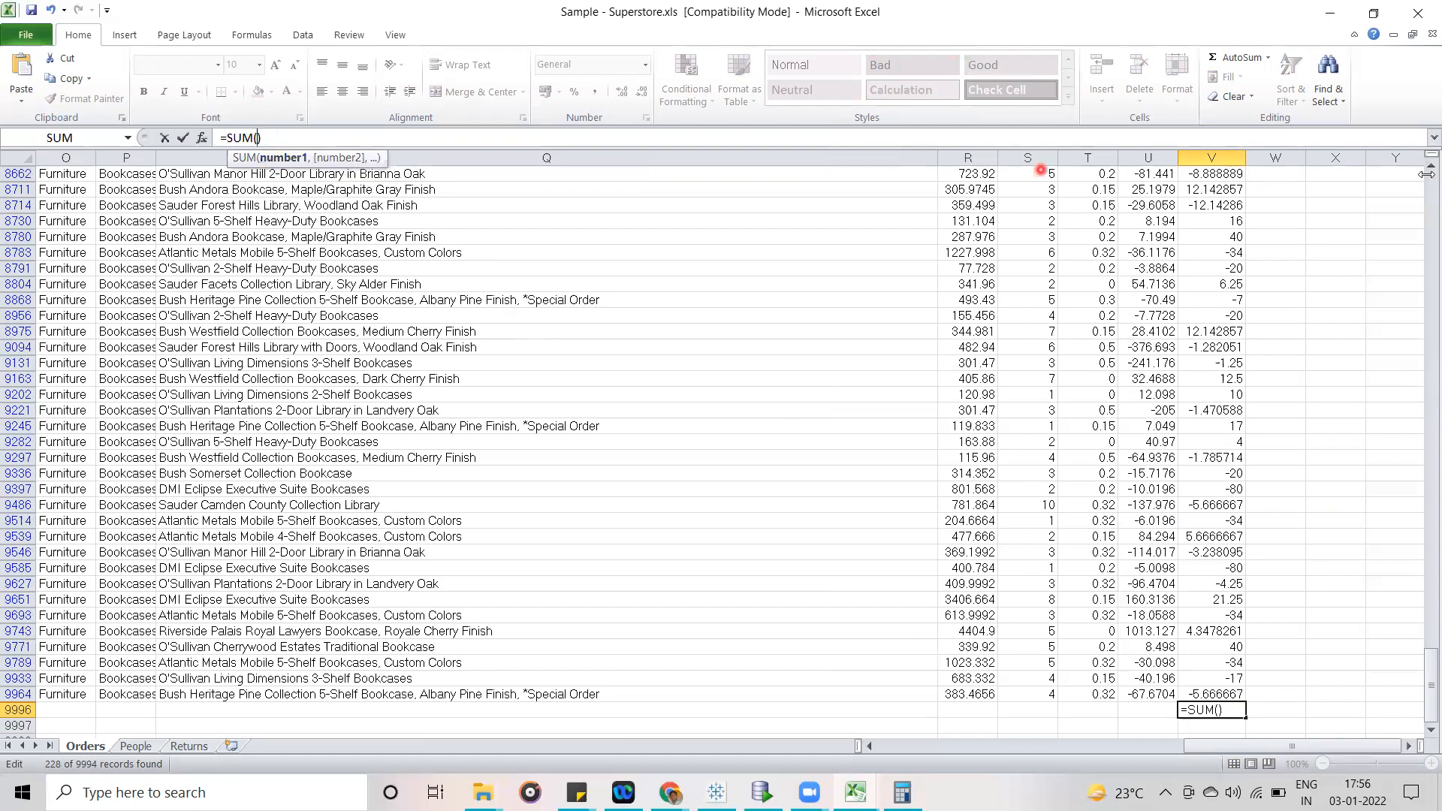
left_click_drag(1430, 680, 1423, 190)
left_click(1232, 187)
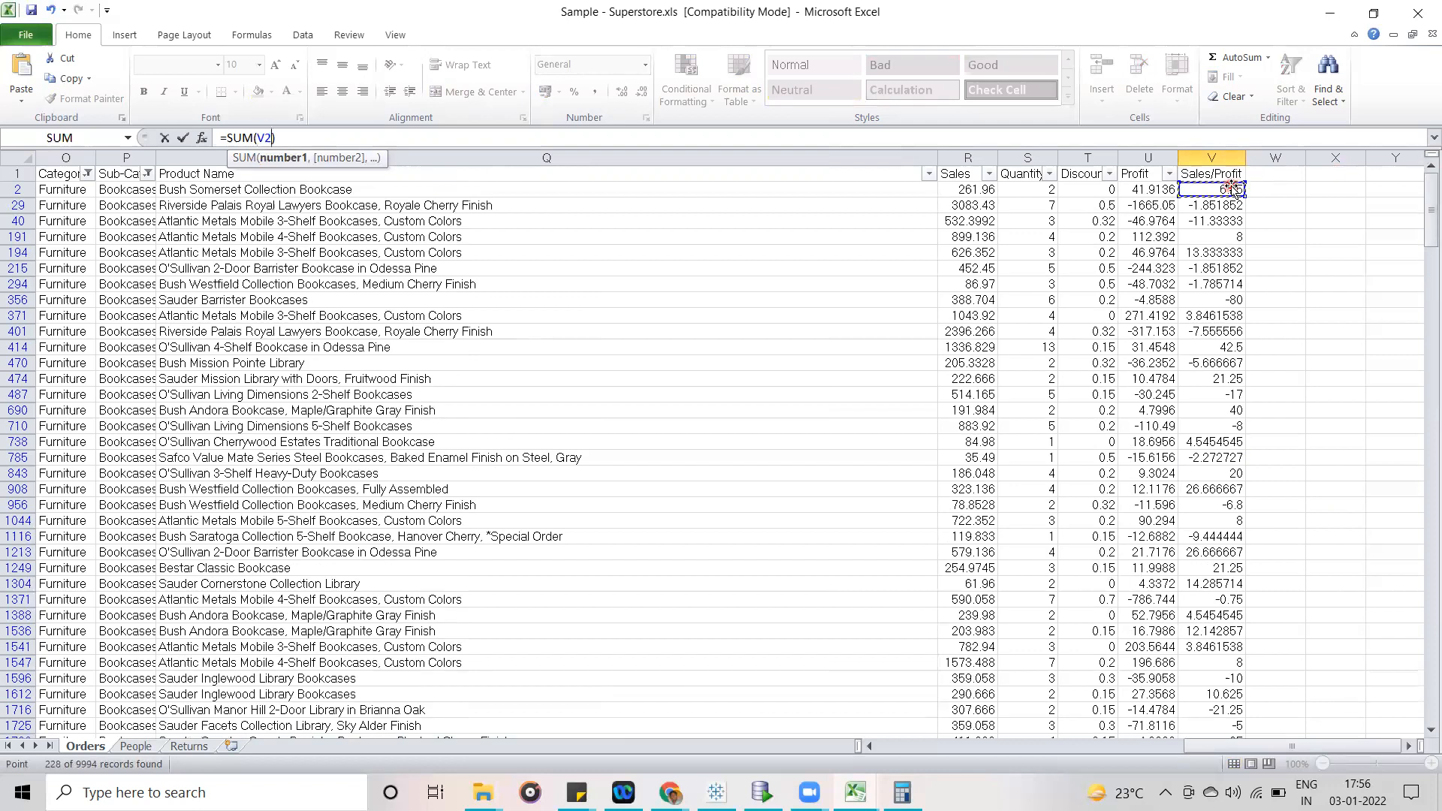
type(",")
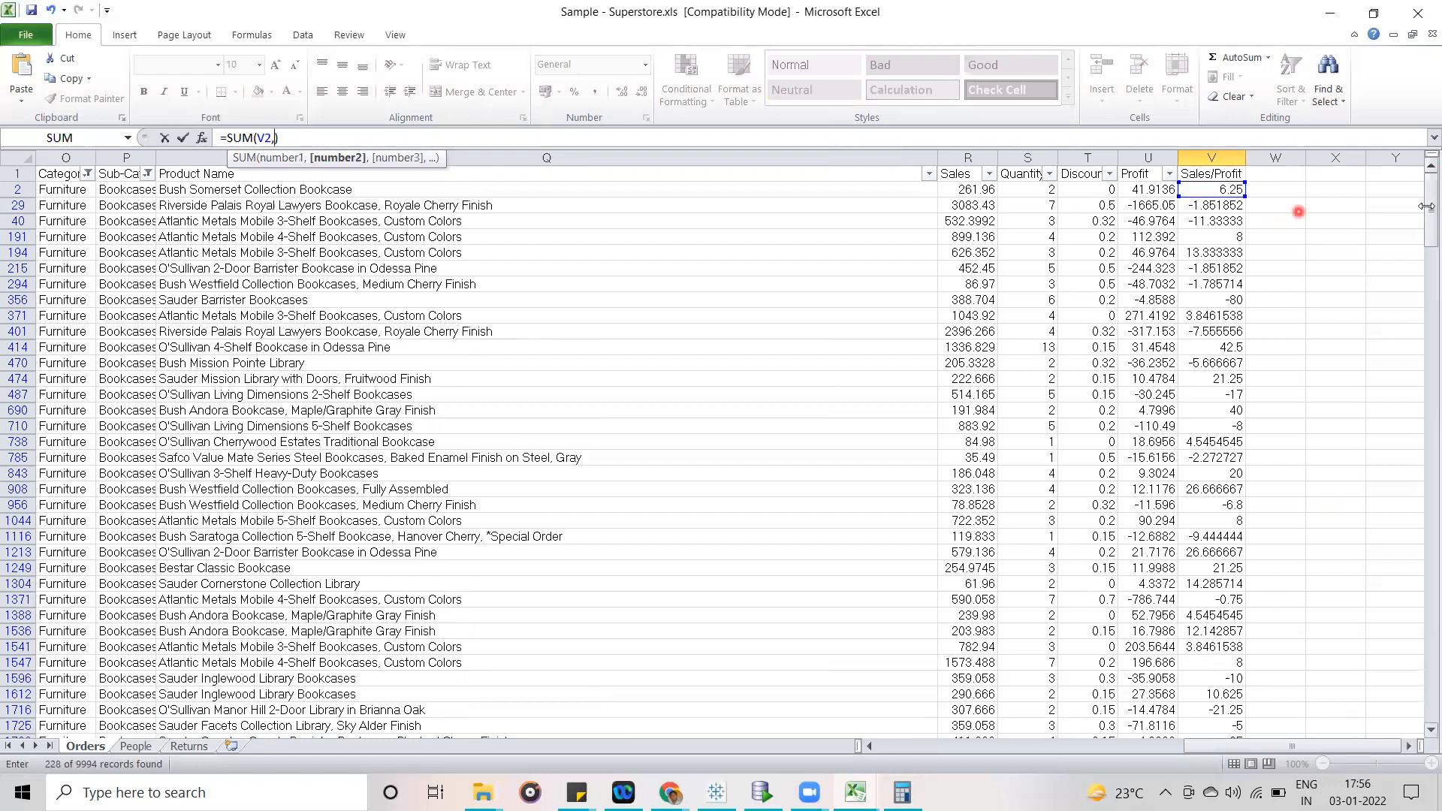
left_click_drag(1431, 206, 1425, 719)
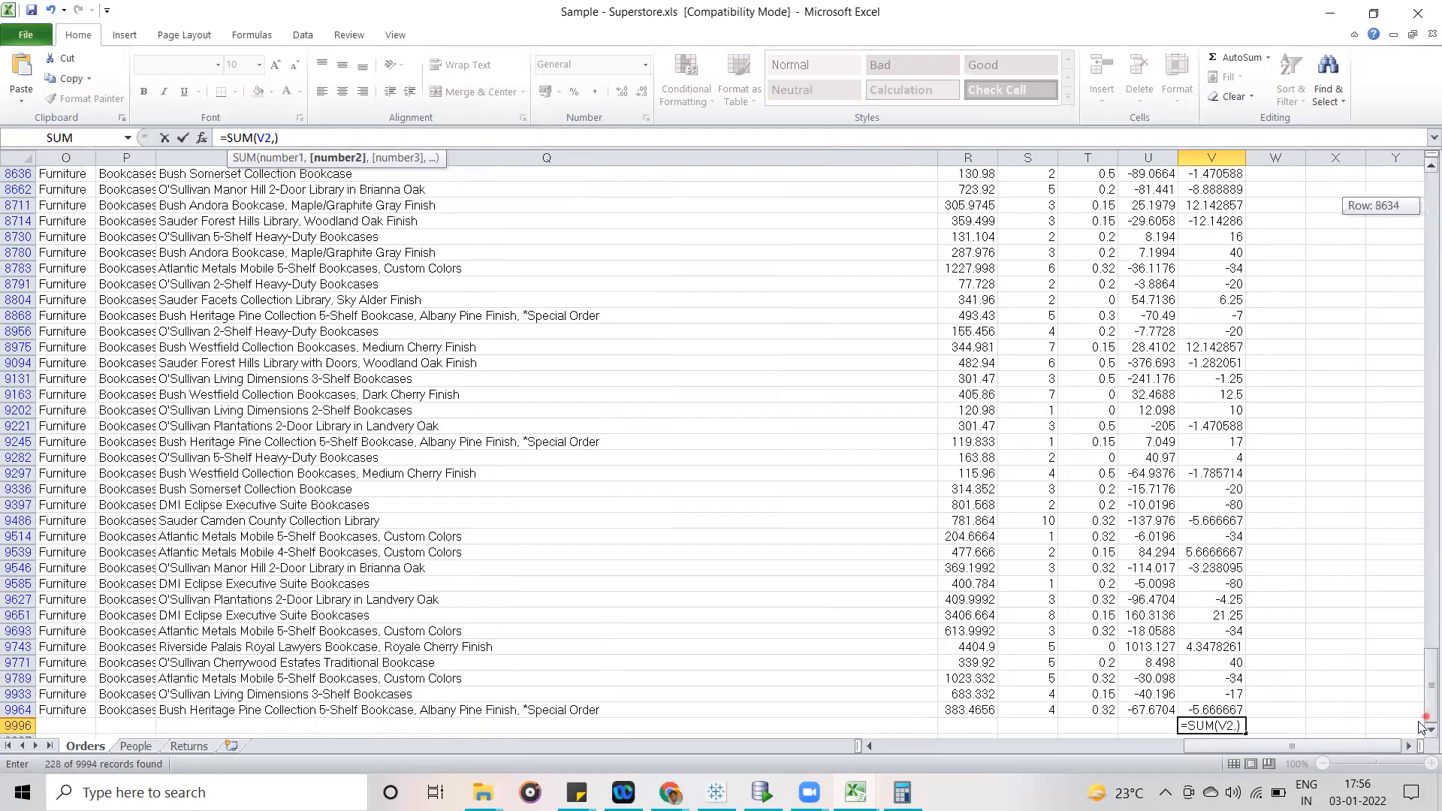
left_click(1222, 709)
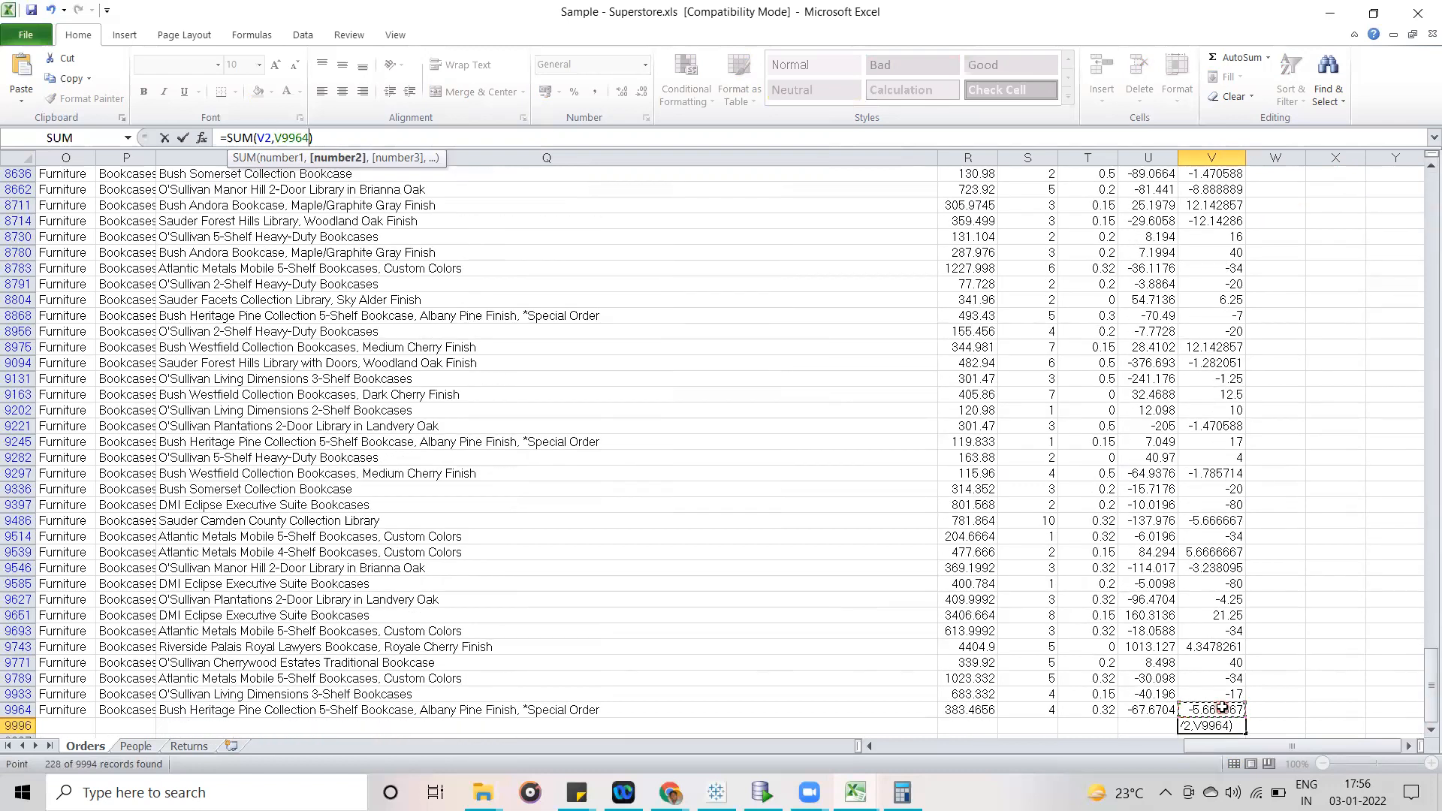
key("Return")
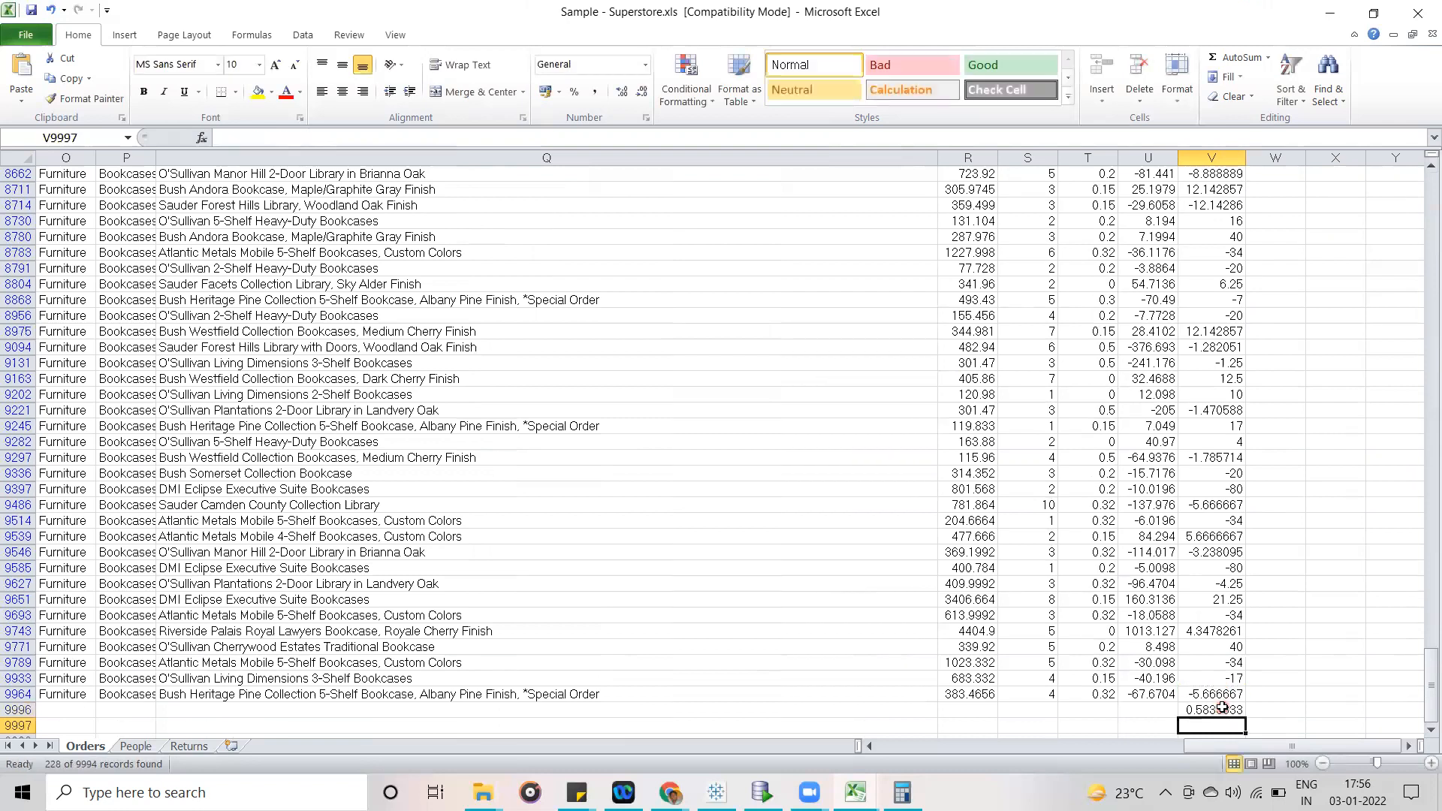
- Try the range total =SUM(V2:V9964) in cell V9996, and clear the cell
left_click(1369, 710)
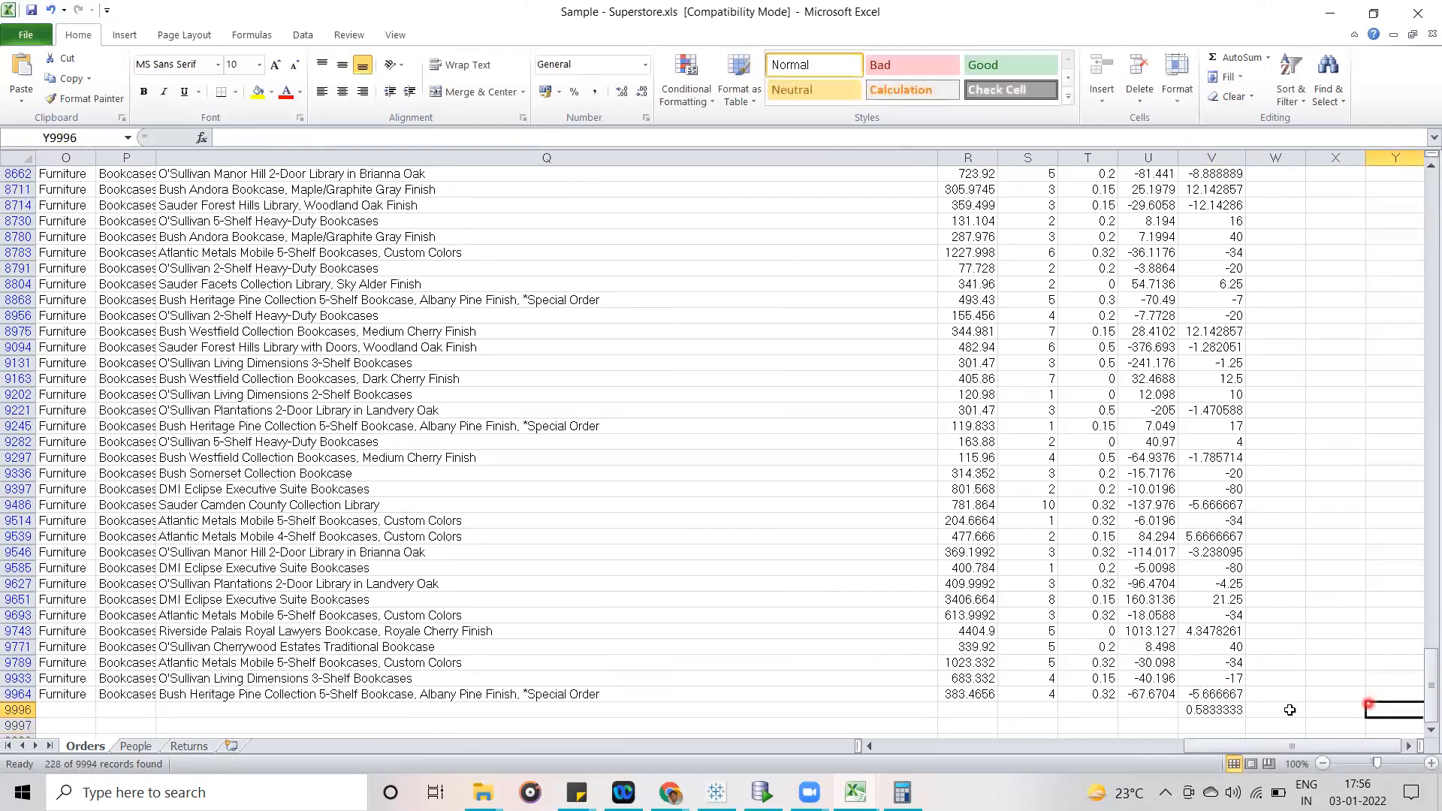
left_click(1201, 710)
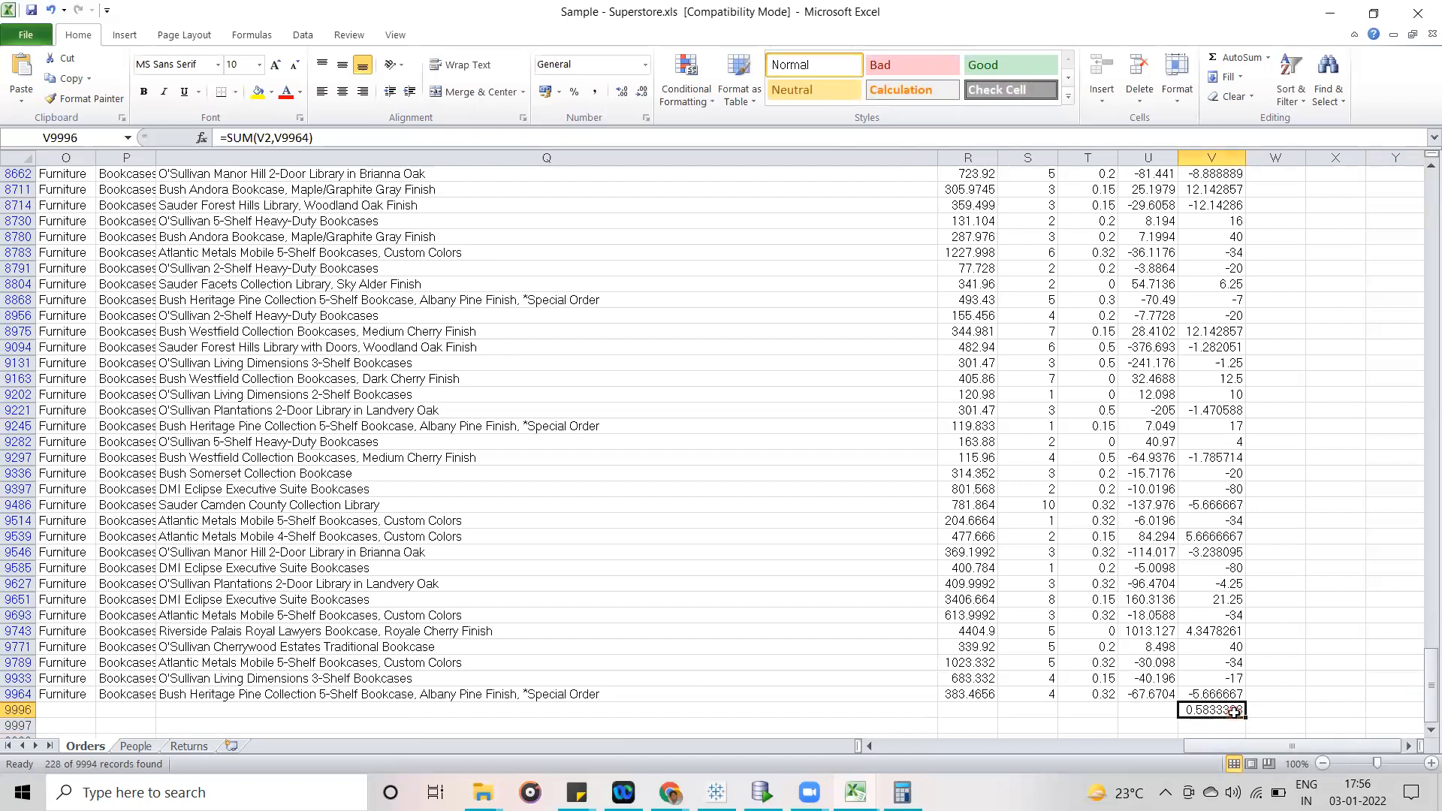
left_click(275, 137)
key("BackSpace")
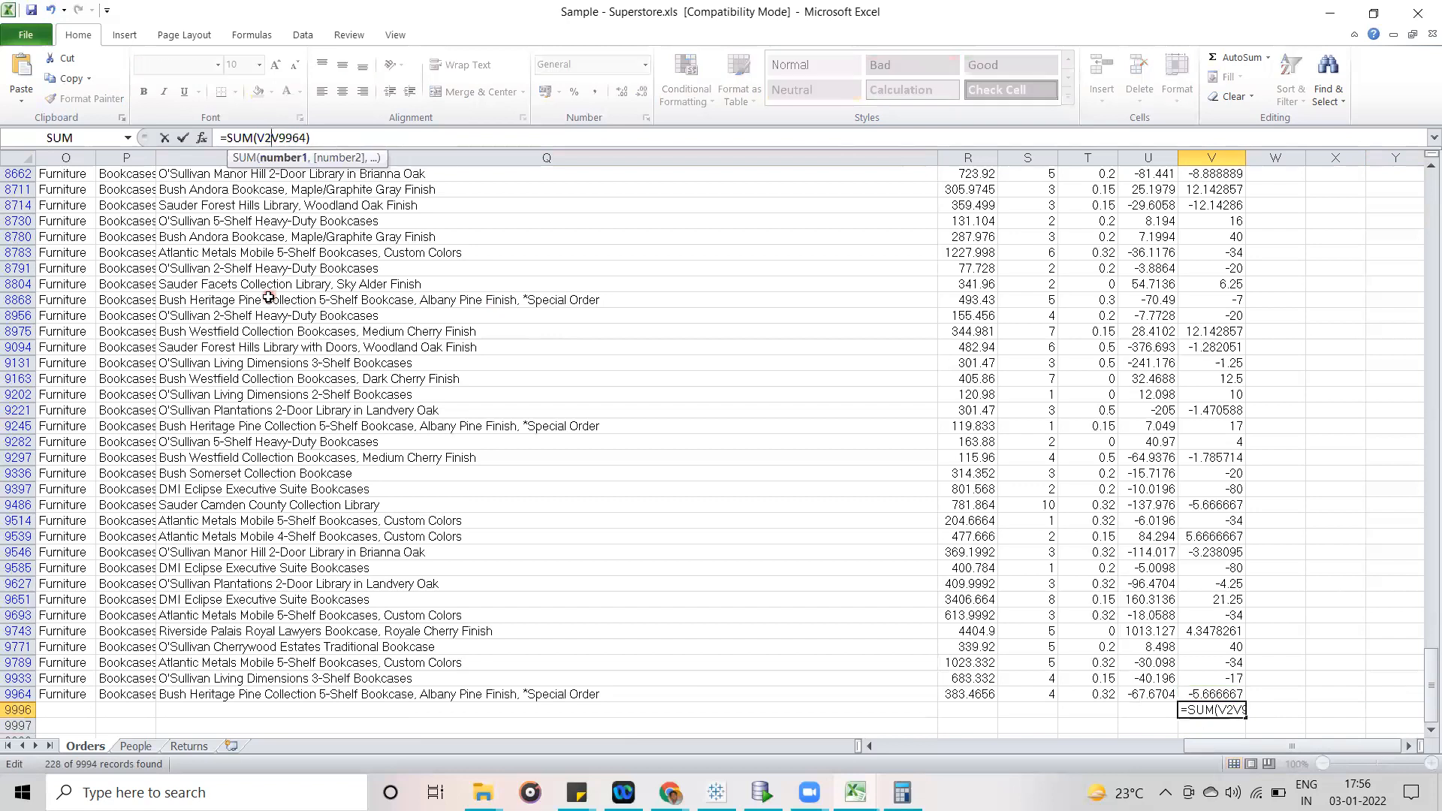
type(":")
key("Return")
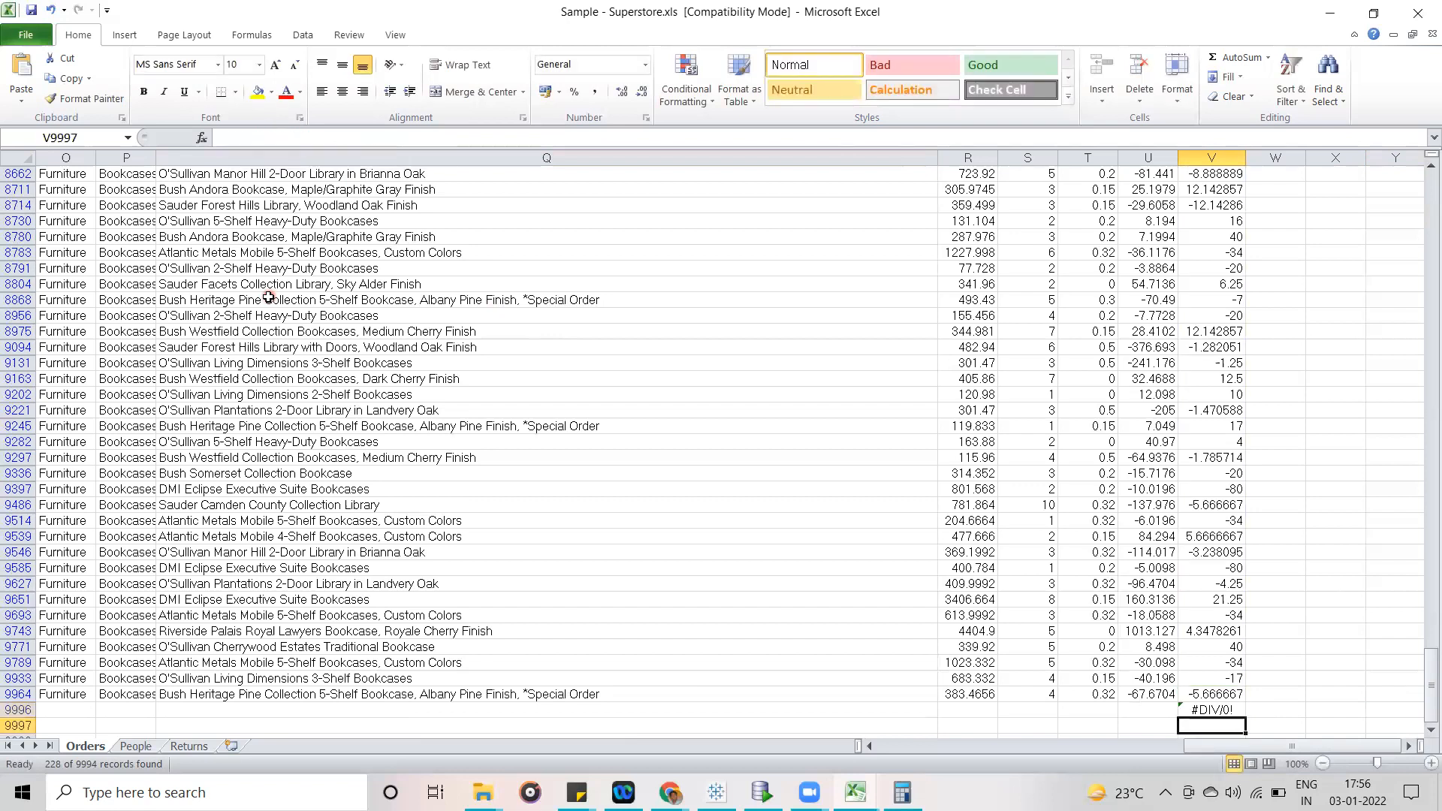
left_click(1209, 708)
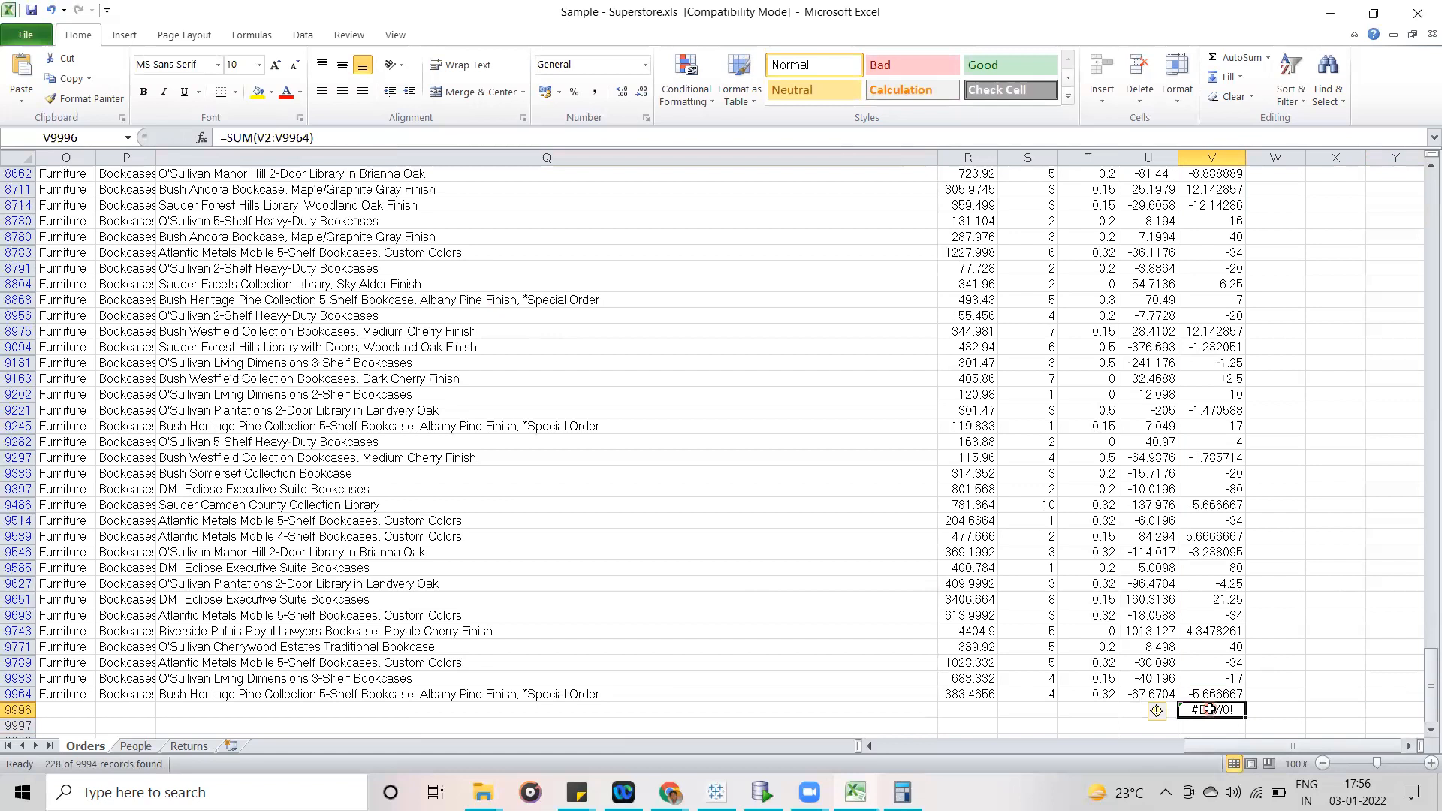
key("Delete")
- Select the Sales/Profit values from V2 down to V9964 to check their summary
left_click_drag(1430, 685, 1422, 178)
left_click(1218, 190)
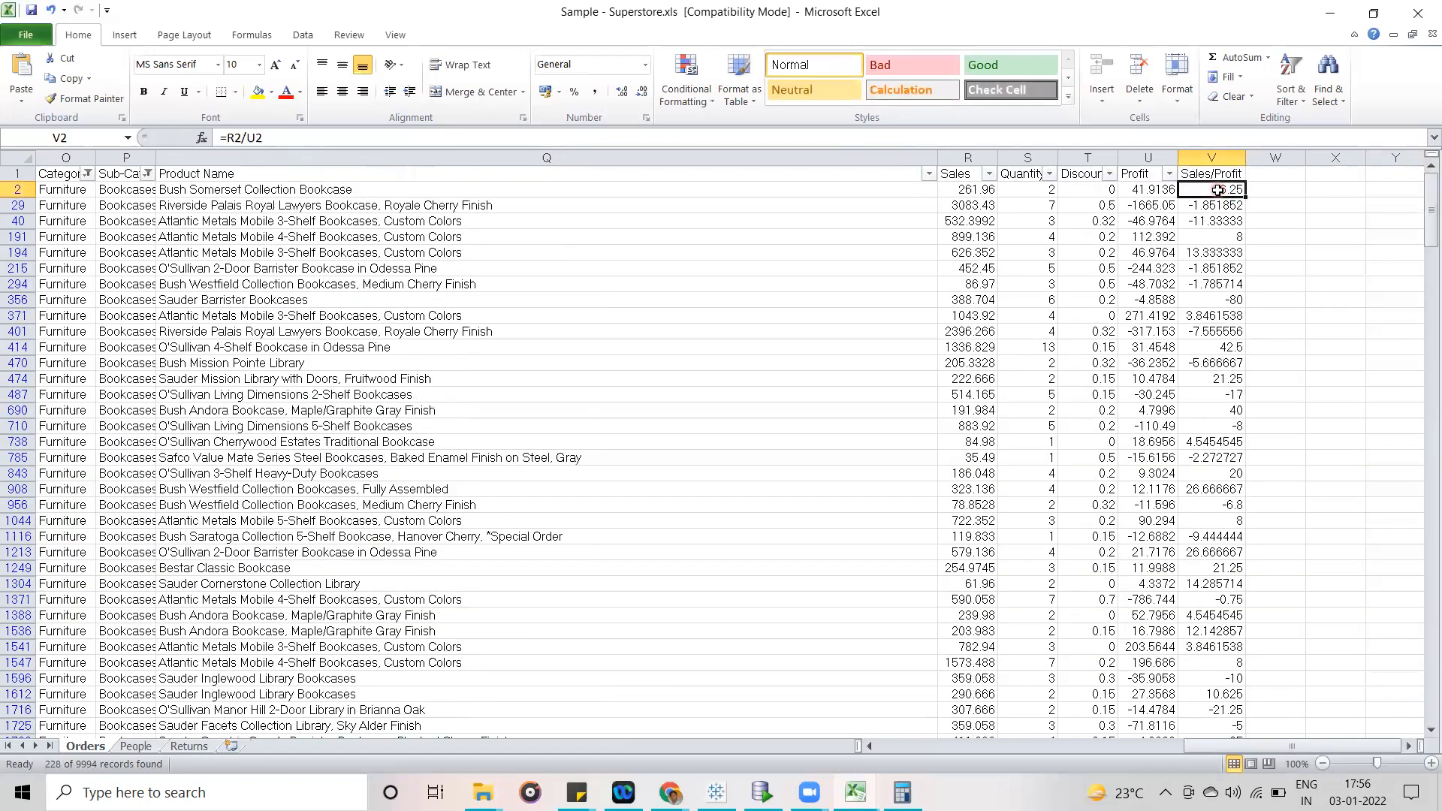
key("shift+Down")
key("shift+Down")
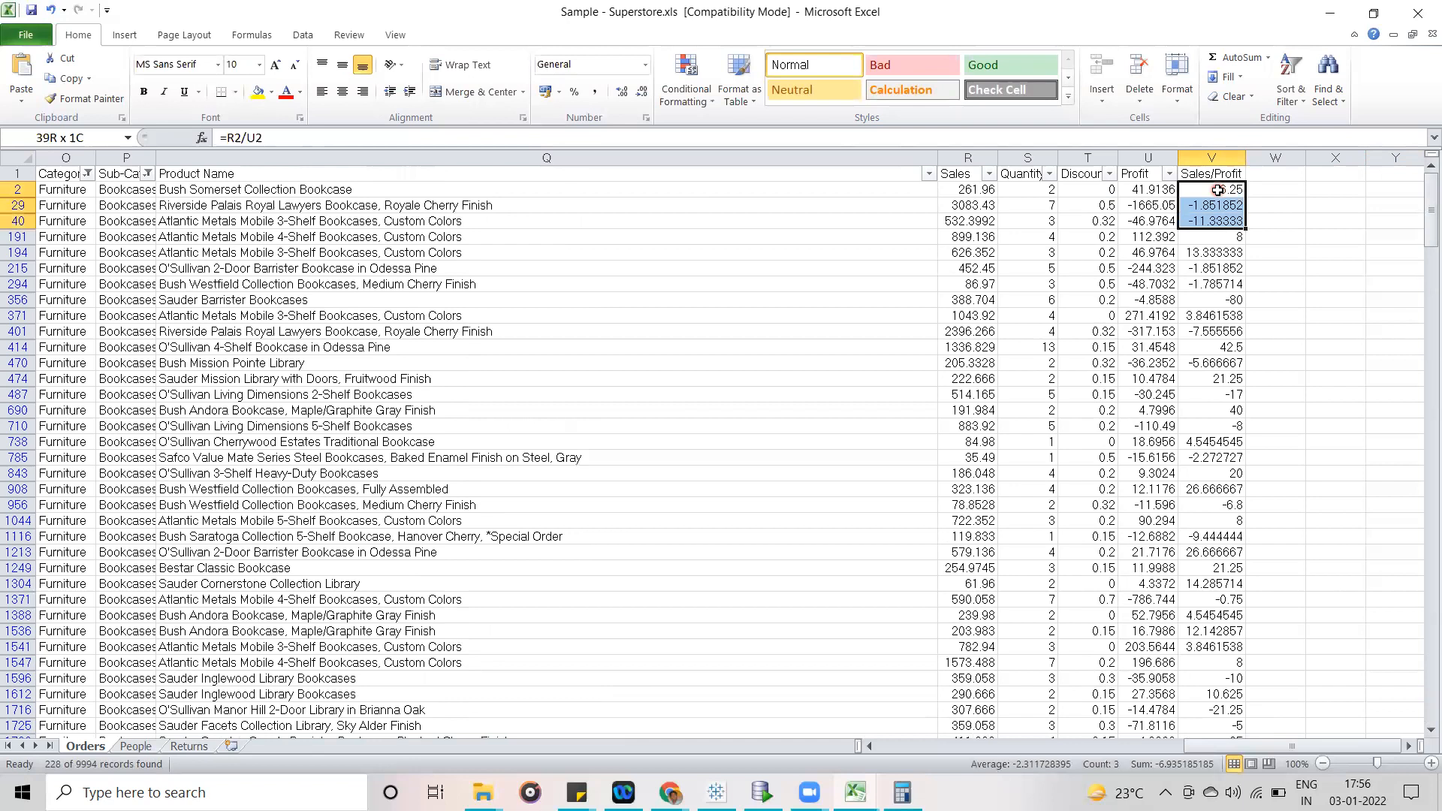
key("ctrl+shift+Down")
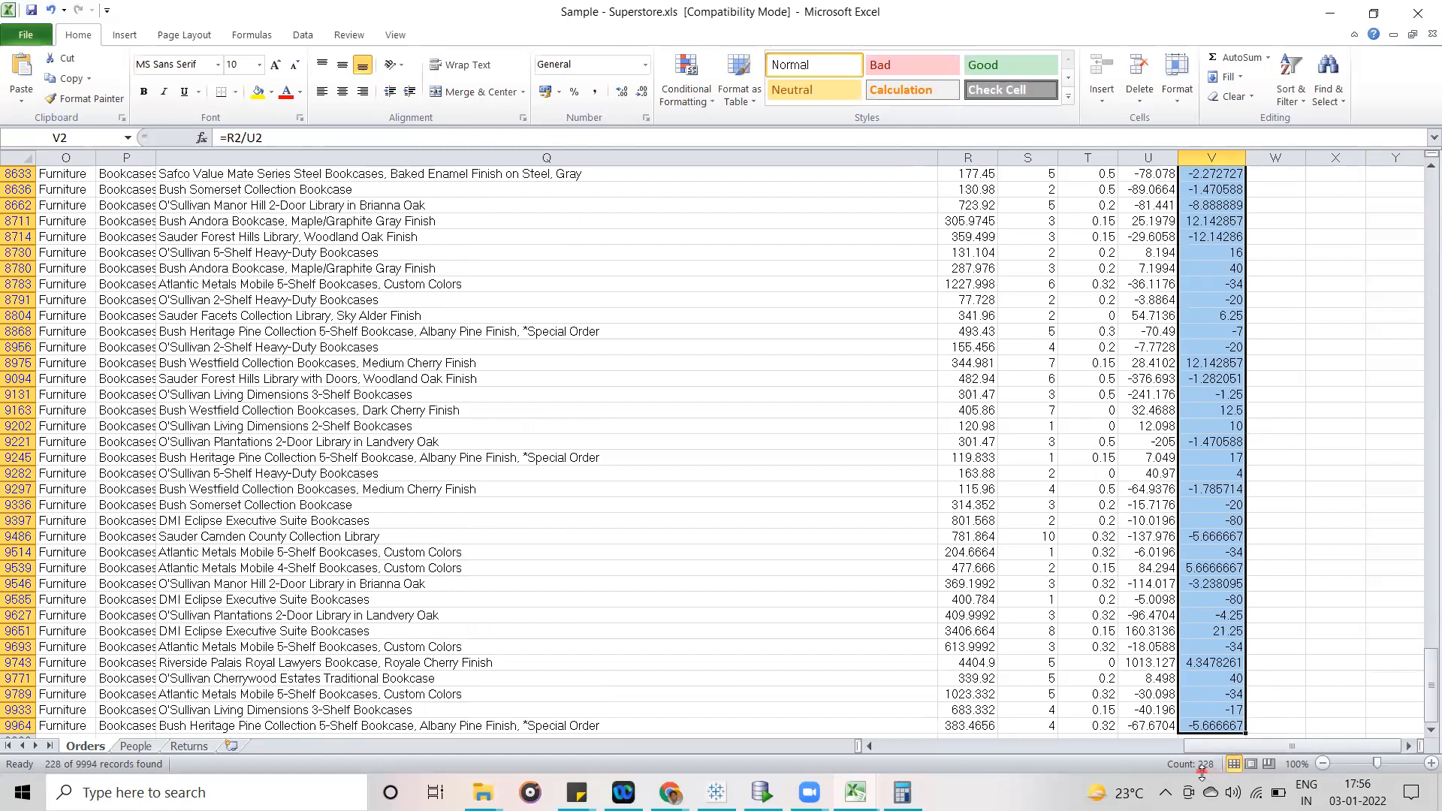
- Check the status bar's summary options for the selected Sales/Profit values, leaving the settings as they are
left_click_drag(1427, 697, 1422, 706)
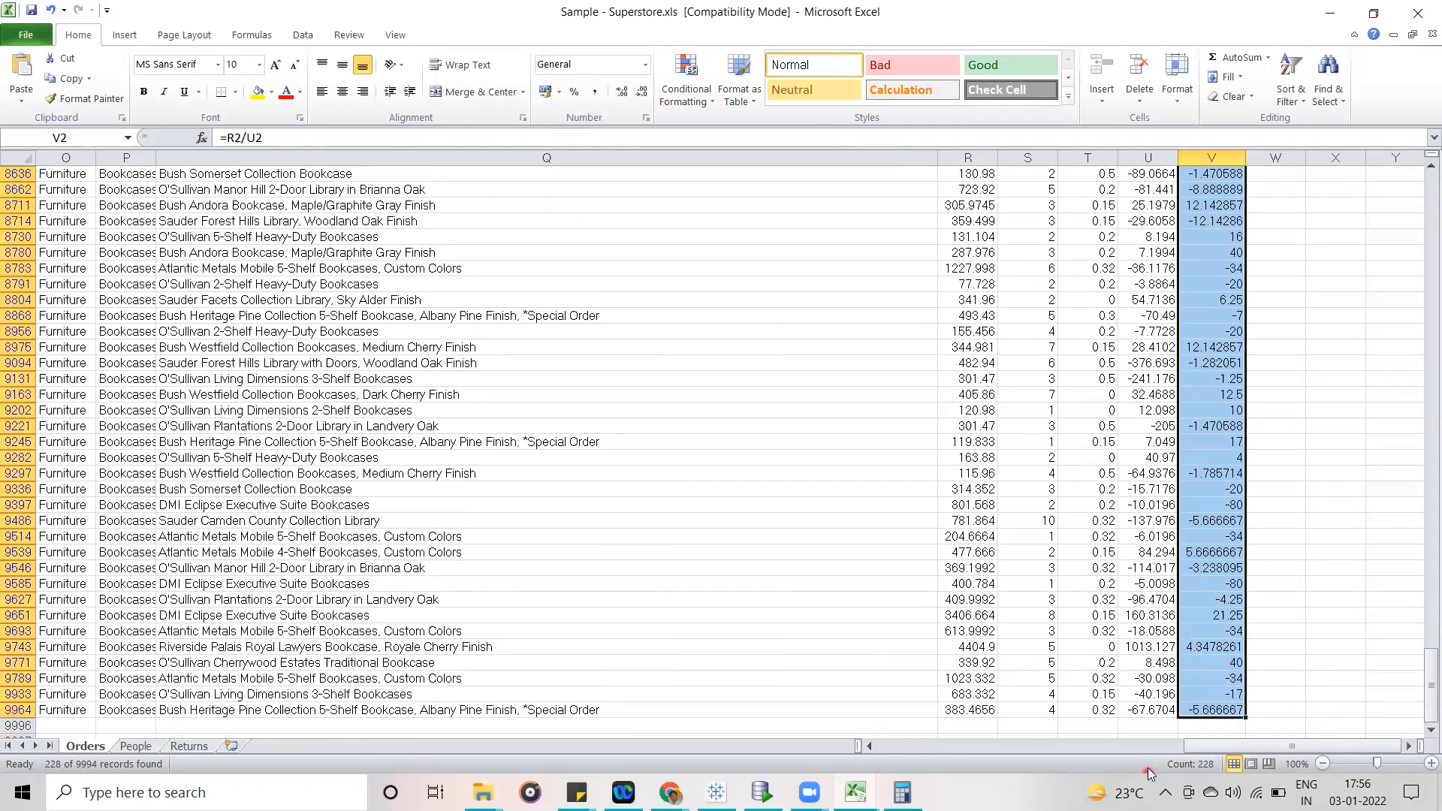
mouse_move(1252, 742)
left_mouse_down()
mouse_move(975, 748)
mouse_move(1243, 750)
left_mouse_up()
right_click(1181, 770)
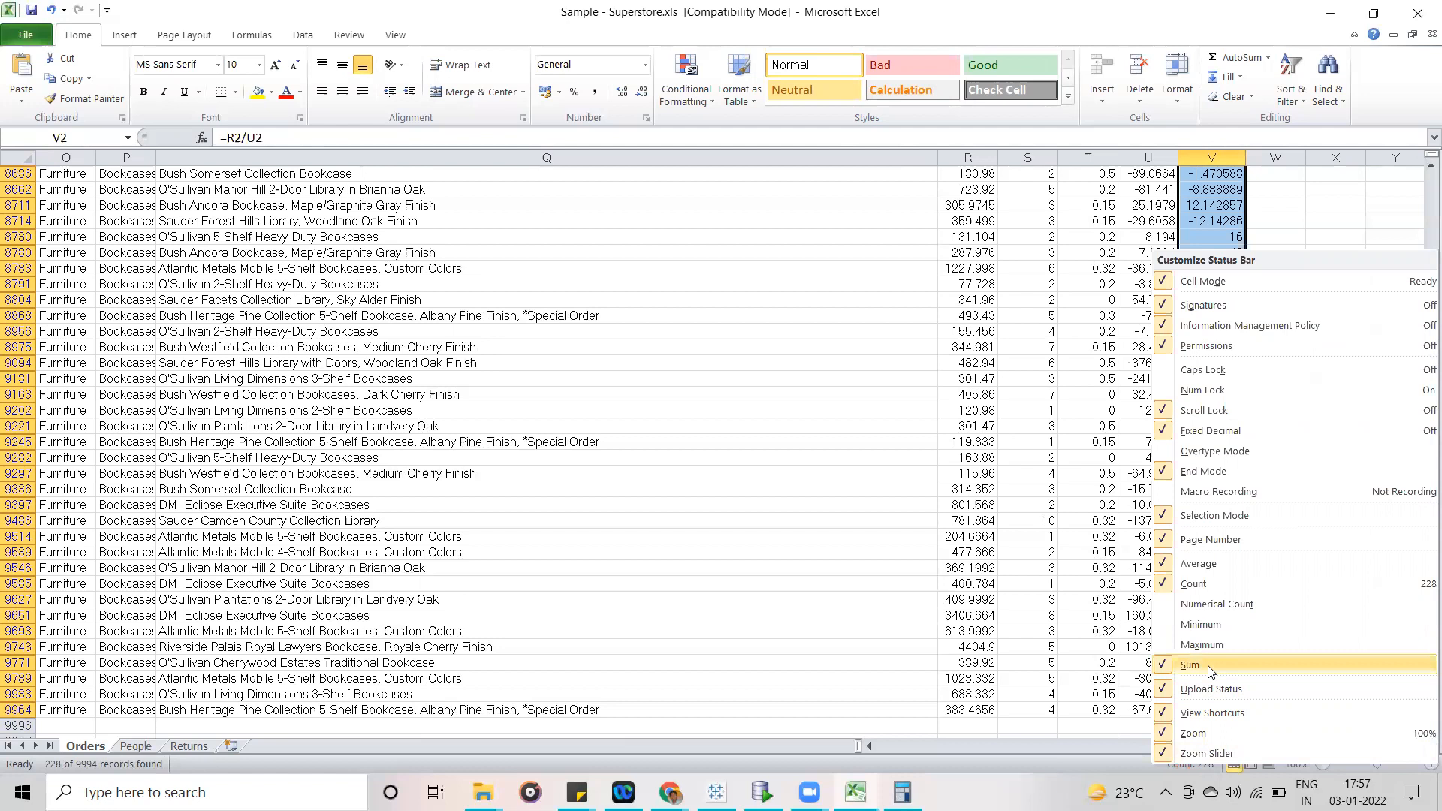
left_click(1088, 762)
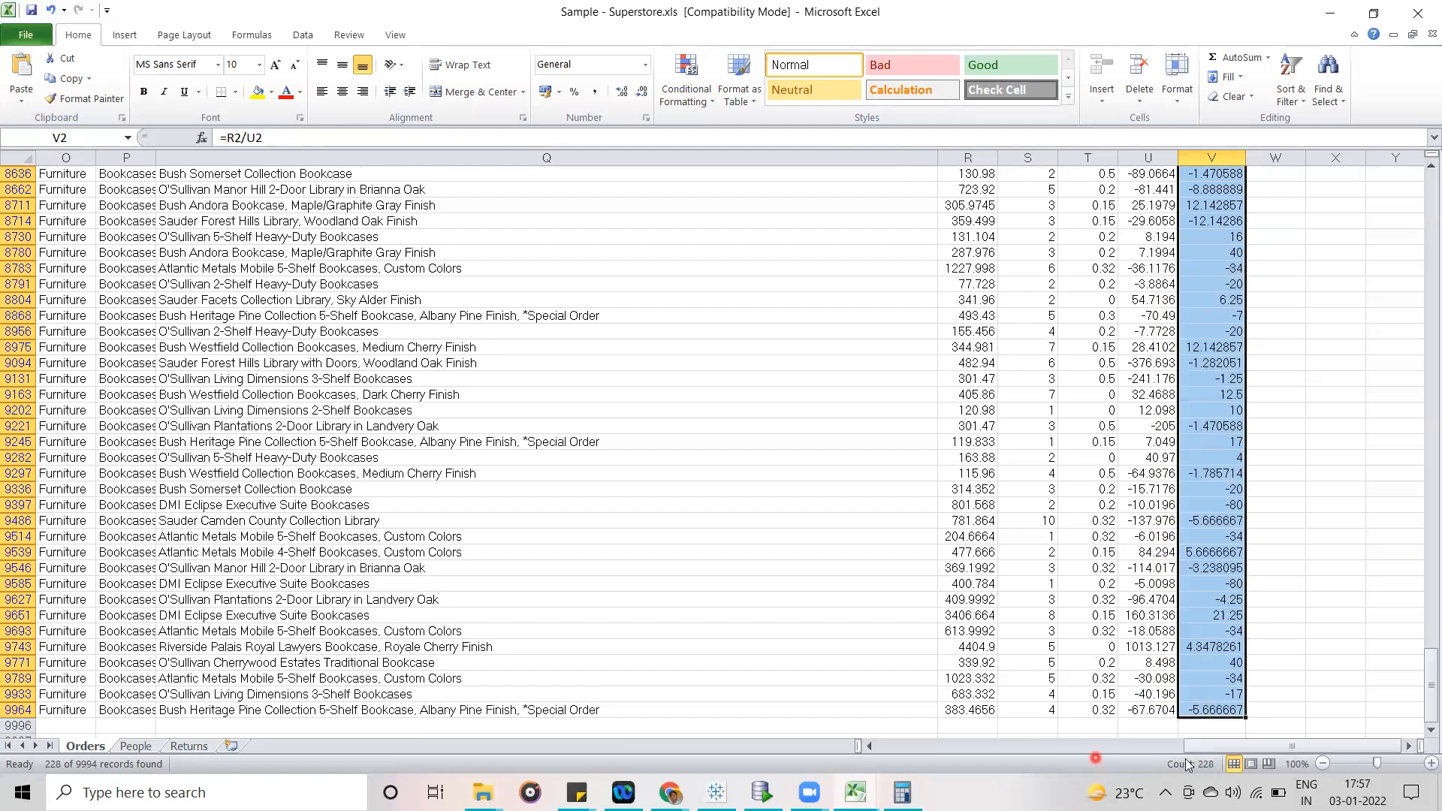
- Try the Page Layout and Page Break Preview views on the Orders sheet, and return to Normal view
left_click(1249, 764)
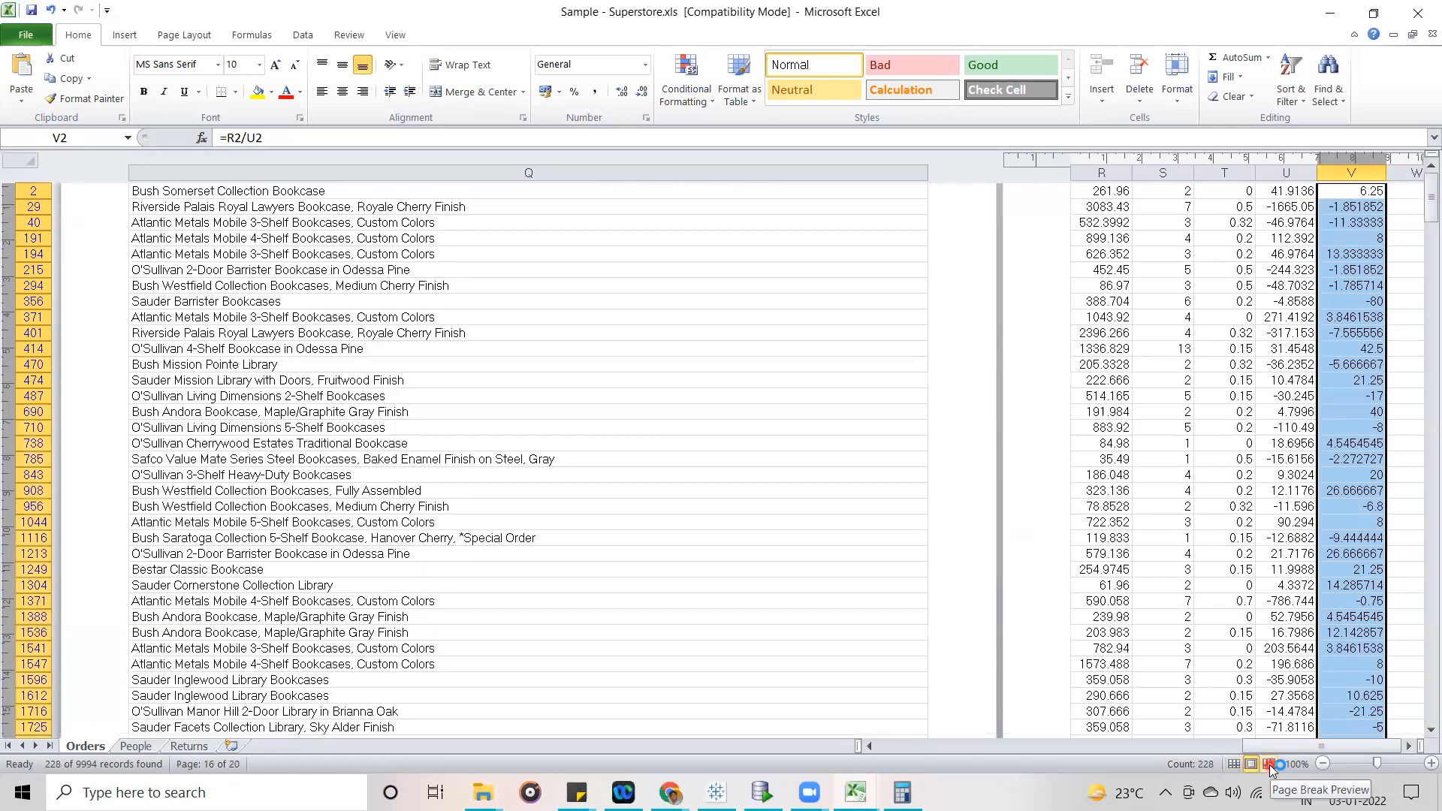
left_click(1233, 764)
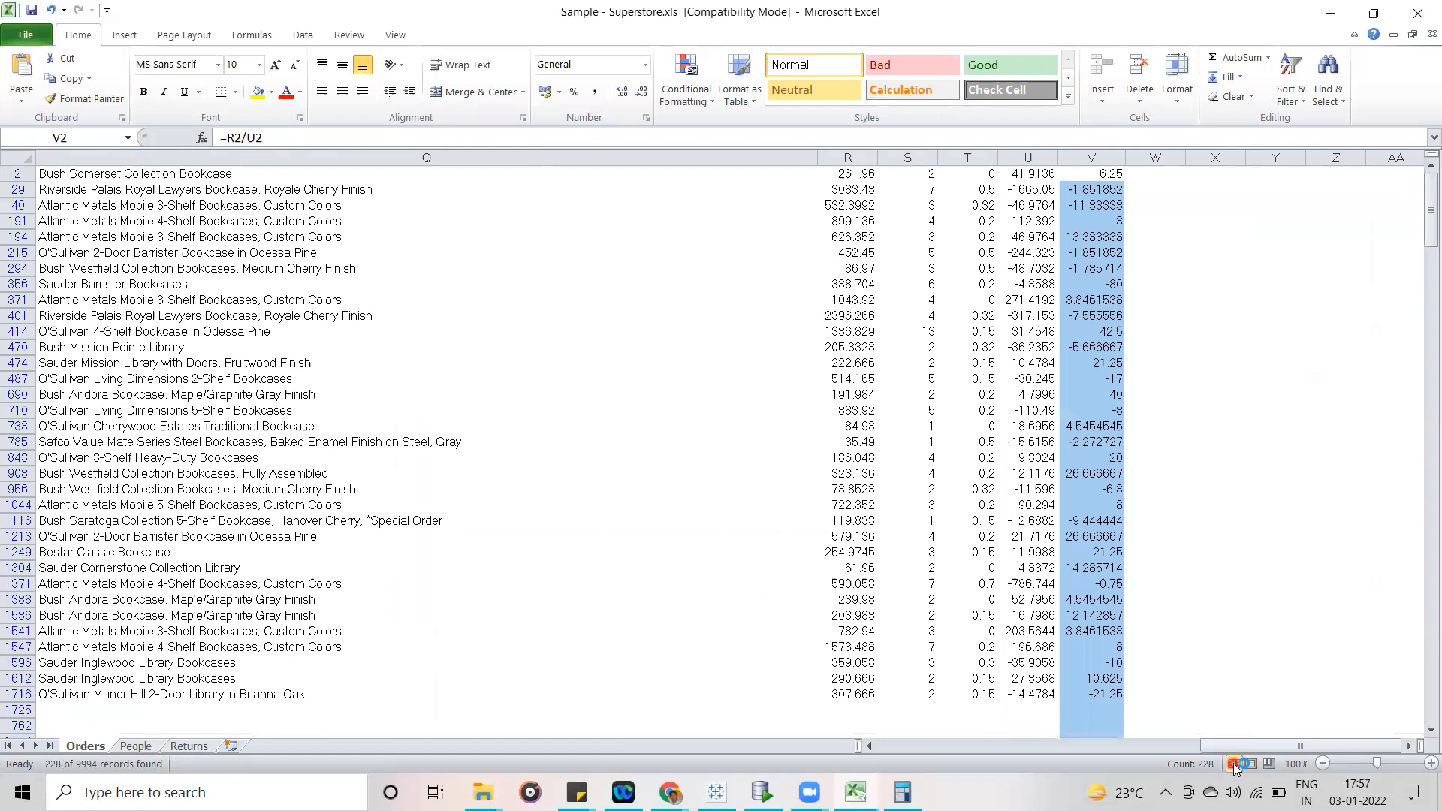
left_click(1267, 764)
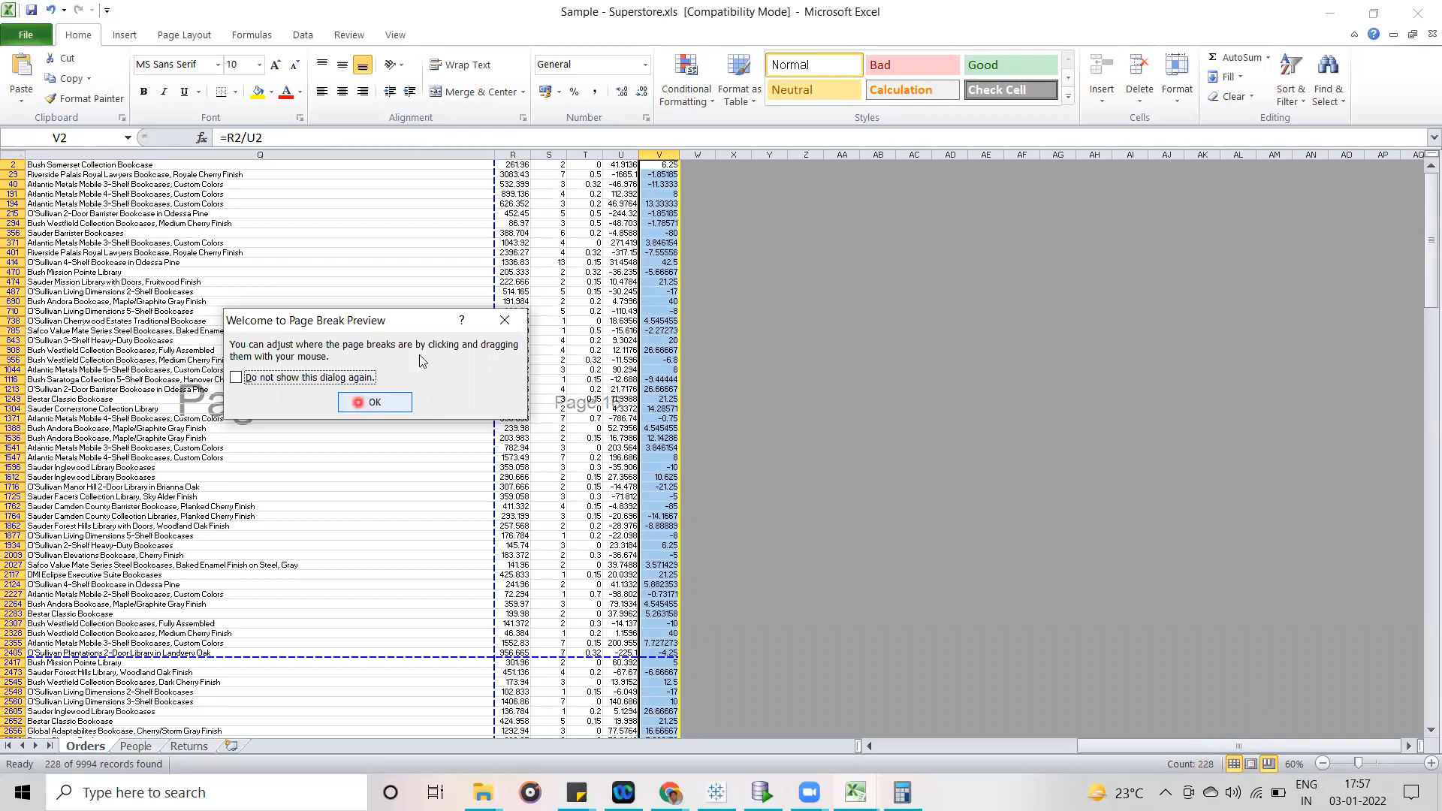
left_click(502, 319)
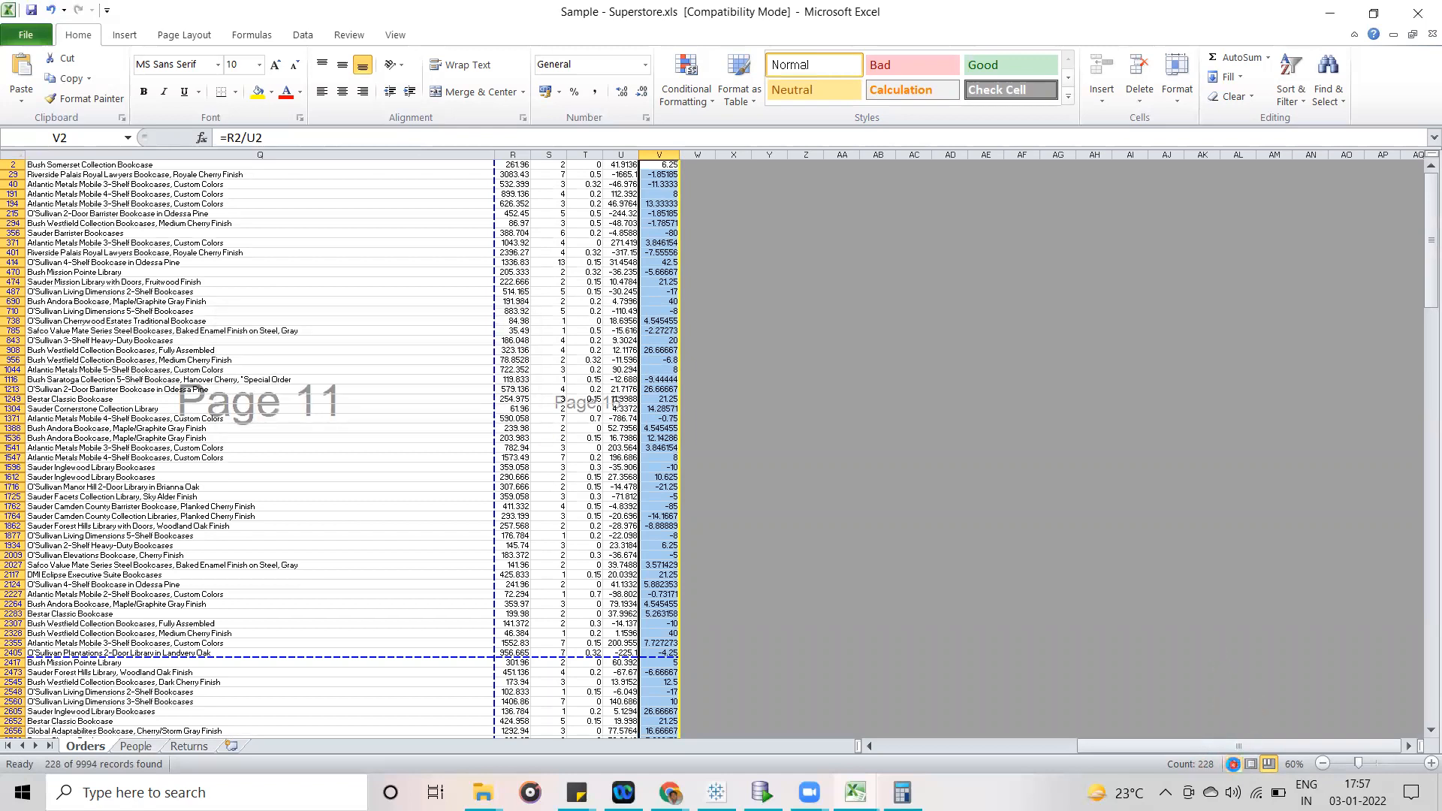
left_click(1233, 764)
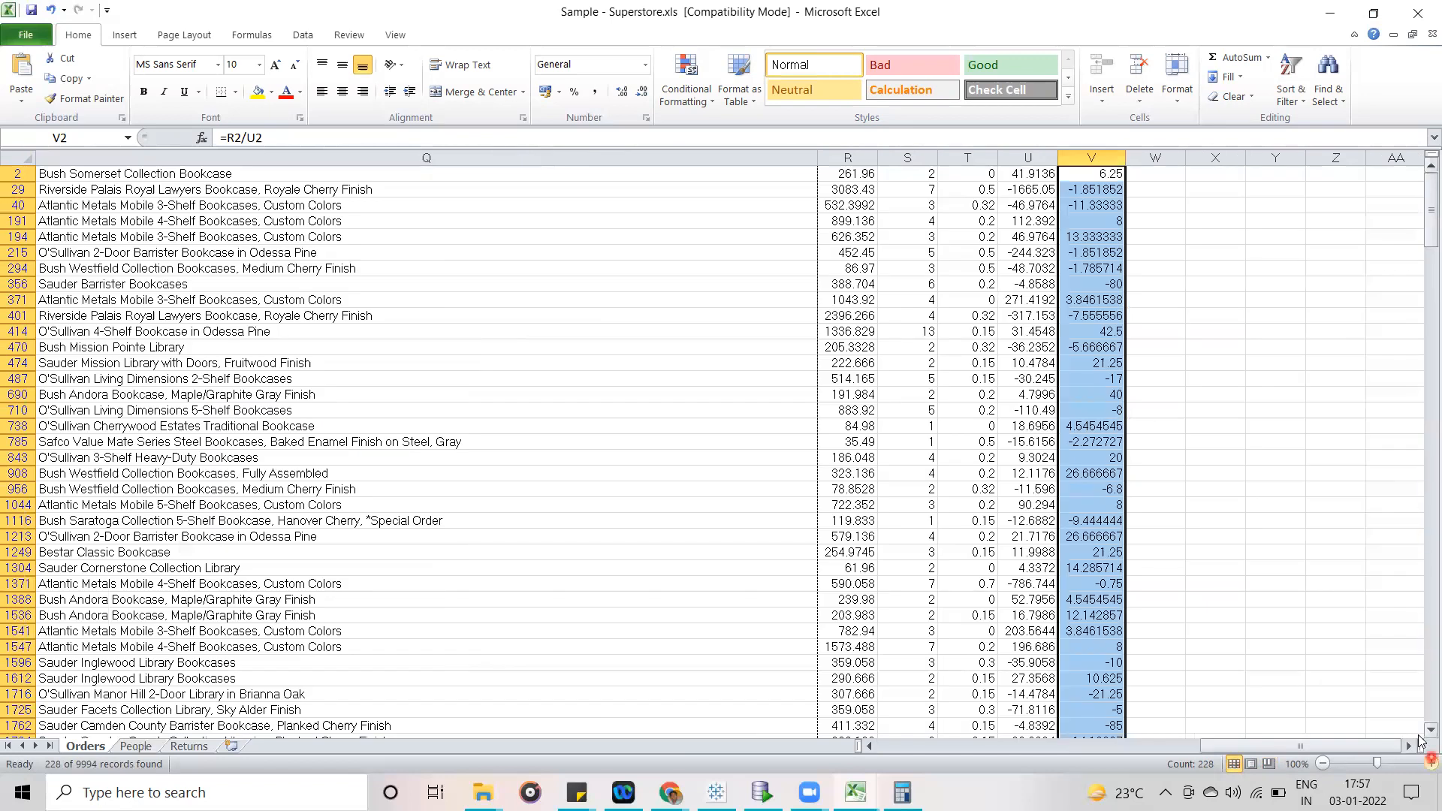
- Start a SUM formula in cell V9996 below the data, with V2 as its first reference
left_click(1343, 267)
left_click_drag(1425, 211, 1134, 755)
left_click(1092, 727)
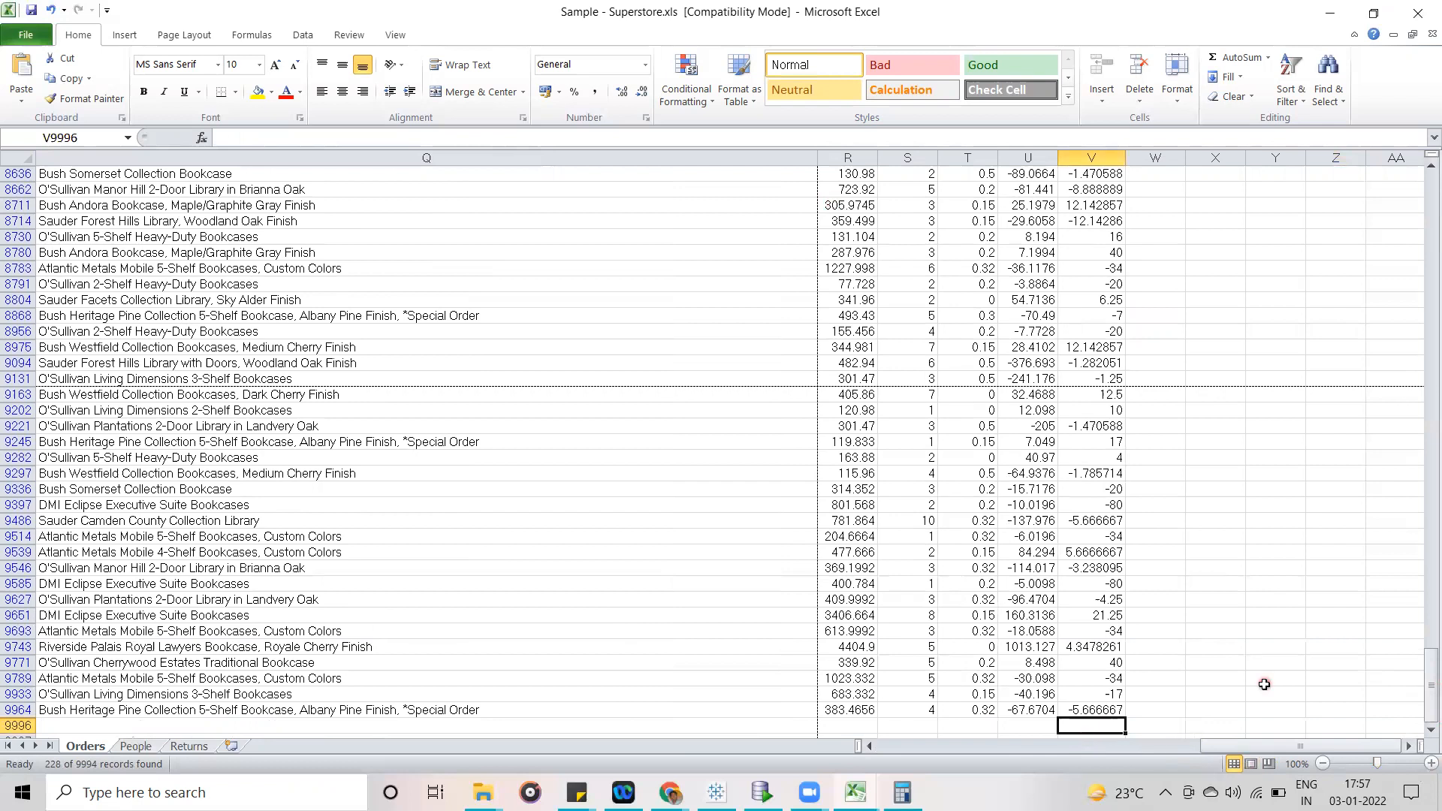
type("=su")
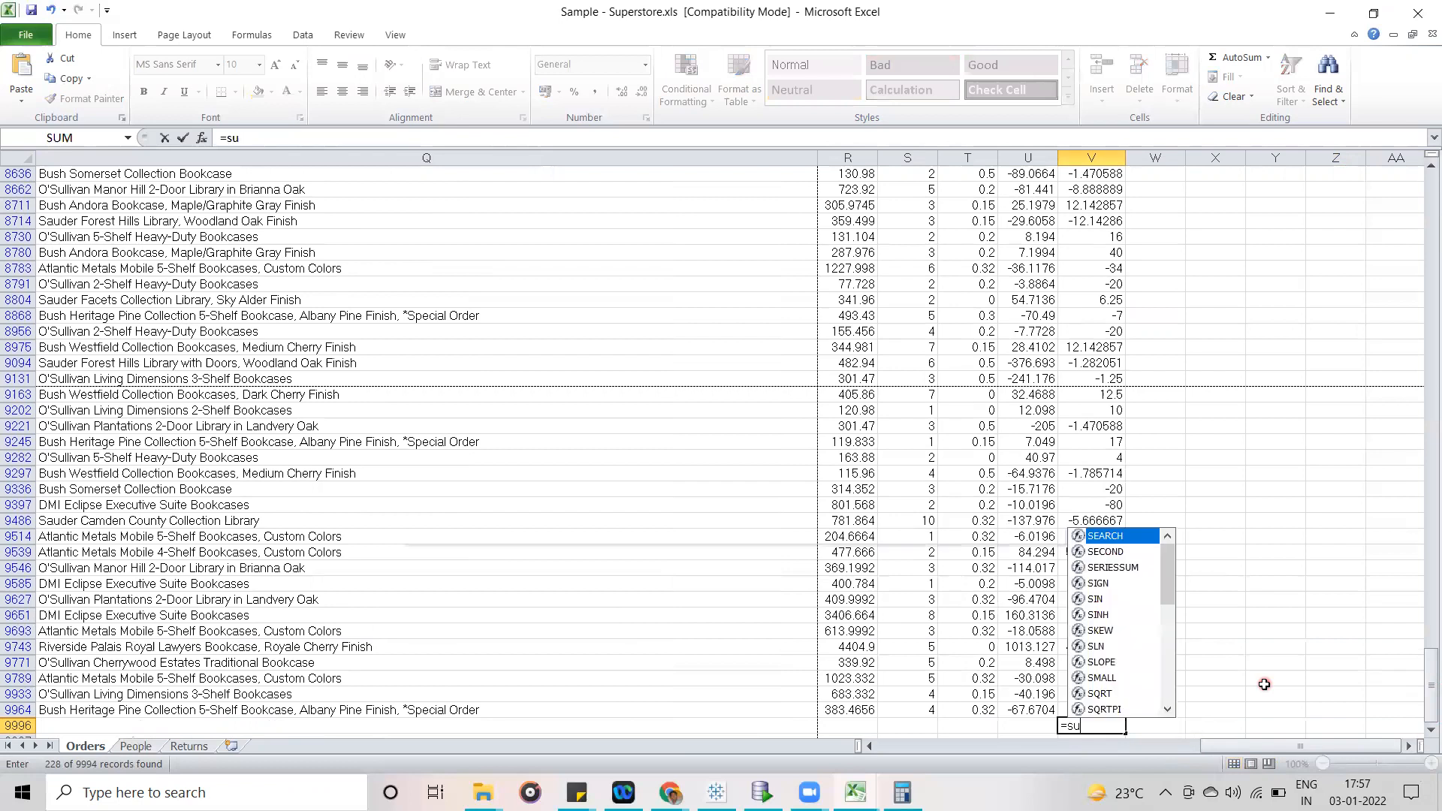
type("m(")
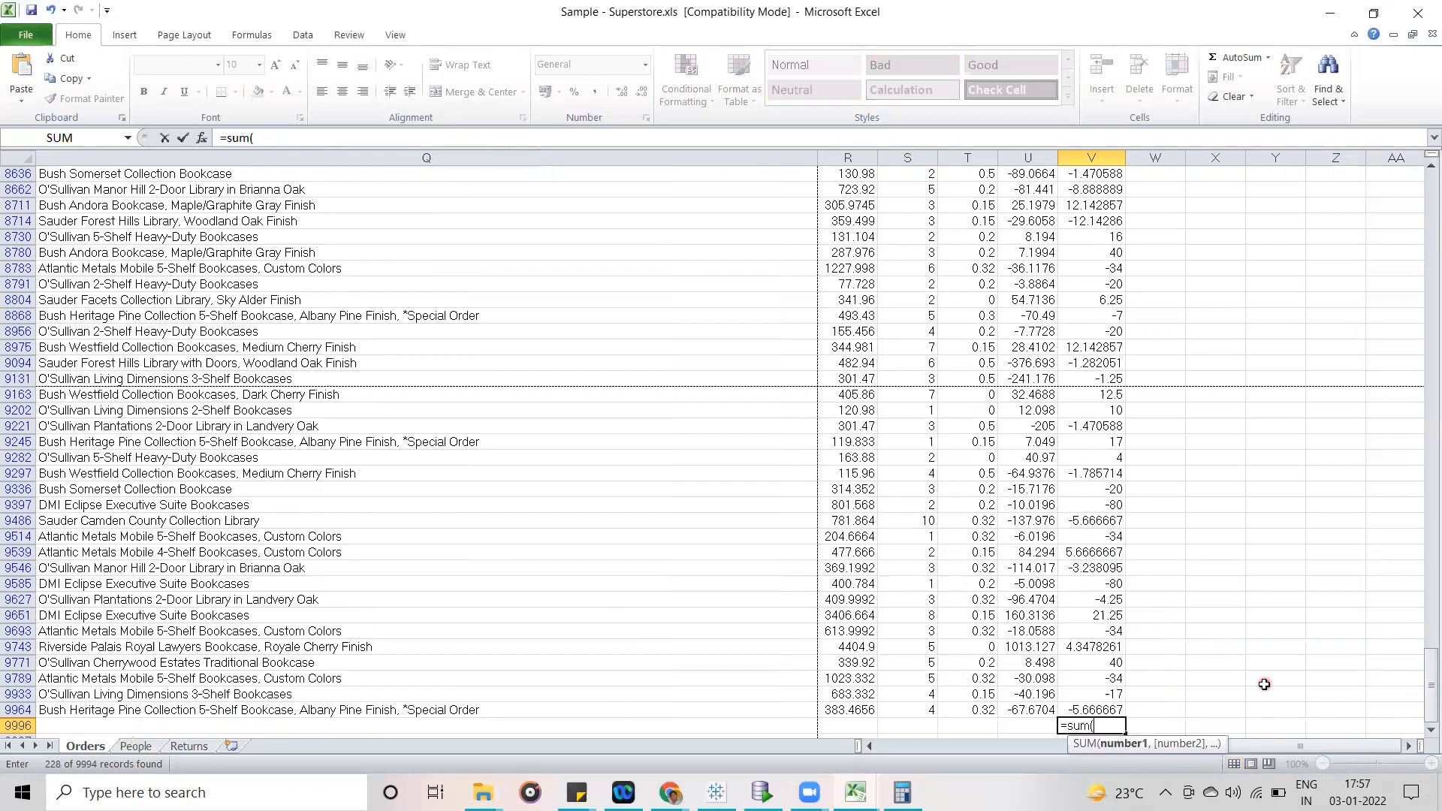
left_click_drag(1431, 680, 1424, 159)
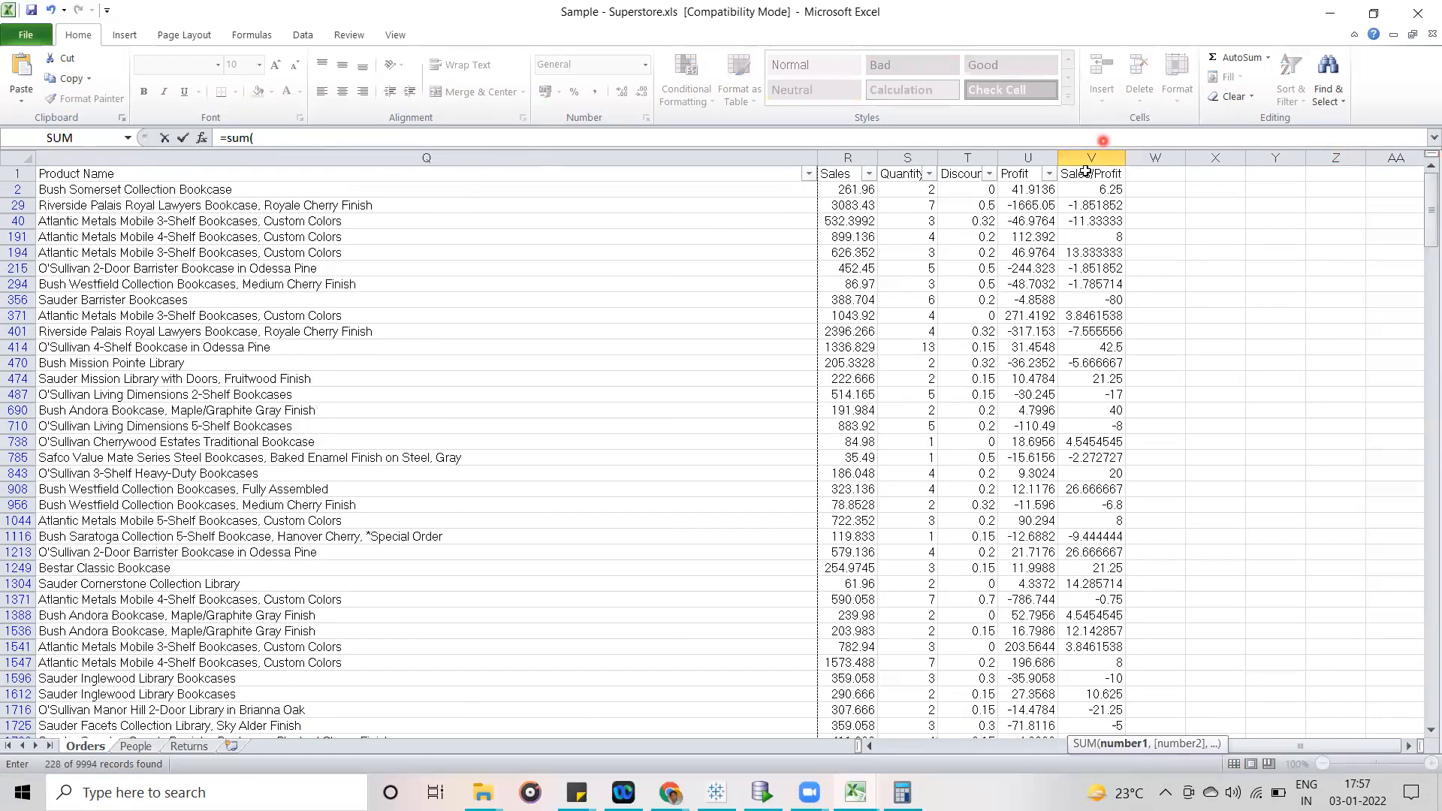
left_click(1081, 188)
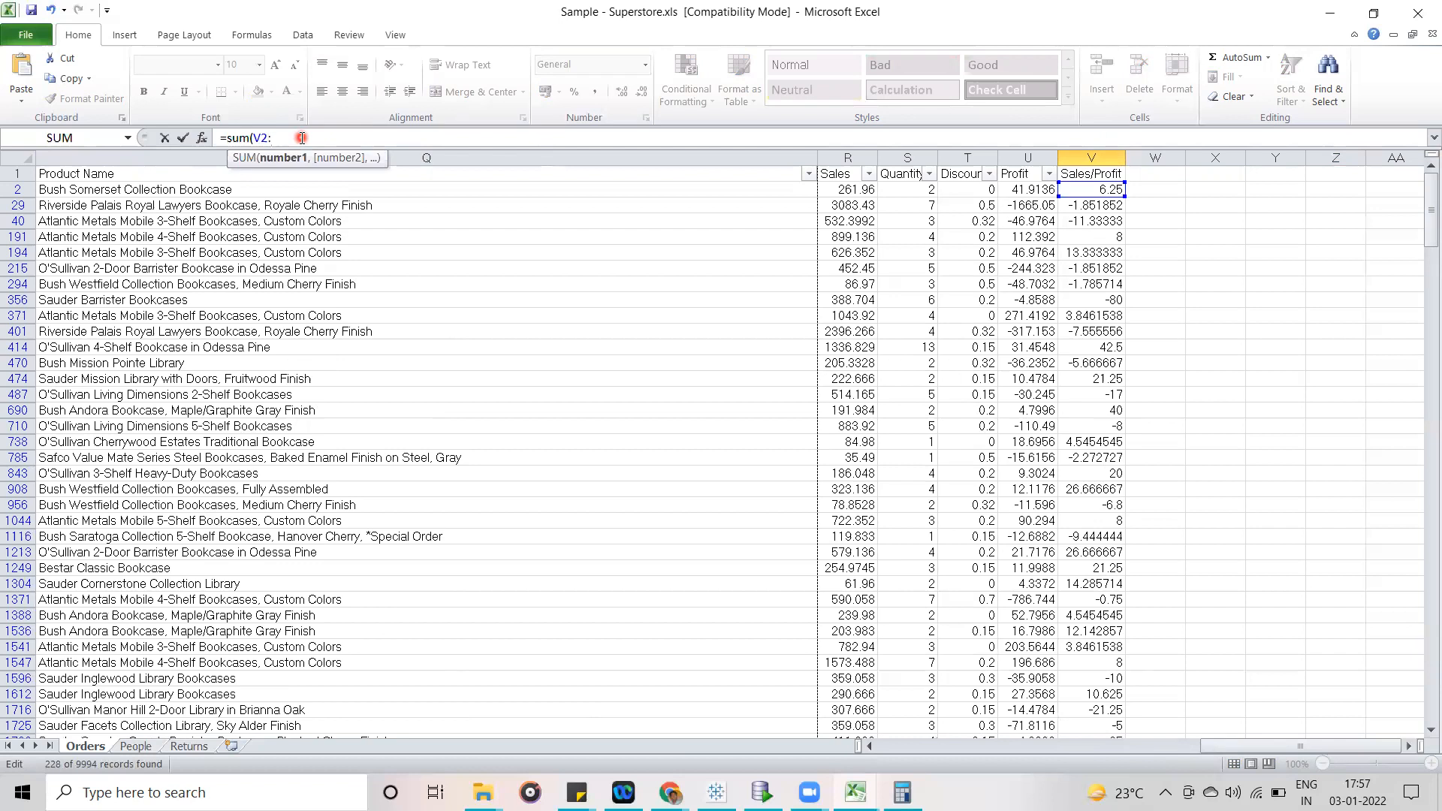
- Replace the formula's argument with the whole Sales/Profit column and enter it as =SUM(V:V)
key("BackSpace")
key("BackSpace")
key("BackSpace")
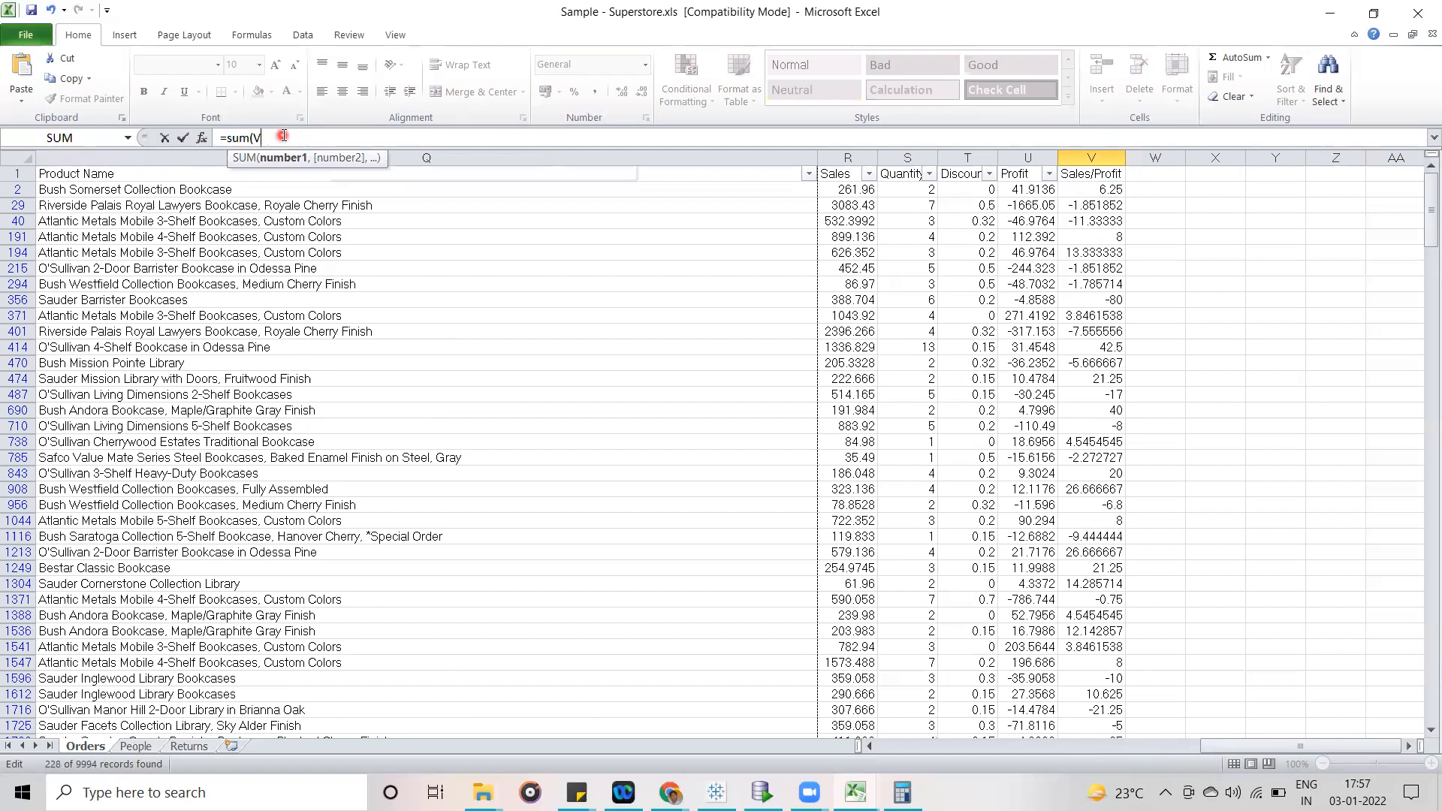
left_click(1076, 154)
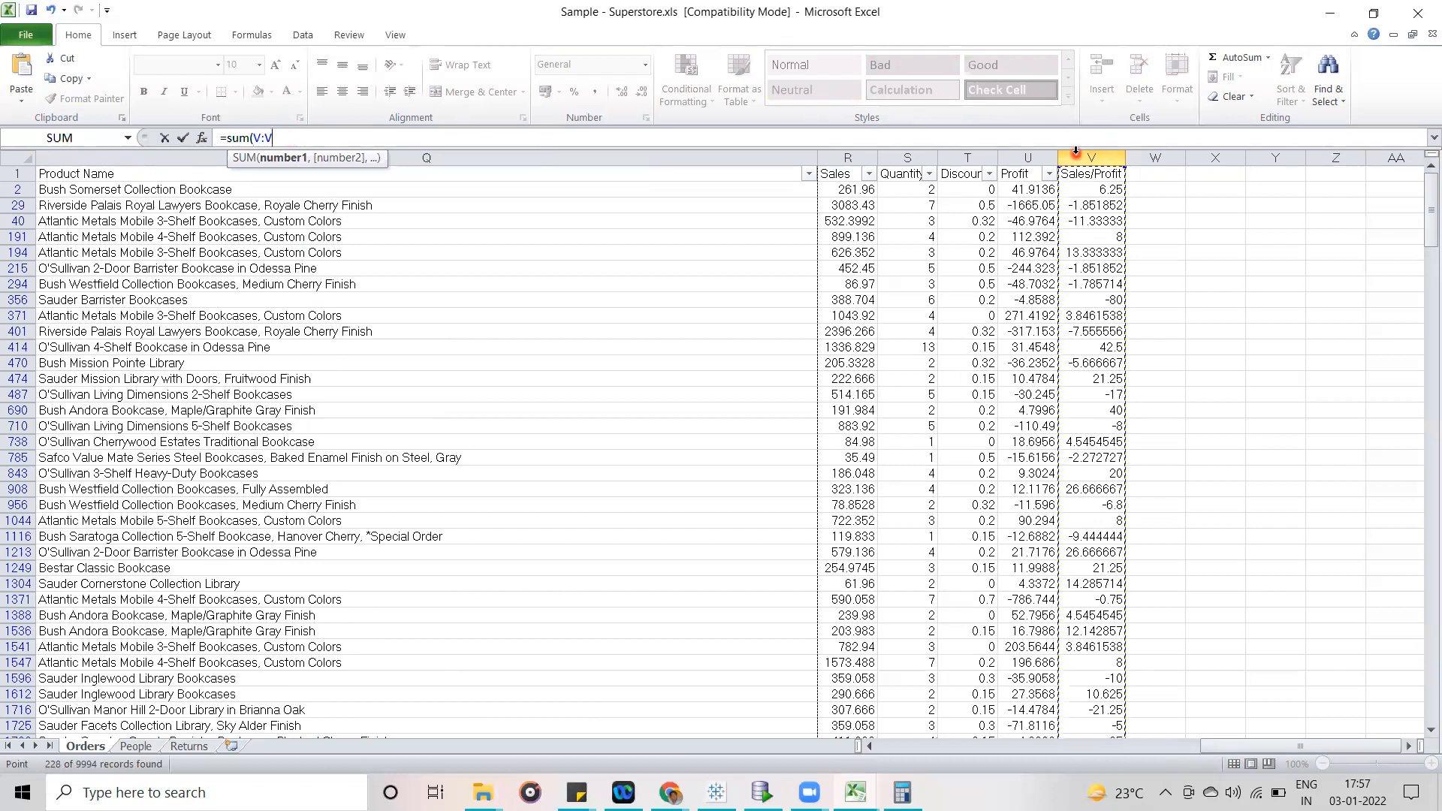
type(")")
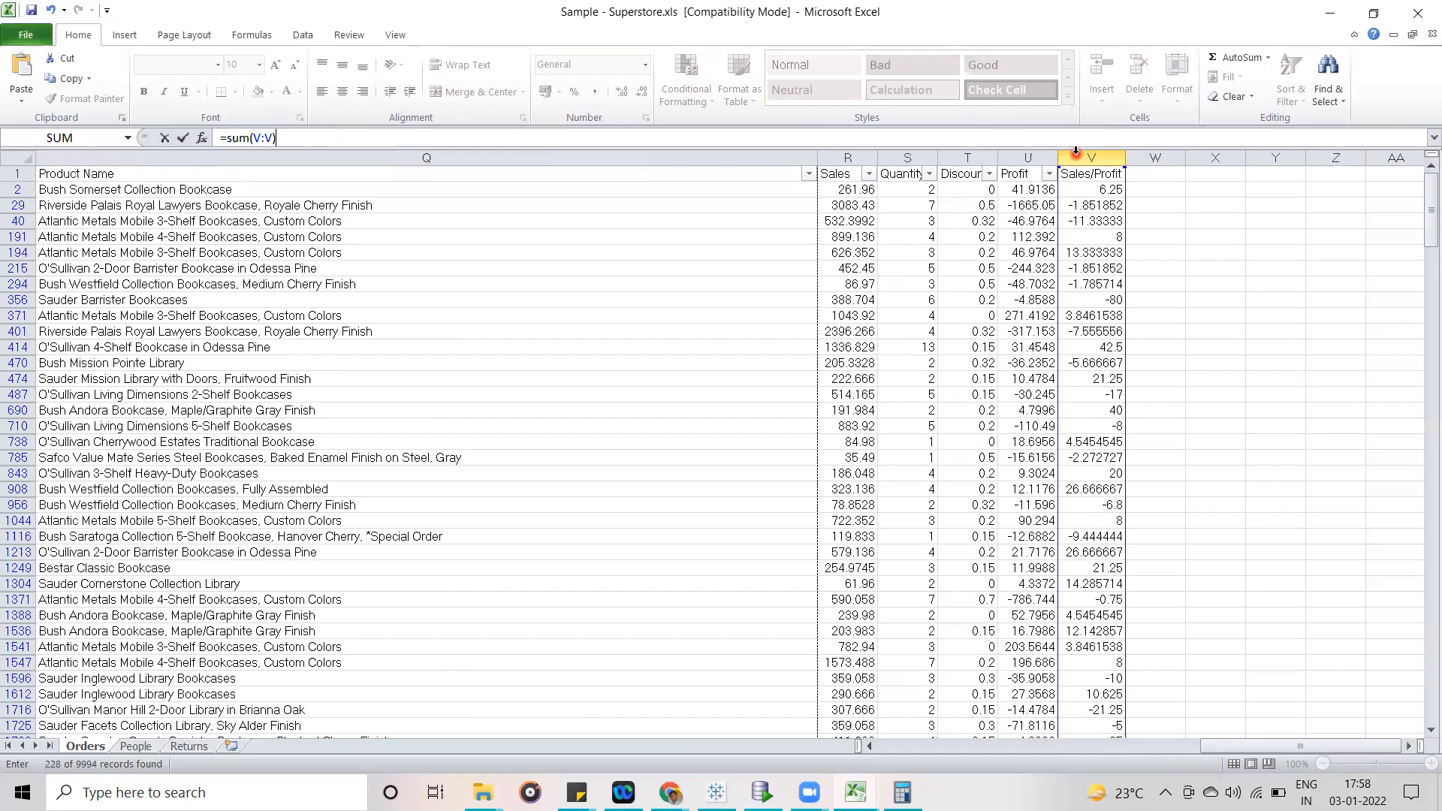
key("Return")
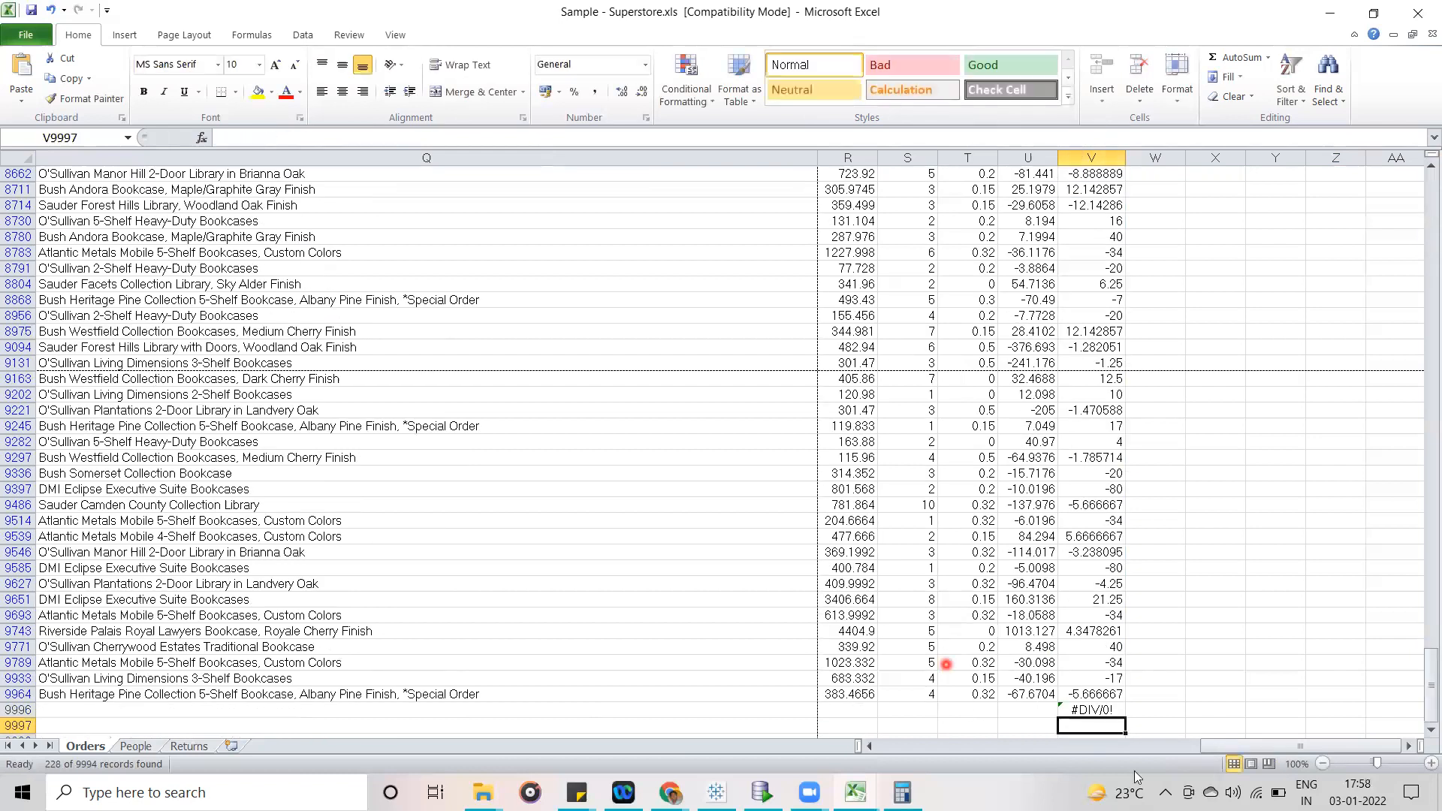
- Look at the error-checking options for cell V9996, and clear the formula from the cell
left_click(1108, 710)
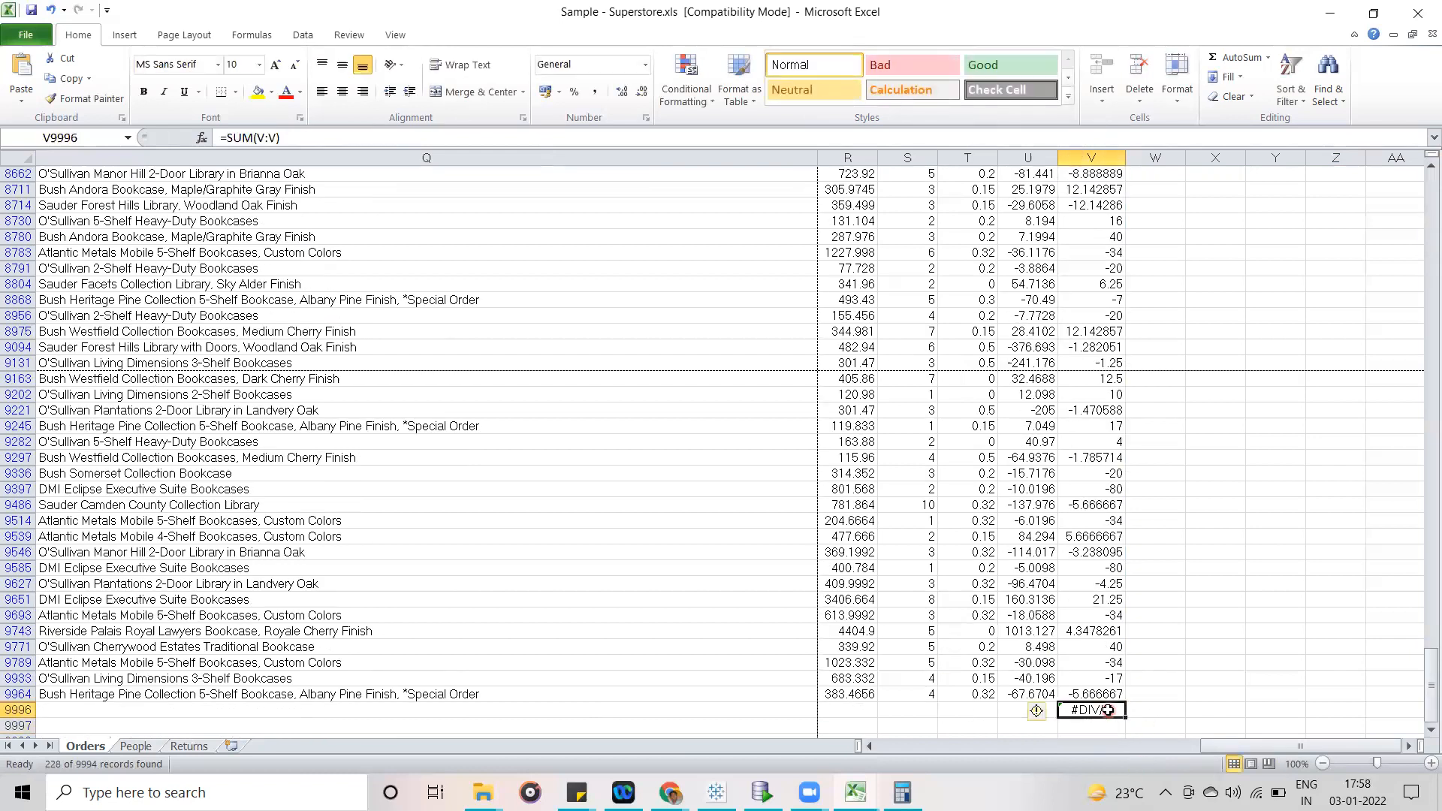
left_click(1048, 712)
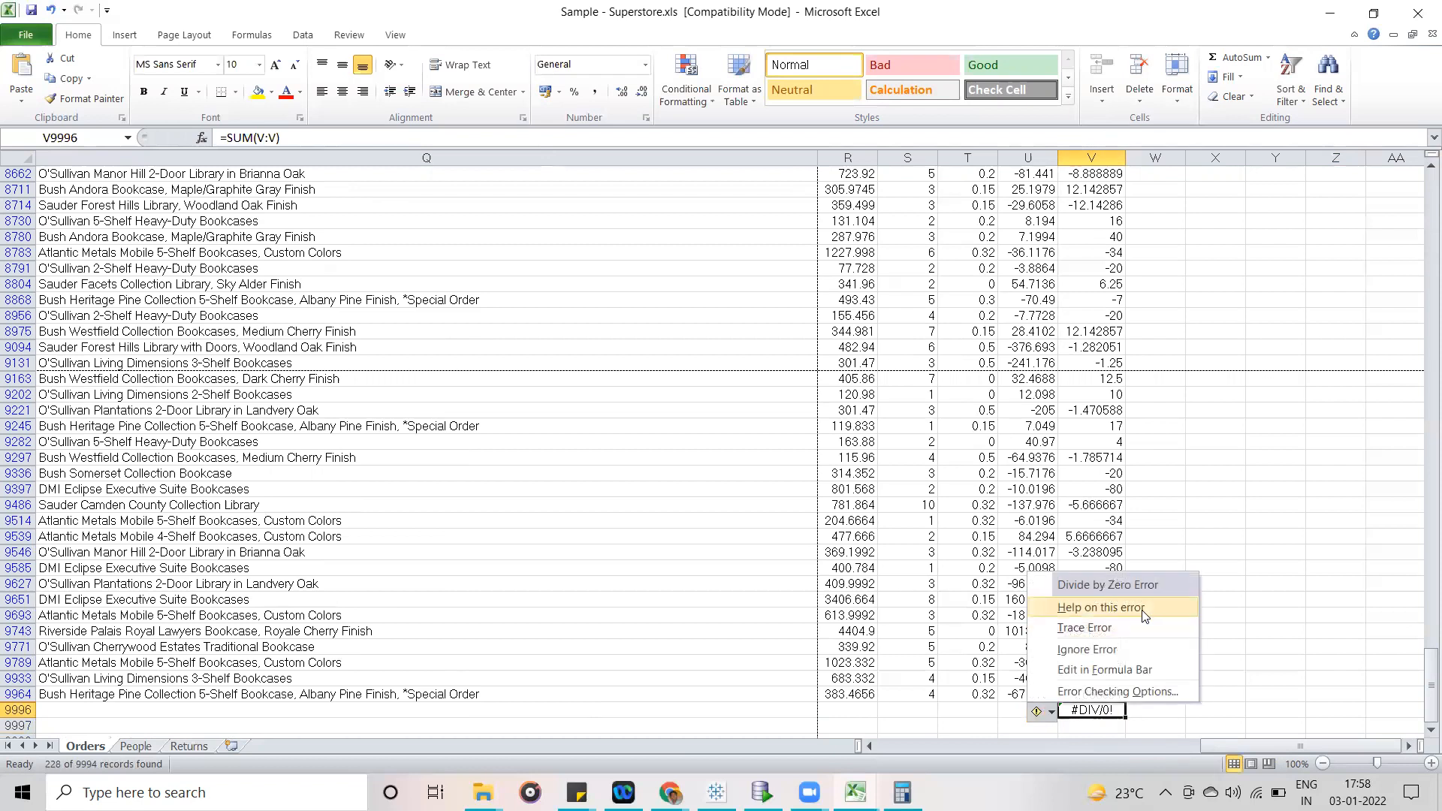
left_click(1251, 621)
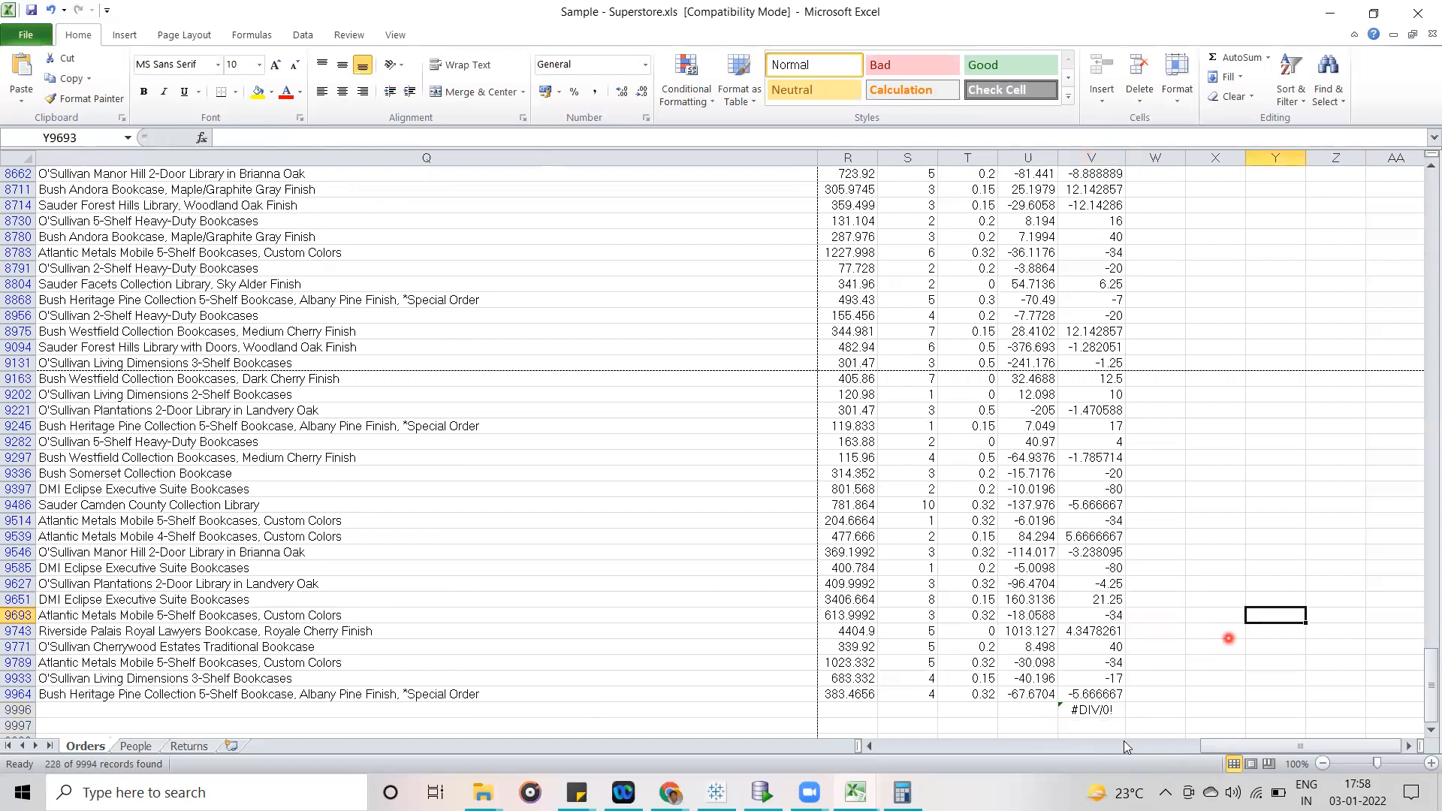
left_click(1095, 709)
key("Delete")
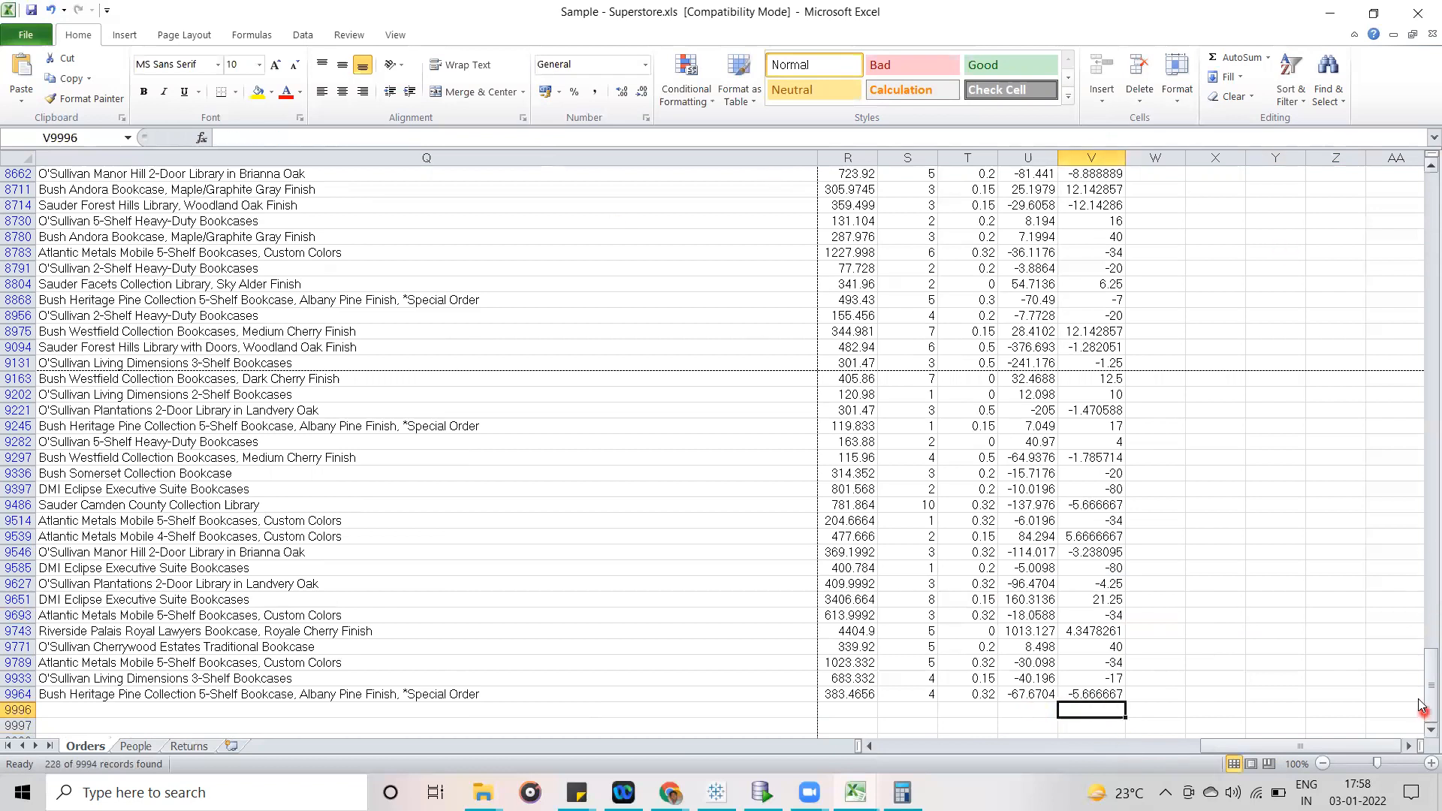
- Copy the filtered Sales/Profit values from V9964 up to V2 and paste them into a new worksheet starting at A1
left_click_drag(1110, 697, 1109, 578)
left_click_drag(1090, 132, 1104, 190)
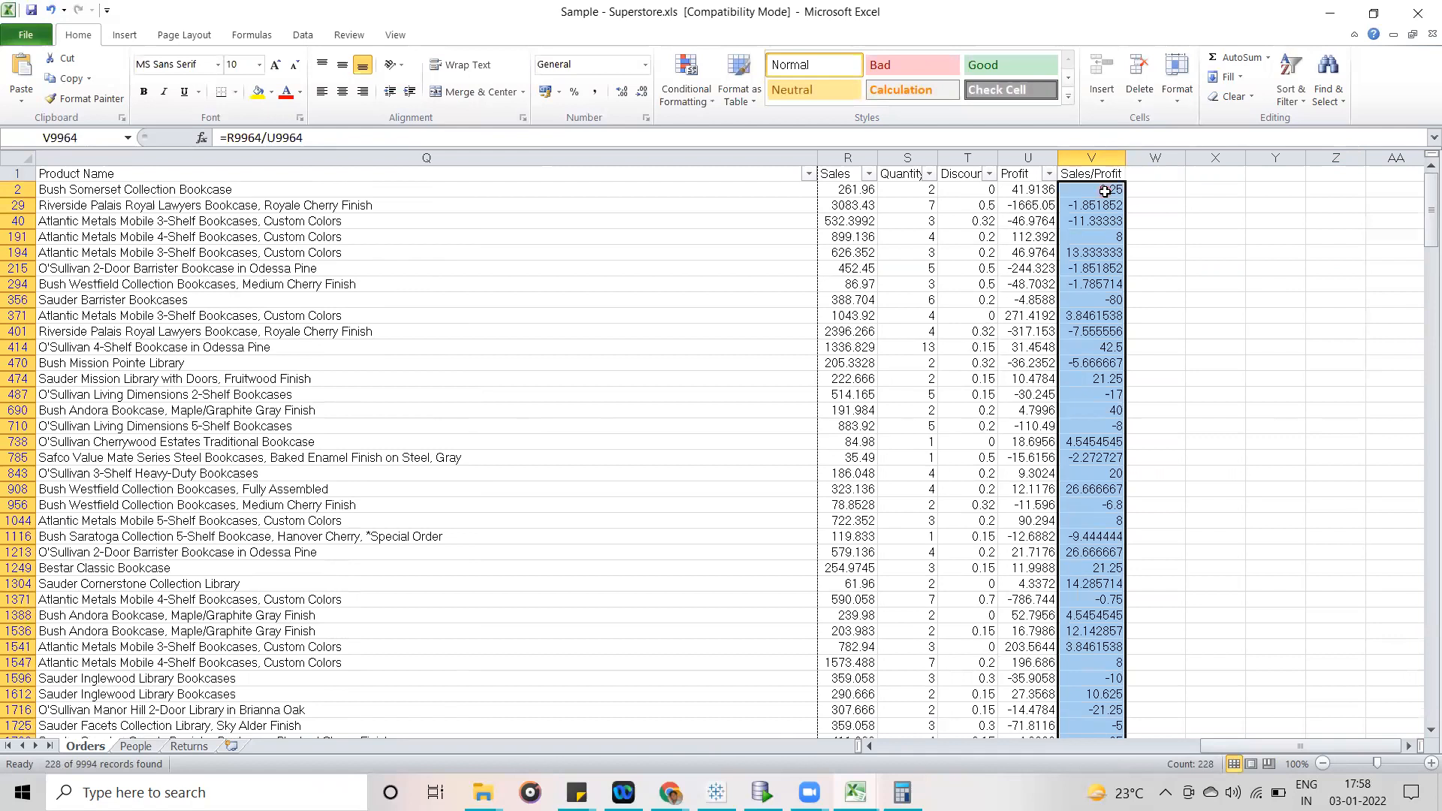
key("ctrl+c")
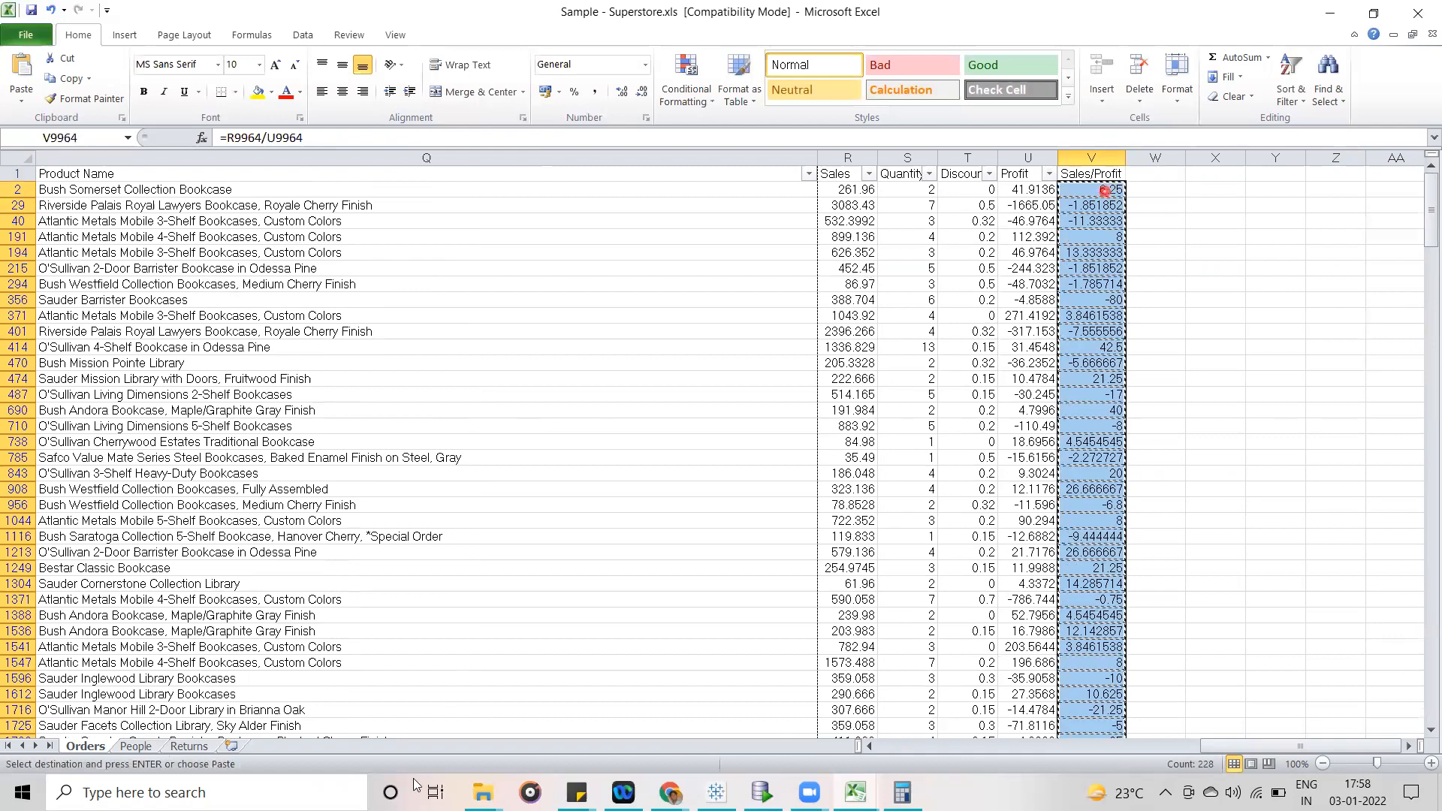
left_click(232, 745)
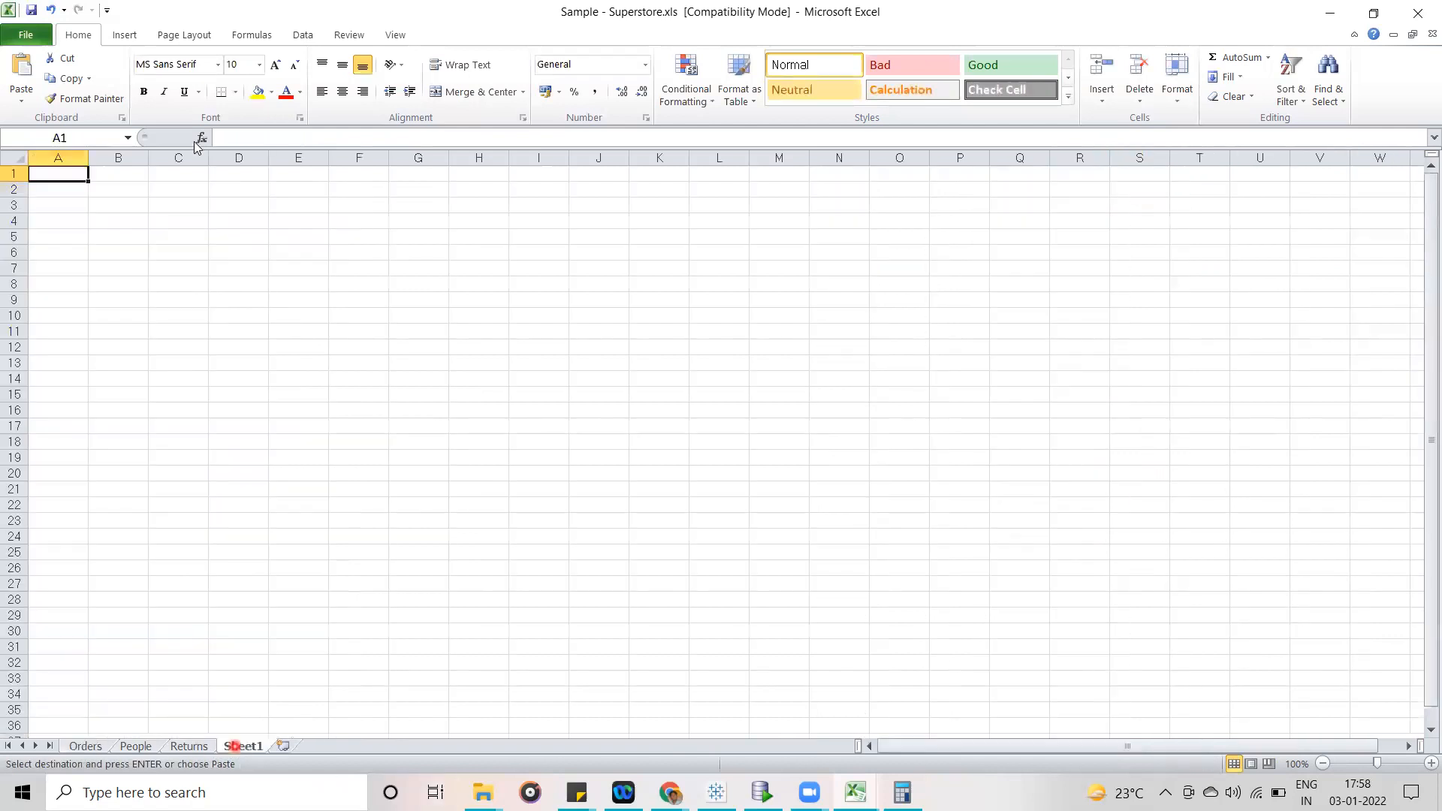
key("ctrl+v")
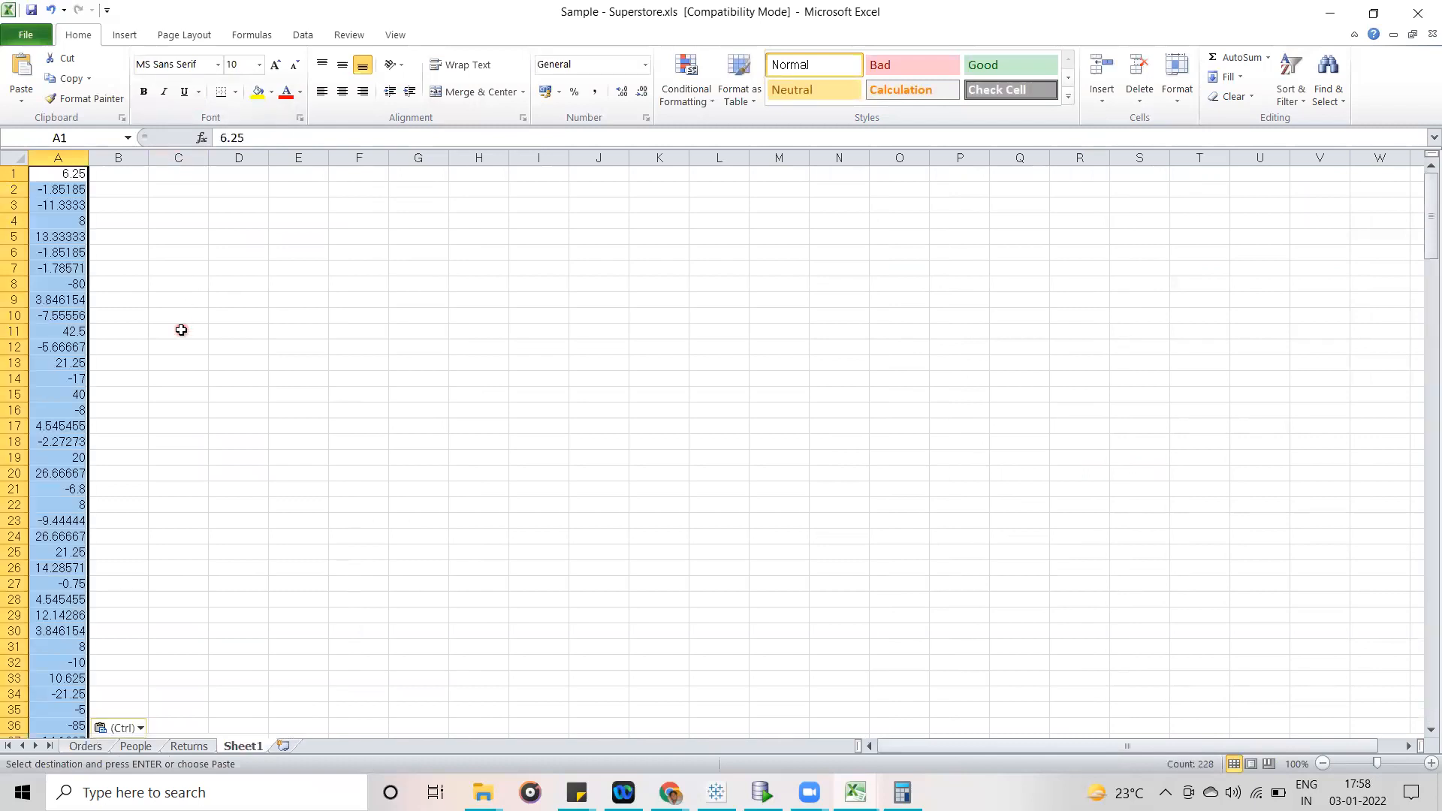
- Check the paste options and the status bar's summary options for the values pasted in column A
left_click(181, 329)
left_click(59, 174)
left_click(139, 728)
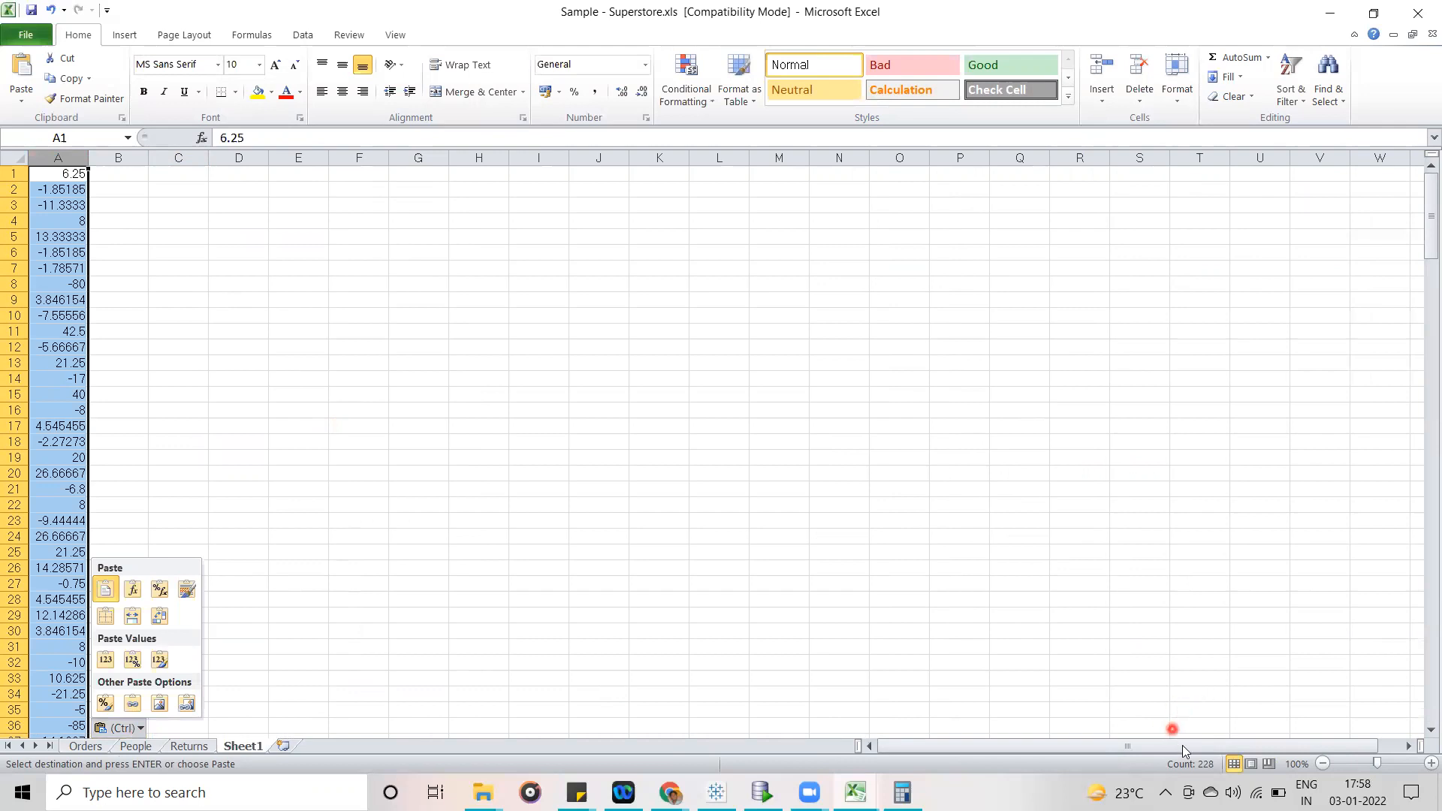
right_click(1190, 772)
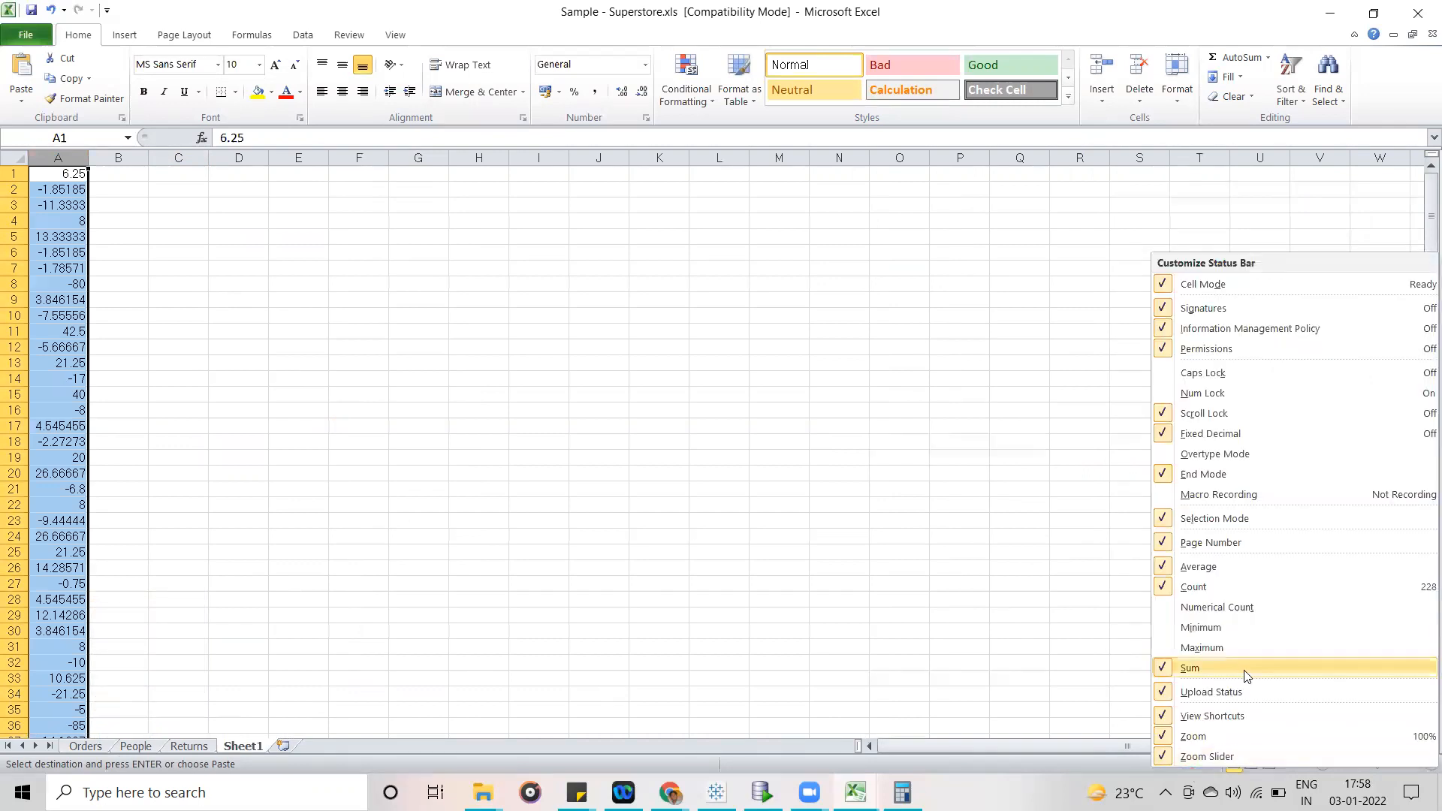
left_click(822, 513)
- Fit column A's width to its contents and select the pasted values downward from A1
left_click_drag(188, 222, 192, 235)
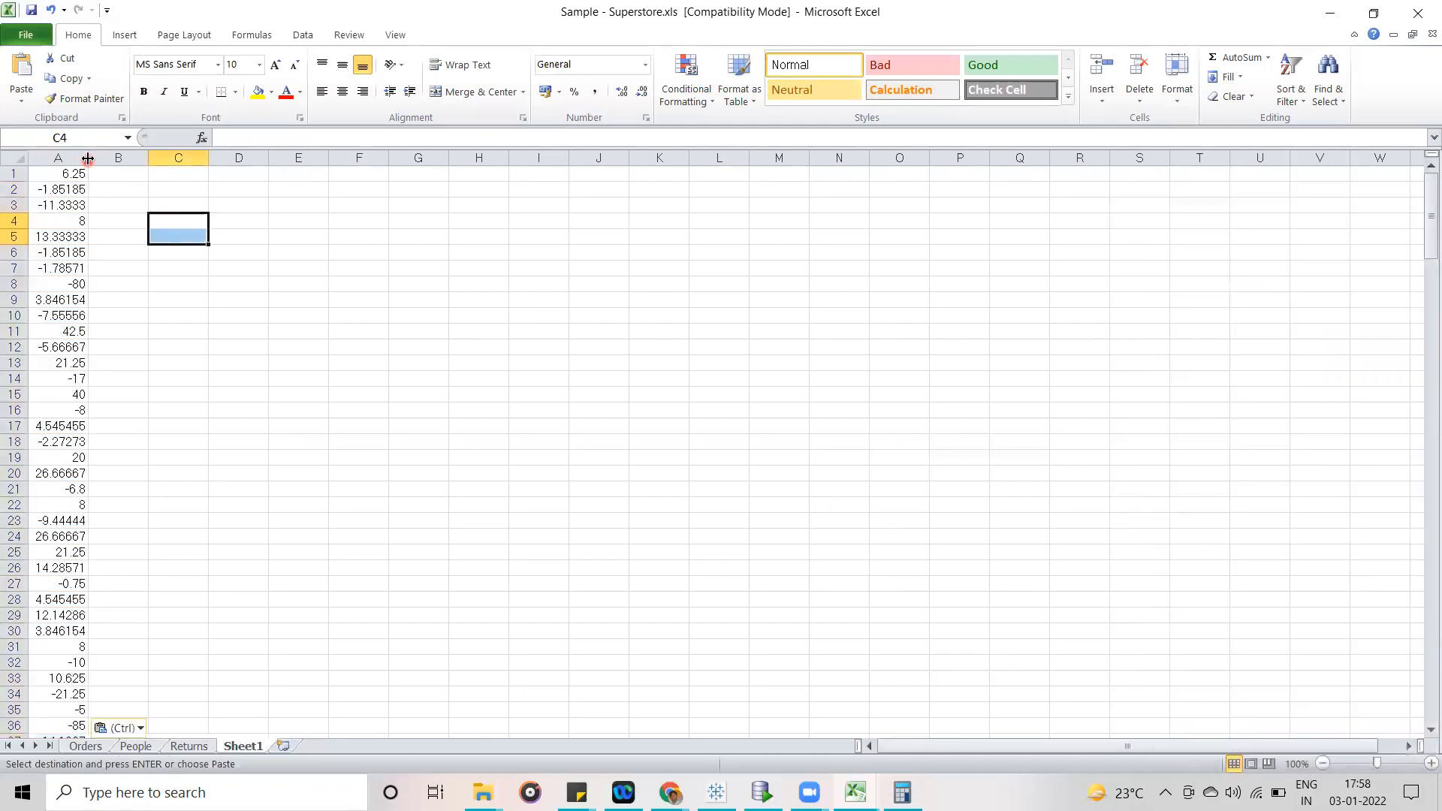
double_click(88, 159)
left_click_drag(83, 172, 67, 286)
left_click(360, 425)
- Select the pasted values from A222 up to A1 to check their sum, and deselect them
left_click_drag(75, 725, 64, 596)
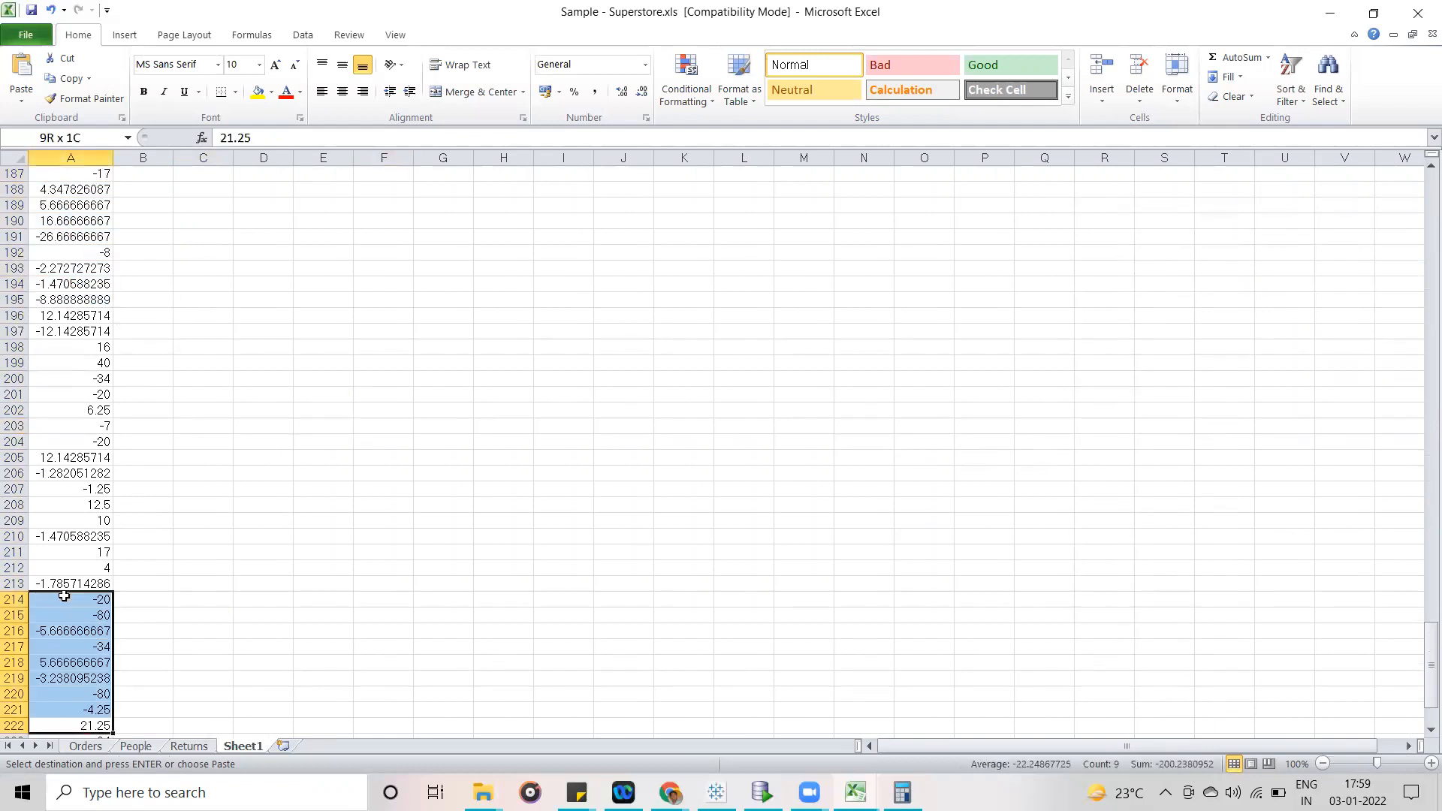
left_click_drag(55, 498, 54, 479)
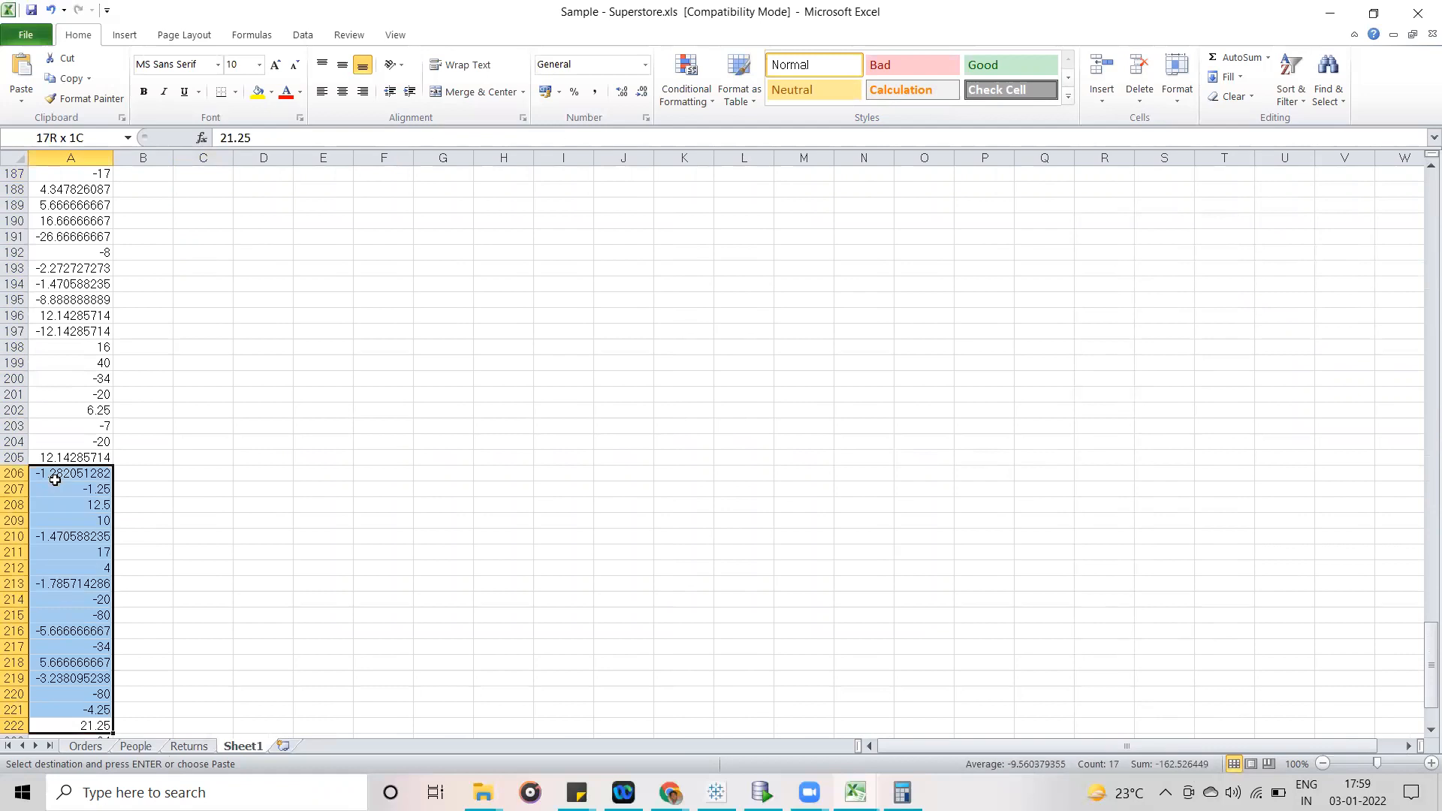
left_click_drag(55, 400, 72, 483)
left_click_drag(76, 545, 68, 7)
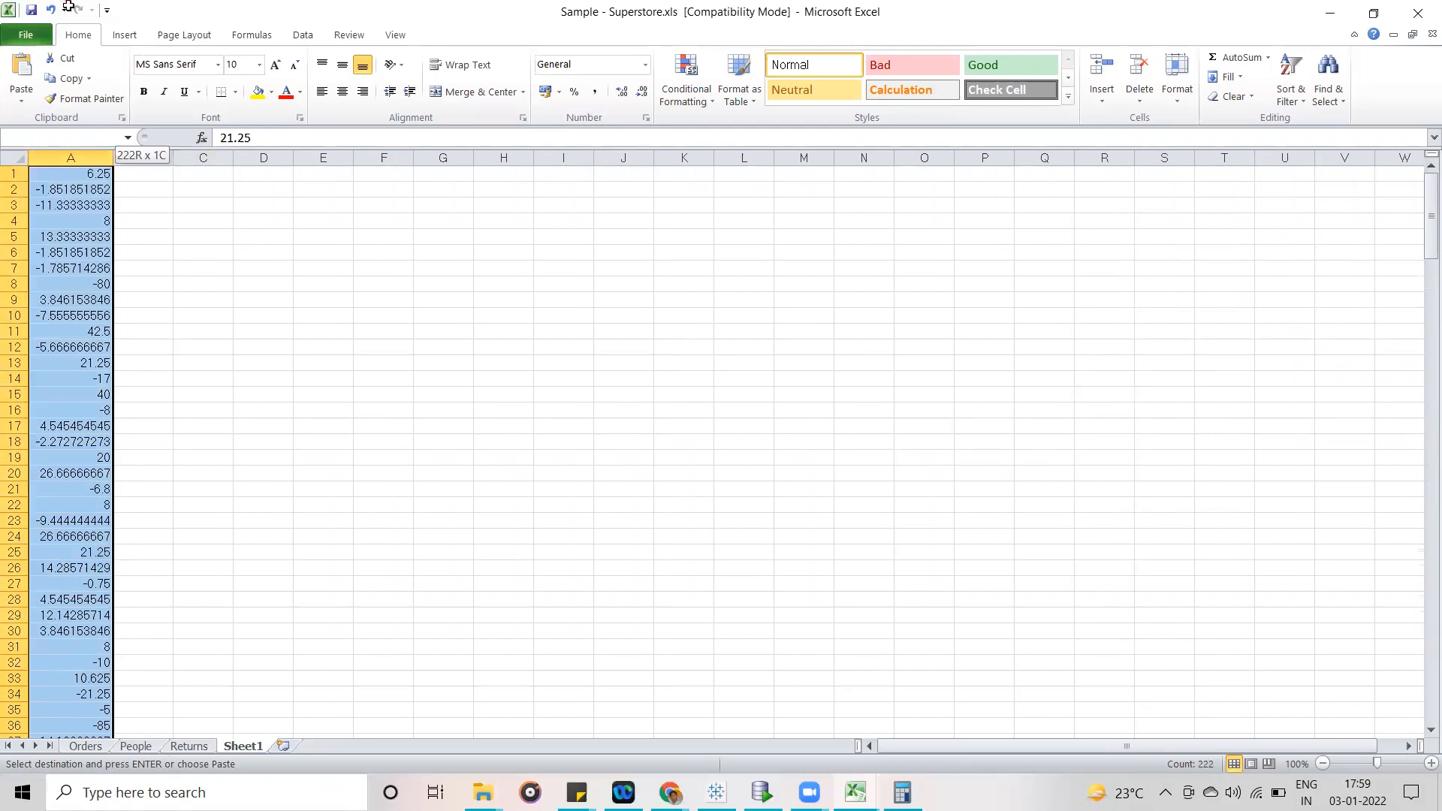
left_click(601, 285)
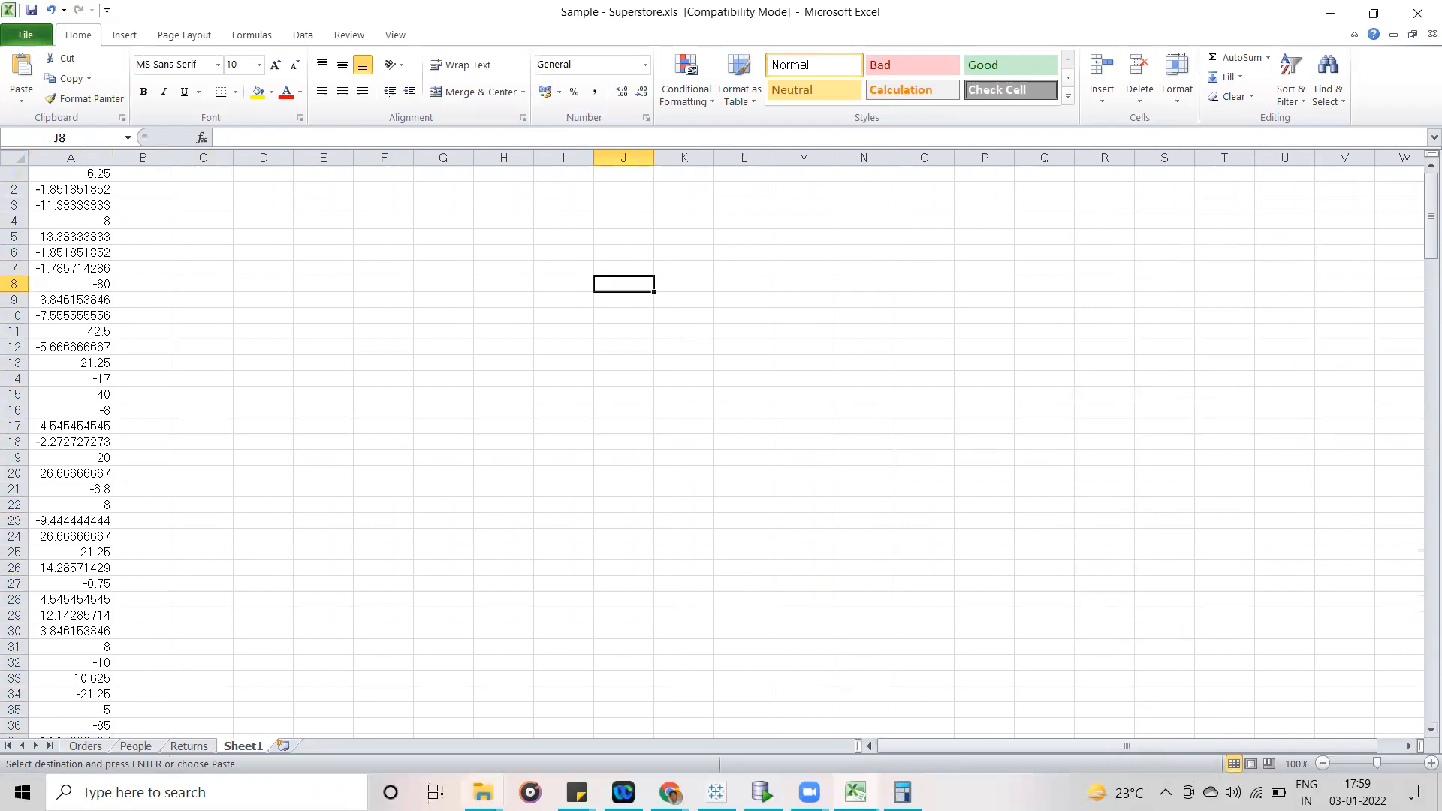
- Return to the Orders sheet and view its first columns, starting at Row ID
left_click(87, 746)
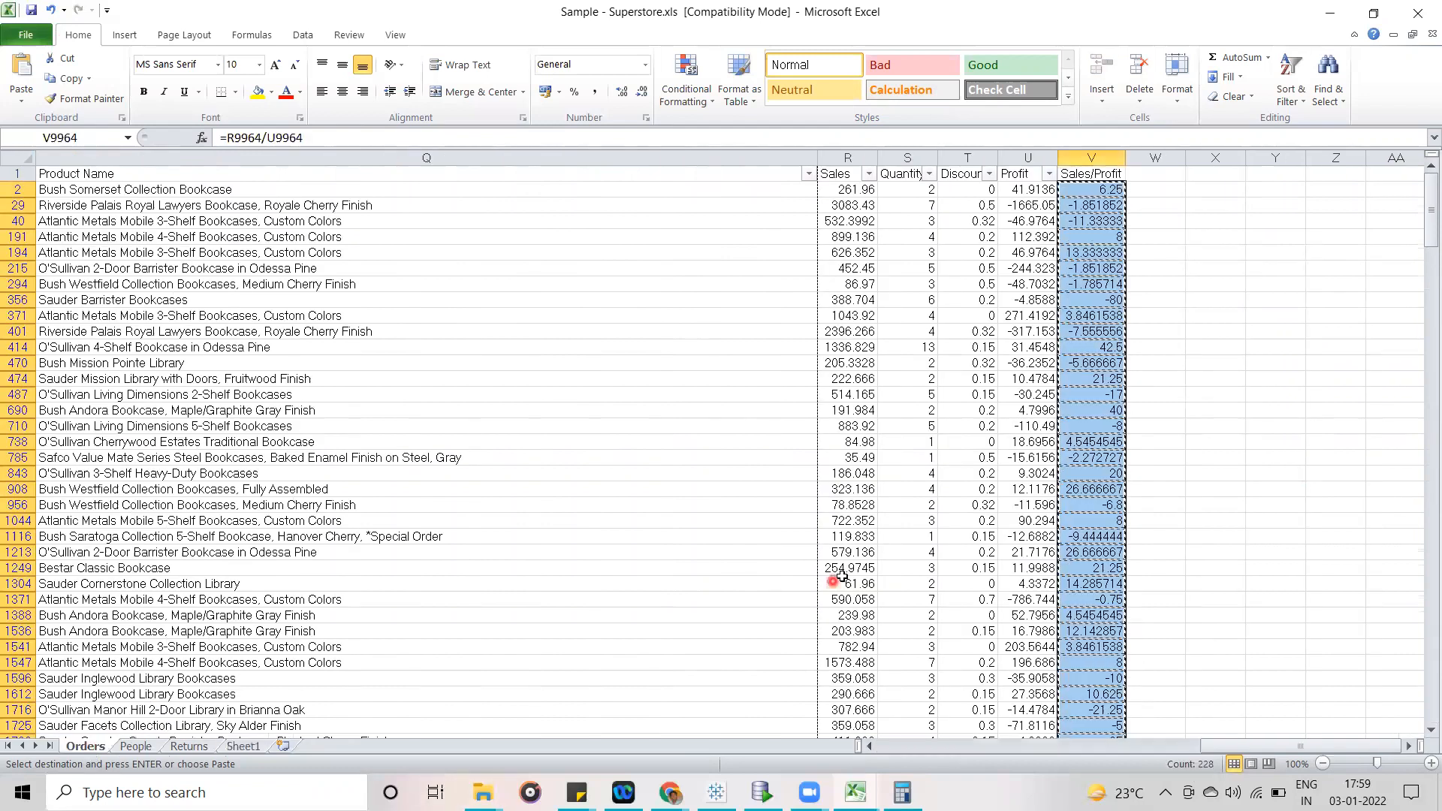
left_click_drag(1266, 748, 806, 748)
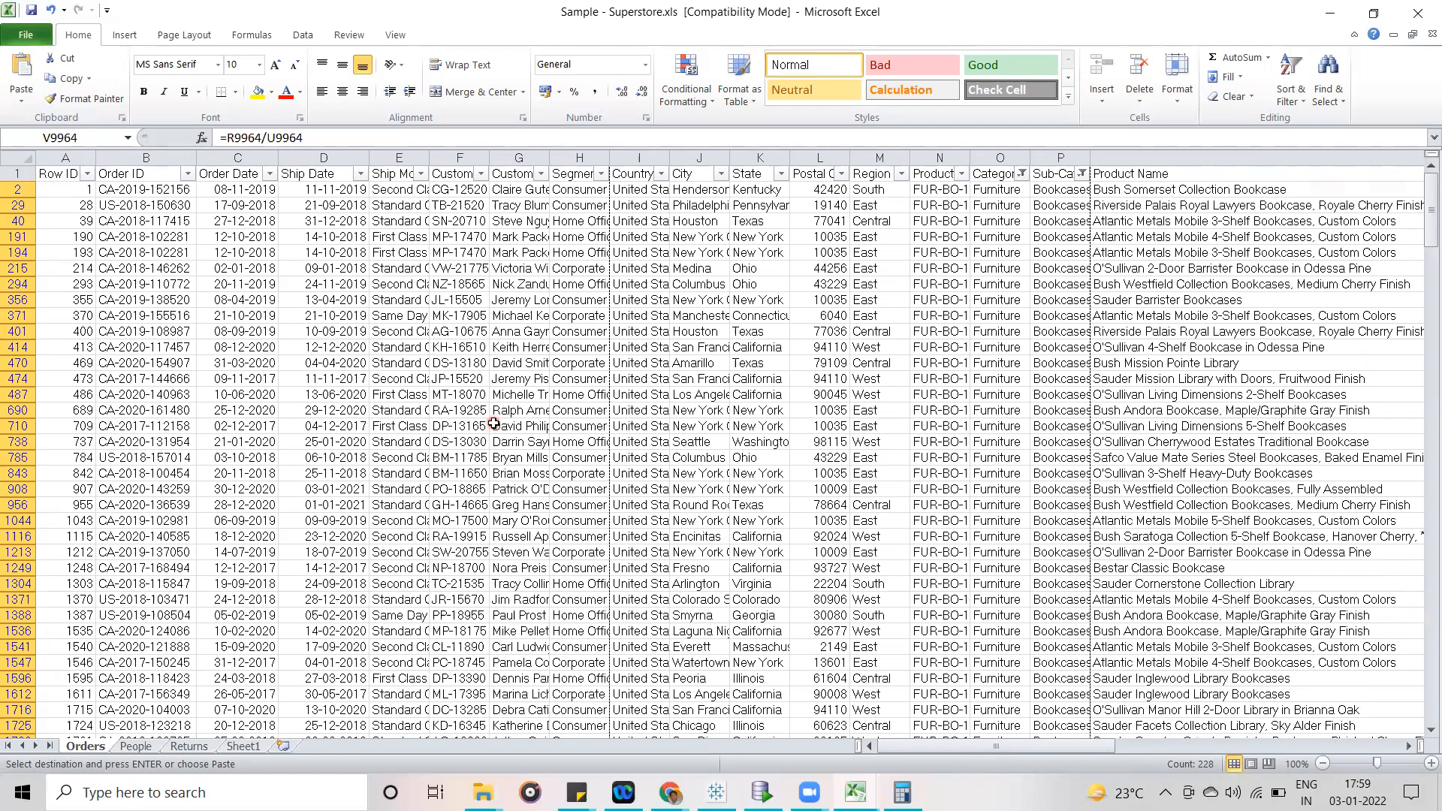
- Switch to Tableau and list every Row ID on the rows of Sheet 3
left_click(715, 659)
left_click(716, 792)
left_click(296, 663)
left_click(190, 738)
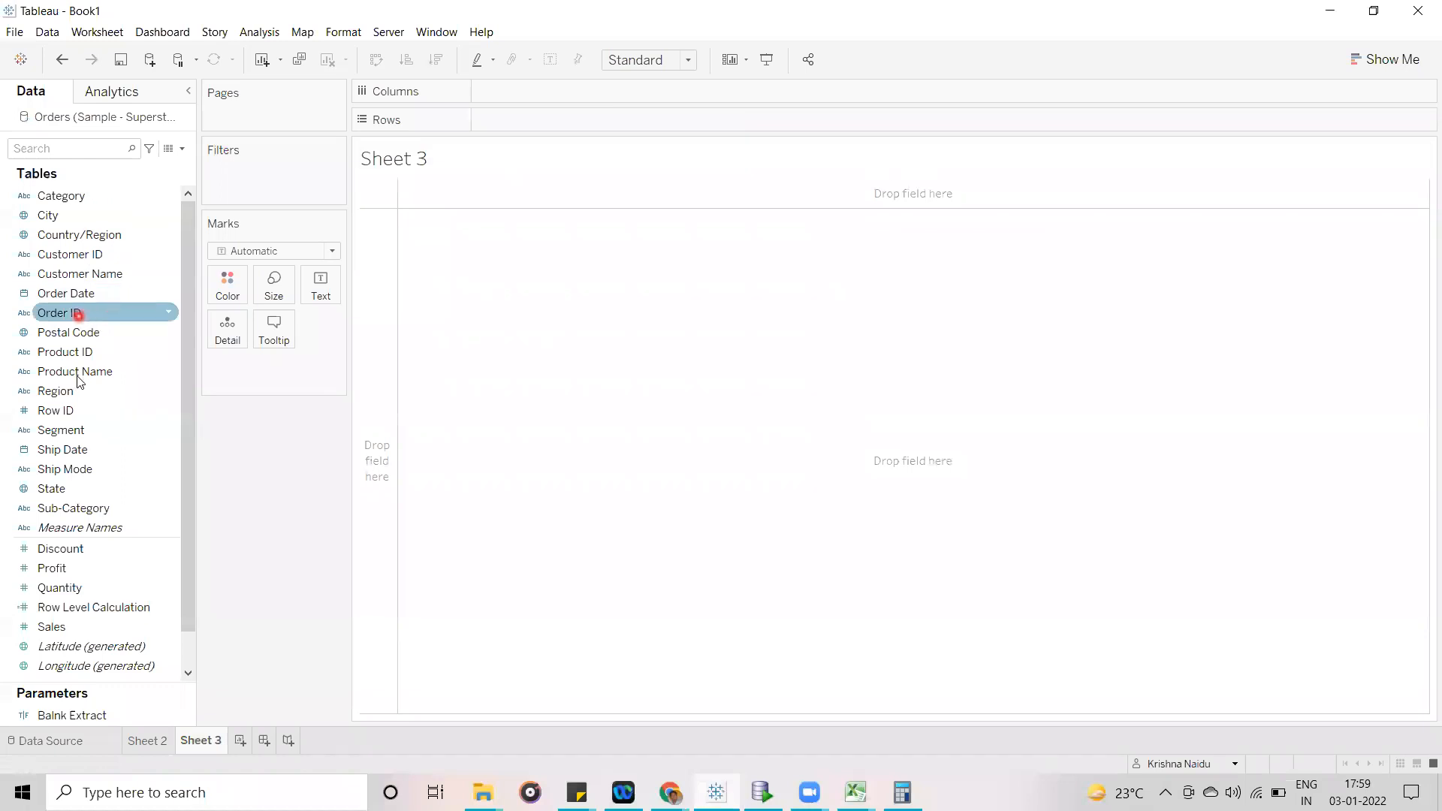
left_click_drag(71, 410, 564, 116)
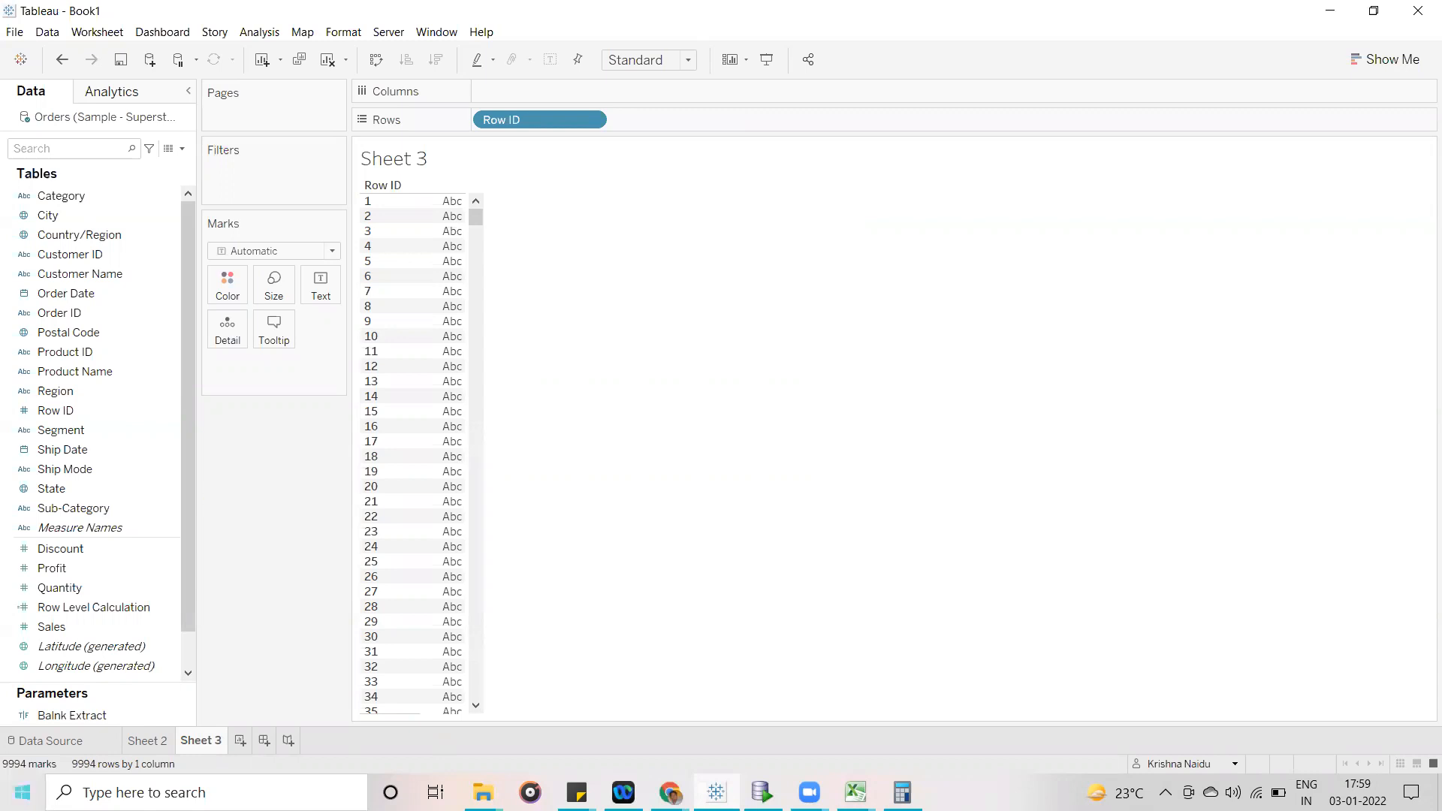
- Filter the view to the Furniture category and add Category to the rows after Row ID
left_click_drag(189, 434, 187, 322)
left_click(151, 383)
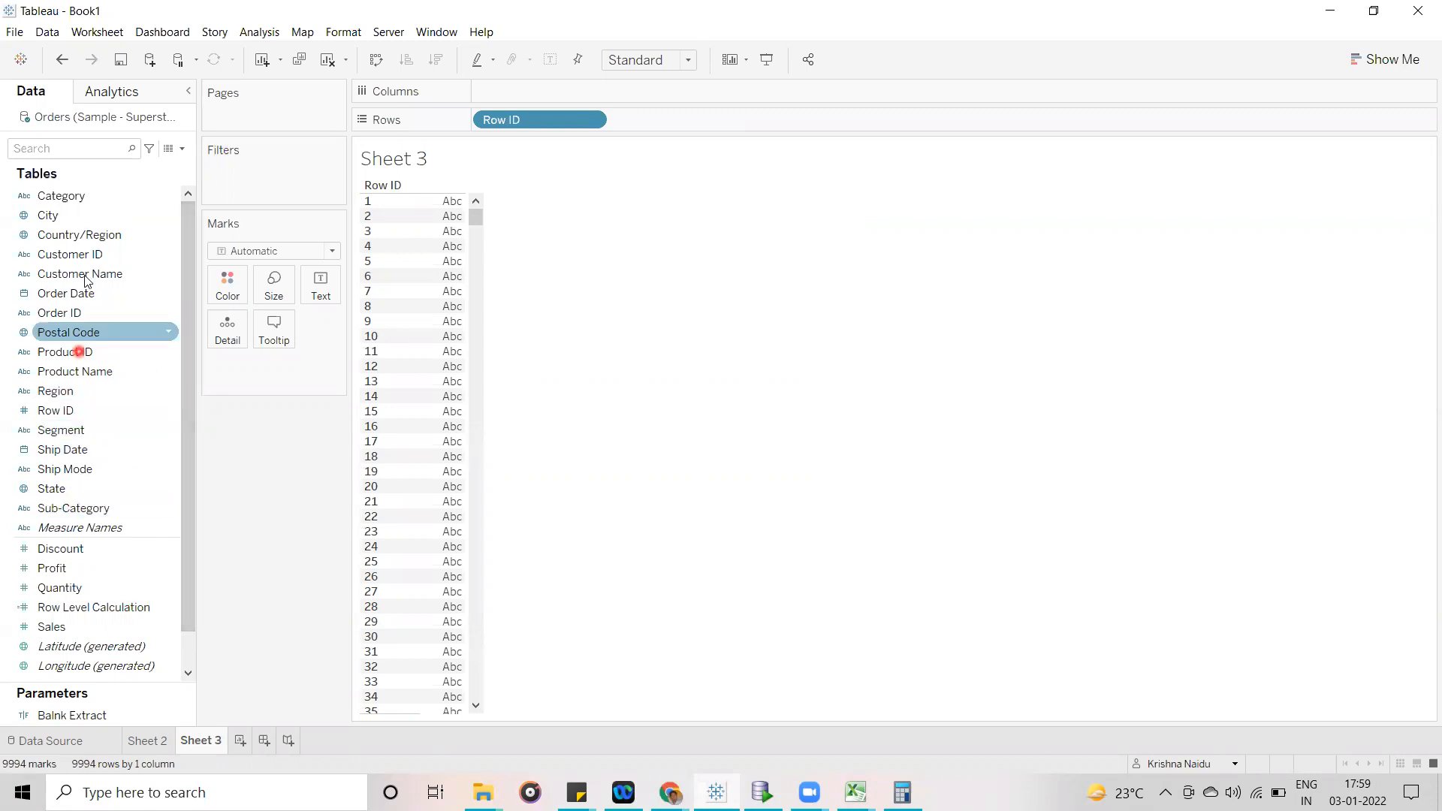
left_click_drag(68, 198, 284, 188)
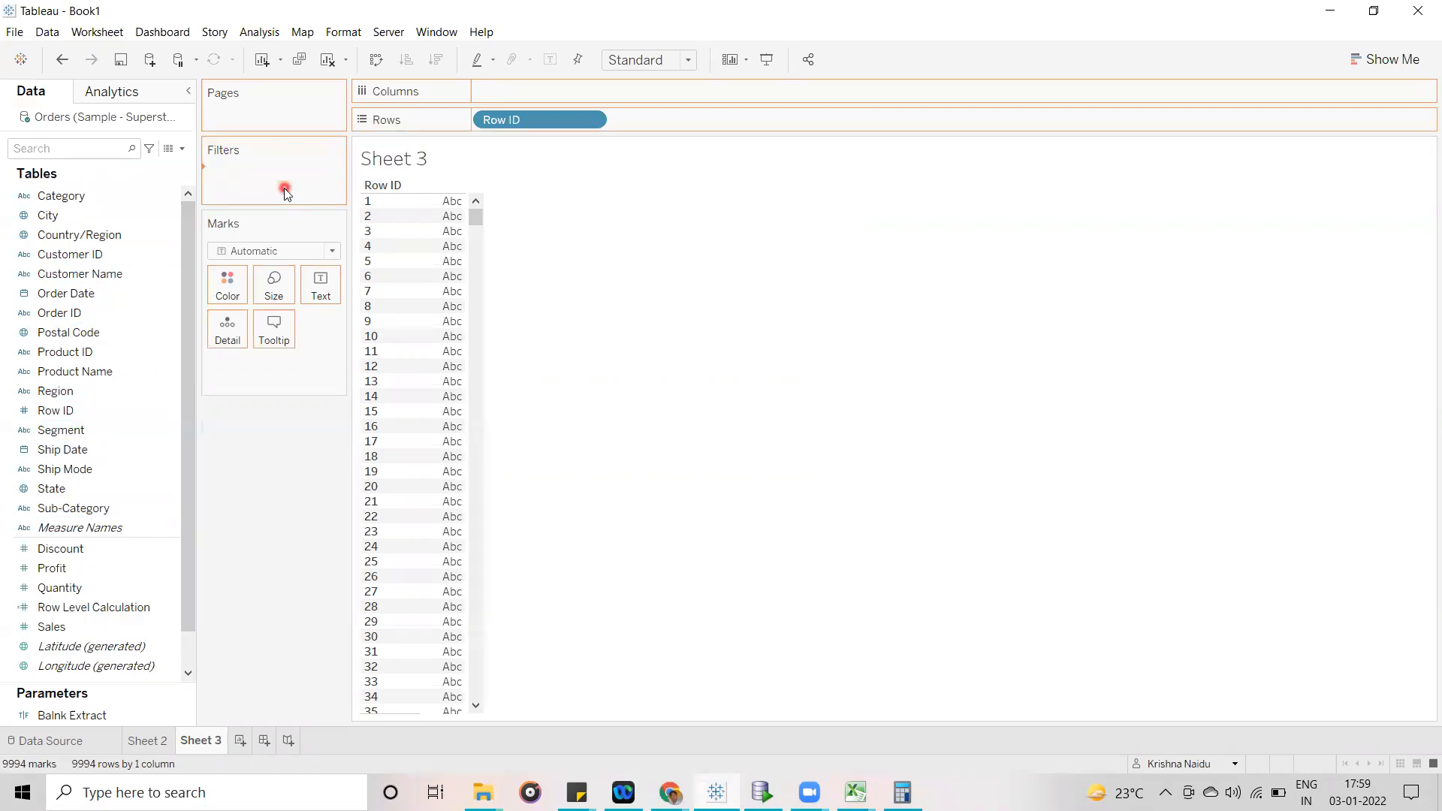
left_click(566, 260)
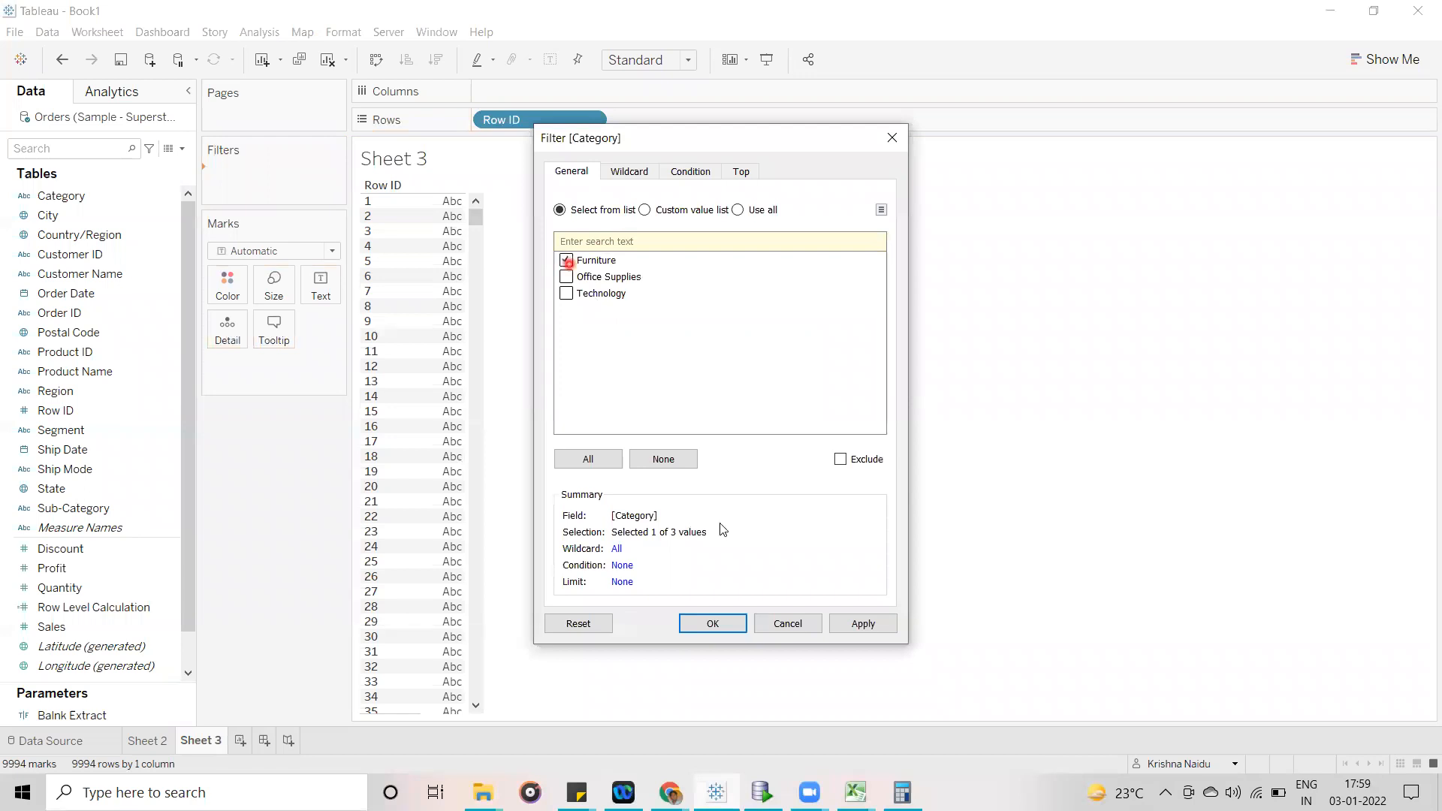
left_click(716, 623)
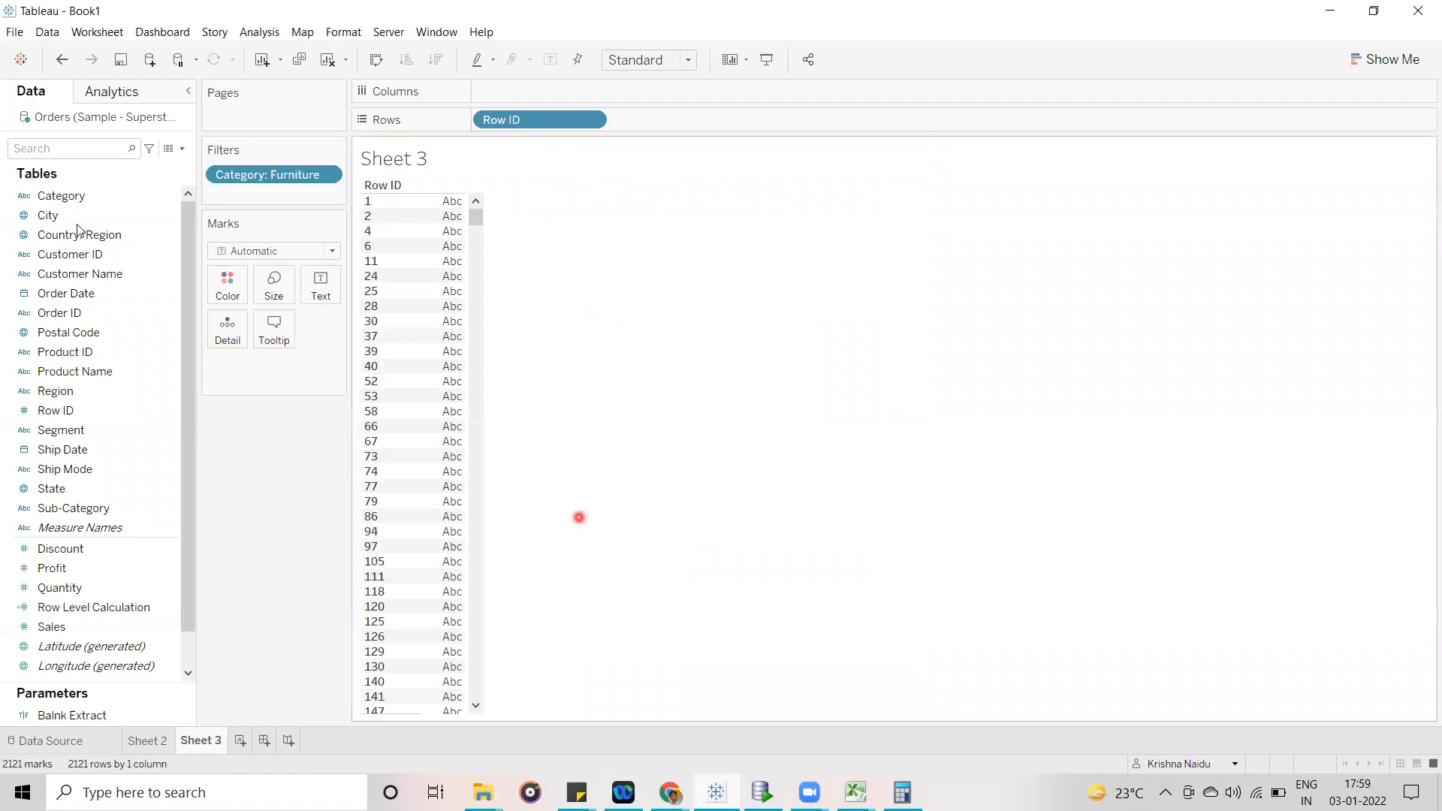
left_click(422, 158)
left_click_drag(64, 195, 695, 122)
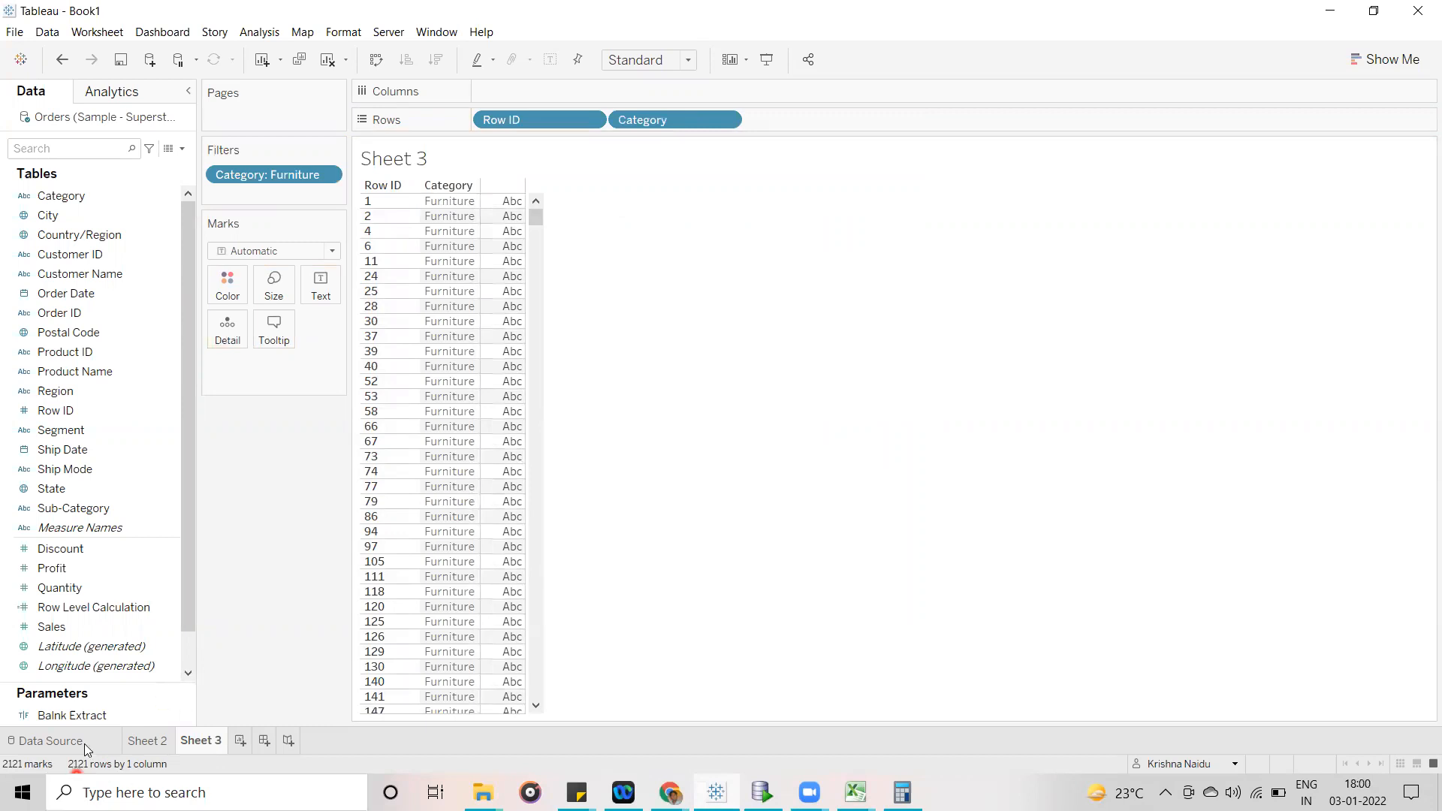
- Filter Sub-Category to Bookcases only and add Sub-Category to the rows after Category
left_click_drag(73, 512, 269, 194)
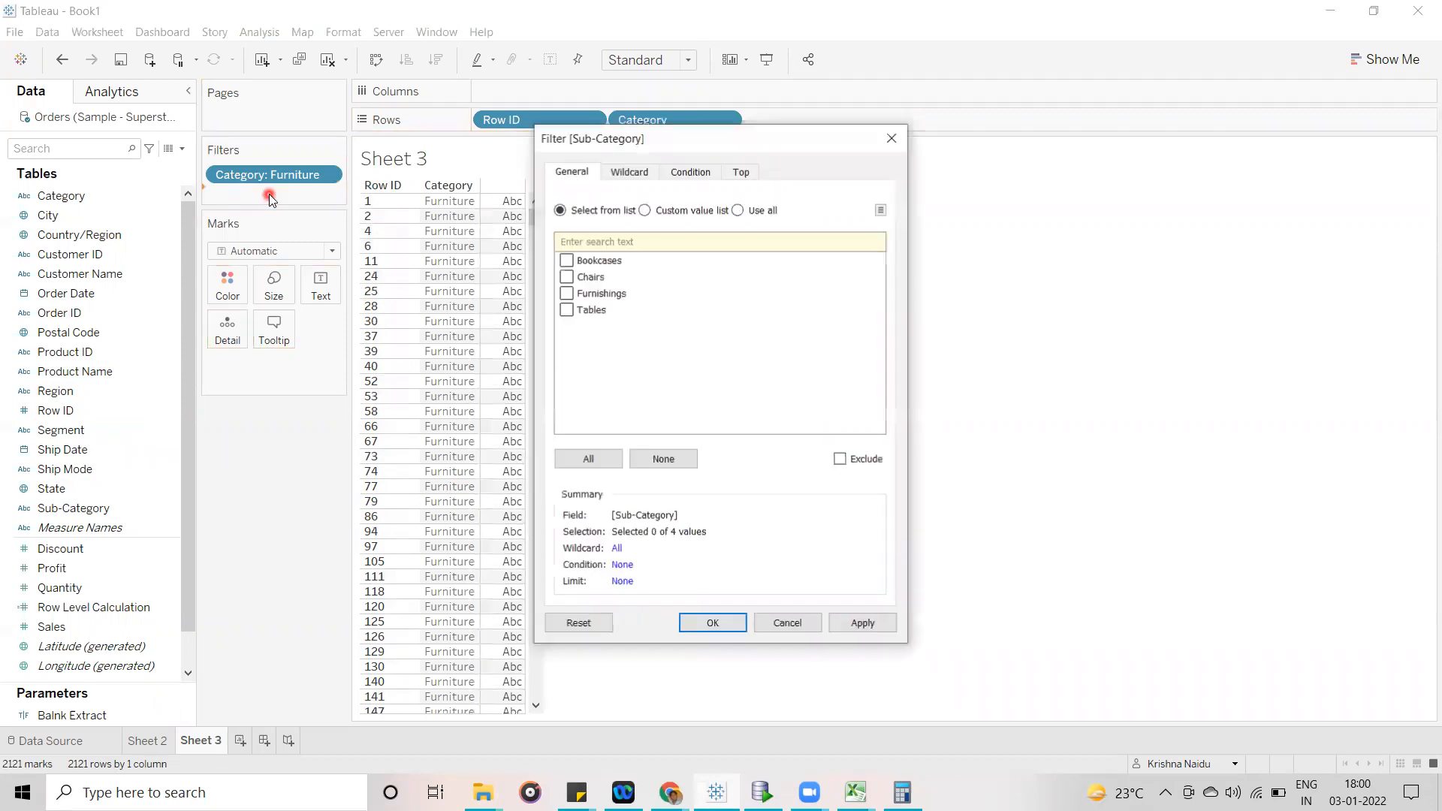
left_click(567, 260)
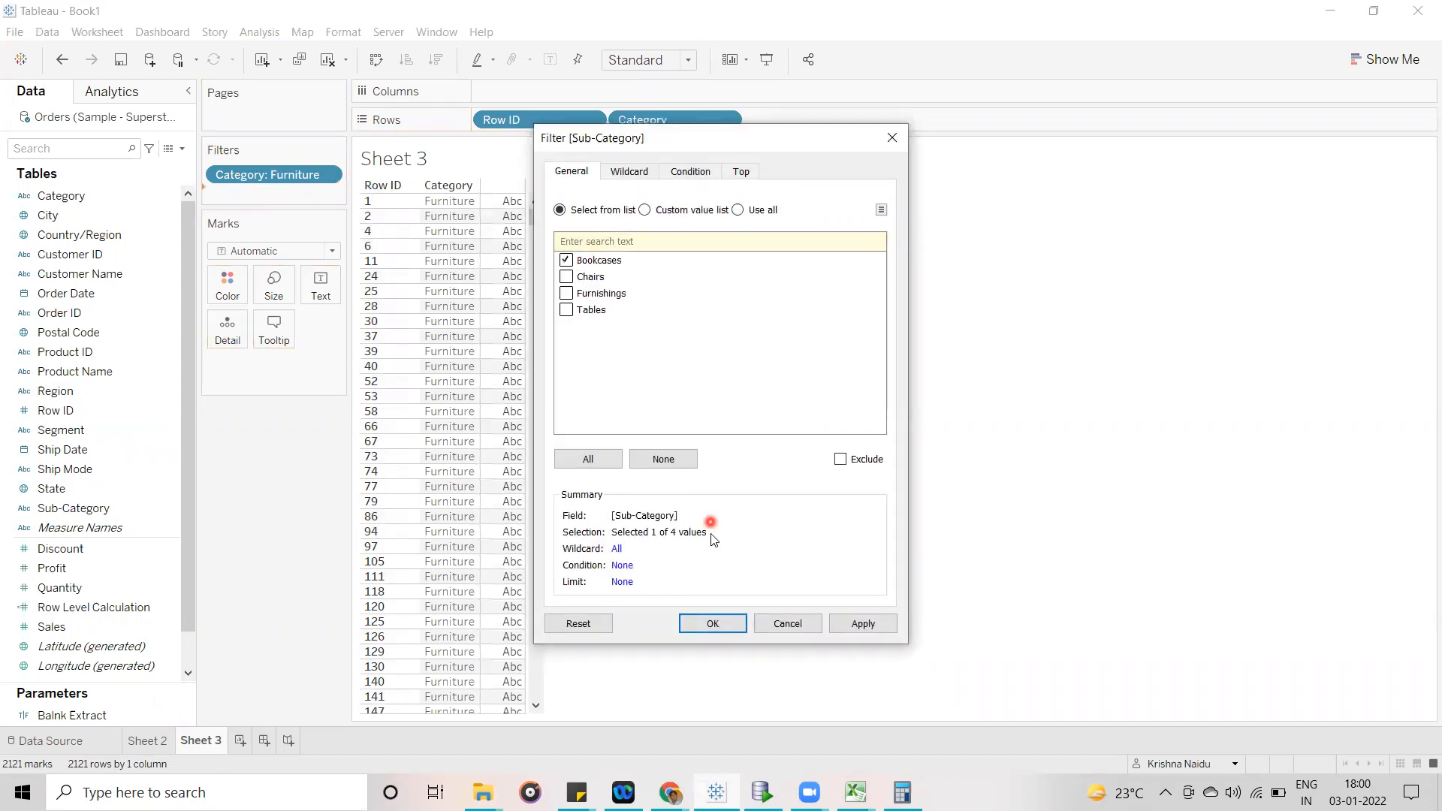
left_click(726, 626)
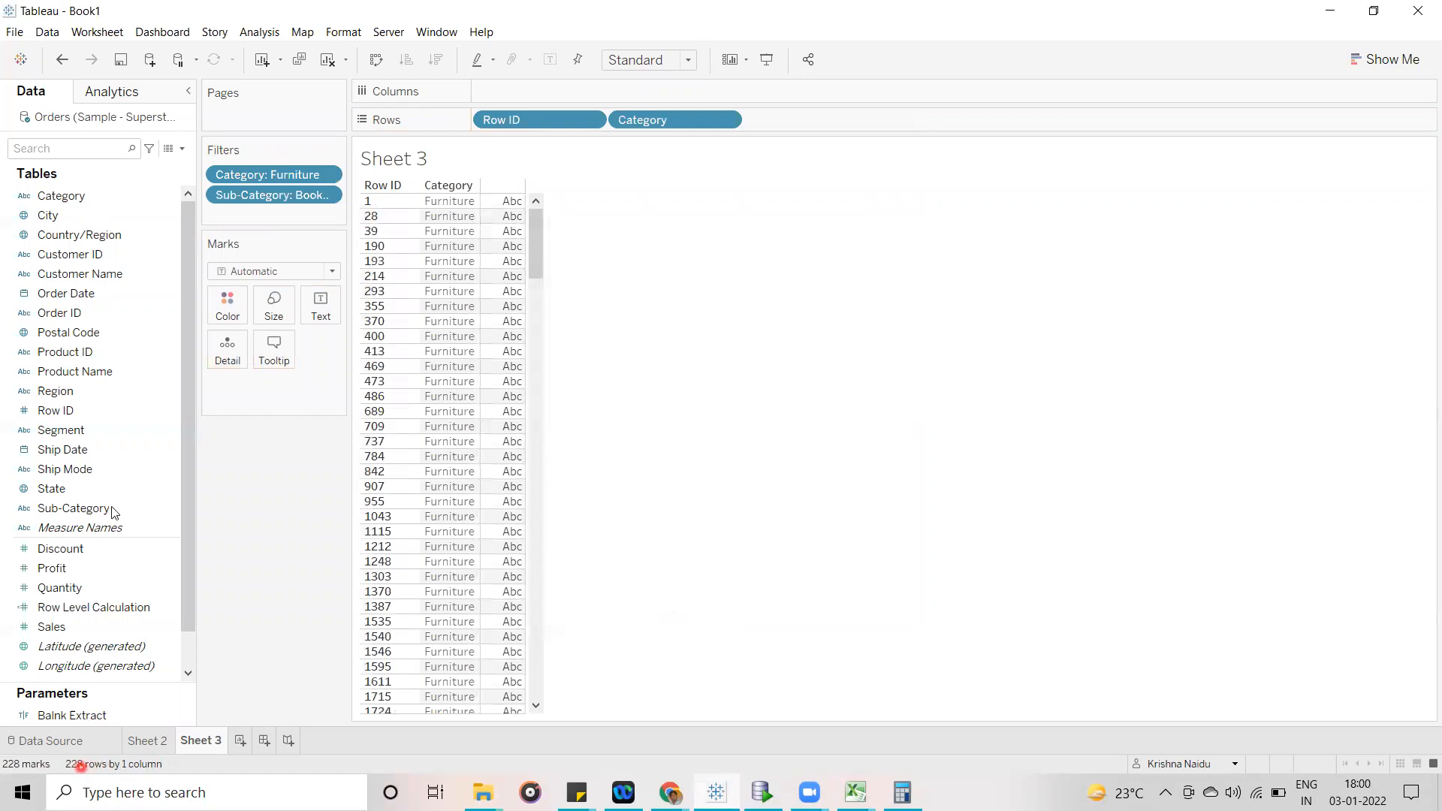
left_click(85, 511)
left_click_drag(574, 291, 840, 128)
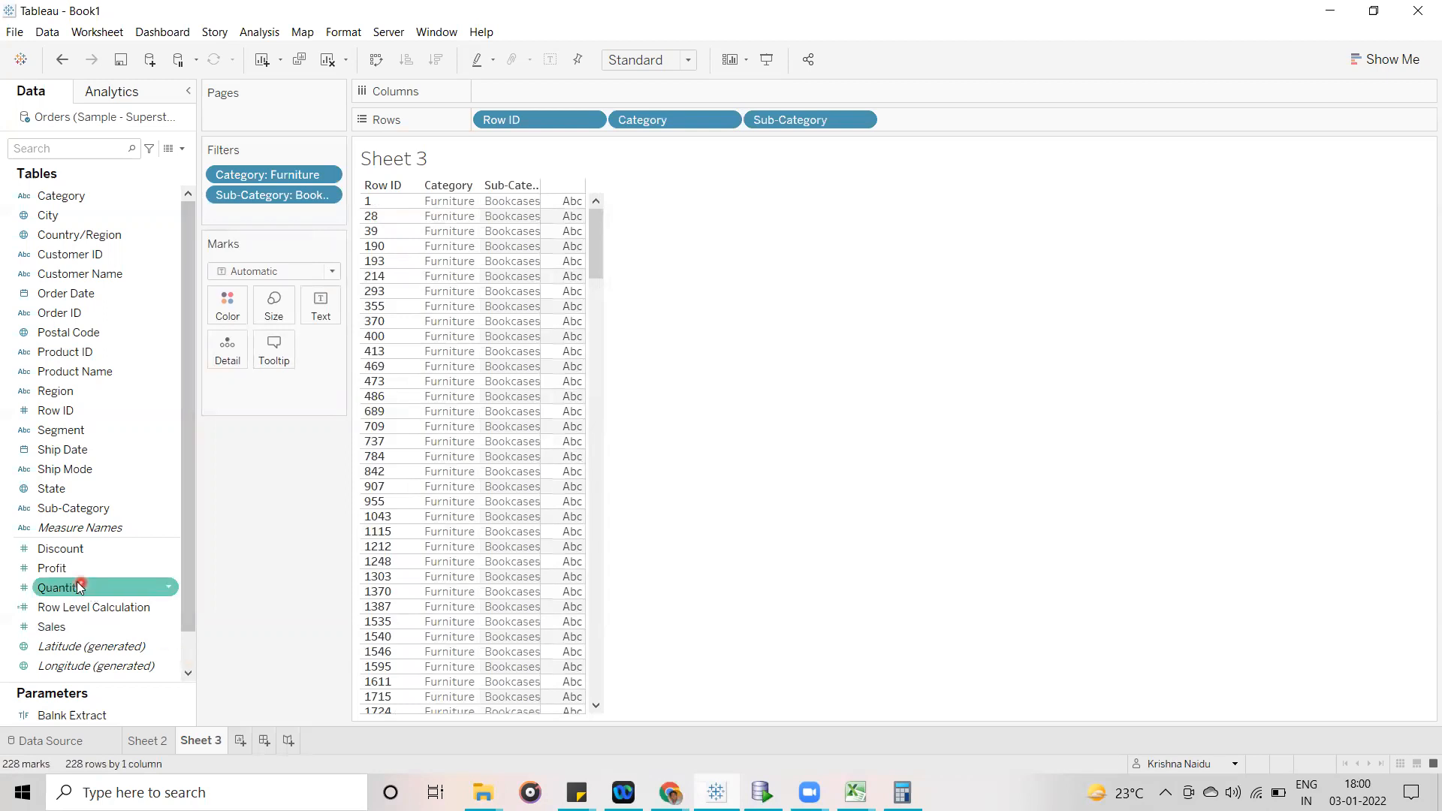
- Add the Sales and Profit measures to the view as a text table using Show Me
left_click(74, 626)
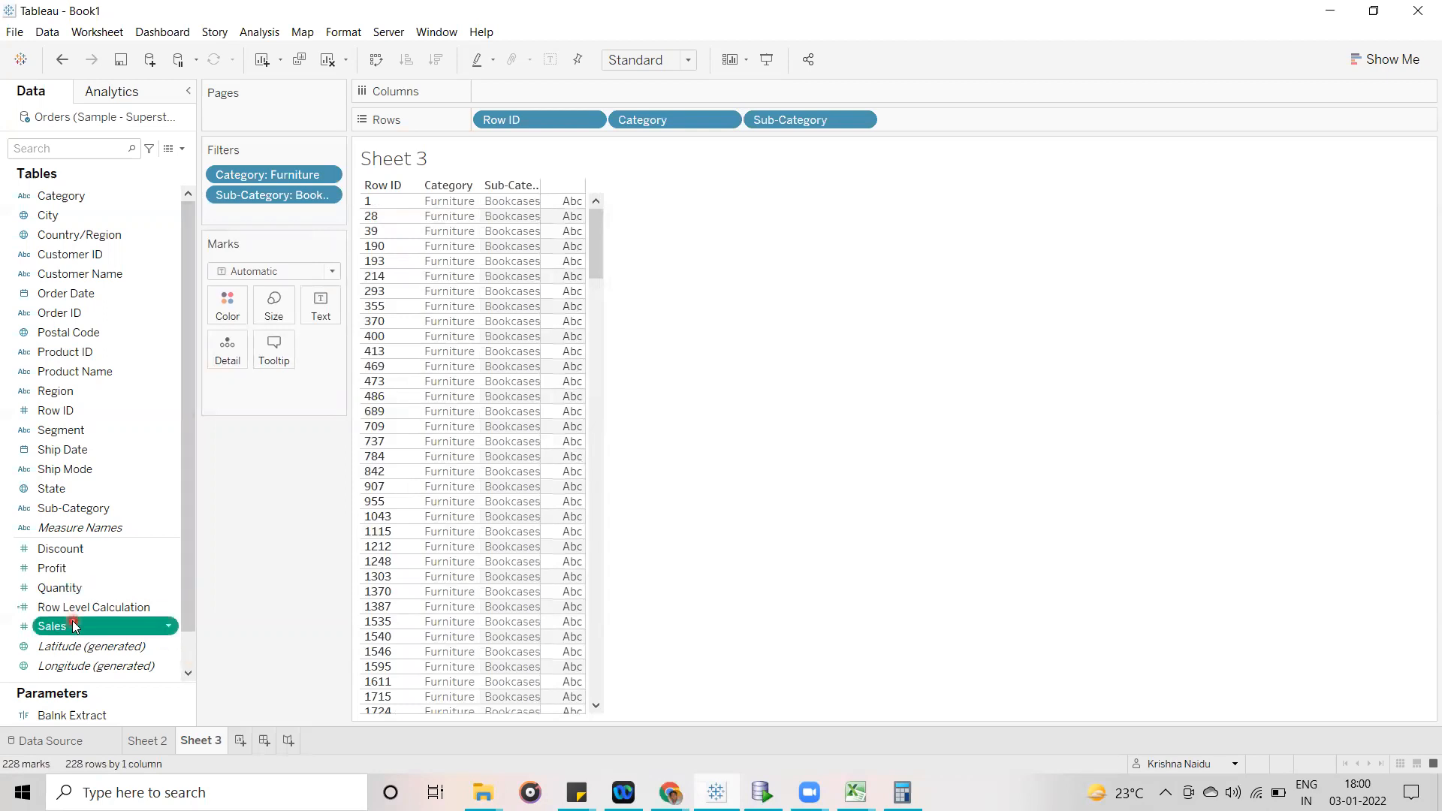
left_click(86, 568, "ctrl")
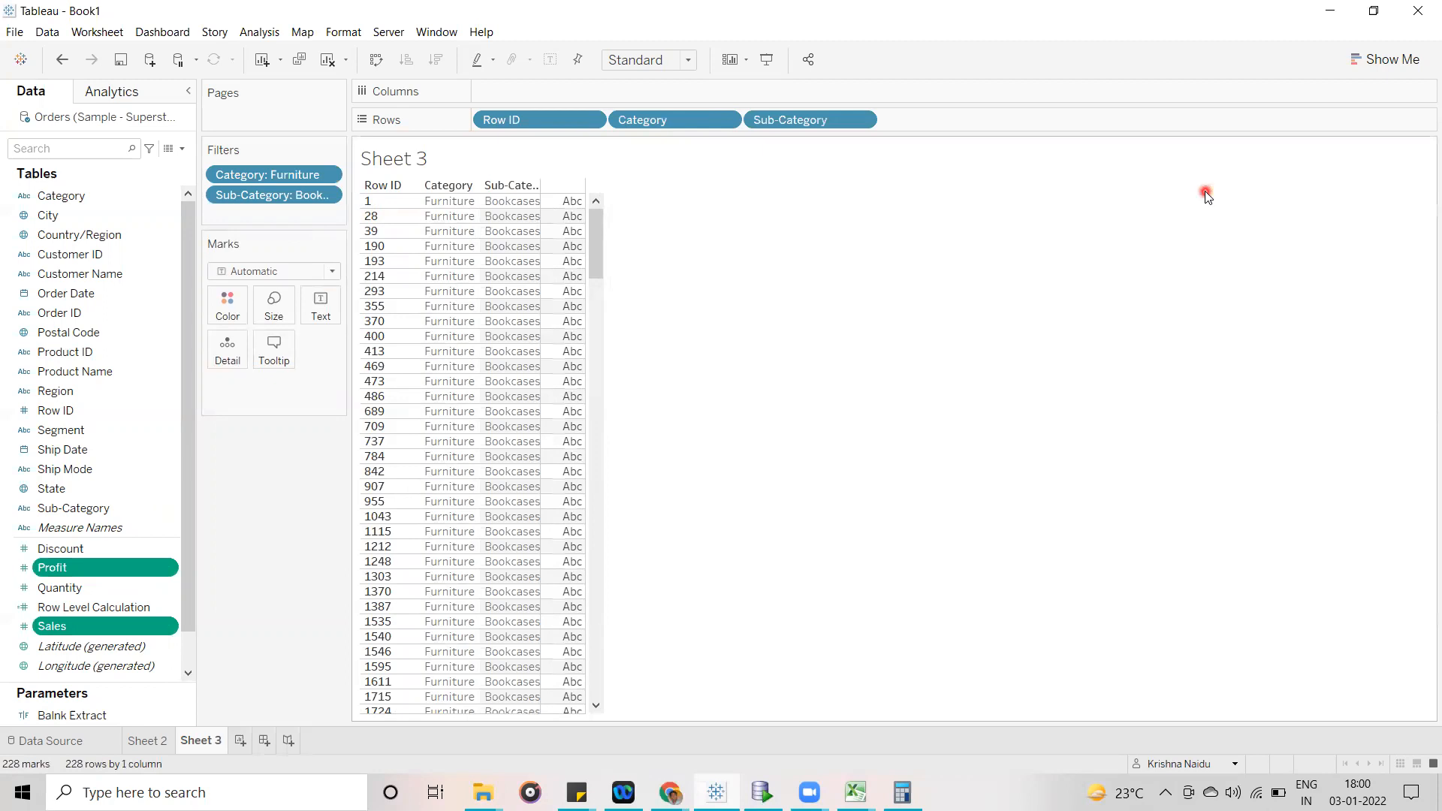
left_click(1382, 68)
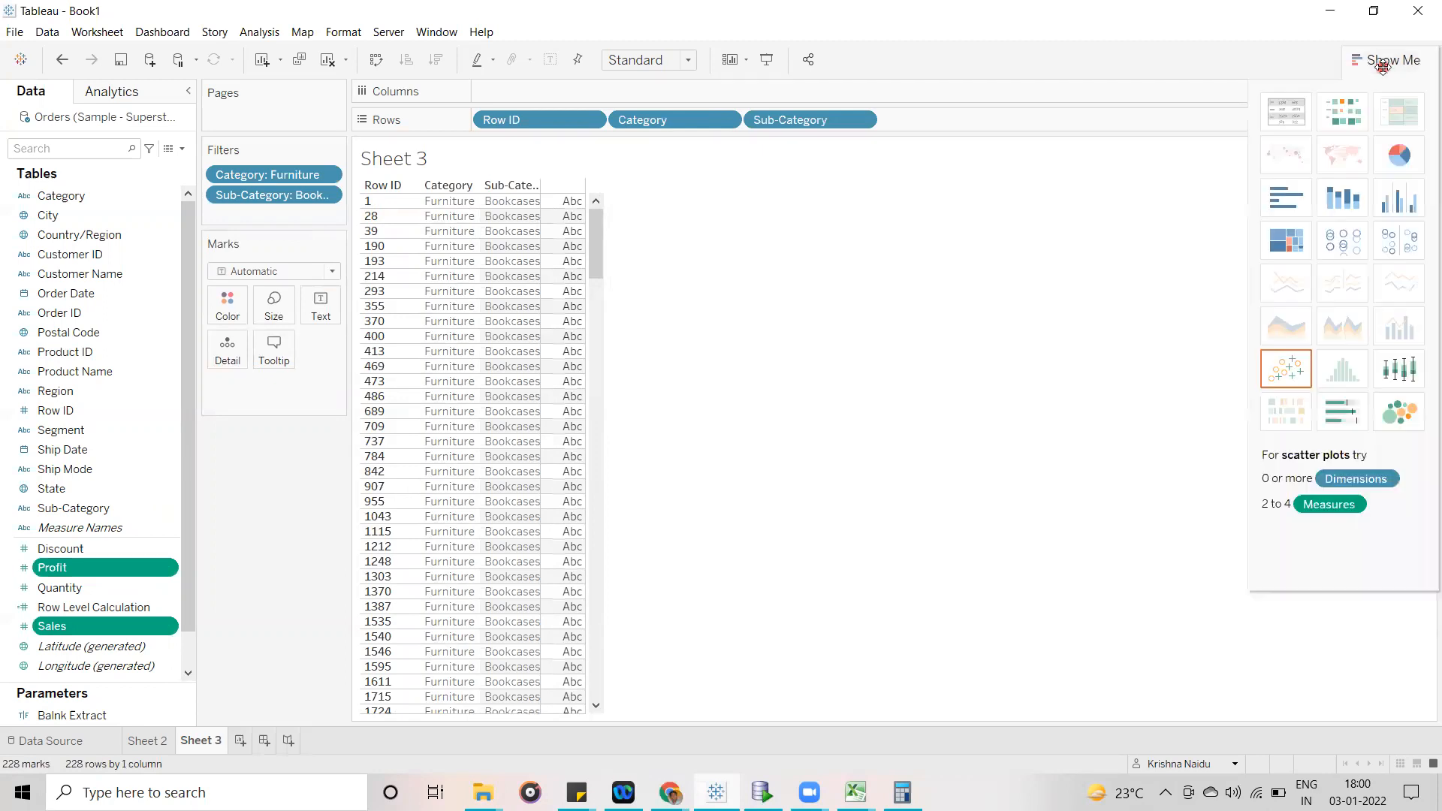
left_click(1293, 118)
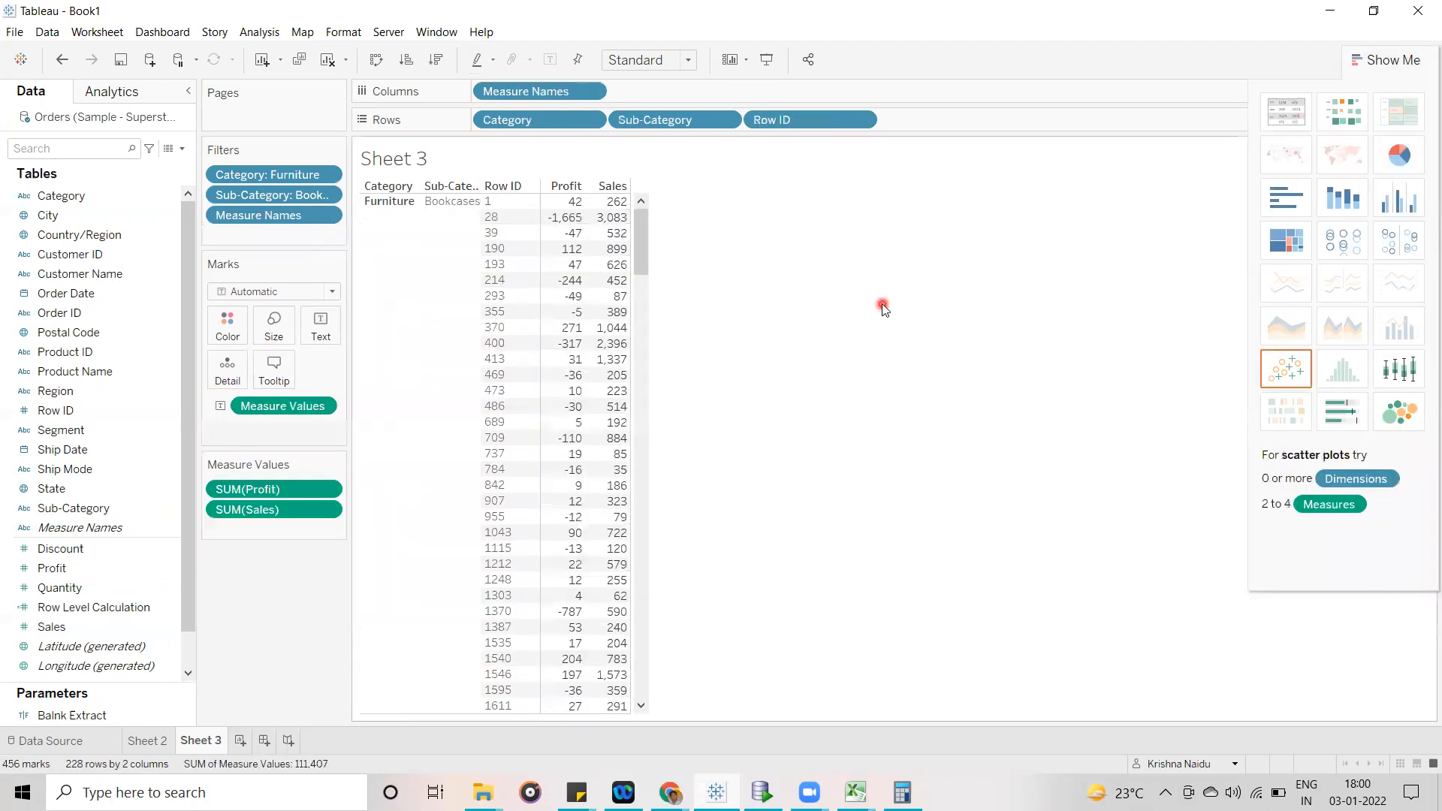
left_click(1386, 59)
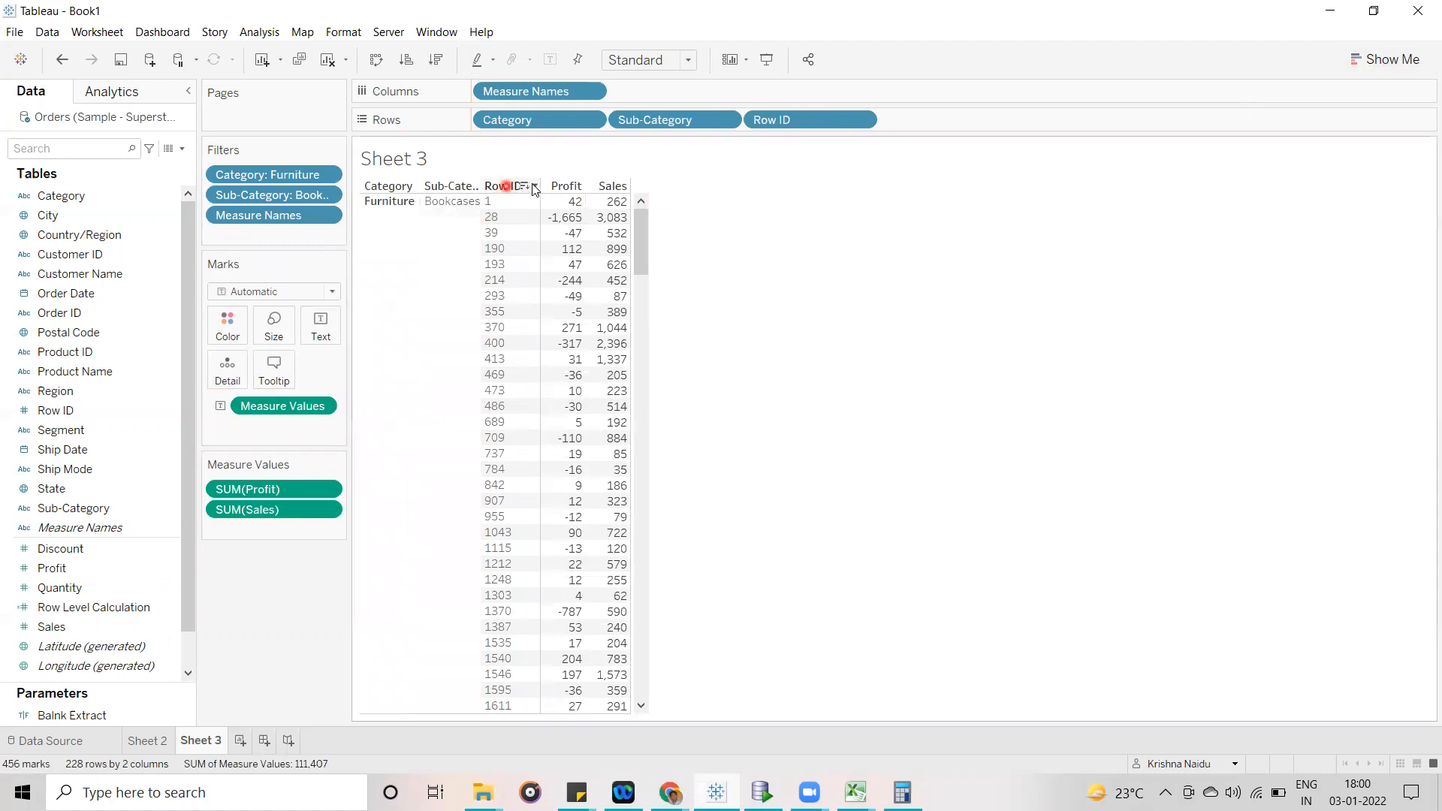
- Rearrange the table so Row ID comes first and Sales precedes Profit, and widen the Sub-Category column
left_click_drag(766, 120, 477, 122)
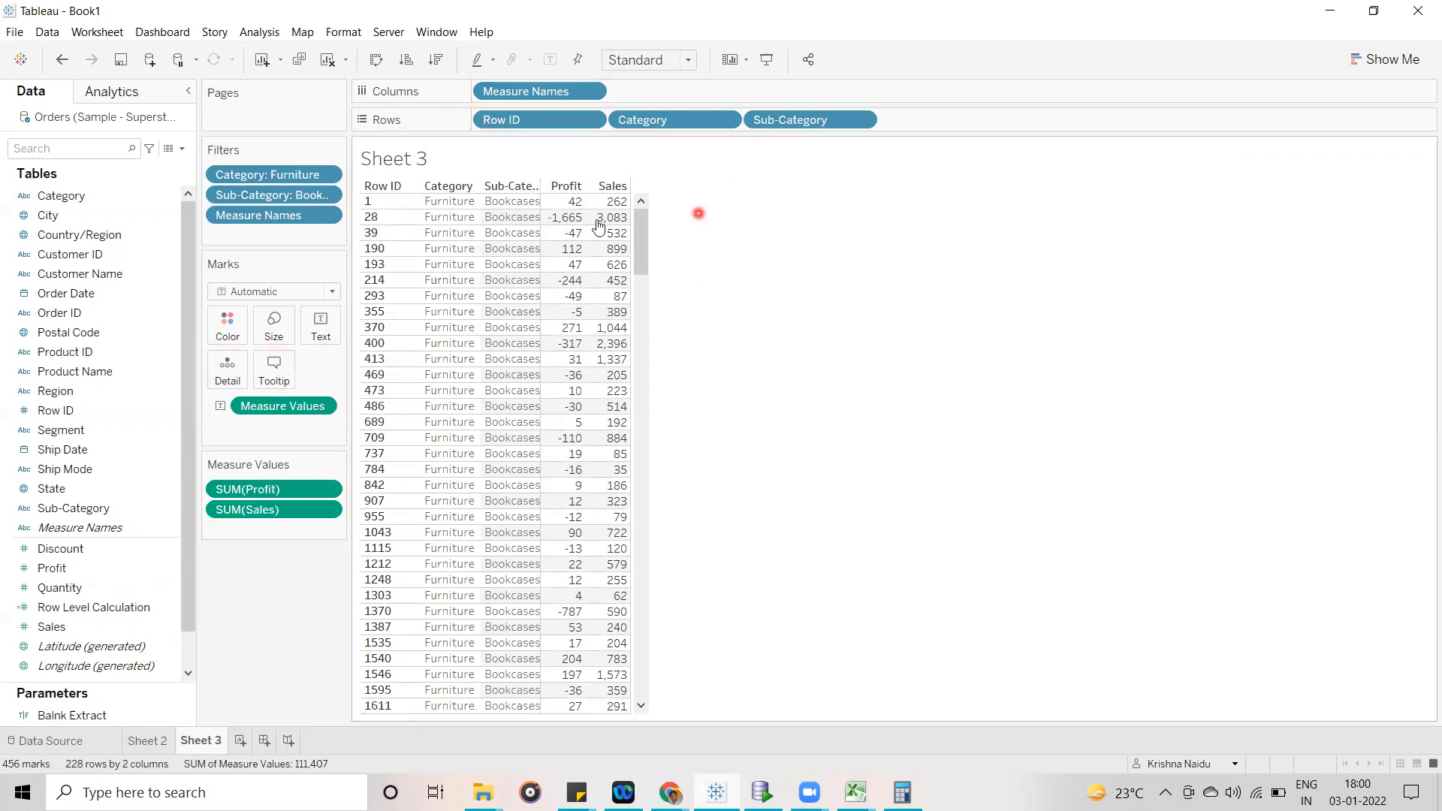
left_click(539, 208)
left_click_drag(540, 210, 561, 205)
left_click(846, 260)
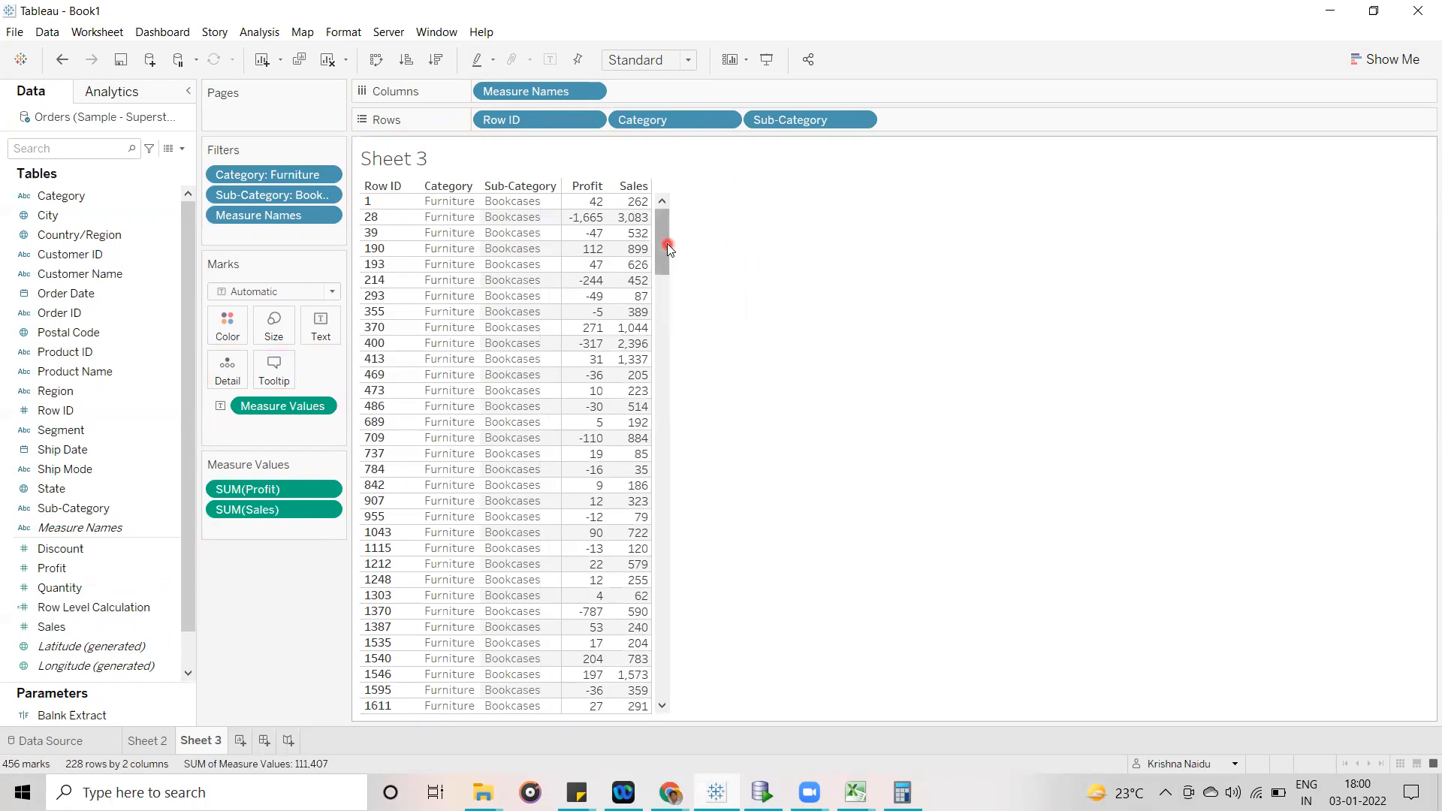
left_click_drag(262, 489, 261, 531)
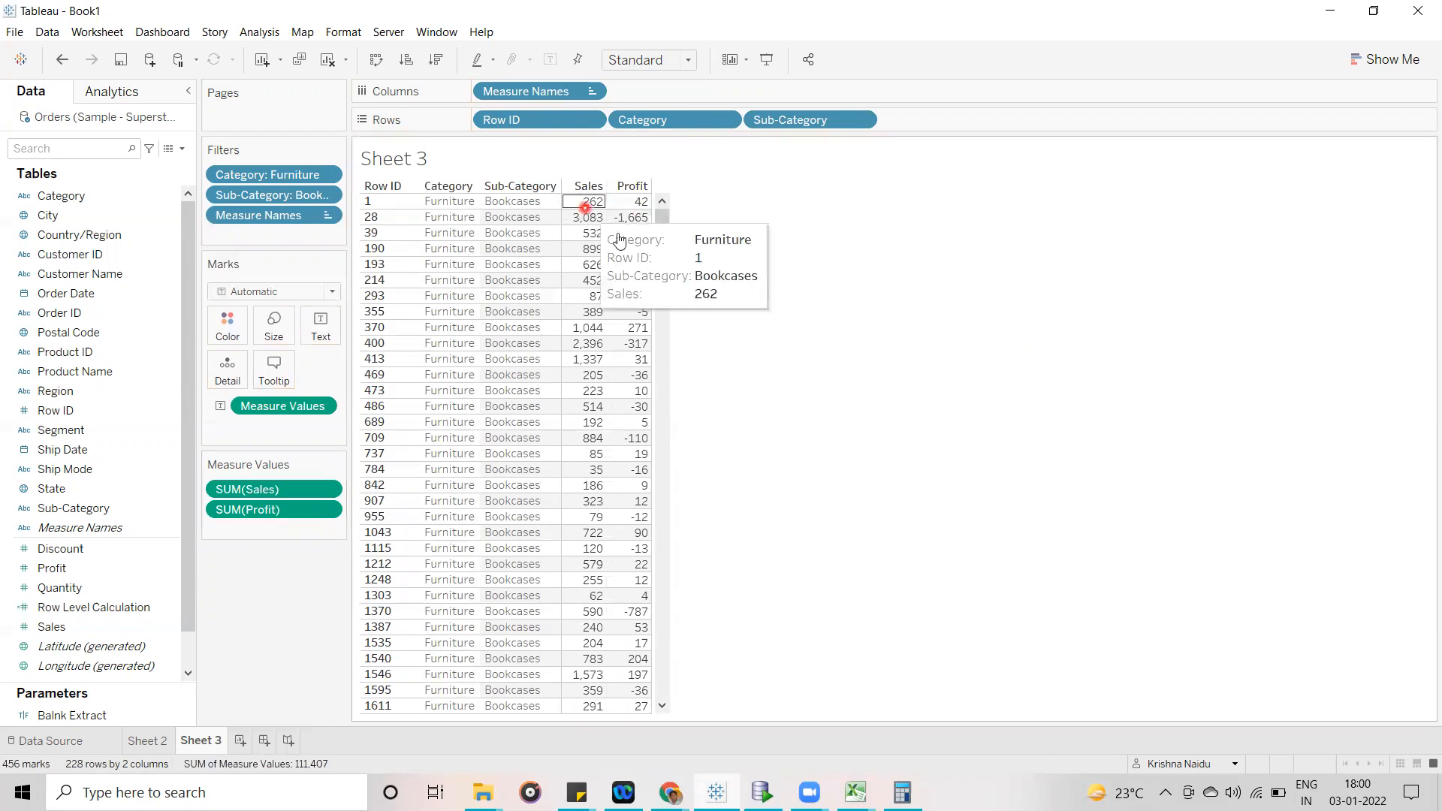
- Switch to the Superstore workbook and check the Sales value of row 29 in the Orders sheet
left_click(855, 792)
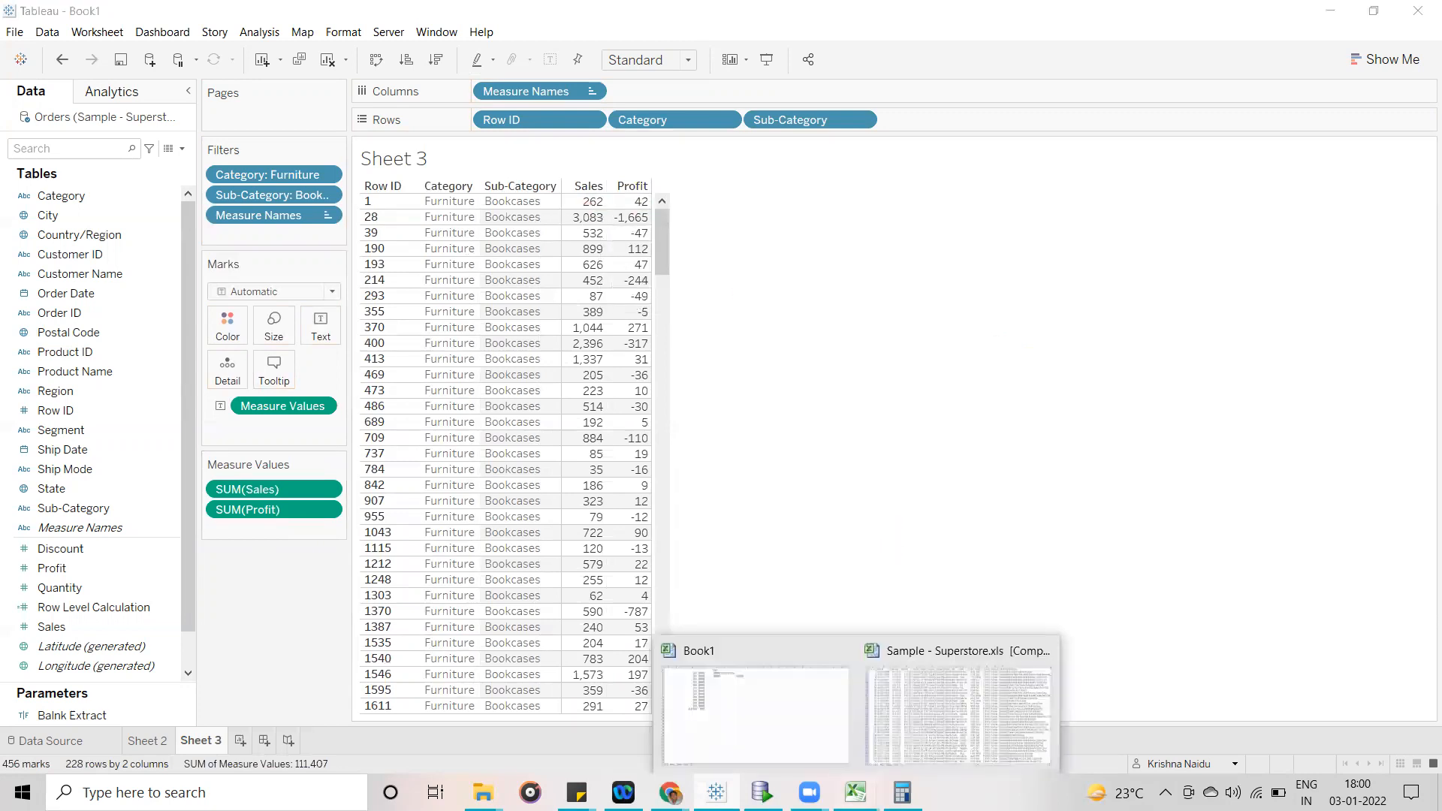
left_click(977, 693)
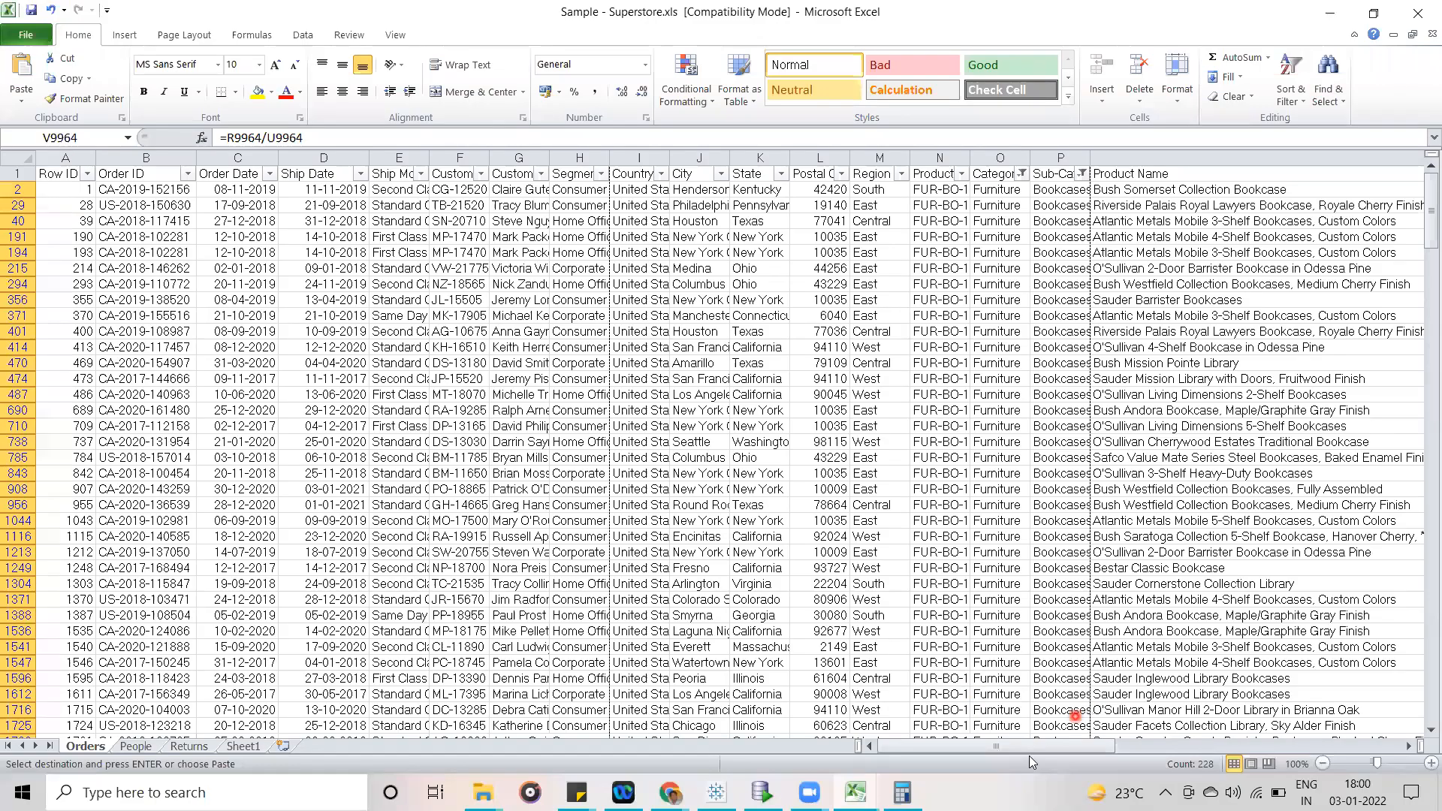
left_click_drag(1037, 746, 1274, 733)
left_click_drag(1422, 698, 1427, 276)
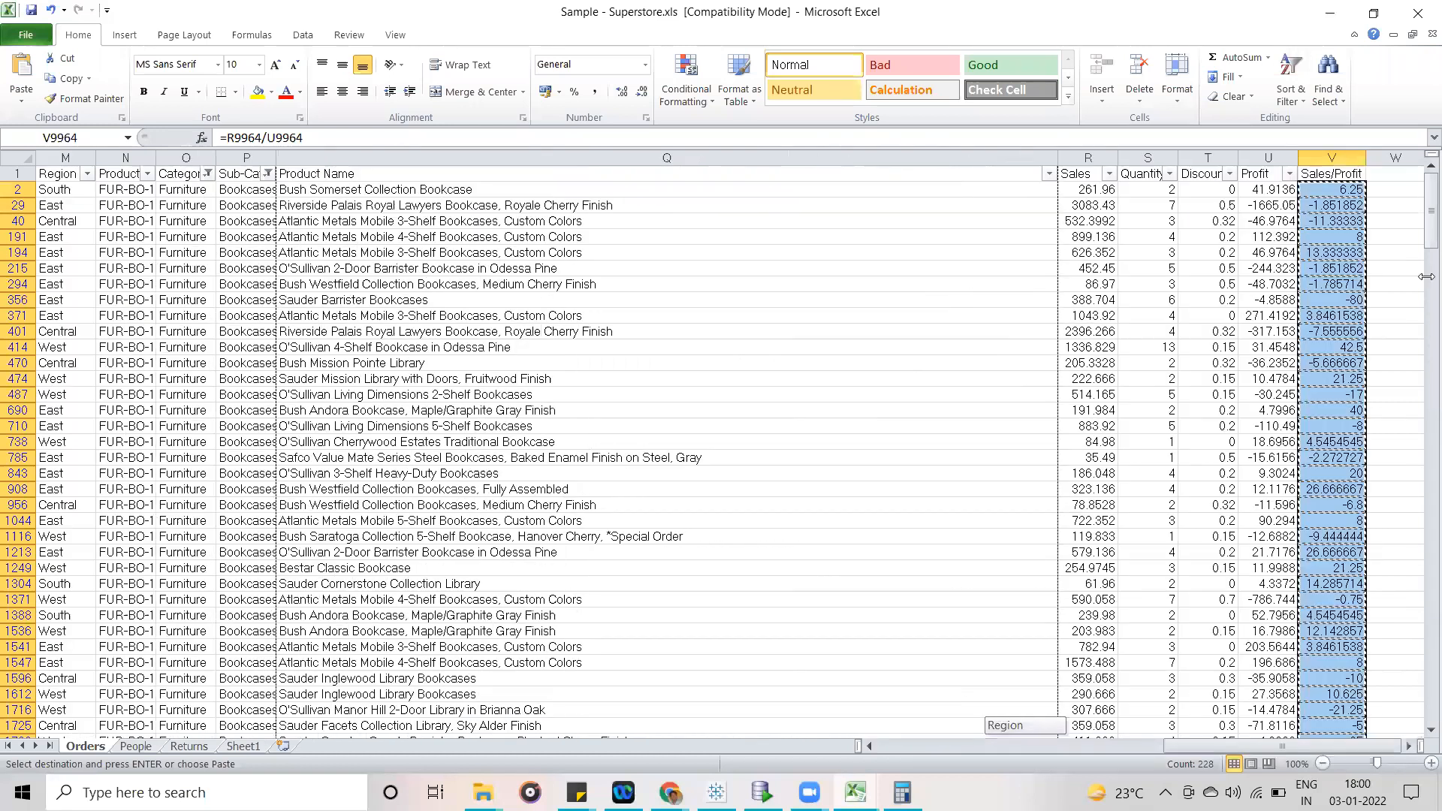
left_click(1082, 206)
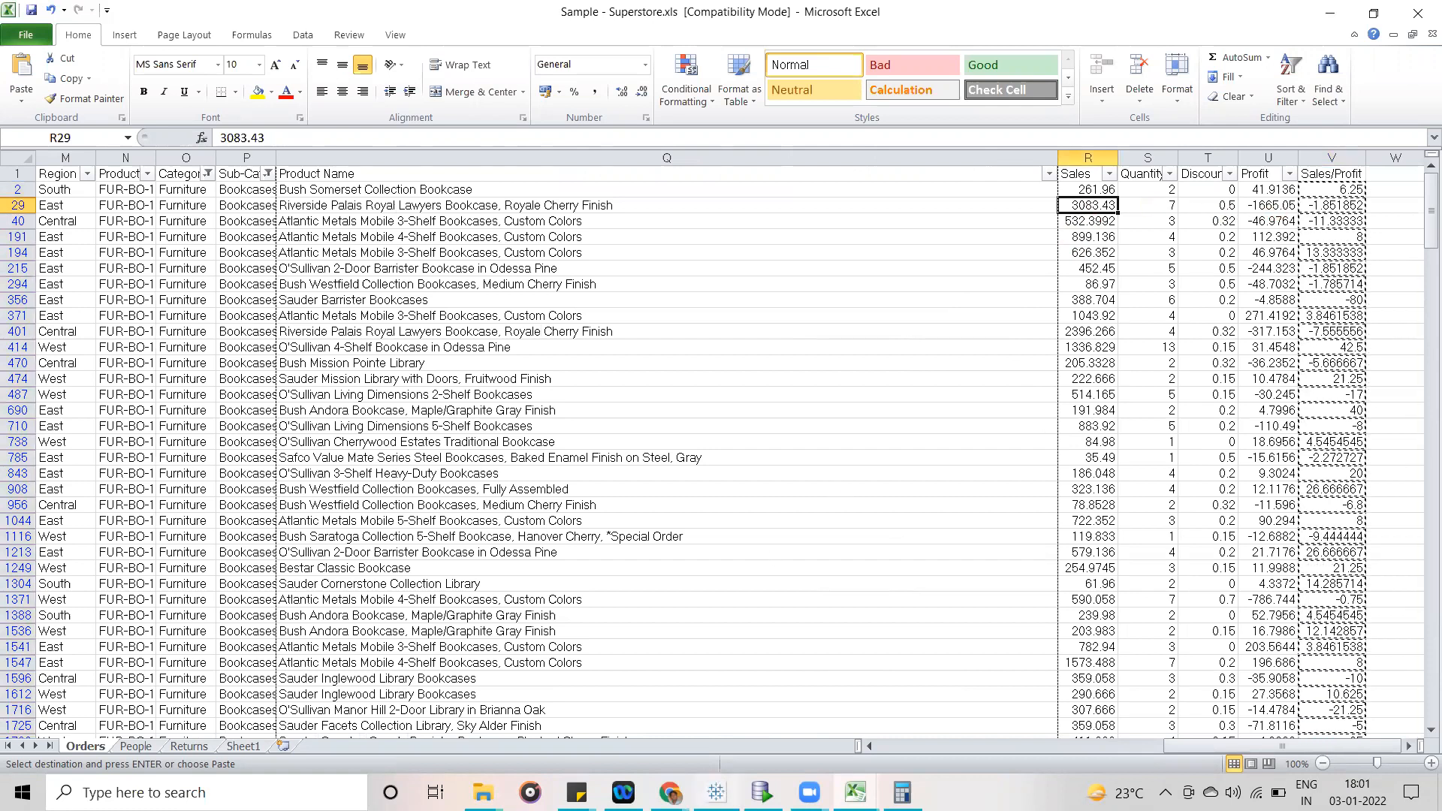
- Return to Tableau and check the Sales and Profit of Row ID 28 and the Profit of Row ID 39
left_click(715, 788)
left_click(586, 224)
left_click(642, 219)
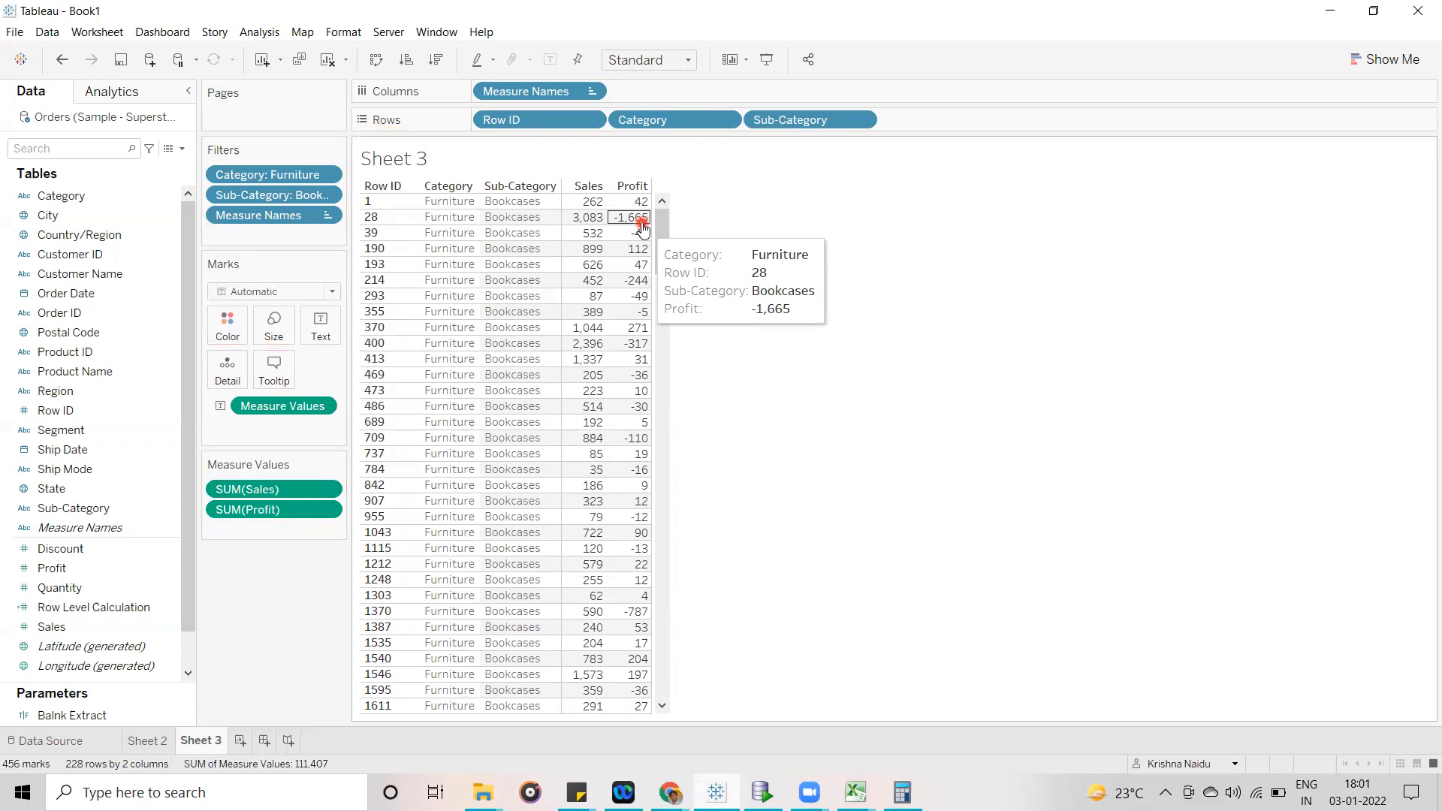
left_click(392, 400)
left_click(620, 235)
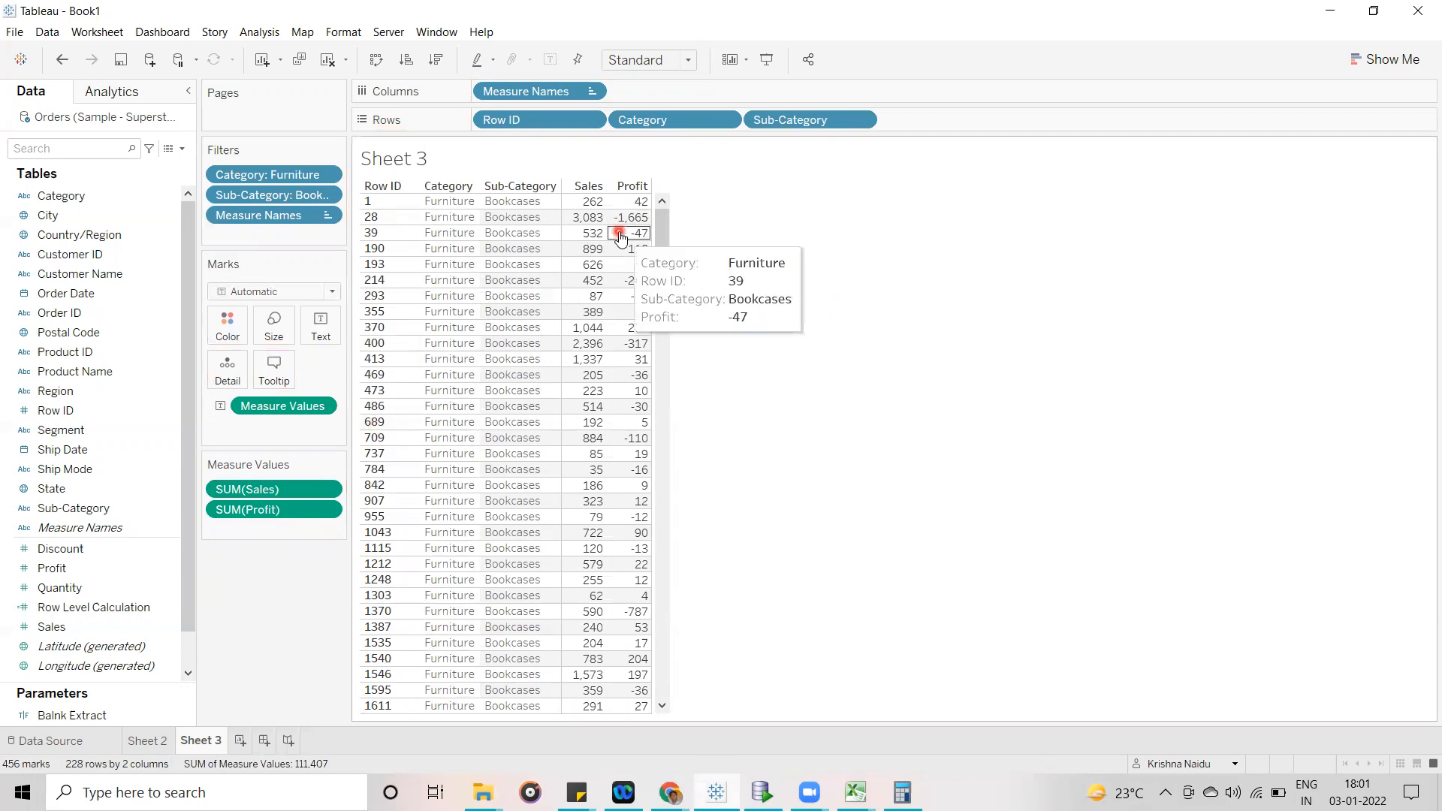
- Format the Measure Values numbers as Number (Custom) with 4 decimal places
left_click(329, 489)
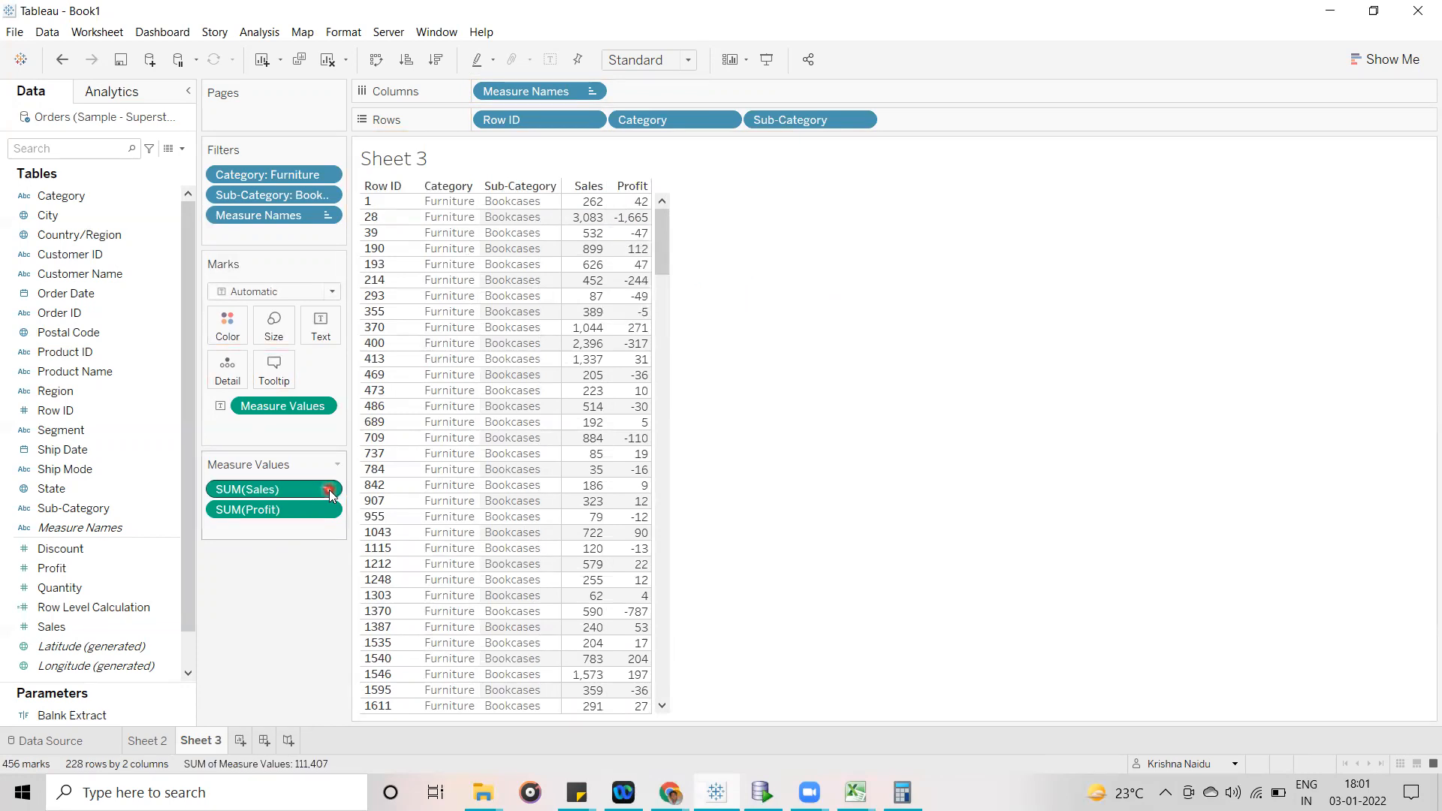
left_click(324, 406)
left_click(318, 493)
left_click(175, 257)
left_click(159, 307)
left_click(293, 310)
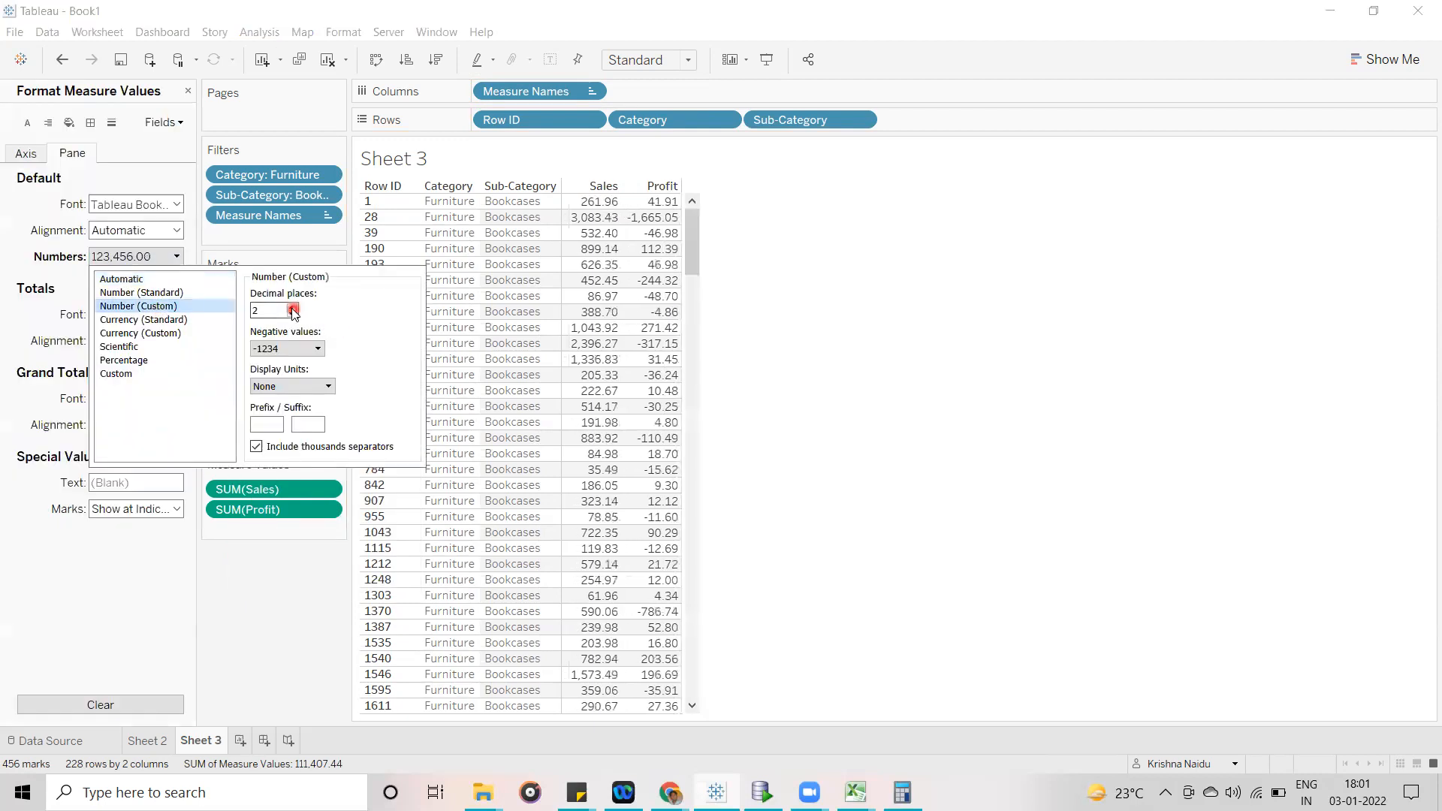
left_click(293, 309)
left_click(293, 308)
left_click(1004, 333)
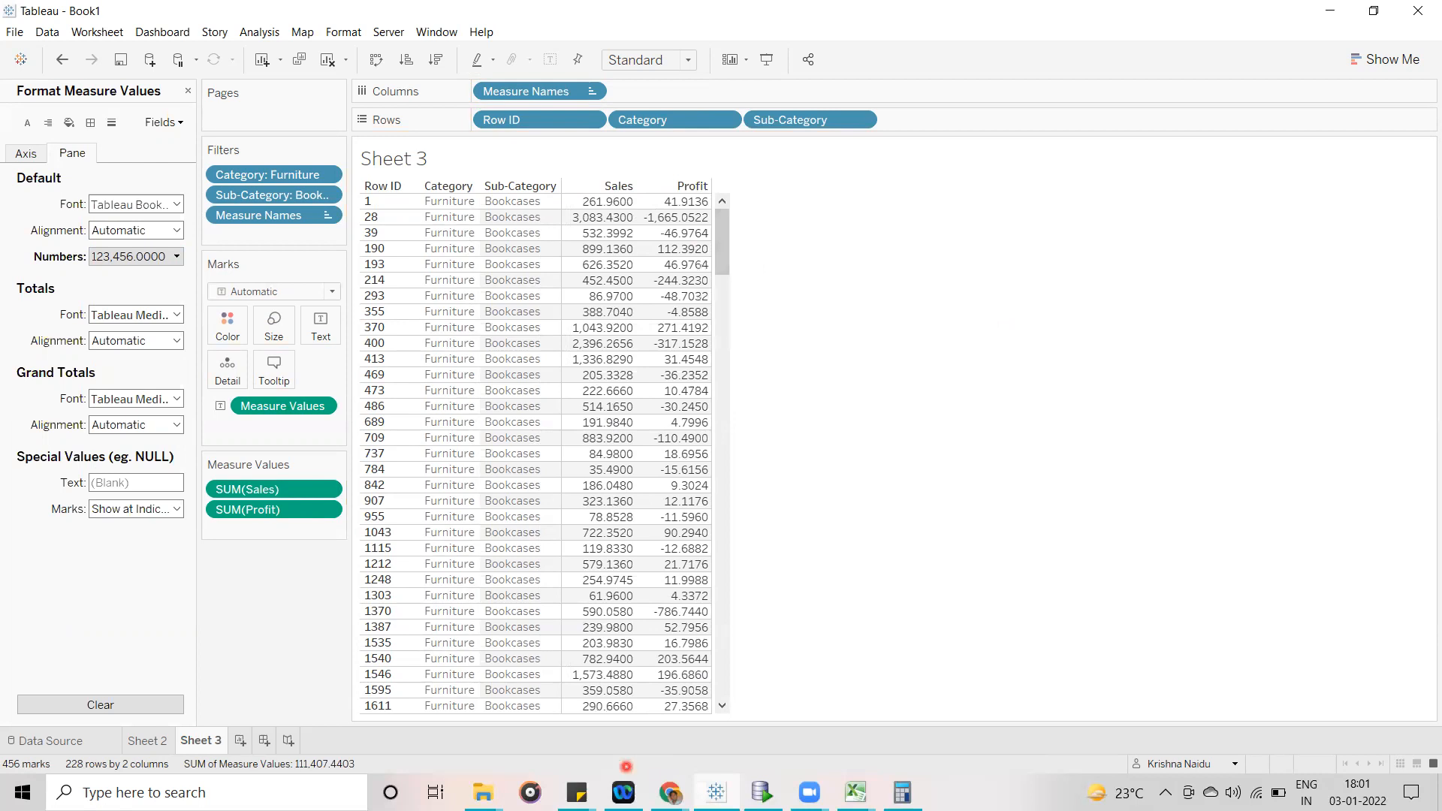
- Check the Profit value of row 29 in the Superstore Orders sheet and return to Tableau
mouse_move(855, 792)
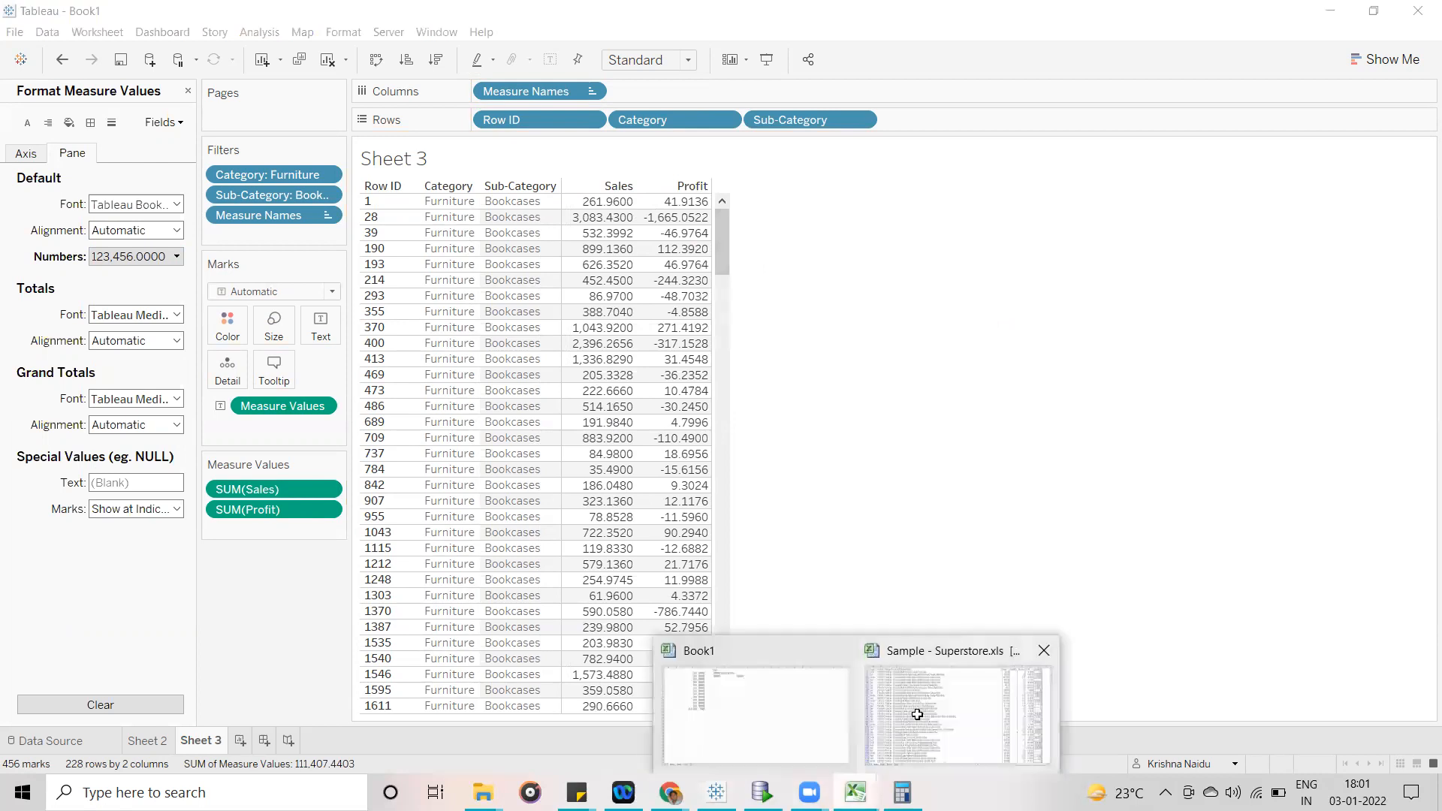
left_click(916, 715)
left_click(1275, 208)
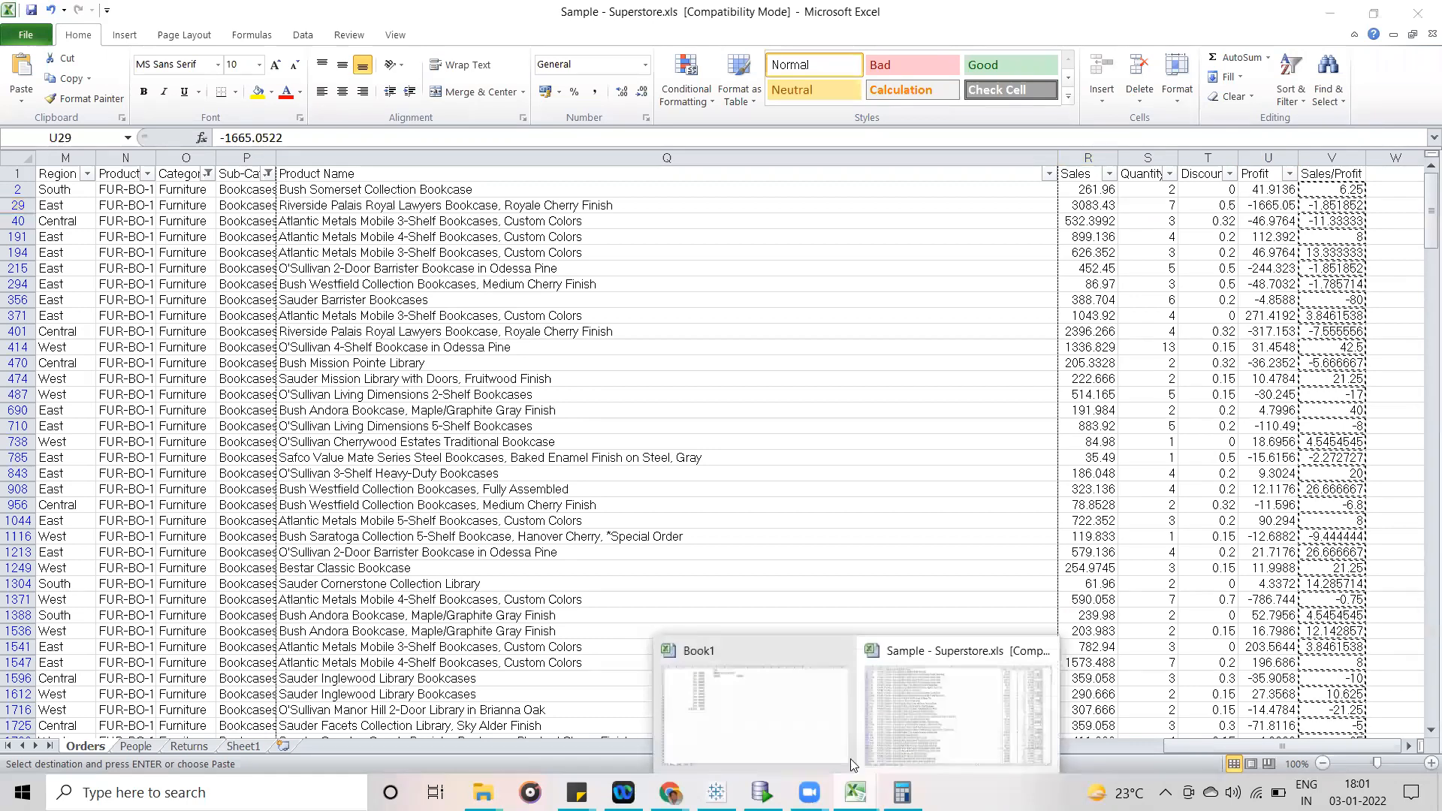
key("alt+Tab")
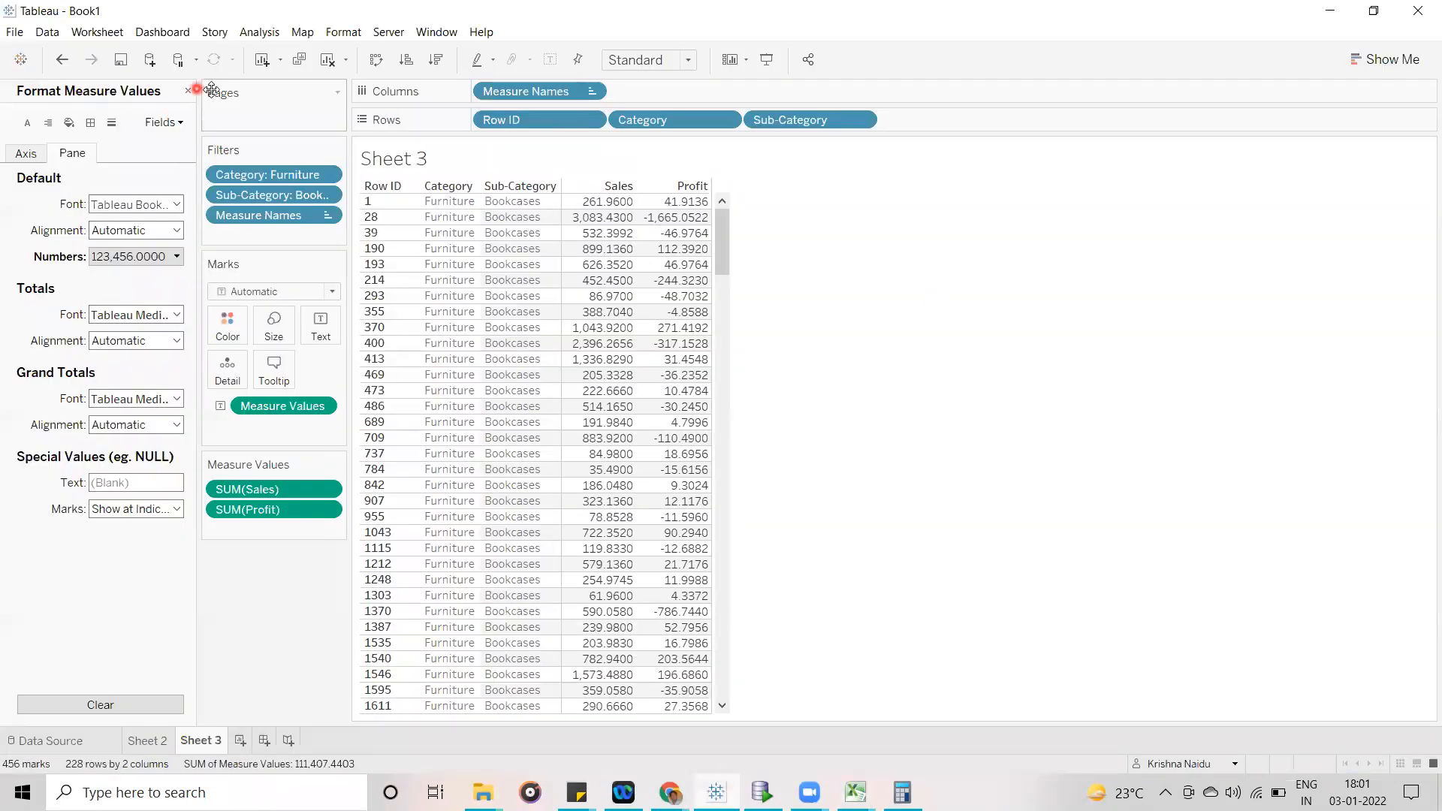
- Close the formatting options, add Row Level Calculation to the measure values after Profit, and check its value for Row ID 28
left_click(187, 92)
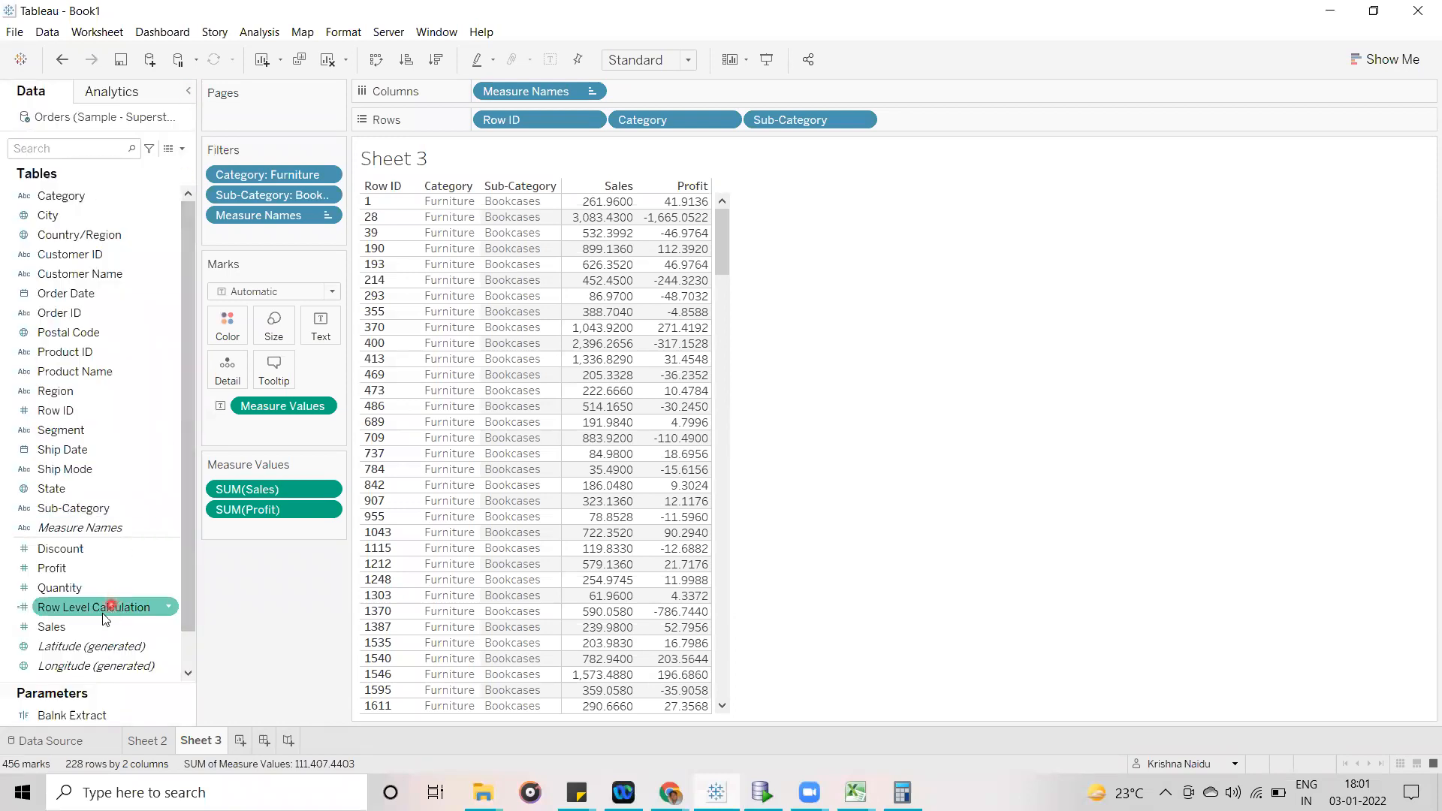
left_click_drag(244, 526, 252, 532)
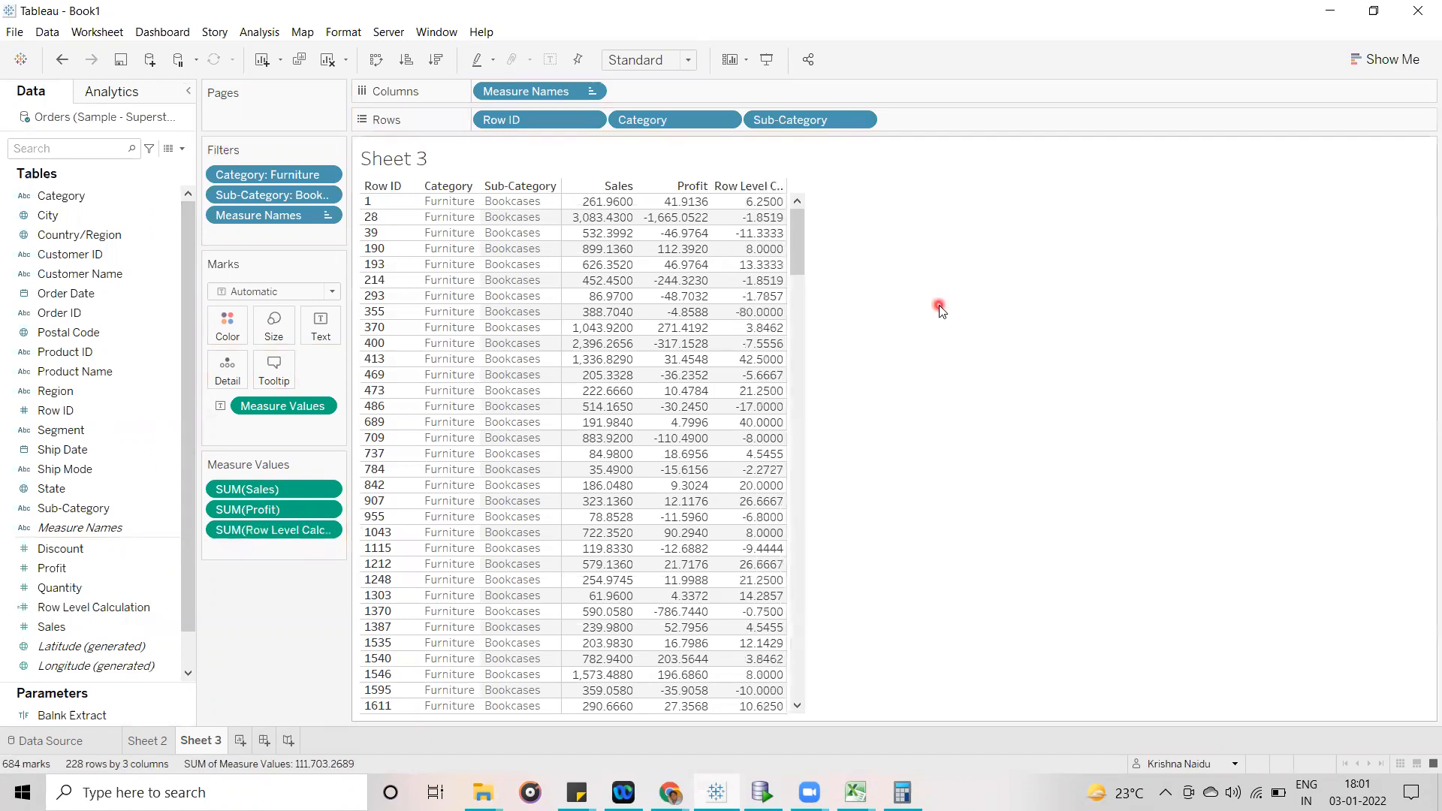
left_click(770, 217)
left_click(885, 286)
left_click(915, 334)
- Add column grand totals to the Sheet 3 table and view the Grand Total row at its end
left_click_drag(796, 263, 803, 398)
left_click_drag(804, 618, 798, 709)
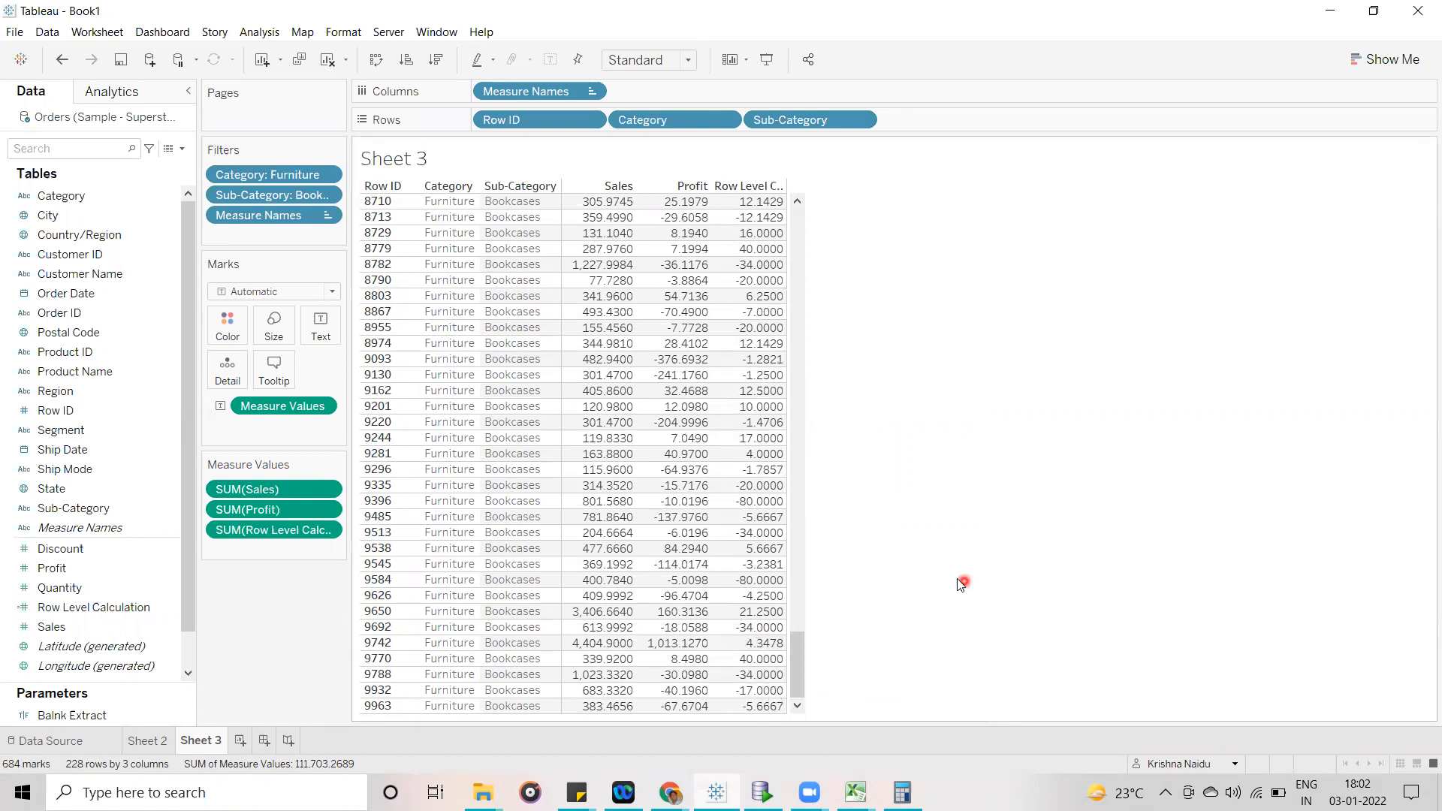
left_click(144, 95)
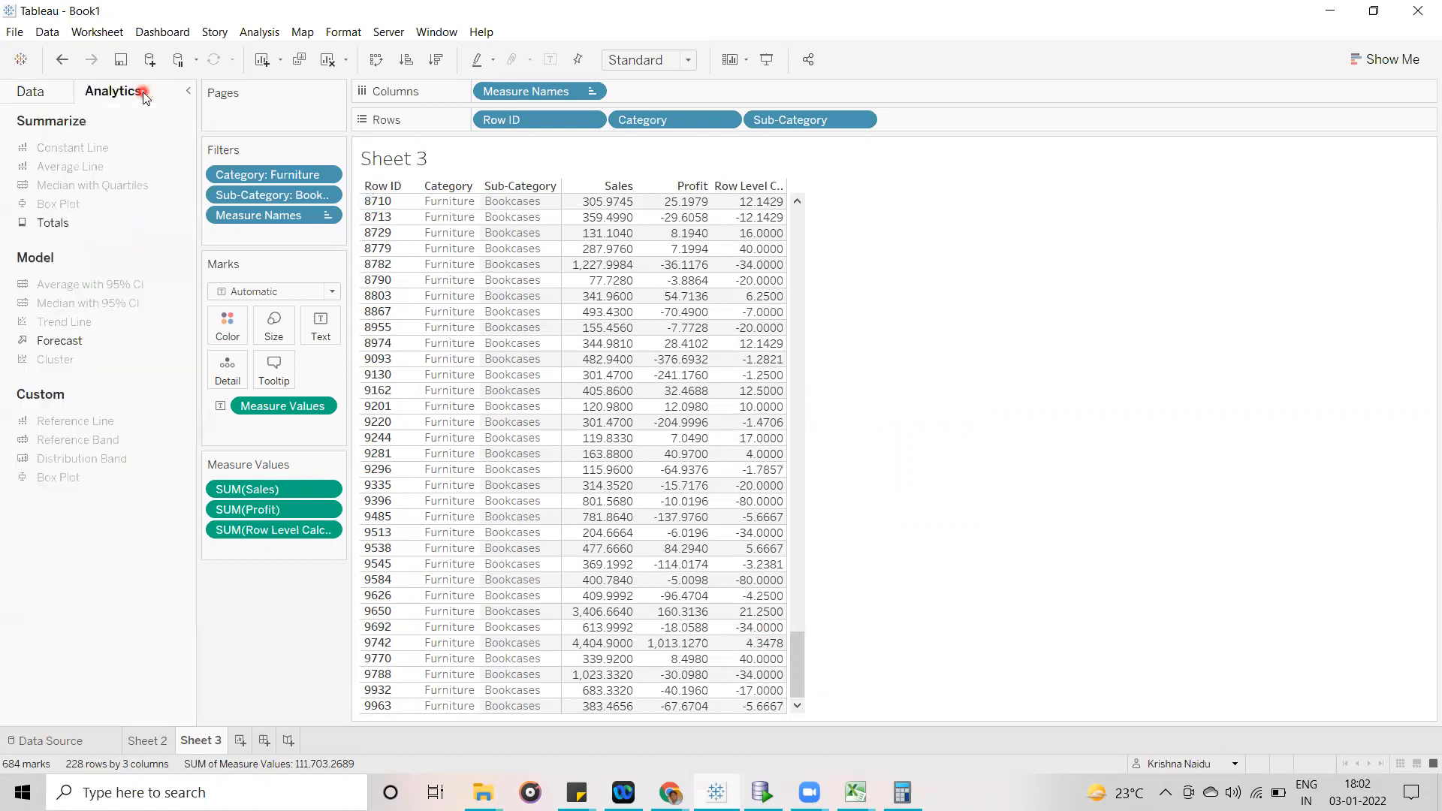
left_click_drag(46, 222, 611, 217)
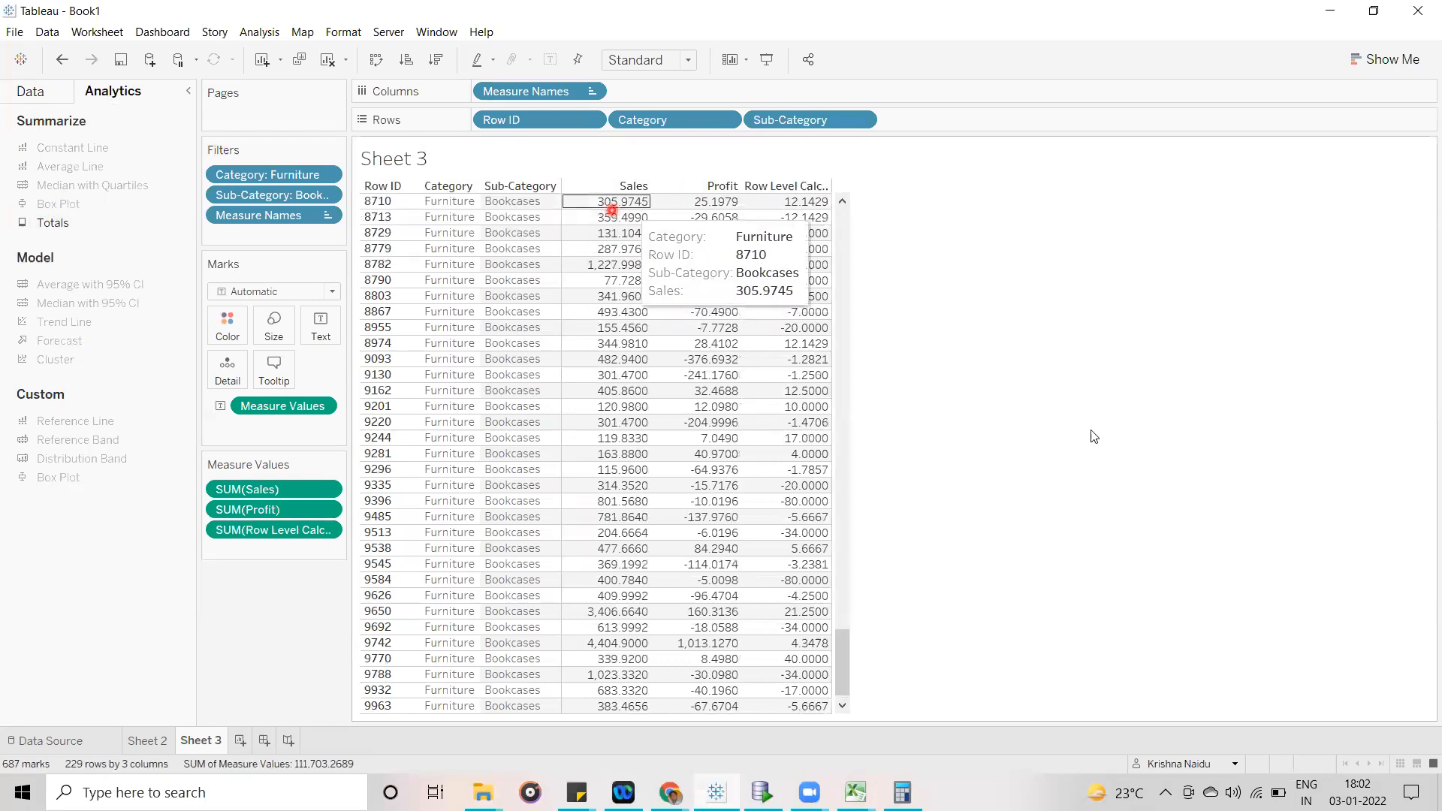
left_click_drag(842, 658, 841, 699)
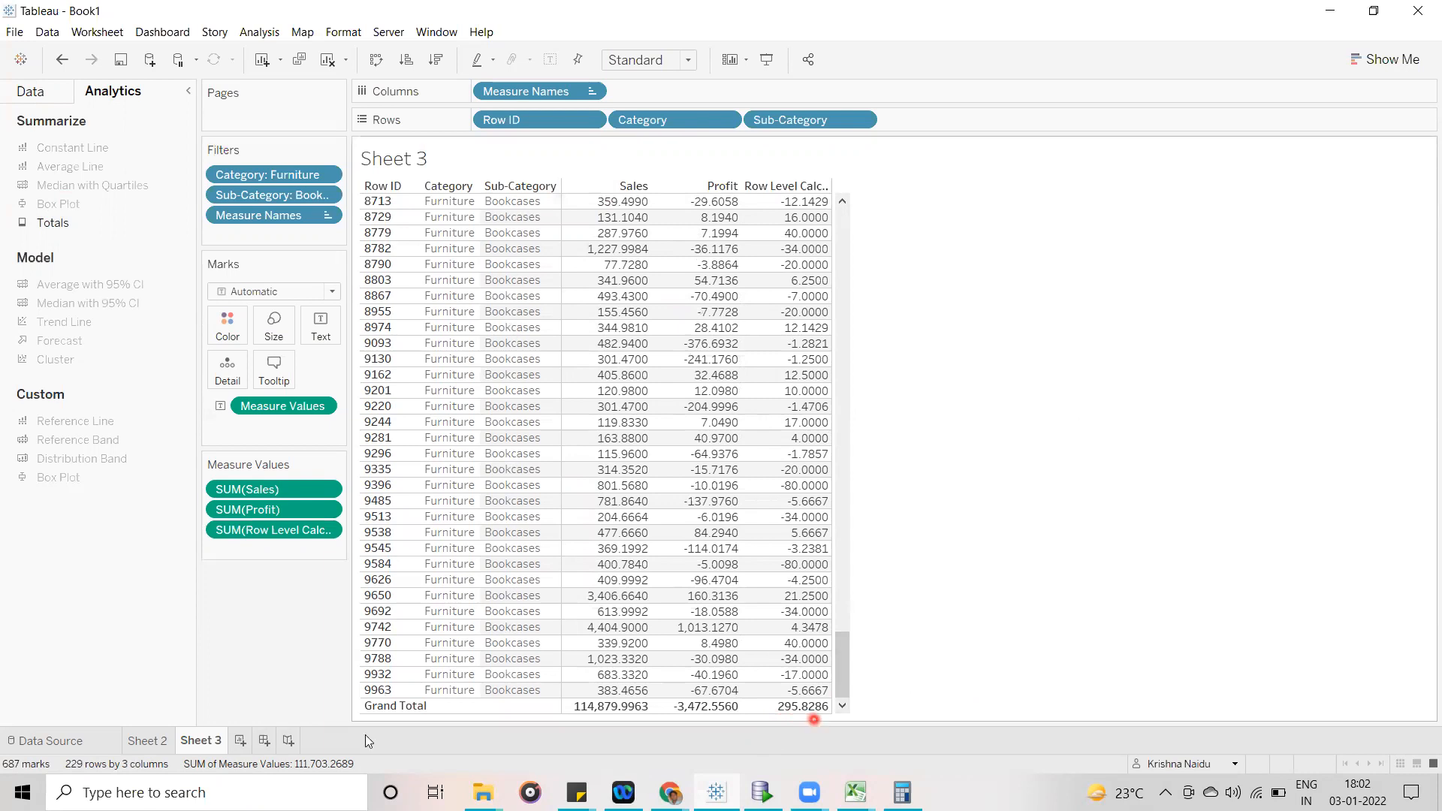
- On Sheet 2, format the Row Level Calculation measure as Number (Custom) with 3 decimal places and close the formatting options
left_click(156, 740)
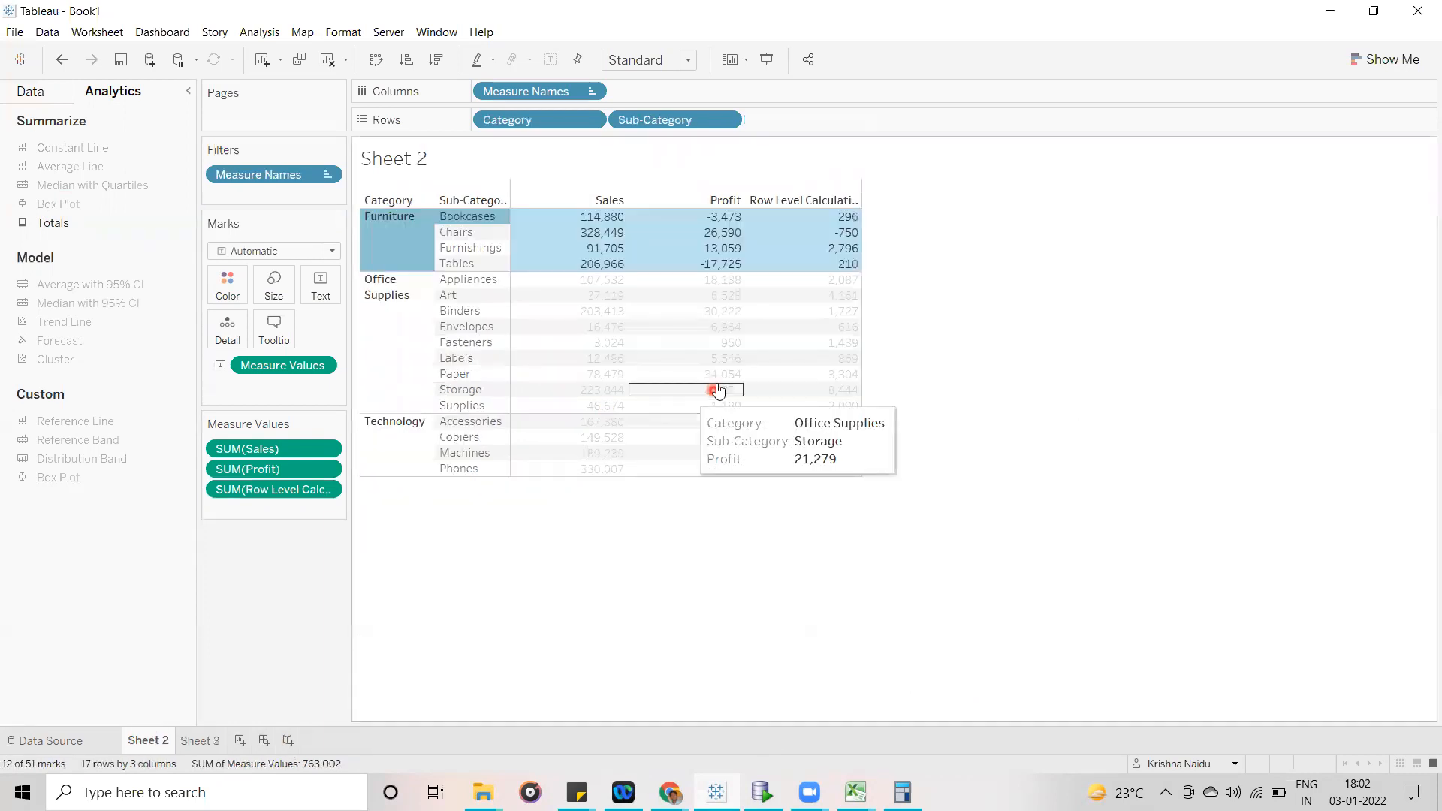
left_click(1114, 200)
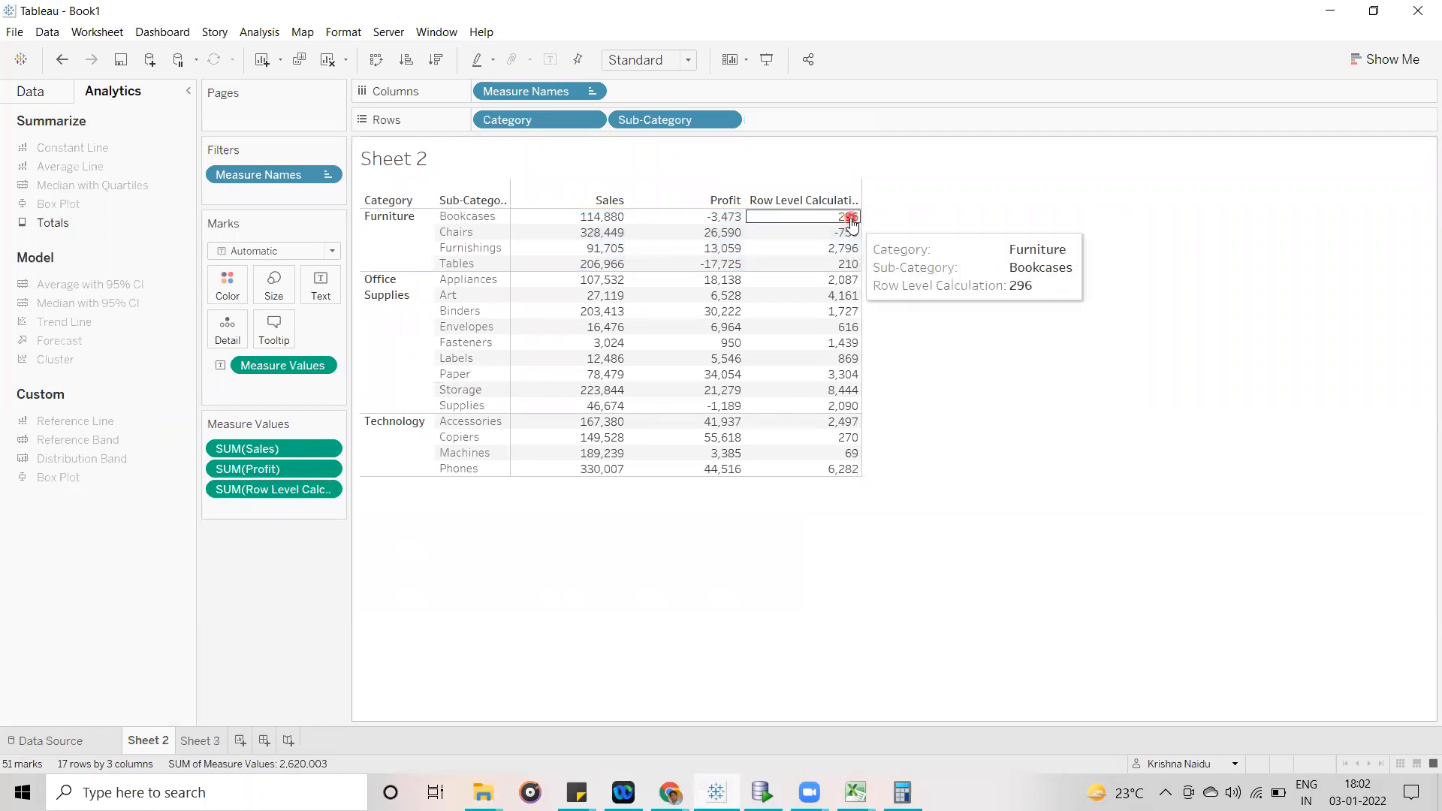
left_click(326, 488)
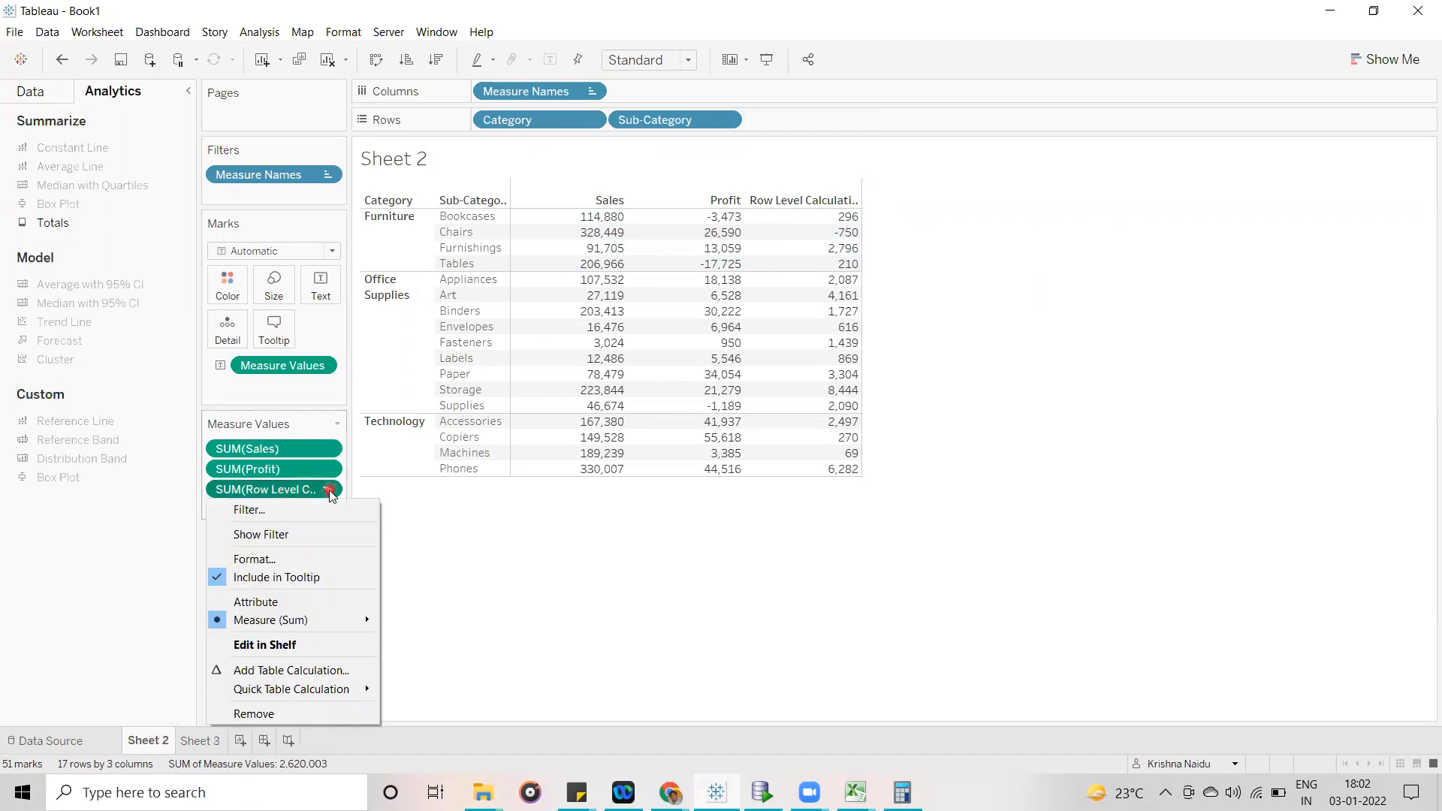
left_click(289, 561)
left_click(167, 207)
left_click(138, 253)
left_click(292, 257)
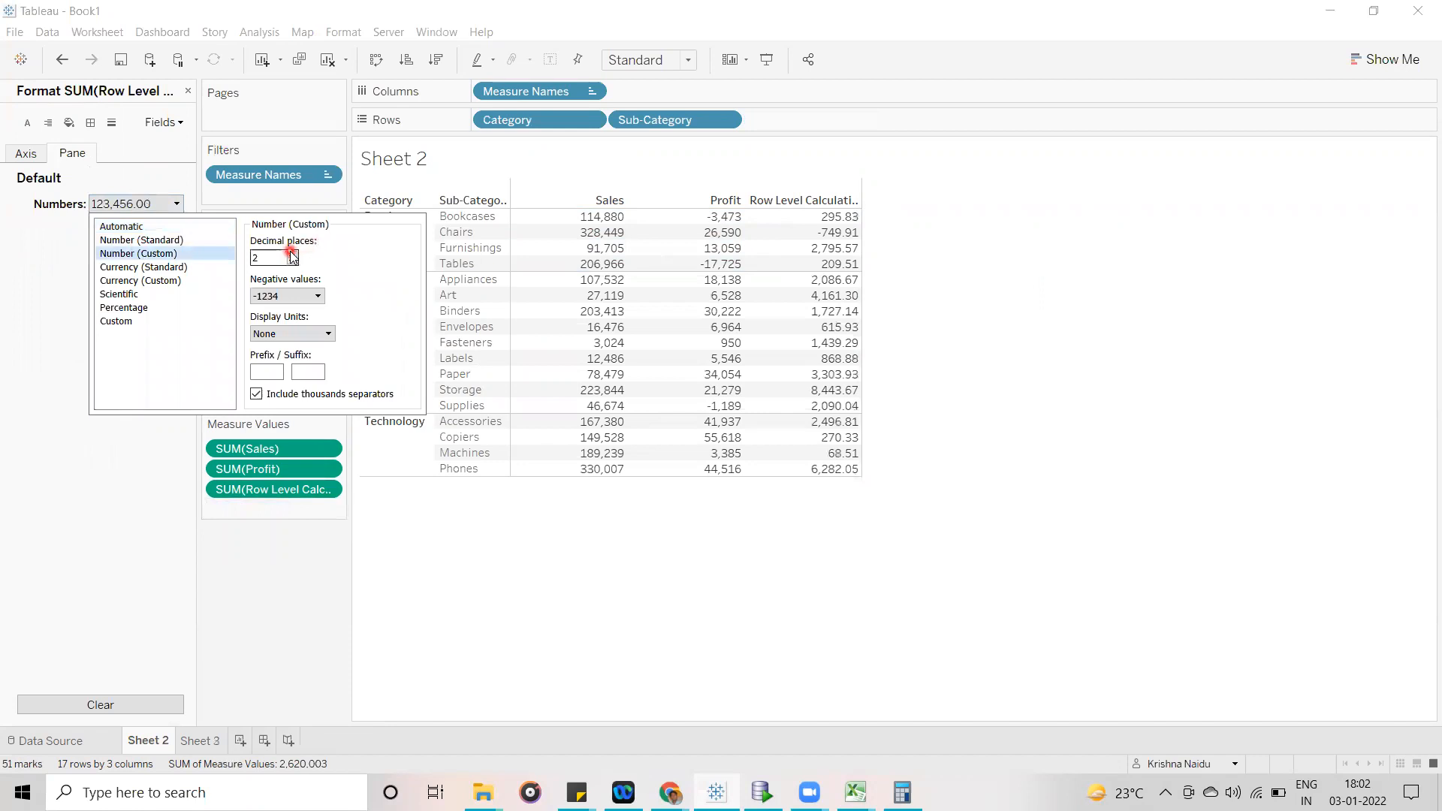
left_click(292, 254)
left_click(721, 634)
left_click(355, 189)
left_click(188, 90)
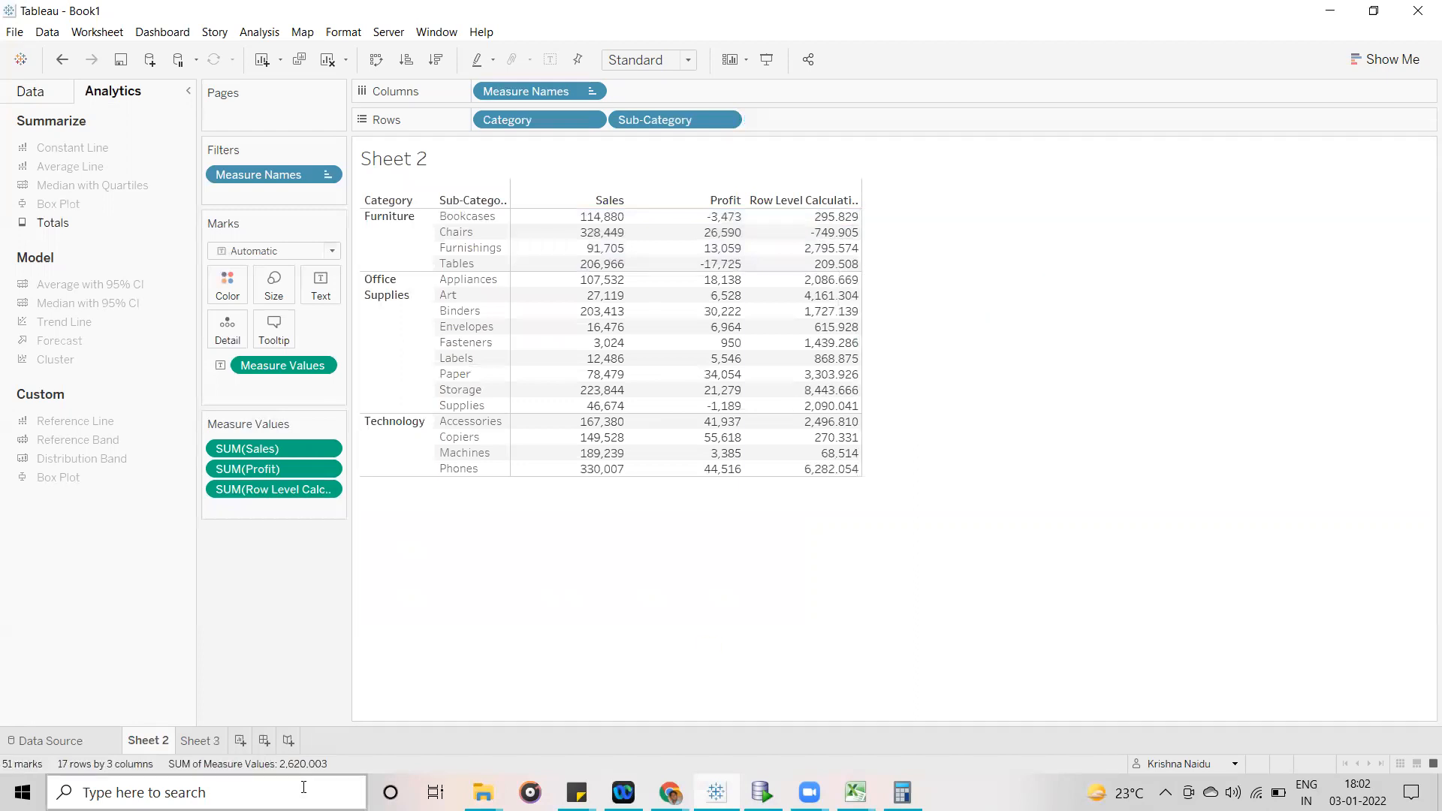
- Compare the Grand Total row on Sheet 3 with the Sales, Profit and Row Level Calculation of Bookcases on Sheet 2
left_click(199, 741)
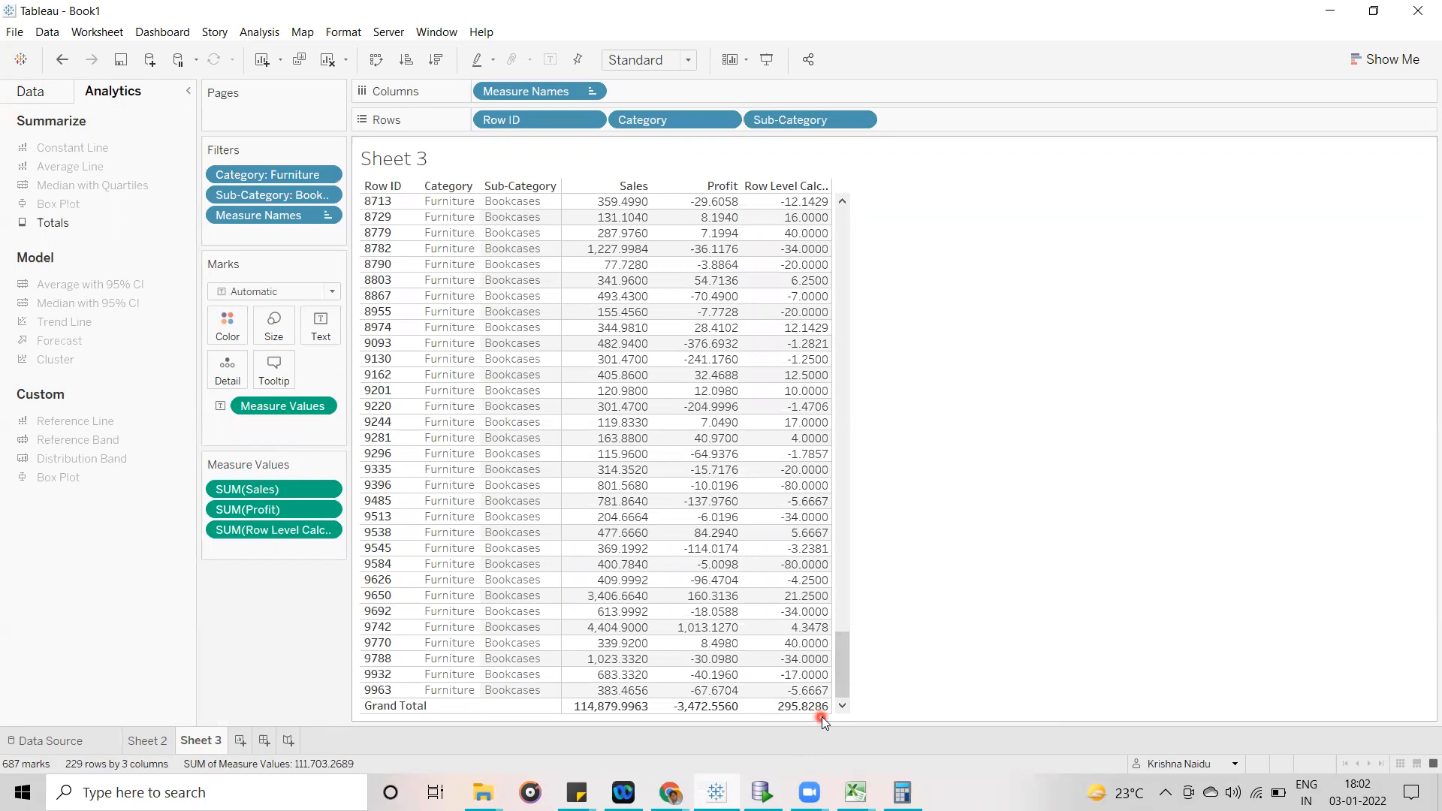
mouse_move(819, 712)
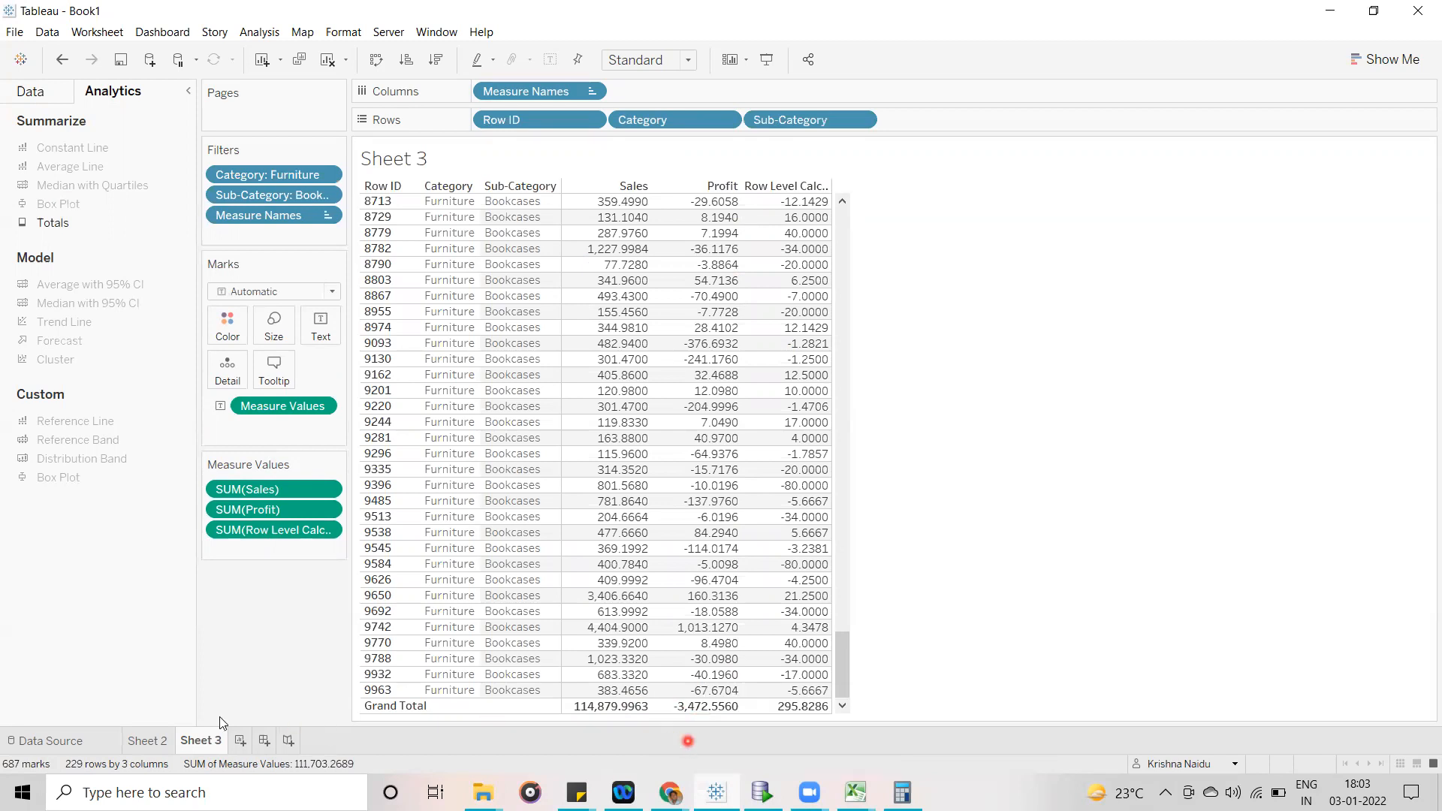
left_click(154, 742)
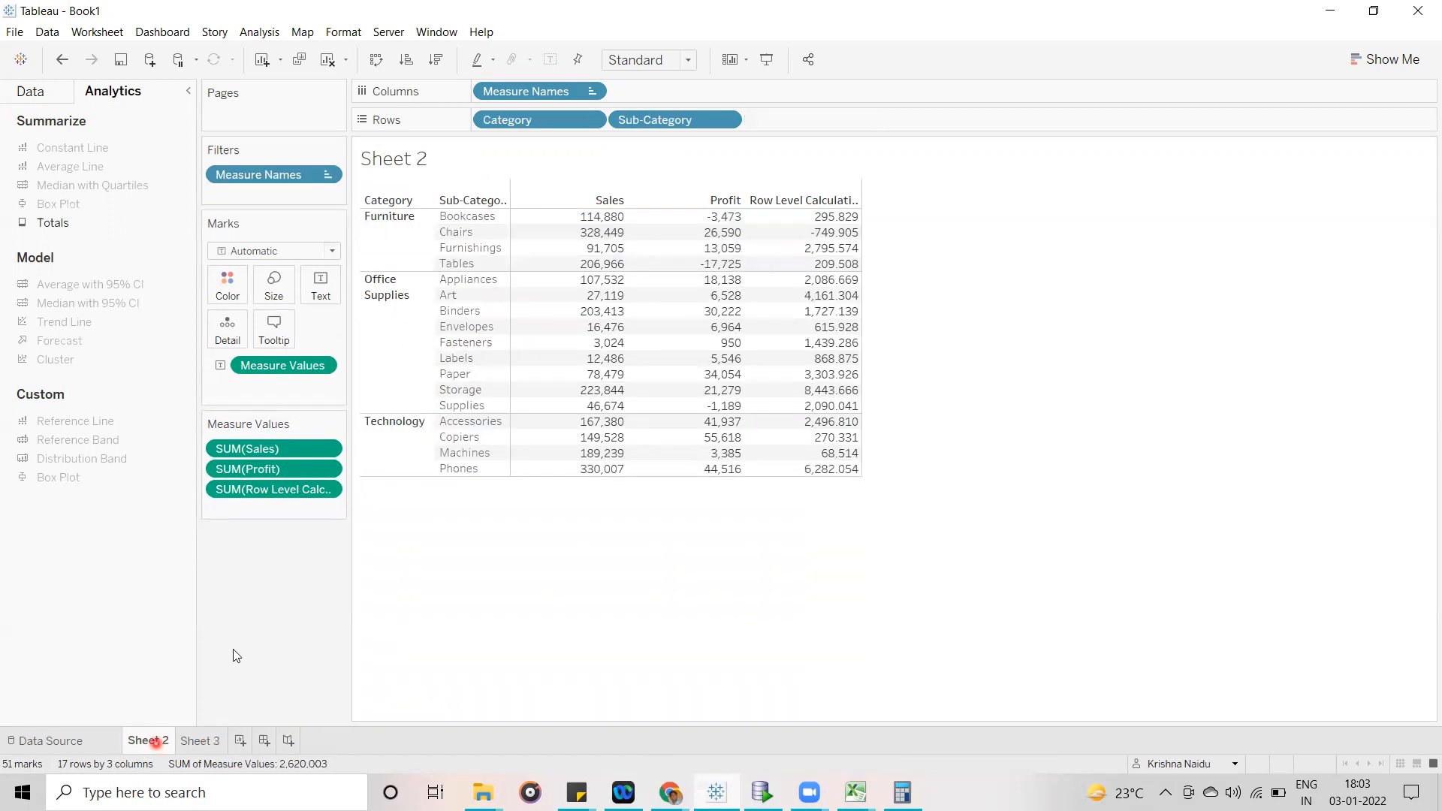
left_click(725, 217)
left_click(605, 219, "ctrl")
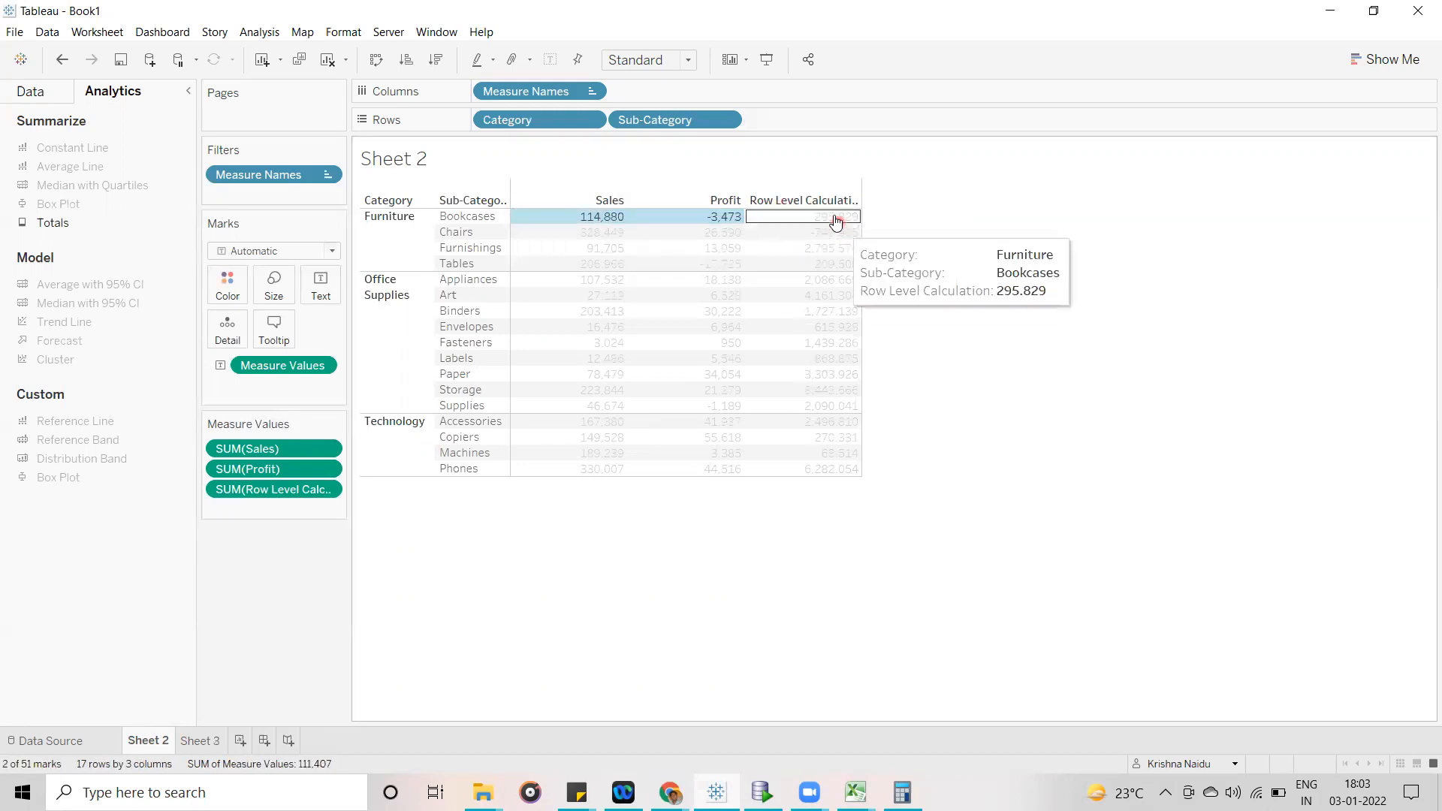
left_click(835, 219, "ctrl")
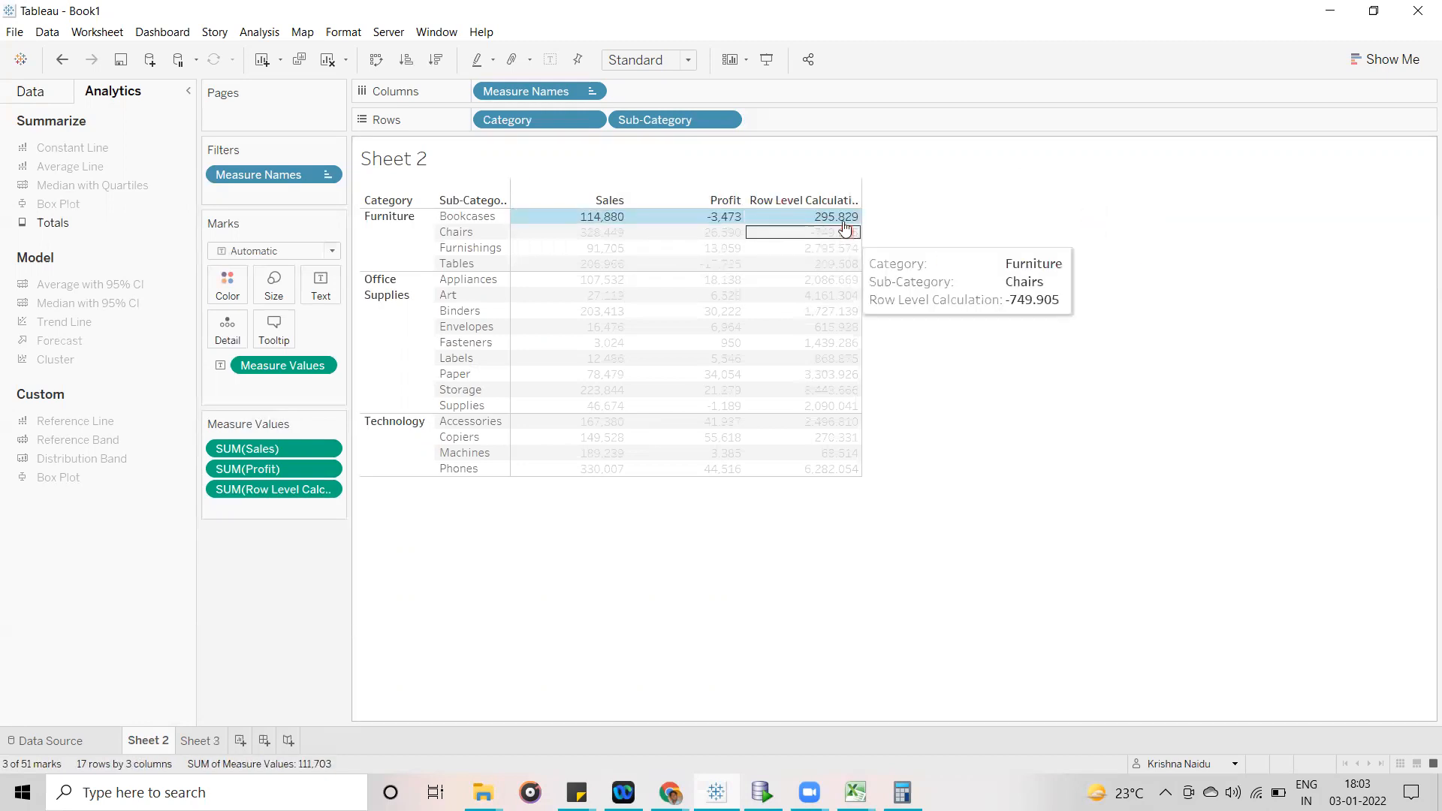
- Return to Sheet 3 and check the values of Row ID 1 at the start of the table
left_click(201, 741)
left_click(1122, 416)
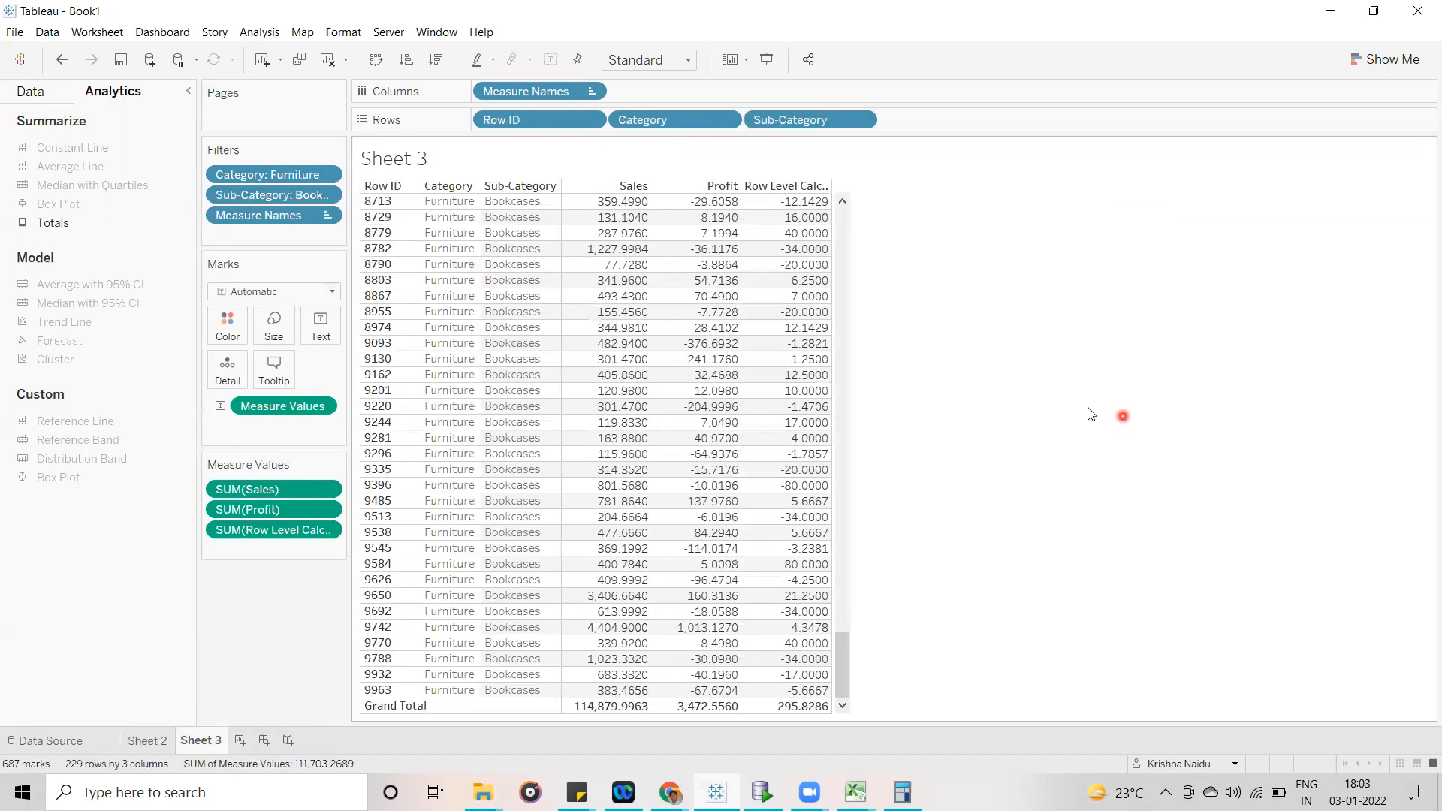
left_click_drag(844, 682, 610, 223)
left_click(960, 268)
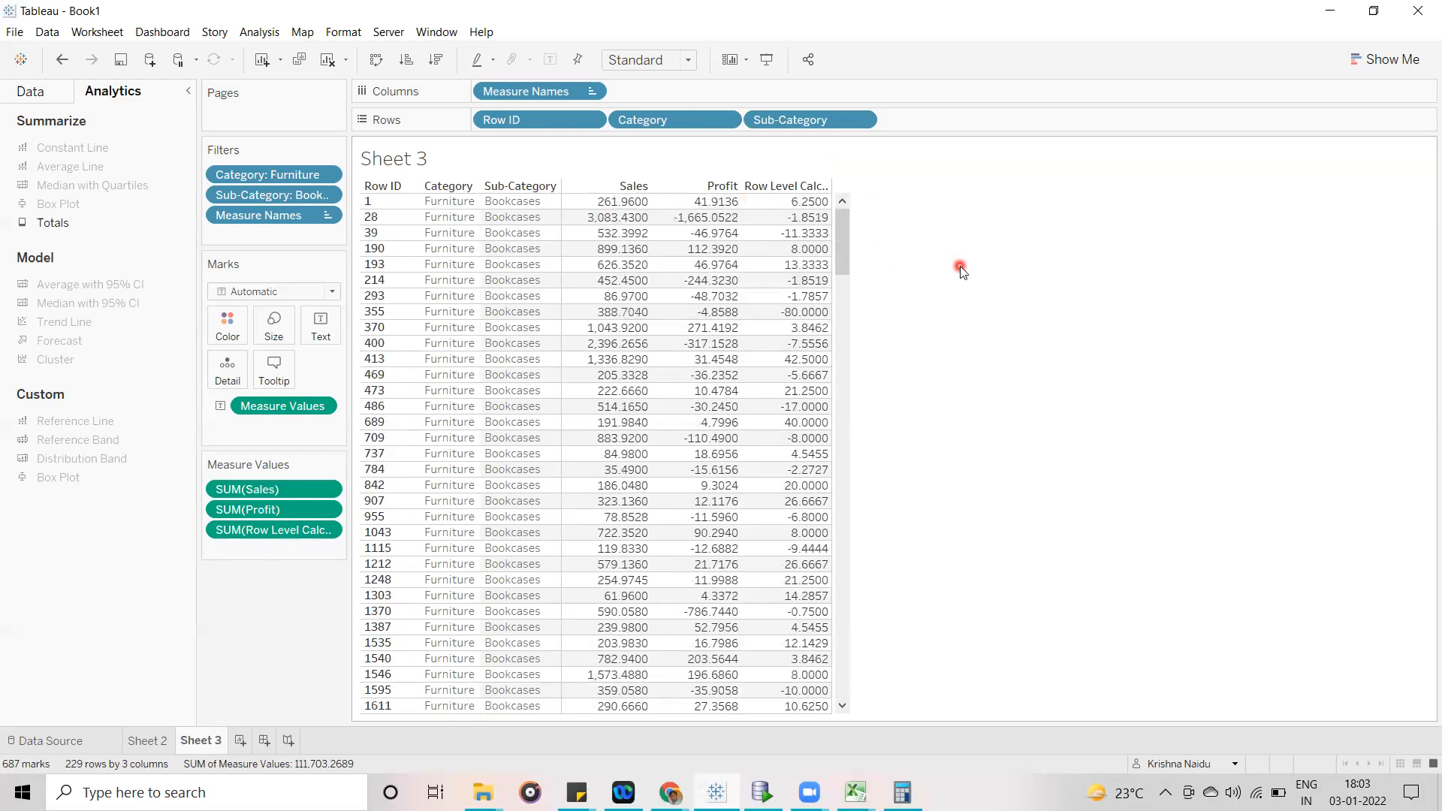
left_click(445, 203)
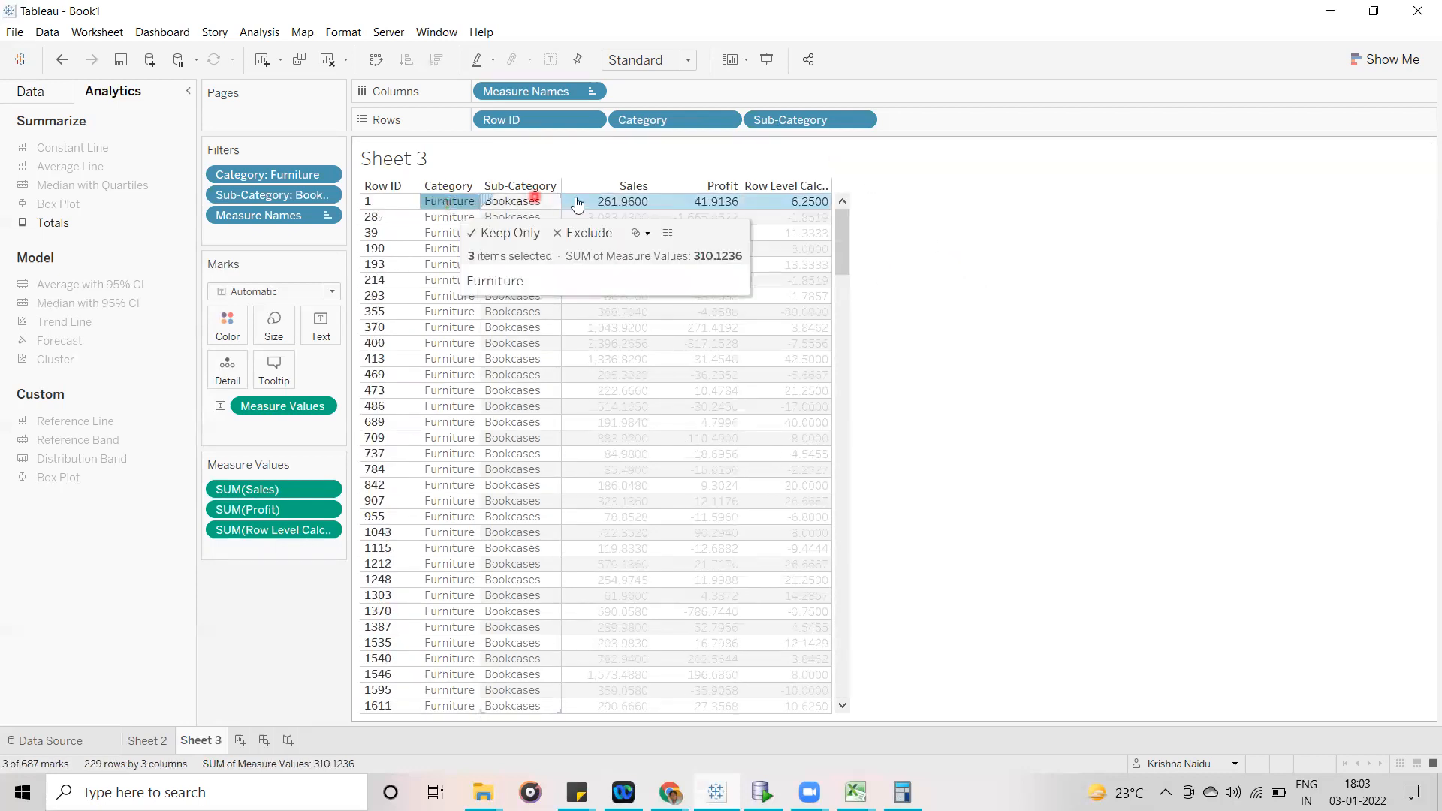
left_click(943, 218)
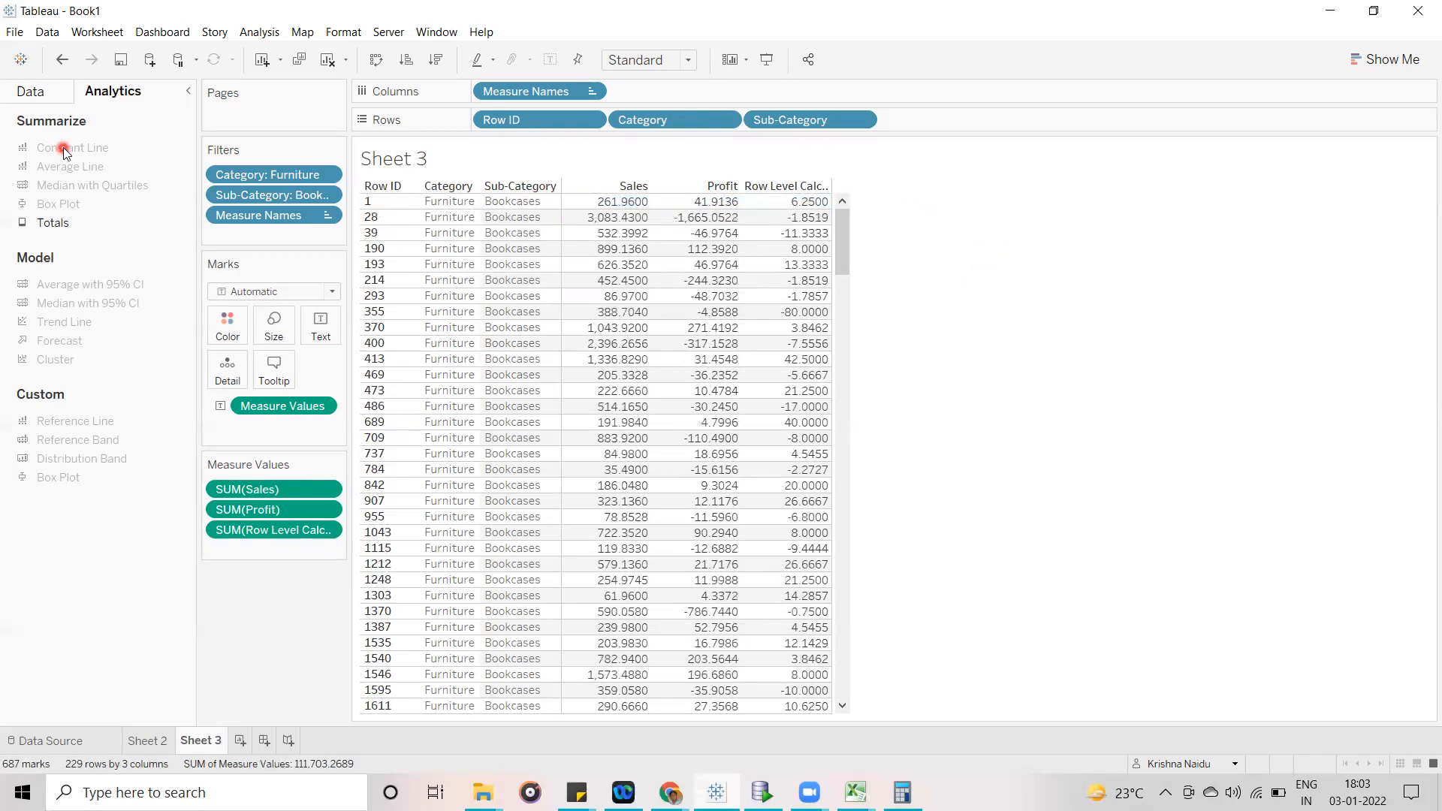
- Search the data fields for "product" and add Product Name to the rows after Sub-Category
left_click(34, 101)
left_click(105, 147)
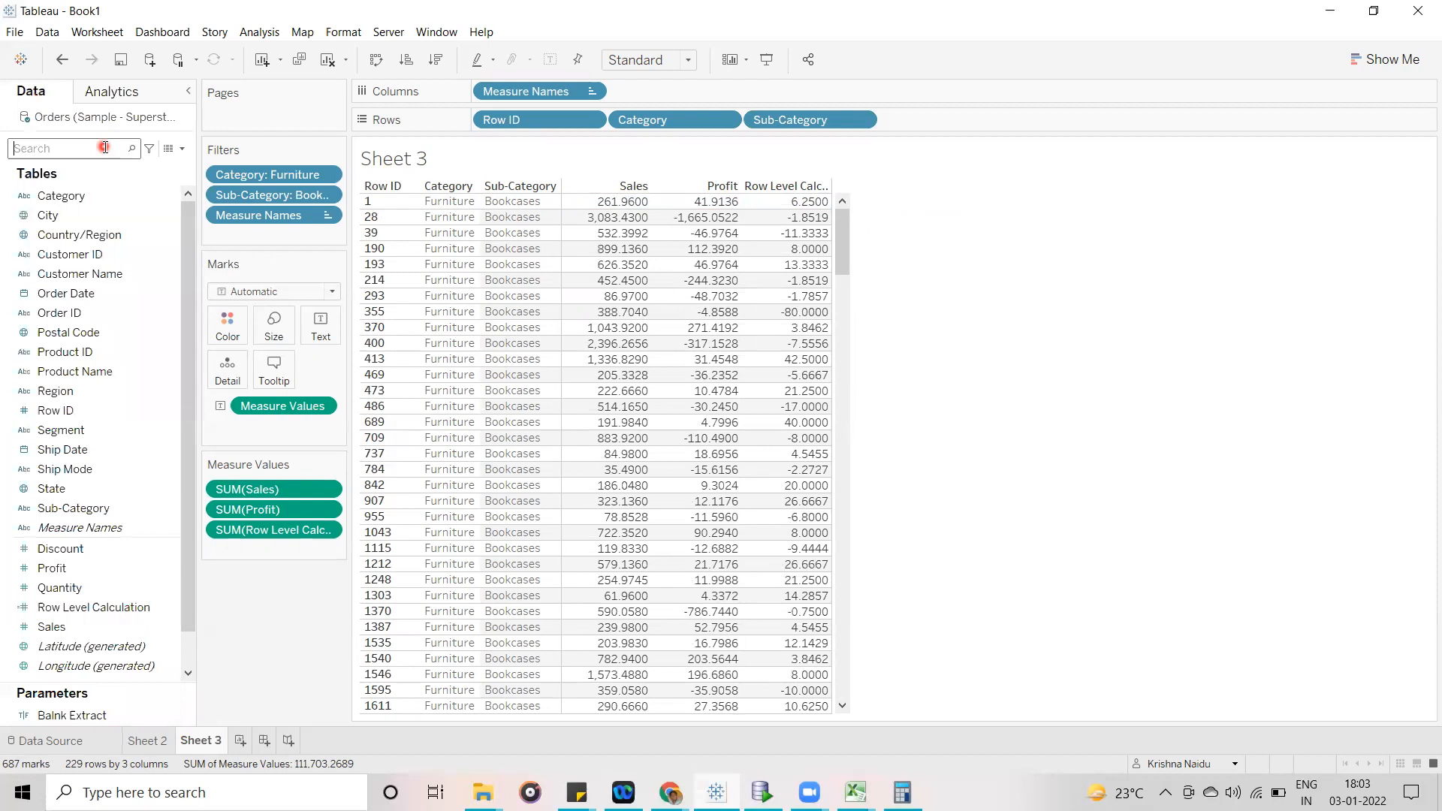
type("product")
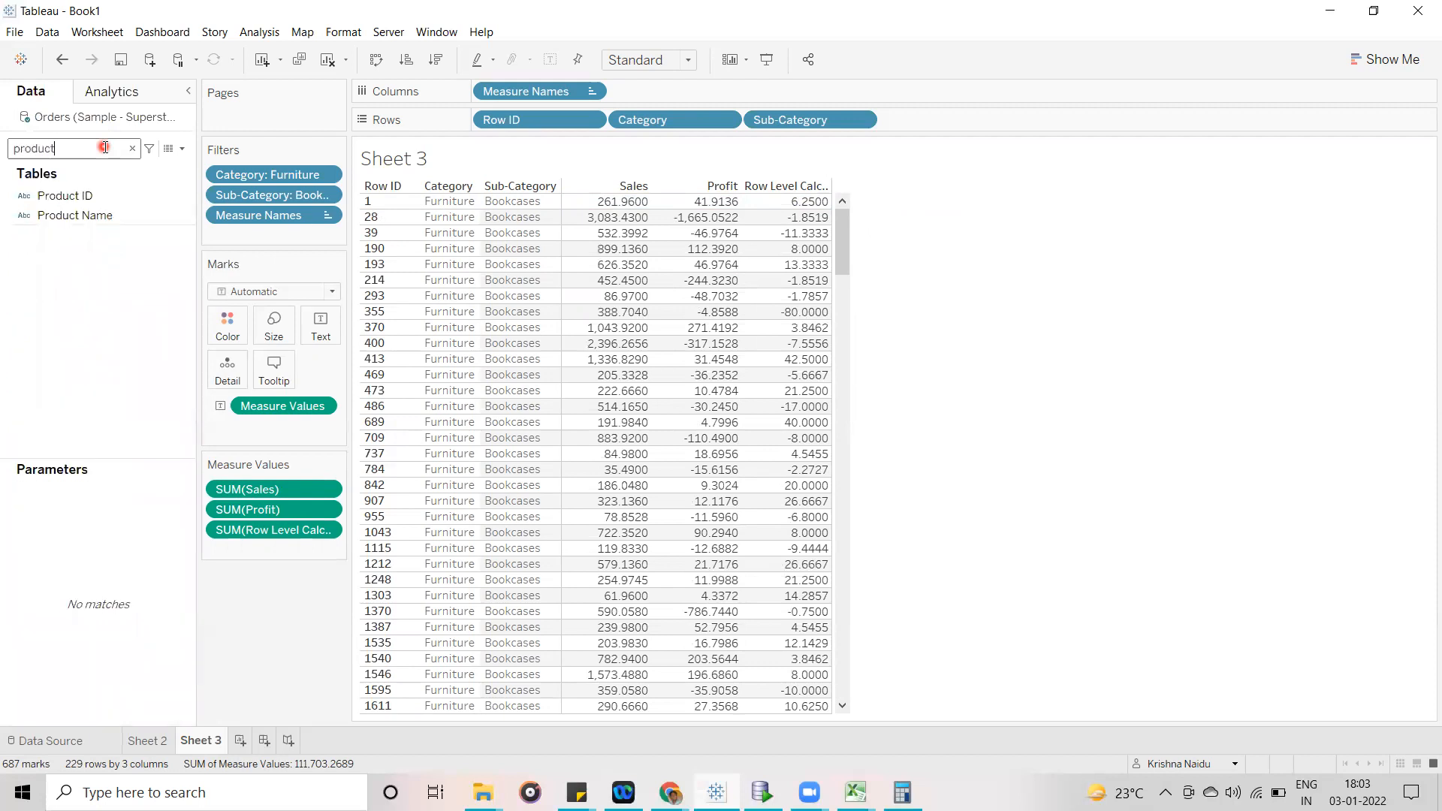
left_click(89, 214)
left_click_drag(675, 110, 933, 122)
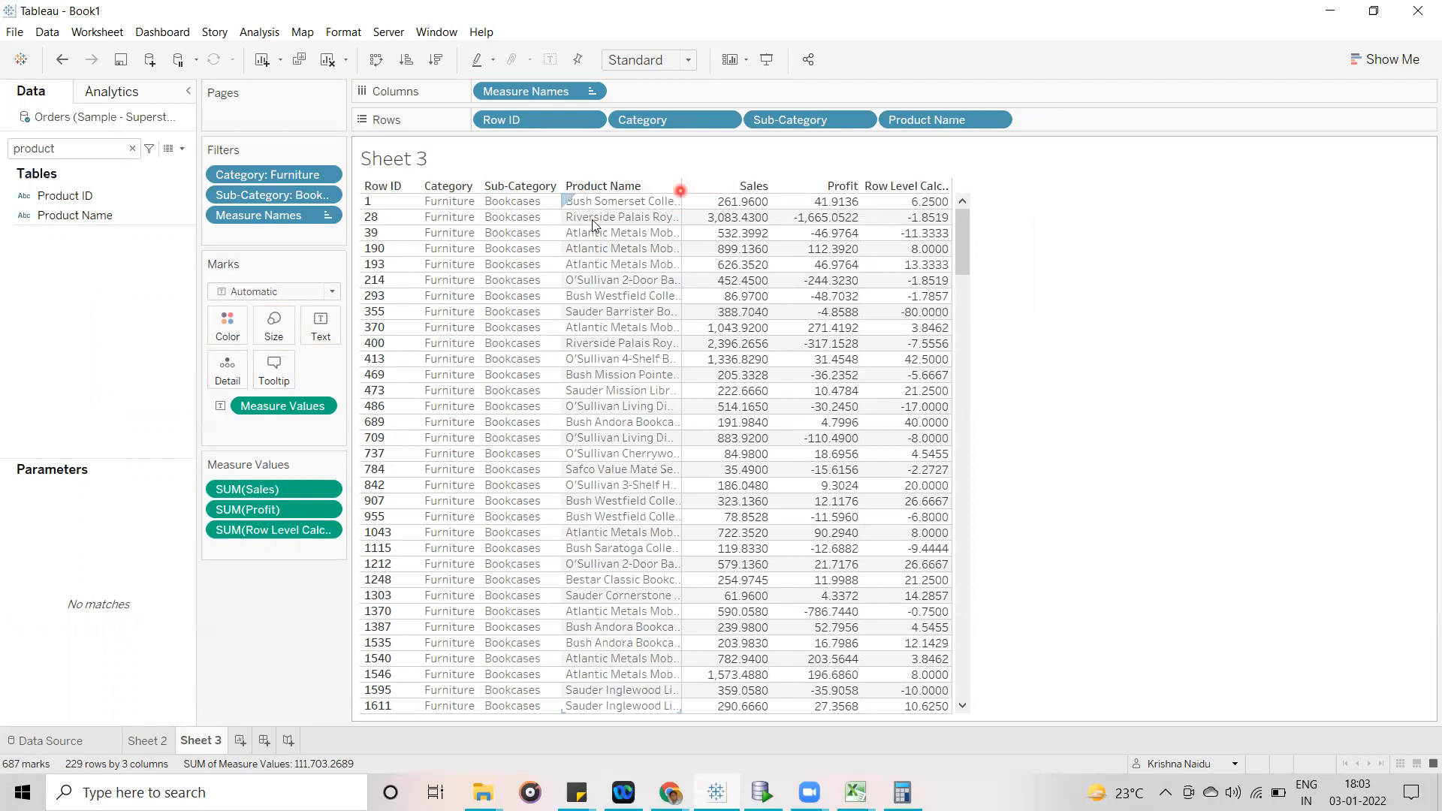
- Examine the Sales, Profit and Row Level Calculation of the Bush Somerset Collection Bookcase in Row ID 1
left_click(577, 202)
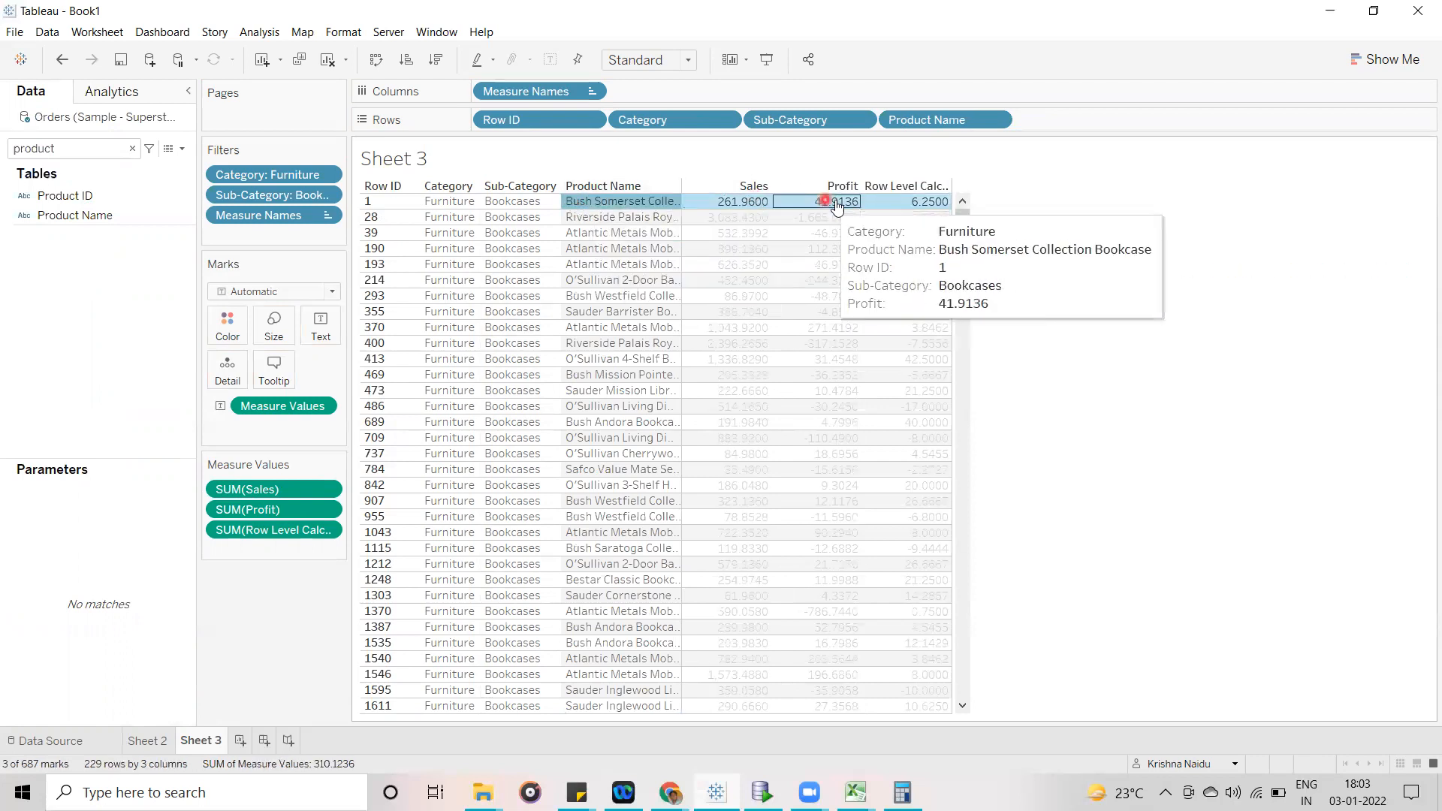
left_click(1106, 193)
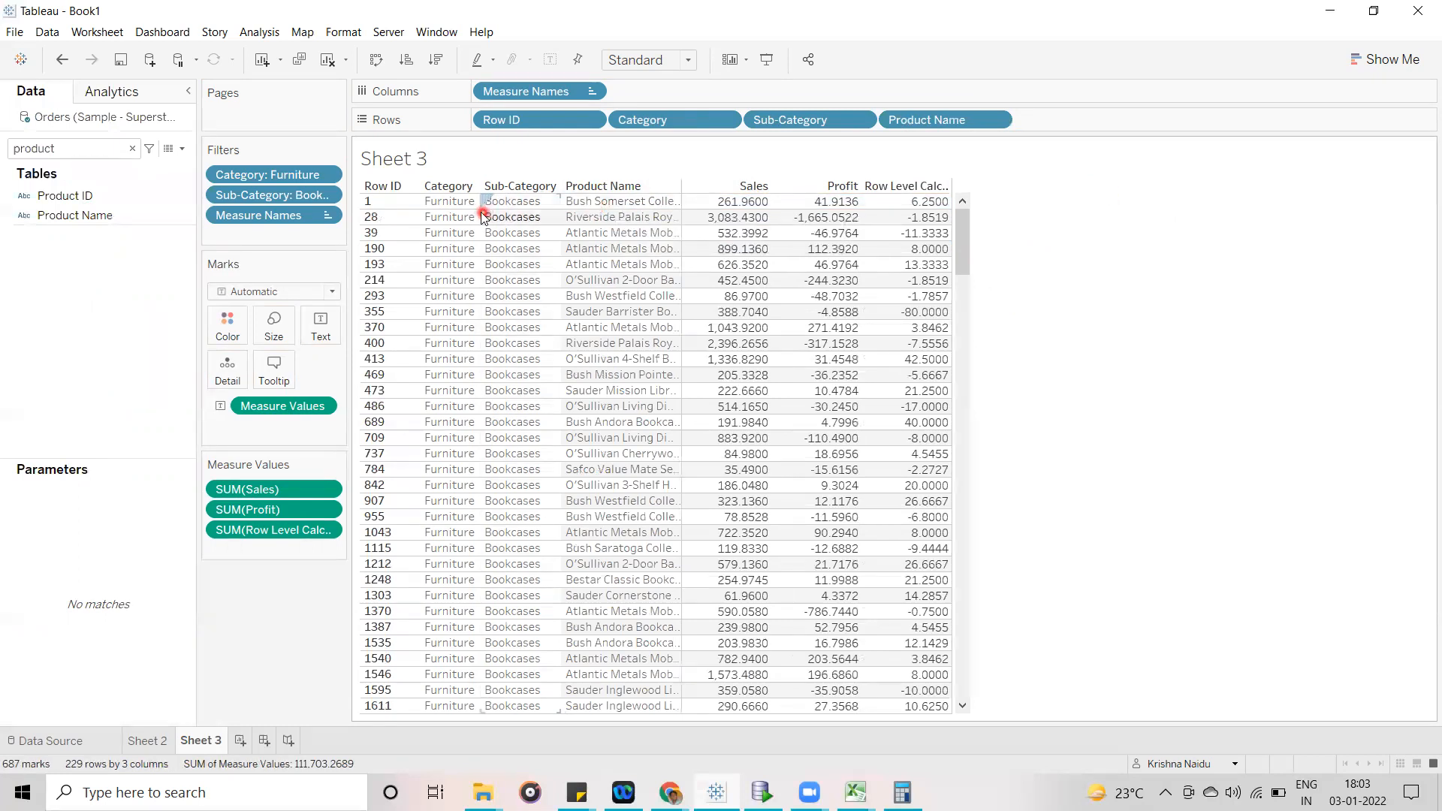
mouse_move(709, 208)
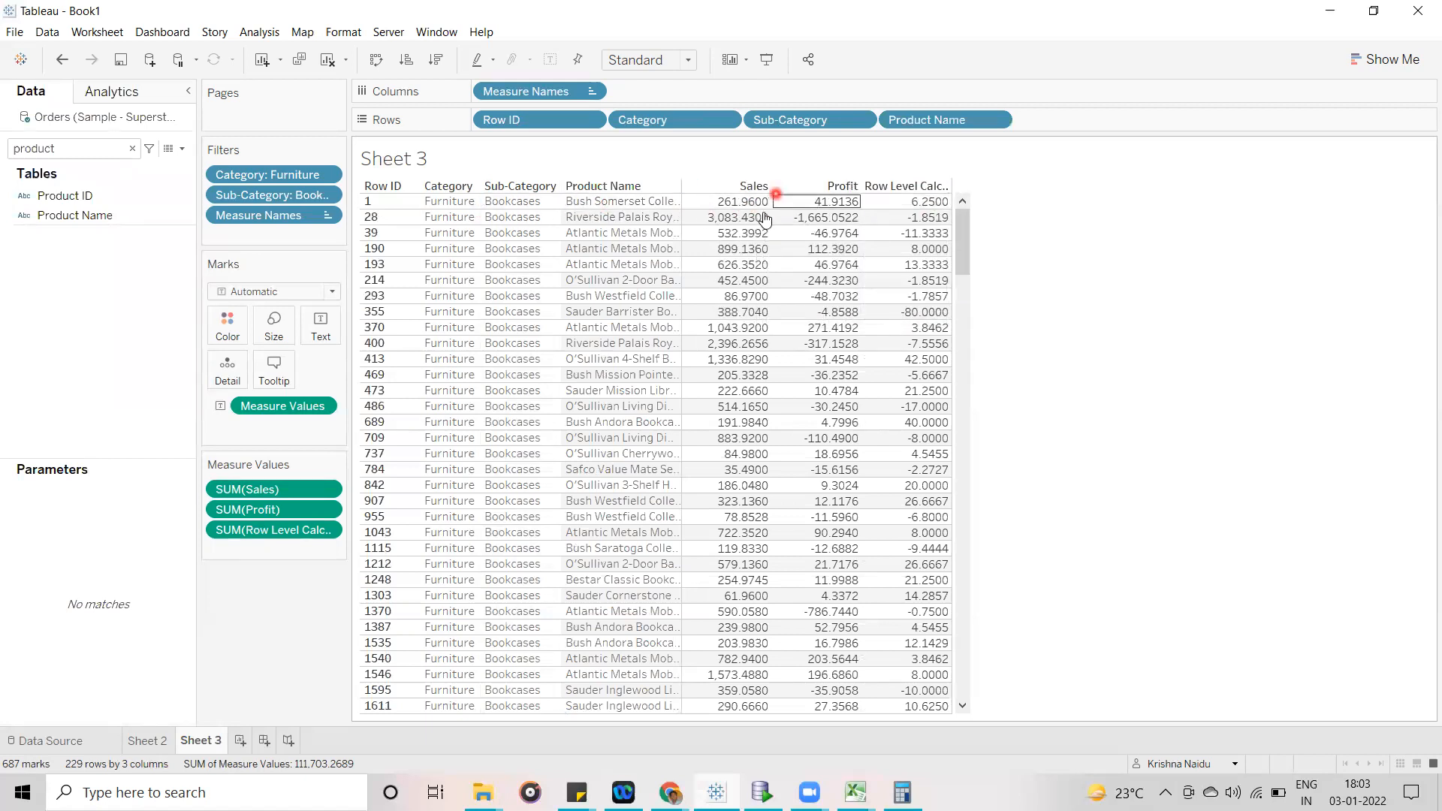
mouse_move(930, 214)
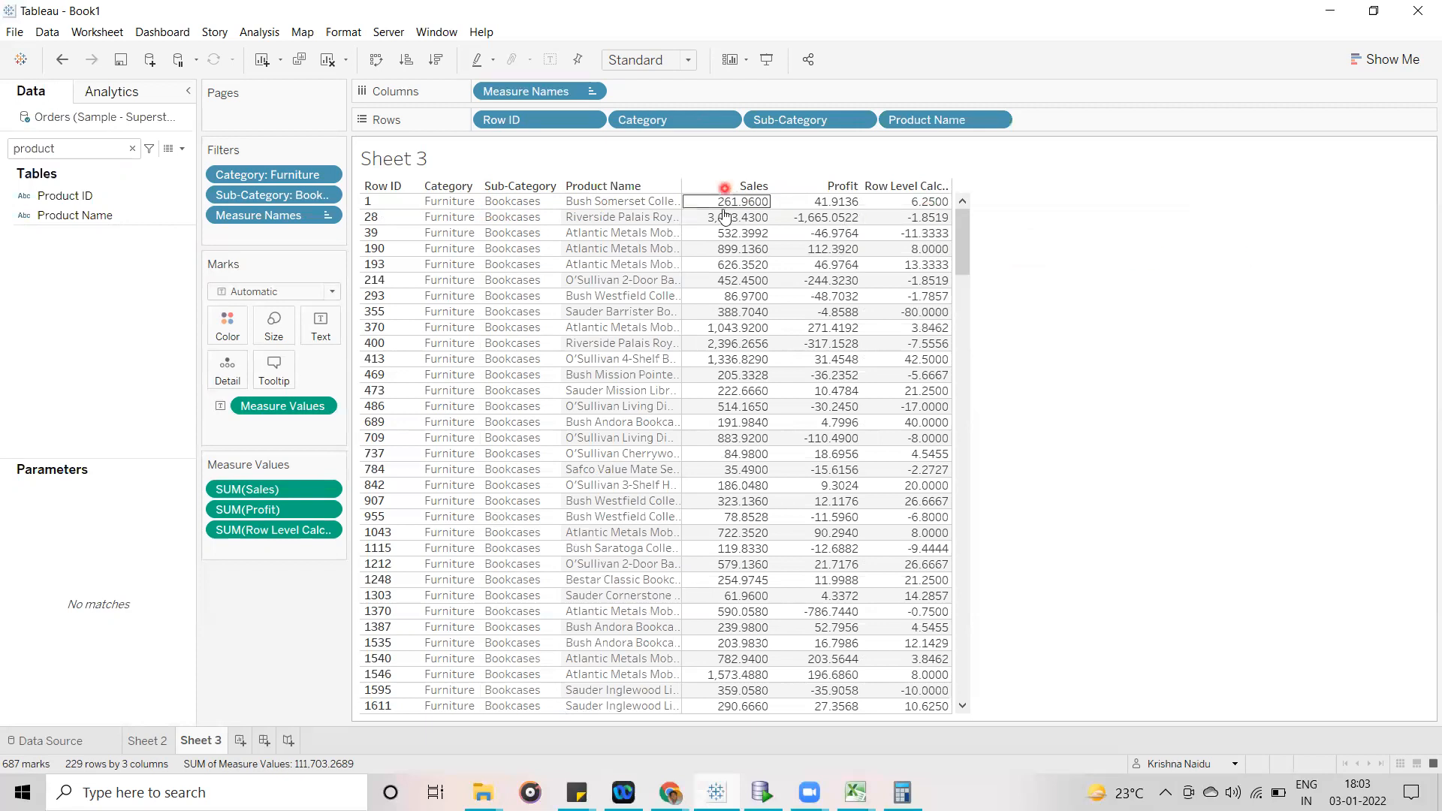
mouse_move(882, 233)
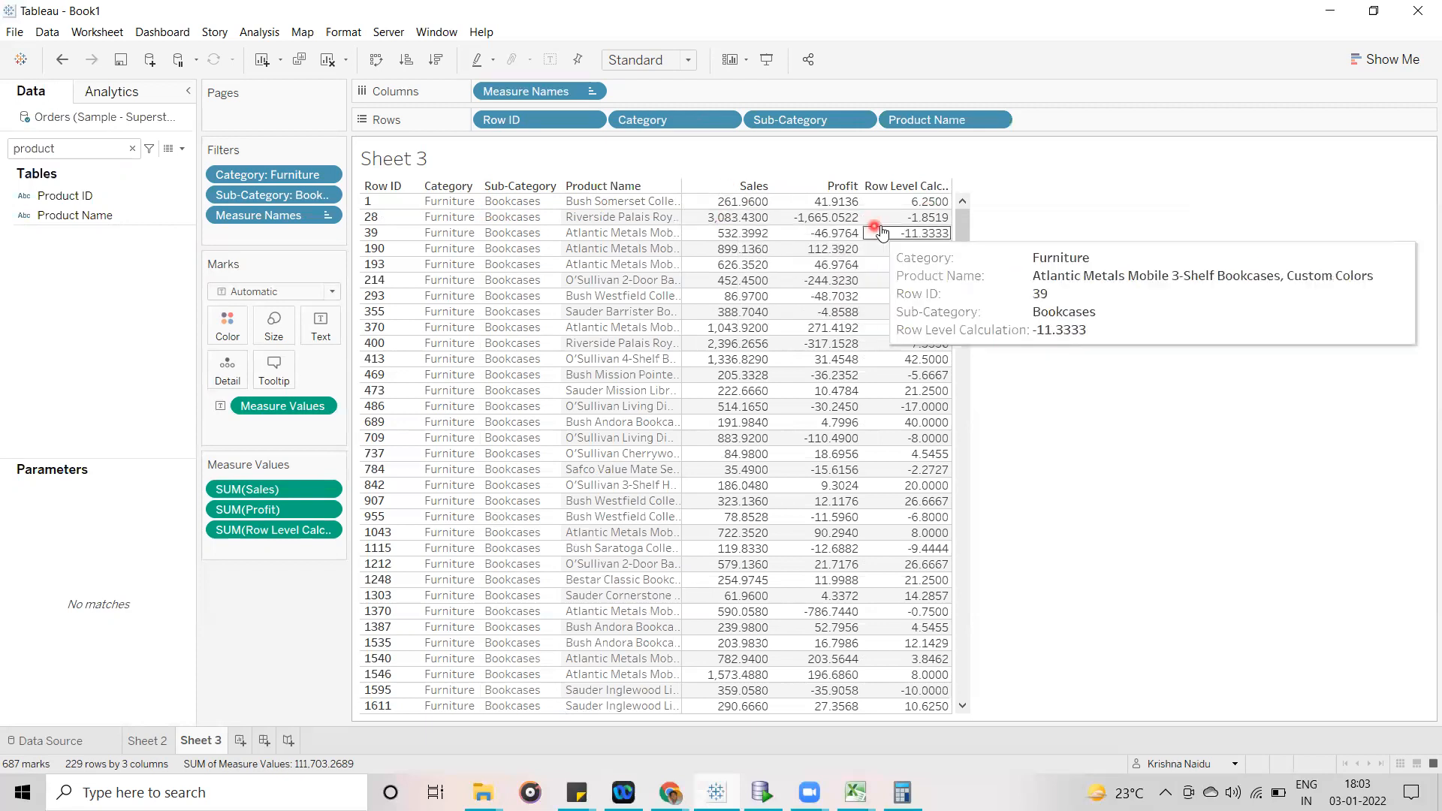
- Select the Row Level Calculation column and check its value in the Grand Total row
left_click(912, 187)
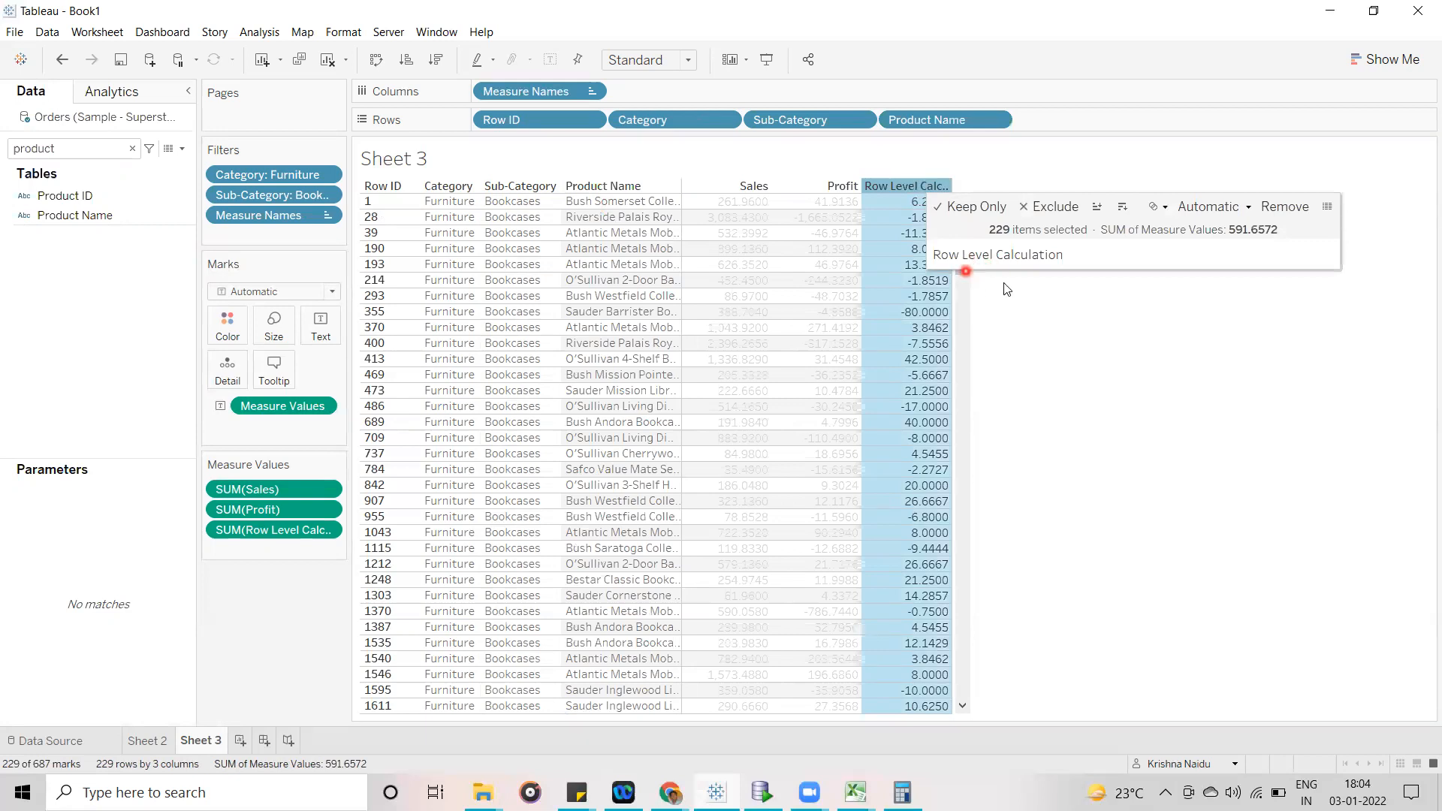
left_click_drag(968, 249, 929, 723)
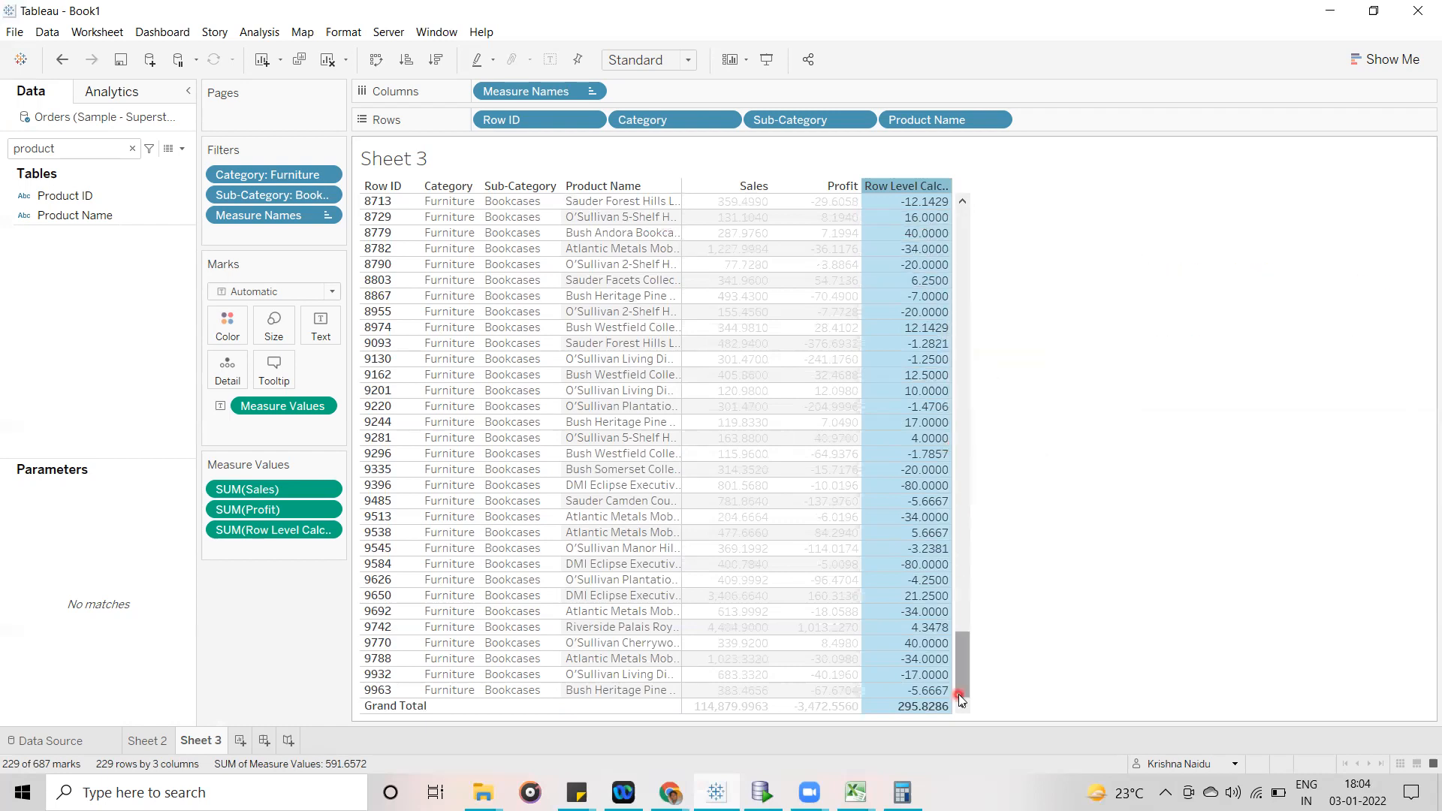
mouse_move(922, 717)
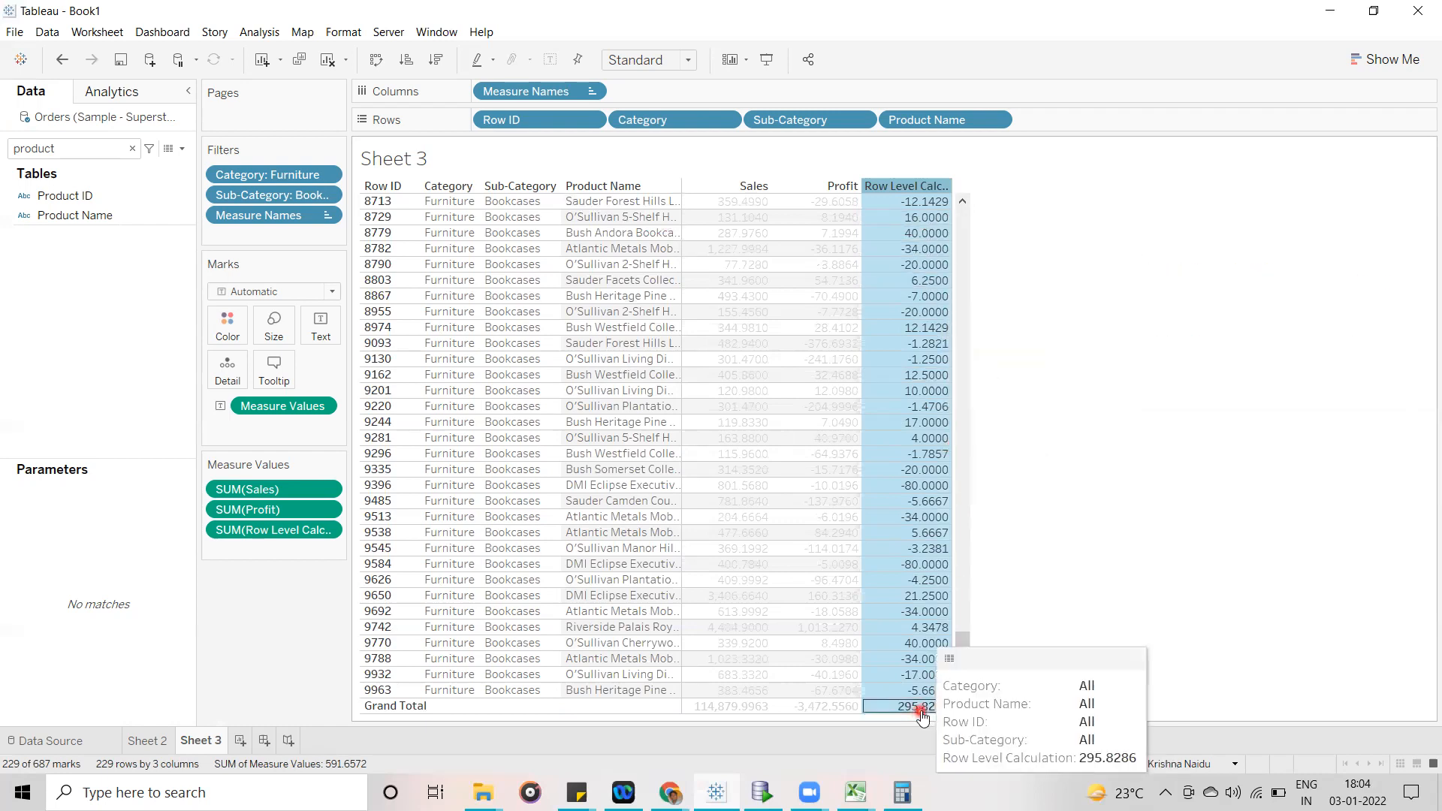
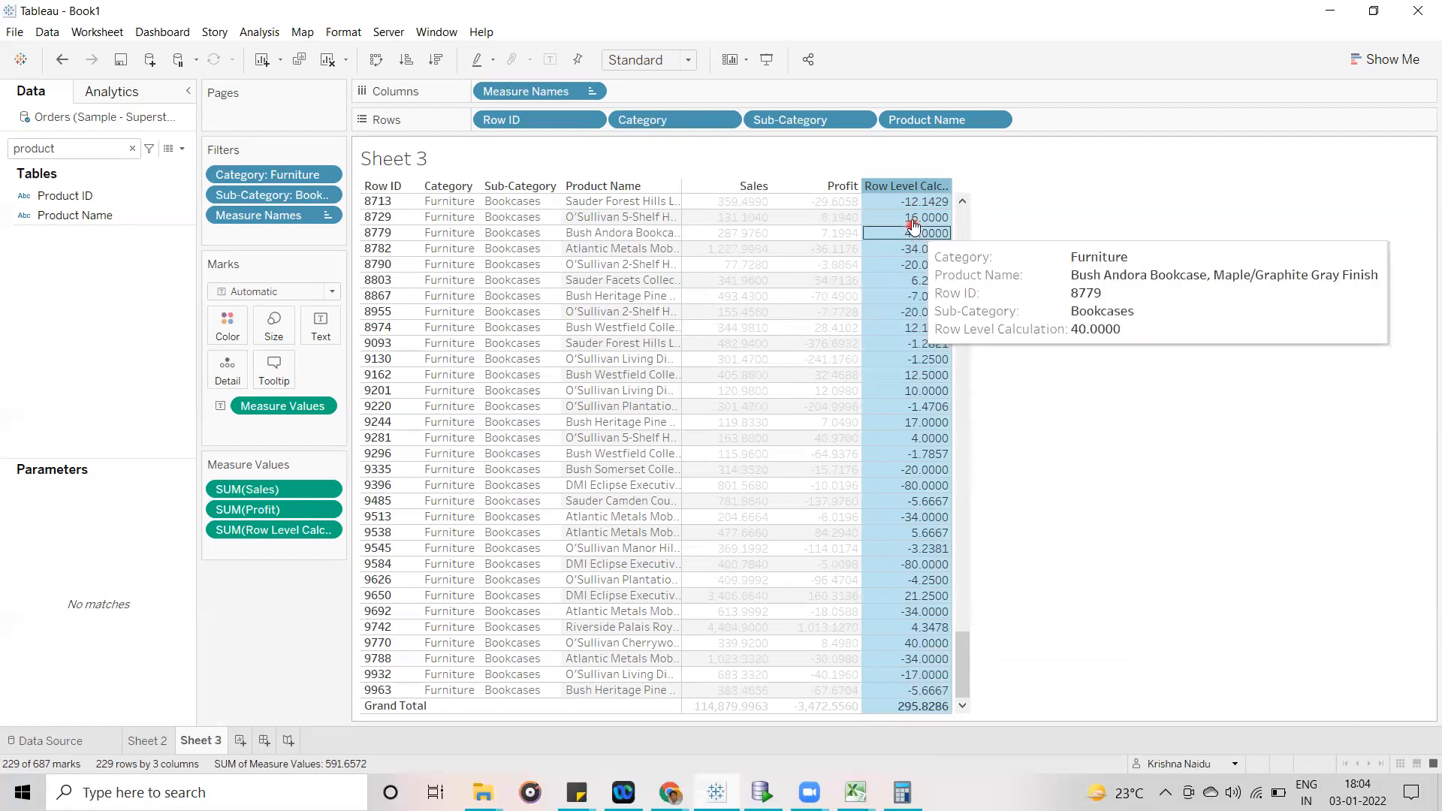
- Check the Row Level Calculation values on Sheet 3, deselect the column and clear the data field search
mouse_move(917, 219)
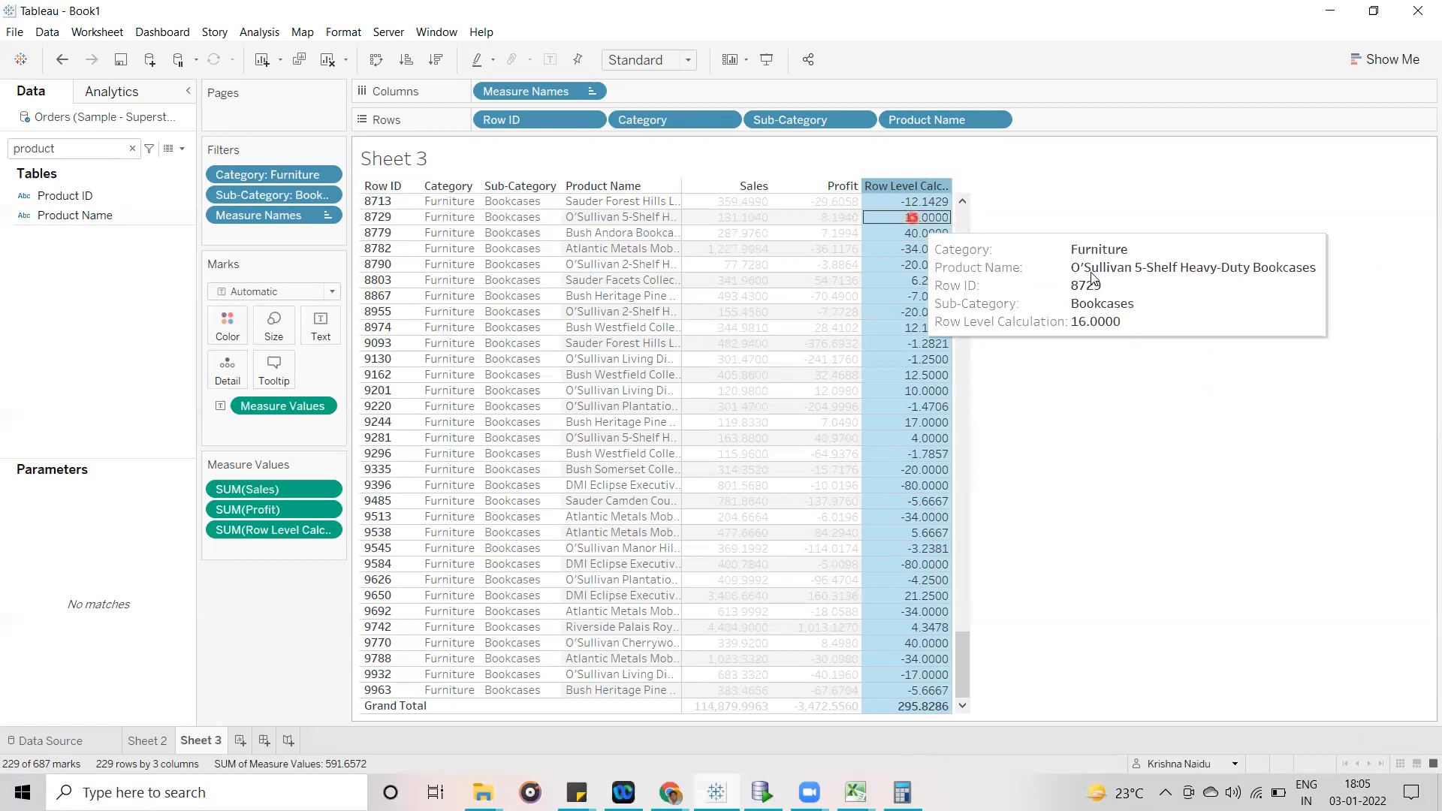
left_click(81, 123)
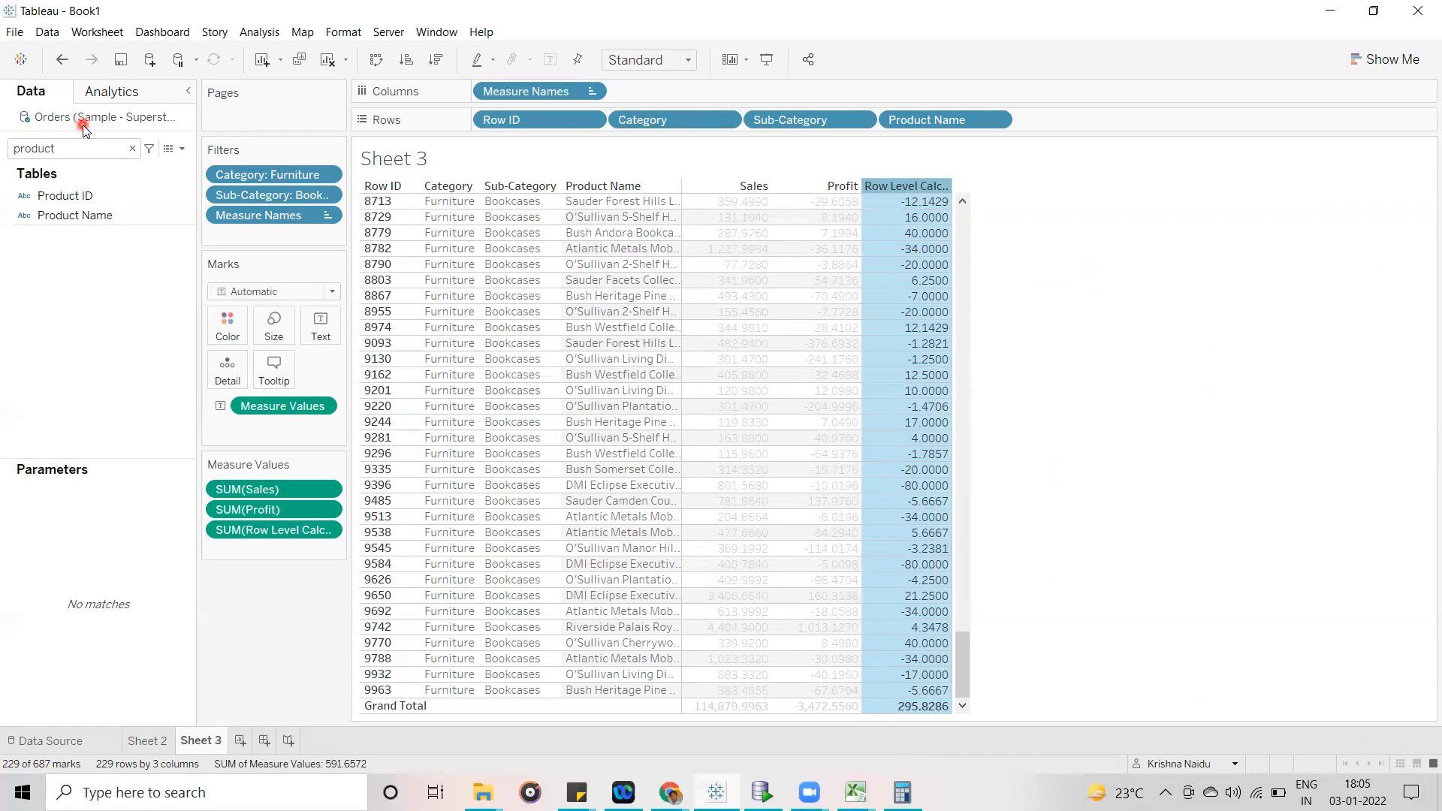
mouse_move(918, 714)
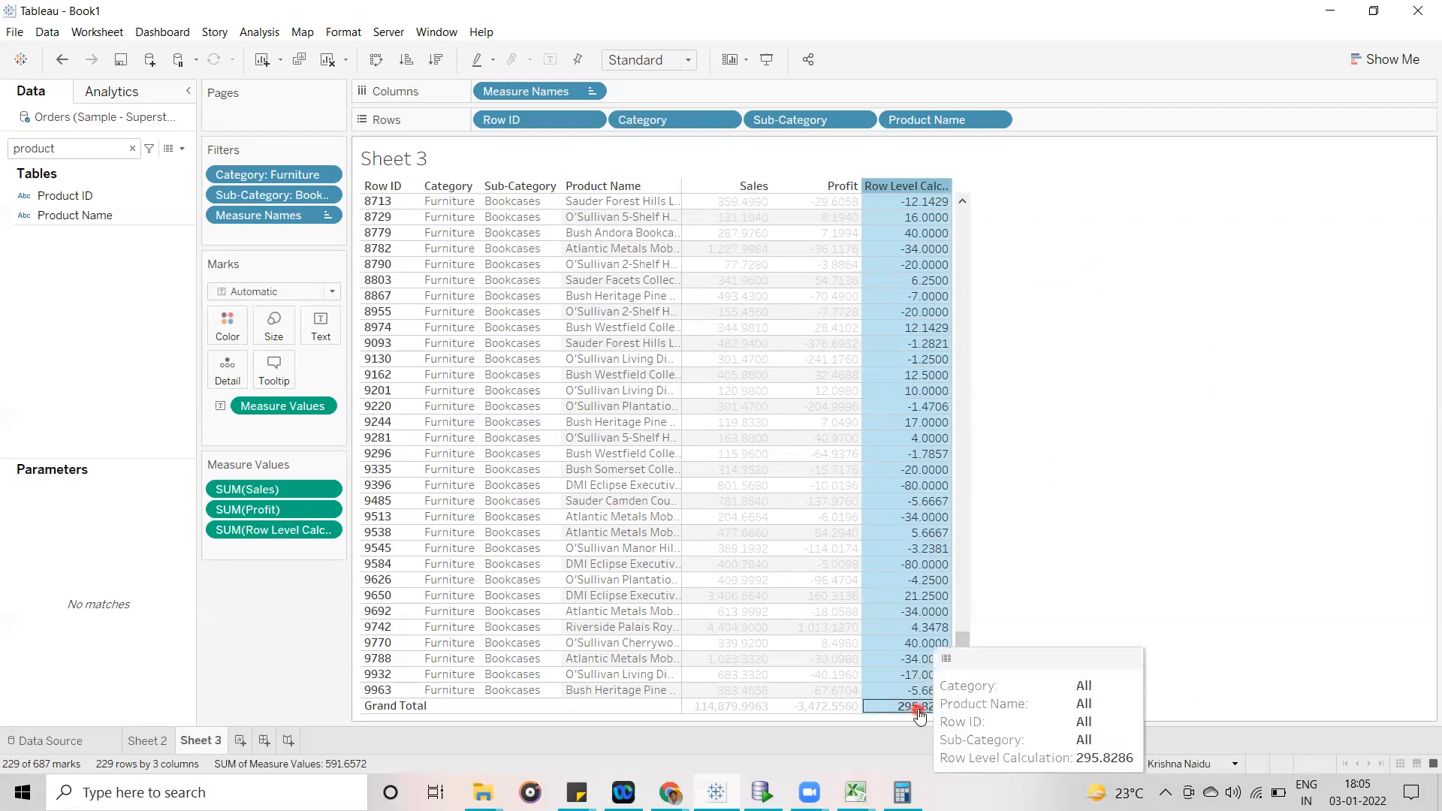
left_click(1213, 424)
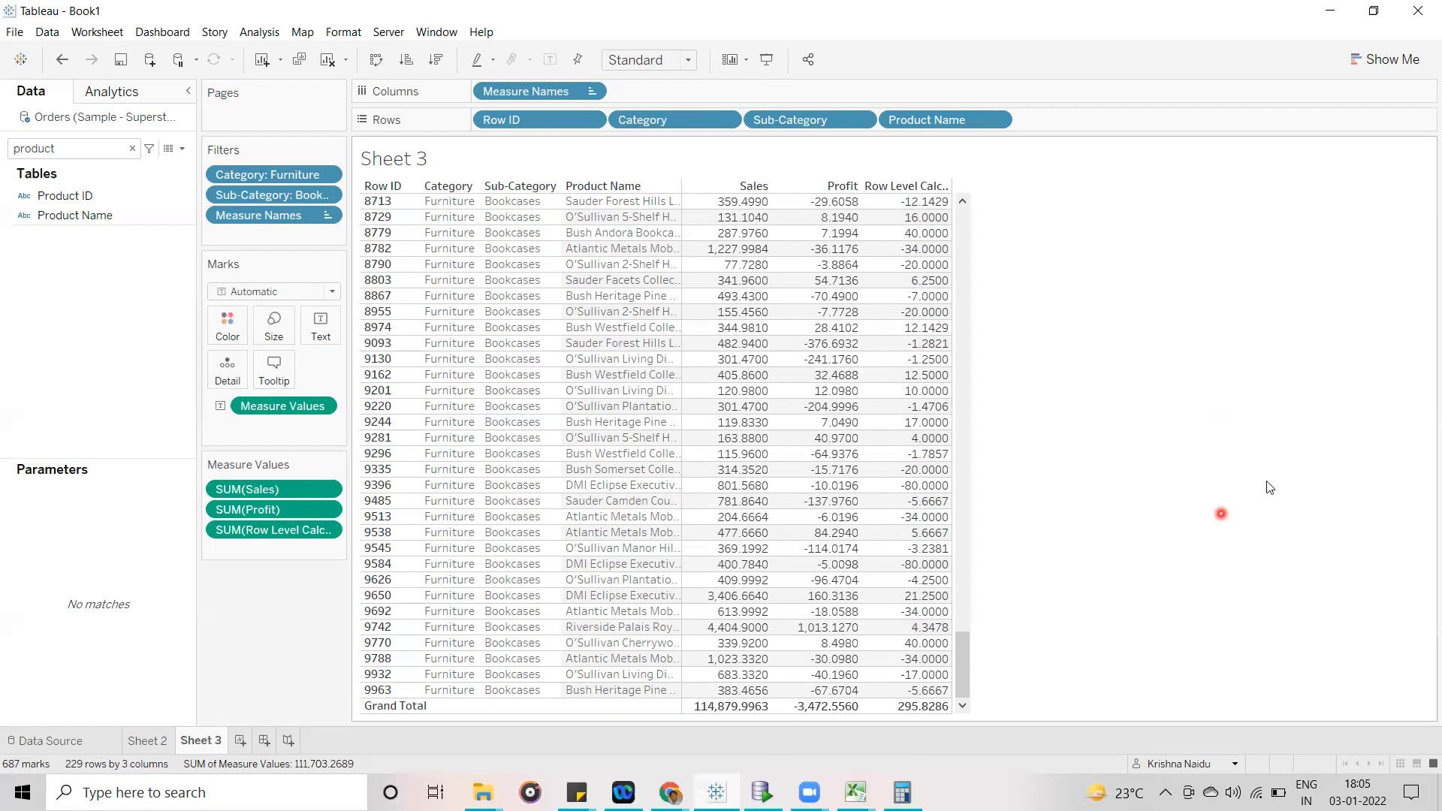
left_click(132, 149)
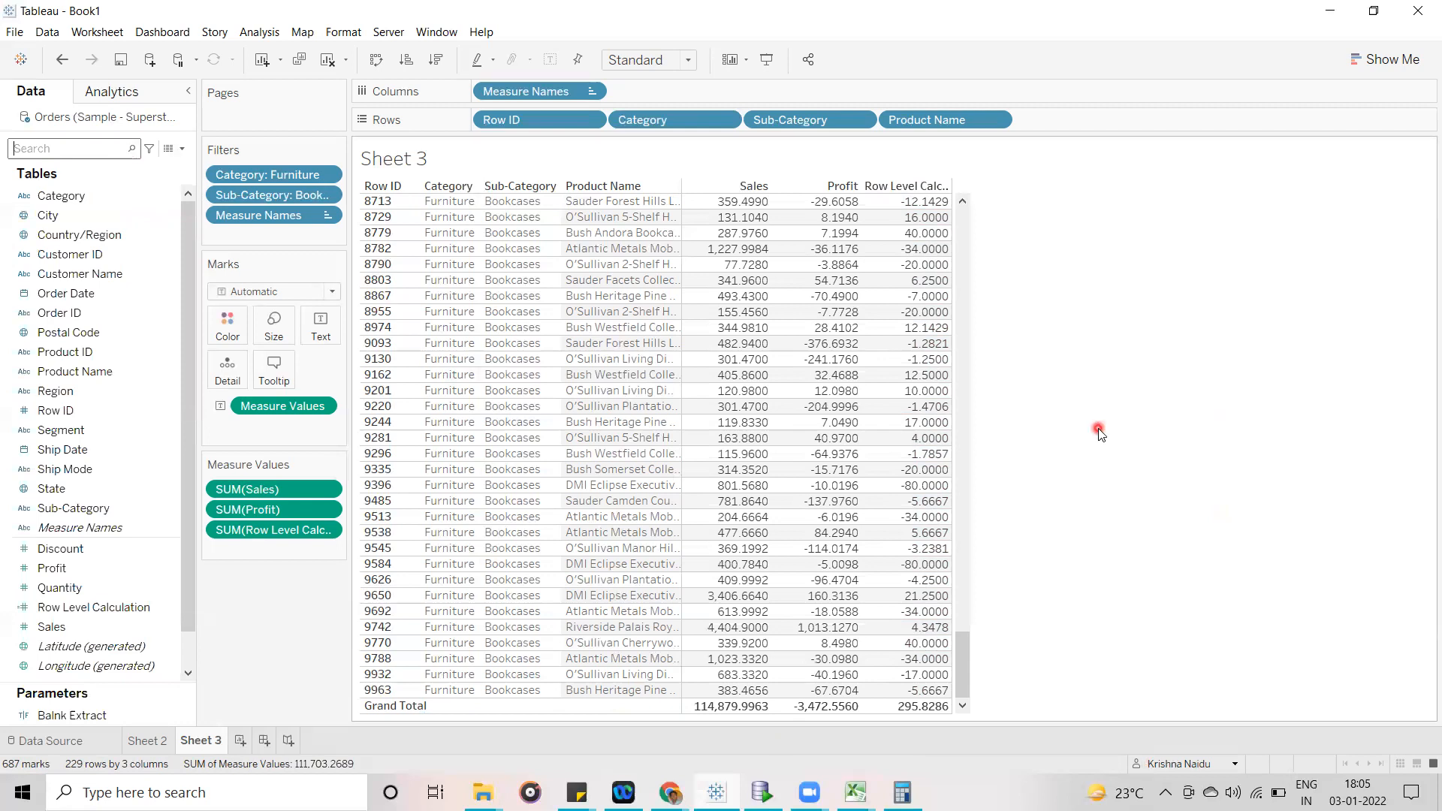
- On Sheet 2, deselect the Bookcases row and start a calculated field named "Group/Aggrigated Calculation", keeping the table's upper rows uncovered
left_click(139, 740)
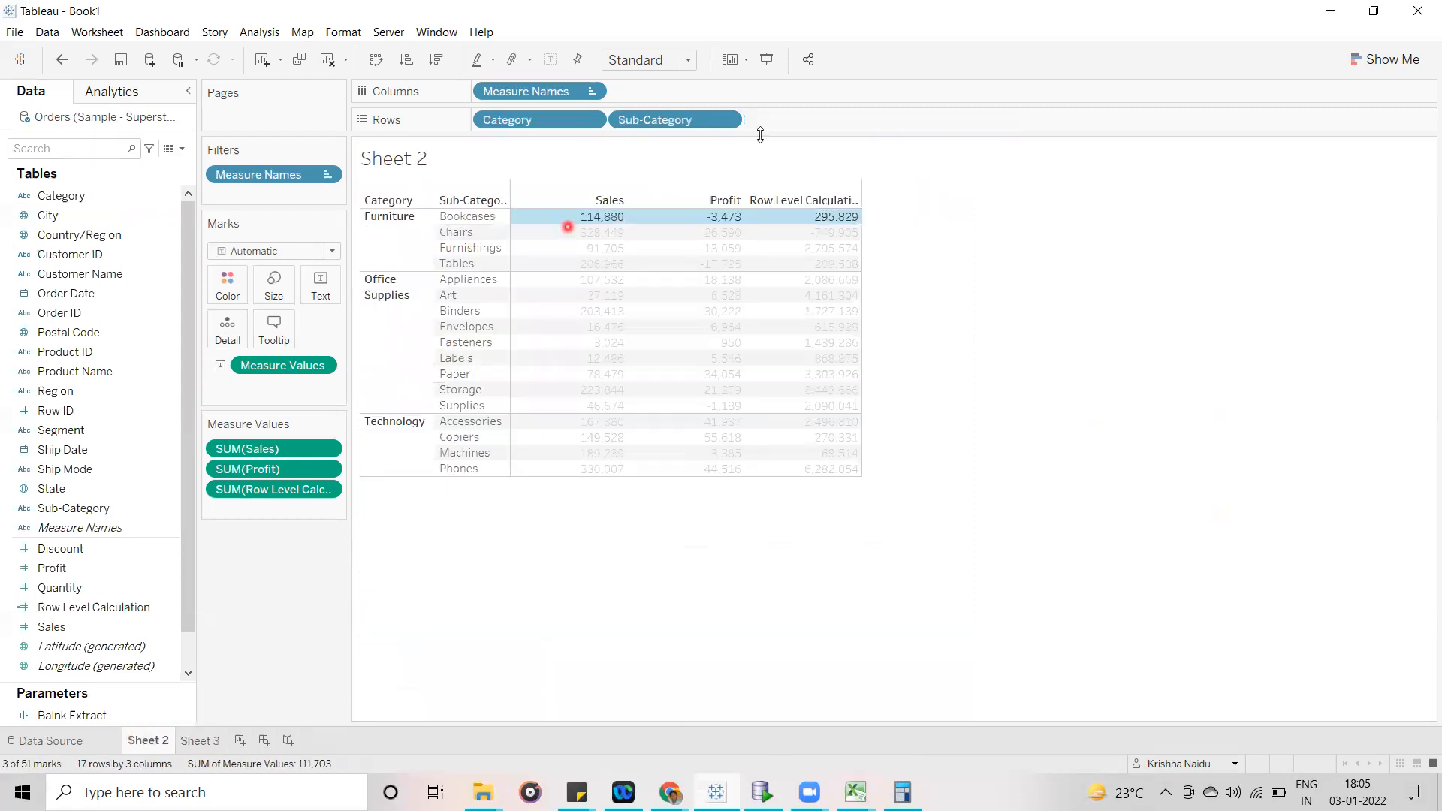
left_click(1080, 338)
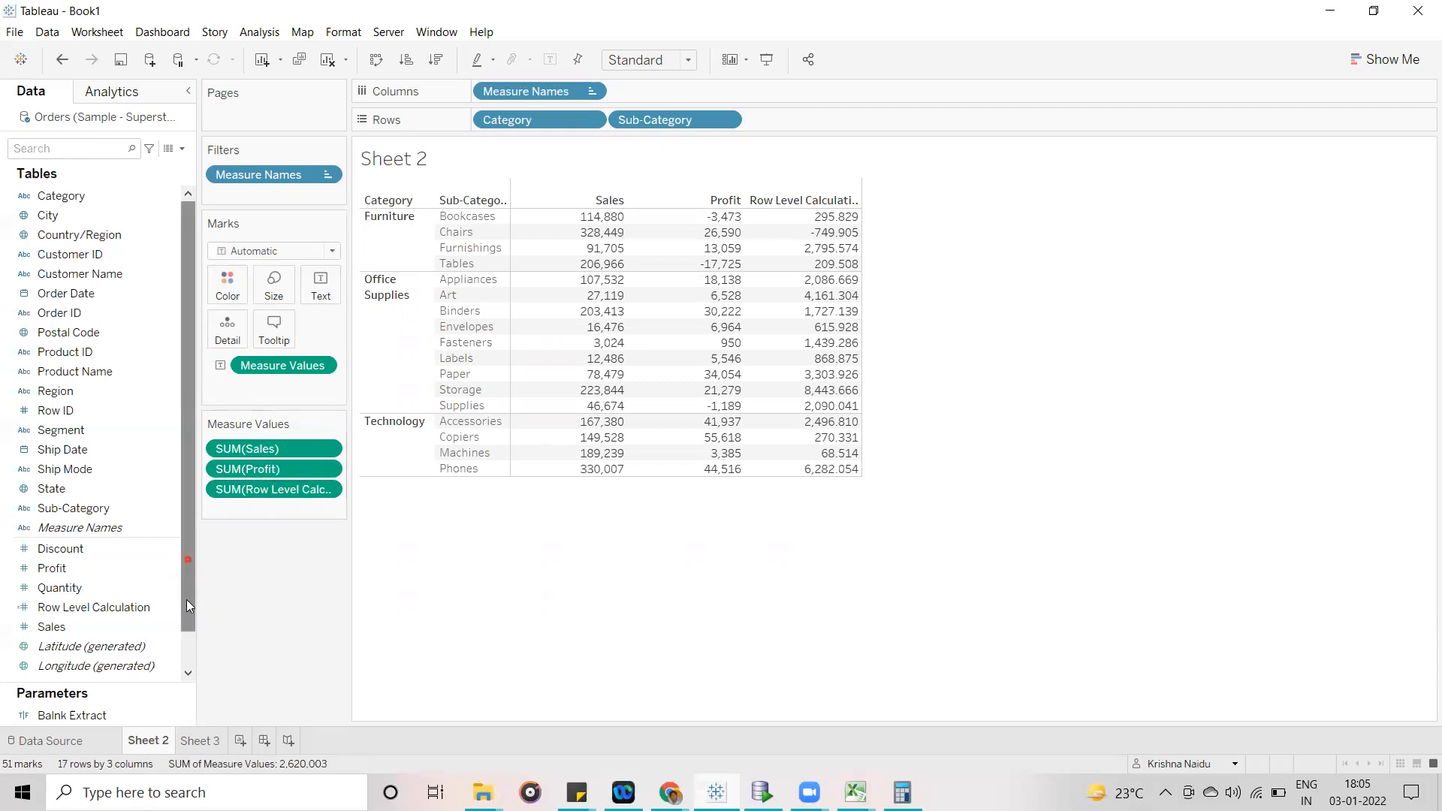
left_click_drag(187, 600, 186, 625)
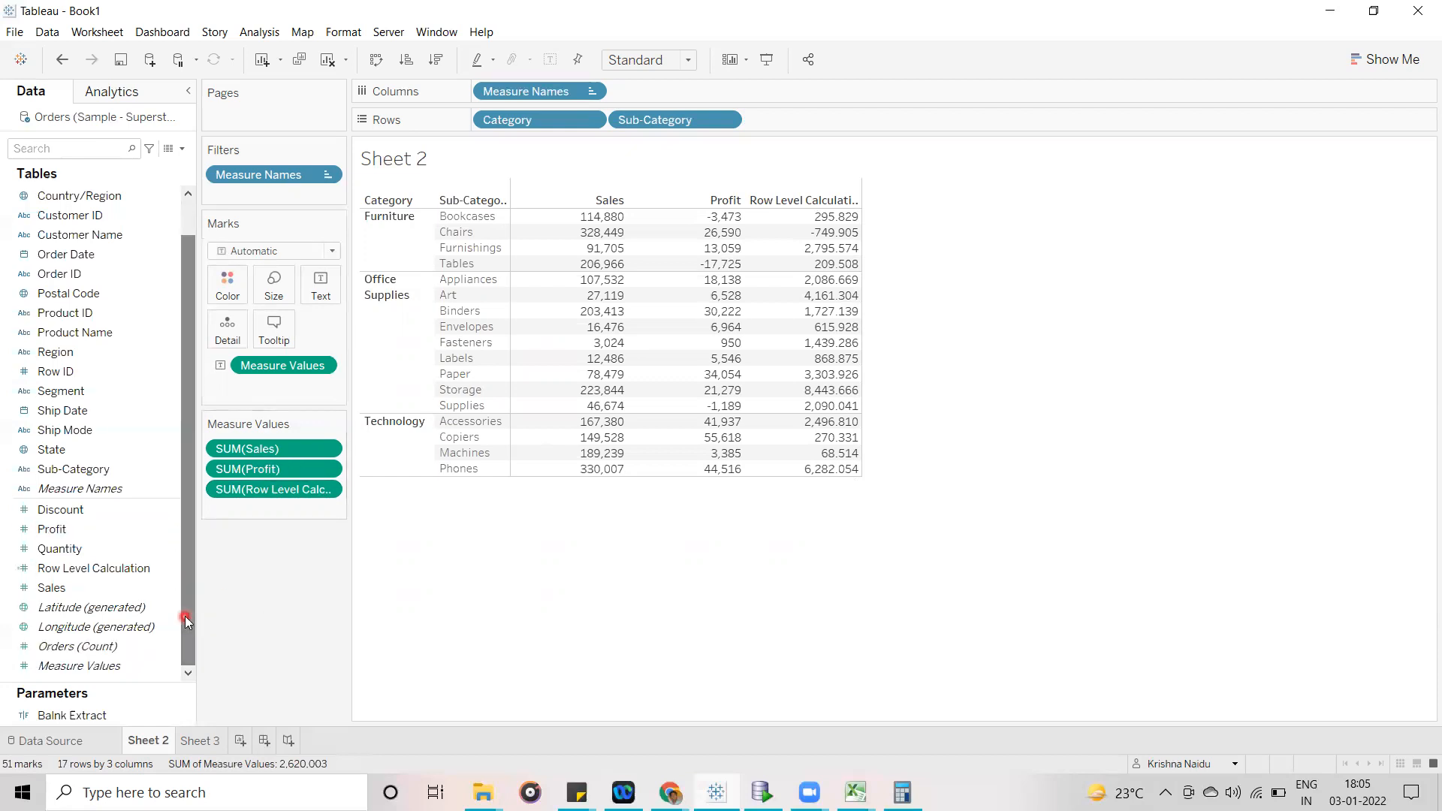
left_click(183, 149)
left_click(158, 165)
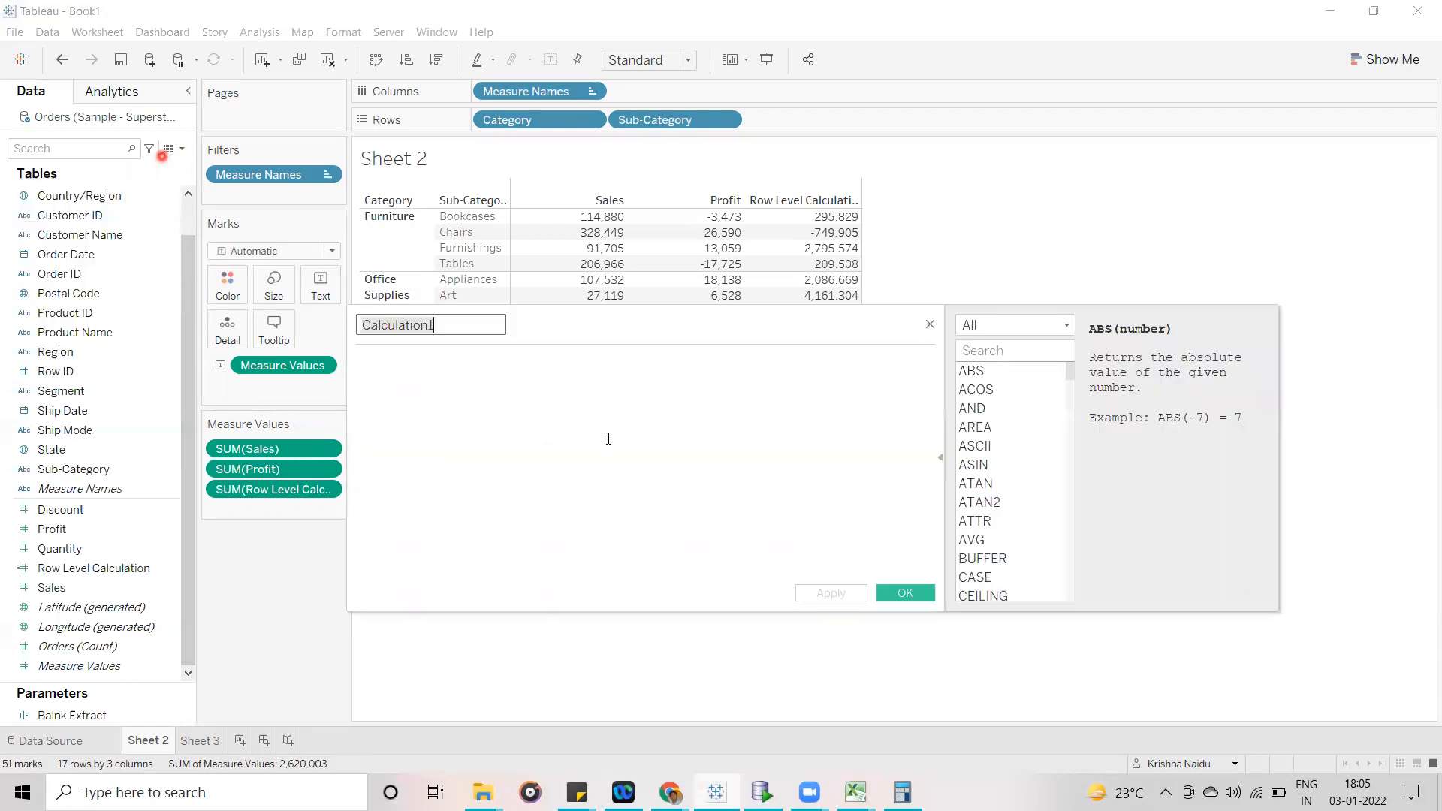
left_click(445, 319)
type("Group/Aggrigated")
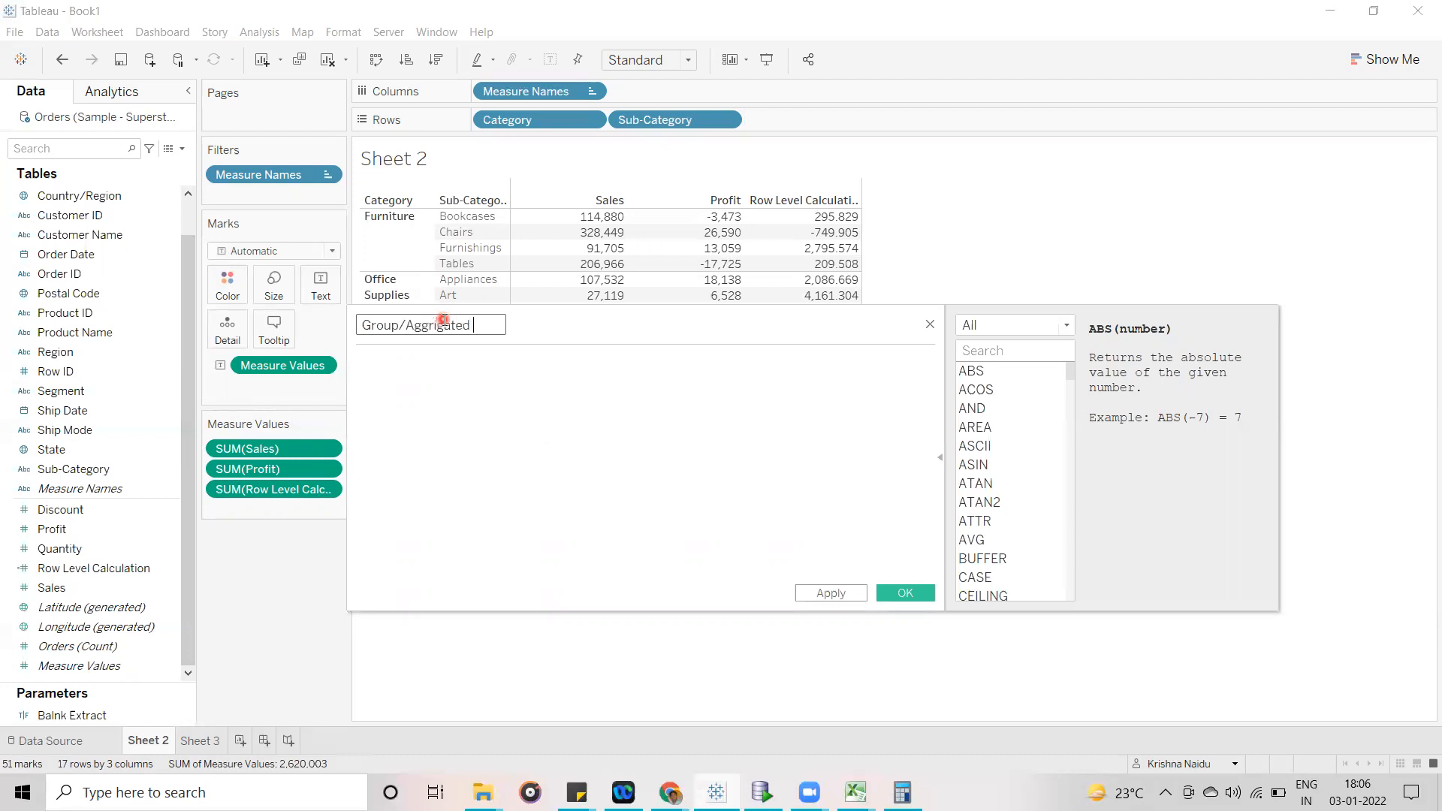
type("Calculation")
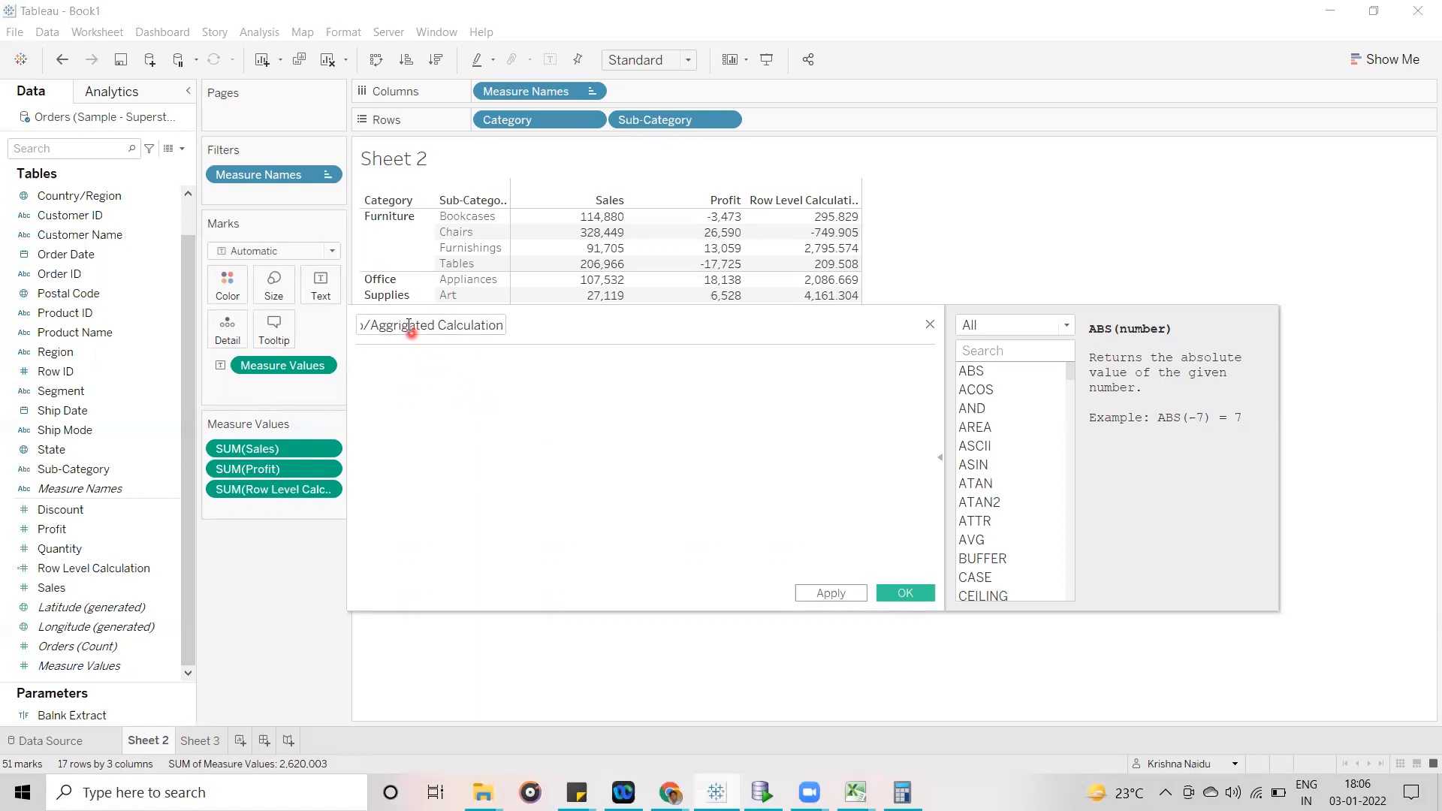
left_click_drag(556, 332, 863, 427)
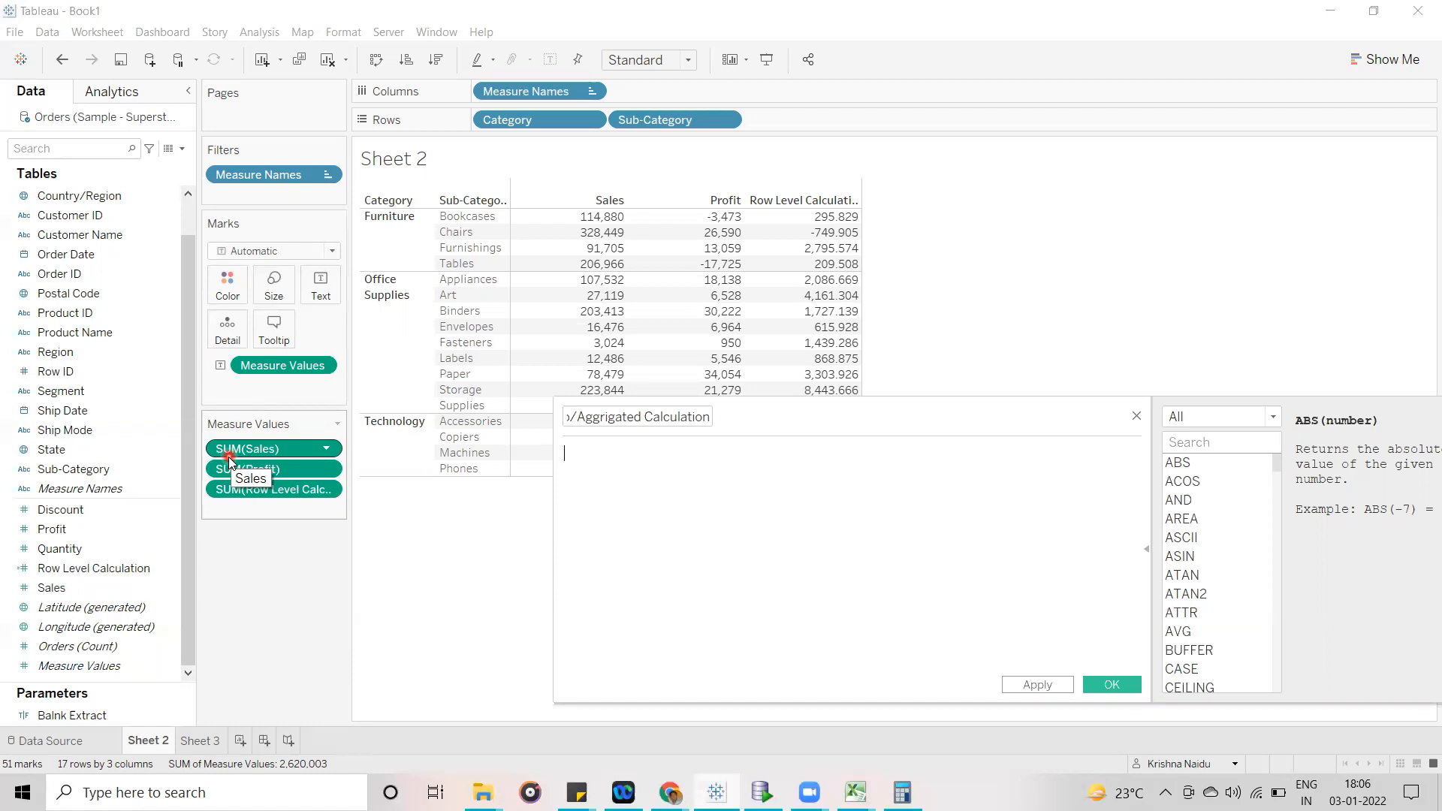
- Highlight the Furniture category and its Bookcases sub-category to examine how their Sales and Profit are grouped
left_click(397, 229)
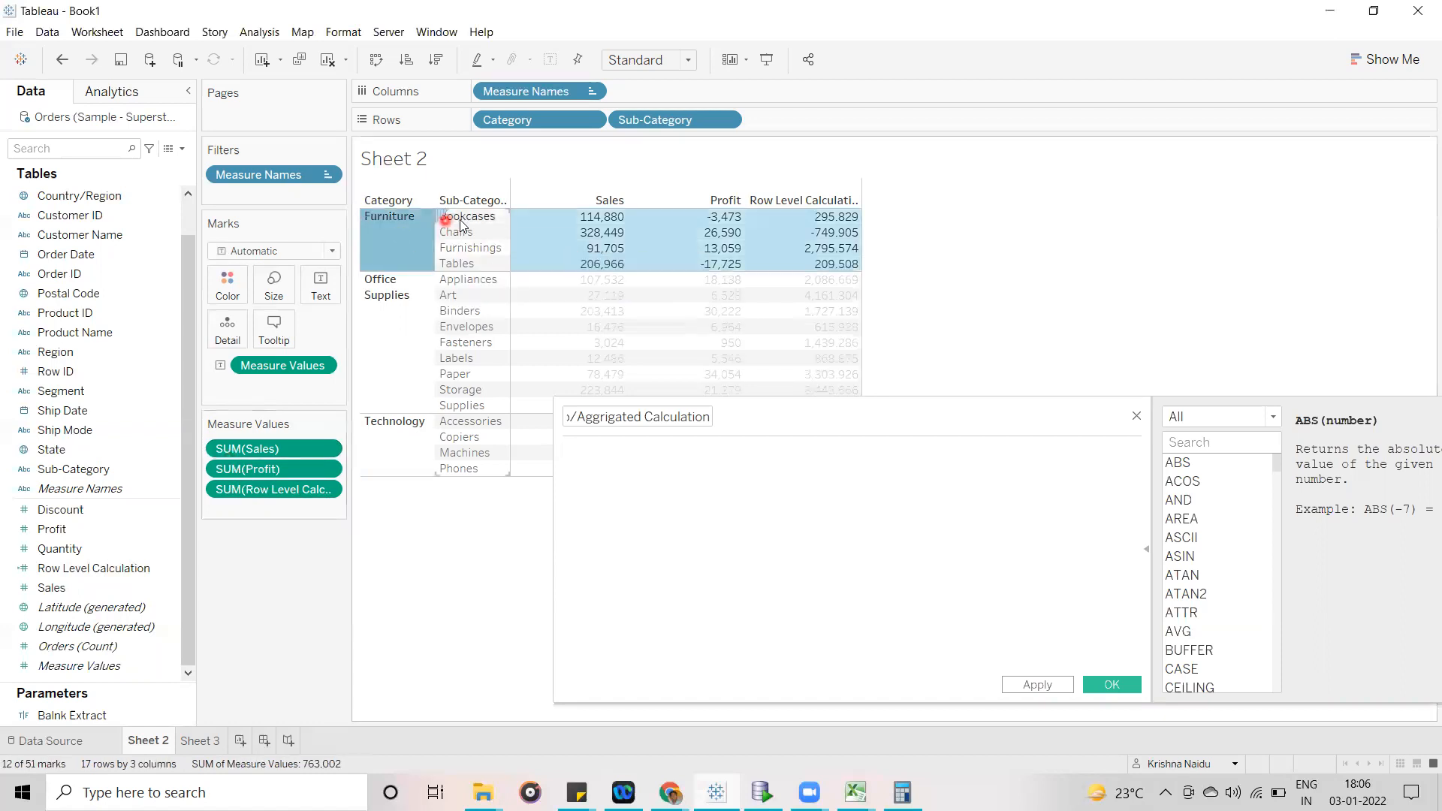
left_click(392, 220)
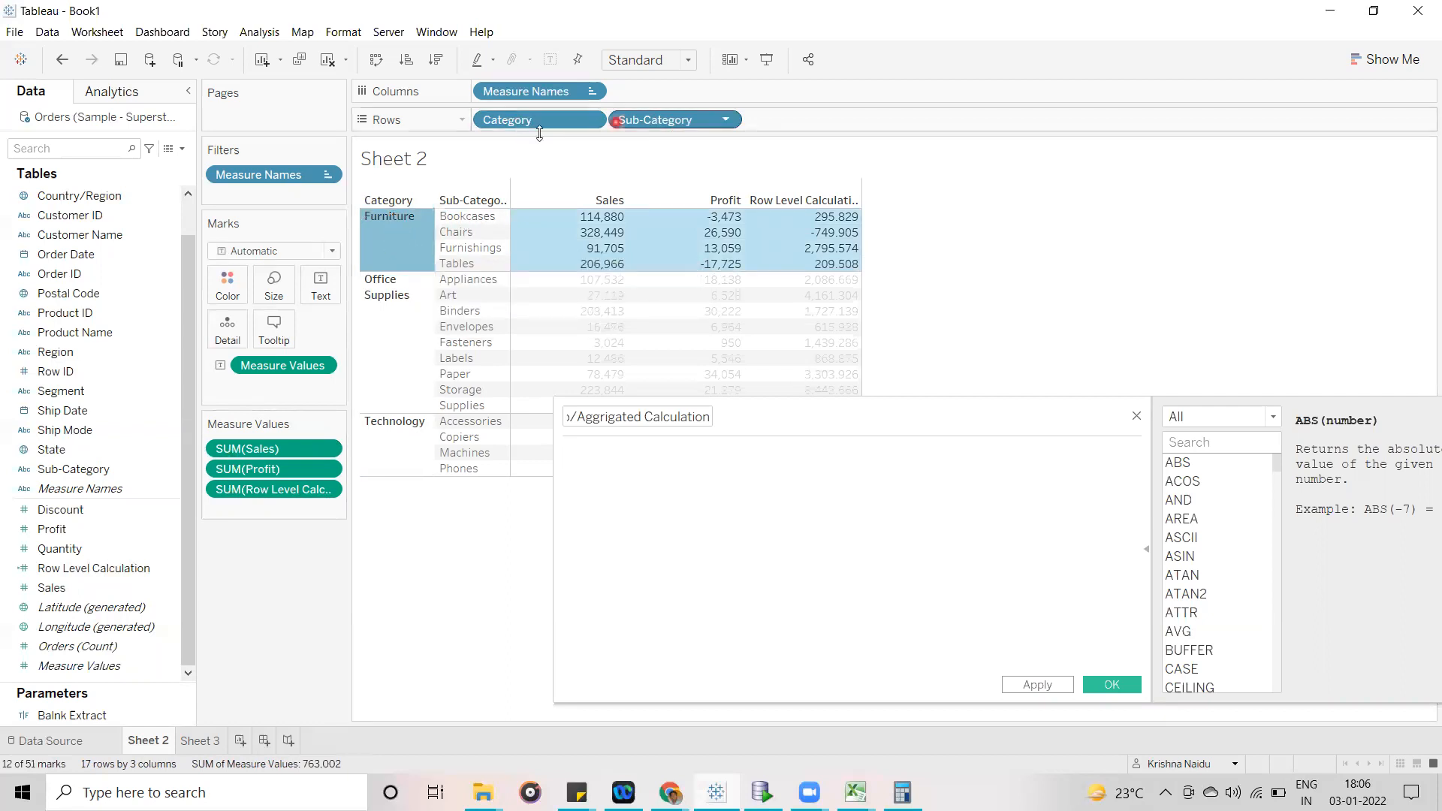
left_click(640, 125)
left_click(403, 234)
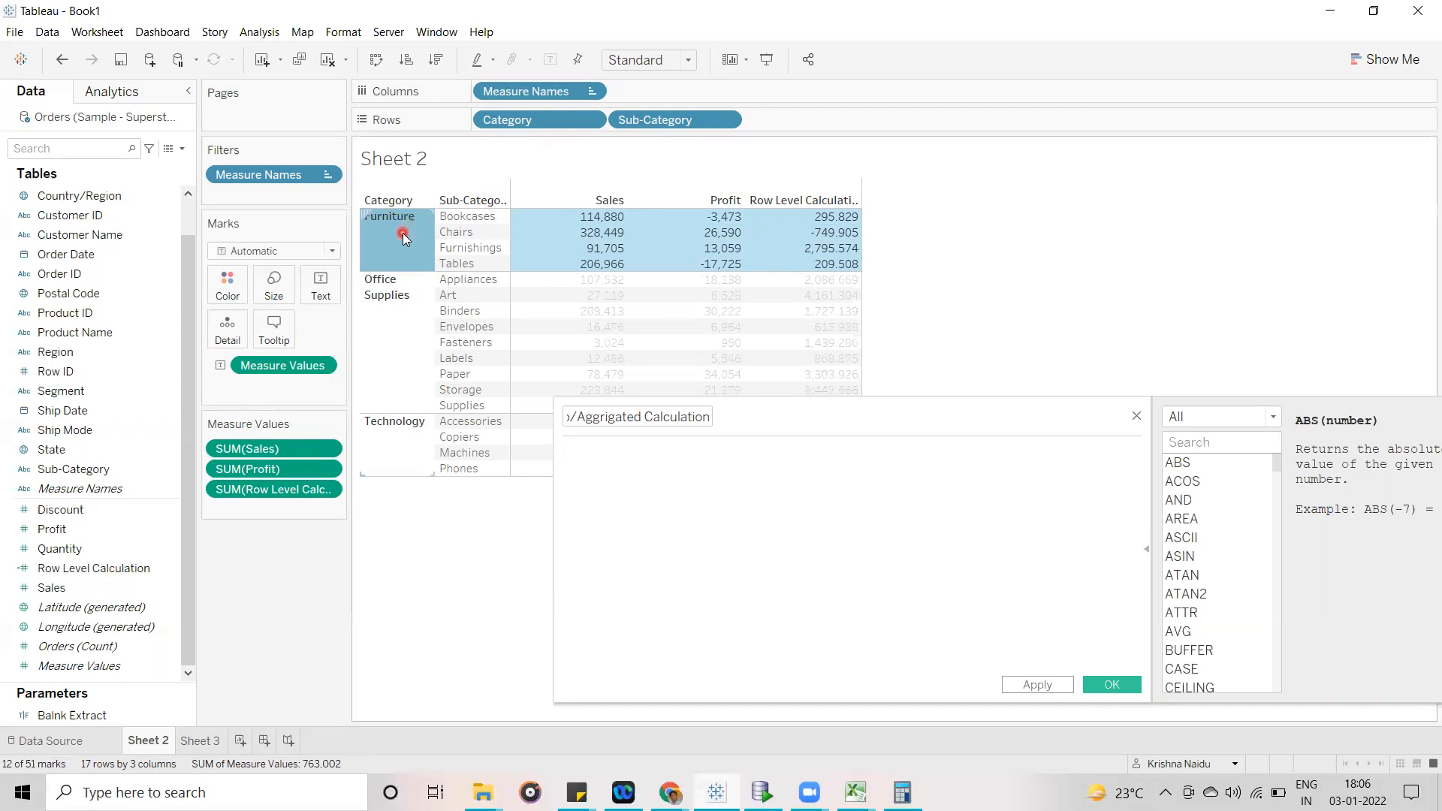
left_click(403, 235)
left_click(403, 236)
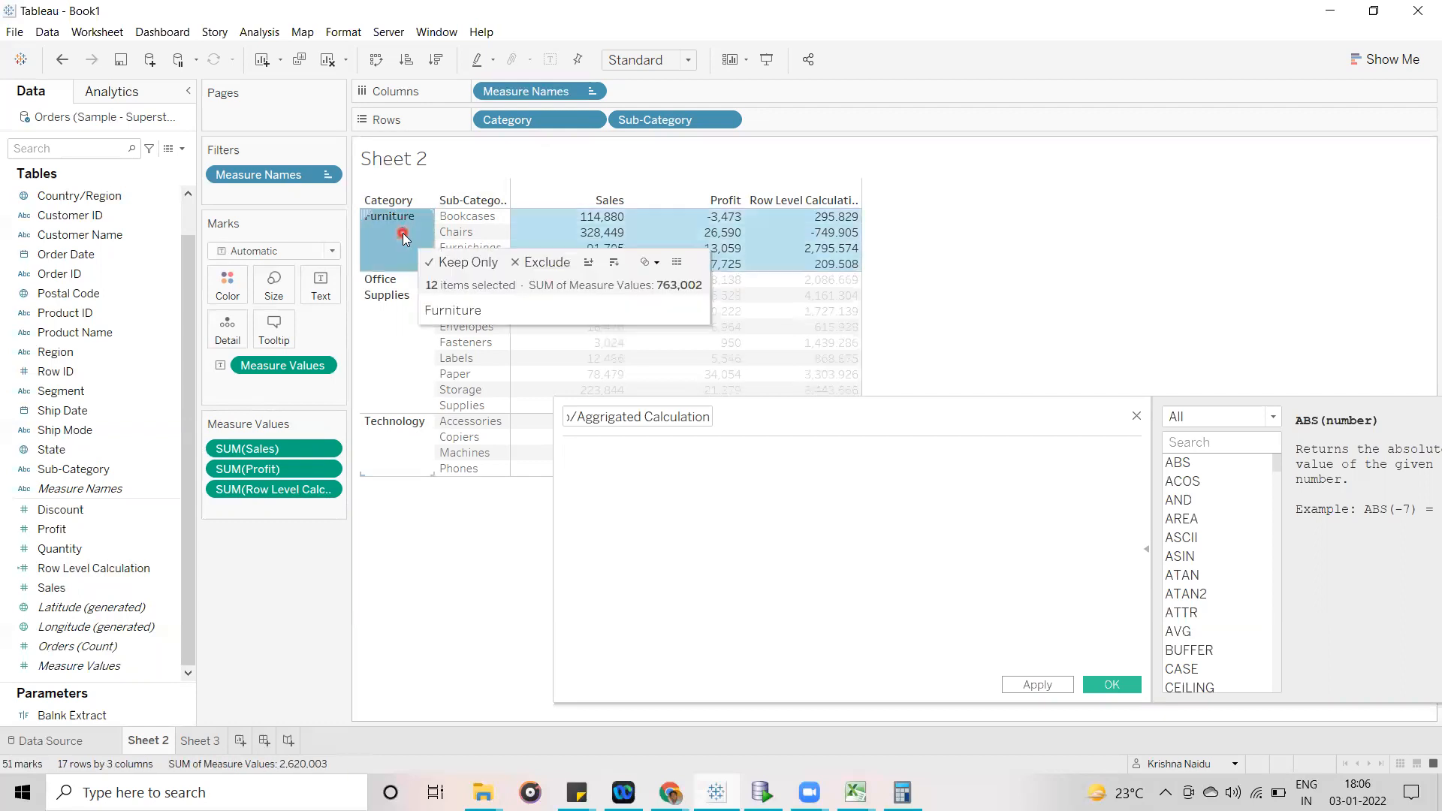
left_click(465, 218)
mouse_move(608, 219)
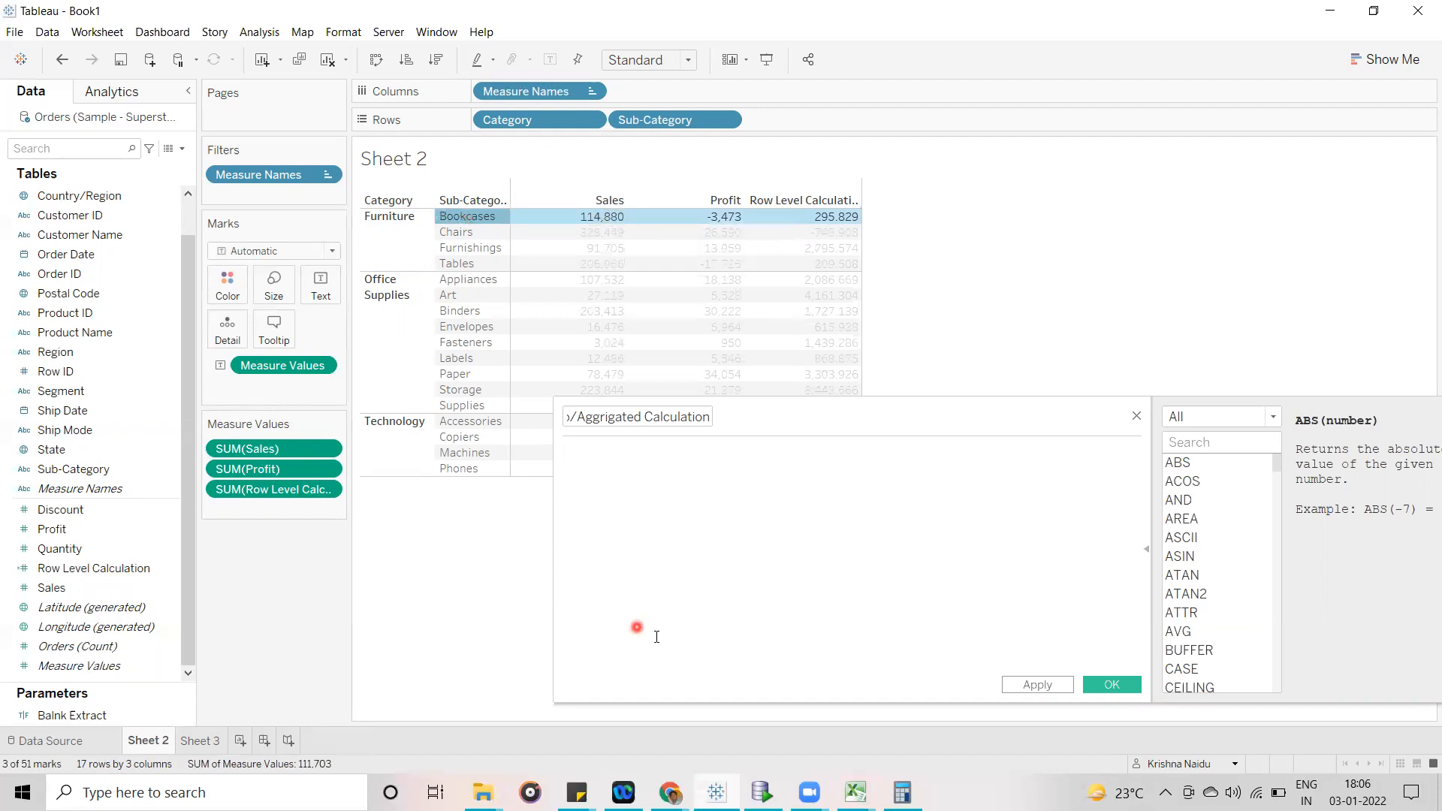
- Switch to the Sample - Superstore.xls workbook in Excel and check the sums of the Sales and Profit columns
mouse_move(855, 792)
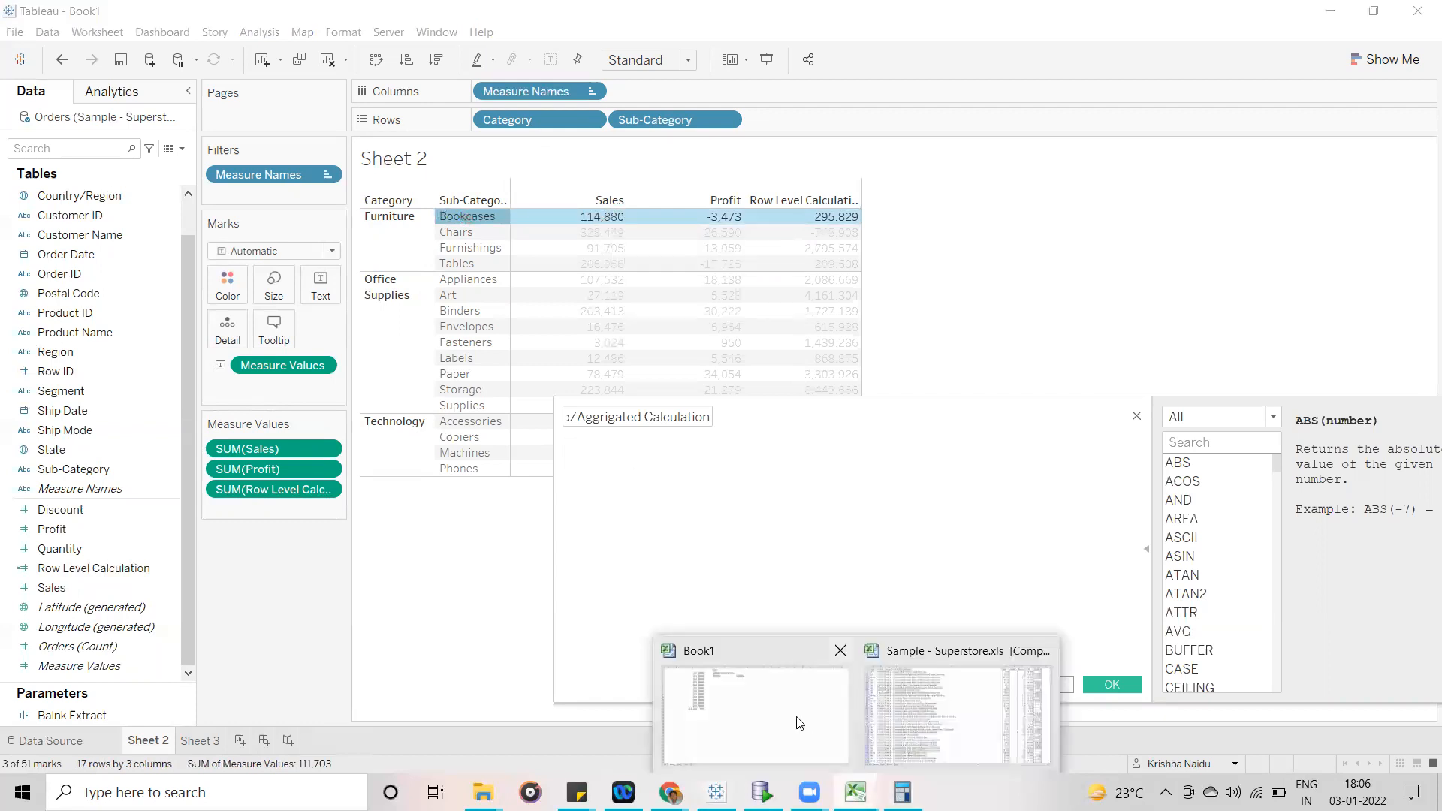
left_click(984, 715)
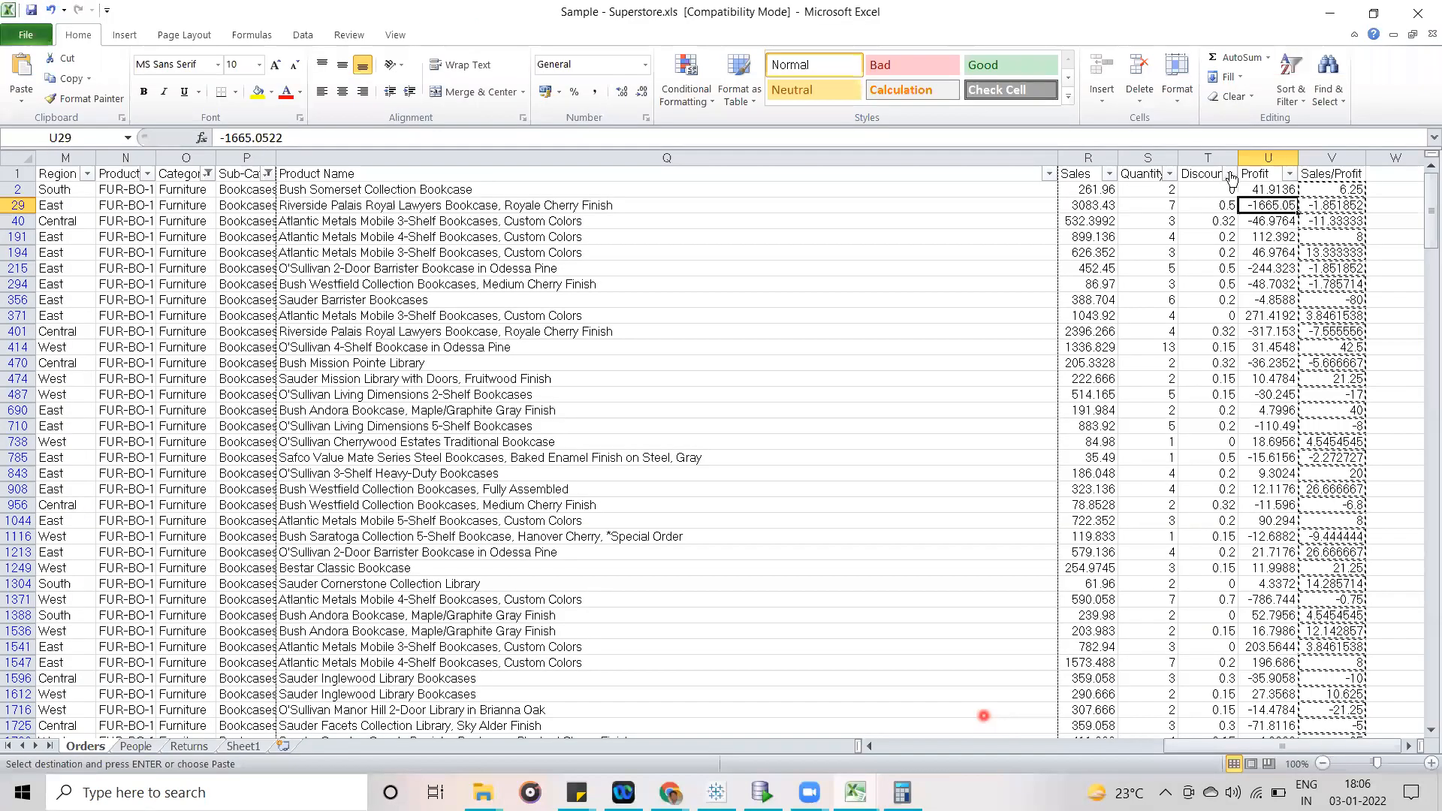
left_click(1081, 157)
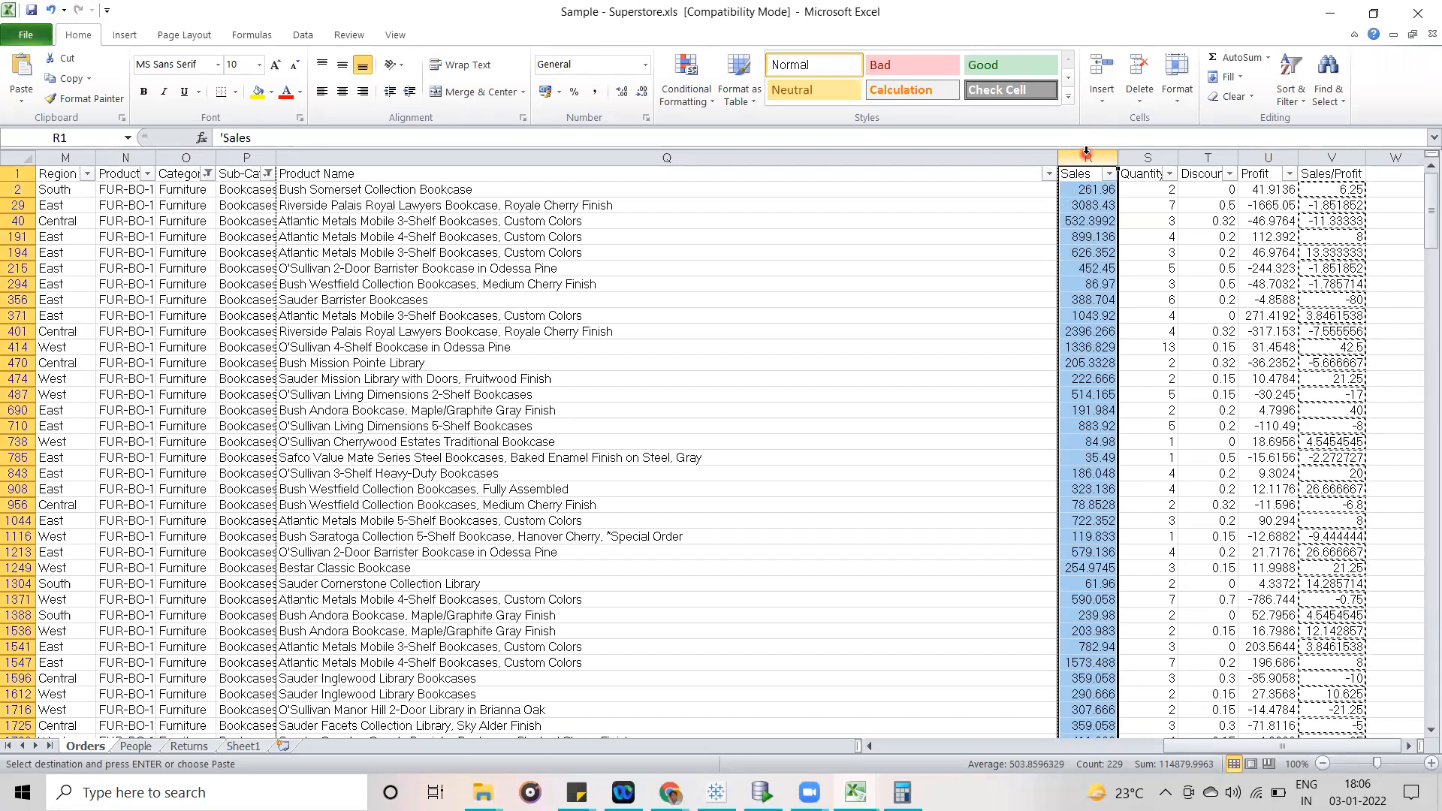
left_click(1265, 156)
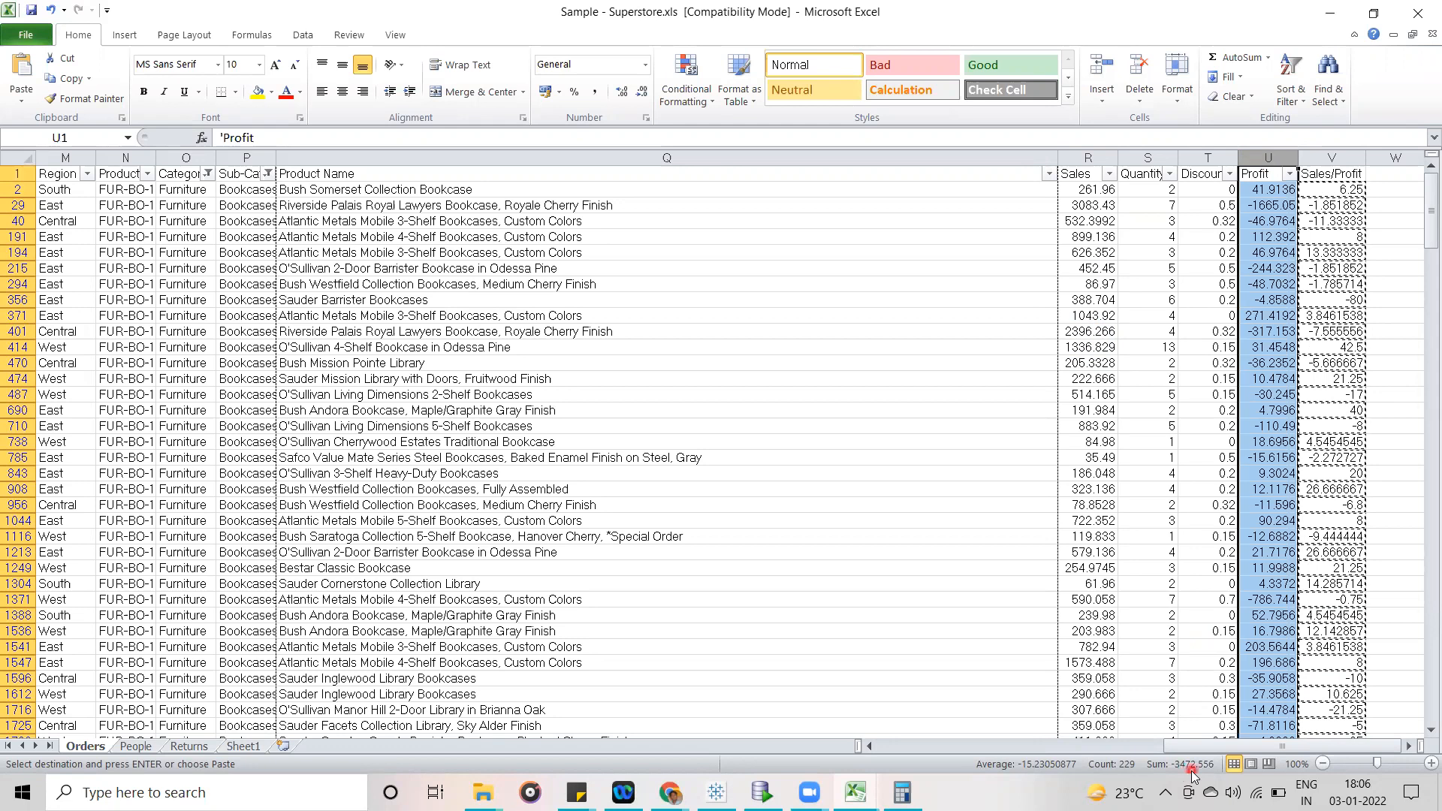
left_click(1087, 158)
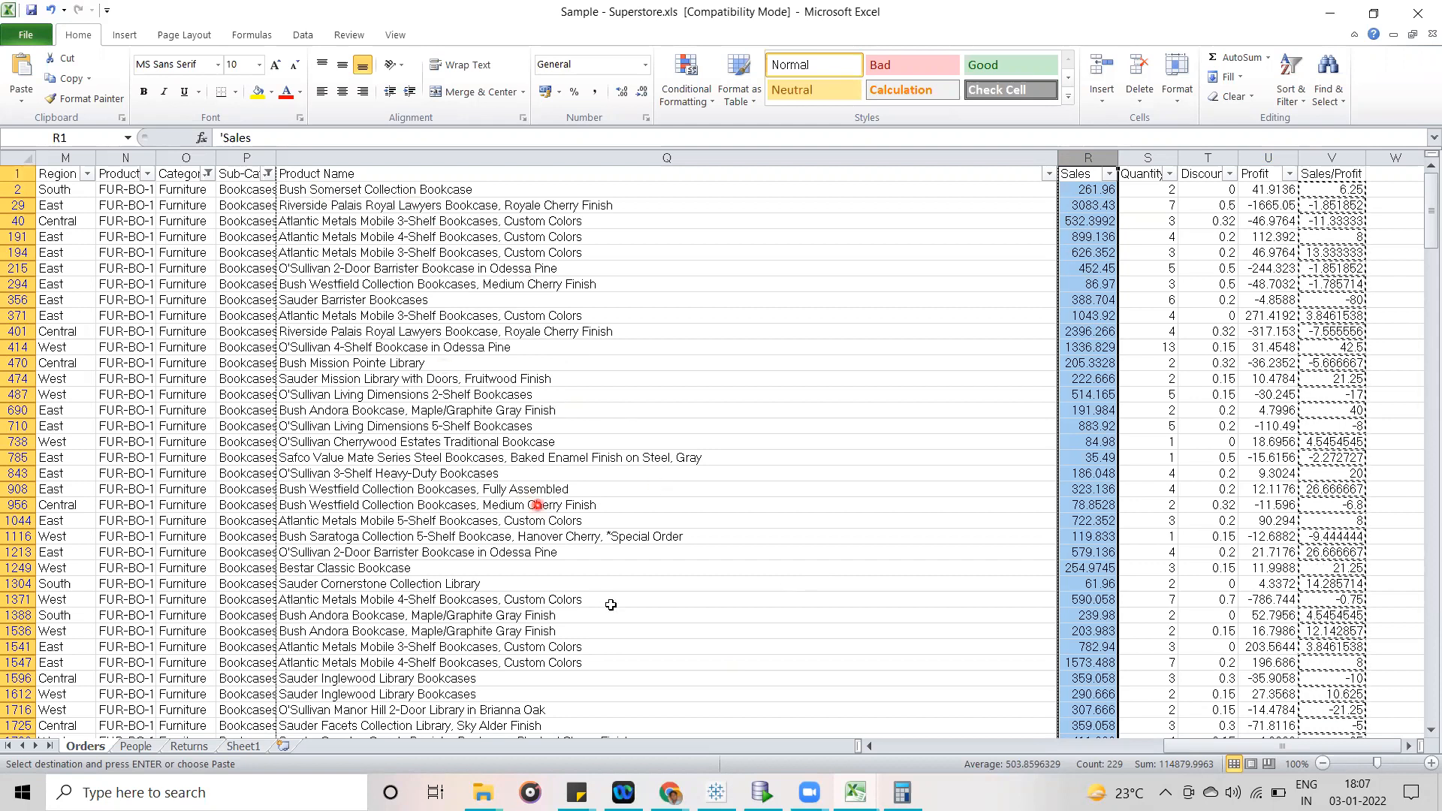
- Return to Tableau and compare the Bookcases Sales and Profit values in the Sheet 2 table
left_click(717, 792)
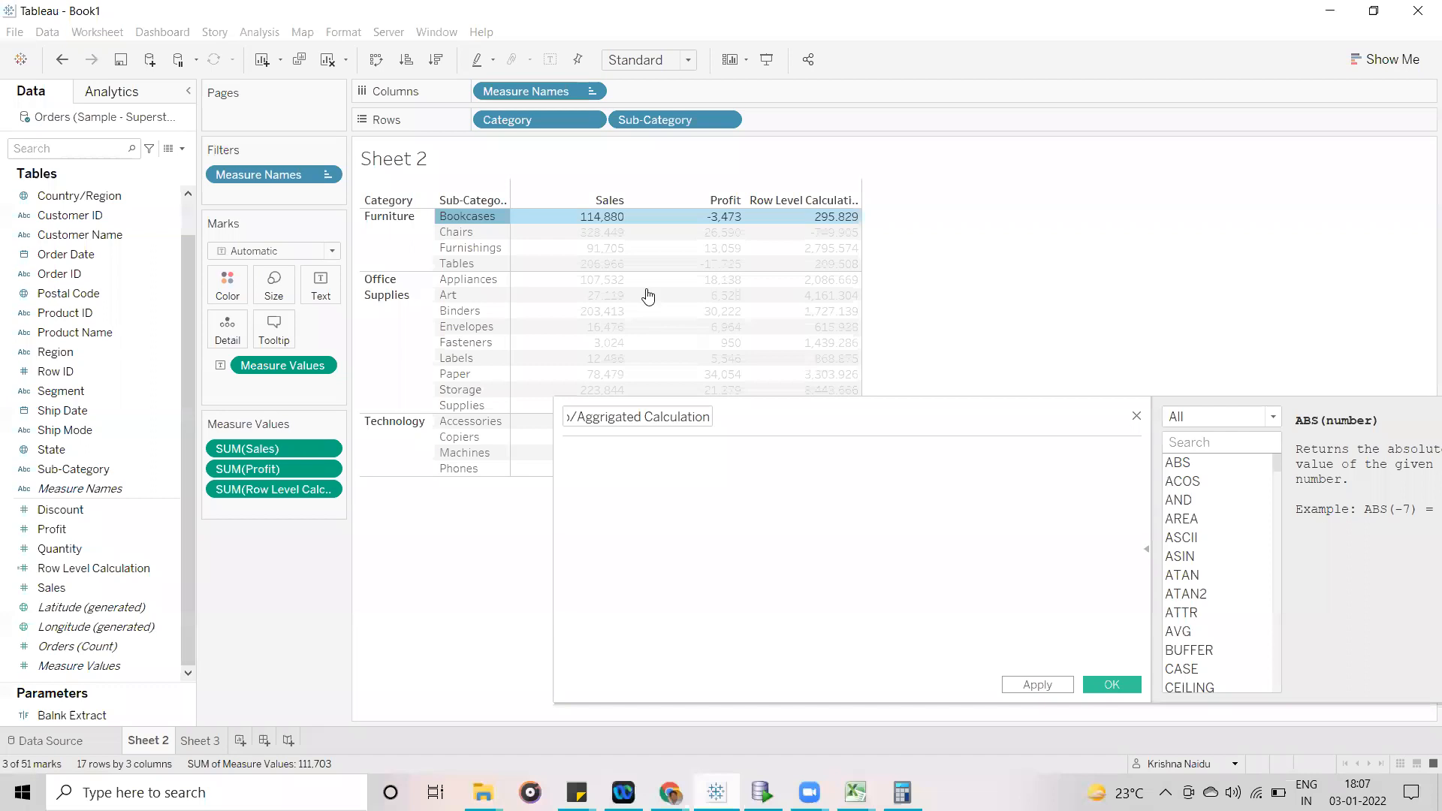
left_click(1040, 218)
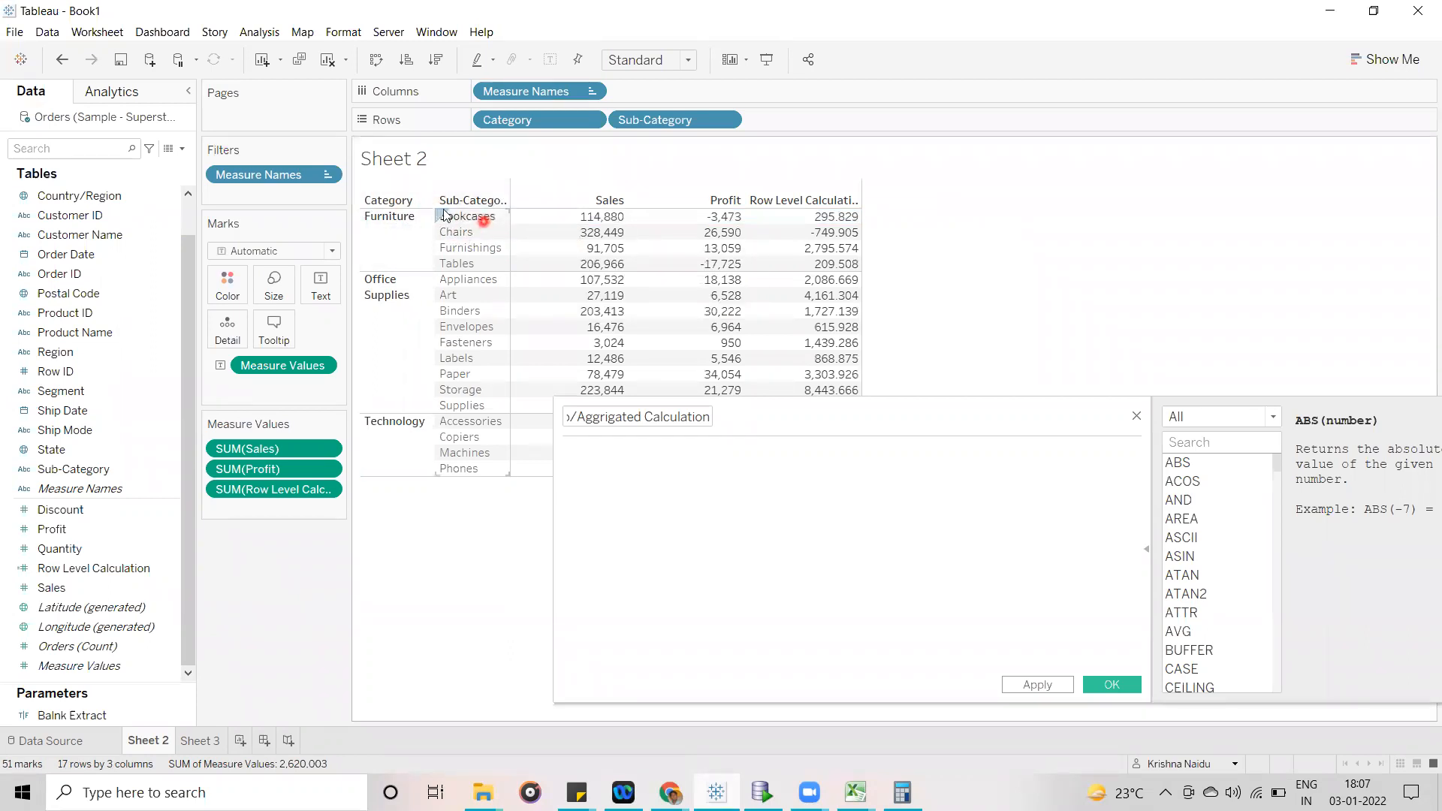
mouse_move(600, 218)
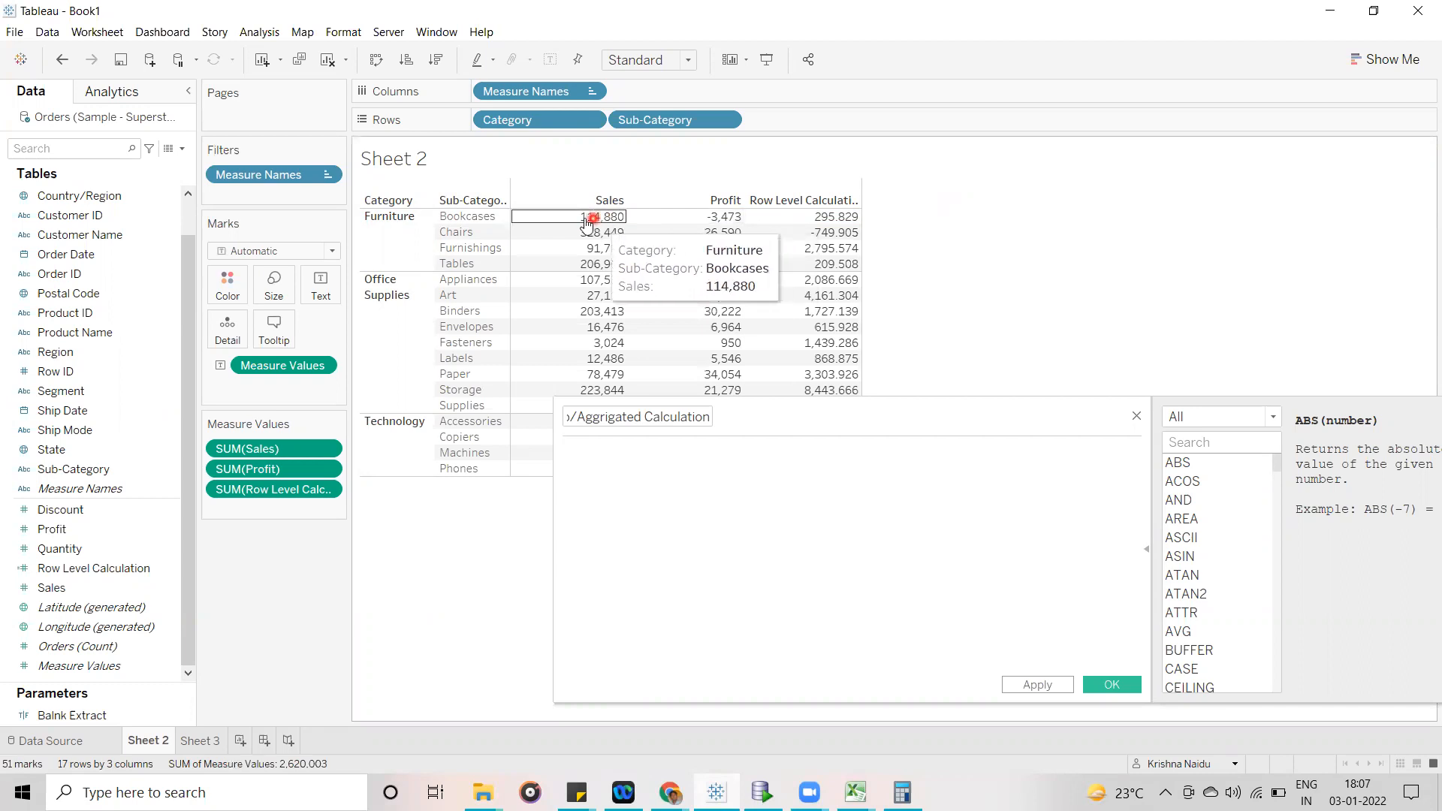
left_click(558, 223)
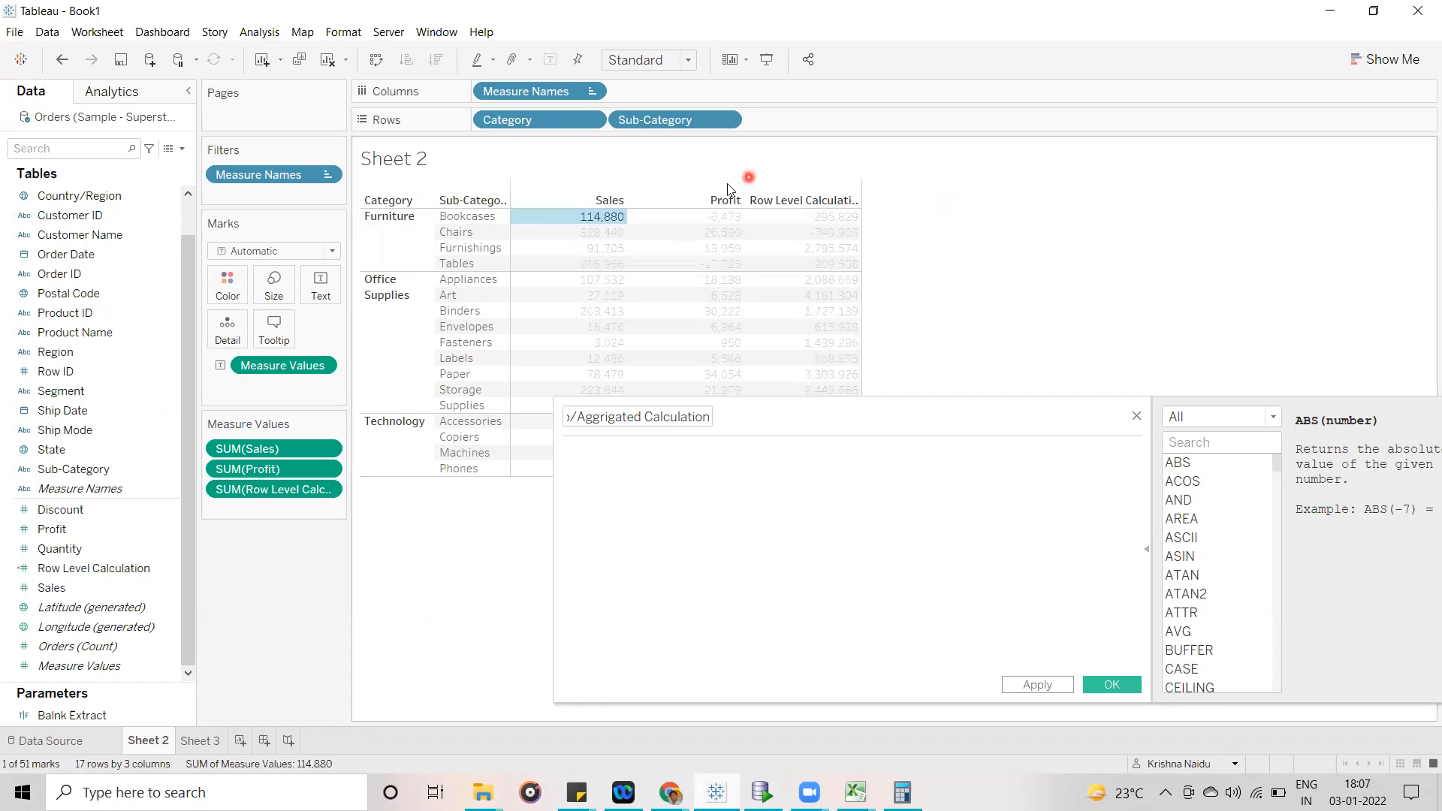
left_click(689, 219, "ctrl")
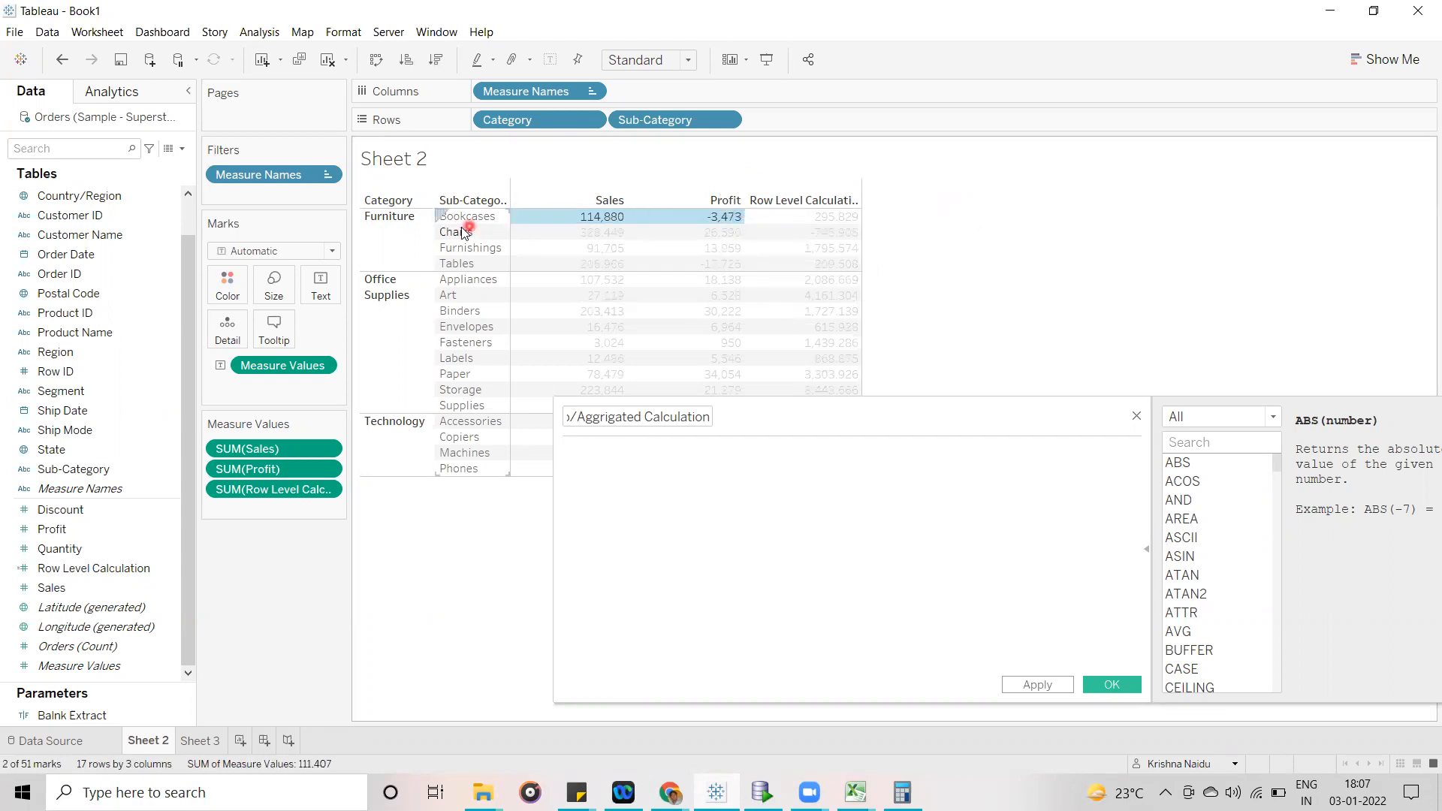
left_click(983, 227)
- Enter SUM([Sales])/SUM([Profit]) as the formula of the Group/Aggrigated Calculation field
left_click(664, 455)
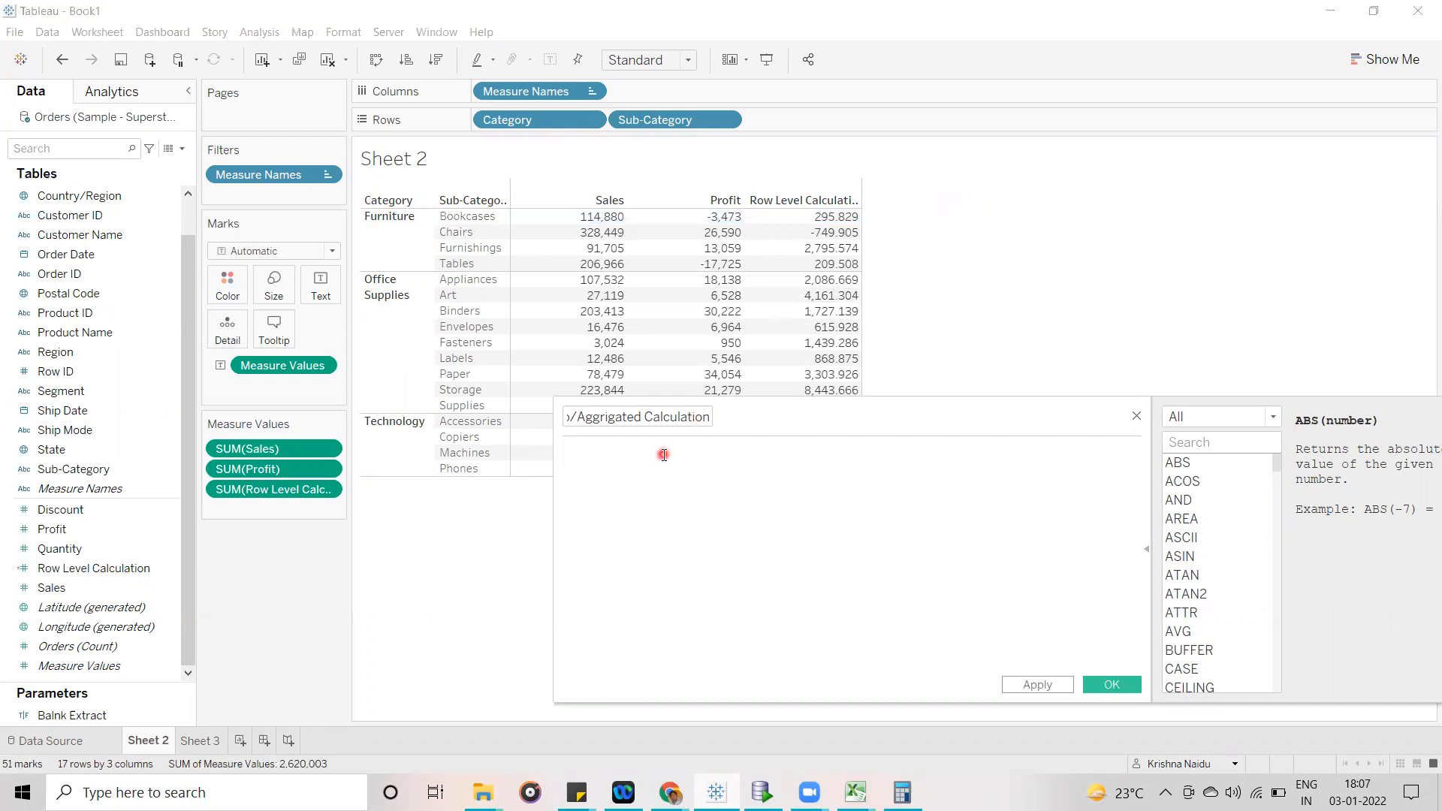
type("sum")
key("Return")
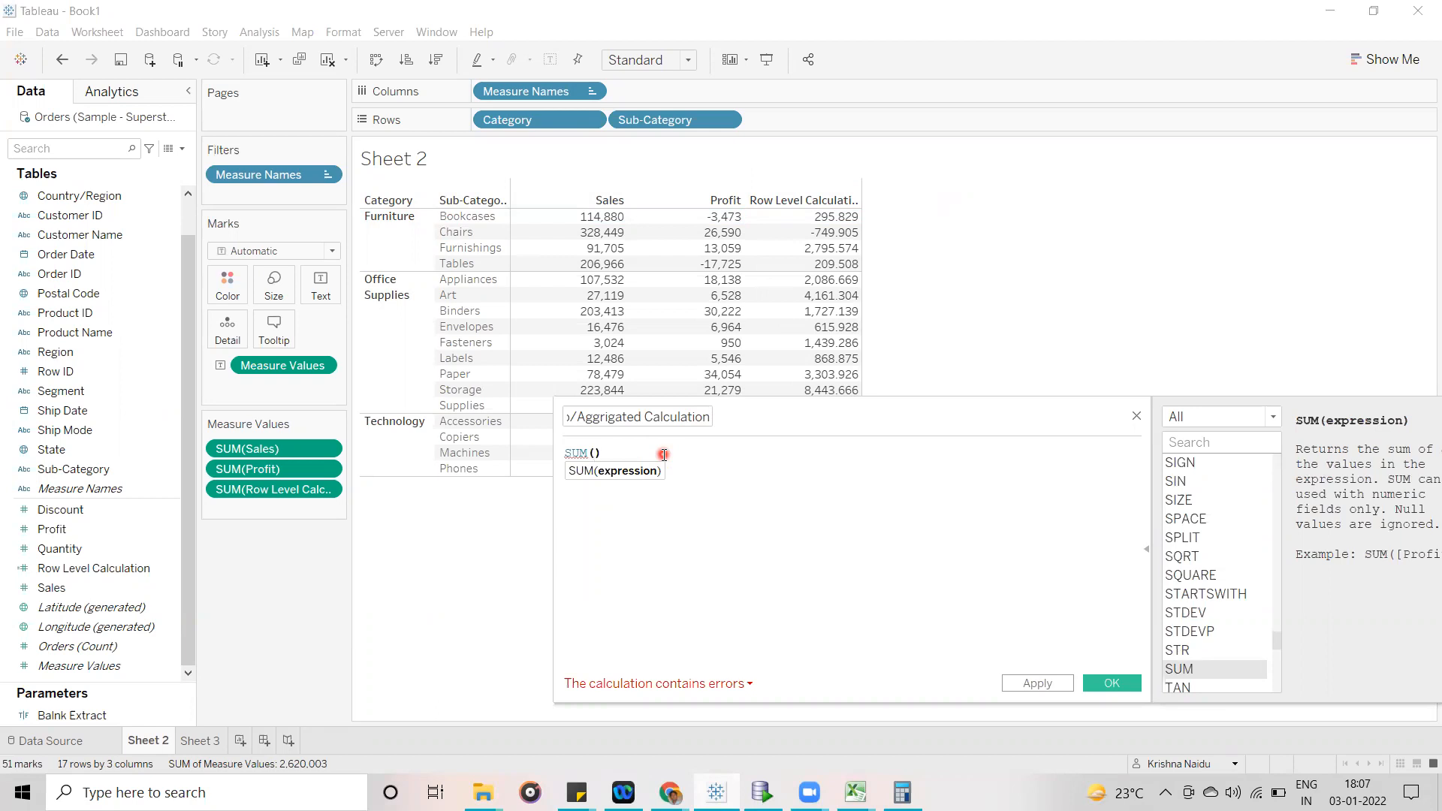
type("[Sales]")
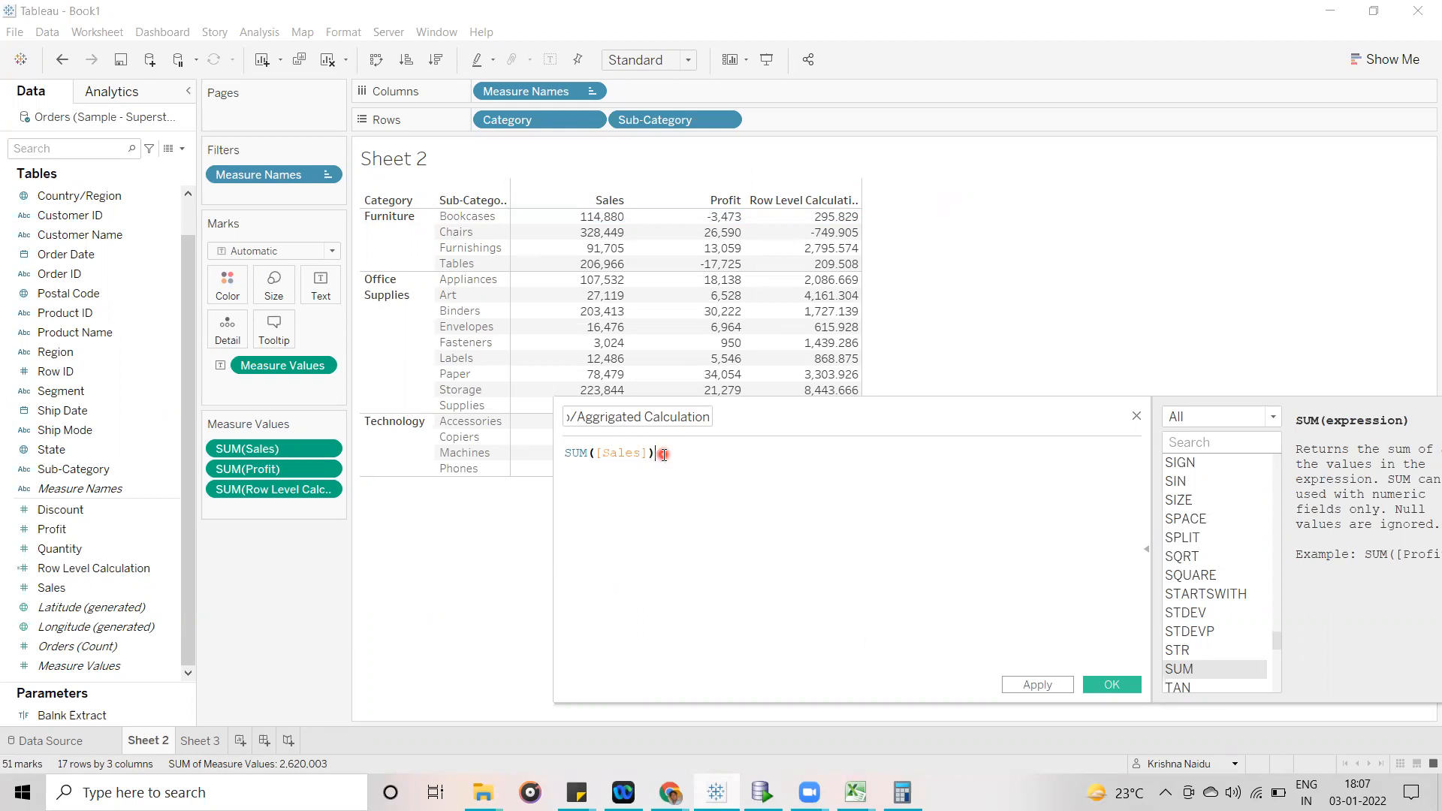
type("/sum")
key("Return")
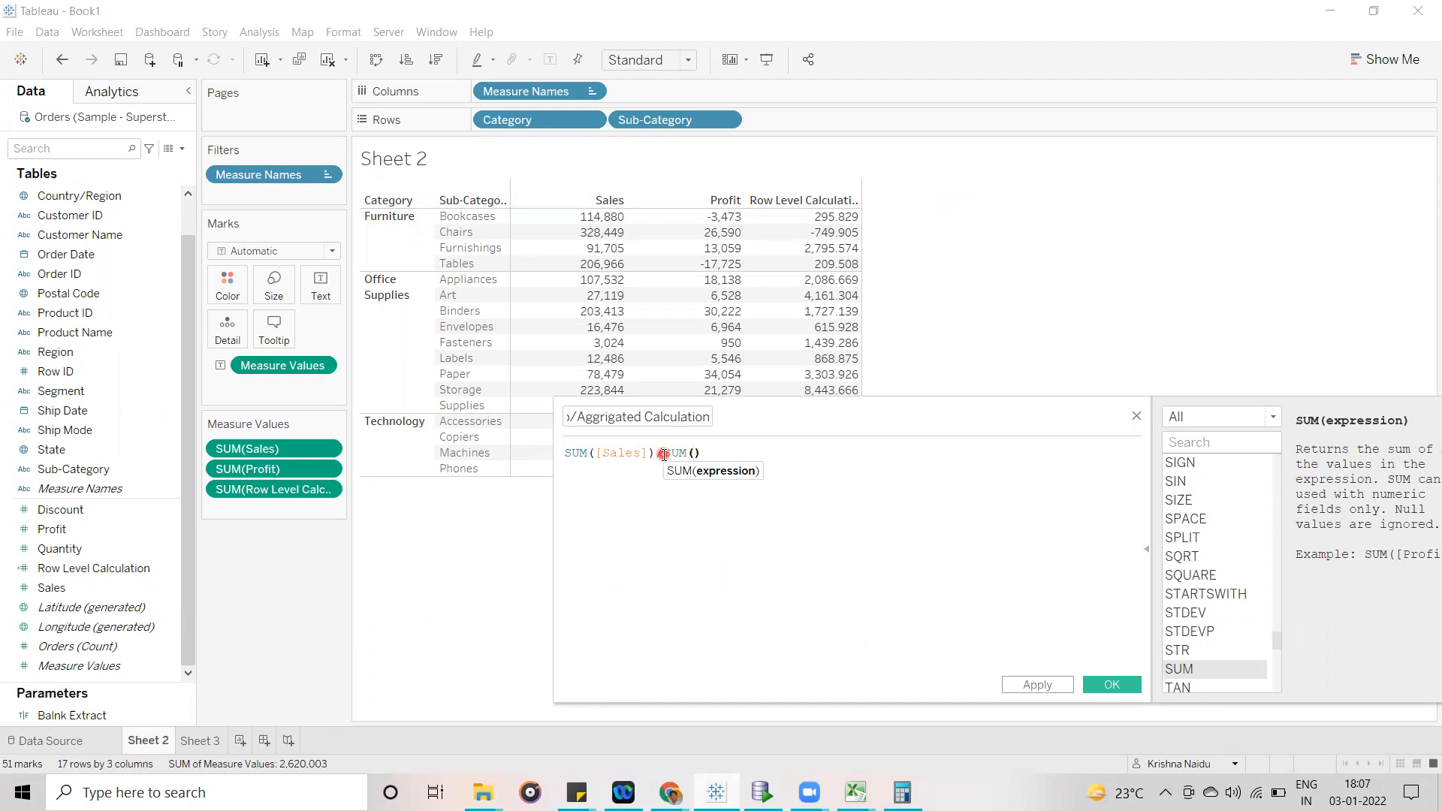
type("pro")
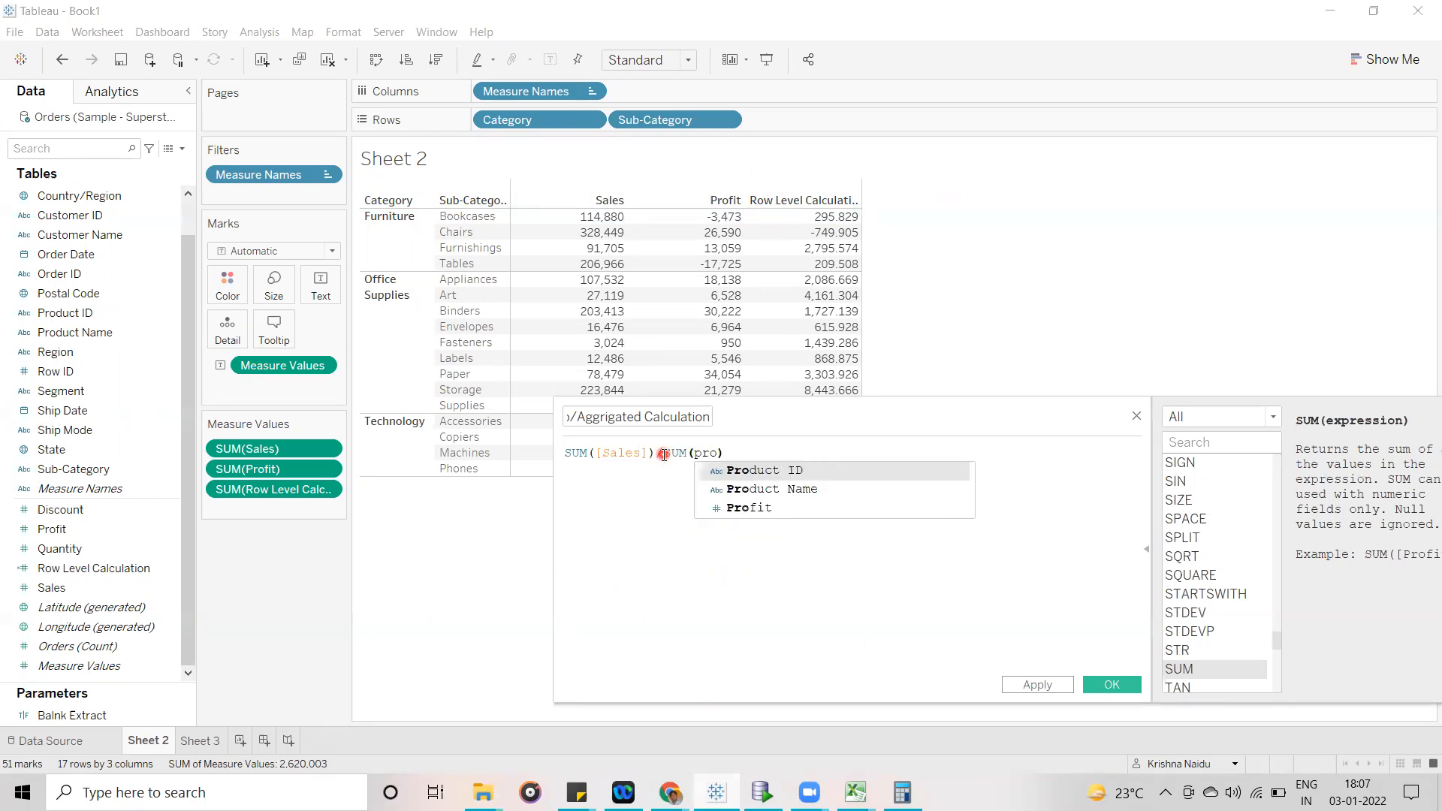
key("Down")
key("Down")
key("Return")
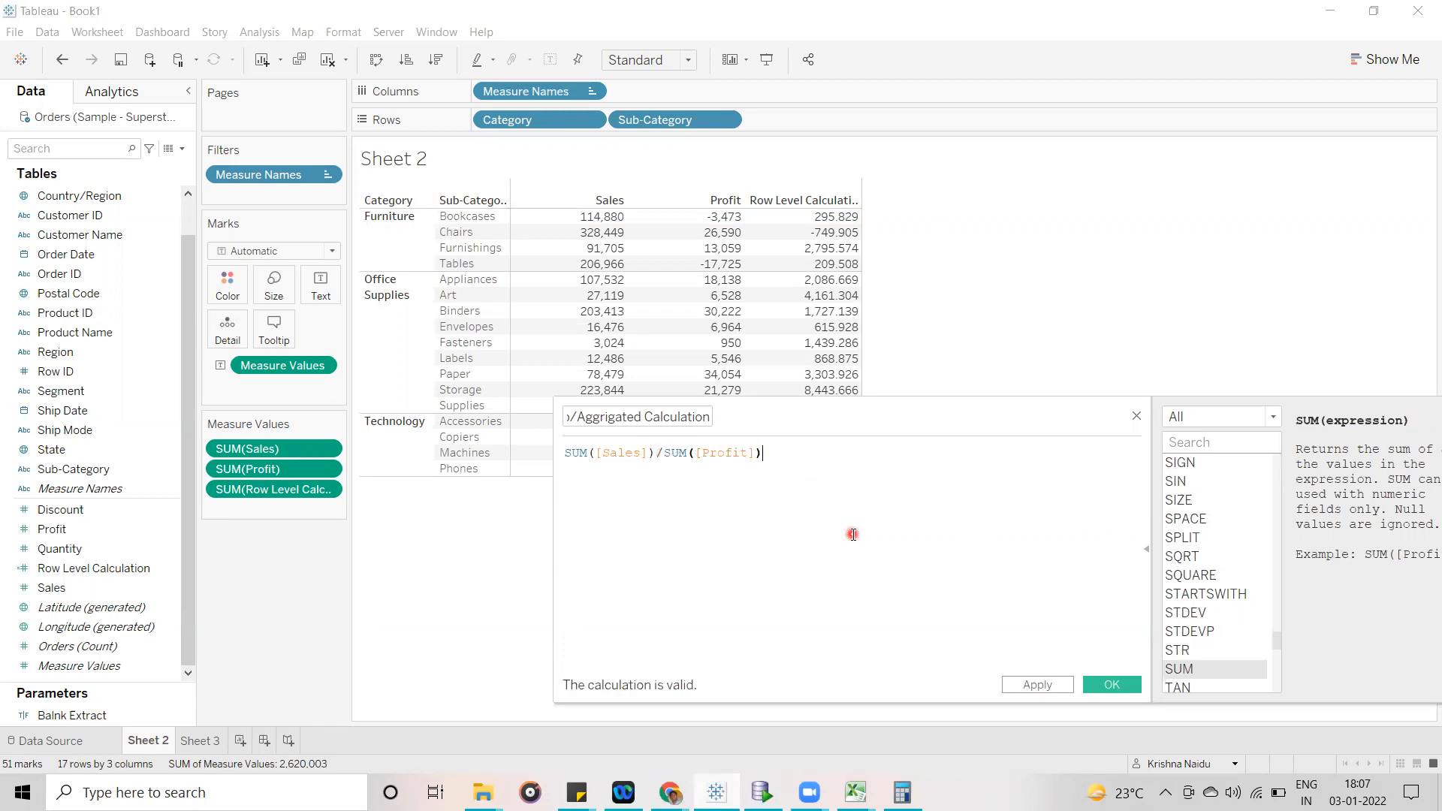
- Add the row-level expression [Sales]/[Profit] on a separate line below SUM([Sales])/SUM([Profit]) in the calculation
left_click_drag(850, 390, 1019, 313)
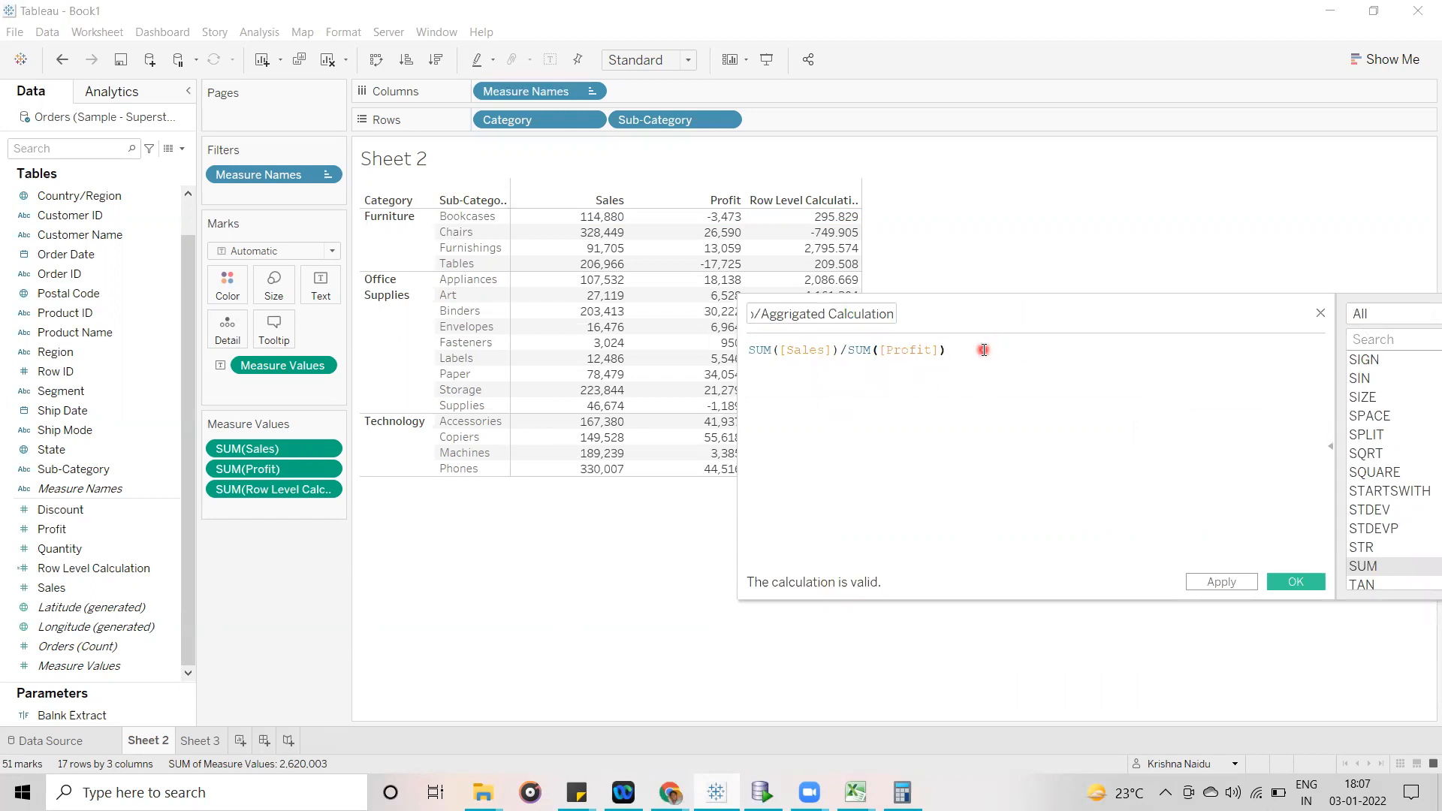
key("Return")
type("pro")
key("BackSpace")
key("BackSpace")
key("BackSpace")
type("sal")
key("Return")
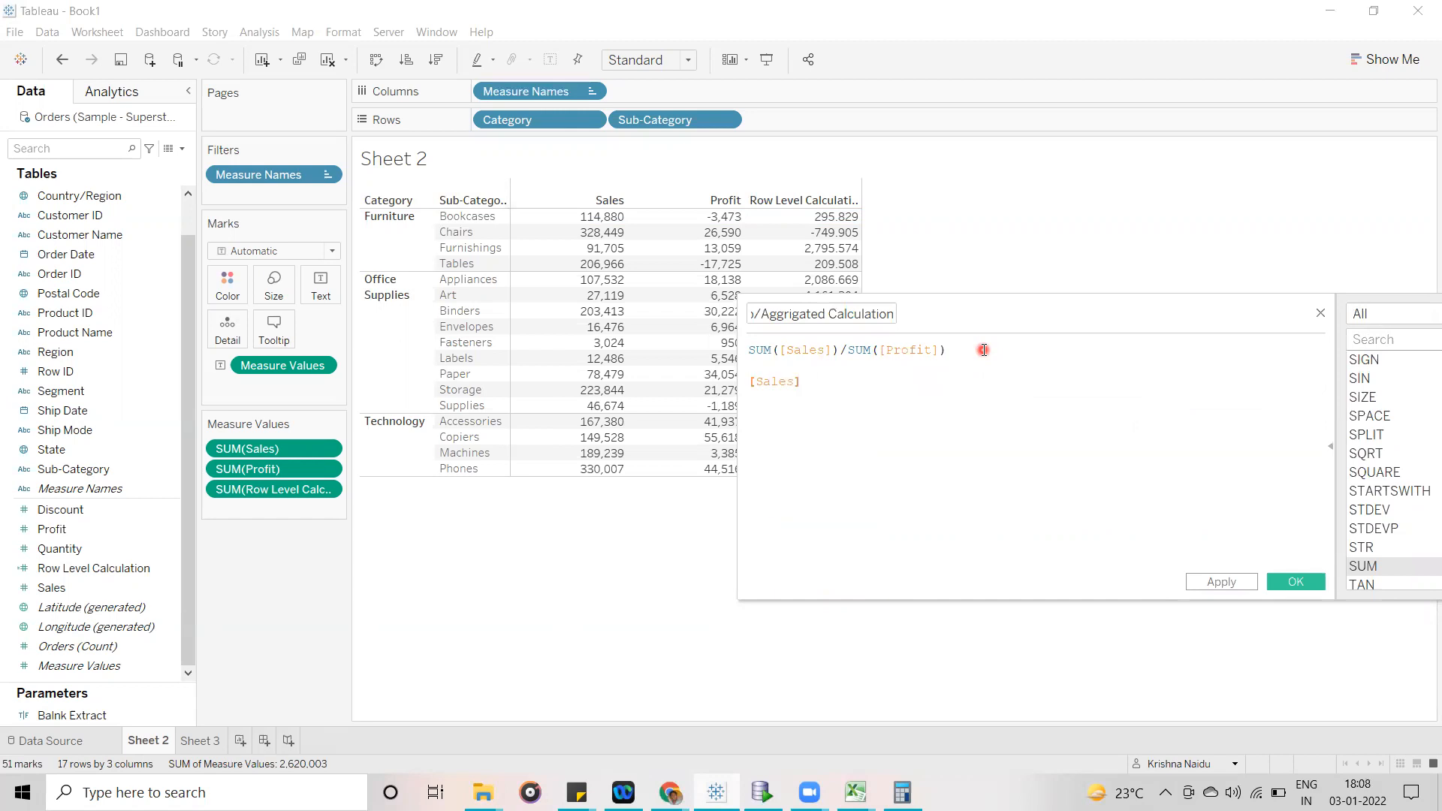
type("/pro")
key("Down")
key("Down")
key("Return")
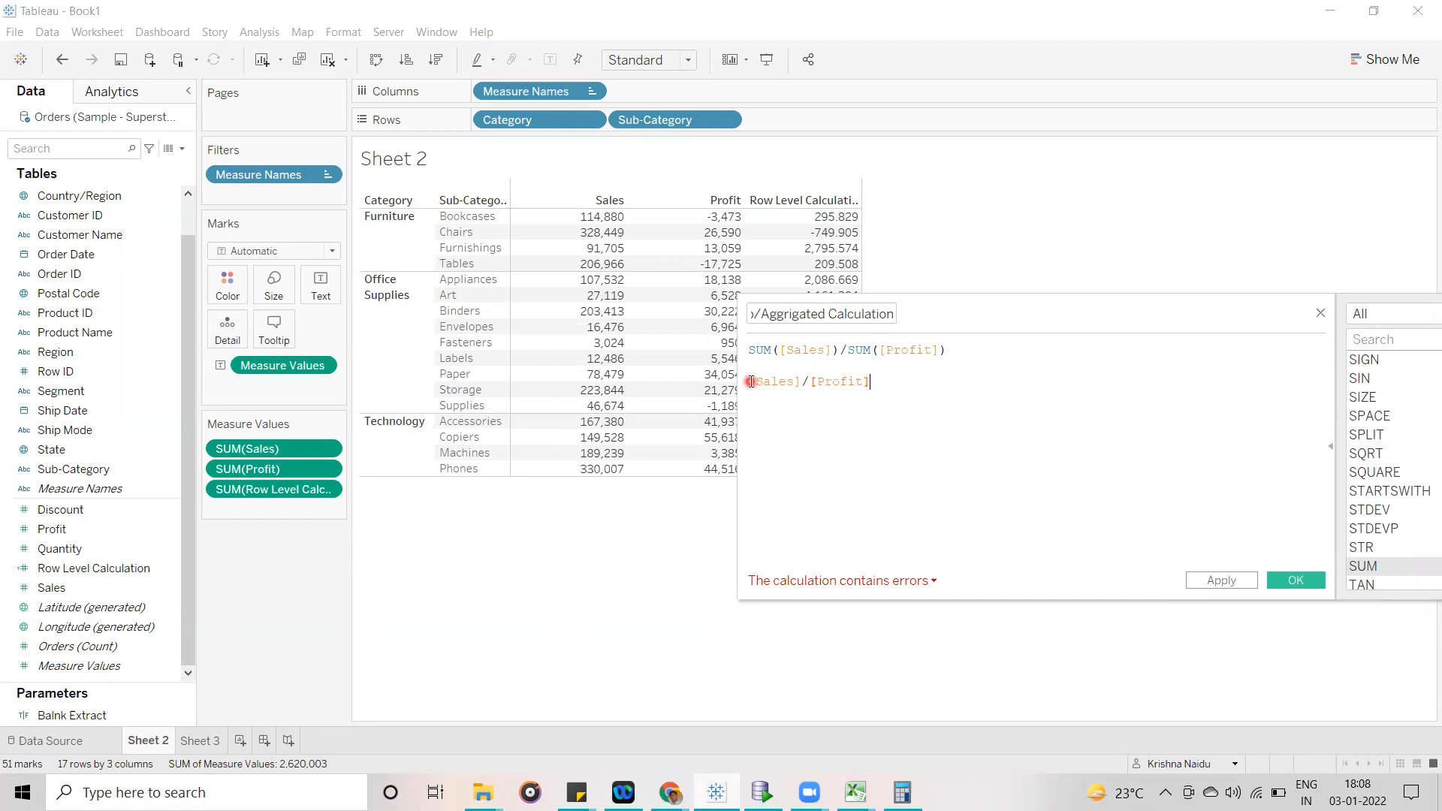
- Highlight the SUM([Sales]) part of the aggregated formula and relate it to the Sales column in the table
triple_click(757, 351)
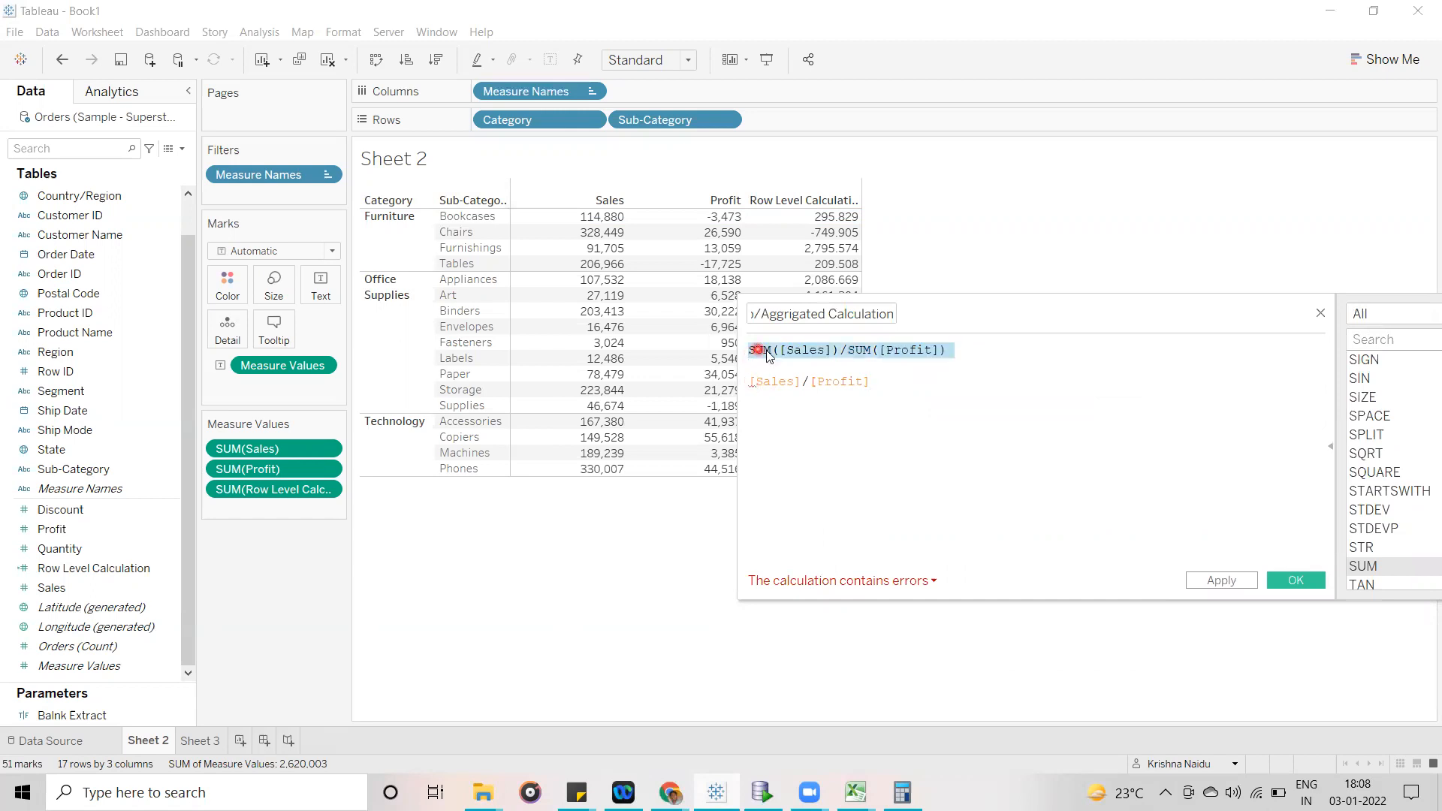
left_click(777, 350)
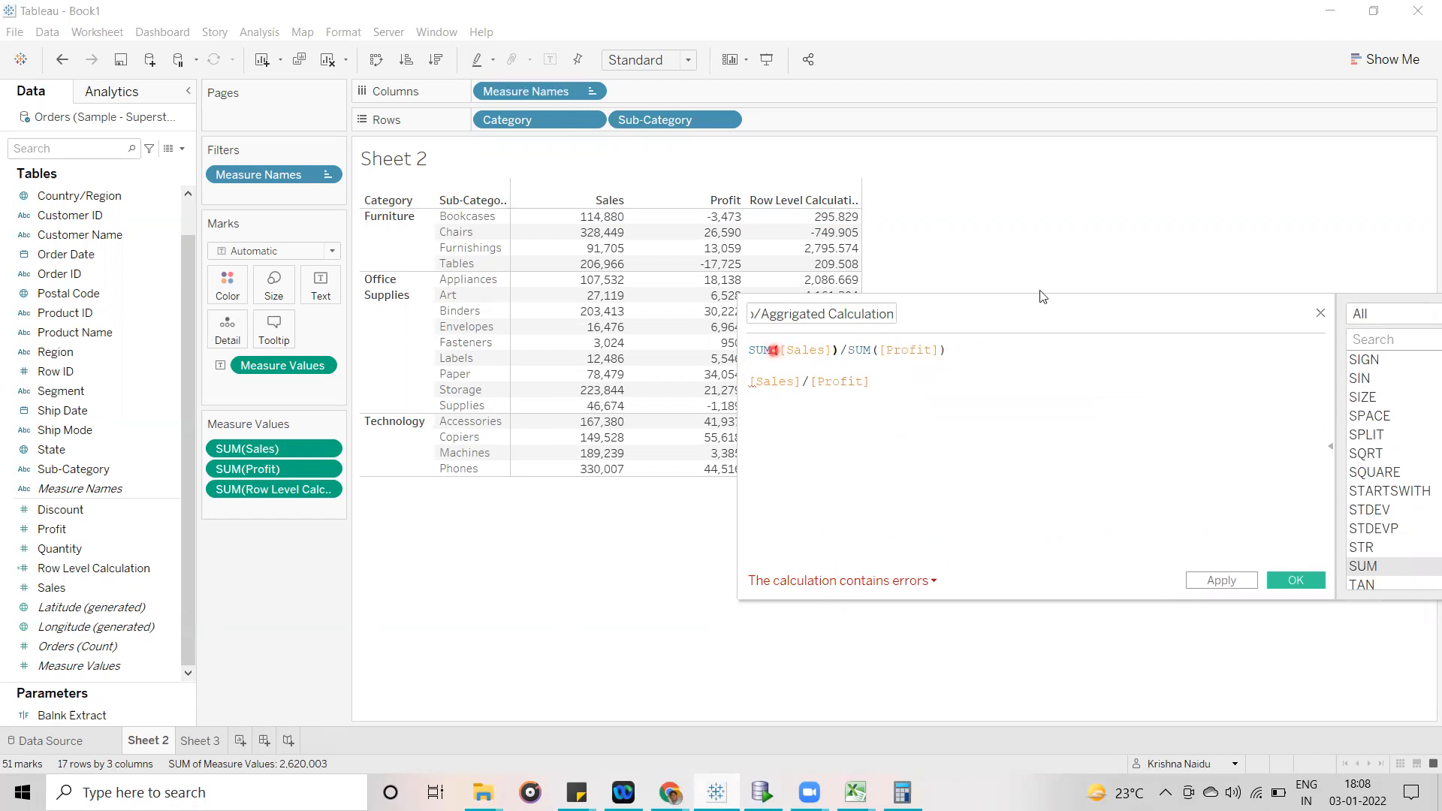
left_click_drag(1005, 314, 1056, 302)
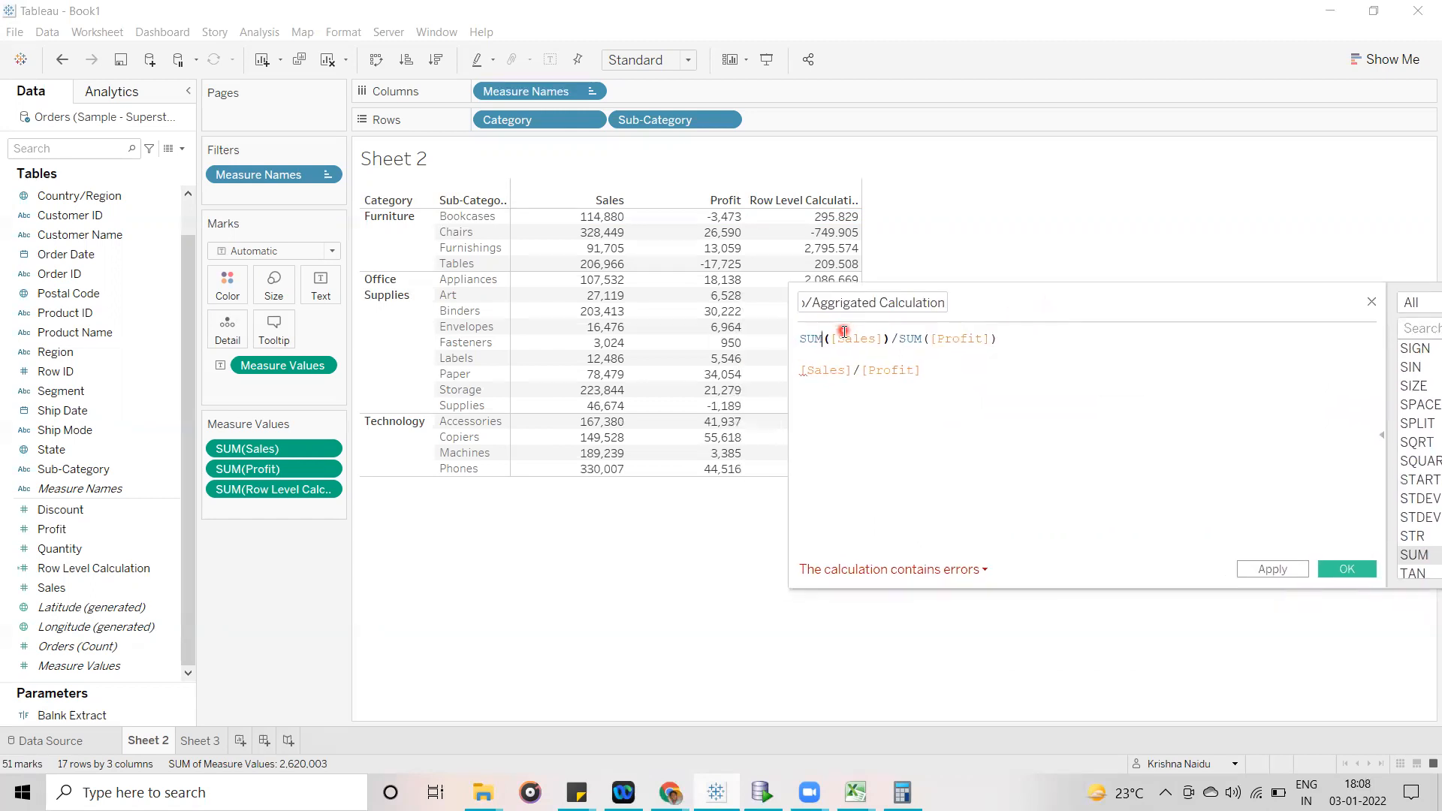
left_click(890, 338)
left_click_drag(889, 338, 800, 338)
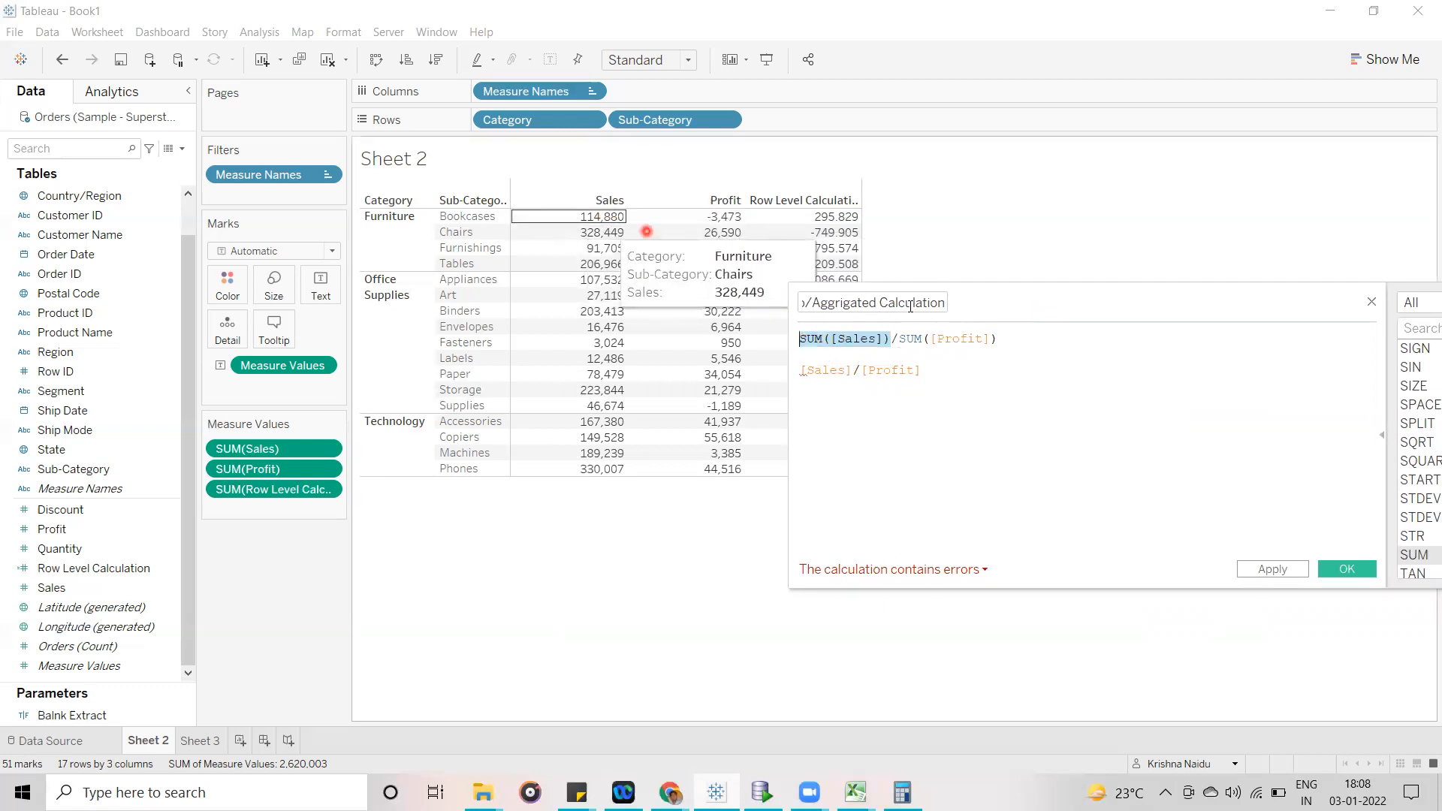
- Write the Bookcases example 114880/-3473= on the line directly below the aggregated formula
left_click(1013, 340)
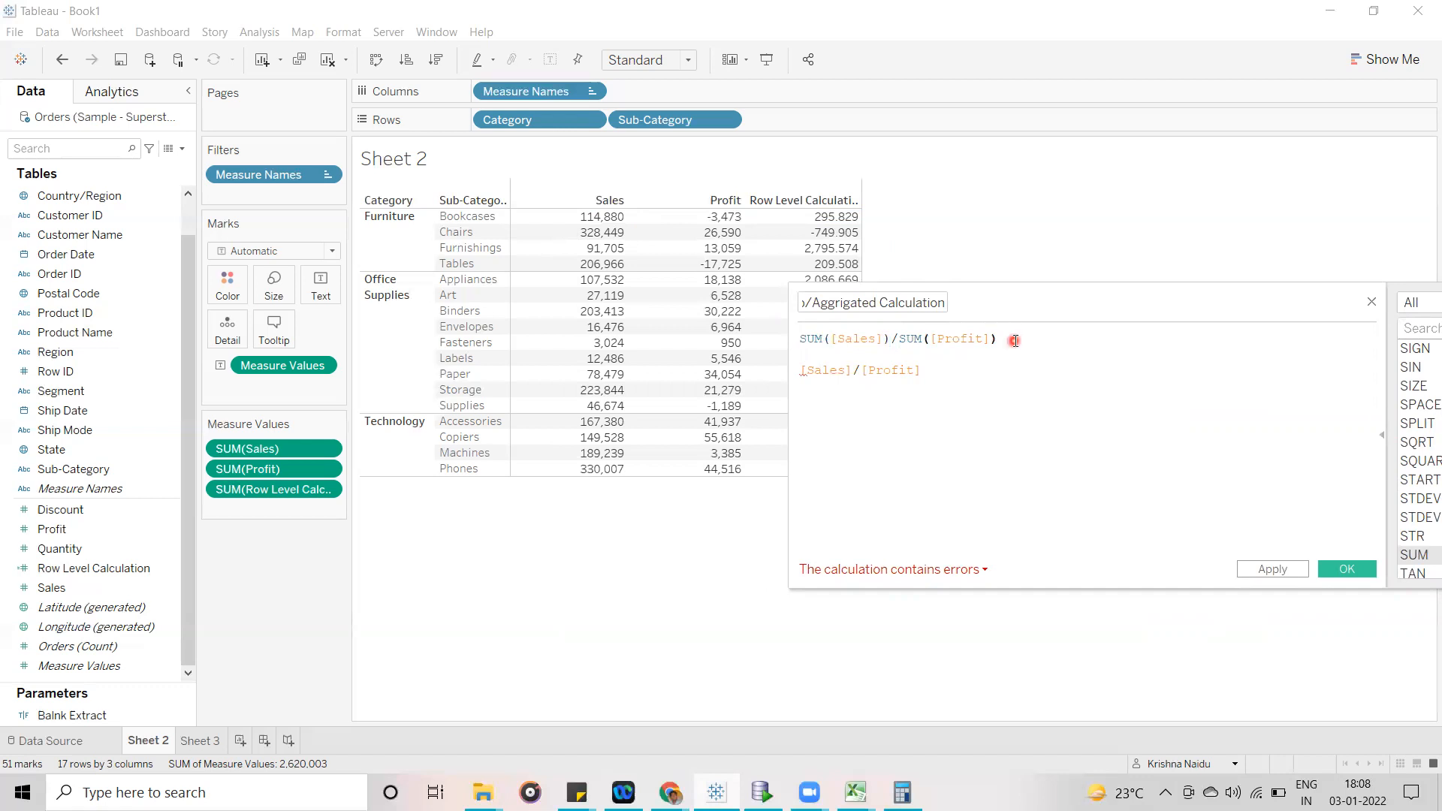
key("Return")
type("111")
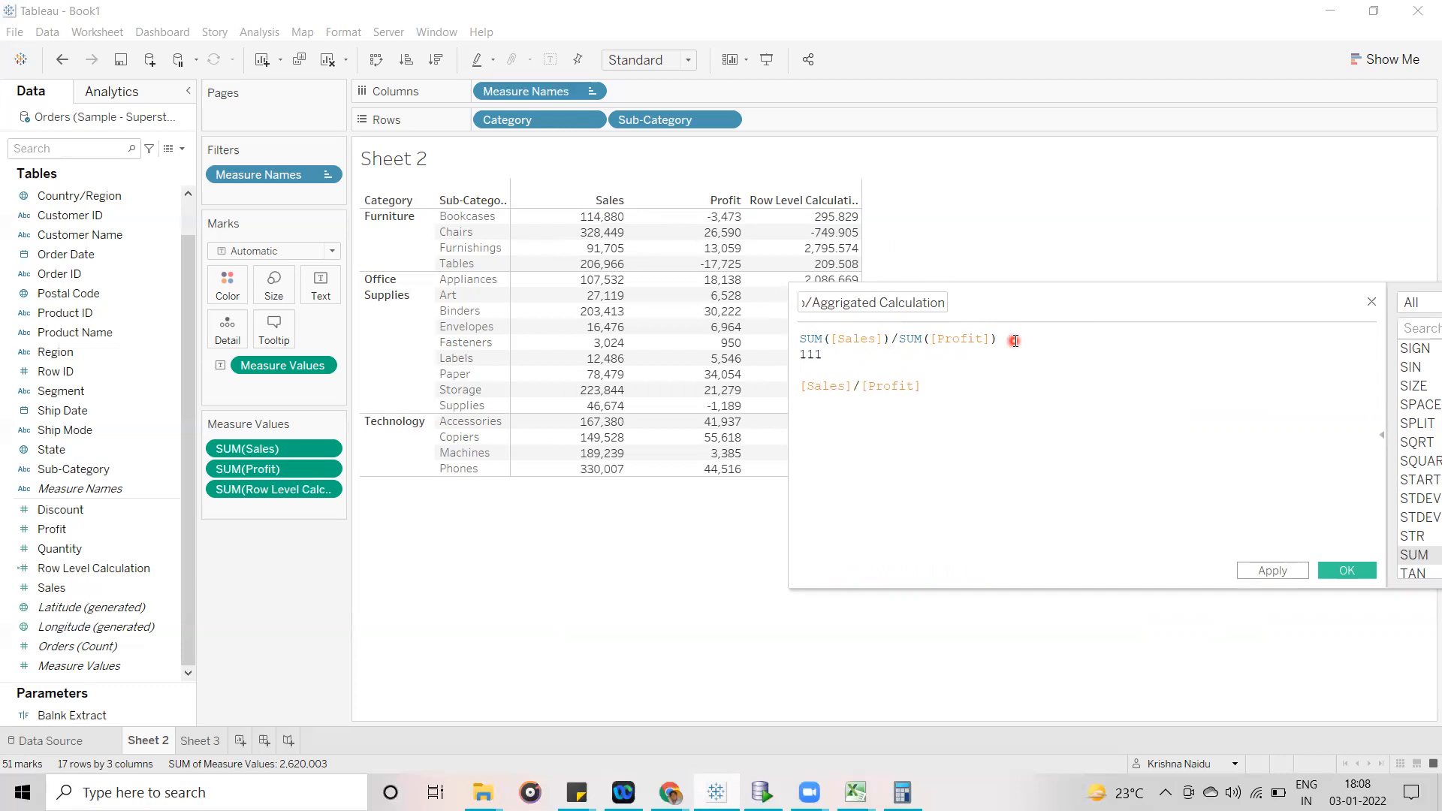
key("BackSpace")
type("-3473")
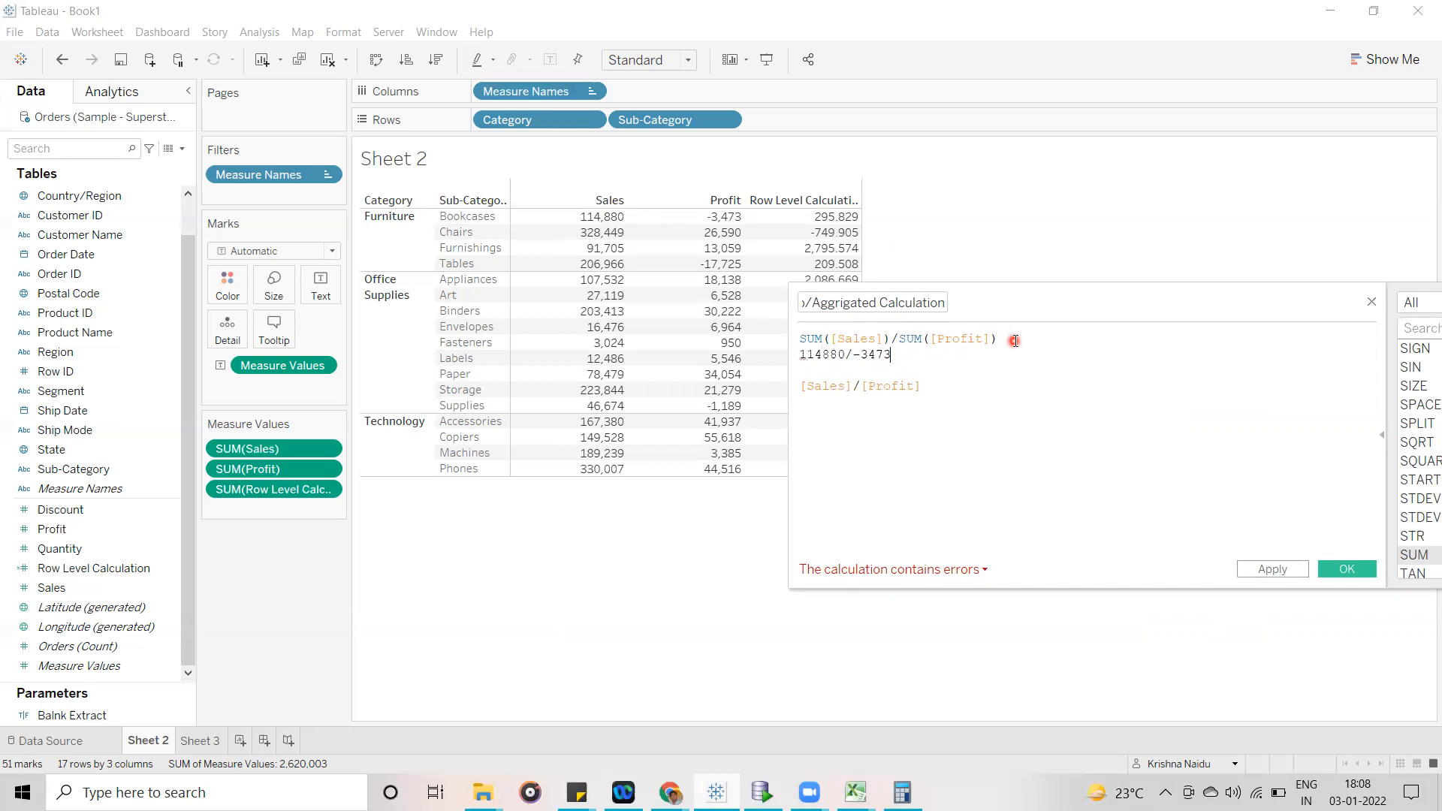
left_click_drag(897, 354, 803, 355)
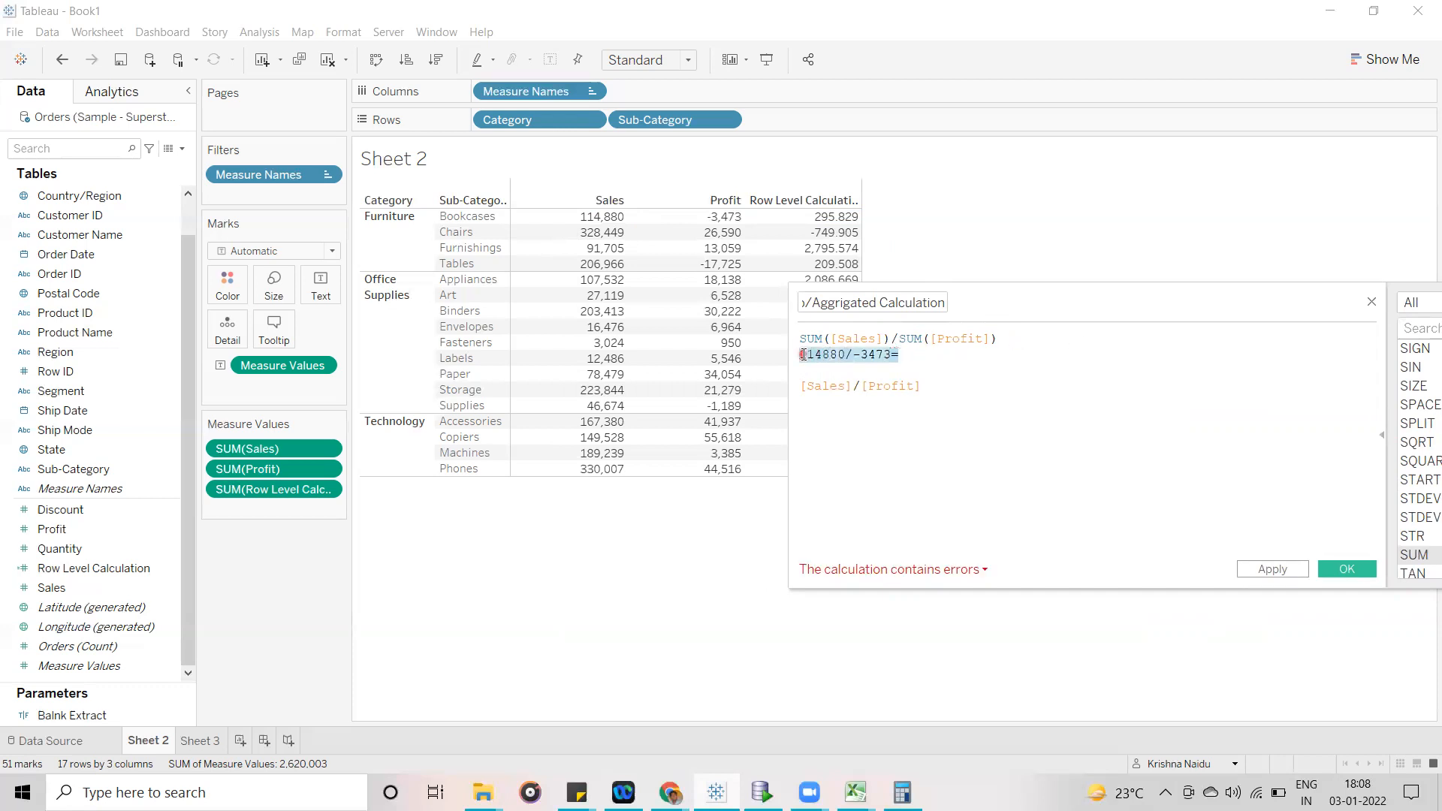
- Write the row-level example 228 --- == 295.829 below the [Sales]/[Profit] line
left_click(934, 390)
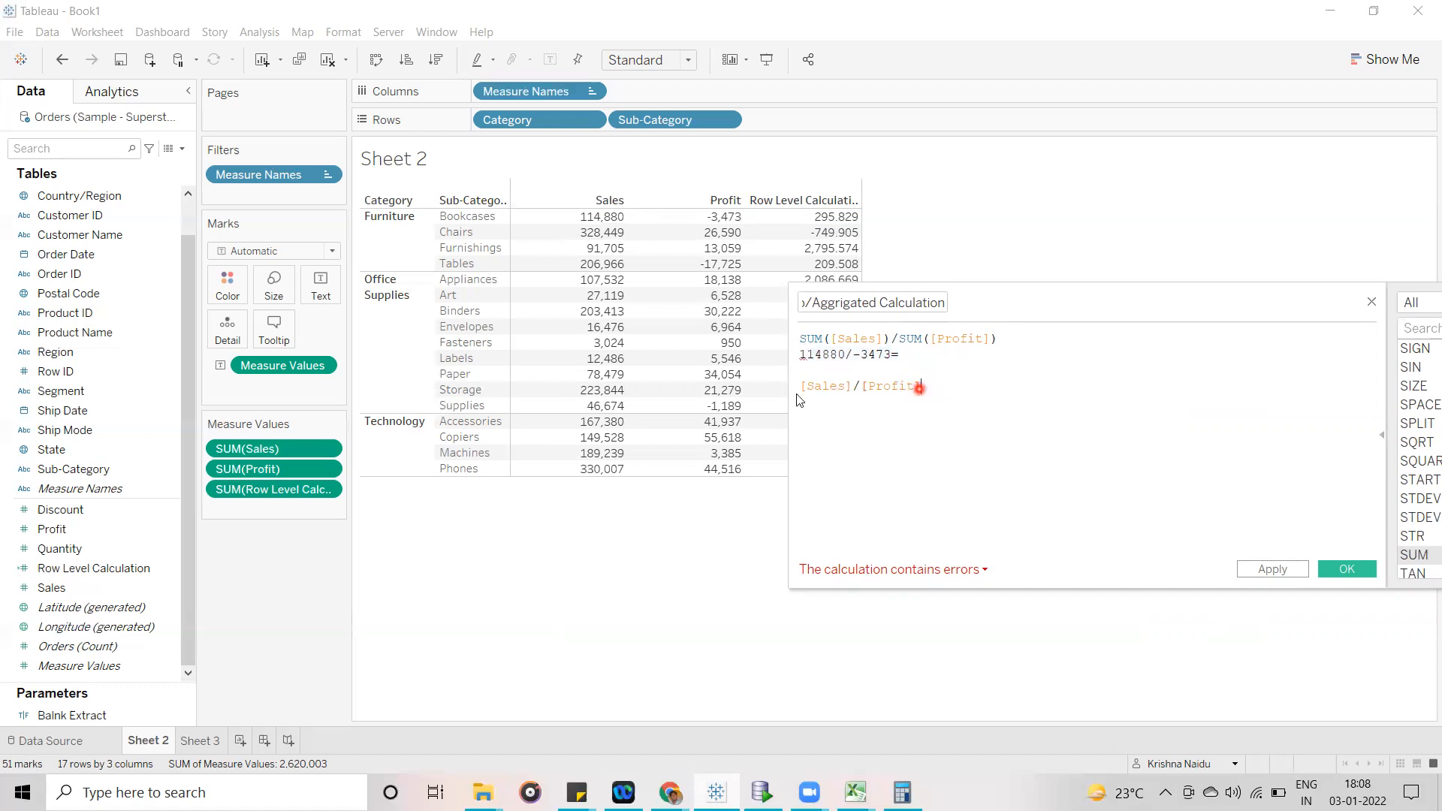
key("Return")
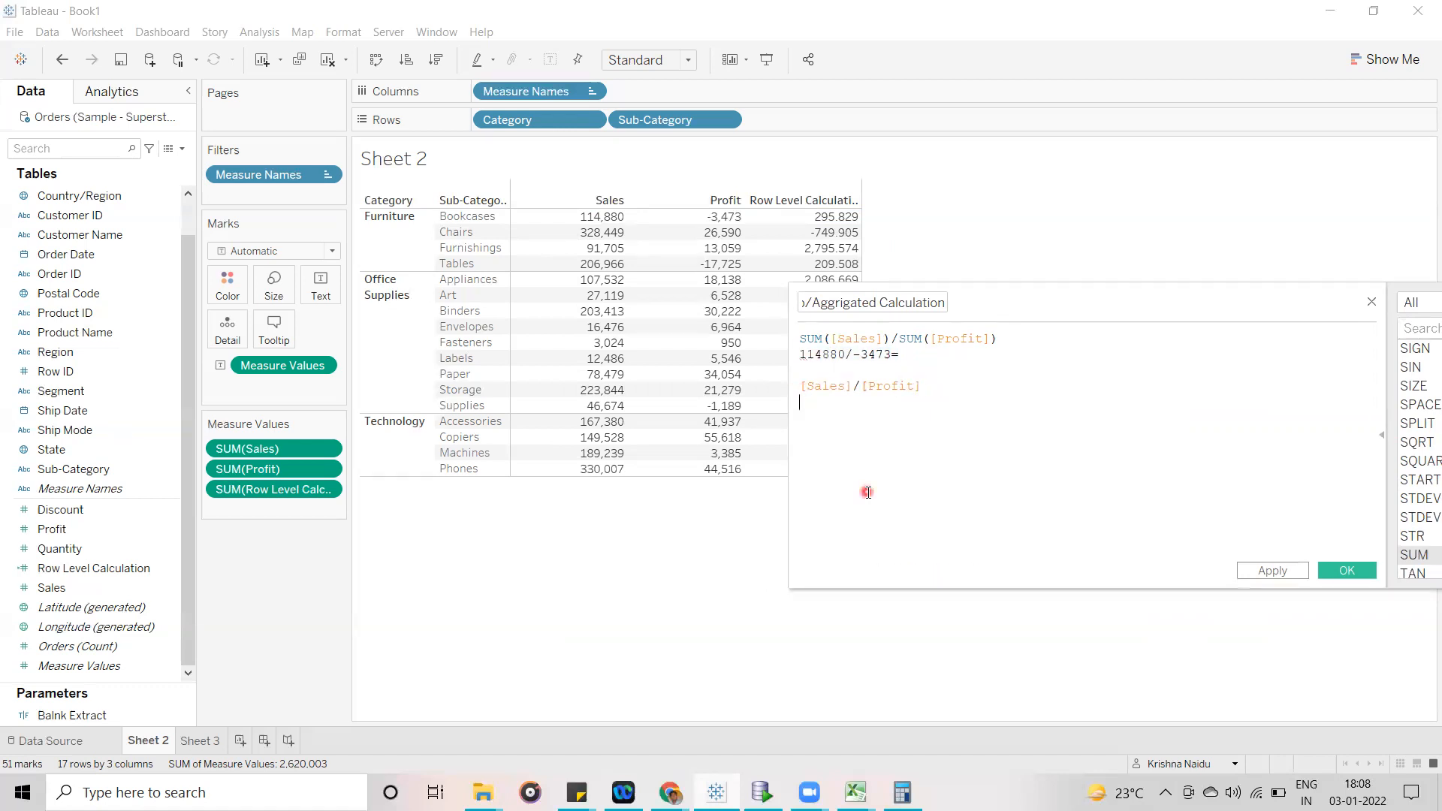
type("228 ---")
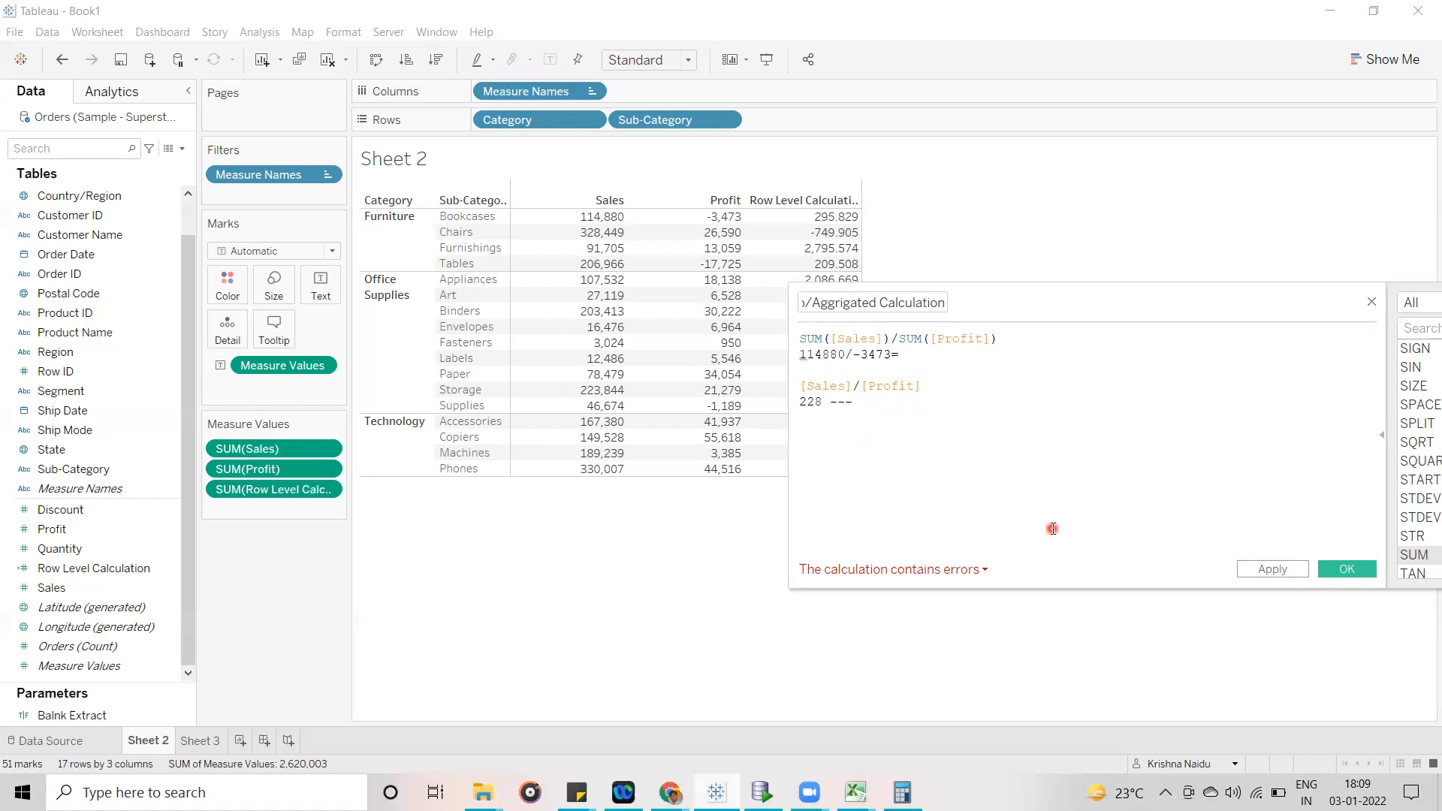
type("==")
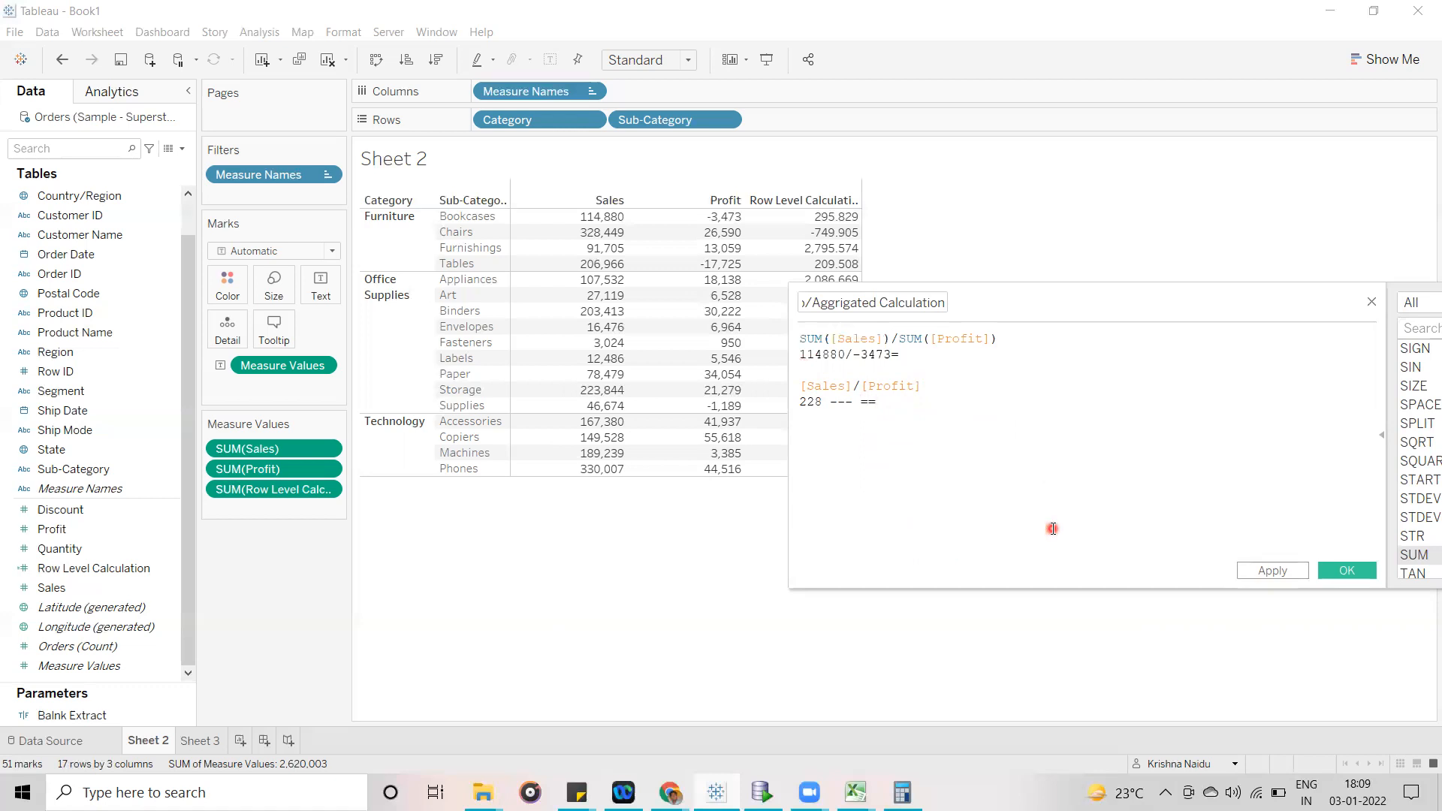
type(" 295.829")
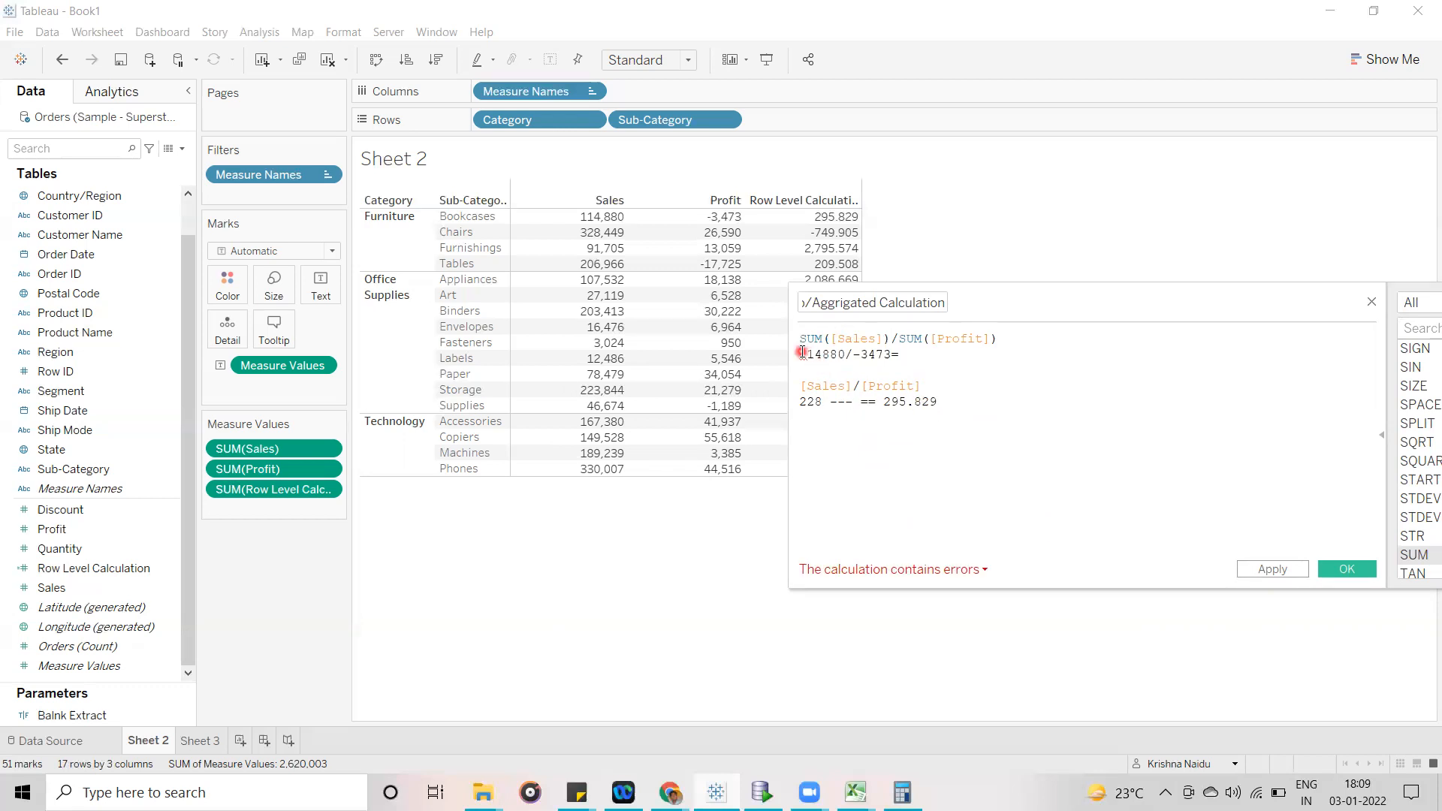
- Delete both worked-example lines from the calculation, keeping only the two expressions
left_click_drag(912, 353, 787, 355)
key("Delete")
left_click_drag(940, 402, 776, 399)
key("Delete")
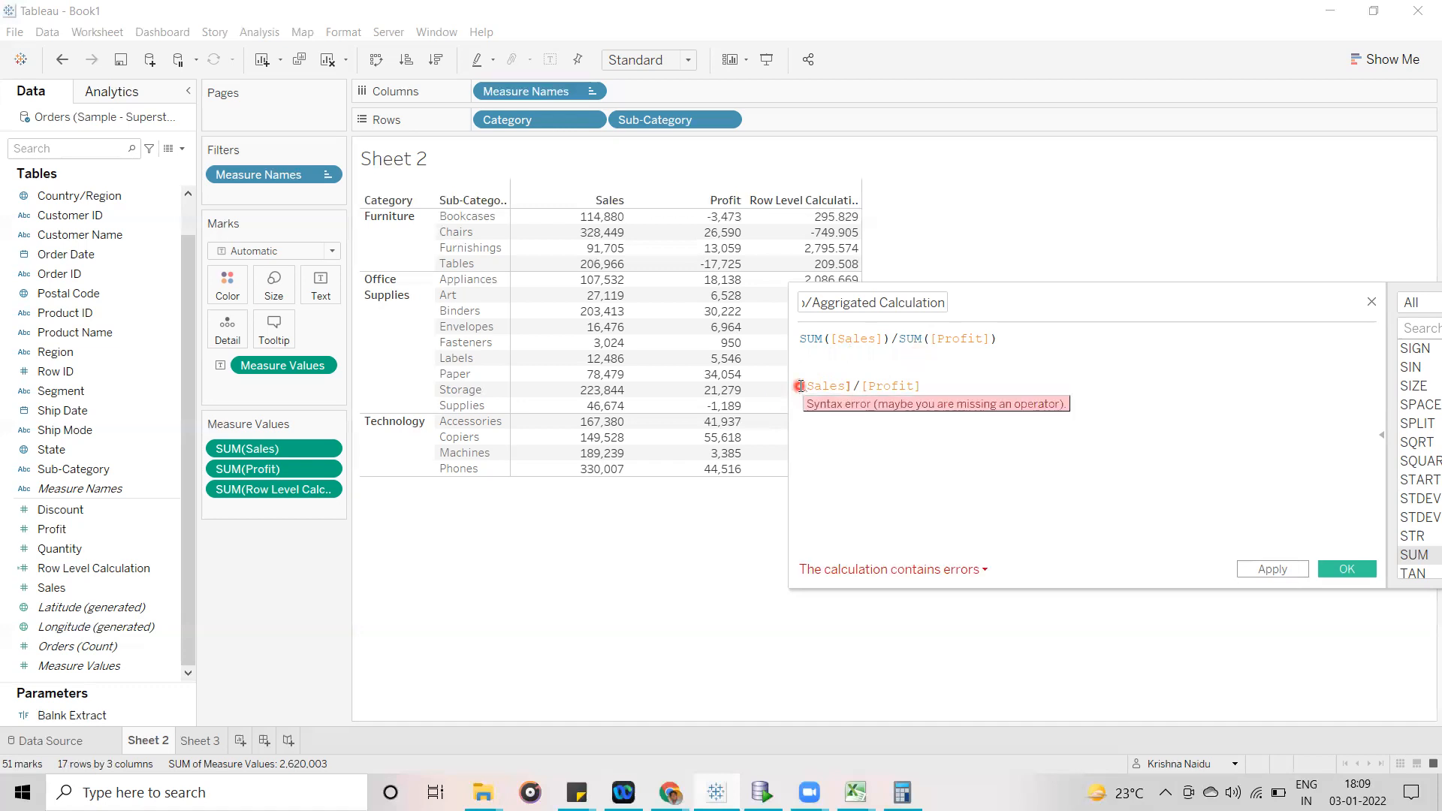
- Comment out the [Sales]/[Profit] line with // and save the Group/Aggrigated Calculation field
left_click(801, 386)
type("//")
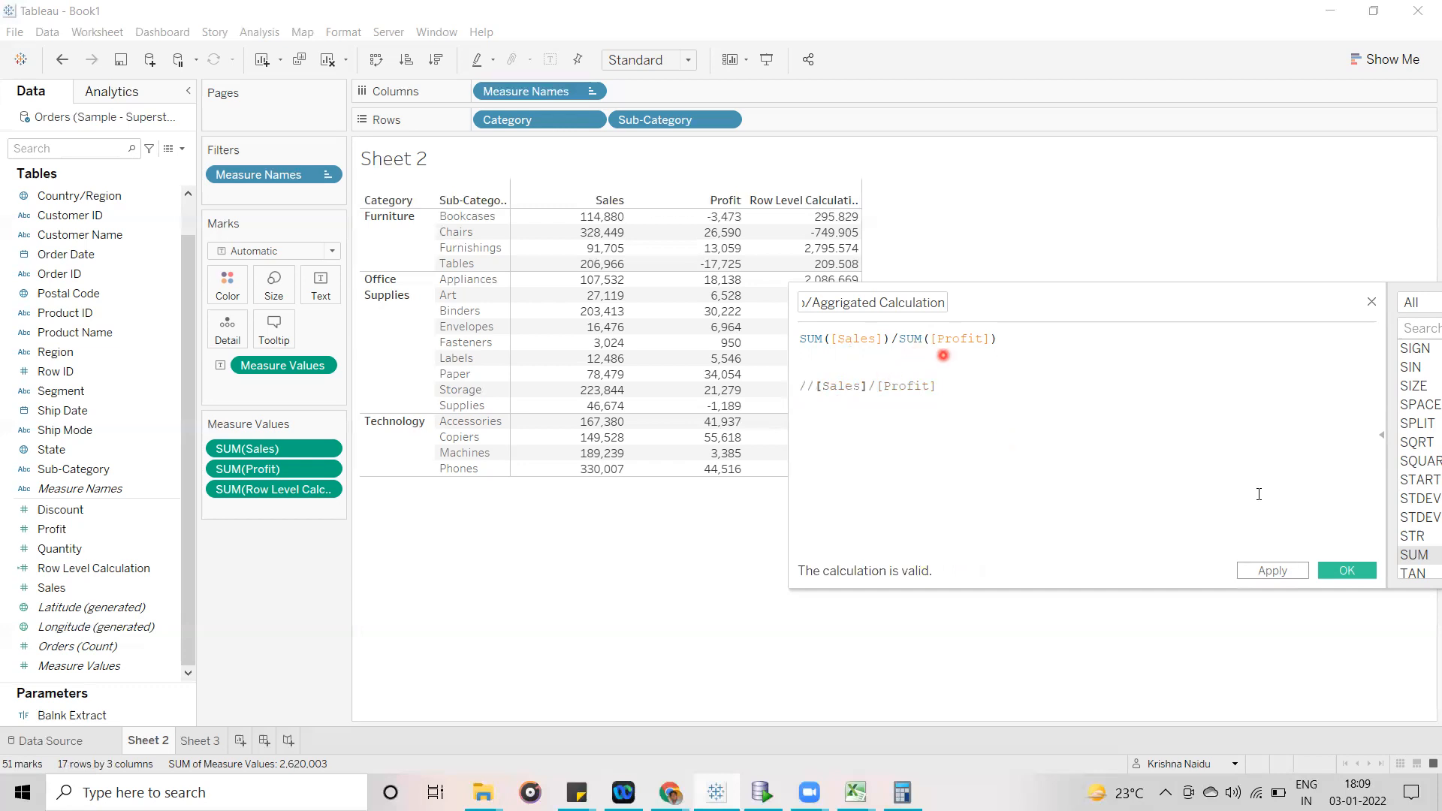
left_click(1347, 571)
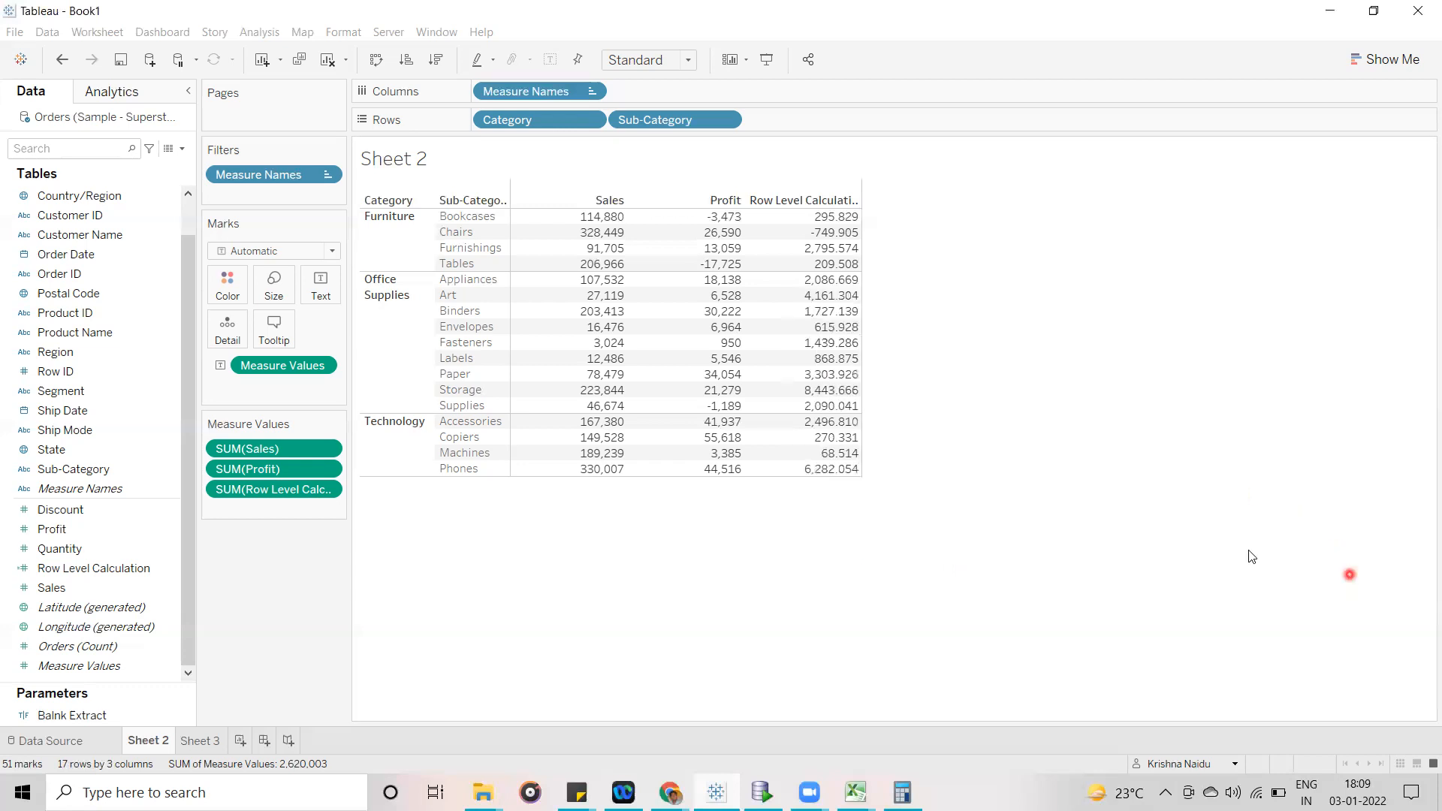
- Add the Group/Aggrigated Calculation field to the Sheet 2 table as another measure column after Row Level Calculation
mouse_move(62, 527)
left_mouse_down()
mouse_move(184, 528)
mouse_move(255, 508)
mouse_move(72, 518)
left_mouse_up()
left_click(232, 496)
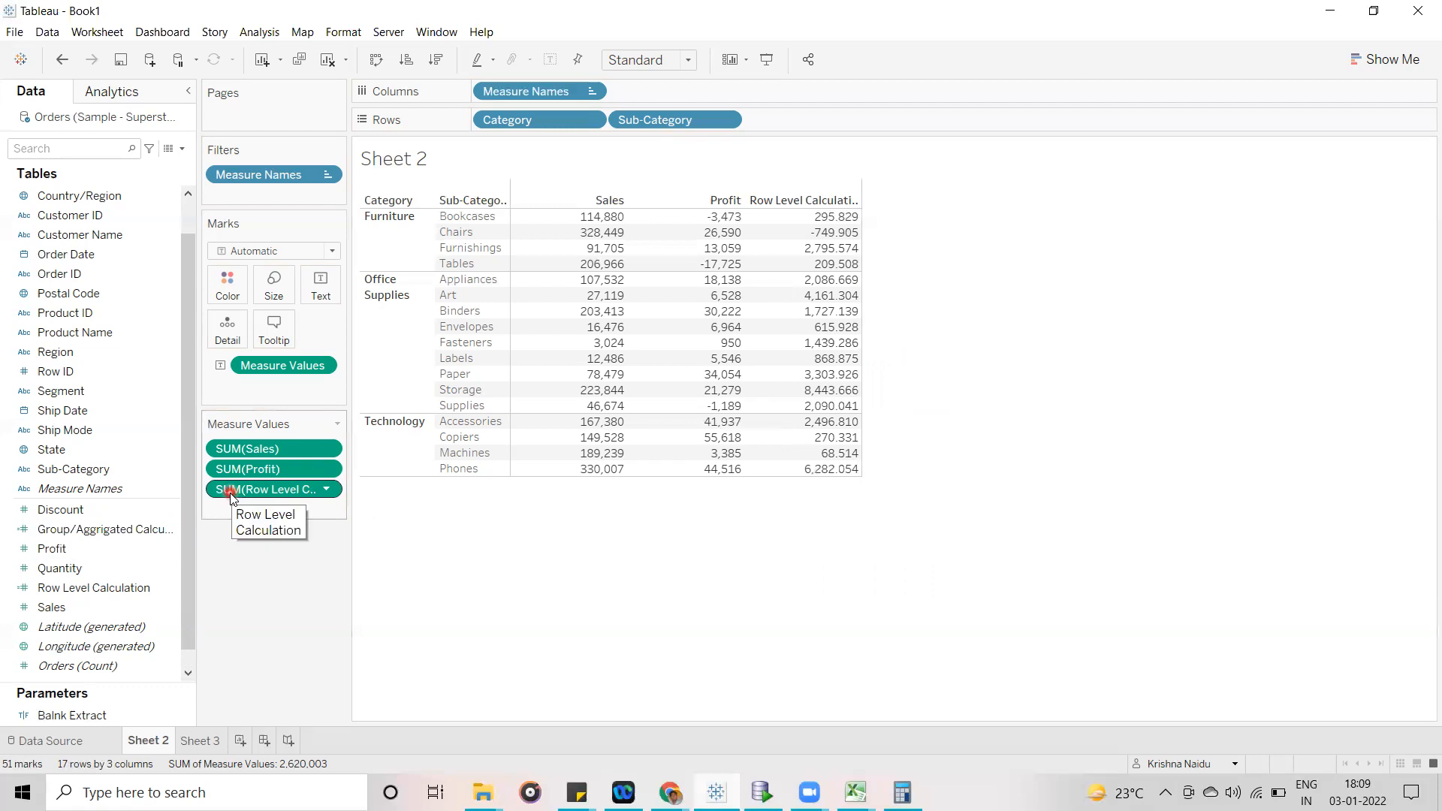
left_click(59, 125)
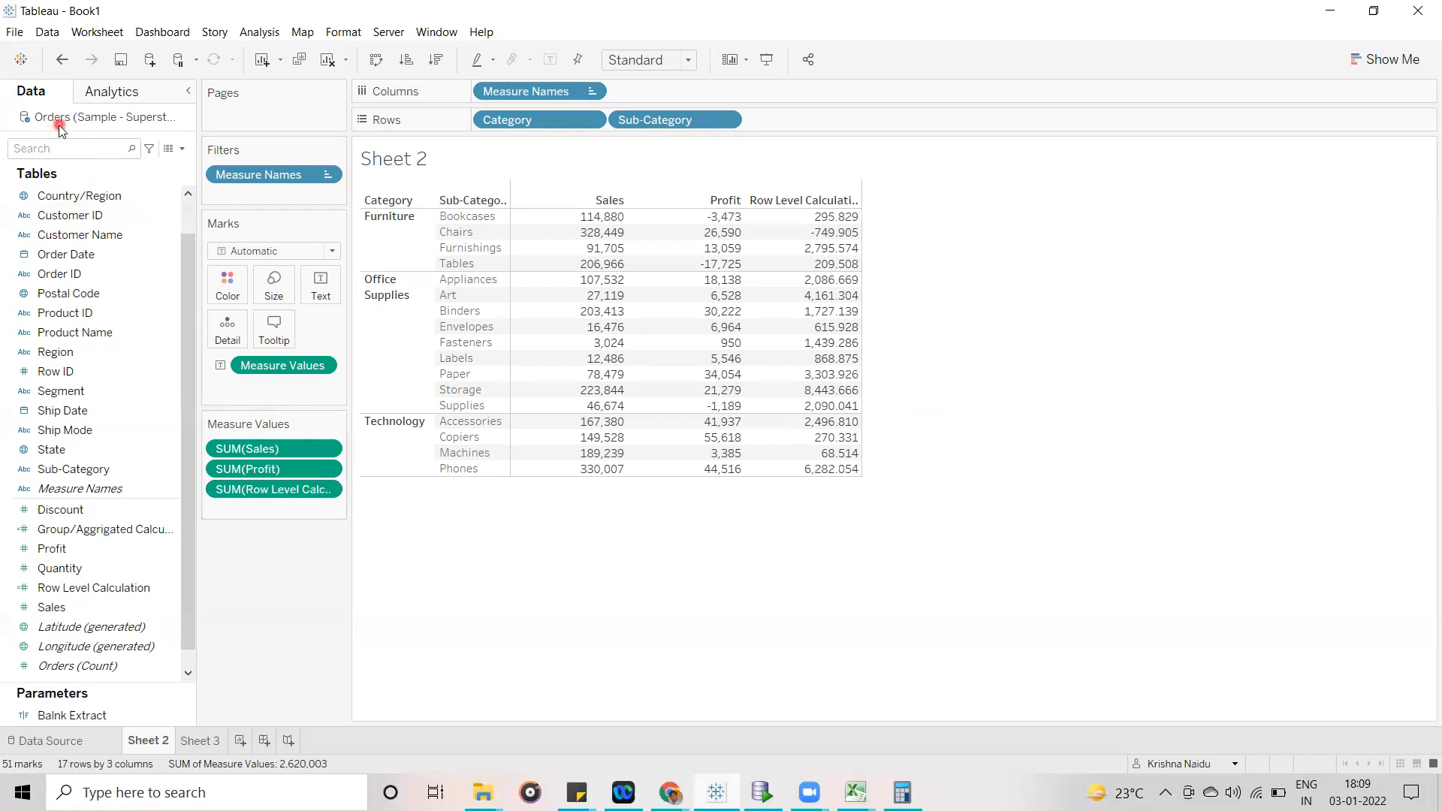
mouse_move(798, 288)
left_click(84, 527)
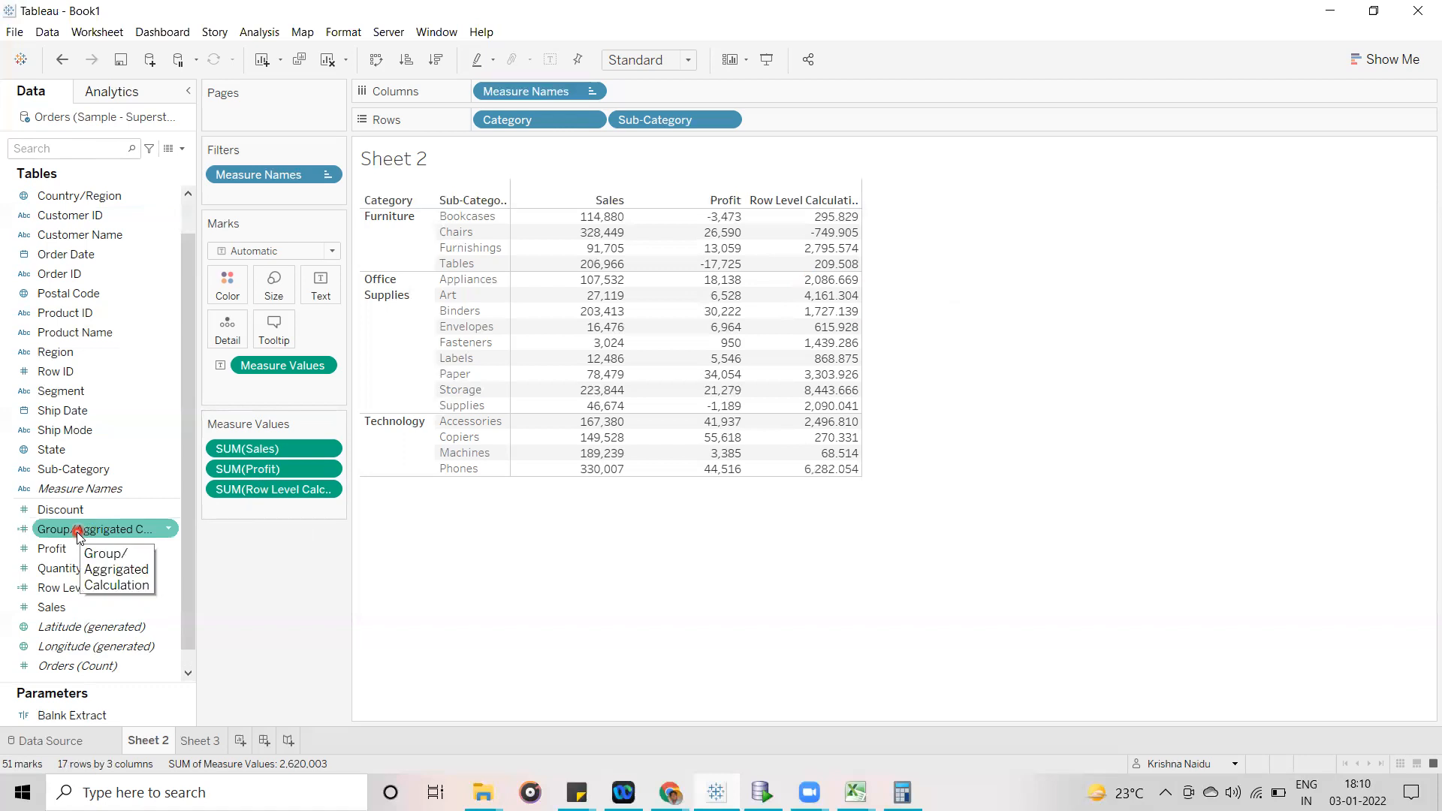
mouse_move(78, 532)
left_mouse_down()
mouse_move(250, 500)
mouse_move(265, 515)
mouse_move(410, 513)
left_mouse_up()
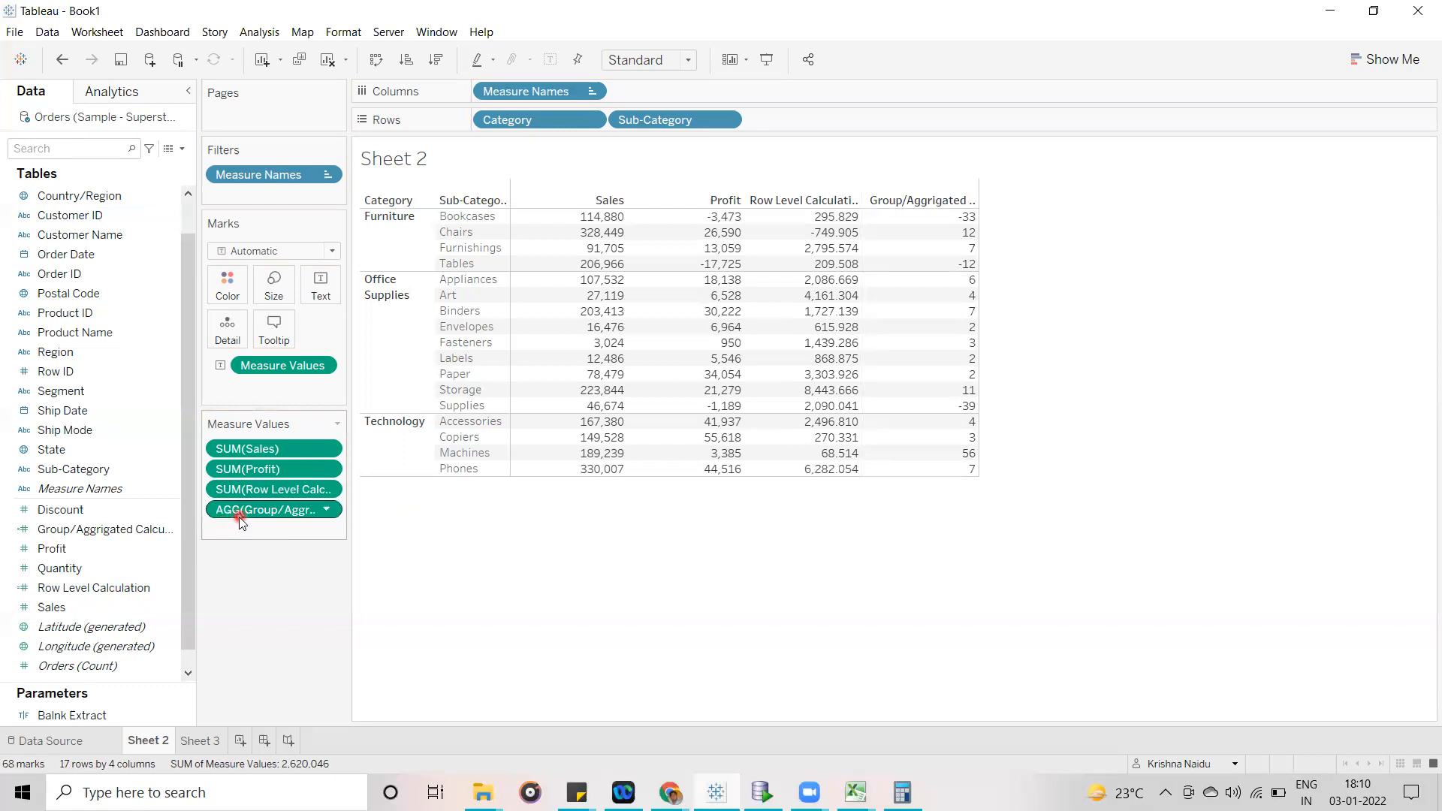
left_click(437, 534)
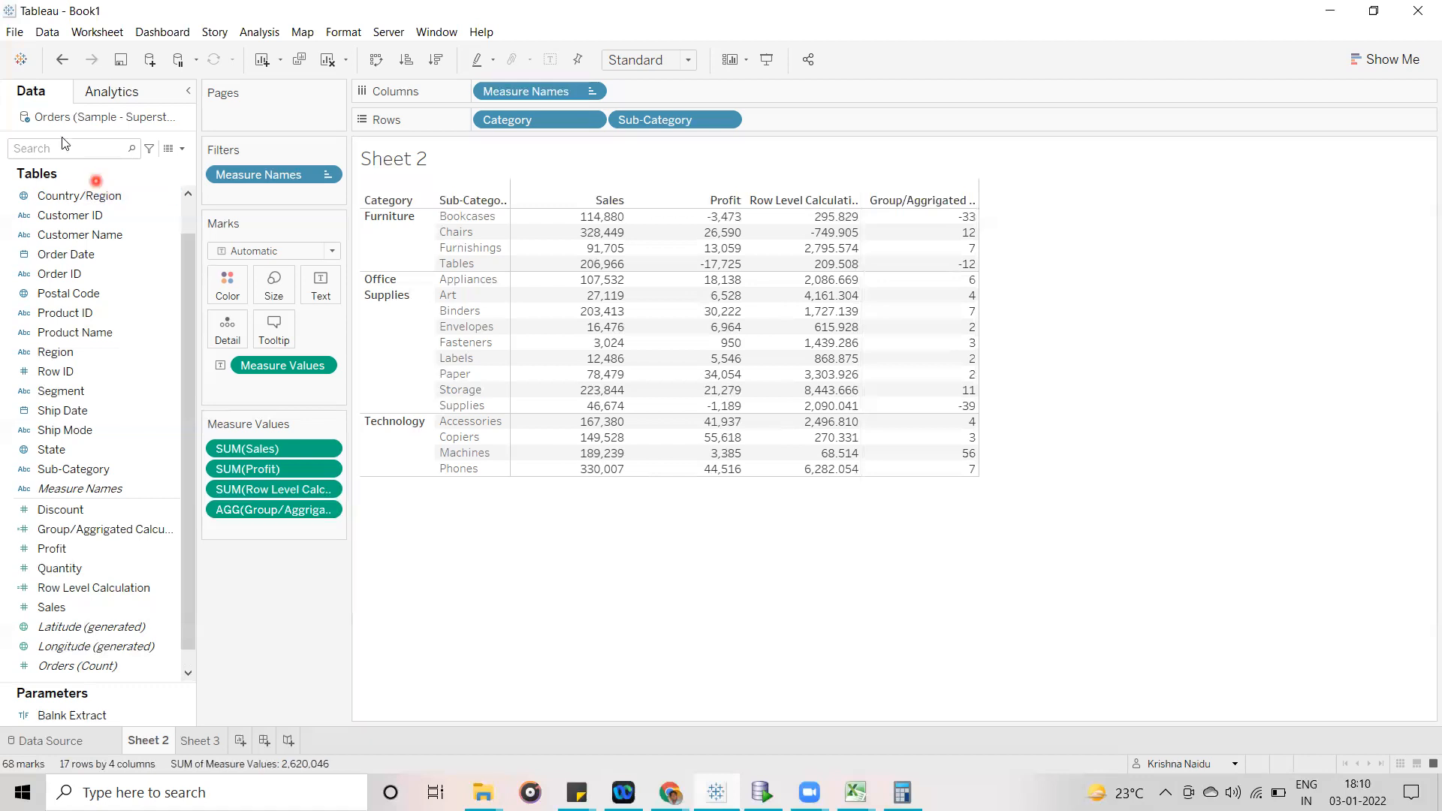
left_click(532, 508)
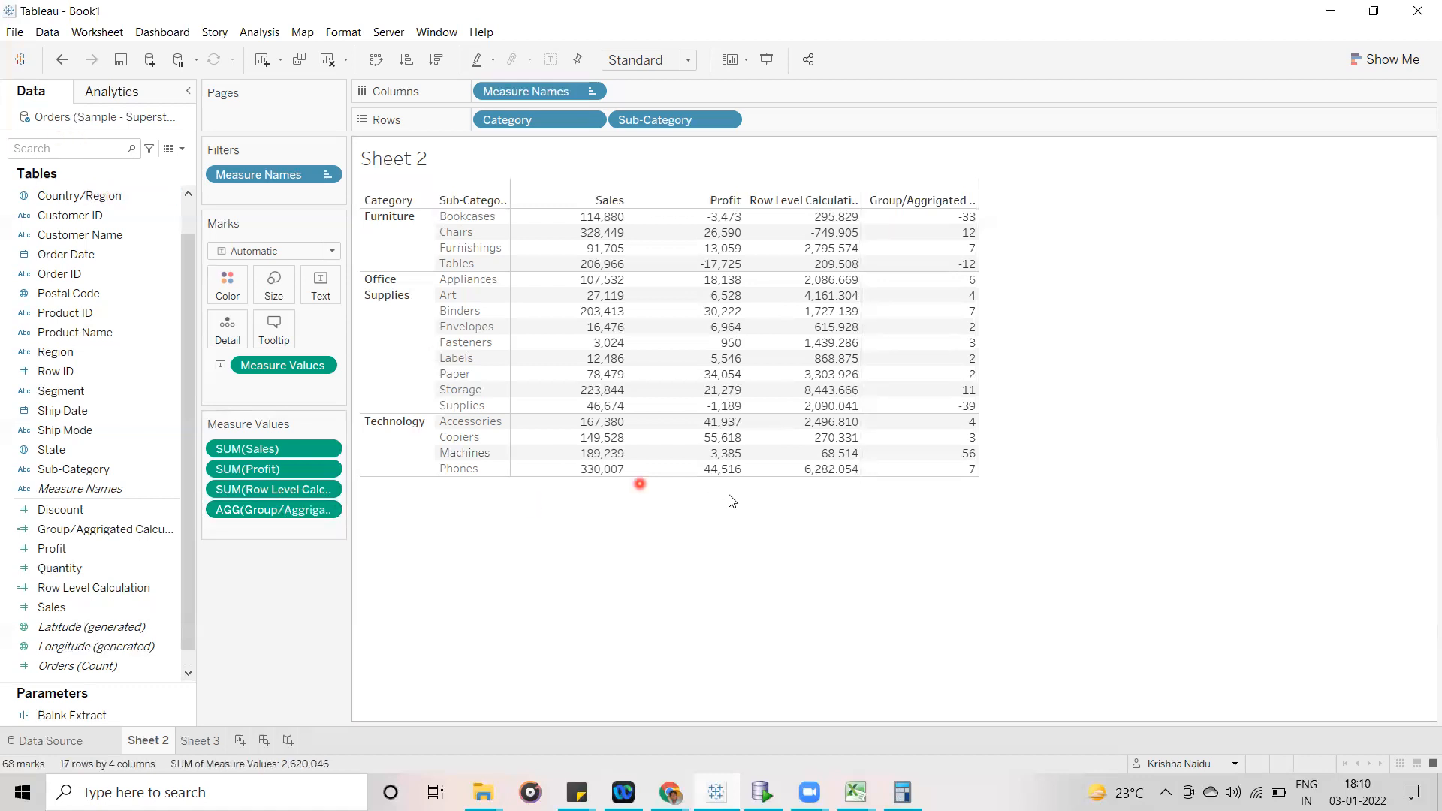
- Mark the Bookcases row's Sales, Profit, row-level and aggregated values to compare how the two calculations are derived
left_click(610, 202)
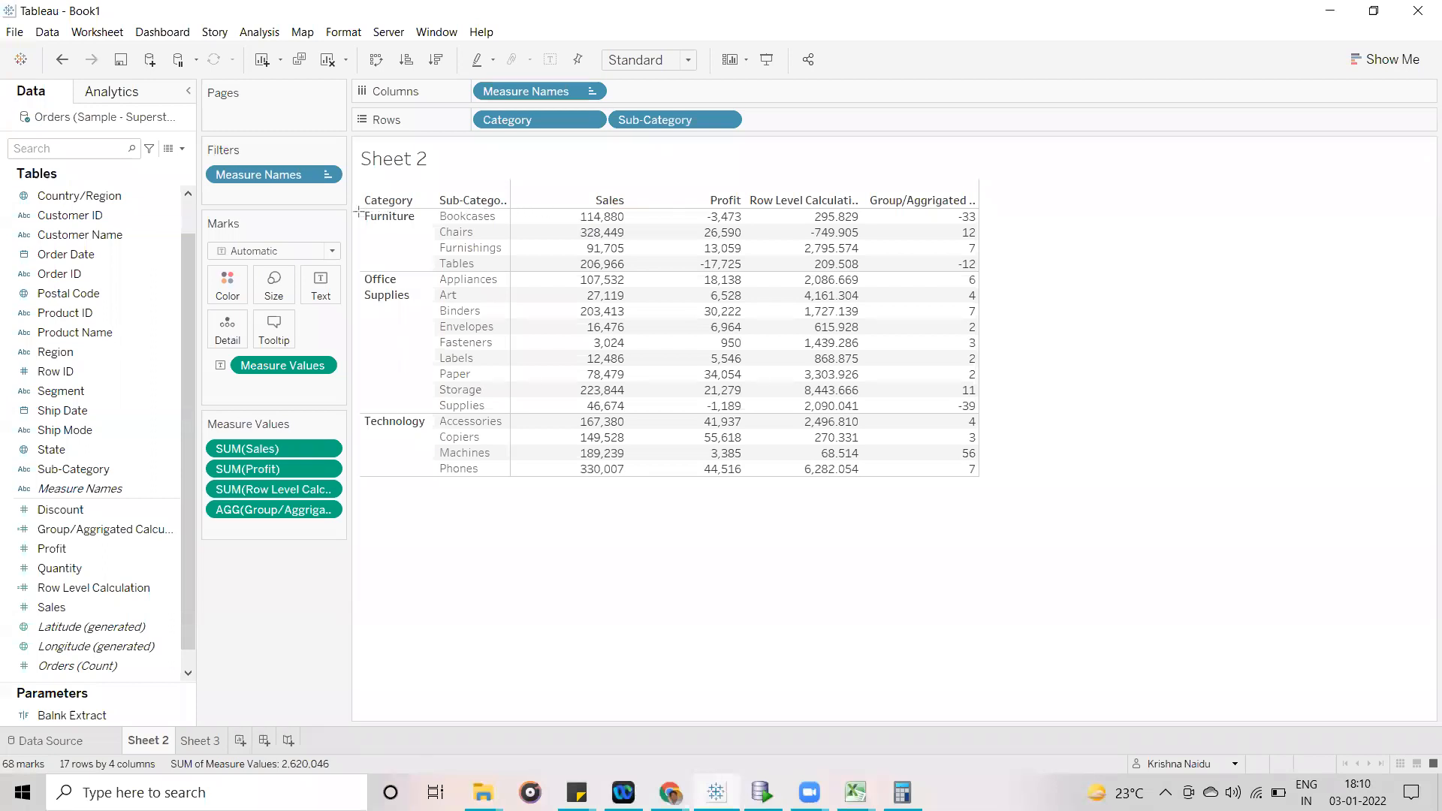
left_click_drag(358, 211, 795, 224)
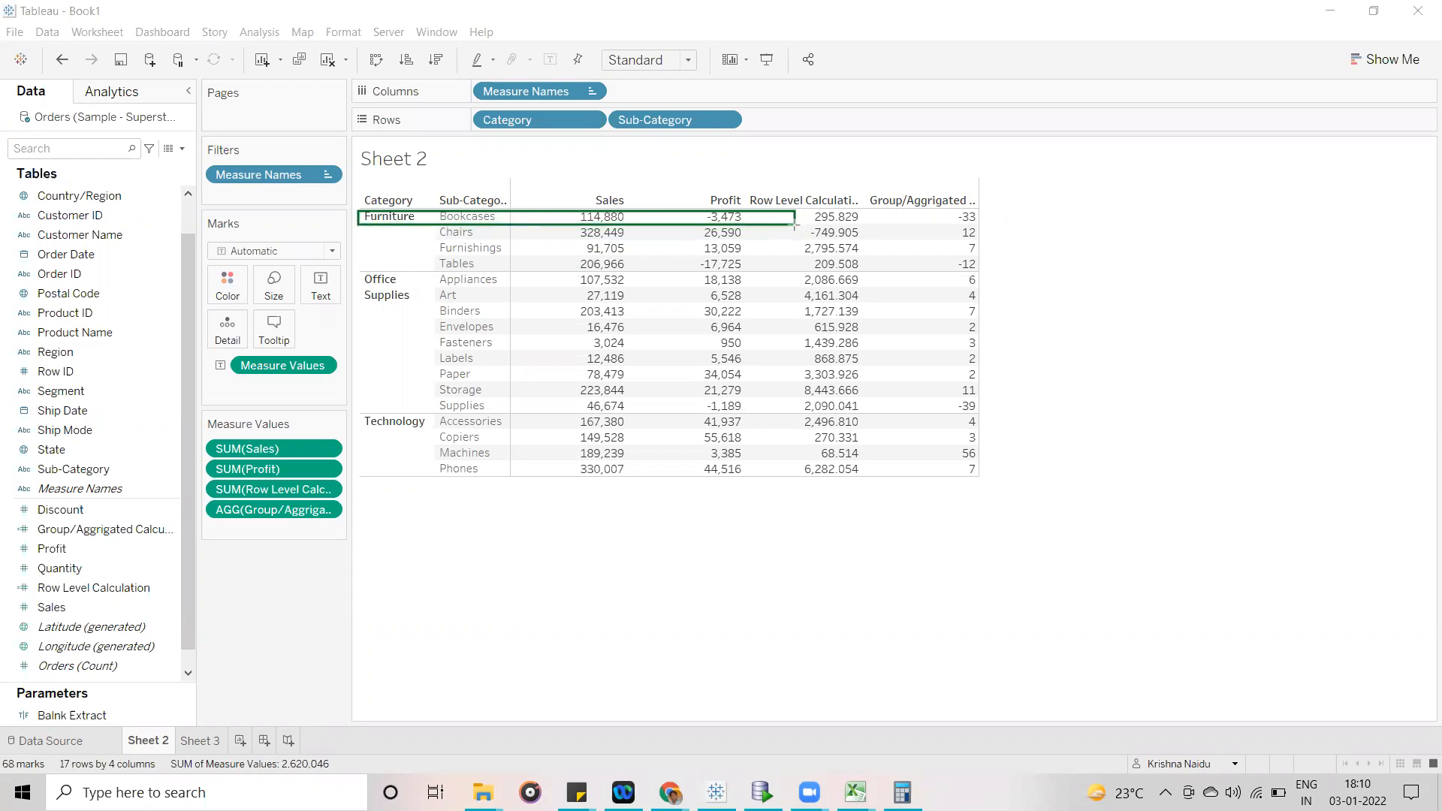
left_click_drag(939, 208, 987, 225)
mouse_move(564, 208)
left_mouse_down()
mouse_move(622, 226)
mouse_move(754, 224)
left_mouse_up()
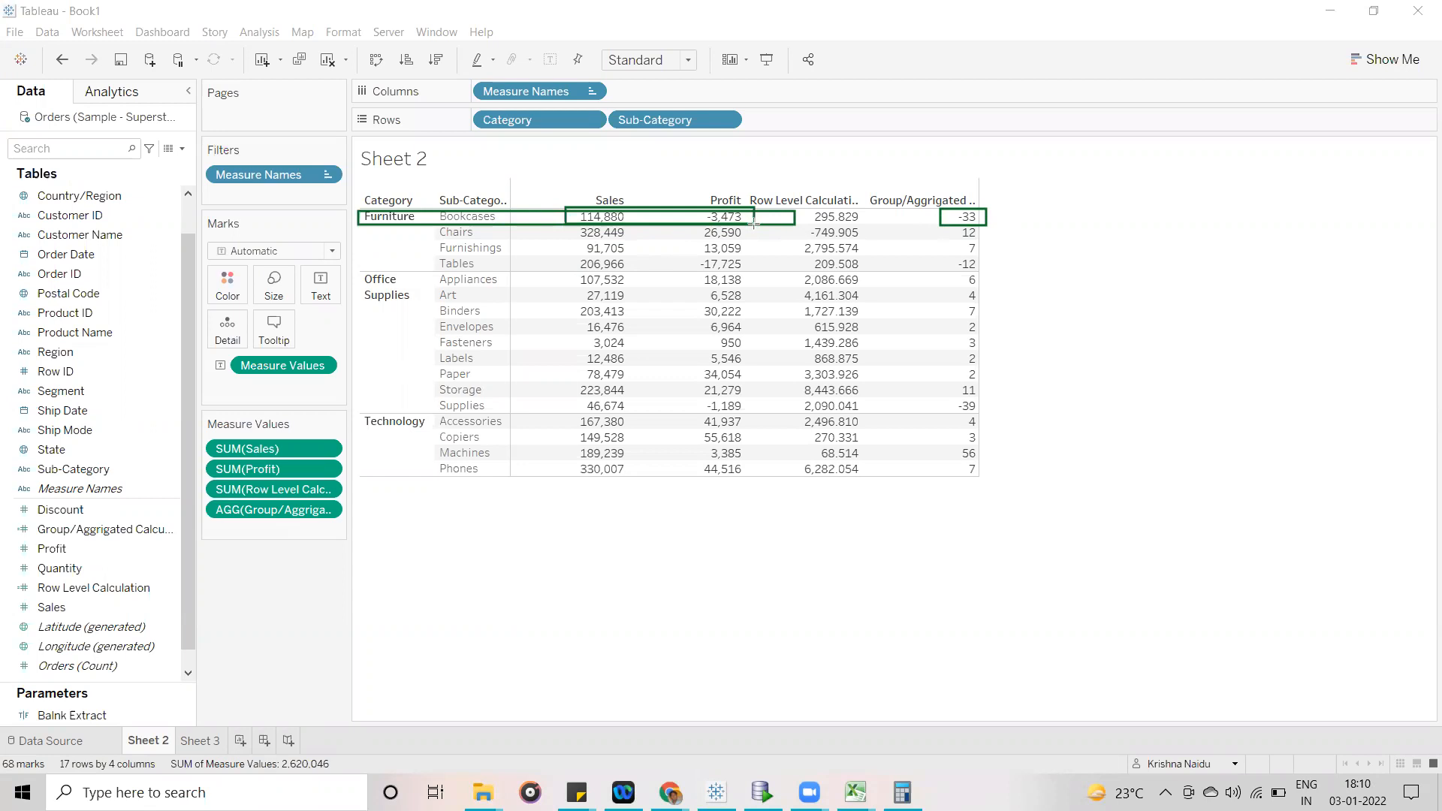
mouse_move(941, 208)
left_mouse_down()
mouse_move(952, 226)
mouse_move(990, 224)
left_mouse_up()
mouse_move(802, 208)
left_mouse_down()
mouse_move(808, 225)
mouse_move(869, 224)
left_mouse_up()
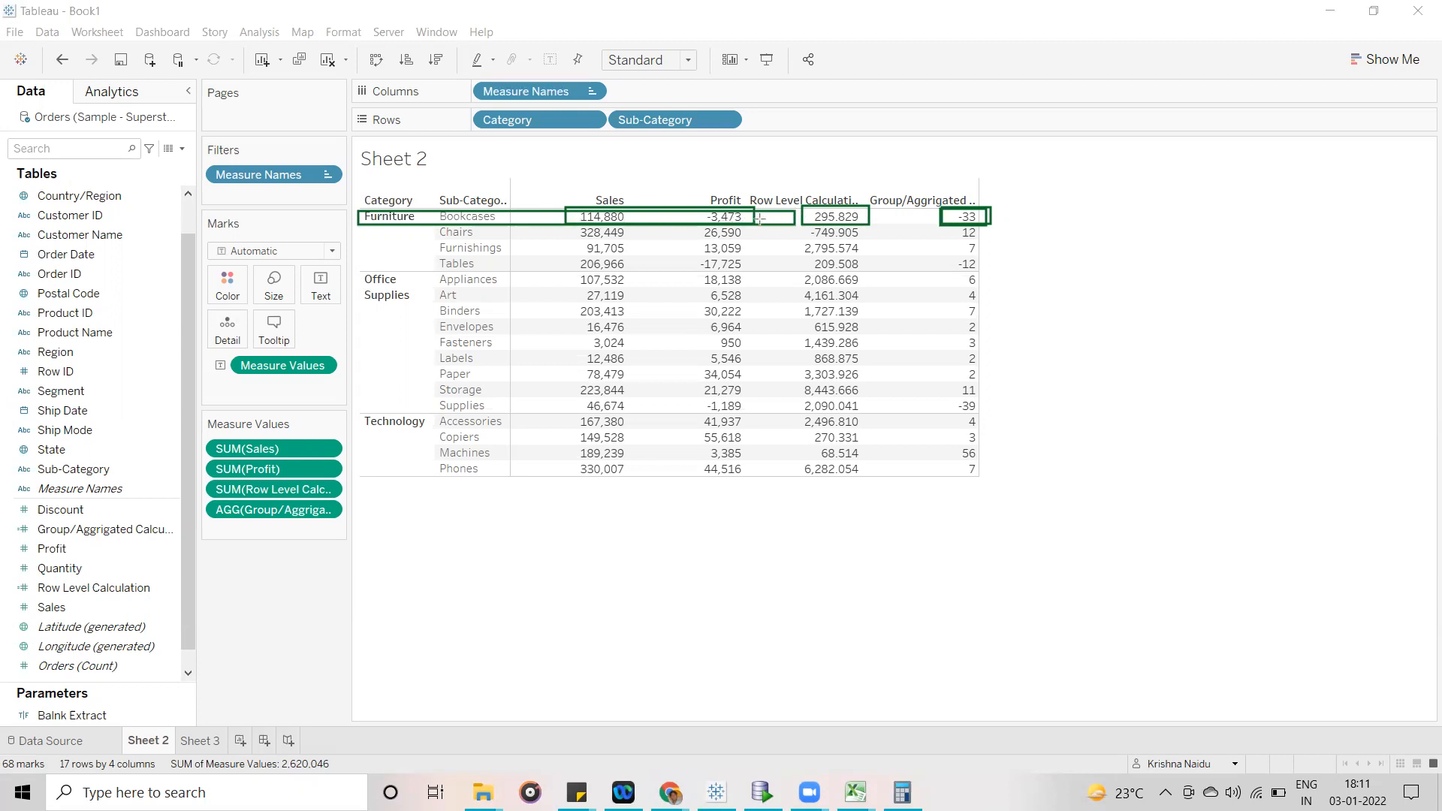
left_click_drag(943, 201, 1001, 222)
mouse_move(801, 205)
left_mouse_down()
mouse_move(817, 235)
mouse_move(869, 224)
left_mouse_up()
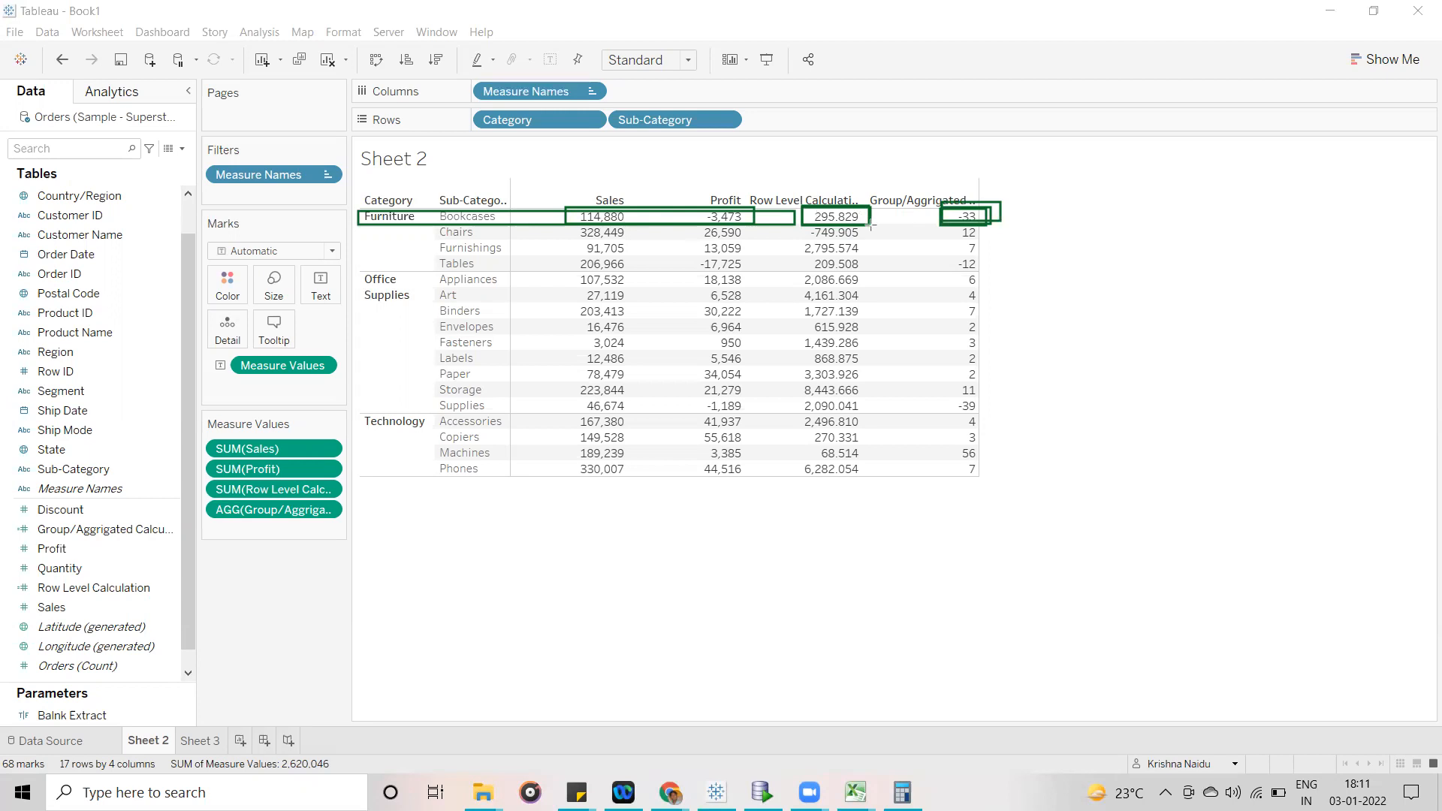
left_click(909, 132)
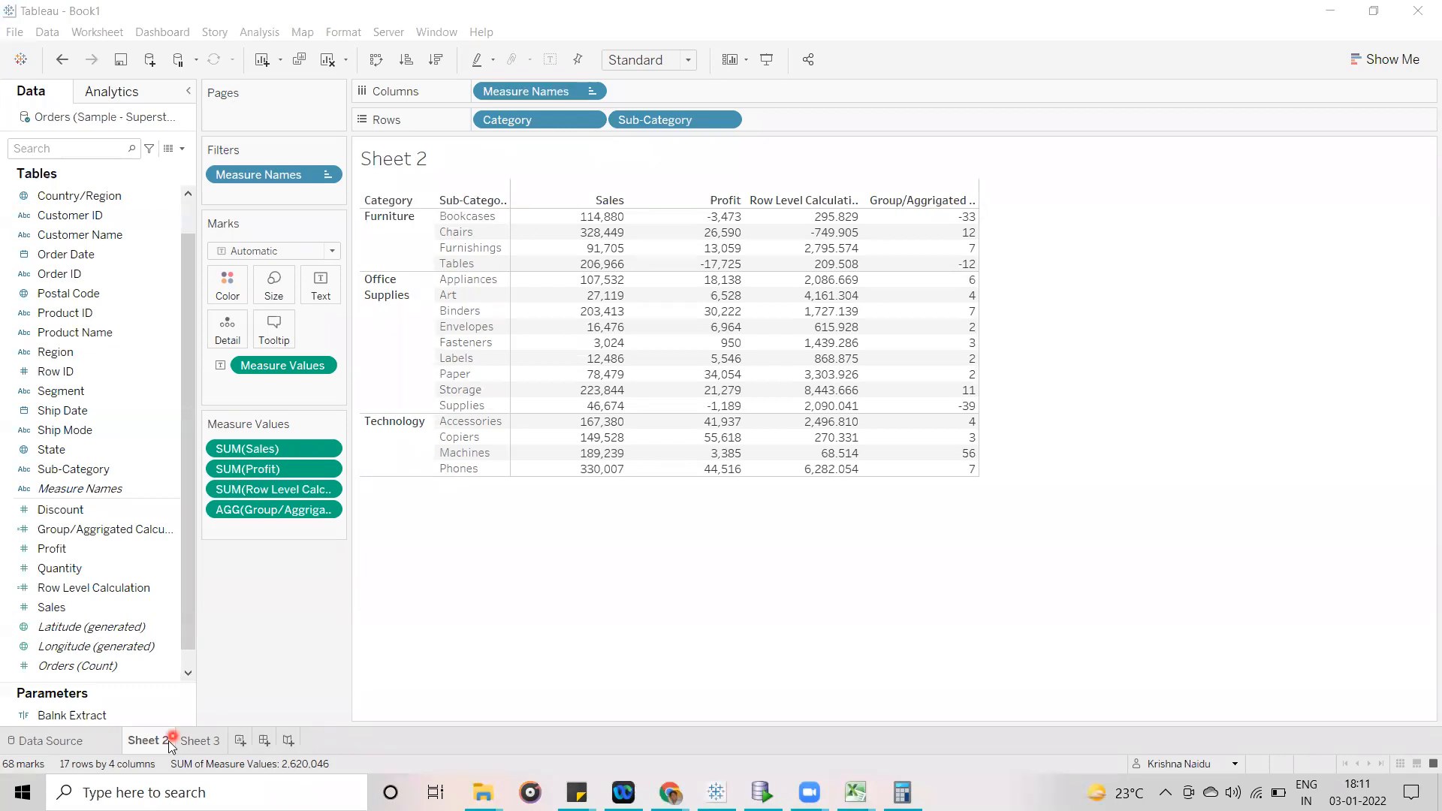
- Create a new worksheet after Sheet 3 and place the Customer Name field on its rows
left_click(207, 742)
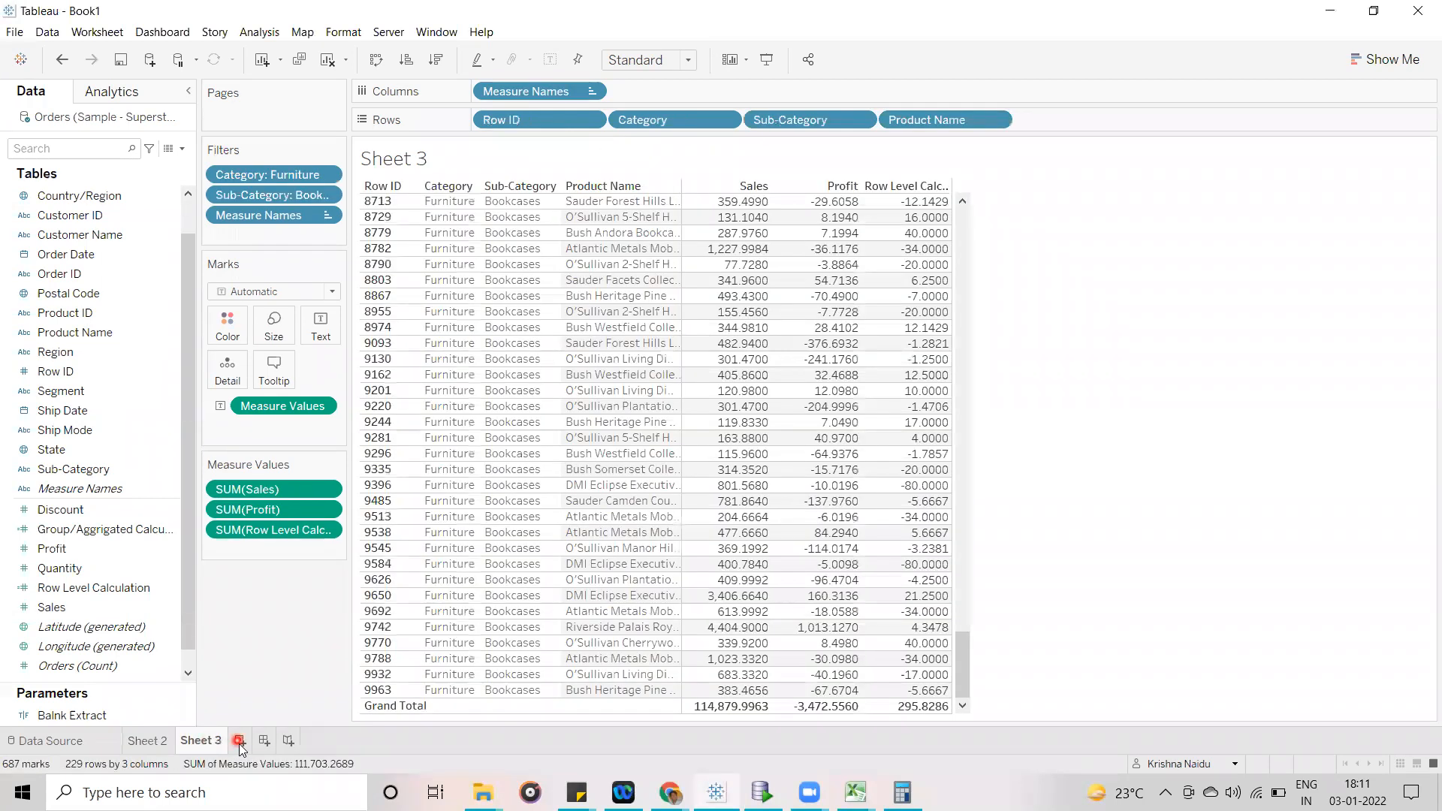
left_click(240, 740)
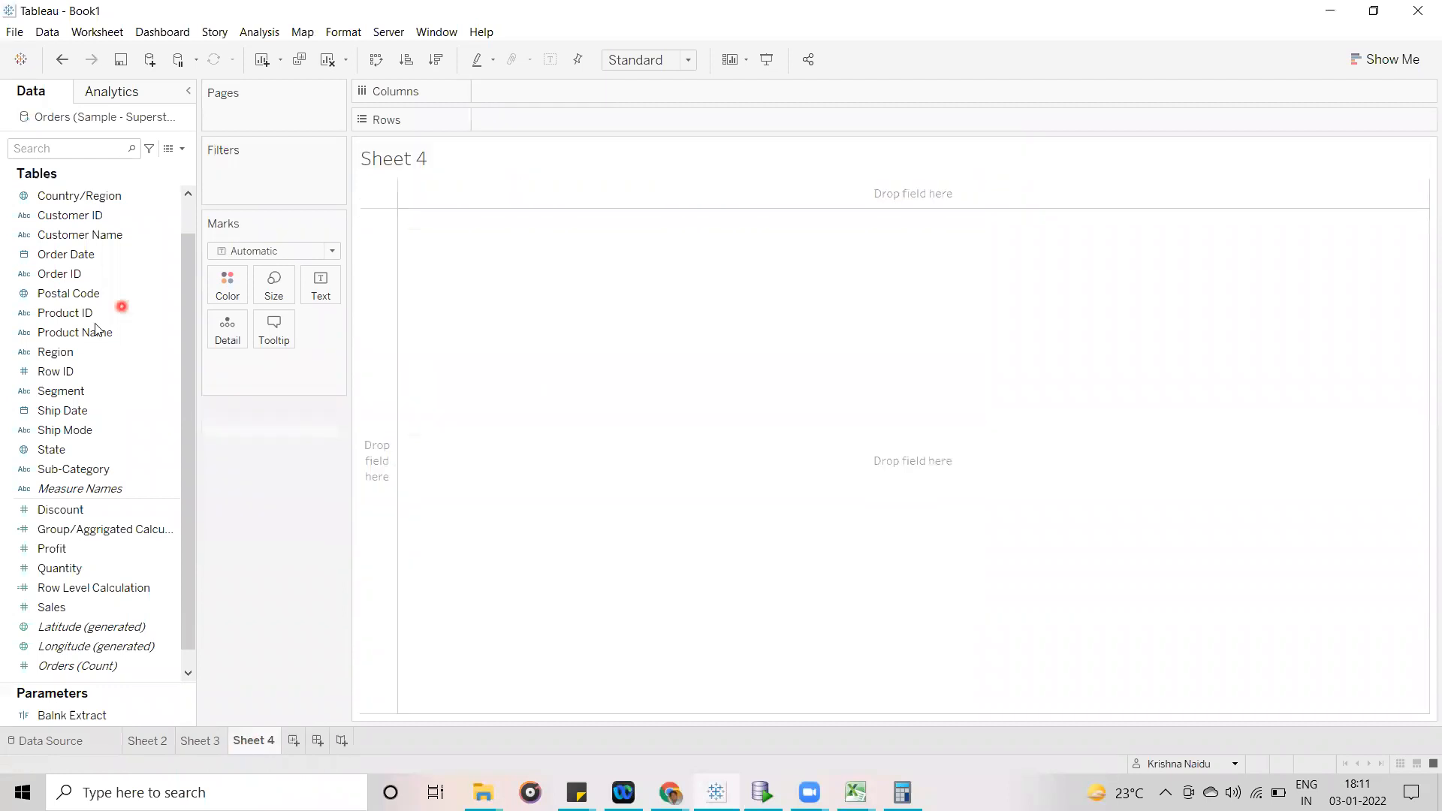
left_click(82, 195)
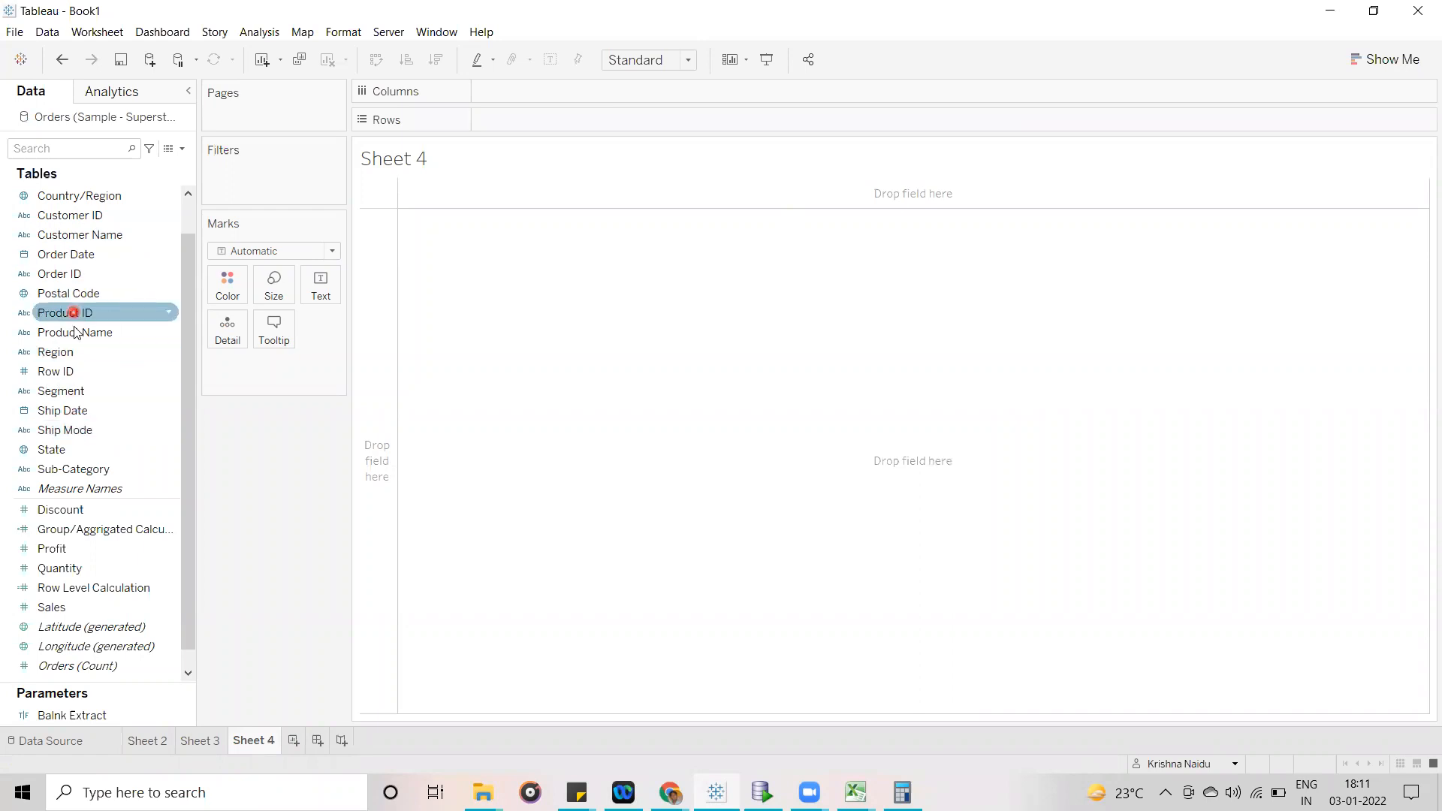
left_click_drag(60, 236, 559, 125)
left_click(565, 313)
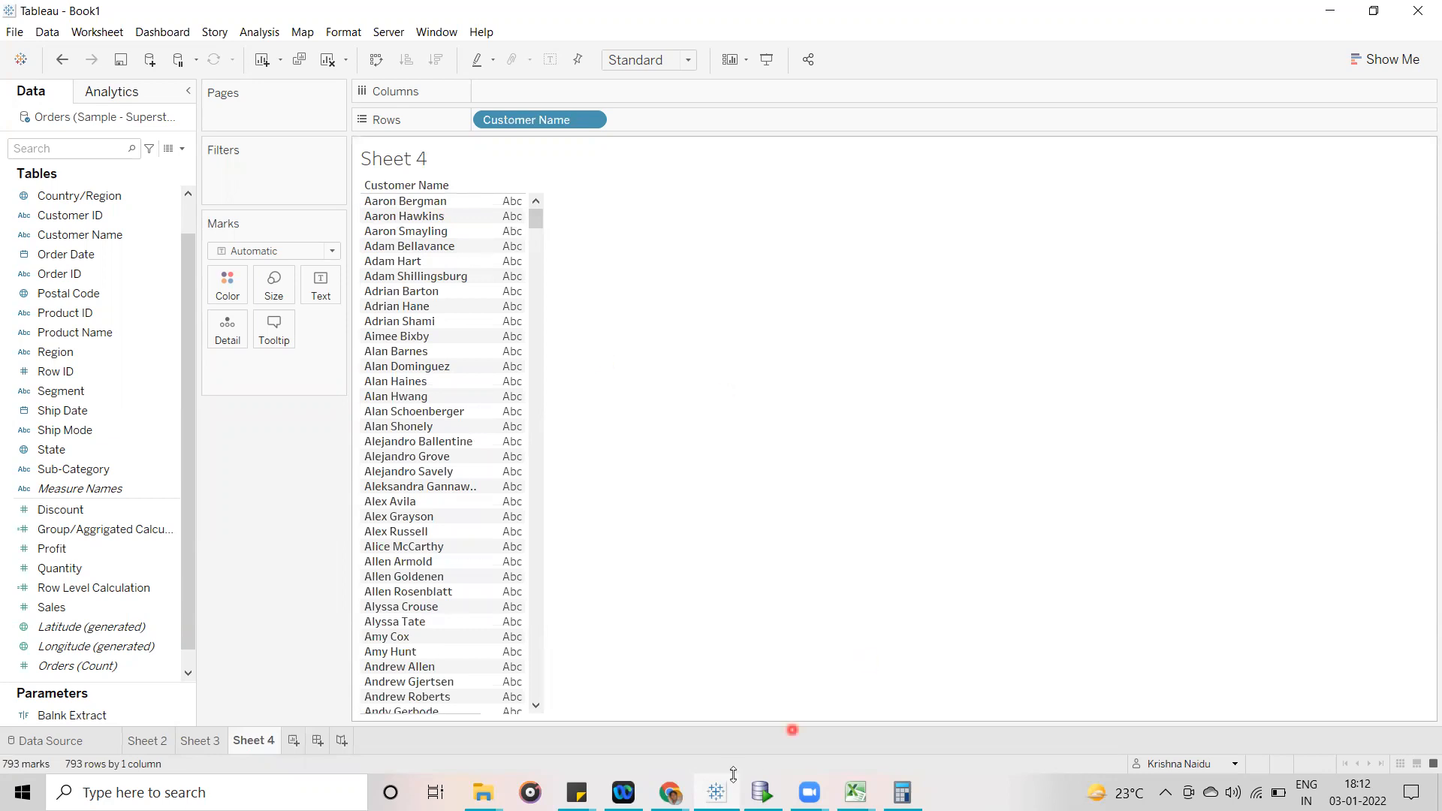
- Switch to Chrome to check the in-call messages of the Google Meet session, and return to Tableau
mouse_move(670, 790)
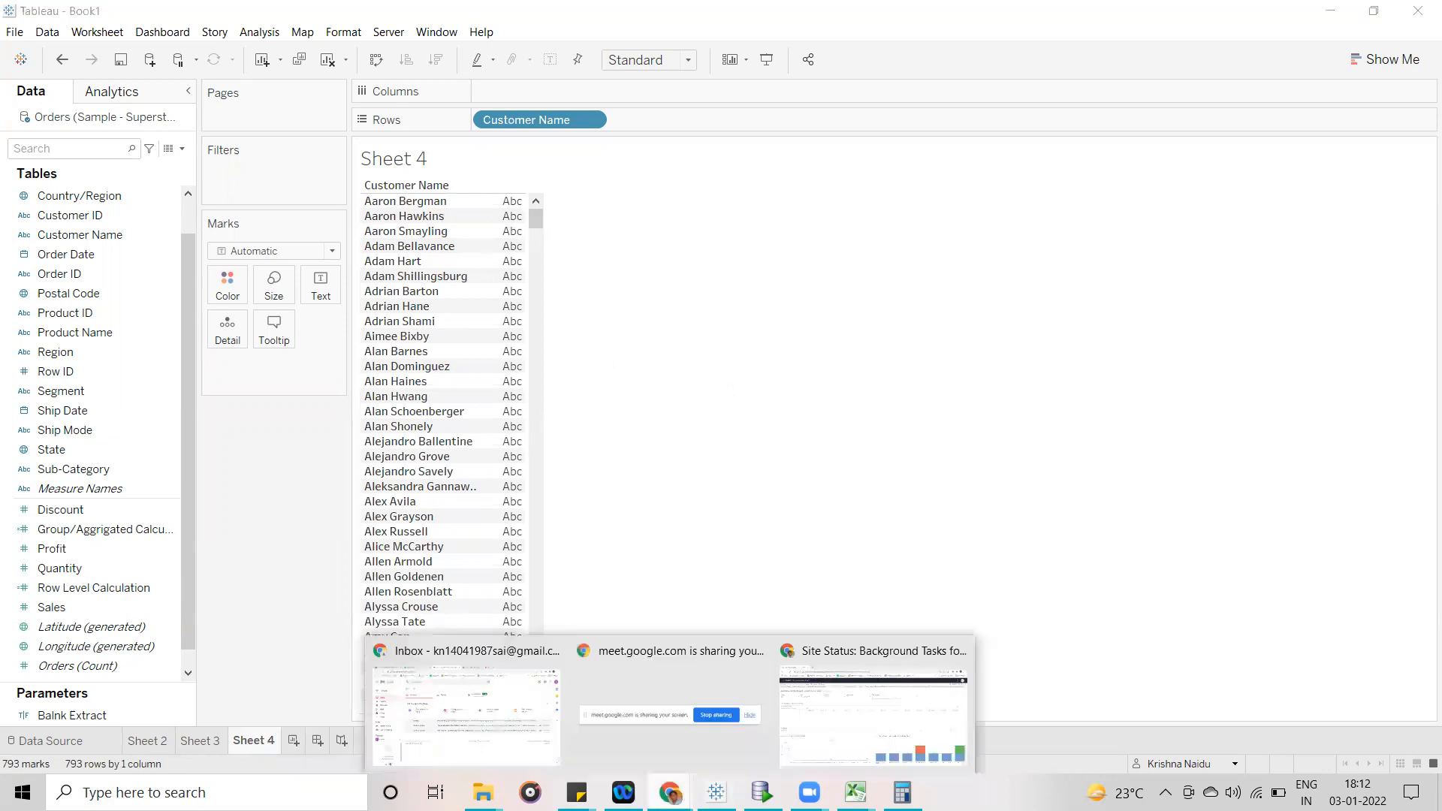
left_click(507, 683)
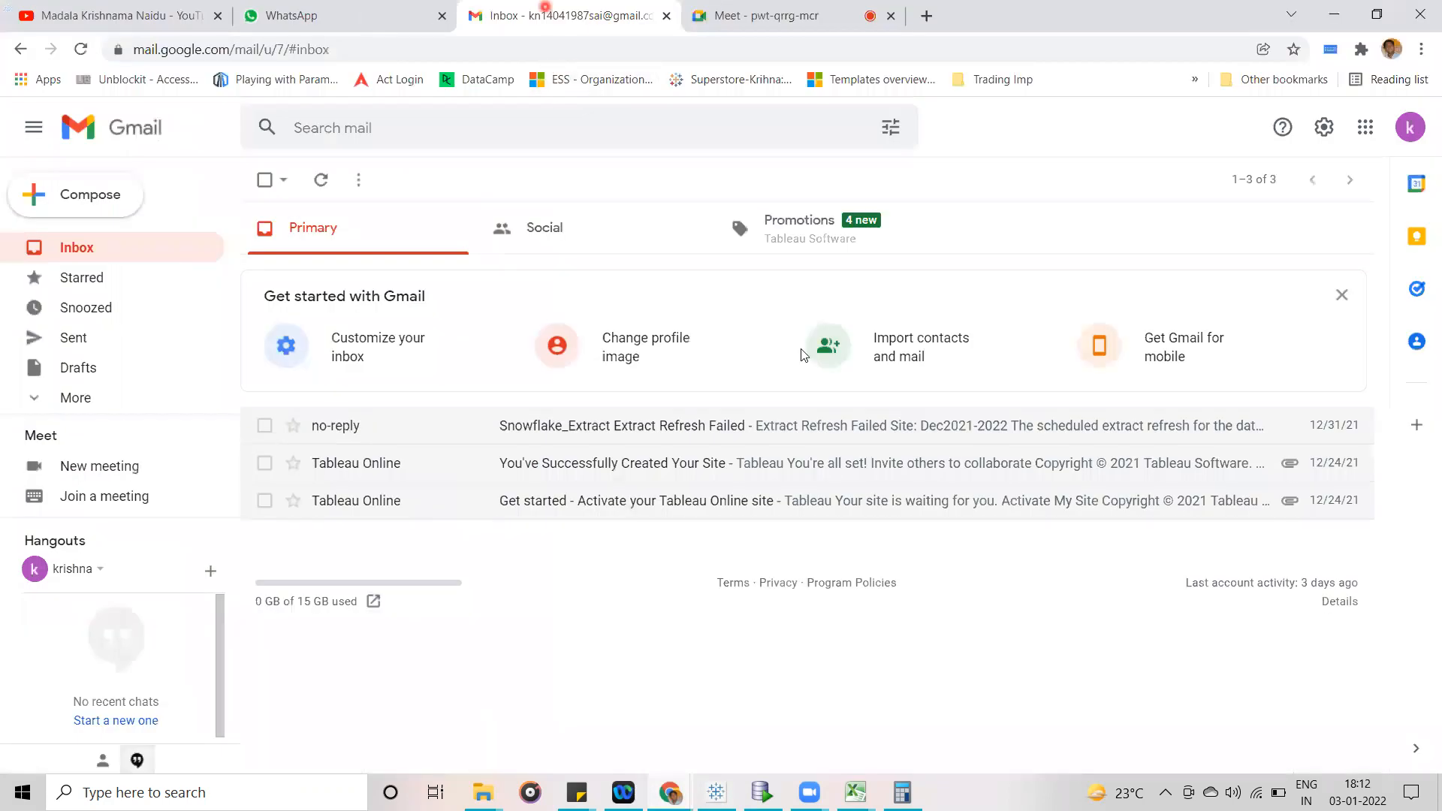
left_click(723, 21)
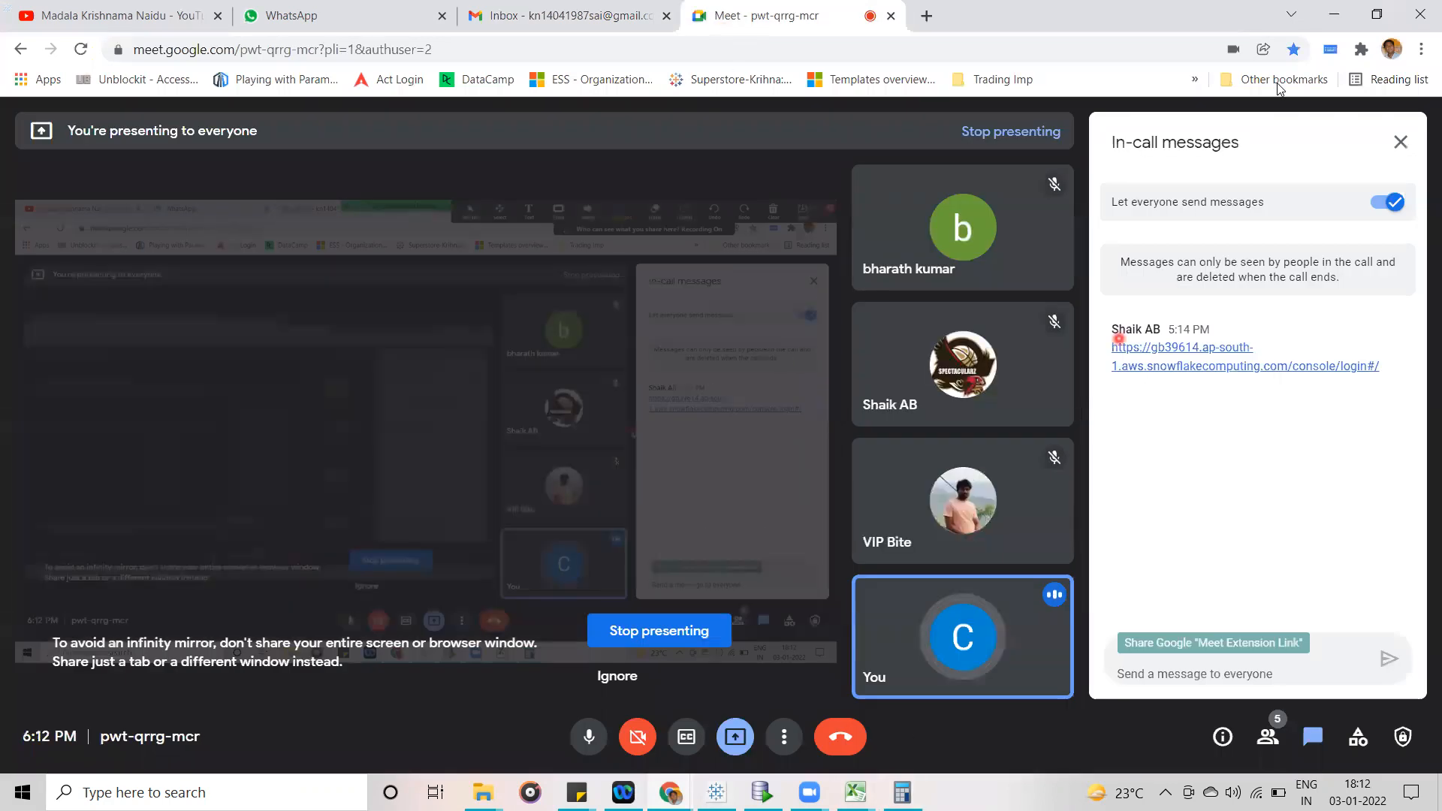
key("alt+Tab")
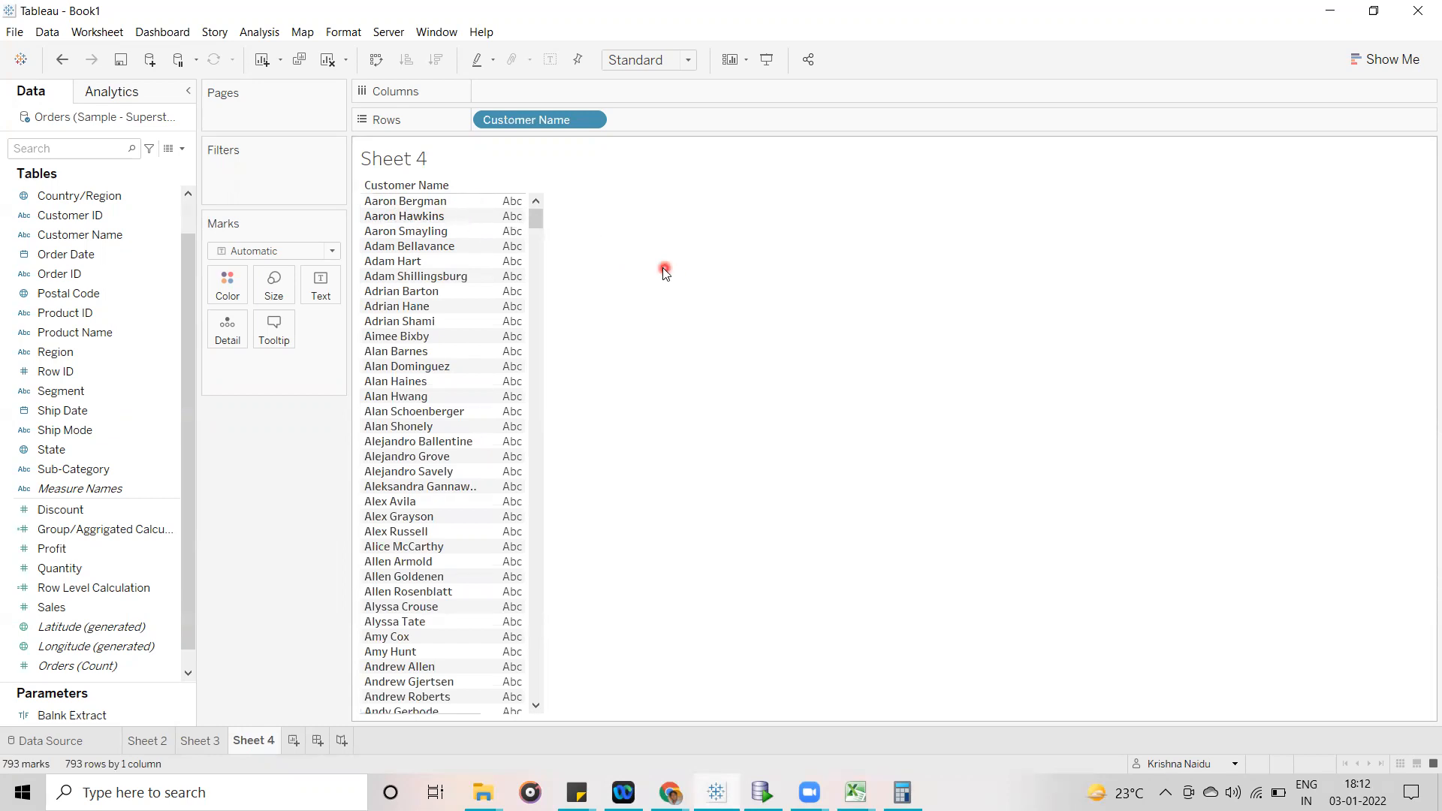
- Start a new calculated field and insert the SPLIT function into its formula
left_click(90, 149)
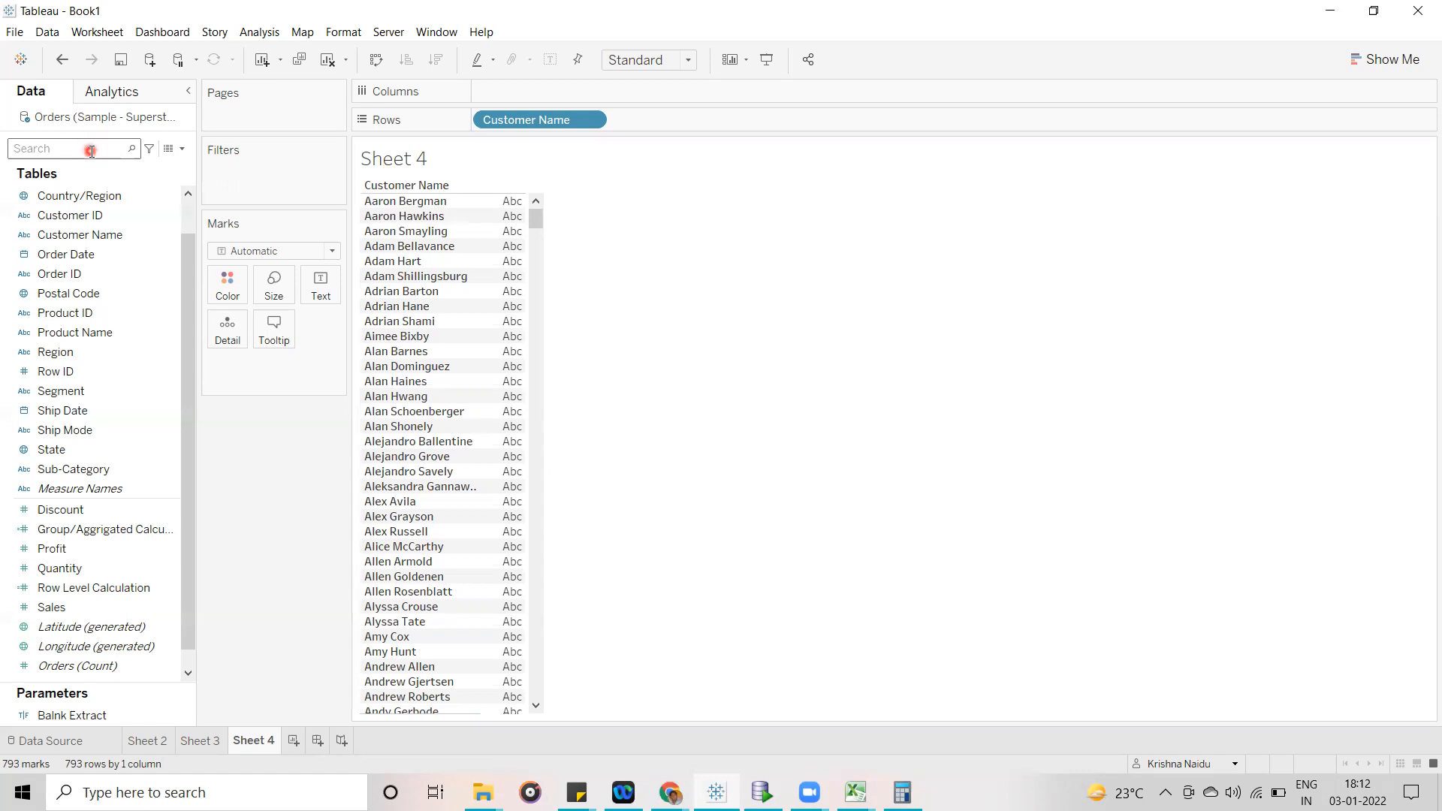
left_click(182, 148)
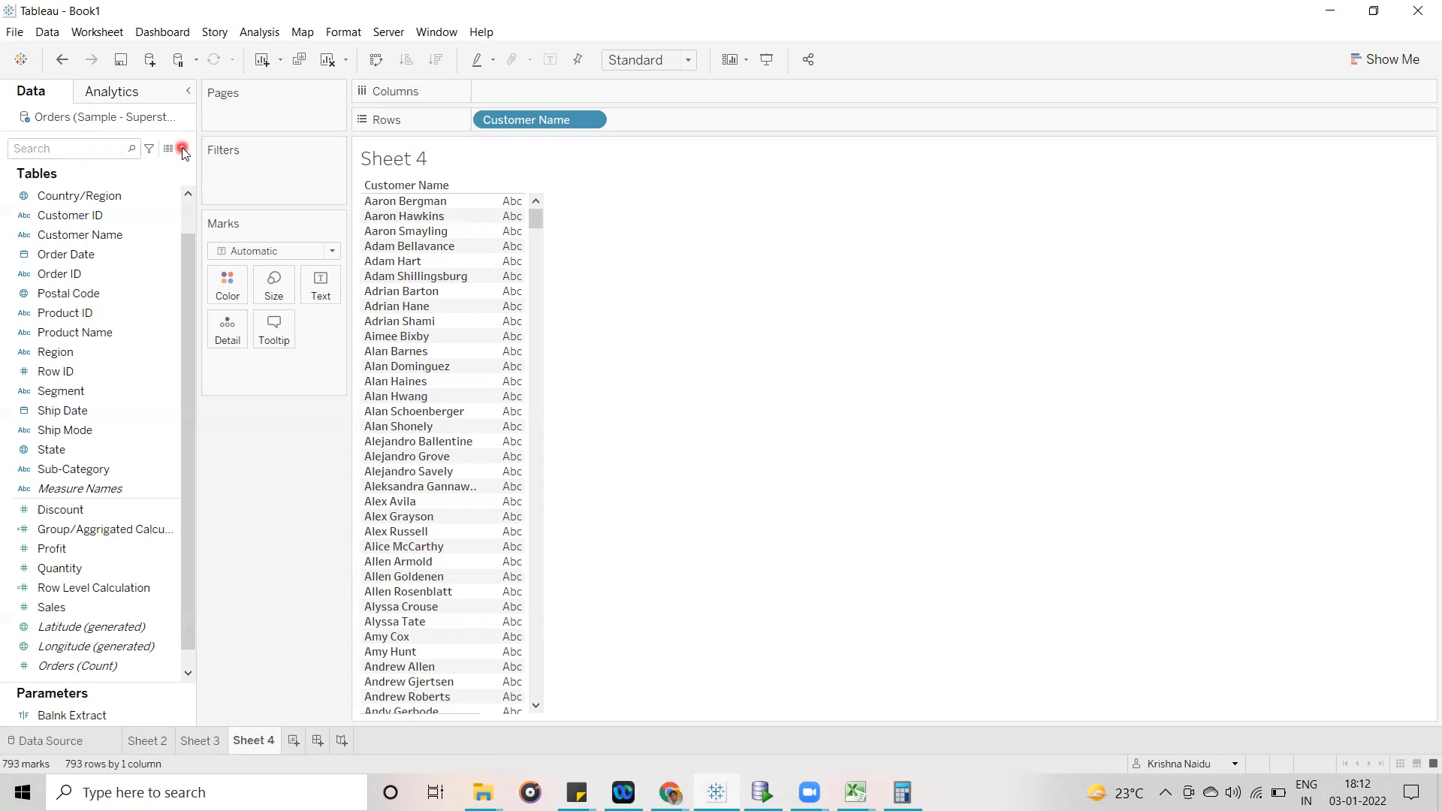
left_click(182, 150)
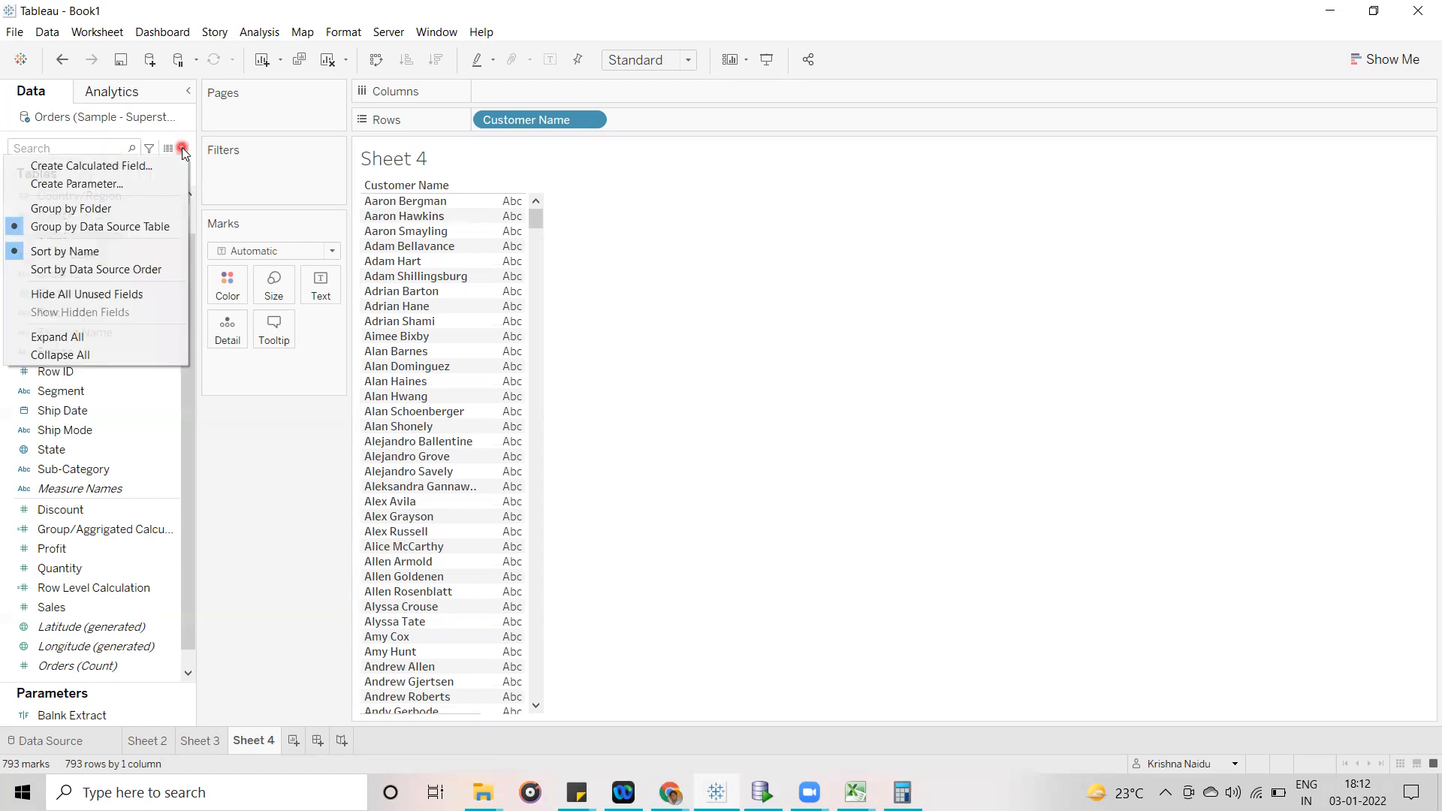
left_click(107, 166)
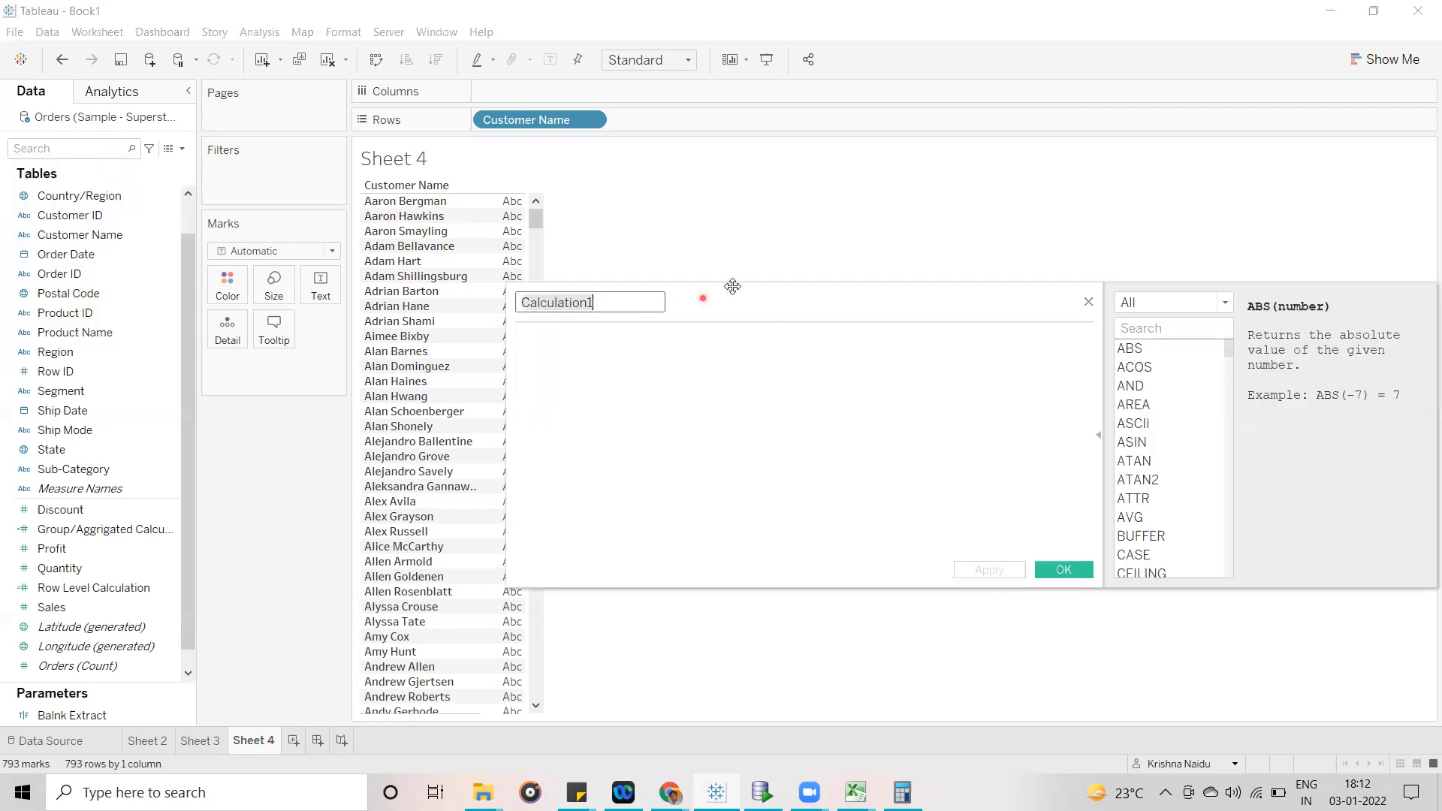
left_click(629, 340)
type("sp")
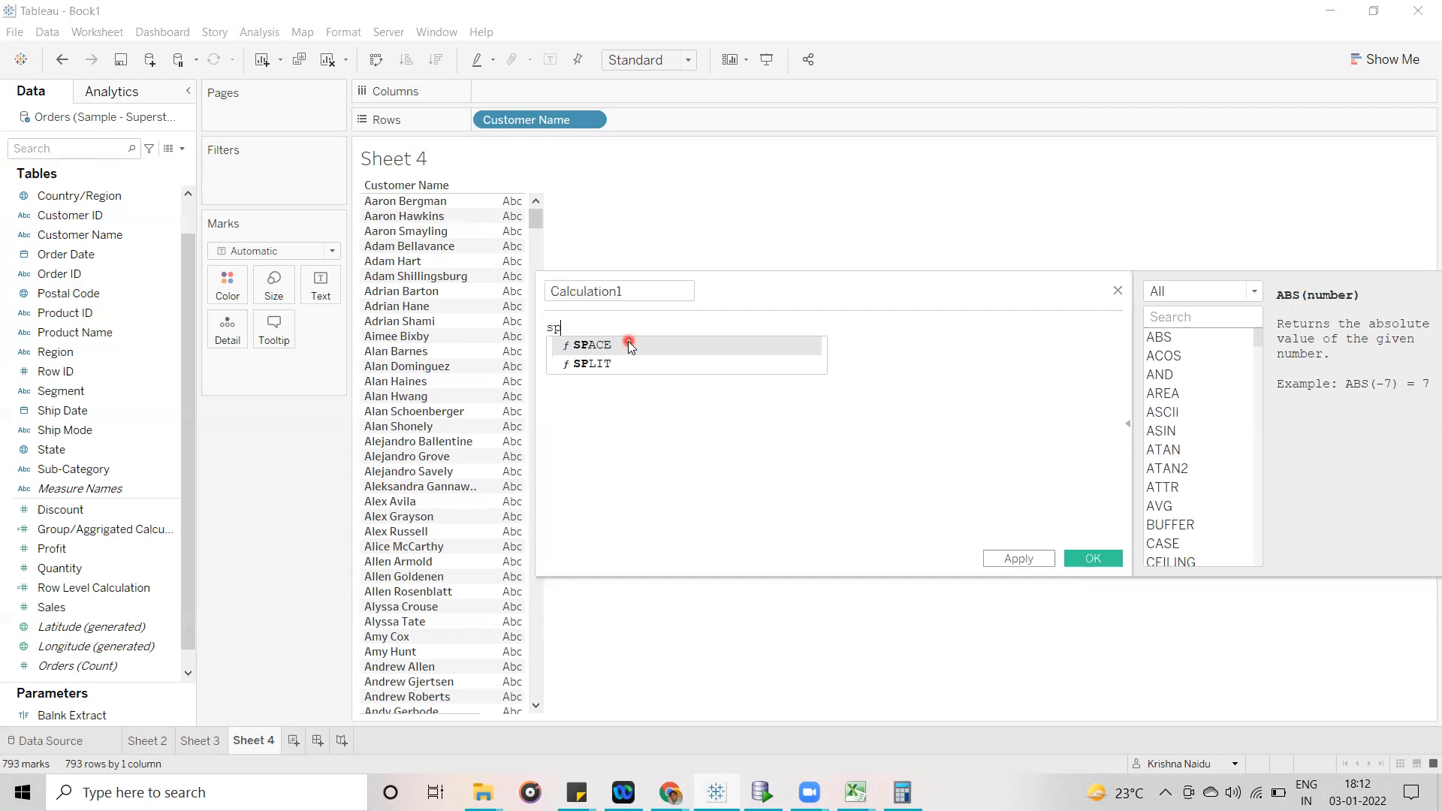
key("Down")
key("Return")
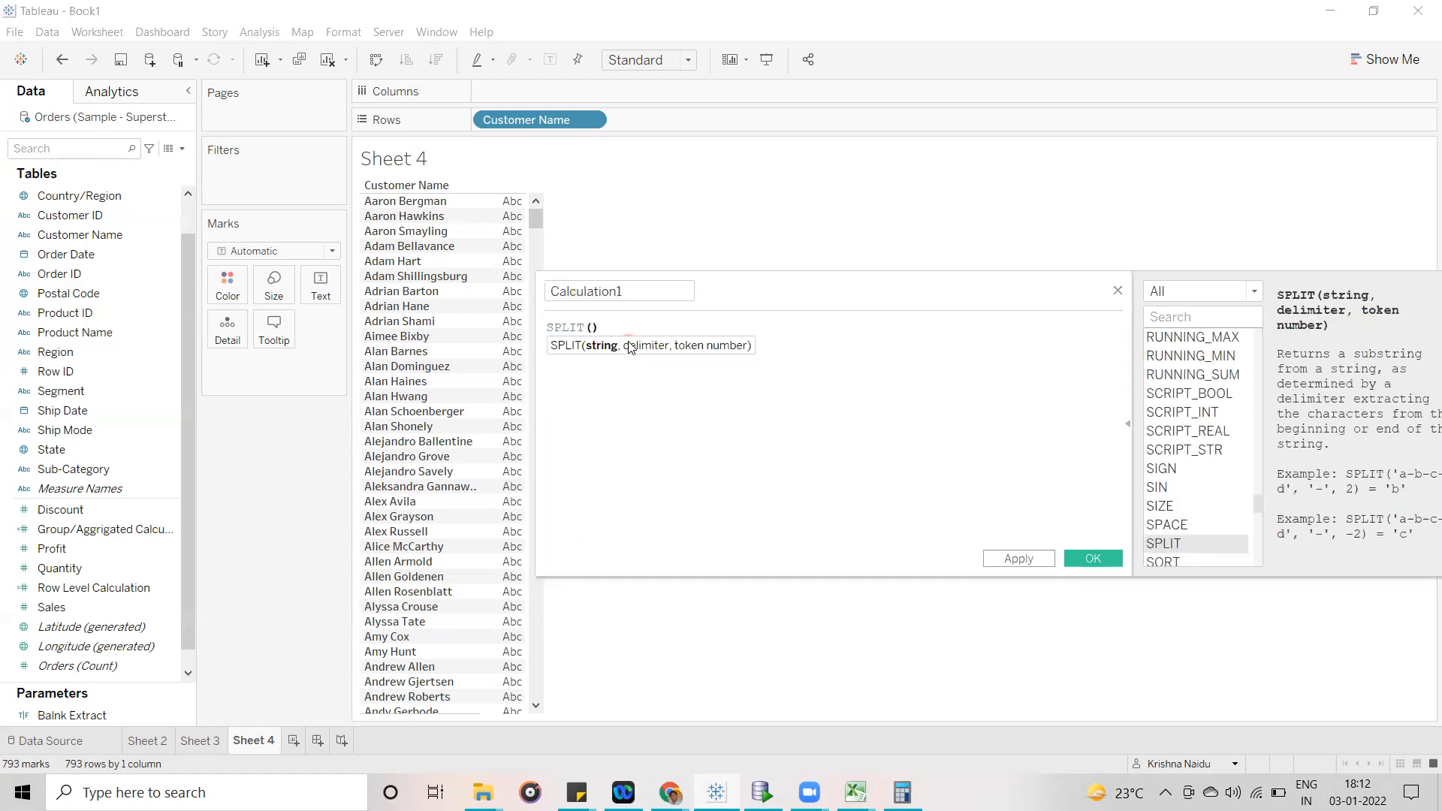
- Fill in the SPLIT arguments with [Customer Name], a single space ' ' as delimiter and token number 2
type("cus")
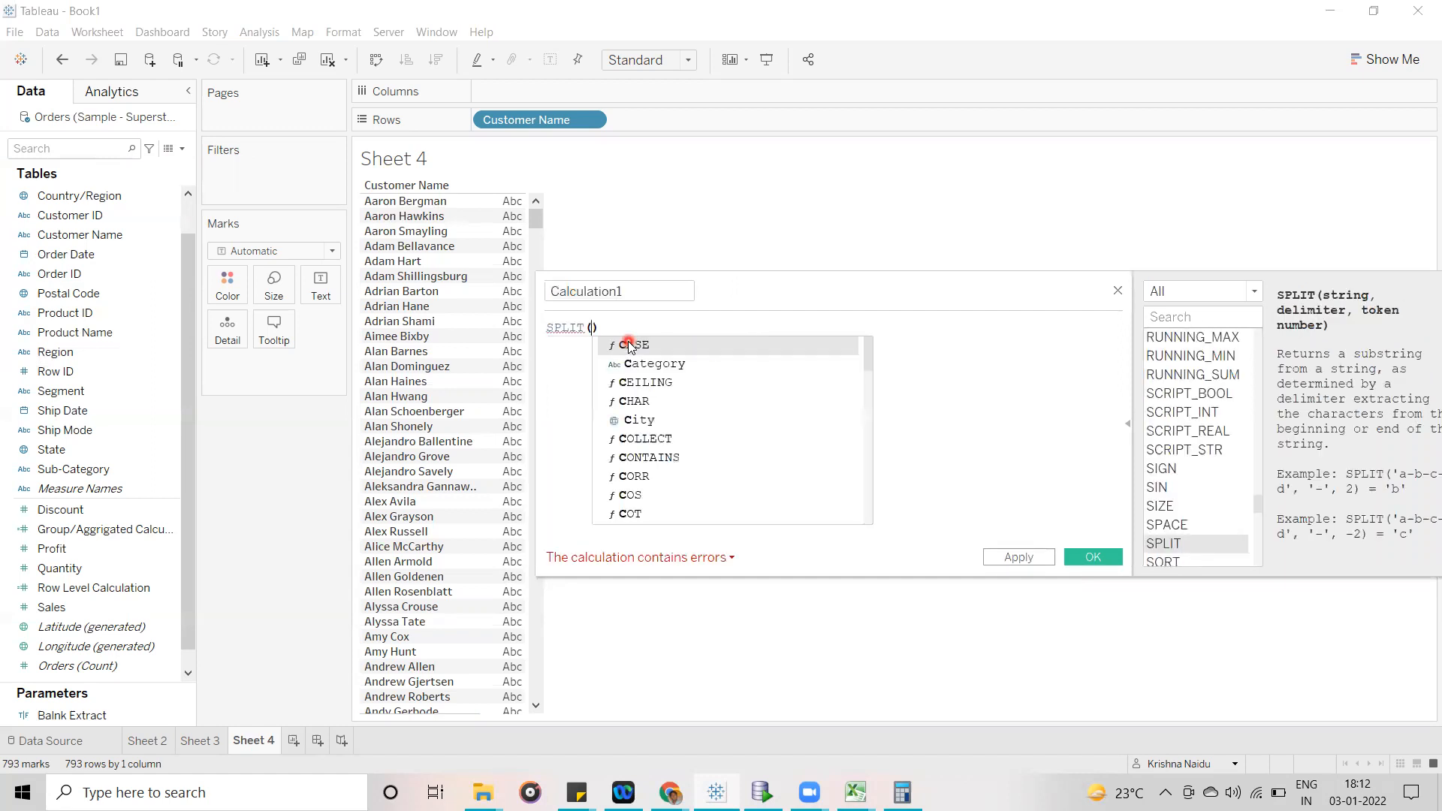
key("Down")
key("Return")
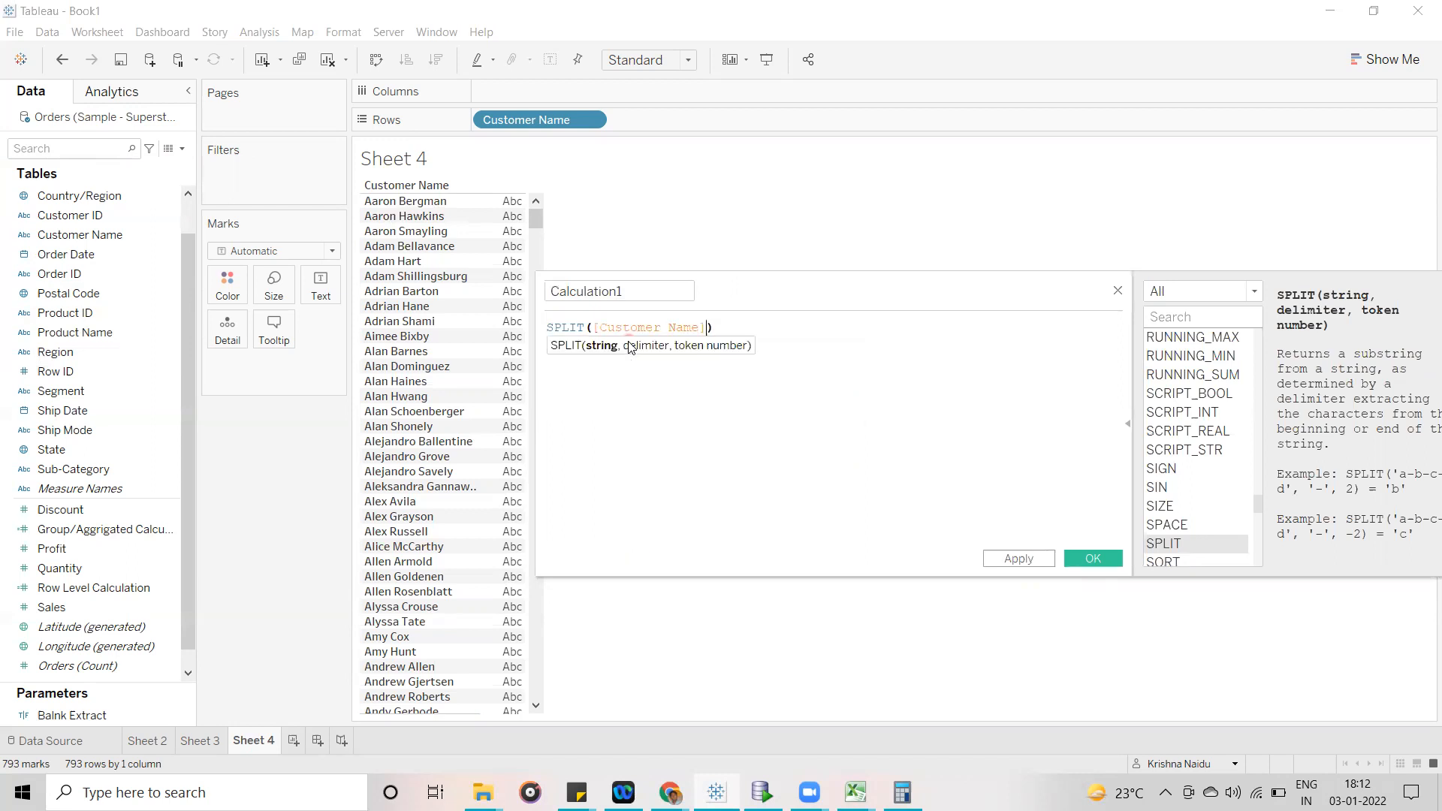
type(",'")
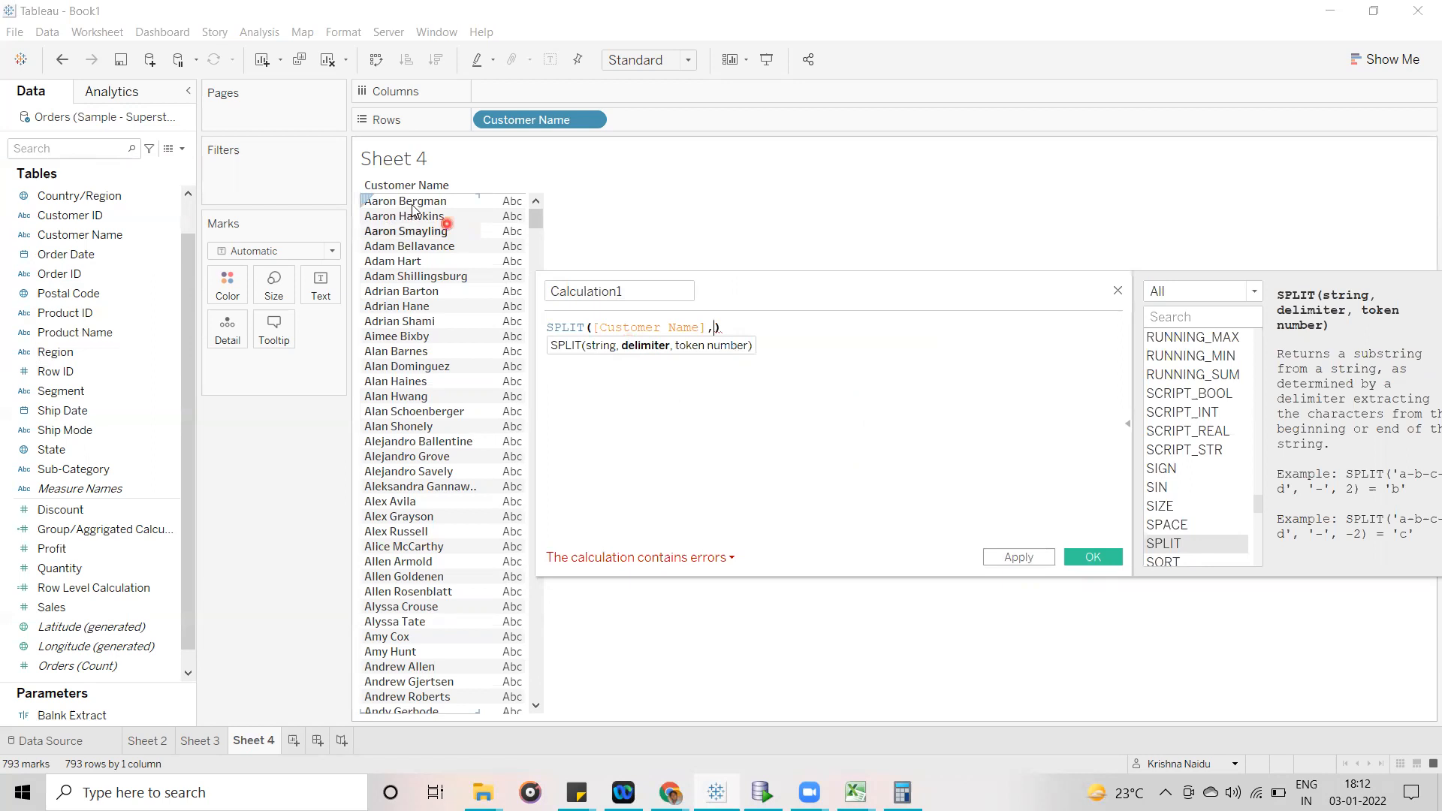
type(" '")
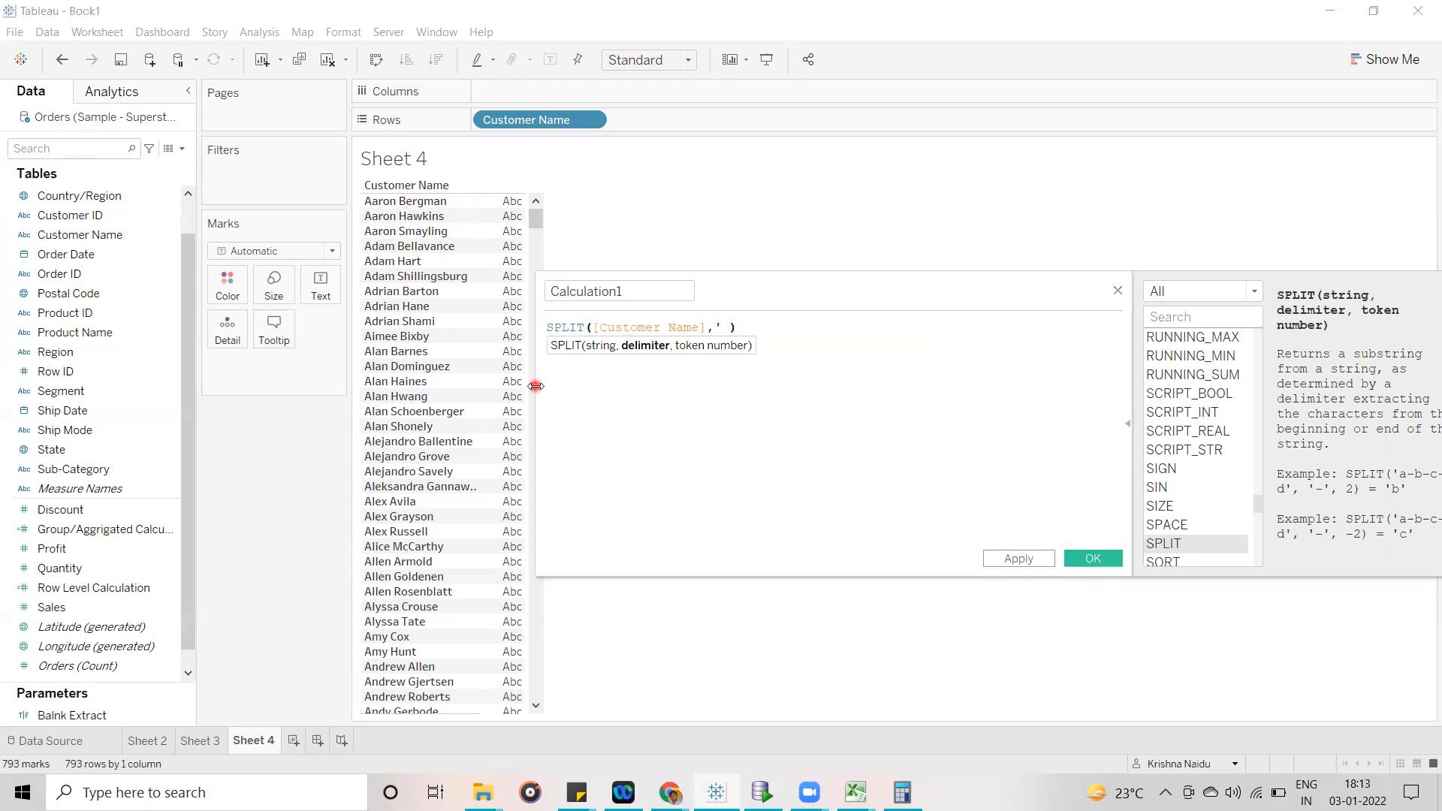
type(",2")
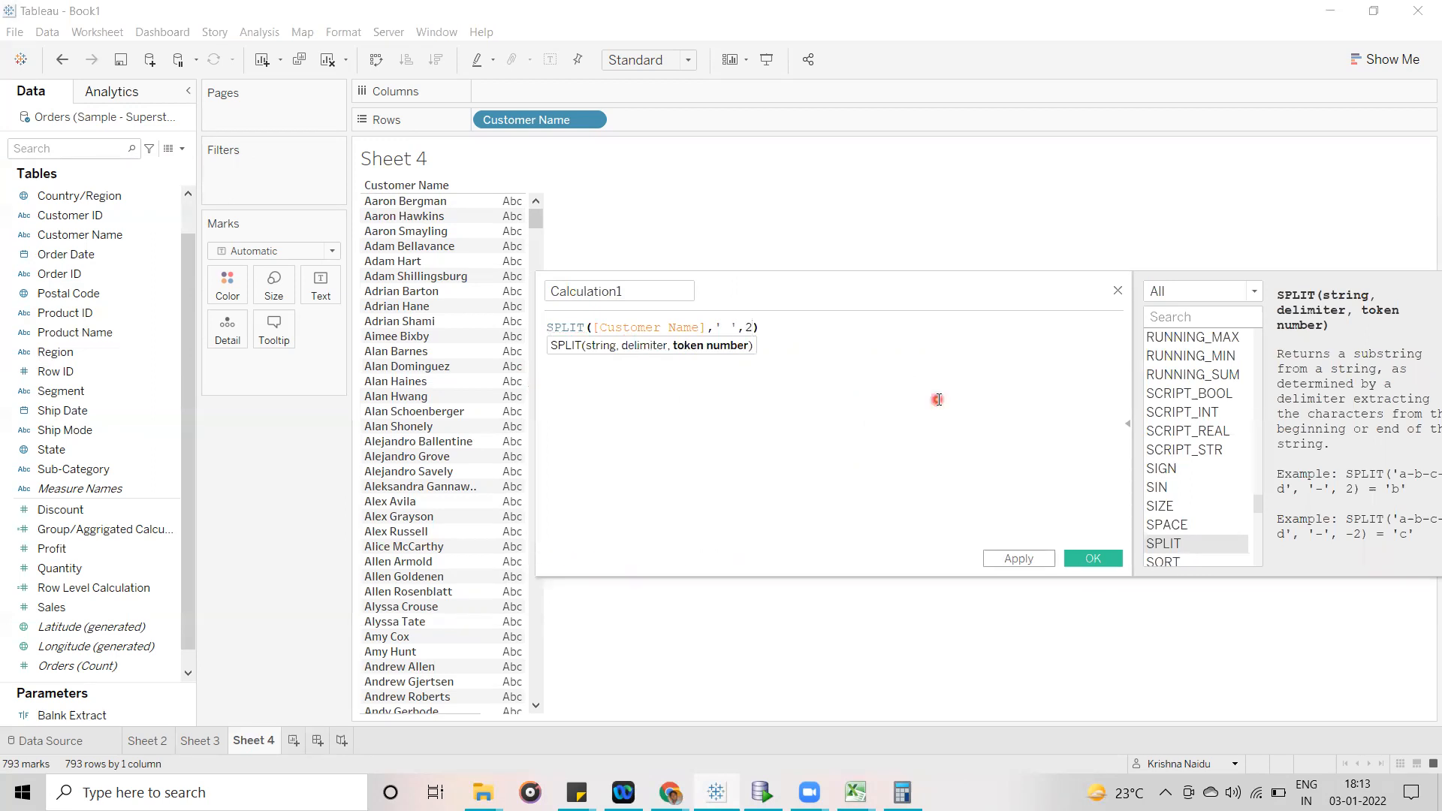
- Name the calculated field Last Name and save it
left_click(635, 293)
key("ctrl+a")
type("L")
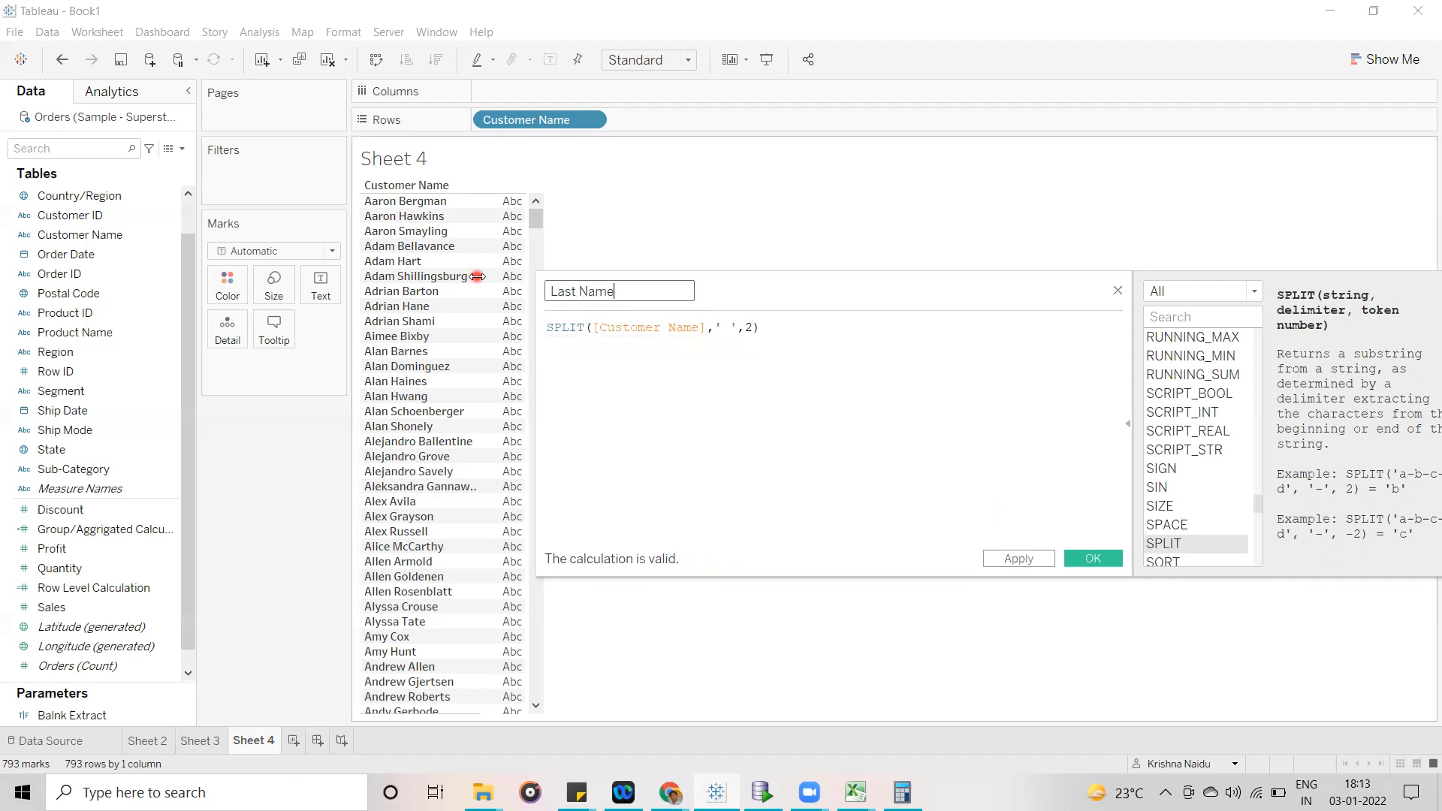
left_click(1101, 556)
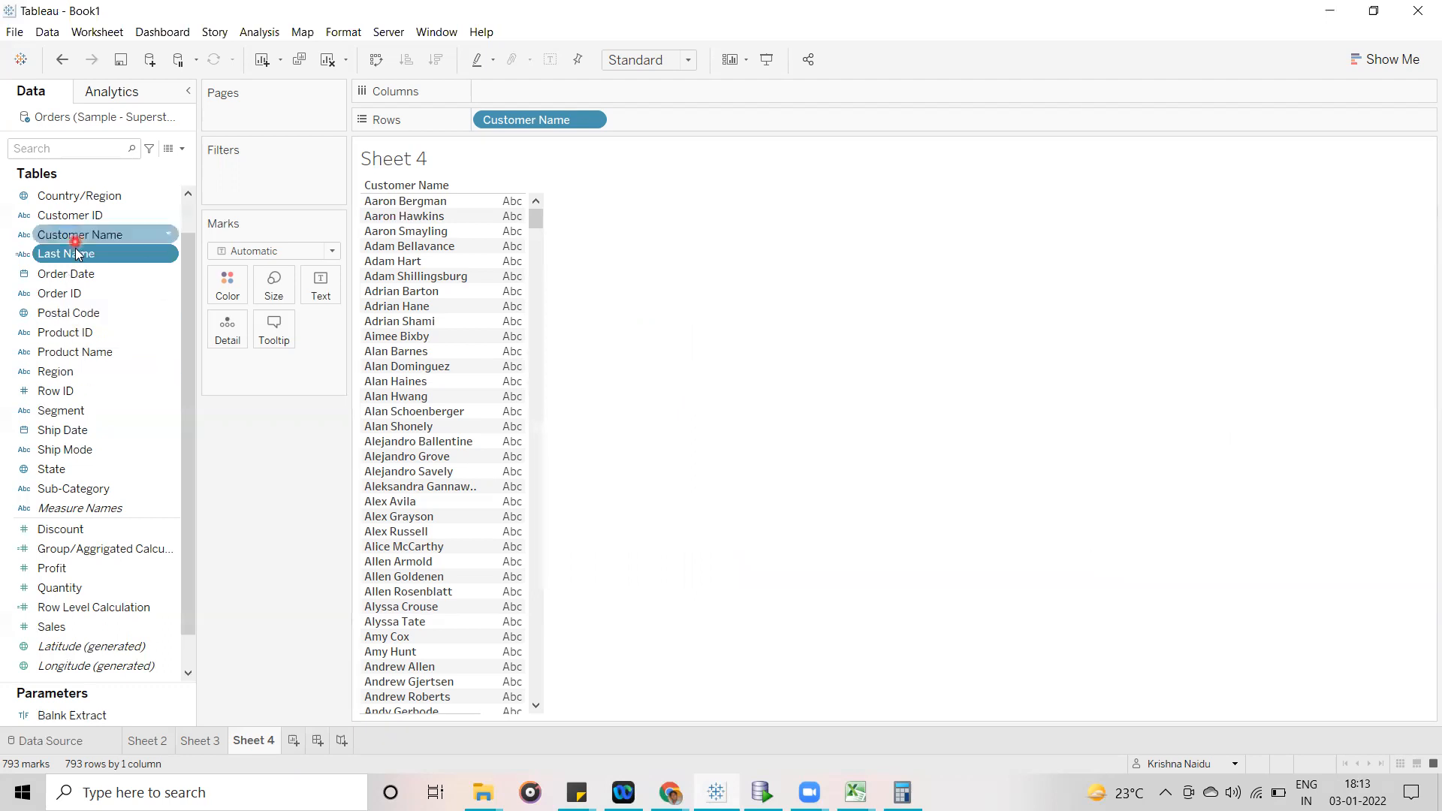
- Add Last Name to the Sheet 4 rows after Customer Name and mark the first row's full and last name to compare them
left_click_drag(79, 253, 675, 115)
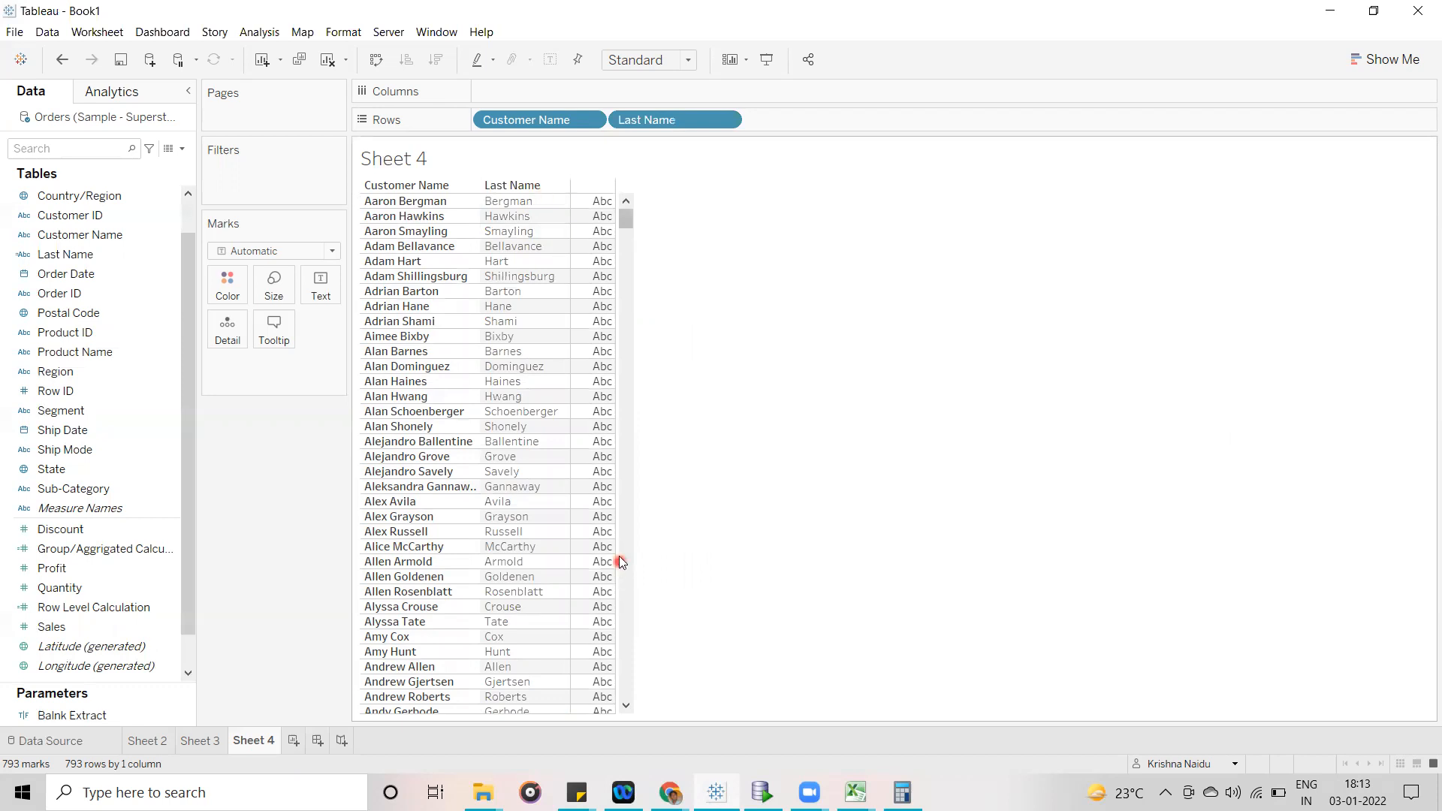
left_click(539, 203)
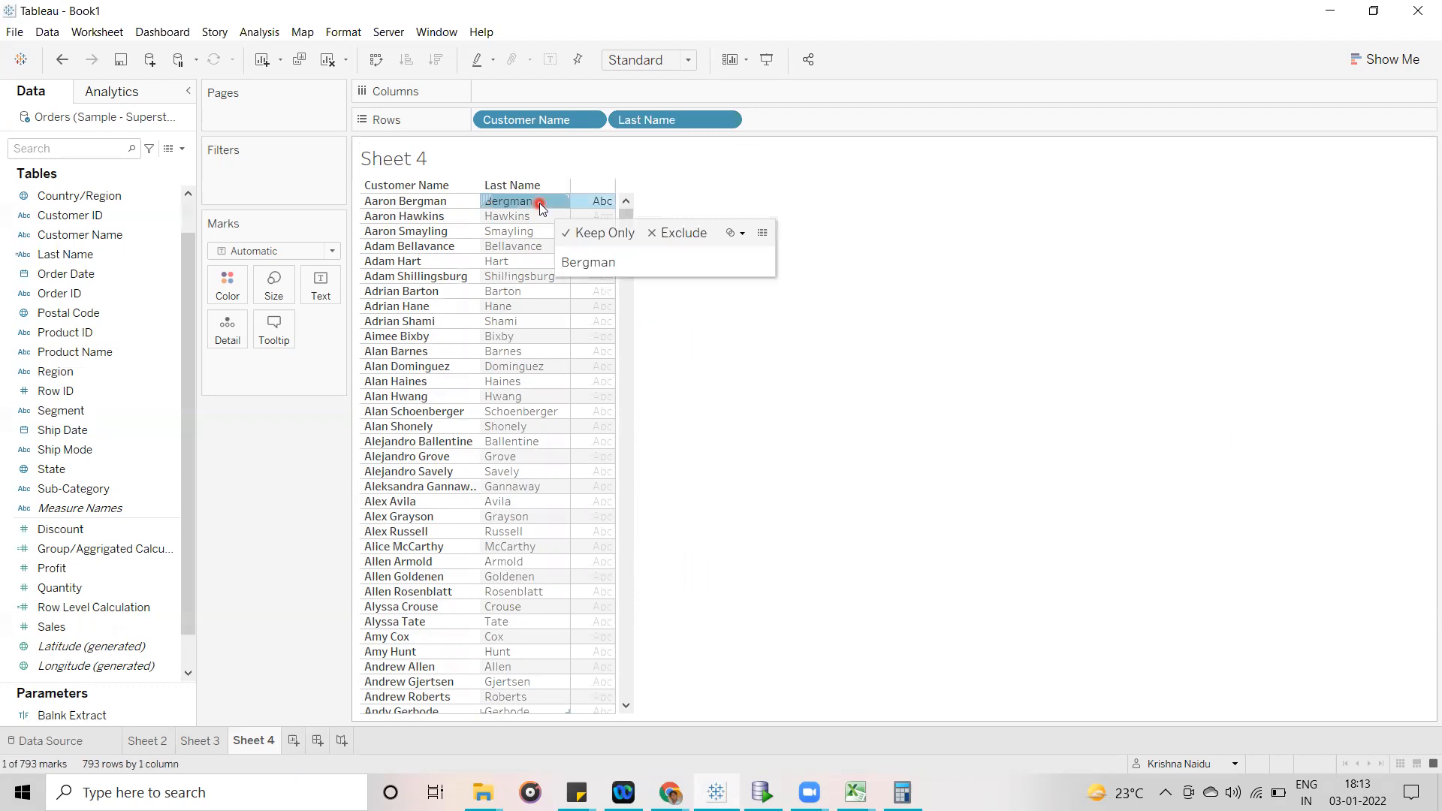
left_click(546, 204)
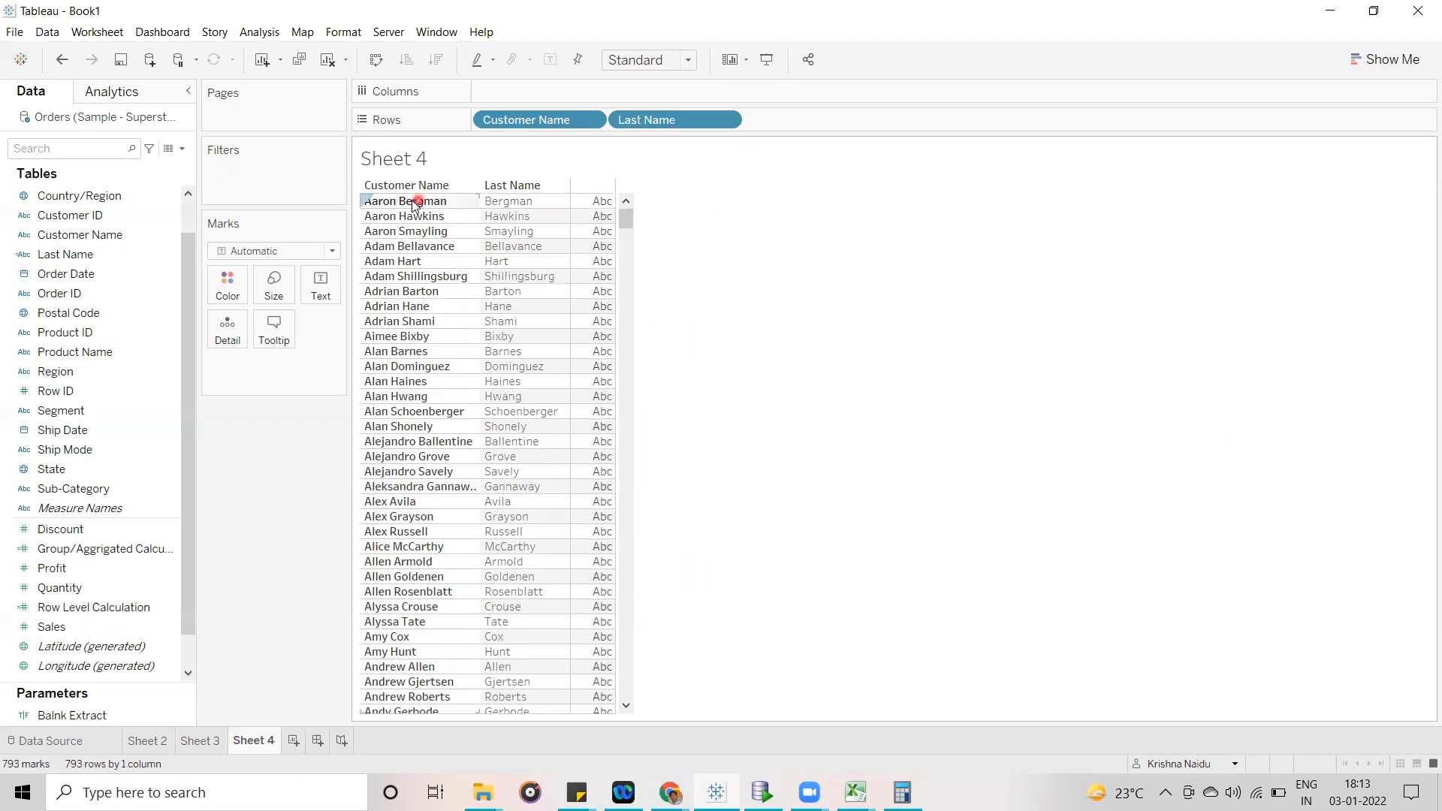
left_click(368, 205)
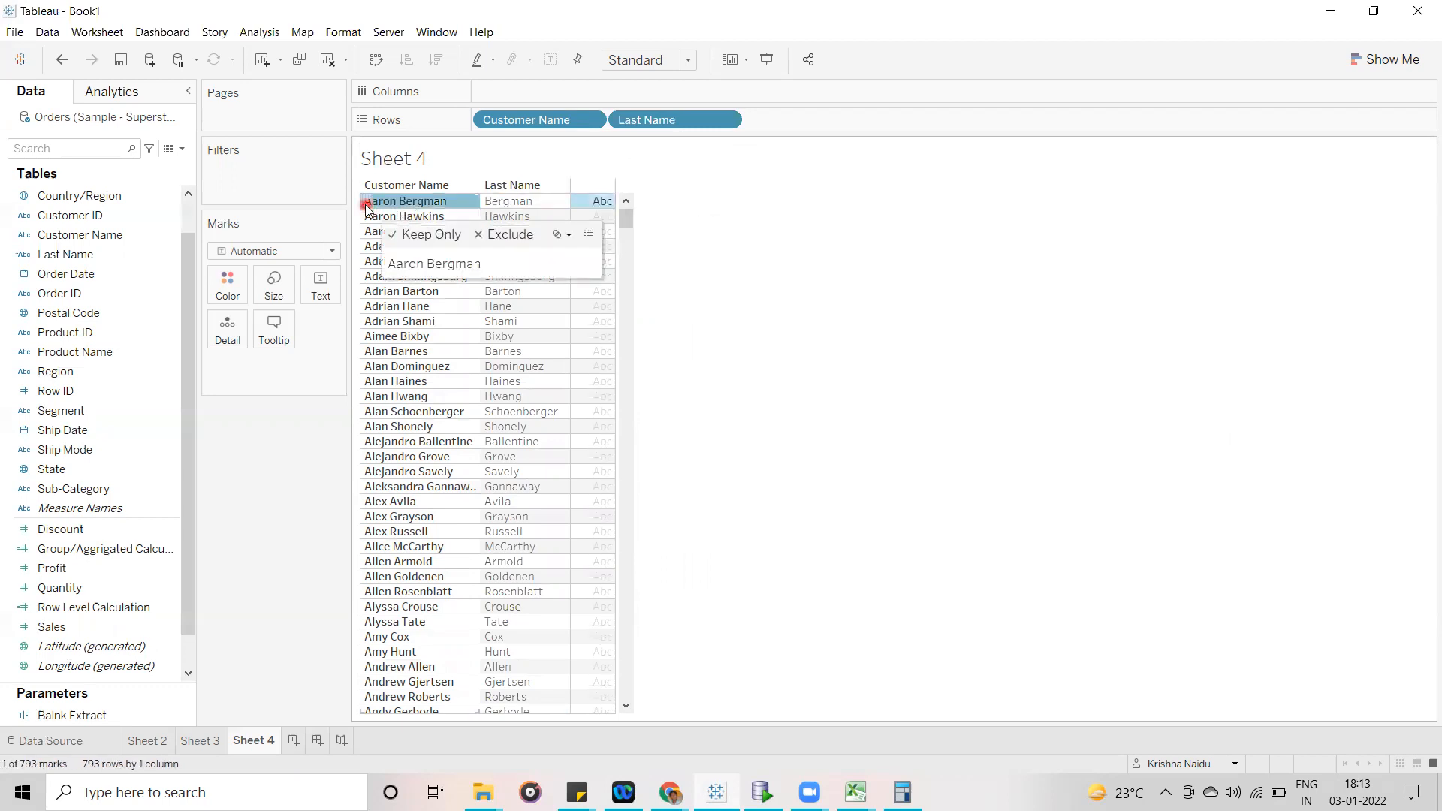
left_click(548, 202)
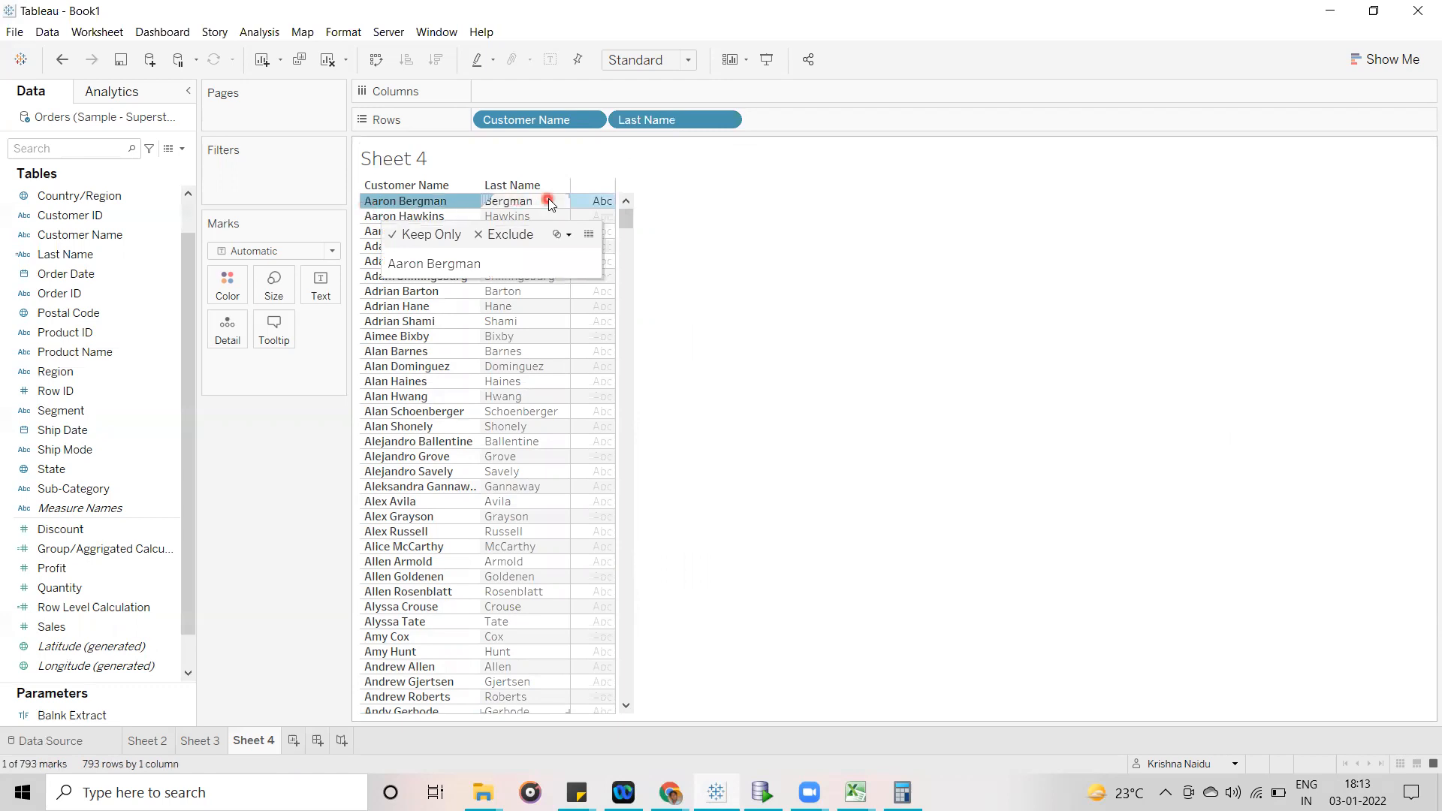
left_click(783, 317)
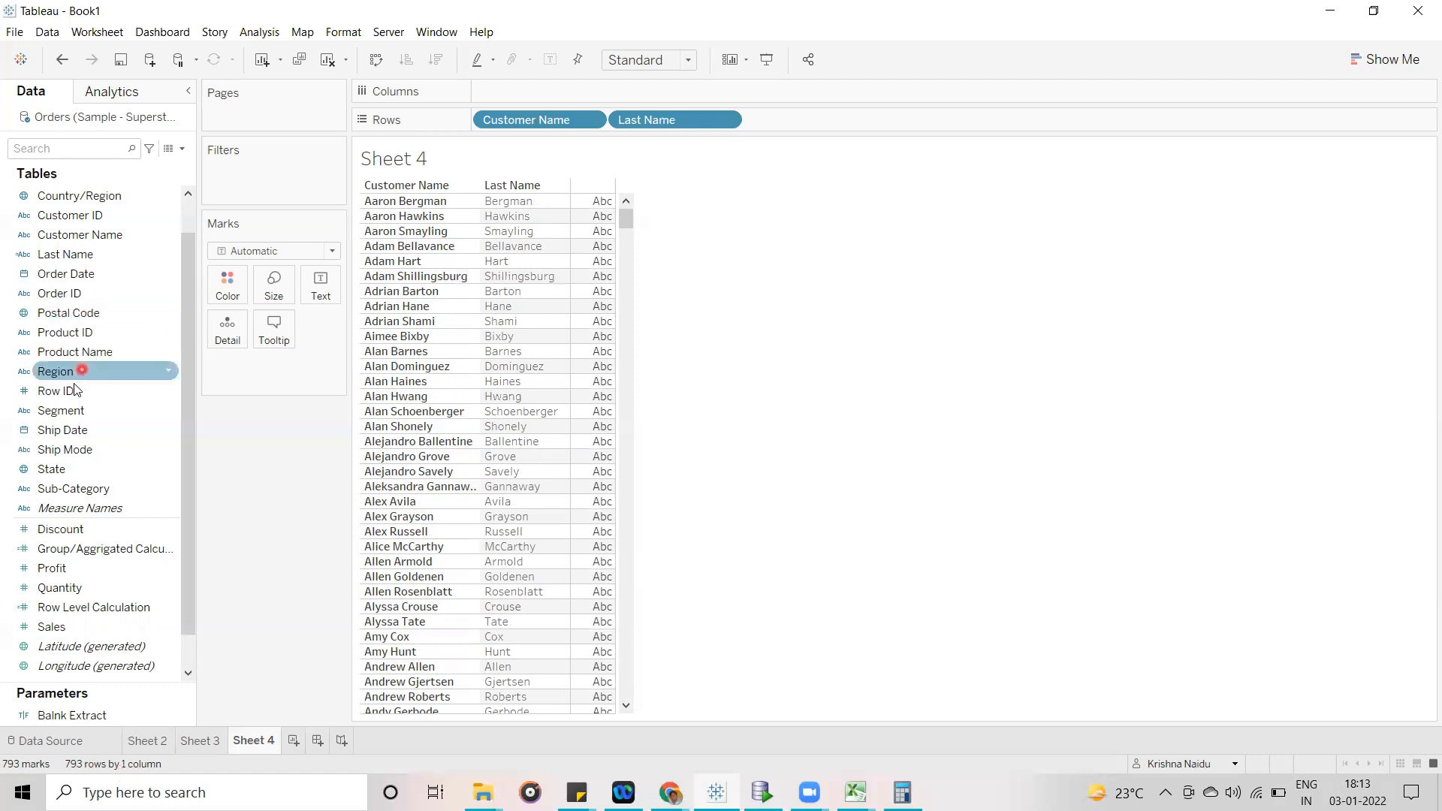
- Add Row ID to the rows before Customer Name and look through the row-by-row Last Name results from first to last record
left_click_drag(55, 390, 479, 119)
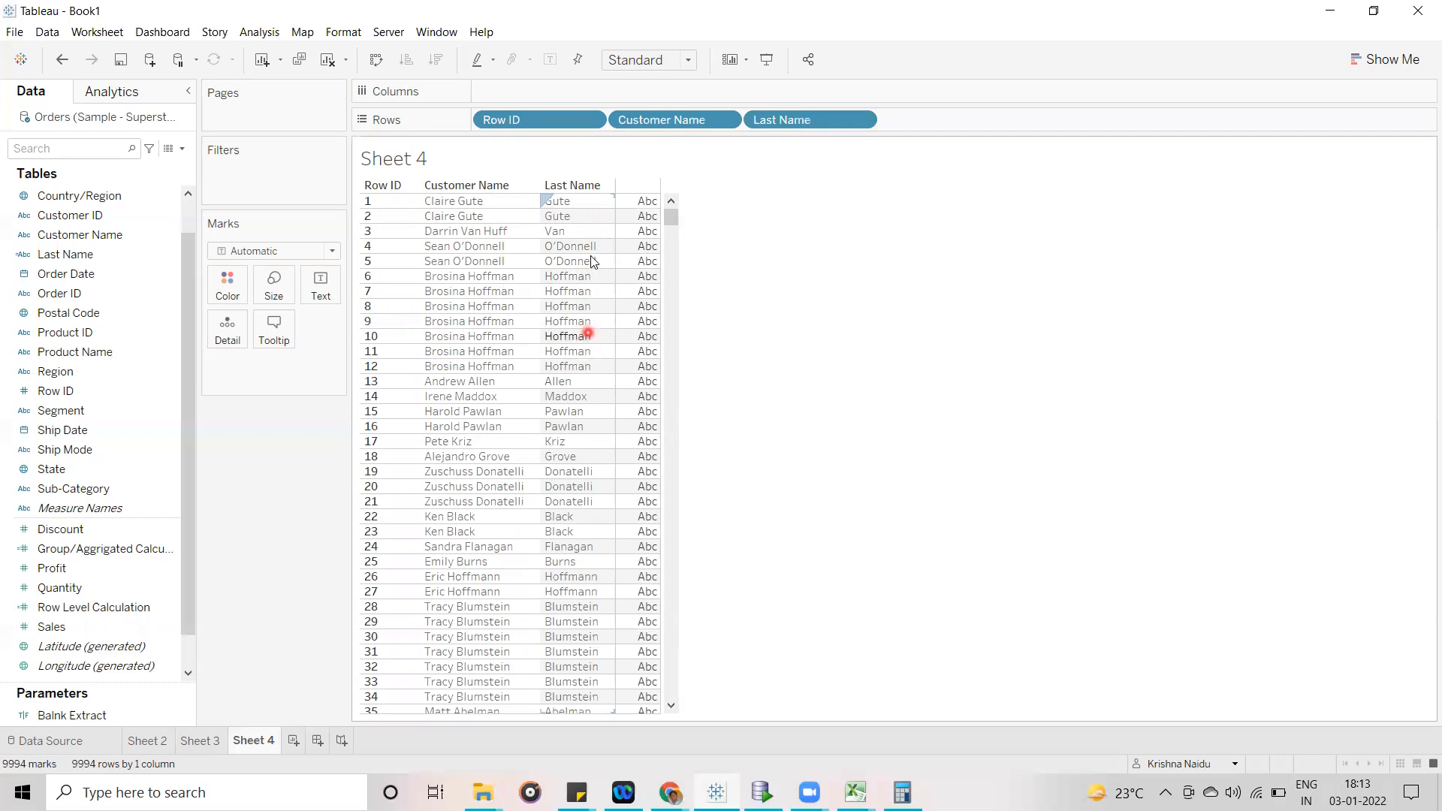
left_click(669, 219)
left_click_drag(676, 242, 676, 695)
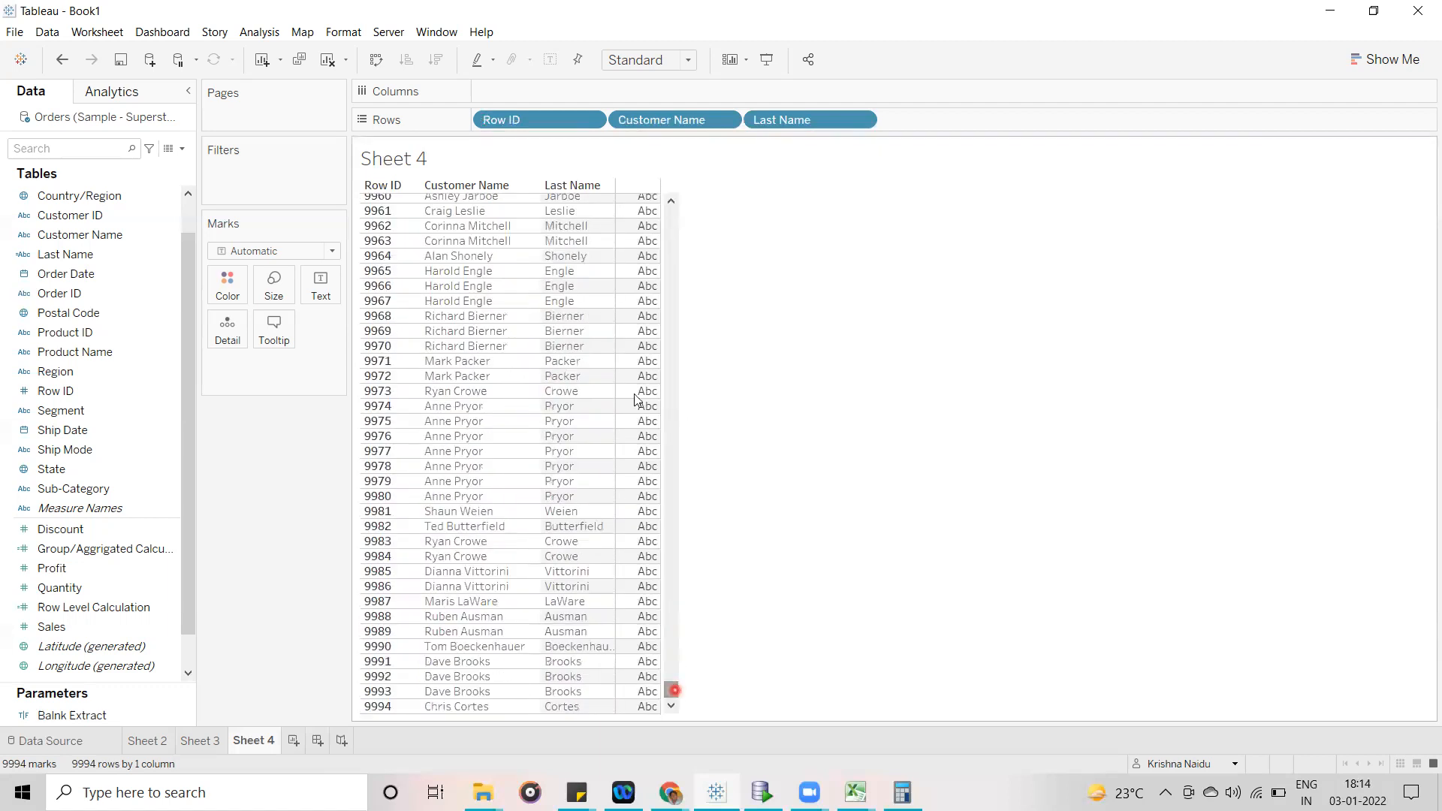
left_click_drag(678, 692, 705, 155)
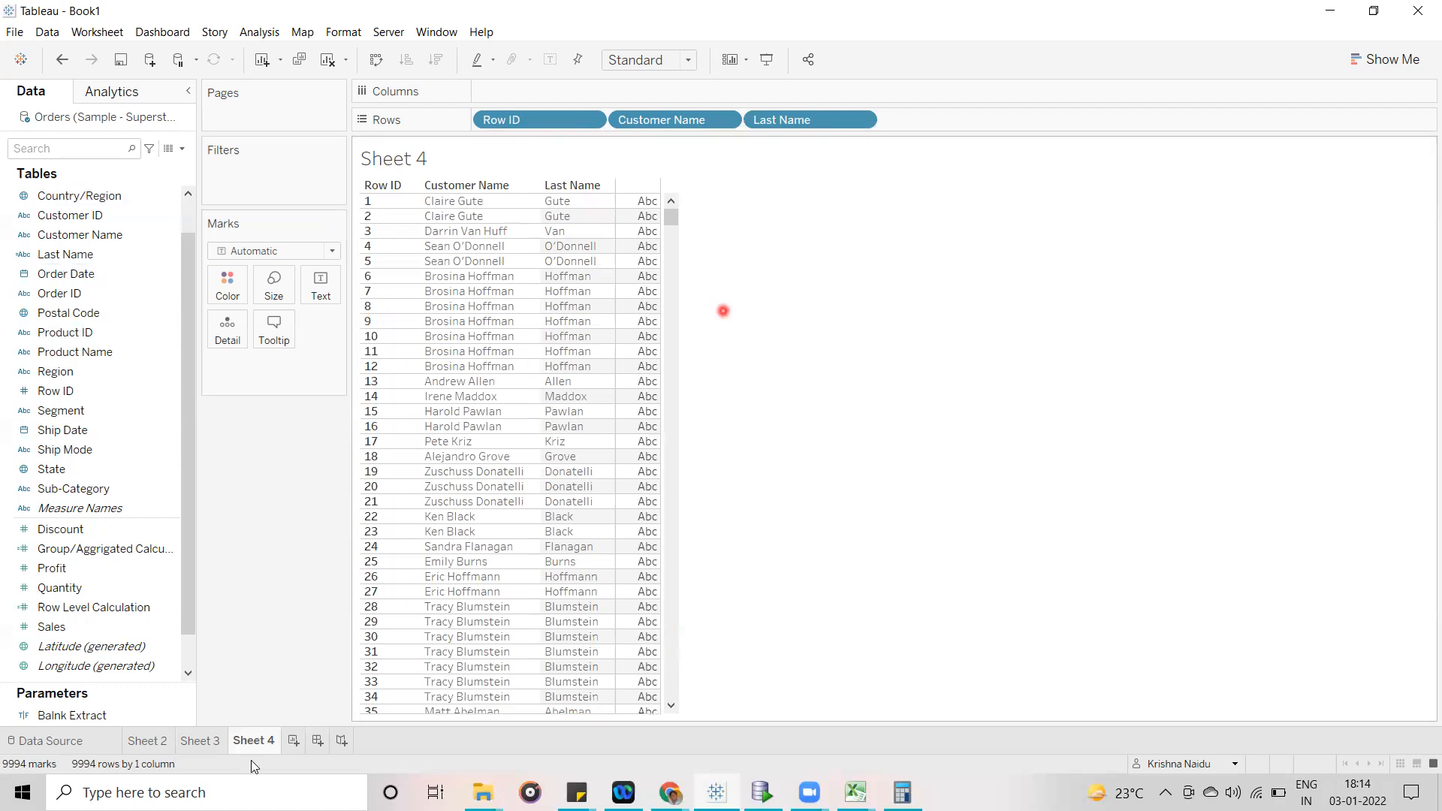
- On Sheet 3, review the SUM functions around Sales and Profit in the Group/Aggrigated Calculation formula and close its editor
left_click(199, 742)
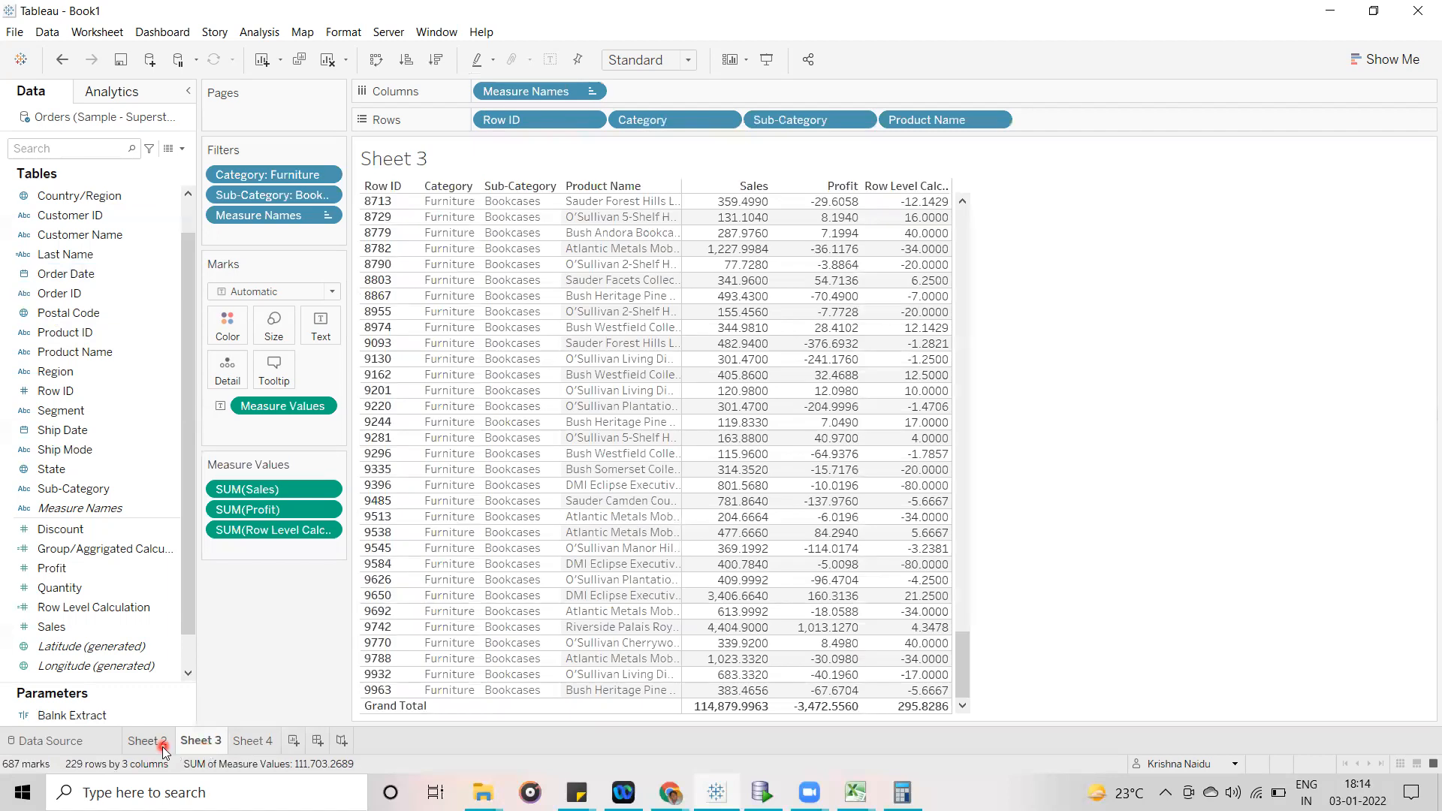
right_click(109, 548)
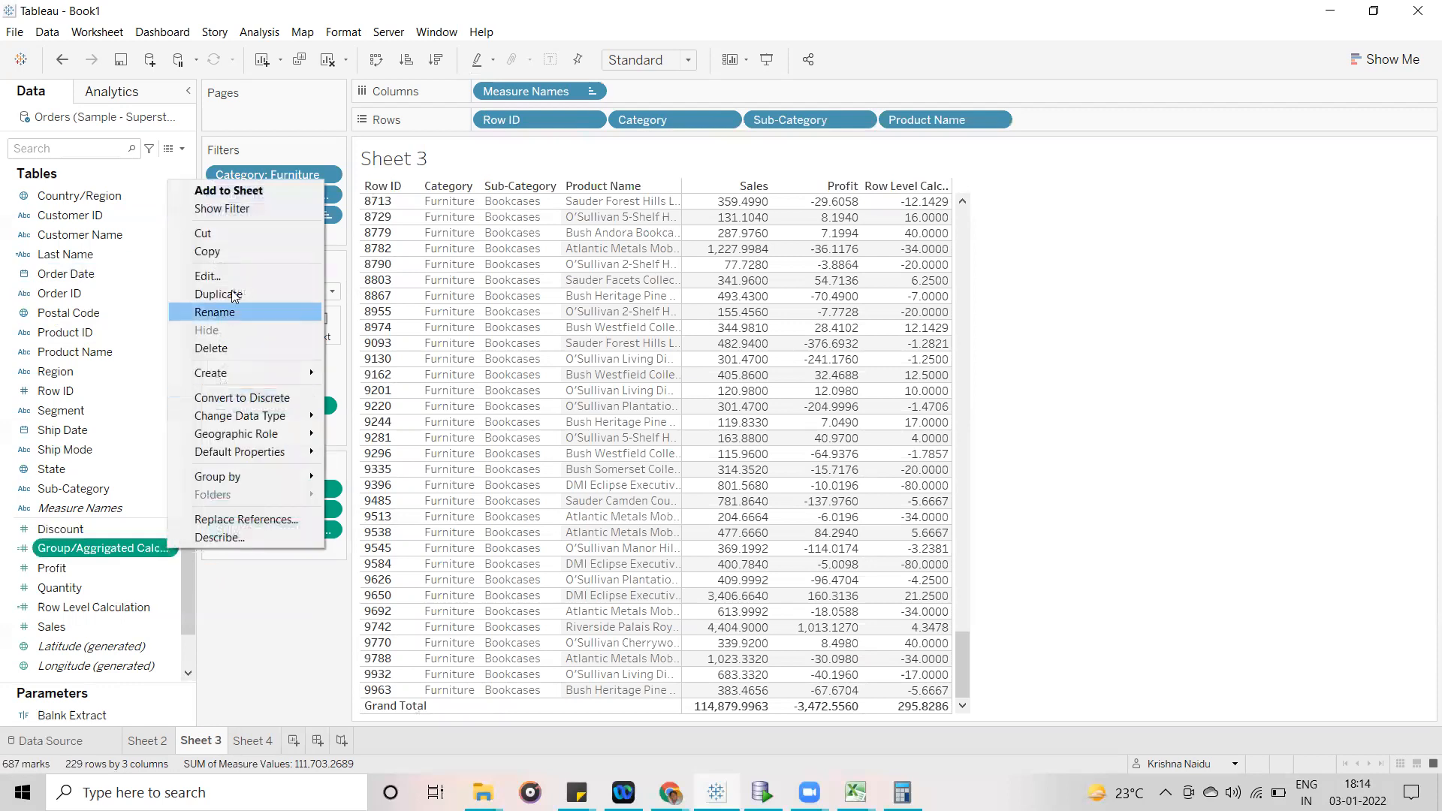
left_click(208, 276)
left_click_drag(740, 298, 785, 277)
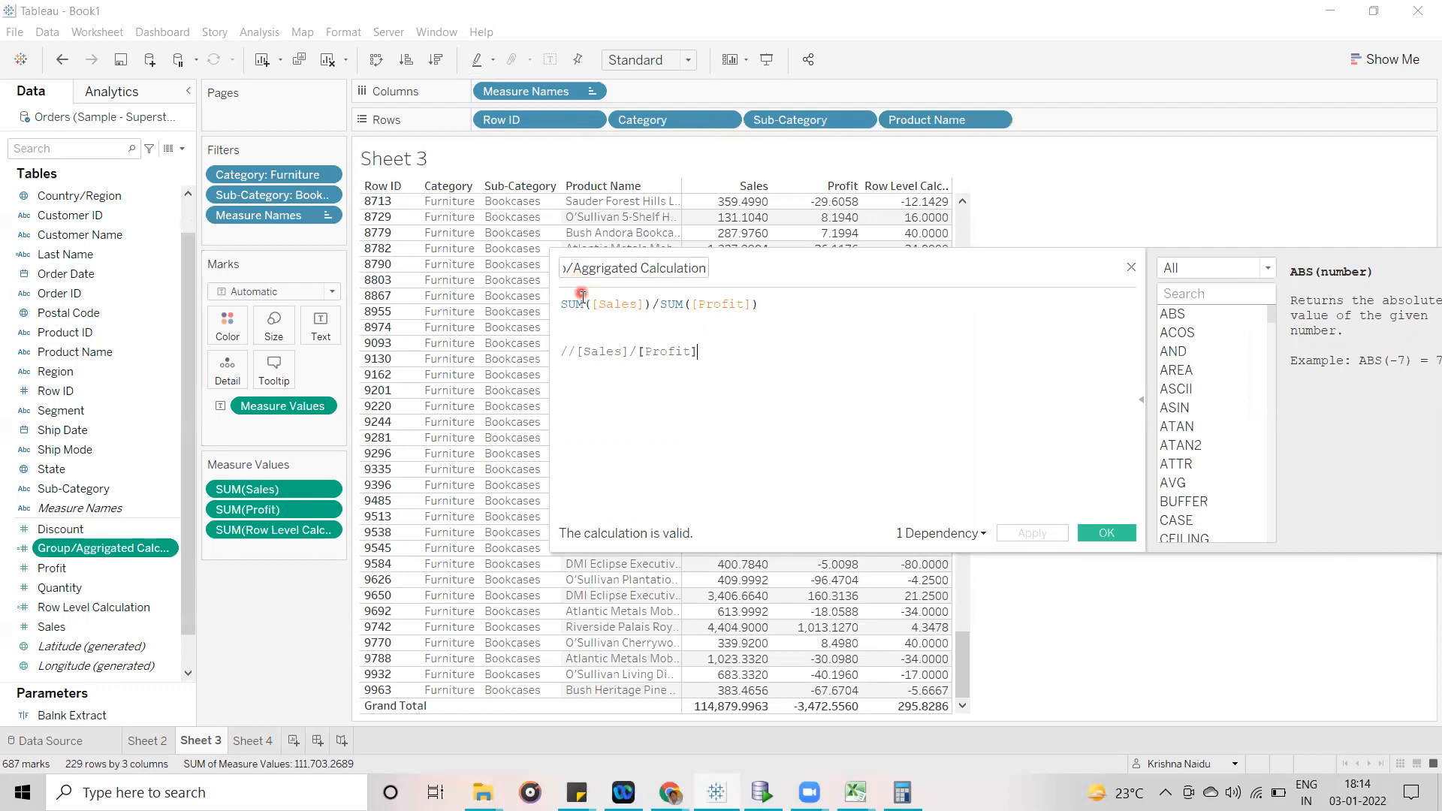
left_click_drag(584, 304, 551, 302)
left_click_drag(684, 304, 667, 301)
left_click(1107, 532)
left_click(678, 361)
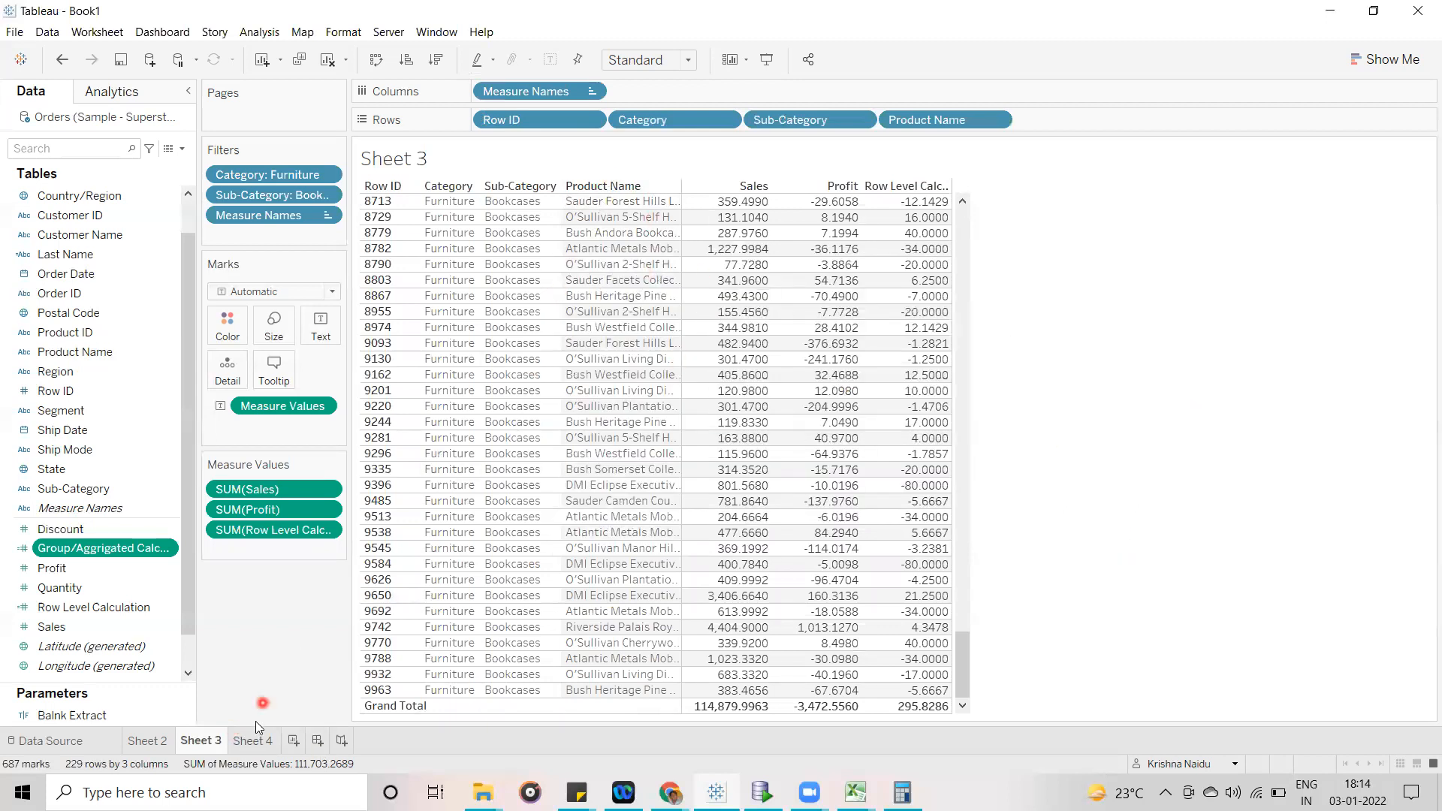
- Compare the aggregated results on Sheet 2 with the row-level results on Sheet 3 and Sheet 4, ending on Sheet 2
left_click(152, 741)
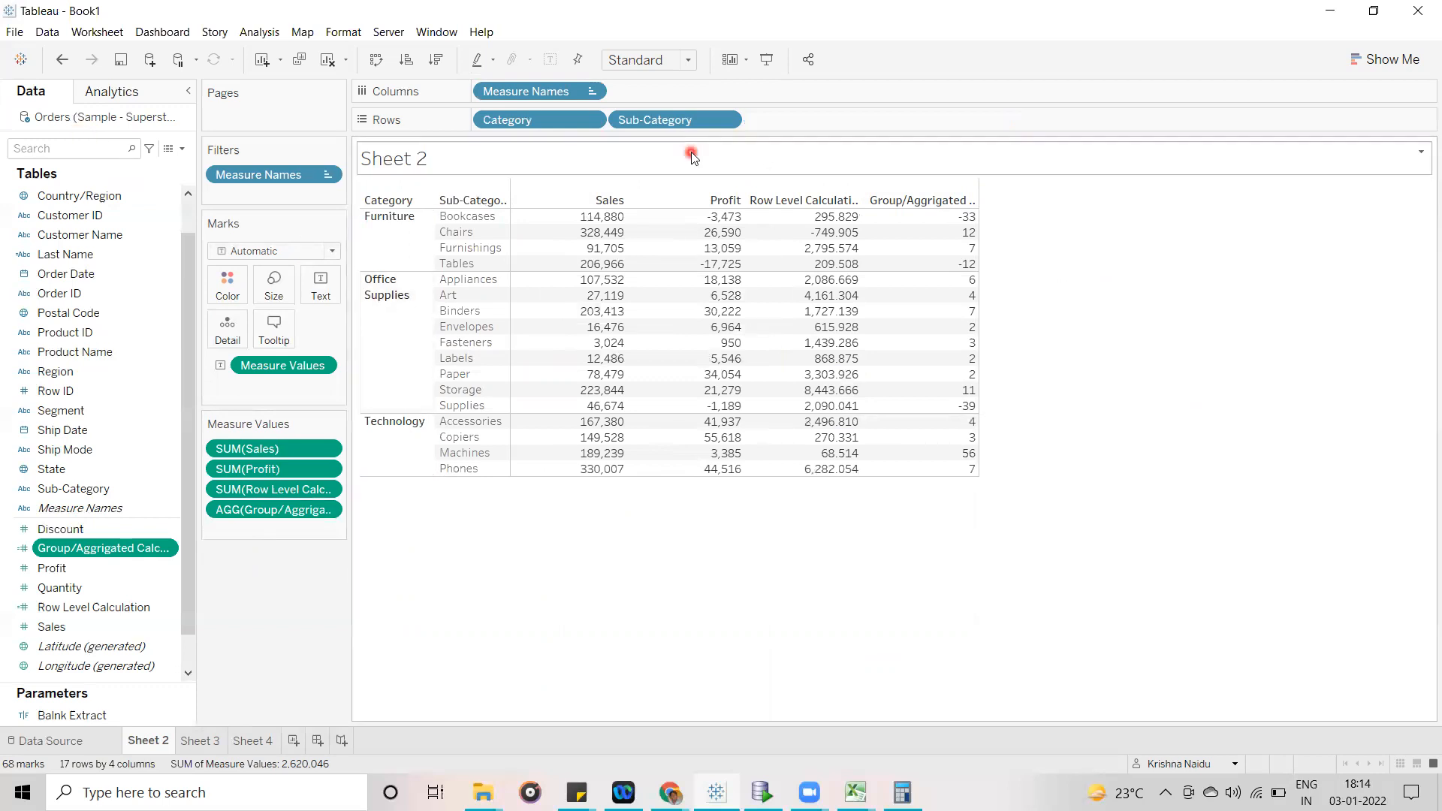
mouse_move(820, 220)
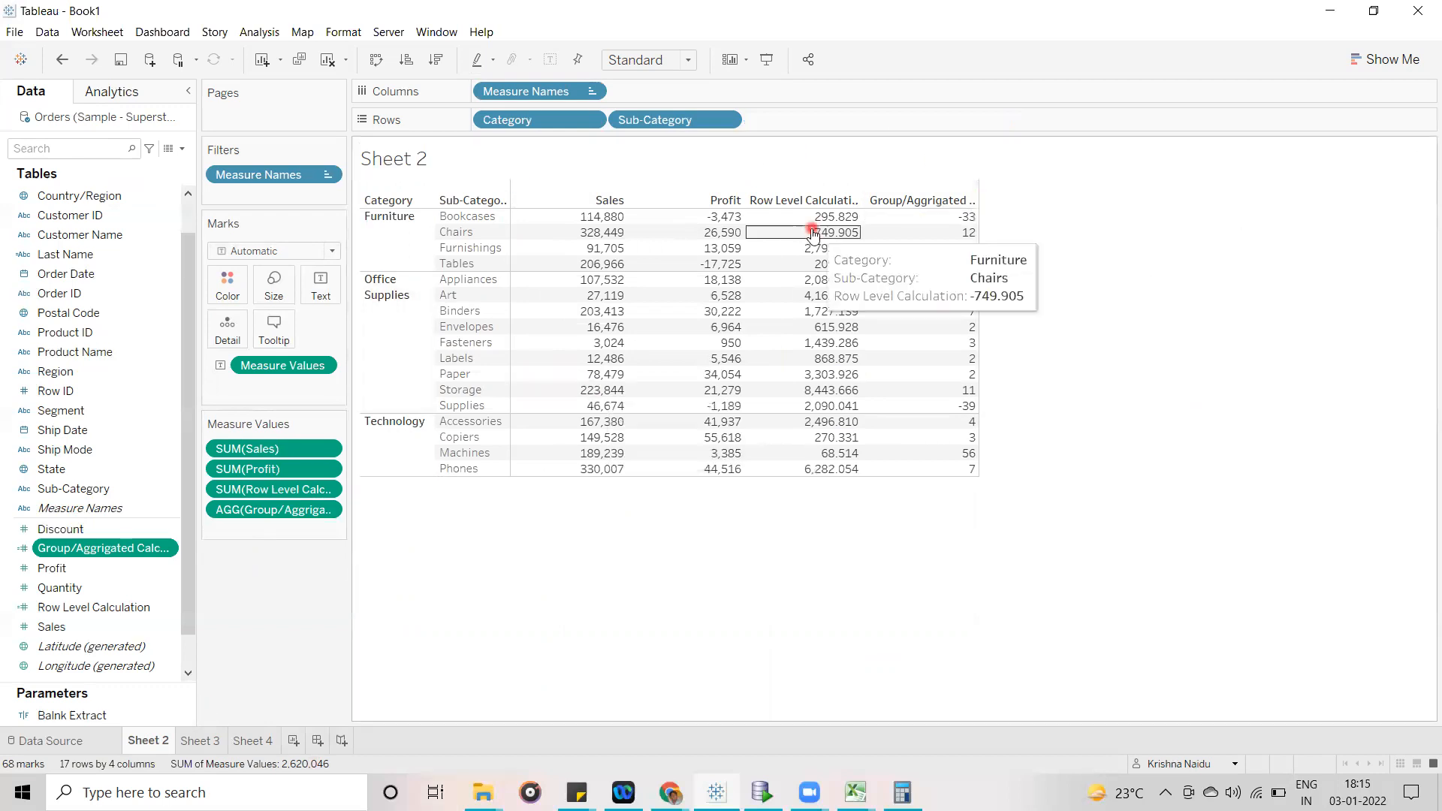
left_click(197, 741)
mouse_move(918, 214)
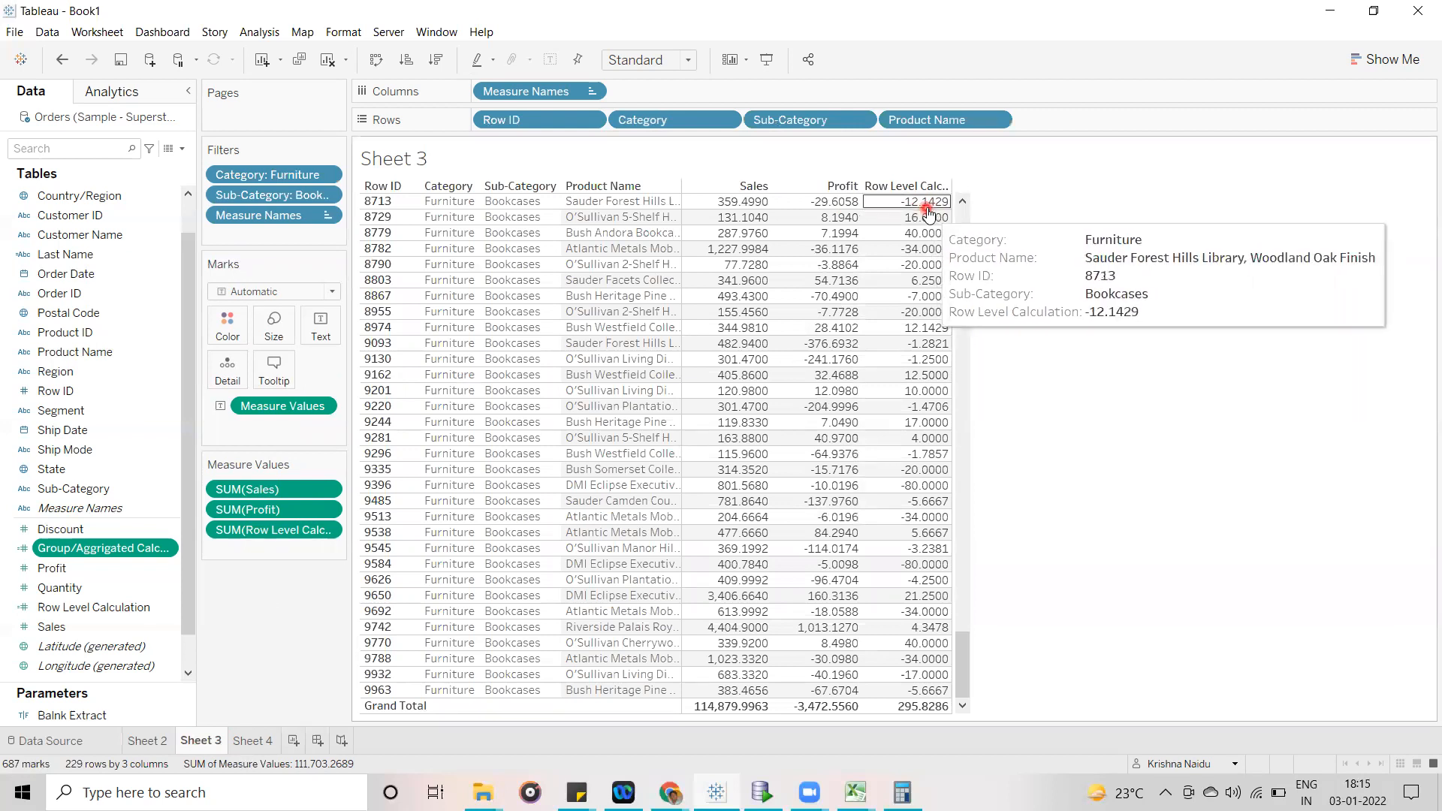
left_click(253, 740)
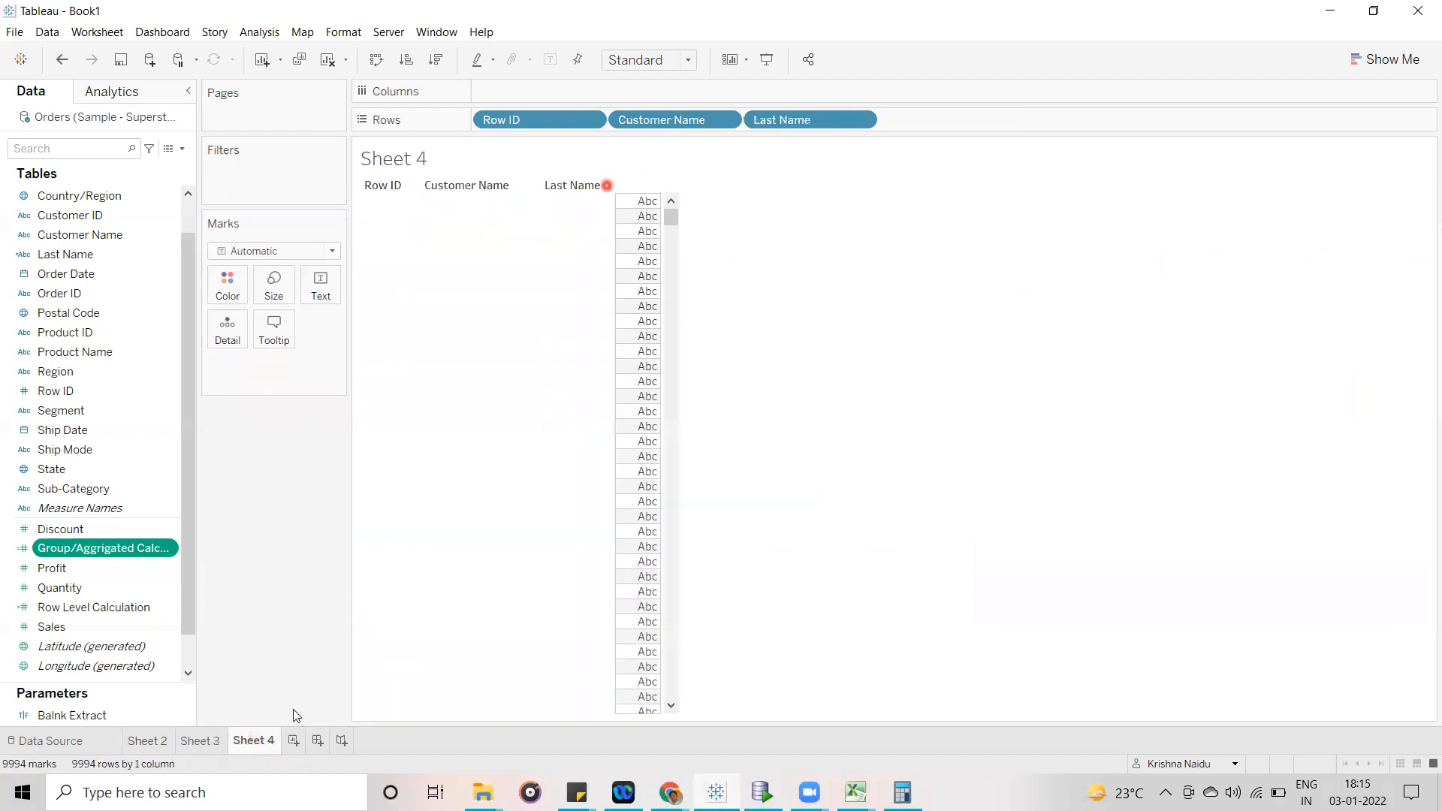
left_click(147, 741)
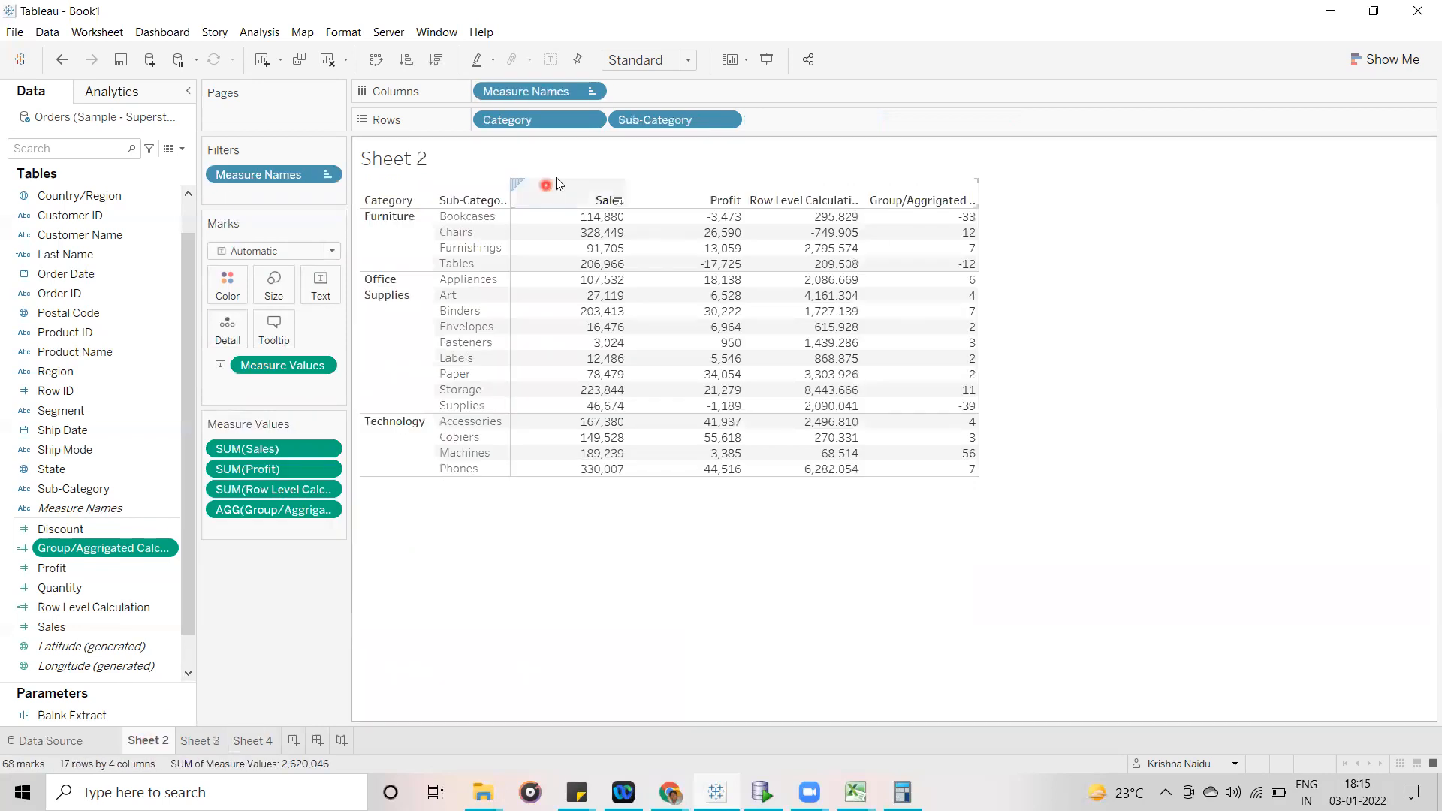
- Filter Sheet 2 by Category so that only Furniture is kept
left_click(531, 120)
left_click_drag(532, 119, 261, 187)
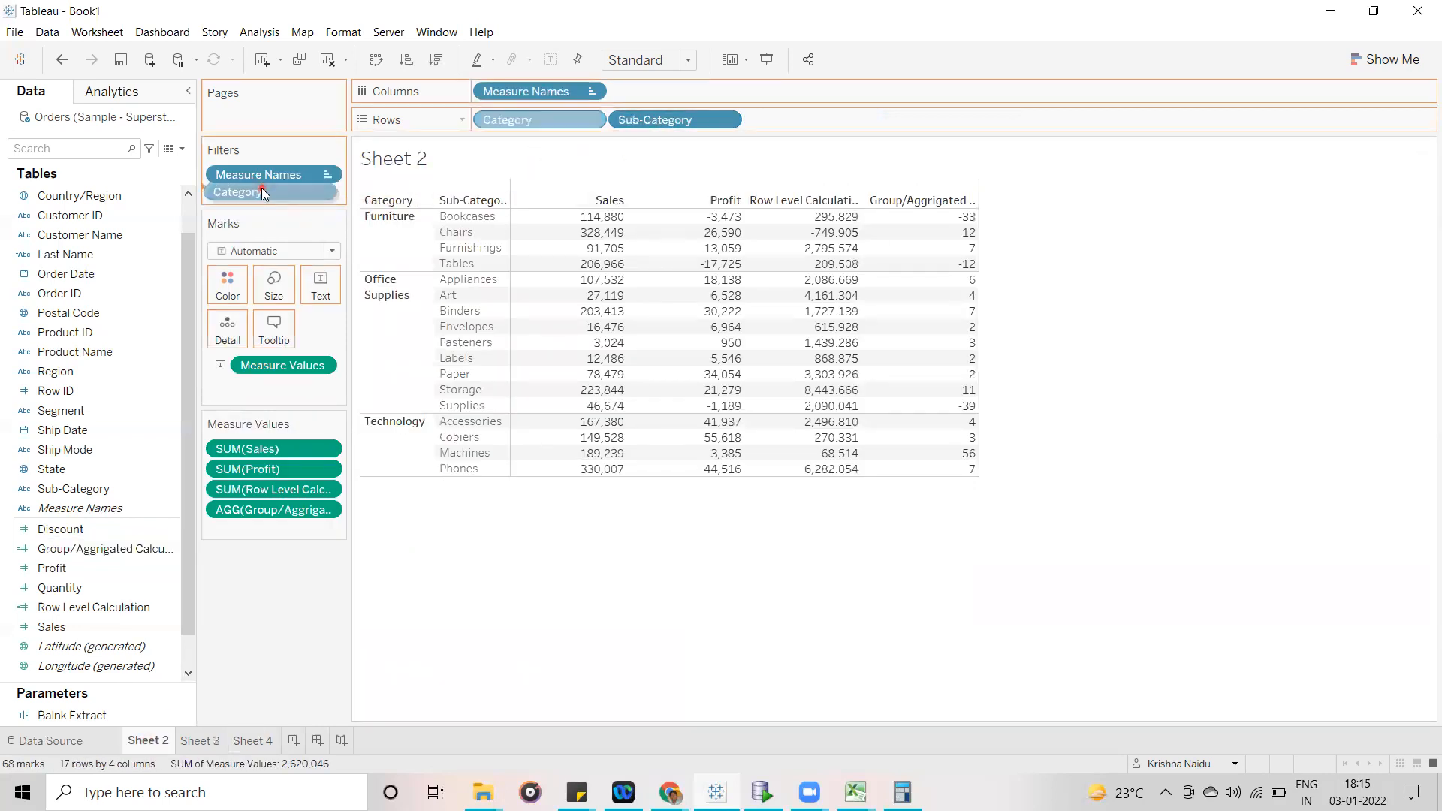
left_click(567, 276)
left_click(567, 293)
left_click(692, 624)
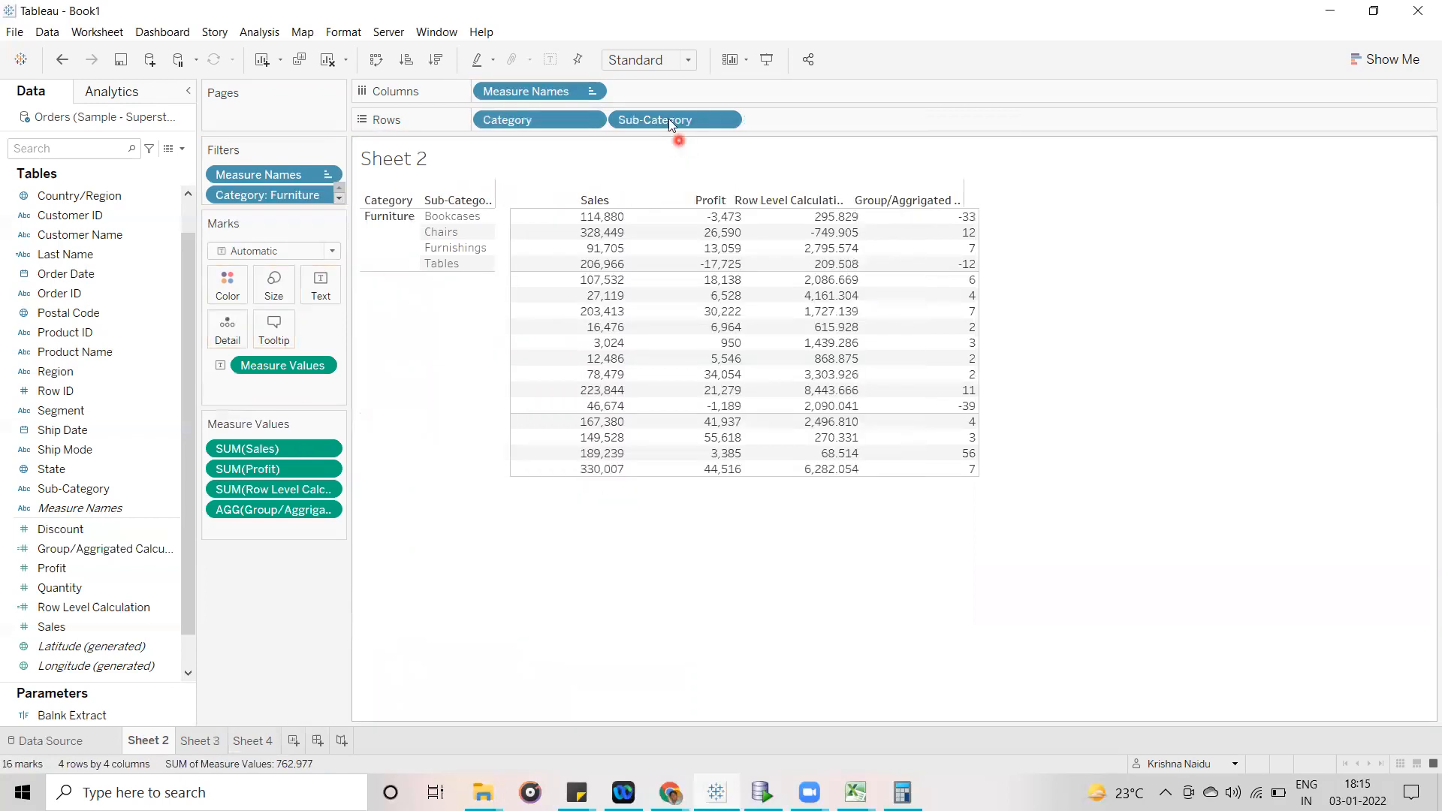
- Add a Sub-Category filter to Sheet 2 that keeps only Bookcases
left_click_drag(512, 185, 286, 215)
left_click(573, 277)
left_click(566, 293)
left_click(565, 309)
left_click(567, 277)
left_click(710, 624)
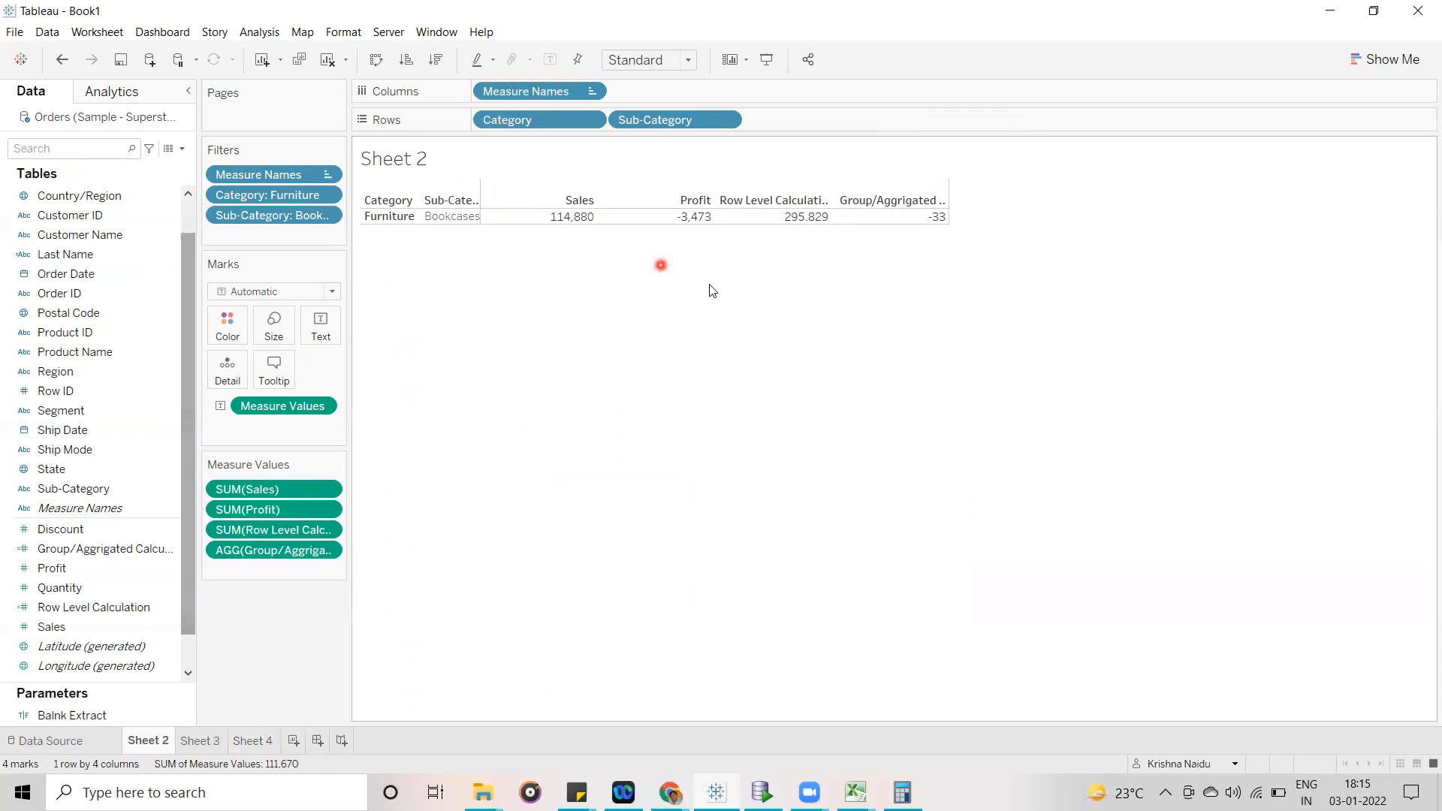
- Mark the row-level and aggregated results for Bookcases in turn, and add Row ID to the rows before Category
left_click(785, 216)
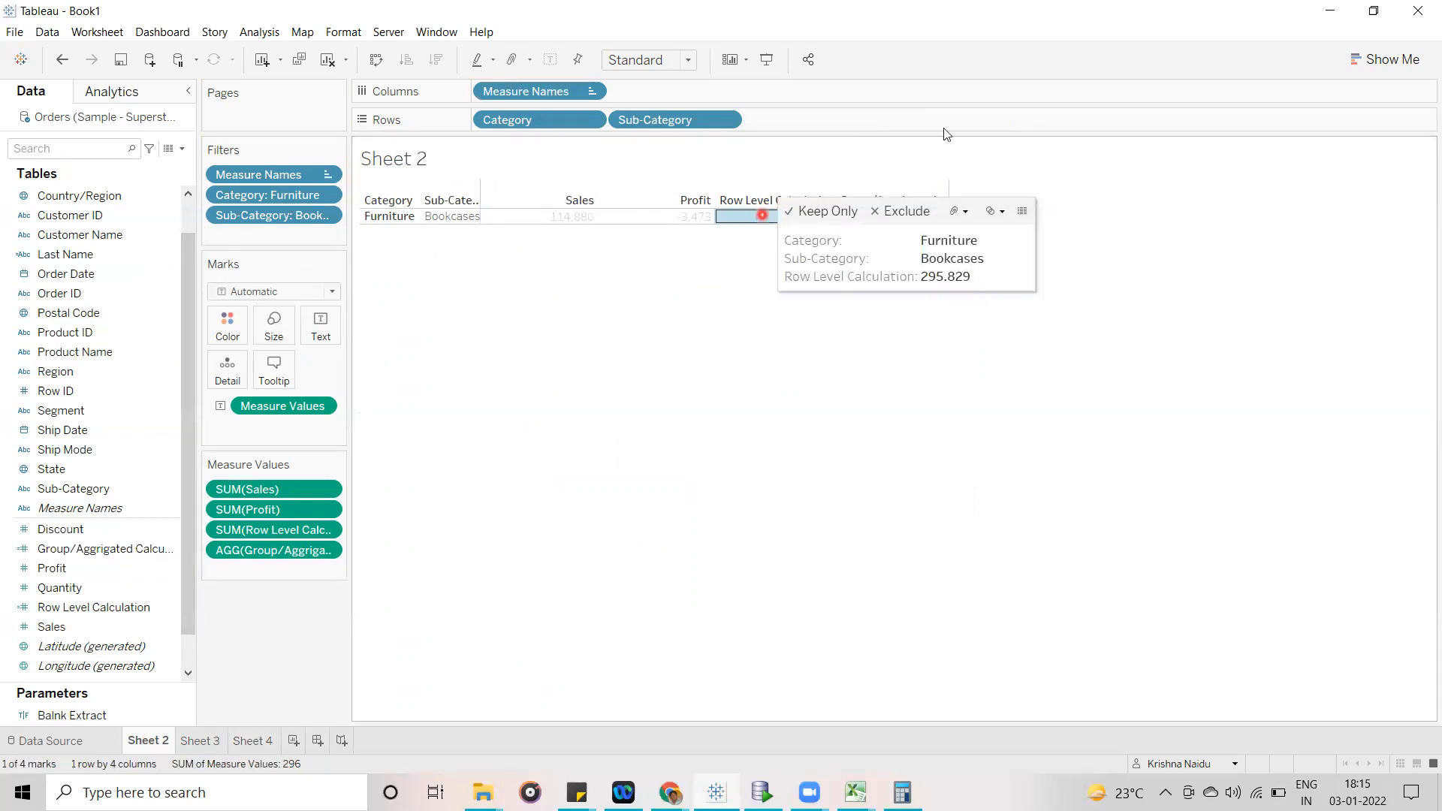
left_click(915, 218)
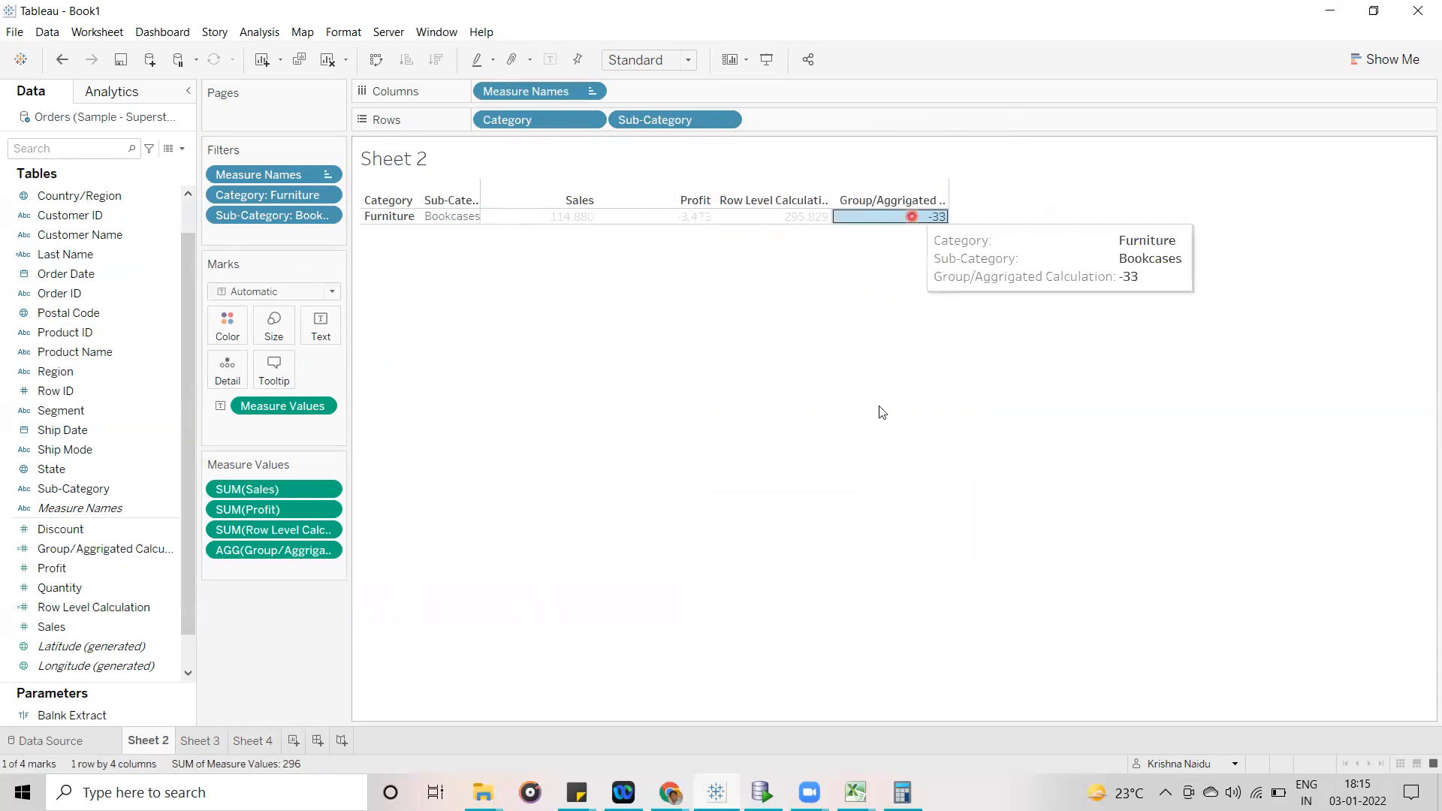
left_click(871, 462)
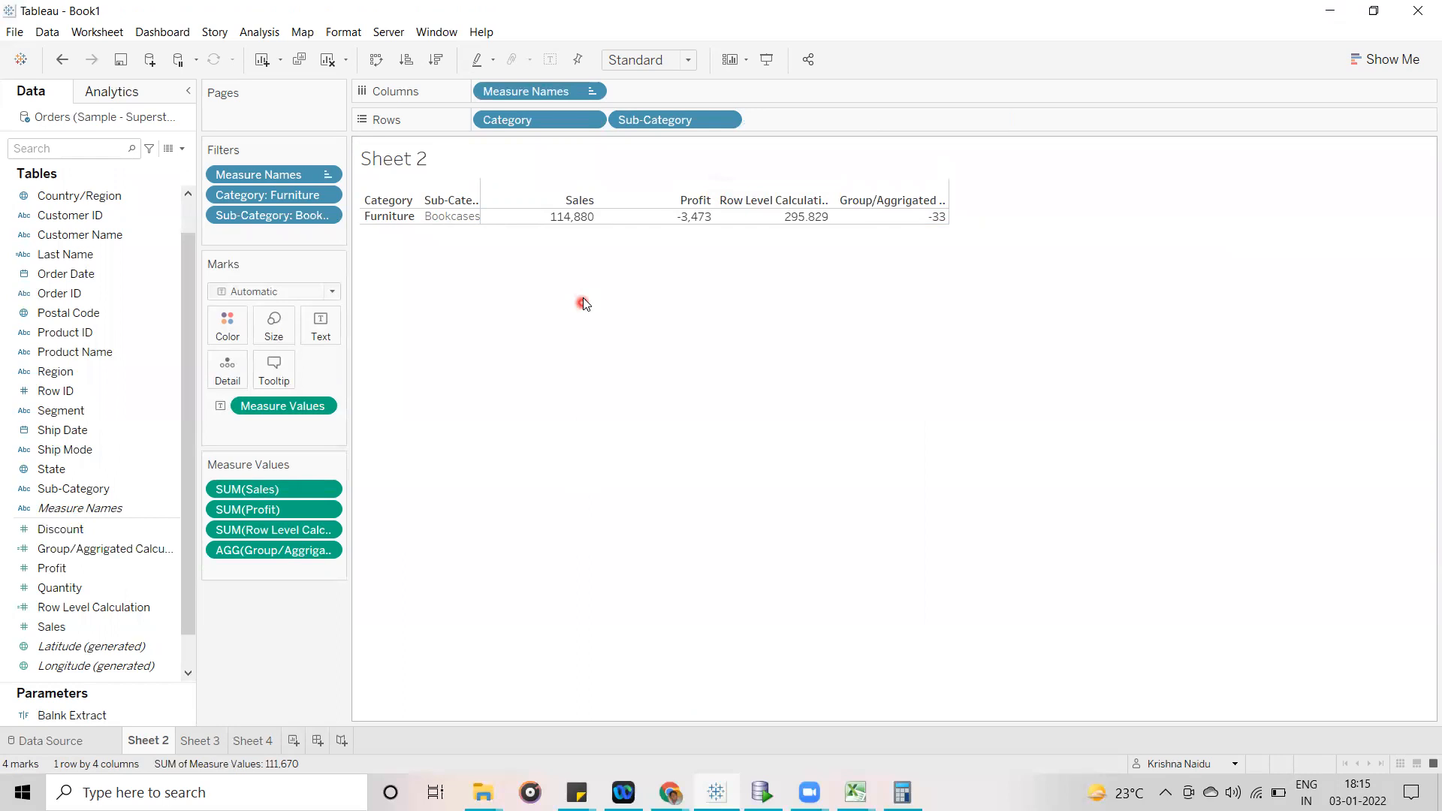
mouse_move(169, 389)
left_mouse_down()
mouse_move(220, 370)
mouse_move(441, 183)
mouse_move(476, 125)
mouse_move(1250, 351)
left_mouse_up()
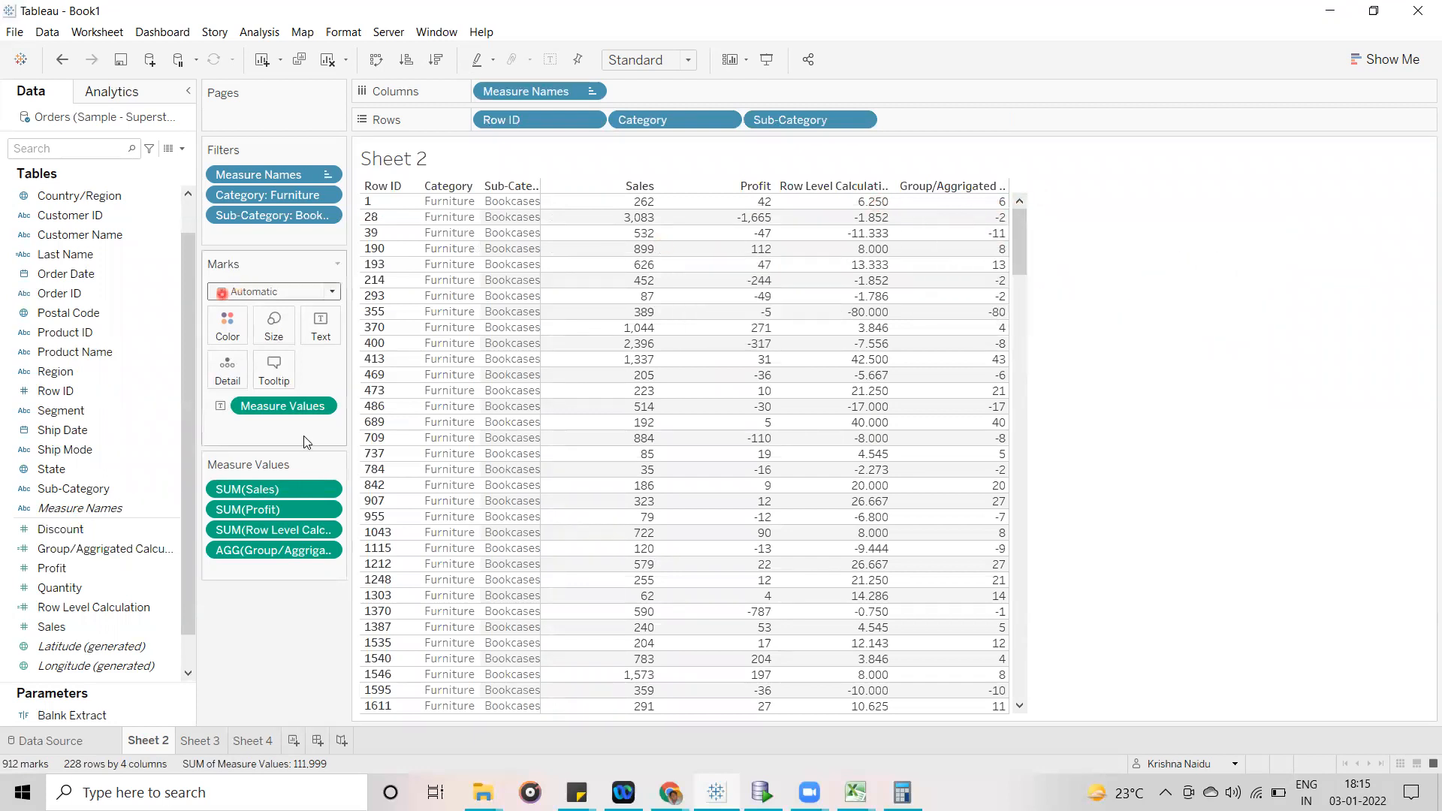
- Format the Group/Aggrigated Calculation measure as Number (Custom) with four decimal places
left_click(325, 551)
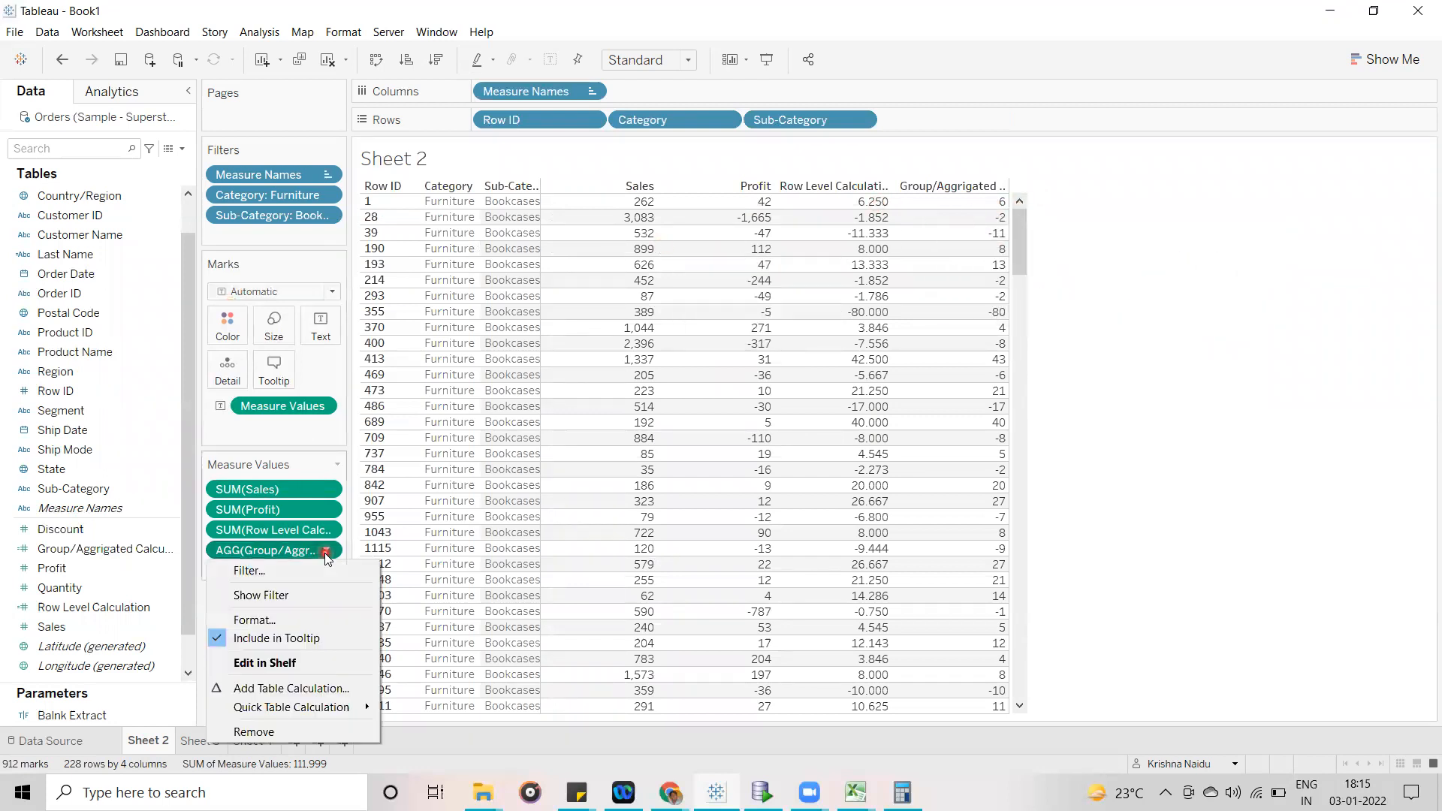
left_click(284, 622)
left_click(178, 207)
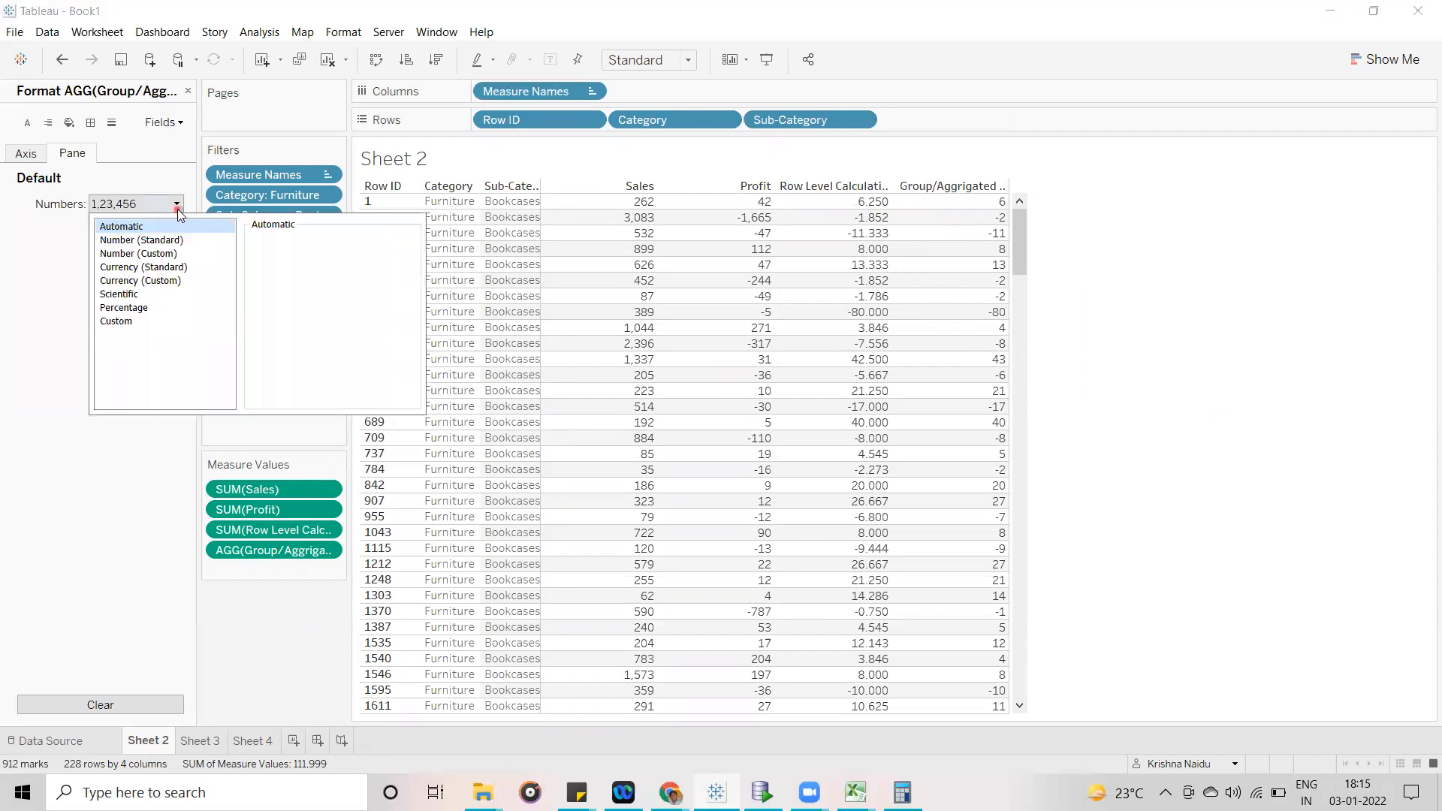
left_click(165, 253)
left_click(293, 258)
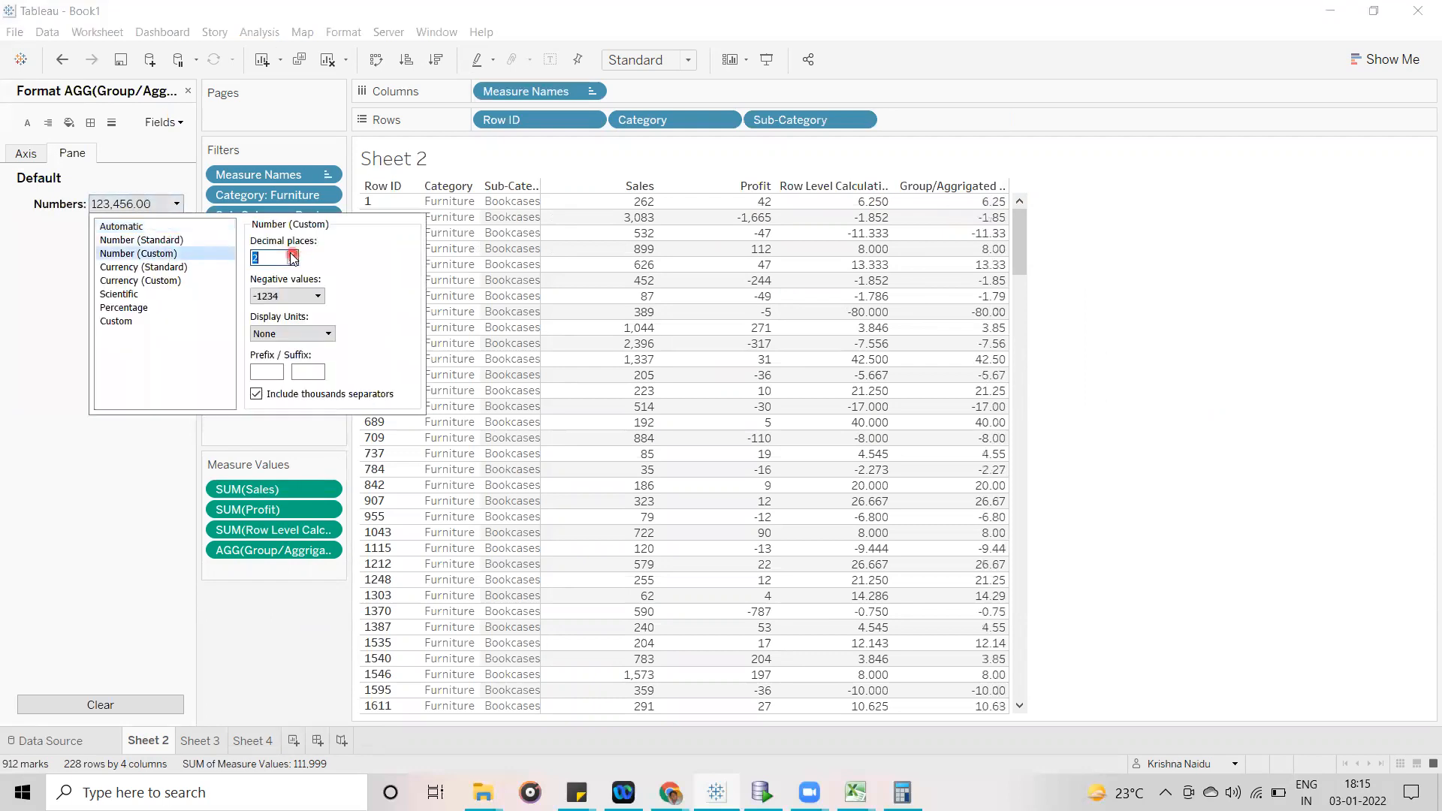
double_click(293, 255)
left_click(1251, 387)
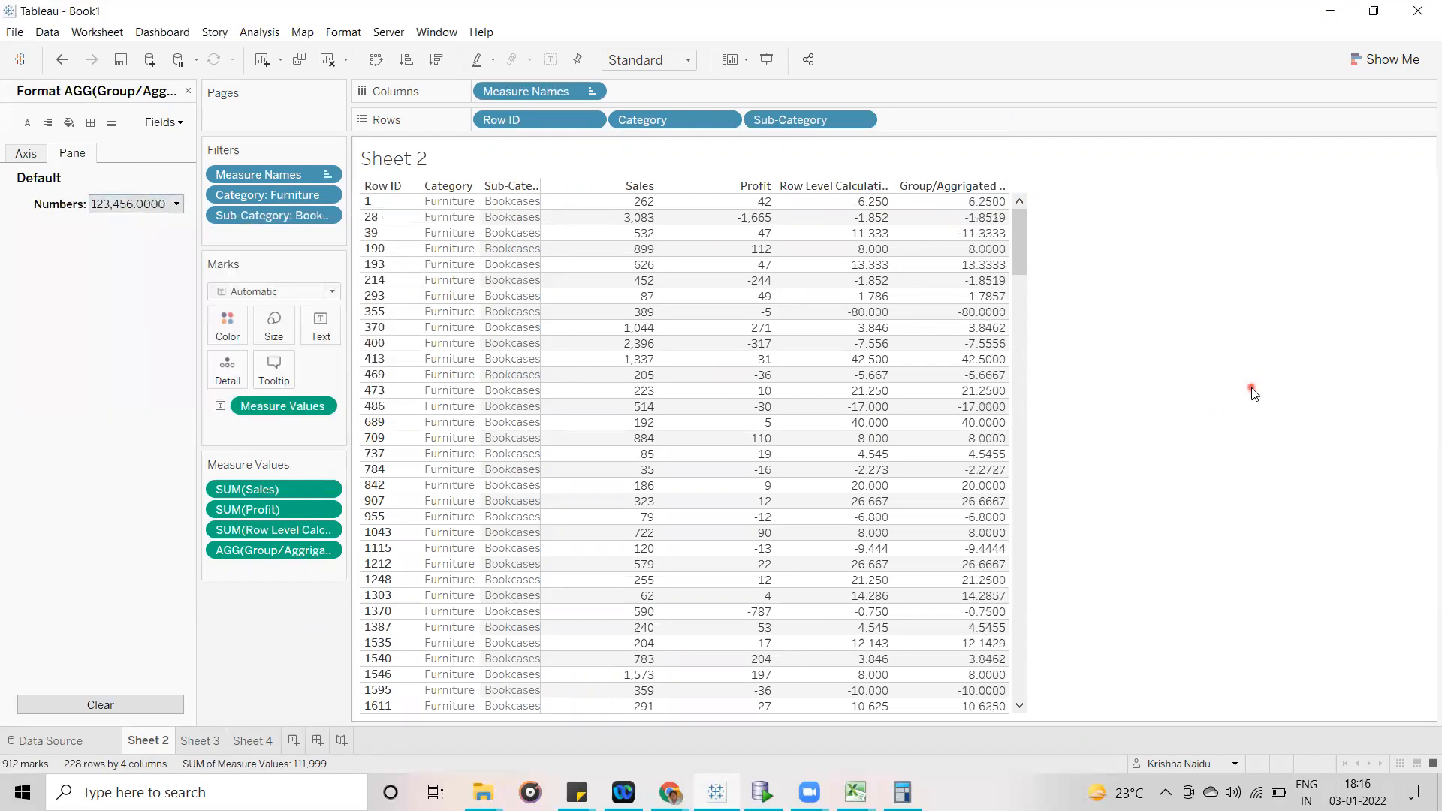
- Compare the row-level and aggregated calculation values record by record through the whole Bookcases list
left_click(852, 198)
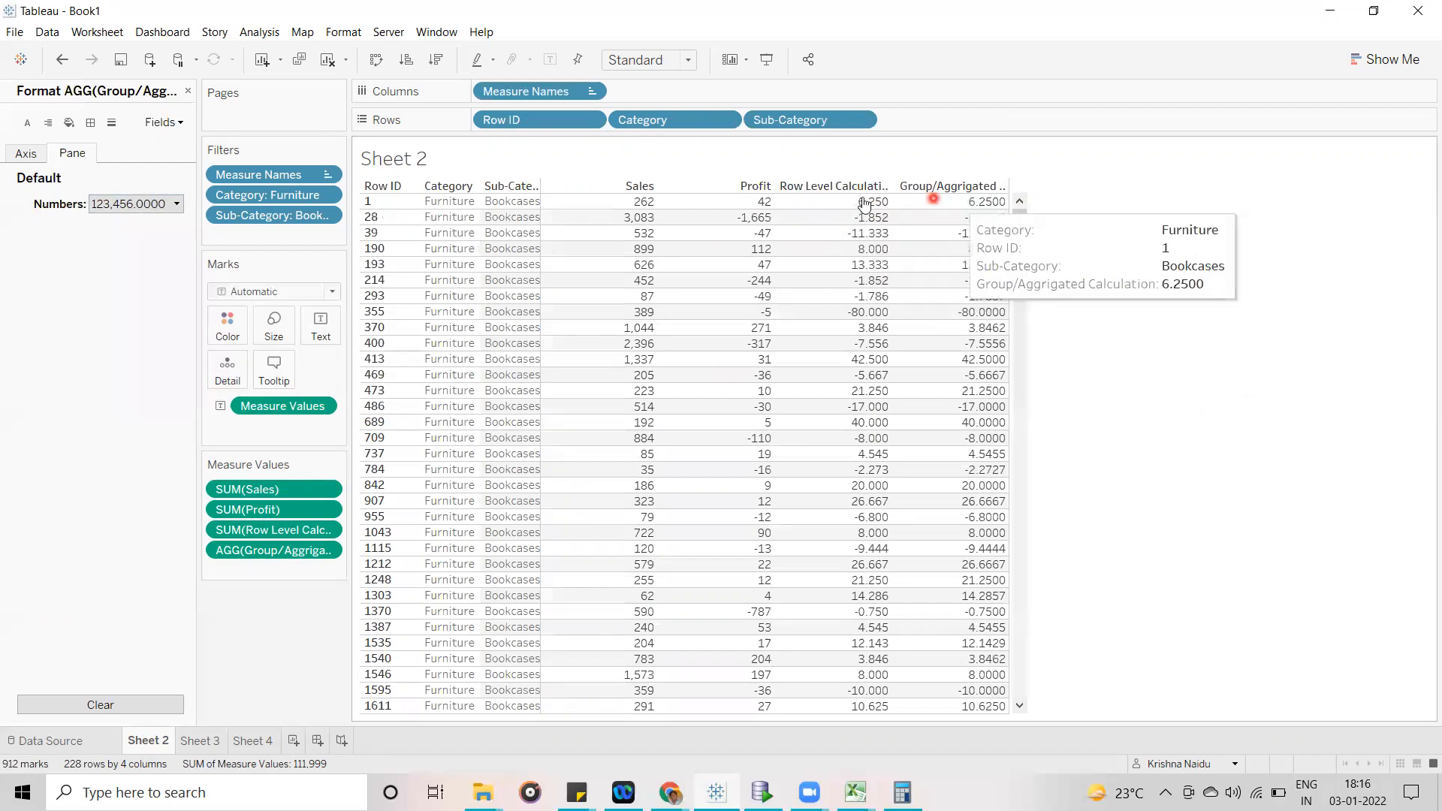
left_click(1043, 213)
left_click_drag(1020, 248, 1024, 371)
left_click_drag(1031, 532, 1065, 172)
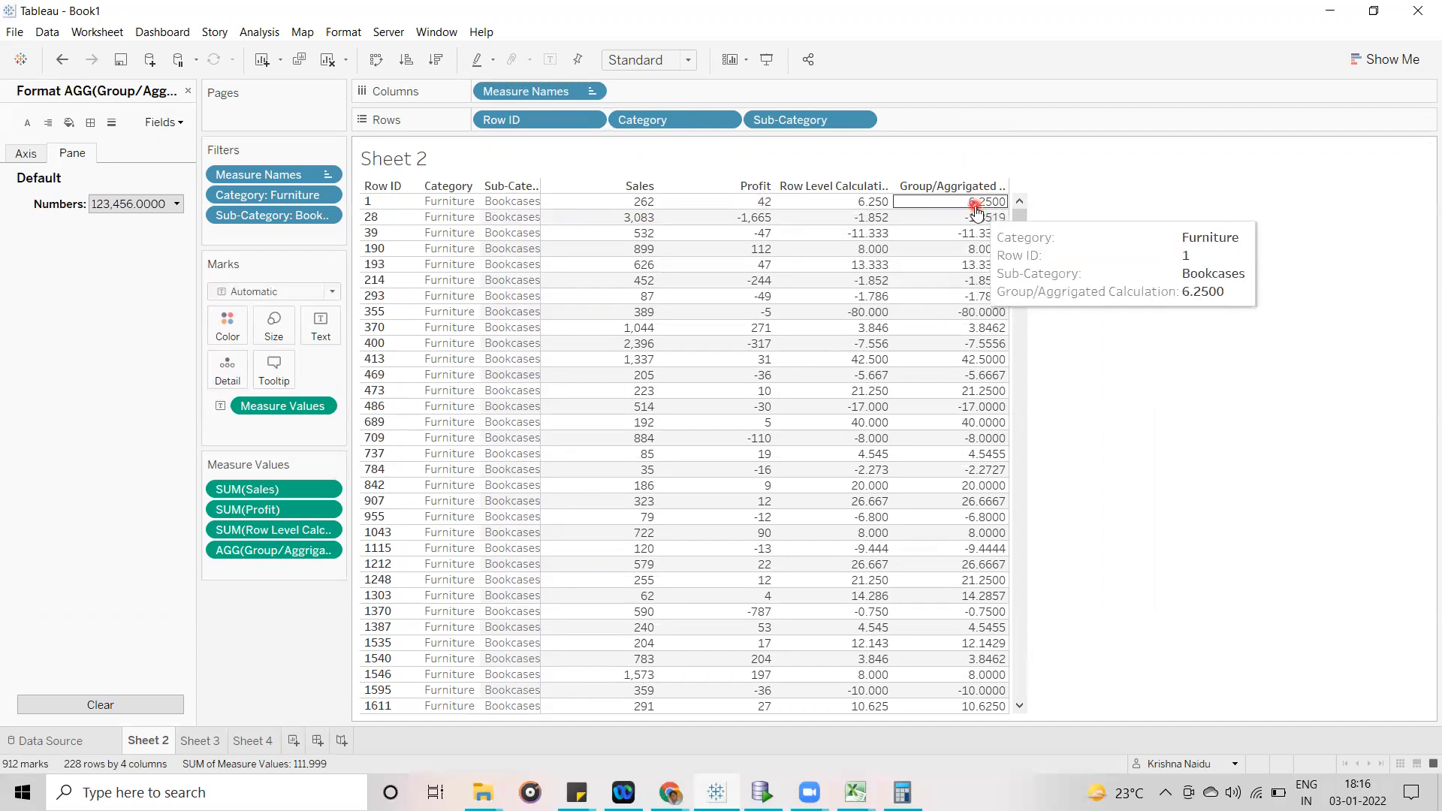
- Remove Row ID from the Sheet 2 rows and examine Sales, Profit and both calculations for Bookcases
left_click_drag(526, 121, 125, 272)
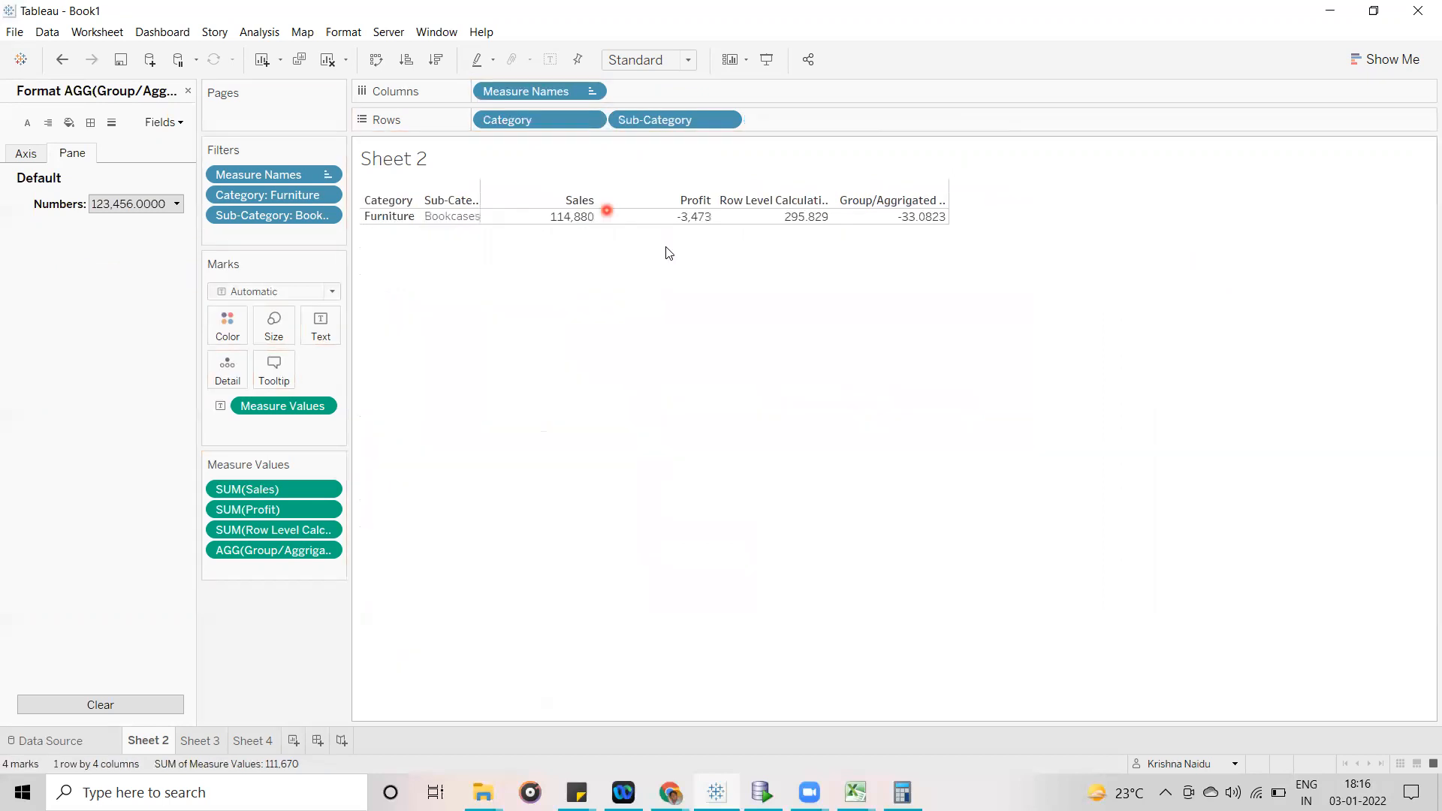
left_click(567, 218)
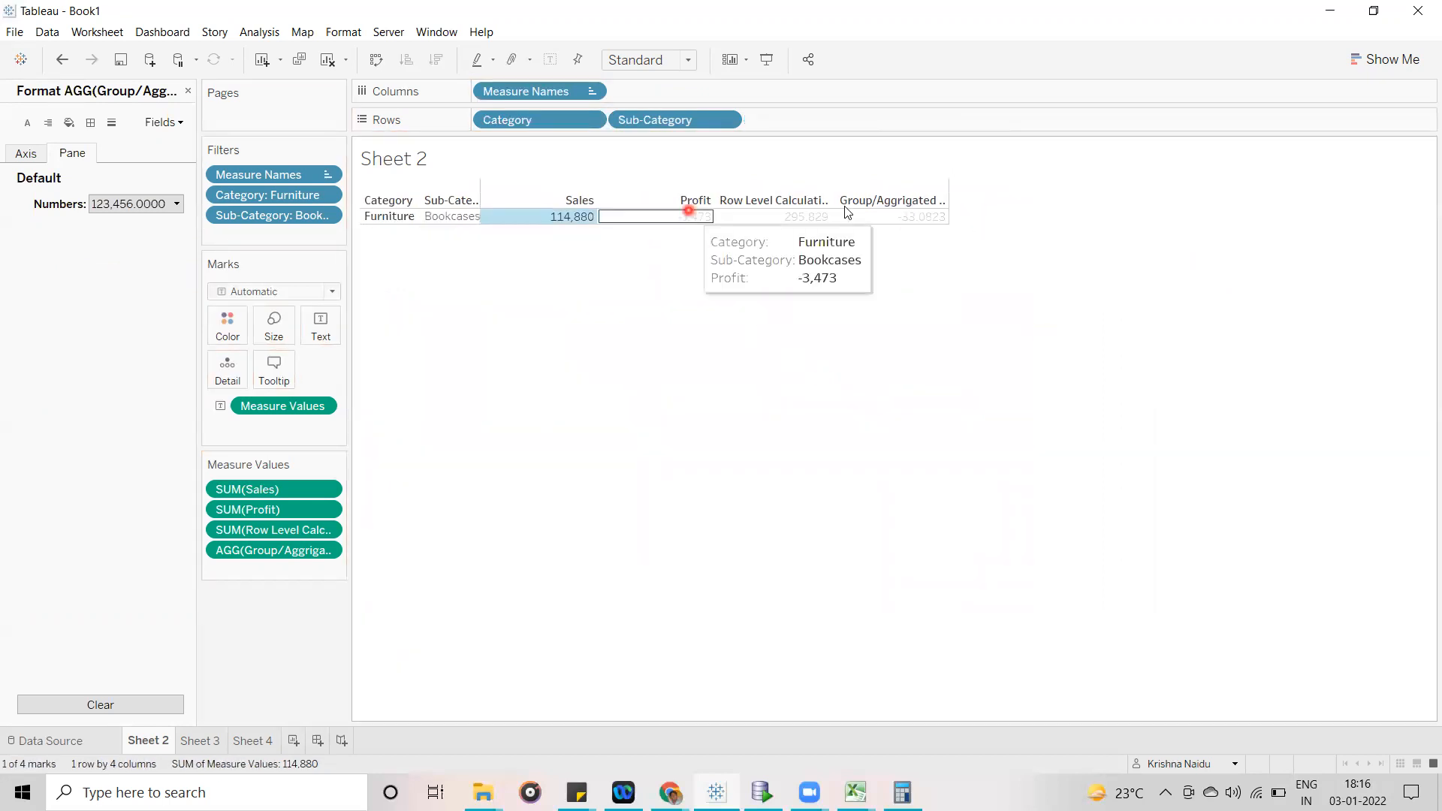
mouse_move(919, 220)
left_click(856, 373)
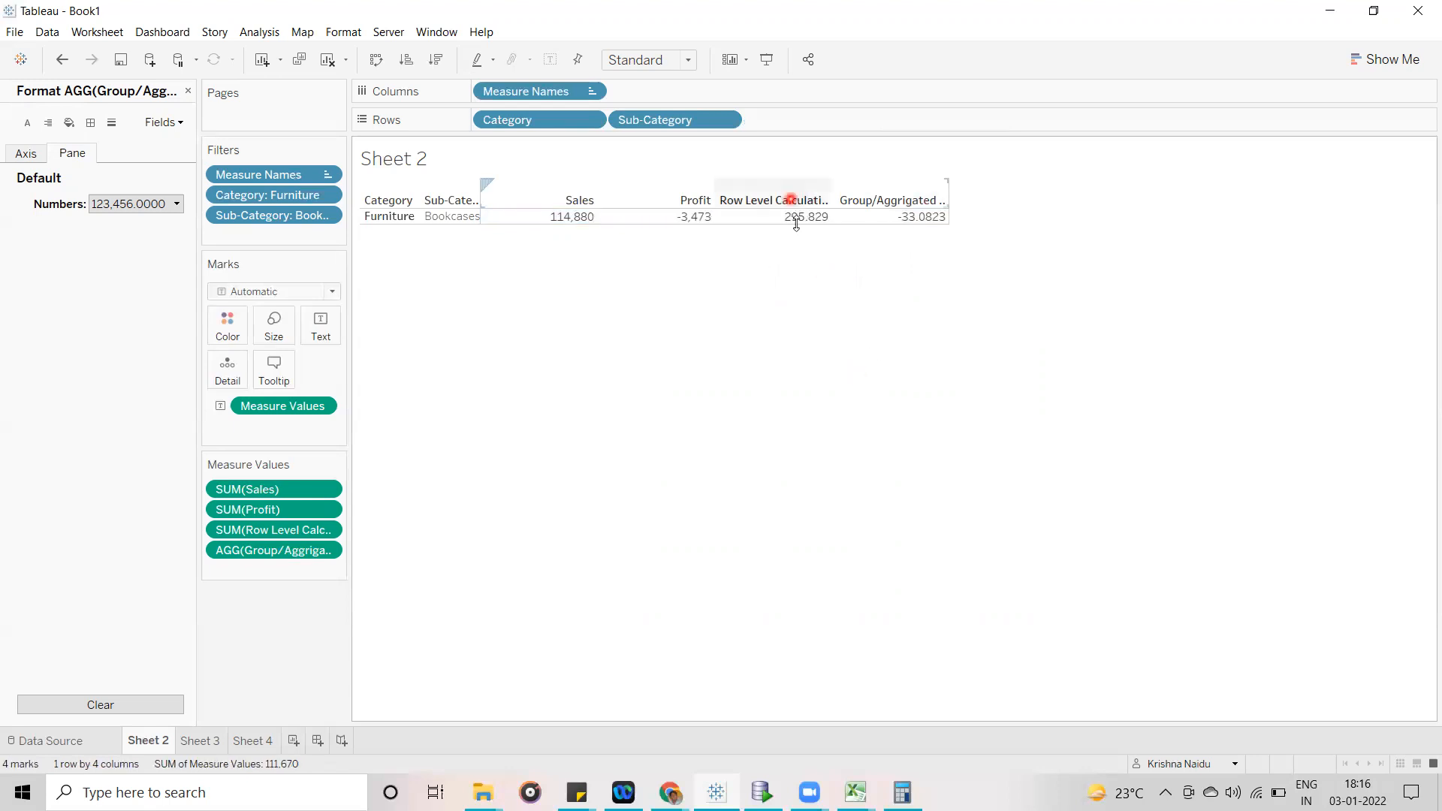
mouse_move(799, 219)
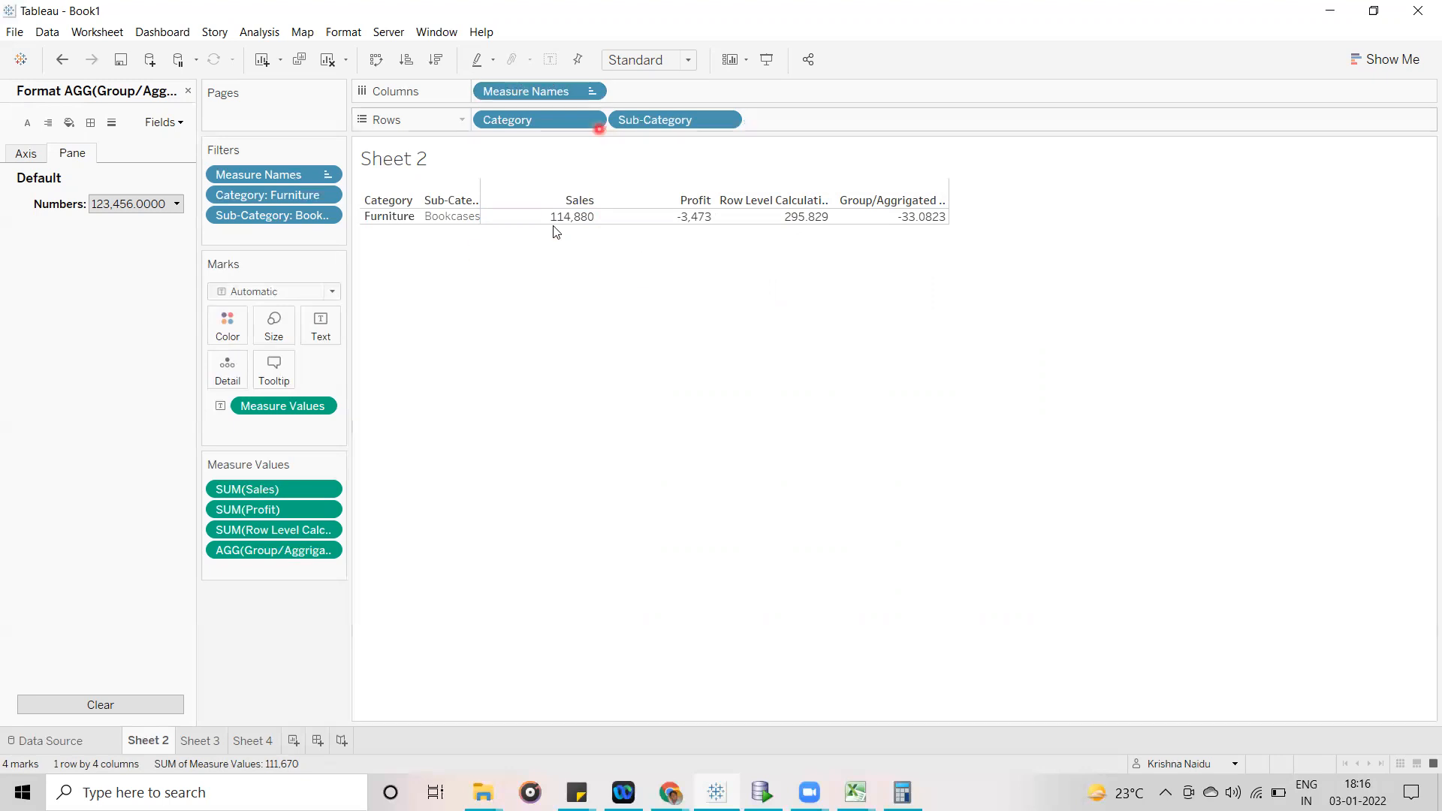
- Close the number formatting, review both SUM functions in the Group/Aggrigated Calculation formula and close its editor unchanged
left_click(187, 91)
left_click(82, 122)
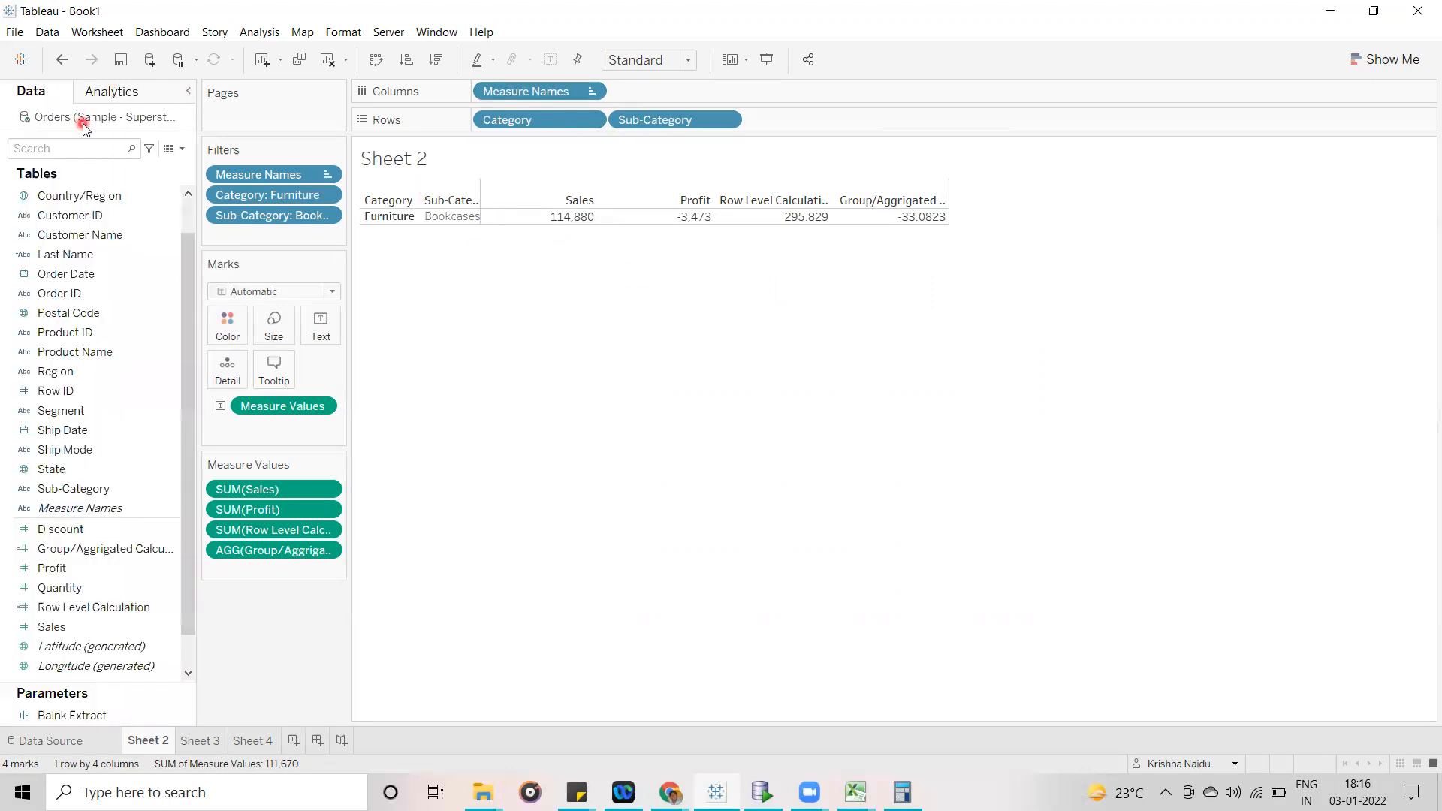
left_click(164, 550)
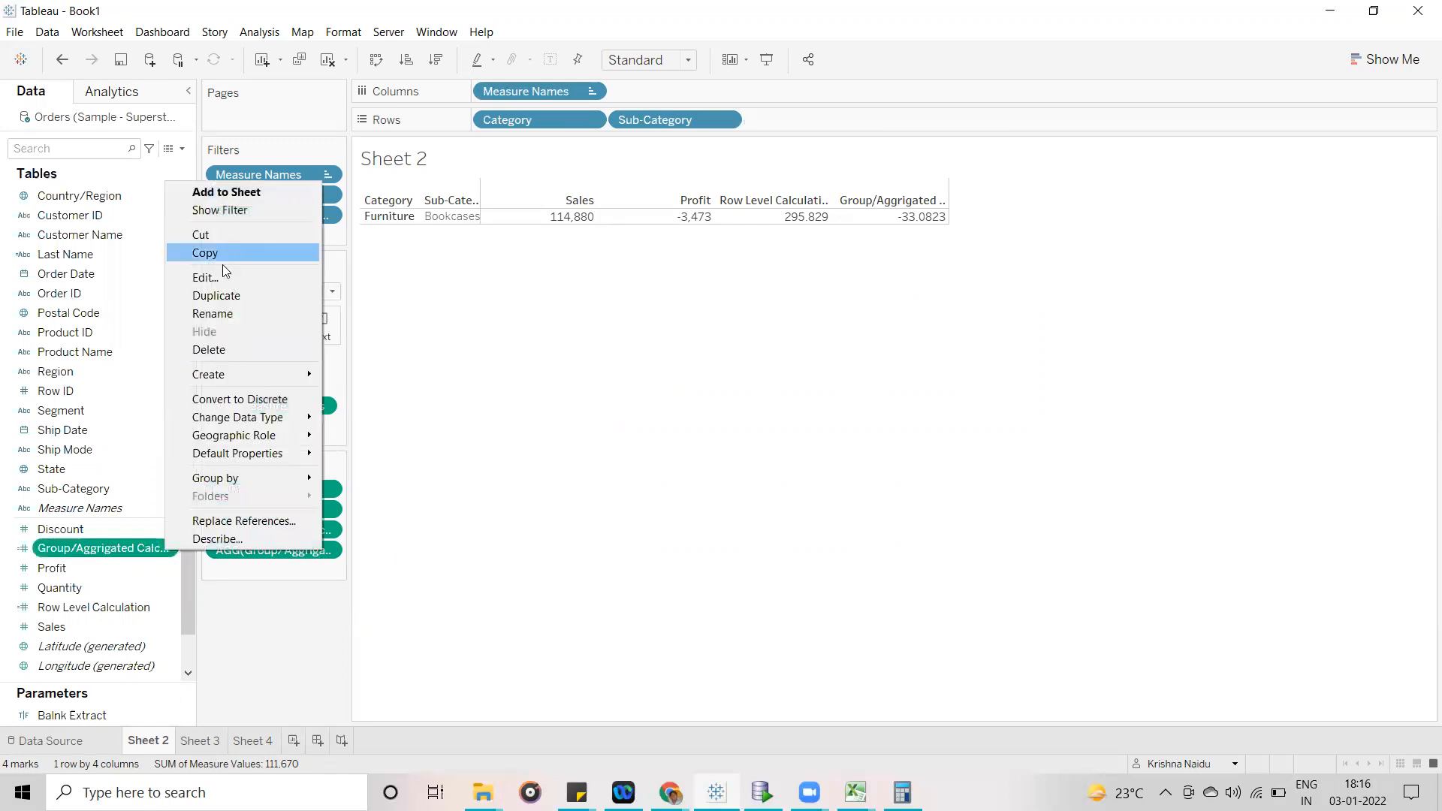
left_click(223, 278)
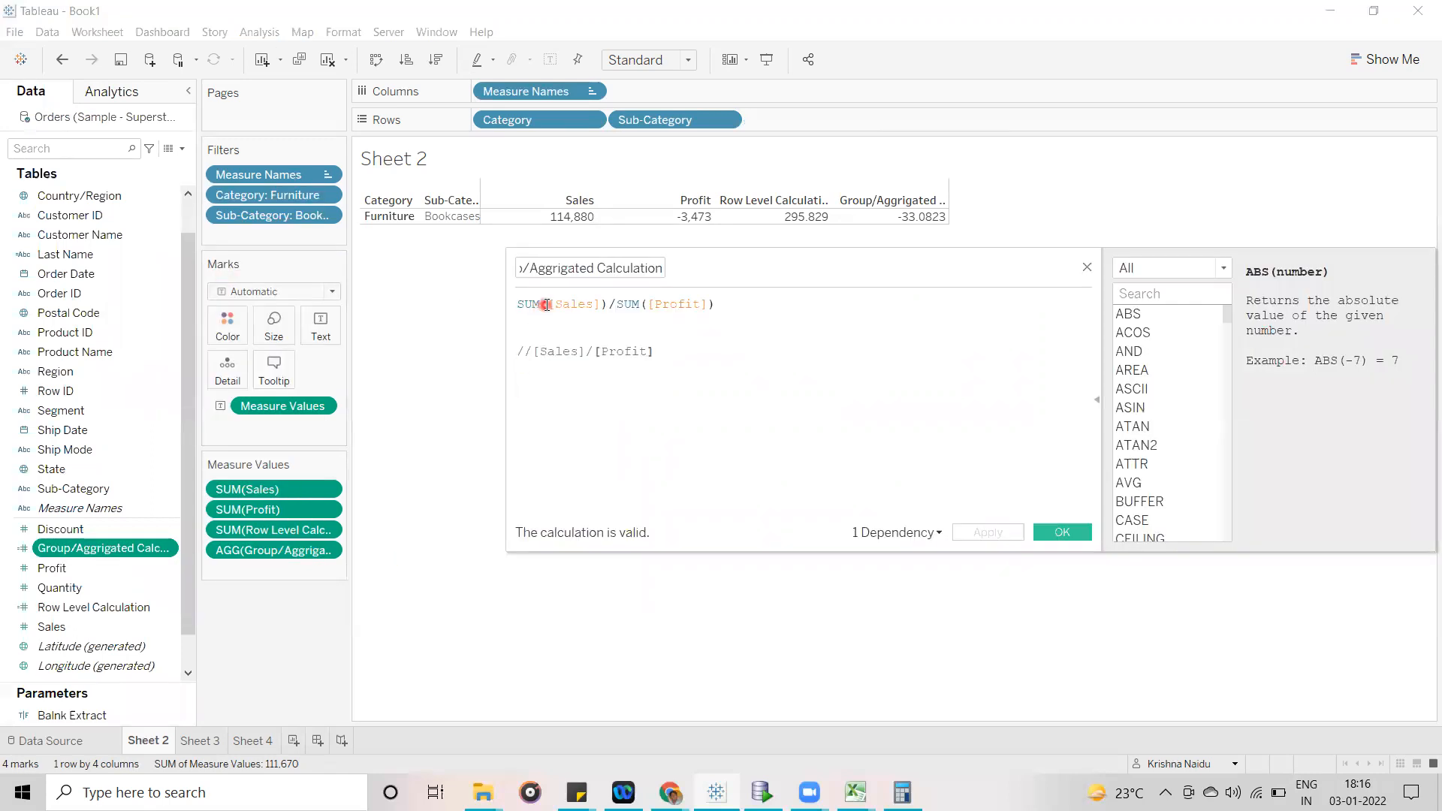
left_click_drag(540, 304, 516, 304)
left_click_drag(640, 304, 617, 305)
left_click(972, 439)
left_click(1087, 268)
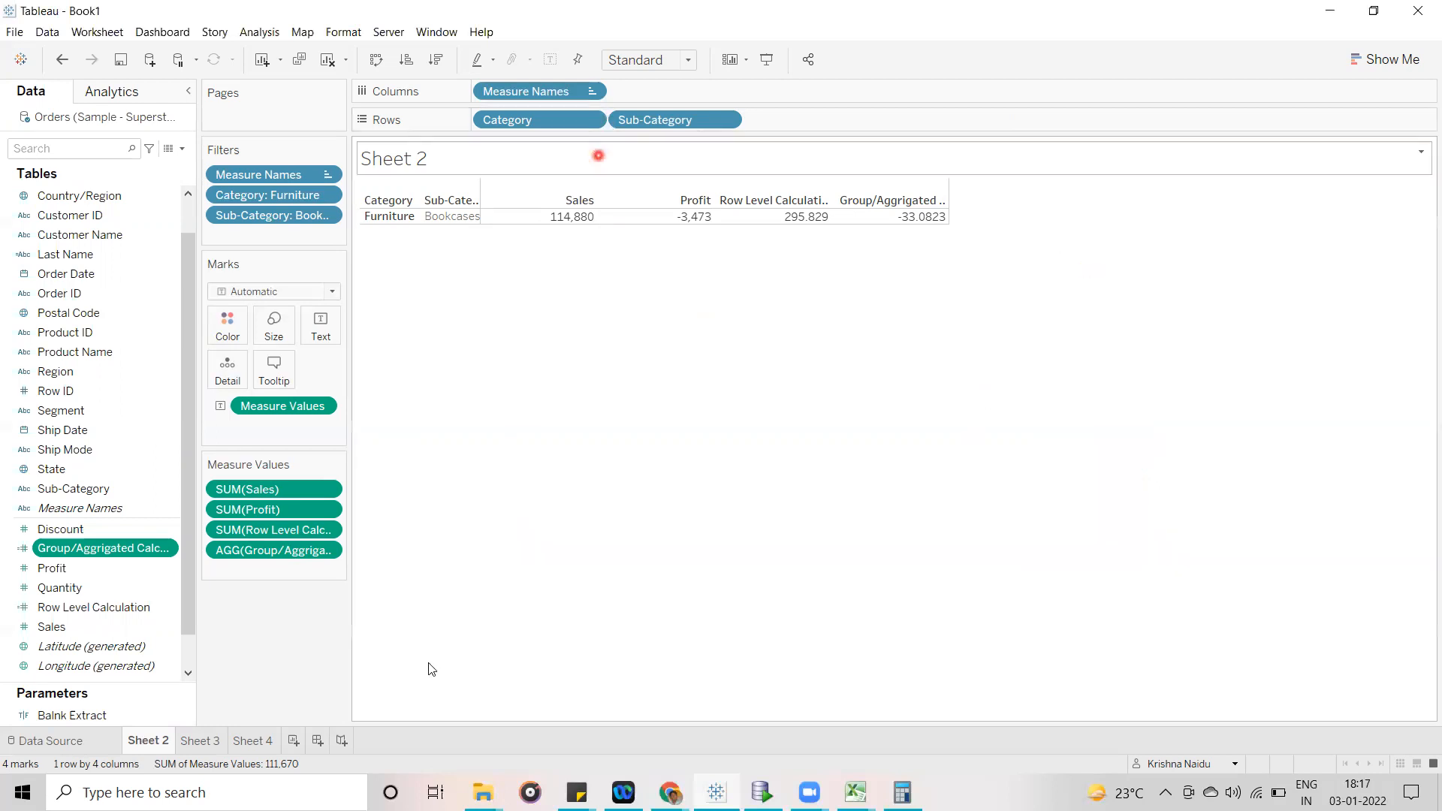
- On Sheet 4, remove Row ID from the rows and add Order ID after Last Name
left_click(265, 742)
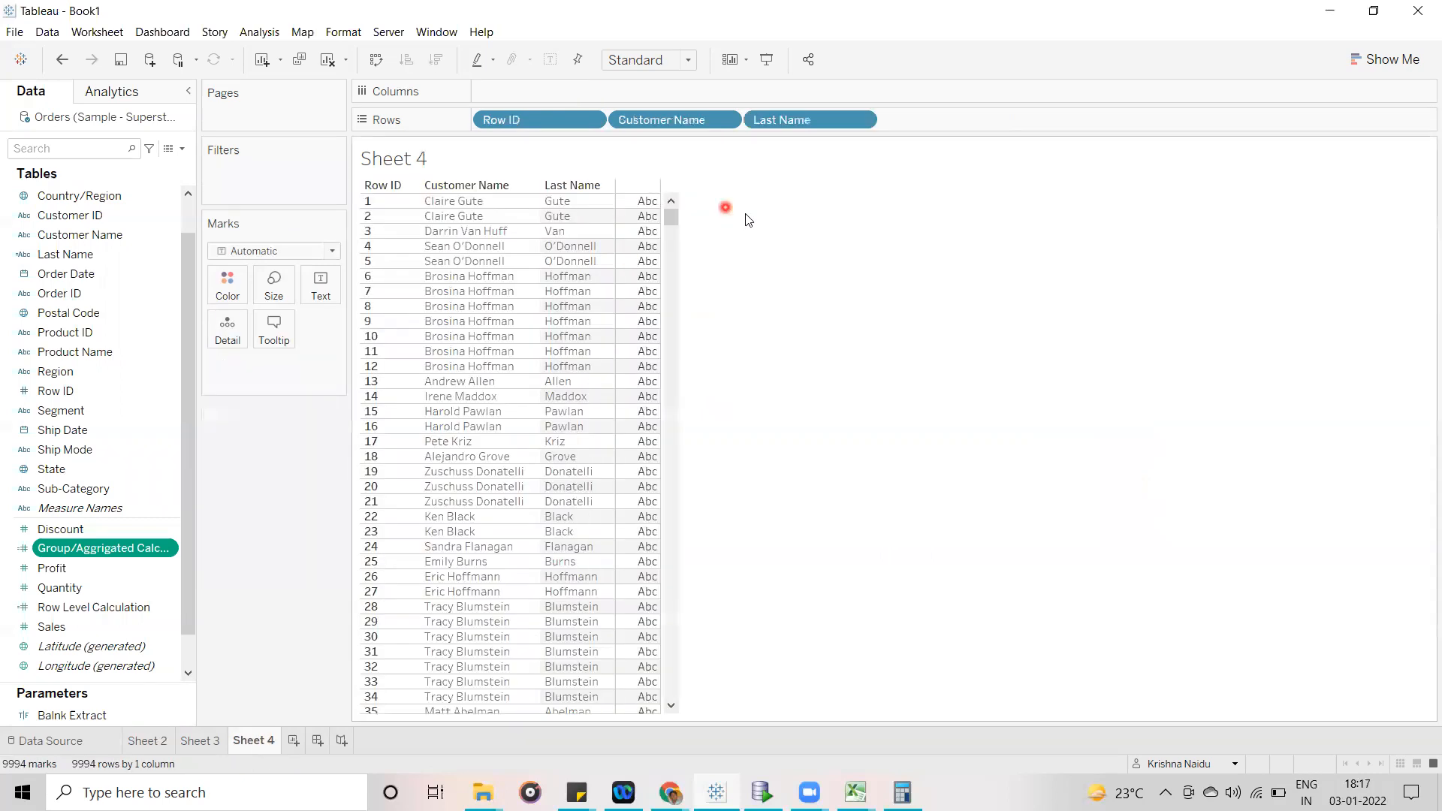
left_click_drag(579, 129, 584, 166)
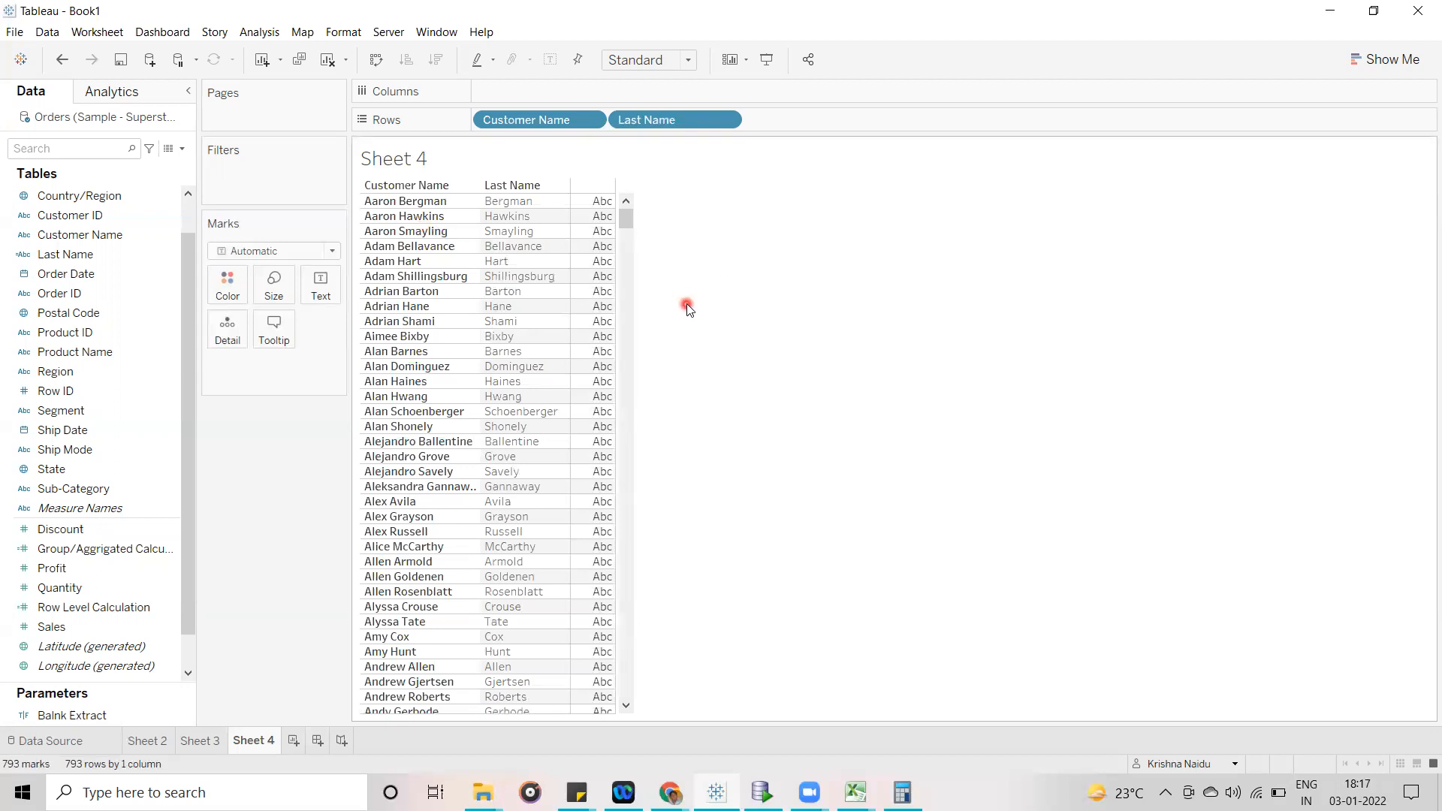
left_click(132, 300)
left_click(101, 333)
left_click(94, 373)
left_click(87, 410)
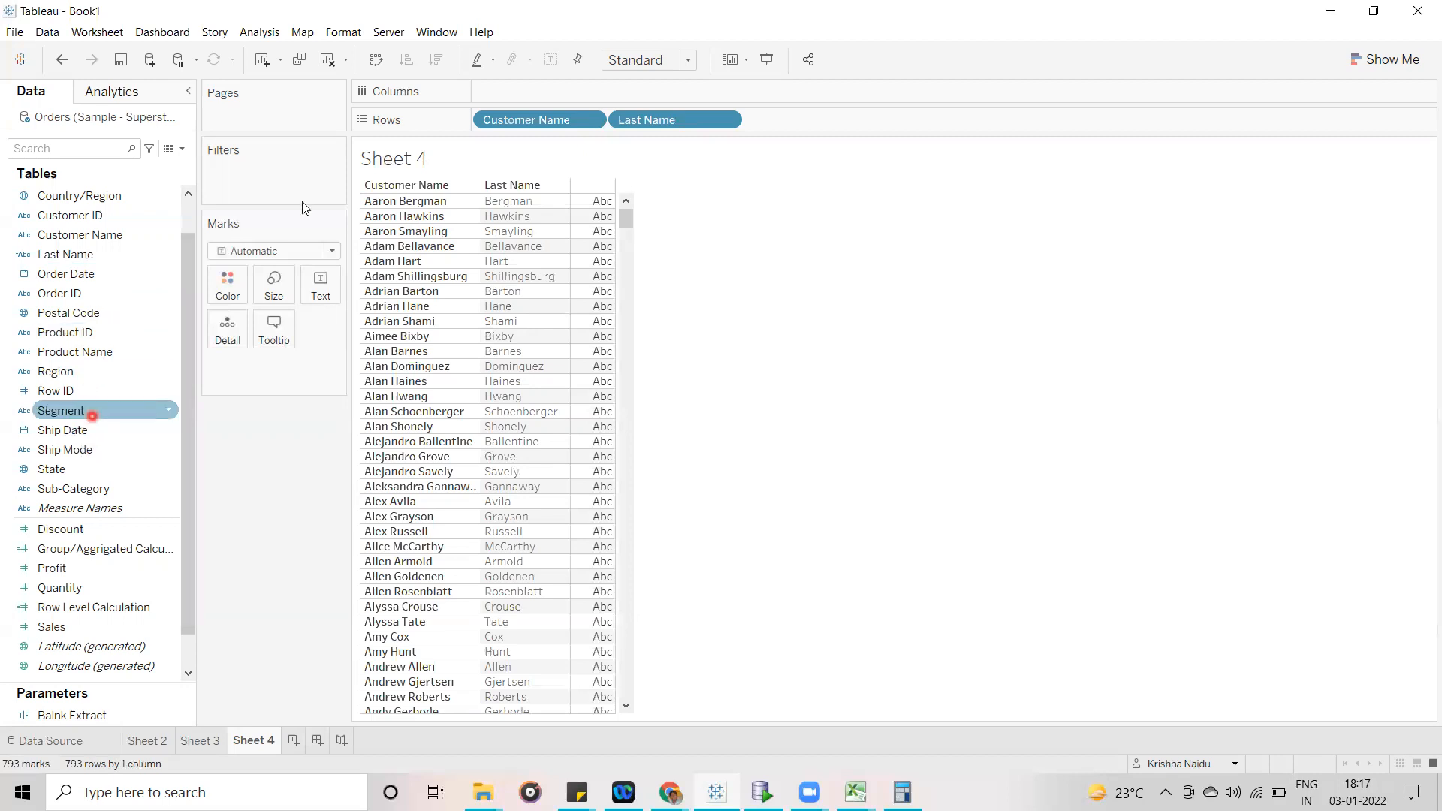
left_click_drag(75, 293, 781, 116)
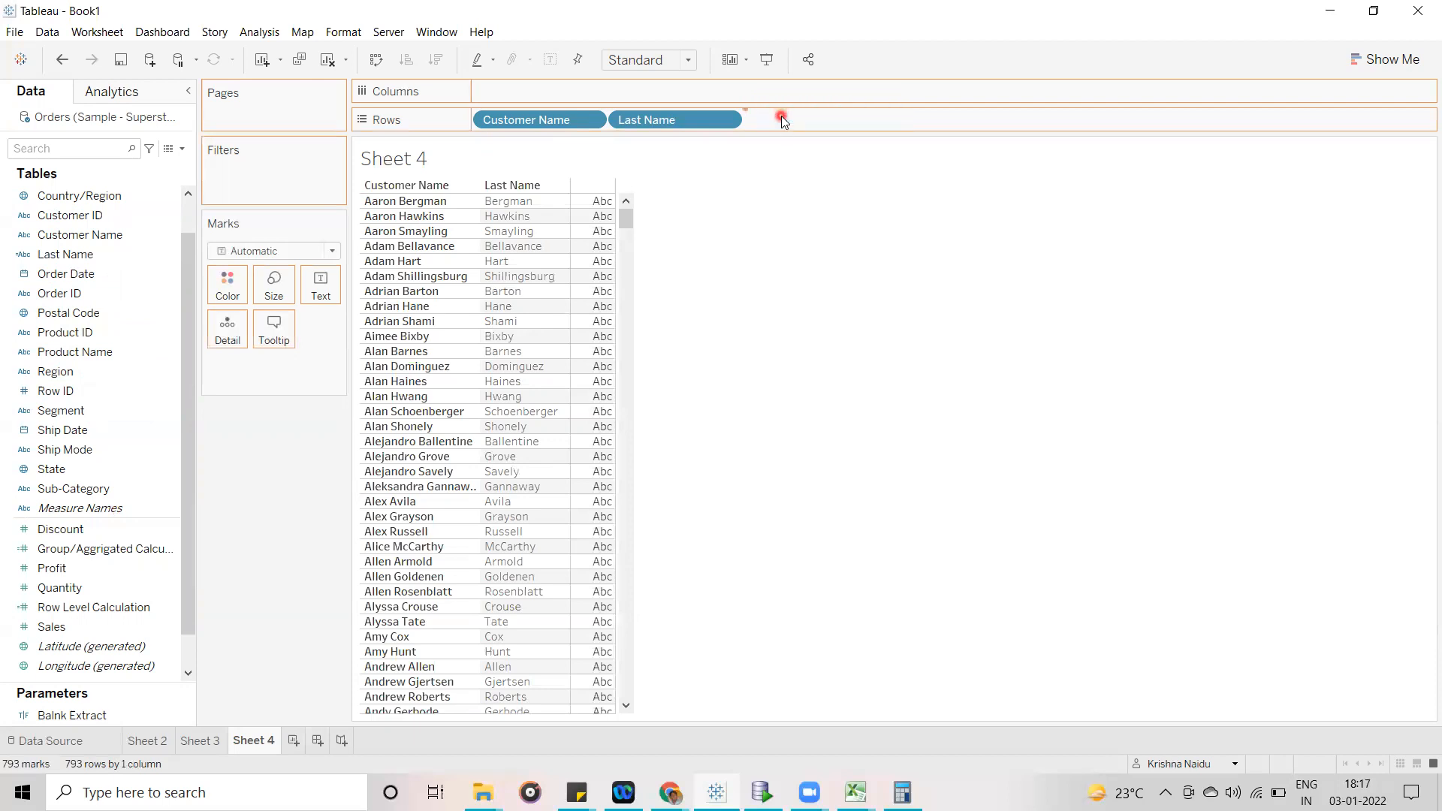
- Mark the first four customers' last names one after another to examine the order IDs belonging to each, and clear the selection
left_click(404, 235)
left_click(404, 235)
left_click(484, 228)
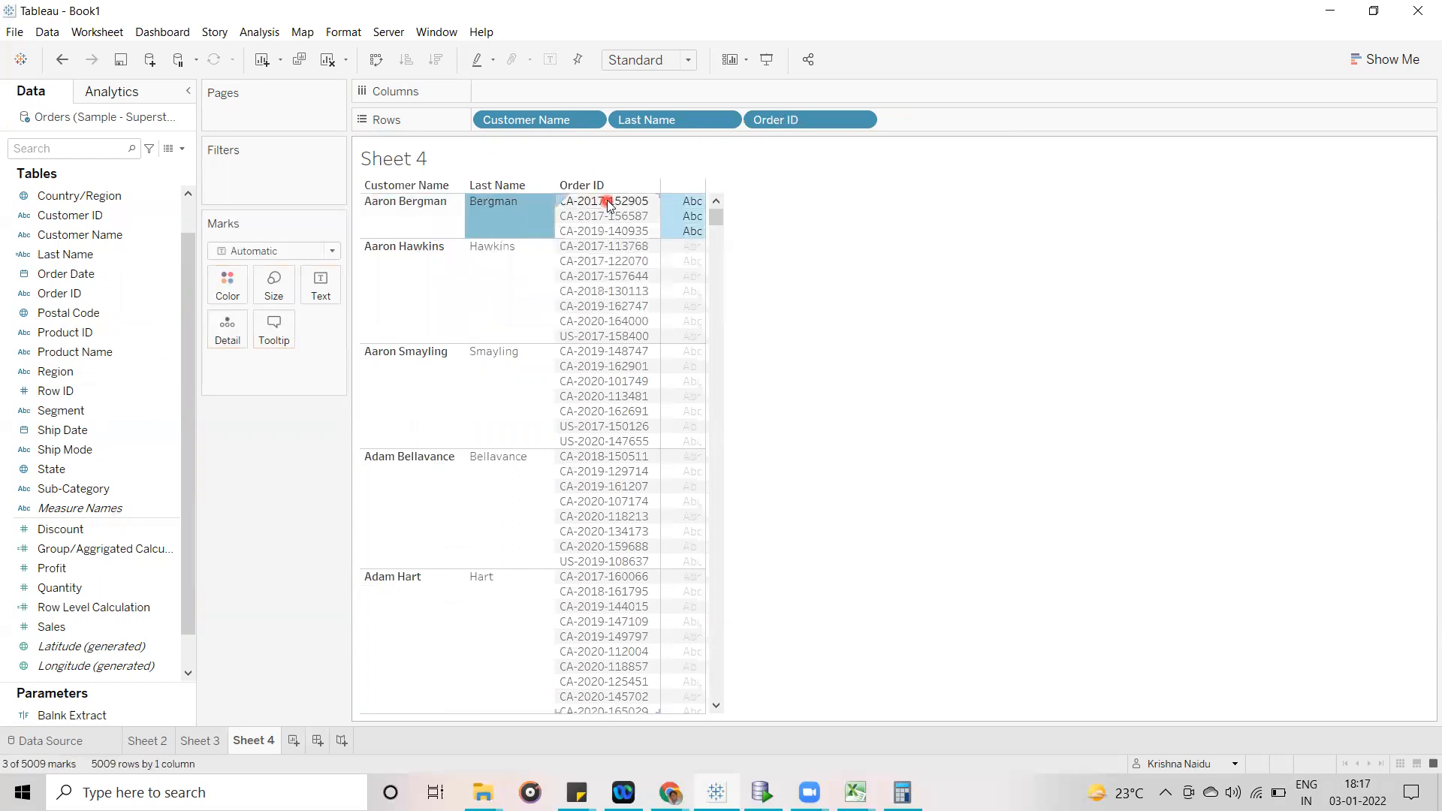
left_click(510, 275)
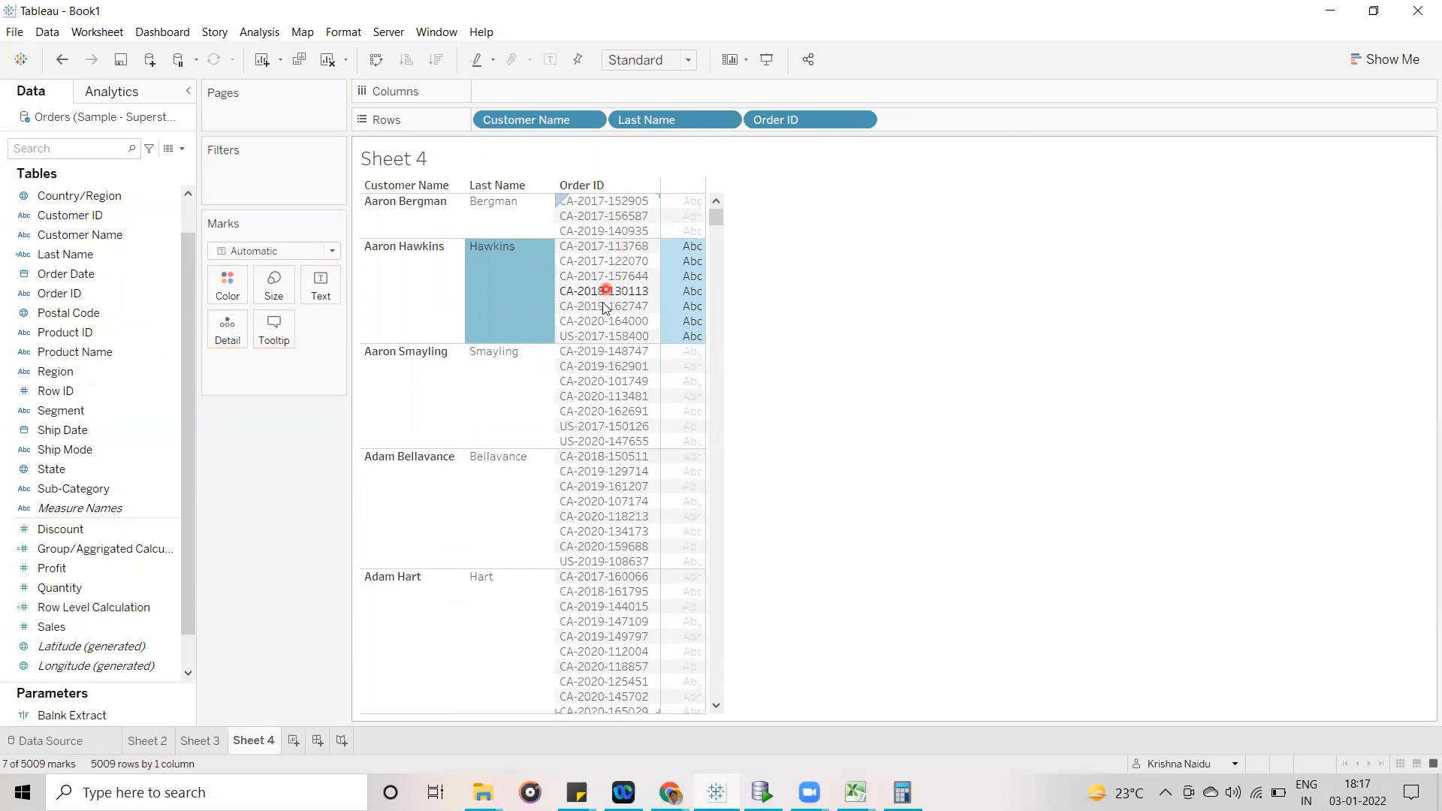
left_click(526, 377)
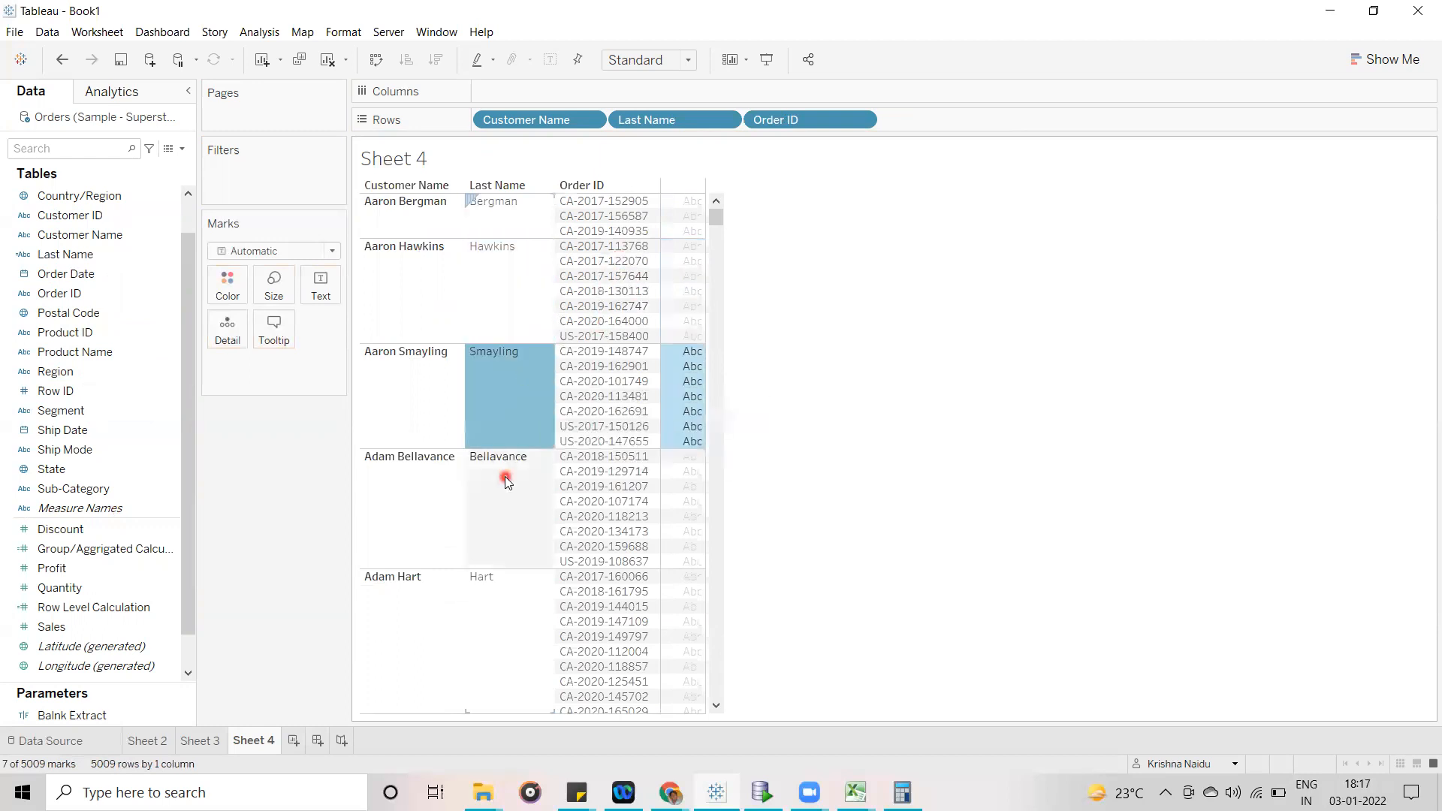
left_click(504, 475)
left_click(938, 514)
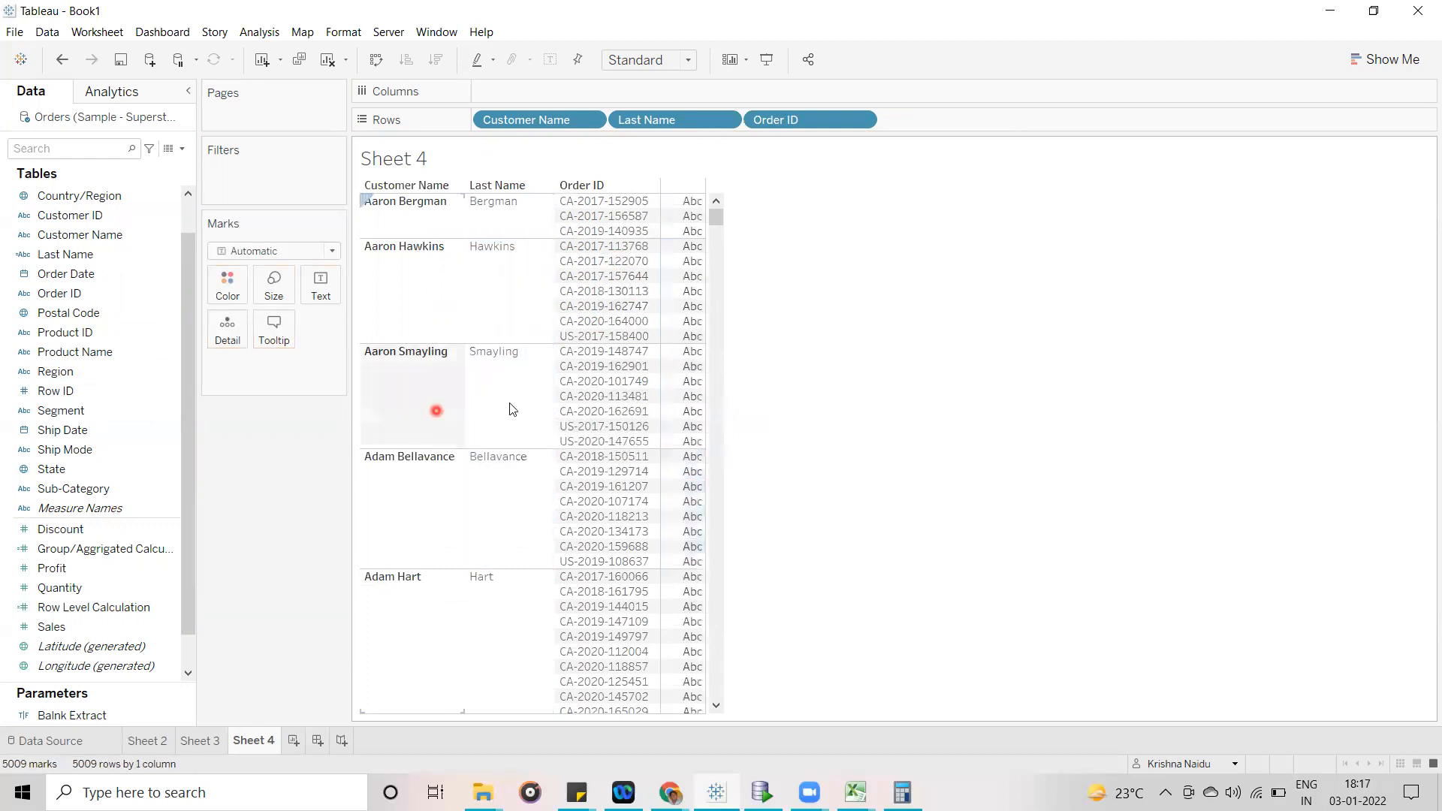
left_click(862, 389)
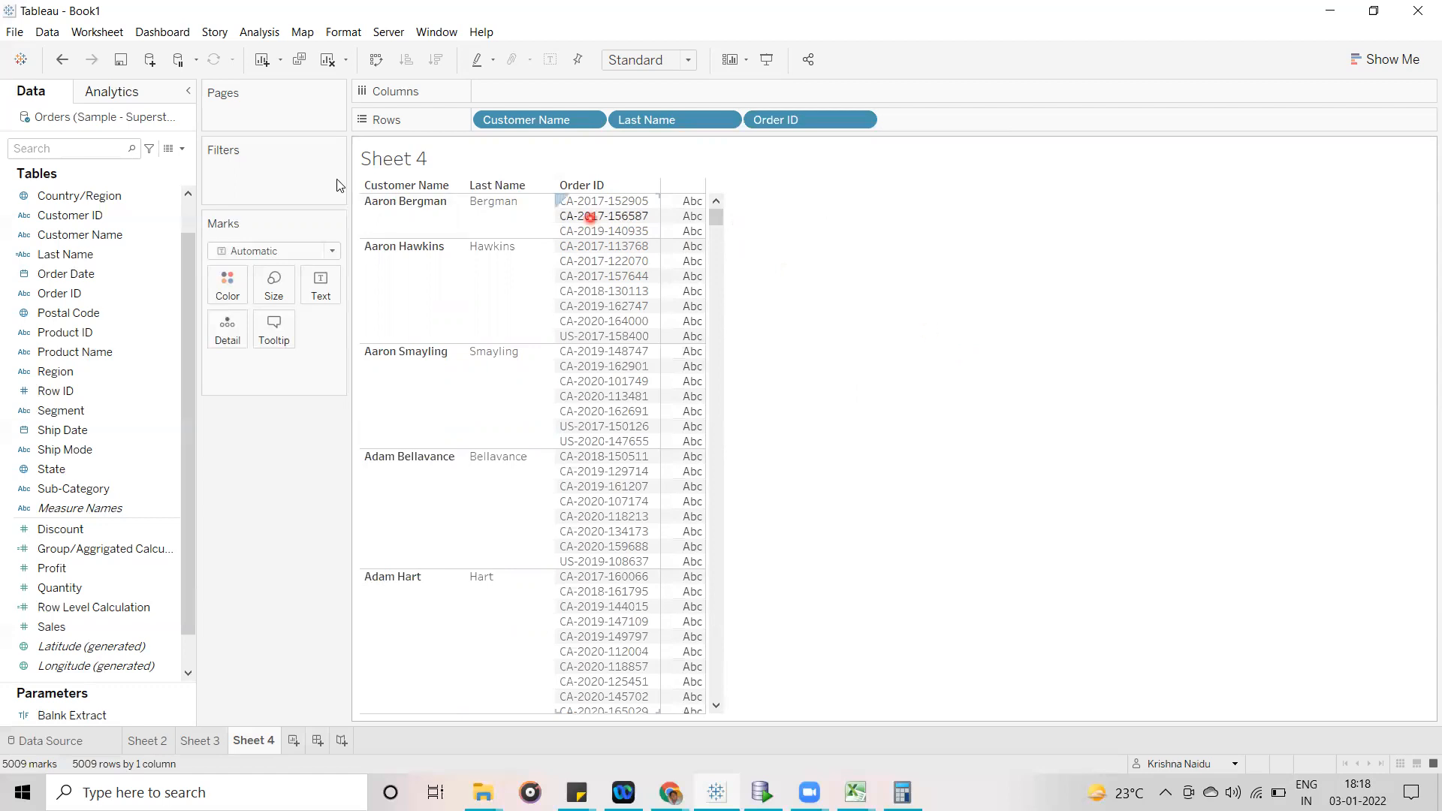
- Create a calculated field named Number Of Orders By Customer
left_click(182, 150)
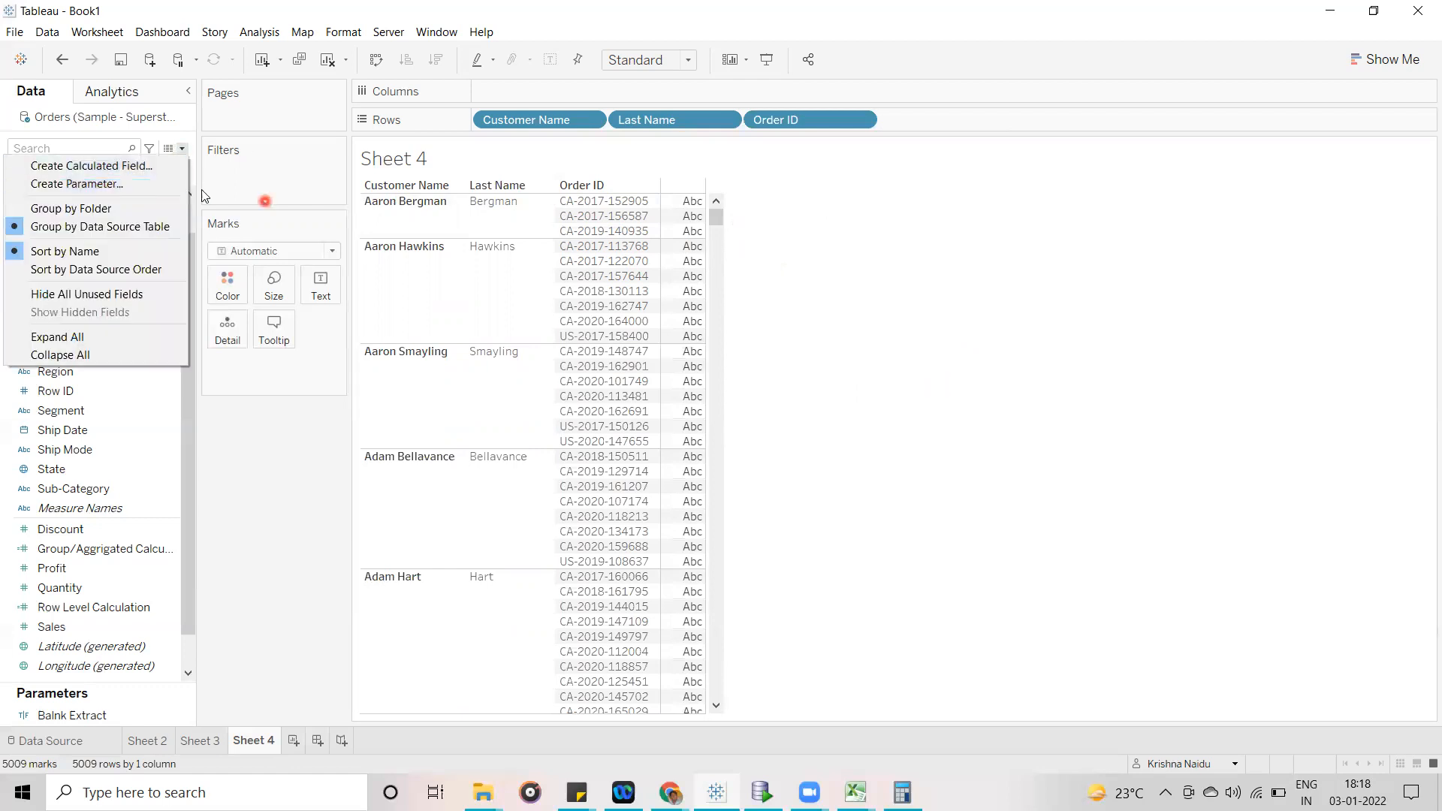
left_click(125, 167)
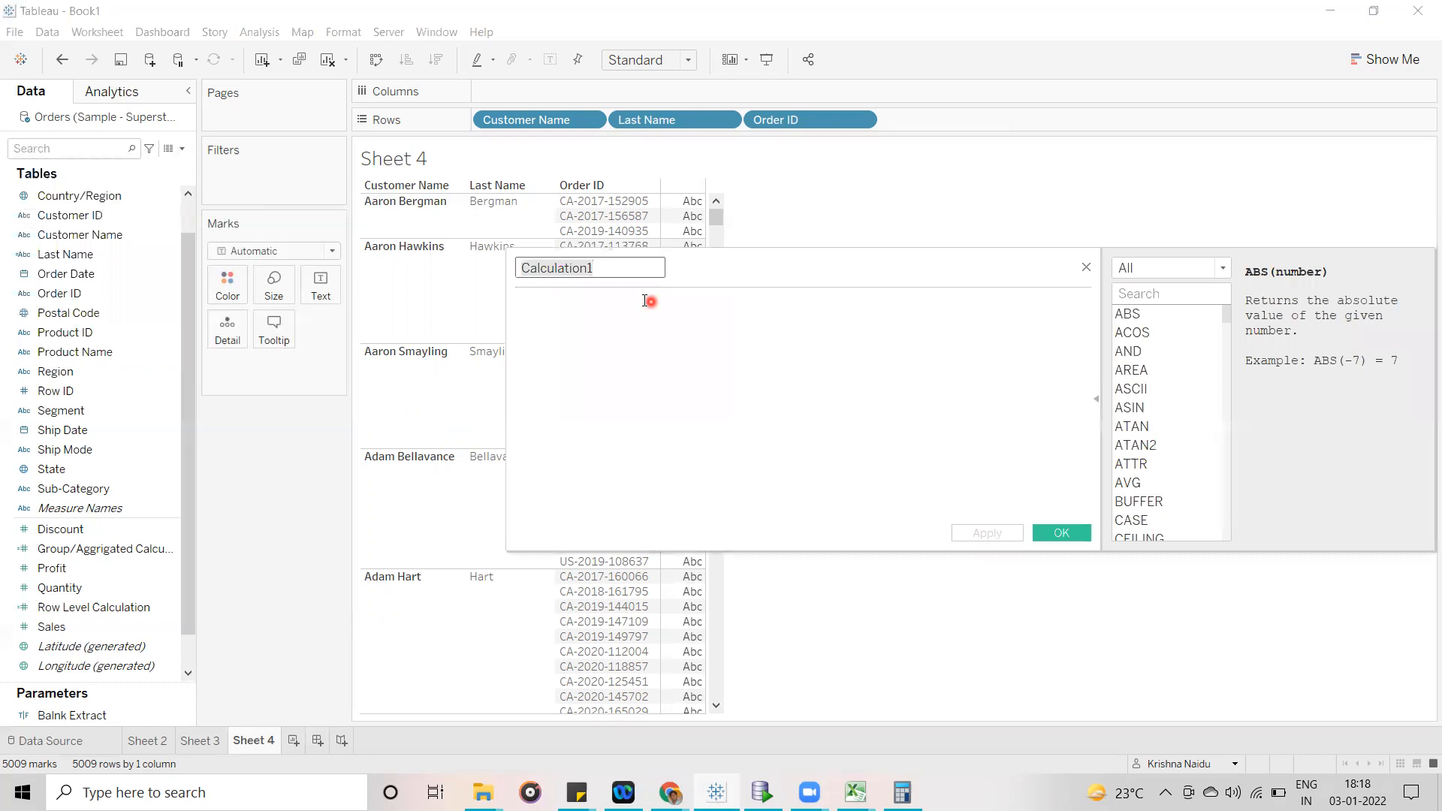
type("u")
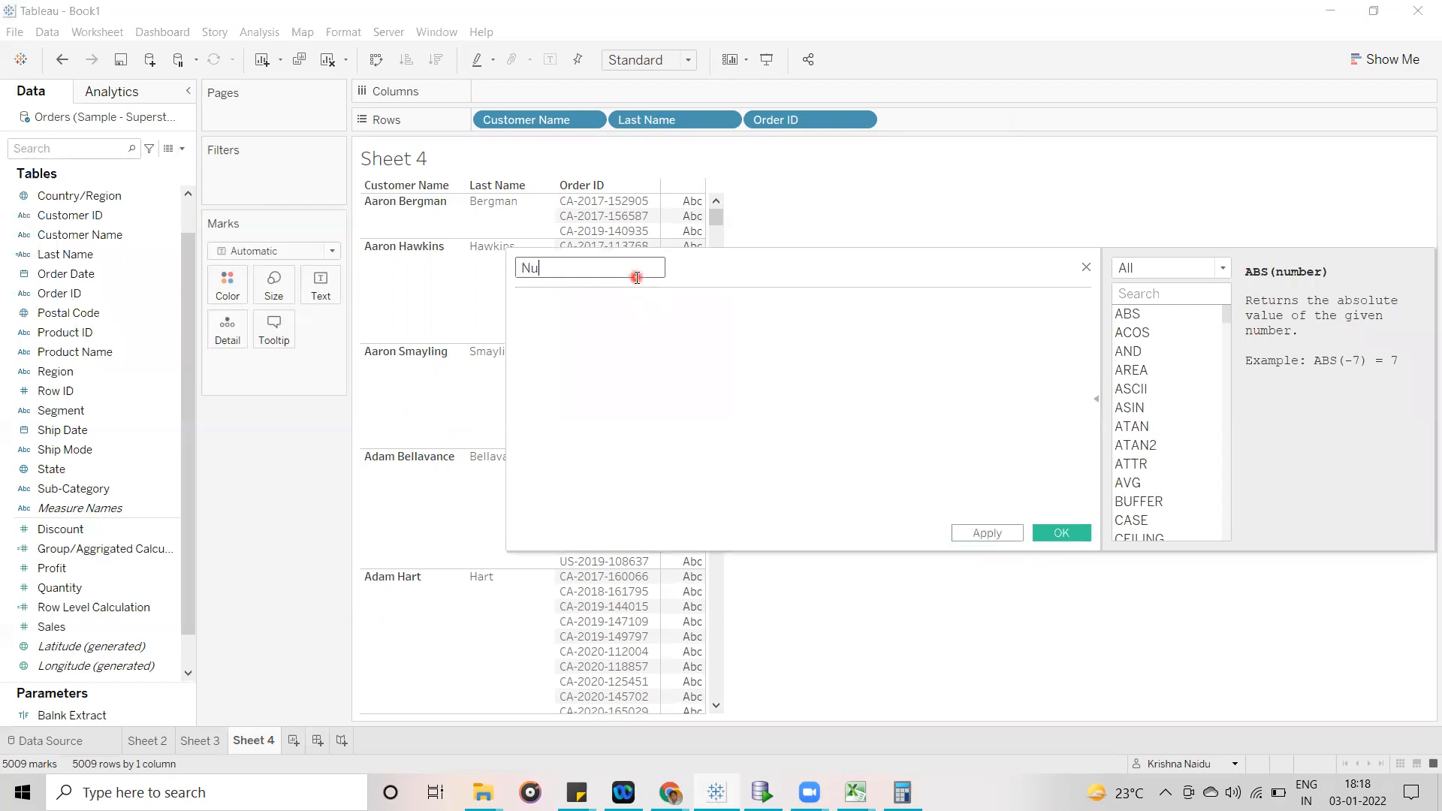
type("mber Of Orders By Custyomer")
key("BackSpace")
- Start the Number Of Orders By Customer formula with the COUNT function
left_click(666, 373)
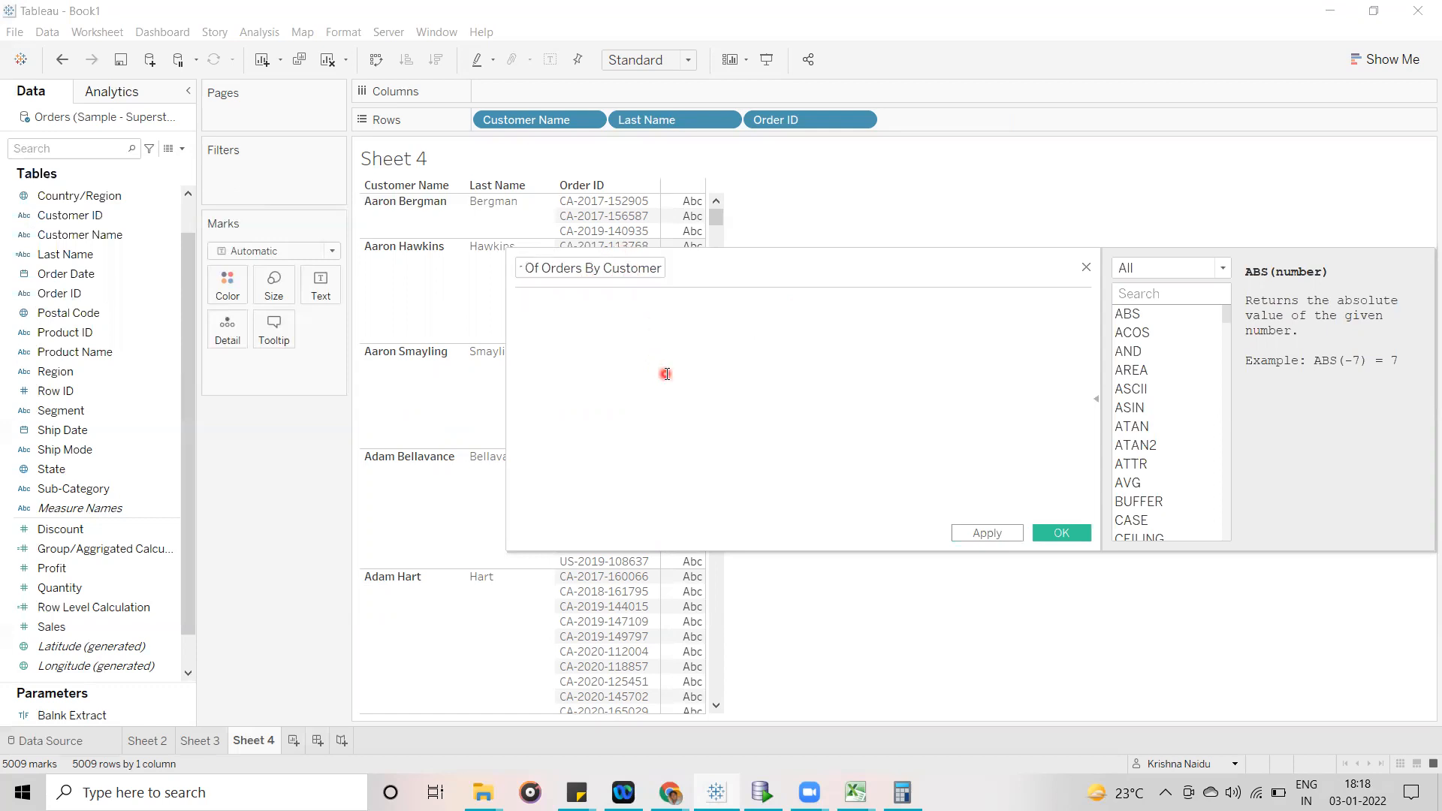
type("cou")
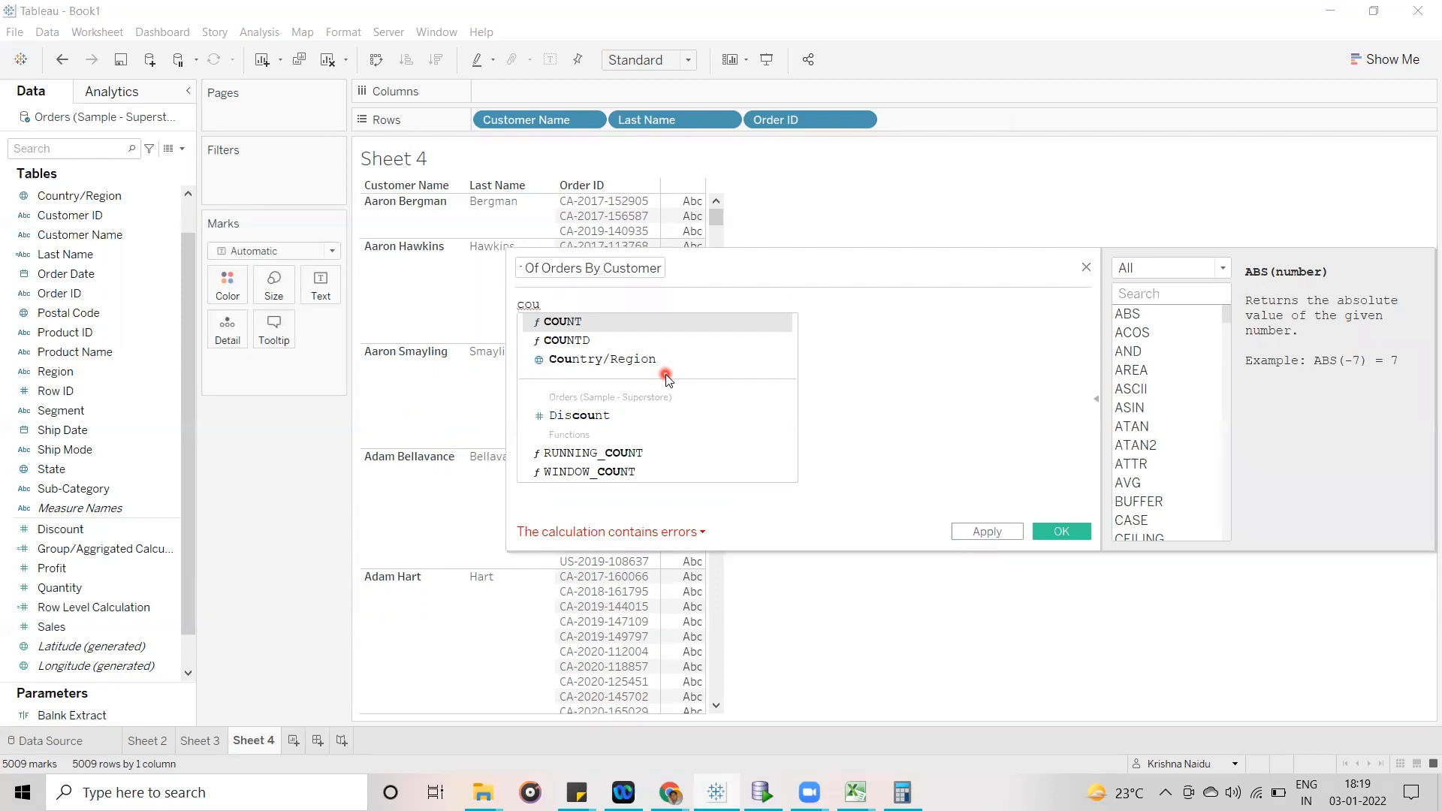
left_click_drag(789, 261, 1078, 239)
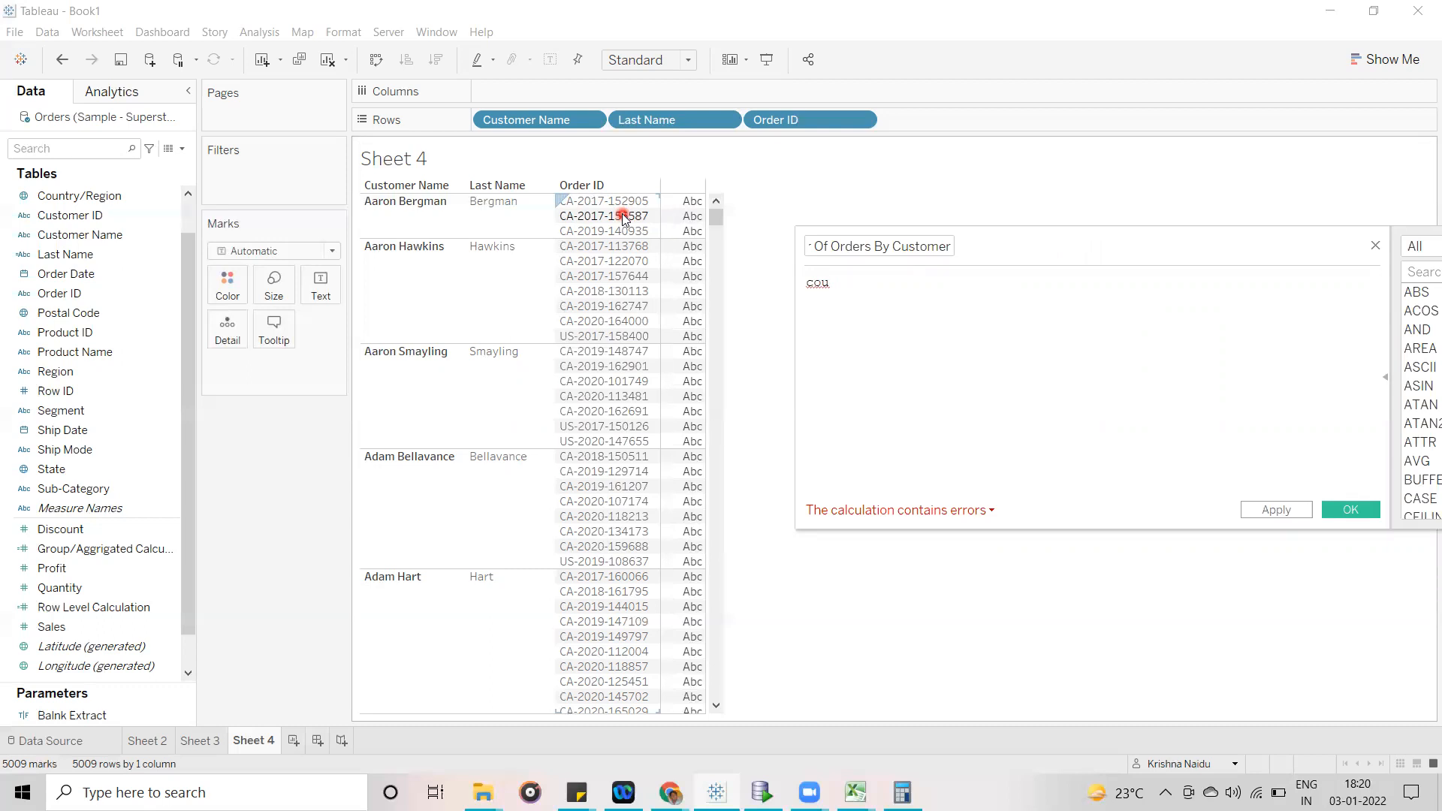
left_click_drag(1088, 242, 713, 246)
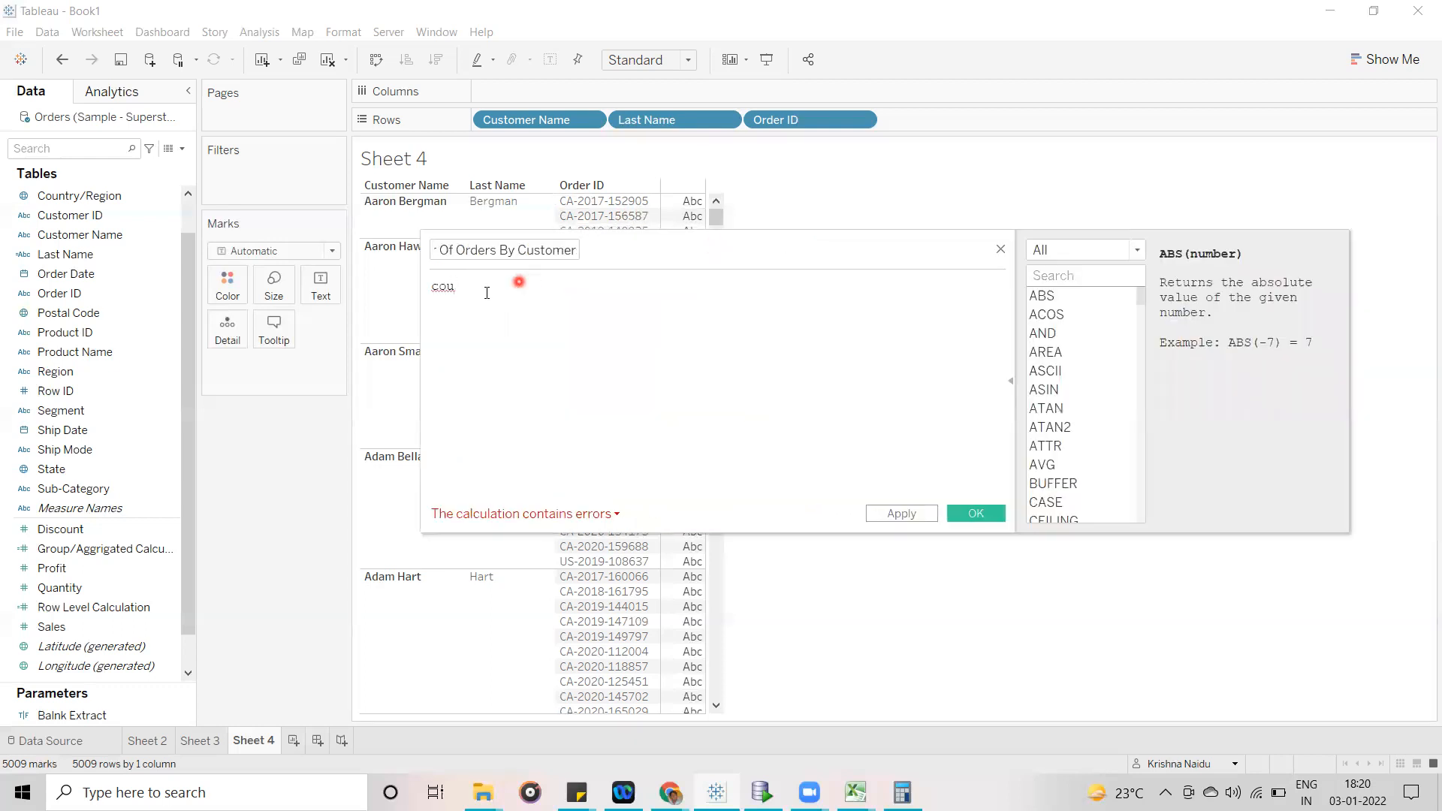
key("BackSpace")
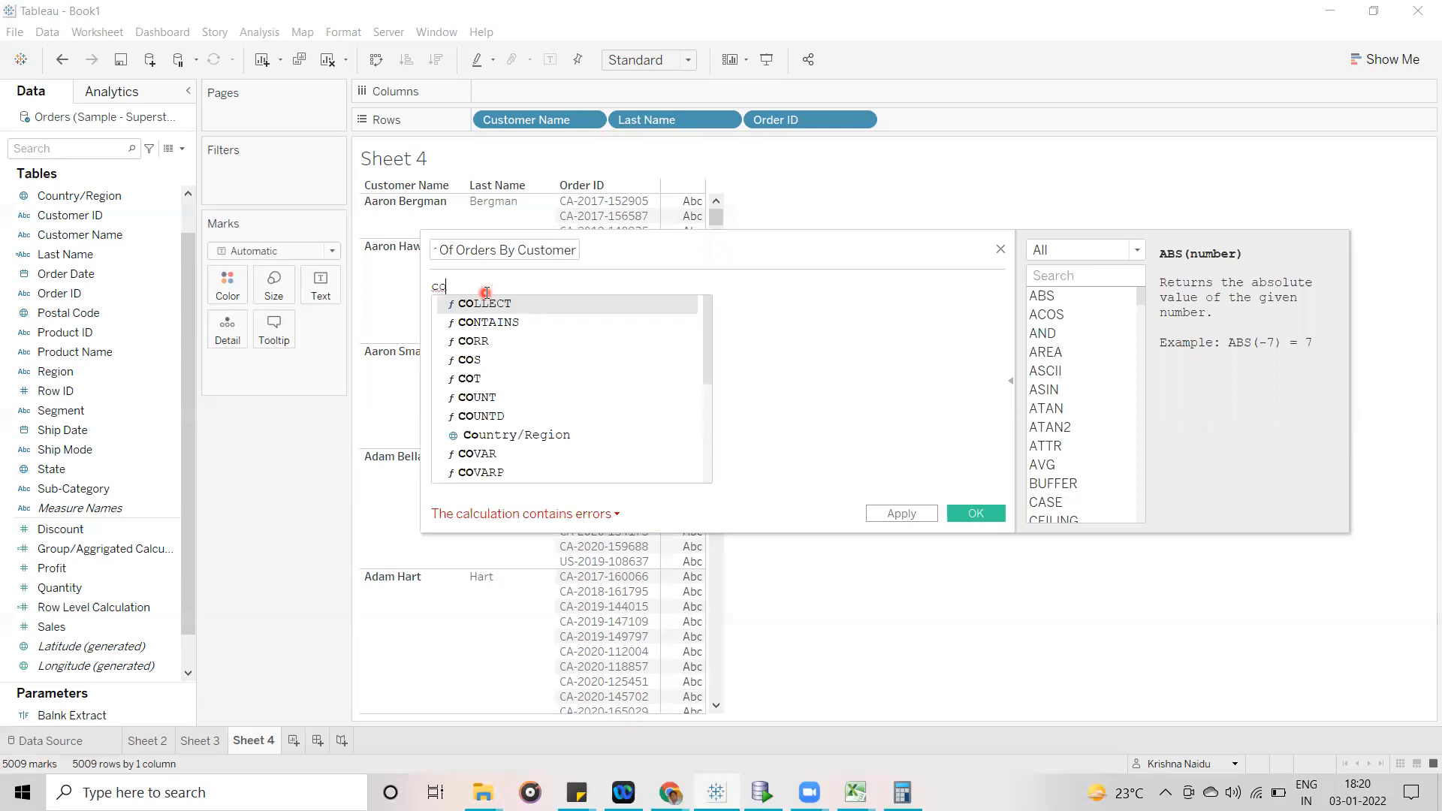
type("u")
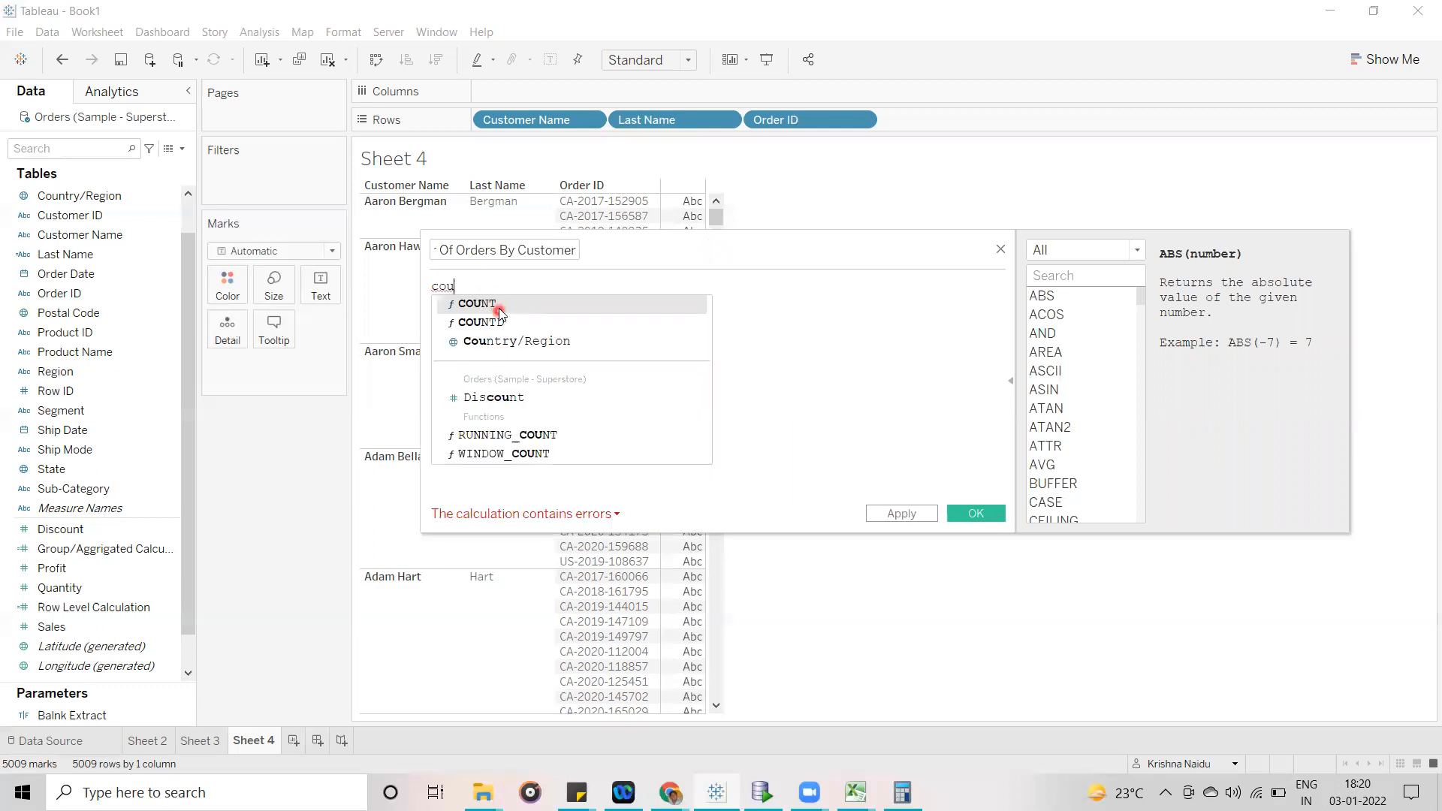
left_click(499, 310)
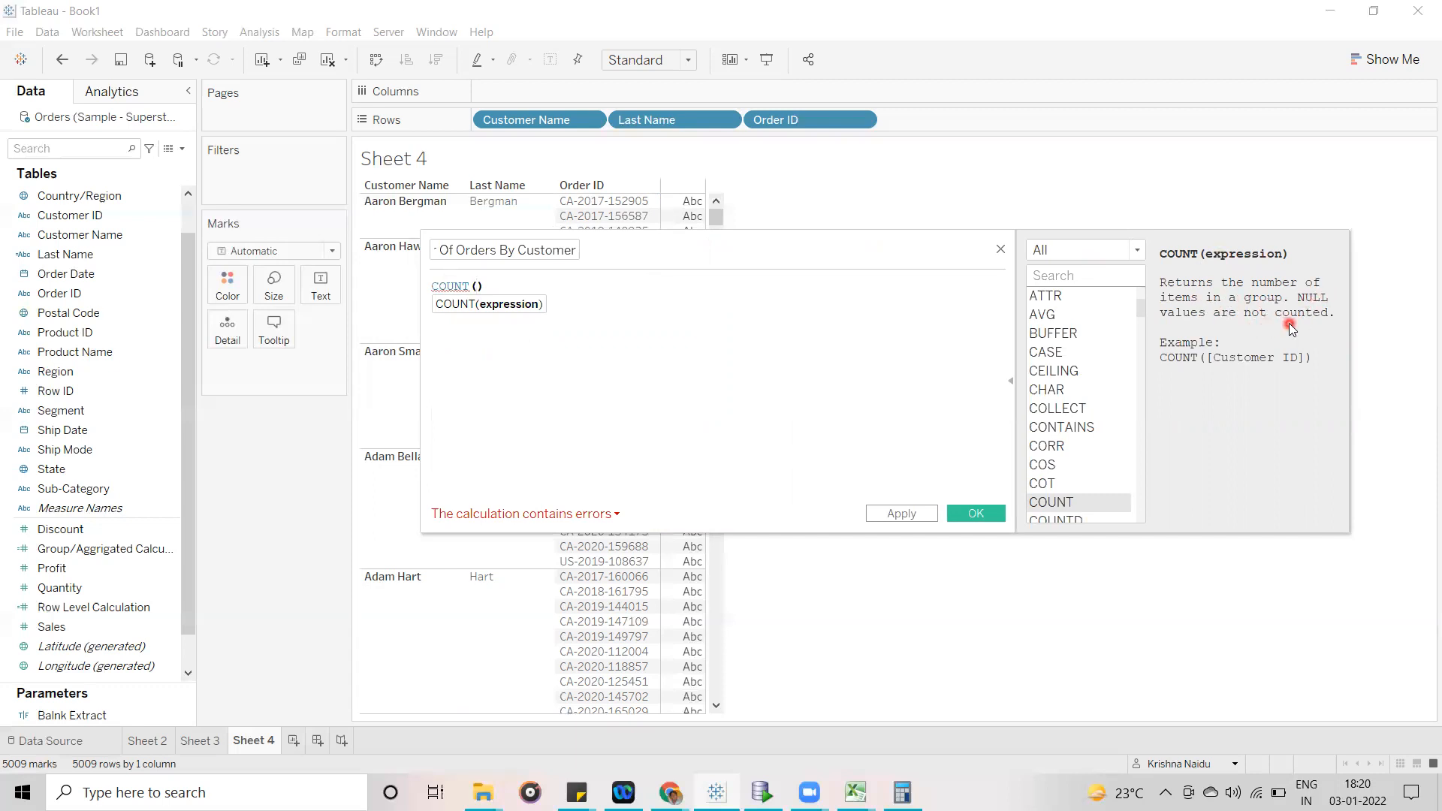
- Change the formula's COUNT function to COUNTD, ready for an argument inside its parentheses
left_click_drag(805, 251, 917, 349)
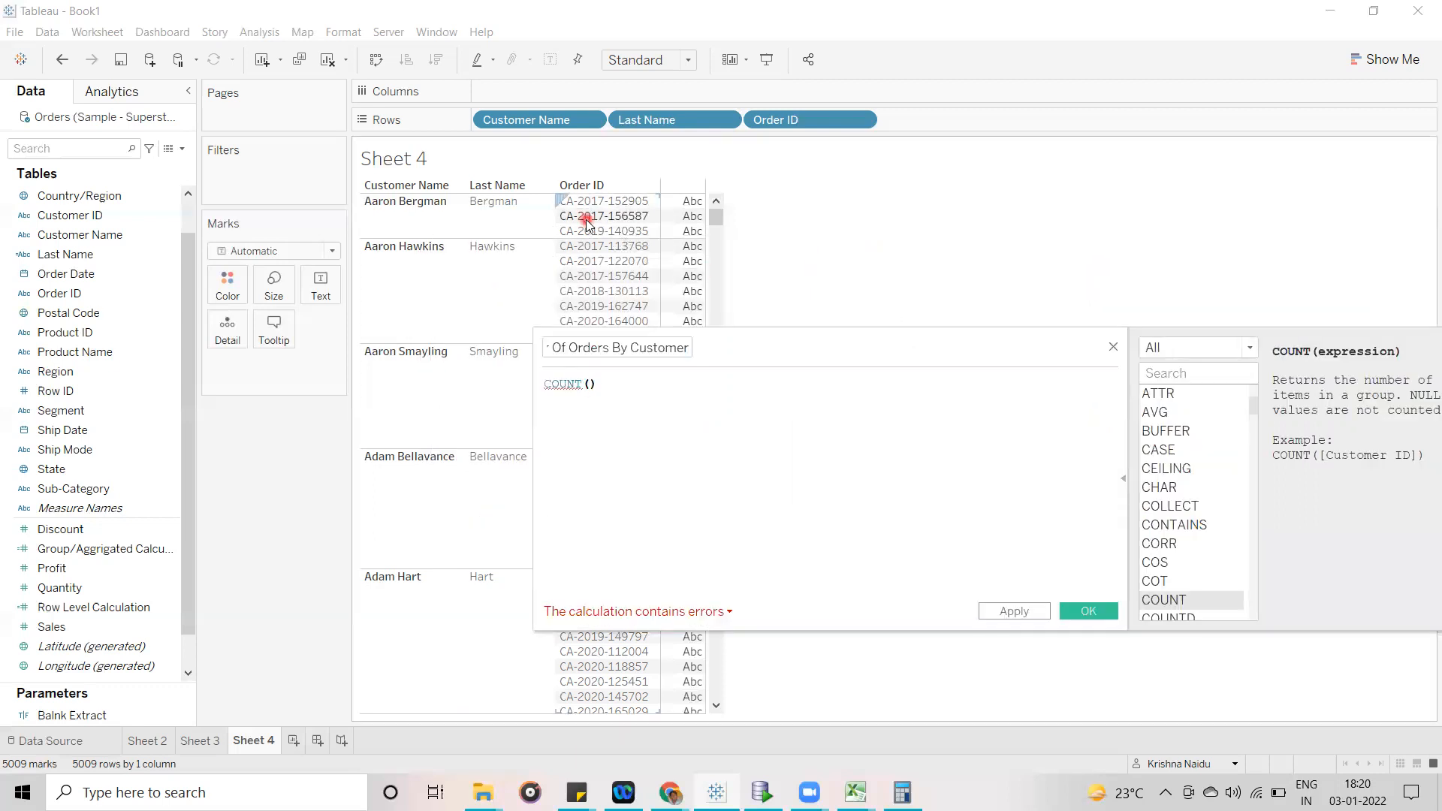
left_click_drag(823, 353, 668, 304)
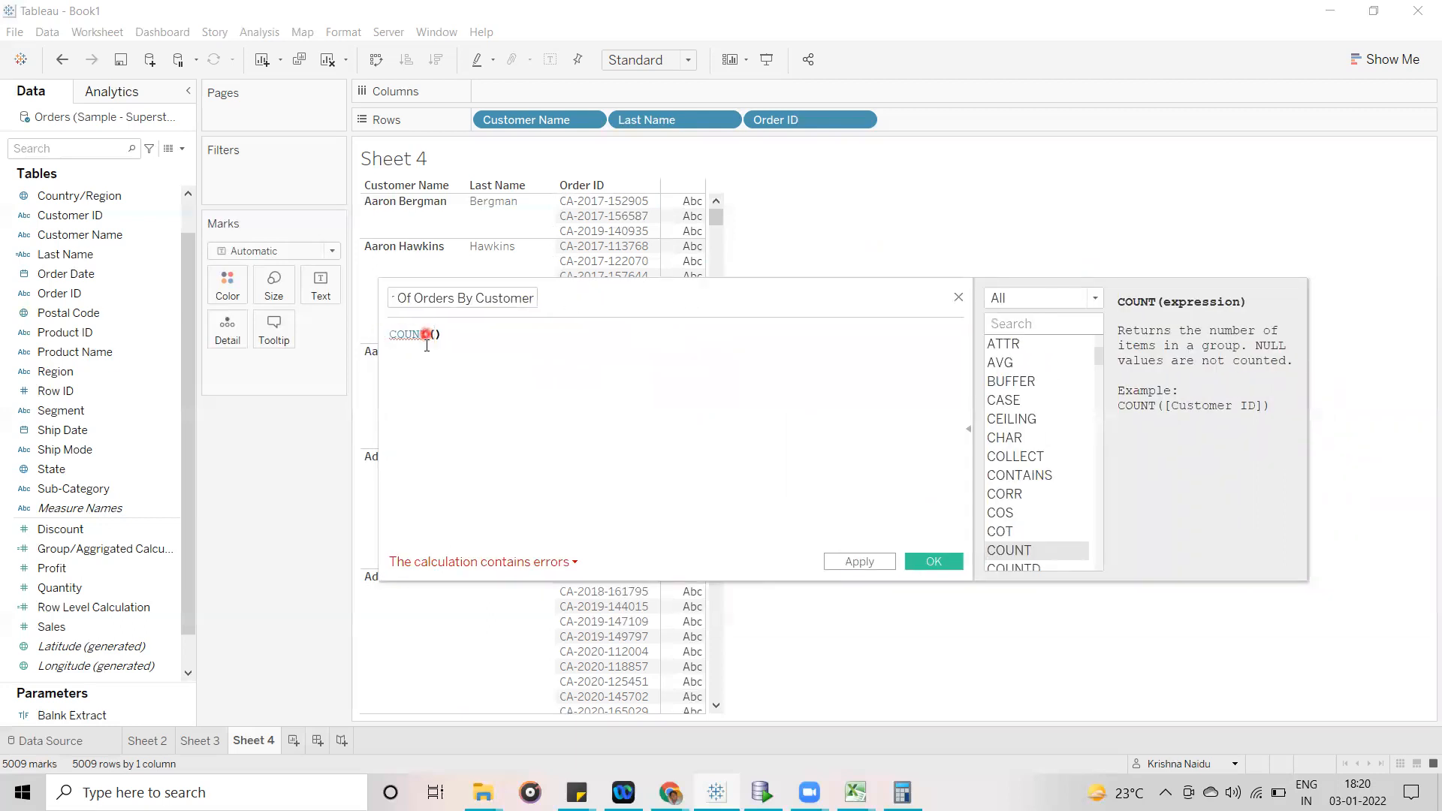
type("D")
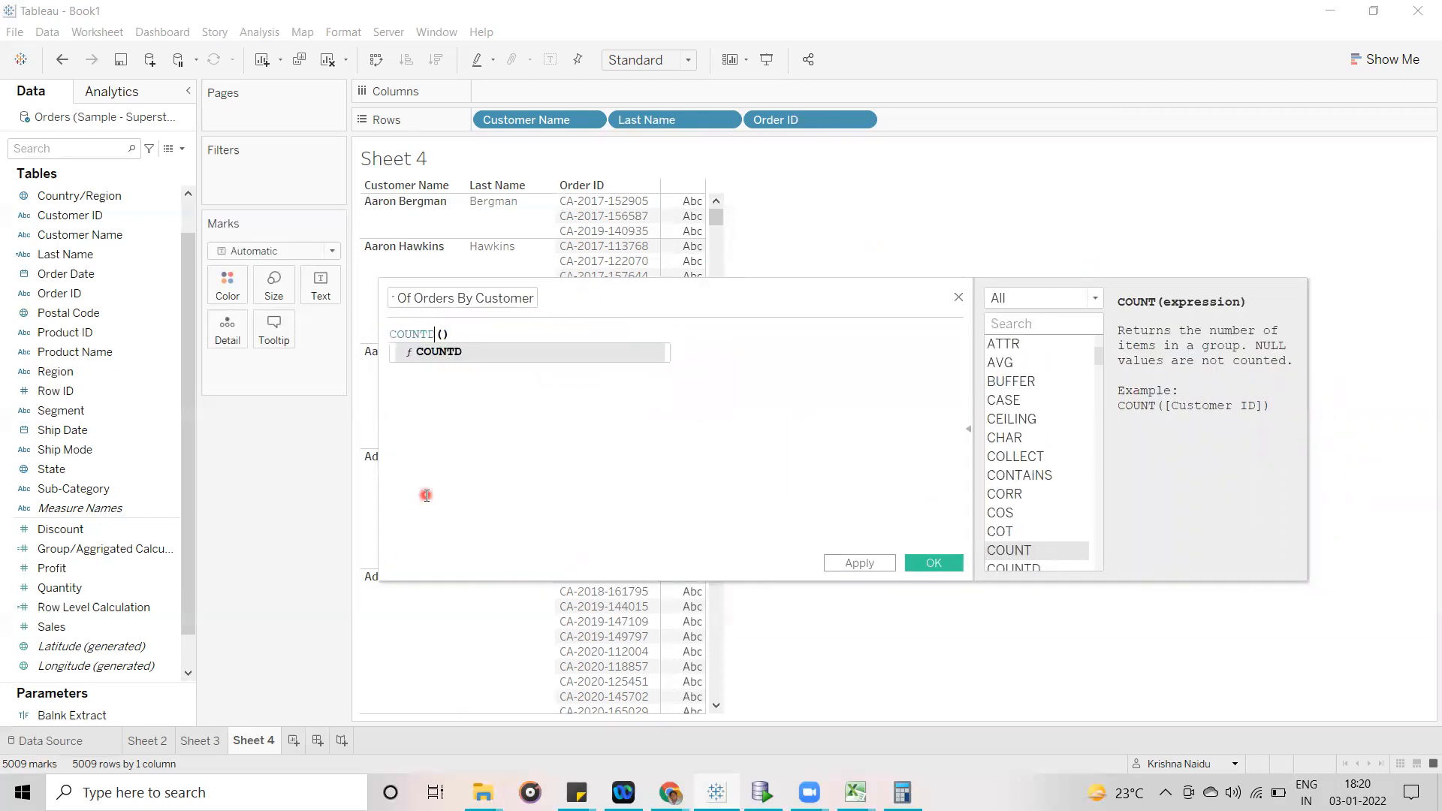
left_click(470, 351)
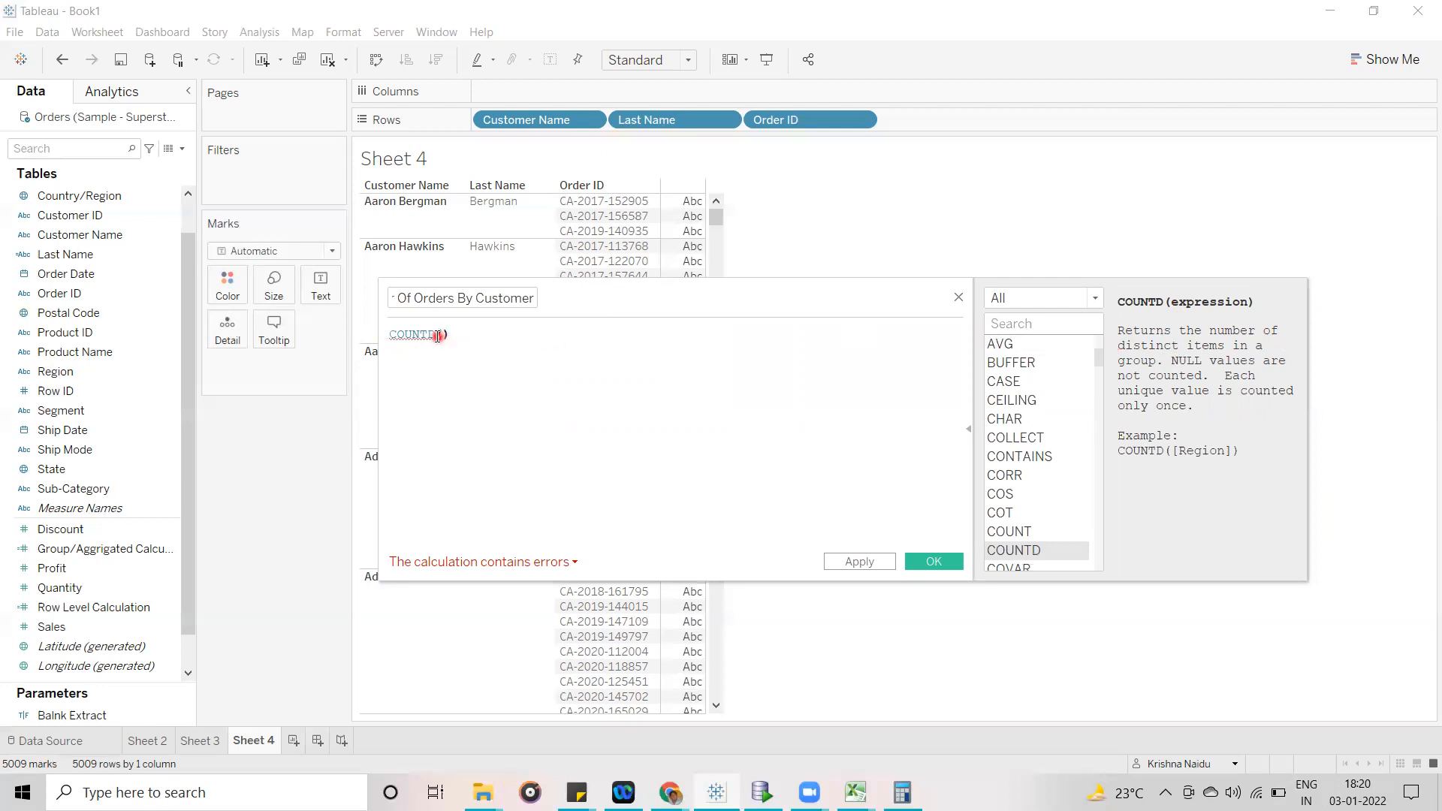
key("BackSpace")
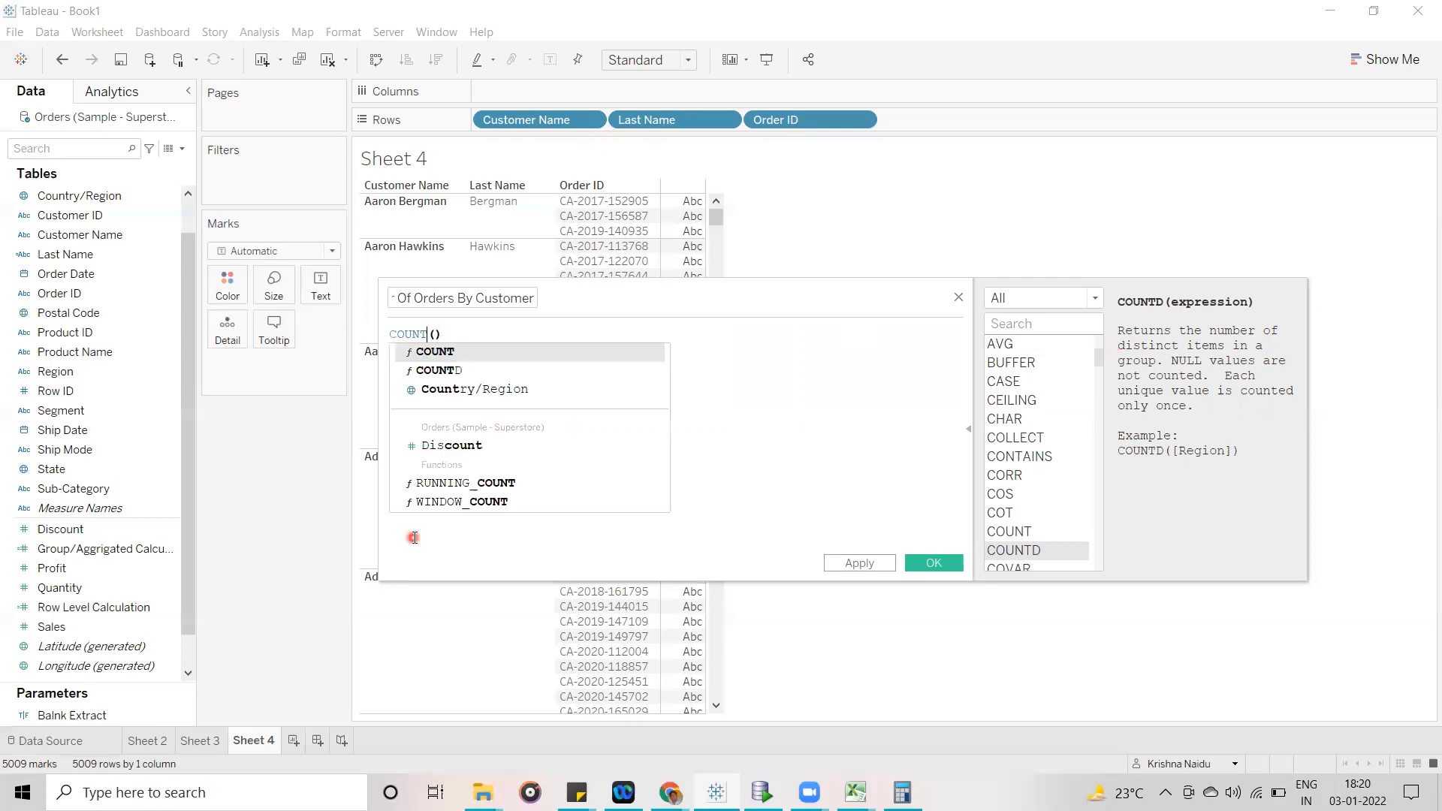
type("D")
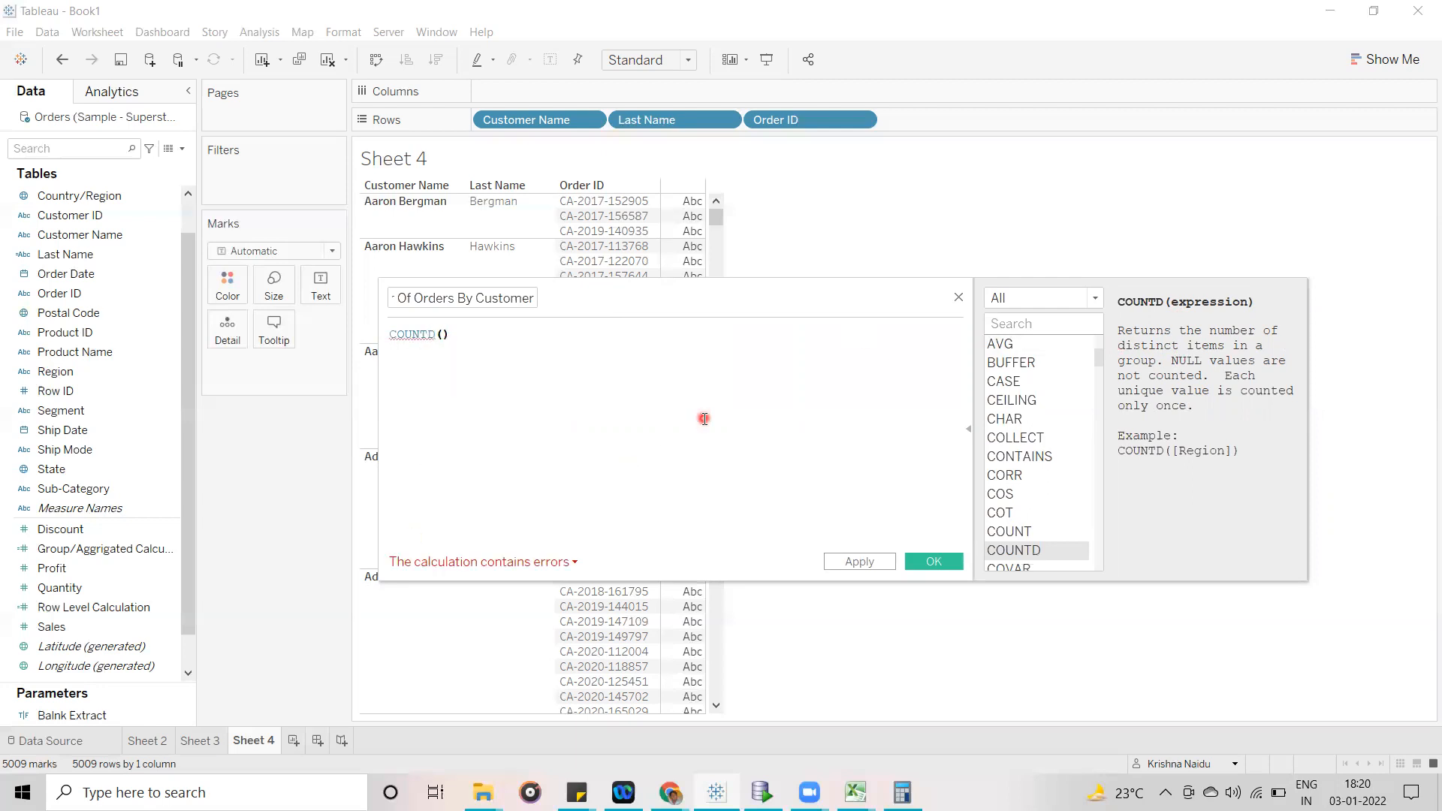
left_click(442, 334)
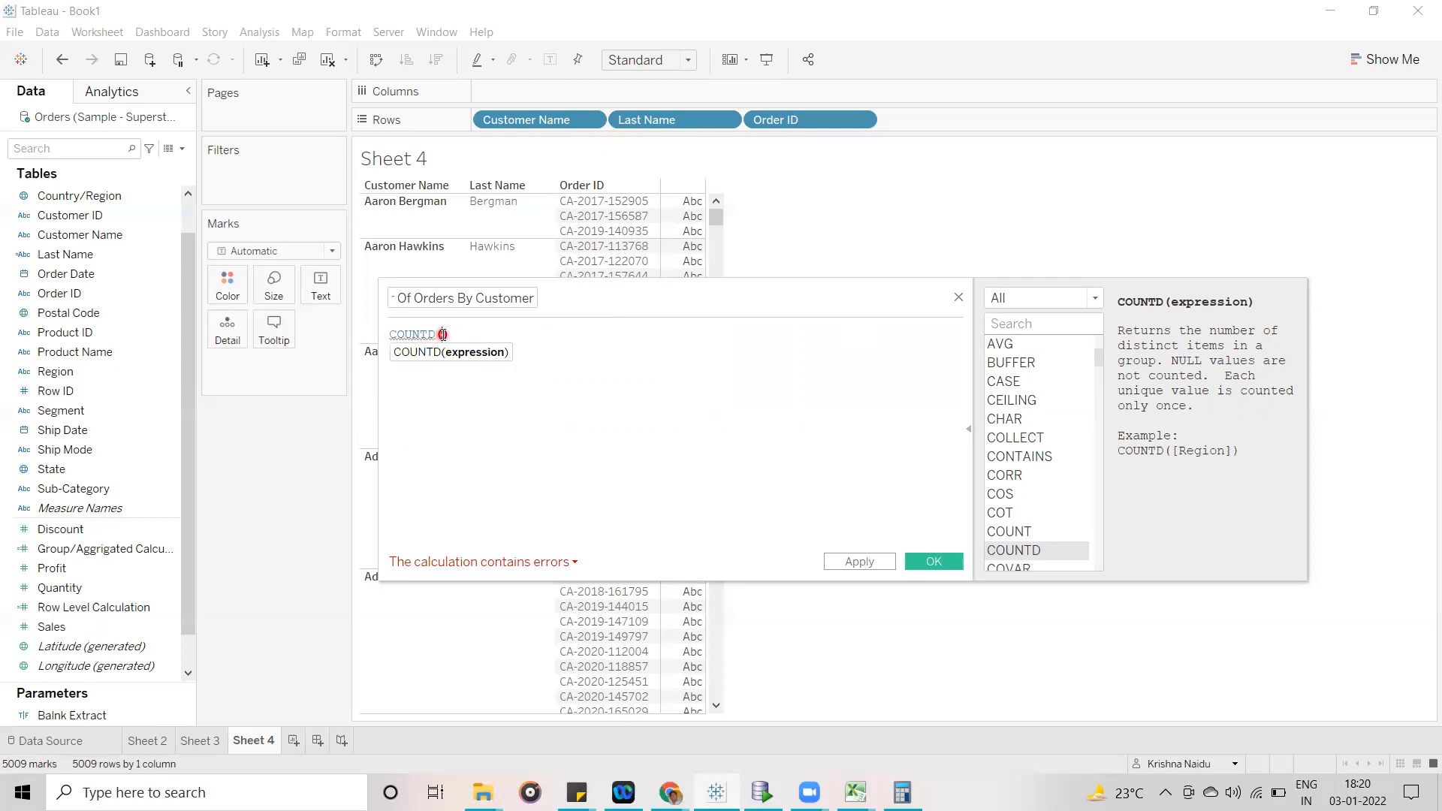
- Insert Order ID as the argument of COUNTD and save the calculated field
left_click(607, 231)
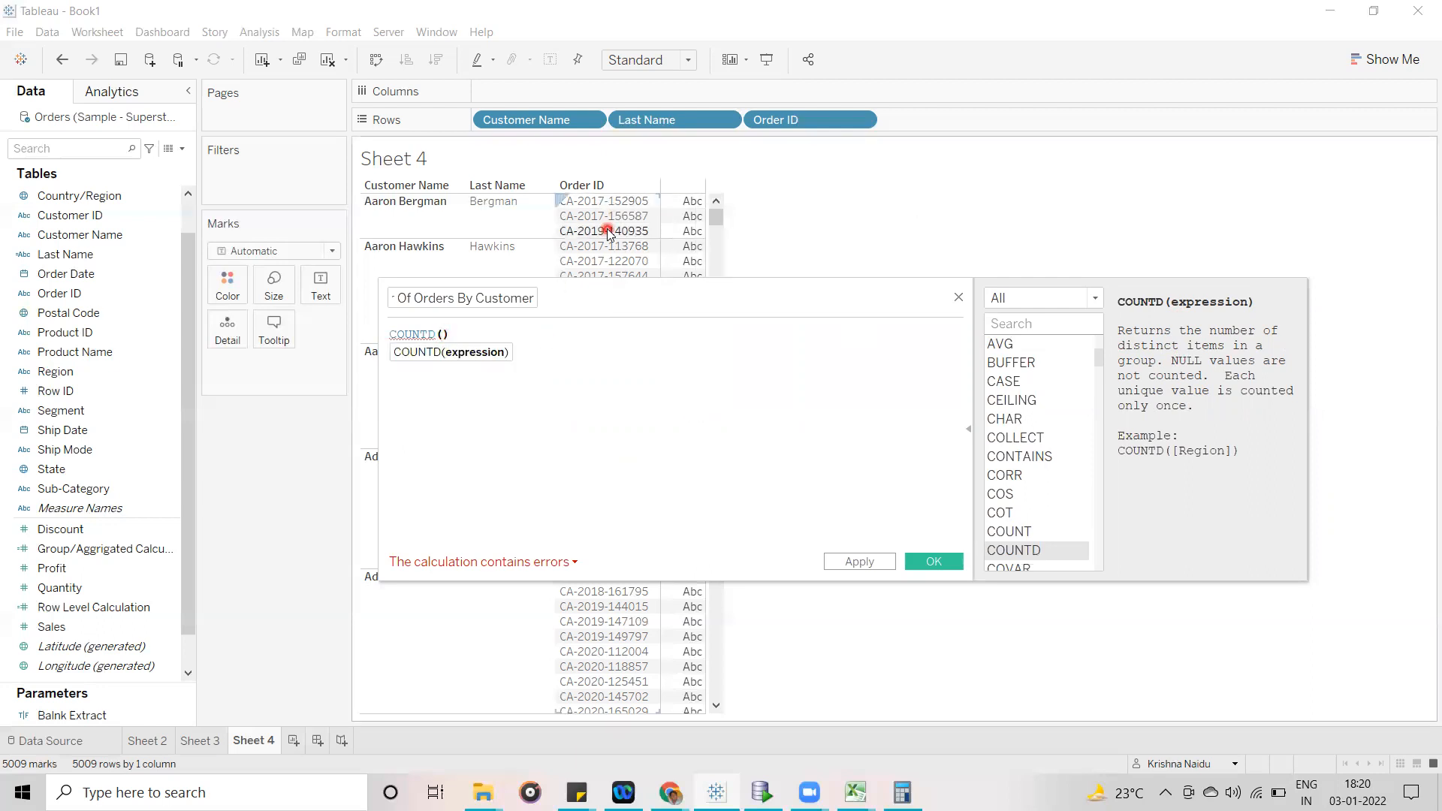
left_click(542, 406)
type("or")
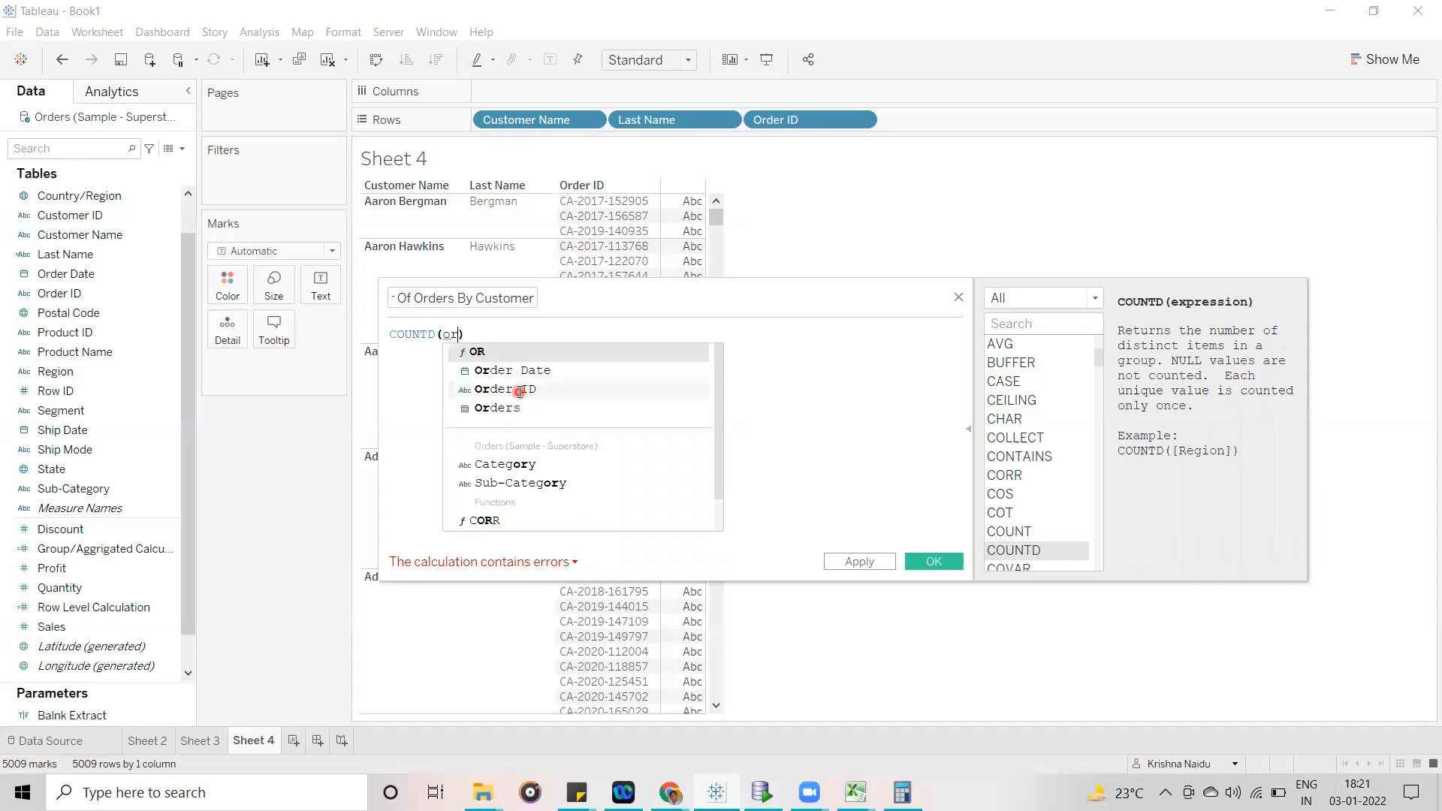
left_click(519, 389)
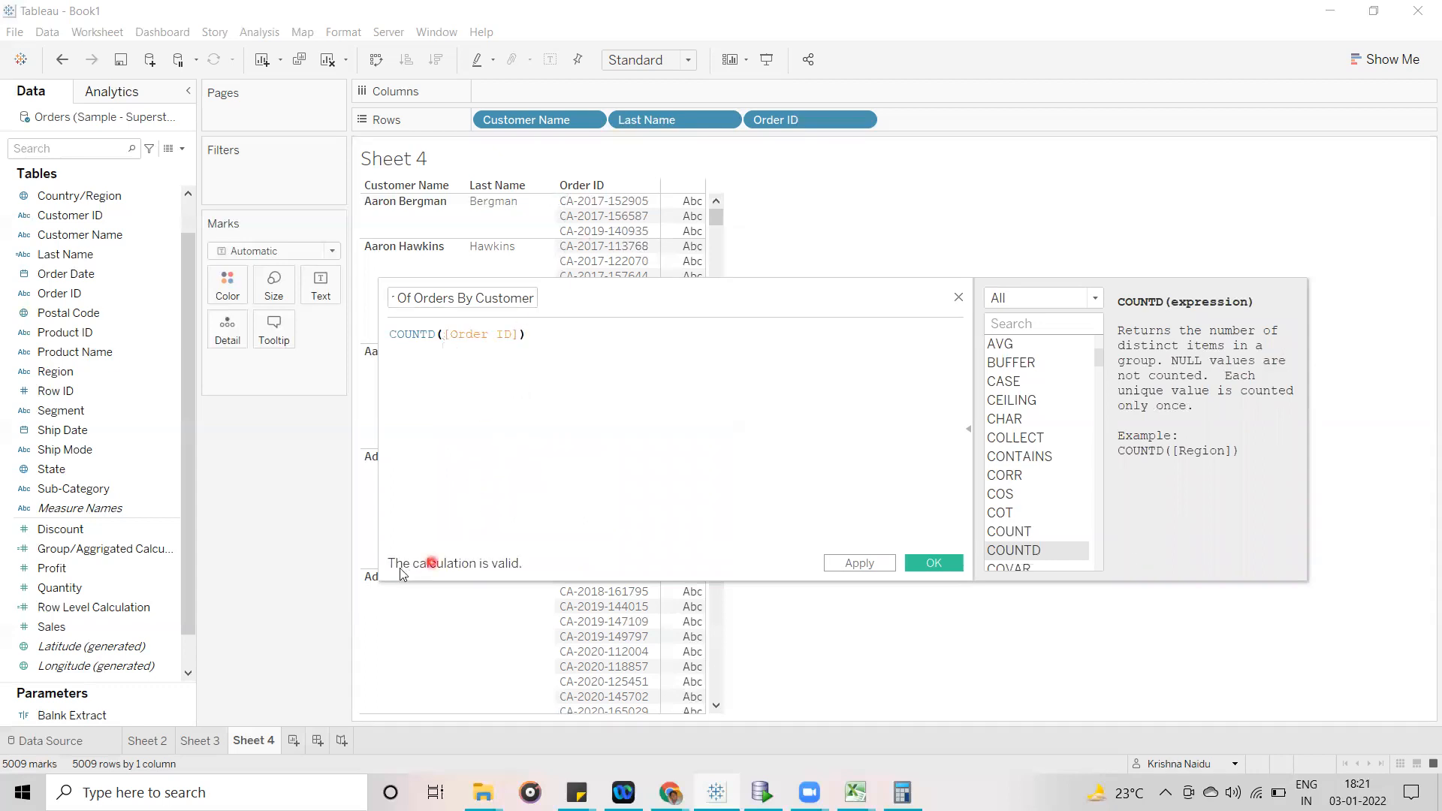
left_click(945, 567)
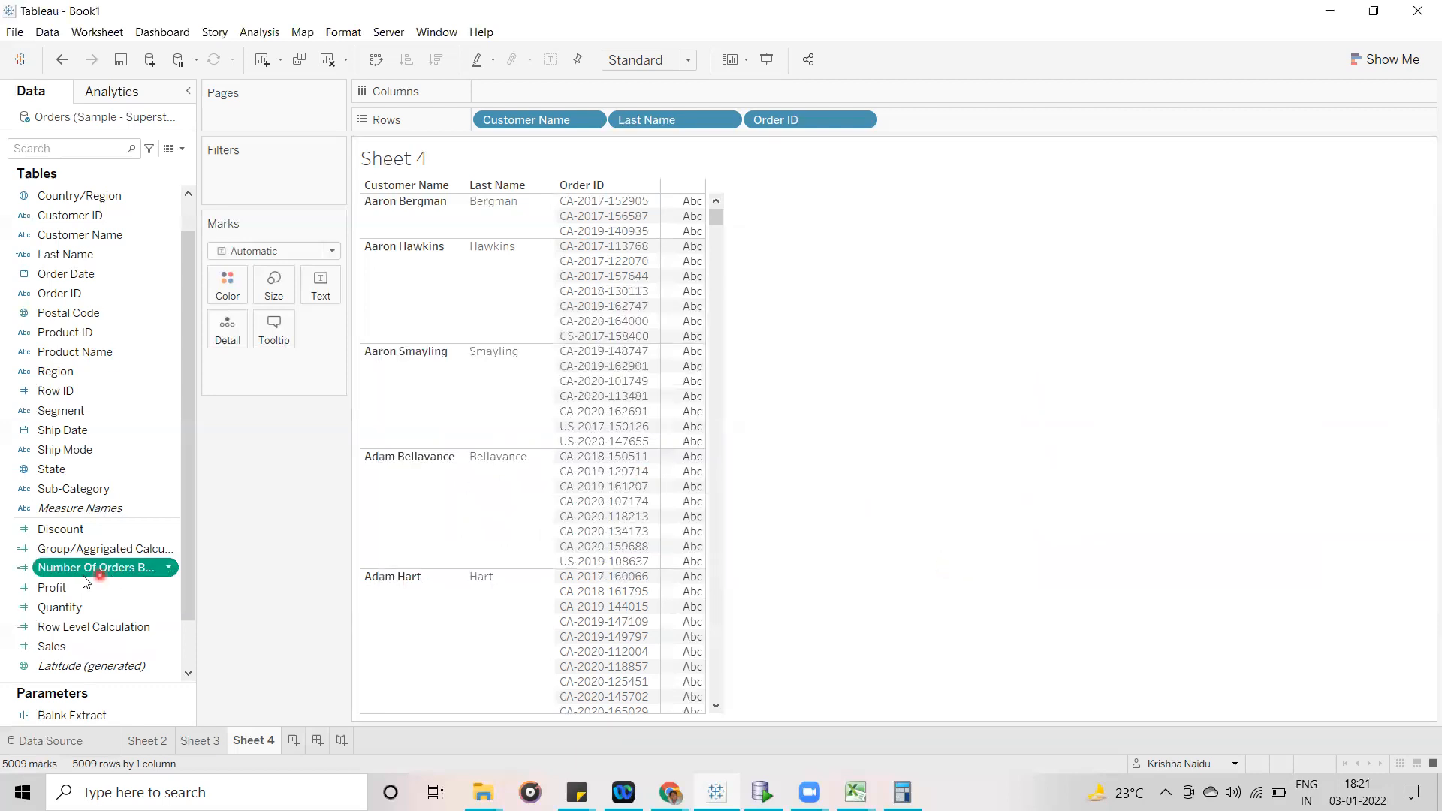
- Add Number Of Orders By Customer to the rows as a discrete field and remove Order ID from the rows
mouse_move(79, 574)
left_mouse_down()
mouse_move(777, 188)
mouse_move(953, 128)
left_mouse_up()
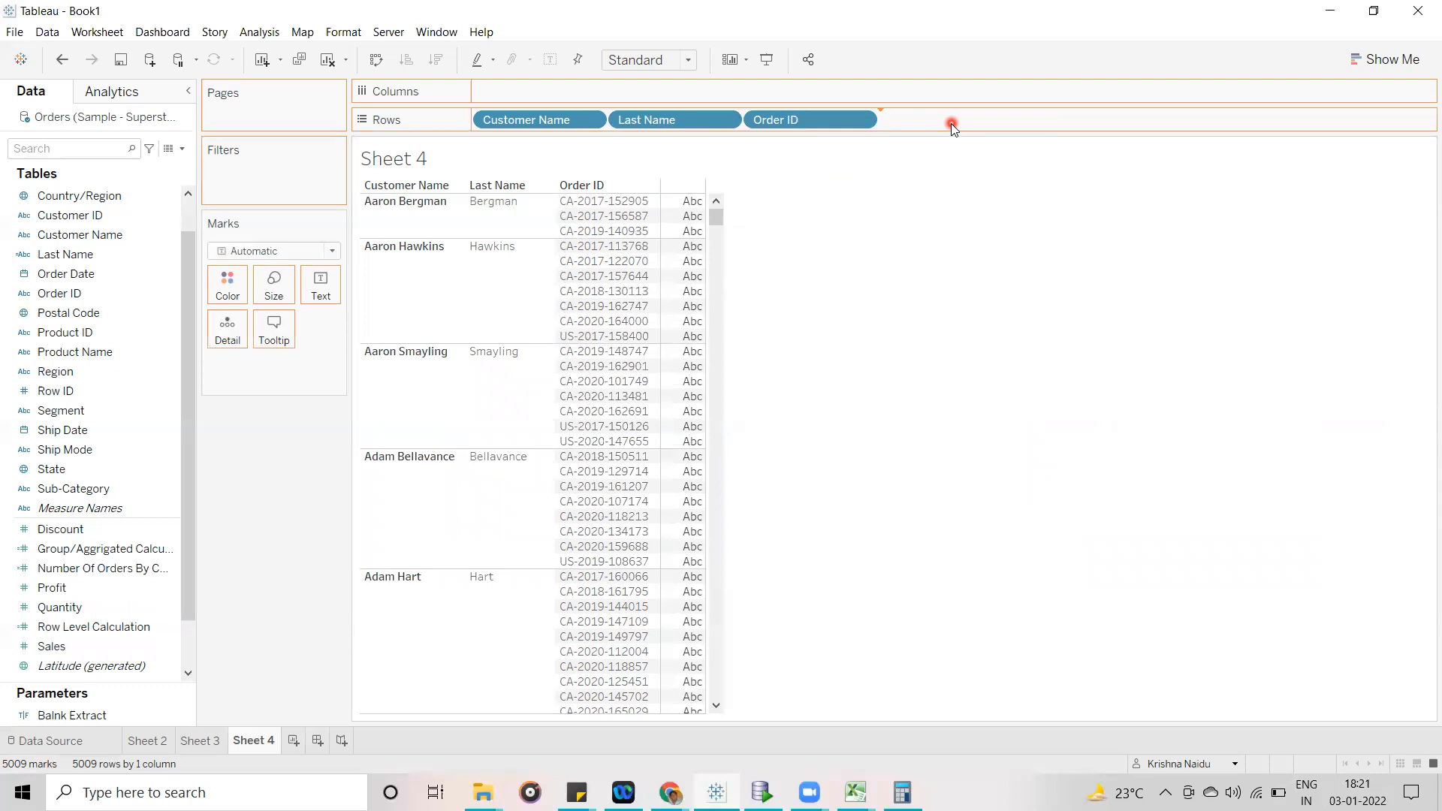
left_click_drag(966, 125, 964, 125)
left_click(1000, 121)
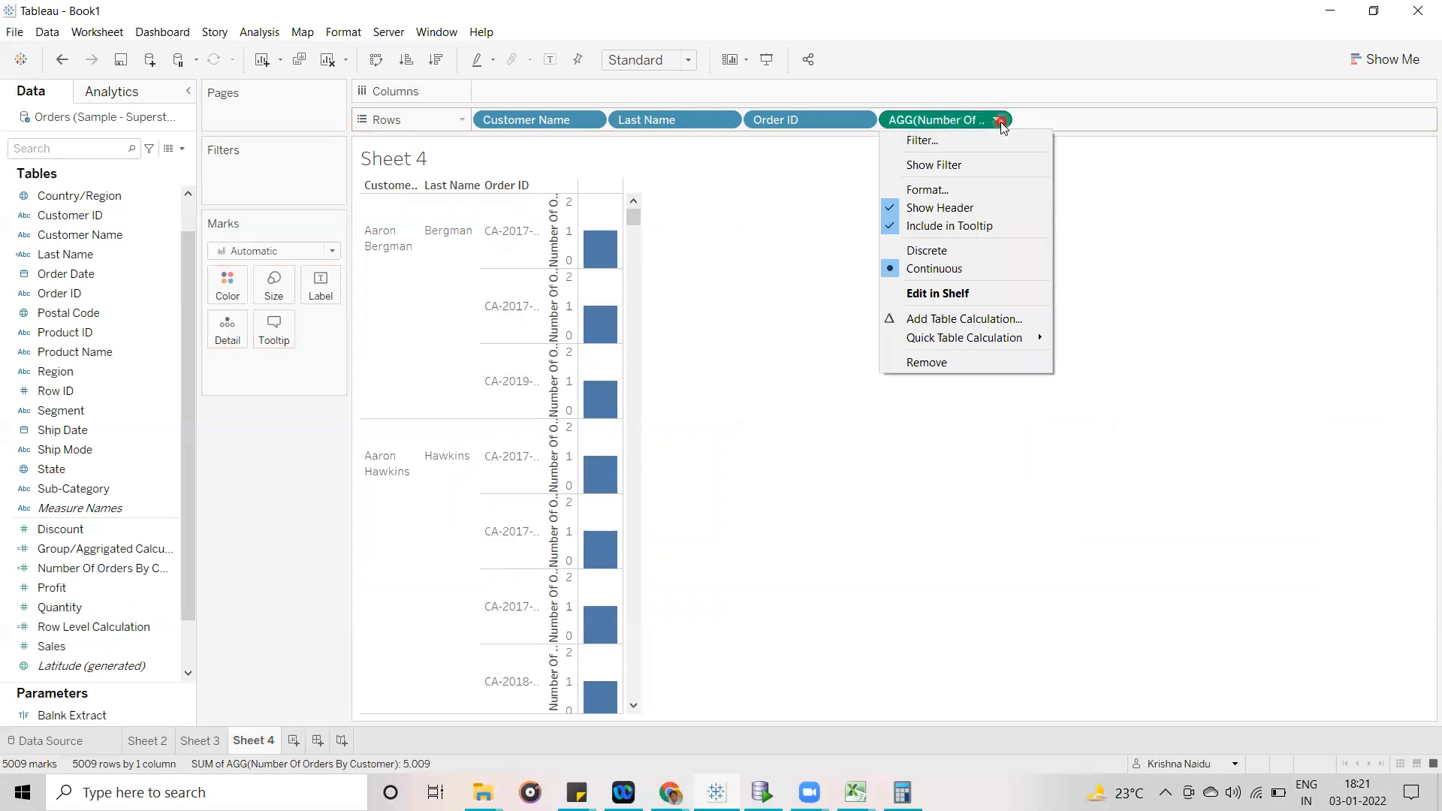
left_click(926, 244)
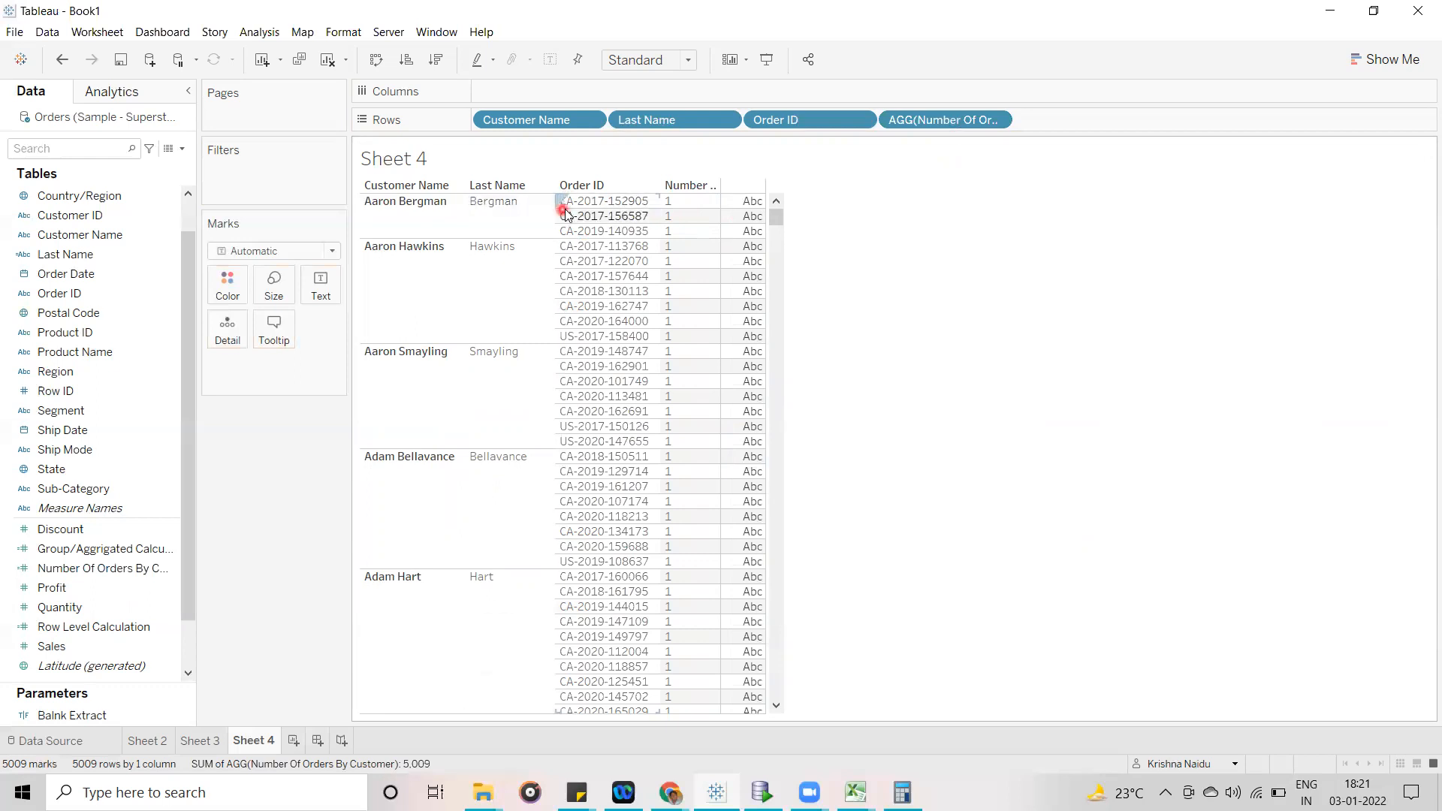
left_click_drag(767, 119, 277, 448)
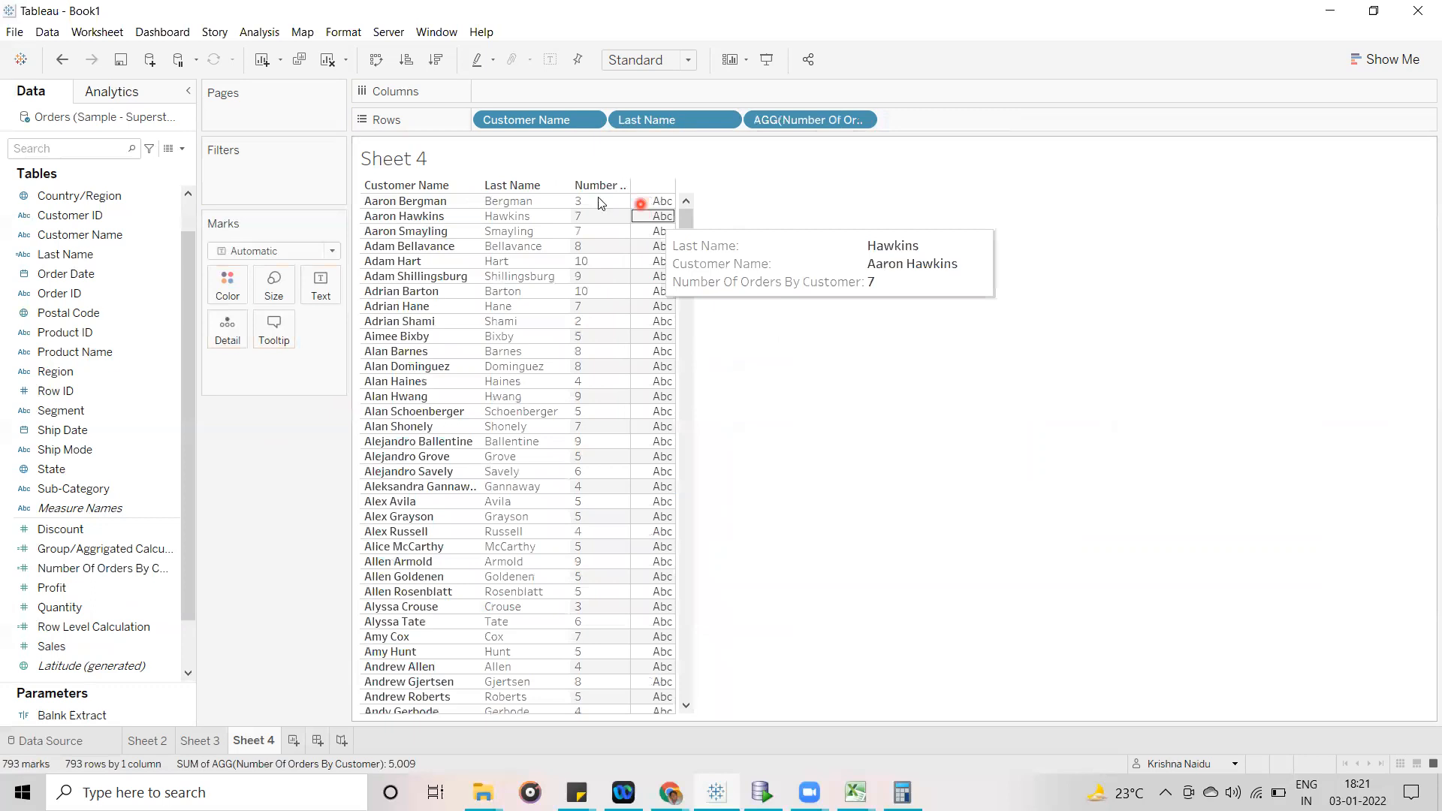
- Mark the order counts of the second and fifth customers to examine them, and clear the selection
left_click(598, 214)
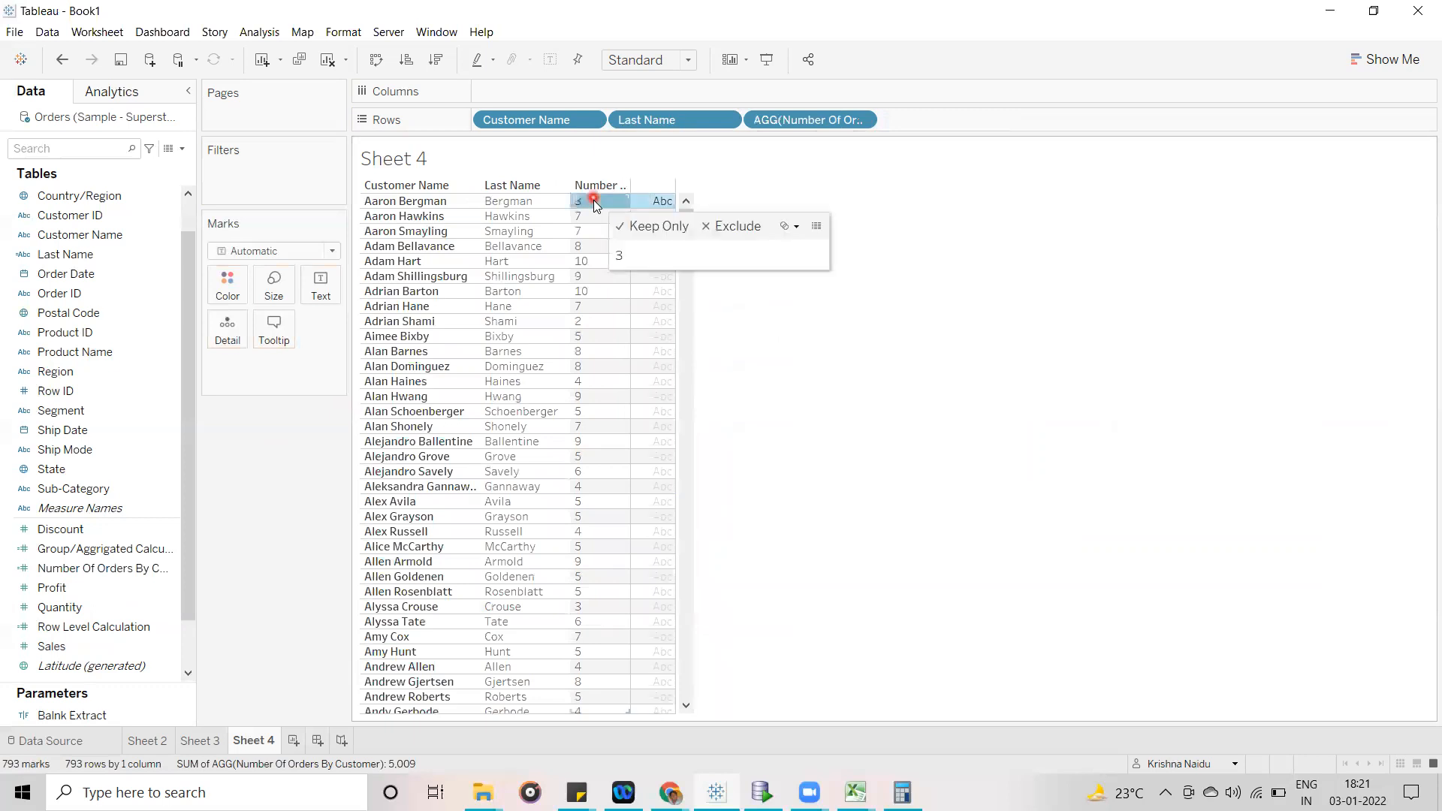
left_click(593, 260)
left_click_drag(595, 283, 595, 284)
left_click(908, 264)
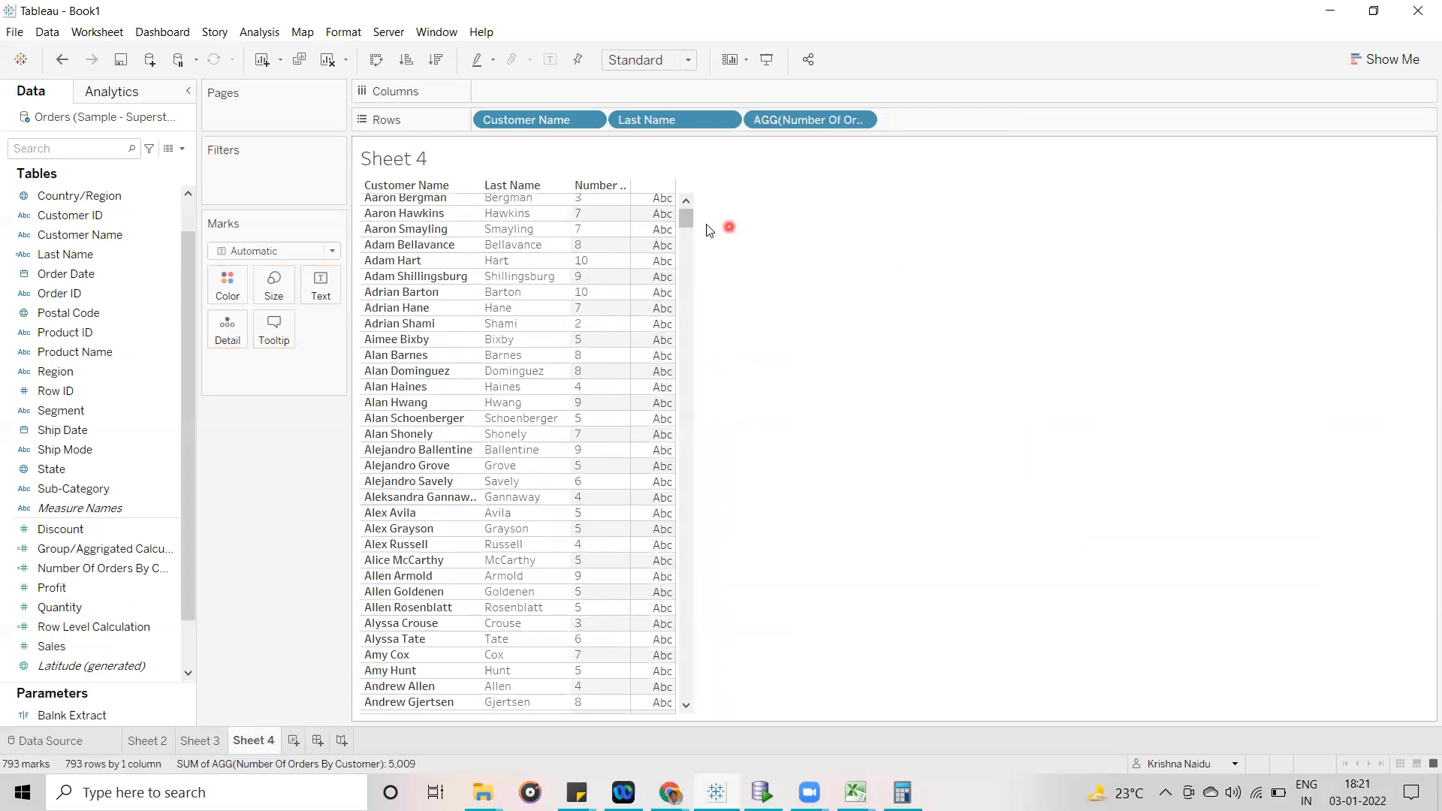
left_click_drag(689, 222, 681, 189)
left_click(884, 388)
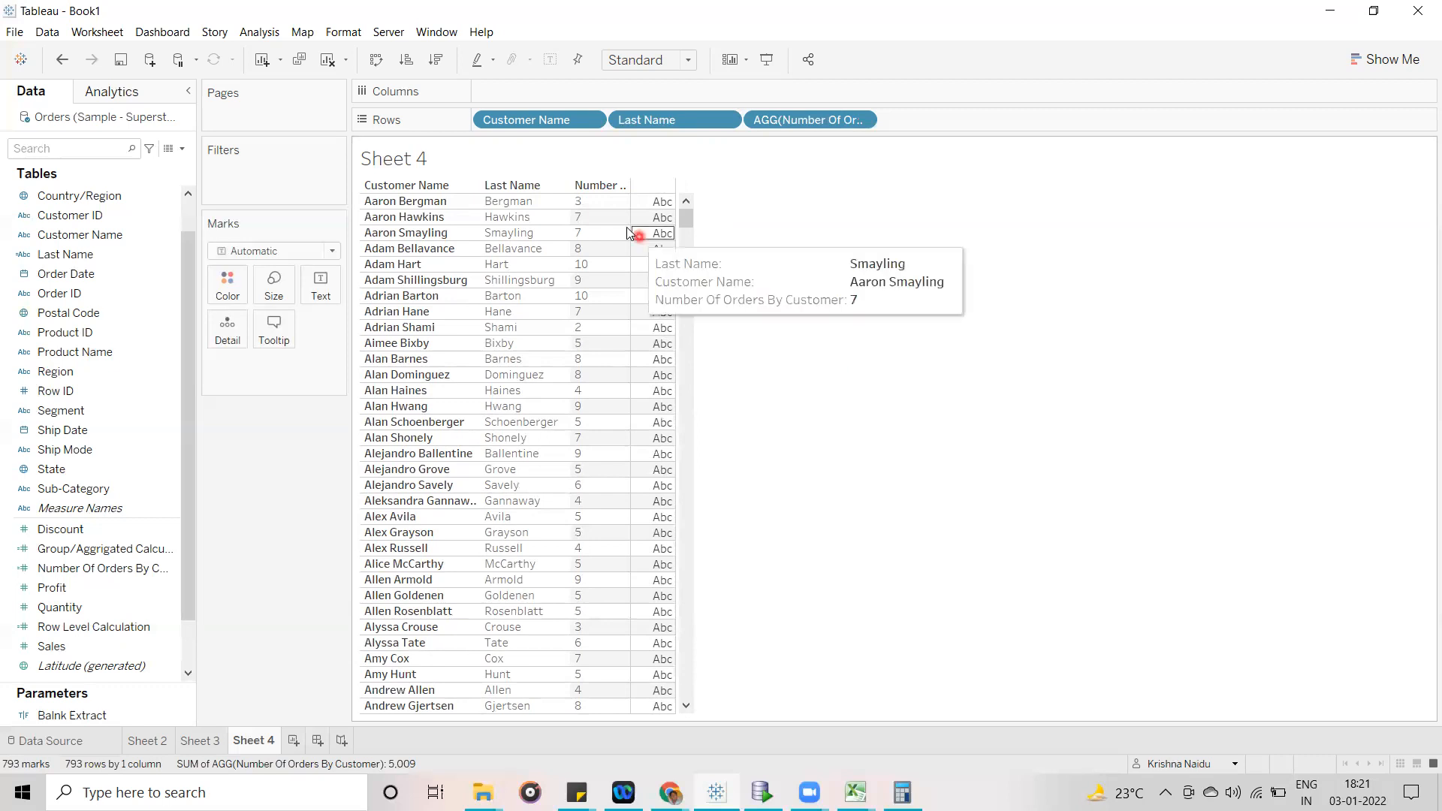
- Turn off Ignore in Table Calculations for Number Of Orders By Customer in the rows and review the field's other options
left_click(772, 127)
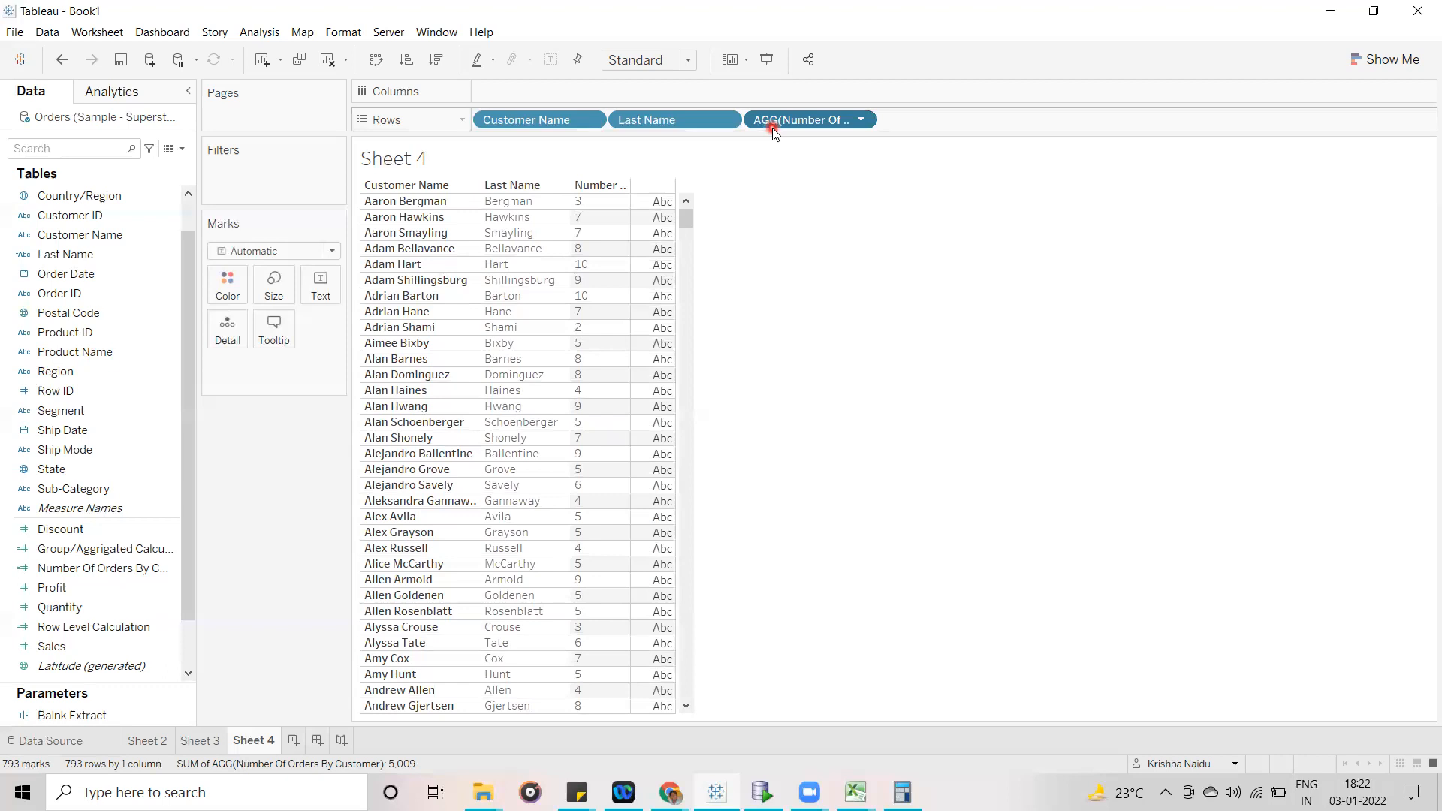
left_click(864, 122)
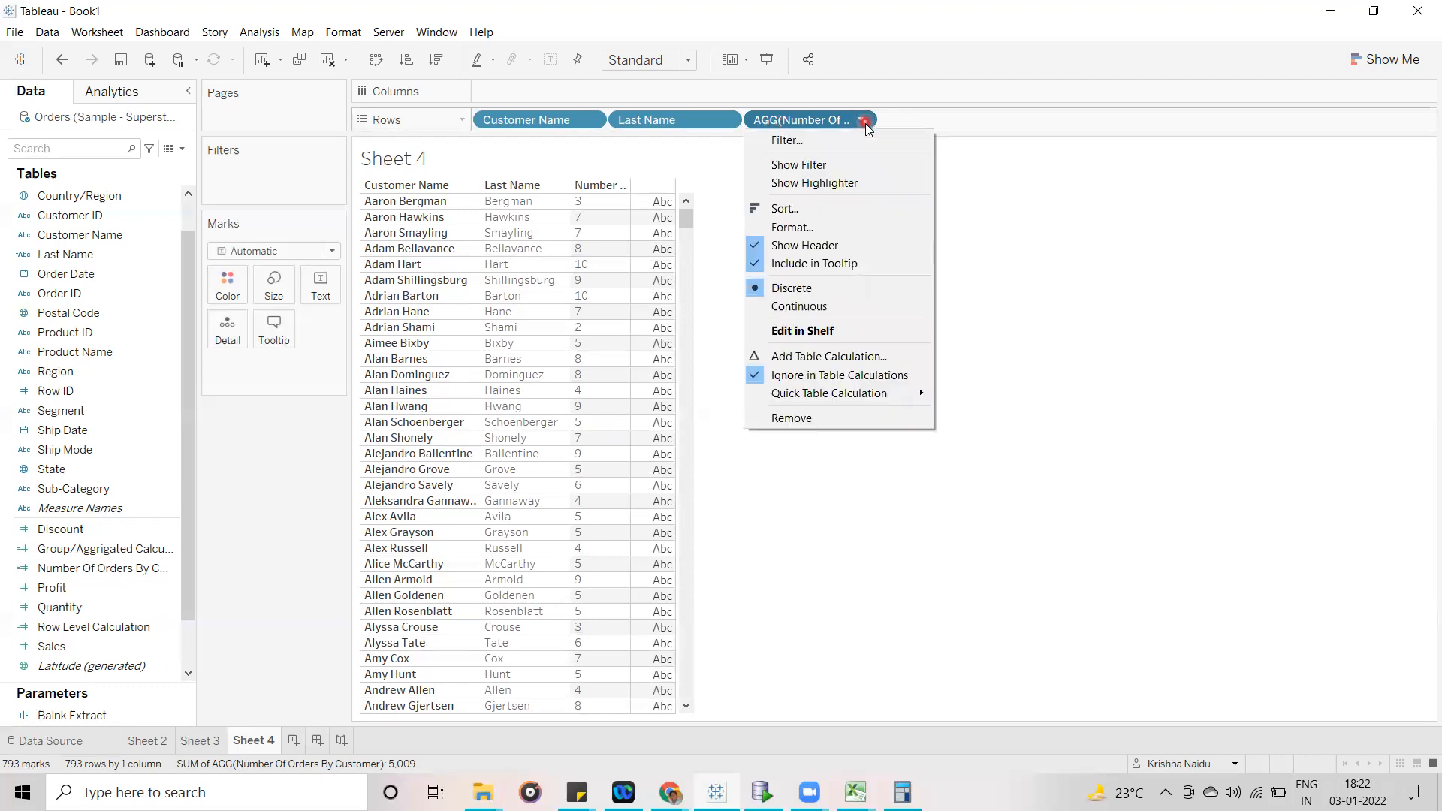
mouse_move(903, 398)
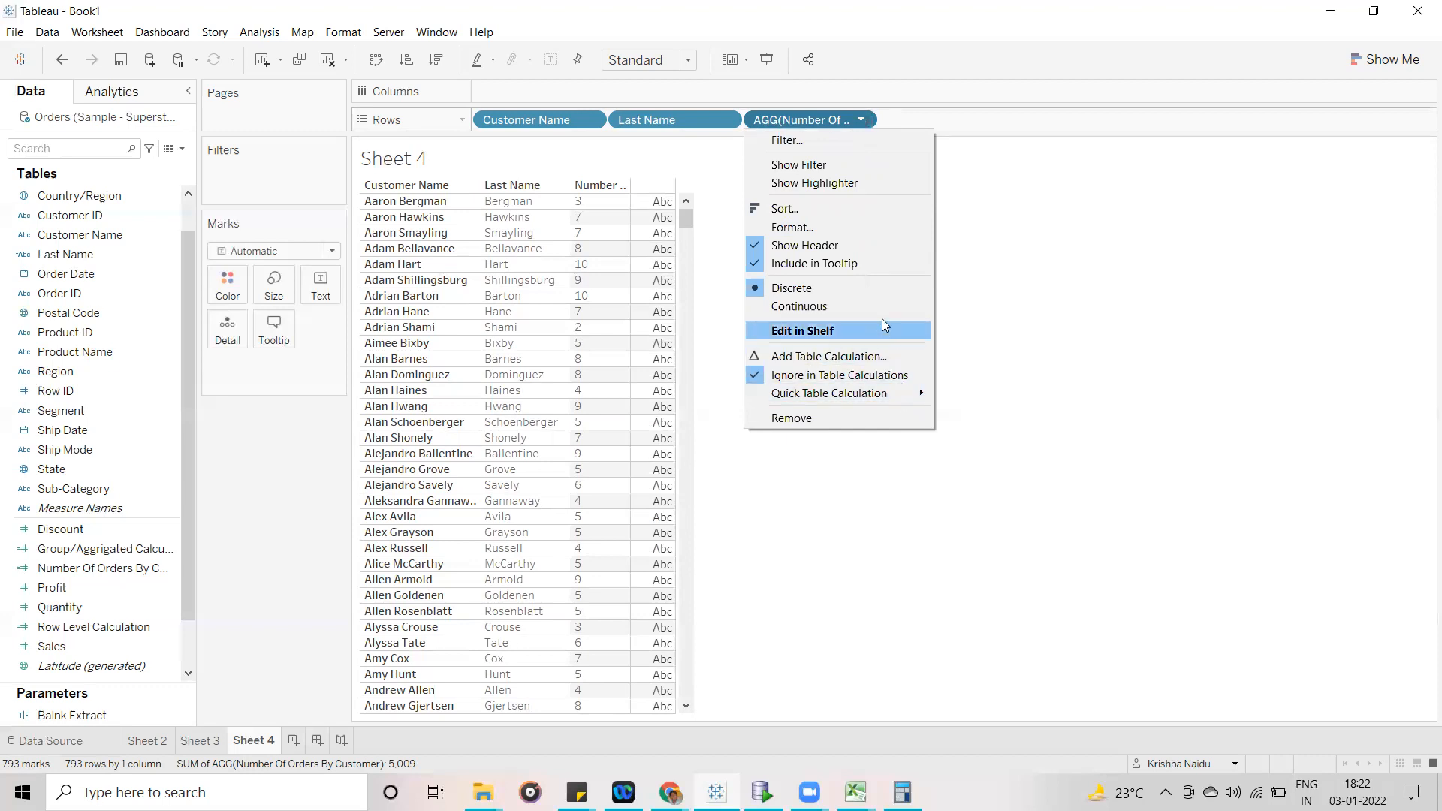
left_click(876, 341)
left_click(860, 123)
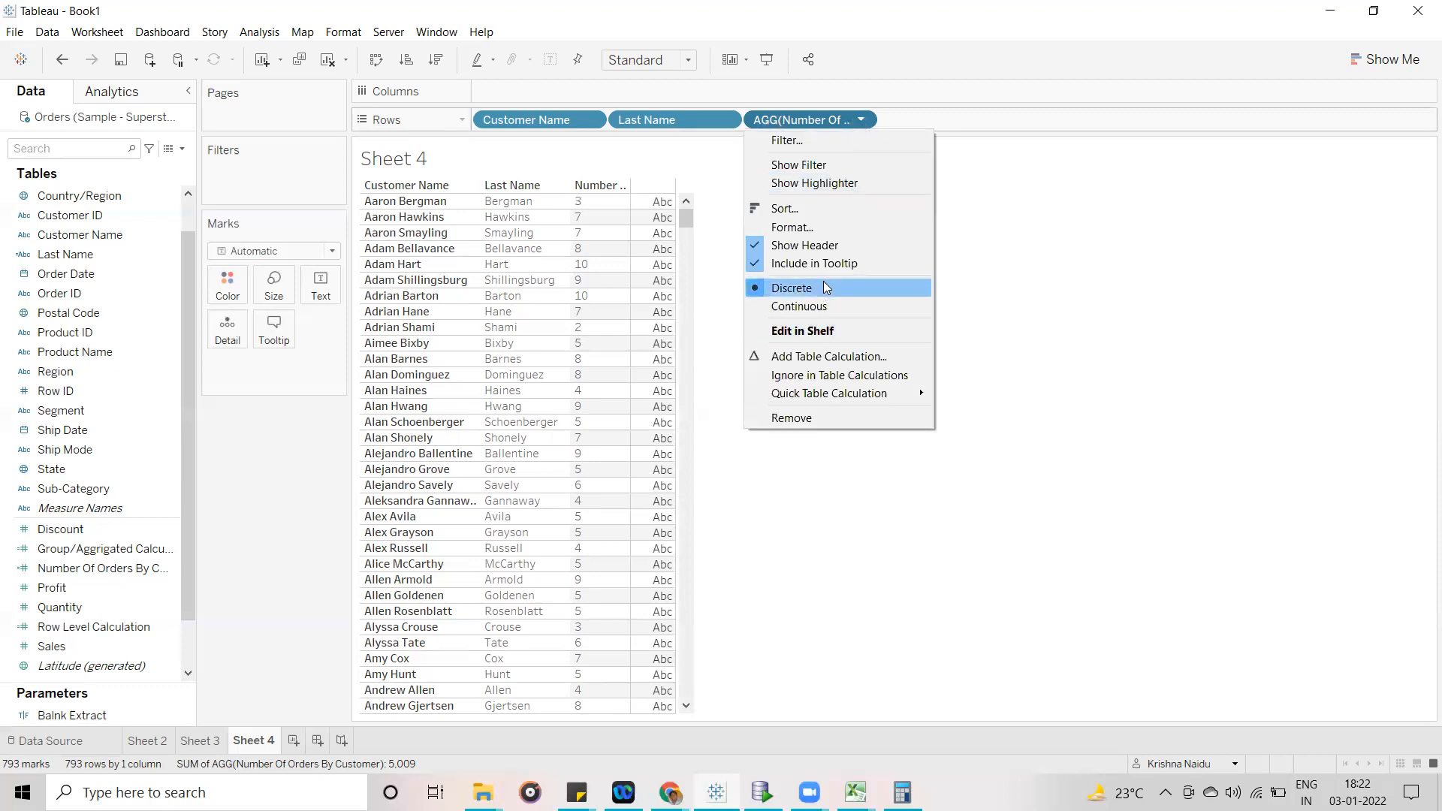
left_click(814, 316)
left_click(845, 185)
left_click(861, 122)
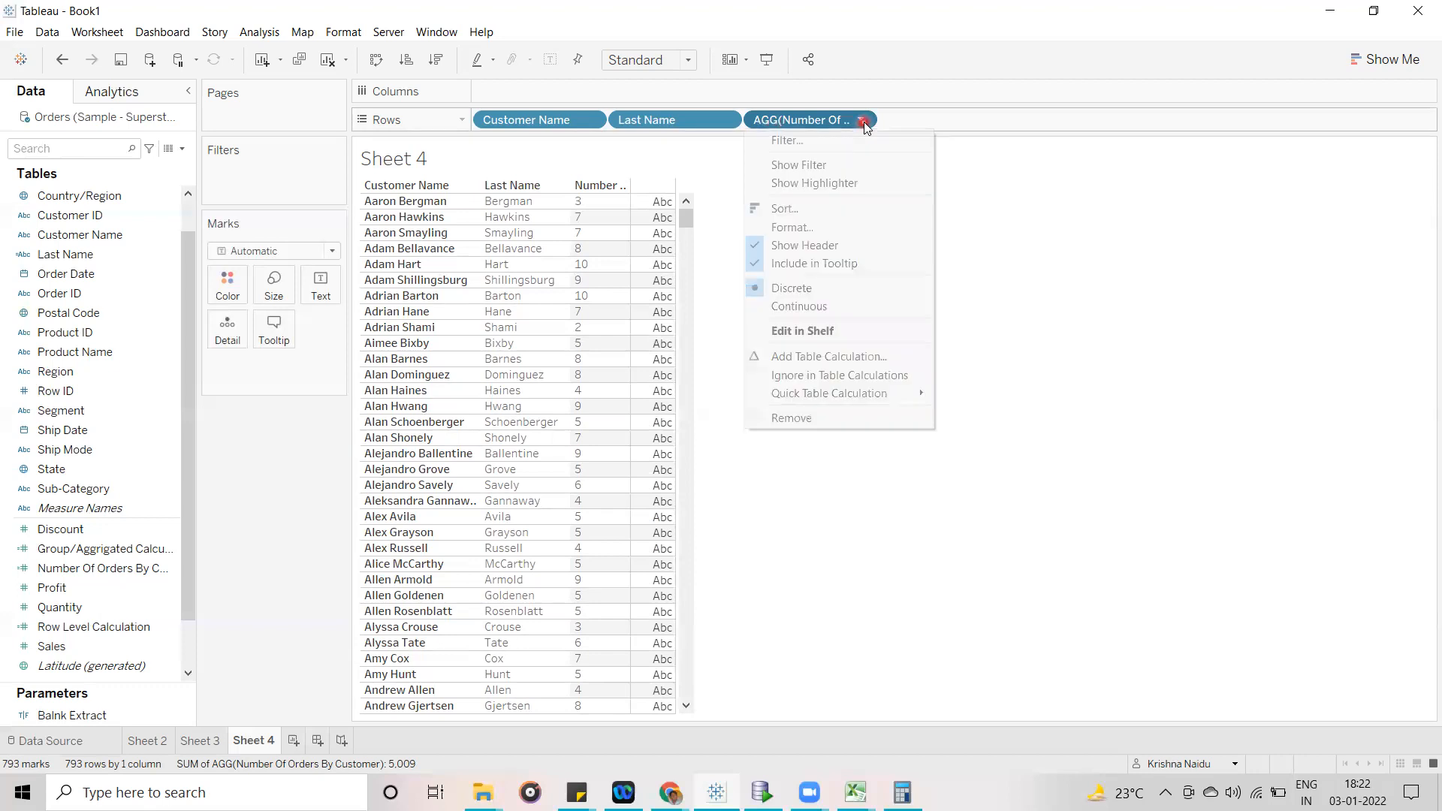
left_click(1049, 391)
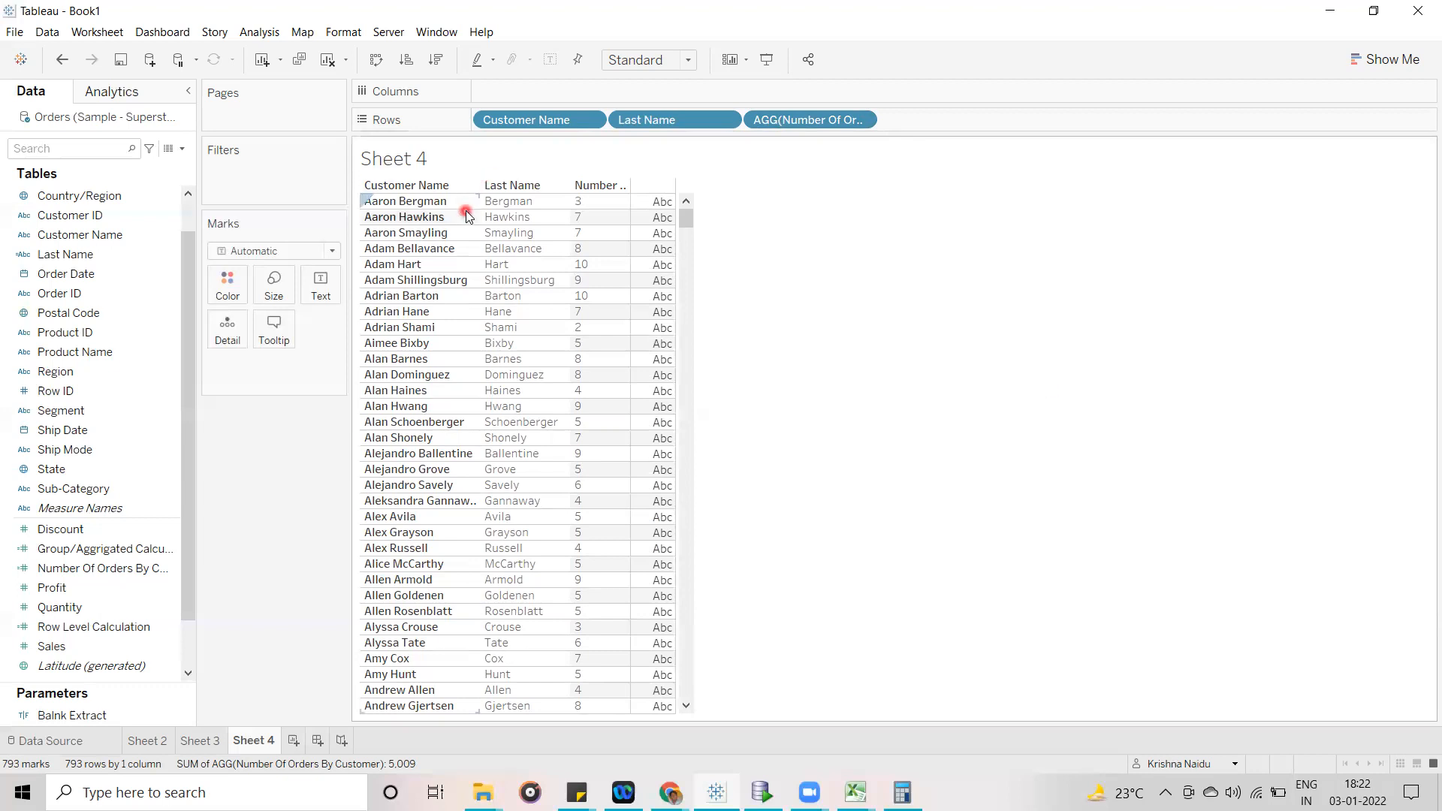
- Open the Last Name calculated field for editing and examine its SPLIT formula beside the customer table
left_click(183, 149)
left_click(302, 520)
left_click(85, 237)
left_click(94, 276)
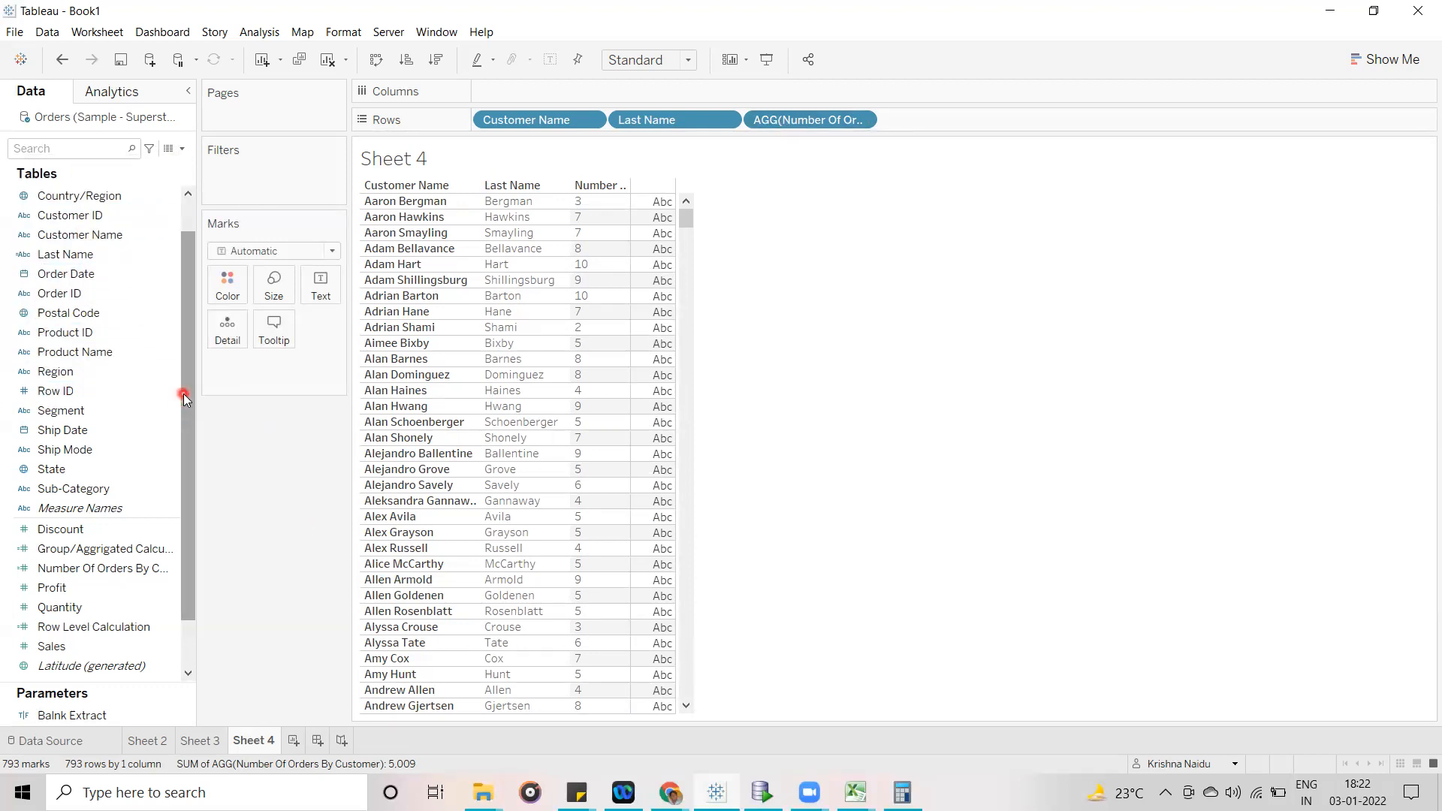
right_click(168, 254)
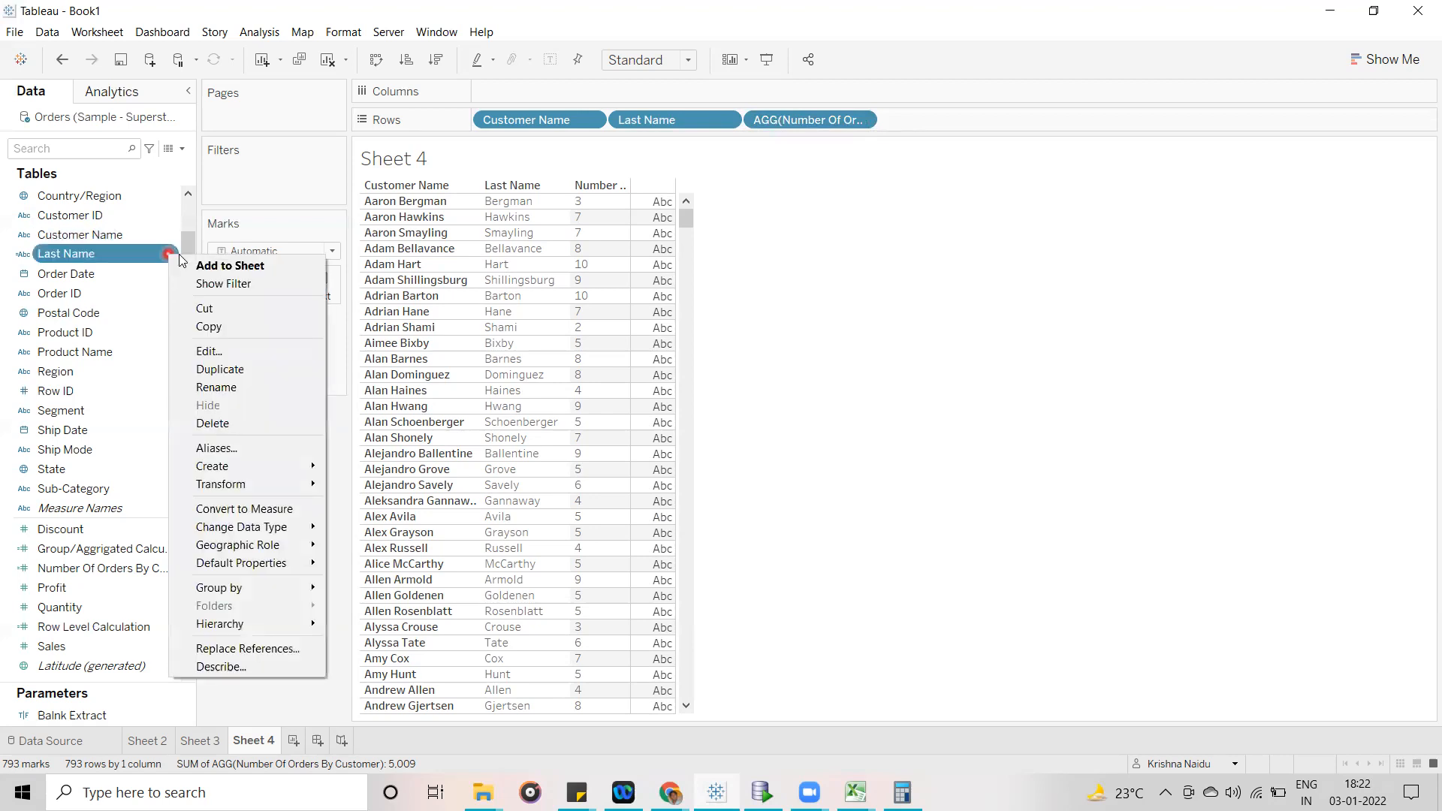
left_click(239, 352)
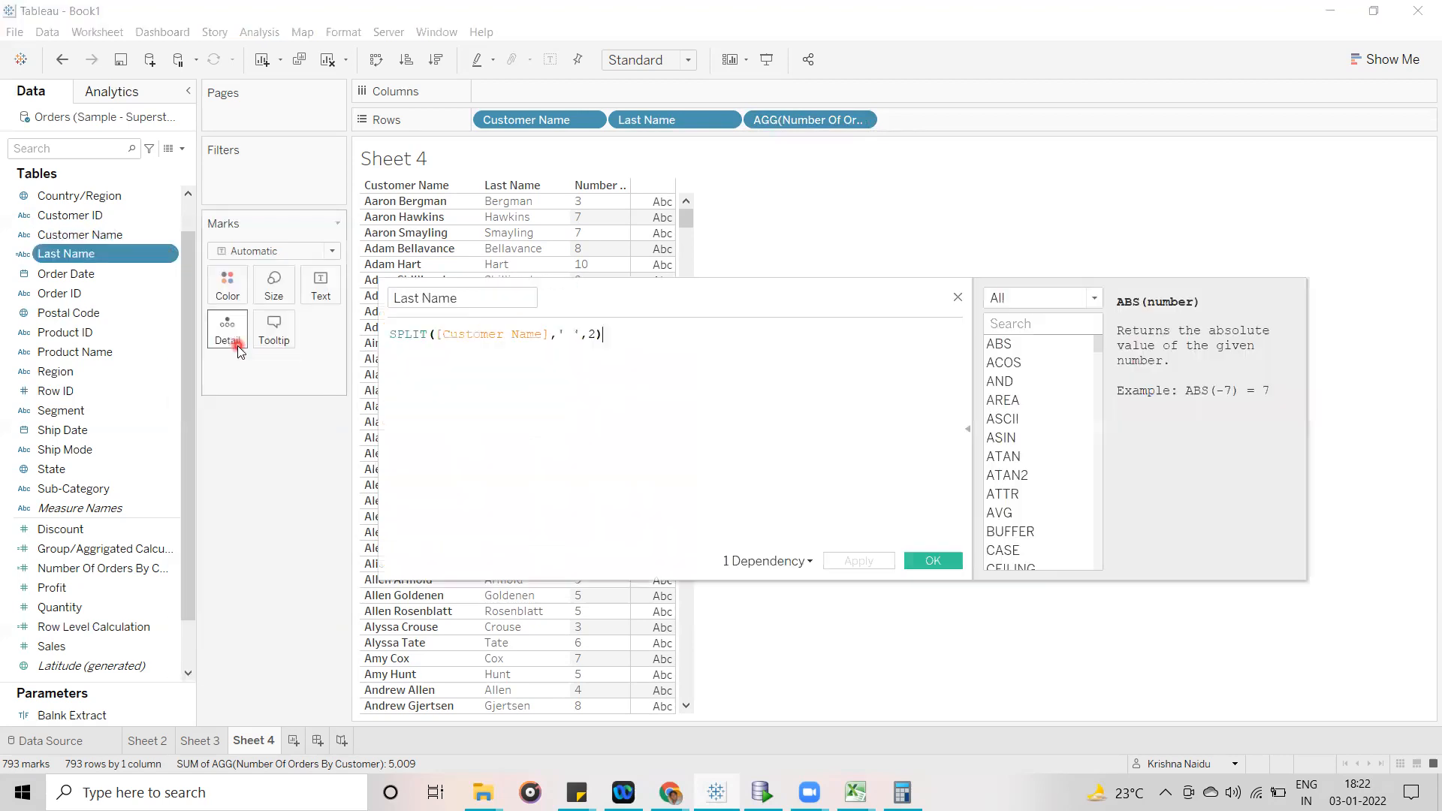
left_click_drag(737, 293, 869, 411)
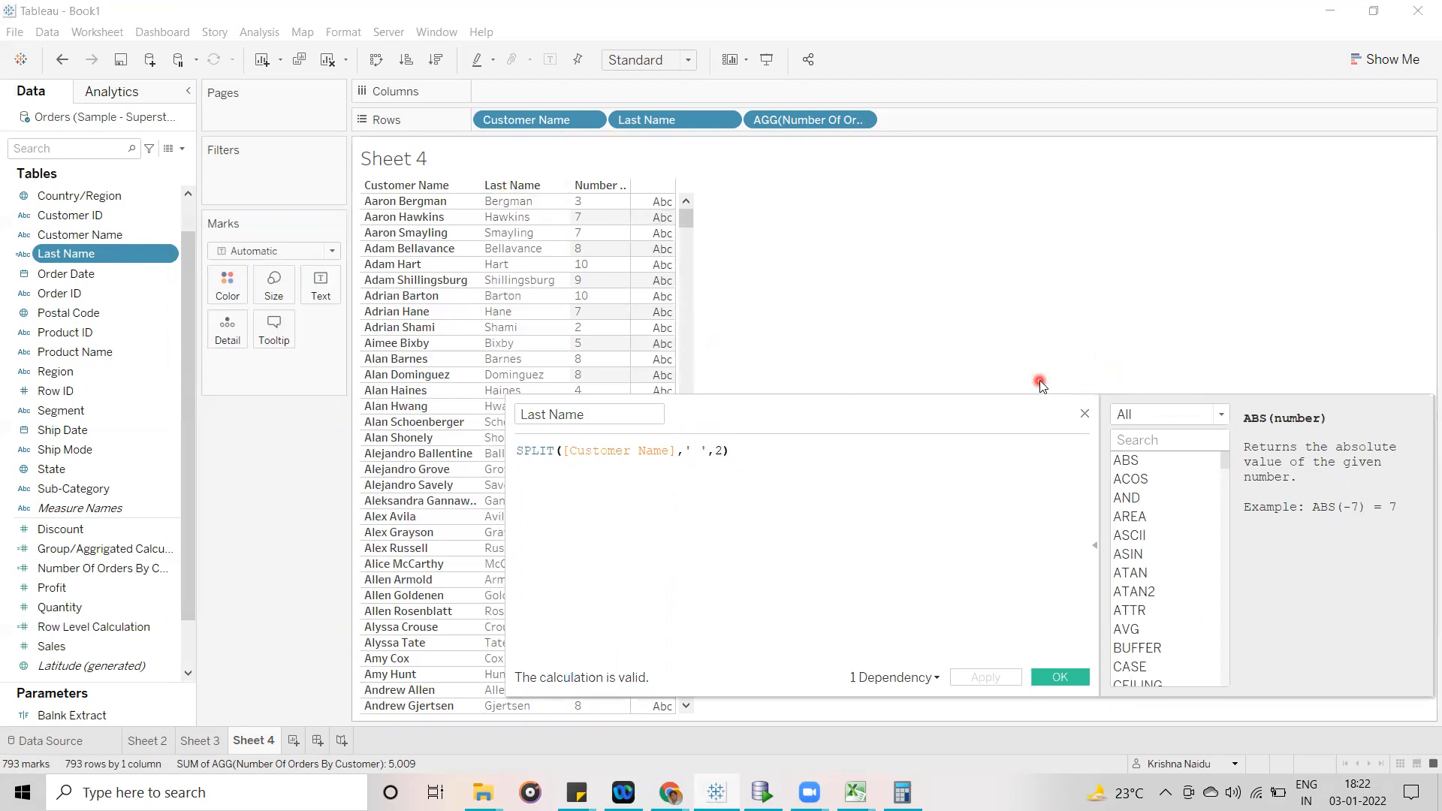
- Close the Last Name formula and duplicate the Last Name field
left_click(1084, 415)
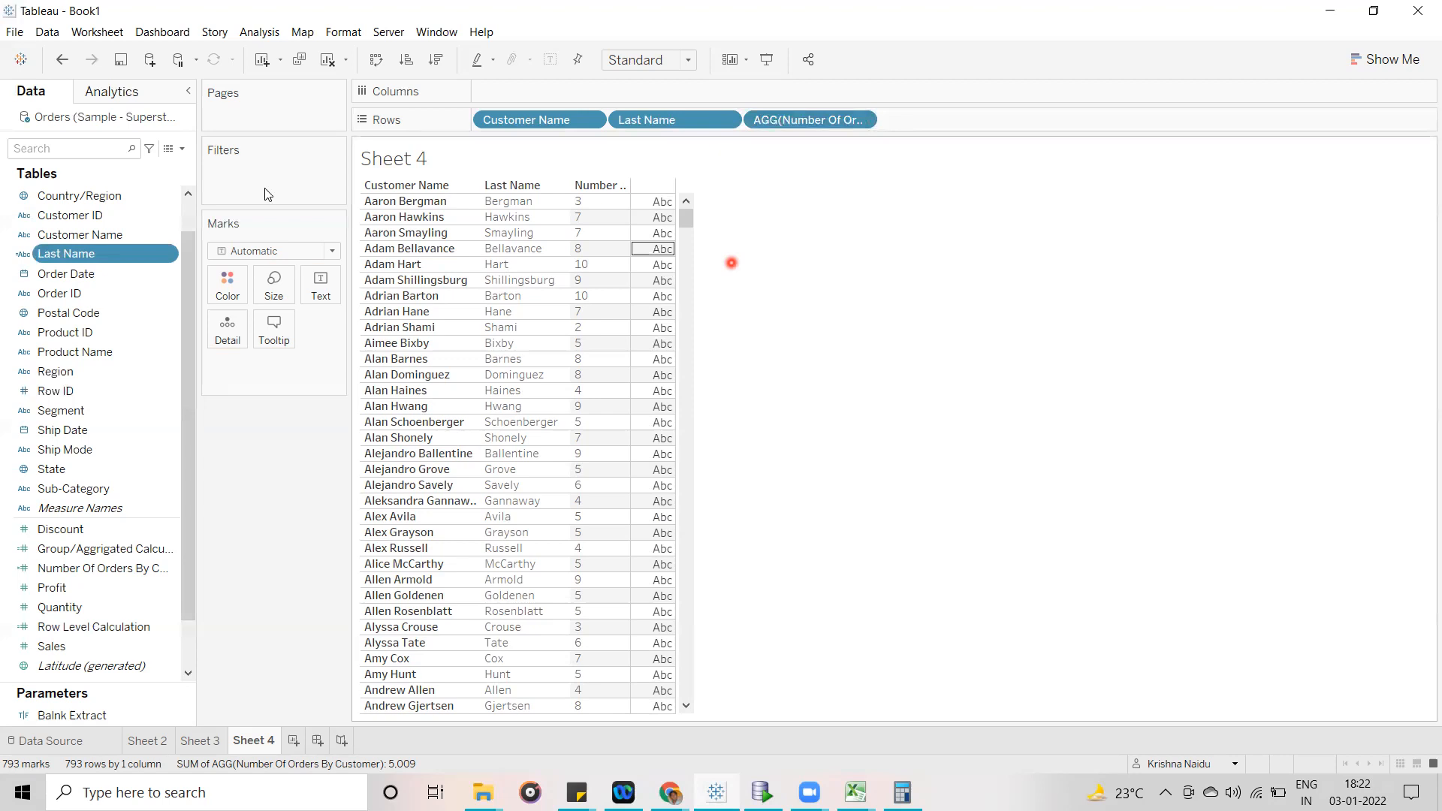
left_click(184, 150)
left_click(1068, 405)
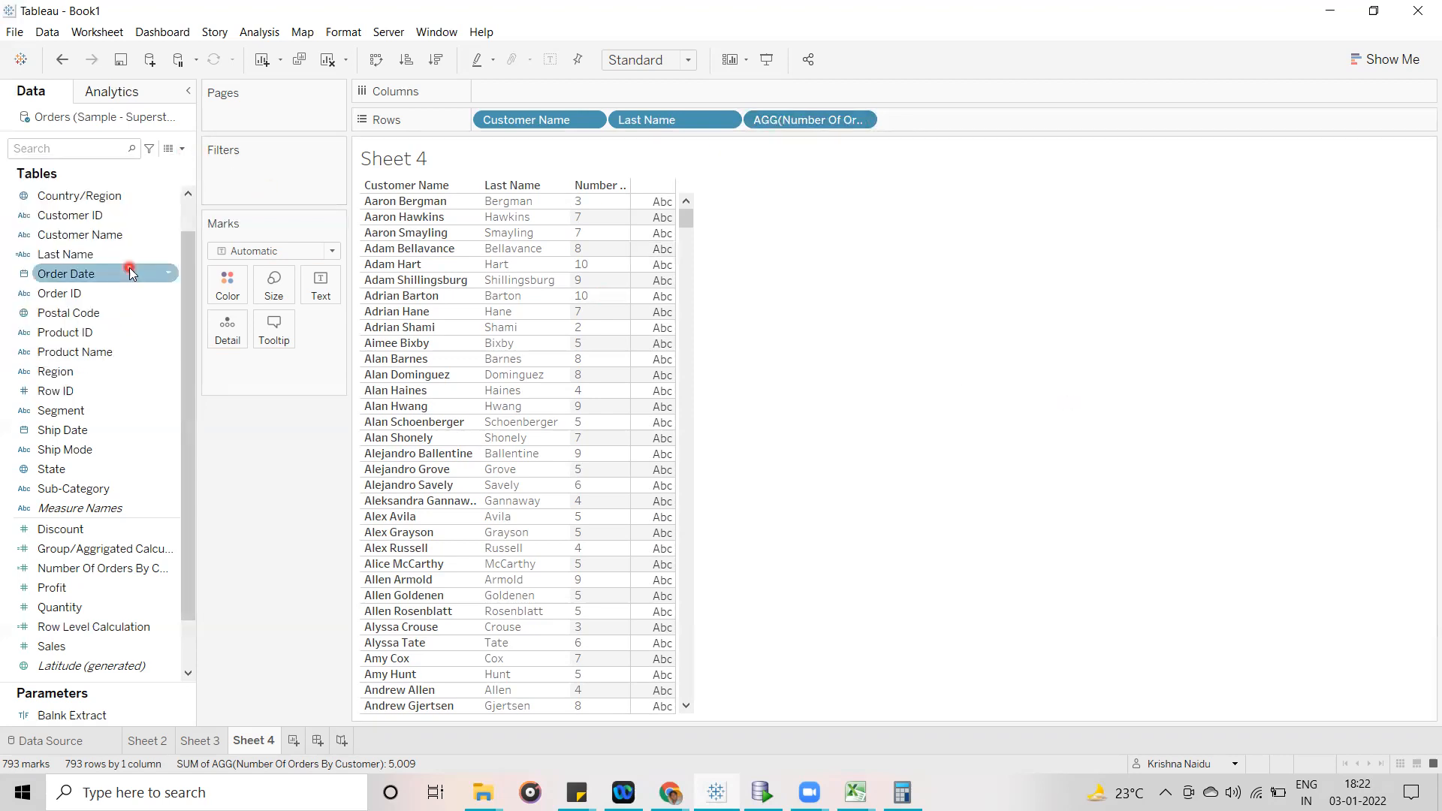
left_click(167, 257)
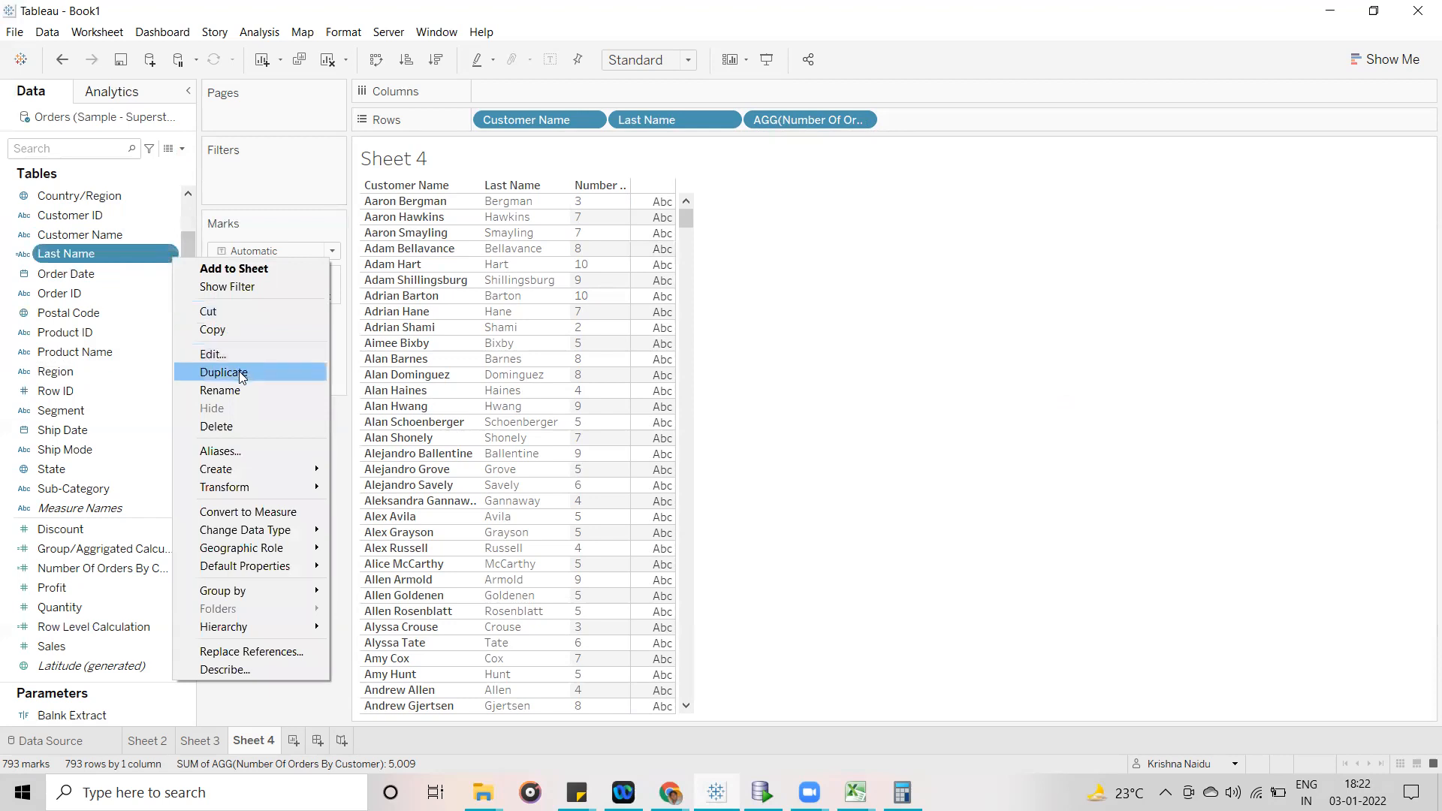
left_click(241, 373)
- Open the Last Name copy for editing and change the SPLIT token number to 1
right_click(170, 276)
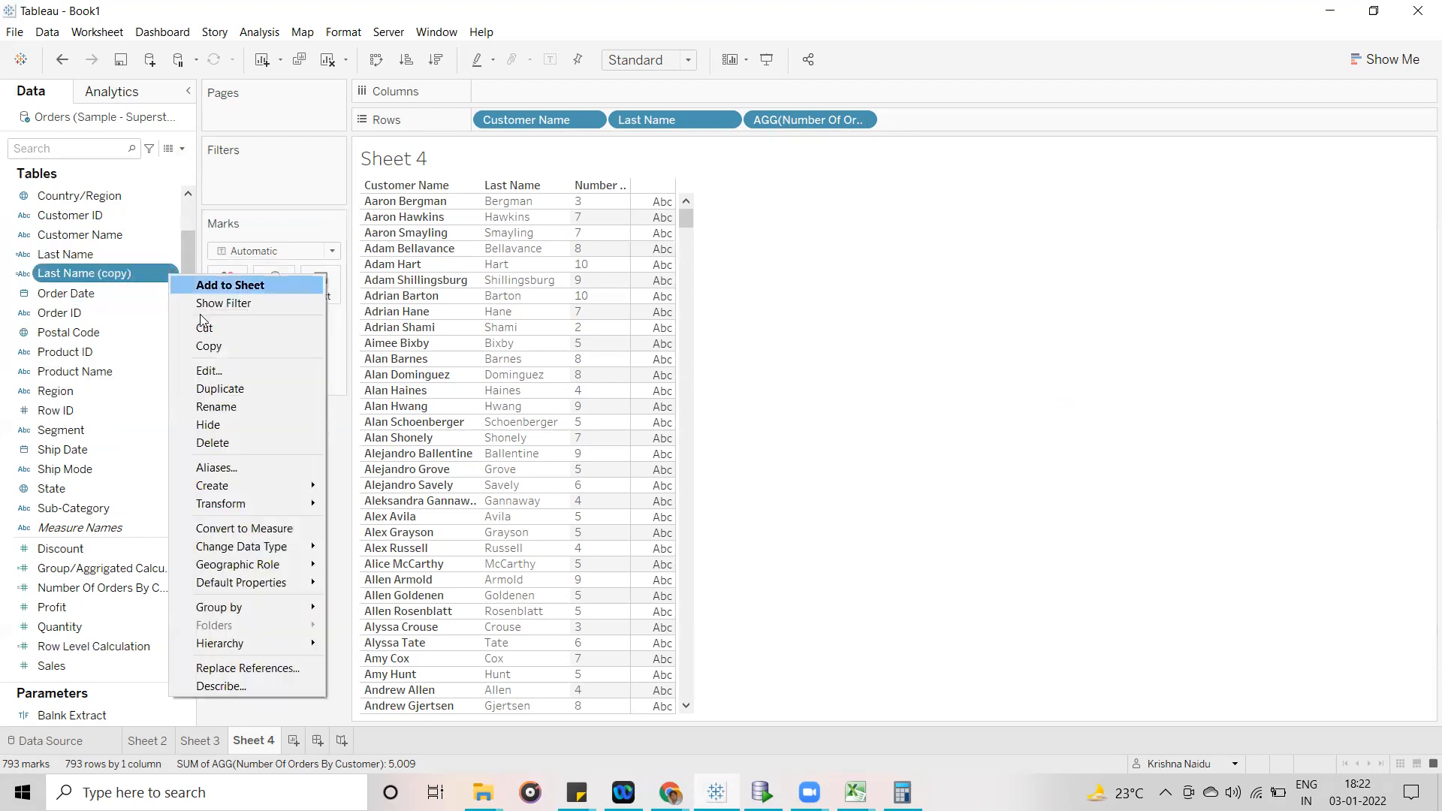
left_click(215, 370)
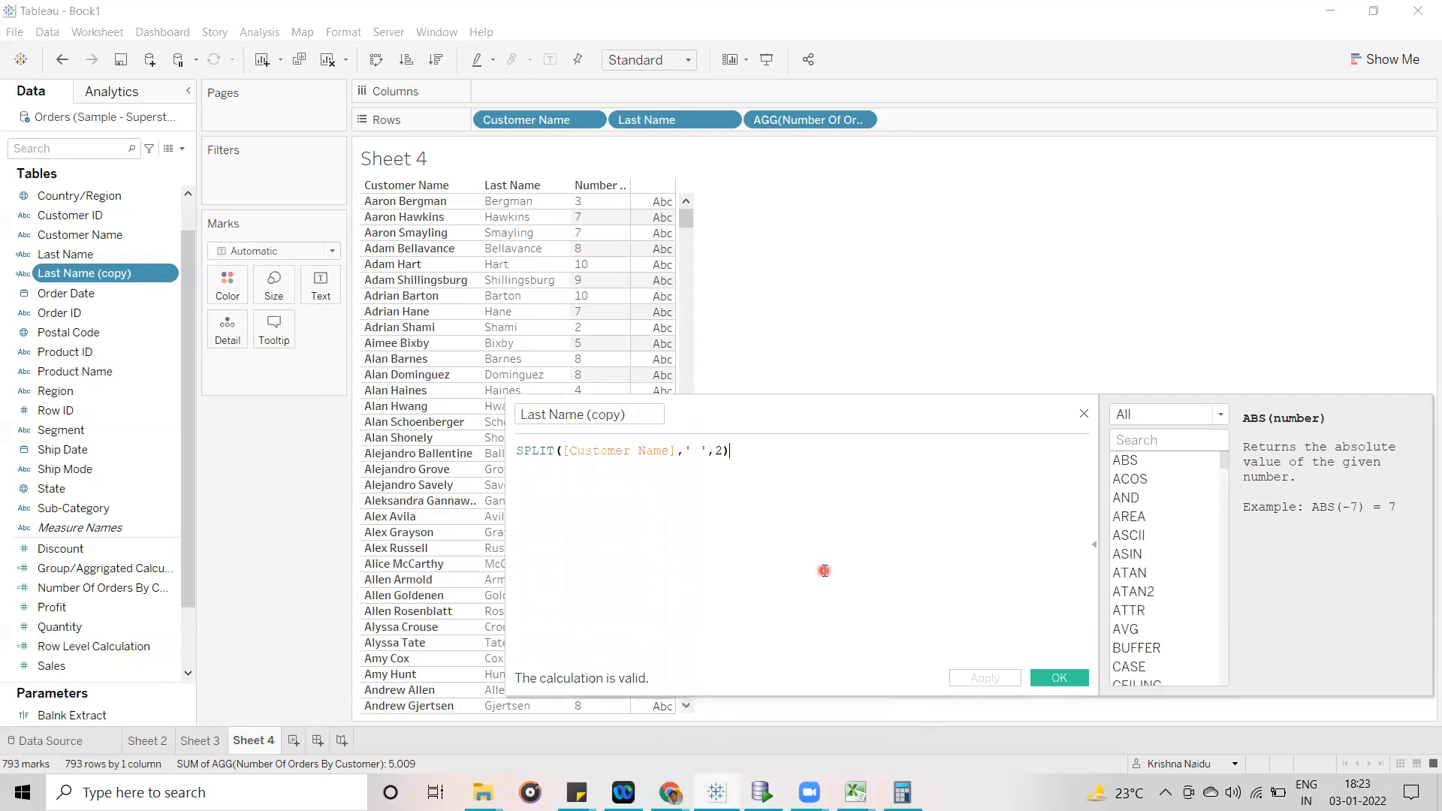
left_click_drag(792, 406, 695, 343)
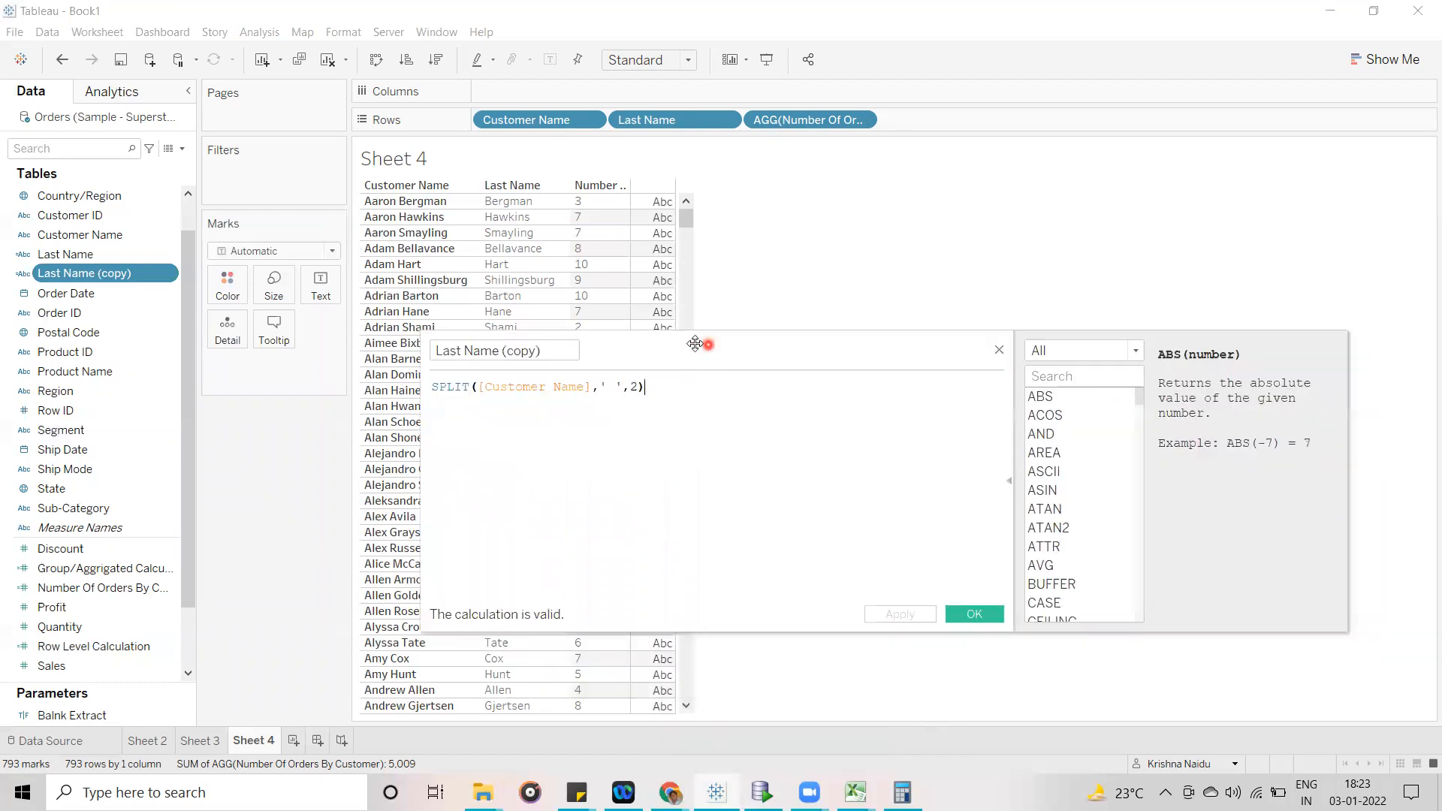
double_click(635, 387)
type("1")
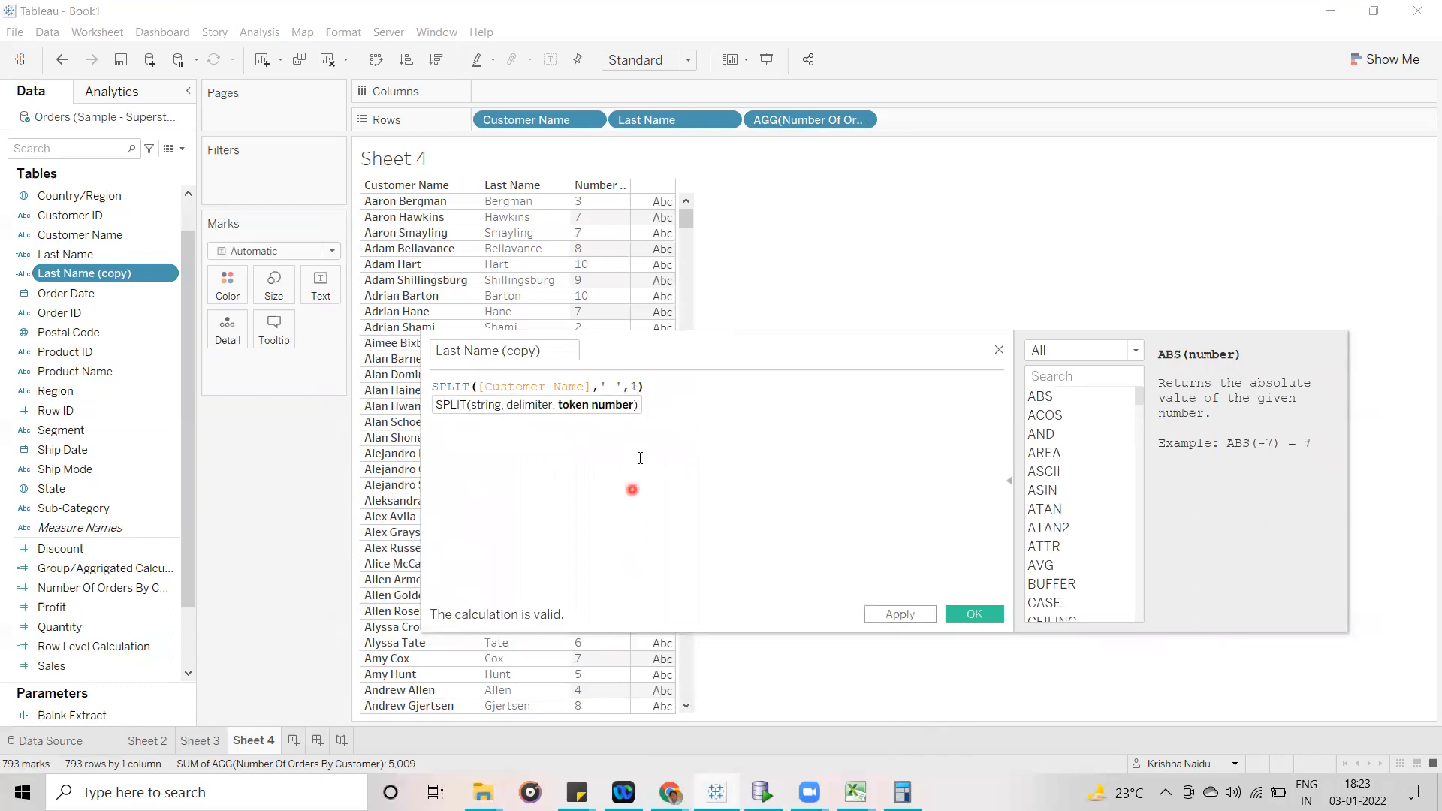
left_click(572, 473)
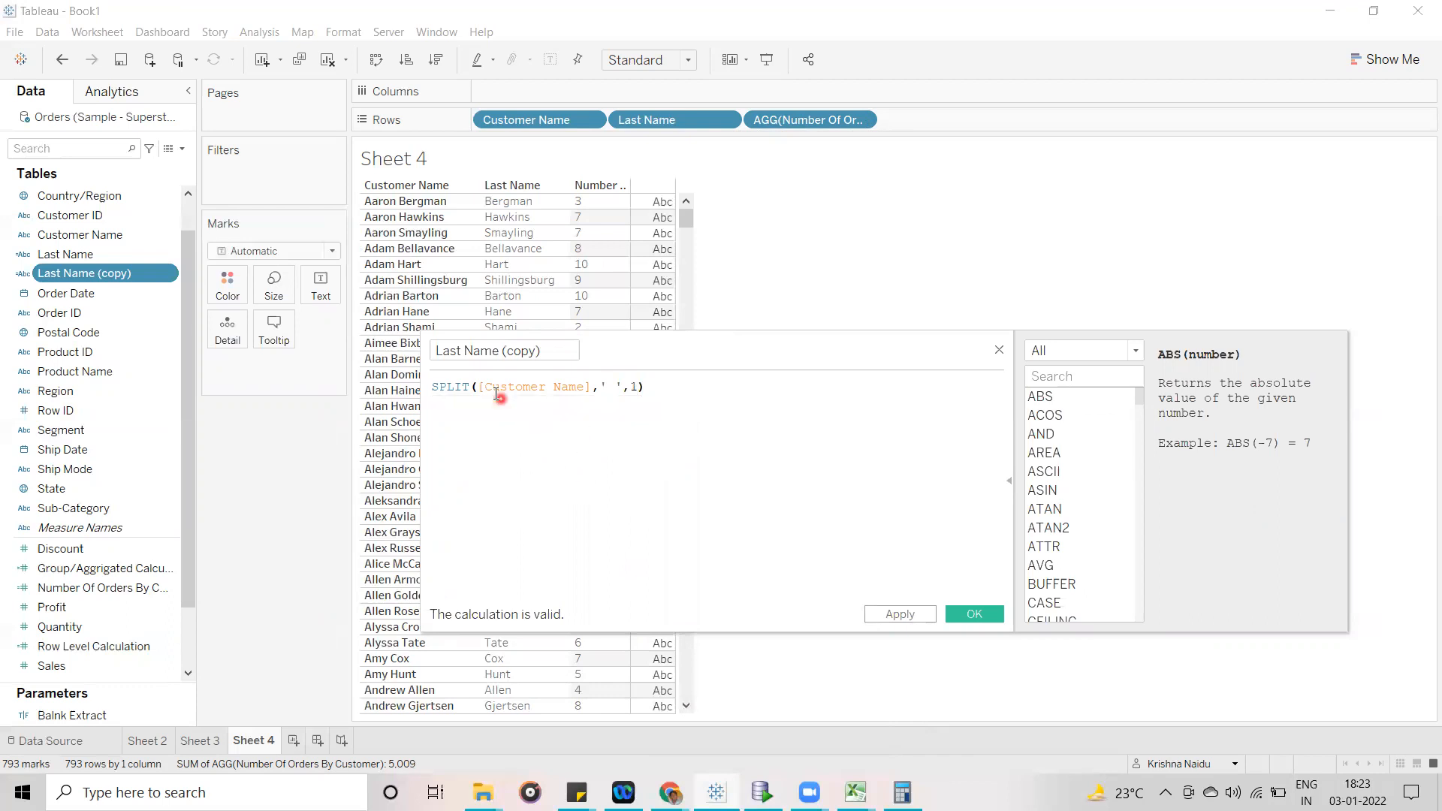
- Rename the copied calculation as First Name and save it
left_click_drag(548, 350, 402, 350)
type("First Name")
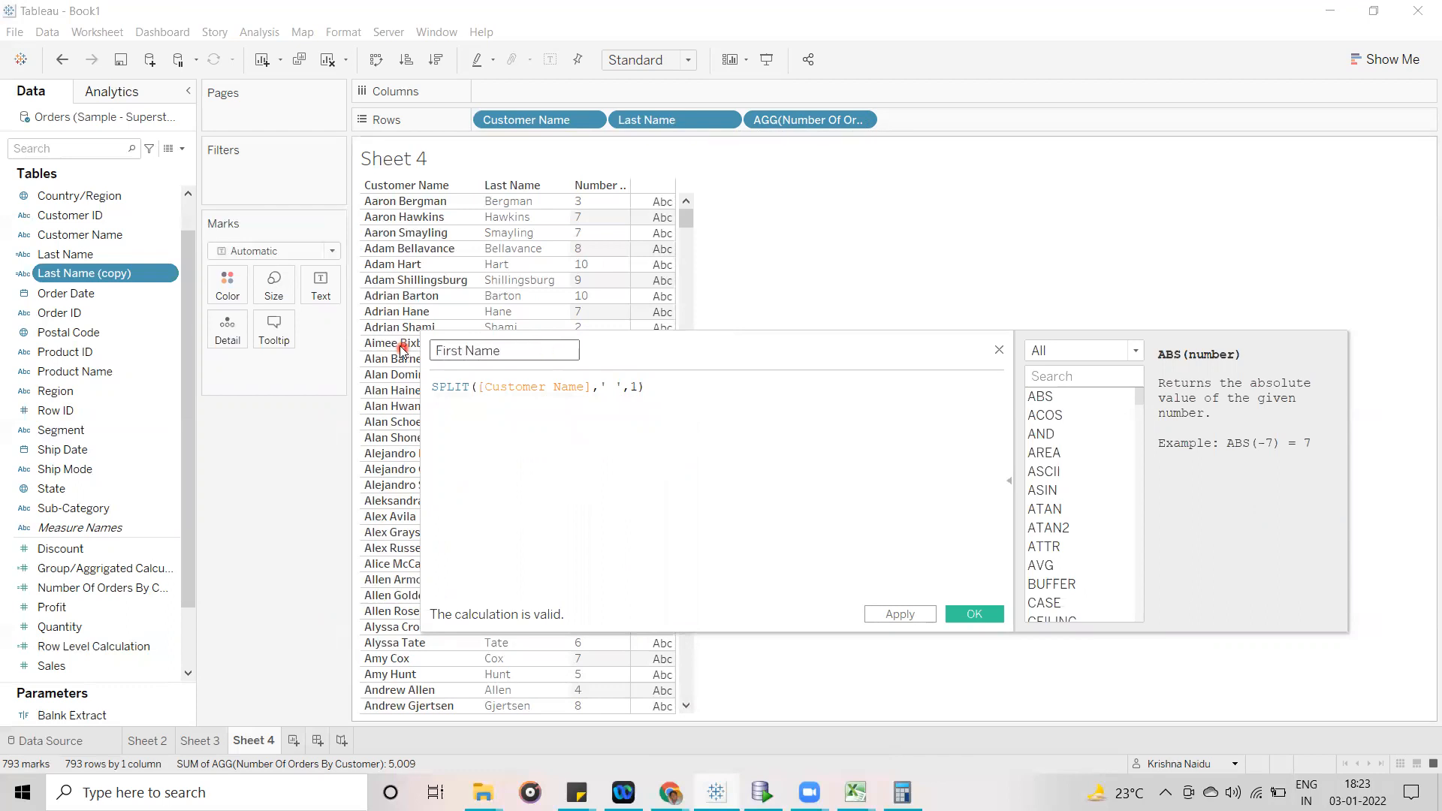
left_click(975, 615)
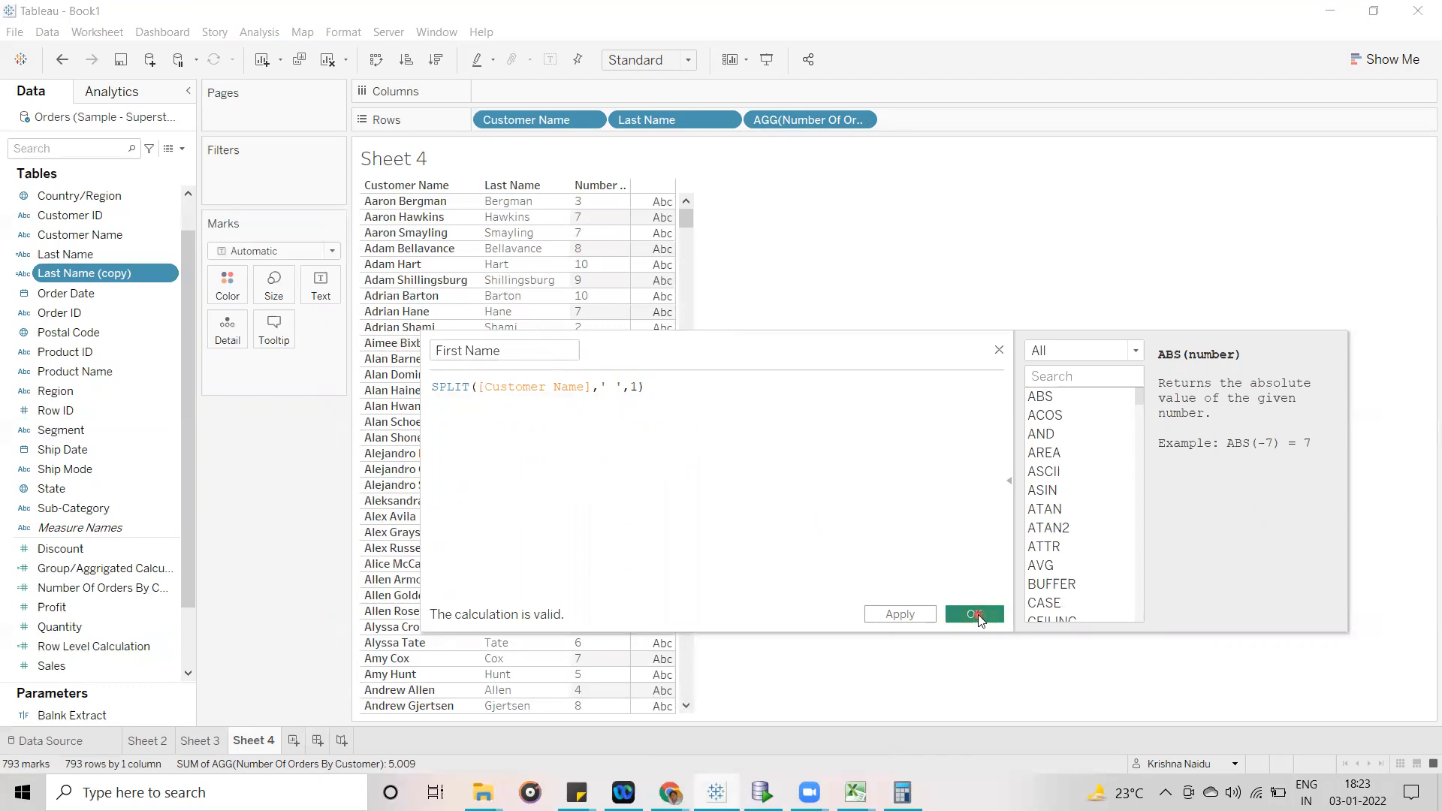
- Add First Name to the rows between Customer Name and Last Name
left_click(71, 232)
left_click_drag(69, 254, 611, 125)
left_click(1101, 508)
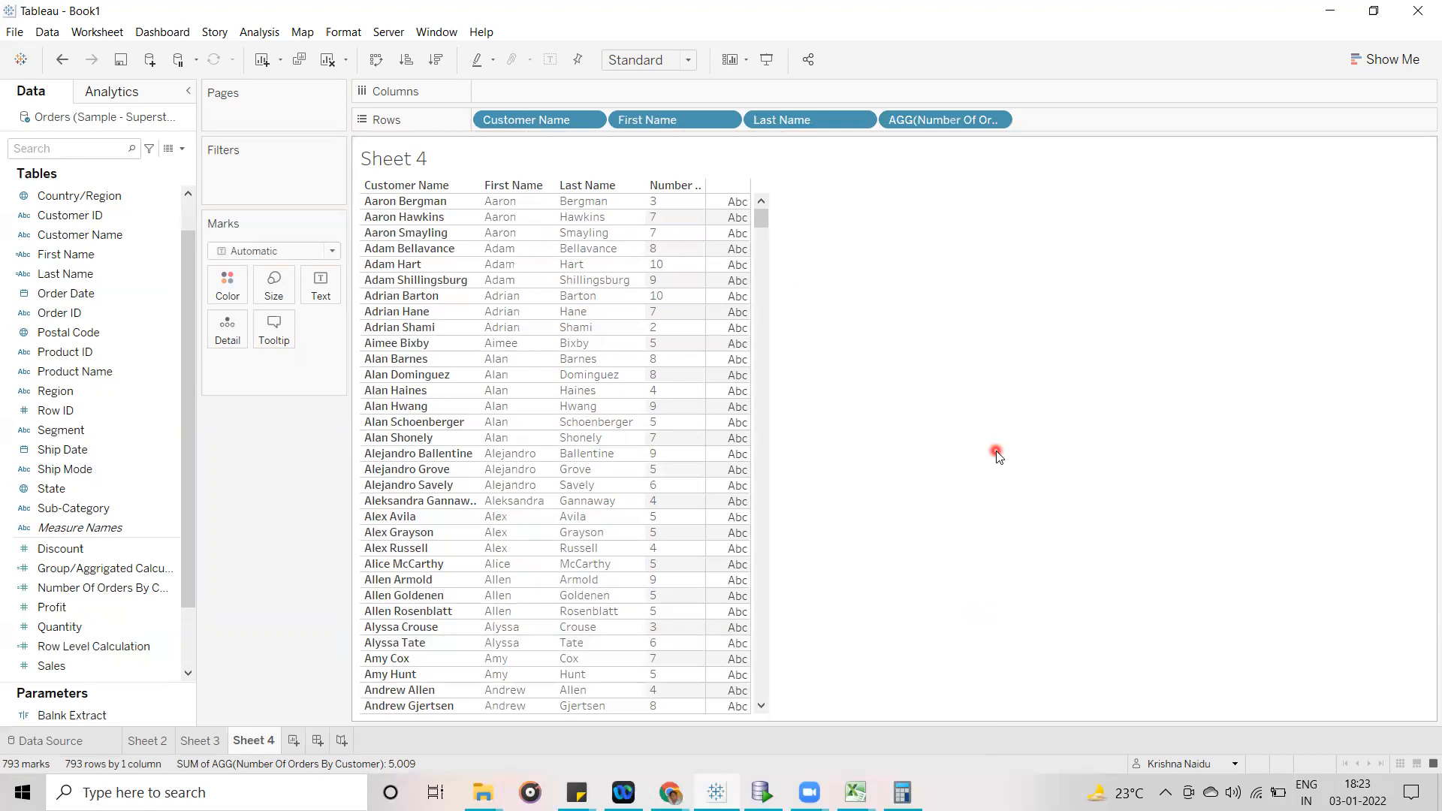
left_click(126, 257)
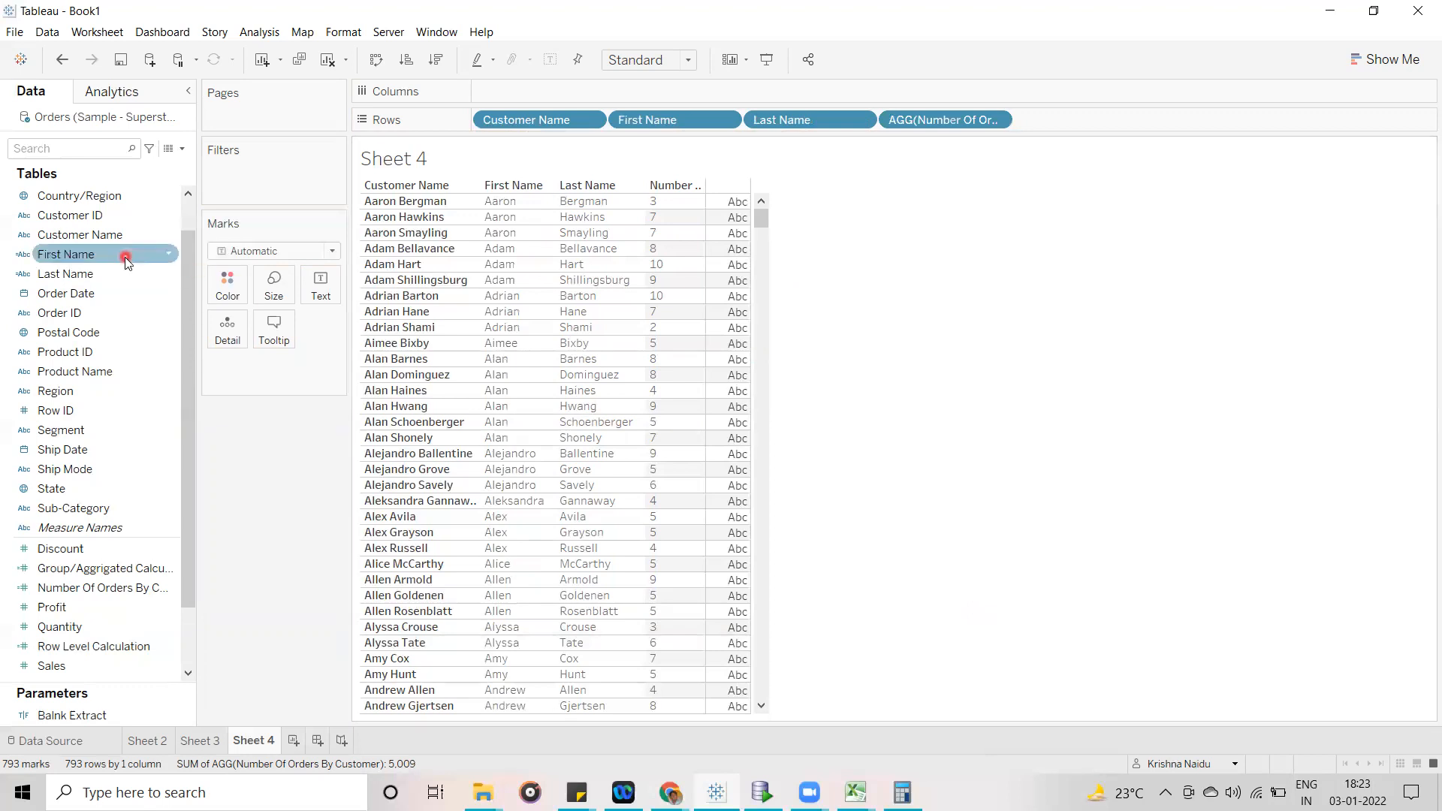
left_click_drag(157, 261, 515, 234)
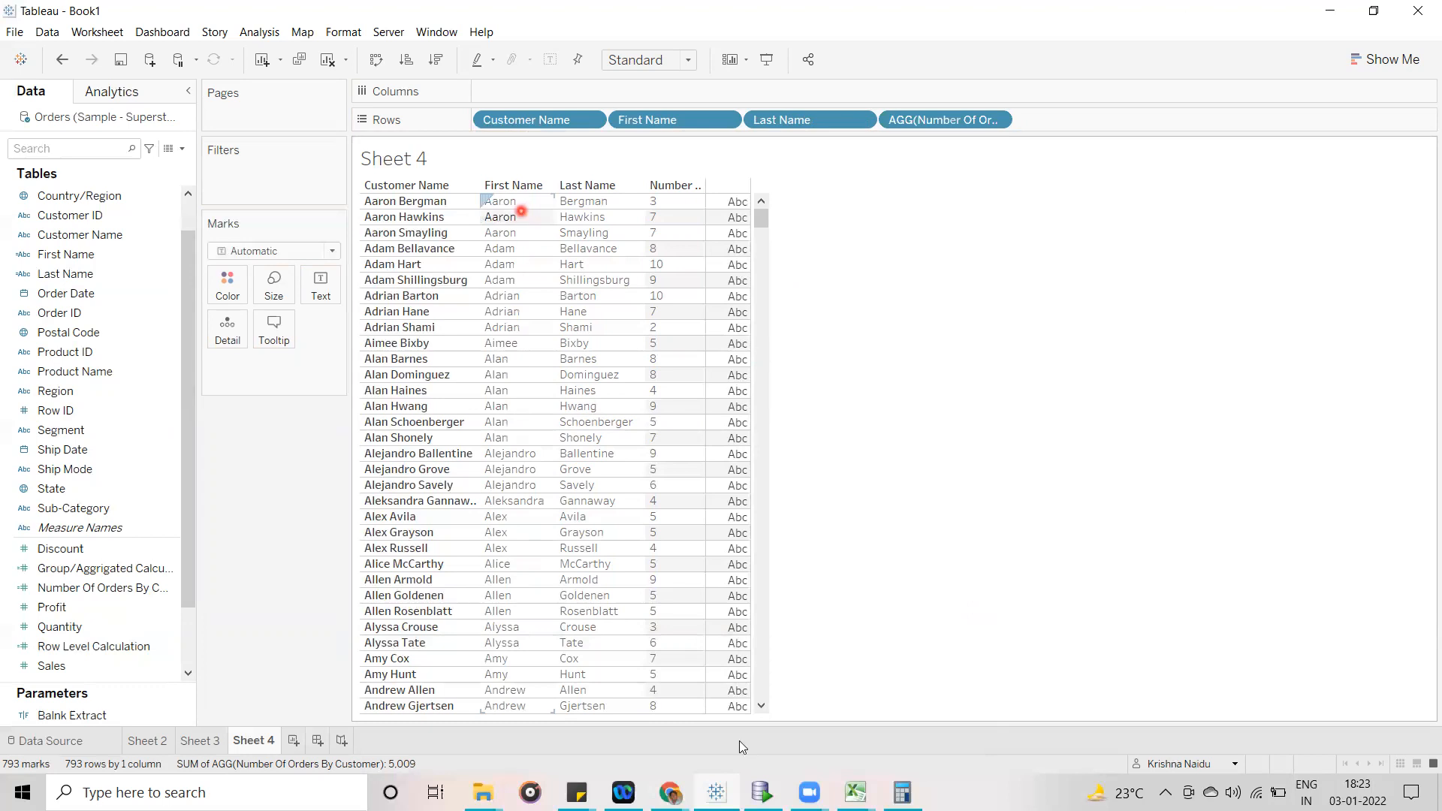
- Switch to the Google Meet call, close its in-call messages and return to the Tableau worksheet
mouse_move(670, 792)
left_click(519, 710)
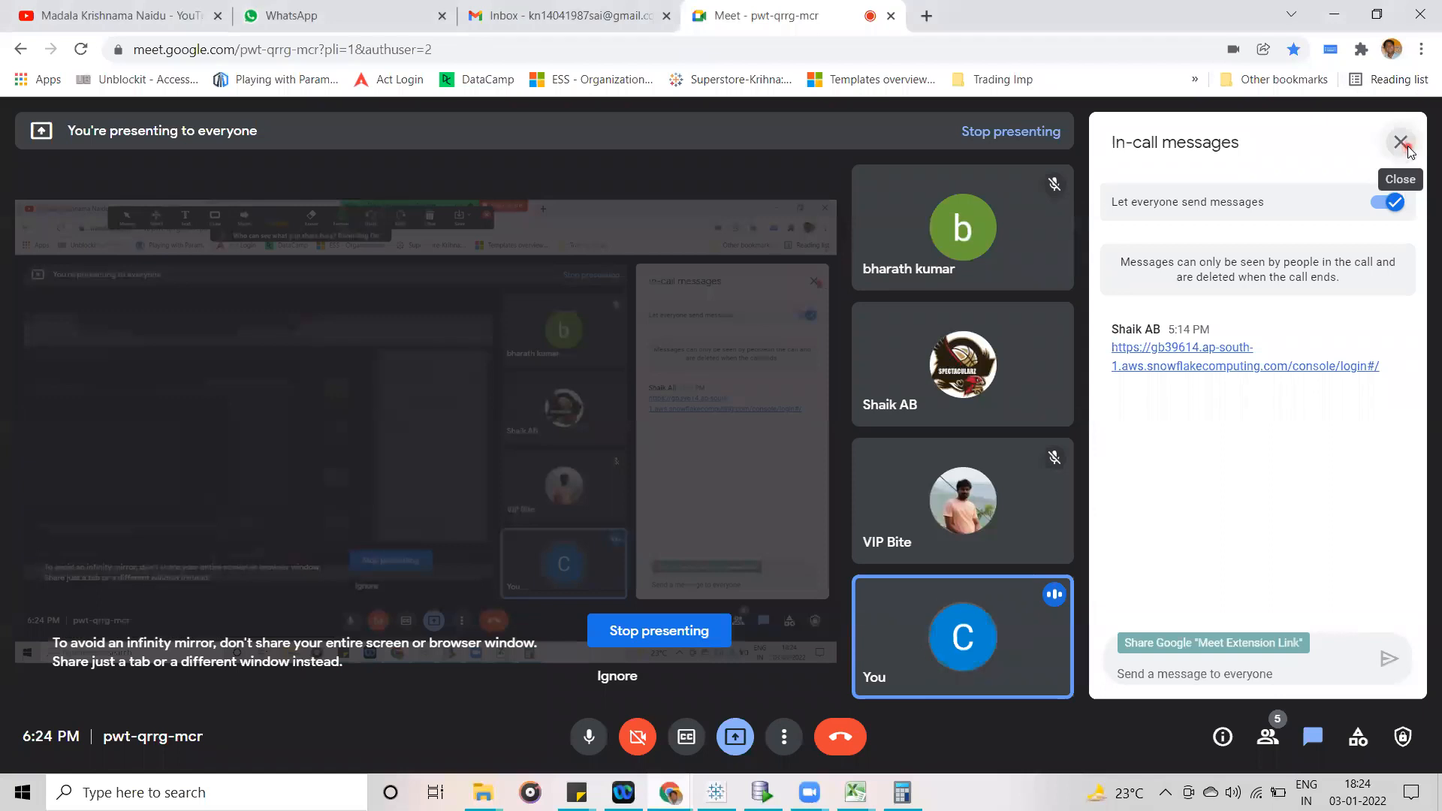
left_click(1401, 141)
left_click(1335, 13)
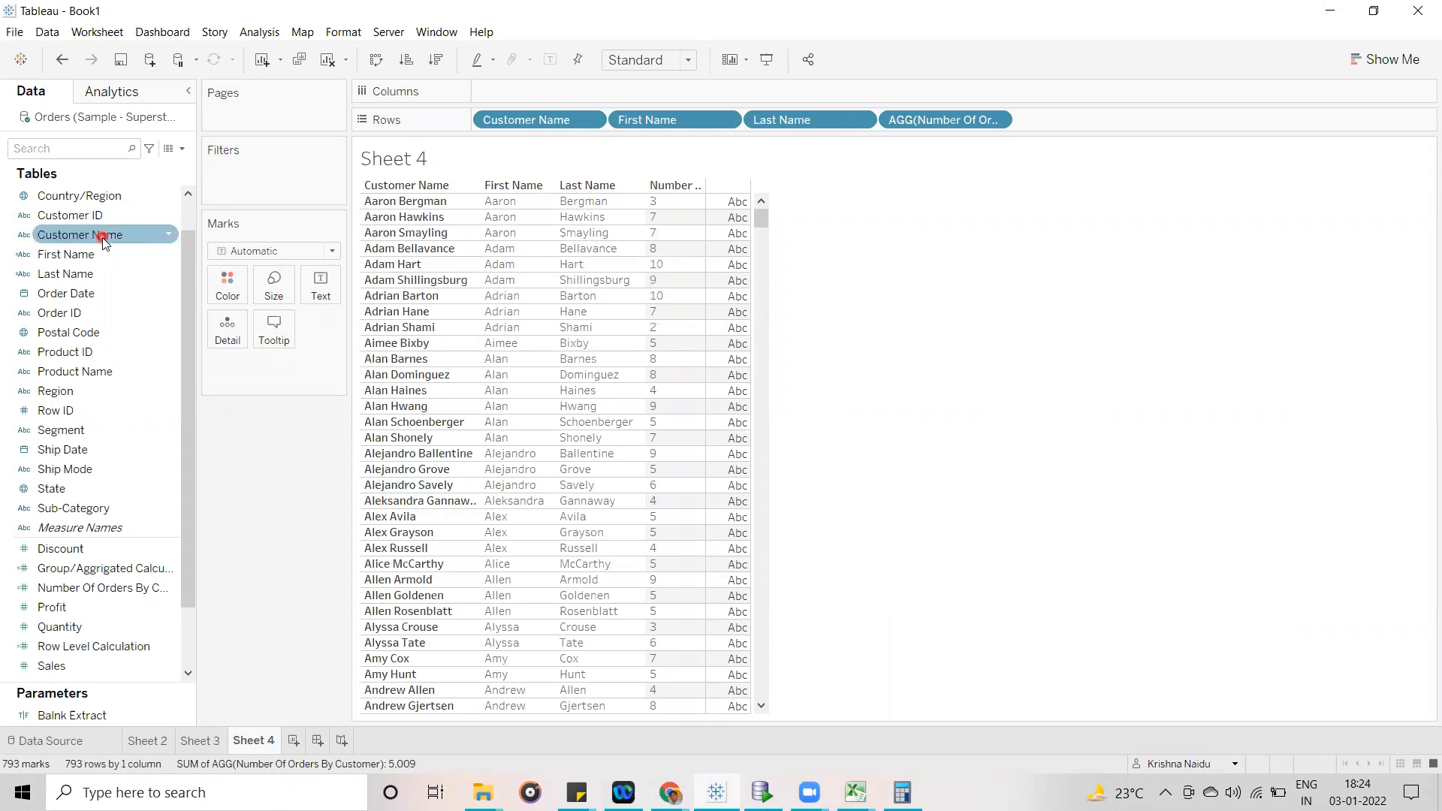
- Open First Name for editing and append + "," + after its SPLIT expression
right_click(166, 256)
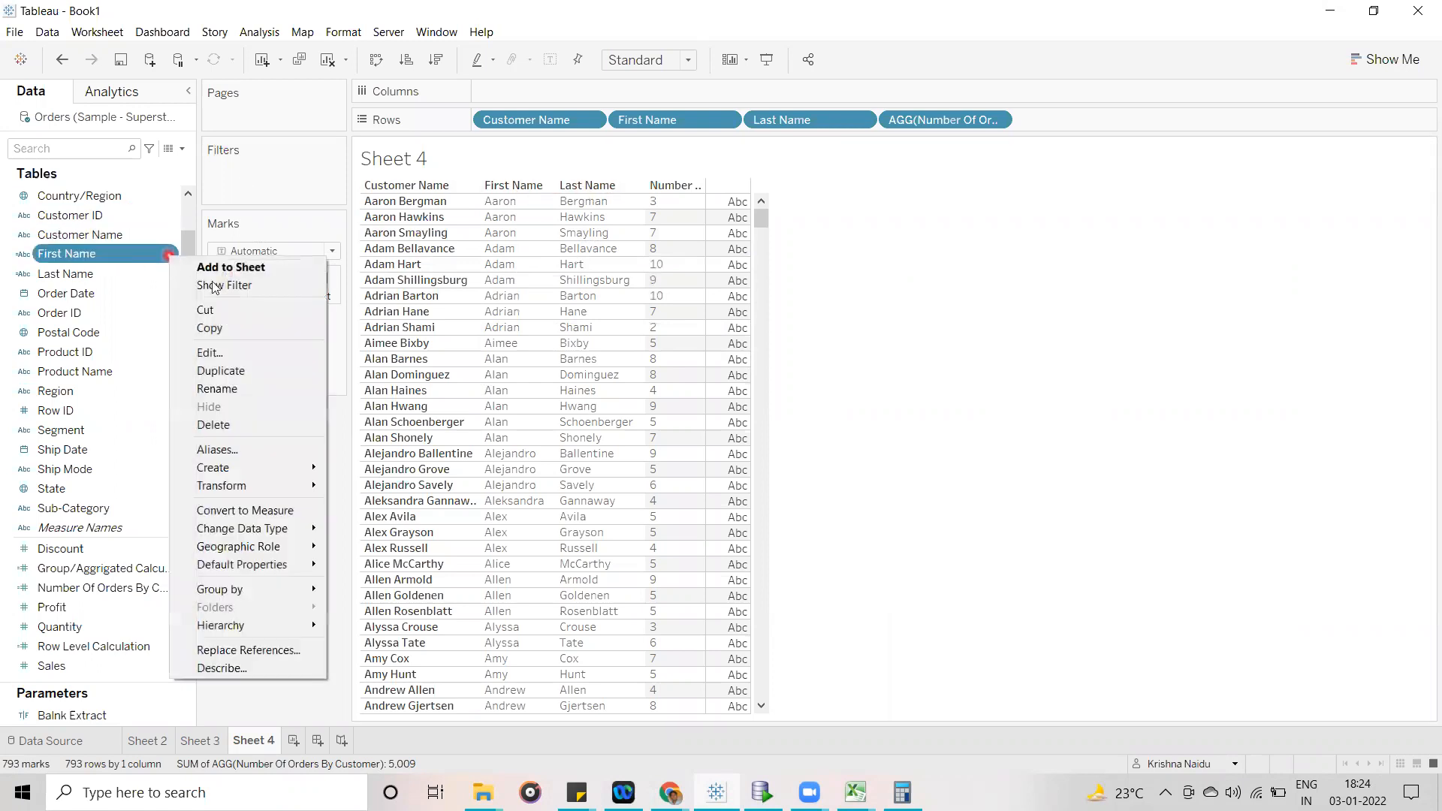
left_click(256, 351)
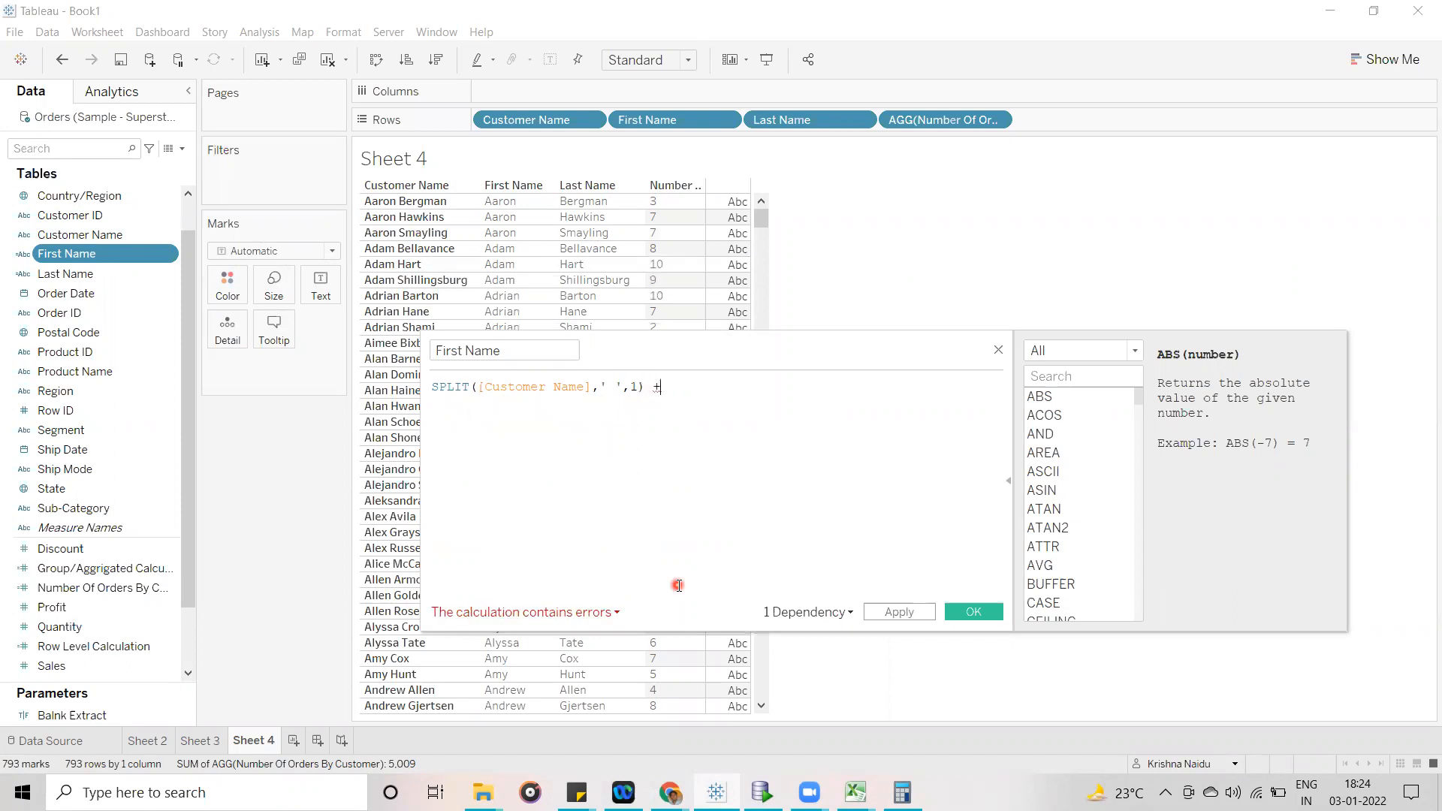
type("+ \",")
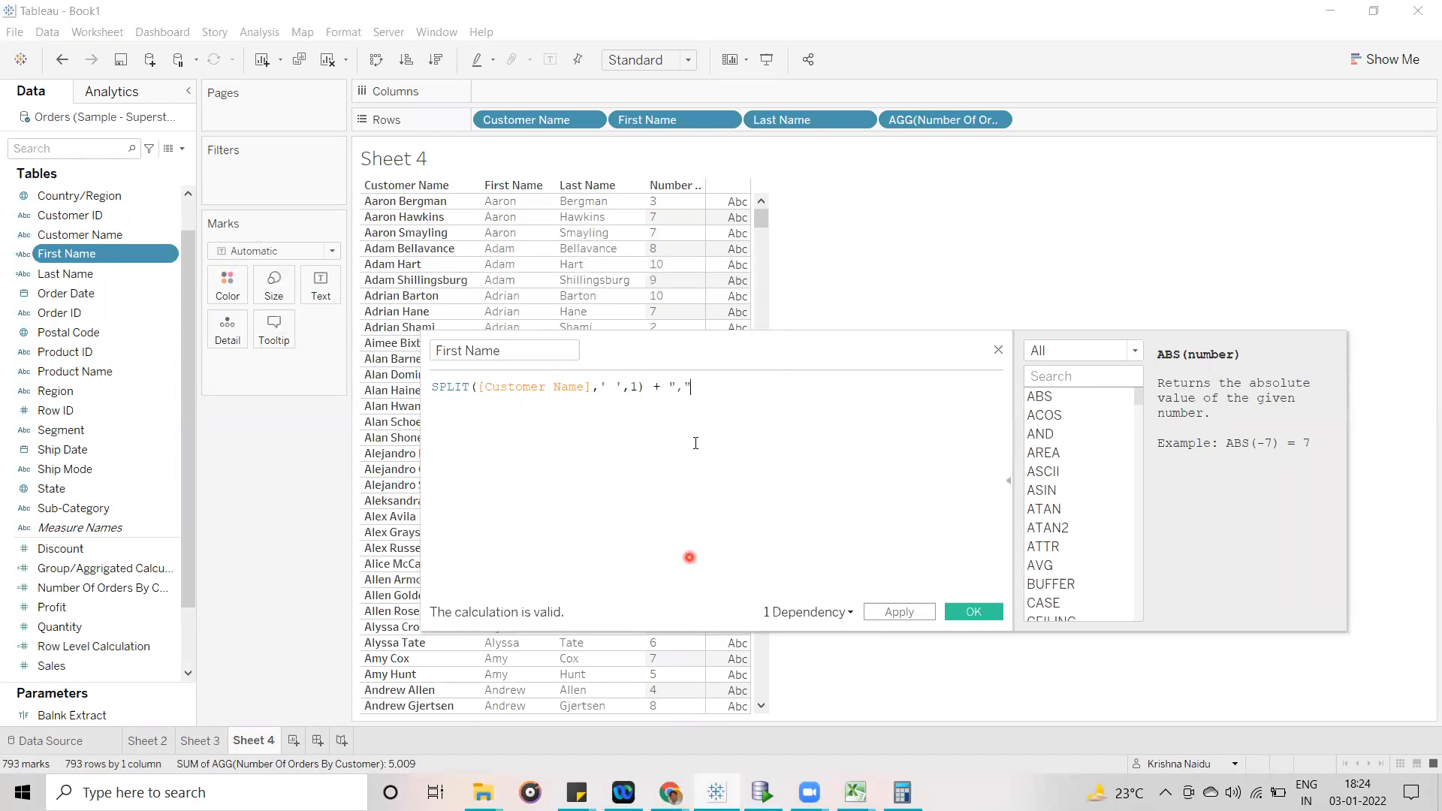
left_click_drag(673, 388, 701, 384)
left_click(708, 414)
type("+")
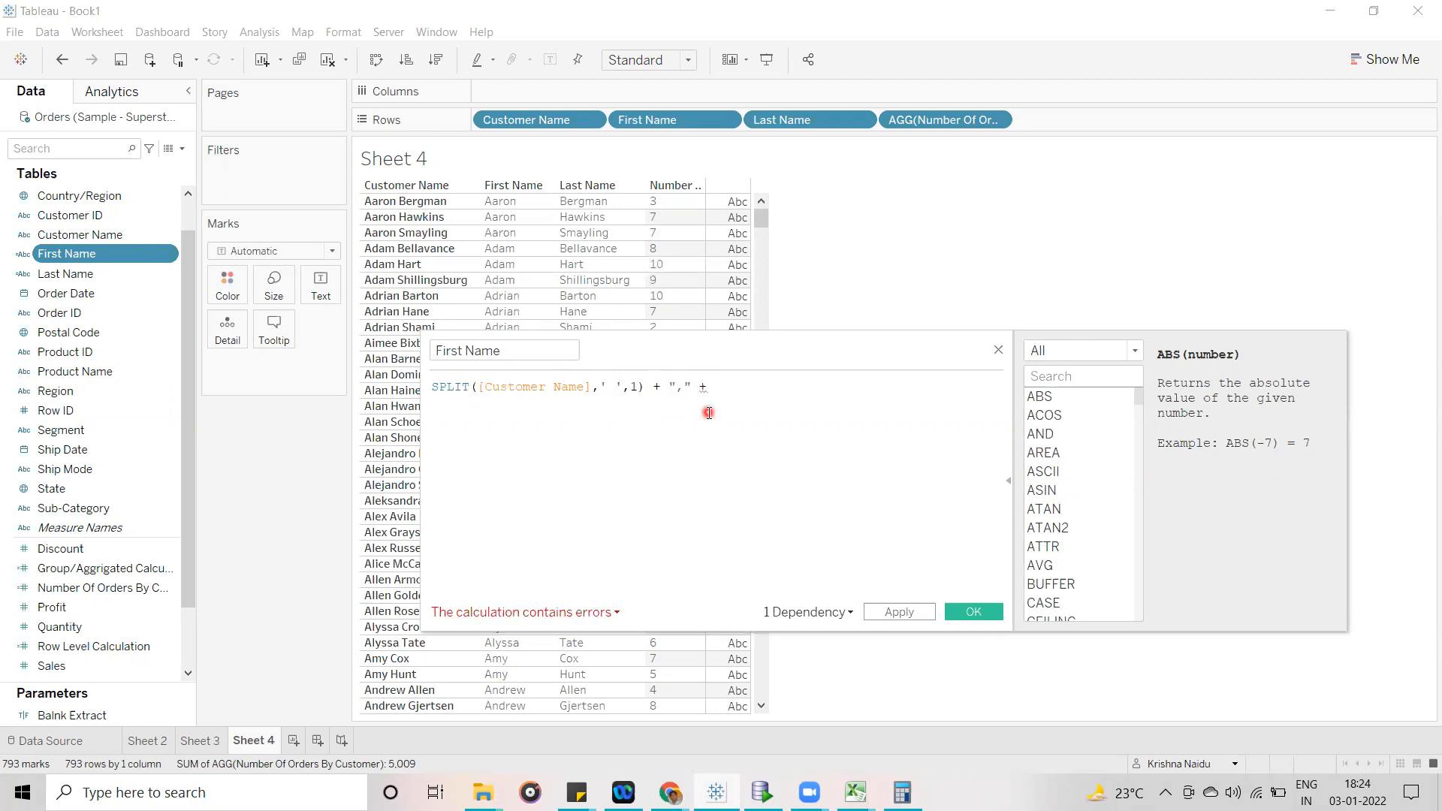
type(" Sp")
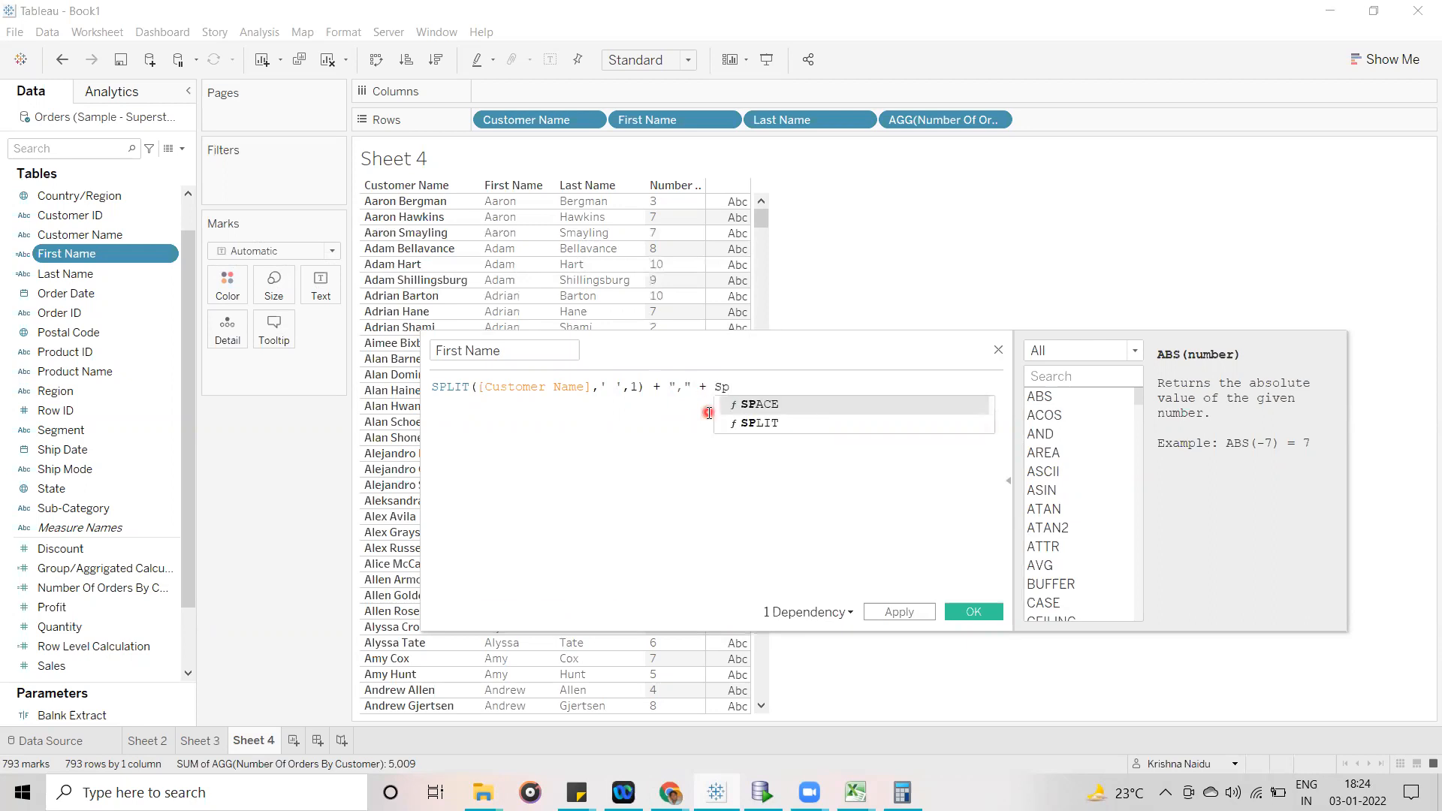
- Complete the First Name formula with a second expression, SPLIT([Customer Name],' ',2)
key("Down")
key("Return")
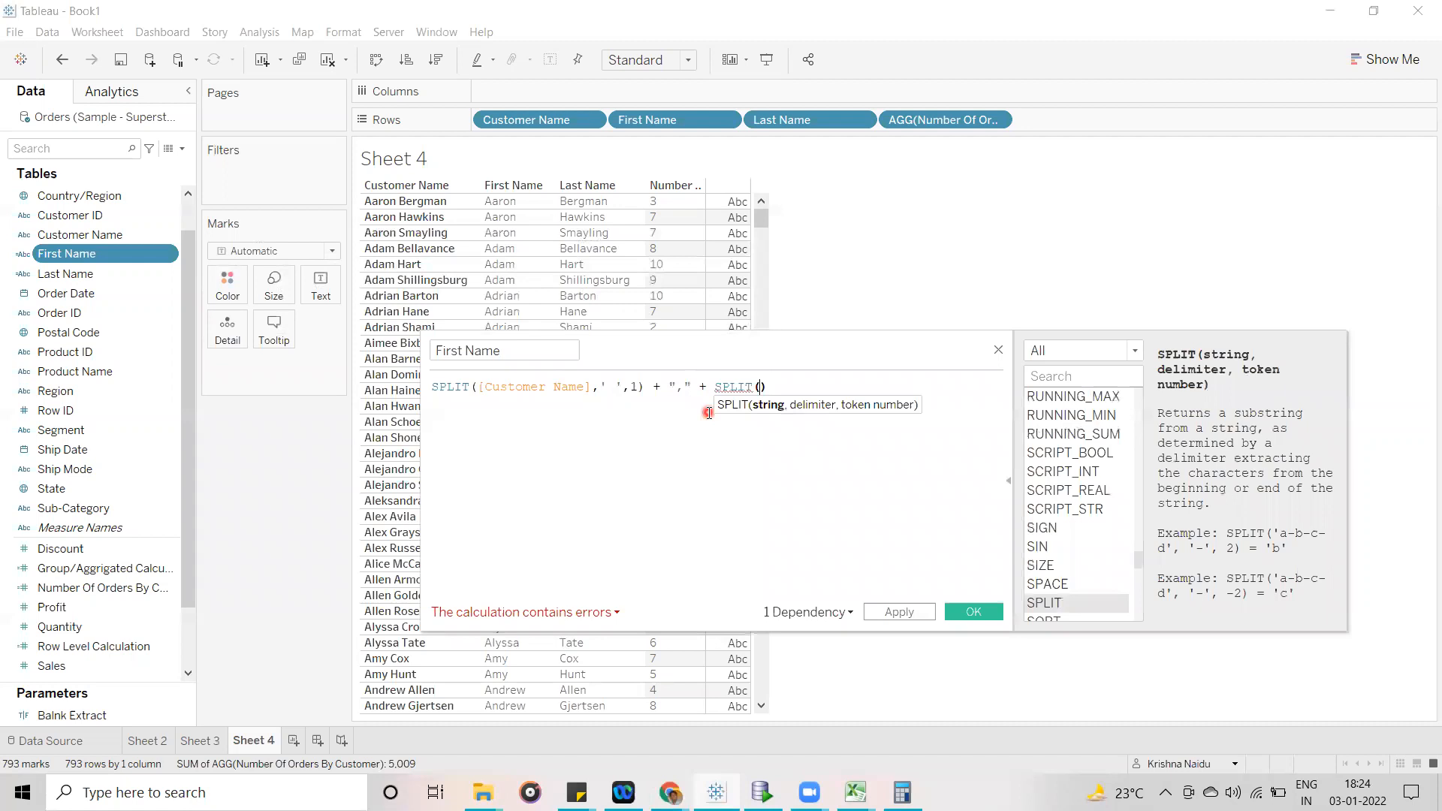
type("[Cu")
key("Down")
key("Return")
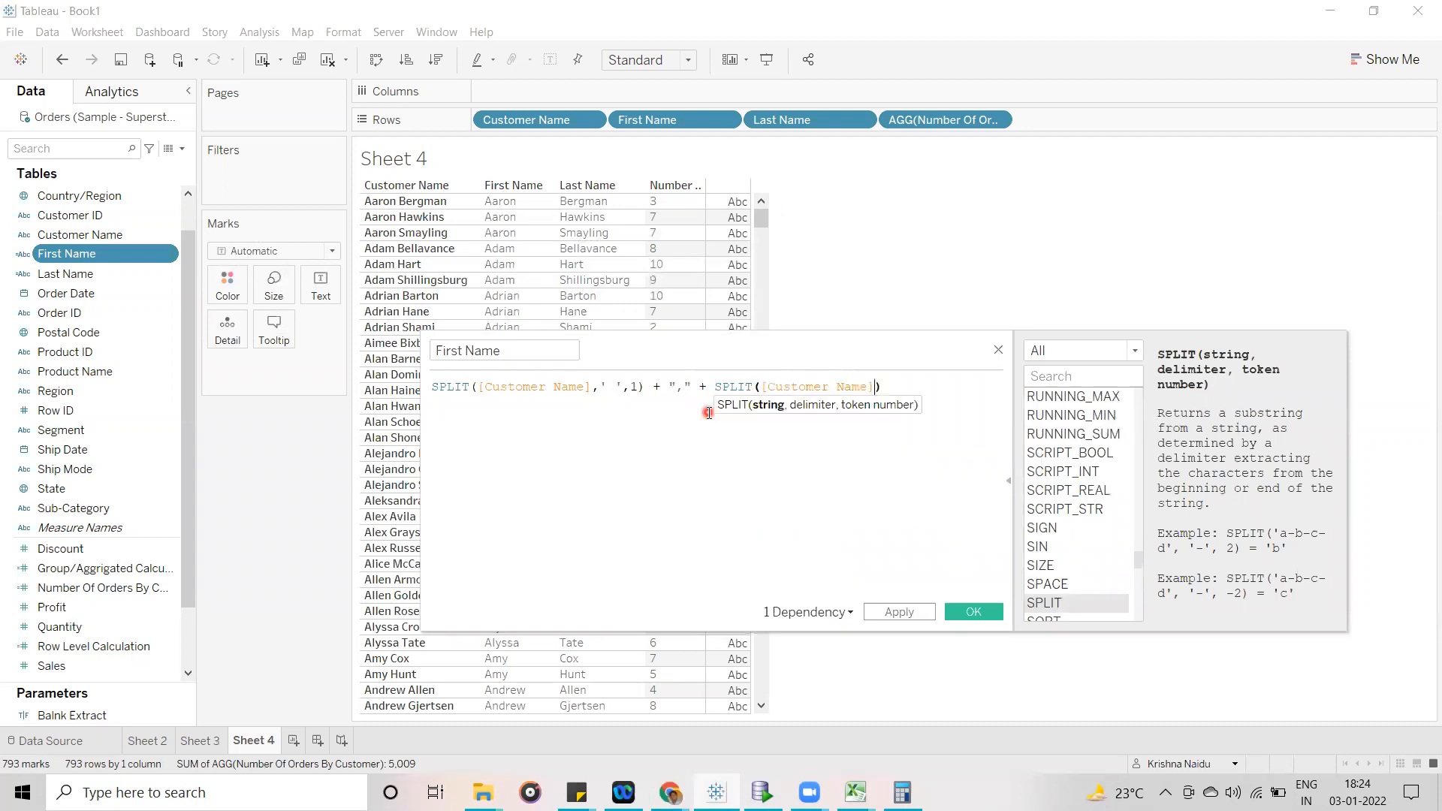
type(",' ',2")
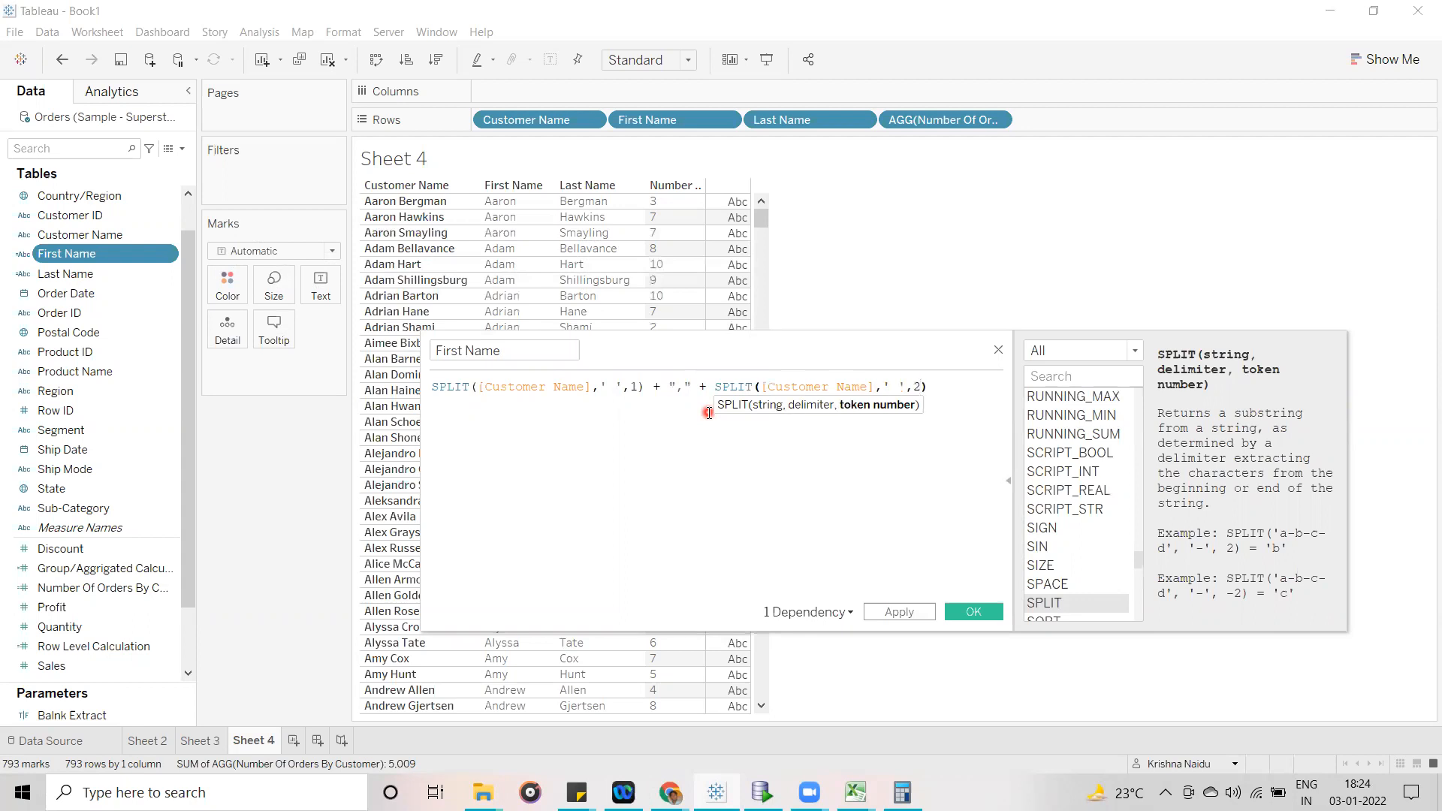
left_click(733, 507)
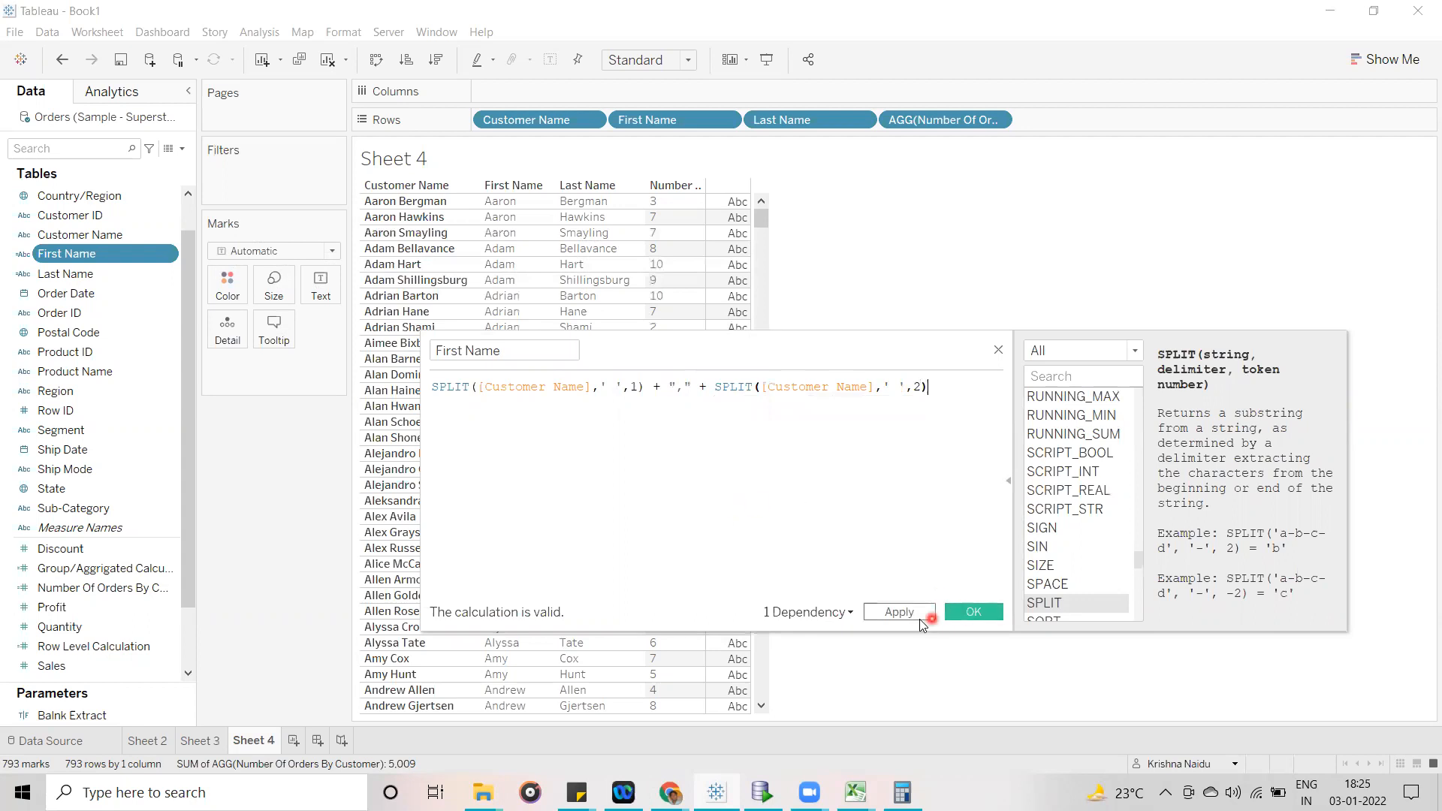
- Apply the combined First Name formula with the table in view and highlight its + "," + part
left_click_drag(807, 362, 933, 329)
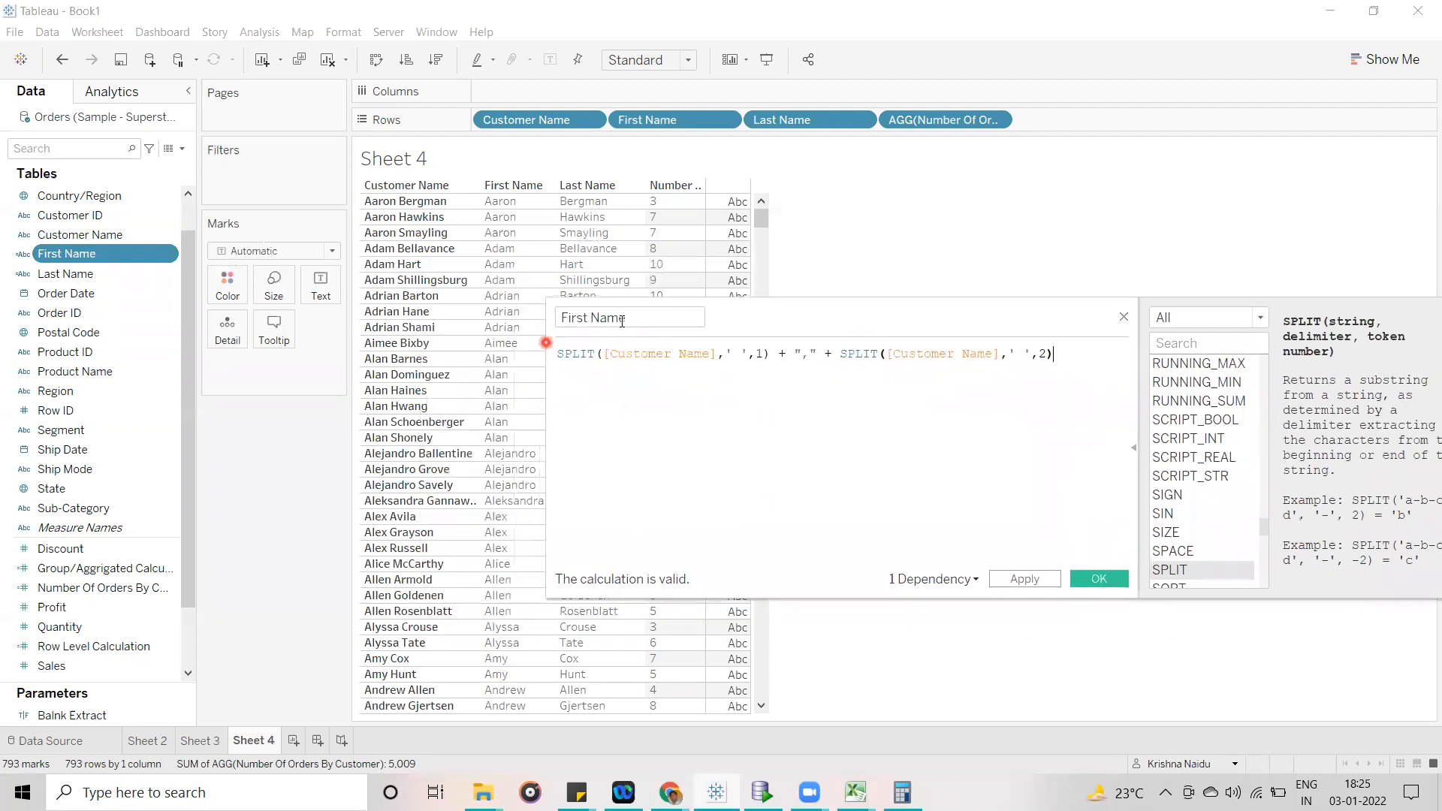
left_click(1010, 590)
left_click_drag(821, 315, 884, 330)
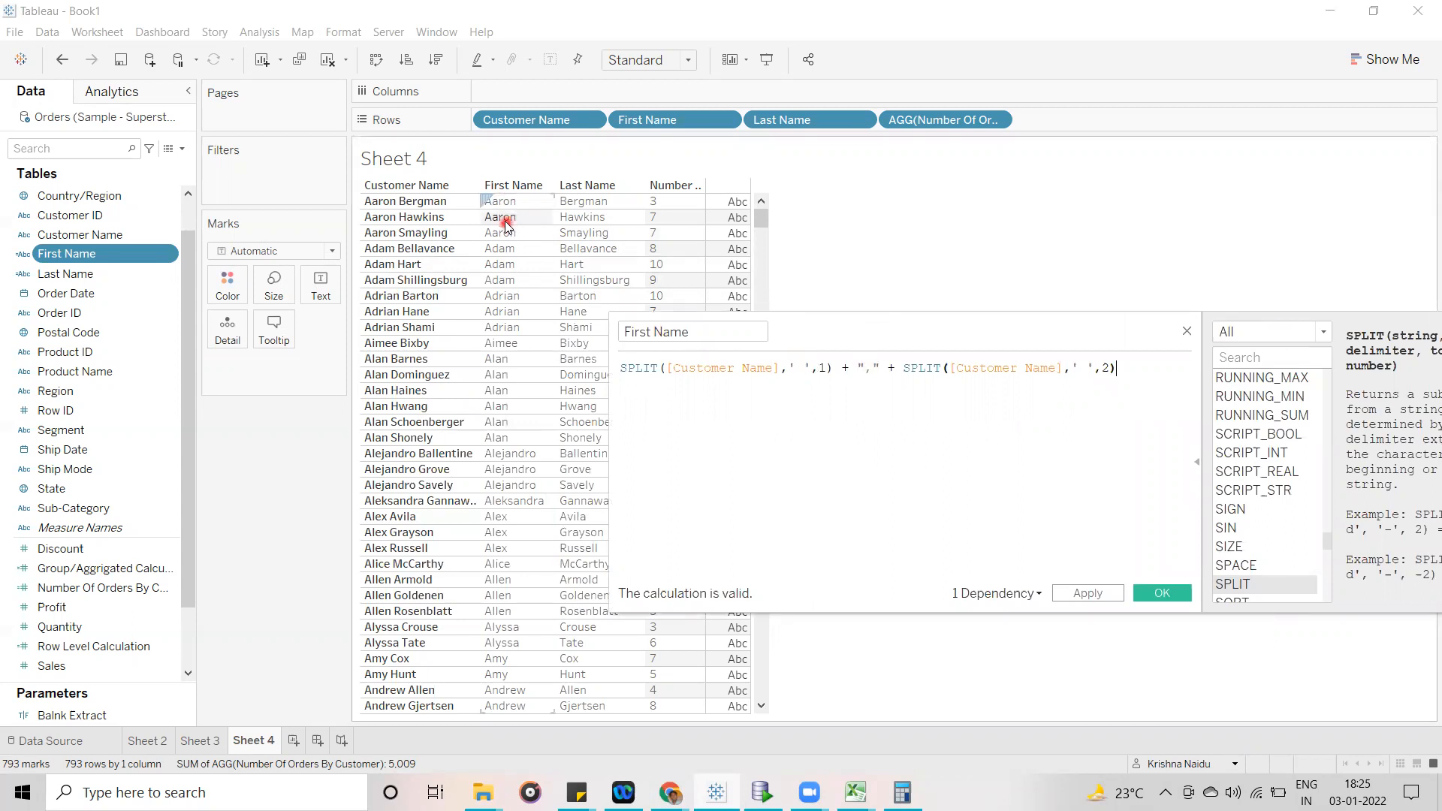
left_click(1095, 595)
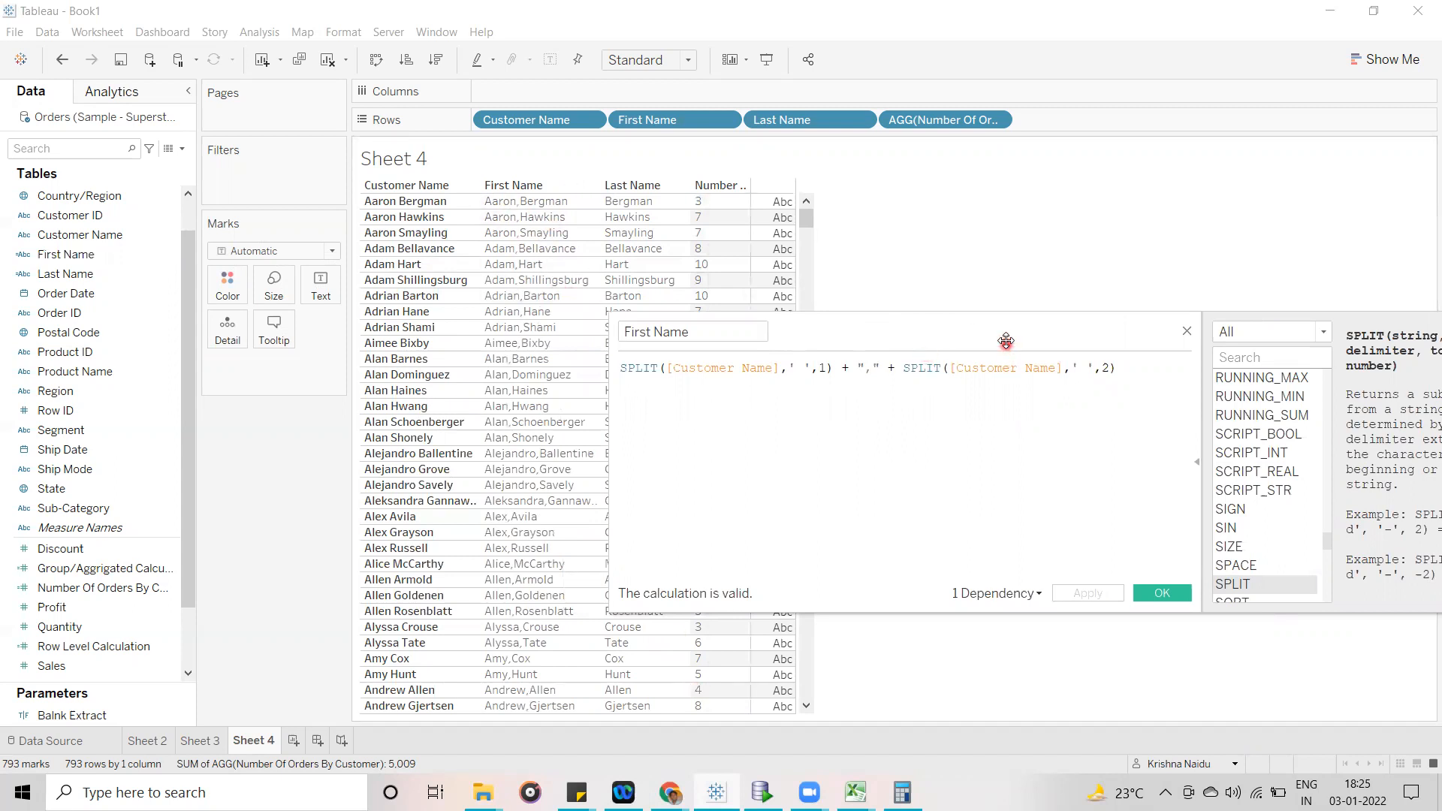
left_click_drag(1006, 341, 957, 335)
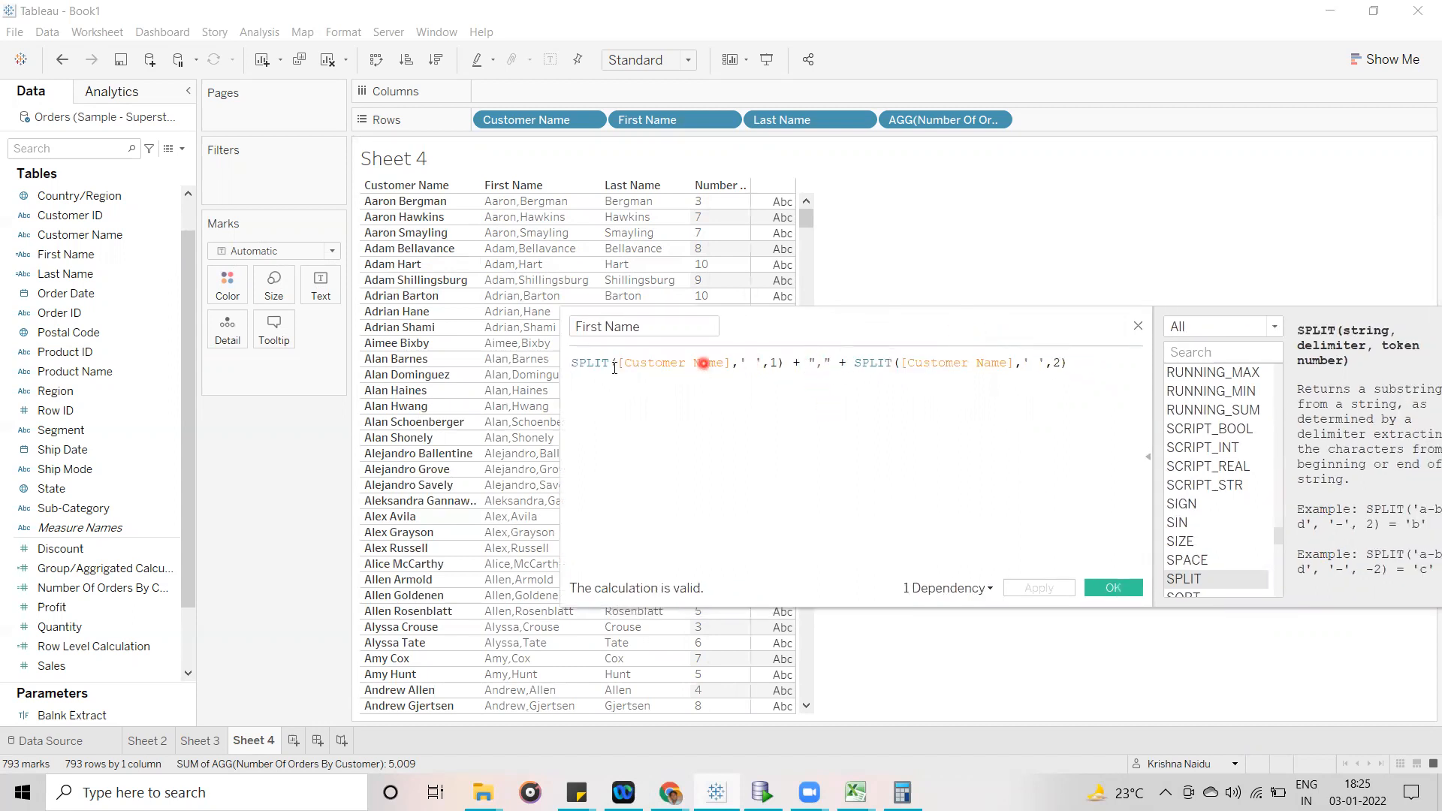
double_click(800, 362)
left_click_drag(823, 363, 845, 398)
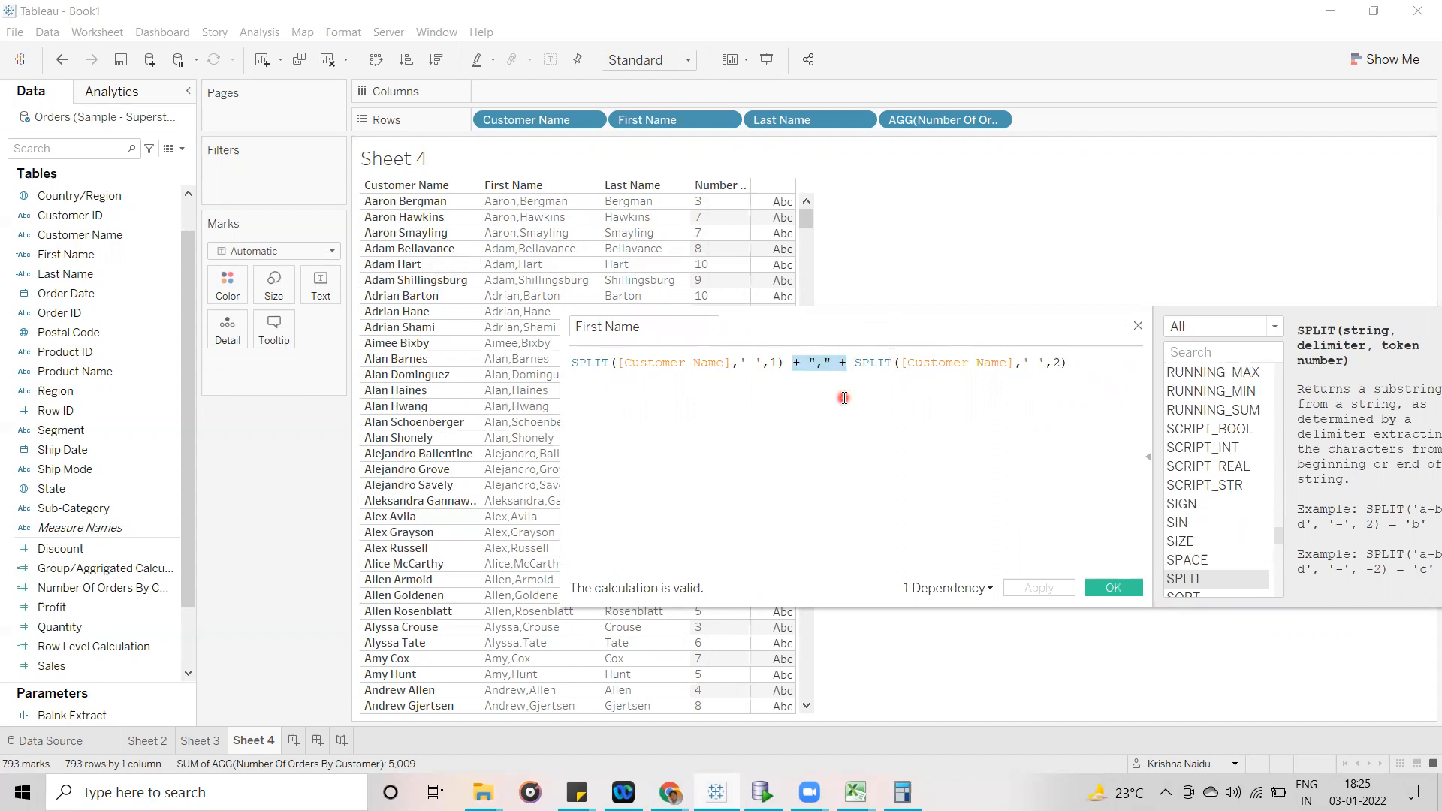
left_click(844, 398)
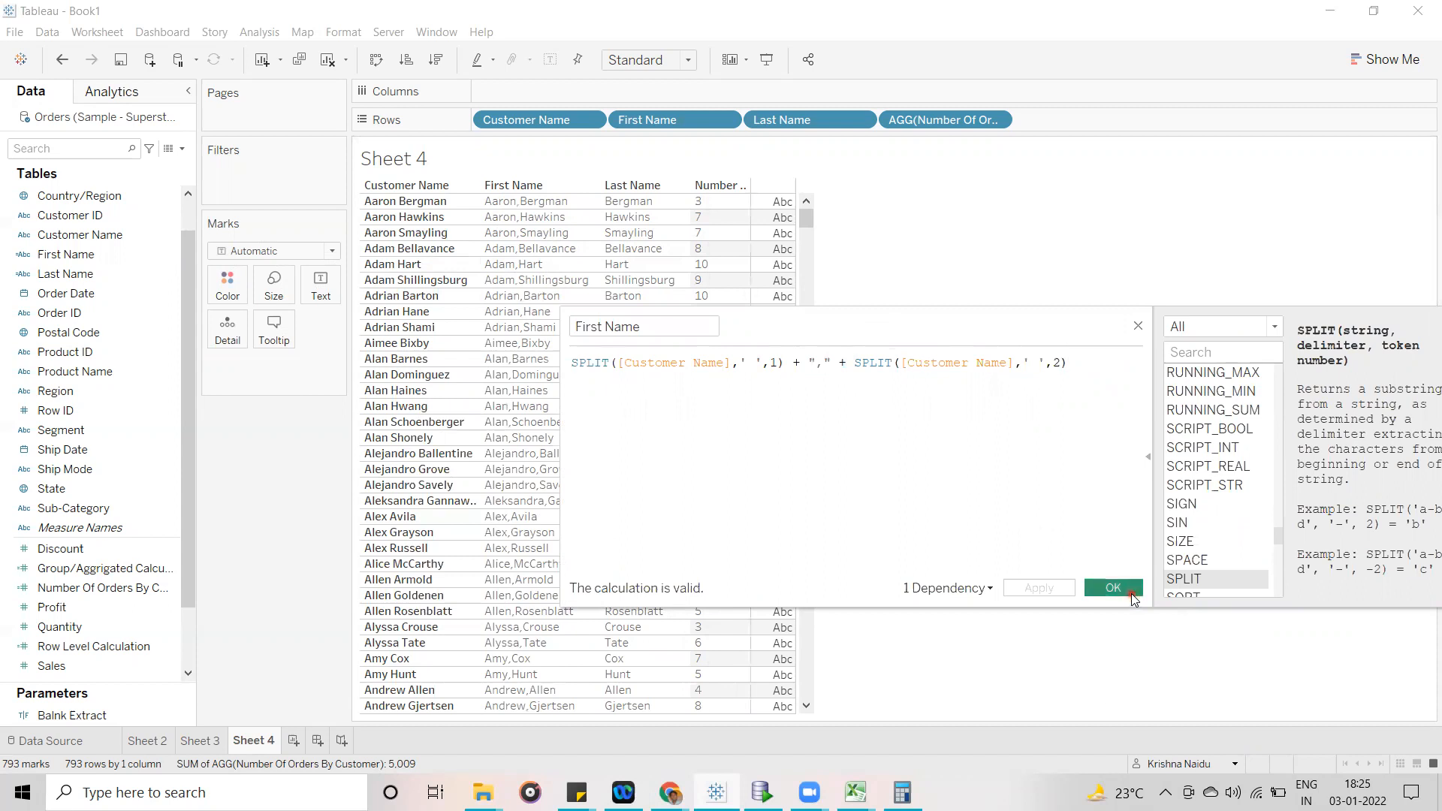
- Replace the comma separator in the First Name formula with " && &" and apply it
left_click(820, 363)
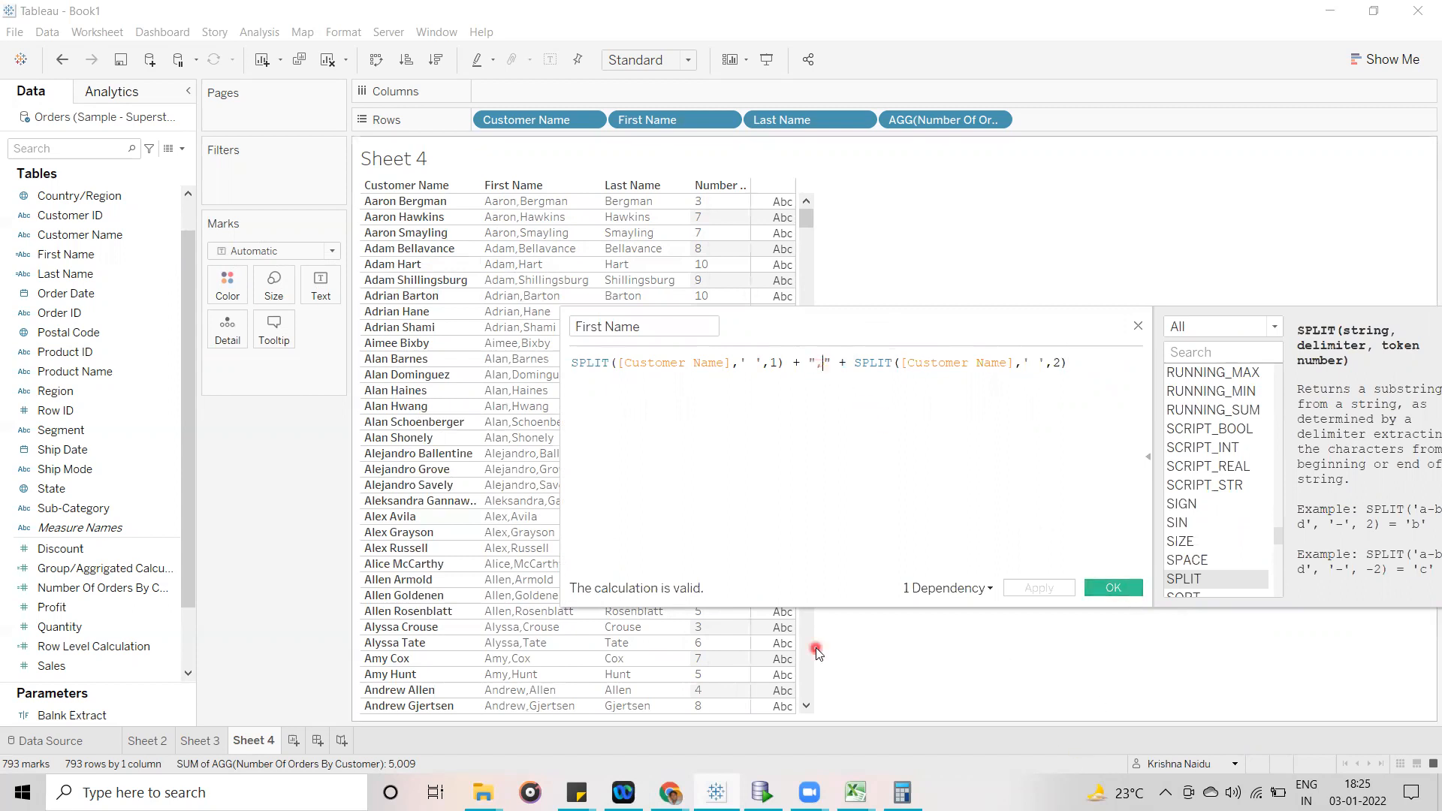
key("BackSpace")
type("&&")
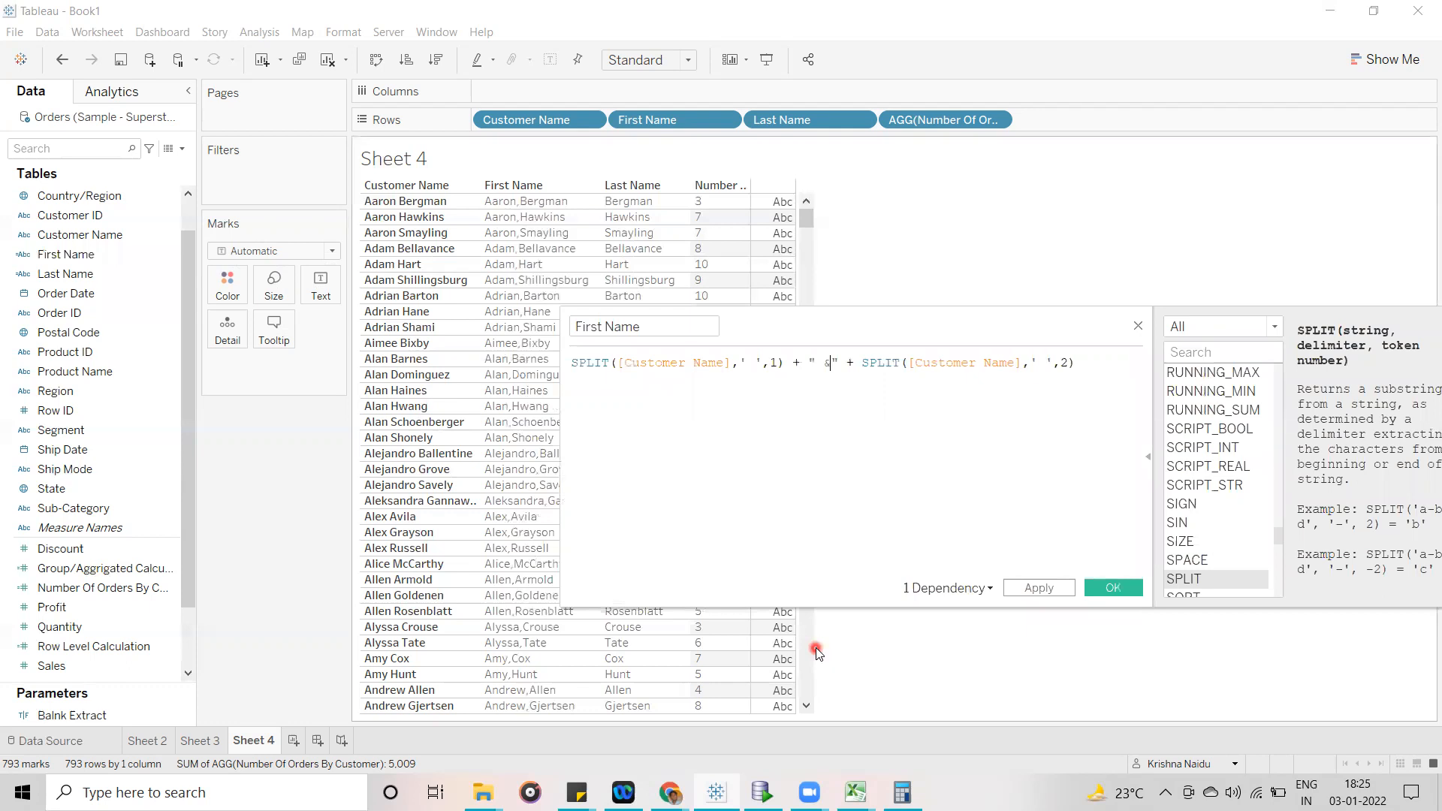
type(" &")
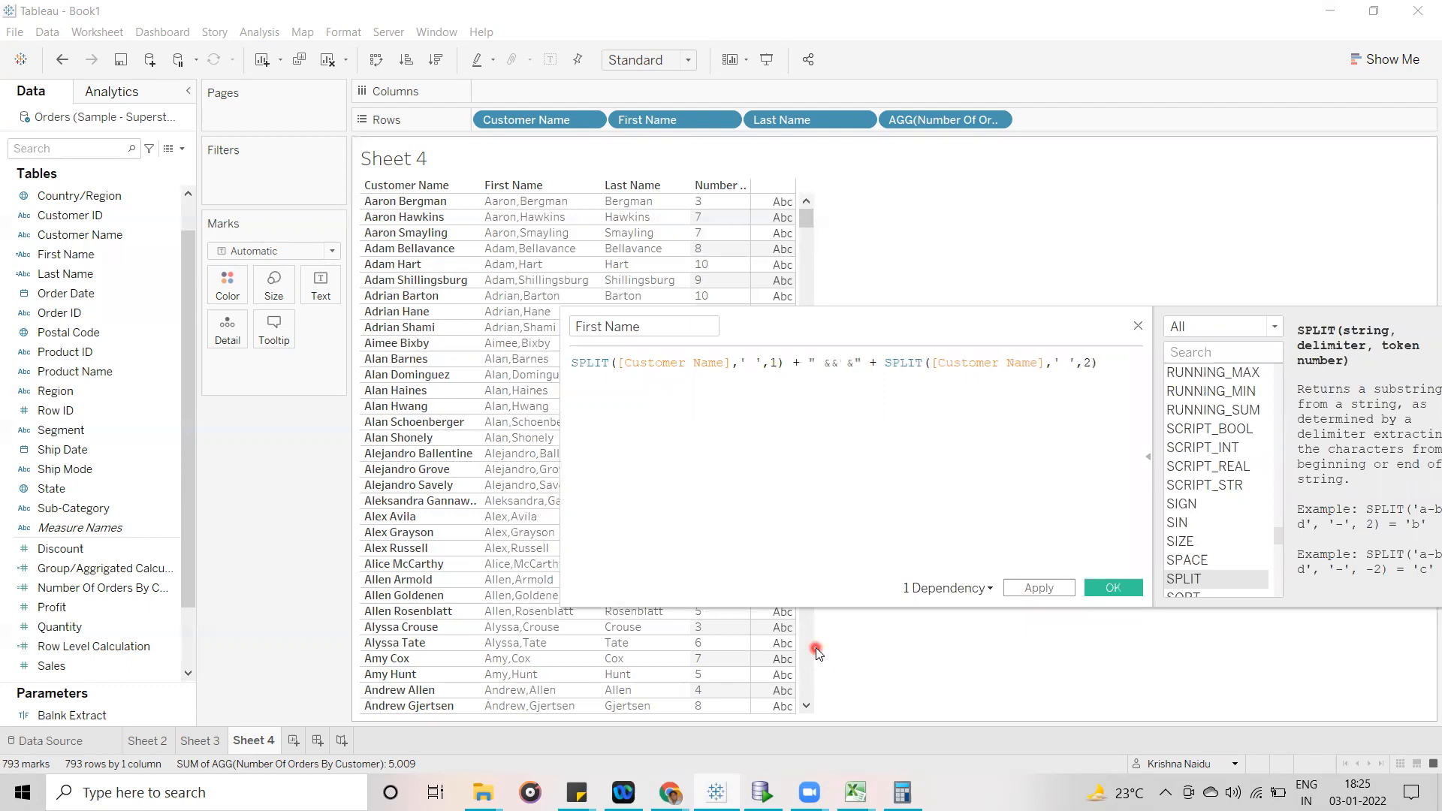
left_click(1030, 587)
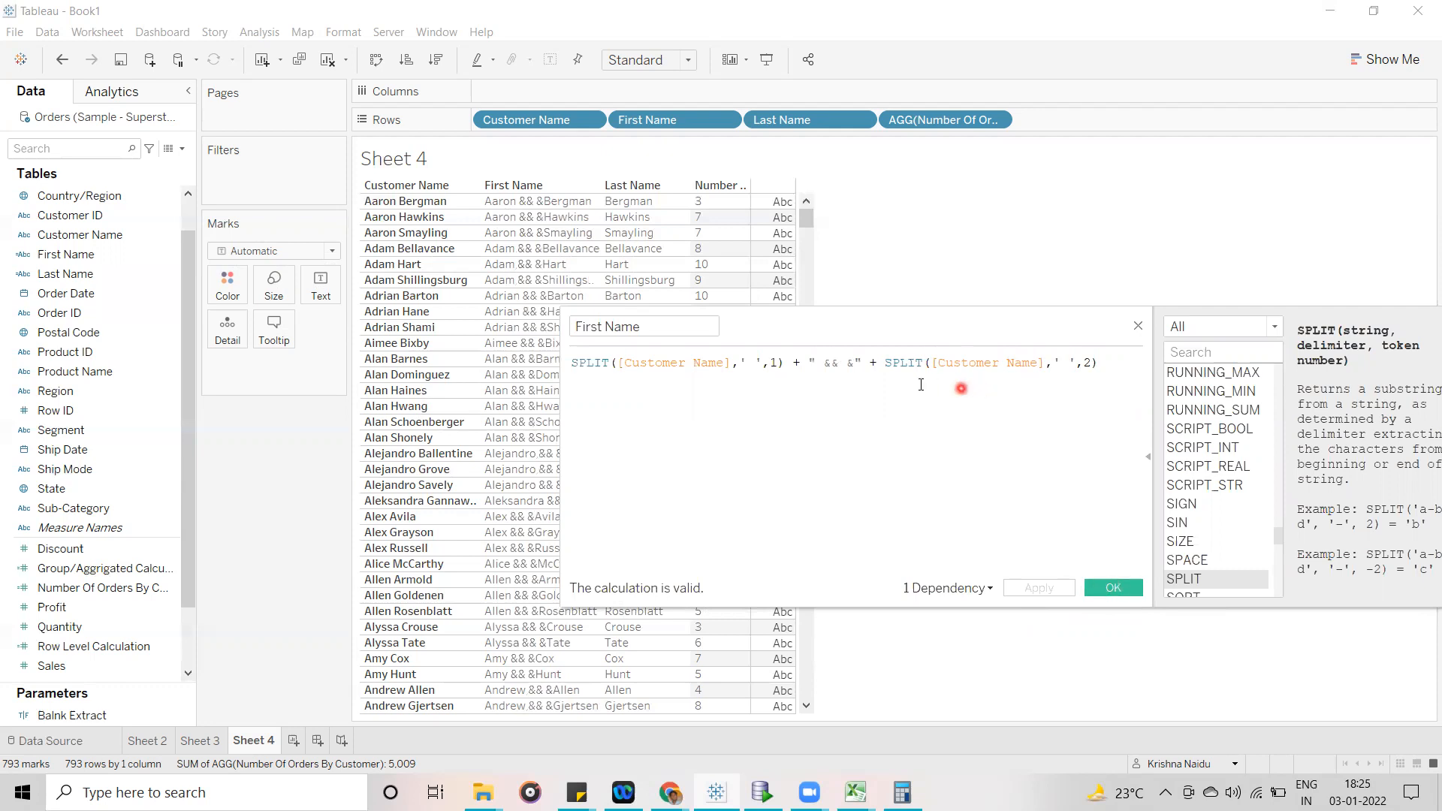
- Shorten the separator in the First Name formula to " &&" and apply the change
left_click(853, 362)
left_click(853, 531)
key("BackSpace")
key("BackSpace")
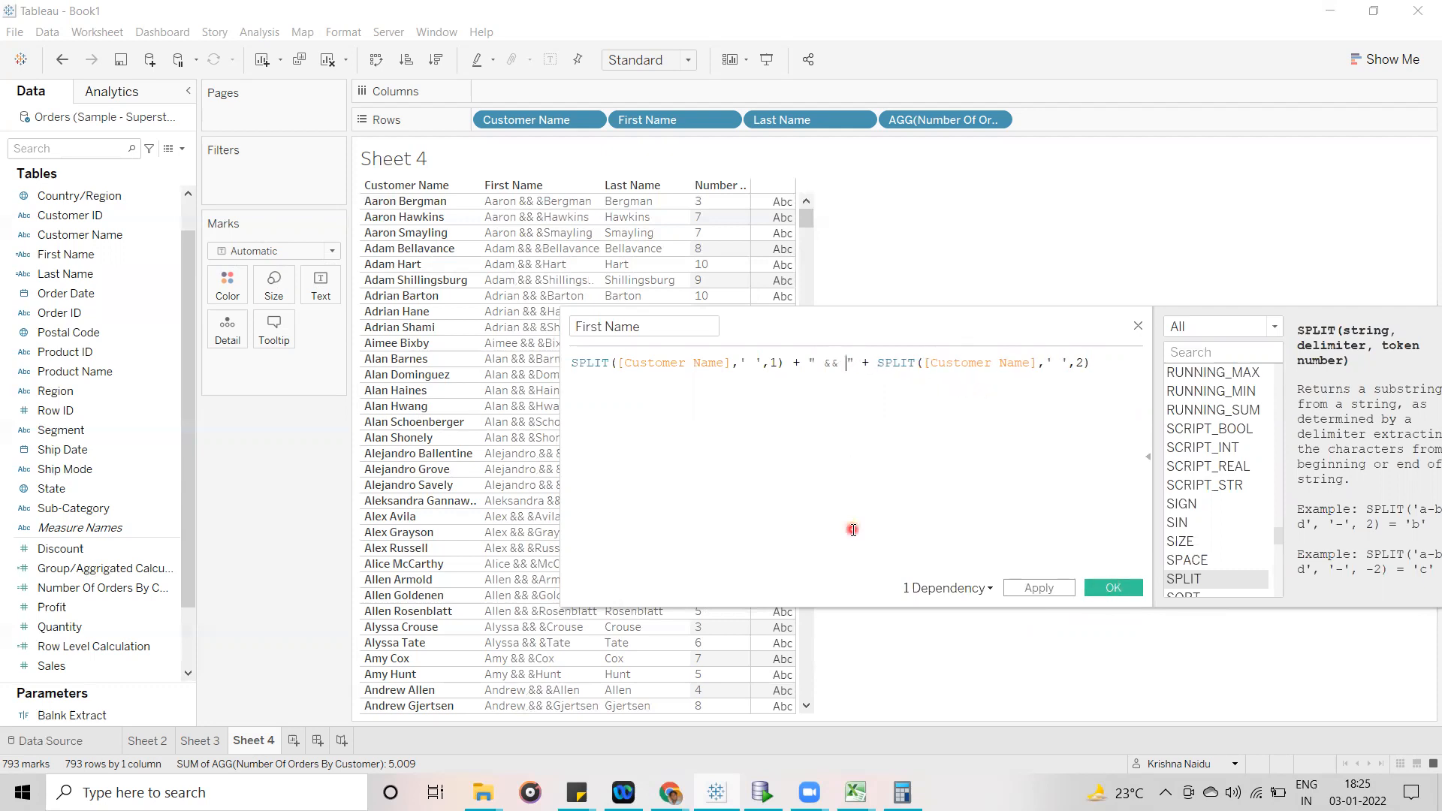
left_click(1041, 586)
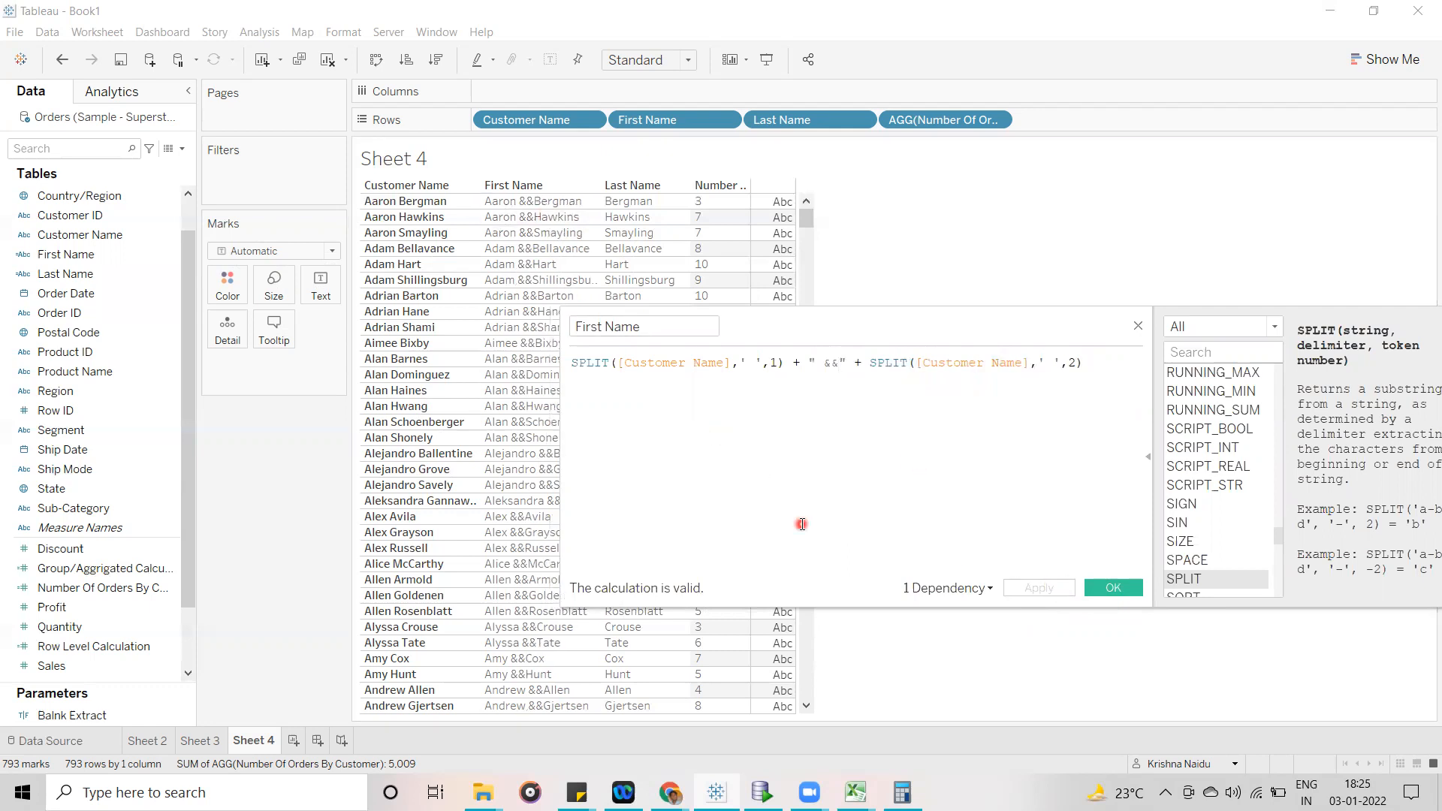
- Pad the && separator in the First Name formula with extra spaces on both sides and apply it
left_click(823, 363)
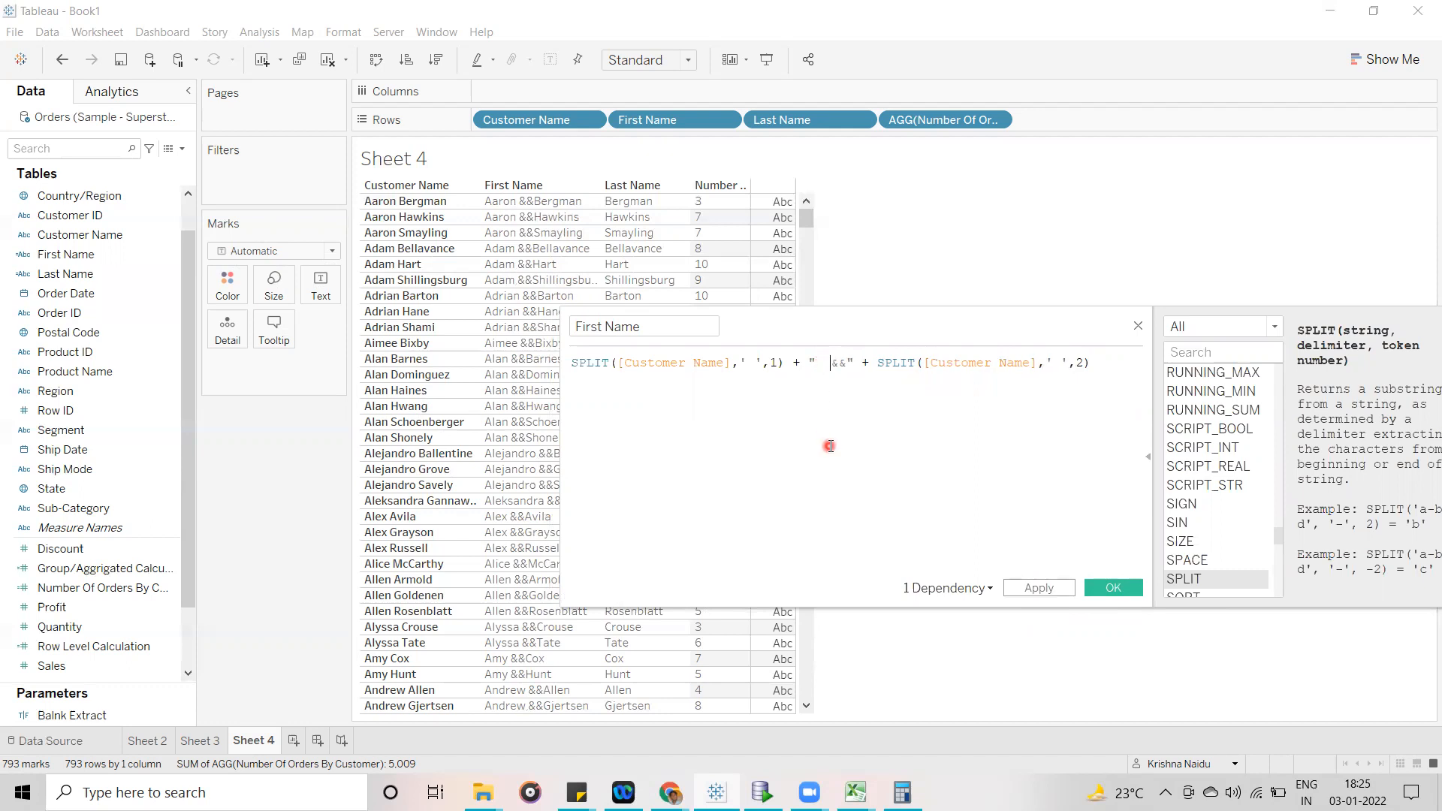
left_click(847, 364)
left_click(1037, 587)
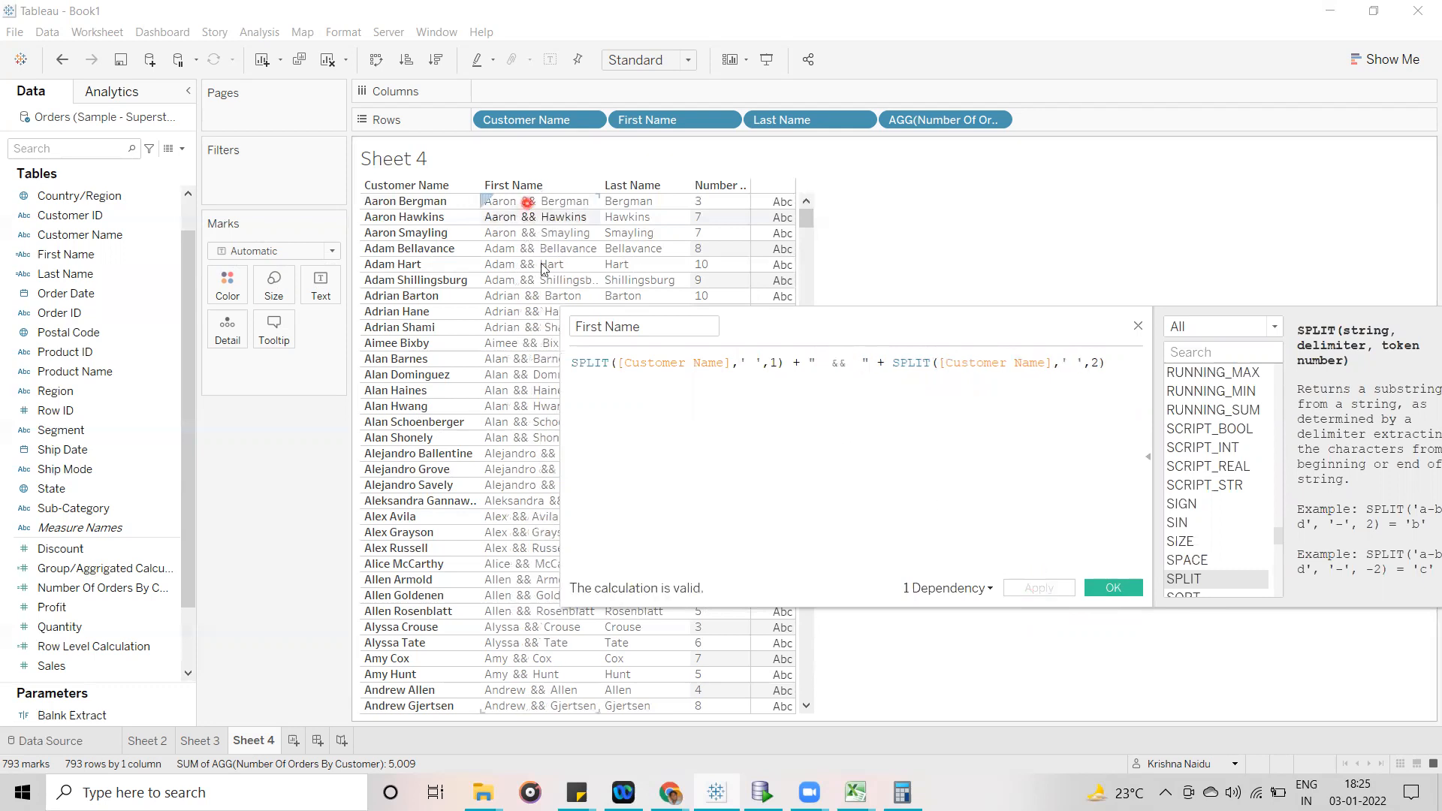
left_click(787, 465)
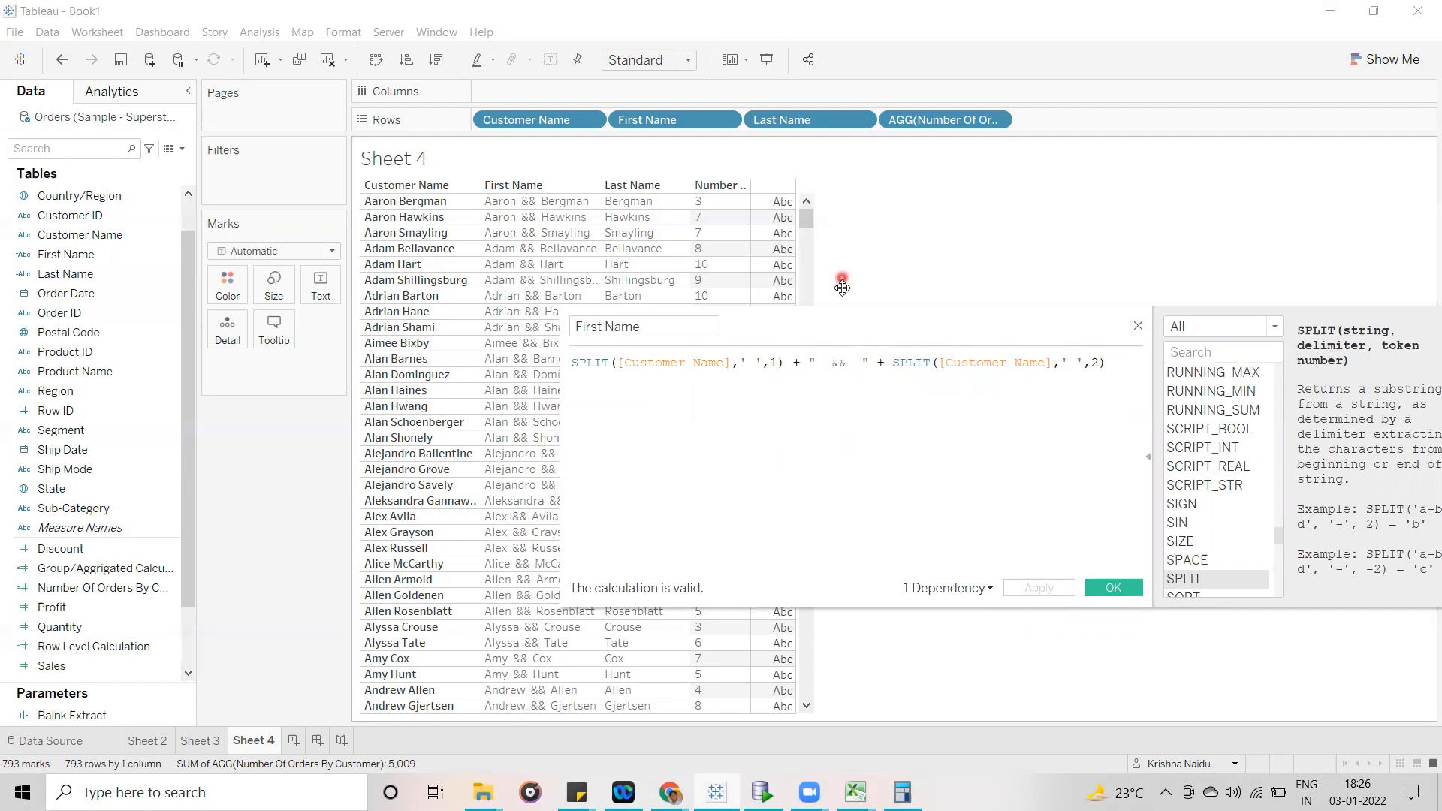
- Highlight the quoted && separator in the First Name formula, and save and close the calculation
left_click(832, 360)
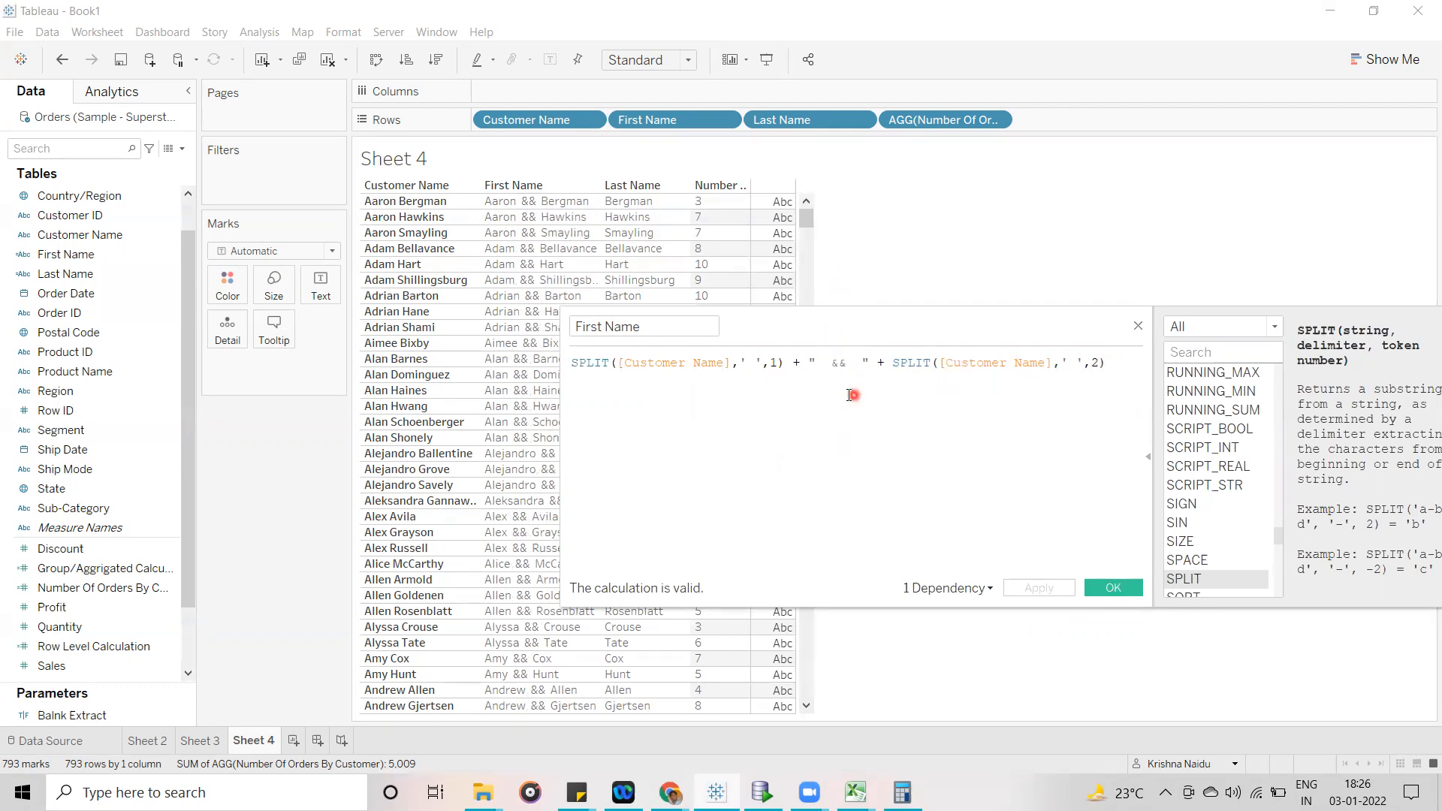
left_click(837, 386)
left_click_drag(807, 362, 871, 362)
left_click(1134, 588)
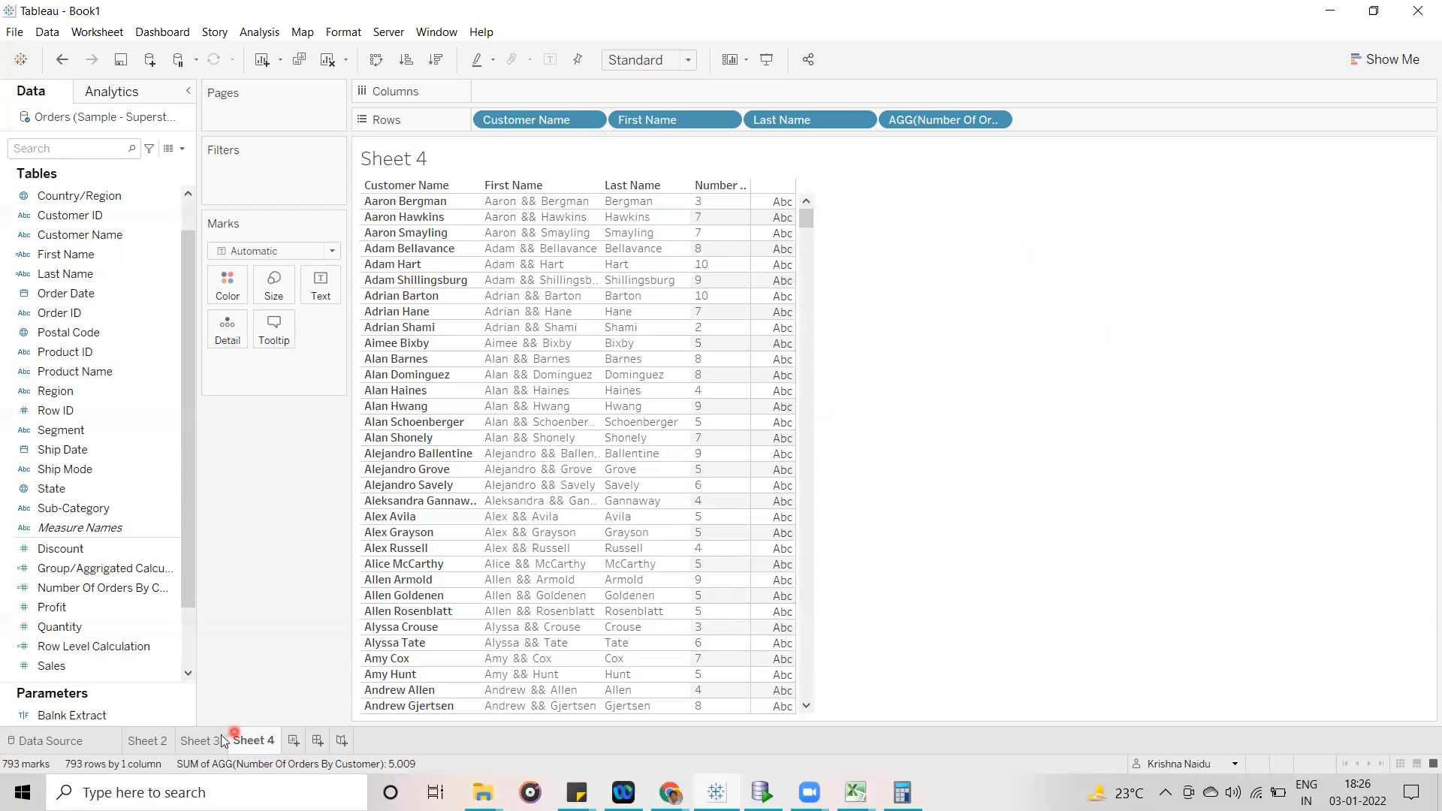
- Review the calculation examples on Sheet 2, Sheet 3 and Sheet 4
left_click(168, 749)
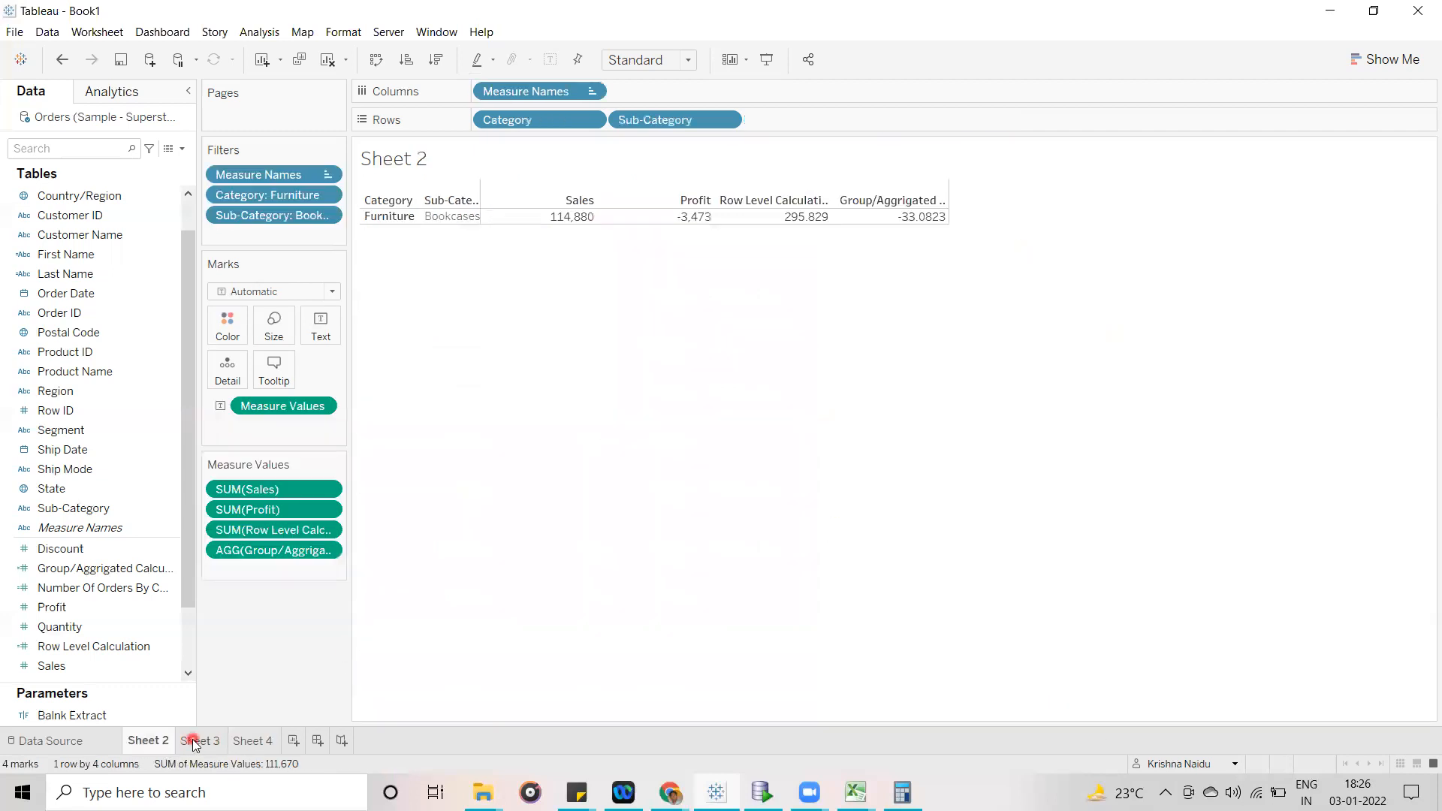
mouse_move(193, 744)
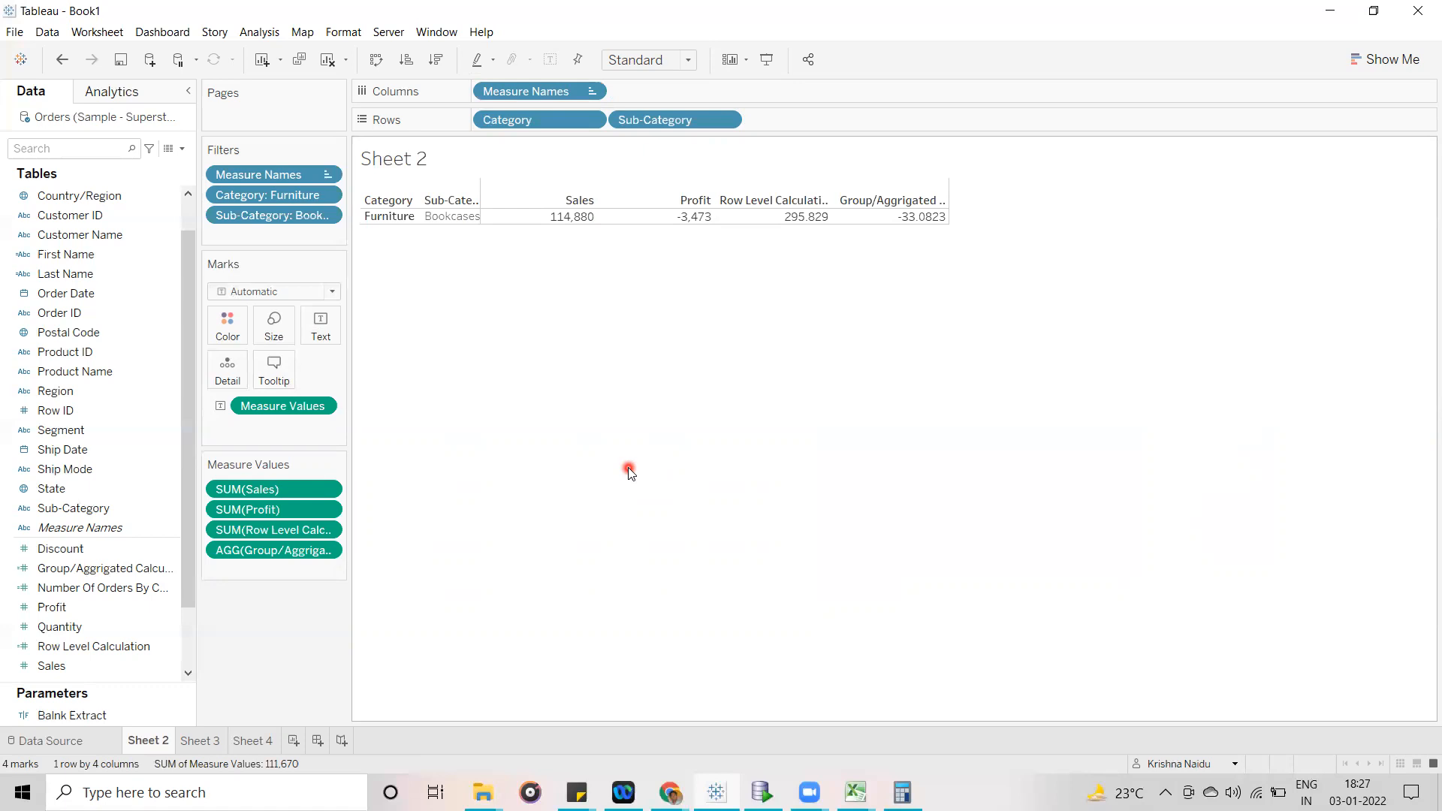
left_click(186, 741)
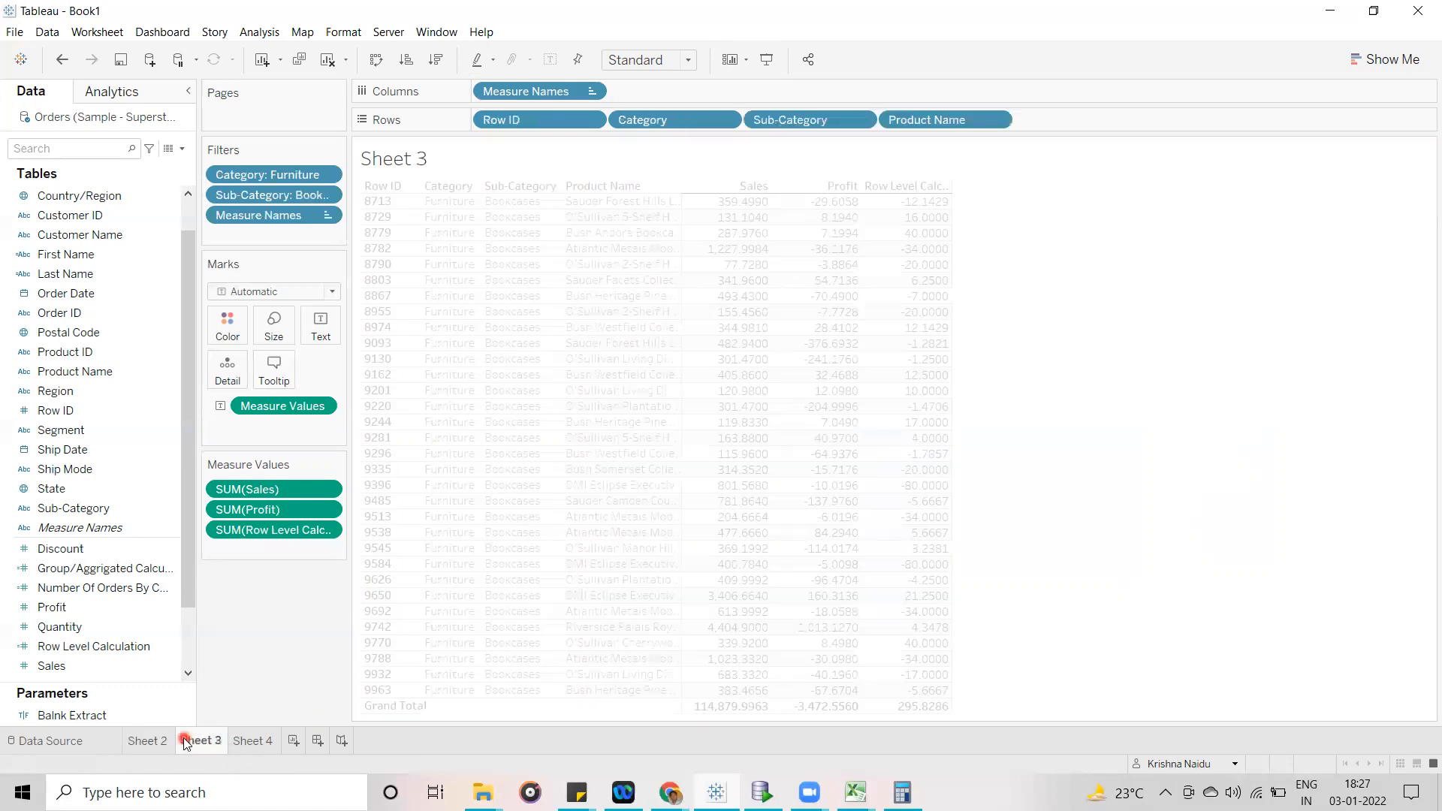
left_click(249, 742)
left_click(156, 746)
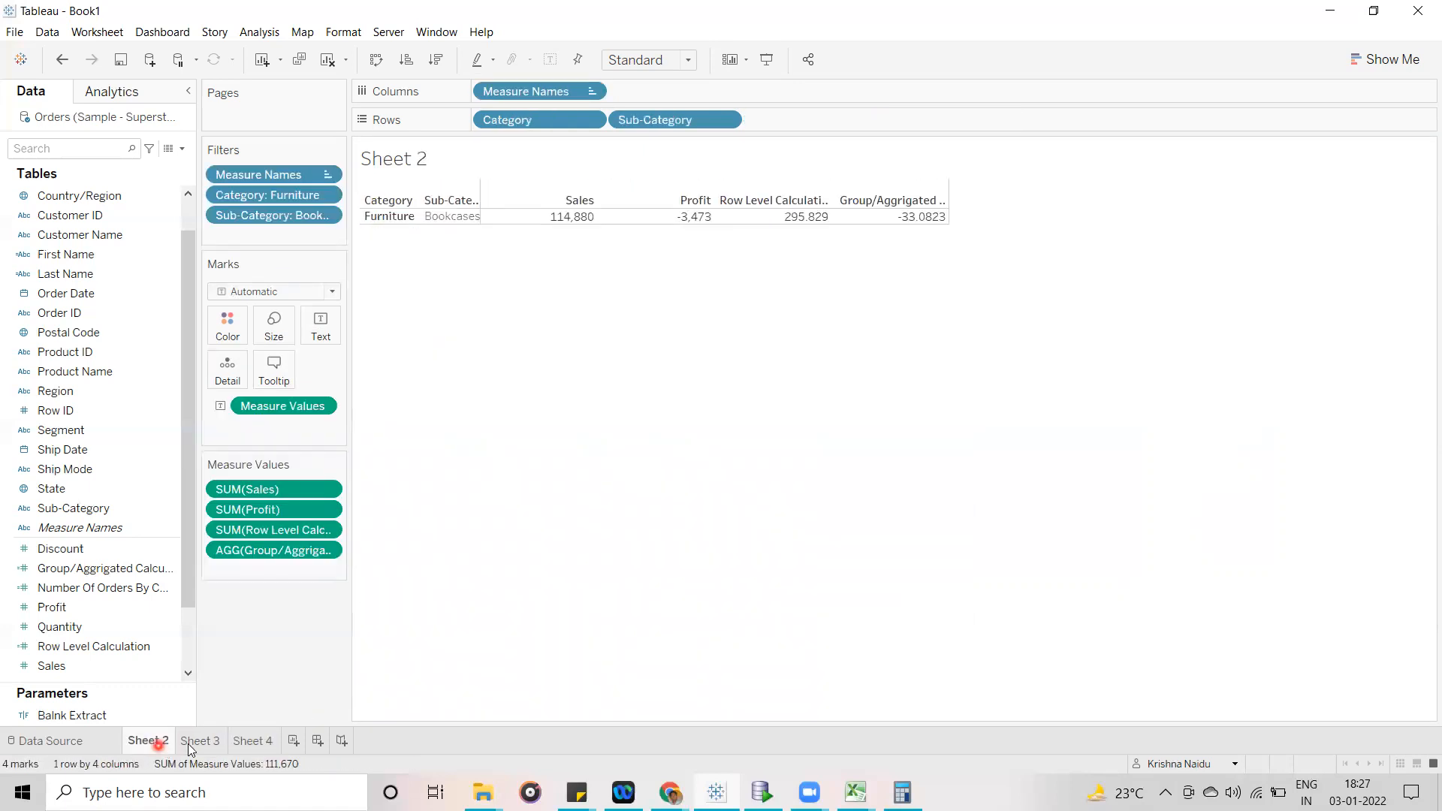
left_click(188, 743)
left_click(249, 748)
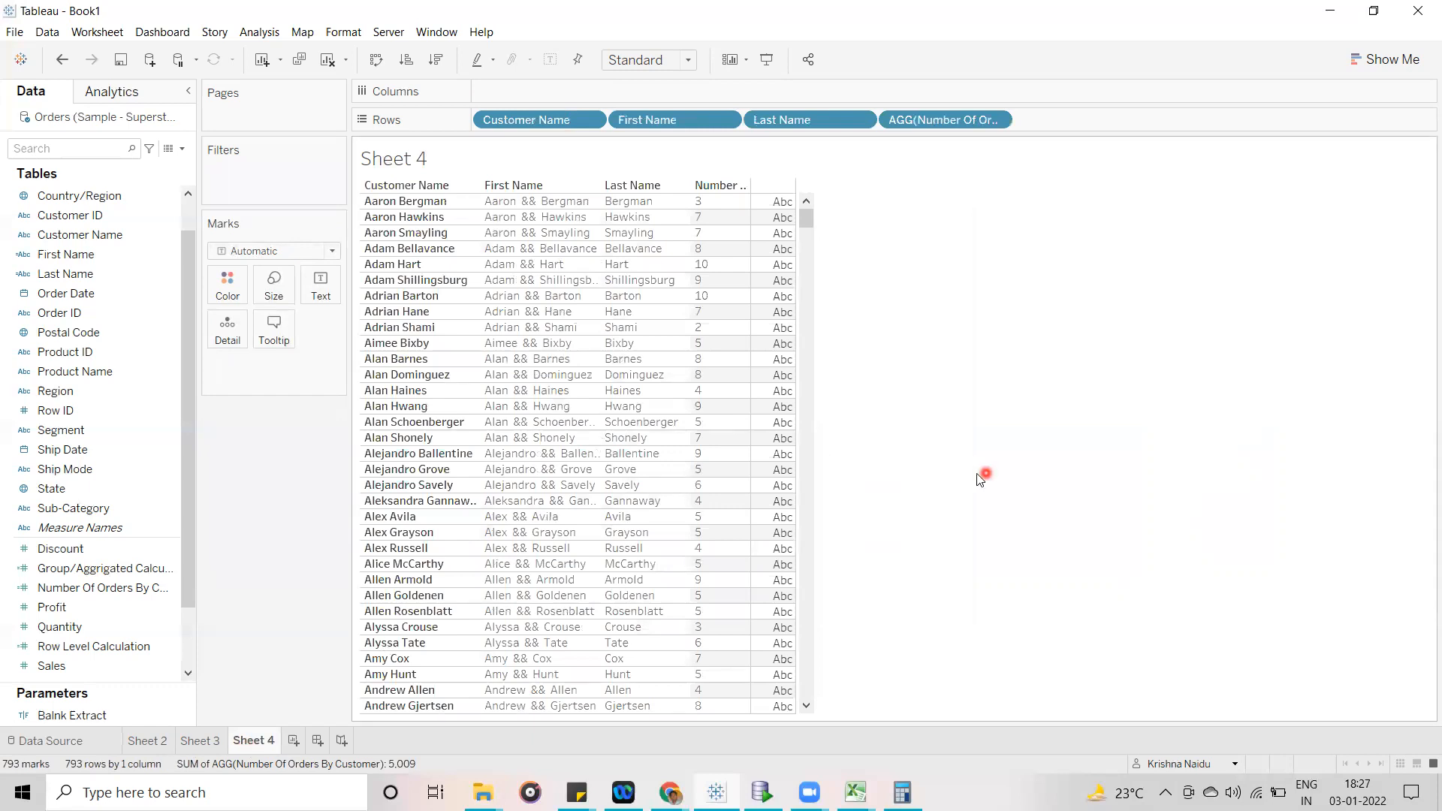
- Create a new worksheet with a horizontal bar chart of Profit by Sub-Category
left_click(295, 742)
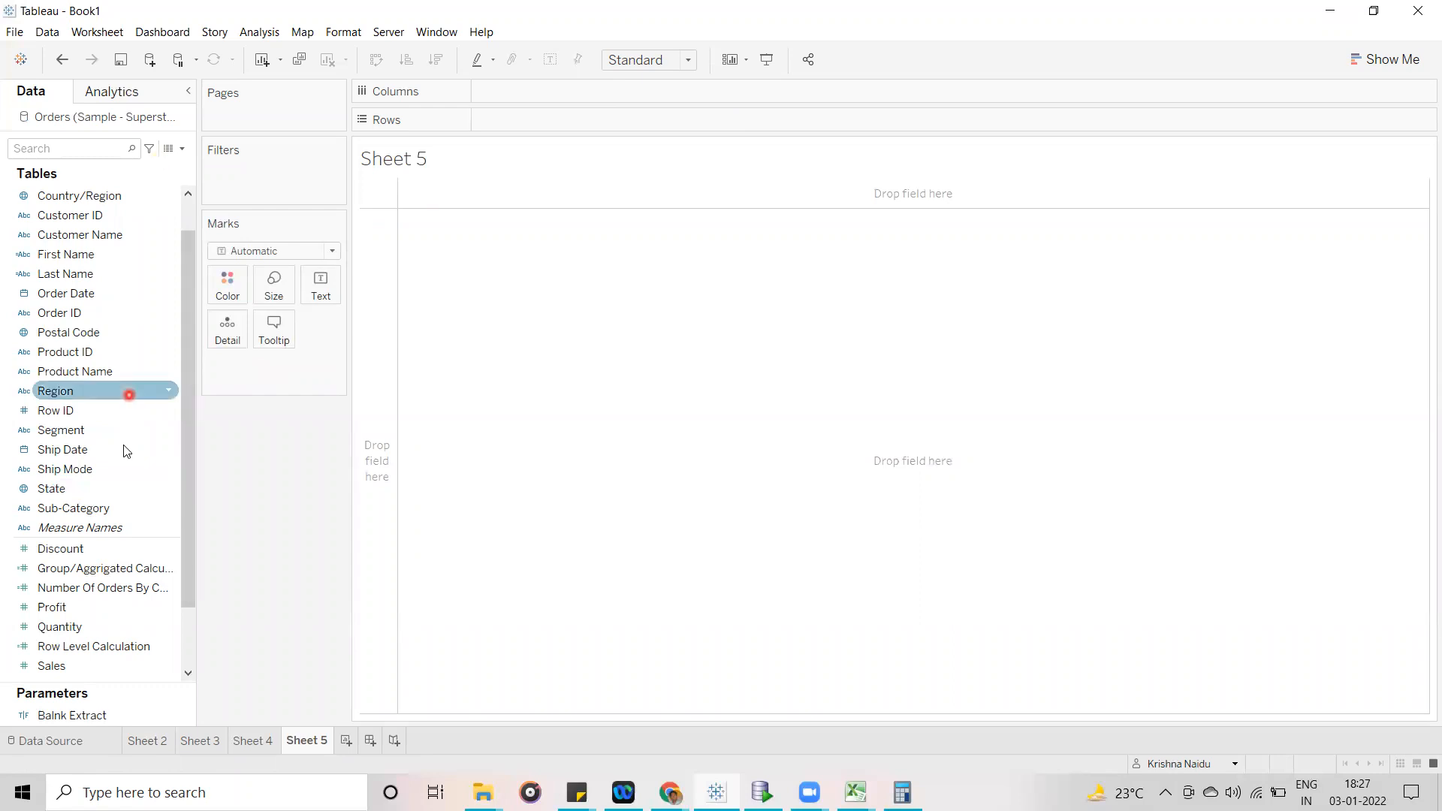
left_click(111, 508)
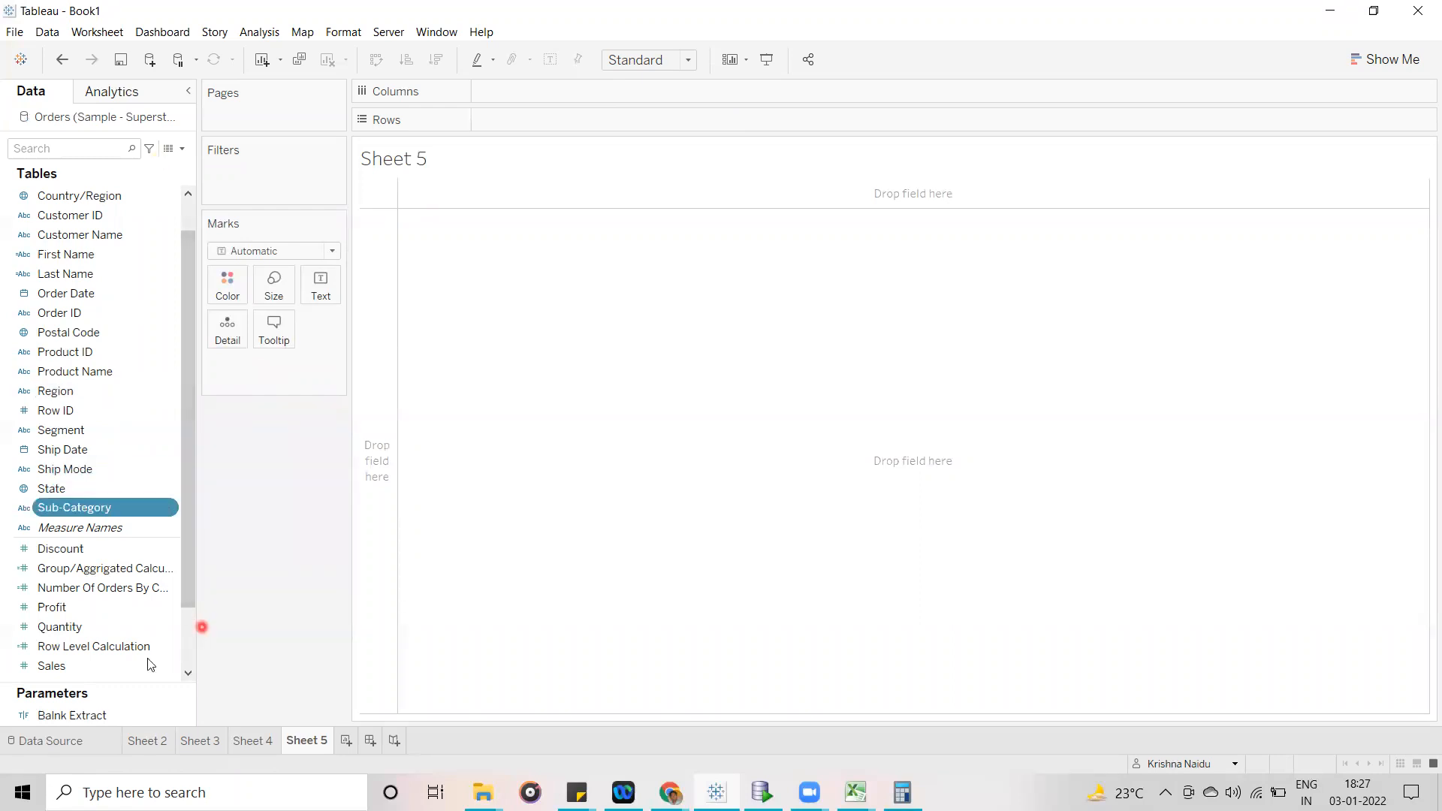
left_click(128, 666, "ctrl")
left_click(110, 610, "ctrl")
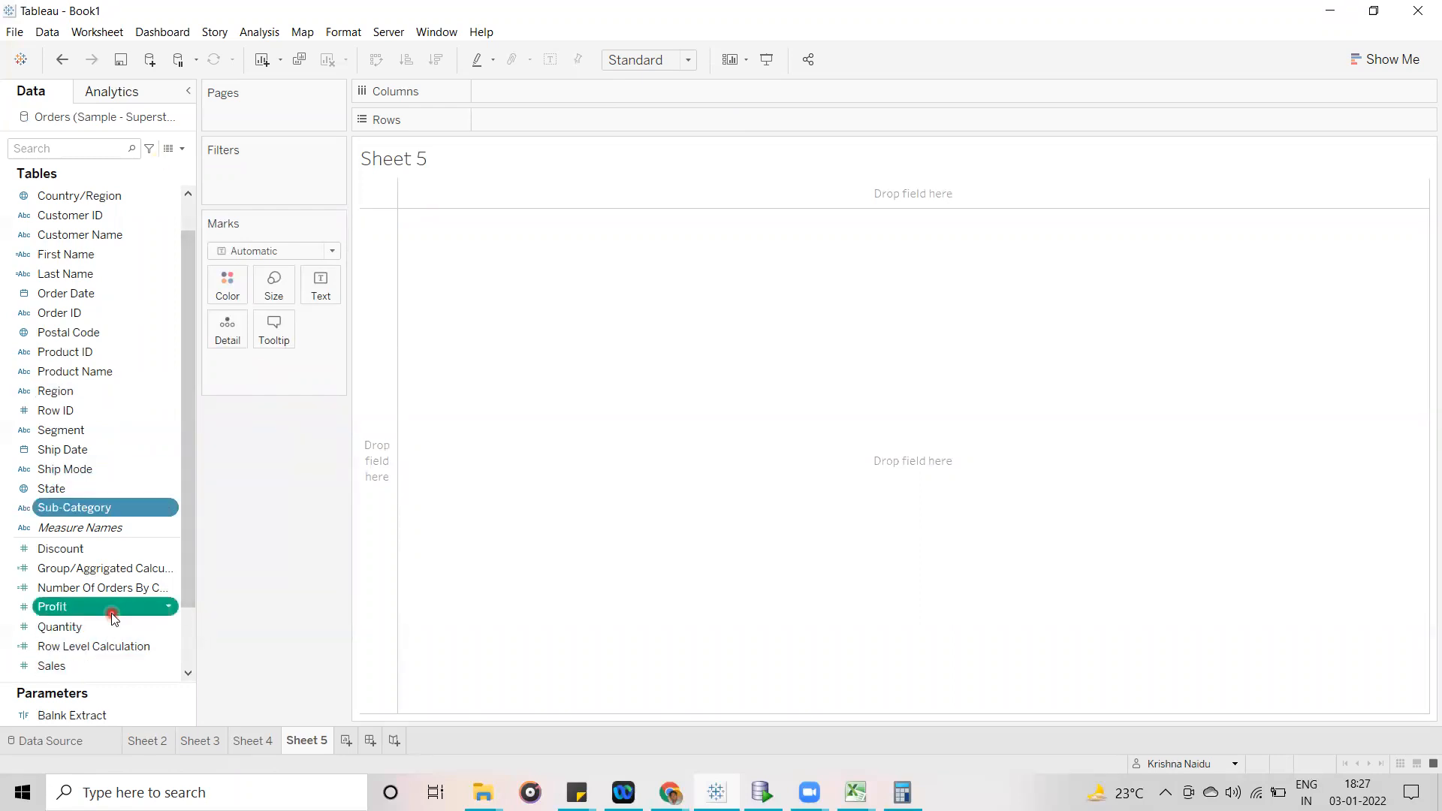
left_click(1352, 62)
left_click(1287, 207)
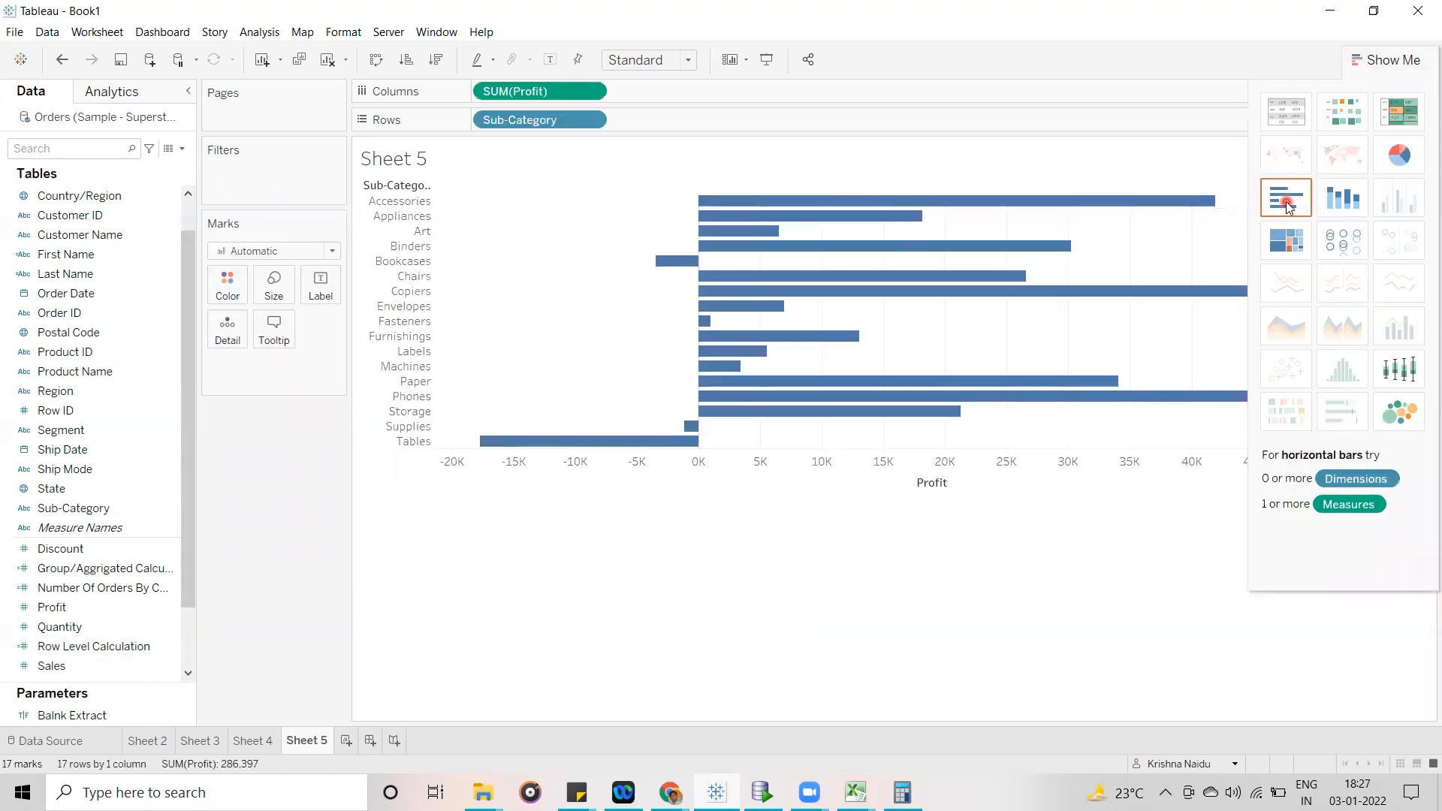
- Stretch the Profit bar chart taller, hide the chart suggestions and turn on mark labels
left_click(839, 479)
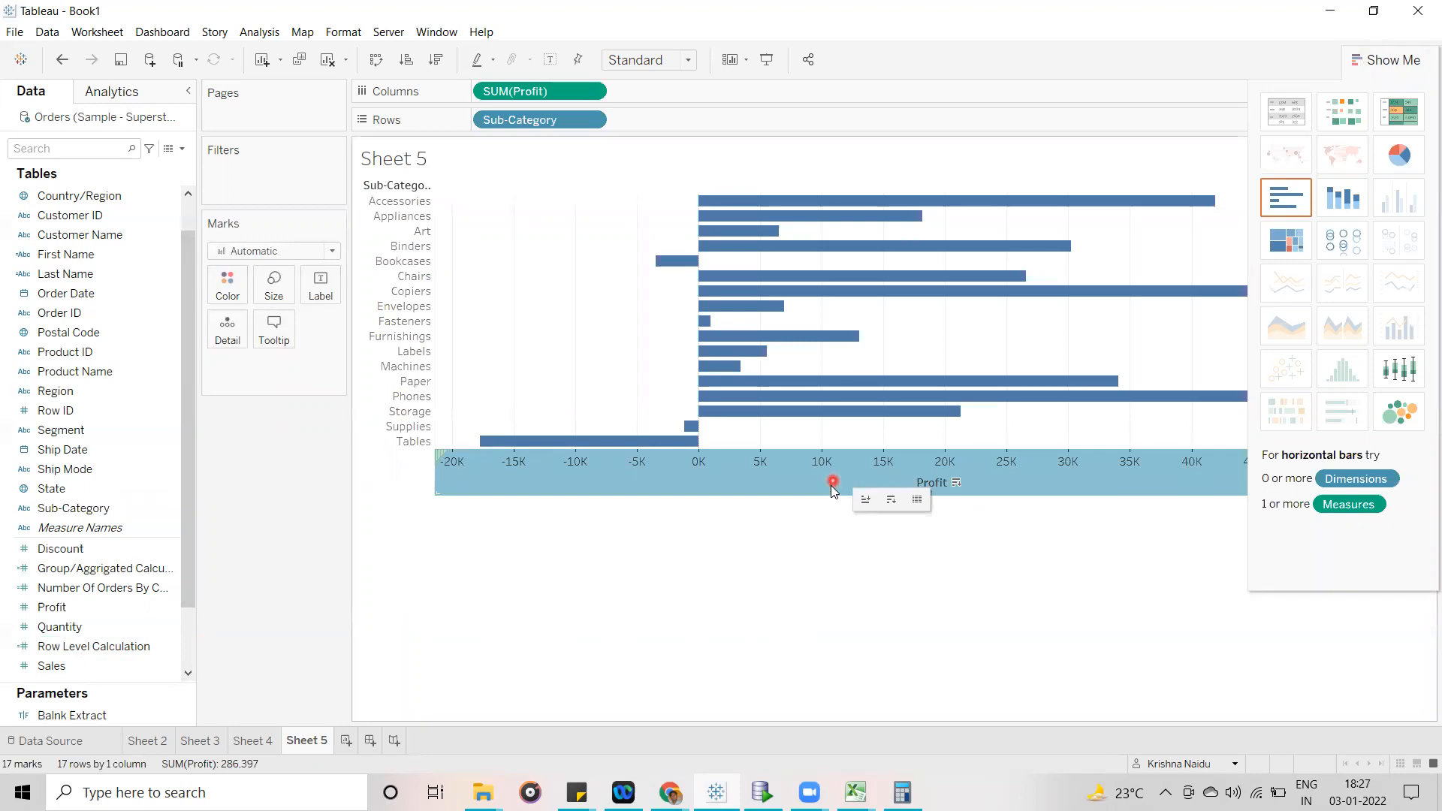
left_click_drag(831, 496, 833, 667)
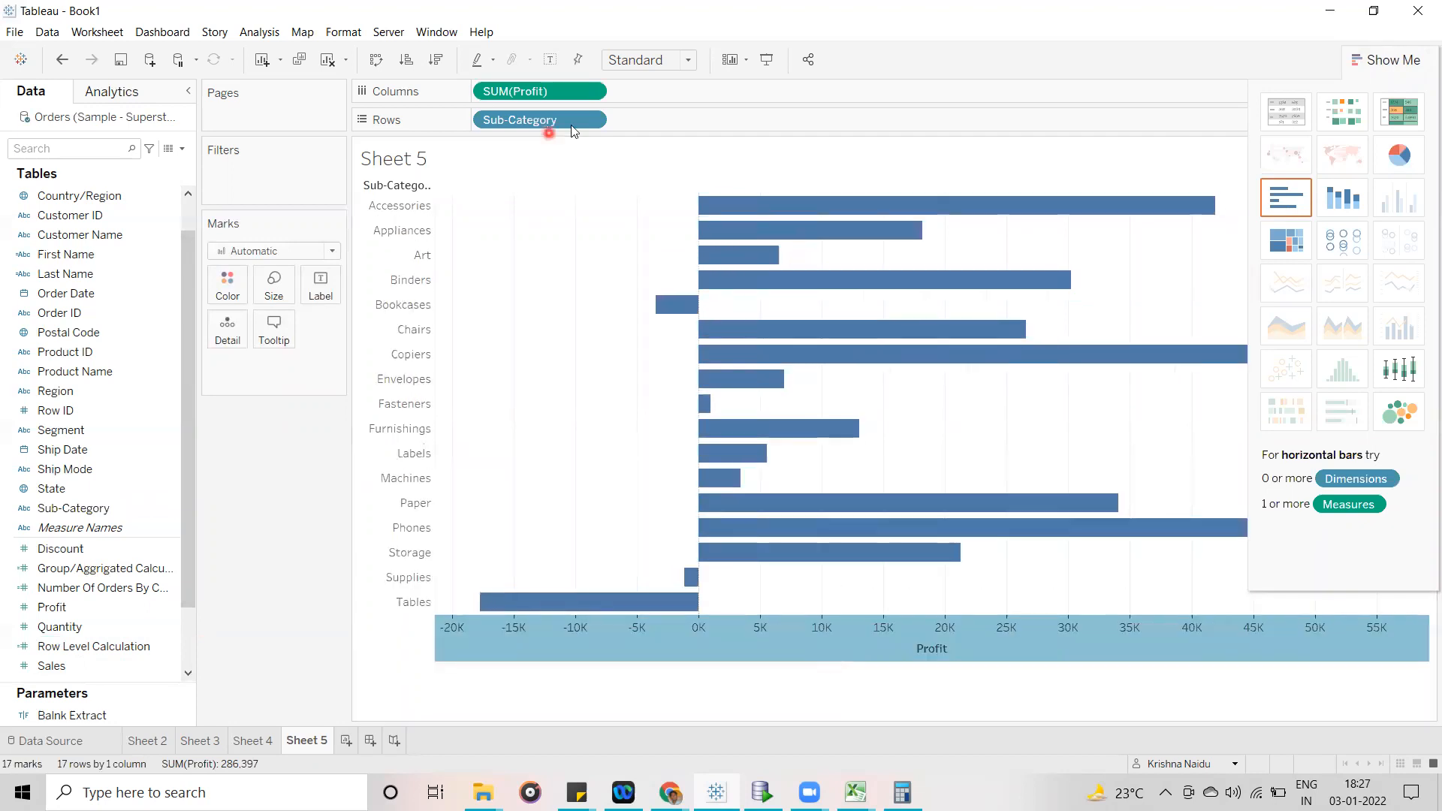
left_click(1390, 67)
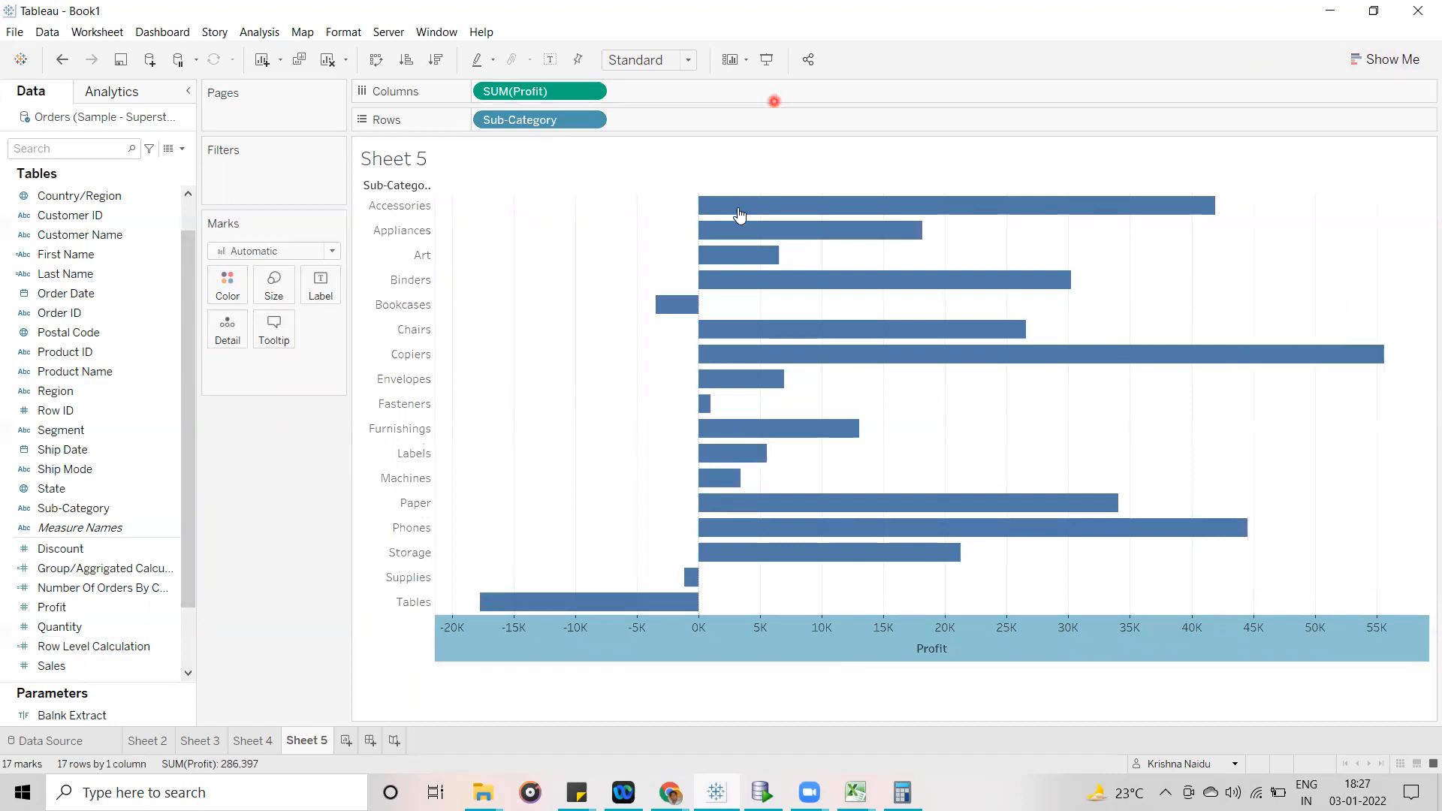
left_click(709, 159)
left_click(590, 102)
left_click(549, 59)
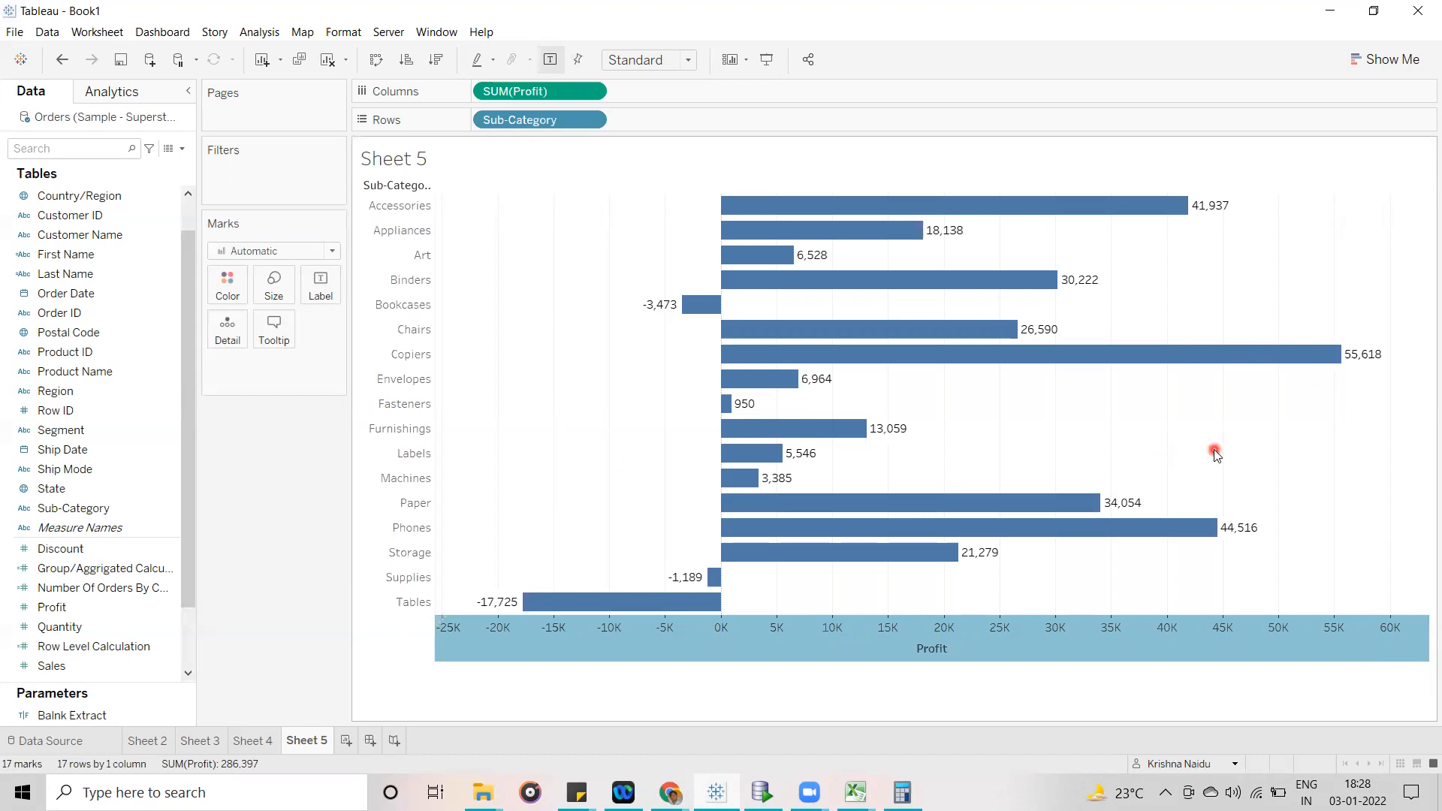
mouse_move(1221, 204)
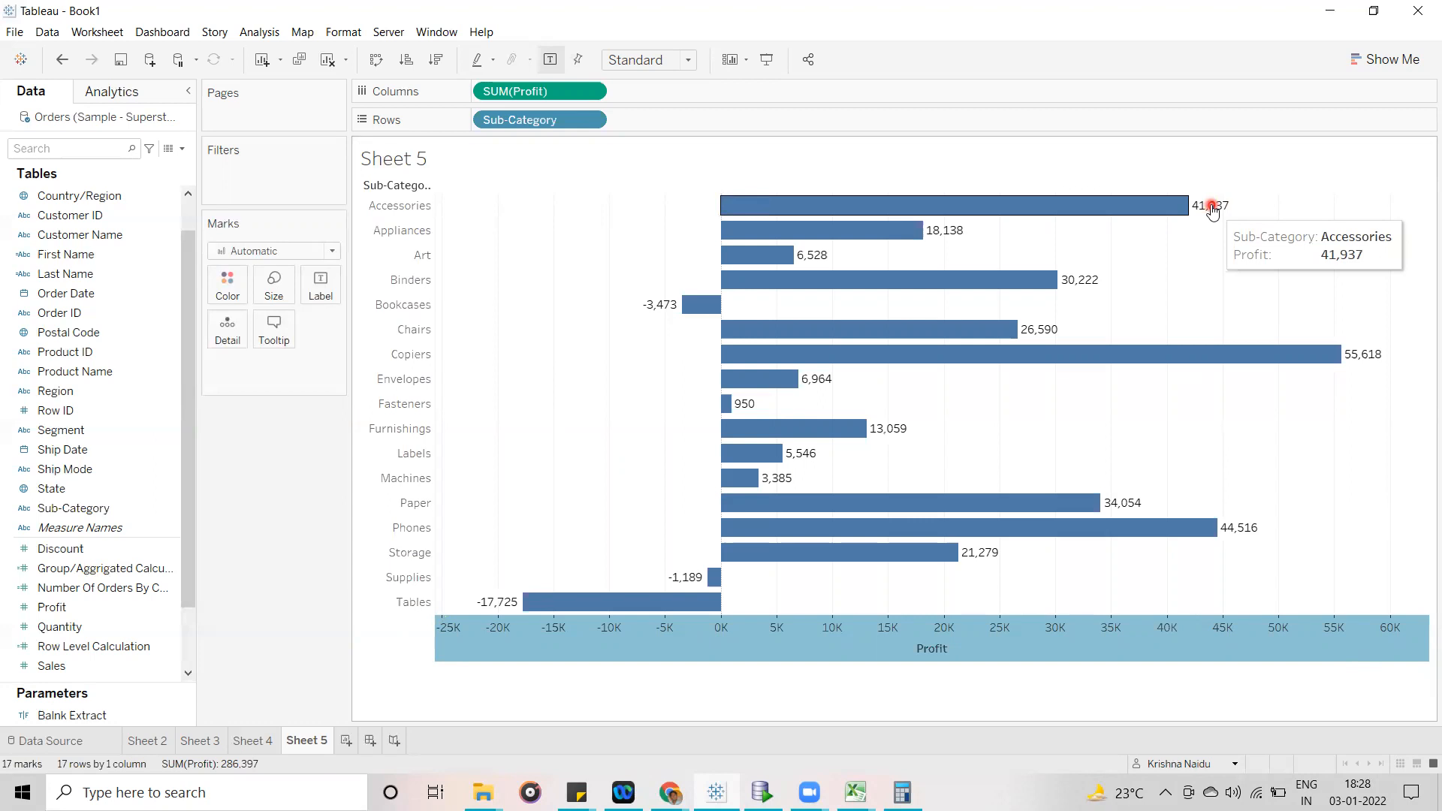
- Create another worksheet with a text table of Profit for each Category
left_click(348, 741)
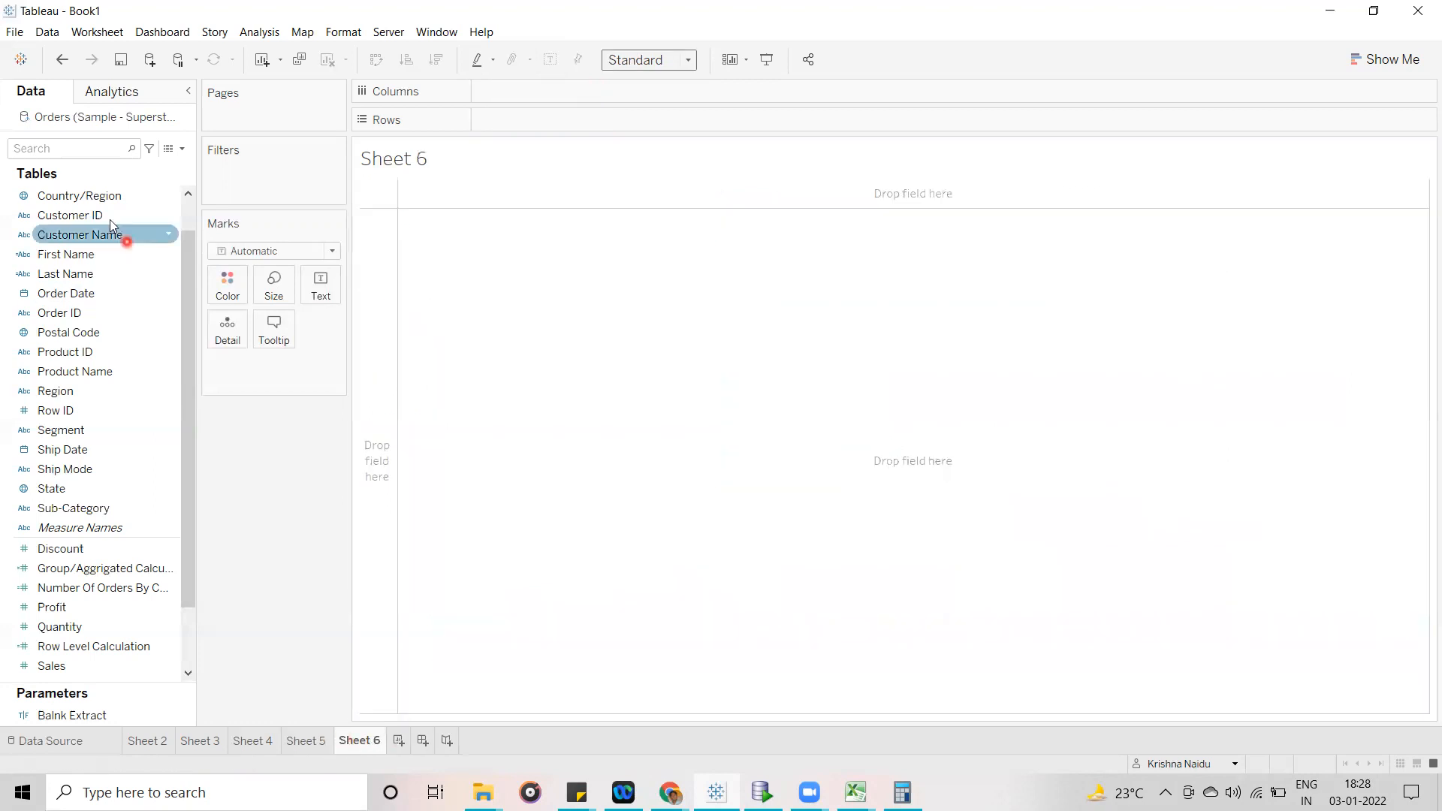
scroll(150, 218, "up", 1)
left_click_drag(60, 201, 583, 122)
left_click_drag(102, 543, 324, 299)
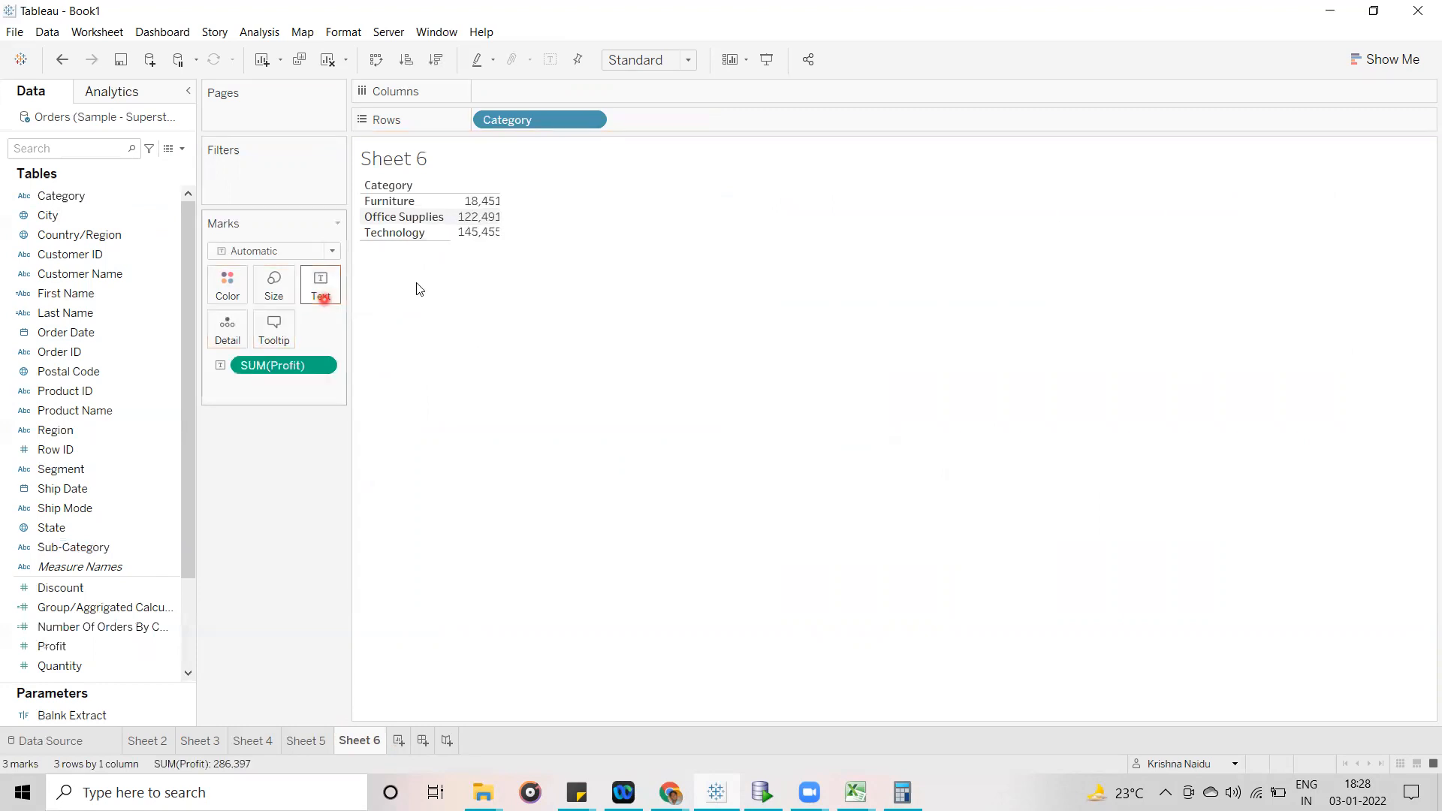
- Compare the Profit per Category on Sheet 6 with the Sub-Category profit bars on Sheet 5
left_click(385, 203)
left_click(409, 217)
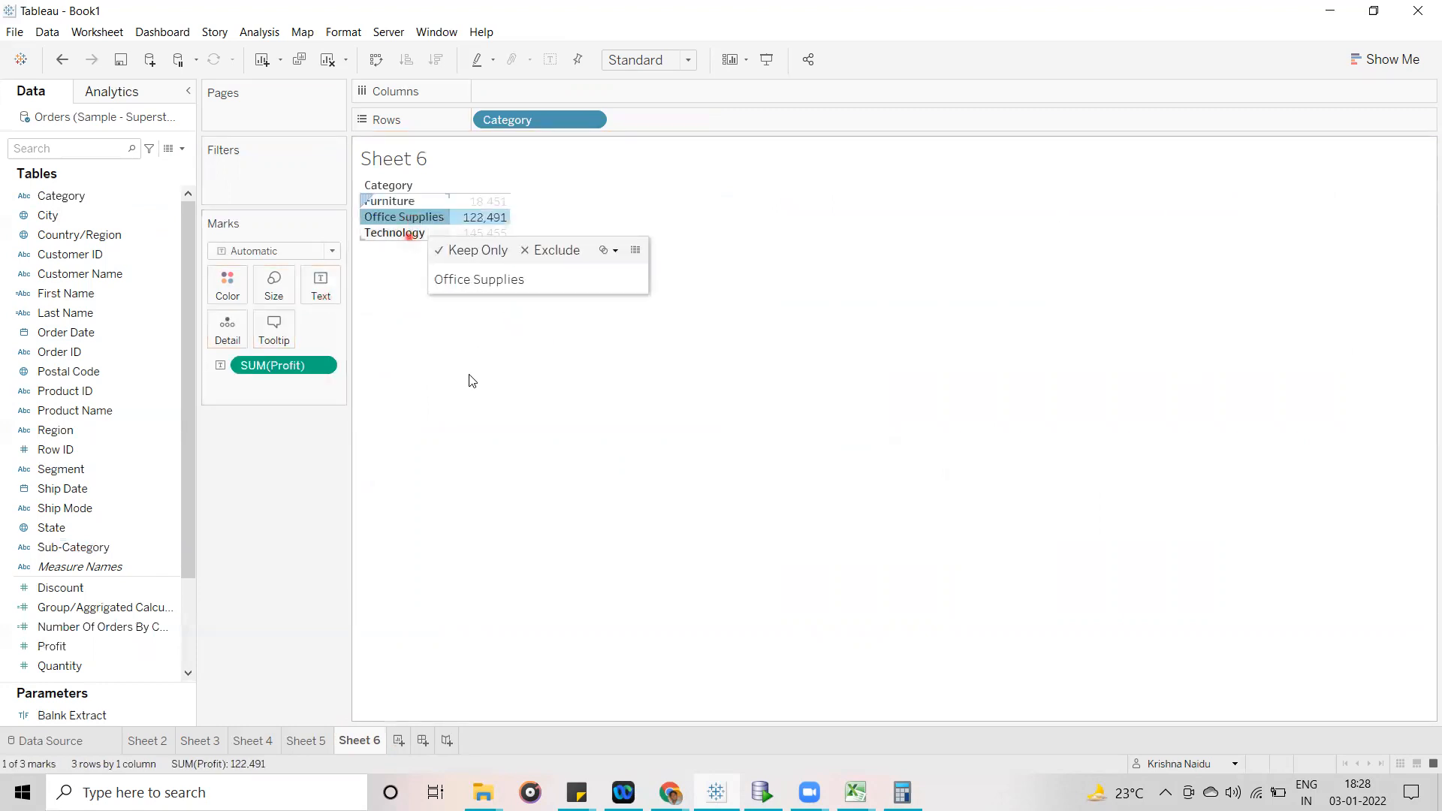
left_click(507, 465)
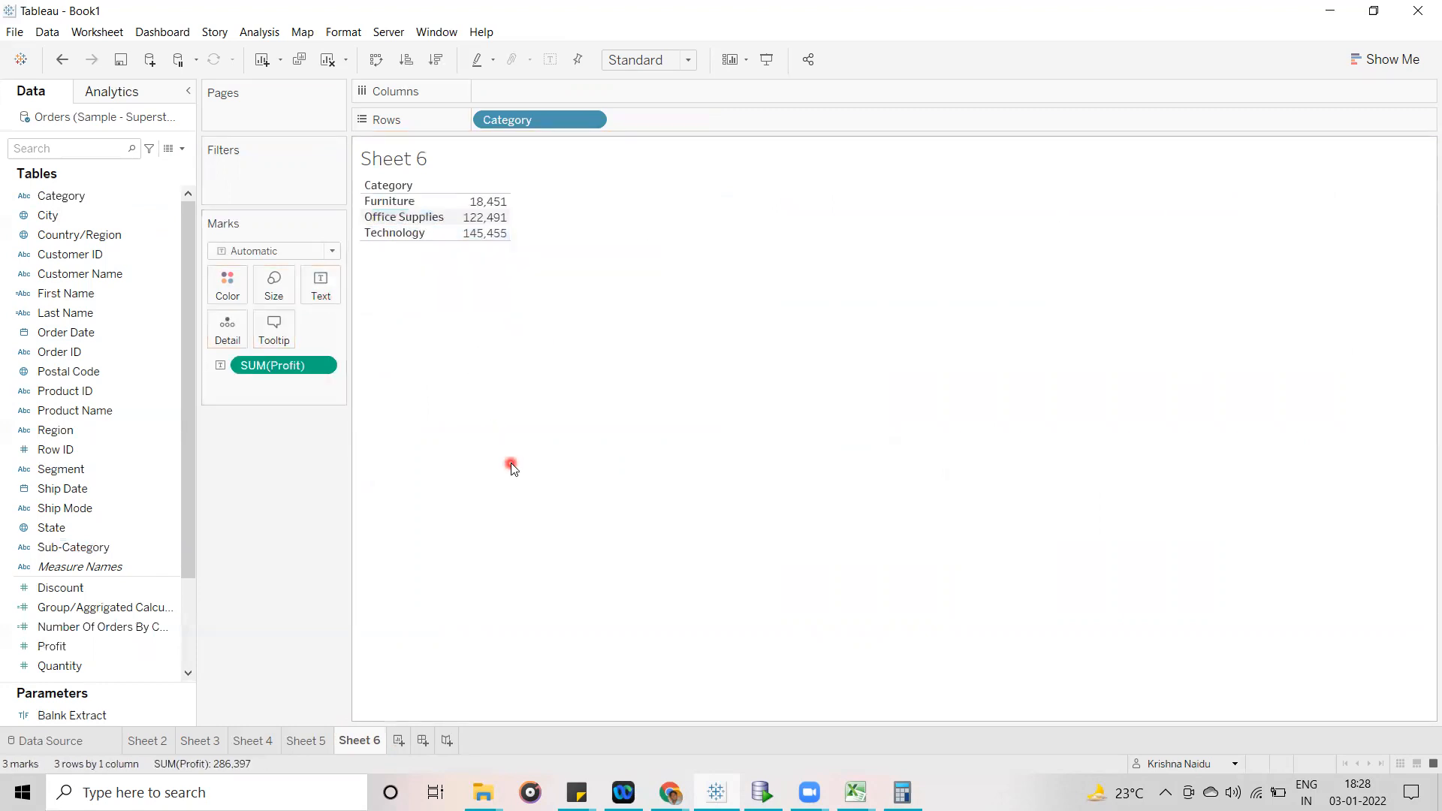
left_click(303, 741)
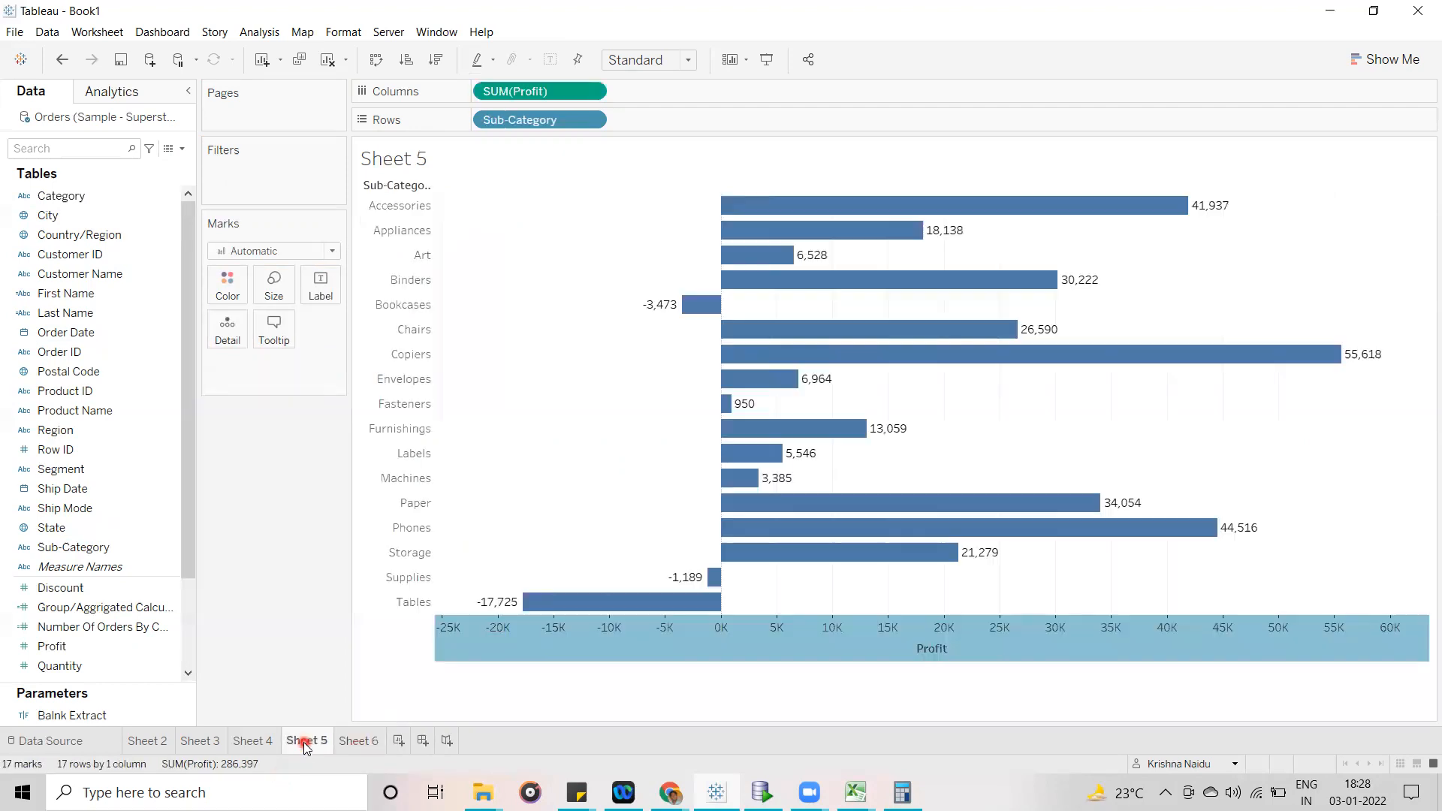
left_click(818, 695)
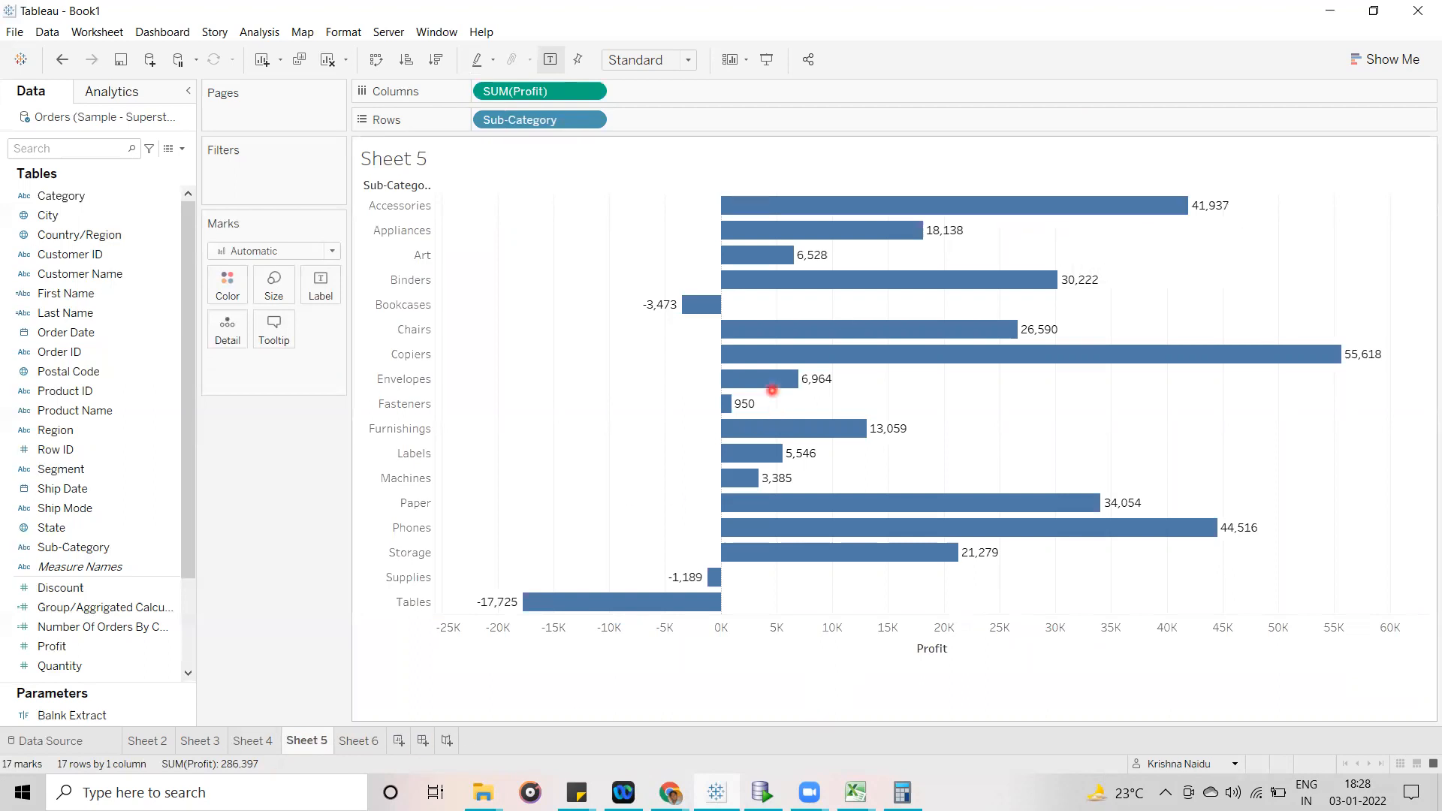
left_click(359, 740)
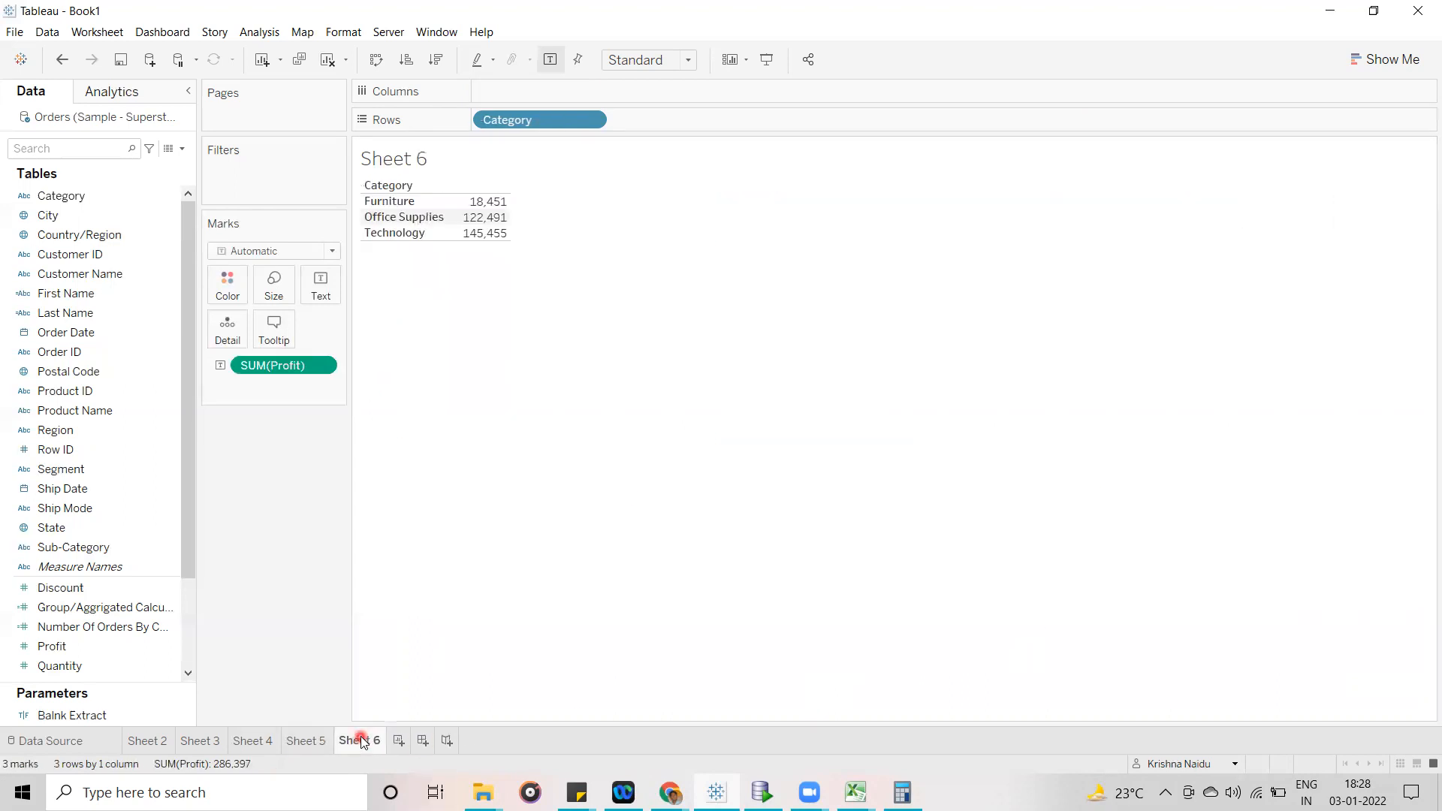
left_click(465, 205)
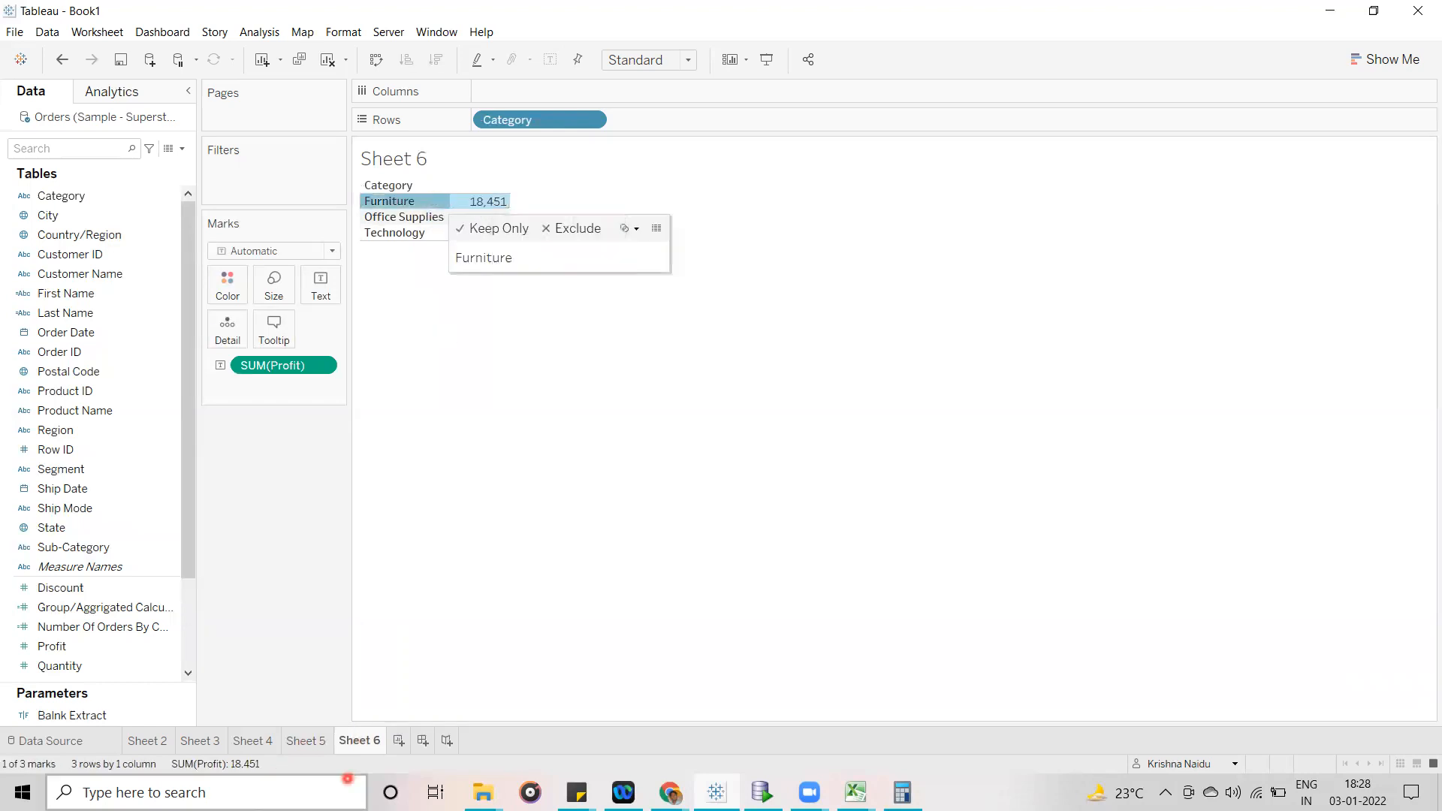
left_click(303, 741)
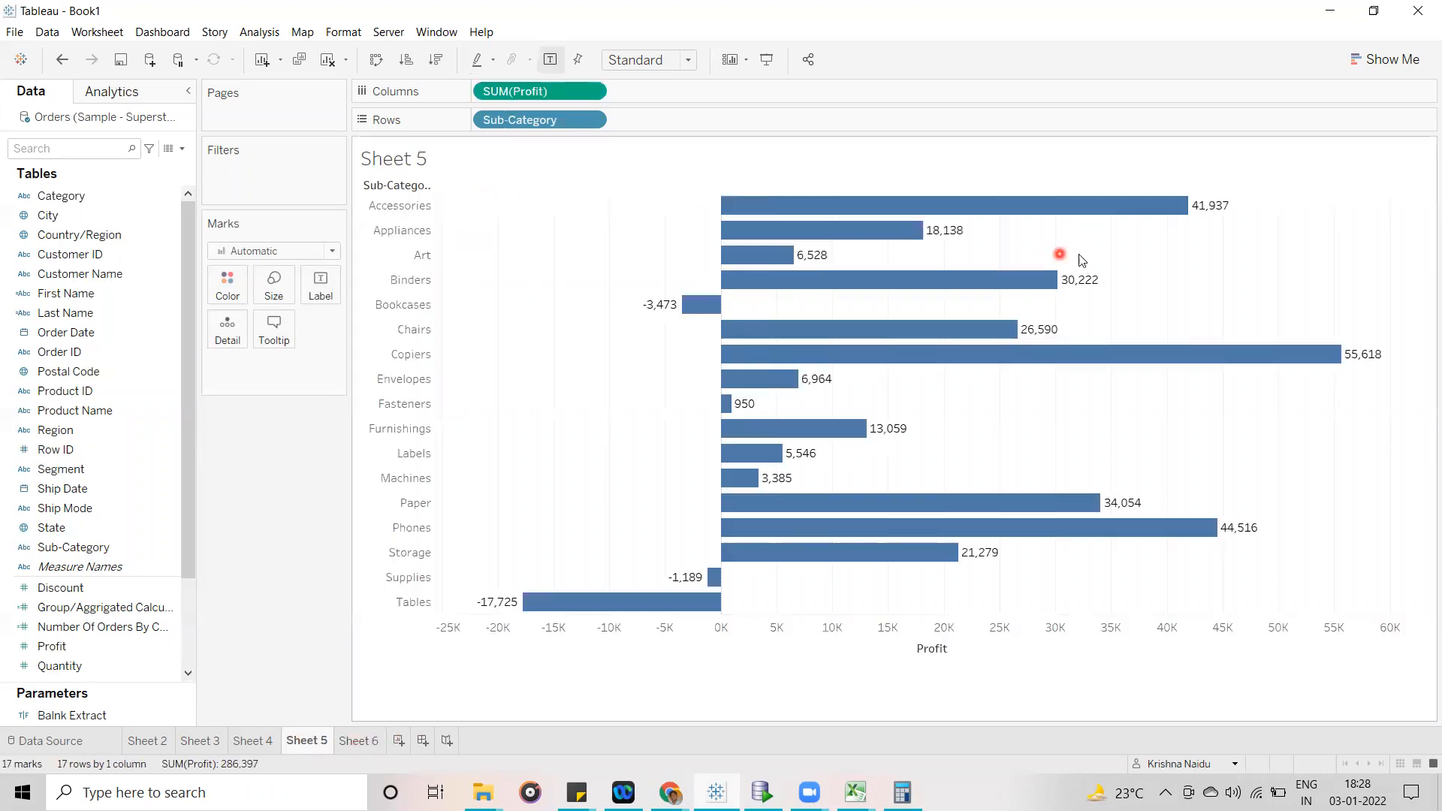
mouse_move(1067, 282)
mouse_move(1204, 207)
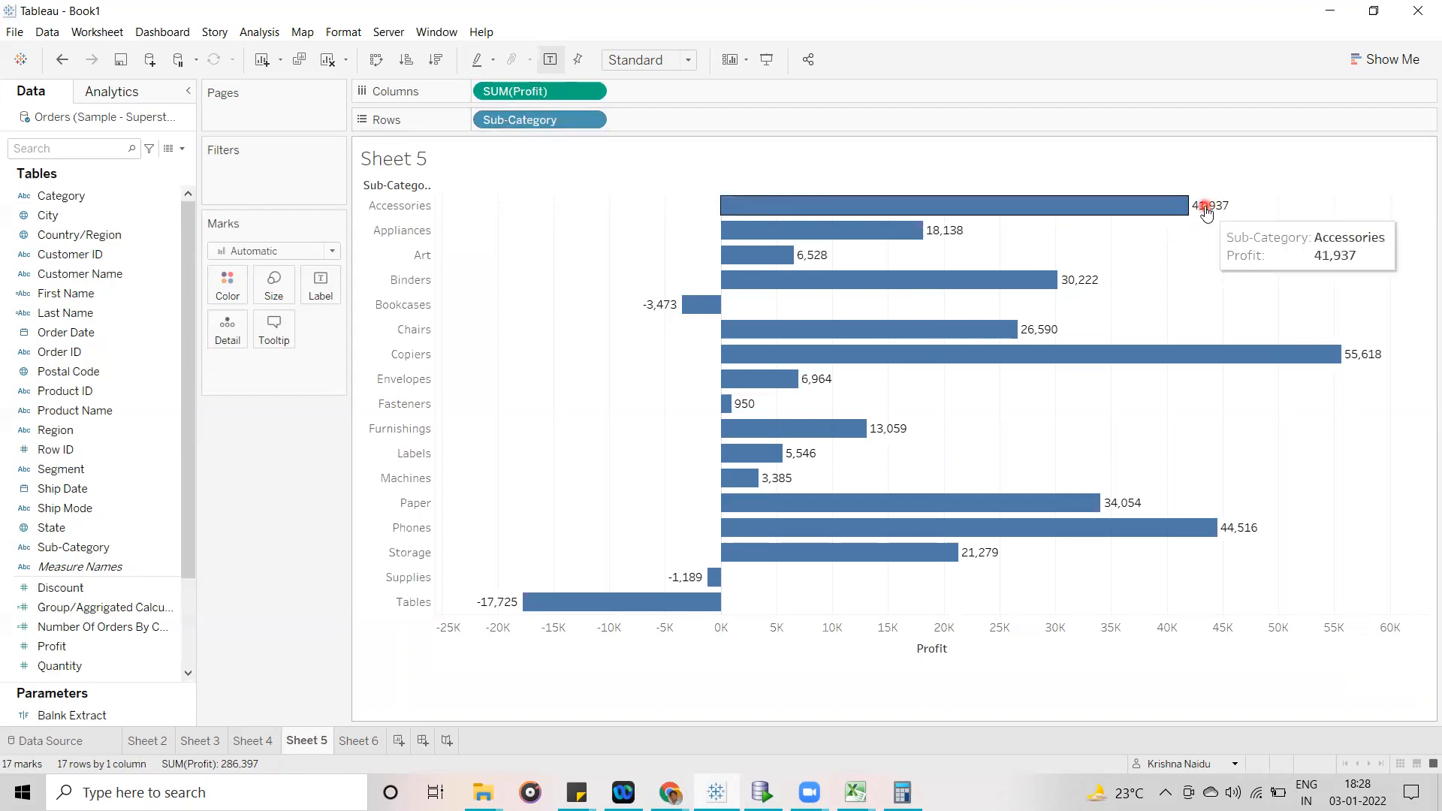
- Color the Sub-Category bars by Category and sort them by Profit in descending order
left_click_drag(62, 197, 224, 291)
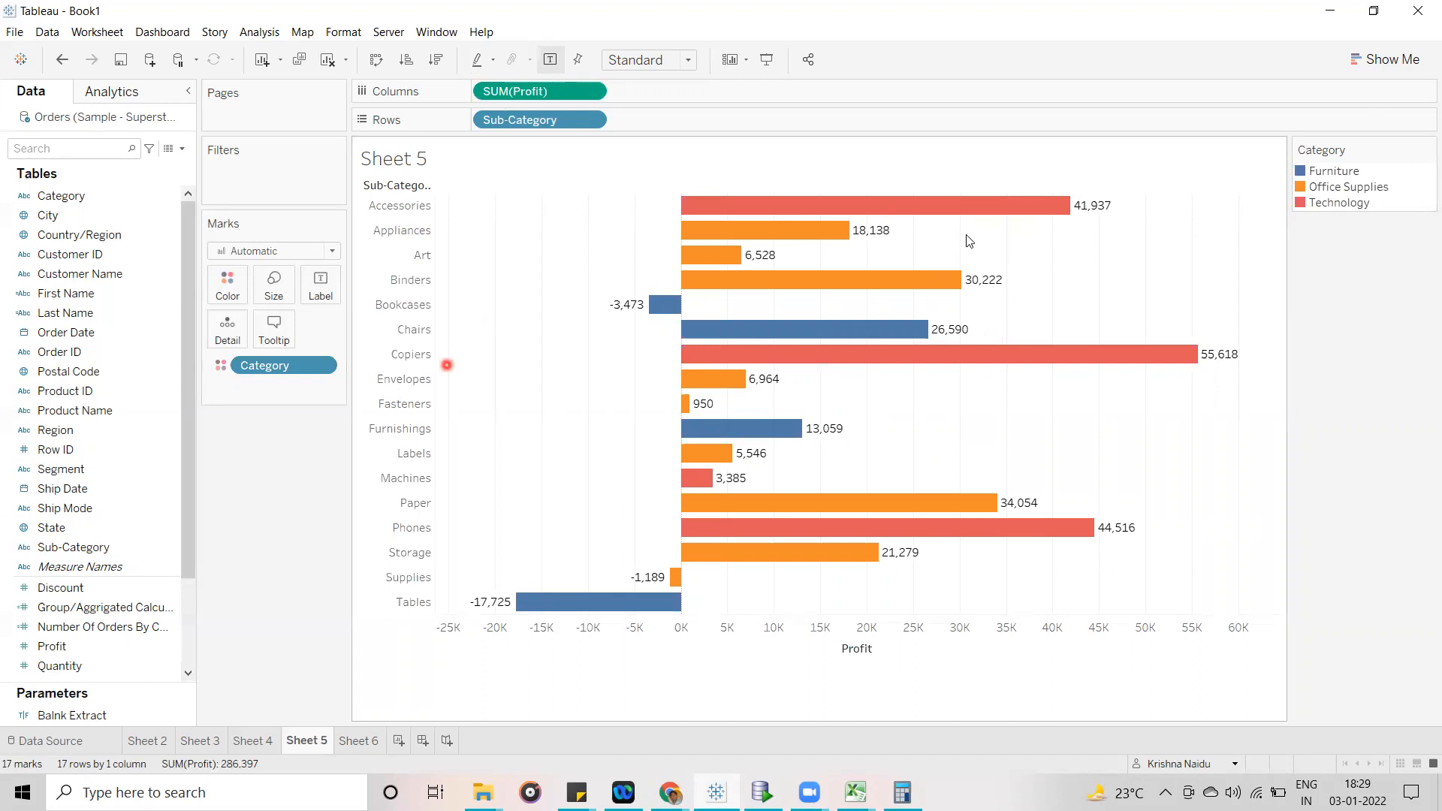
mouse_move(922, 204)
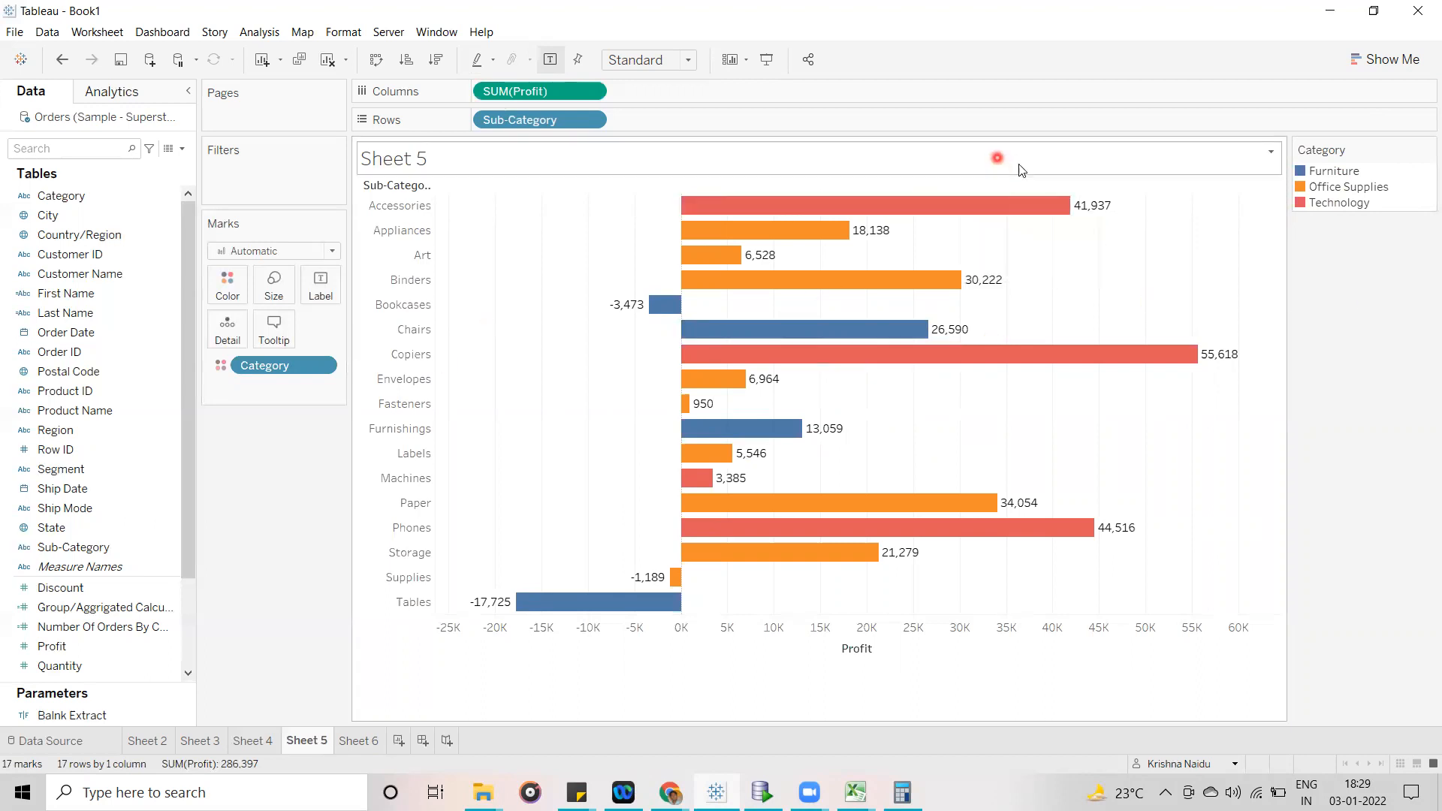
left_click(880, 648)
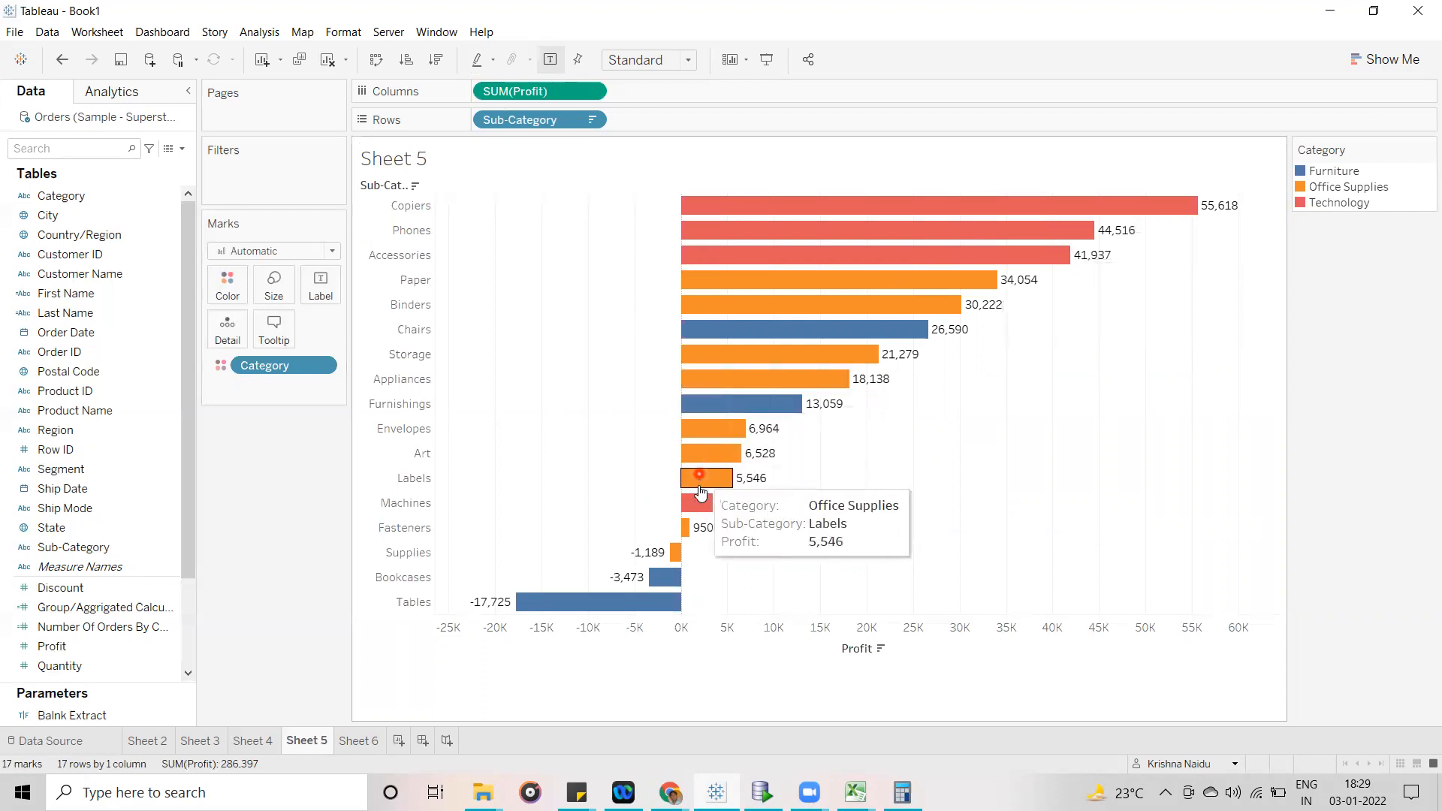
- Select the Copiers, Phones and Accessories bars together to examine the most profitable Technology sub-categories
left_click(1237, 212)
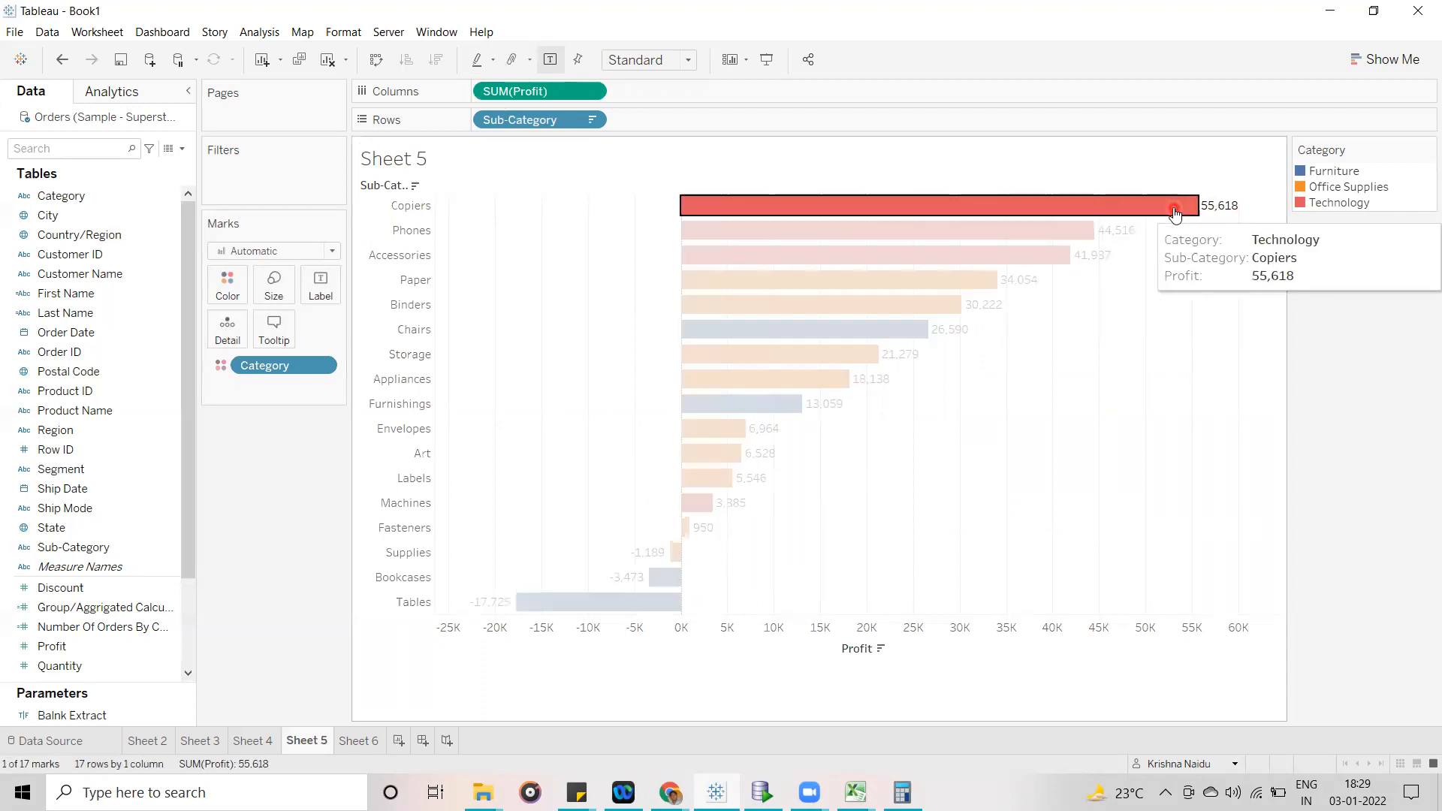
left_click(1063, 234, "ctrl")
left_click(1050, 257, "ctrl")
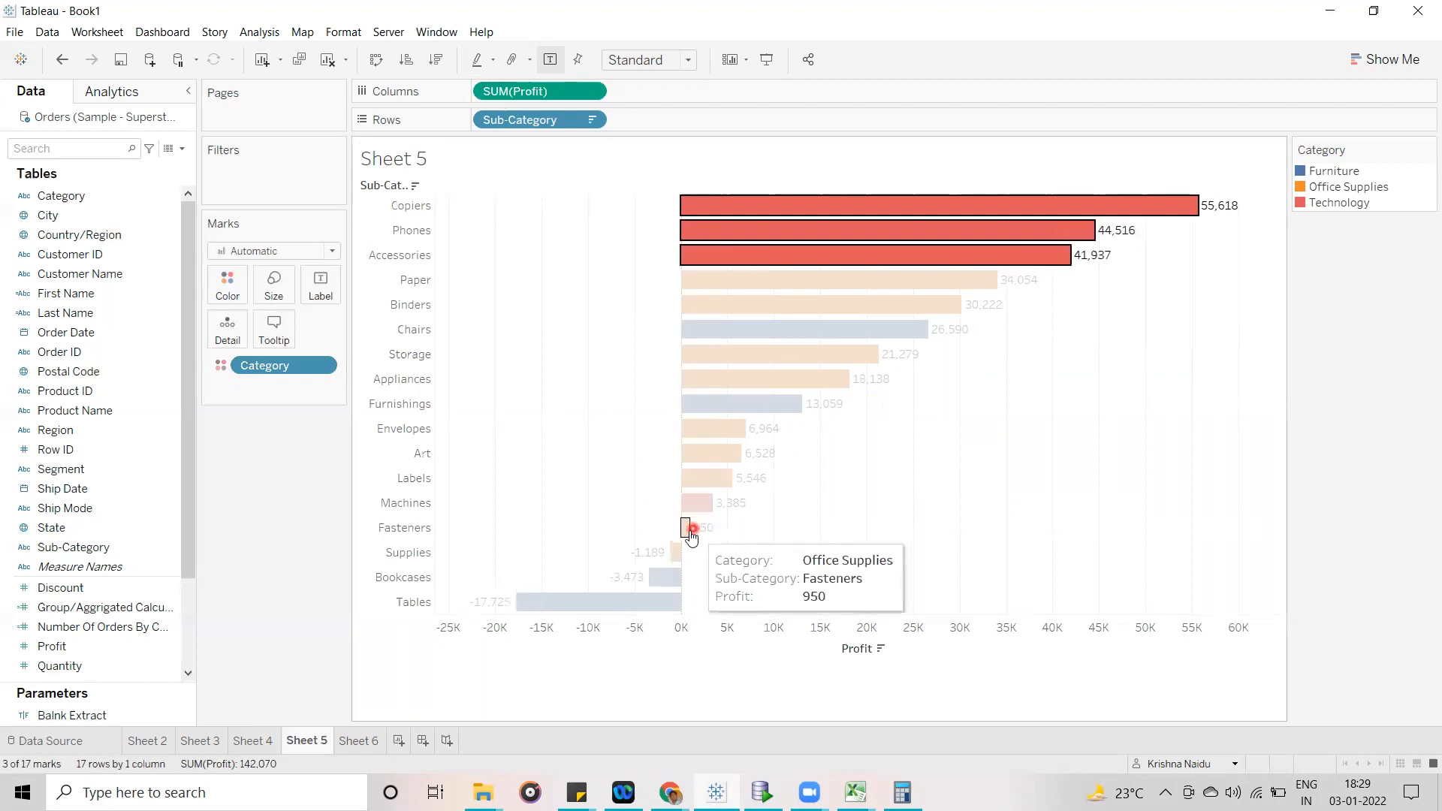
- Select all four Technology bars together, Copiers, Phones, Accessories and Machines, to examine their combined Profit
left_click(685, 528, "ctrl")
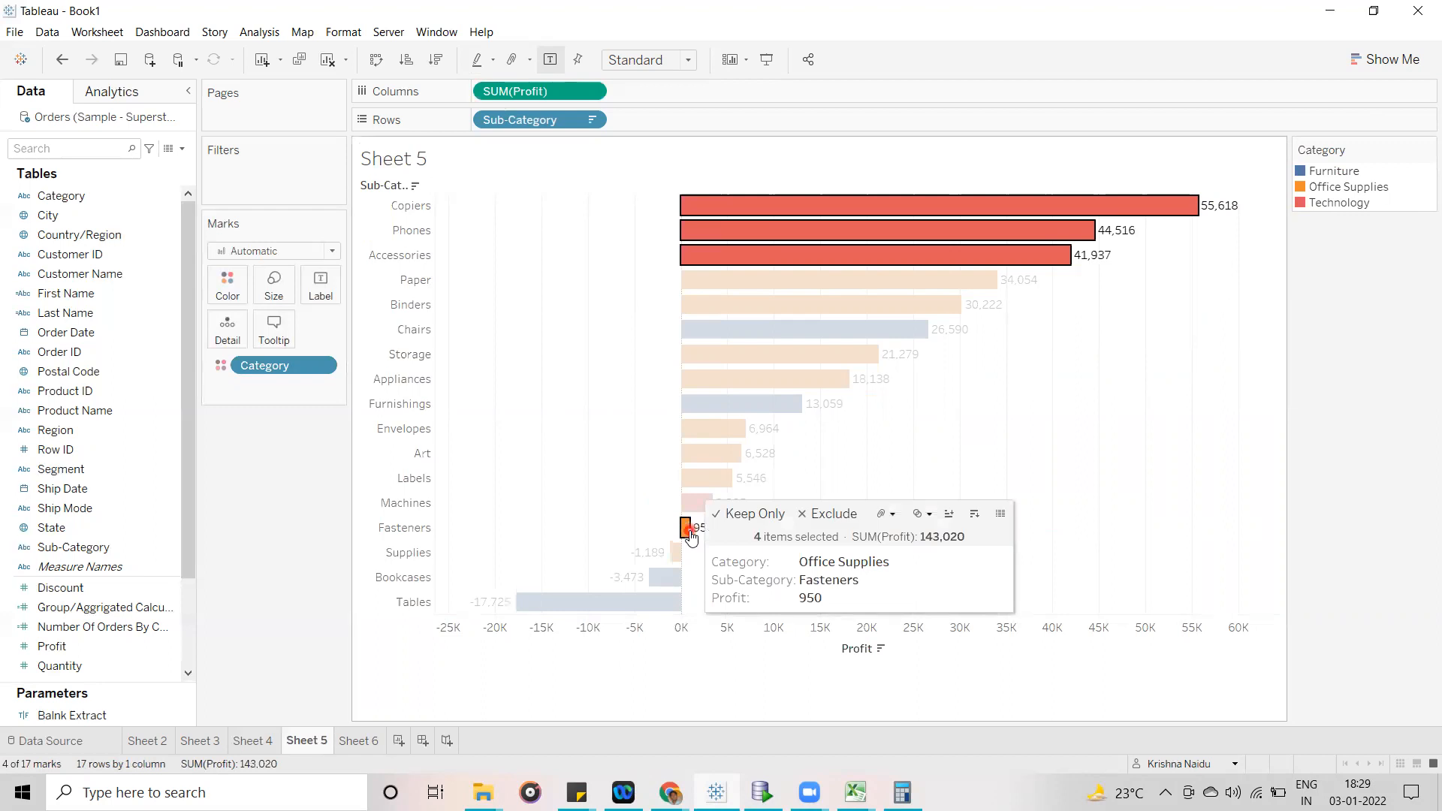
left_click(688, 531, "ctrl")
left_click(710, 502, "ctrl")
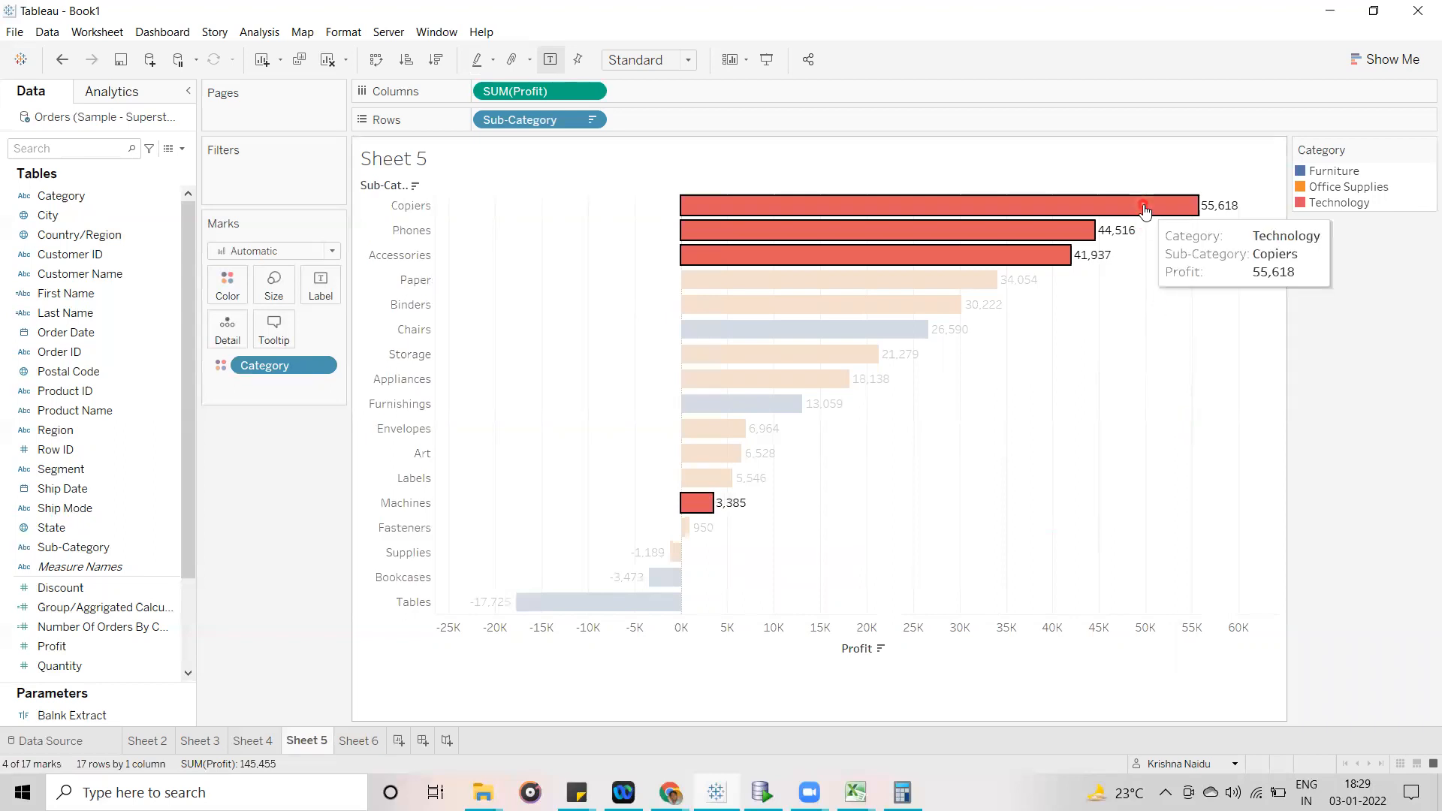
left_click(1178, 435)
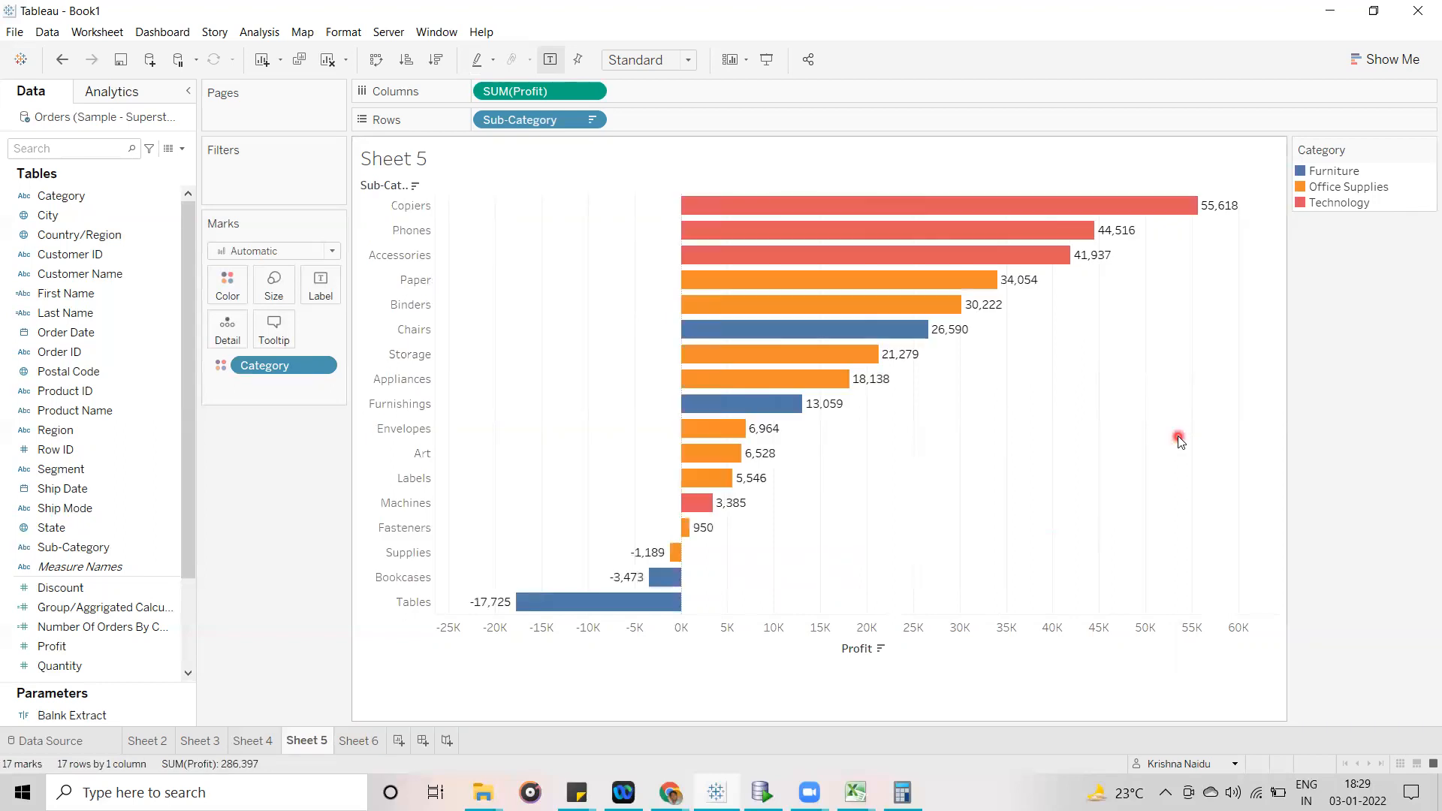
left_click(701, 503)
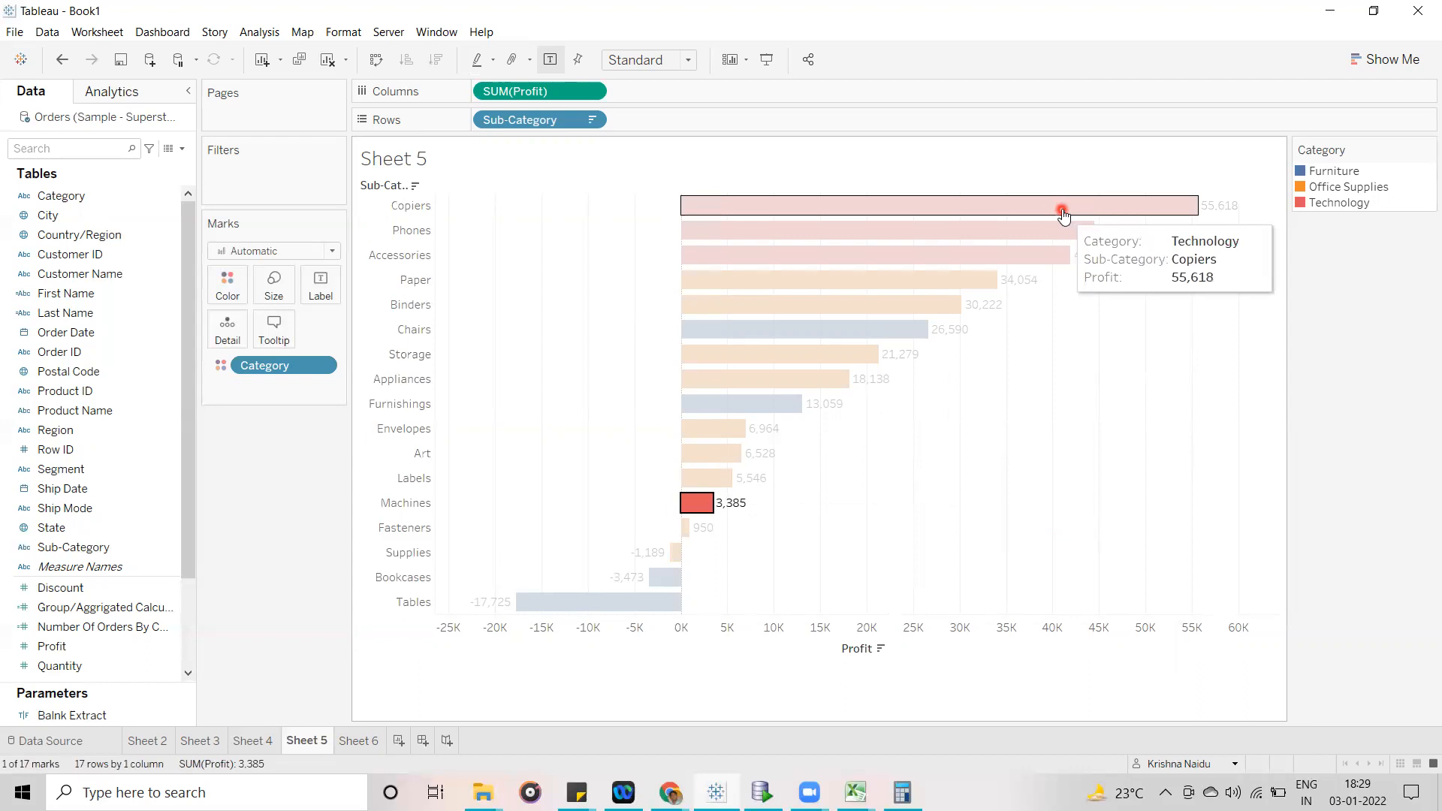
left_click(1063, 214, "ctrl")
left_click(1055, 231, "ctrl")
left_click(1049, 257, "ctrl")
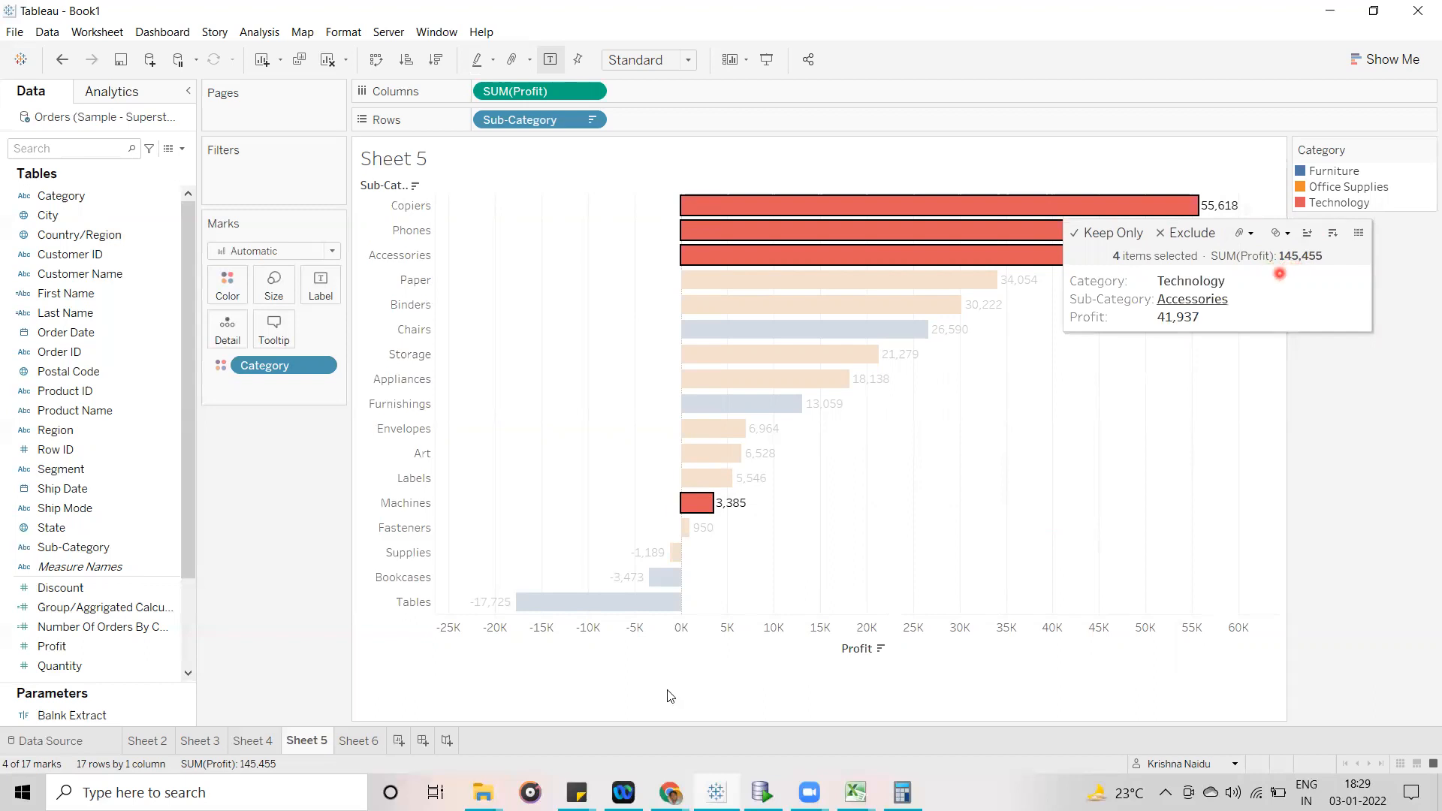
- Compare the selected bars' combined Profit with the Technology row on Sheet 6, and clear the bar selection back on Sheet 5
left_click(367, 753)
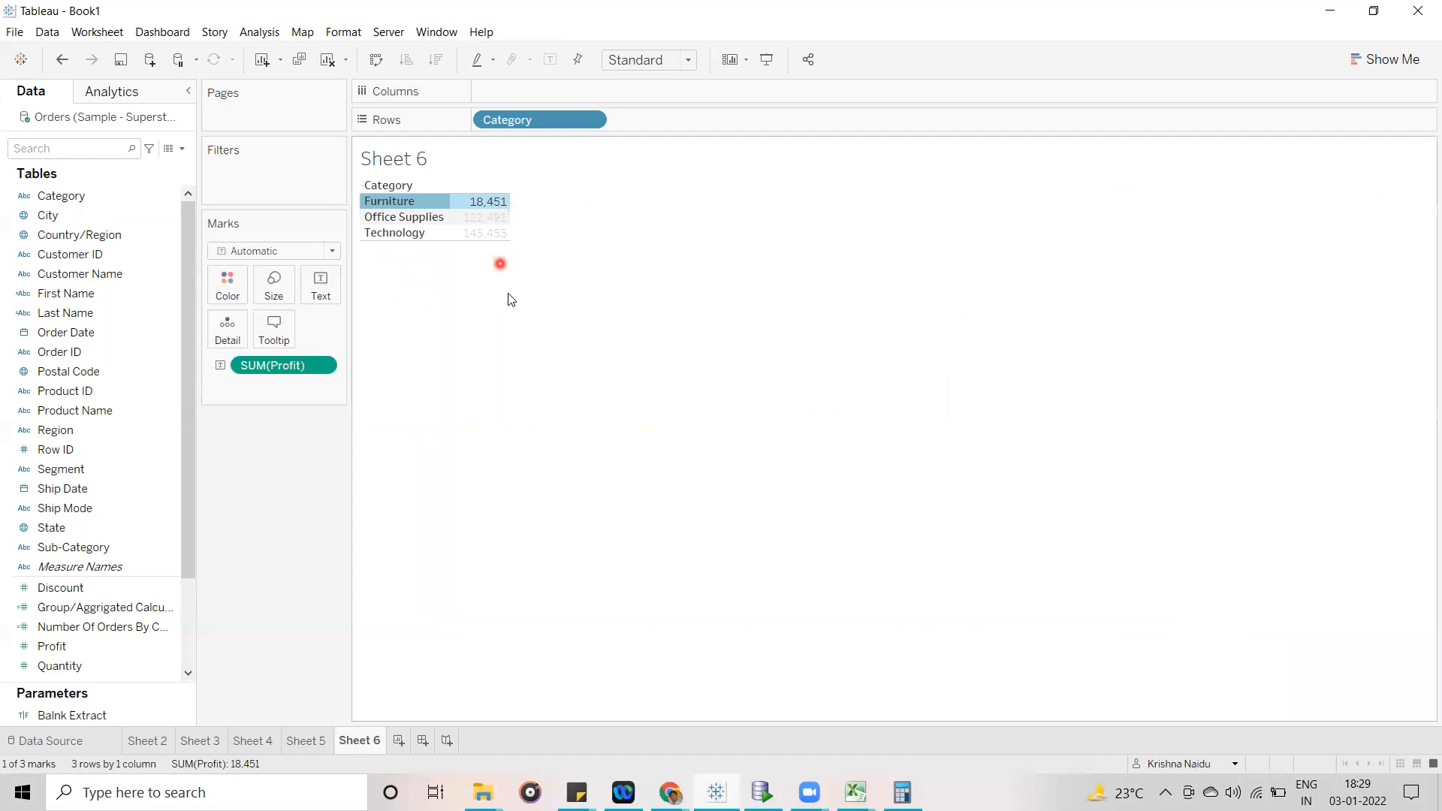
mouse_move(469, 246)
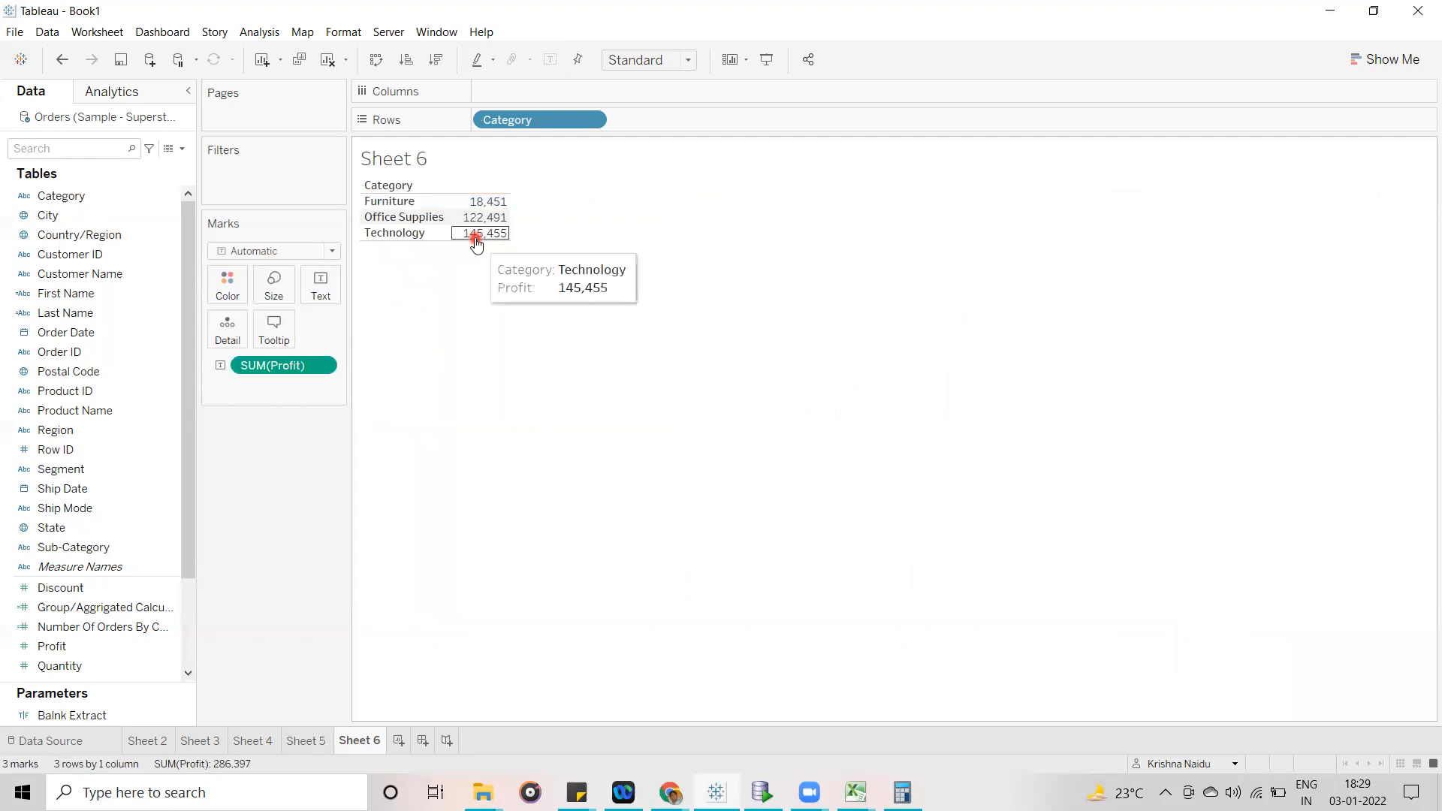
left_click(310, 738)
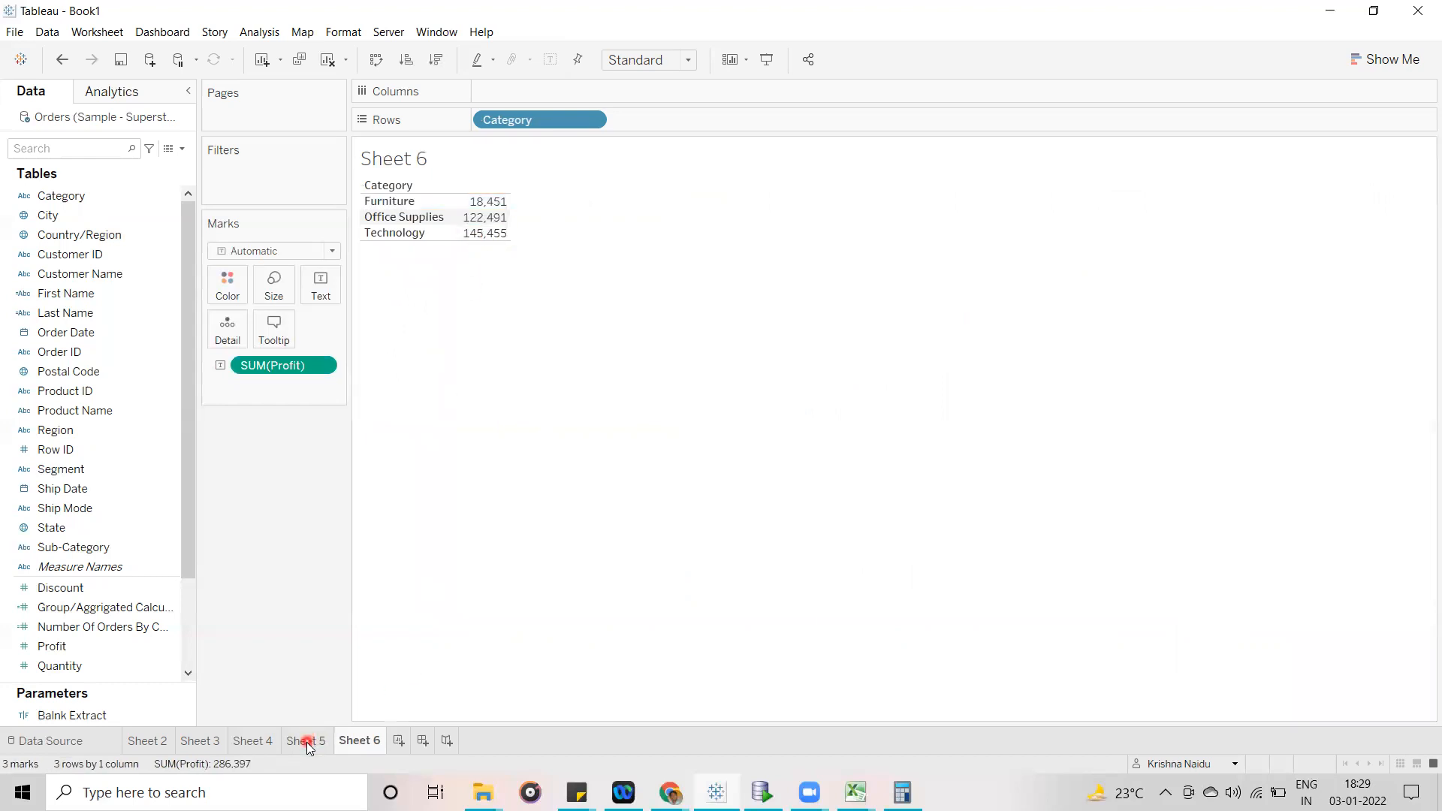
mouse_move(1201, 210)
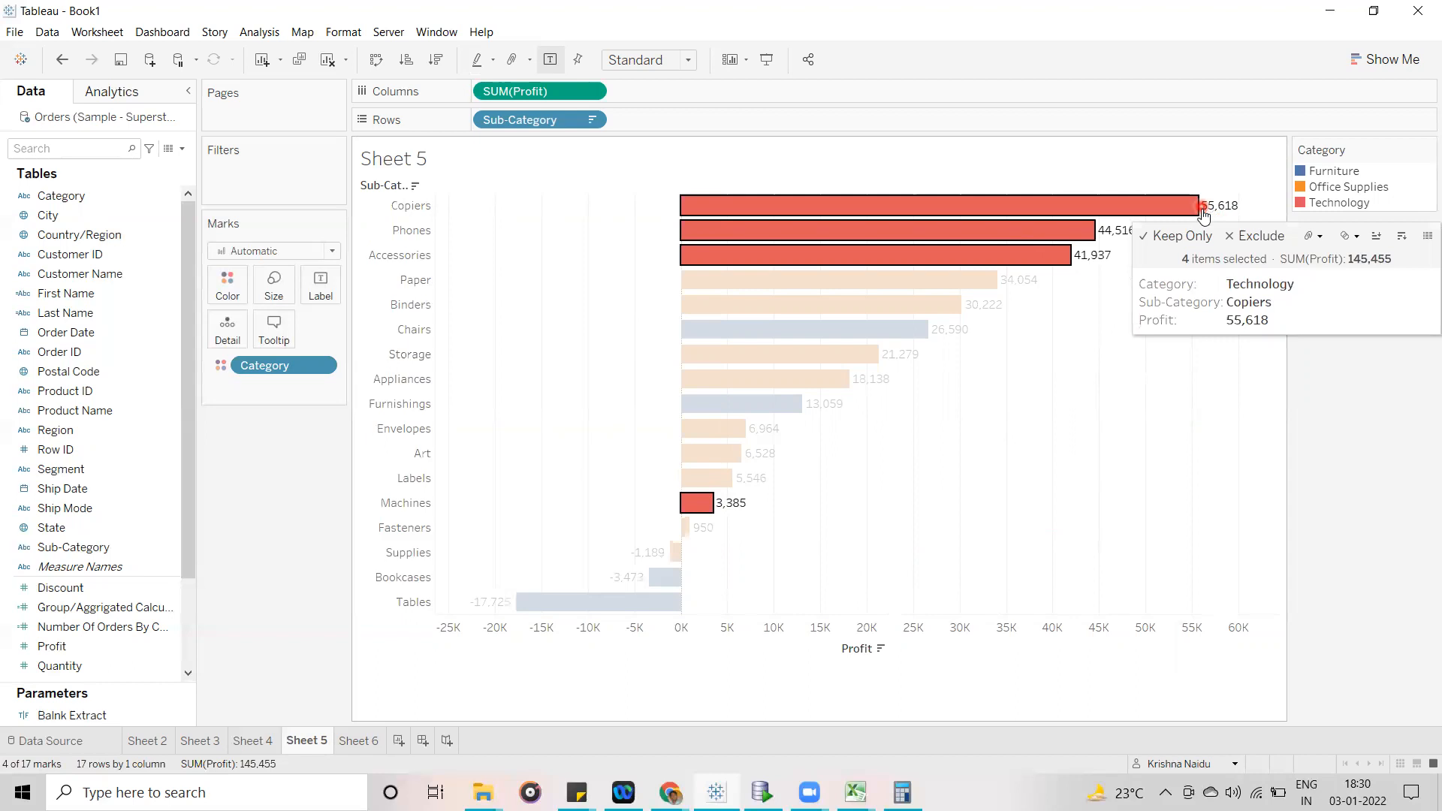
left_click(1184, 454)
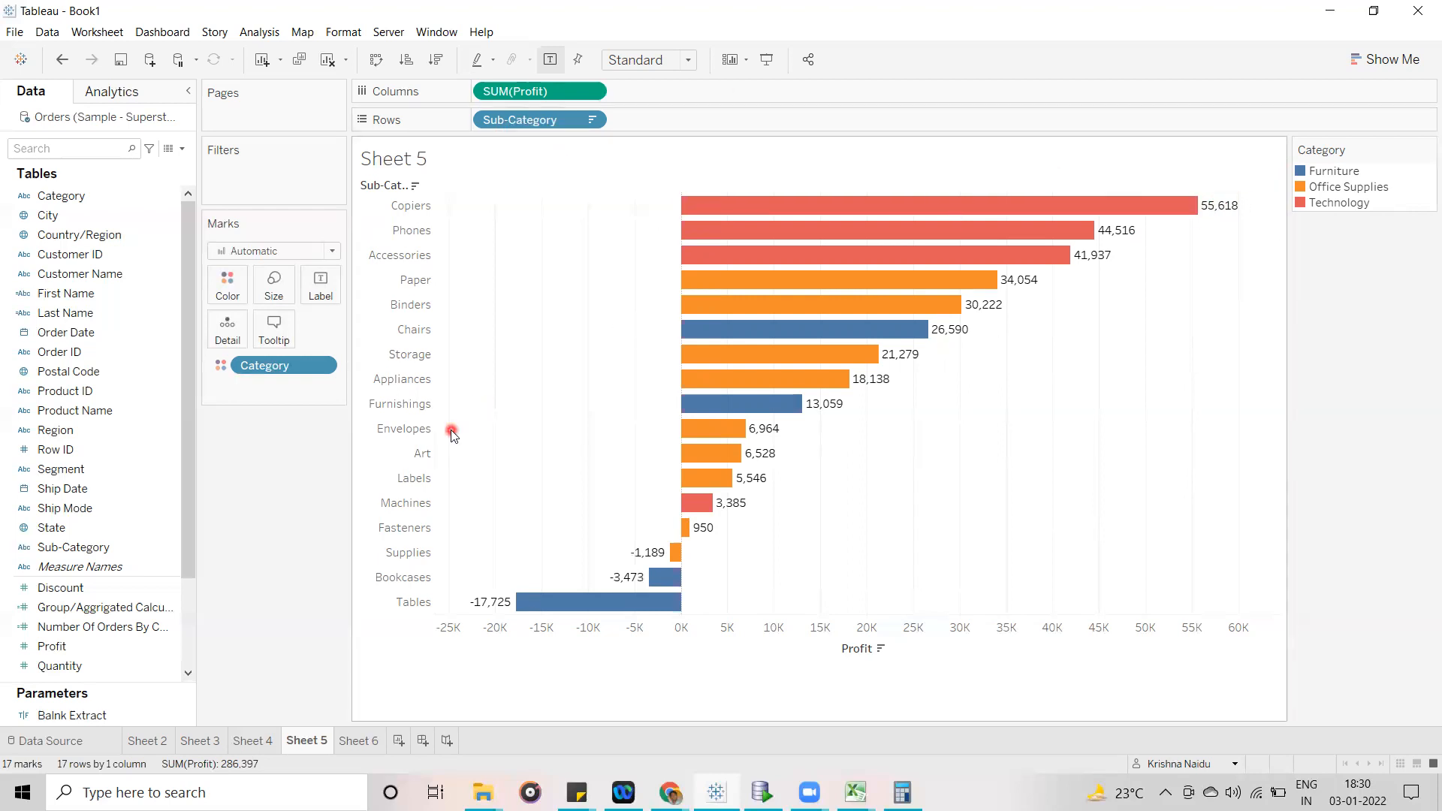
- Turn off the automatic mark labels on the Sub-Category bars and label them with the Profit field instead
left_click_drag(54, 646, 314, 290)
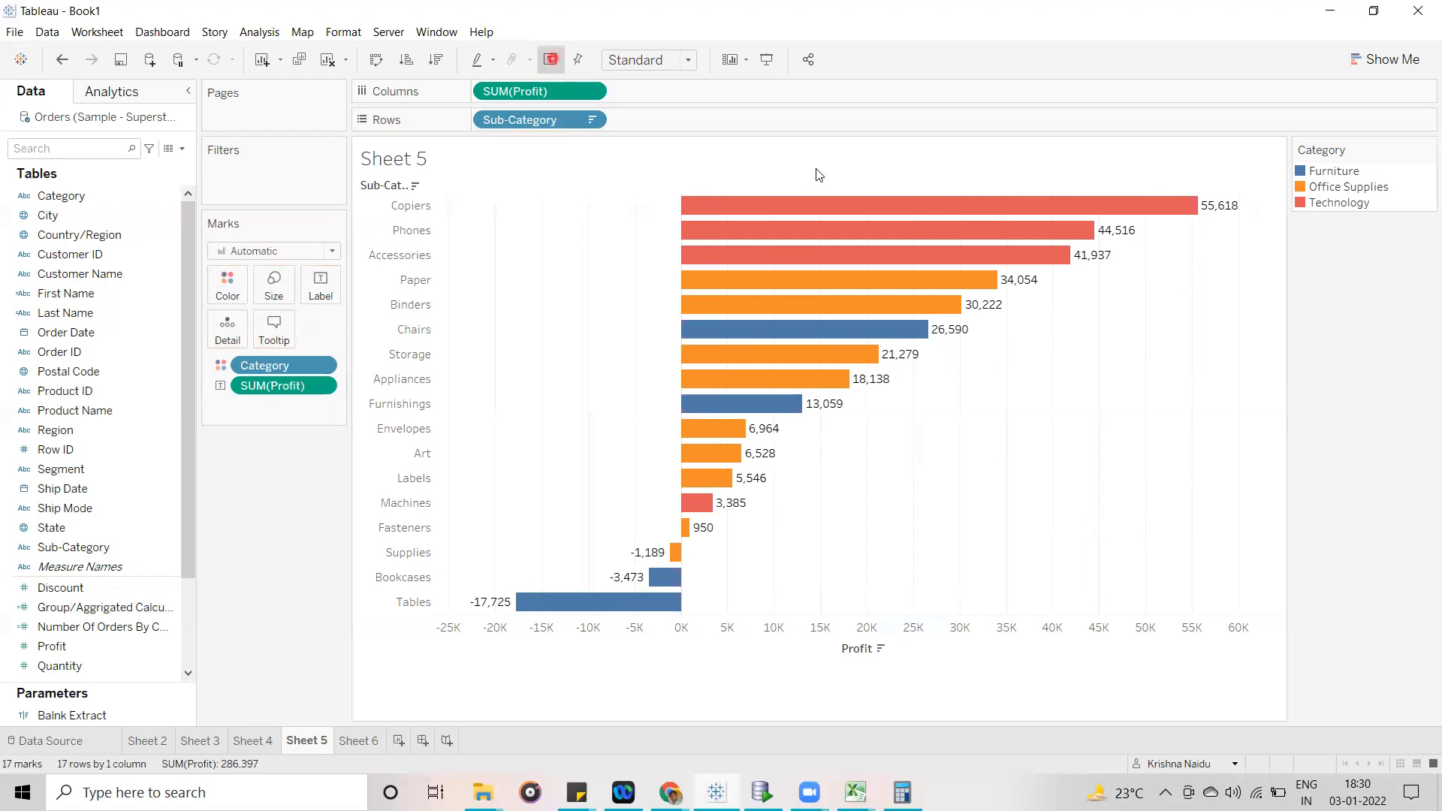
left_click(552, 59)
left_click(265, 387)
left_click_drag(264, 387, 263, 537)
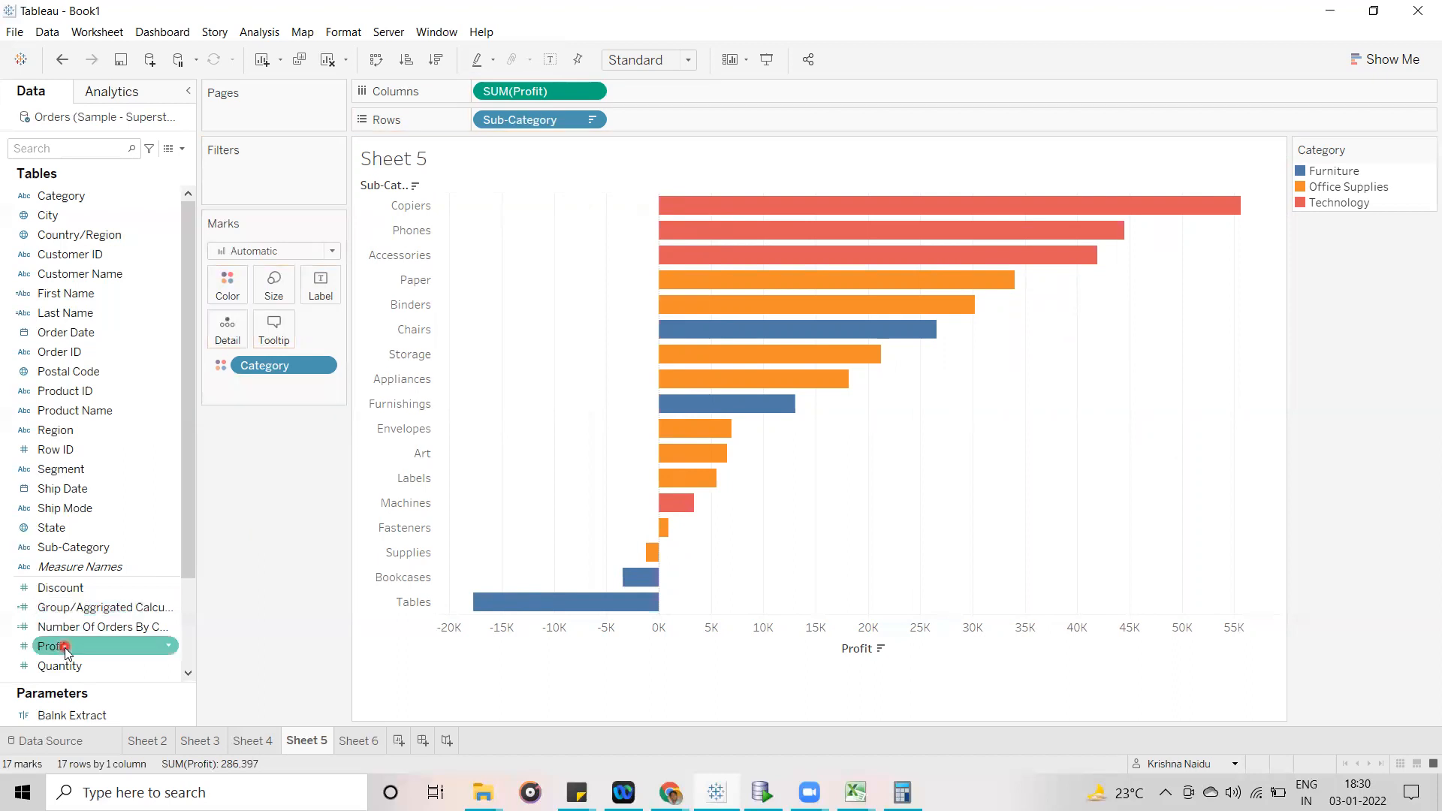
left_click_drag(65, 646, 321, 299)
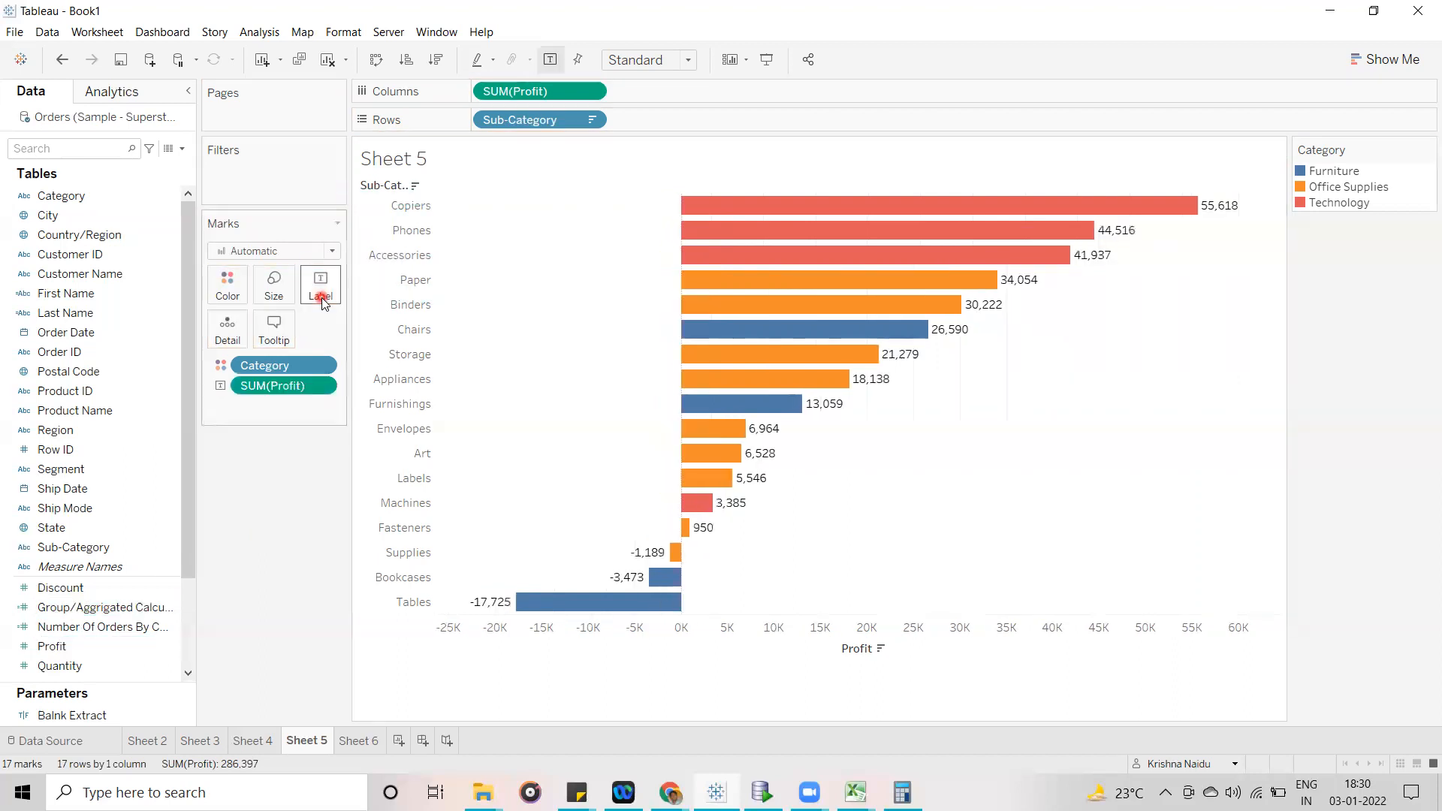
left_click(1238, 223)
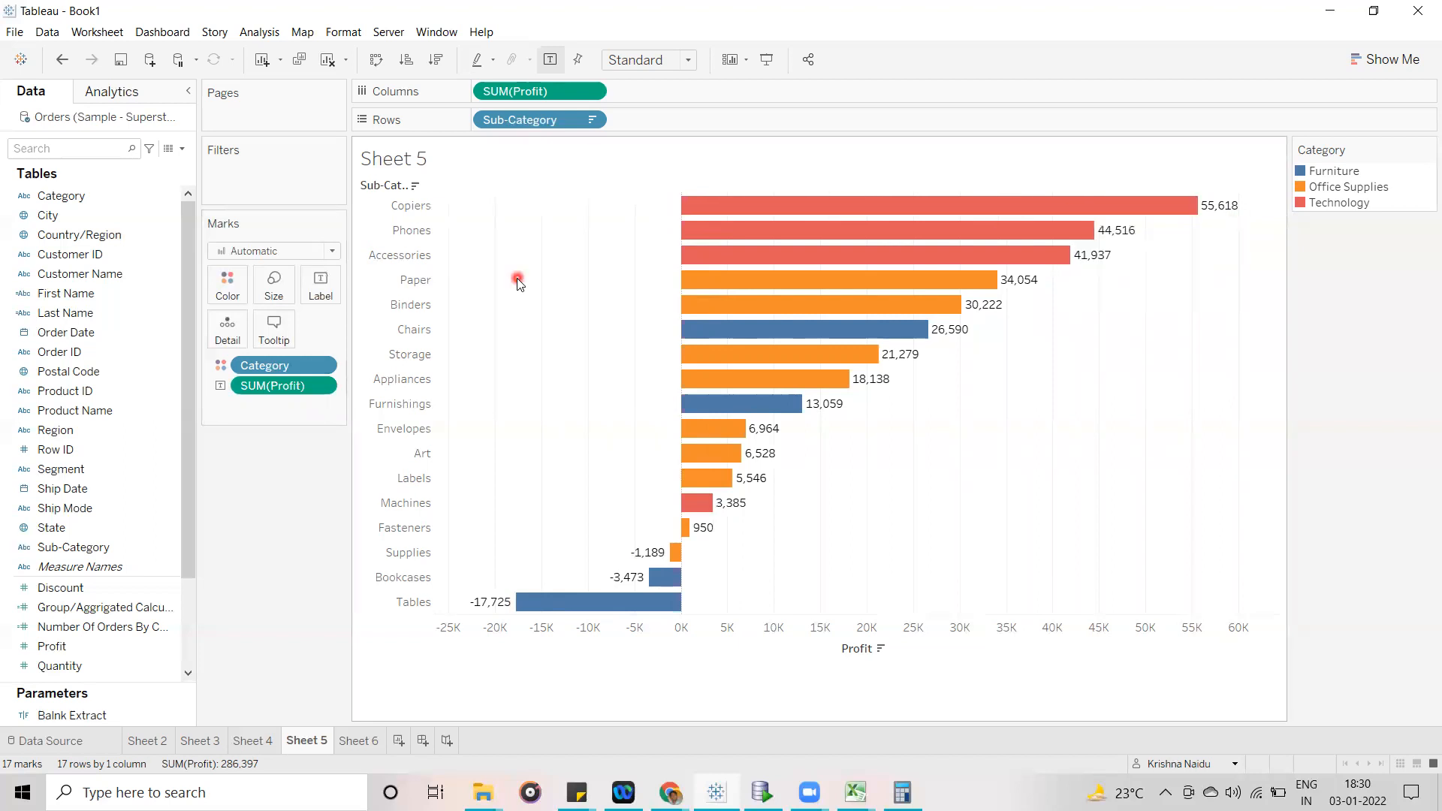
mouse_move(805, 244)
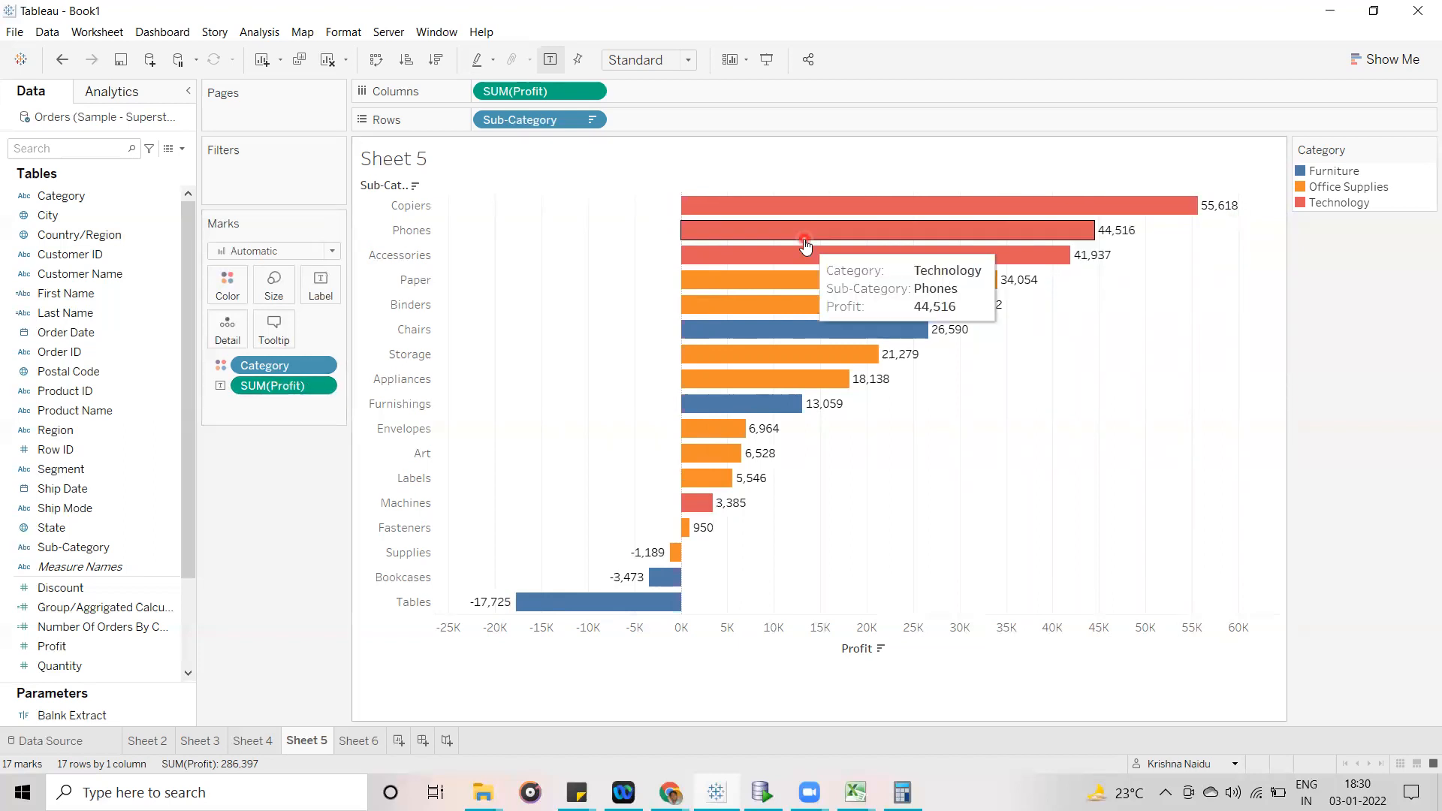
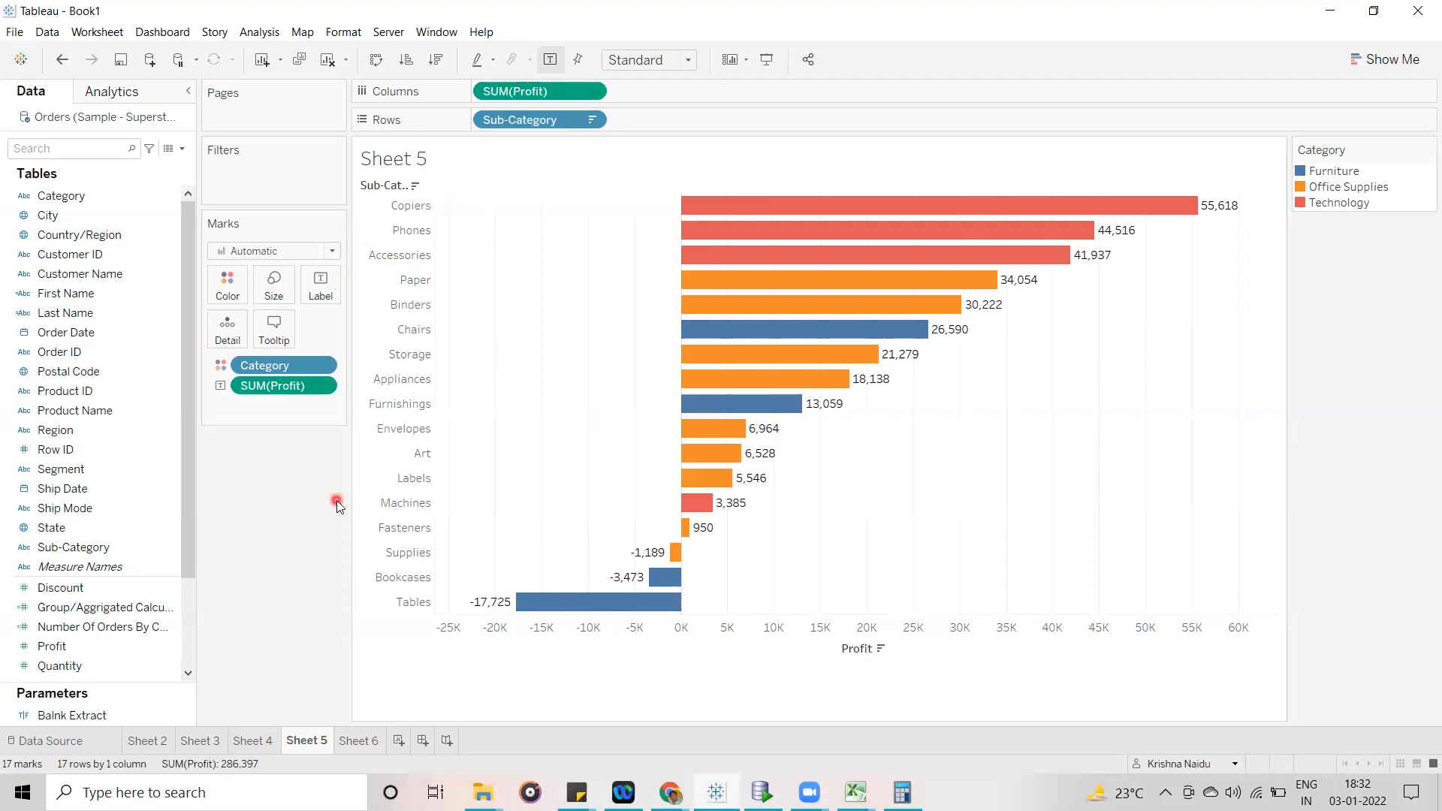
- Create a new calculated field and name it "Fixed LOD"
mouse_move(875, 288)
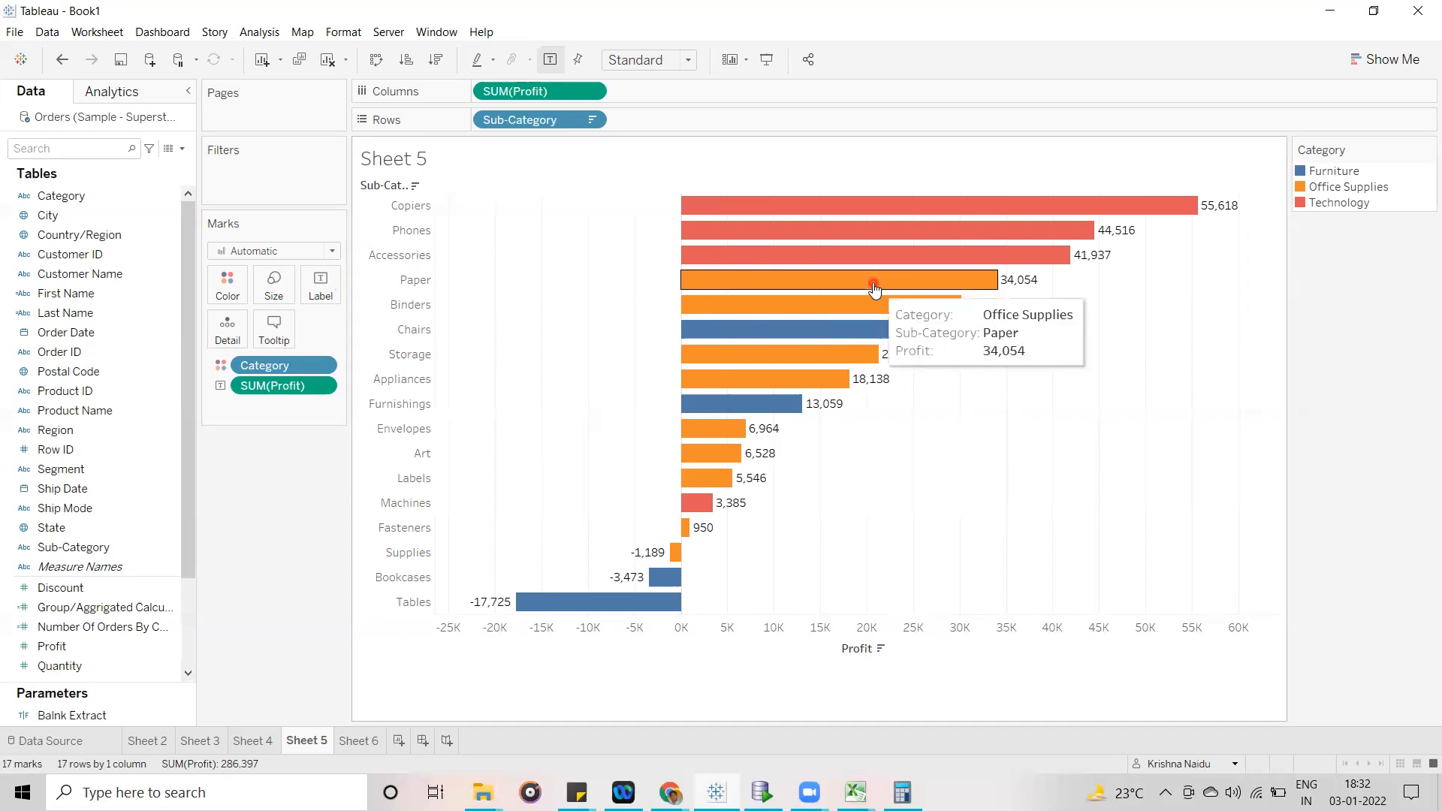
mouse_move(1091, 260)
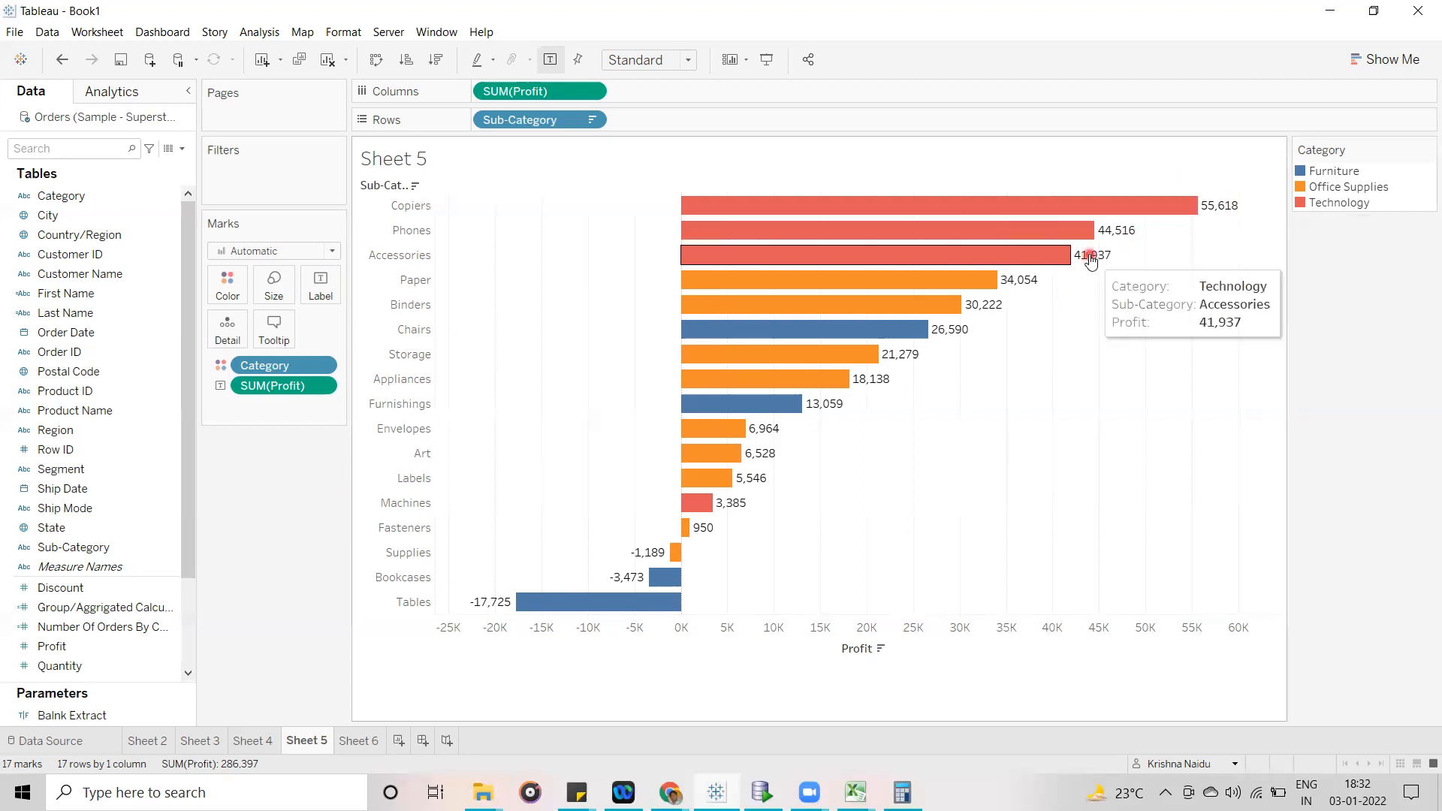
left_click(183, 149)
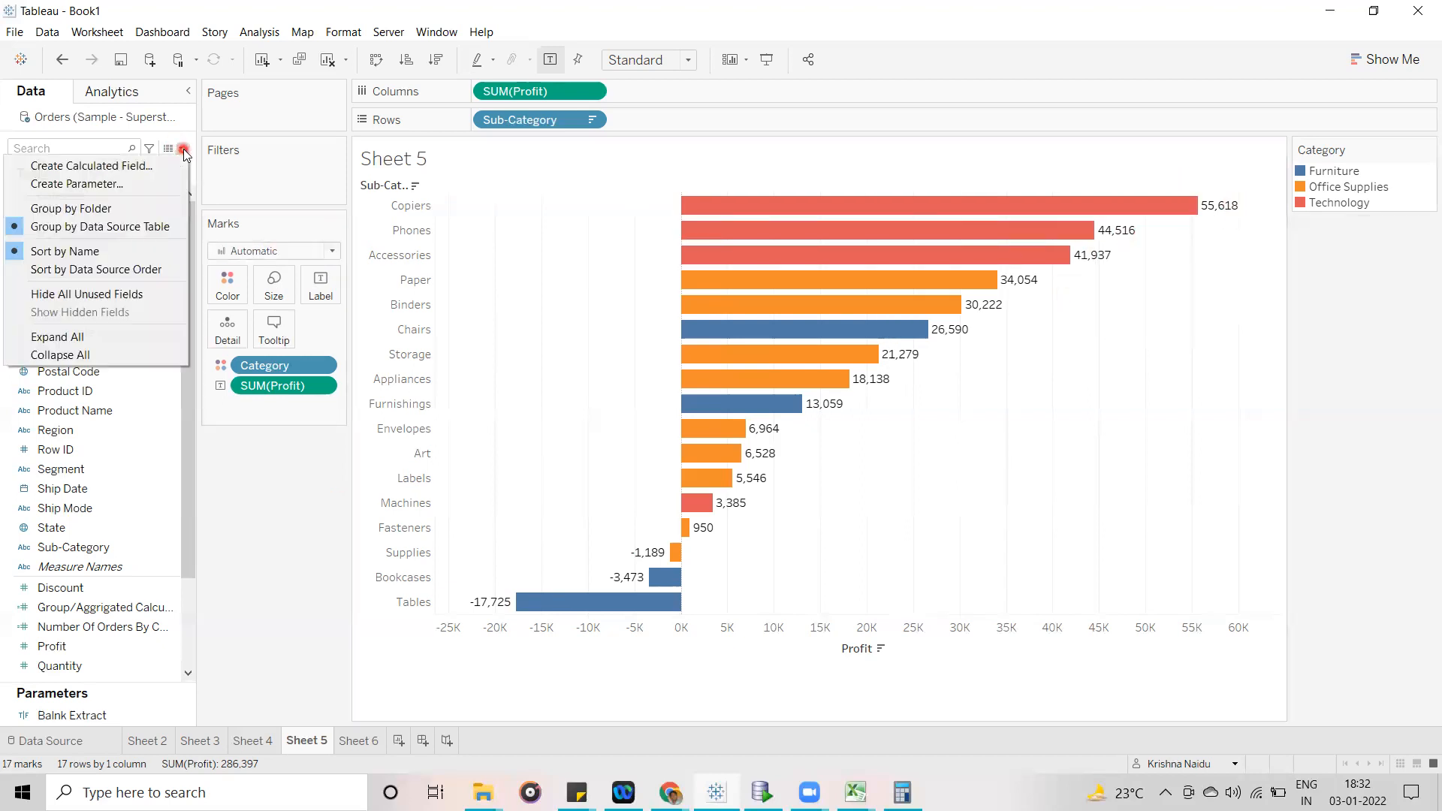
left_click(113, 166)
left_click_drag(740, 323, 766, 282)
left_click(642, 286)
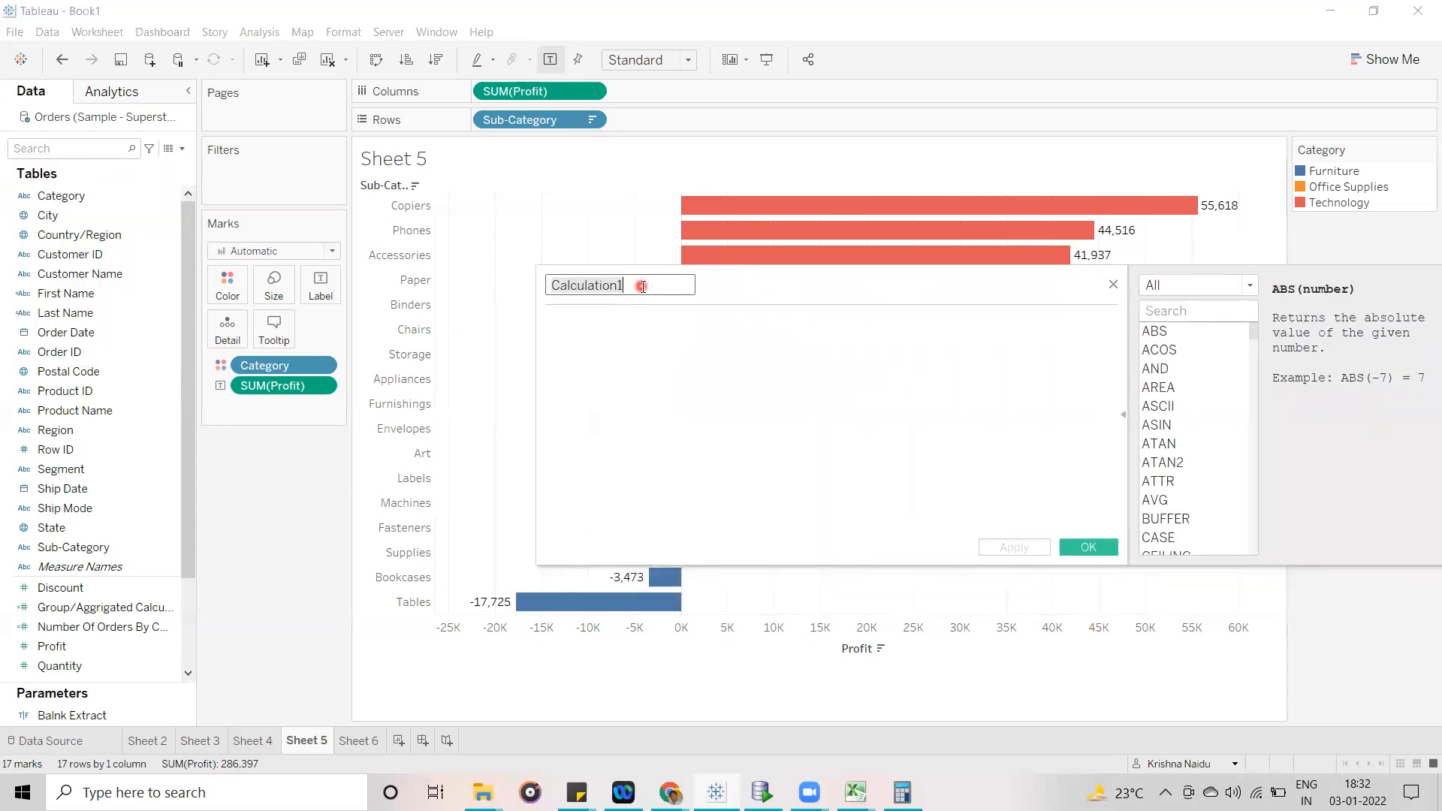
left_click(550, 285)
type("LOD")
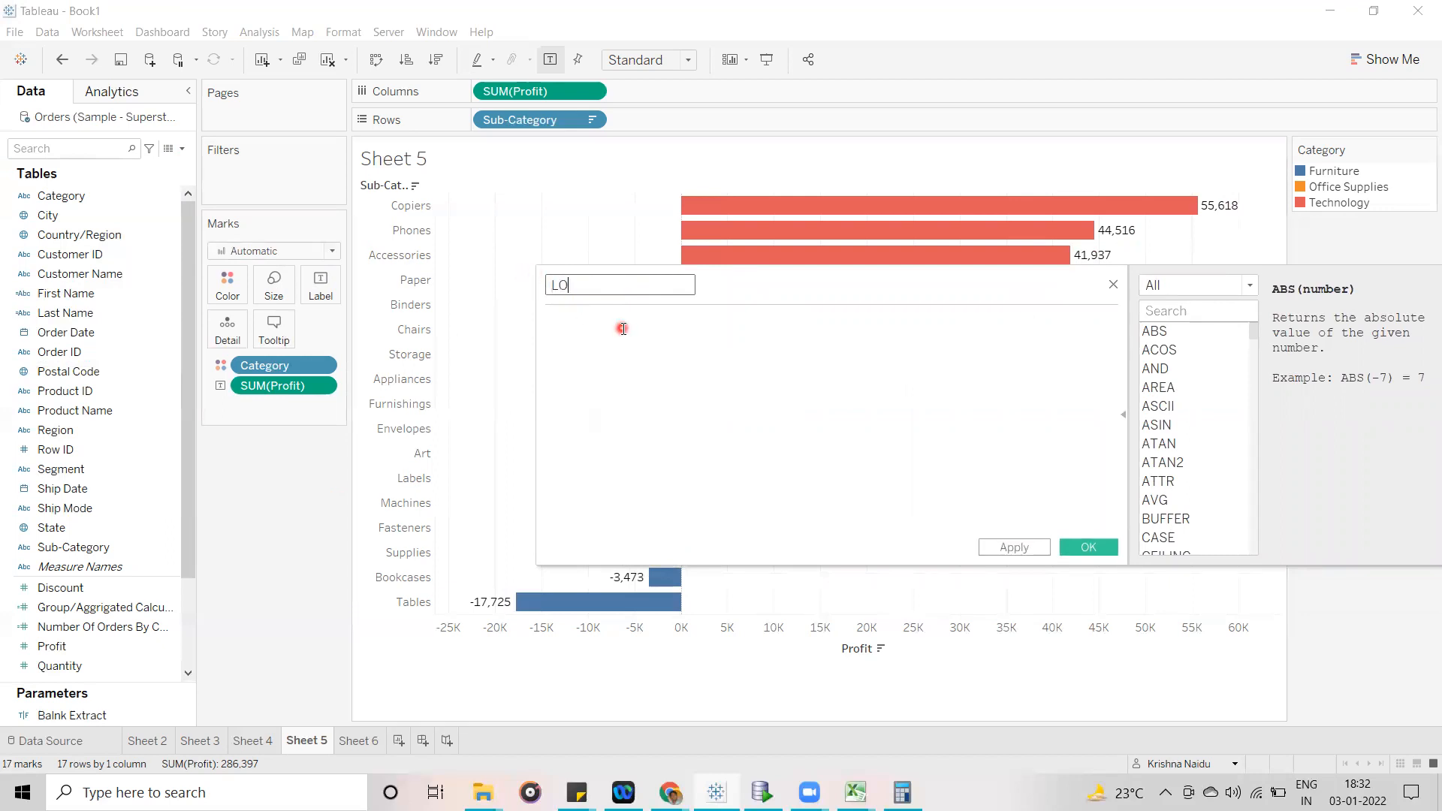
key("BackSpace")
key("BackSpace")
key("BackSpace")
type("Fixed")
left_click(598, 321)
left_click(608, 286)
type("LOD")
- Add a comment line to the Fixed LOD formula listing the keywords Fixed, Include and Exclude
left_click(585, 325)
type("// Fixed")
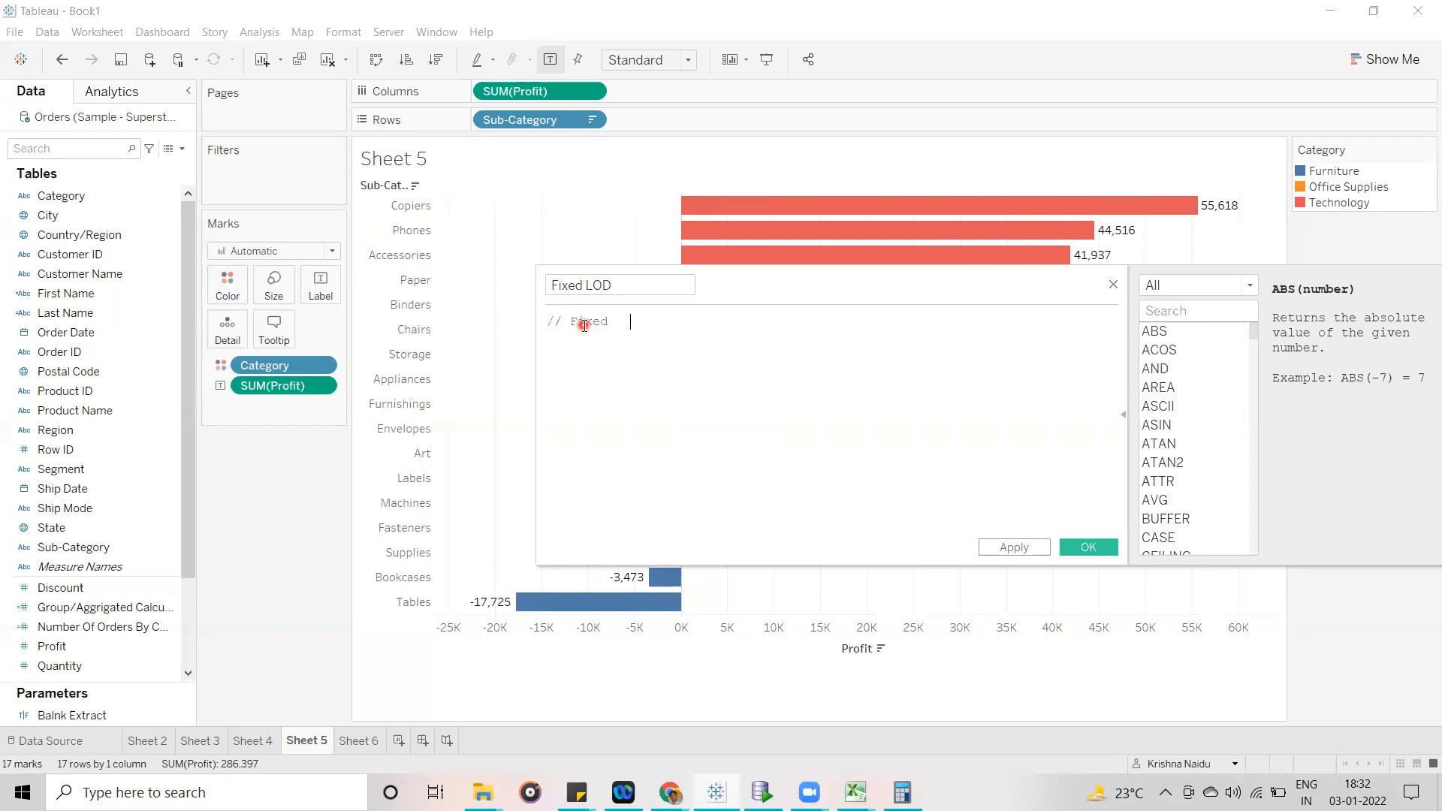
type("    Include    Exclude")
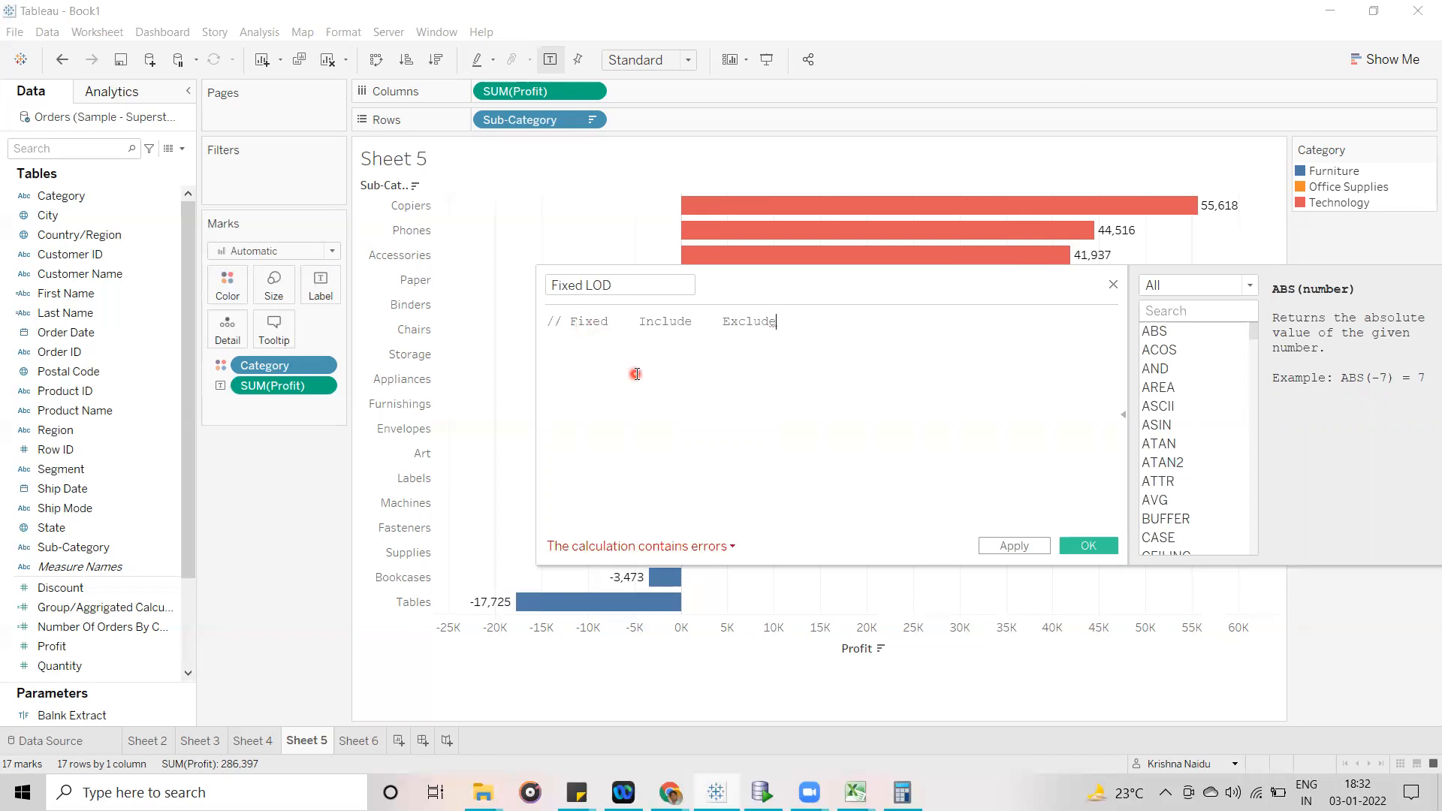
- Begin a level of detail expression below the comment, with the FIXED keyword inside curly braces
key("Return")
type("fix")
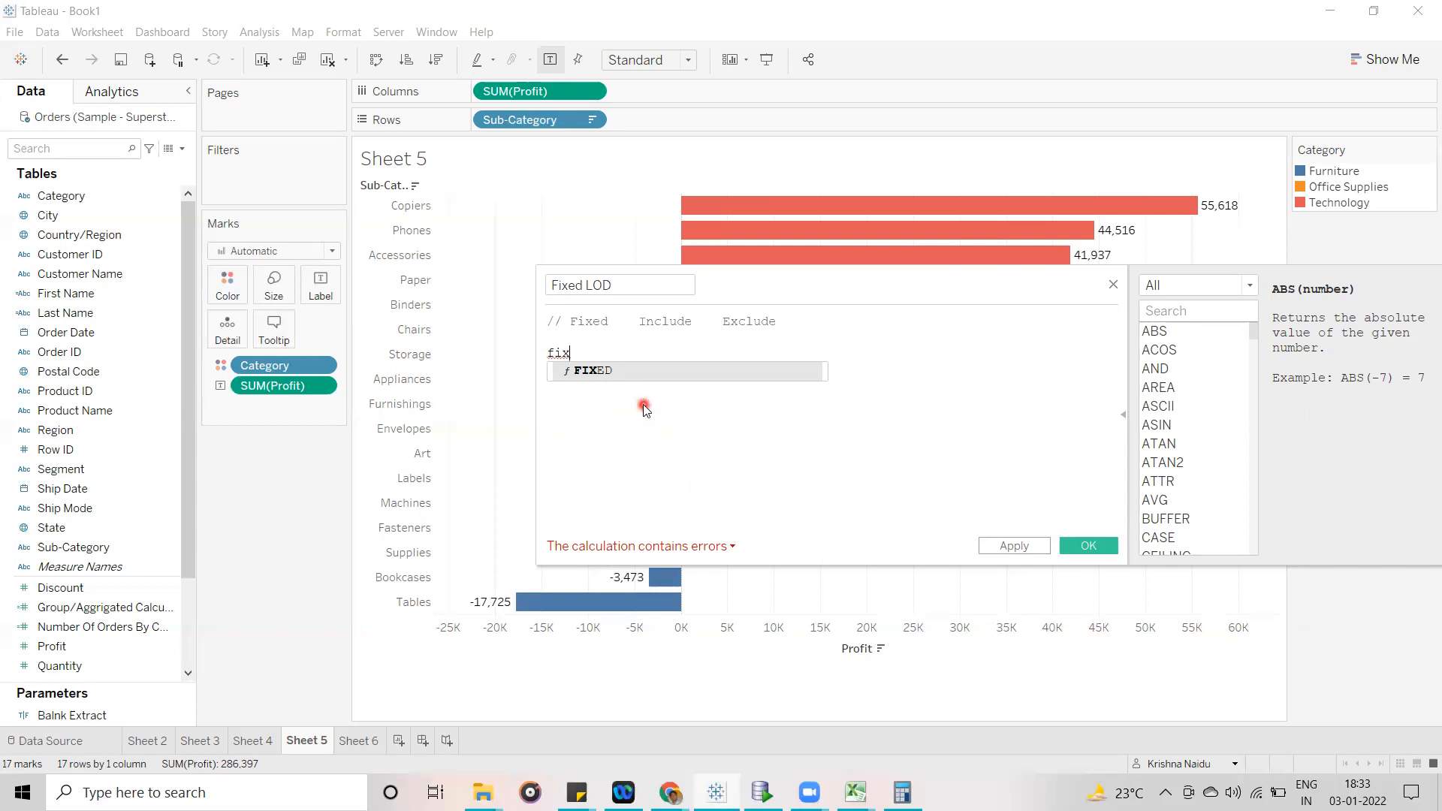
key("BackSpace")
key("BackSpace")
key("BackSpace")
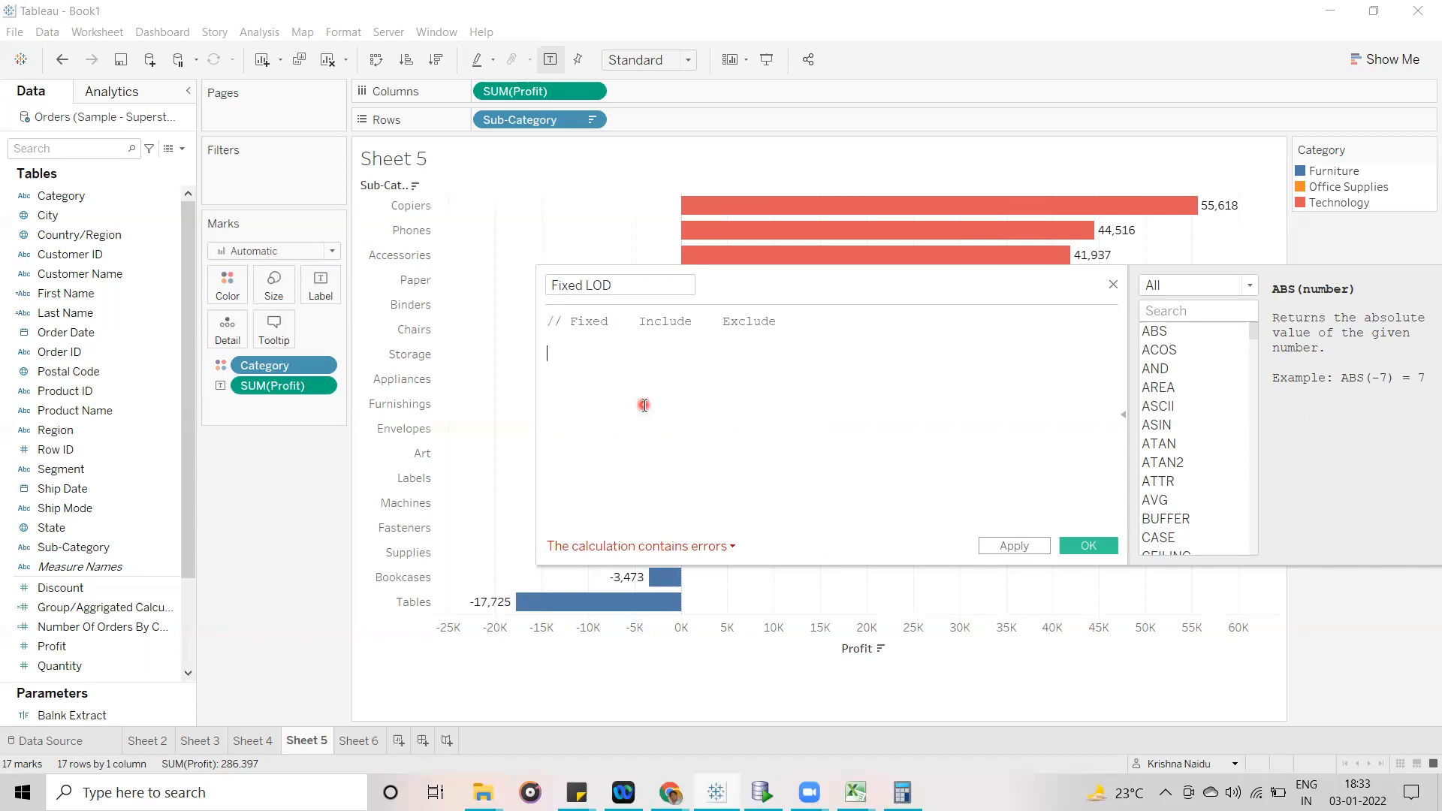
type("{")
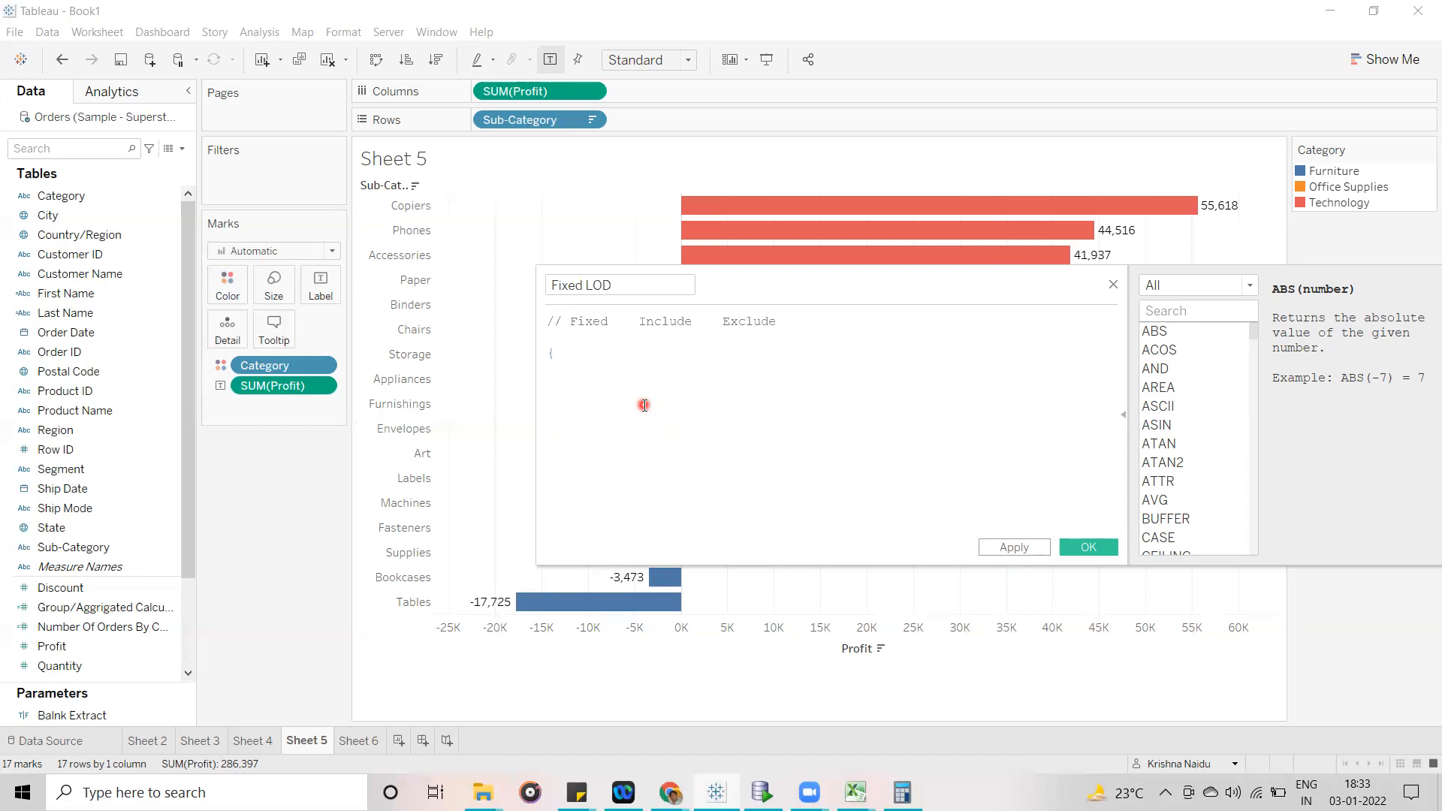
type(" }")
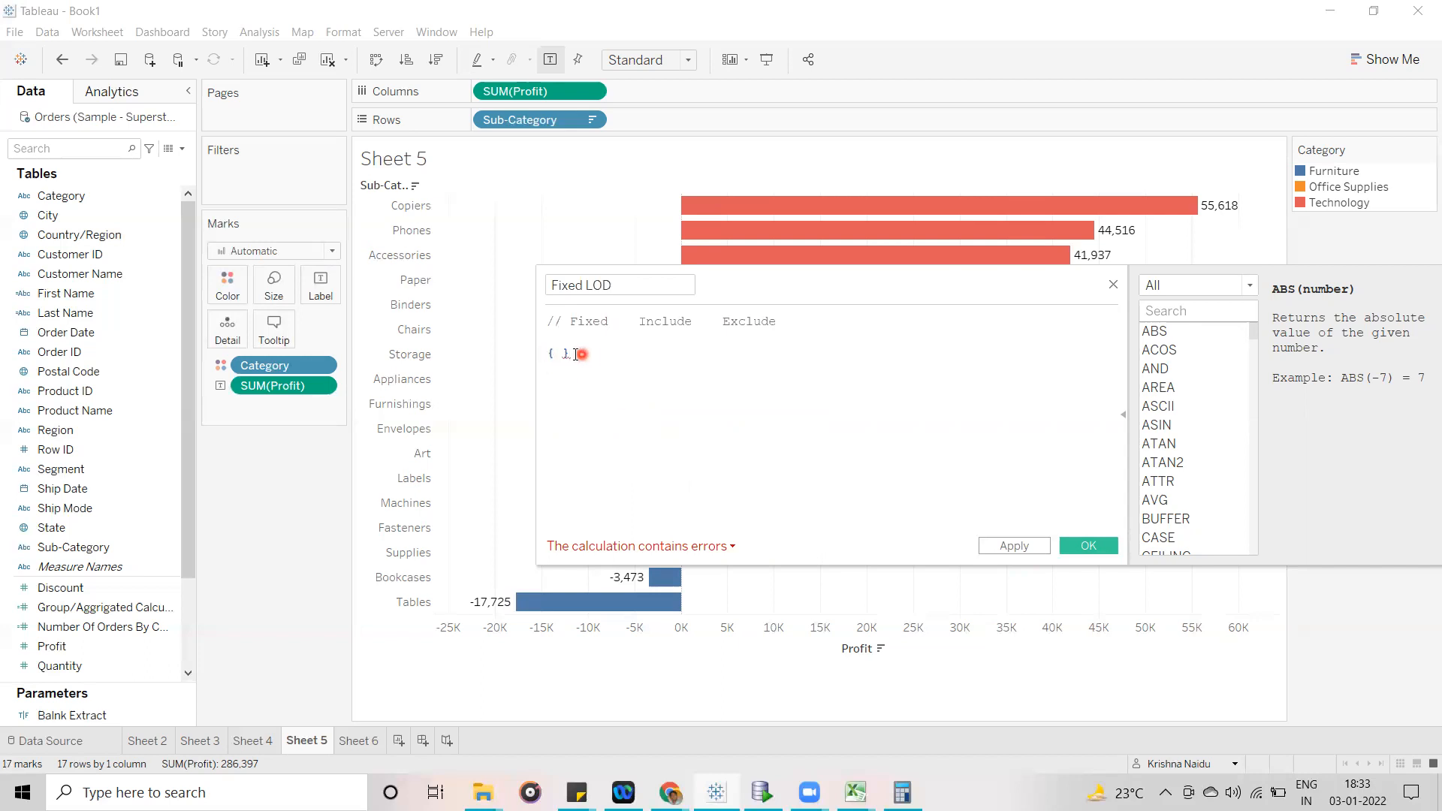
left_click(549, 355)
type("Fix")
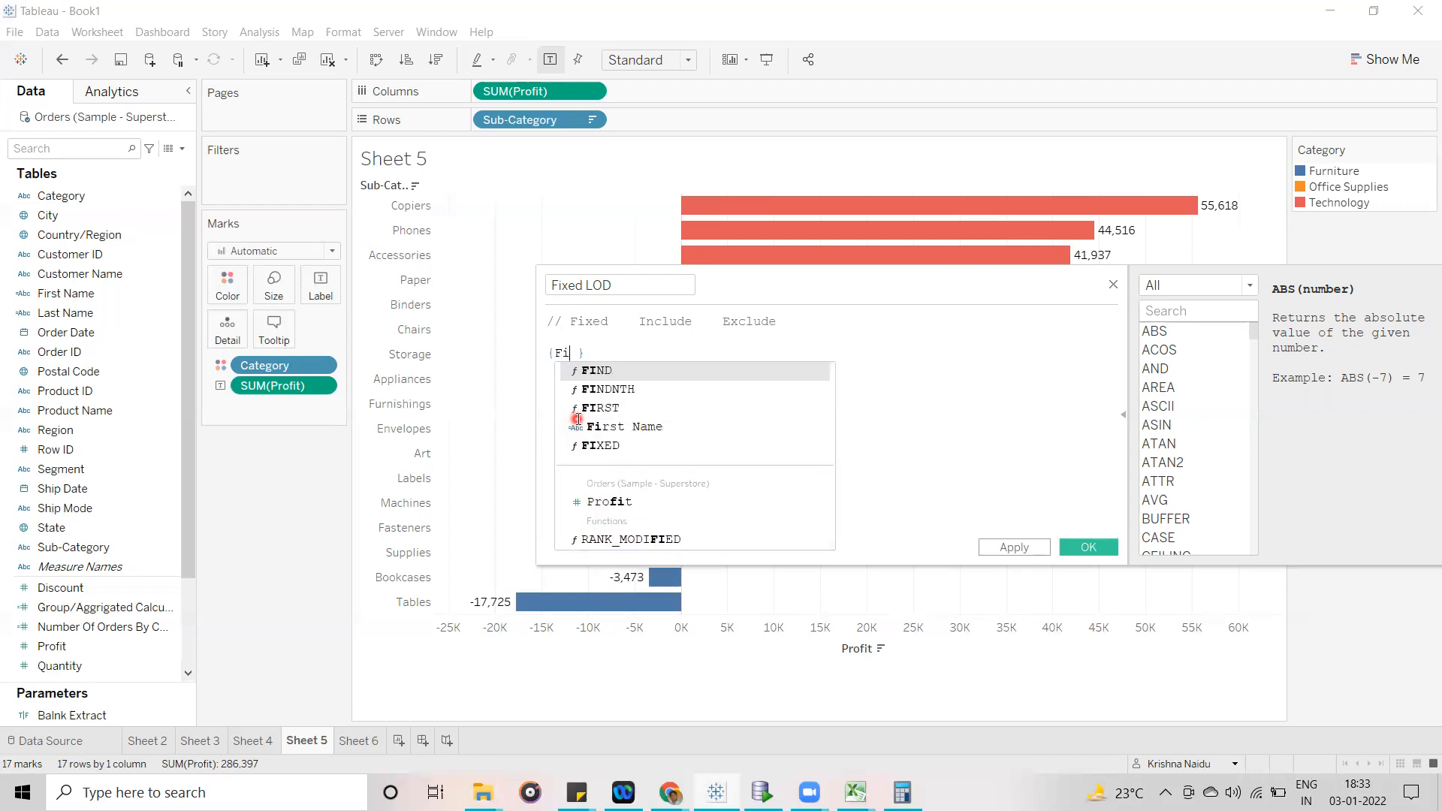
key("Return")
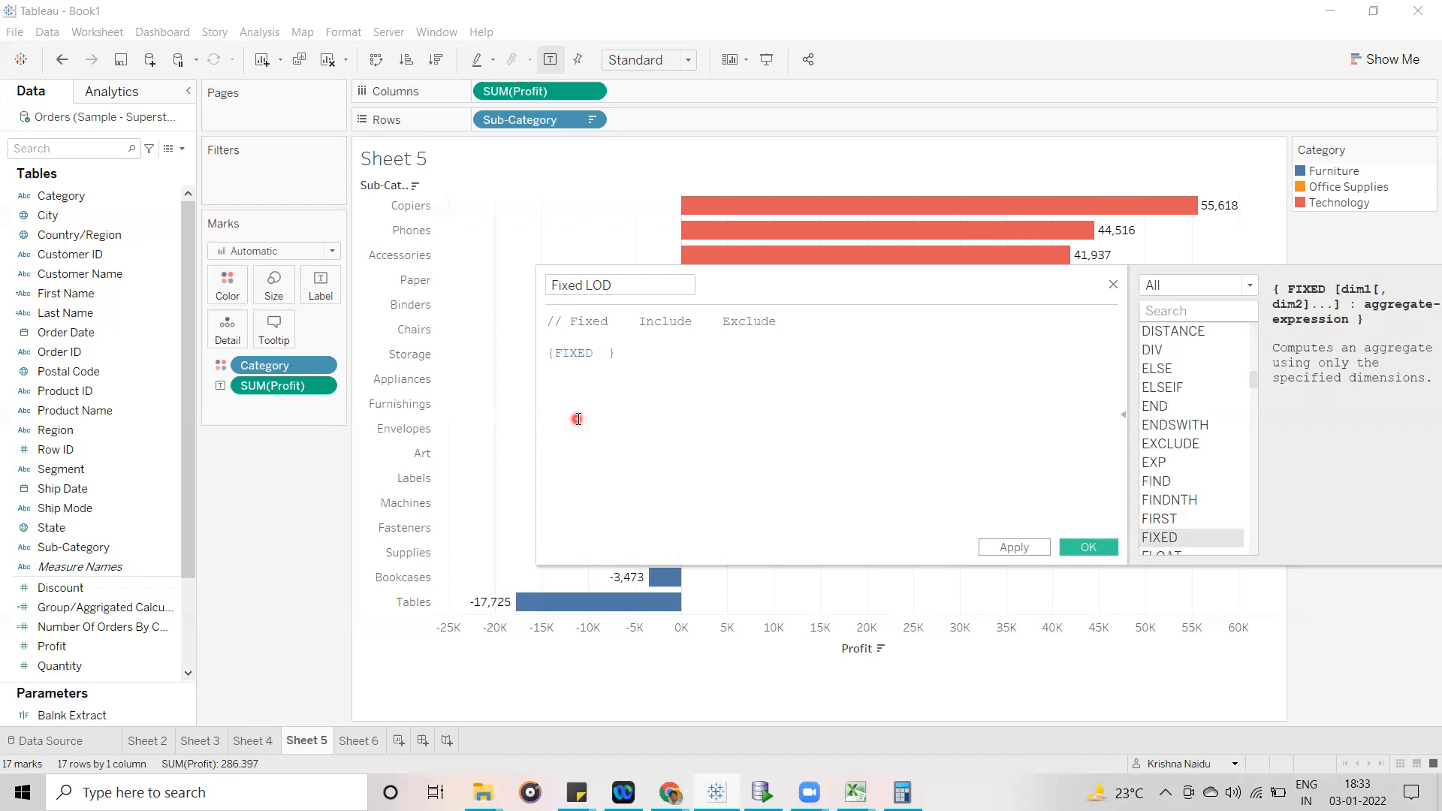
- Check the FIXED syntax help and enter [Category] followed by a colon as the expression's fixed dimension
left_click_drag(788, 286, 561, 207)
left_click(375, 277)
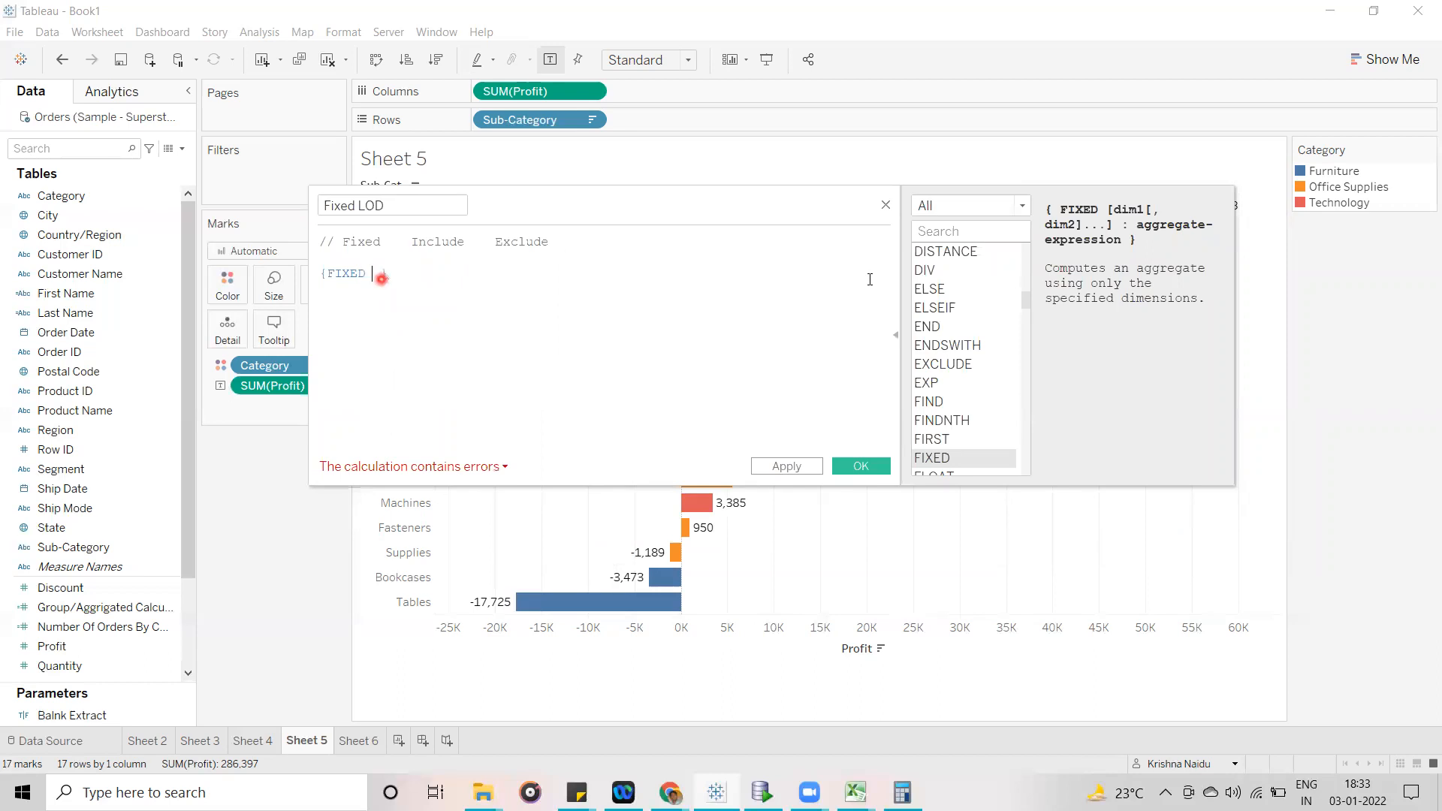
left_click(1071, 216)
left_click_drag(553, 204, 694, 345)
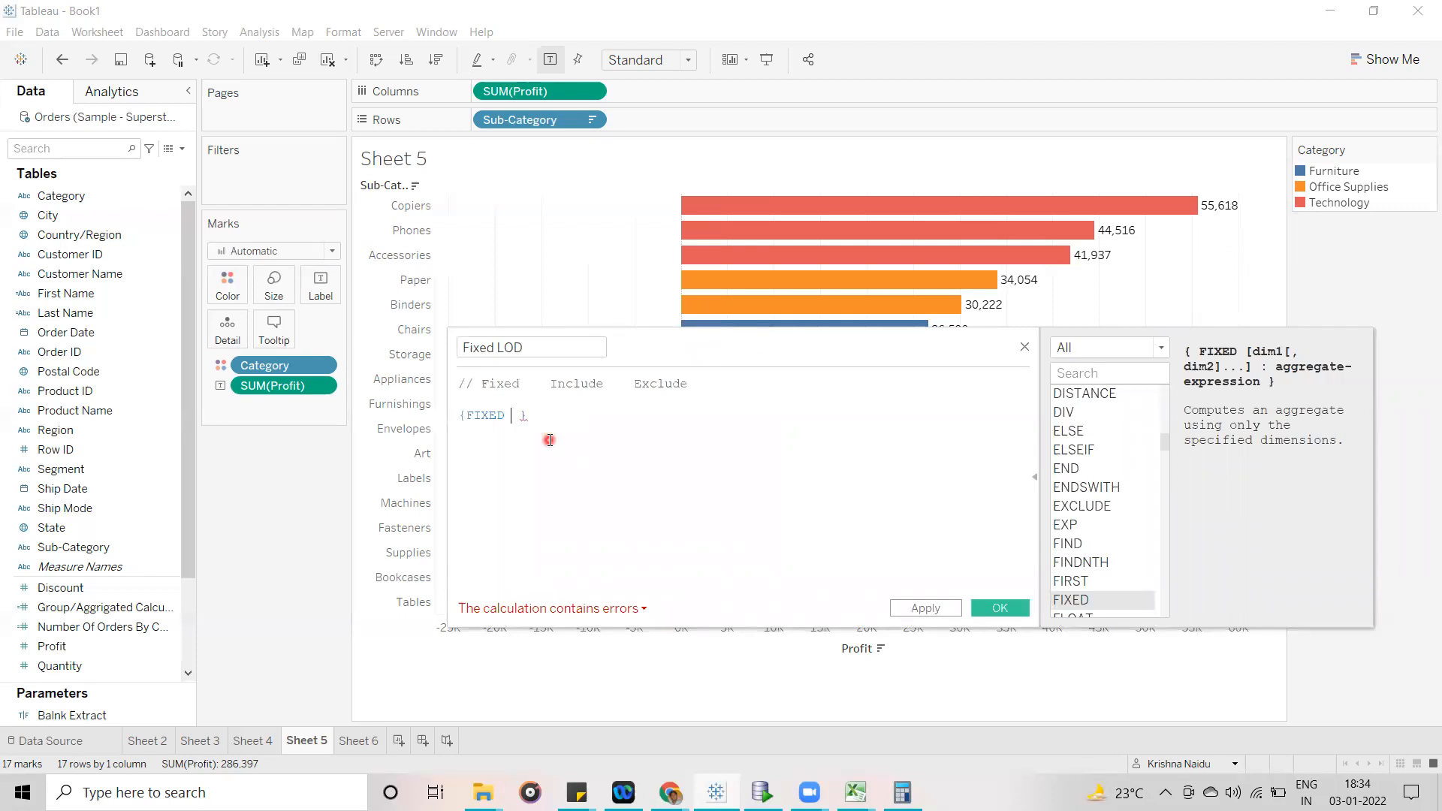
type("ca")
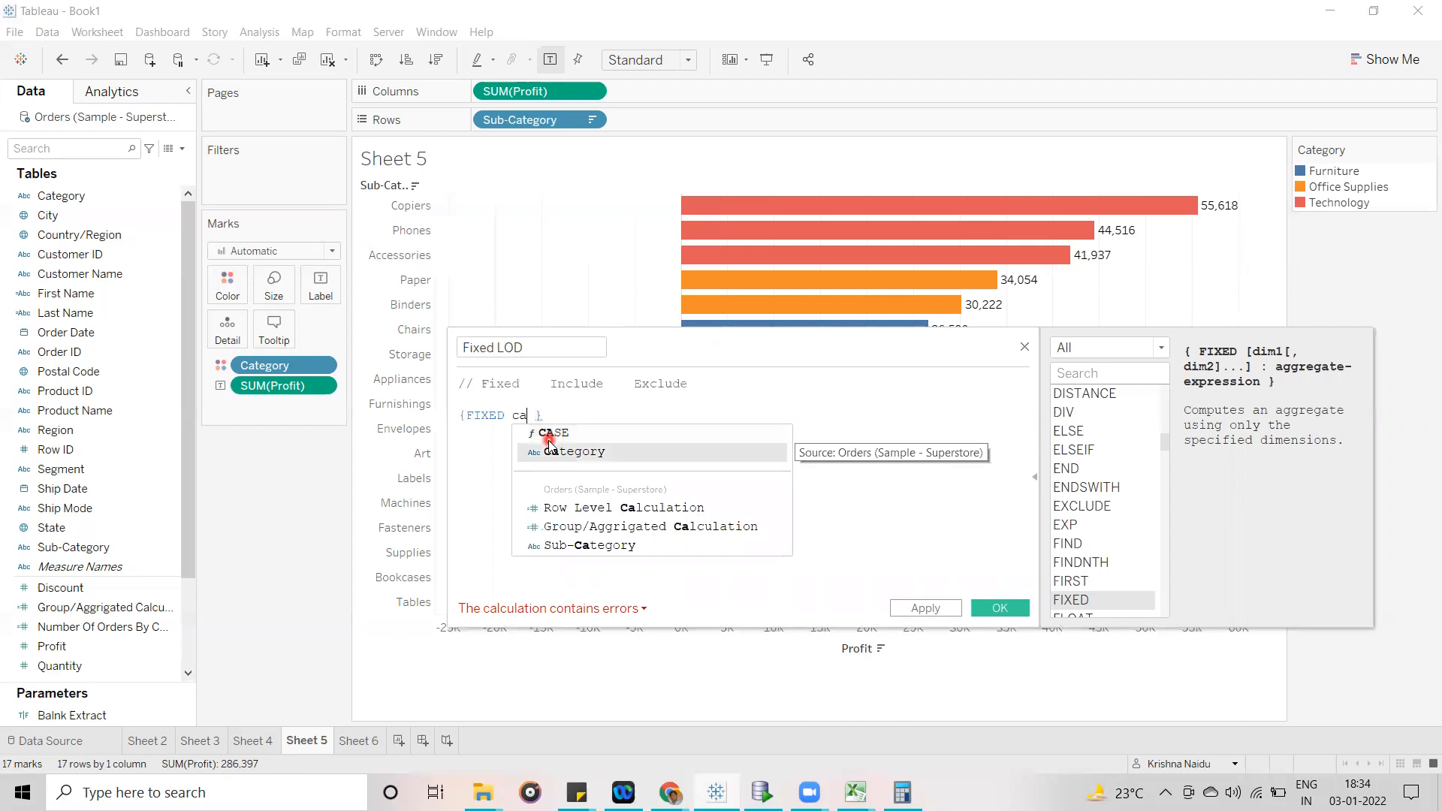
left_click(549, 449)
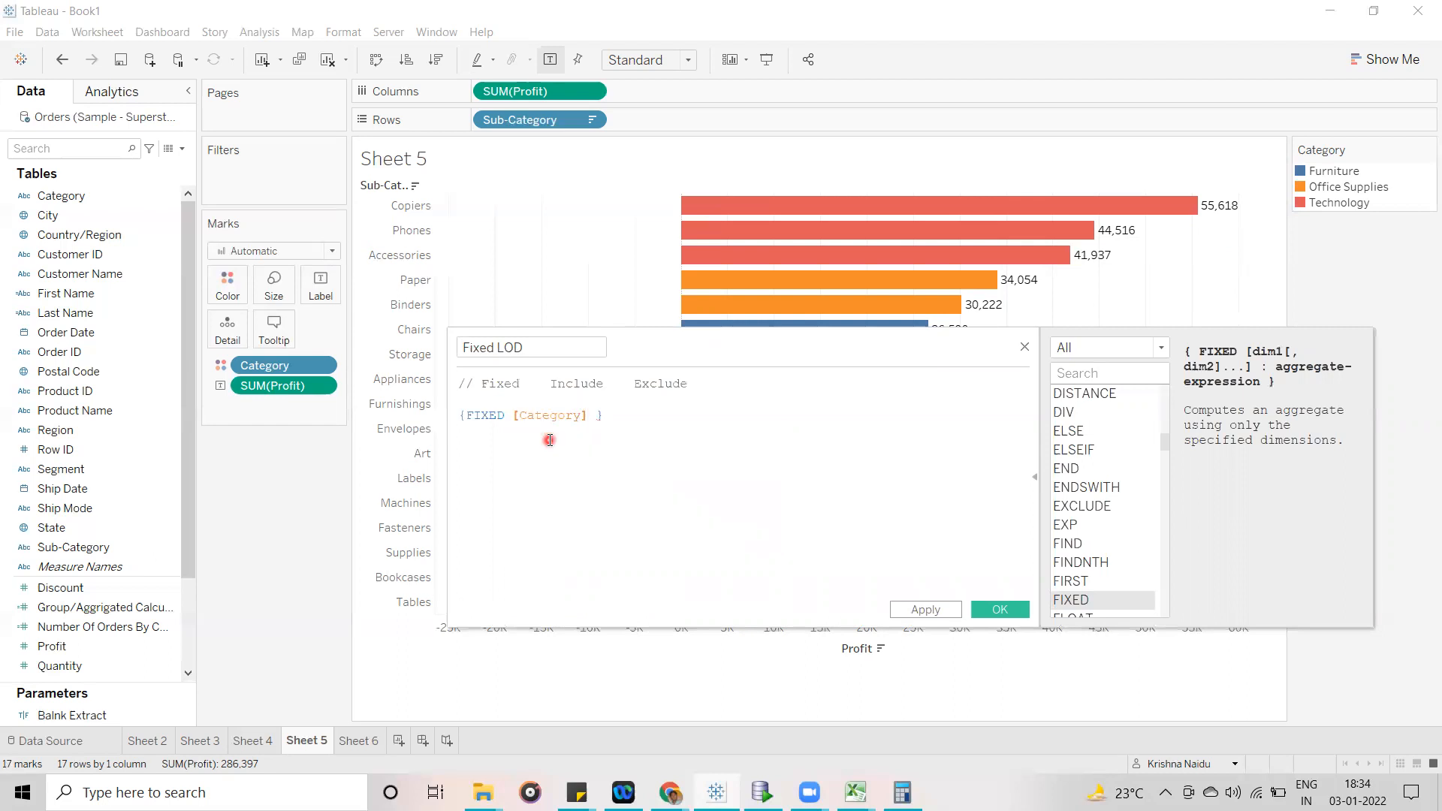
type(":")
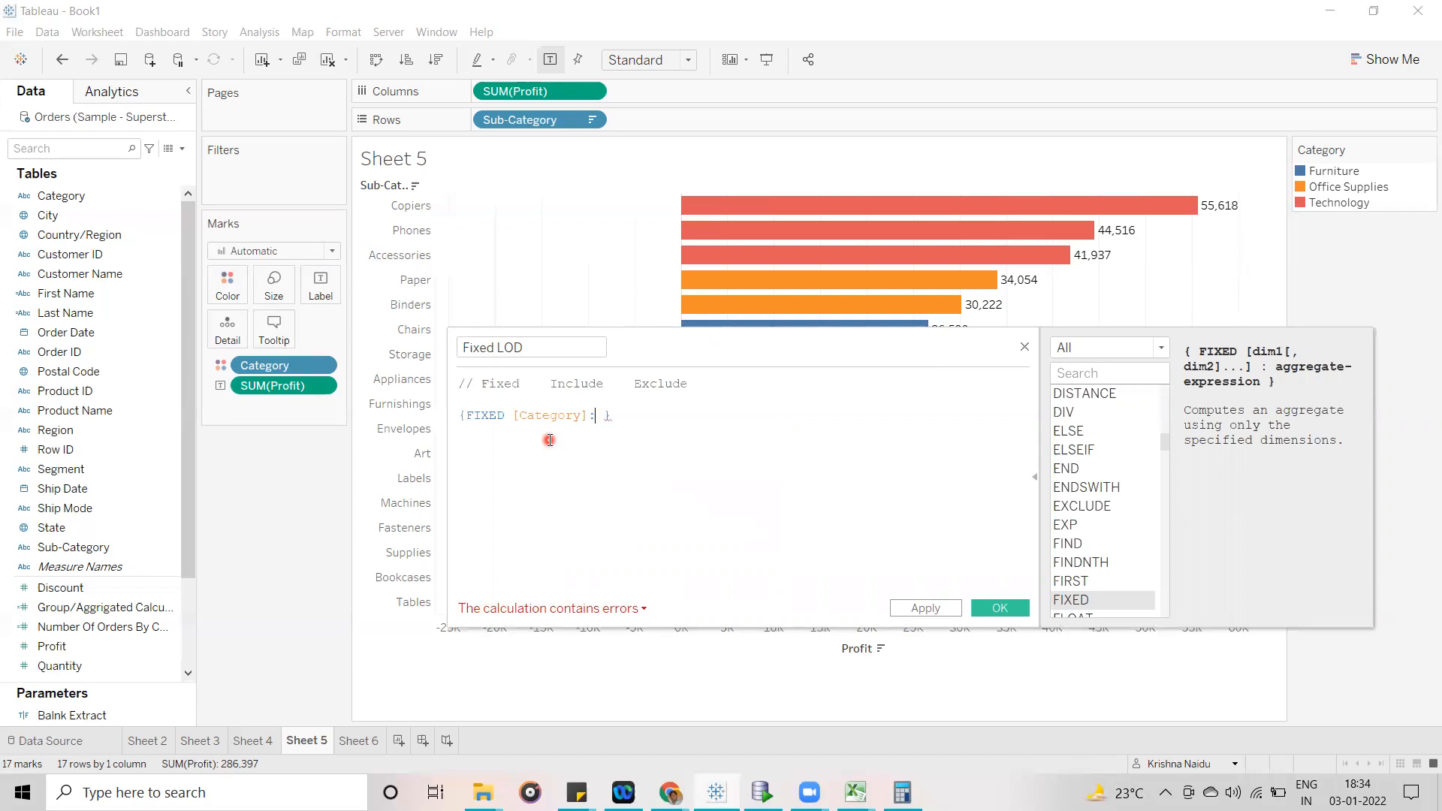
type("sum")
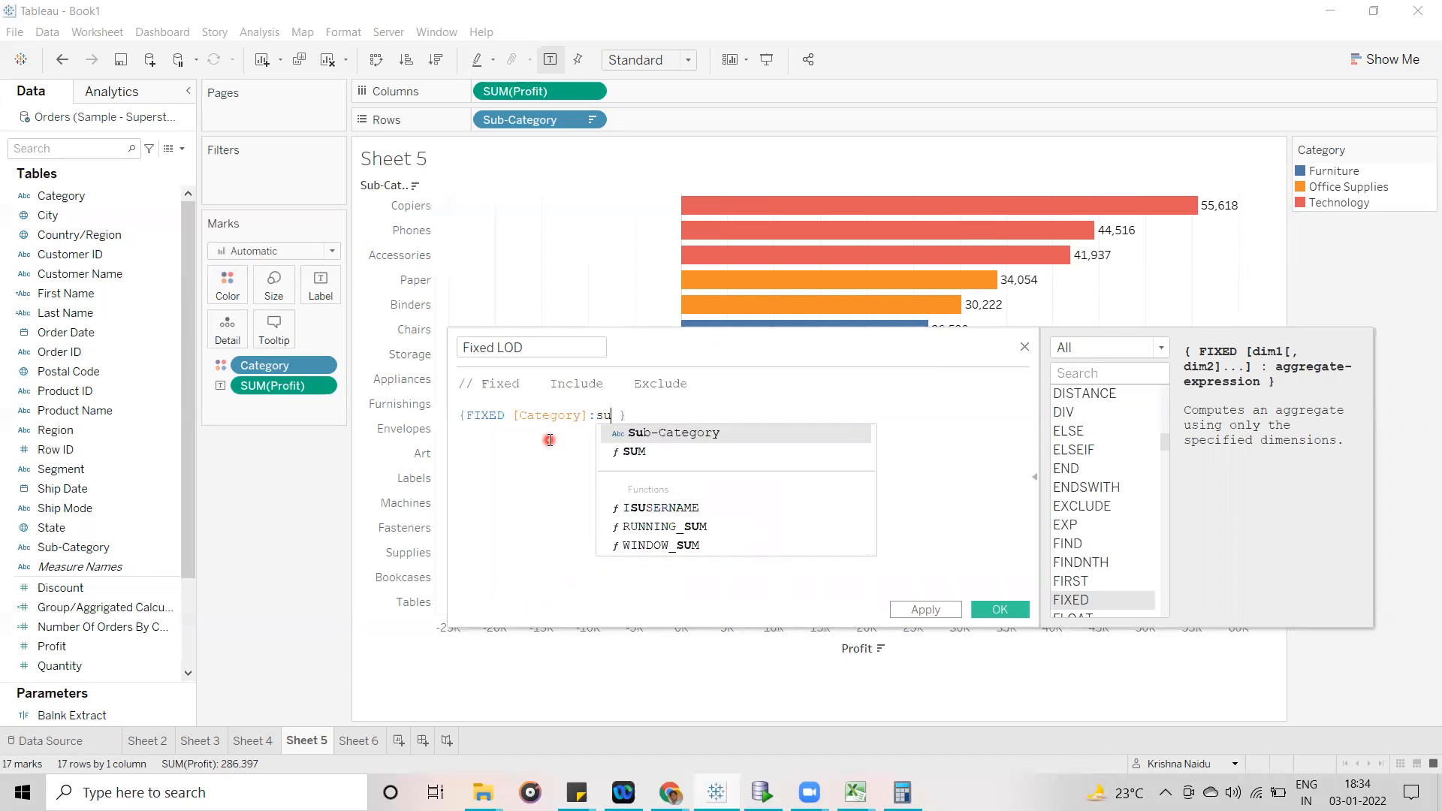
- Complete the expression as {FIXED [Category]:SUM([Profit]) } by adding the aggregated Profit after the colon
key("Return")
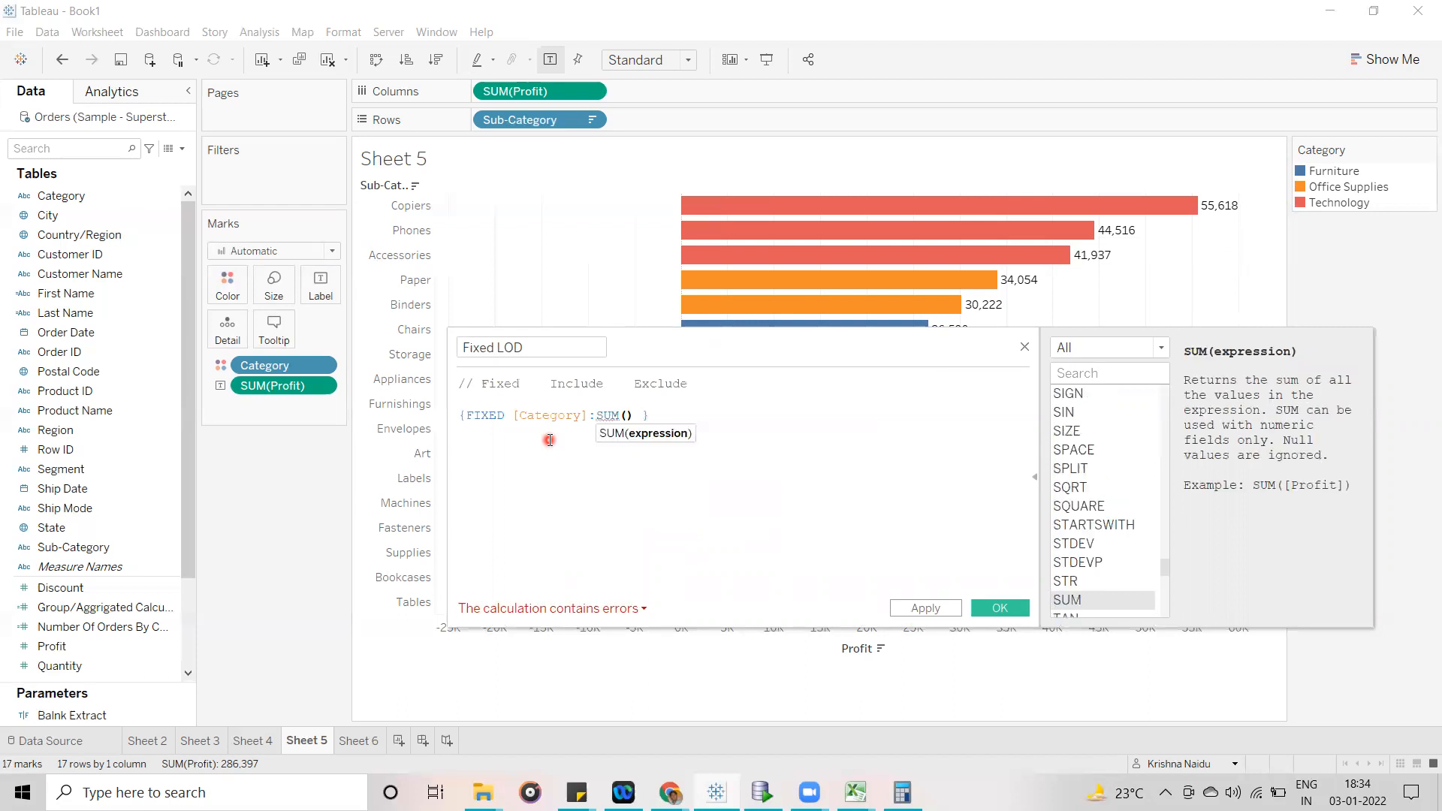
type("pro")
key("Down")
key("Down")
key("Return")
left_click(616, 474)
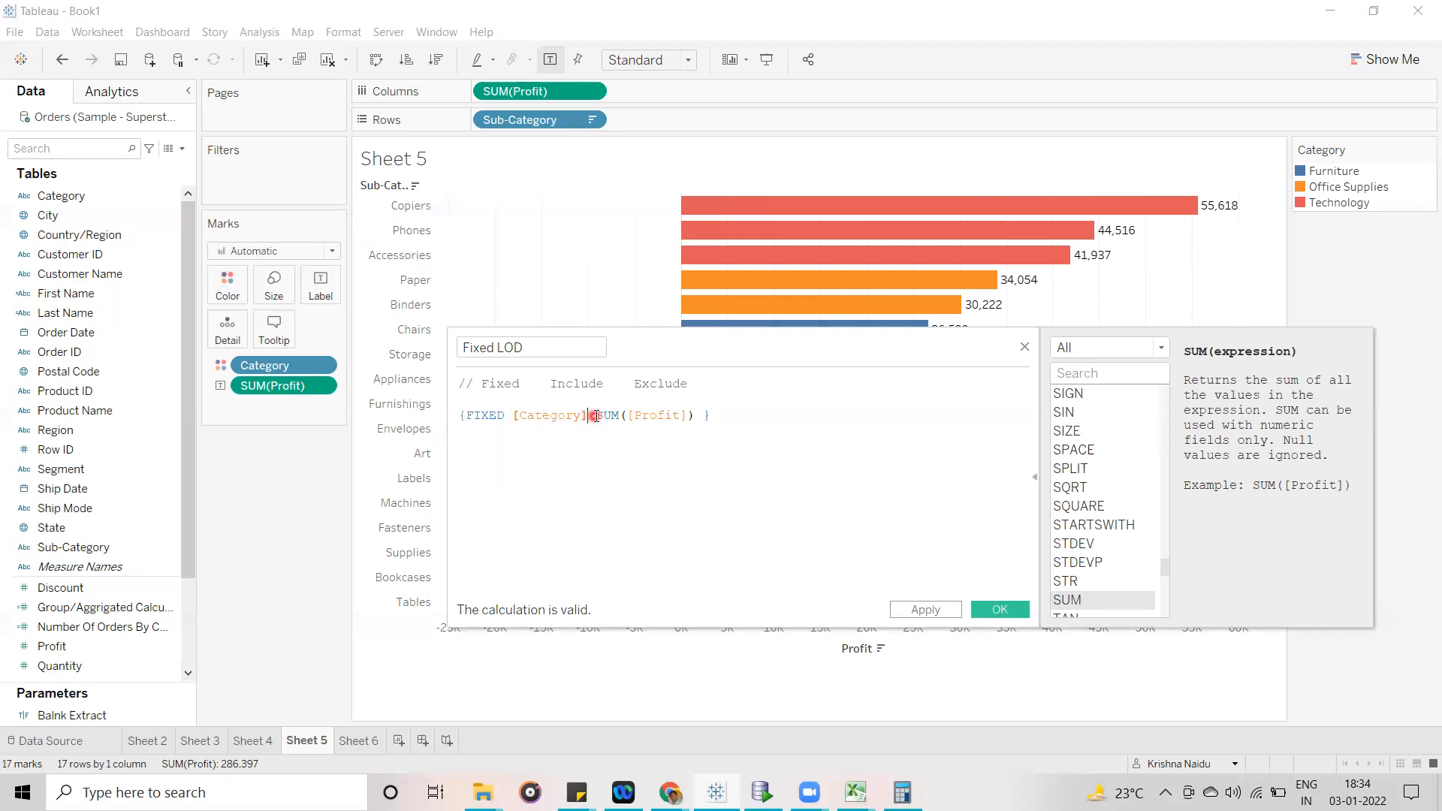
- Highlight the SUM([Profit]) part of the formula to examine the aggregate expression, and clear the highlight
left_click_drag(599, 415, 694, 421)
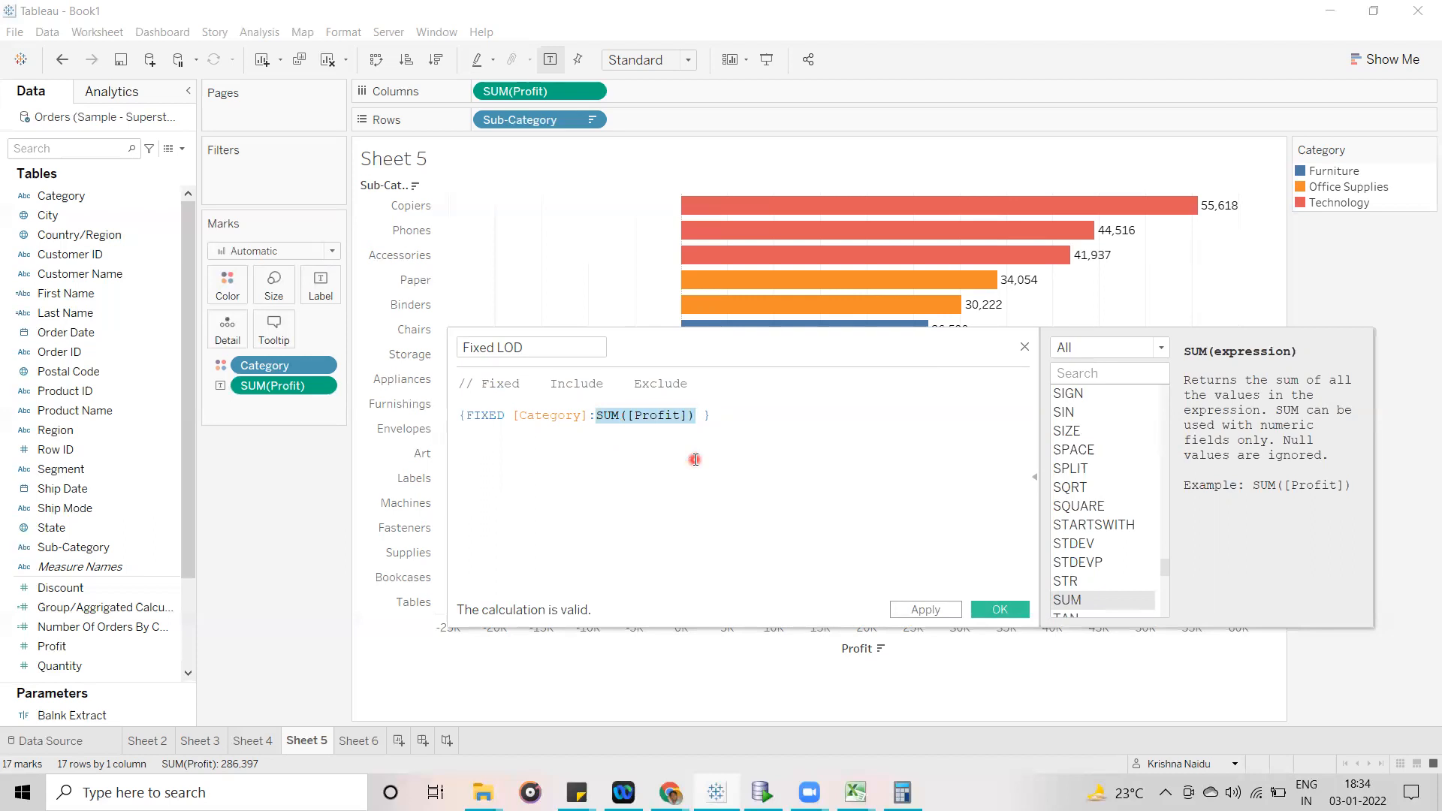
left_click(597, 415)
left_click_drag(598, 416, 689, 415)
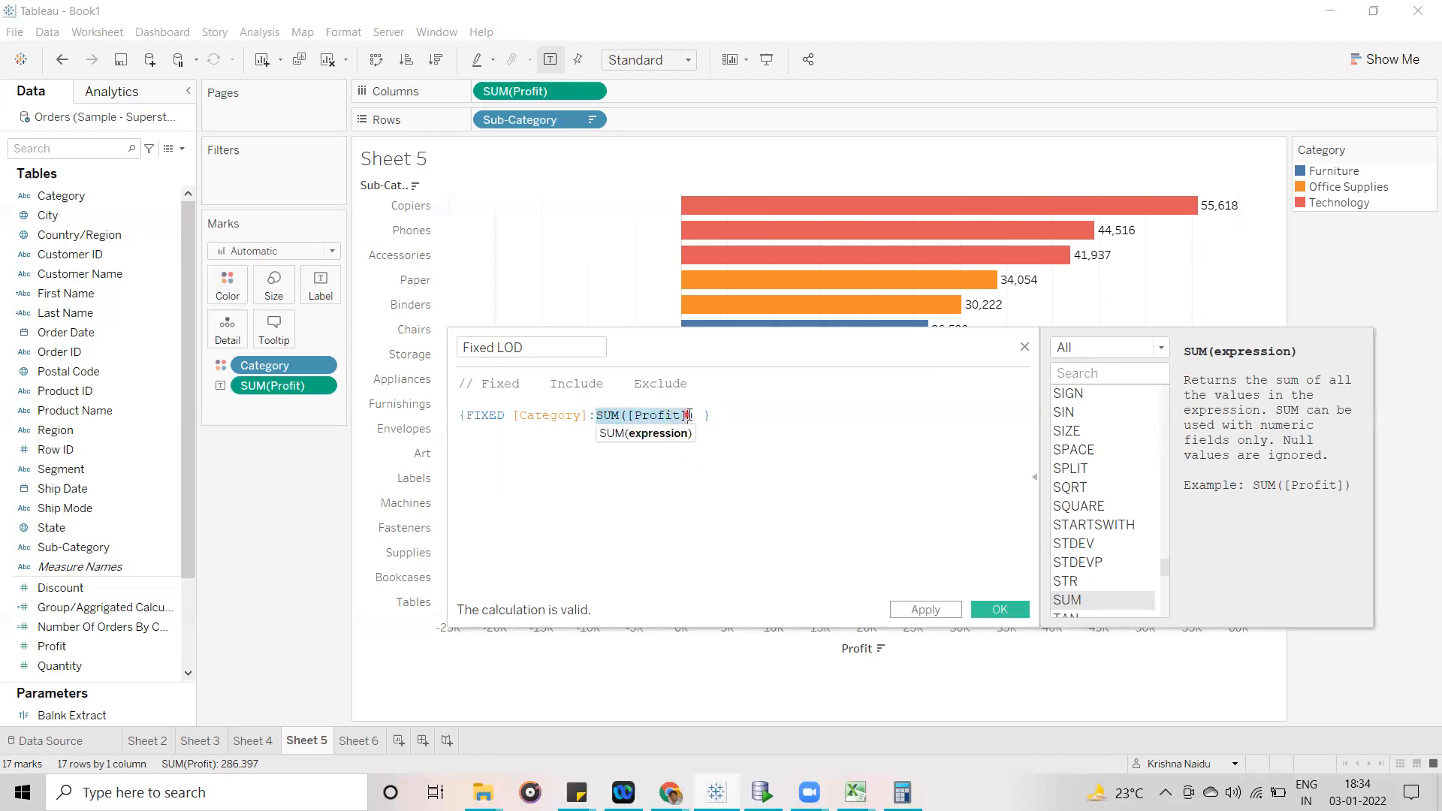
left_click(673, 469)
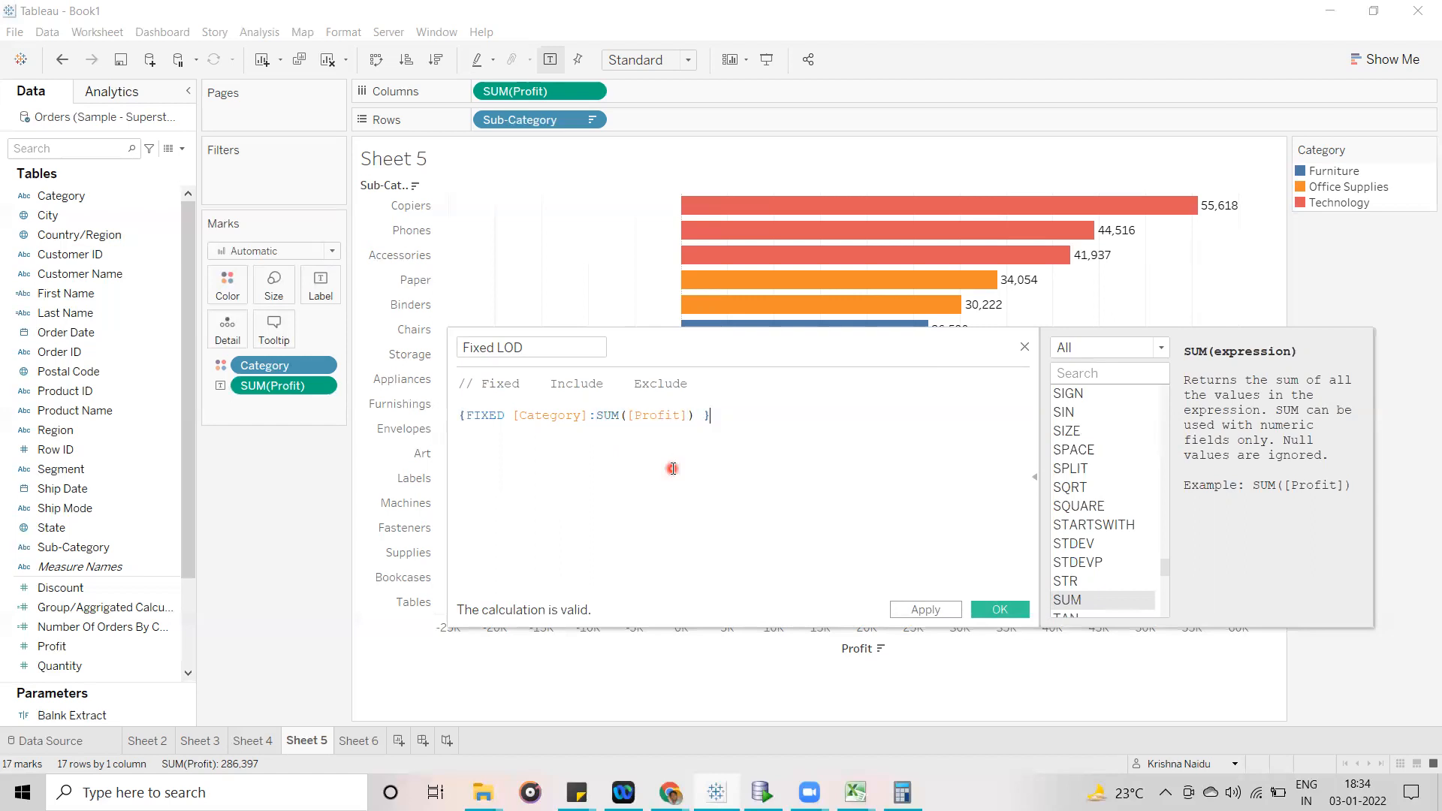
- Try the formula without the SUM function, read the calculation's error details, and put SUM back before ([Profit])
left_click(622, 419)
key("BackSpace")
key("BackSpace")
key("BackSpace")
left_click(769, 512)
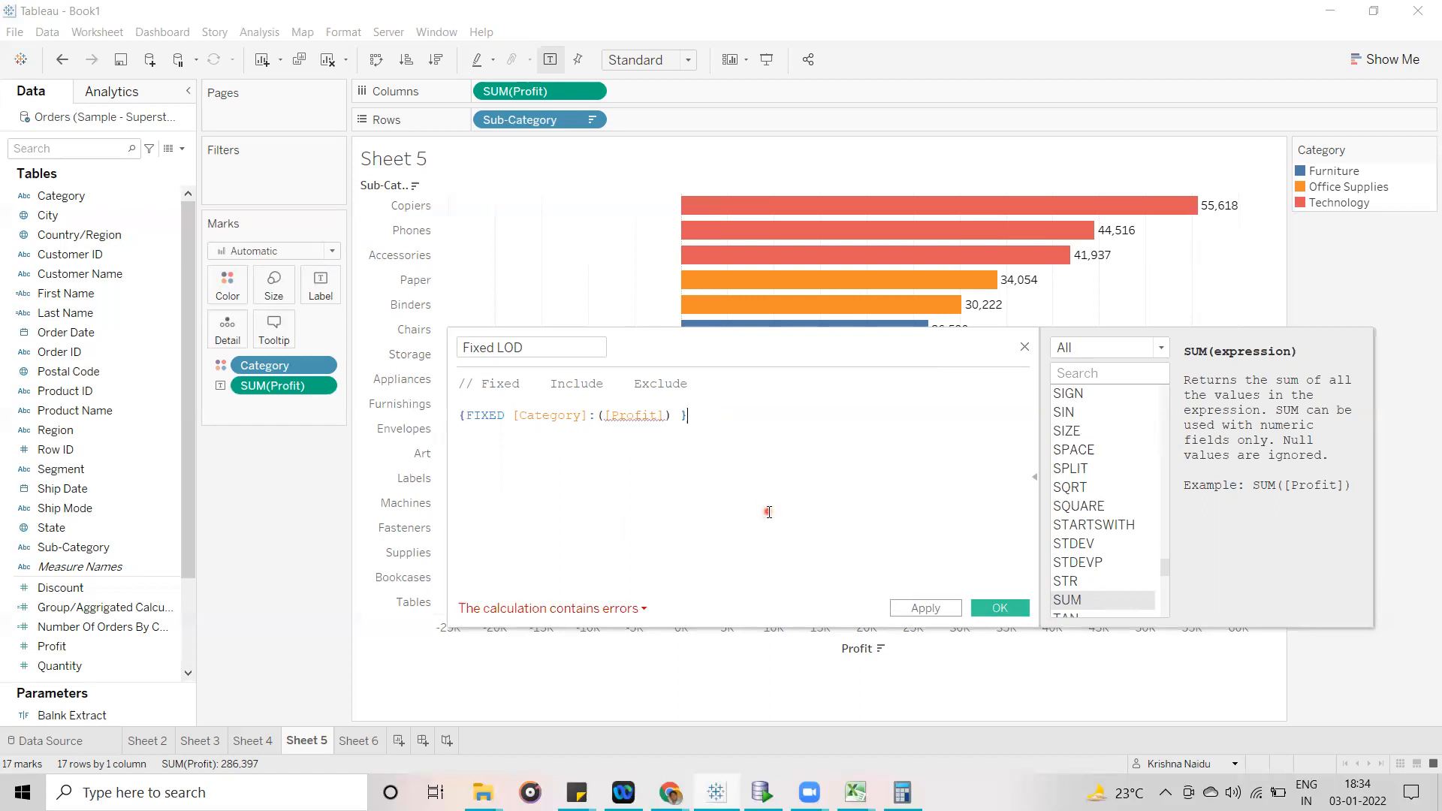
left_click(624, 610)
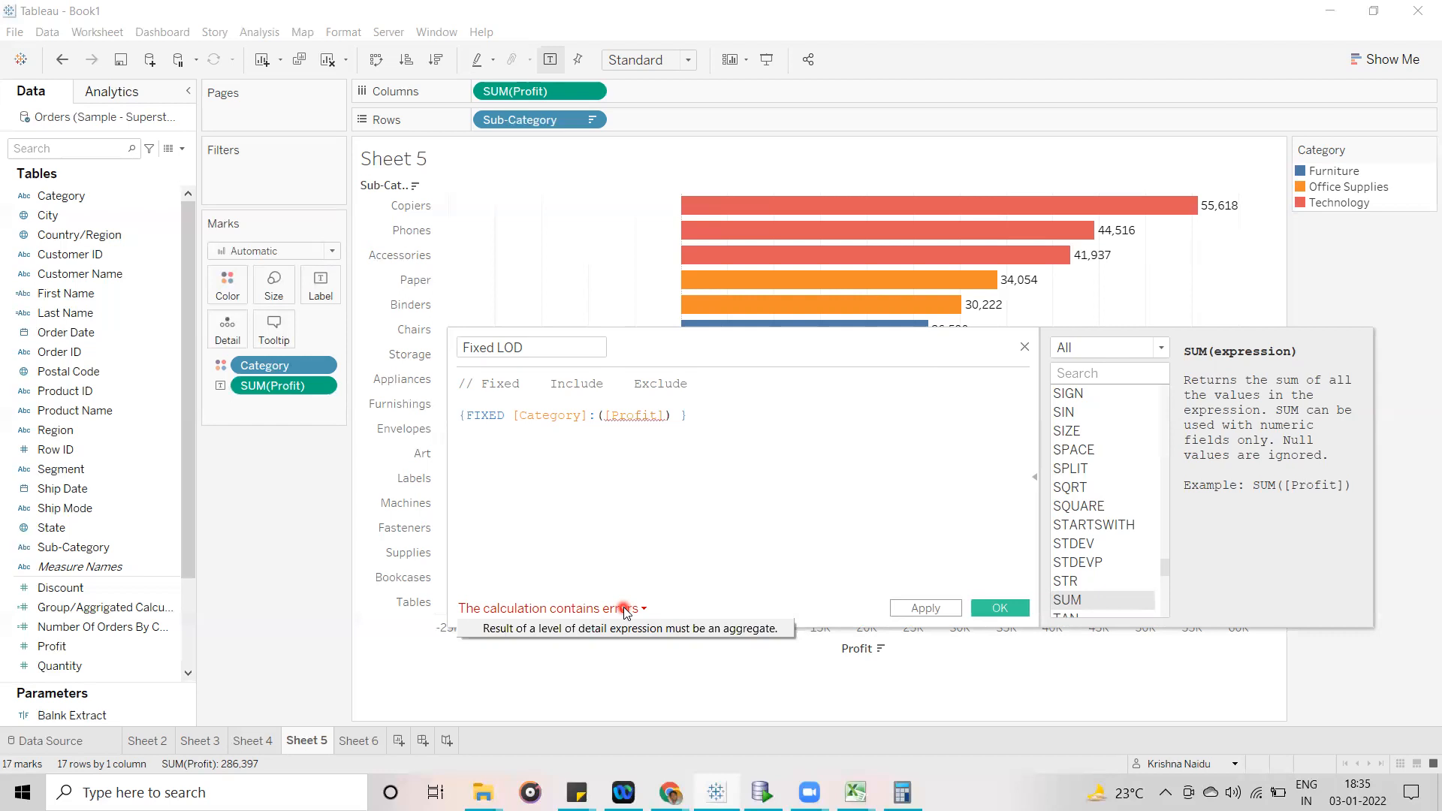
left_click(600, 417)
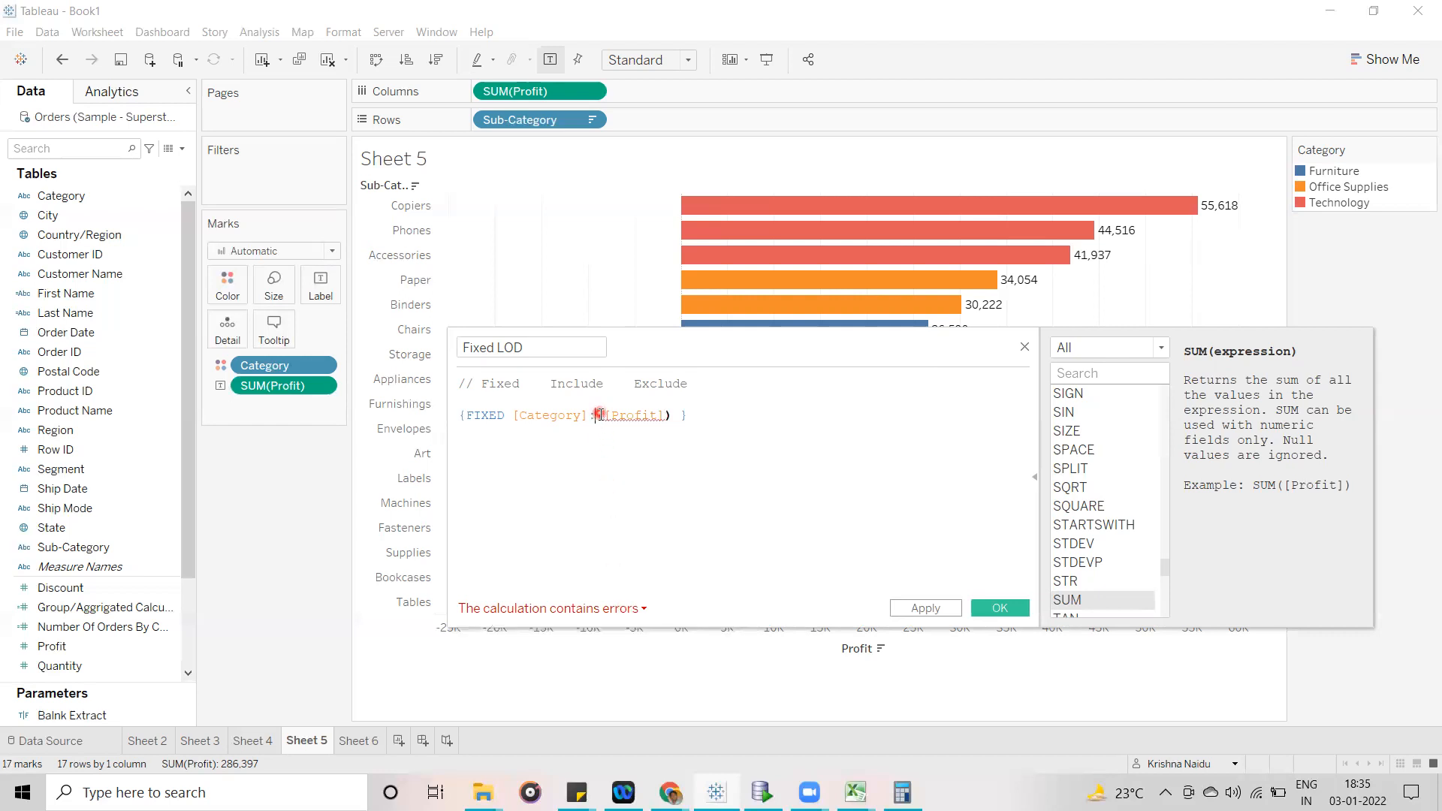
type("SUM")
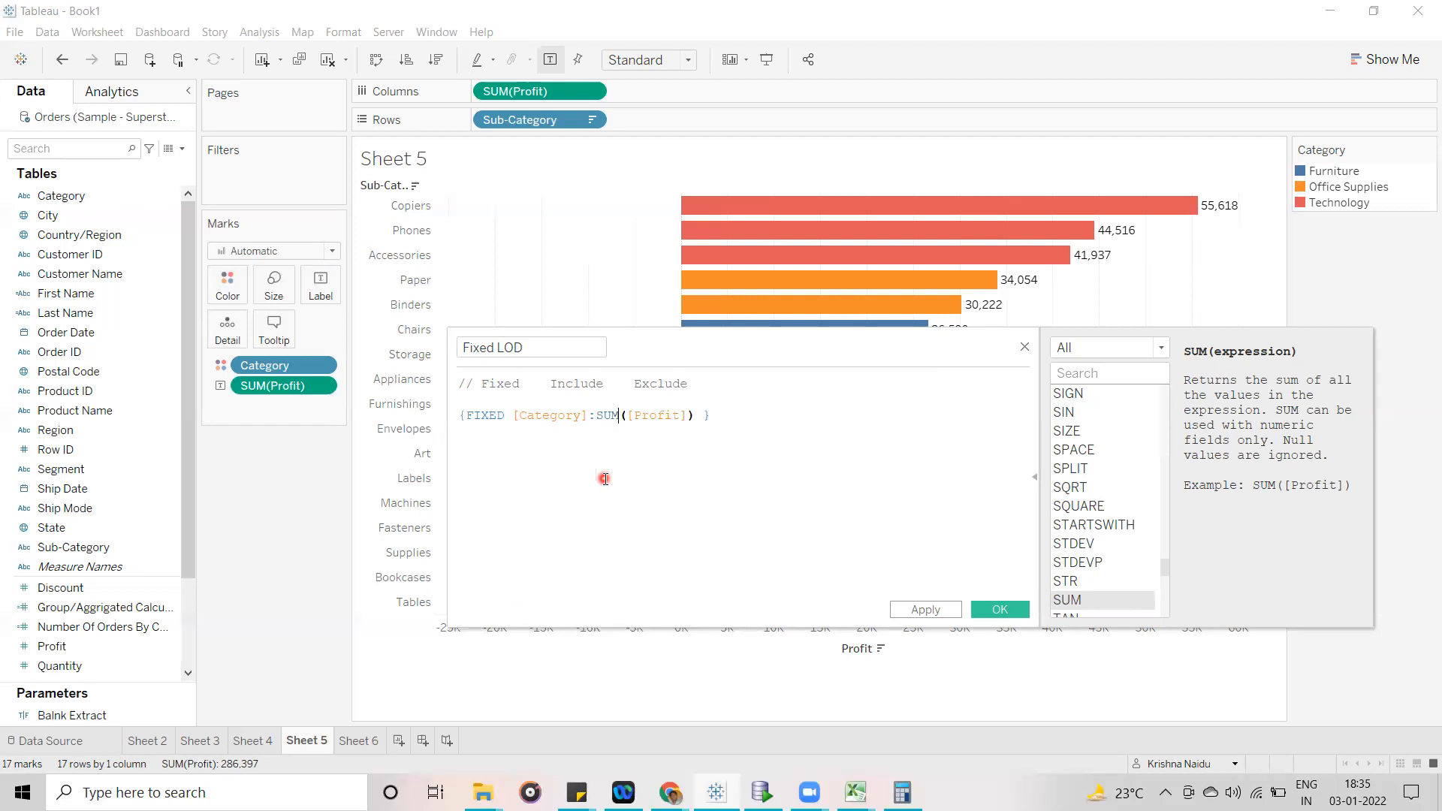
left_click(774, 470)
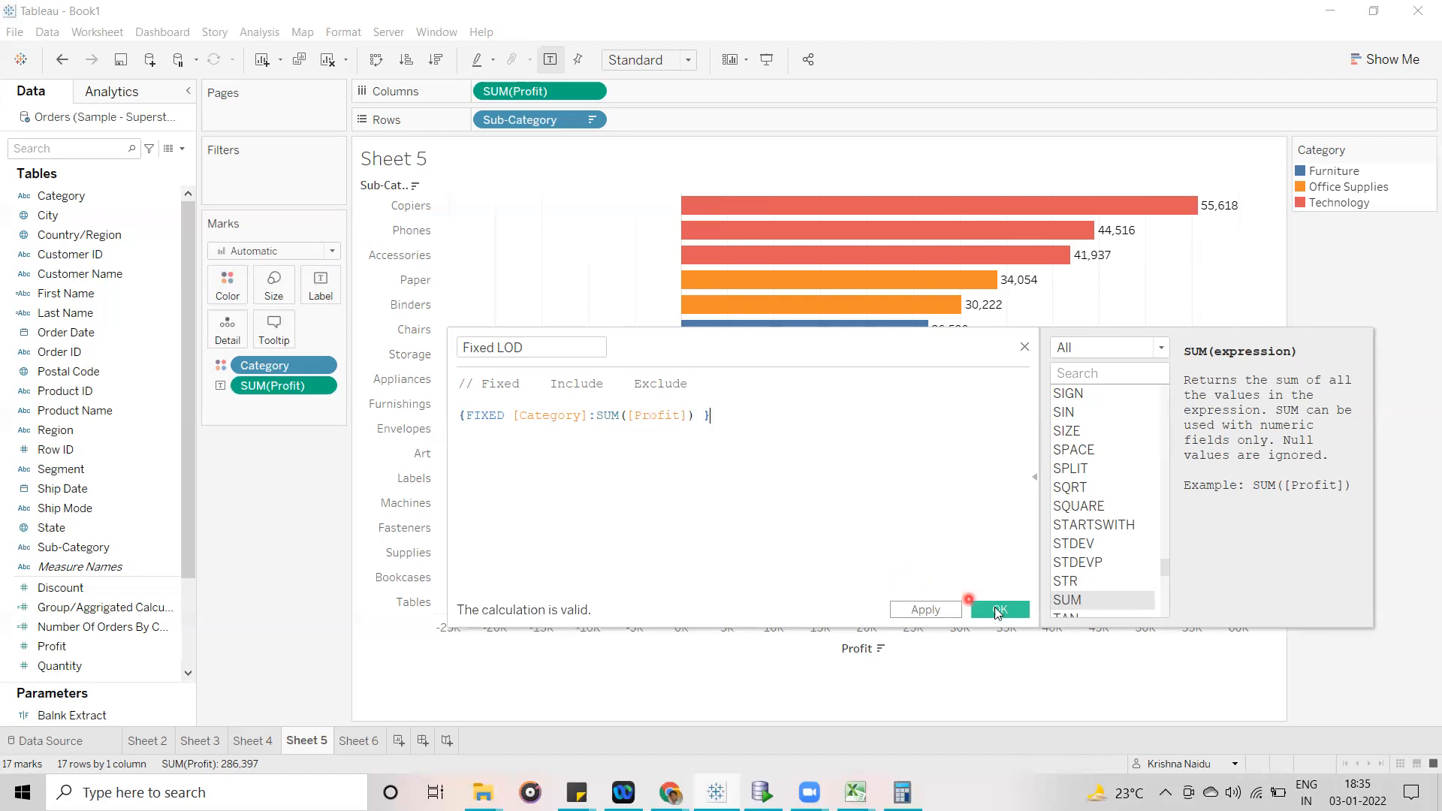
- Save the Fixed LOD calculation and add it as a second label on the Sub-Category bars
left_click(999, 612)
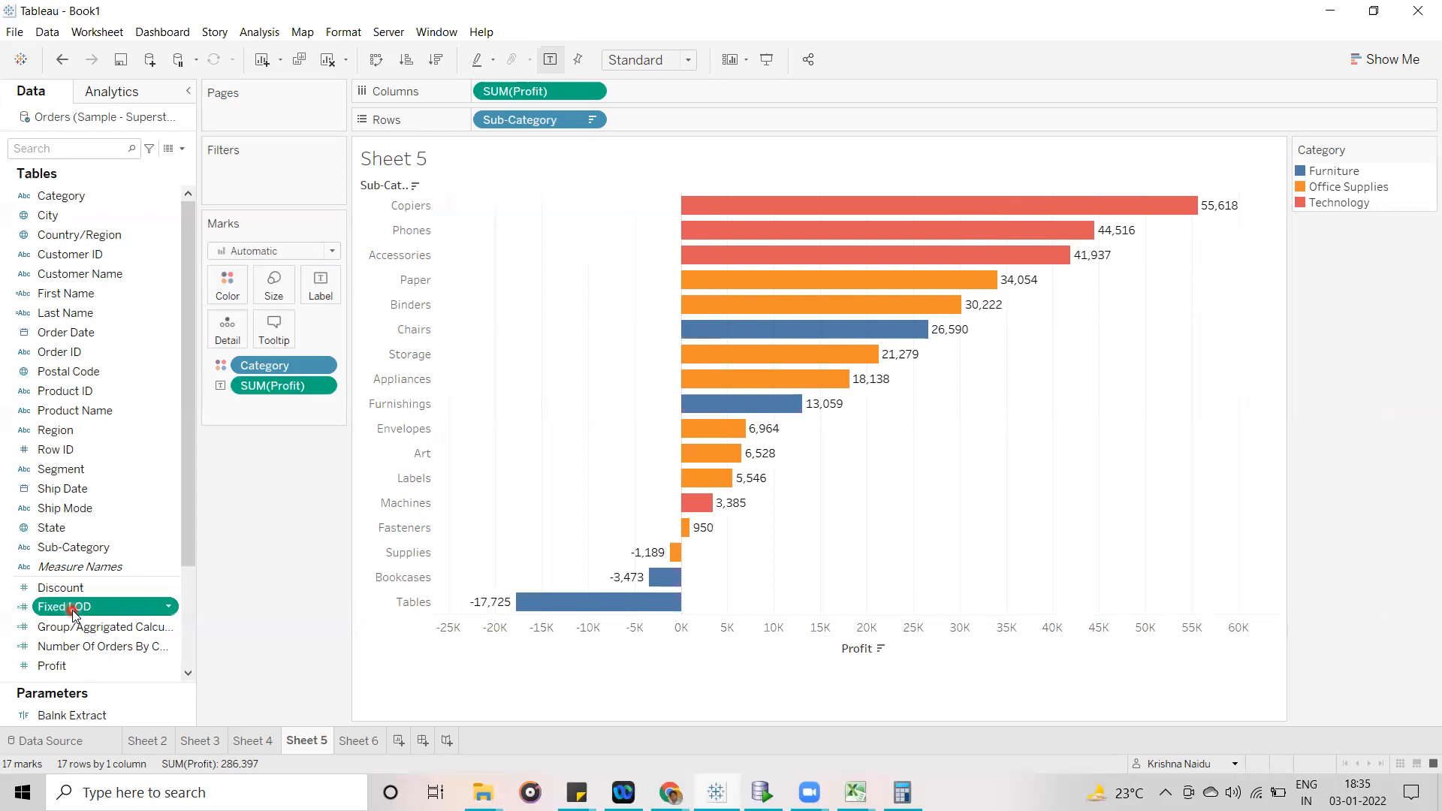
left_click_drag(72, 610, 329, 297)
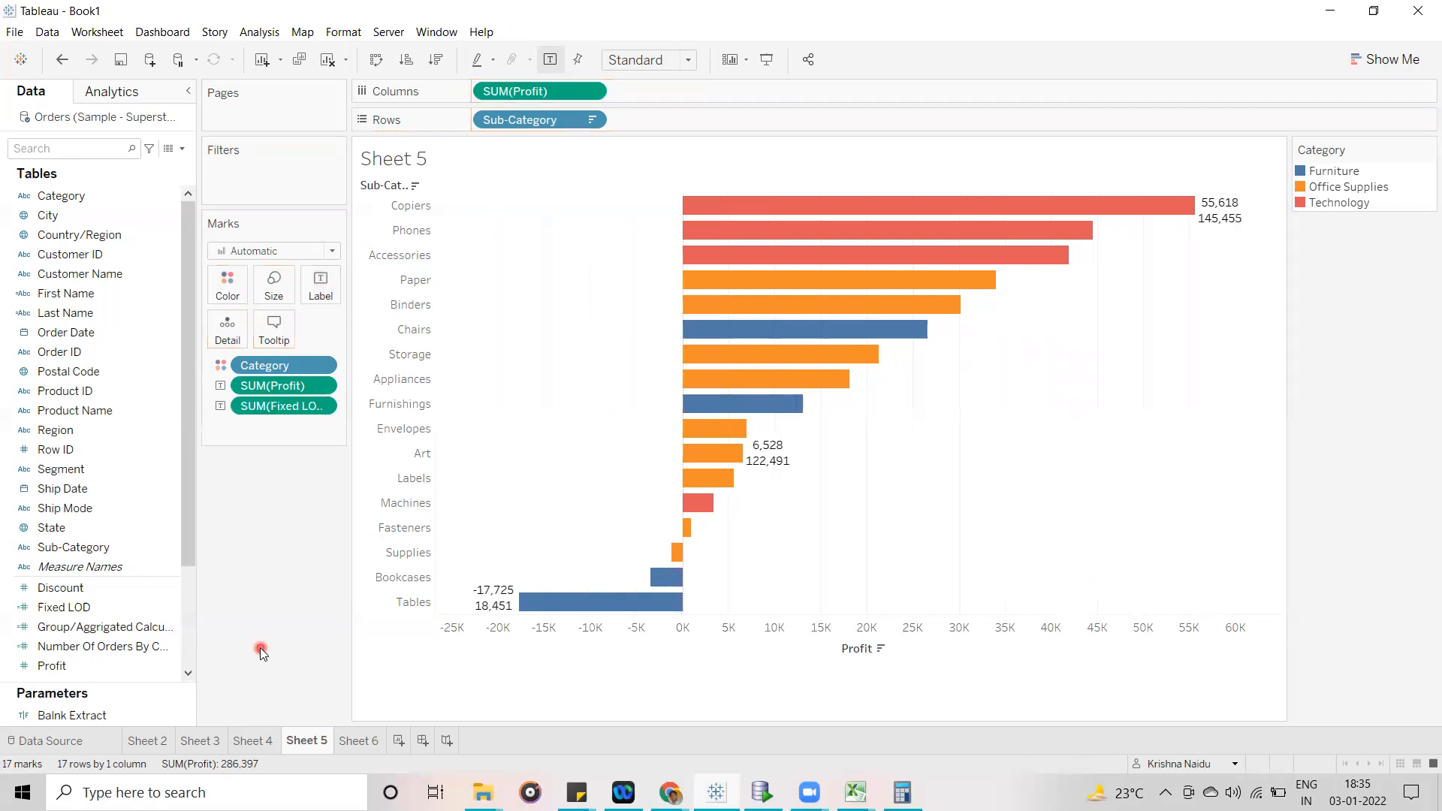
mouse_move(1220, 229)
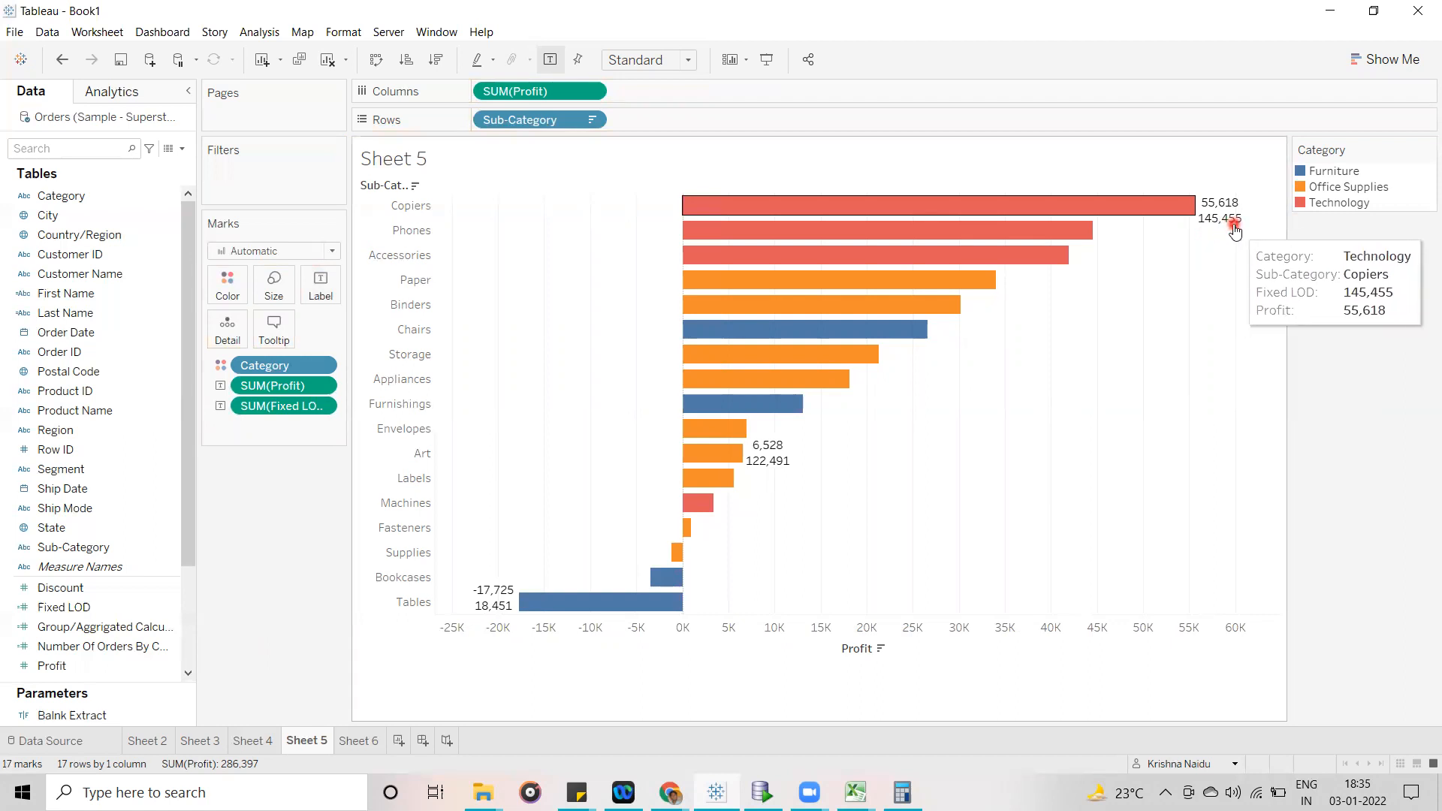
- Increase the height of the Sub-Category bar chart to make room for the two-line labels
left_click(768, 638)
left_click_drag(757, 662, 758, 718)
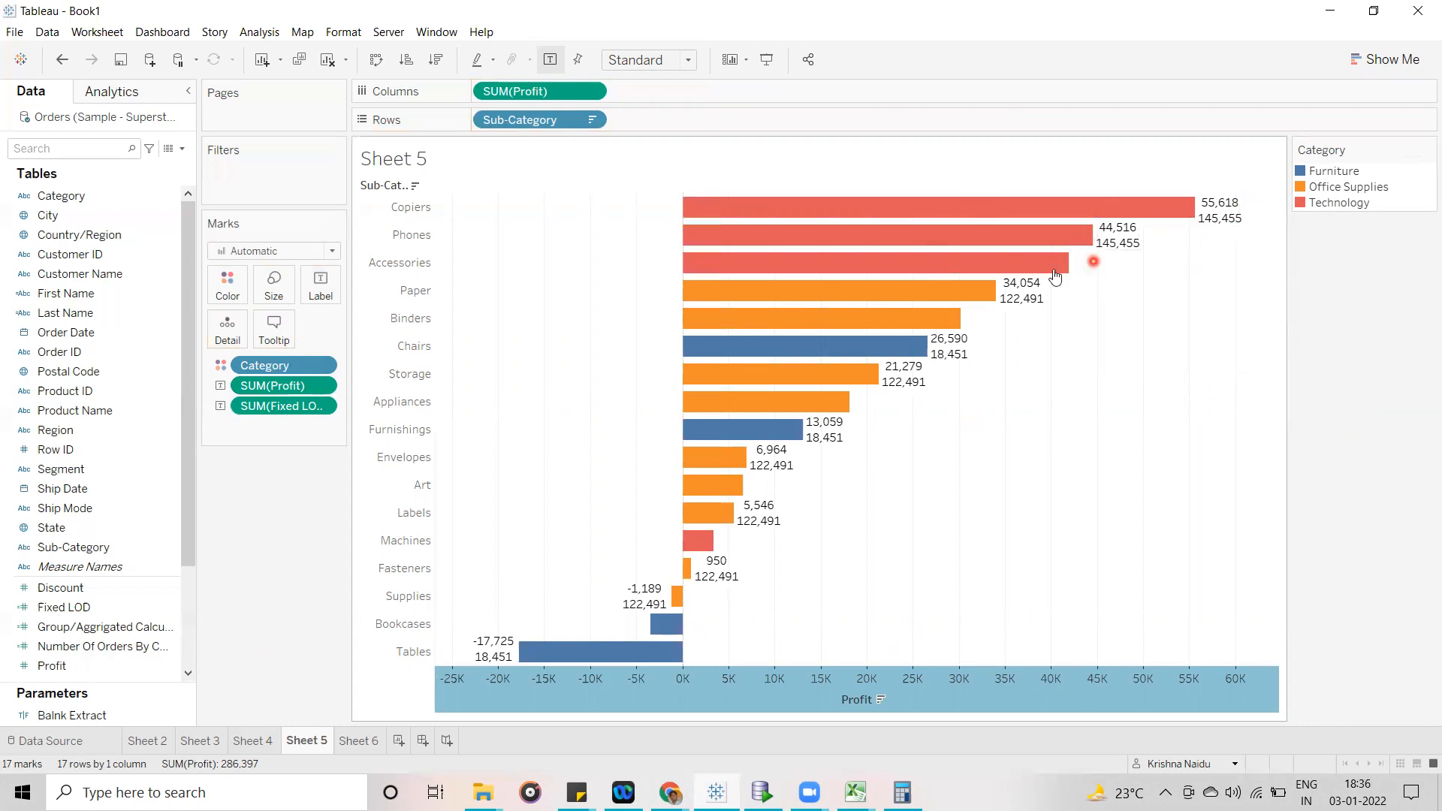
mouse_move(1041, 270)
left_click(838, 702)
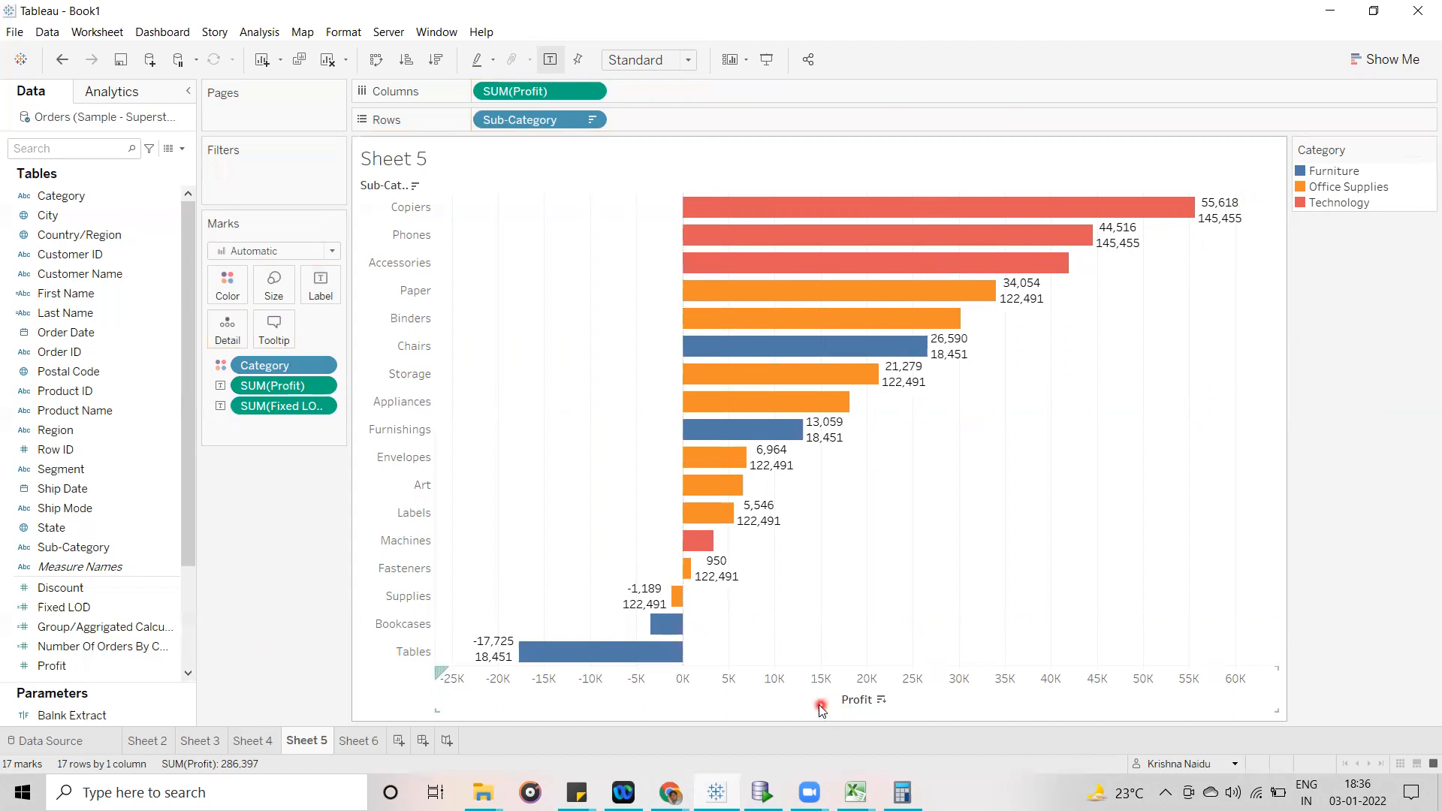
left_click(820, 709)
left_click_drag(819, 711, 819, 730)
mouse_move(1049, 270)
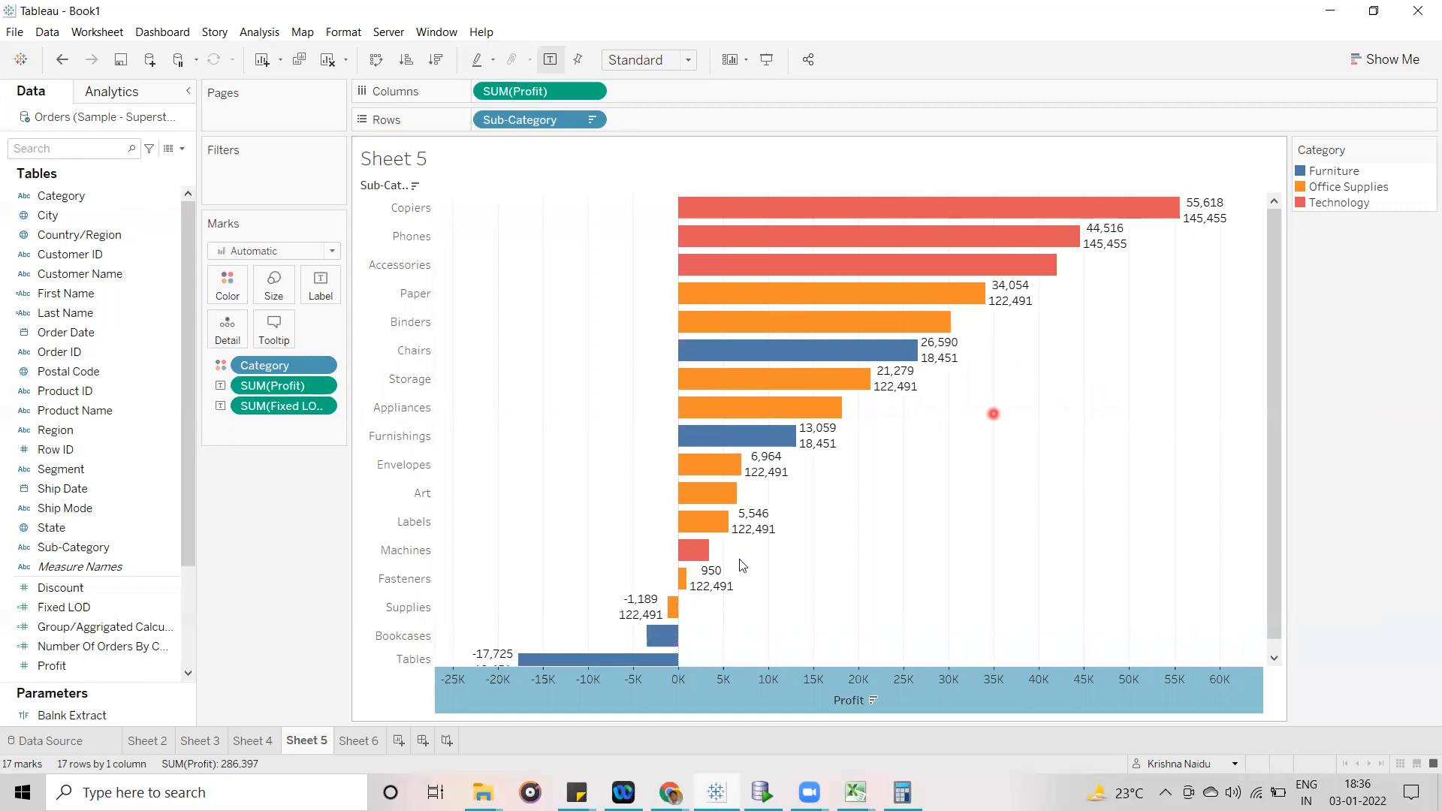
- Compare the Fixed LOD labels on the Sub-Category bars with the Category profit table on Sheet 6, ending on Sheet 5
mouse_move(694, 552)
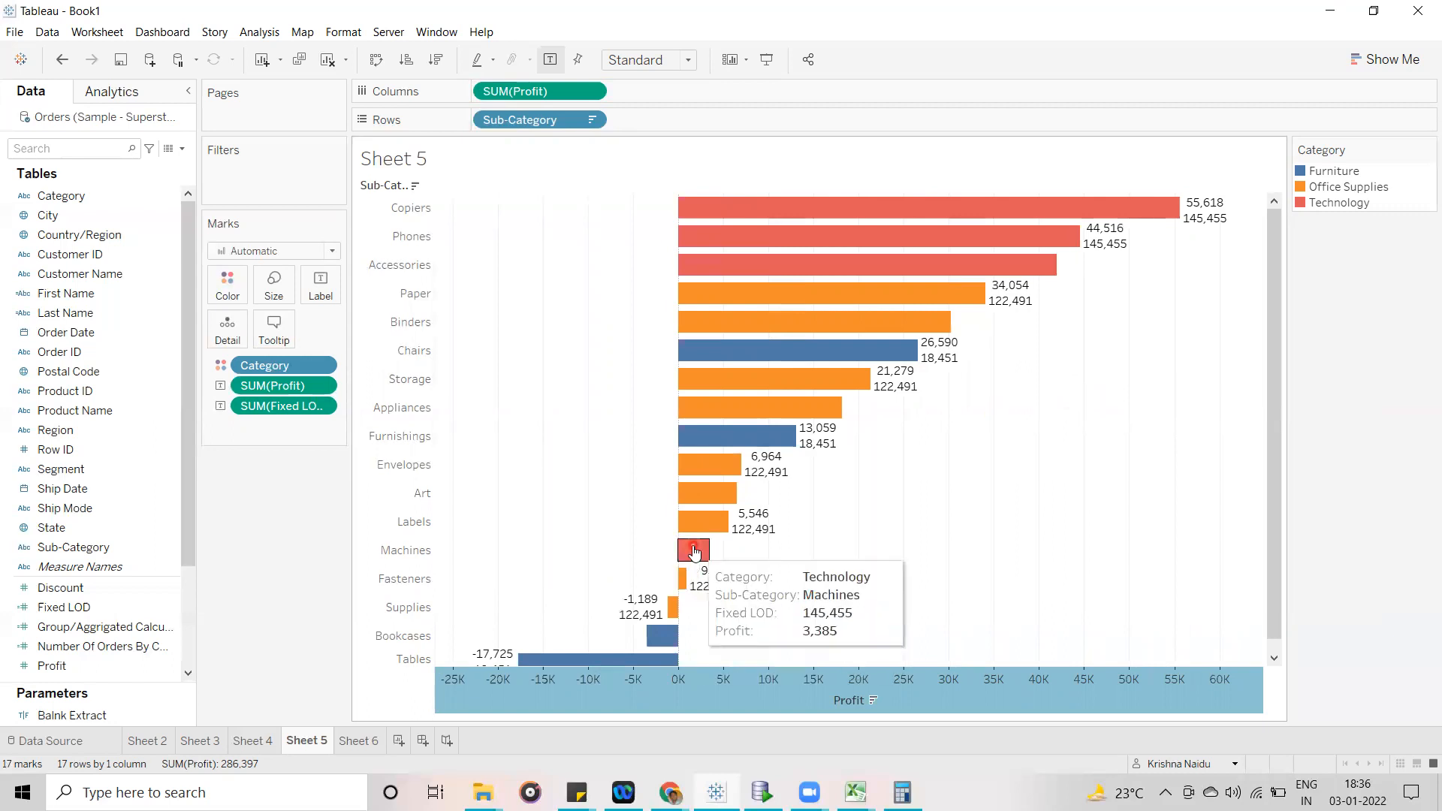
mouse_move(948, 300)
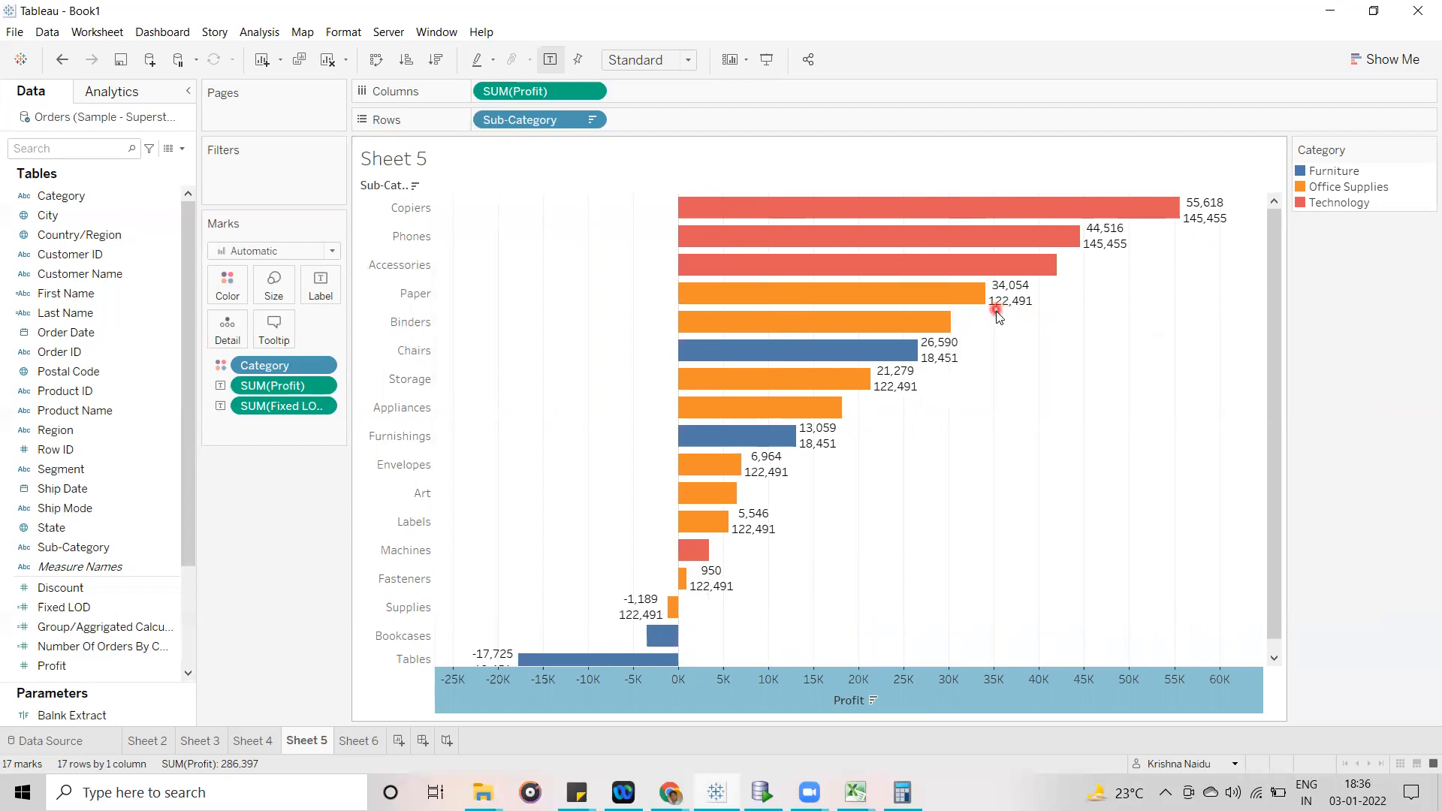
left_click(358, 741)
mouse_move(479, 225)
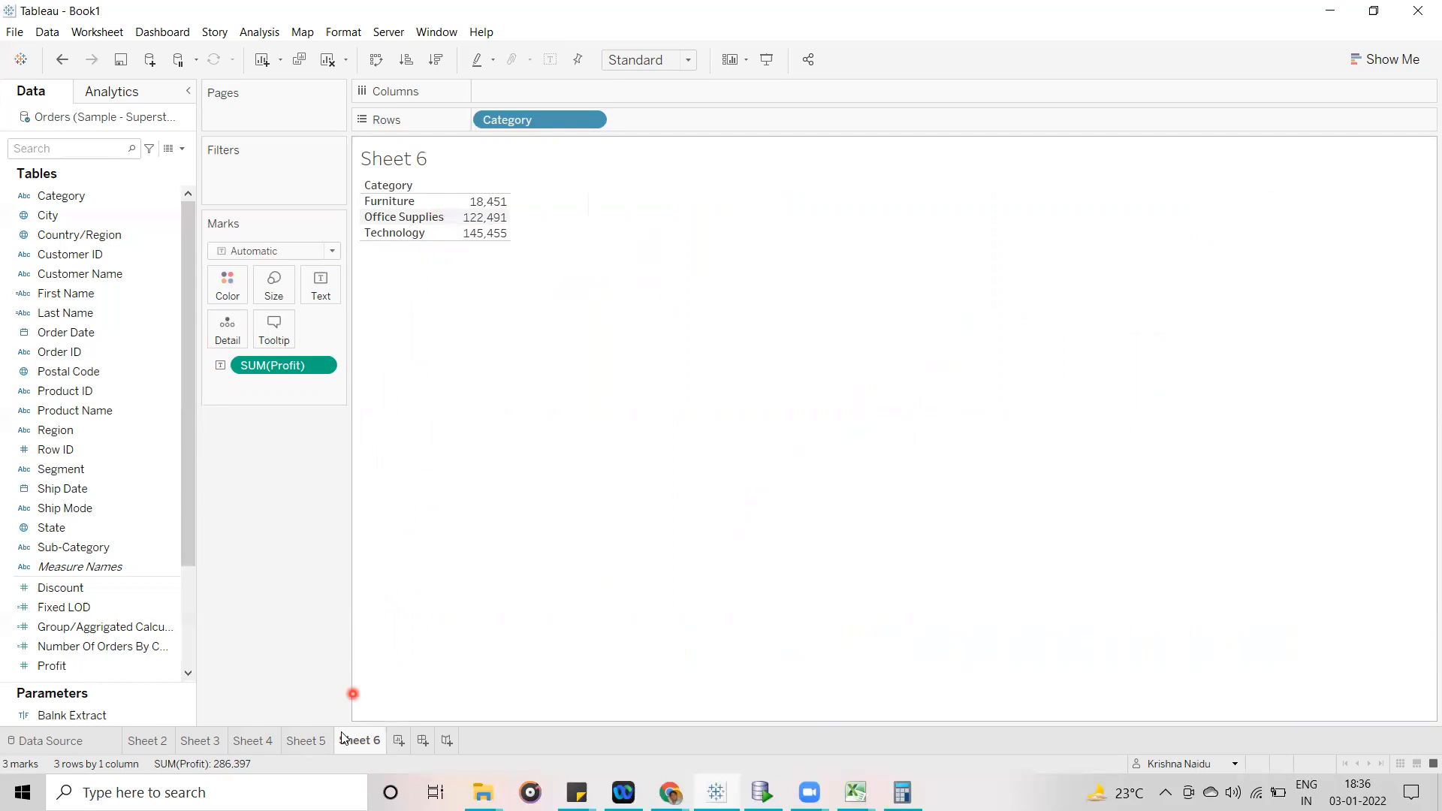
left_click(305, 741)
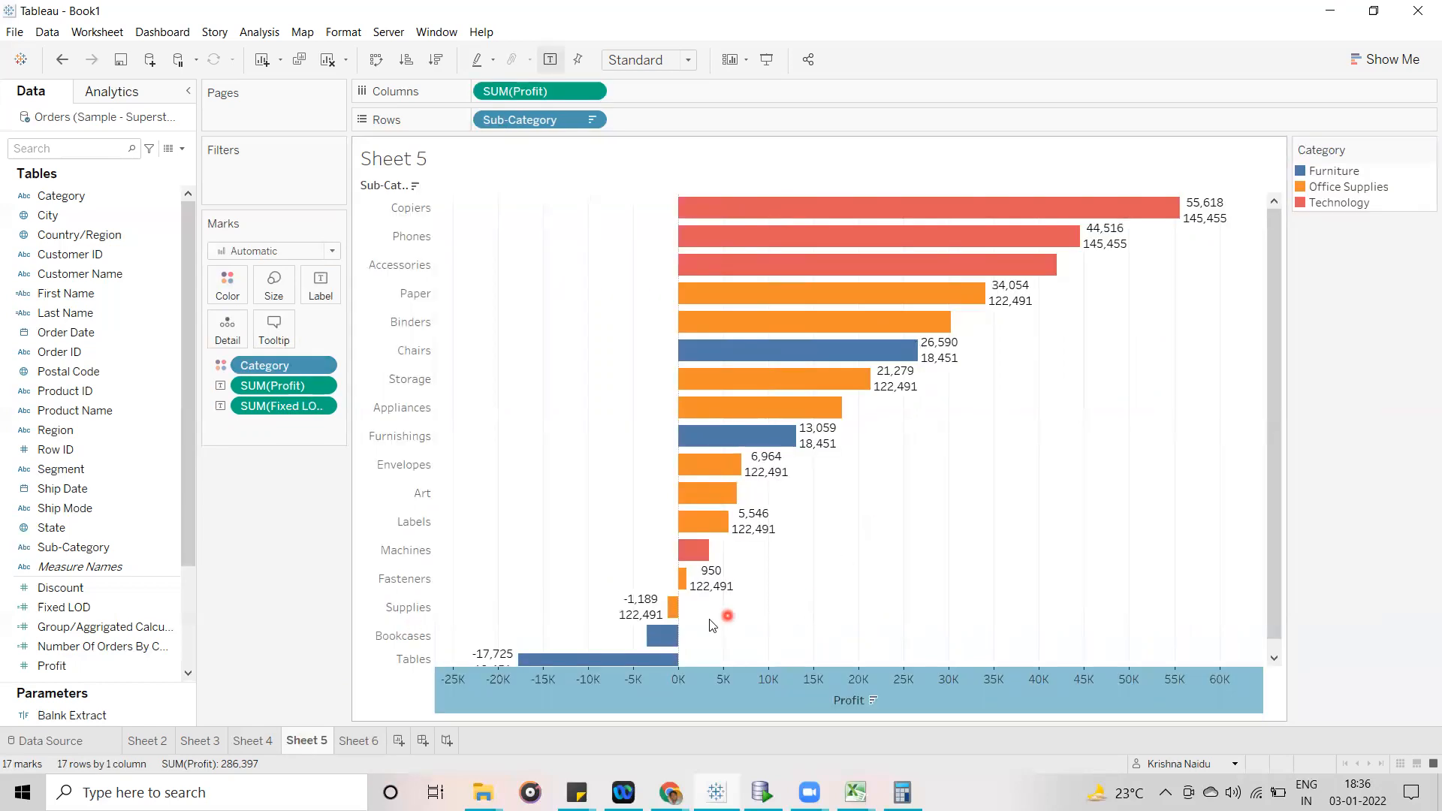
mouse_move(669, 615)
mouse_move(951, 371)
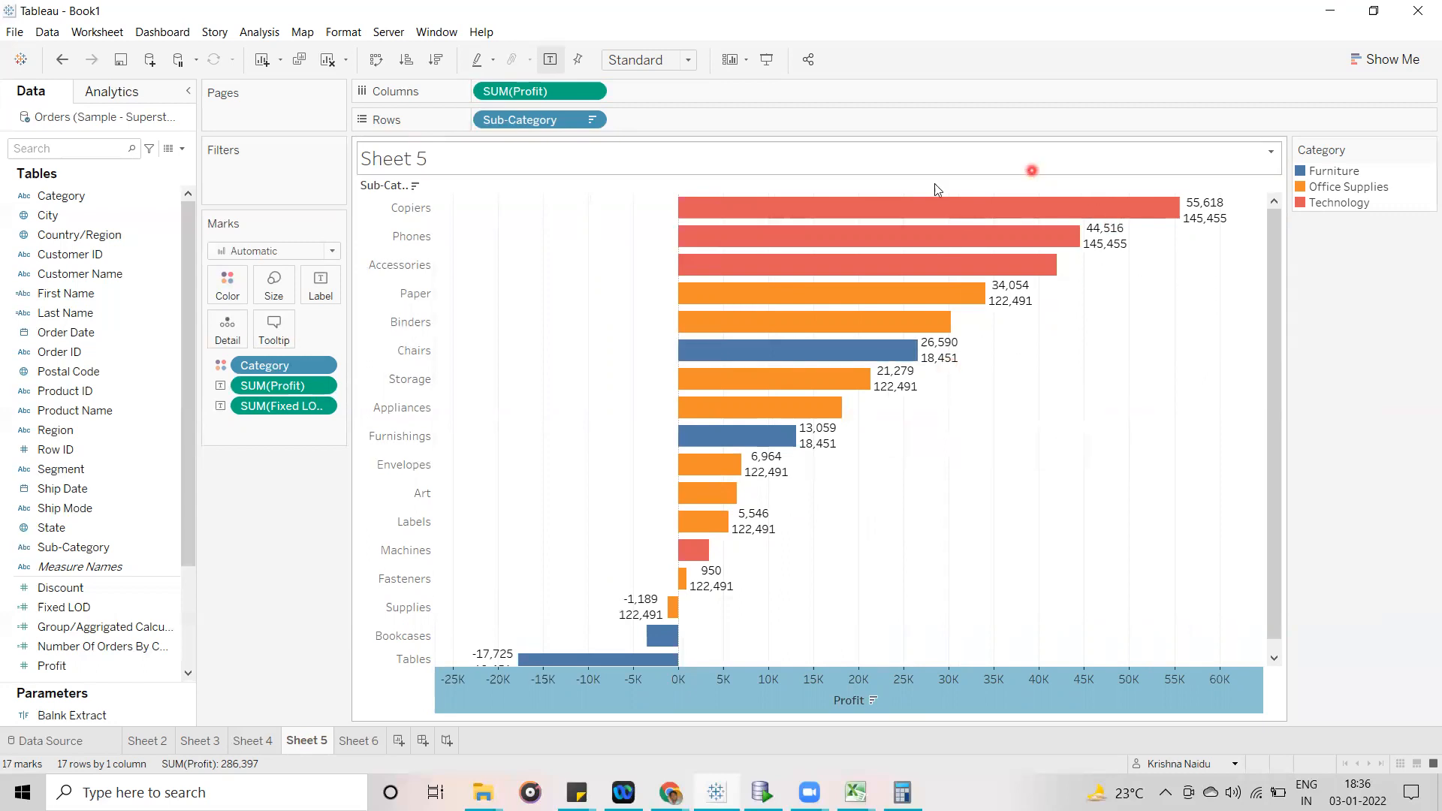
- Remove SUM(Profit) from the Sub-Category bar labels, keeping only the Fixed LOD label, and compare the labels with Sheet 6
left_click_drag(283, 385, 69, 485)
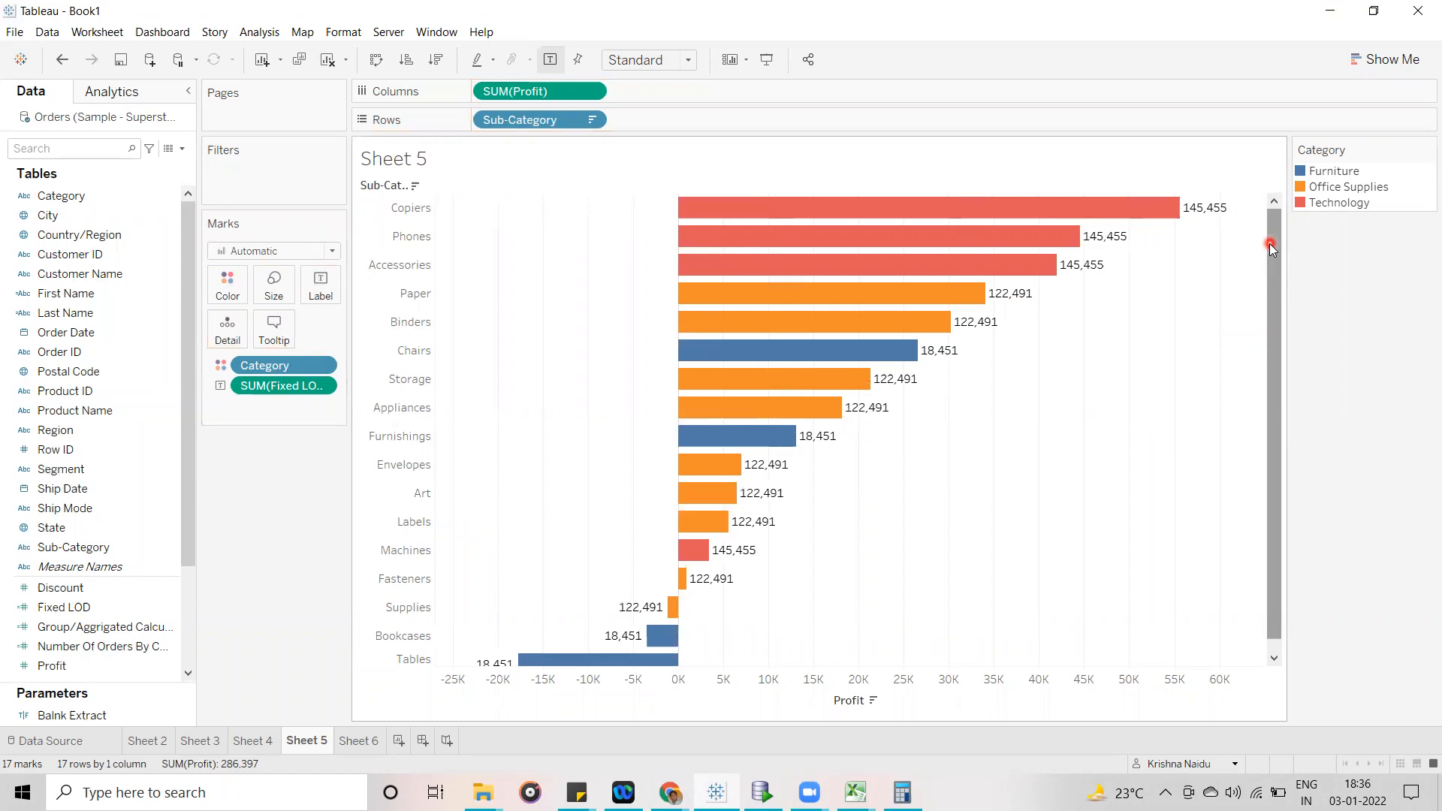
left_click_drag(1272, 254, 1266, 147)
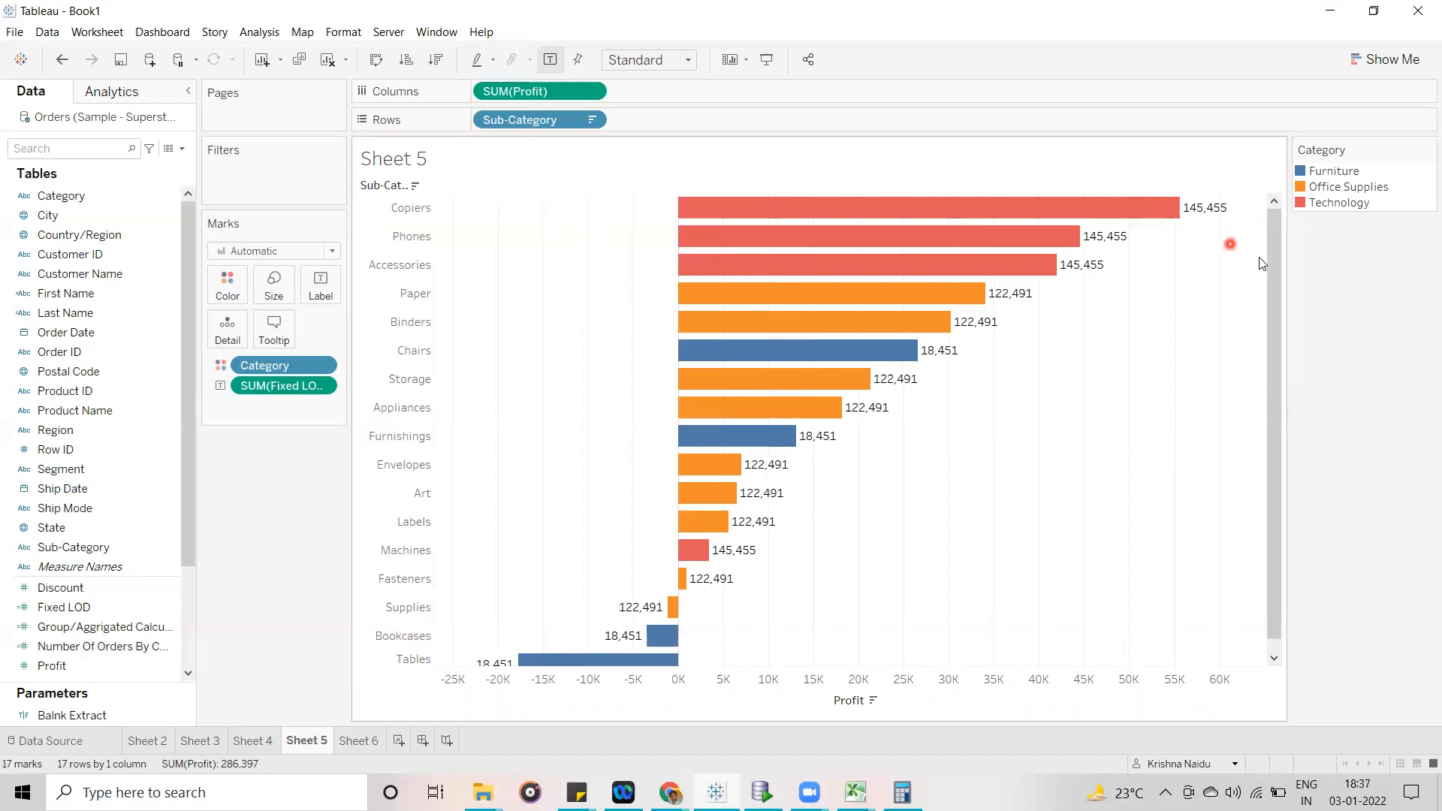
mouse_move(1271, 268)
left_mouse_down()
mouse_move(1282, 342)
mouse_move(1272, 240)
left_mouse_up()
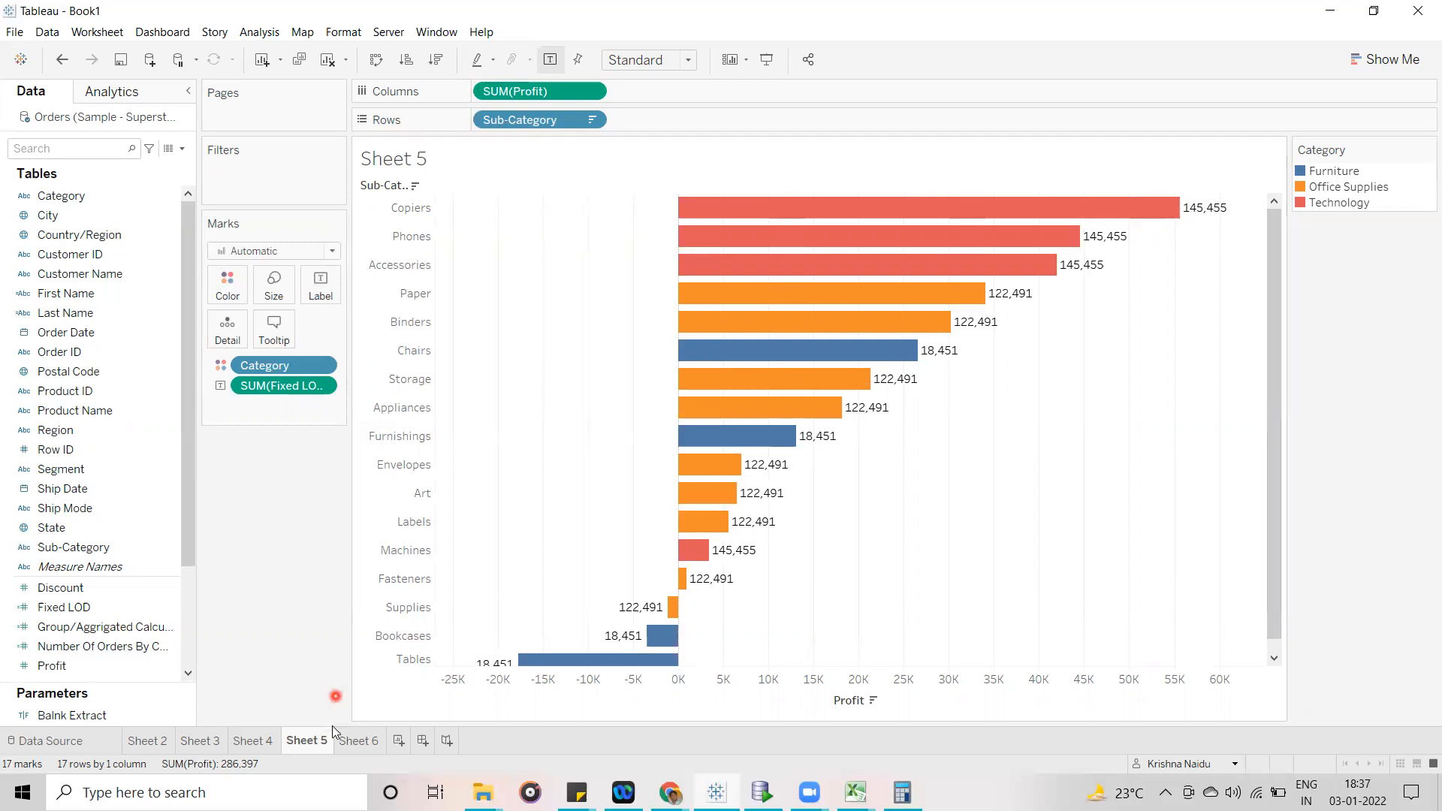
left_click(356, 741)
left_click(312, 740)
left_click(132, 273)
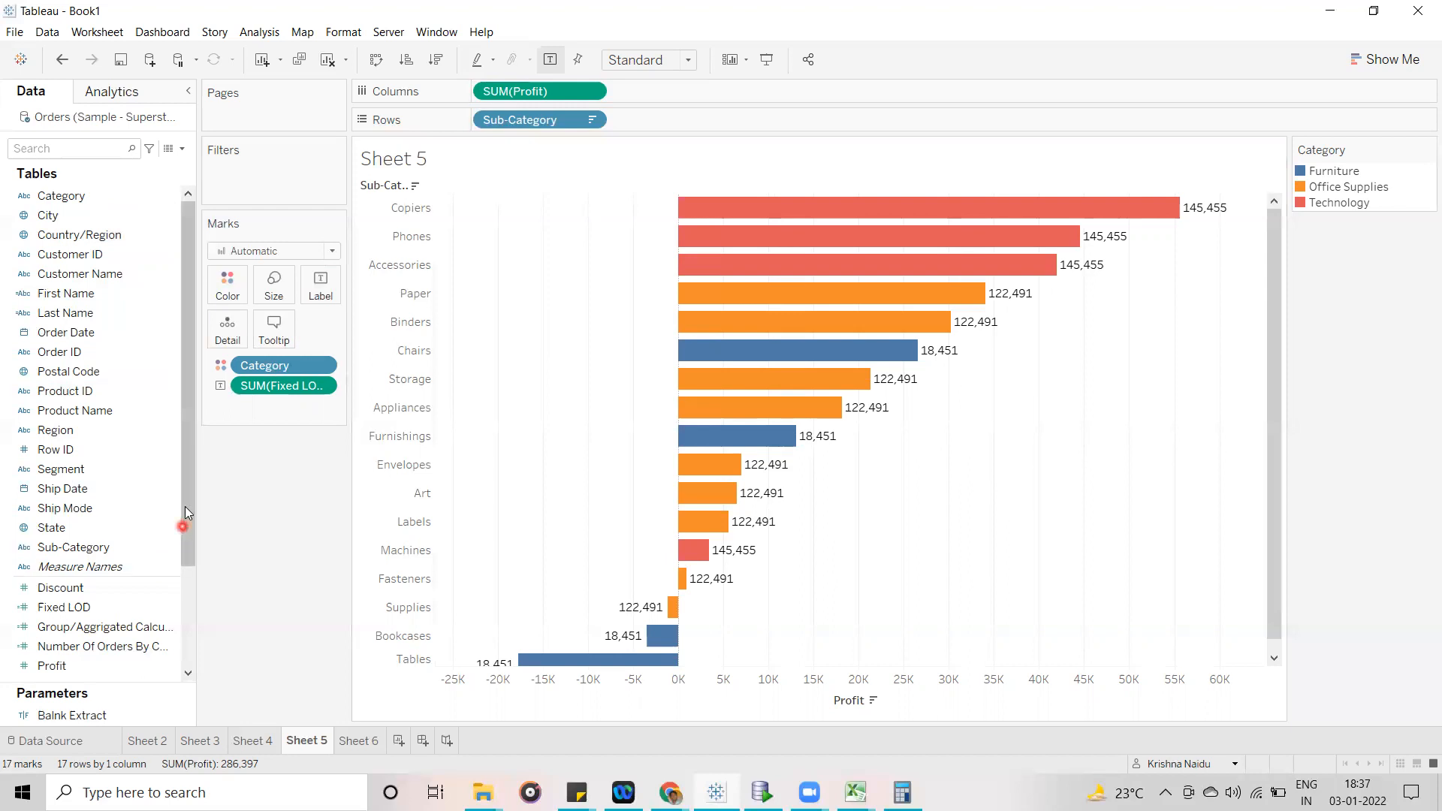
- Open the Fixed LOD calculation for editing and comment out its {FIXED [Category]:SUM([Profit])} formula
left_click(145, 605)
right_click(146, 605)
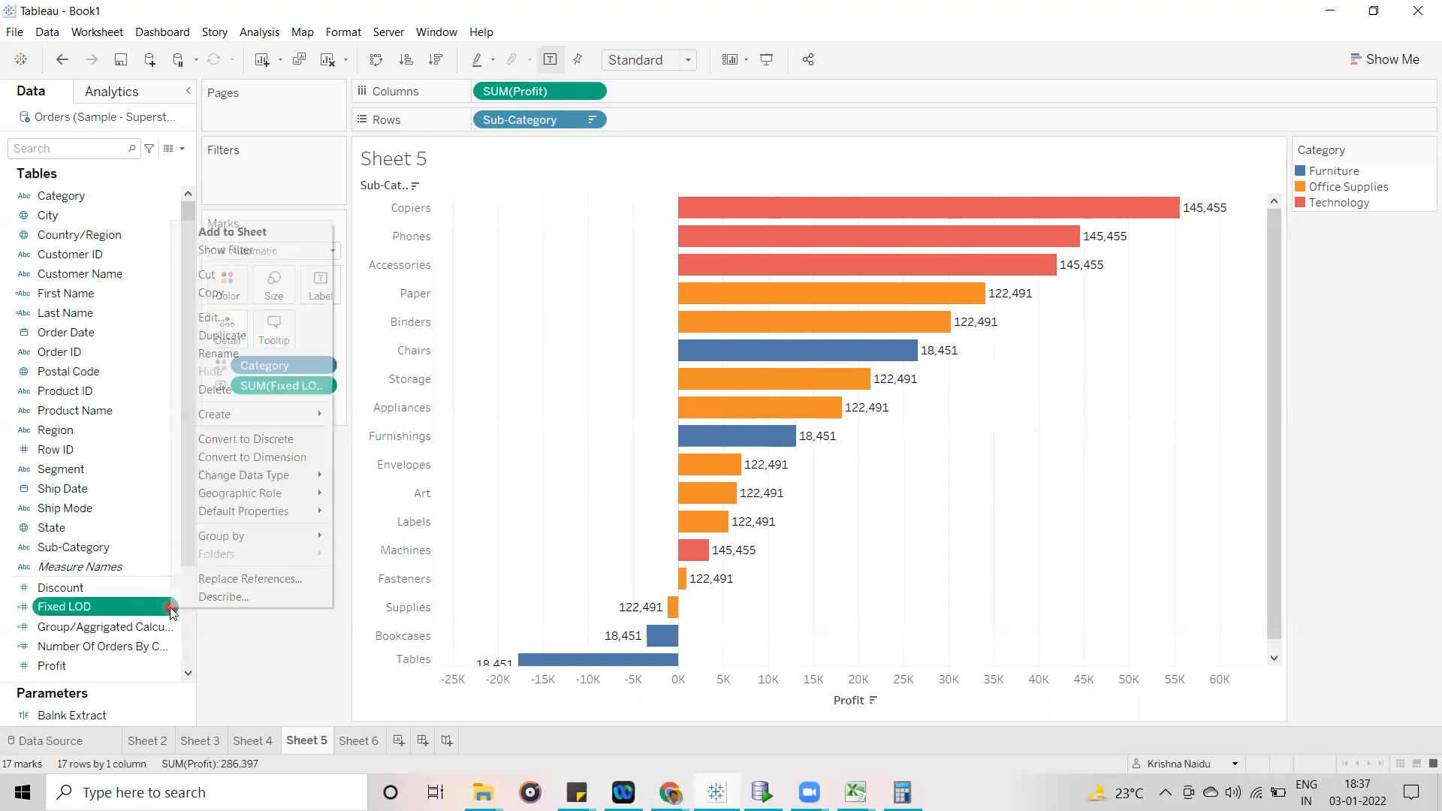
left_click(248, 320)
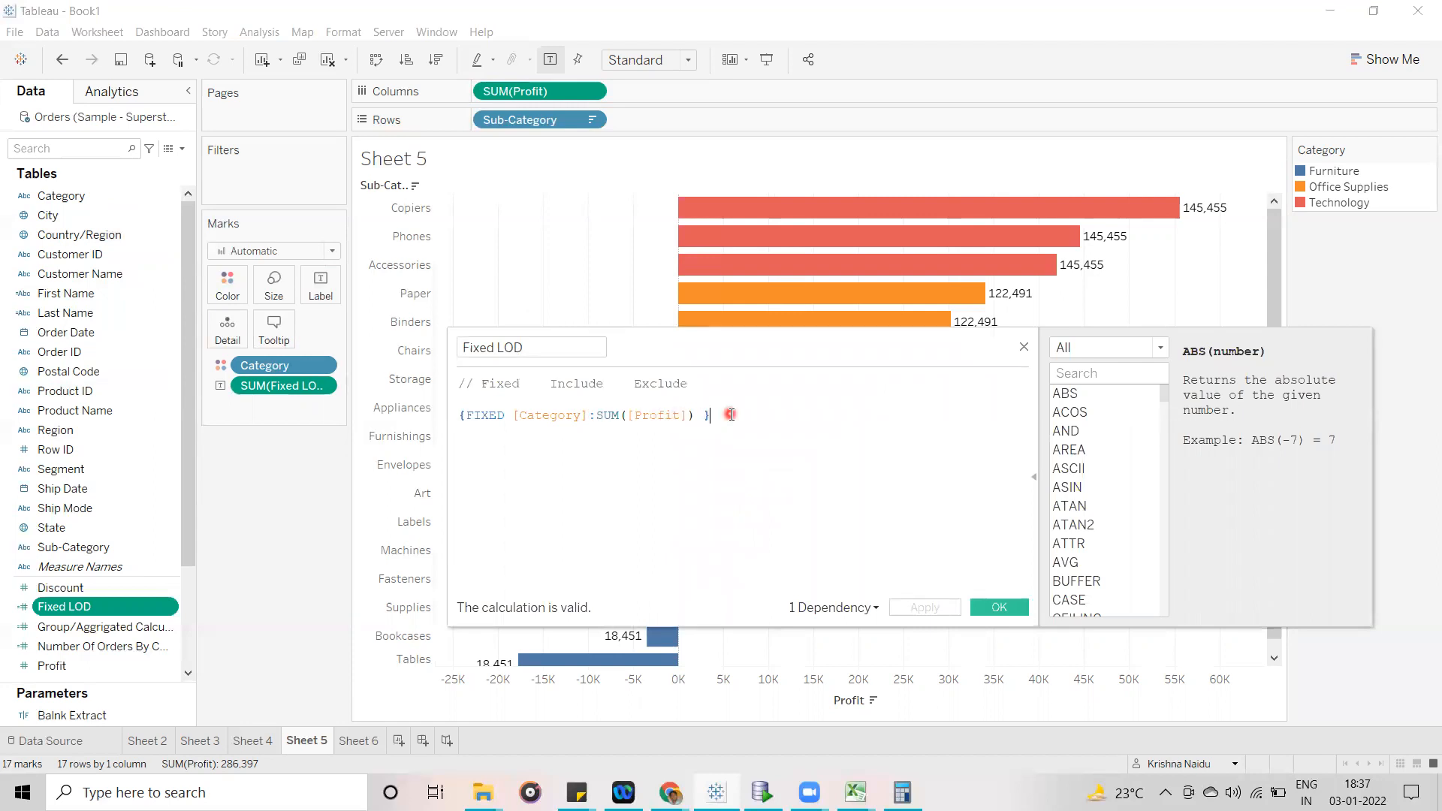
left_click_drag(729, 415, 434, 412)
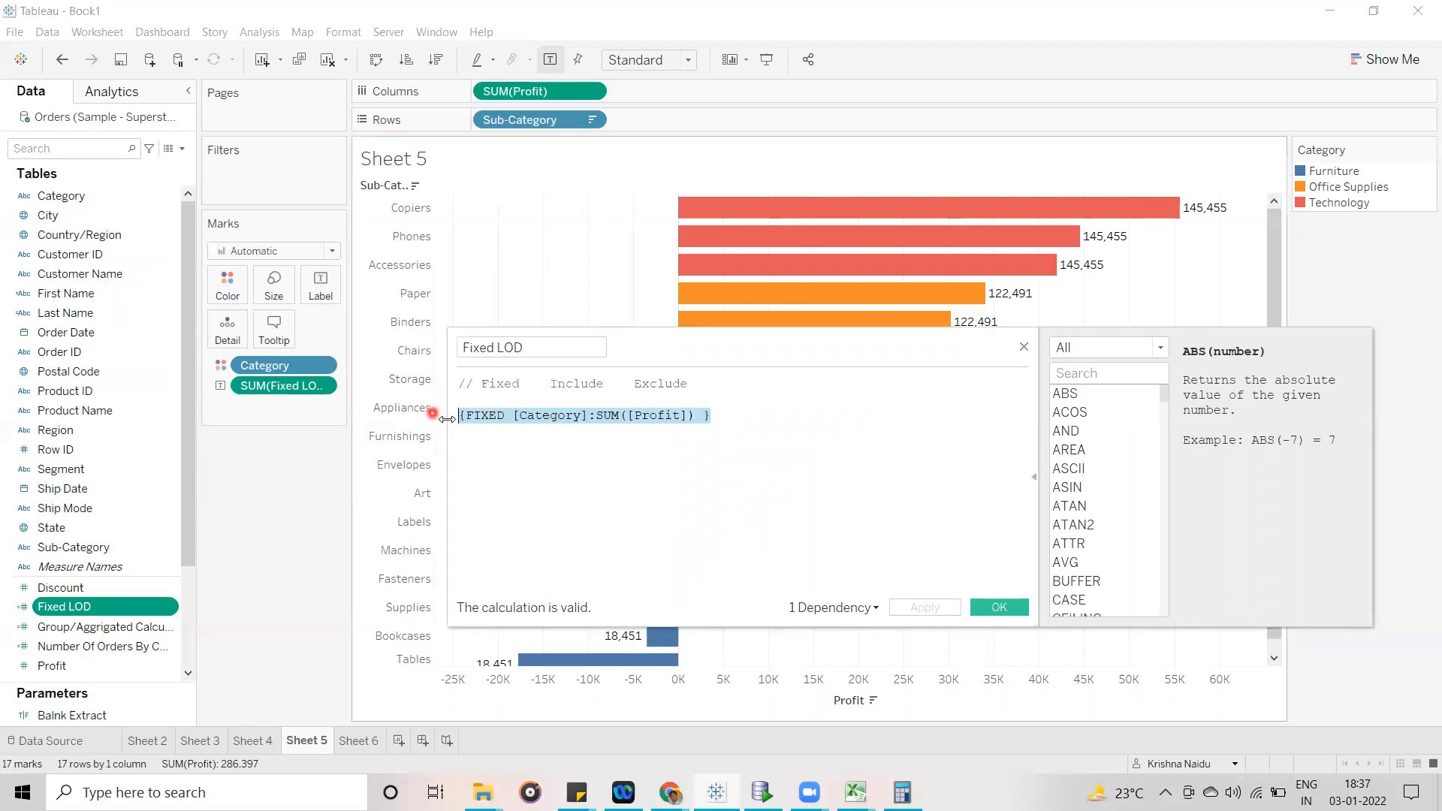
left_click(461, 417)
type("//")
- Add the formula {SUM([Profit])} below the commented line in Fixed LOD and apply it
left_click(788, 421)
key("Return")
type("{}sum")
key("Return")
type("pro")
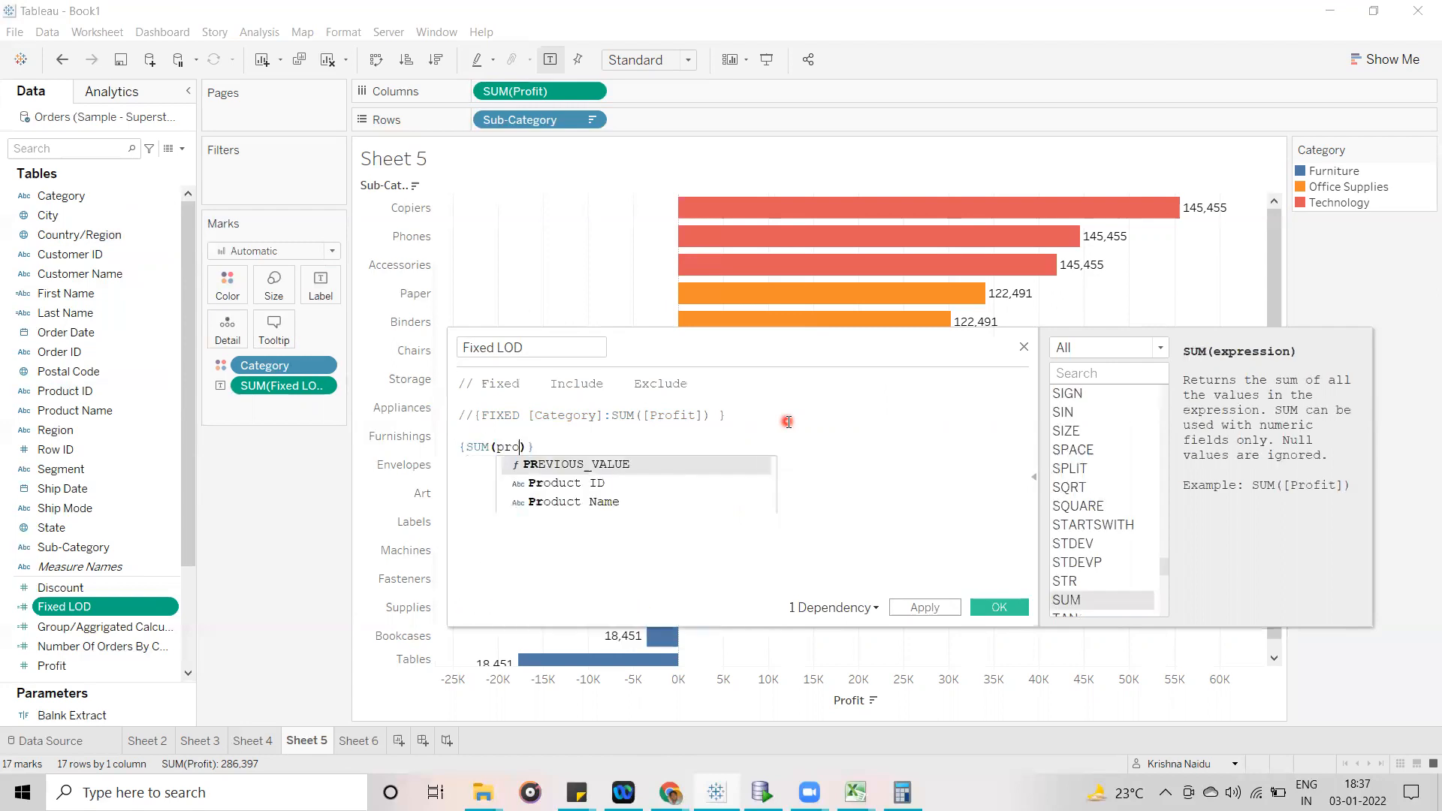
left_click(644, 502)
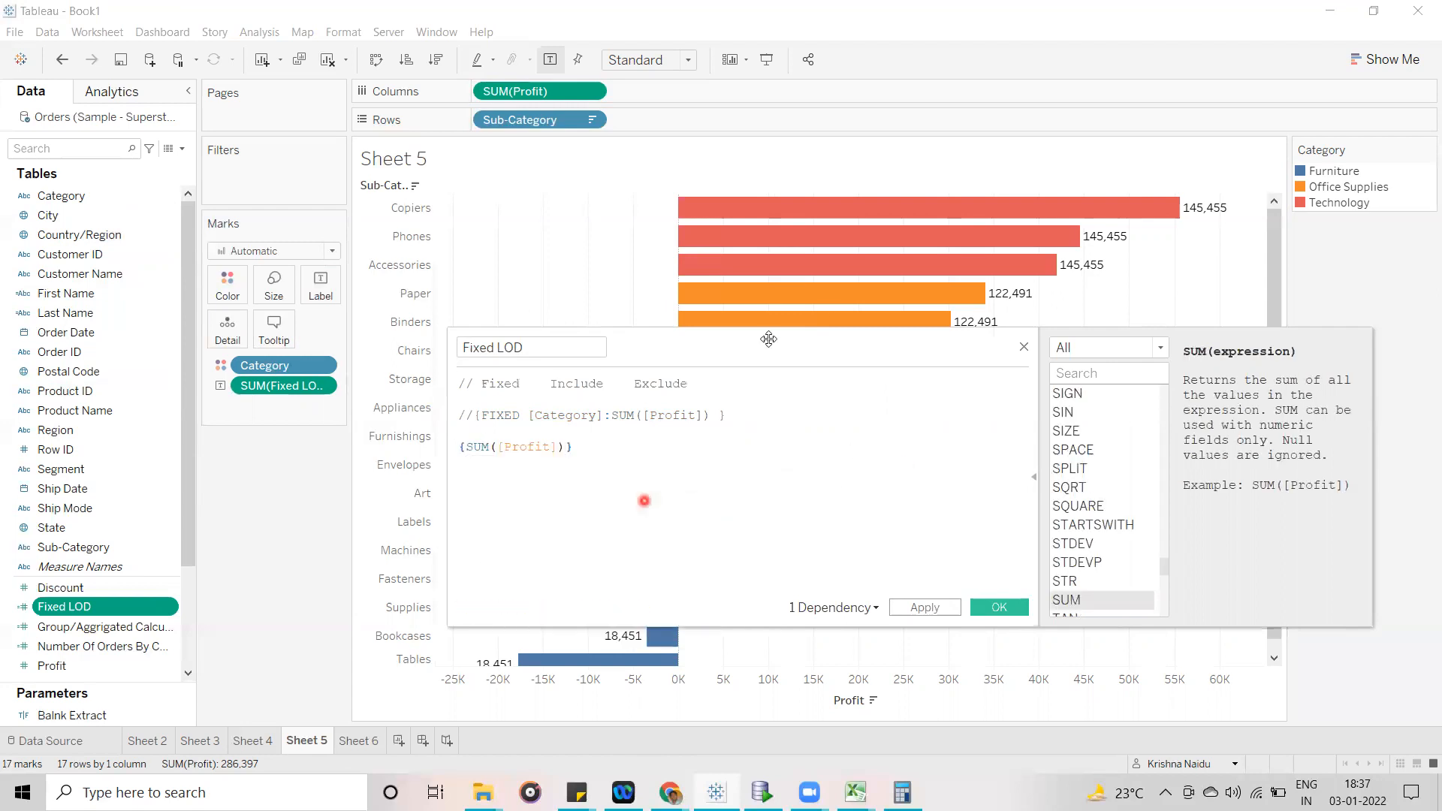
left_click_drag(825, 352, 921, 396)
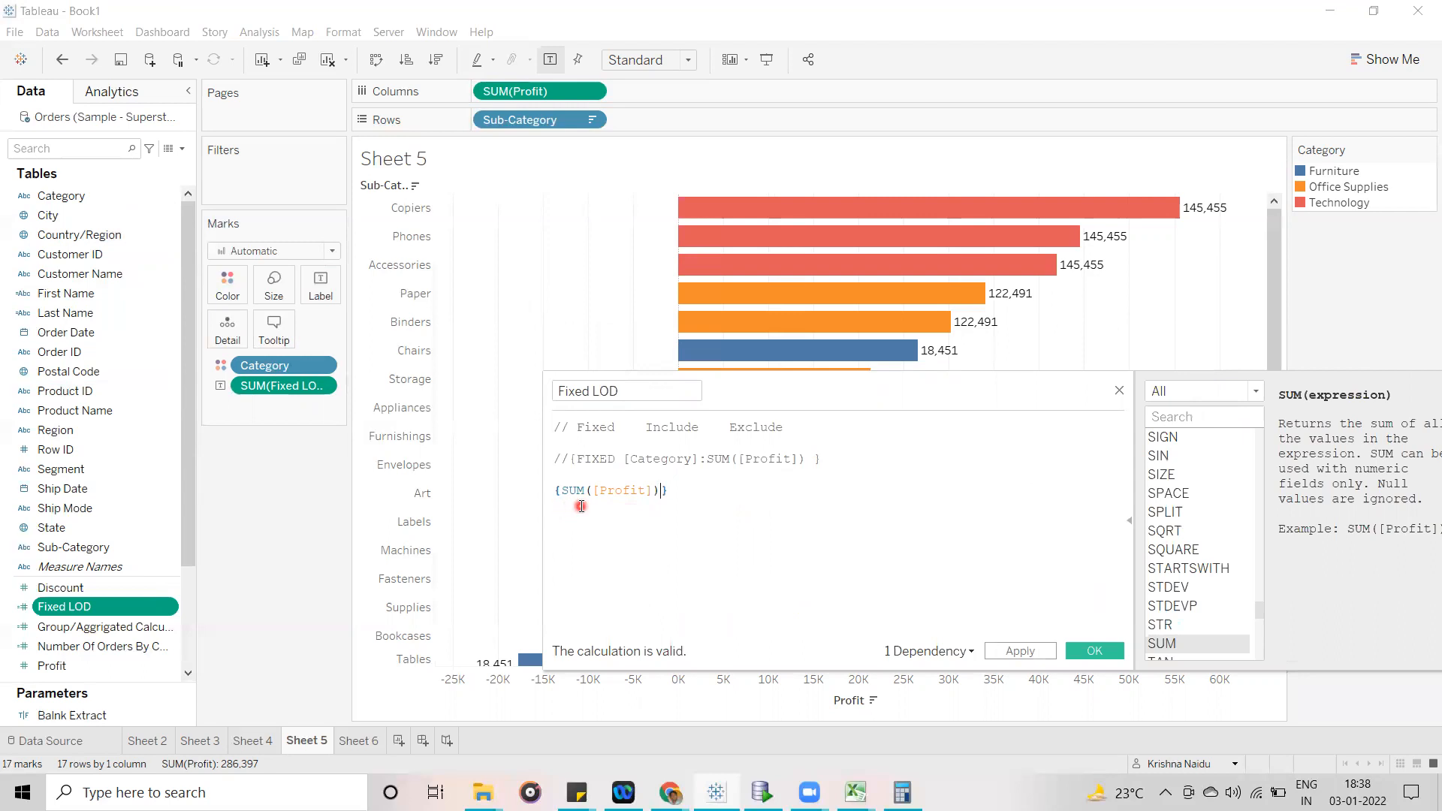
left_click(1029, 652)
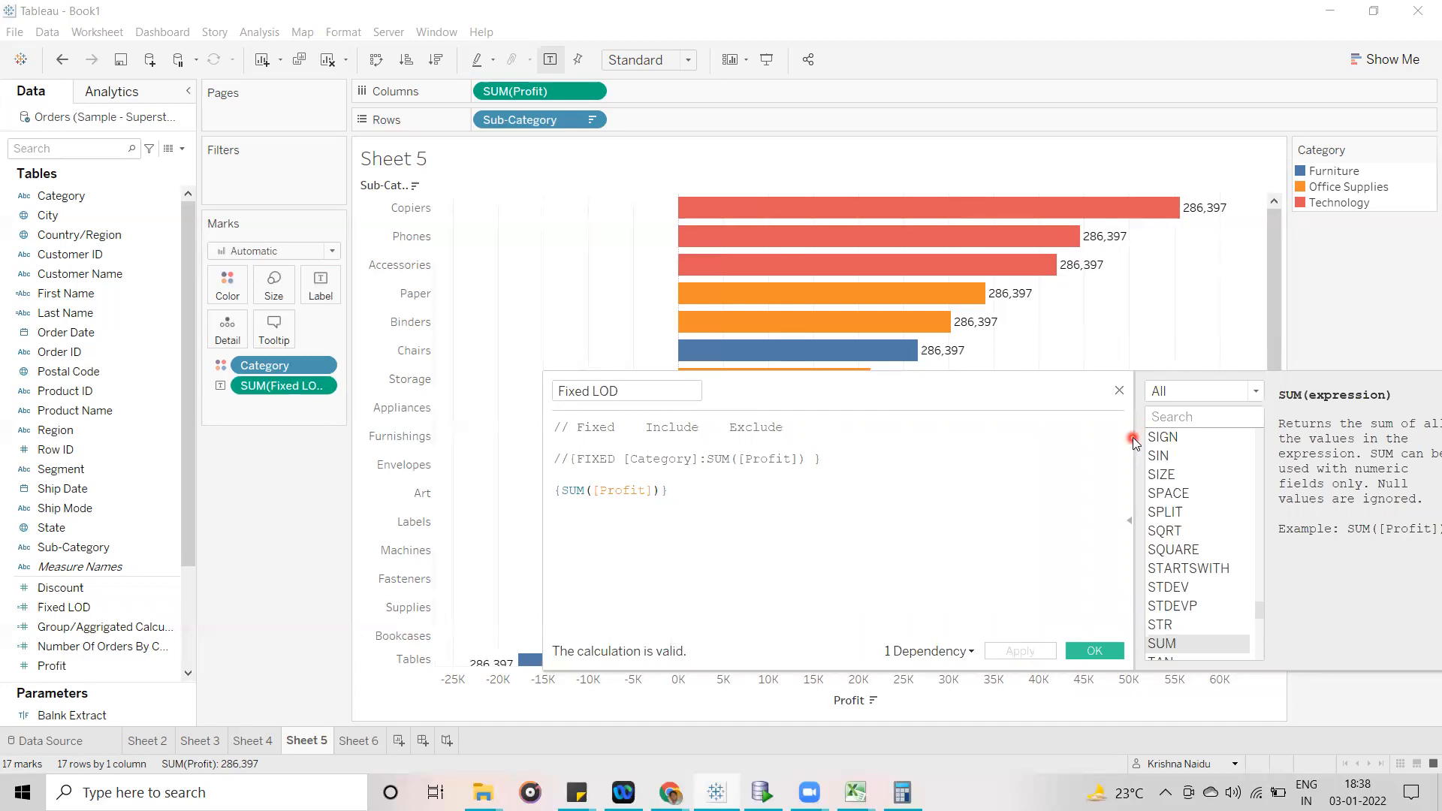
- Move the calculation editor aside to examine the Fixed LOD labels across the Sub-Category bars, and close the editor
left_click_drag(998, 377, 1409, 472)
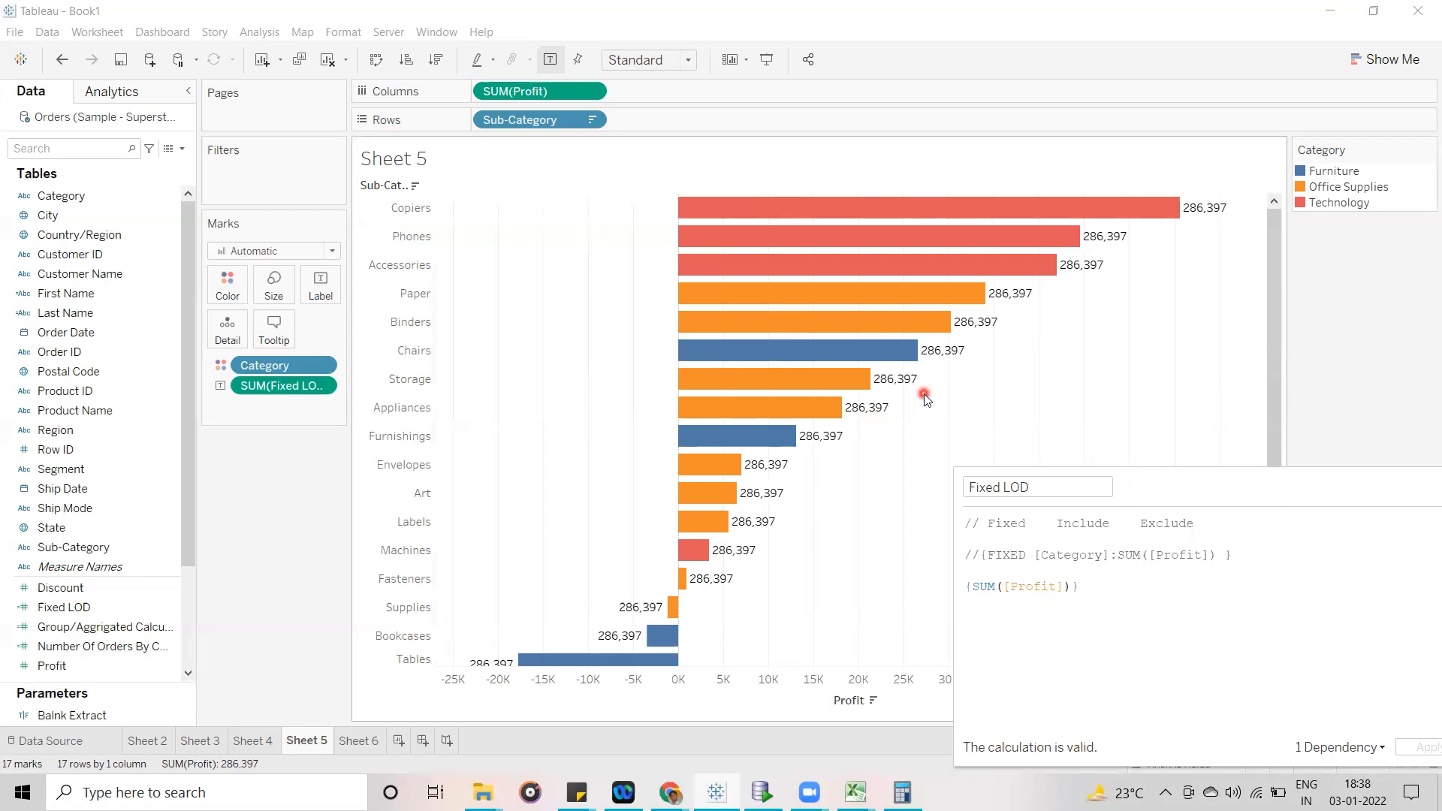
left_click_drag(1255, 499, 1061, 353)
left_click(1054, 447)
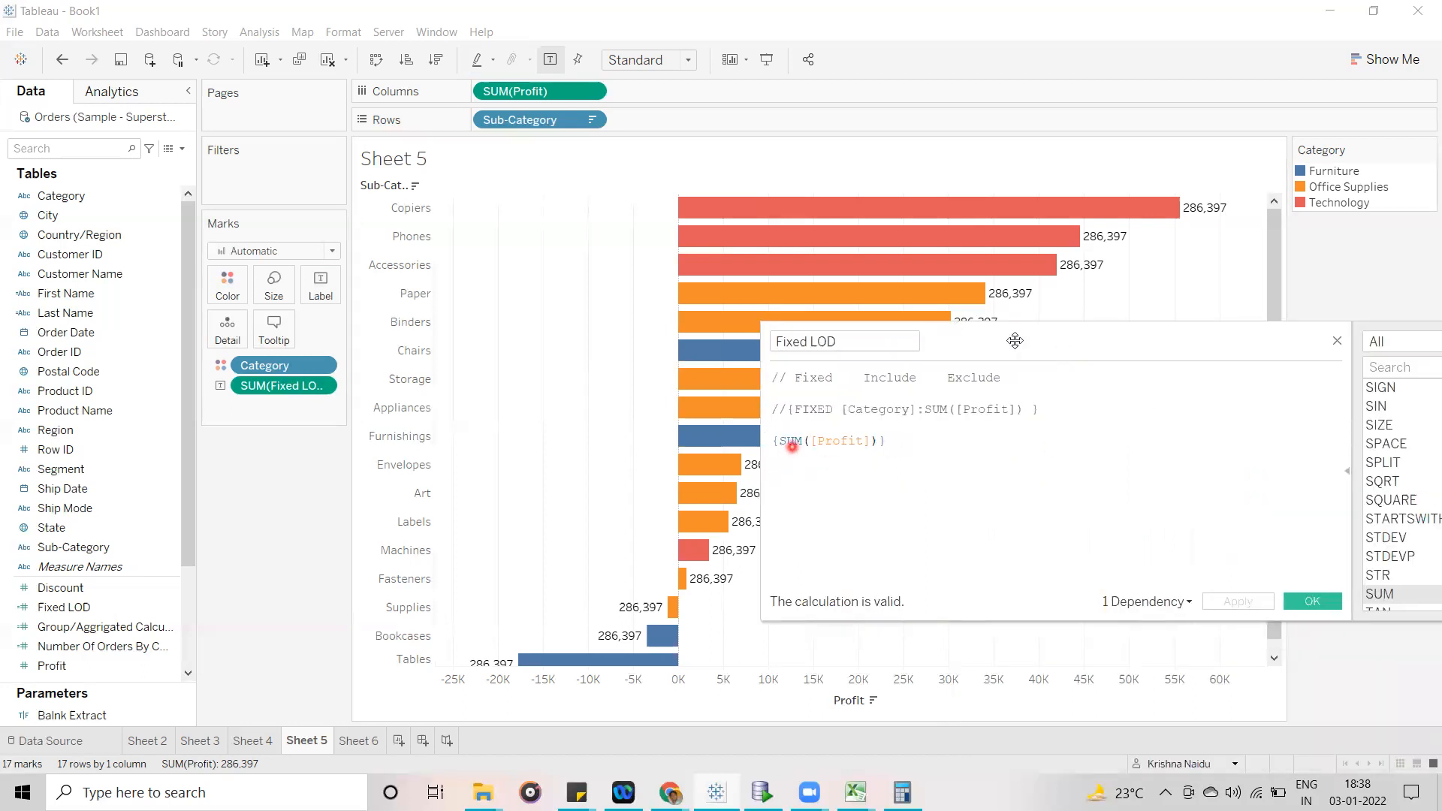
left_click_drag(1075, 346, 1155, 358)
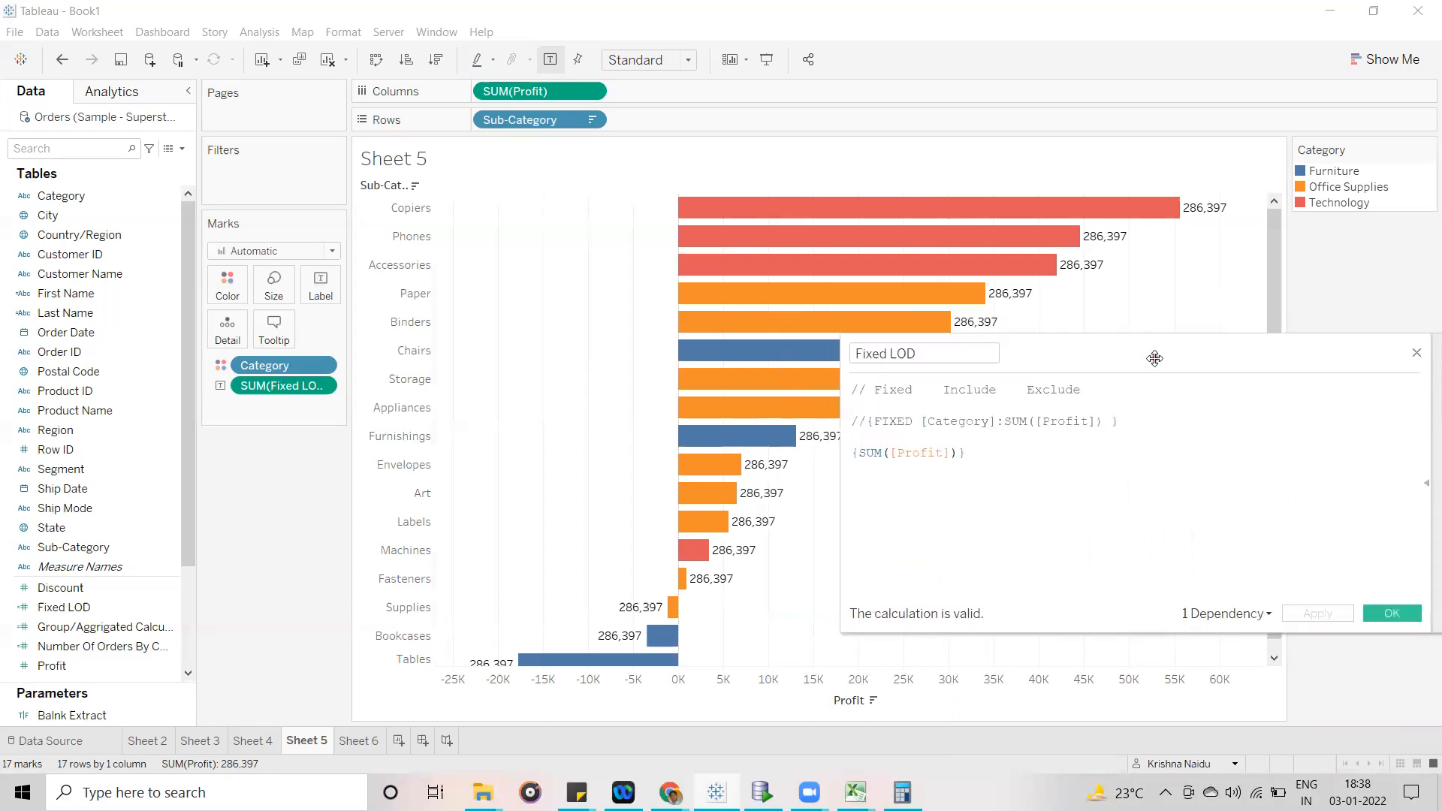
mouse_move(1201, 214)
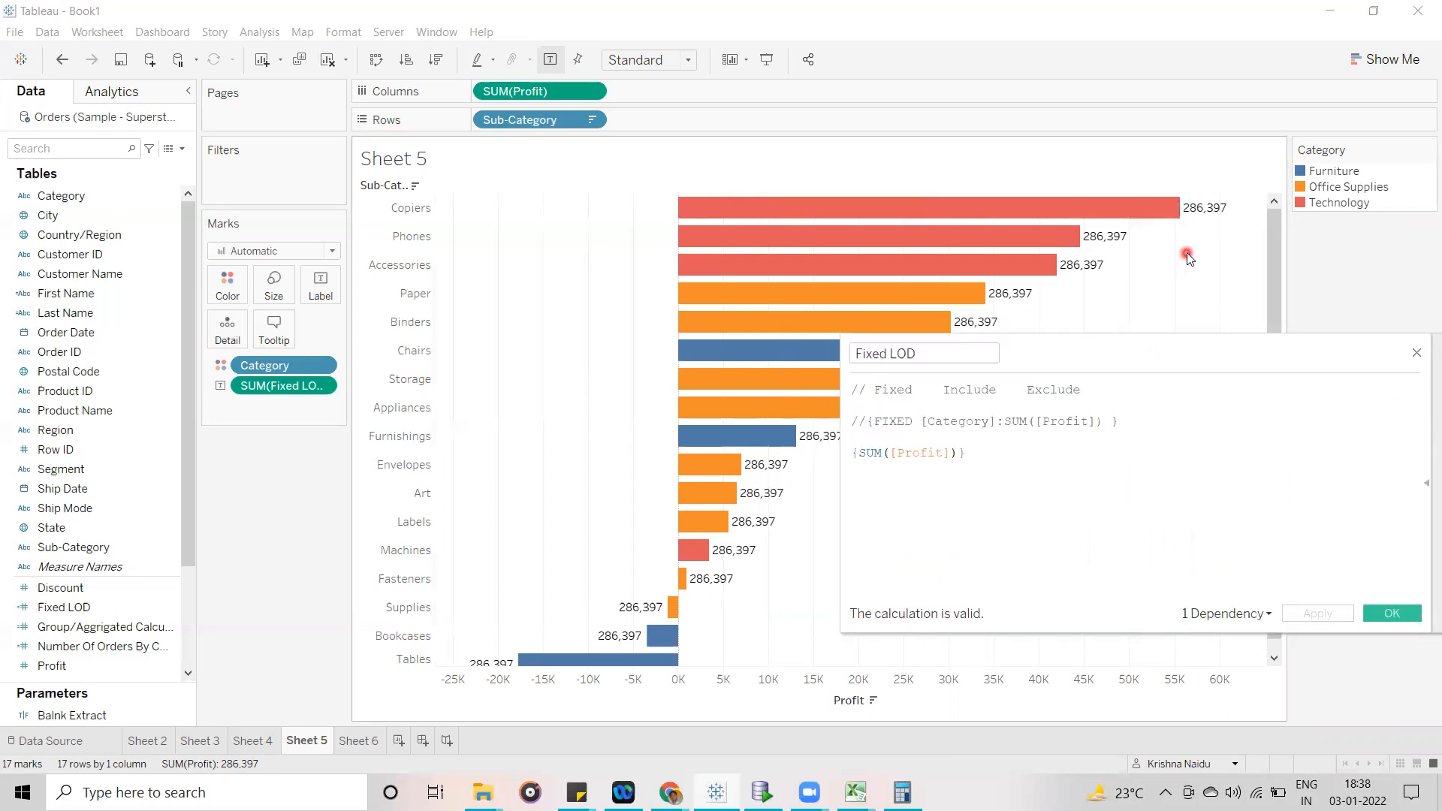
left_click_drag(1197, 346, 999, 280)
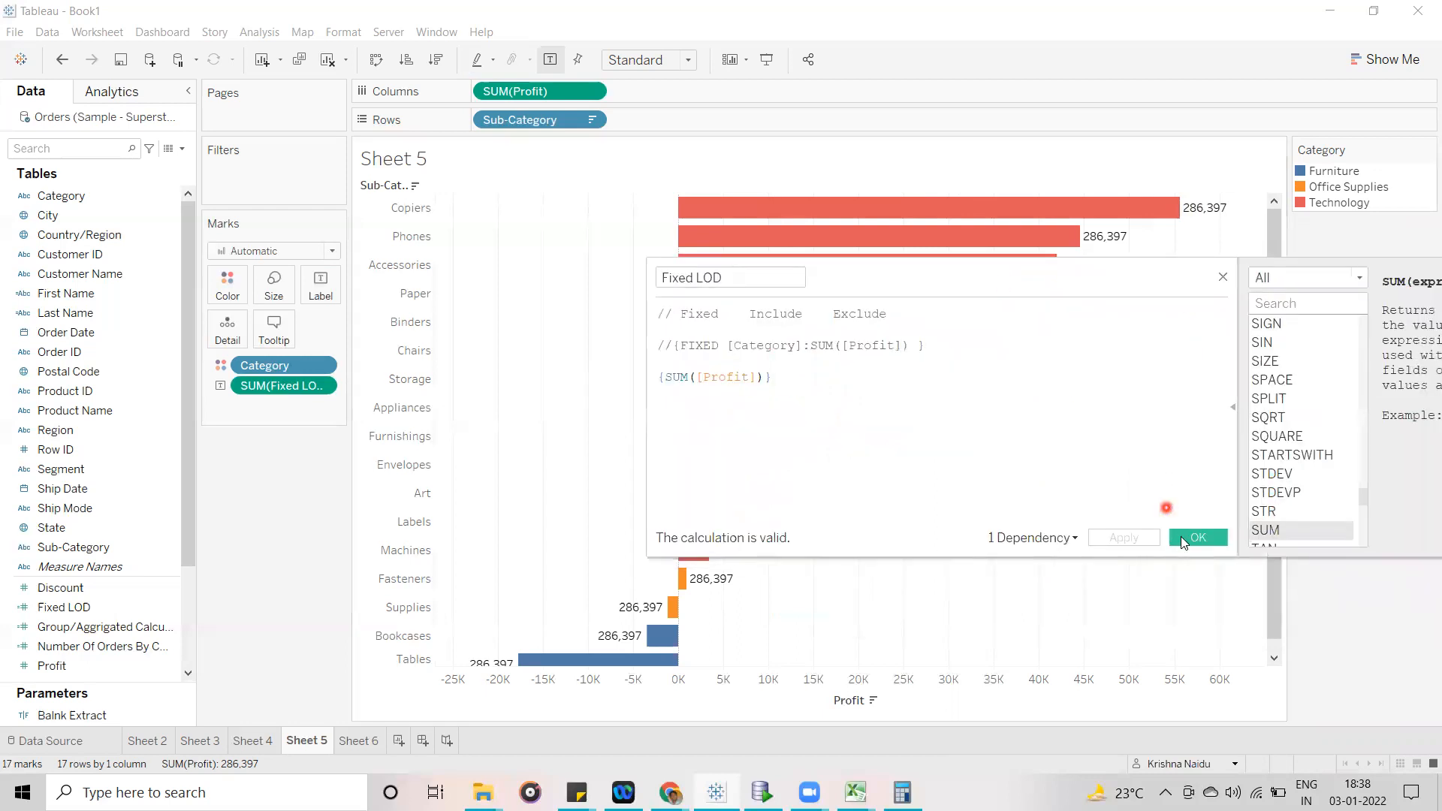
left_click(1188, 546)
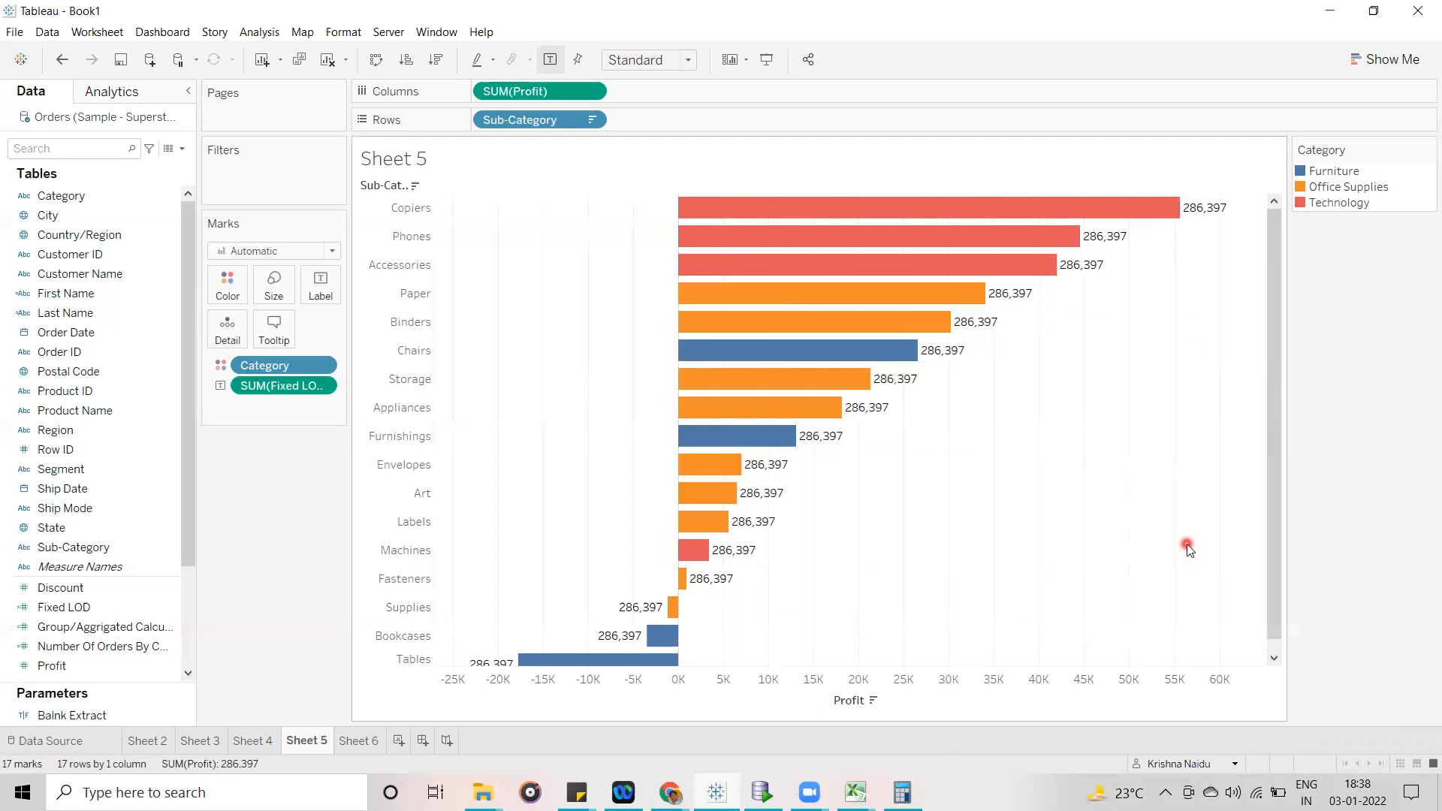
- Review the Category profit table on Sheet 6, reopen the Fixed LOD calculation and highlight [Category] in the commented formula
left_click(346, 741)
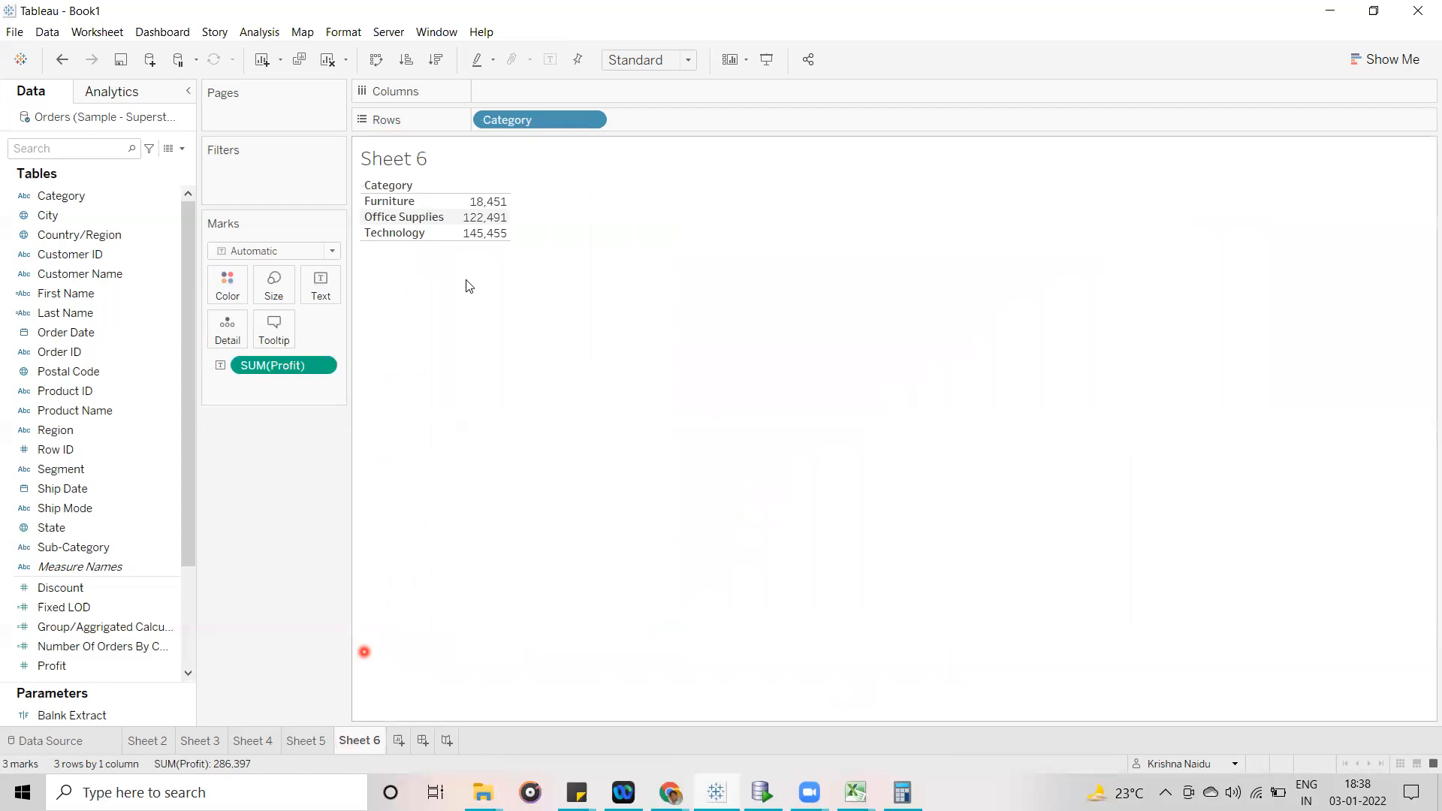
left_click_drag(381, 201, 384, 239)
right_click(165, 608)
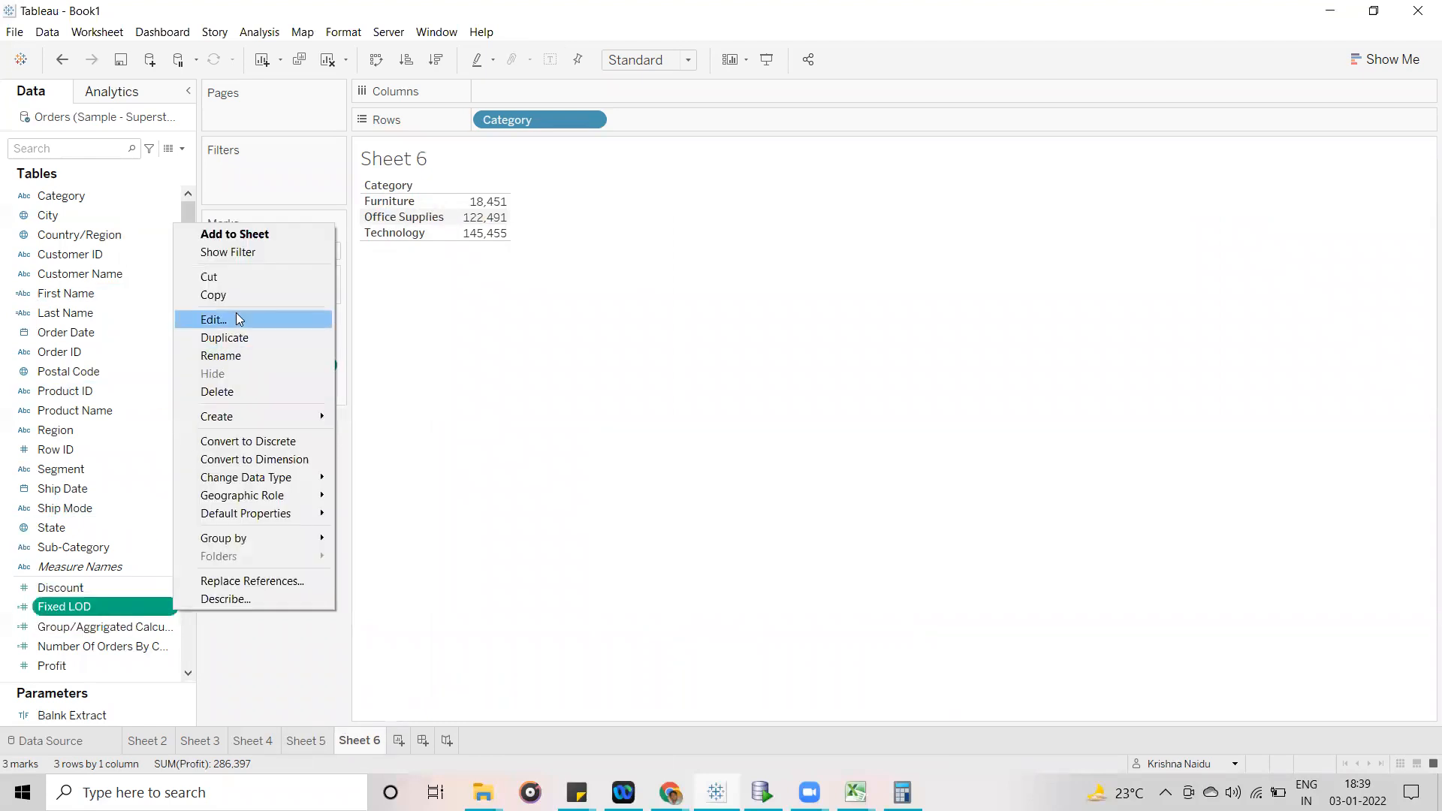
left_click(225, 319)
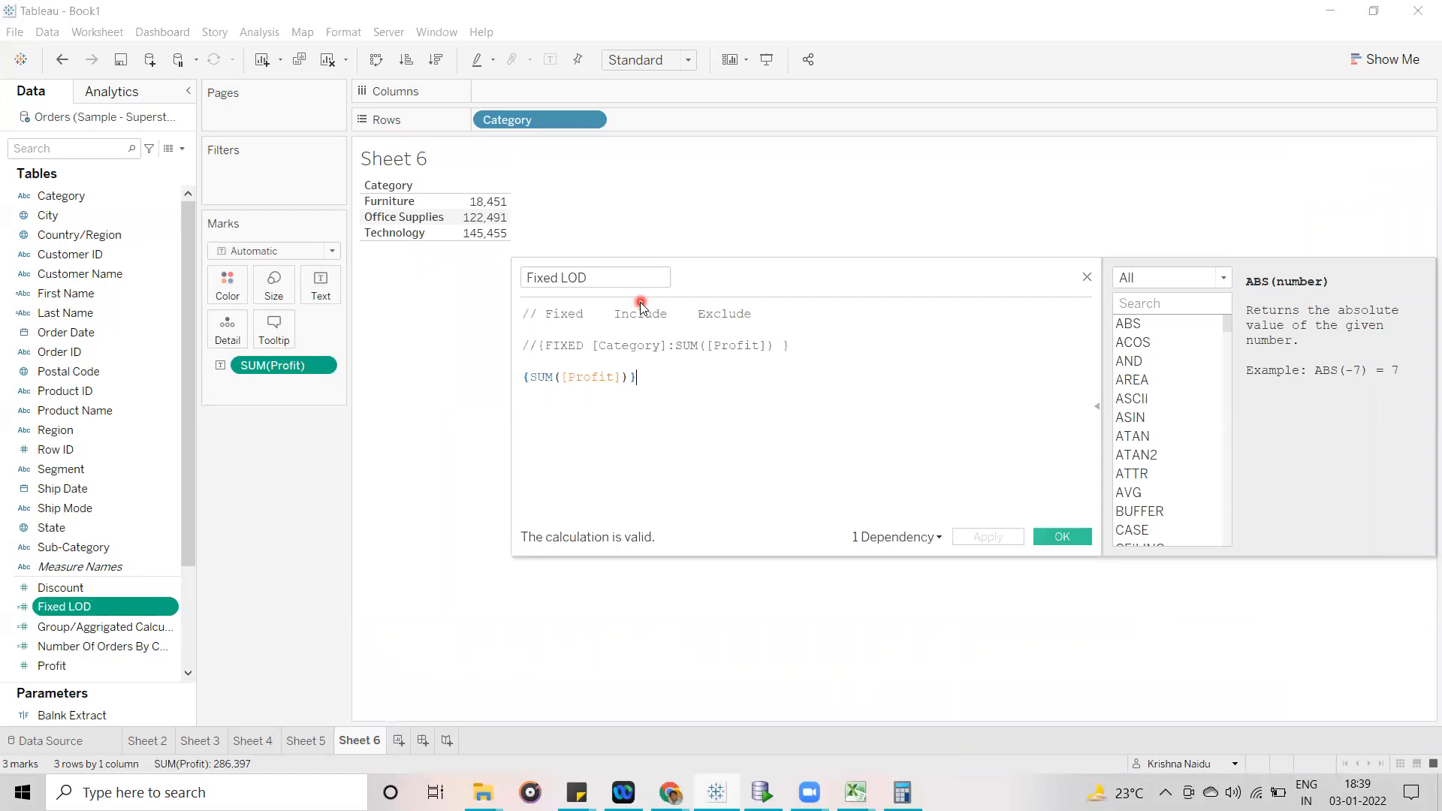
left_click_drag(667, 346, 593, 345)
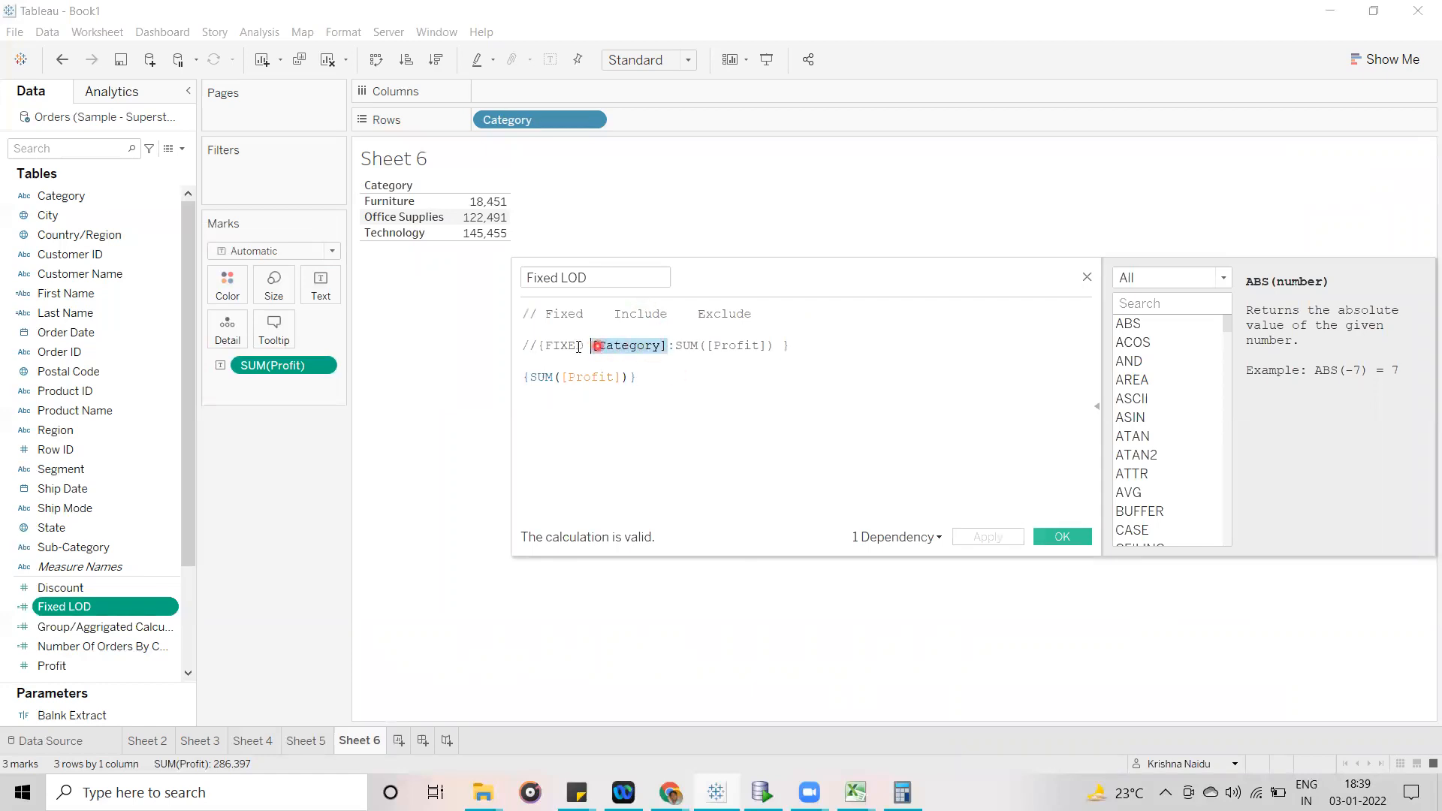
left_click(590, 345)
left_click_drag(591, 345, 667, 344)
- Change the active Fixed LOD formula to {FIXED :sum([Profit])} and apply it
left_click(524, 379)
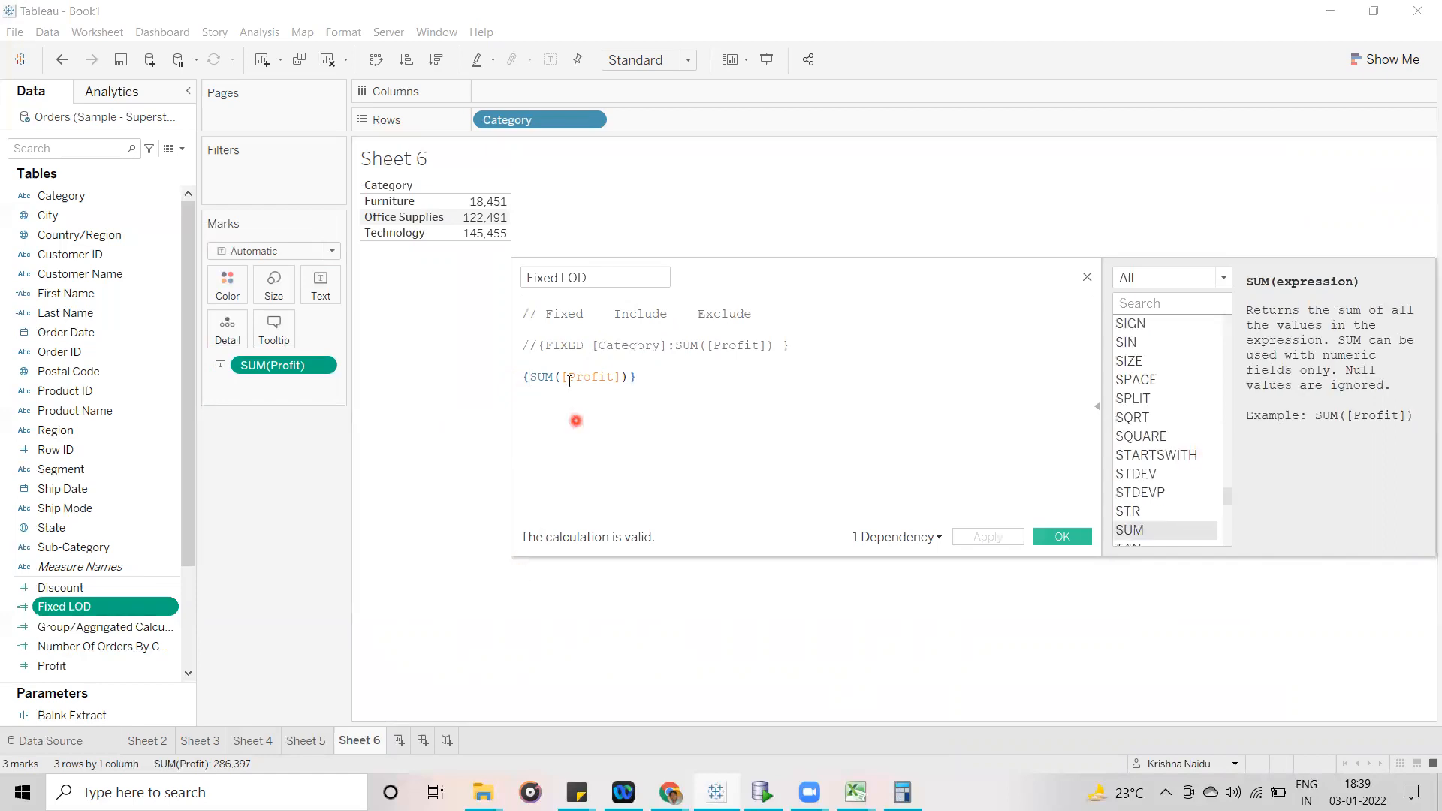
type("fix")
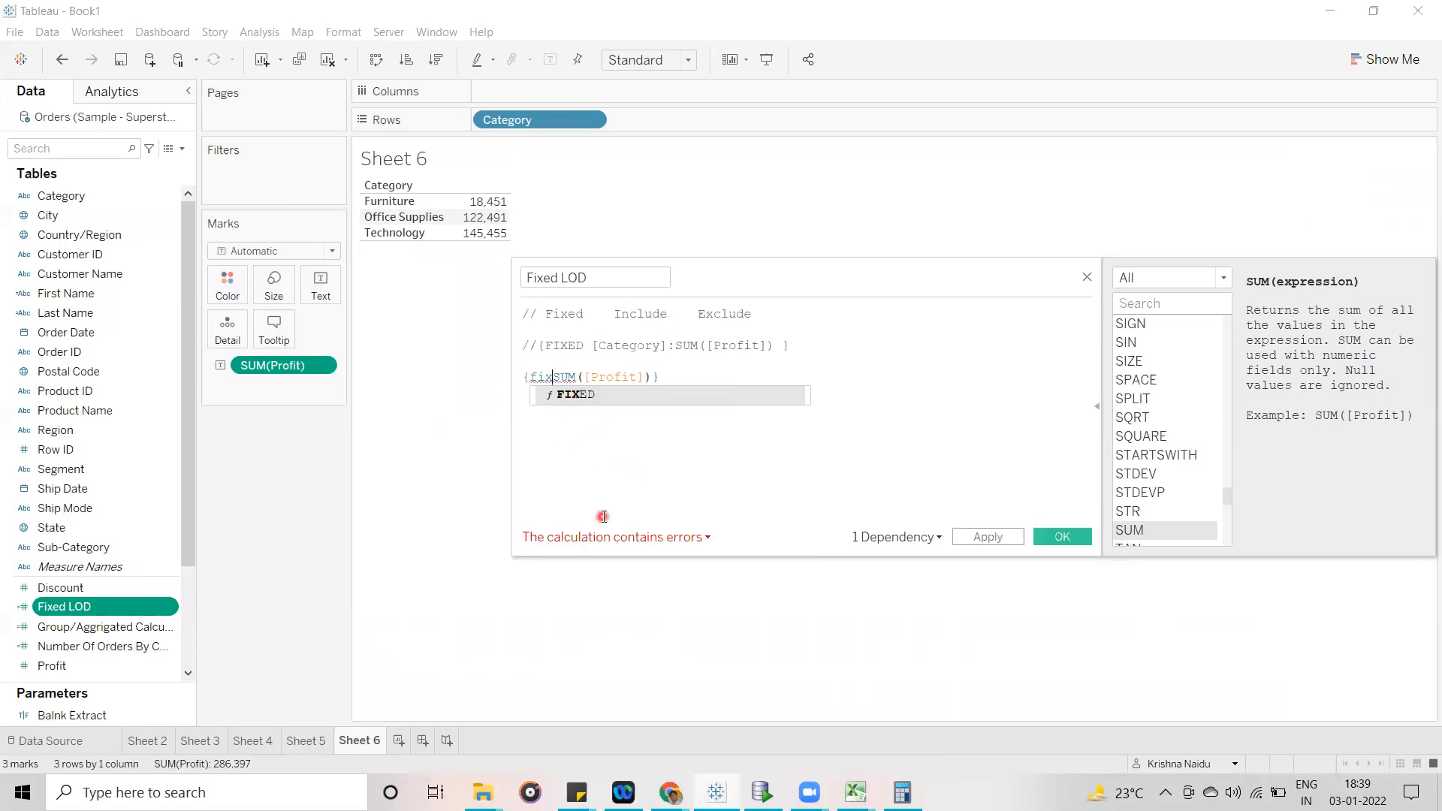
left_click(611, 403)
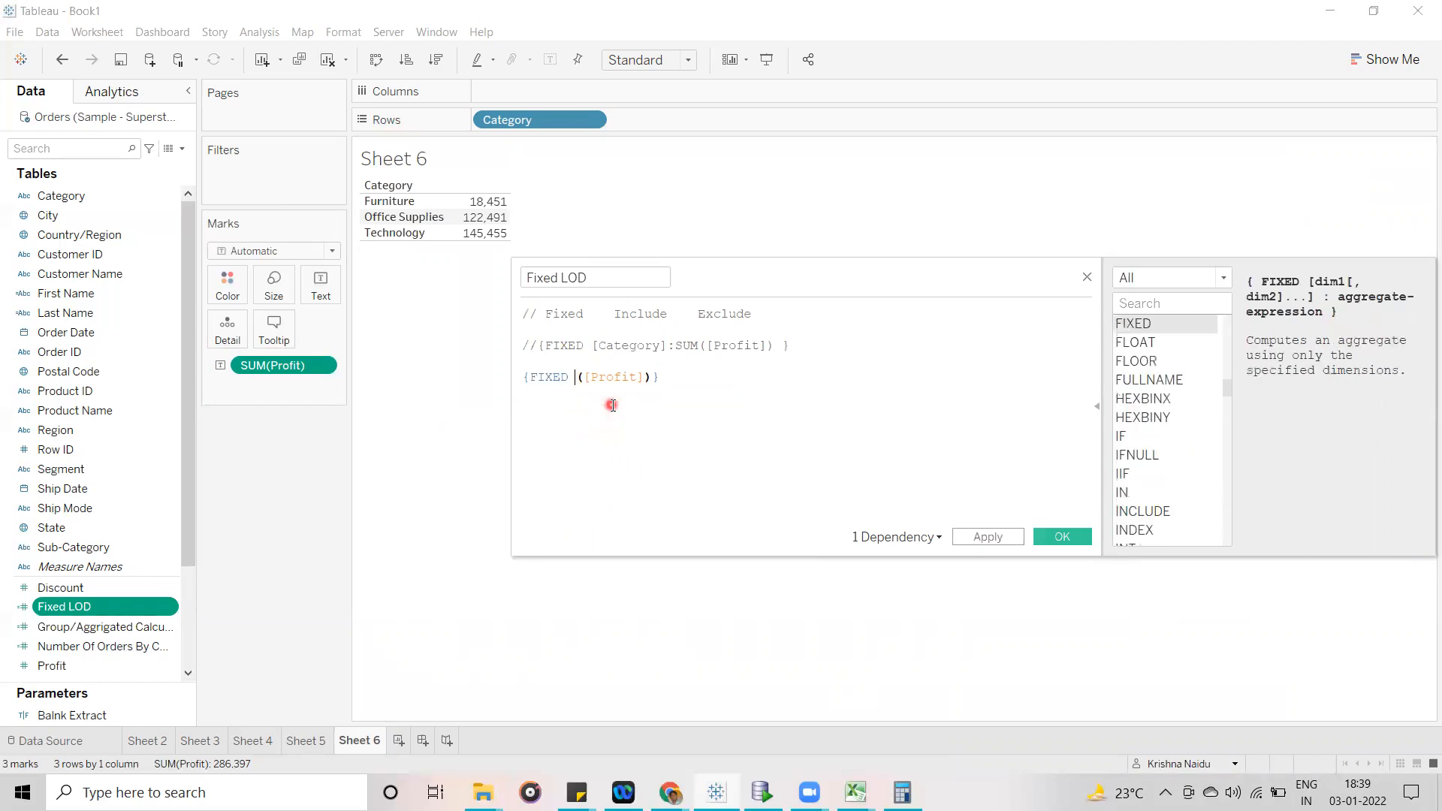
type(":sum")
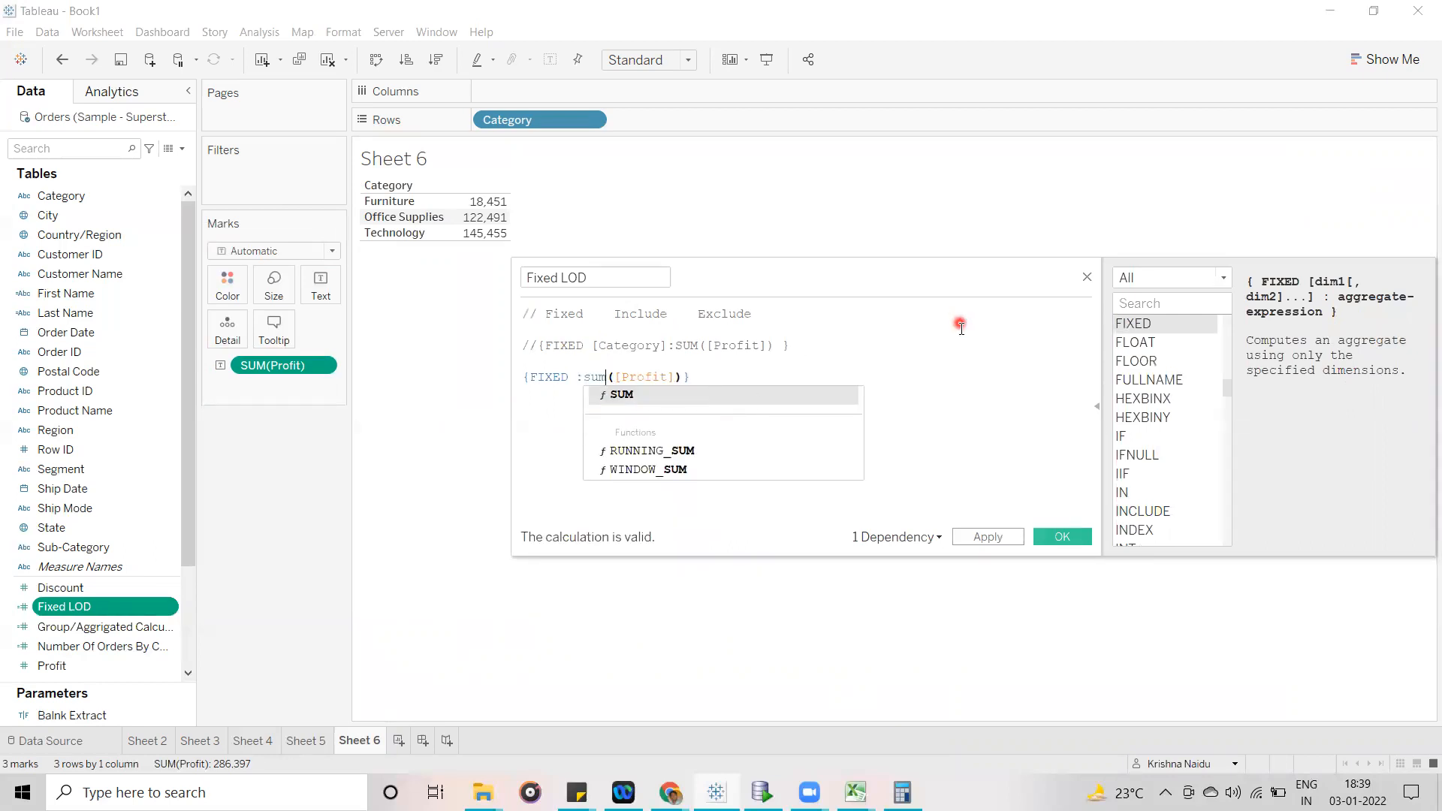
left_click(961, 329)
left_click(1003, 541)
left_click(655, 415)
left_click(996, 537)
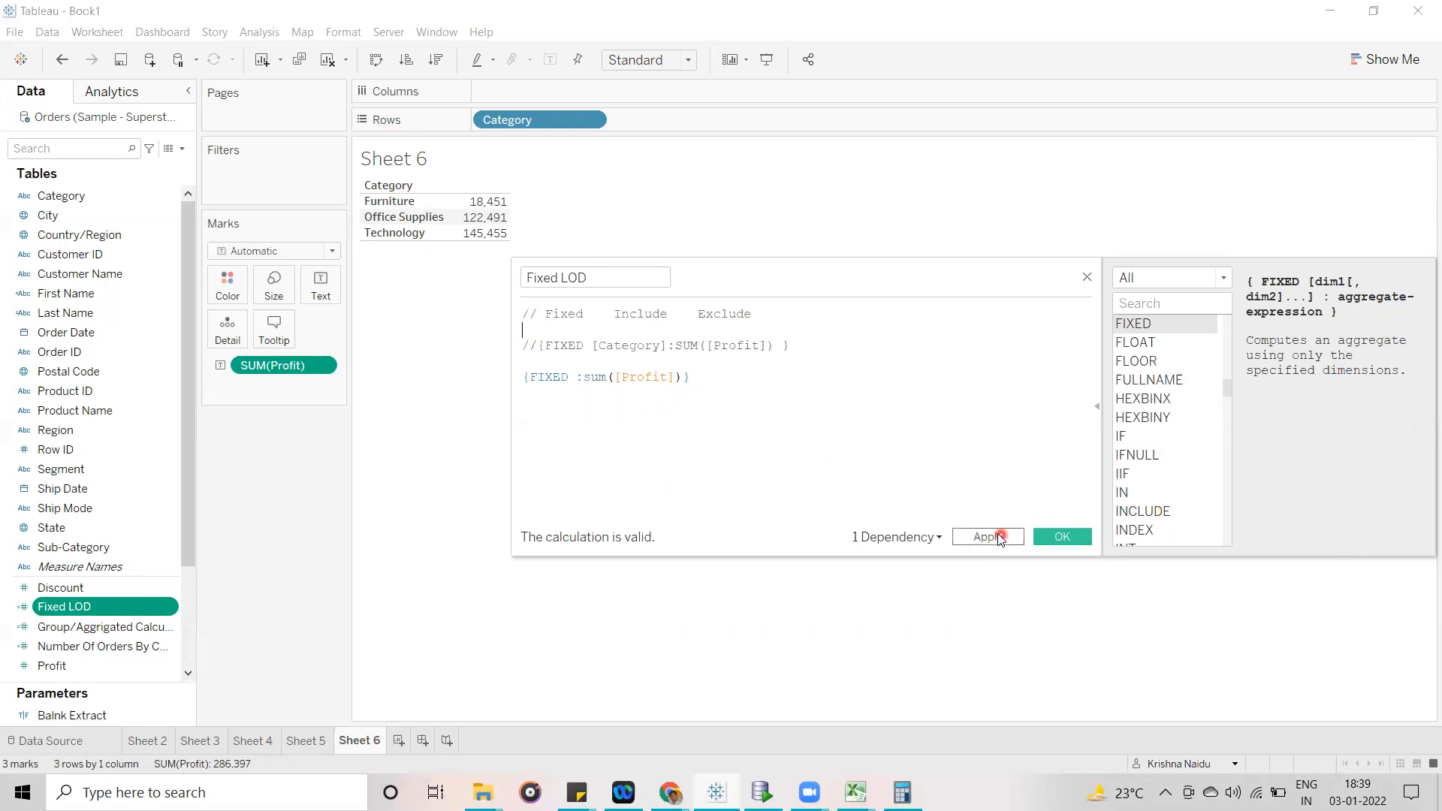
- On Sheet 5, highlight [Category] in the commented formula and the empty dimension position before the colon in {FIXED :sum([Profit])}
left_click(316, 740)
left_click_drag(891, 309, 959, 259)
left_click_drag(666, 321, 744, 319)
left_click_drag(644, 351, 656, 352)
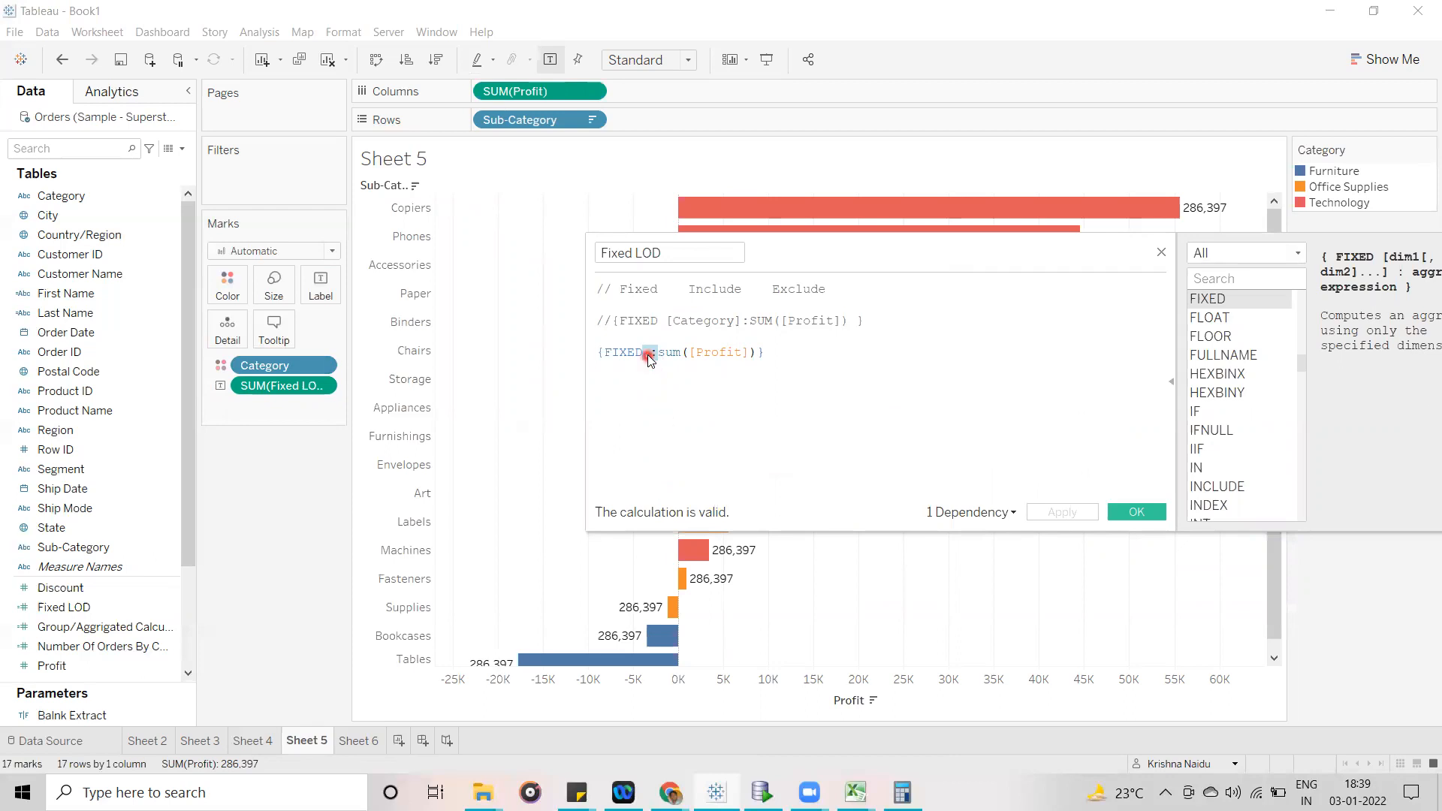
left_click_drag(648, 356, 649, 340)
left_click(650, 388)
key("ctrl+z")
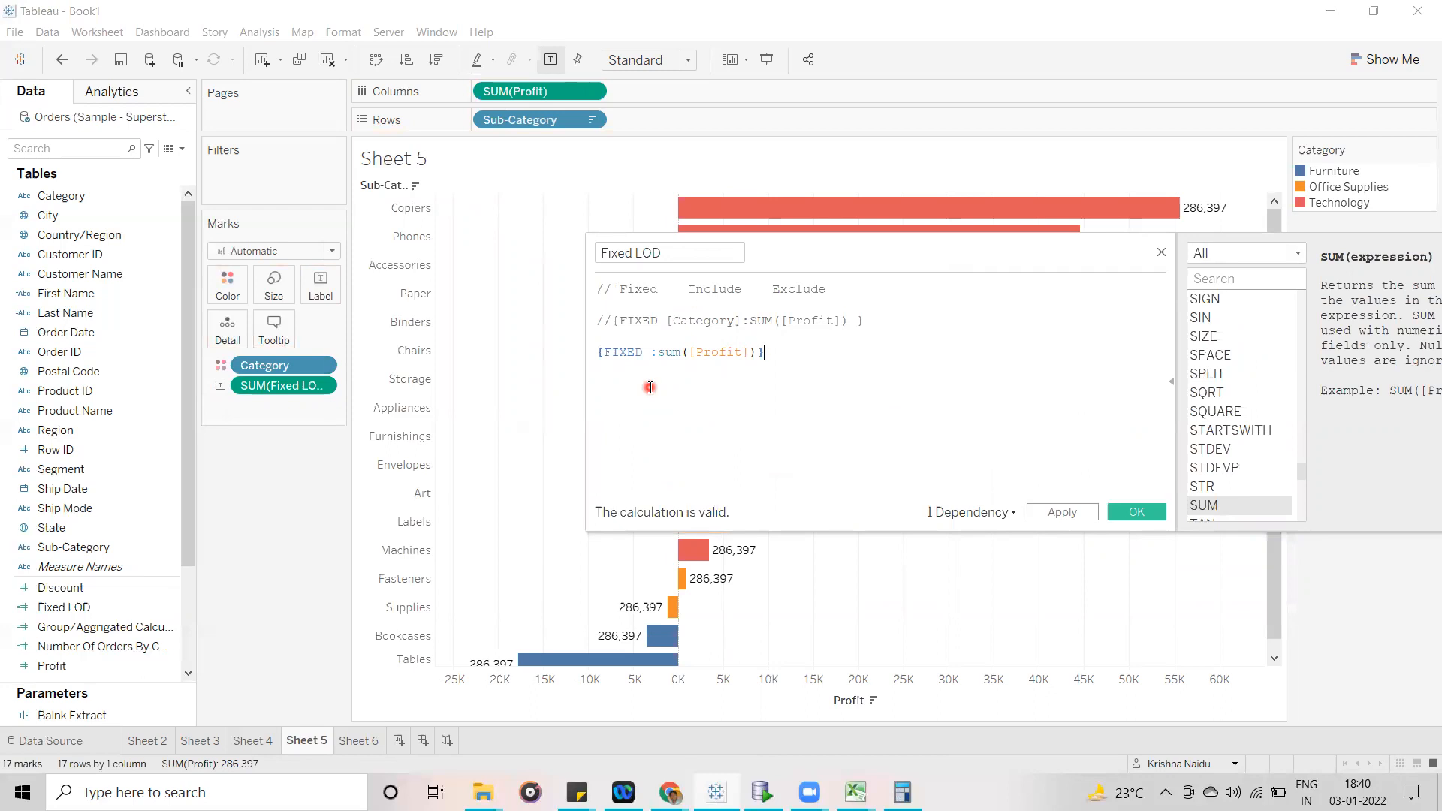
left_click_drag(644, 353, 651, 353)
- Remove Category from the rows of Sheet 6 to show overall profit, and return to Sheet 5 to compare the labels
left_click(356, 742)
left_click_drag(536, 119, 134, 424)
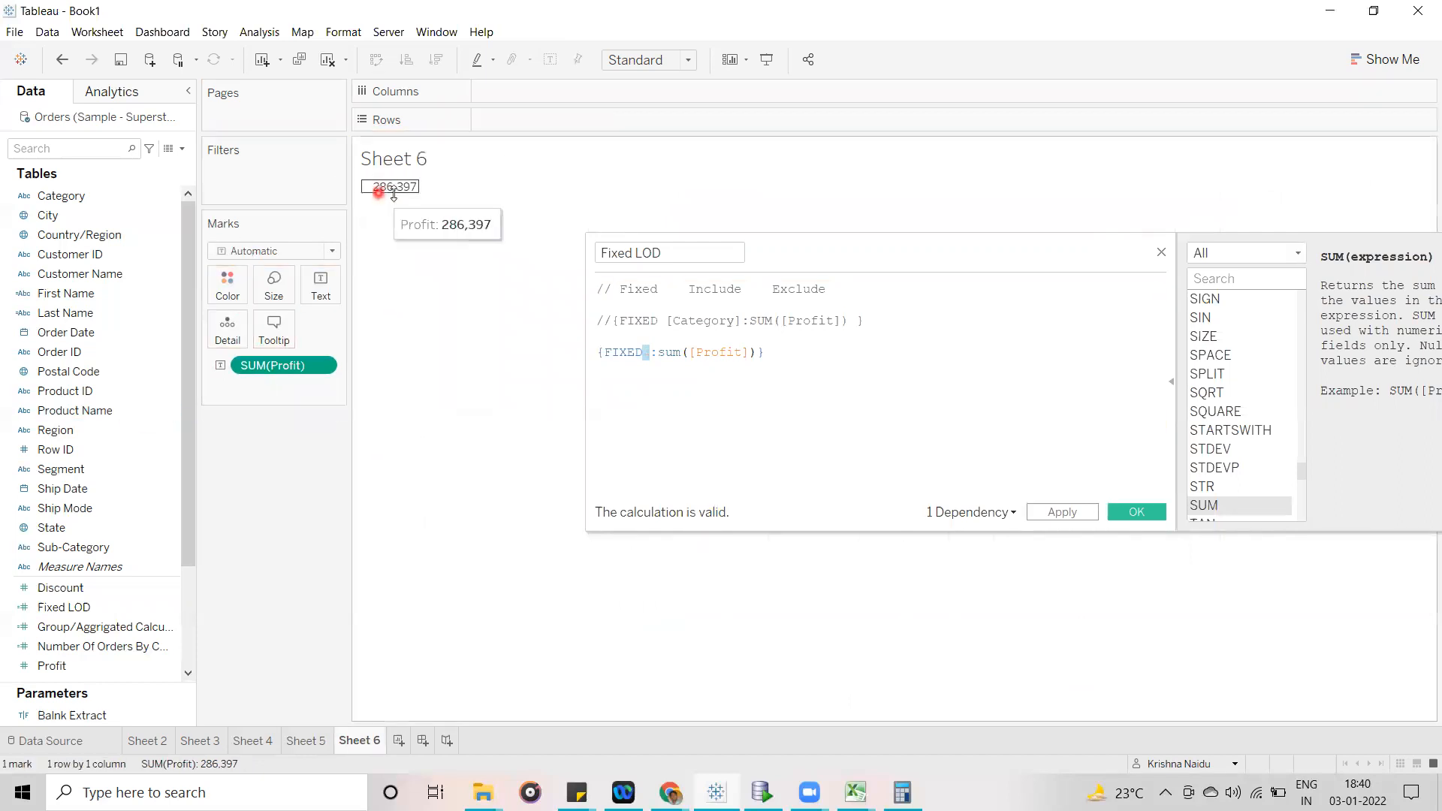
left_click(305, 740)
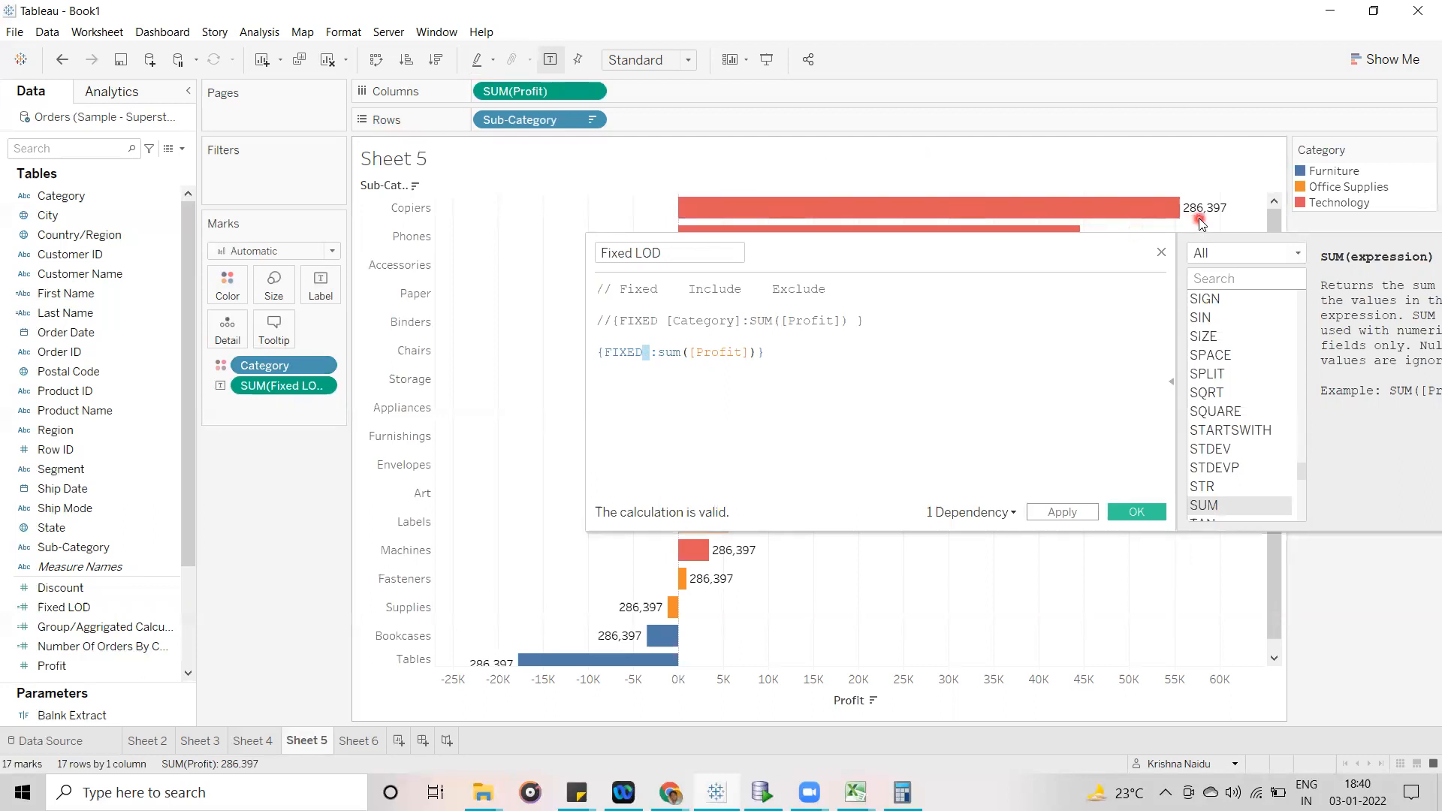
- In the Sample - Superstore.xls workbook in Excel, clear all filters and select the Profit column to check its total, and return to Tableau
left_click(354, 742)
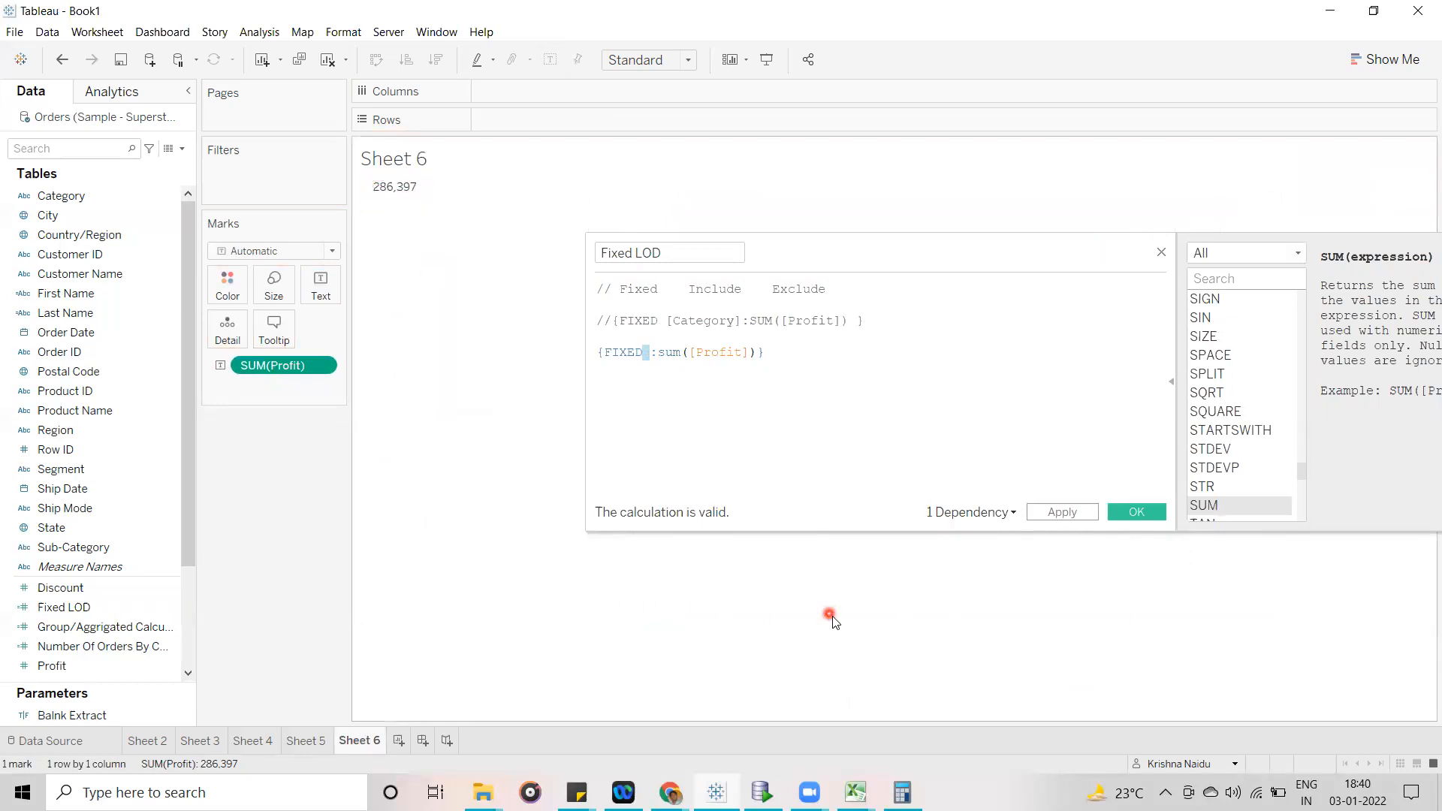
mouse_move(857, 790)
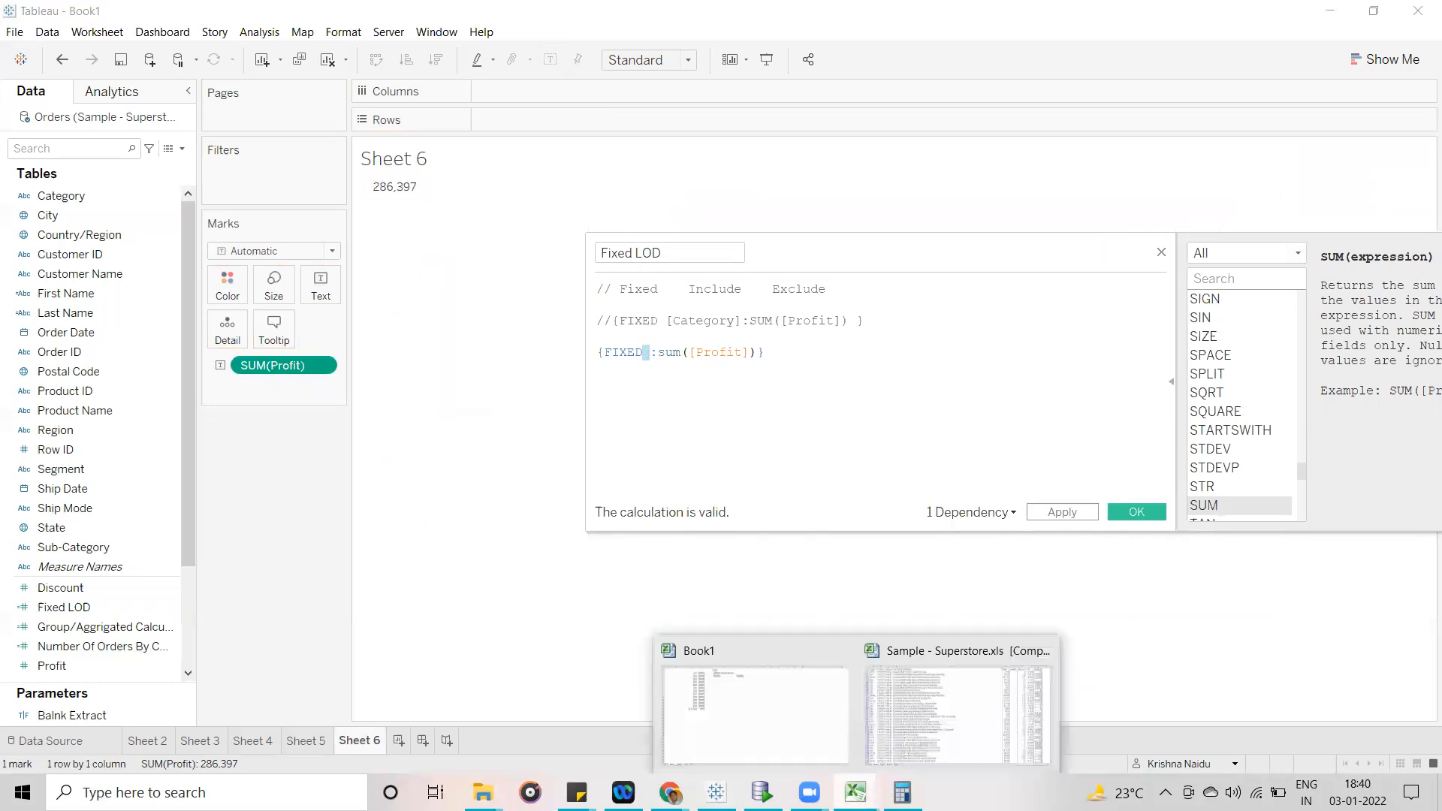
left_click(929, 692)
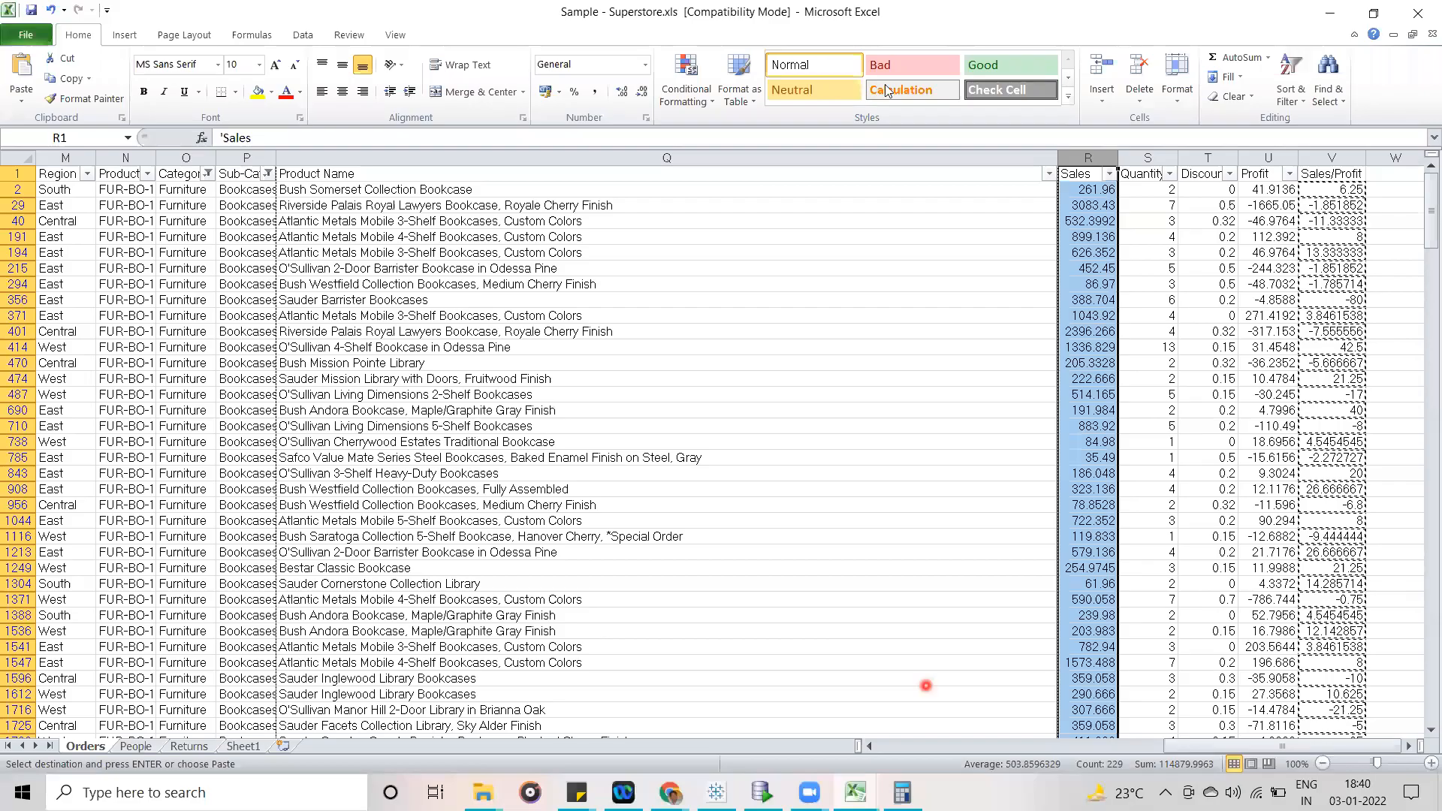
left_click(15, 157)
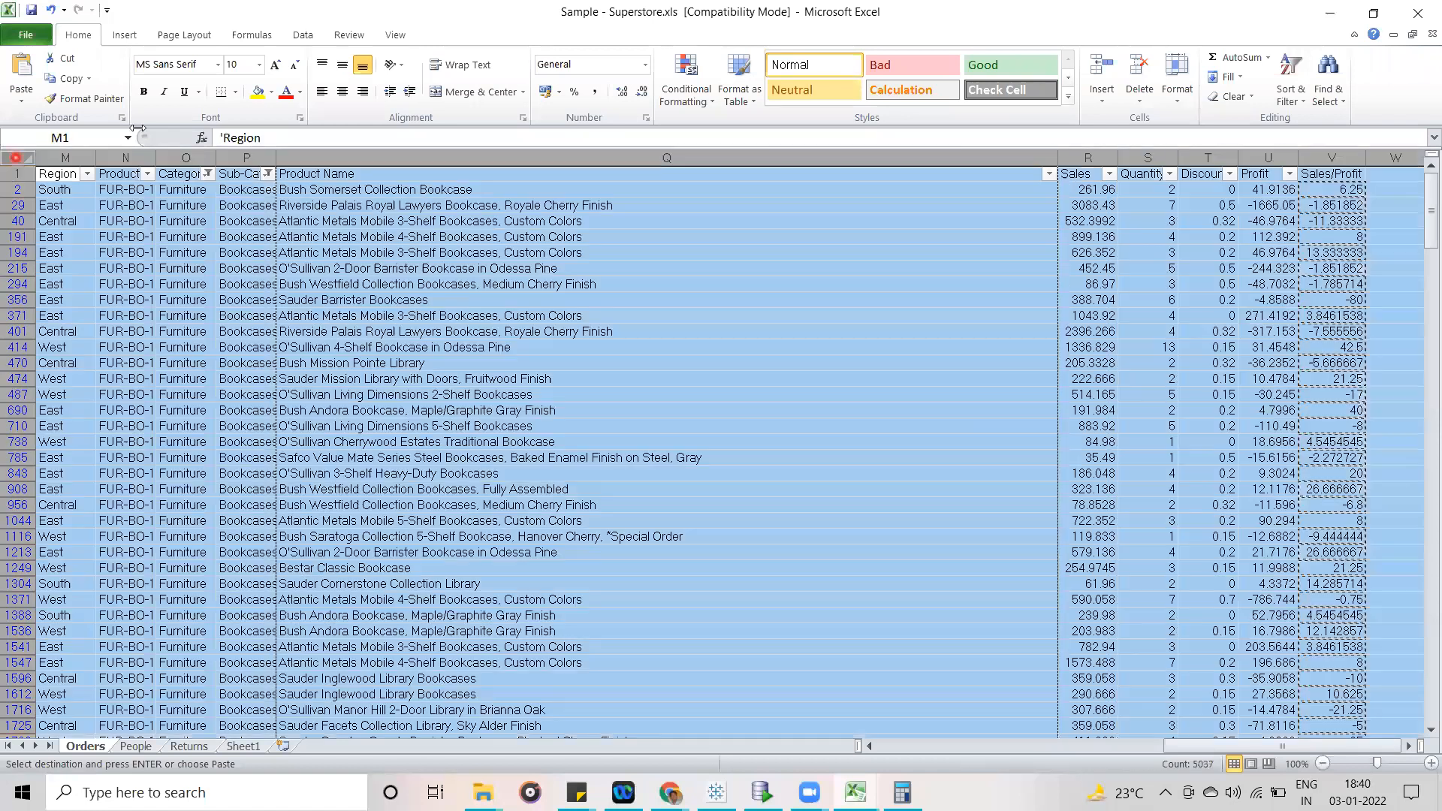
left_click(1292, 94)
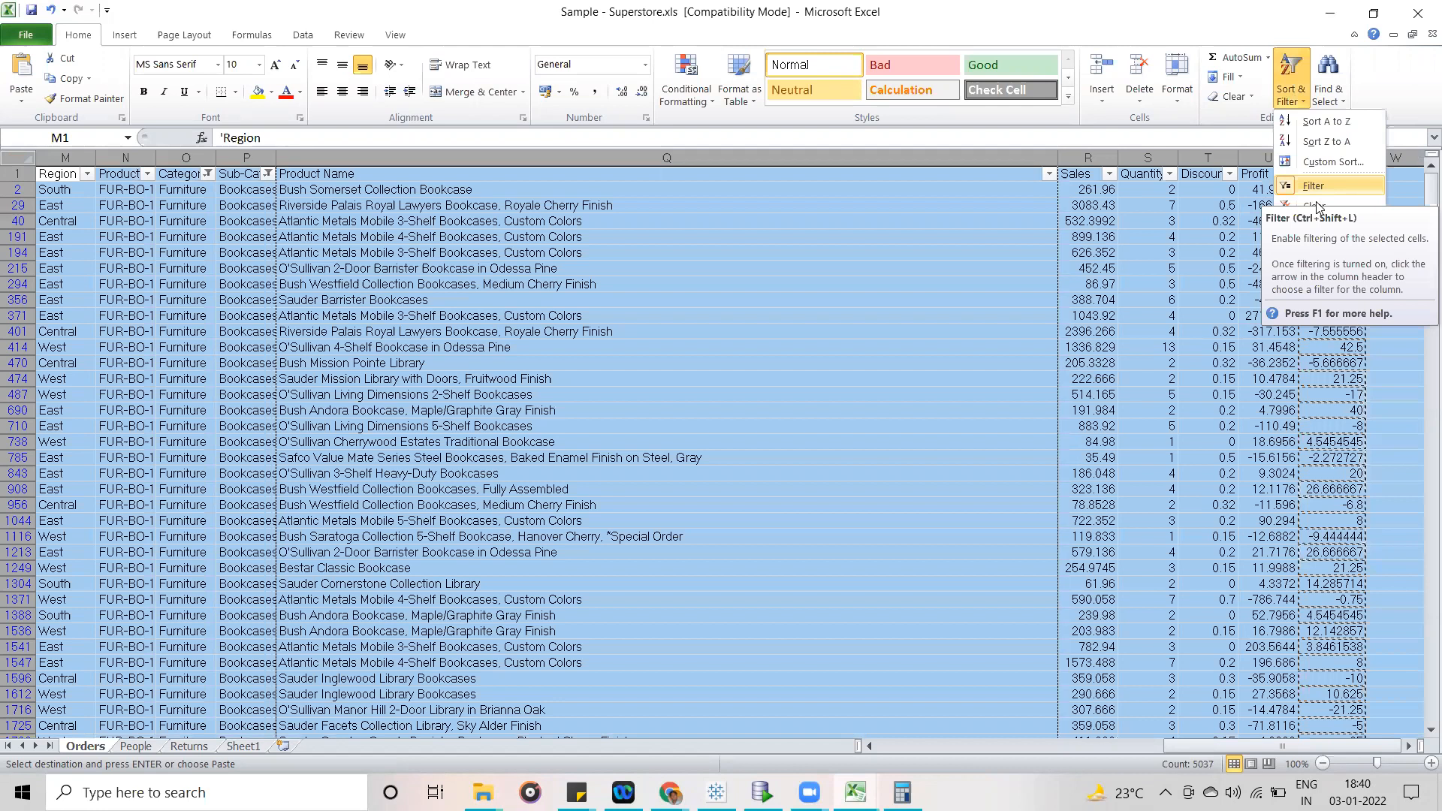
left_click(1314, 206)
left_click(1260, 157)
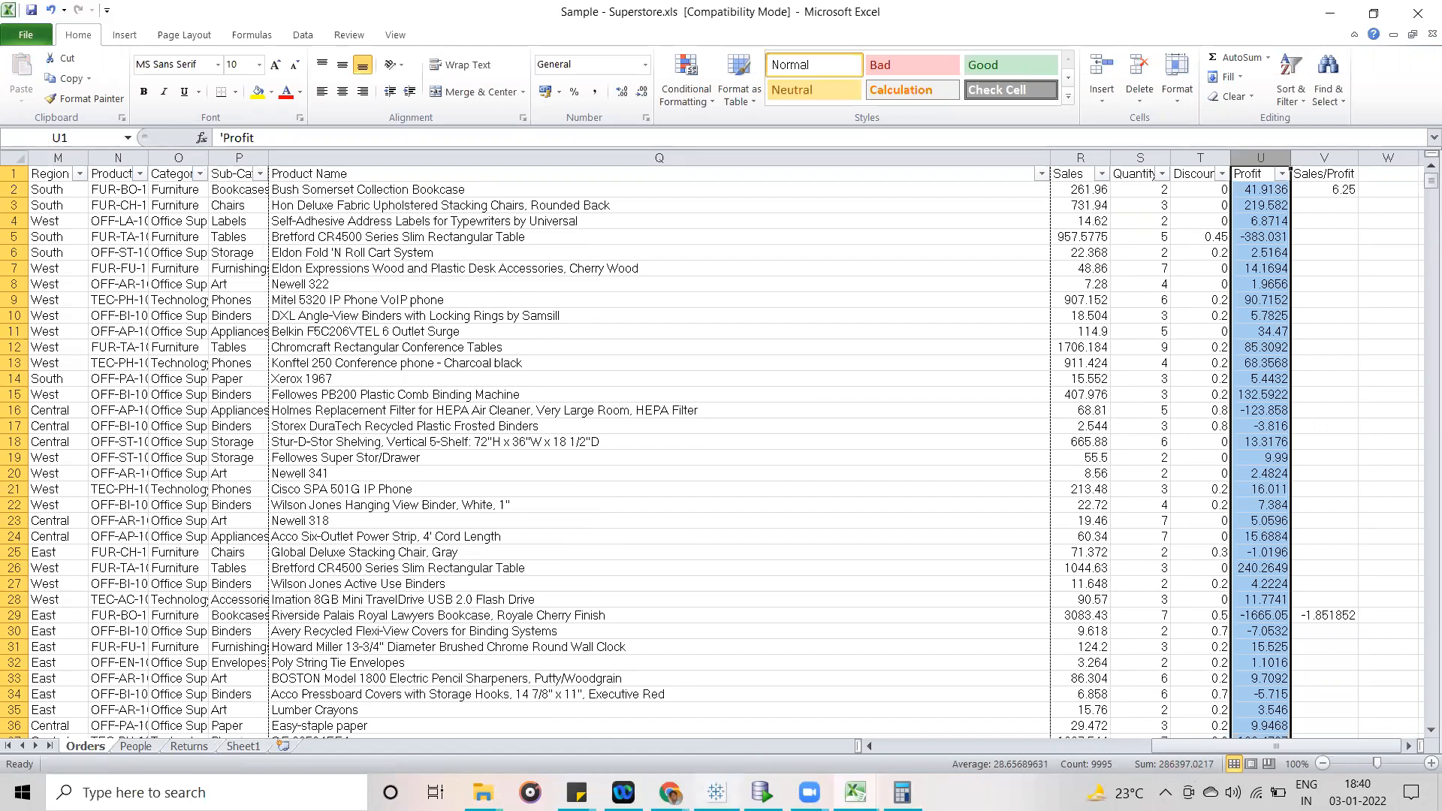
left_click(717, 792)
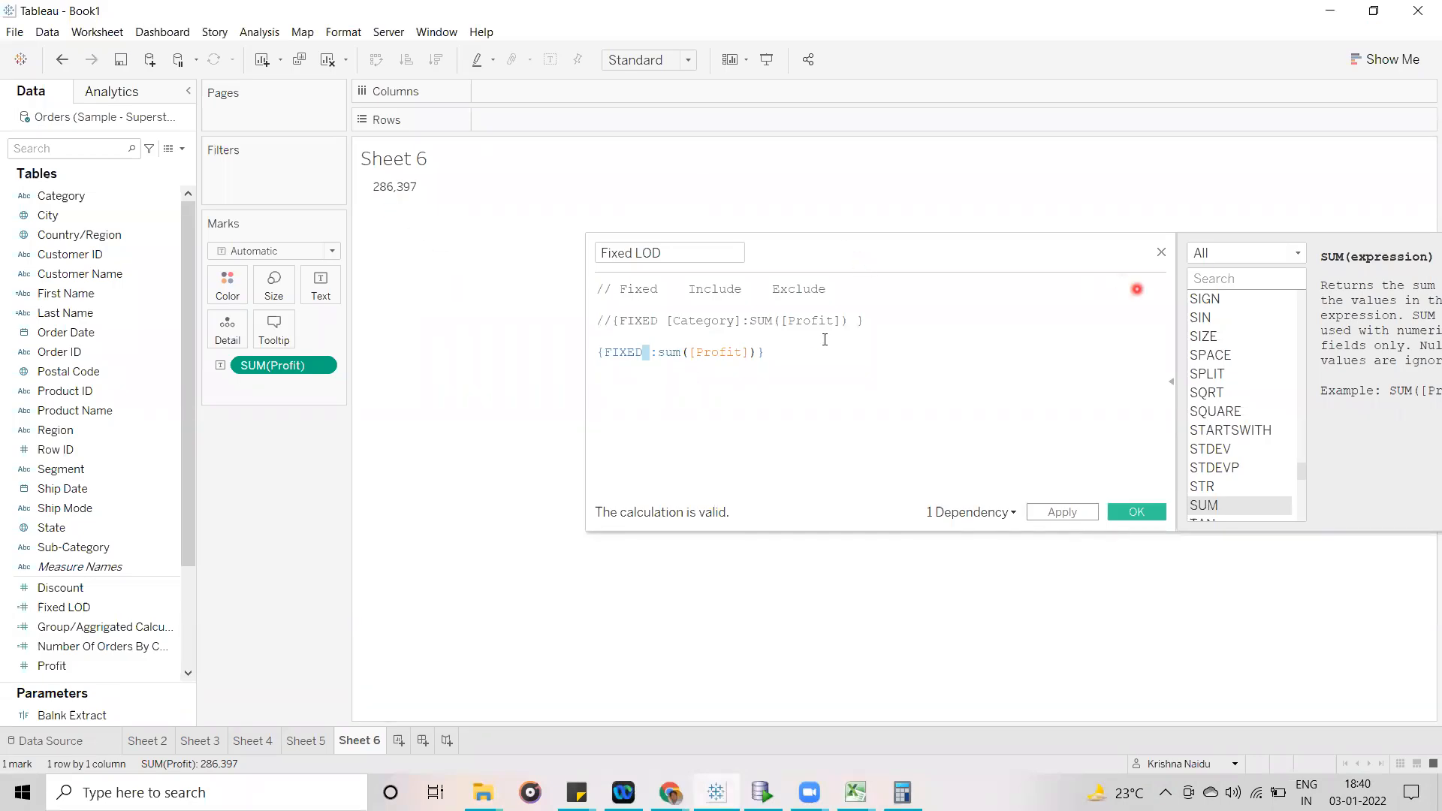
- Remove the FIXED keyword and colon from the active Fixed LOD formula, leaving {sum([Profit])}
left_click(793, 358)
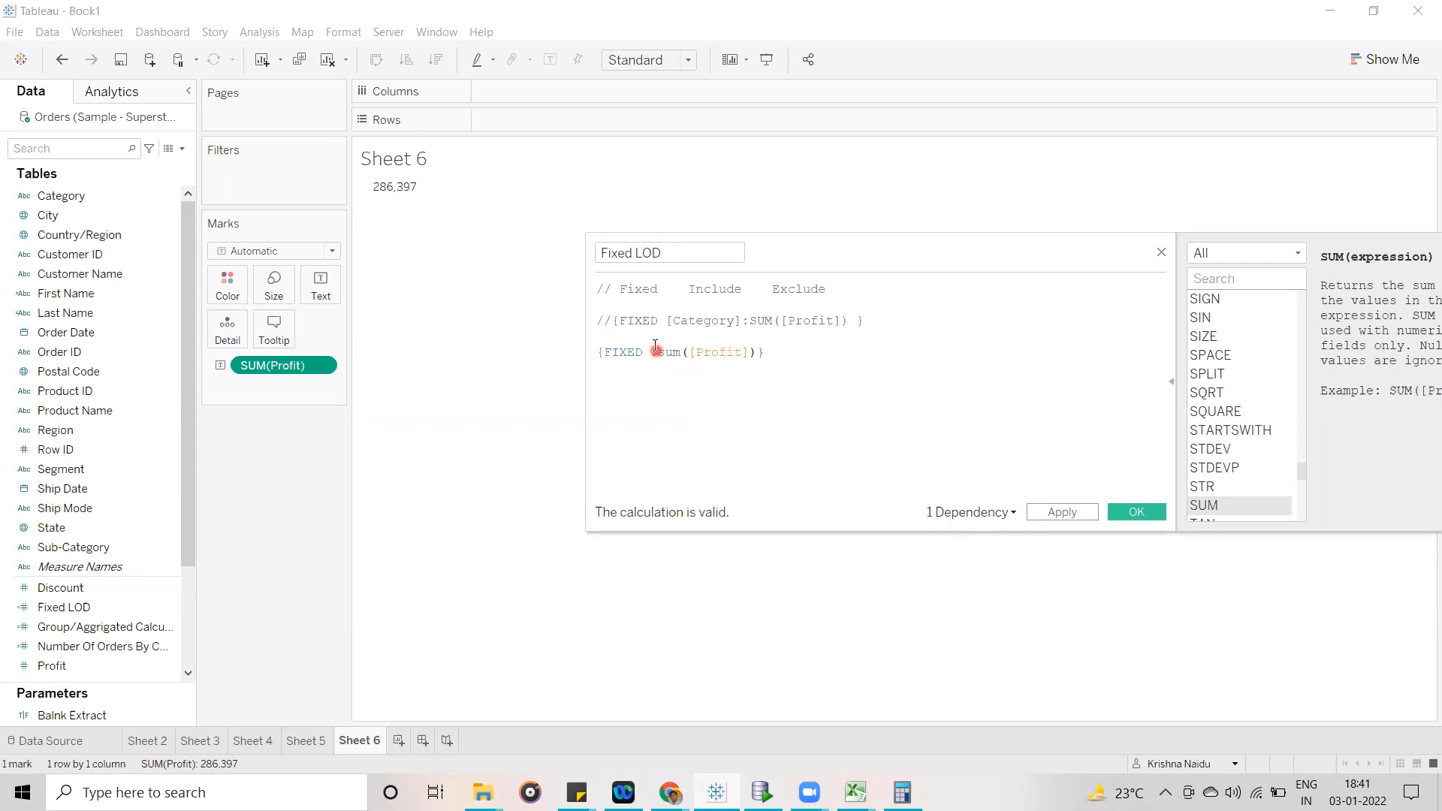
left_click_drag(651, 353, 610, 353)
key("BackSpace")
- Highlight the parts of the shortened expression {sum([Profit])} to examine its syntax, and close the calculation editor
mouse_move(590, 352)
left_mouse_down()
mouse_move(703, 359)
mouse_move(577, 353)
left_mouse_up()
left_click(719, 358)
left_click(668, 392)
left_click_drag(605, 354, 596, 353)
left_click_drag(702, 352, 611, 365)
left_click(612, 365)
mouse_move(600, 352)
left_mouse_down()
mouse_move(711, 354)
mouse_move(583, 344)
mouse_move(606, 357)
left_mouse_up()
left_click(606, 377)
left_click_drag(717, 355, 599, 353)
left_click(597, 370)
left_click_drag(597, 352, 733, 353)
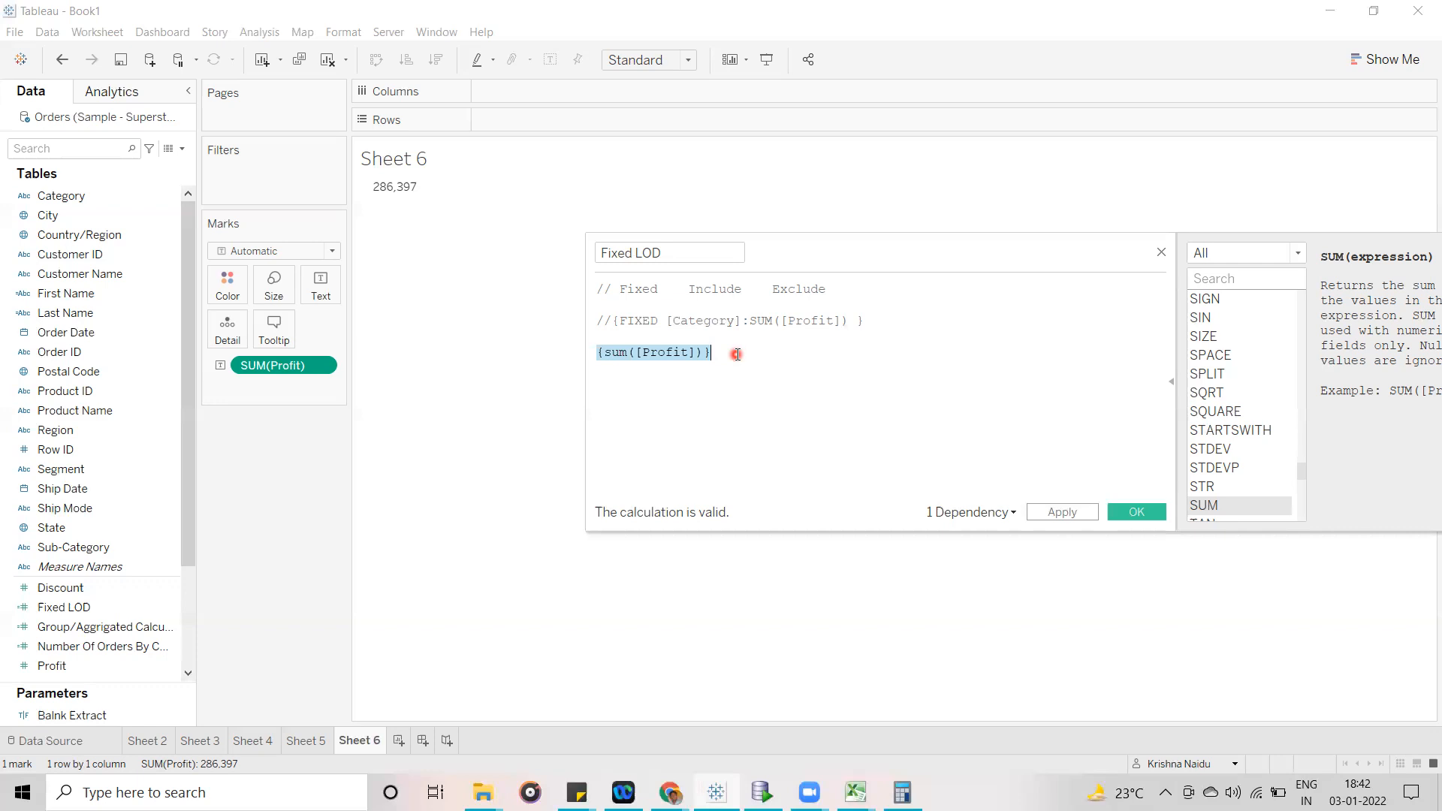
left_click(737, 354)
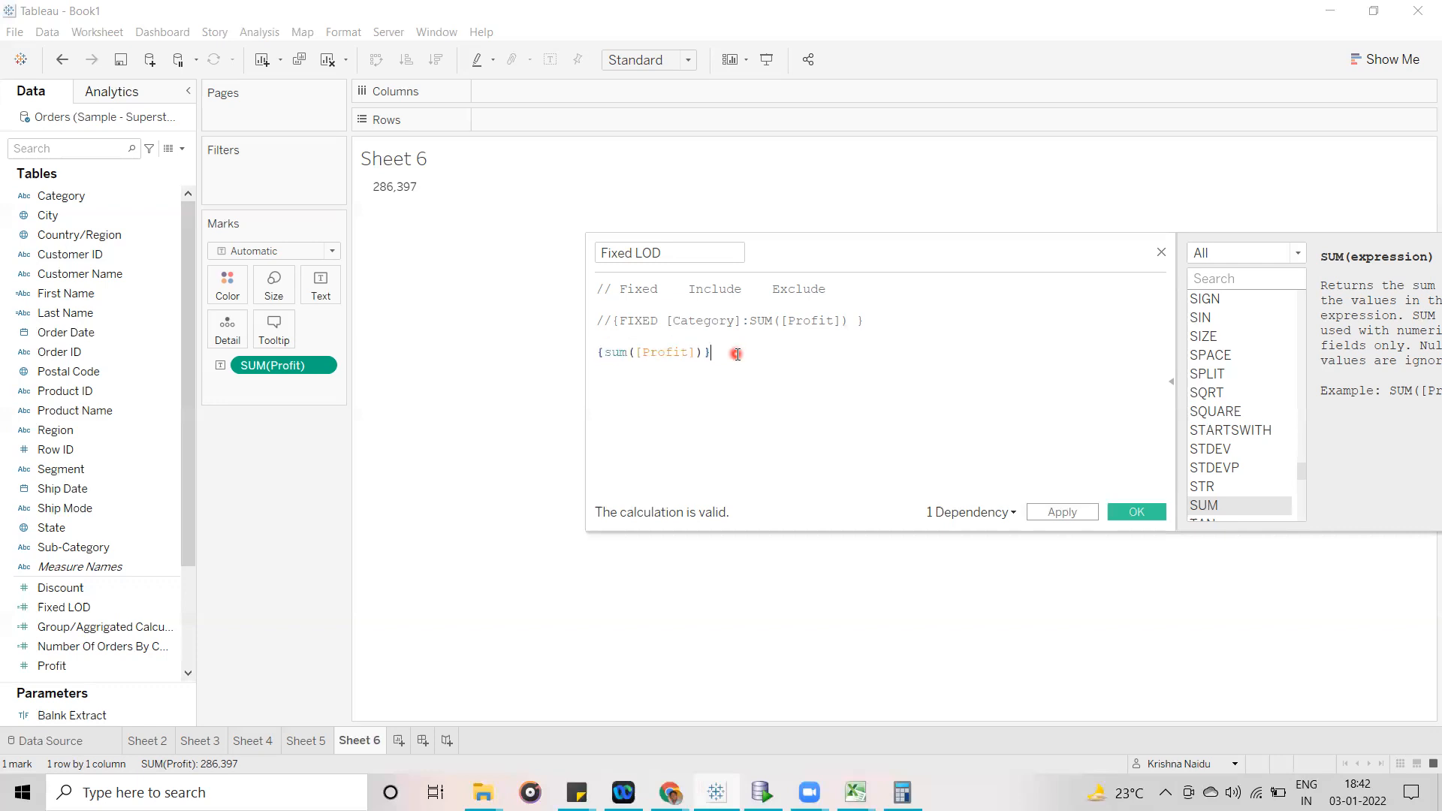
left_click(1161, 251)
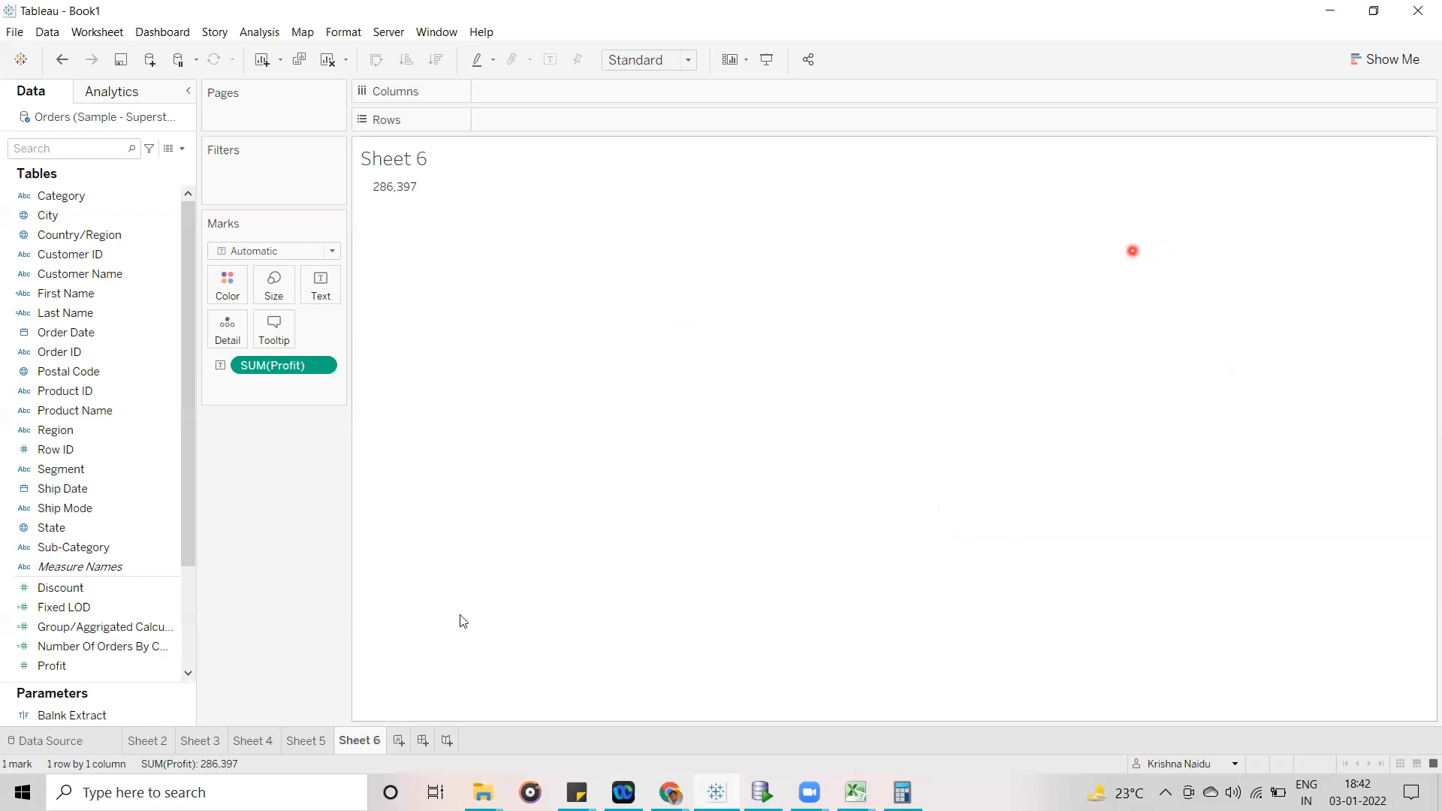
- On Sheet 5, replace the Fixed LOD label on the Sub-Category bars with Profit
left_click(304, 740)
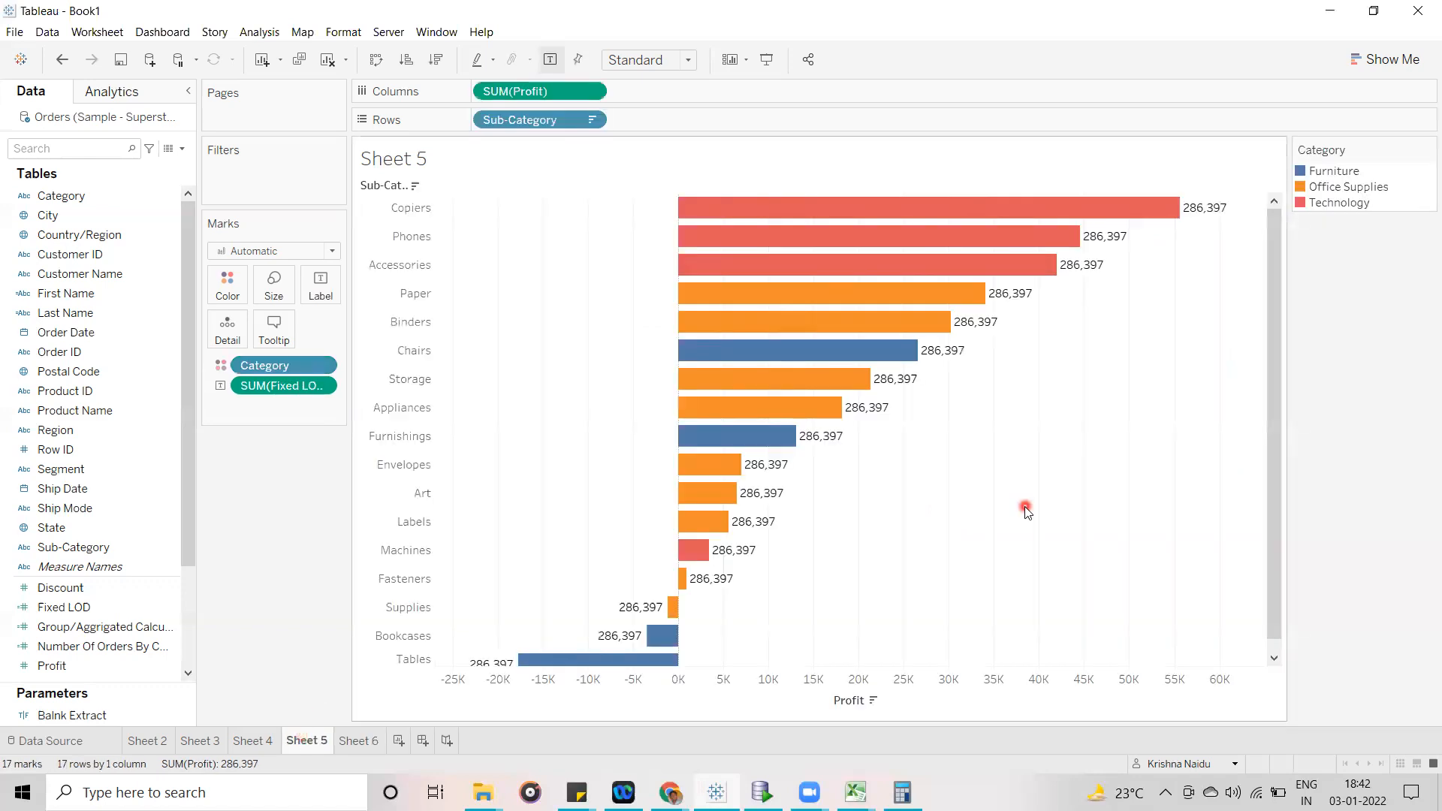
left_click_drag(279, 385, 263, 631)
left_click(45, 554)
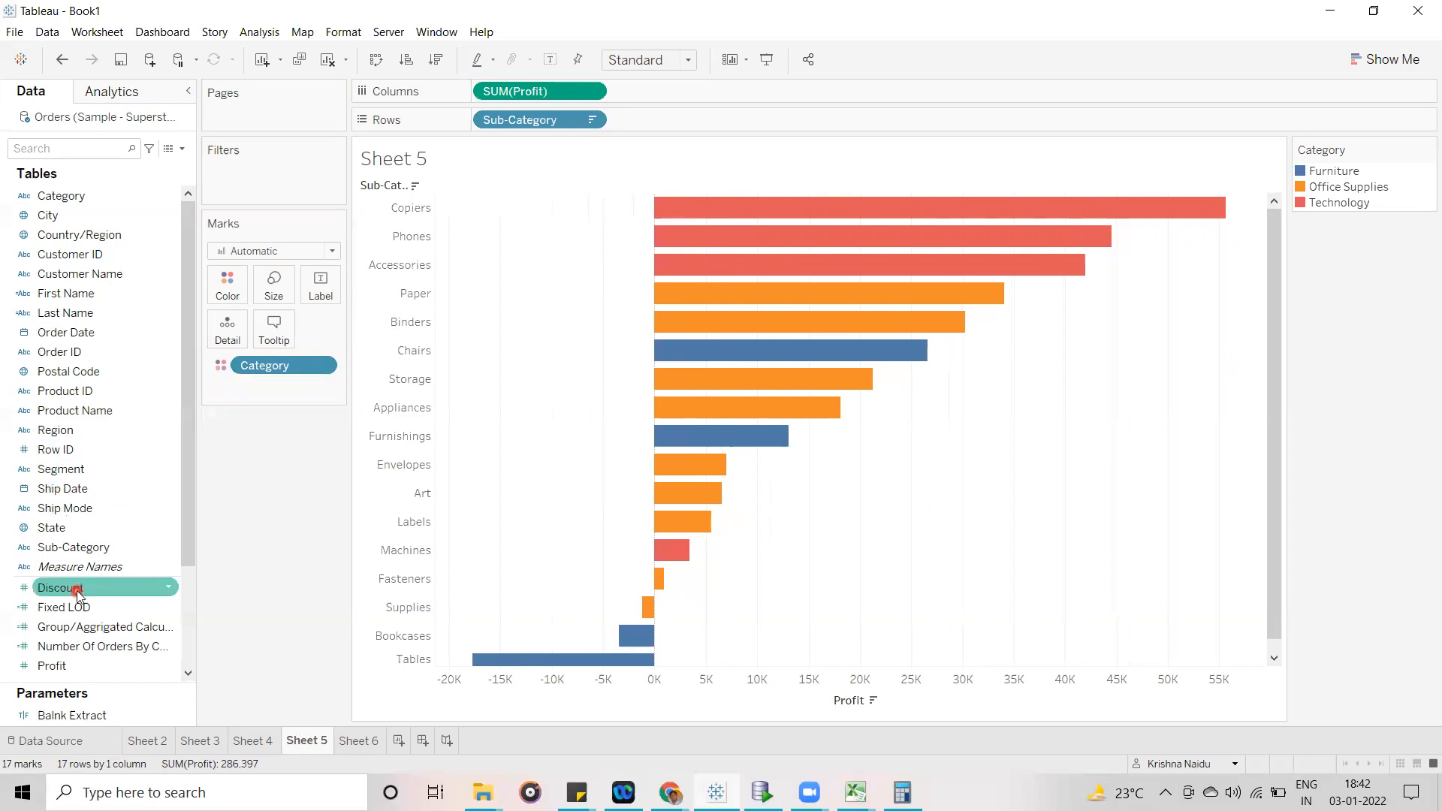
left_click(105, 630)
left_click_drag(192, 480, 187, 548)
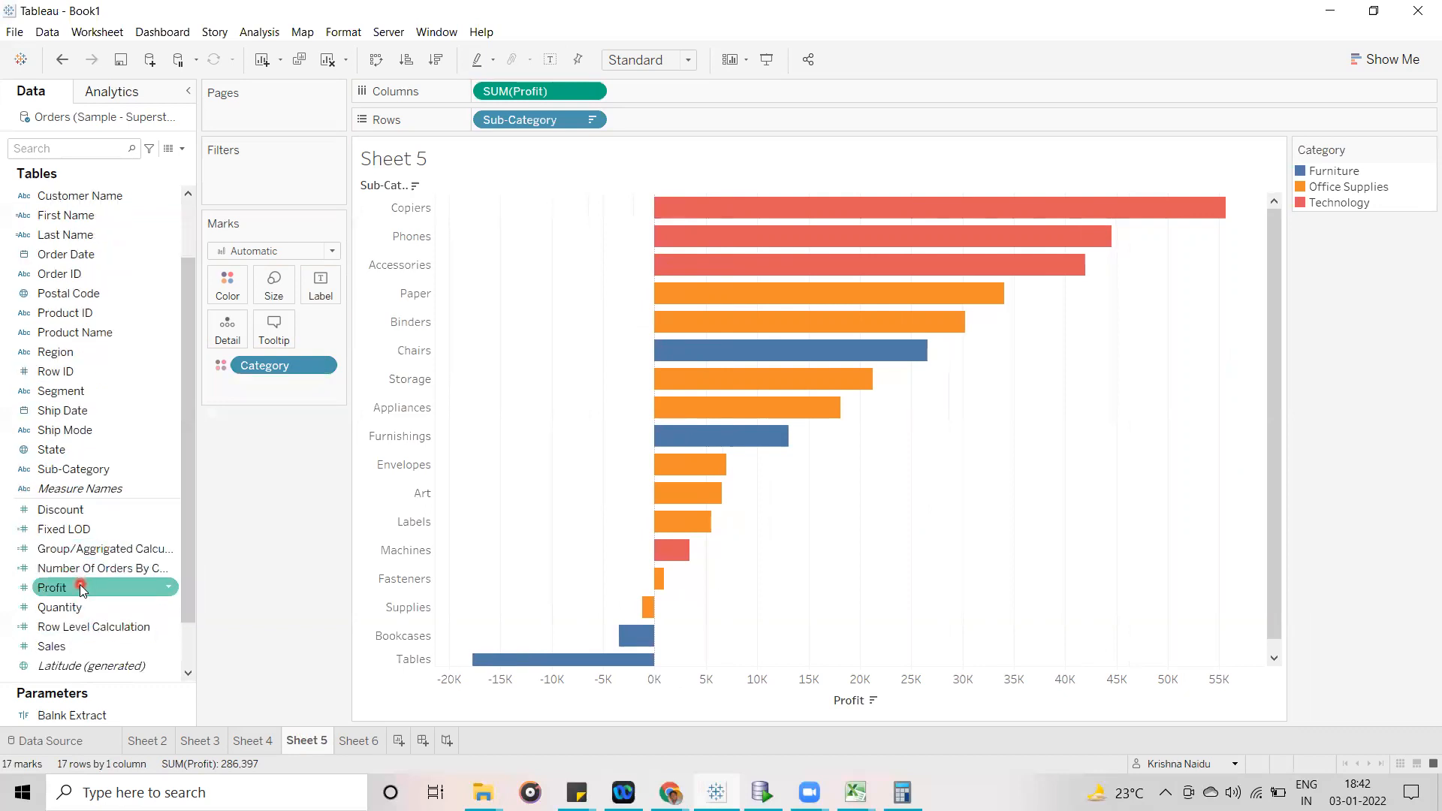
left_click_drag(81, 586, 324, 282)
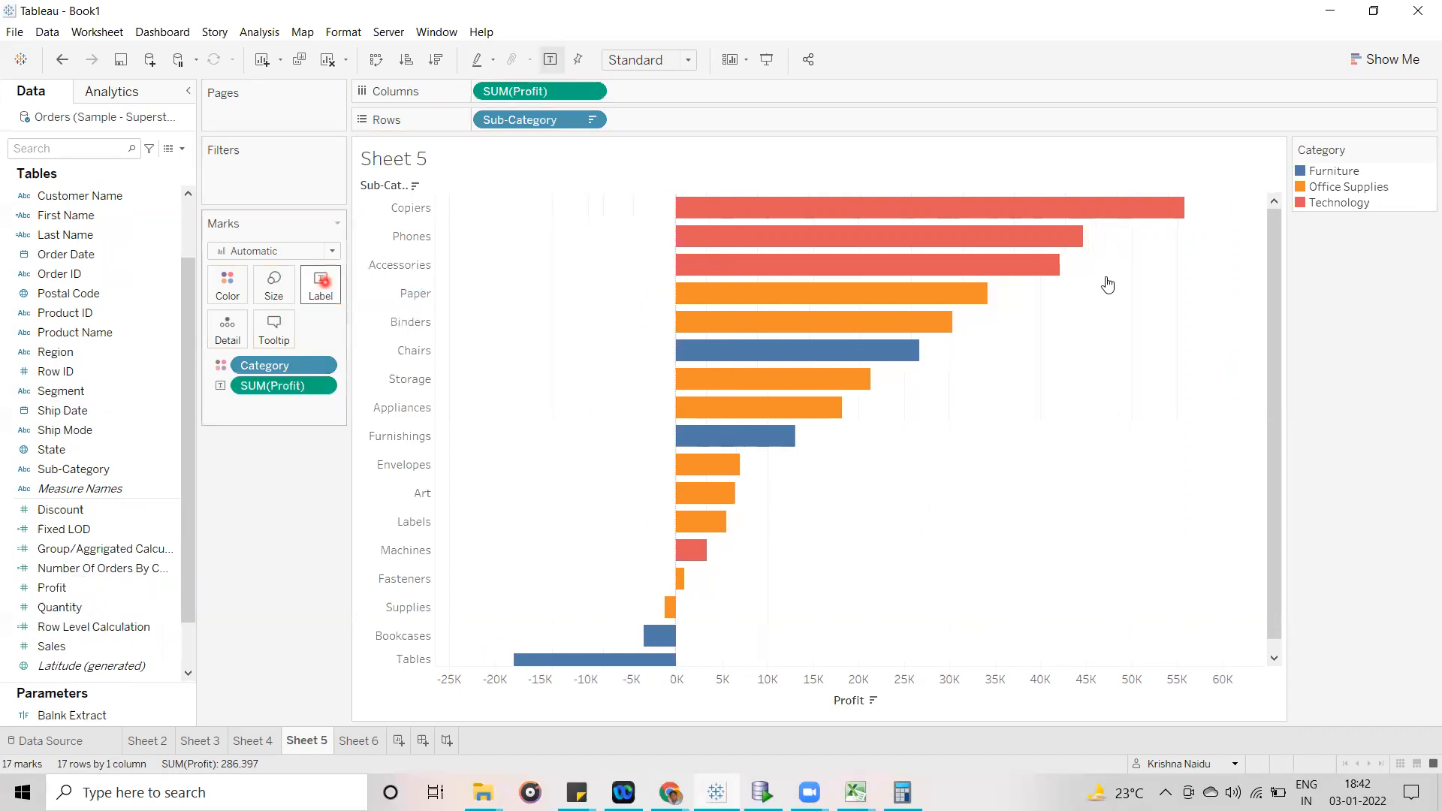
left_click(1281, 283)
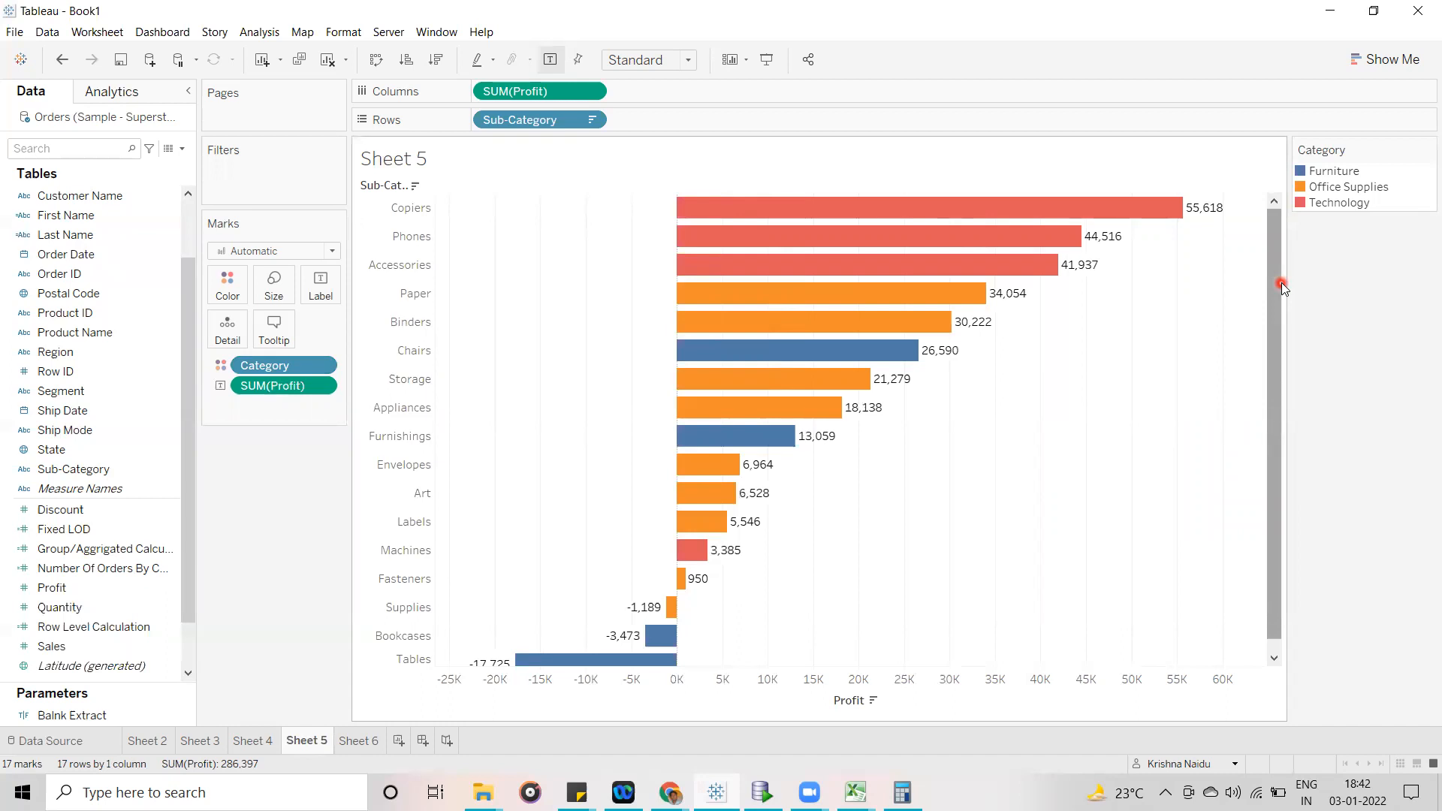
- Add Category and Sub-Category to the rows of the Sheet 6 profit table
left_click(359, 741)
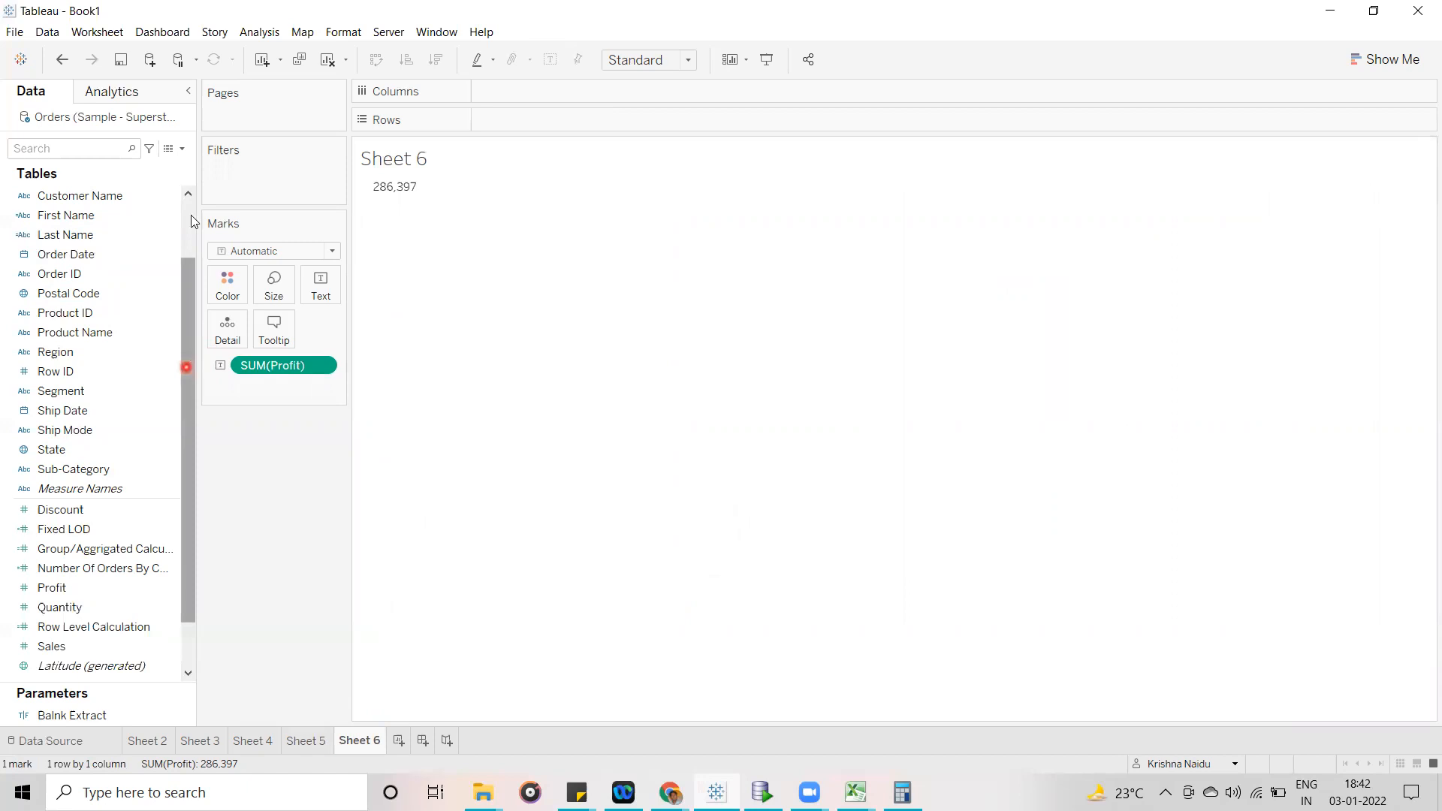
scroll(191, 215, "up", 2)
left_click_drag(46, 196, 505, 122)
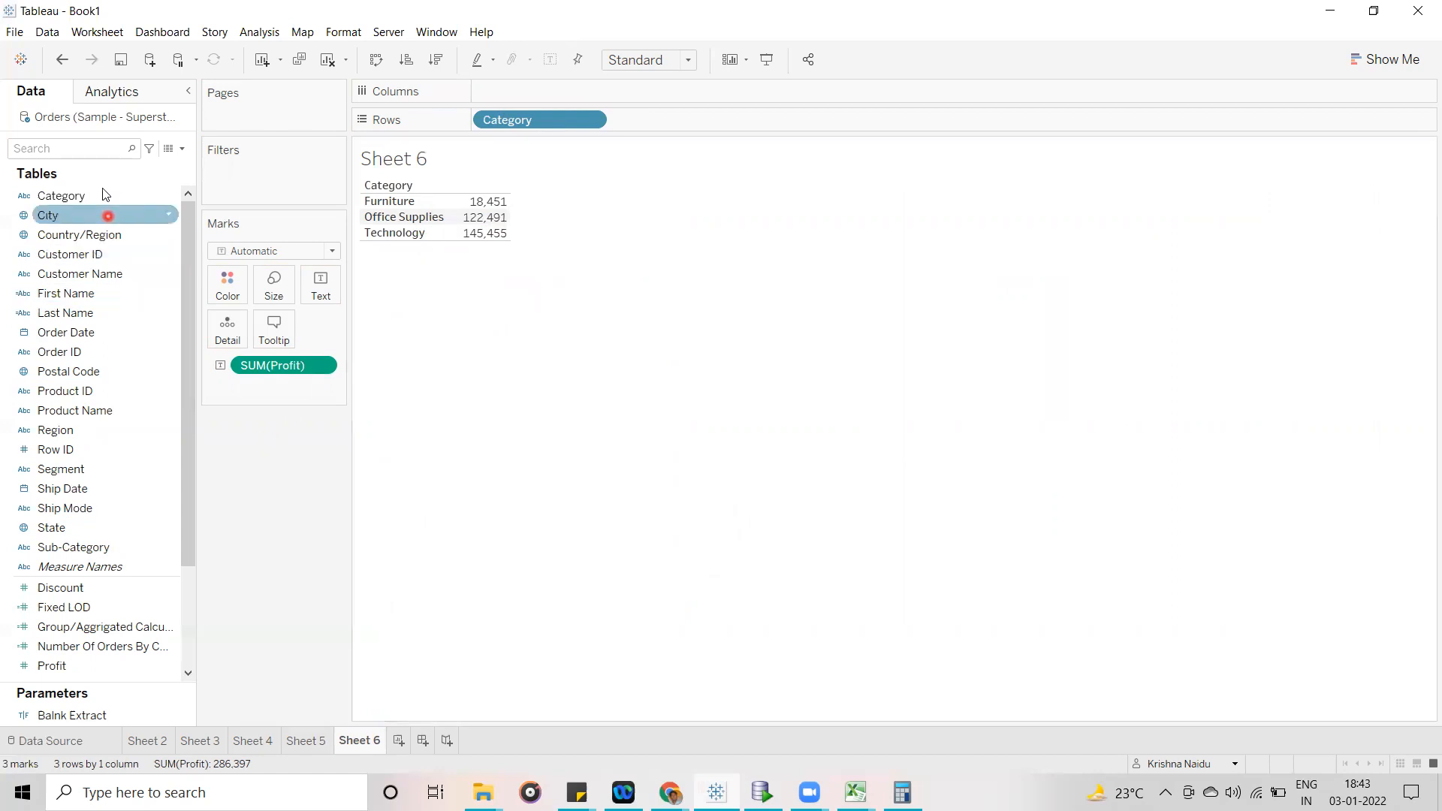
left_click_drag(83, 548, 688, 126)
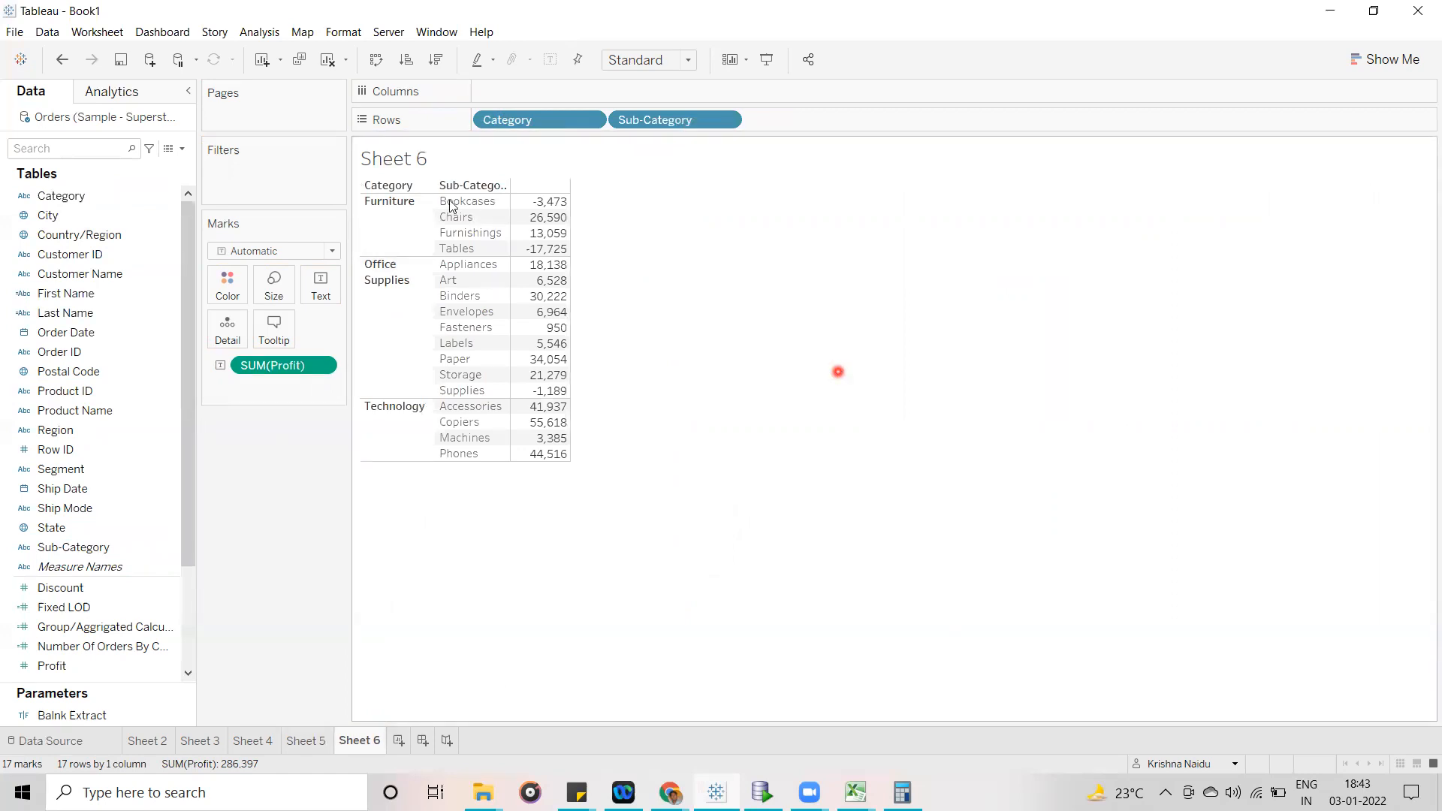
- Examine the Bookcases and Furniture profit values on Sheet 6 and compare them with the bar labels on Sheet 5
left_click(537, 208)
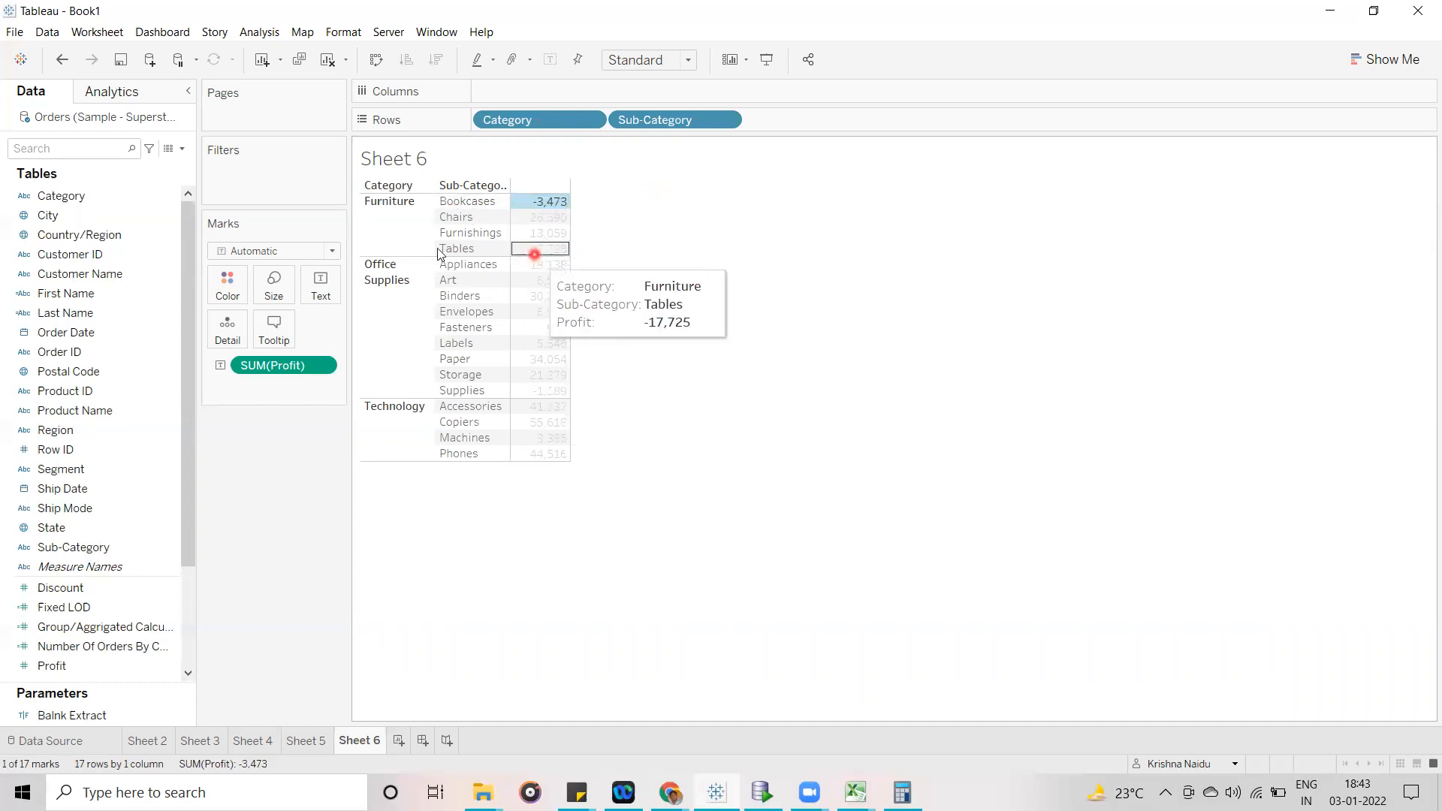
left_click(414, 246)
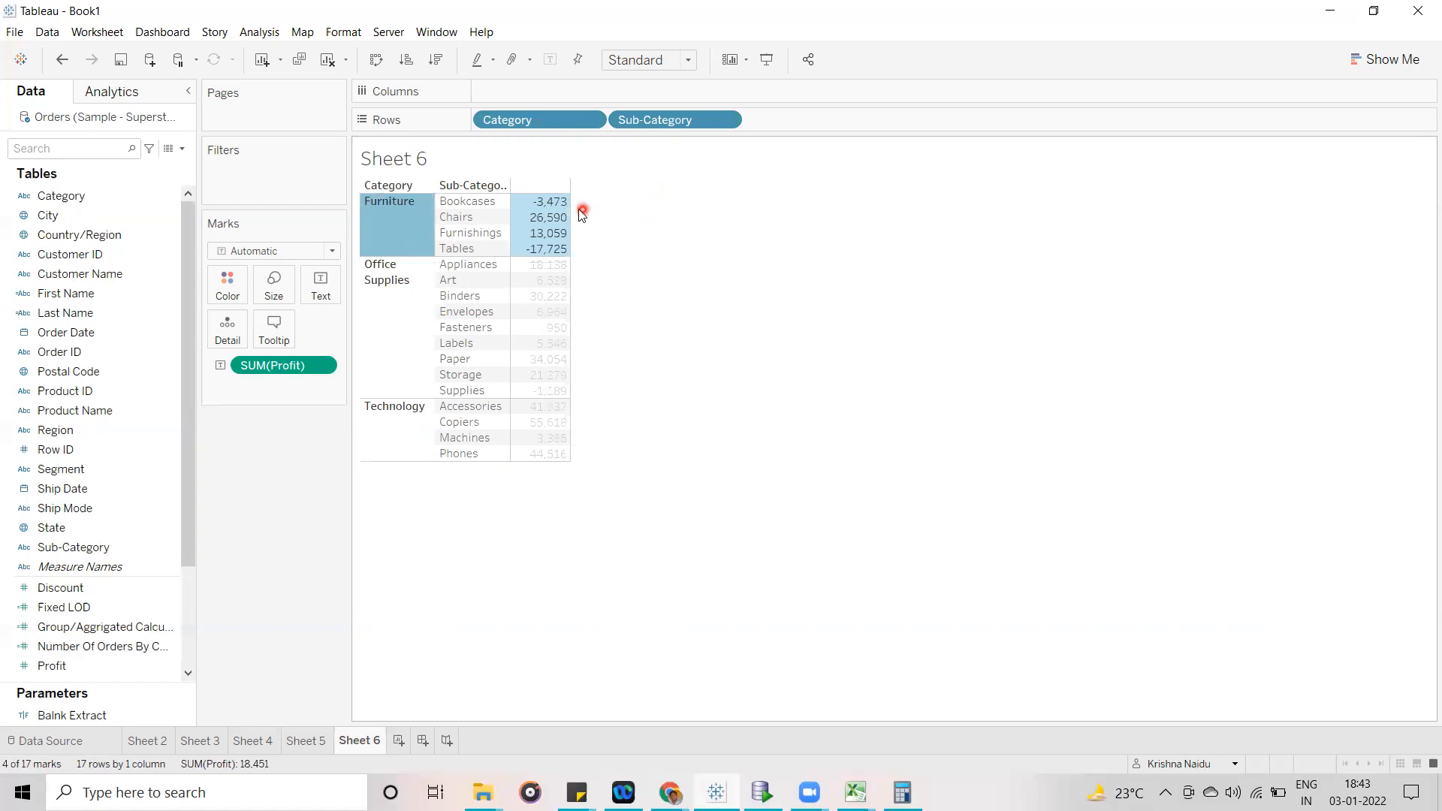
left_click(670, 220)
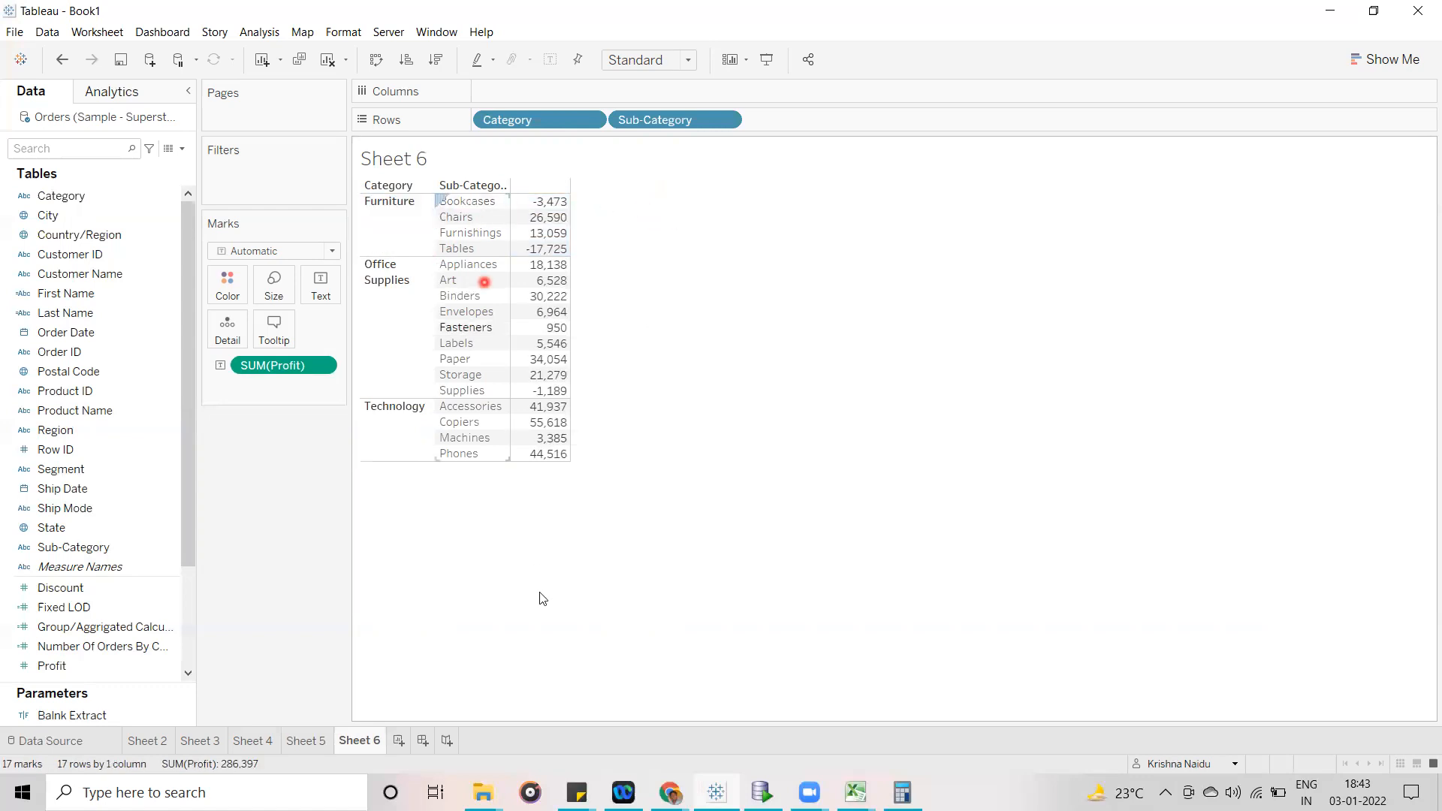
left_click(314, 740)
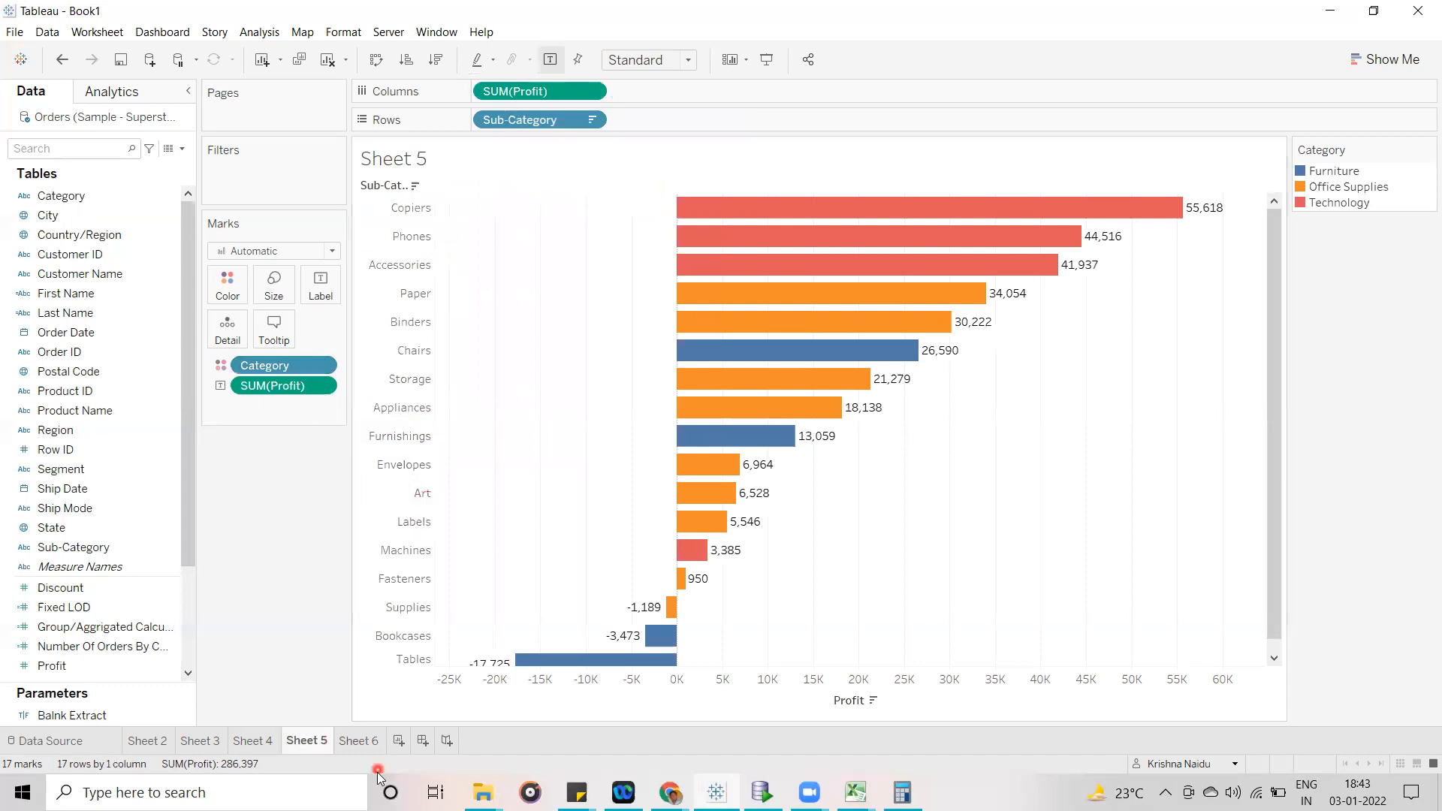
left_click(359, 740)
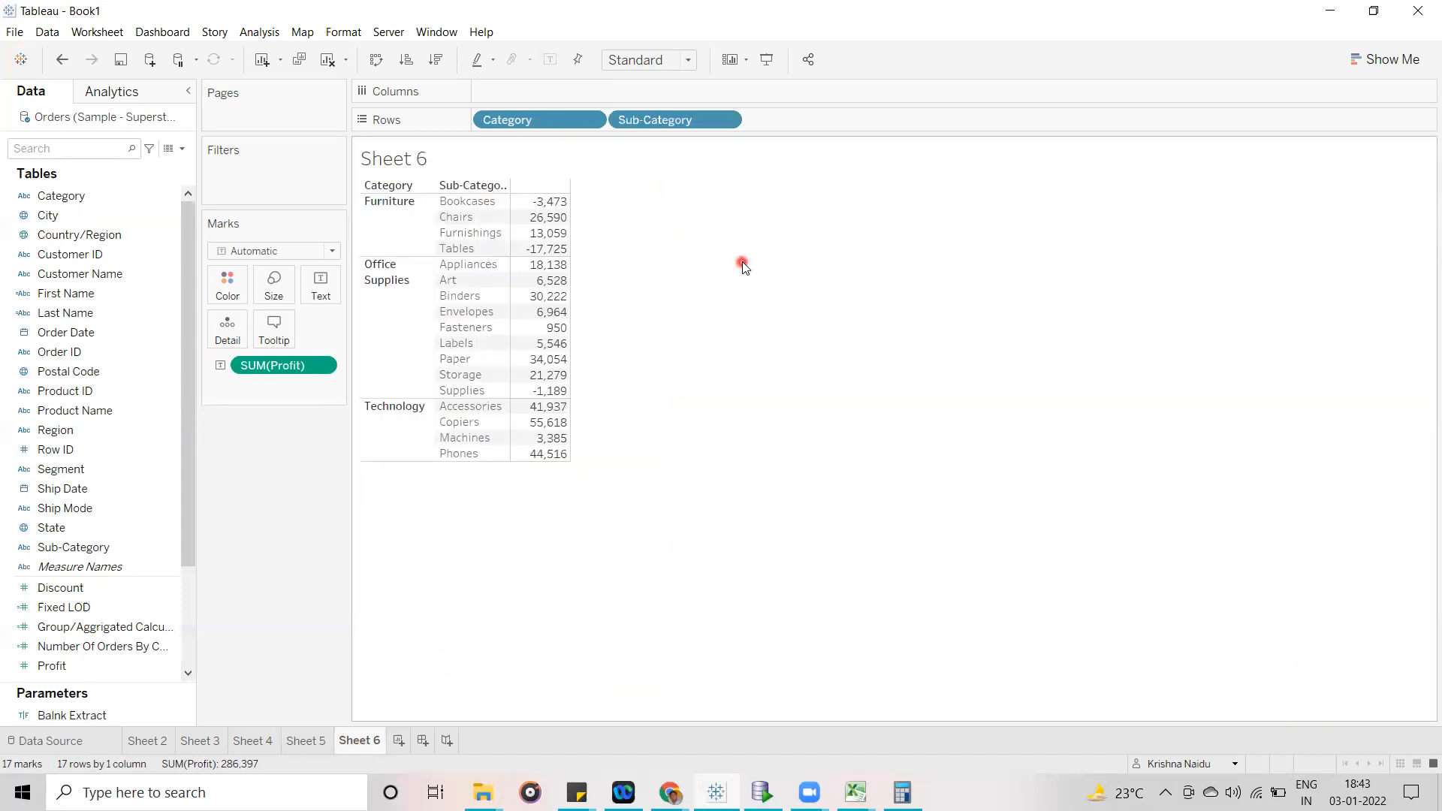
- Open Calculator, clear it and enter the Bookcases profit of -3473 followed by the division operator
mouse_move(561, 208)
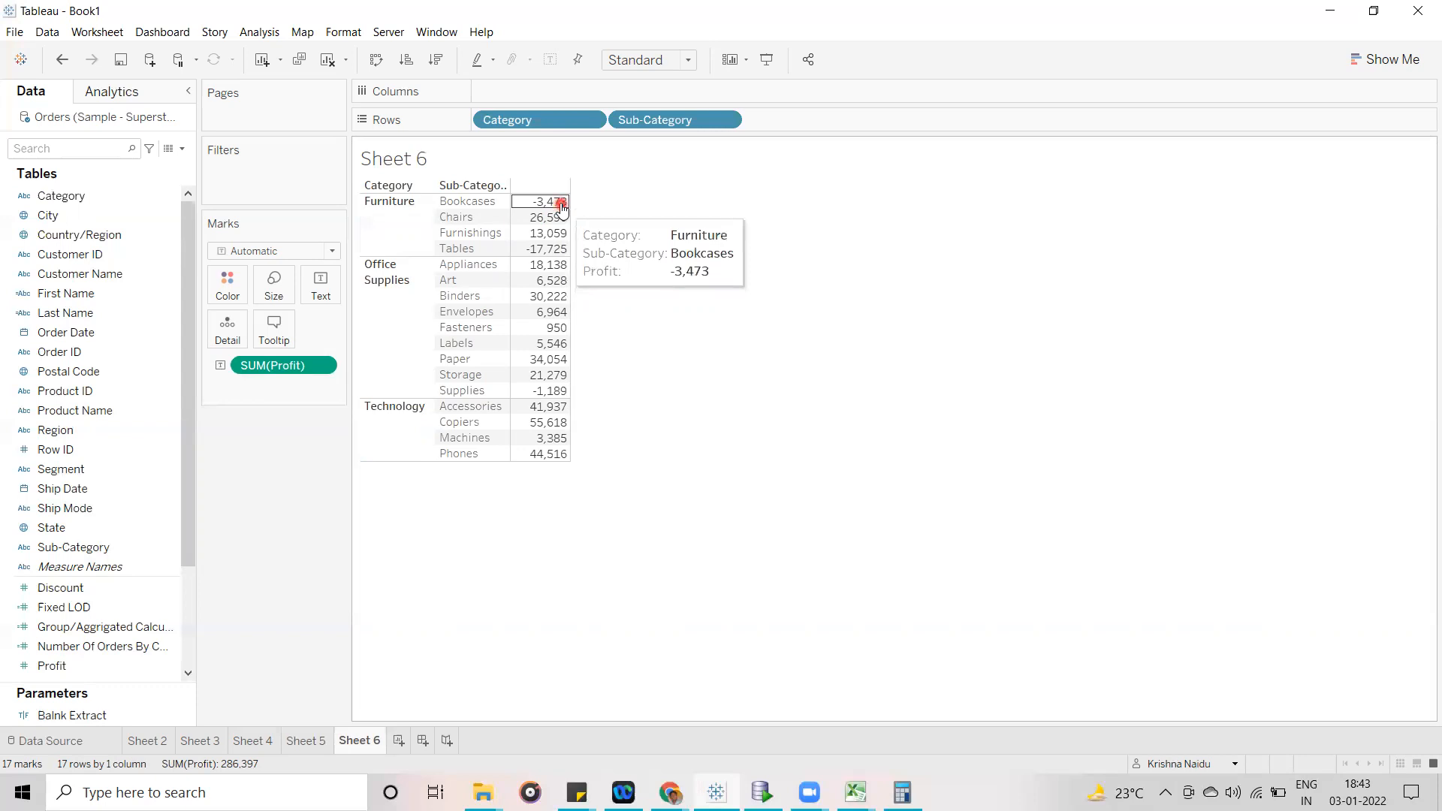
left_click(904, 792)
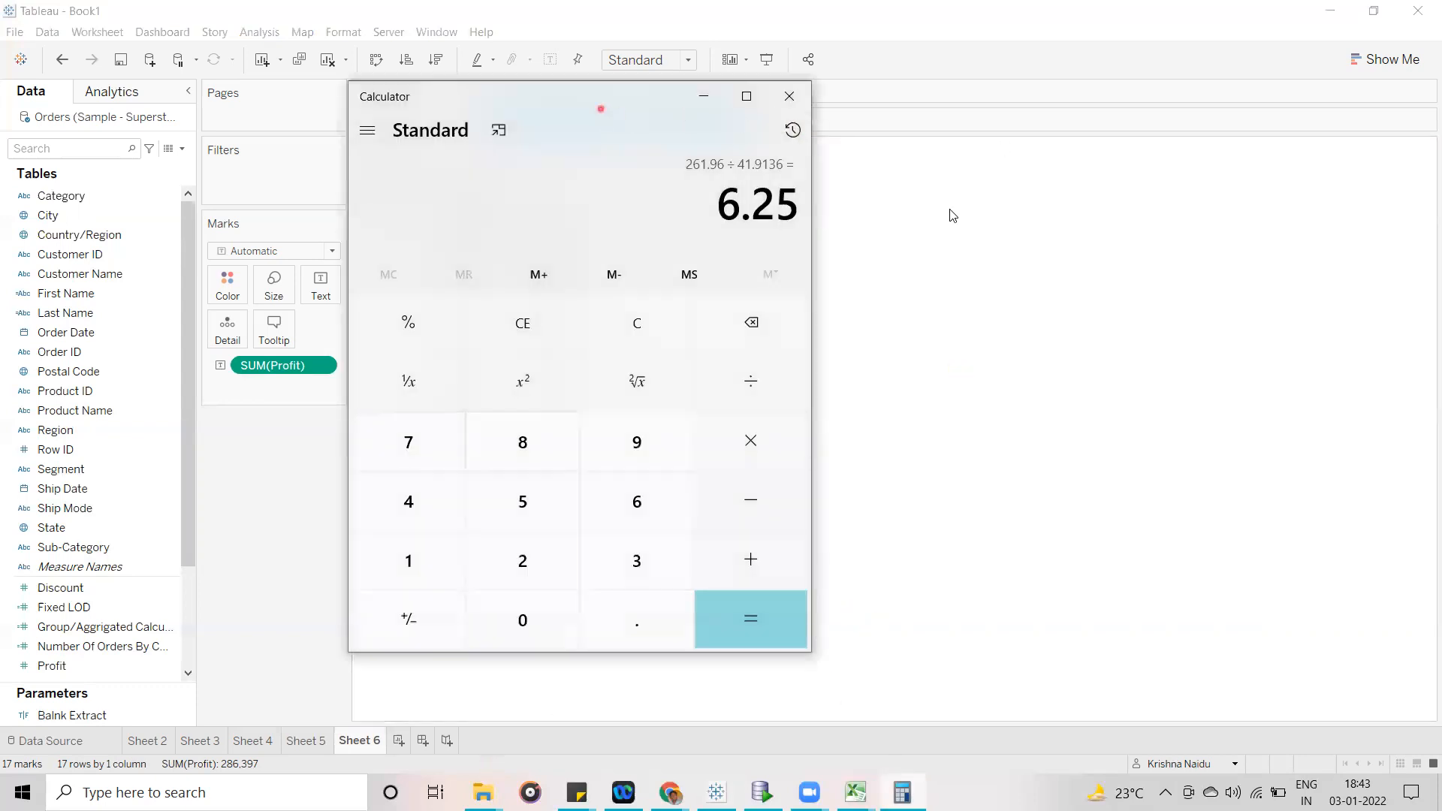
left_click(928, 345)
left_click(1158, 526)
left_click(1042, 586)
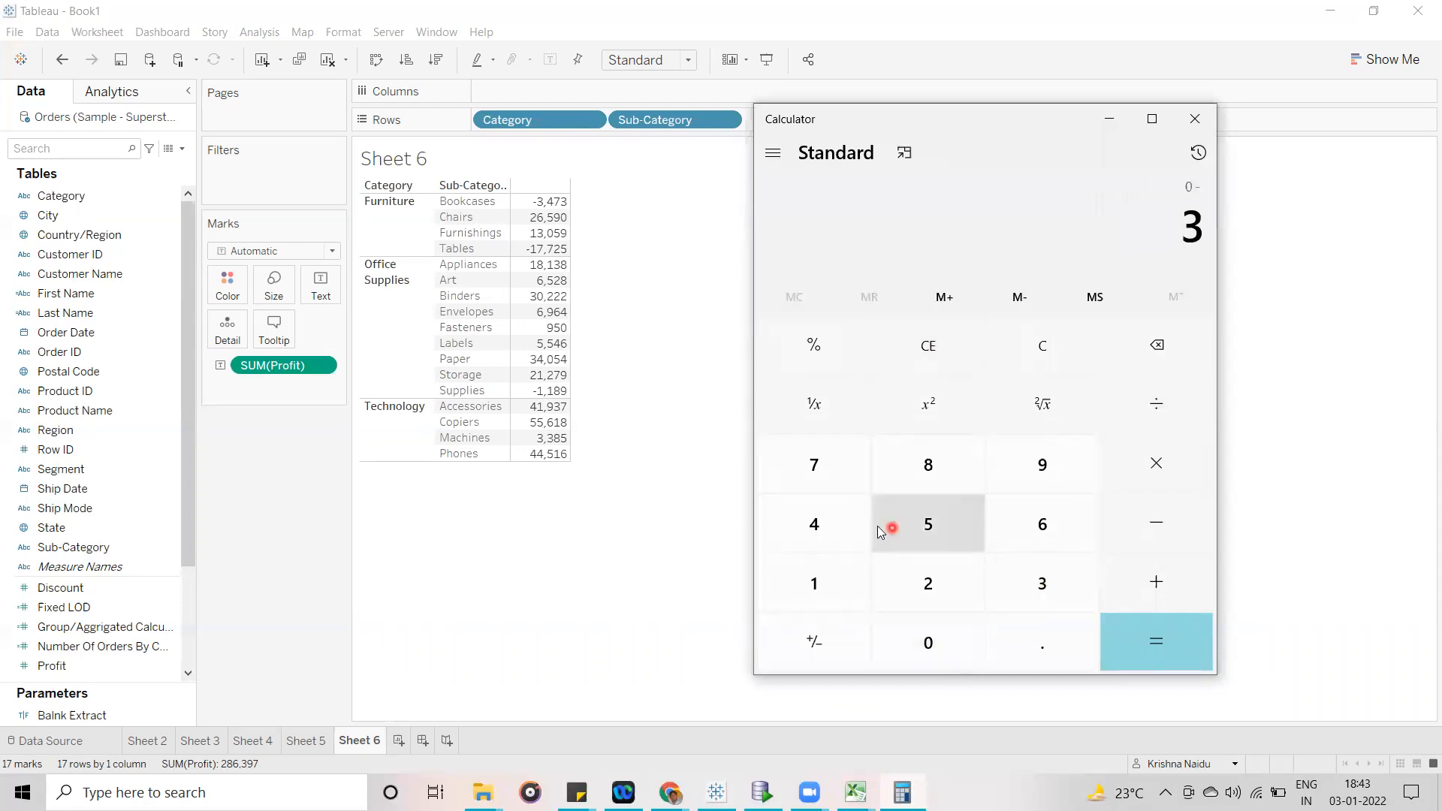
left_click(814, 524)
left_click(813, 464)
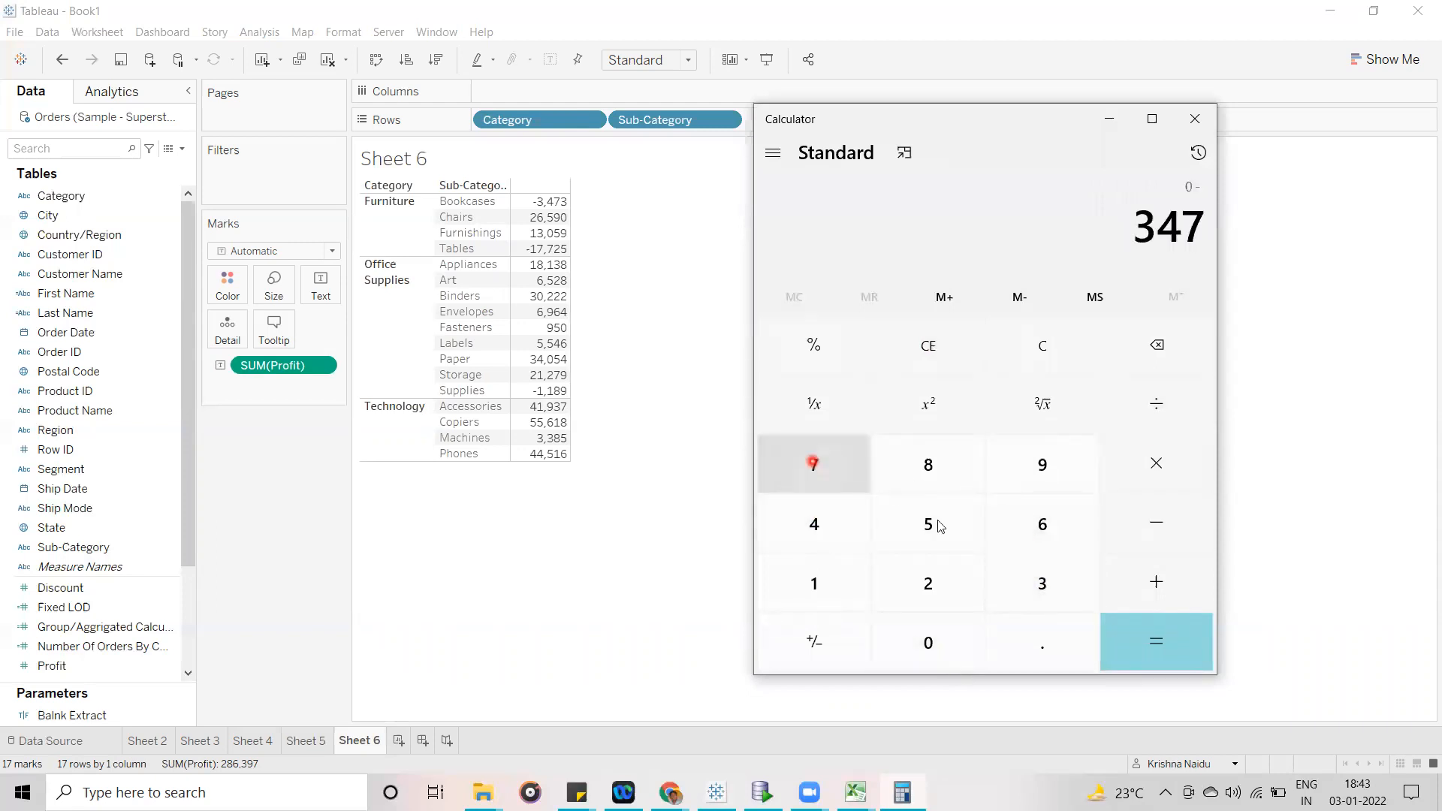
left_click(1041, 584)
left_click(1156, 403)
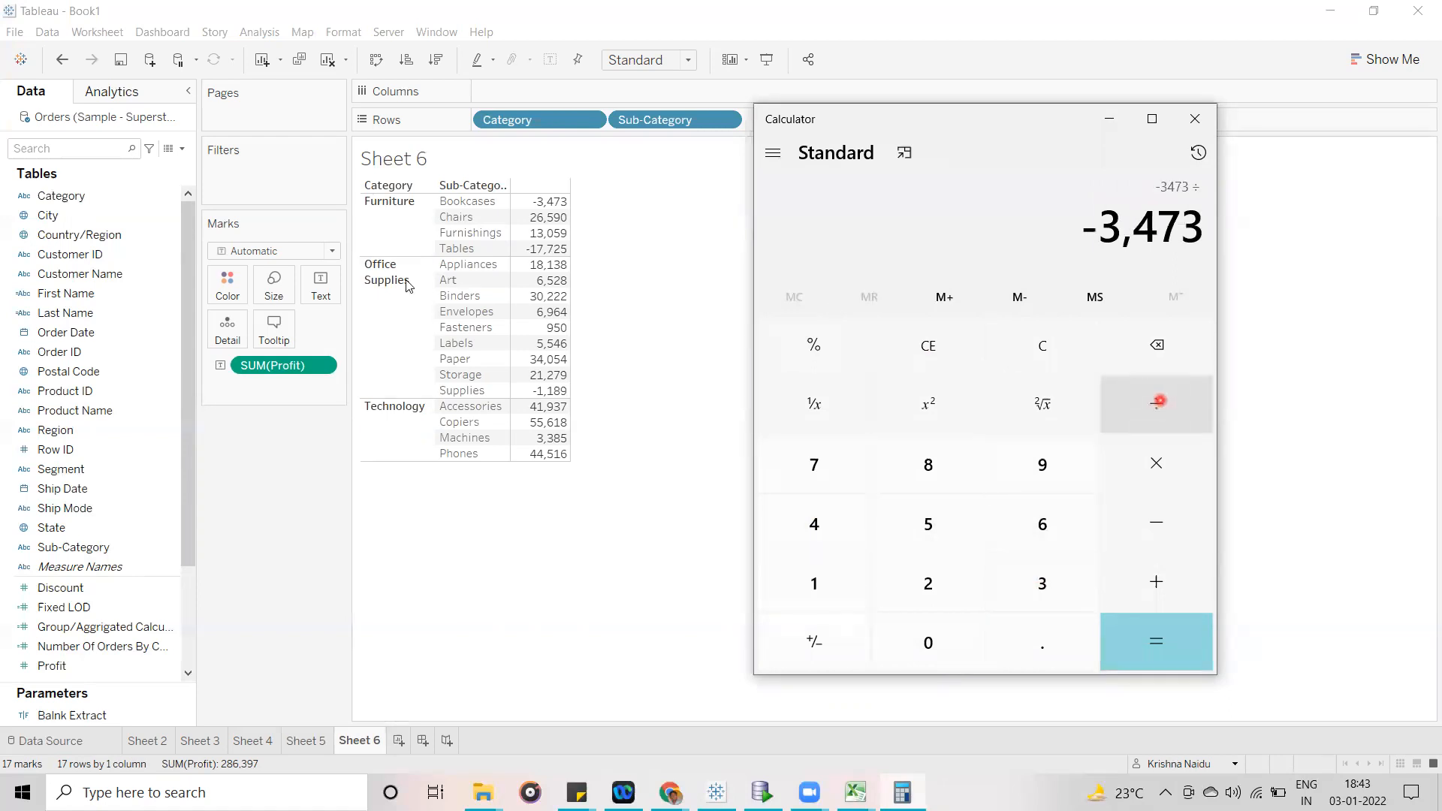
- Select the Furniture category on Sheet 6 to read its combined profit, and clear the selection
left_click(390, 231)
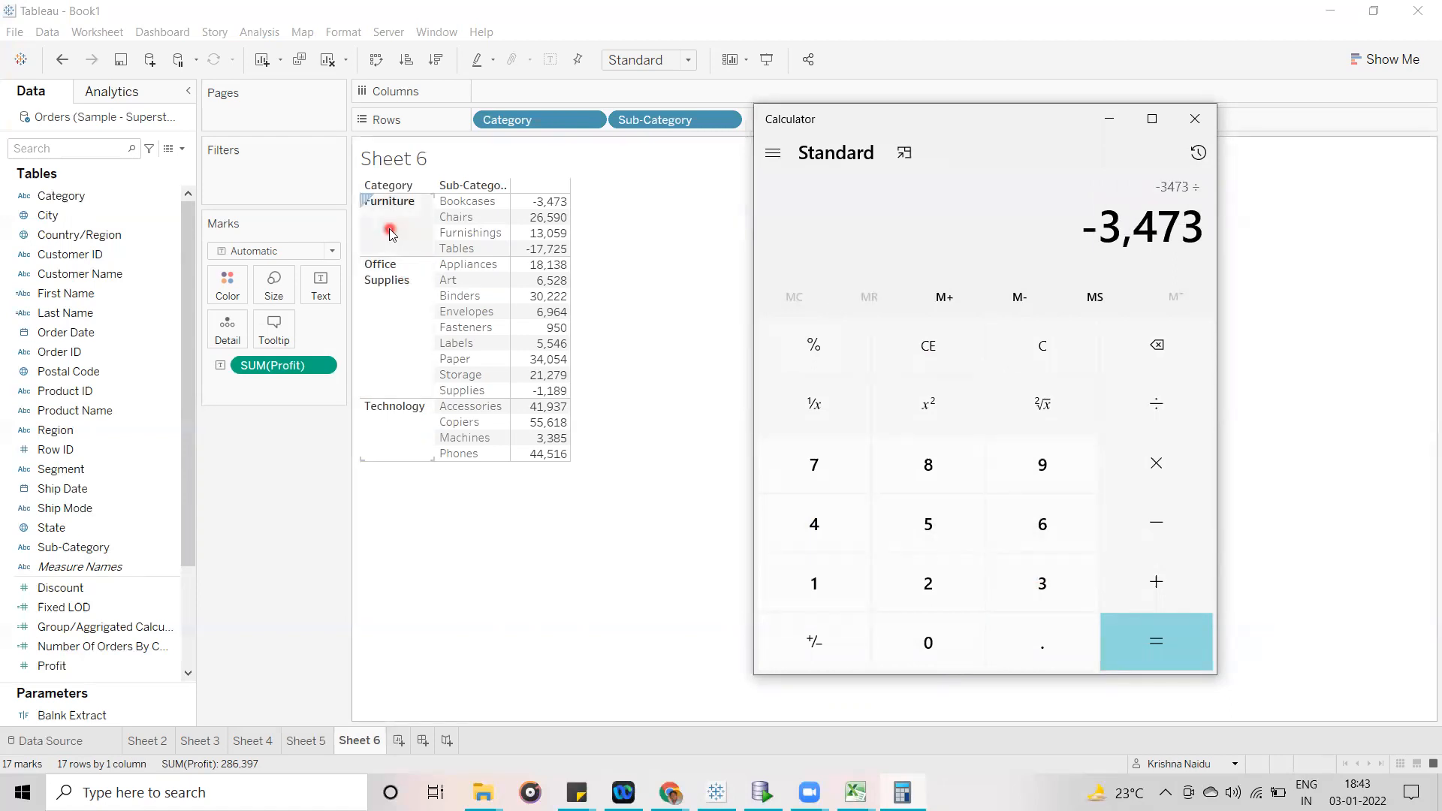
left_click(390, 231)
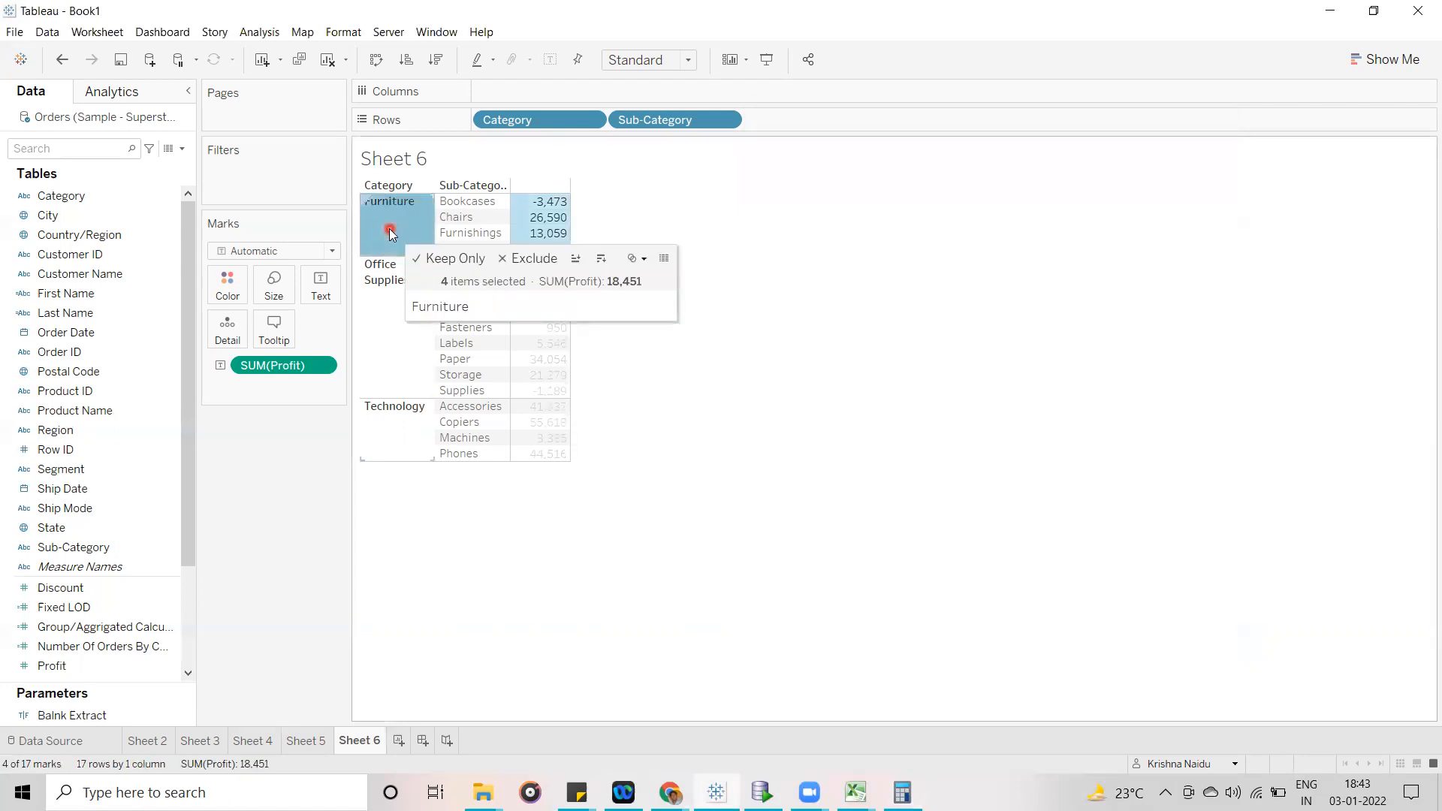
left_click(616, 284)
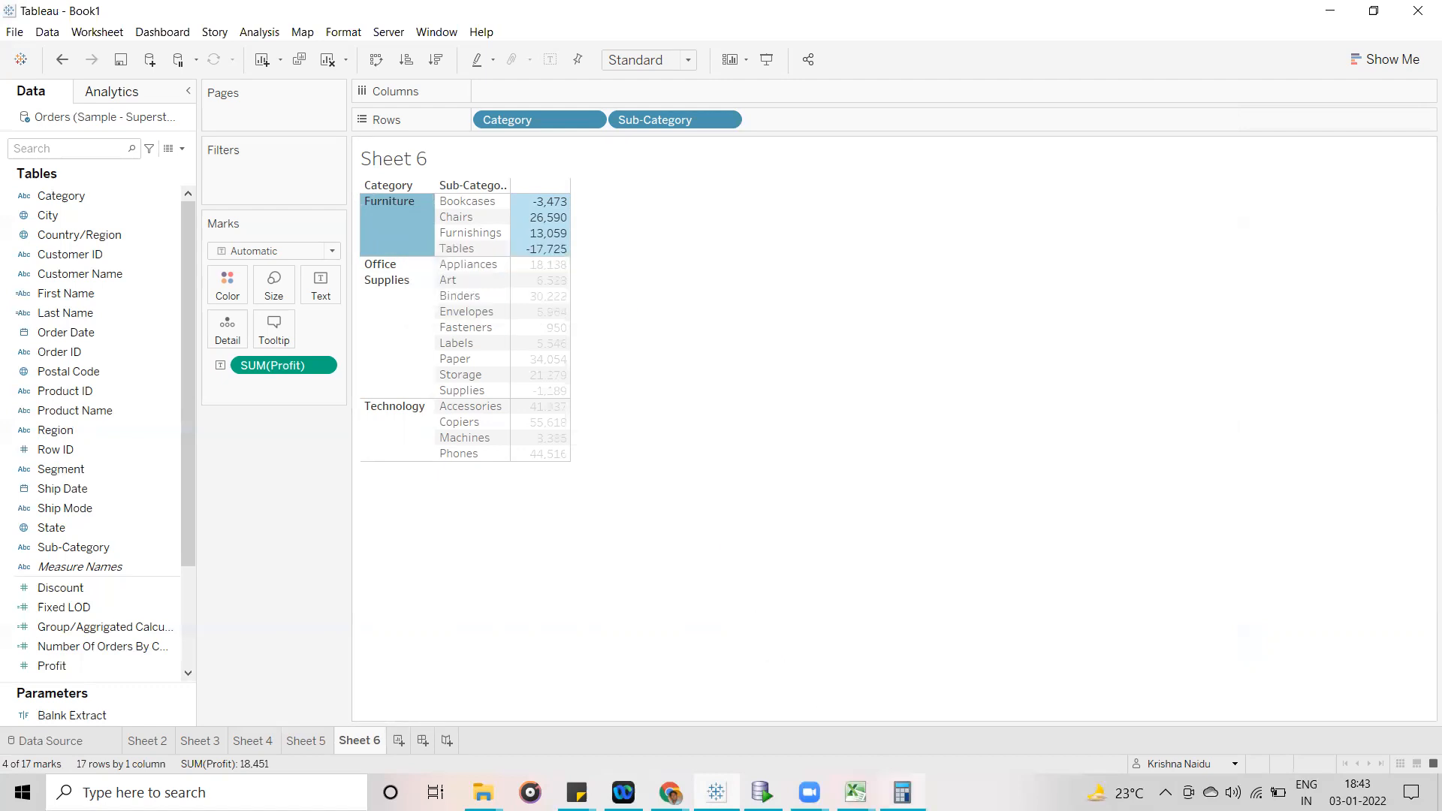
left_click(801, 266)
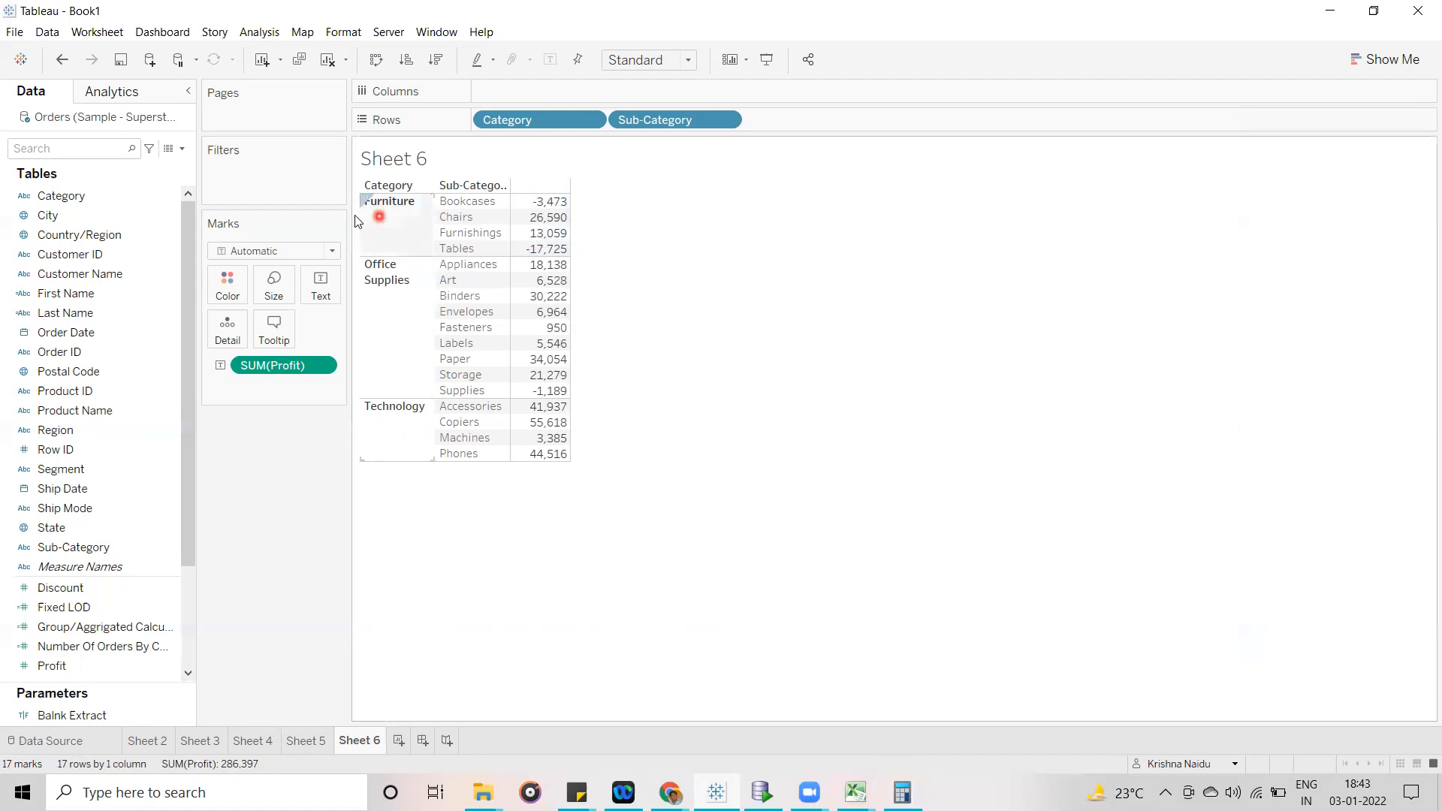
- Extend the selection from Furniture through Office Supplies and Technology to read the overall profit, and reselect only Furniture
left_click(385, 234)
left_click(384, 311, "ctrl")
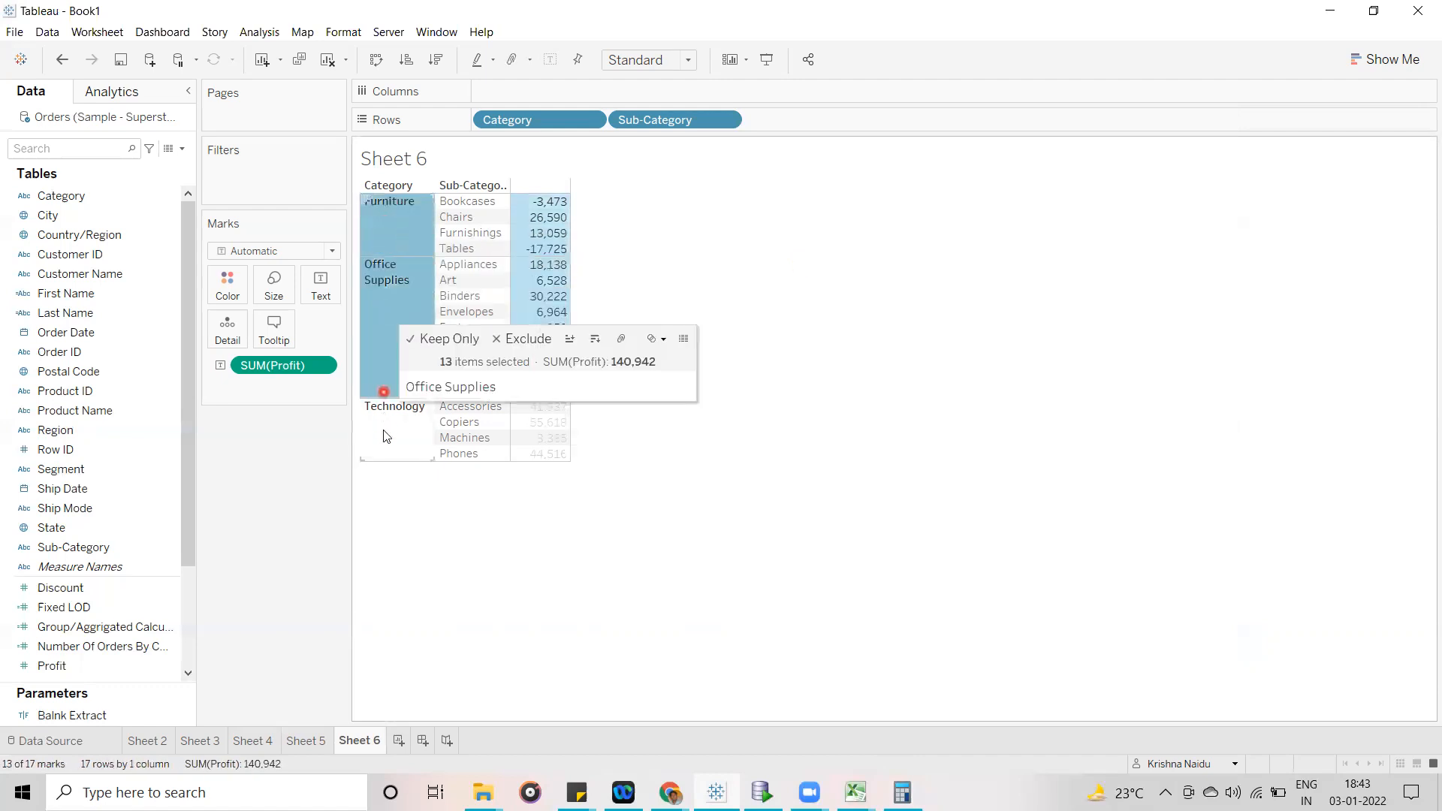
left_click(384, 438, "ctrl")
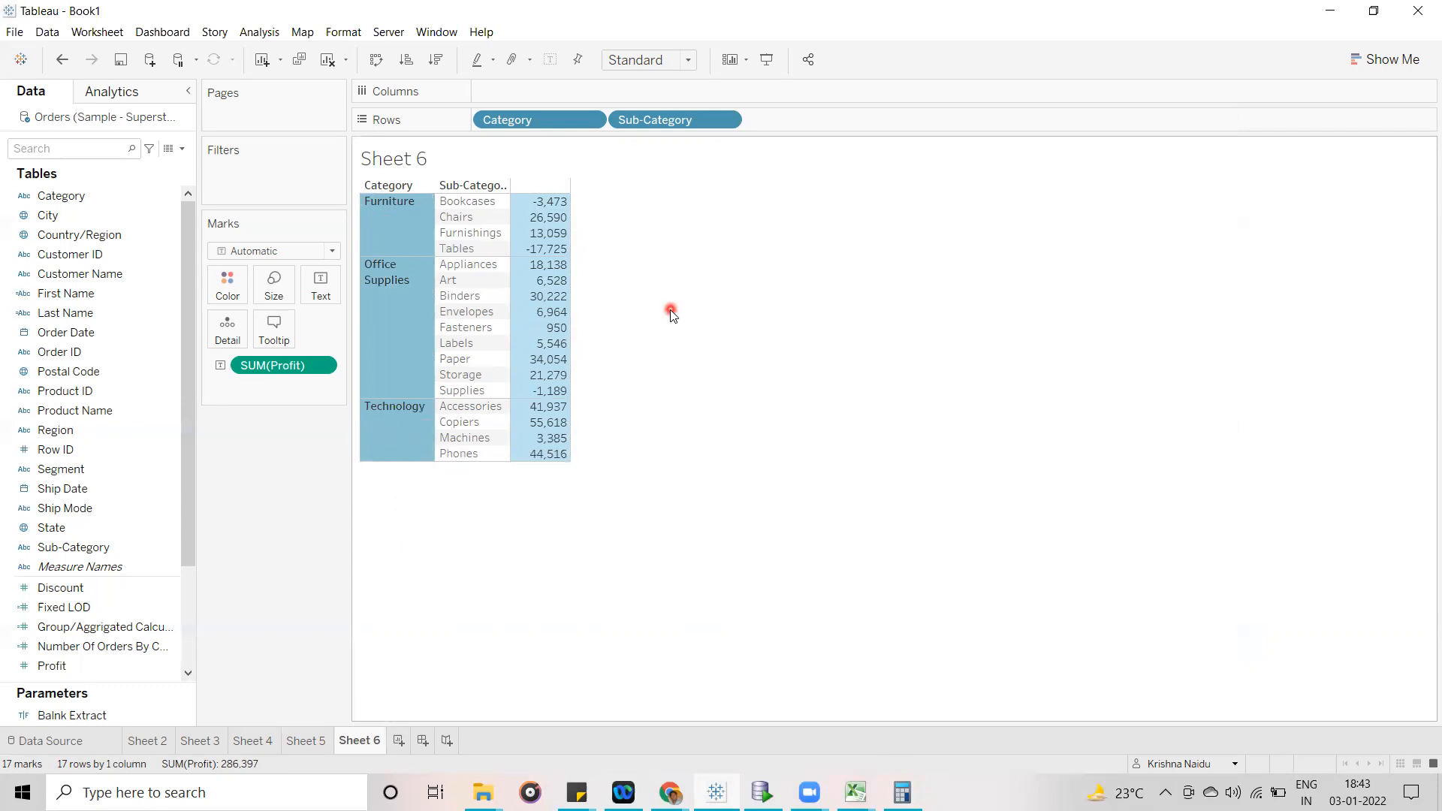
left_click(386, 218)
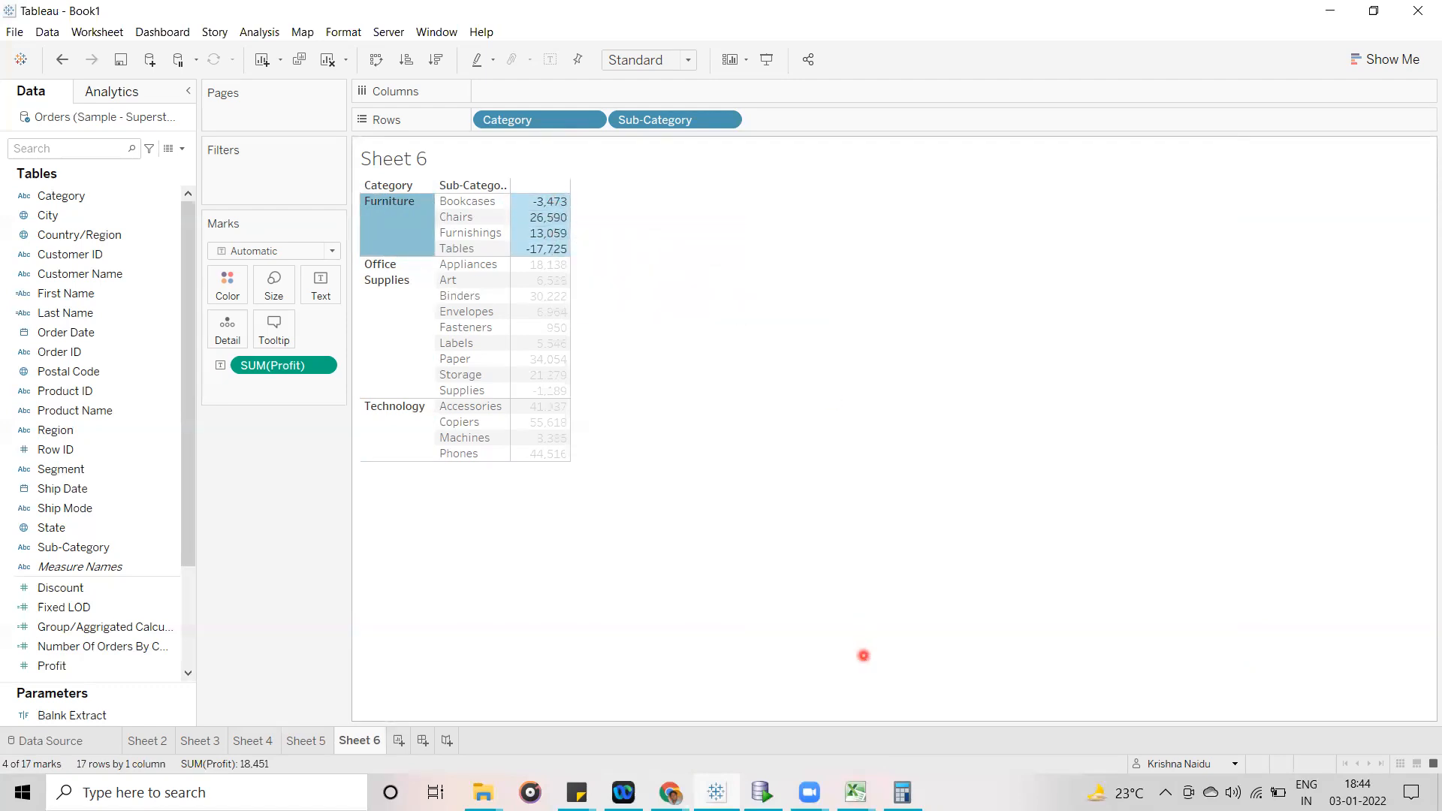
- Reselect Furniture on Sheet 6 to read its total profit, and complete the Calculator division of the Bookcases profit by 18451
key("alt+Tab")
left_click(410, 223)
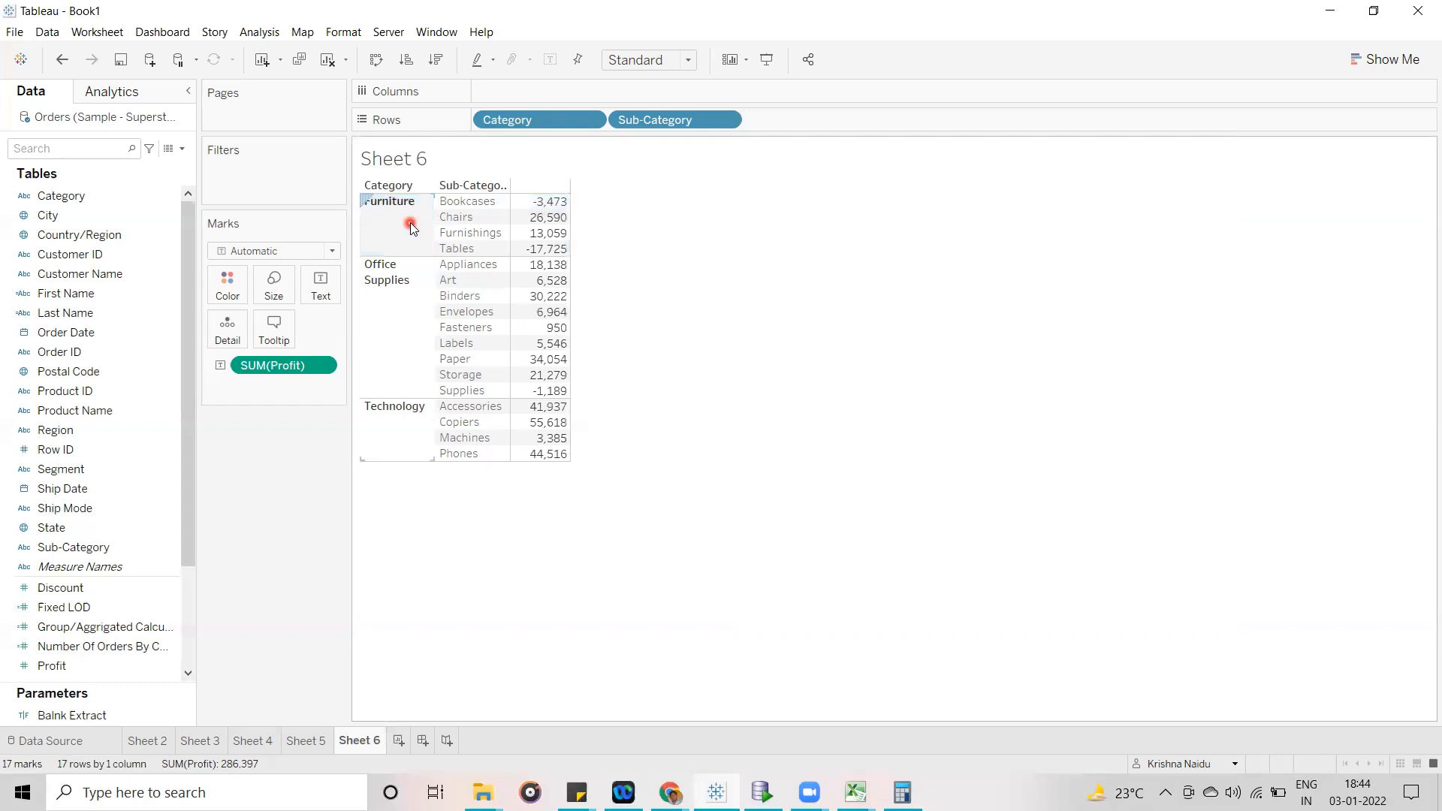
left_click(410, 223)
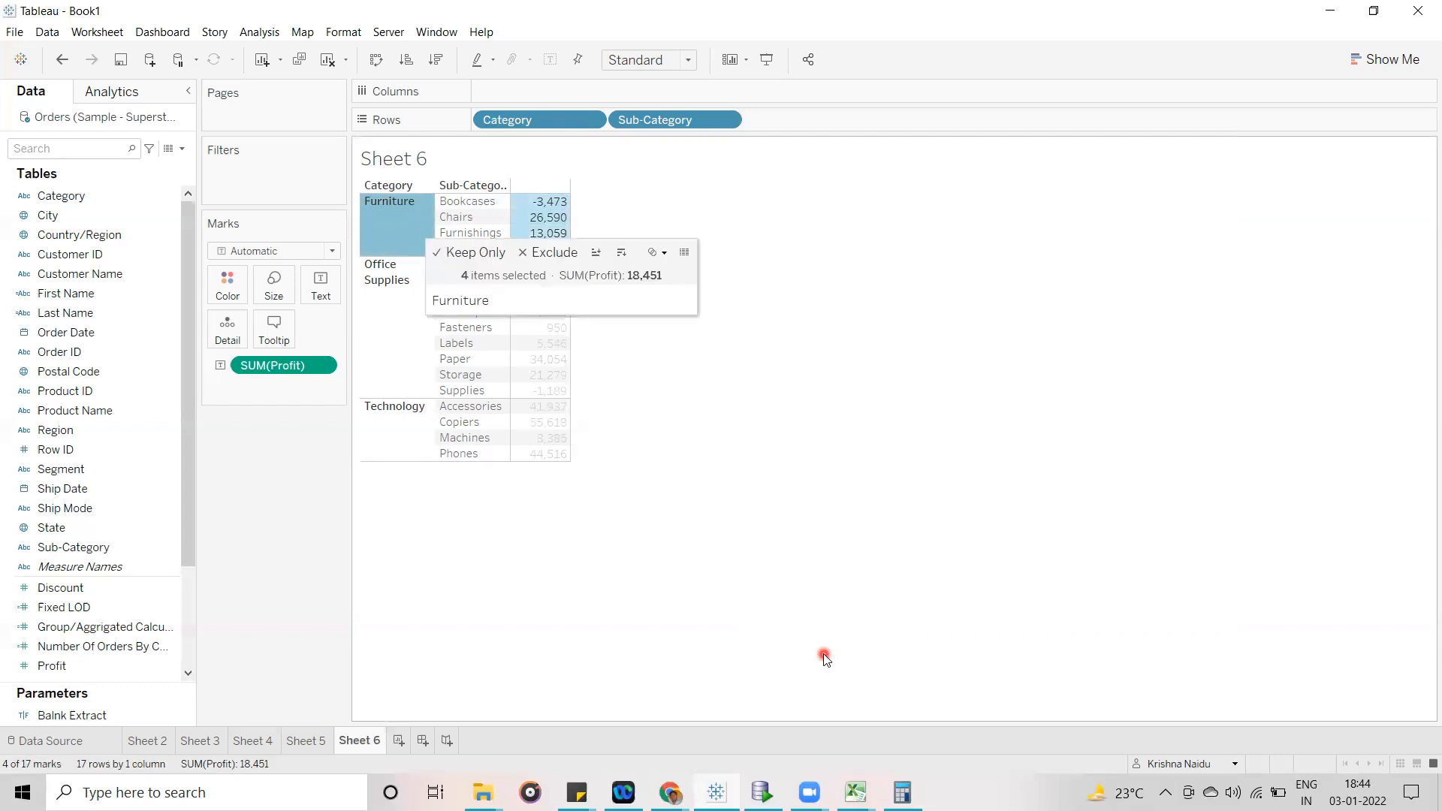
left_click(902, 792)
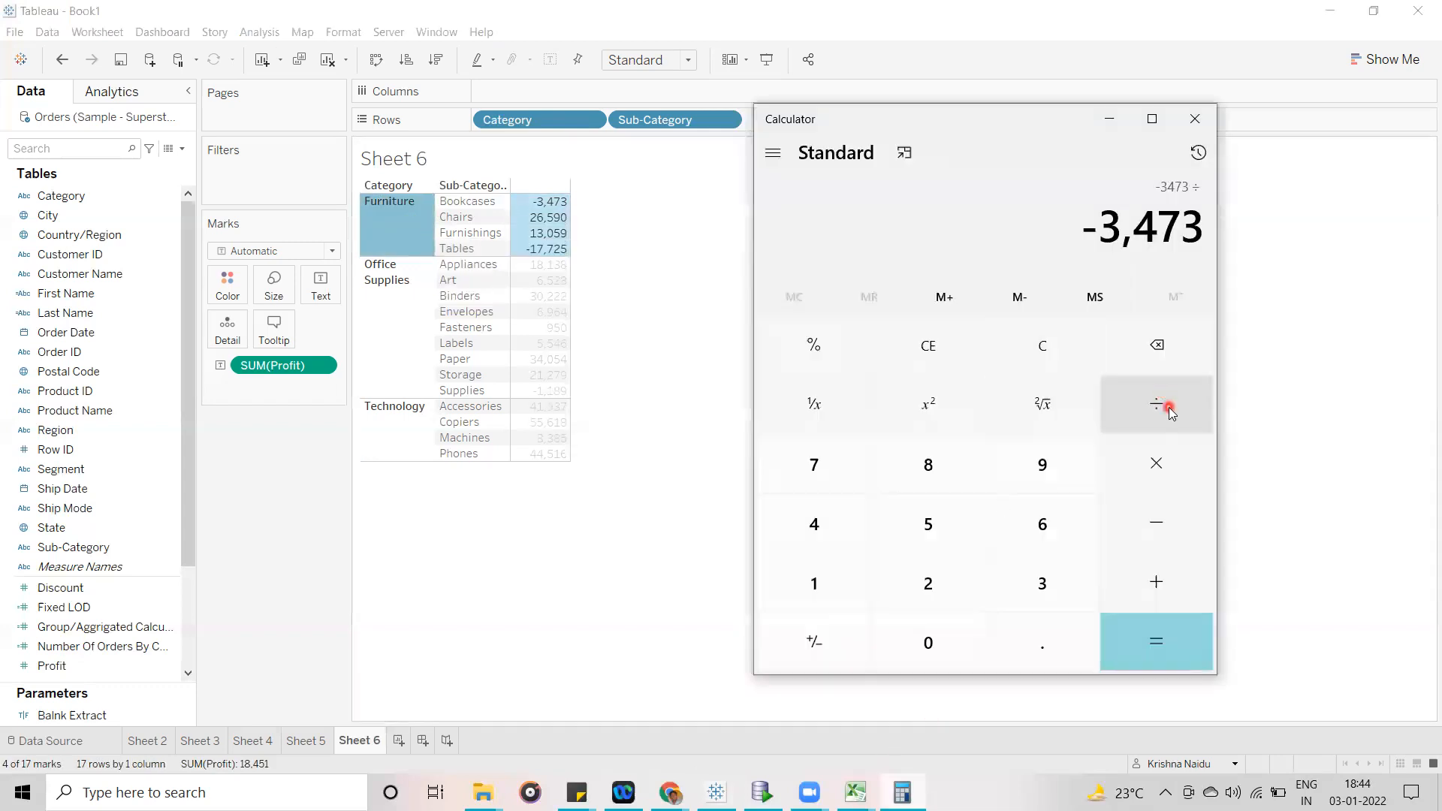
left_click(839, 579)
left_click(929, 467)
left_click(800, 517)
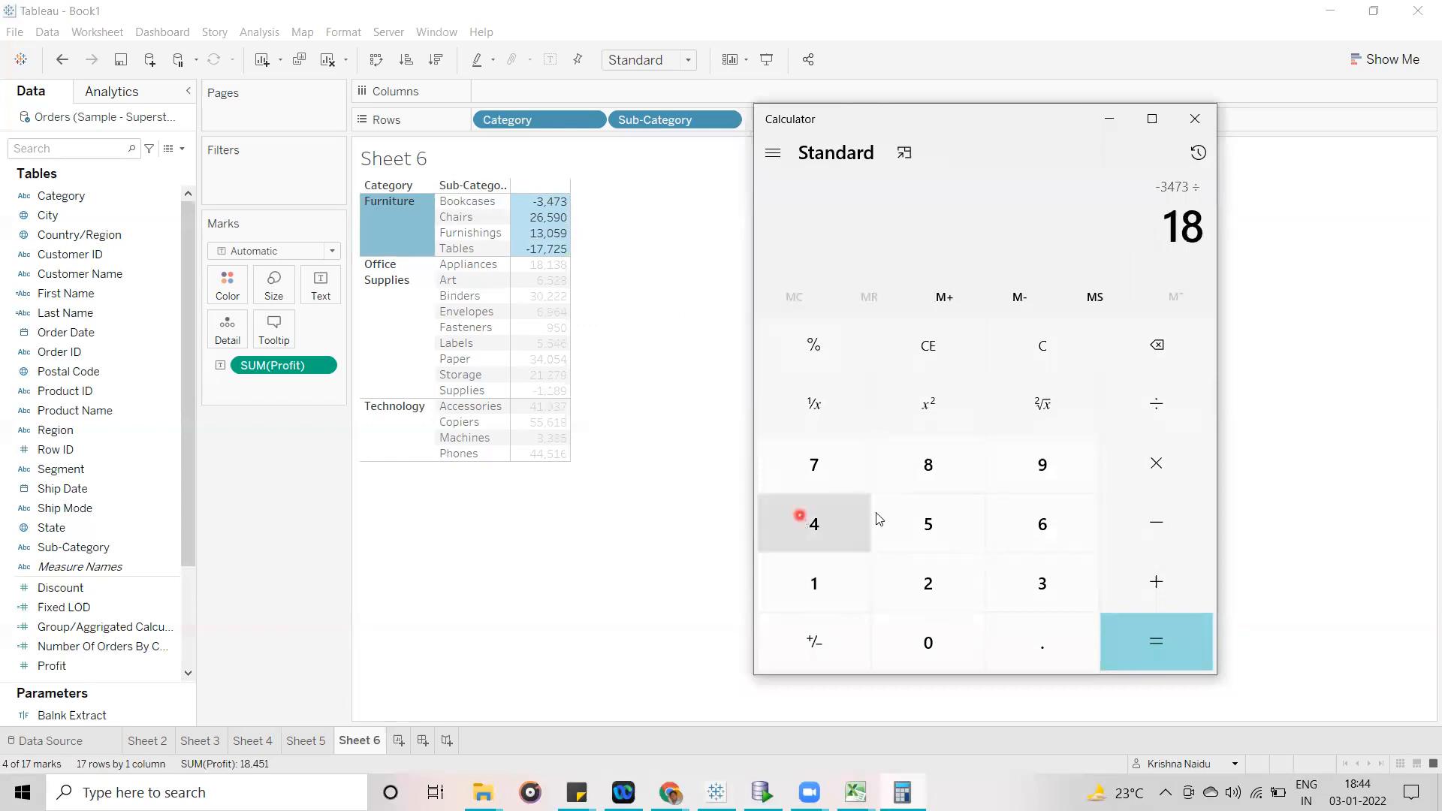
left_click(948, 517)
left_click(817, 580)
left_click(1184, 649)
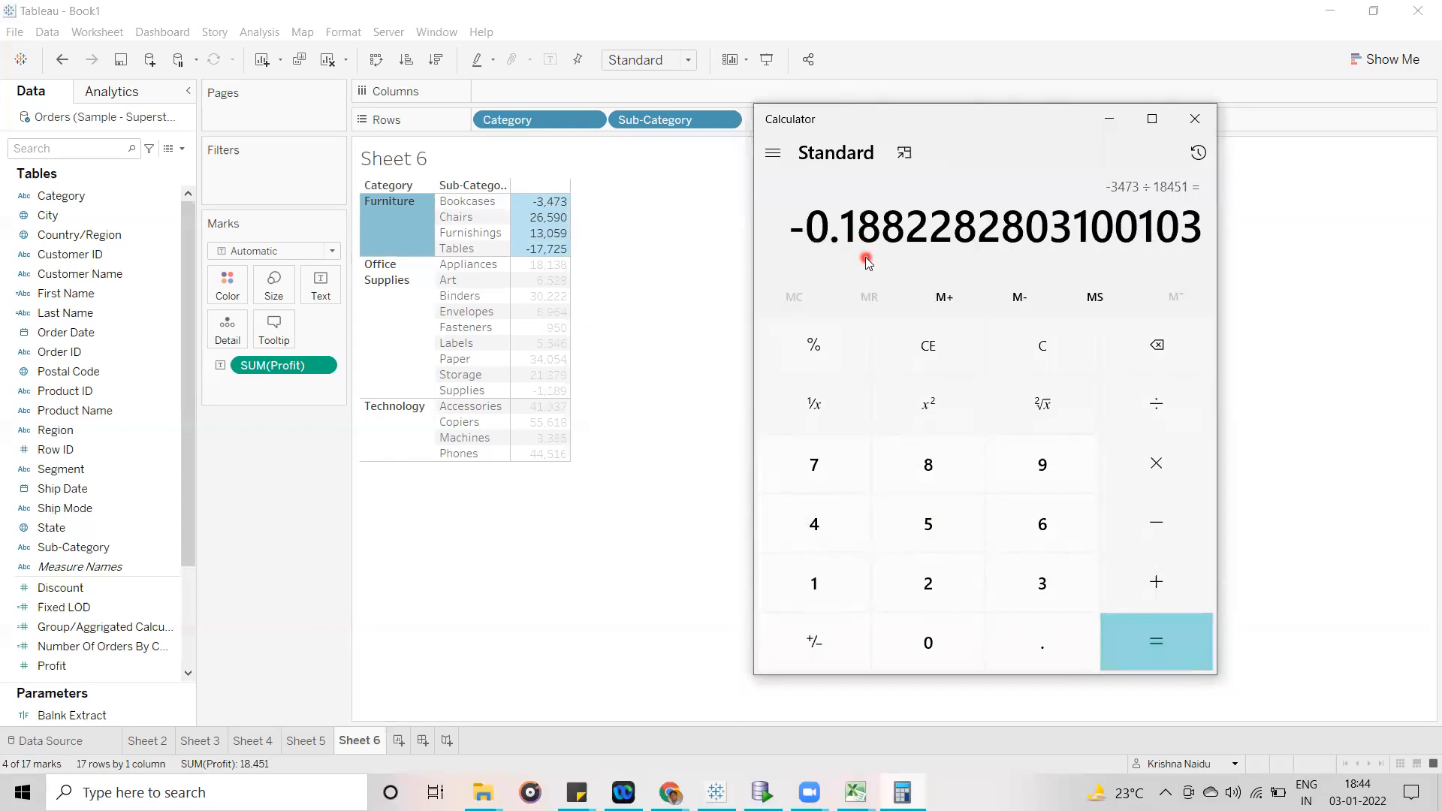
- Return from Calculator to the Sheet 5 bar chart and add the Fixed LOD field to the bar labels
left_click(610, 556)
left_click(297, 741)
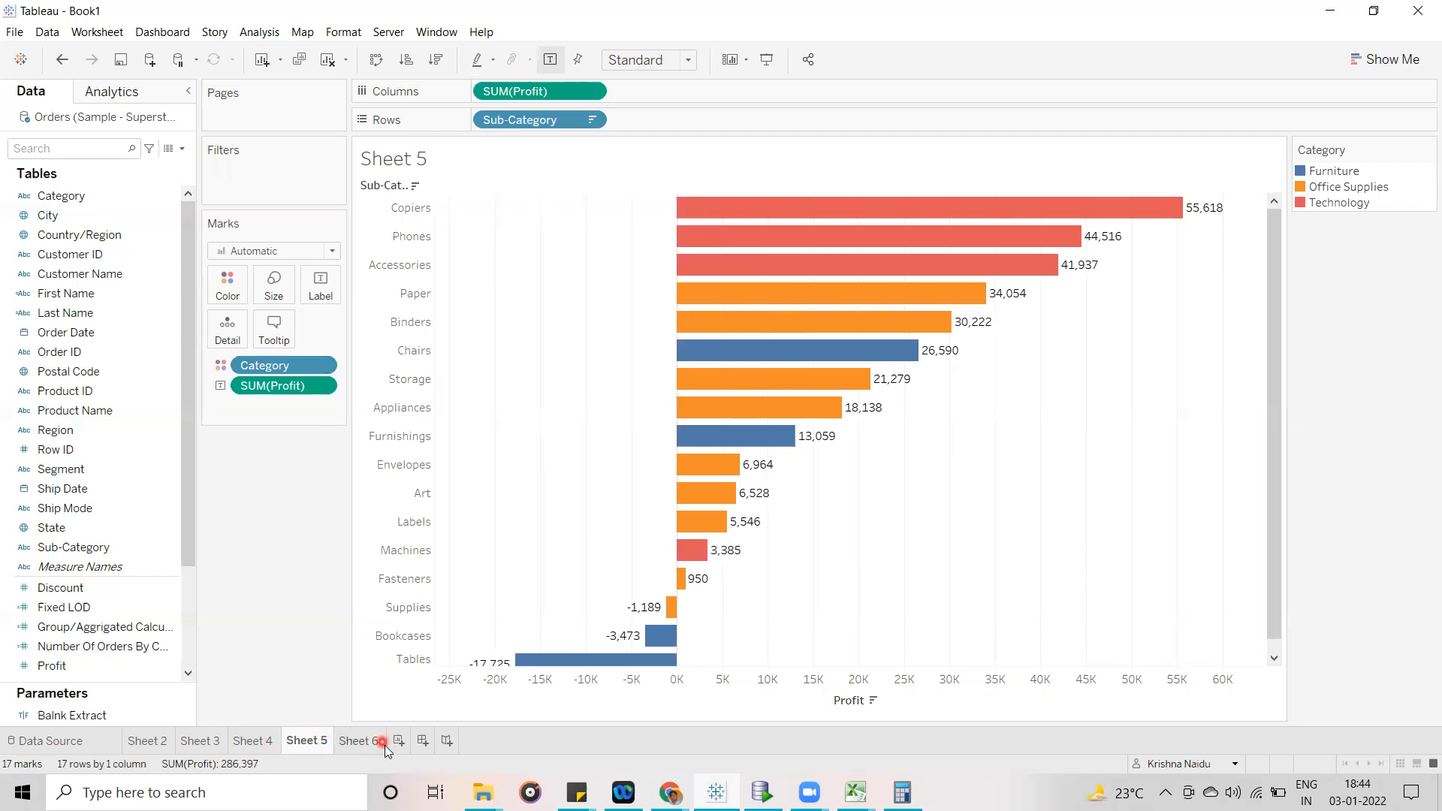
left_click(359, 742)
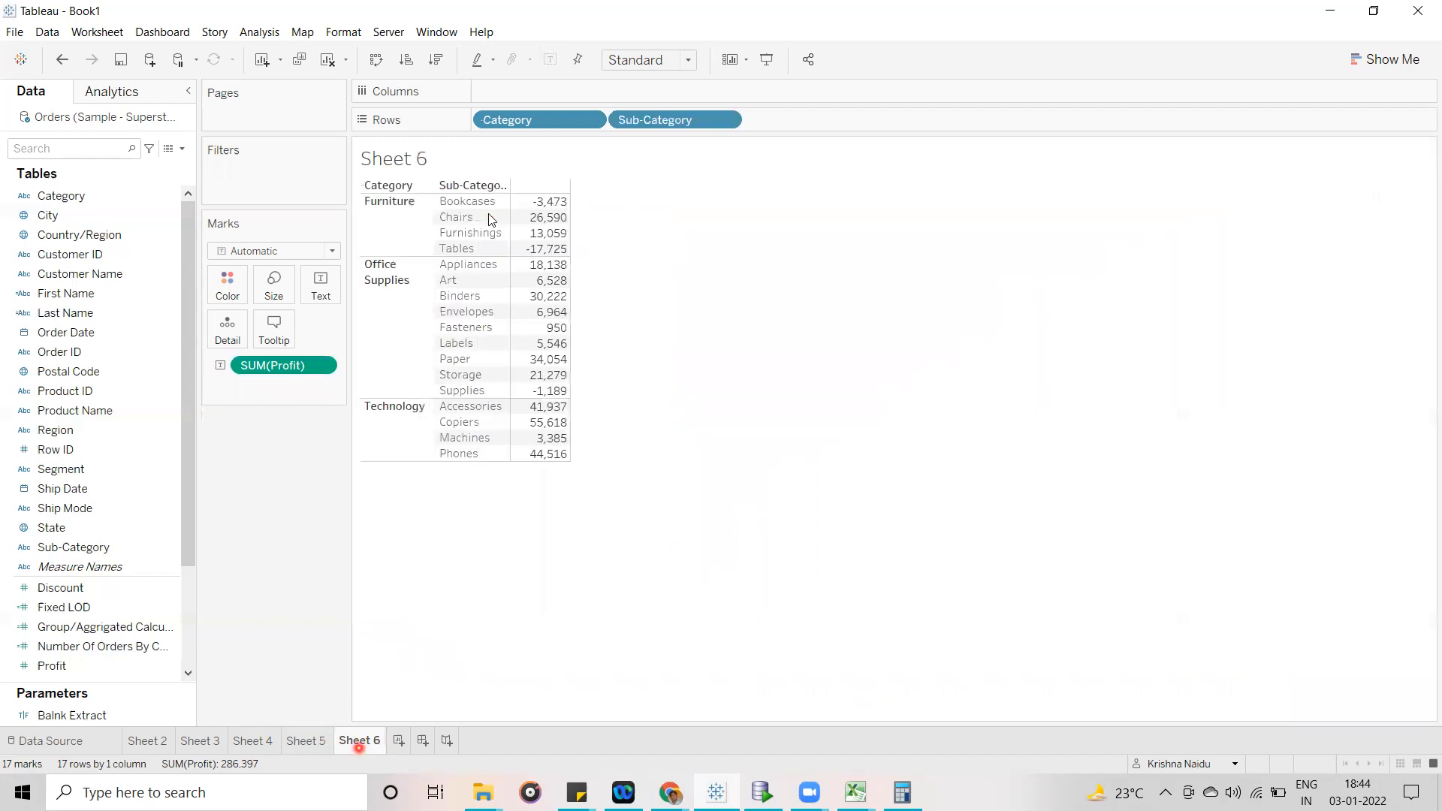
left_click(303, 741)
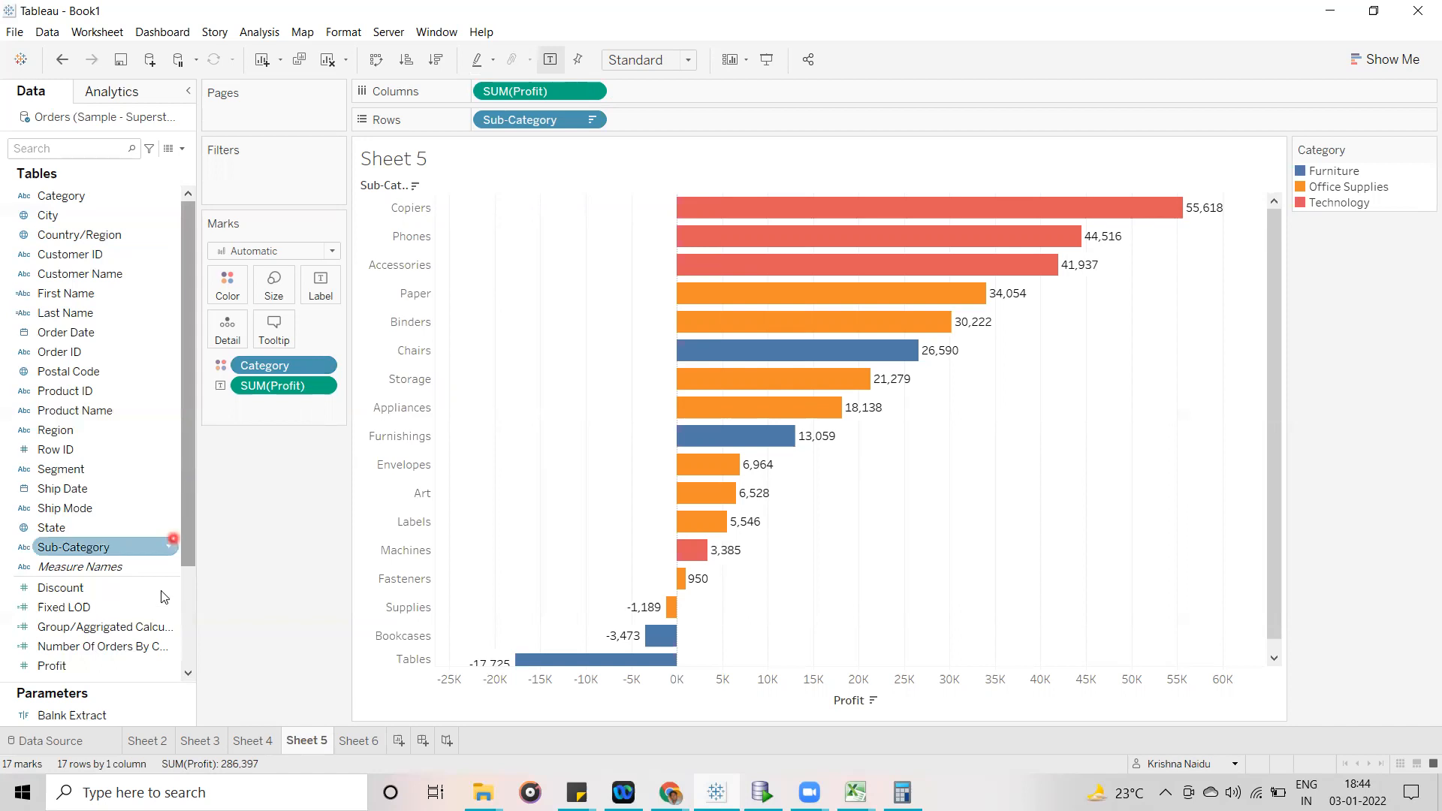
left_click(171, 612)
left_click(170, 608)
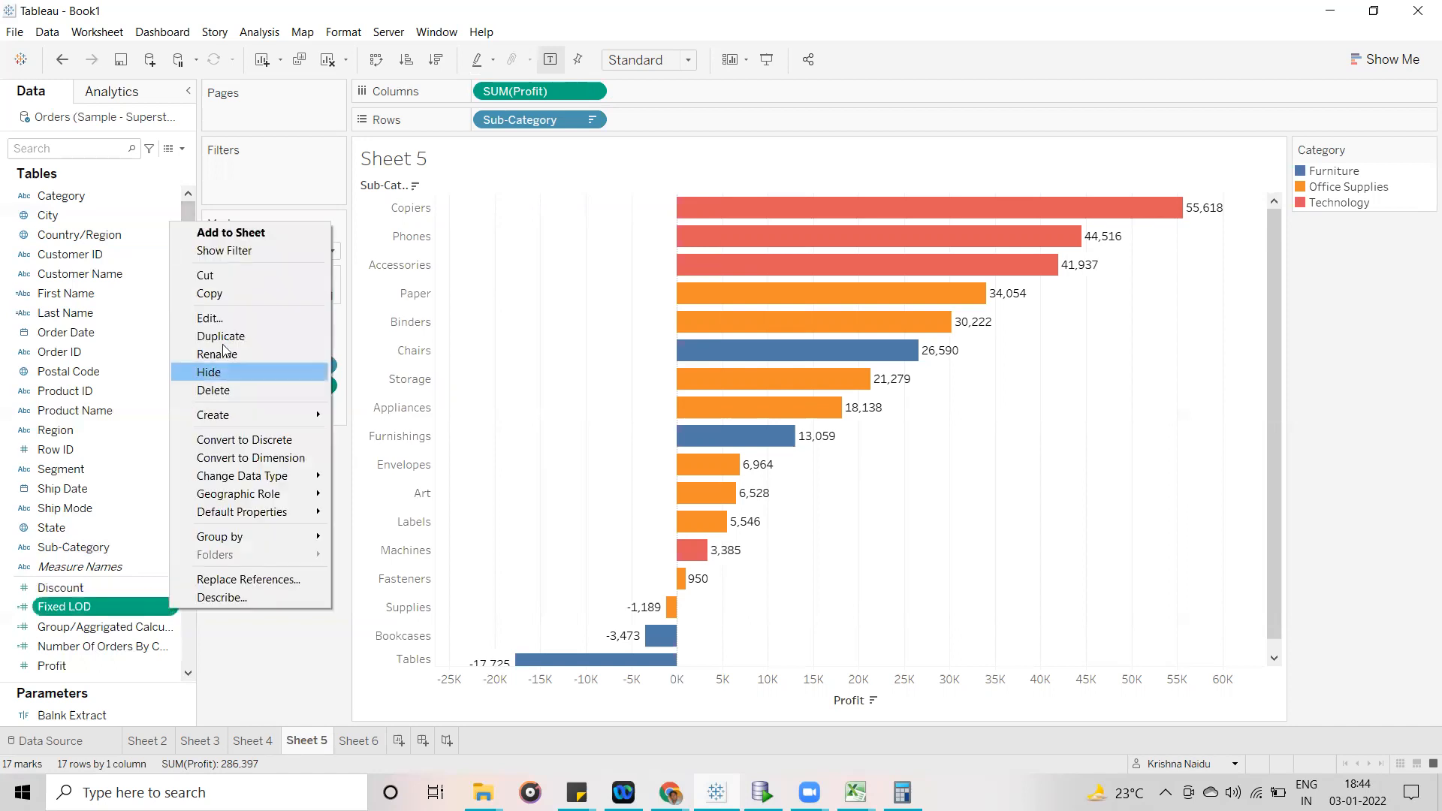
left_click(183, 613)
left_click_drag(183, 613, 317, 296)
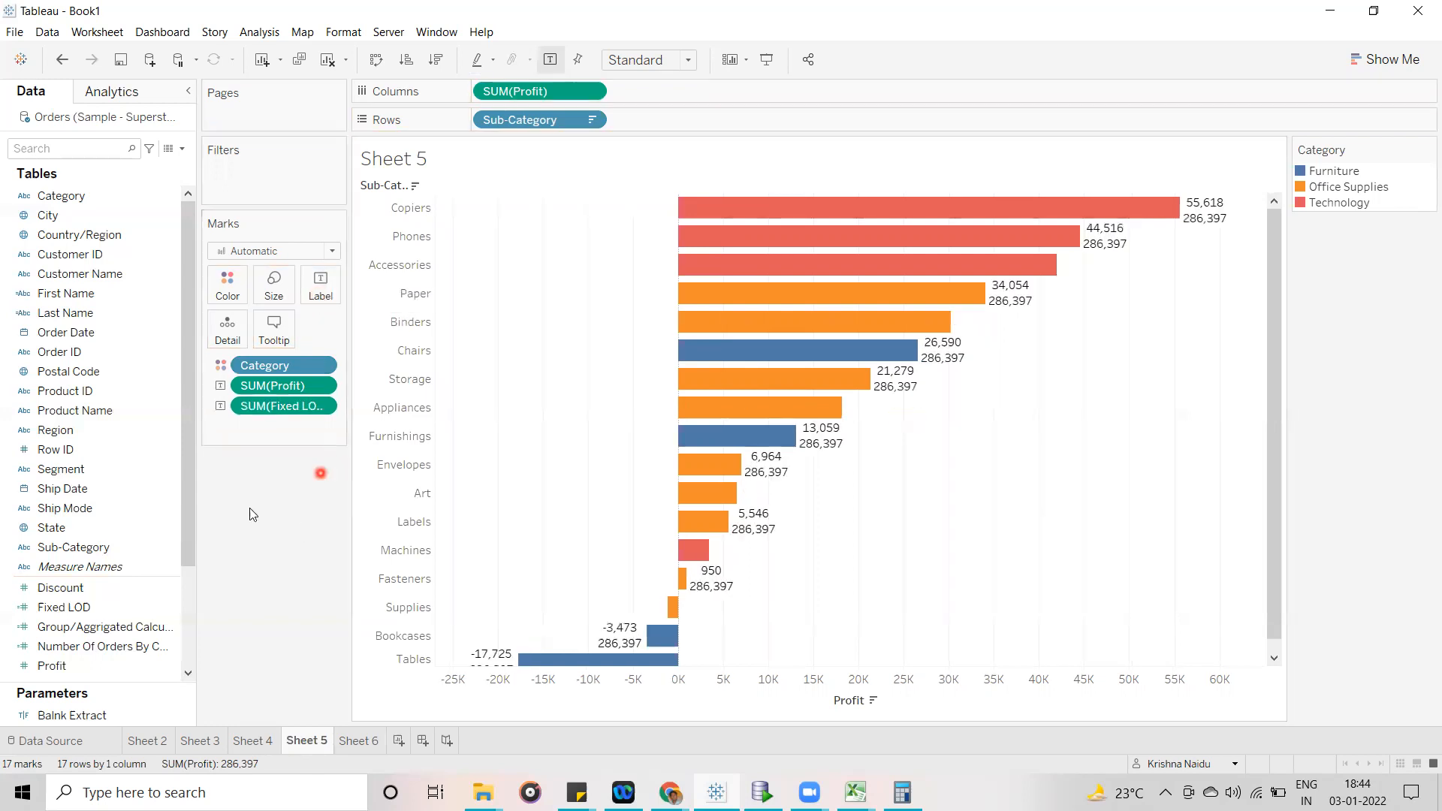
- Open the Fixed LOD calculation for editing
left_click(168, 609)
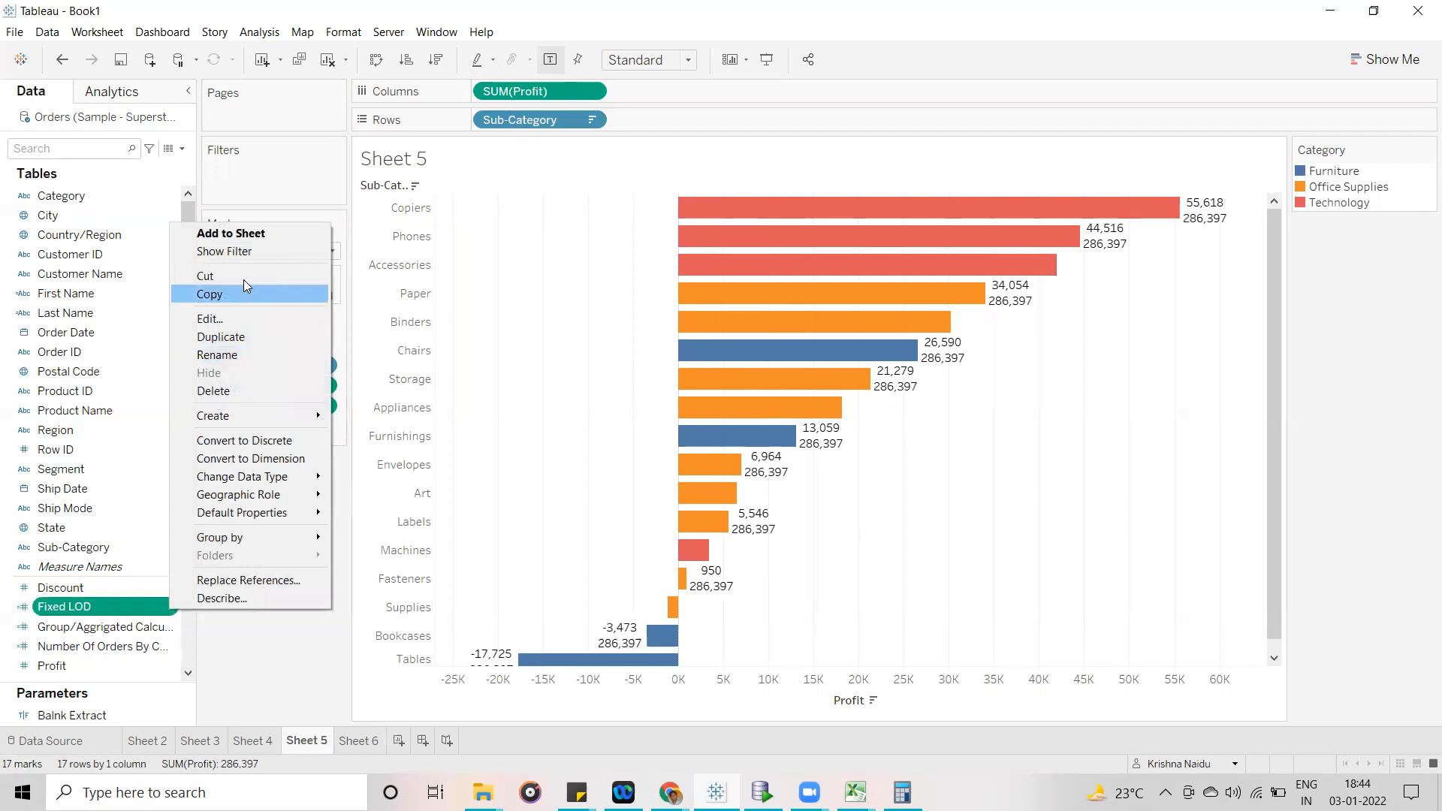
left_click(241, 320)
left_click(609, 406)
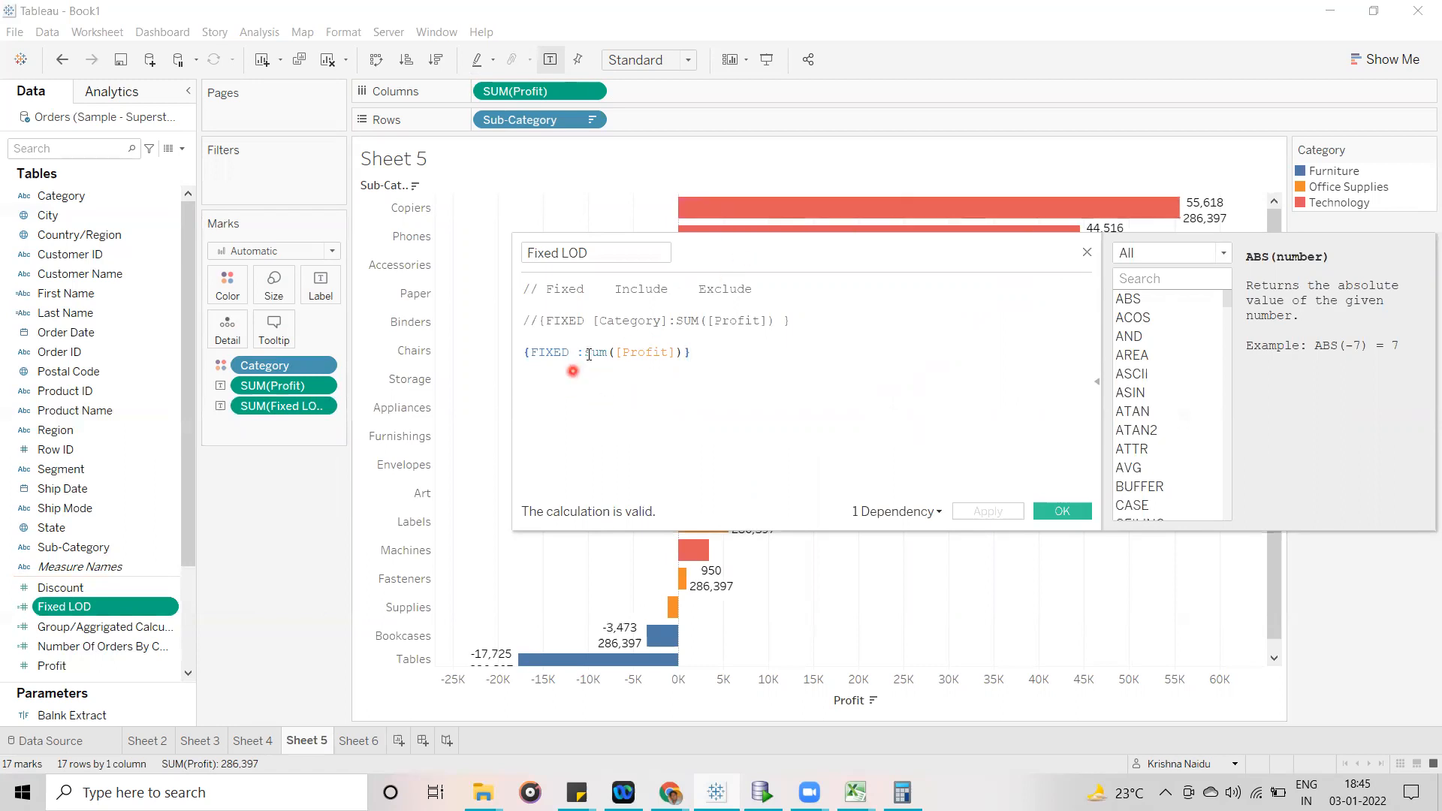
- Try PERCENTILE in place of sum in the Fixed LOD expression, and restore the sum function
left_click_drag(605, 353, 585, 353)
type("per")
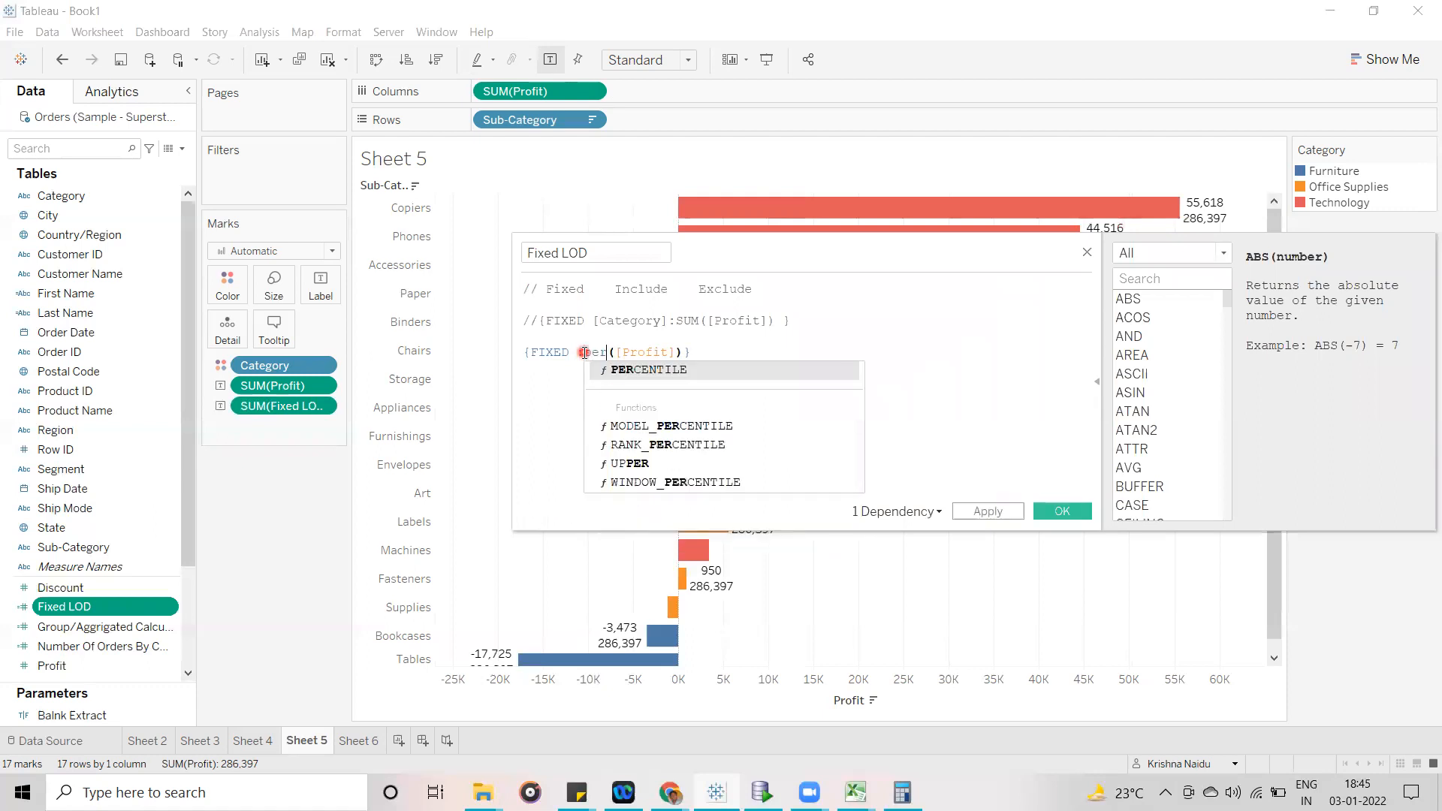
left_click(667, 377)
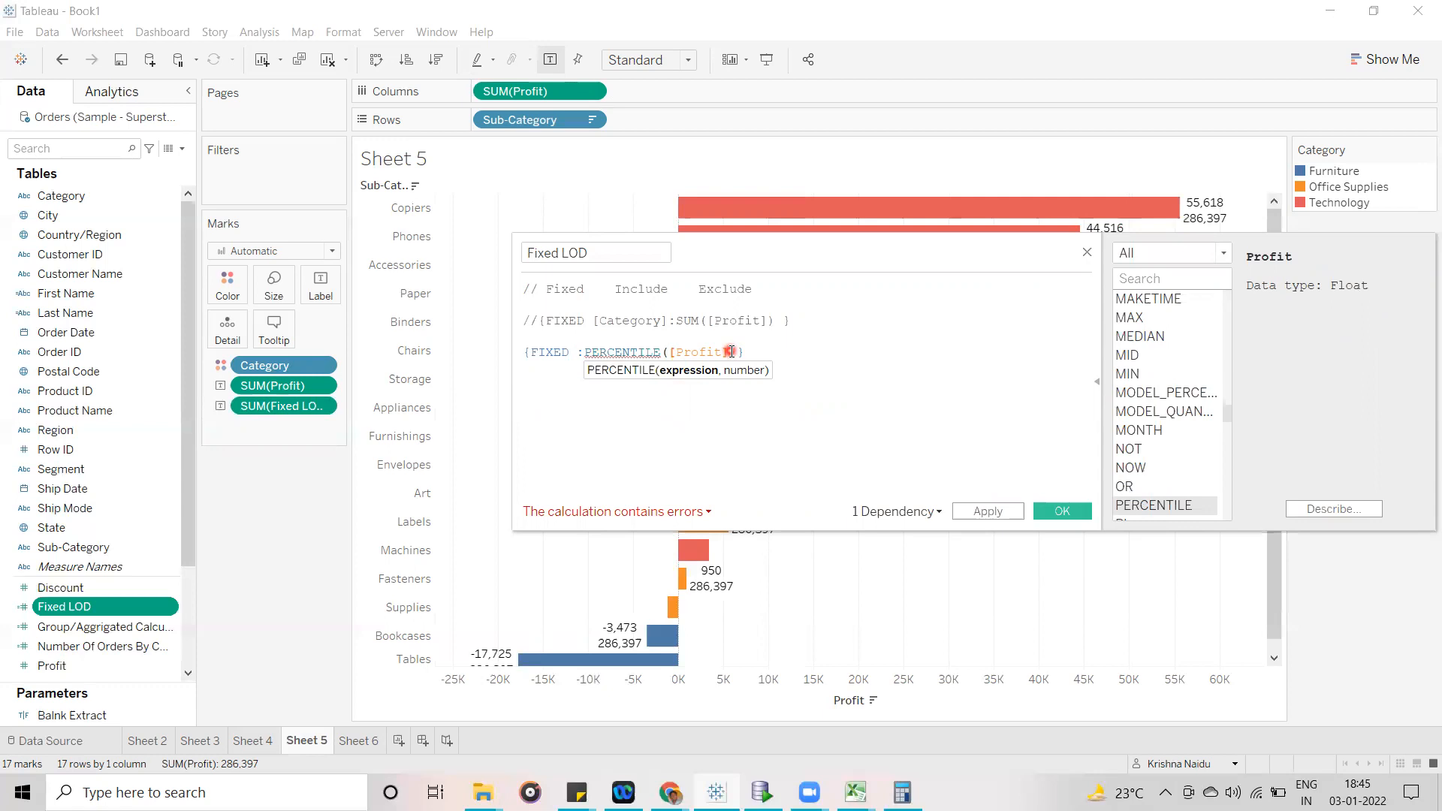
left_click_drag(807, 239, 764, 431)
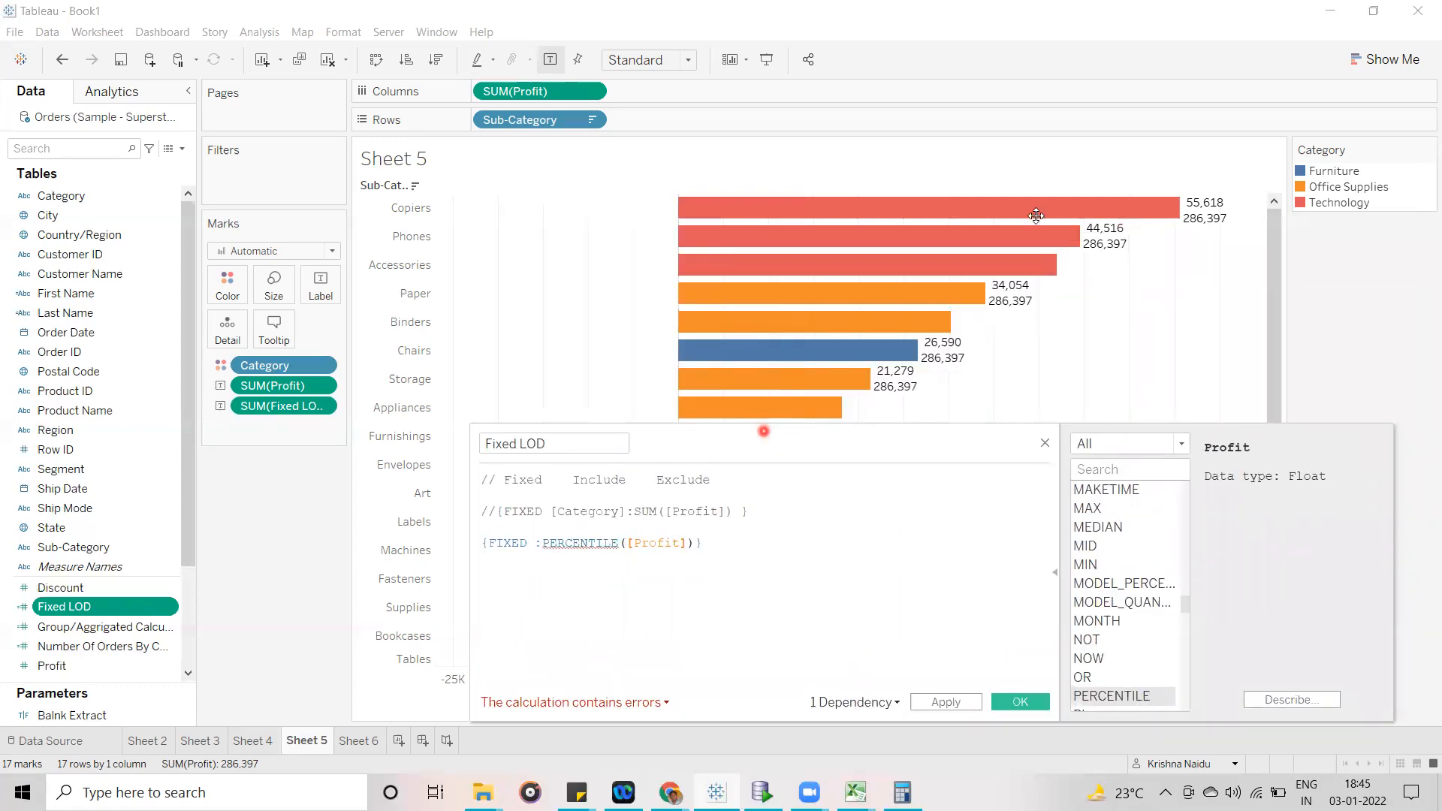
mouse_move(1215, 231)
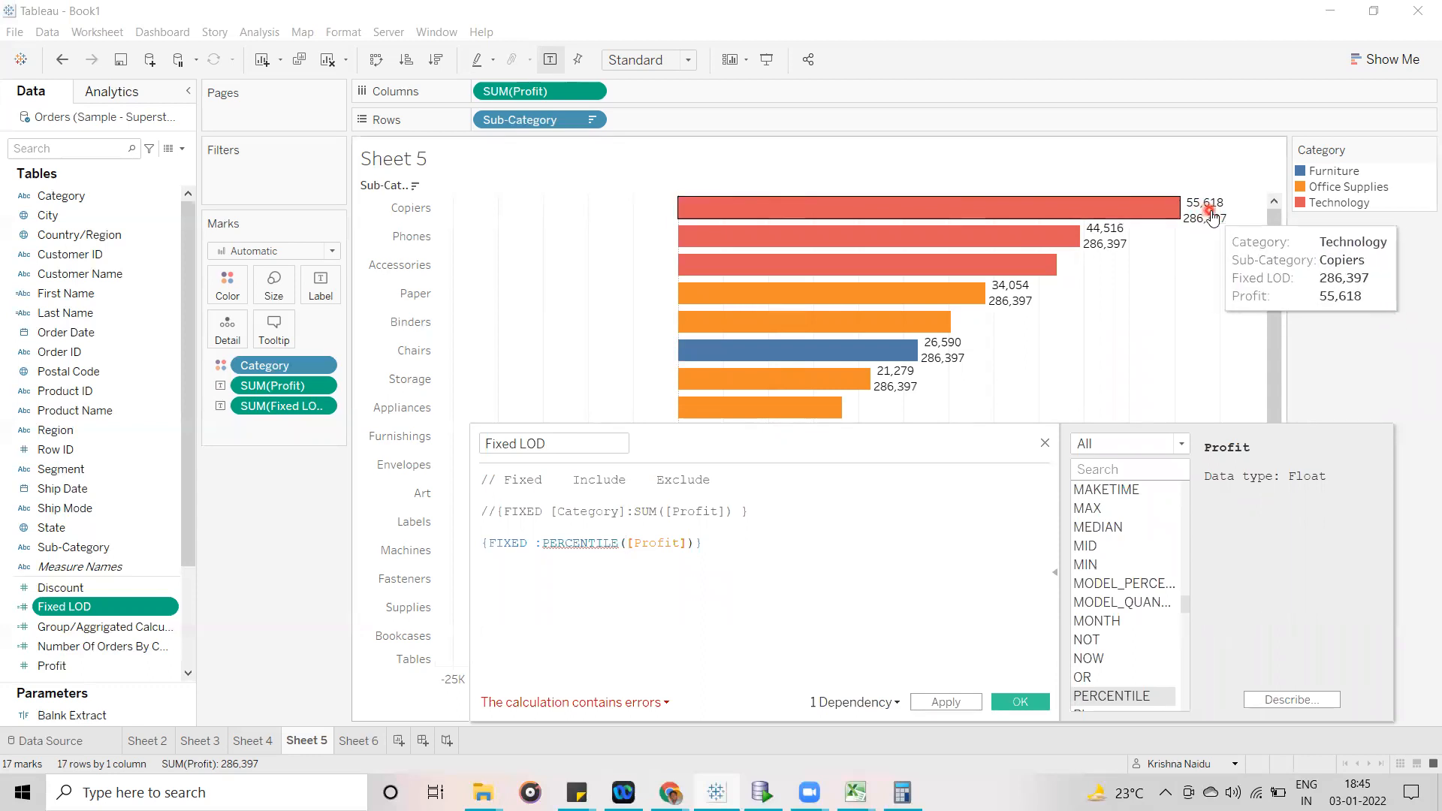
left_click_drag(619, 542, 544, 540)
type("sum")
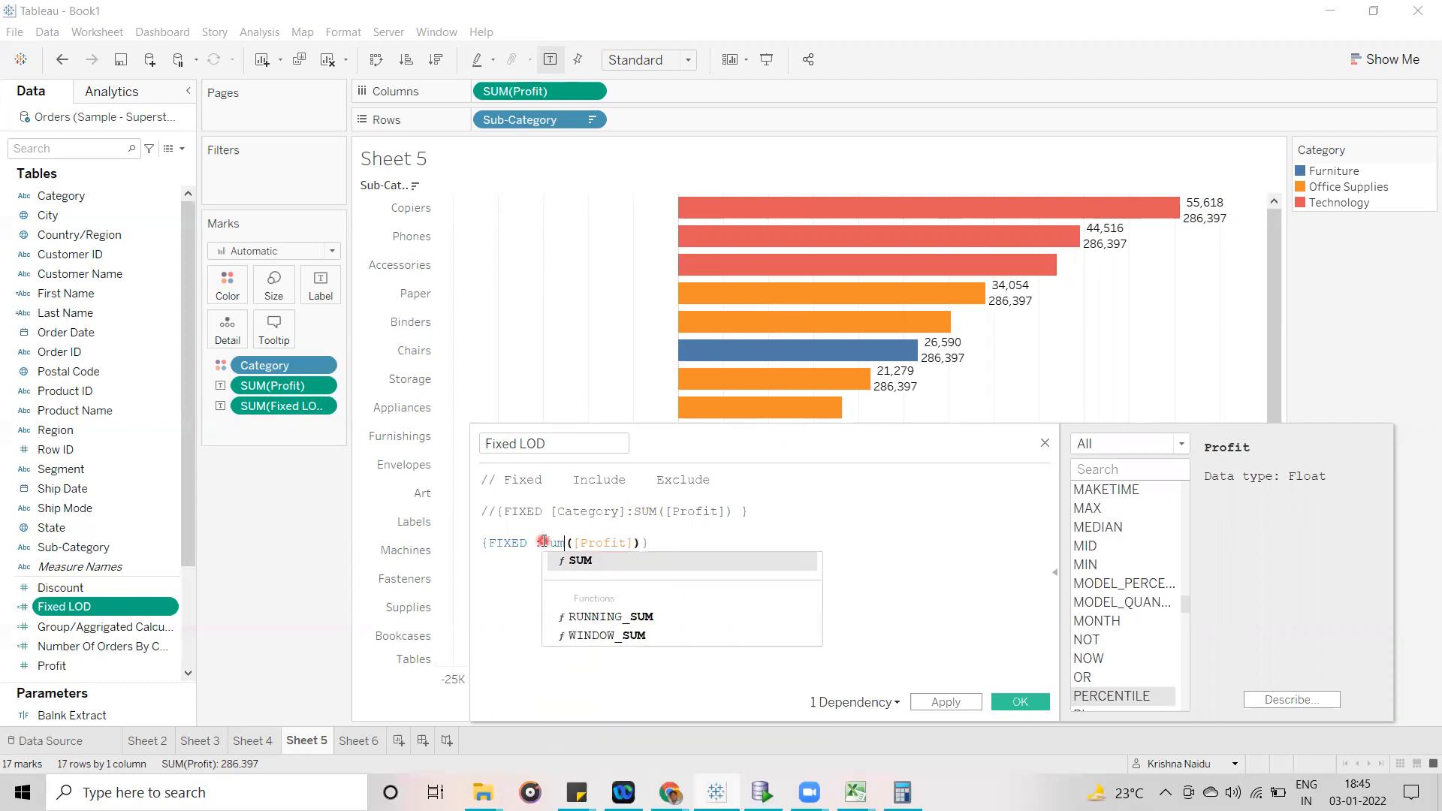
- Add [Category] as the dimension of the FIXED expression, apply the calculation and check the bar labels
left_click(530, 543)
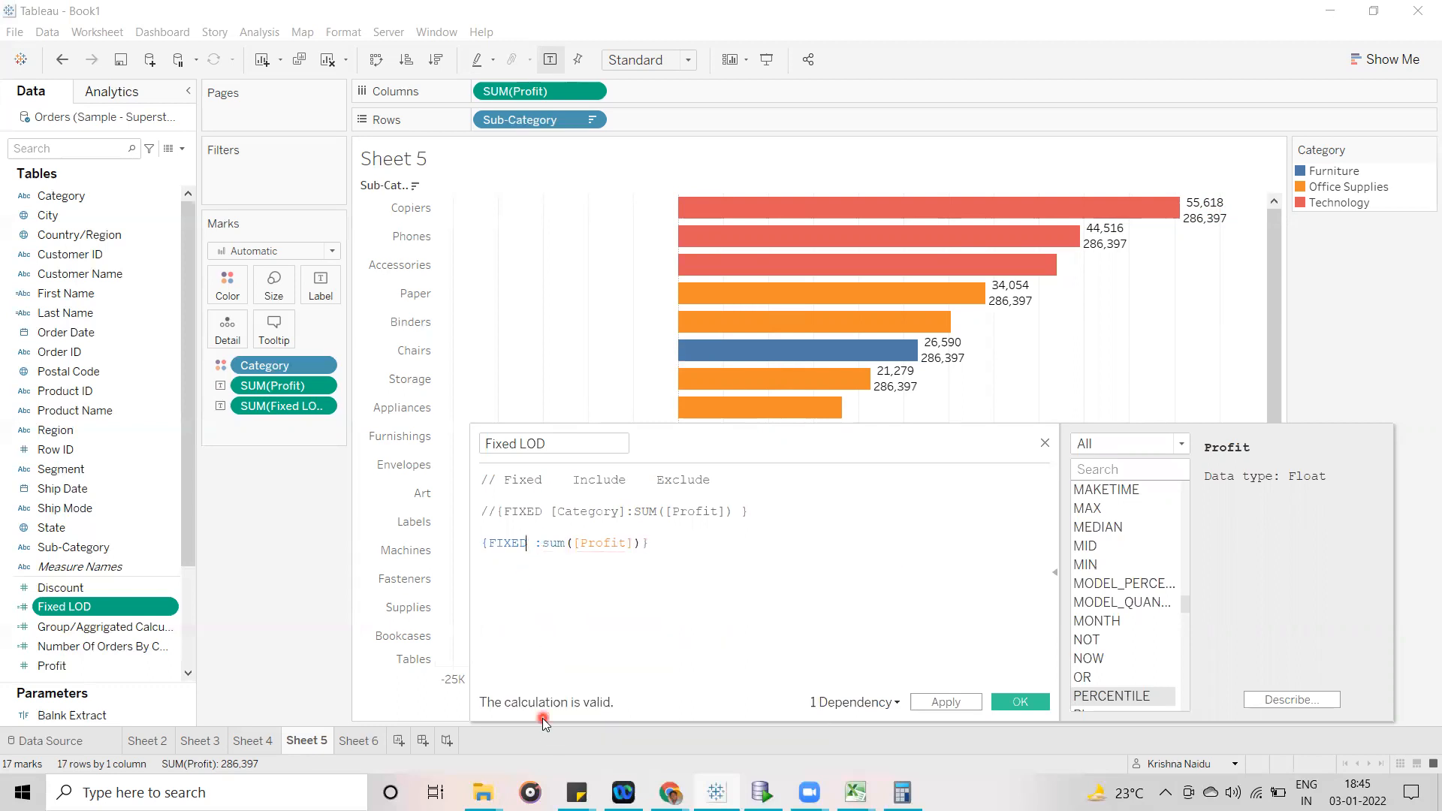
type("ca")
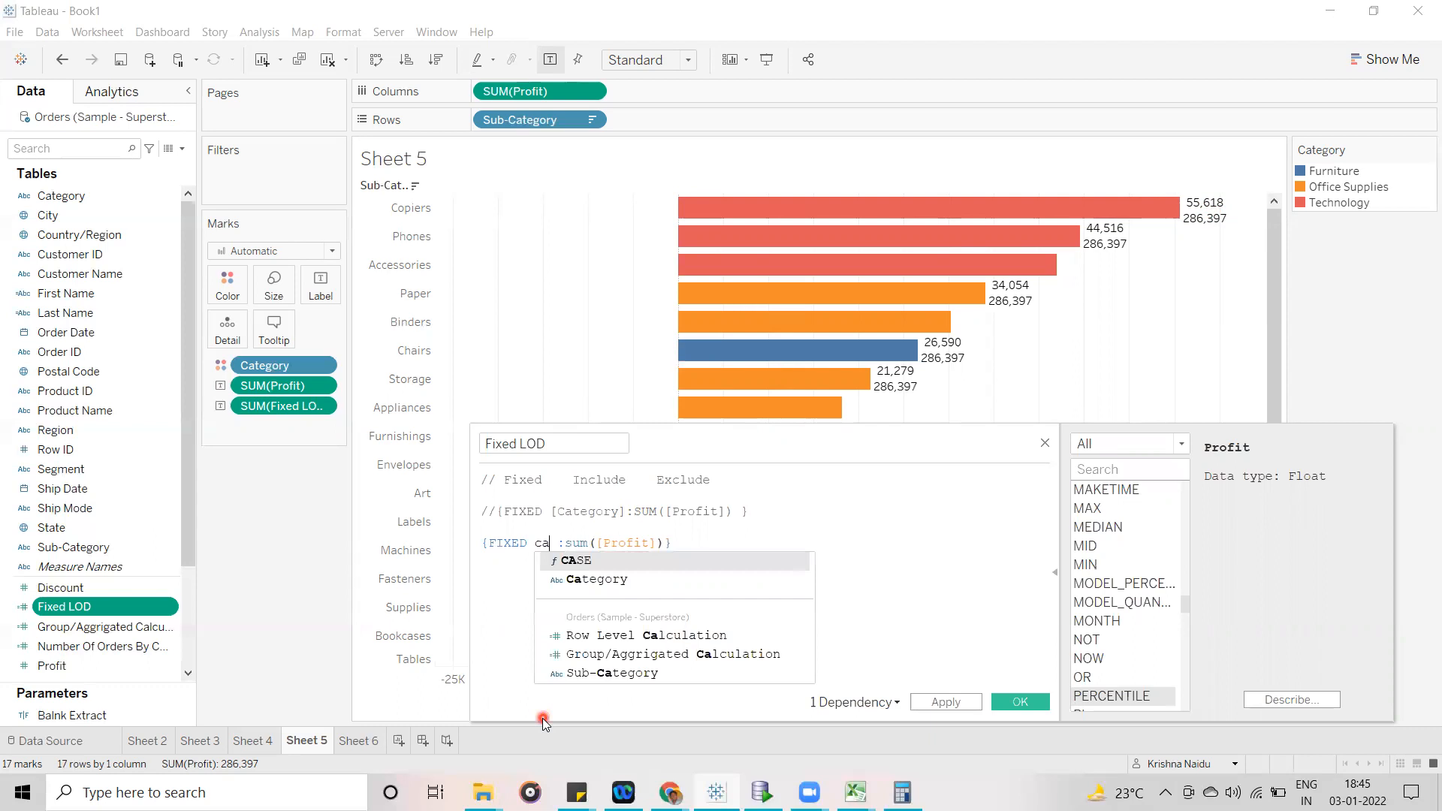
left_click(670, 579)
left_click(1021, 701)
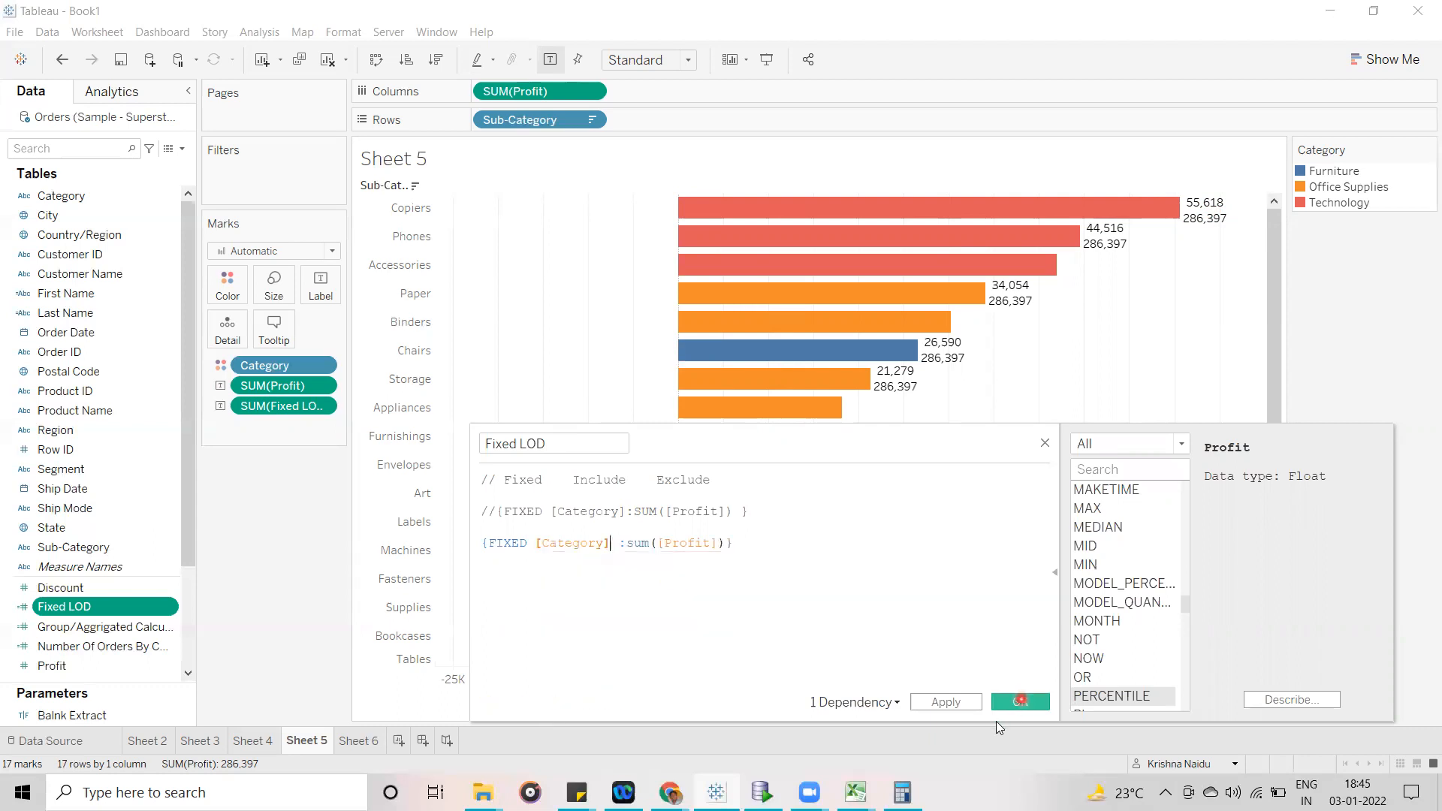
left_click(953, 701)
left_click(1272, 310)
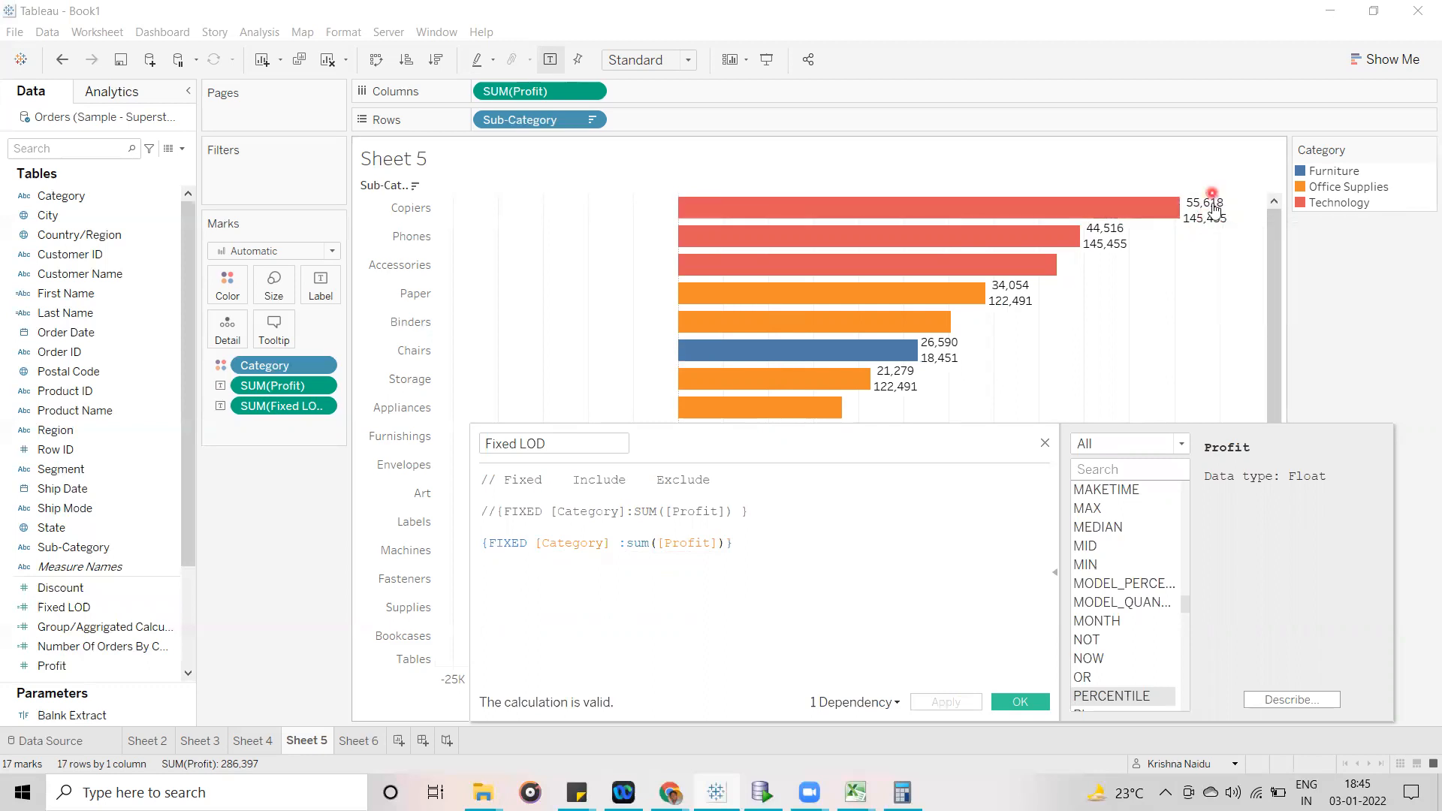
mouse_move(1104, 239)
mouse_move(1001, 295)
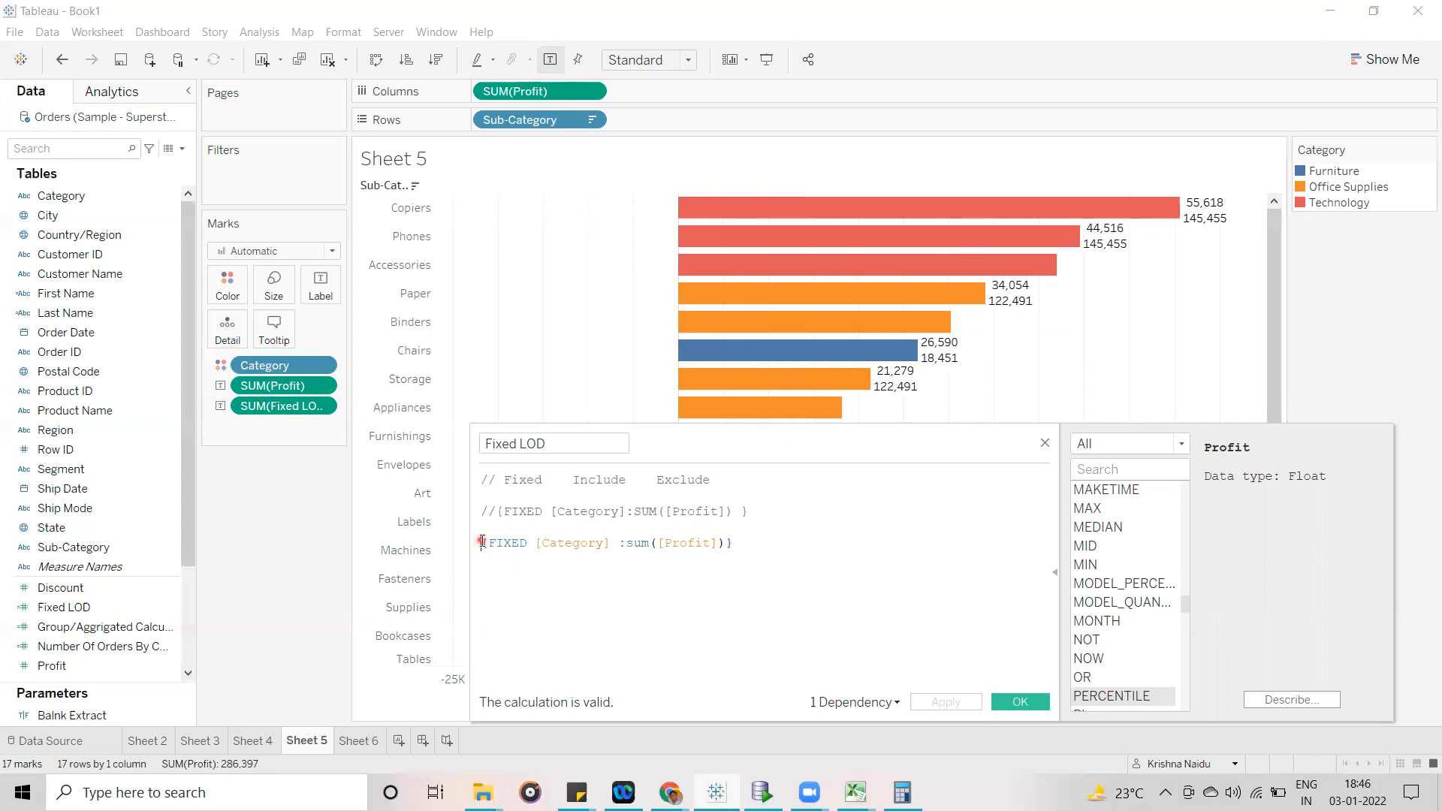
- Undo the SUM-wrapped copy of the FIXED expression inserted above the original line
left_click_drag(731, 543, 481, 543)
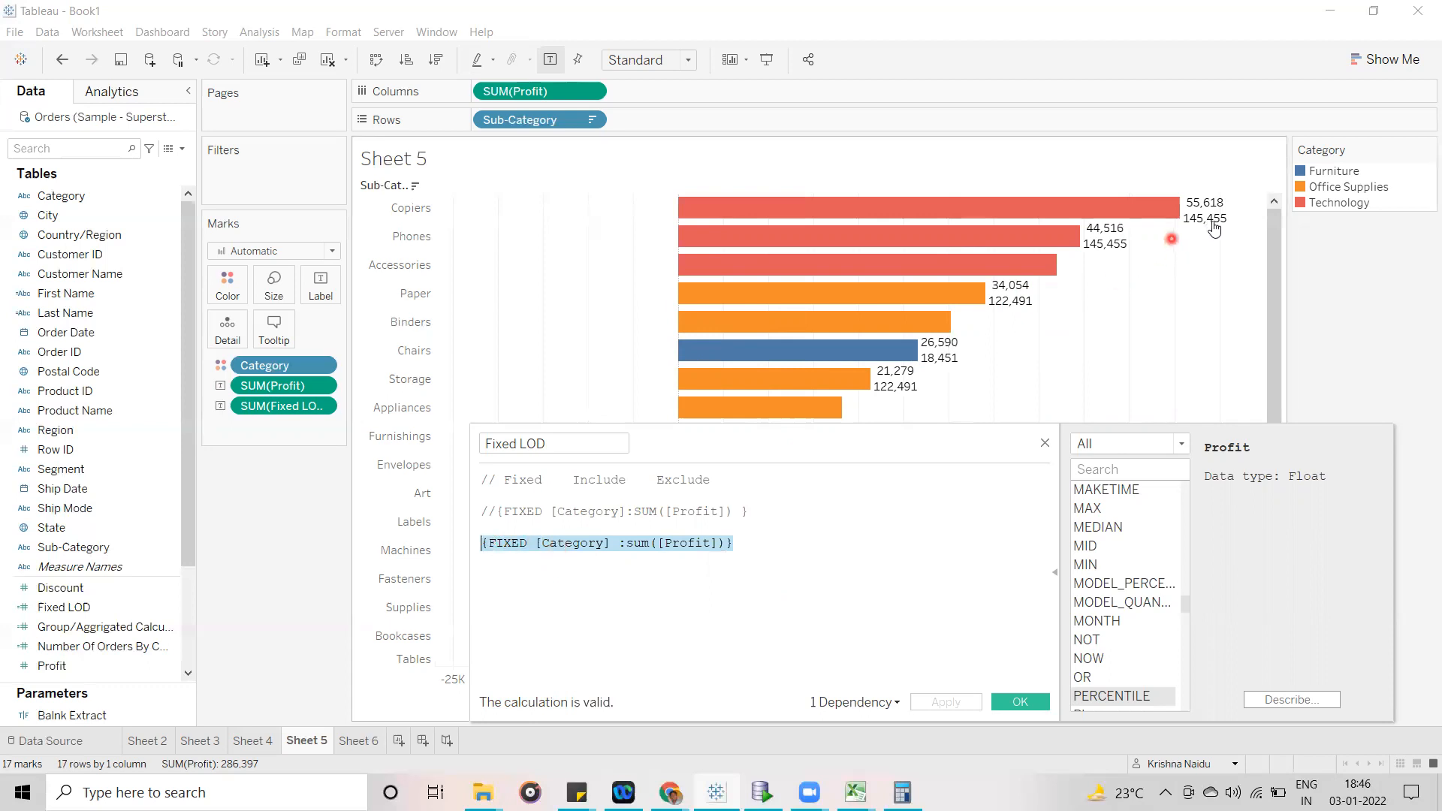
mouse_move(1200, 229)
left_click_drag(864, 457, 1040, 420)
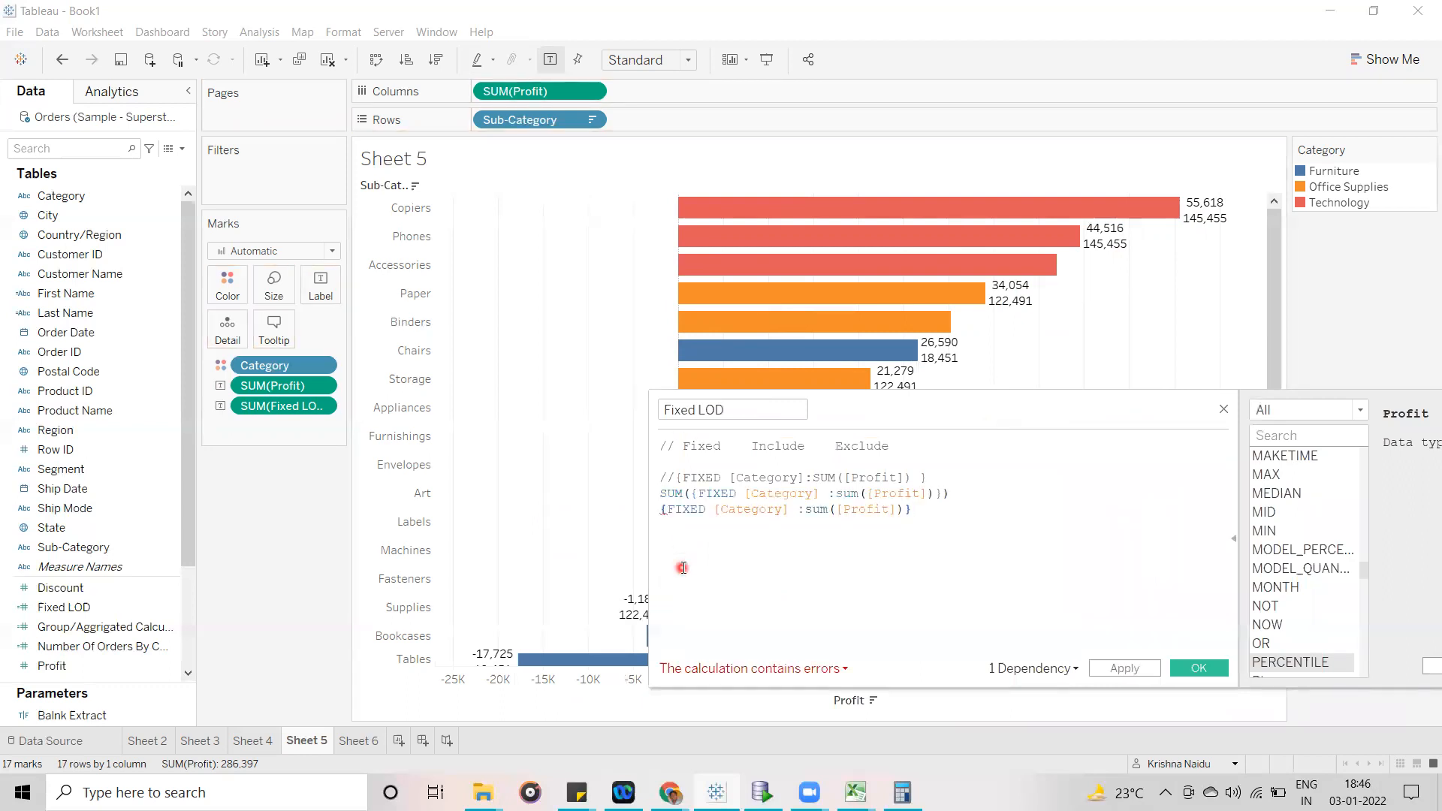
key("ctrl+z")
- Insert SUM([Profit])/ in front of {FIXED [Category] :sum([Profit])} so Profit is divided by its Category total
left_click(657, 510)
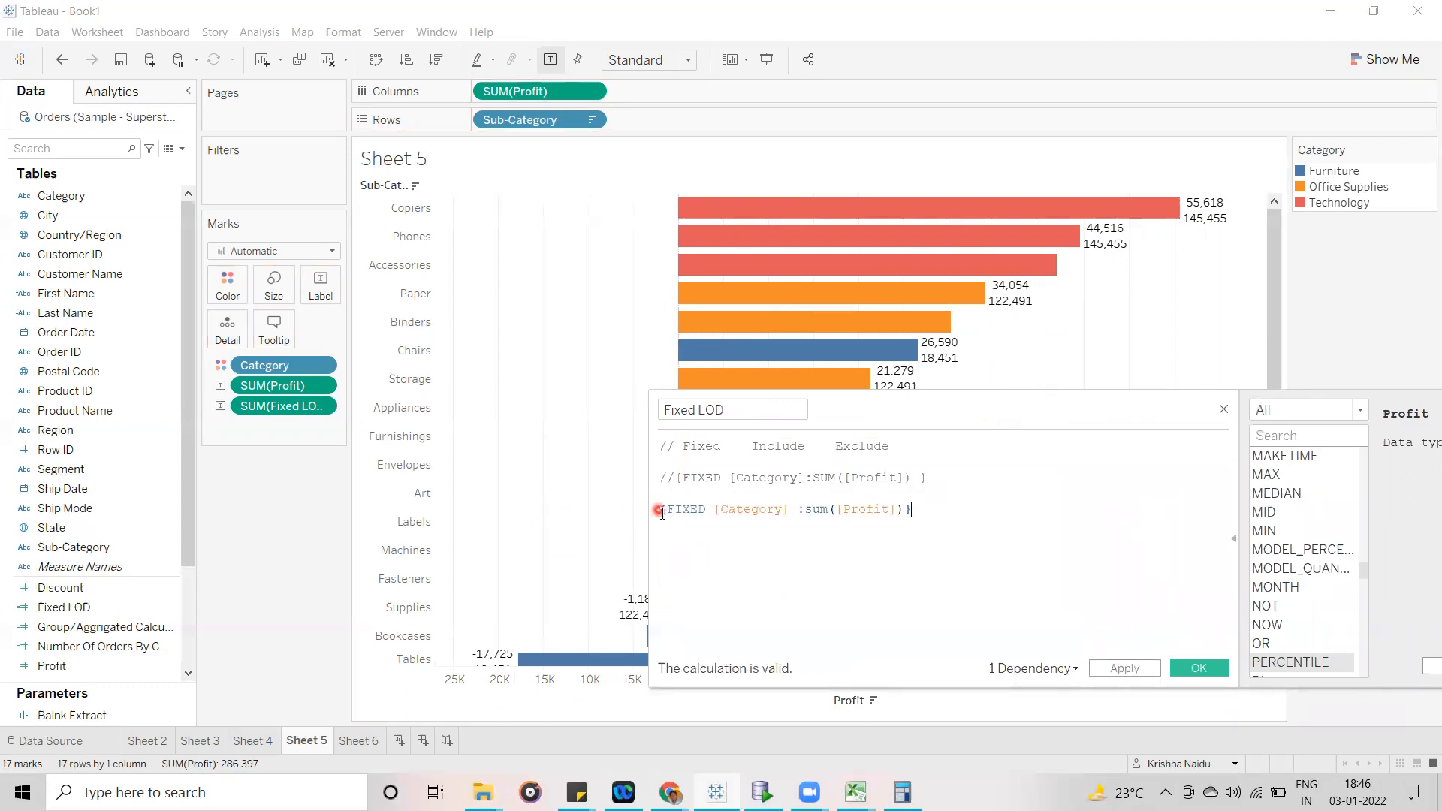
key("Left")
key("Left")
key("Left")
key("Left")
key("Left")
key("Left")
key("Left")
key("Left")
key("Left")
key("Left")
key("Left")
key("Left")
key("Left")
key("Left")
key("Left")
key("Left")
key("Left")
key("Left")
key("Left")
key("Left")
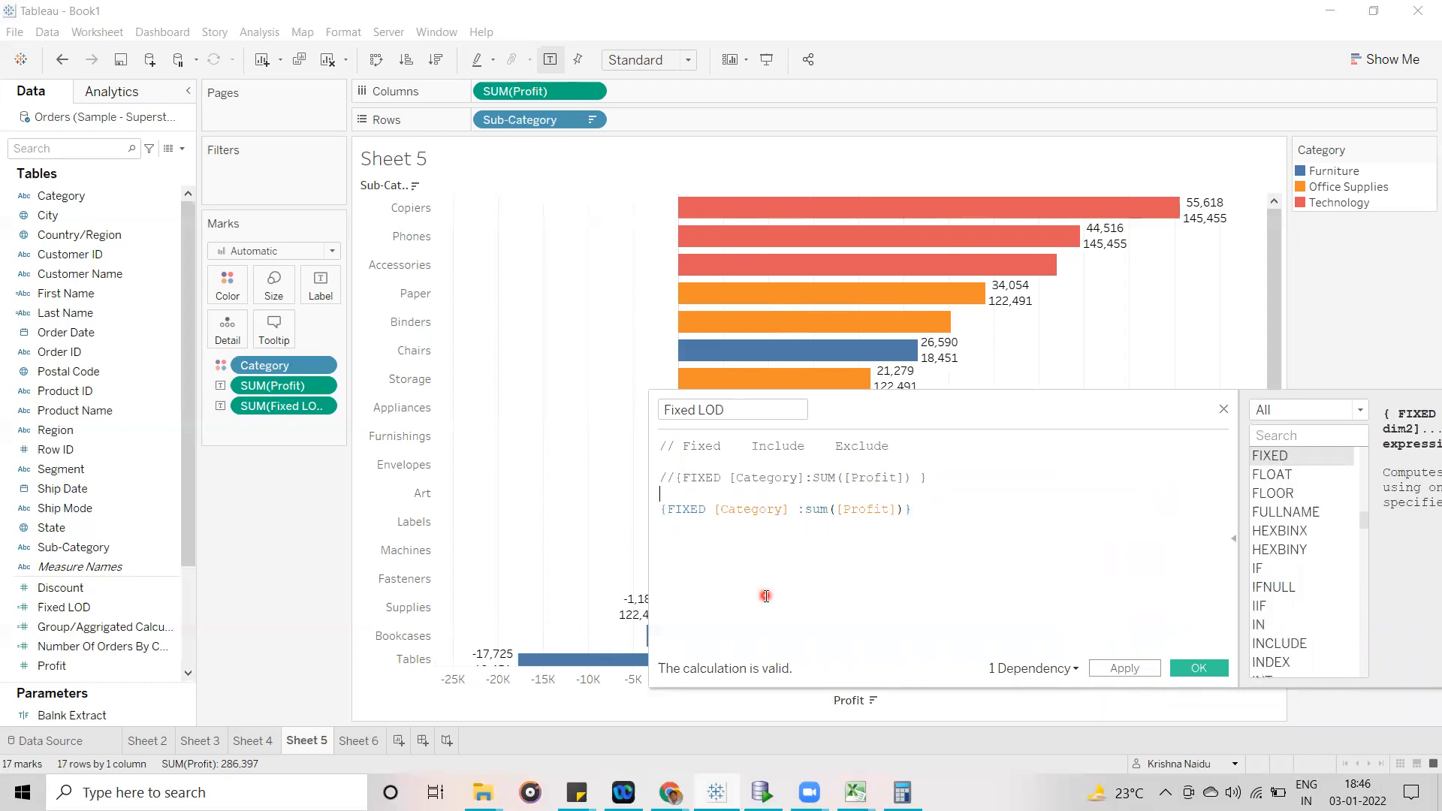
key("Left")
key("Left")
key("Left")
key("Left")
key("Left")
key("Left")
key("Left")
key("Left")
key("Left")
key("Left")
key("Left")
key("Left")
key("Left")
key("Left")
key("Left")
key("Left")
key("Left")
key("Left")
key("Left")
key("Left")
type("SUM(pro")
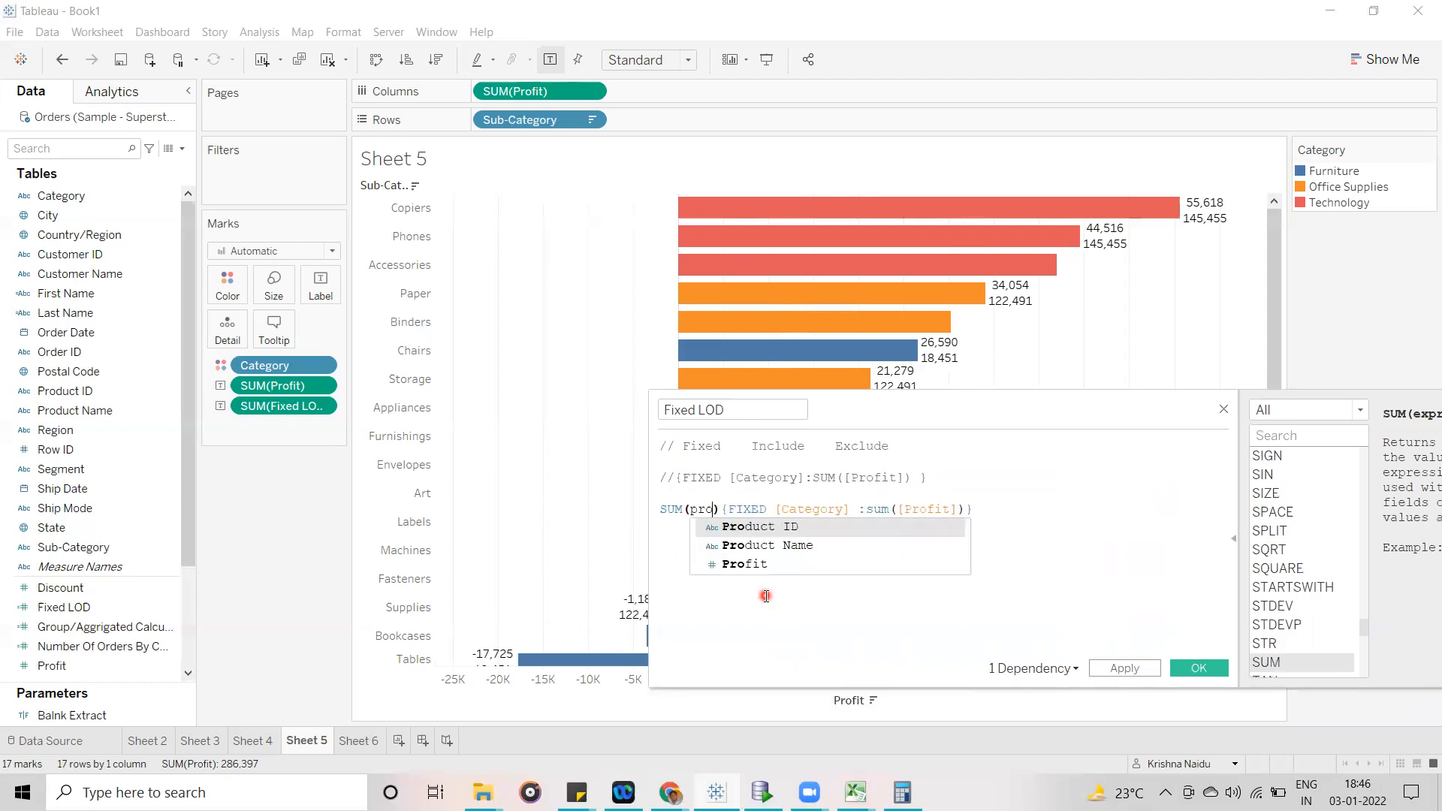
key("Down")
key("Down")
key("Return")
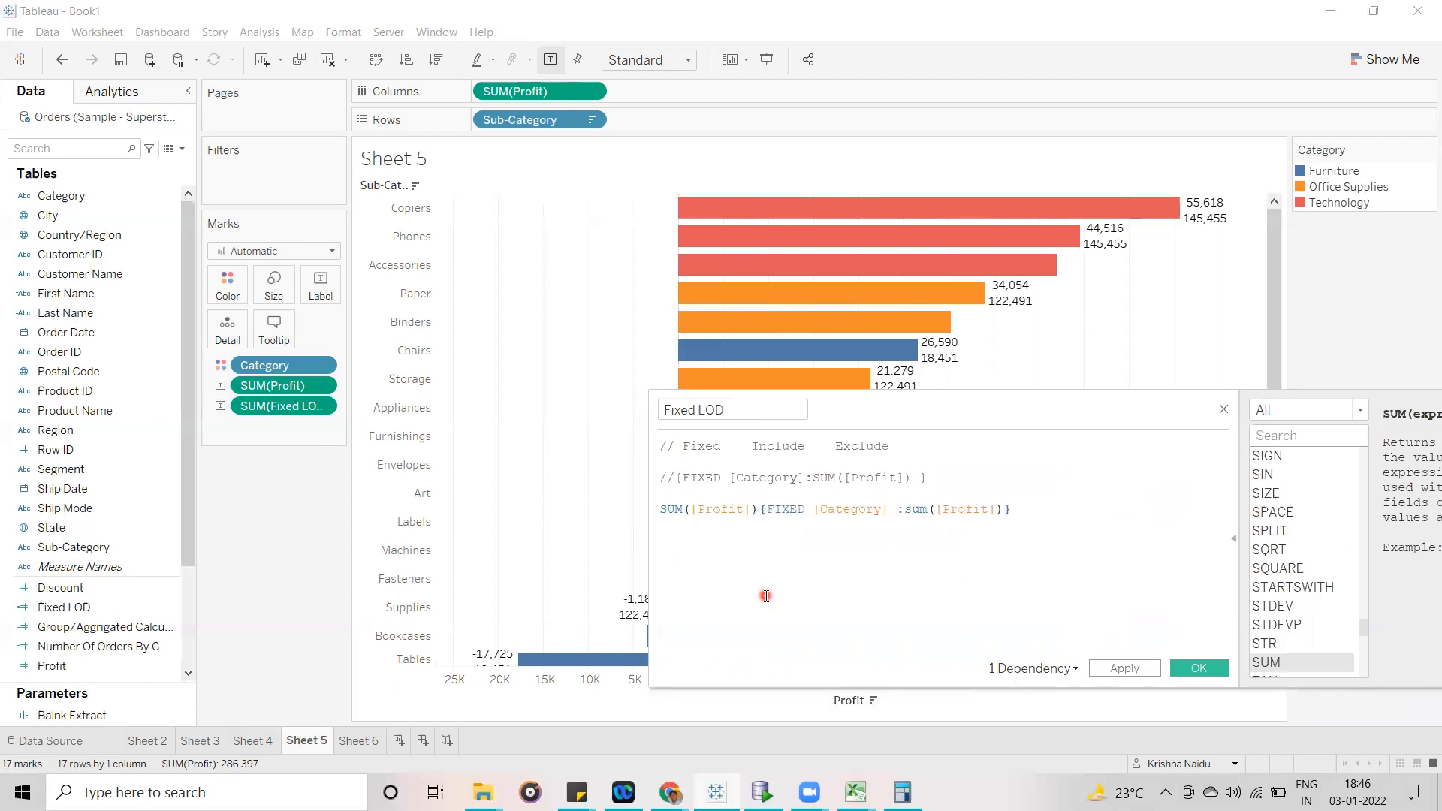
key("Right")
type("/")
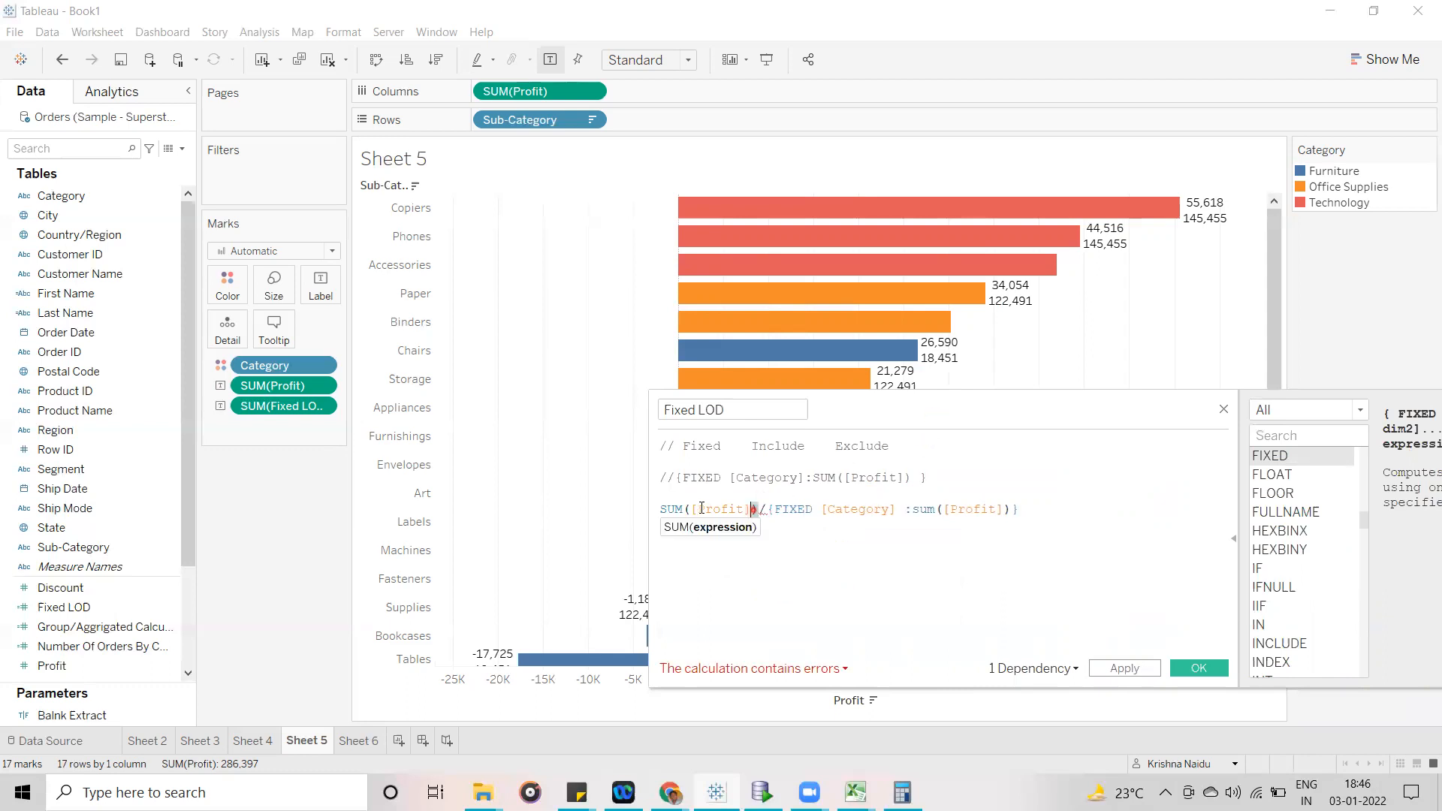
- Highlight SUM([Profit]) in the formula and compare it with the SUM(Profit) fields in the view and the Copiers bar label
left_click_drag(757, 509, 662, 511)
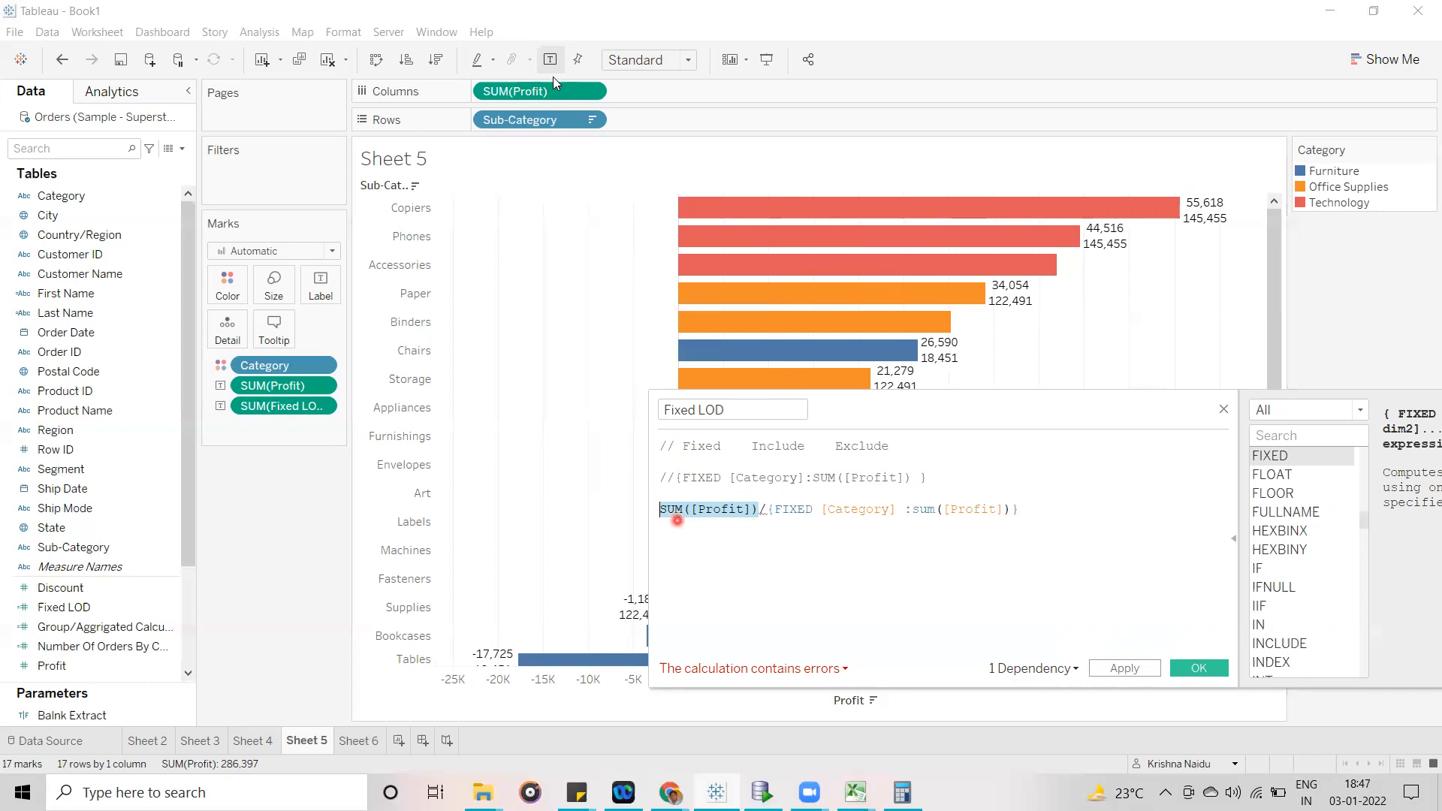
left_click(524, 91)
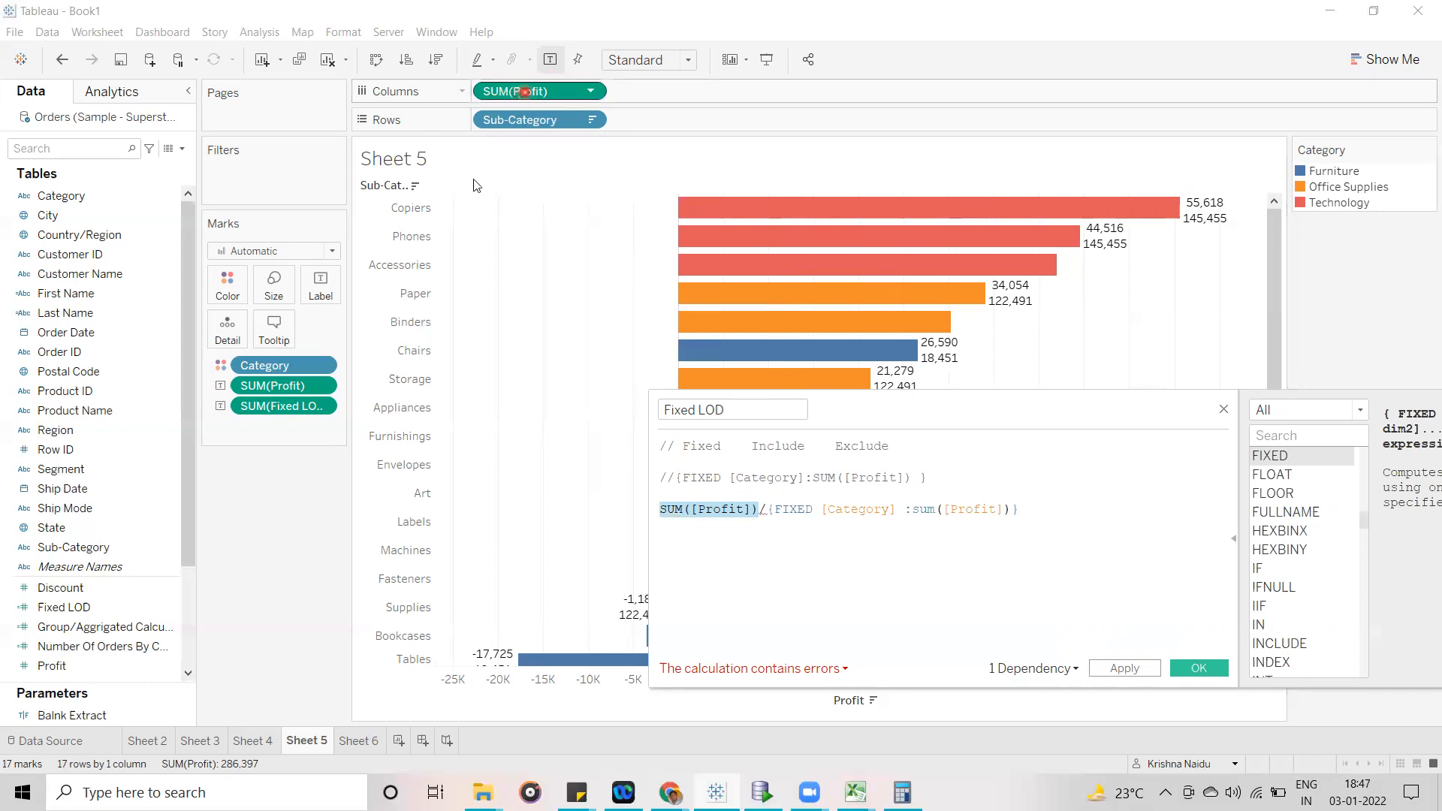
left_click(253, 388)
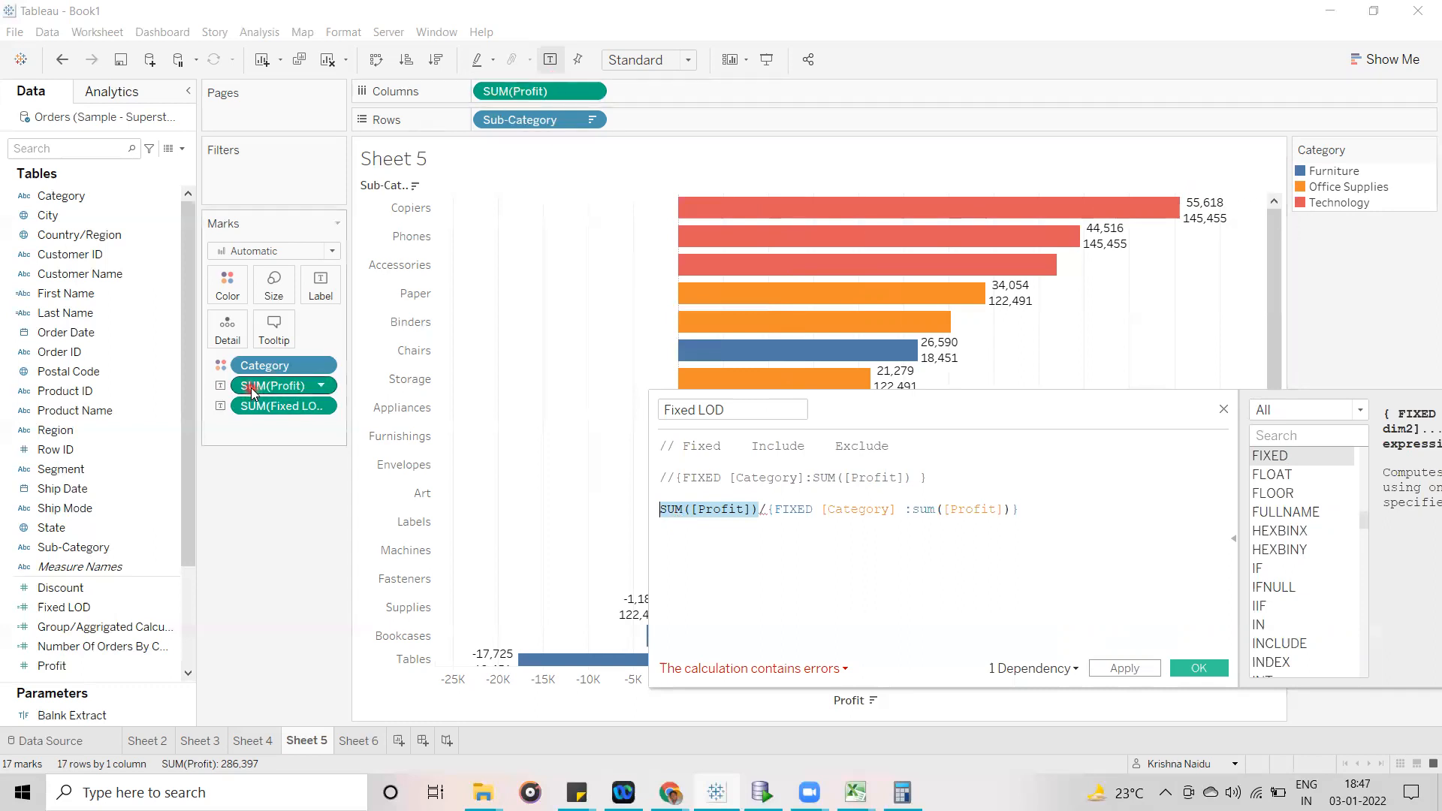
left_click(1206, 205)
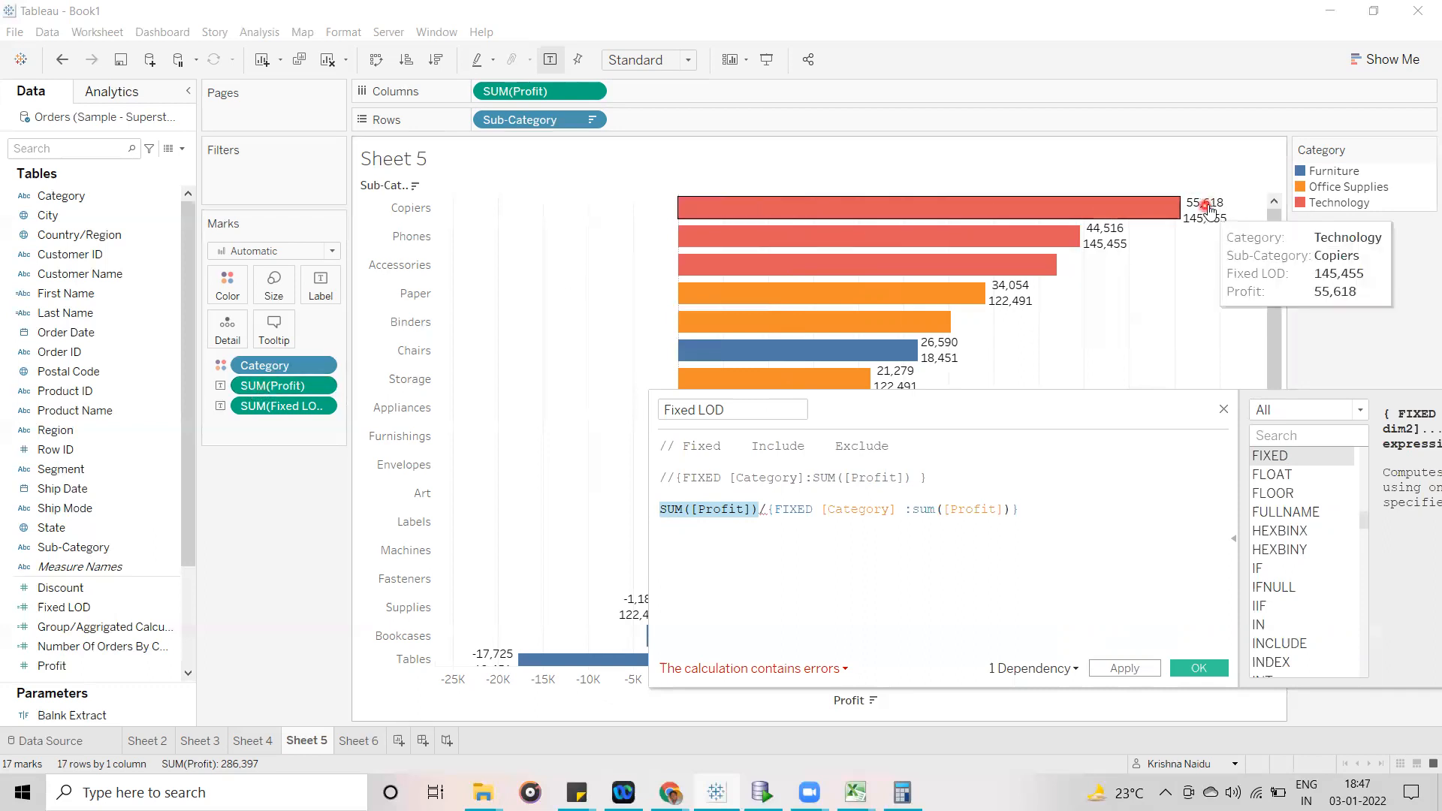
left_click(268, 383)
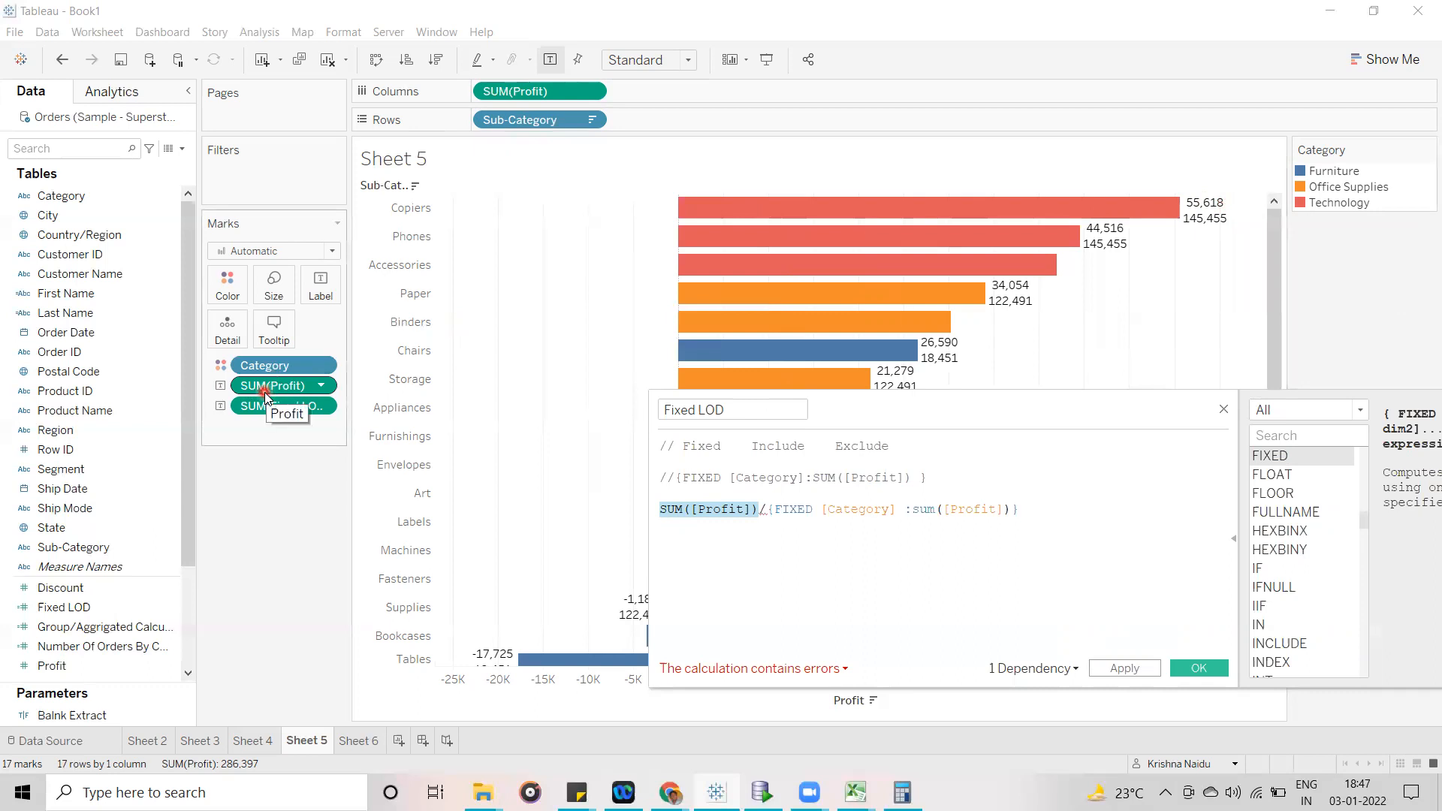
left_click(1192, 204)
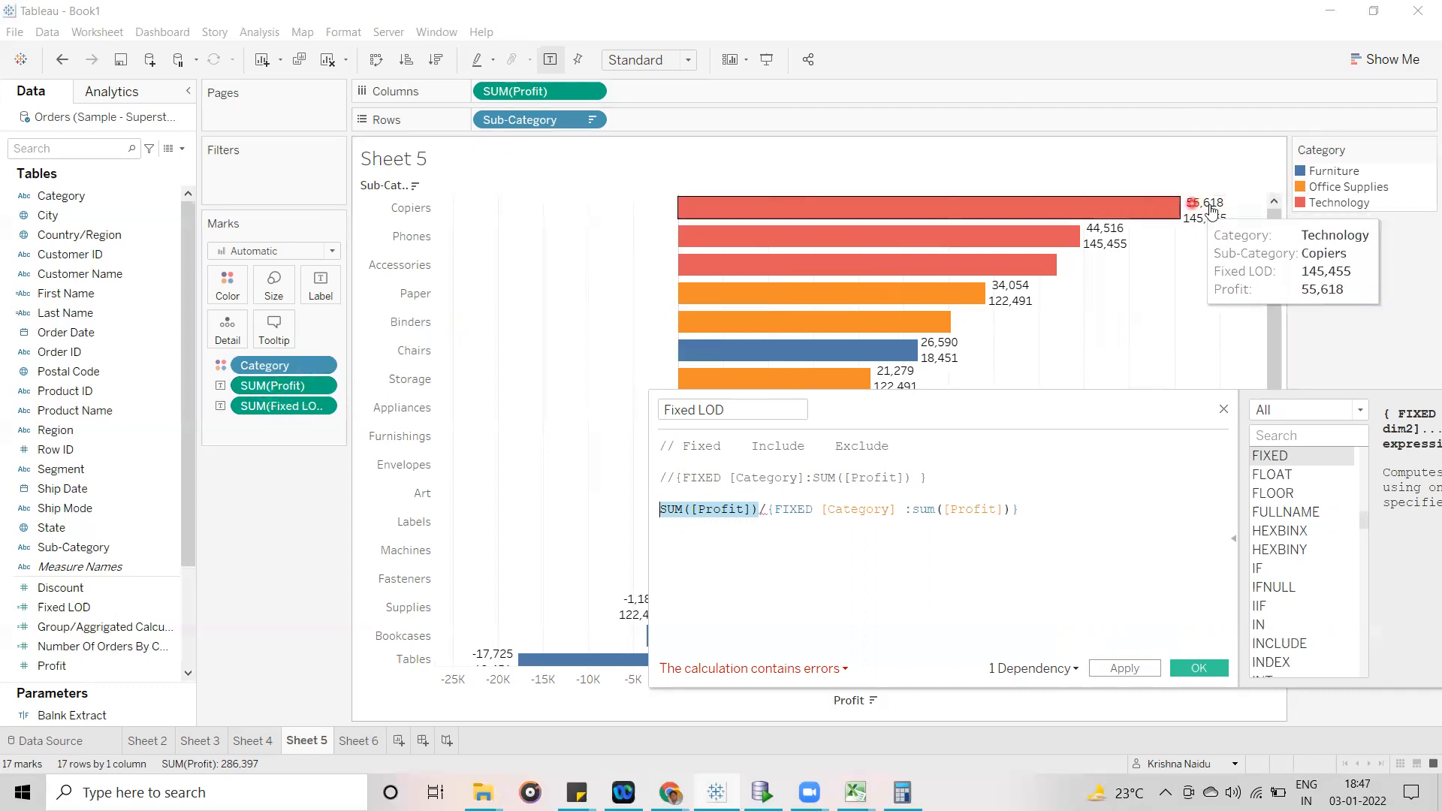
- Highlight SUM([Profit]) and the FIXED expression in turn, comparing each with the two values labelled on the Copiers bar
left_click(695, 532)
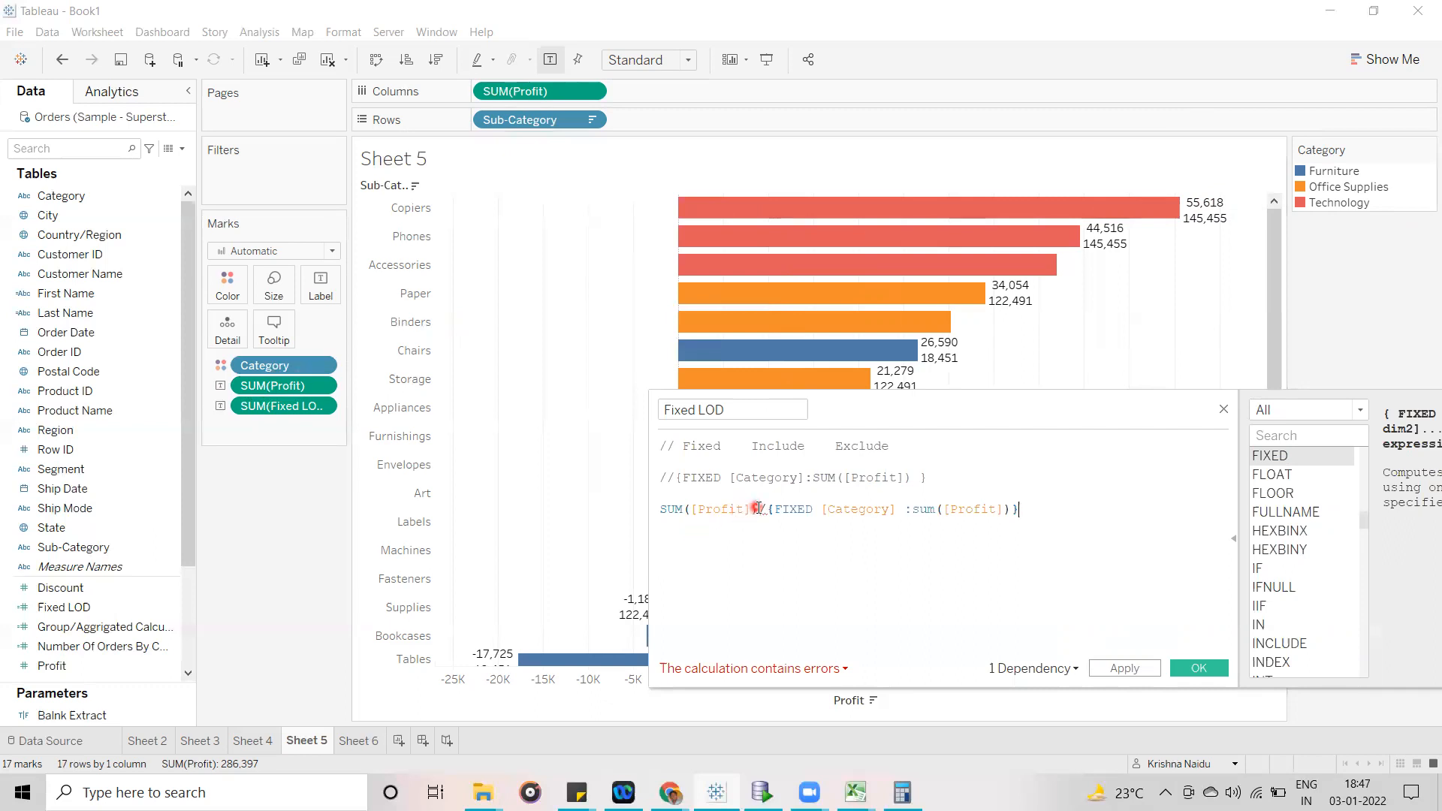
left_click_drag(757, 511, 655, 508)
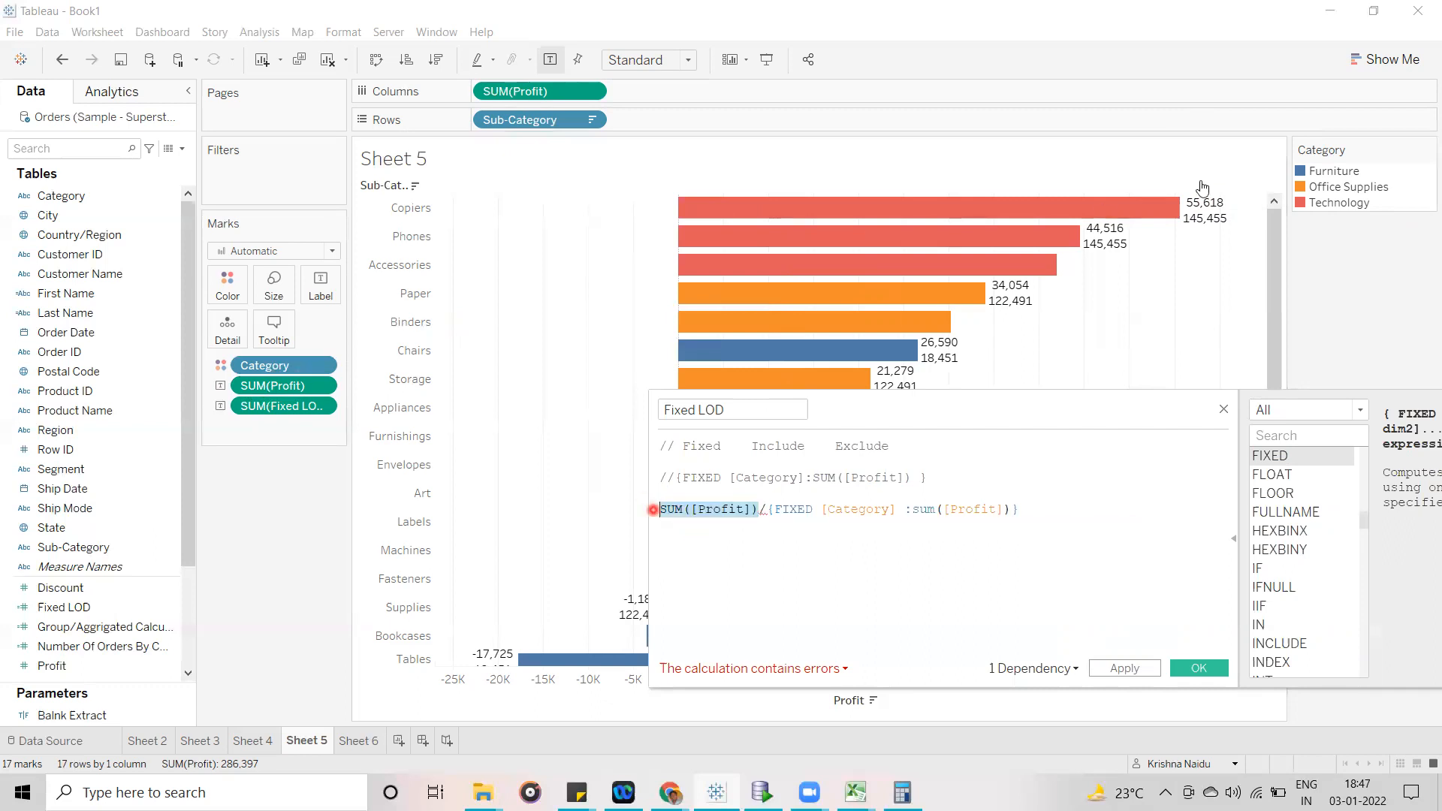
left_click(1204, 210)
left_click_drag(768, 513, 1032, 515)
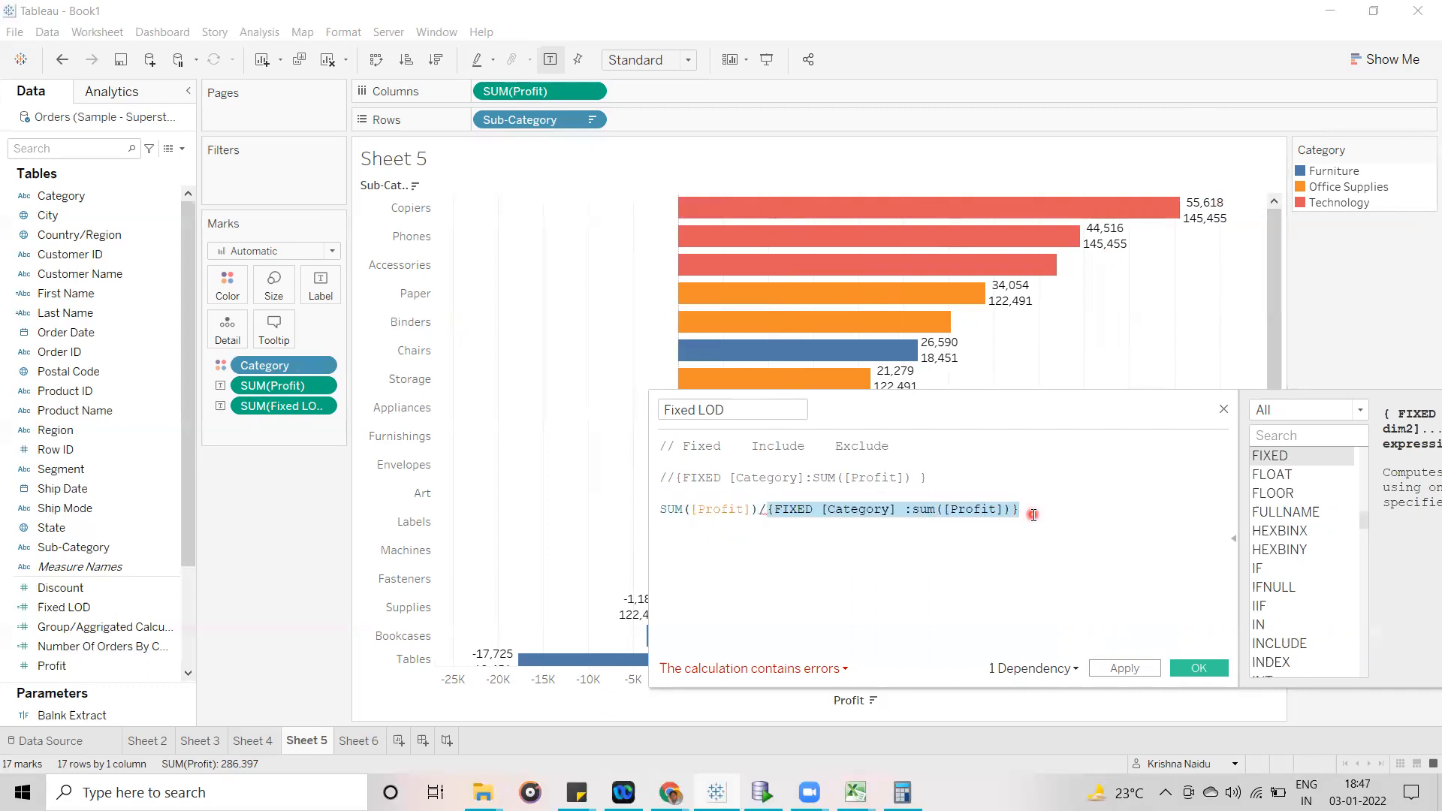
mouse_move(1195, 223)
left_click(882, 571)
left_click_drag(766, 509, 1045, 505)
mouse_move(1206, 228)
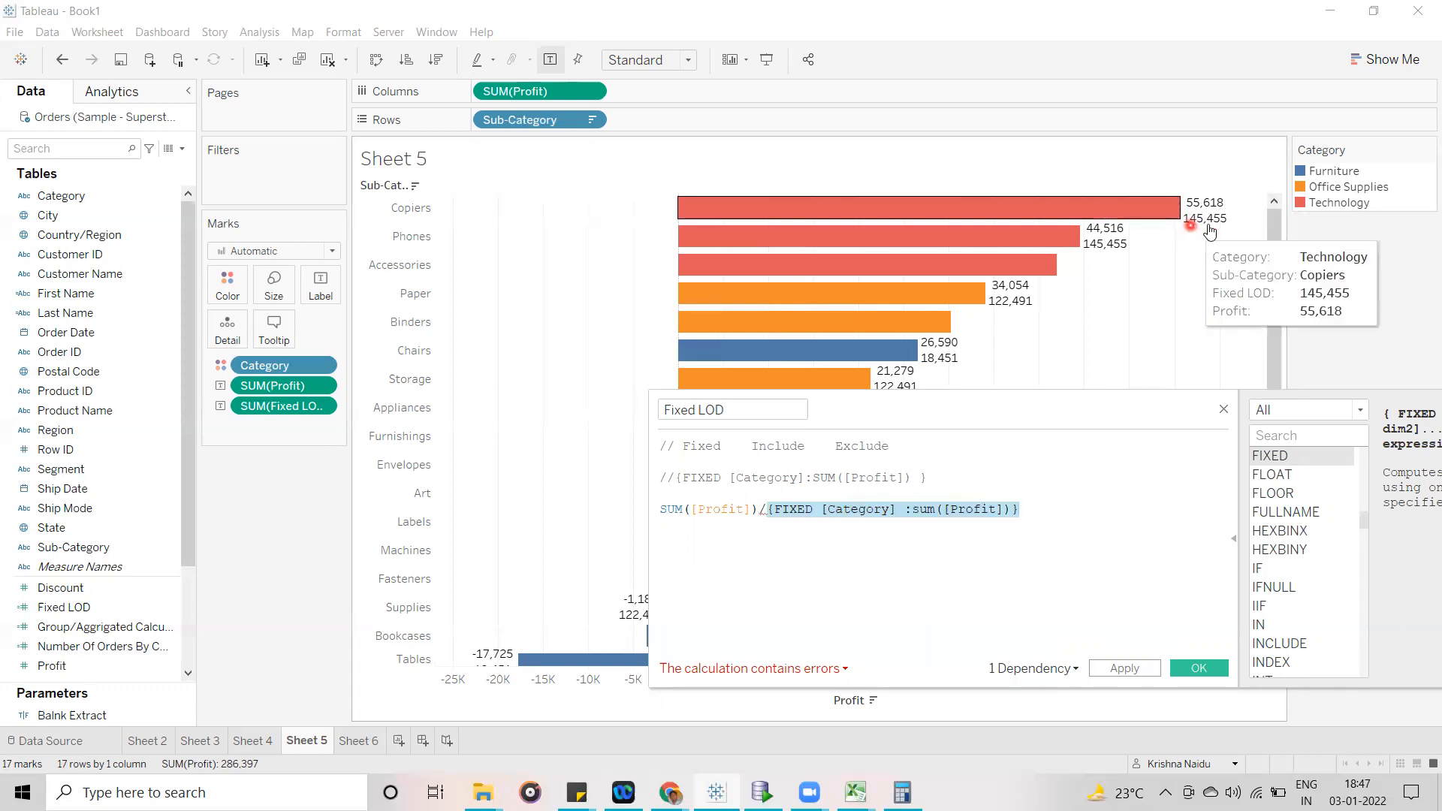
left_click(841, 542)
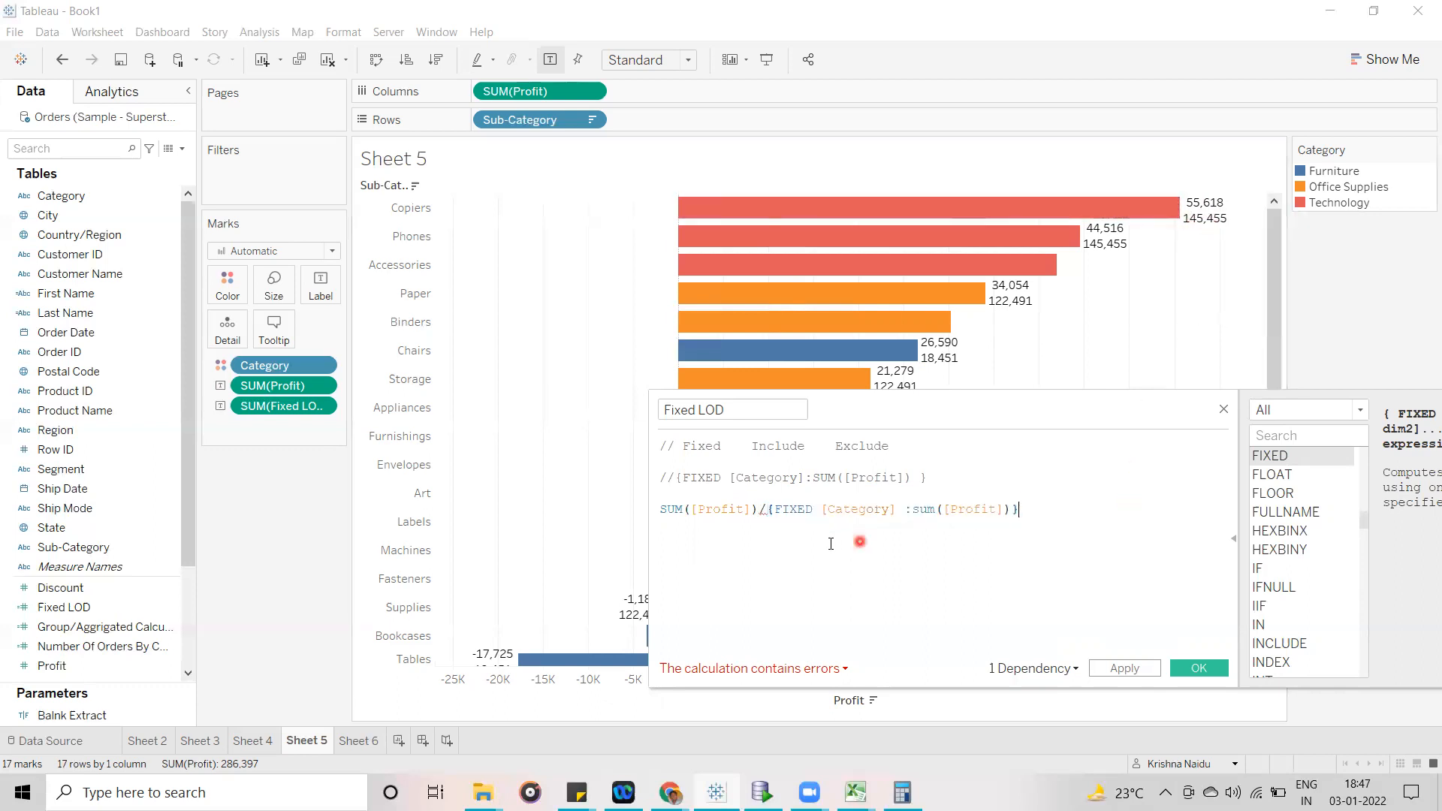
- Move the calculation editor over the middle of the chart and read the details of the formula's error
left_click_drag(1020, 419, 830, 329)
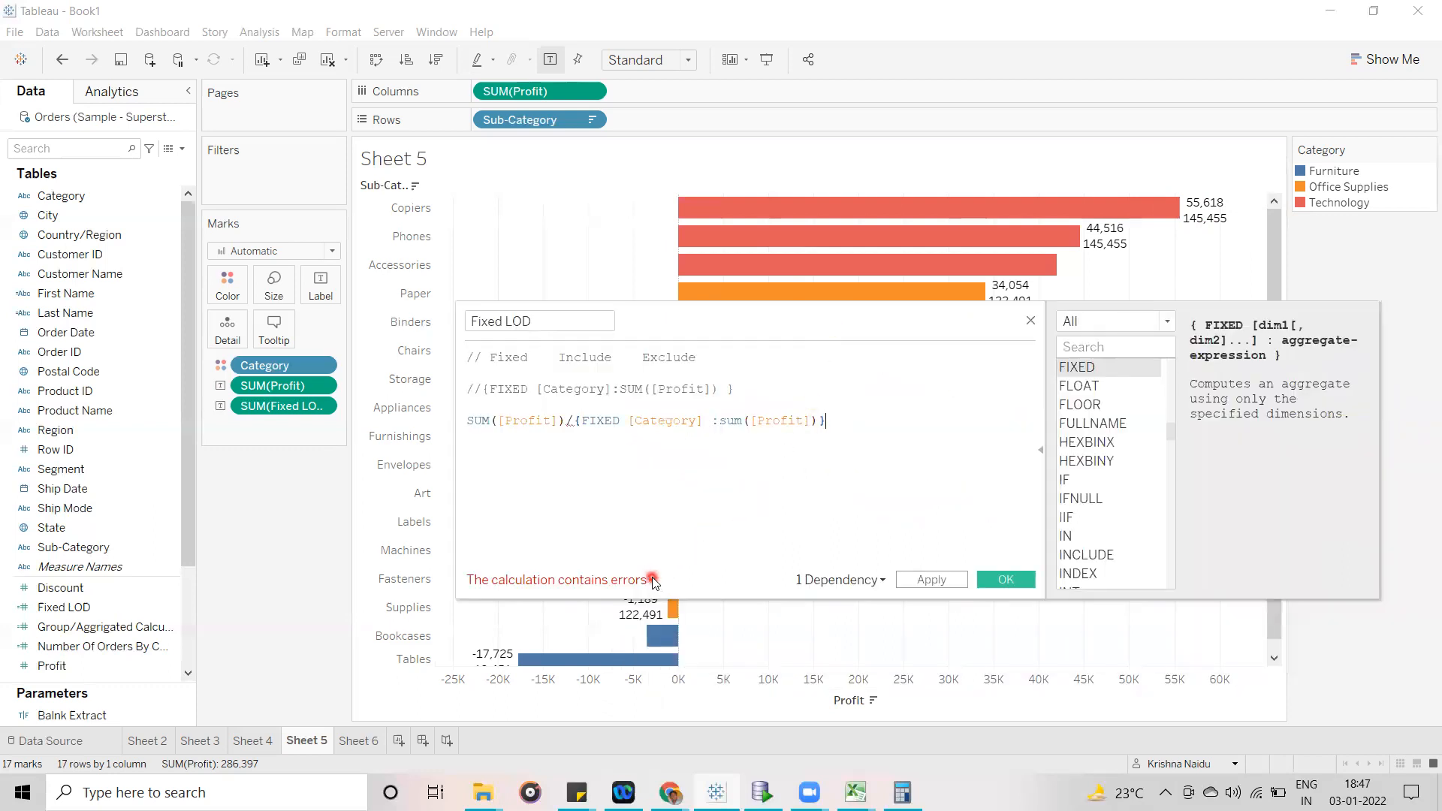
left_click(653, 580)
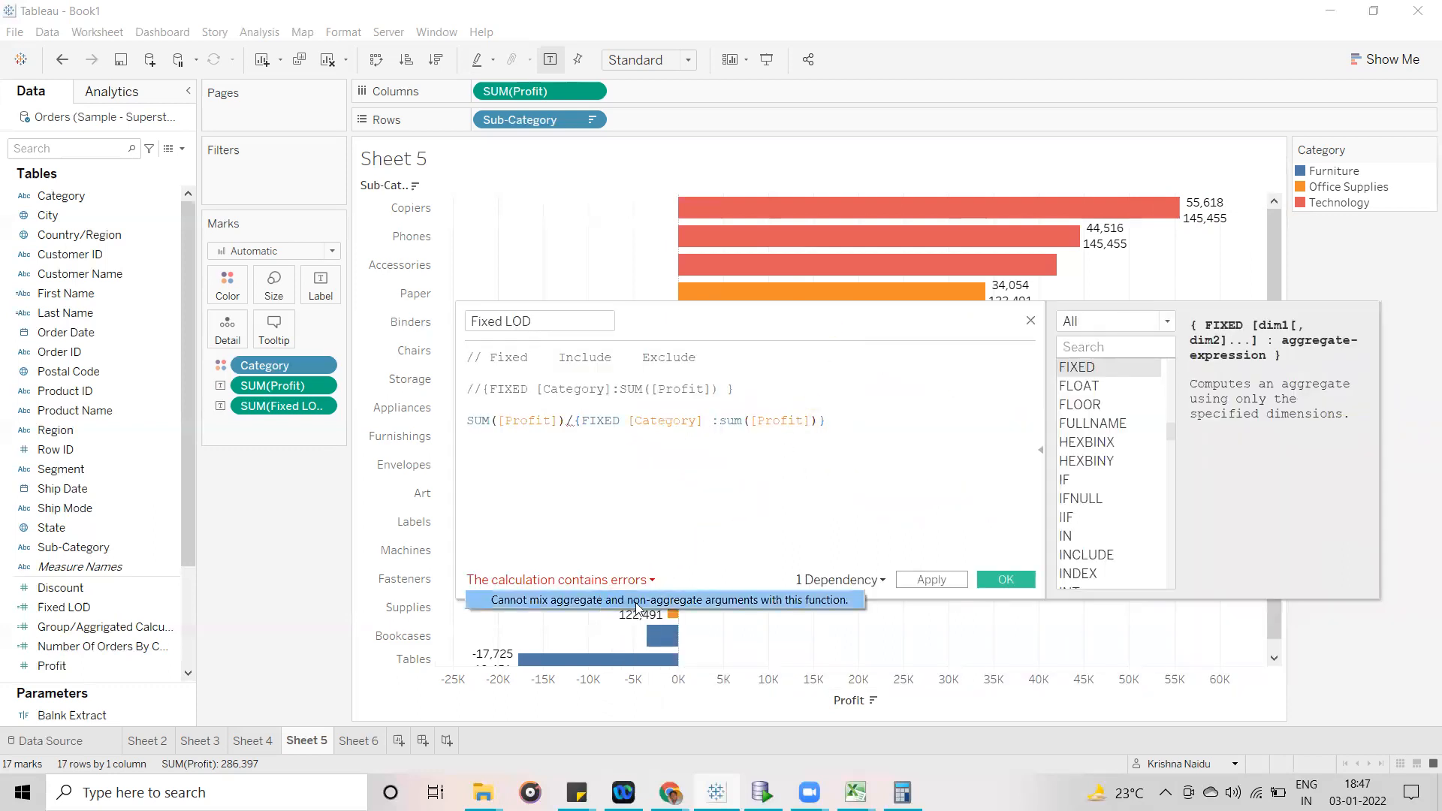
left_click(778, 589)
left_click(941, 493)
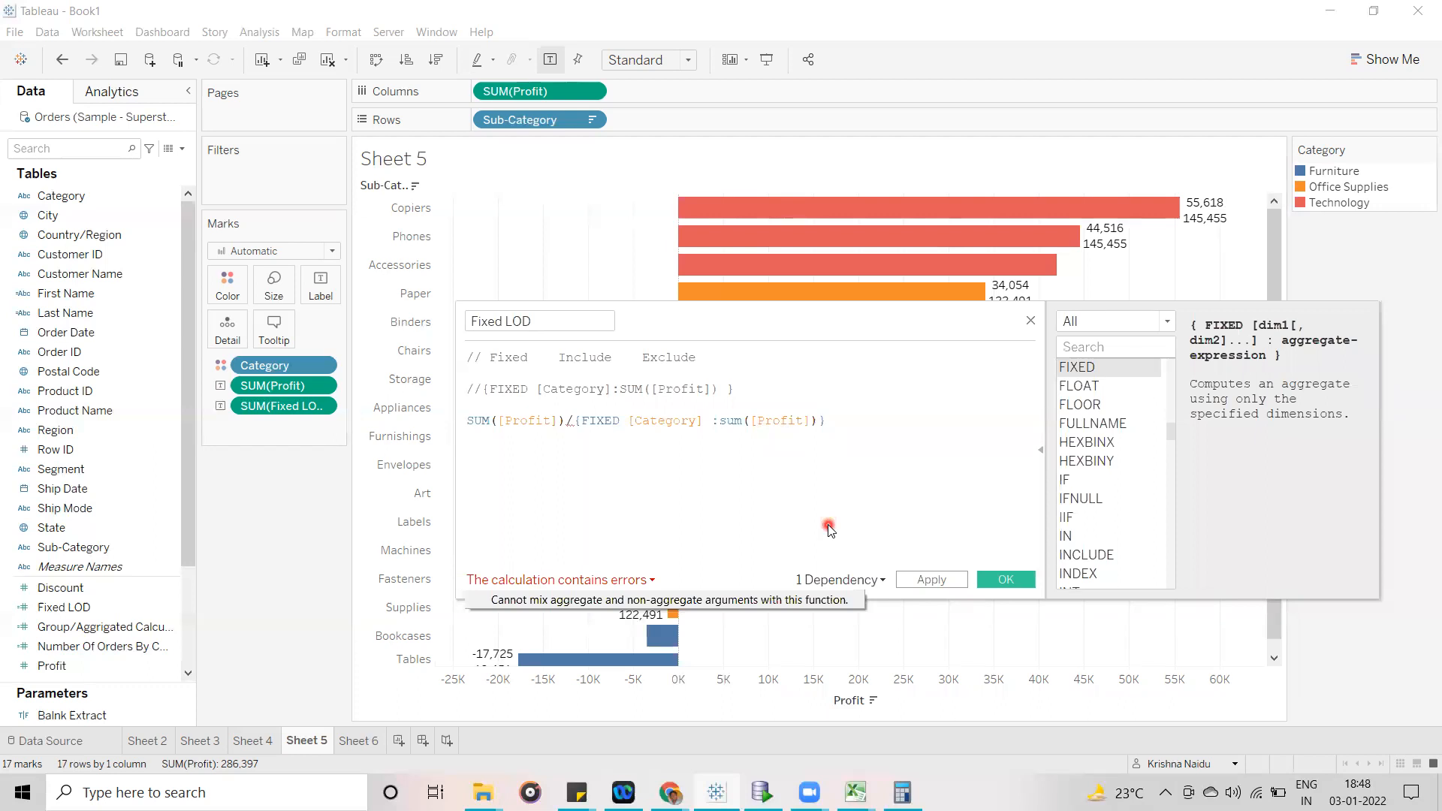
left_click(777, 501)
- Highlight the numerator SUM([Profit]) and the FIXED denominator in turn to examine which part is aggregated
left_click(559, 421)
left_click_drag(539, 419, 470, 419)
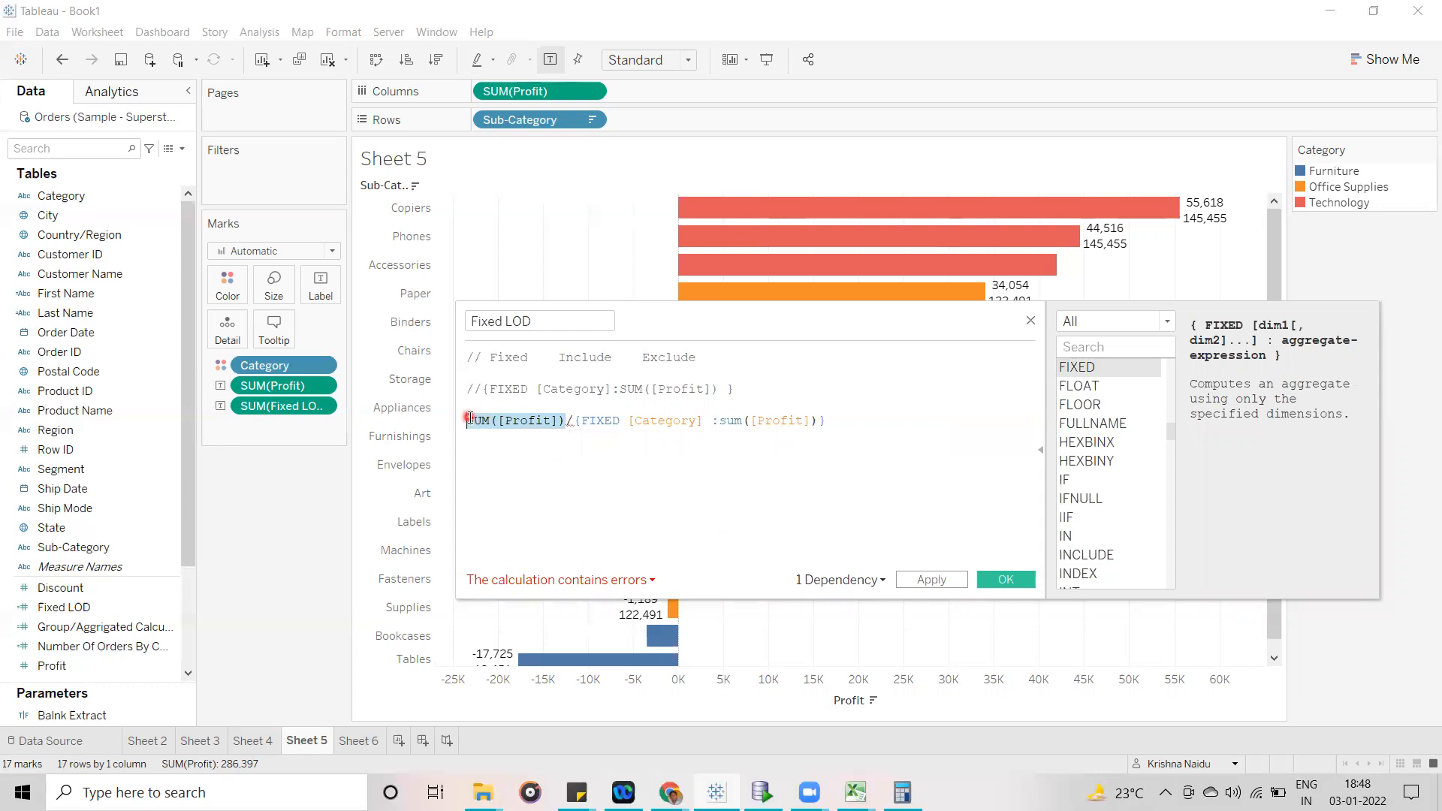
left_click(576, 419)
left_click_drag(576, 419, 852, 416)
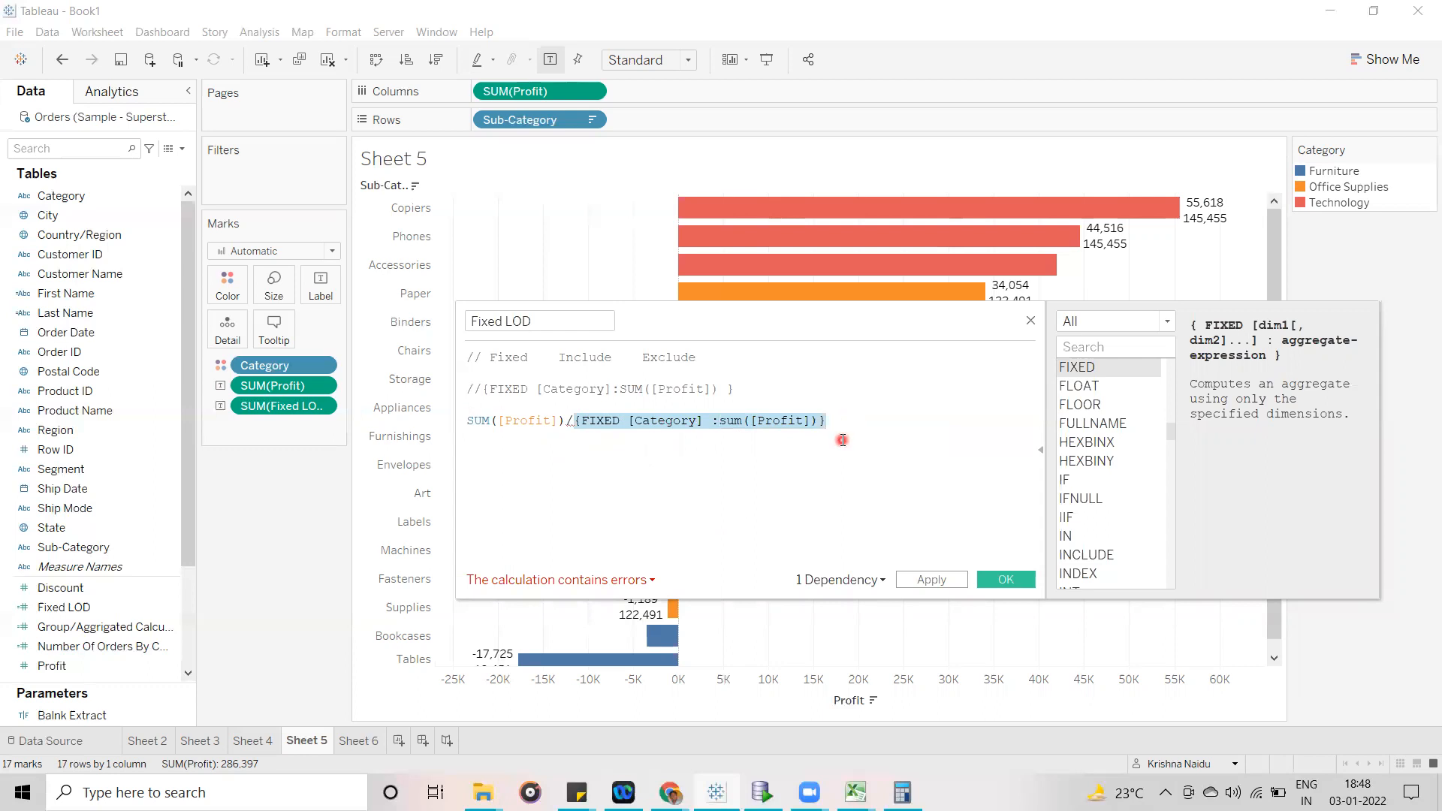
left_click(843, 441)
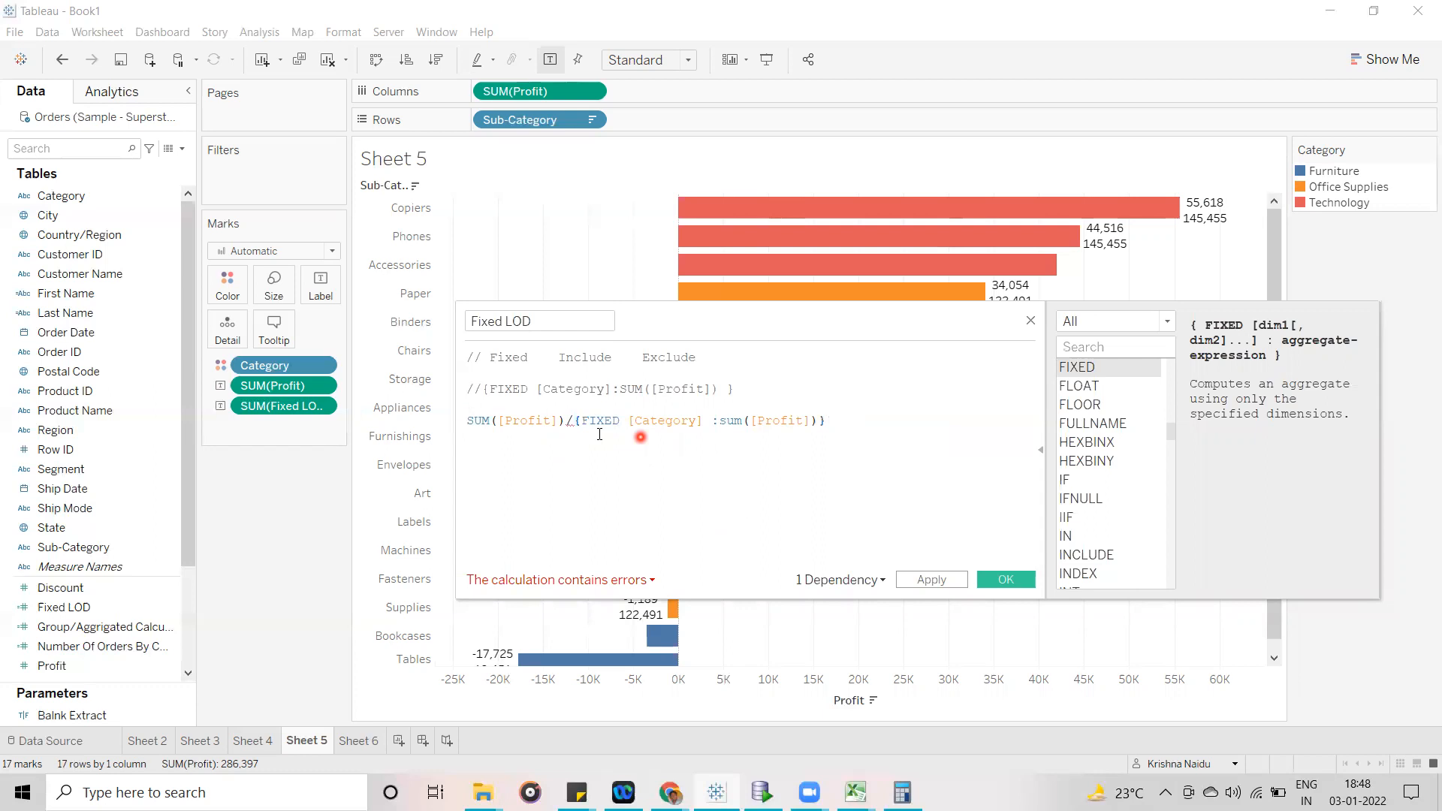
- Wrap the FIXED expression after the division sign in sum( ) so both sides of the division are aggregated
left_click(575, 421)
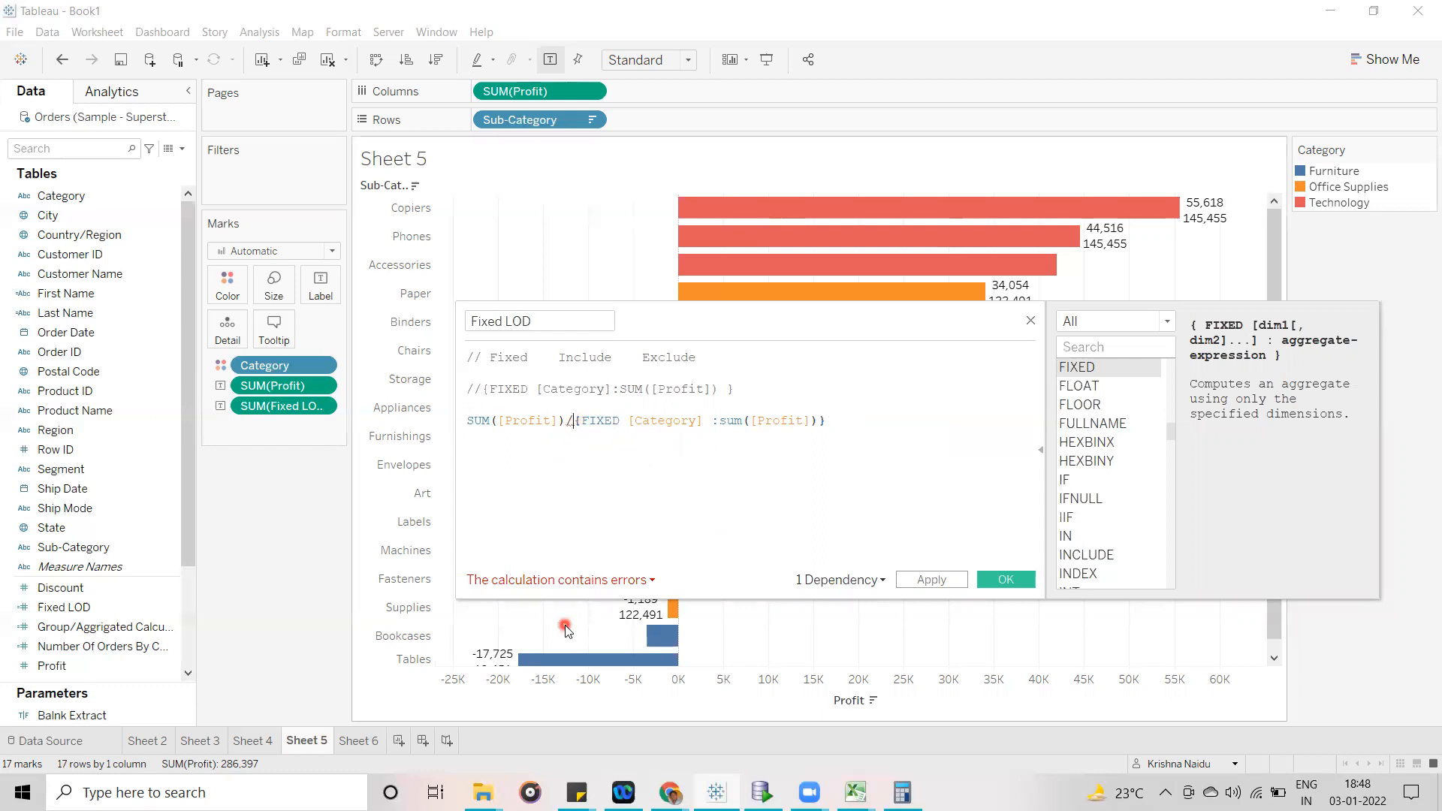
type("sum")
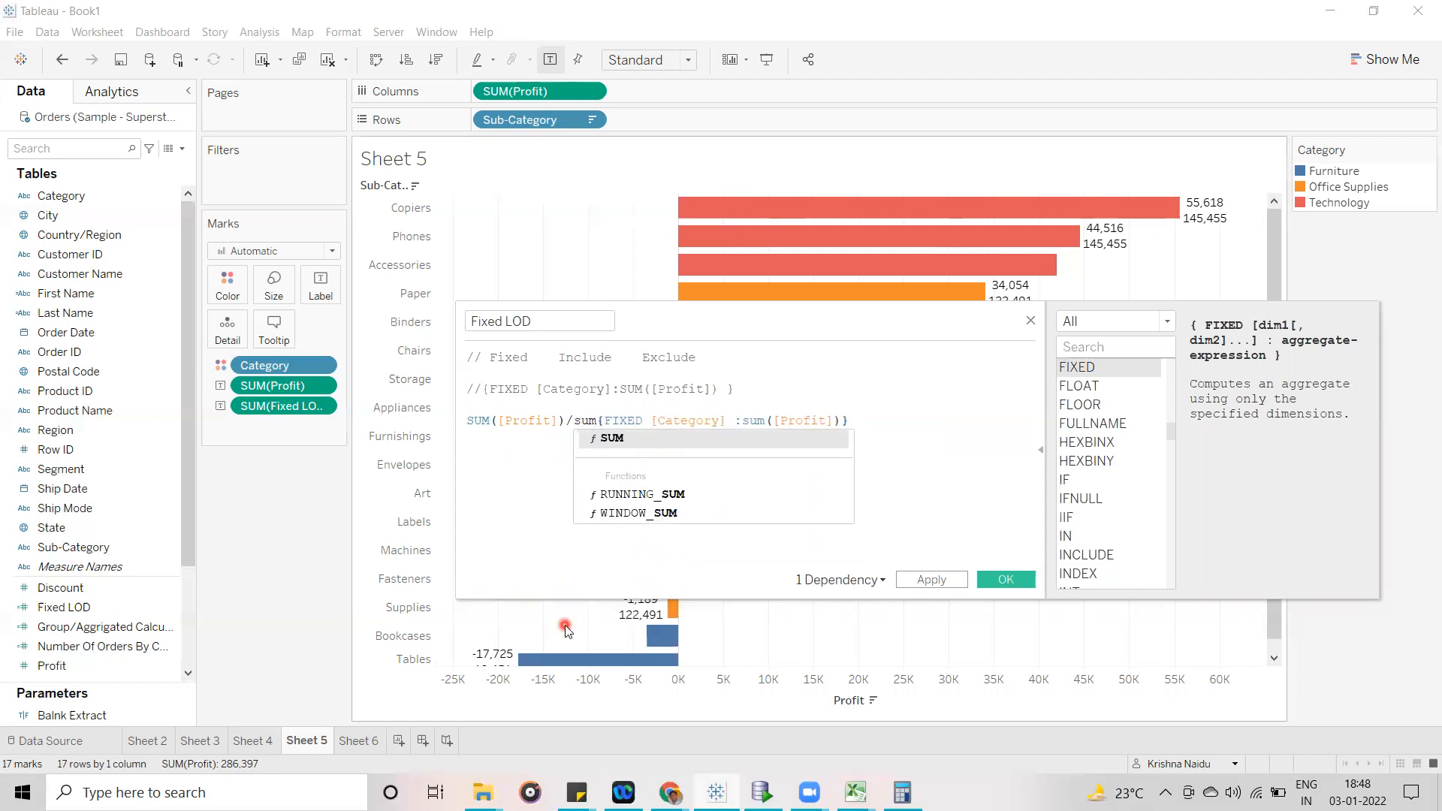
type("(")
left_click(889, 418)
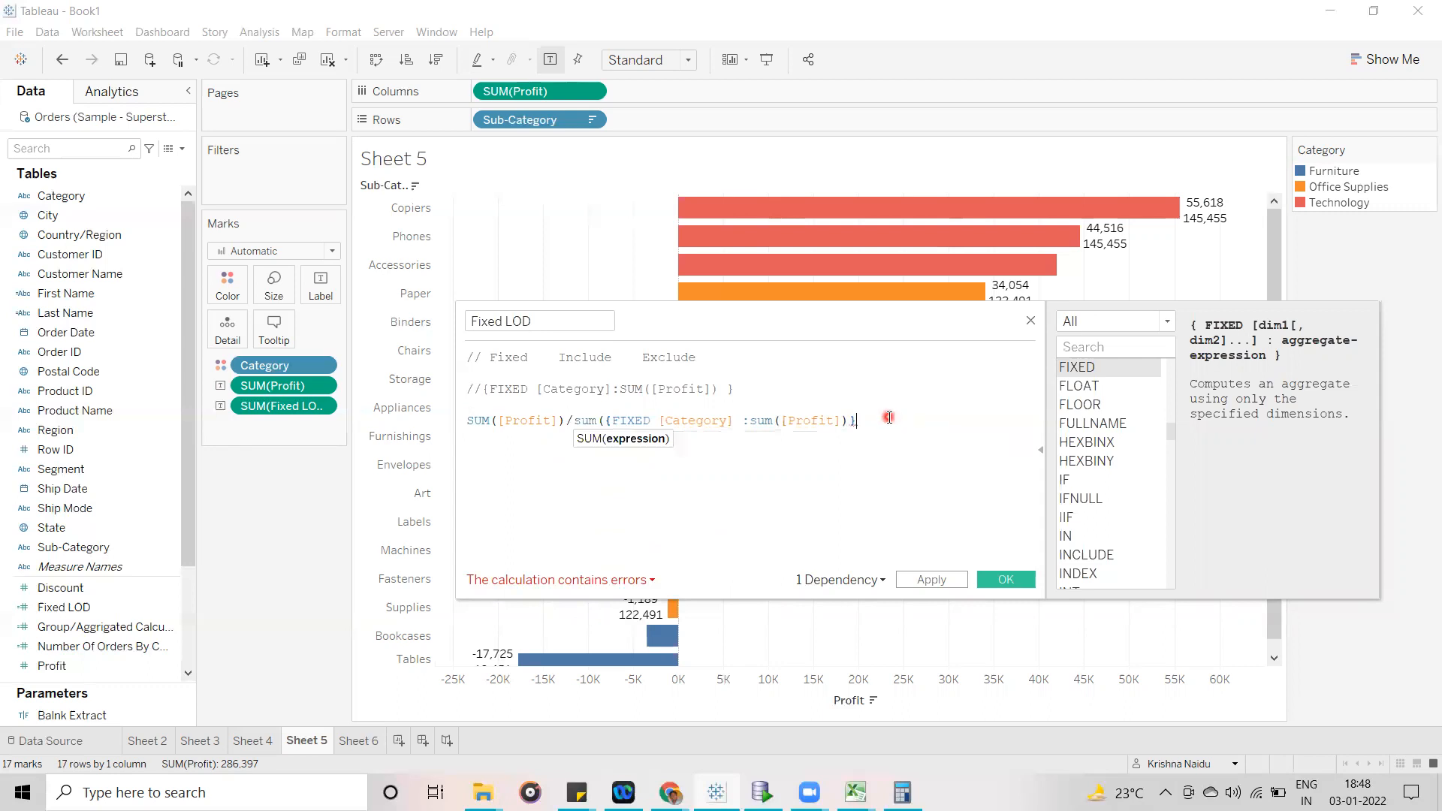
type(")")
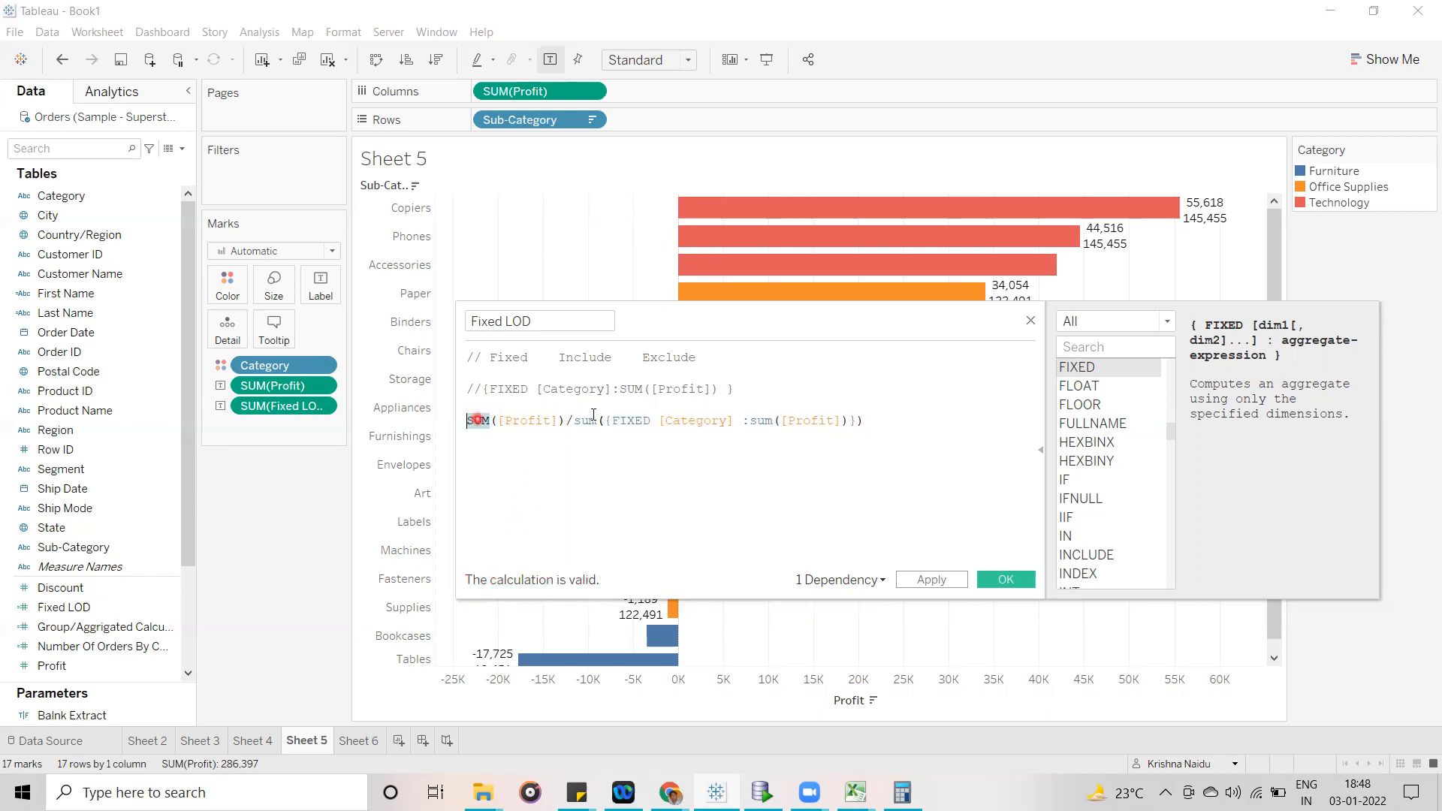
- Highlight the SUM functions before and after the division sign to compare the aggregation of both operands
double_click(583, 421)
double_click(470, 421)
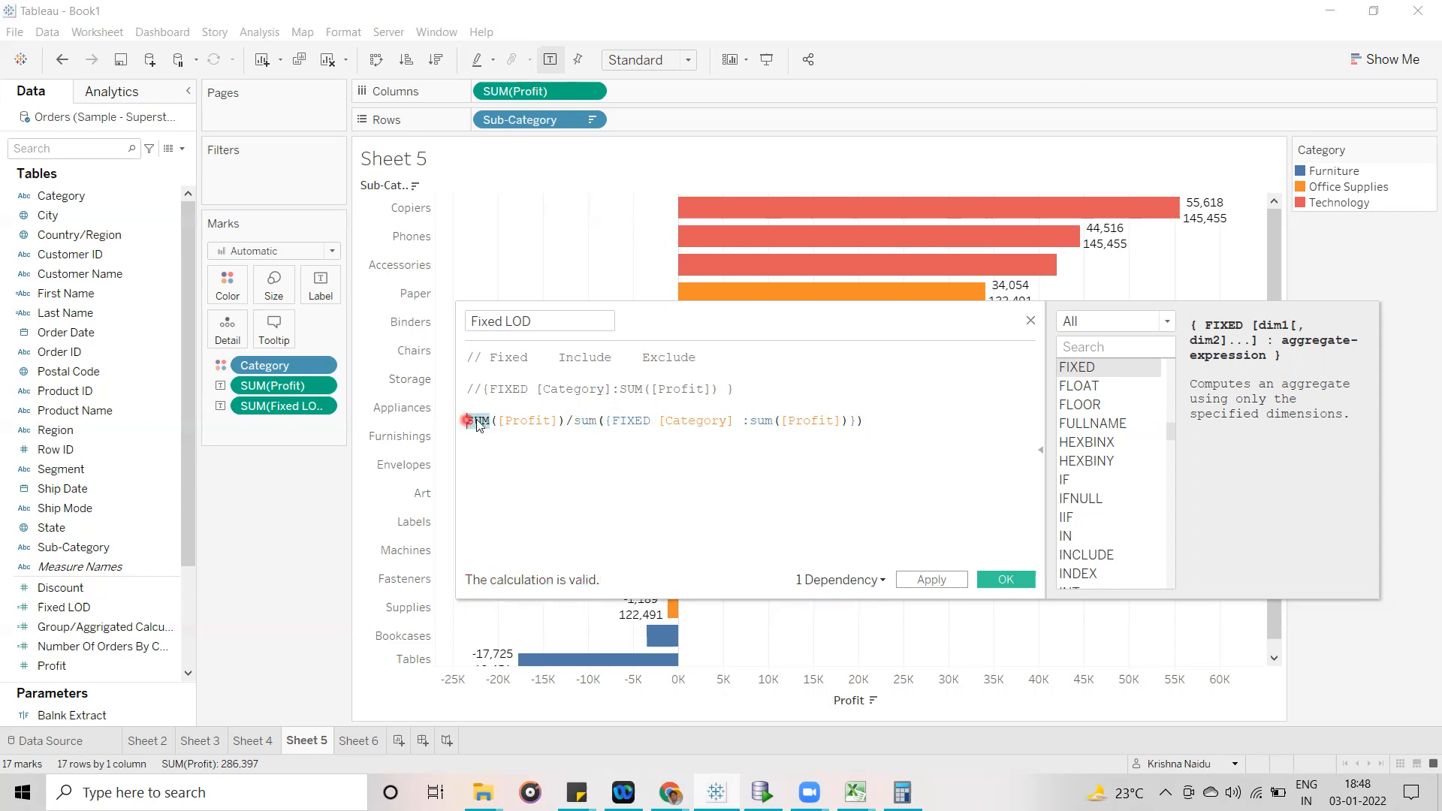
double_click(586, 421)
left_click(596, 422)
- Remove the function name sum from both the numerator and the denominator, leaving their parentheses in place
left_click(575, 640)
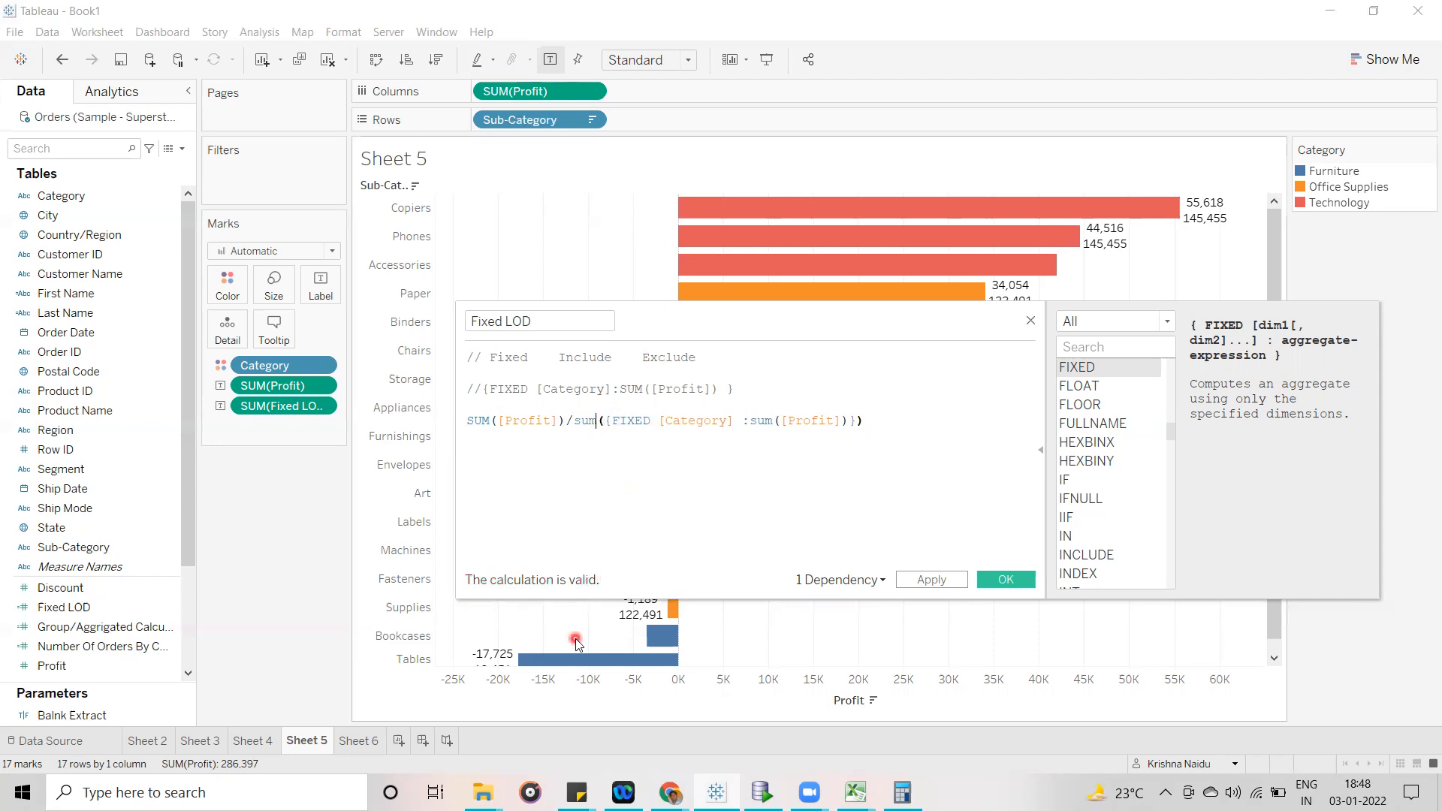
key("BackSpace")
key("BackSpace")
key("BackSpace")
left_click(488, 421)
key("BackSpace")
key("BackSpace")
key("BackSpace")
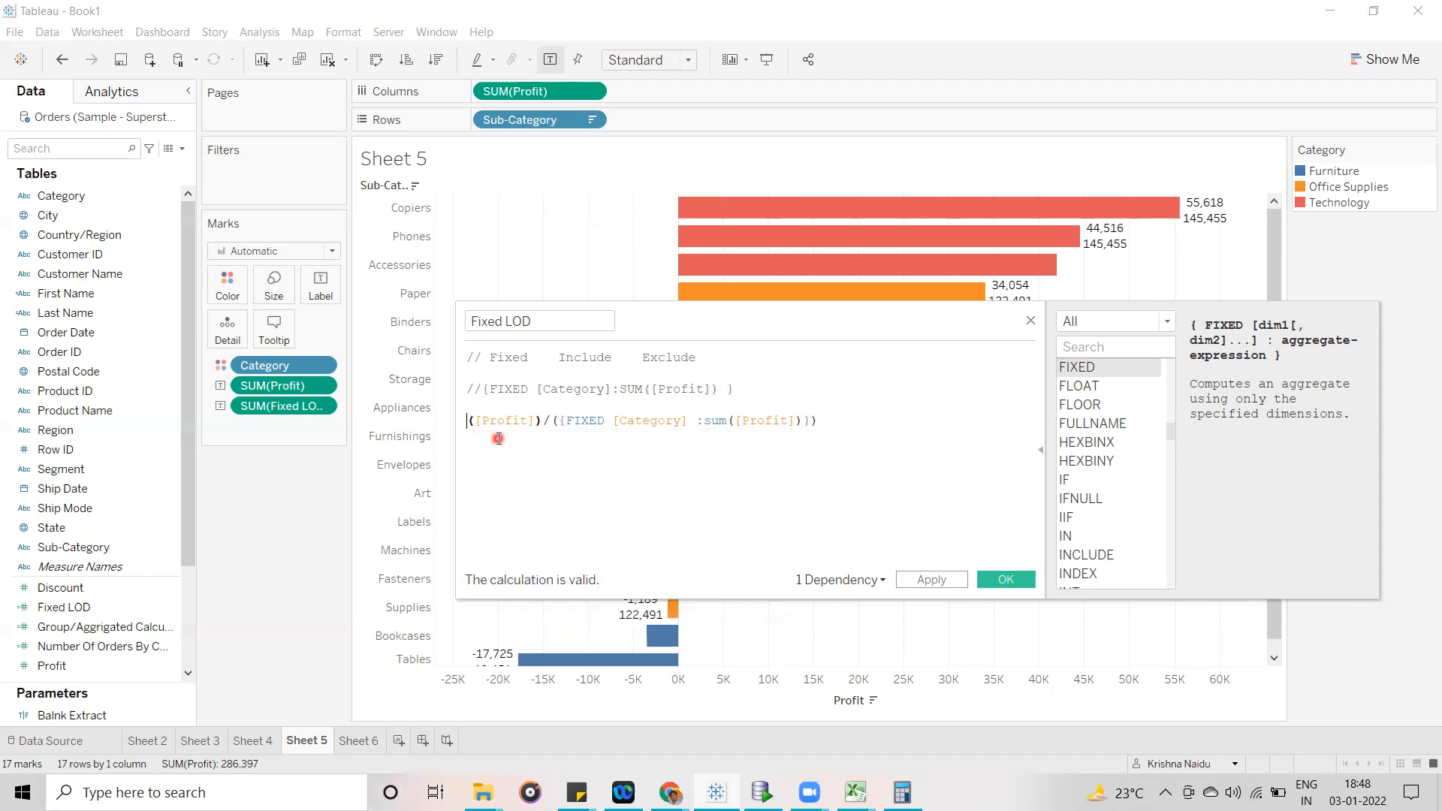
- Put sum back before ([Profit]) and before the parenthesised FIXED expression
type("sum")
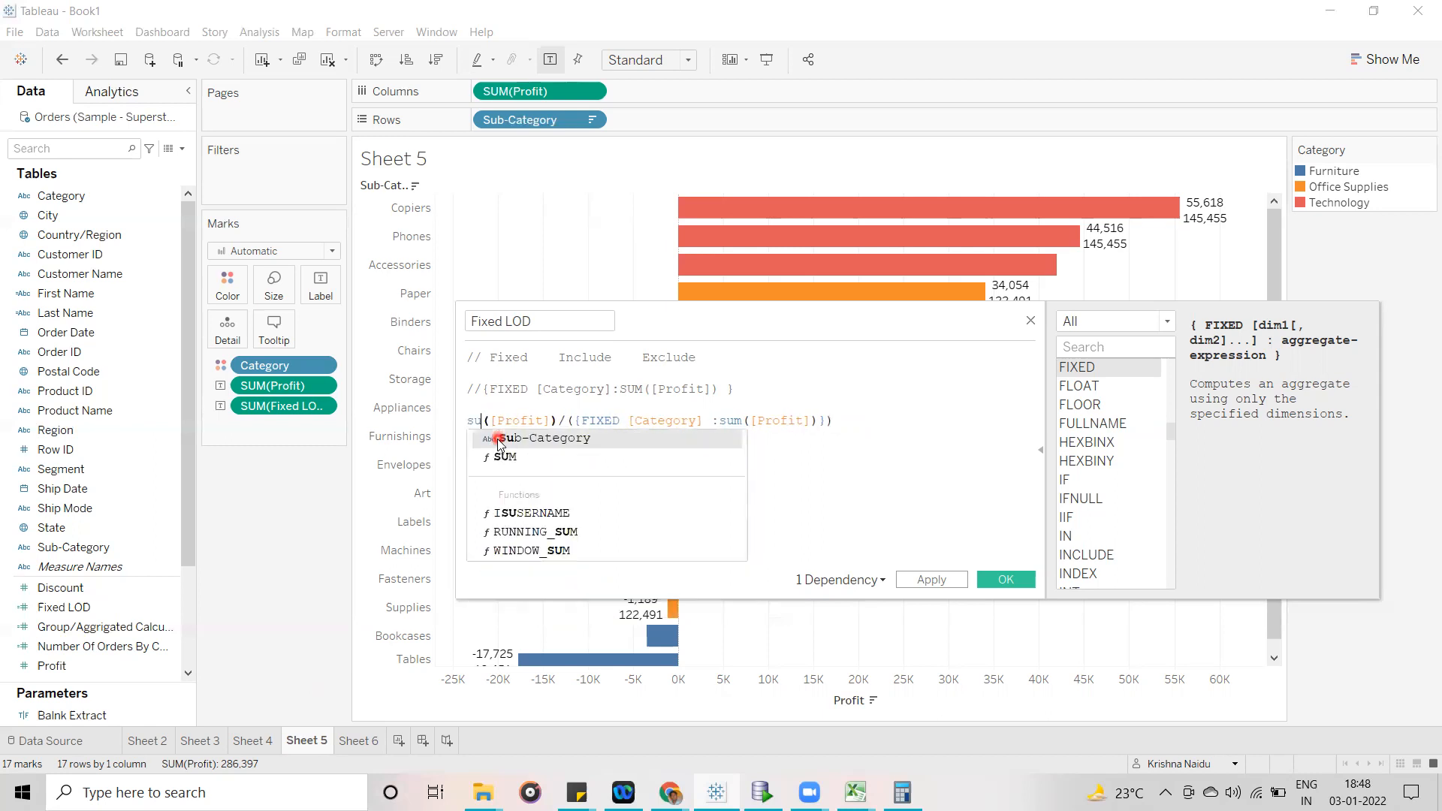
left_click(931, 492)
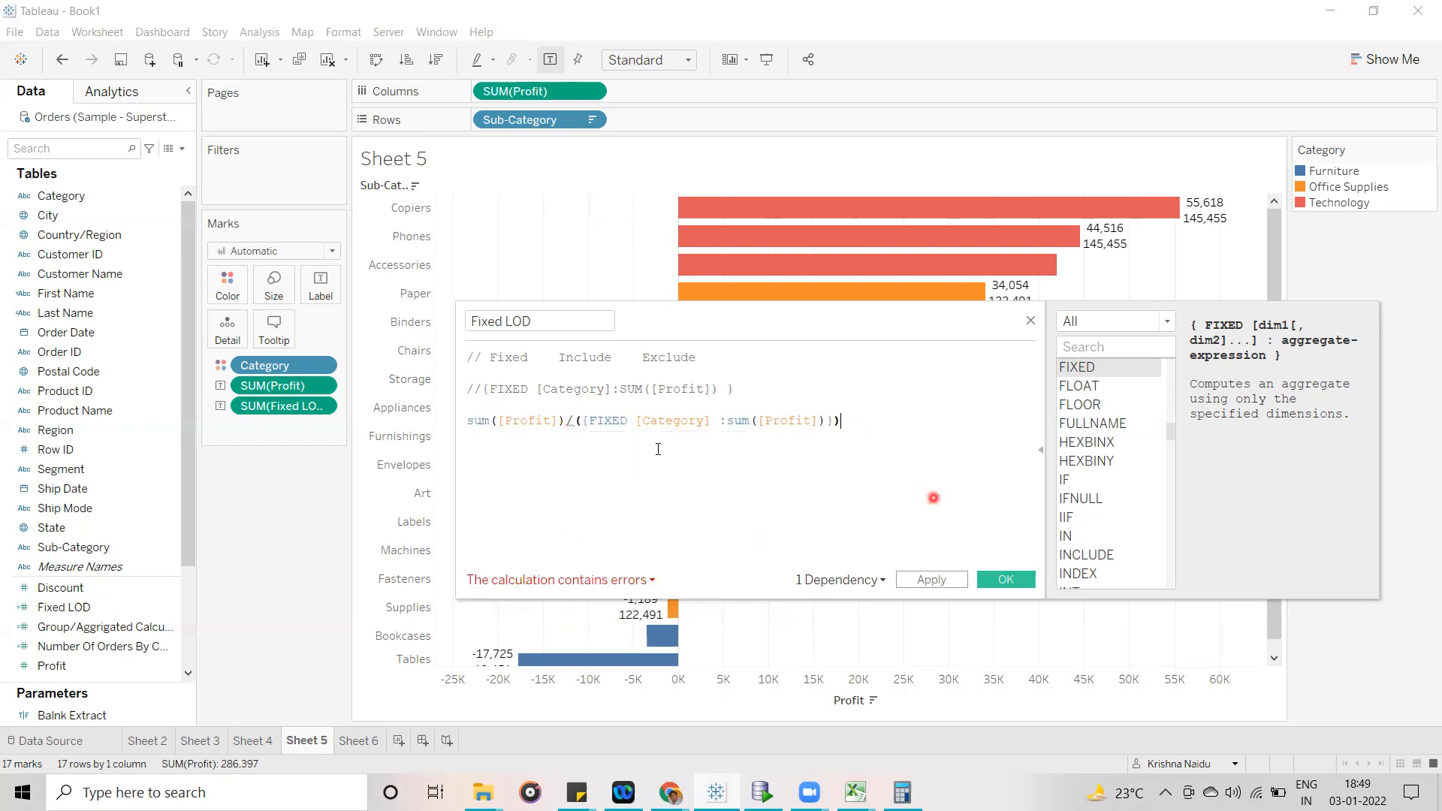
left_click(589, 693)
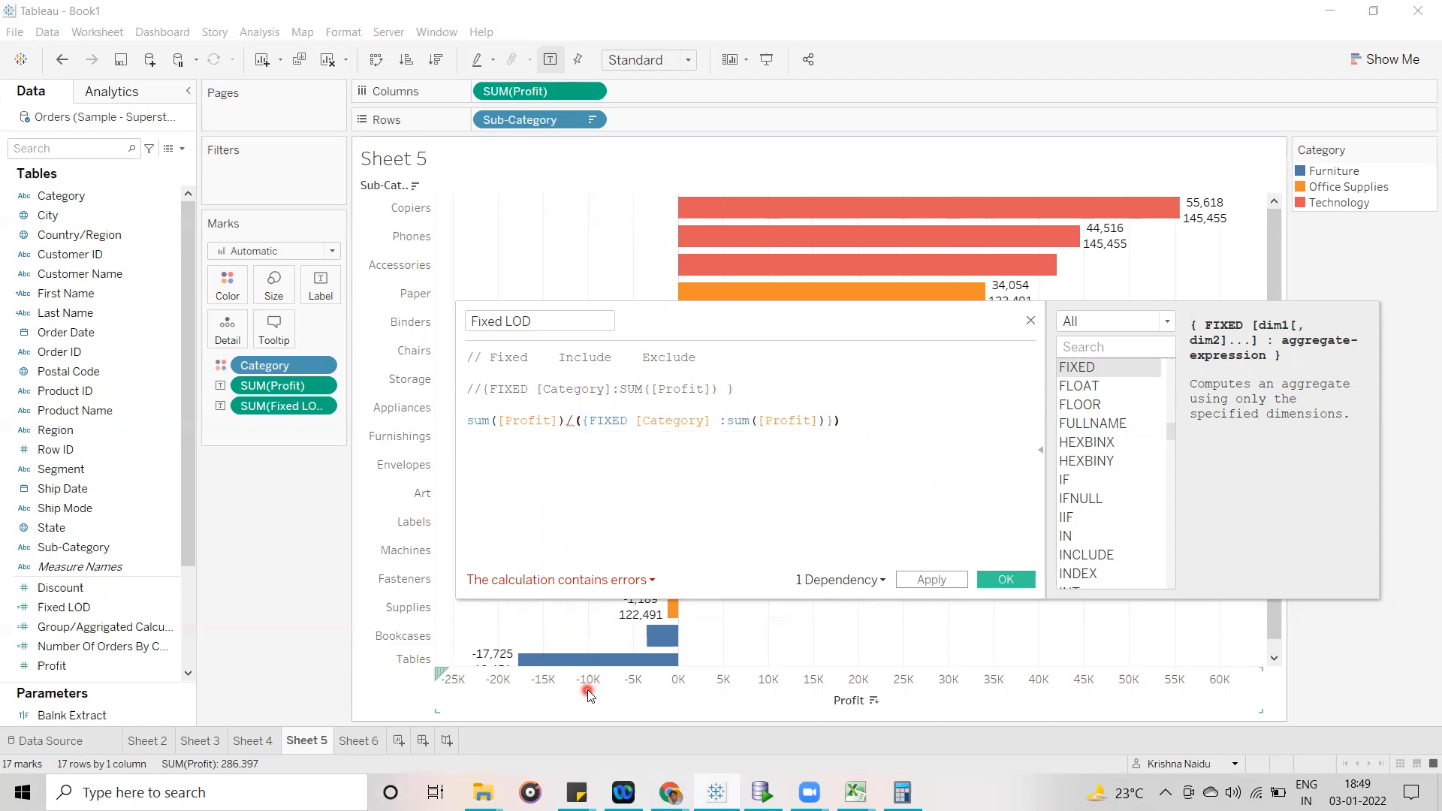
type("sum")
left_click(968, 469)
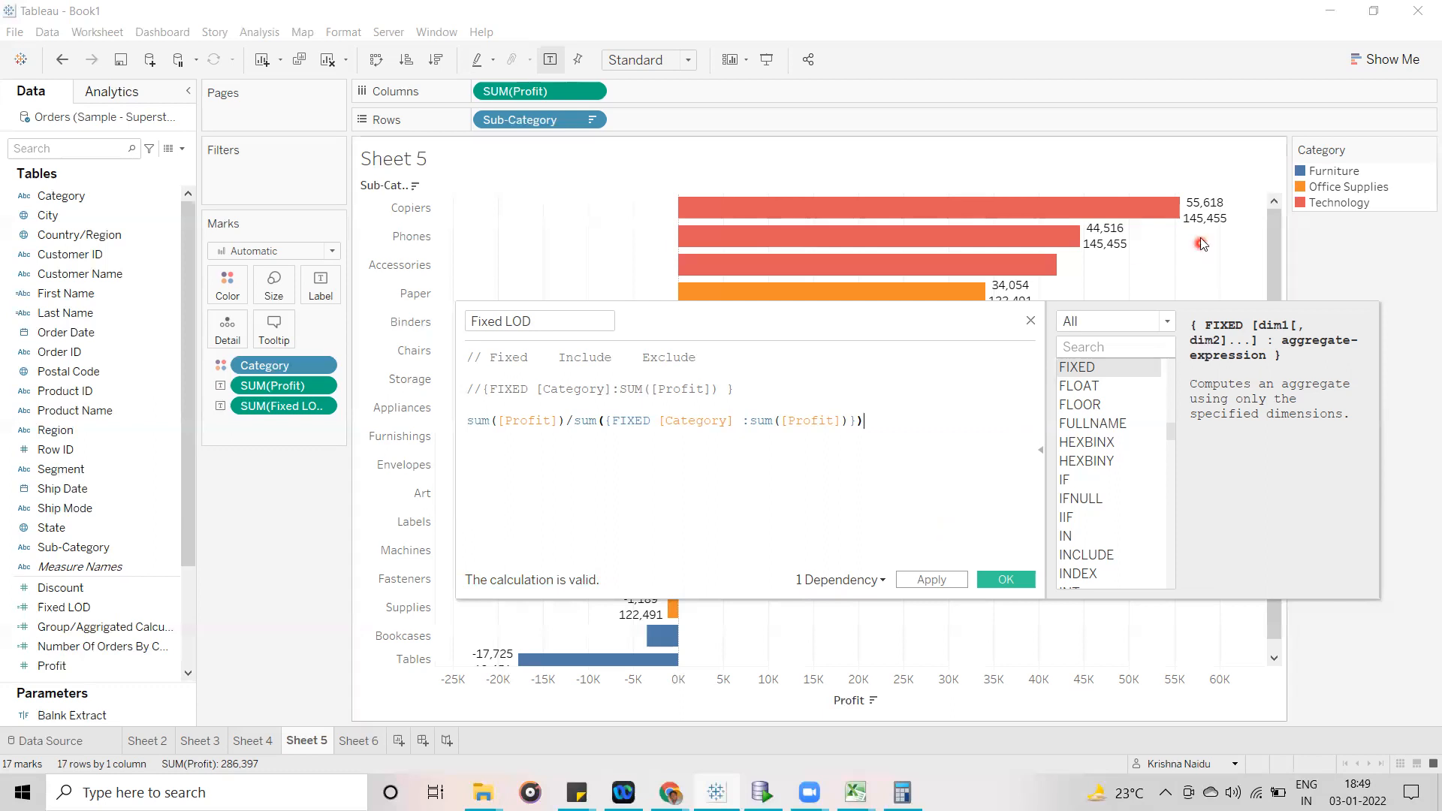
- Append *100 to the Fixed LOD formula, apply it and close the calculation editor
left_click(947, 582)
left_click(858, 478)
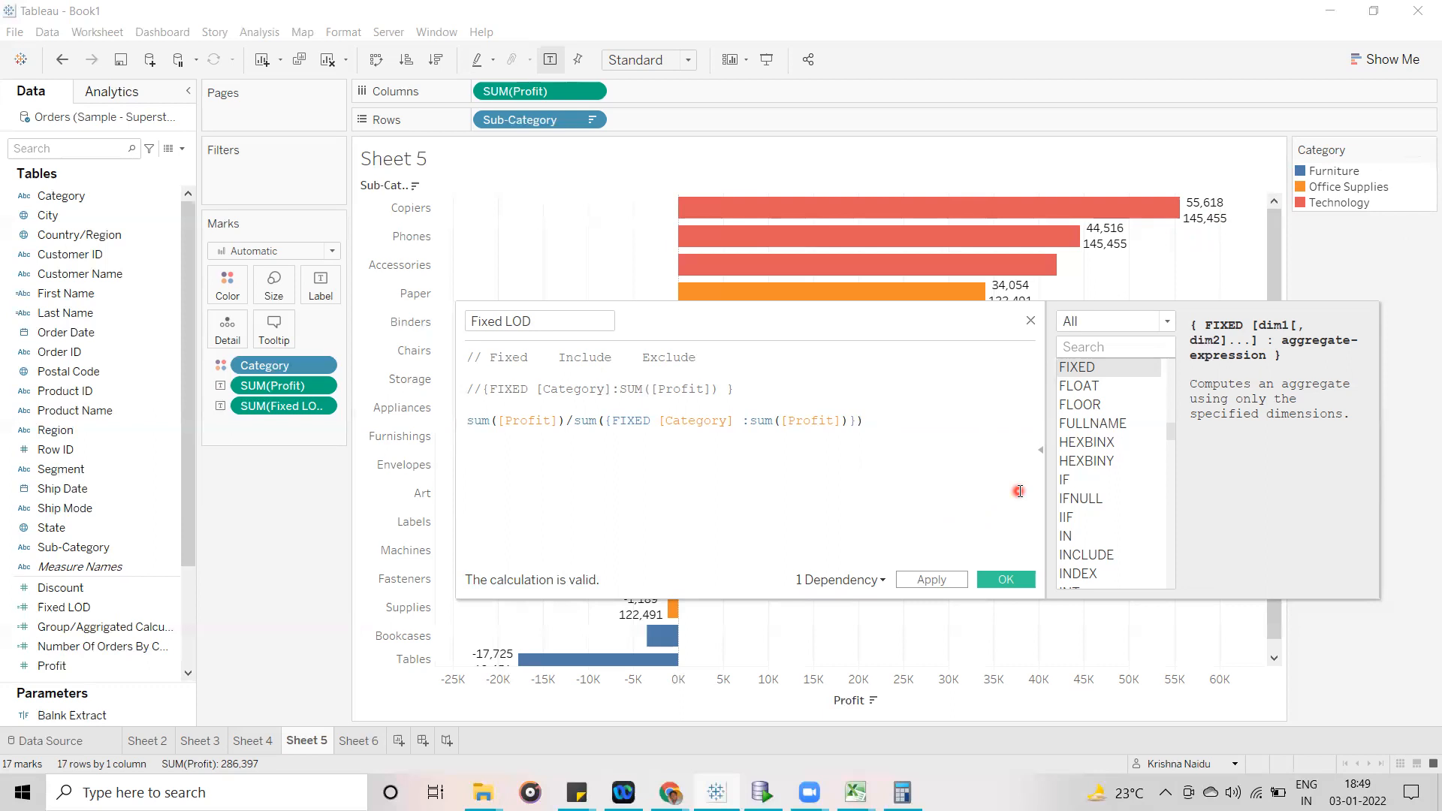
type("*")
left_click(919, 582)
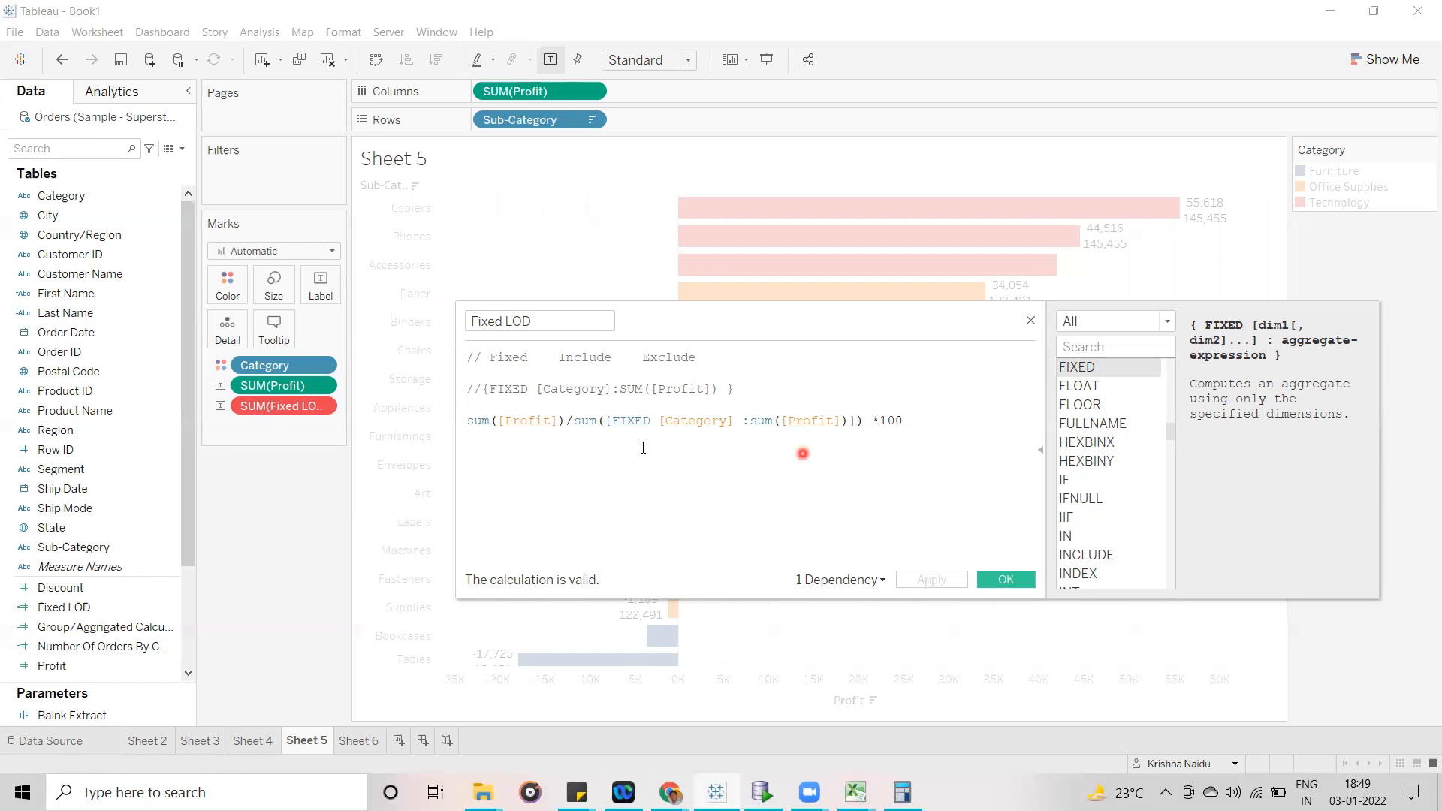
left_click(1006, 580)
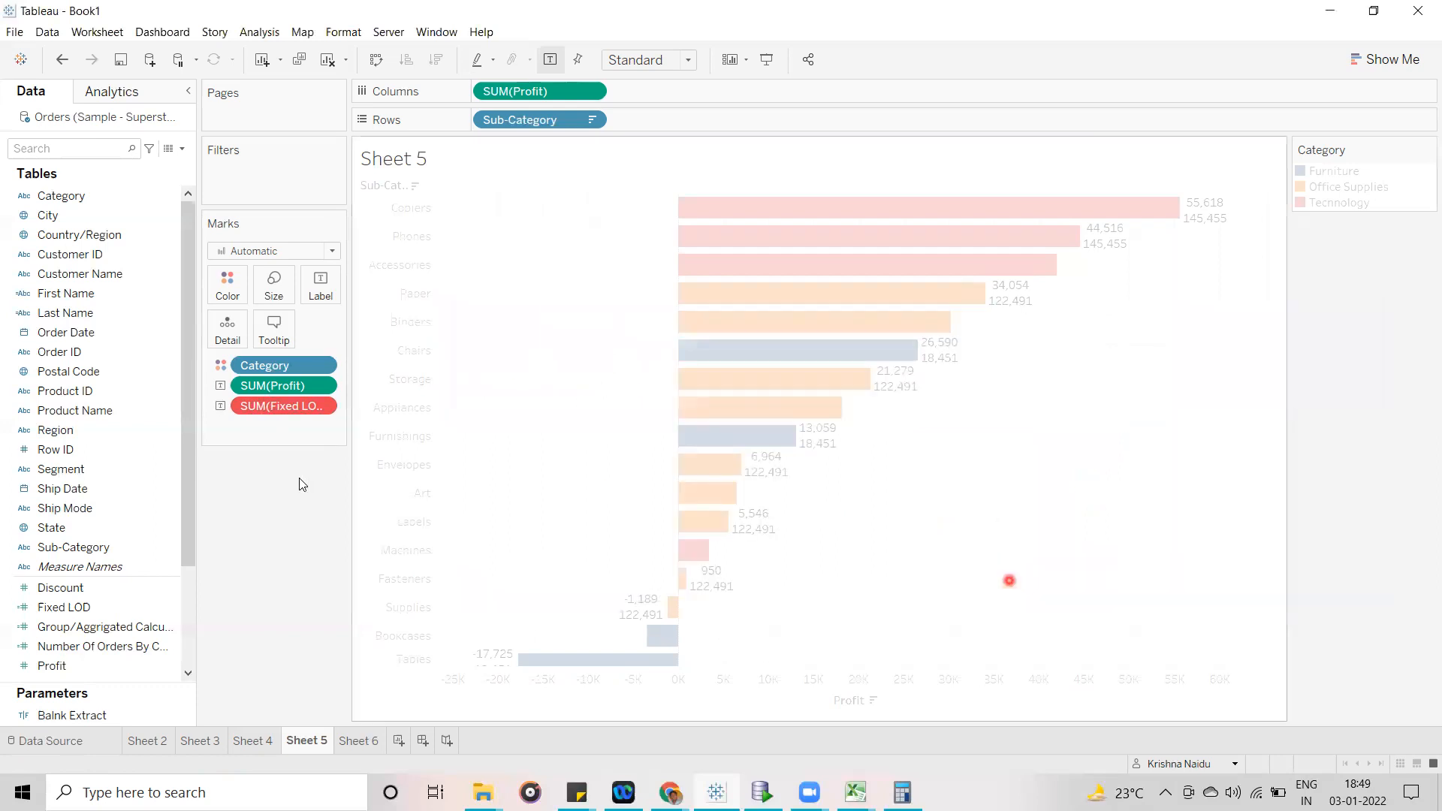
- Remove the invalid SUM(Fixed LOD) field from the marks and add Fixed LOD to the bar labels again
left_click_drag(281, 407, 276, 545)
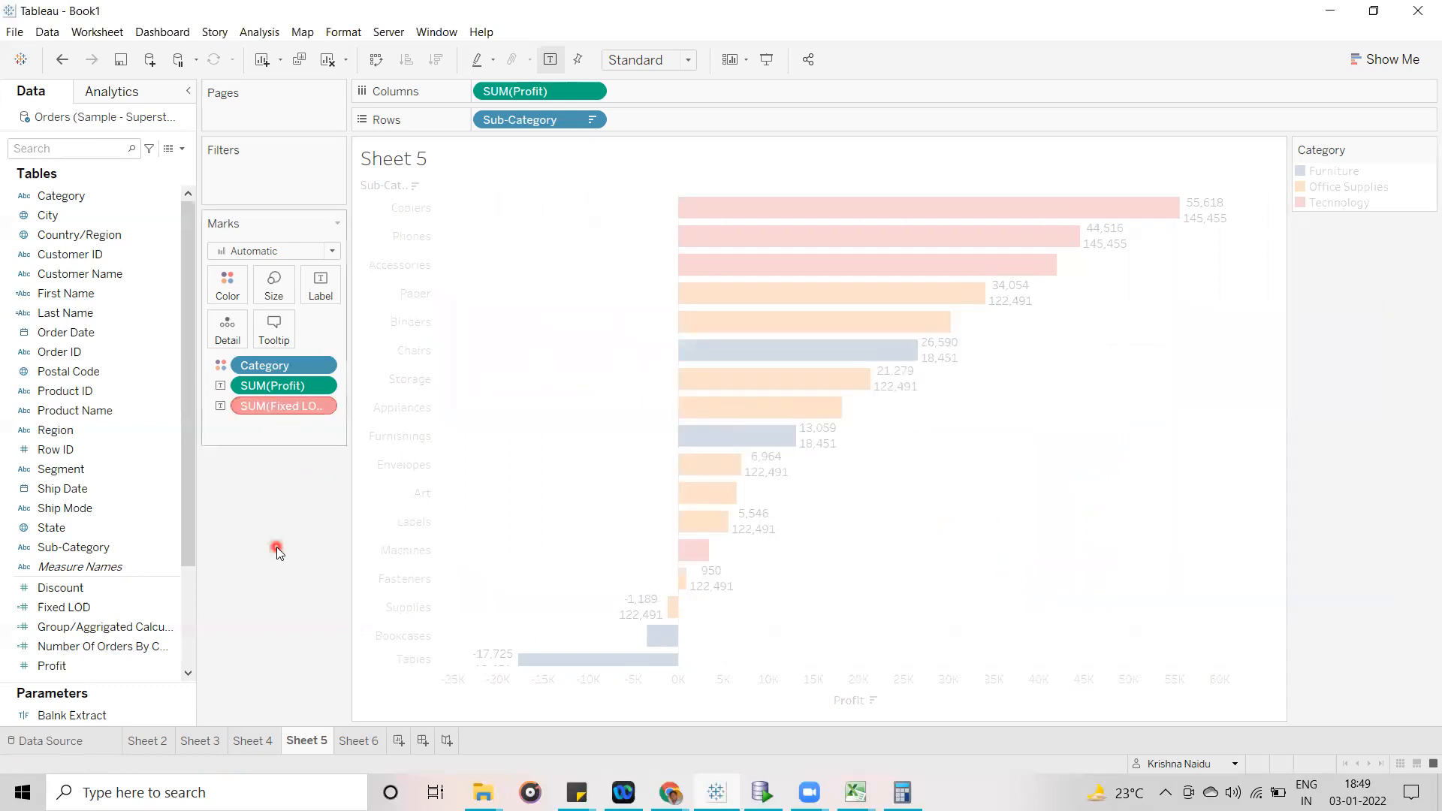
left_click_drag(81, 606, 327, 295)
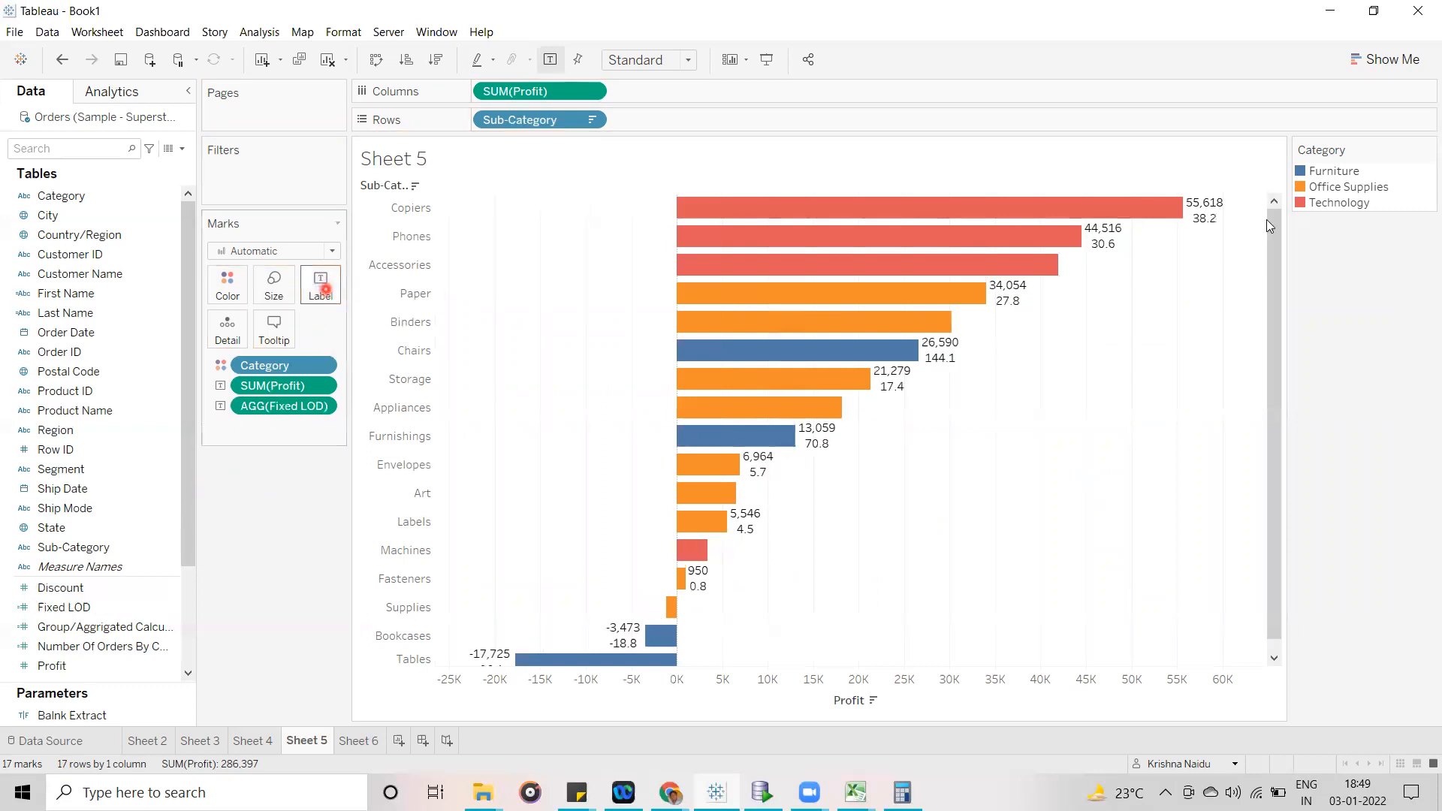
- Compare the new Copiers label with the Sub-Category profits on Sheet 6, and return to Sheet 5
mouse_move(1201, 231)
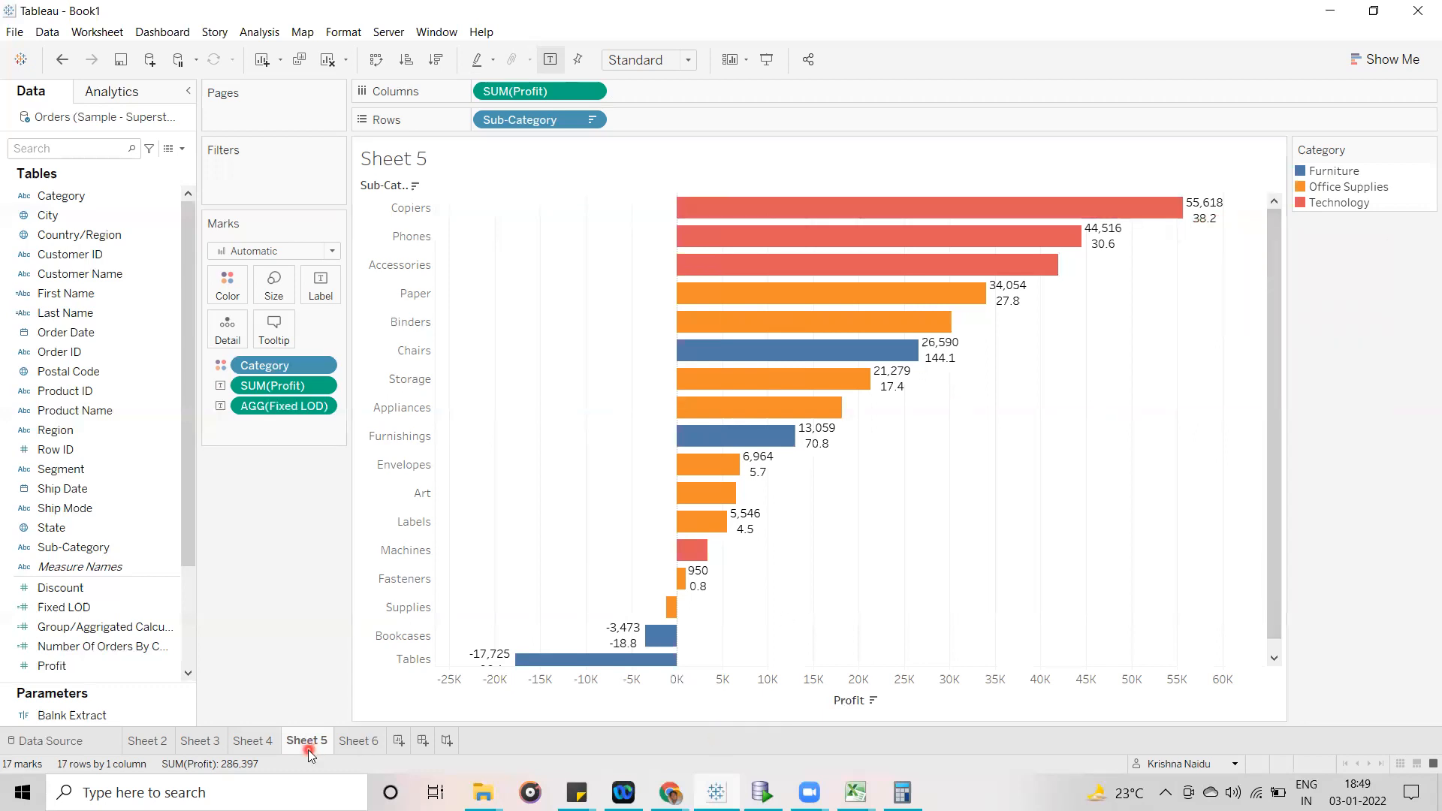
left_click(347, 742)
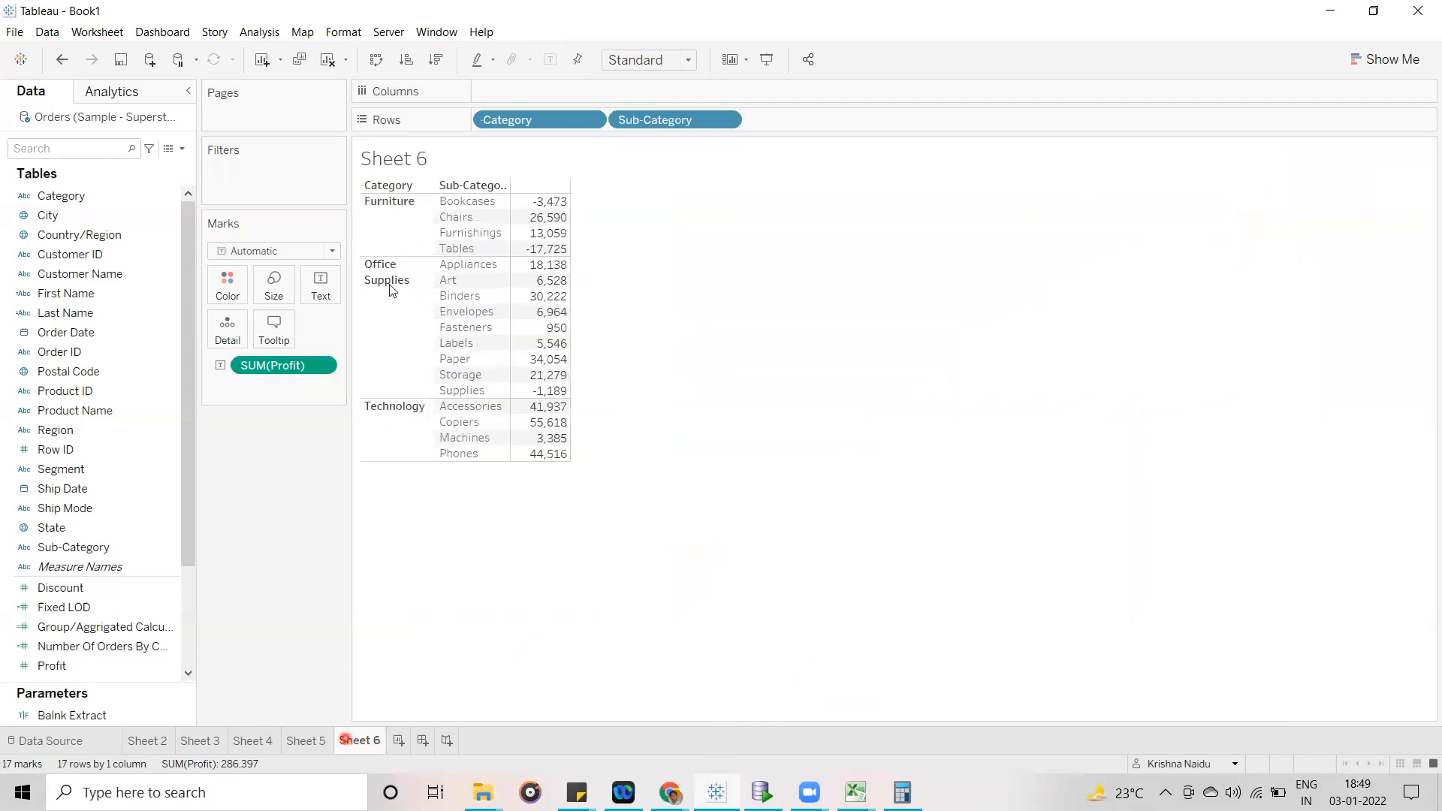
left_click(306, 742)
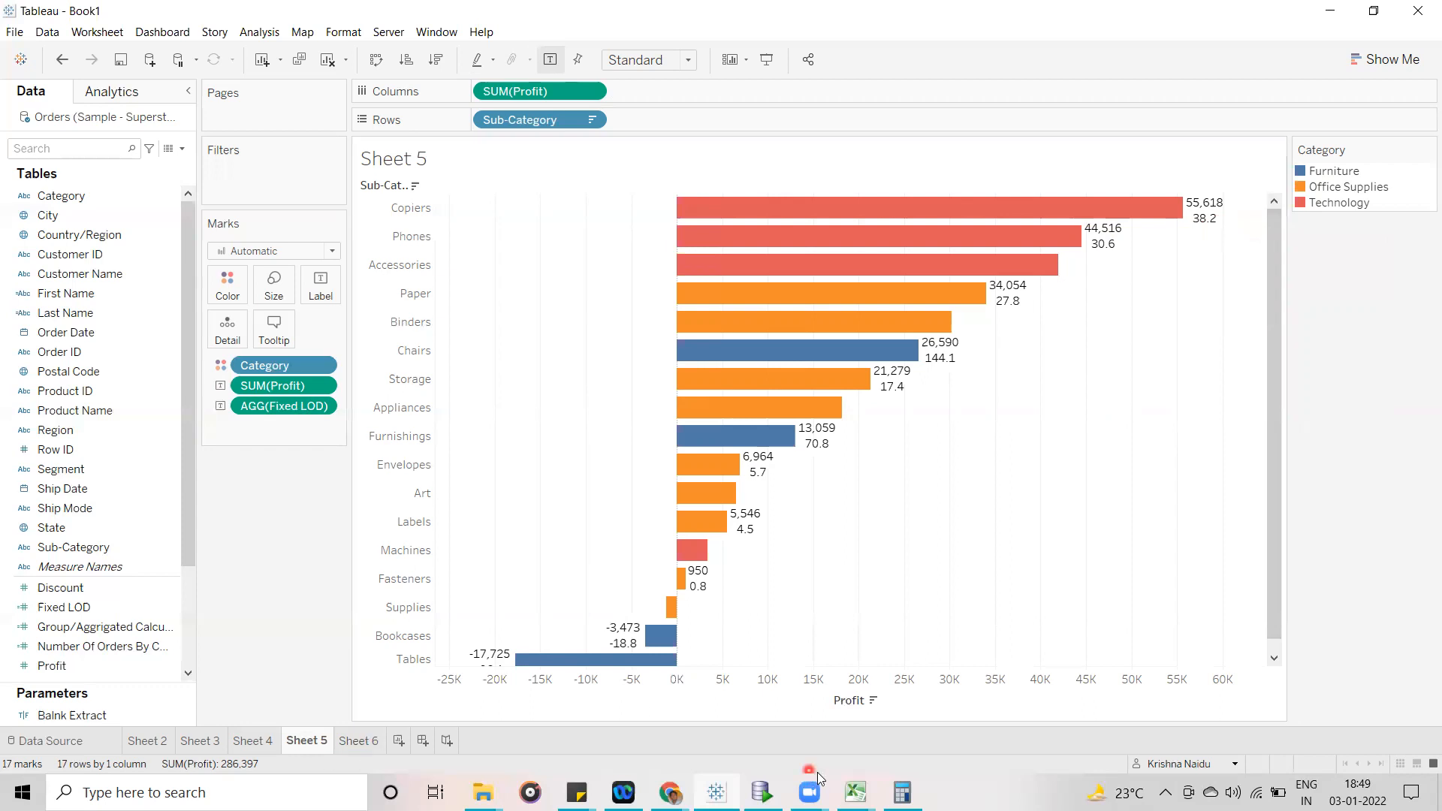
- Switch to Calculator, place it beside the chart, enter 55618 ÷ 145455 to check the Copiers share, and return to Tableau
left_click(856, 792)
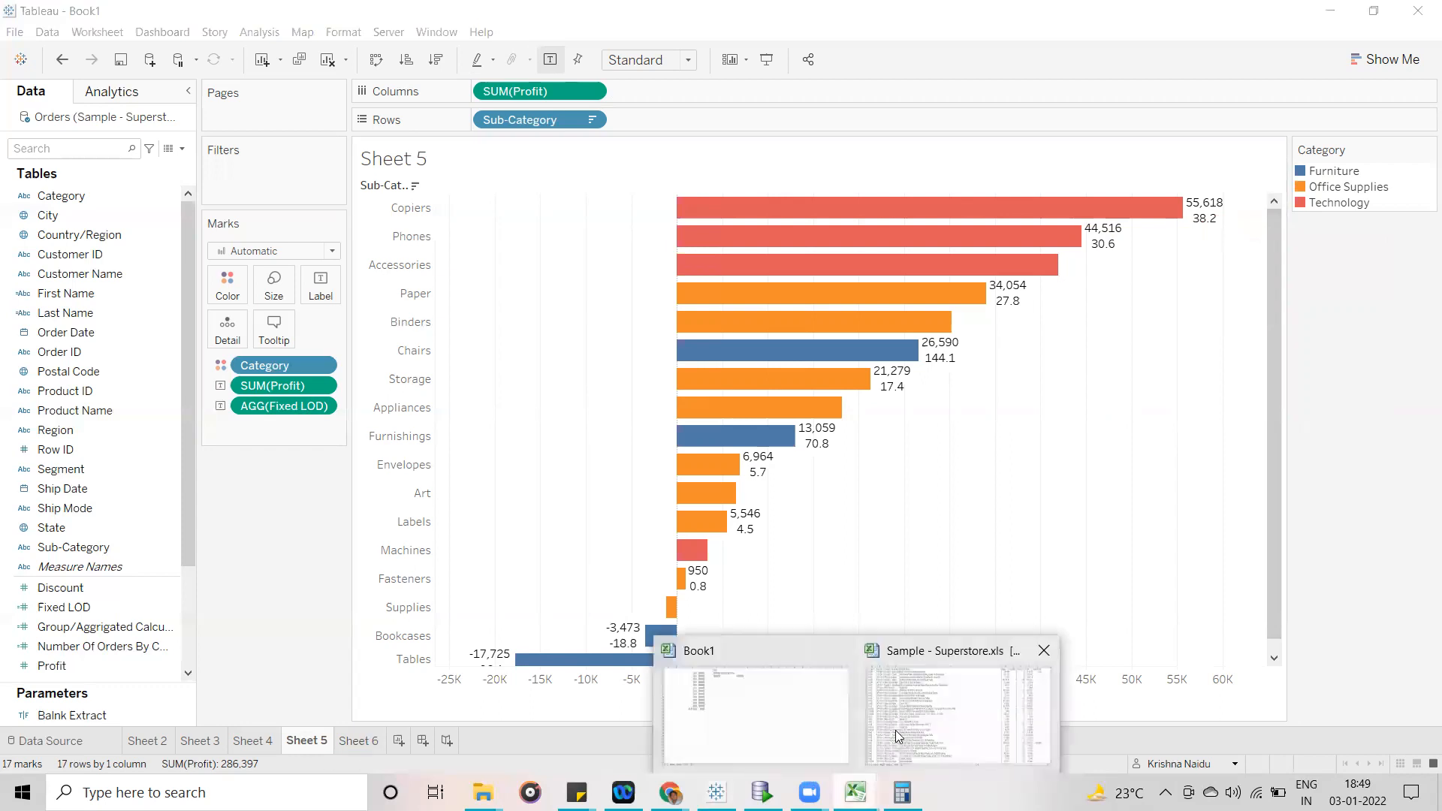
left_click(902, 792)
left_click_drag(881, 127, 292, 133)
left_click(251, 345)
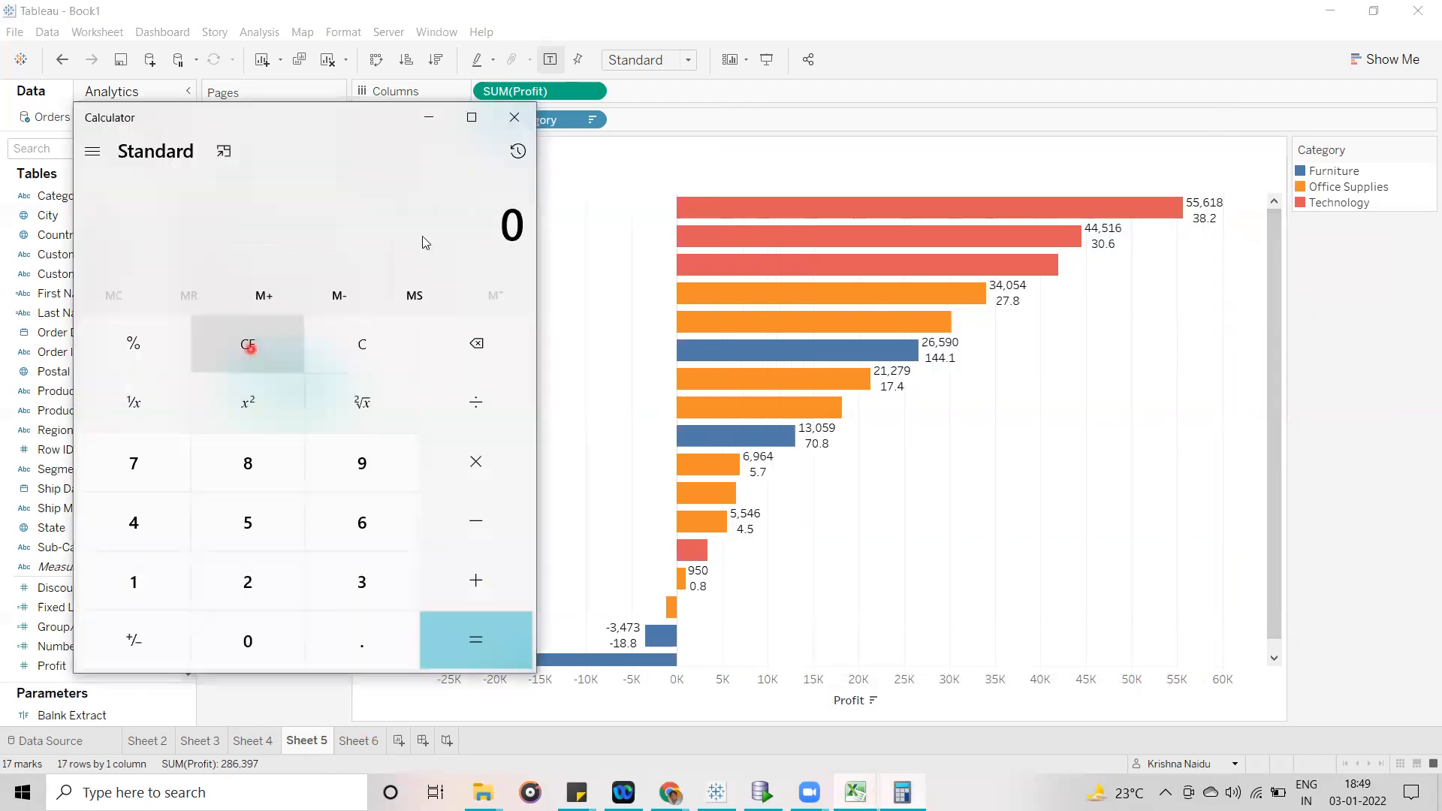
double_click(256, 529)
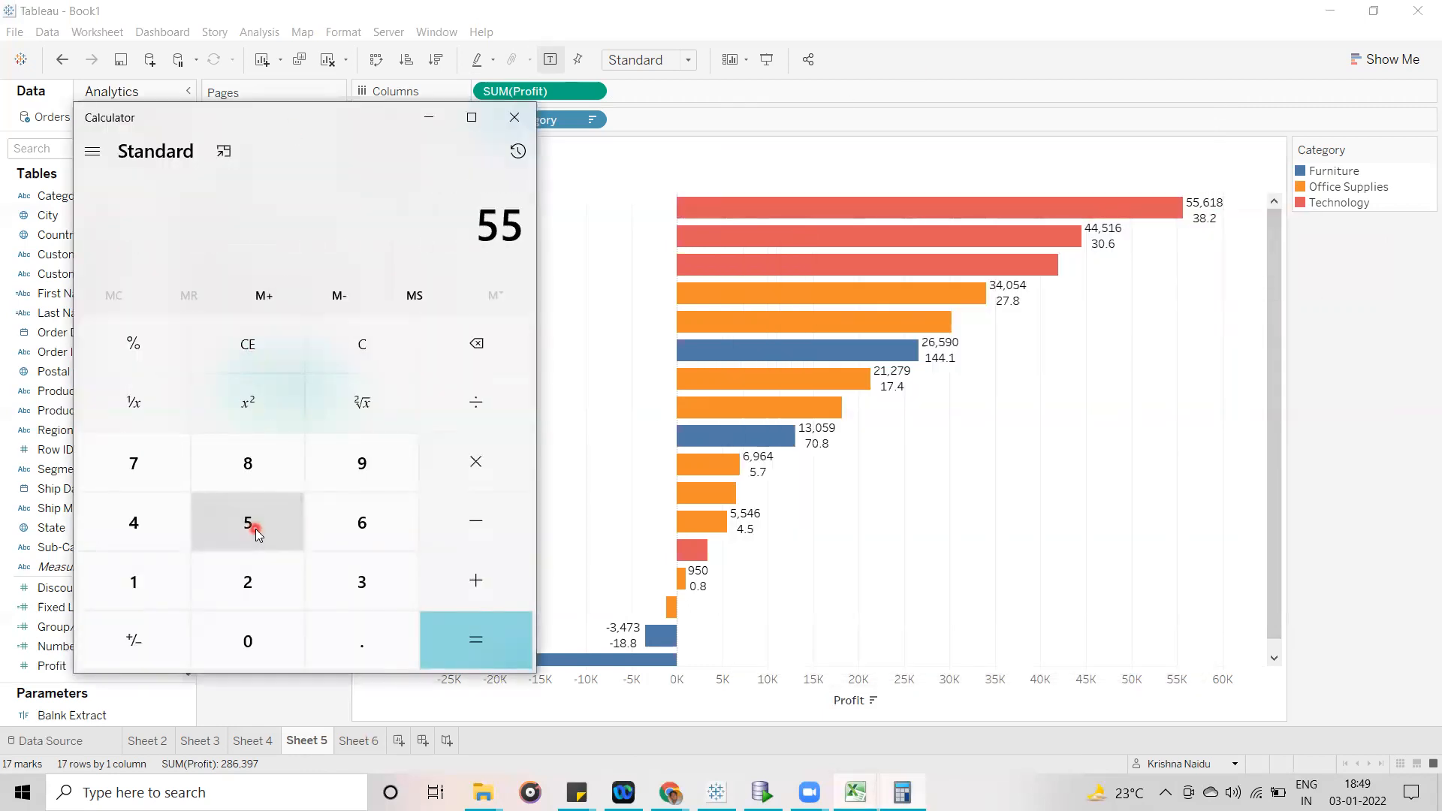
left_click(363, 518)
left_click(128, 582)
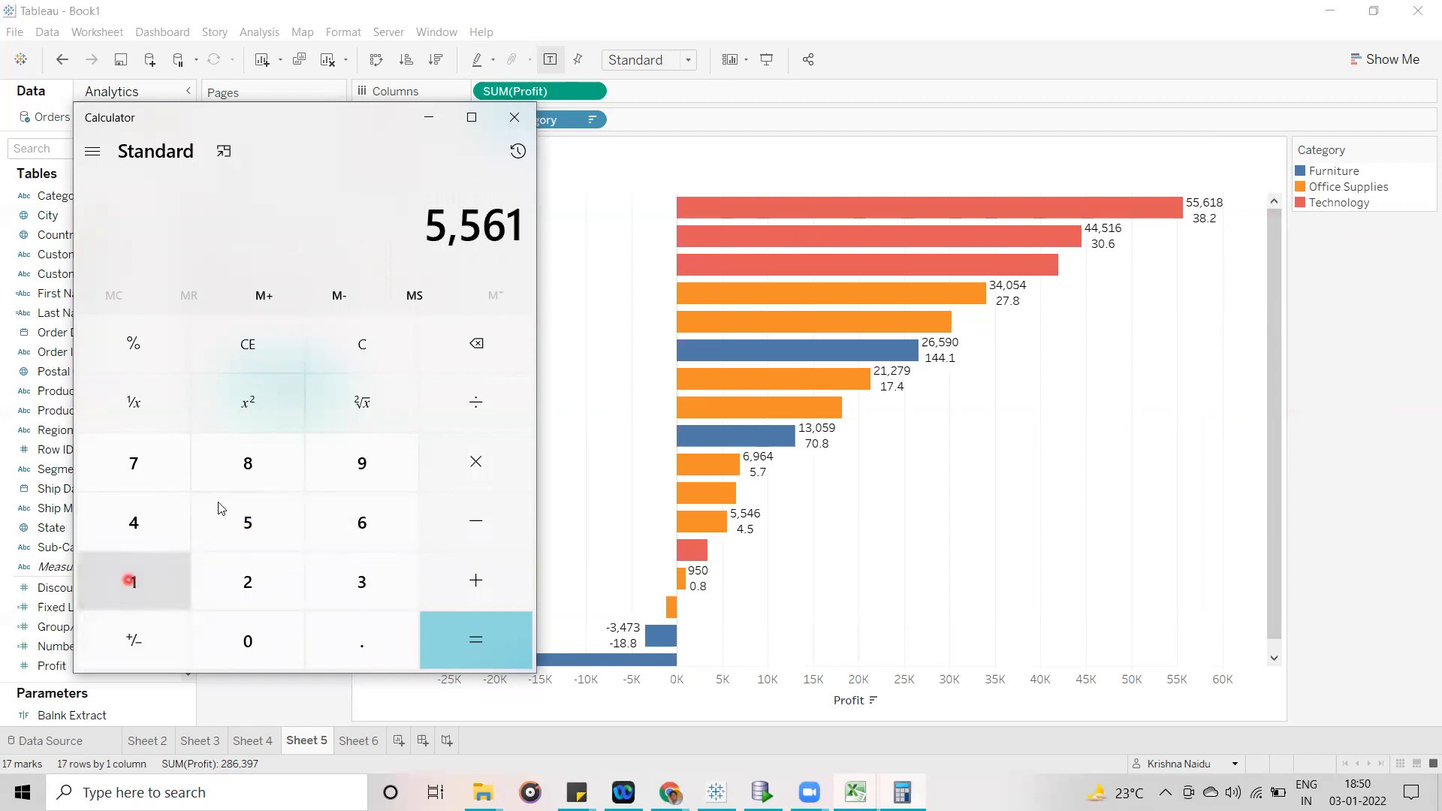
left_click(272, 445)
left_click(489, 403)
left_click(143, 571)
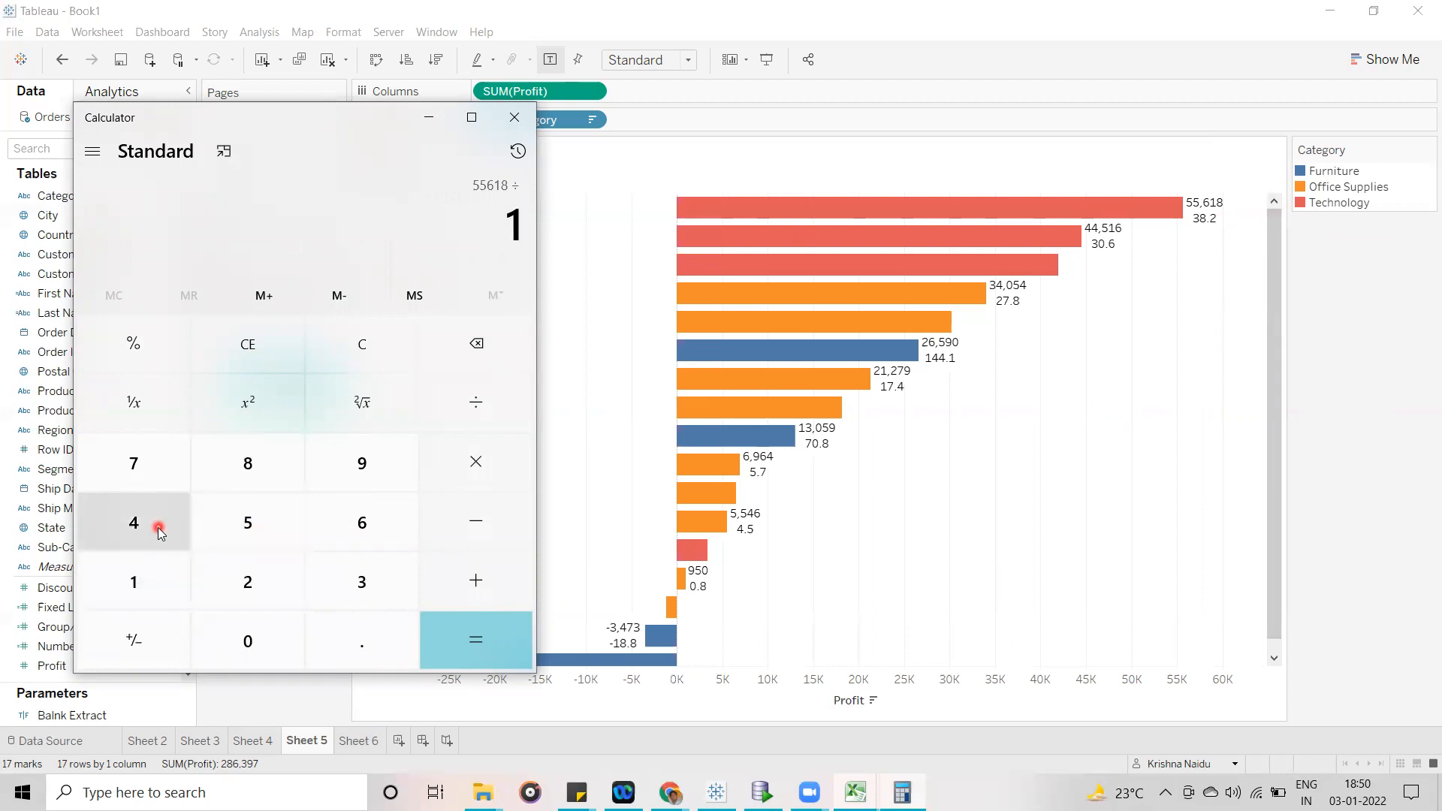
left_click(158, 528)
left_click(248, 521)
left_click(139, 523)
left_click(245, 525)
left_click(245, 527)
left_click(1086, 552)
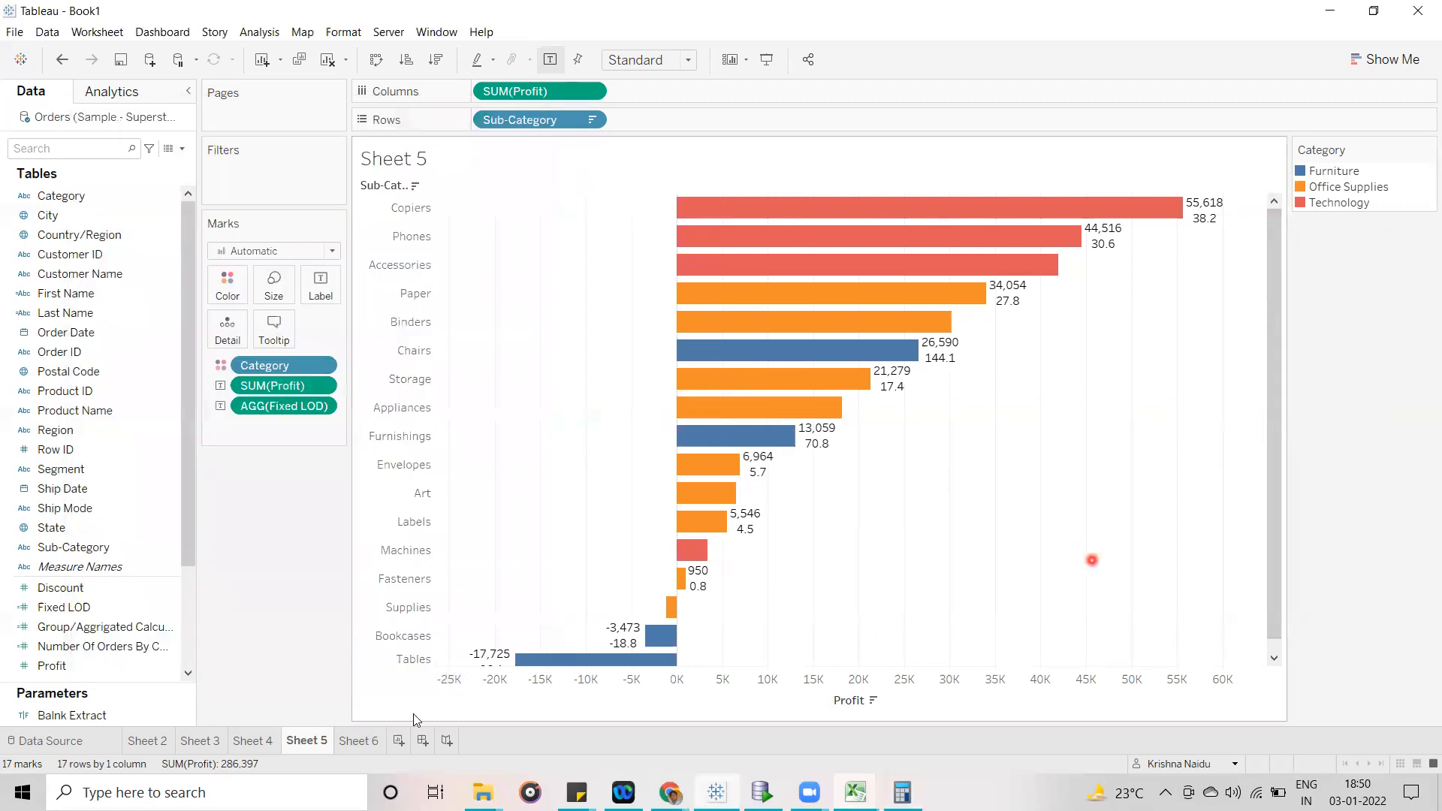
- On Sheet 6, select the Furniture rows and then the Technology rows to read each Category's total Profit
left_click(353, 740)
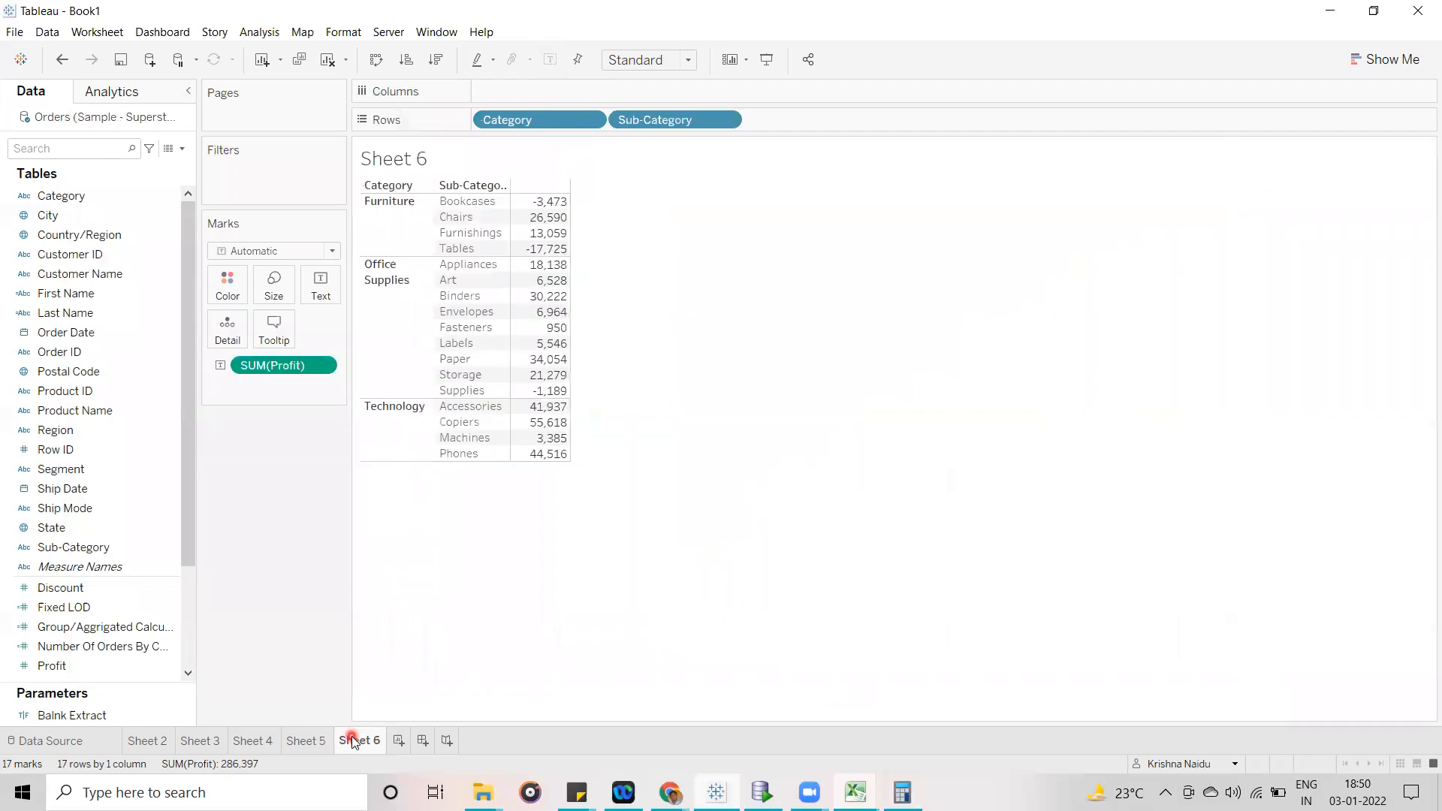
left_click(380, 212)
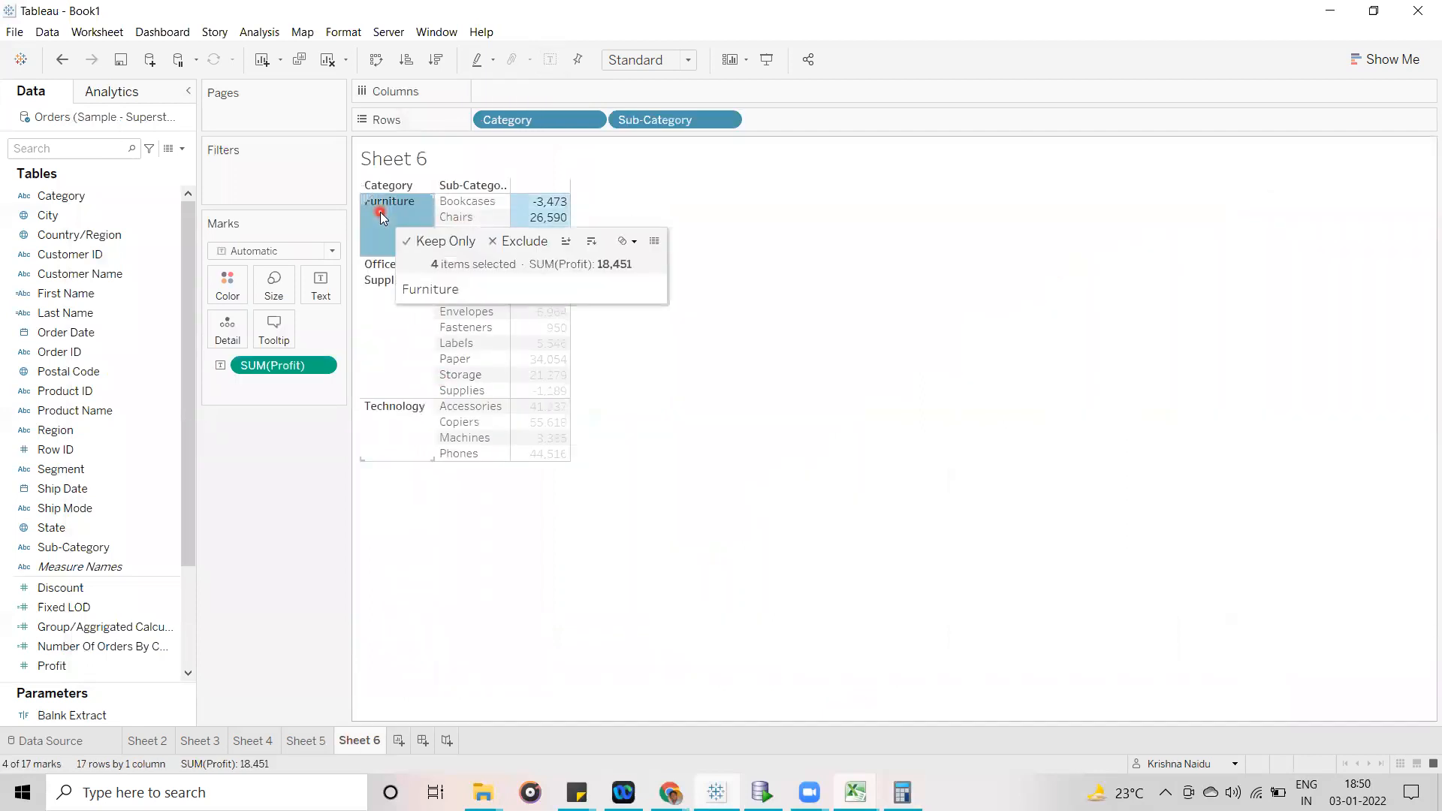
left_click(404, 437)
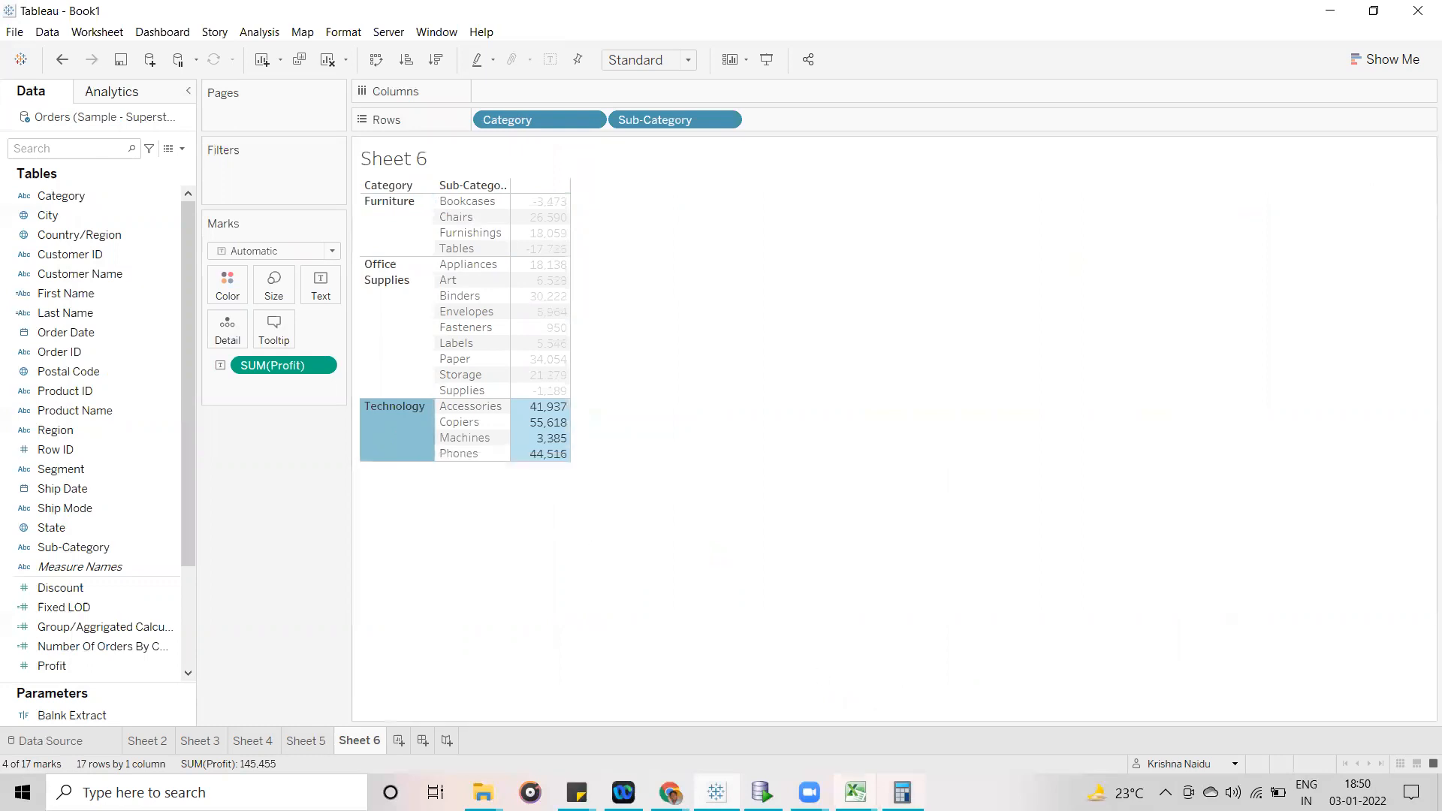
- In Calculator, evaluate 55618 ÷ 145455 and multiply it by 100, then compare the result with the Copiers label on Tableau's Sheet 5
key("alt+Tab")
left_click(479, 639)
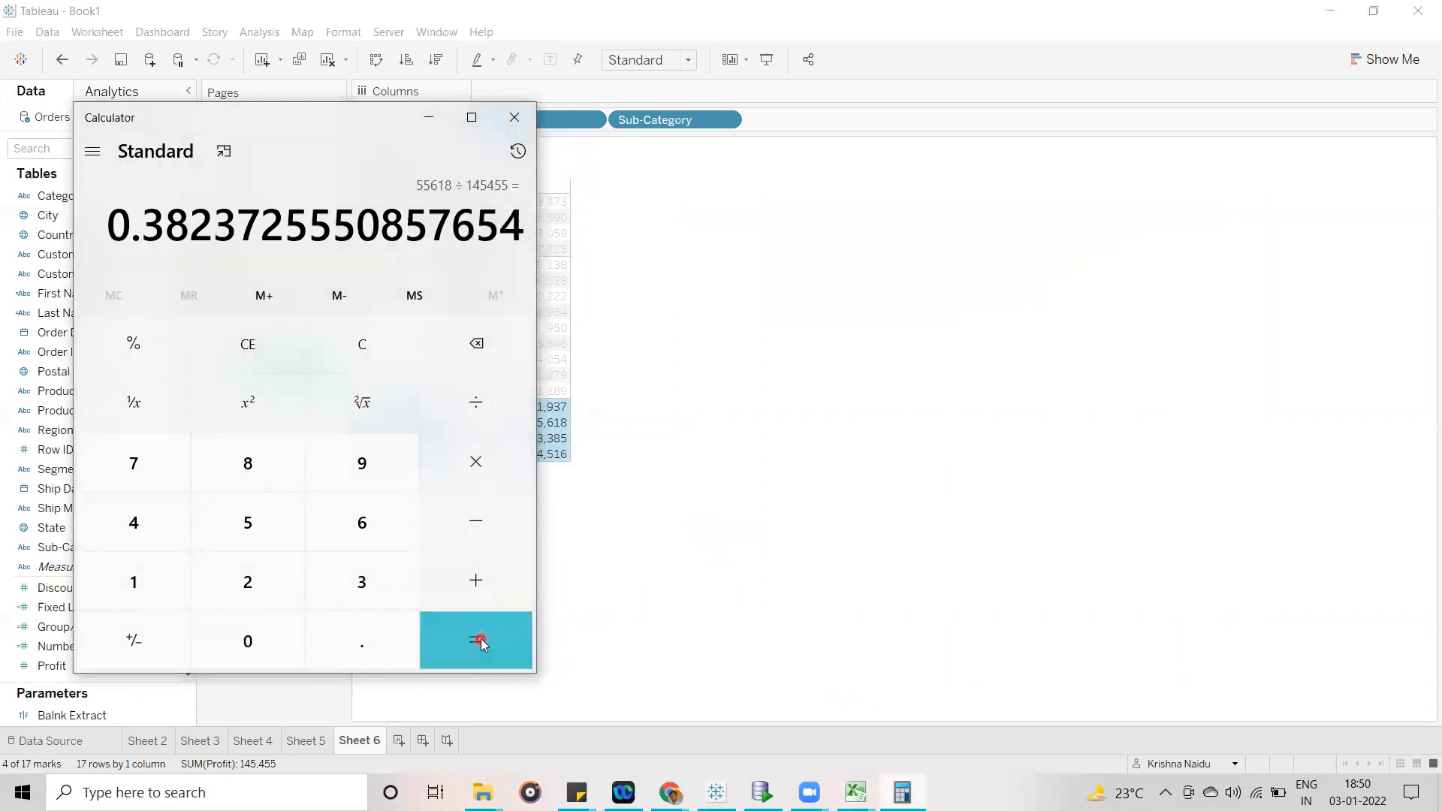
left_click(478, 404)
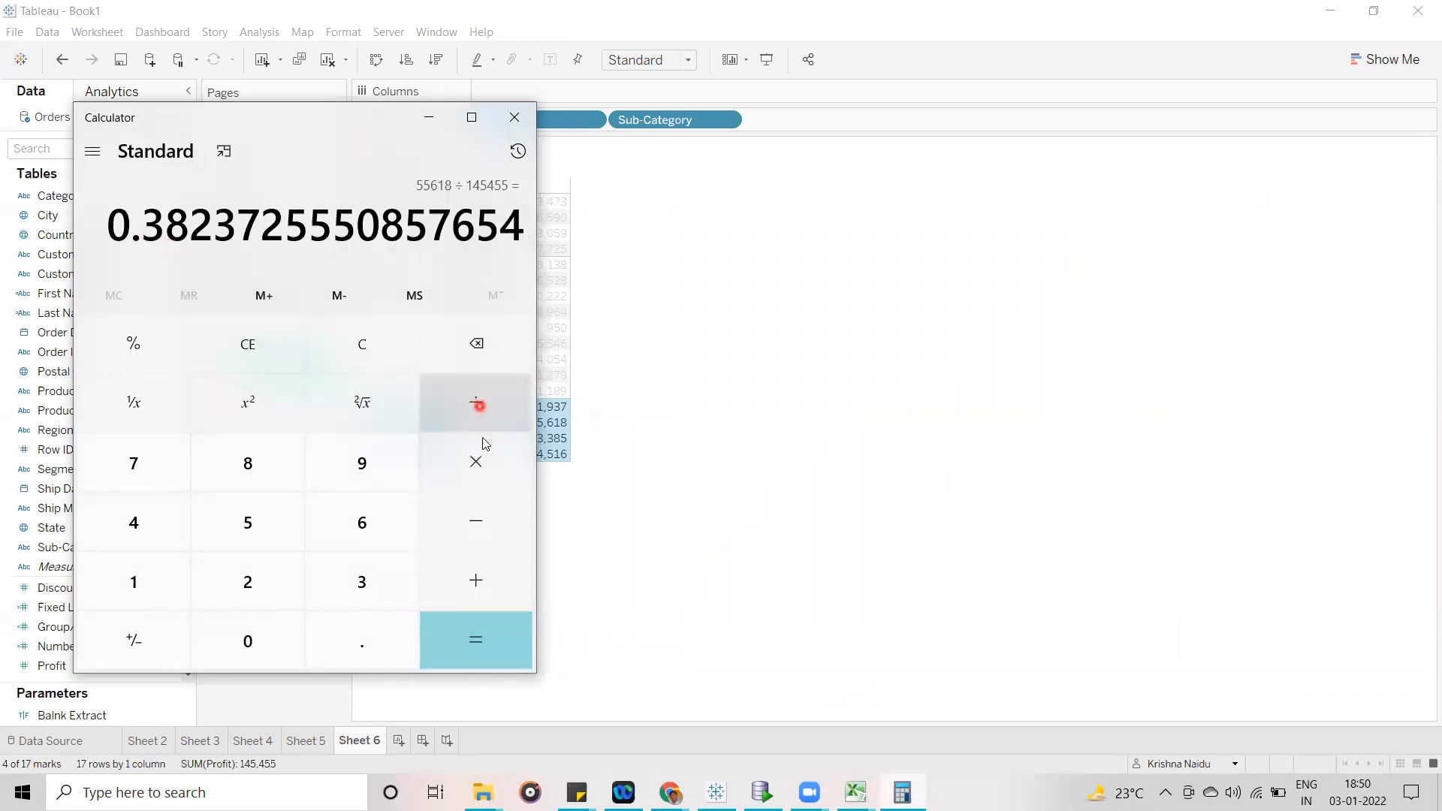
left_click(478, 464)
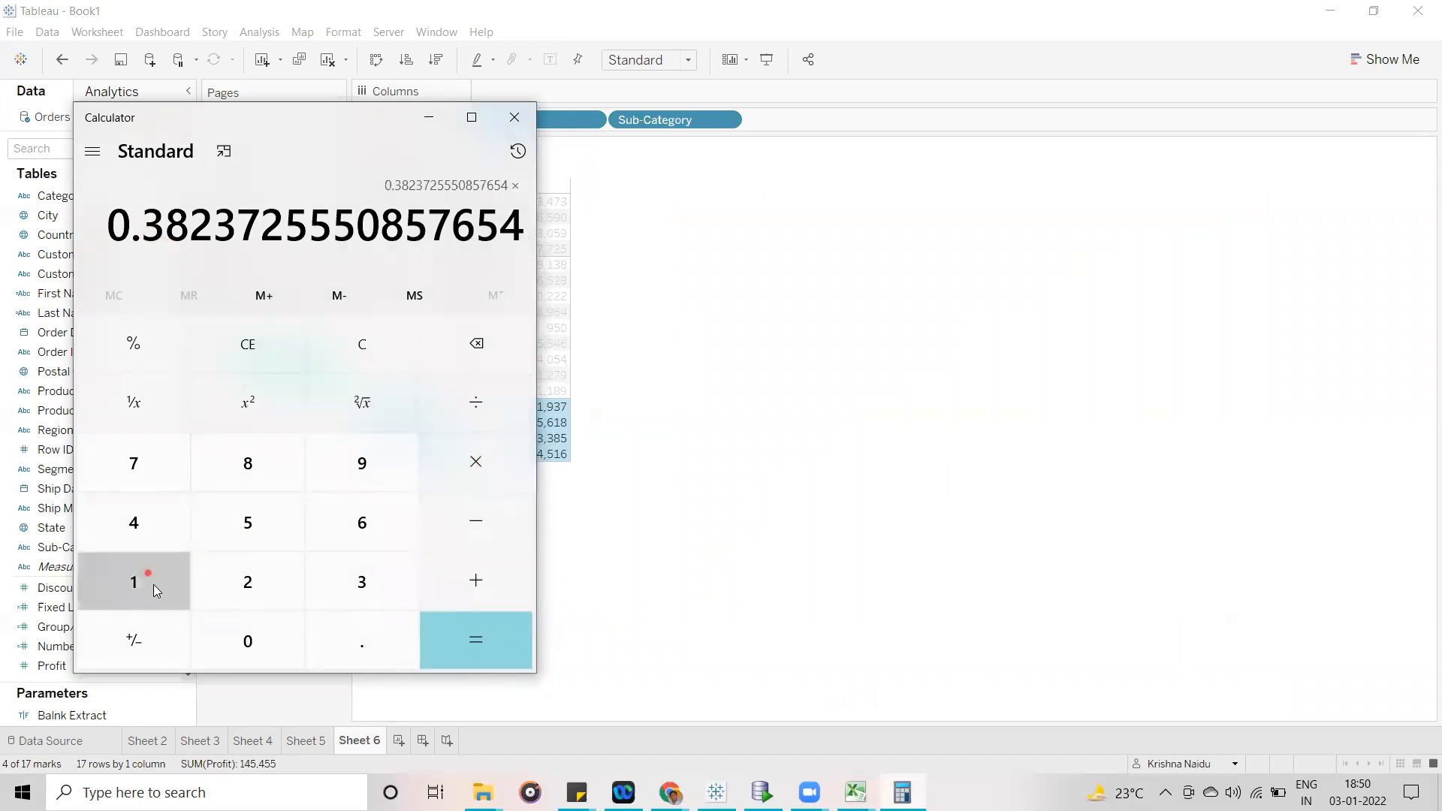
left_click(153, 584)
left_click(245, 642)
left_click(245, 642)
left_click(526, 640)
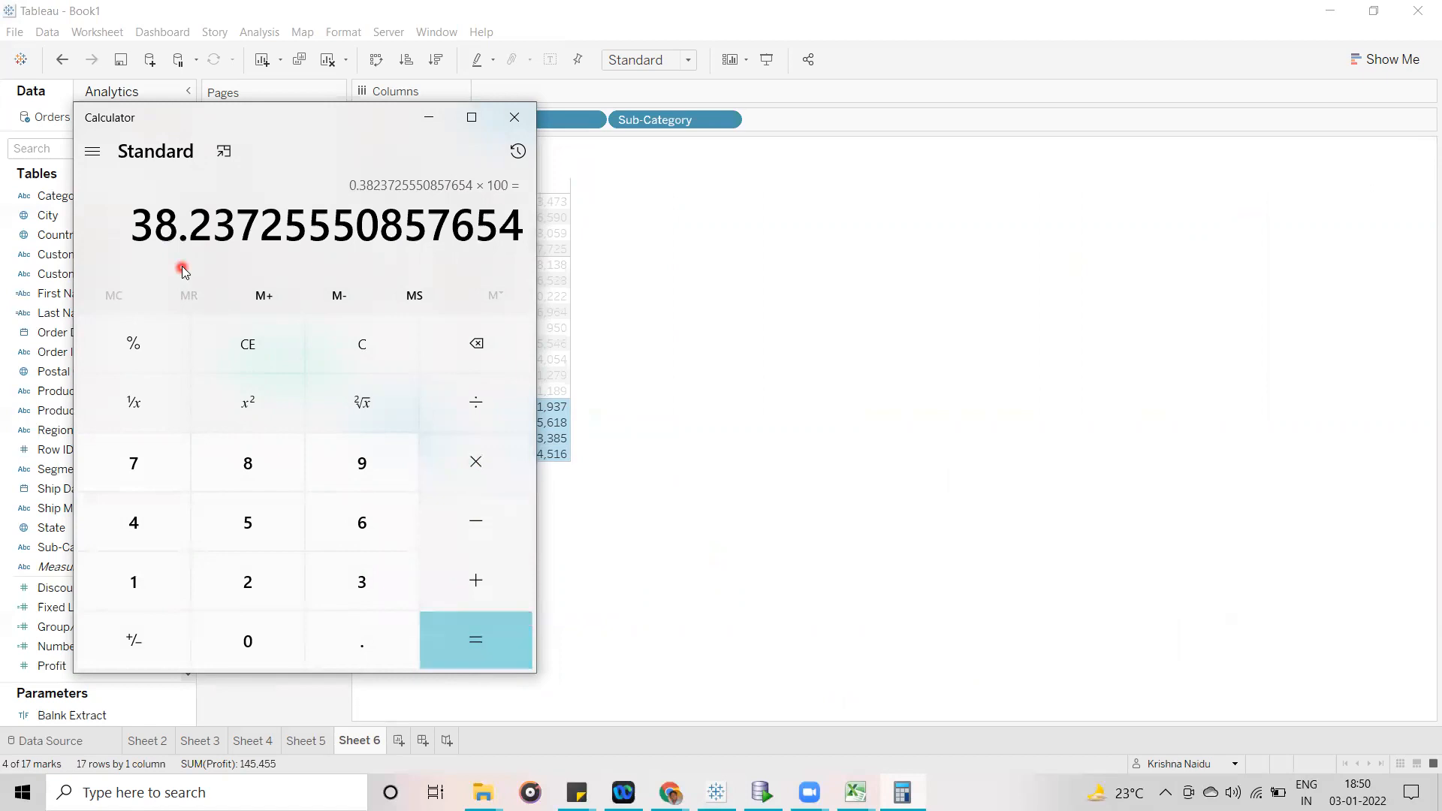
left_click(802, 392)
left_click(307, 742)
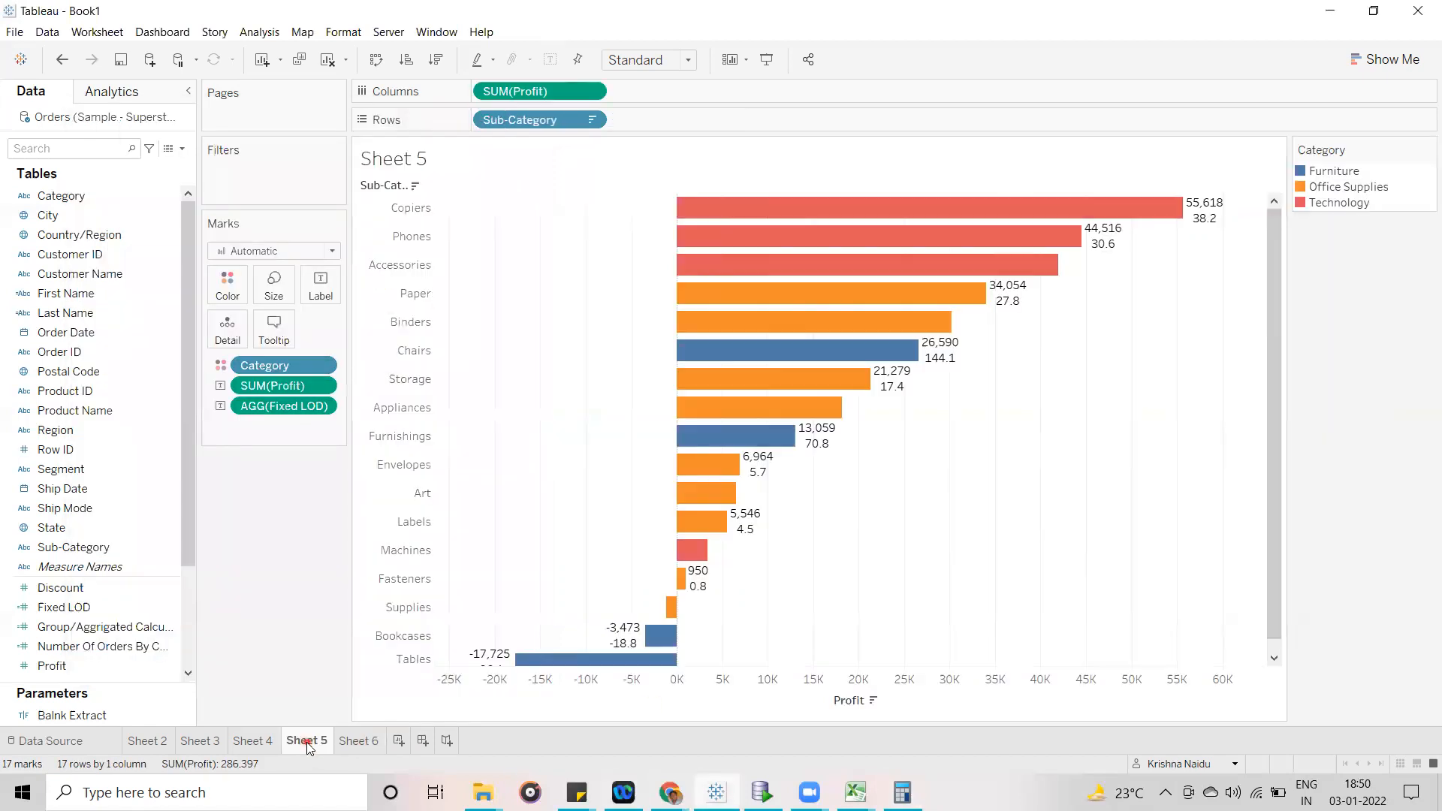
mouse_move(1205, 216)
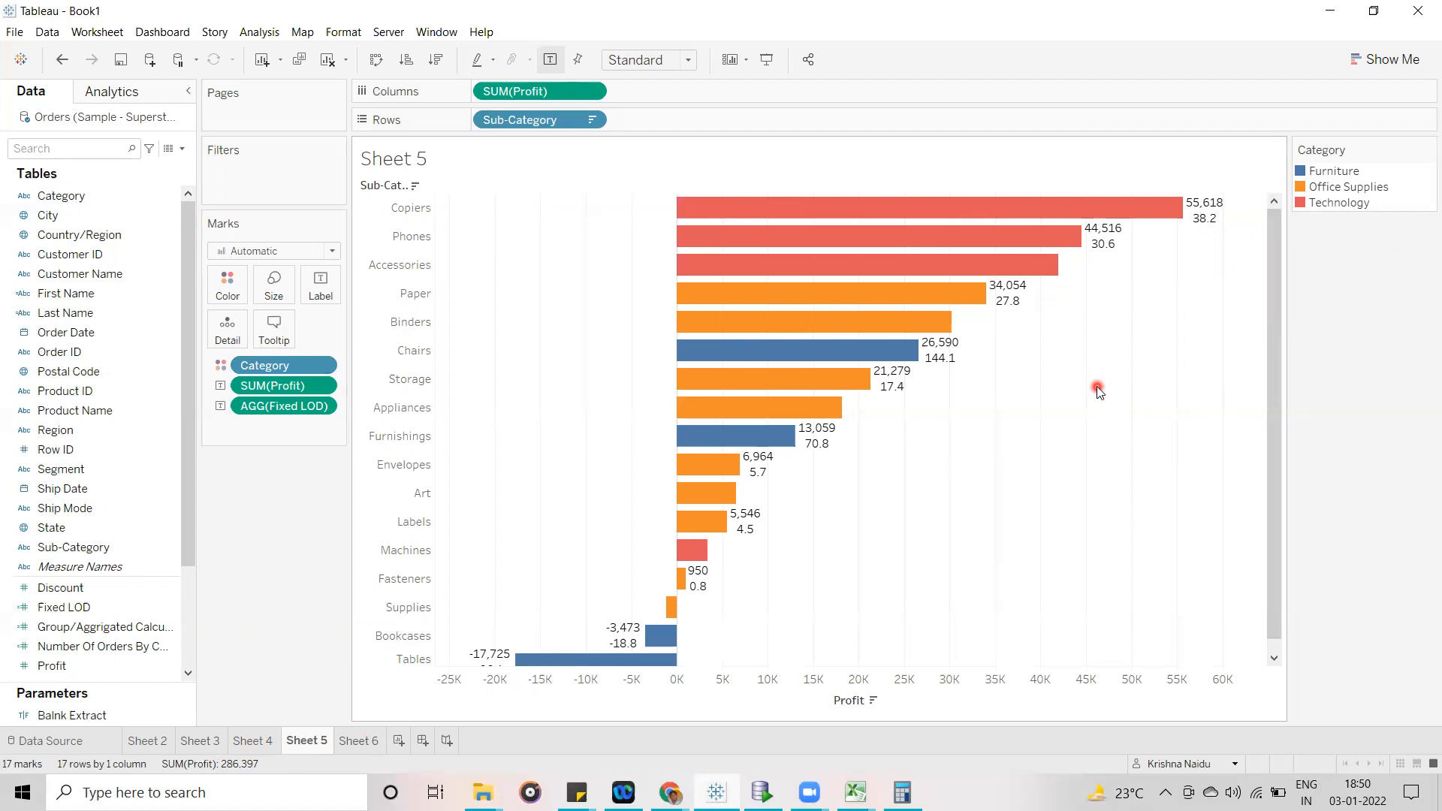
- Replace Fixed LOD in the bar labels with a duplicate of the Profit field
left_click_drag(272, 405, 108, 501)
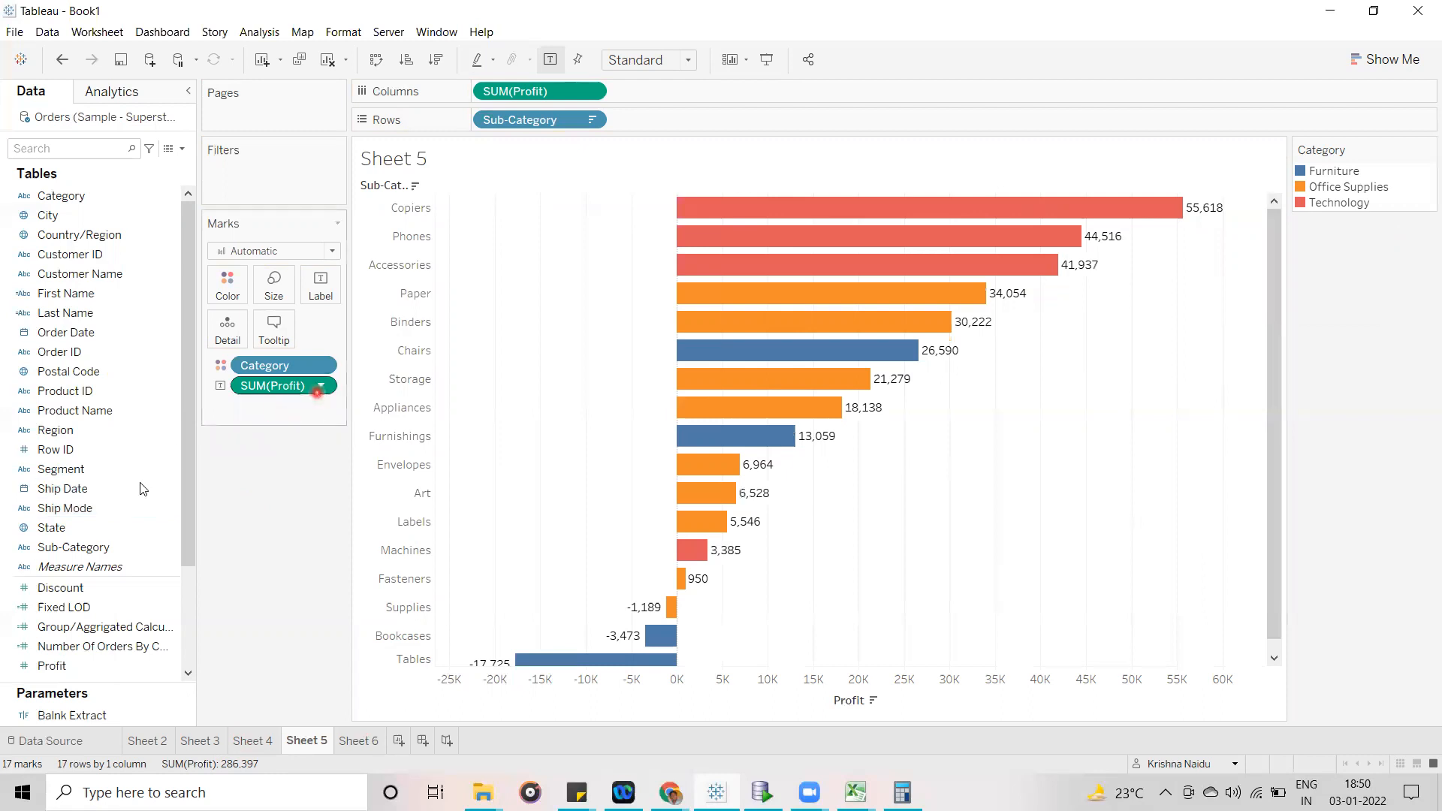
left_click_drag(187, 400, 191, 526)
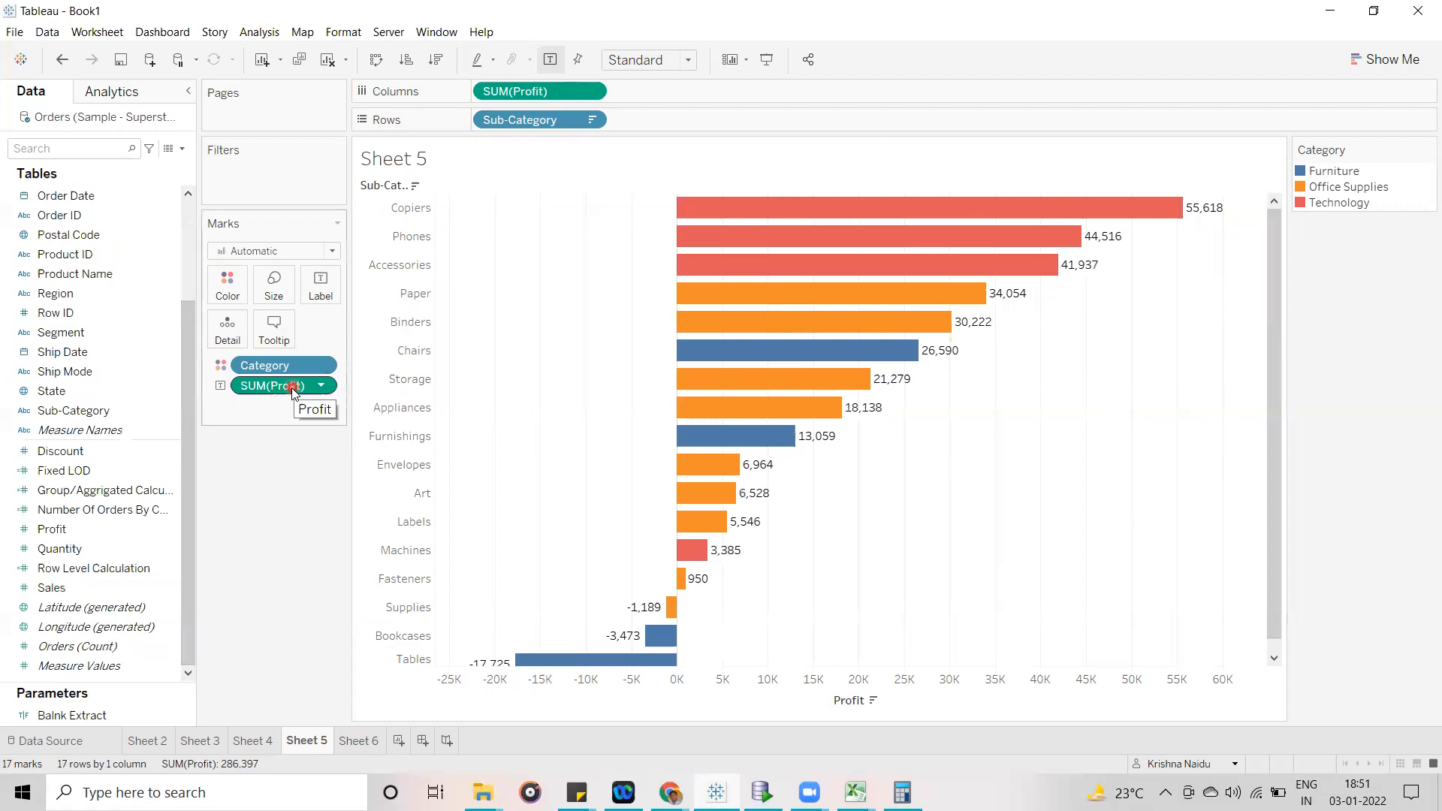
right_click(165, 531)
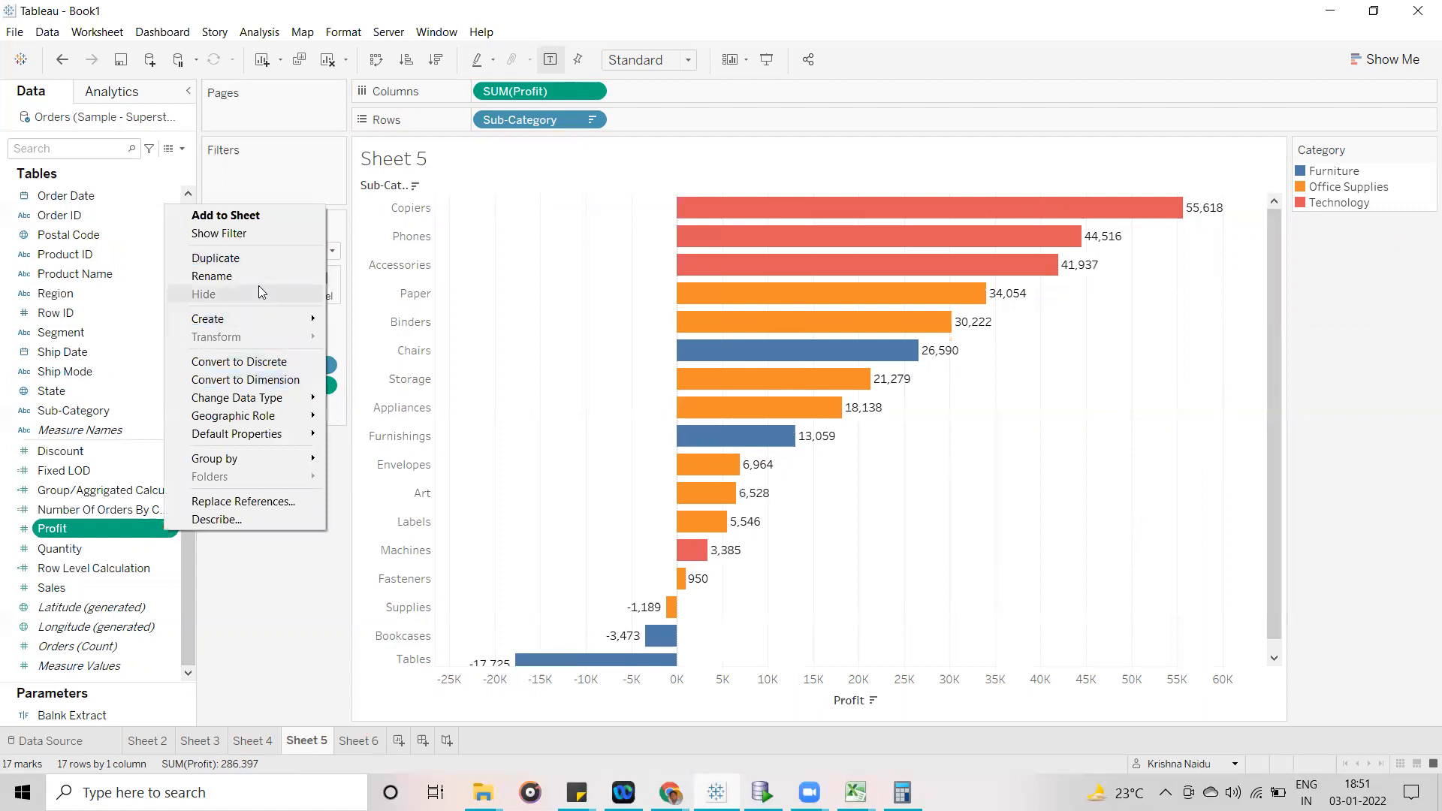
left_click(254, 257)
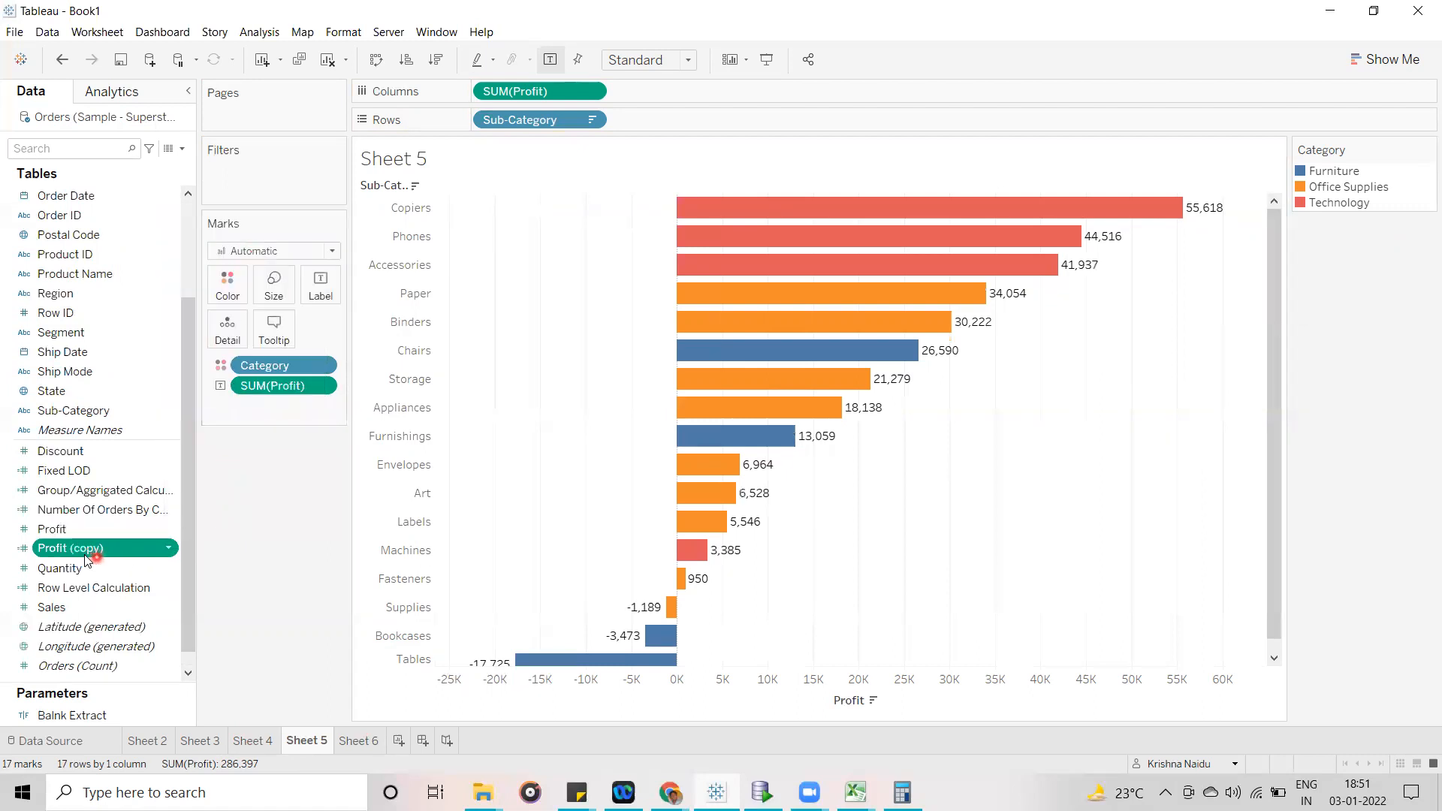
left_click_drag(82, 552, 313, 296)
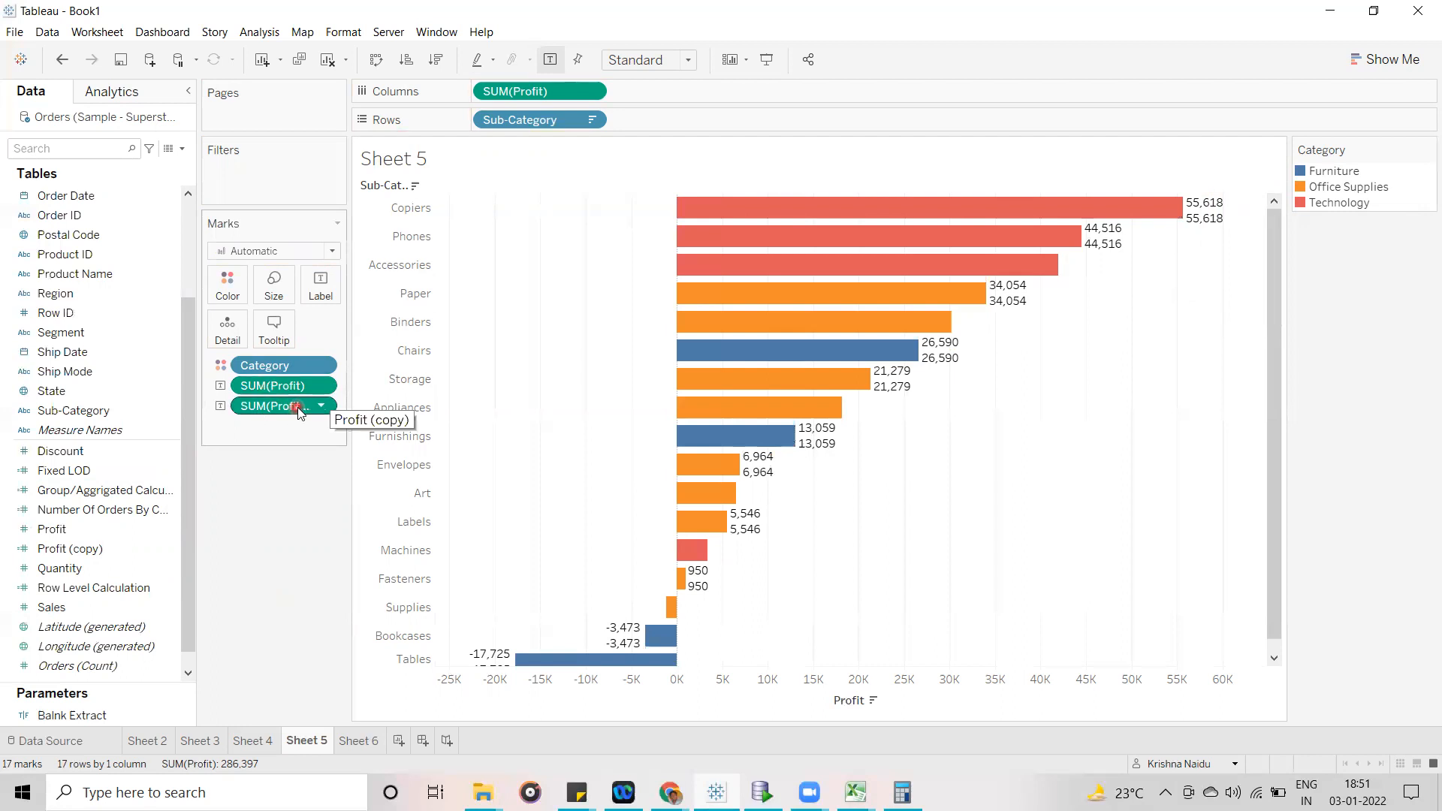
left_click(1205, 219)
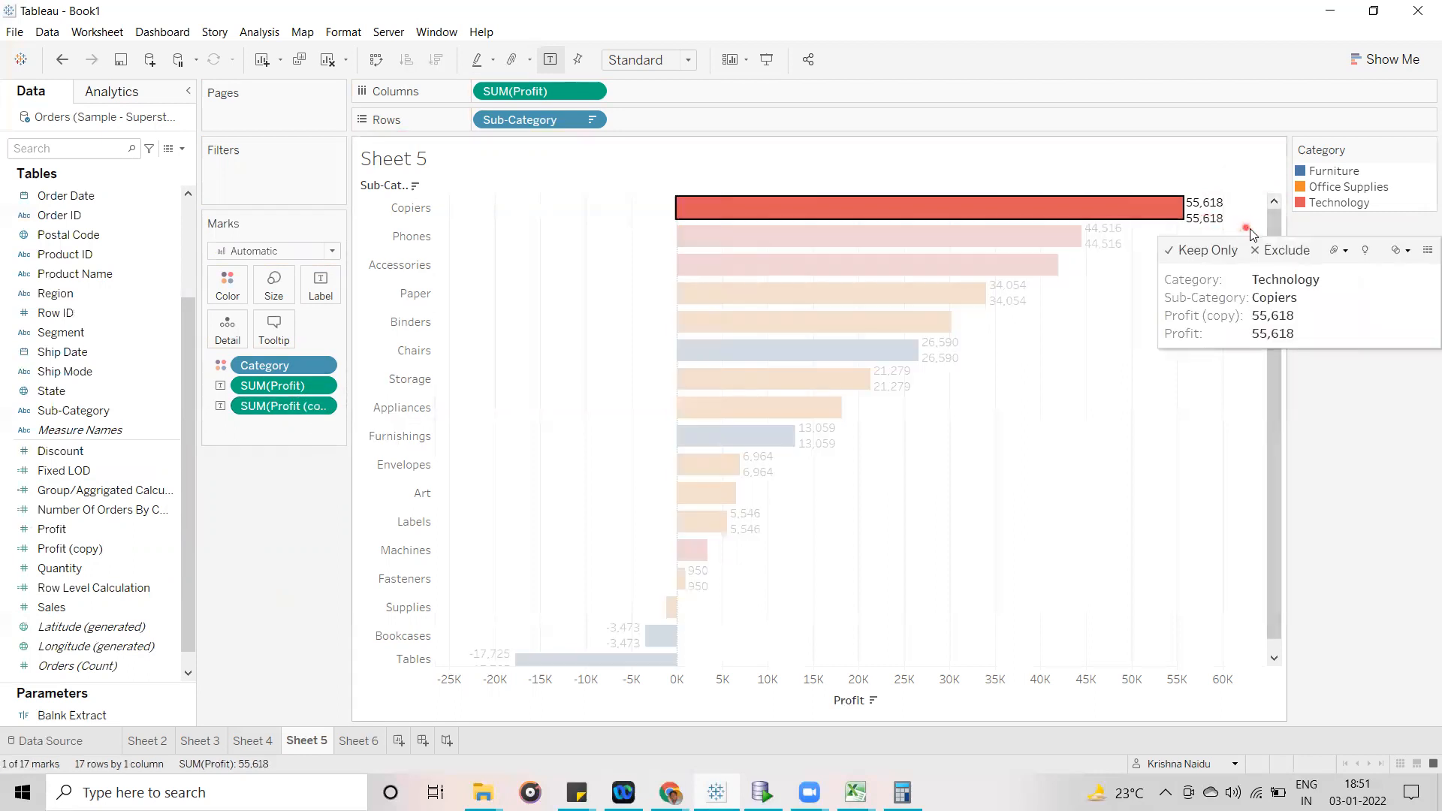
left_click(1250, 235)
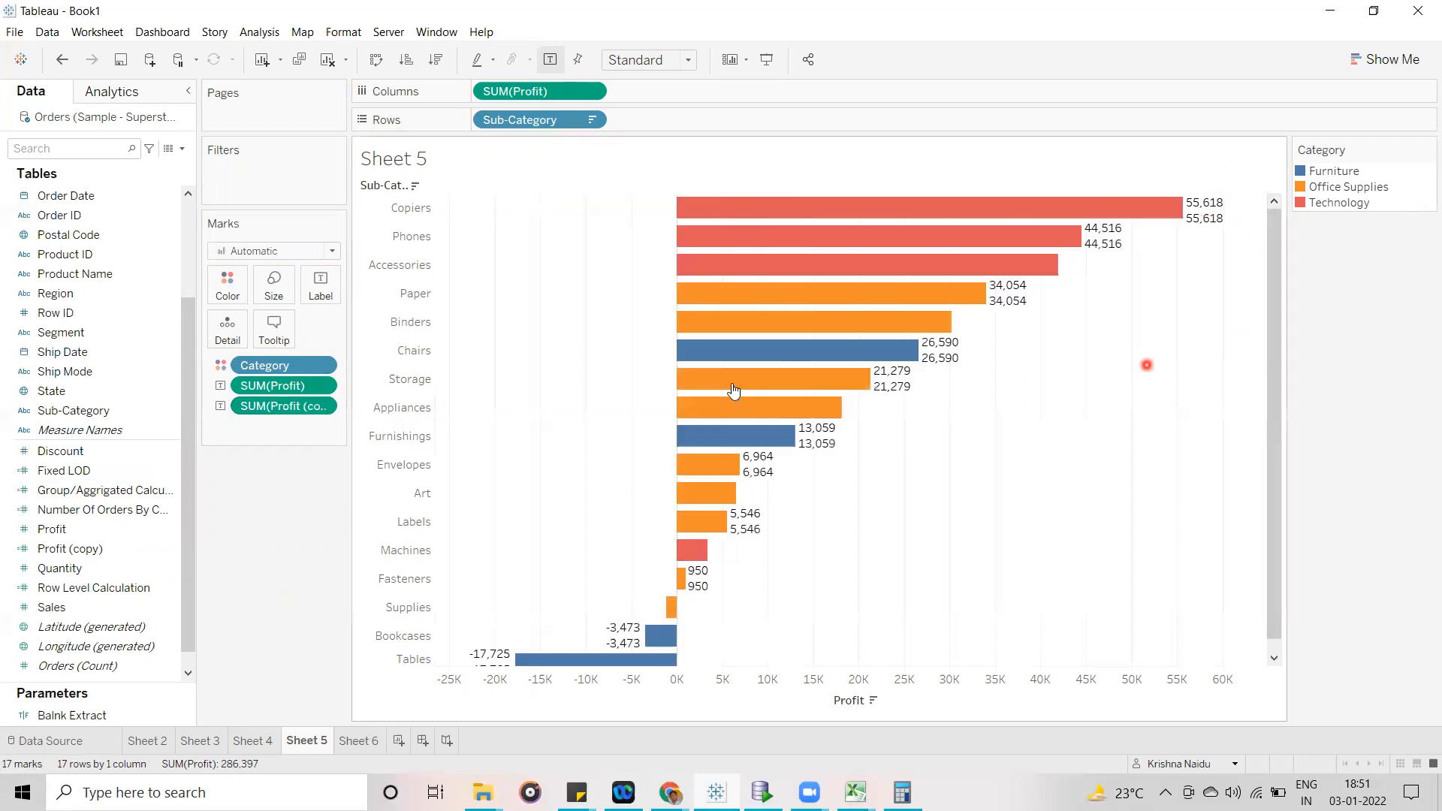
- Apply the Percent of Total quick table calculation to the duplicated Profit label
left_click(323, 408)
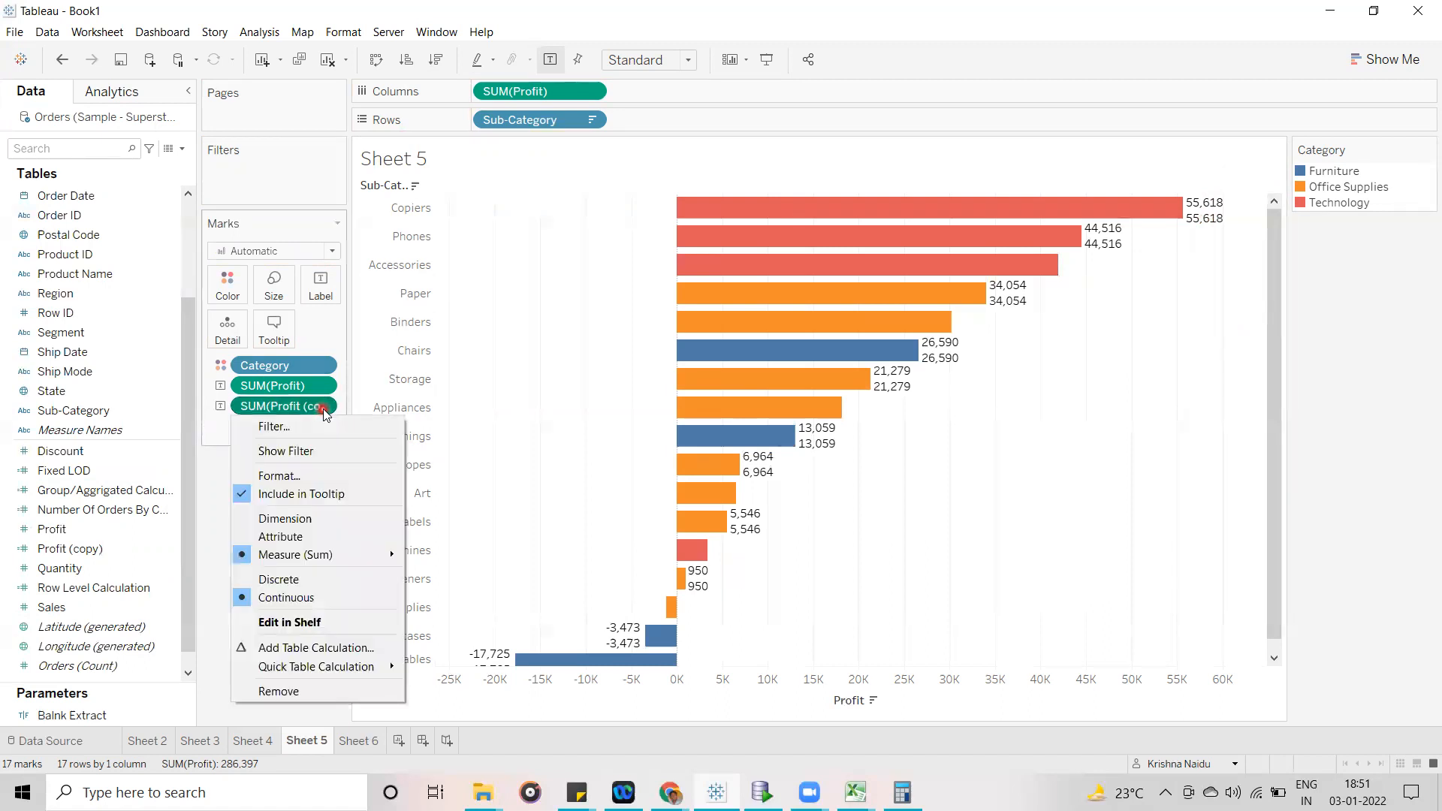
mouse_move(359, 668)
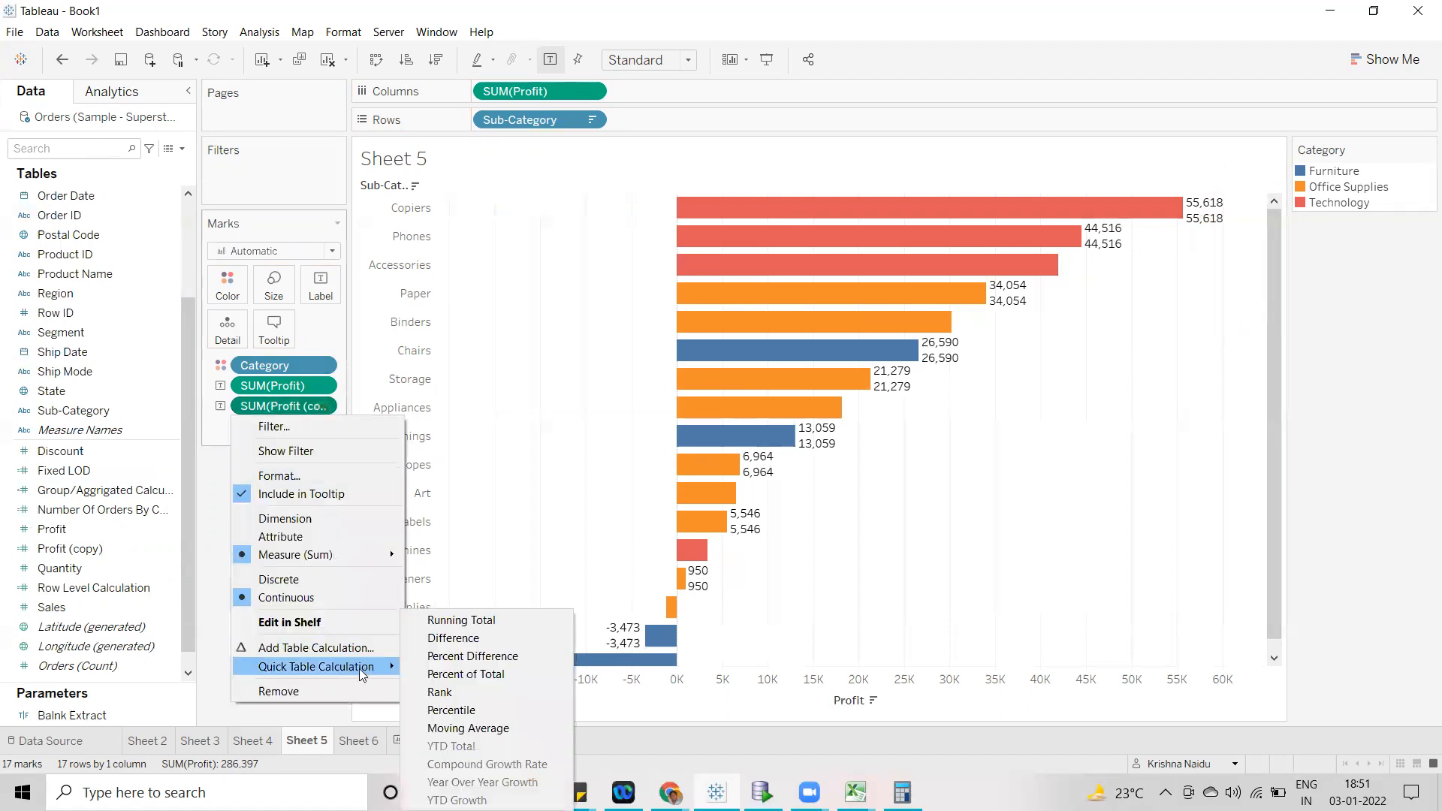
left_click(496, 675)
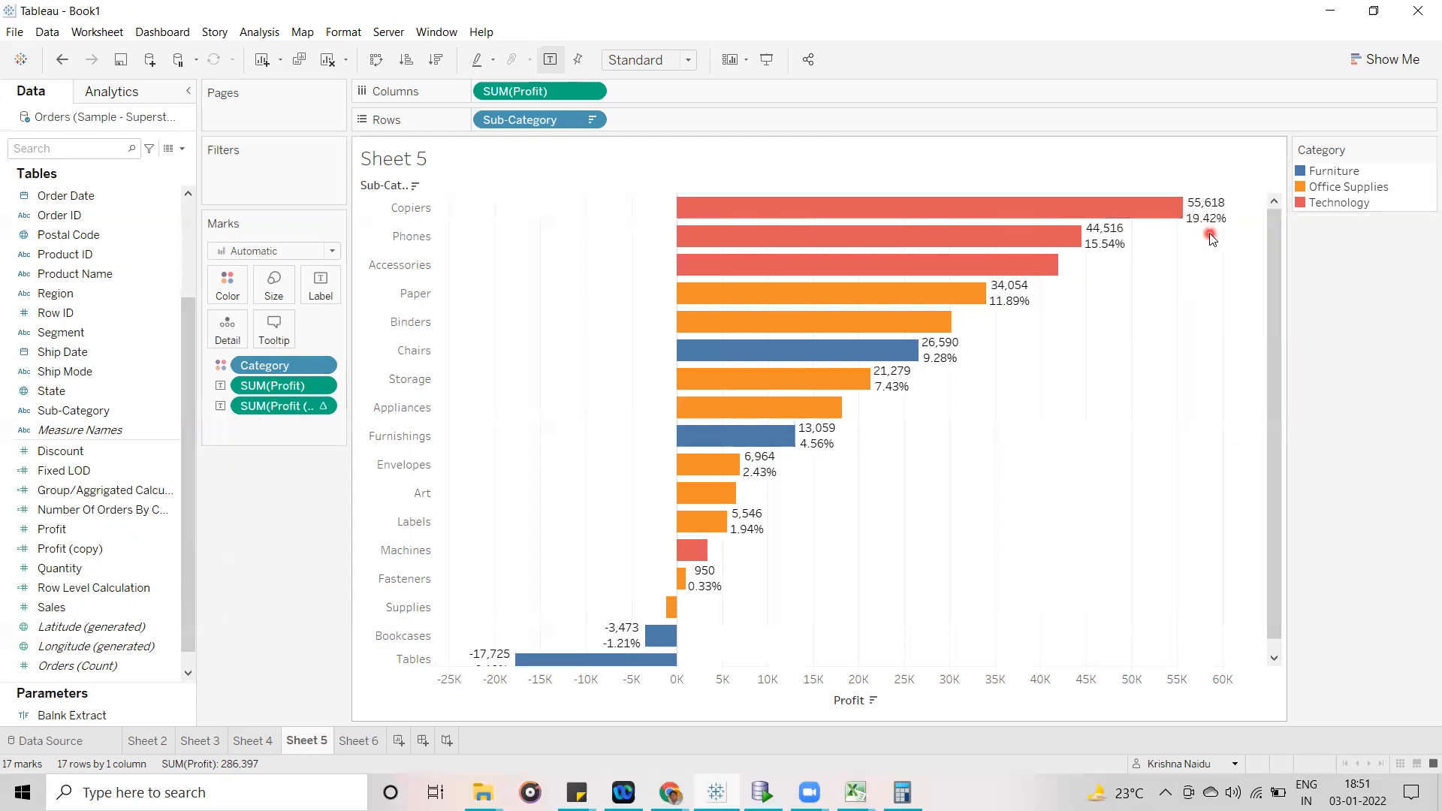
- Try computing the duplicated Profit label's percent of total using Category
left_click(323, 406)
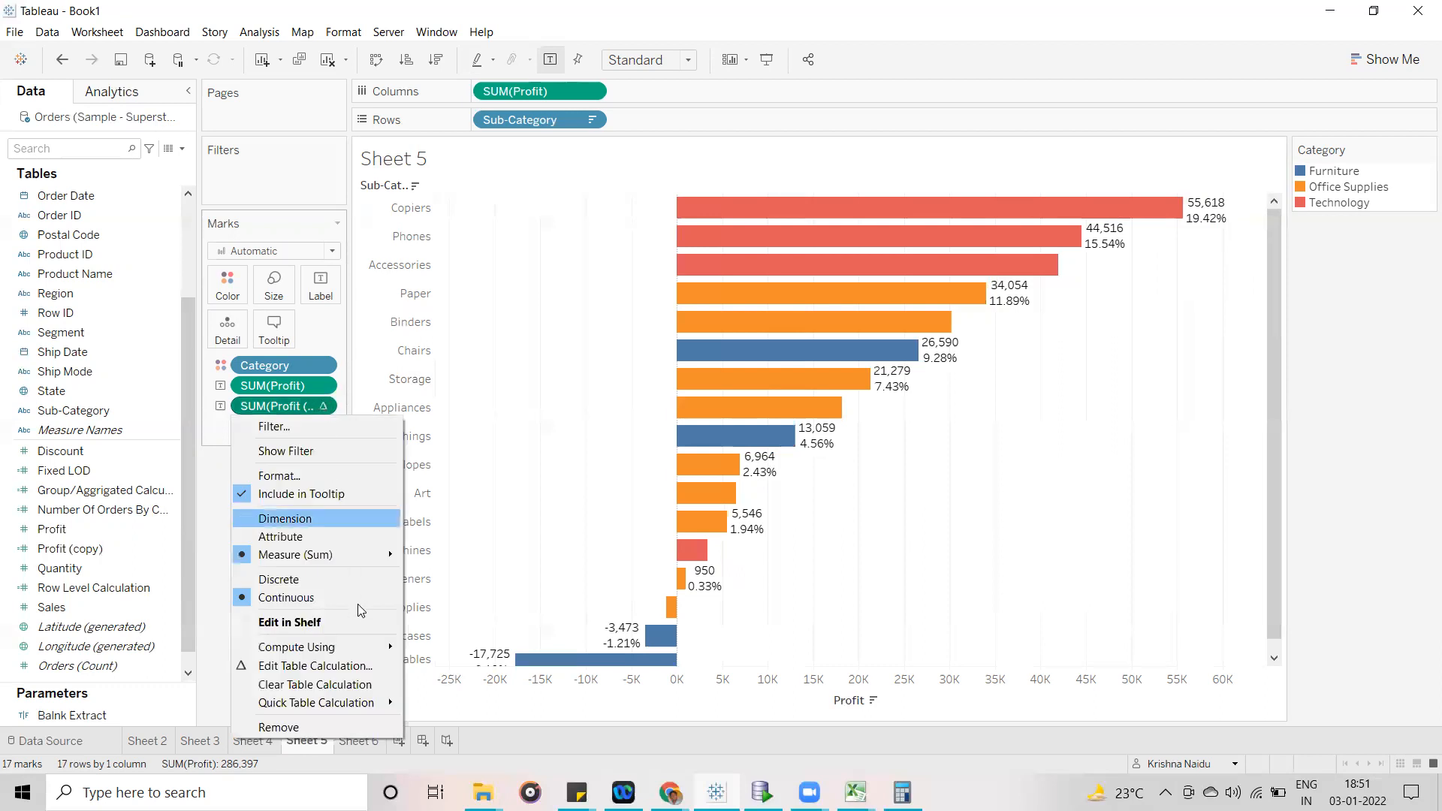
mouse_move(368, 648)
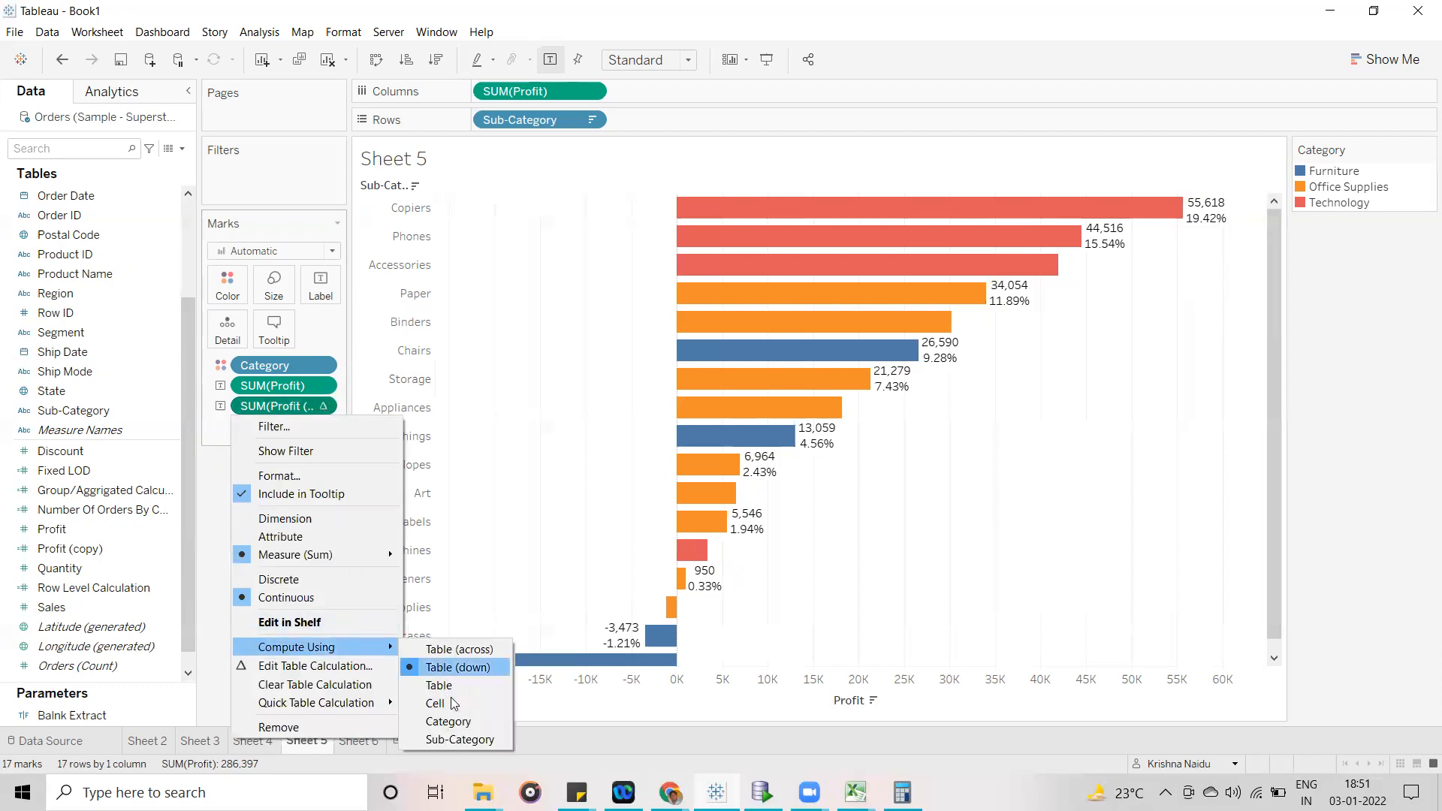
left_click(450, 721)
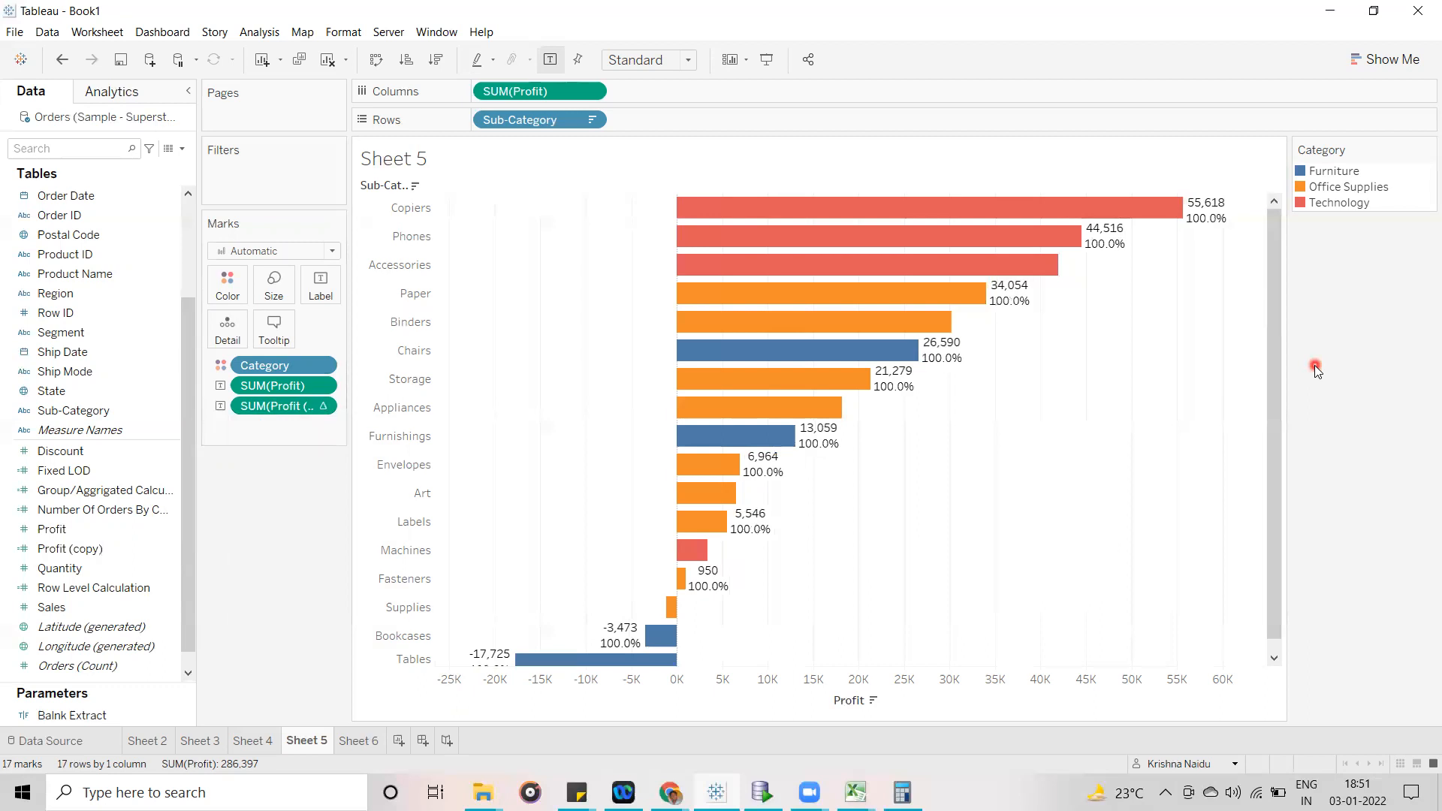
- Try computing the percent of total label using Table (across) and then Table (down)
left_click(321, 409)
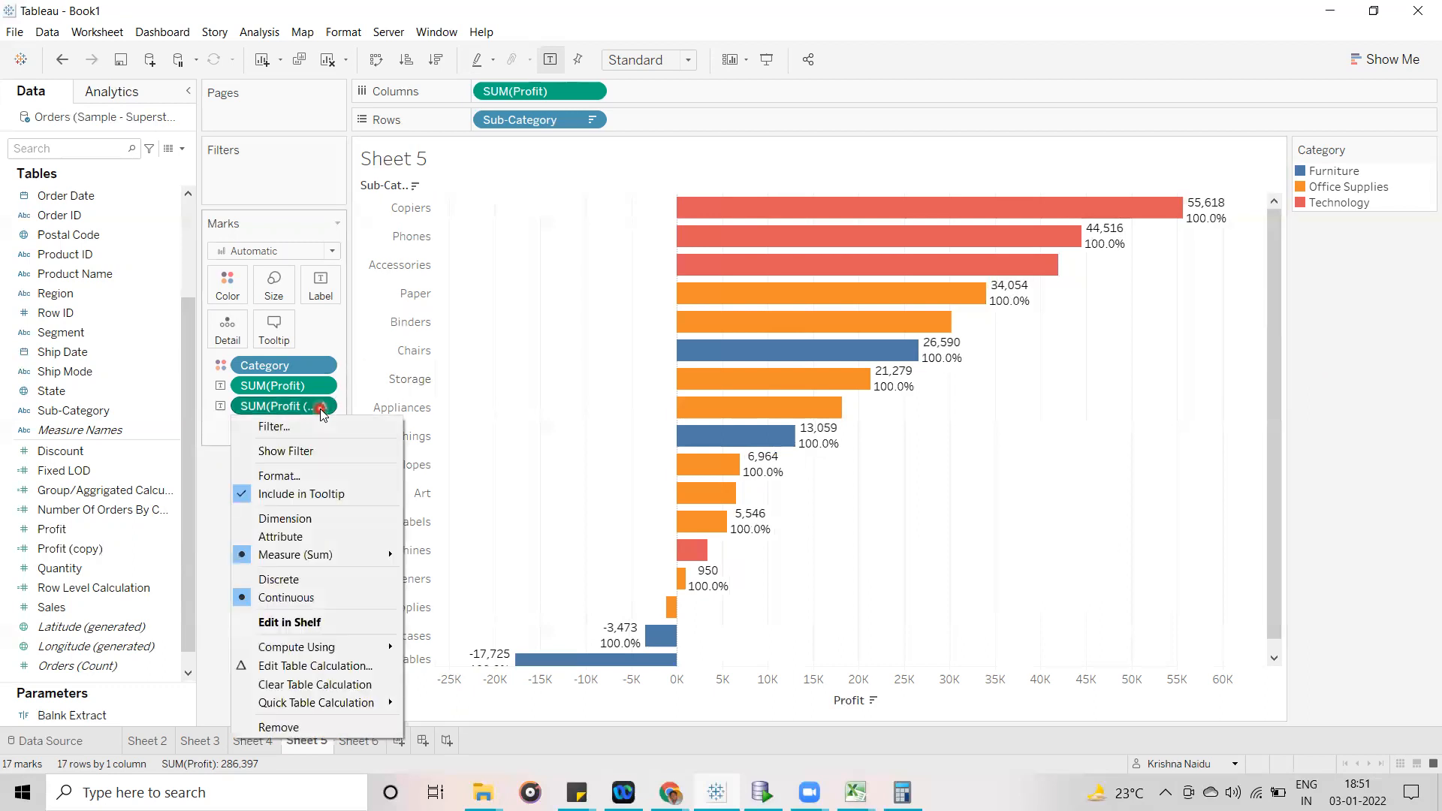
mouse_move(373, 650)
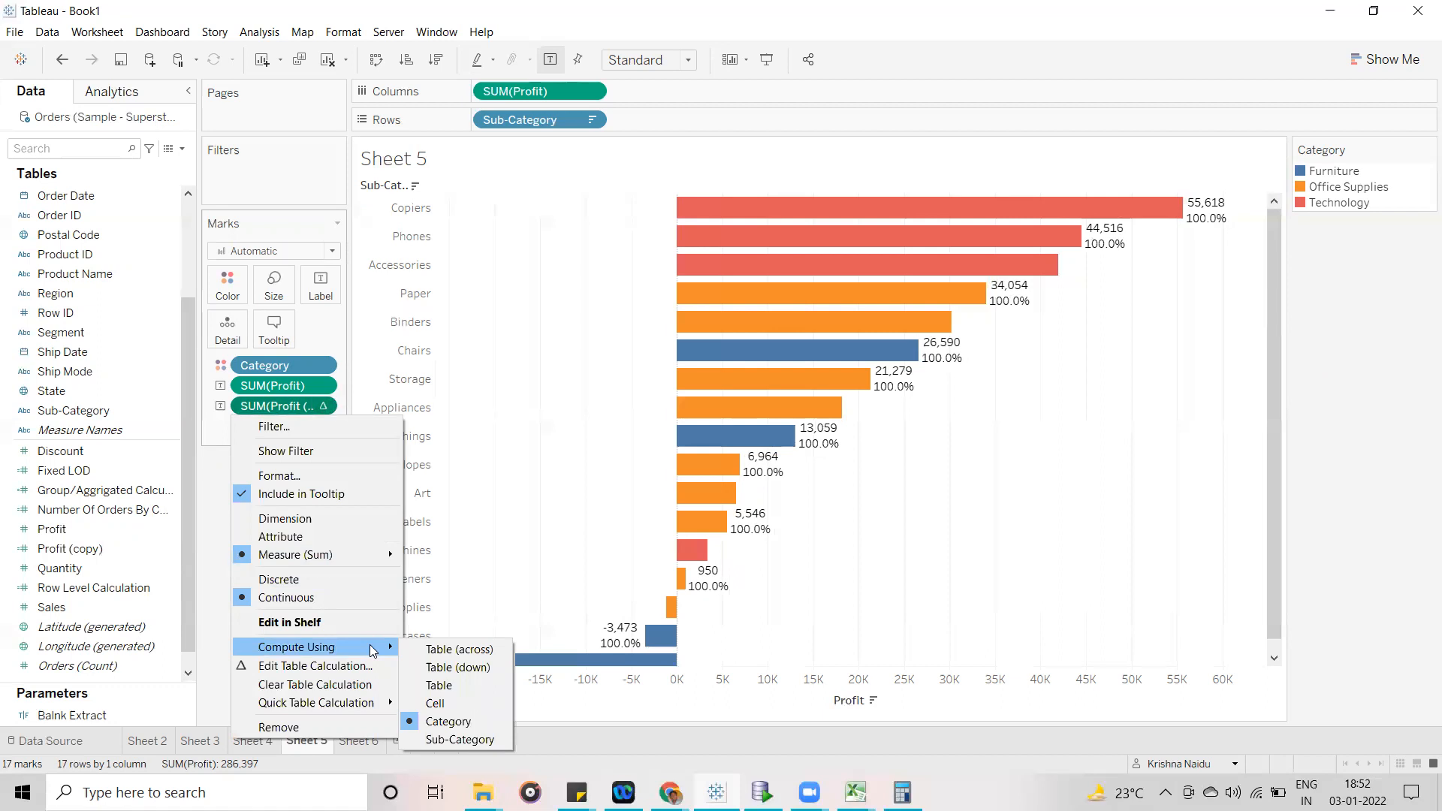
left_click(458, 665)
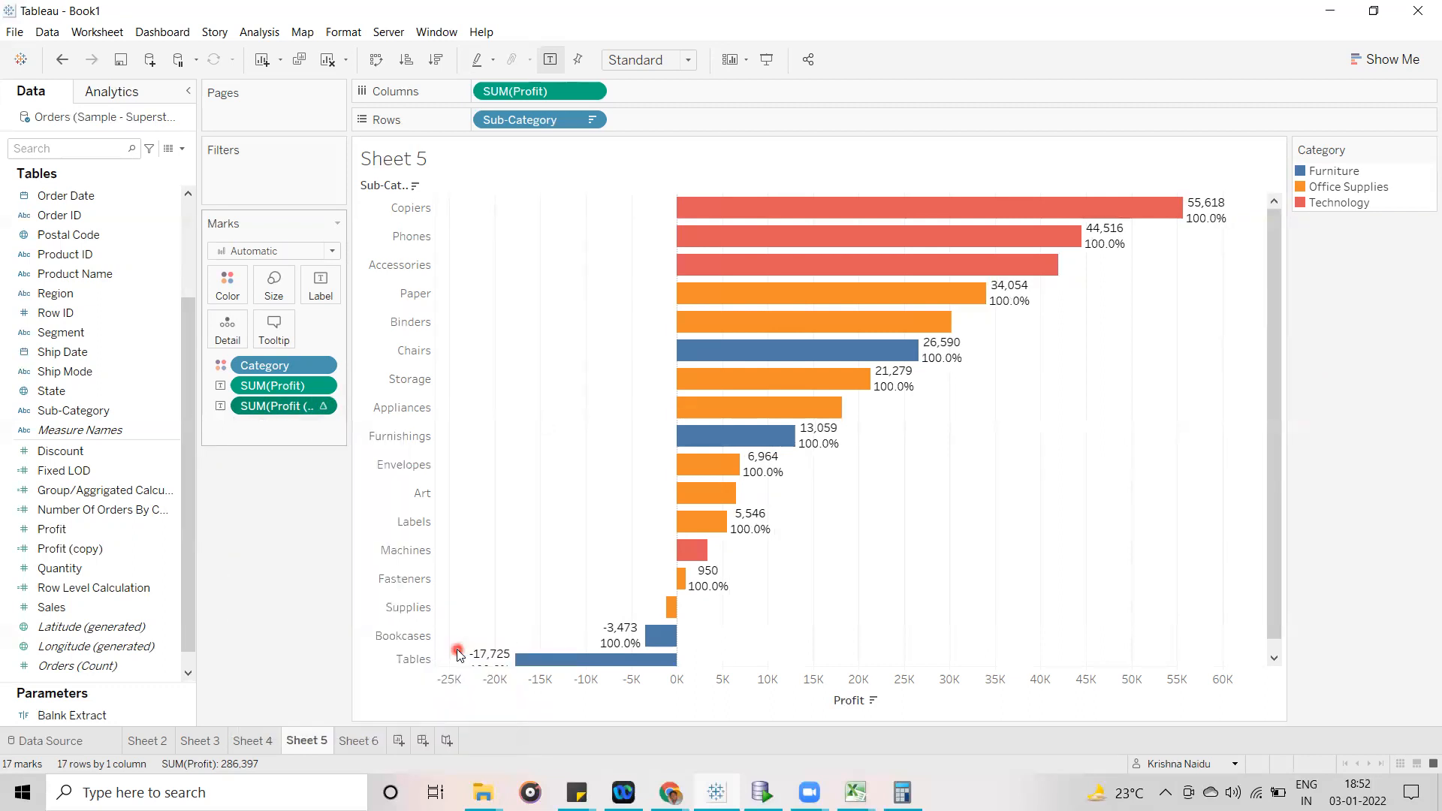
left_click(325, 407)
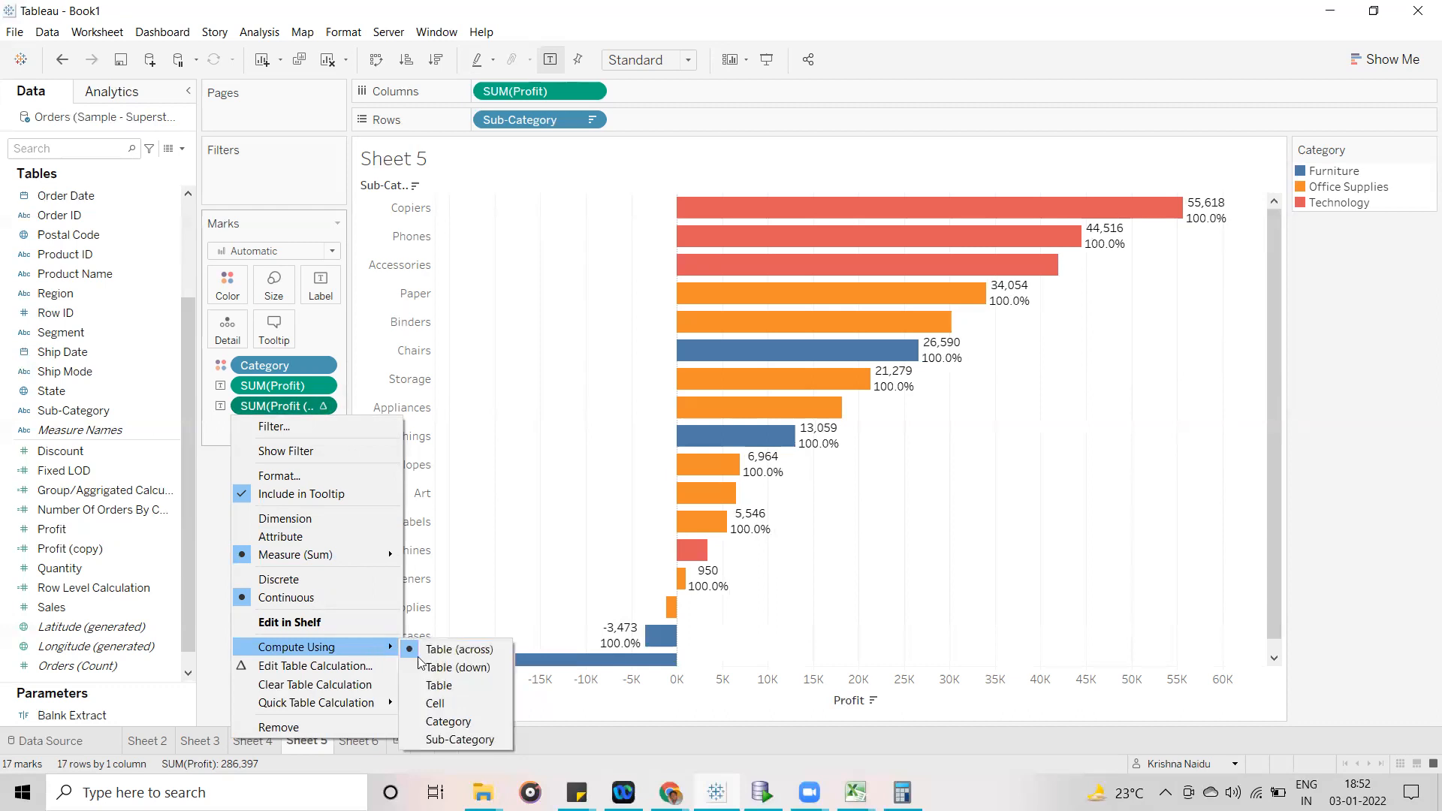
left_click(420, 665)
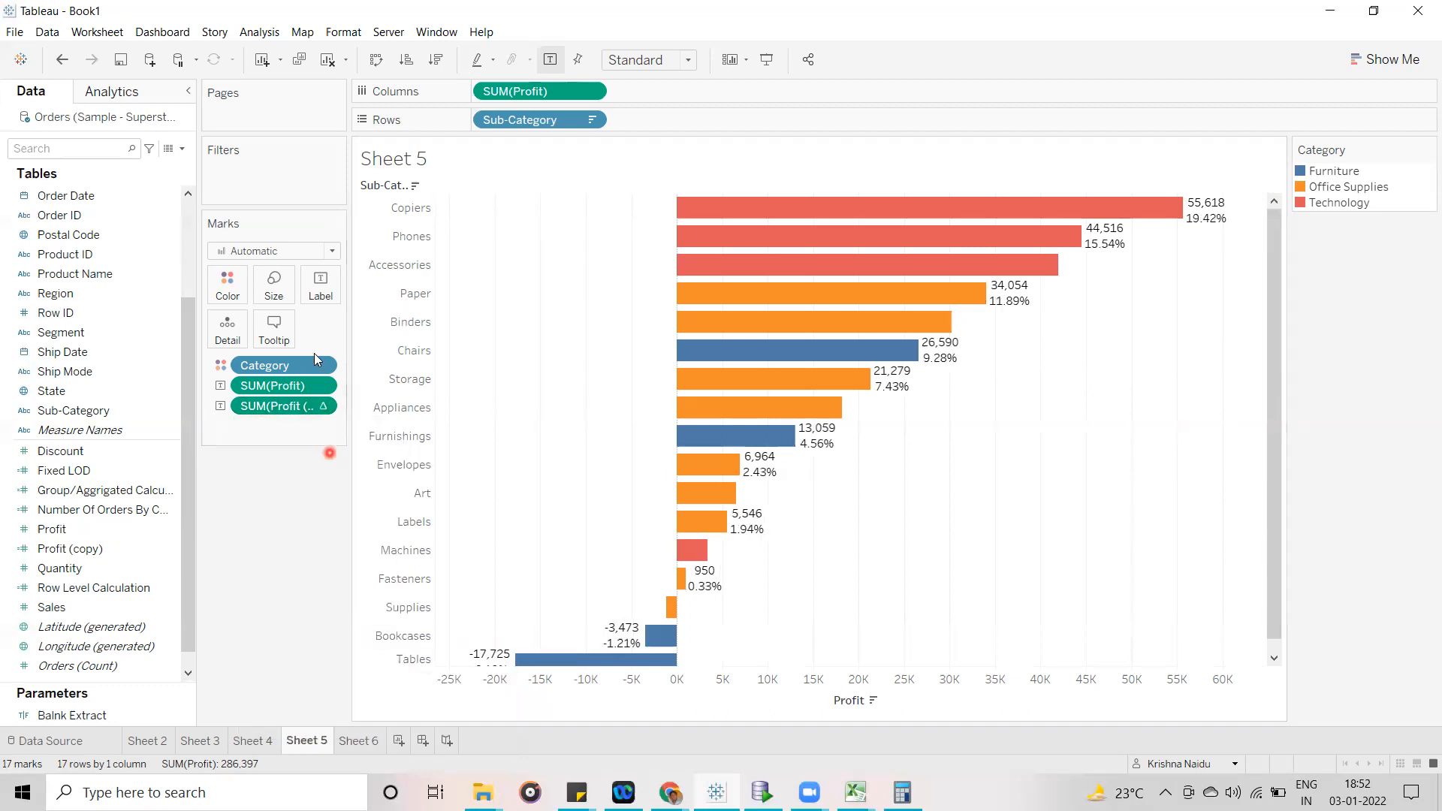
- Compute the duplicated Profit label's percent of total using Sub-Category
left_click(325, 406)
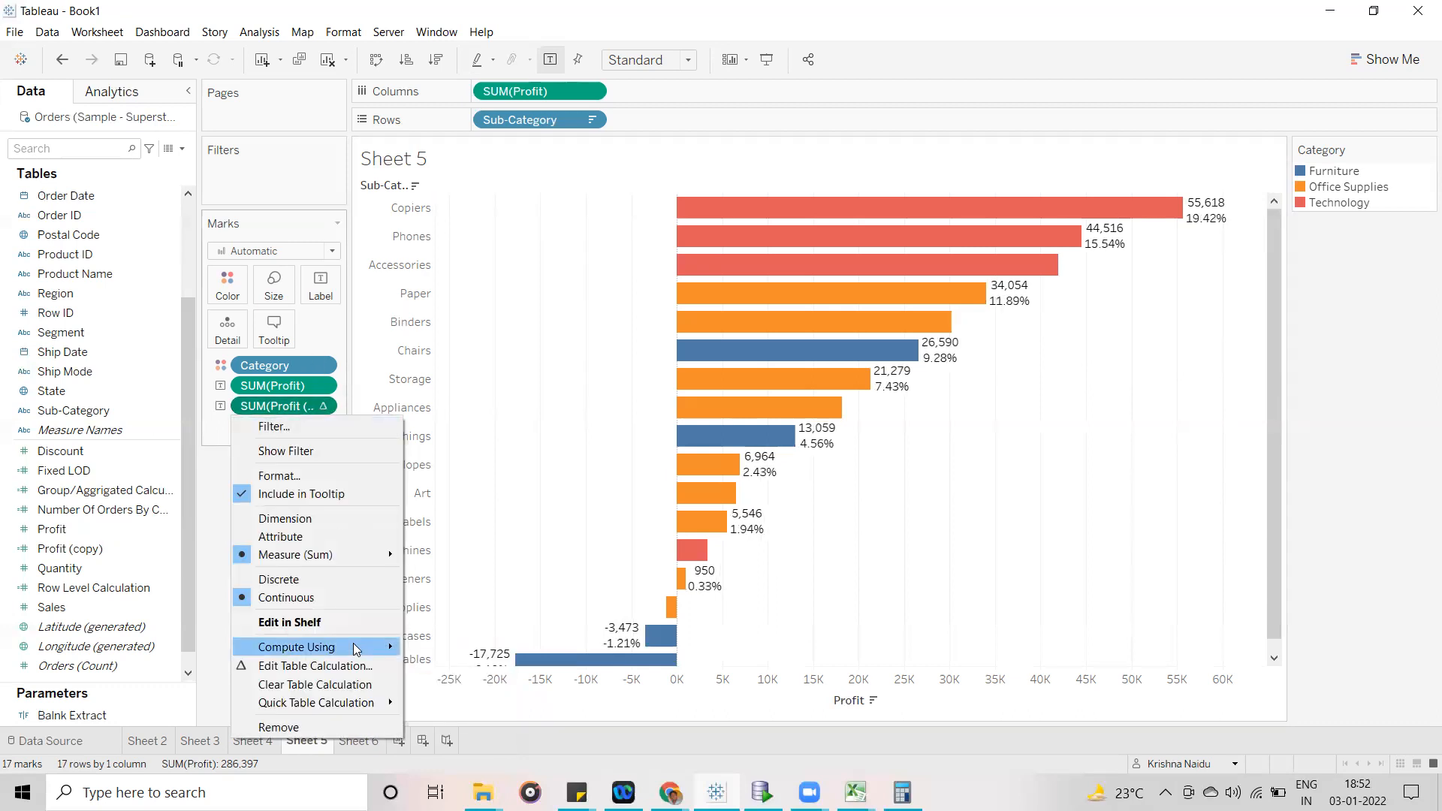
mouse_move(357, 649)
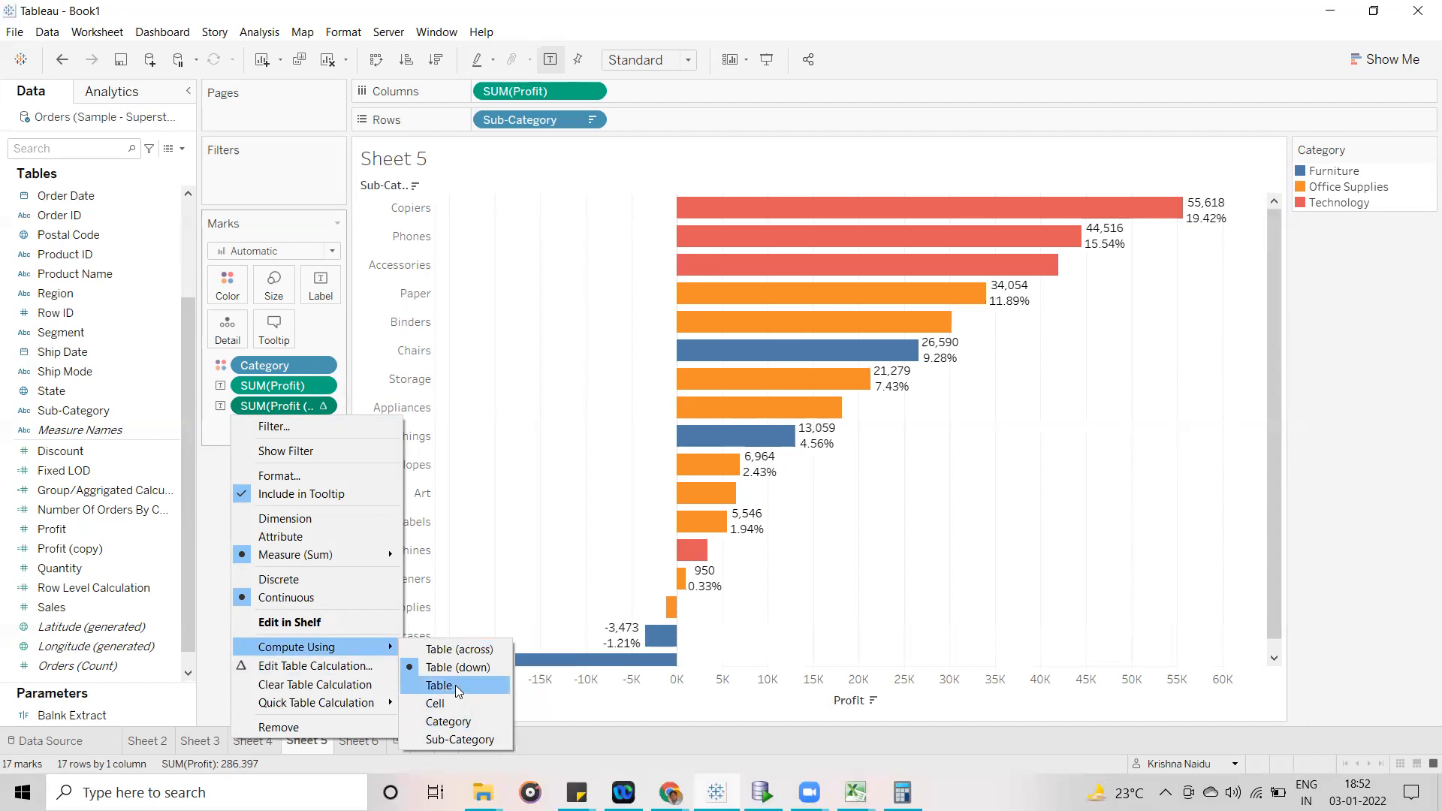
left_click(458, 740)
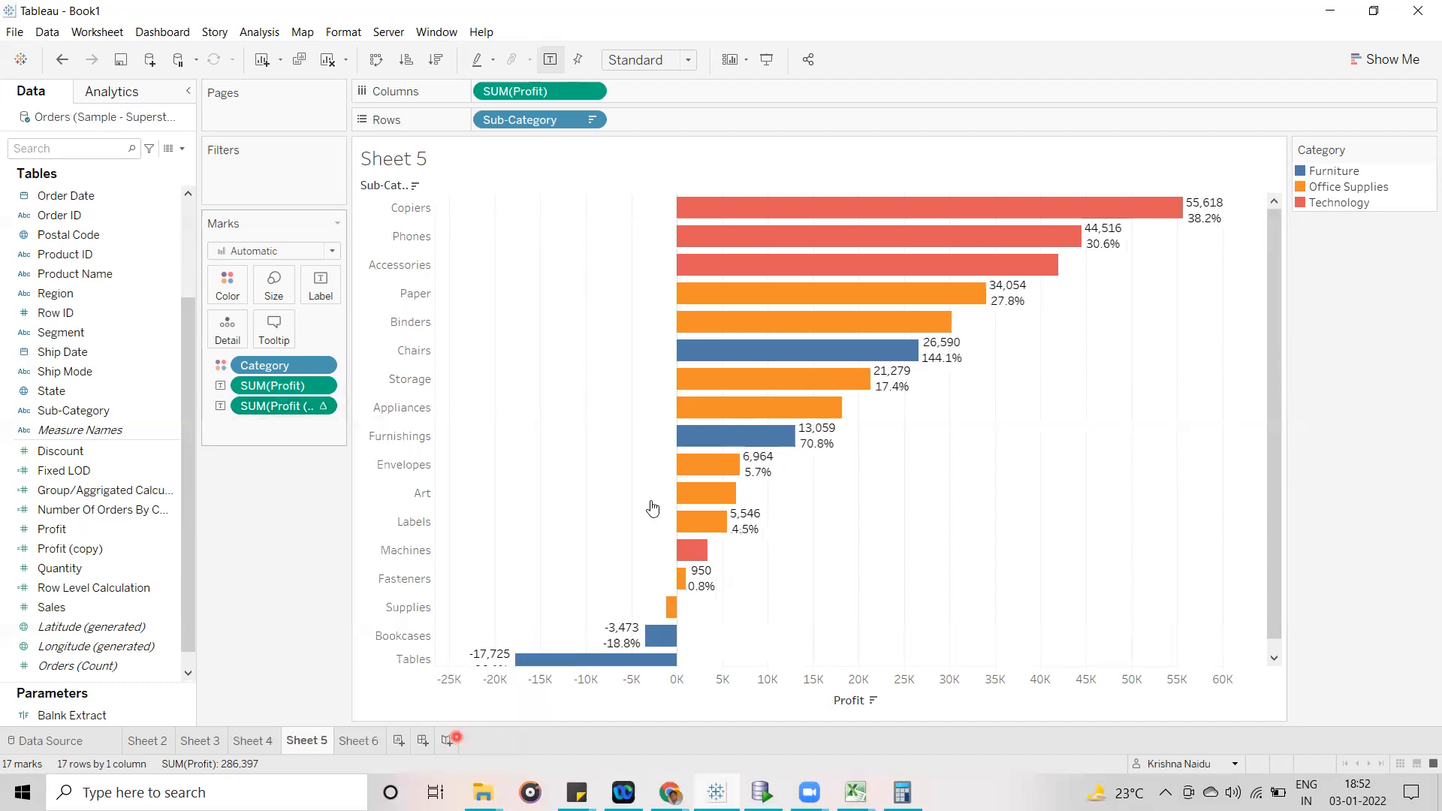
left_click(319, 407)
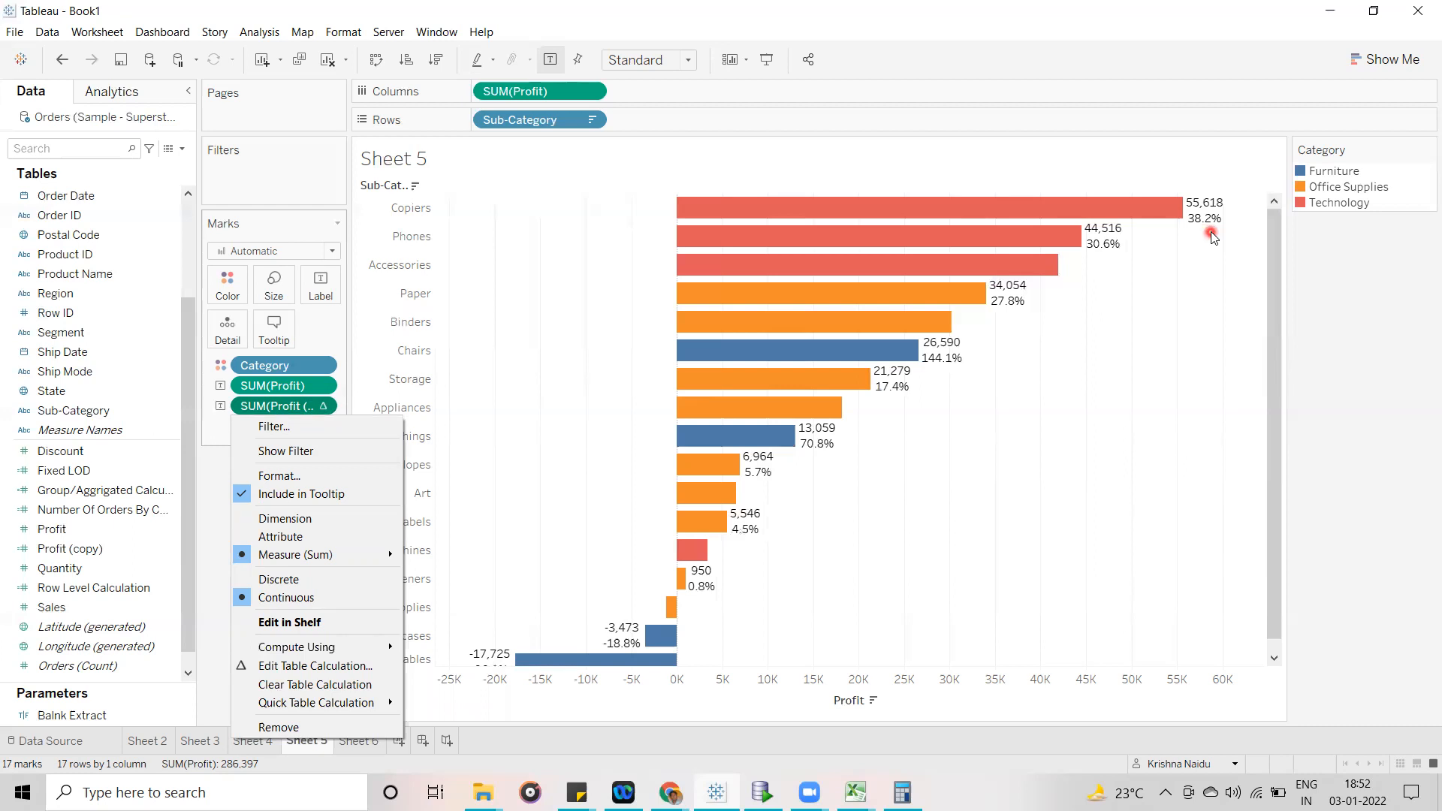
left_click(1219, 281)
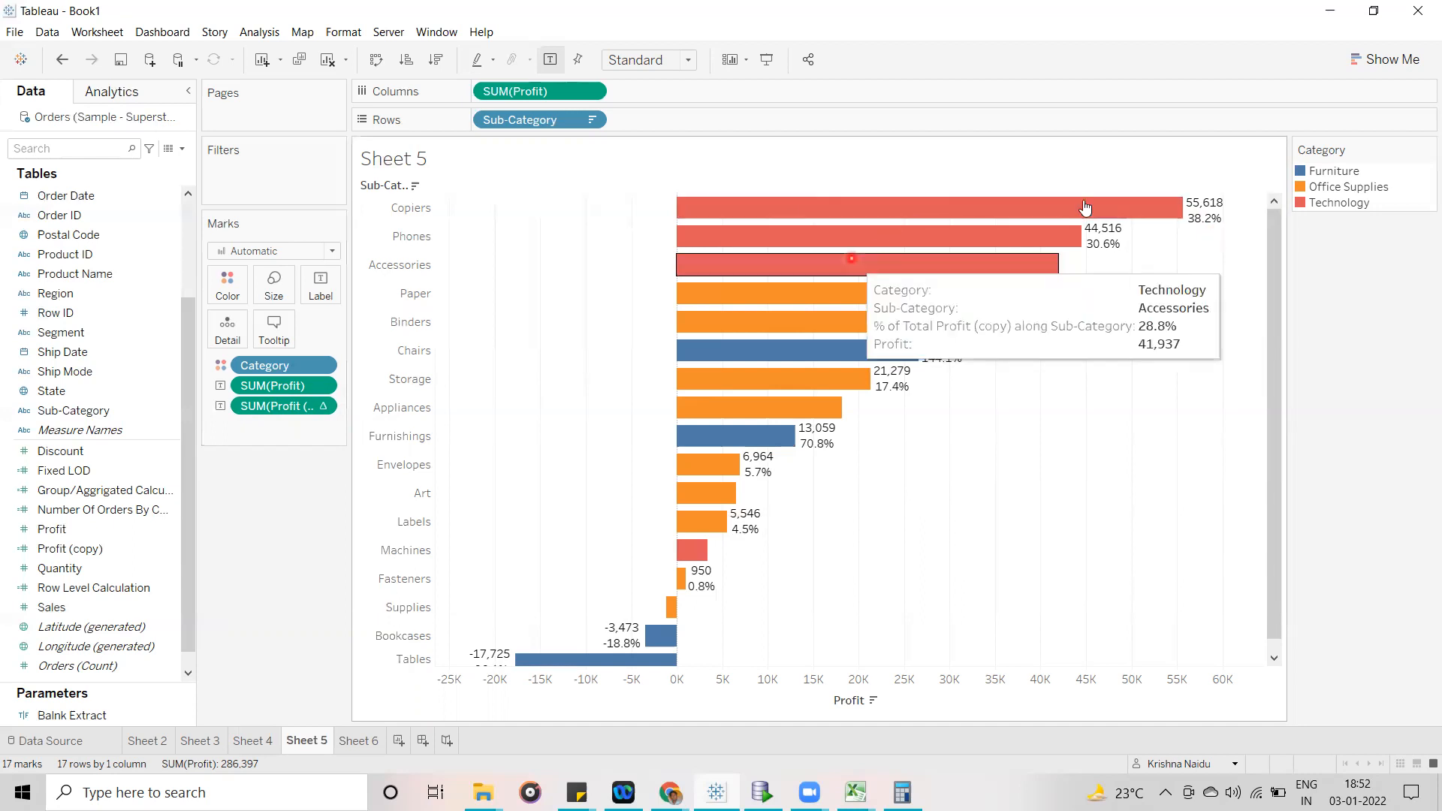
left_click(291, 436)
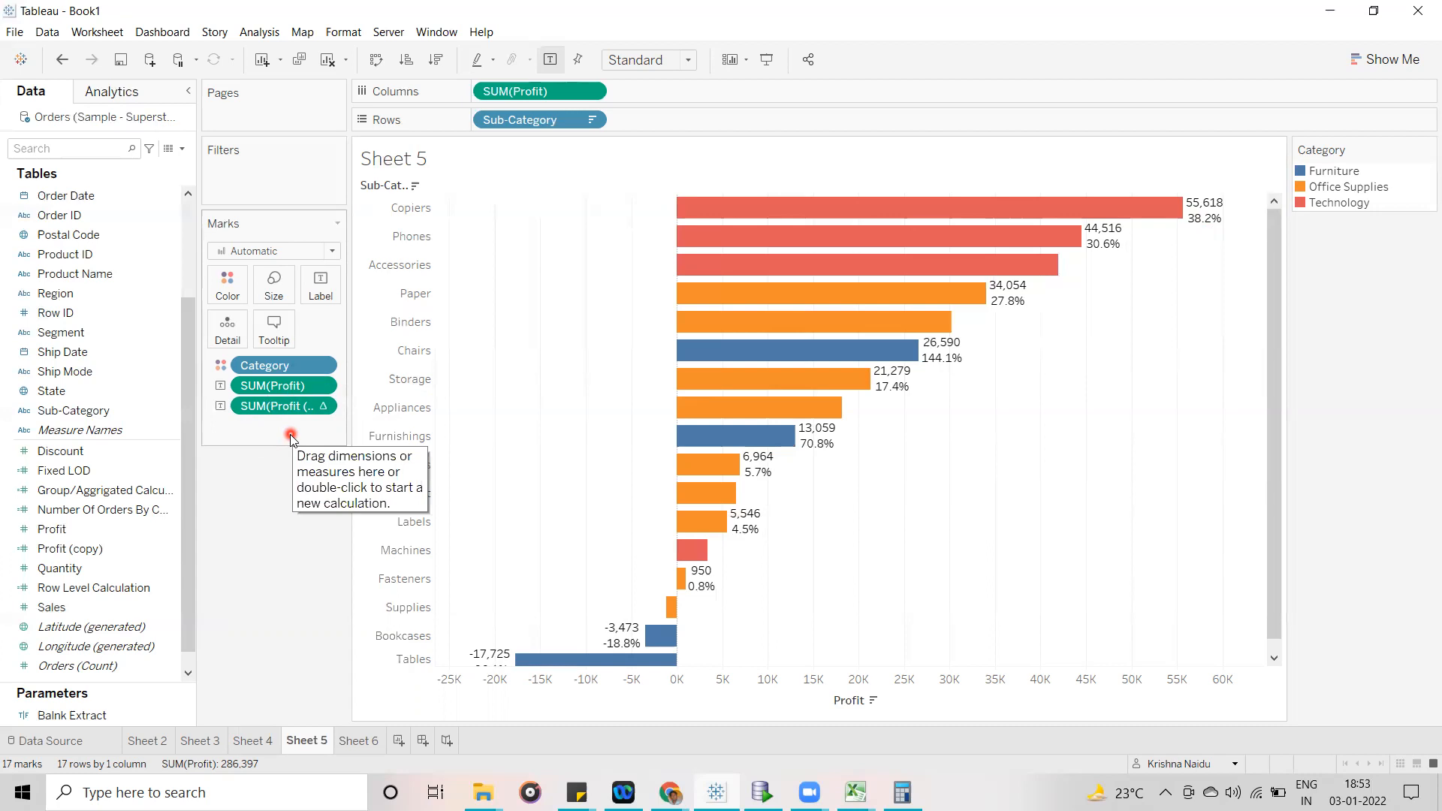
left_click(321, 406)
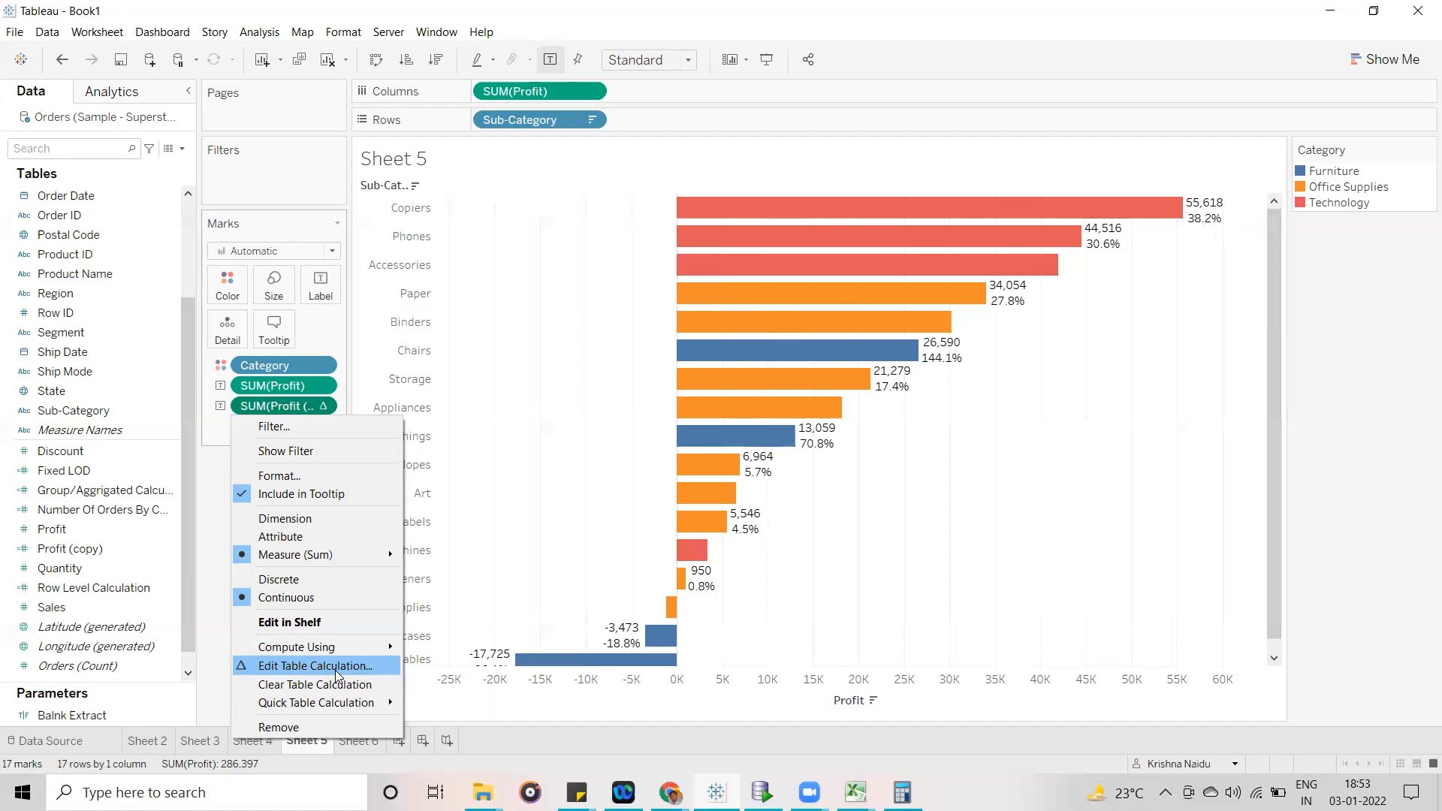
left_click(1042, 563)
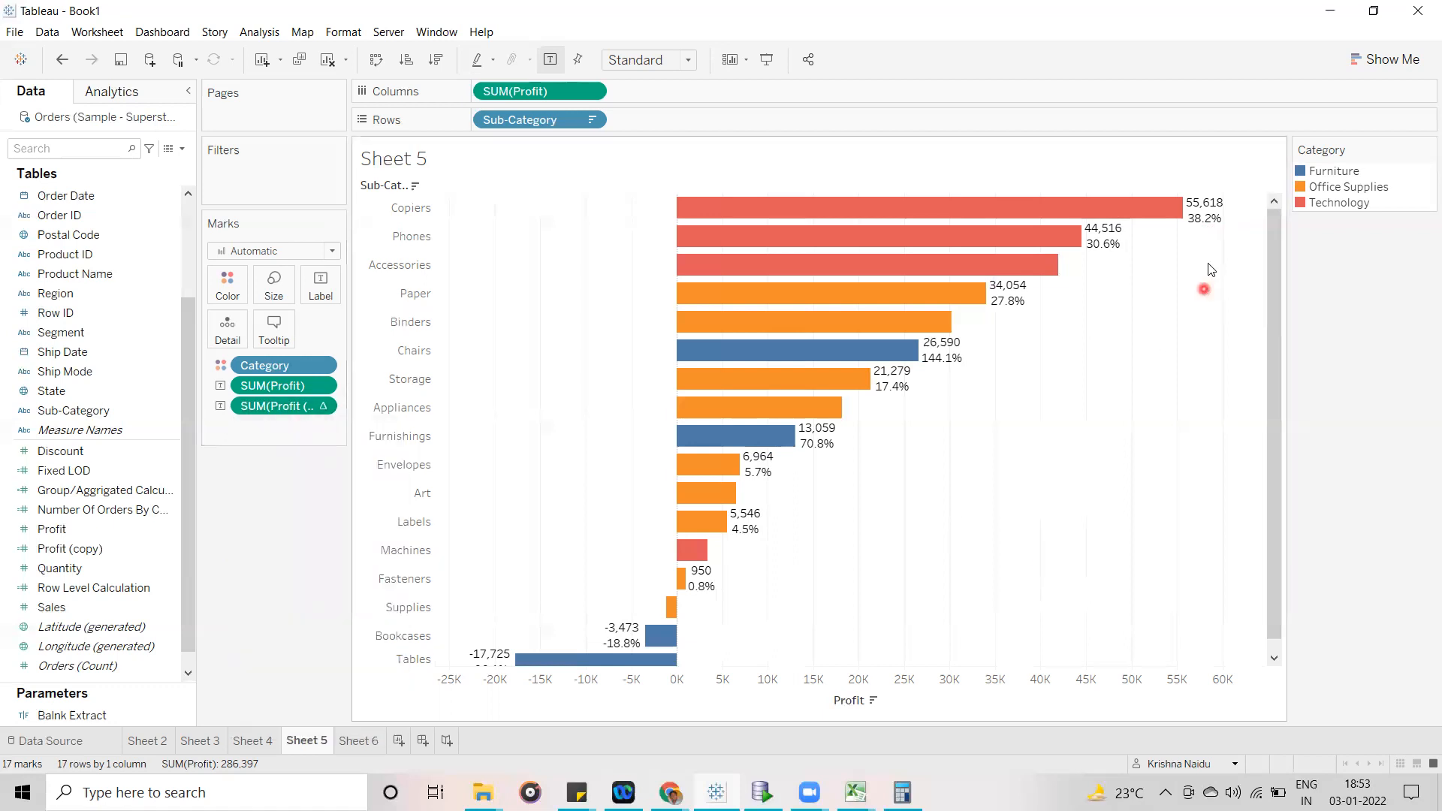
- Try the percent of total labels without Category on color, and restore the Category coloring
left_click(1195, 208)
left_click_drag(330, 367, 43, 394)
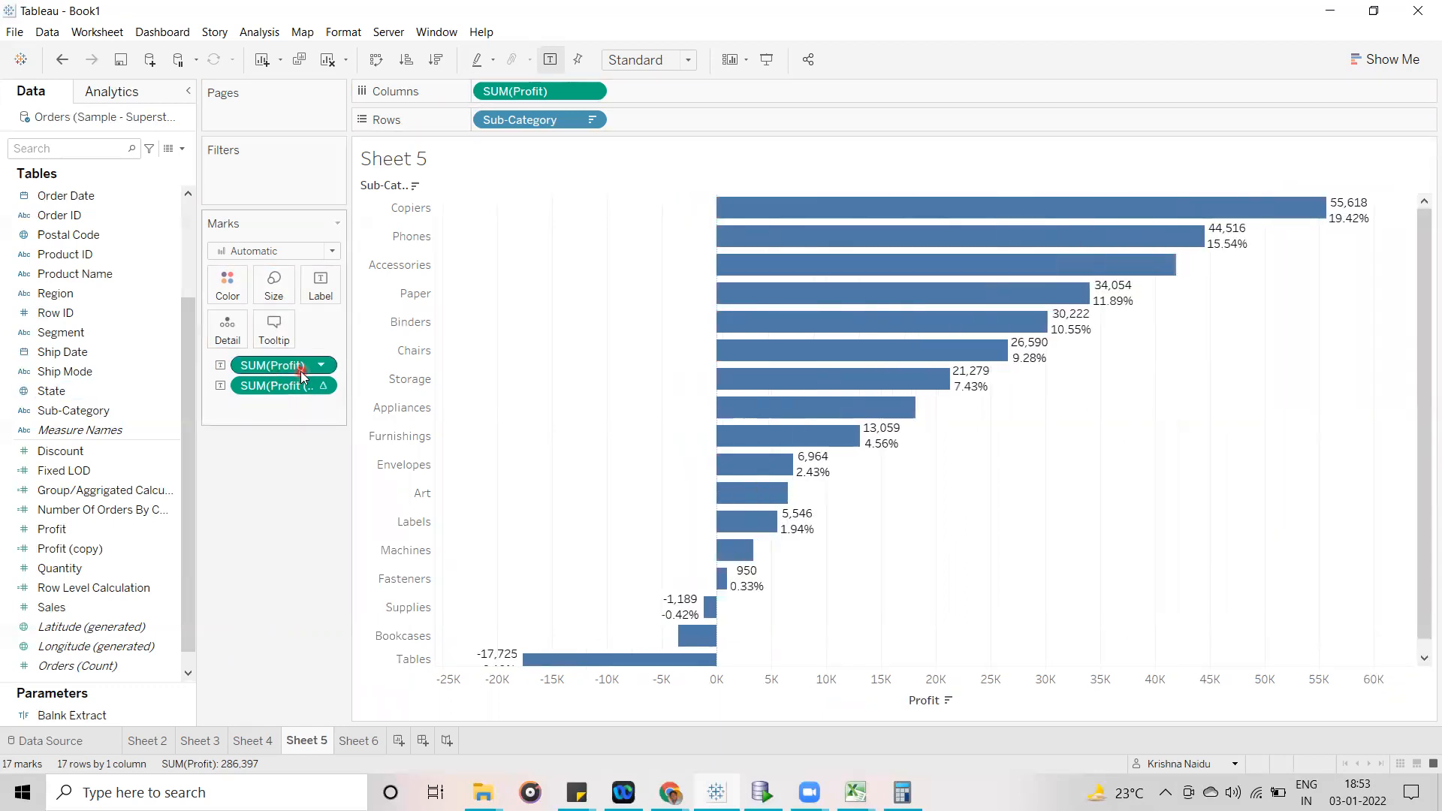
left_click(321, 385)
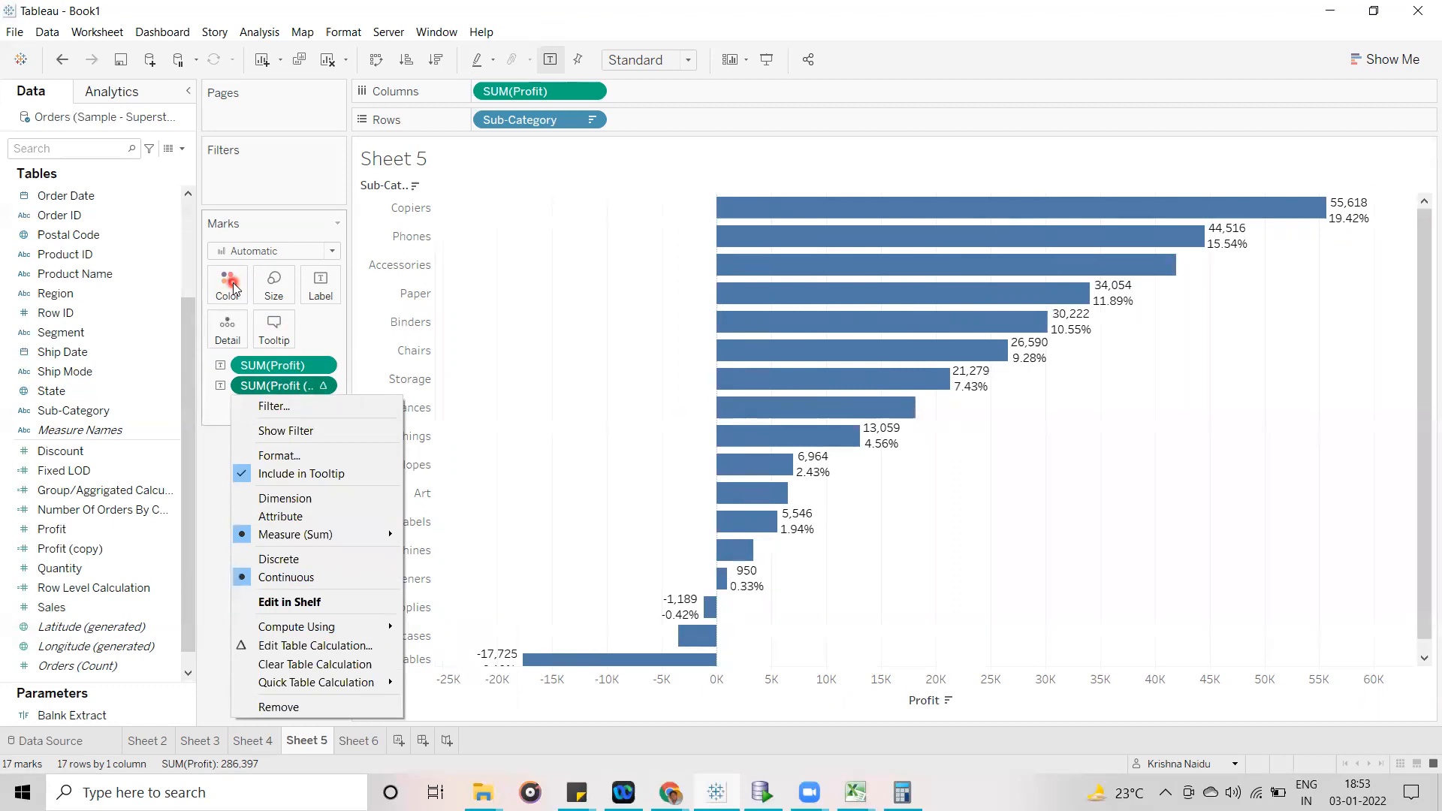
left_click(62, 60)
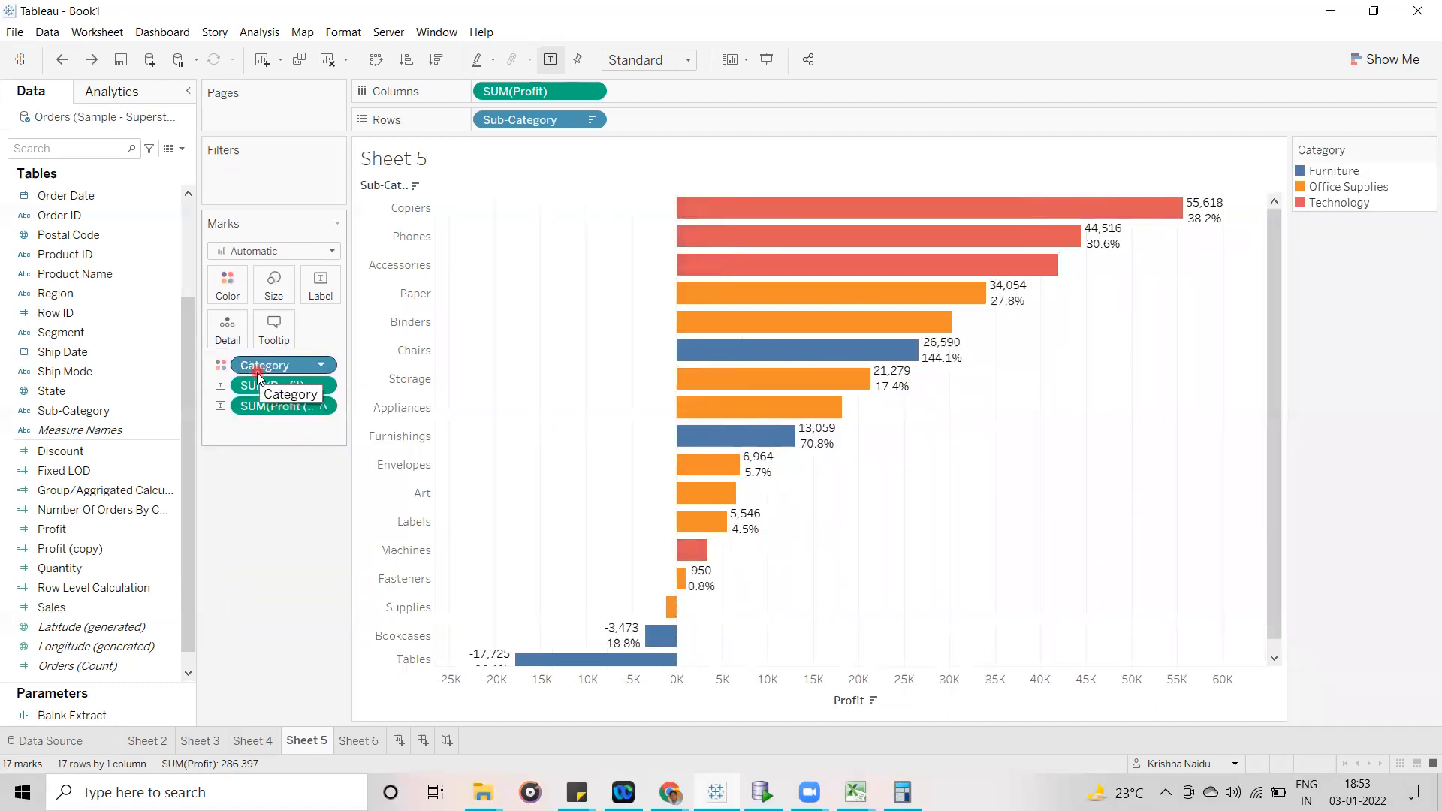
- Remove the Category field from the bar chart's color encoding, keeping both Profit labels
mouse_move(1194, 218)
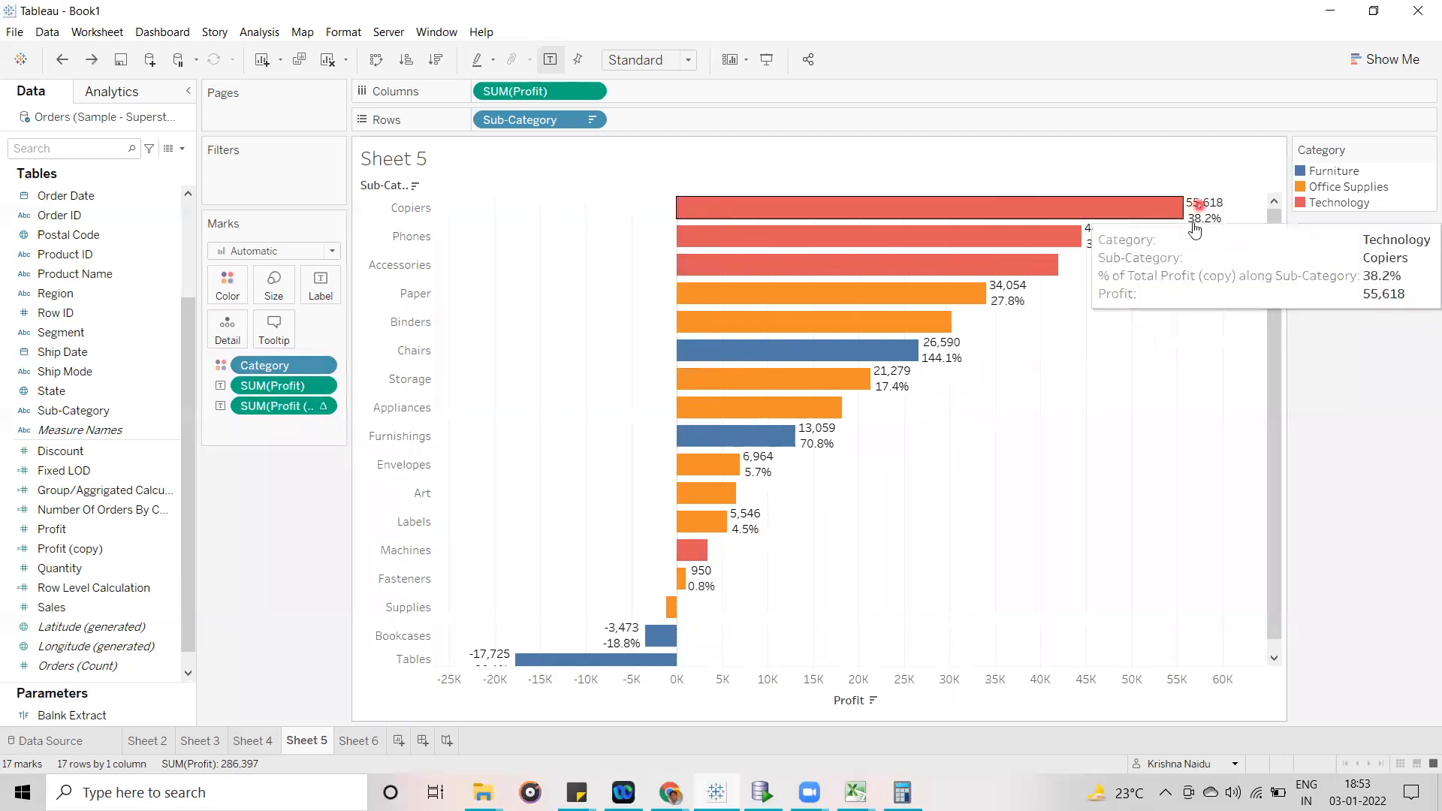
left_click(325, 407)
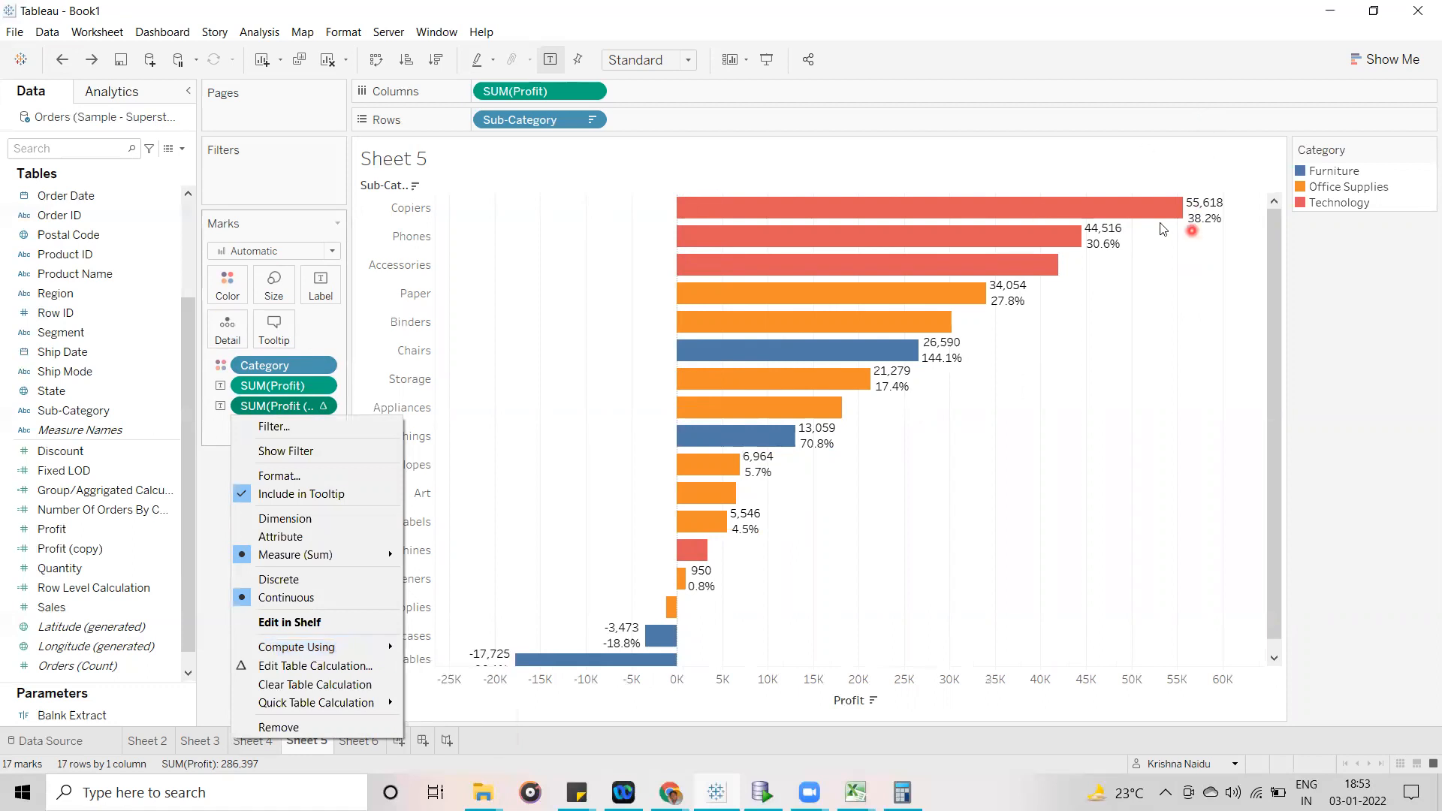
left_click(212, 521)
left_click_drag(284, 365, 33, 391)
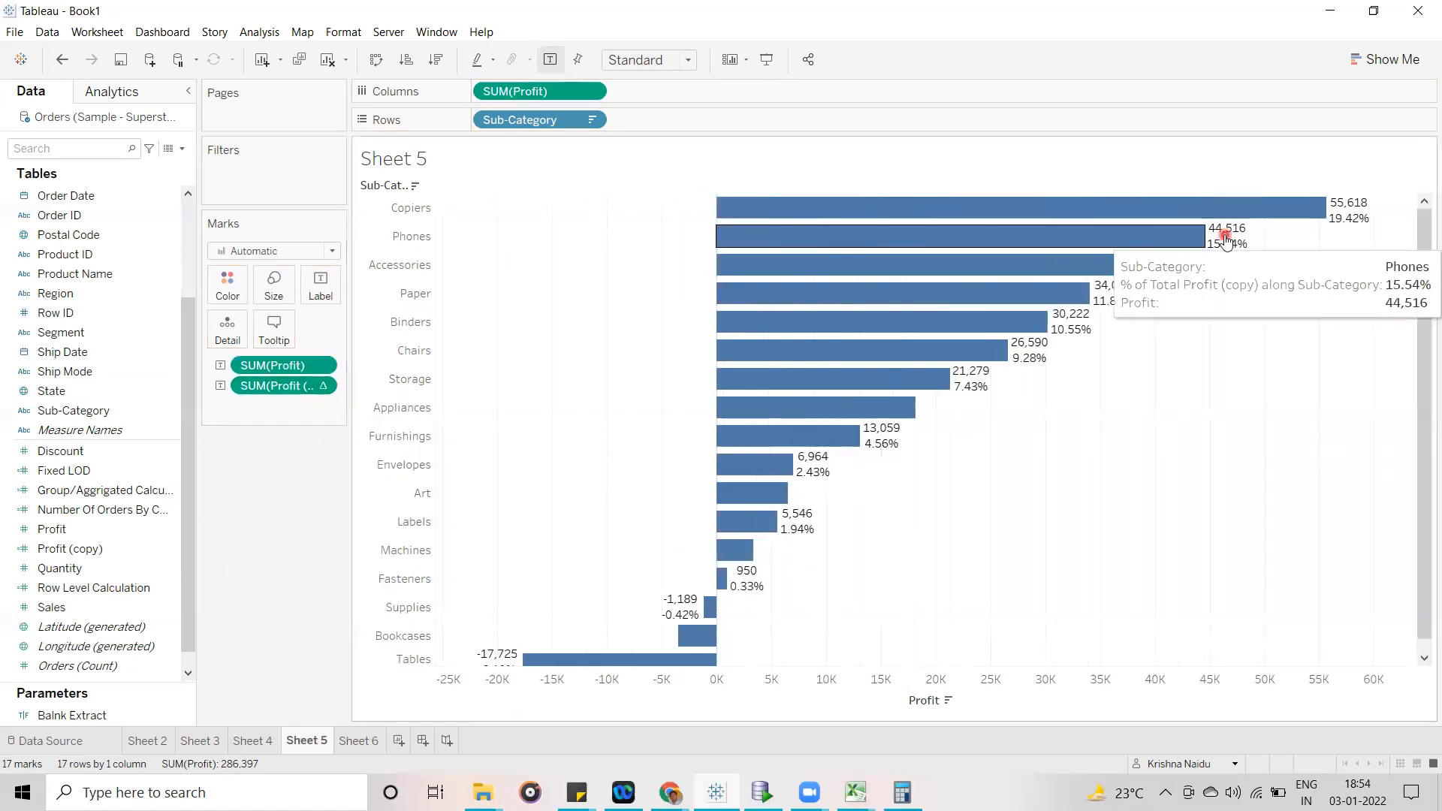
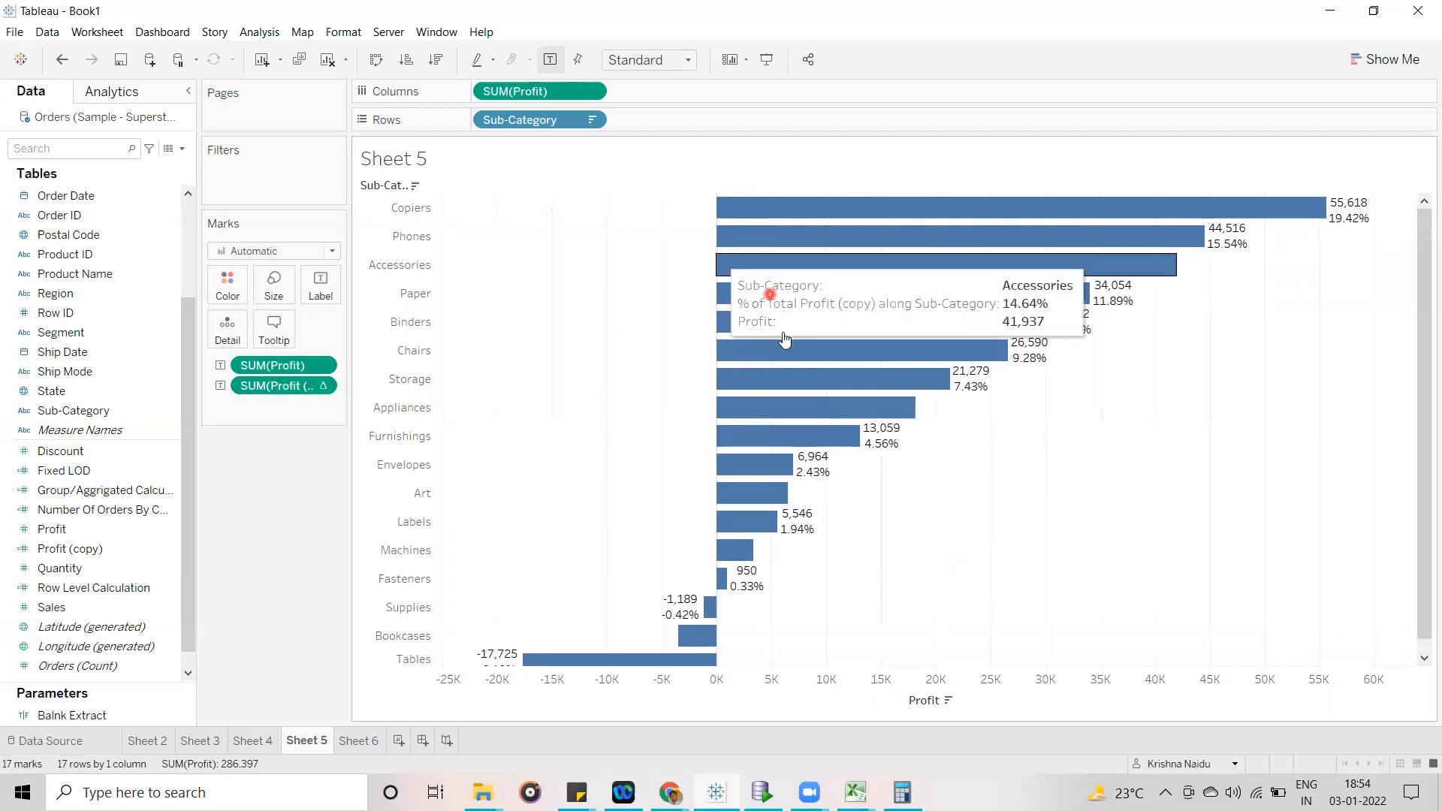
- Review the table calculation options of the copied profit measure shown on the bar labels
mouse_move(784, 337)
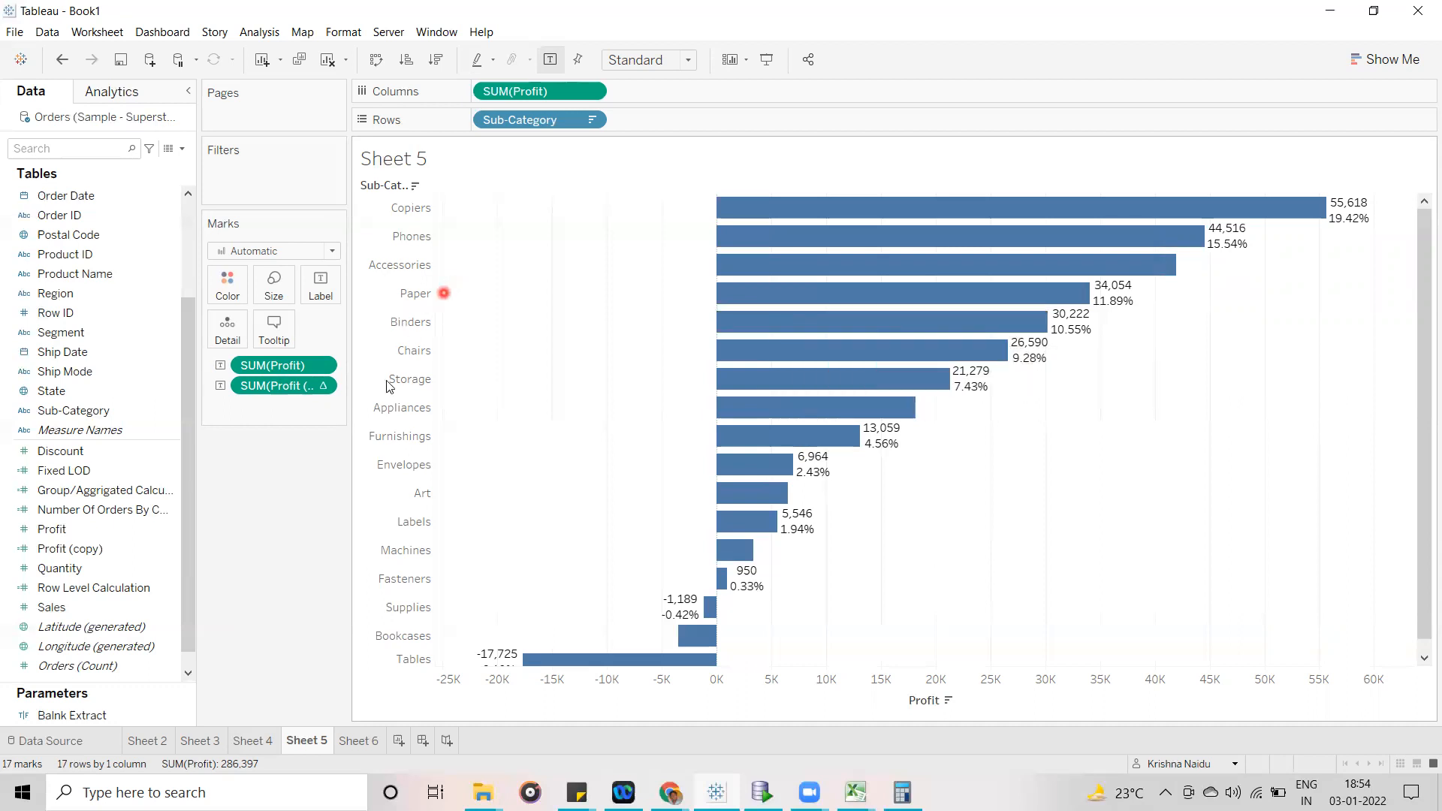
mouse_move(1162, 227)
left_click(325, 386)
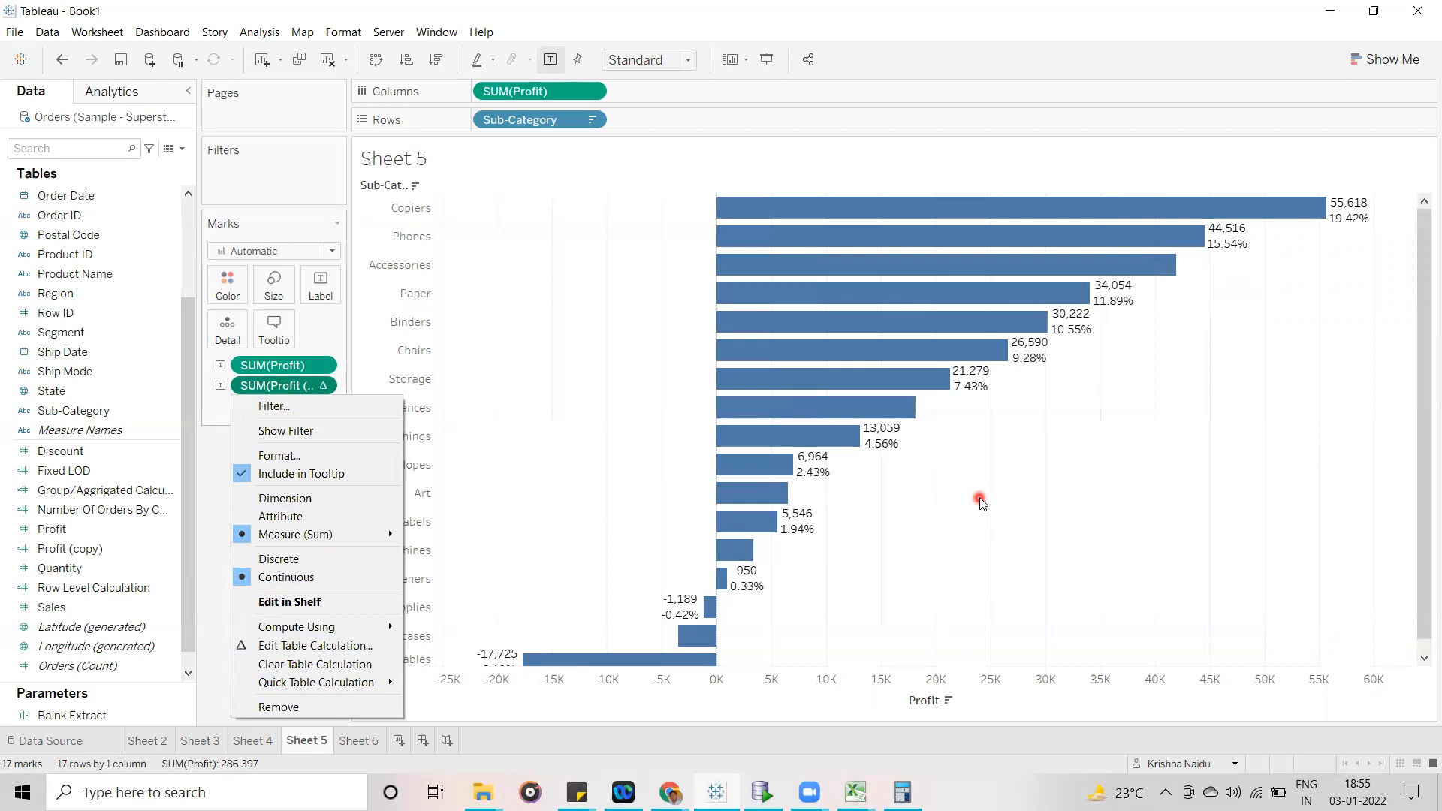
left_click(1092, 453)
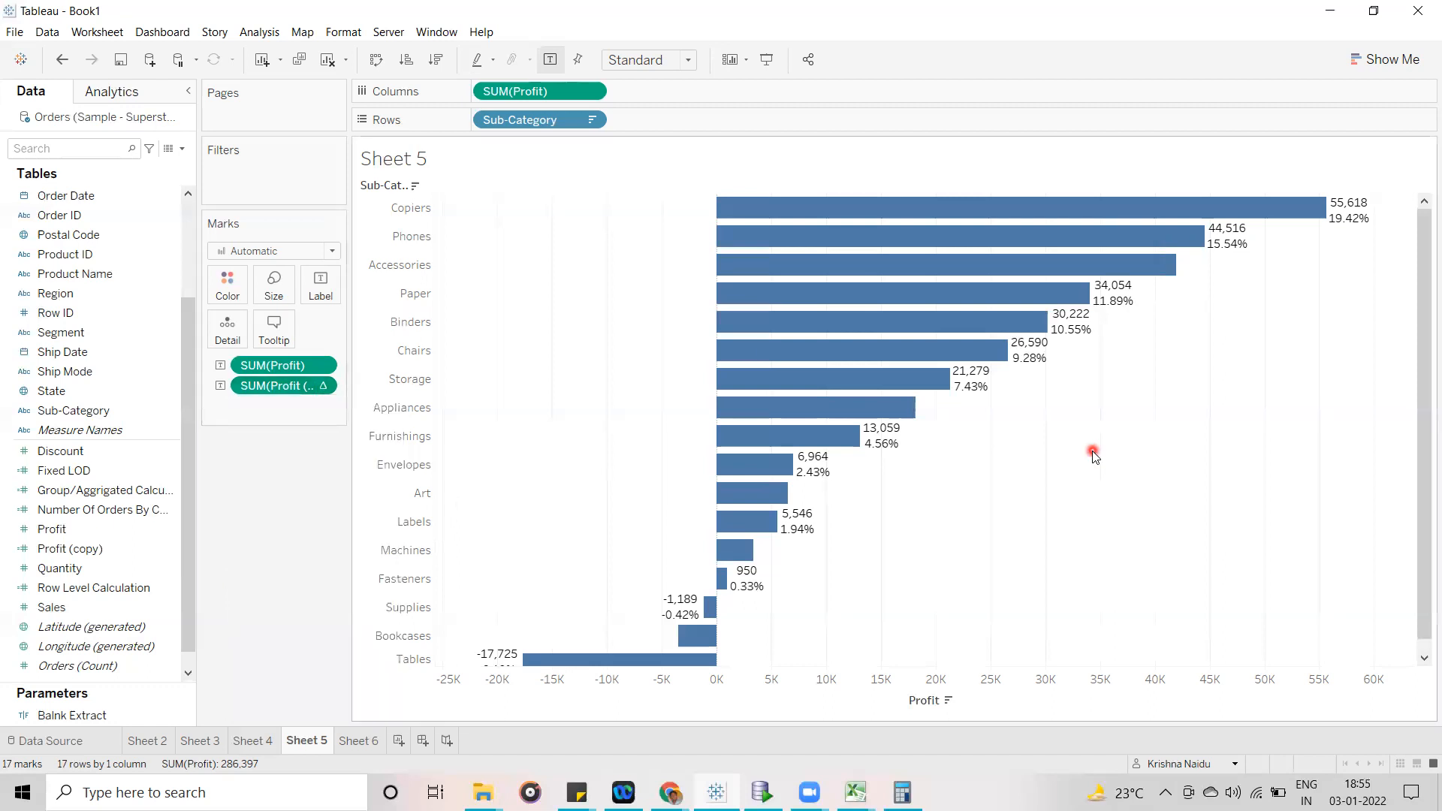
- Start a new calculated field with the formula INDEX()
left_click(182, 148)
left_click(132, 163)
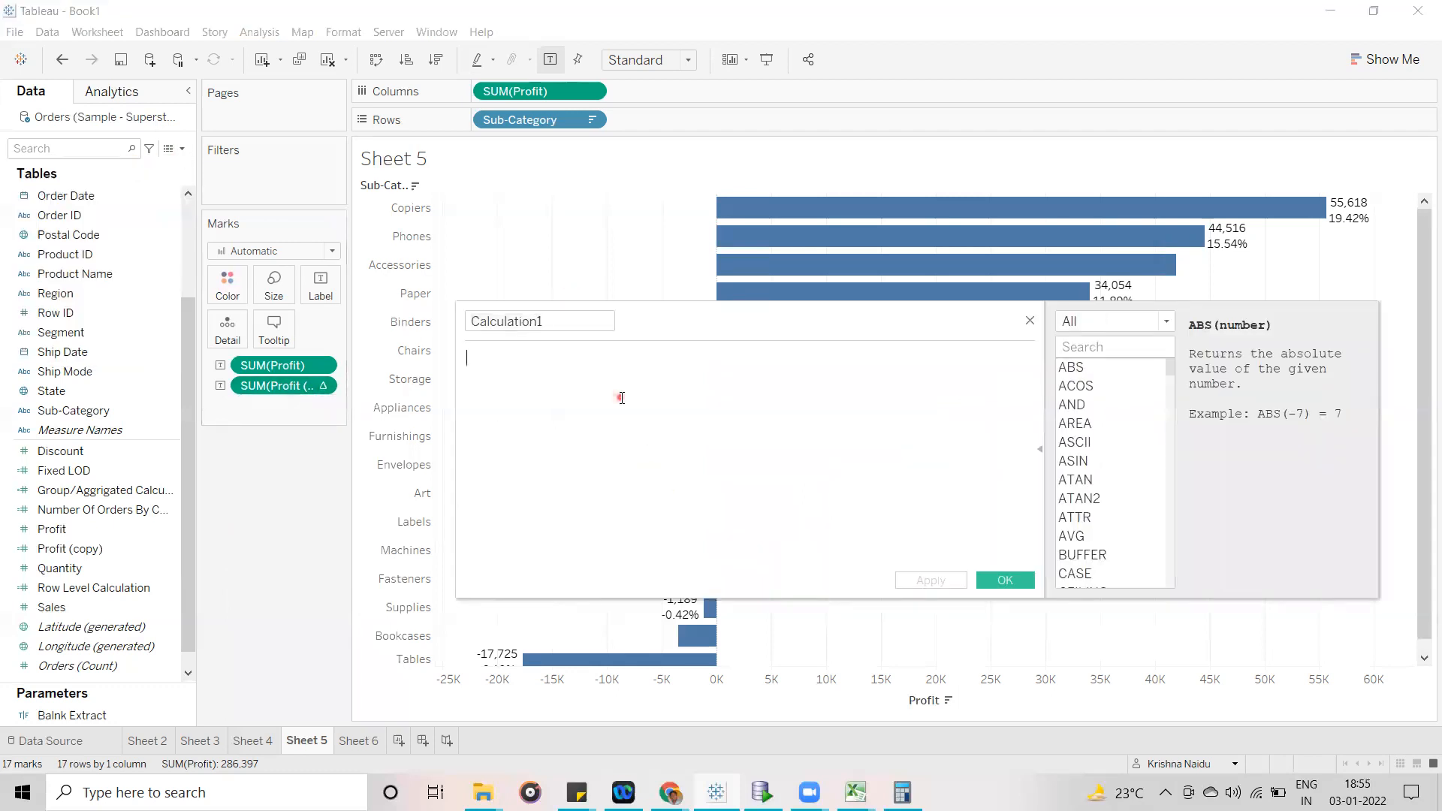
type("ind")
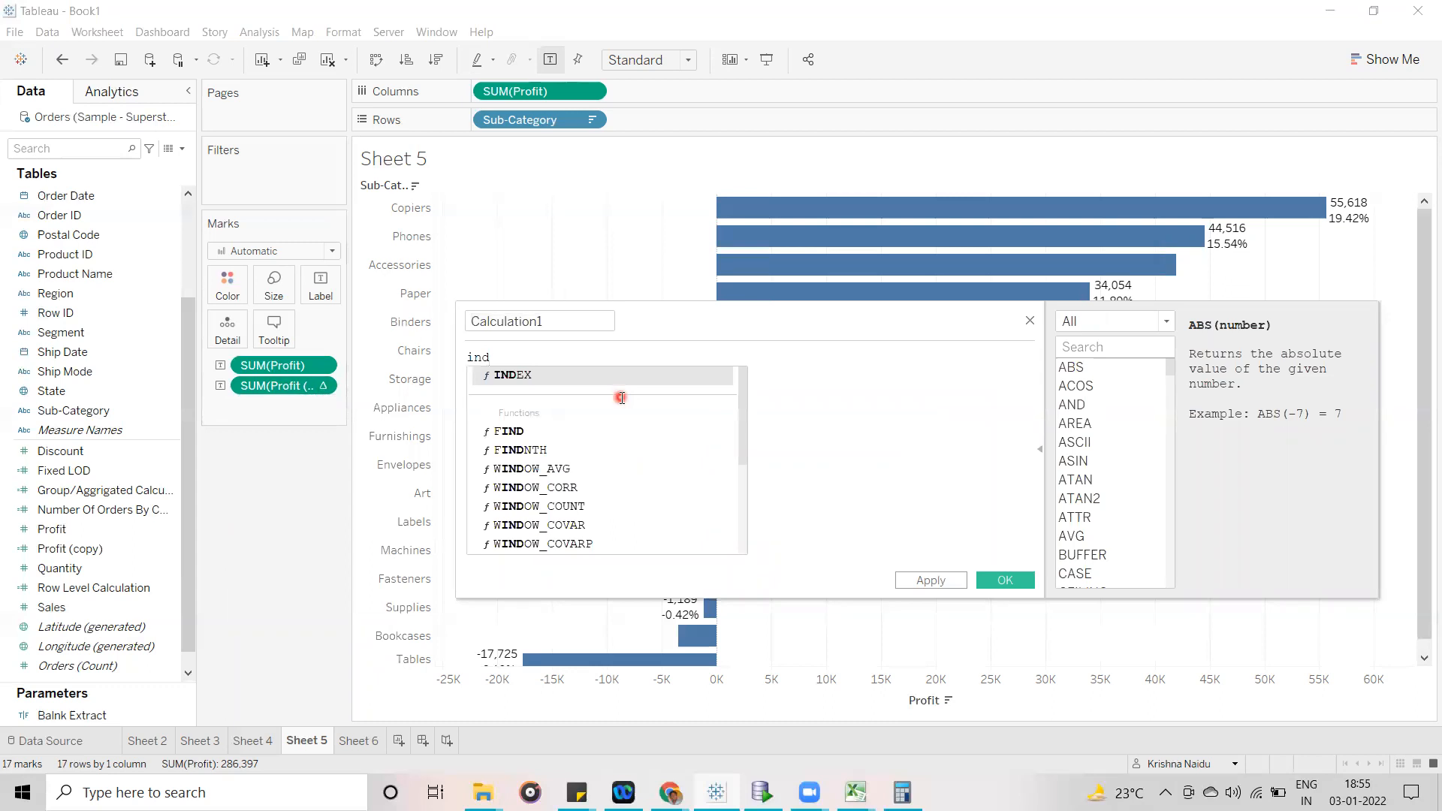
key("Return")
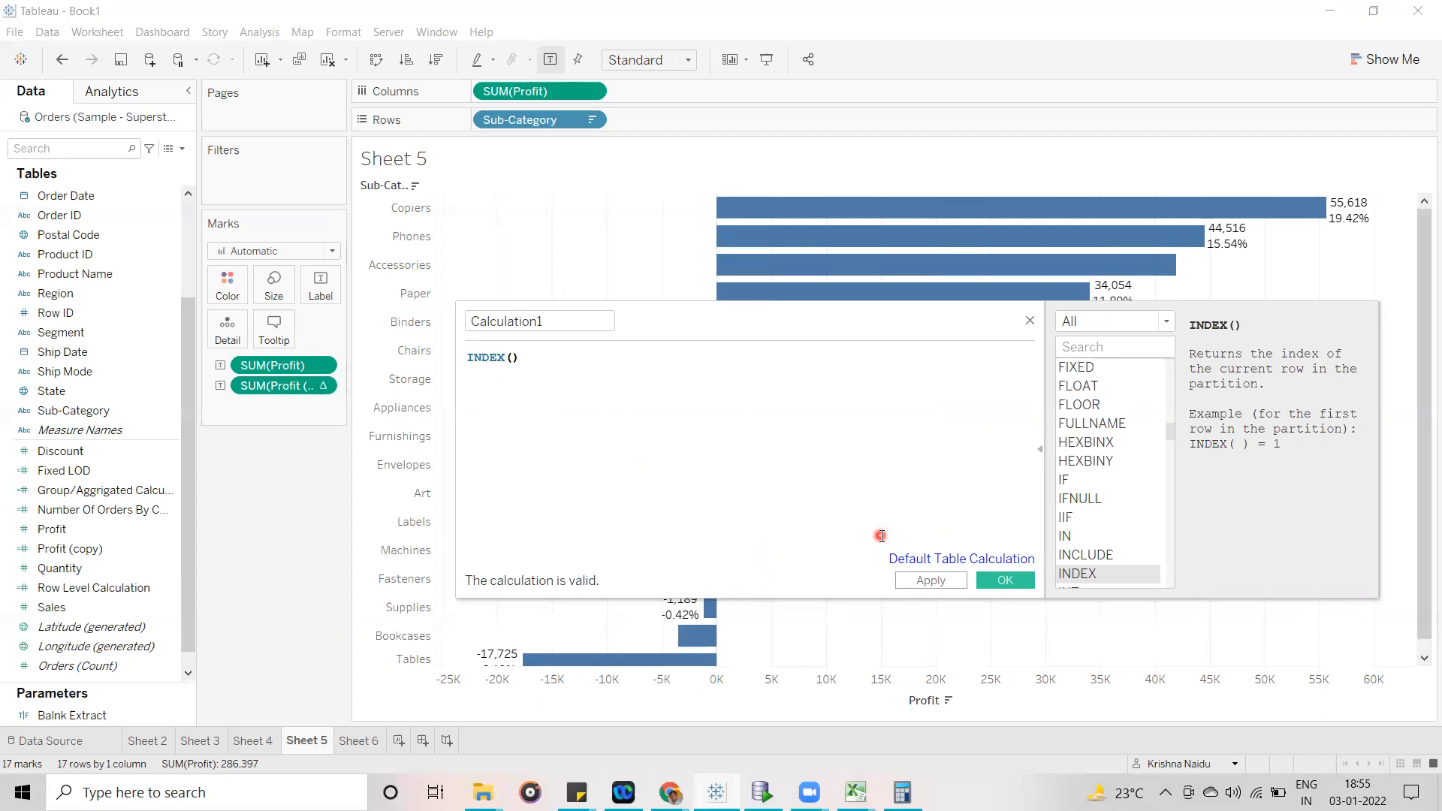
- Replace the INDEX() formula in the new calculated field with RANK()
left_click_drag(519, 357, 362, 367)
type("rank")
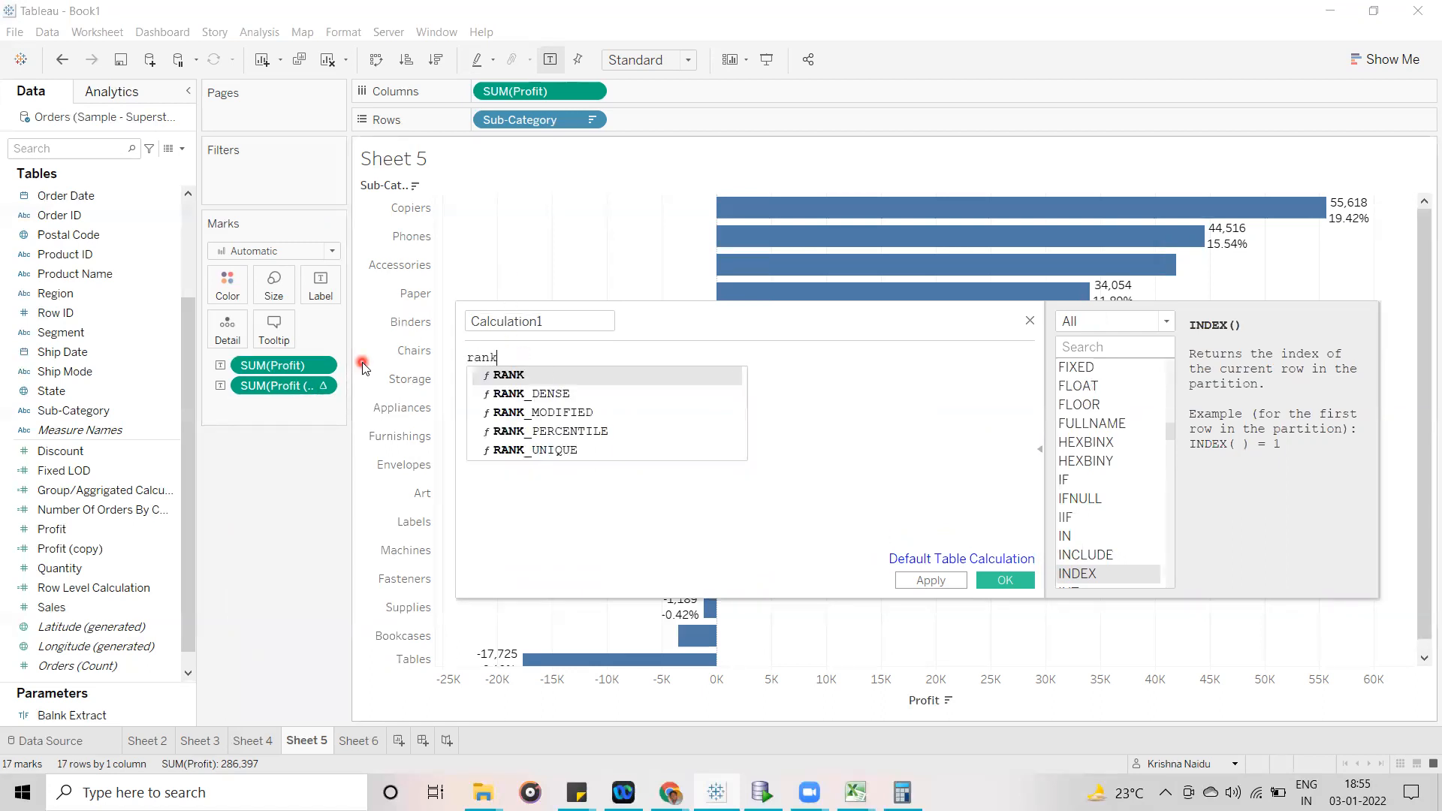
key("Return")
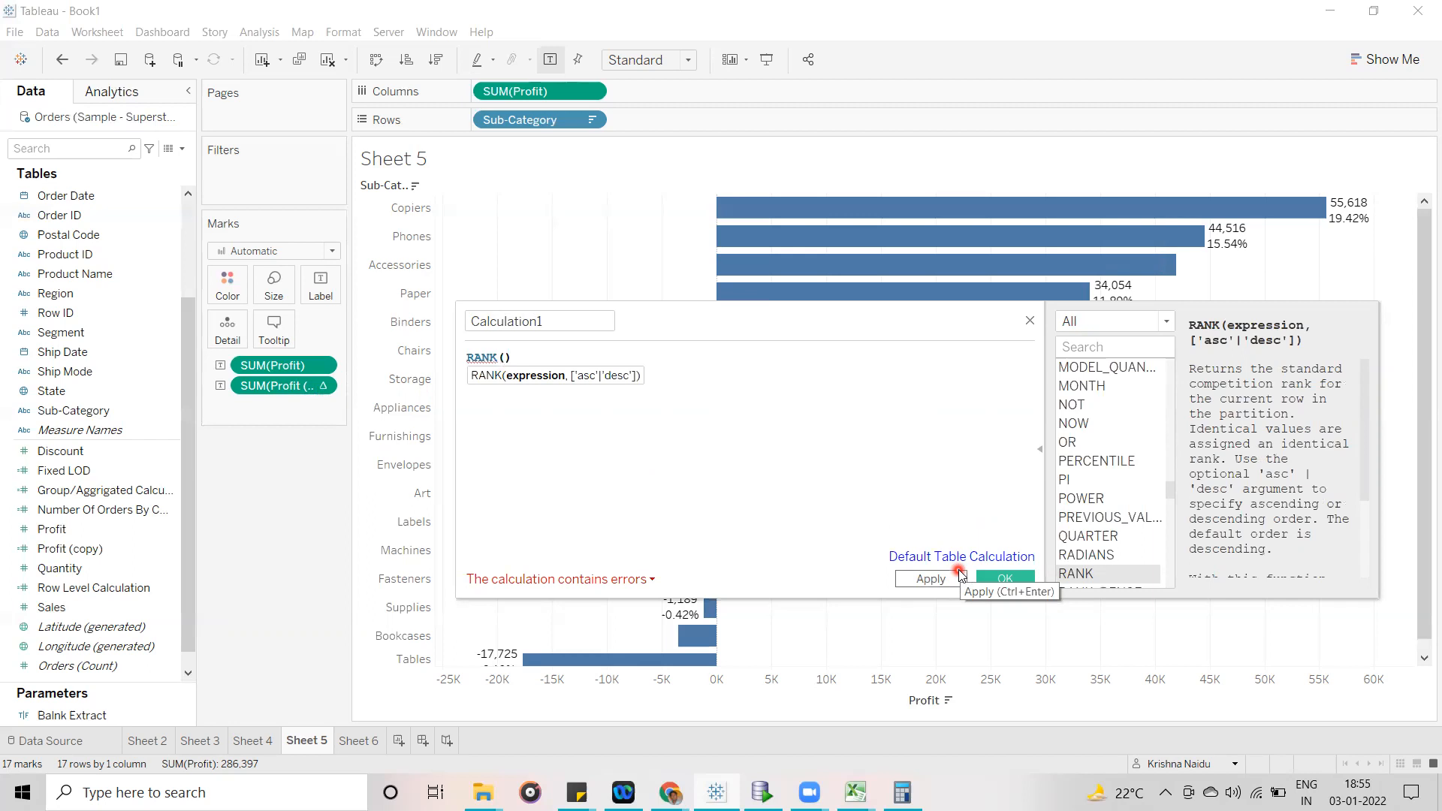
- Replace the RANK() formula in the calculated field with RUNNING_COUNT()
left_click_drag(515, 358, 398, 361)
type("run")
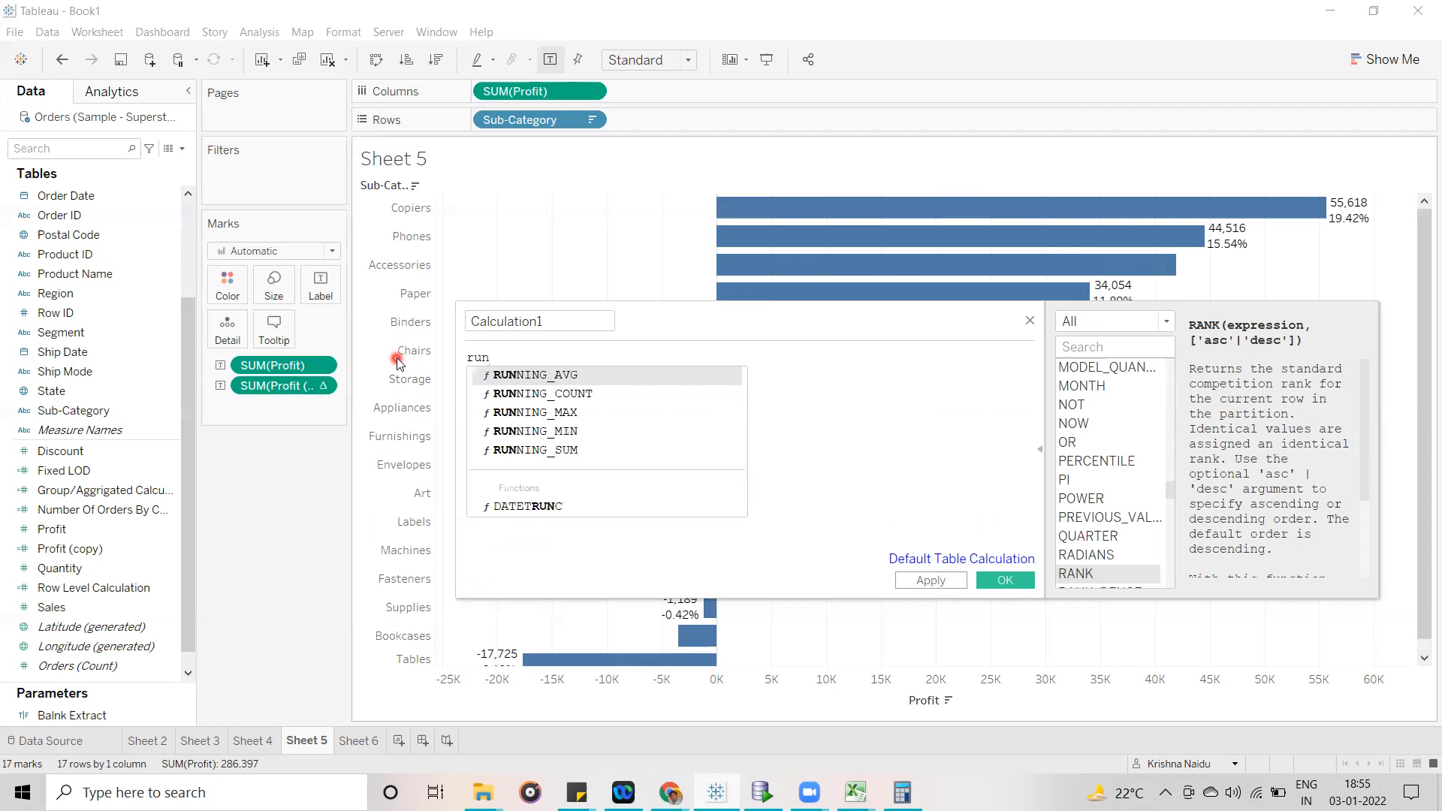
key("Down")
key("Return")
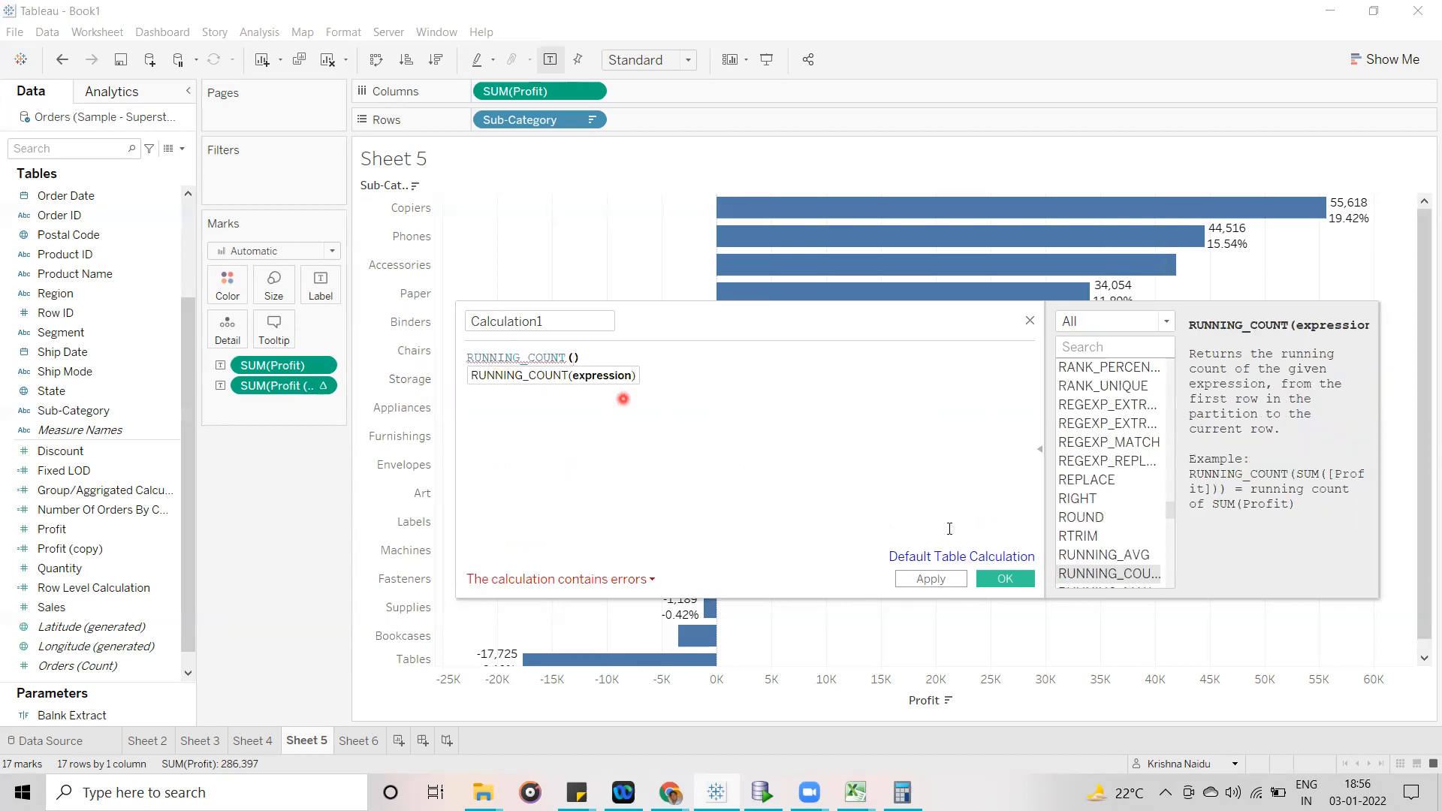
left_click_drag(602, 357, 461, 346)
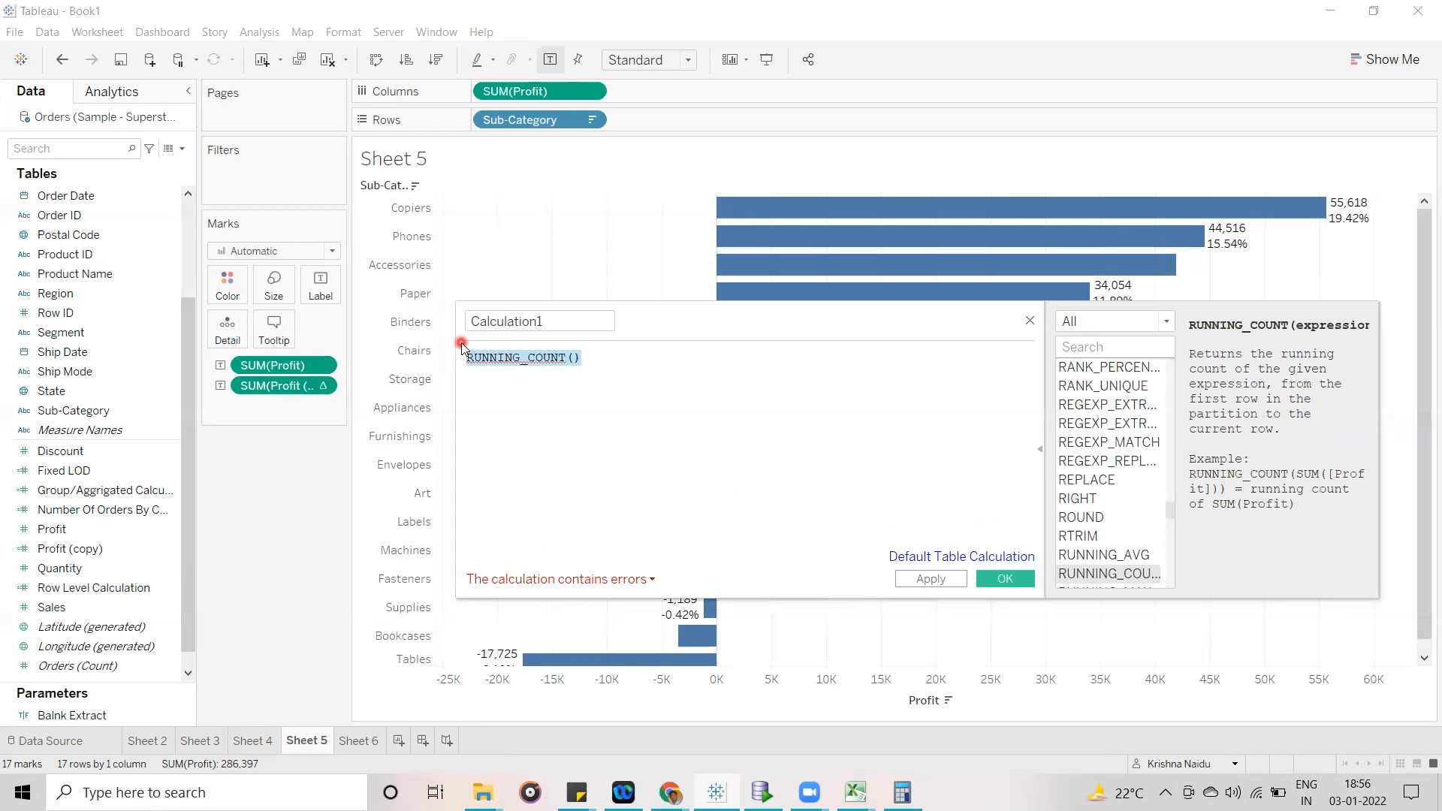
left_click(666, 416)
left_click_drag(603, 358, 461, 357)
left_click(624, 359)
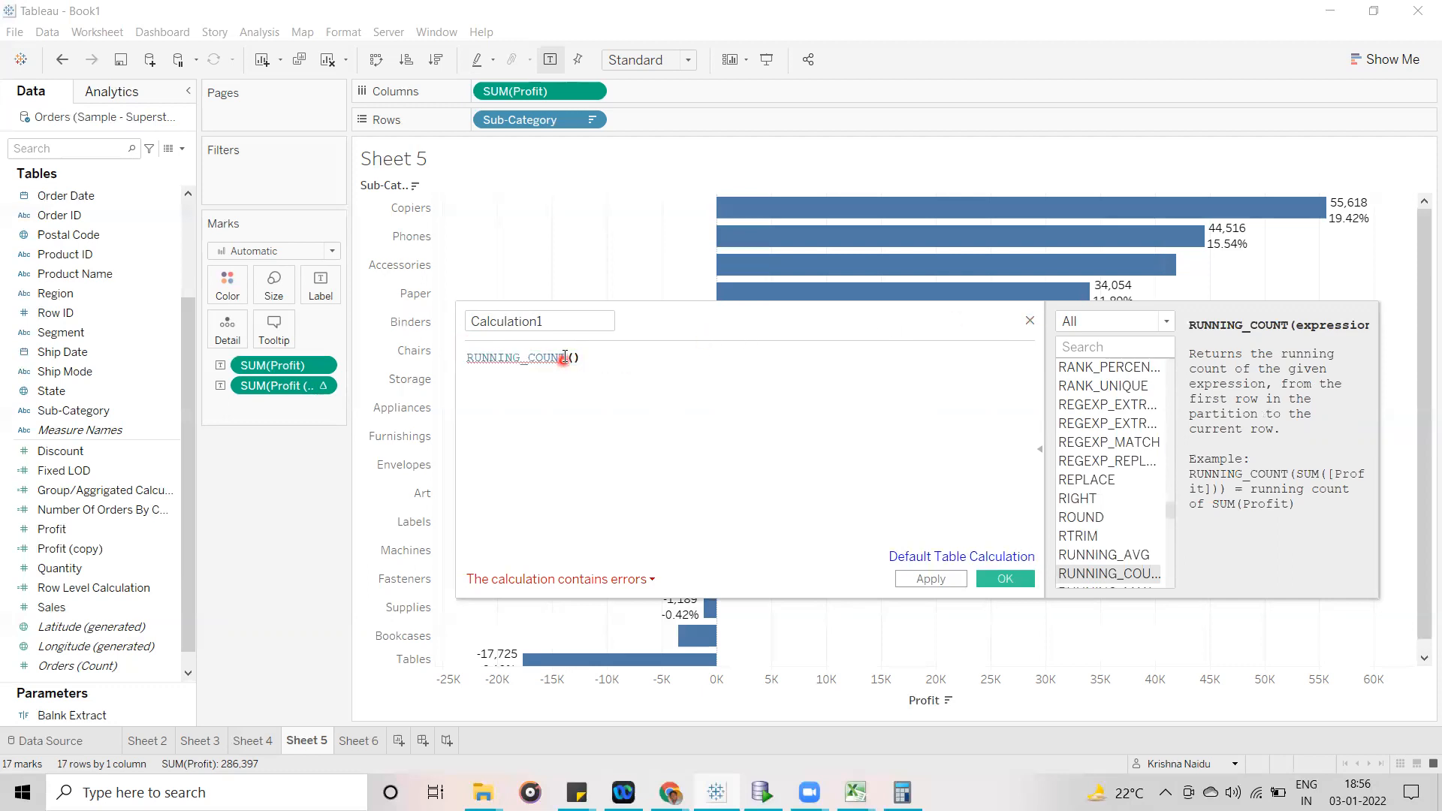
left_click_drag(565, 357, 467, 356)
left_click(593, 408)
- Replace the RUNNING_COUNT() formula with SUM(), apply it and close the calculation editor
left_click_drag(613, 357, 551, 359)
key("ctrl+a")
type("sum")
key("Return")
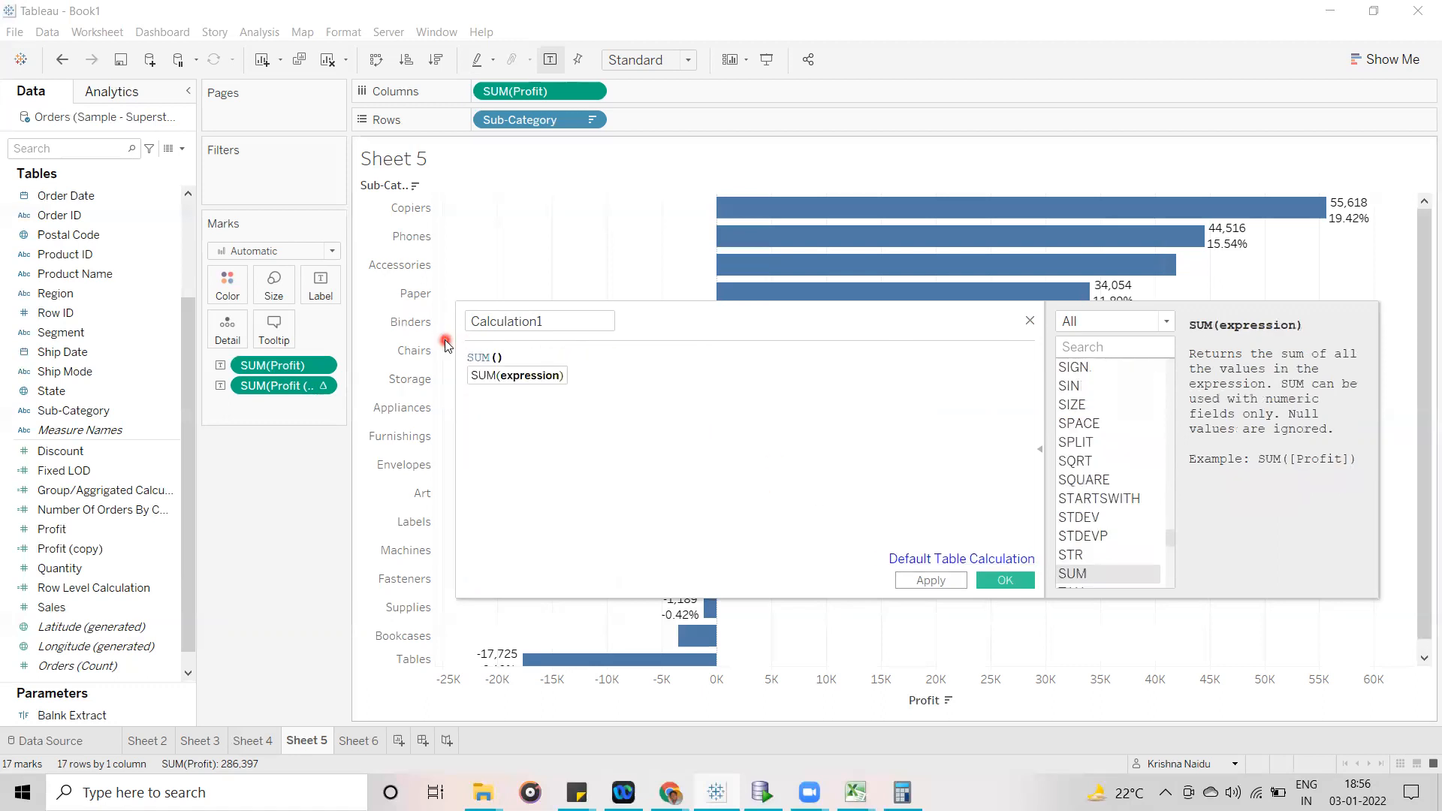
left_click(725, 405)
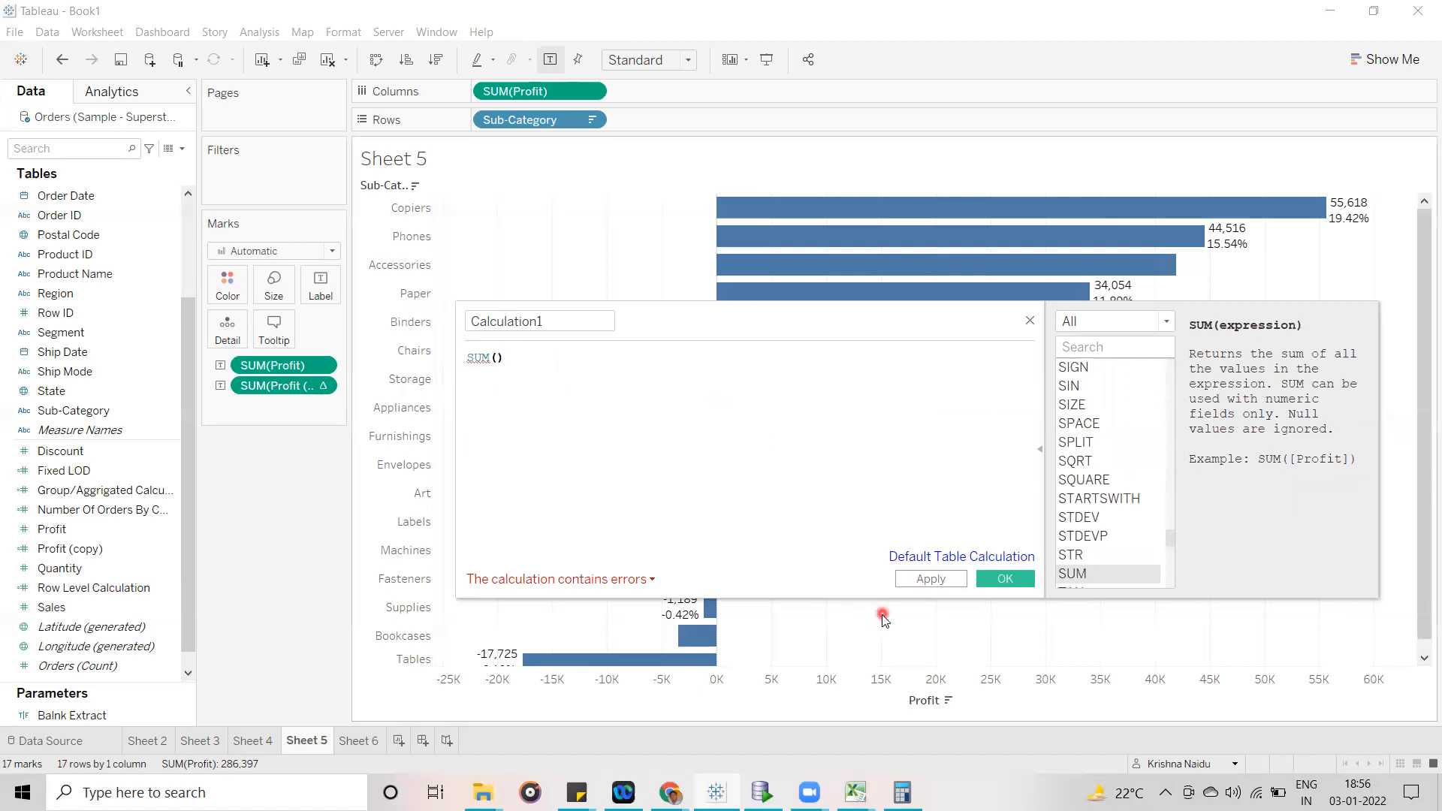
left_click(931, 579)
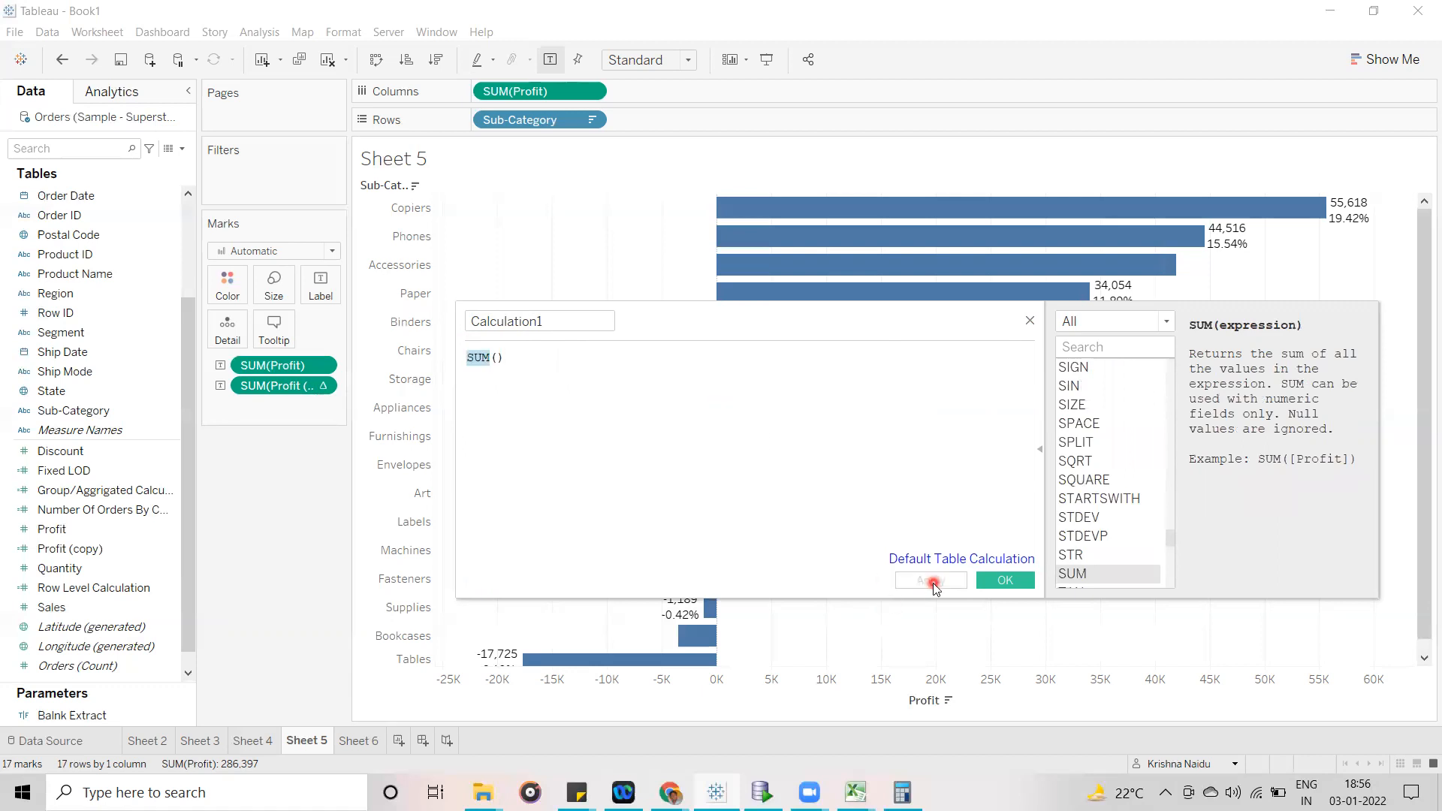
left_click(1028, 322)
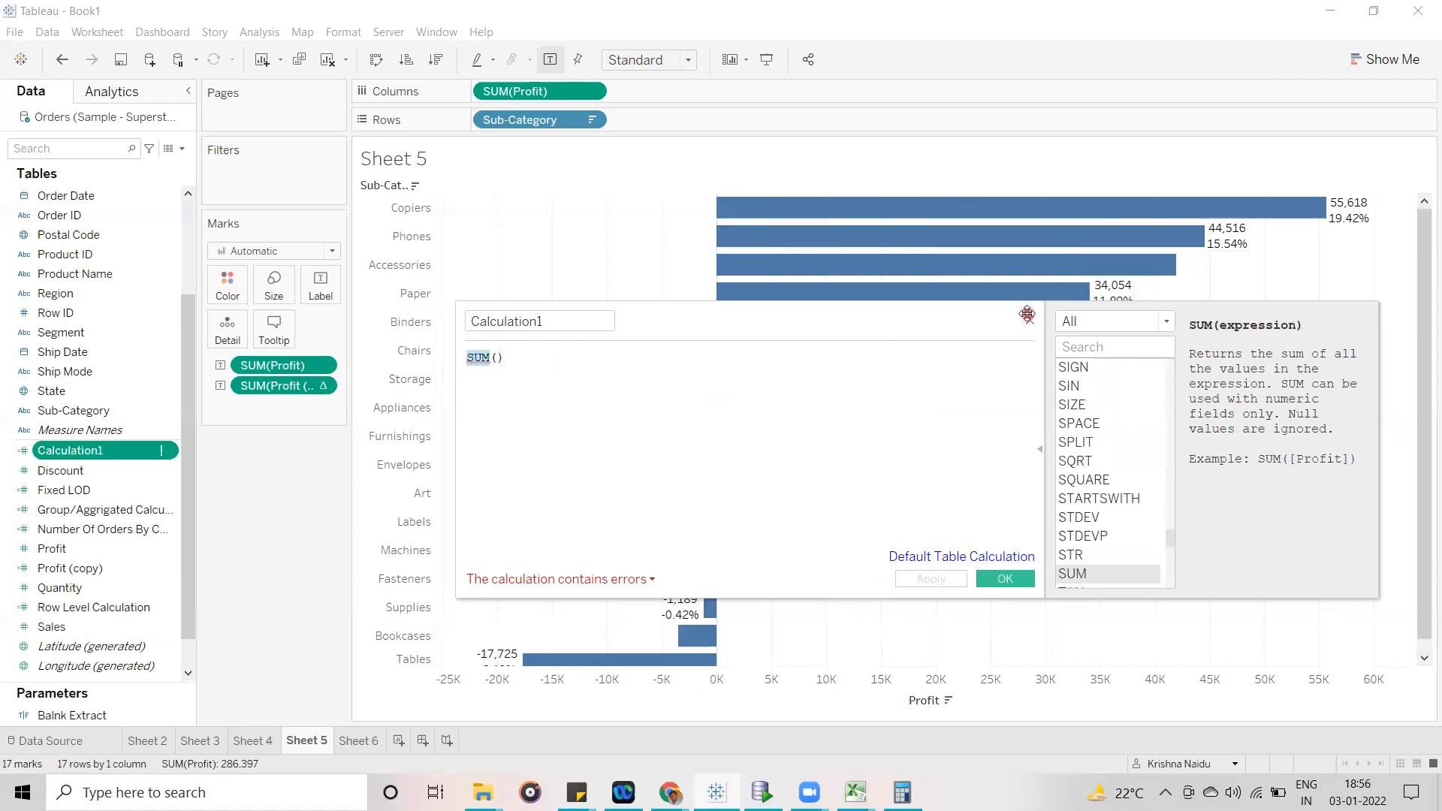
- Start another calculated field with the formula AVG()
left_click(181, 153)
left_click(171, 167)
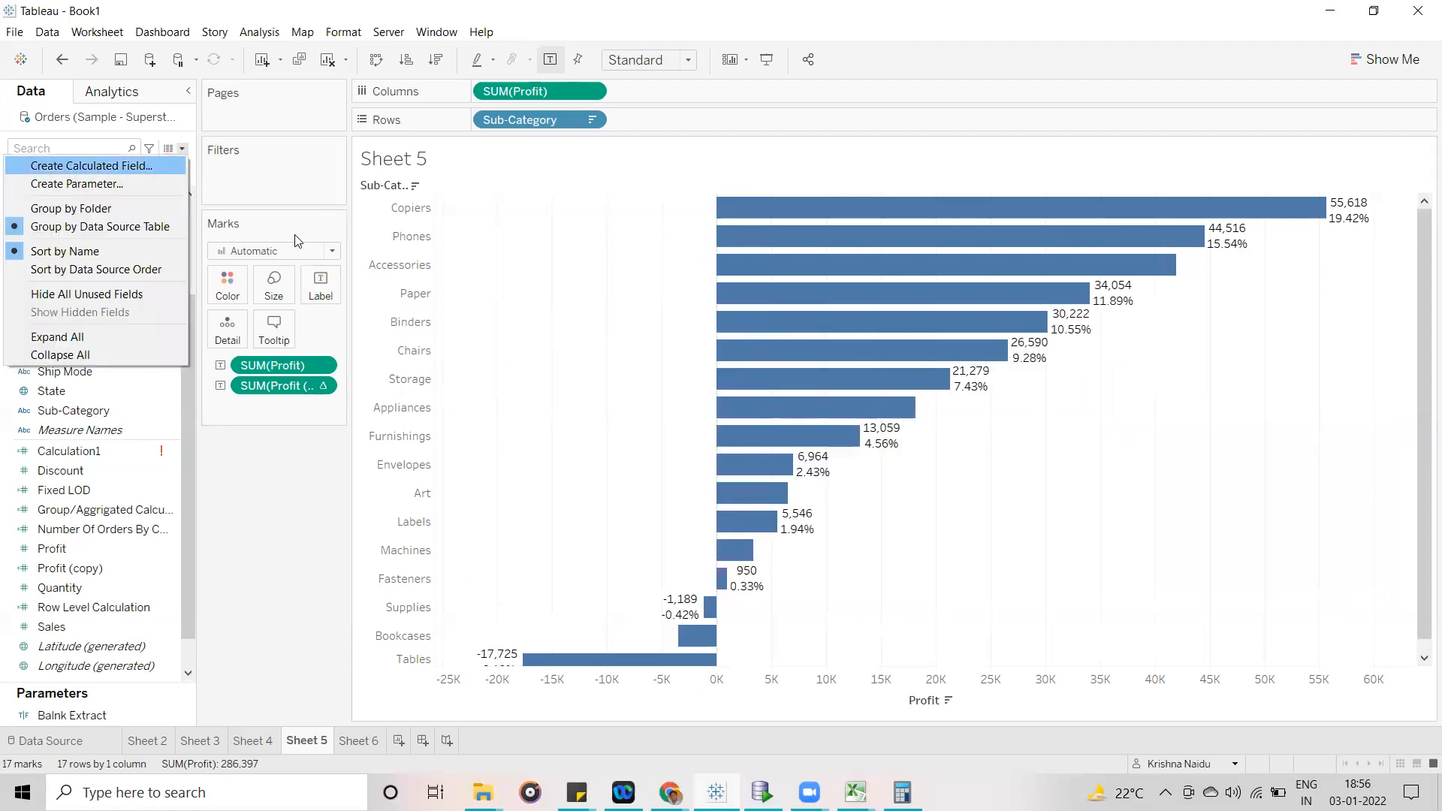
left_click(702, 427)
type("avg")
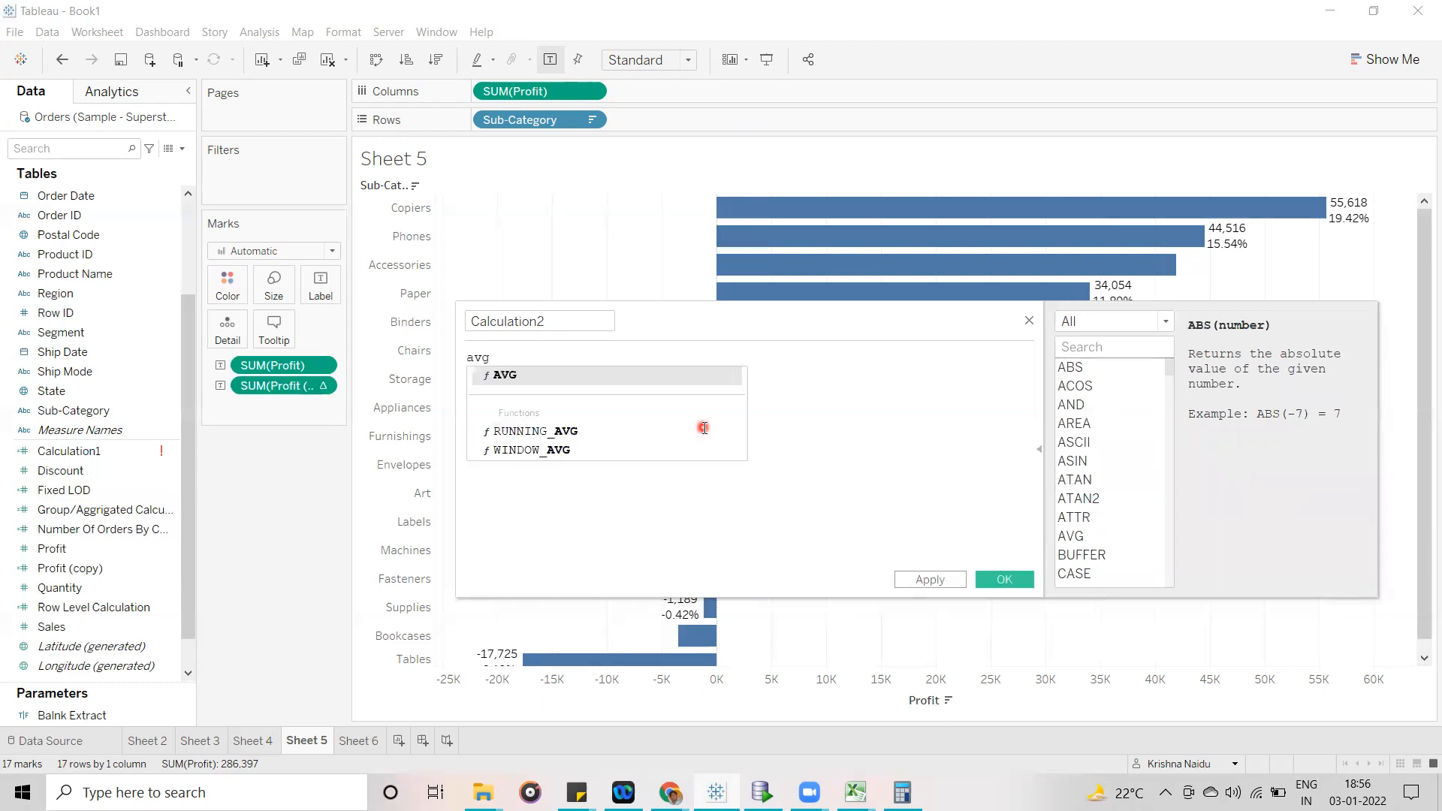
key("Return")
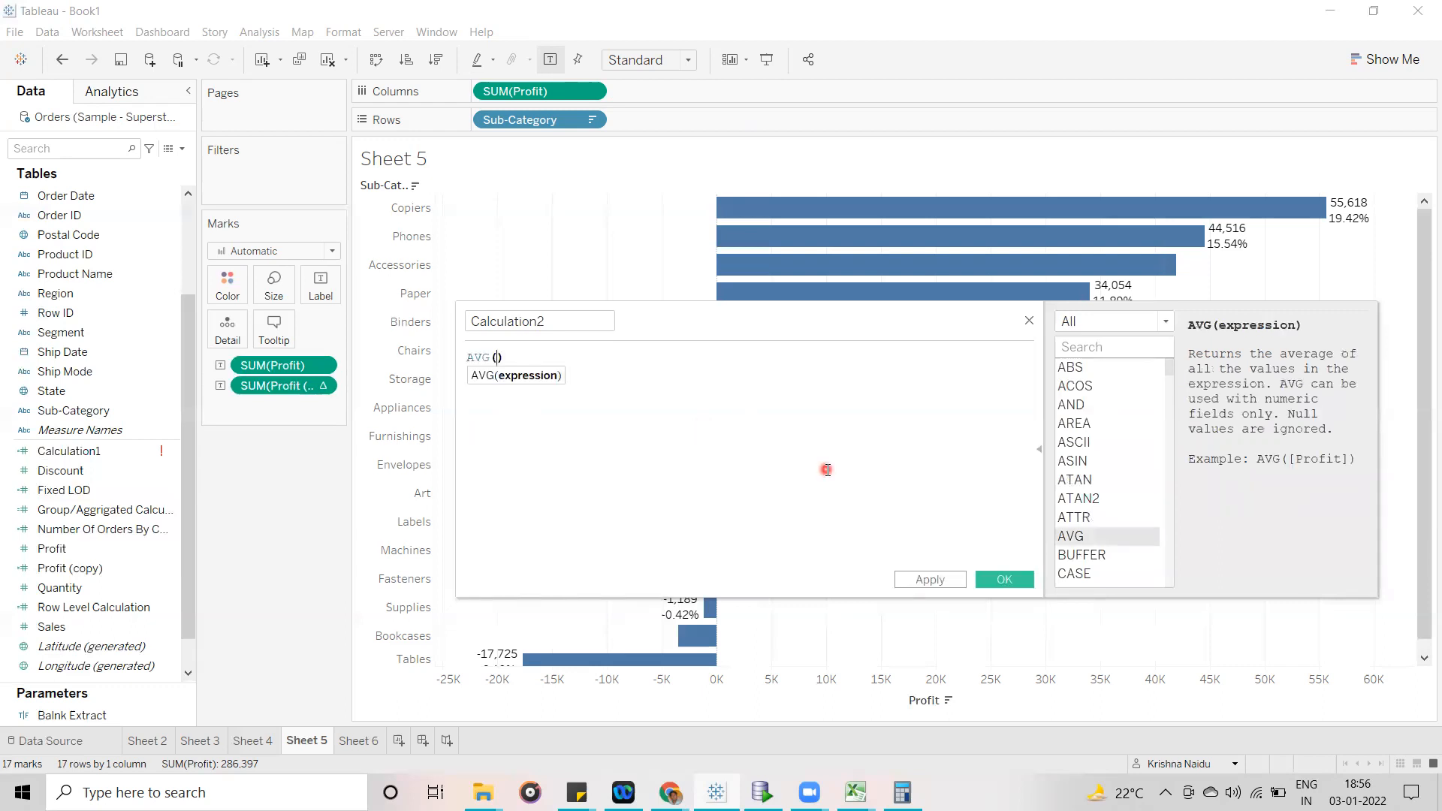
left_click(914, 521)
left_click(995, 540)
- Replace the AVG() formula in the second calculated field with INDEX()
left_click(506, 354)
left_click_drag(519, 358, 411, 366)
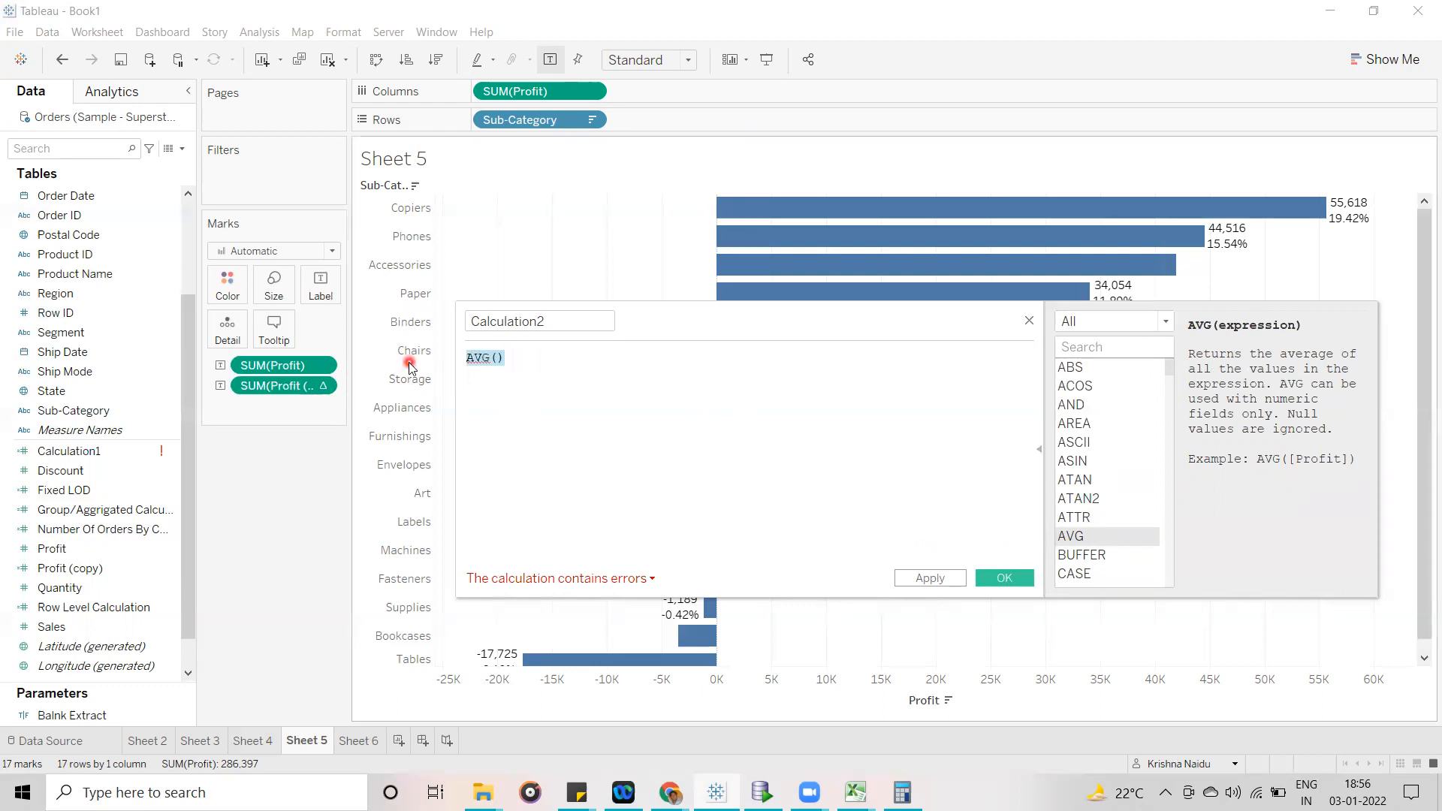
type("in")
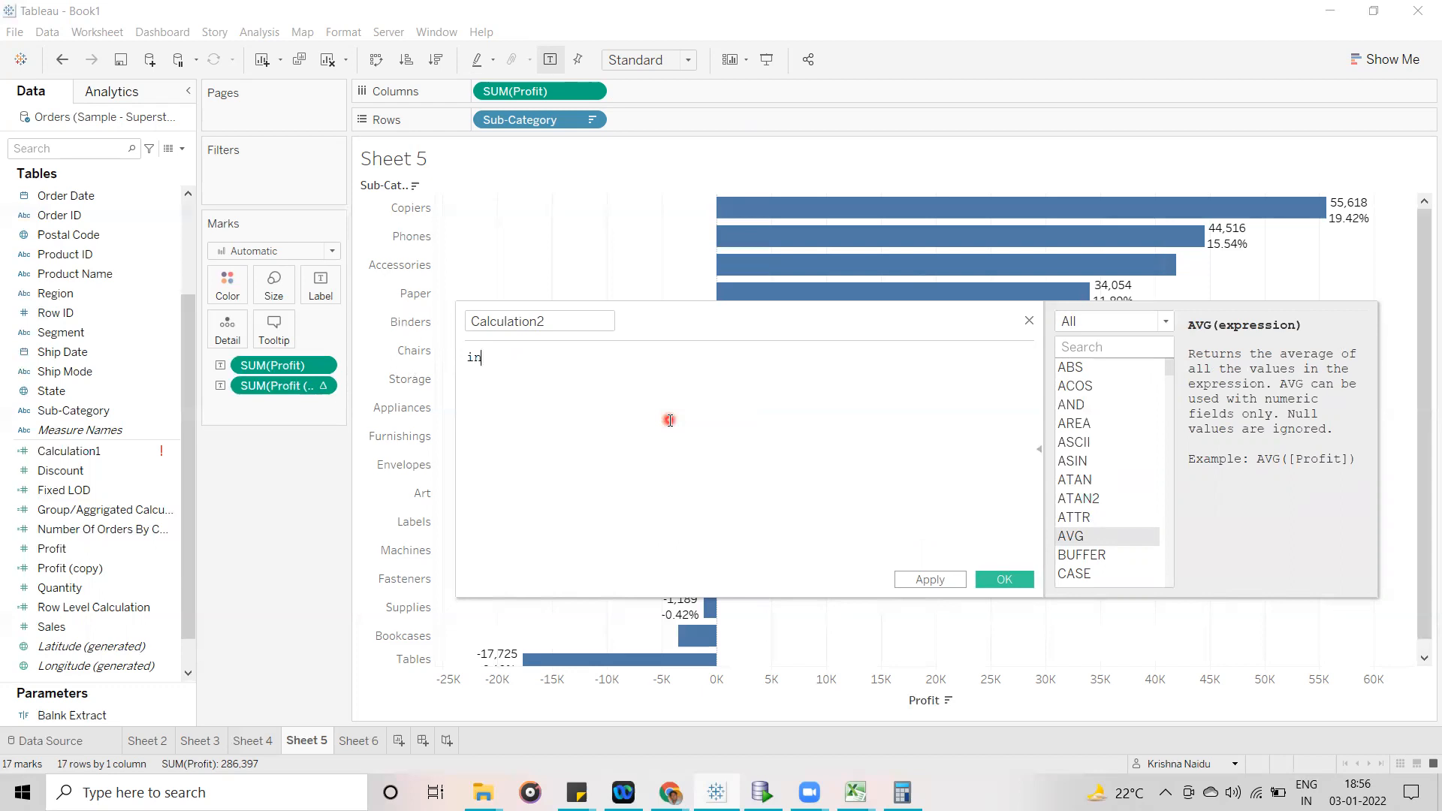
type("de")
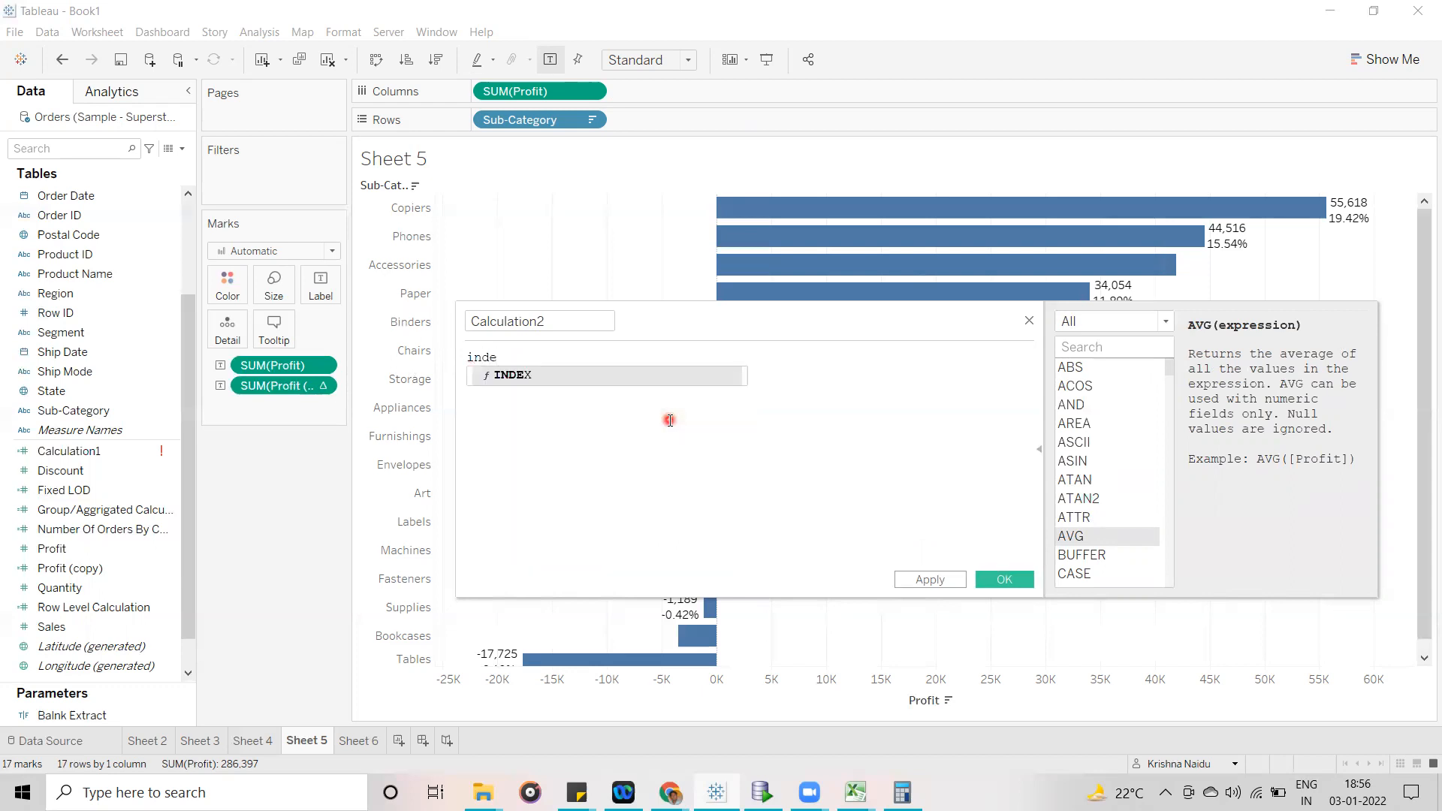
key("Return")
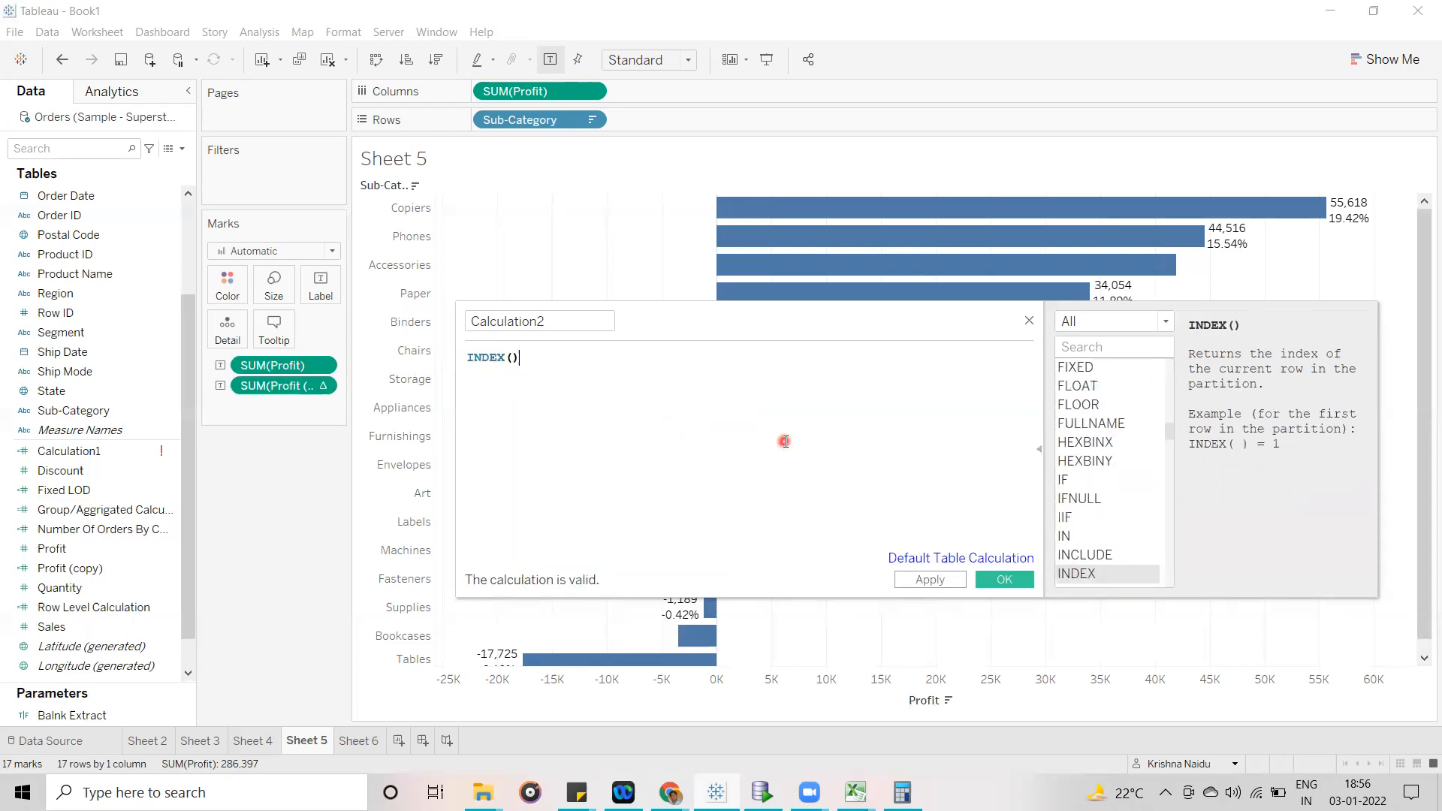
- Review the Compute Using choices in the INDEX() field's default table calculation settings, and close the calculation without saving
left_click(904, 562)
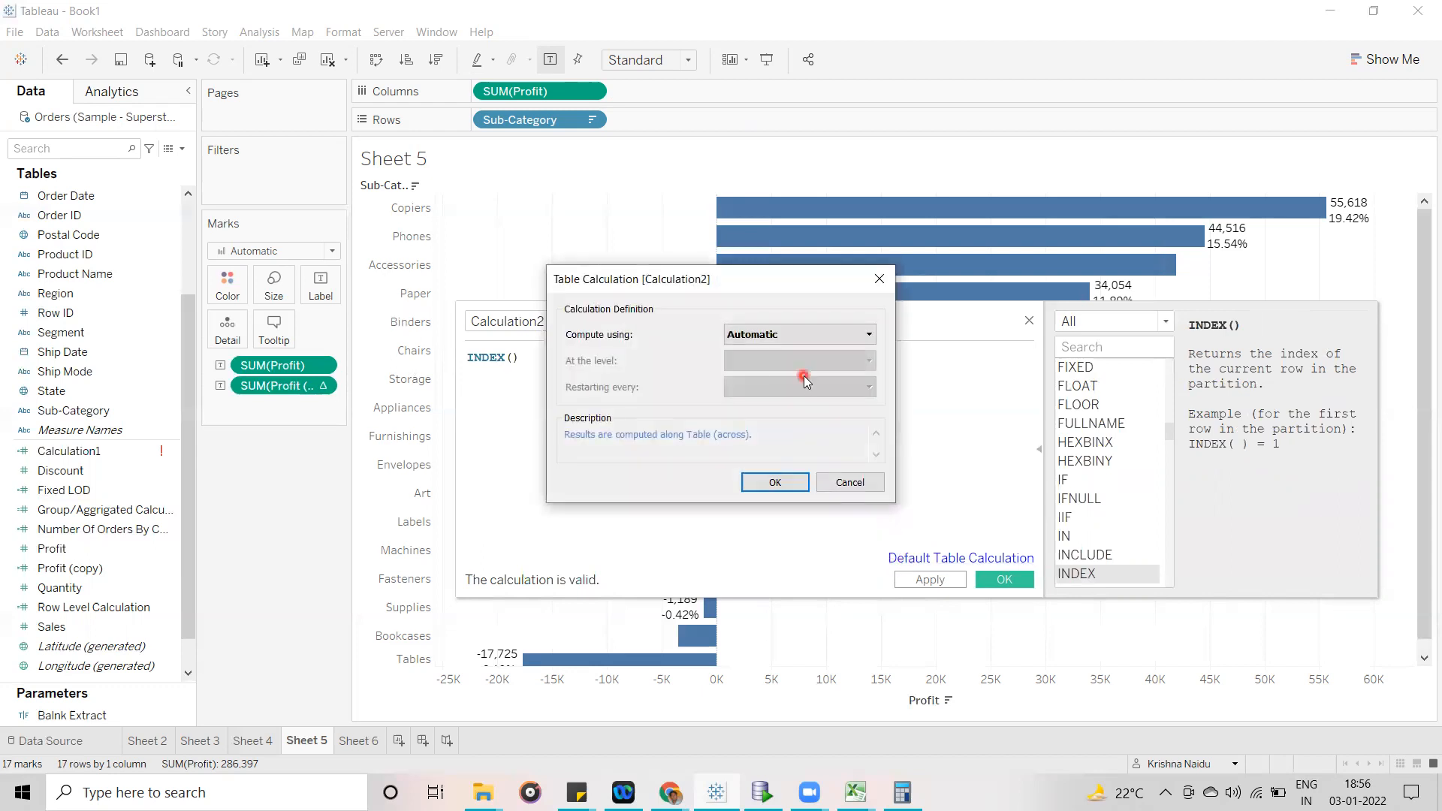
left_click(826, 338)
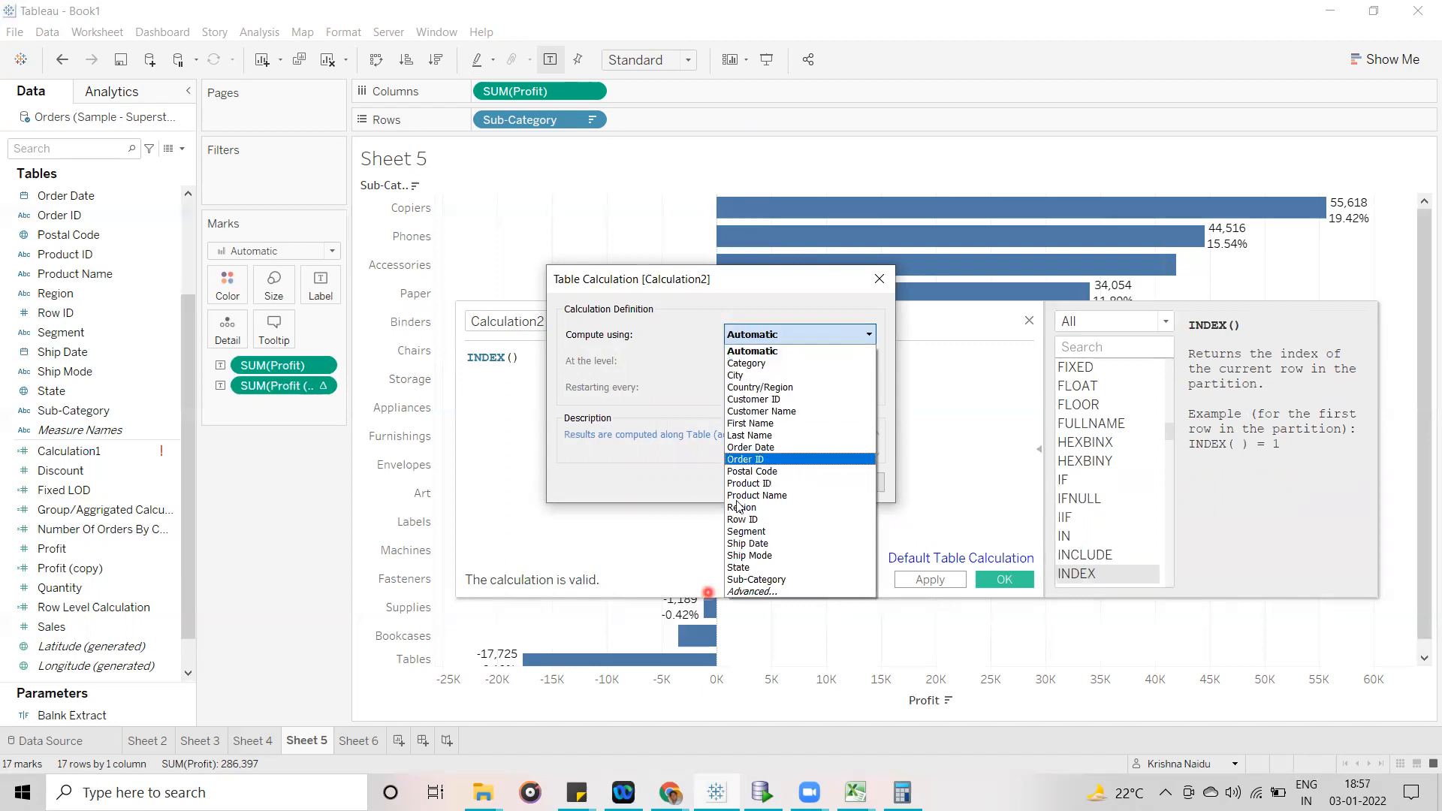
left_click(730, 281)
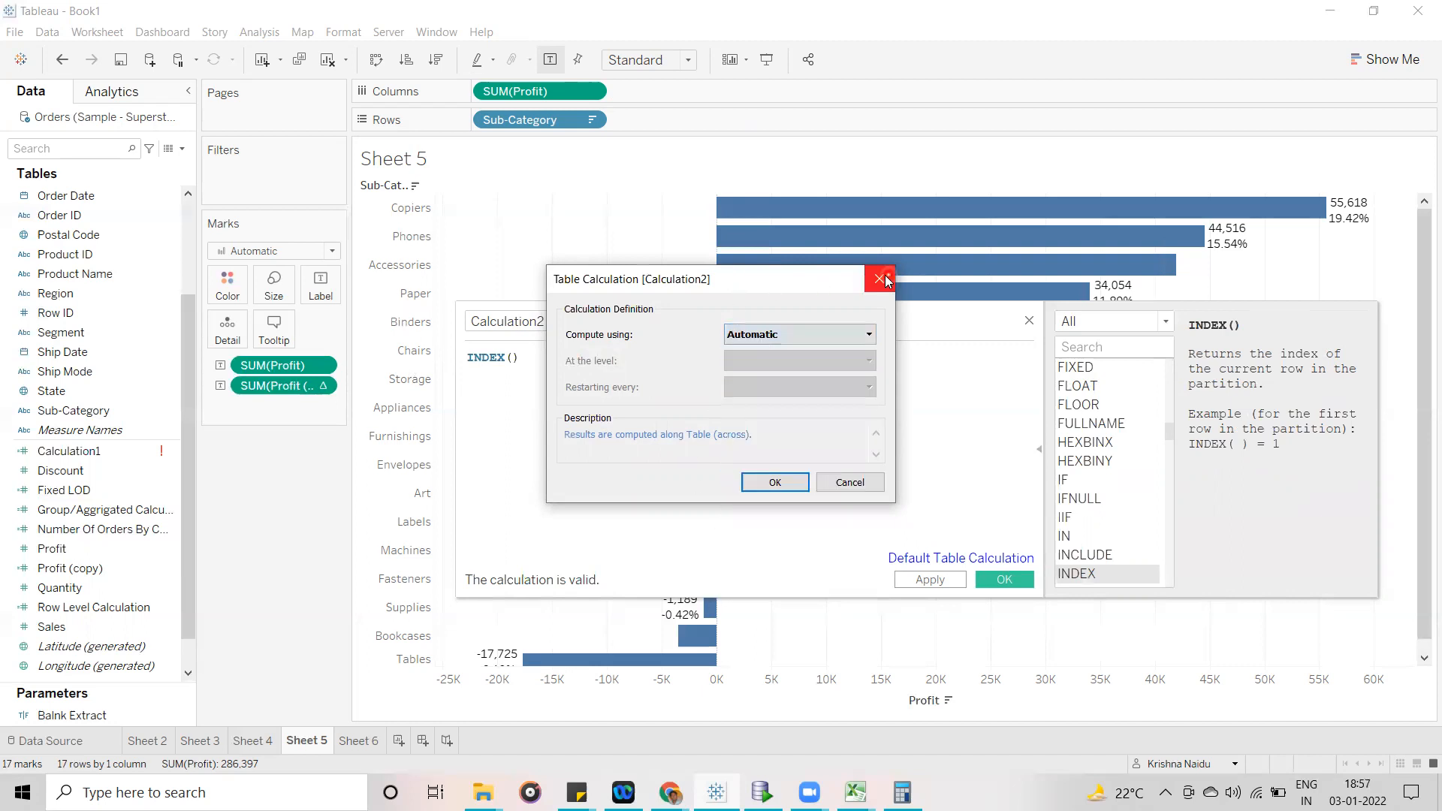
left_click(880, 279)
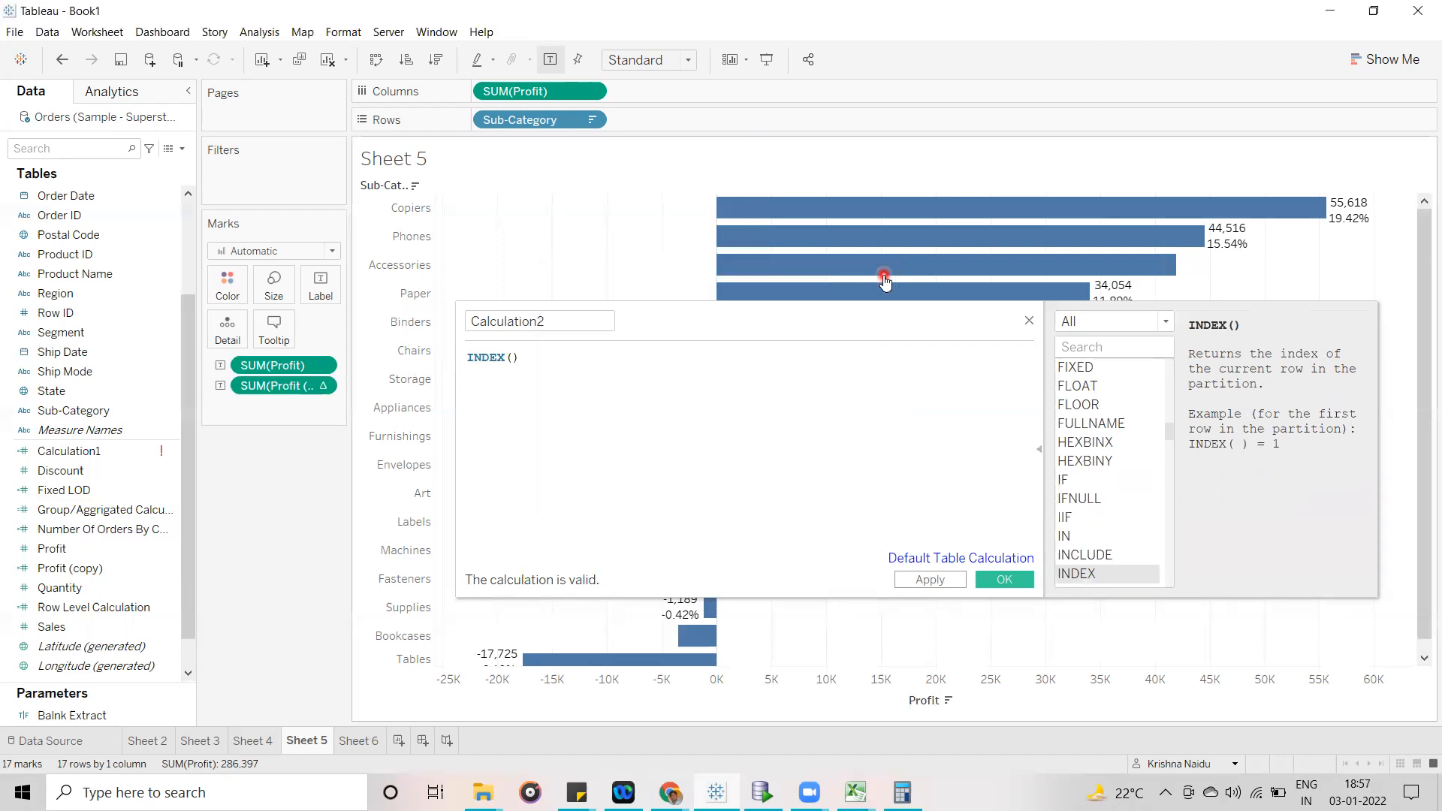
left_click(1027, 321)
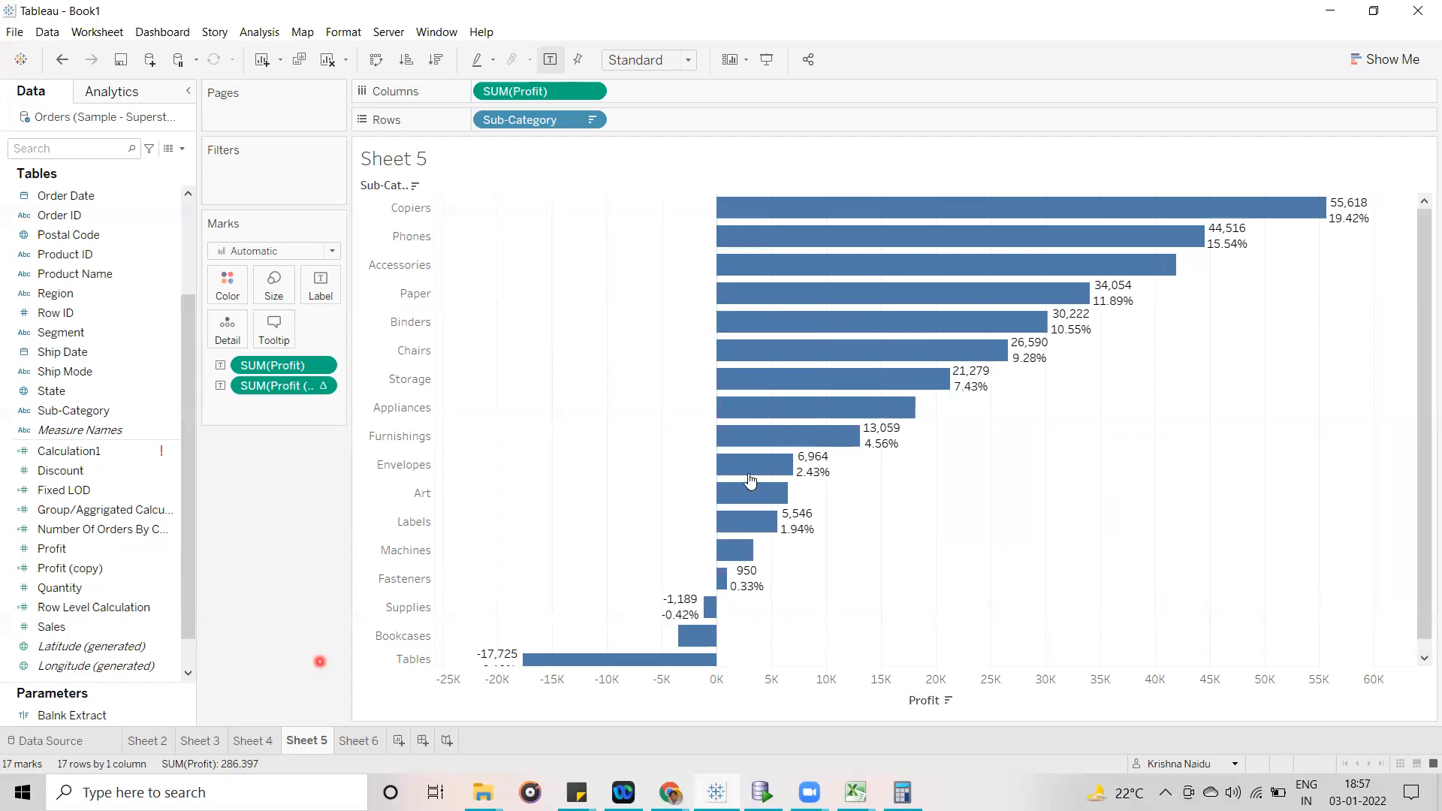
- Switch to Sheet 6 and highlight the Furniture category's rows in the profit table before clearing the selection
mouse_move(749, 479)
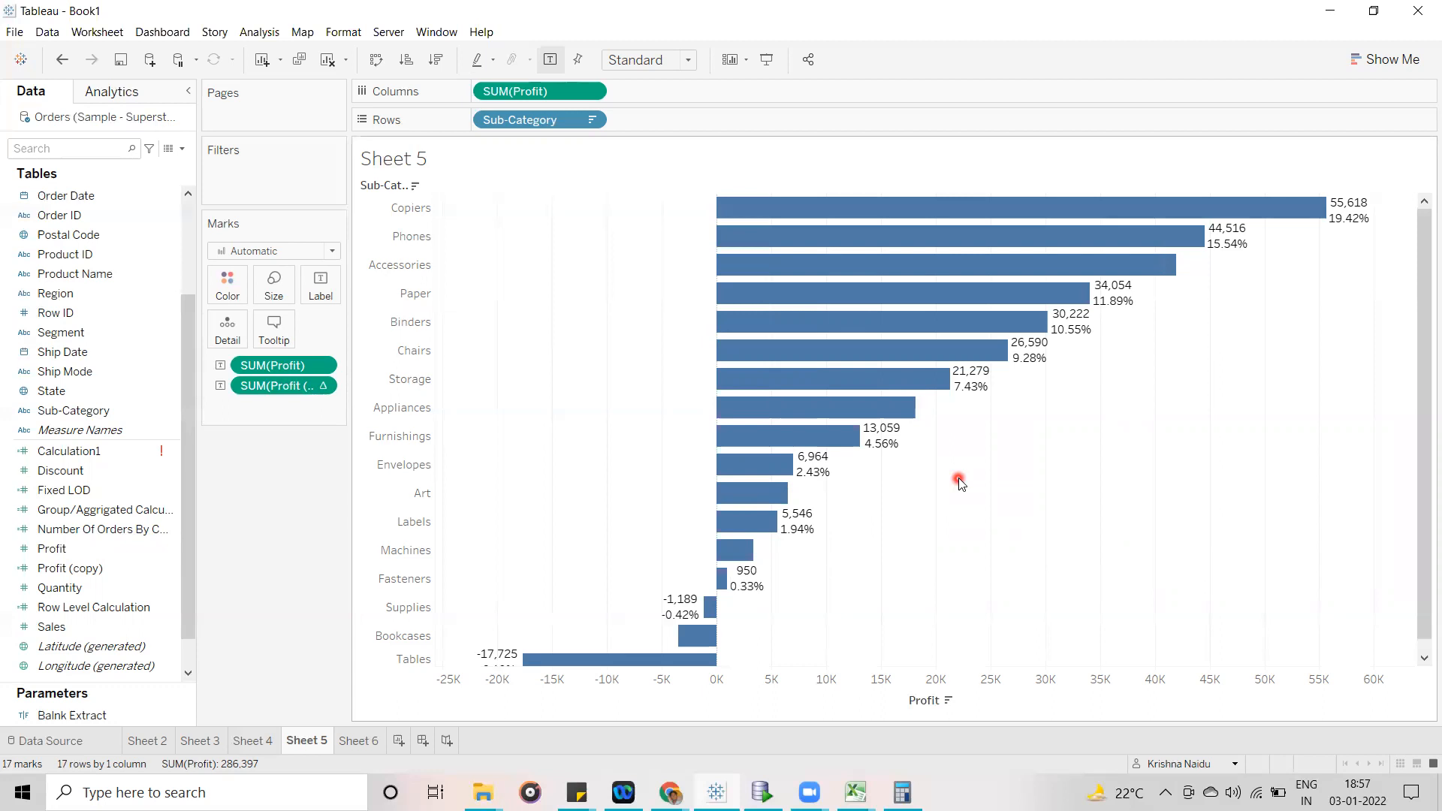
left_click(360, 742)
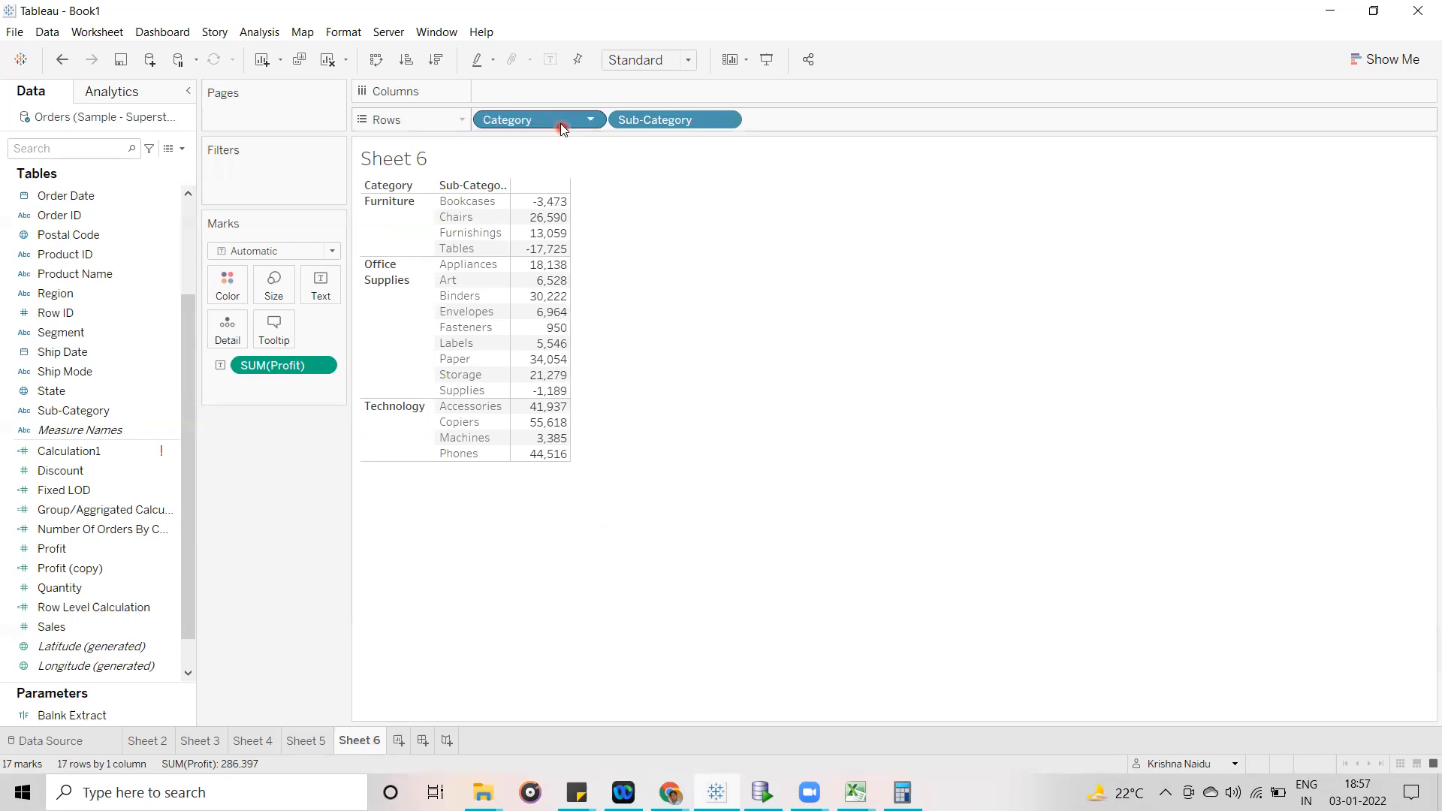
left_click(652, 148)
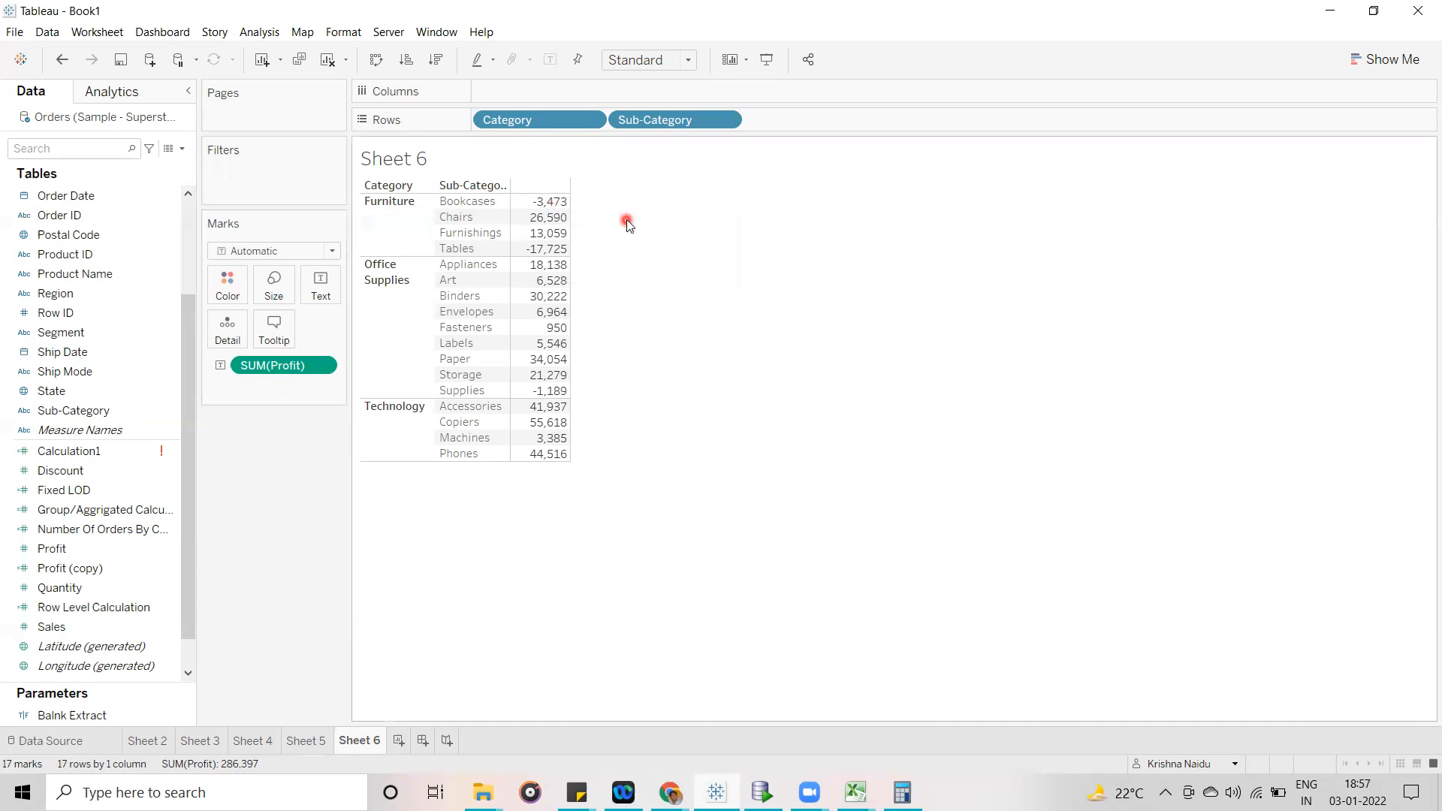
left_click(397, 220)
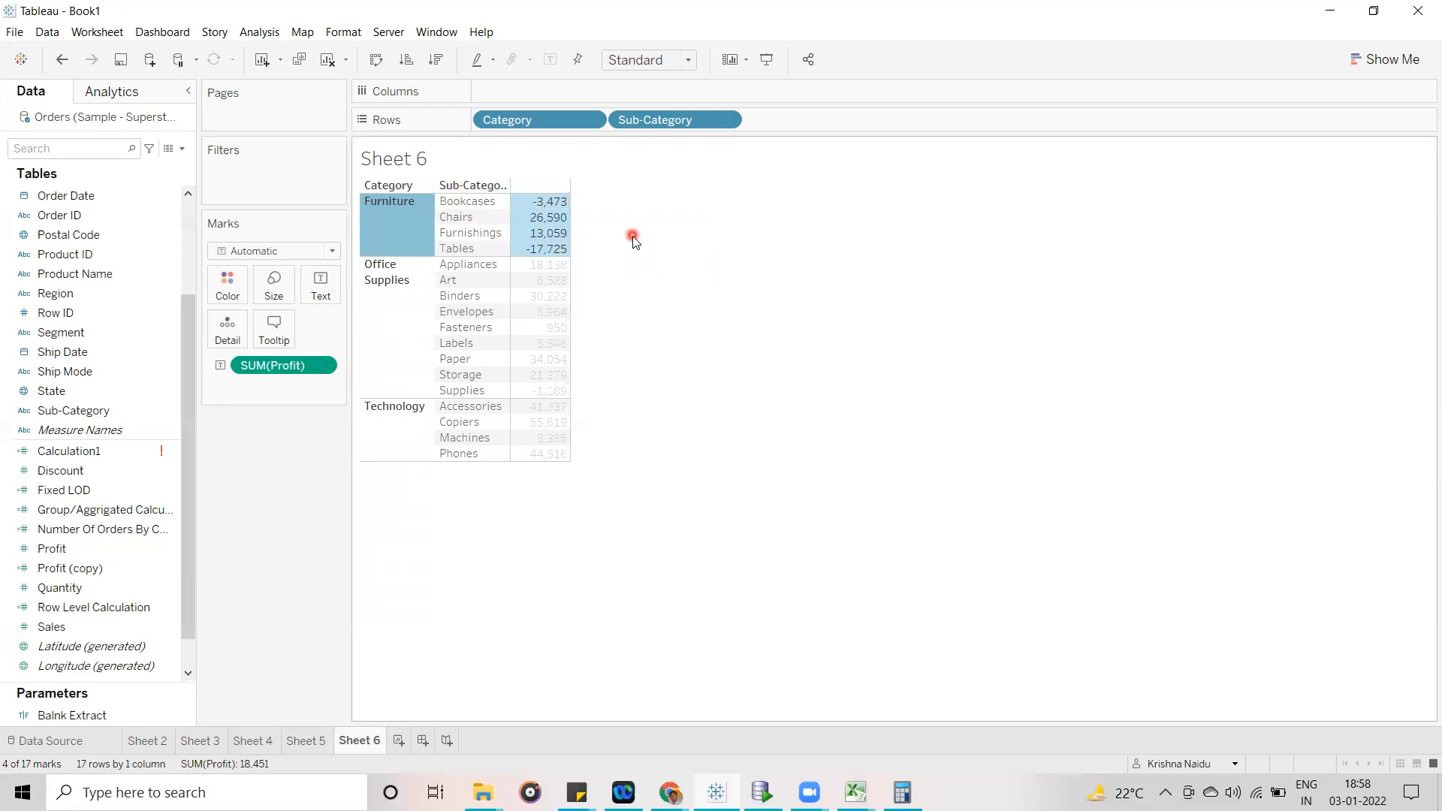
left_click(606, 236)
left_click(597, 187)
- Open the Fixed LOD calculated field for editing and comment out its sum([Profit])/sum({FIXED [Category] :sum([Profit])}) *100 line with //
left_click(144, 489)
right_click(144, 490)
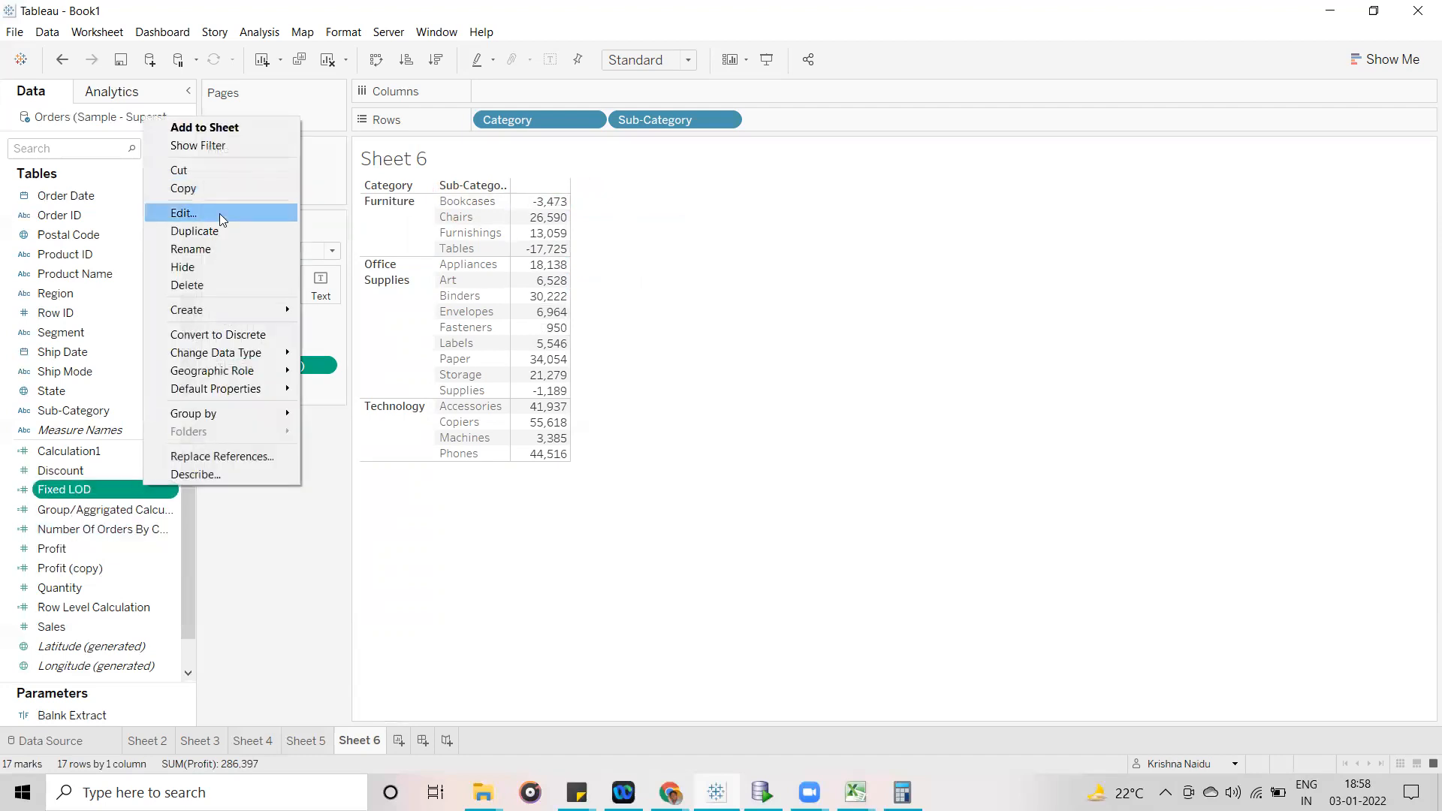
left_click(226, 213)
left_click(526, 441)
left_click(467, 422)
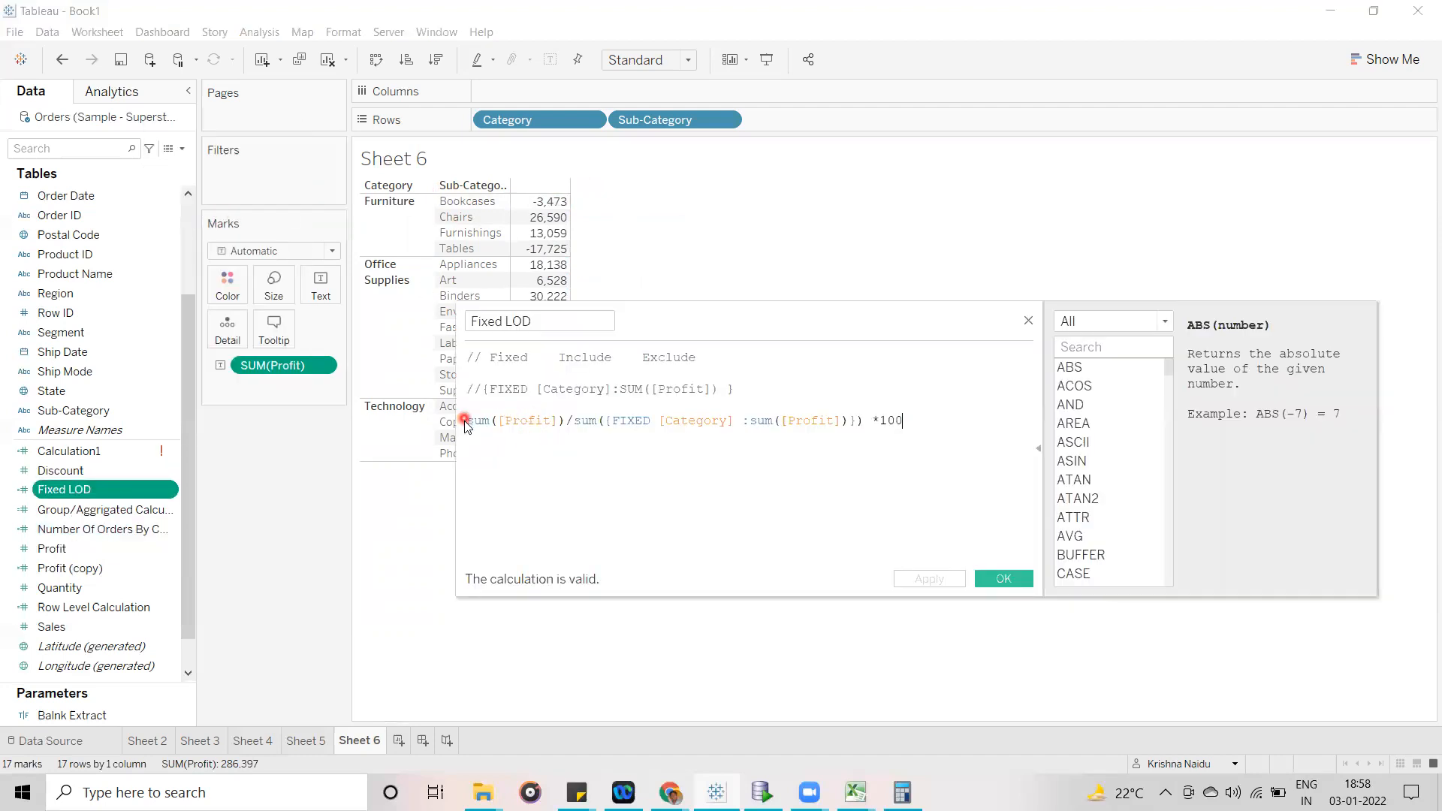
left_click(463, 568)
type("//")
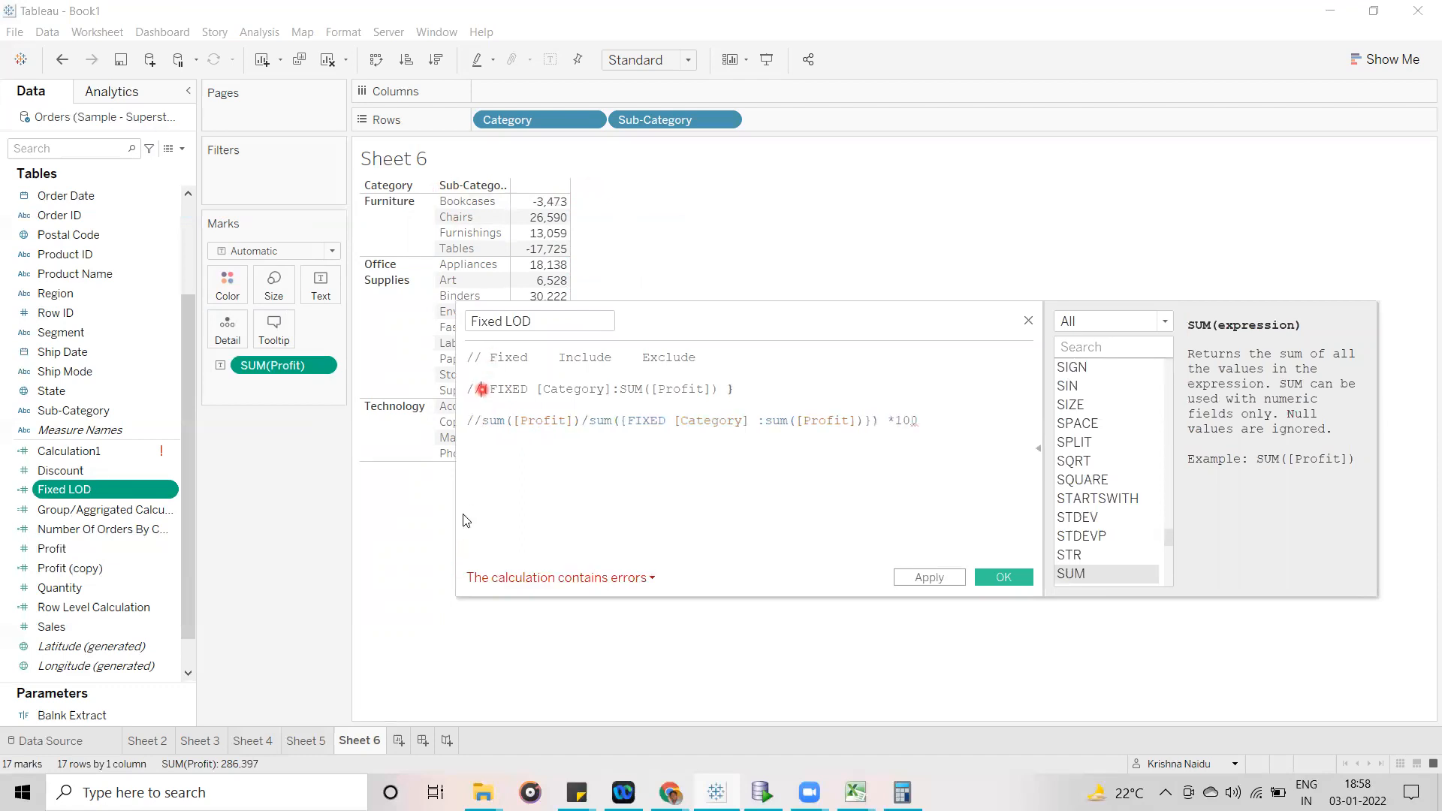
- Uncomment the {FIXED [Category]:SUM([Profit])} line in the Fixed LOD calculation and save the field
key("BackSpace")
key("BackSpace")
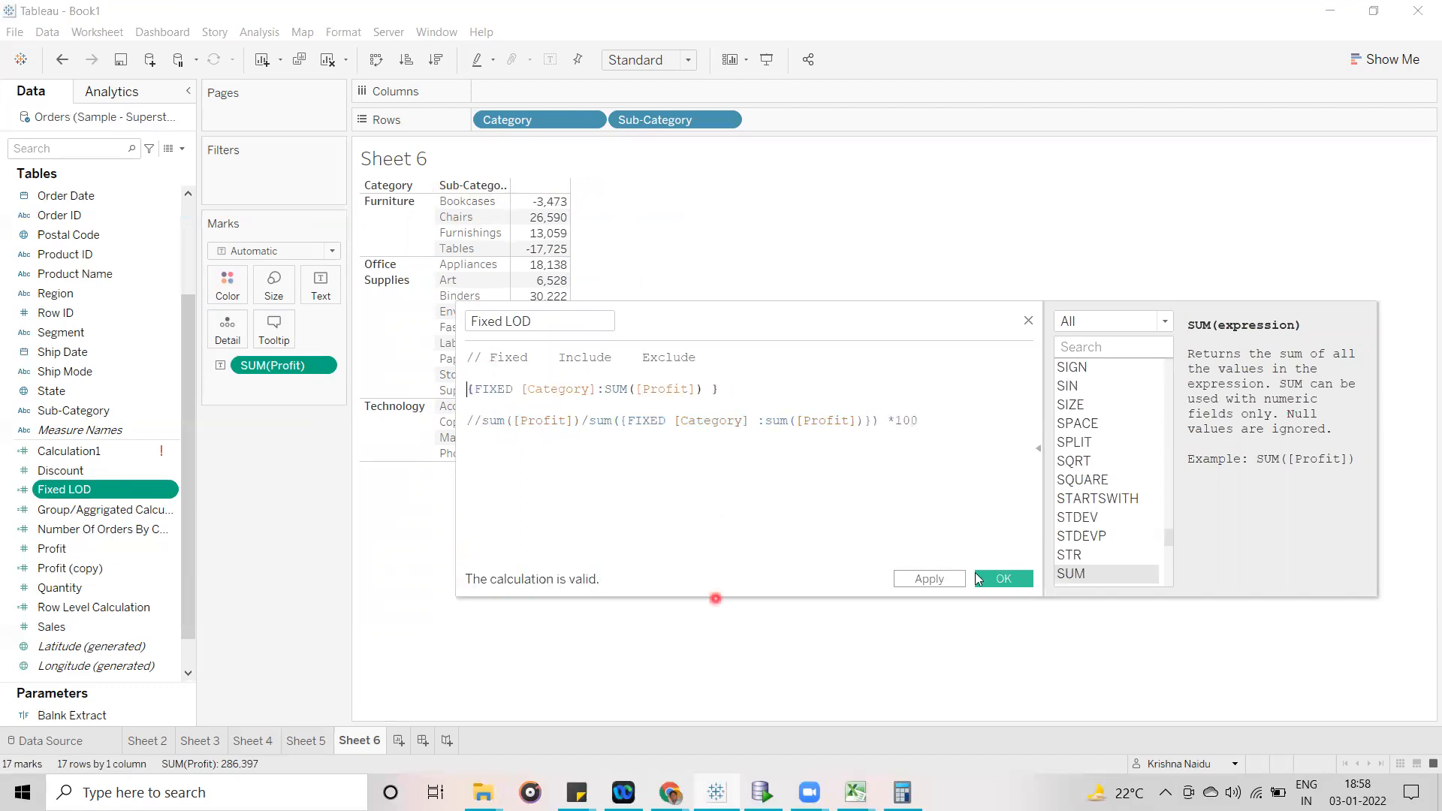
left_click(1004, 578)
- Add Fixed LOD to the rows after Sub-Category and make it discrete
left_click_drag(47, 505, 820, 127)
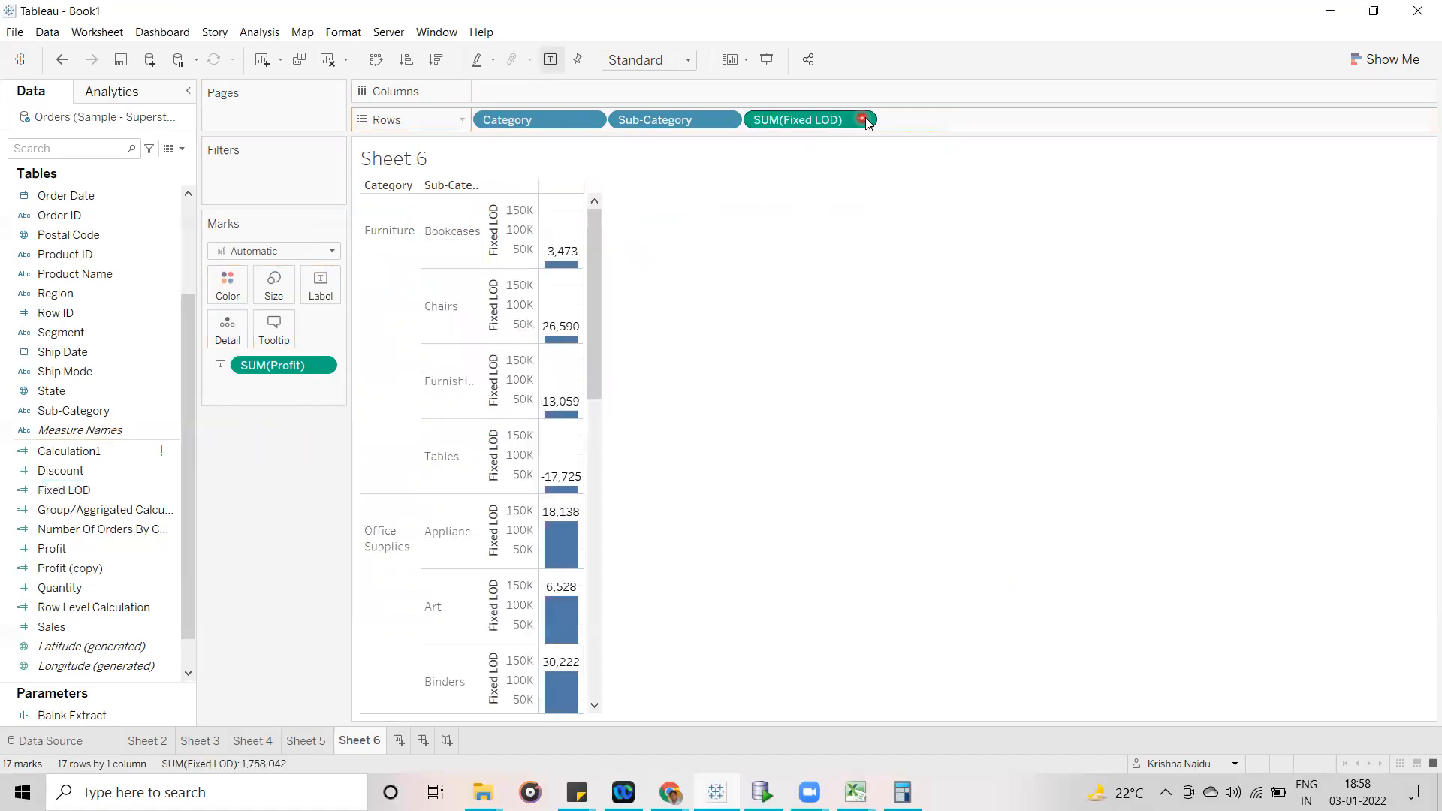
left_click(861, 119)
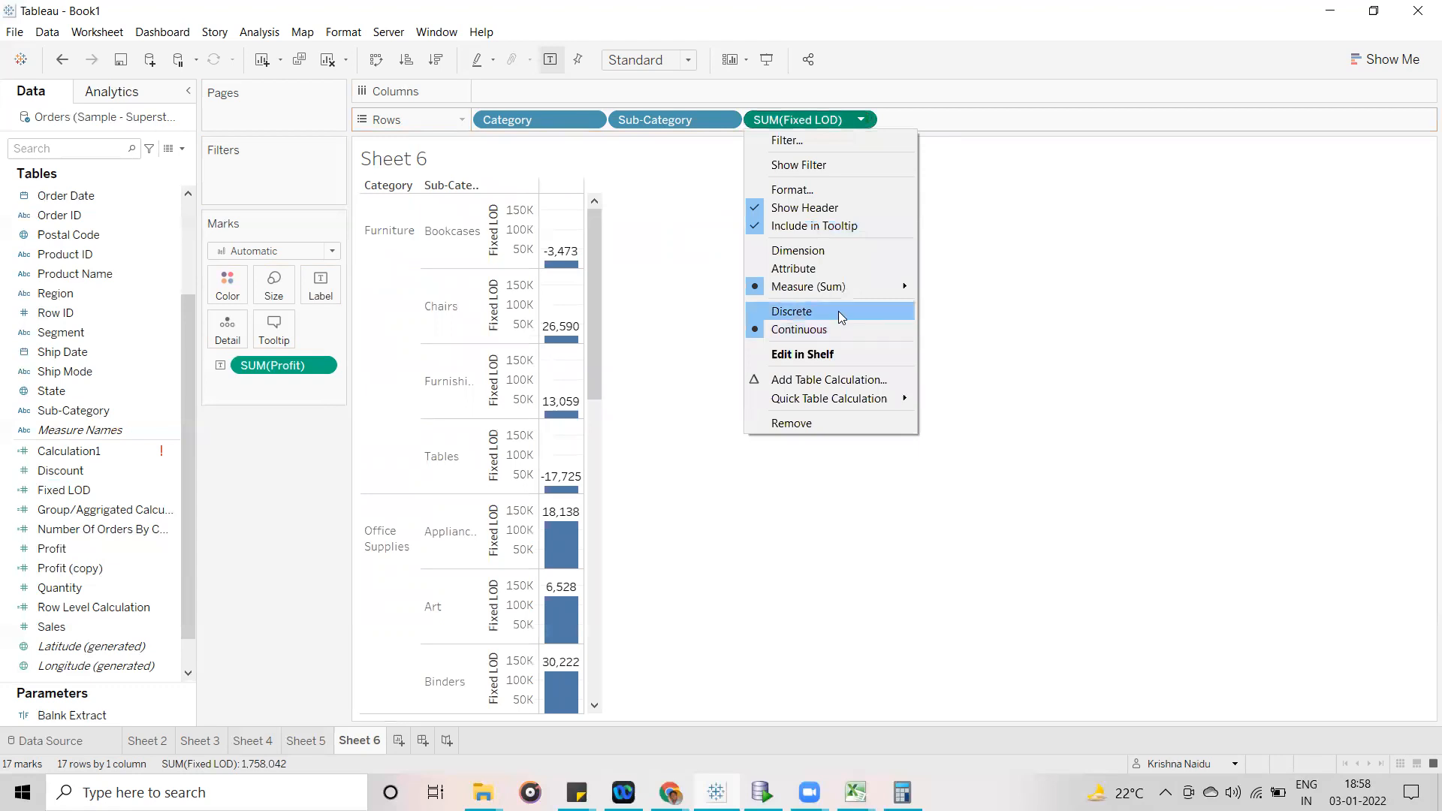
left_click(838, 311)
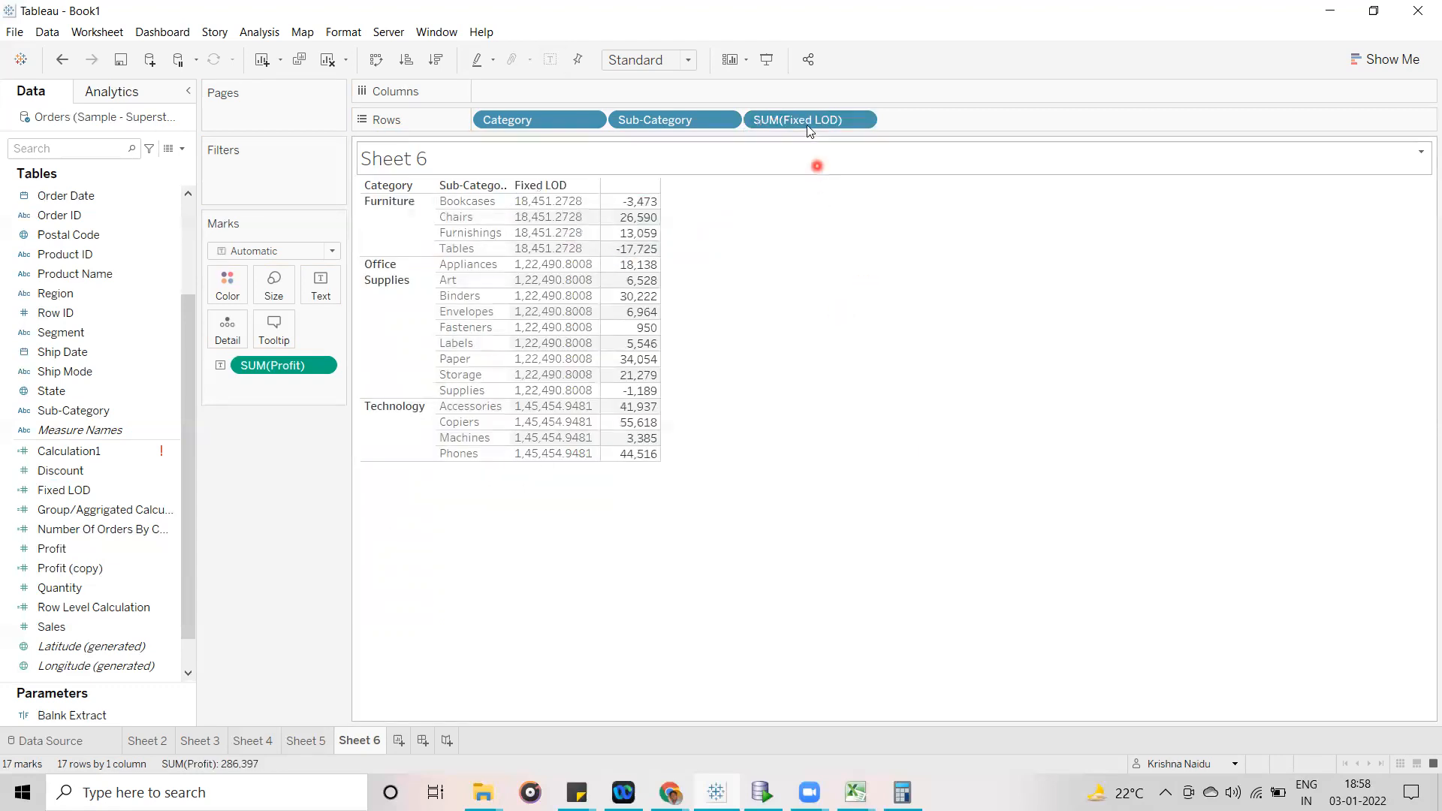
- Remove Fixed LOD from the rows, place Measure Names on columns, and show Measure Values as text instead of SUM(Profit)
left_click_drag(799, 120, 563, 90)
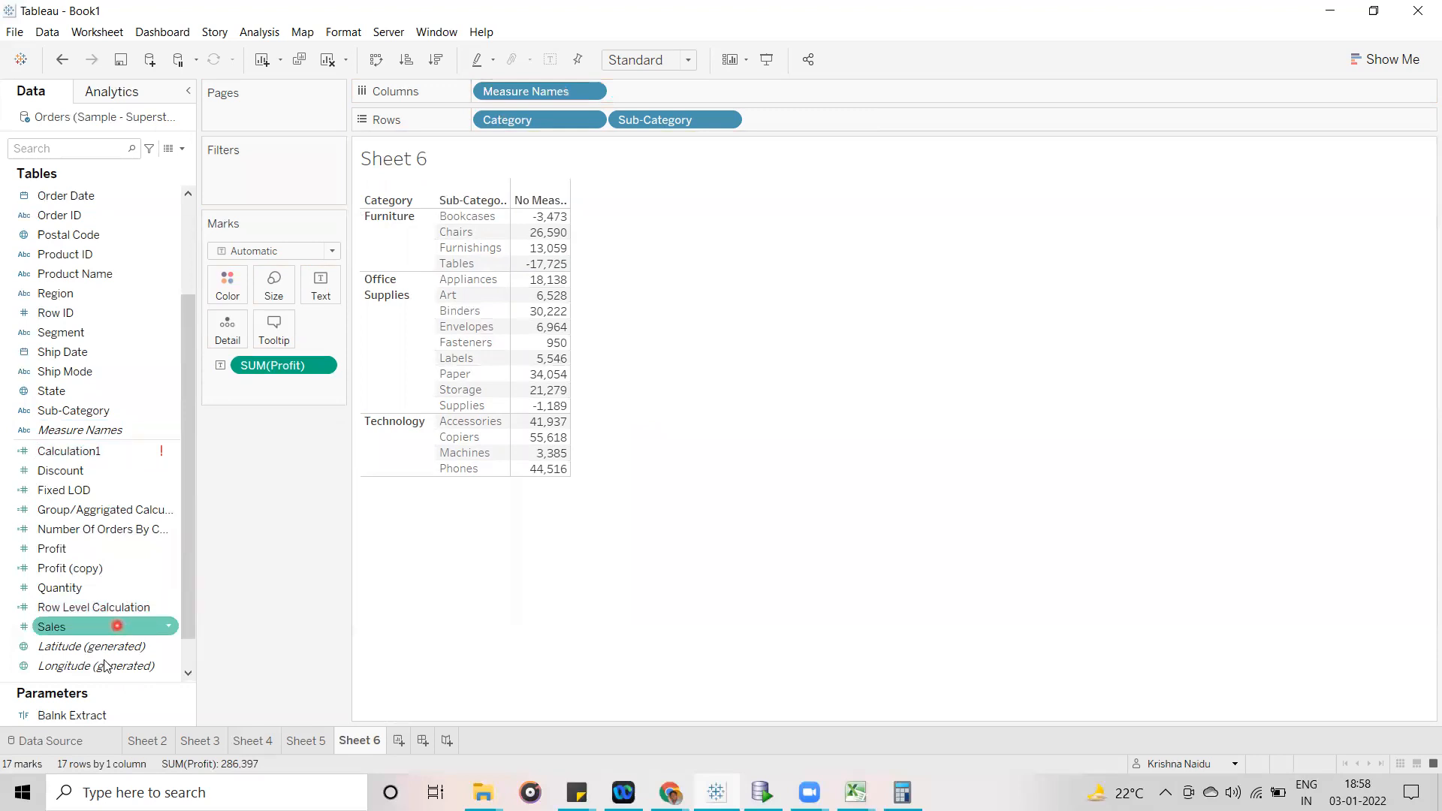
left_click_drag(184, 478, 190, 589)
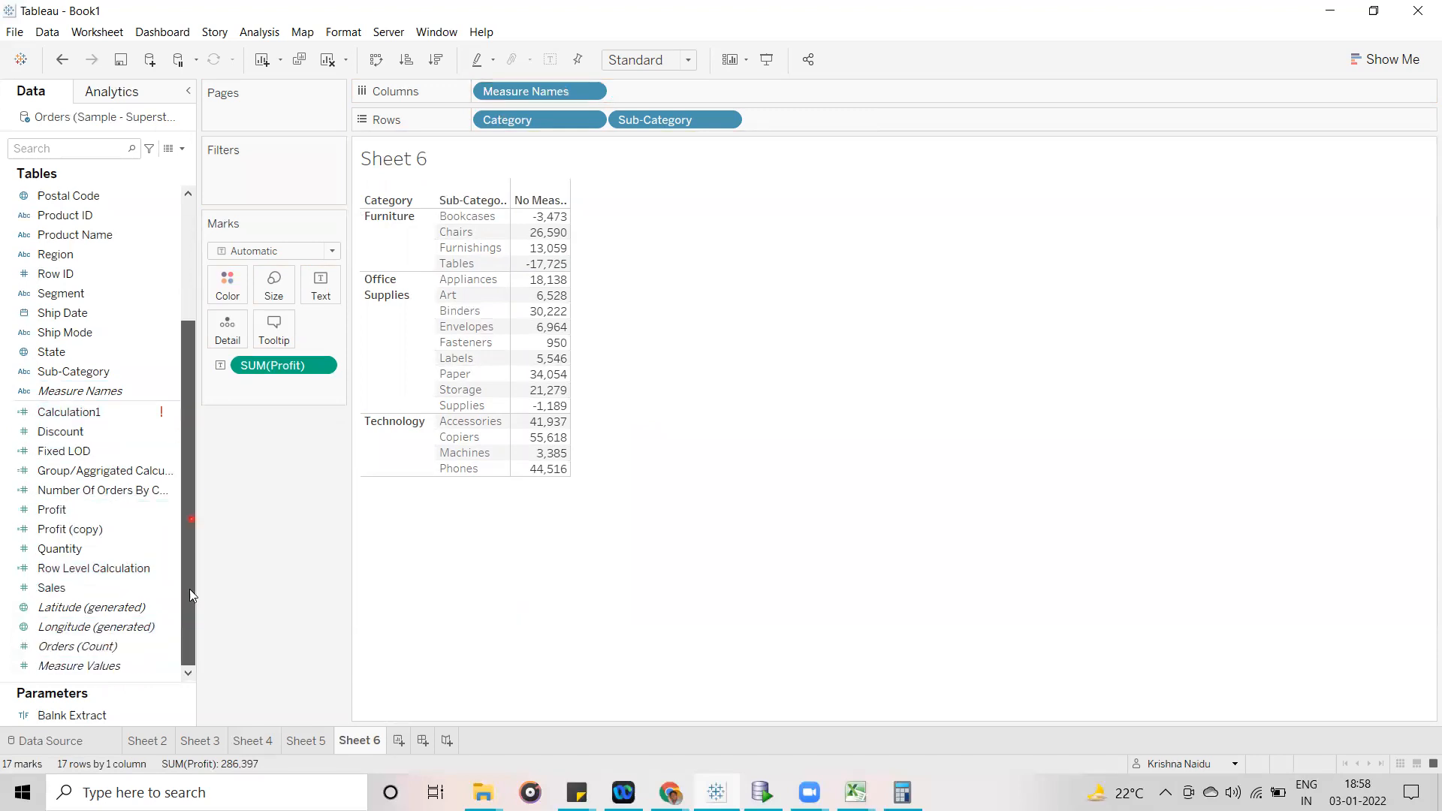
left_click_drag(79, 665, 323, 299)
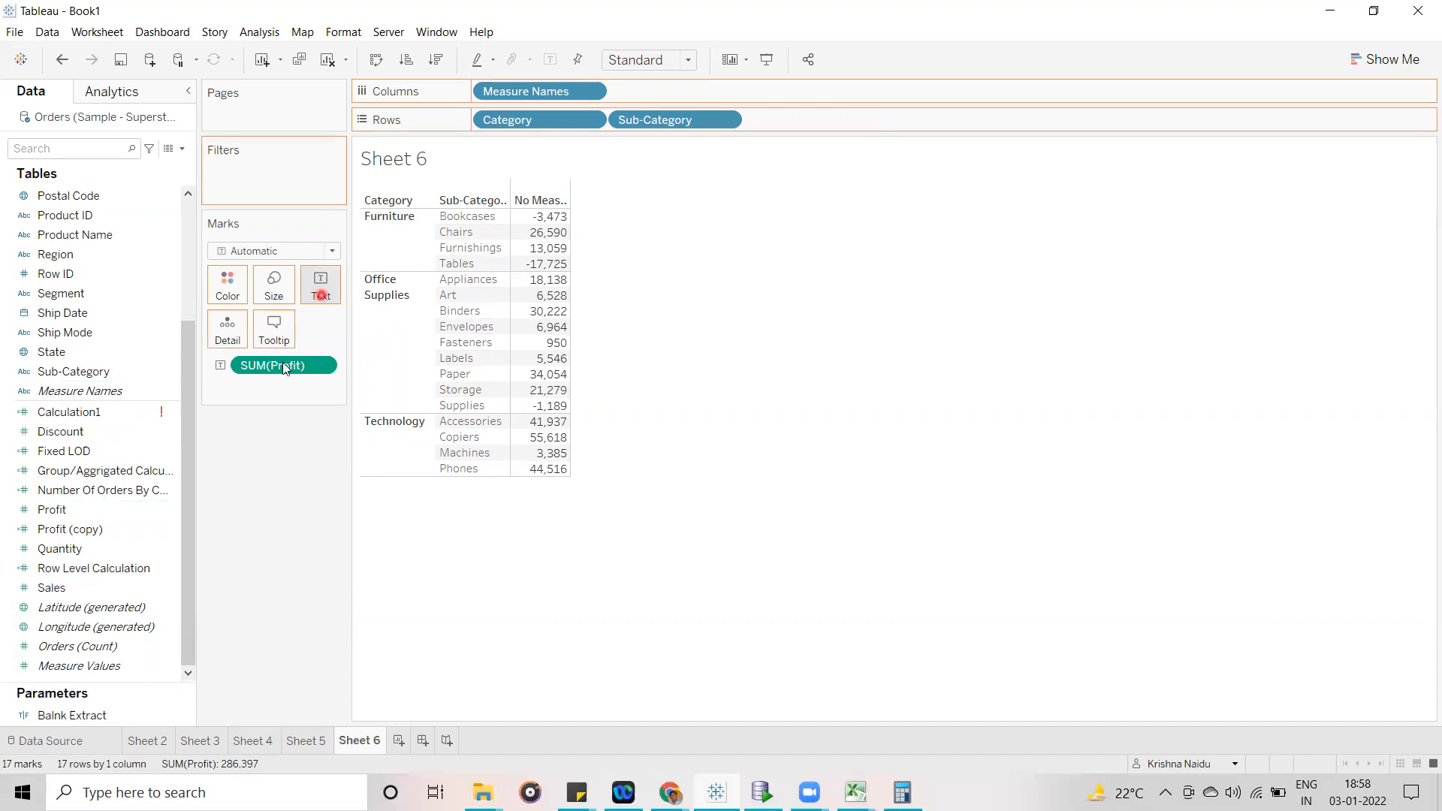
left_click_drag(283, 364, 144, 510)
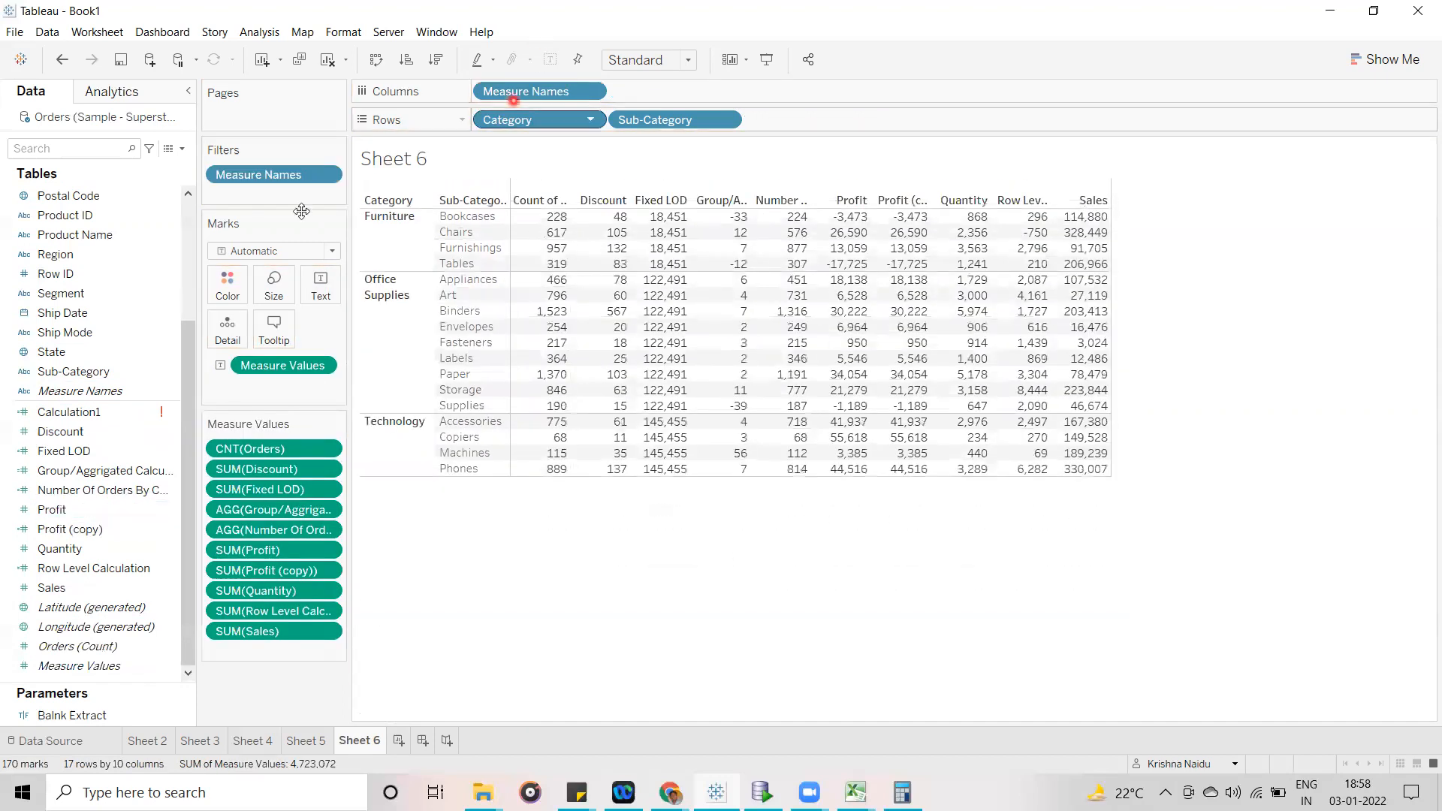
- Filter Measure Names to include only Profit and Fixed LOD
left_click(326, 174)
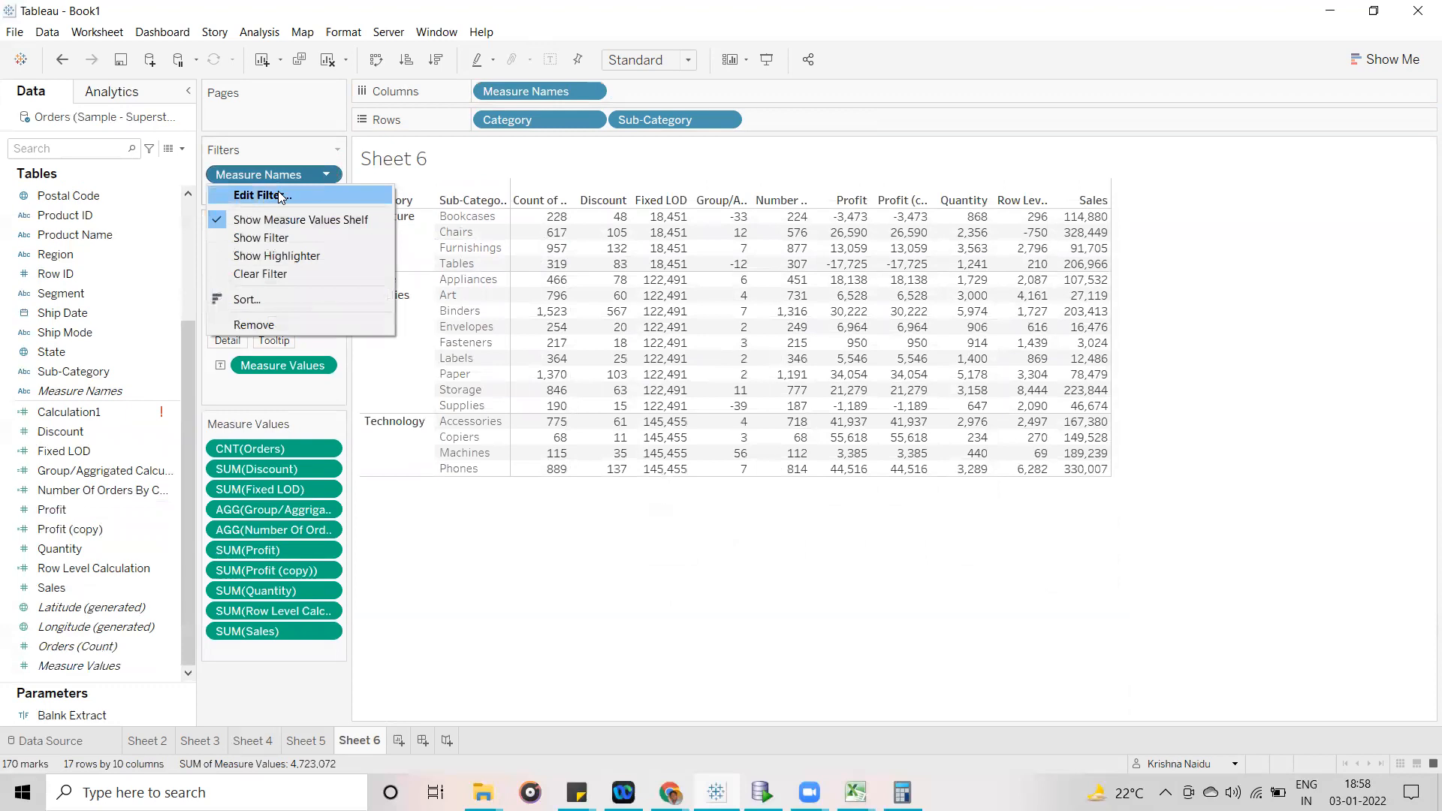
left_click(262, 194)
left_click(692, 452)
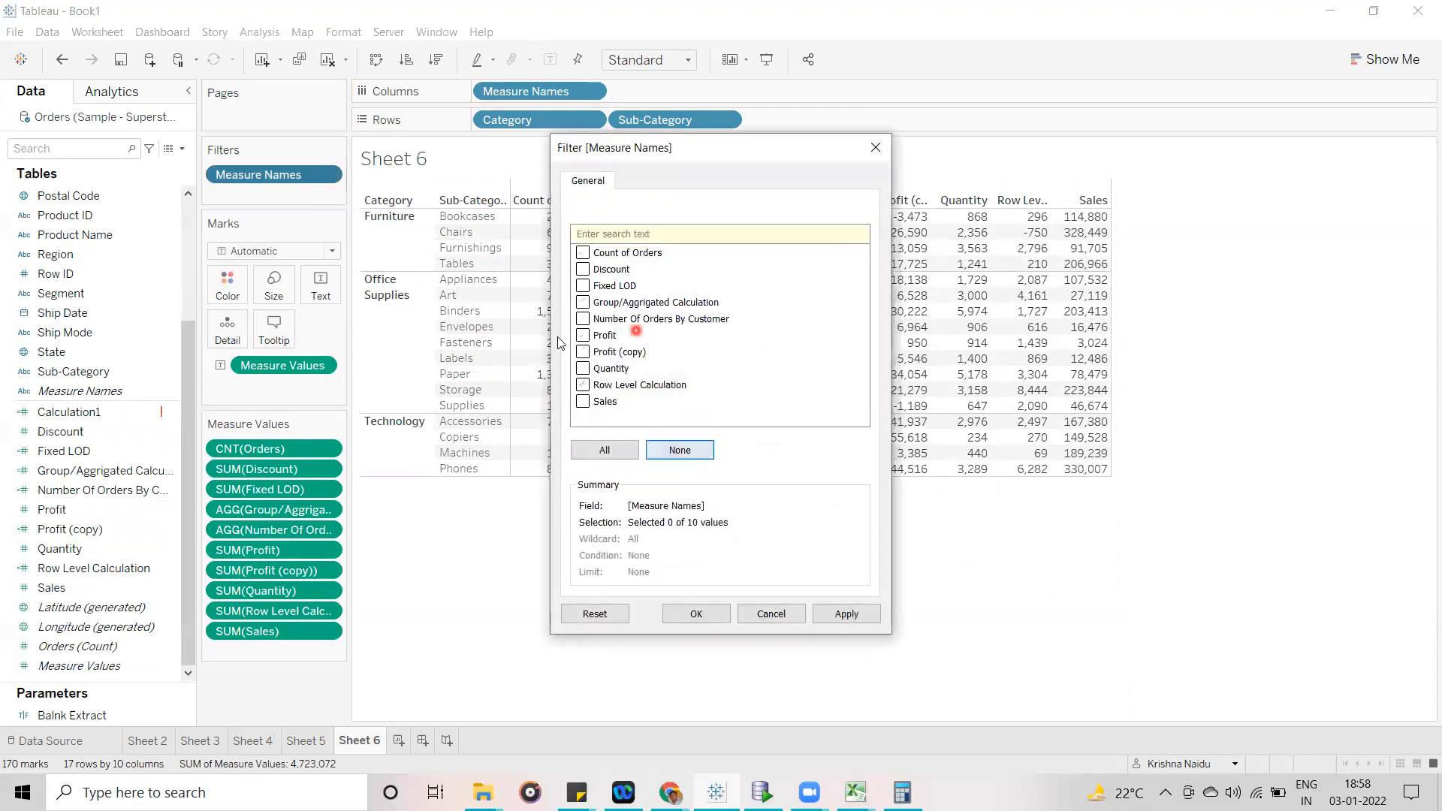
left_click(583, 335)
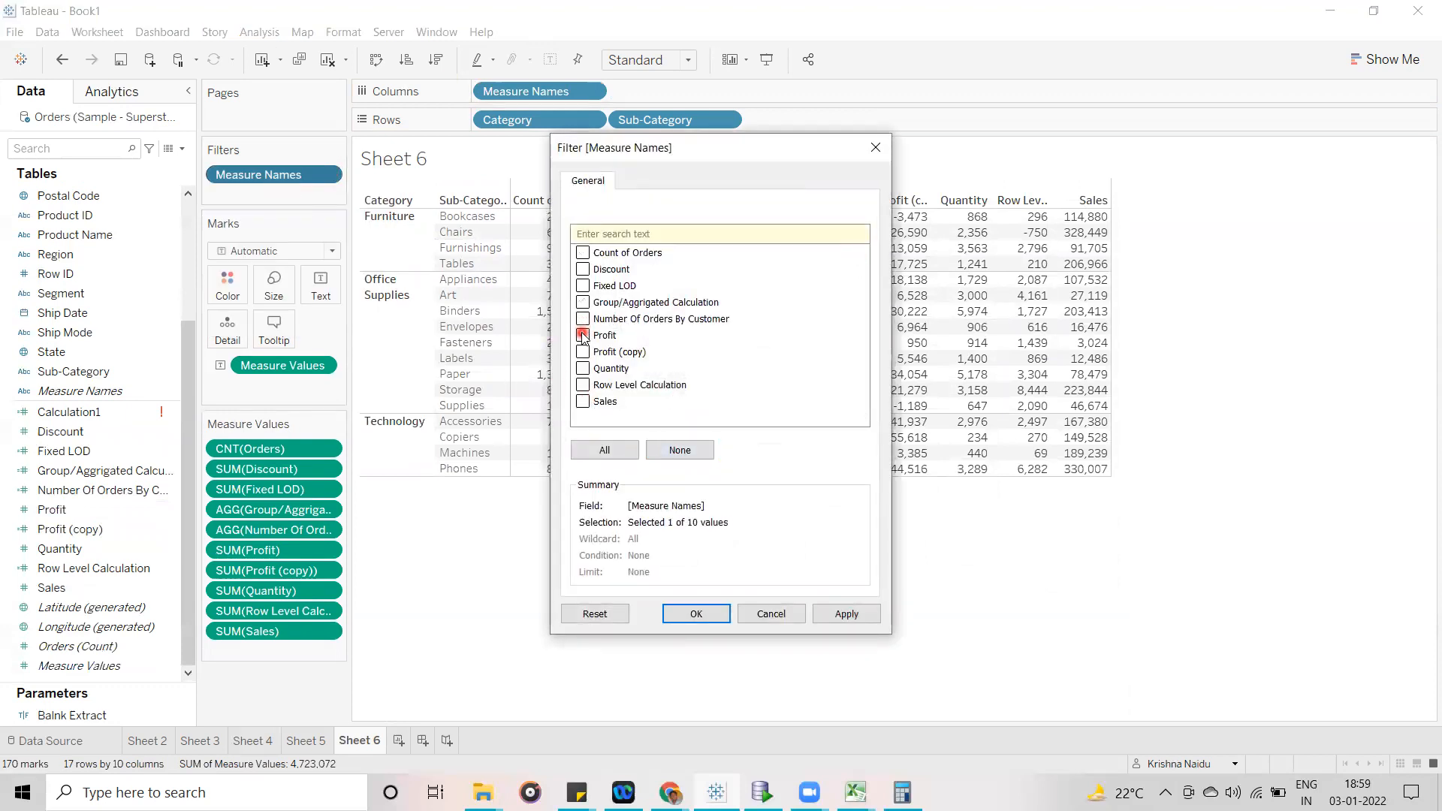
left_click(584, 285)
left_click(705, 613)
- Order SUM(Profit) ahead of SUM(Fixed LOD) in Measure Values, and highlight the Furniture category's rows before clearing the selection
mouse_move(674, 120)
left_mouse_down()
mouse_move(538, 154)
mouse_move(695, 100)
mouse_move(697, 116)
left_mouse_up()
left_click_drag(226, 448, 271, 491)
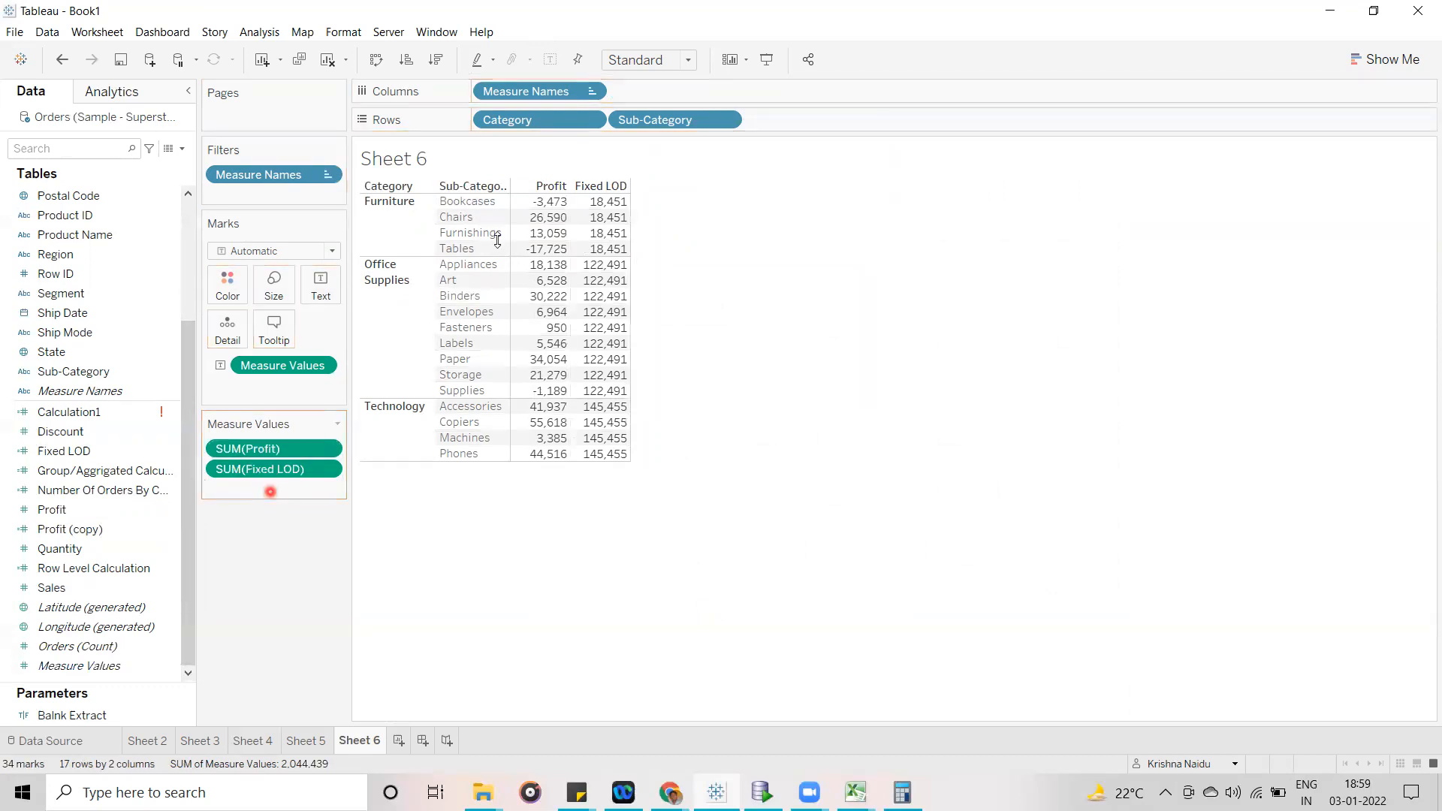
left_click(389, 228)
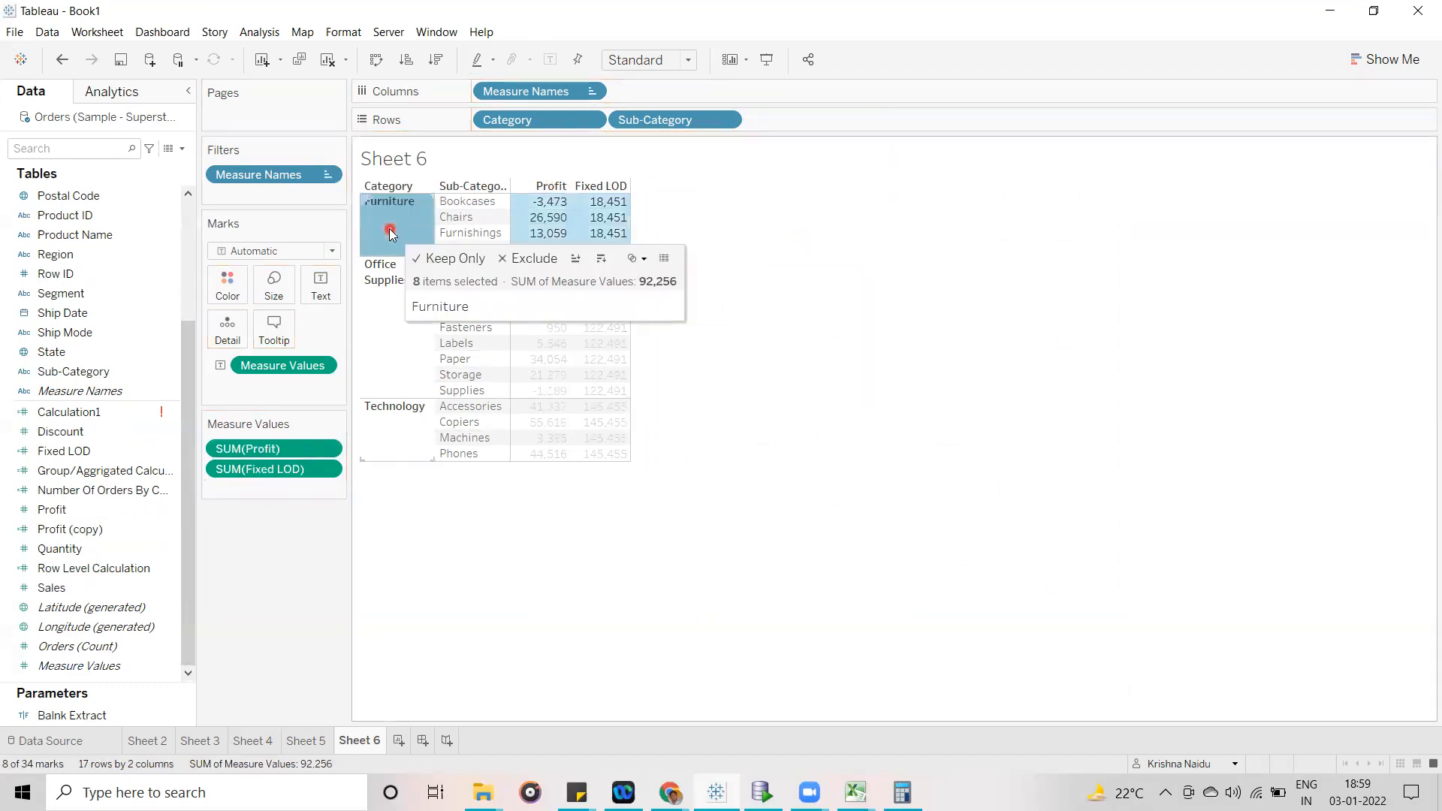
left_click(798, 296)
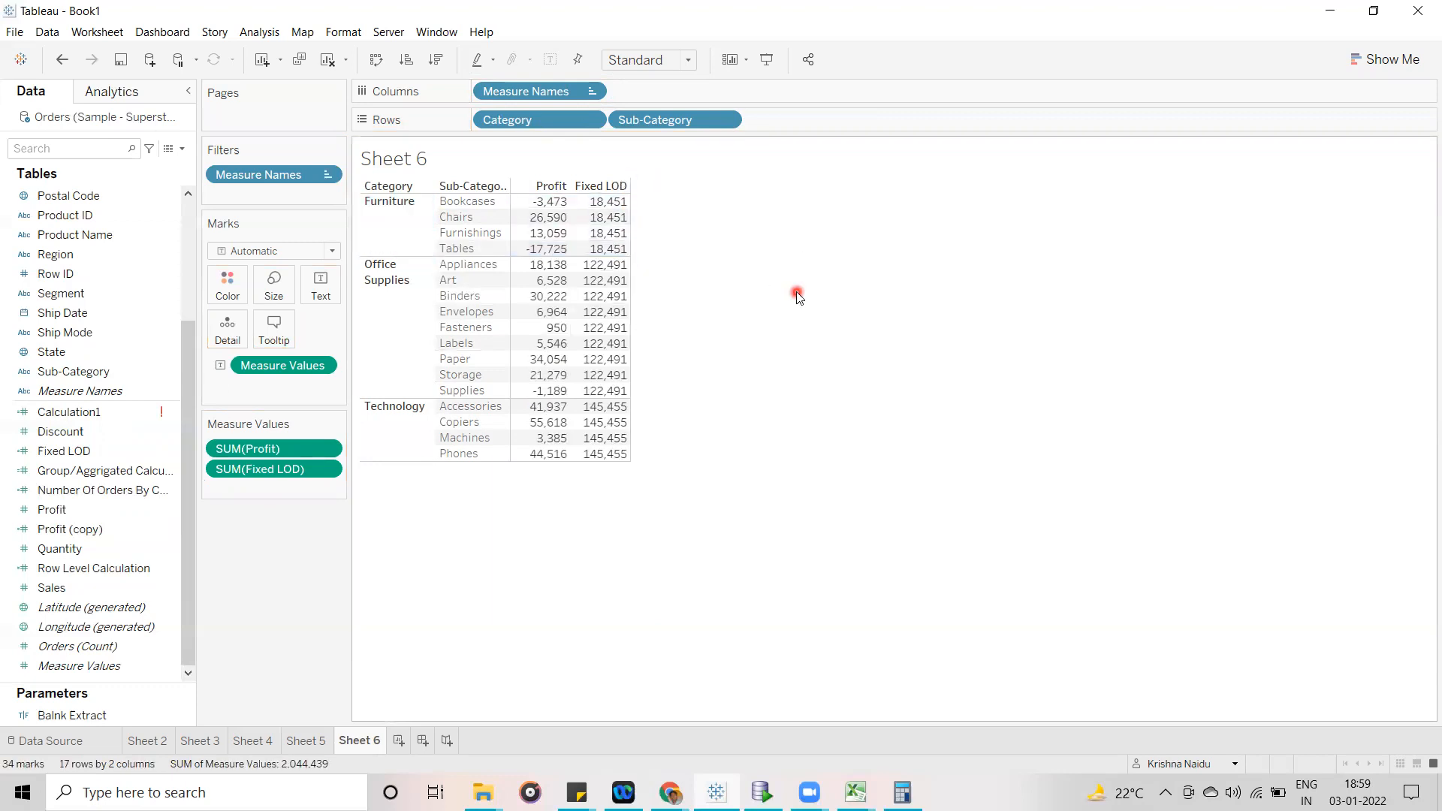
- Add an ad-hoc calculation SUM([Profit])/SUM([Fixed LOD]) to Measure Values
left_click(295, 500)
left_click(296, 493)
type("SUM()")
key("Return")
type("pro")
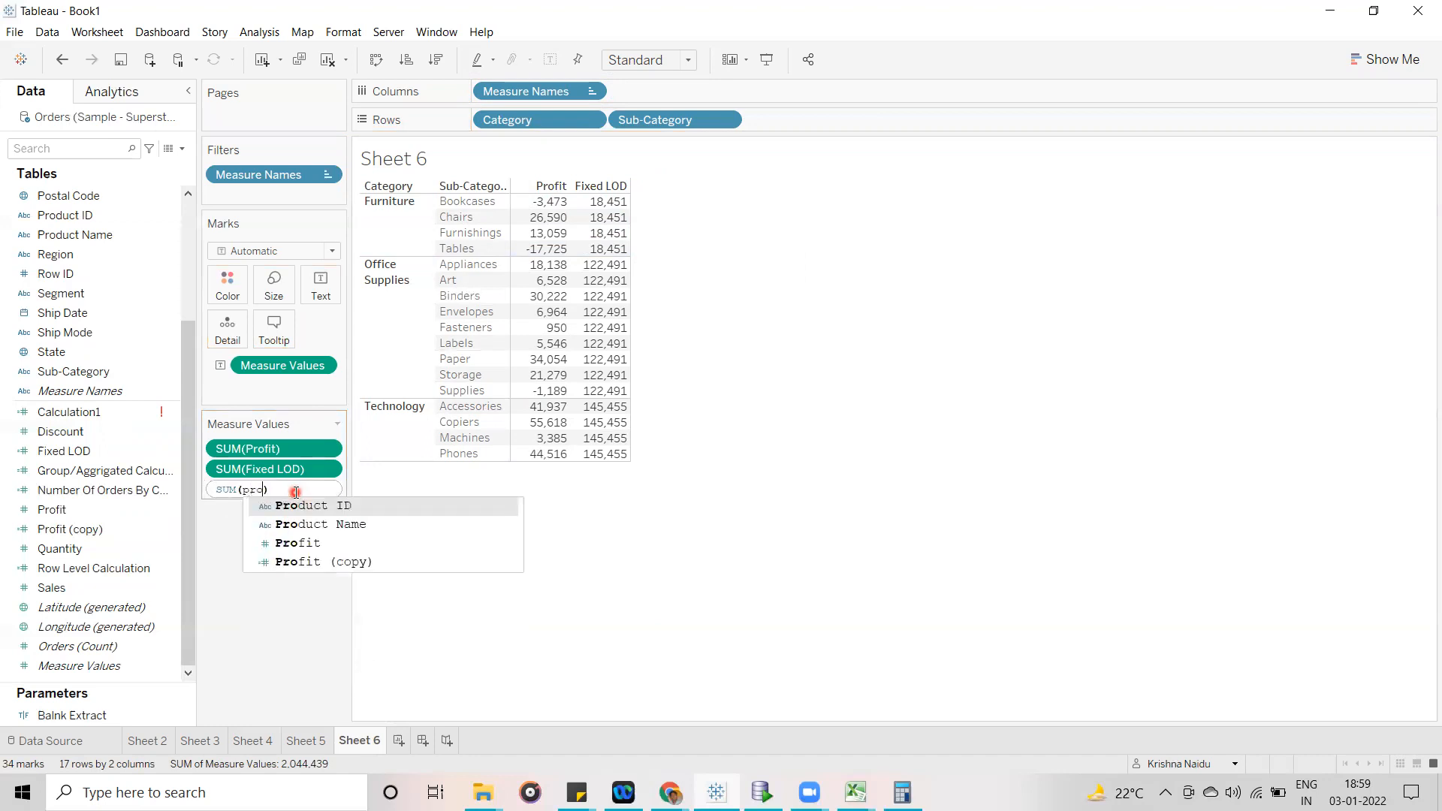
key("Return")
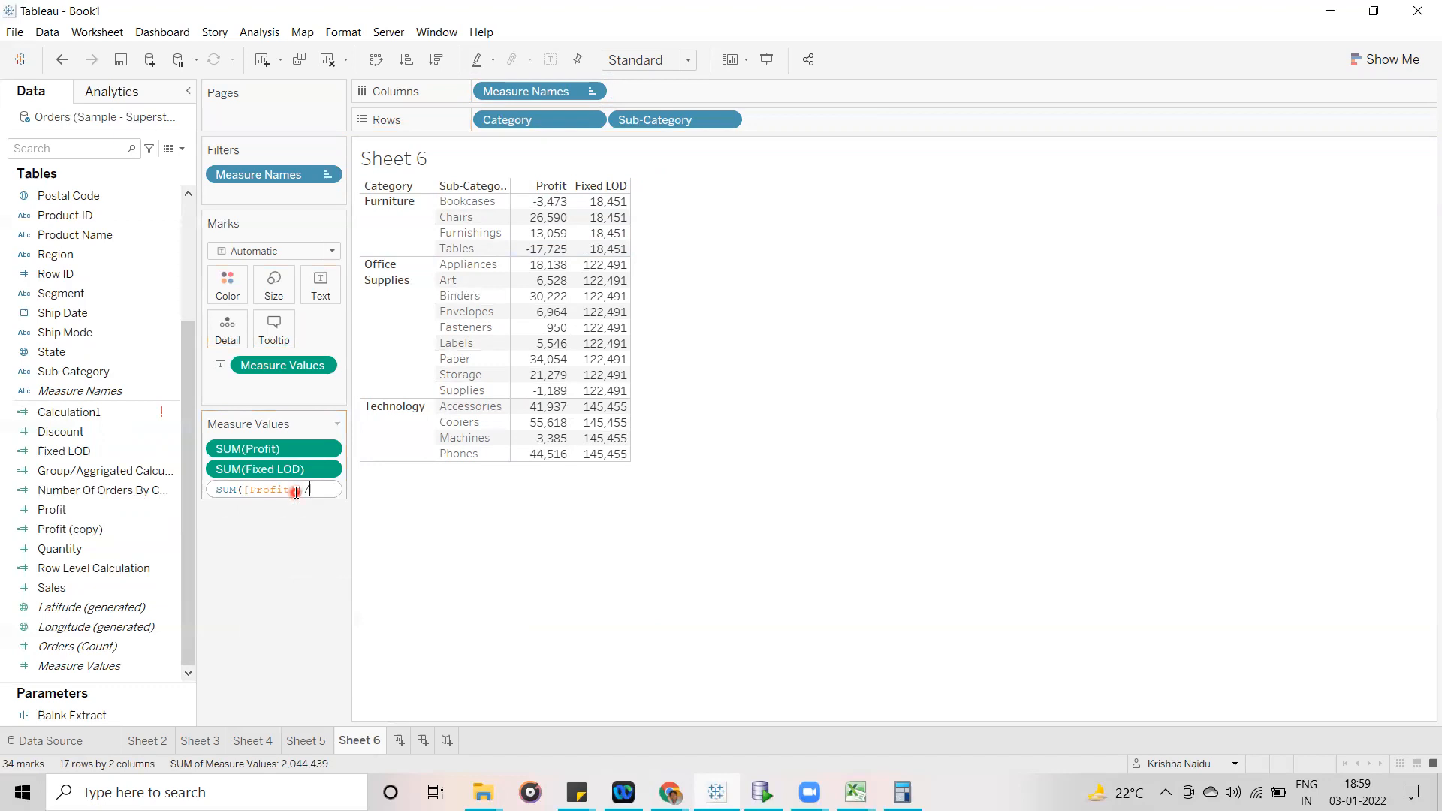
left_click(405, 495)
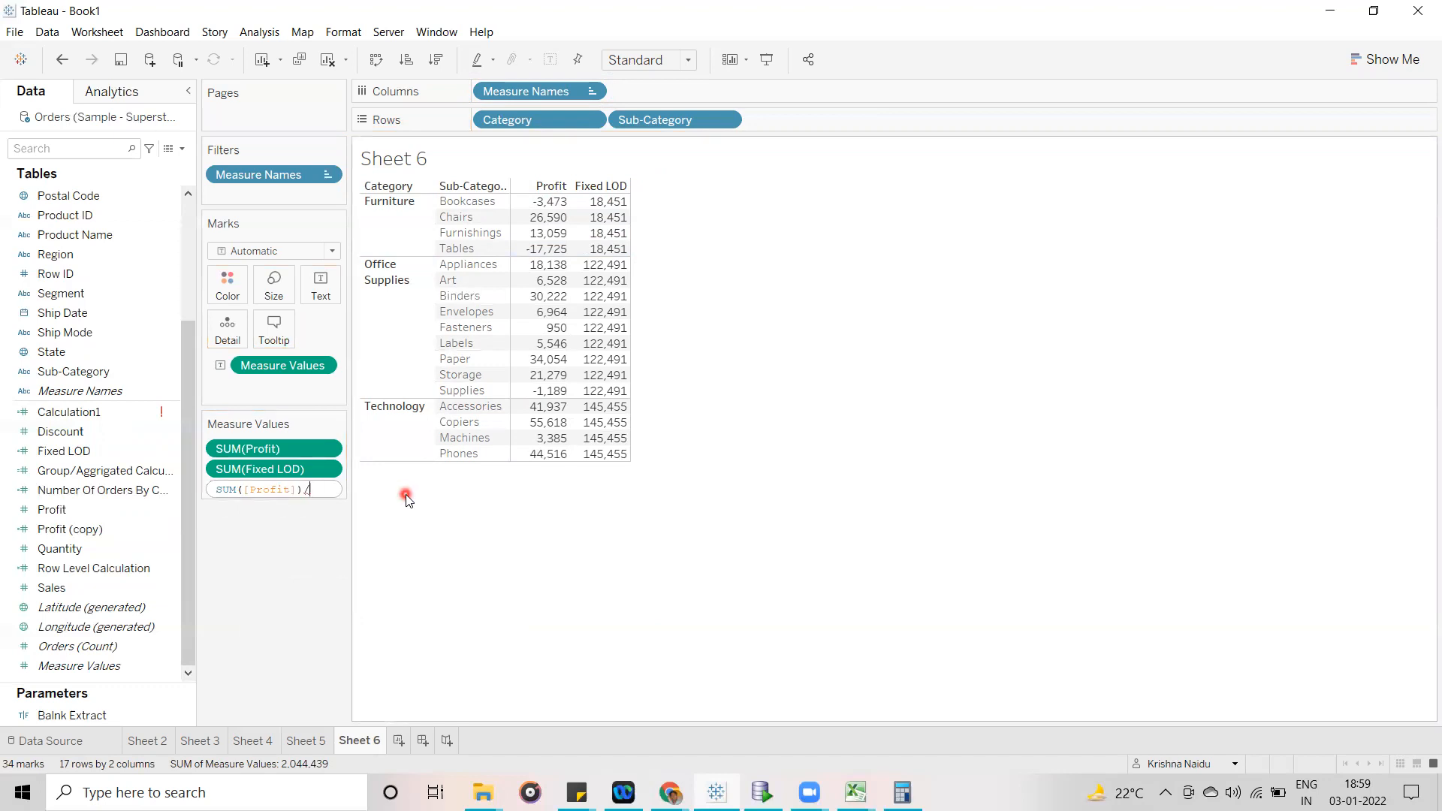
type("/sum")
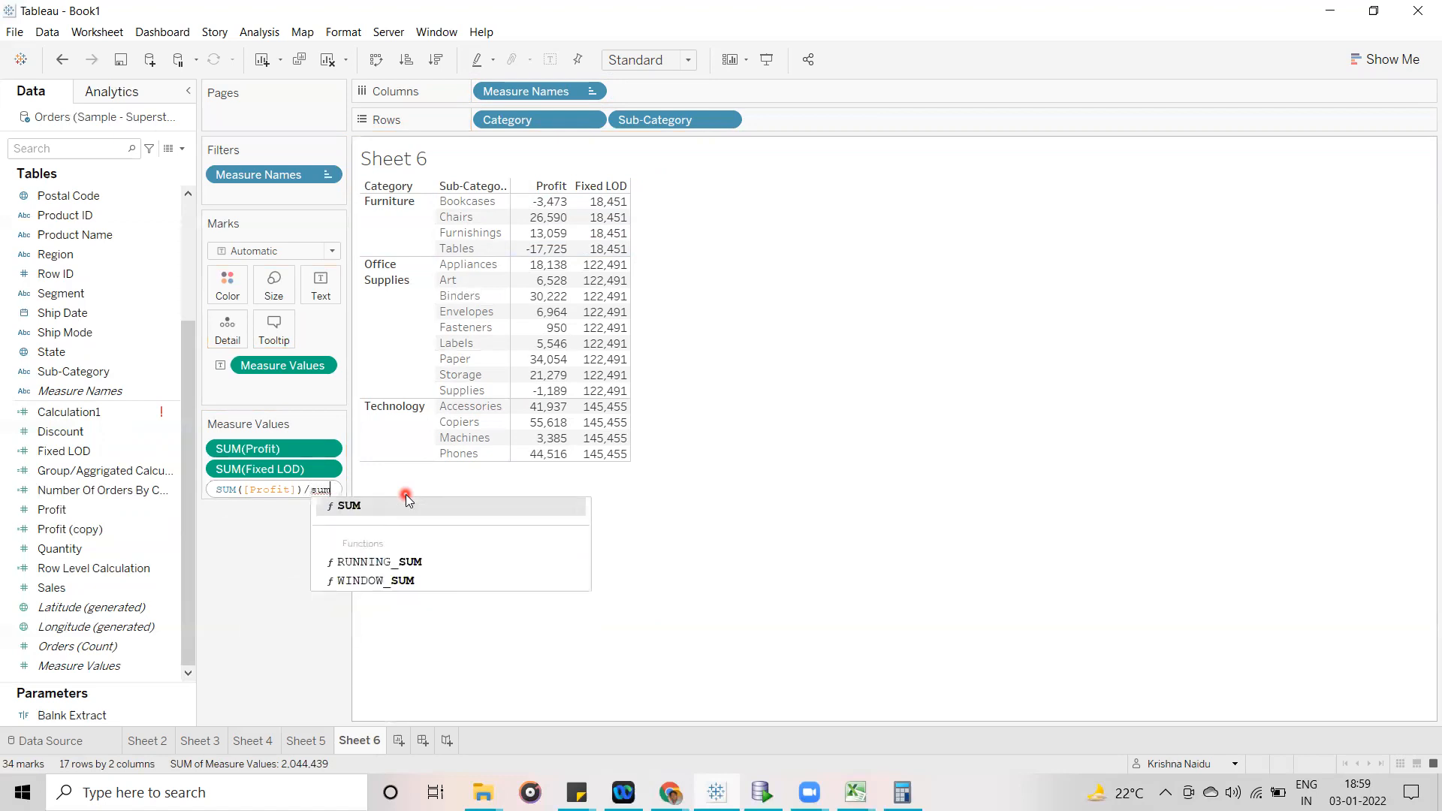
key("Return")
type("fi")
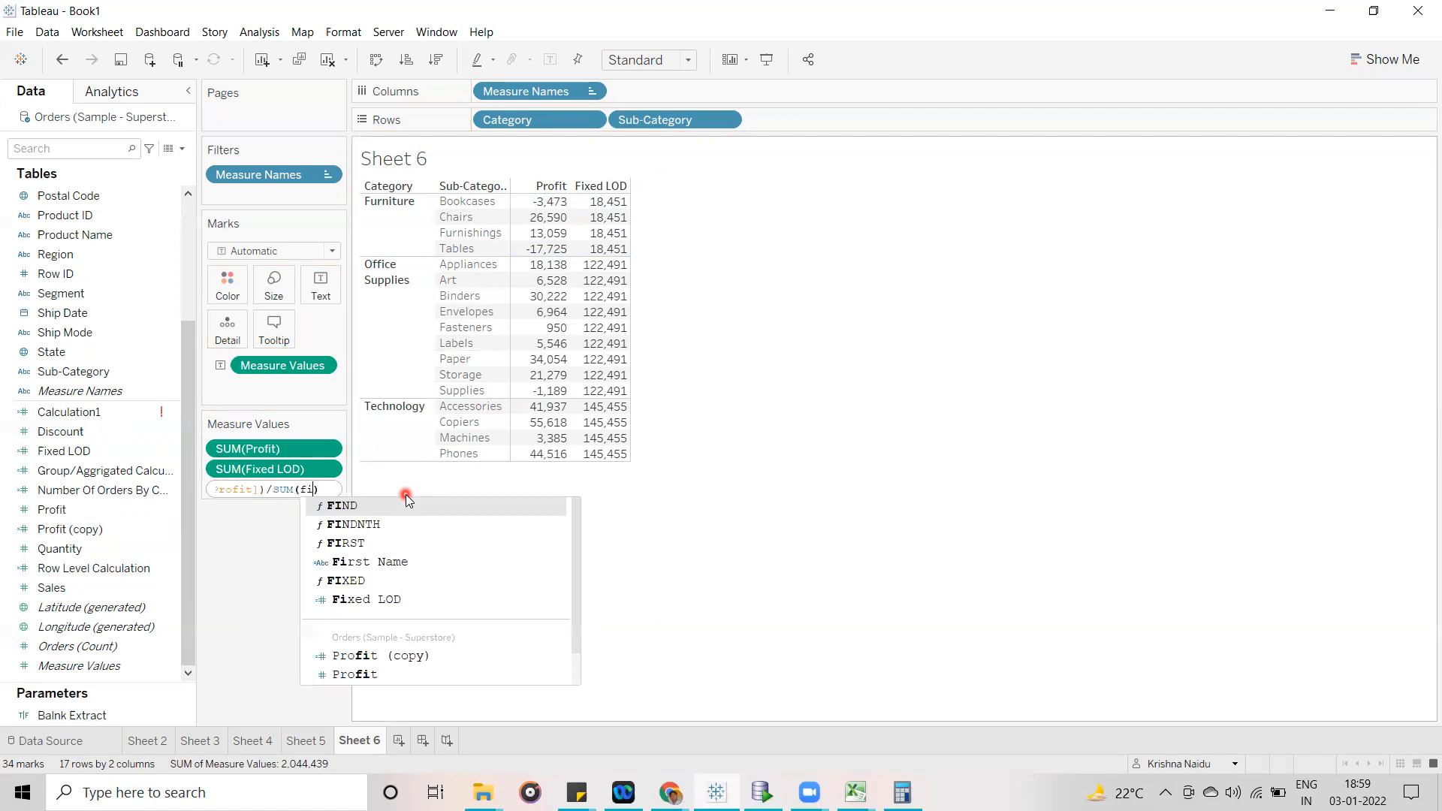
key("Down")
key("Down")
key("Down")
key("Down")
key("Down")
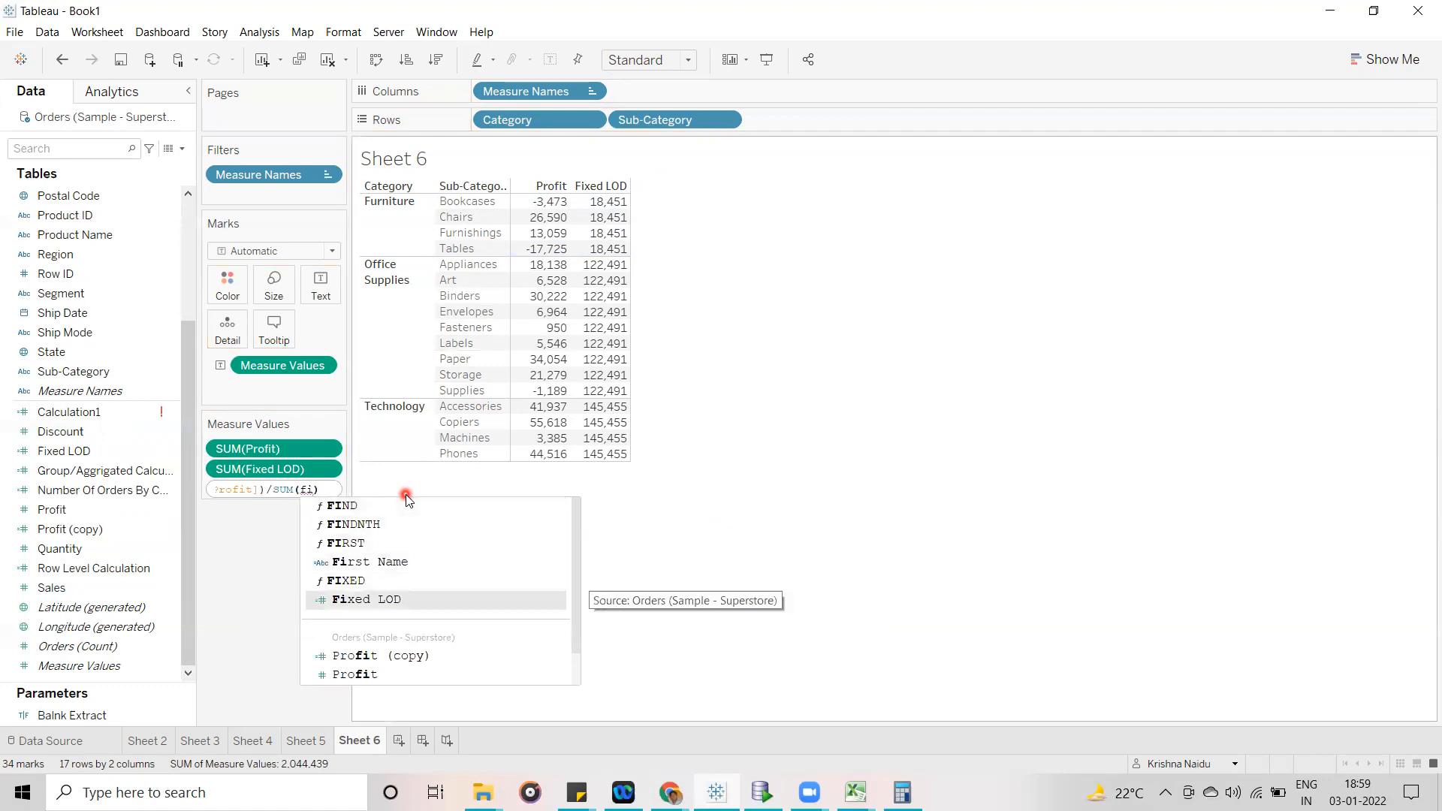
key("Return")
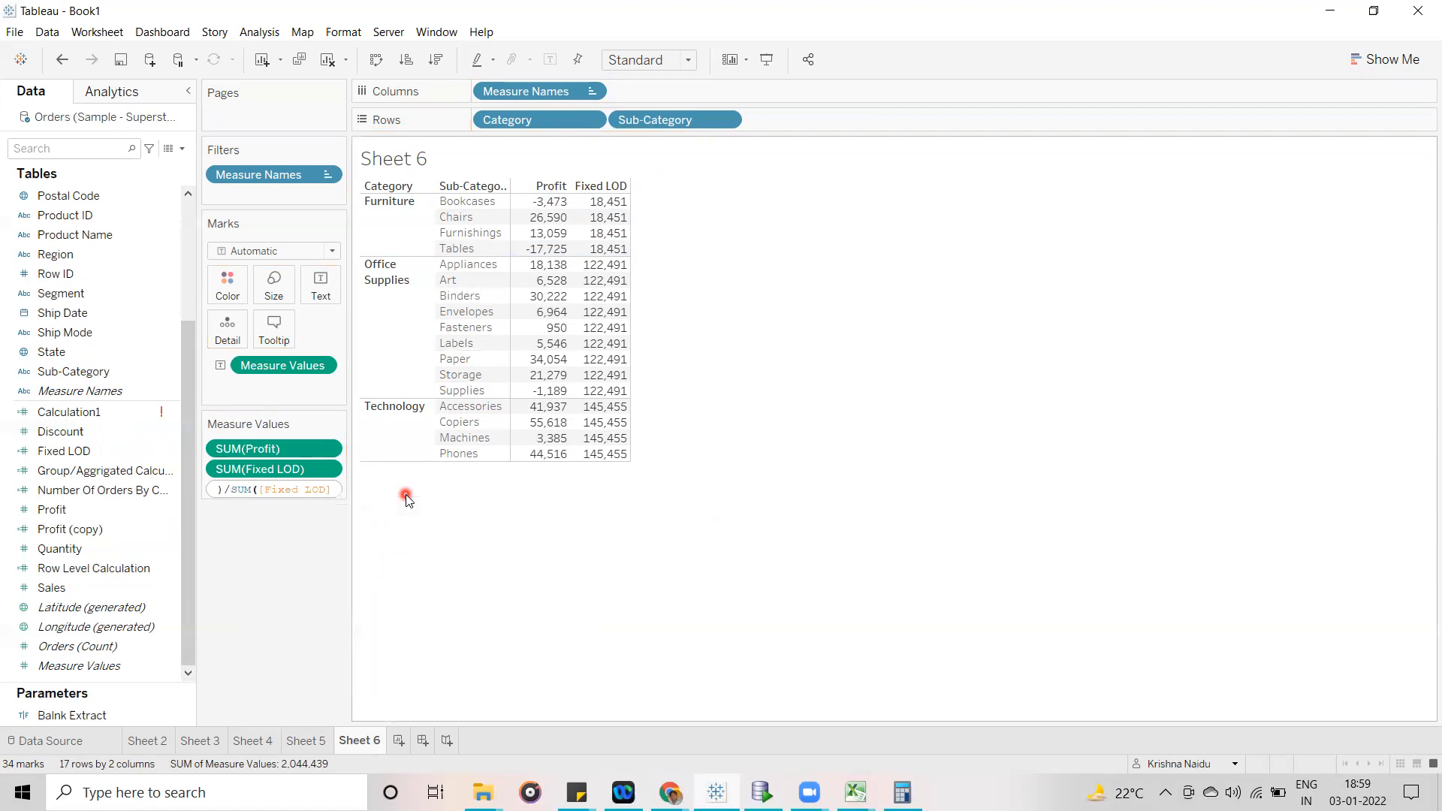
key("Return")
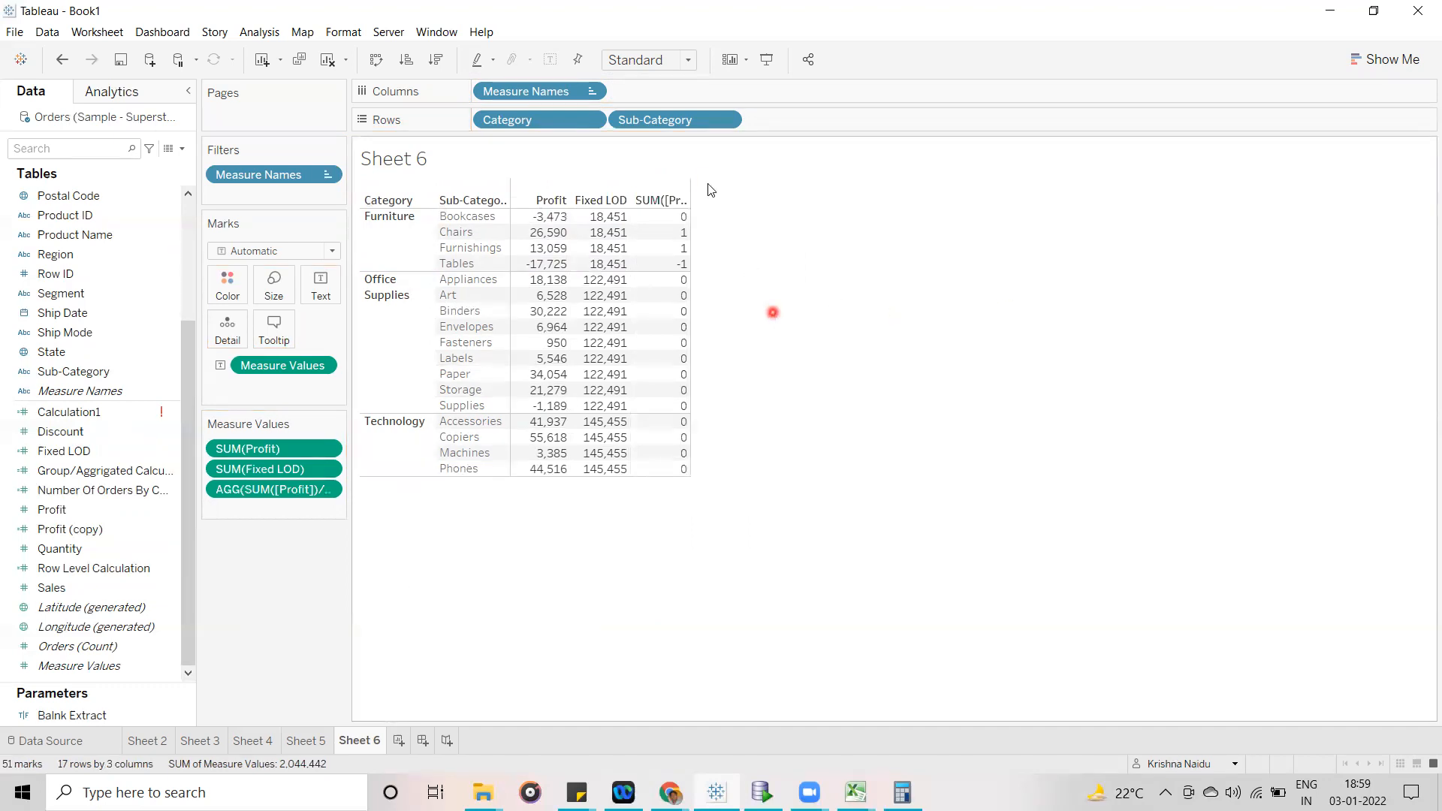
- Widen the table's measure columns and review the ad-hoc ratio's formula without changing it
left_click_drag(689, 215, 715, 216)
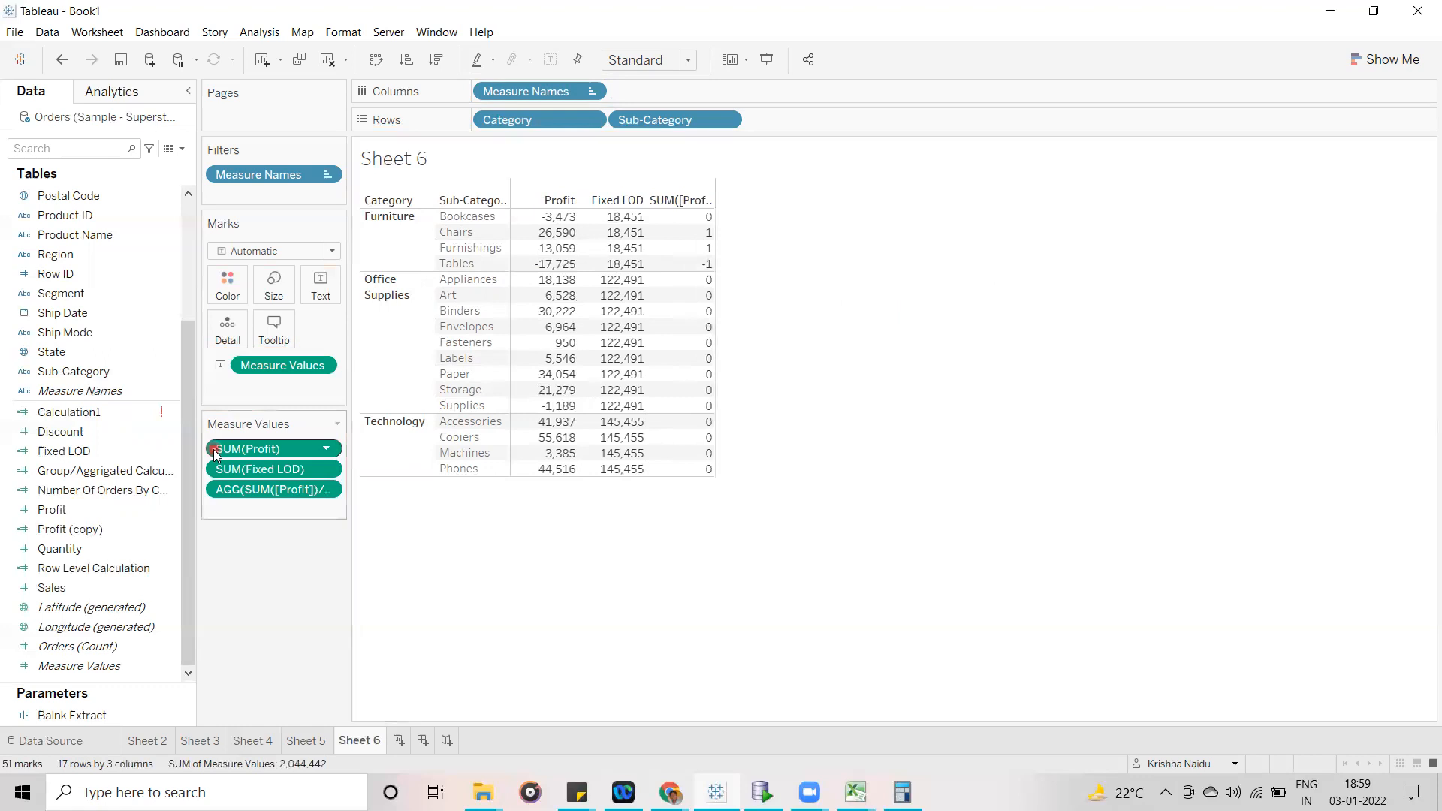
left_click(328, 490)
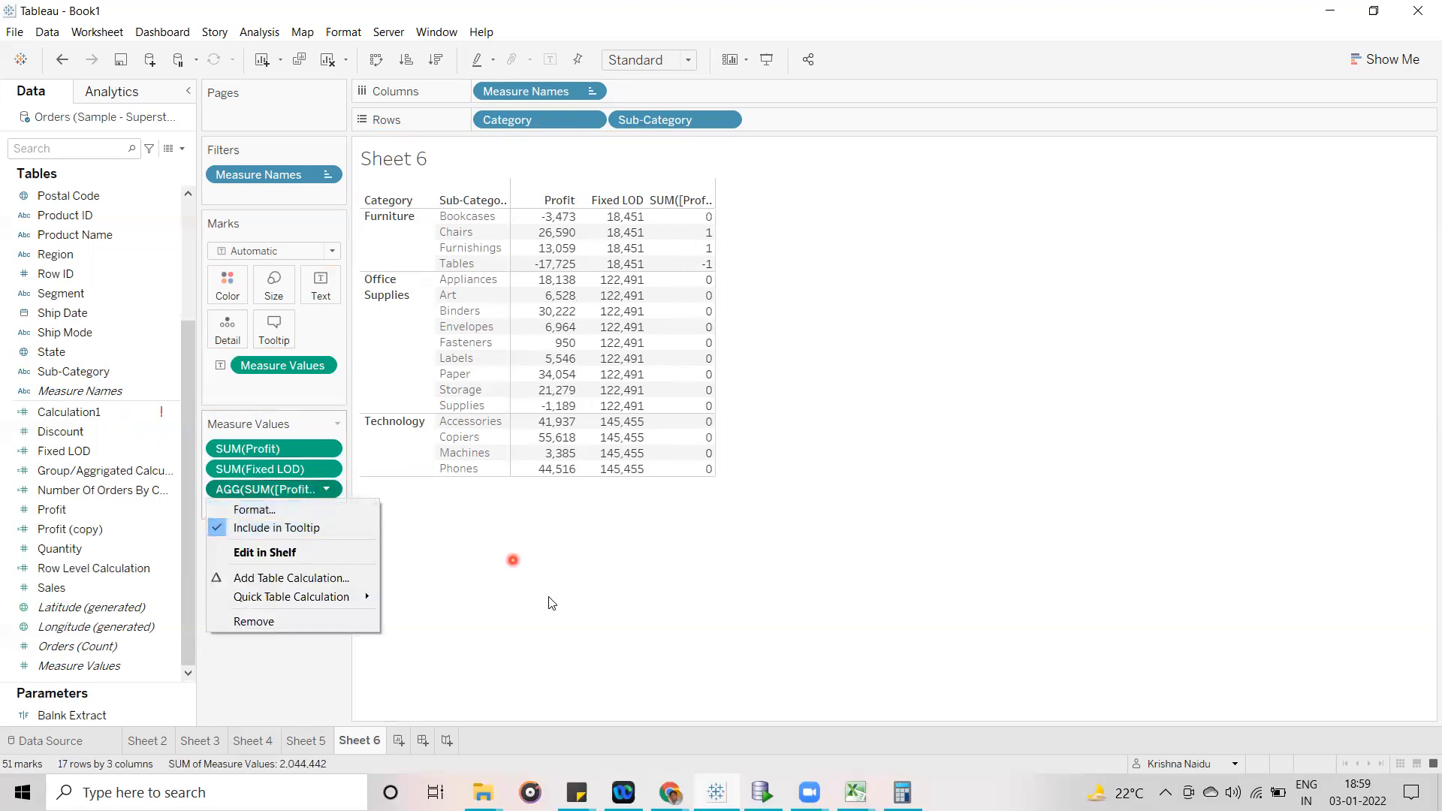
left_click(552, 603)
double_click(296, 492)
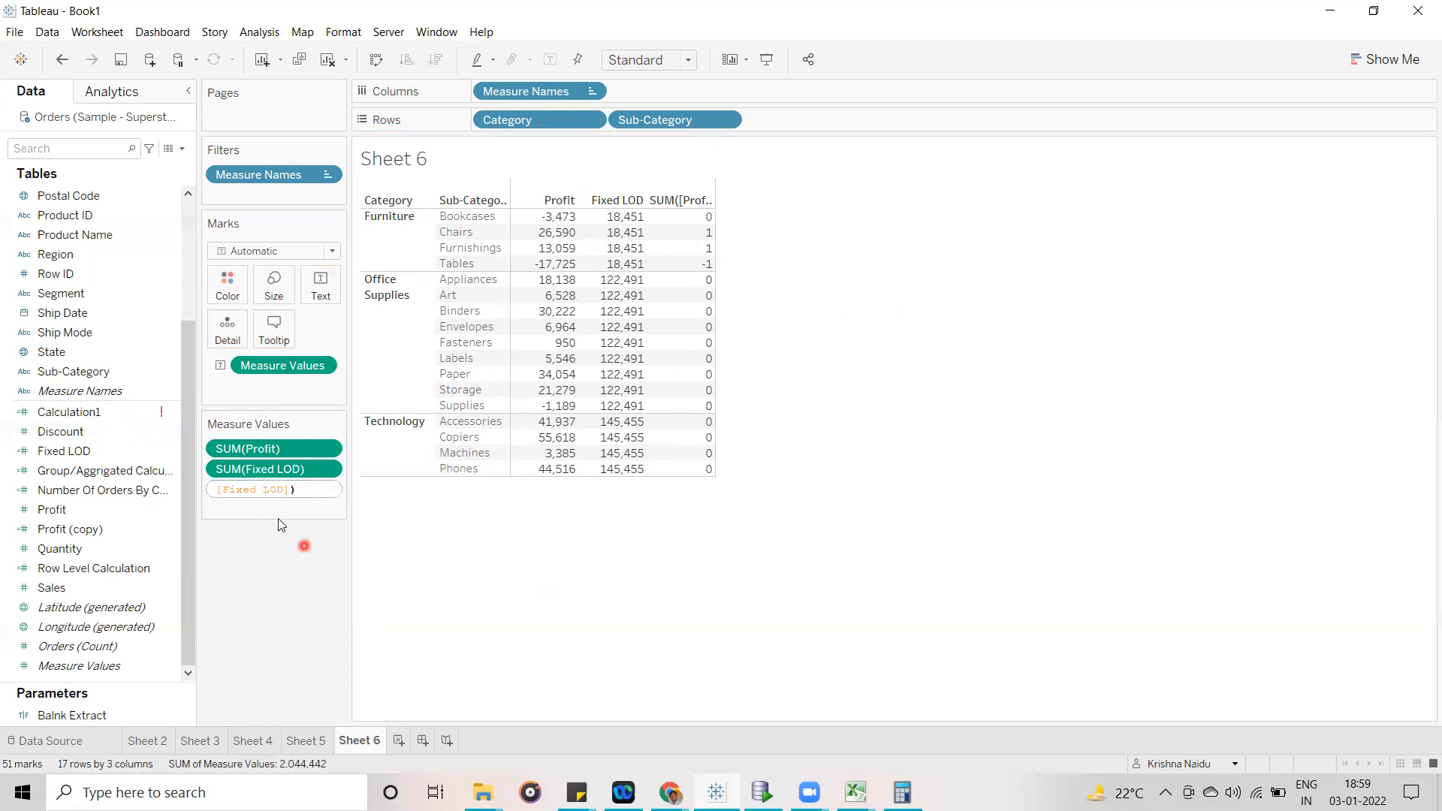
key("Left")
key("Left")
key("Left")
key("Left")
key("Left")
key("Left")
key("Left")
key("Left")
key("Left")
key("Left")
key("Left")
key("Left")
key("Left")
key("Left")
key("Left")
key("Left")
key("Left")
key("Left")
key("Left")
key("Left")
key("Left")
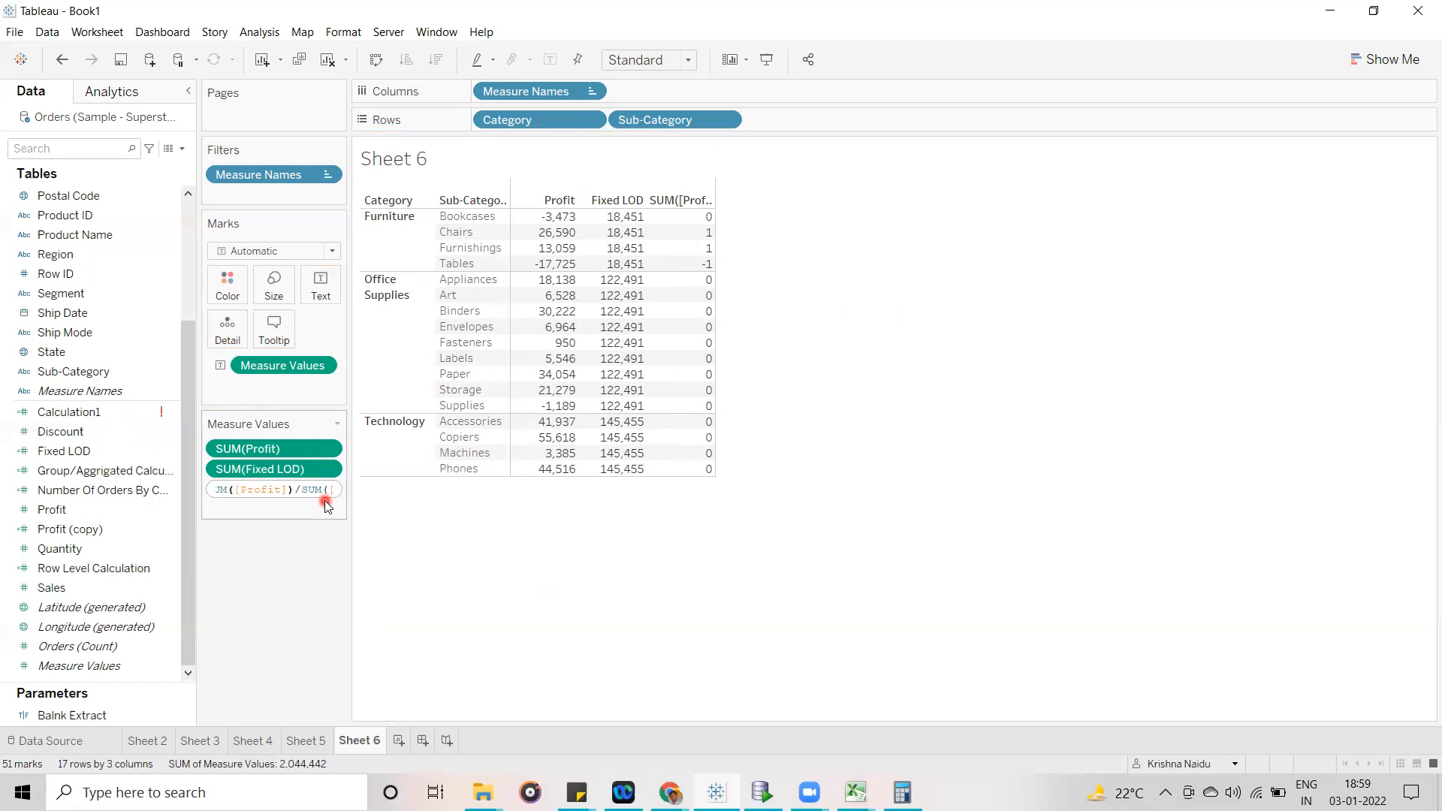
key("Left")
key("Left")
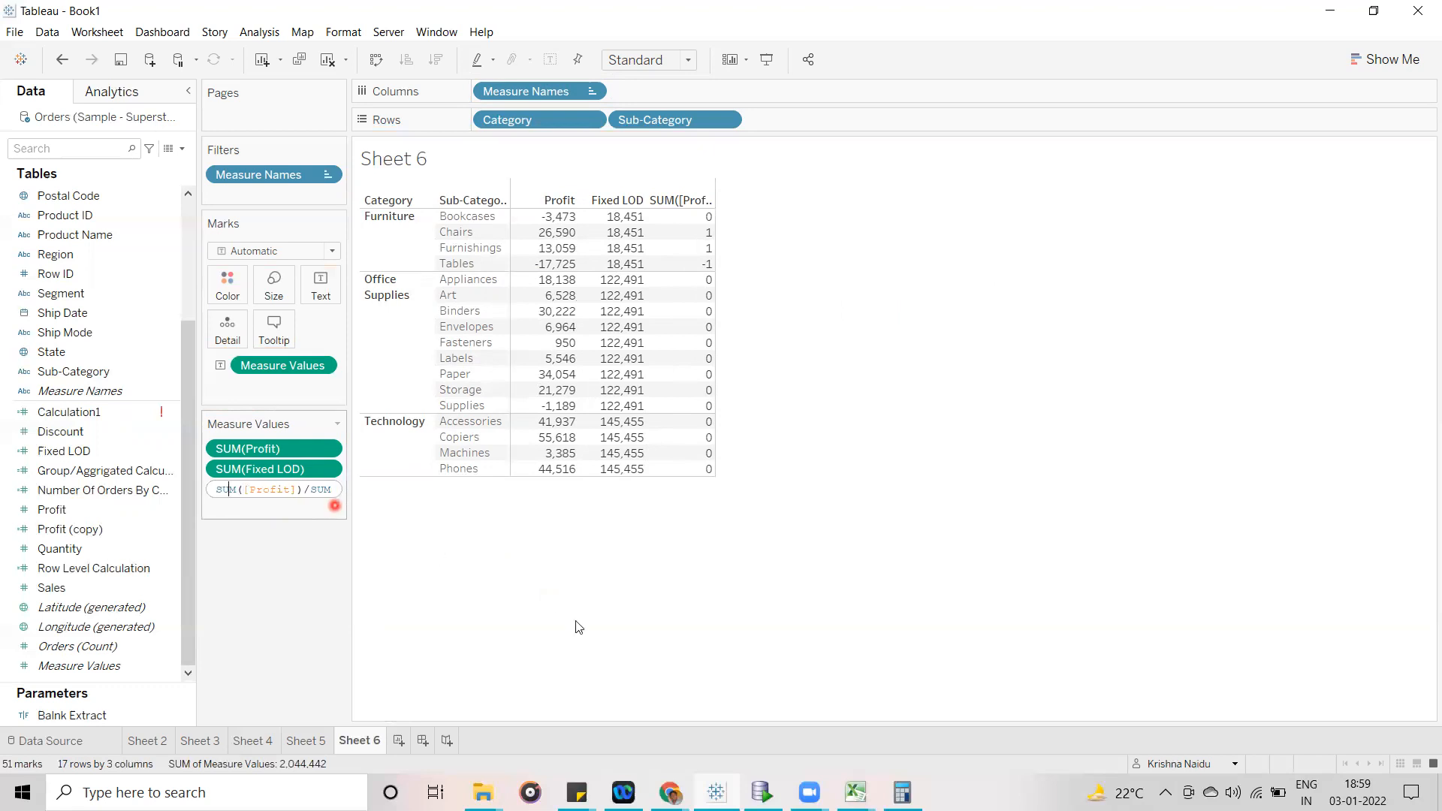
left_click(595, 637)
- Format the ad-hoc ratio as a custom number with 4 decimal places
left_click(327, 490)
left_click(279, 516)
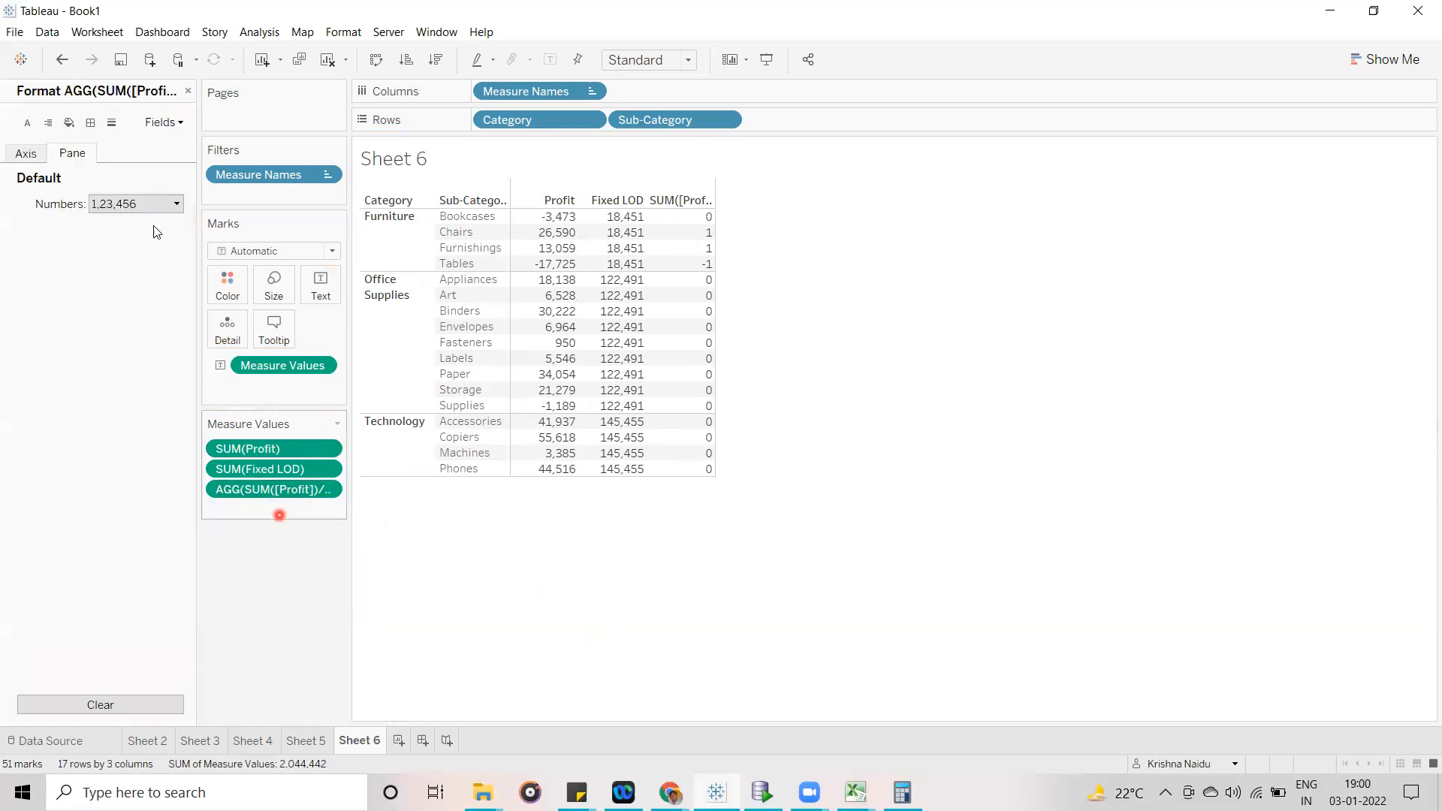
left_click(151, 205)
left_click(145, 254)
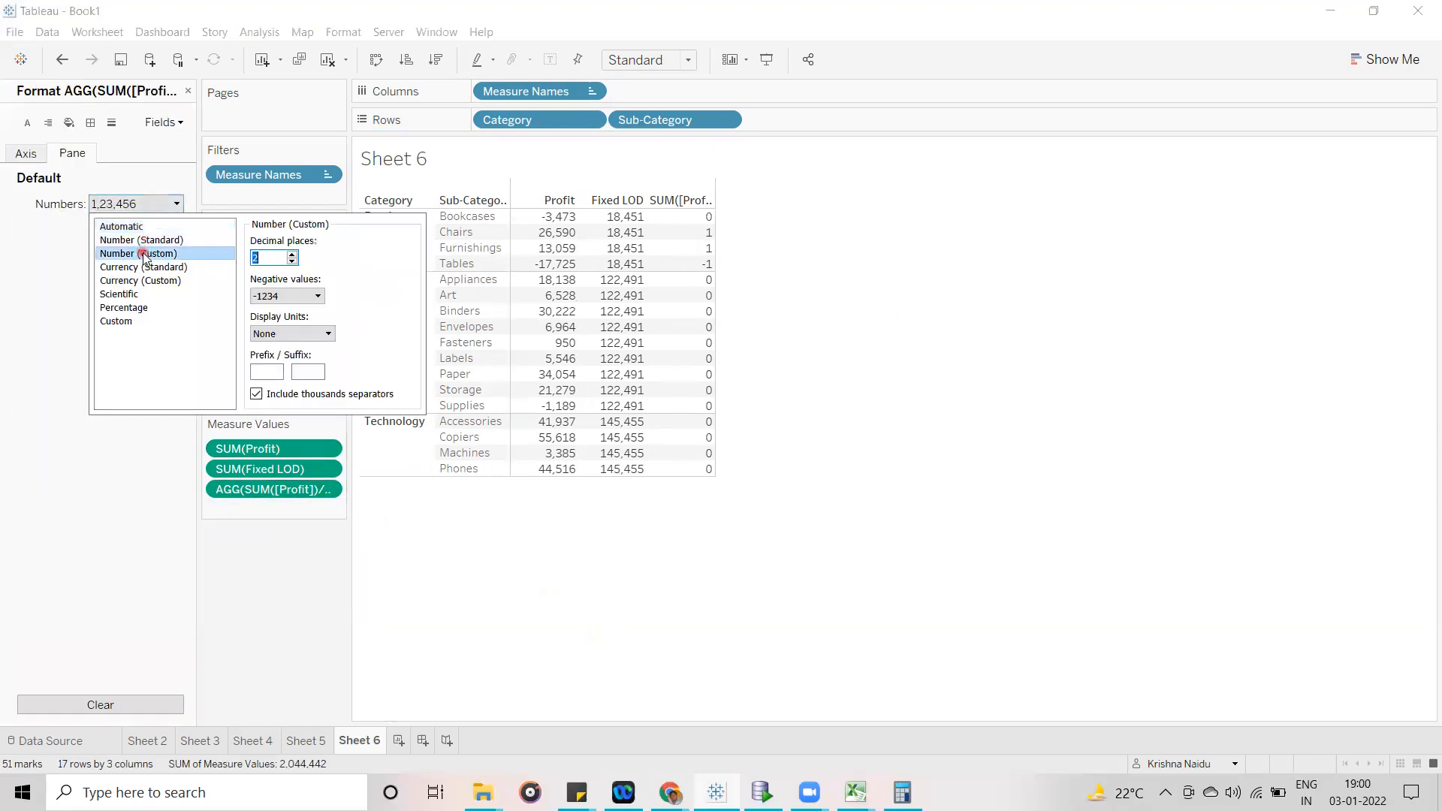
left_click(293, 254)
left_click(293, 255)
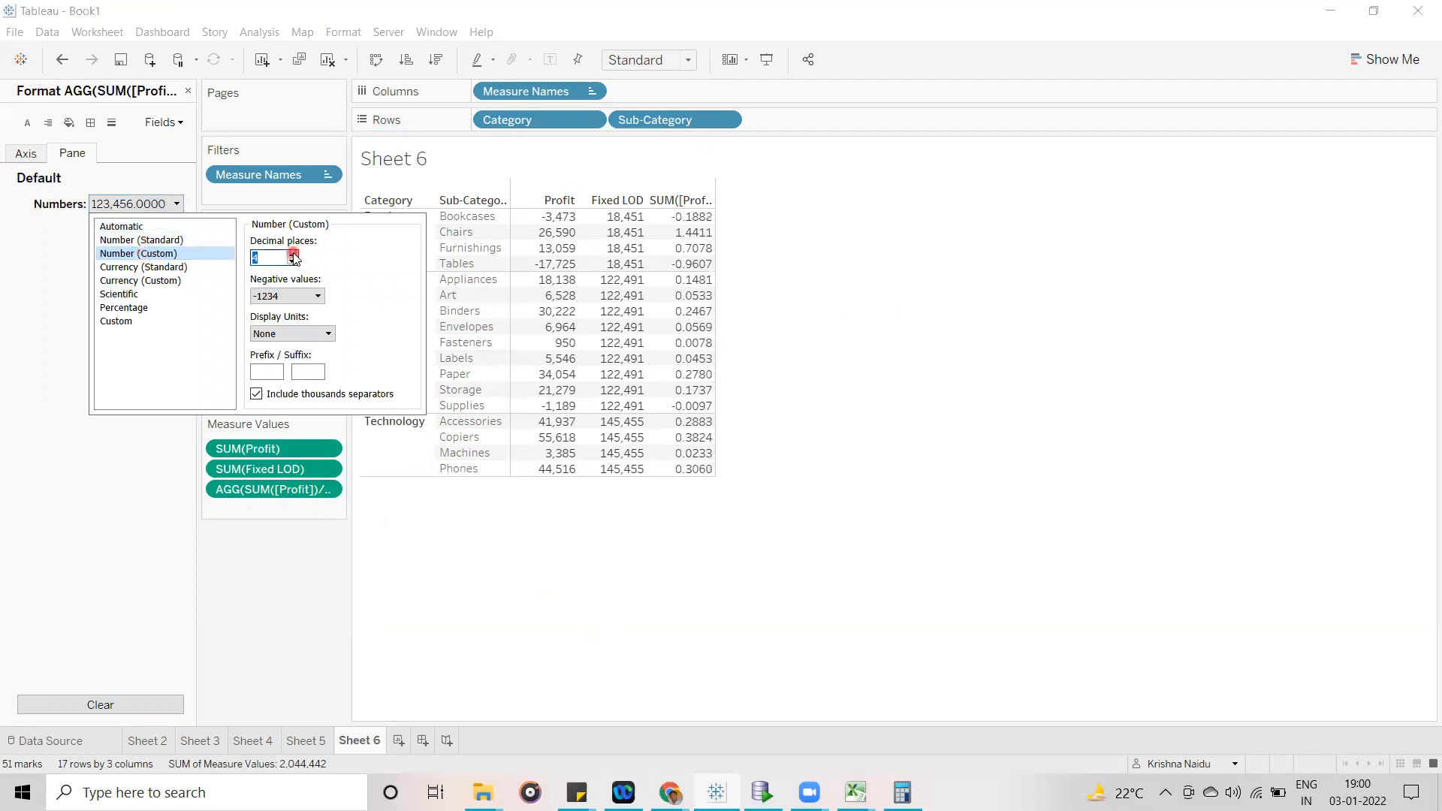
left_click(1061, 402)
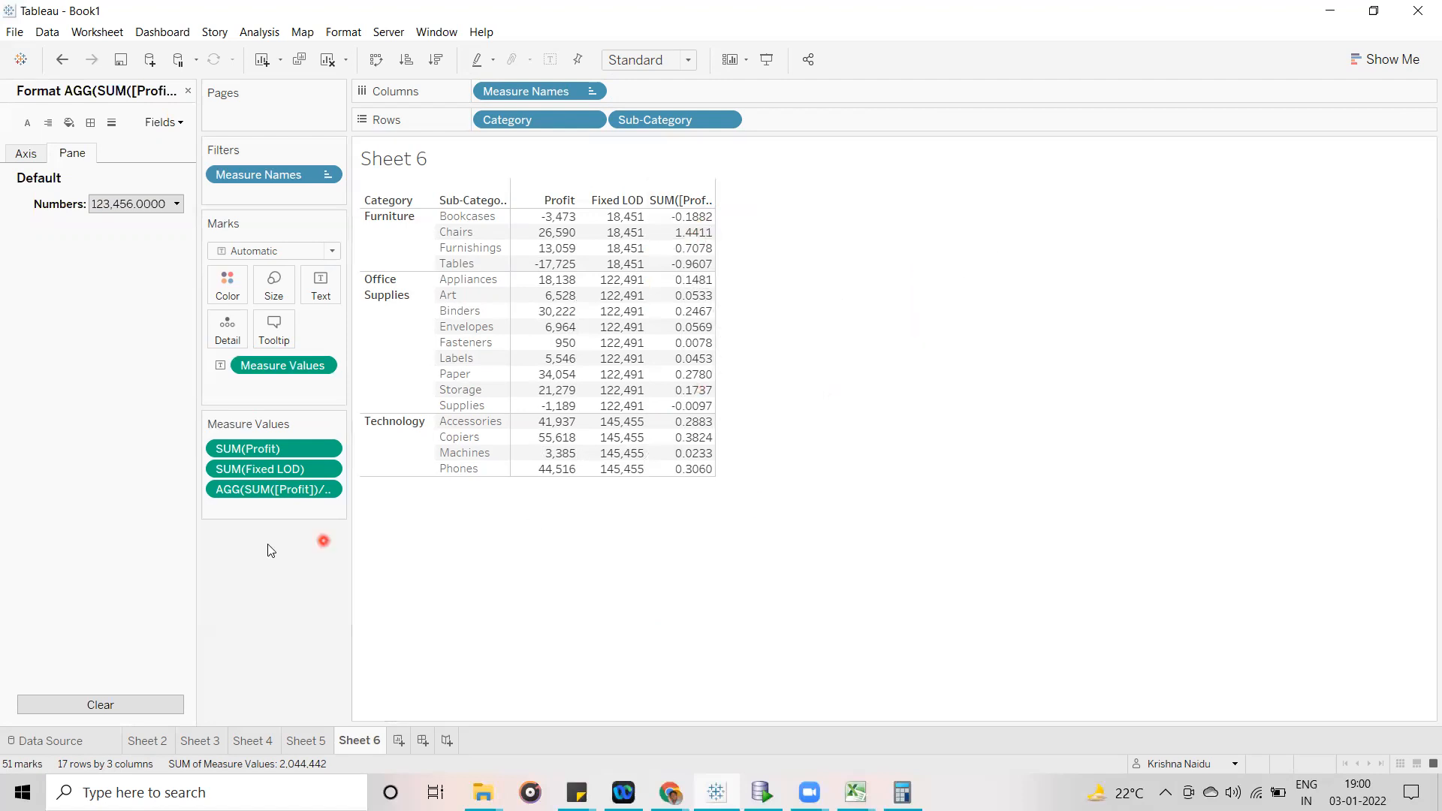
- Append *100 to the ad-hoc SUM([Profit])/SUM([Fixed LOD]) calculation and commit it
left_click(329, 492)
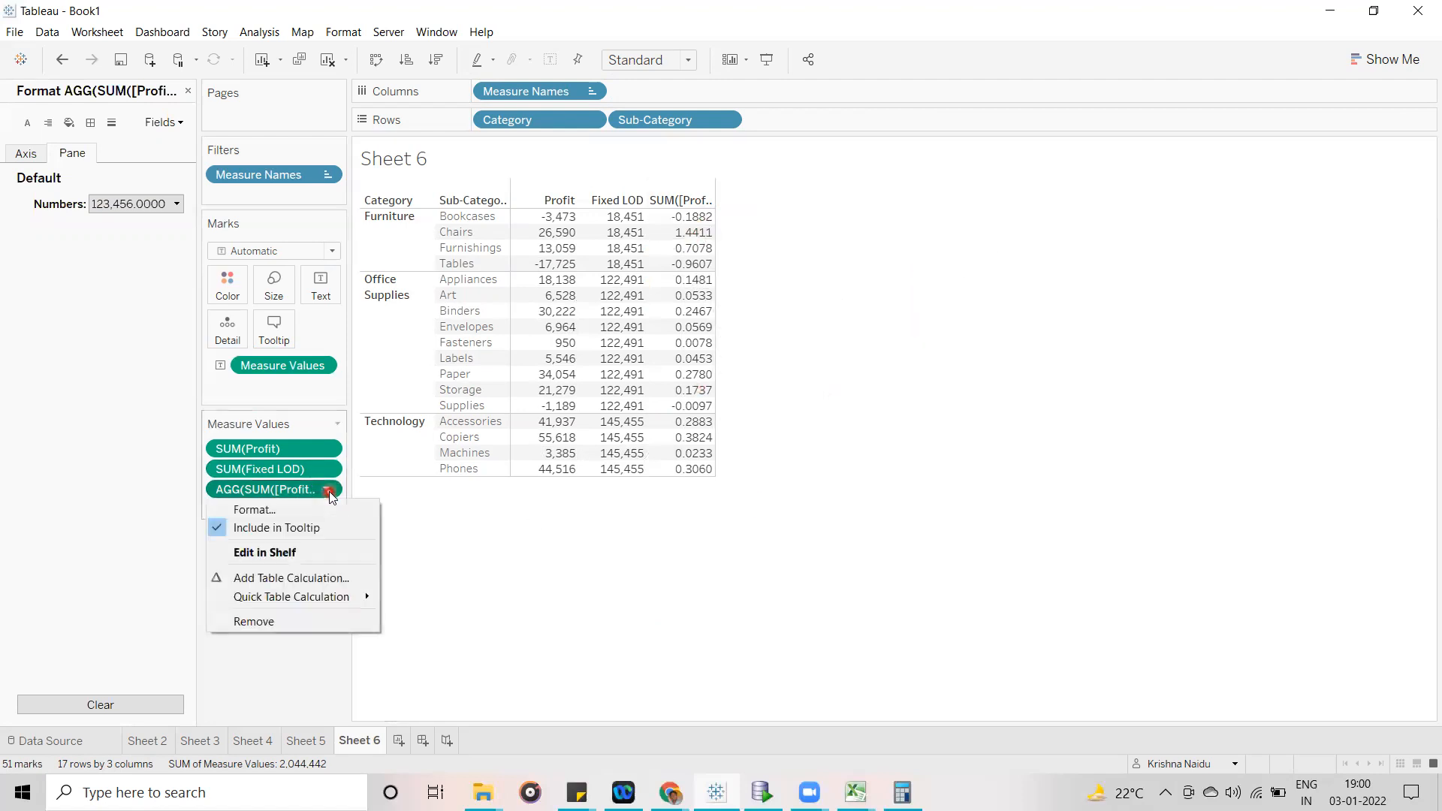
left_click(534, 547)
double_click(269, 489)
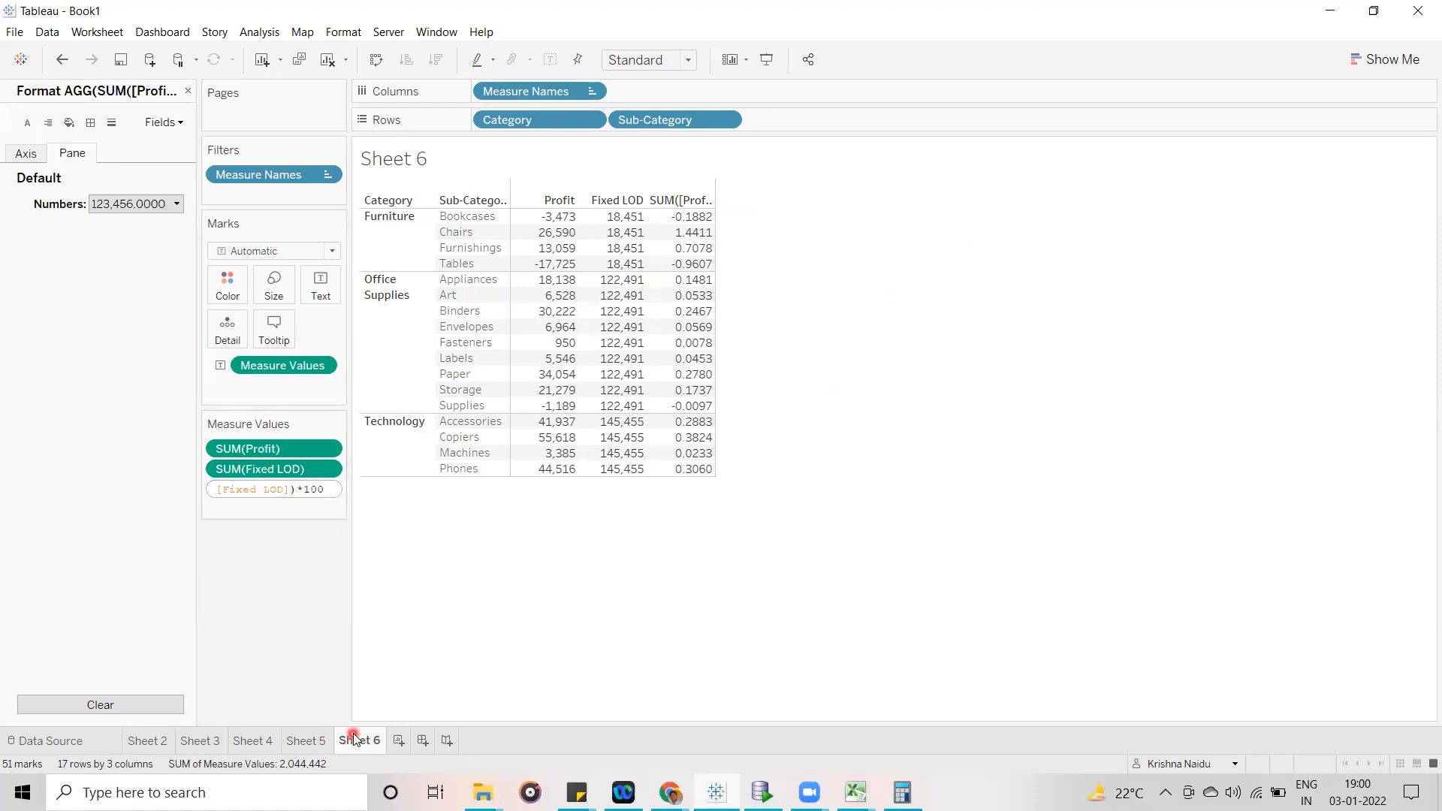
key("Return")
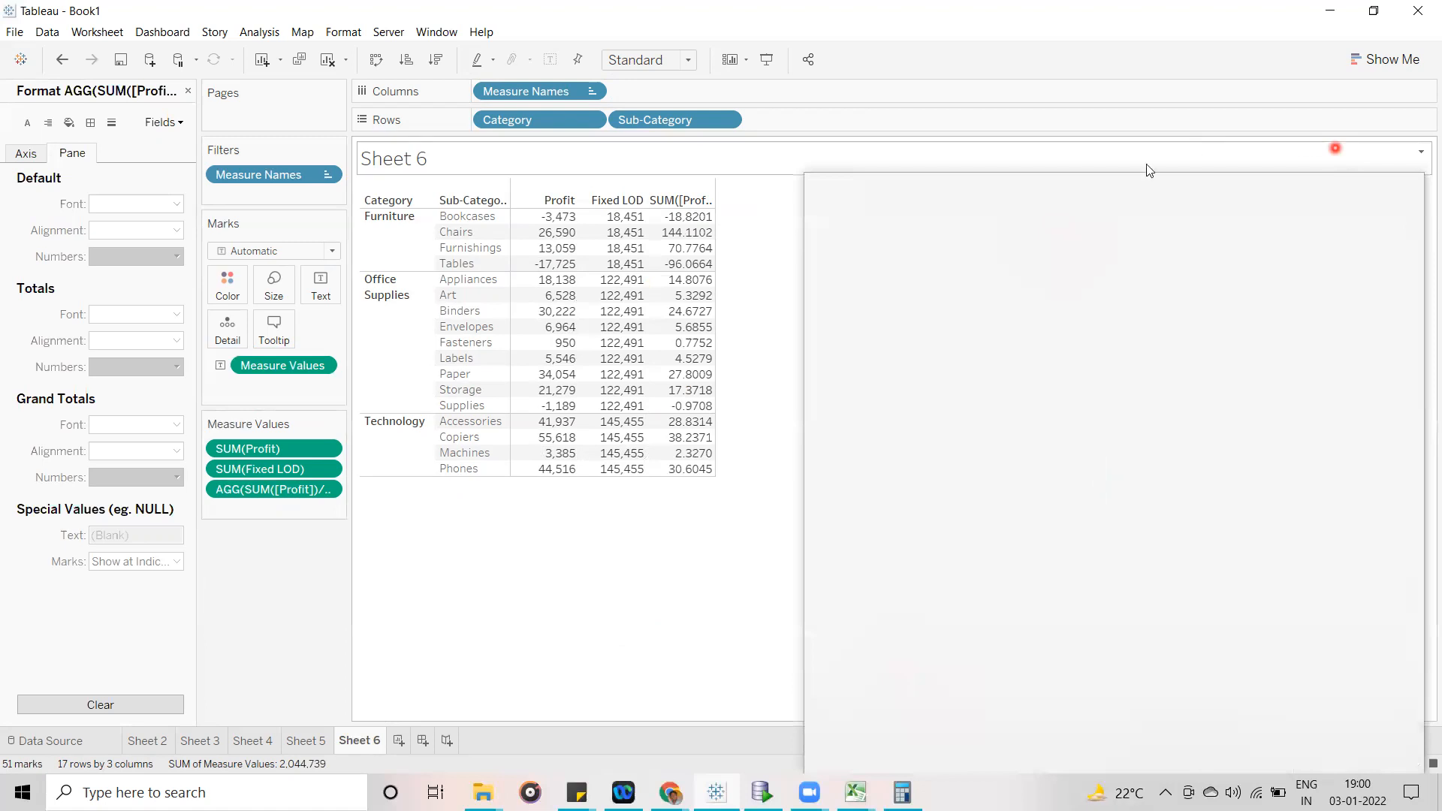
left_click(655, 570)
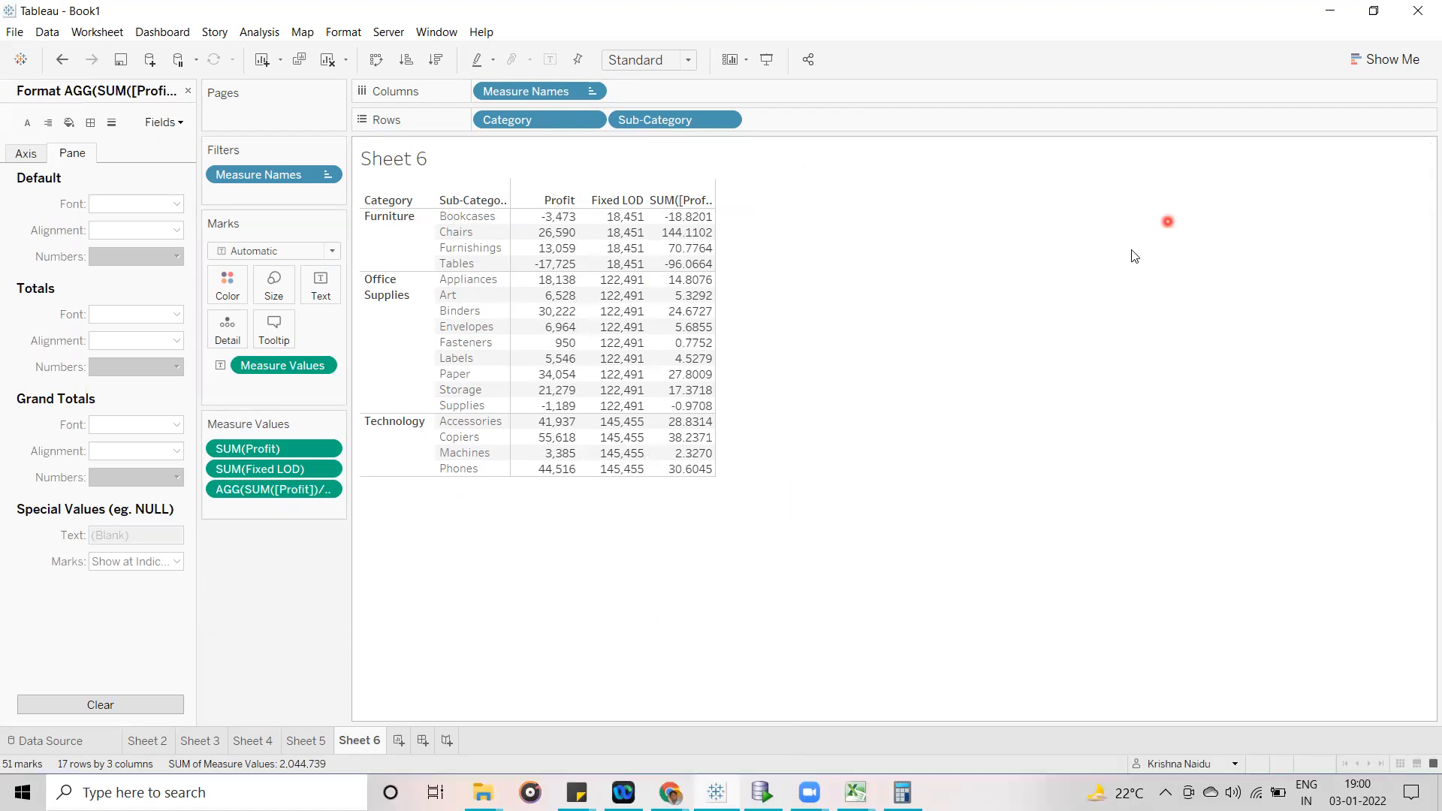
- Close the formatting settings and review the ad-hoc percentage formula in Measure Values
left_click(187, 91)
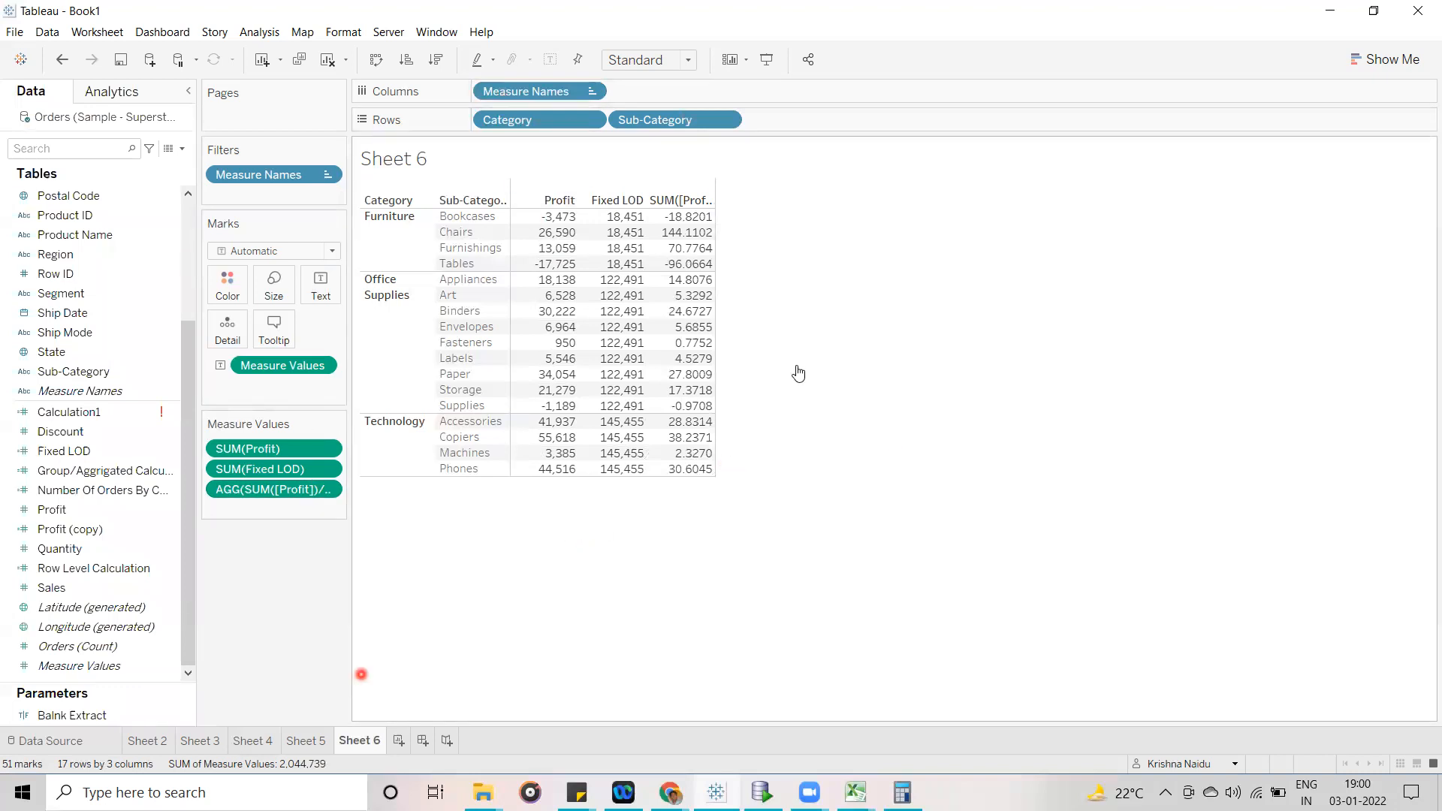
left_click(273, 498)
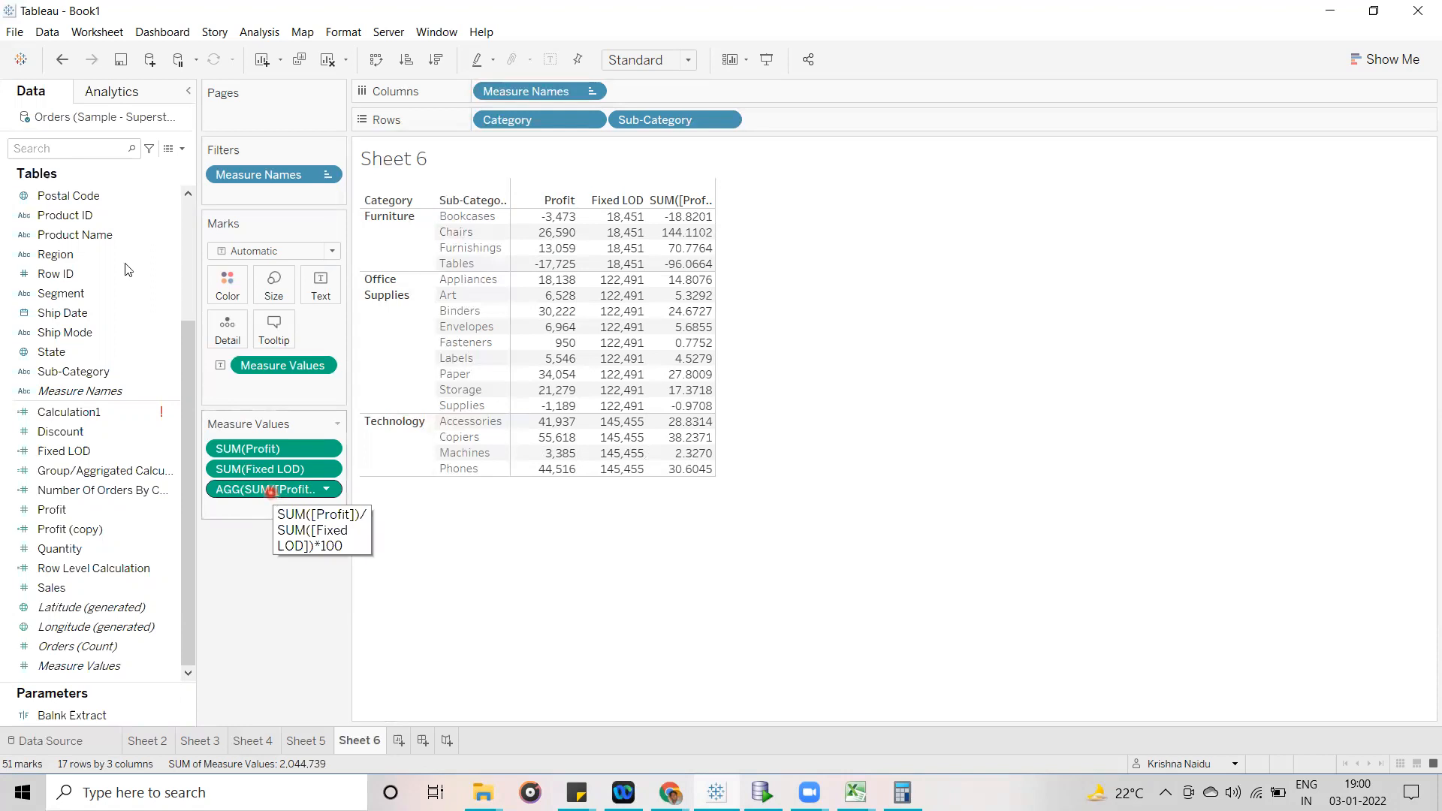
left_click(71, 471)
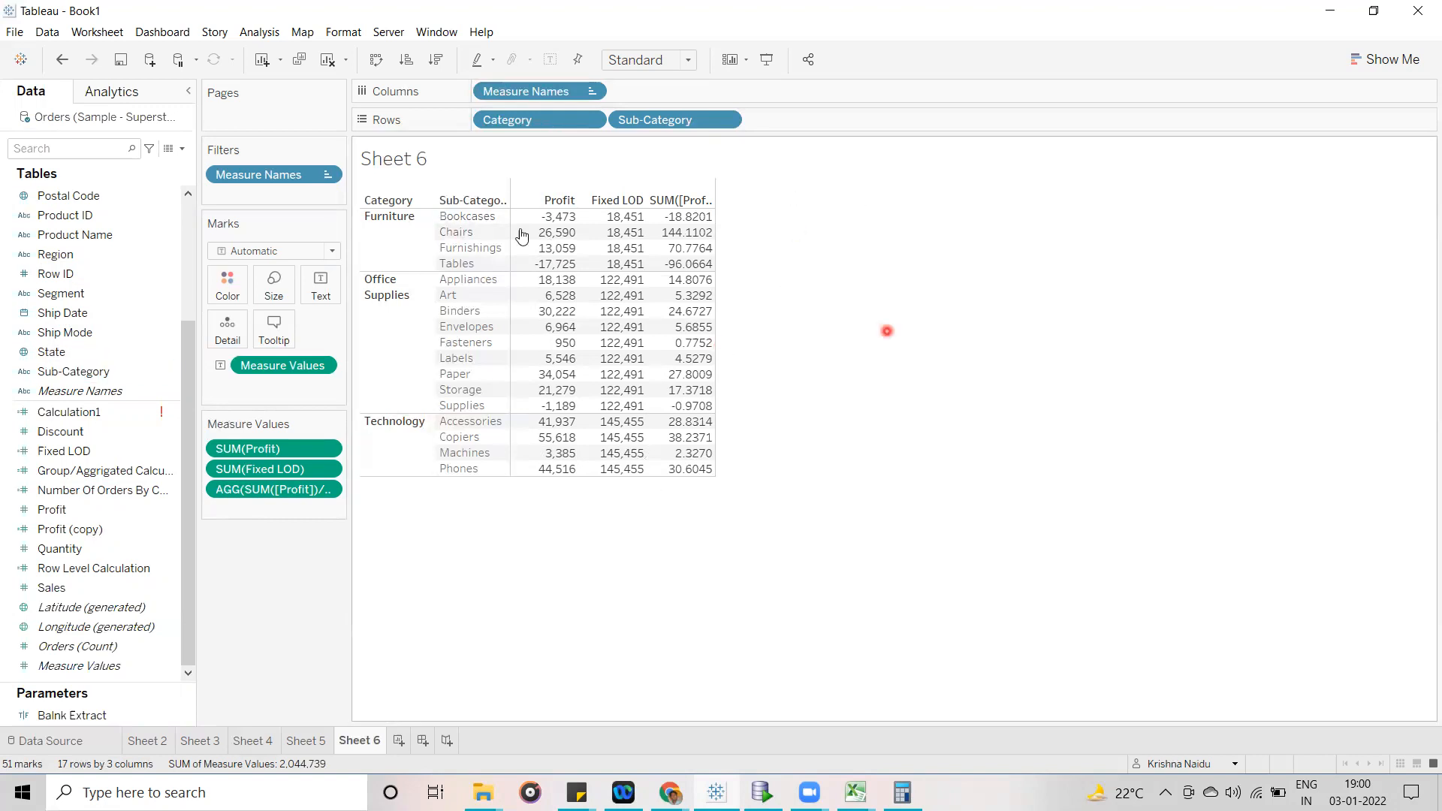
mouse_move(545, 377)
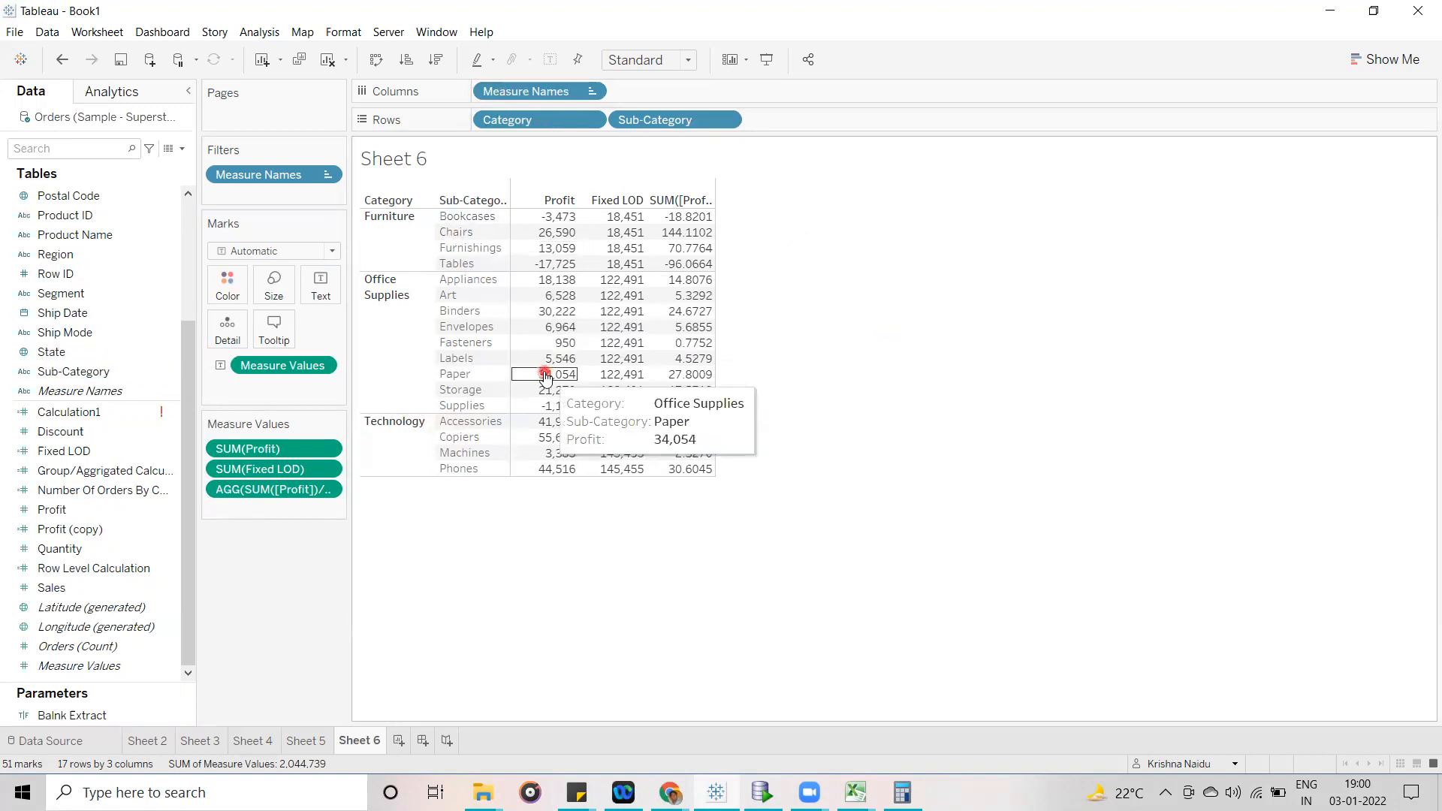
left_click(250, 491)
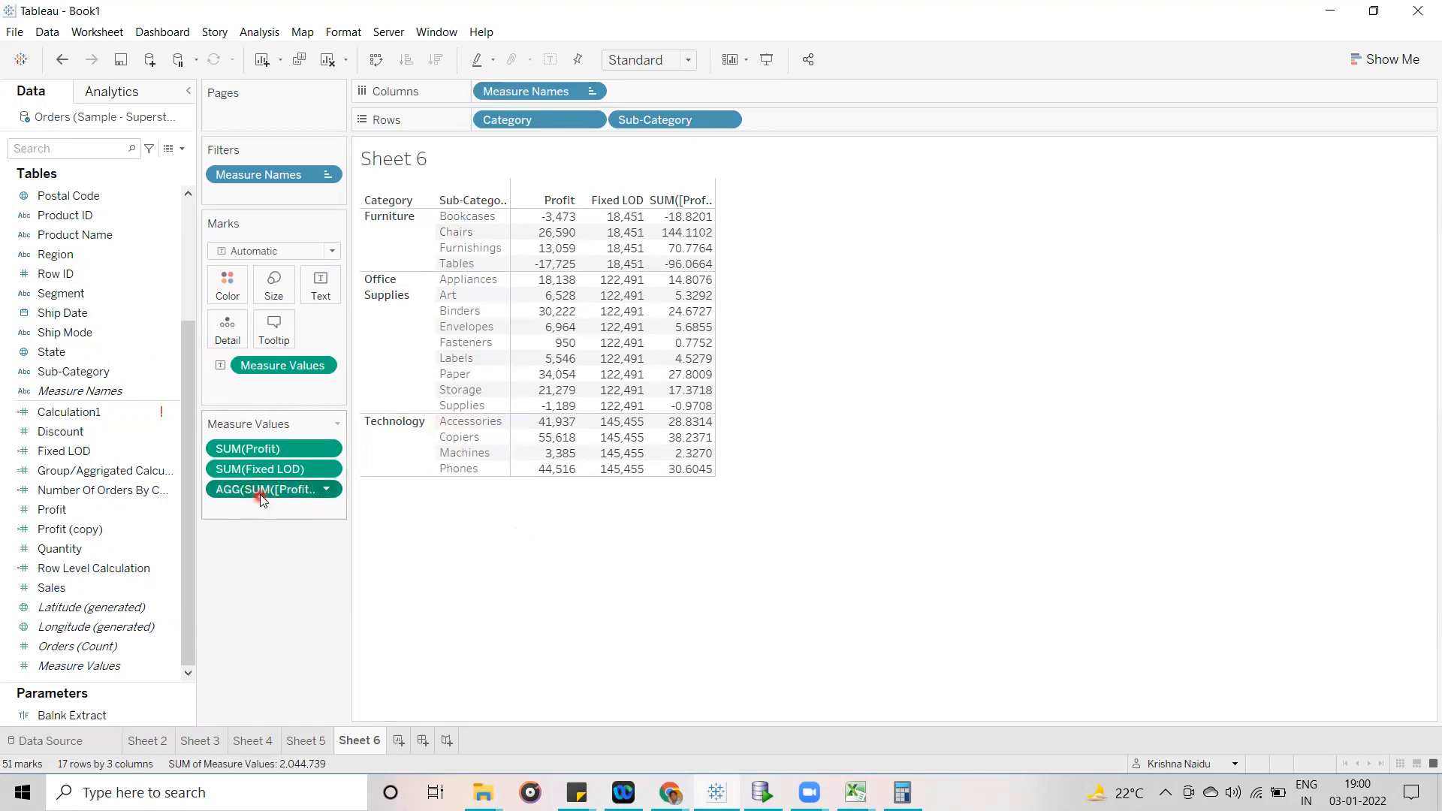
left_click(181, 148)
left_click(139, 163)
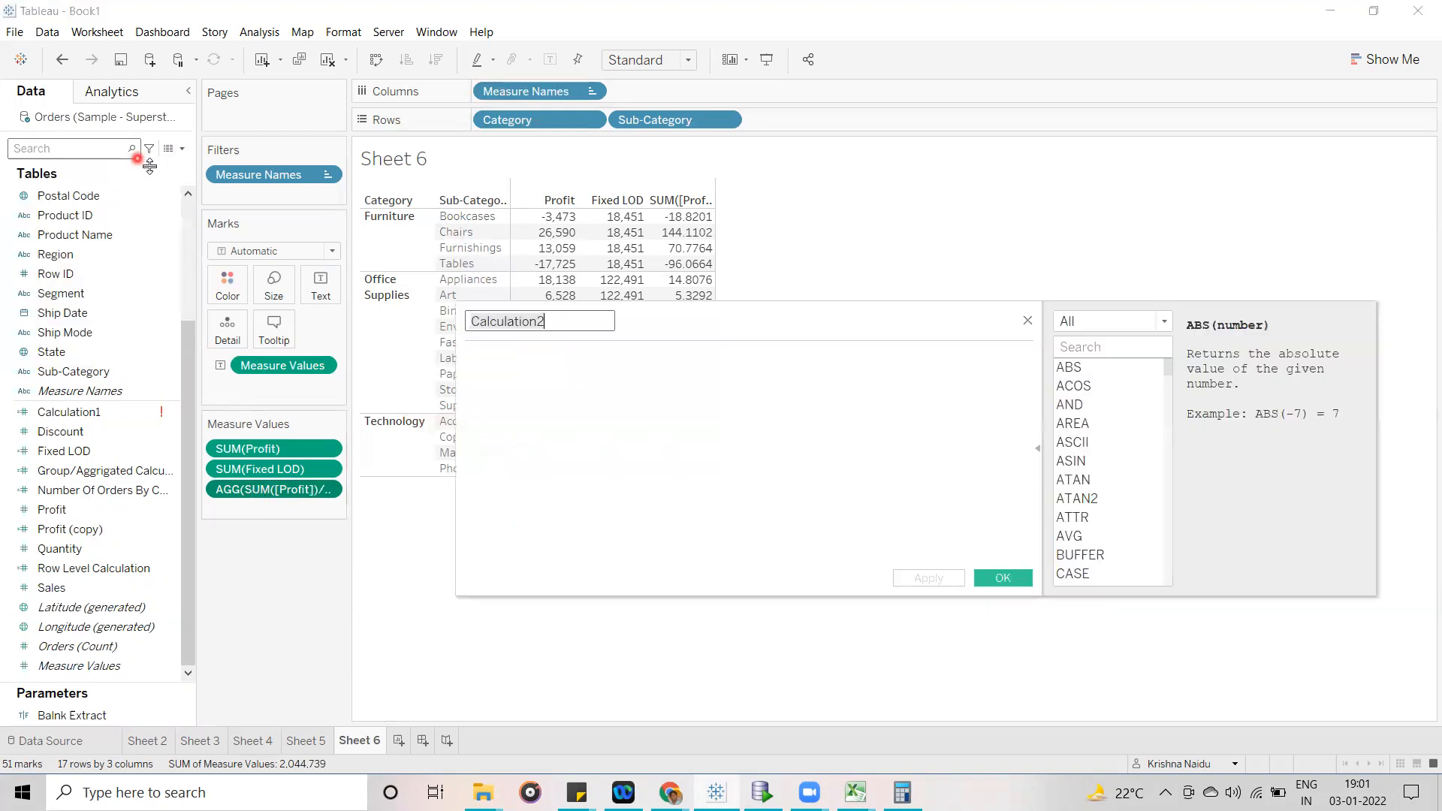
left_click(618, 416)
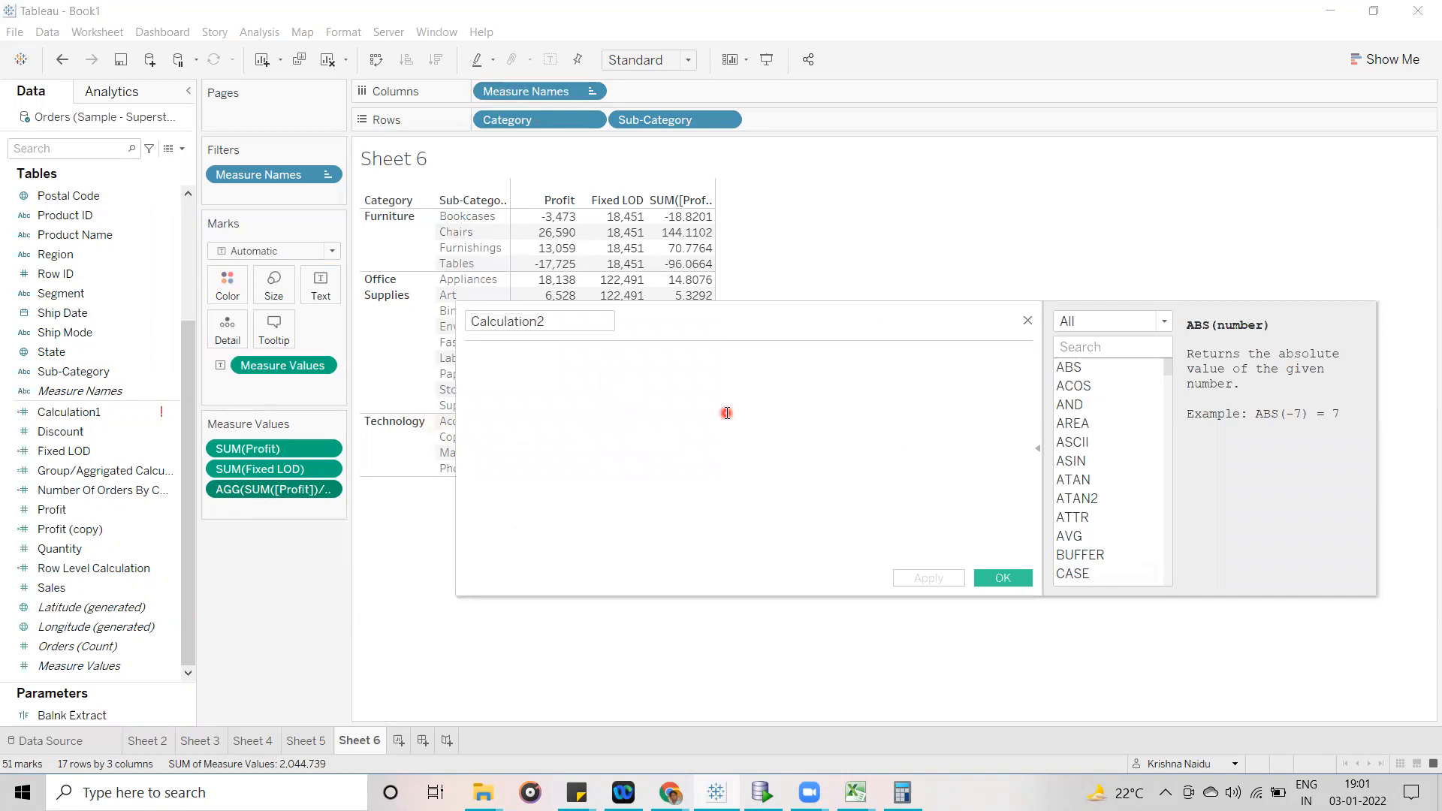
left_click(1032, 328)
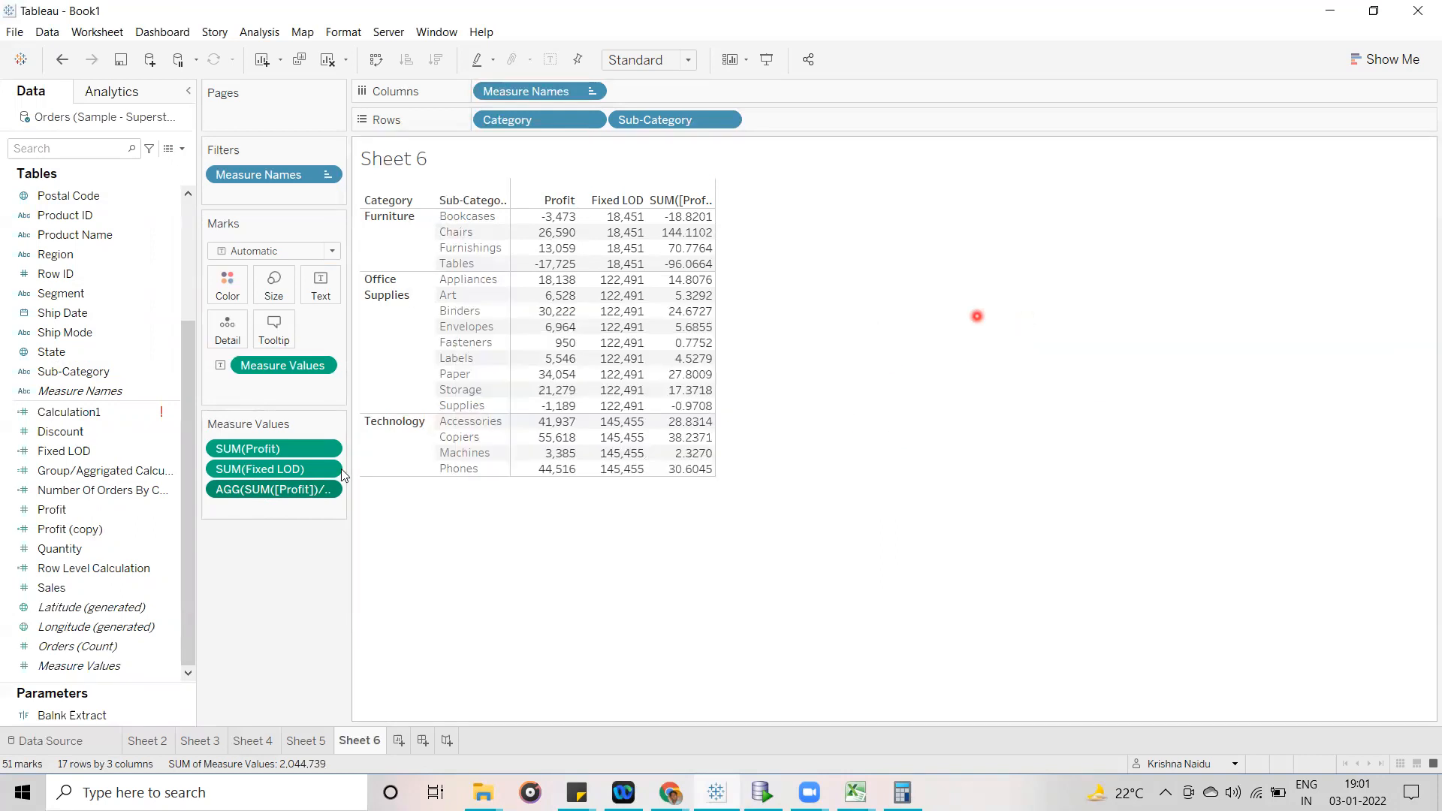
left_click(108, 492)
left_click(91, 453)
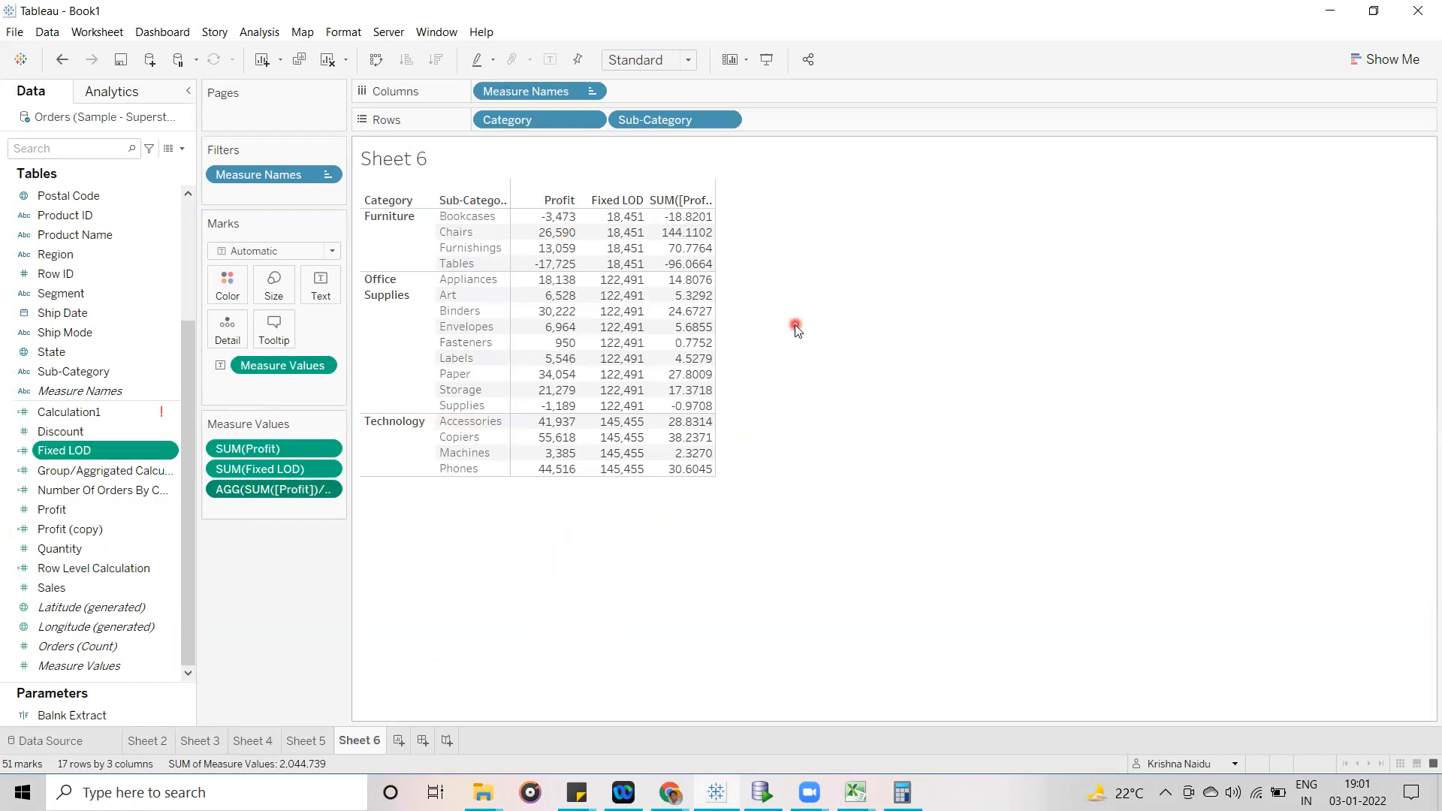
double_click(848, 121)
left_click(875, 286)
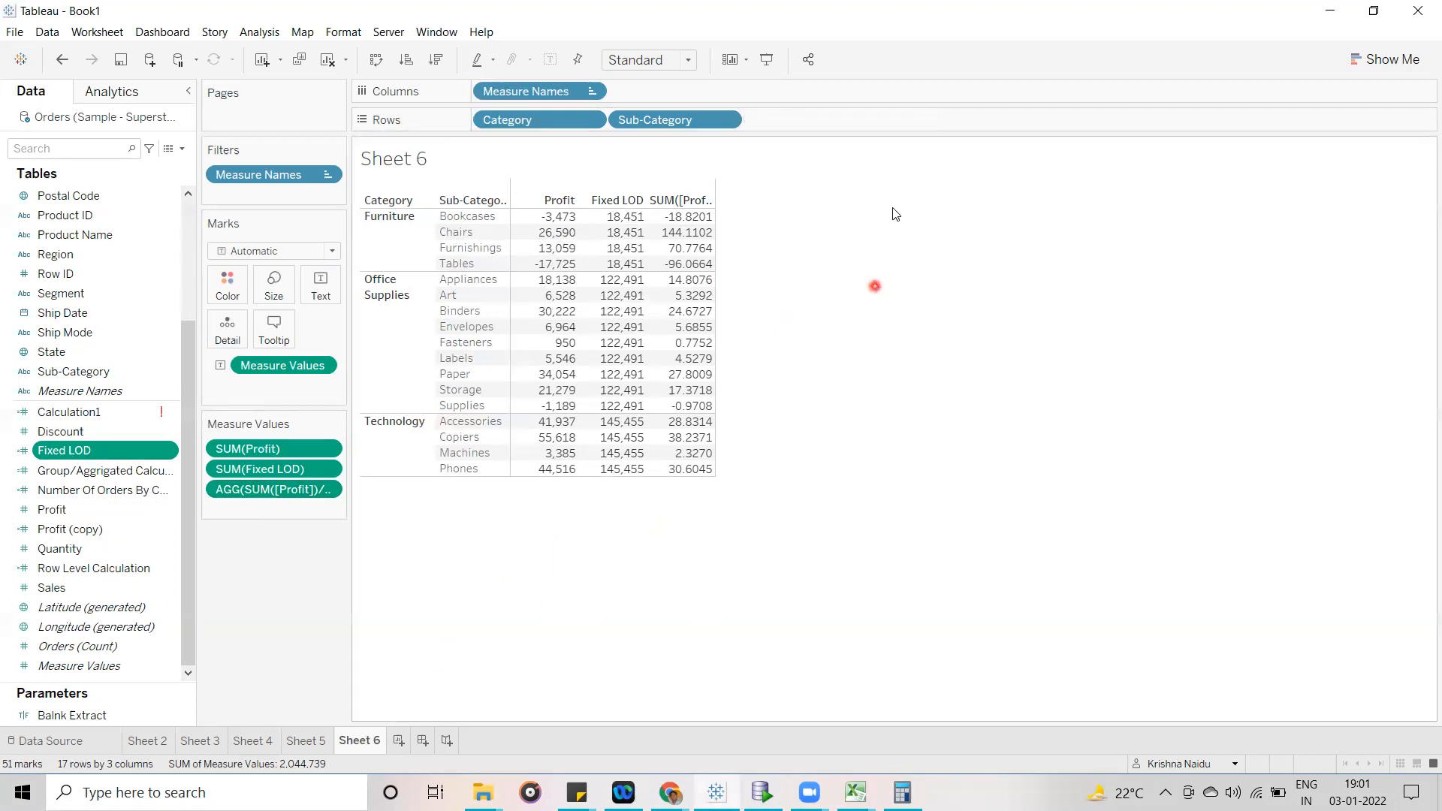
double_click(906, 124)
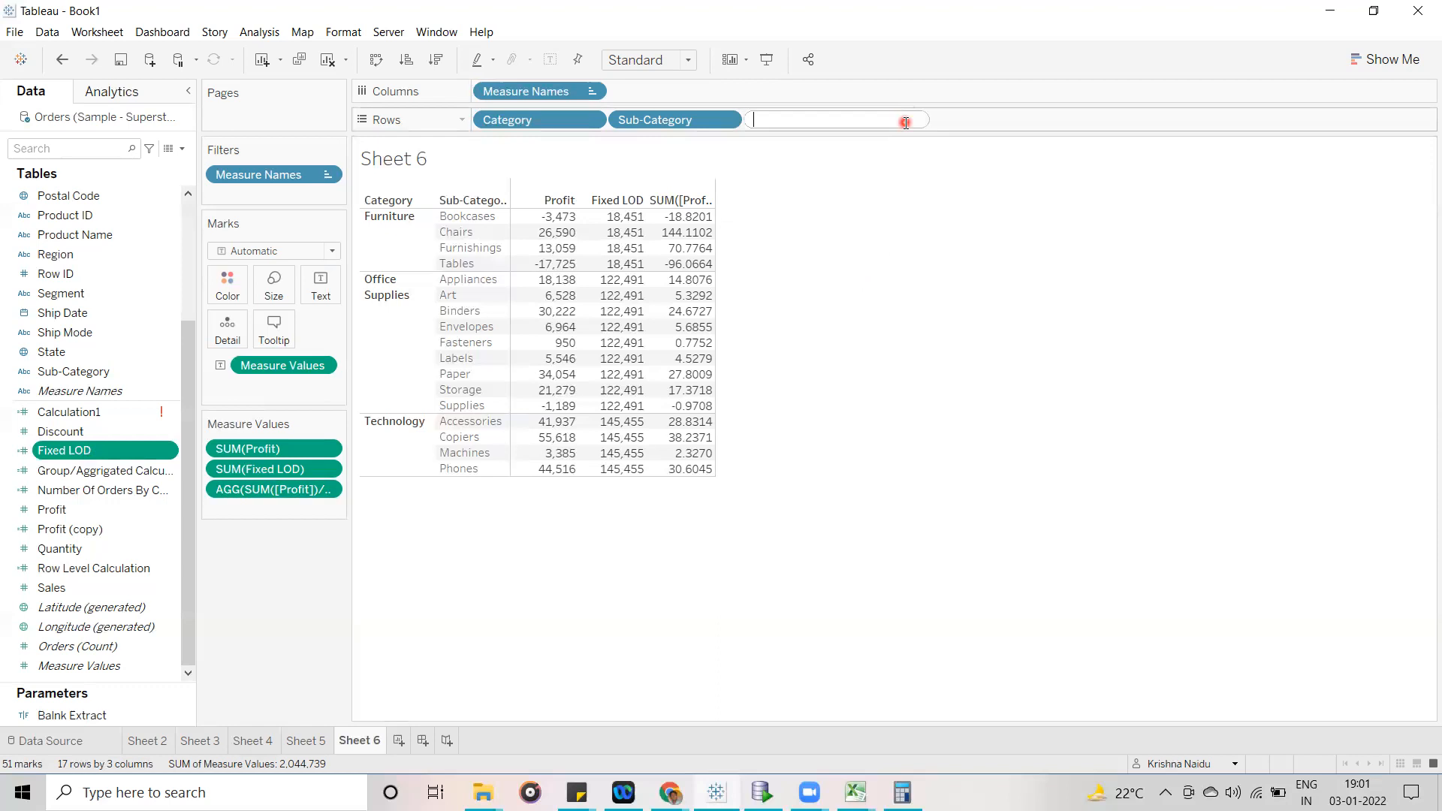
double_click(887, 91)
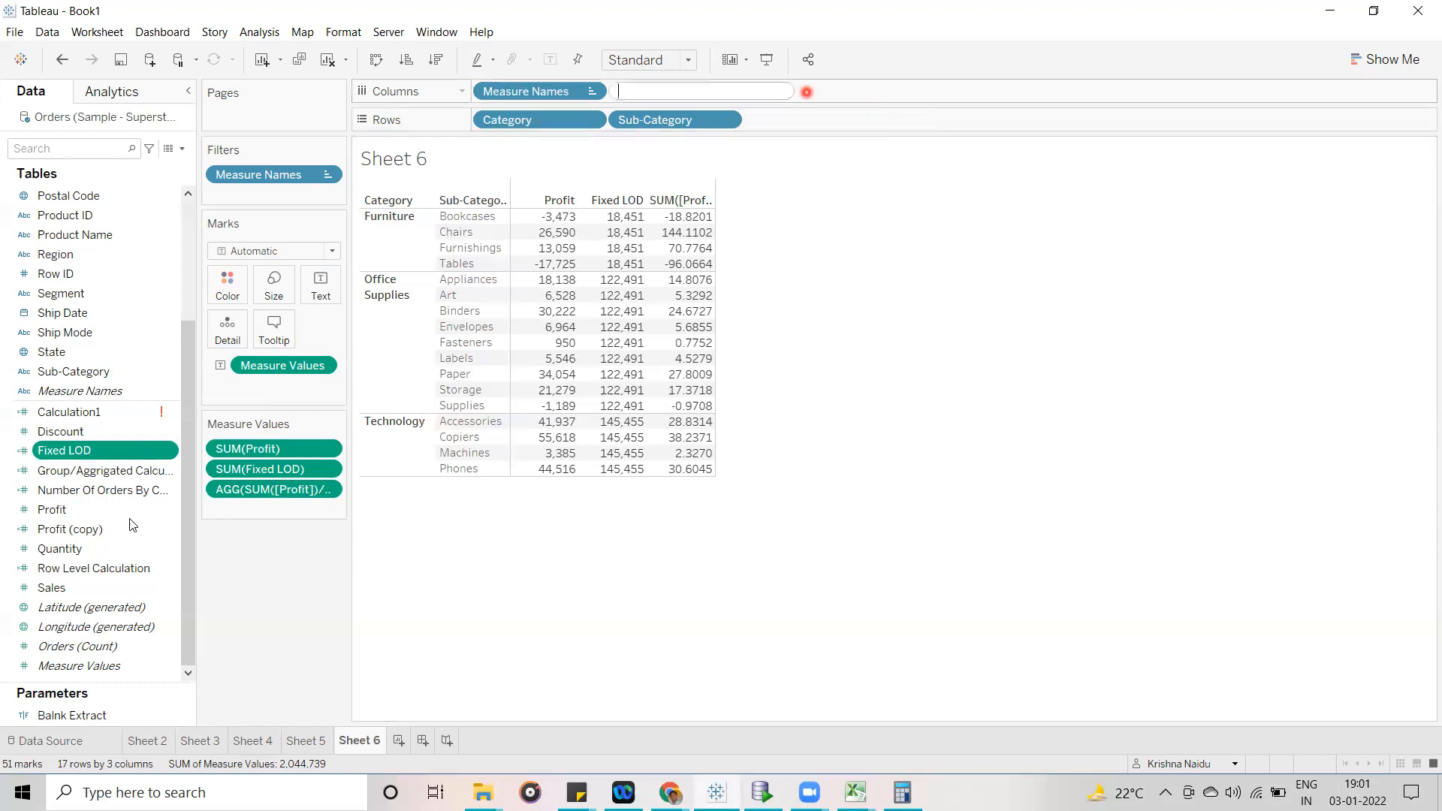
double_click(281, 398)
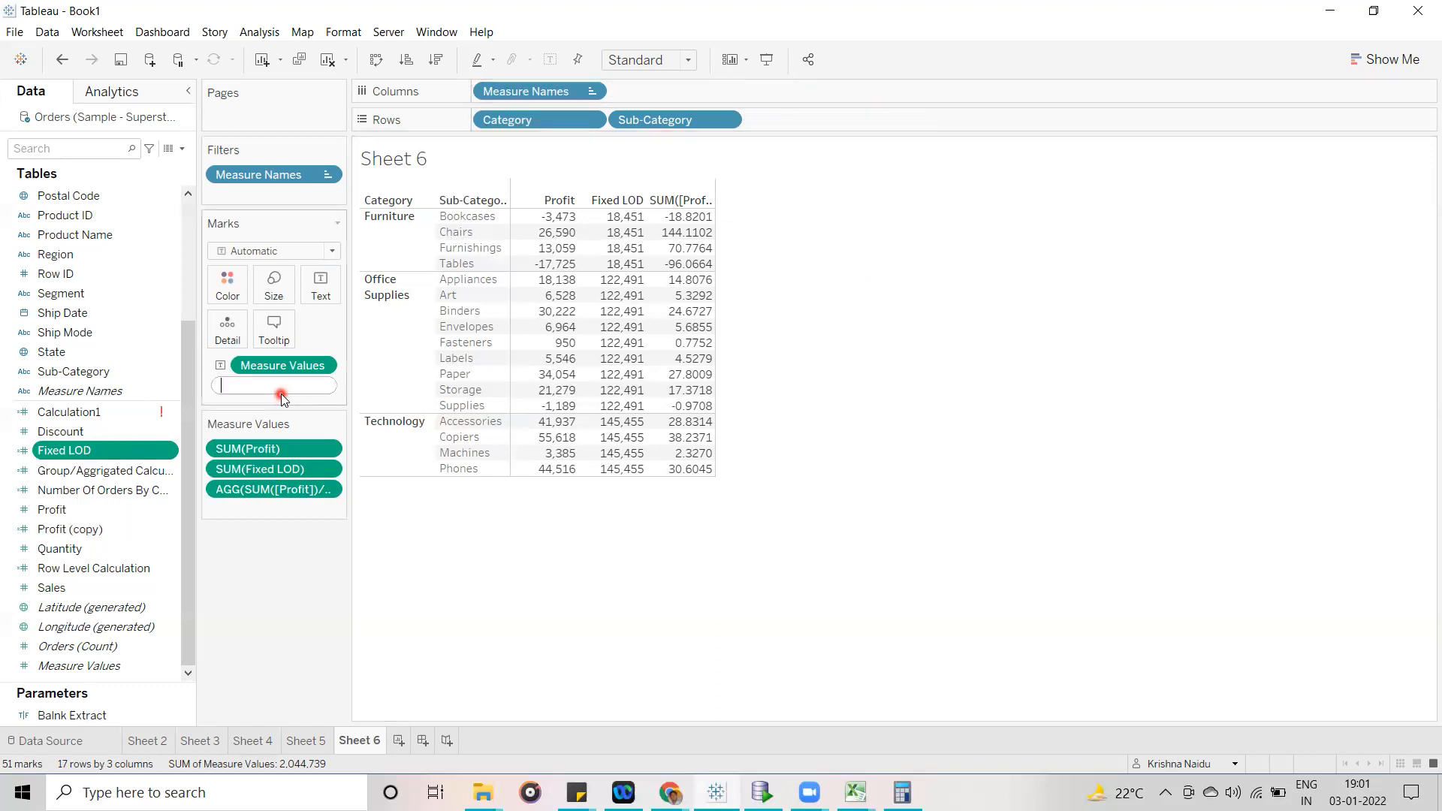
double_click(280, 511)
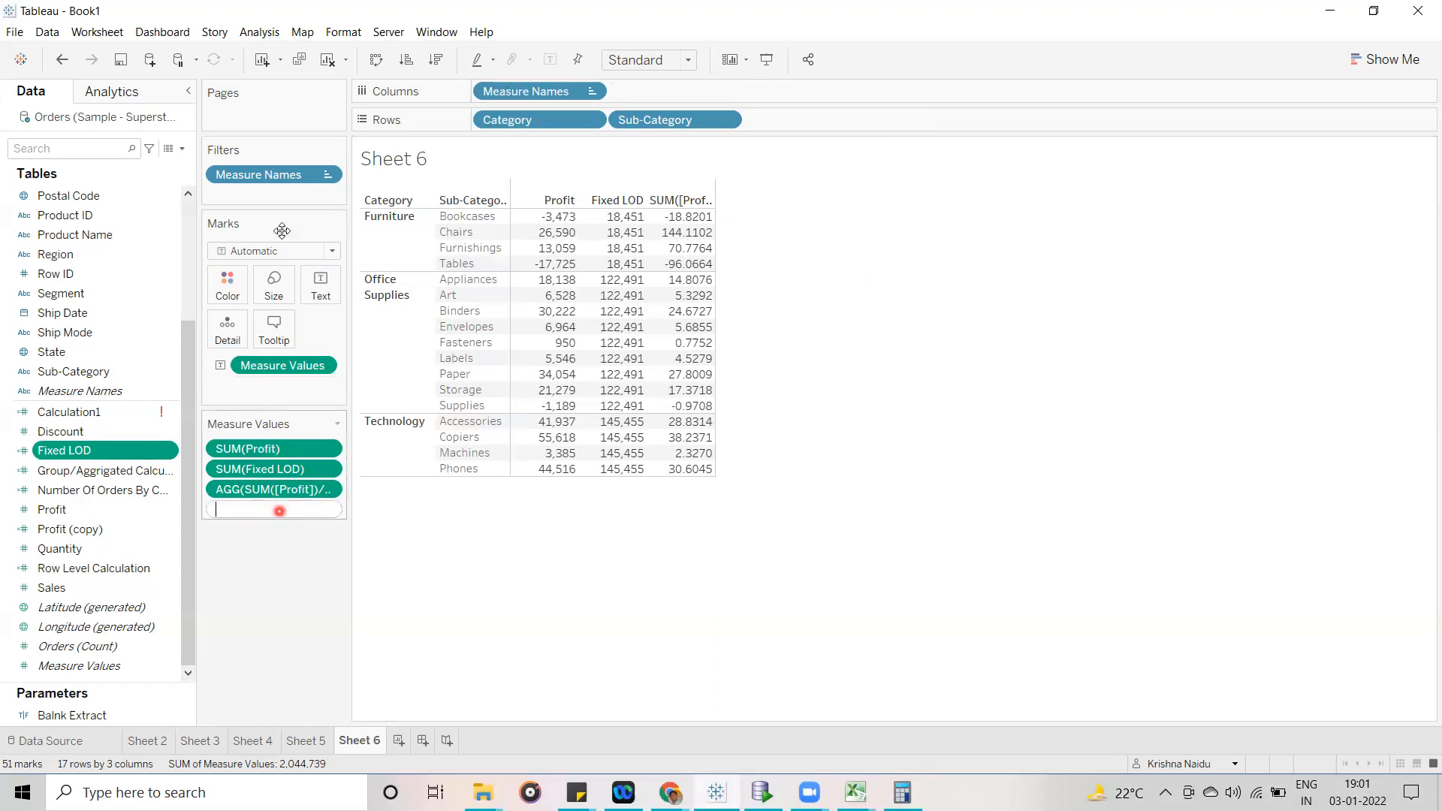
left_click(283, 196)
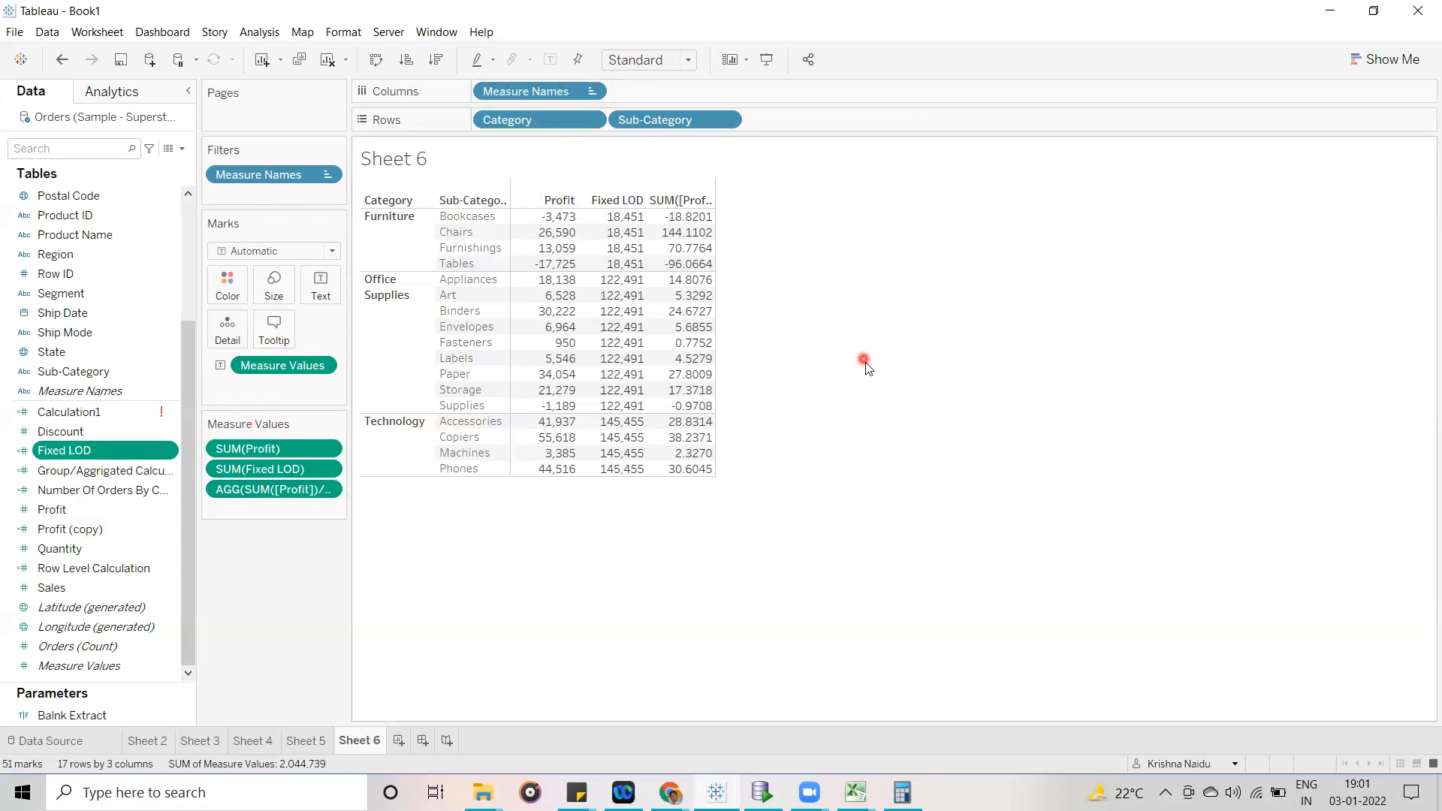
- Add an ad-hoc calculation [Category]+" == "+[Sub-Category] to Rows and widen its column to fit the combined labels
double_click(820, 119)
type("ca")
key("Down")
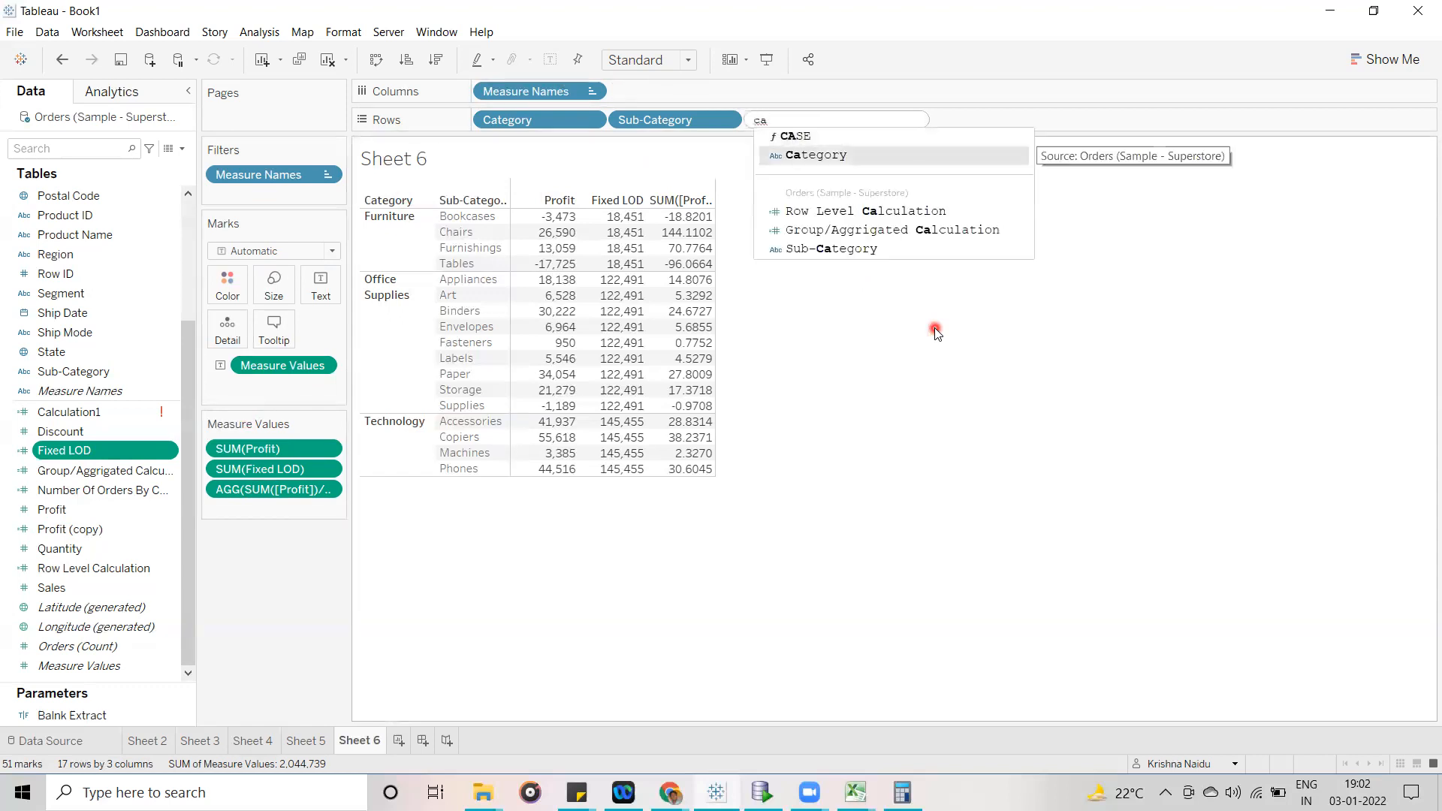
key("Return")
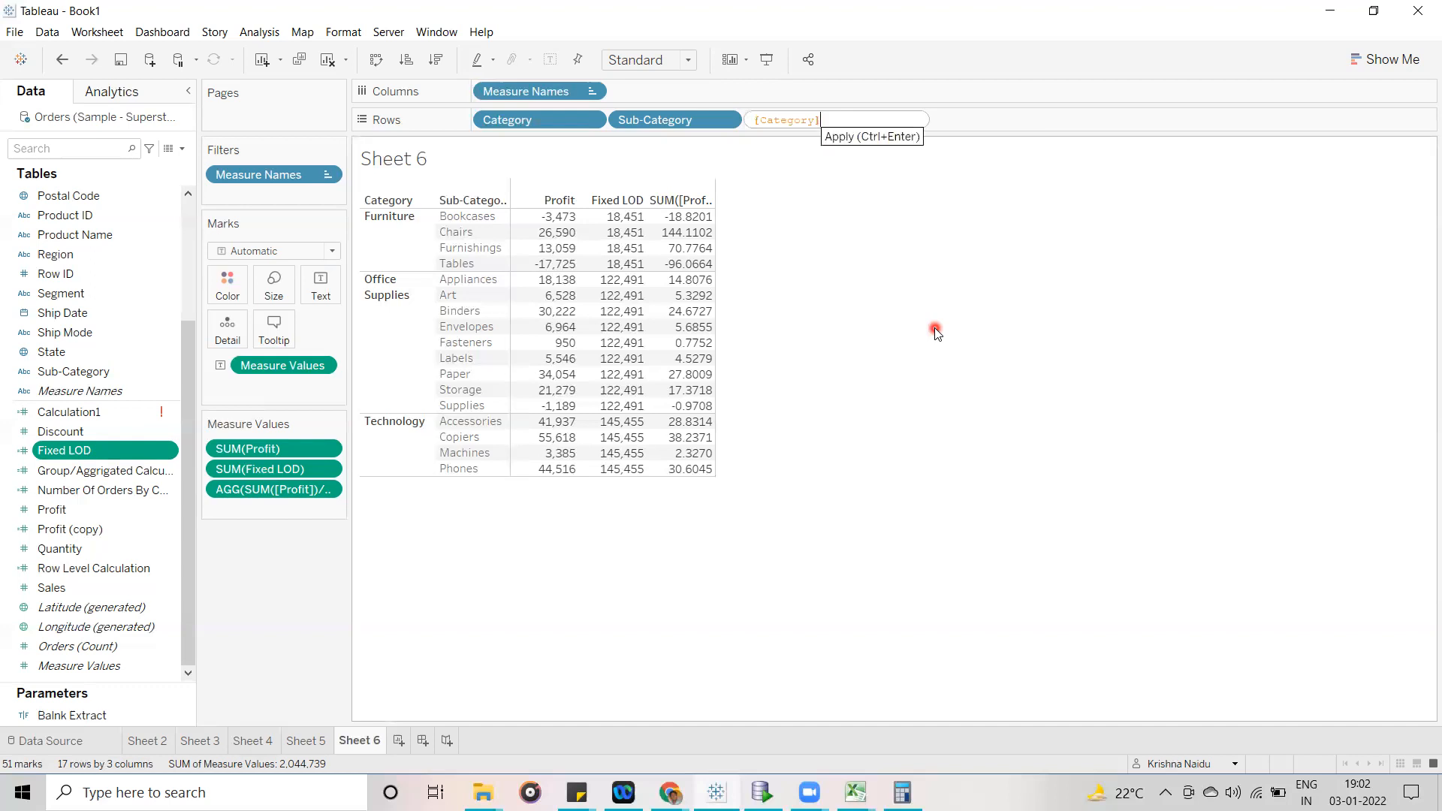
type("+")
type("\"")
type(" \"+")
key("BackSpace")
key("BackSpace")
type("==")
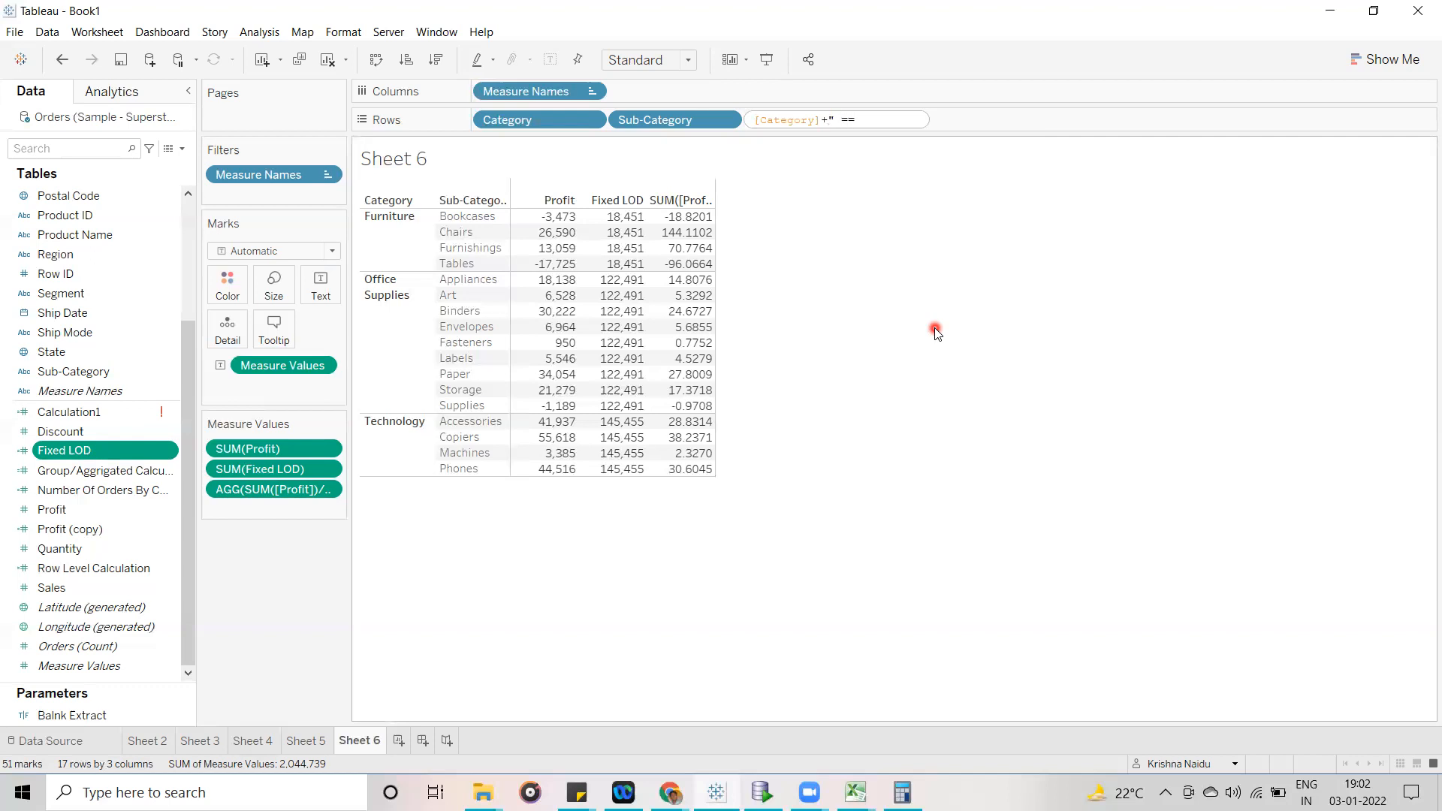
type(" \"+su")
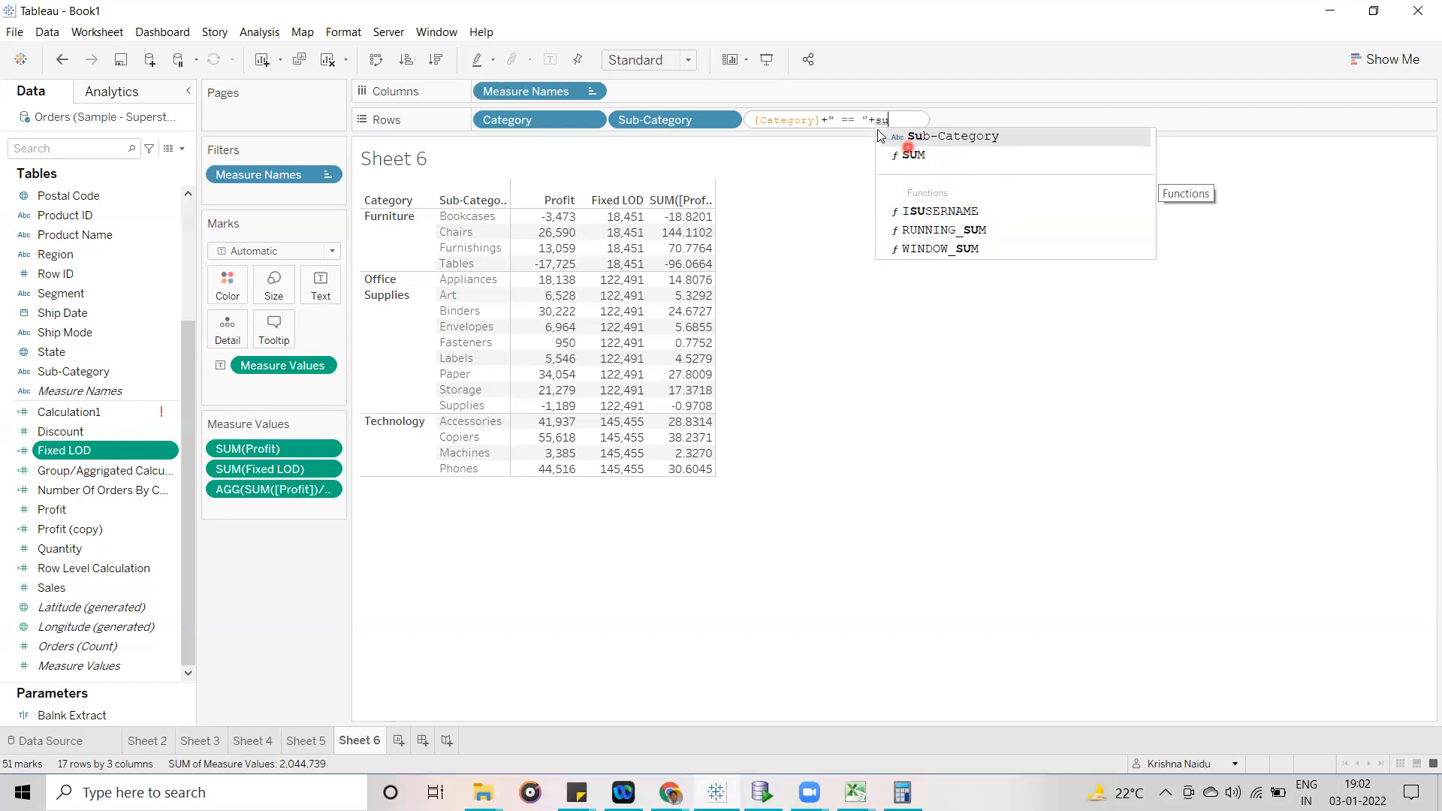
double_click(938, 136)
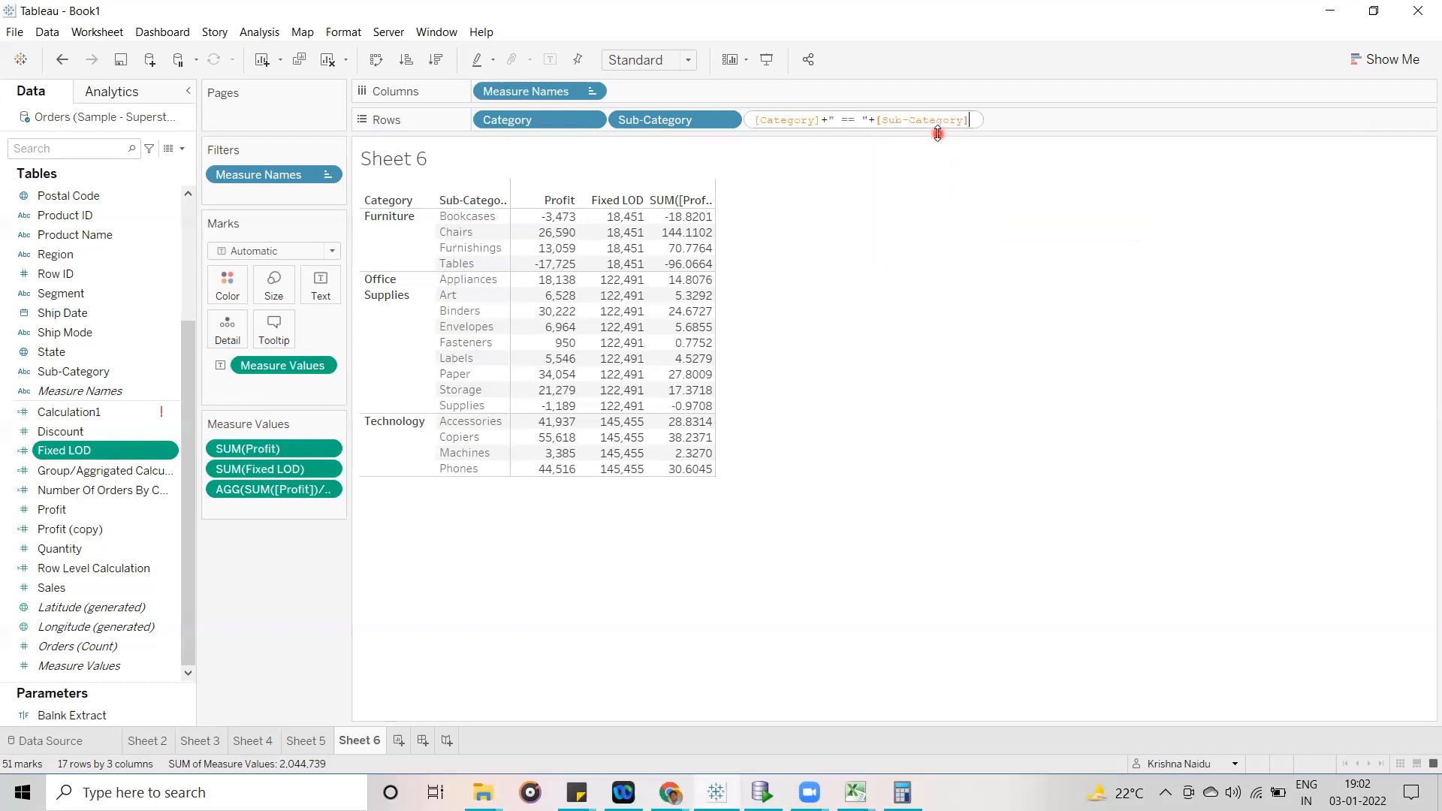
left_click(952, 325)
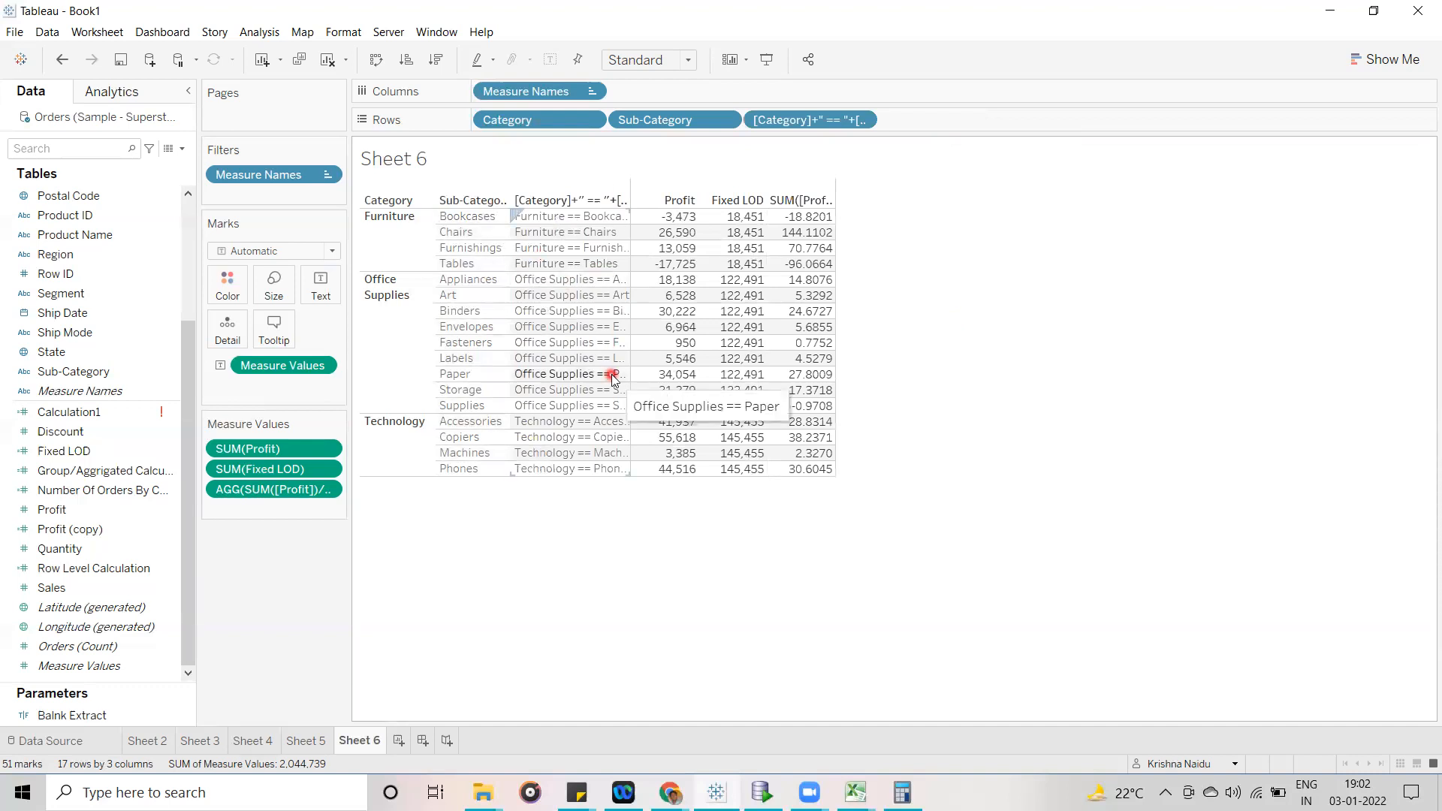
left_click_drag(631, 217, 696, 218)
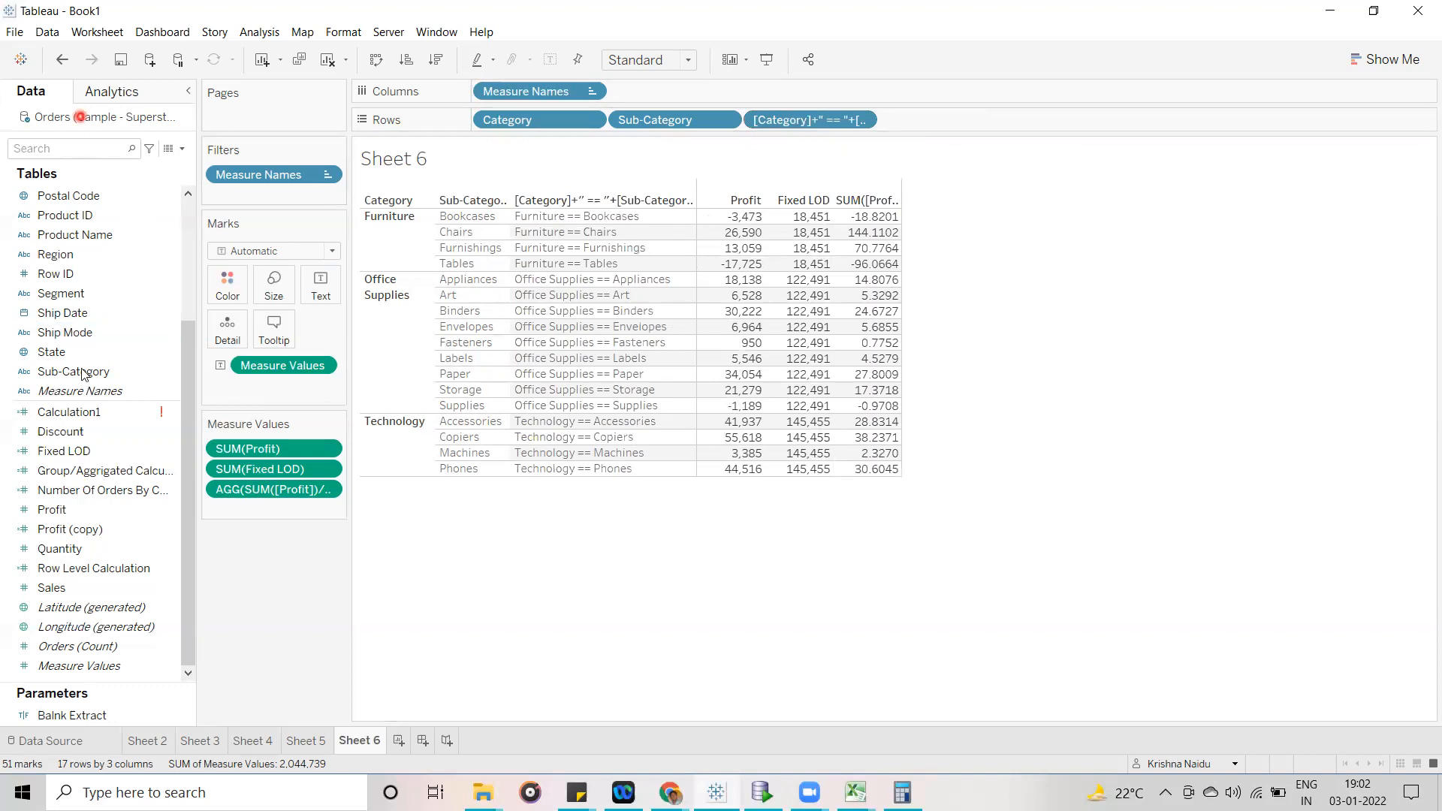
left_click(85, 524)
left_click(82, 647)
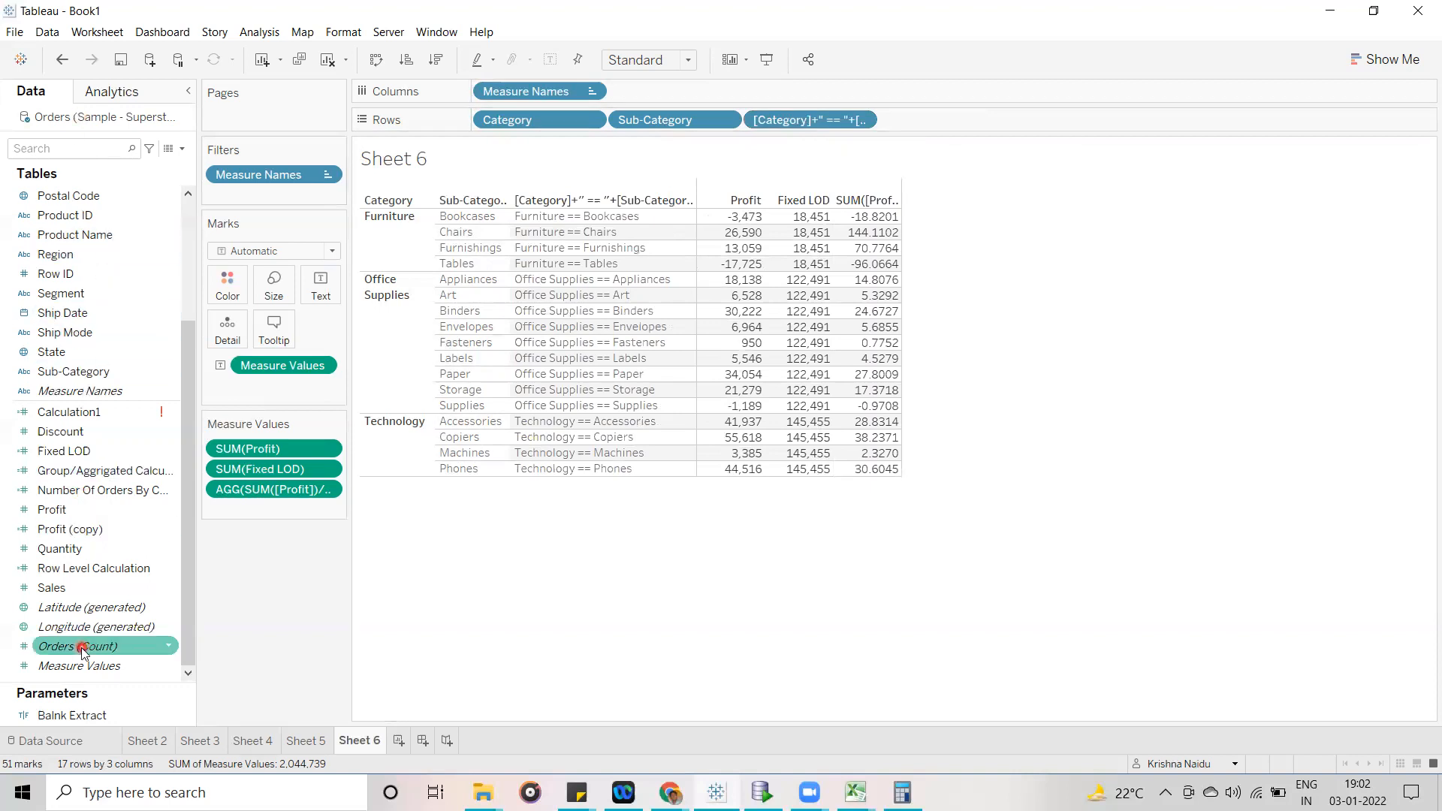
left_click(657, 479)
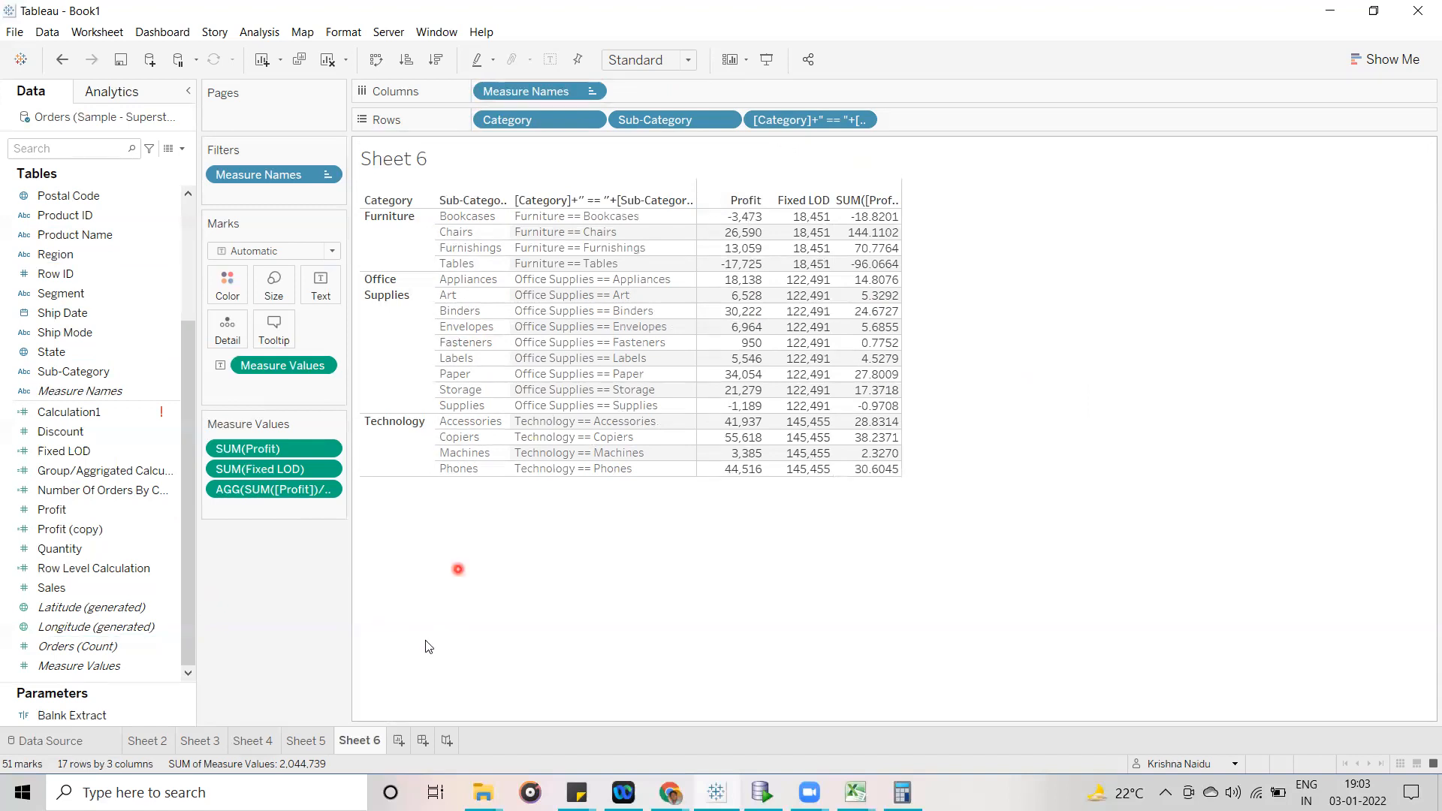
- Add a new blank worksheet and return to Sheet 6
left_click(399, 740)
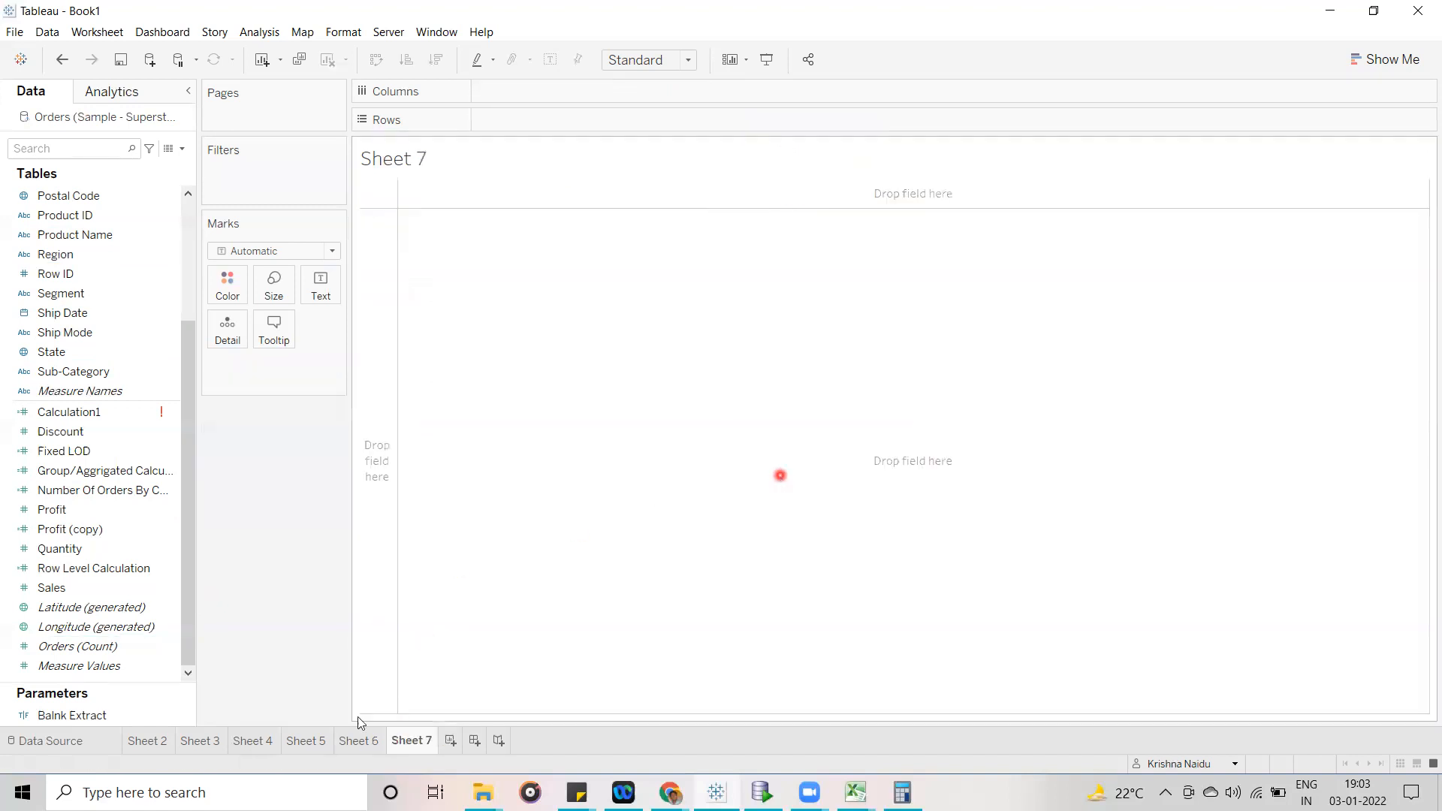
left_click(359, 741)
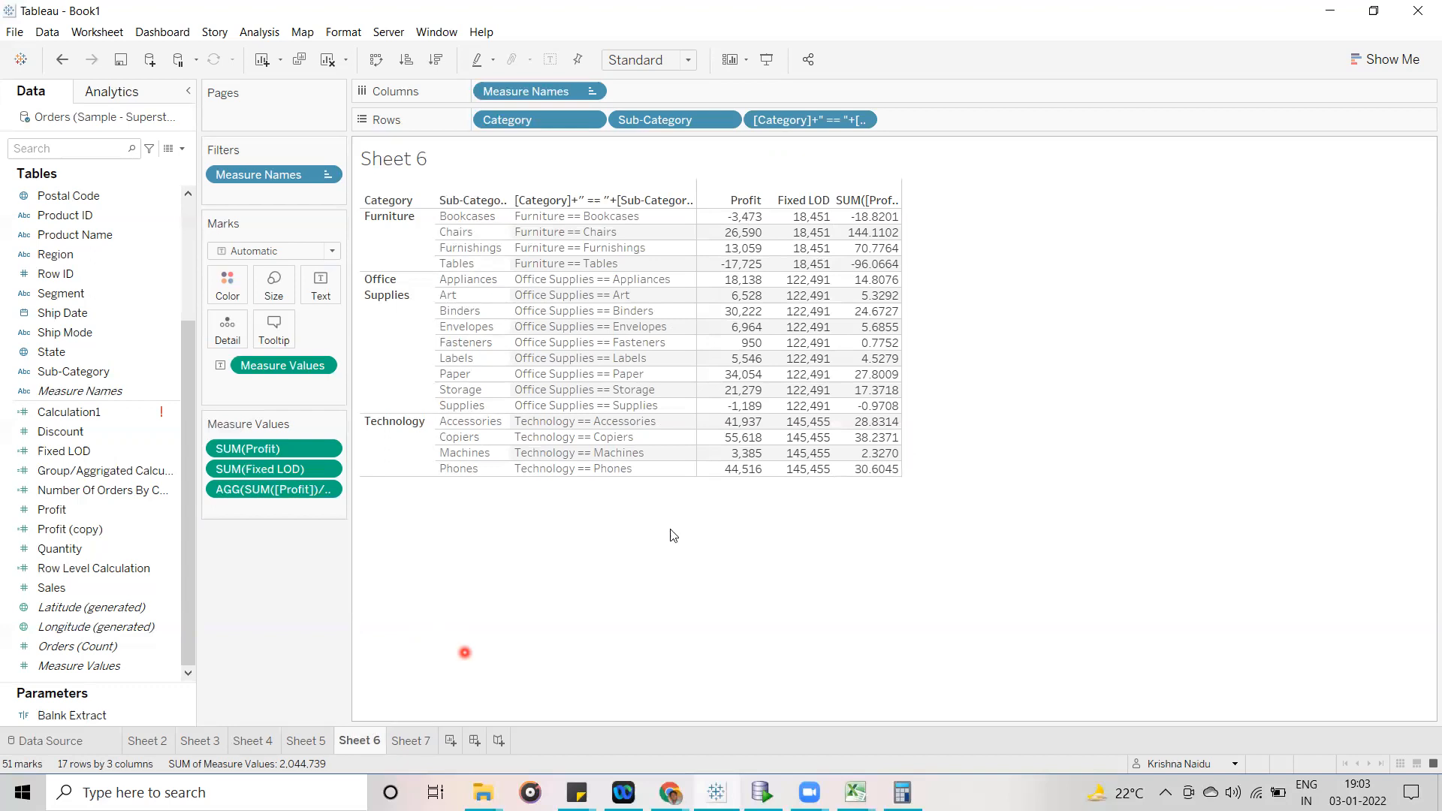